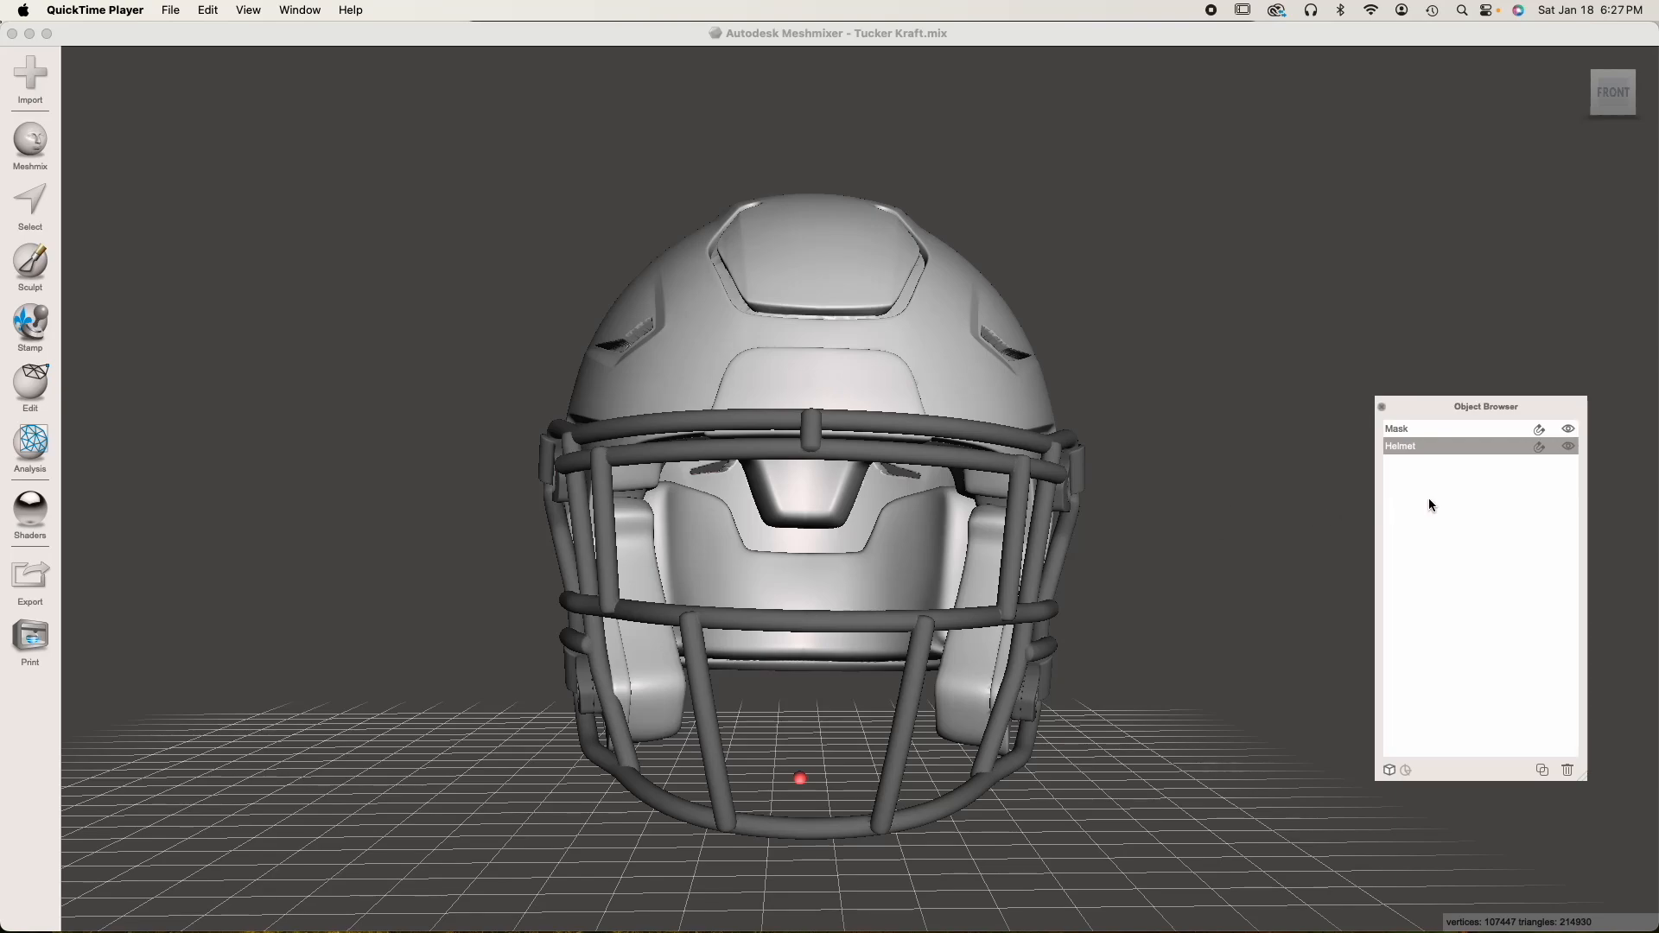
Hide the Helmet object, make Mask the active object and view the face mask from behind
click(1460, 423)
click(1567, 446)
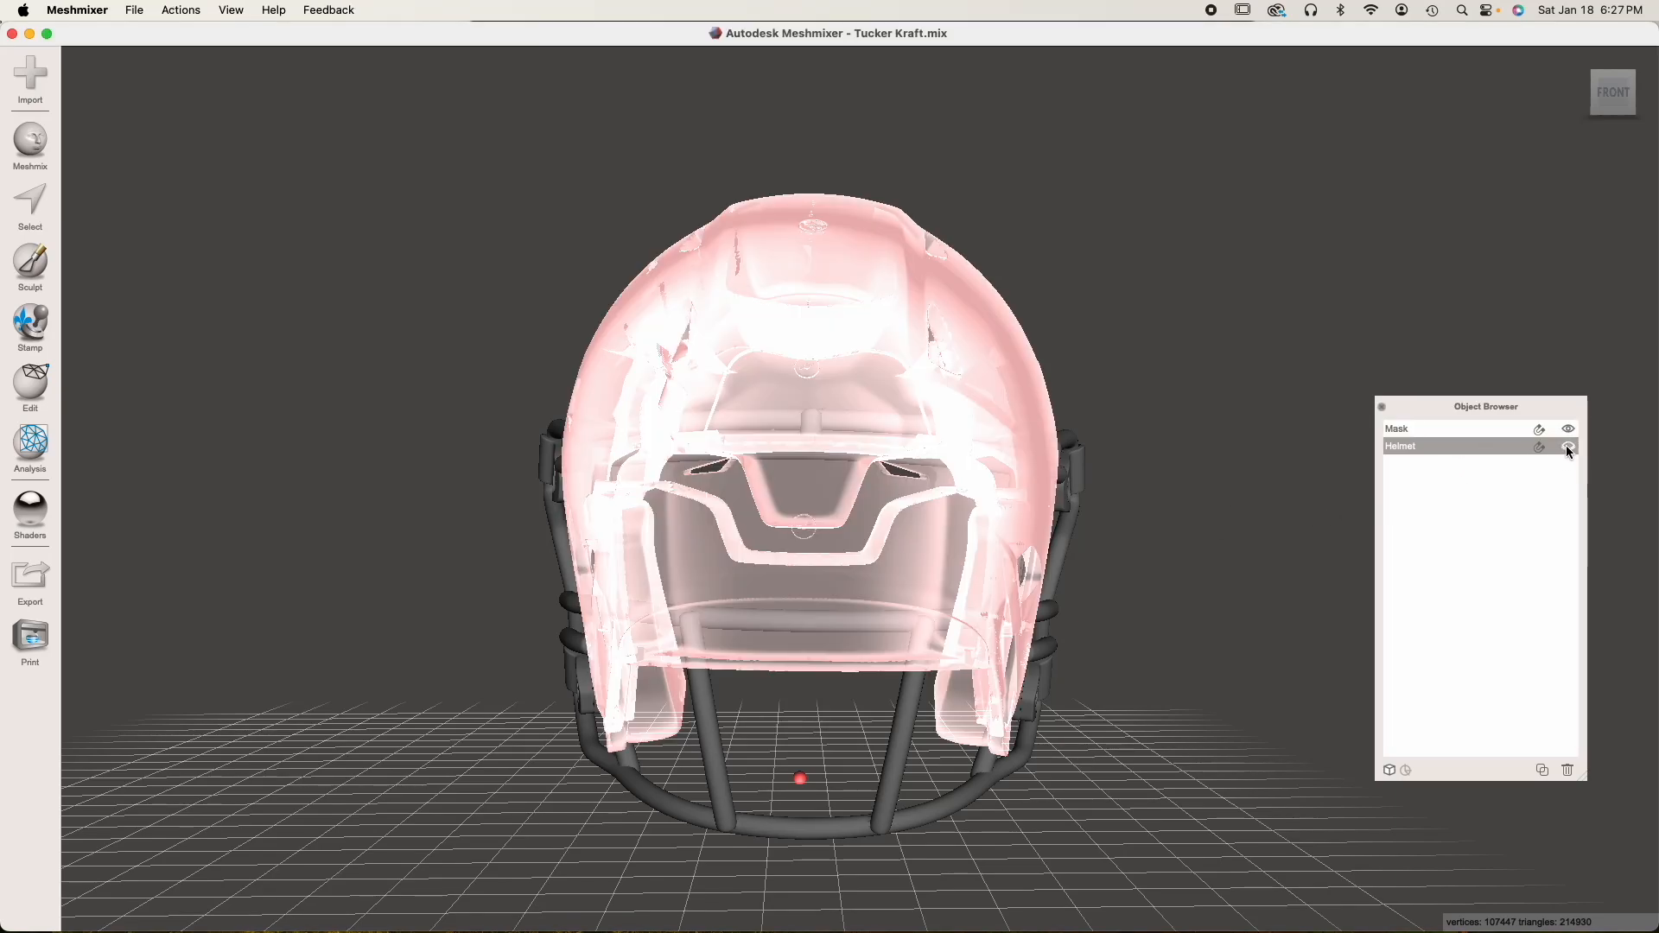
click(1448, 427)
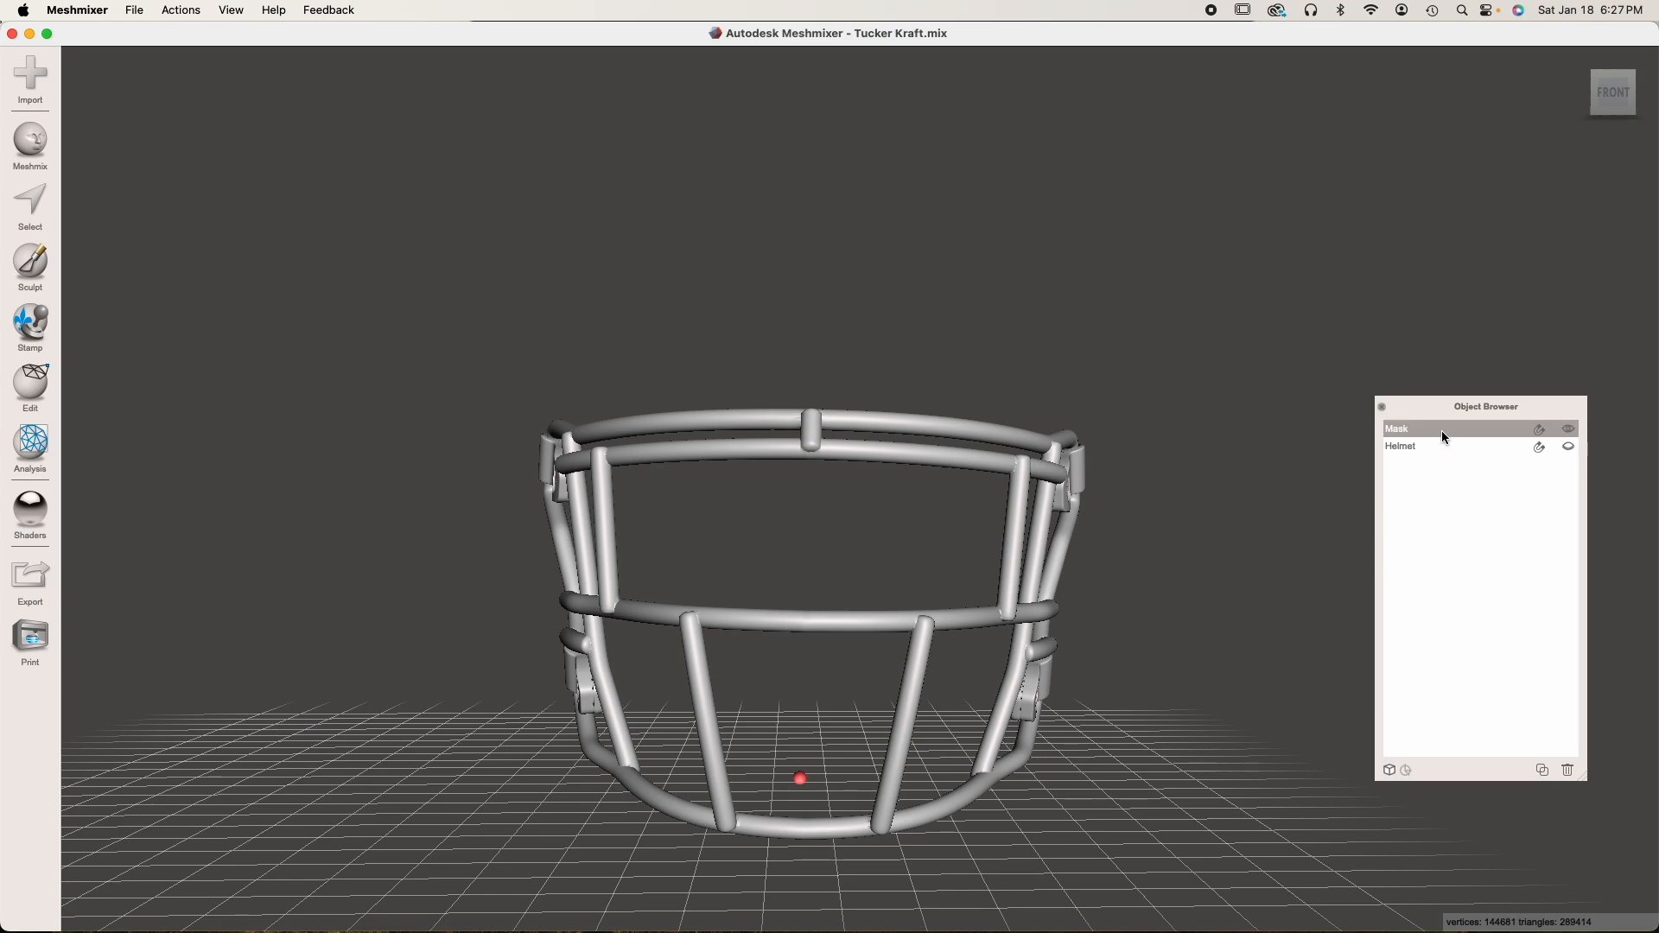
click(1582, 95)
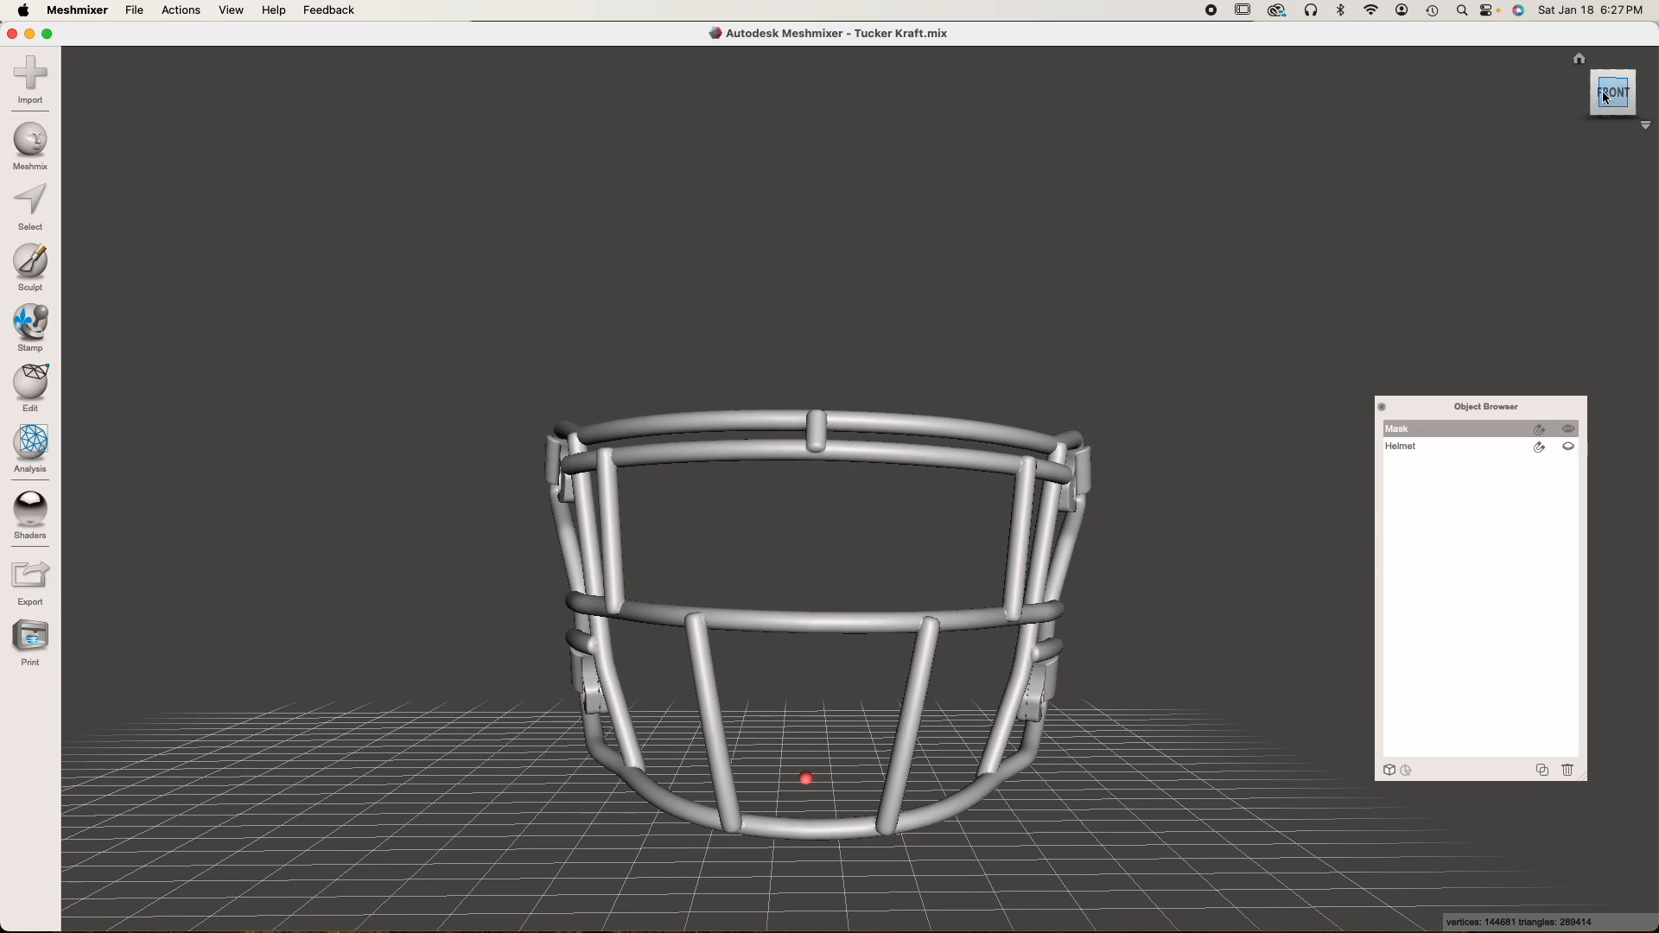
click(1584, 94)
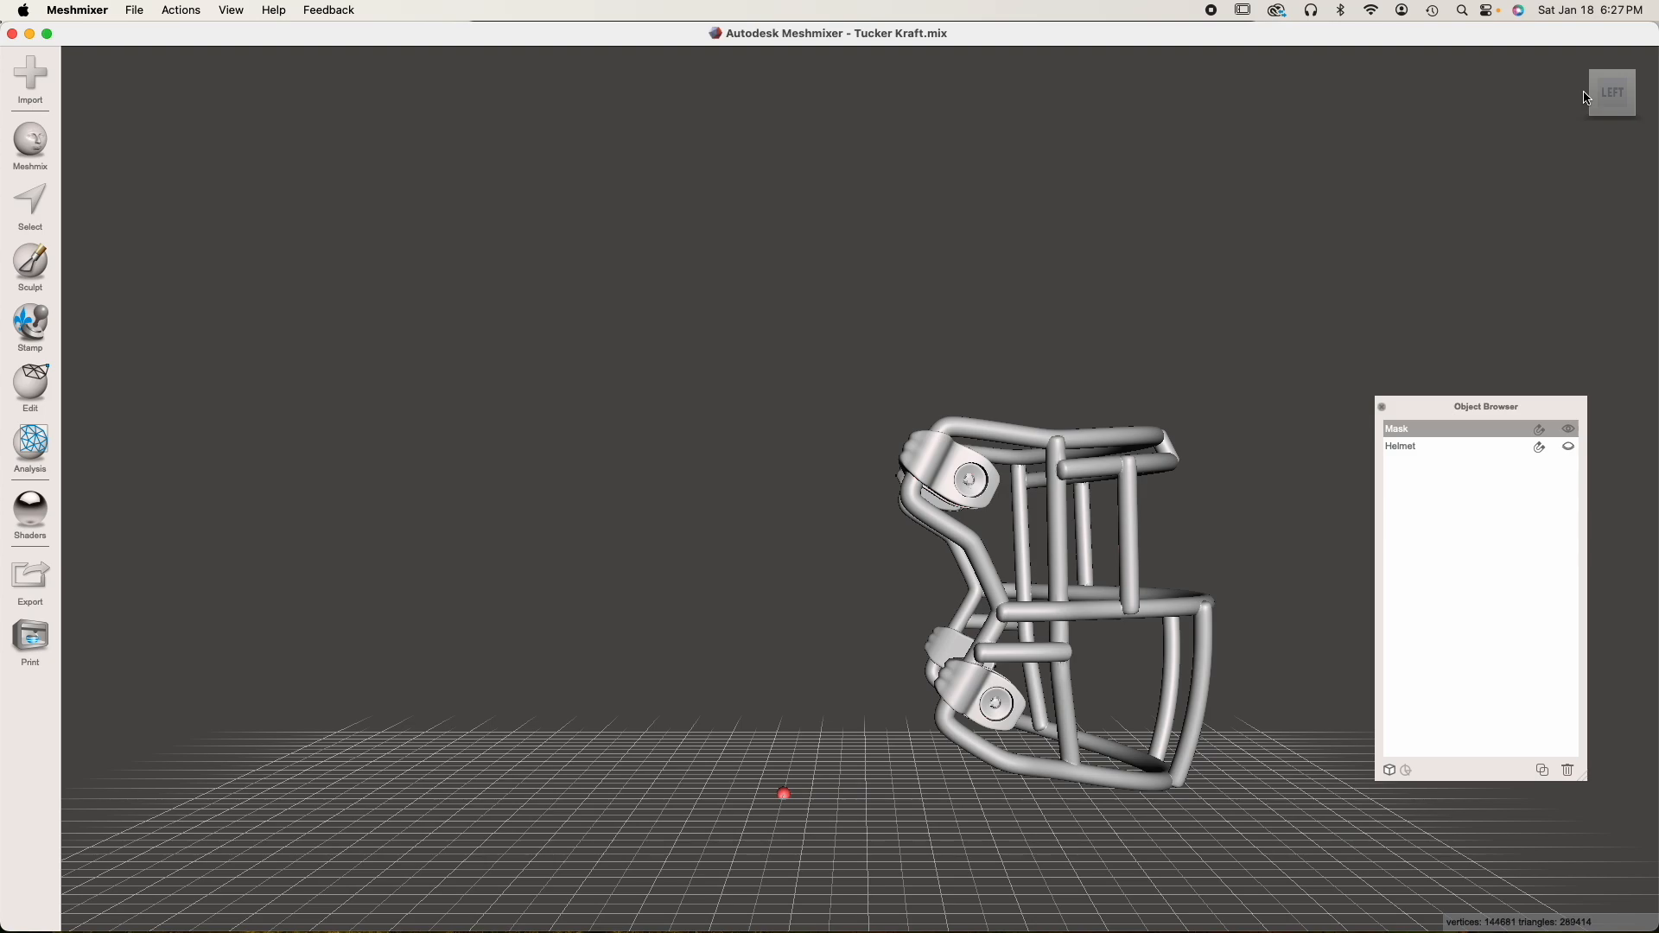
click(1586, 97)
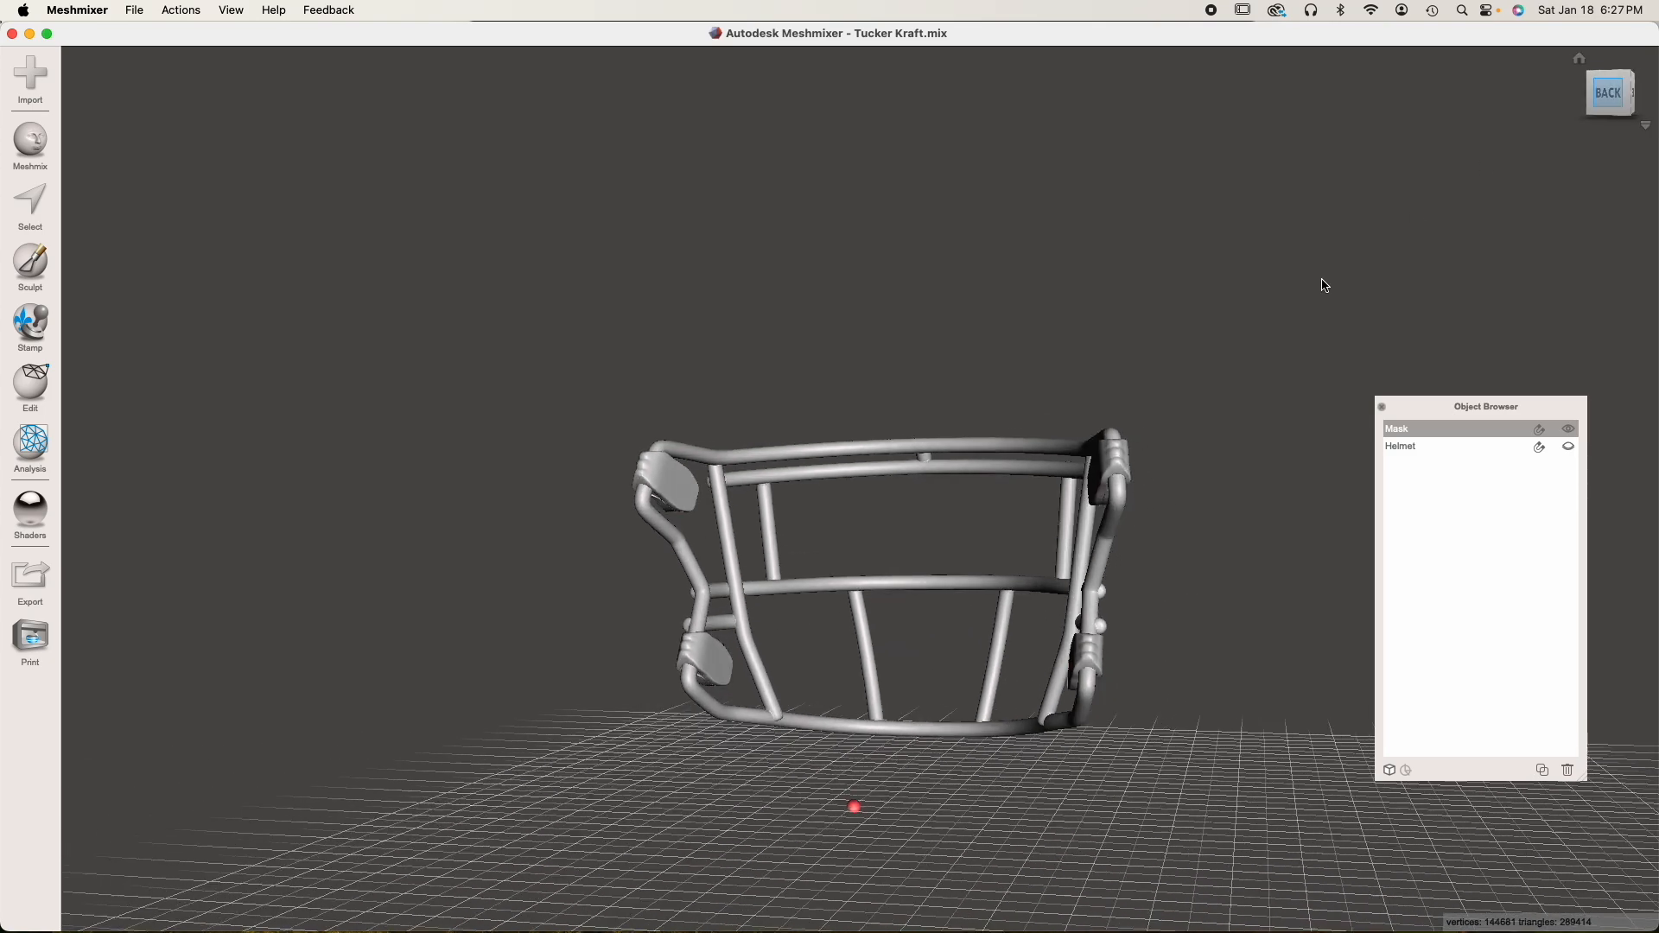
scroll(899, 475, up, 3)
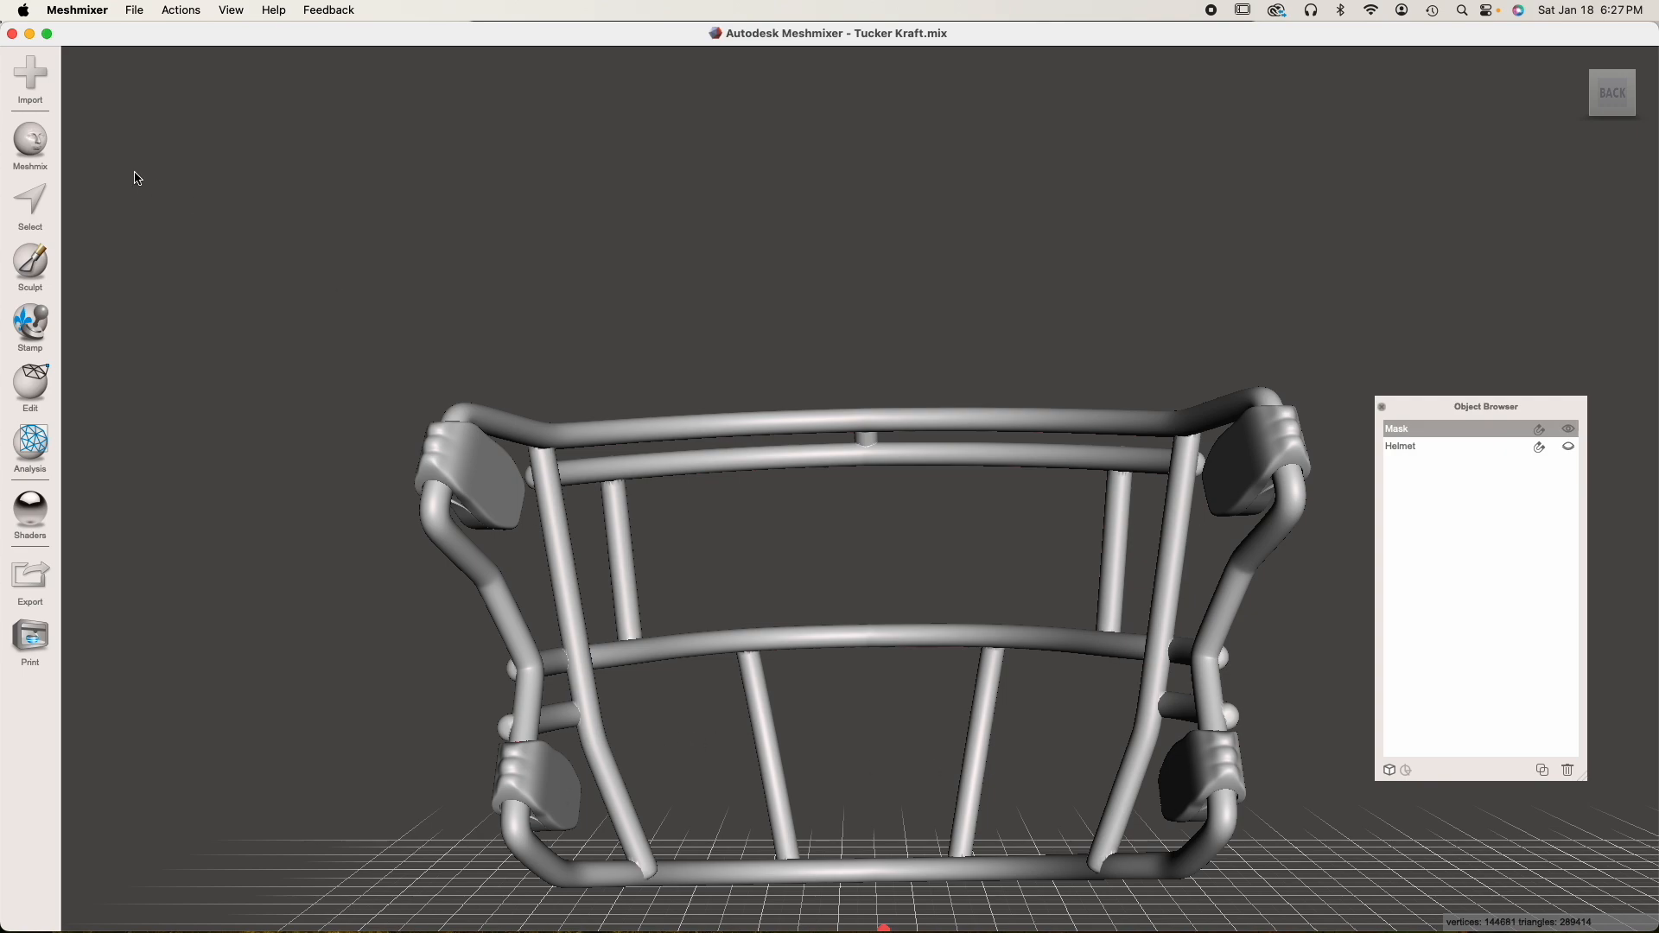
Place a 2.23 mm cylinder primitive as a new object on the inner face of one upper mask clip
click(31, 145)
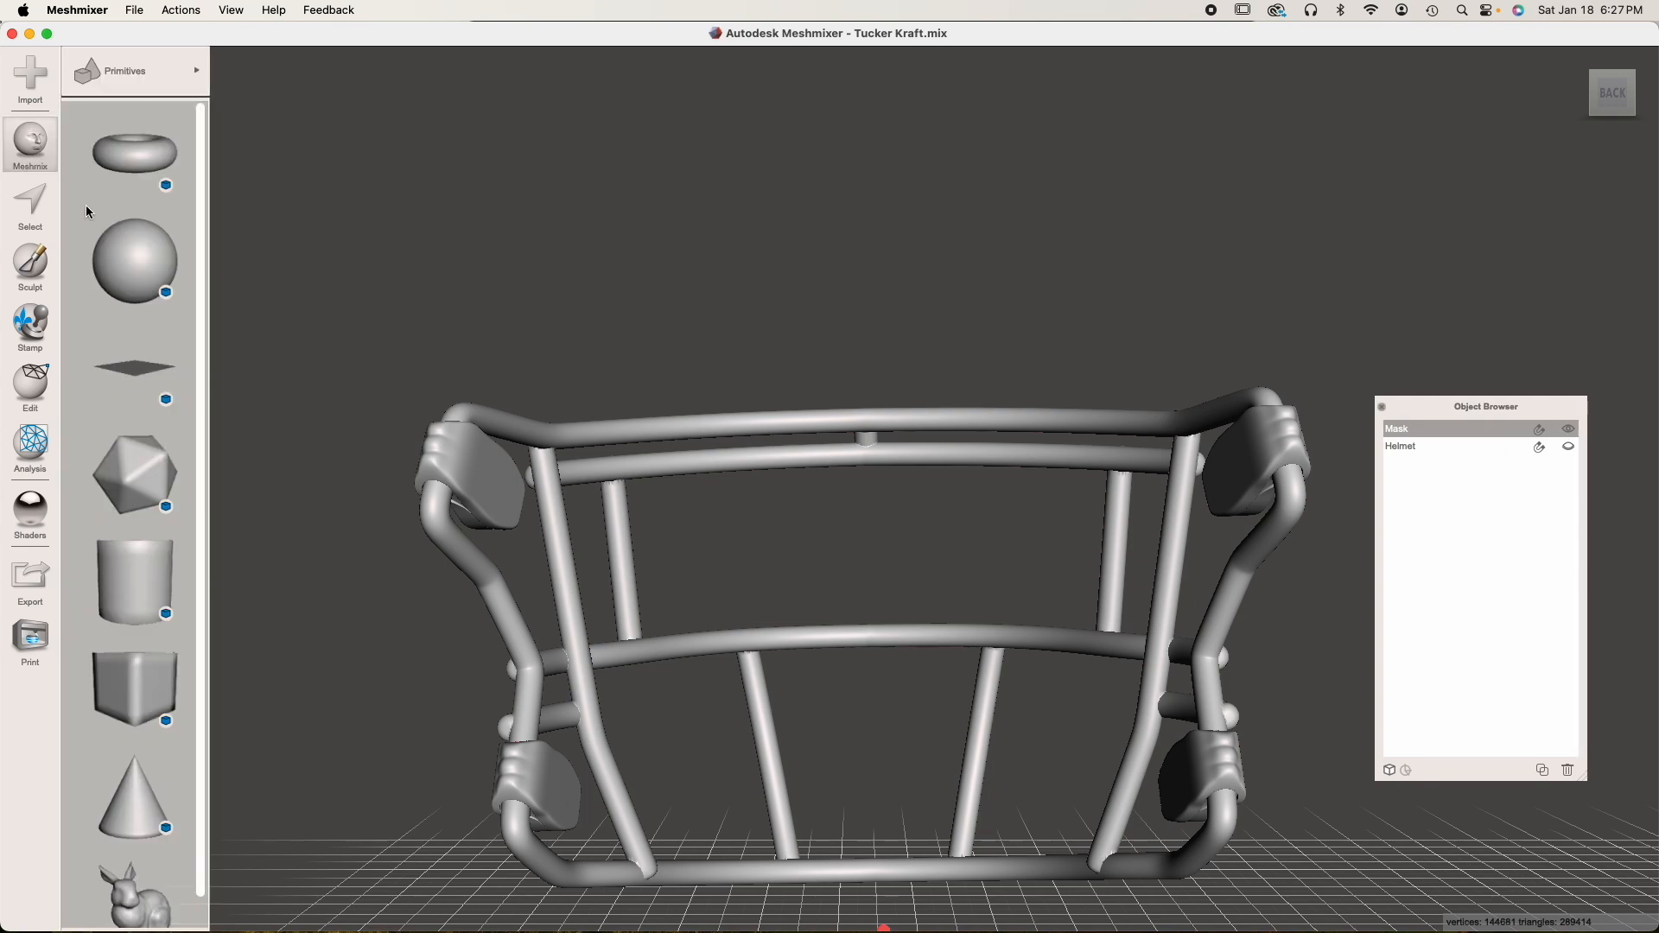
drag(126, 575, 501, 475)
drag(92, 117, 82, 117)
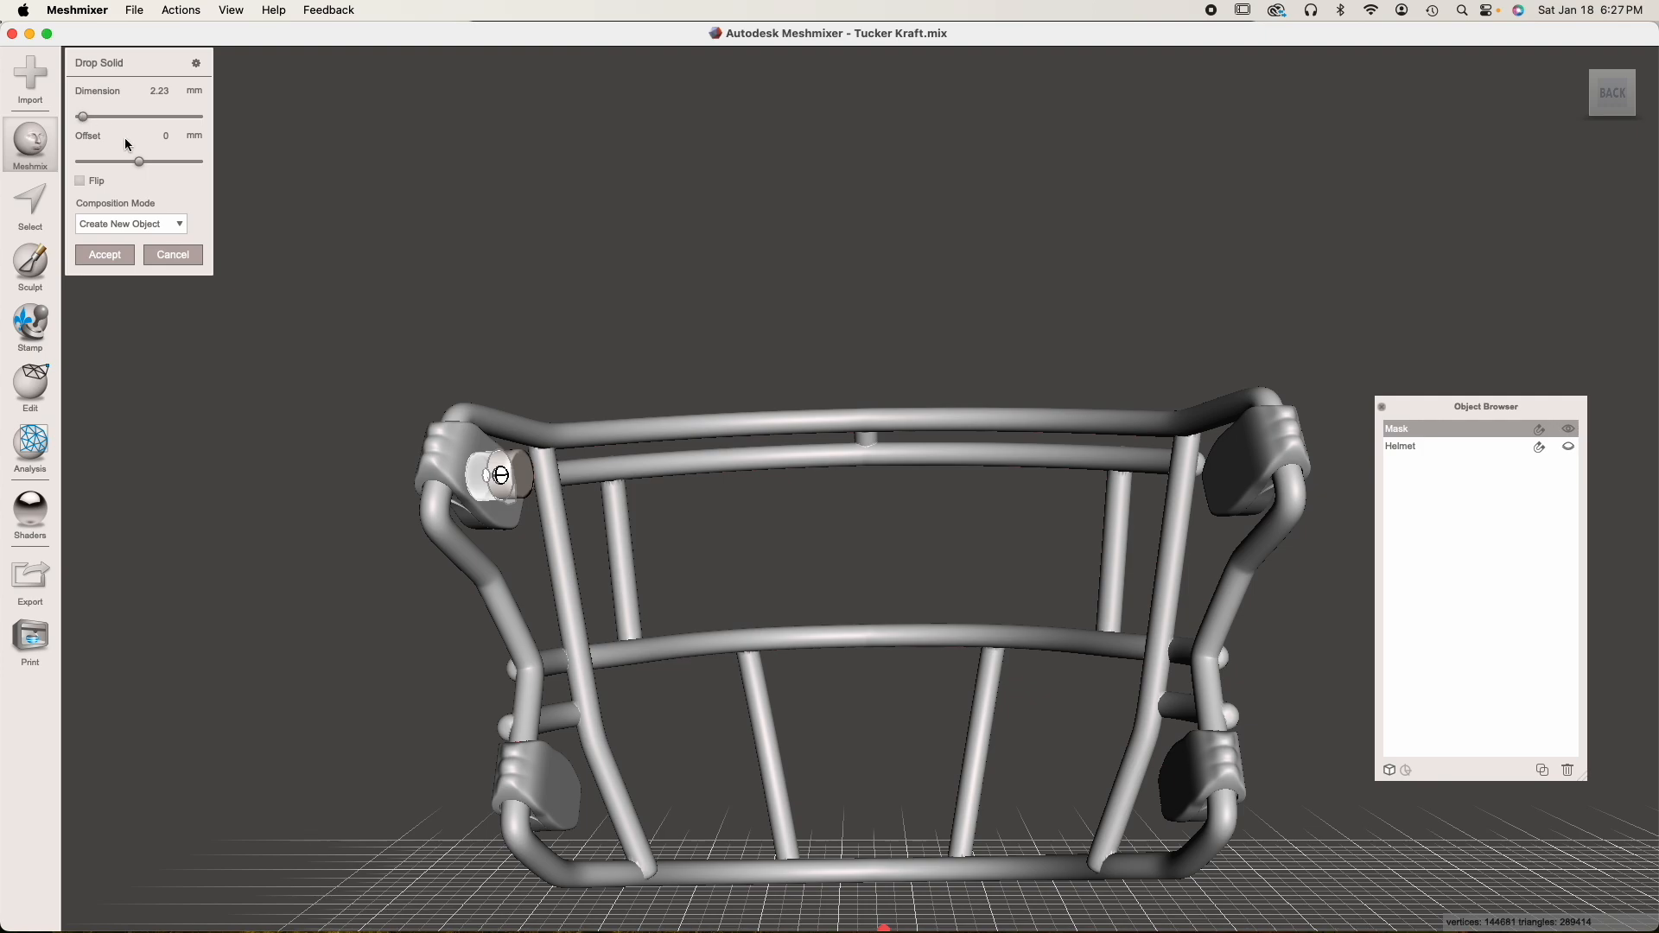
scroll(313, 361, up, 3)
middle_drag(381, 390, 573, 391)
right_drag(743, 482, 602, 510)
click(105, 254)
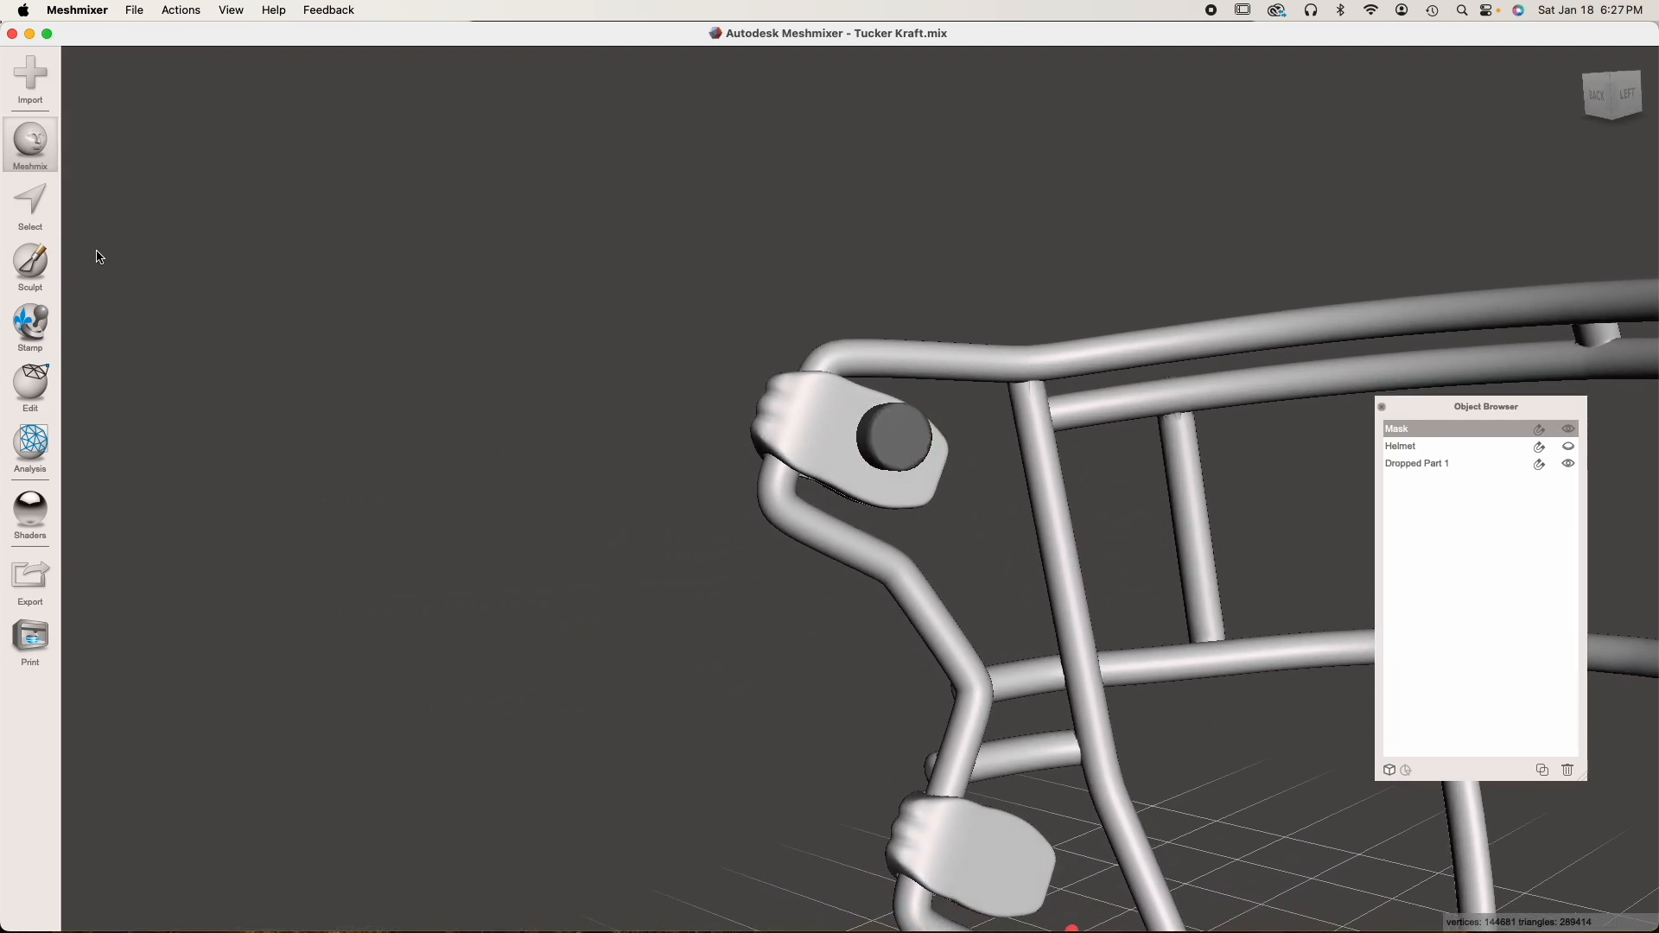
Select the new cylinder and rename it Peg
click(906, 450)
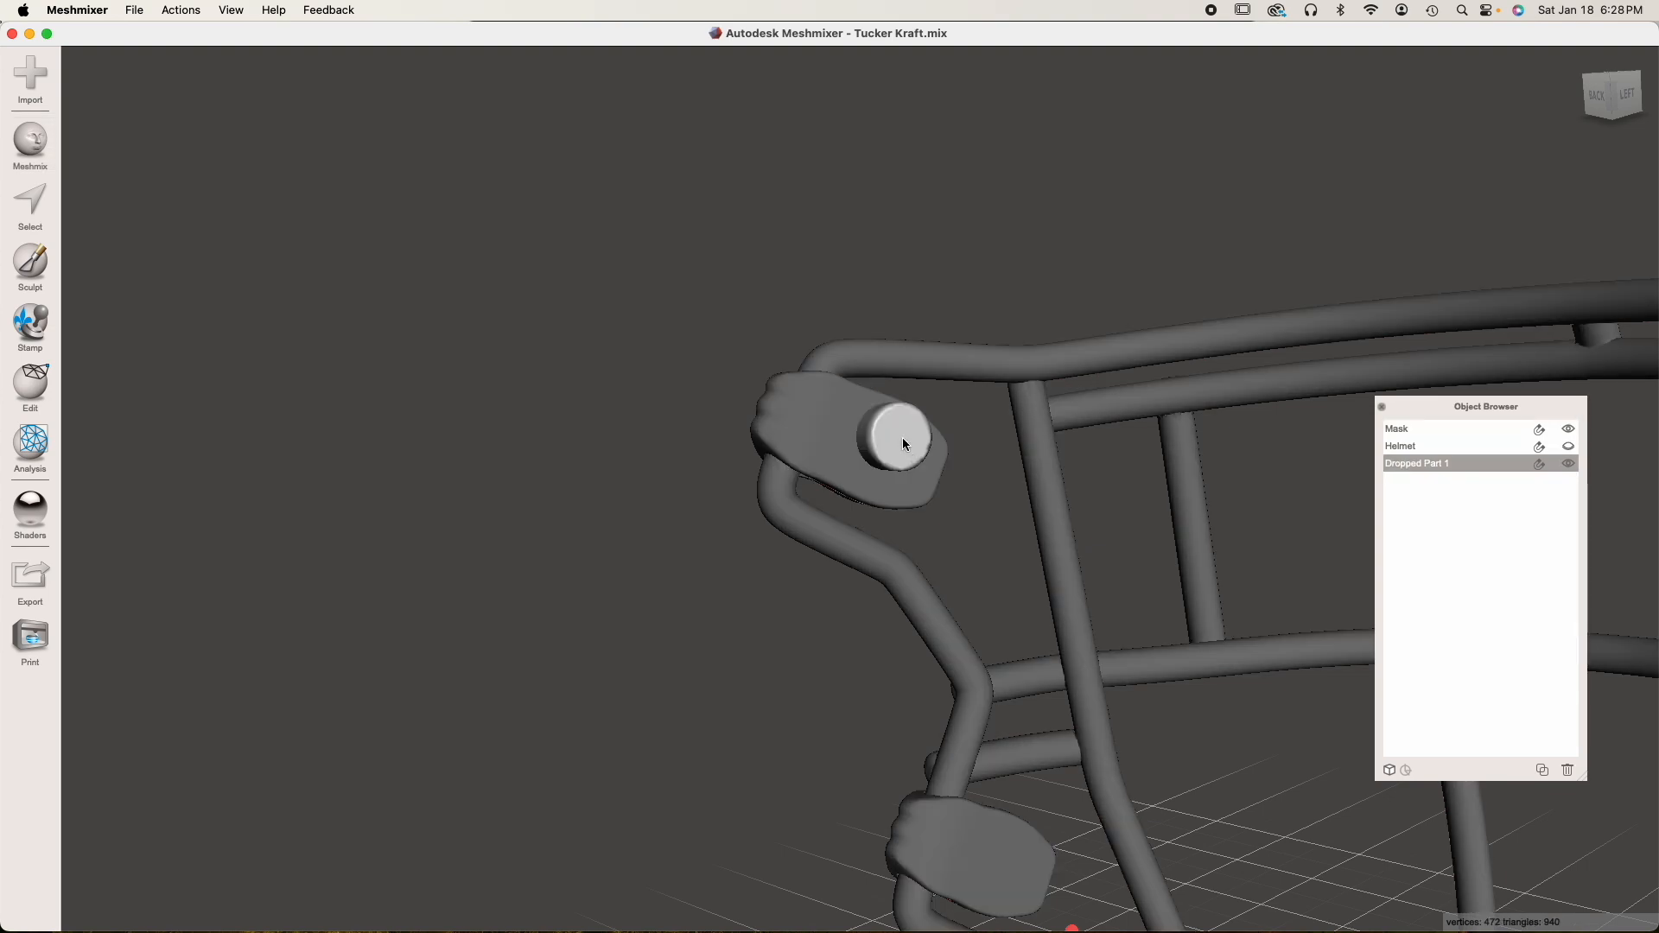
double_click(1404, 464)
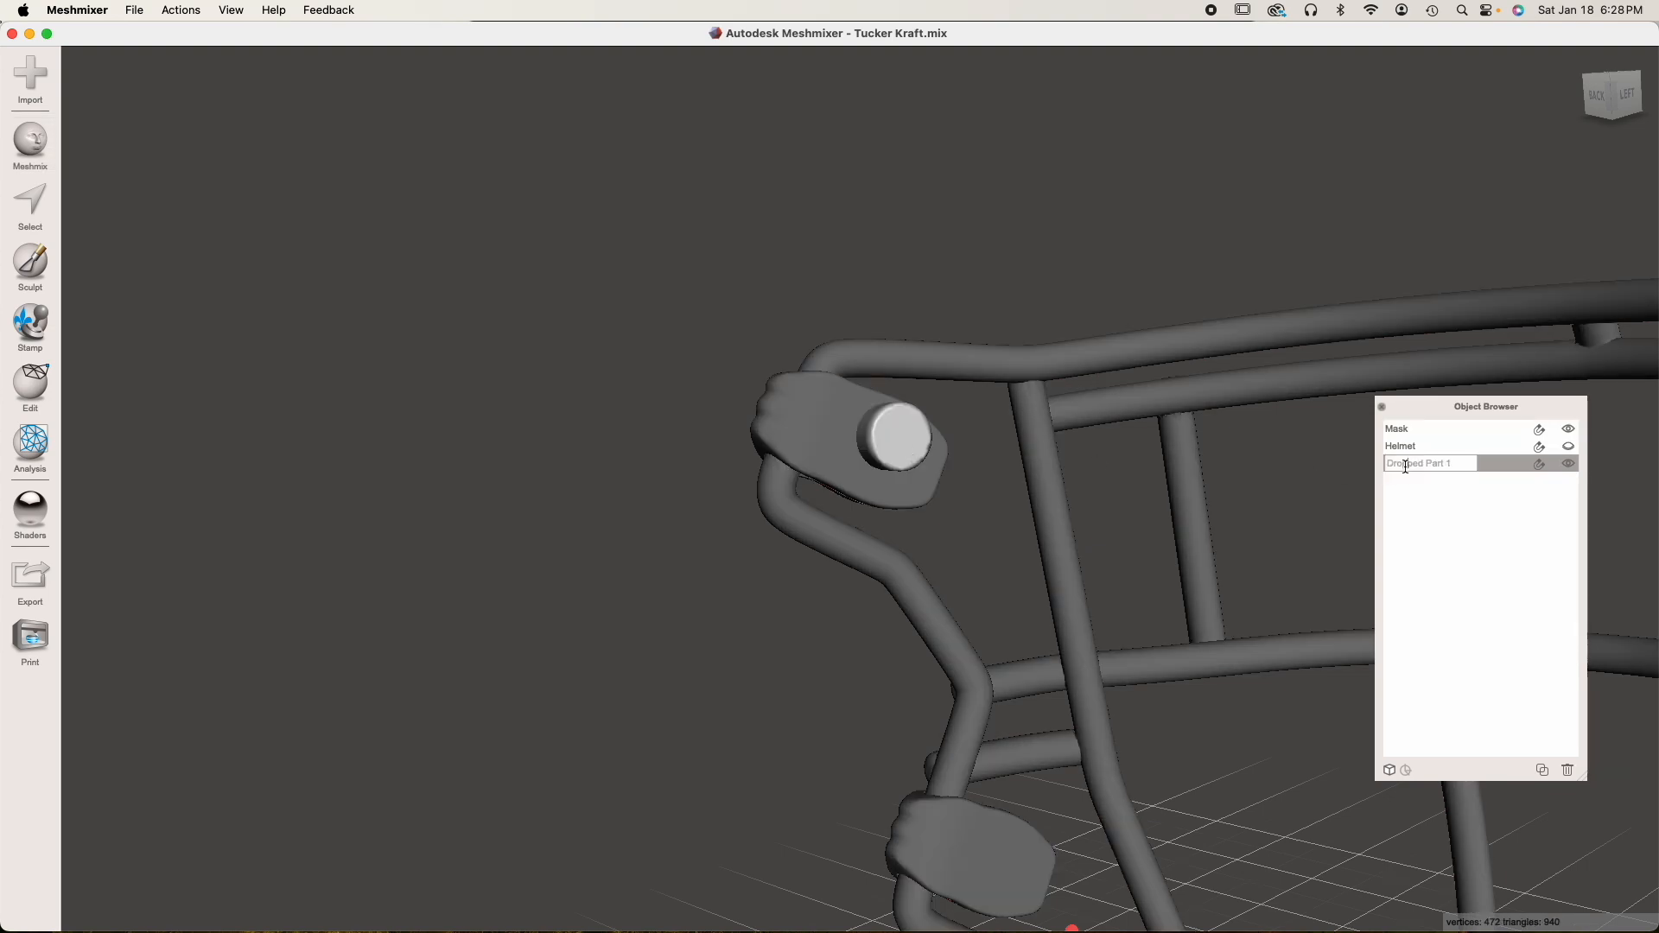
text(Peg)
key(Return)
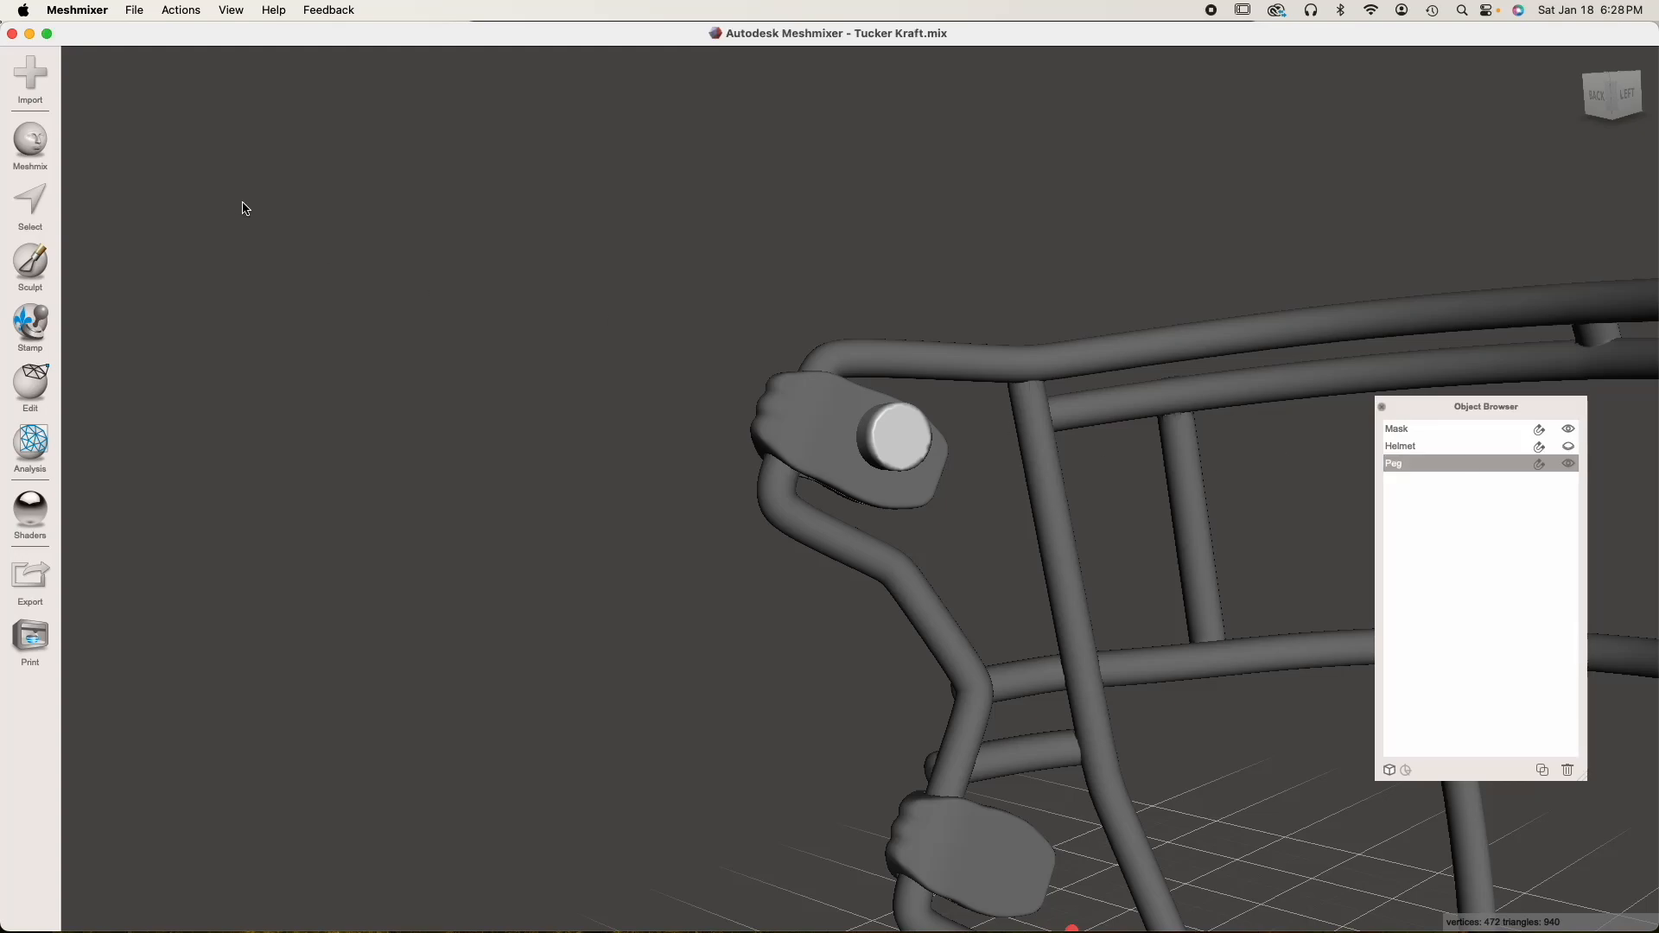
Transform the peg, rotating it square to the upper clip's inner face and shifting it towards the middle of that face
key(t)
right_drag(890, 439, 1005, 341)
right_drag(848, 585, 905, 329)
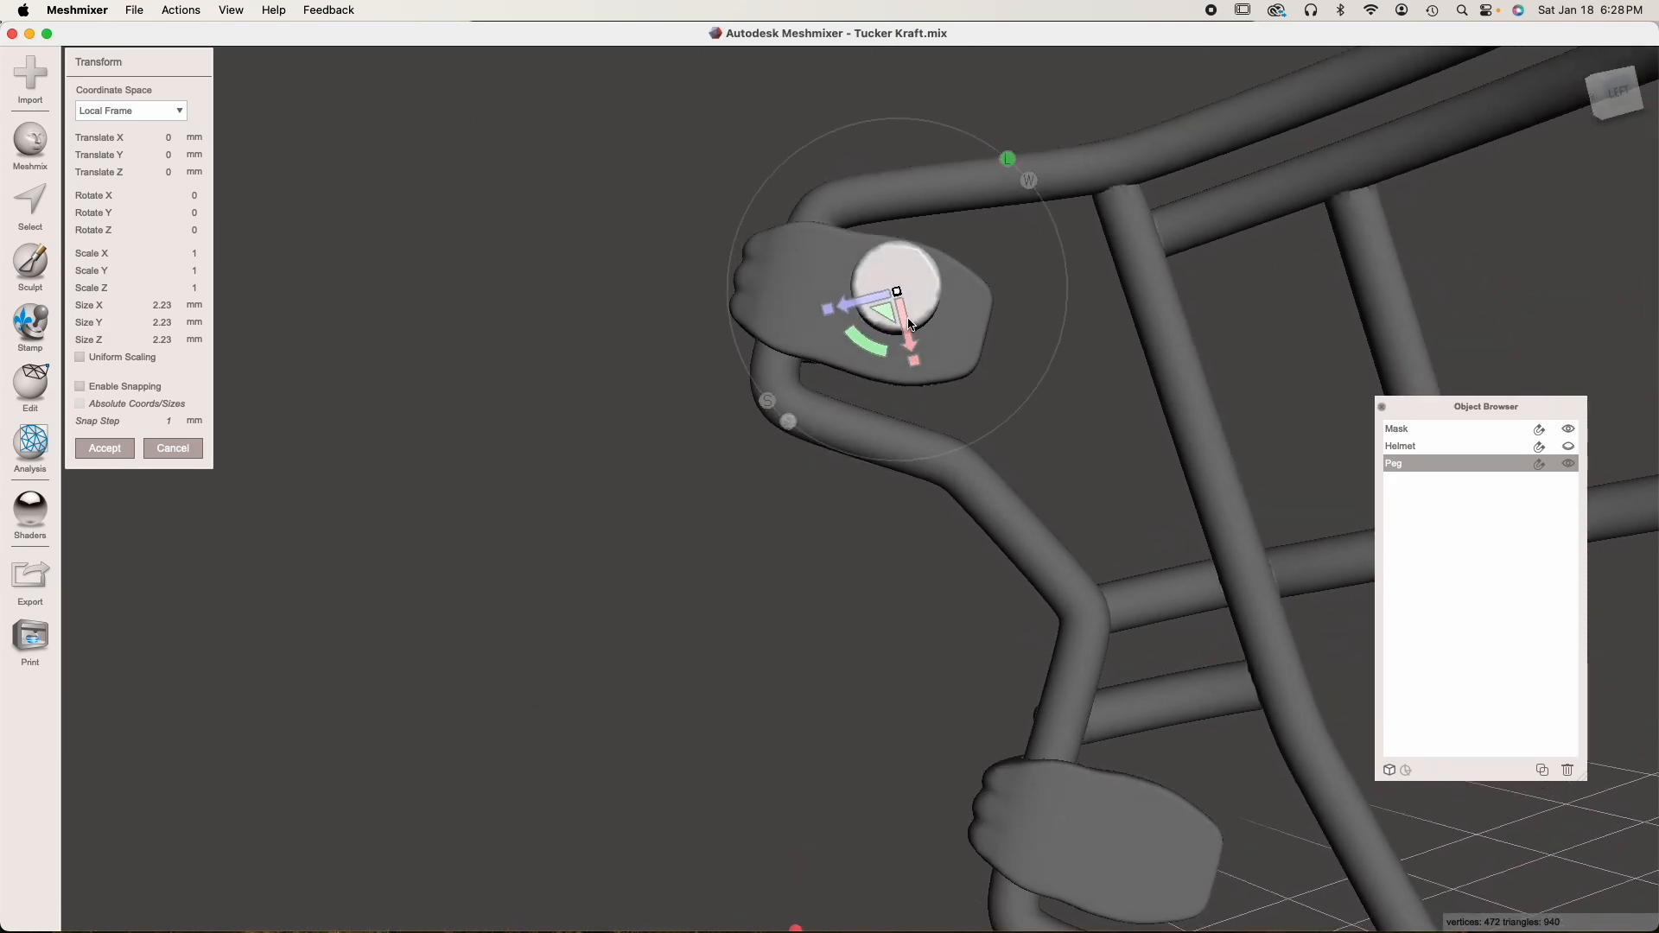
drag(881, 352, 856, 334)
right_drag(855, 335, 795, 595)
drag(792, 595, 845, 569)
right_drag(846, 568, 1028, 435)
mouse_move(1020, 399)
mouse_down()
mouse_move(1011, 387)
mouse_move(1009, 412)
mouse_up()
right_drag(1009, 411, 926, 601)
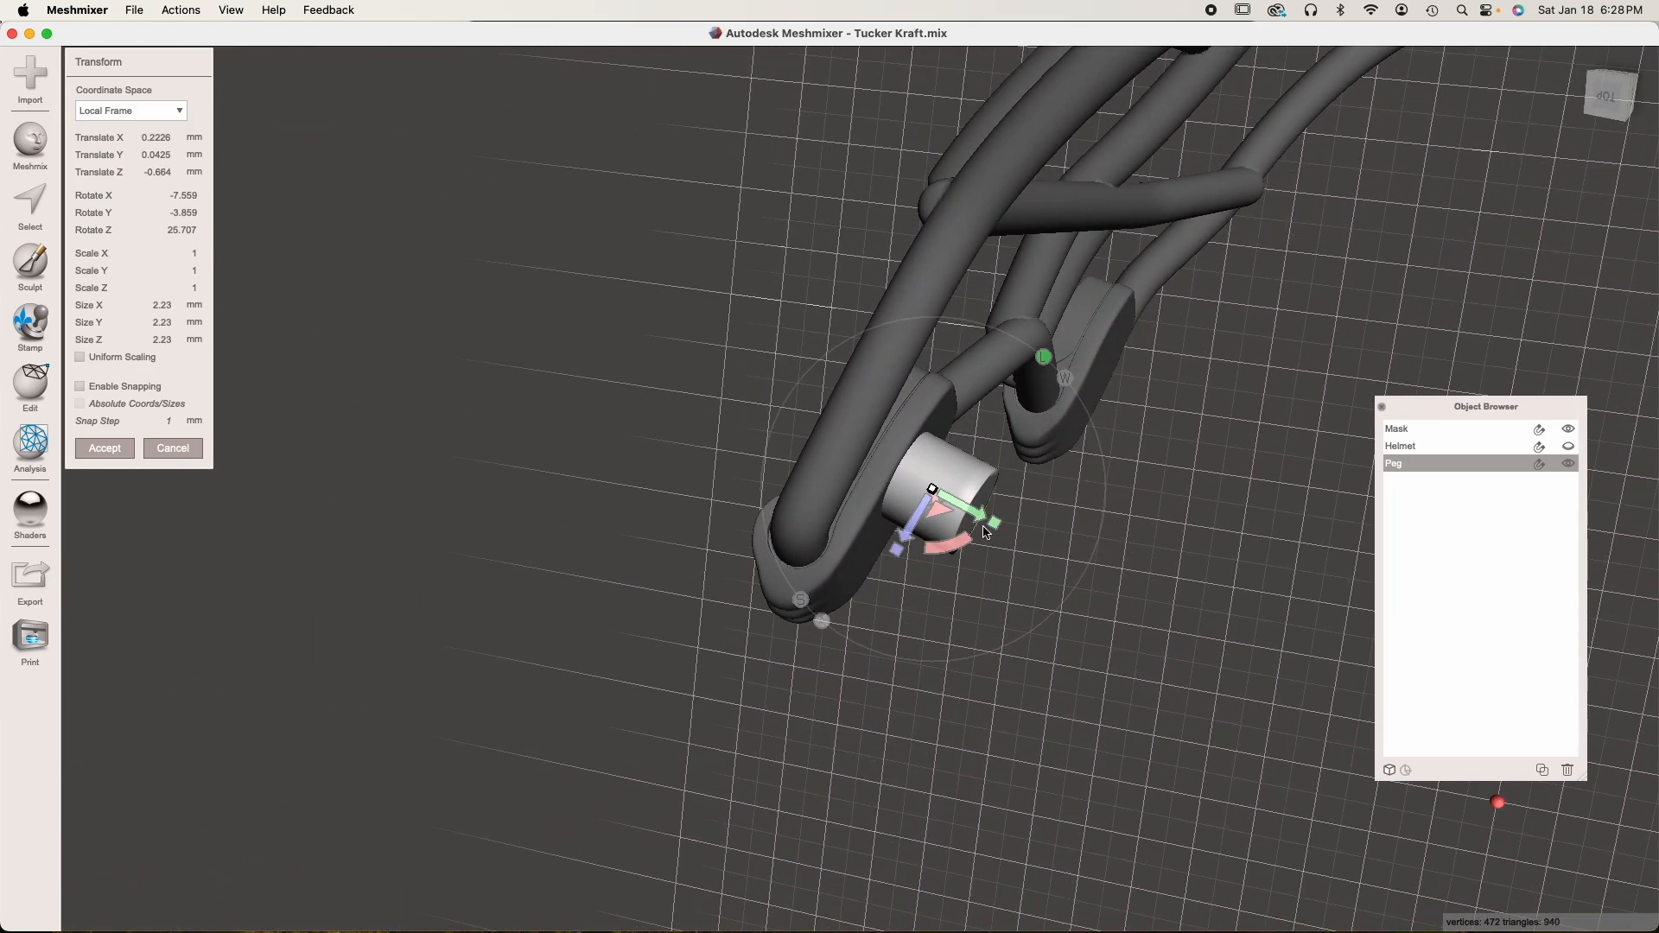
Stretch the peg along its axis to about 2.79 mm and sink its end into the upper clip
drag(996, 526, 1230, 653)
right_drag(1223, 652, 1005, 558)
drag(1023, 541, 1046, 555)
right_drag(1046, 554, 896, 490)
drag(979, 481, 966, 485)
right_drag(921, 557, 761, 393)
drag(775, 378, 738, 359)
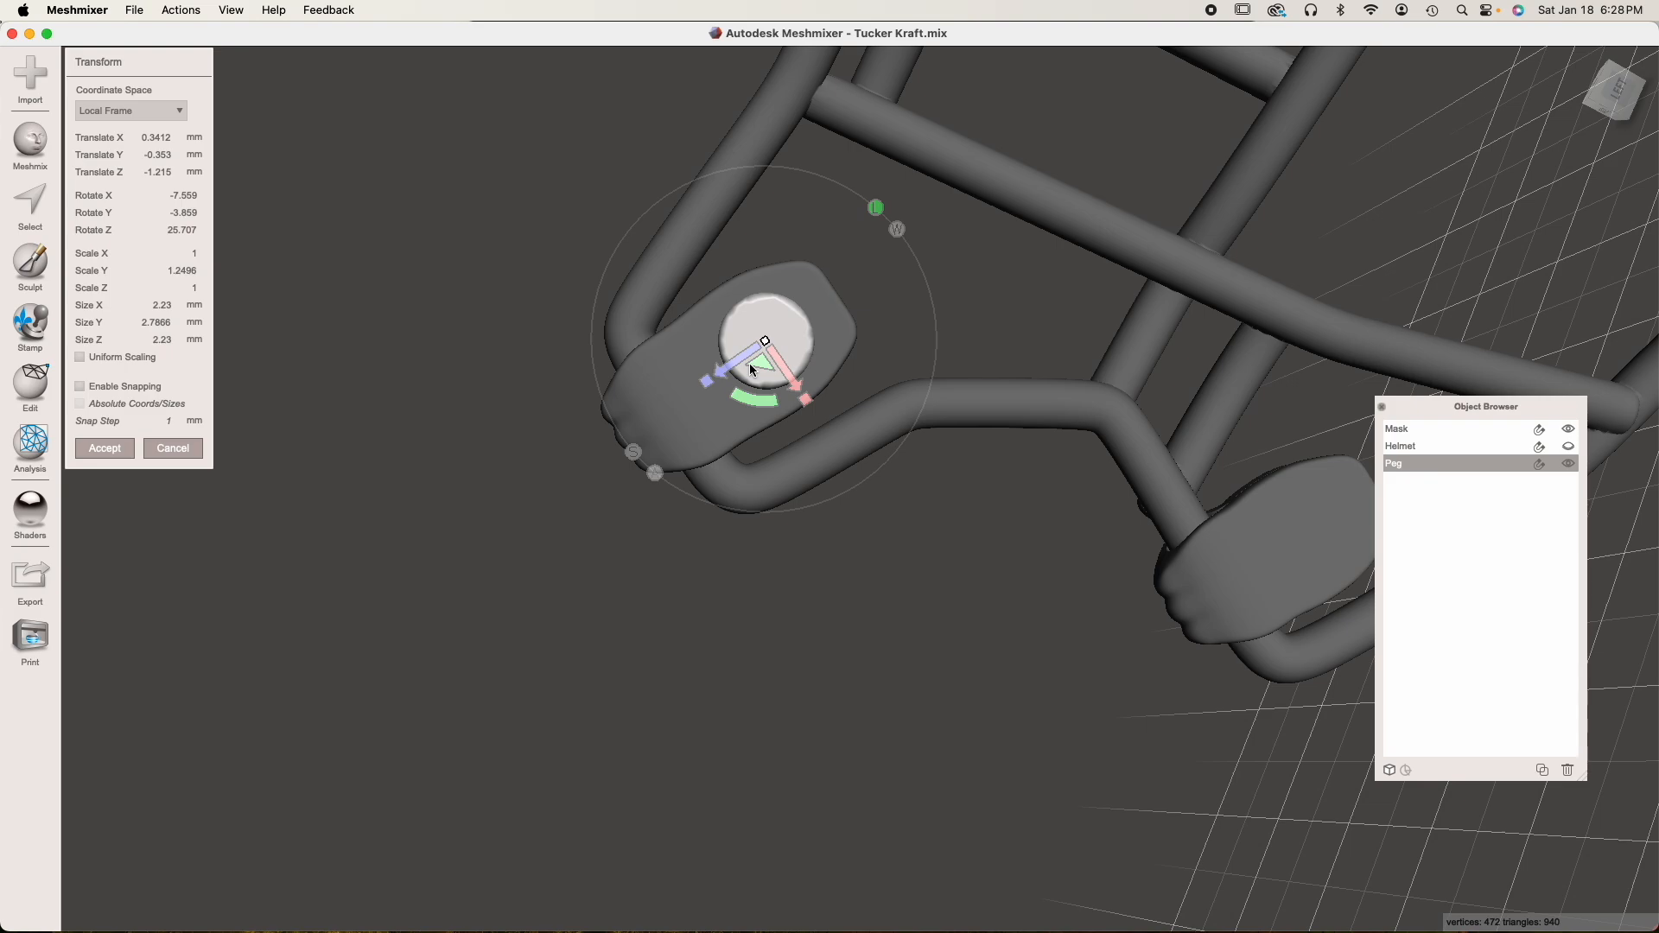
right_drag(538, 495, 591, 506)
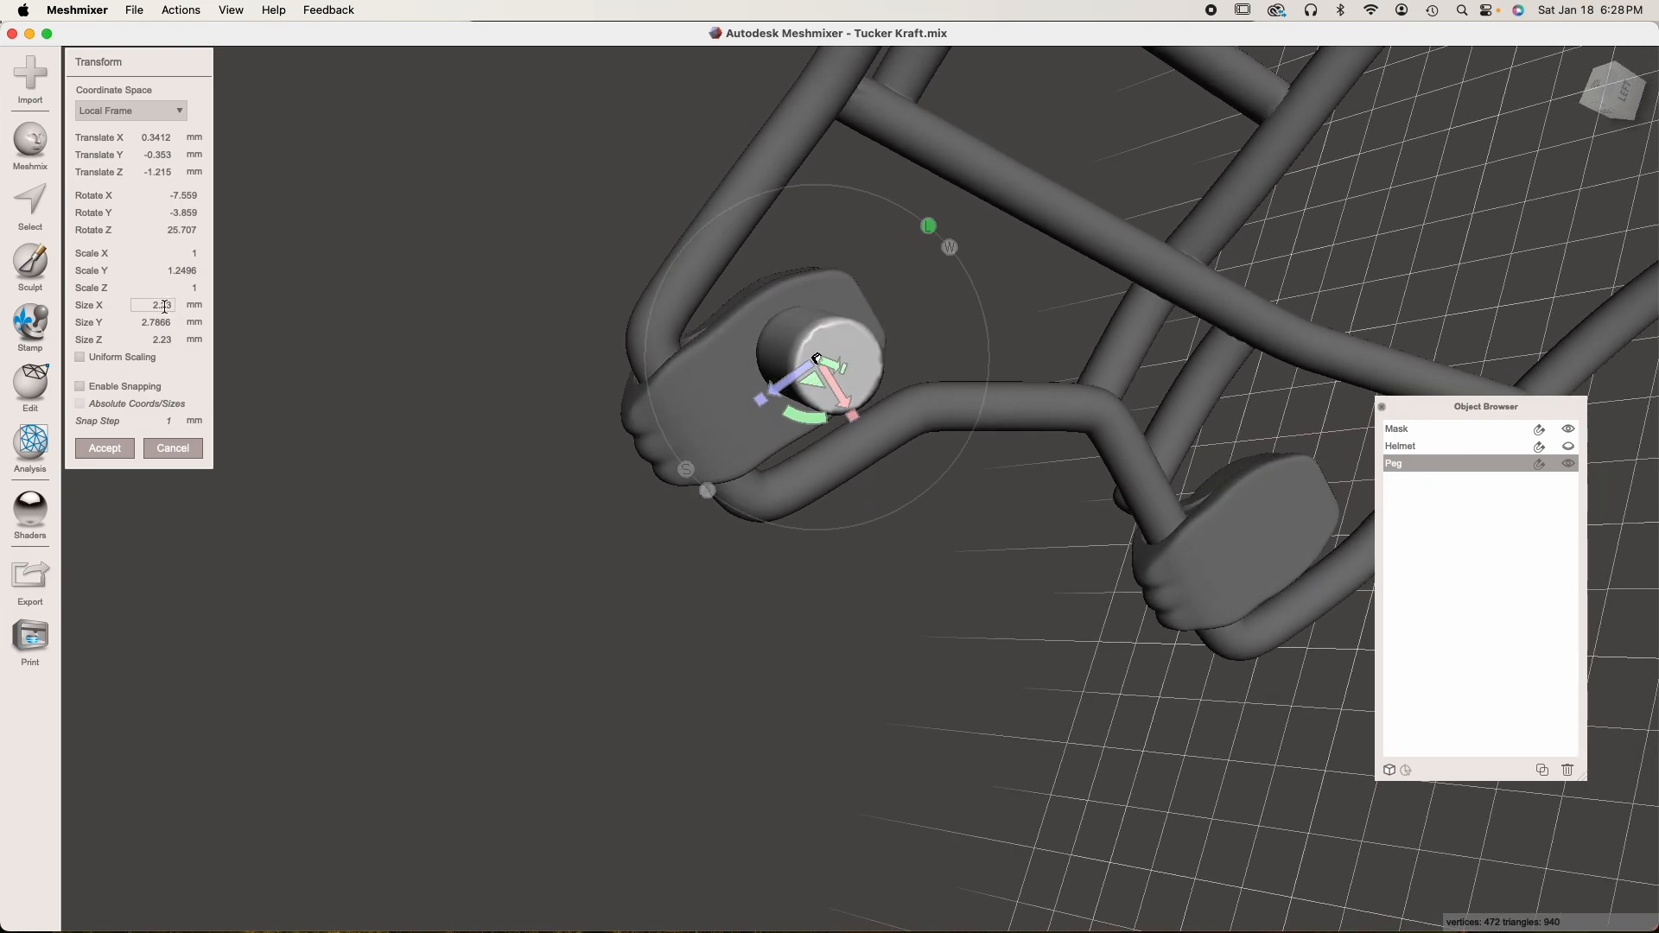
right_drag(518, 415, 595, 448)
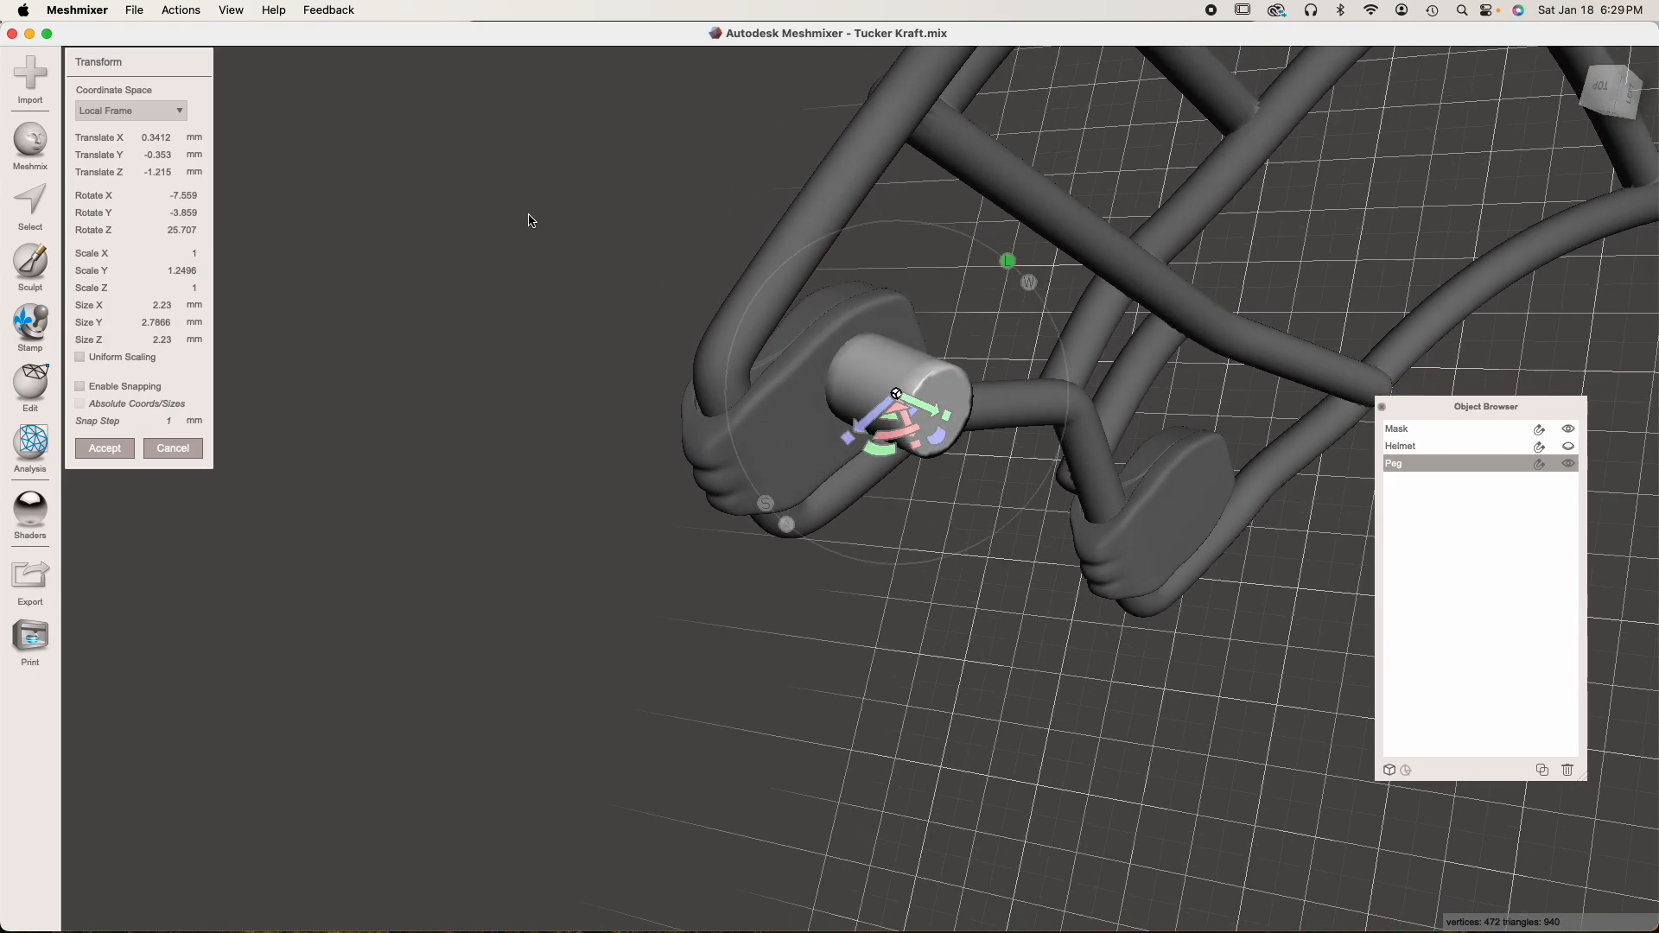
Set the peg's size to X 2 mm, Y 3 mm and Z 2 mm and apply the transform
click(152, 307)
double_click(148, 306)
text(2)
key(Tab)
text(3)
key(Tab)
text(2)
click(149, 322)
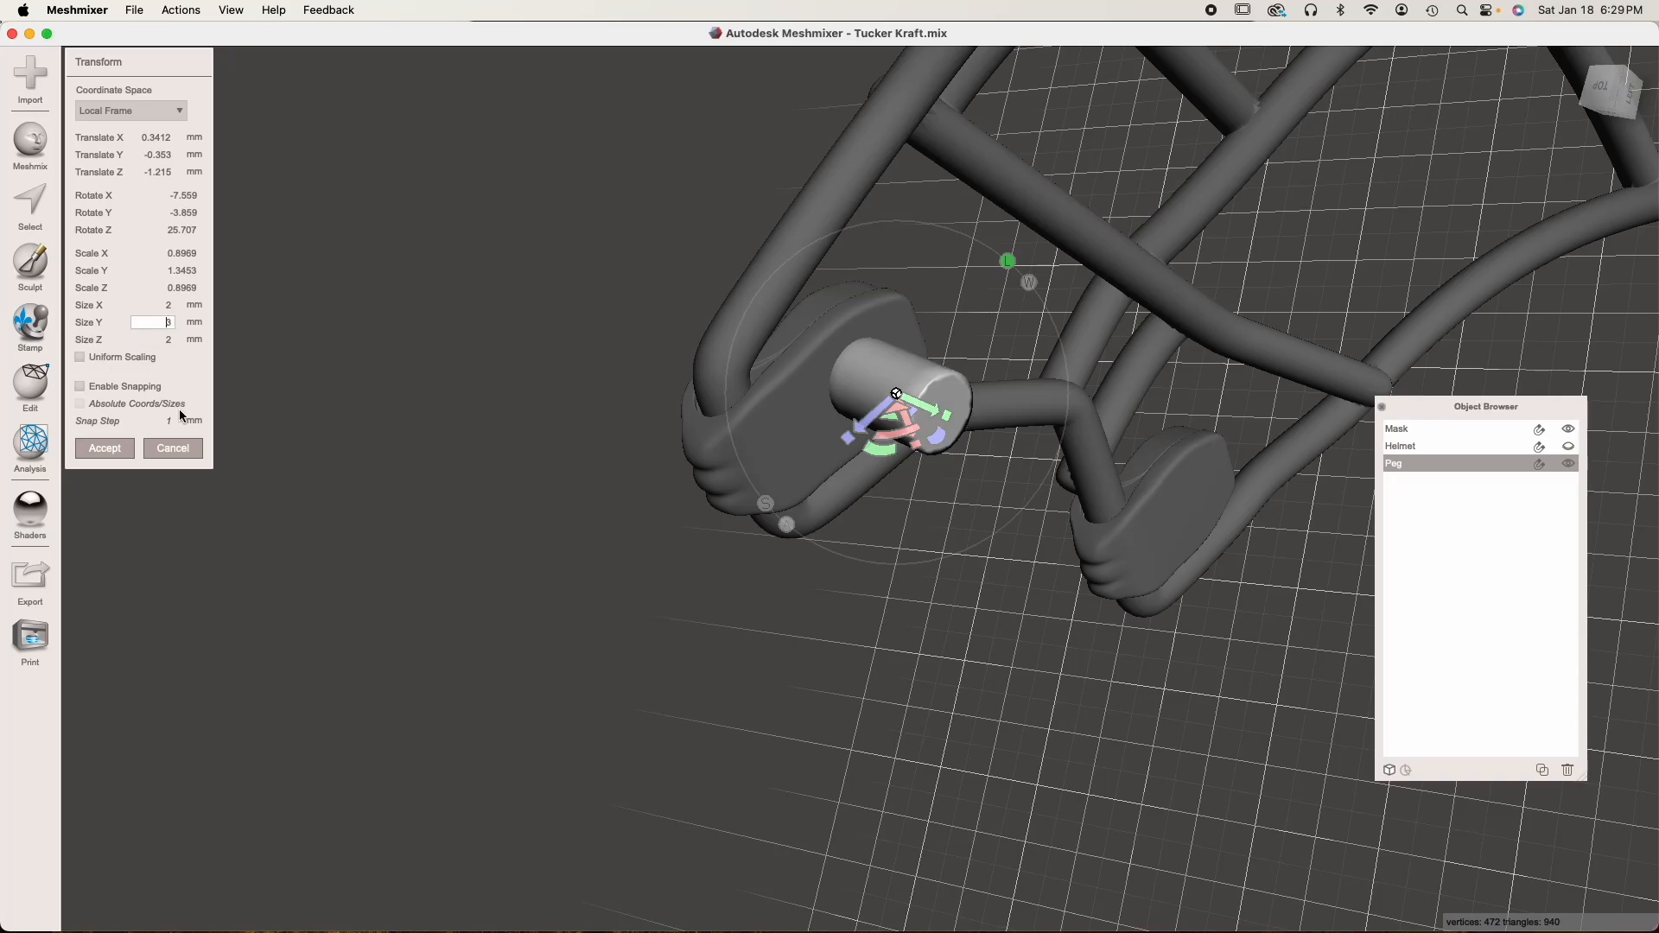
click(105, 448)
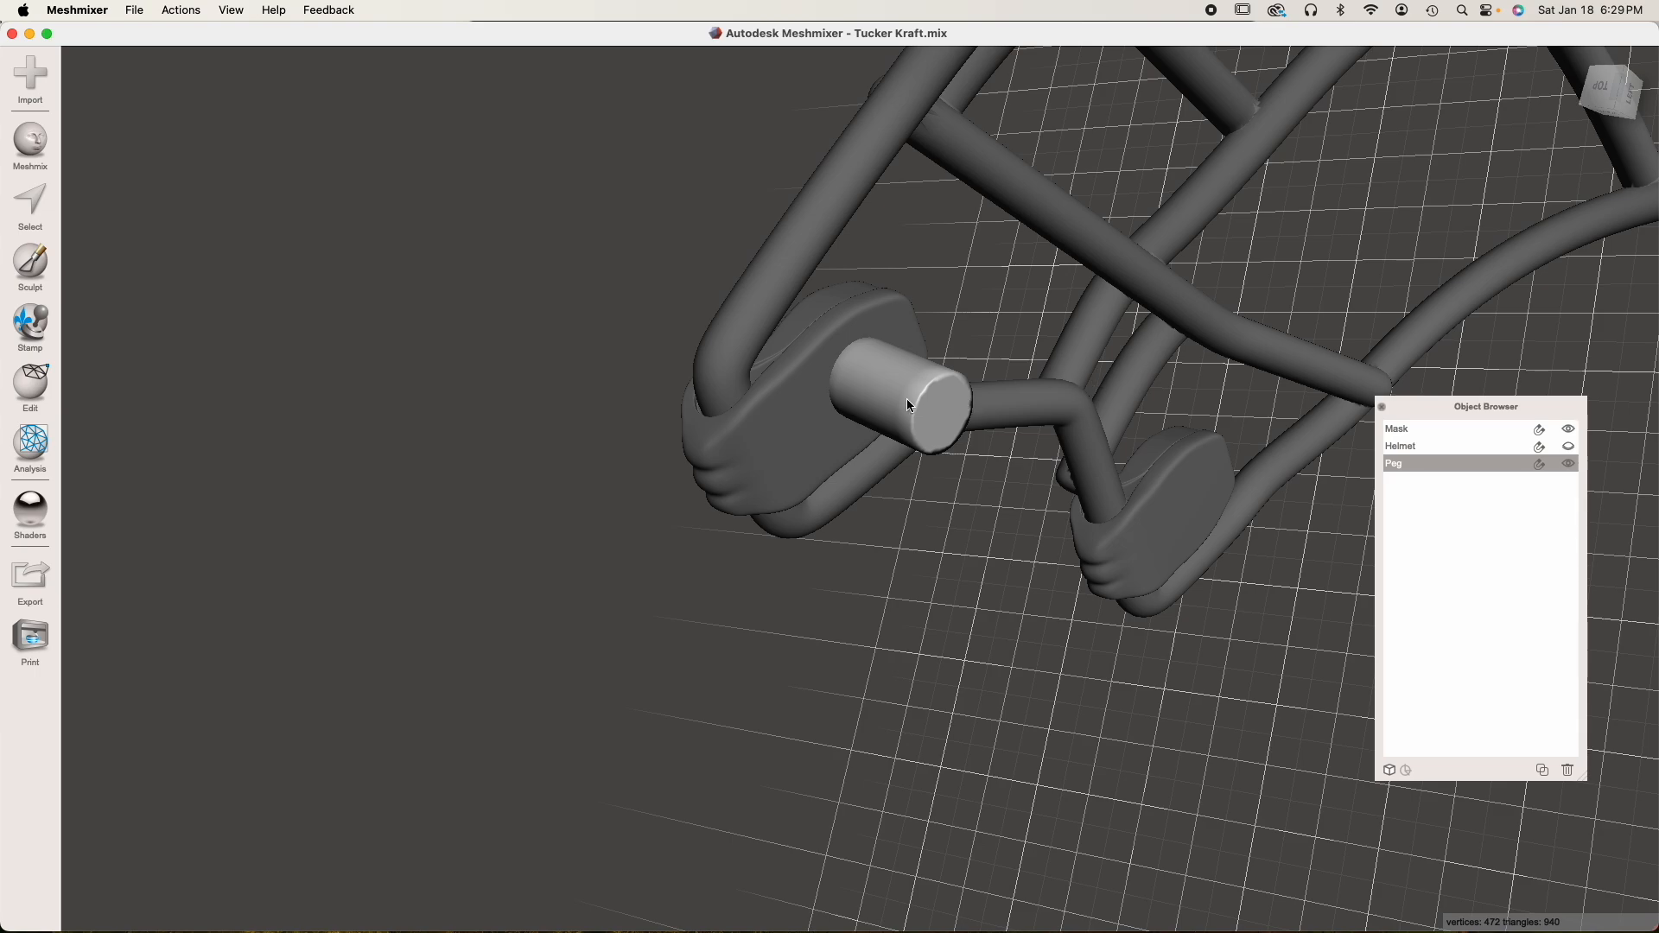
Duplicate the peg
right_drag(905, 397, 1051, 358)
middle_drag(1051, 358, 875, 377)
right_drag(878, 386, 922, 348)
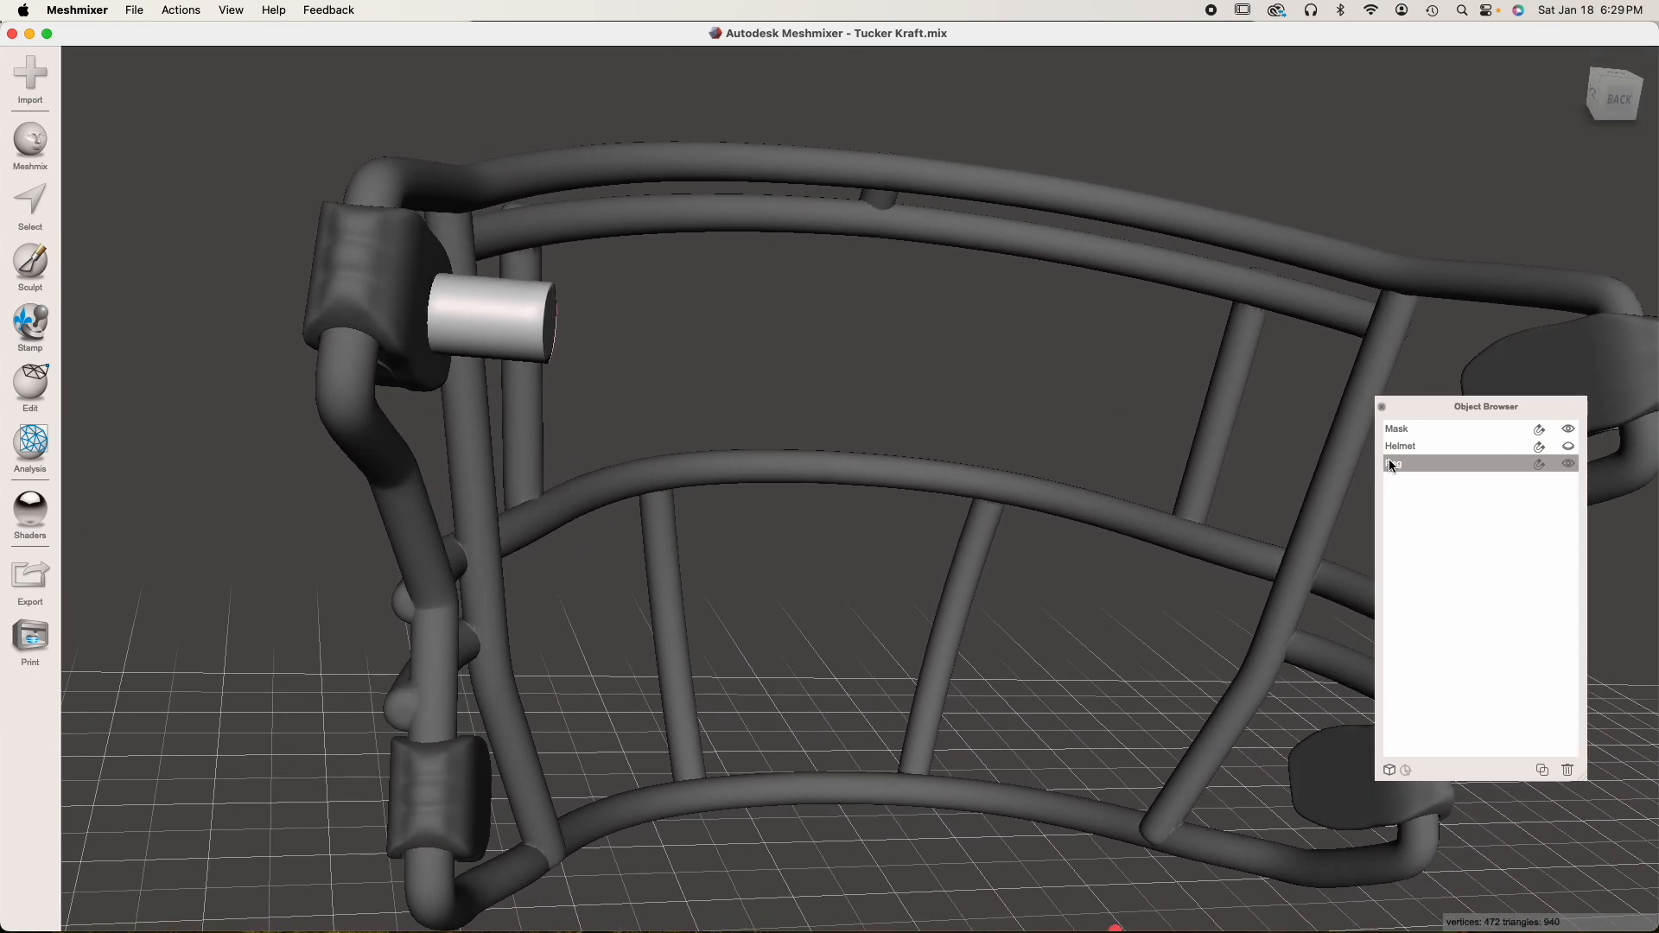
click(1544, 775)
right_drag(1155, 618, 833, 475)
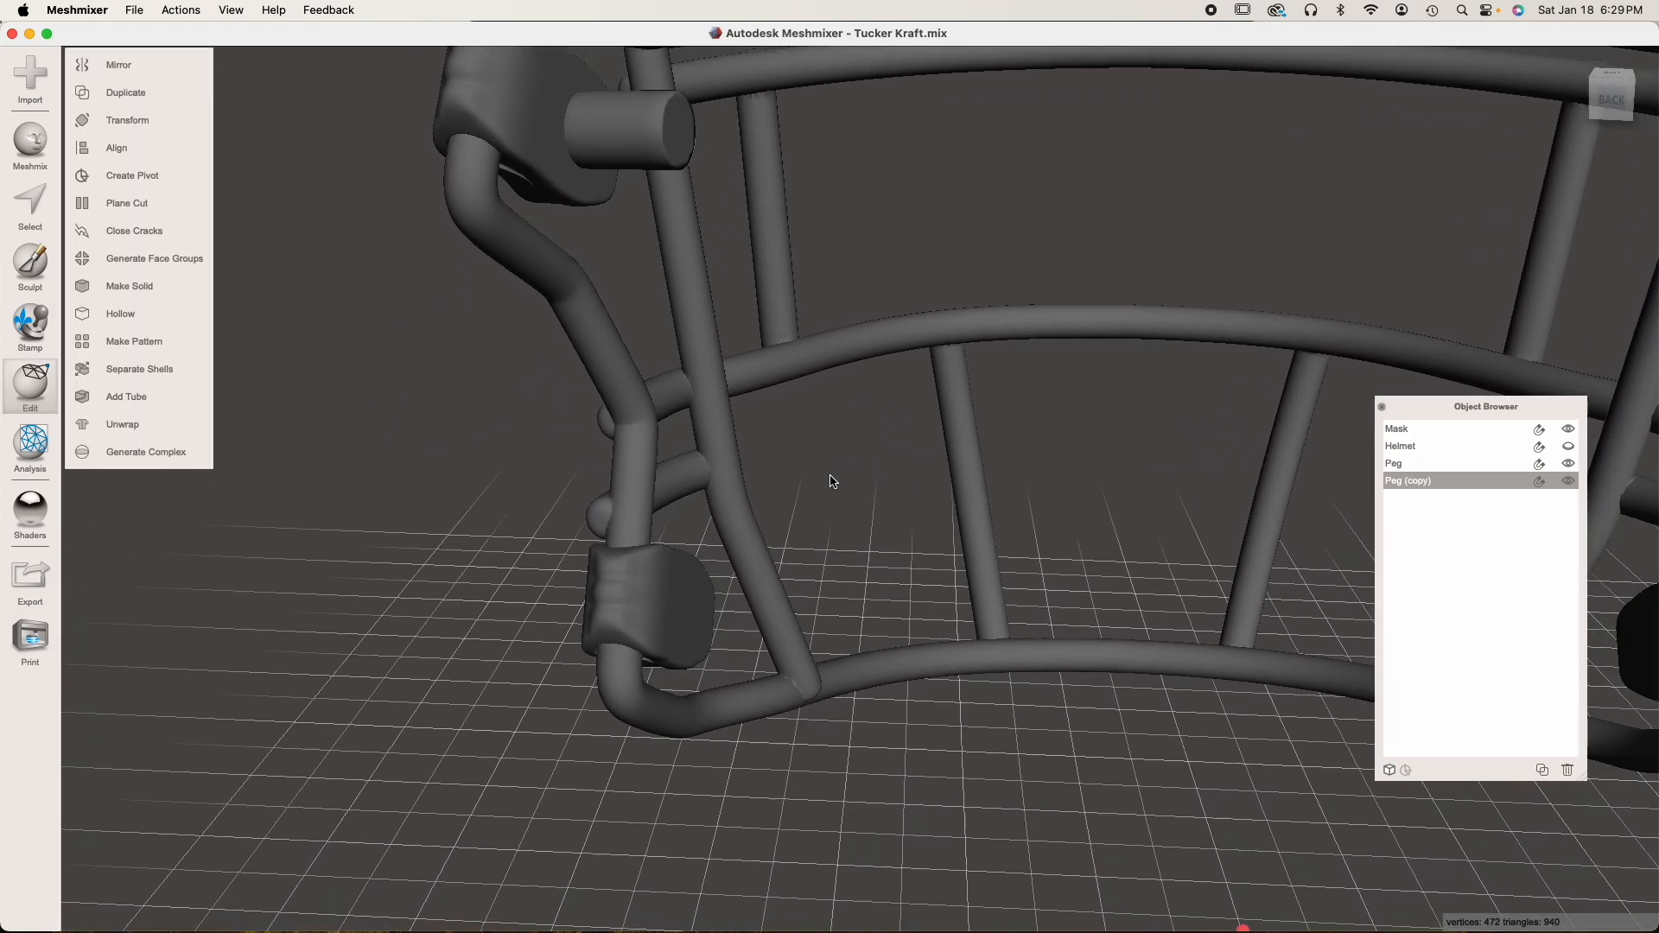
Move the copied peg down onto the inner face of the lower clip on the same side and apply the transform
key(t)
right_drag(620, 143, 451, 159)
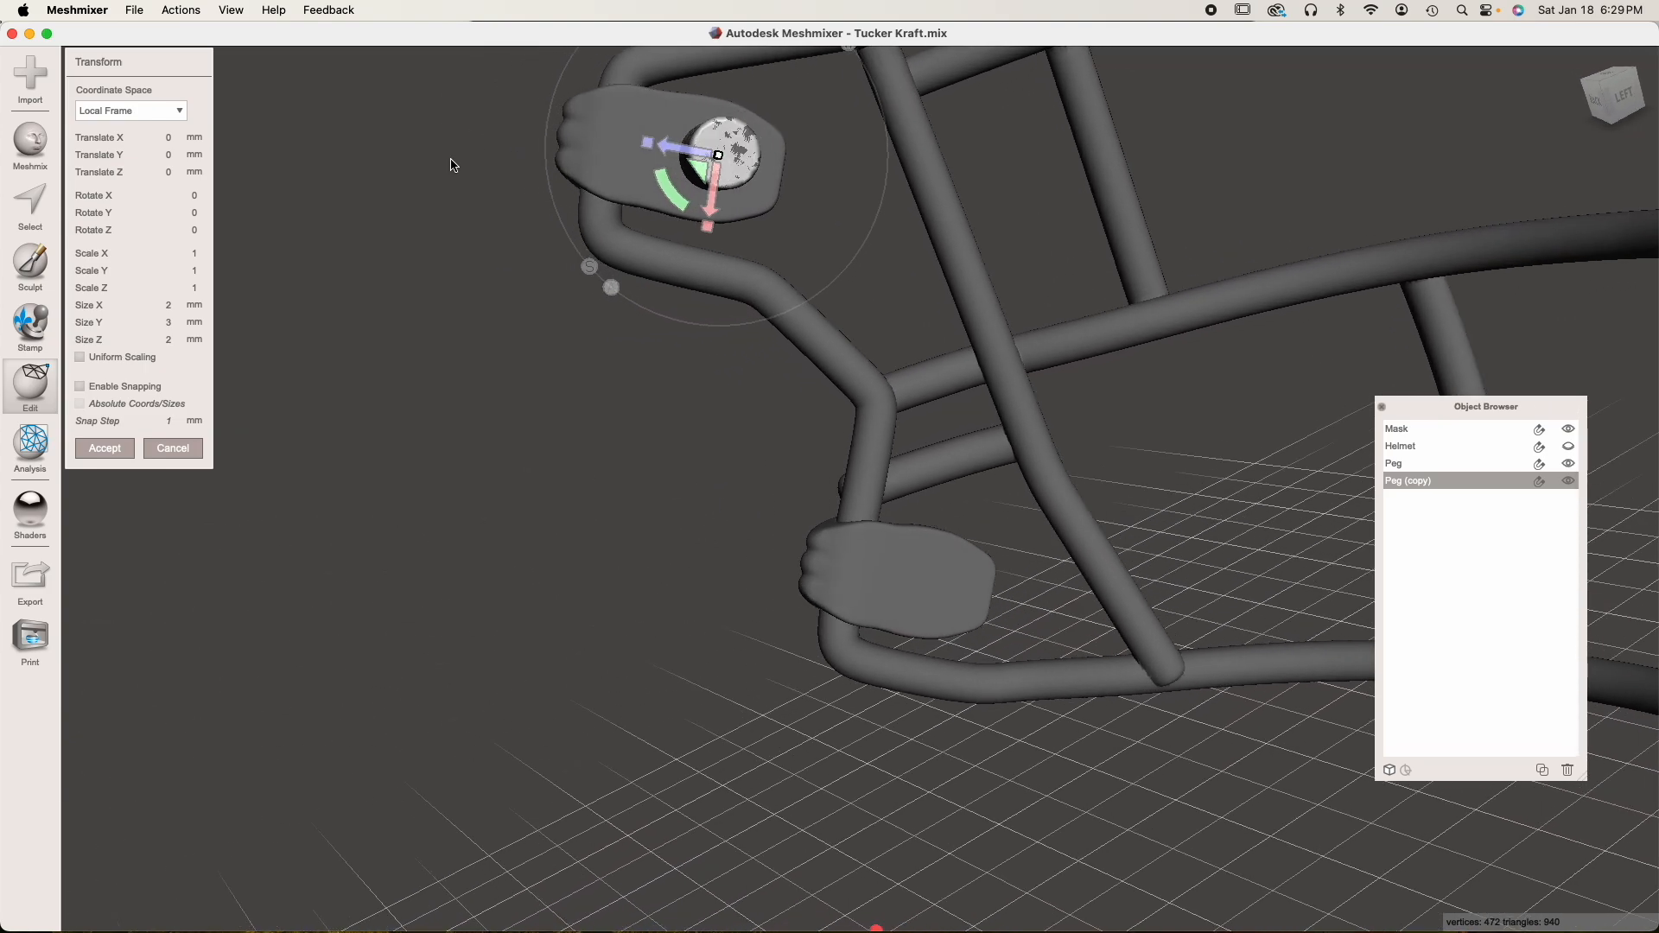
drag(717, 194, 931, 612)
right_drag(931, 611, 1018, 313)
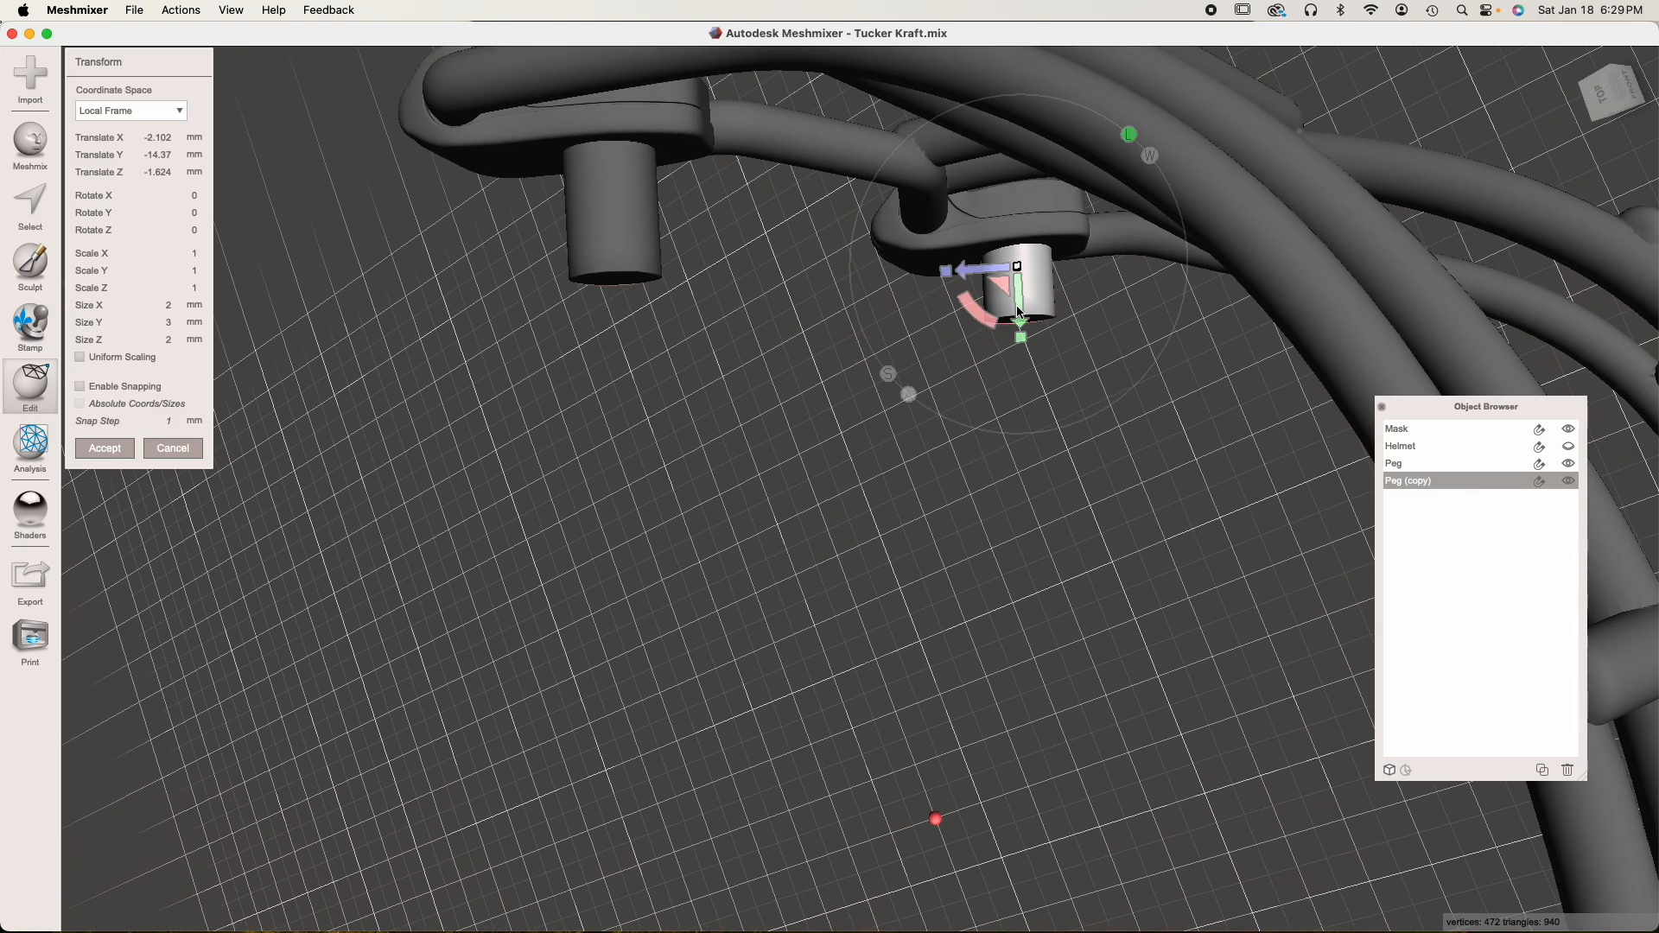
mouse_move(1022, 313)
mouse_down()
mouse_move(1012, 338)
mouse_move(979, 342)
mouse_move(1023, 328)
mouse_up()
right_drag(1026, 332, 791, 429)
scroll(794, 435, up, 4)
drag(603, 354, 619, 449)
click(119, 455)
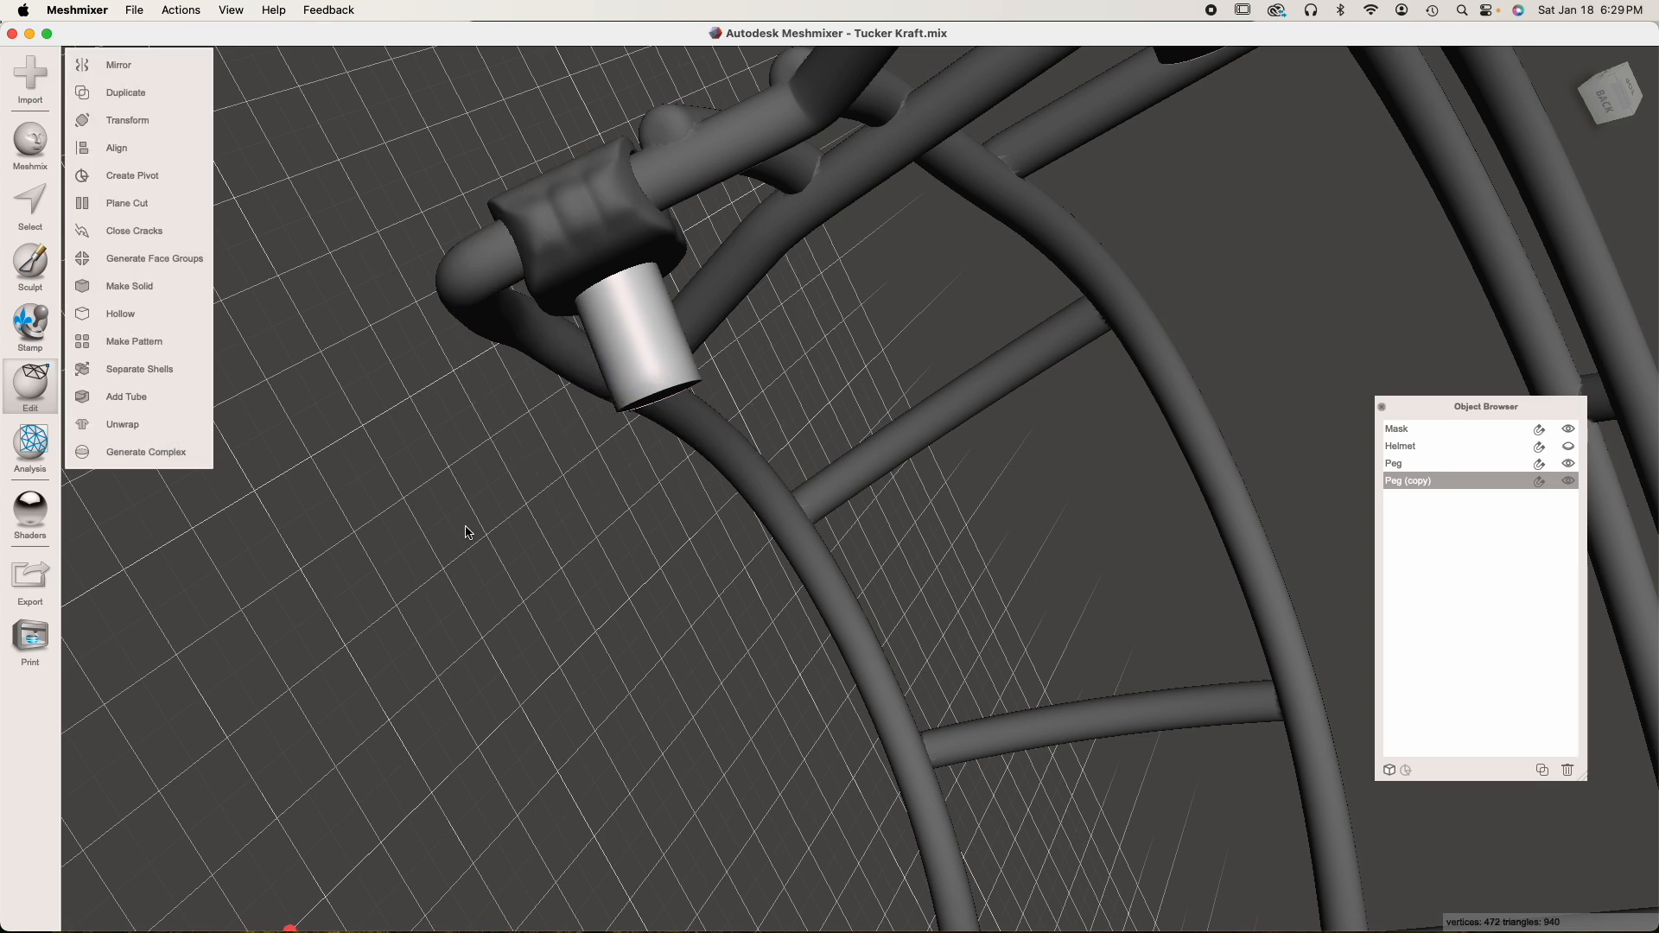
Show the helmet again and hide the mask to check the two pegs against the helmet shell
scroll(881, 622, down, 4)
right_drag(885, 627, 822, 566)
scroll(914, 467, down, 4)
middle_drag(766, 377, 720, 408)
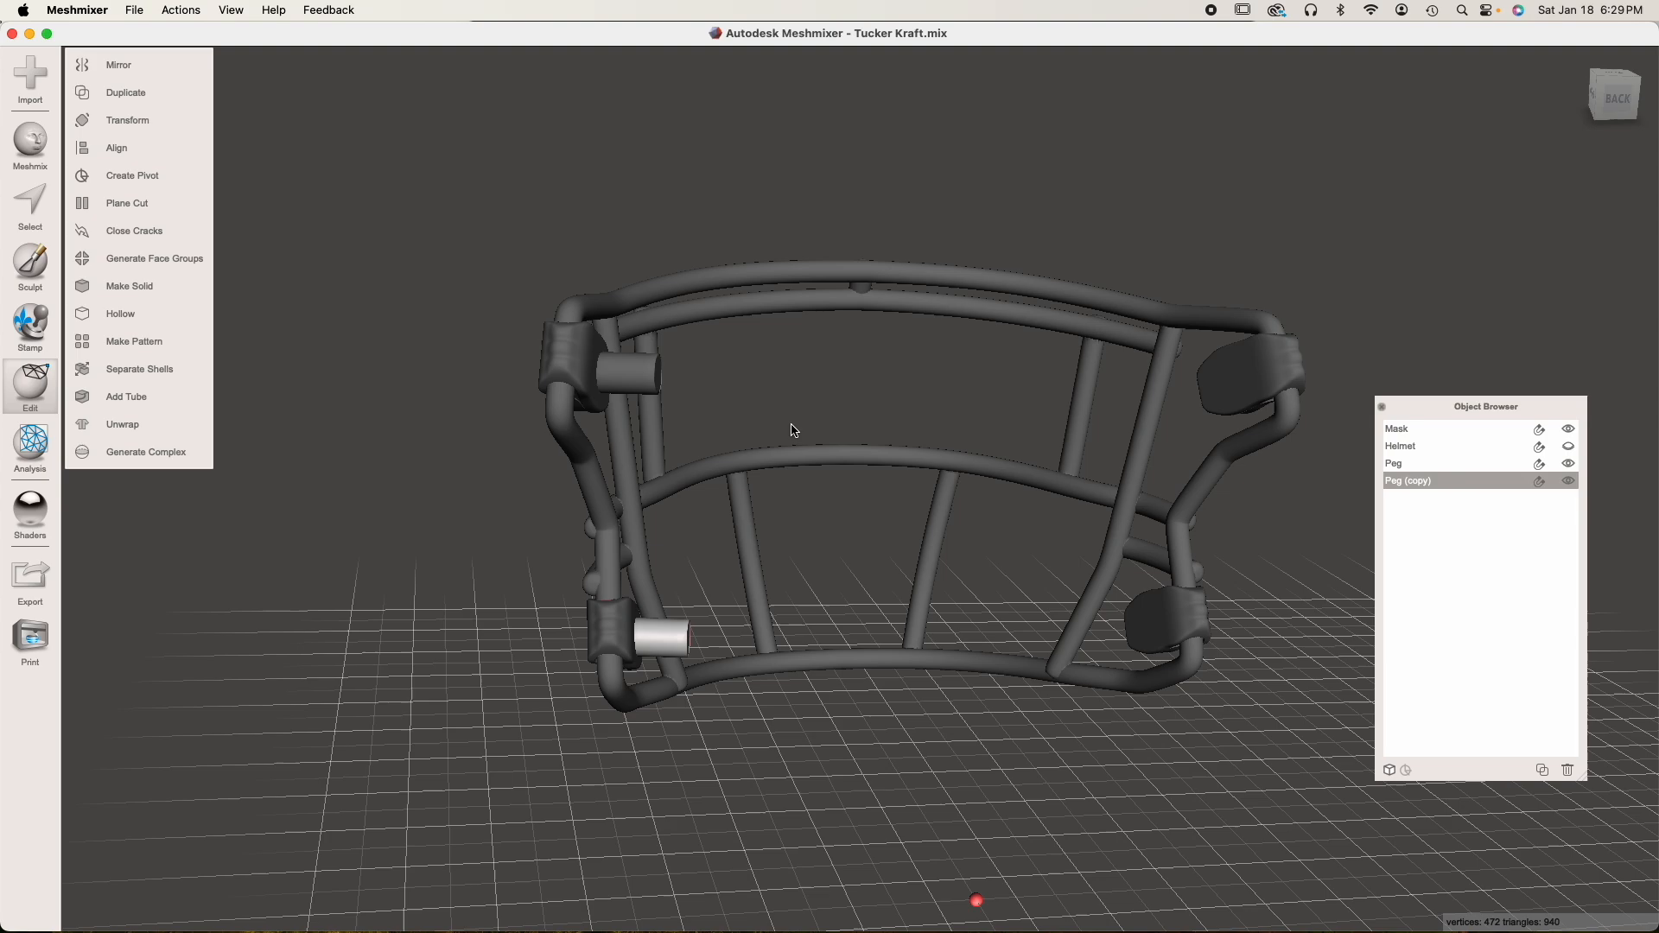
scroll(795, 428, up, 5)
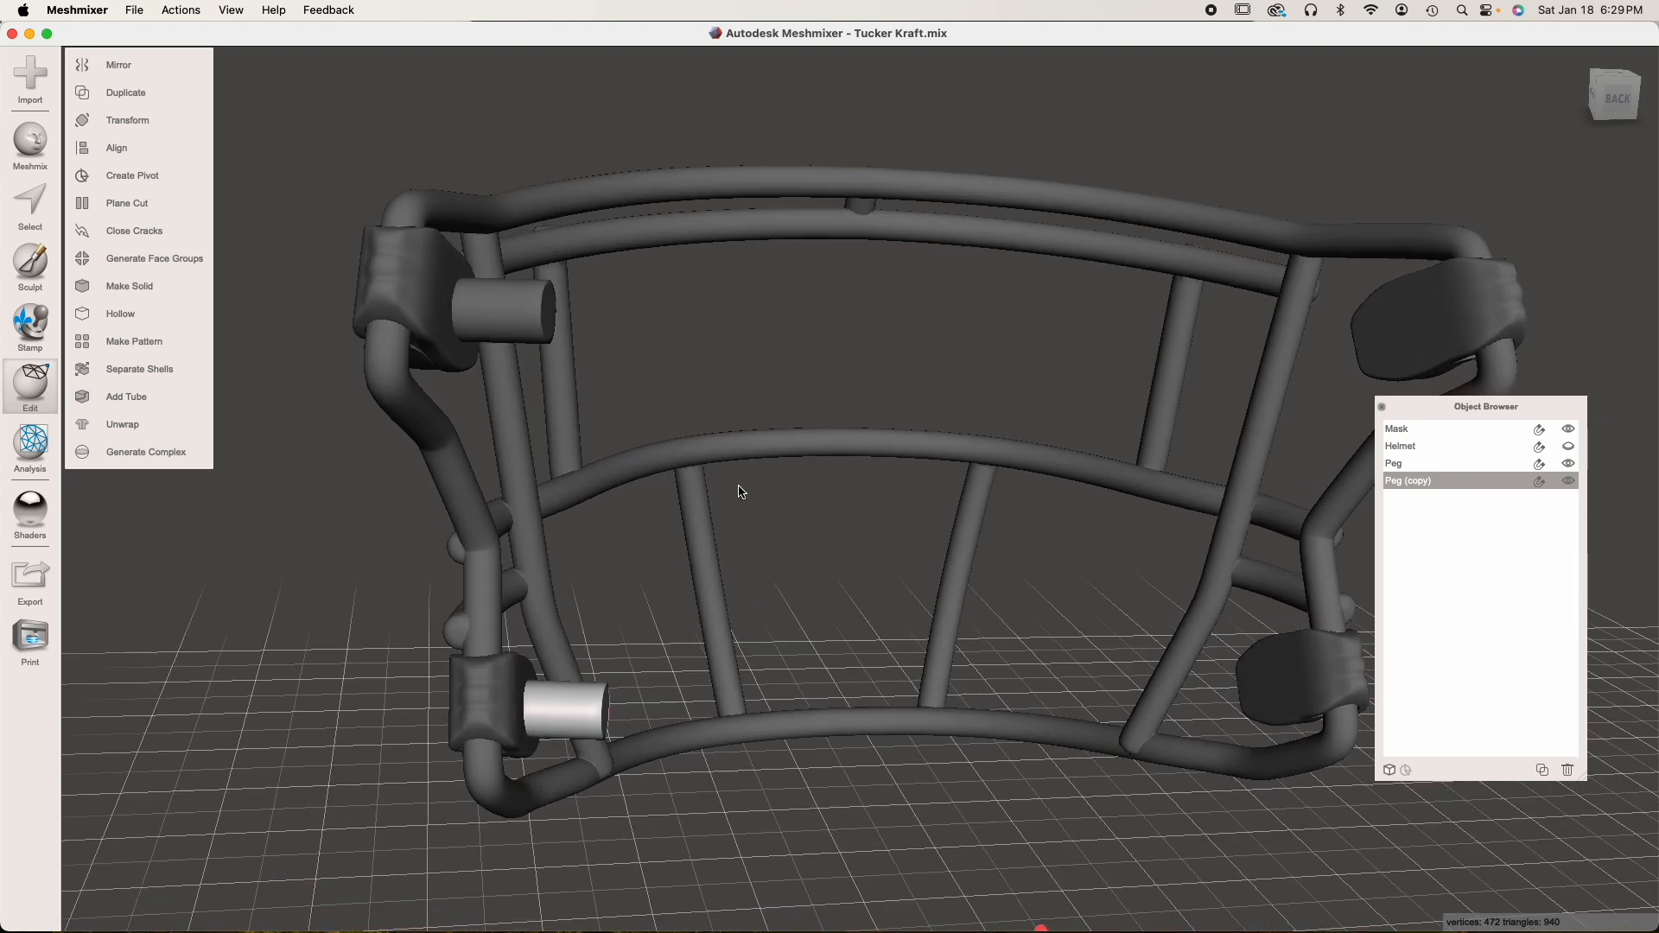
shift+click(1420, 465)
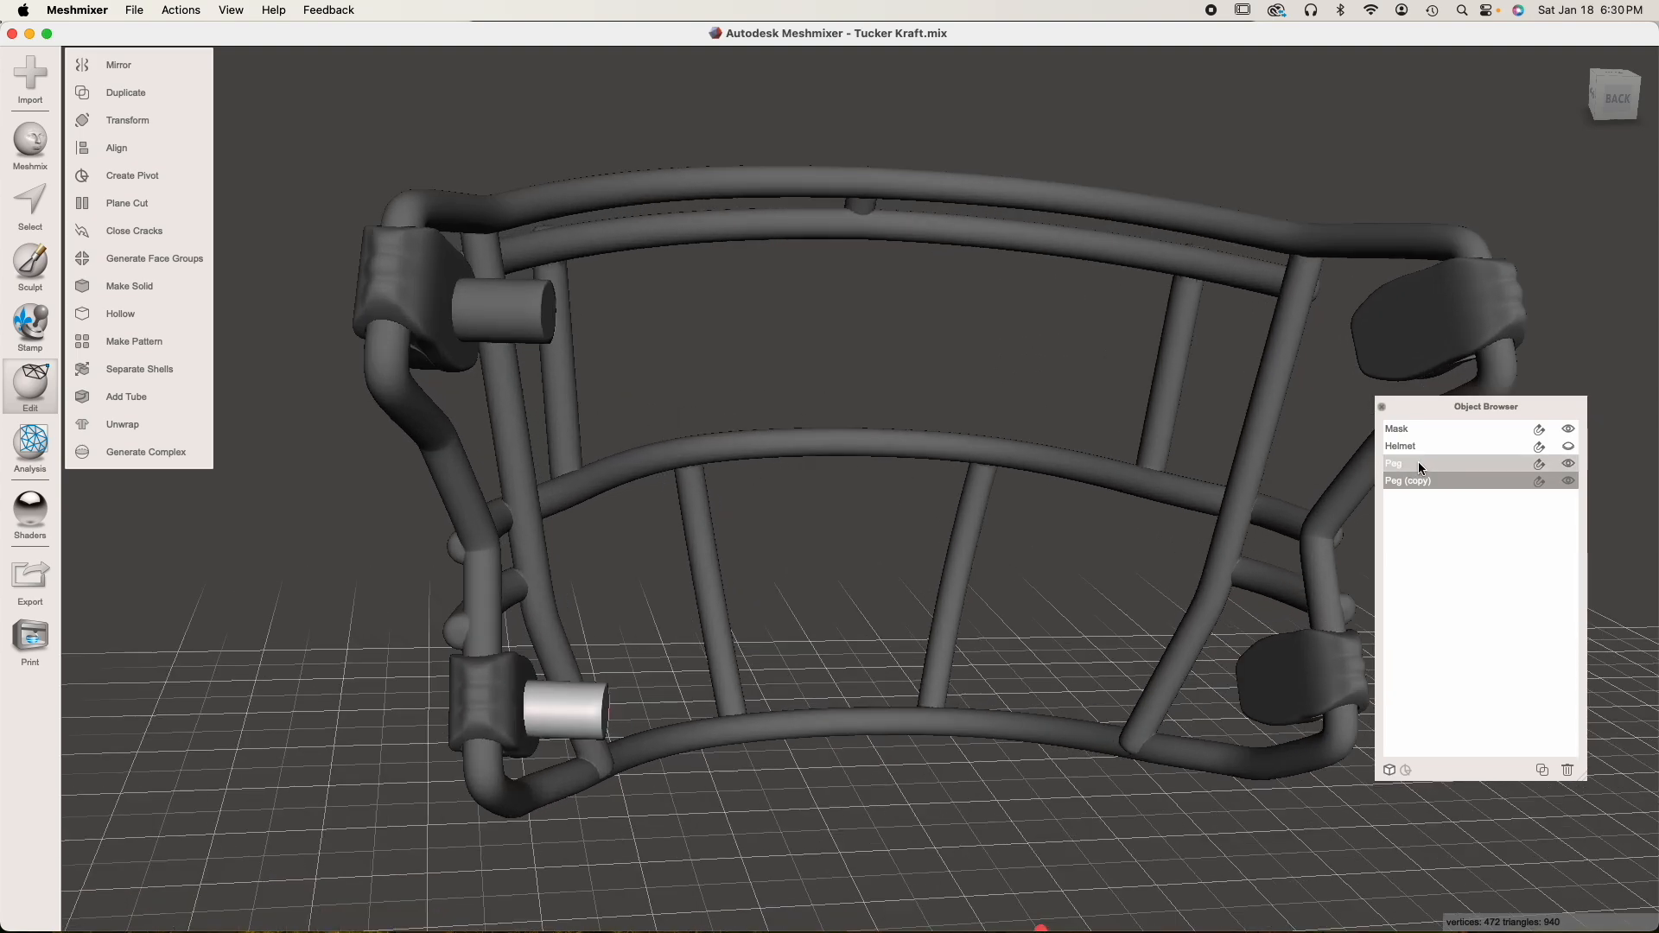
click(1468, 445)
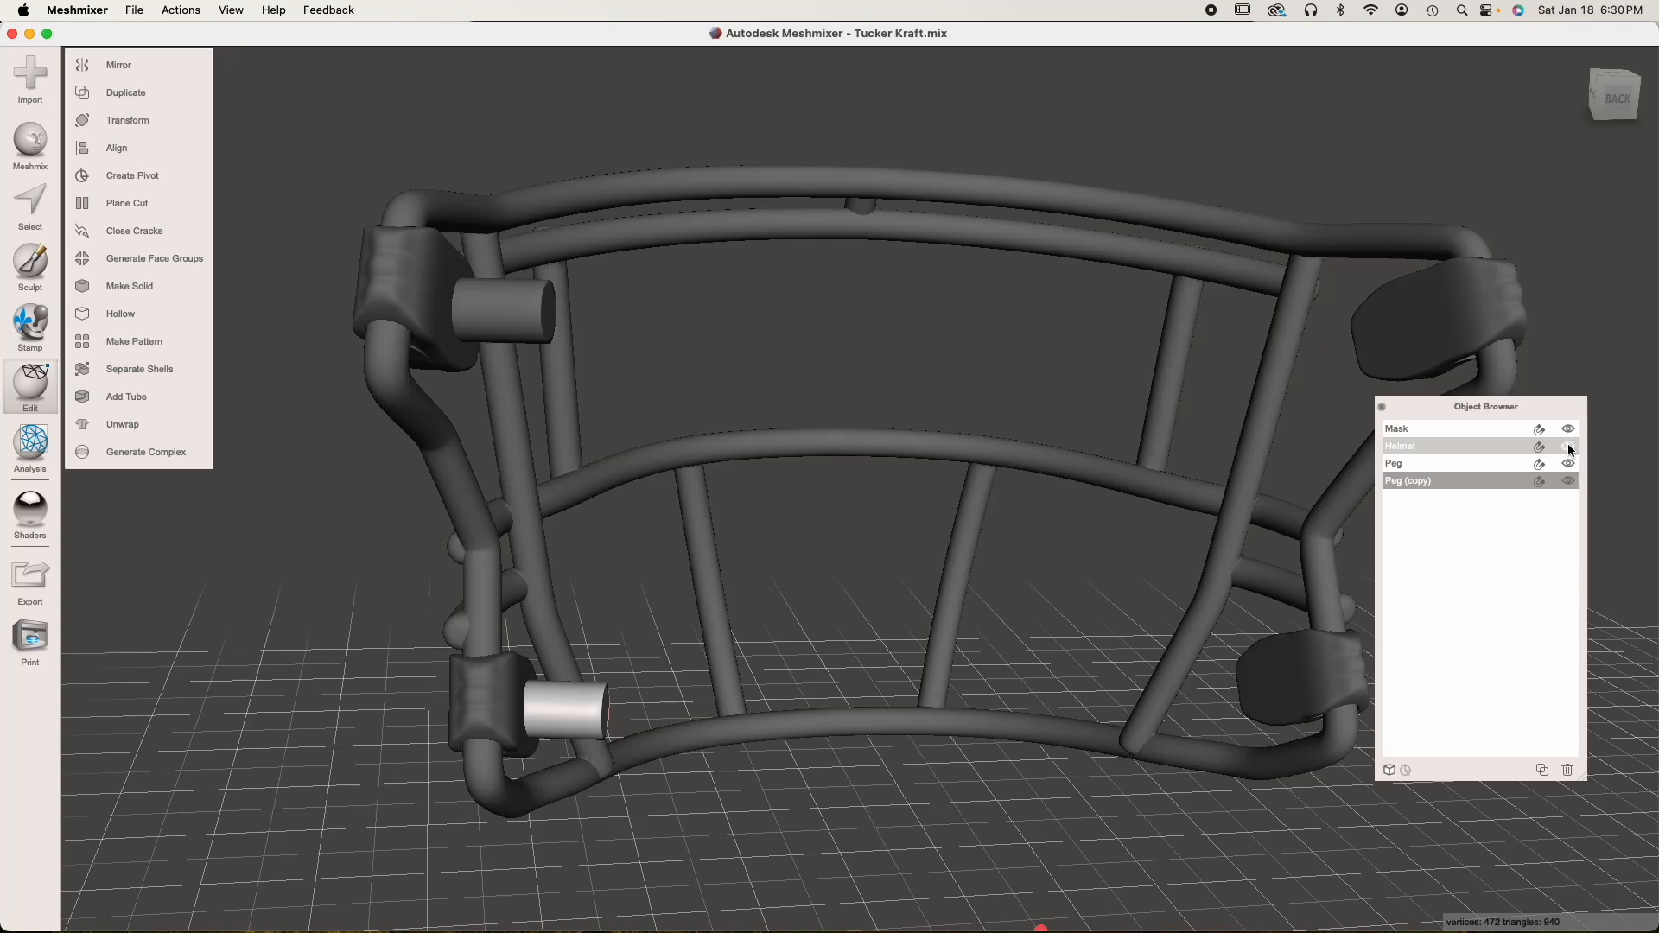
click(1568, 447)
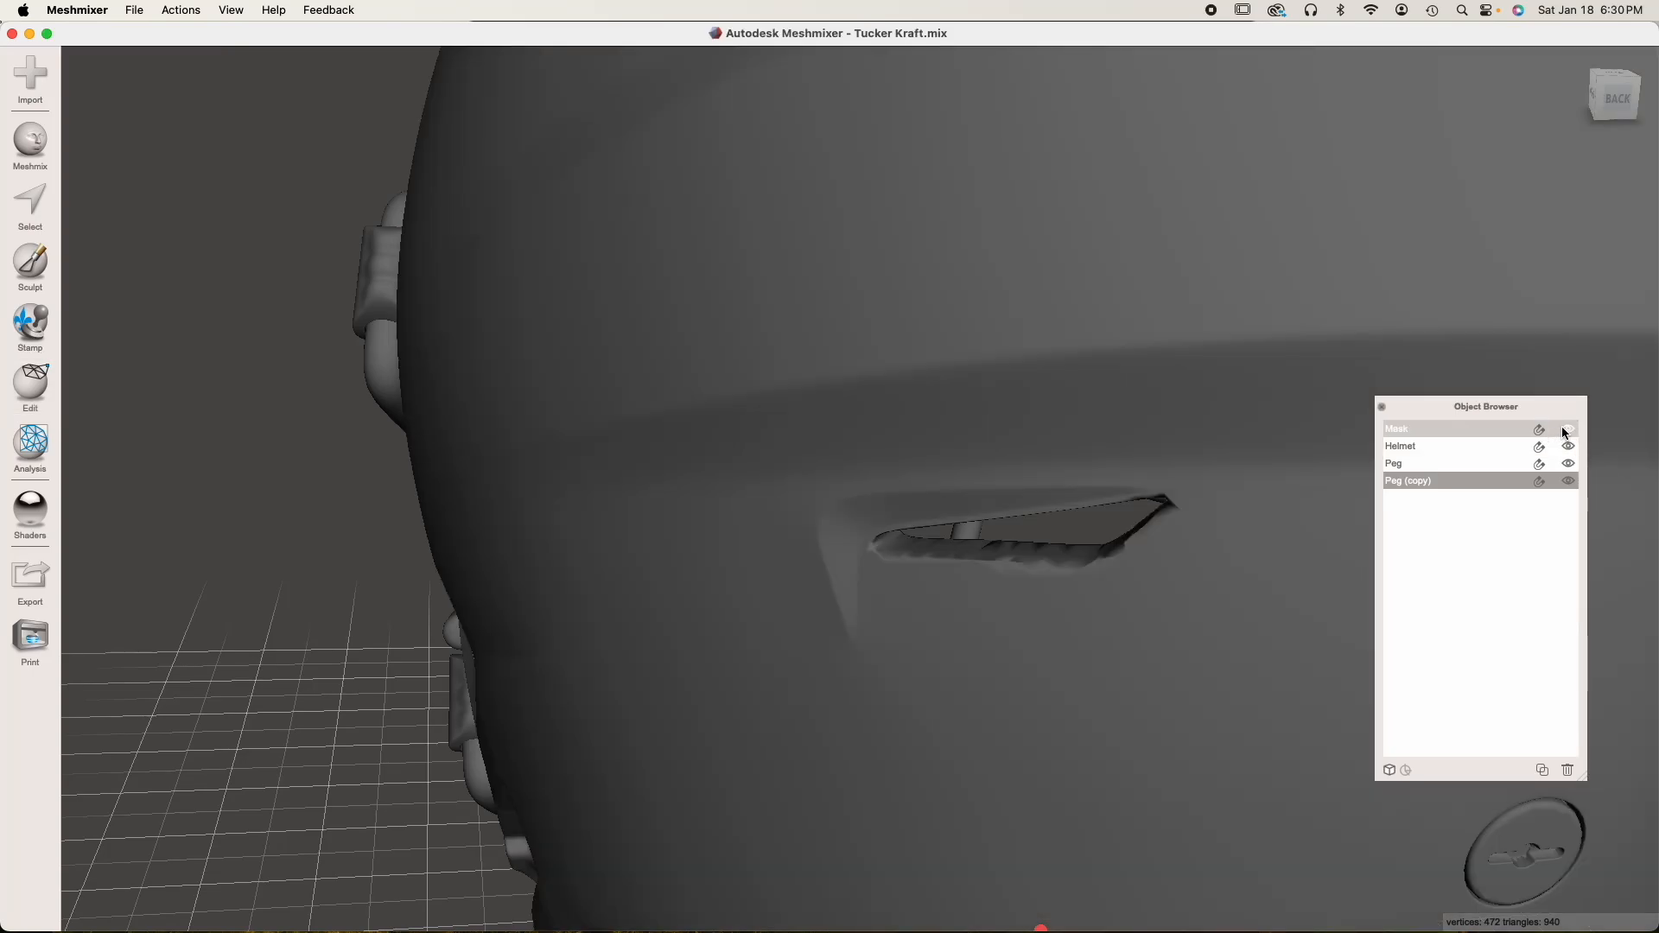
click(1562, 433)
Select the upper peg and examine where it passes through the helmet wall from inside and outside
right_drag(553, 462, 873, 521)
right_drag(782, 828, 615, 516)
click(1095, 382)
right_drag(1096, 382, 1045, 340)
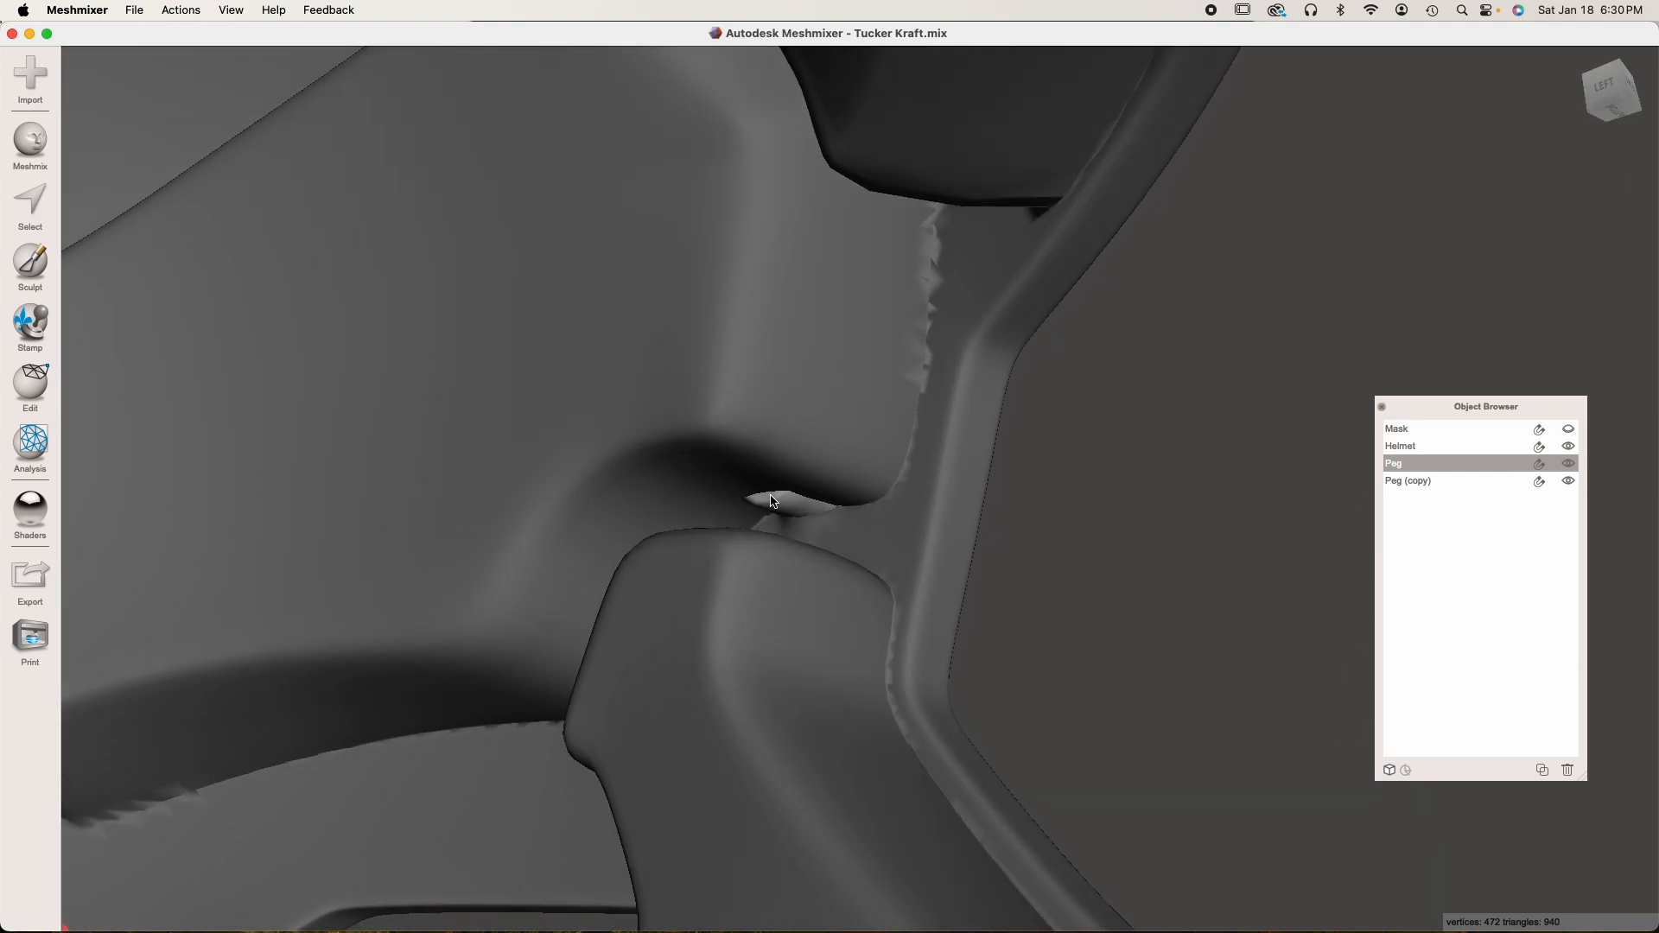
right_drag(773, 501, 712, 508)
right_drag(1005, 407, 970, 440)
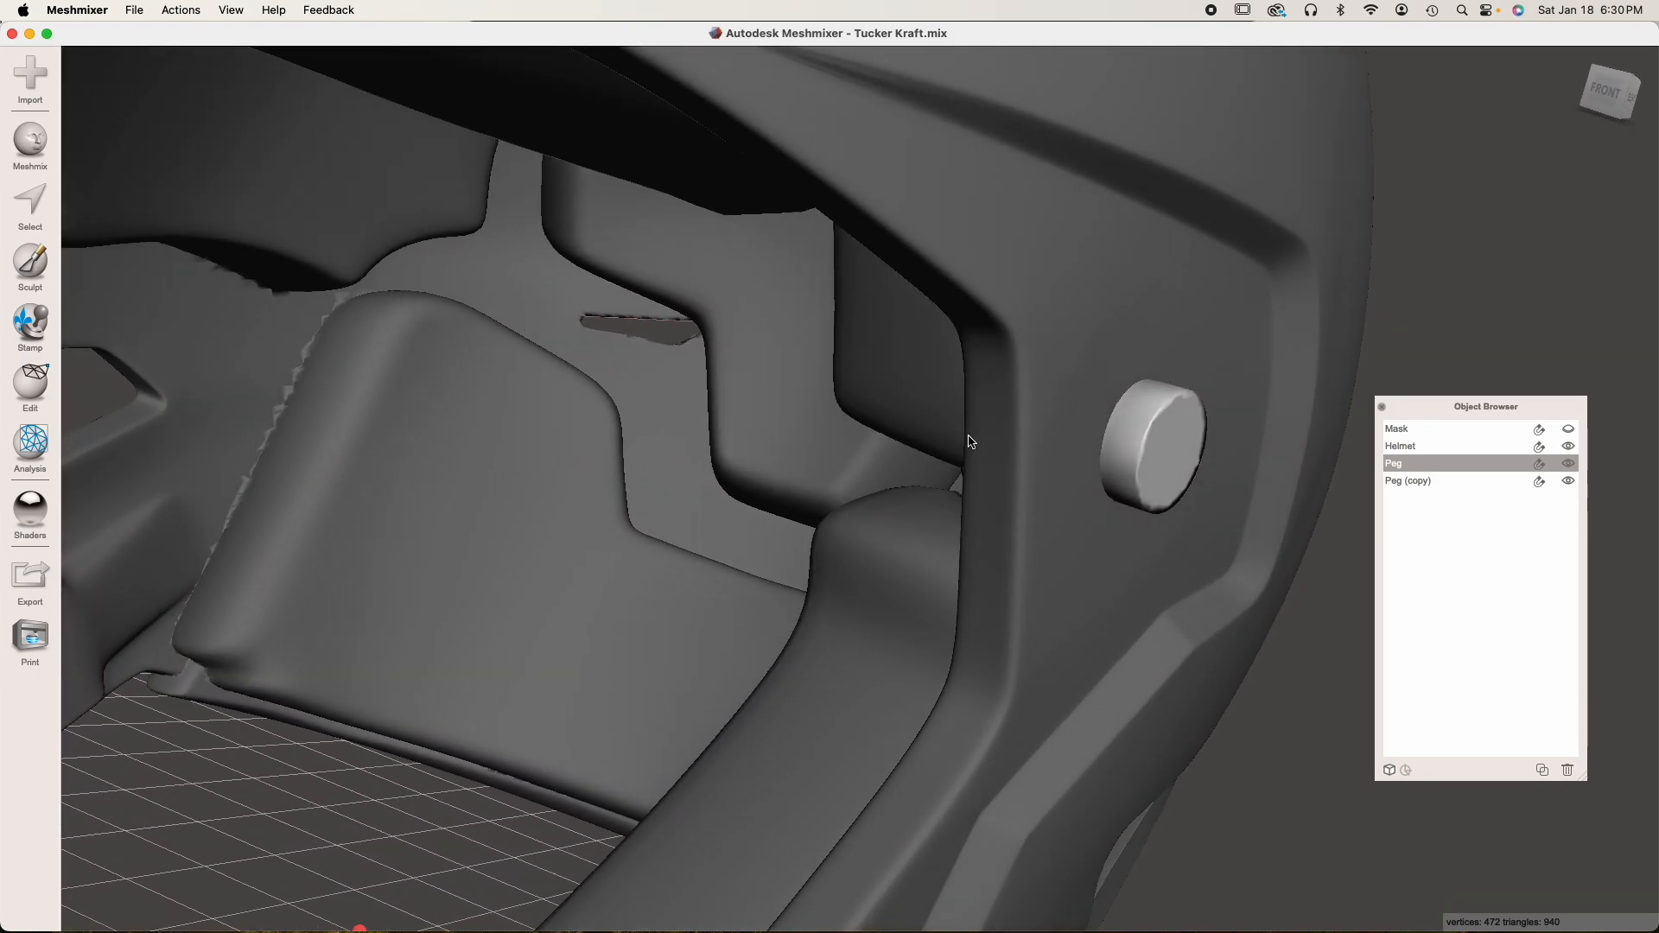
Show the mask, inspect the upper peg's fit through the clip and helmet wall, and hide the helmet again
click(1569, 430)
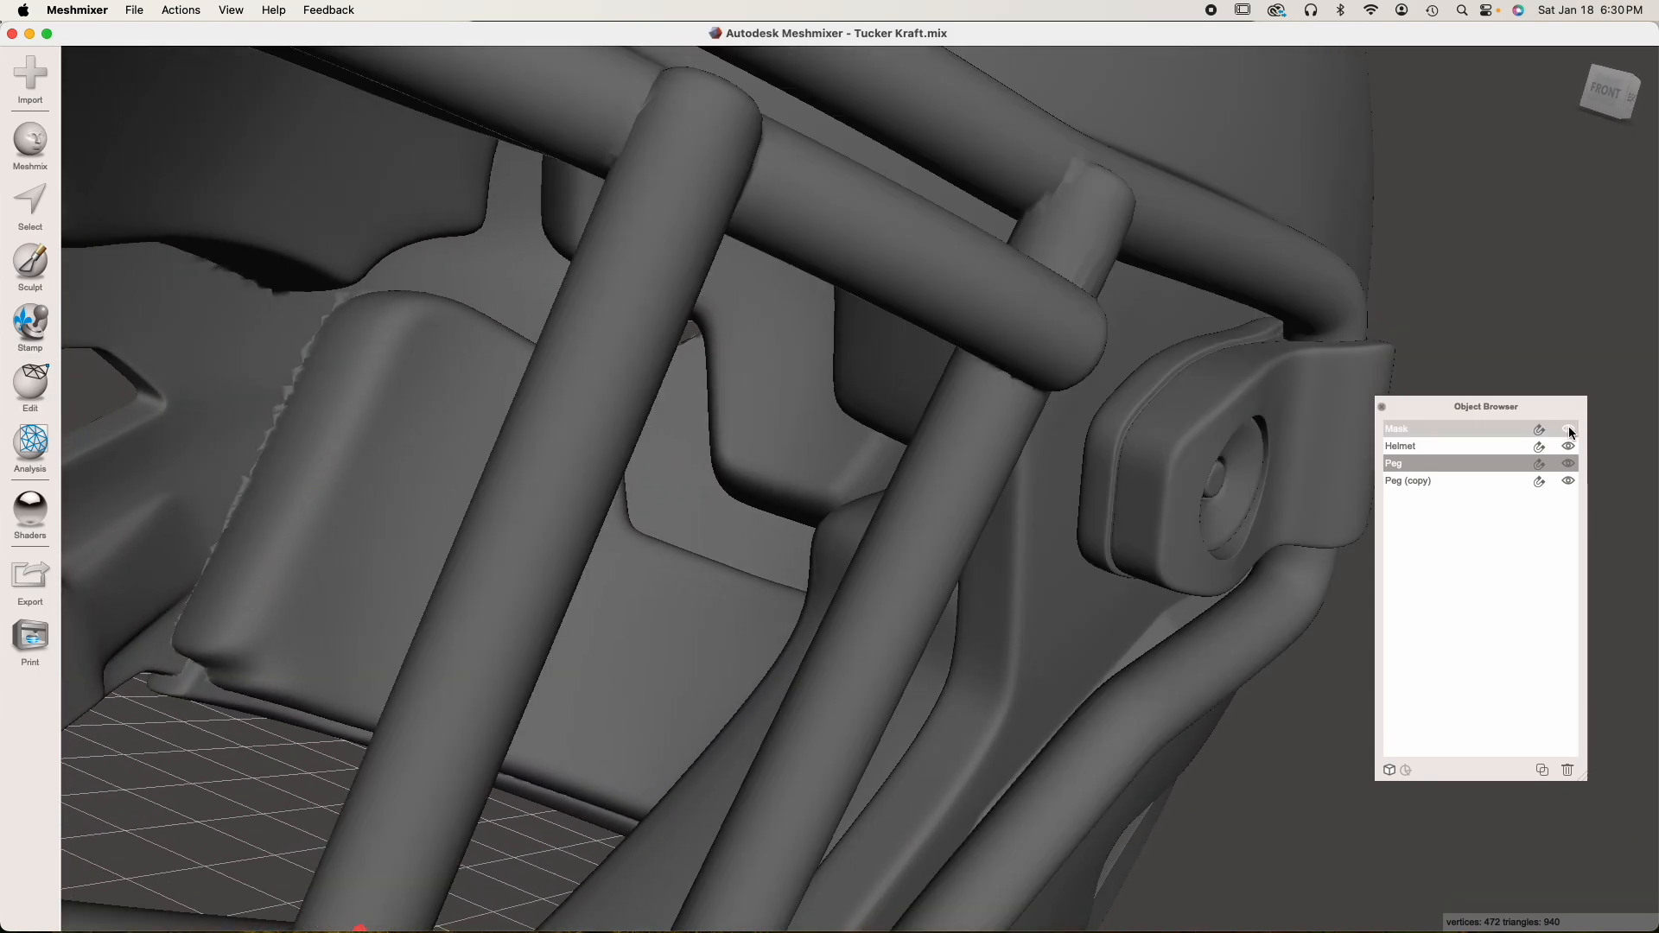
right_drag(1279, 445, 998, 479)
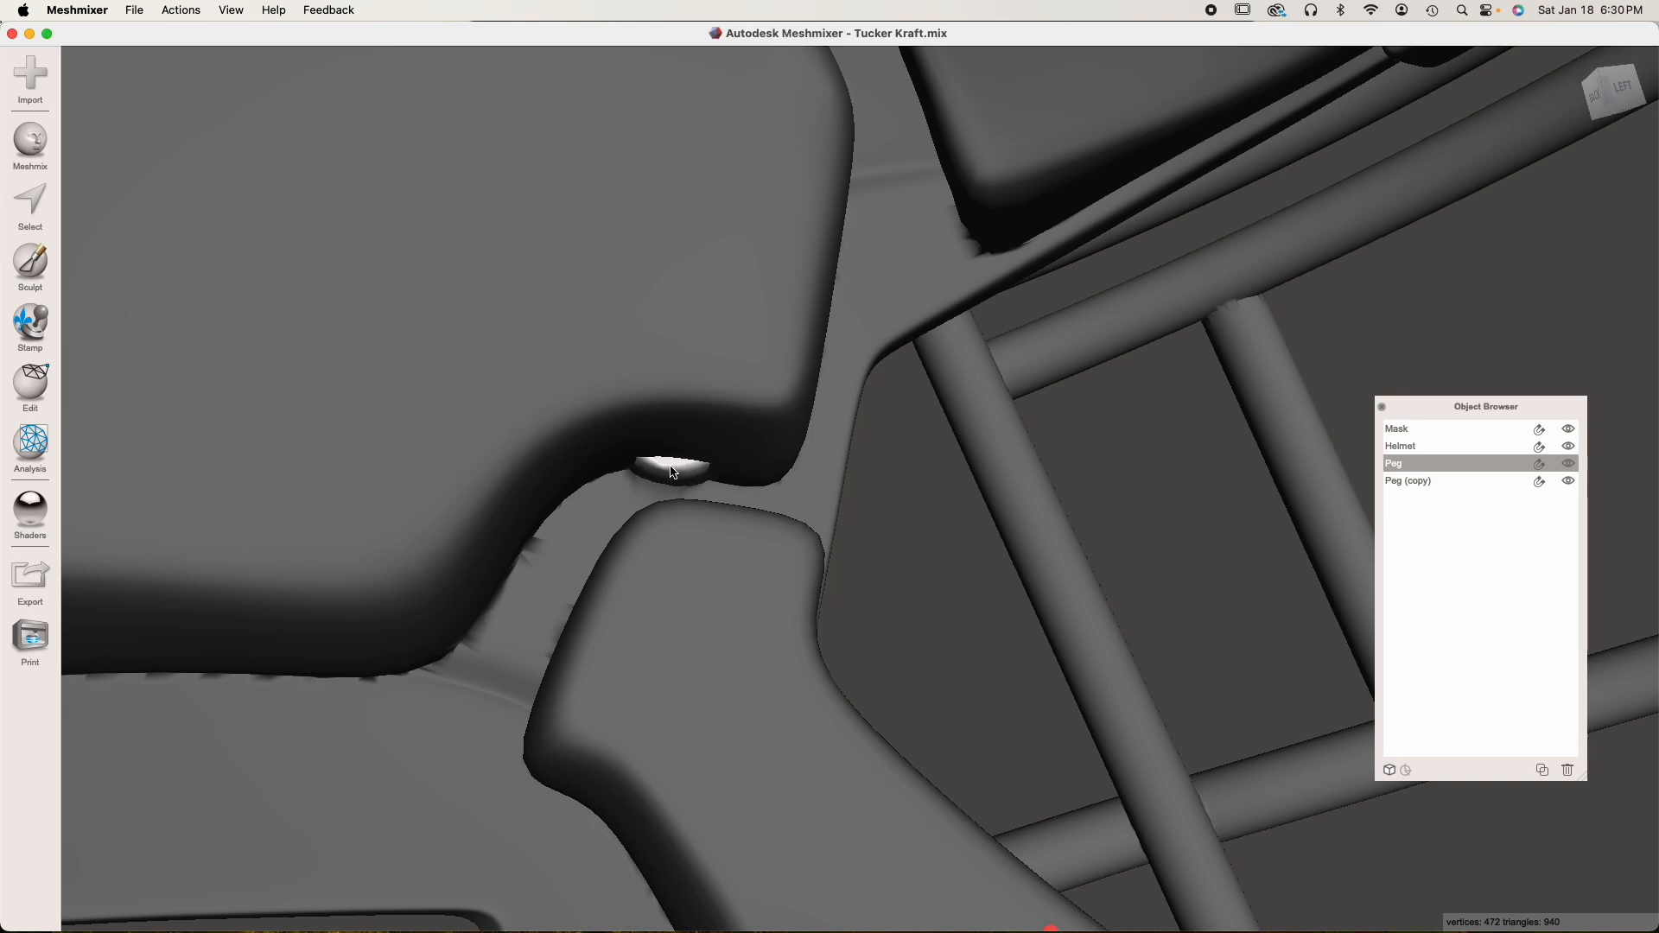
right_drag(657, 463, 1488, 515)
shift+click(1447, 447)
right_drag(1350, 471, 1026, 517)
scroll(1018, 506, down, 8)
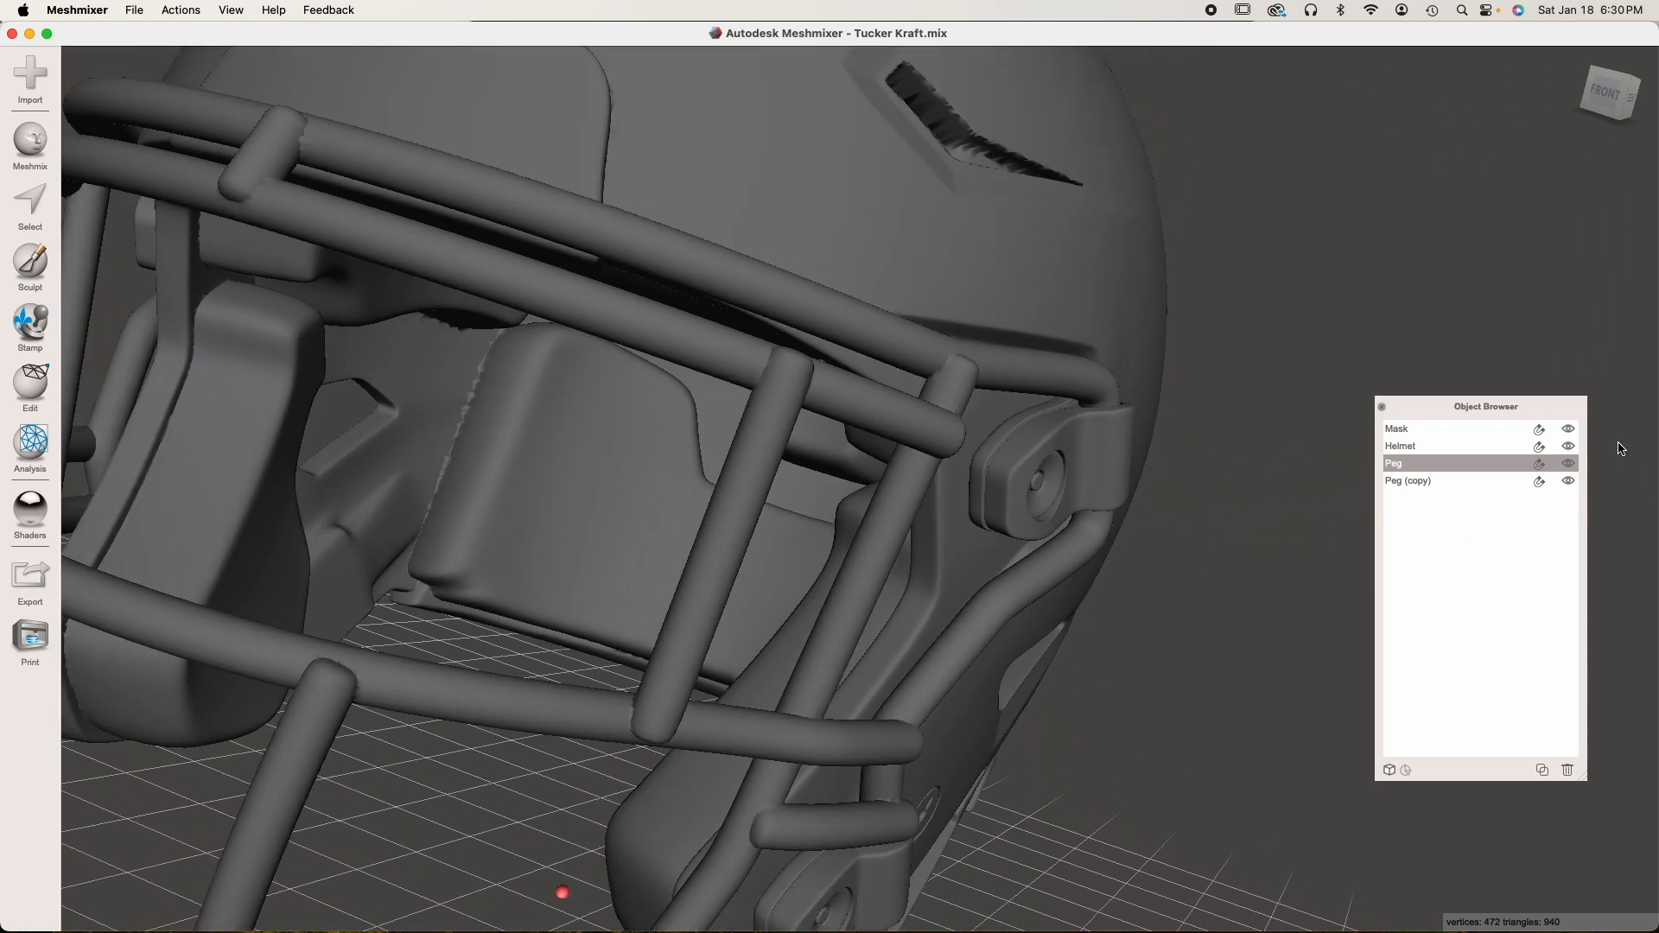
click(1568, 446)
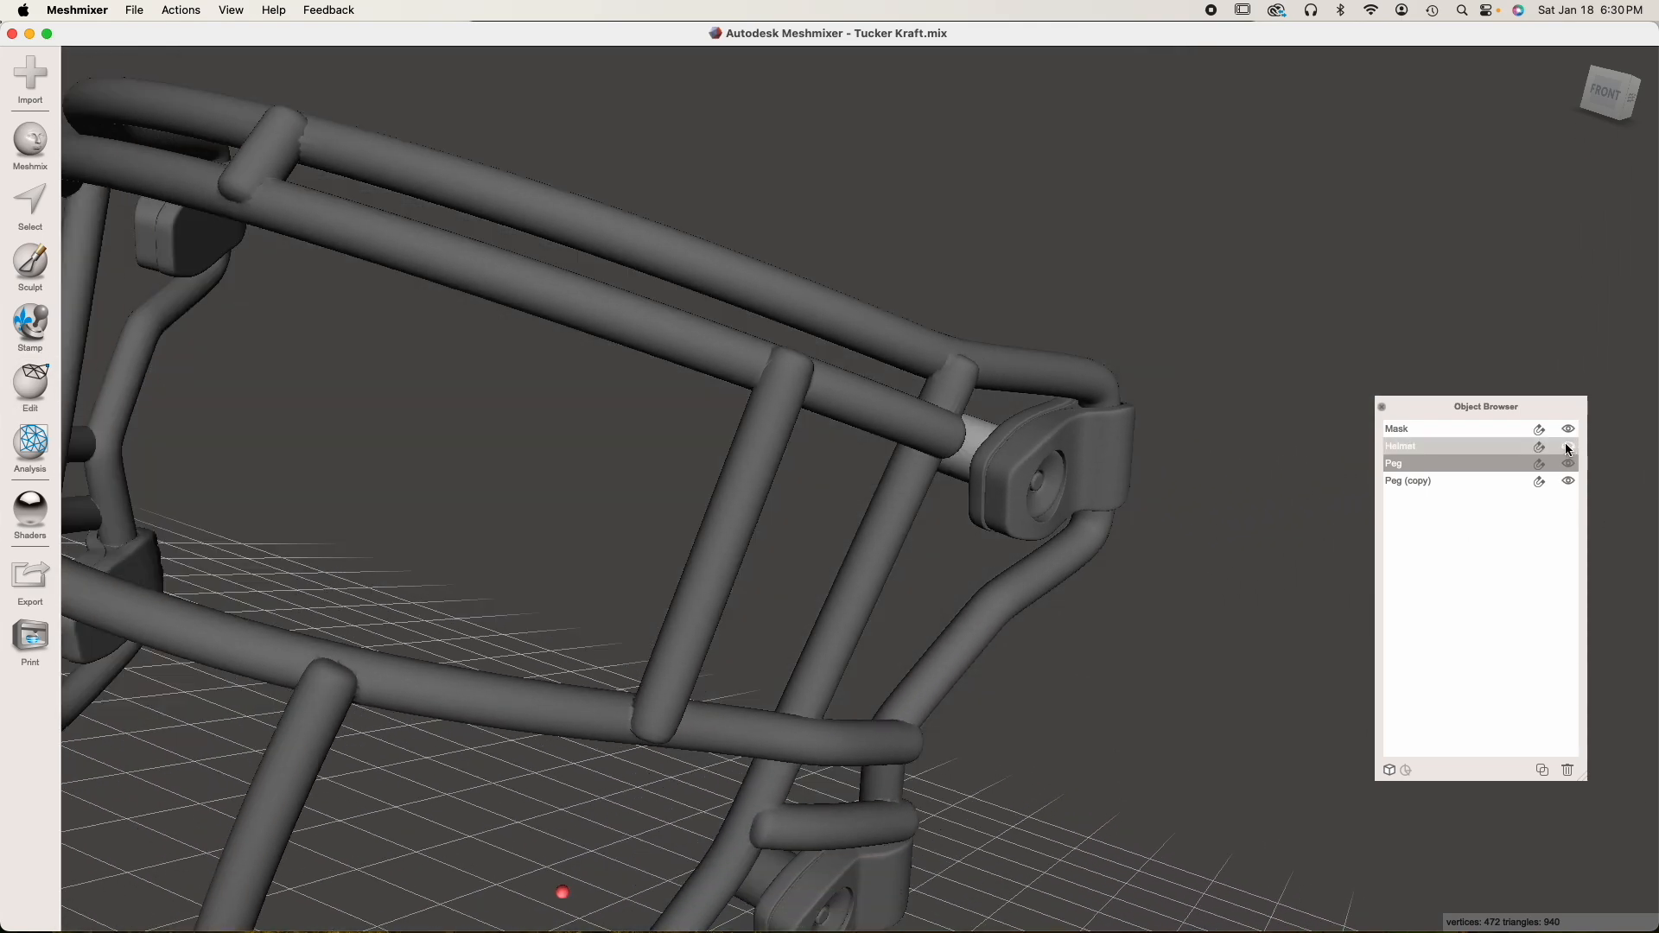
Select the upper and lower pegs together and duplicate them
right_drag(1080, 509, 816, 527)
shift+click(367, 795)
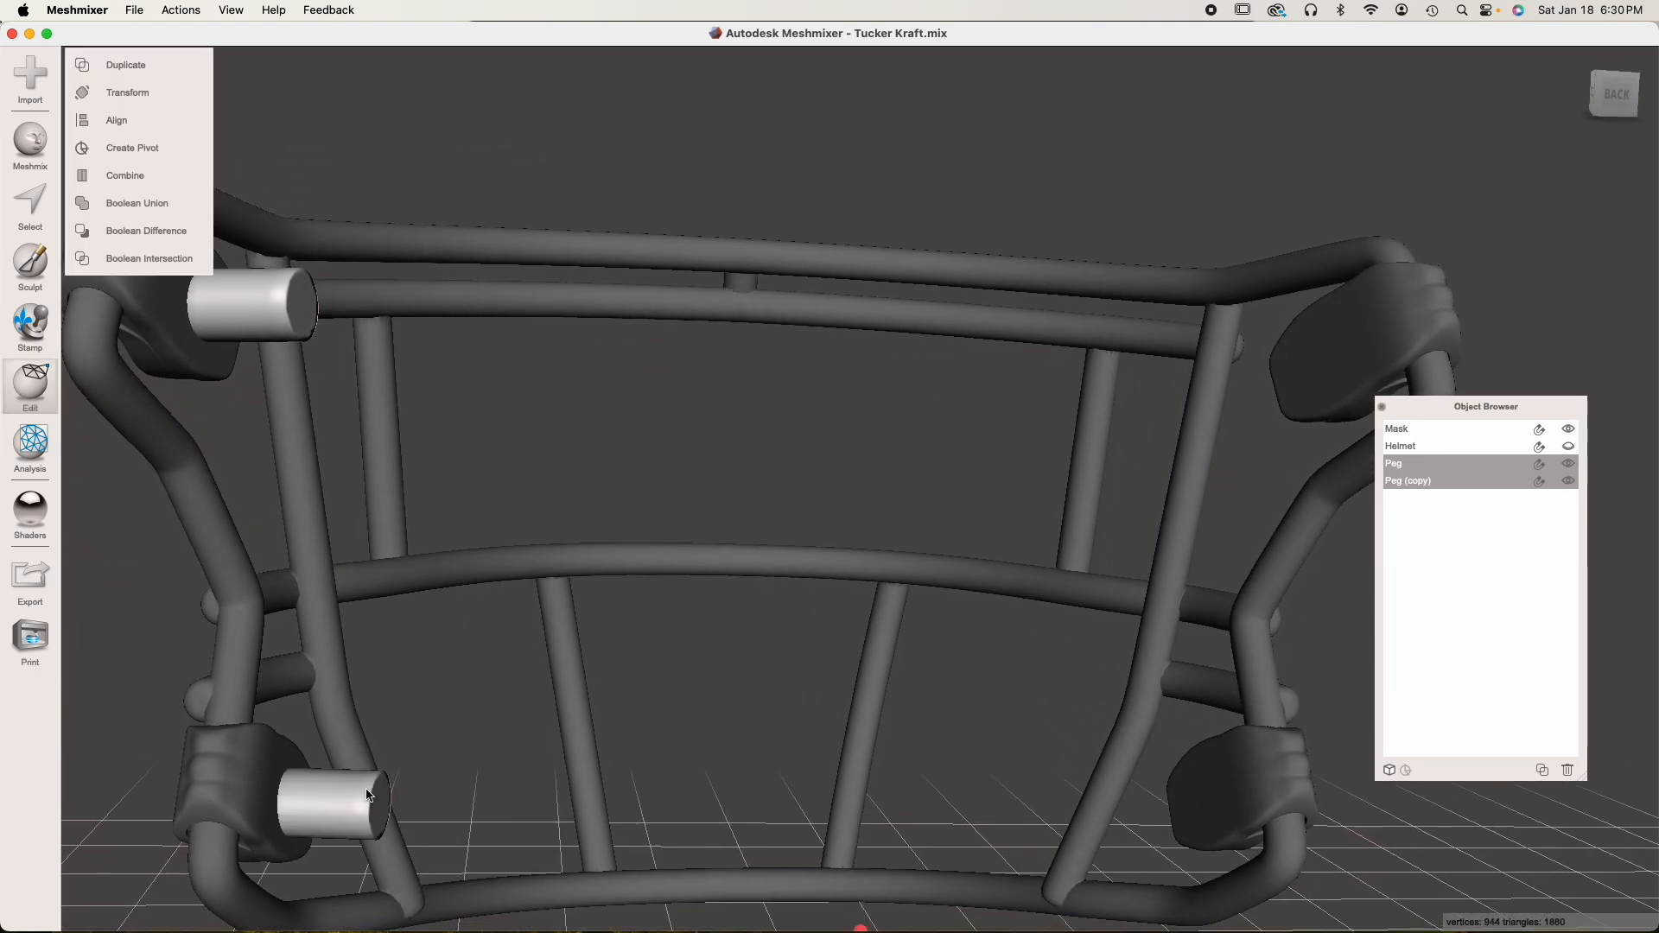
click(1541, 770)
scroll(1055, 673, down, 5)
scroll(908, 596, up, 2)
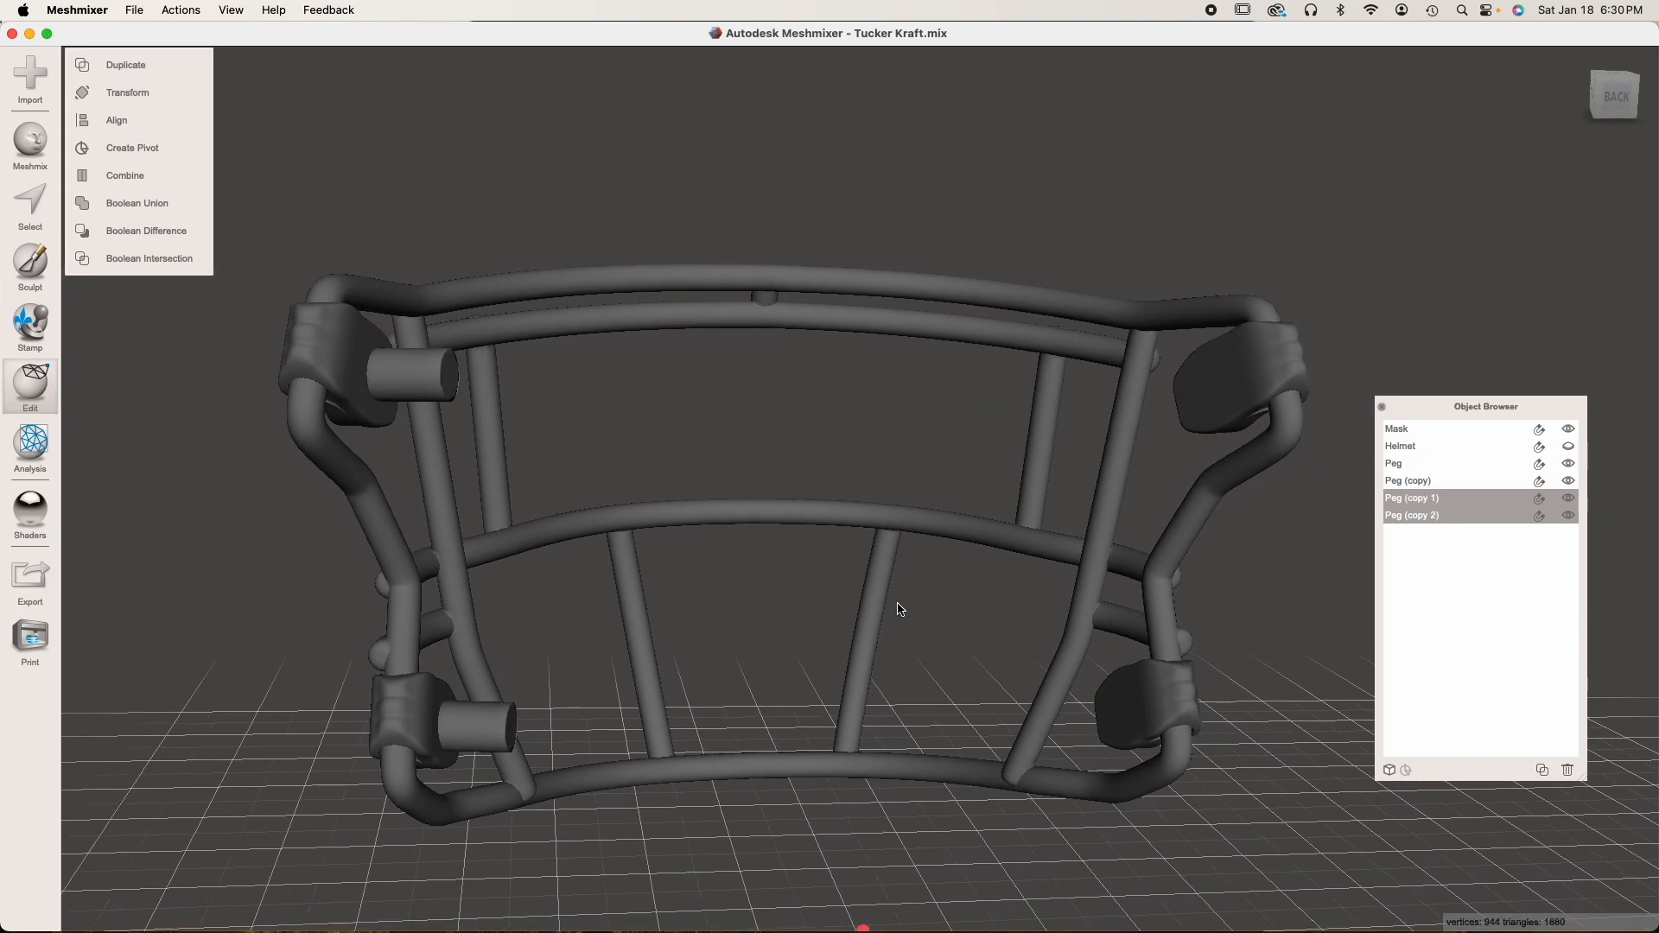
Move the two duplicated pegs about 26.2 mm along negative Z toward the clips on the mask's opposite side and apply the transform
key(t)
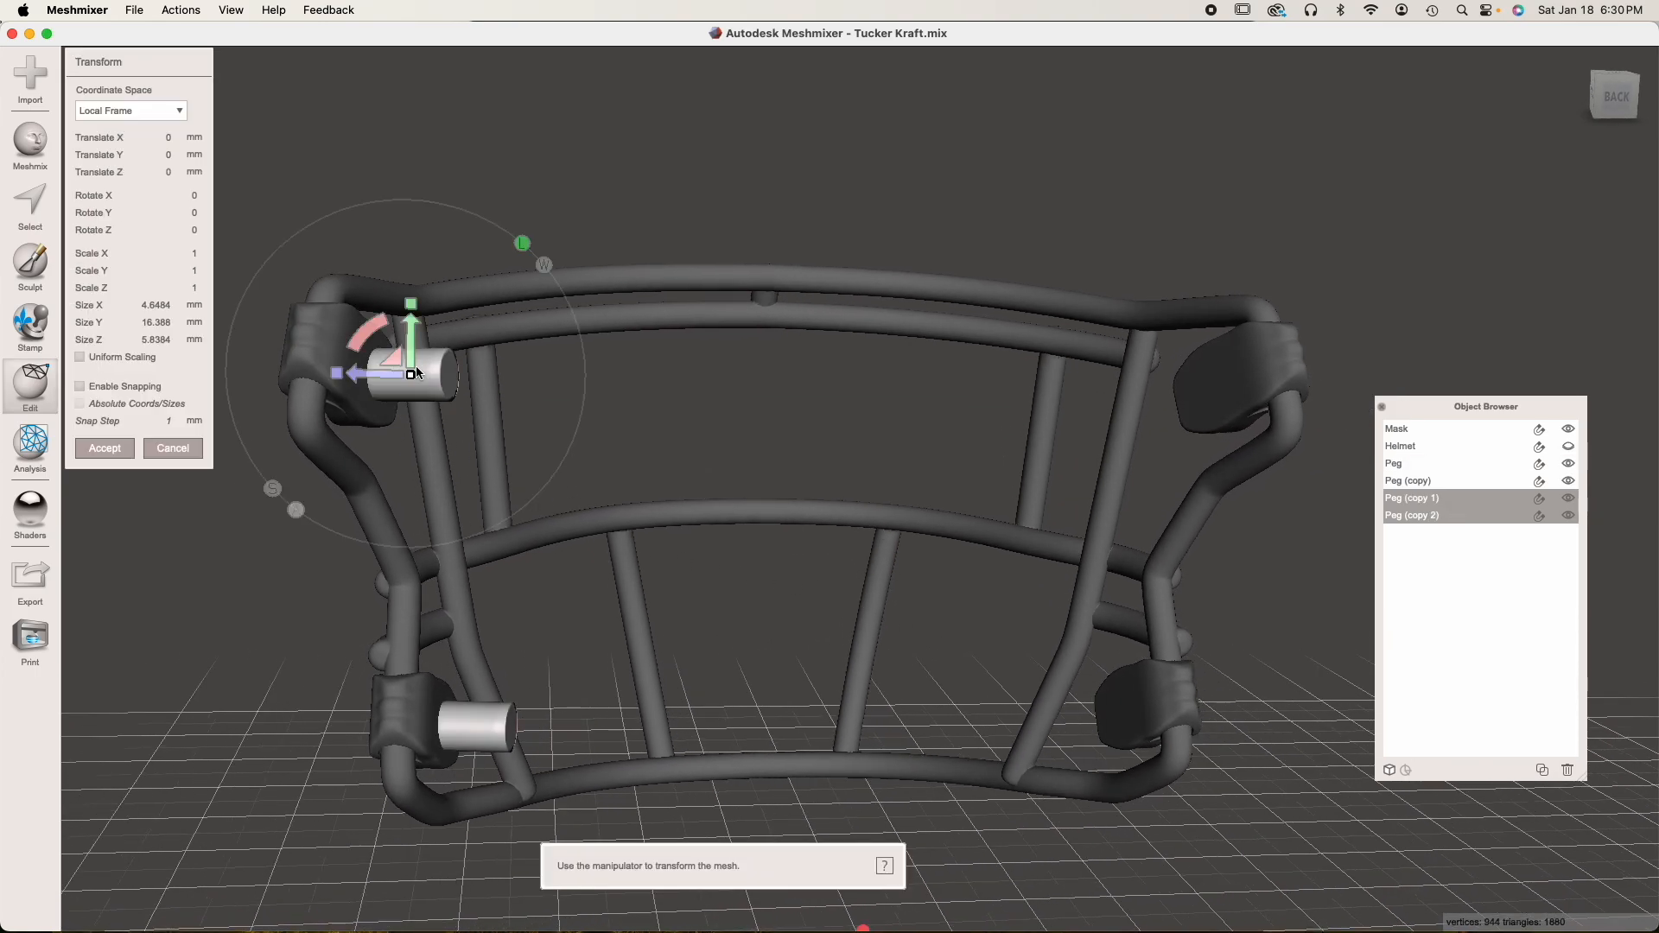
drag(375, 378, 1053, 535)
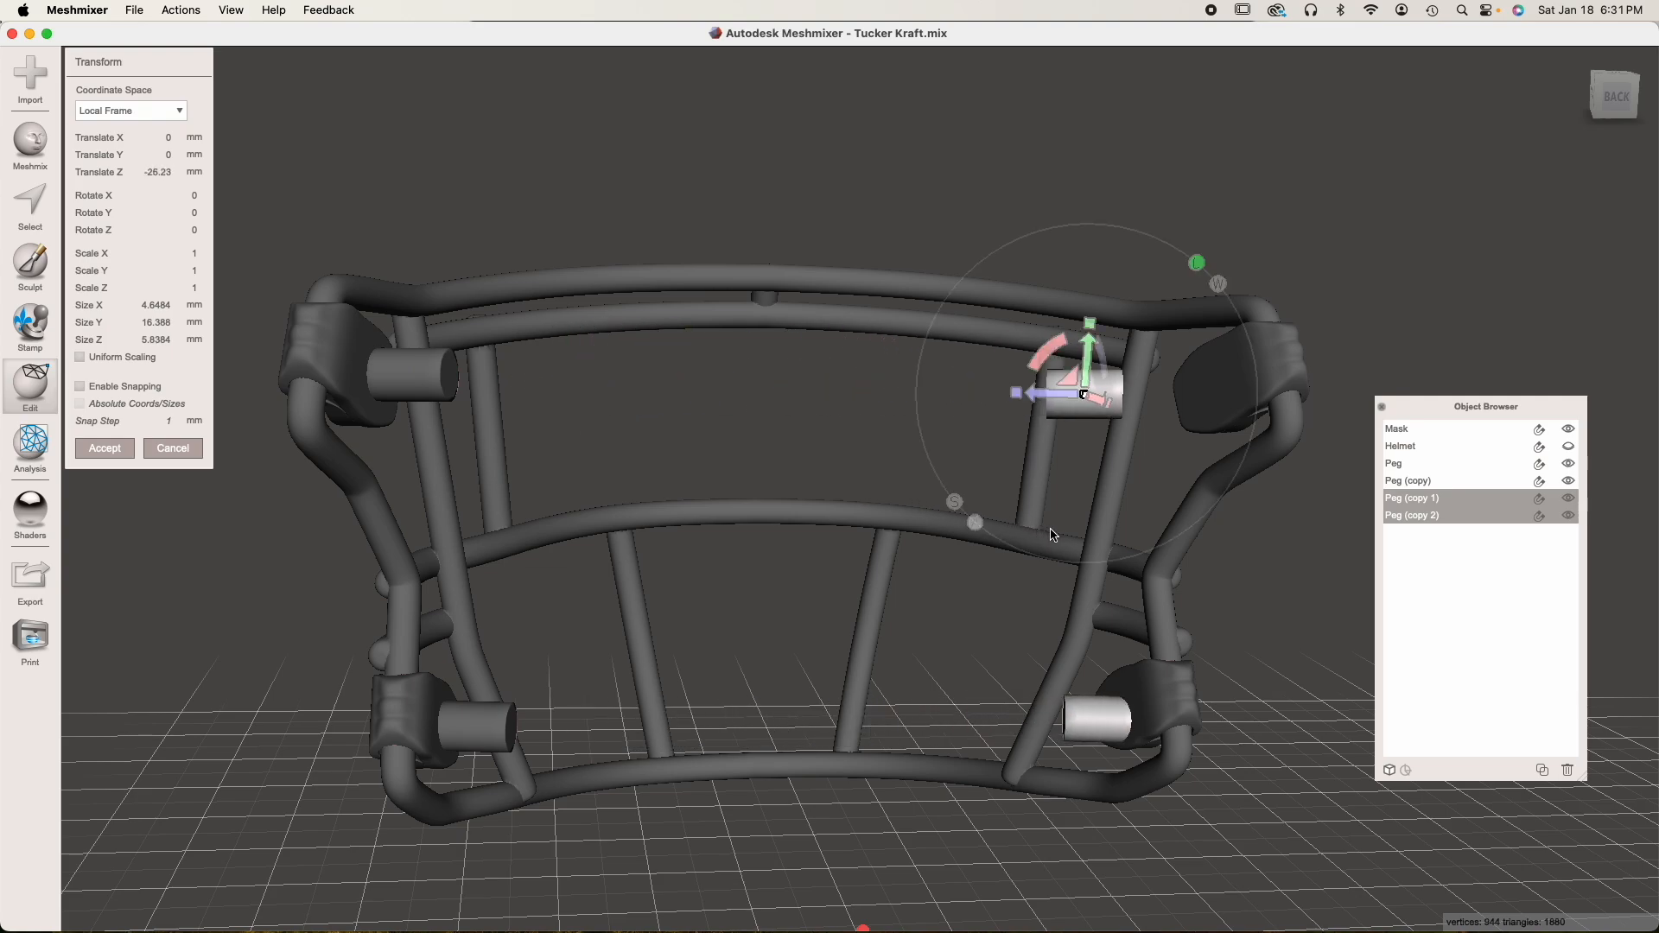
right_drag(703, 612, 998, 630)
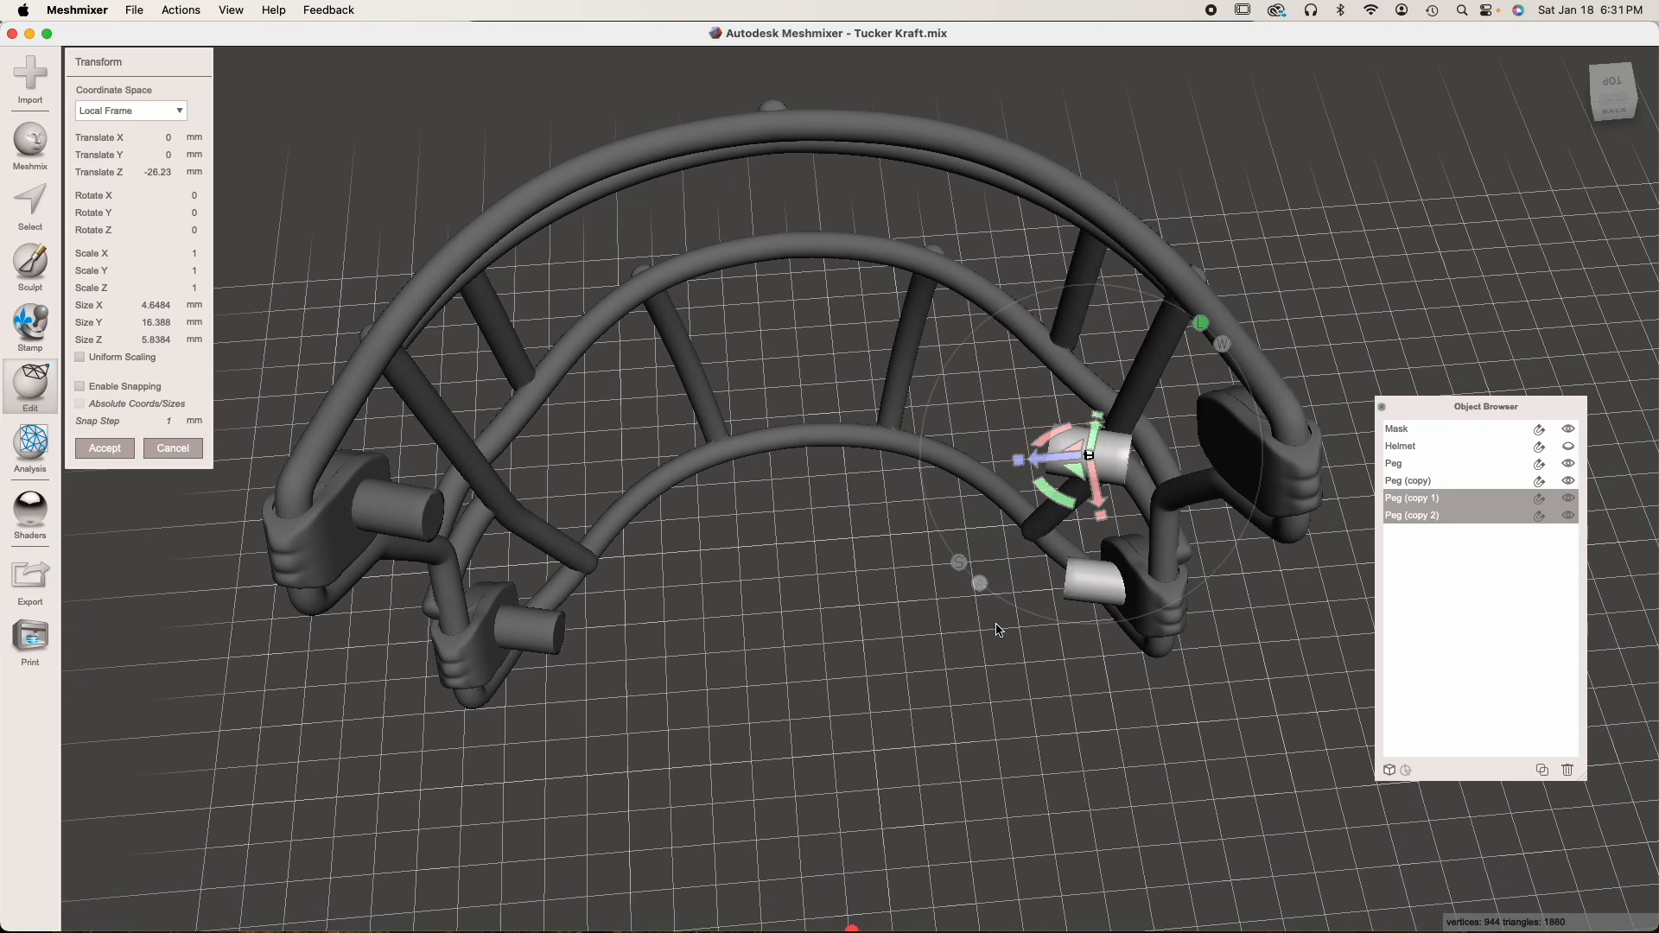
click(105, 448)
Start a transform on the lower duplicated peg alone and rotate it to face the lower clip's inner surface squarely
scroll(726, 508, up, 3)
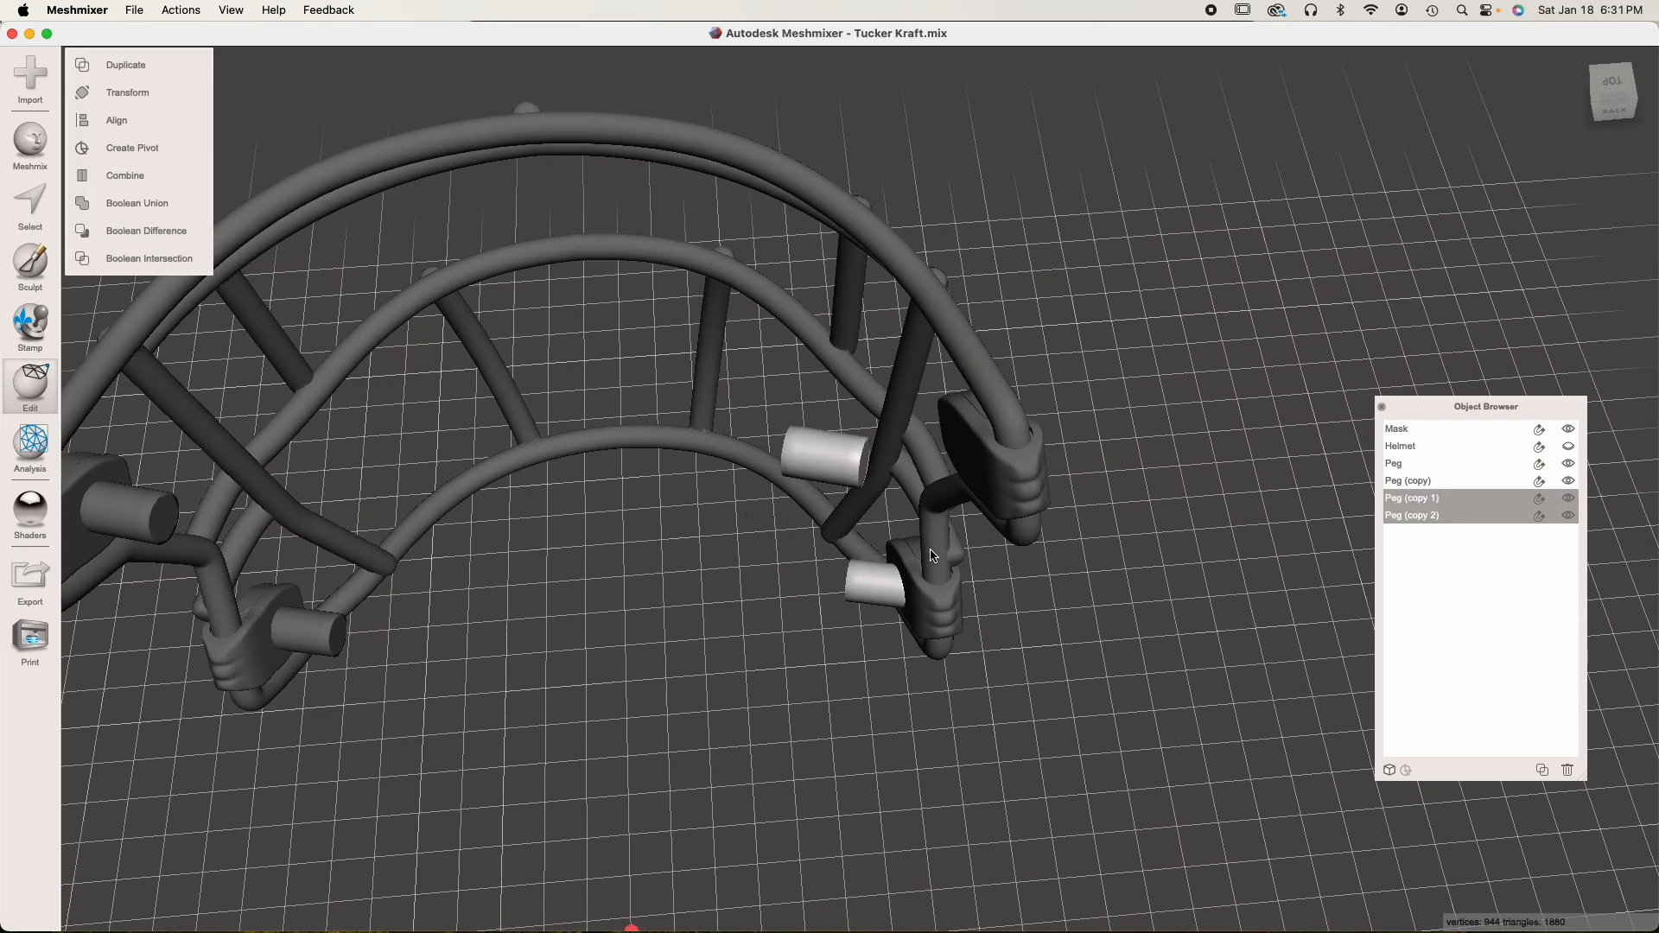
scroll(933, 556, up, 3)
scroll(933, 556, down, 1)
click(895, 588)
key(t)
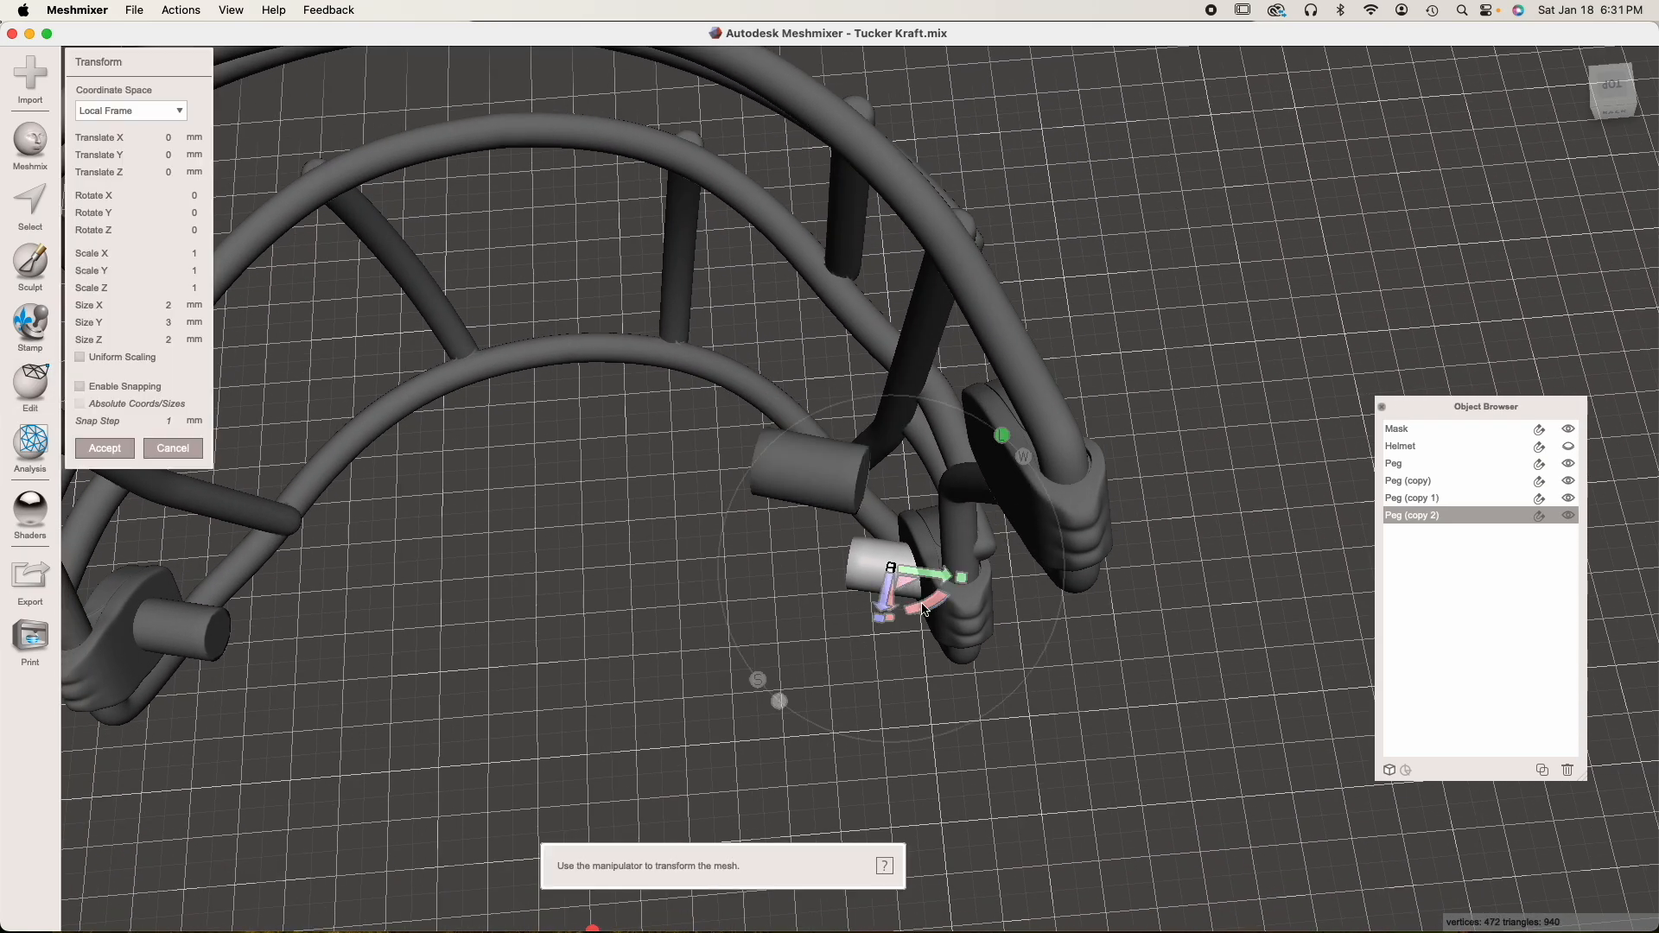
right_drag(975, 597, 1142, 594)
right_drag(606, 635, 844, 619)
drag(853, 596, 873, 583)
right_drag(873, 584, 780, 469)
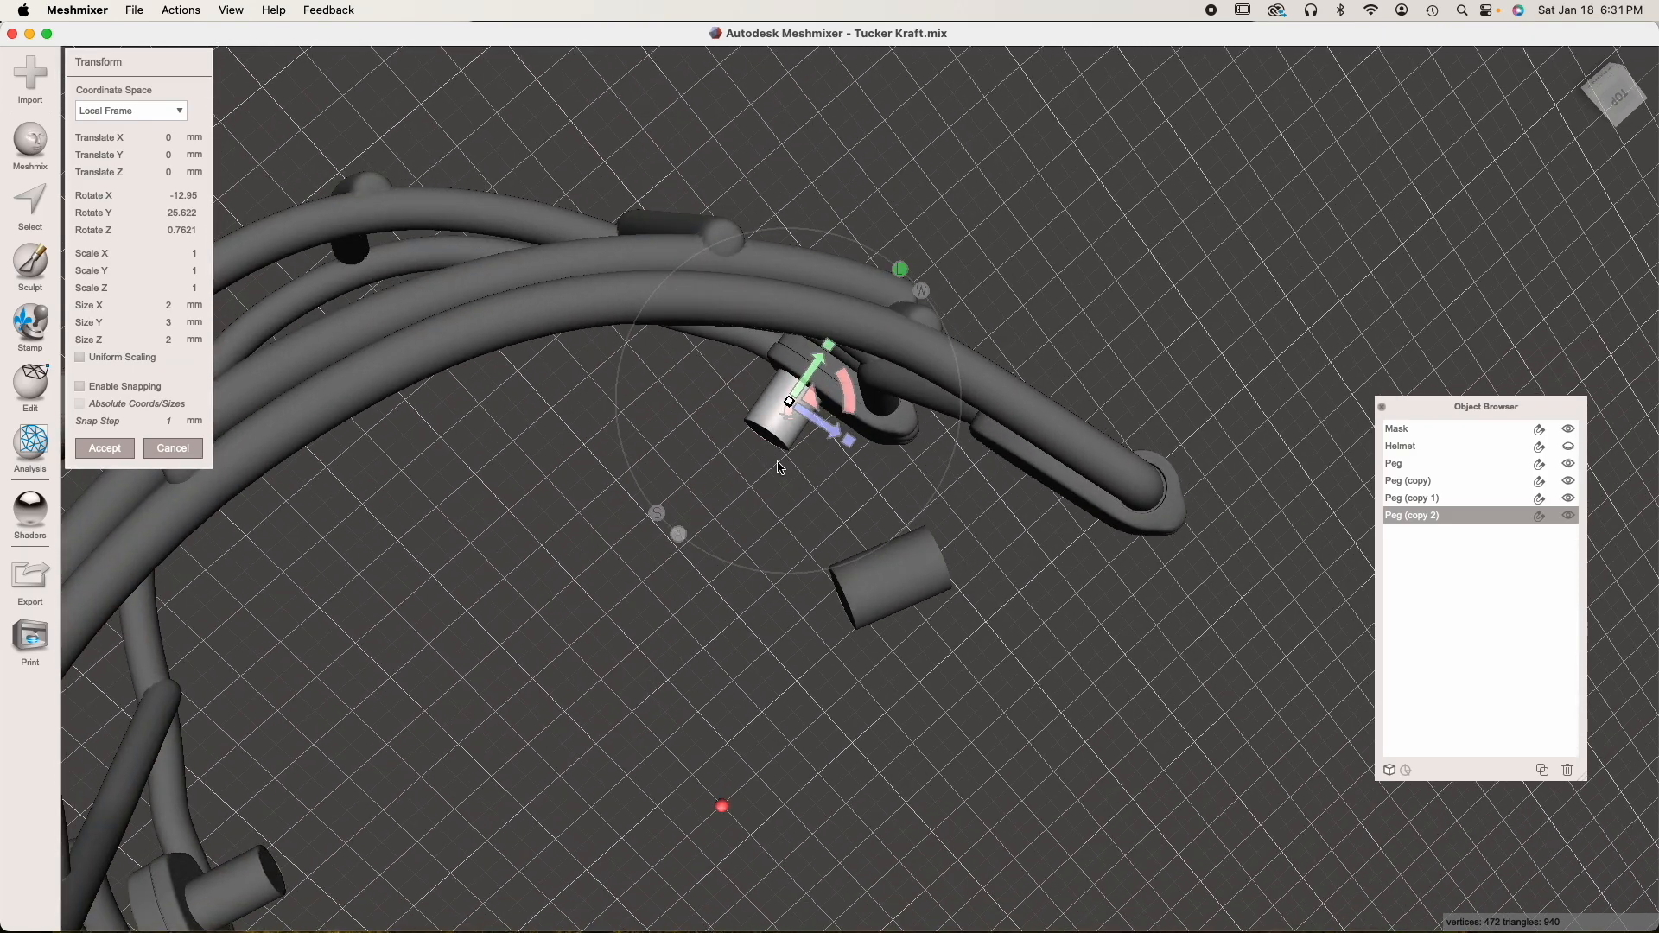
Center the lower duplicated peg on the clip's inner face, fine-tune its angle and depth, and apply the transform
scroll(795, 497, up, 8)
drag(719, 305, 728, 312)
right_drag(710, 441, 369, 666)
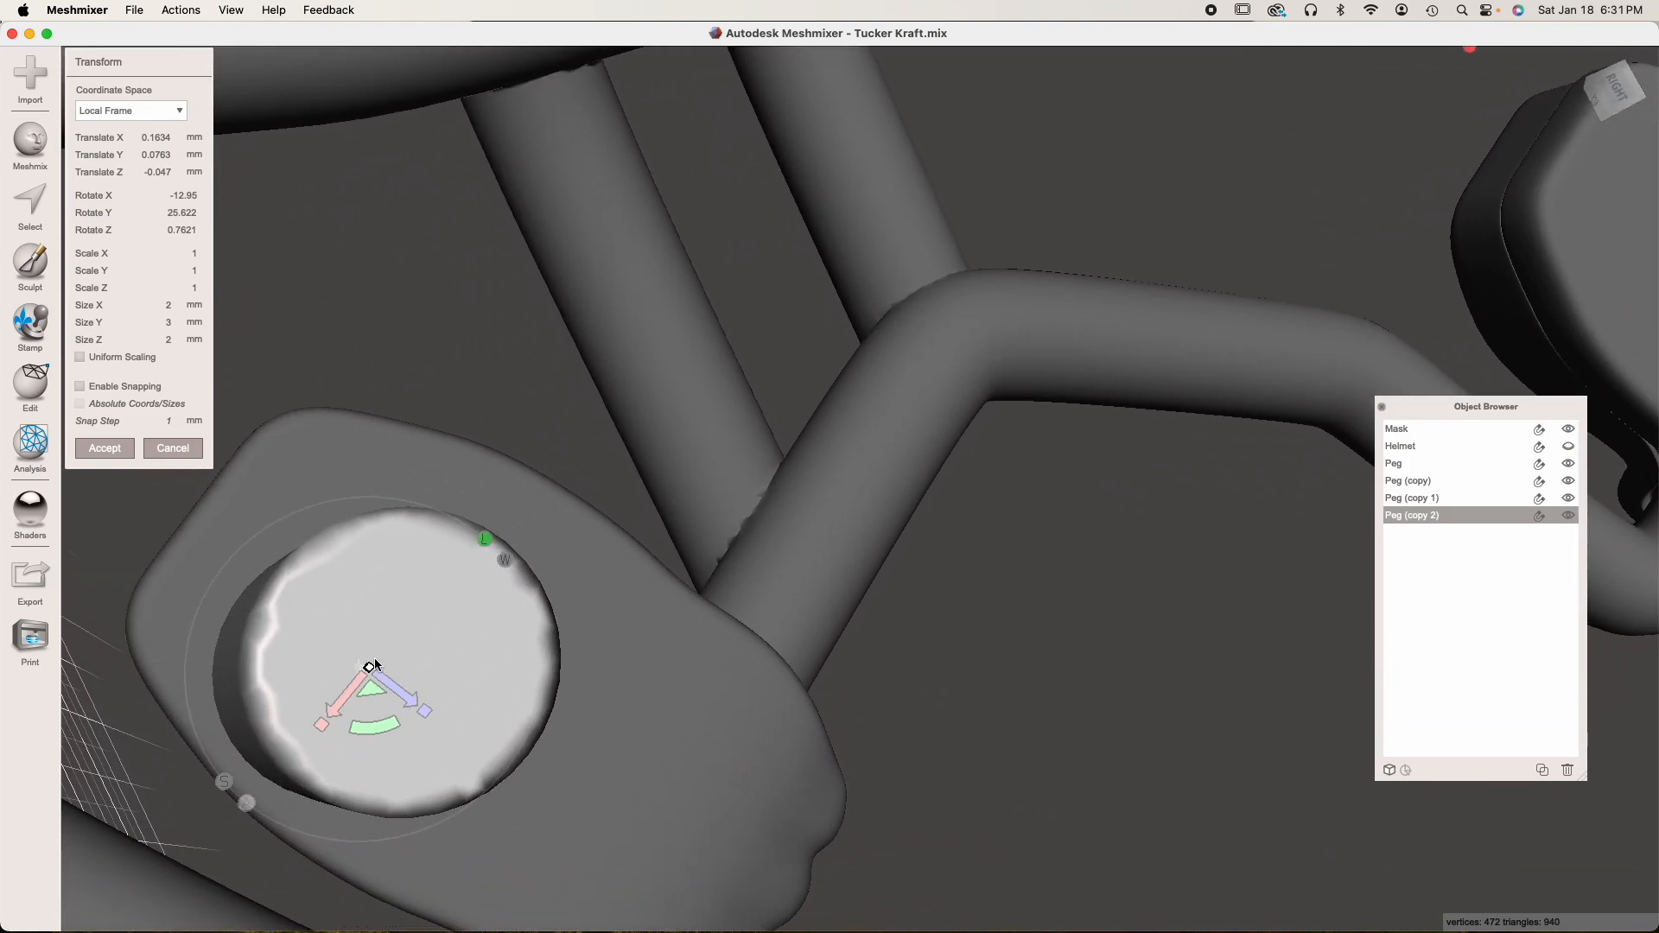
drag(352, 687, 386, 650)
right_drag(441, 663, 703, 604)
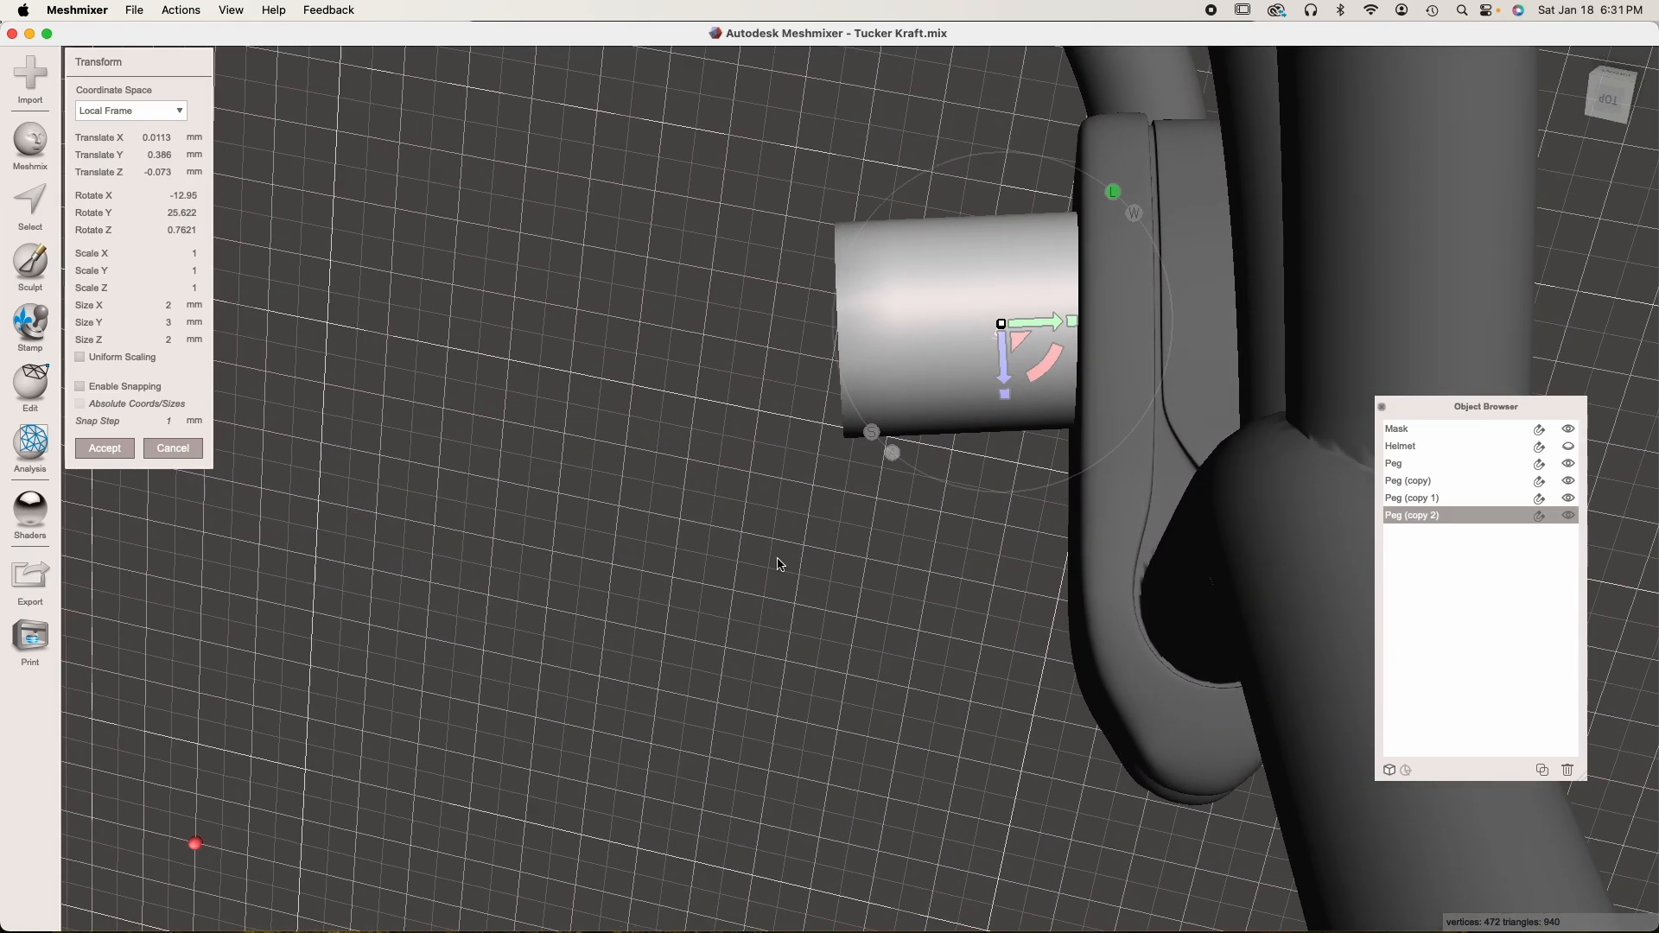
drag(1042, 370, 1099, 447)
right_drag(1037, 466, 759, 550)
drag(644, 555, 688, 557)
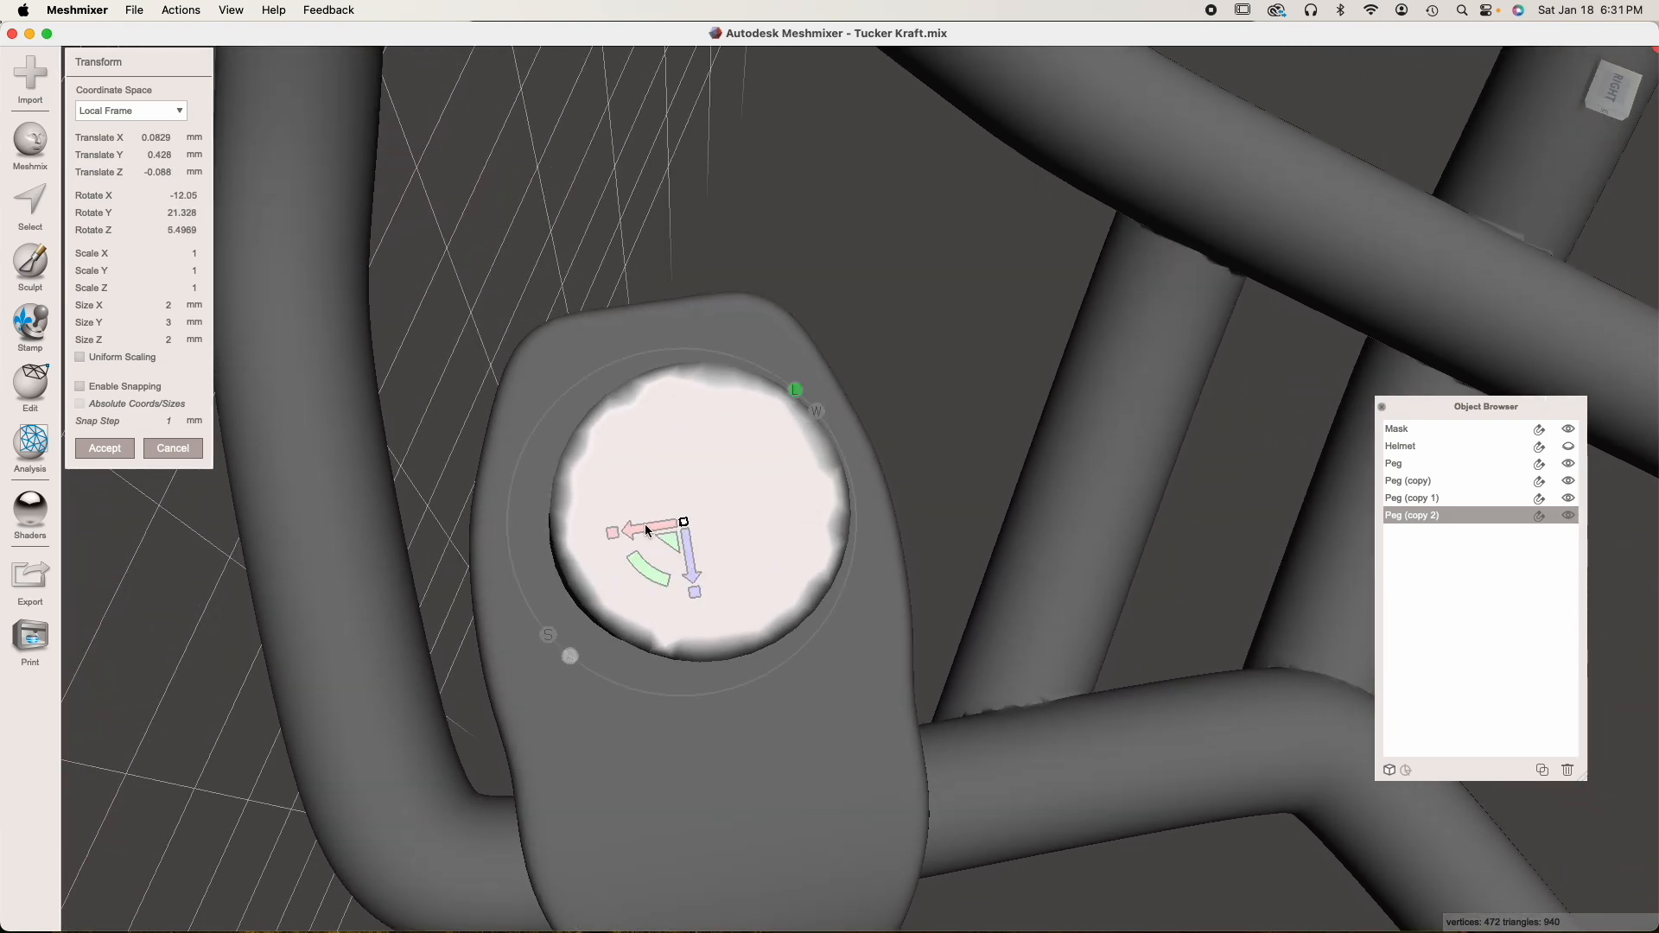
click(97, 451)
Start a transform on the upper duplicated peg and move it over to the upper clip on the same side
scroll(555, 608, down, 5)
right_drag(648, 596, 687, 524)
middle_drag(717, 521, 730, 458)
click(620, 259)
key(t)
drag(660, 246, 964, 470)
right_drag(851, 510, 1026, 448)
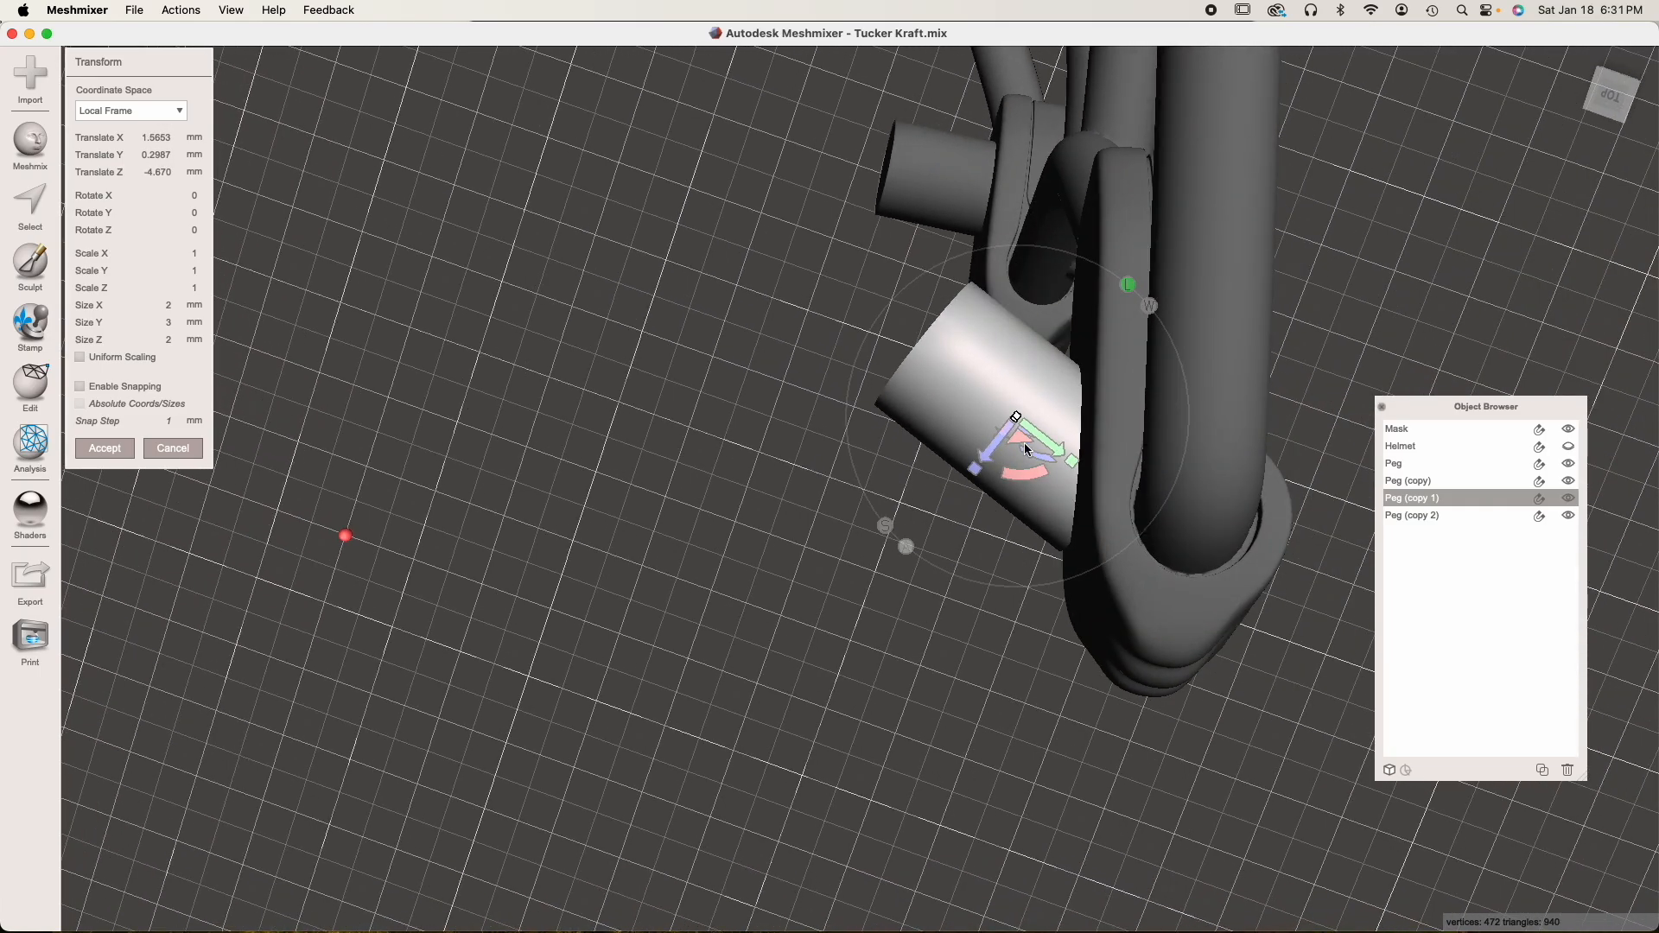
Rotate the upper duplicated peg square to the clip's inner face, seat it against the clip, and apply the transform
drag(1018, 480, 1072, 519)
right_drag(1072, 518, 1037, 627)
drag(1037, 627, 1042, 621)
right_drag(1042, 620, 1071, 530)
drag(1035, 556, 1080, 509)
right_drag(1082, 515, 1198, 472)
drag(879, 604, 805, 602)
right_drag(801, 598, 296, 476)
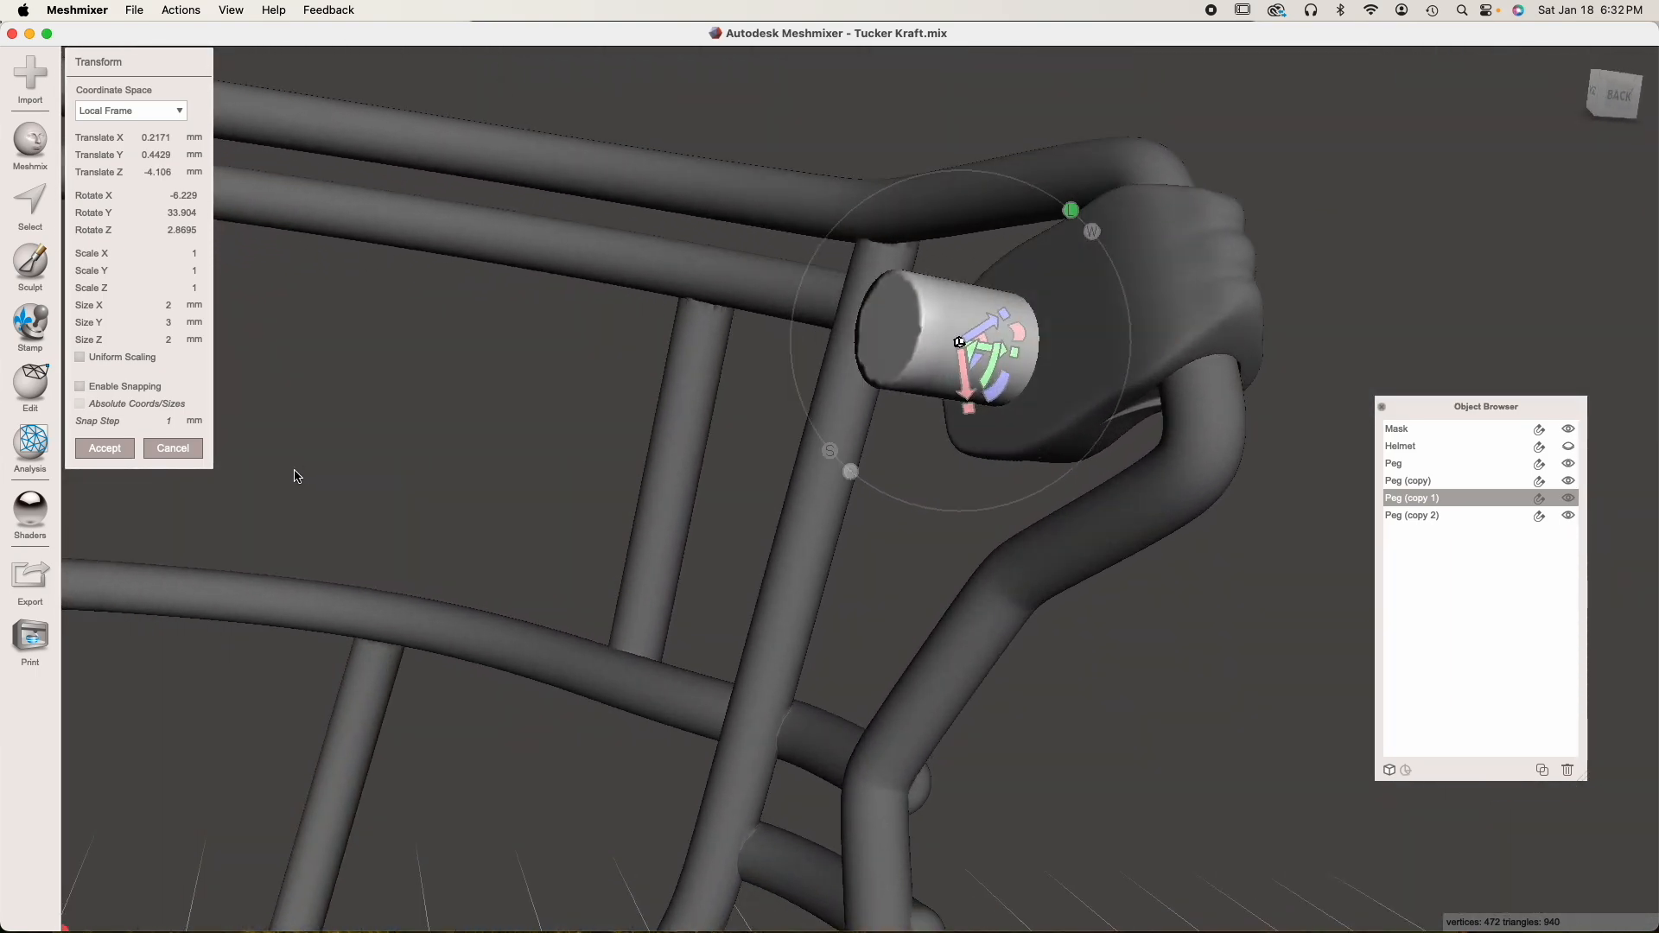
click(105, 447)
Select all four pegs on the mask's clips and duplicate them
scroll(461, 550, down, 8)
right_drag(727, 625, 684, 583)
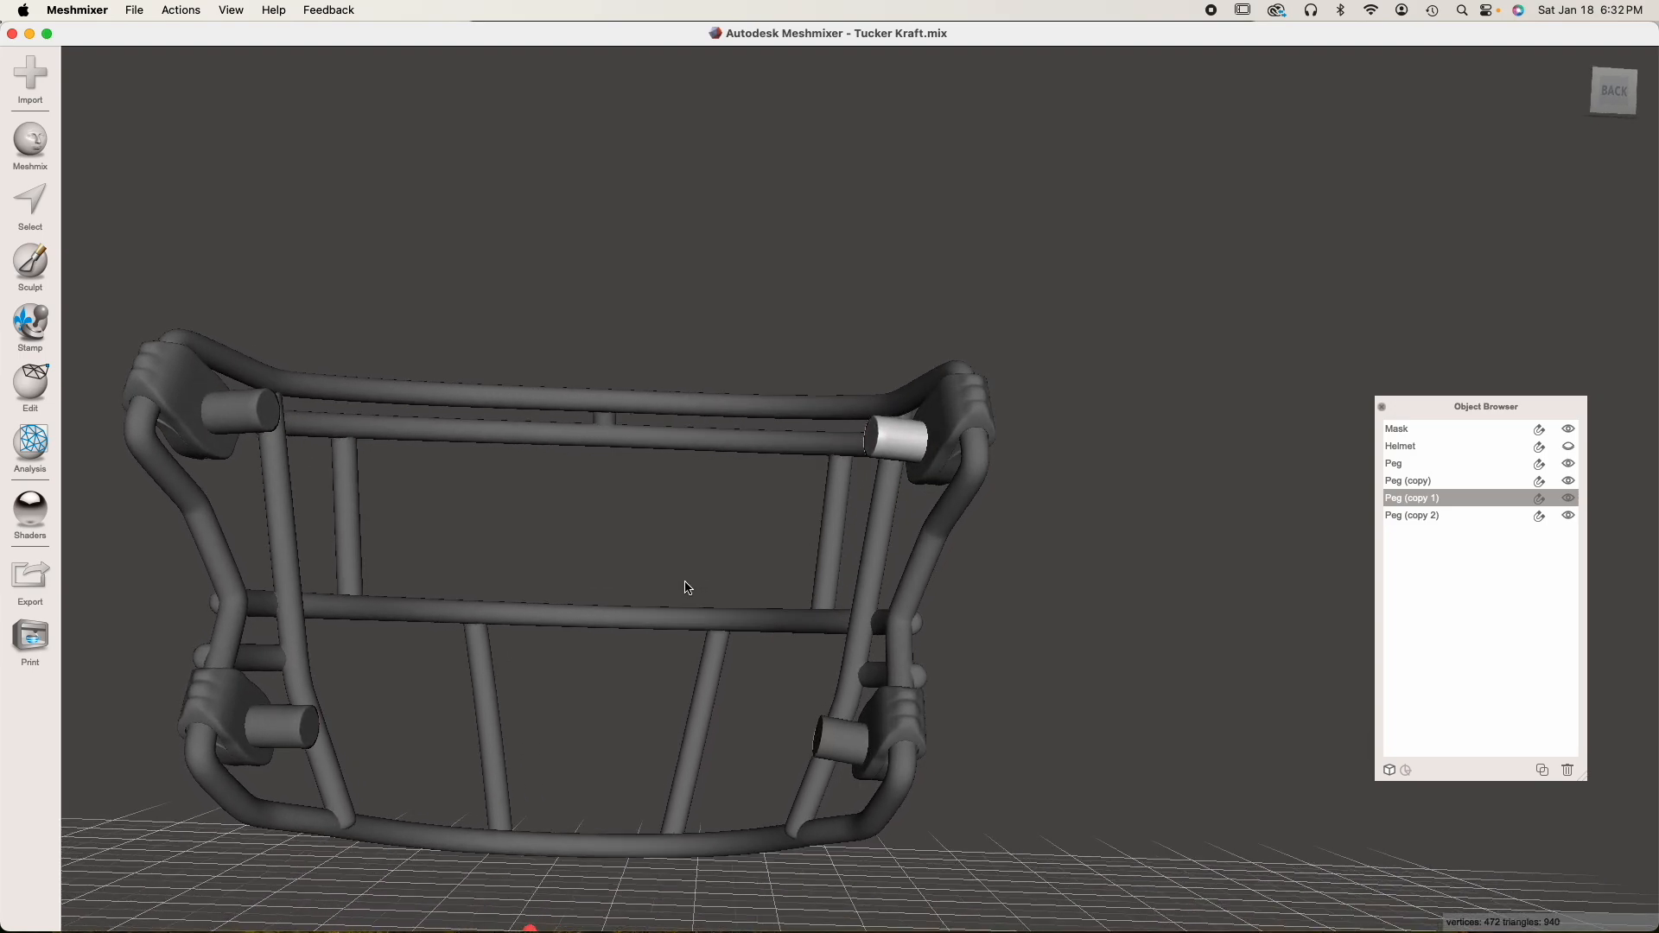
middle_drag(684, 581, 740, 609)
click(300, 424)
click(335, 754)
click(911, 762)
click(938, 474)
right_drag(913, 743, 828, 700)
drag(1417, 472, 1424, 518)
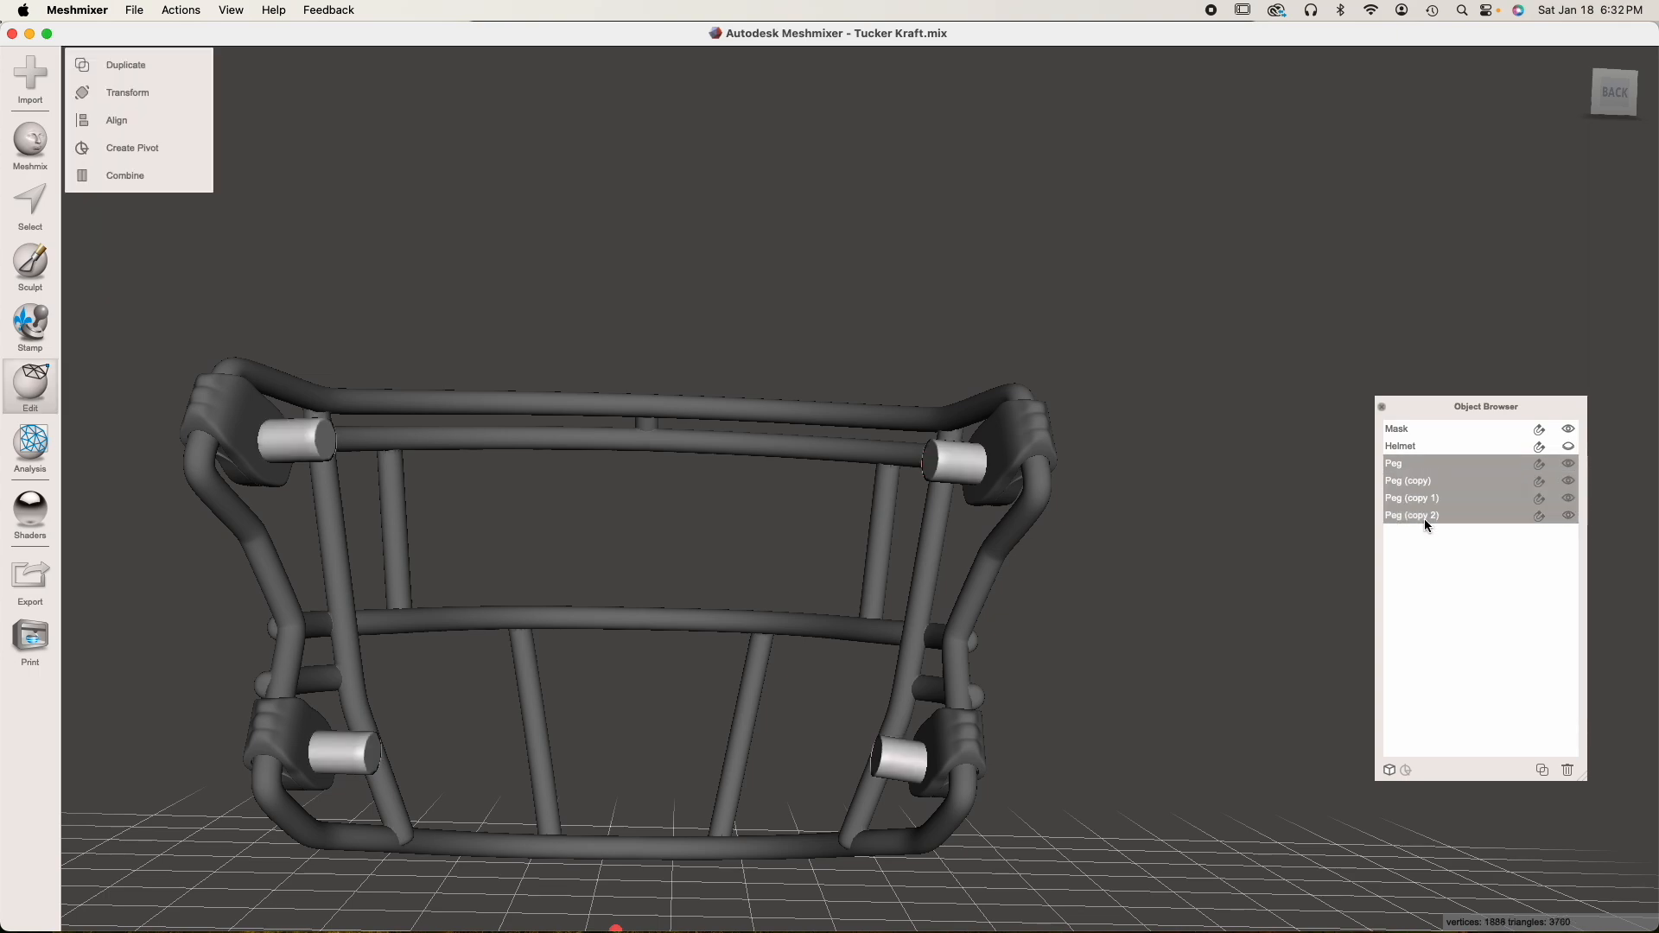
click(1542, 769)
Rename the first two of the new peg copies as Hole 1 and Hole 2
double_click(1417, 534)
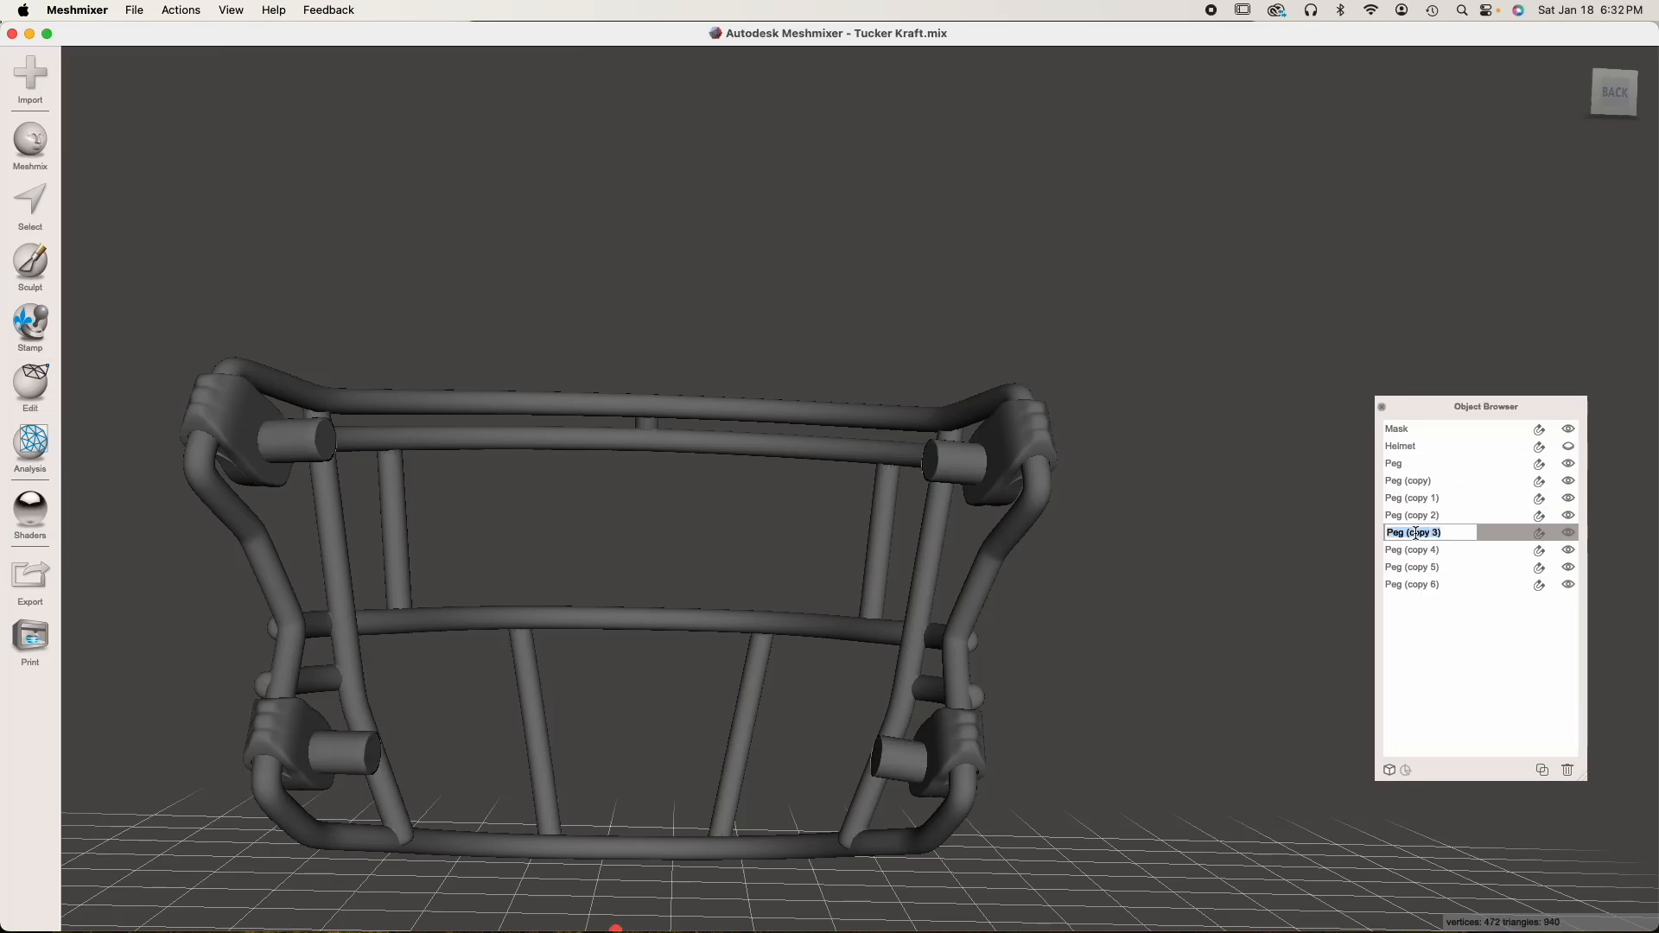
text(Hole 1)
key(Return)
double_click(1412, 550)
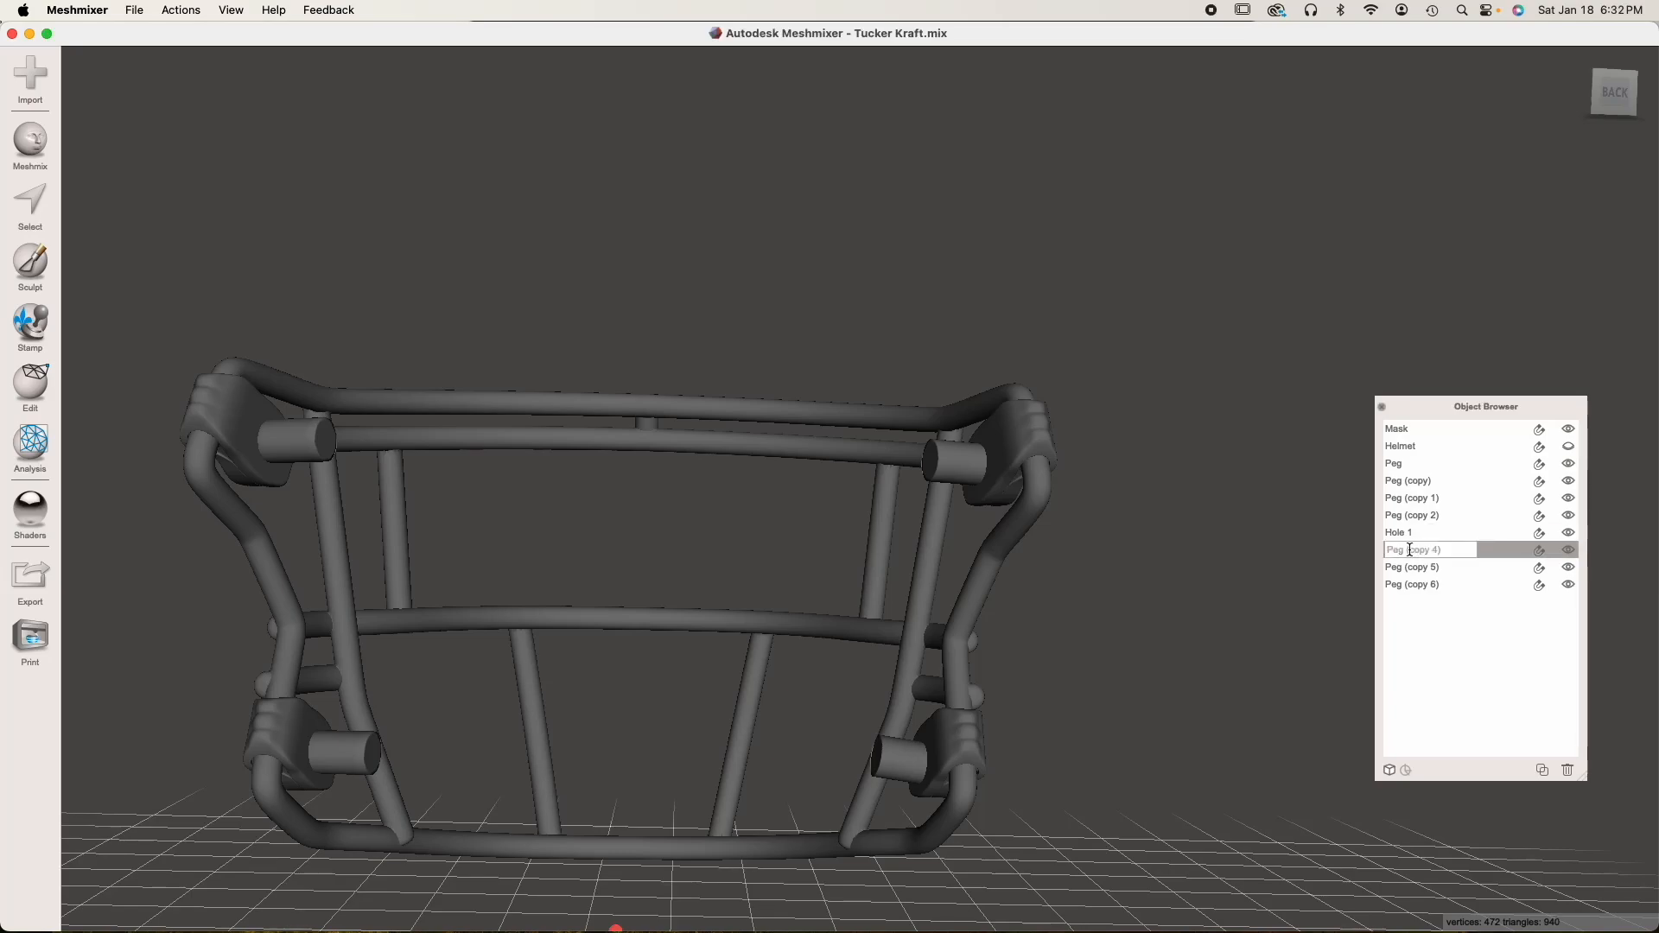
text(Hole 2)
key(Return)
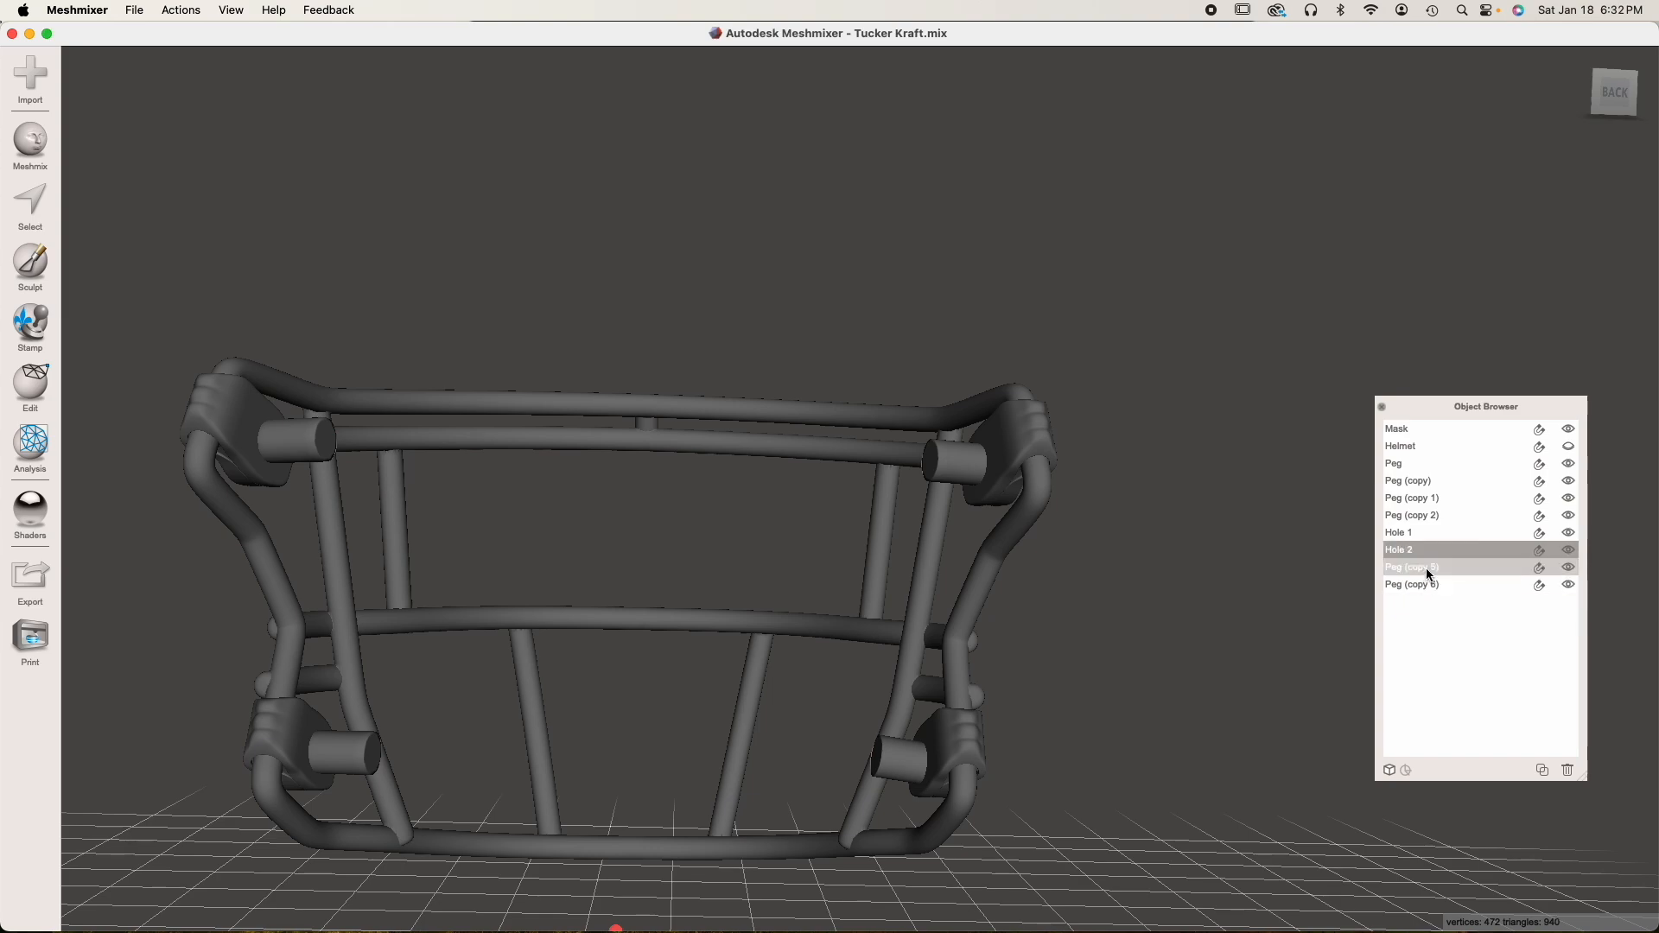
Rename the remaining two new peg copies as Hole 3 and Hole 4
double_click(1427, 568)
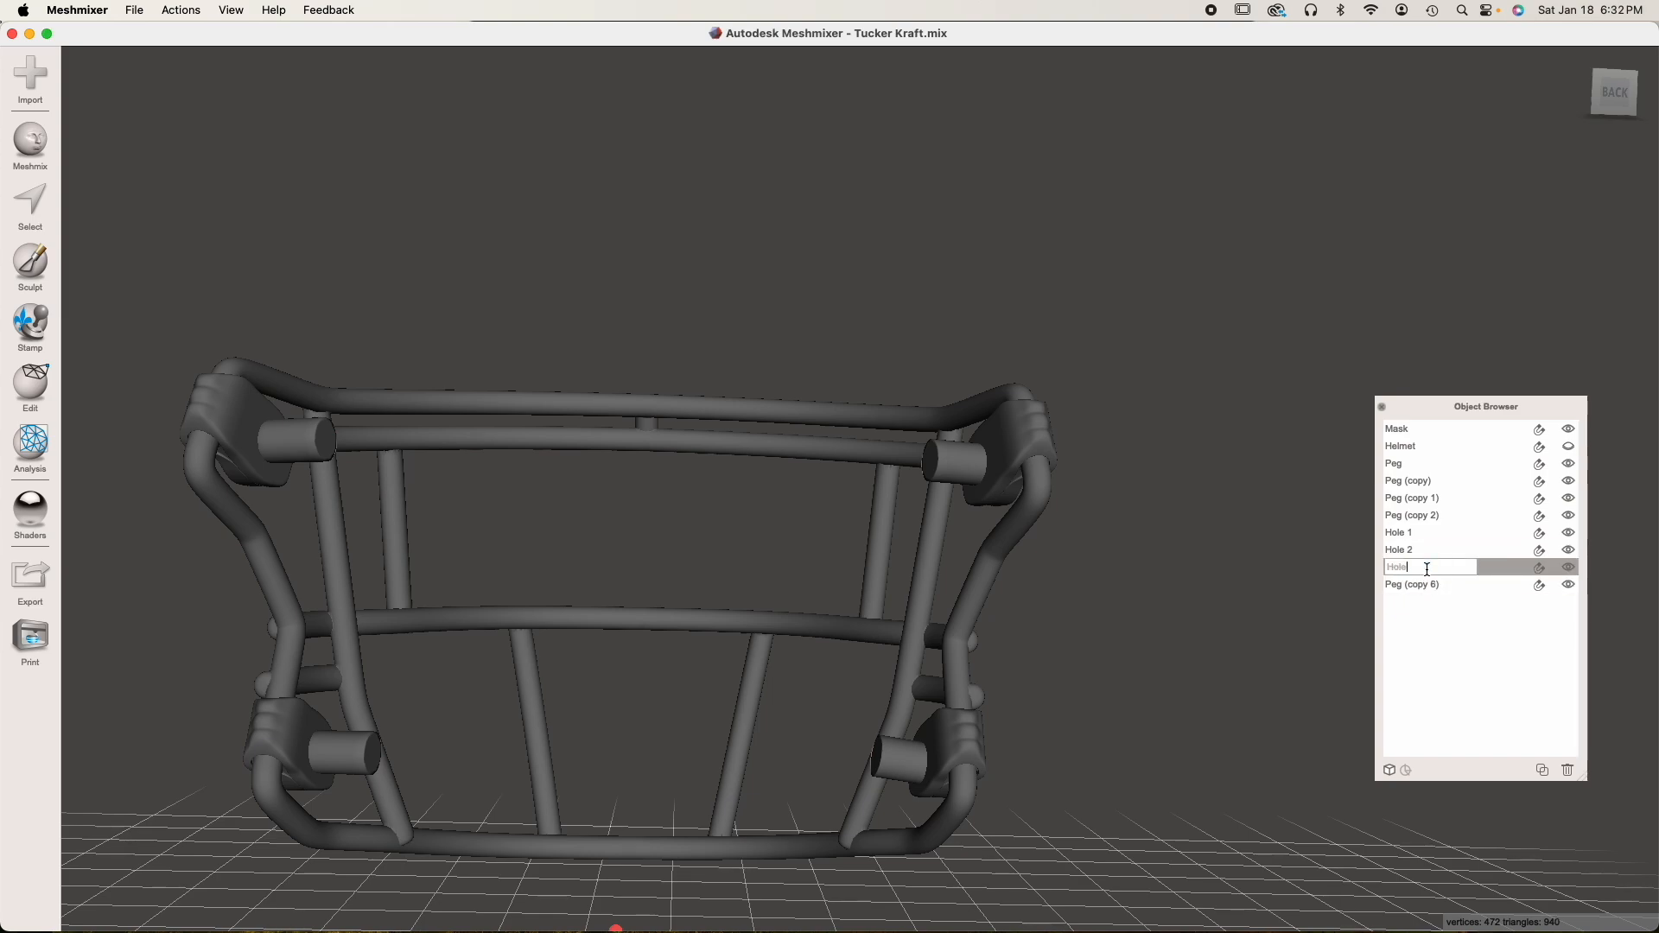
key(Return)
double_click(1414, 585)
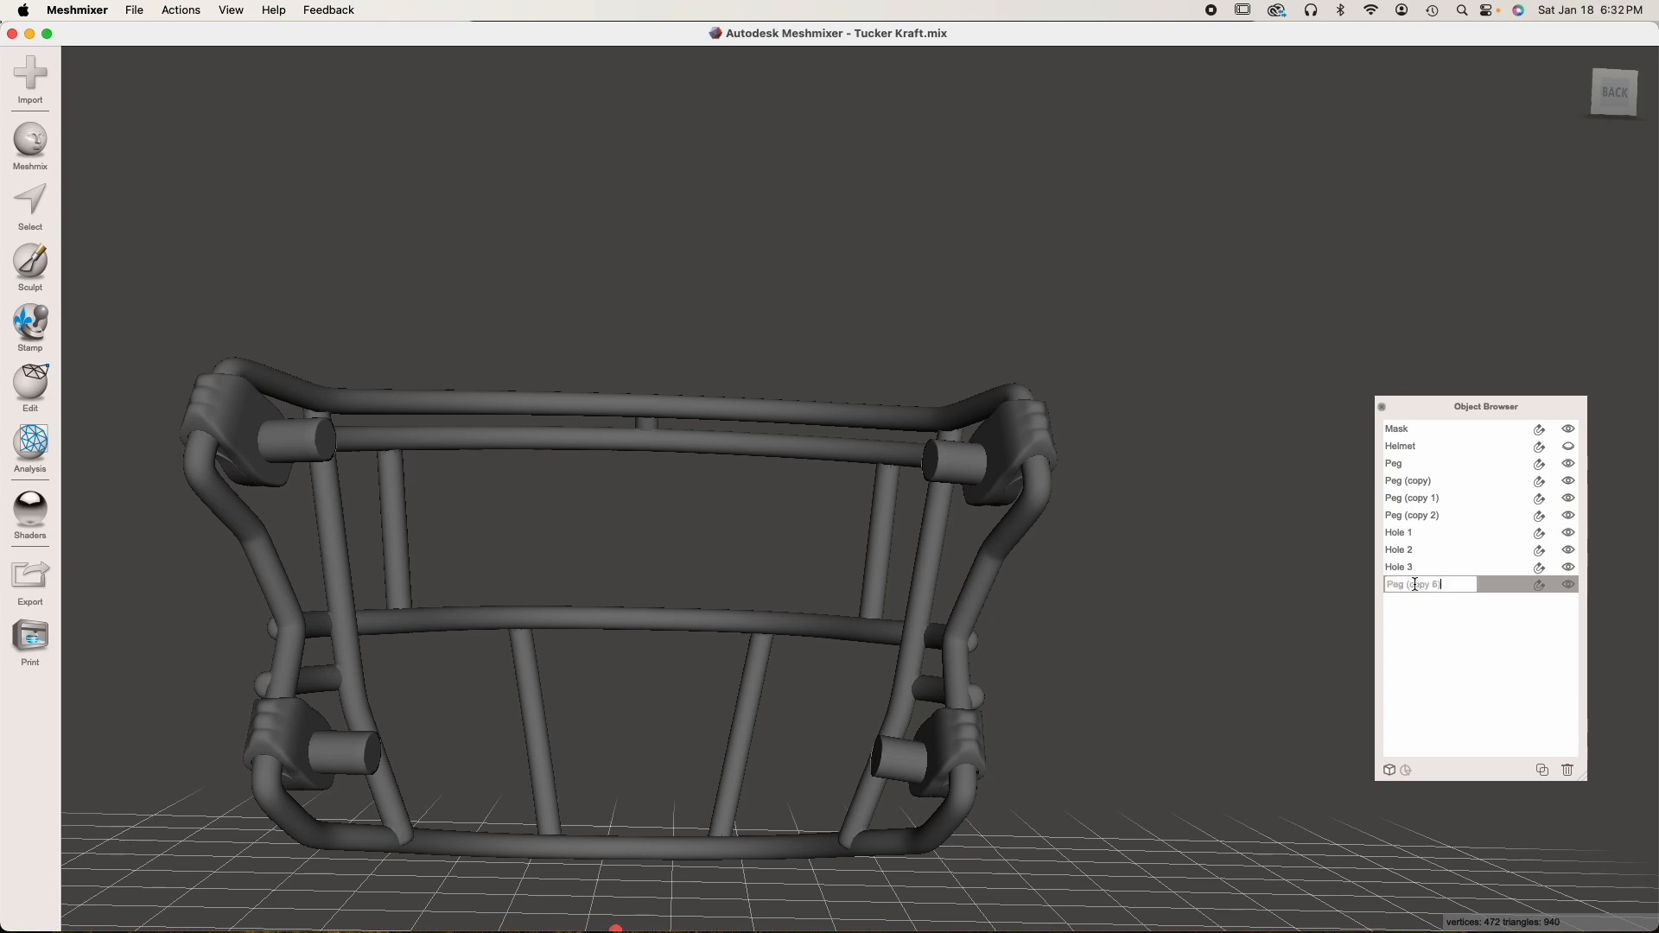
text(Hole 4)
key(Return)
Select the four original pegs, leaving out the hole copies, and combine them into one object
click(1427, 537)
click(1427, 550)
click(1427, 567)
click(1427, 580)
click(1427, 482)
click(1428, 497)
click(1428, 513)
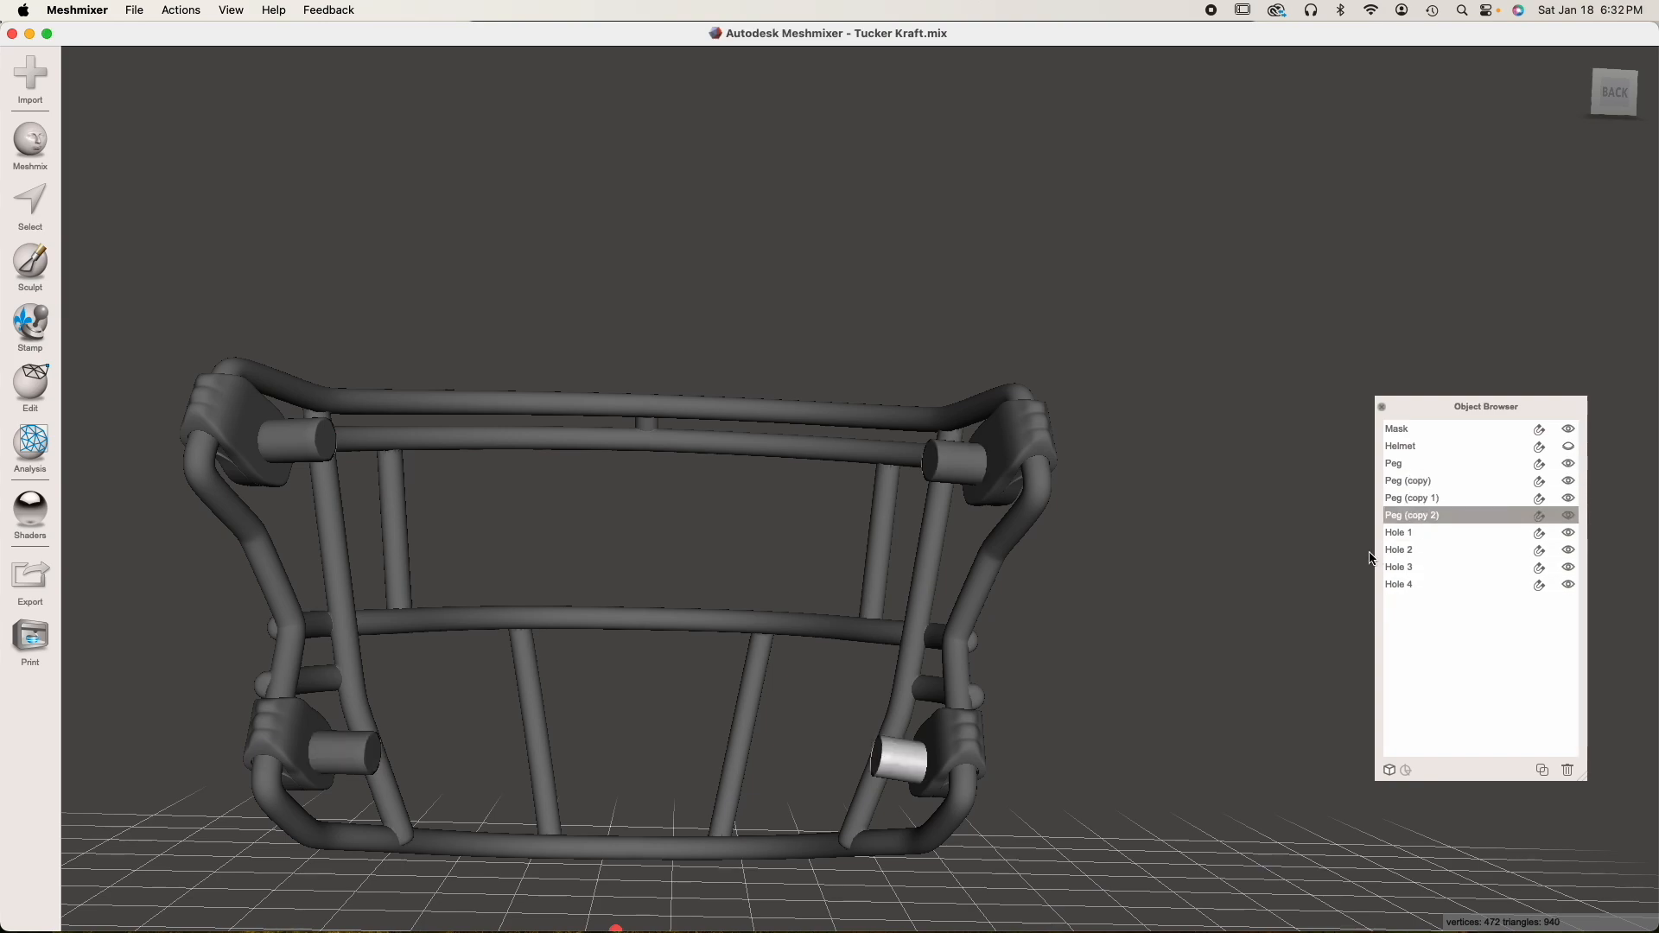
click(1436, 465)
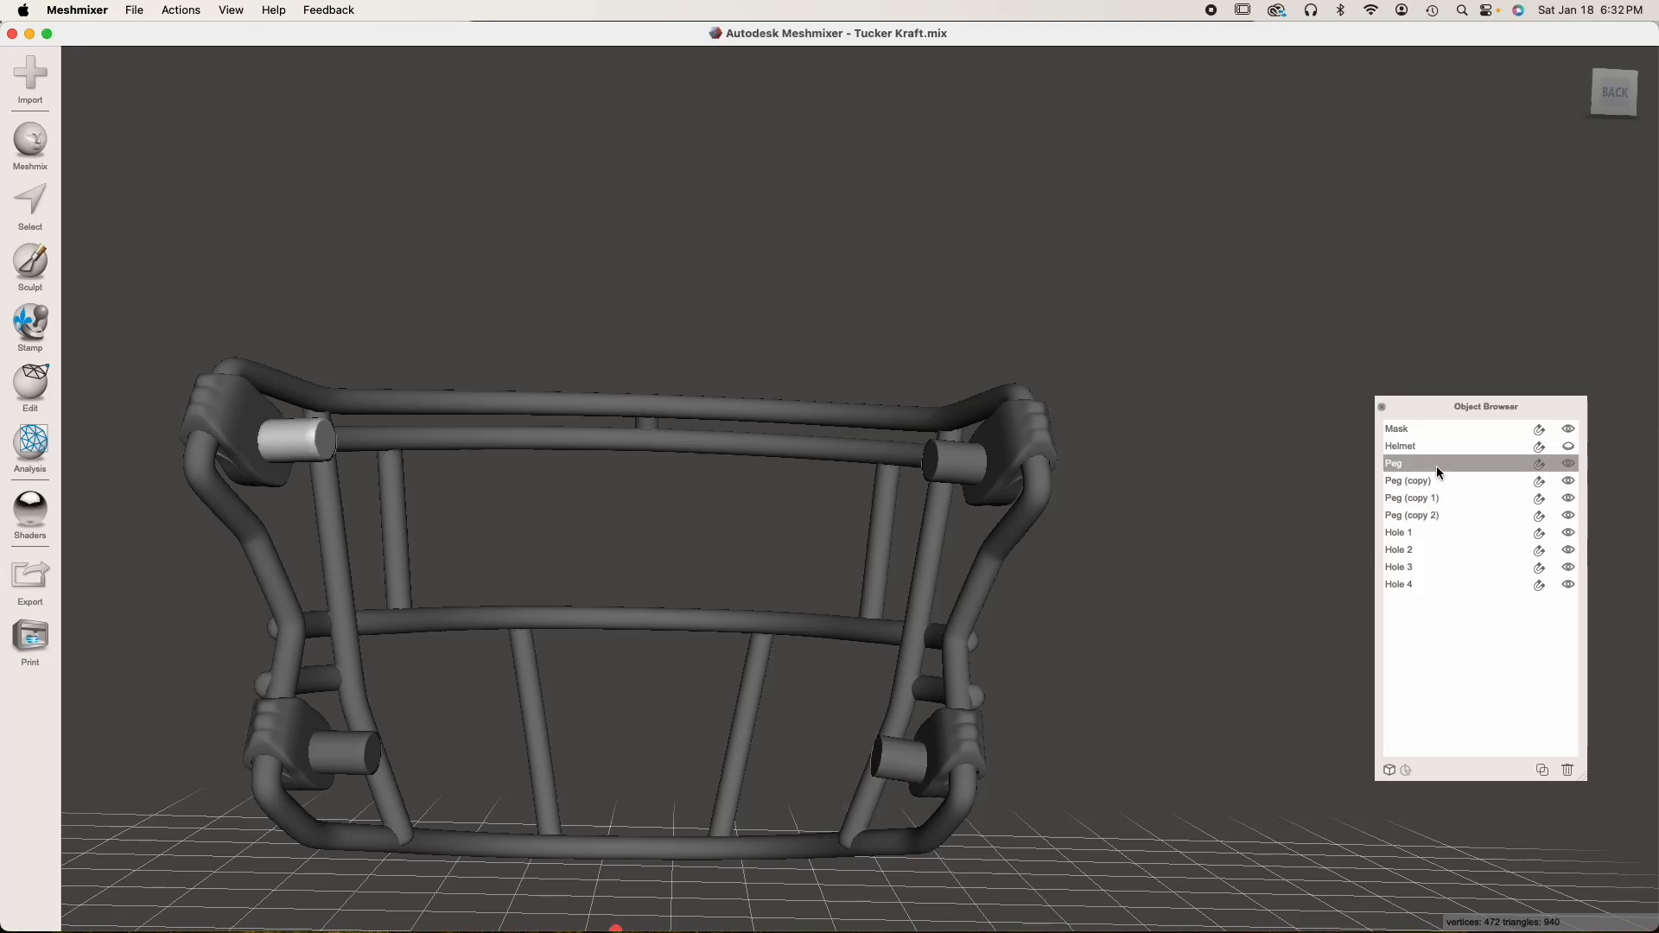
shift+click(1443, 515)
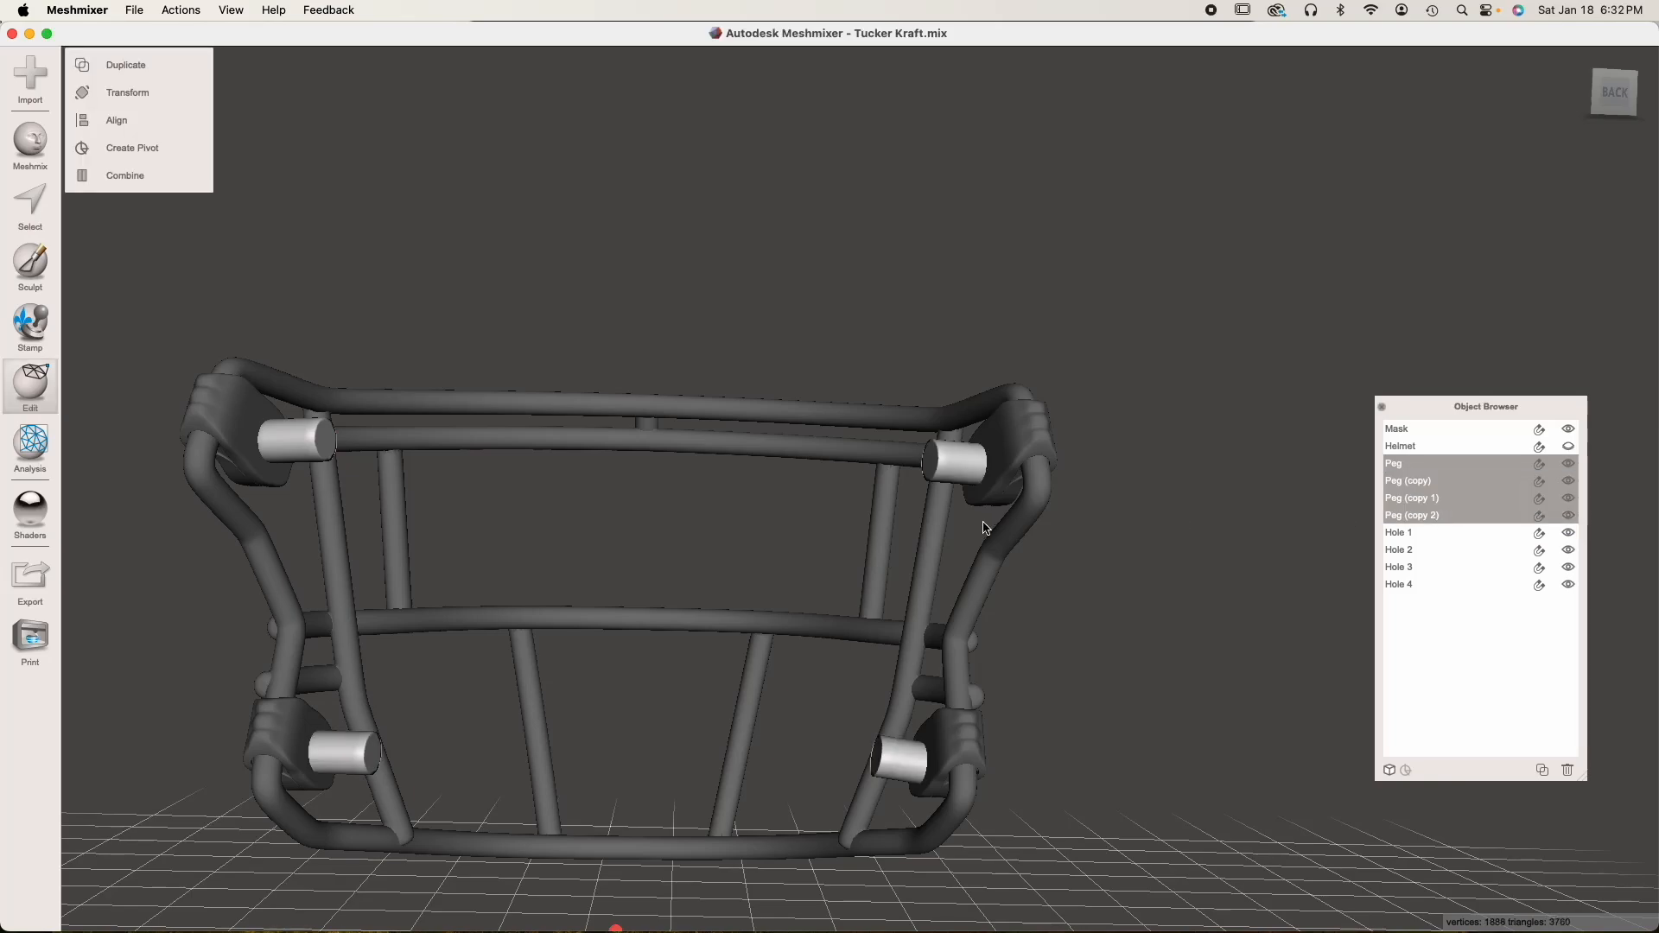
click(133, 179)
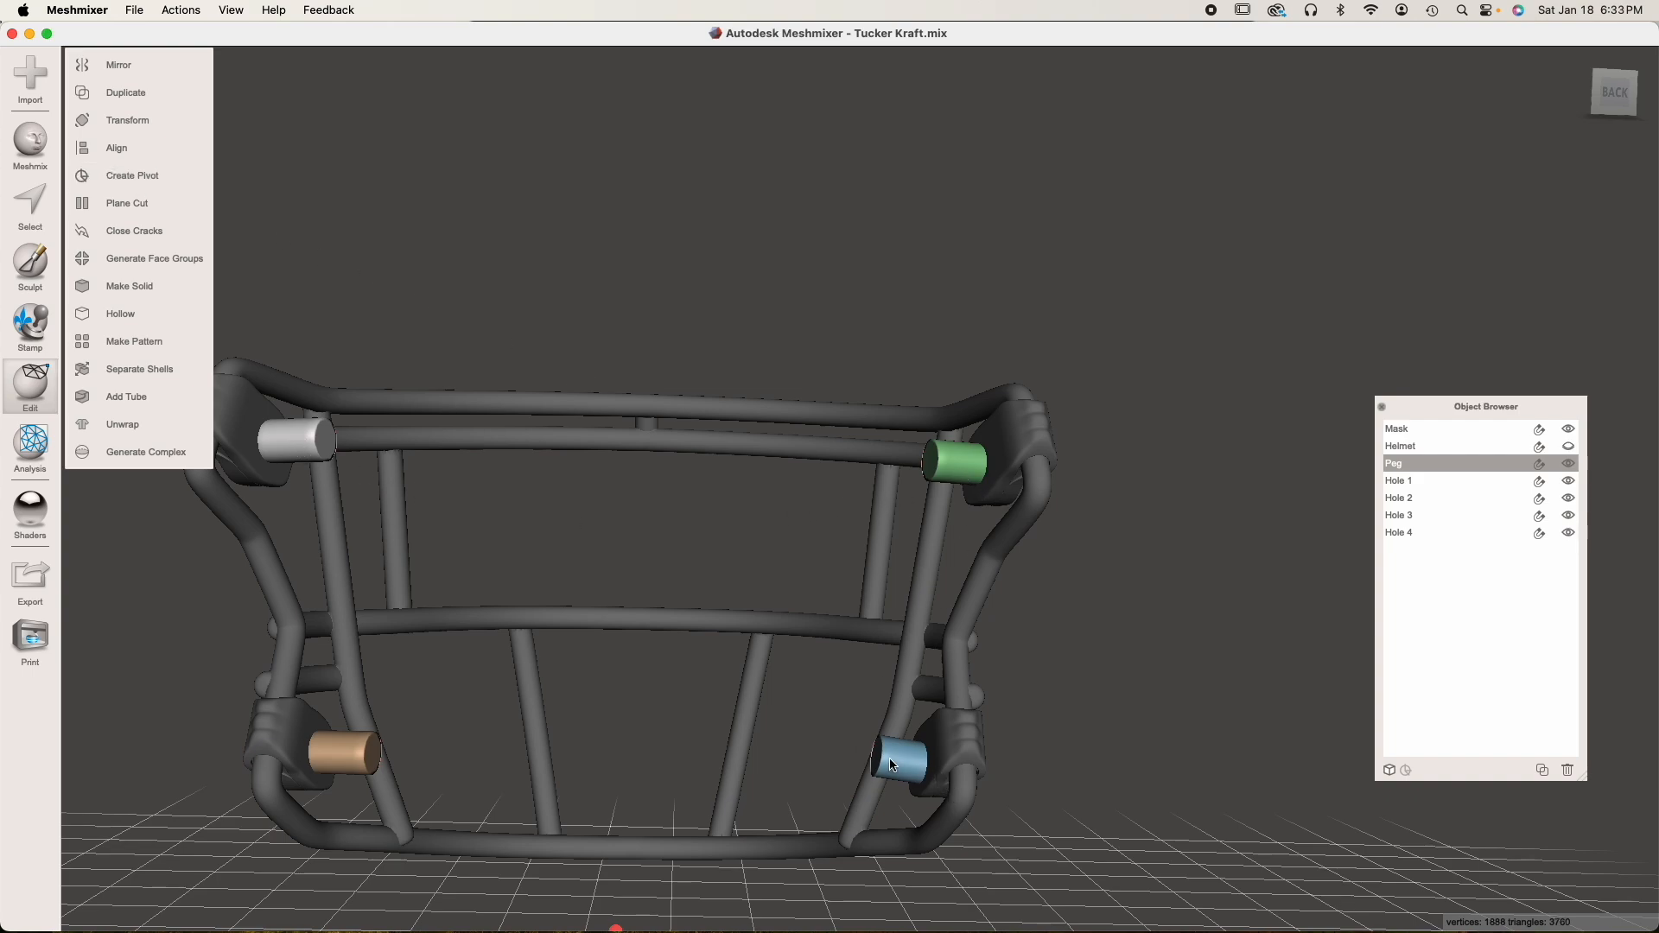
Combine the merged pegs with the Mask object and inspect all four clips
shift+click(1012, 458)
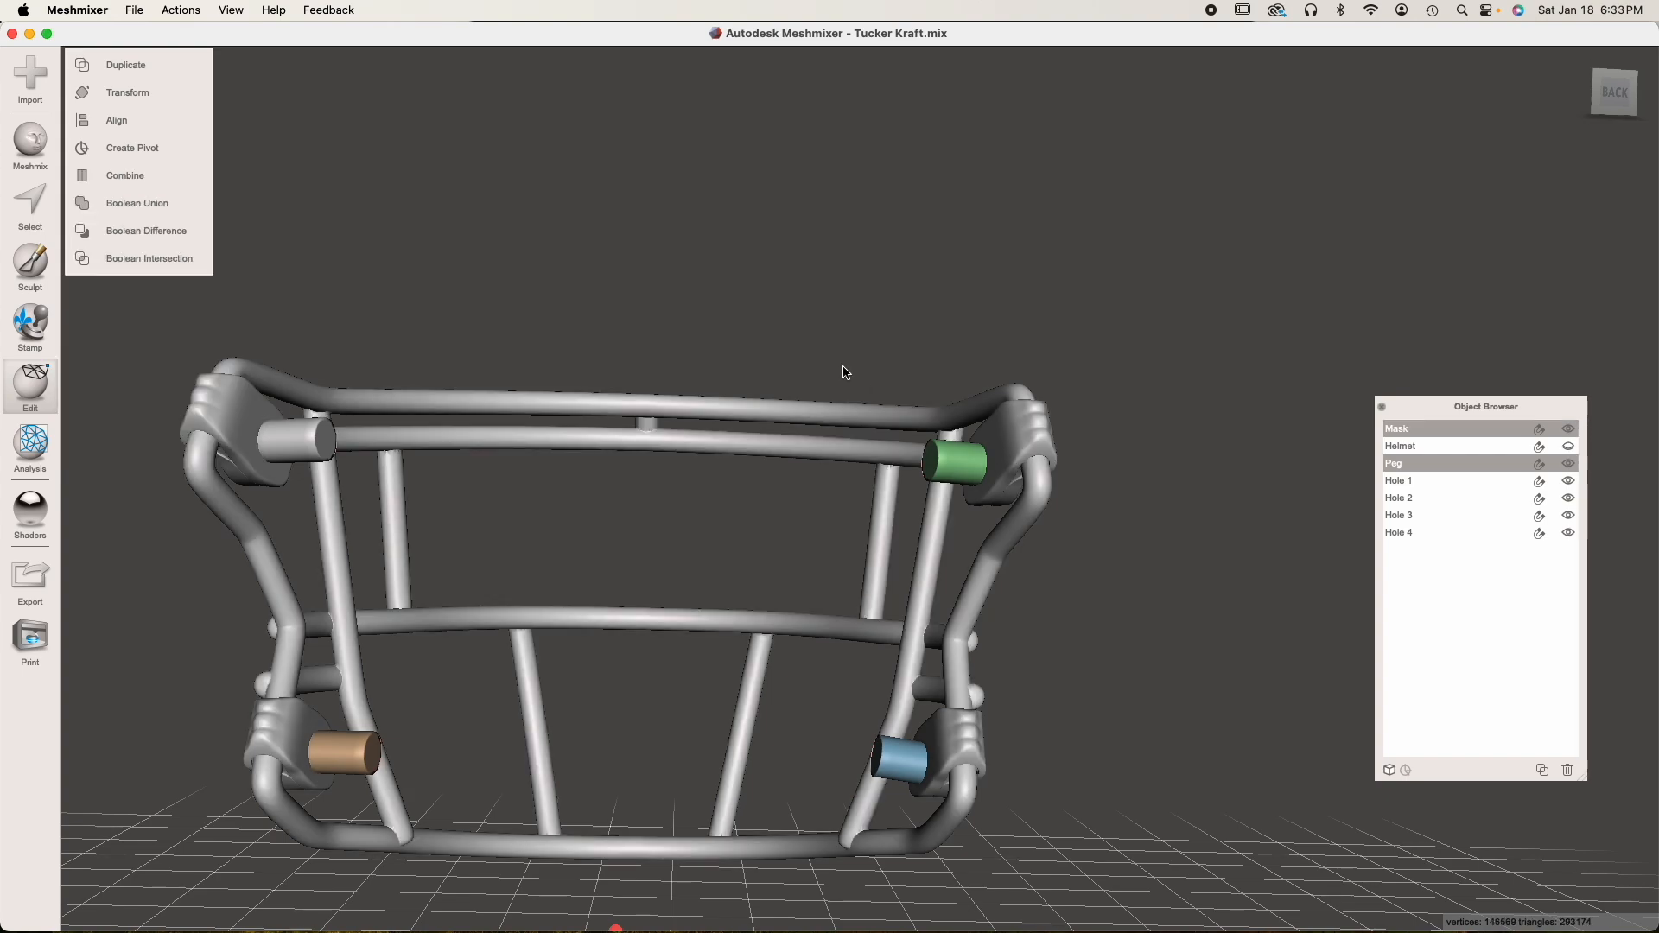
click(142, 176)
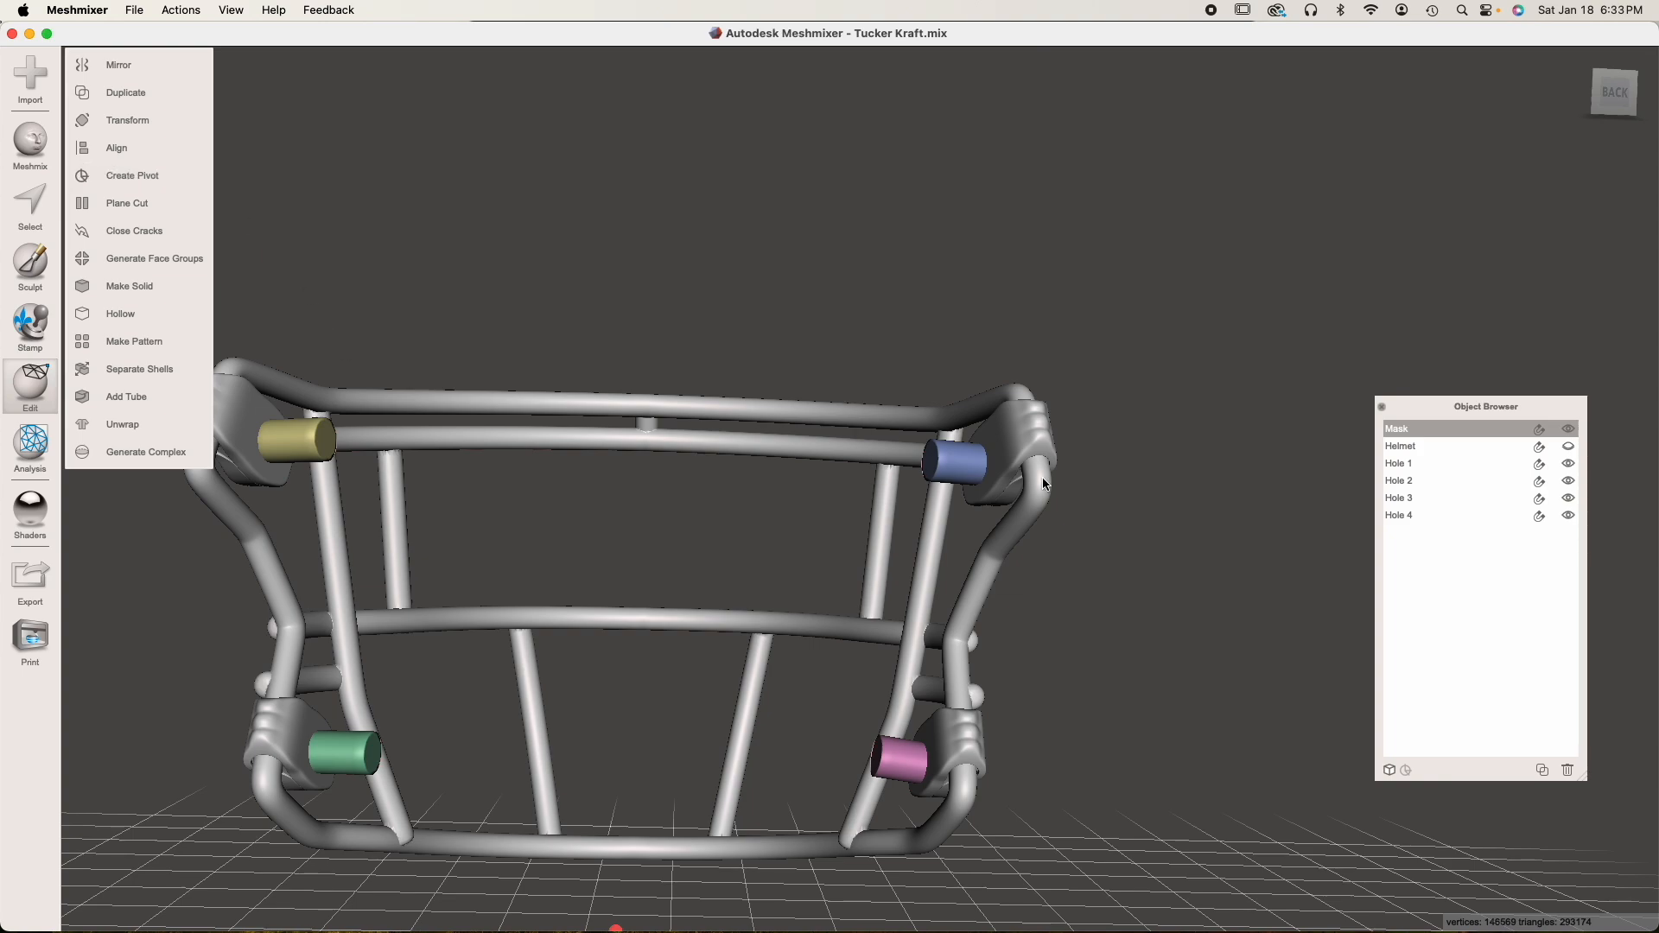
right_drag(1021, 445, 873, 463)
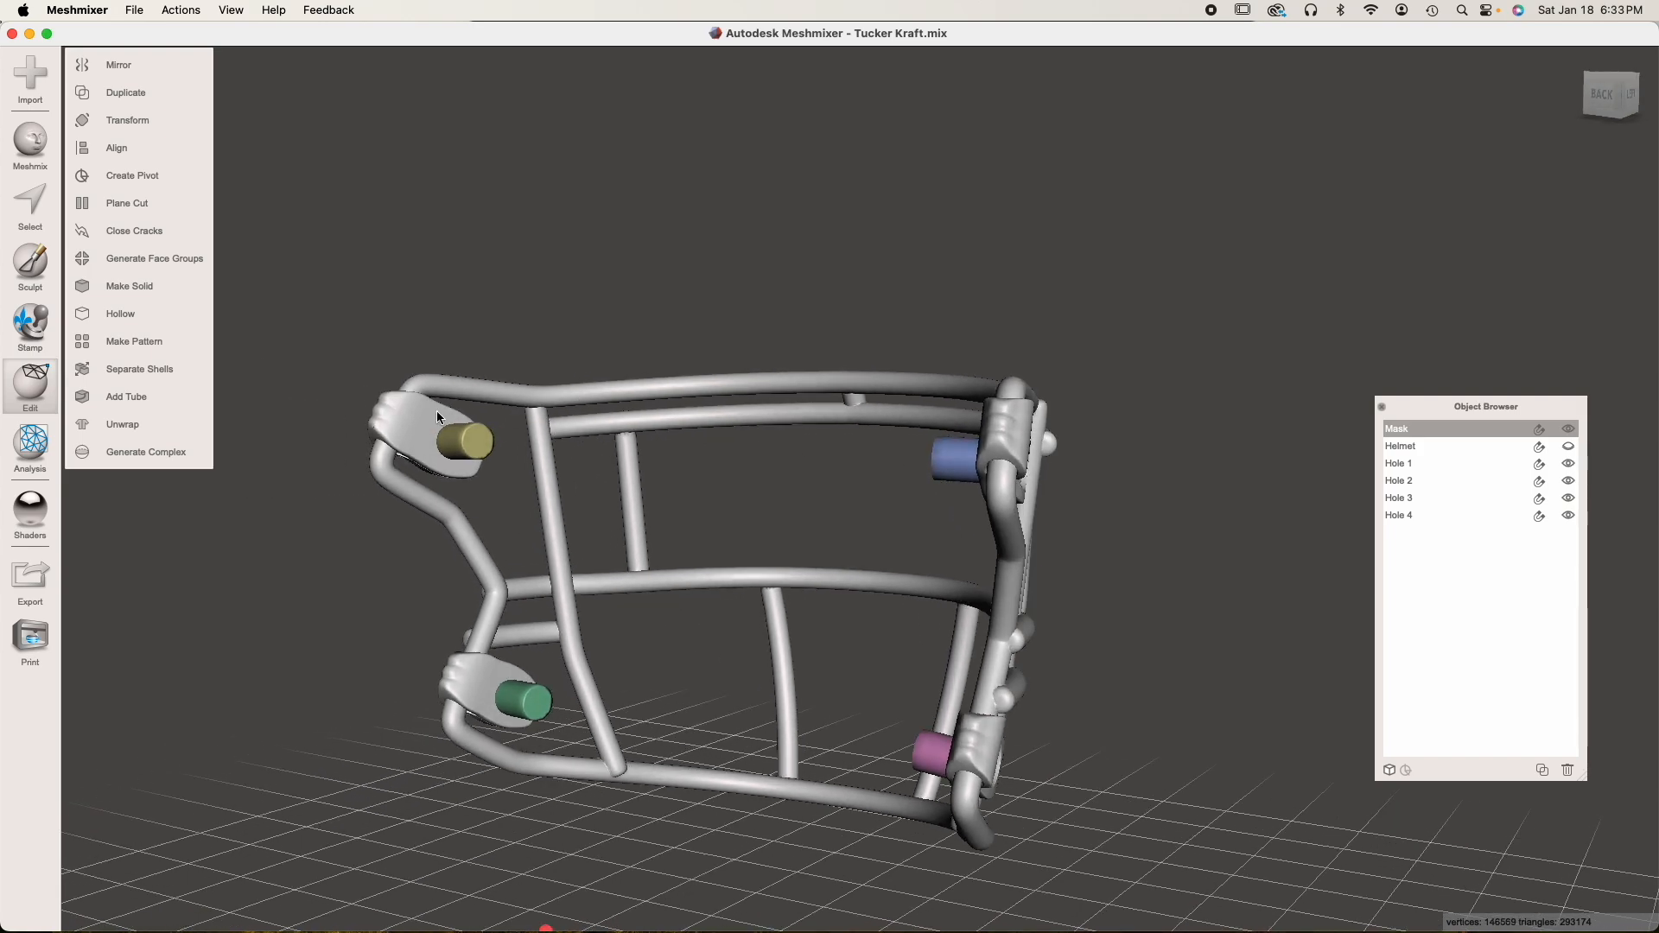
right_drag(642, 462, 738, 461)
right_drag(759, 517, 749, 461)
click(1621, 89)
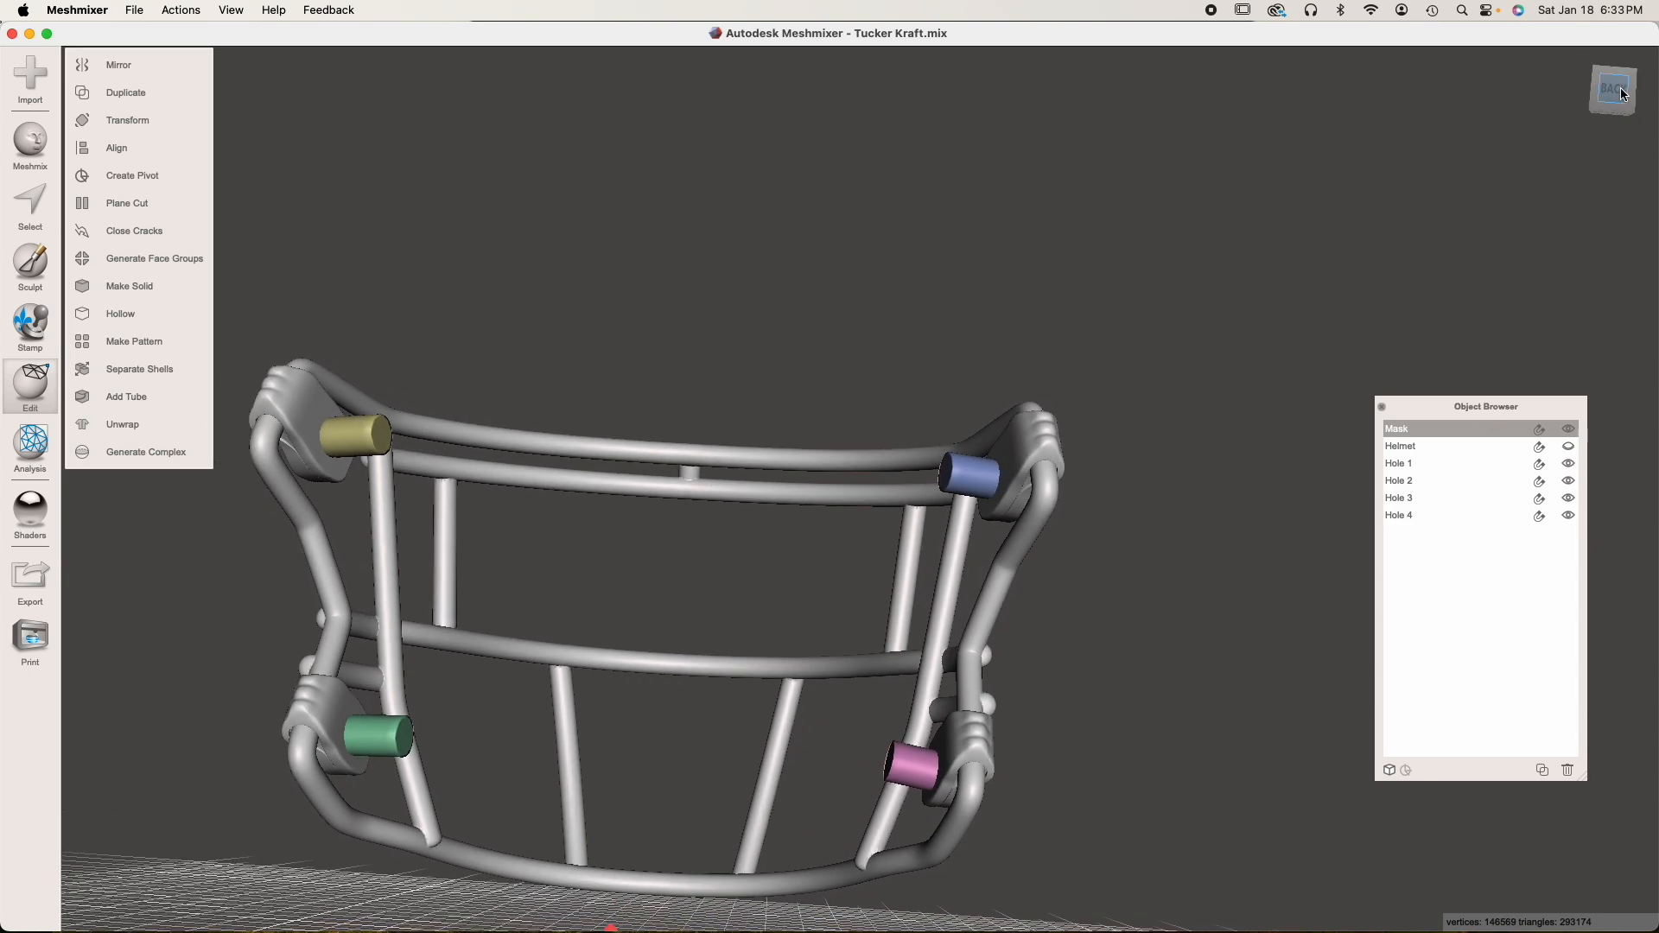
Go through the Hole 1 to Hole 4 objects and examine the cylinders on the mask's clips
click(1424, 461)
click(1425, 478)
click(1425, 513)
click(1428, 462)
click(1427, 514)
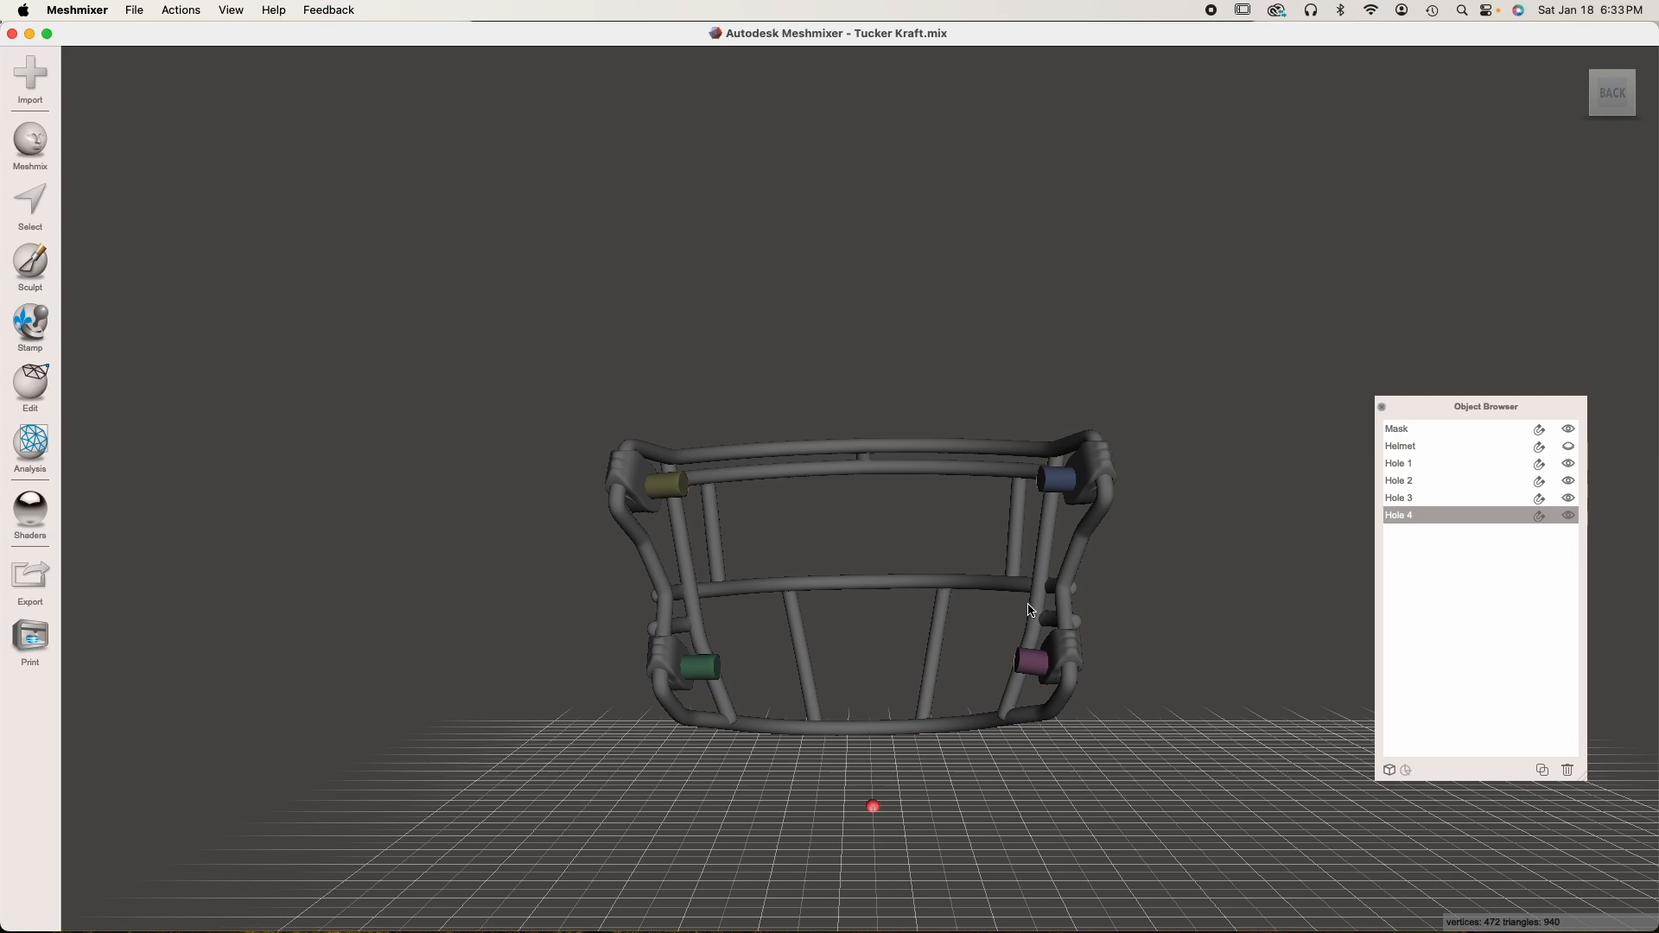
scroll(1028, 605, up, 5)
mouse_move(1022, 591)
middle_down()
mouse_move(989, 563)
mouse_move(995, 575)
middle_up()
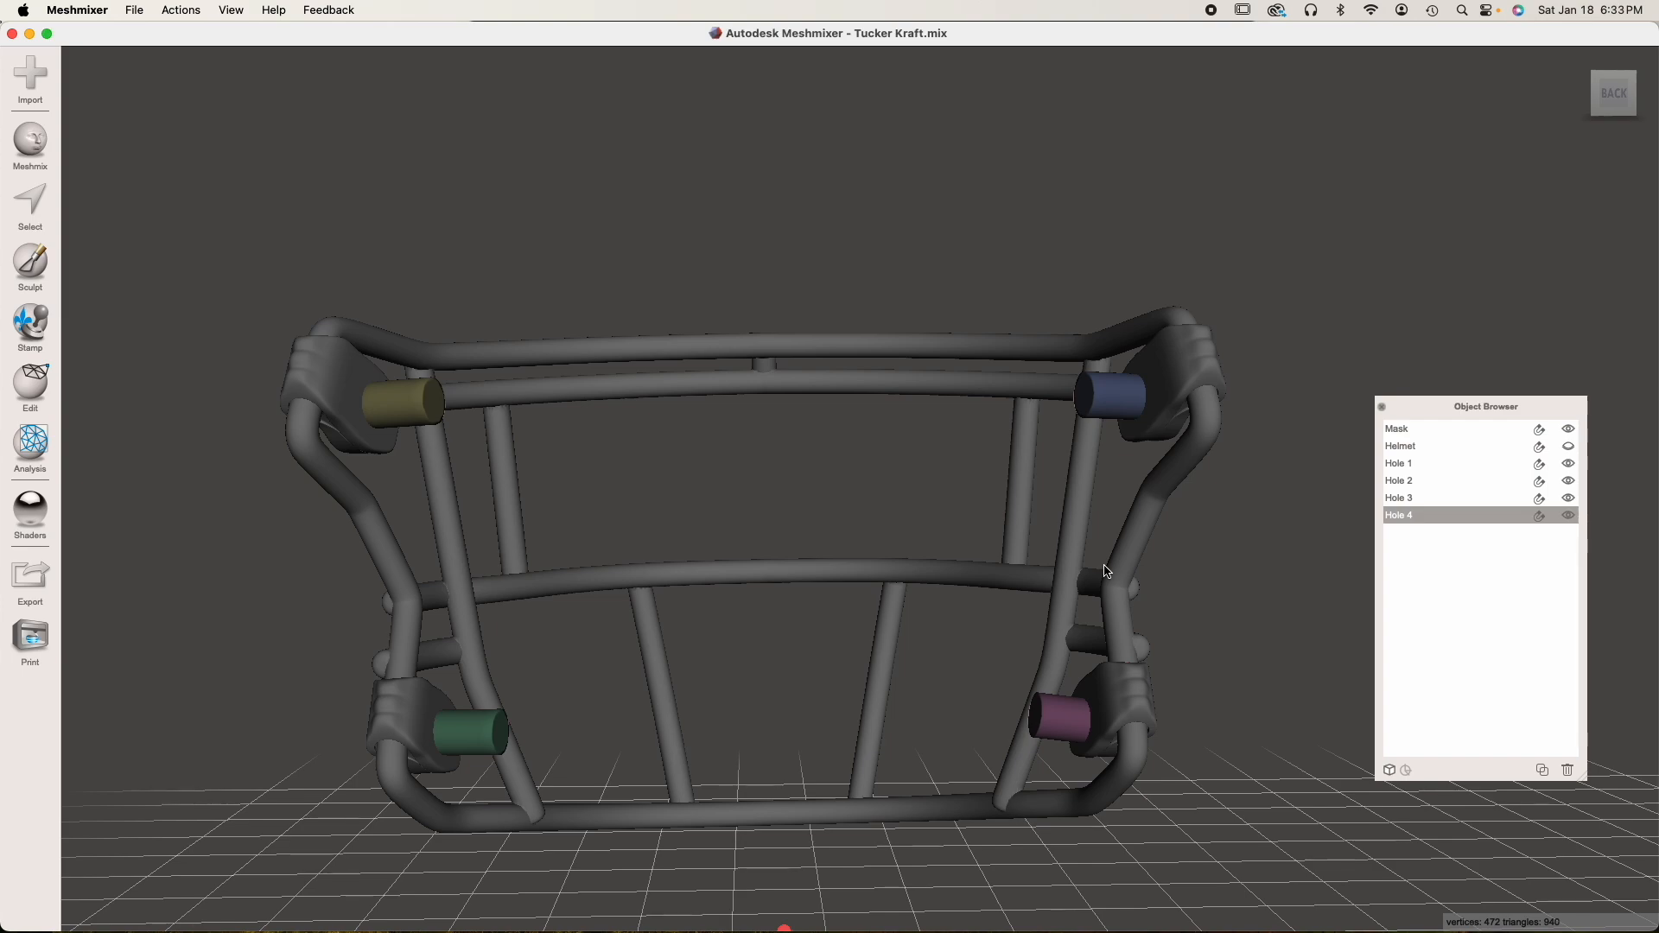
Scale Hole 1 uniformly to a Size X of 2.25 mm with Transform
click(1416, 466)
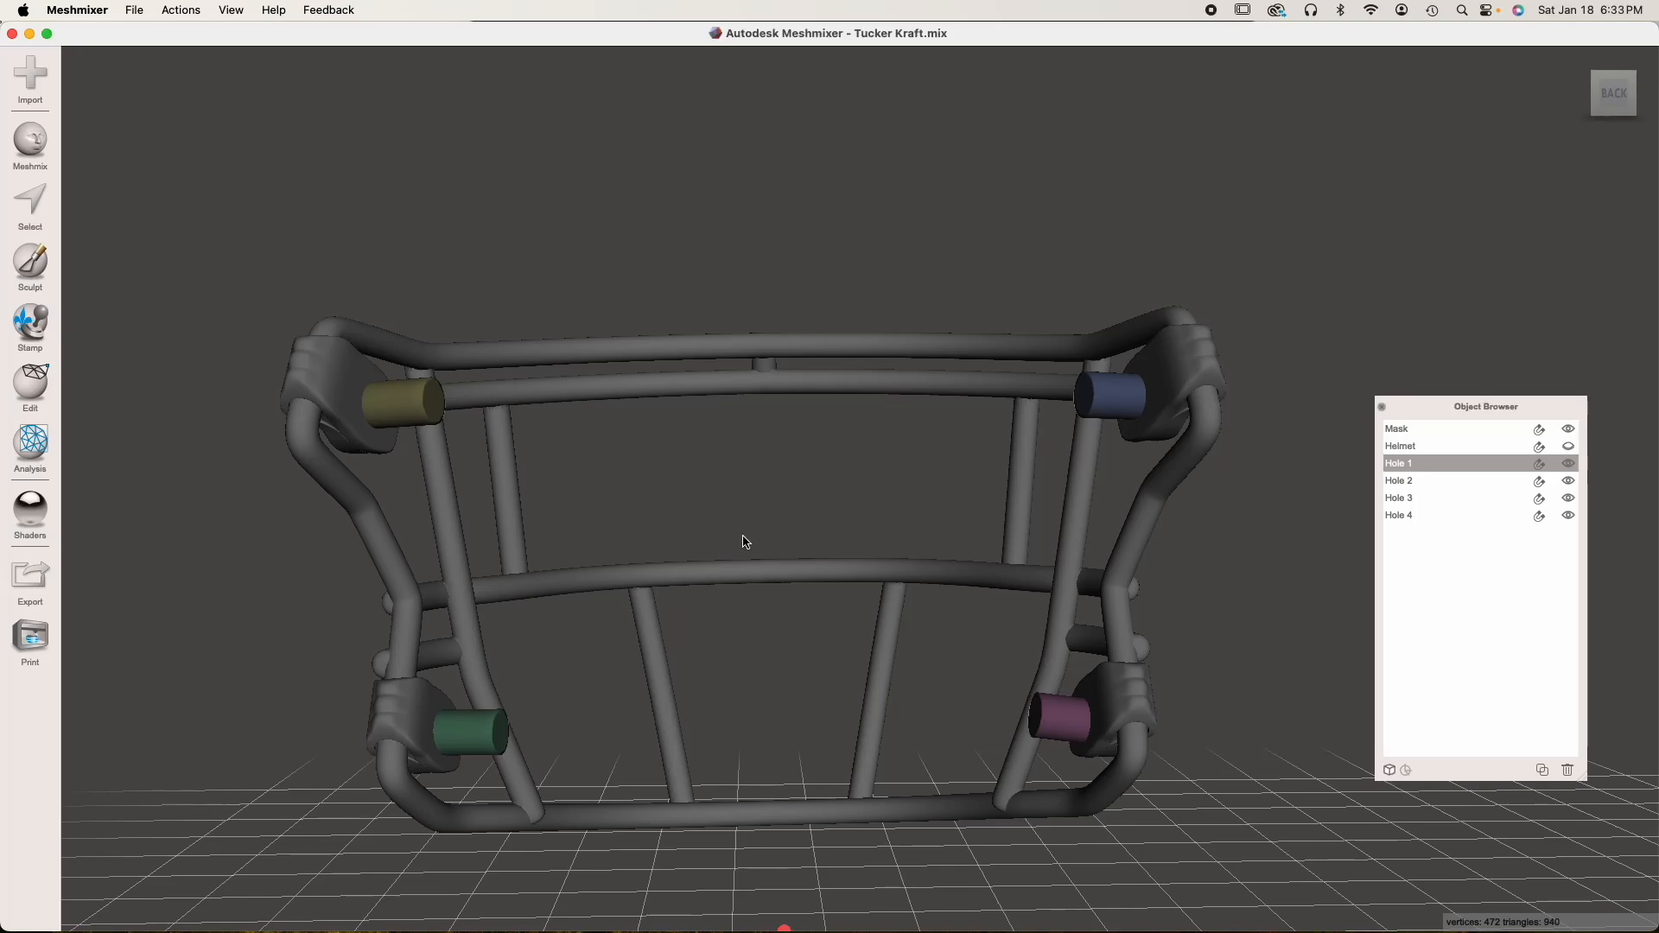
scroll(712, 534, up, 8)
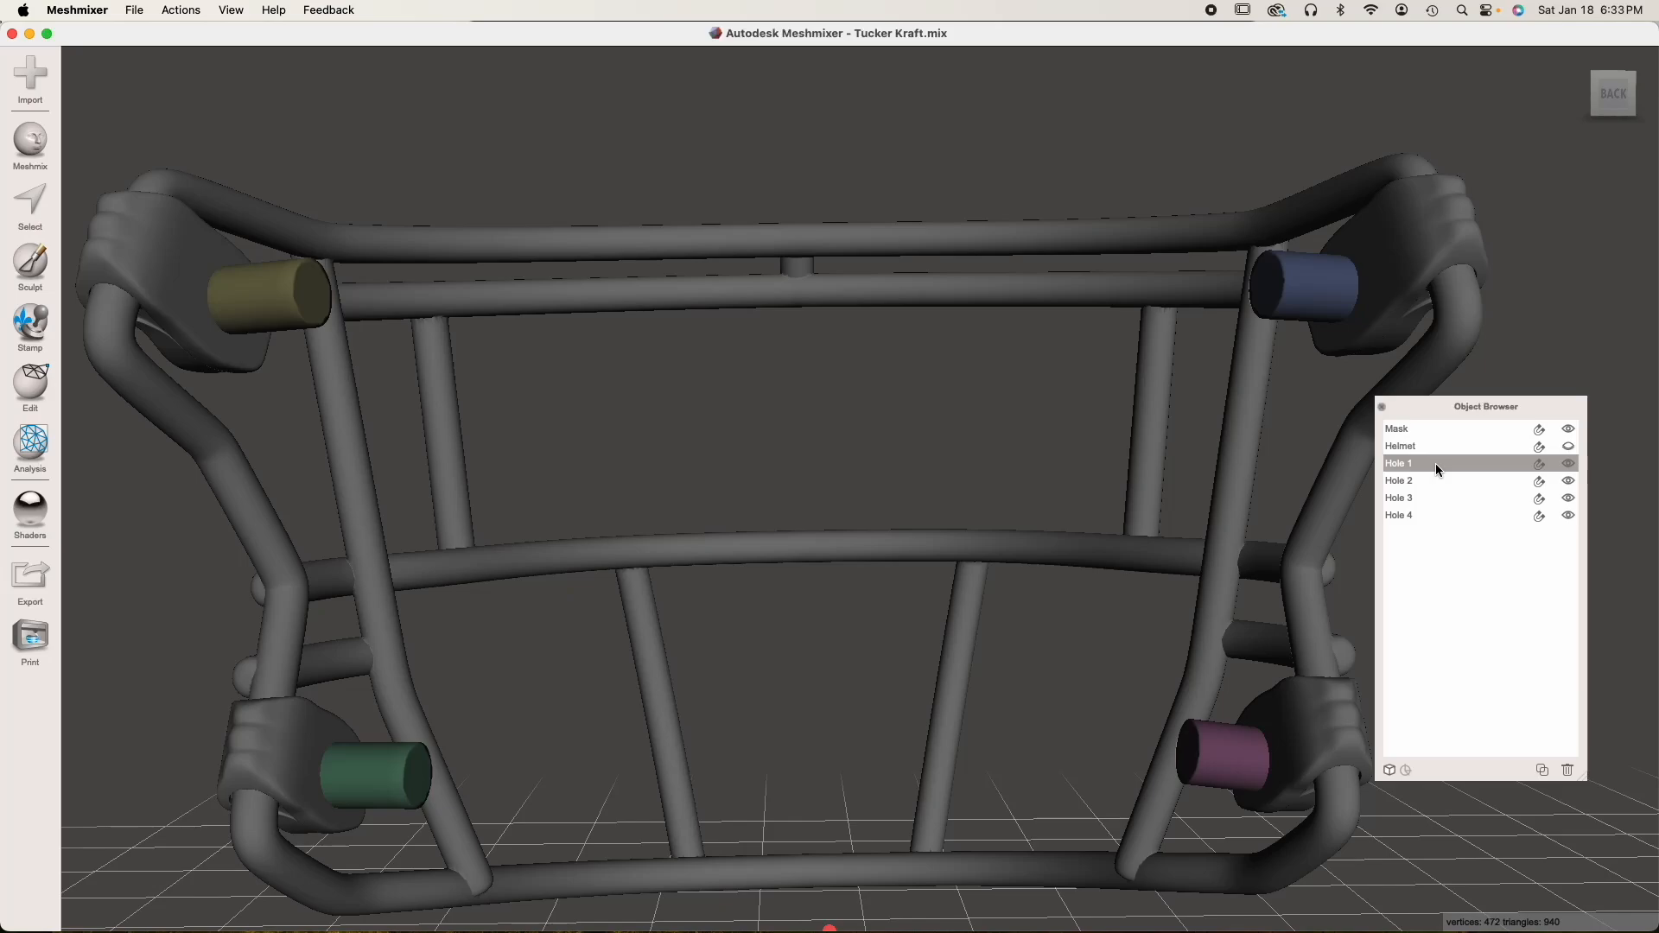
key(t)
right_drag(664, 451, 630, 459)
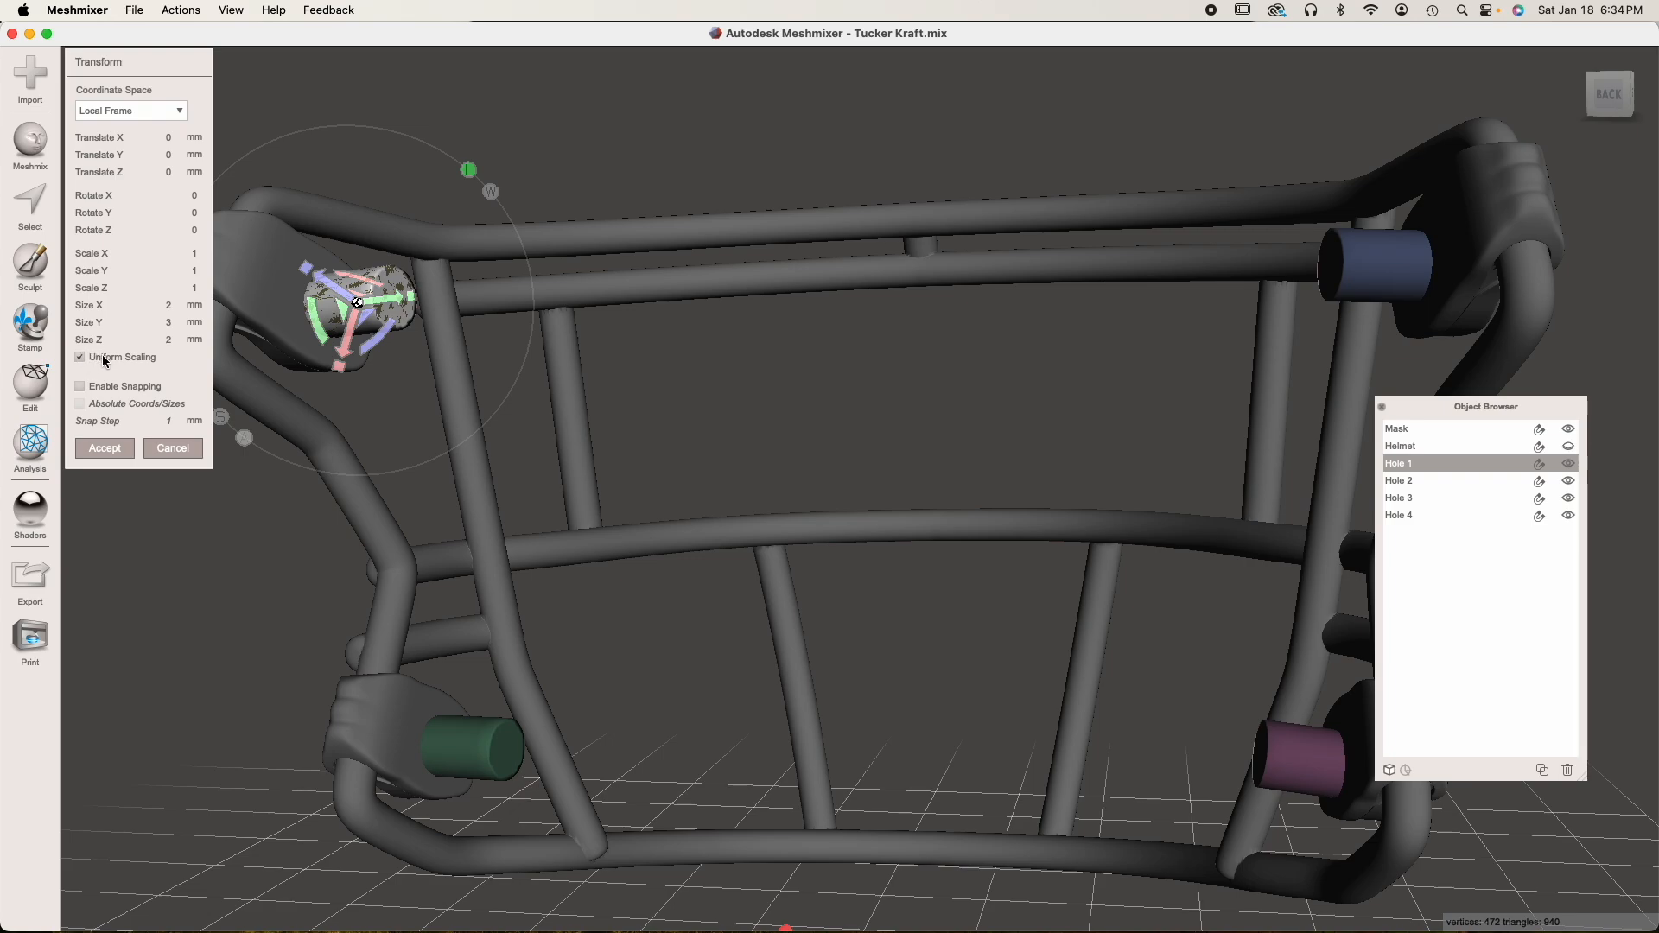
drag(159, 304, 180, 303)
key(Tab)
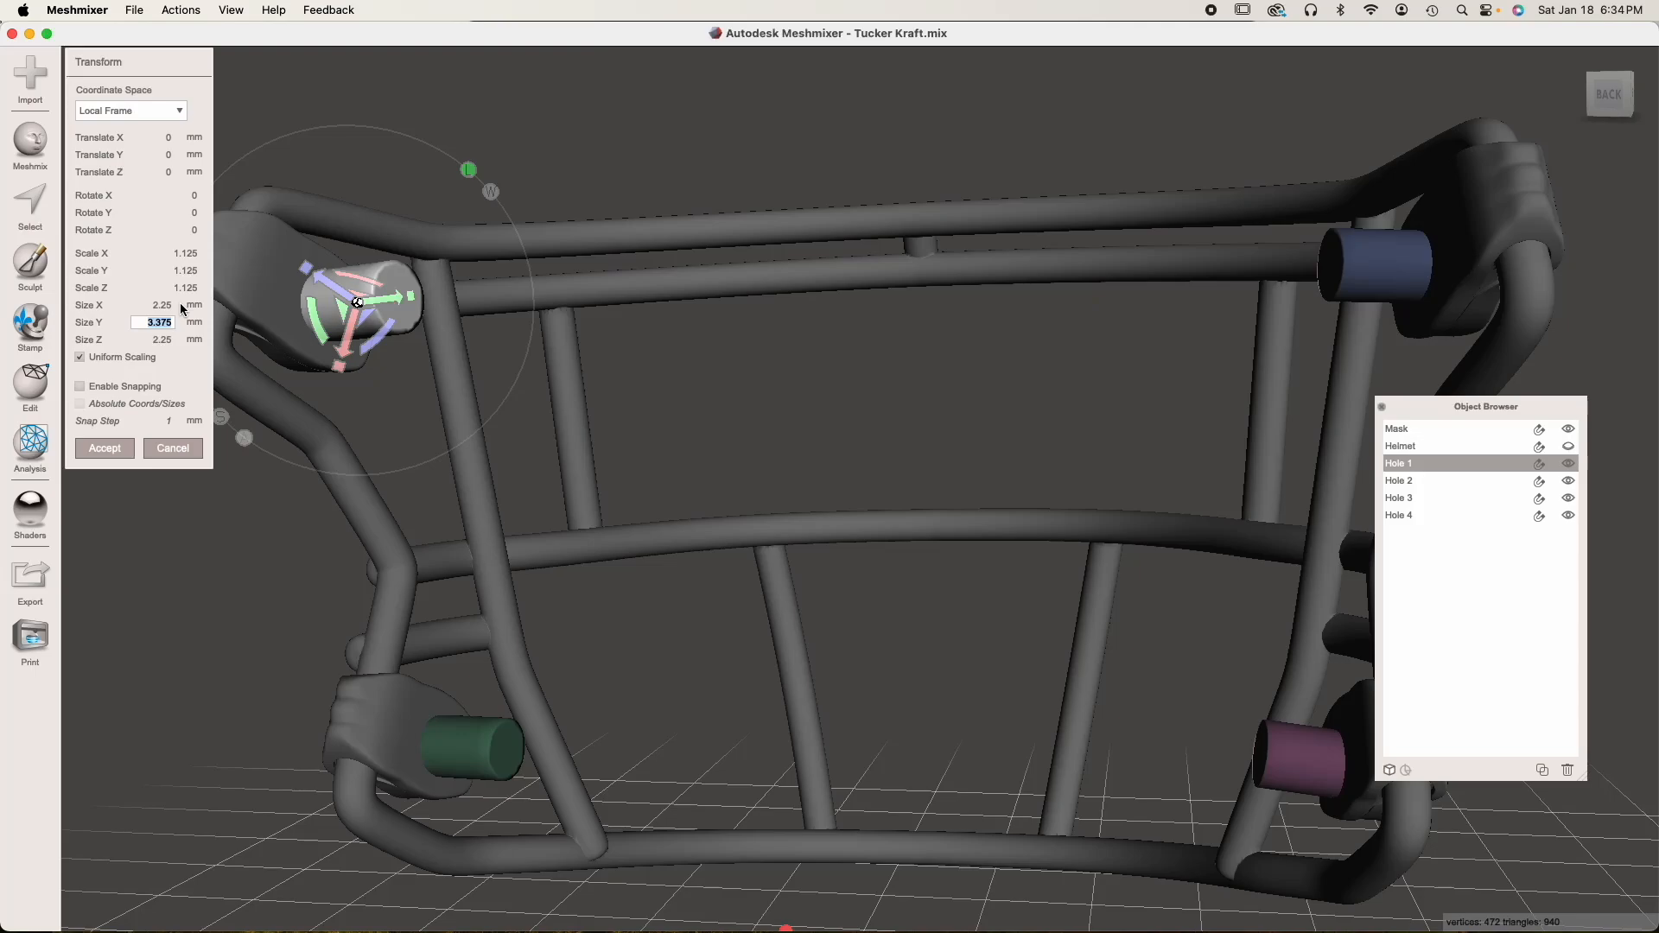
right_drag(408, 395, 553, 420)
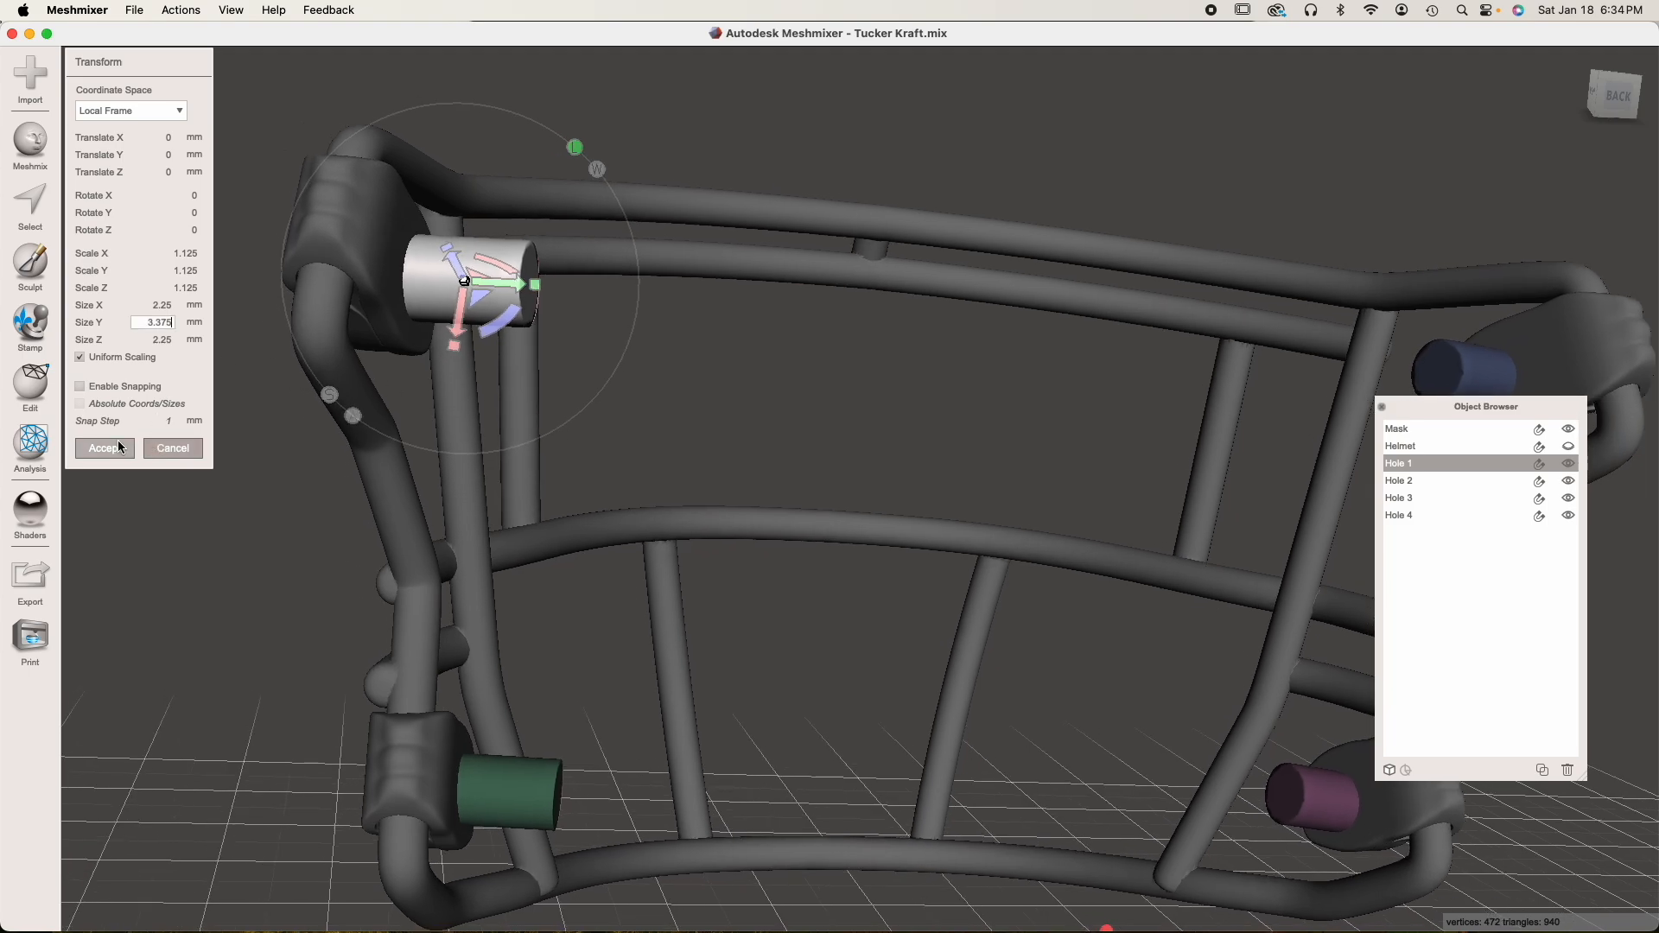
click(117, 447)
Scale Hole 2 uniformly to a Size X of 2.25 mm with Transform
click(540, 830)
key(t)
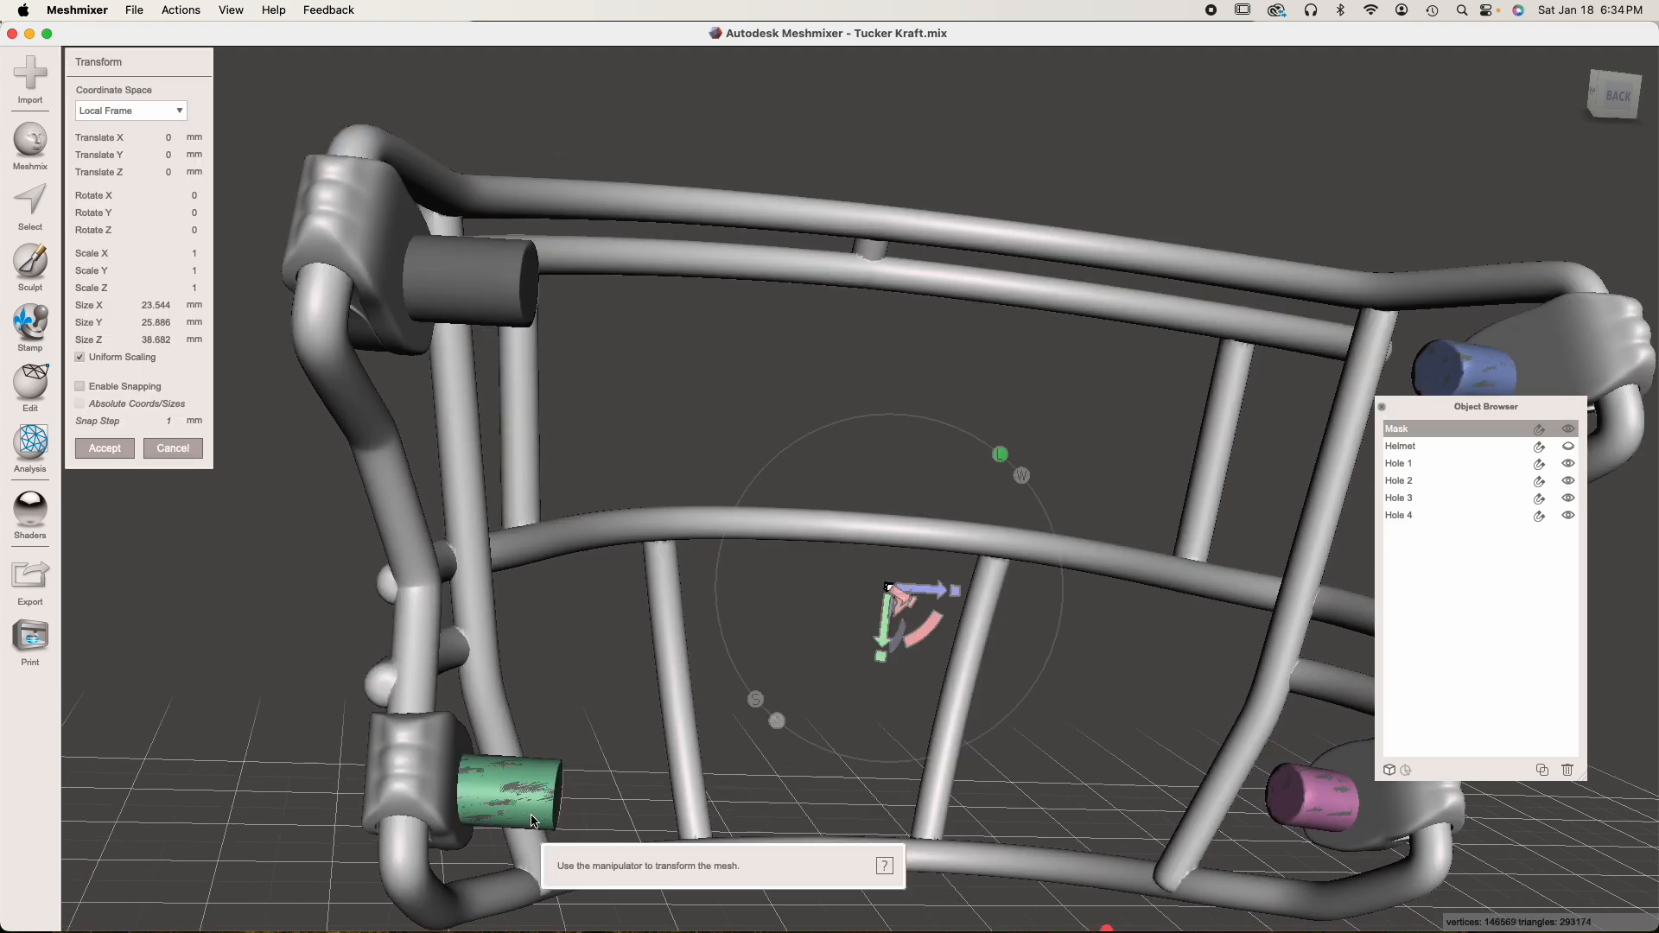
click(1451, 480)
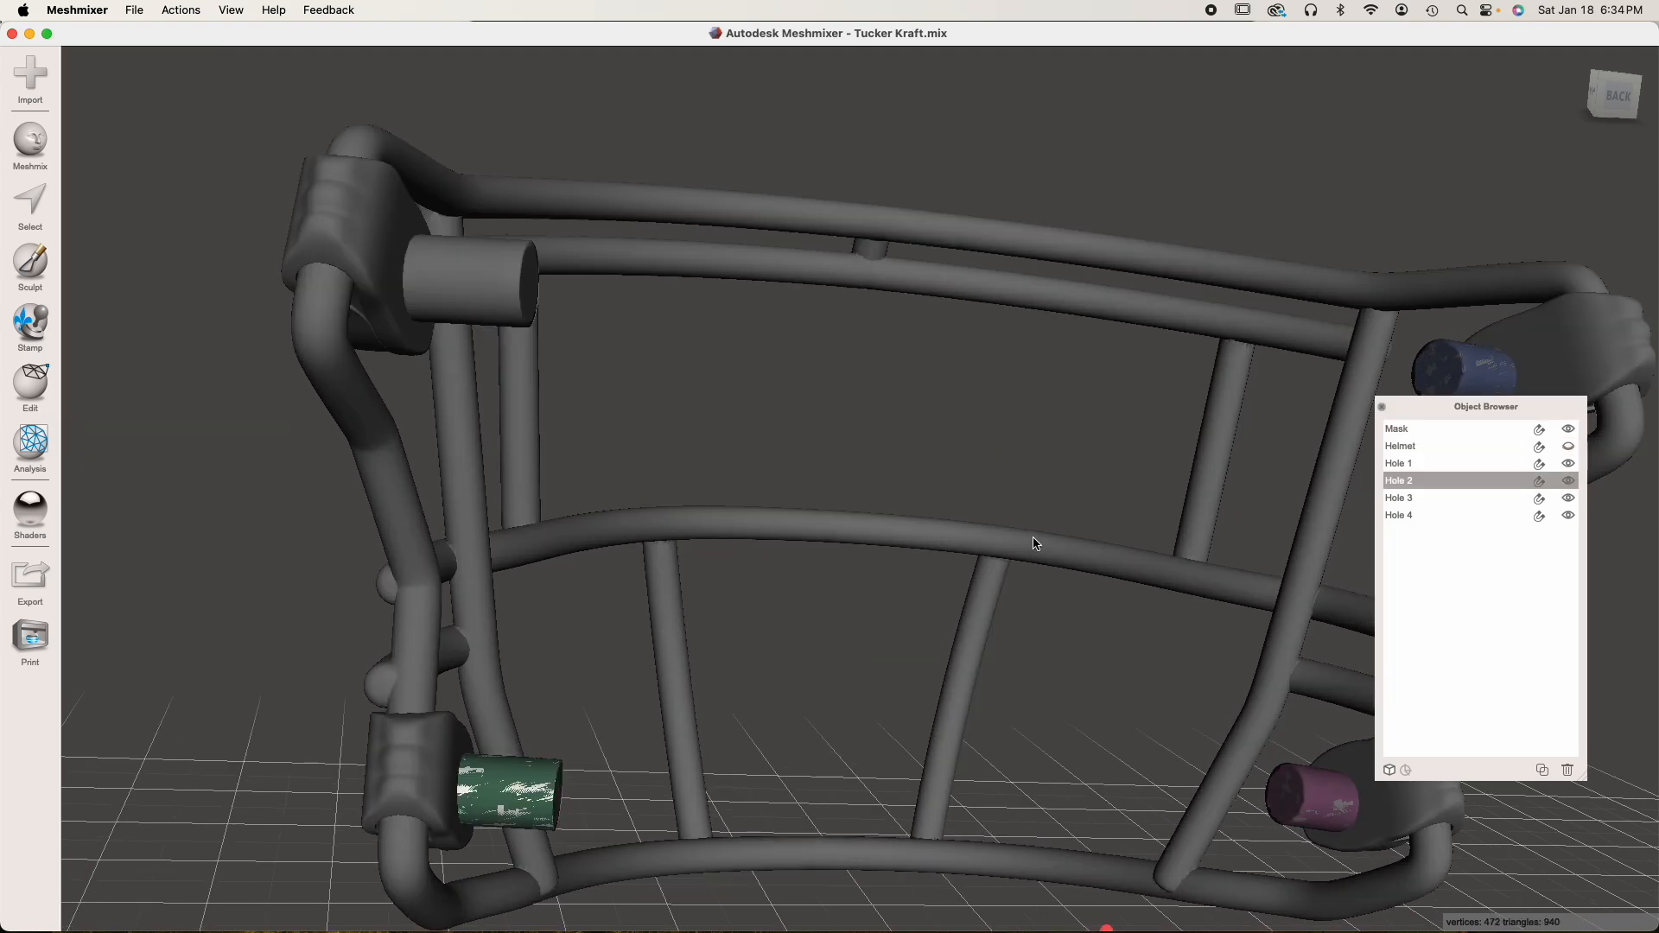
key(t)
click(168, 305)
text(2.25)
key(Tab)
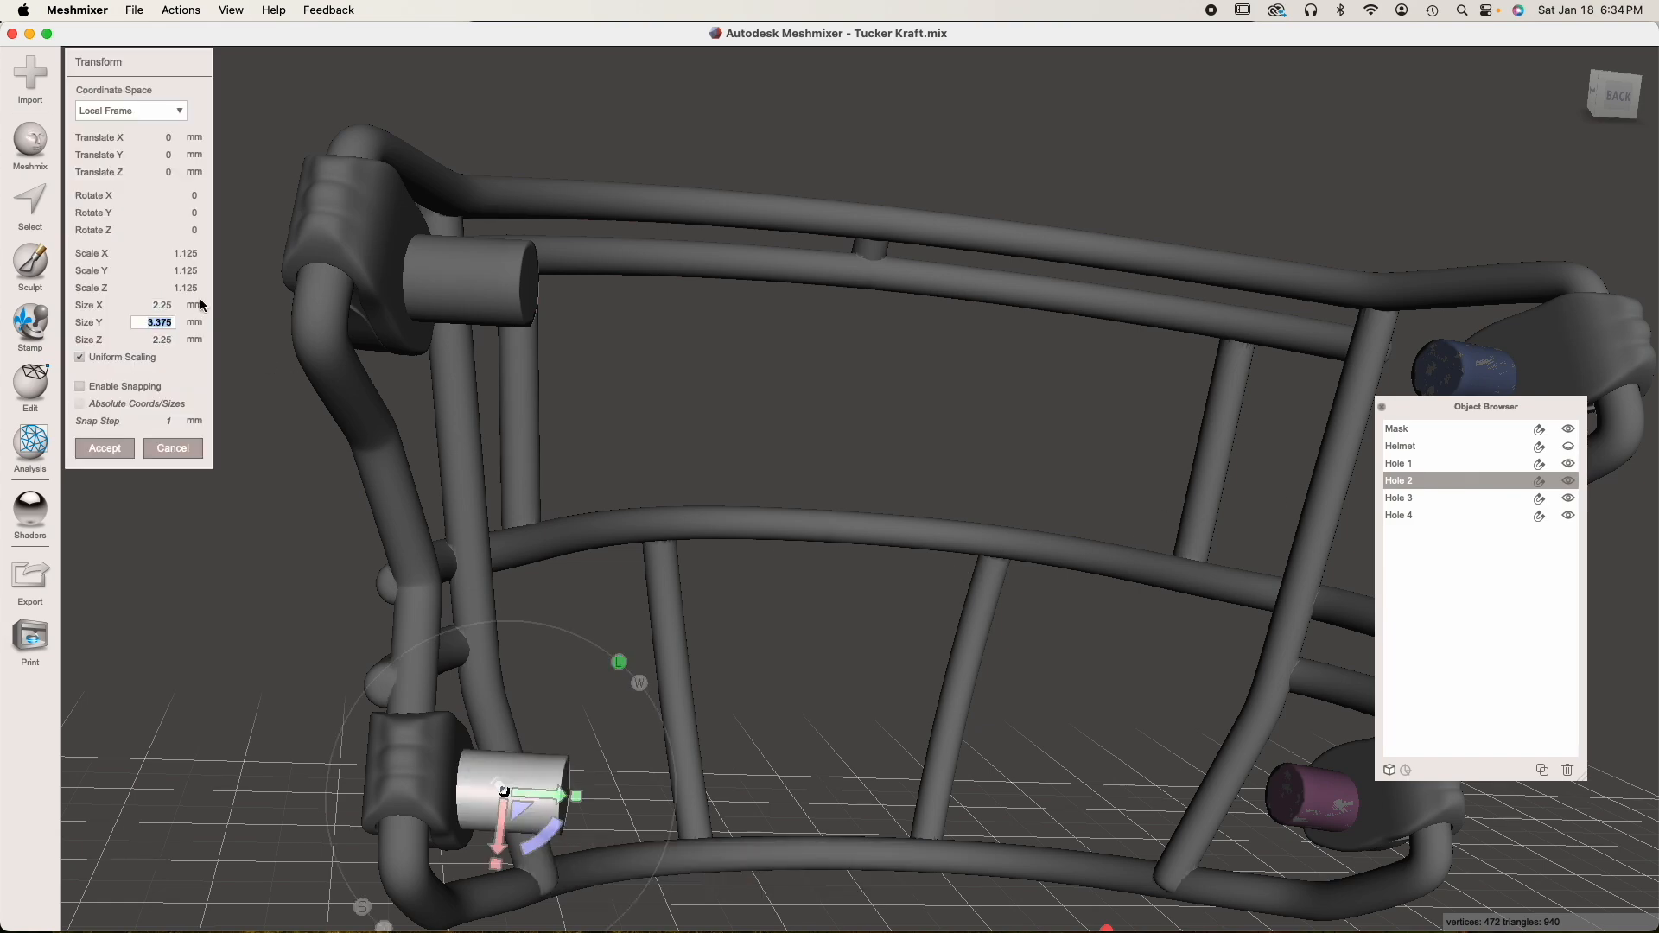
click(119, 449)
Scale Hole 3 uniformly to a Size X of 2.25 mm with Transform
middle_drag(782, 457, 644, 439)
click(887, 305)
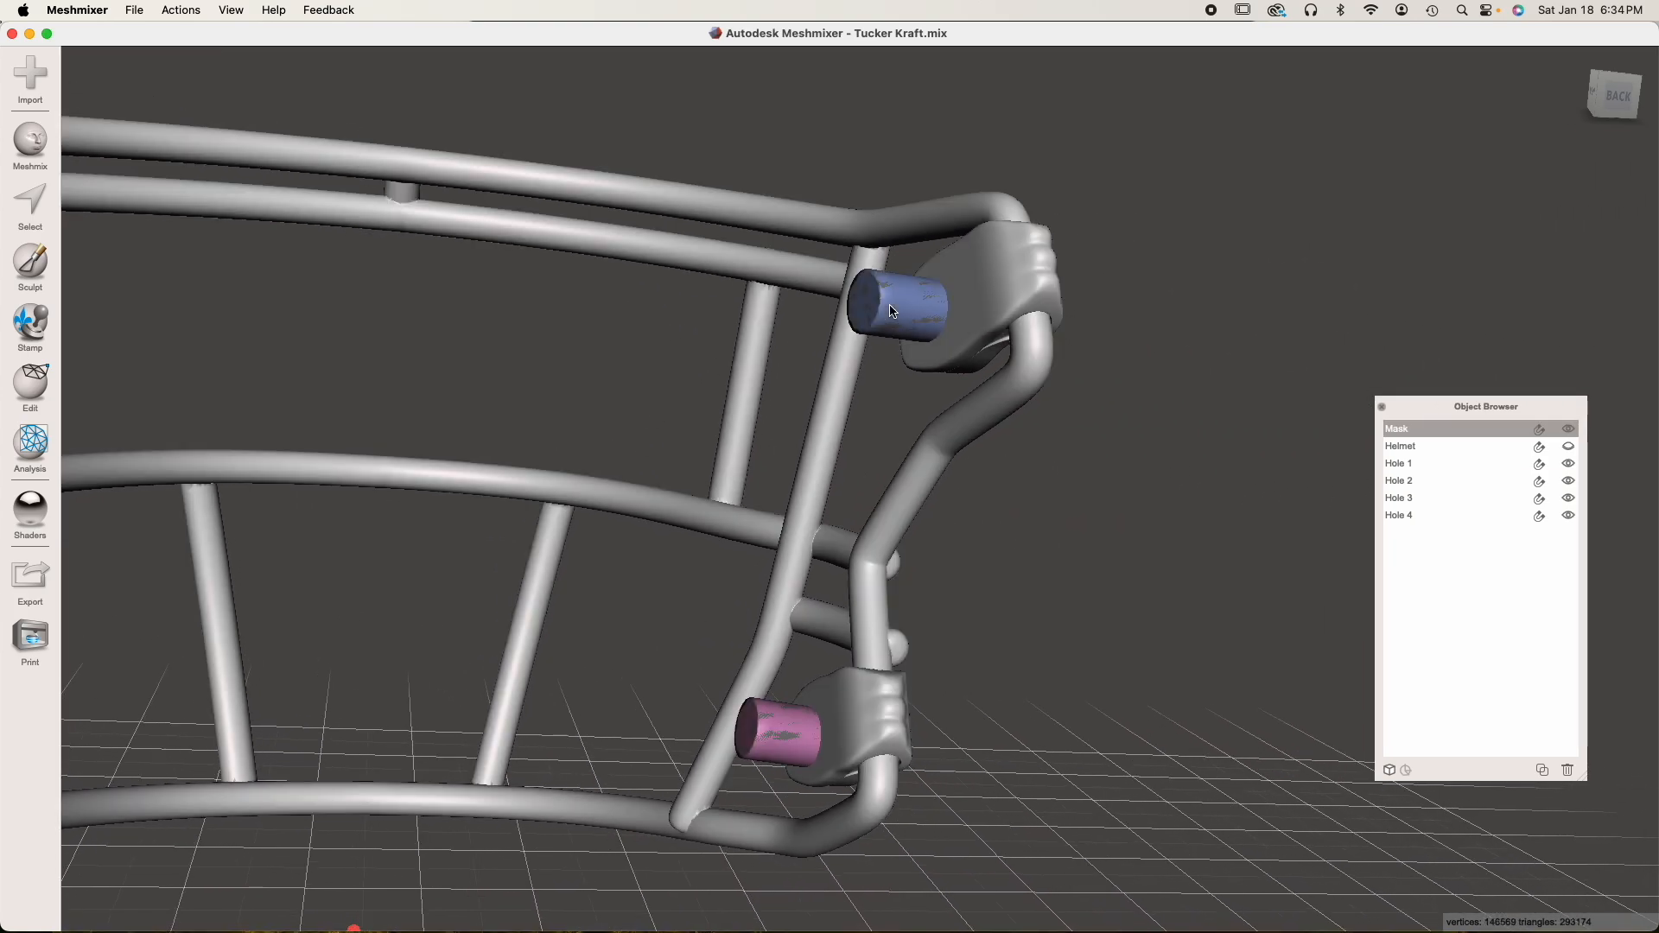
click(1424, 497)
key(t)
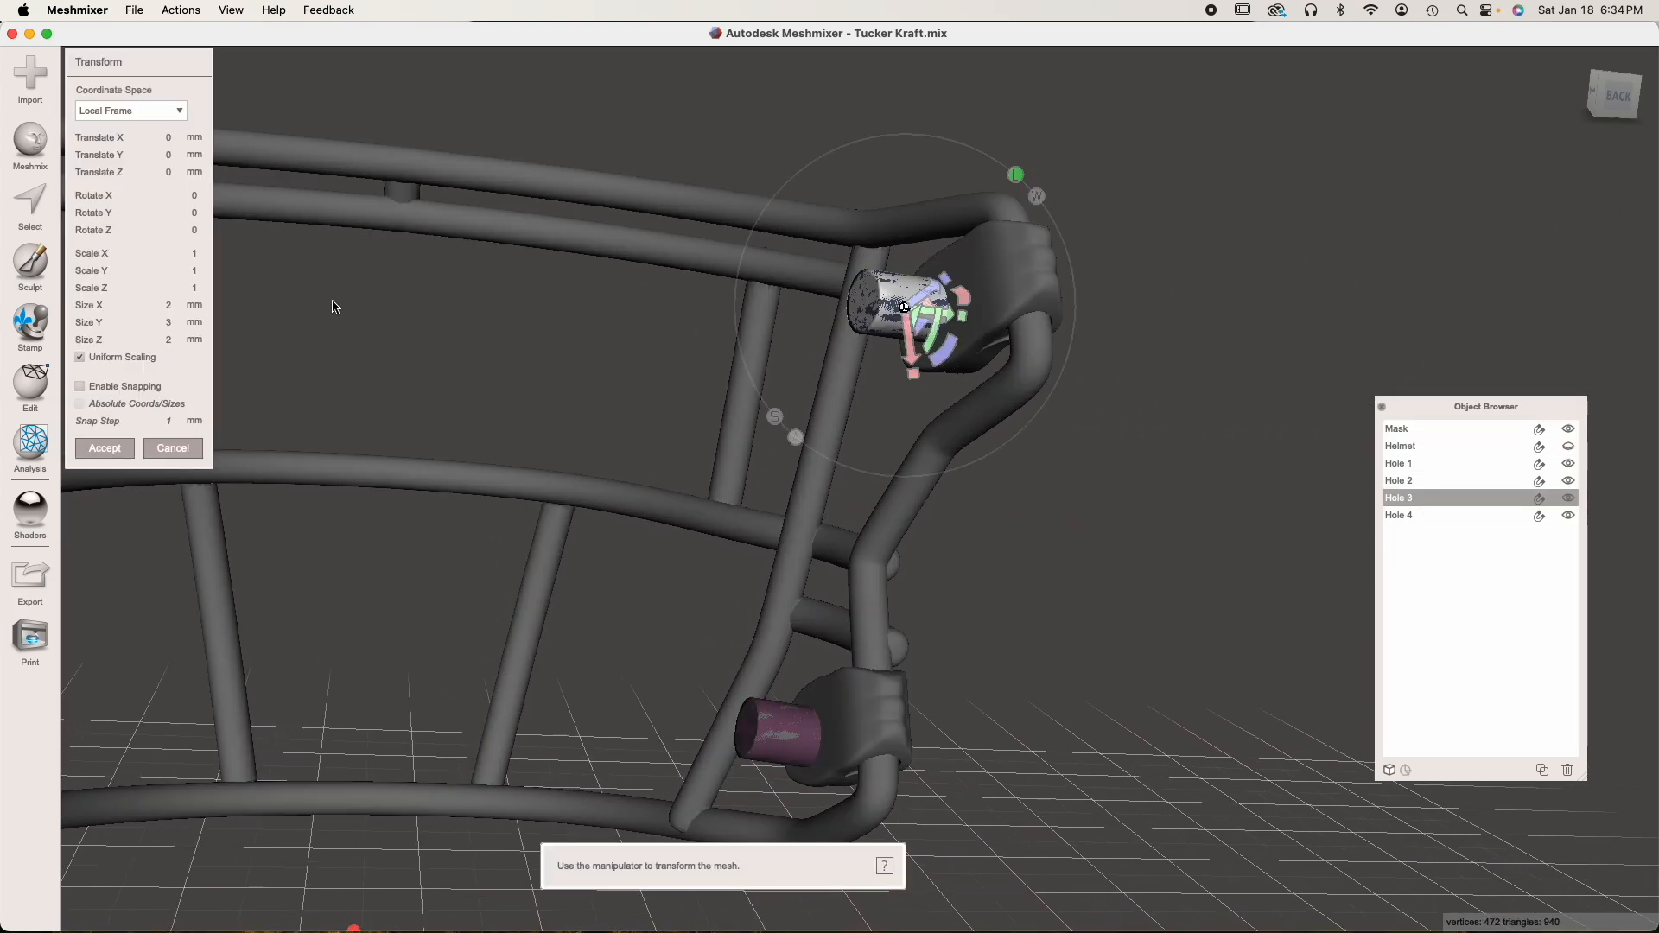
click(160, 305)
text(2.25)
key(Return)
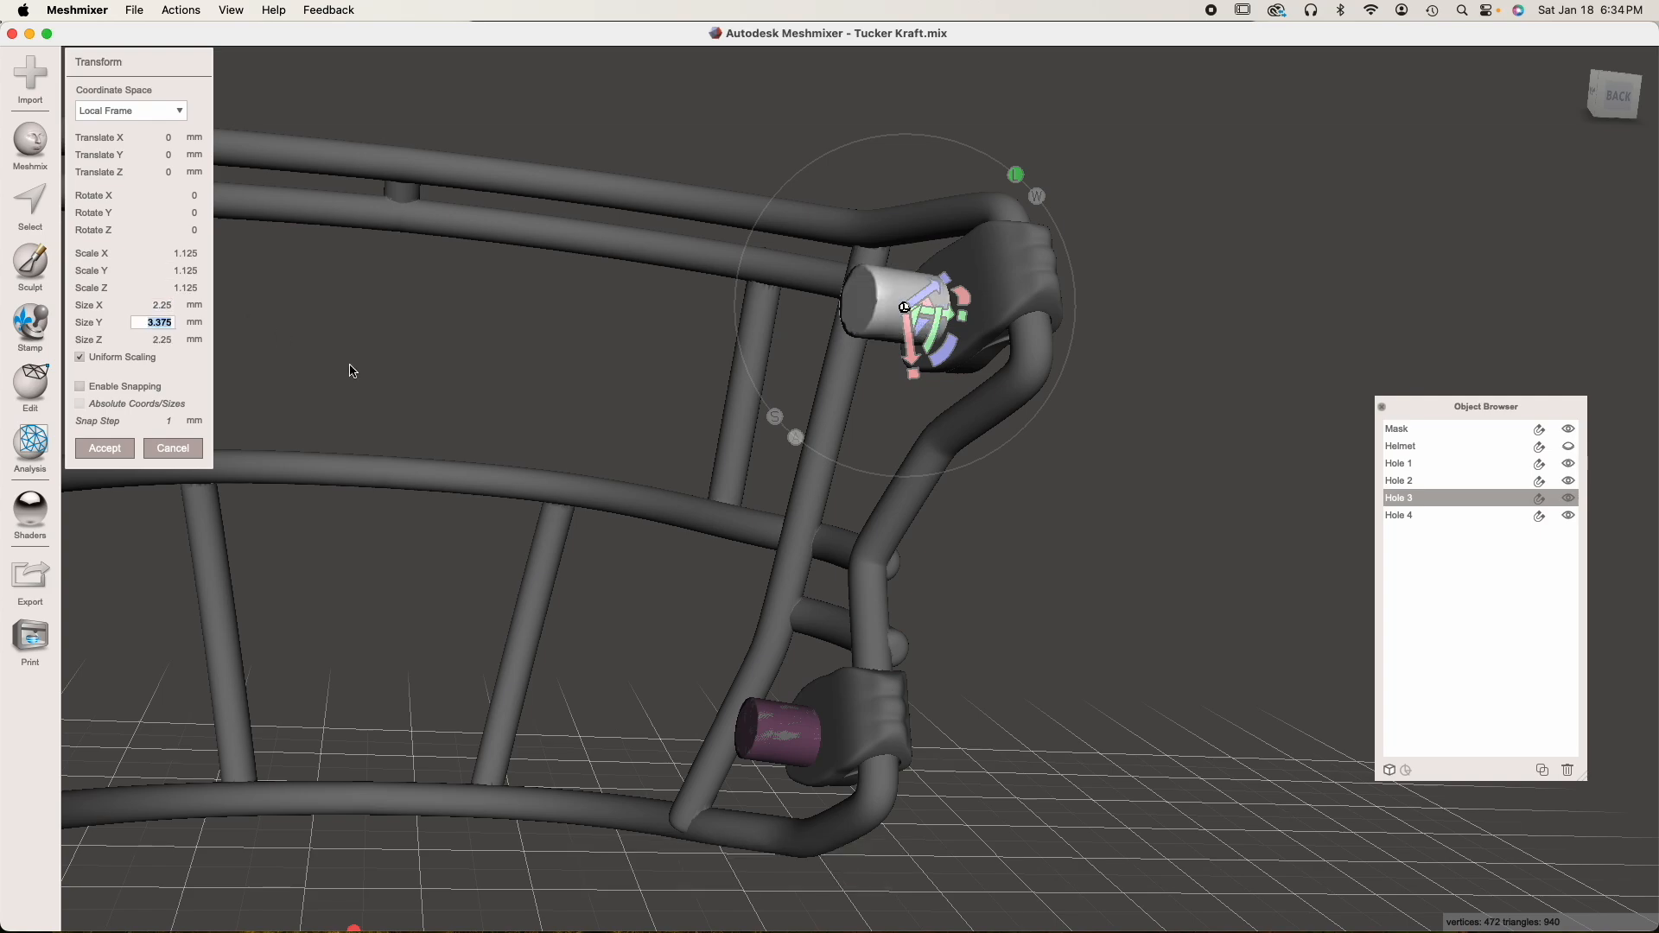
click(99, 448)
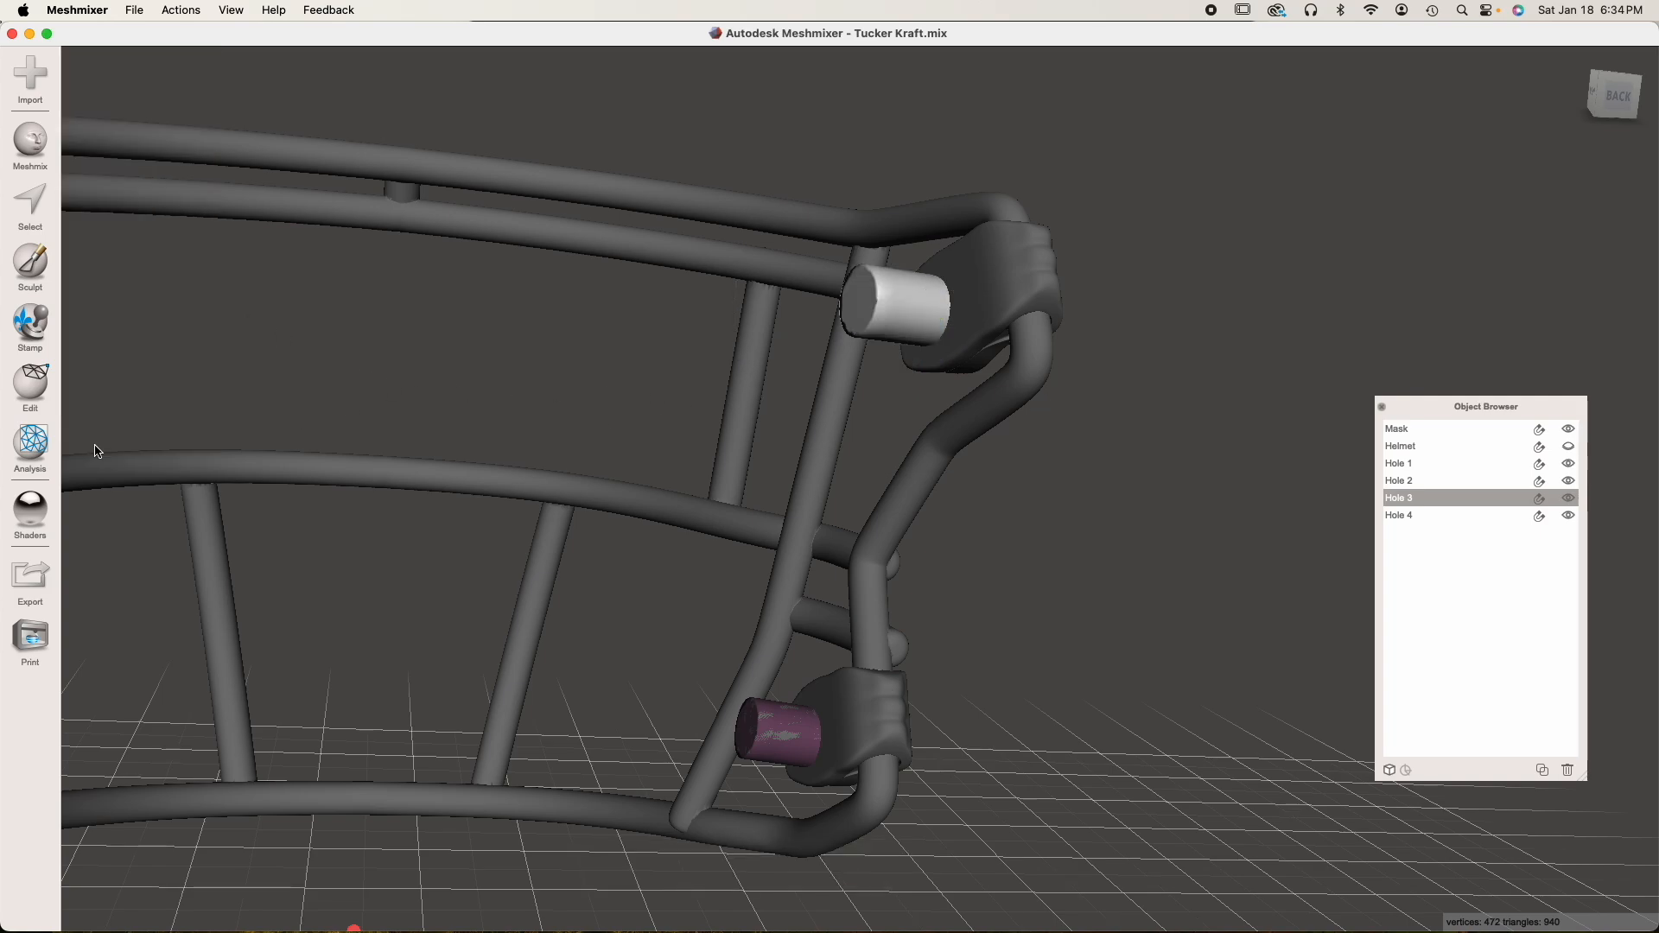
Scale Hole 4 uniformly to a Size X of 2.25 mm with Transform
click(1448, 515)
key(t)
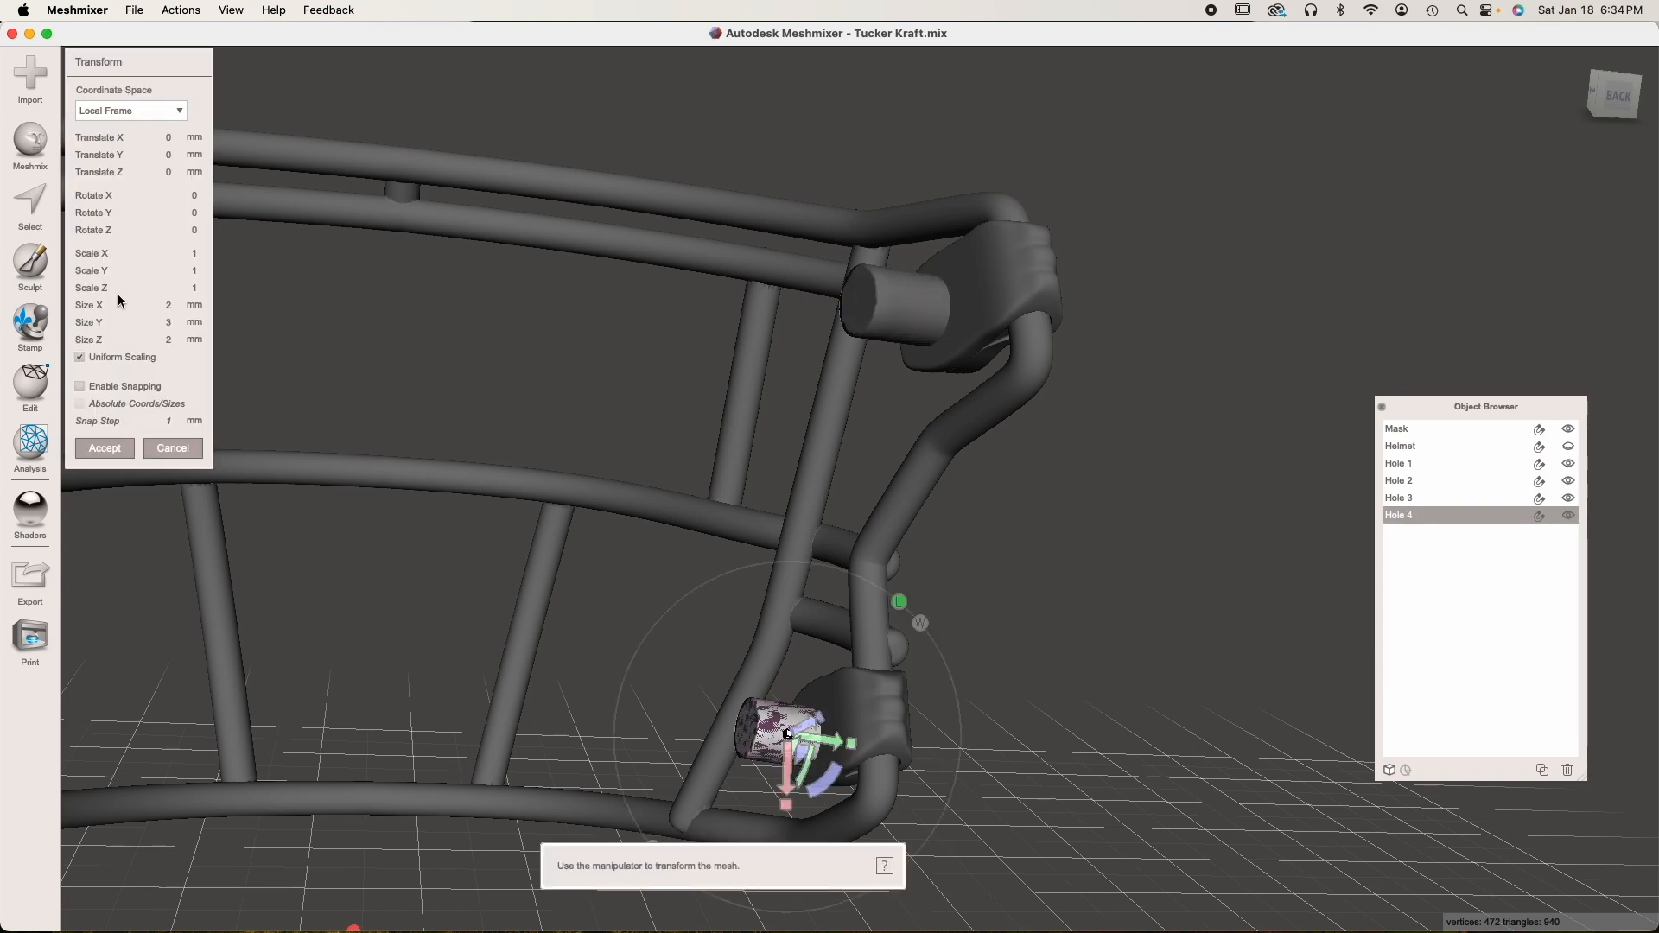
click(153, 305)
text(.25)
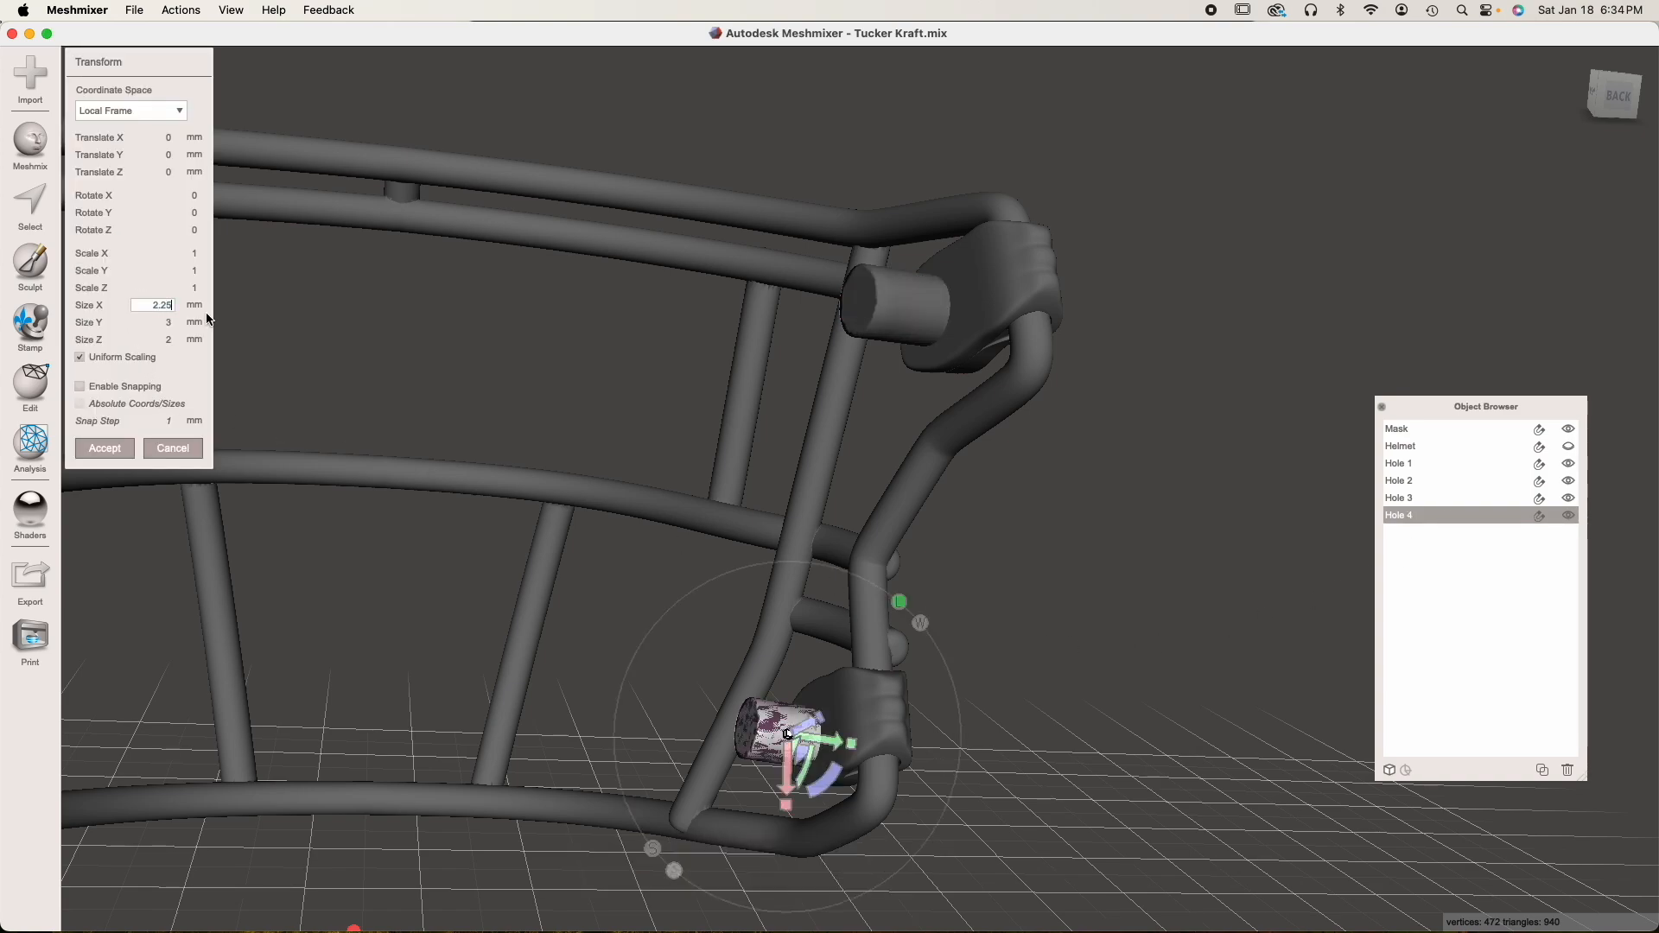
key(Tab)
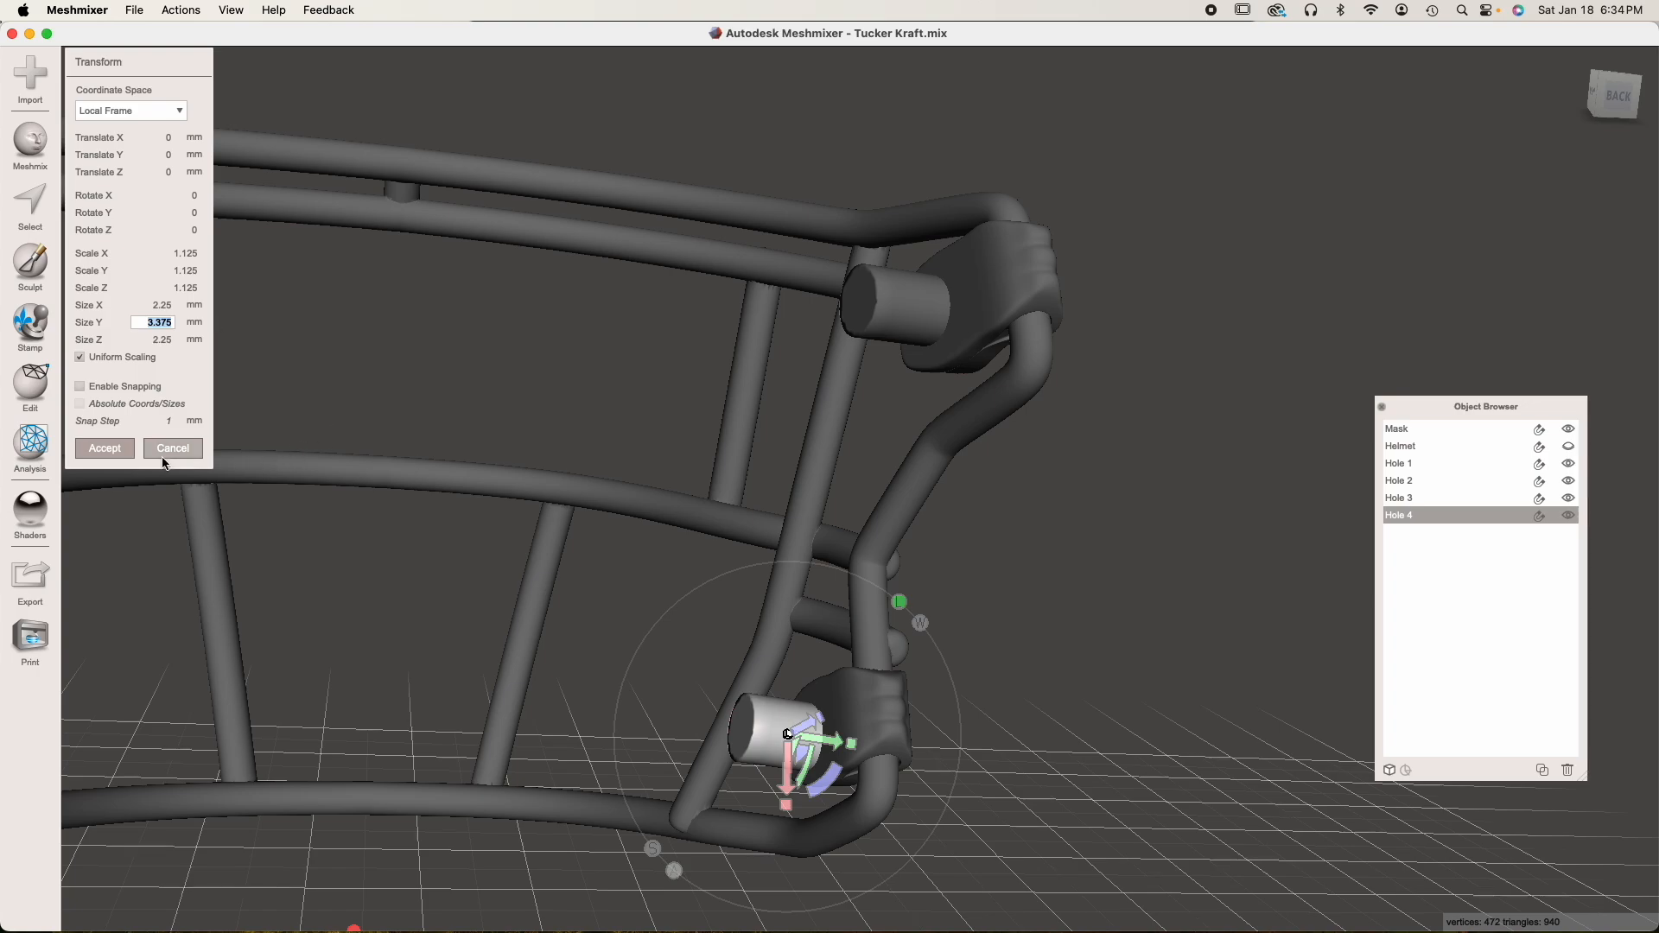
click(104, 447)
Select all four enlarged objects, Hole 1 to Hole 4, and combine them into one object
right_drag(667, 503, 817, 513)
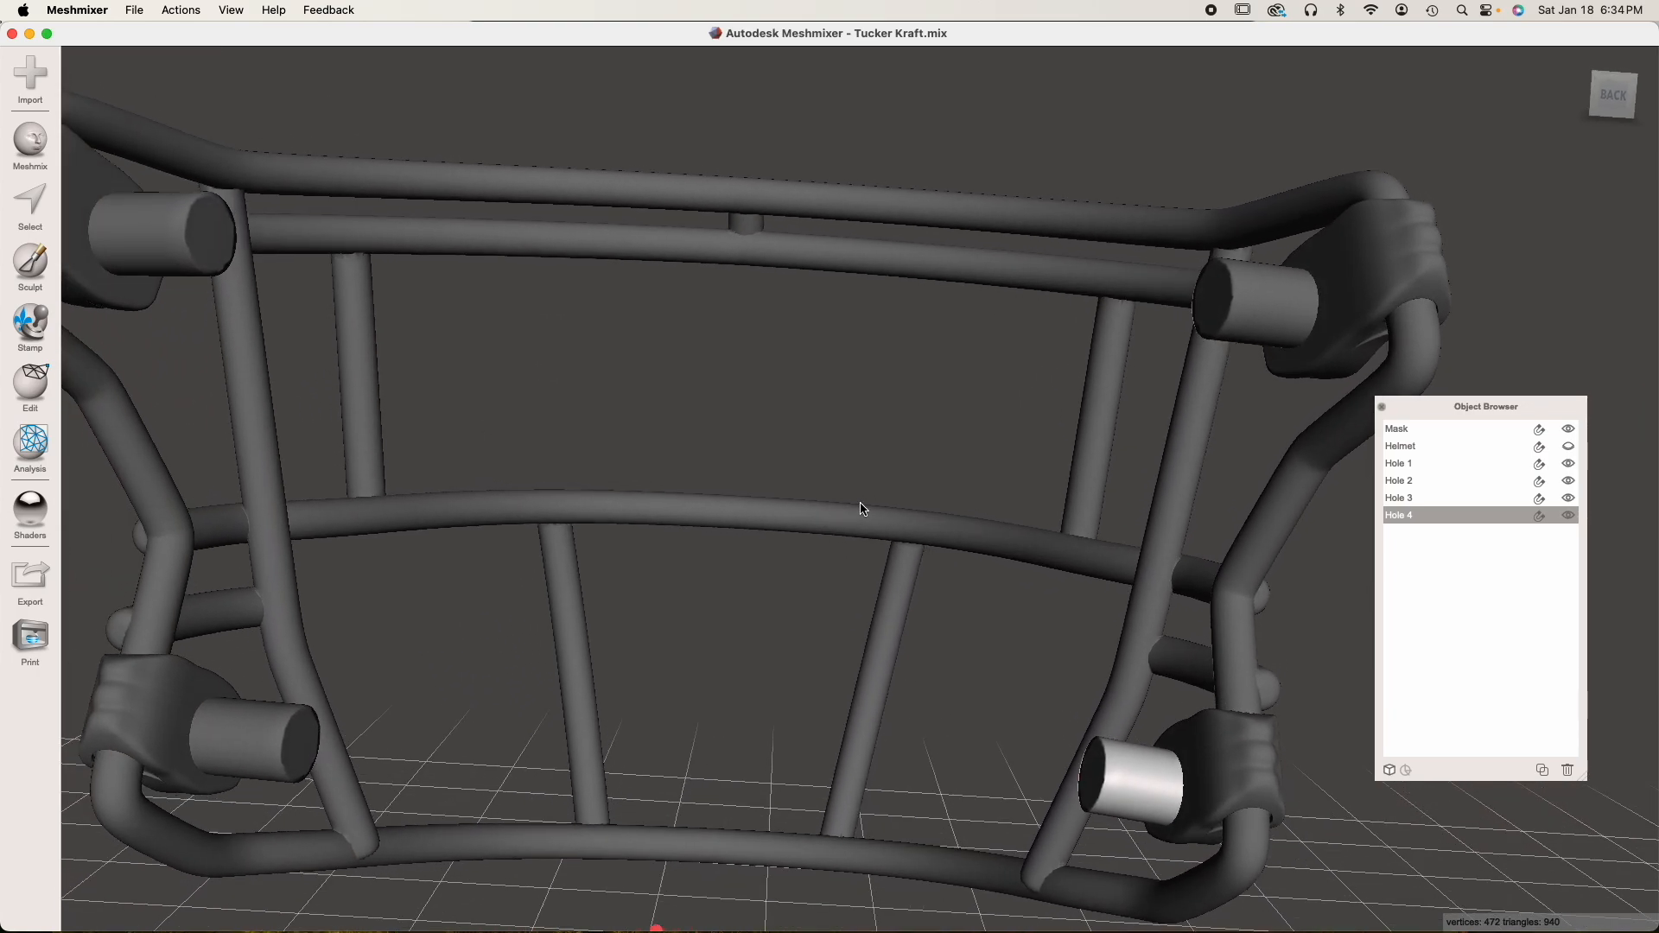
click(1419, 464)
shift+click(1429, 515)
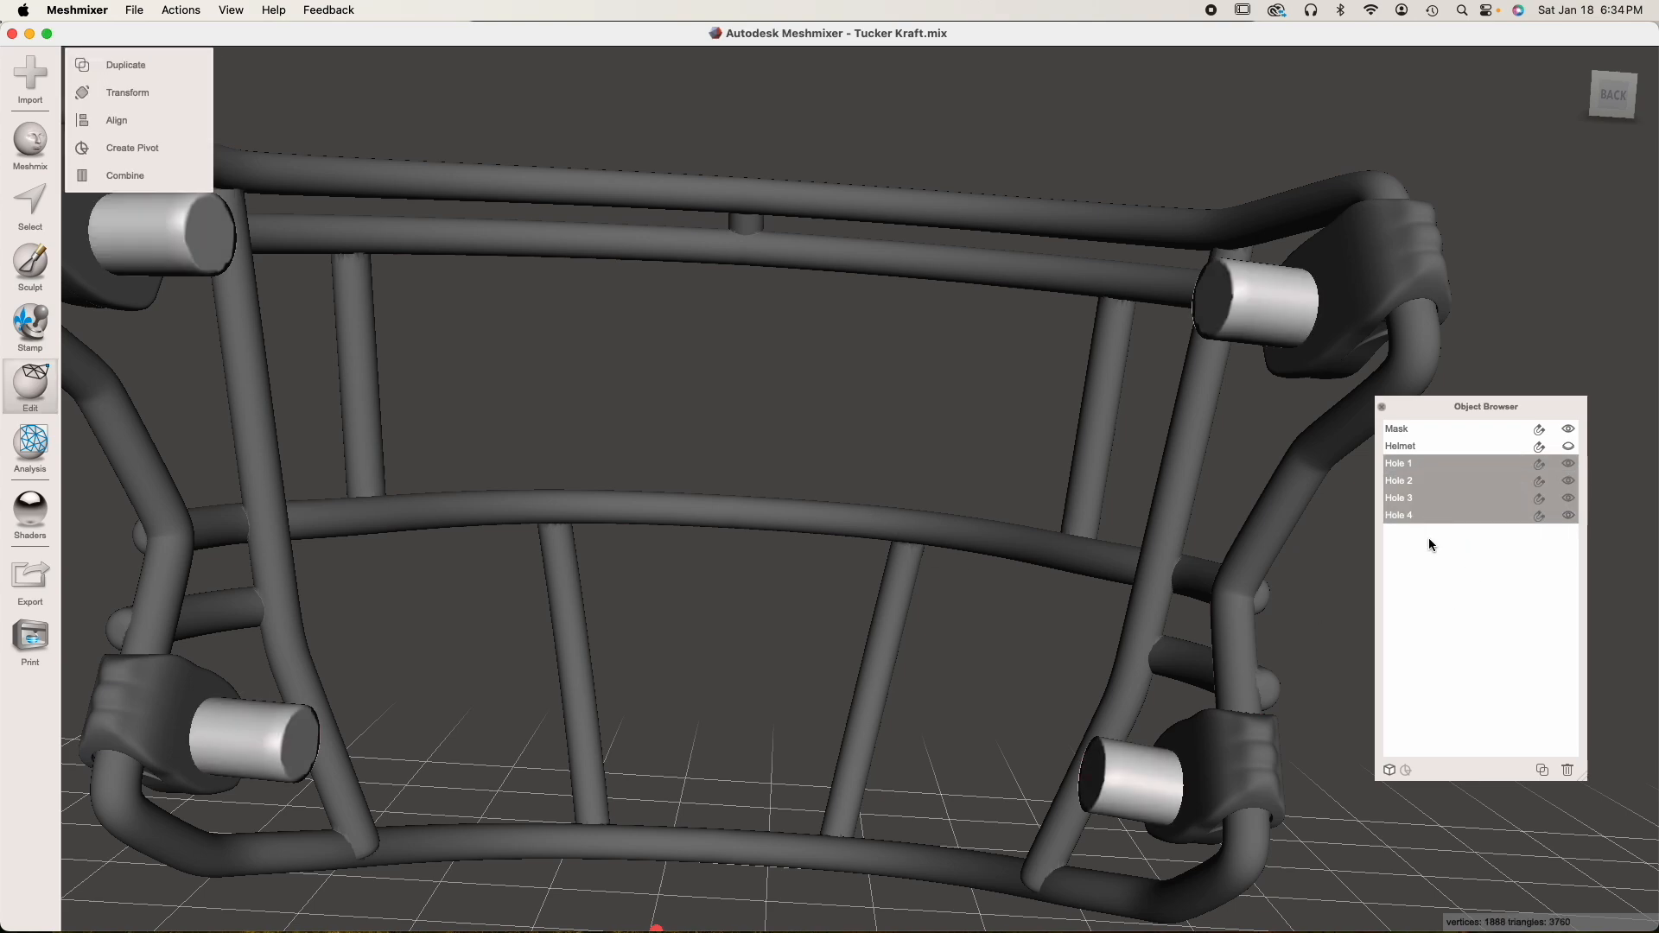
click(170, 174)
key(f)
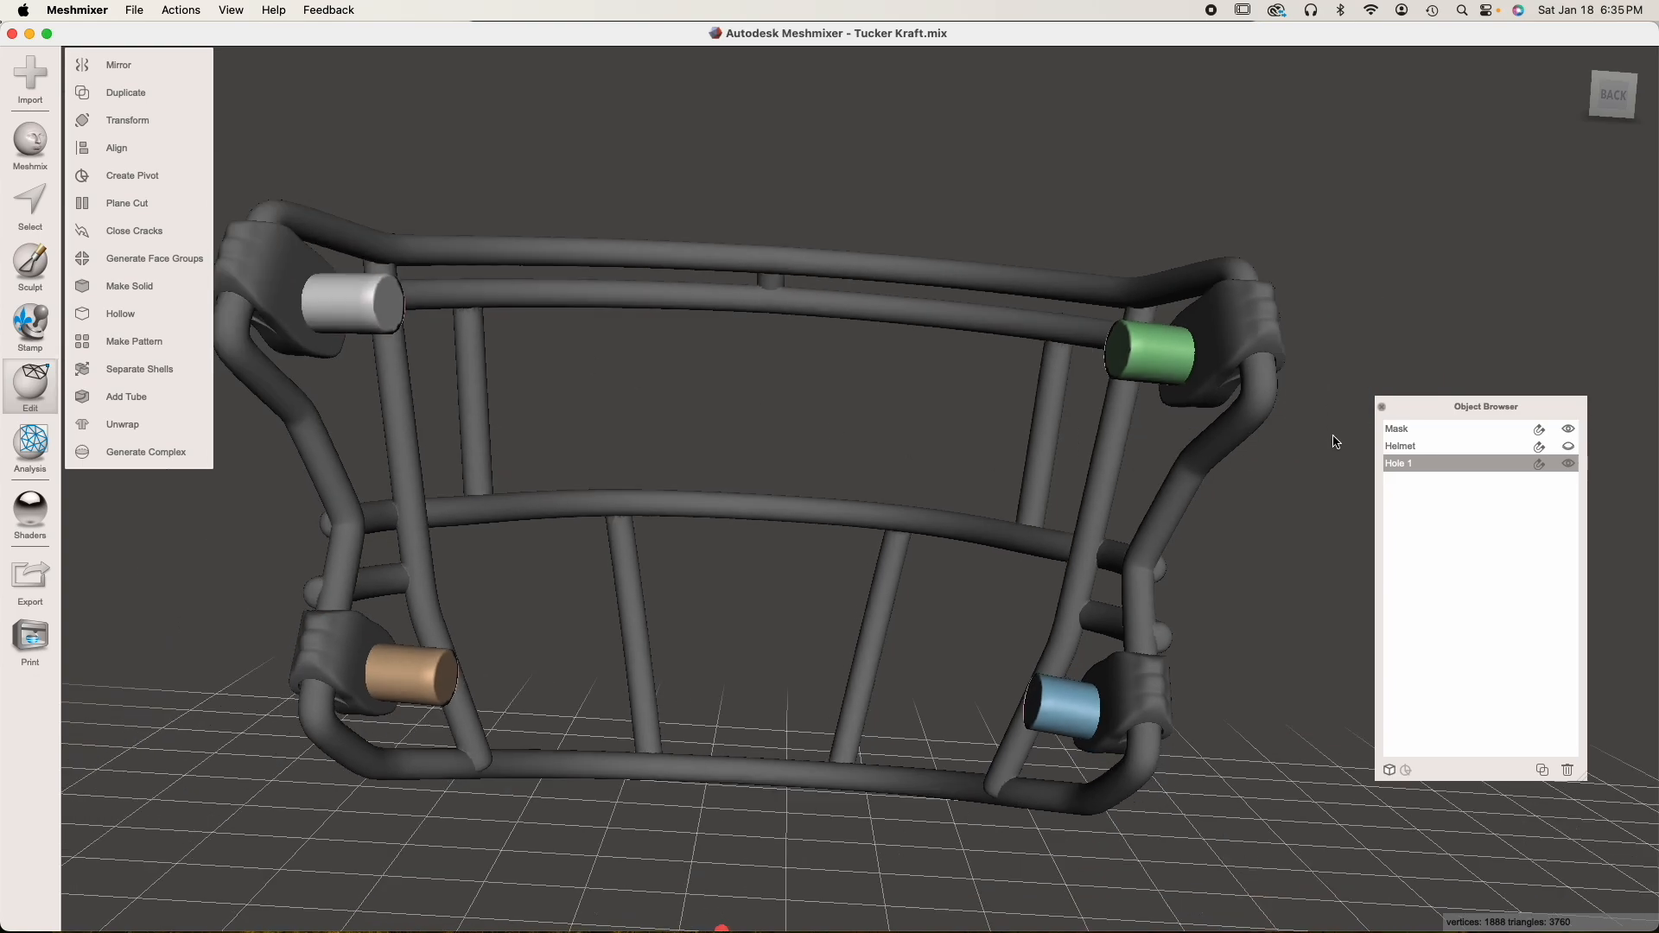
Hide the Mask, show the Helmet and check where the hole cylinders pass through its sides
click(1569, 447)
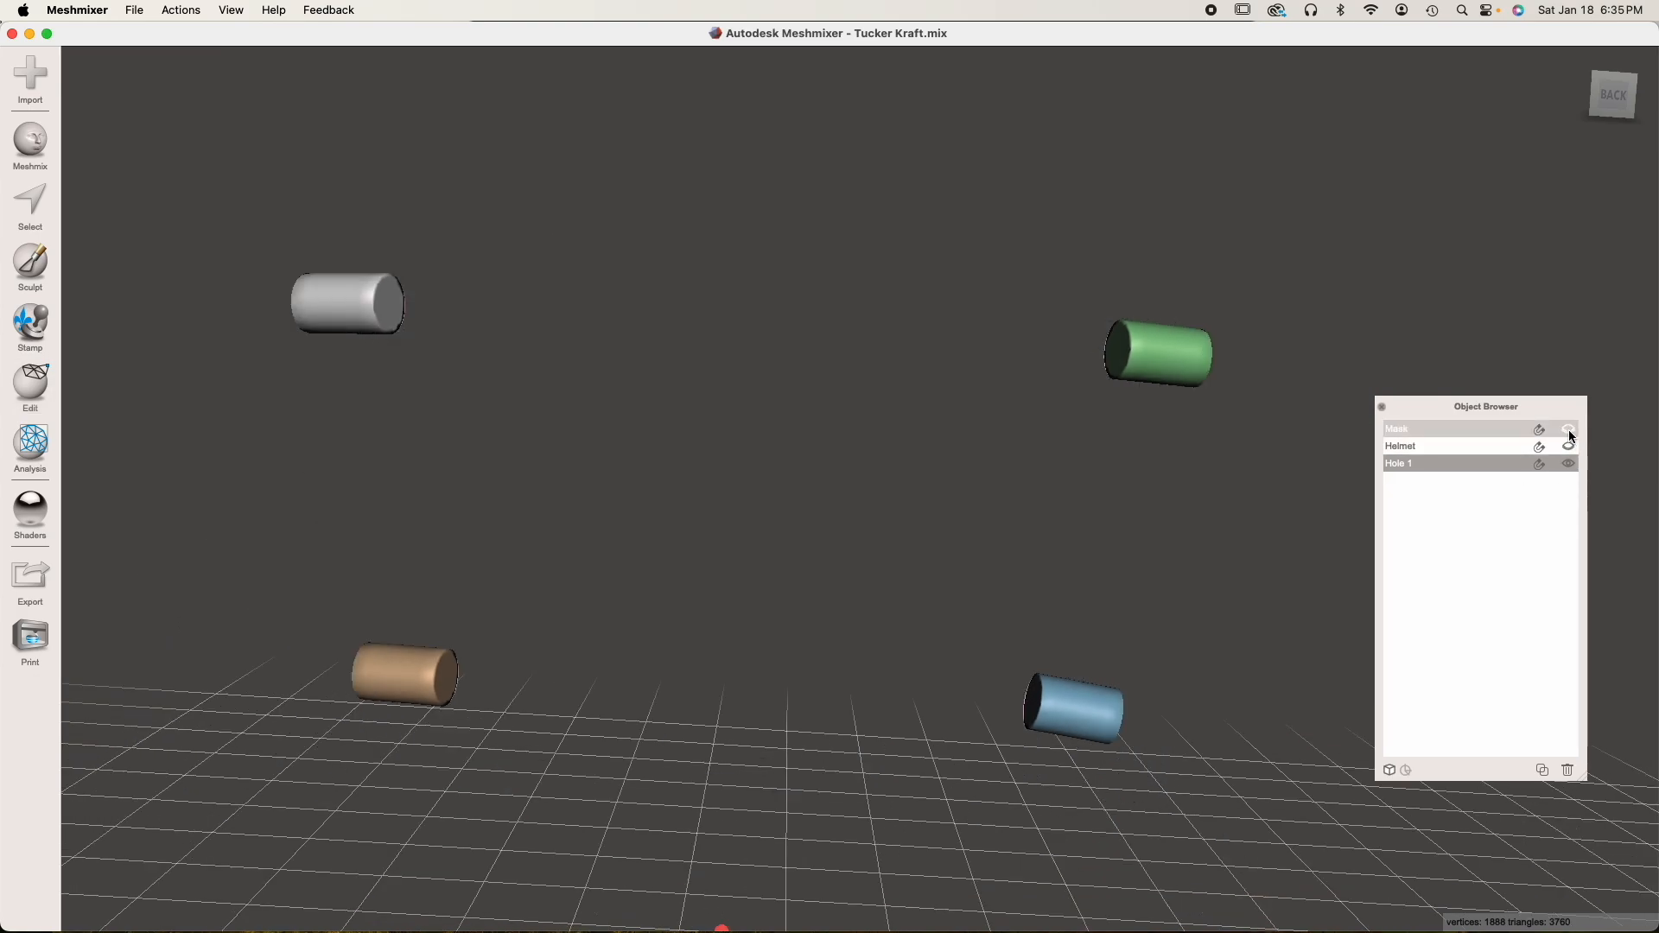
click(1570, 446)
right_drag(537, 539, 851, 600)
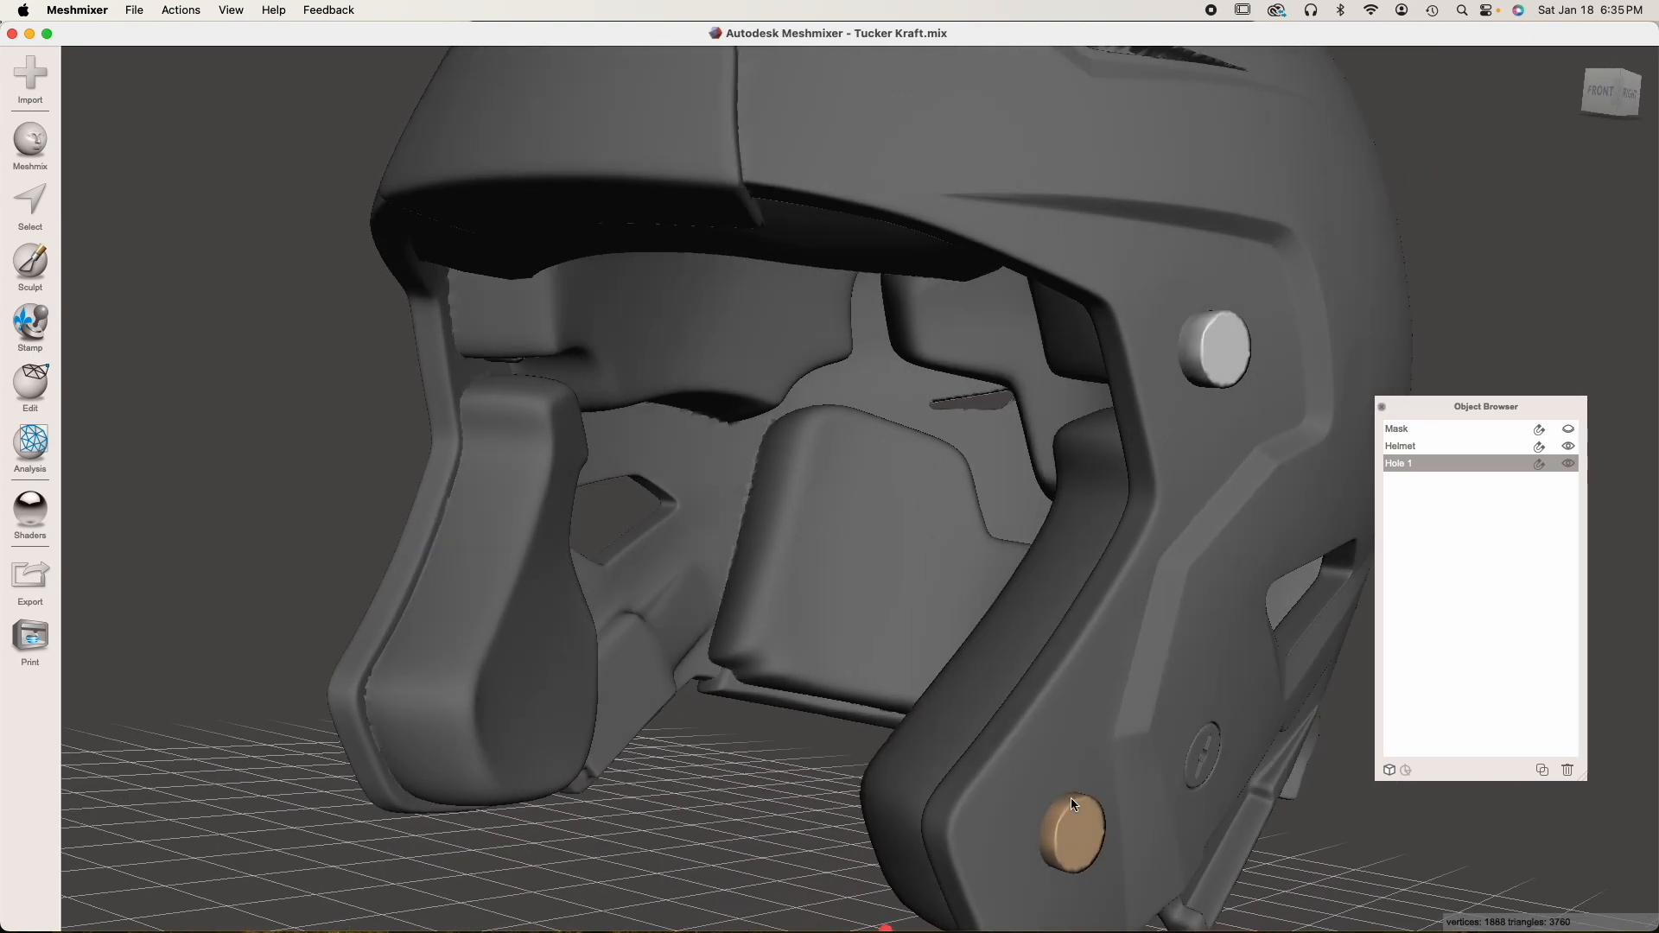
right_drag(1028, 780, 885, 688)
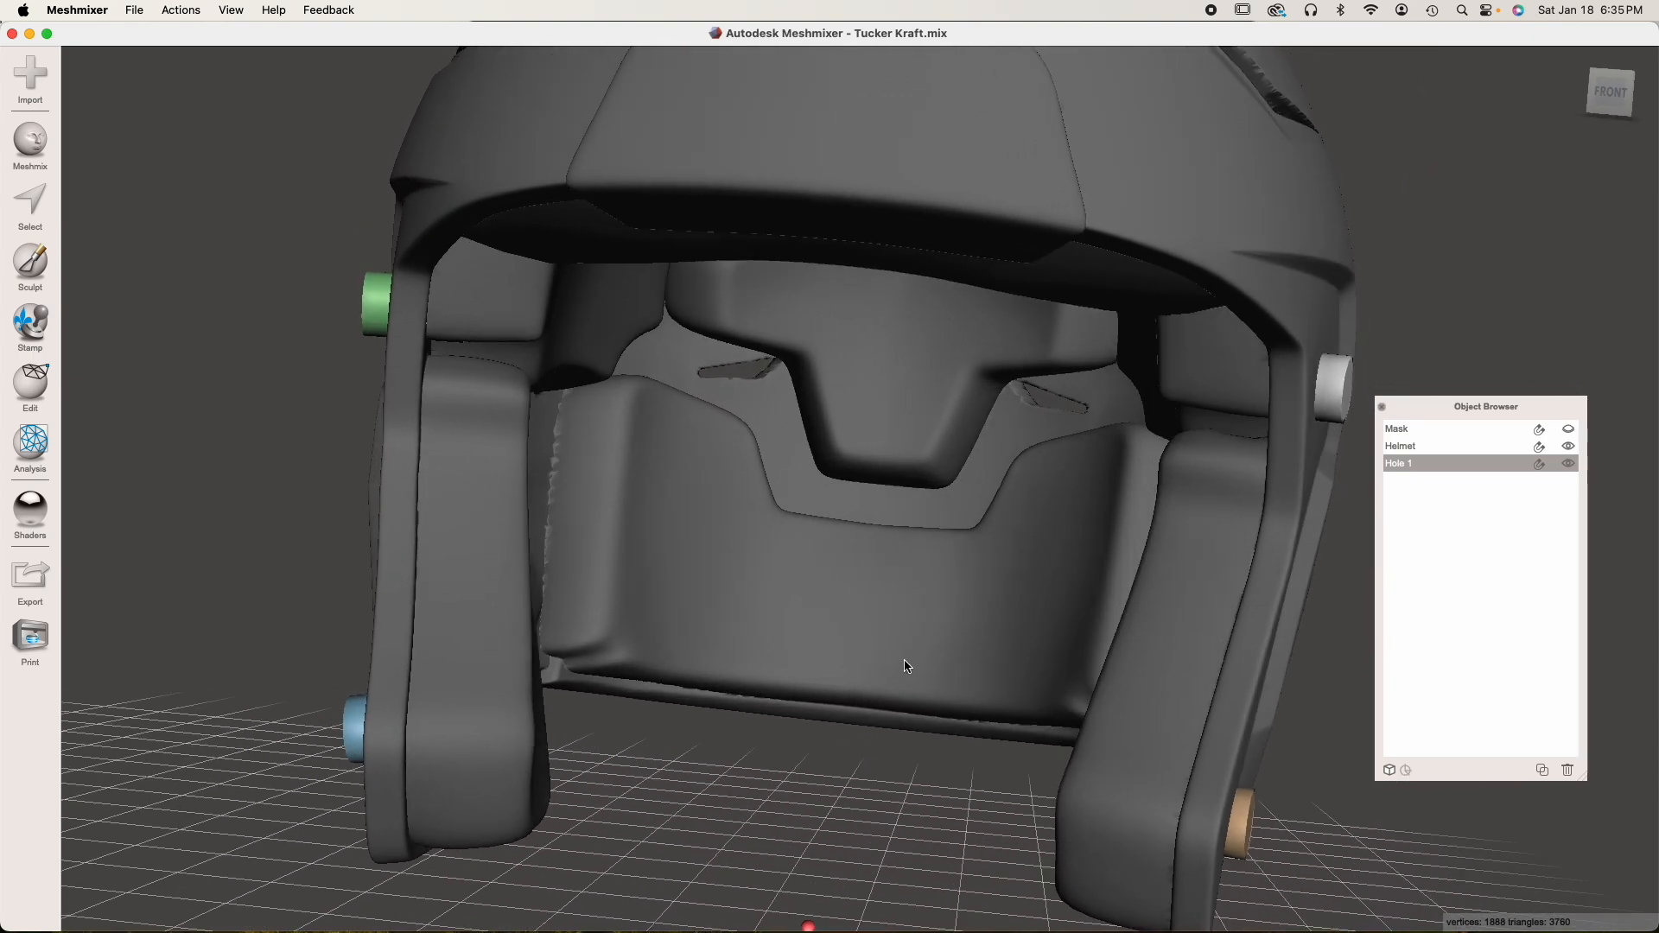
right_drag(1016, 472, 918, 331)
Select the Helmet first and the combined hole cylinders second, run Boolean Difference and inspect the cuts in the preview
click(920, 252)
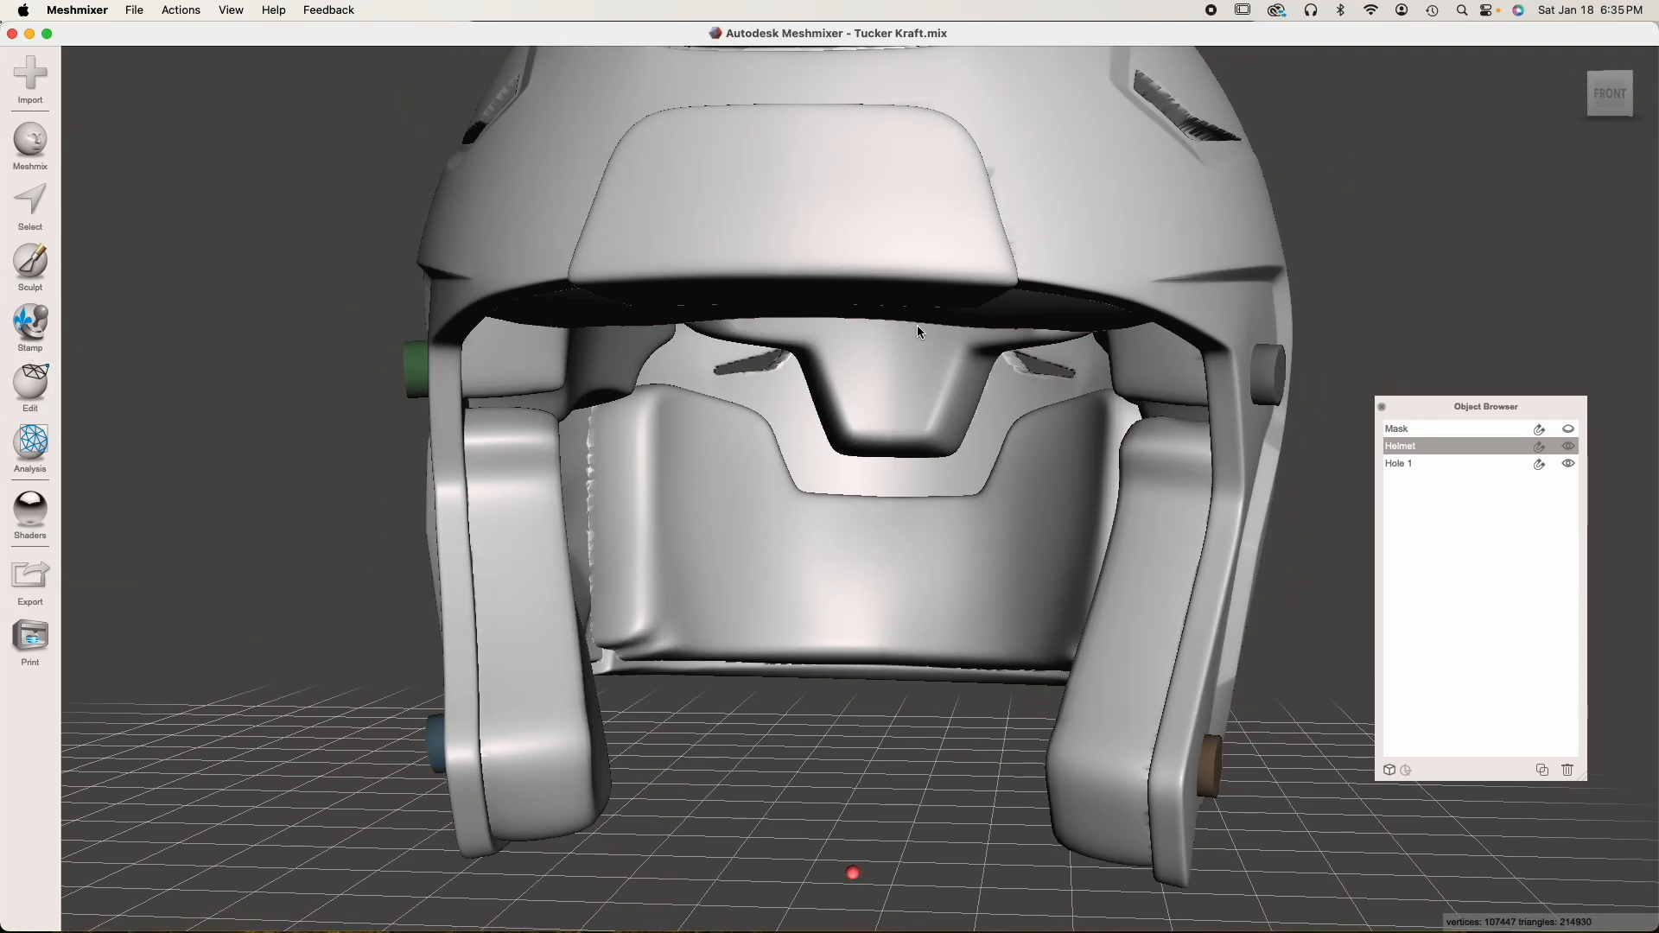
right_drag(1016, 426, 989, 428)
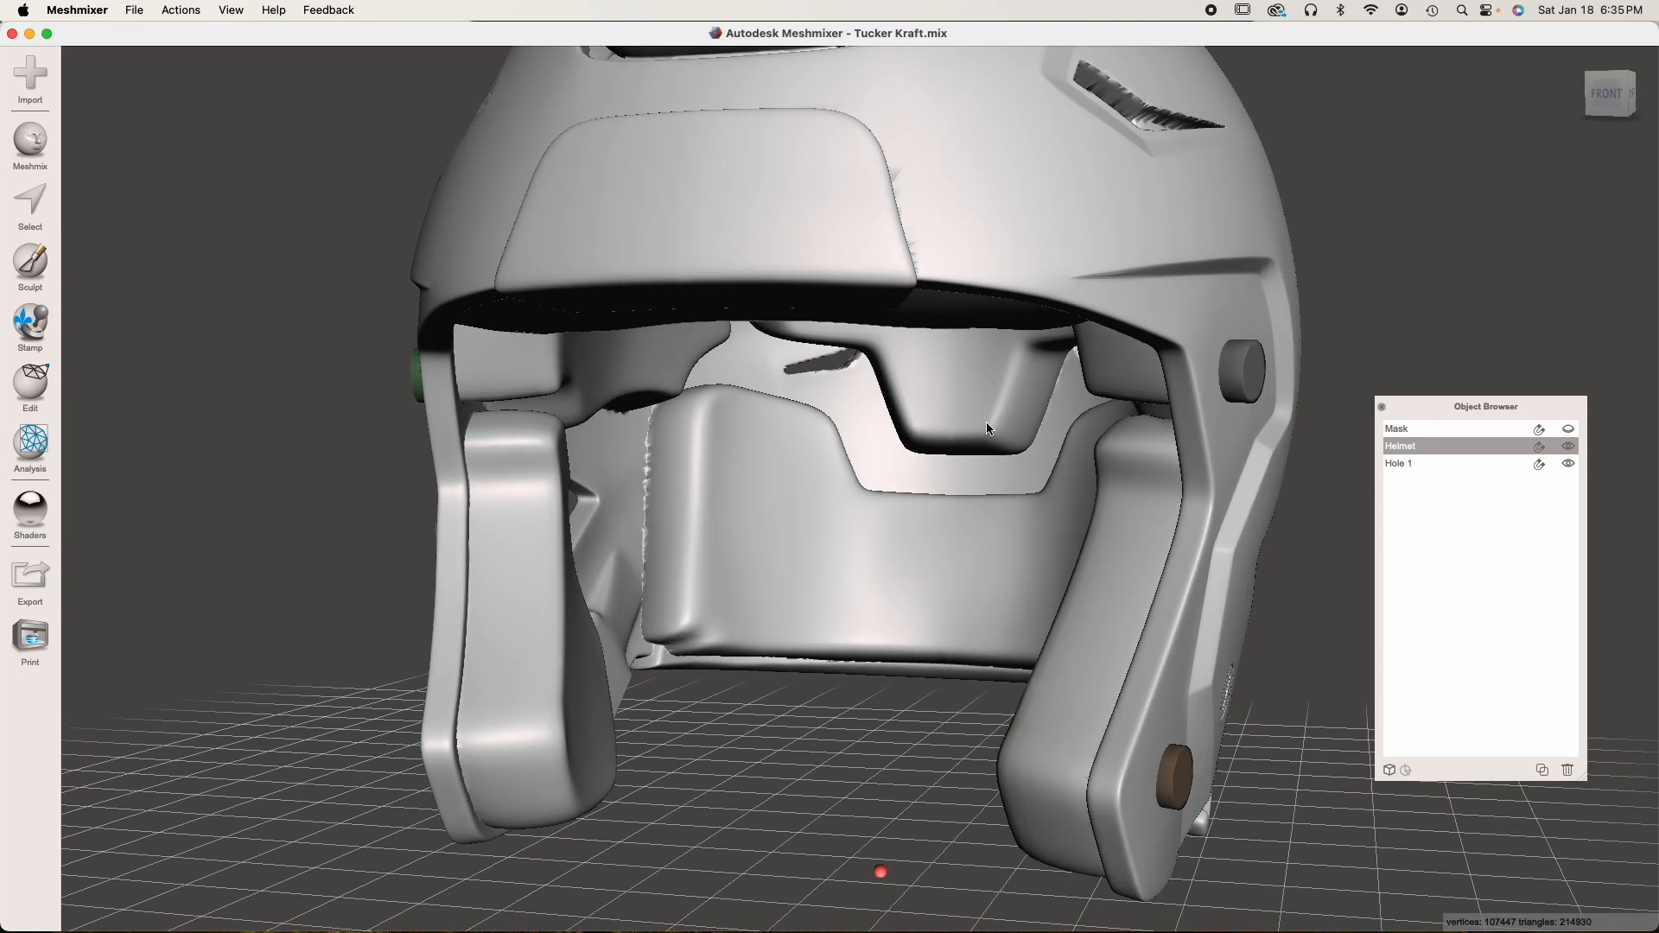
shift+click(1248, 374)
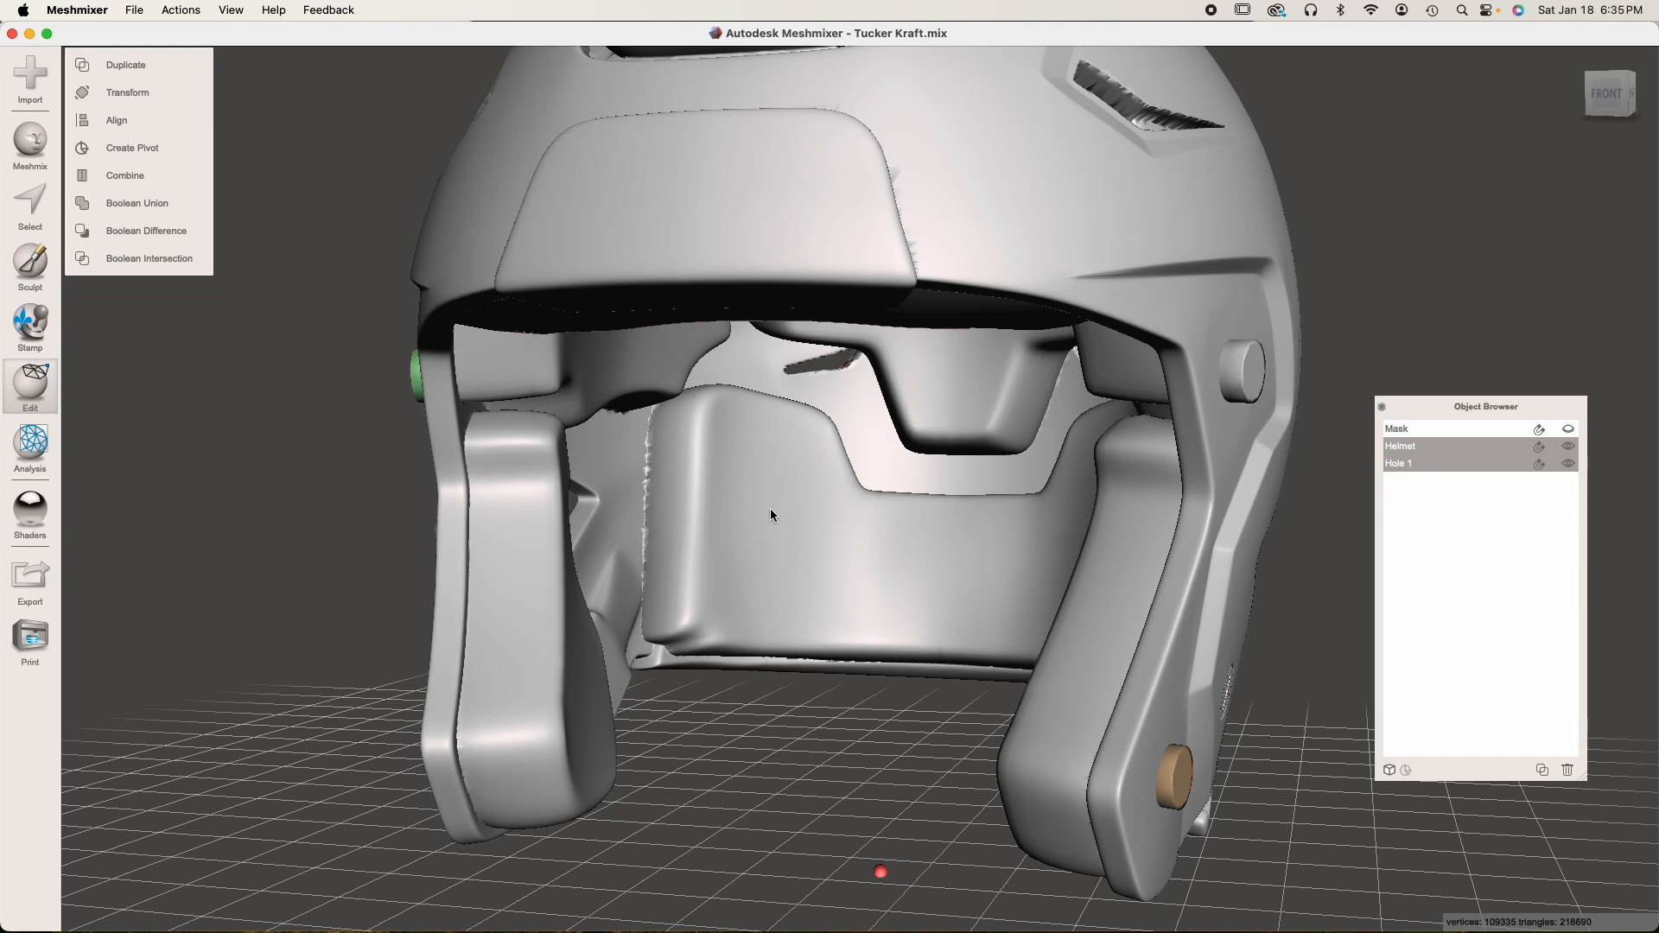
right_drag(772, 509, 920, 413)
right_drag(919, 818, 989, 698)
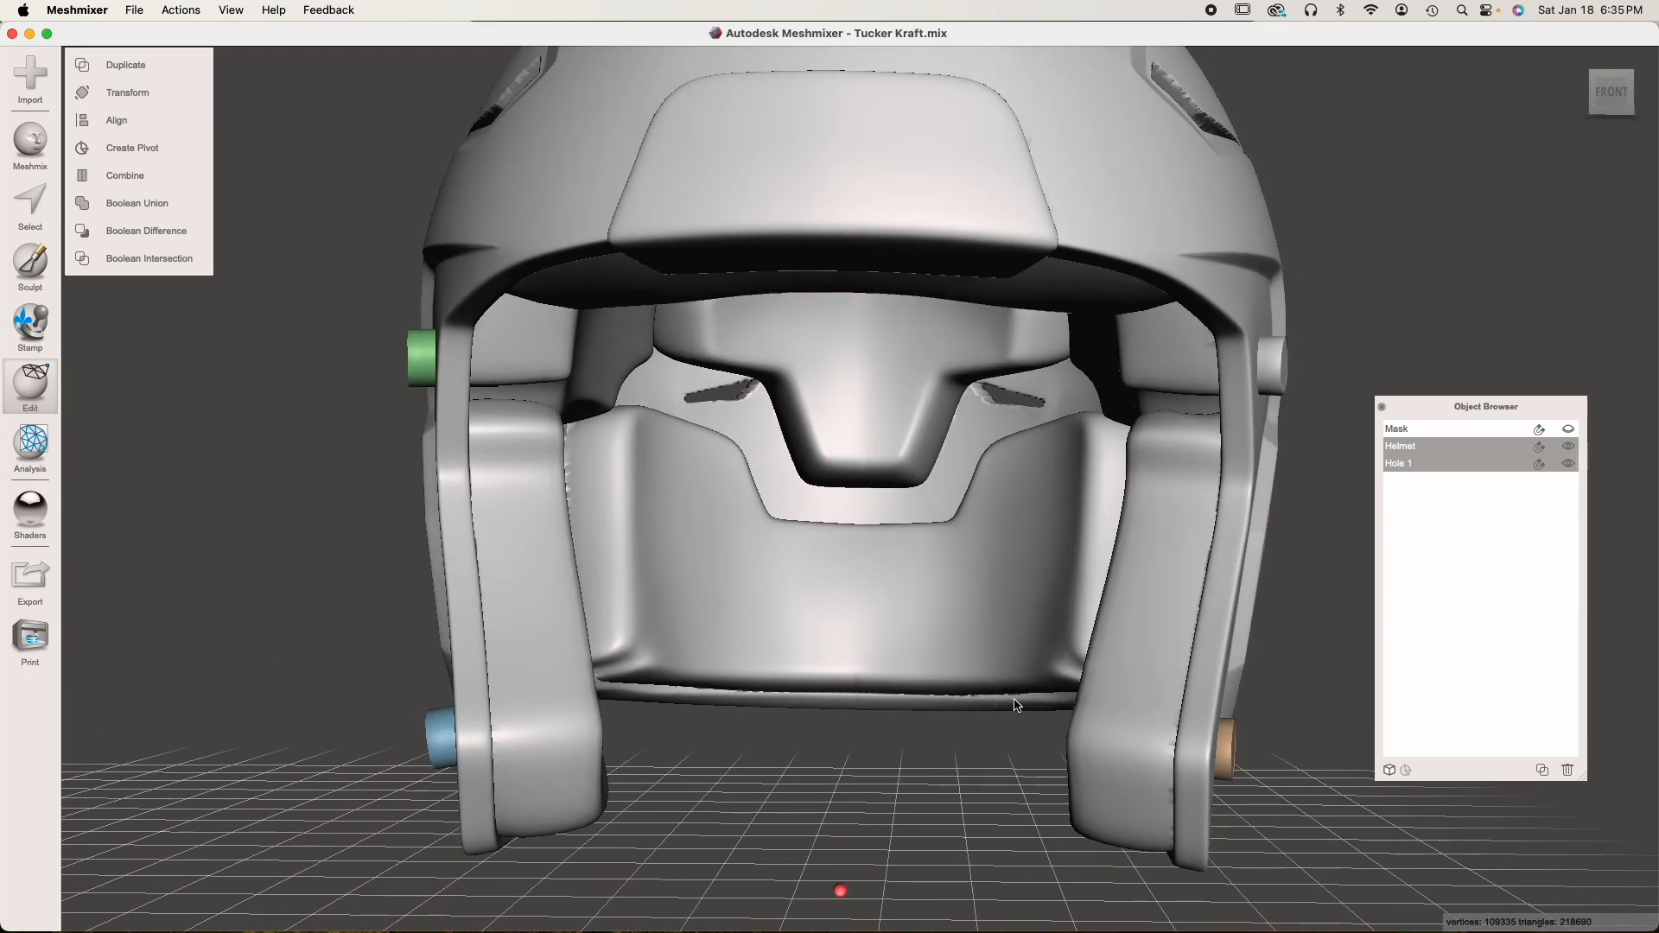
click(135, 229)
right_drag(399, 578, 573, 586)
right_drag(635, 384, 798, 427)
right_drag(921, 842, 918, 786)
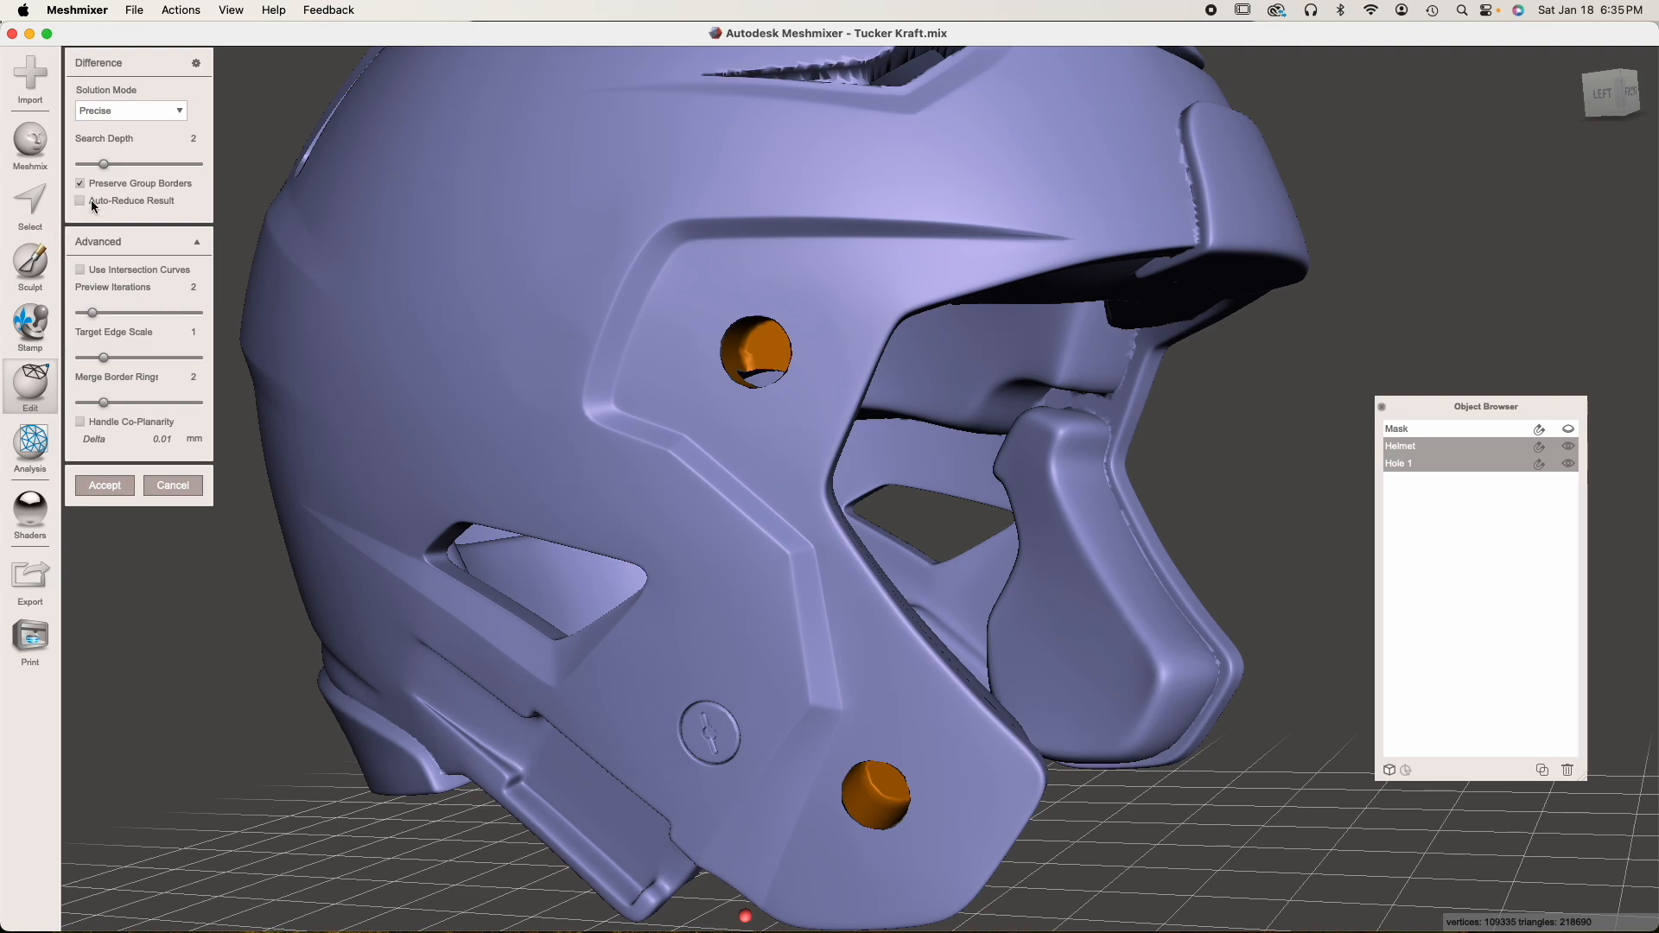
Set the Boolean Difference solution mode to Max Quality and accept the cut
click(177, 110)
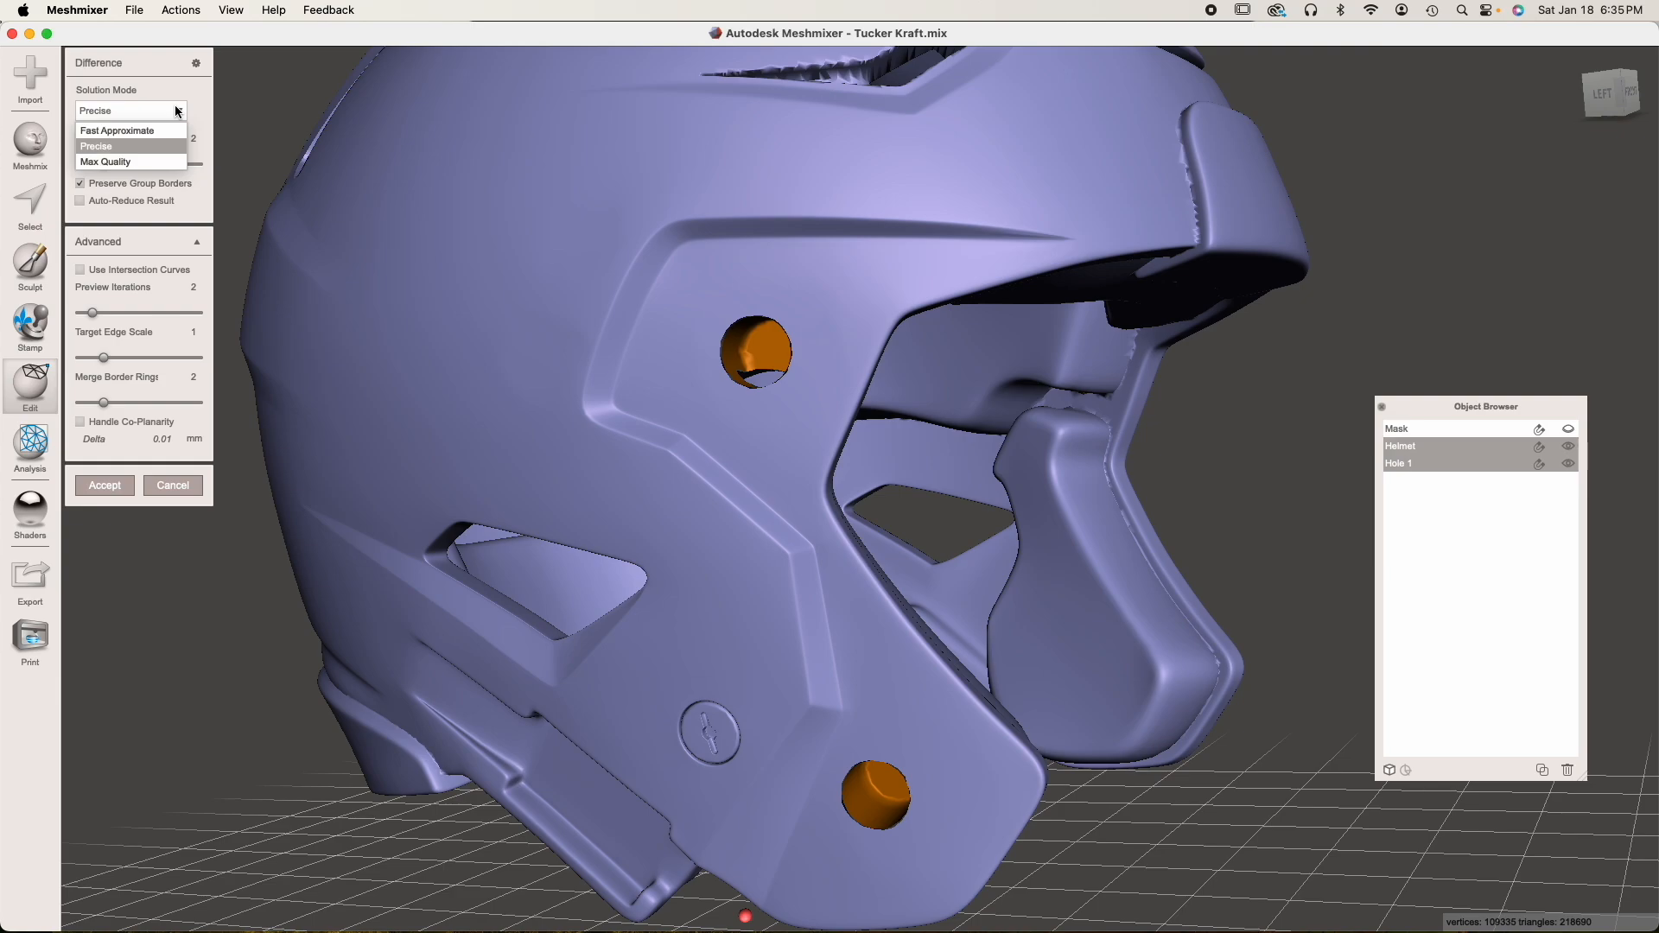
click(119, 161)
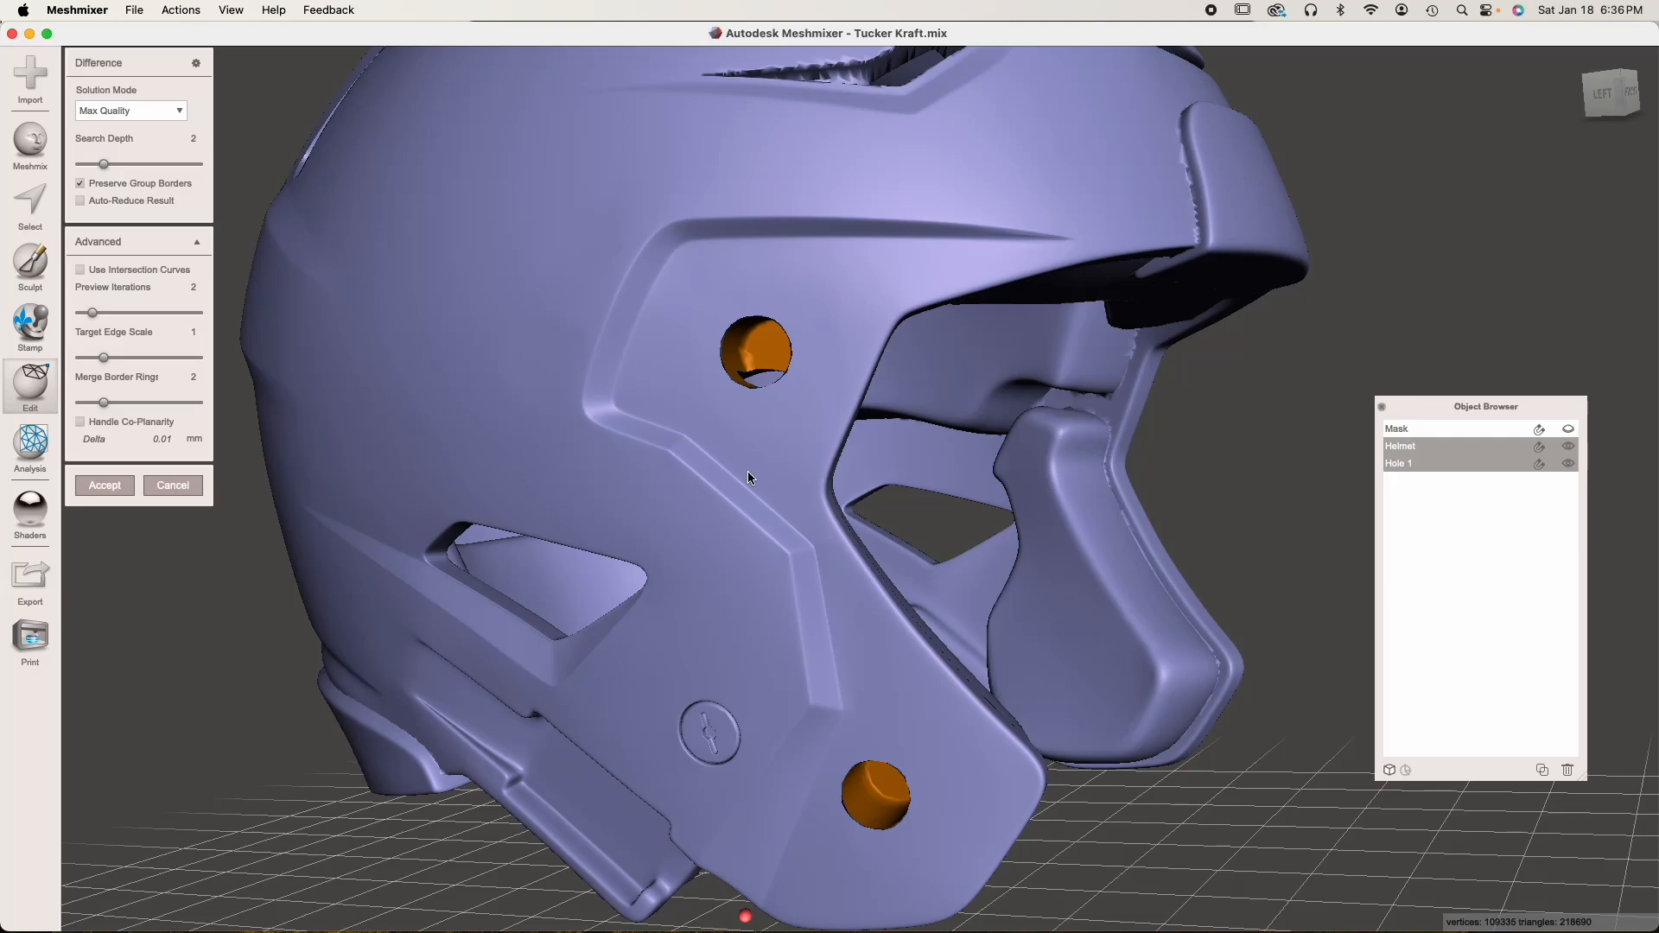
mouse_move(820, 501)
right_down()
mouse_move(745, 495)
mouse_move(817, 499)
right_up()
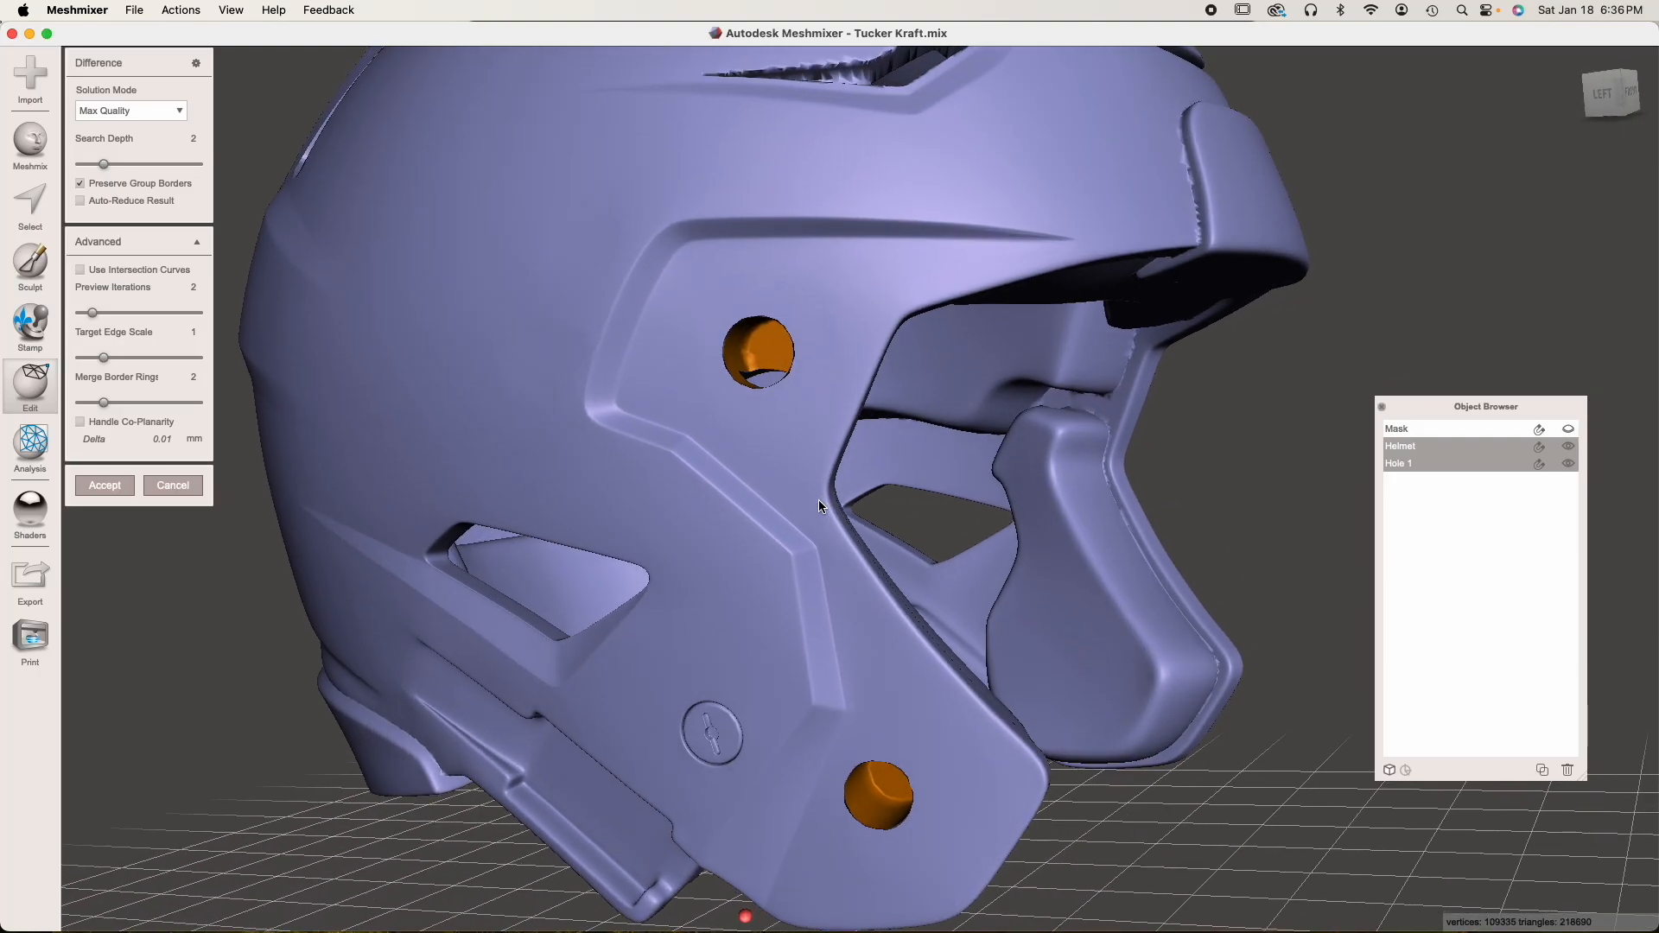
click(116, 488)
Inspect the holes cut in the Helmet and show the Mask again on top of it
right_drag(462, 562, 1220, 626)
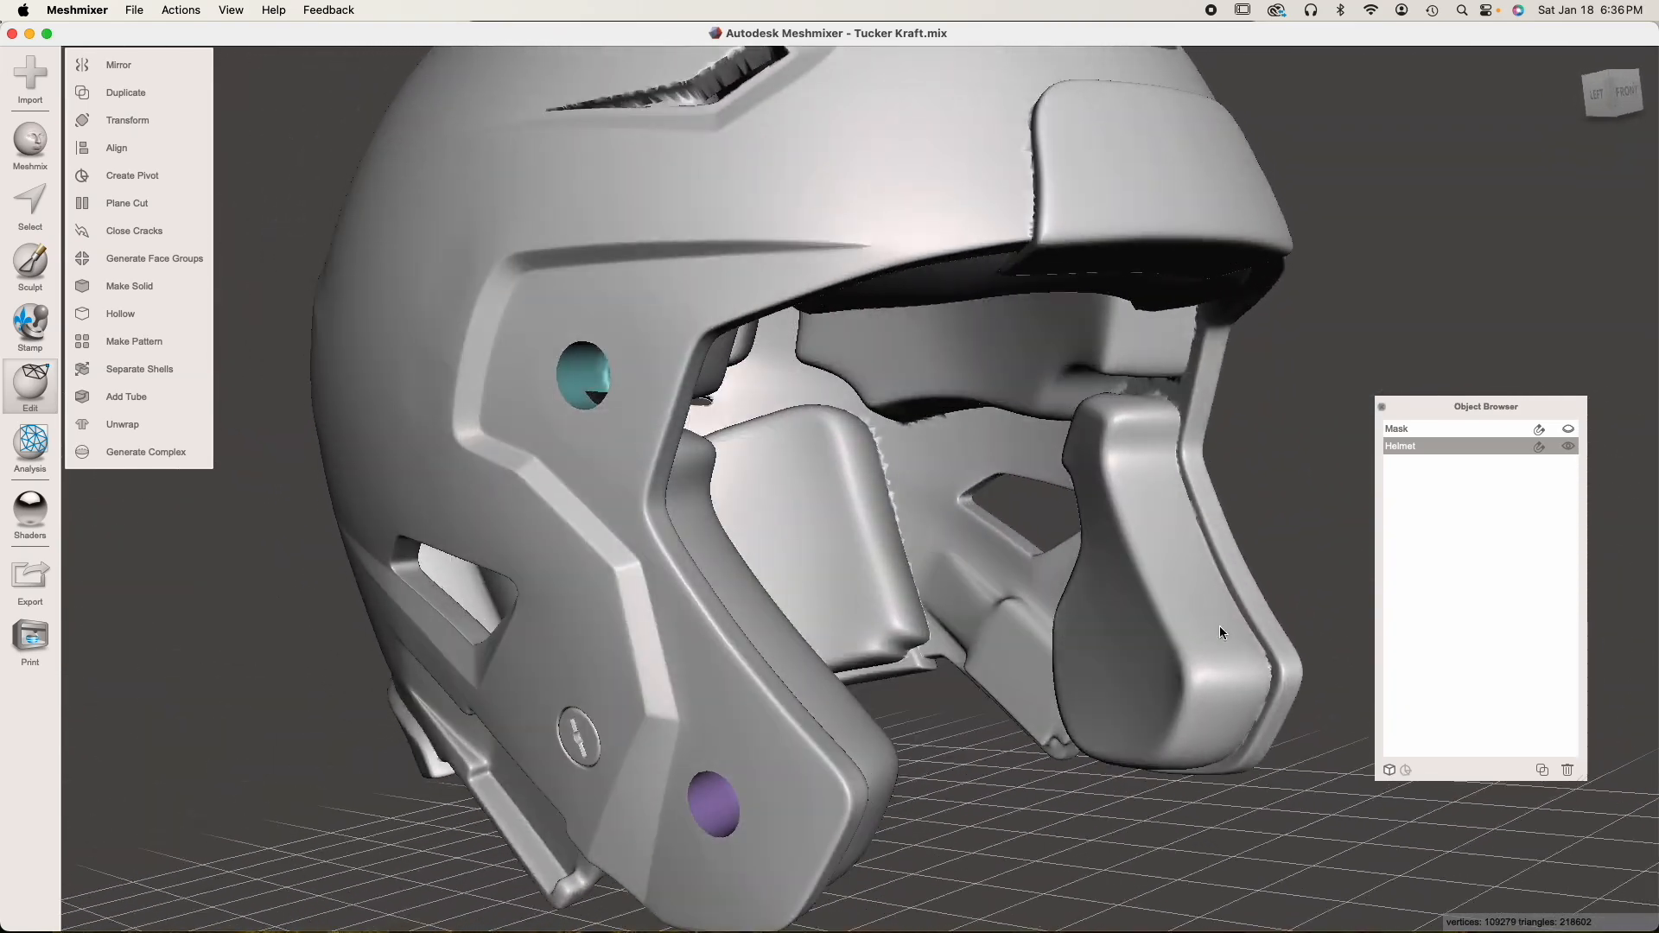
click(1571, 427)
right_drag(1184, 496, 1151, 511)
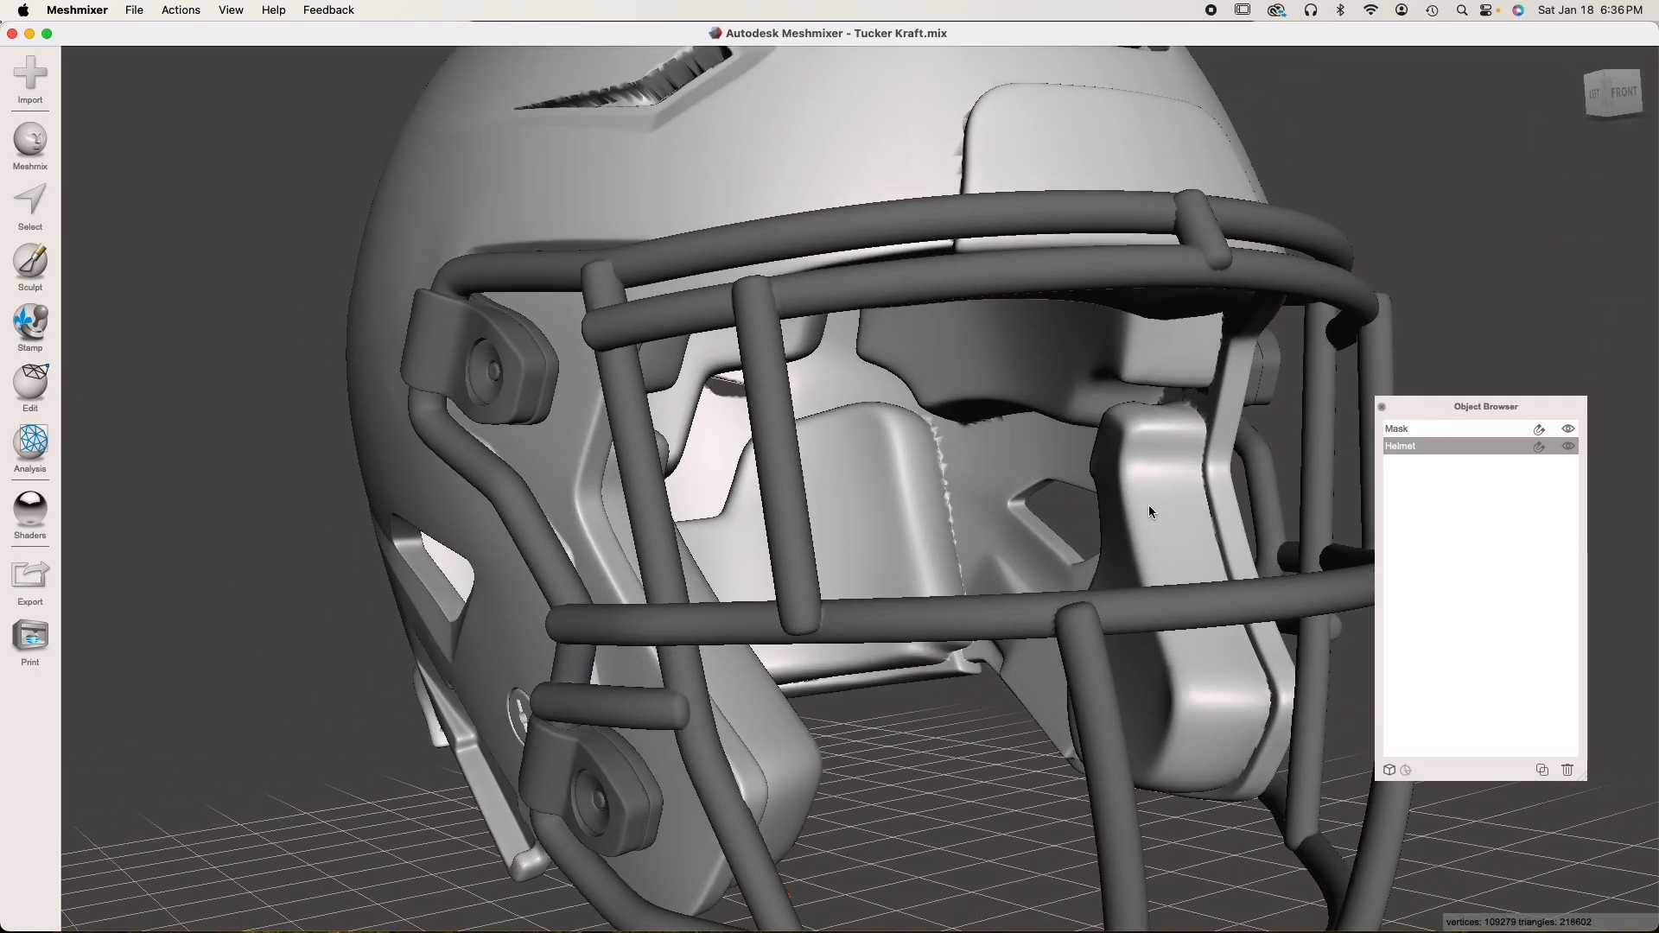
Toggle the Helmet's visibility to examine the pegs behind it, and view the assembled helmet and mask from the front
click(1569, 448)
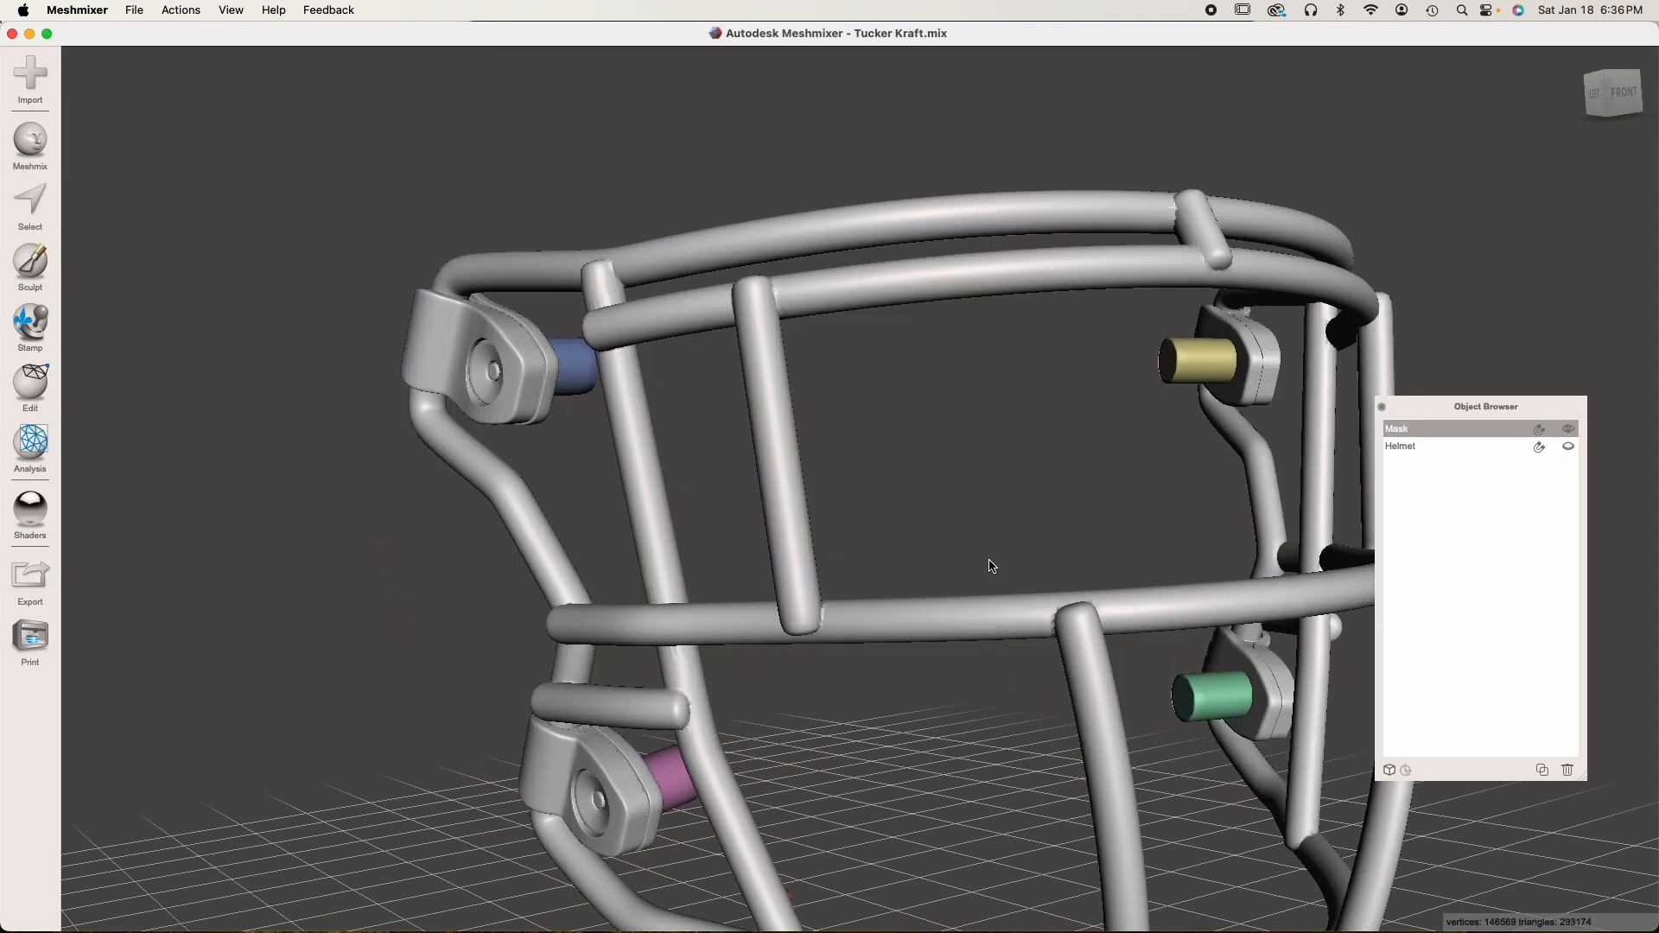
right_drag(992, 566, 1270, 585)
click(1570, 449)
right_drag(1165, 552, 756, 489)
scroll(809, 512, down, 3)
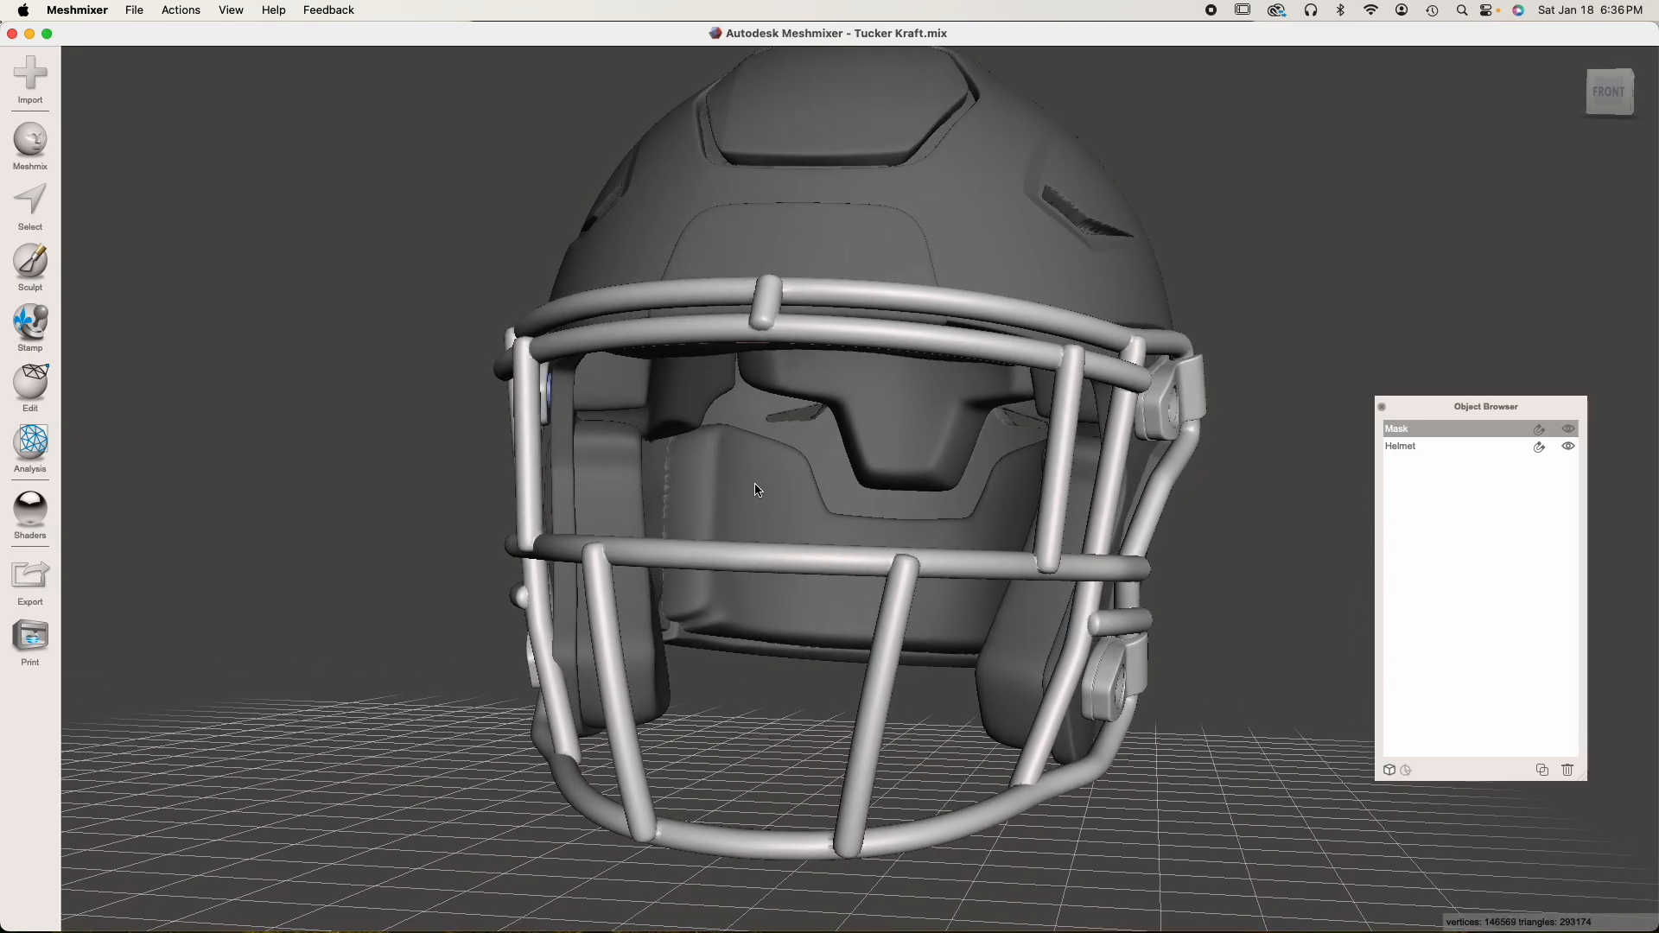
right_drag(745, 510, 800, 550)
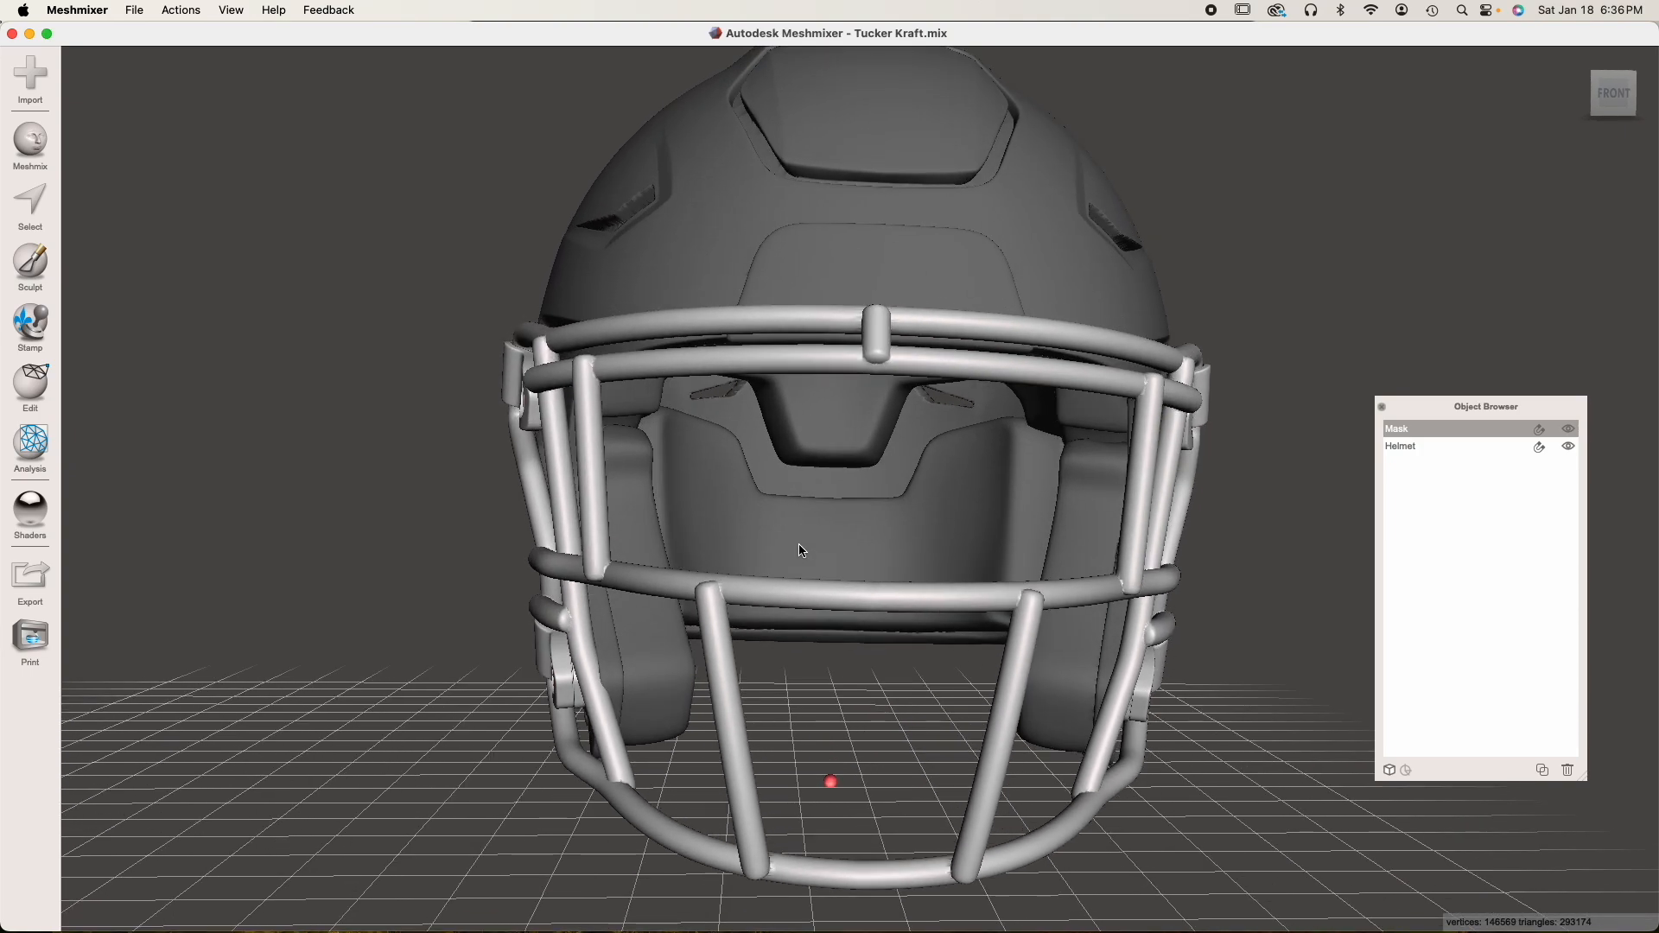
right_drag(834, 429, 816, 506)
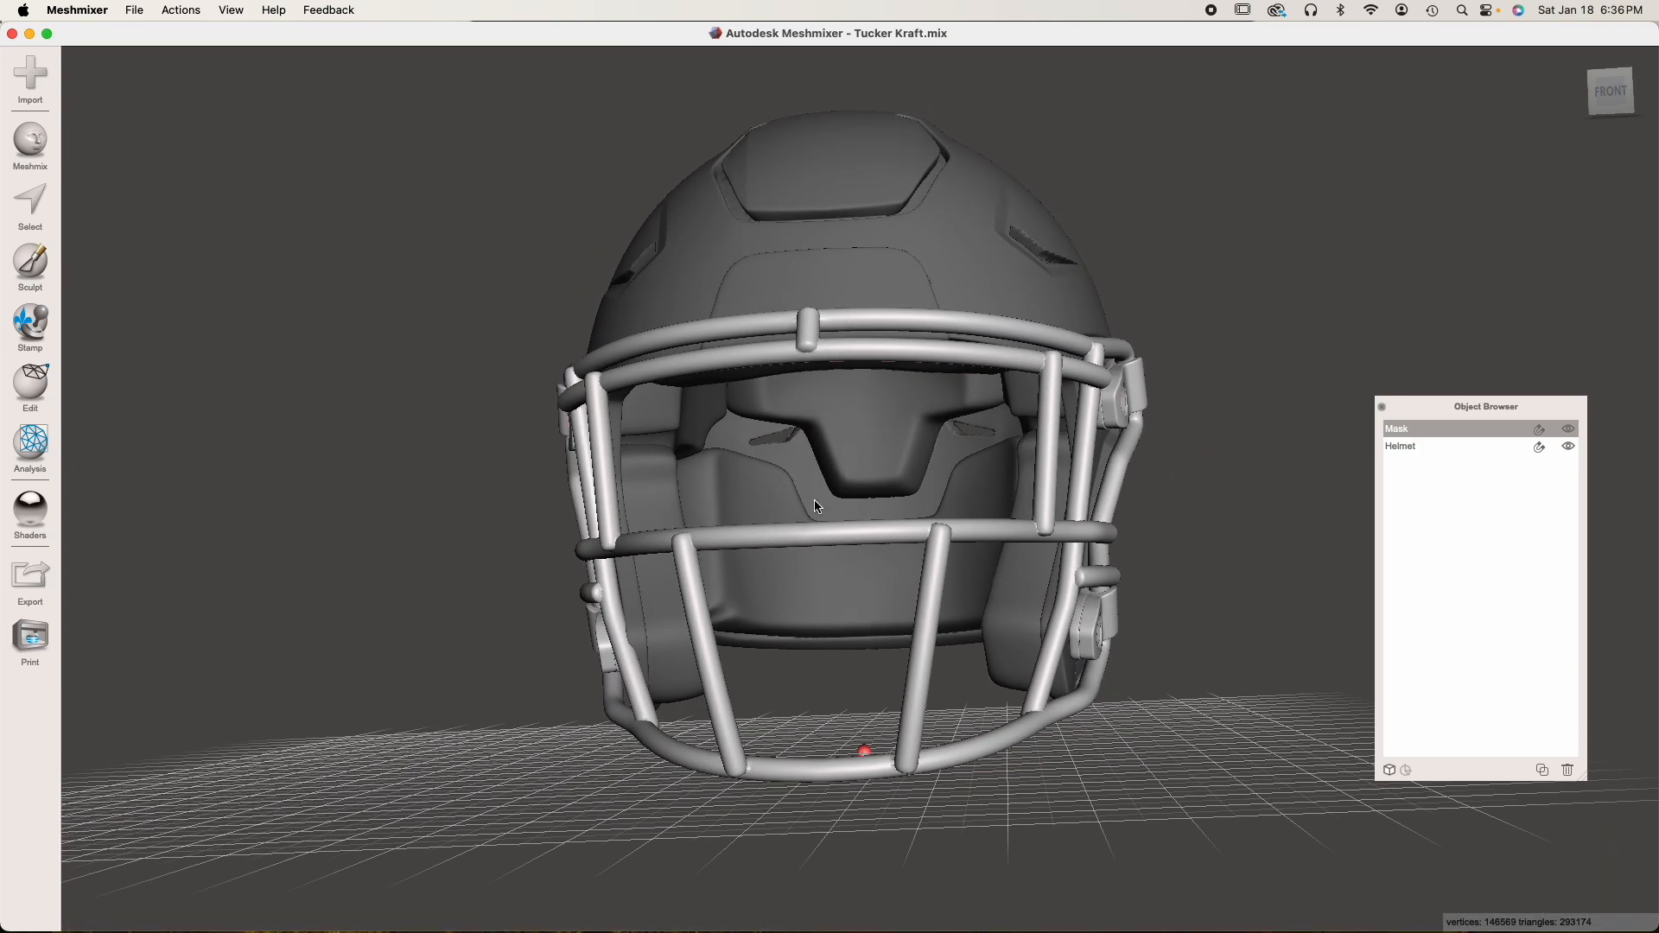
Examine the complete football player figure from the front and from its side
right_drag(816, 301, 826, 393)
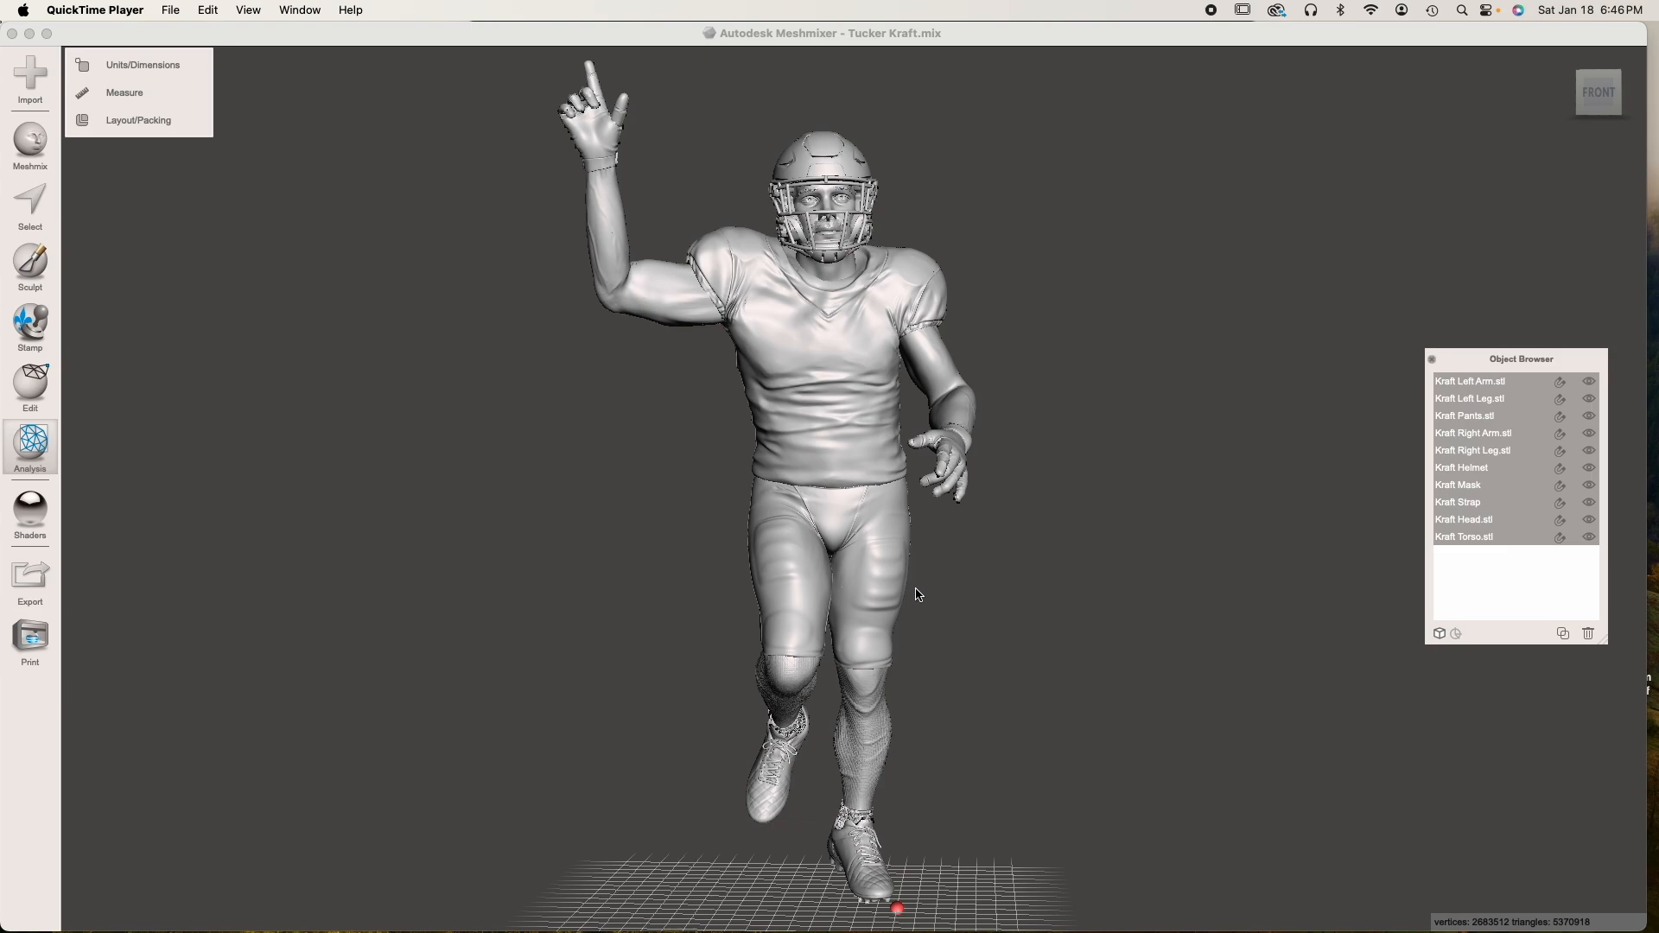
right_drag(987, 599, 1048, 596)
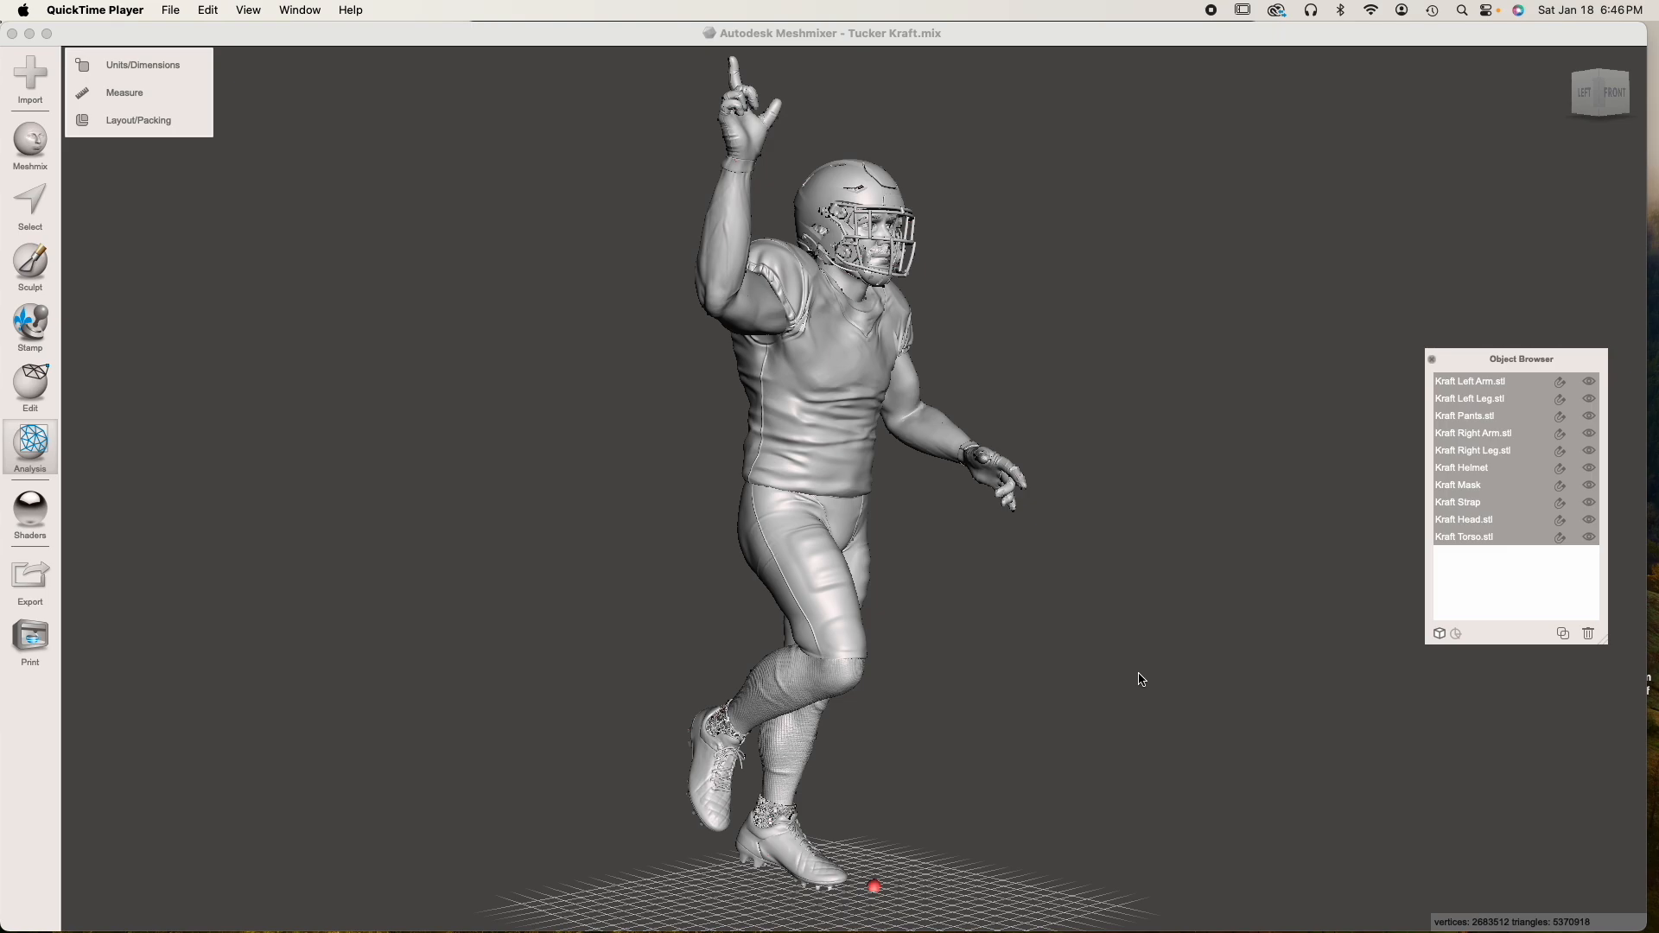
right_drag(1139, 678, 1008, 668)
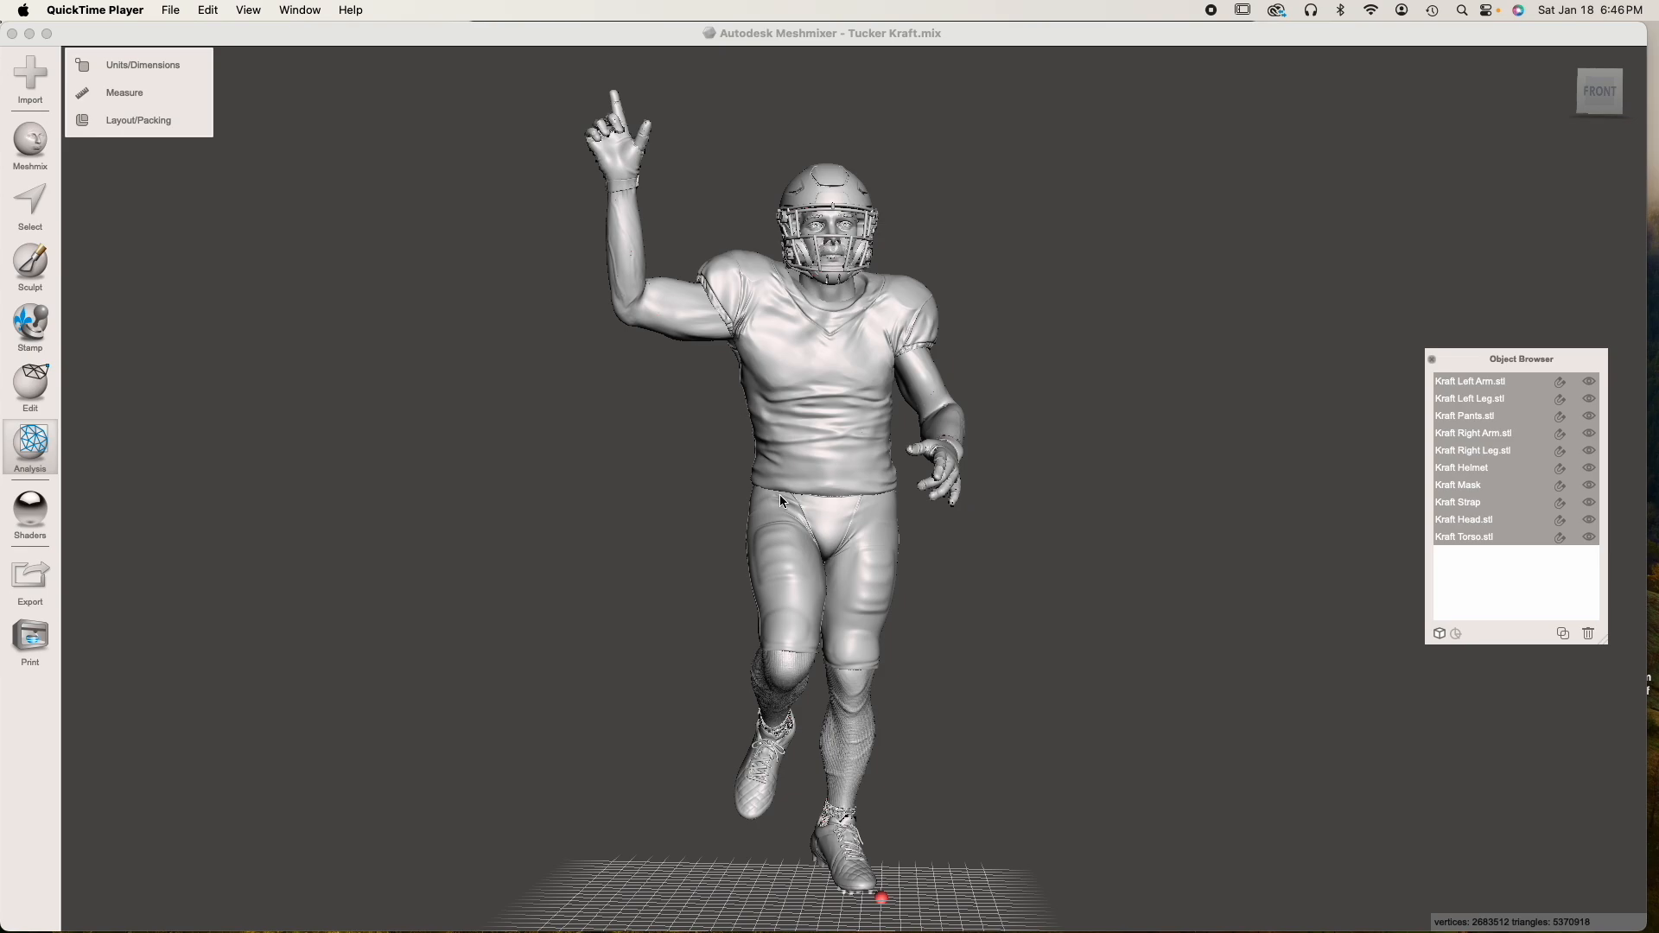
right_drag(807, 539, 1092, 544)
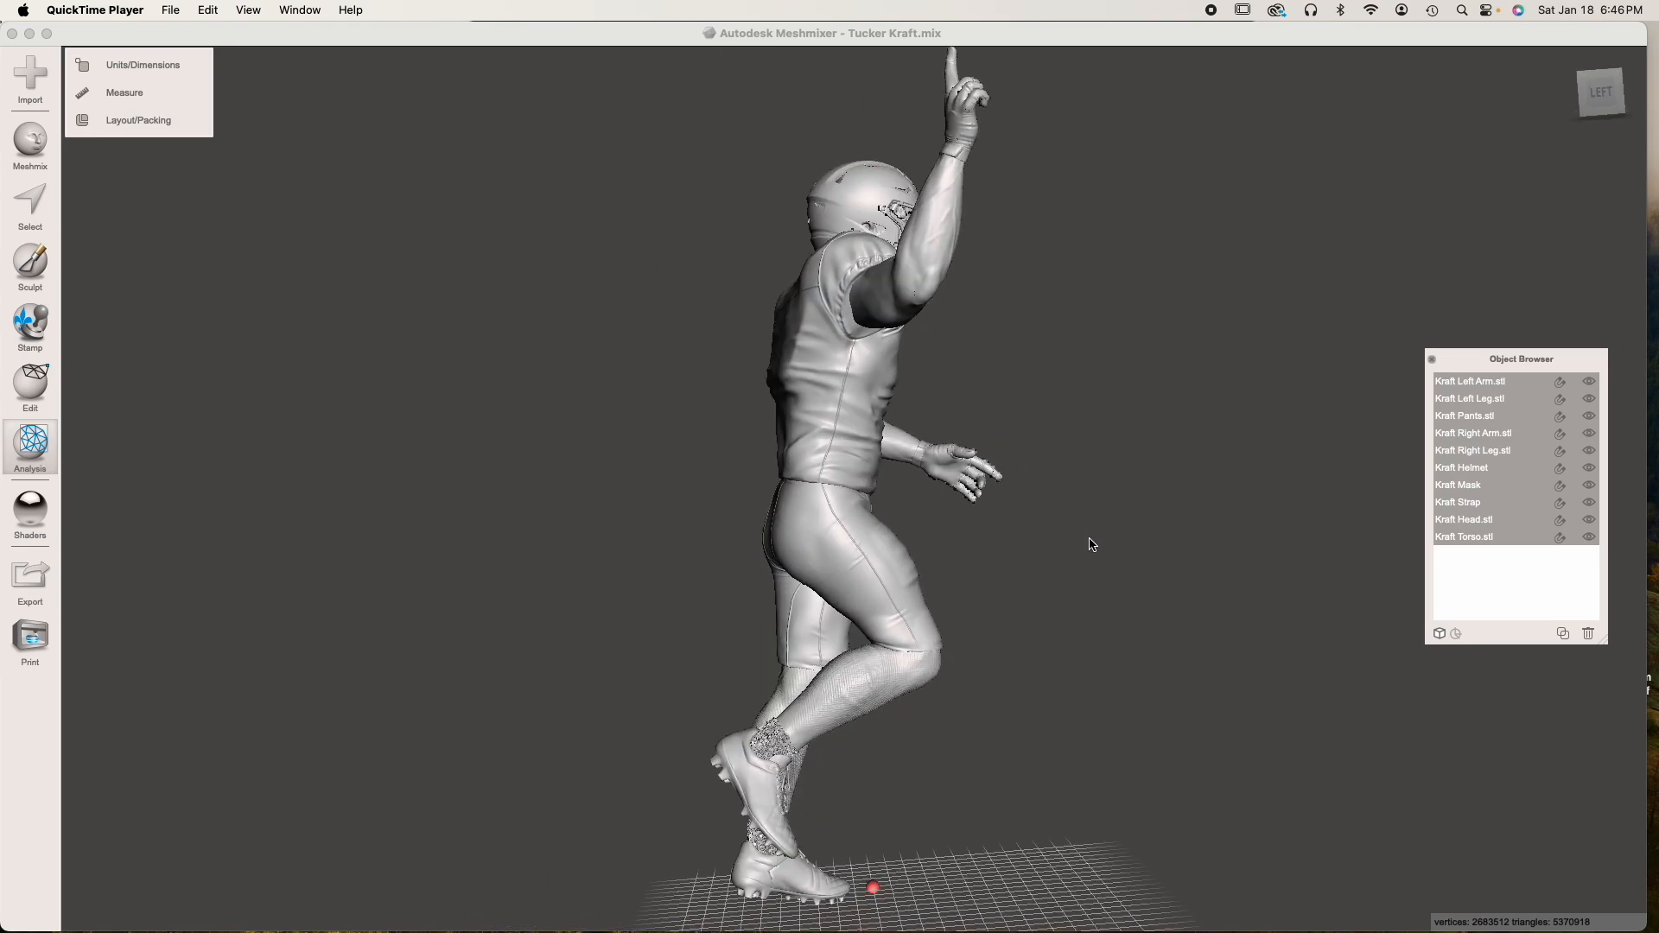
right_drag(874, 563, 970, 570)
right_drag(833, 602, 959, 593)
right_drag(859, 551, 795, 712)
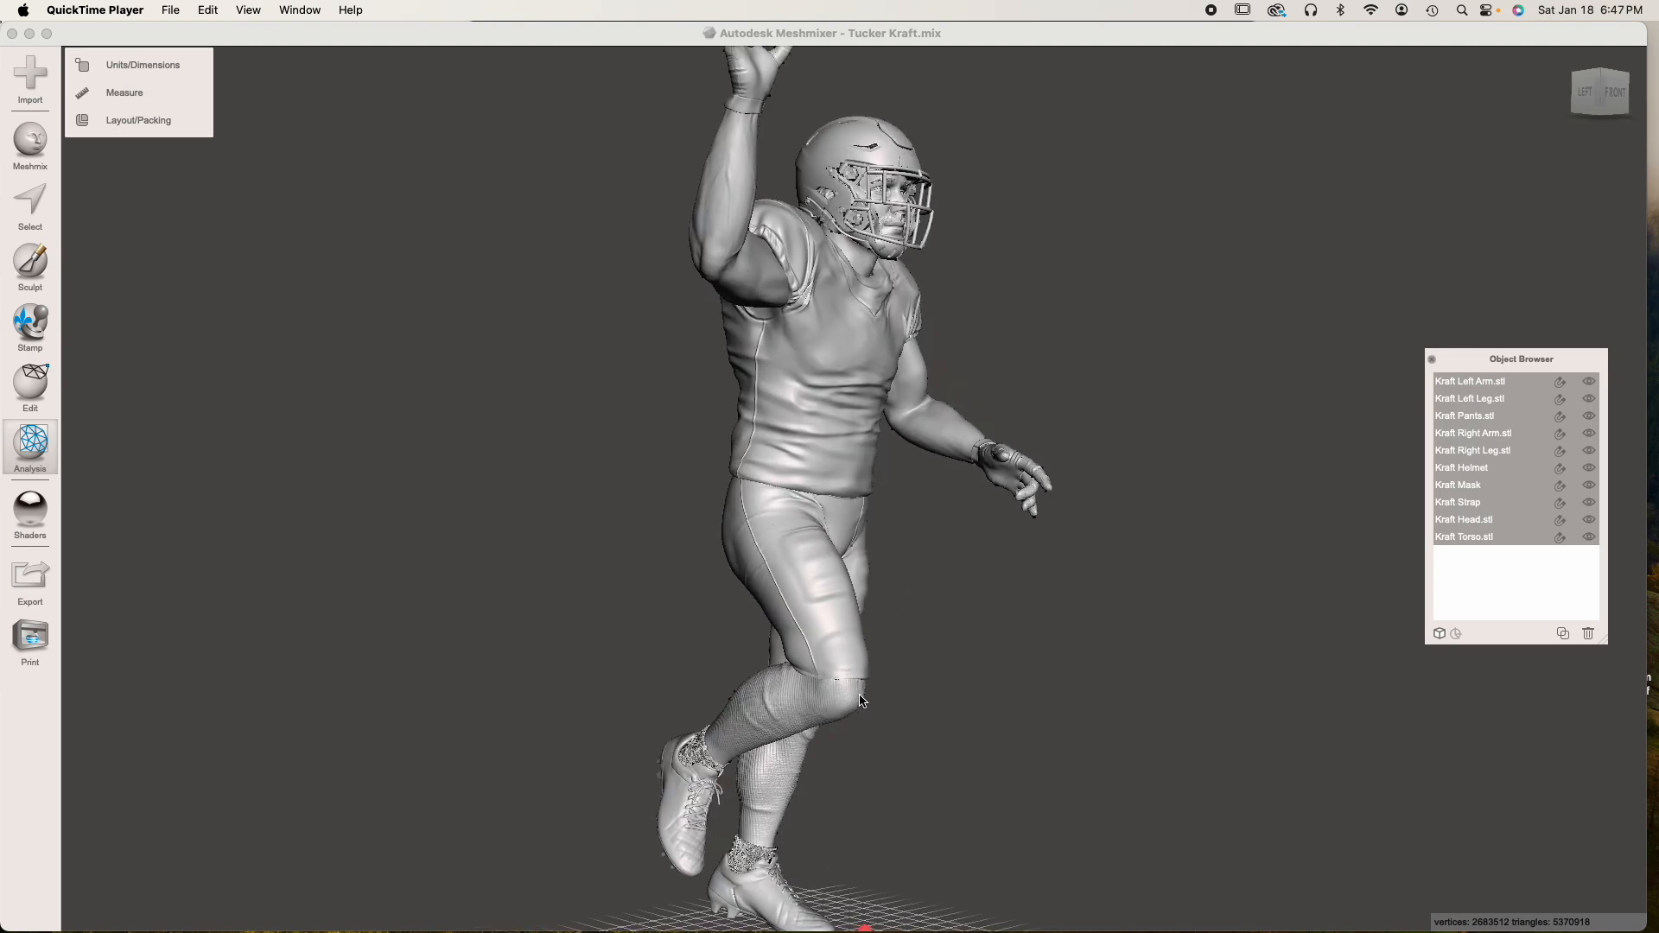
right_drag(932, 663, 848, 660)
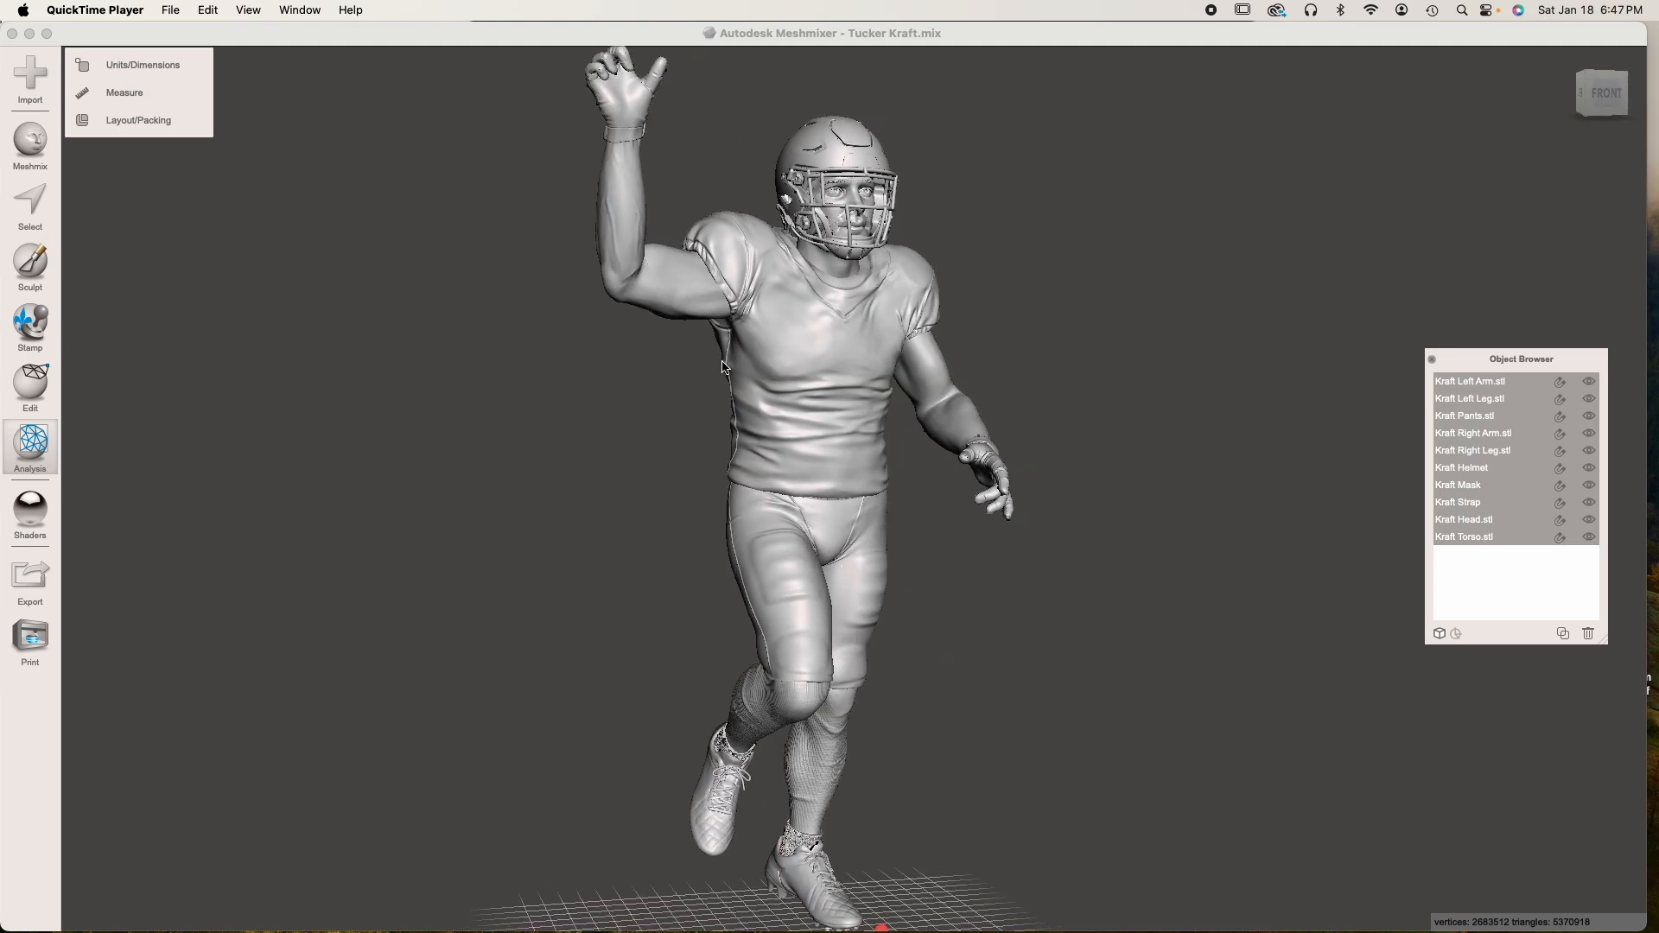
Select the raised right arm and highlight it through the body to examine its upper end inside the jersey sleeve
click(681, 276)
right_drag(682, 276, 811, 432)
middle_drag(811, 432, 858, 749)
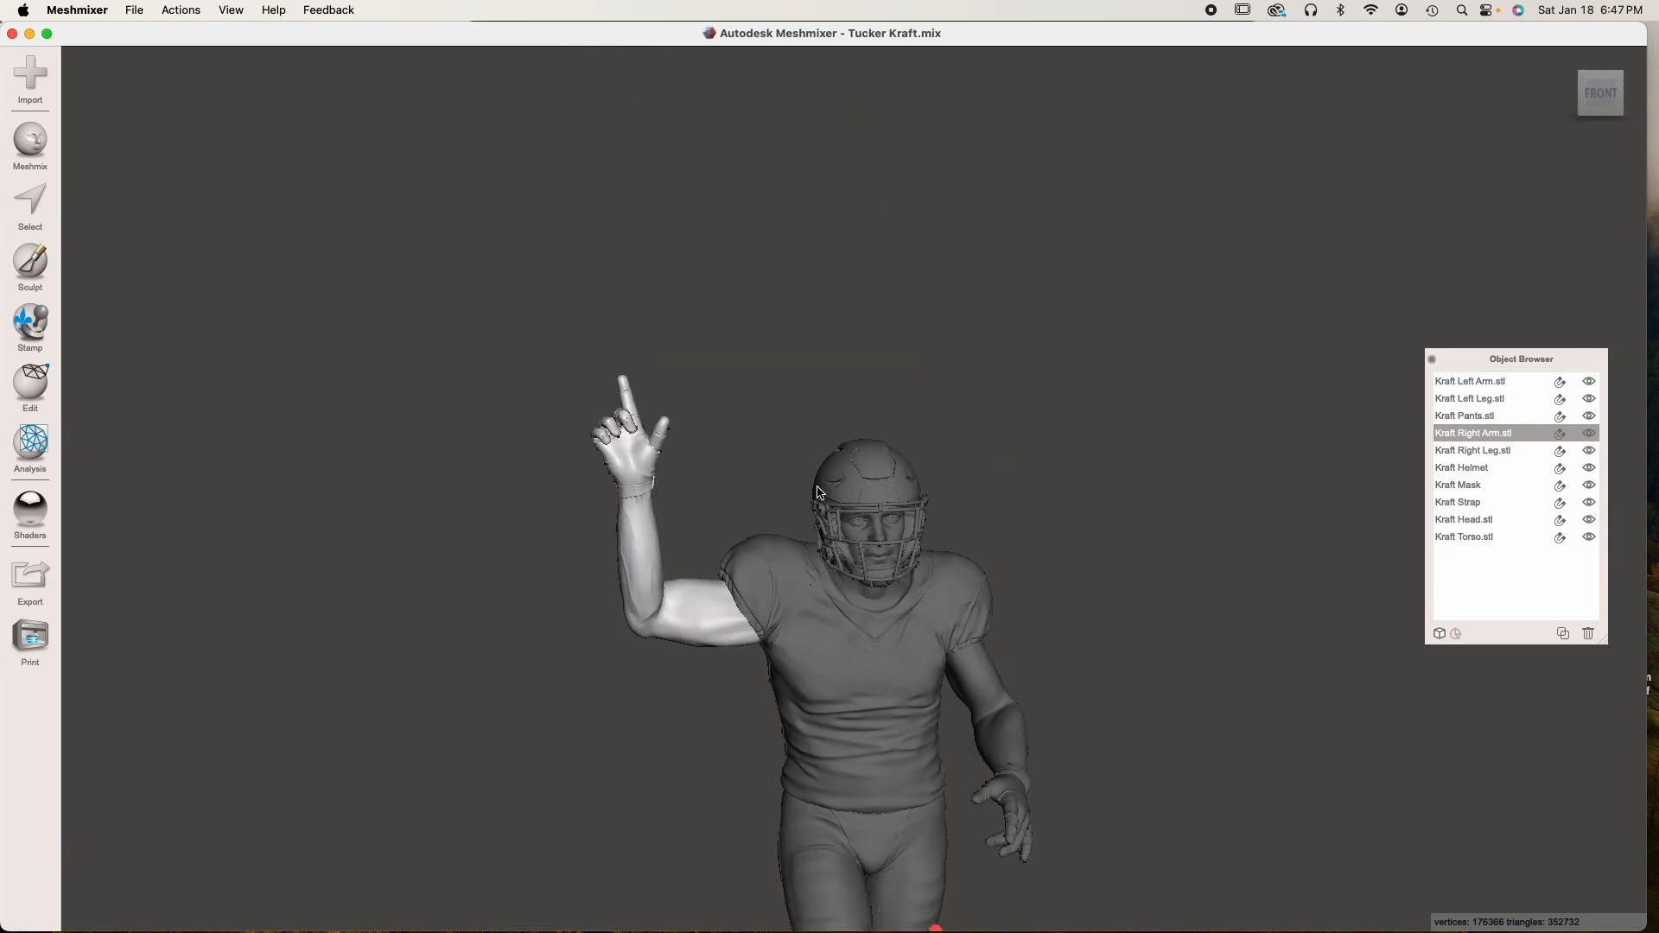
click(1560, 435)
scroll(741, 685, up, 5)
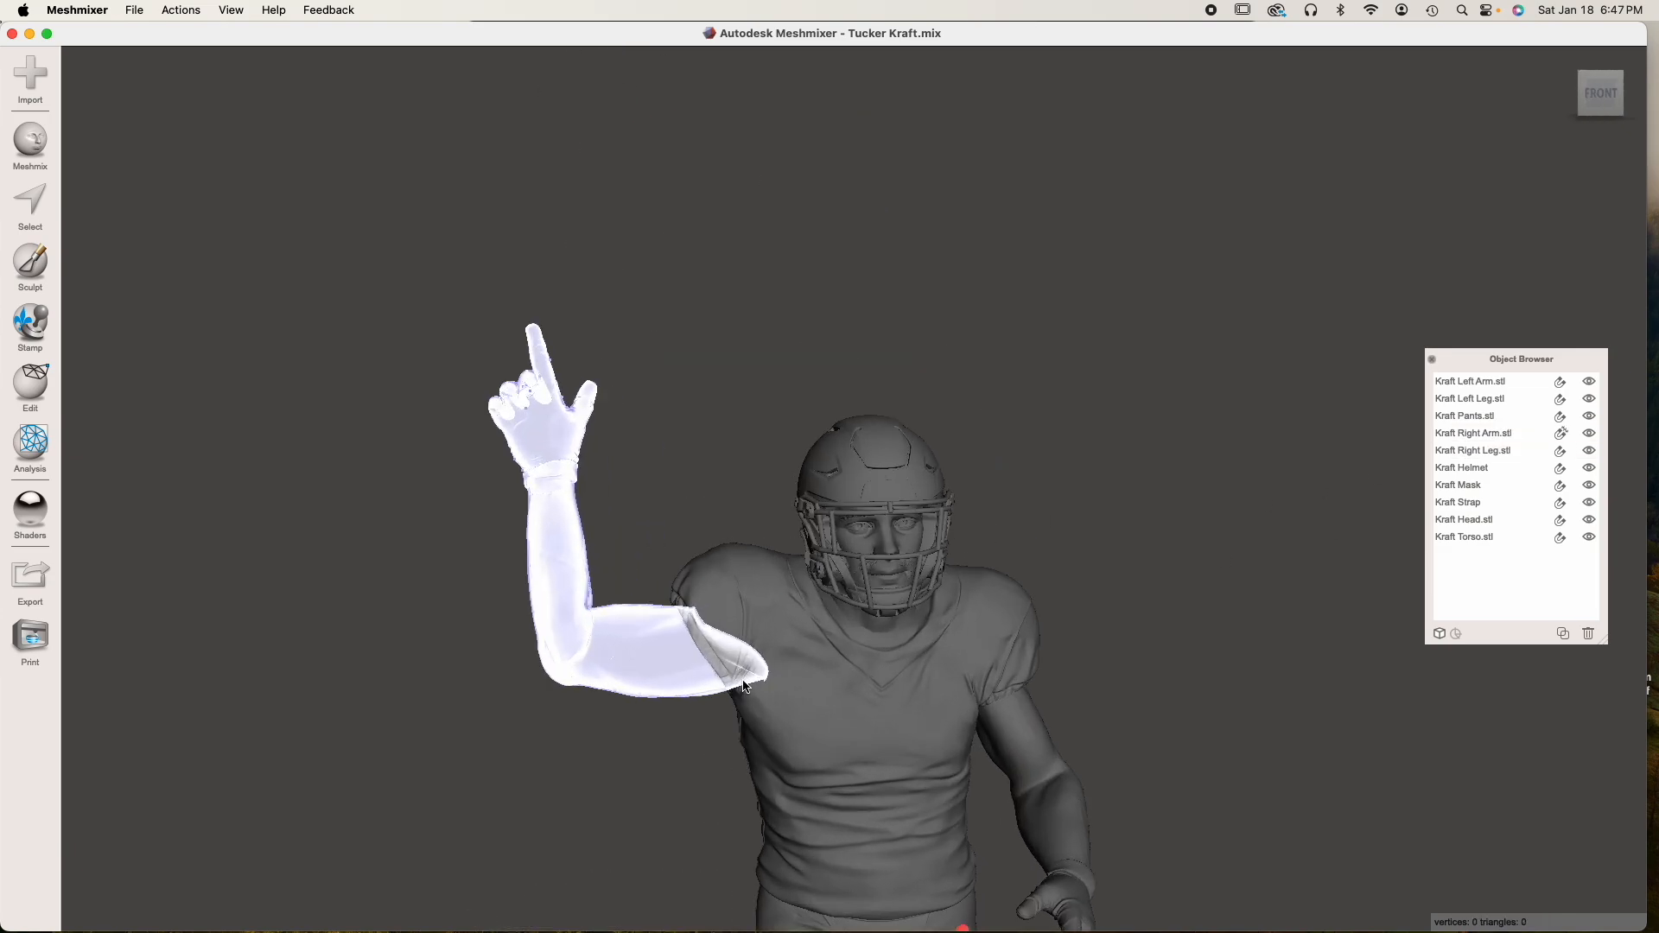
right_drag(723, 578, 712, 572)
middle_drag(803, 350, 807, 572)
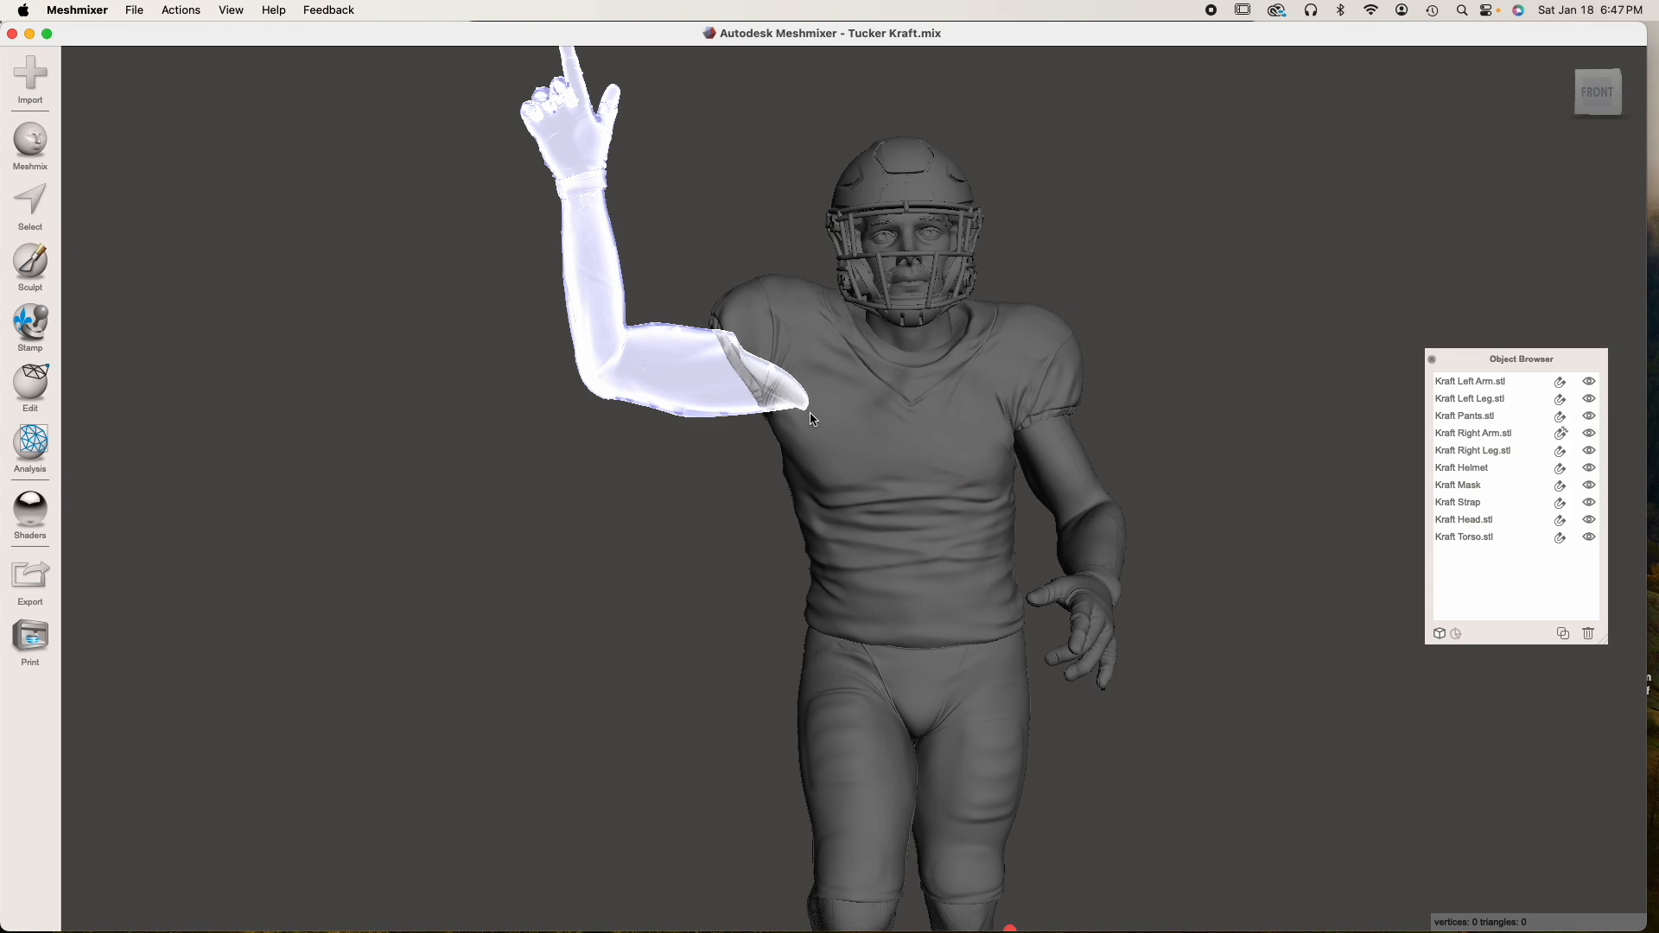
Examine the whole figure from several angles, looking at the joints between jersey, pants, arms and legs
right_drag(893, 434, 740, 346)
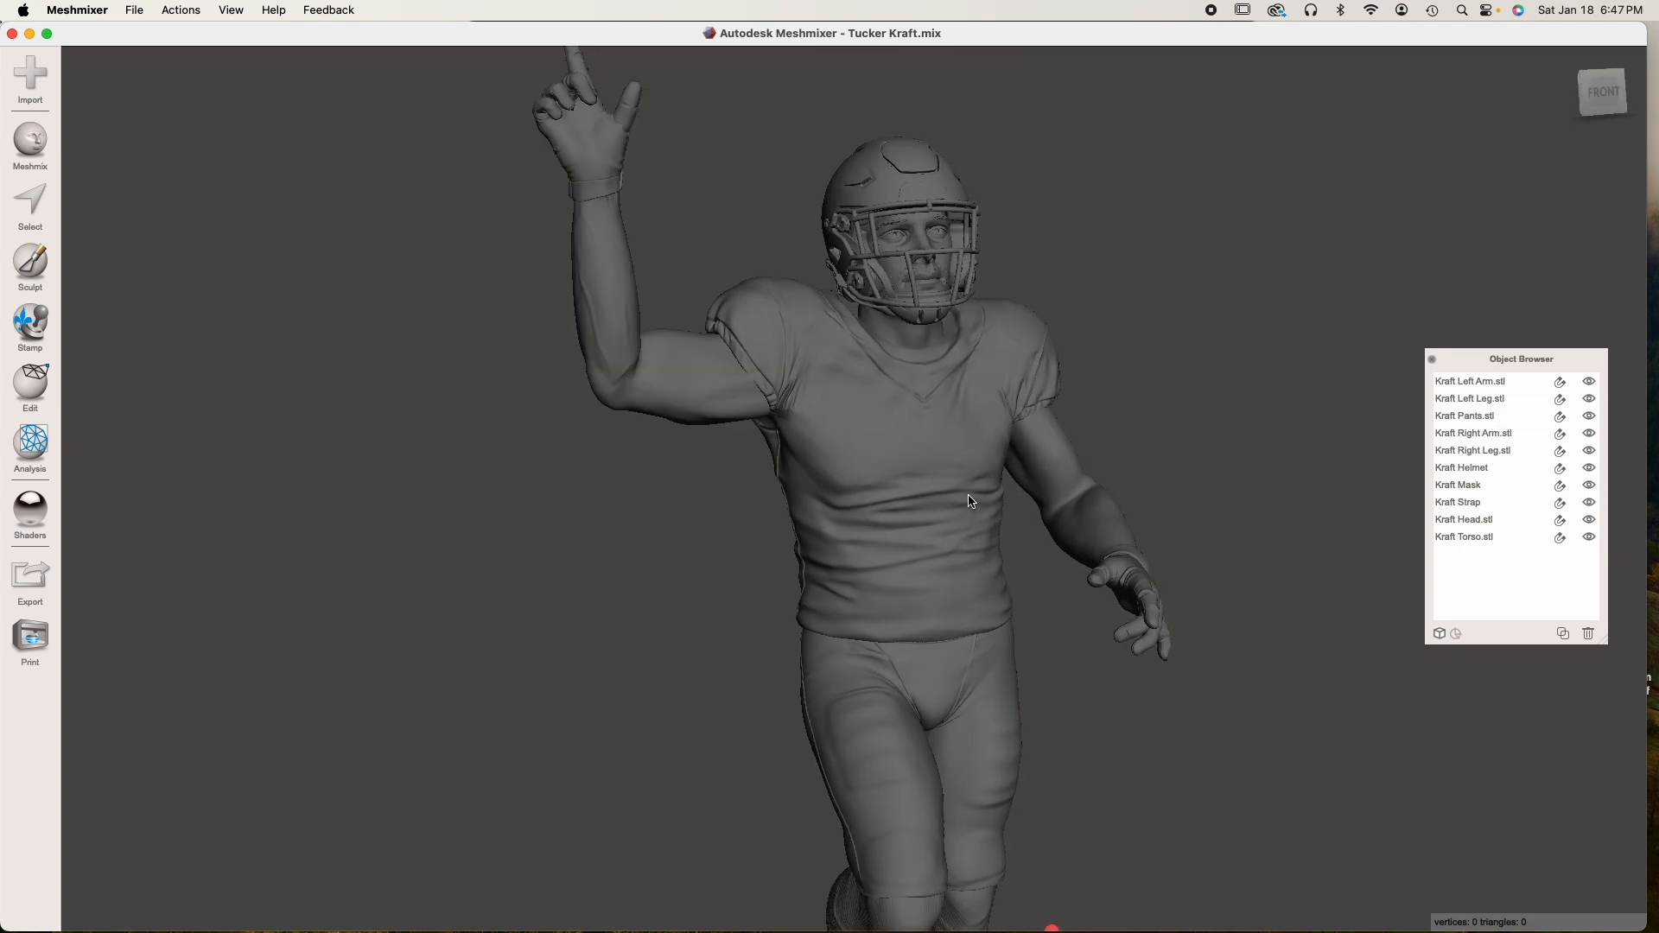
right_drag(974, 503, 929, 347)
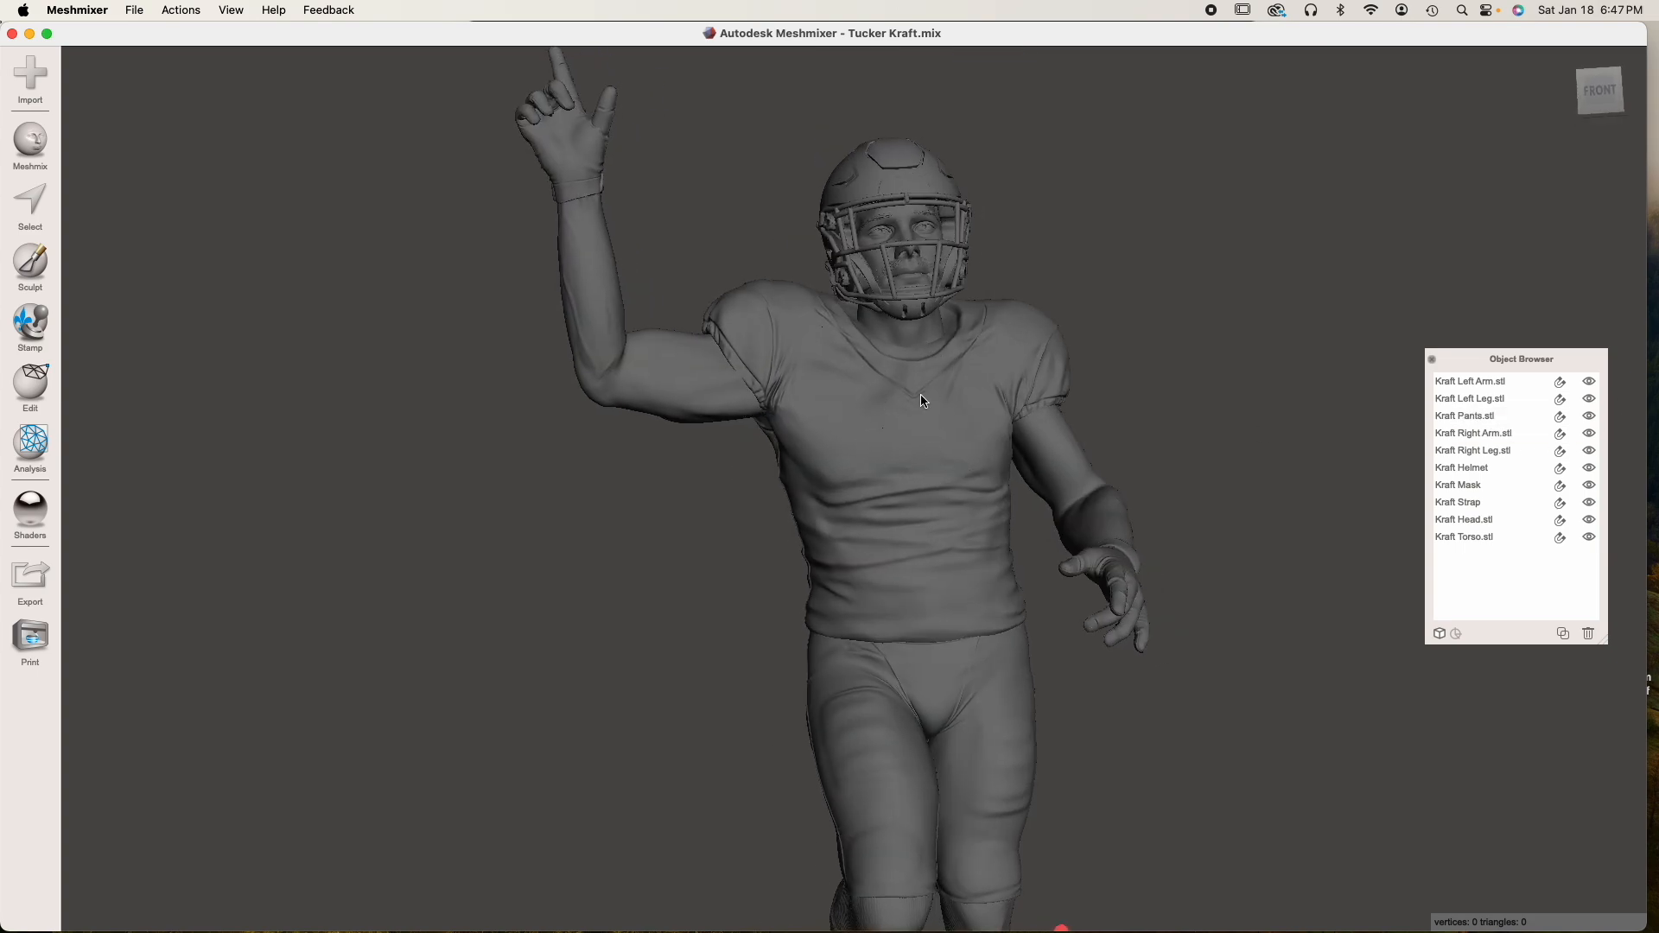
right_drag(963, 437, 1059, 420)
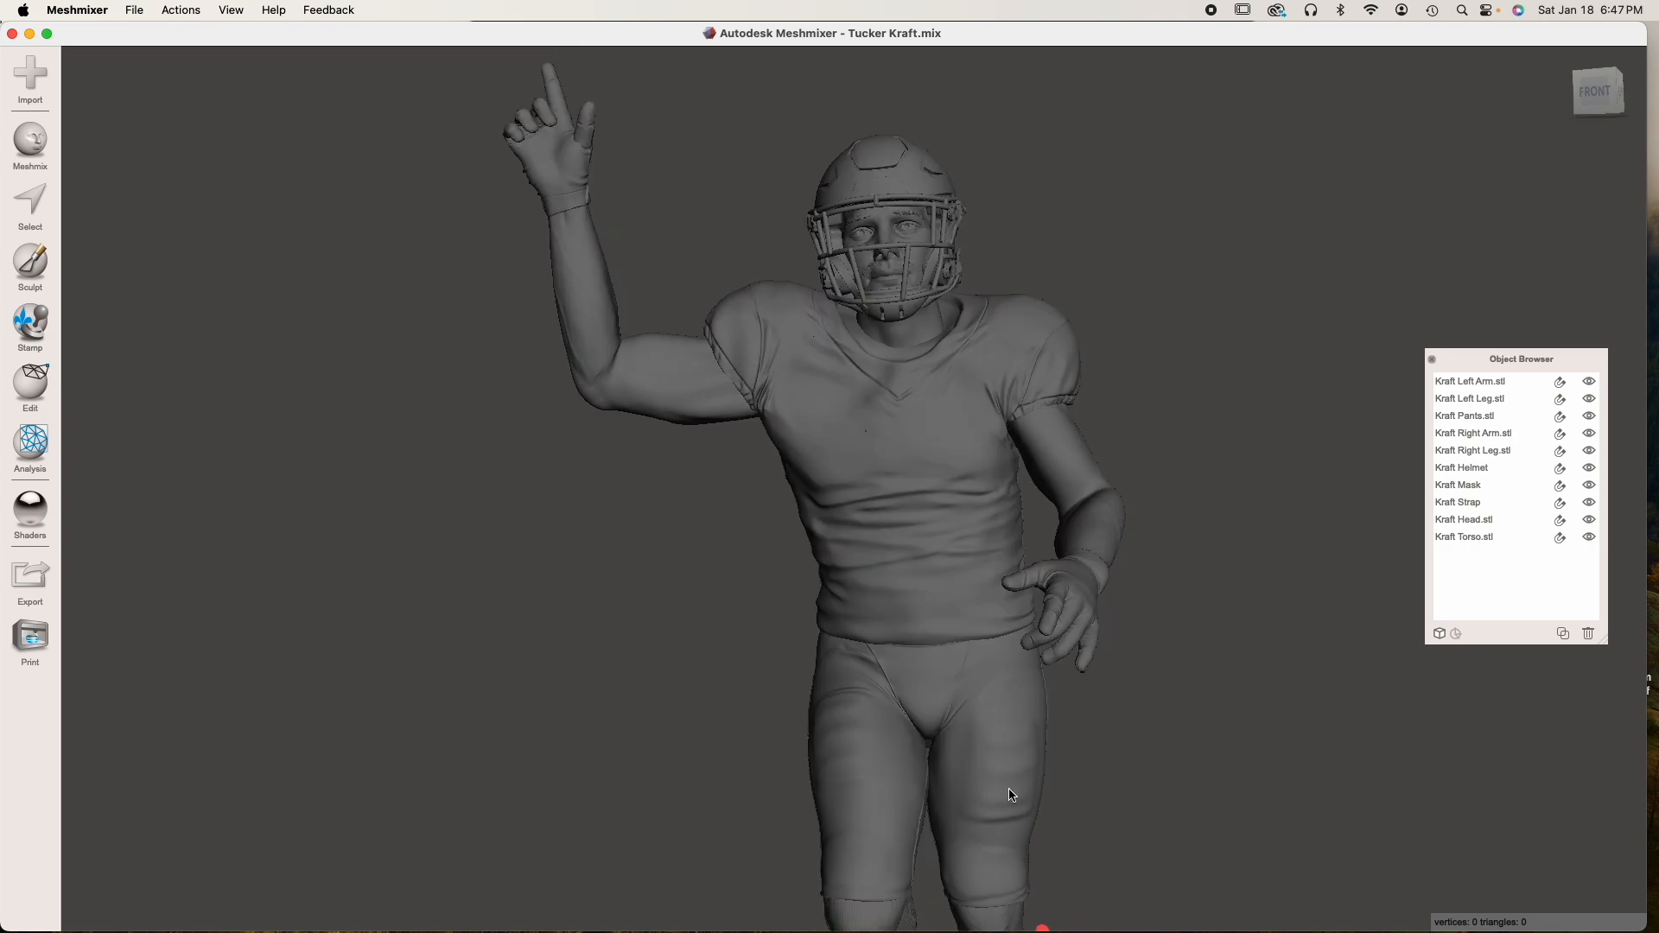
right_drag(1071, 795, 1041, 778)
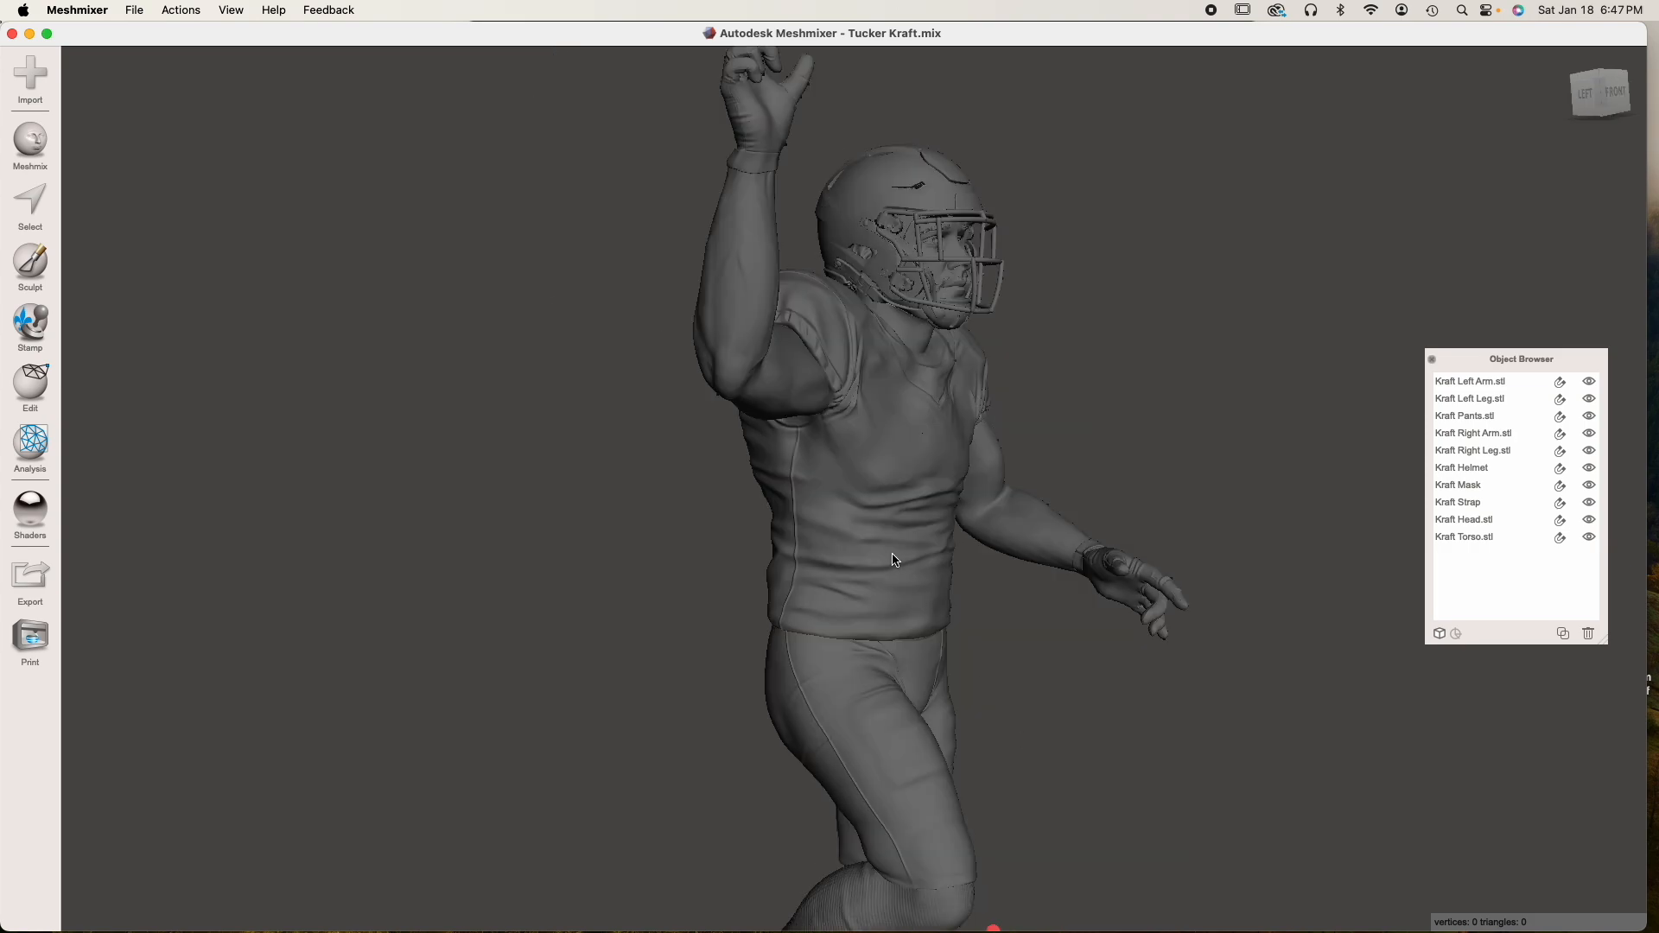
middle_drag(849, 575, 847, 566)
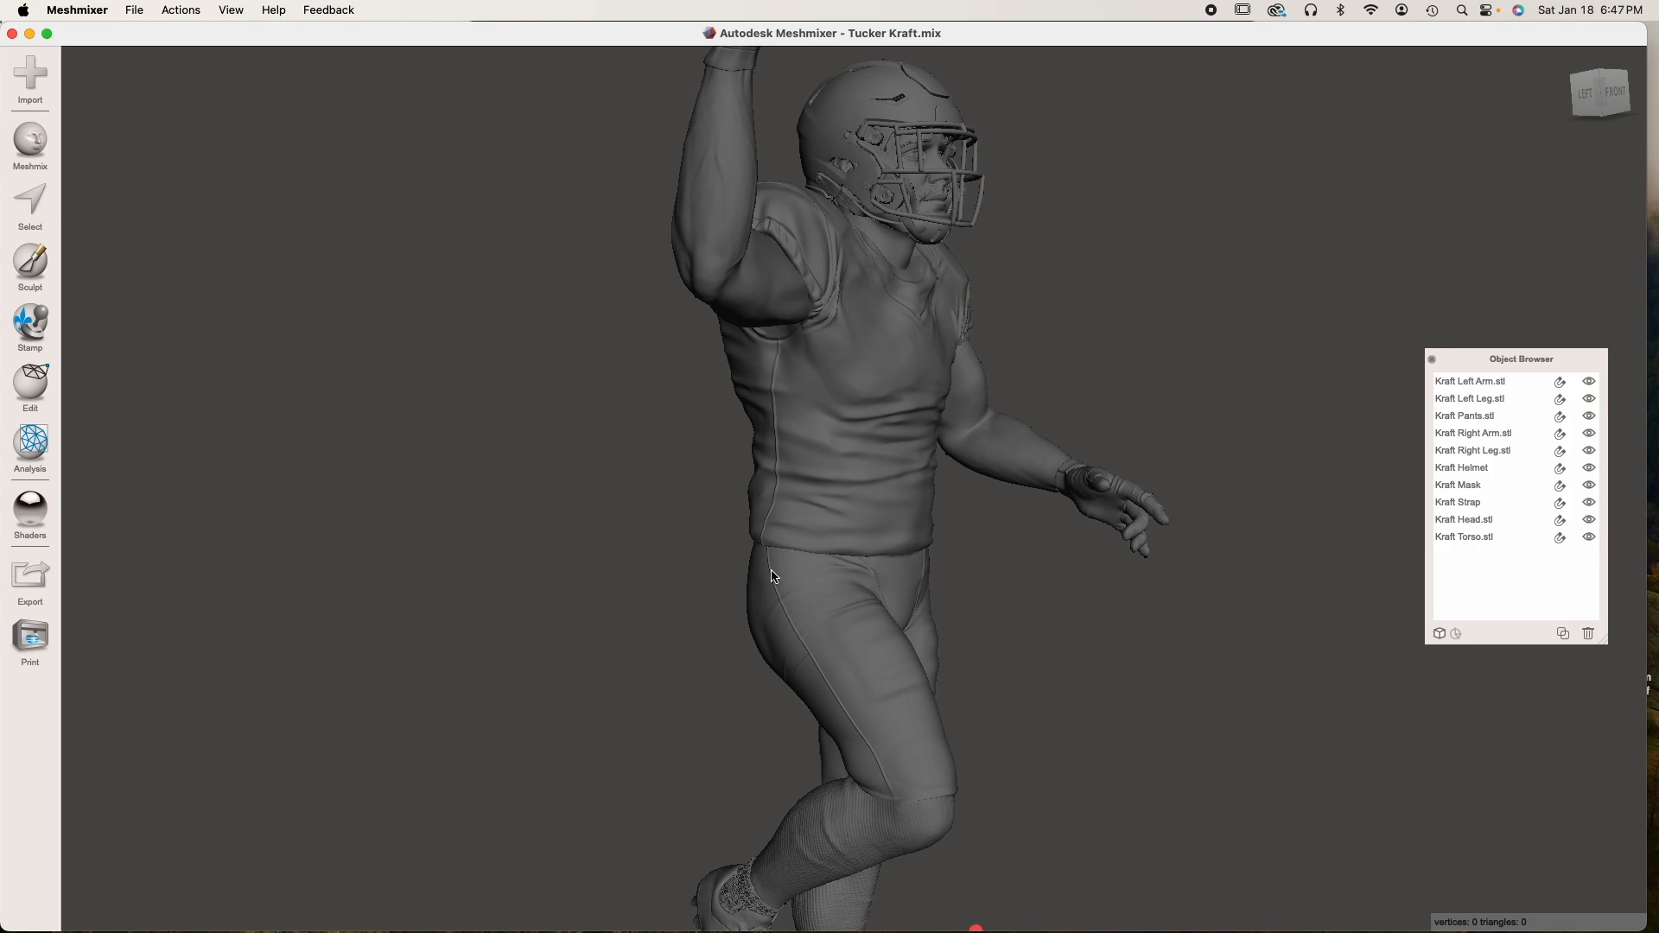
right_drag(774, 574, 727, 574)
right_drag(1048, 522, 997, 550)
scroll(996, 549, down, 5)
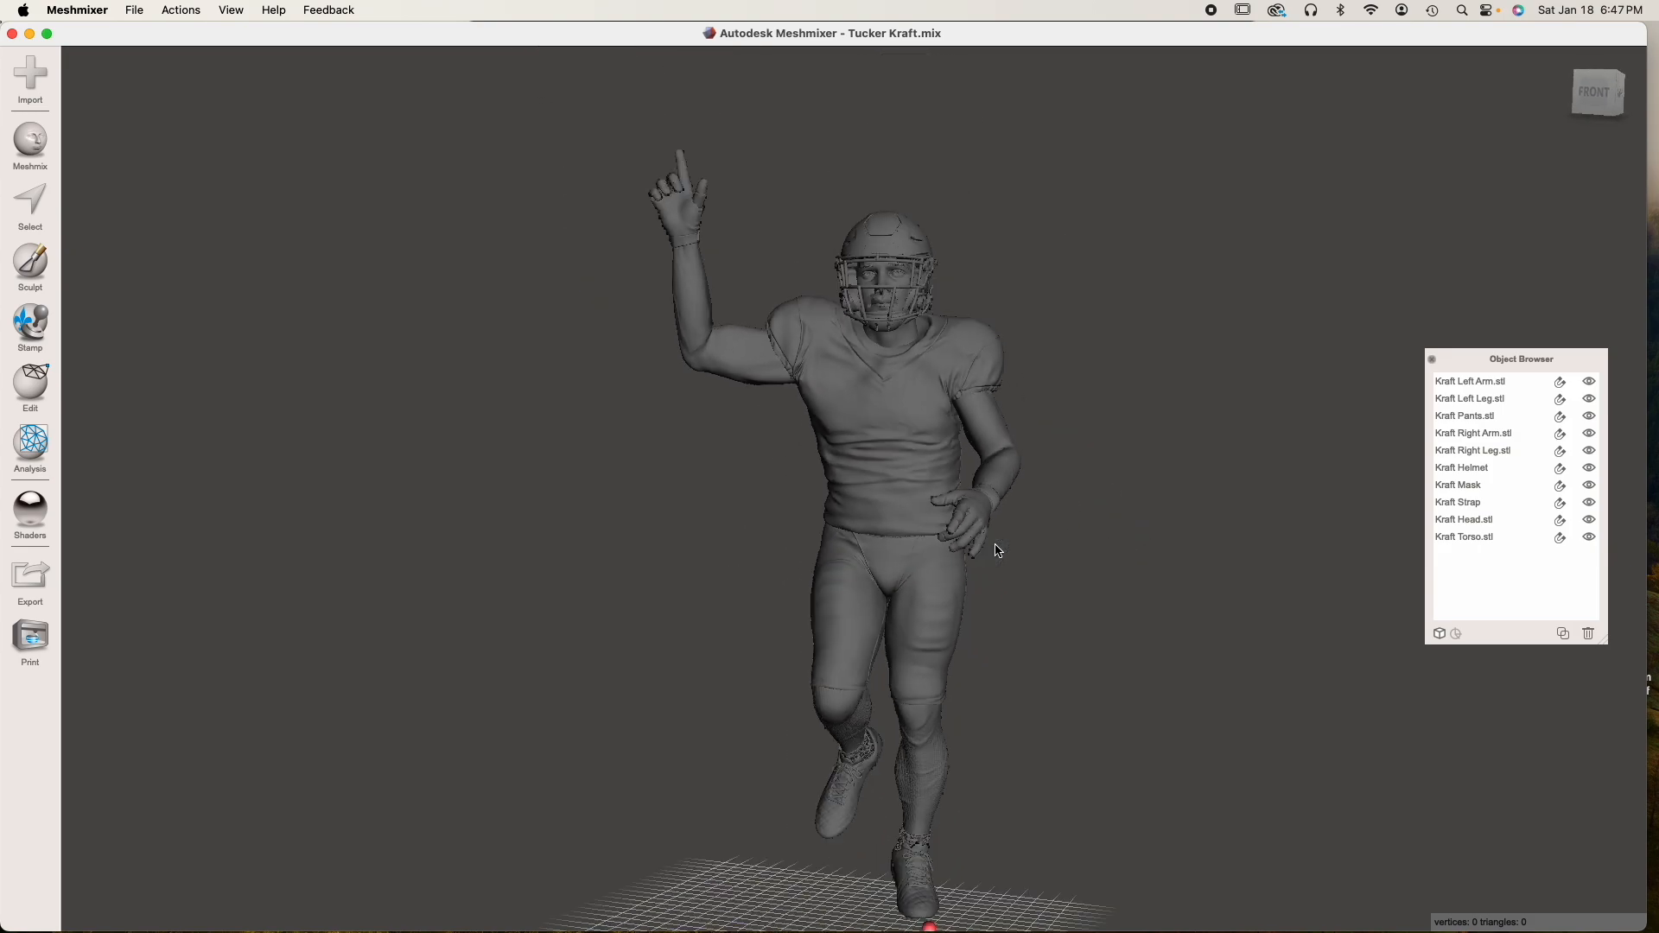
middle_drag(991, 551, 910, 534)
scroll(921, 550, up, 5)
scroll(910, 534, down, 3)
Select the right leg and the left leg in turn to examine where each one meets the pants
click(893, 777)
click(787, 755)
scroll(897, 749, up, 2)
middle_drag(897, 748, 888, 712)
scroll(864, 691, up, 3)
mouse_move(860, 661)
right_down()
mouse_move(878, 654)
mouse_move(878, 688)
right_up()
scroll(878, 689, up, 2)
right_drag(851, 609, 764, 633)
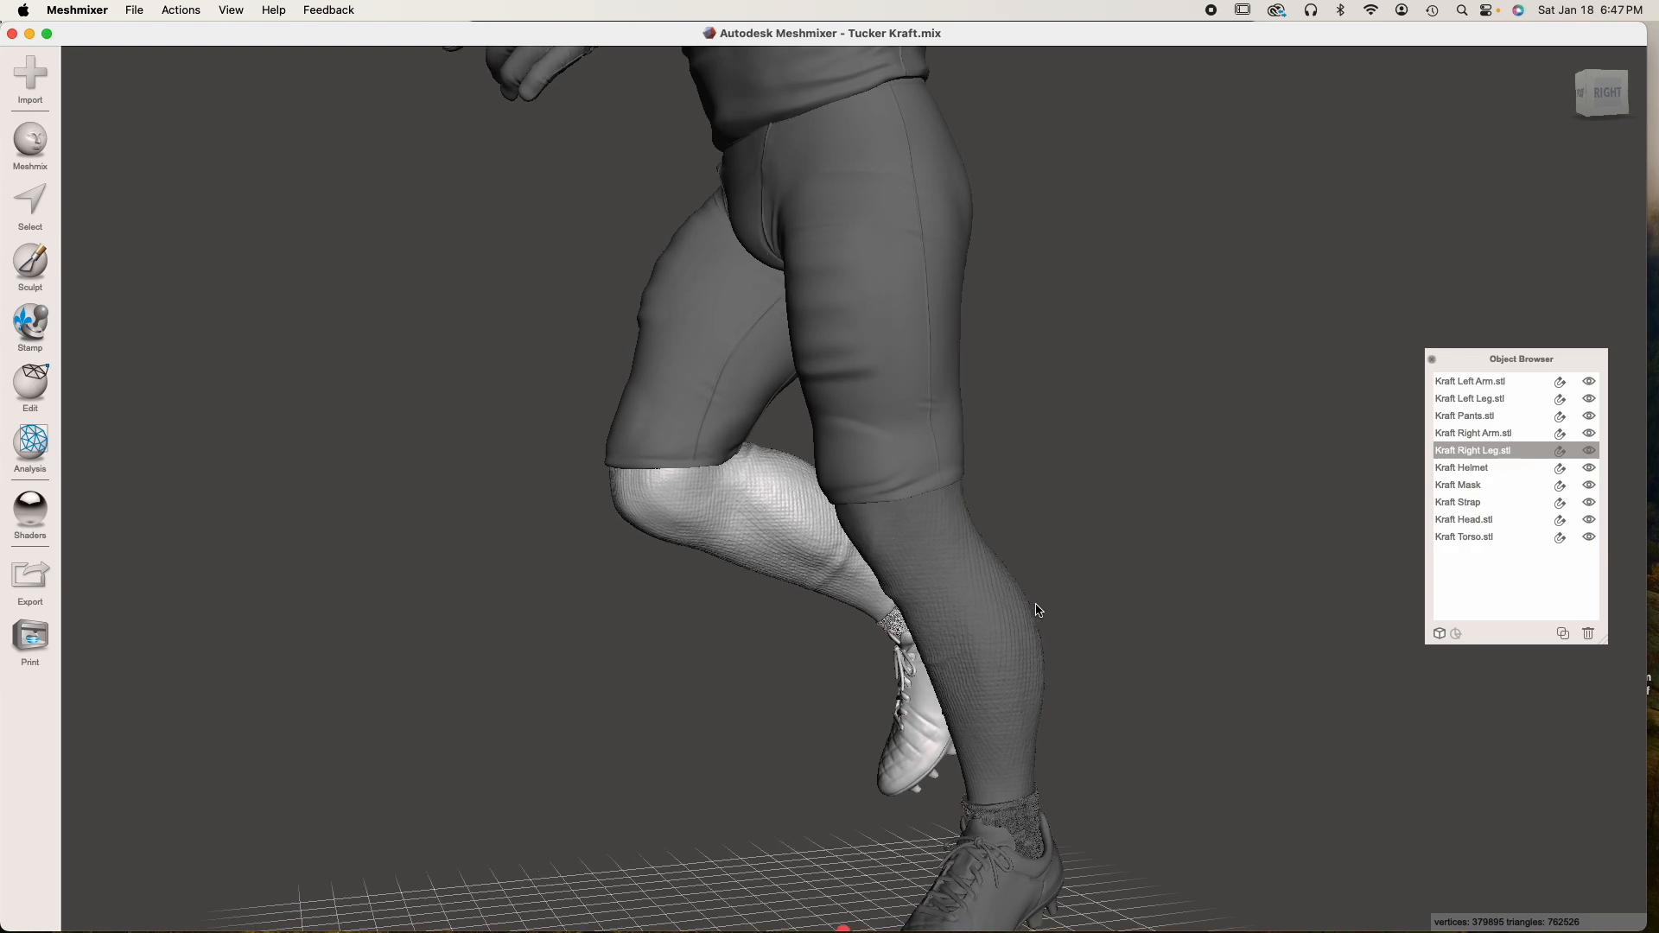
click(998, 617)
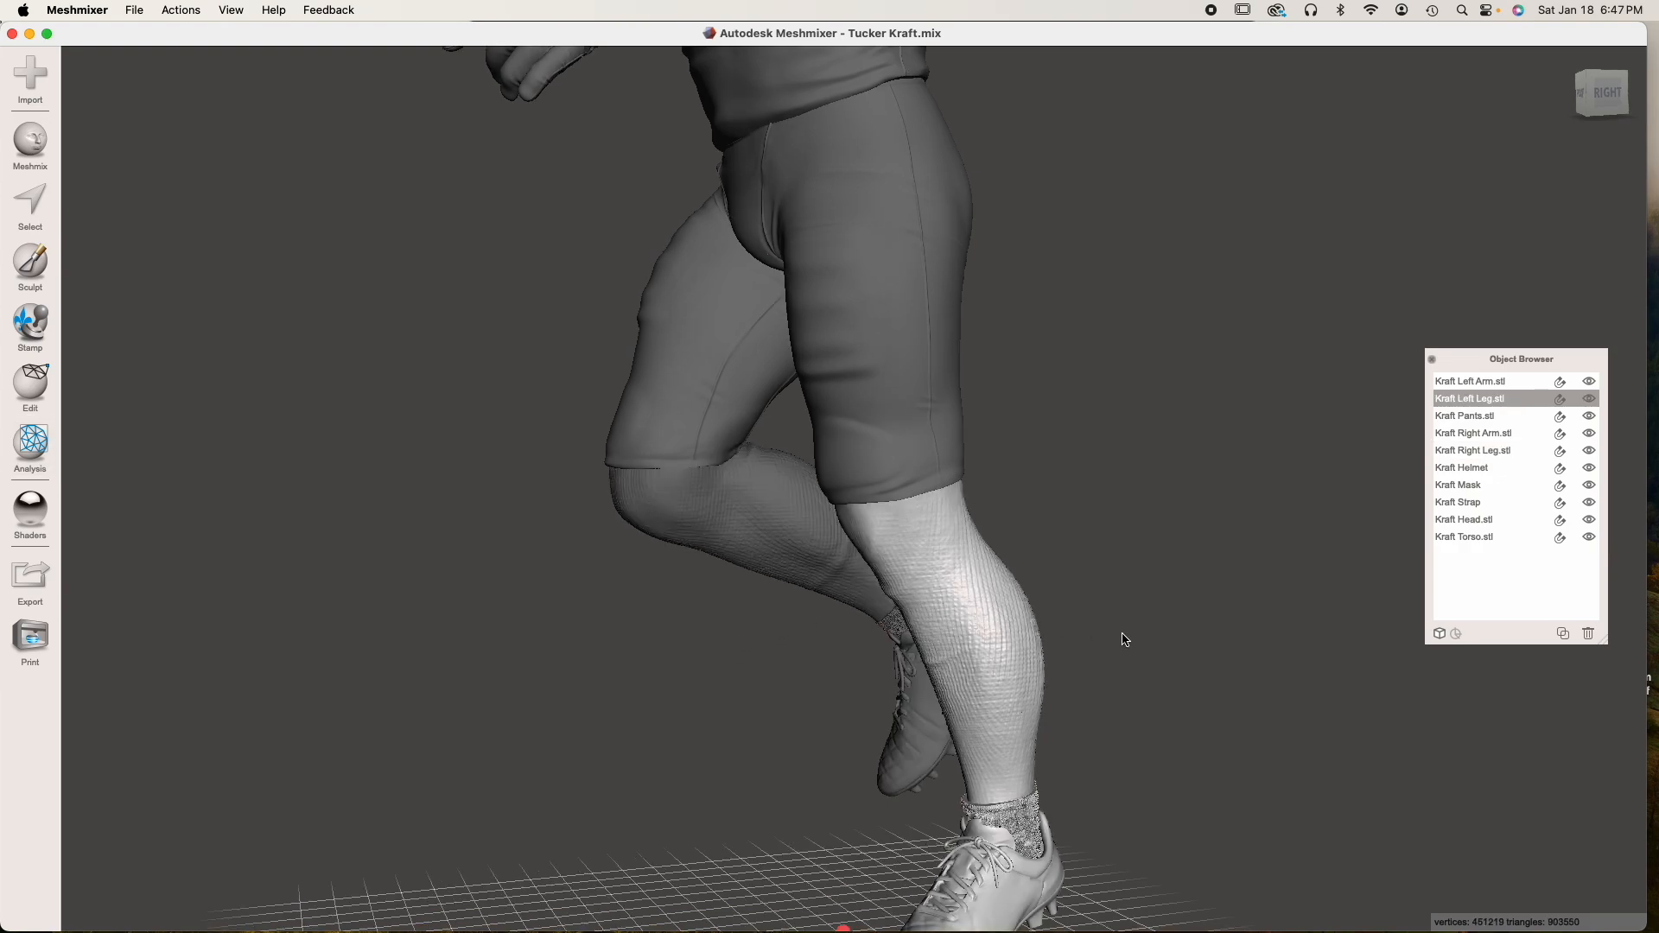
Inspect the seams between the pant hems and both knees up close from the front and side
right_drag(734, 507, 816, 499)
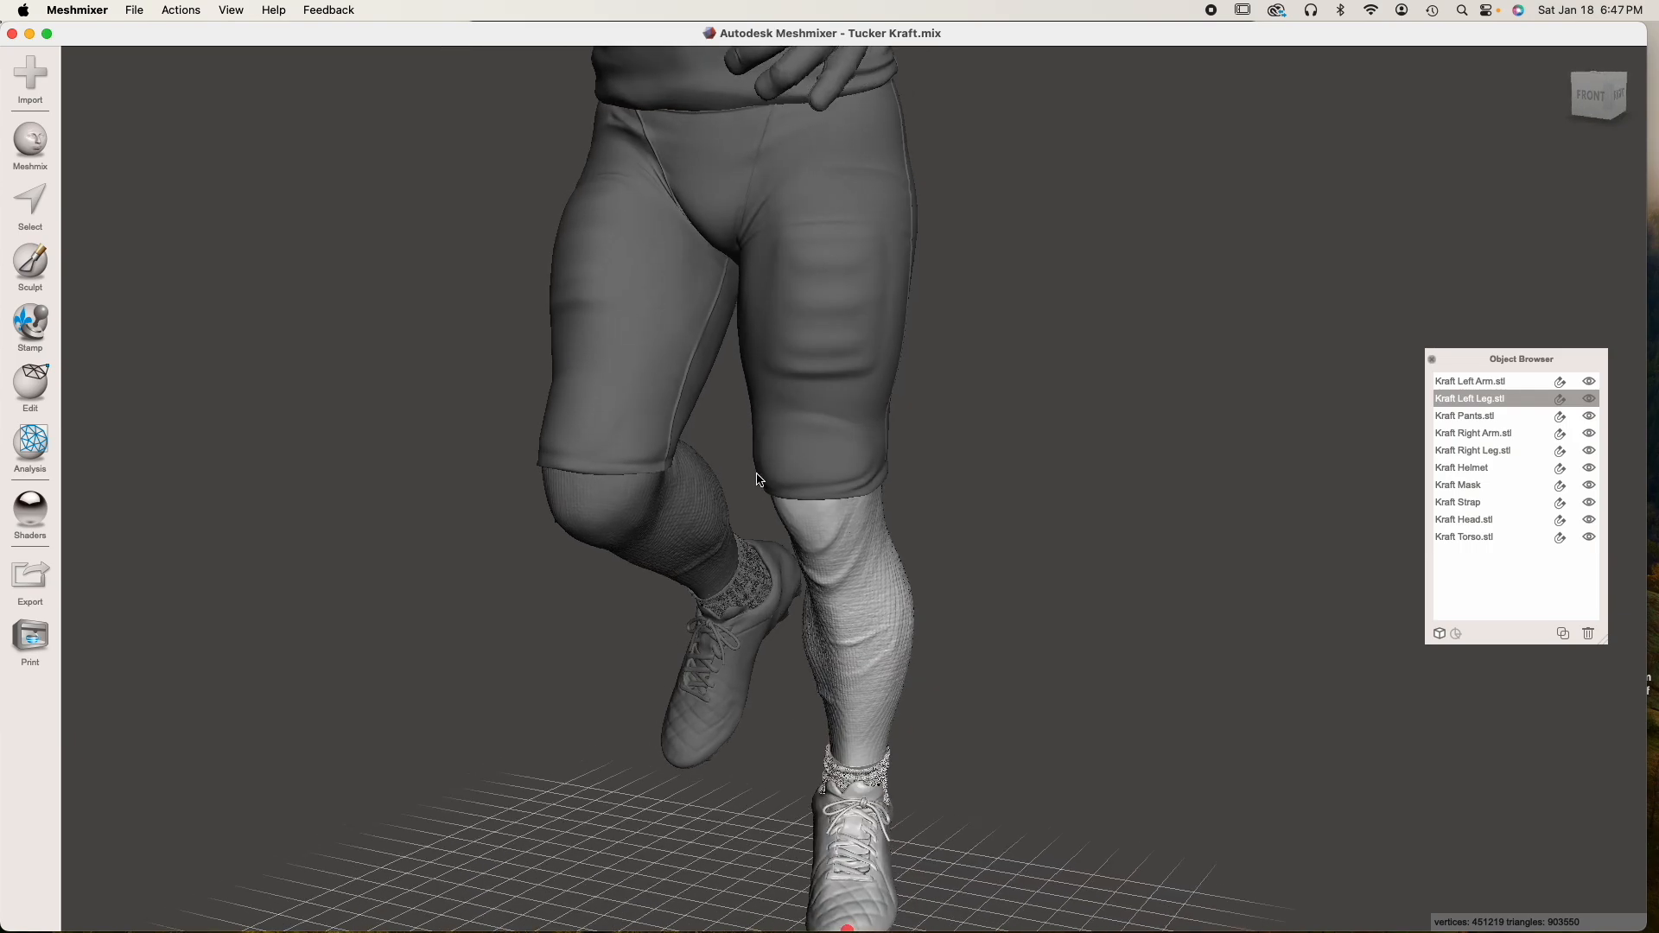
scroll(725, 462, up, 3)
right_drag(352, 449, 628, 449)
right_drag(971, 410, 903, 398)
right_drag(798, 427, 596, 400)
right_drag(999, 512, 1296, 508)
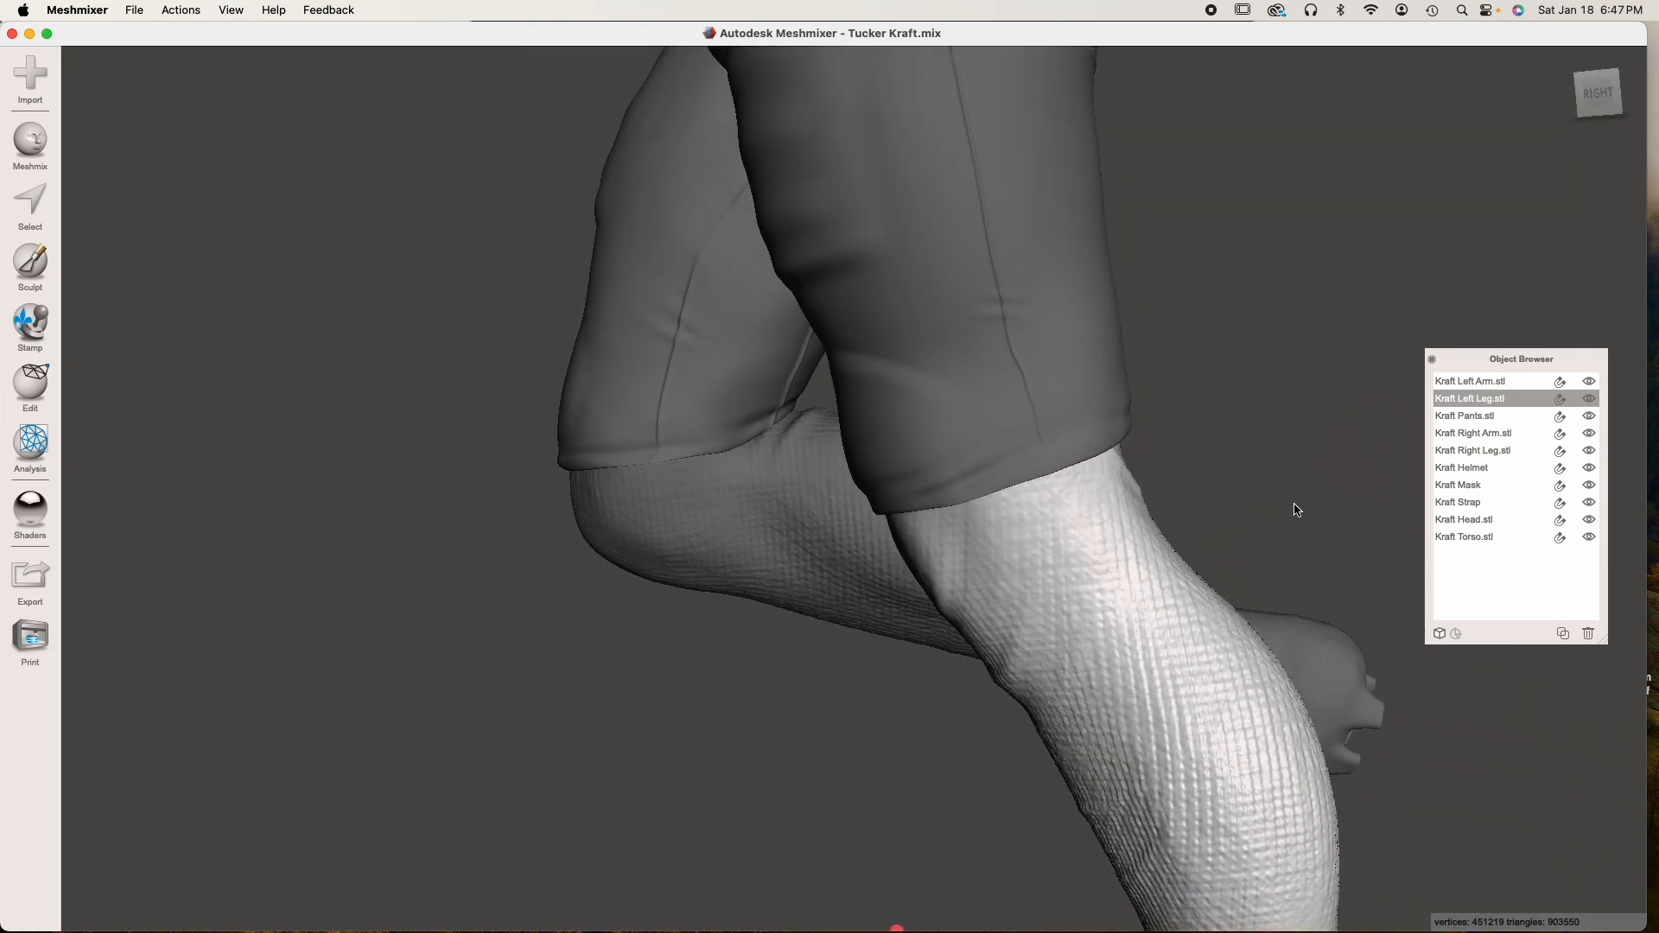
right_drag(731, 441, 874, 422)
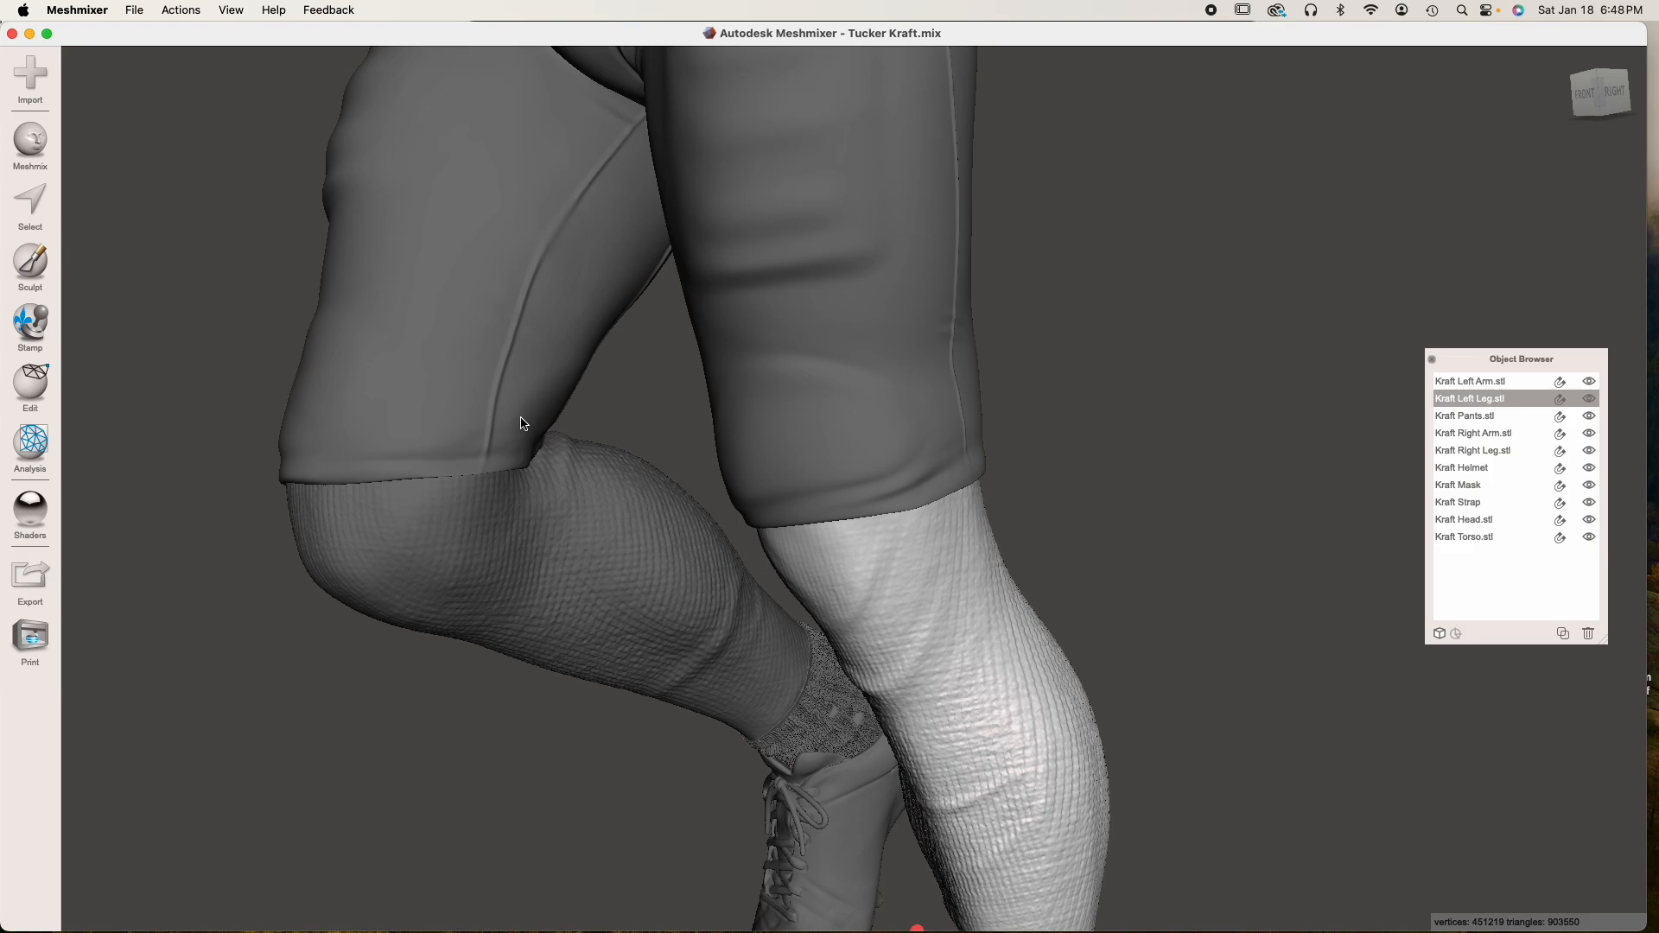
right_drag(696, 554, 803, 552)
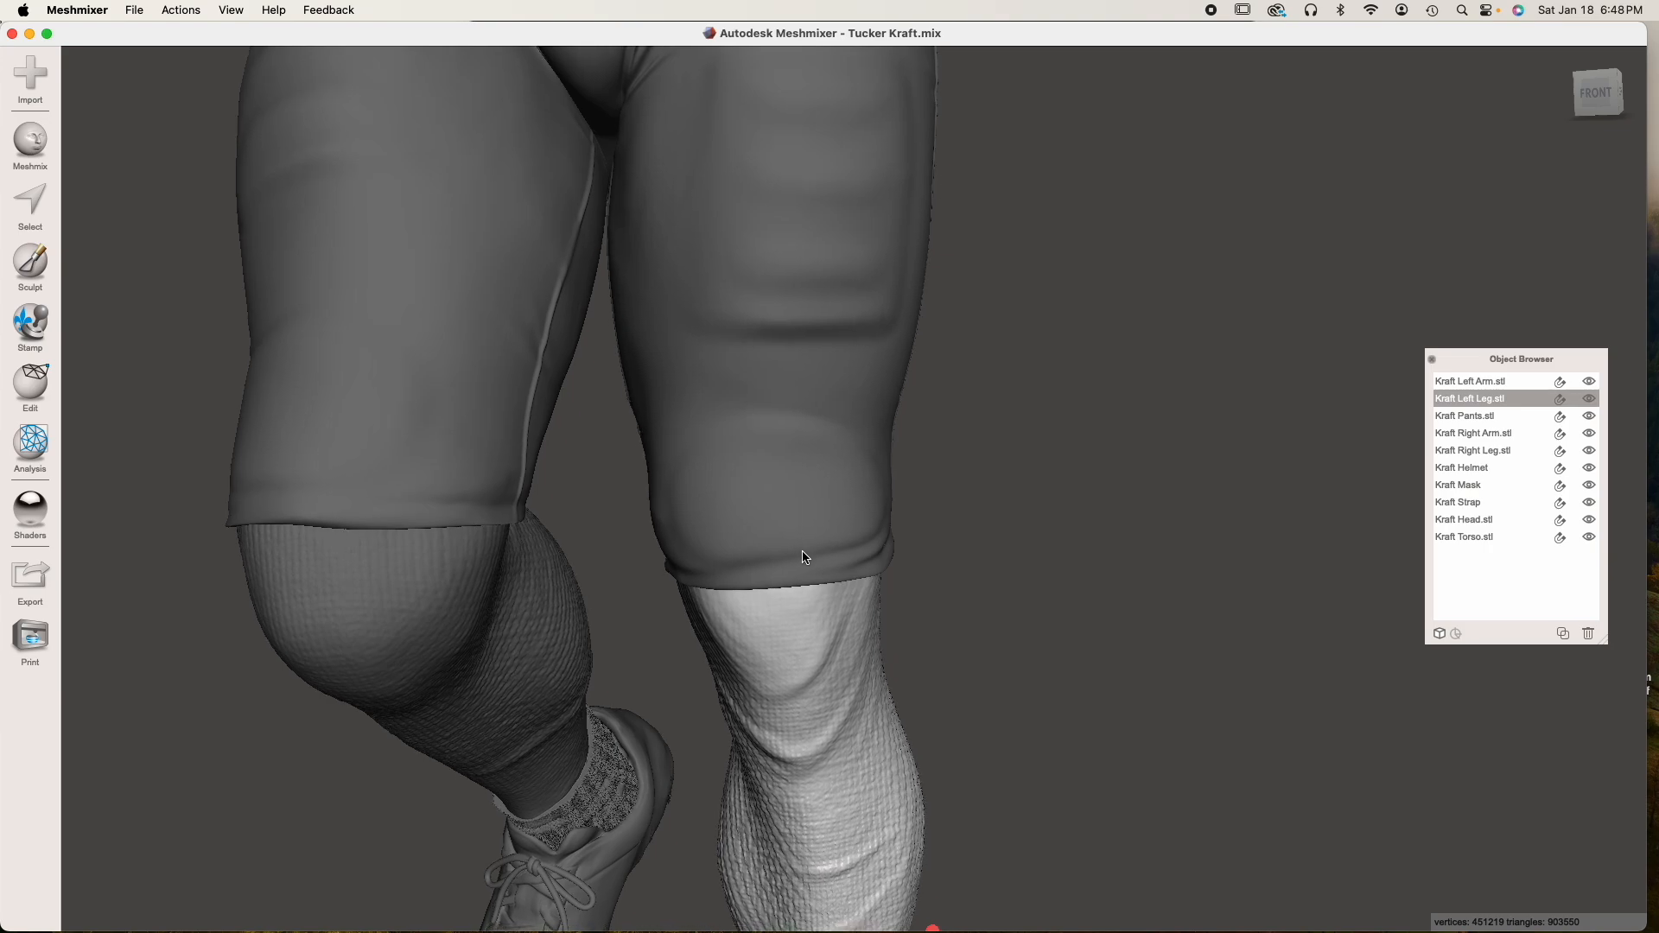
scroll(804, 559, down, 3)
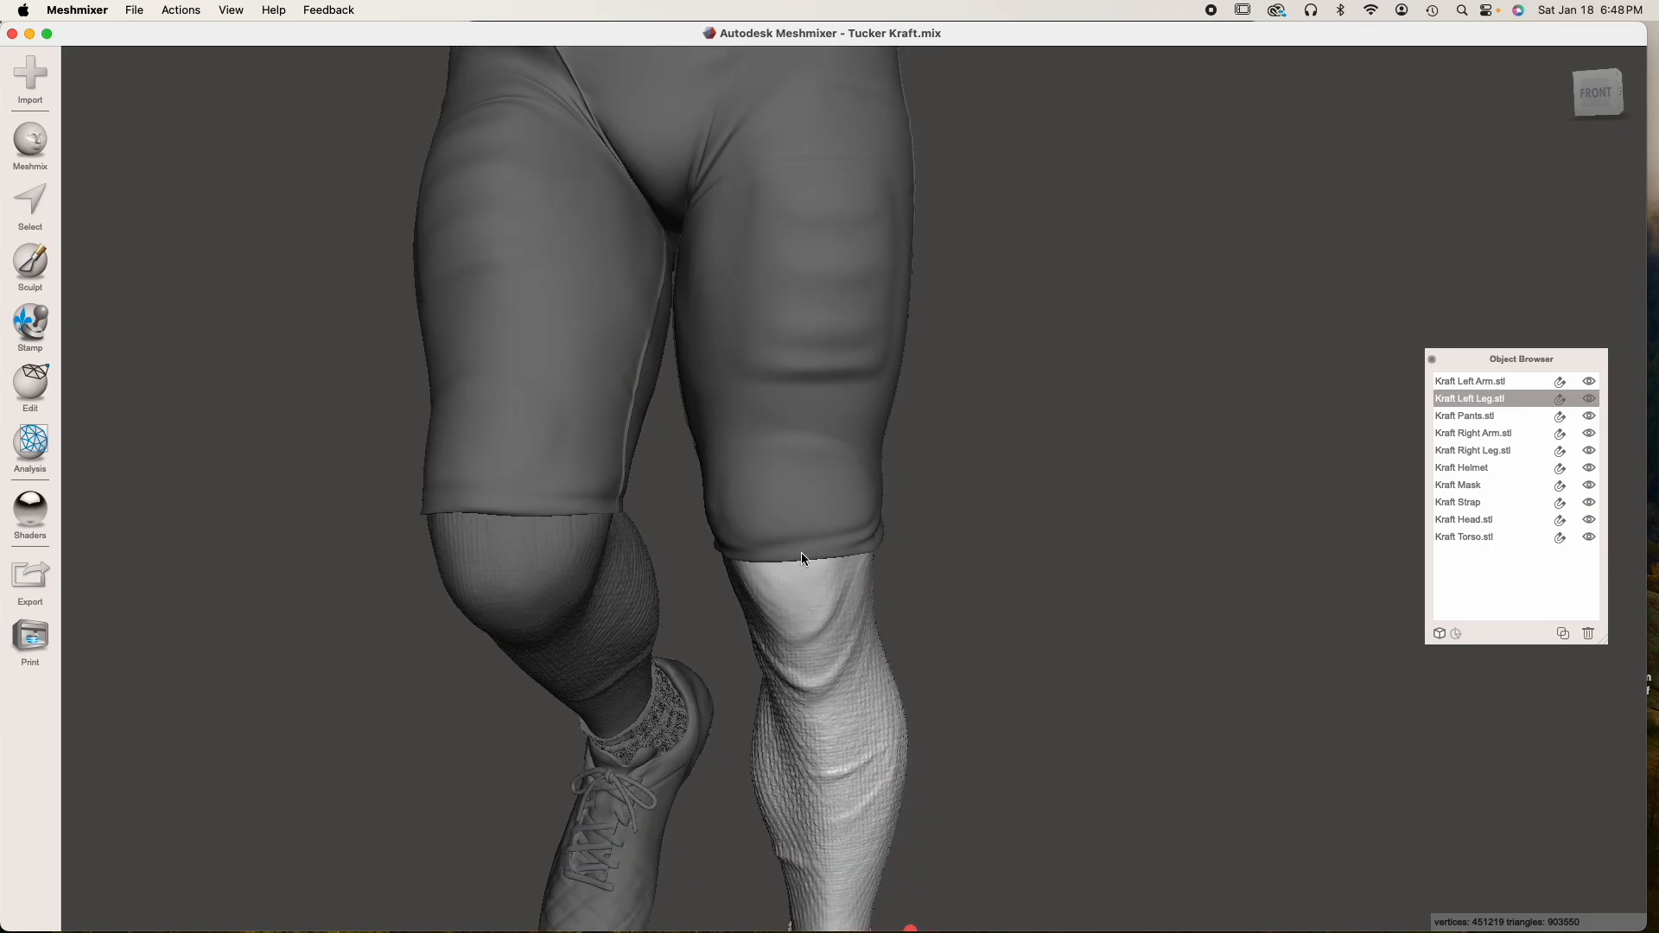
Duplicate Kraft Pants.stl twice and hide the original and the first copy
click(805, 563)
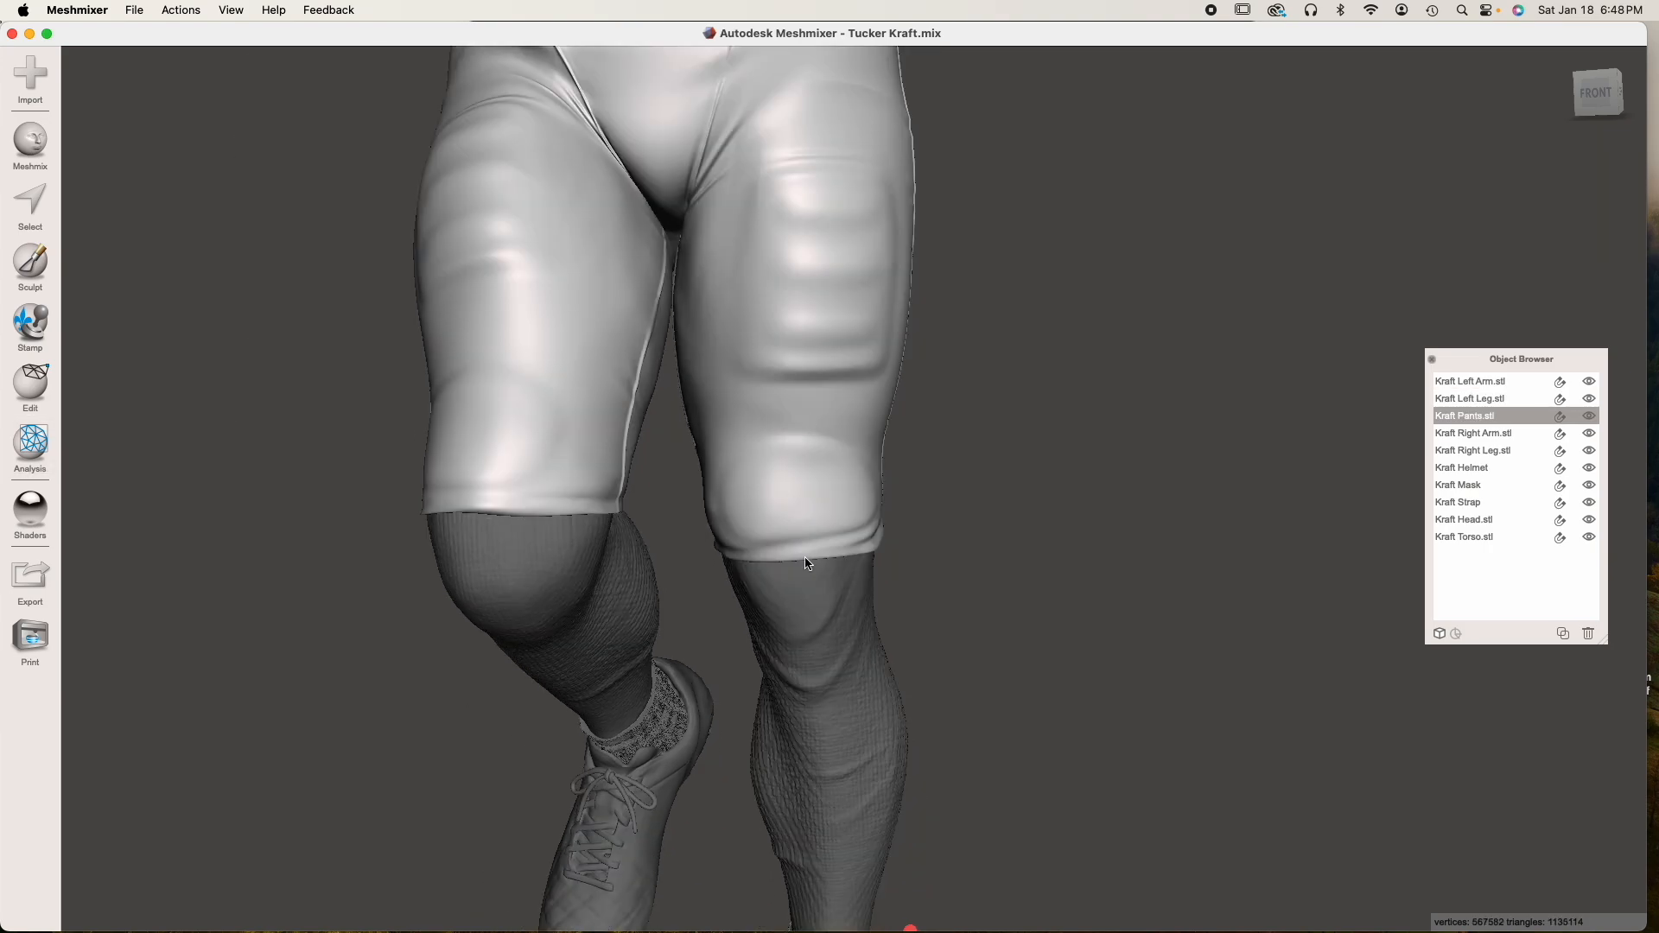
right_drag(811, 578, 825, 564)
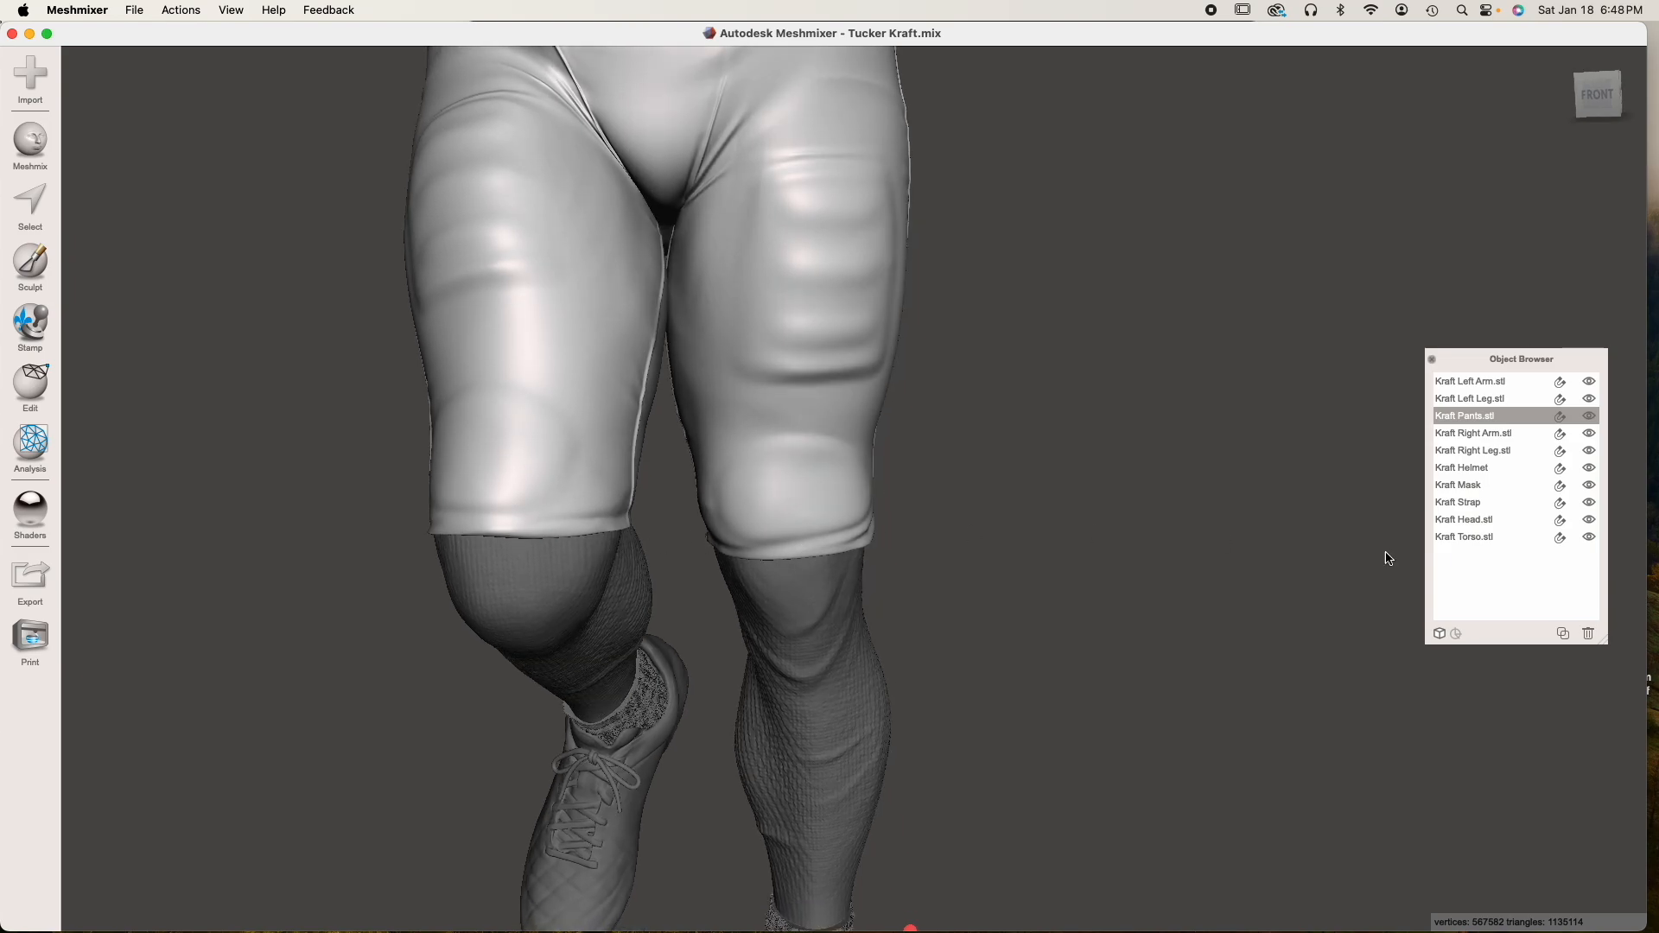
click(1561, 631)
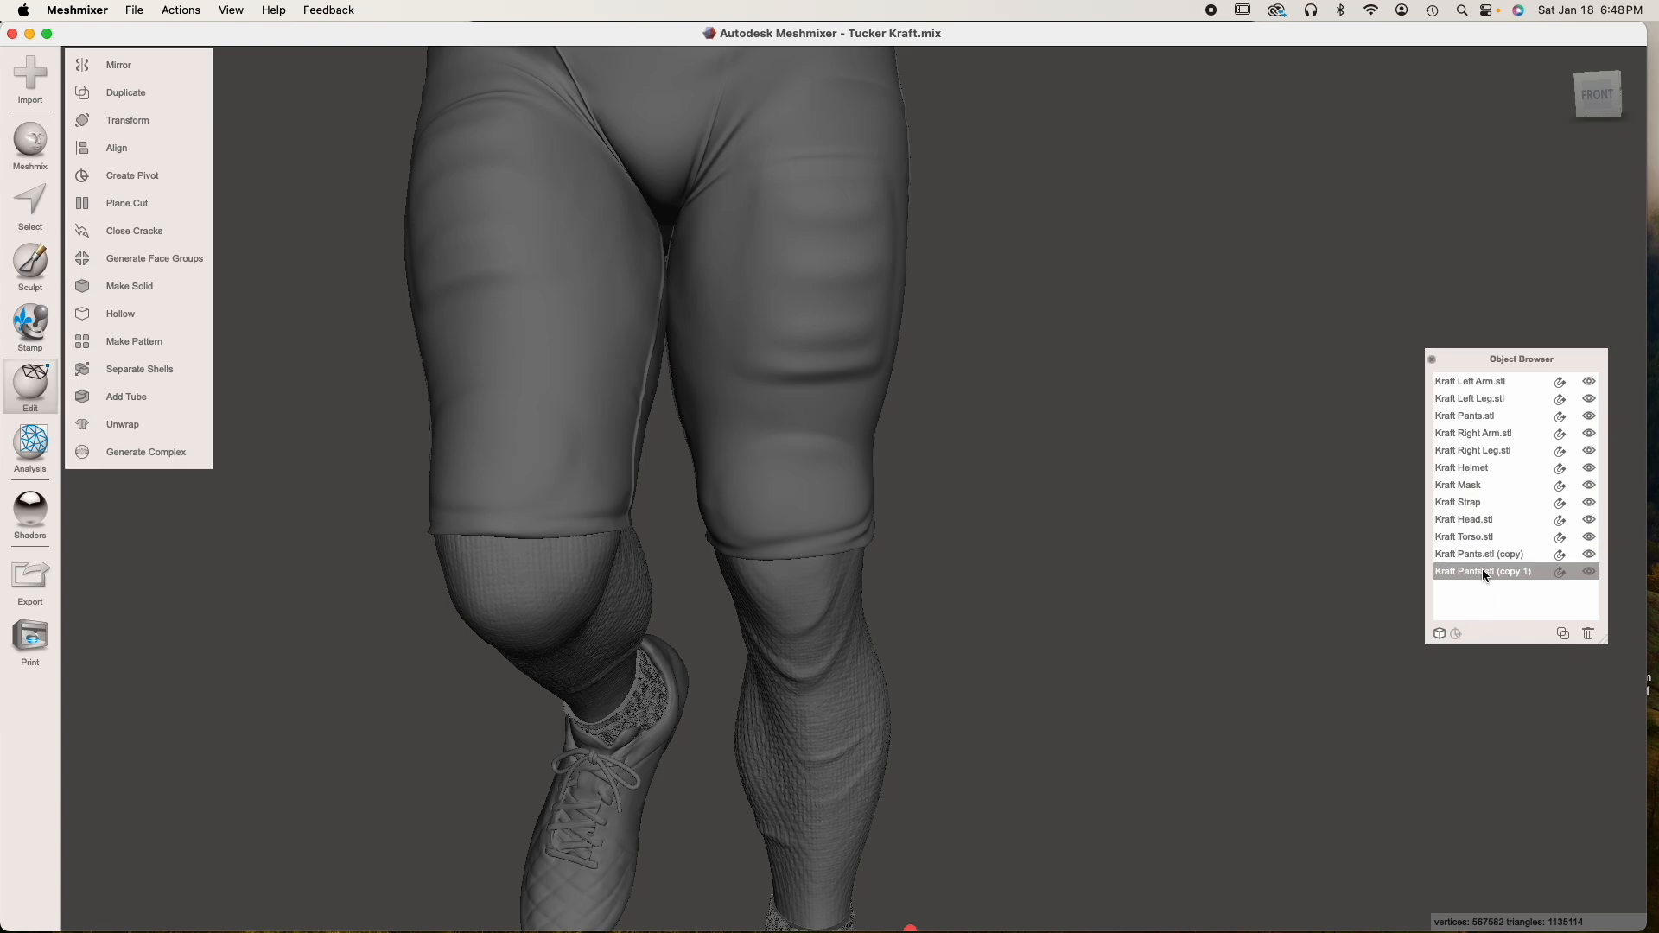
click(1591, 416)
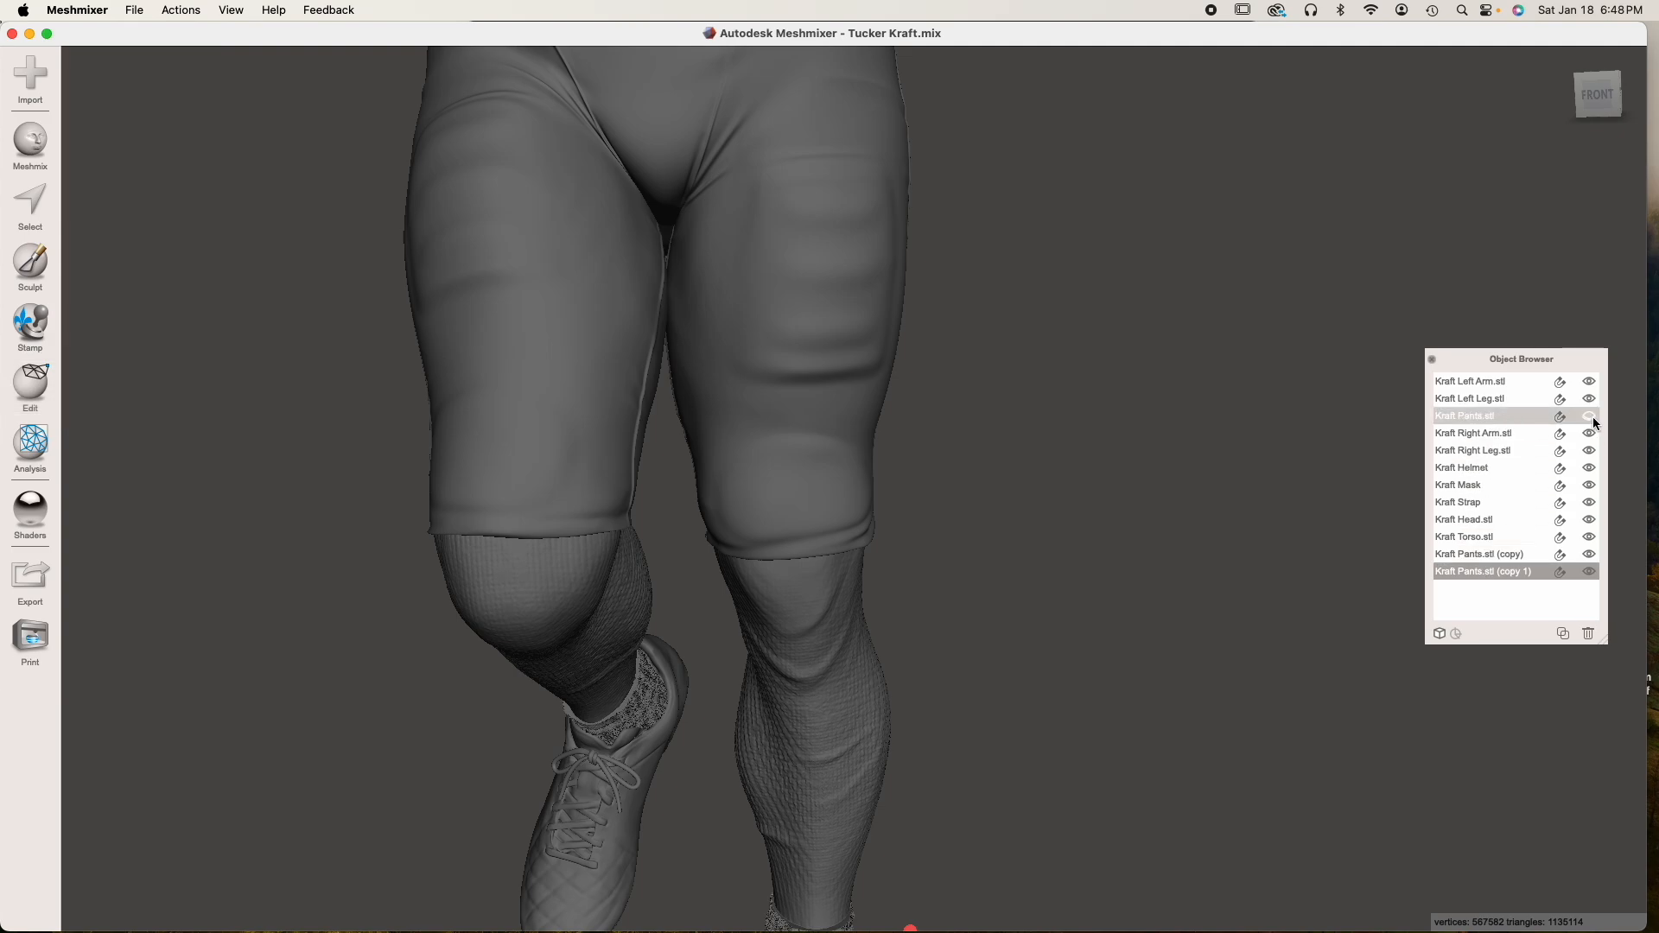
click(1590, 556)
Select Kraft Left Leg first and Kraft Pants.stl (copy 1) second, and run Boolean Difference on them
right_drag(981, 631, 826, 639)
middle_drag(826, 634, 802, 605)
click(958, 476)
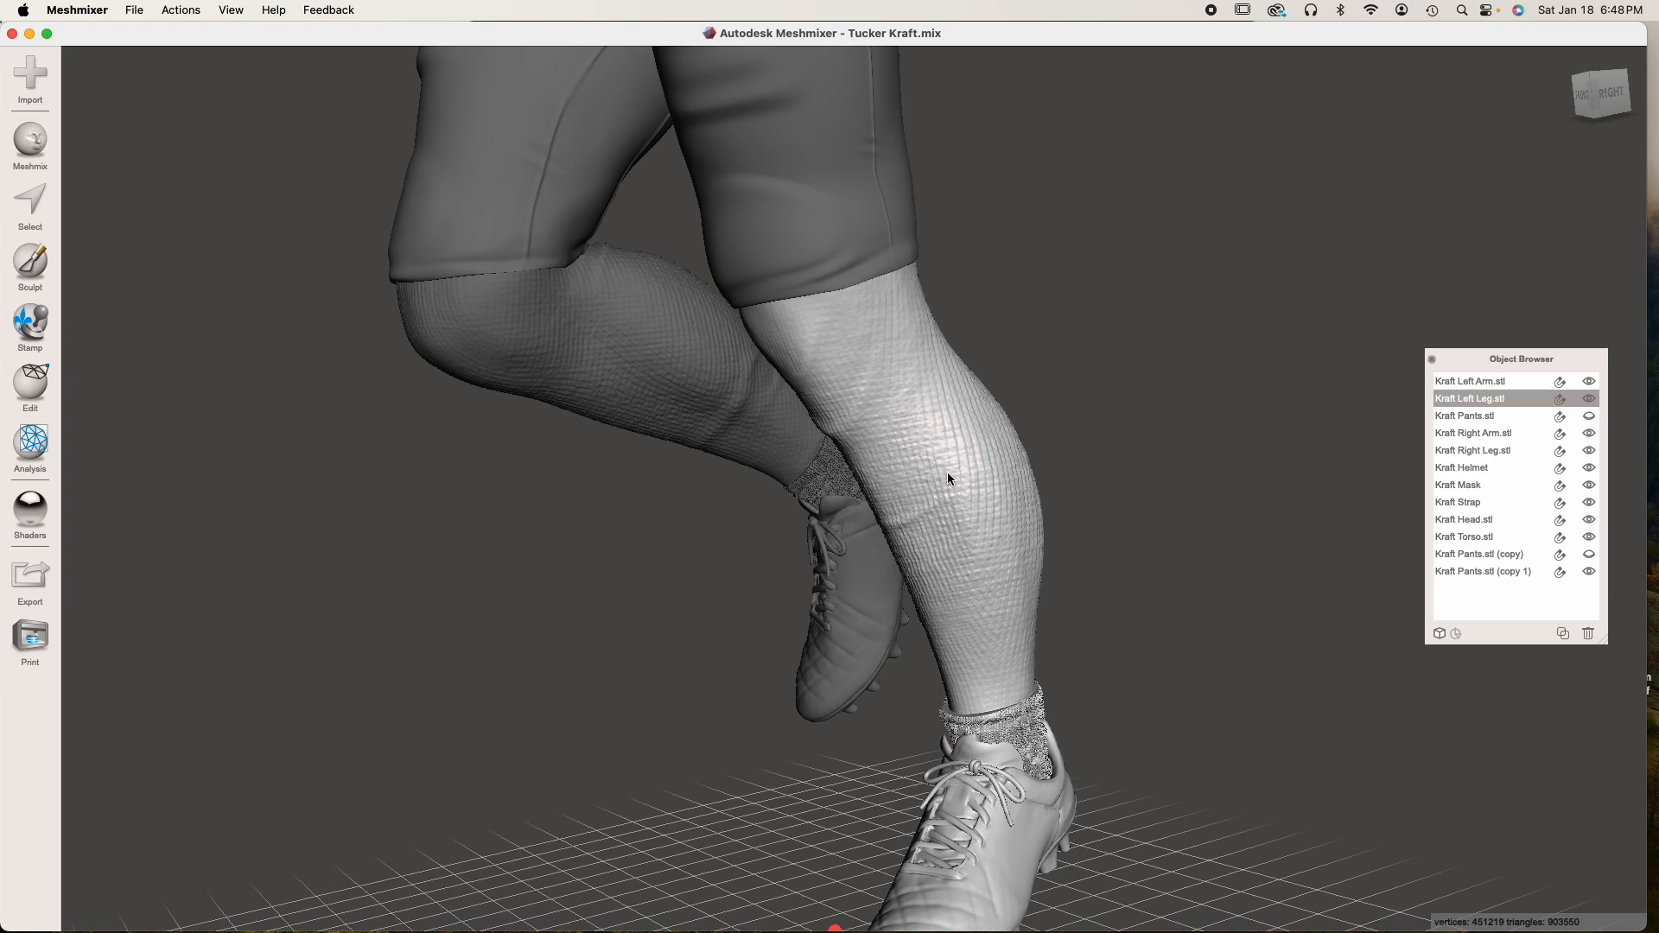
shift+click(813, 235)
middle_drag(812, 235, 812, 256)
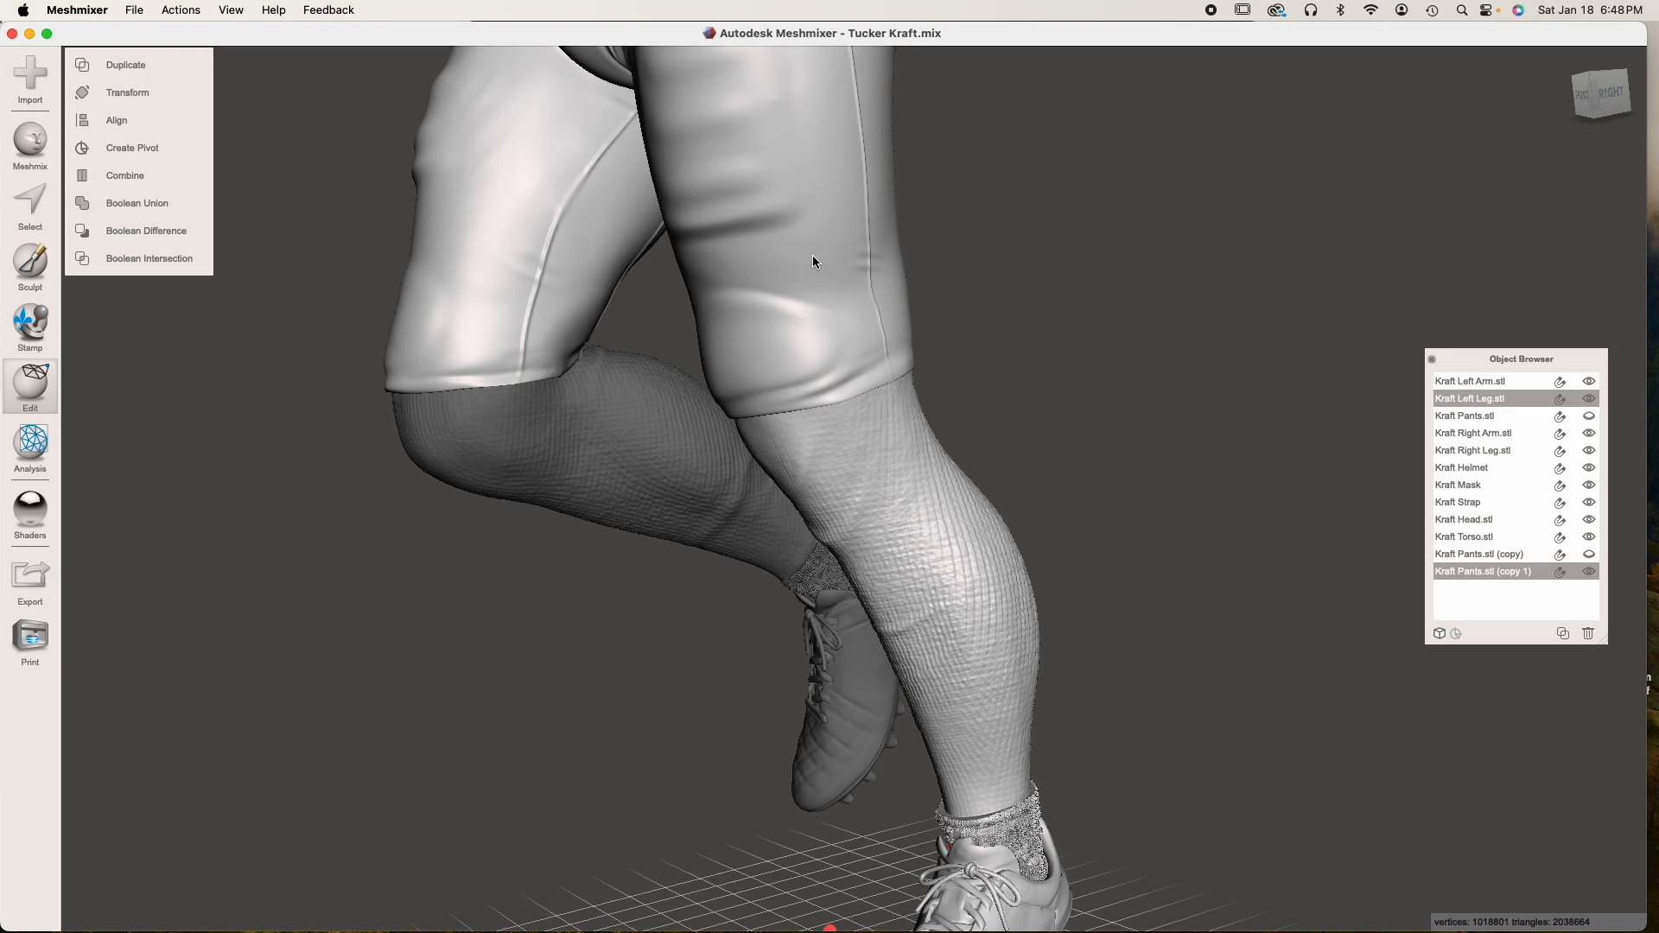
right_drag(862, 368, 827, 367)
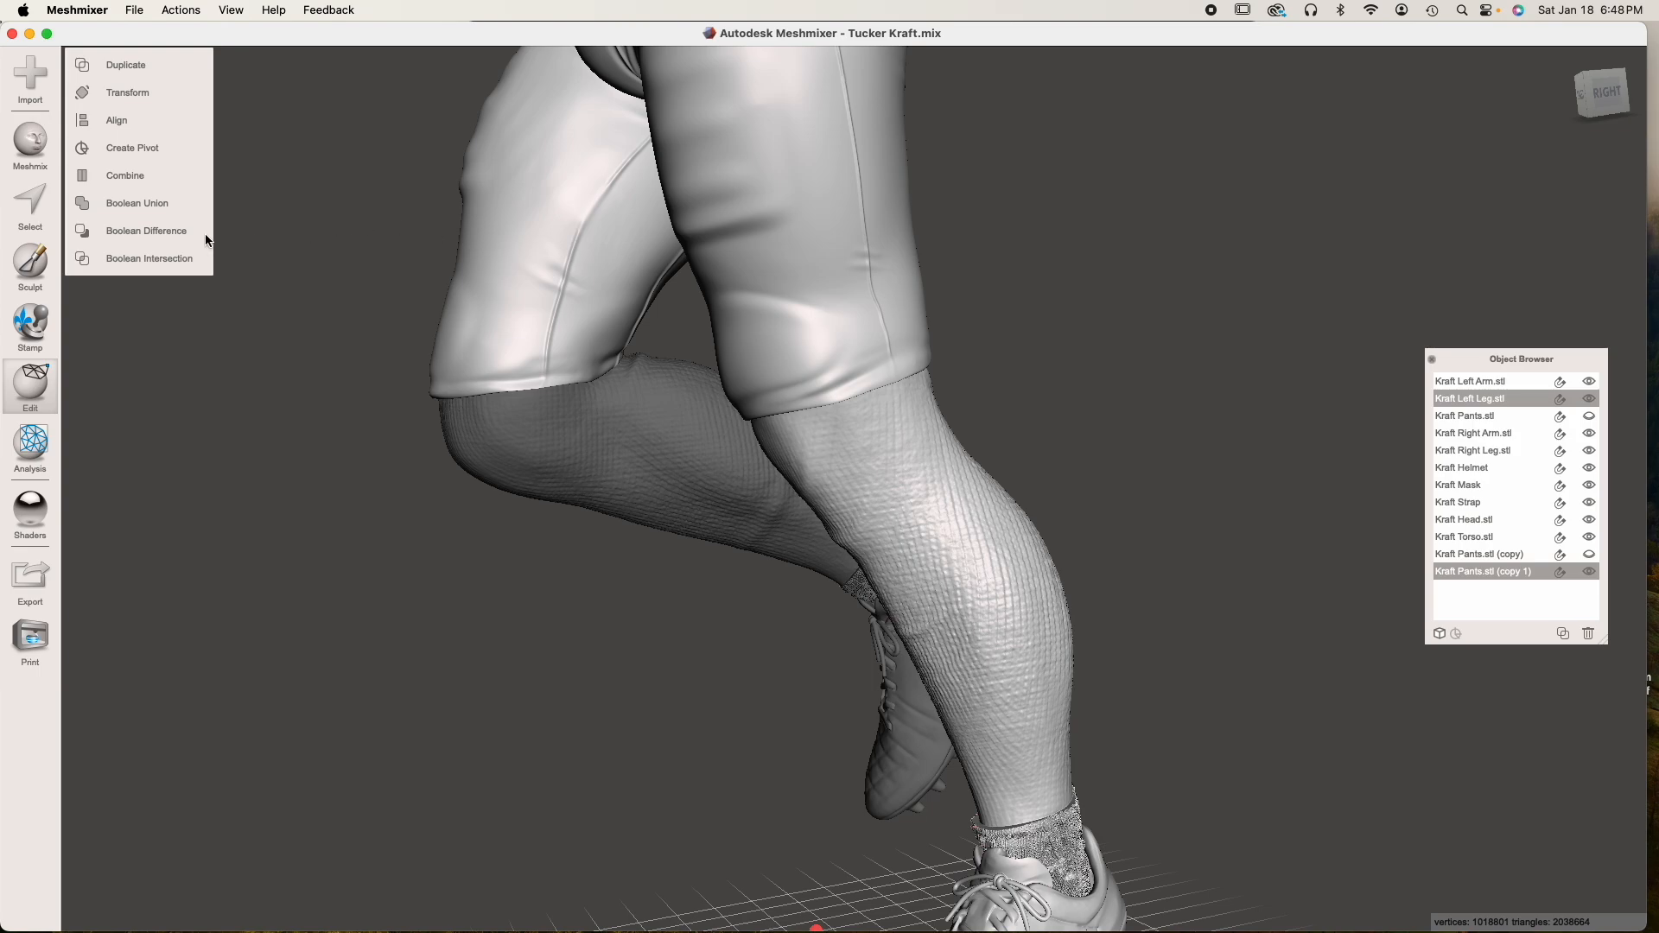
click(153, 231)
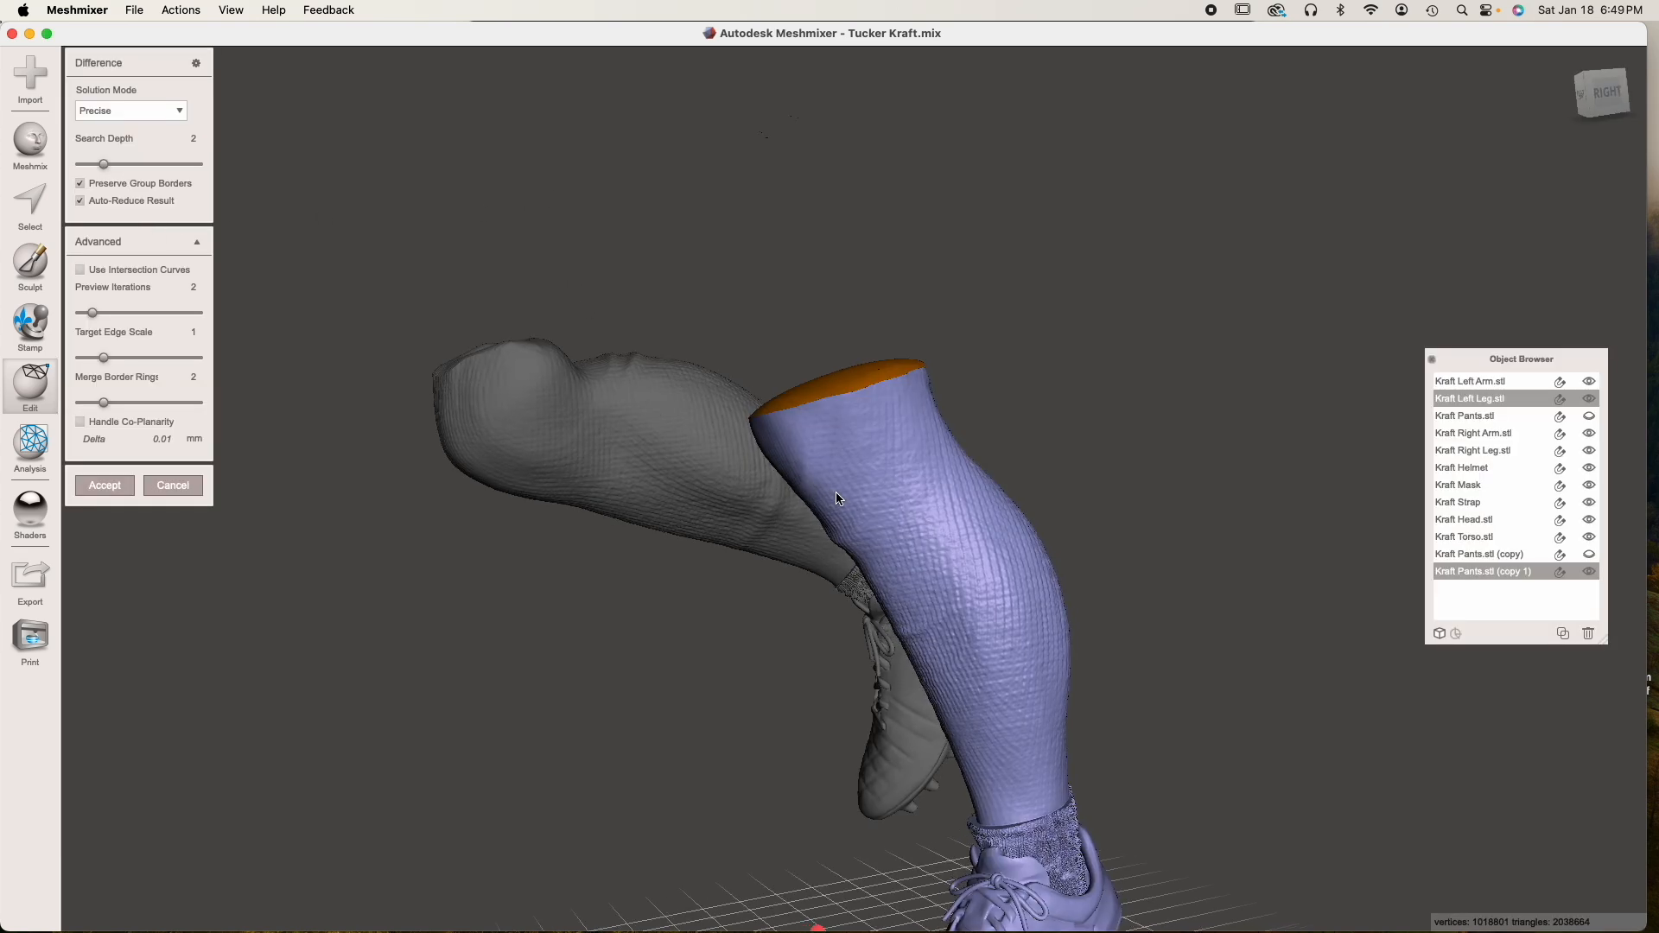
Inspect the cut at the knee, turn off Auto-Reduce Result, set the solution mode to Max Quality and accept the difference
right_drag(872, 507, 794, 382)
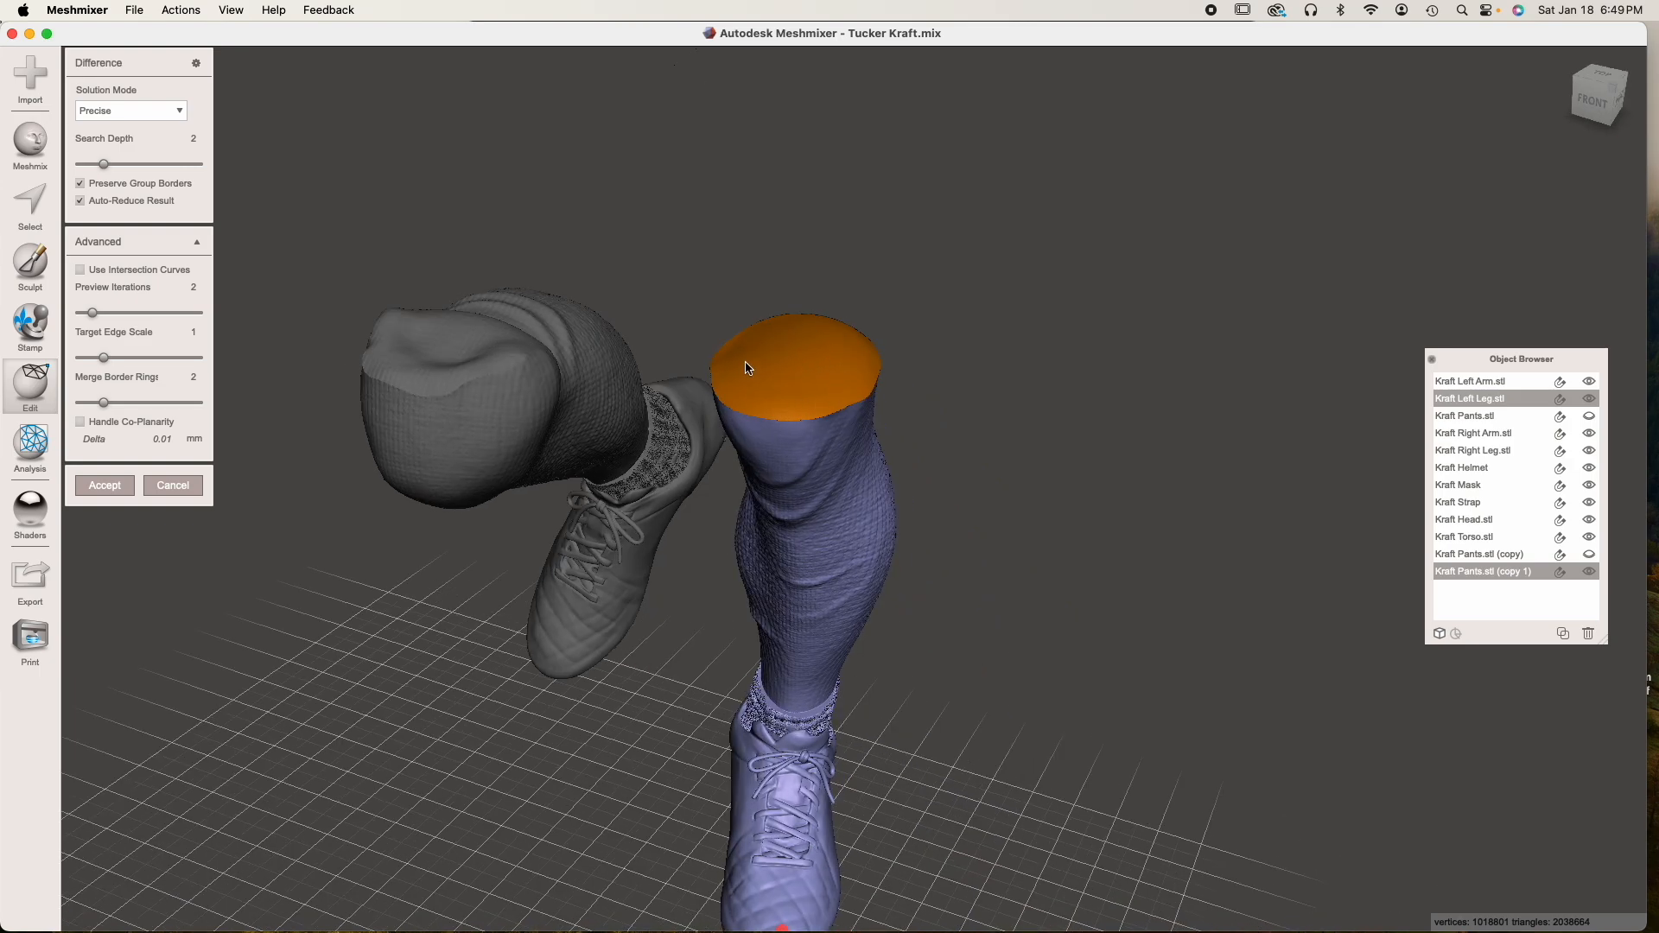
right_drag(817, 369, 842, 383)
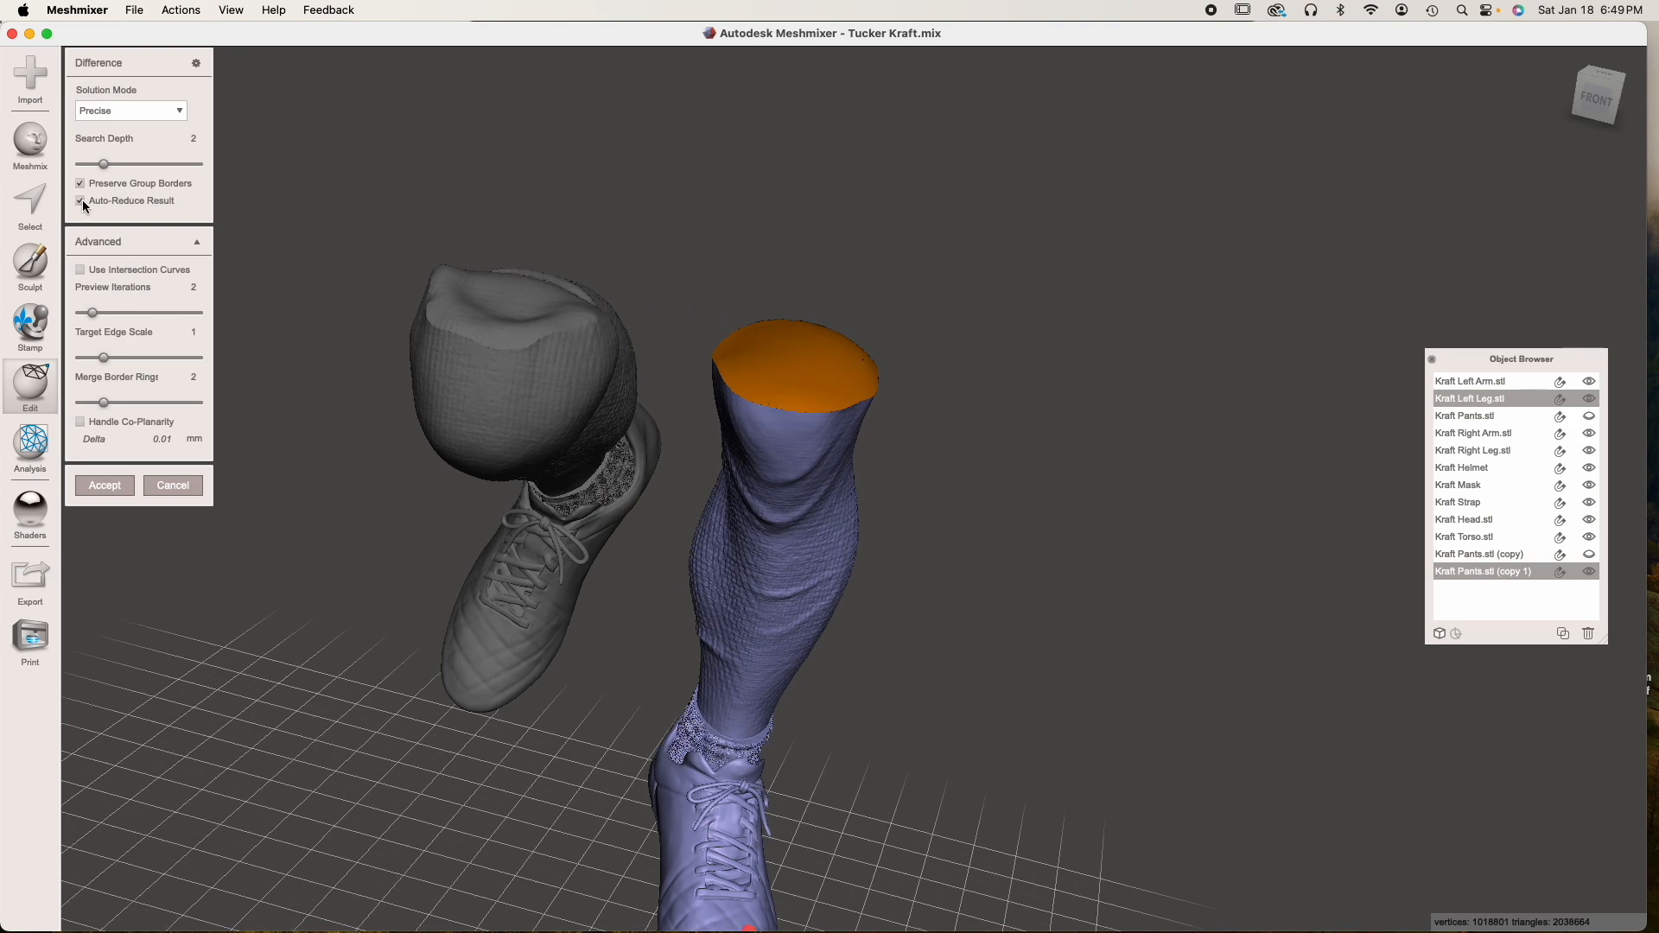
key(Return)
click(171, 112)
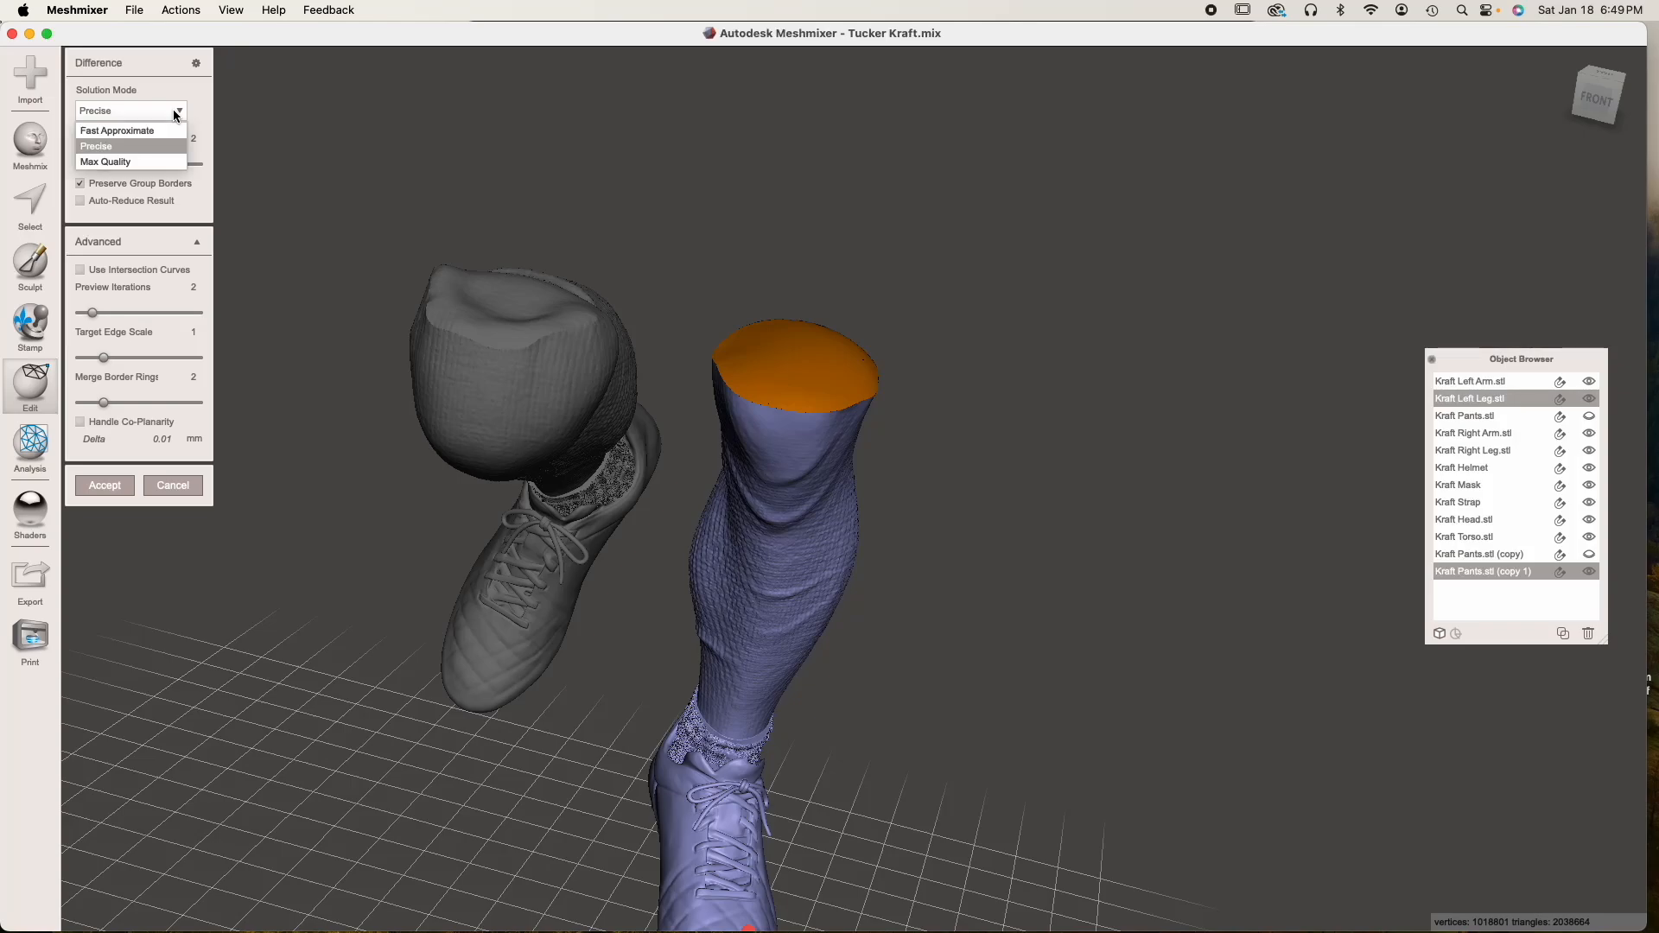
click(111, 162)
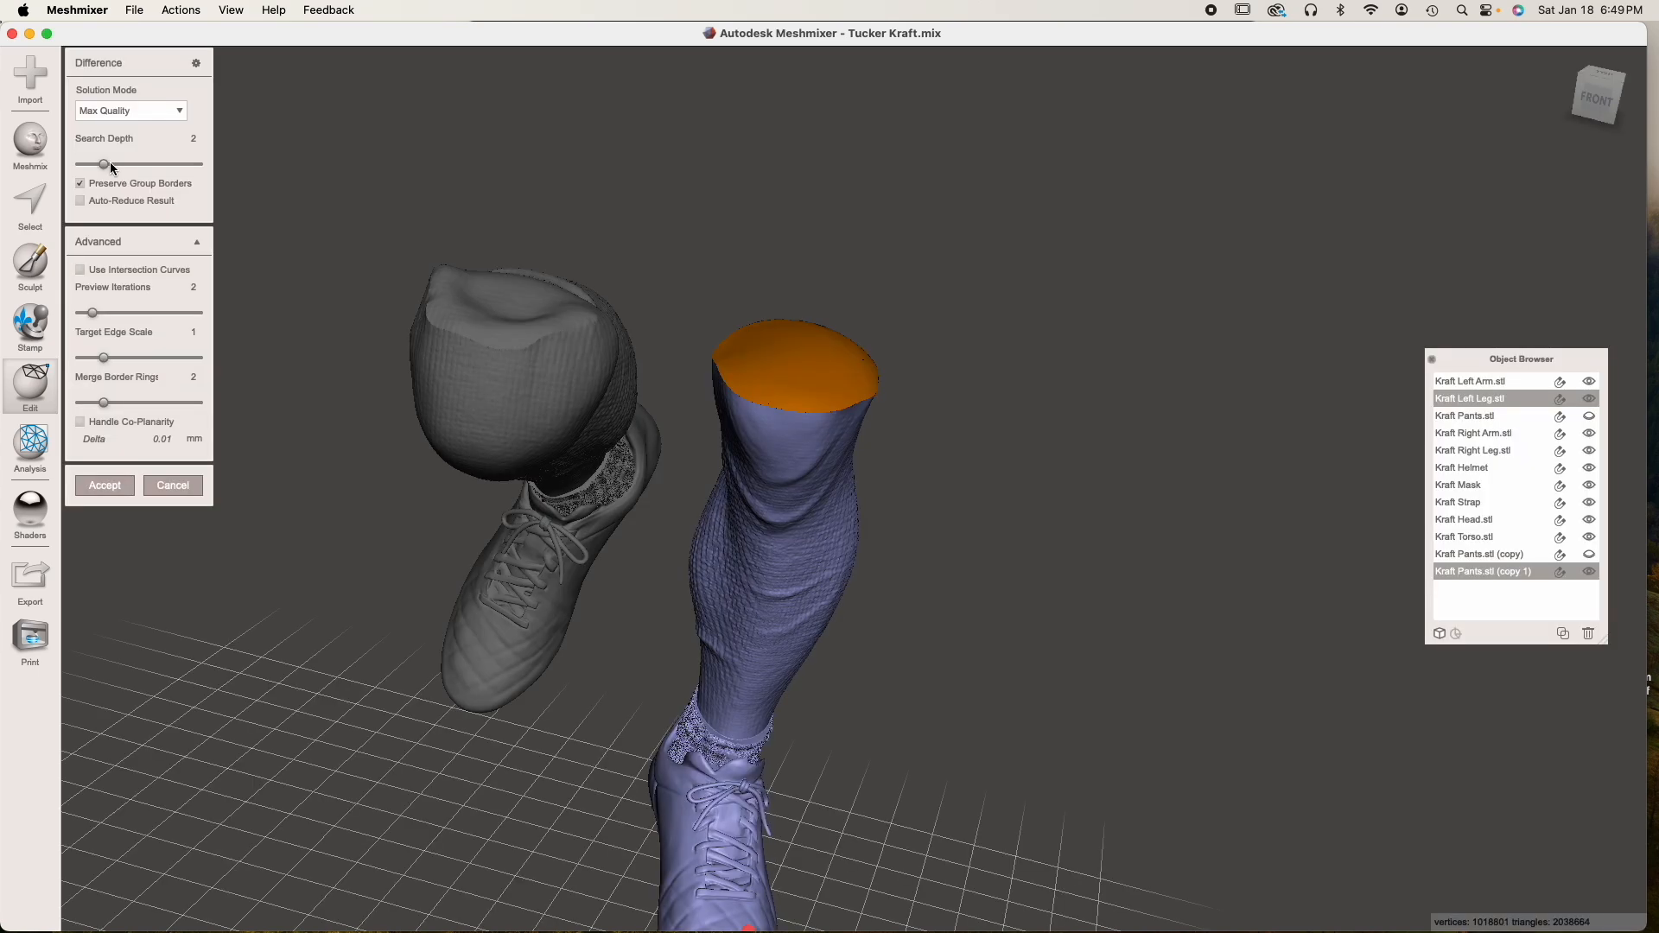
click(114, 482)
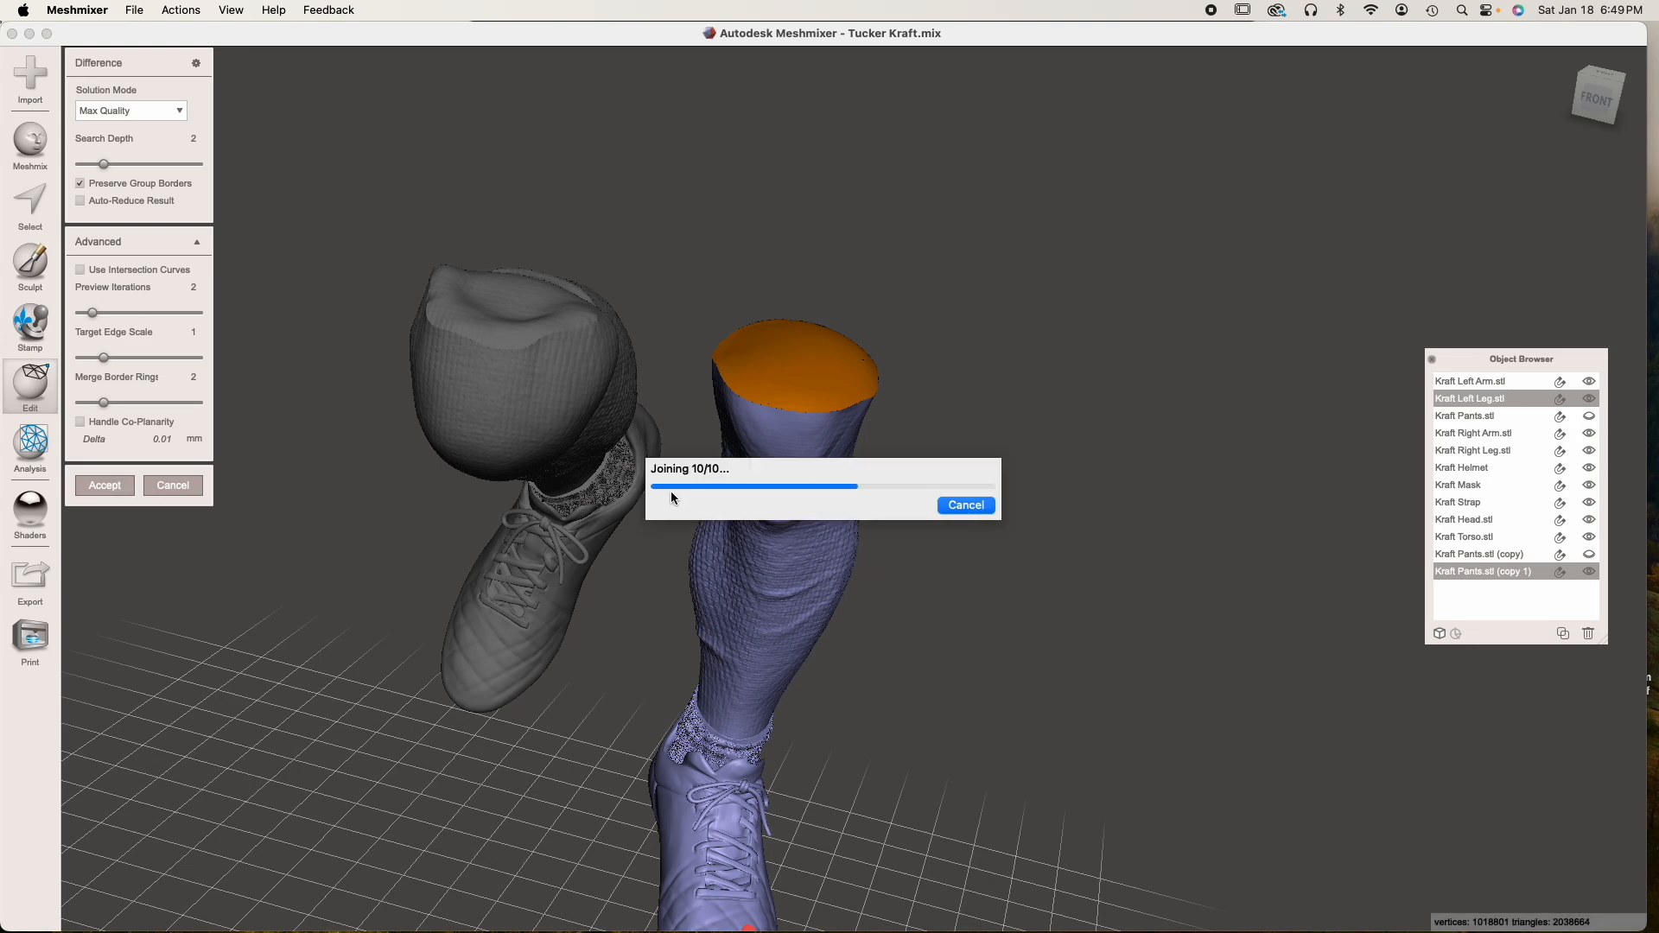
Examine the cut left leg, show Kraft Pants.stl (copy) again and check how its hem meets the right knee
right_drag(779, 494, 659, 473)
right_drag(812, 402, 850, 359)
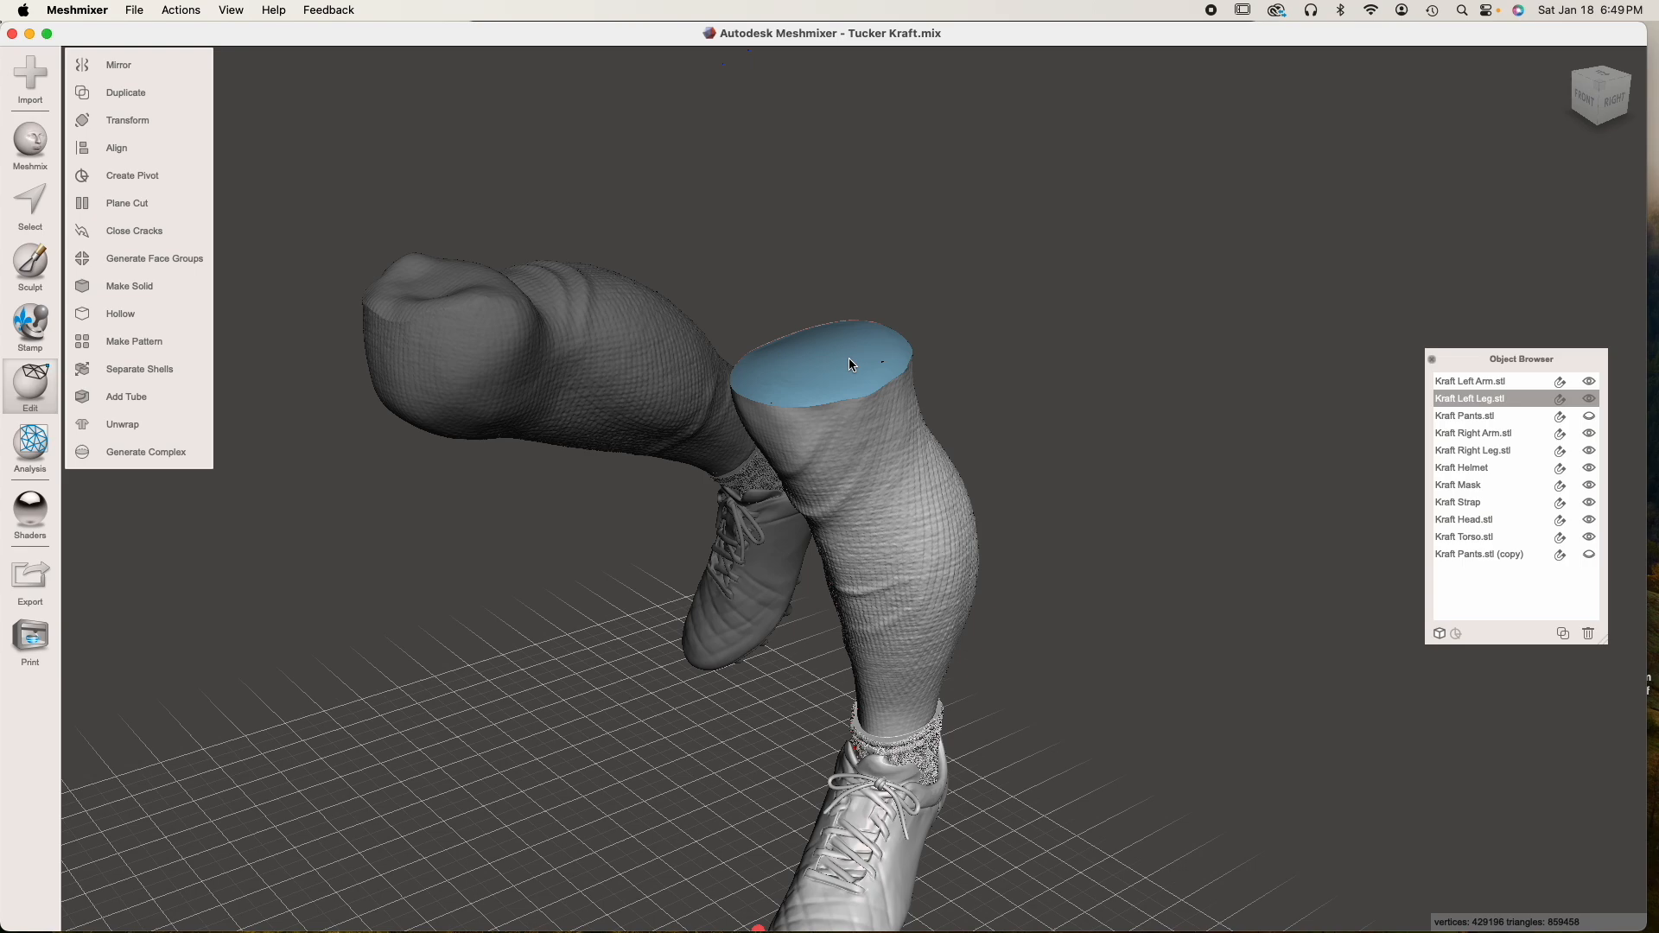
right_drag(697, 415, 737, 422)
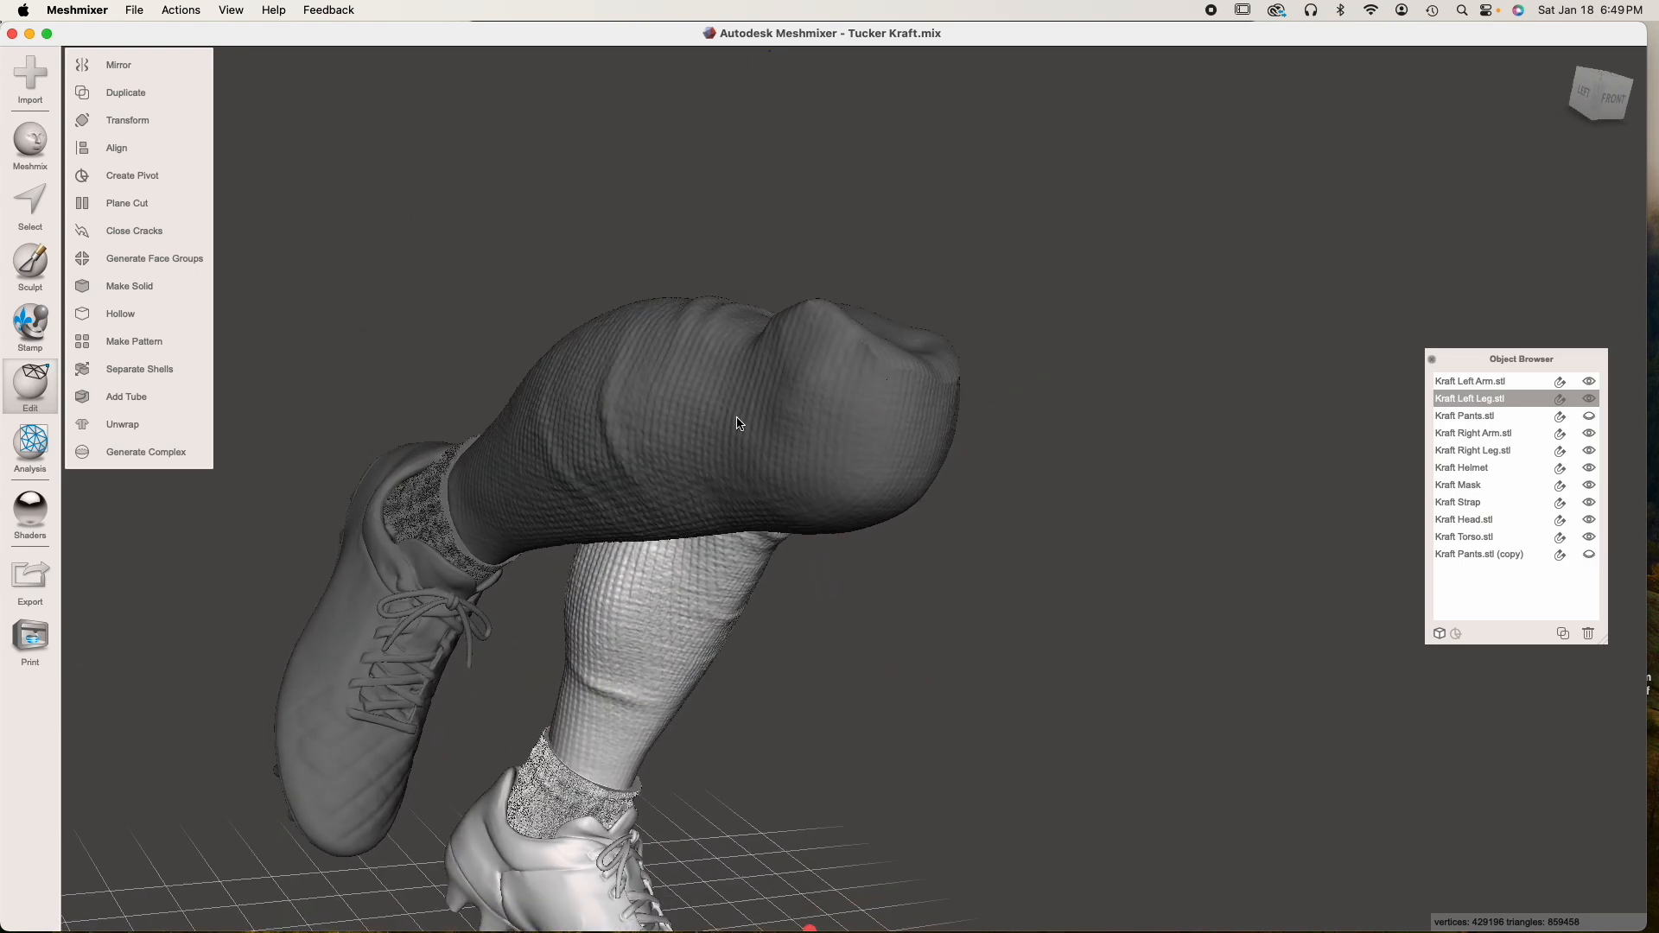
click(1592, 555)
right_drag(844, 556, 918, 555)
scroll(918, 556, right, 5)
scroll(916, 552, left, 3)
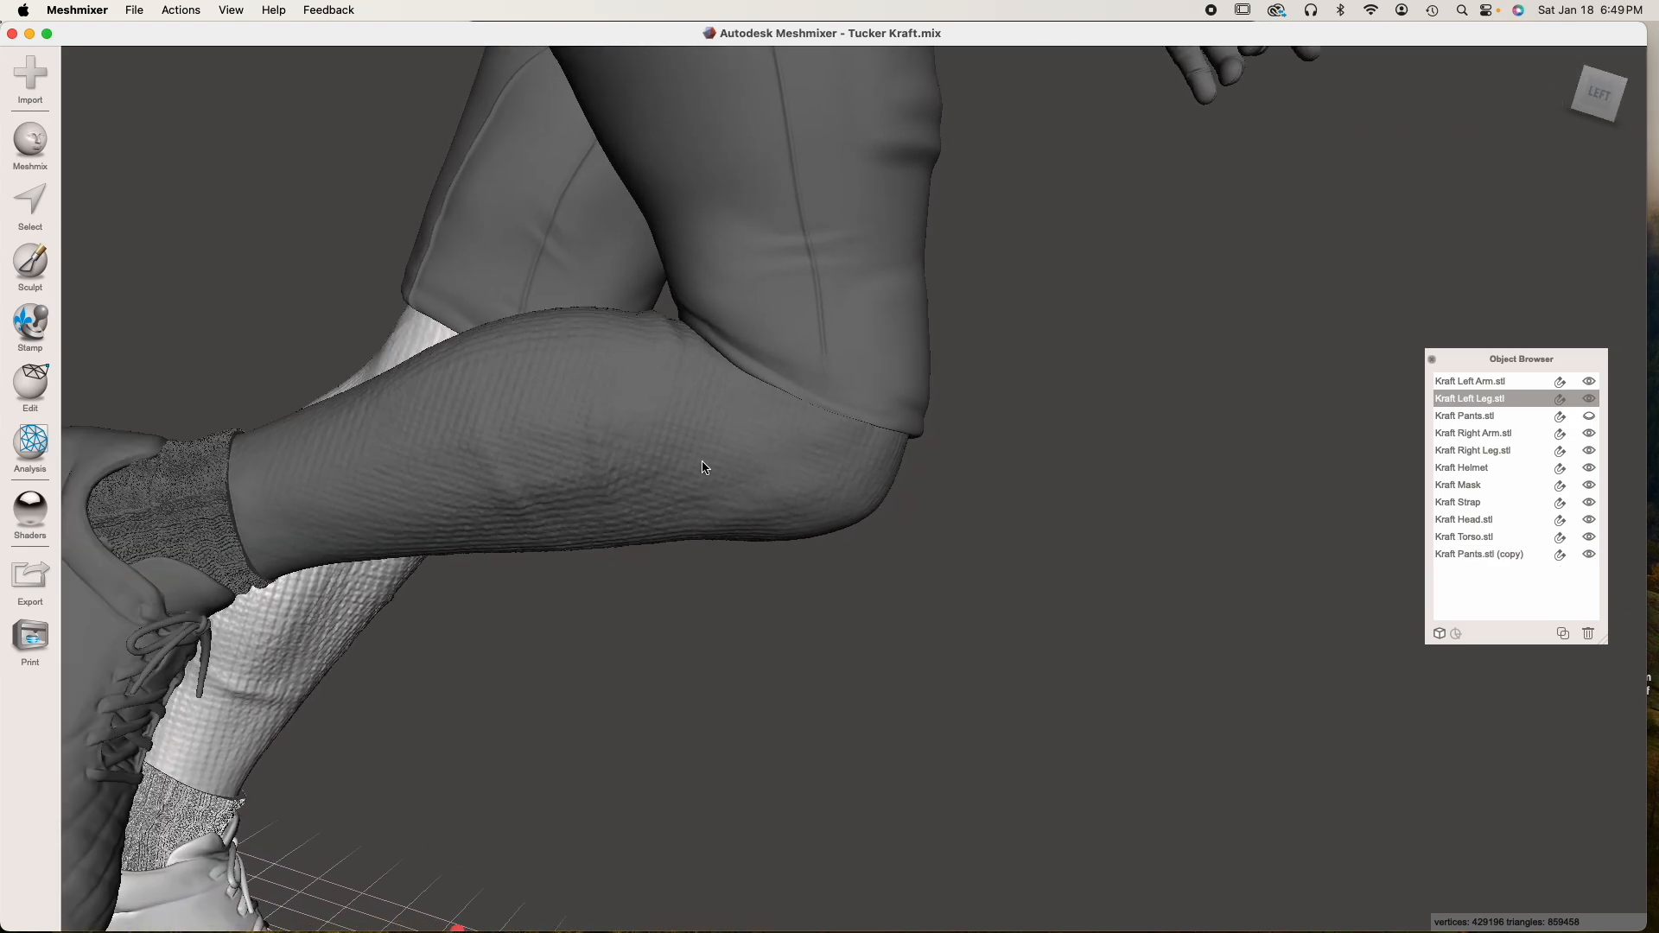
Try a Boolean Difference on Kraft Right Leg first and Kraft Pants.stl (copy) second, inspect the knee cut and cancel the operation
click(573, 447)
right_drag(510, 455, 520, 453)
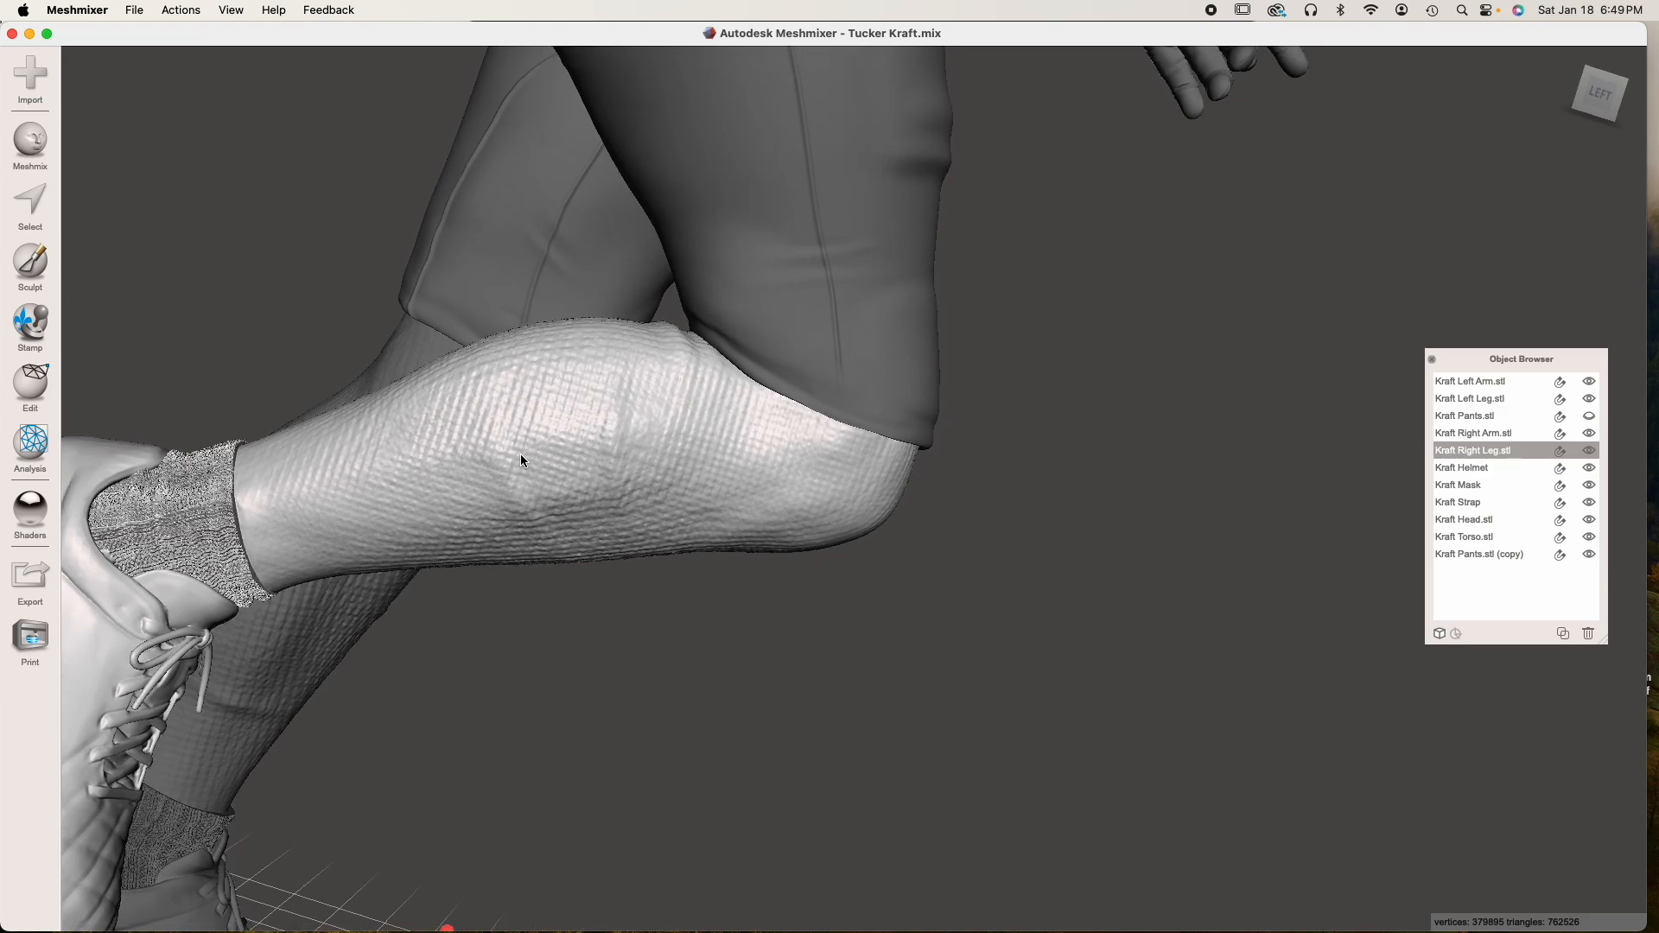
shift+click(827, 312)
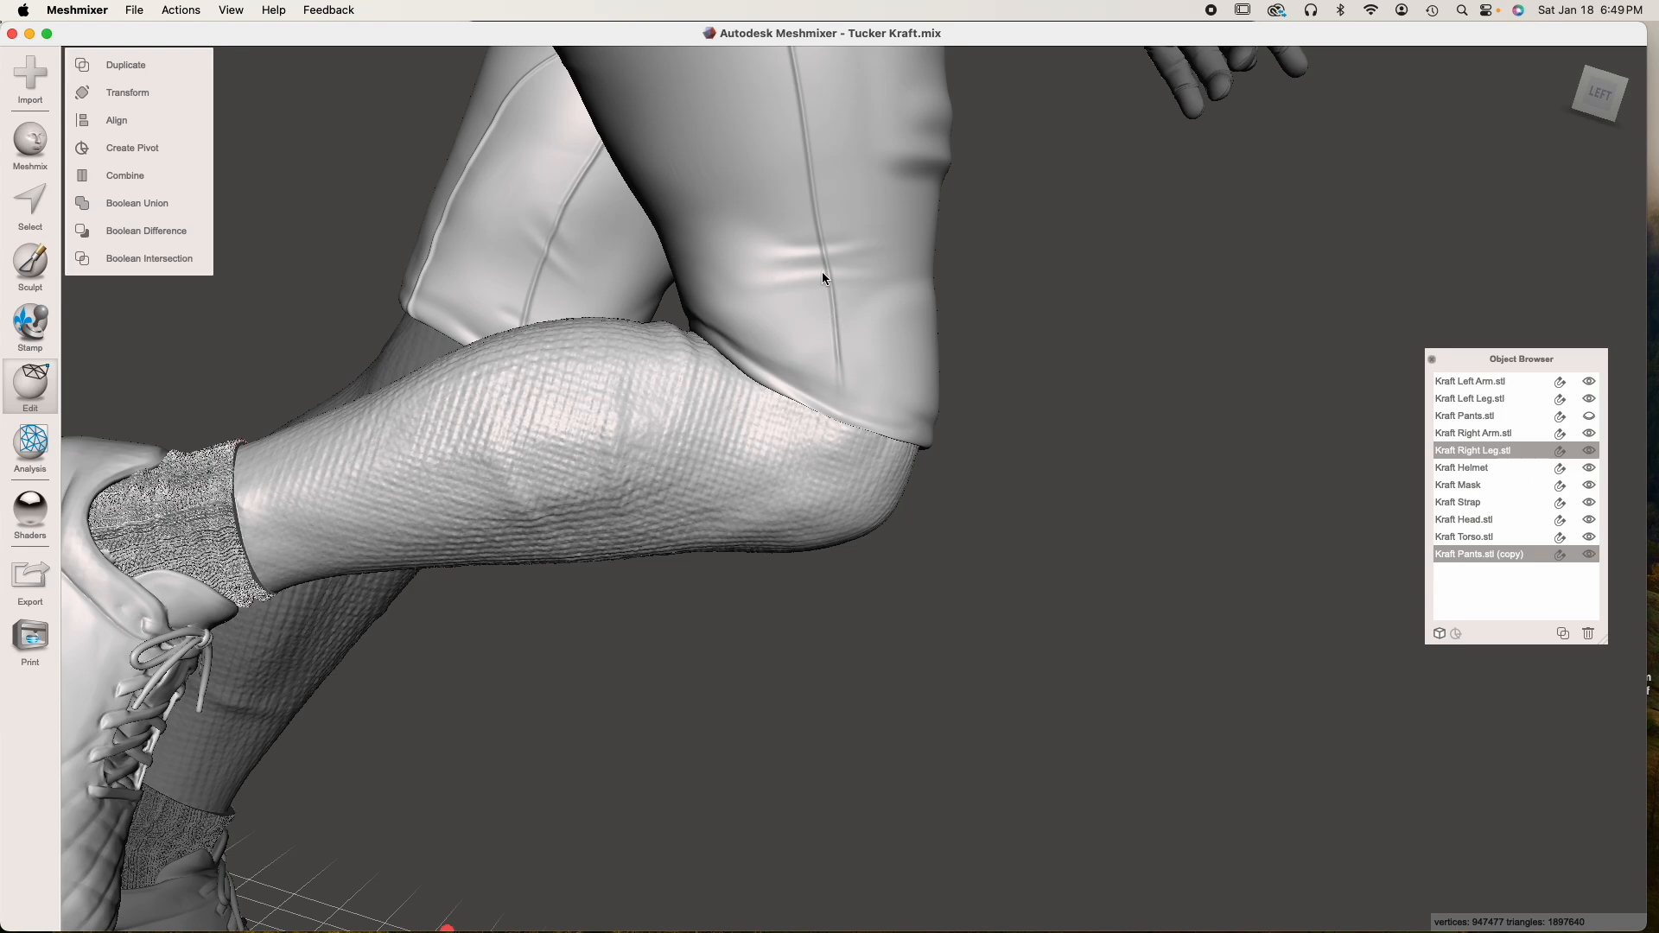
click(185, 239)
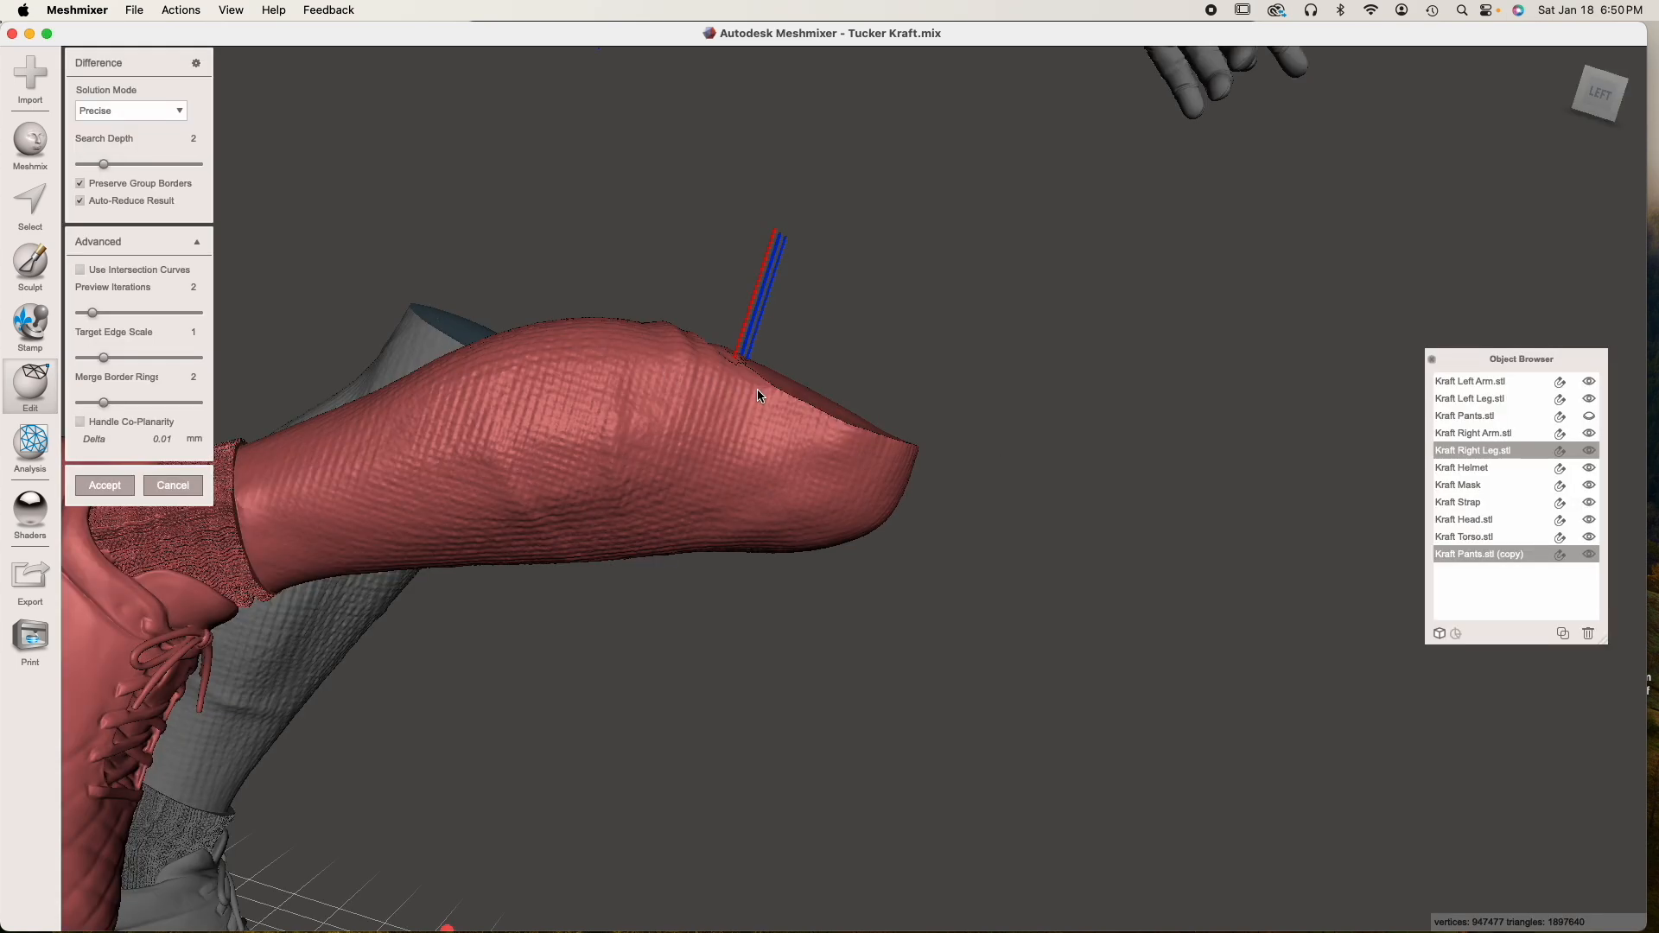
right_drag(647, 454, 636, 448)
scroll(515, 475, up, 6)
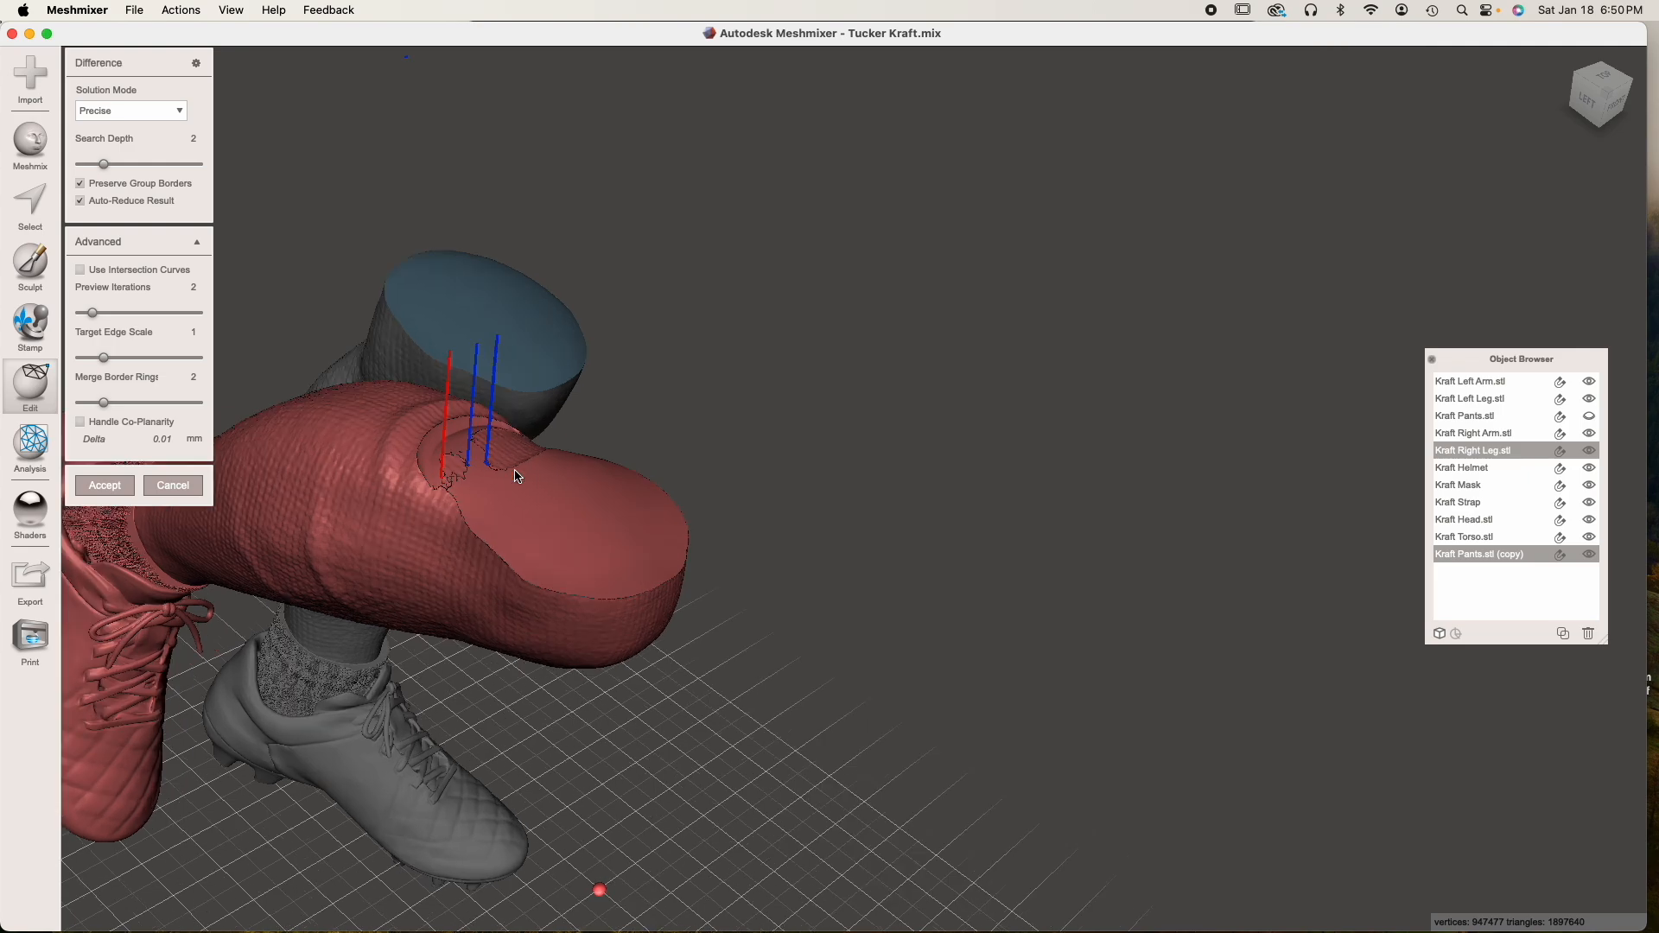
middle_drag(568, 478, 771, 493)
middle_drag(399, 534, 399, 525)
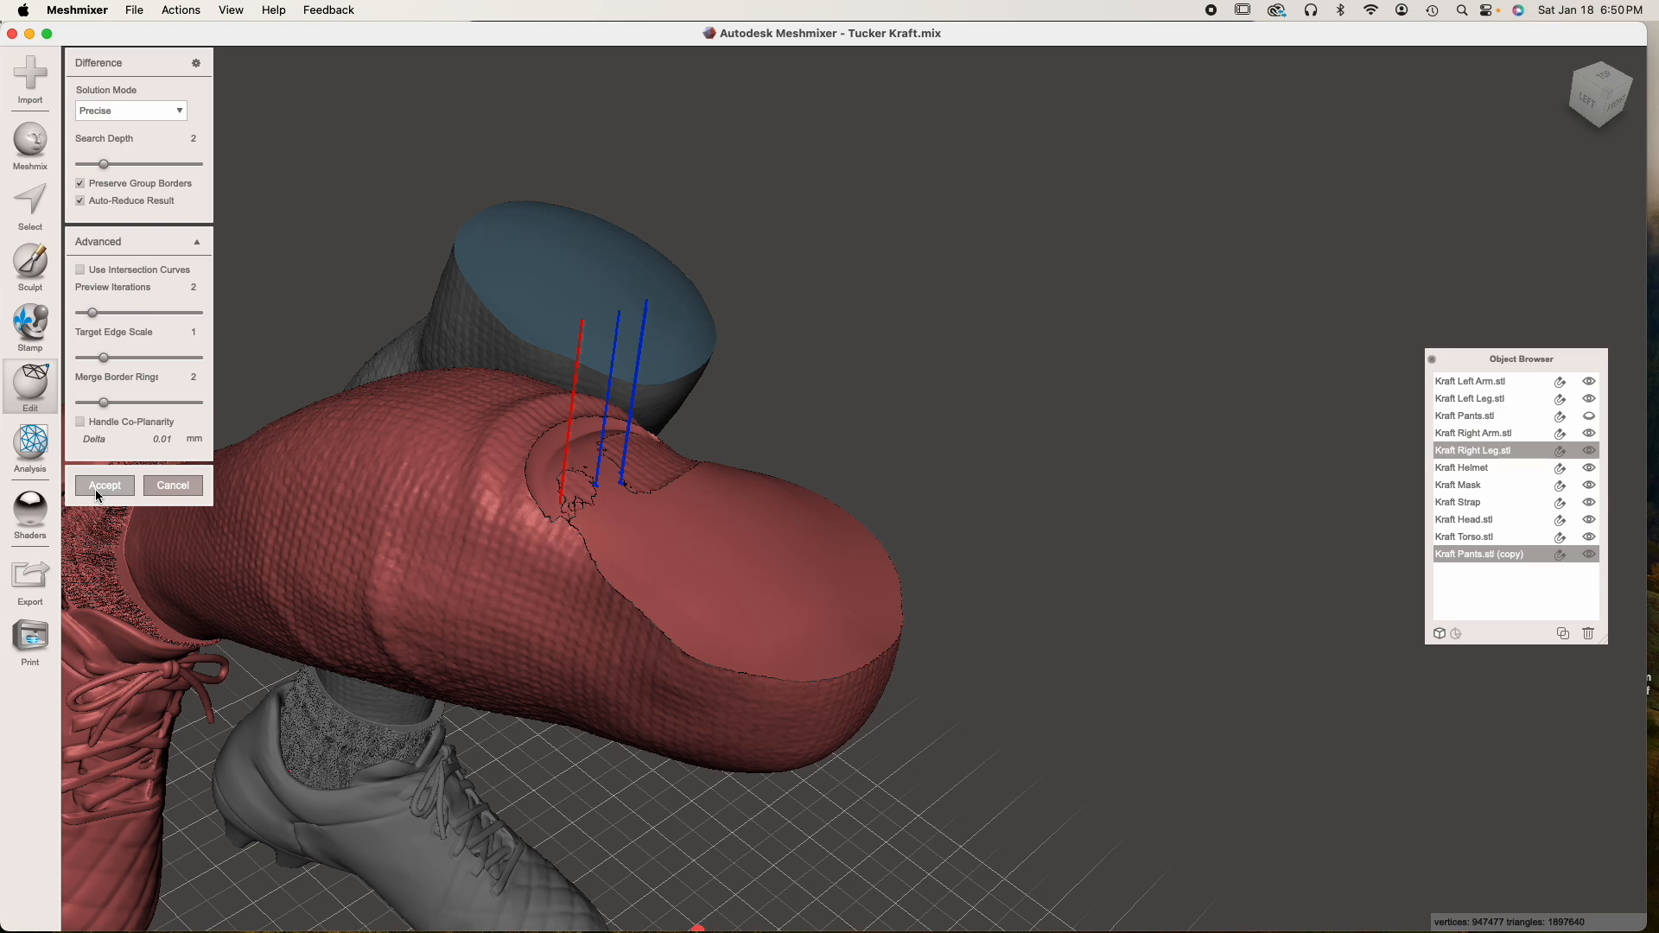
click(171, 486)
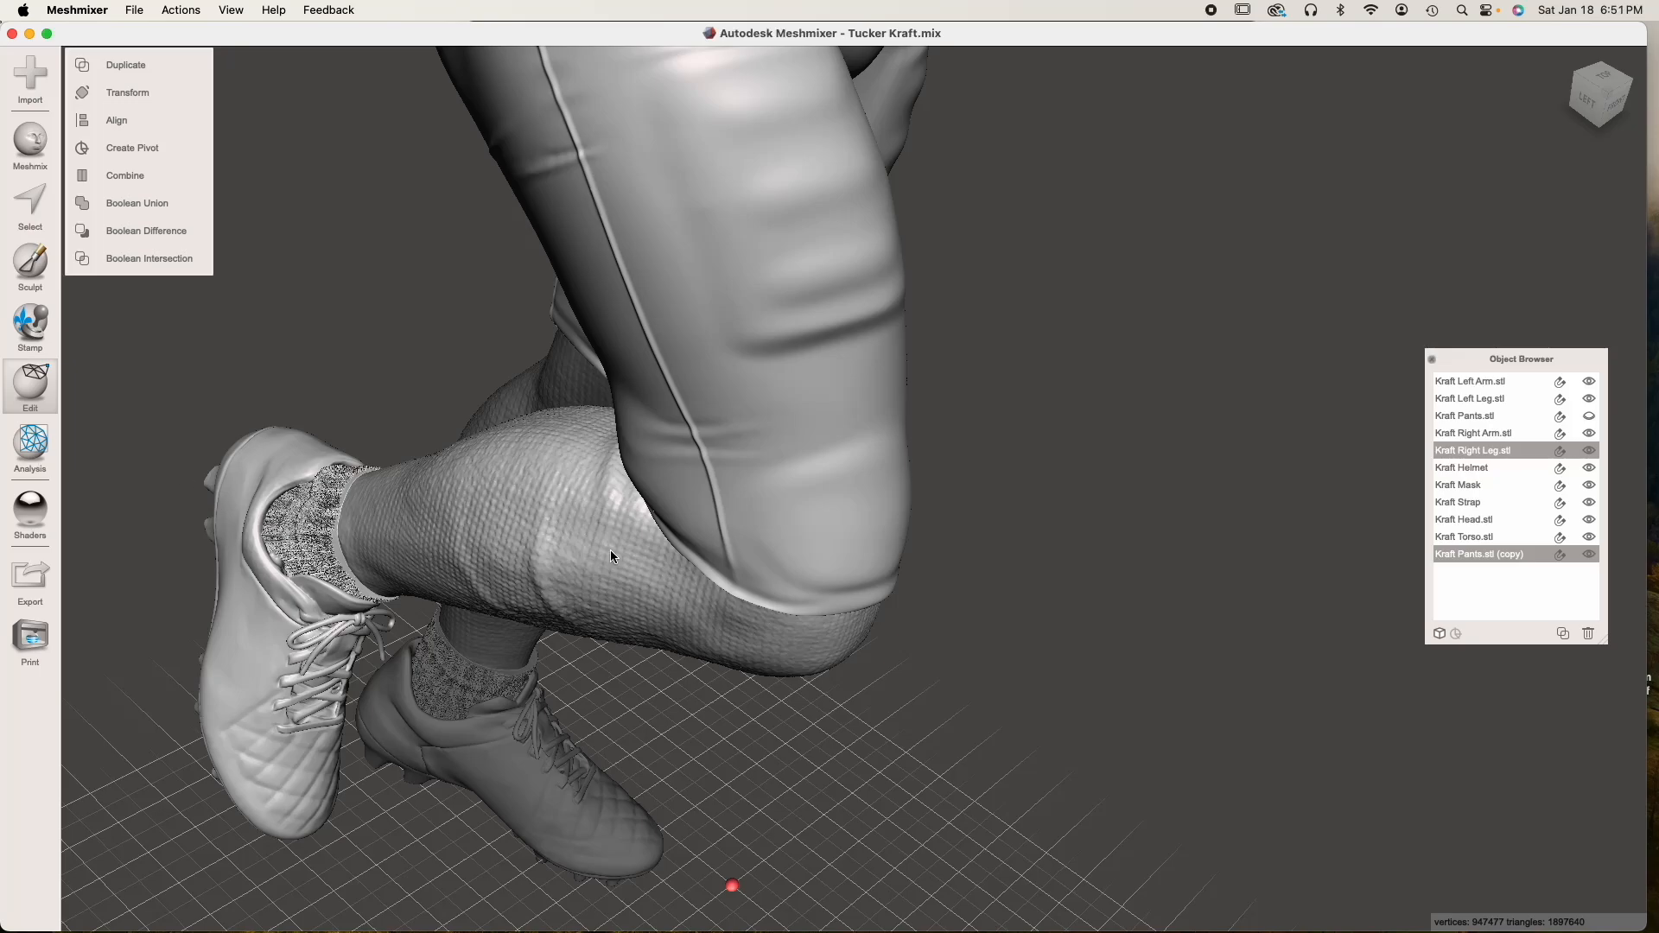
Hide Kraft Pants.stl (copy) and make Kraft Right Leg the active object
scroll(611, 553, up, 2)
scroll(630, 558, up, 2)
scroll(629, 553, up, 1)
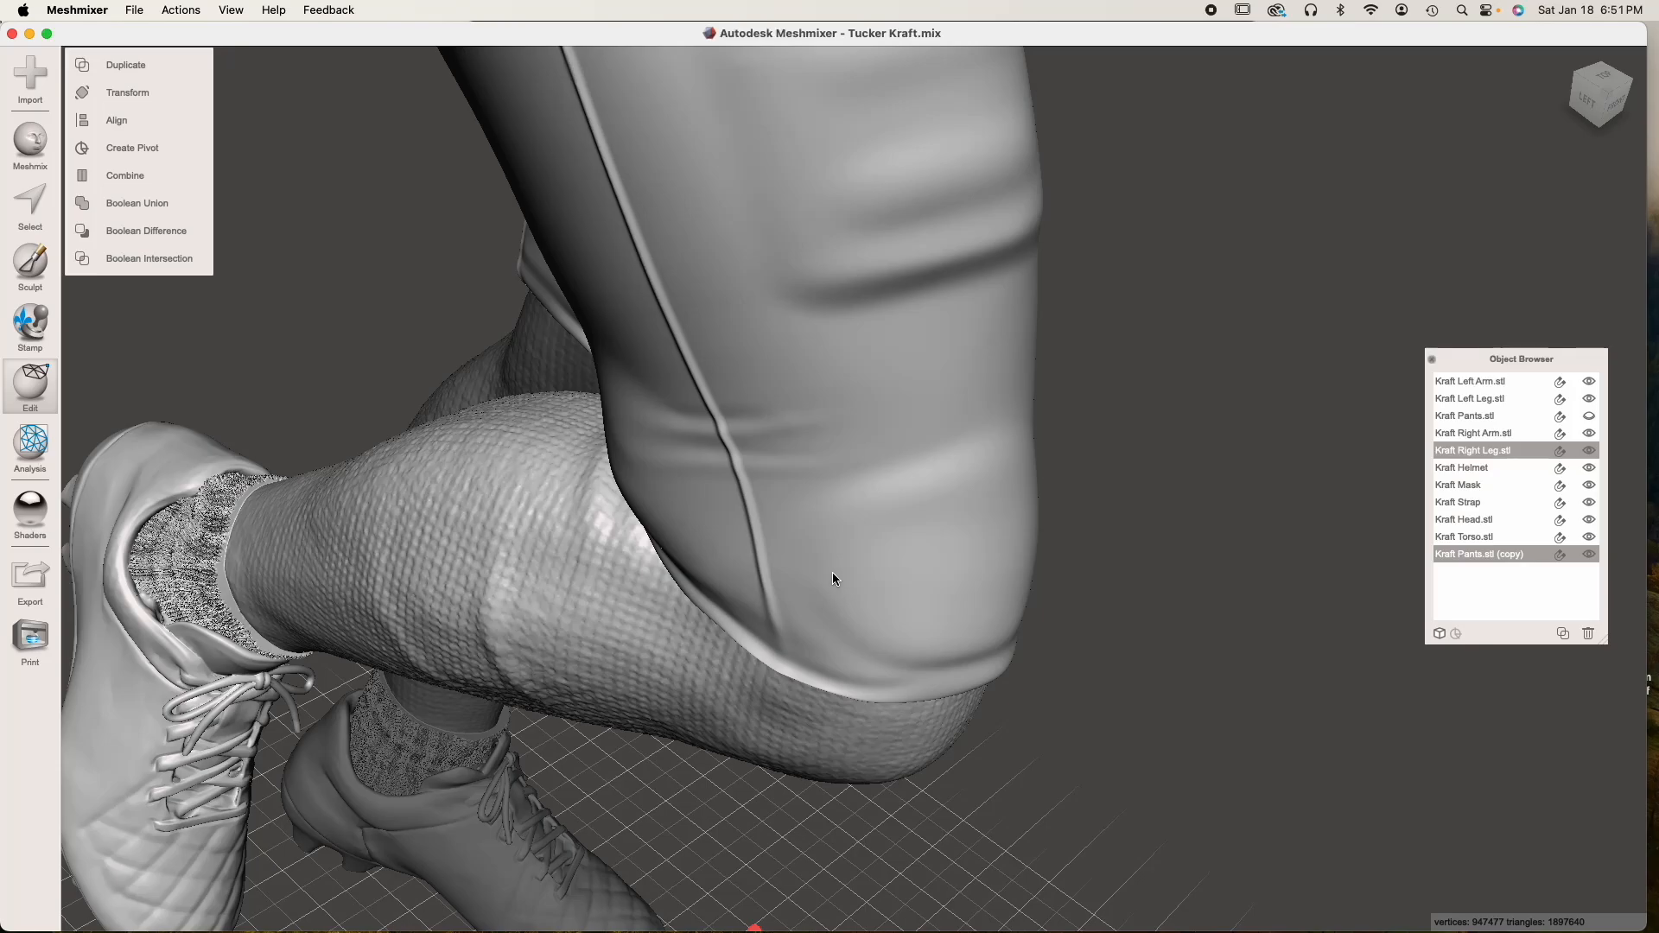
click(1543, 555)
click(1584, 556)
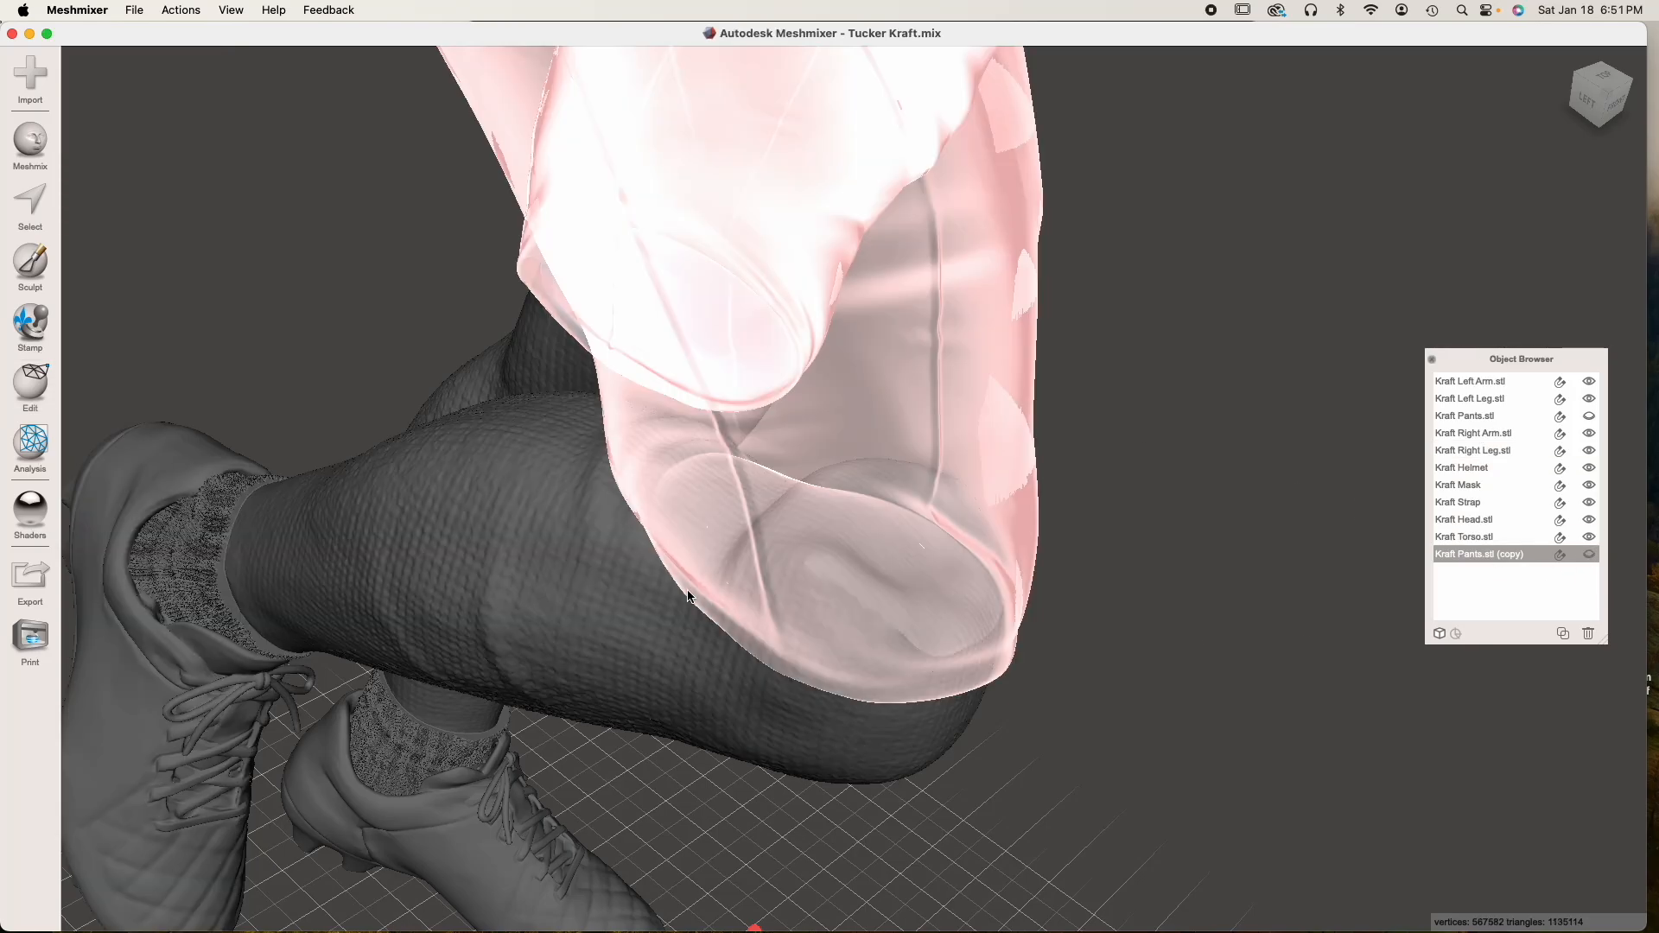
click(530, 582)
right_drag(601, 583, 756, 624)
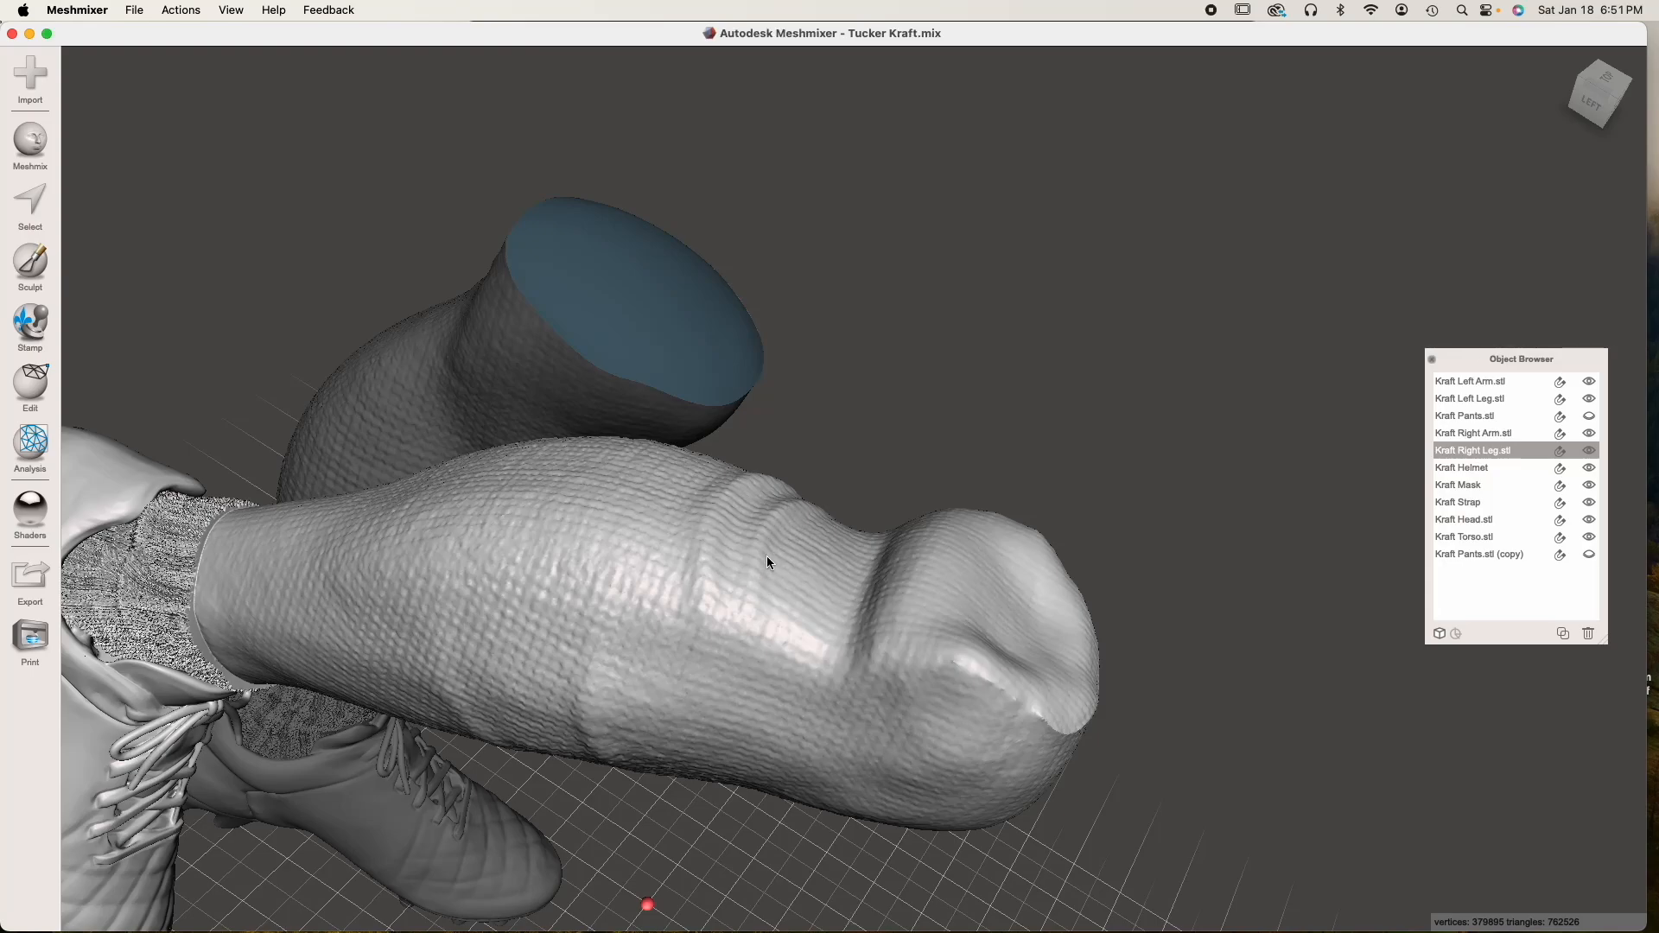
Compare the right leg's knee with Kraft Pants.stl (copy) shown and hidden
click(1588, 554)
scroll(812, 698, up, 3)
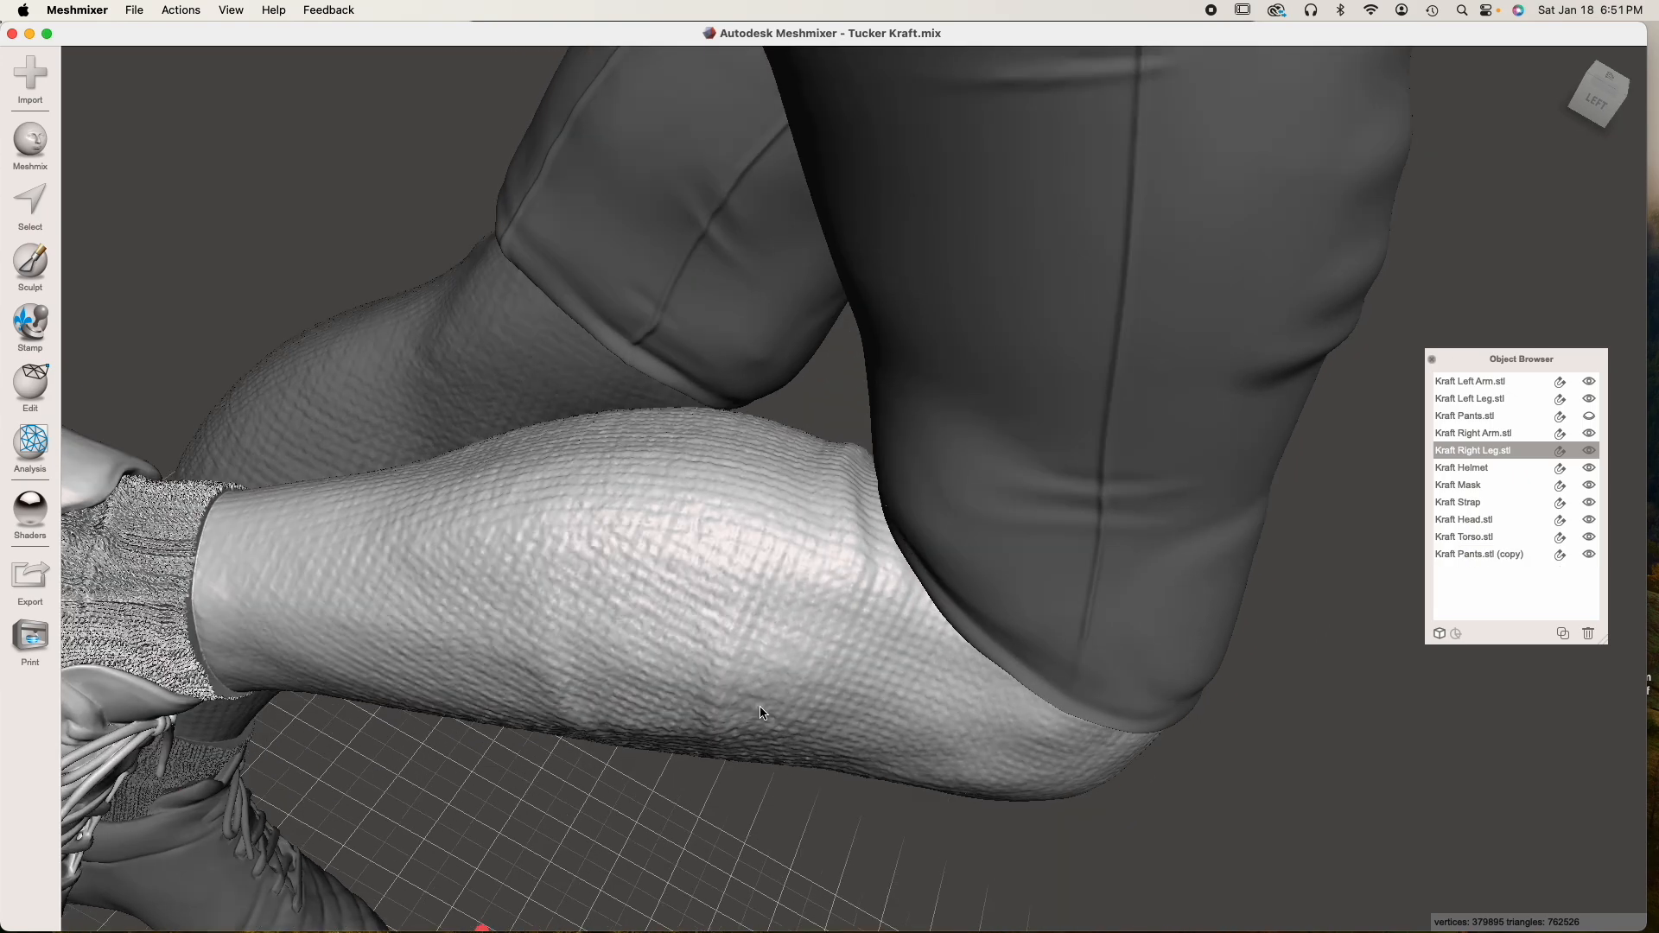
click(1588, 554)
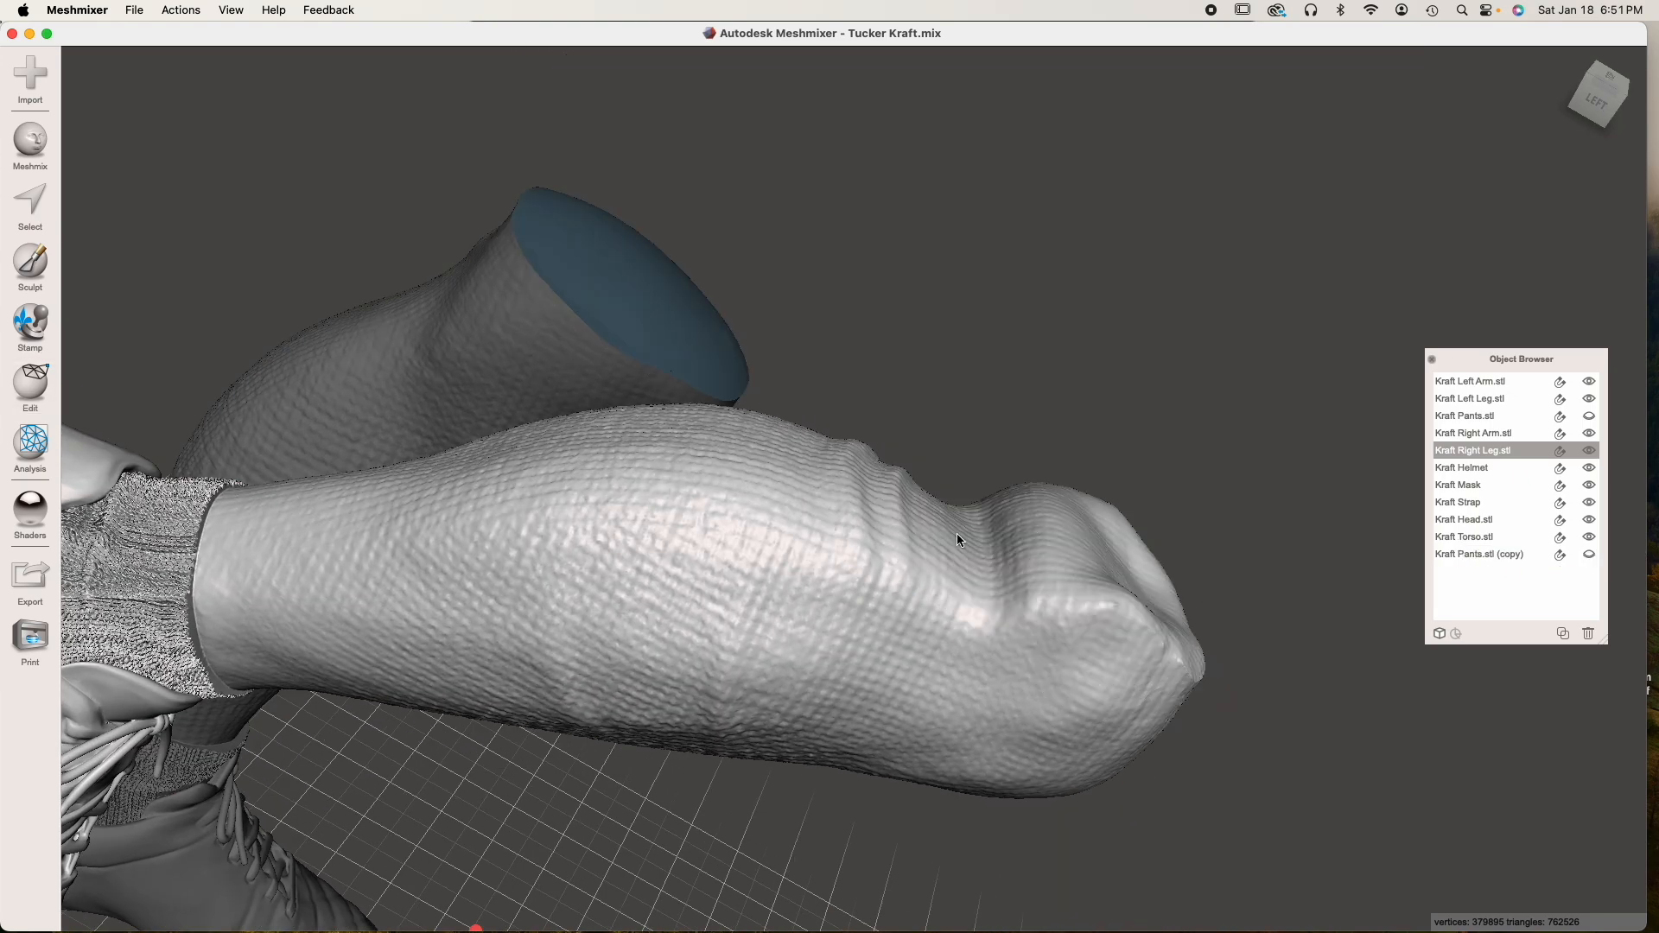
scroll(952, 536, down, 5)
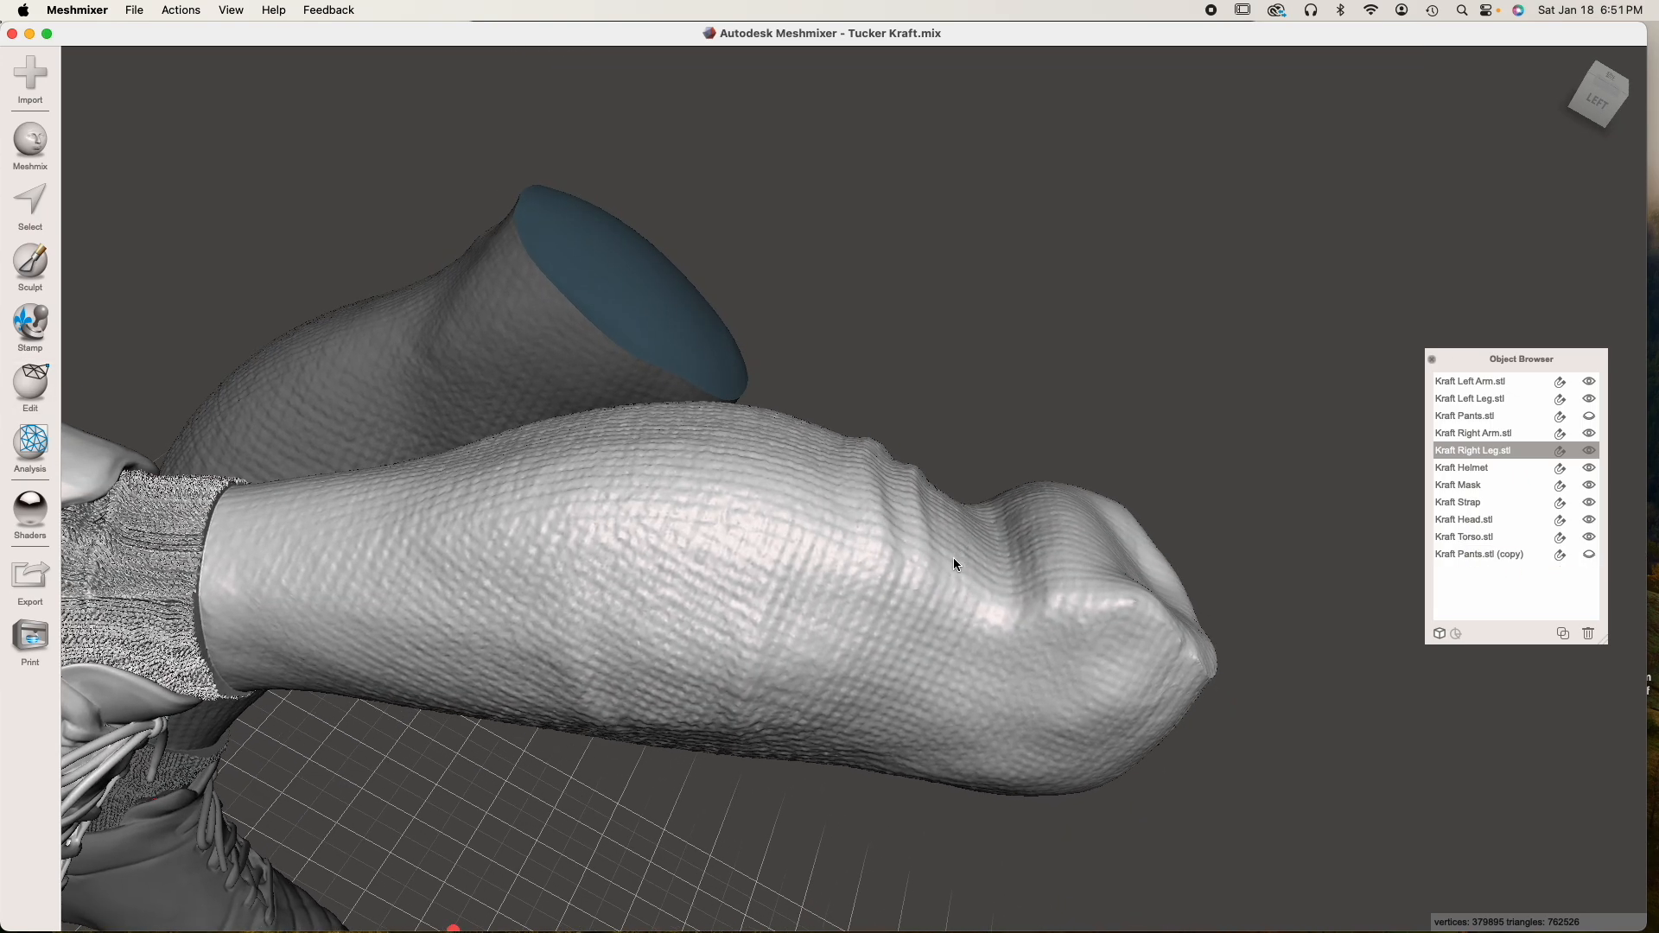
right_drag(869, 553, 866, 536)
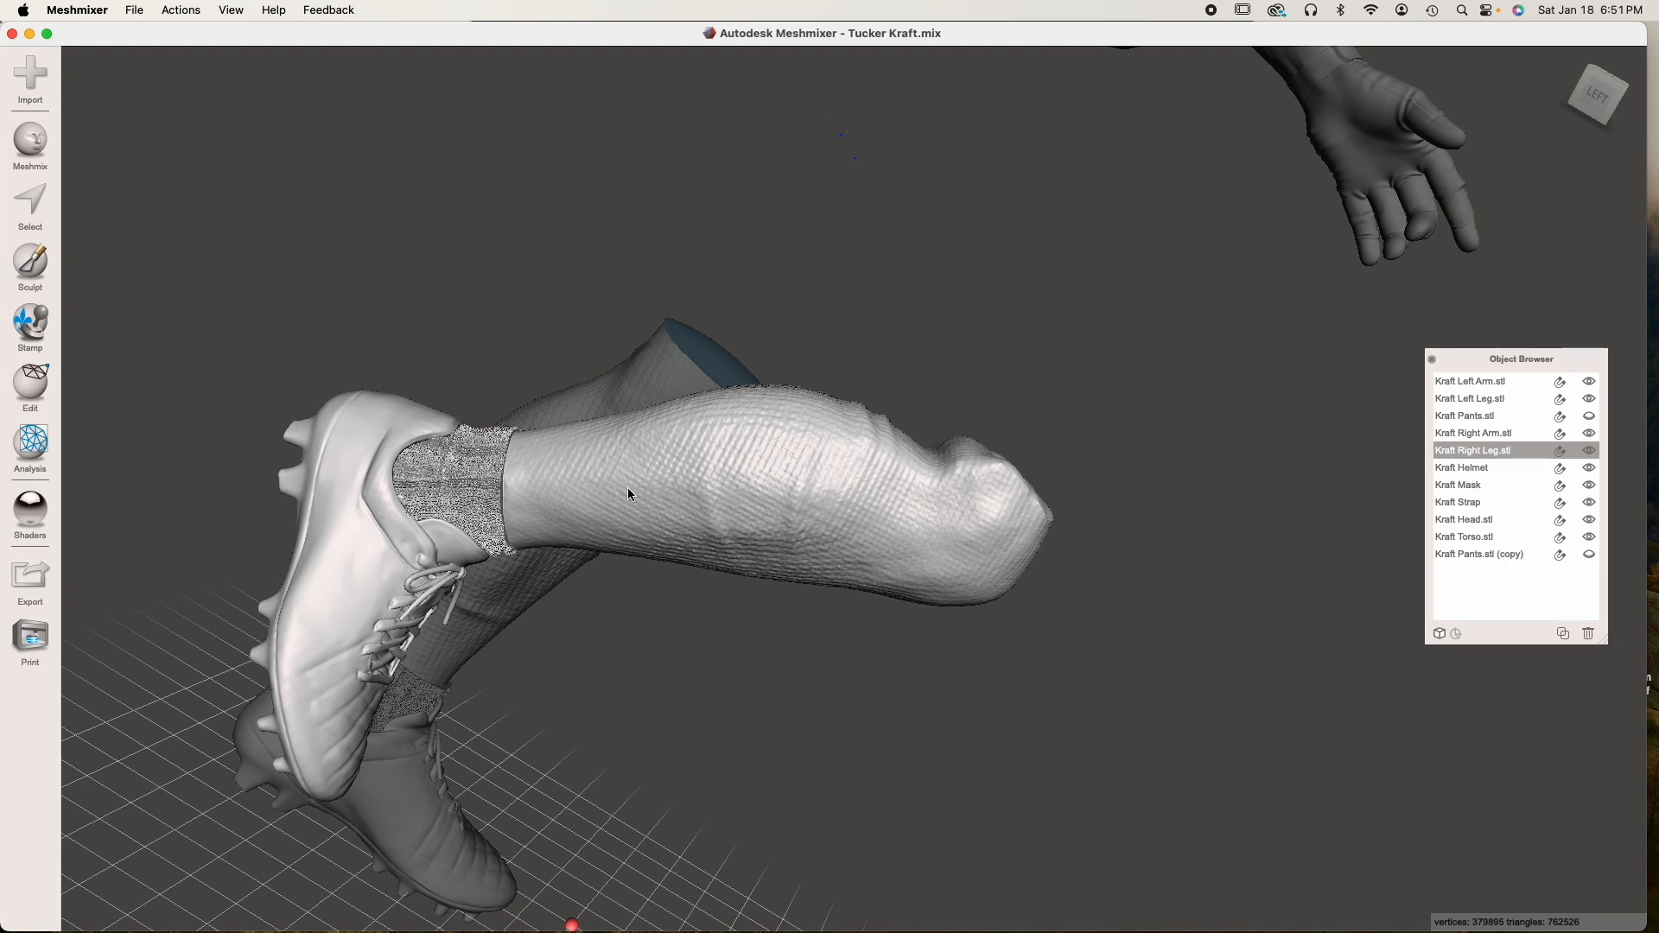
Run the Inspector on Kraft Right Leg to look for mesh defects and close it without repairing anything
click(30, 443)
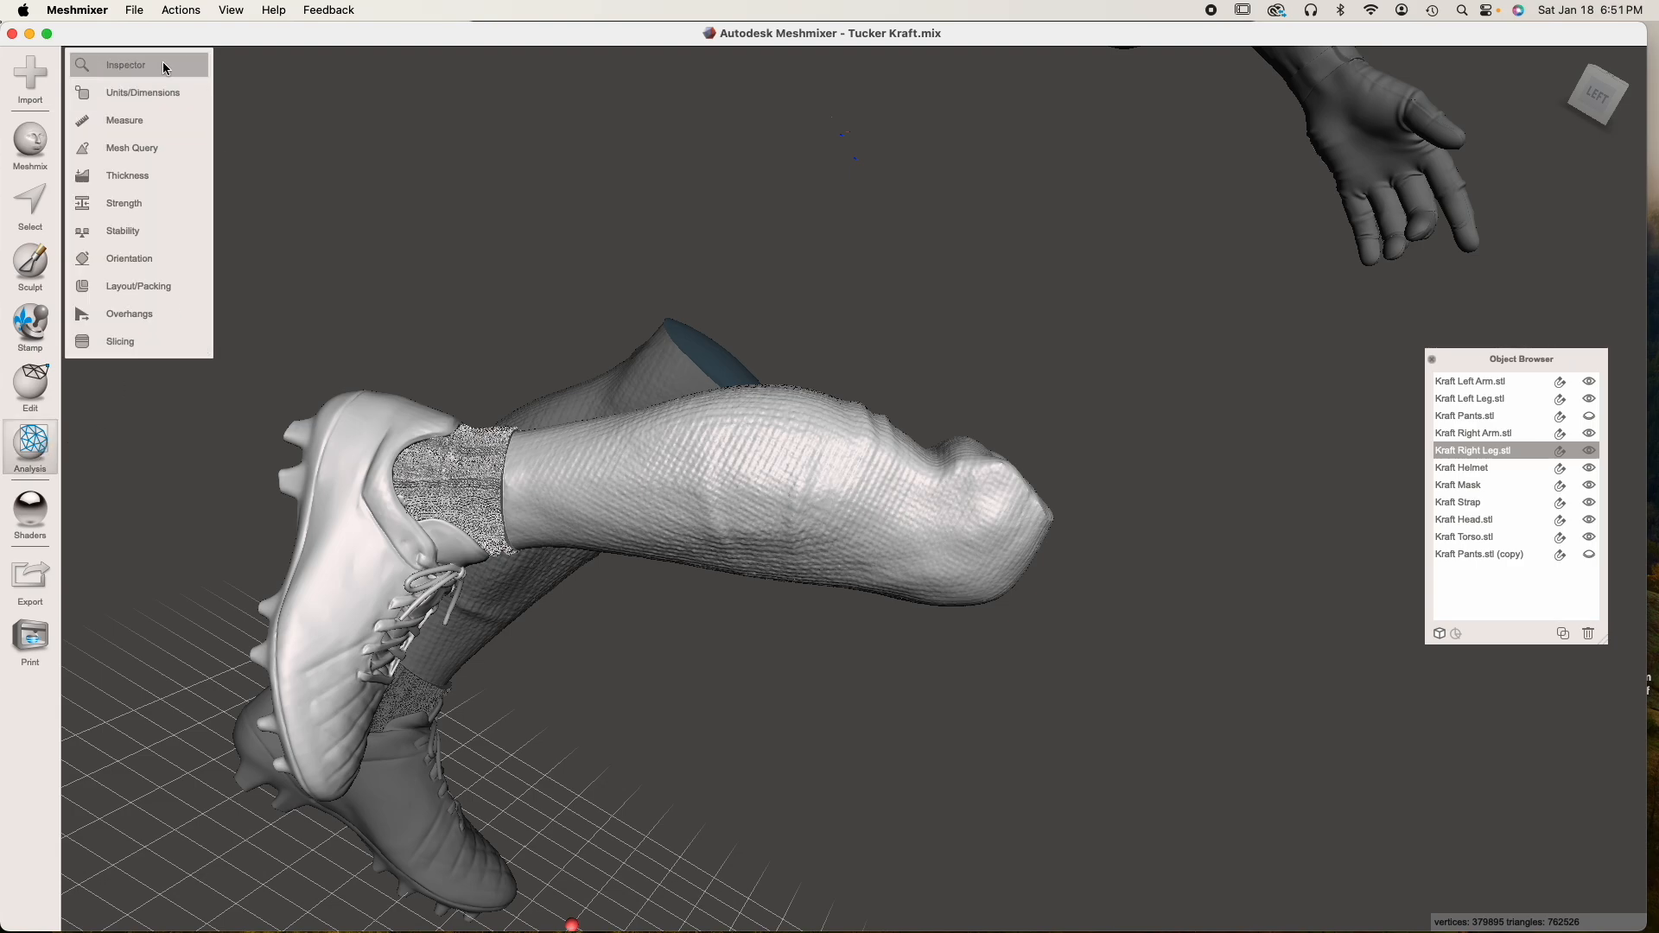
click(163, 67)
right_drag(556, 325, 472, 316)
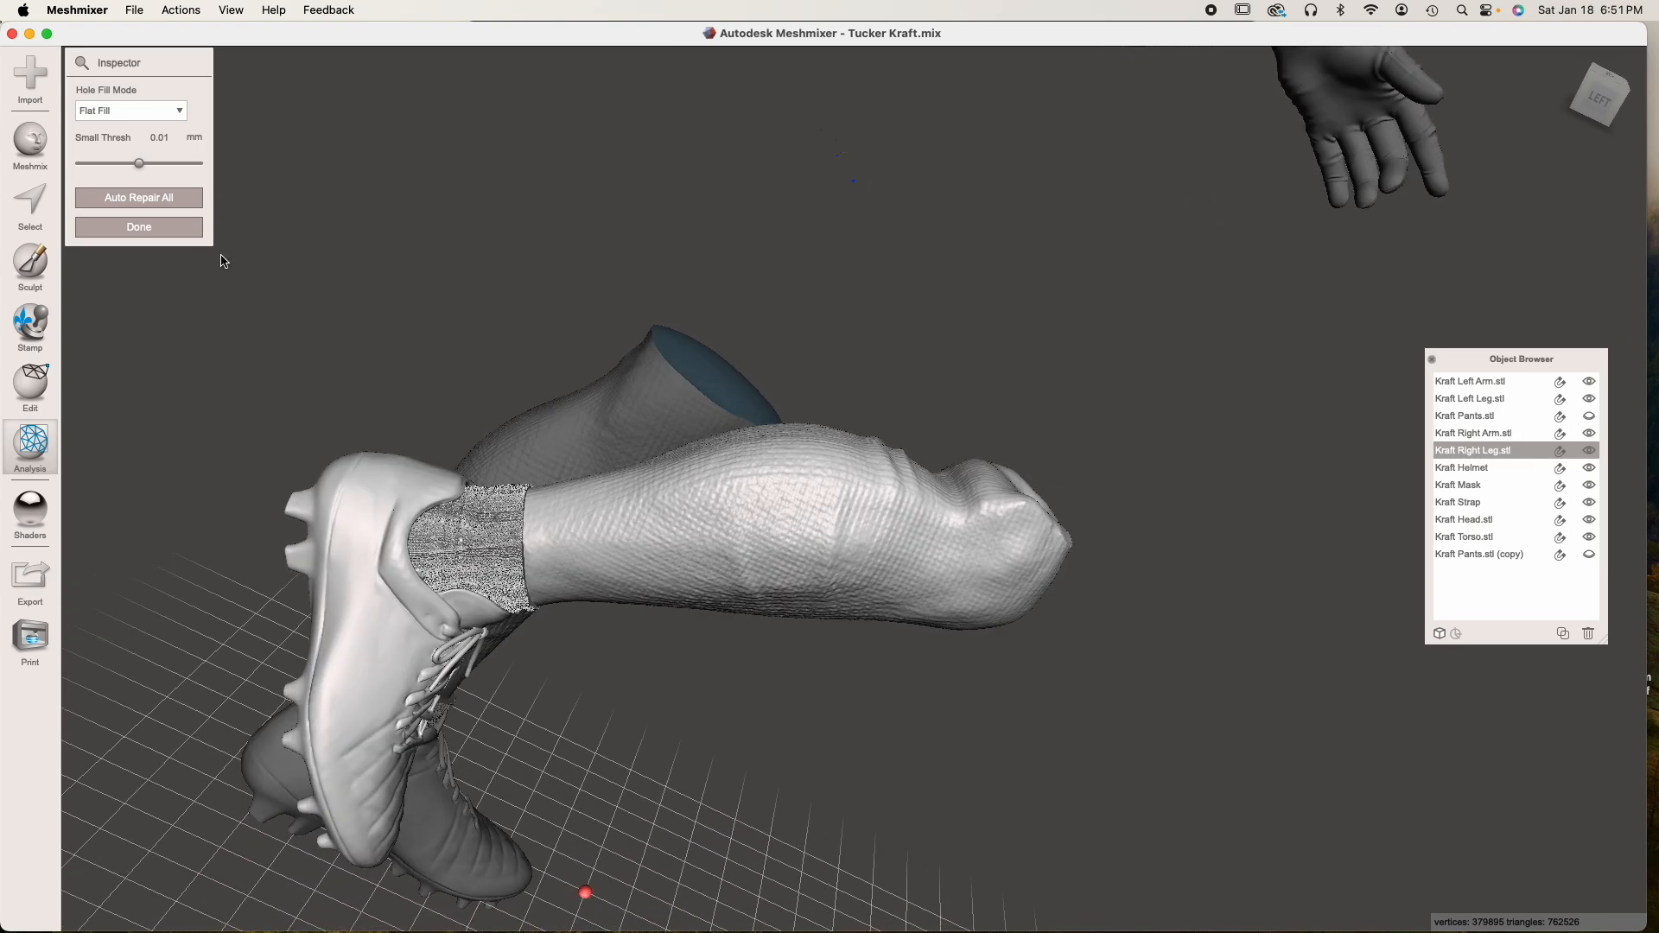
click(135, 226)
Examine the top of the right leg, show the original Kraft Pants.stl and check the hem line at the back of the knee
right_drag(890, 475, 811, 516)
scroll(811, 516, up, 4)
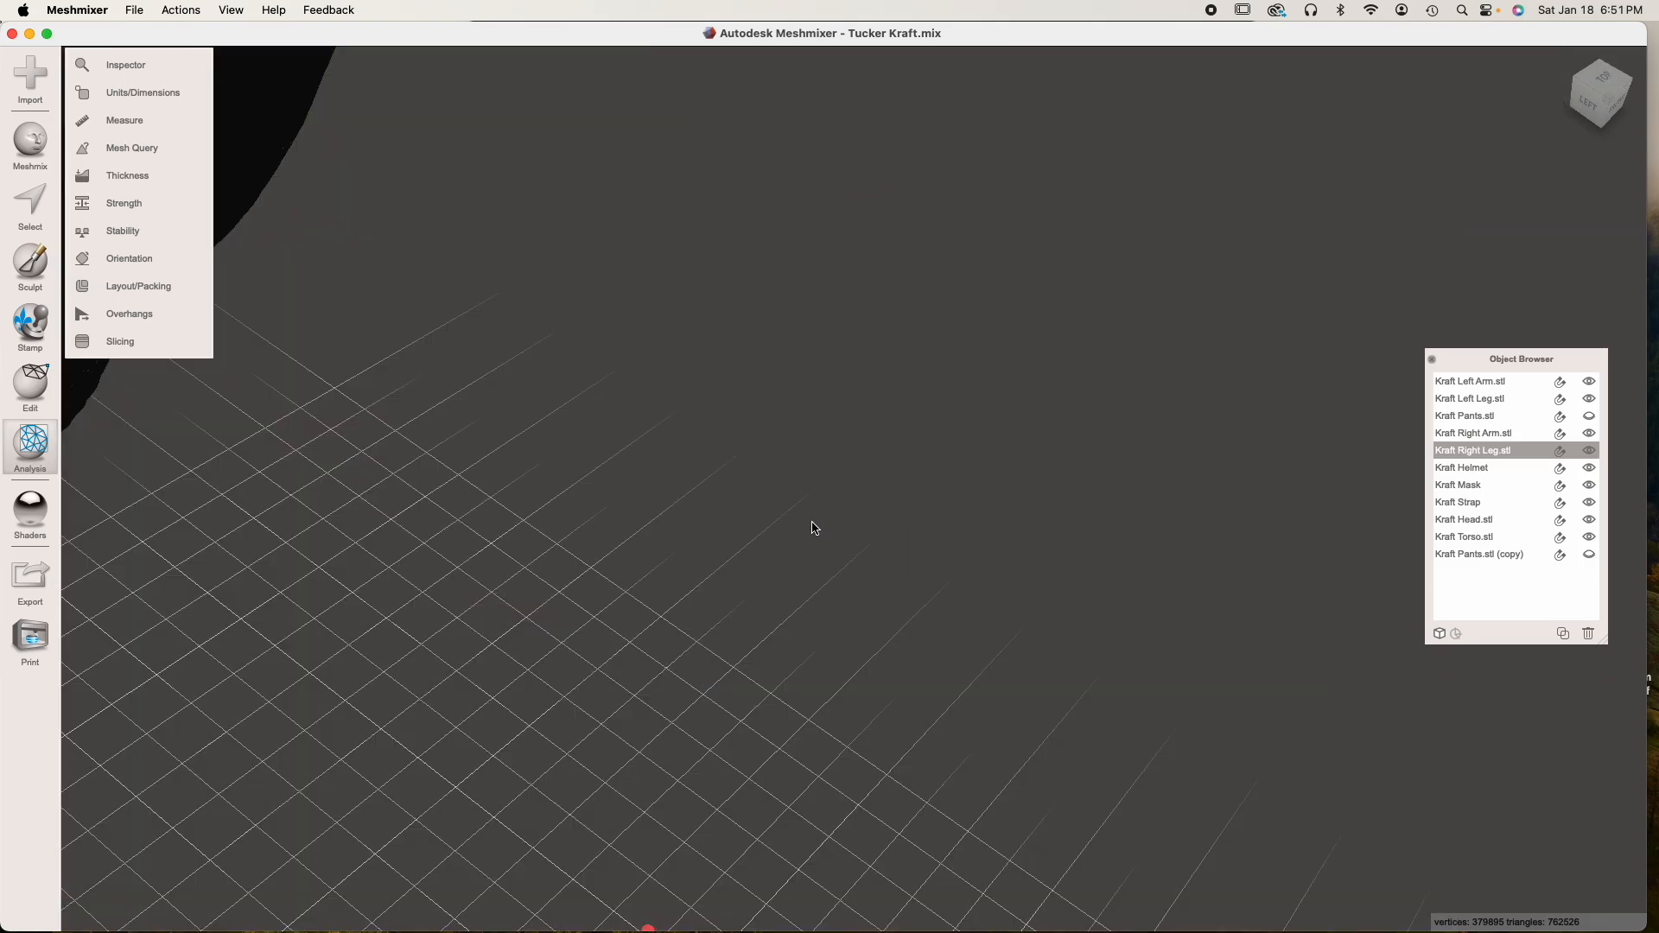
scroll(810, 516, down, 2)
middle_drag(811, 516, 782, 493)
right_drag(782, 492, 824, 515)
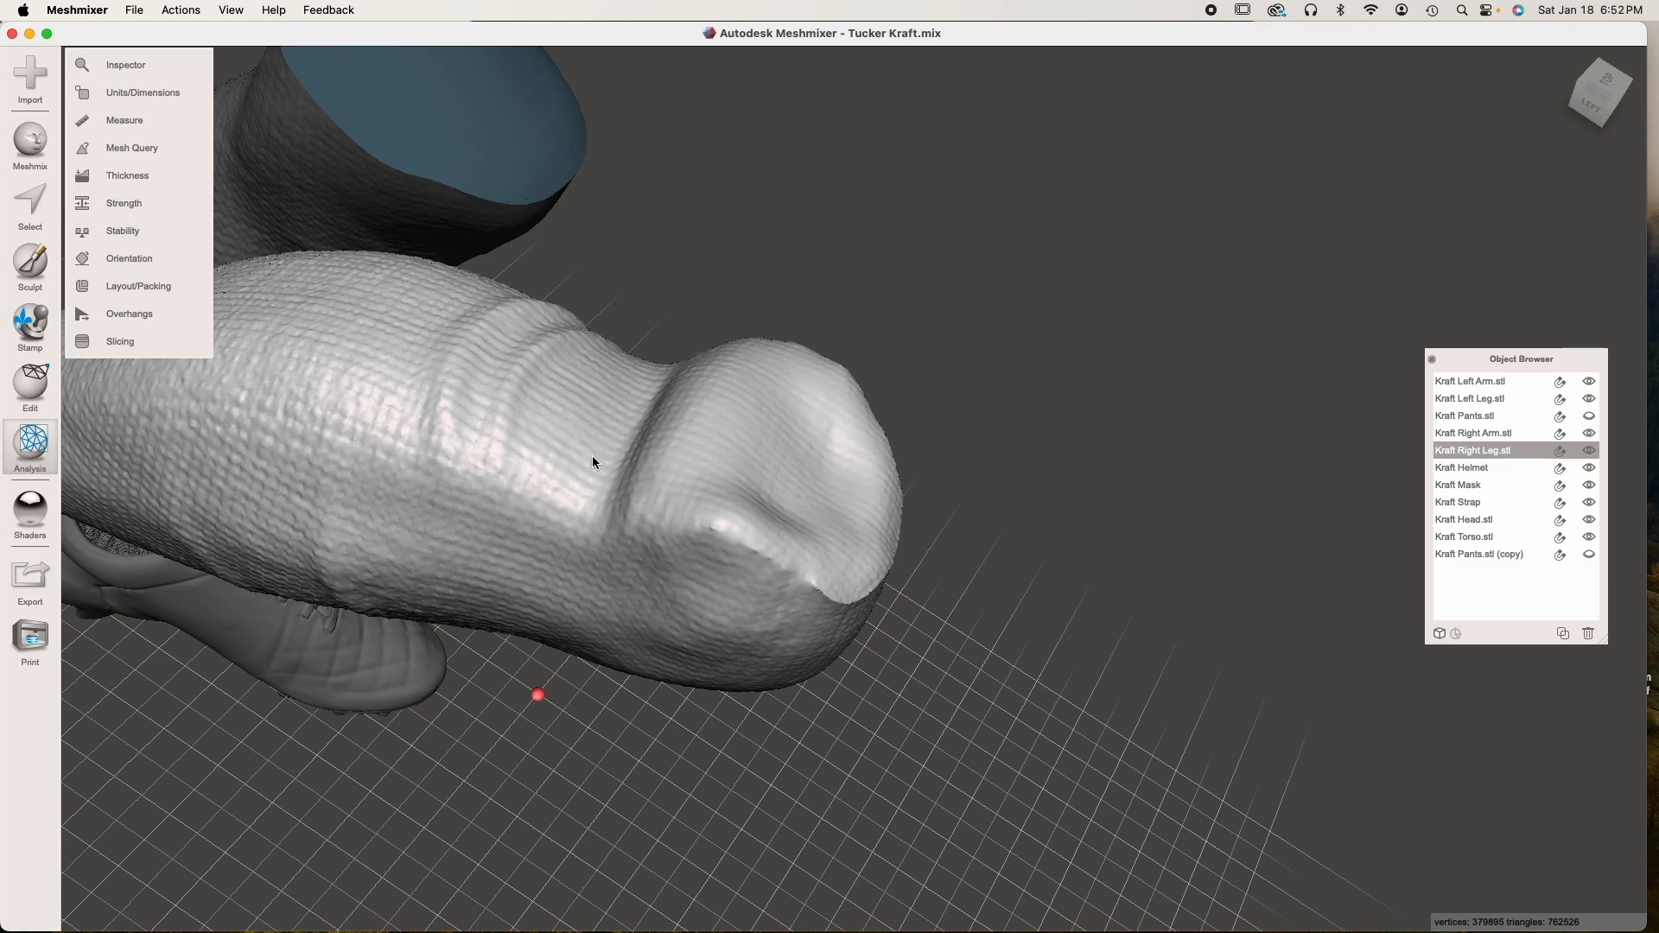
right_drag(579, 489, 582, 490)
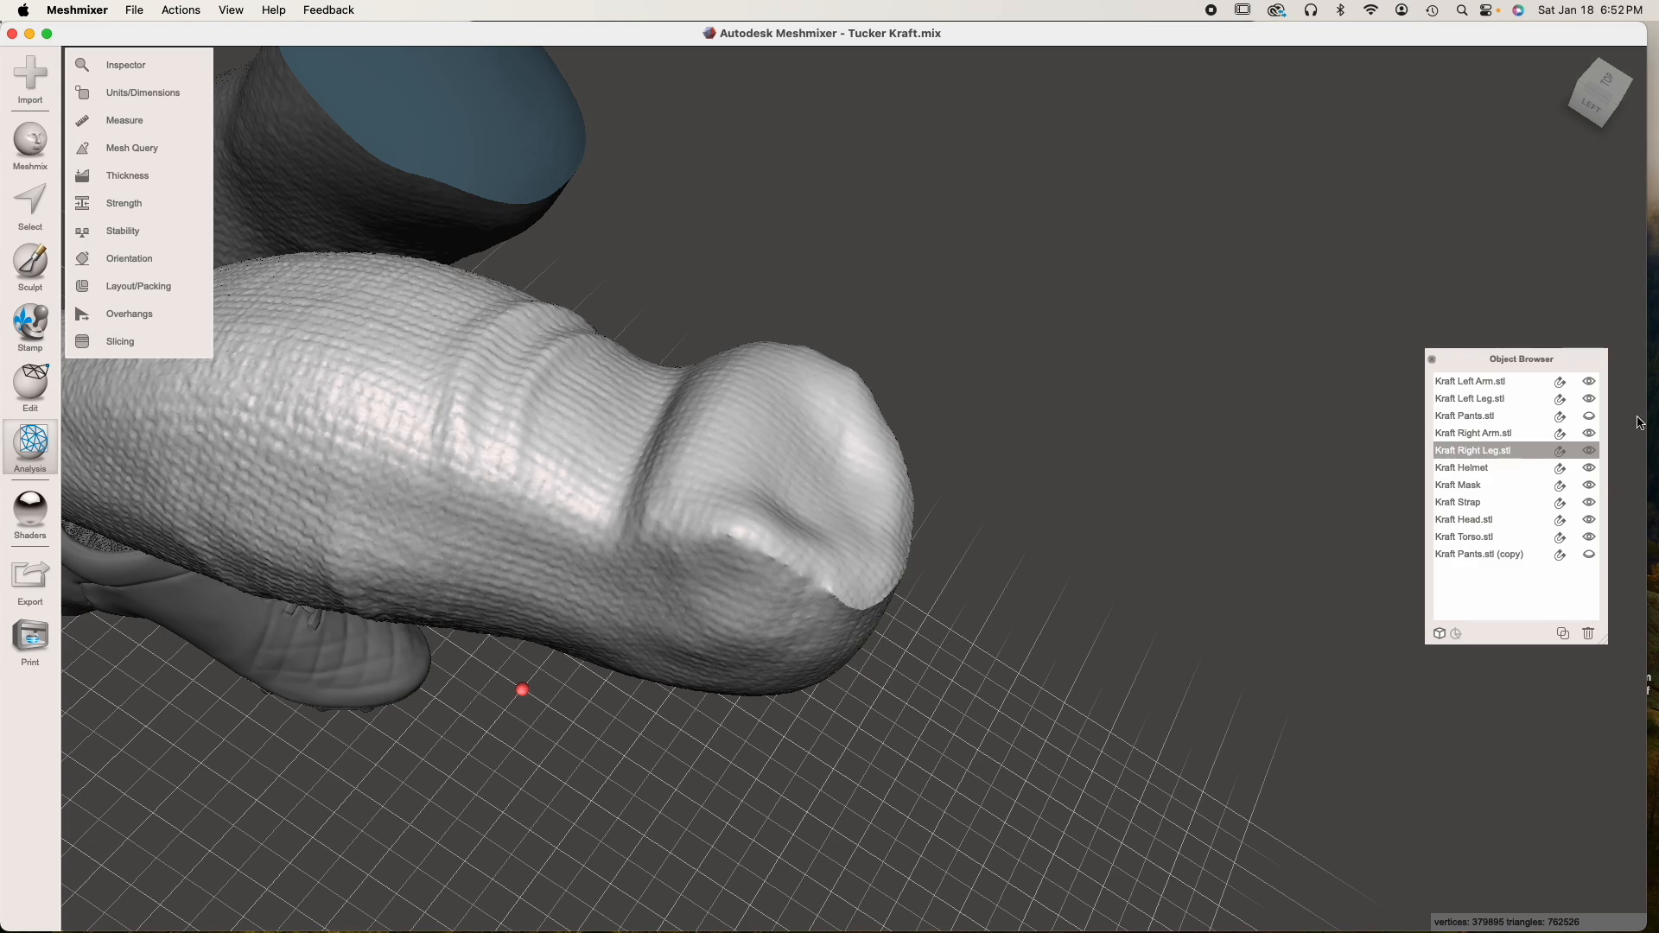
click(1588, 417)
right_drag(873, 458, 859, 360)
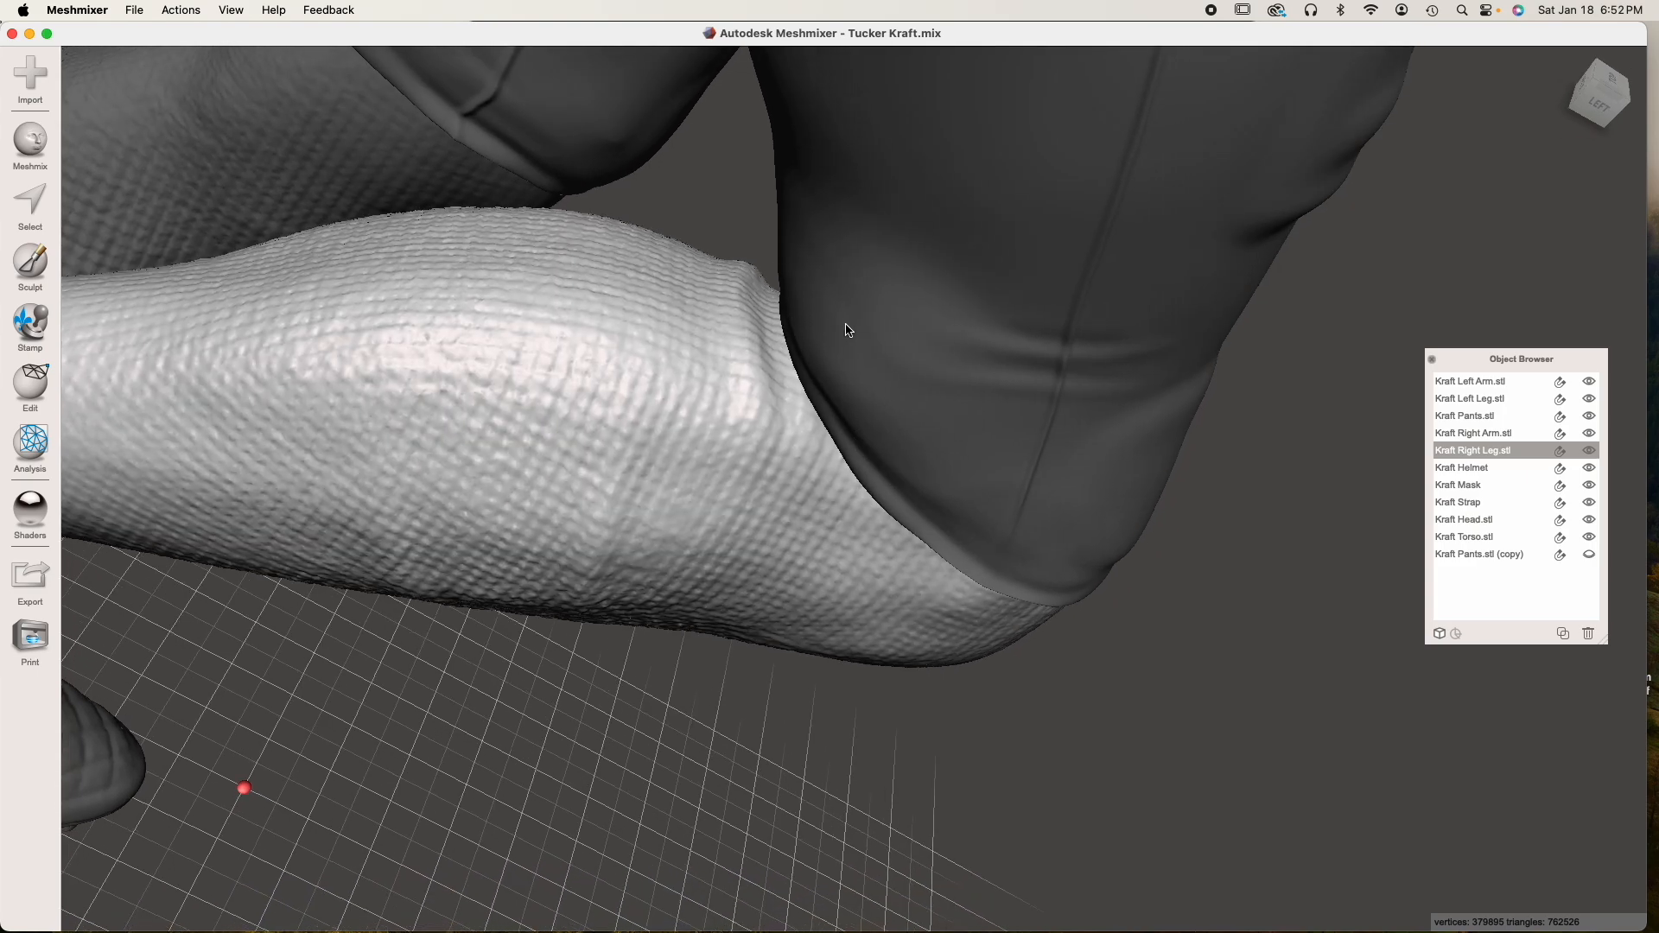
scroll(853, 357, up, 5)
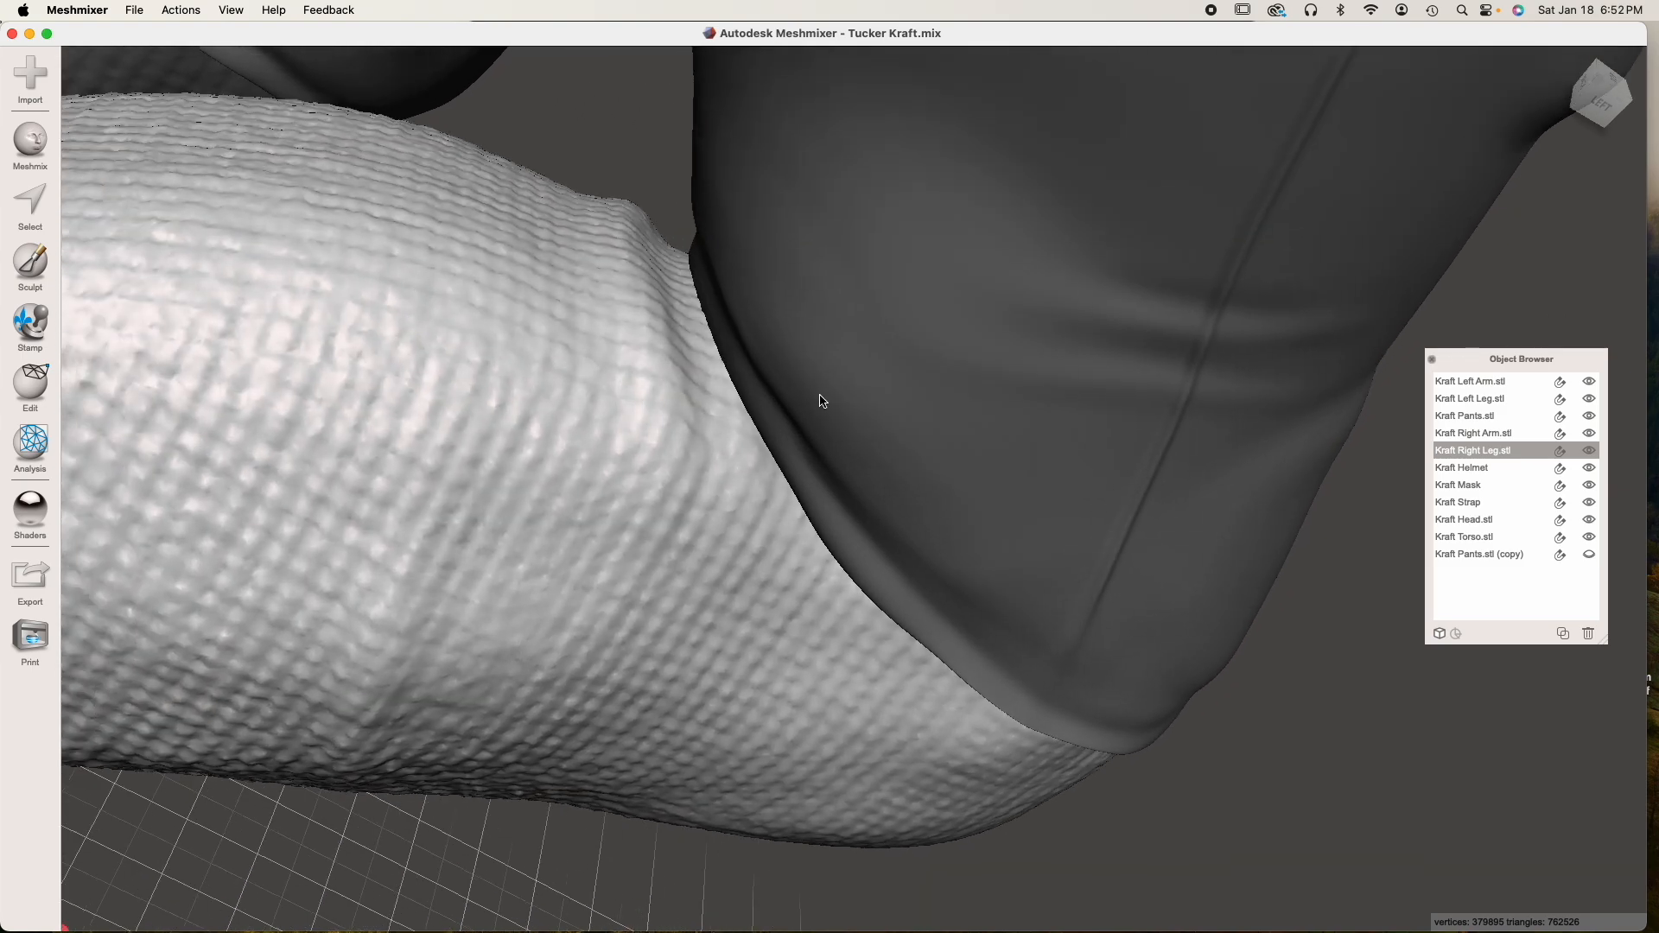
right_drag(819, 396, 811, 390)
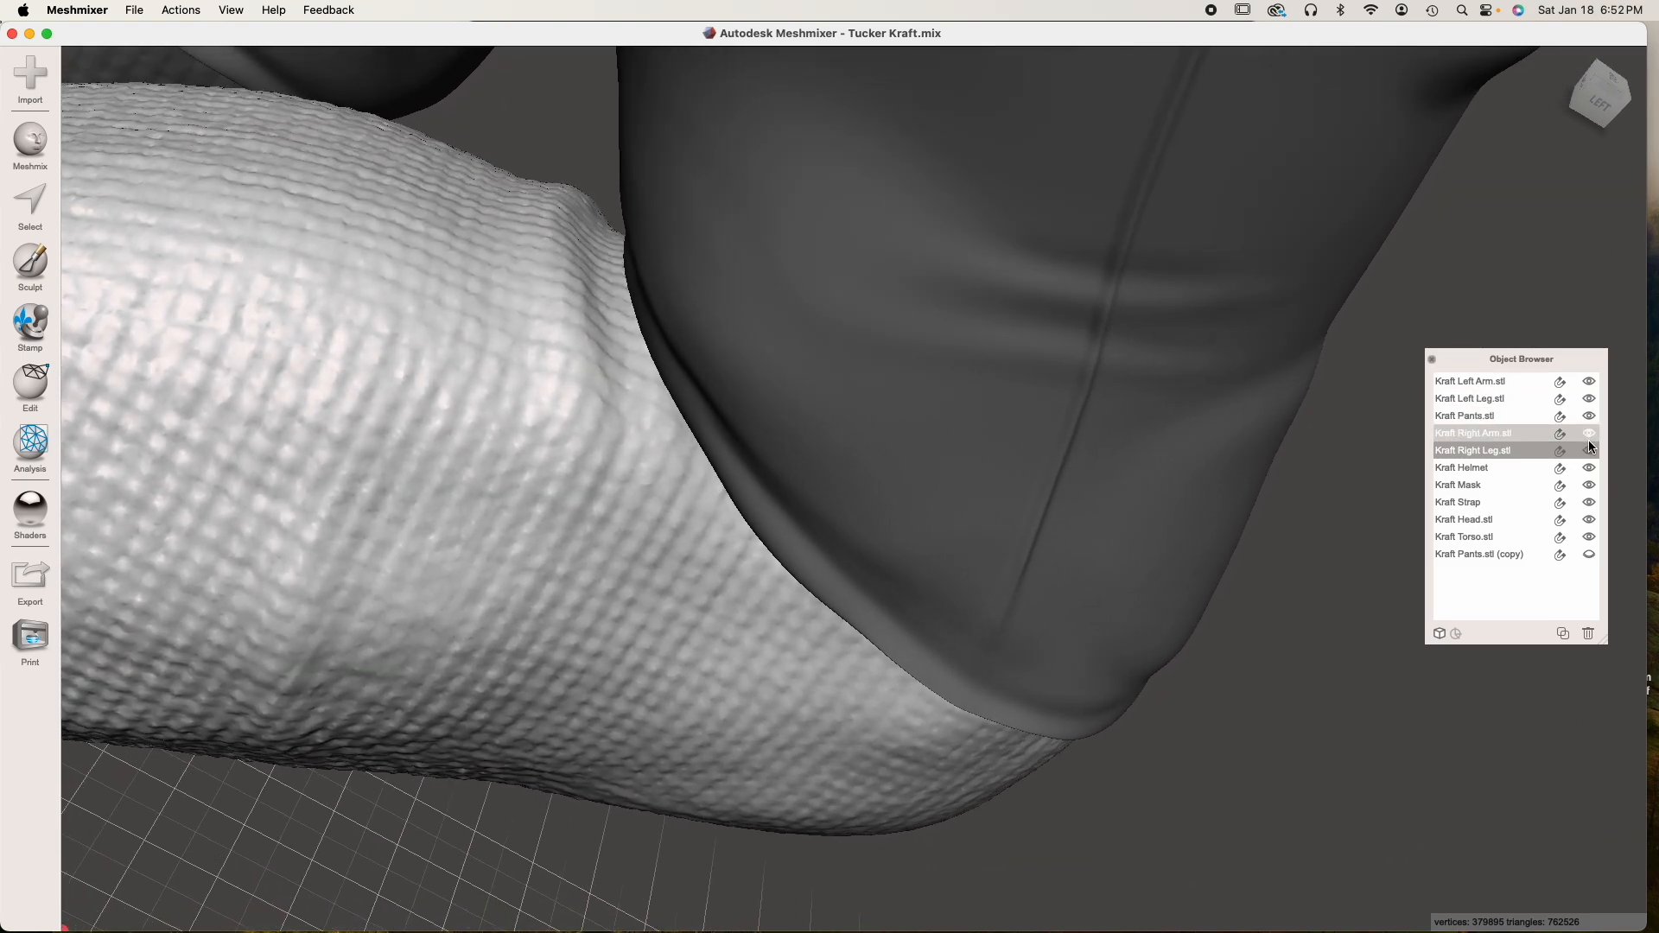
right_drag(1061, 477, 685, 470)
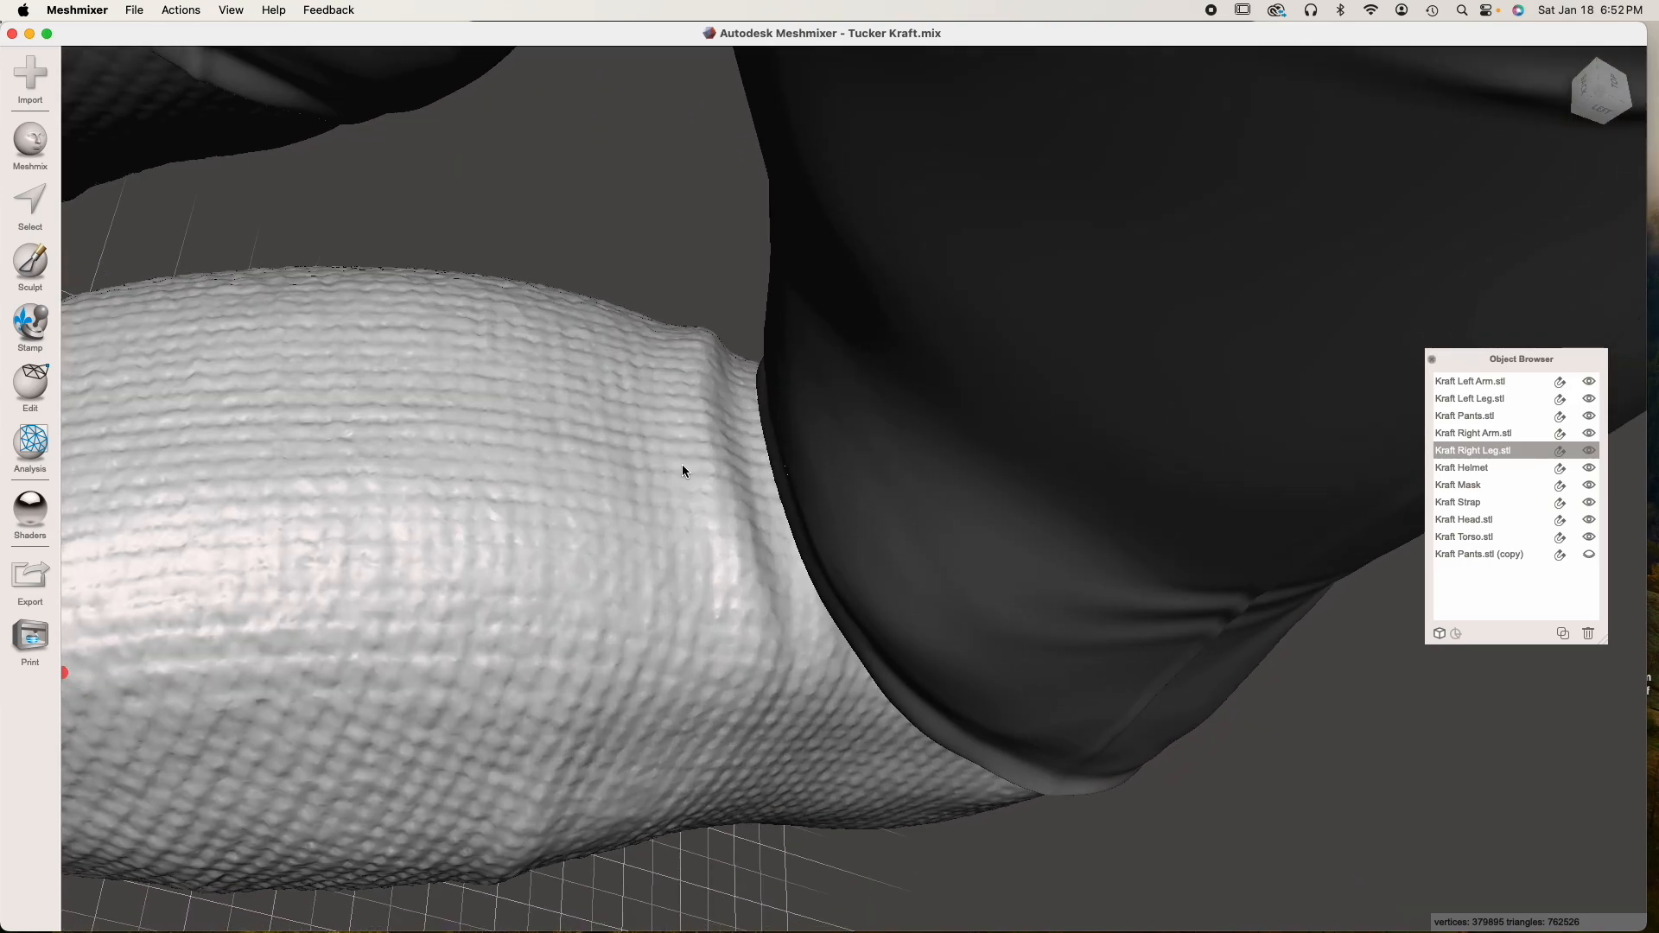
Brush-select a strip of Kraft Right Leg along the pants hem behind the knee and create a FaceGroup from it
key(s)
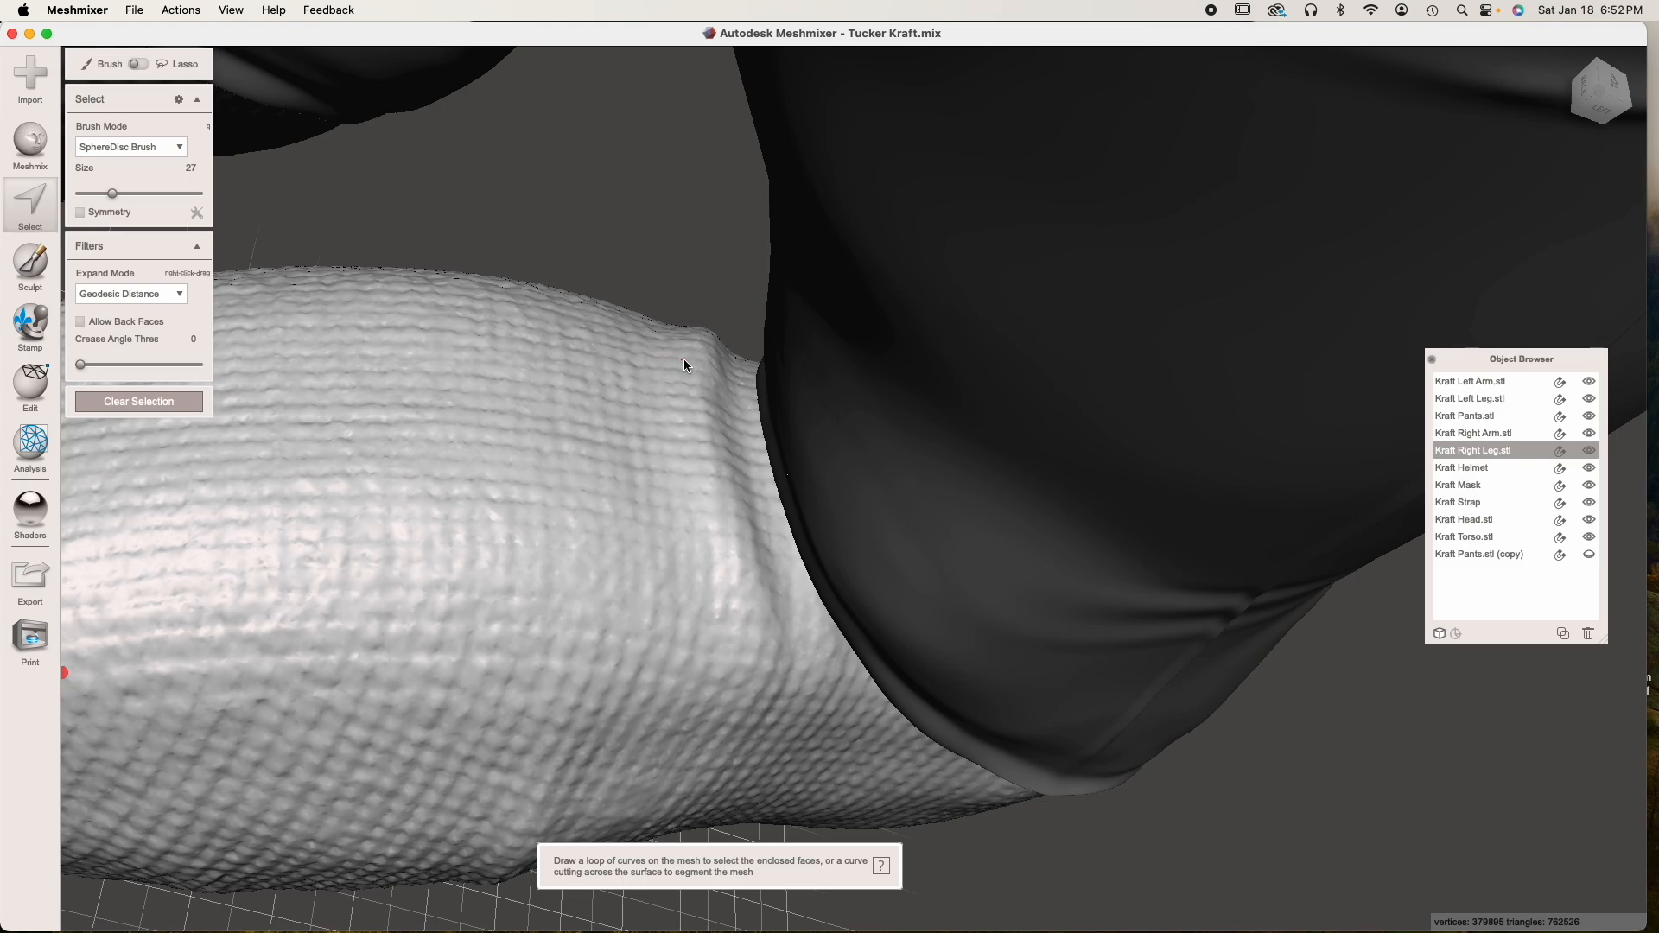
mouse_move(717, 349)
mouse_down()
mouse_move(730, 518)
mouse_move(725, 421)
mouse_up()
mouse_move(740, 534)
mouse_down()
mouse_move(786, 630)
mouse_move(912, 764)
mouse_move(726, 536)
mouse_up()
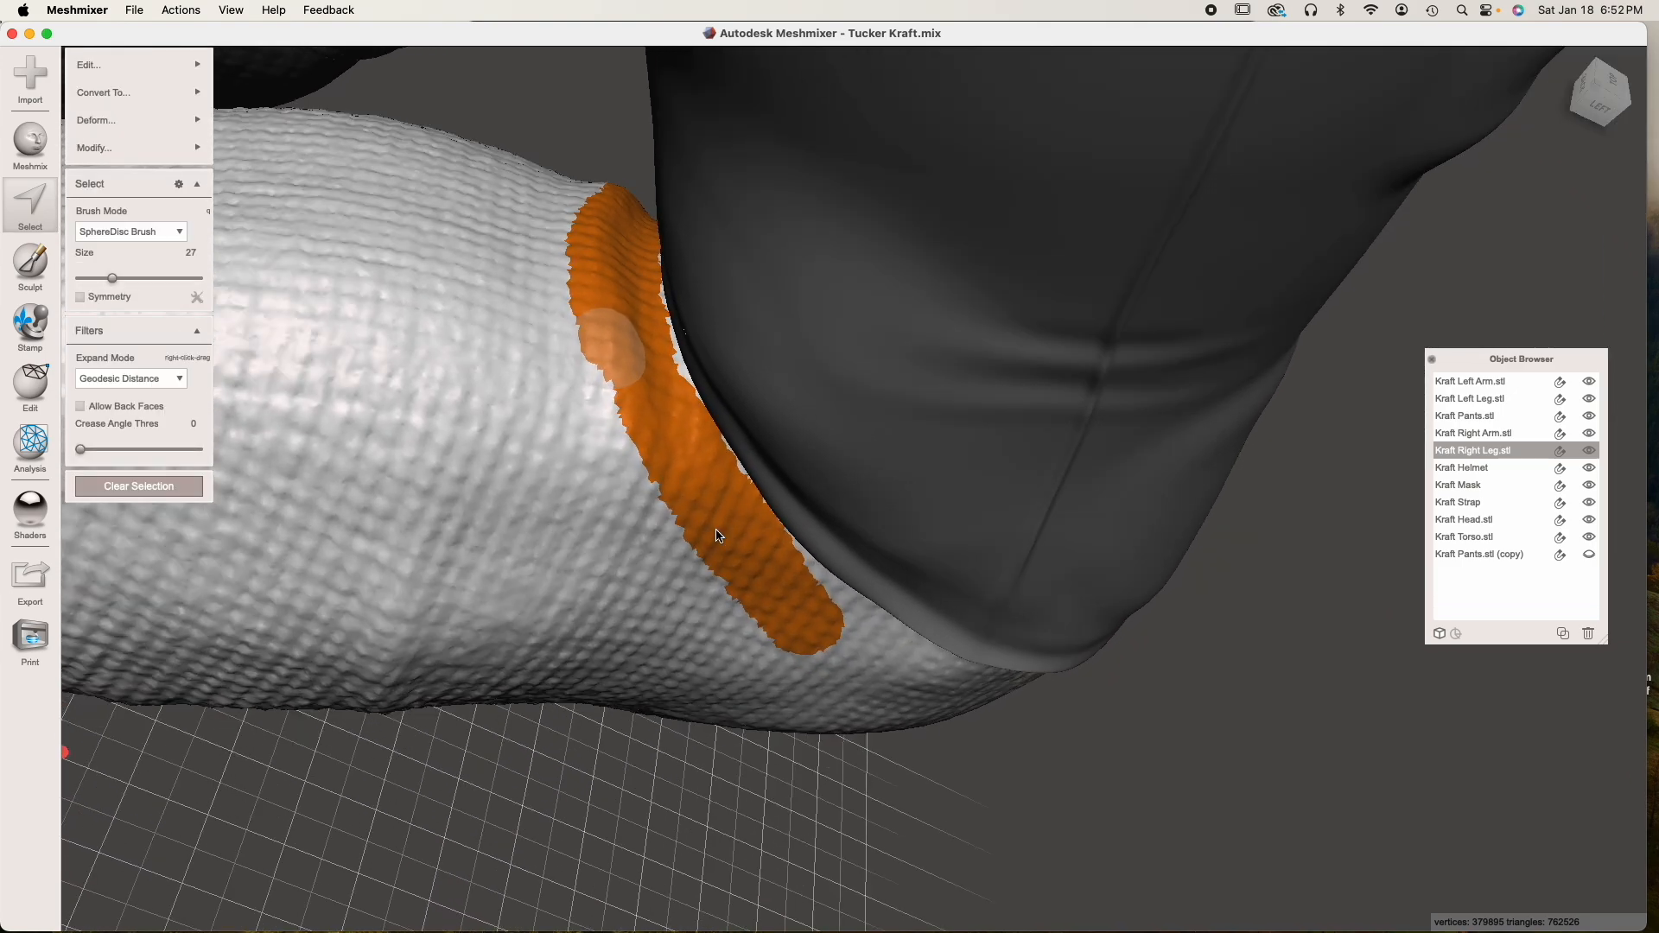
drag(785, 588, 835, 619)
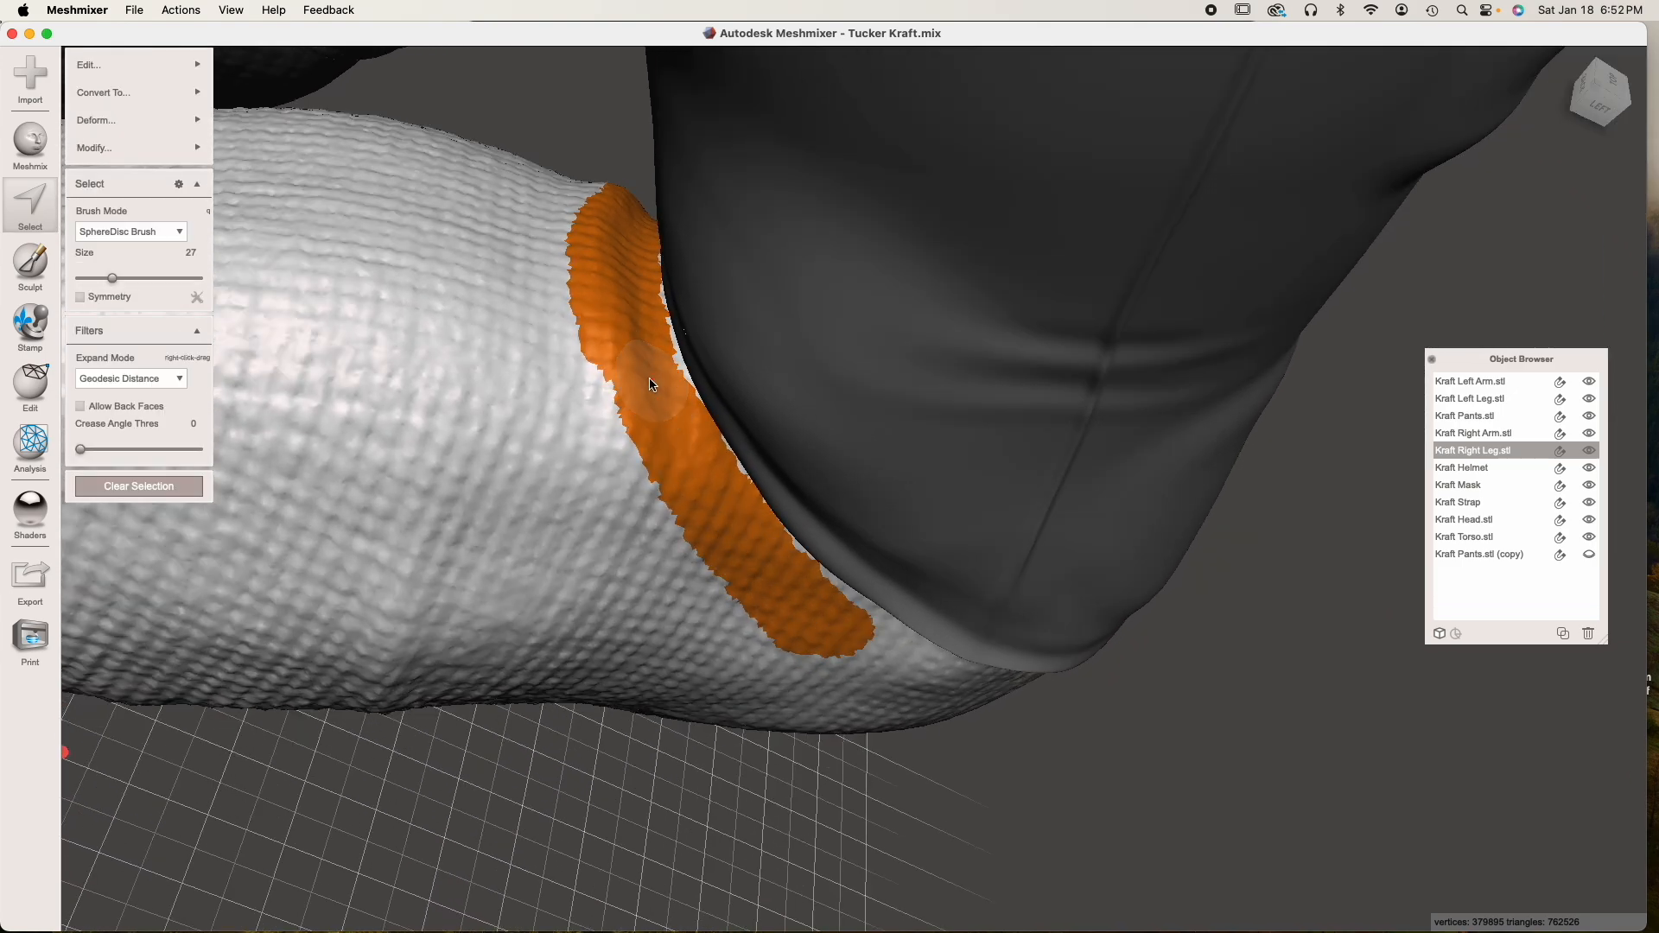
mouse_move(86, 125)
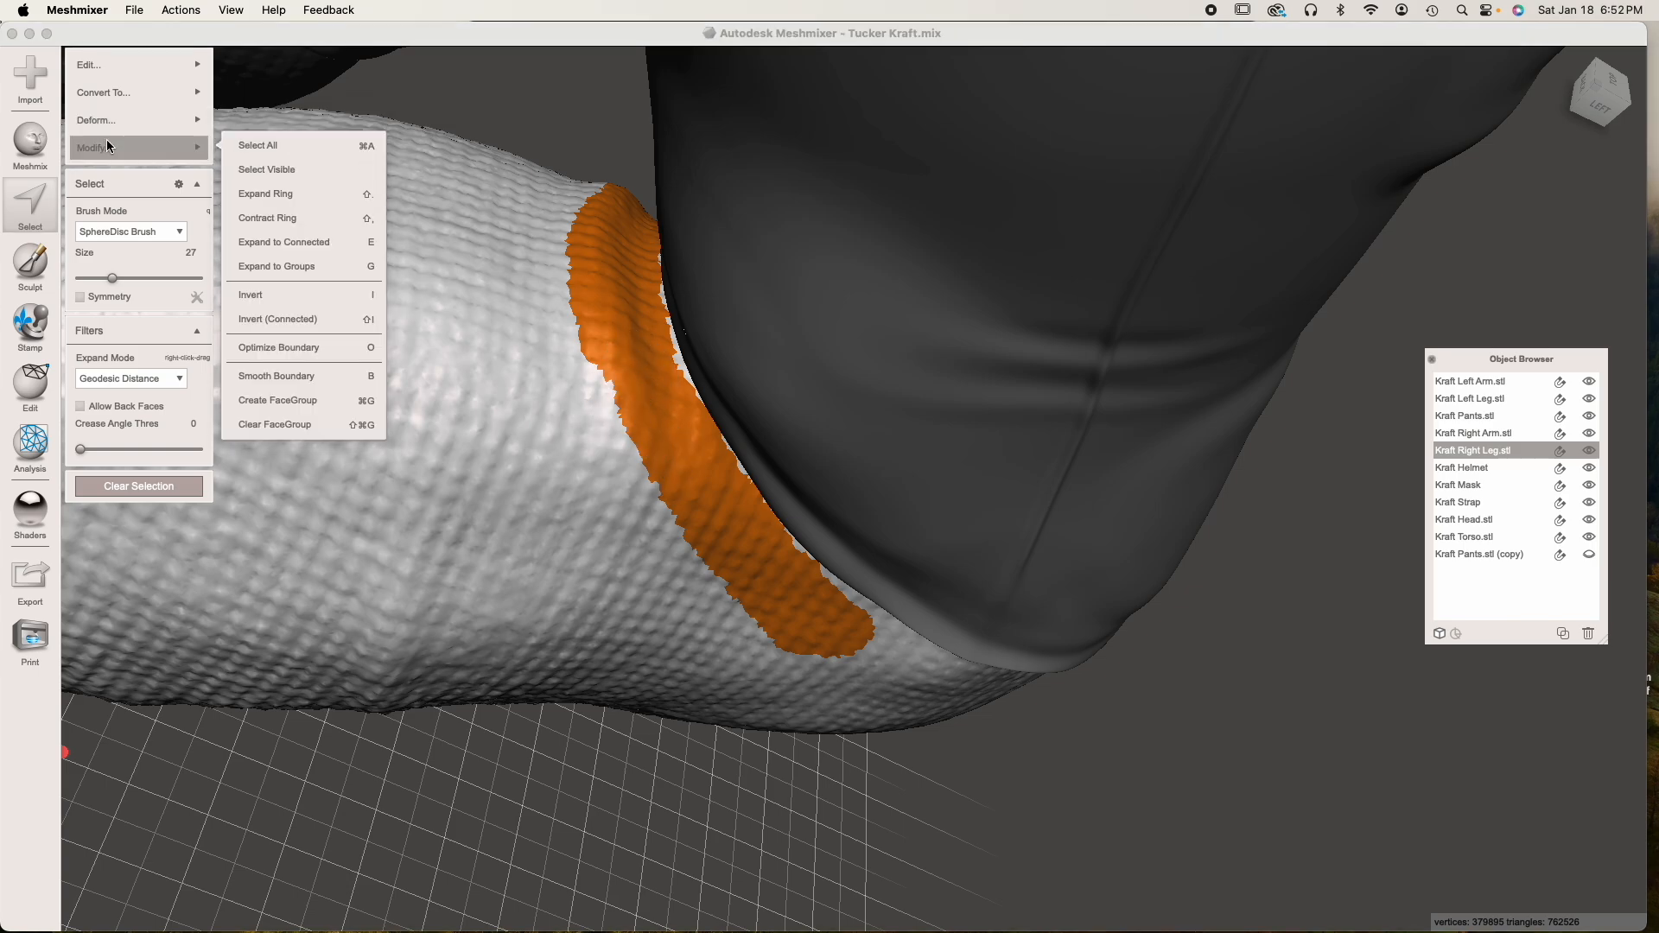
click(303, 394)
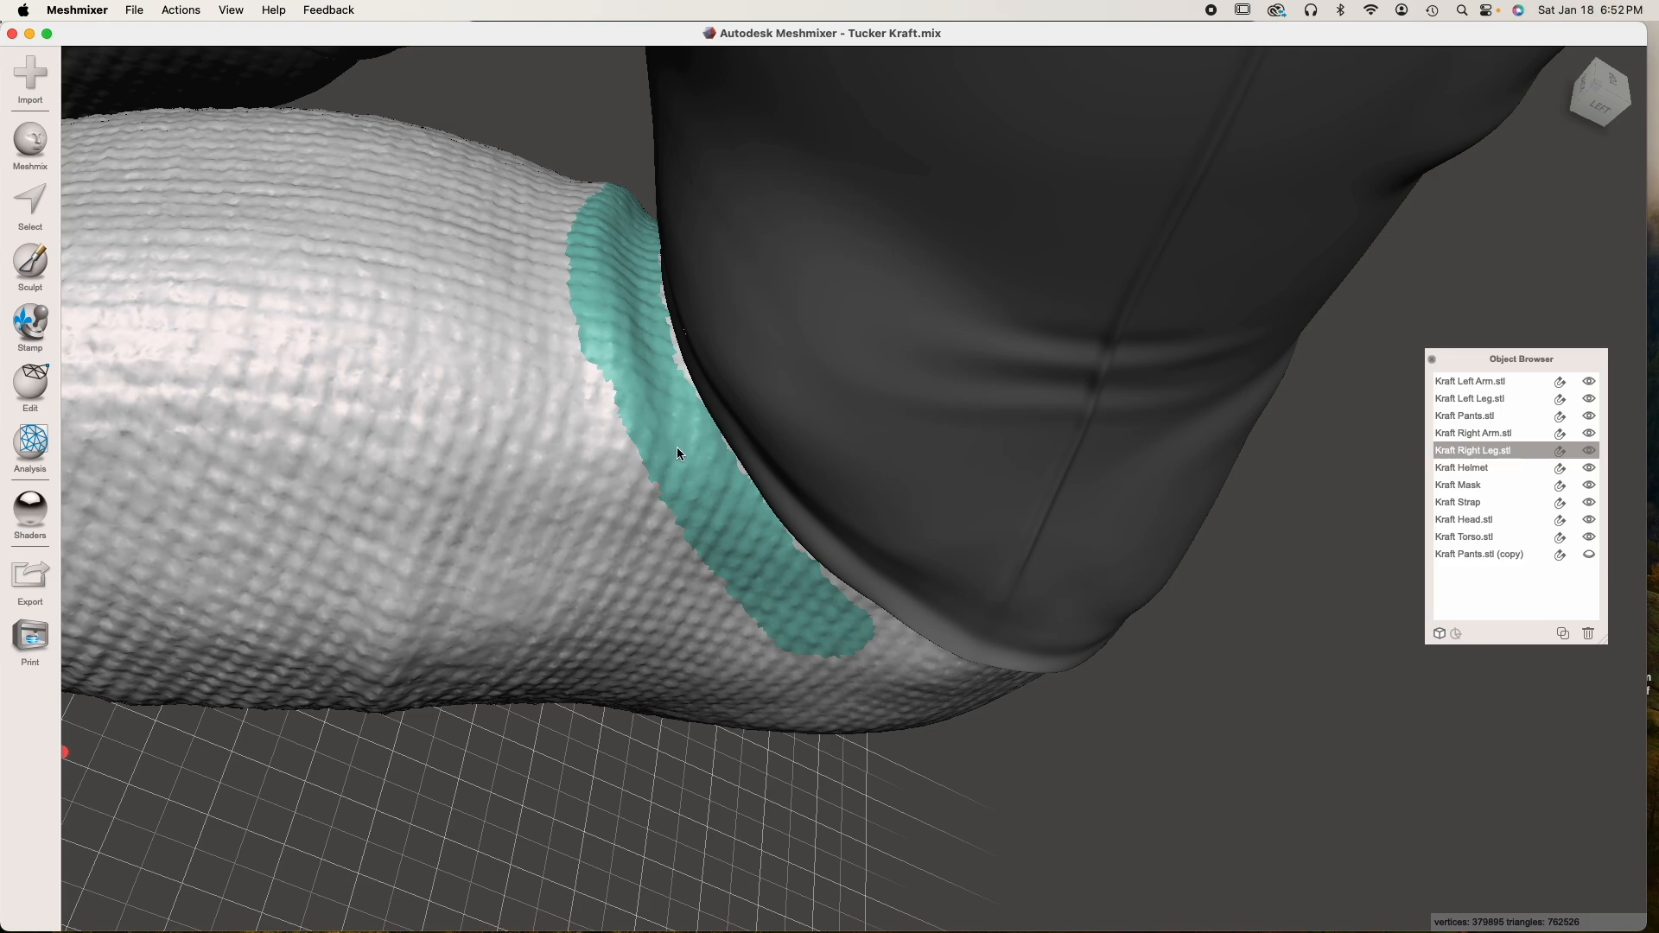
Check the marked strip against the pants hem and hide Kraft Pants.stl
right_drag(629, 261, 686, 362)
right_drag(812, 546, 764, 460)
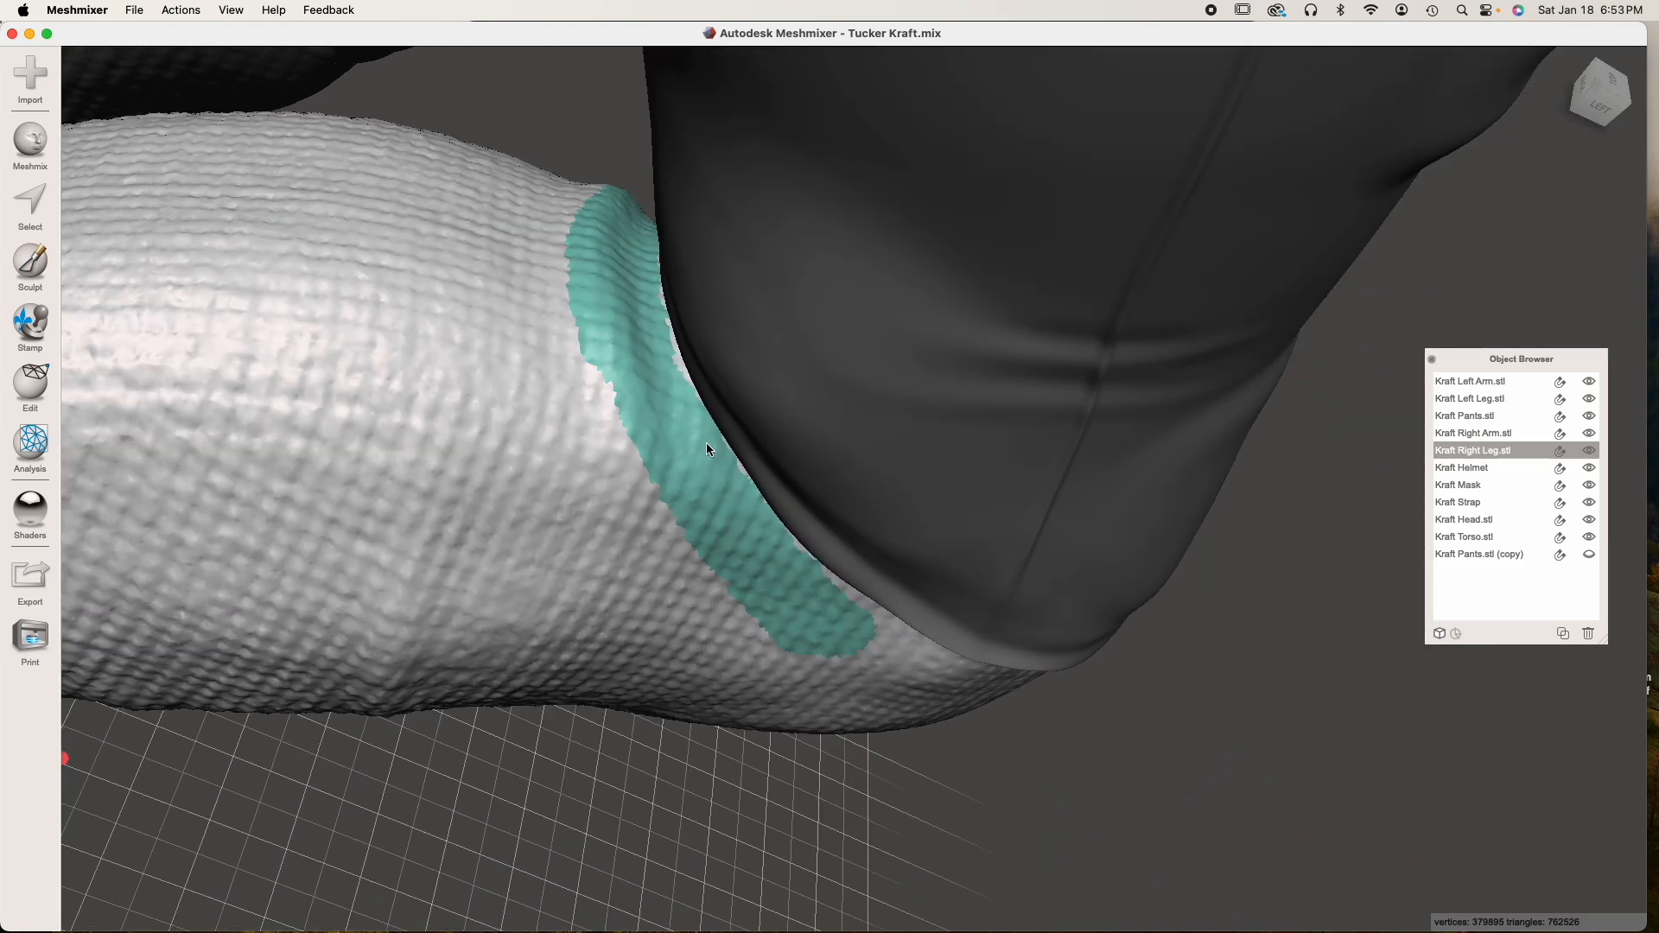
click(1465, 415)
click(1588, 416)
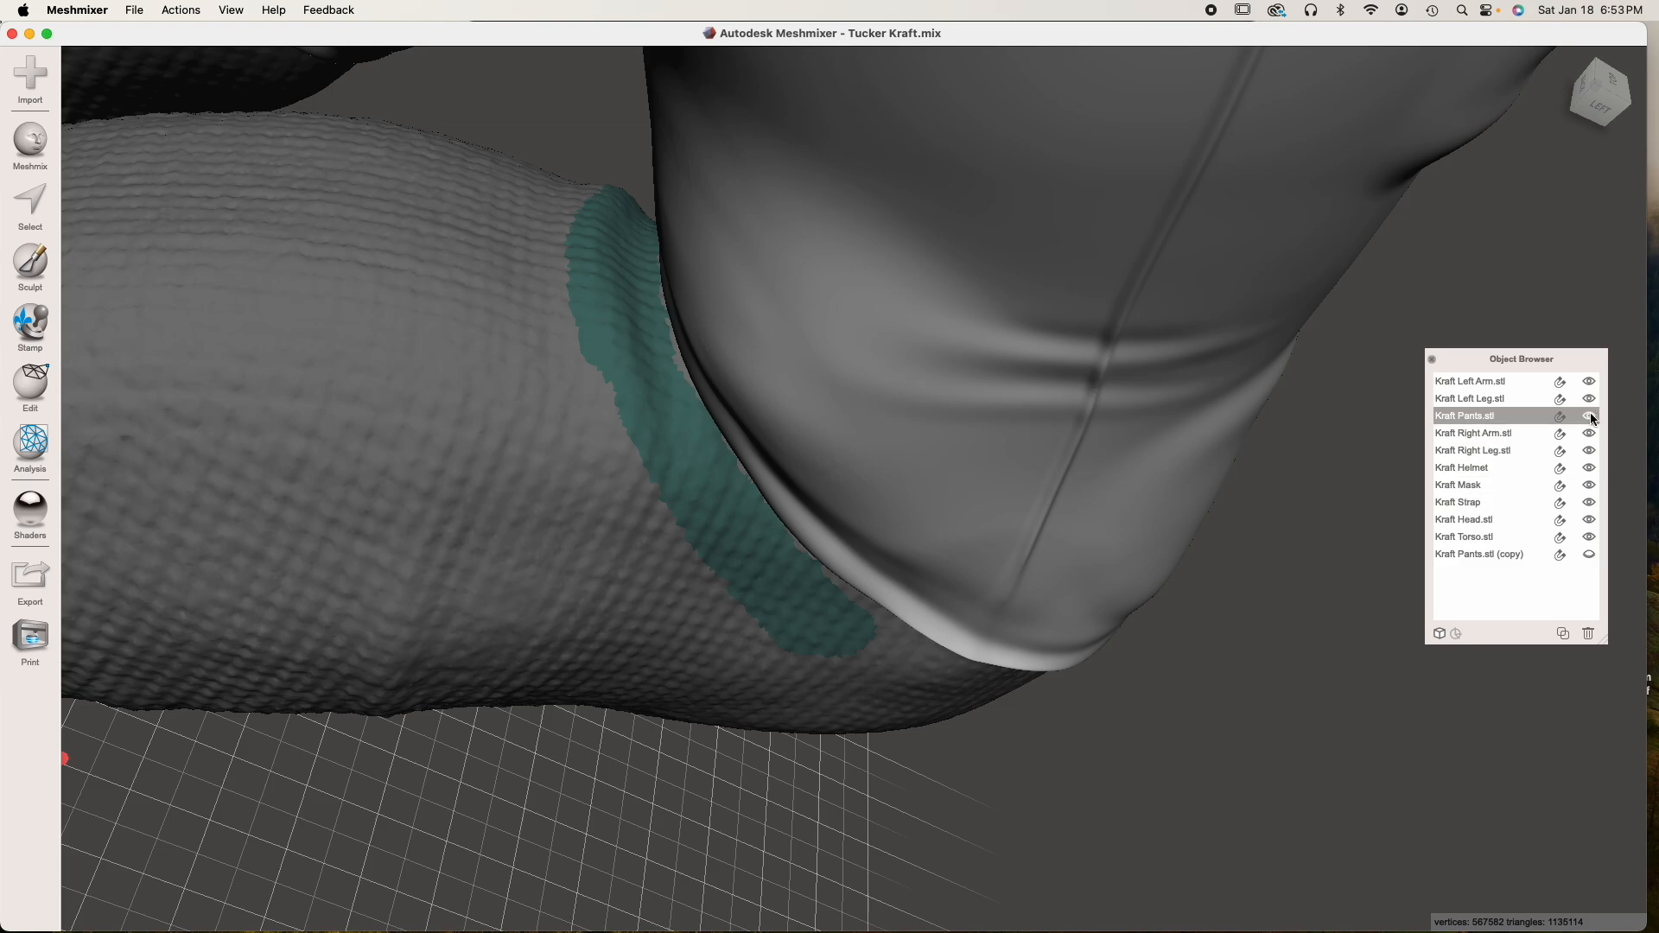
Smooth the knit texture on top of Kraft Right Leg.stl, inside the marked strip, with the sculpt brush at strength 35
click(549, 515)
right_drag(549, 515, 665, 486)
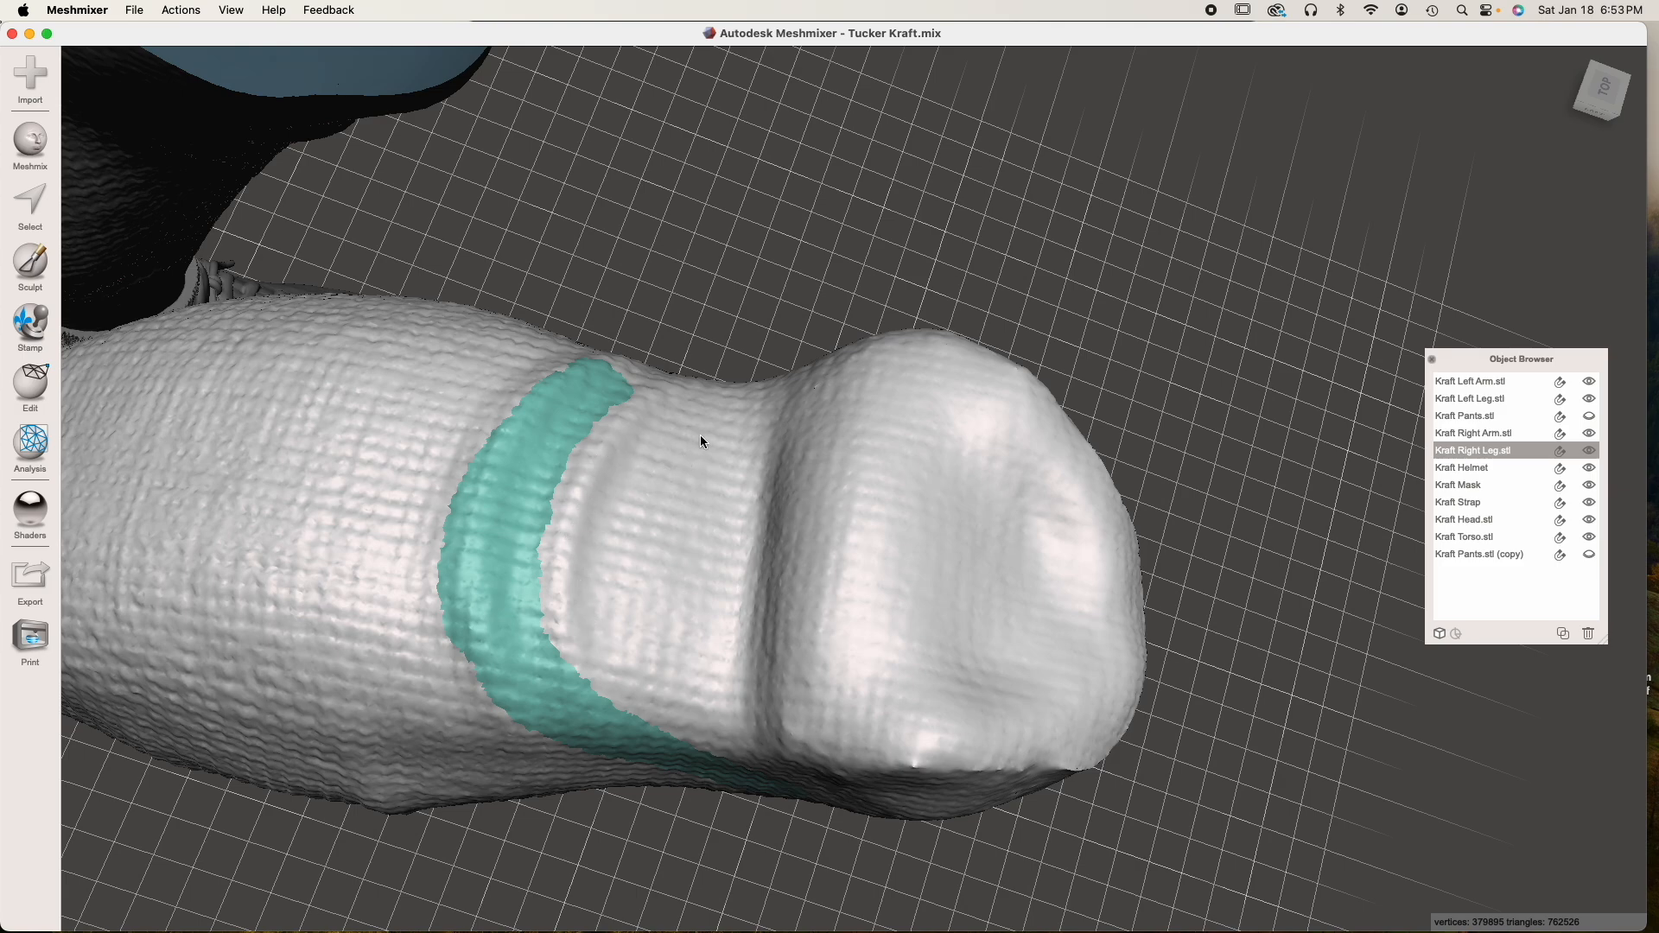
scroll(641, 474, up, 6)
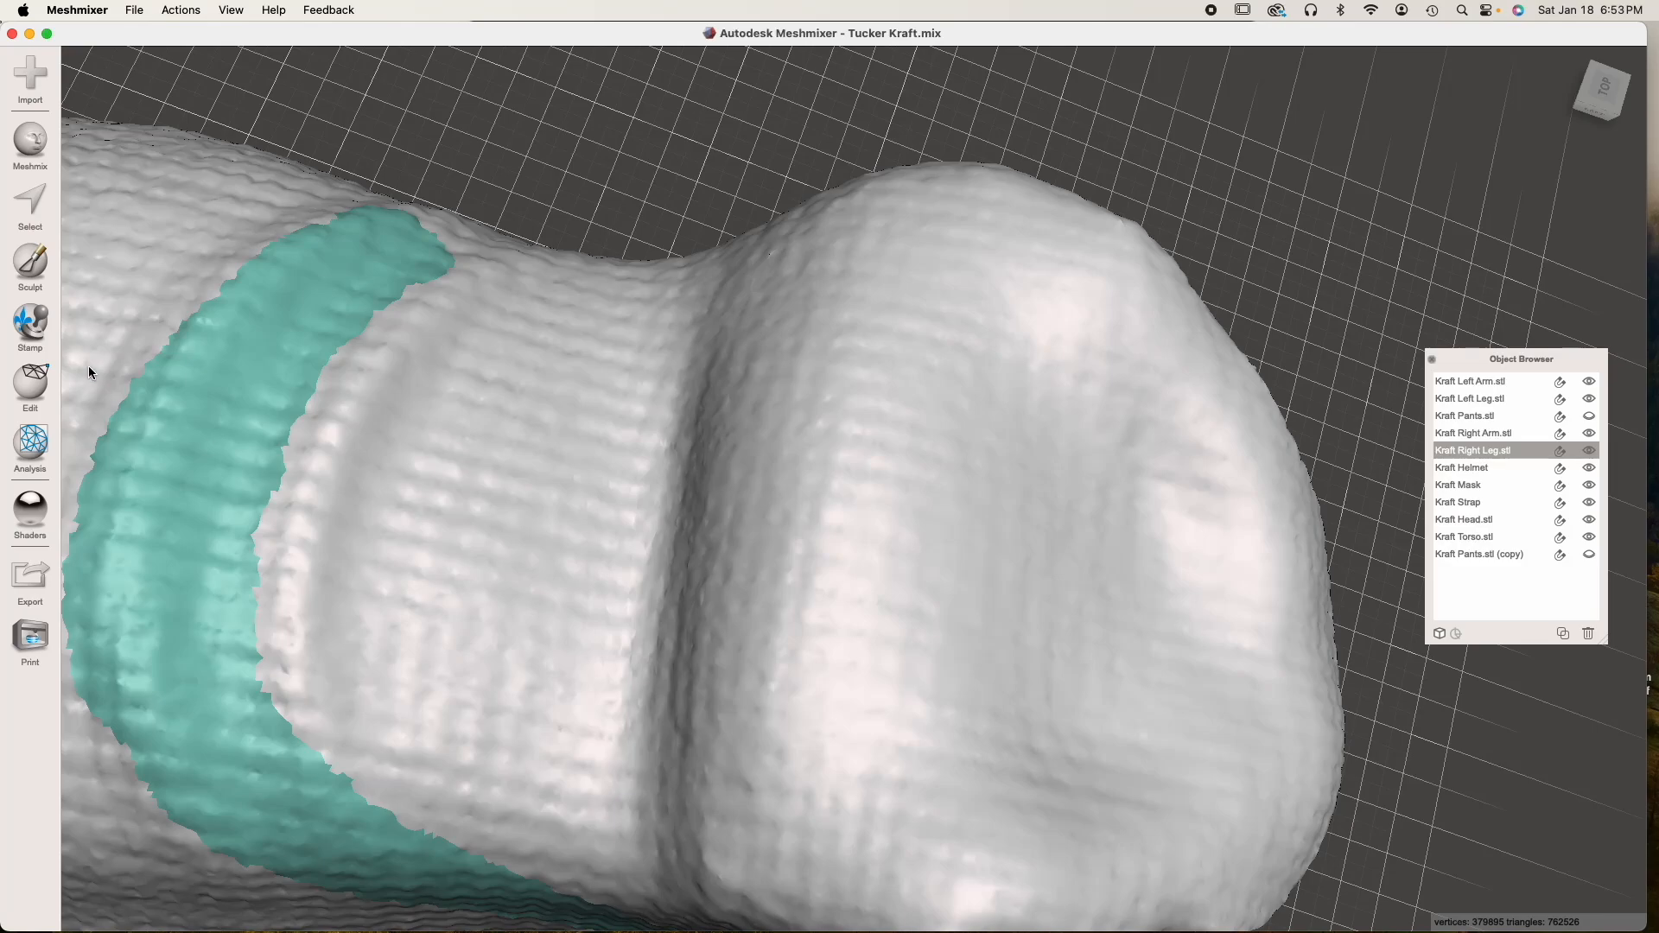
click(30, 262)
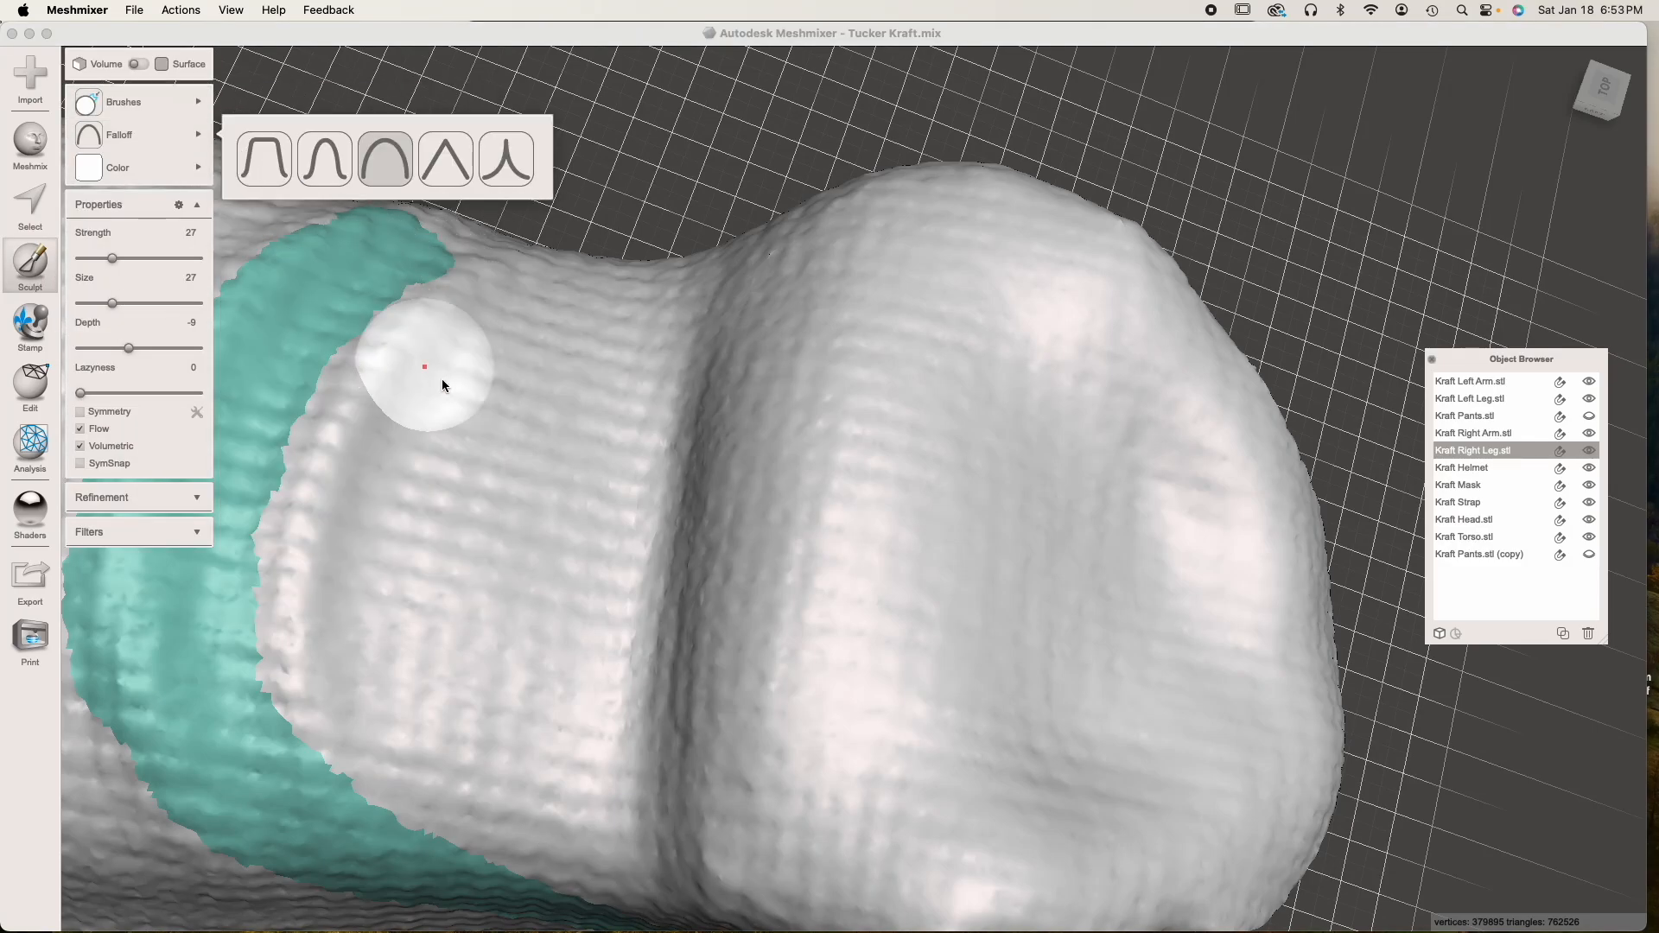
click(121, 258)
mouse_move(414, 422)
mouse_down()
mouse_move(449, 348)
mouse_move(359, 449)
mouse_move(345, 623)
mouse_move(345, 481)
mouse_move(337, 659)
mouse_move(489, 794)
mouse_move(574, 820)
mouse_move(619, 386)
mouse_move(530, 326)
mouse_move(452, 334)
mouse_move(470, 666)
mouse_move(392, 374)
mouse_move(448, 371)
mouse_move(509, 779)
mouse_move(567, 807)
mouse_move(433, 689)
mouse_move(500, 671)
mouse_move(609, 355)
mouse_move(669, 442)
mouse_move(708, 392)
mouse_move(708, 733)
mouse_move(682, 824)
mouse_move(731, 846)
mouse_move(862, 412)
mouse_move(669, 656)
mouse_move(709, 578)
mouse_move(752, 314)
mouse_move(648, 334)
mouse_move(833, 311)
mouse_move(904, 335)
mouse_move(889, 730)
mouse_move(1019, 788)
mouse_up()
scroll(896, 651, down, 3)
right_drag(896, 651, 821, 616)
mouse_move(784, 348)
mouse_down()
mouse_move(888, 345)
mouse_move(1022, 507)
mouse_move(993, 740)
mouse_move(787, 749)
mouse_move(884, 754)
mouse_move(935, 546)
mouse_move(828, 520)
mouse_move(1047, 563)
mouse_up()
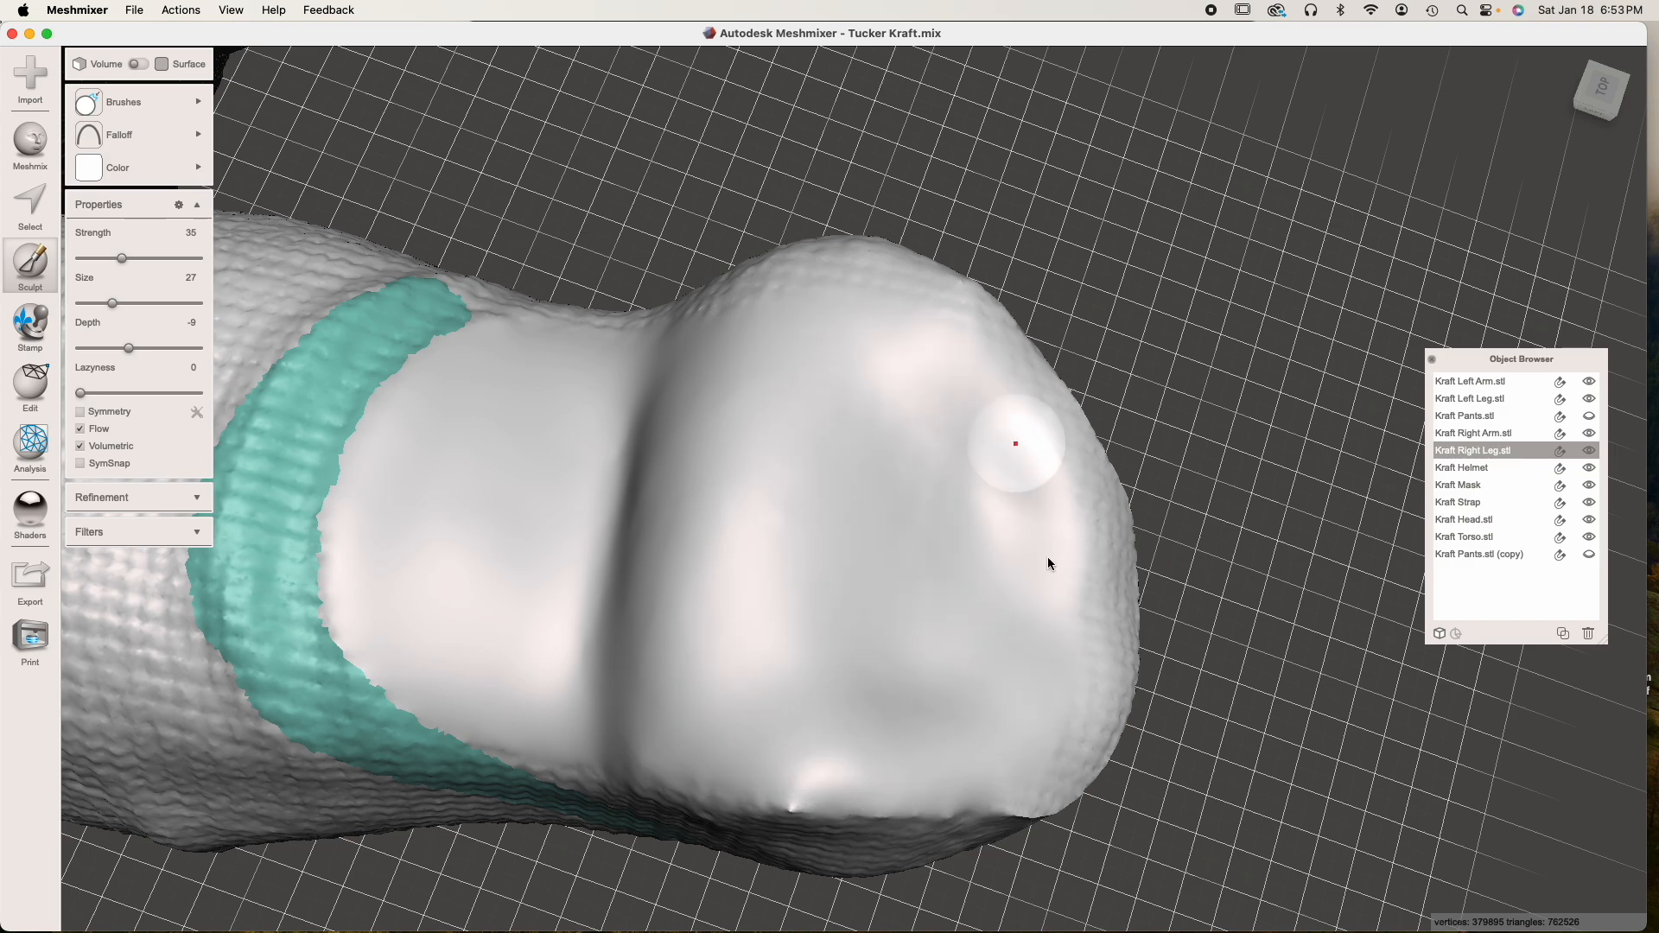
mouse_move(760, 556)
right_down()
mouse_move(774, 463)
mouse_move(758, 520)
right_up()
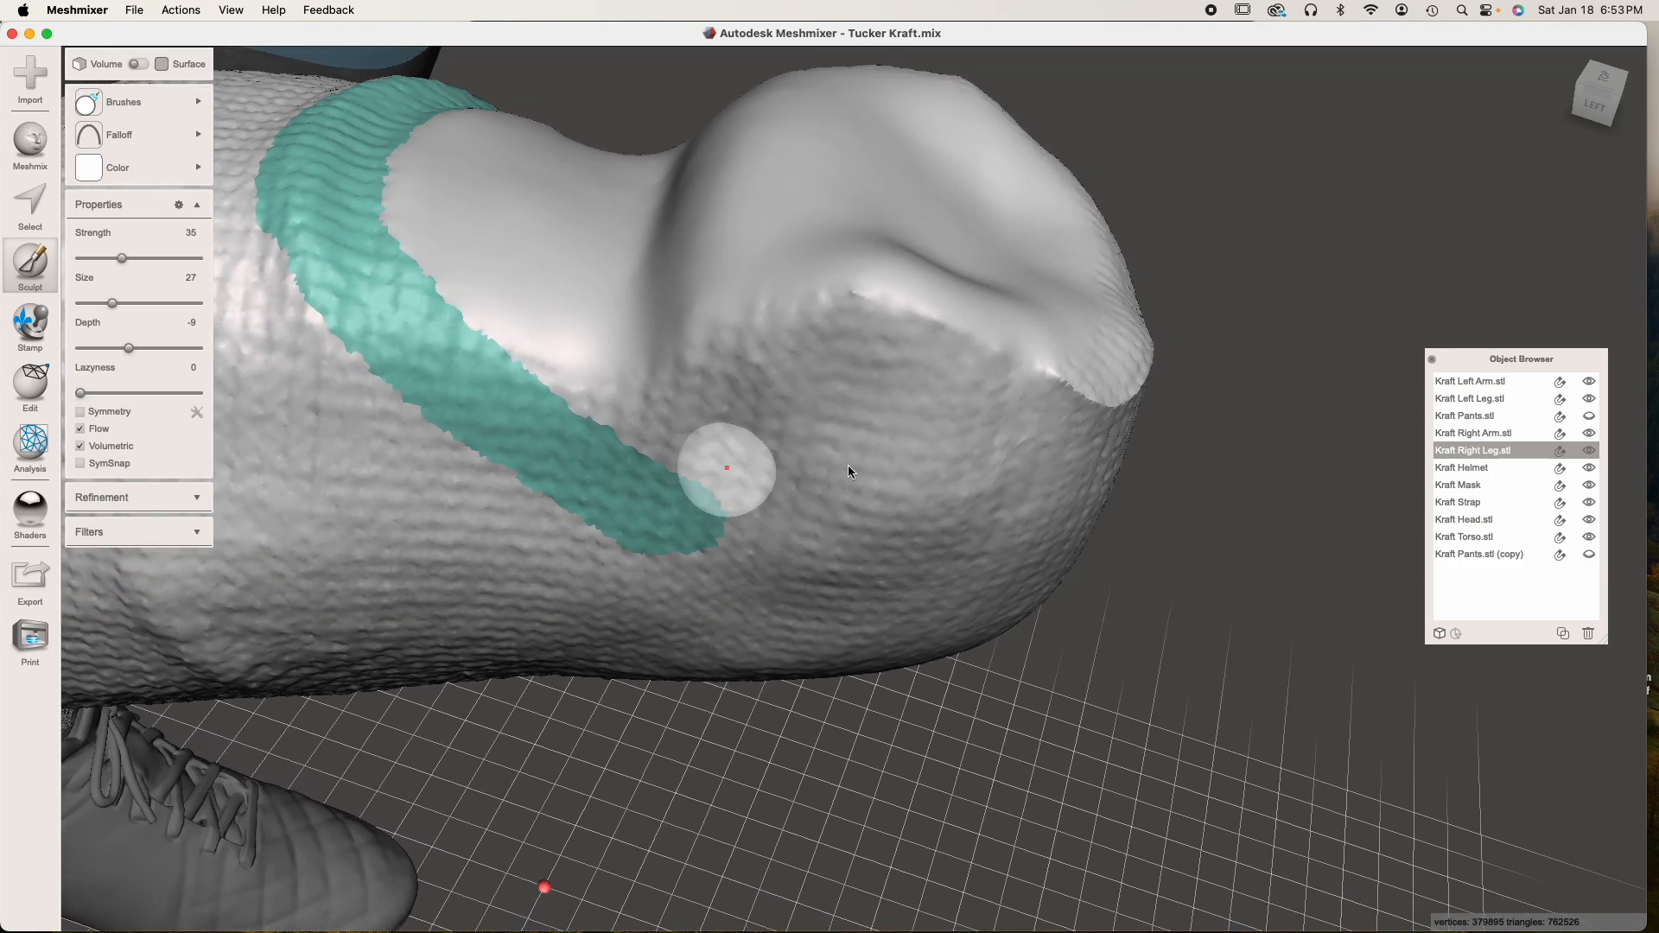
key(Escape)
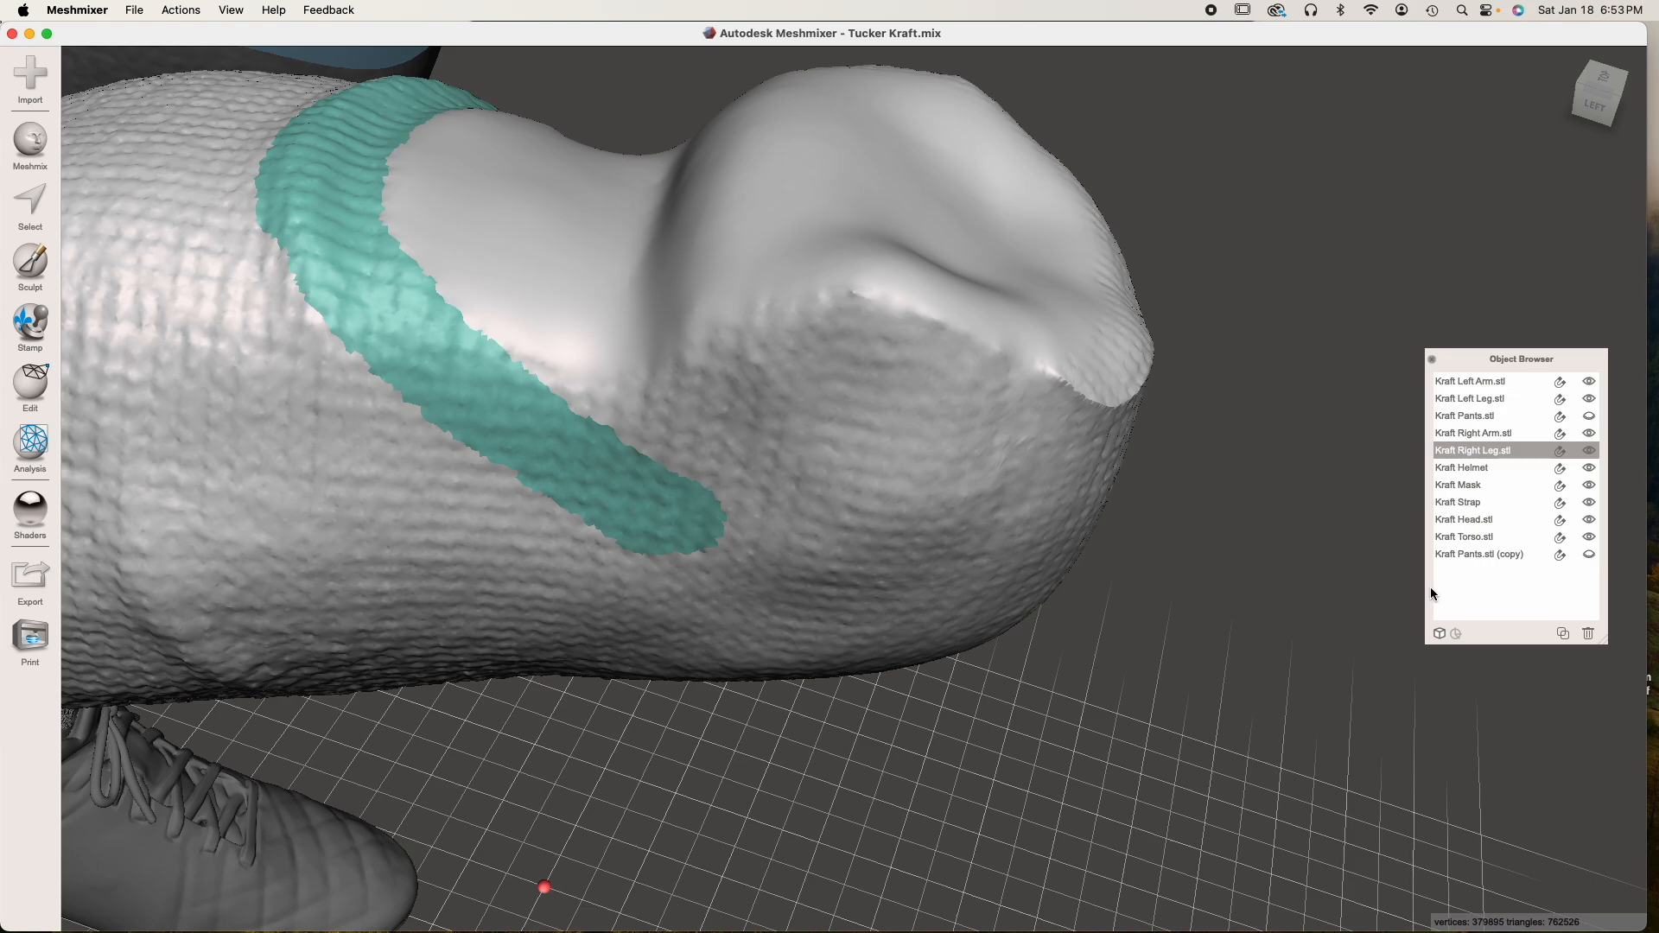
Show Kraft Pants.stl (copy) and run a Boolean Difference subtracting it from Kraft Right Leg.stl
click(1588, 555)
right_drag(1066, 563, 575, 522)
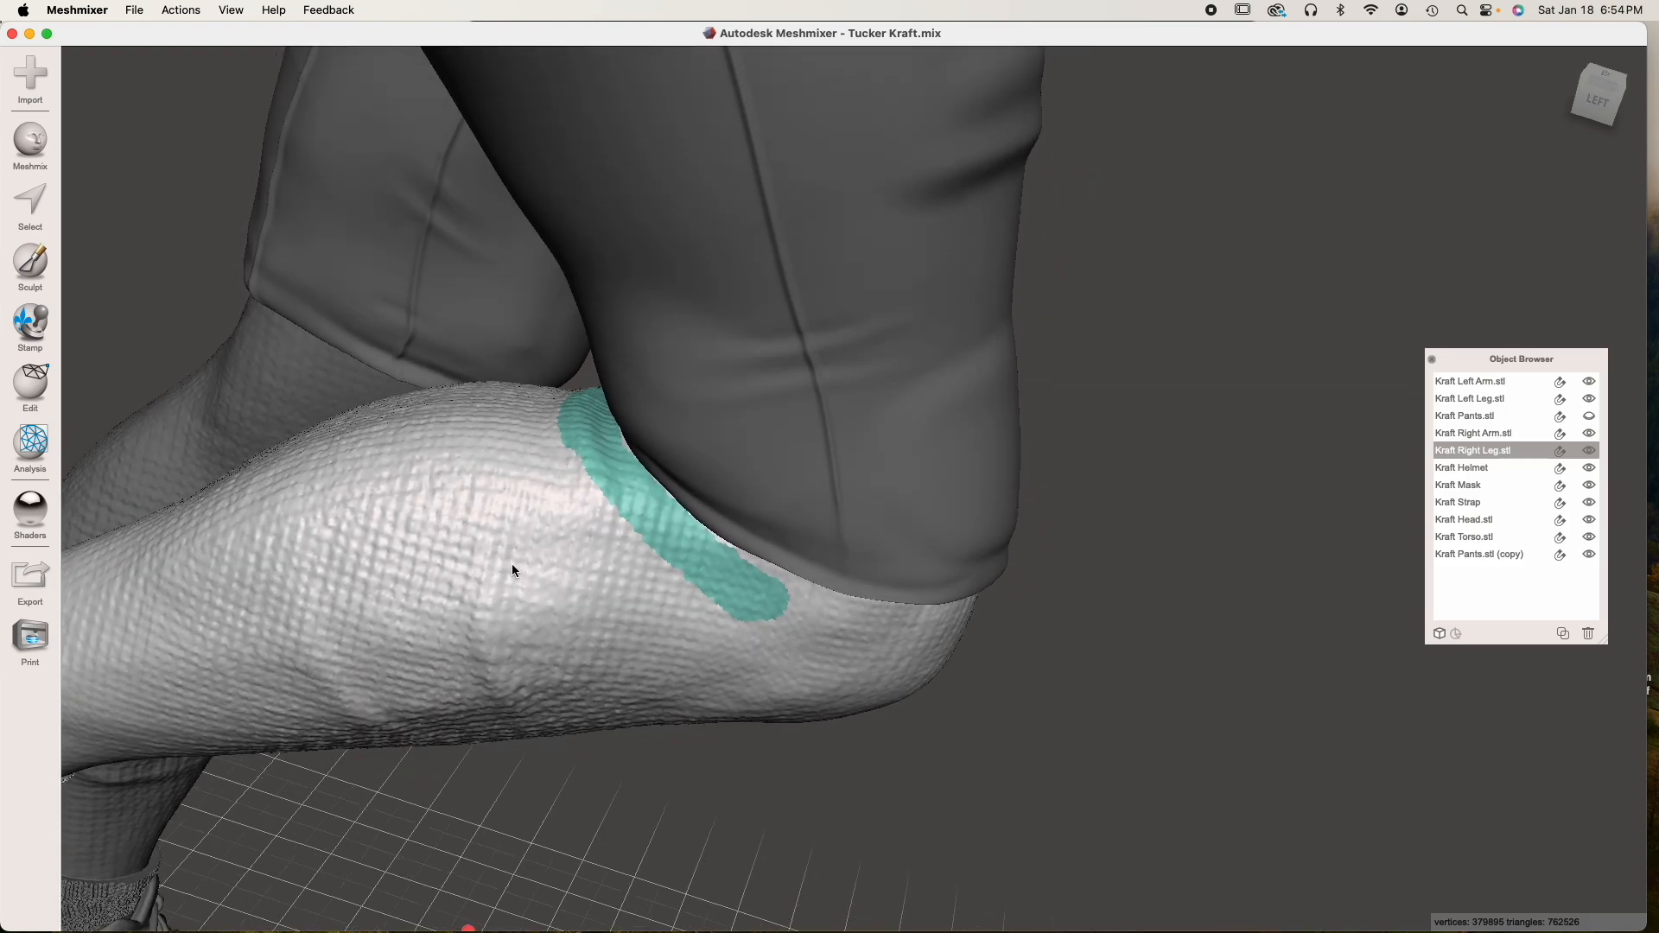
shift+click(842, 429)
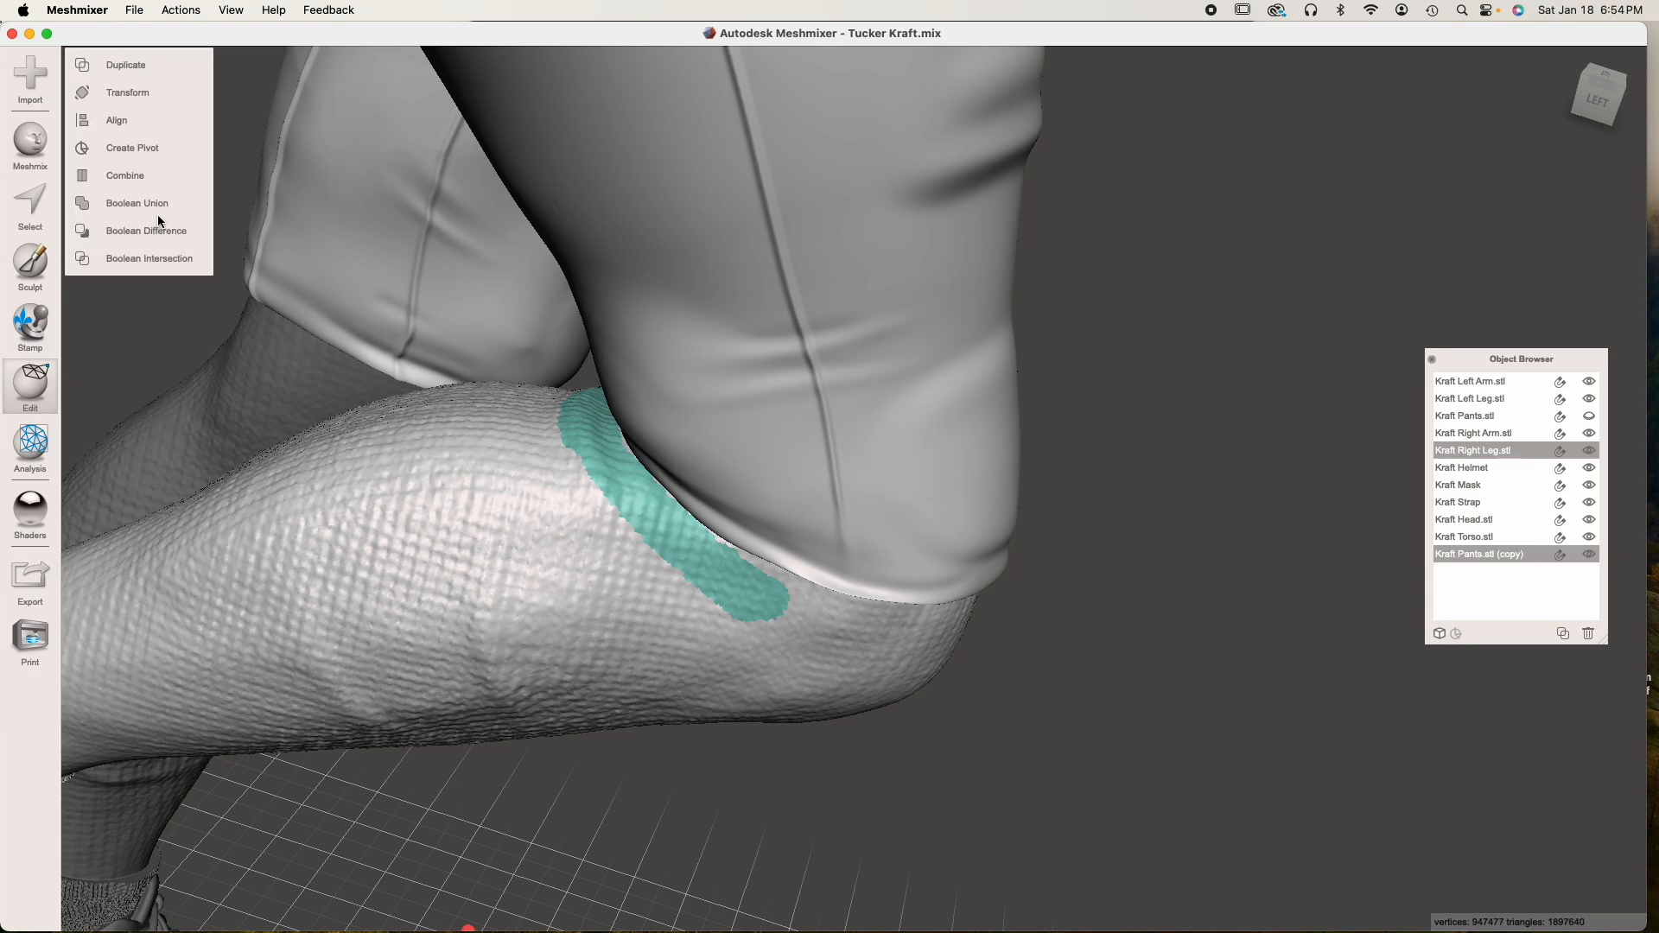
click(158, 237)
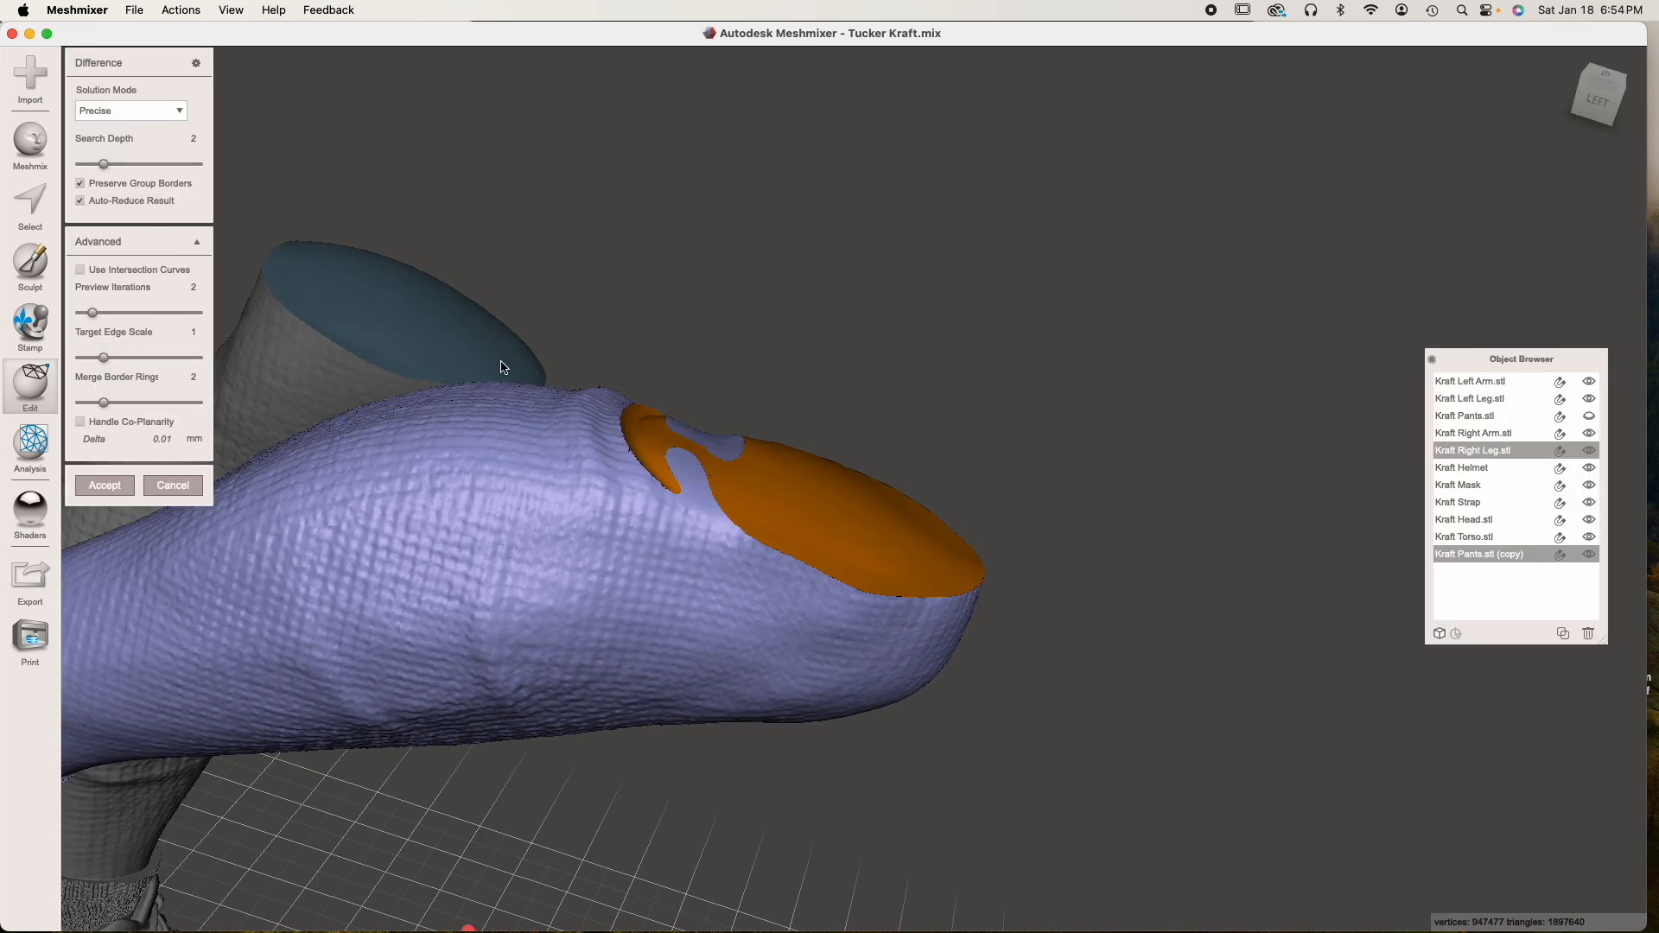
Examine the Difference preview on top of the right leg, checking the cut surface and its edge behind the knee
right_drag(747, 521, 726, 557)
middle_drag(735, 526, 722, 507)
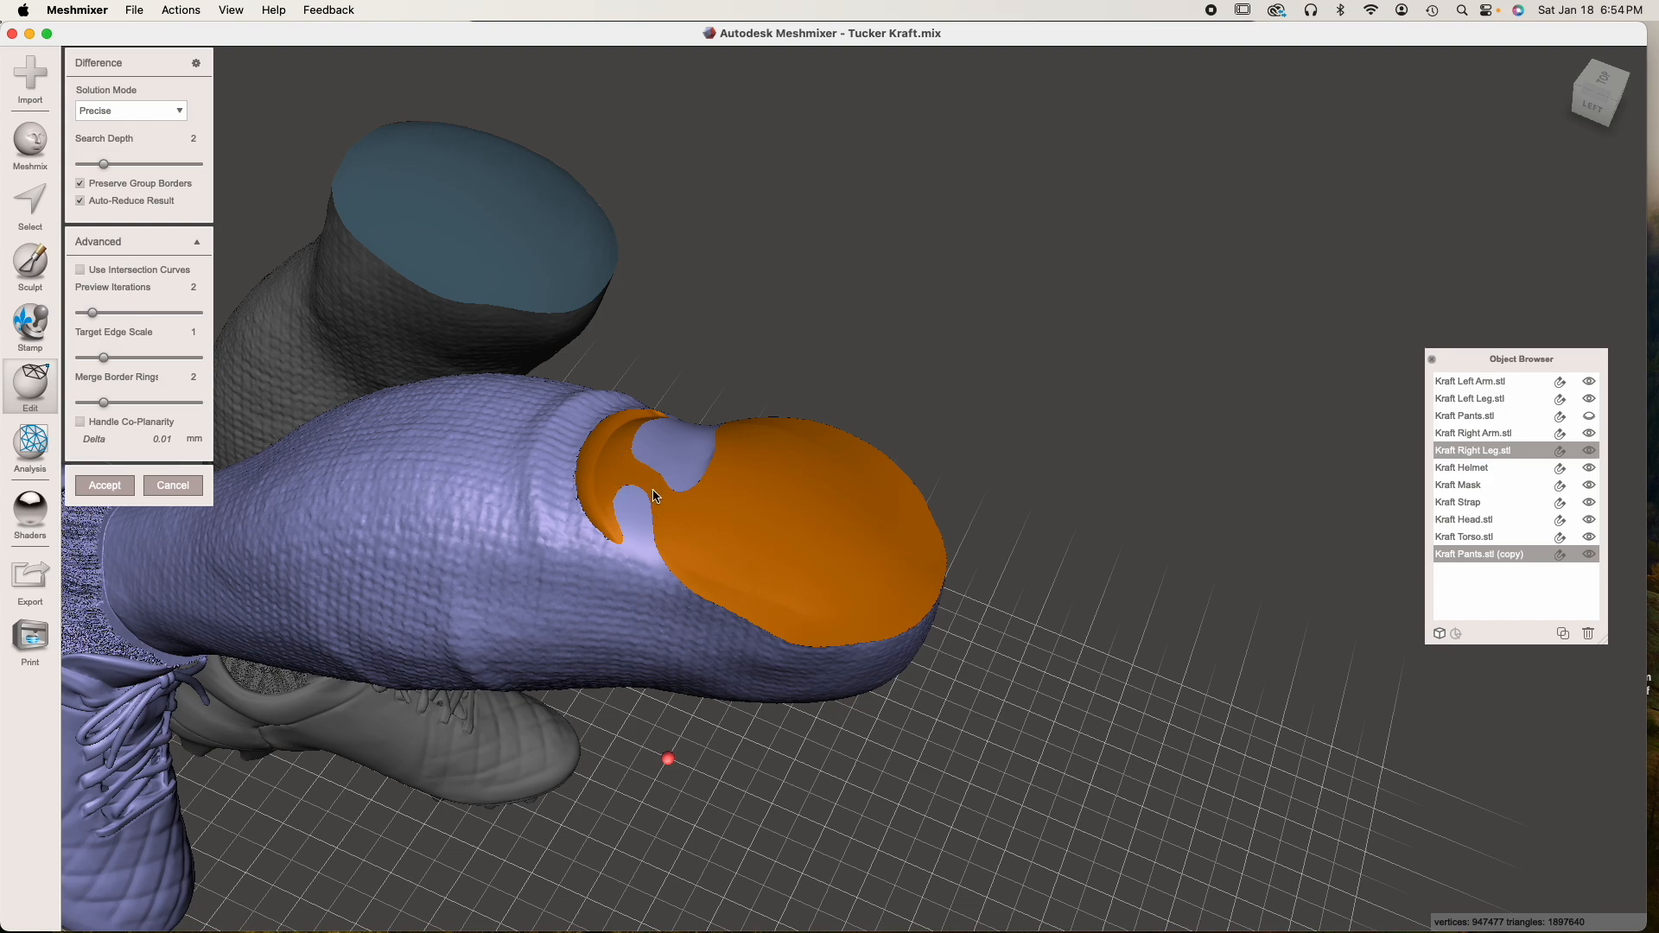
scroll(690, 520, up, 2)
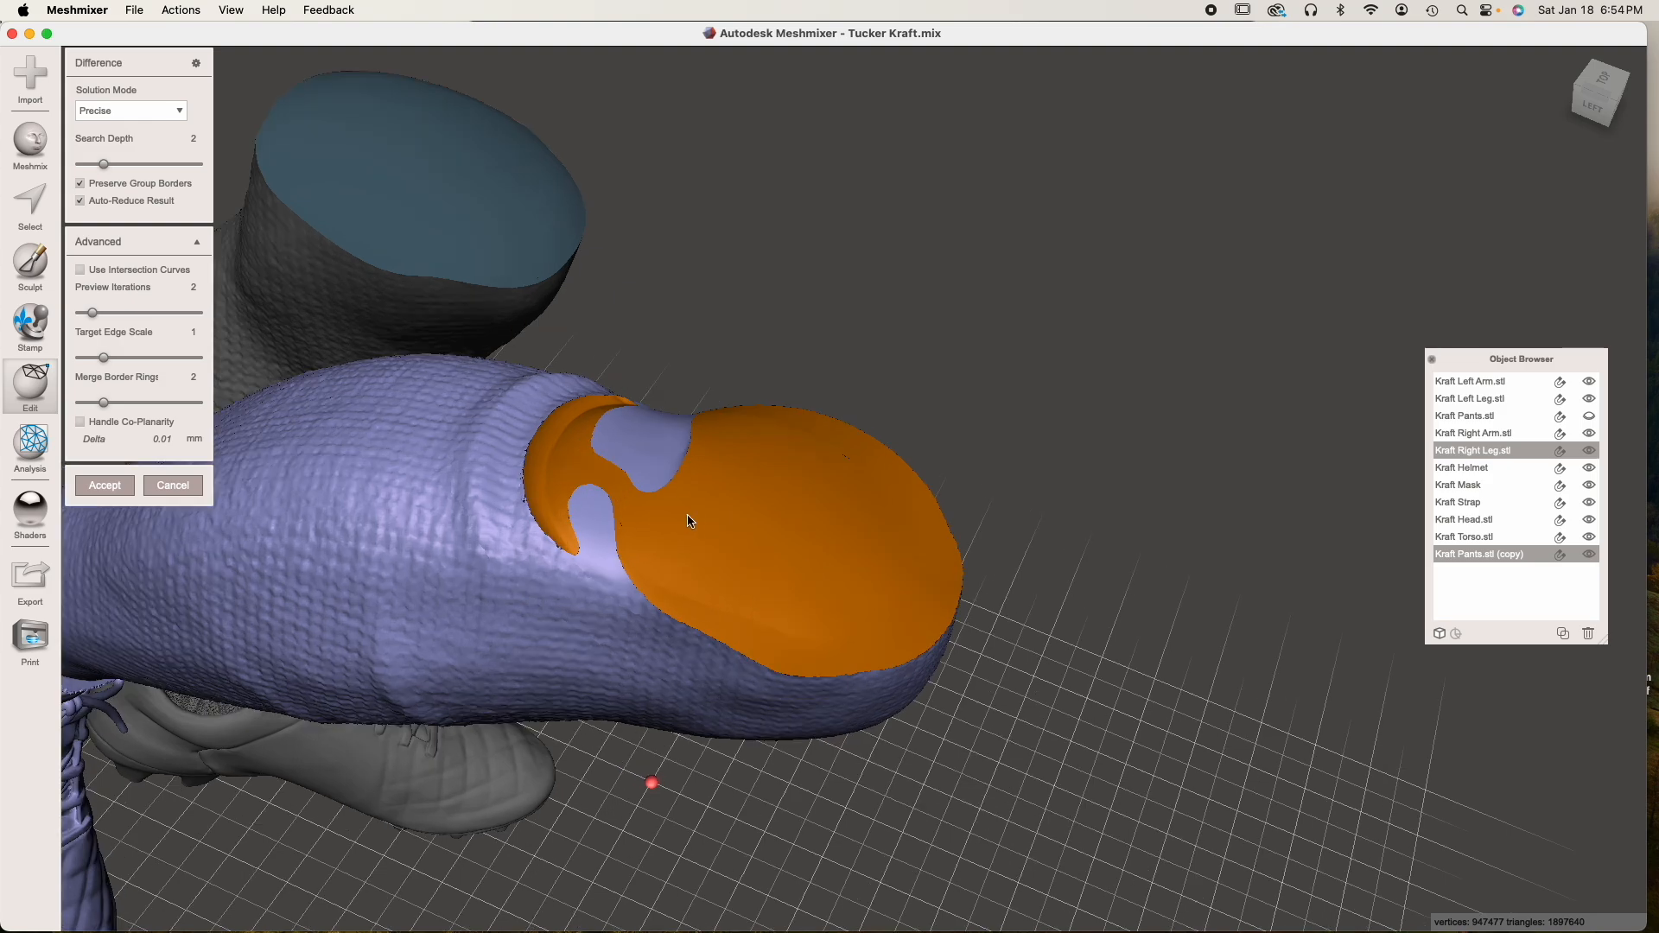
right_drag(690, 520, 703, 593)
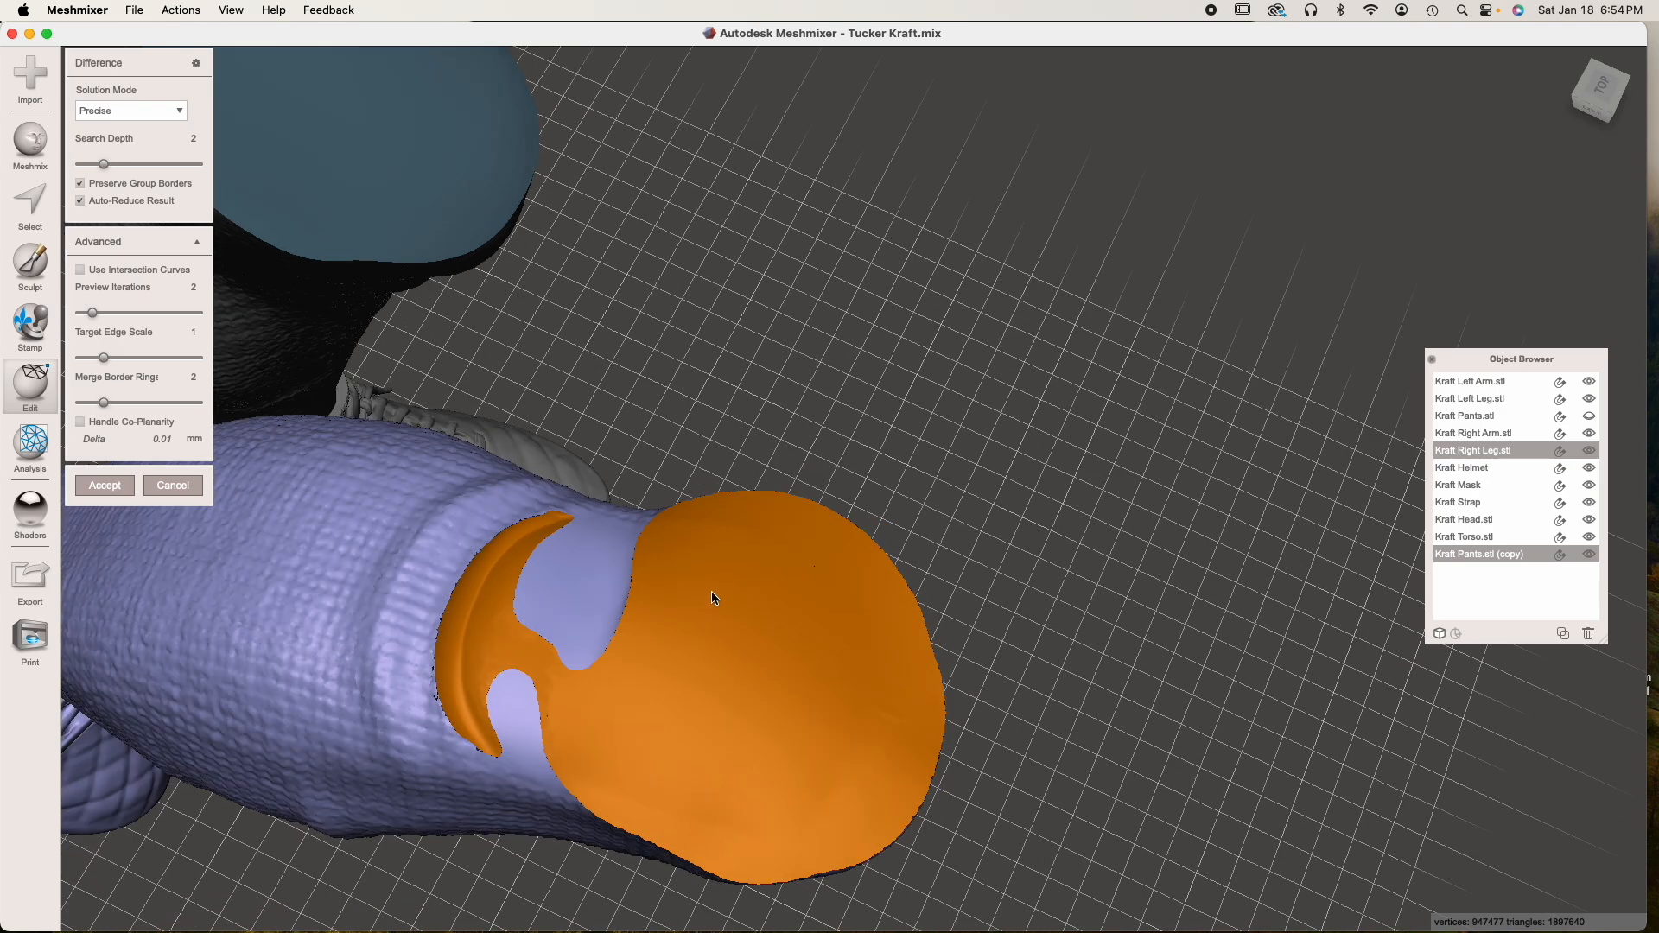
middle_drag(577, 624, 607, 507)
scroll(606, 507, up, 2)
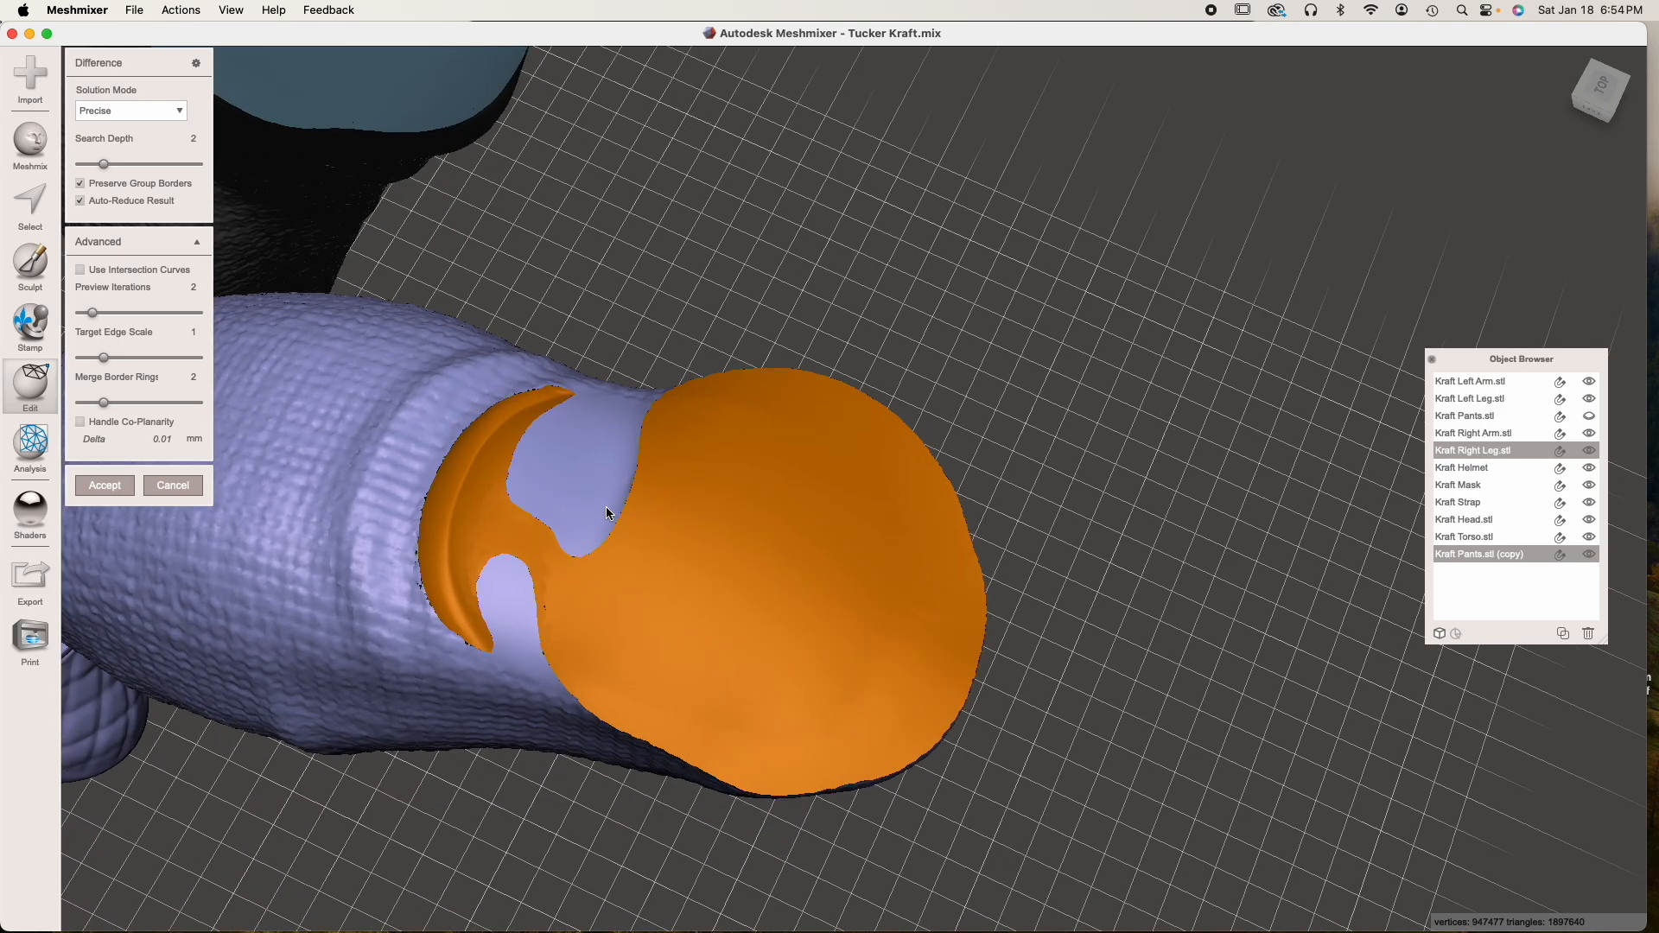
scroll(608, 513, up, 1)
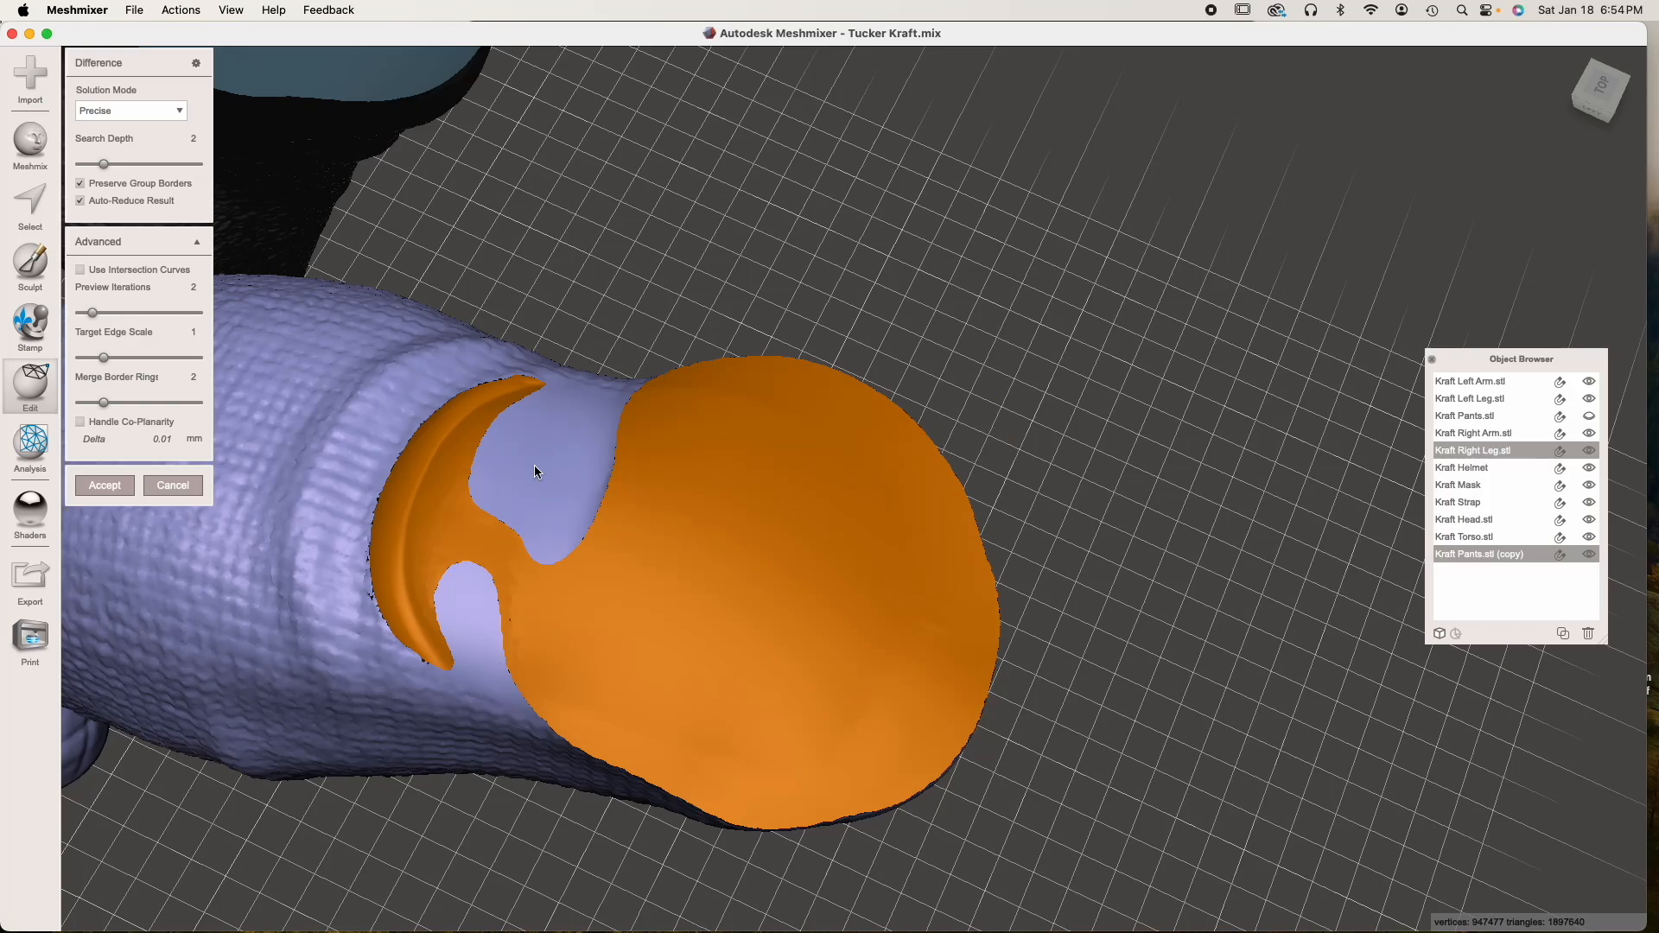
right_drag(765, 543, 706, 446)
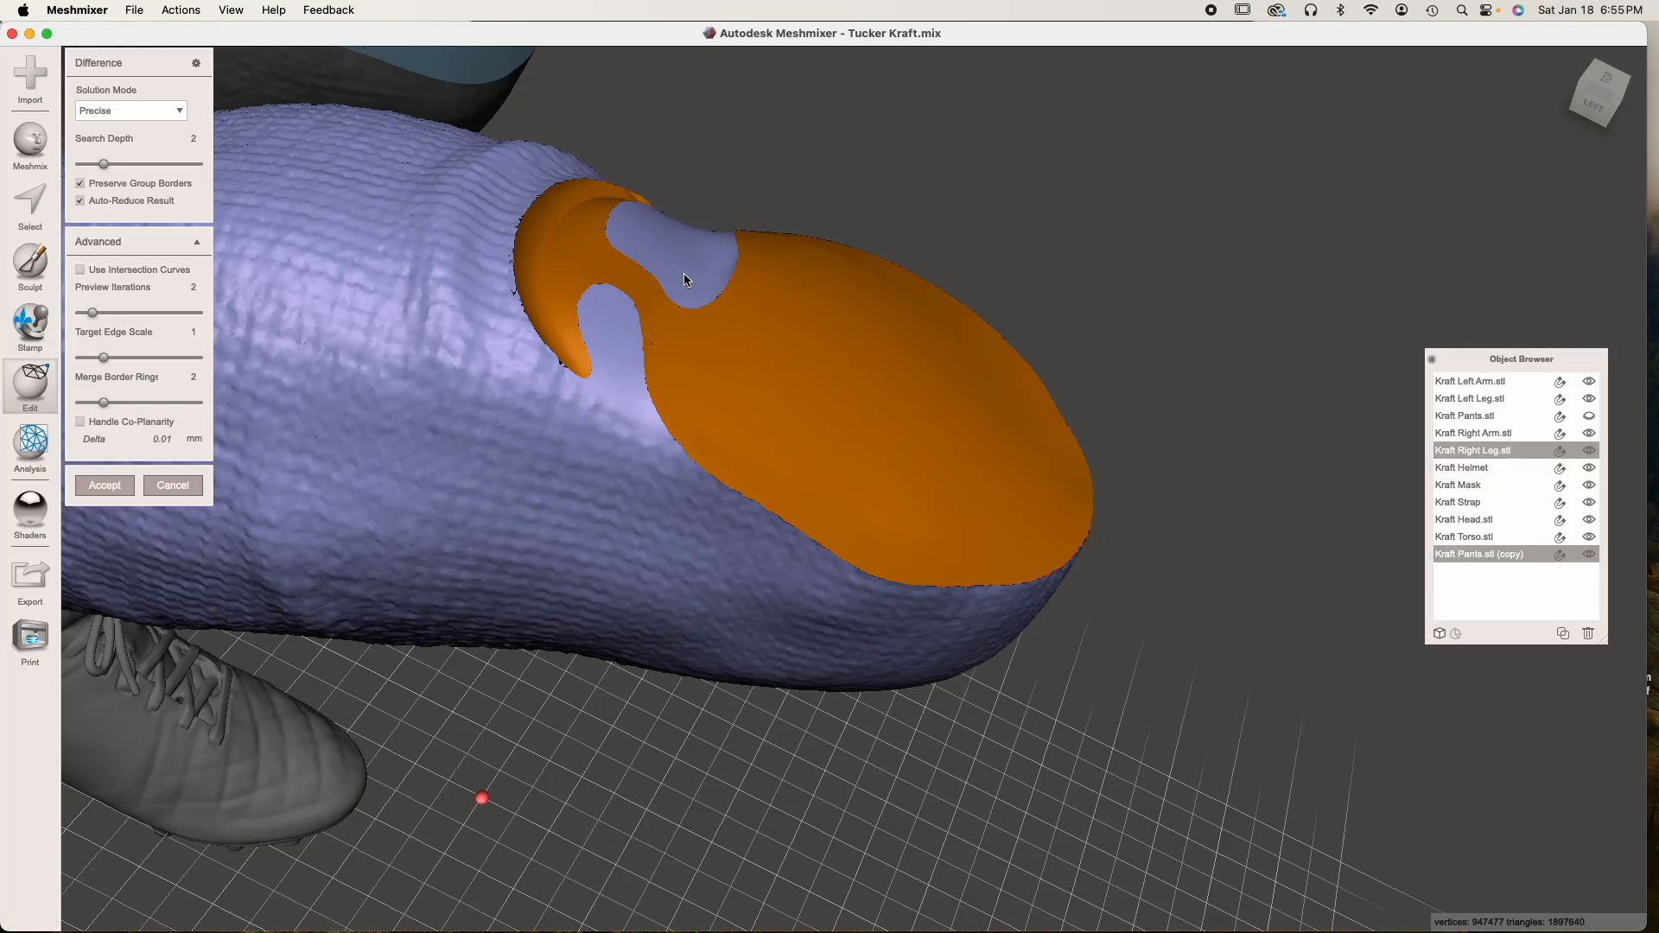
right_drag(637, 432, 565, 482)
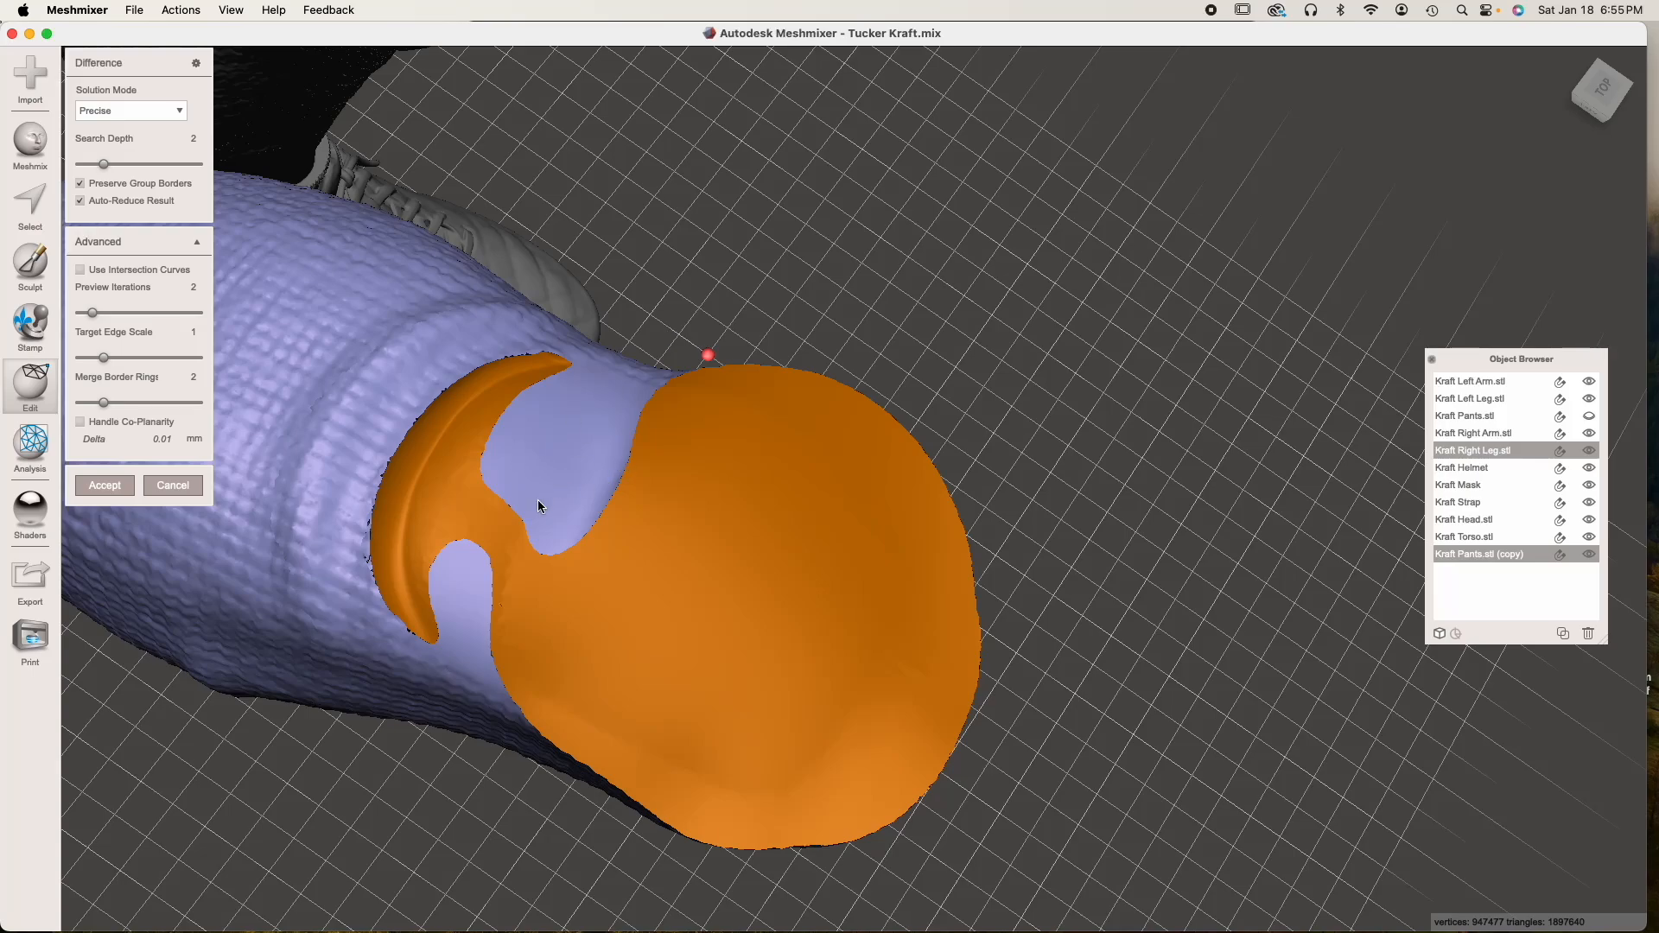
right_drag(558, 480, 610, 480)
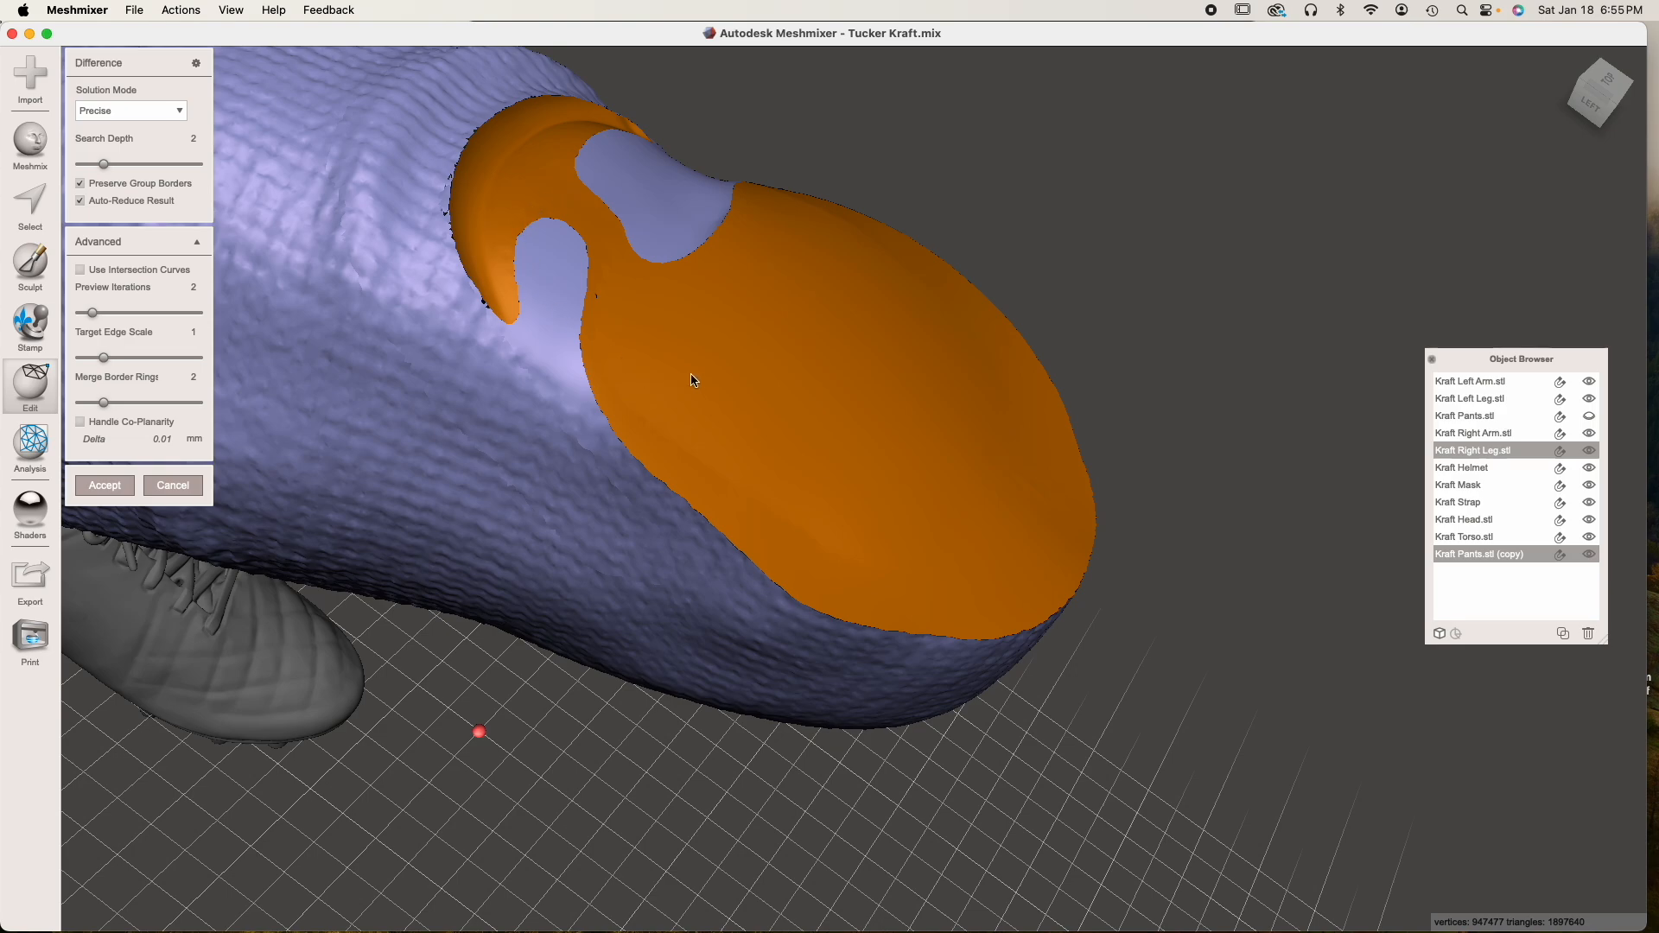
Disable Auto-Reduce Result, set the Difference solution mode to Max Quality and accept the cut
click(81, 201)
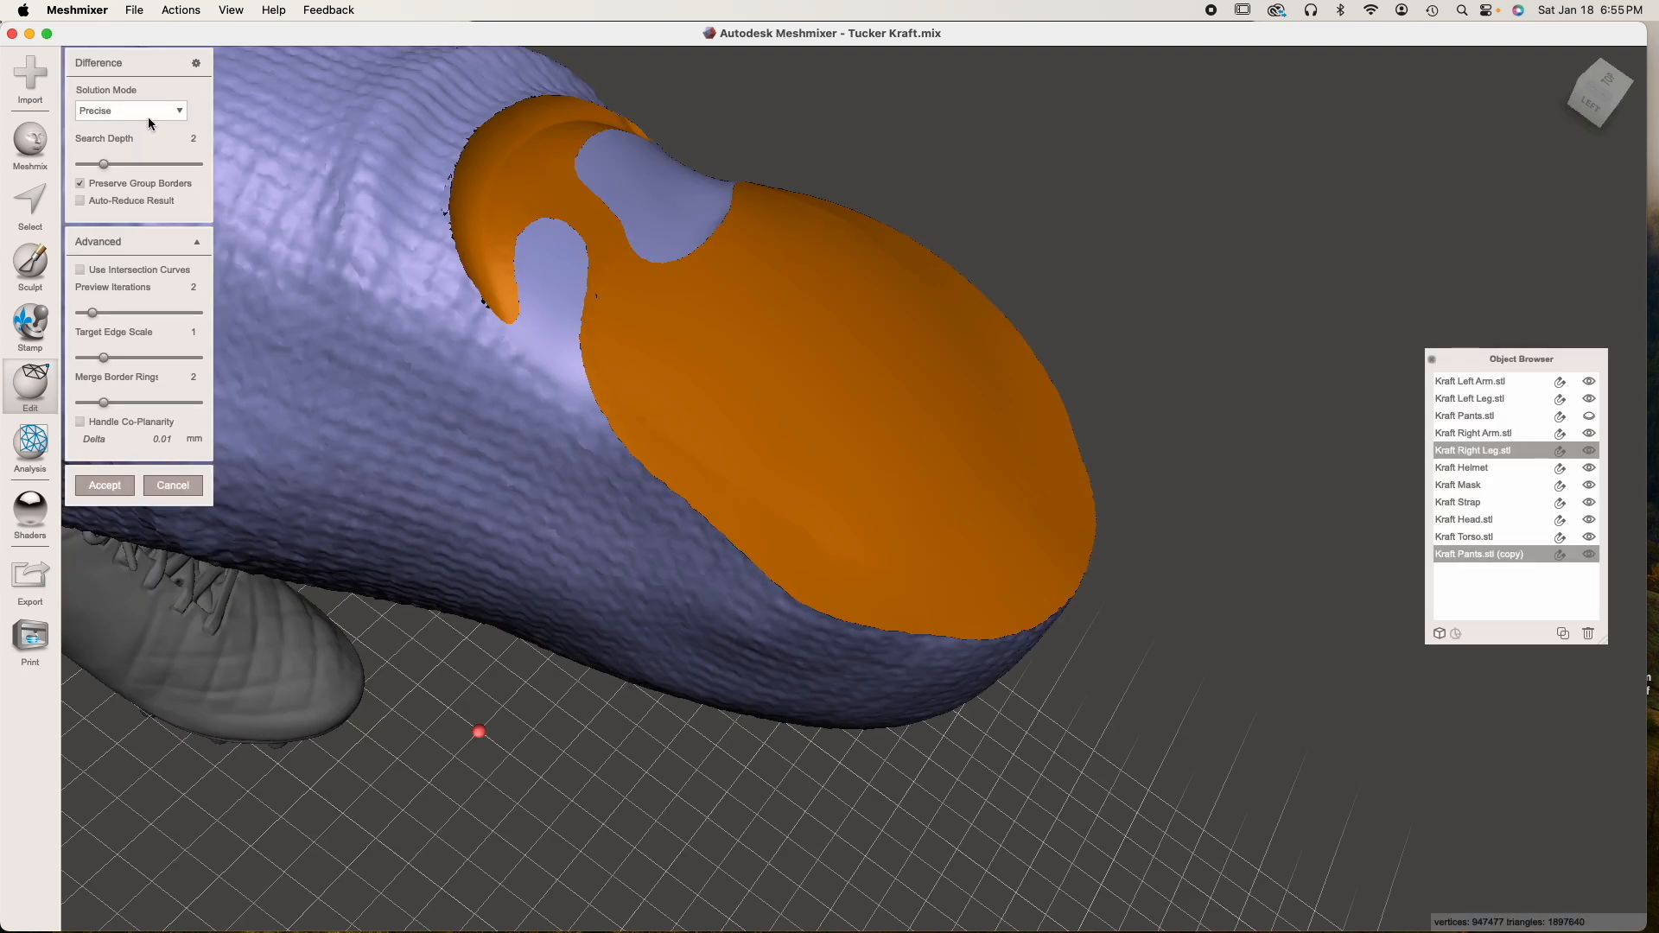
click(154, 118)
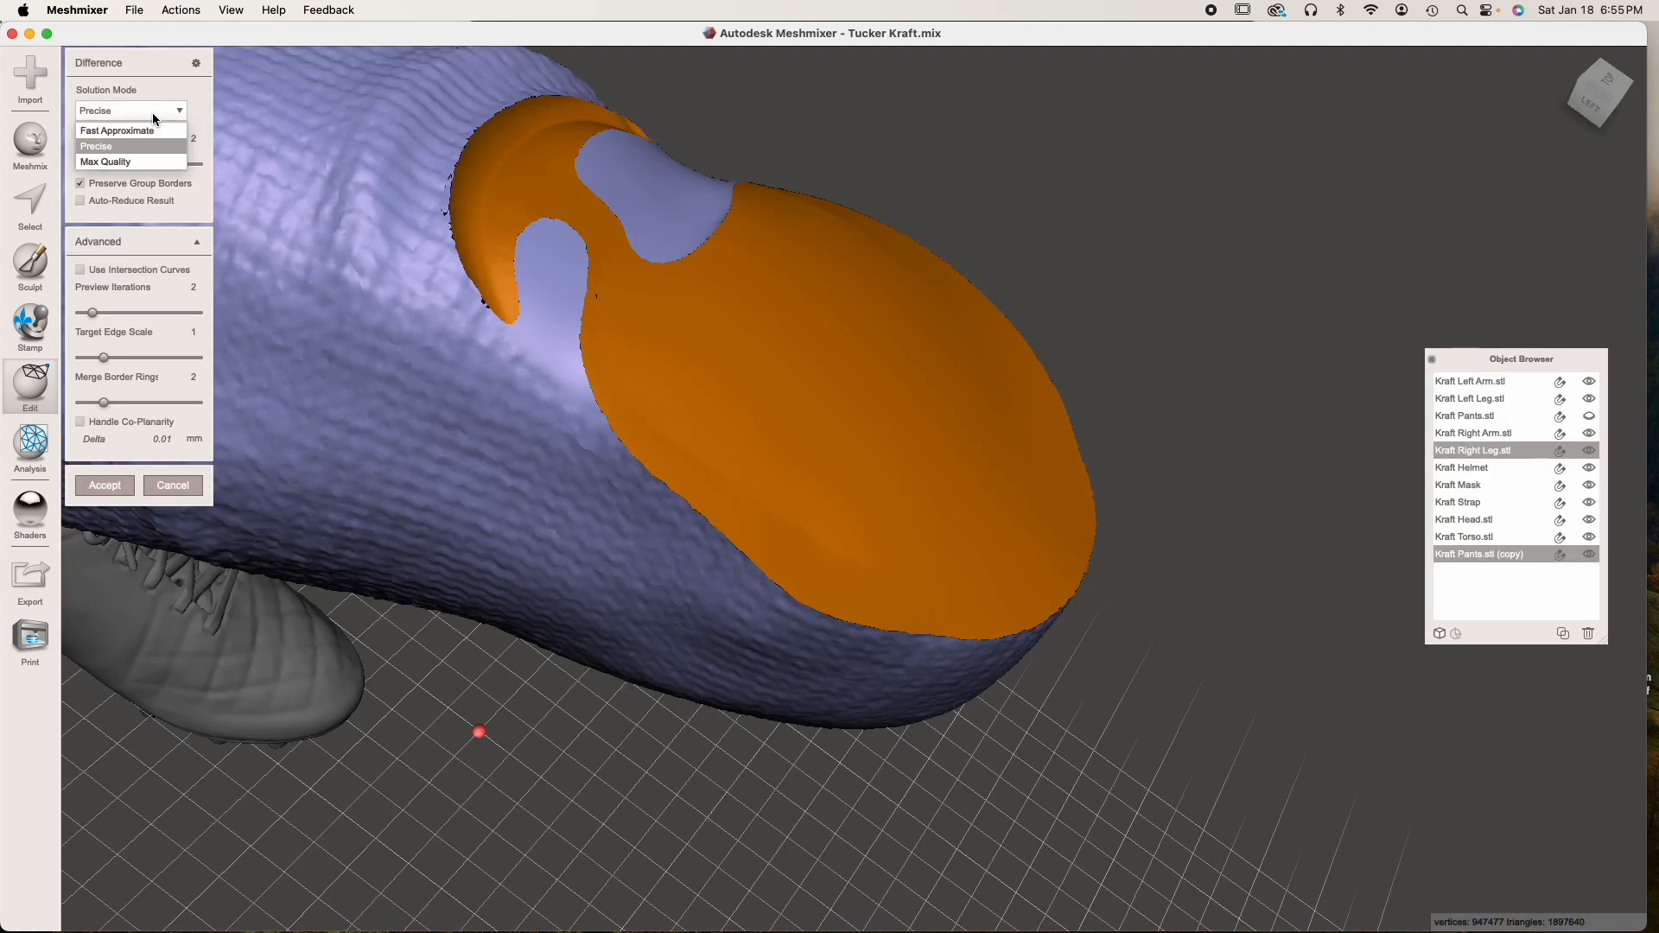
click(139, 163)
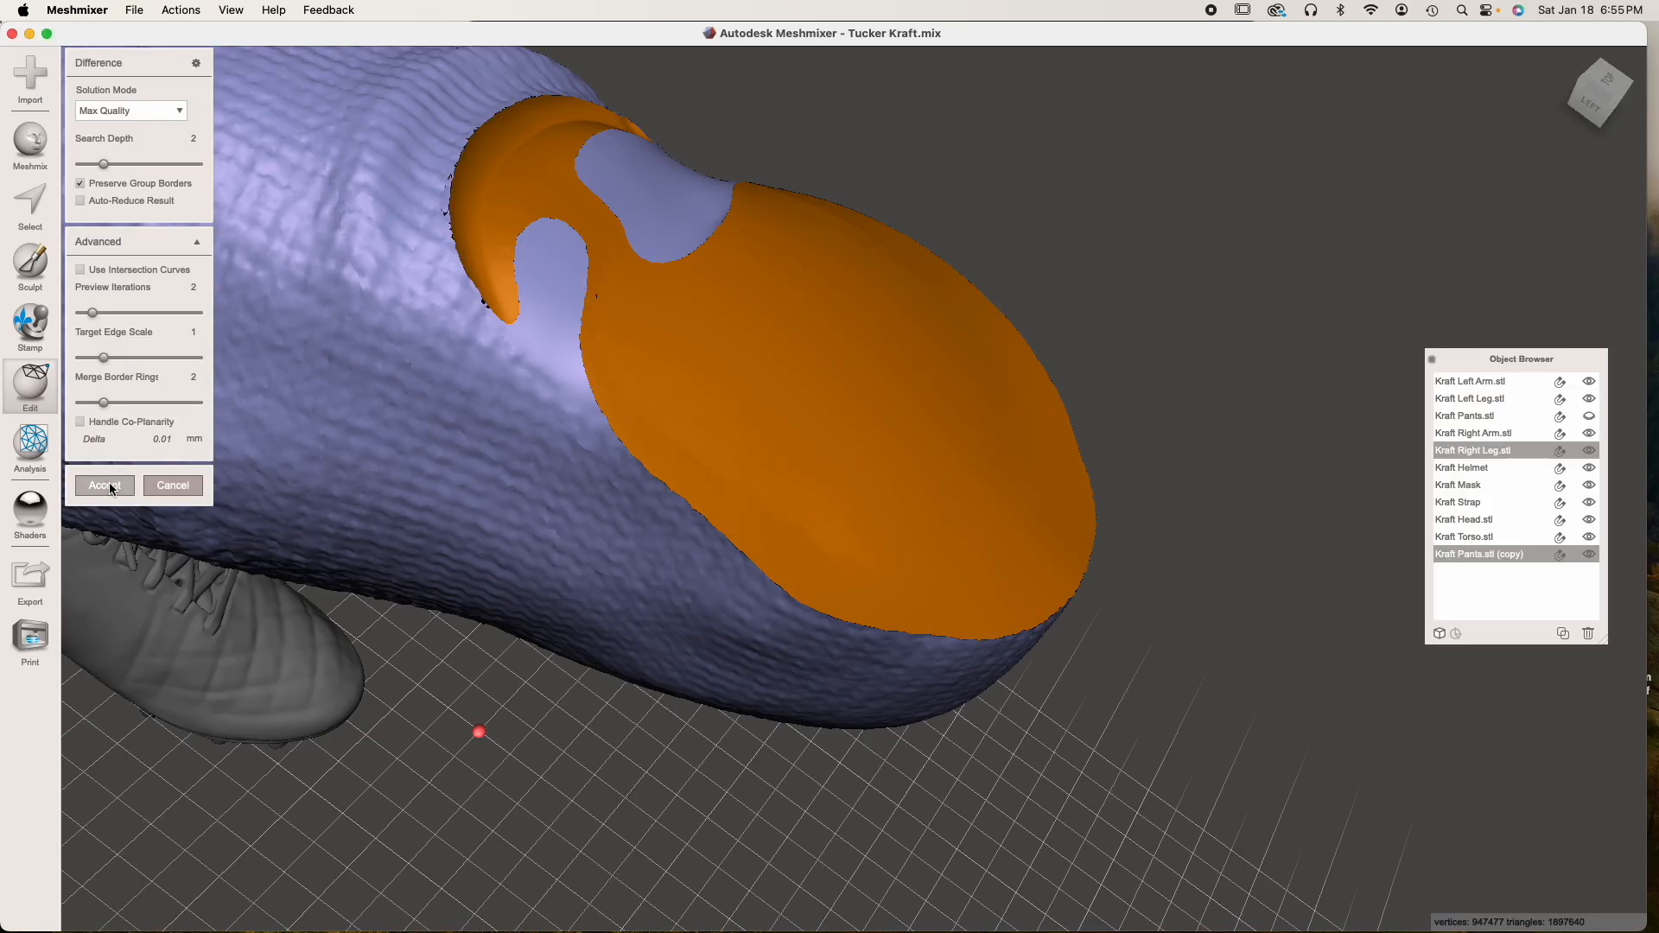
click(110, 488)
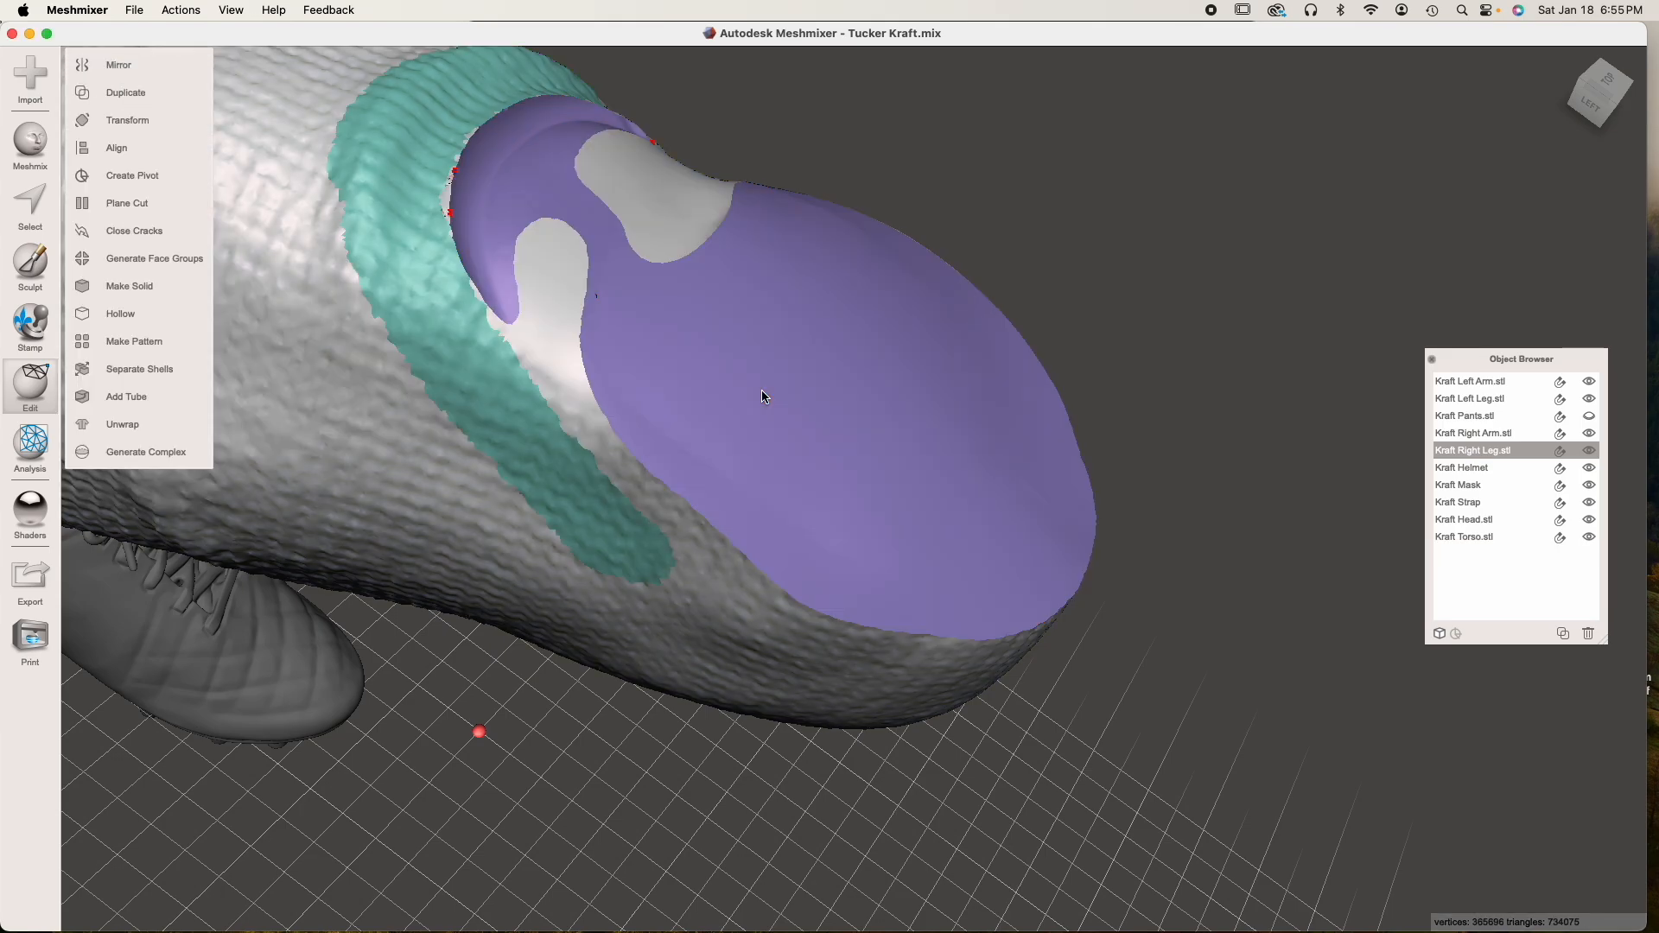
Examine the cut edge behind the right knee and run the Inspector on Kraft Right Leg.stl to locate mesh defects
scroll(764, 396, down, 5)
right_drag(761, 398, 721, 447)
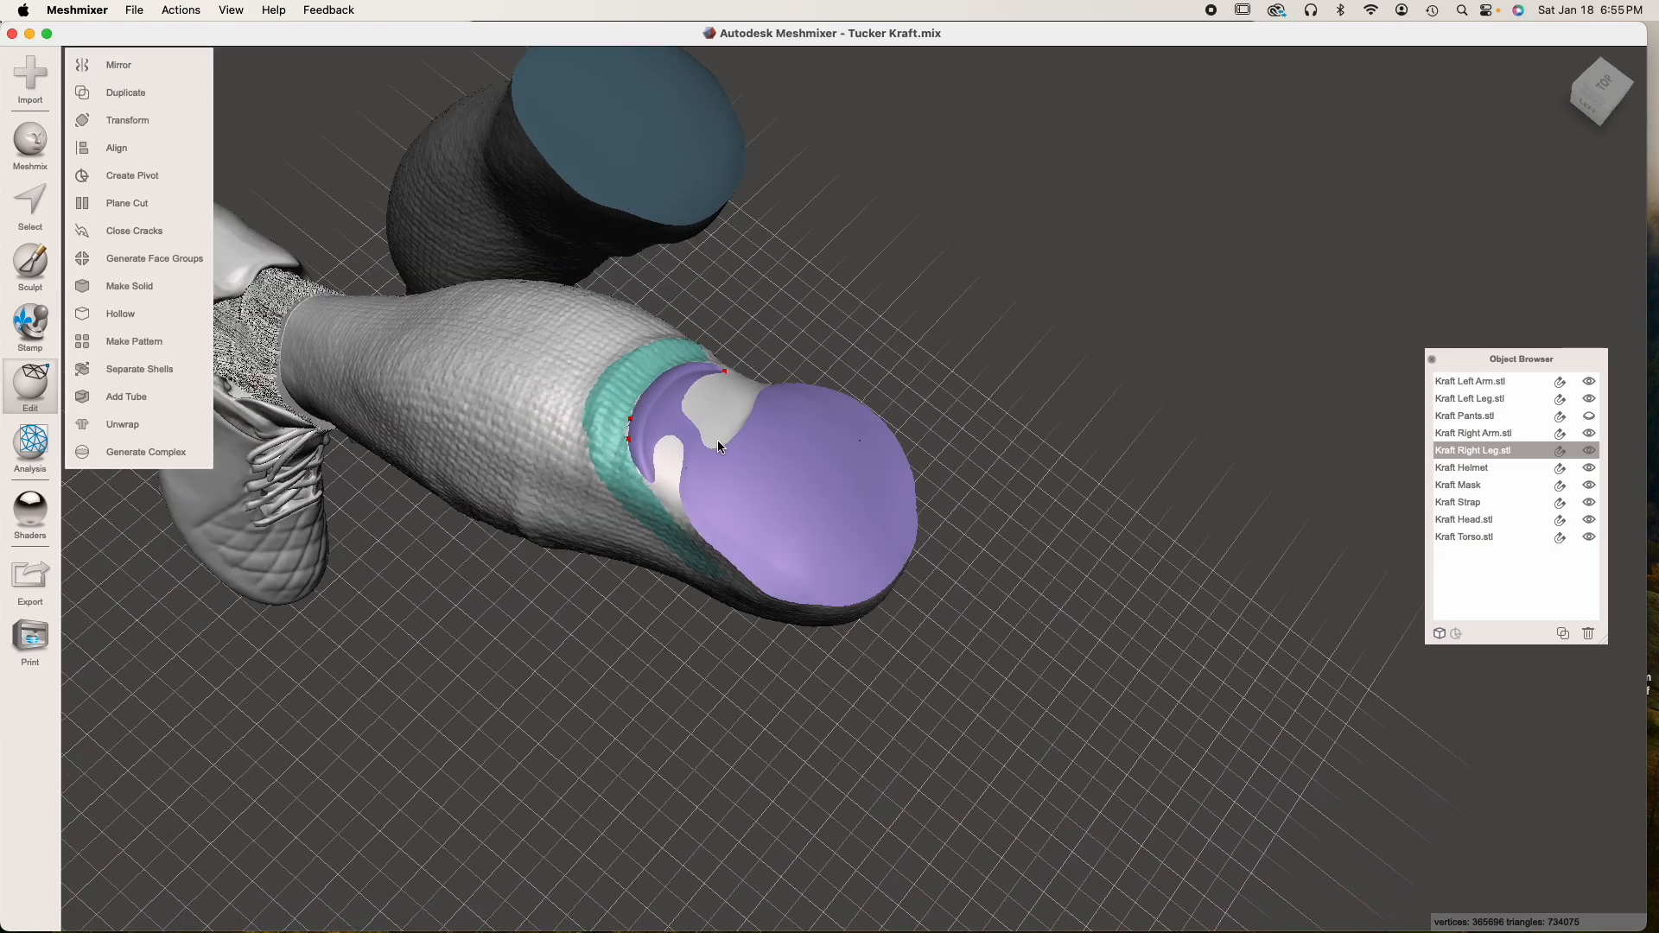
scroll(698, 413, up, 5)
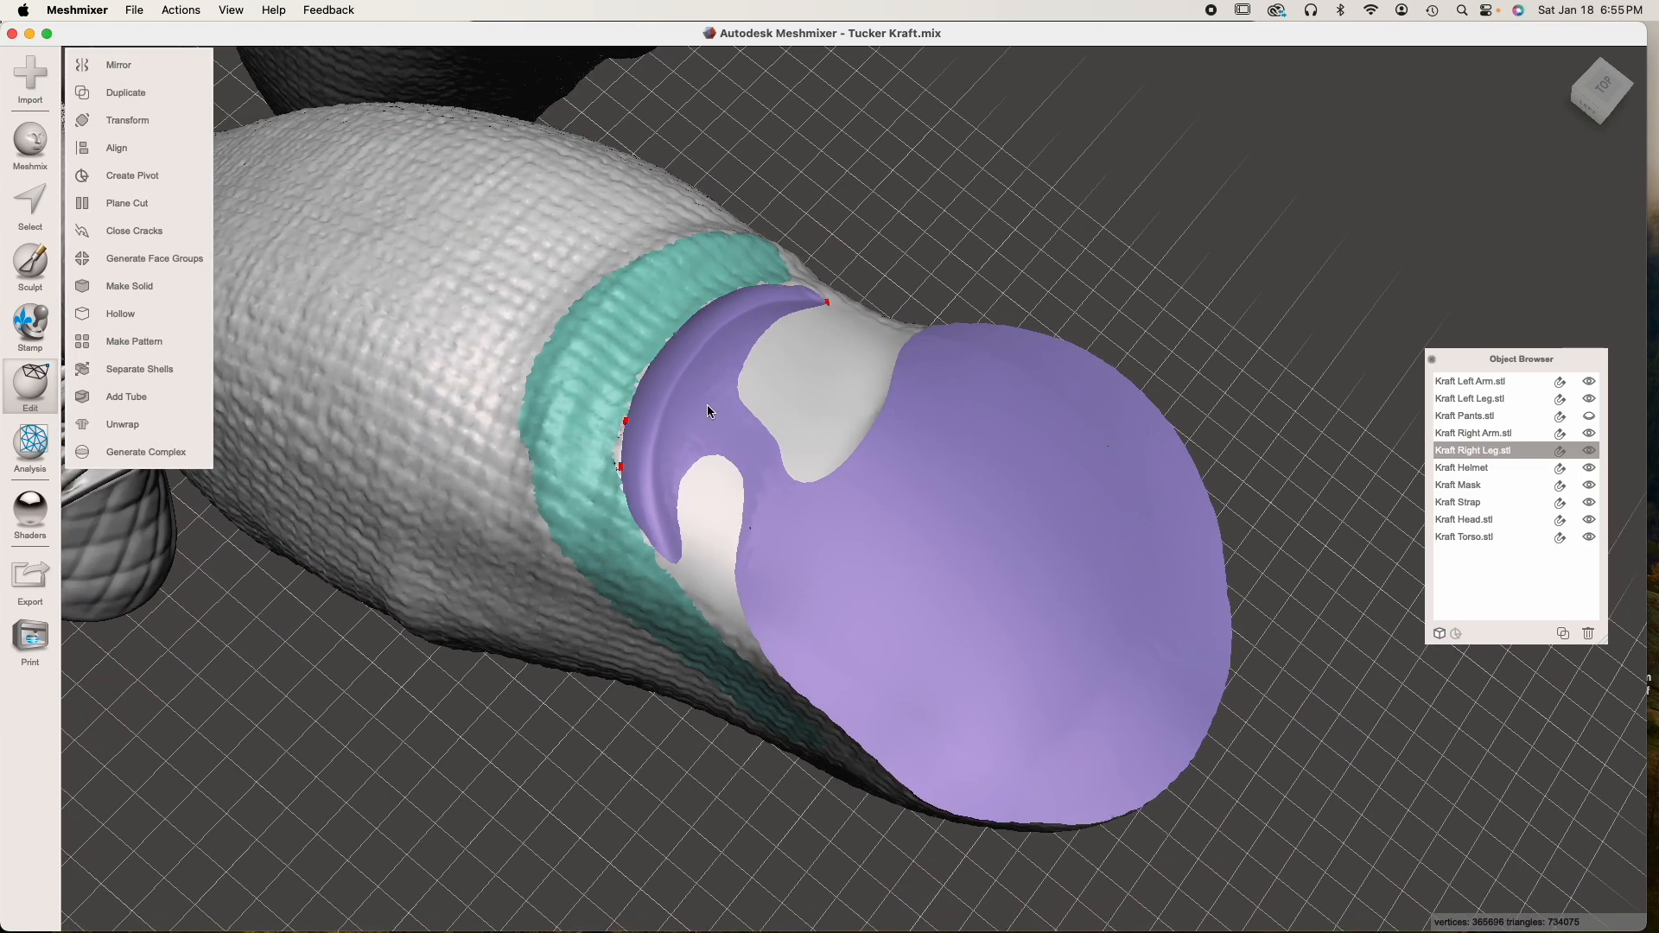
scroll(707, 408, up, 3)
mouse_move(707, 406)
right_down()
mouse_move(662, 411)
mouse_move(679, 414)
right_up()
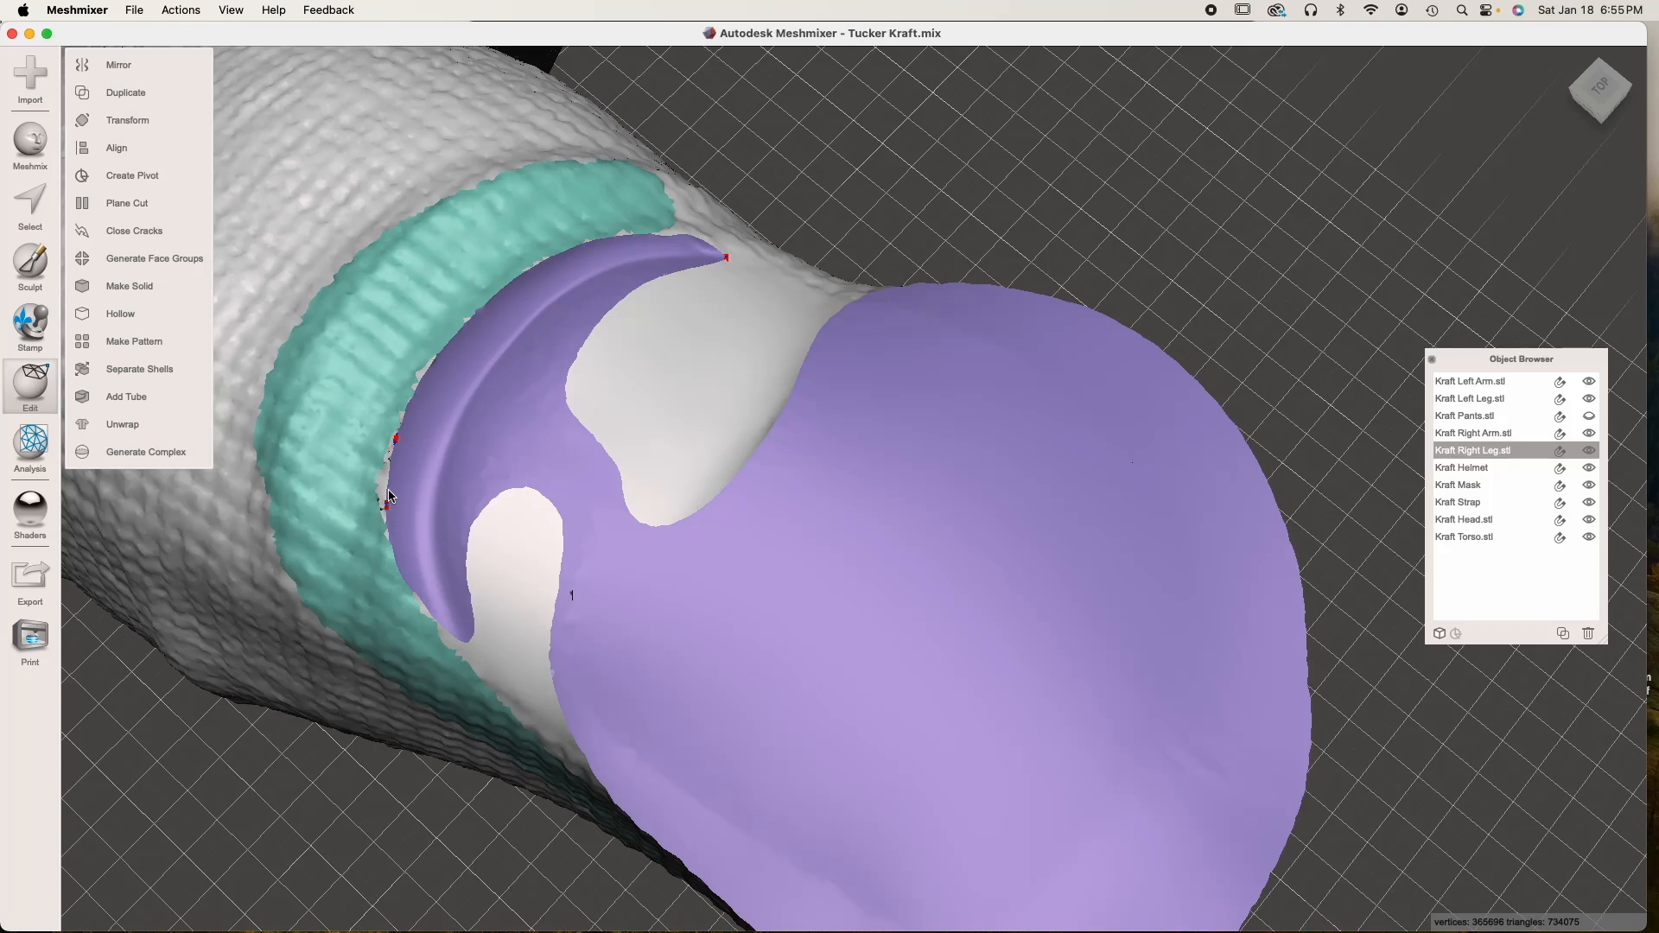
mouse_move(619, 415)
right_down()
mouse_move(619, 432)
mouse_move(637, 424)
right_up()
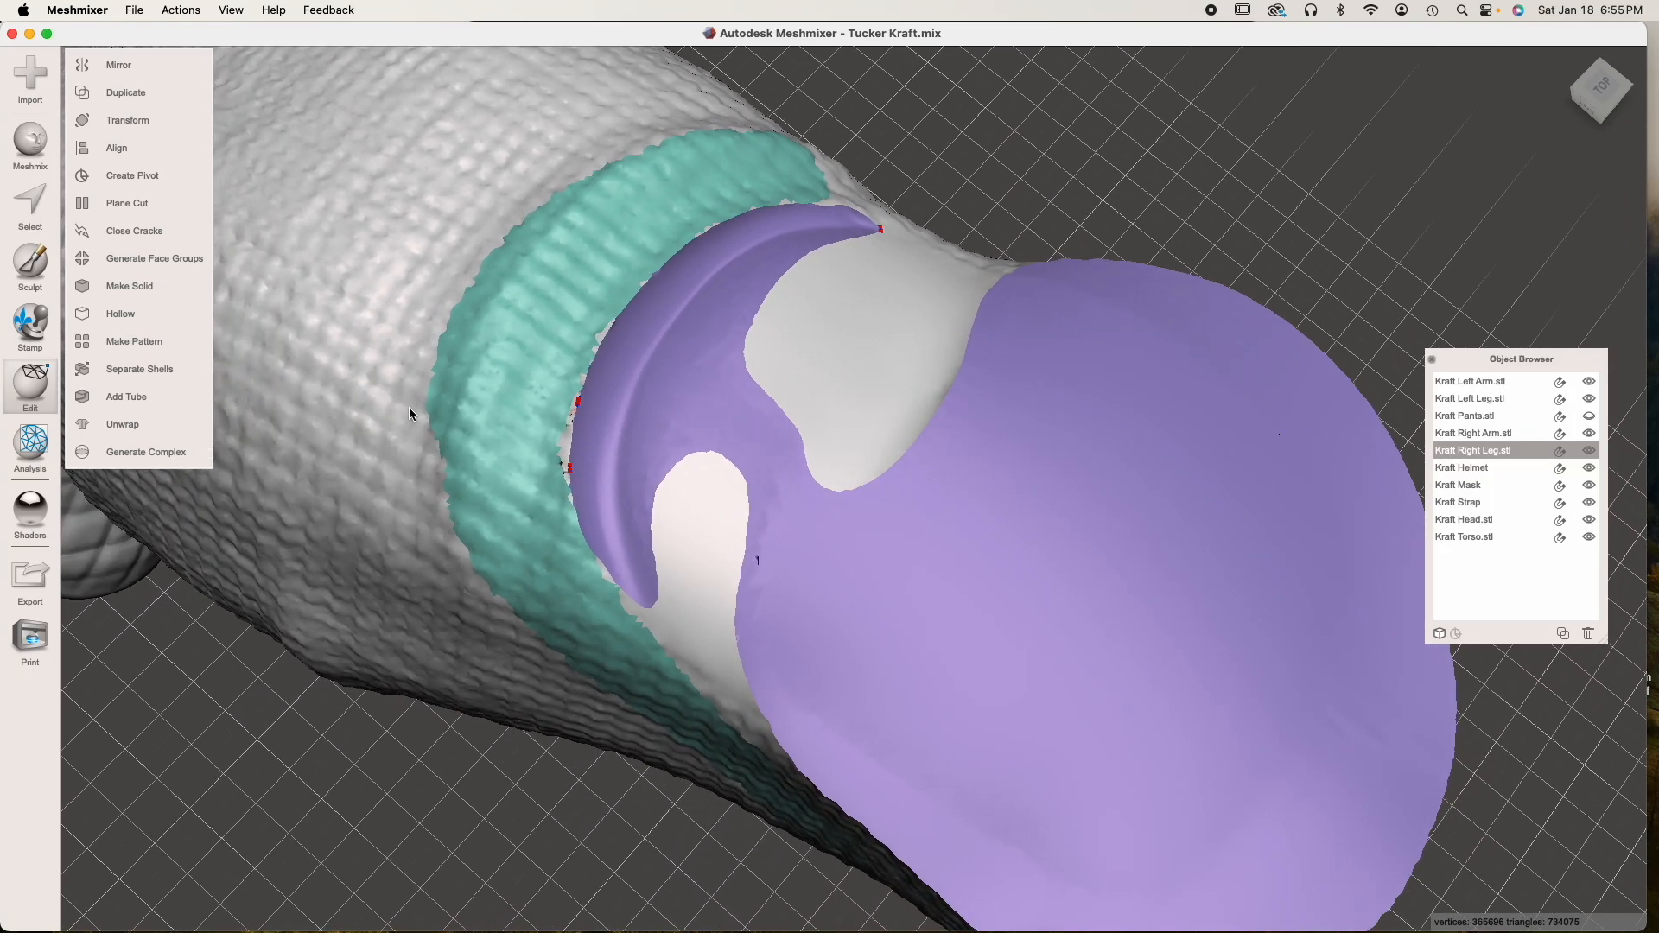
click(39, 447)
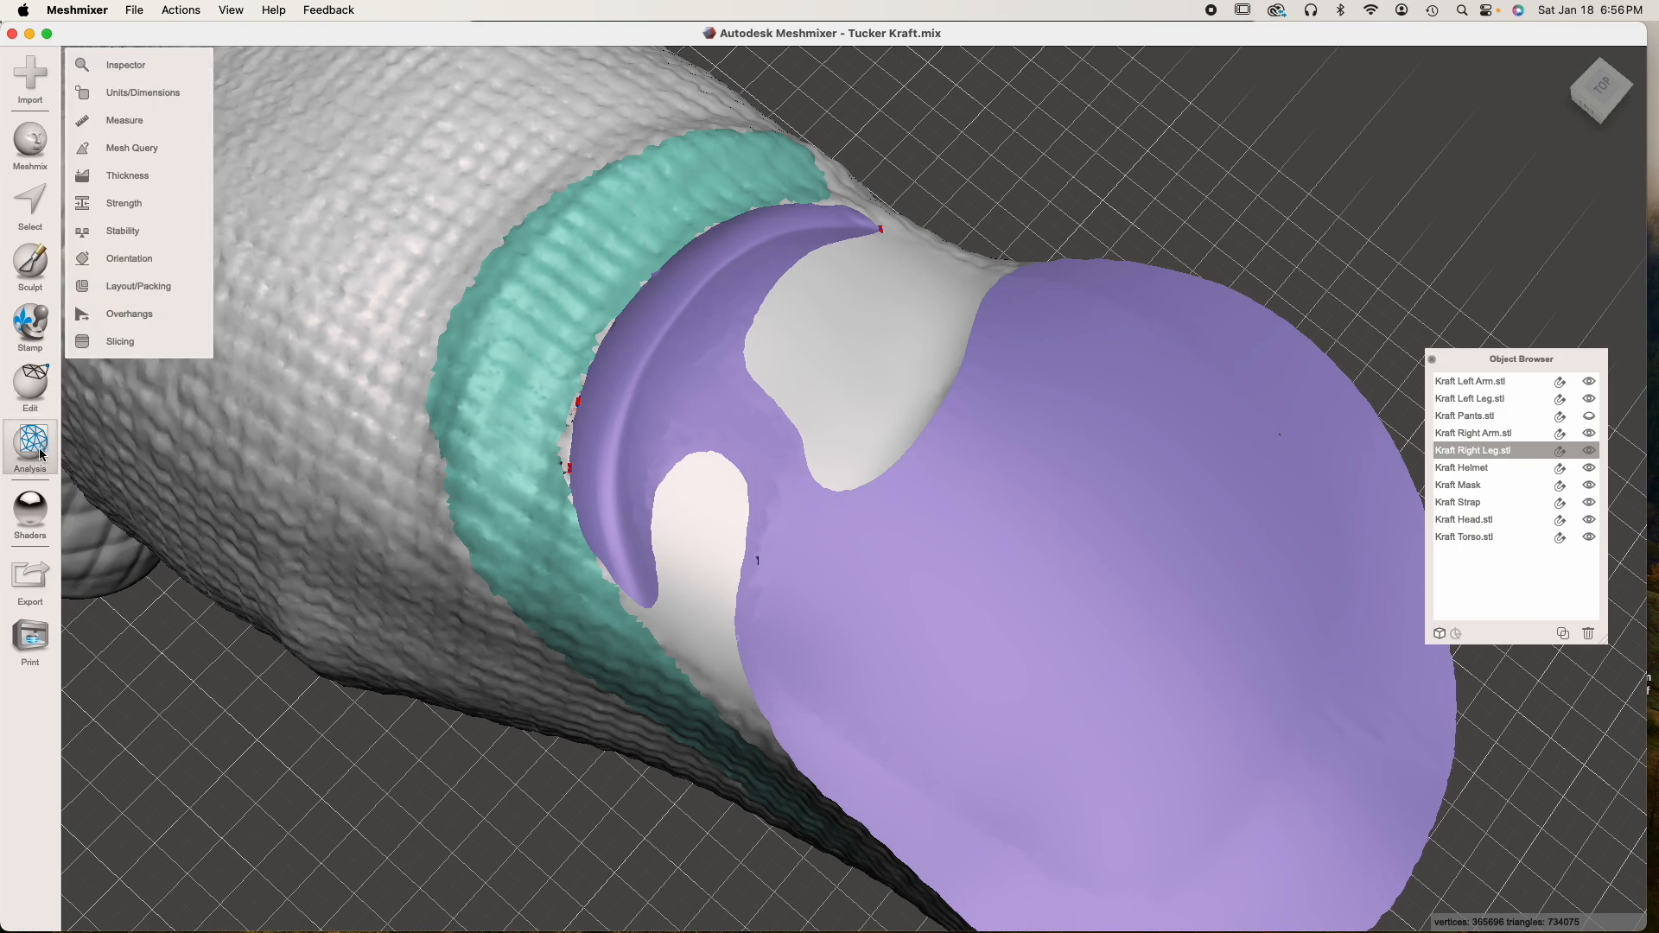
click(130, 66)
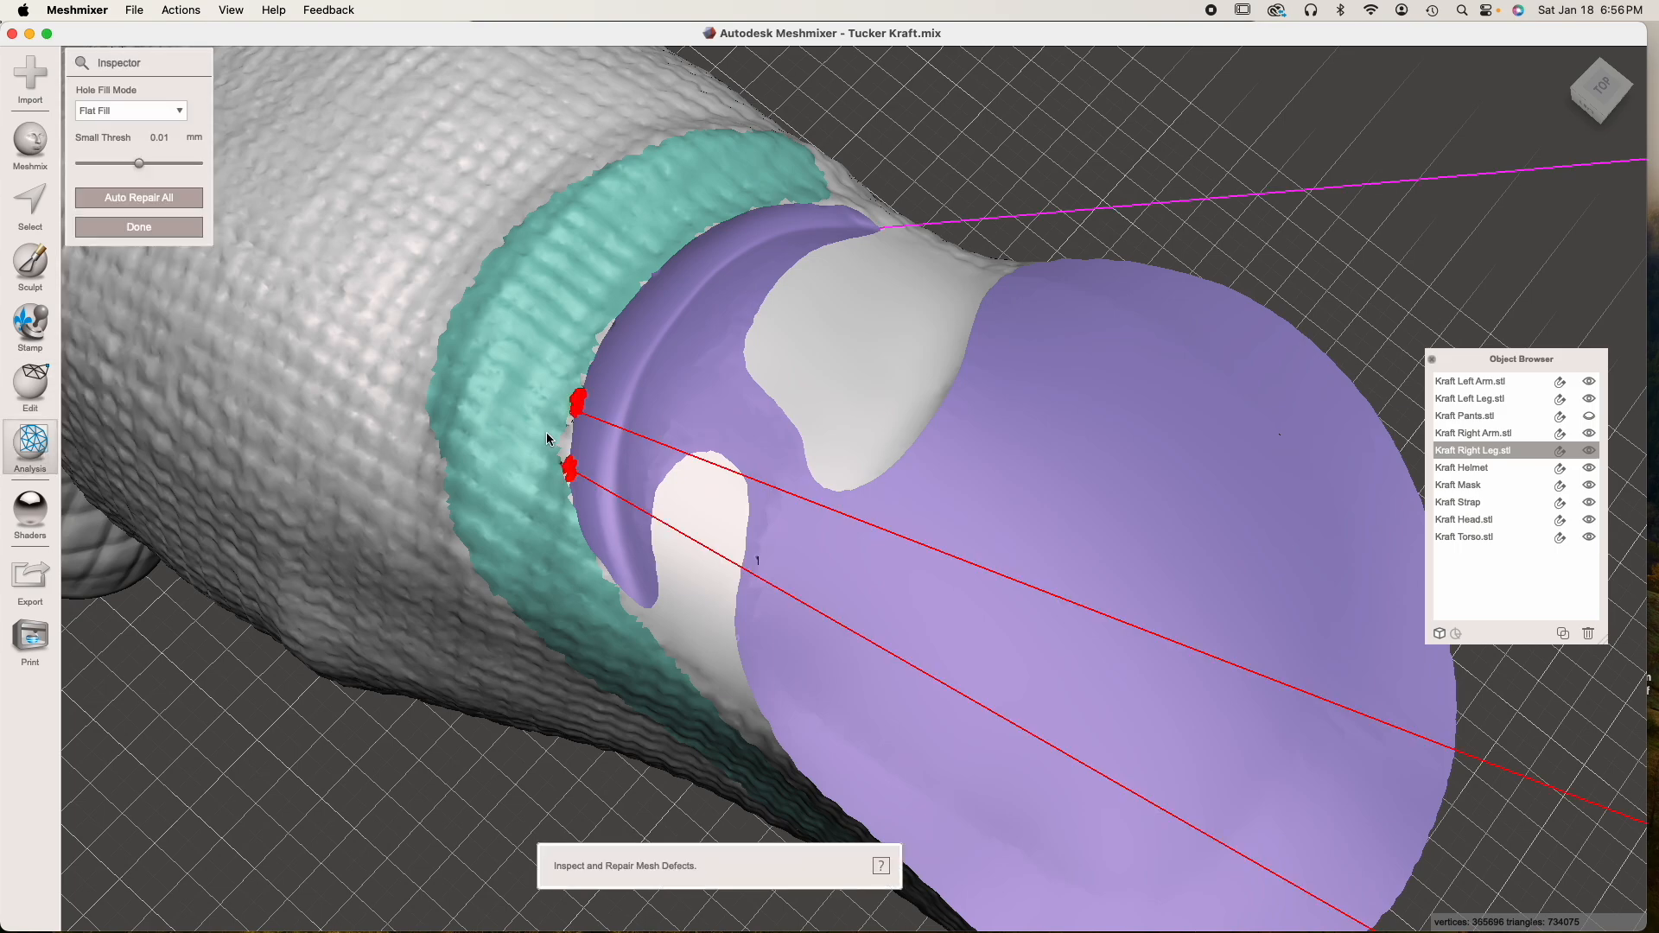
scroll(546, 433, down, 3)
middle_drag(1095, 442, 708, 456)
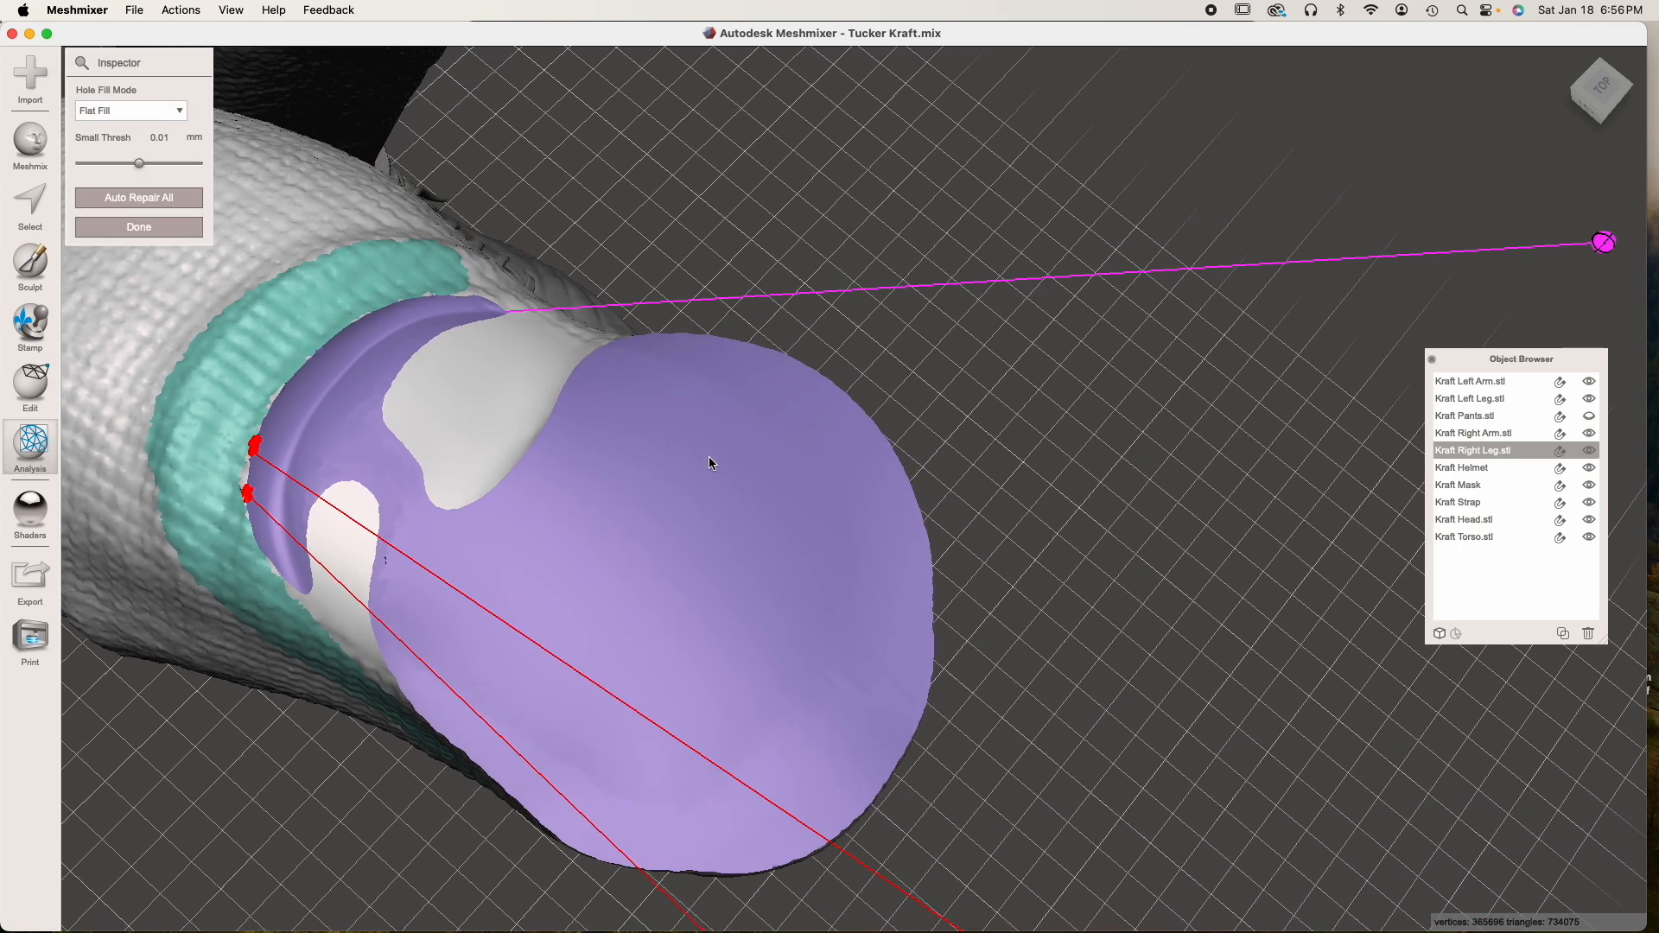
scroll(708, 456, down, 2)
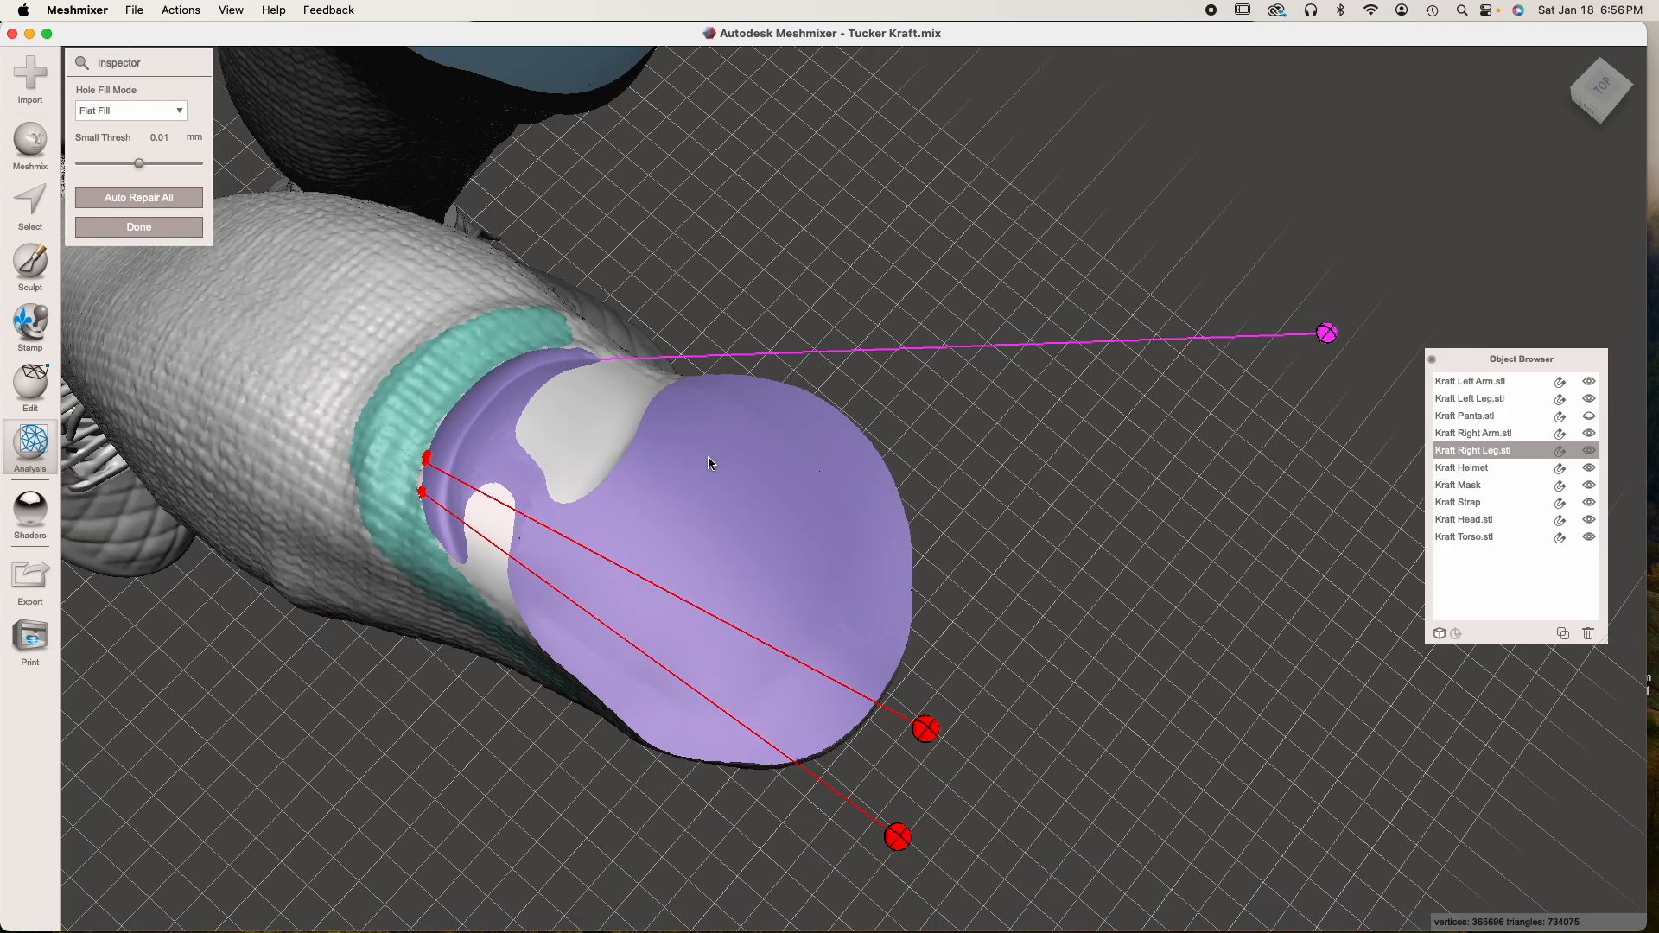
Repair the two red-marked defects along the cut edge with Flat Fill, auto-repair all remaining ones and finish the inspection
click(896, 834)
click(927, 730)
click(138, 197)
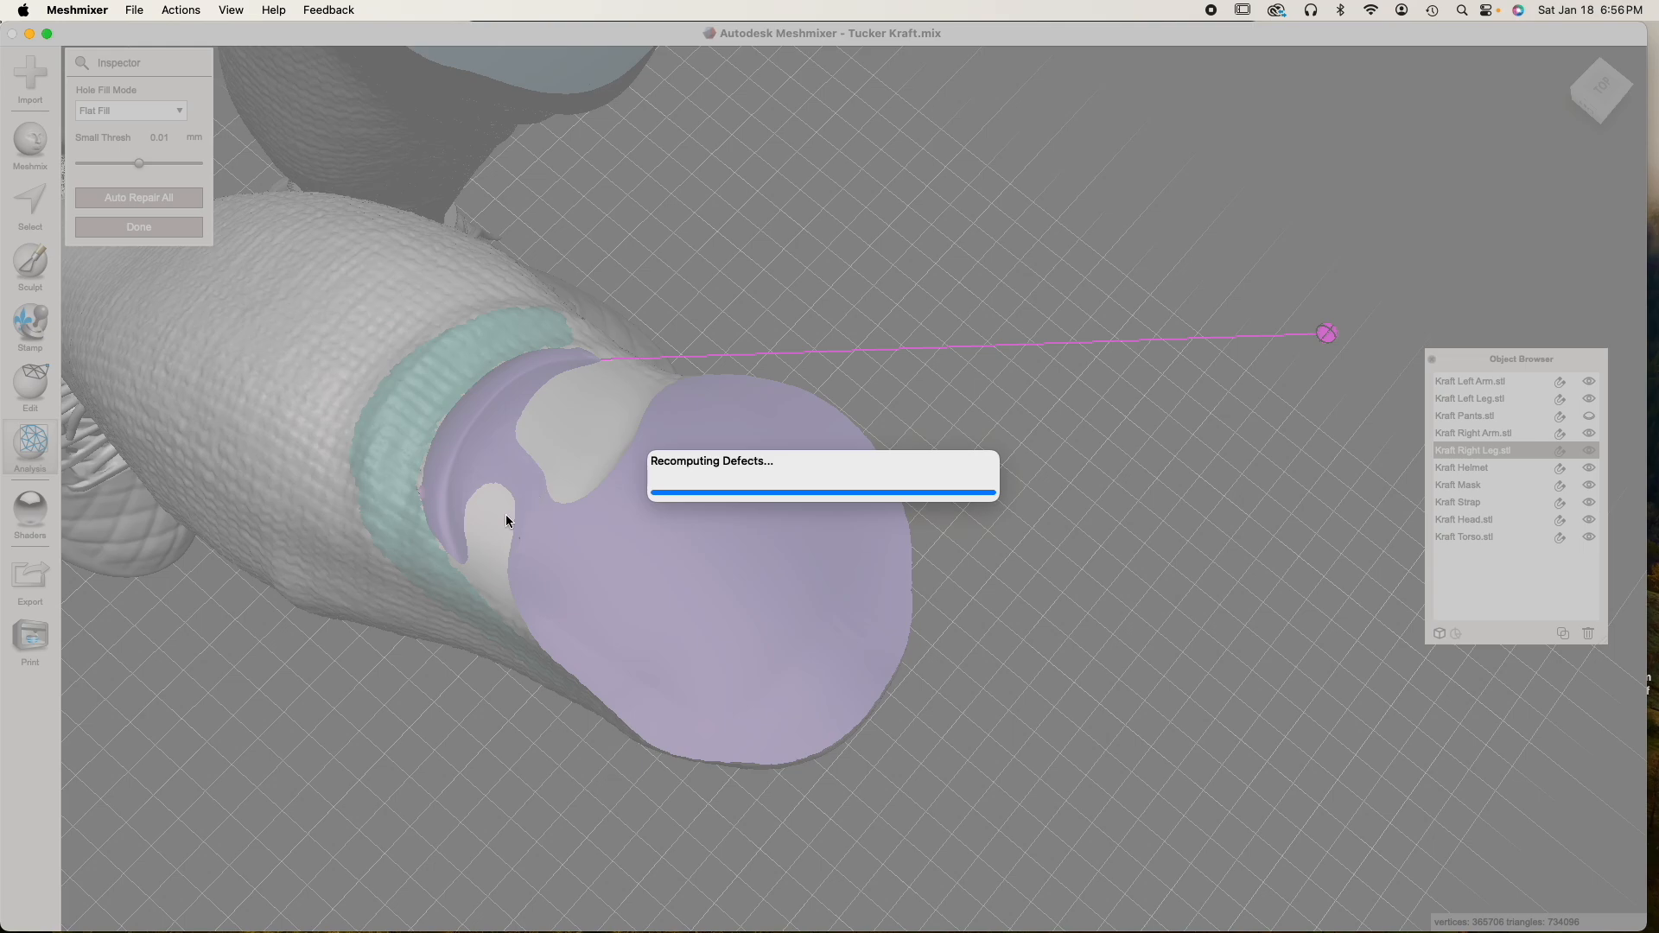
scroll(422, 458, up, 3)
scroll(421, 453, up, 1)
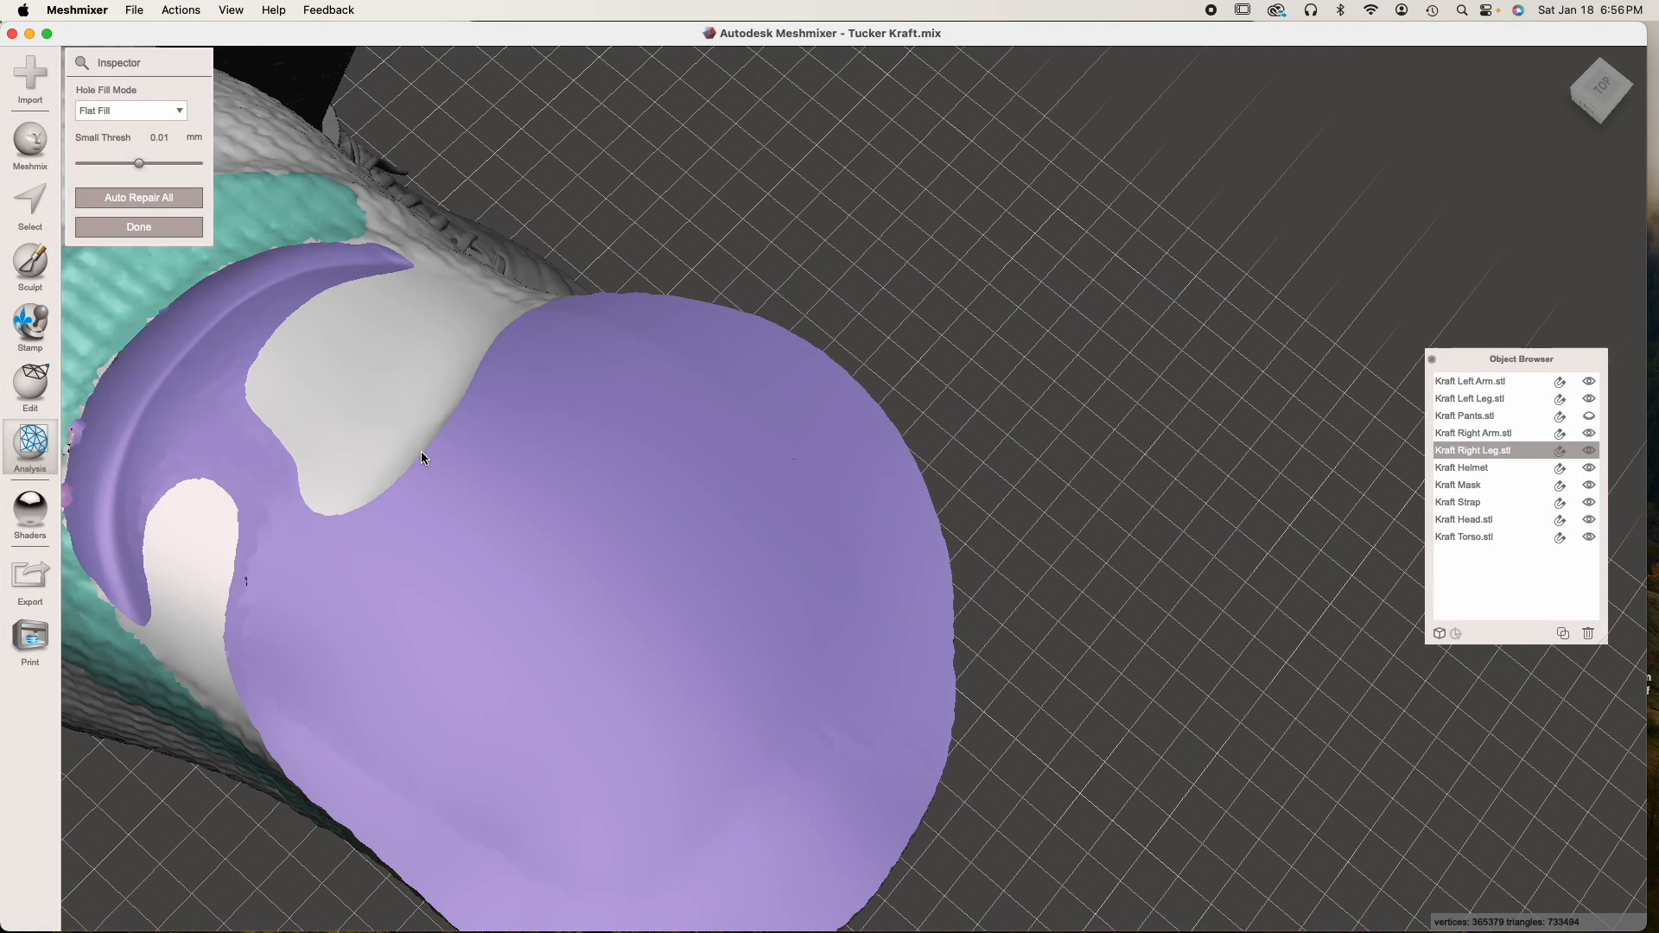
right_drag(422, 453, 475, 474)
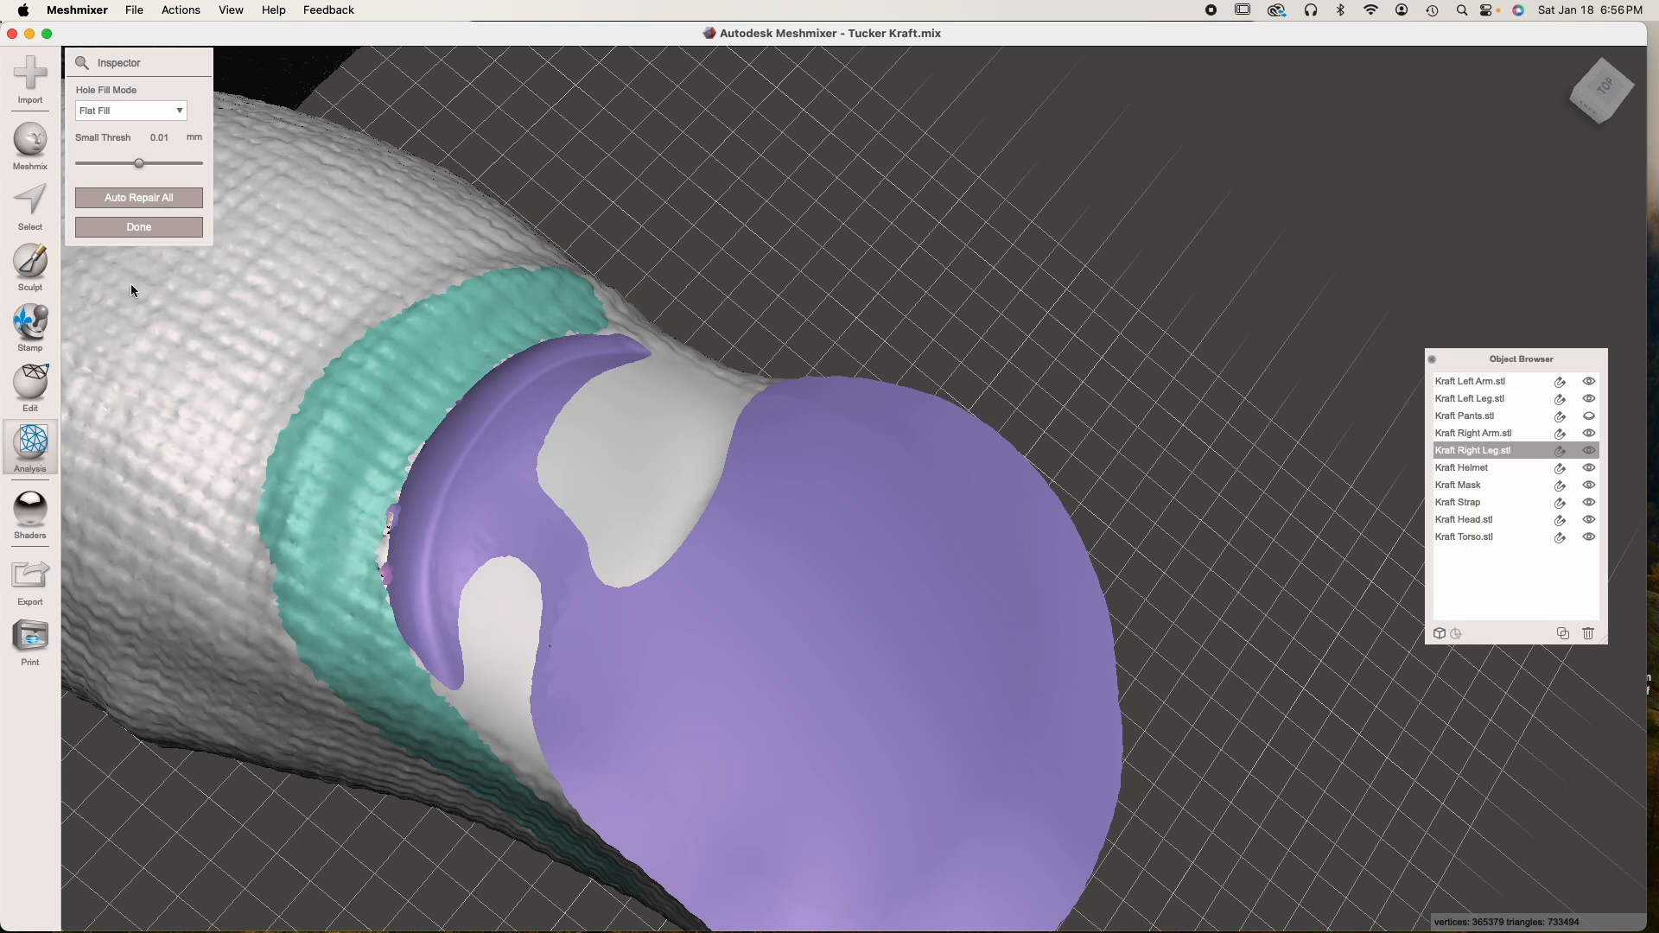
click(139, 227)
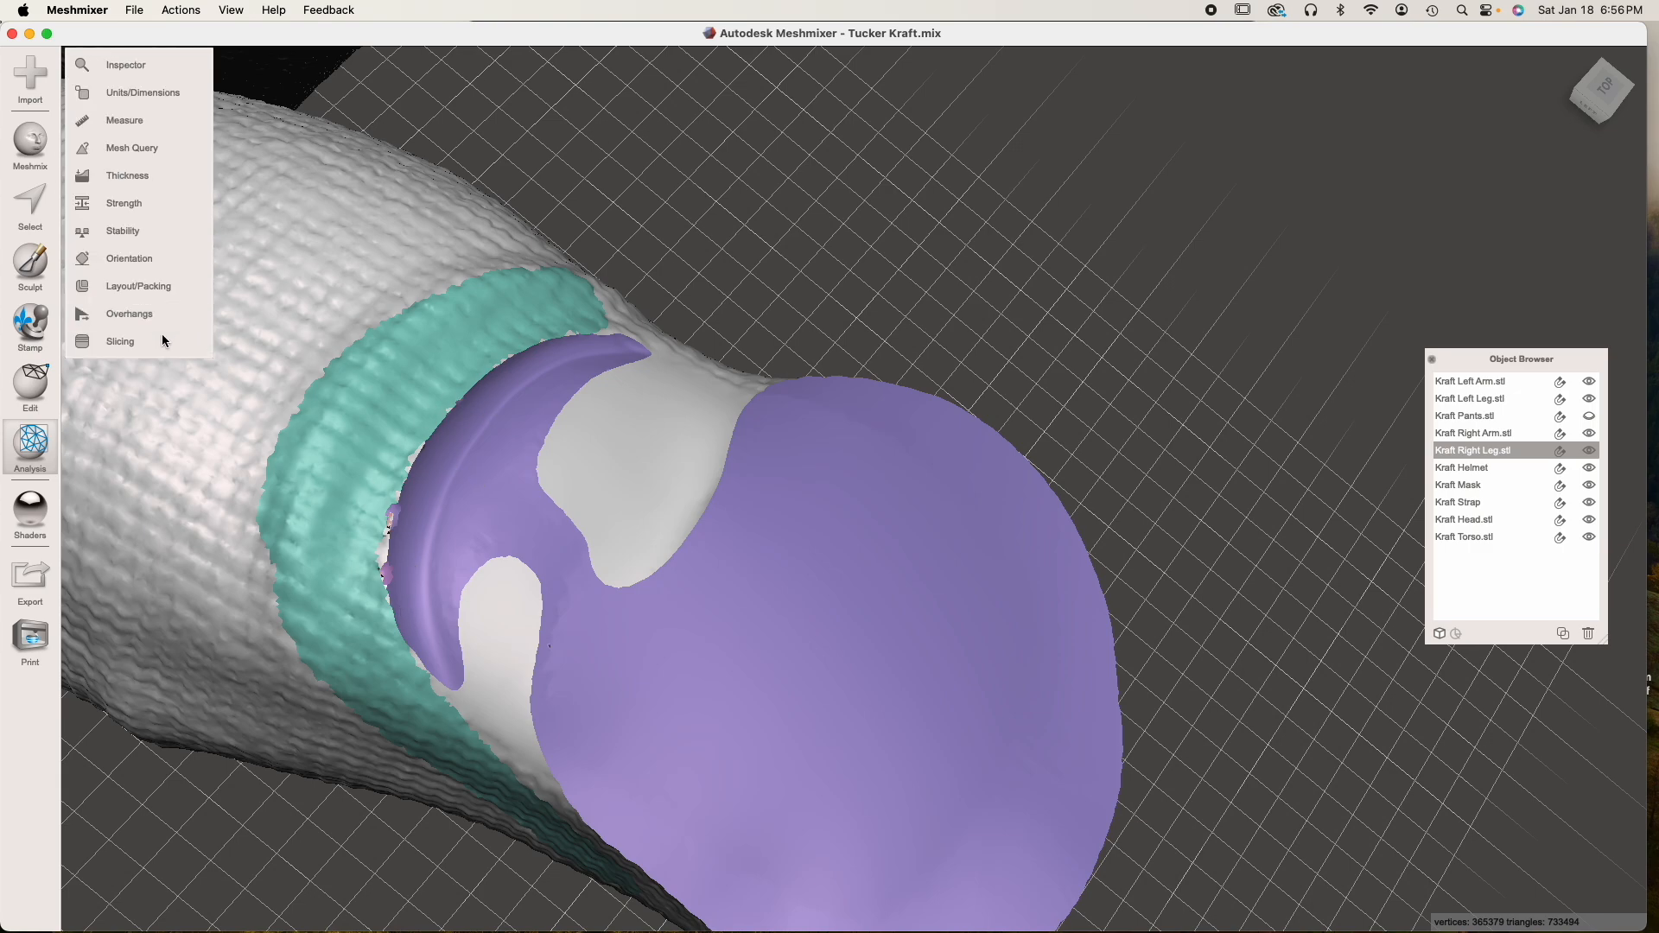
right_drag(589, 493, 624, 503)
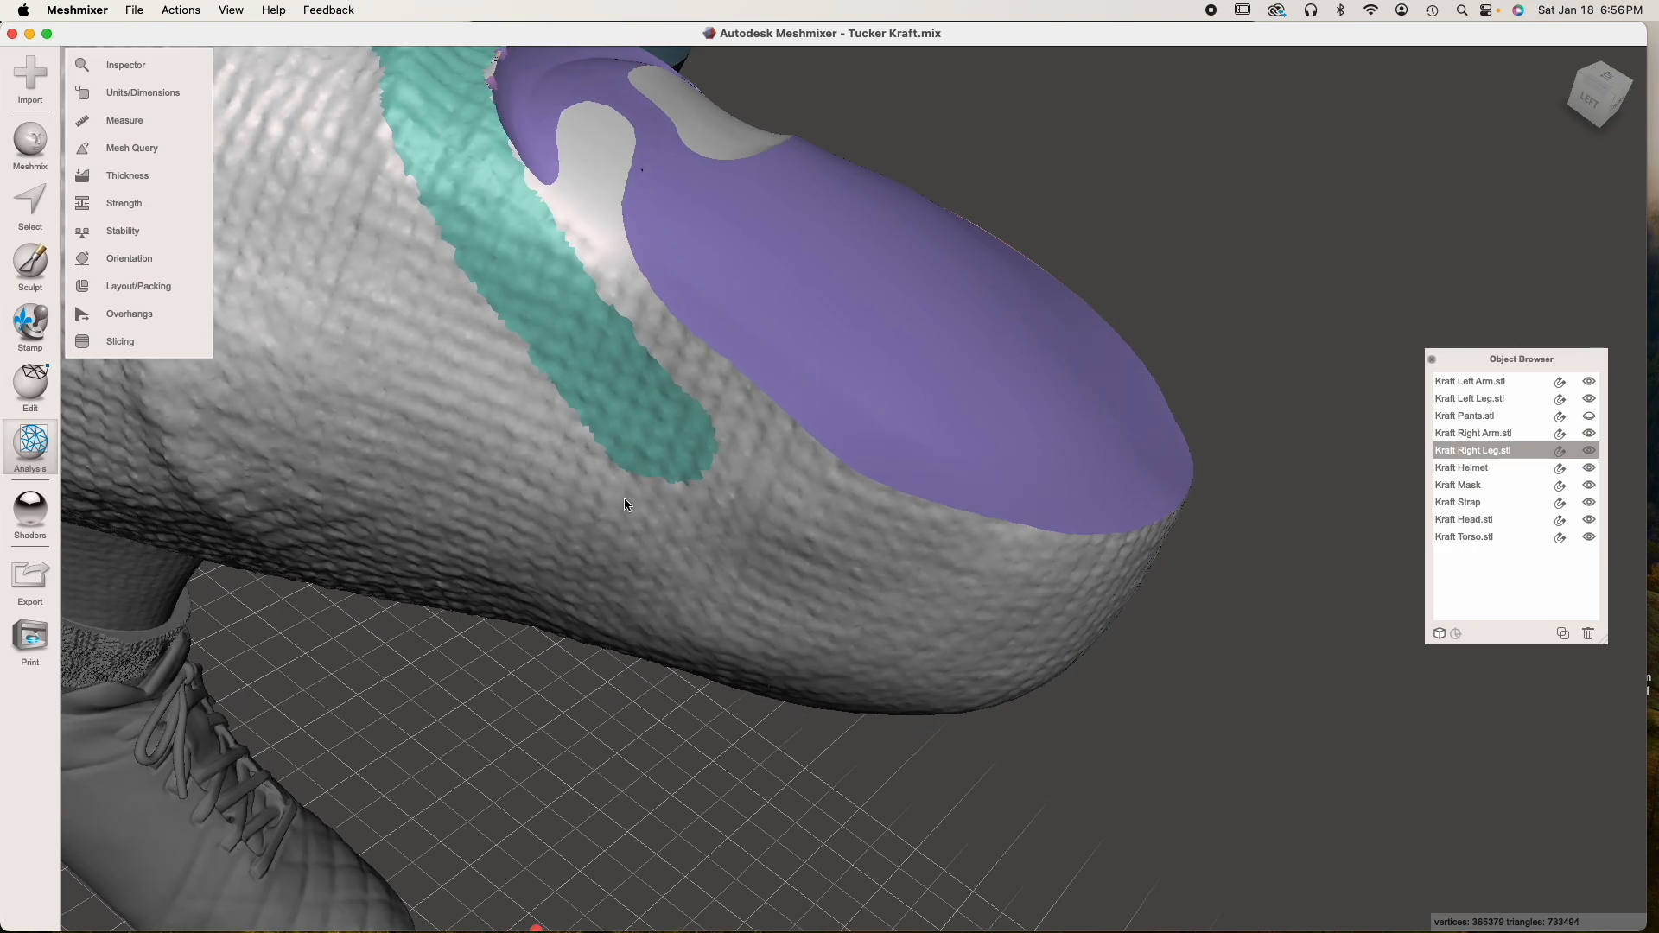
right_drag(624, 512, 578, 308)
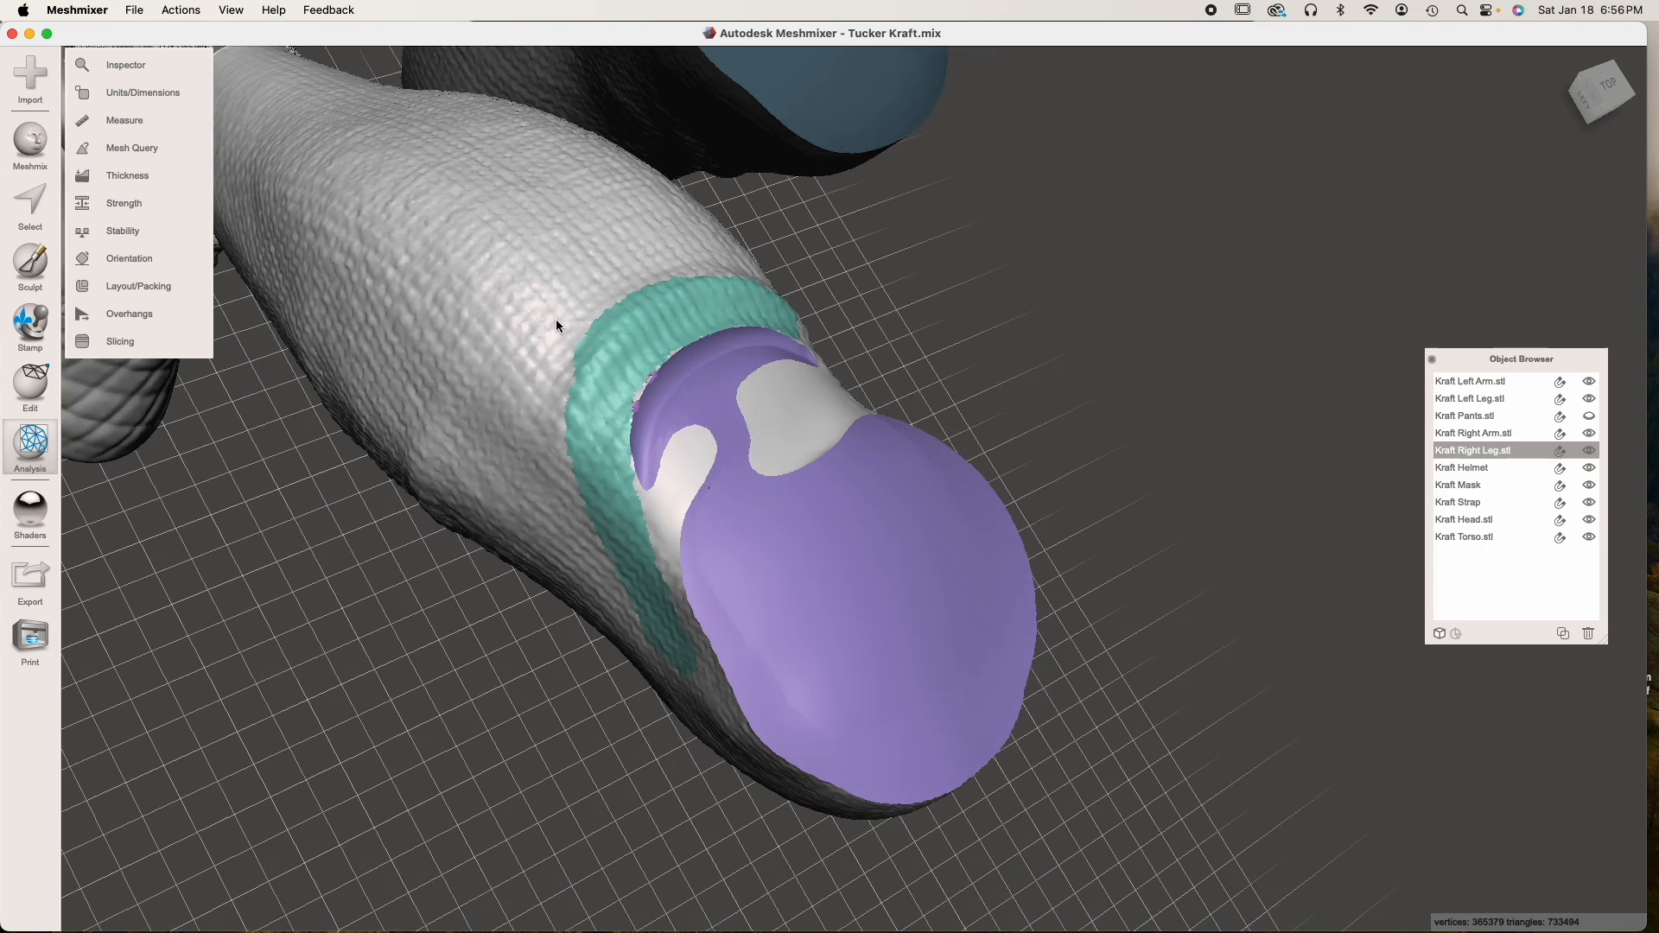
Select all faces of Kraft Right Leg.stl and clear its face groups, leaving the selection afterward cleared
key(s)
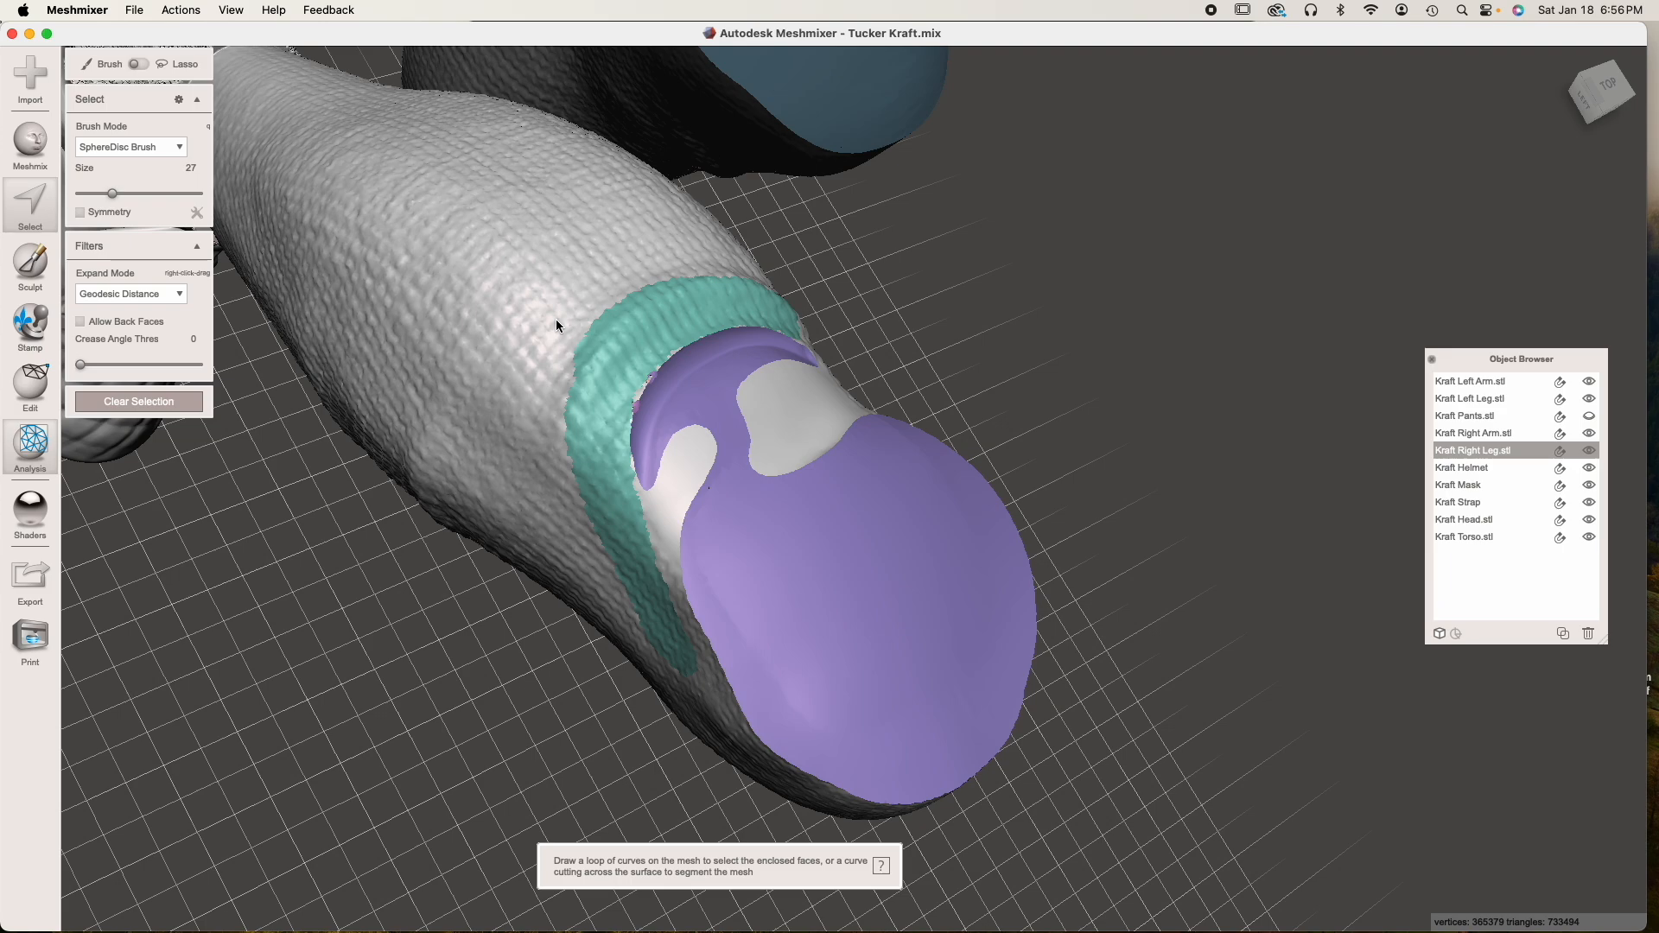
key(ctrl+a)
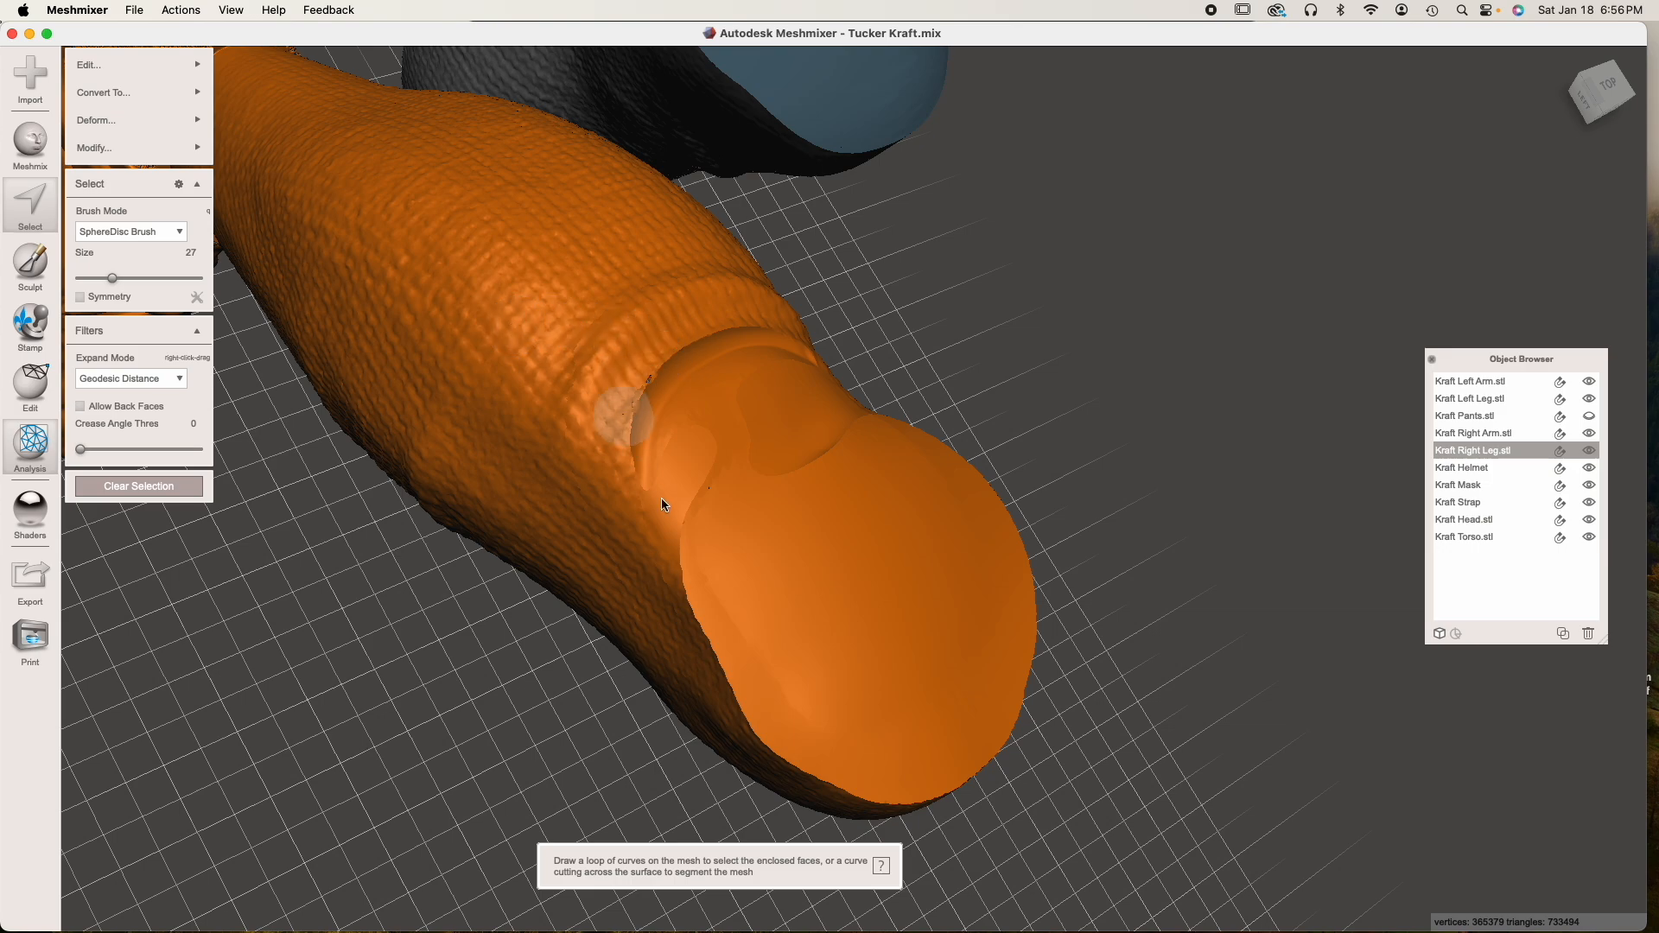
click(138, 120)
mouse_move(172, 148)
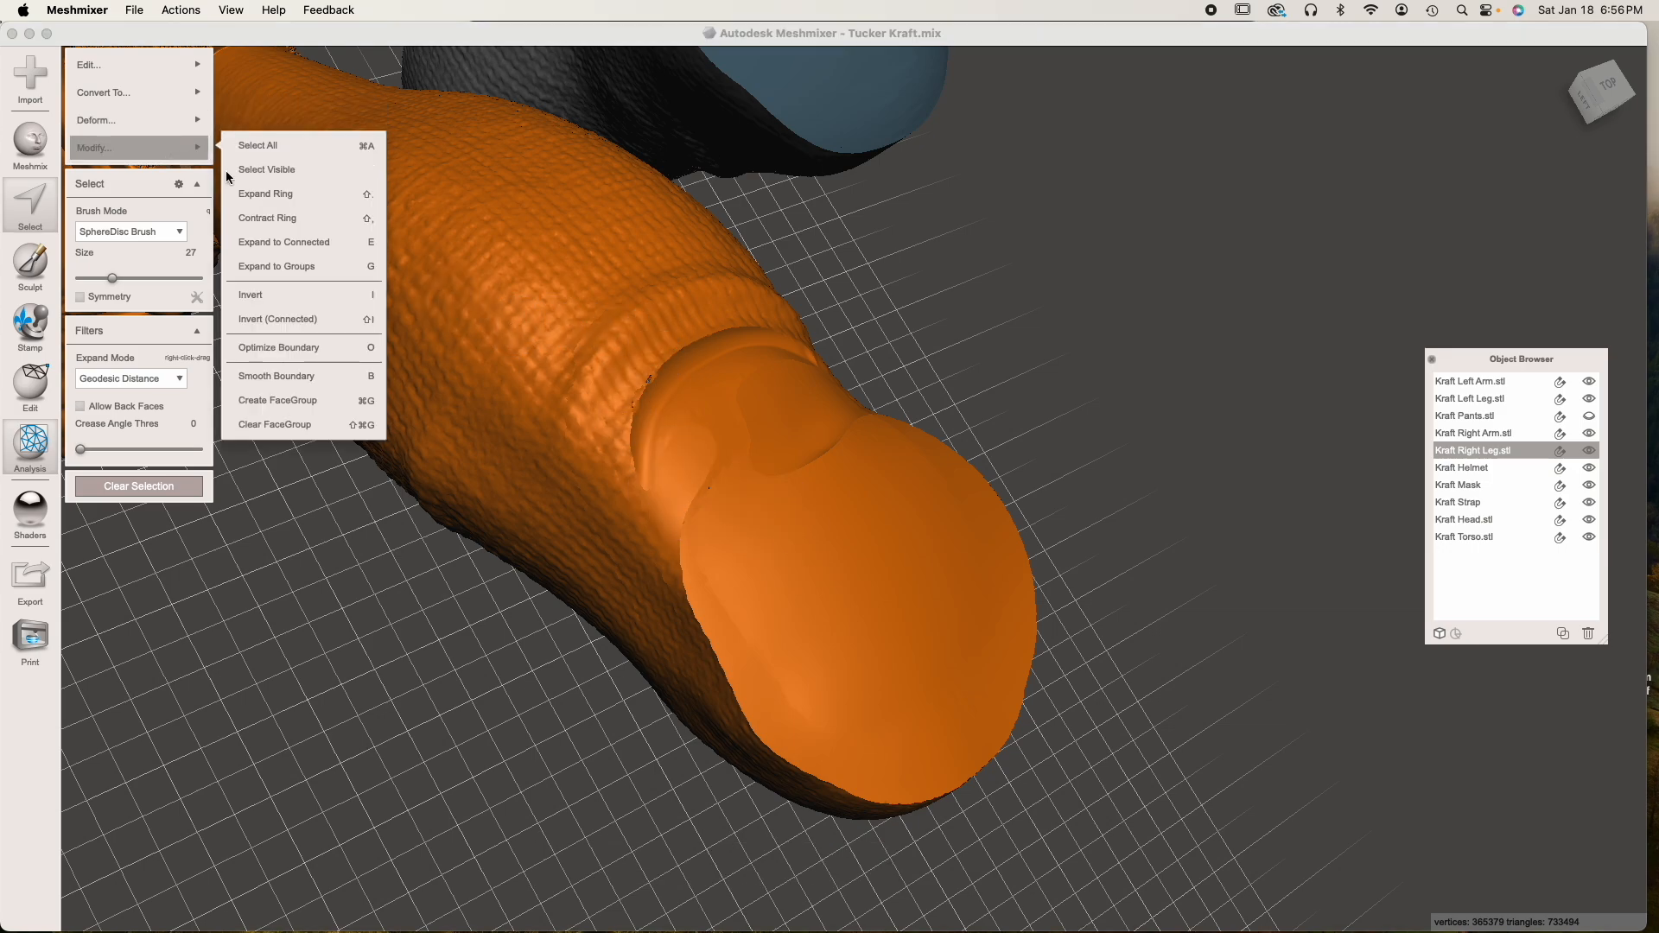
click(304, 420)
key(Escape)
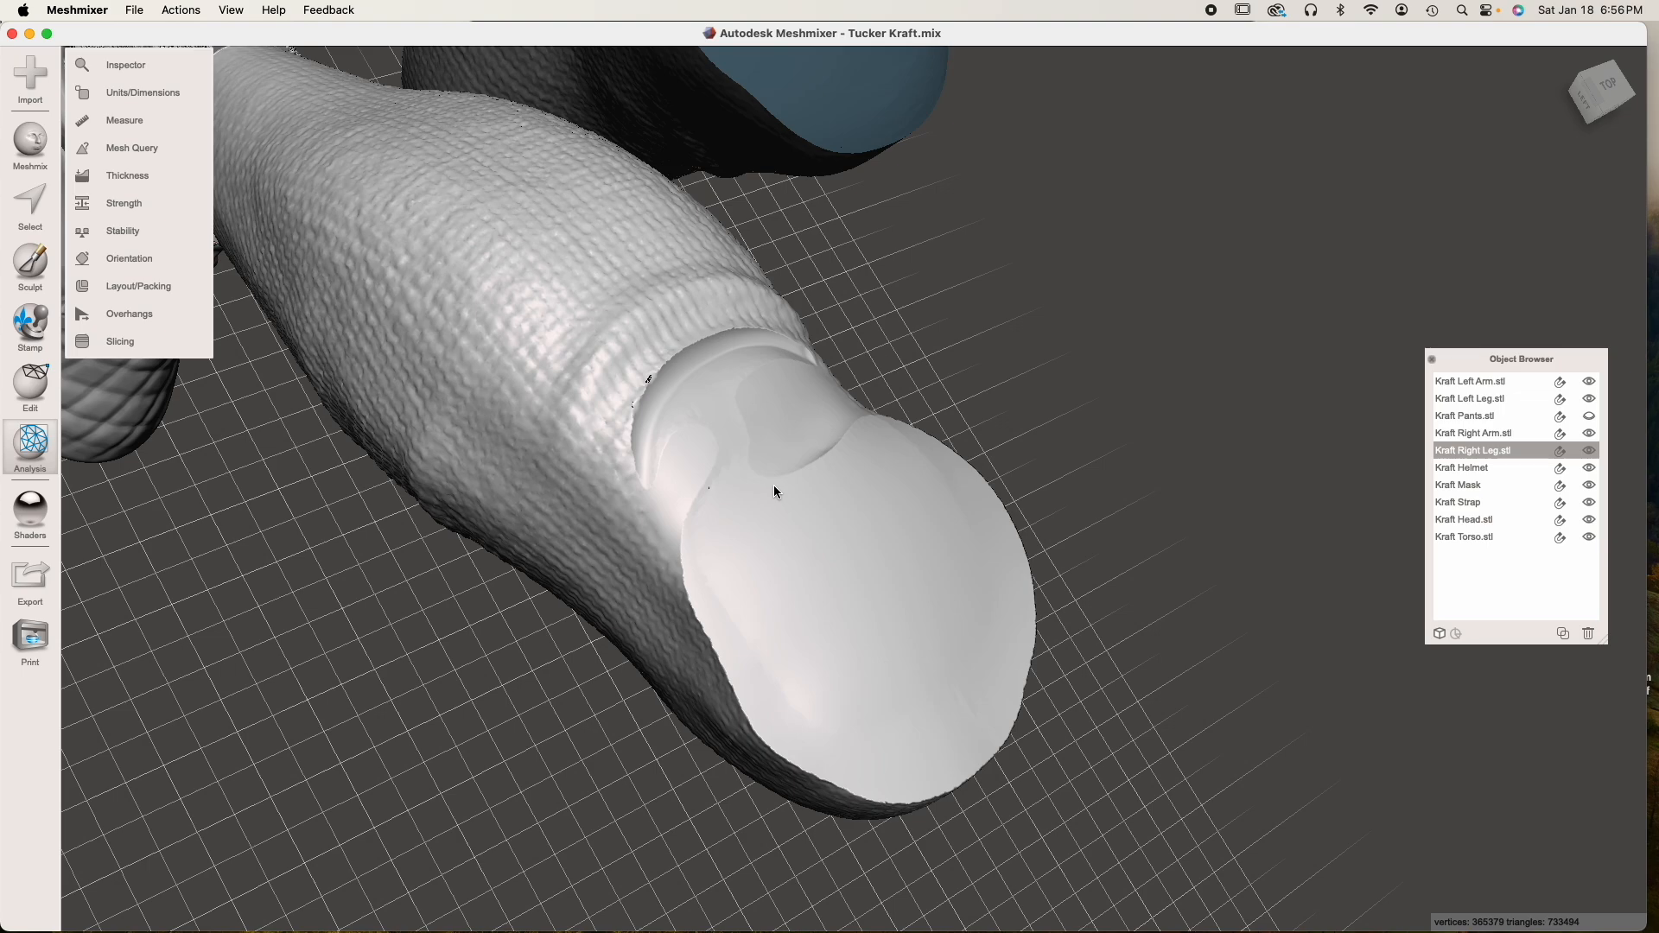
Examine the right leg's cut surface and the edge behind the knee up close for remaining defects
scroll(776, 486, up, 5)
right_drag(779, 489, 791, 500)
scroll(791, 499, up, 4)
scroll(791, 500, down, 5)
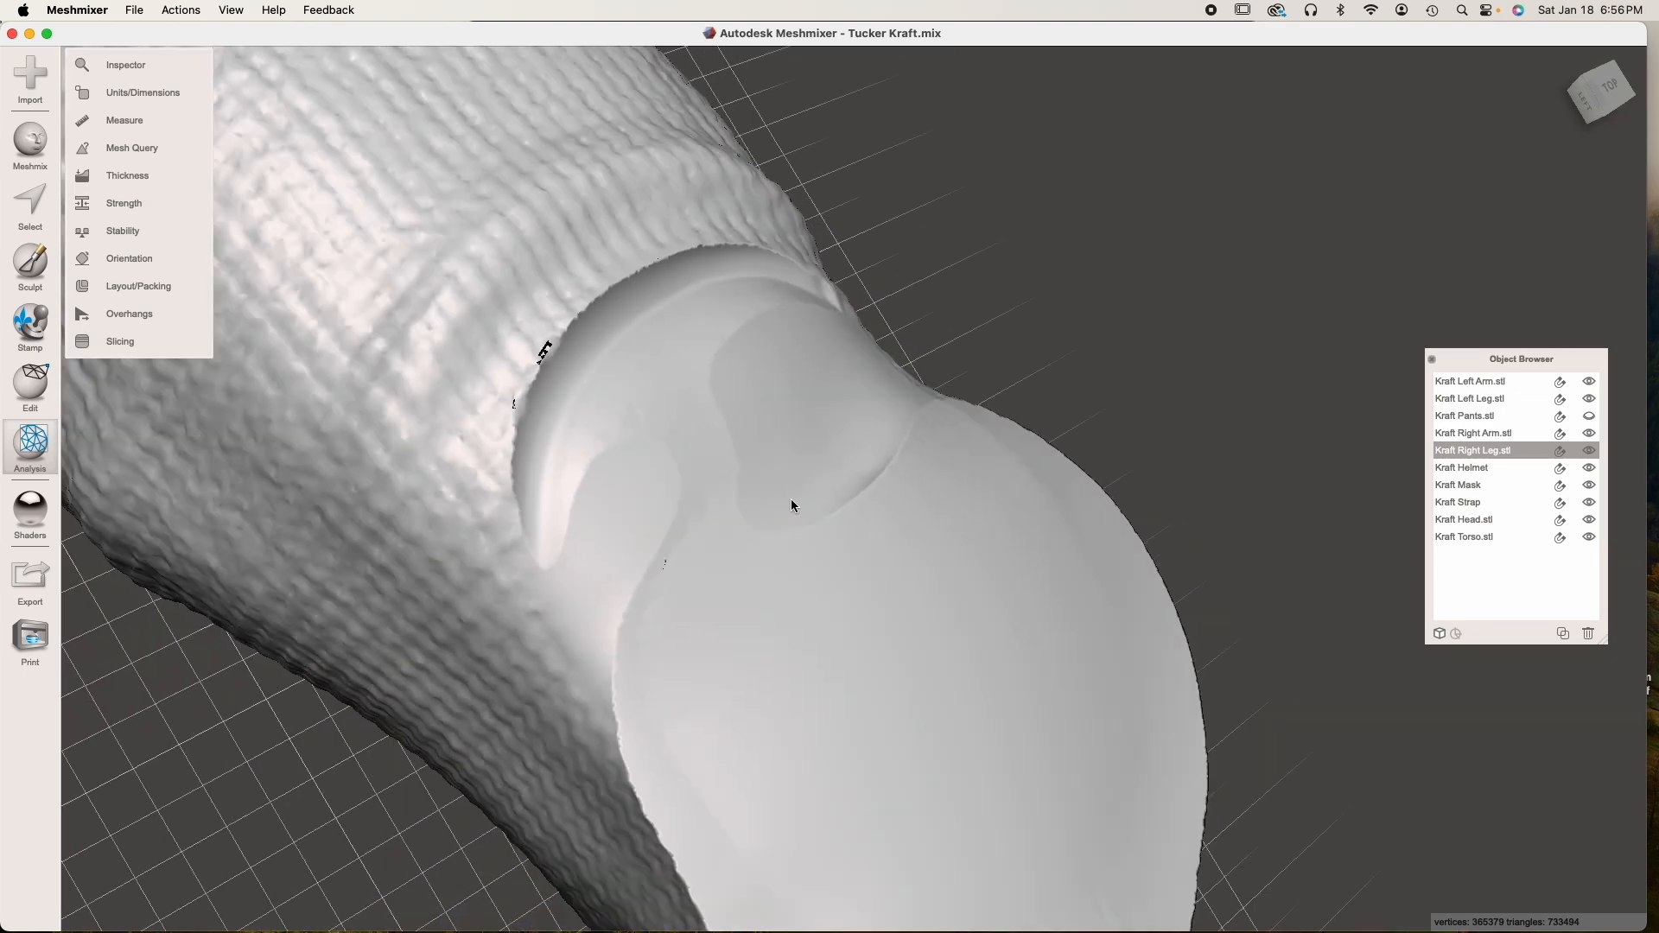
scroll(790, 500, up, 5)
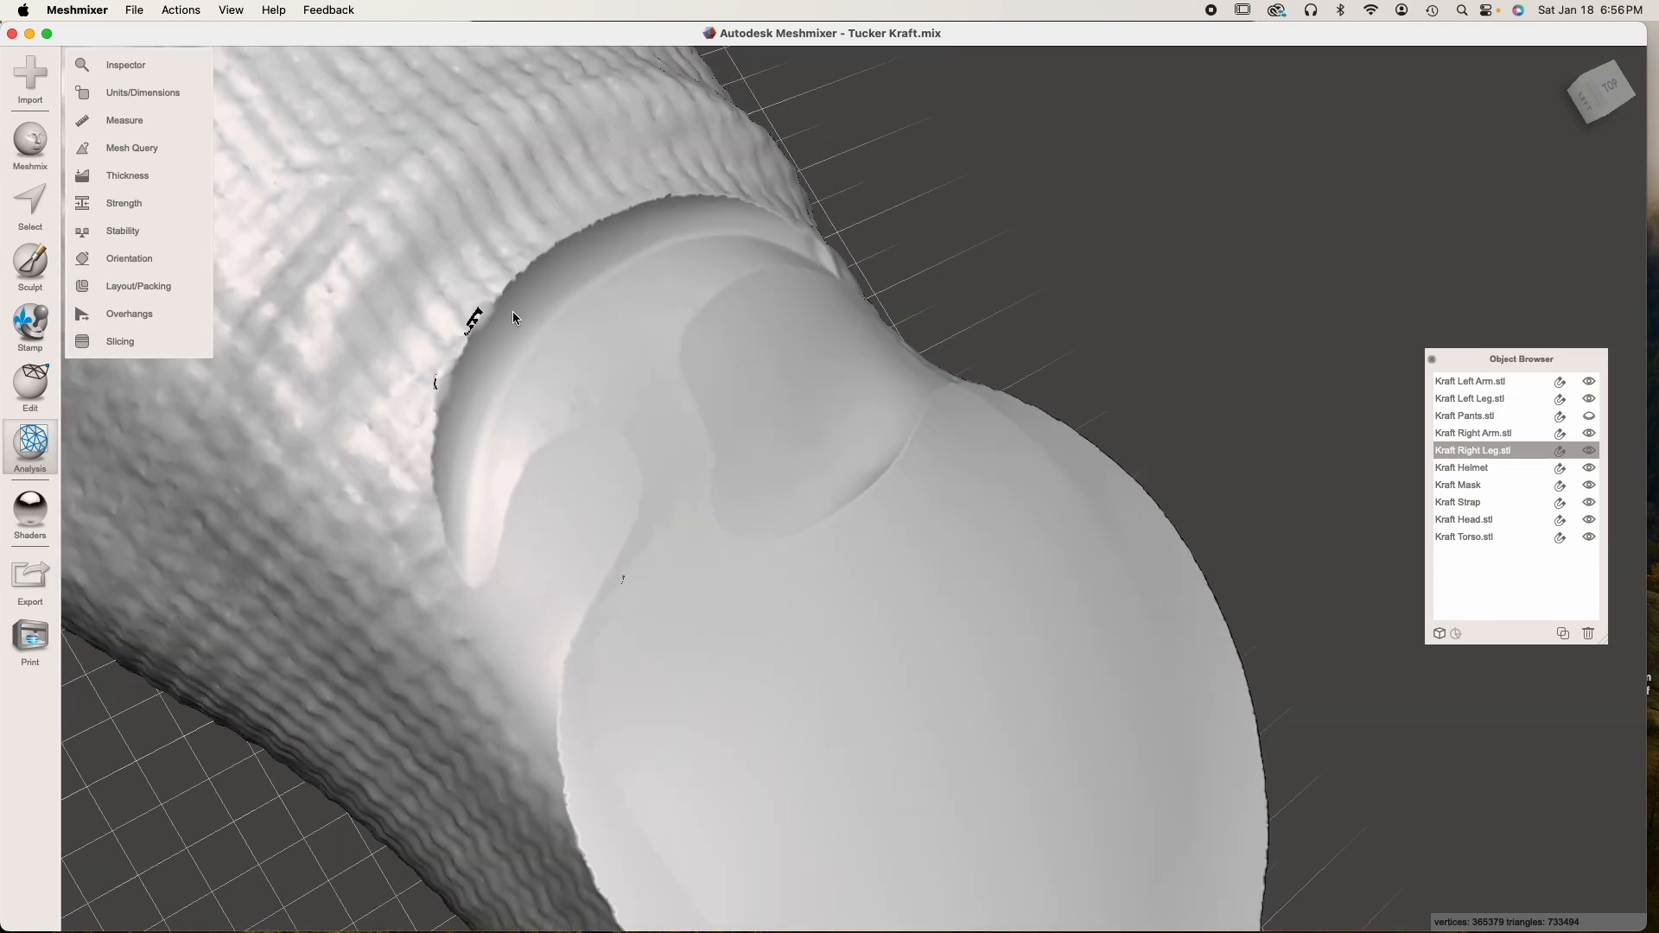
scroll(555, 463, down, 10)
right_drag(604, 516, 405, 434)
right_drag(977, 411, 663, 430)
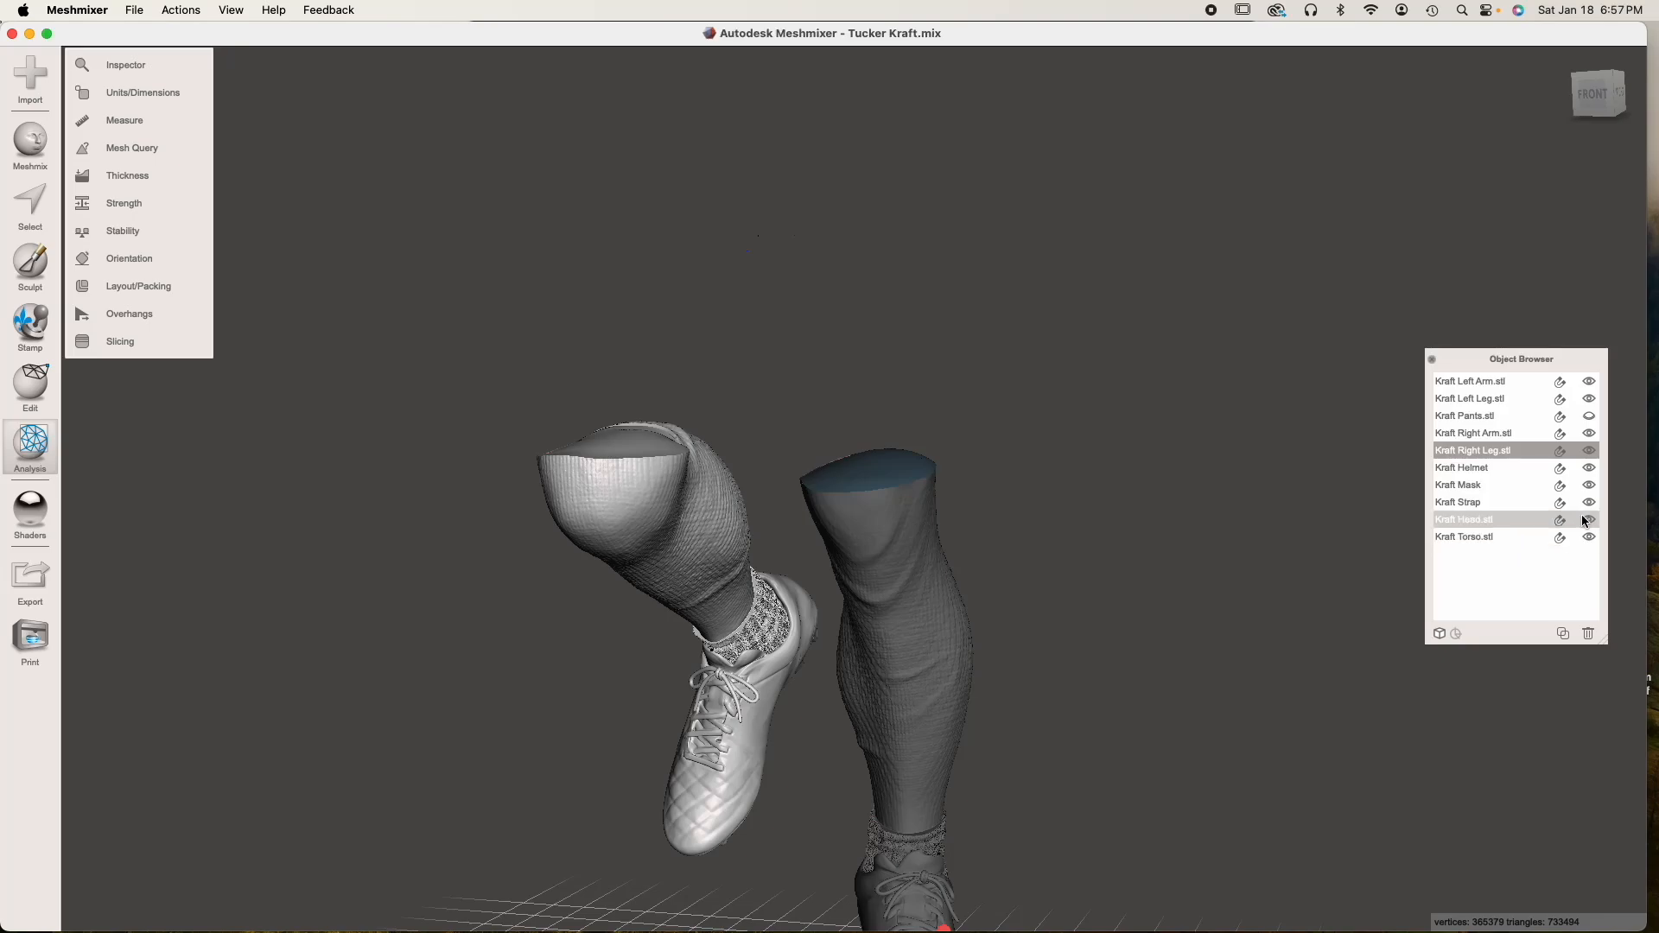
Show Kraft Pants.stl again and check from several sides how the right leg meets the pants
click(1590, 416)
right_drag(1060, 546, 894, 563)
right_drag(632, 500, 910, 554)
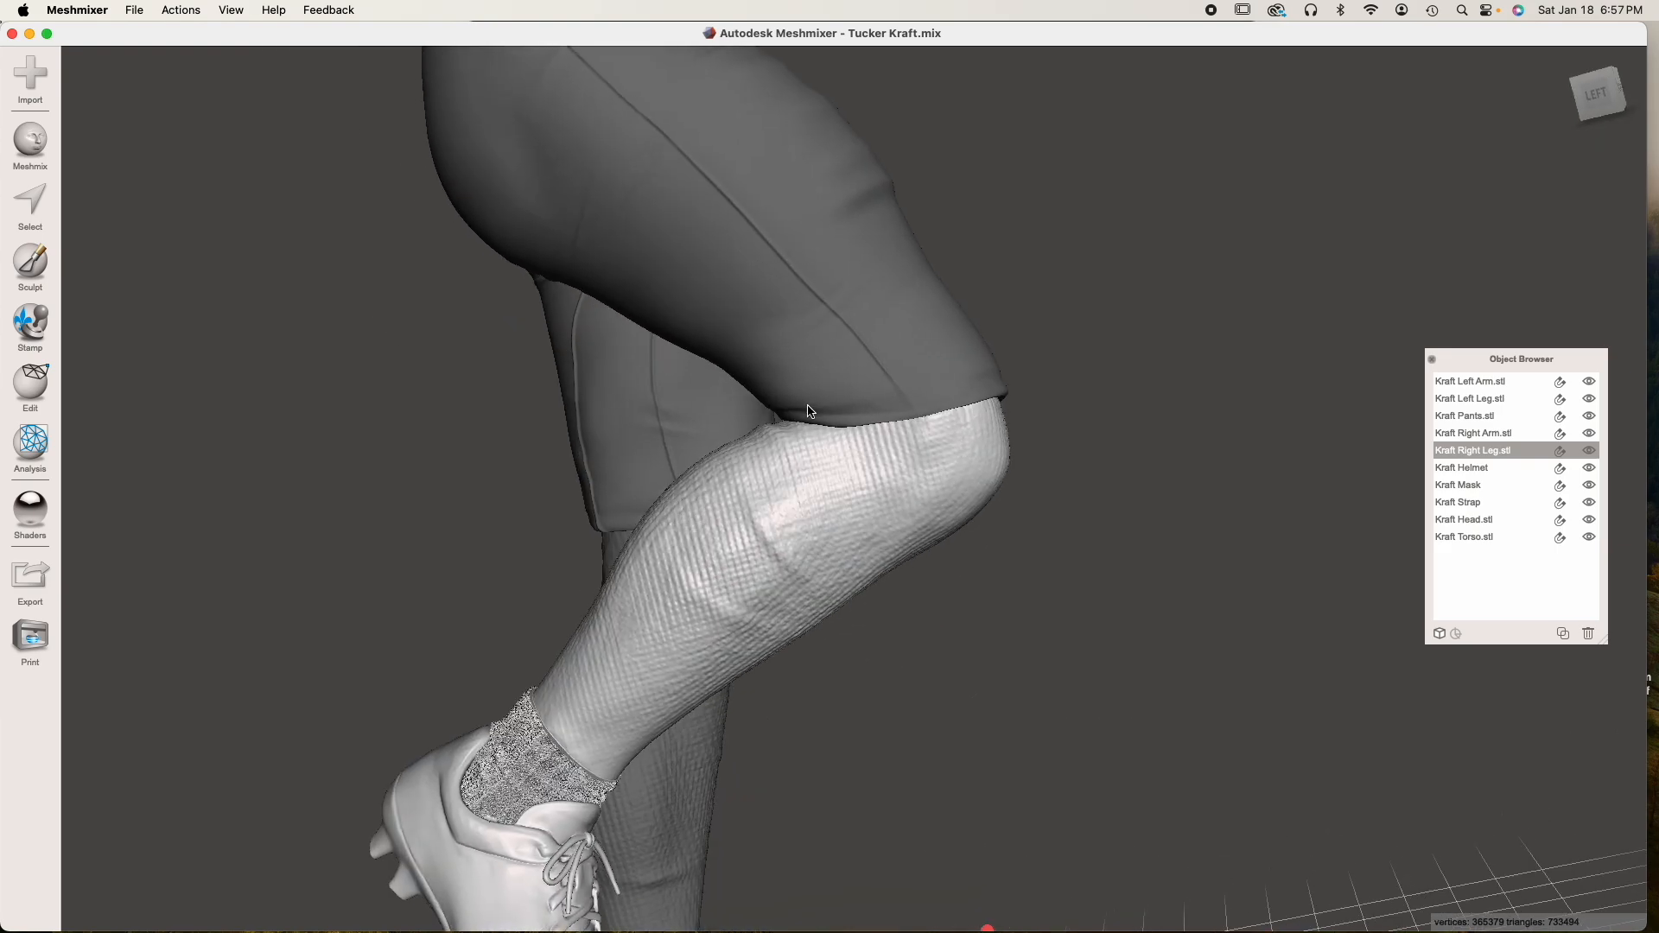
right_drag(864, 418, 641, 550)
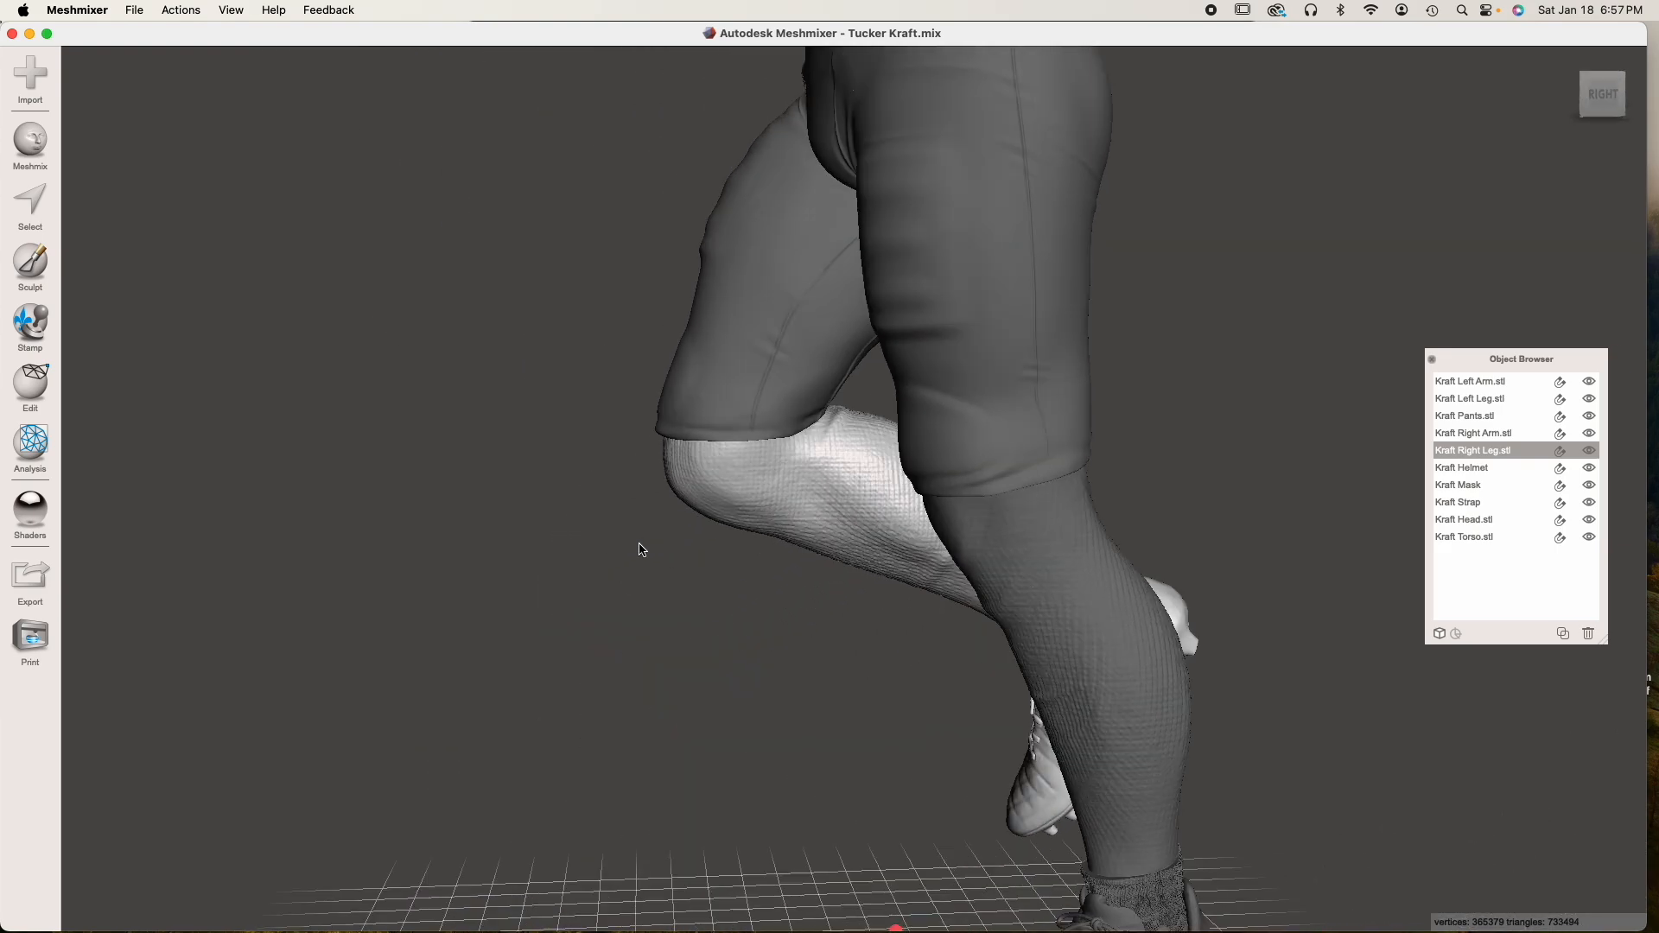
mouse_move(951, 419)
middle_down()
mouse_move(888, 453)
mouse_move(933, 410)
middle_up()
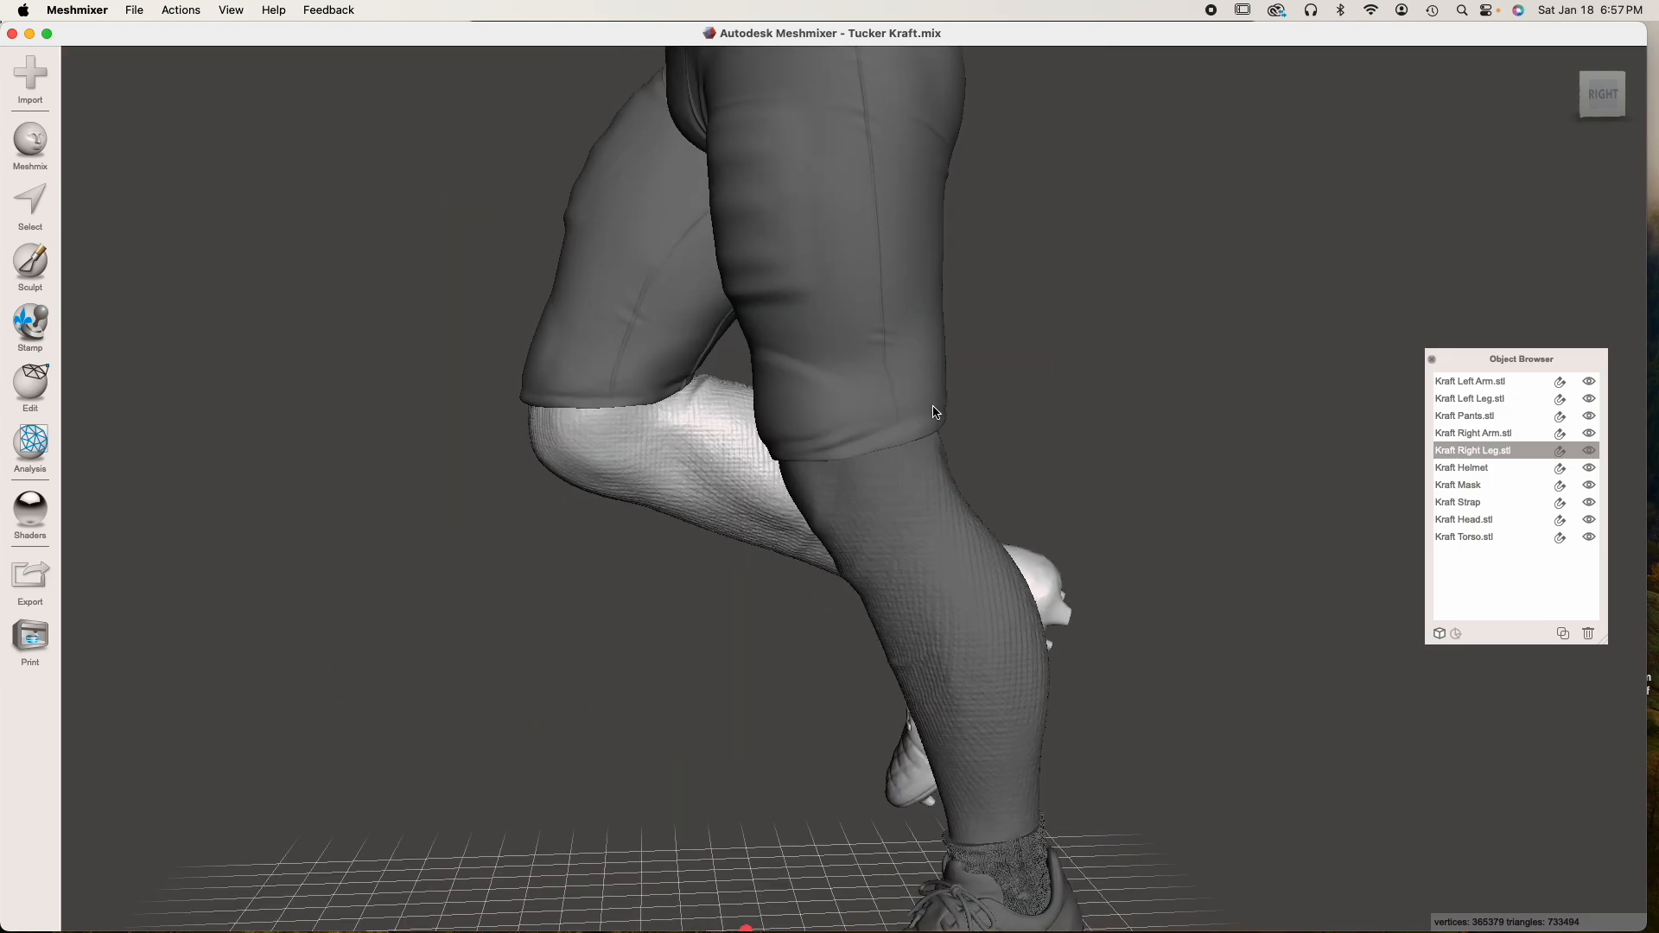
scroll(934, 410, down, 4)
right_drag(855, 422, 1007, 416)
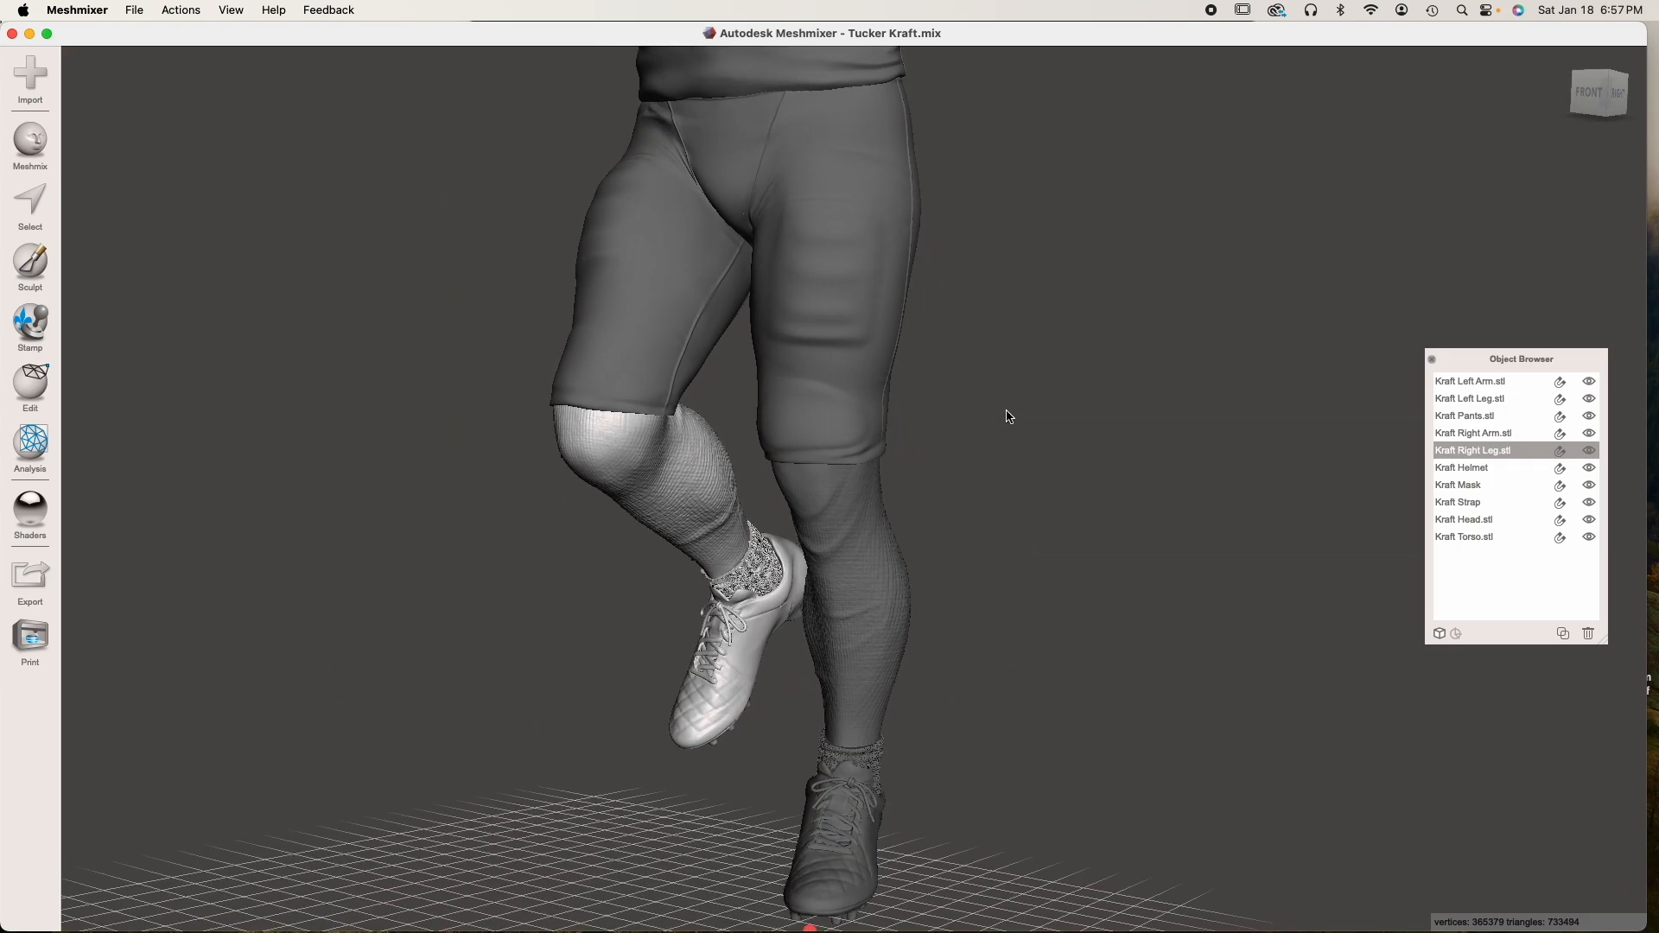
Hide Kraft Pants.stl and make Kraft Left Leg.stl the active object
click(836, 520)
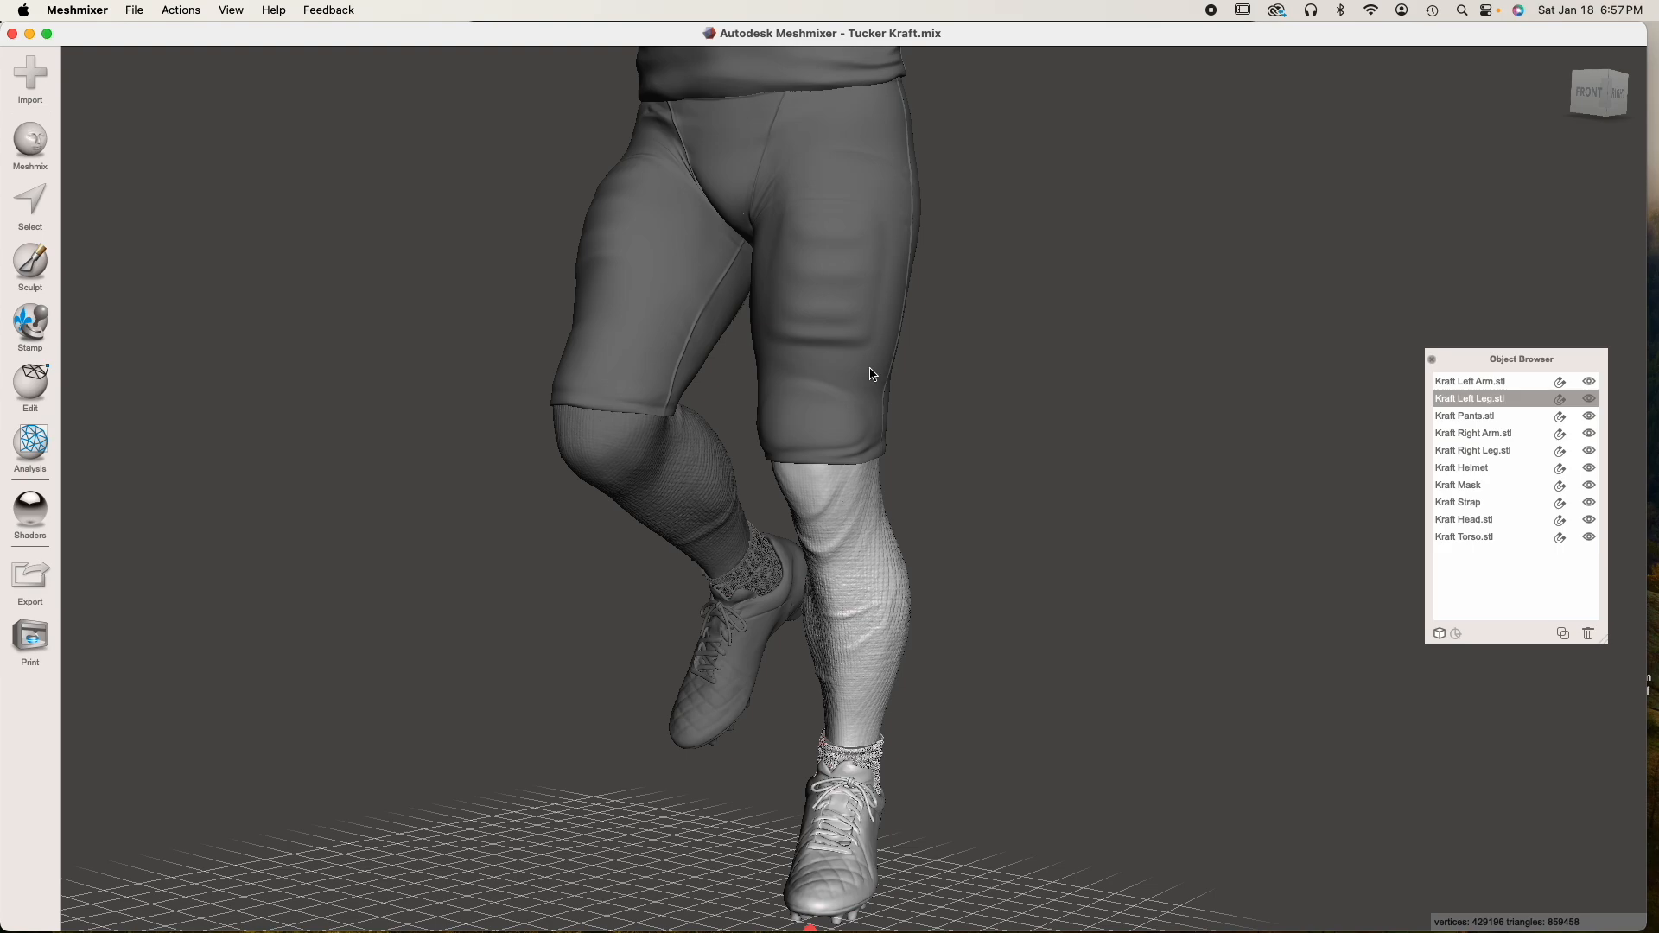
click(868, 409)
click(1590, 414)
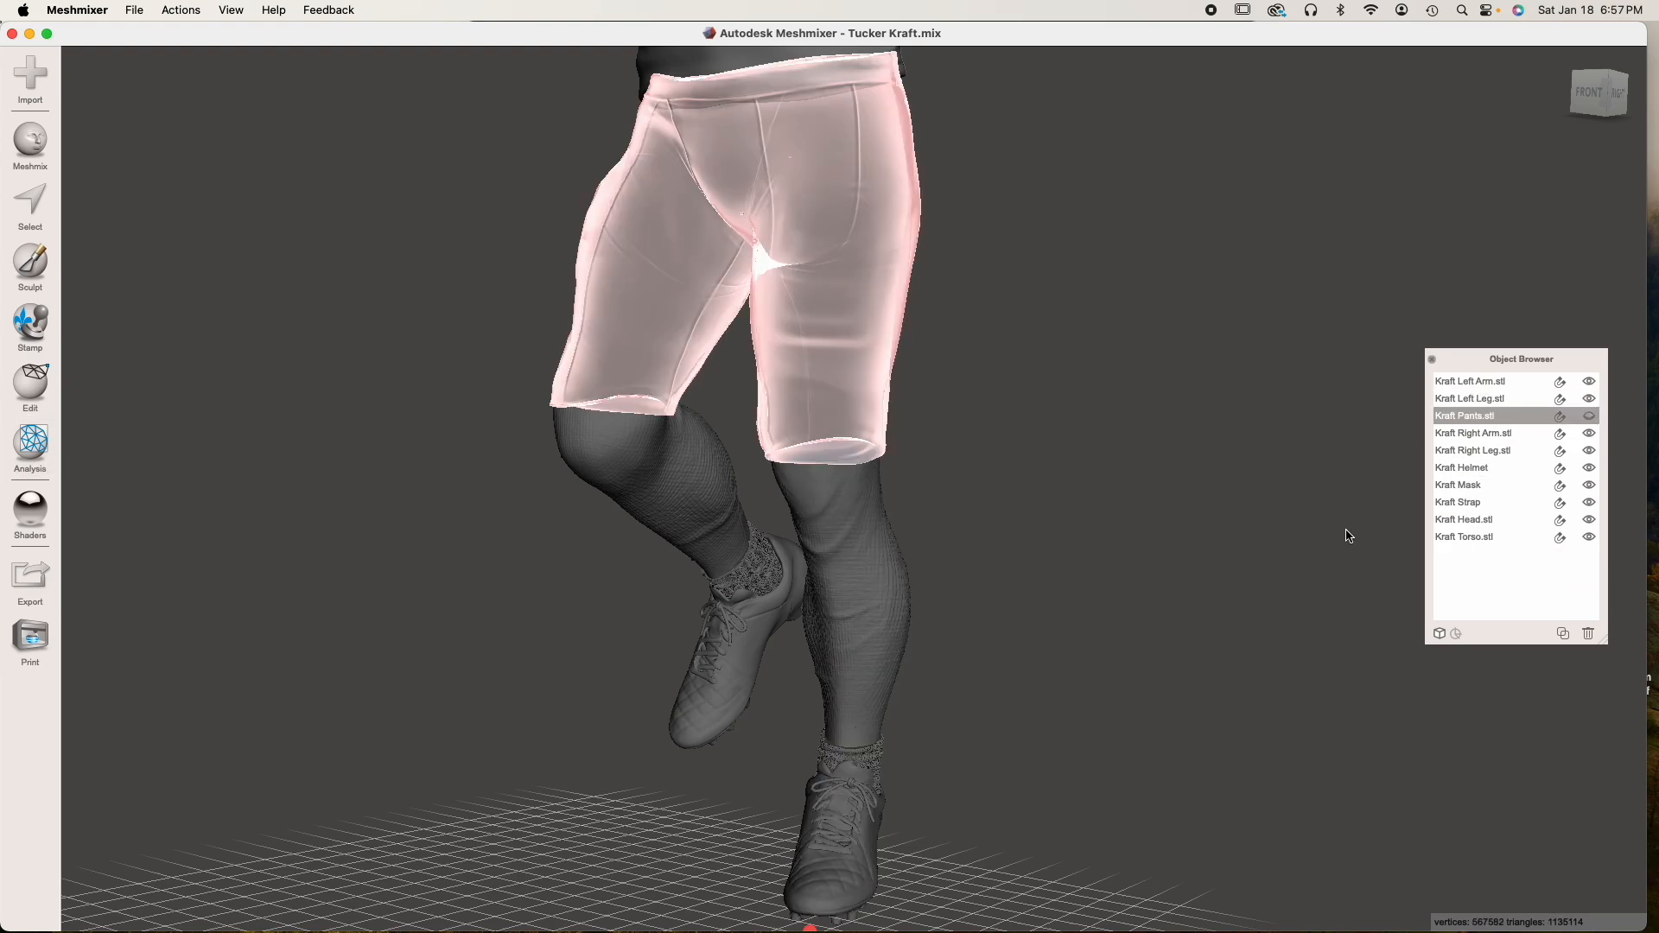
click(837, 605)
right_drag(838, 605, 715, 527)
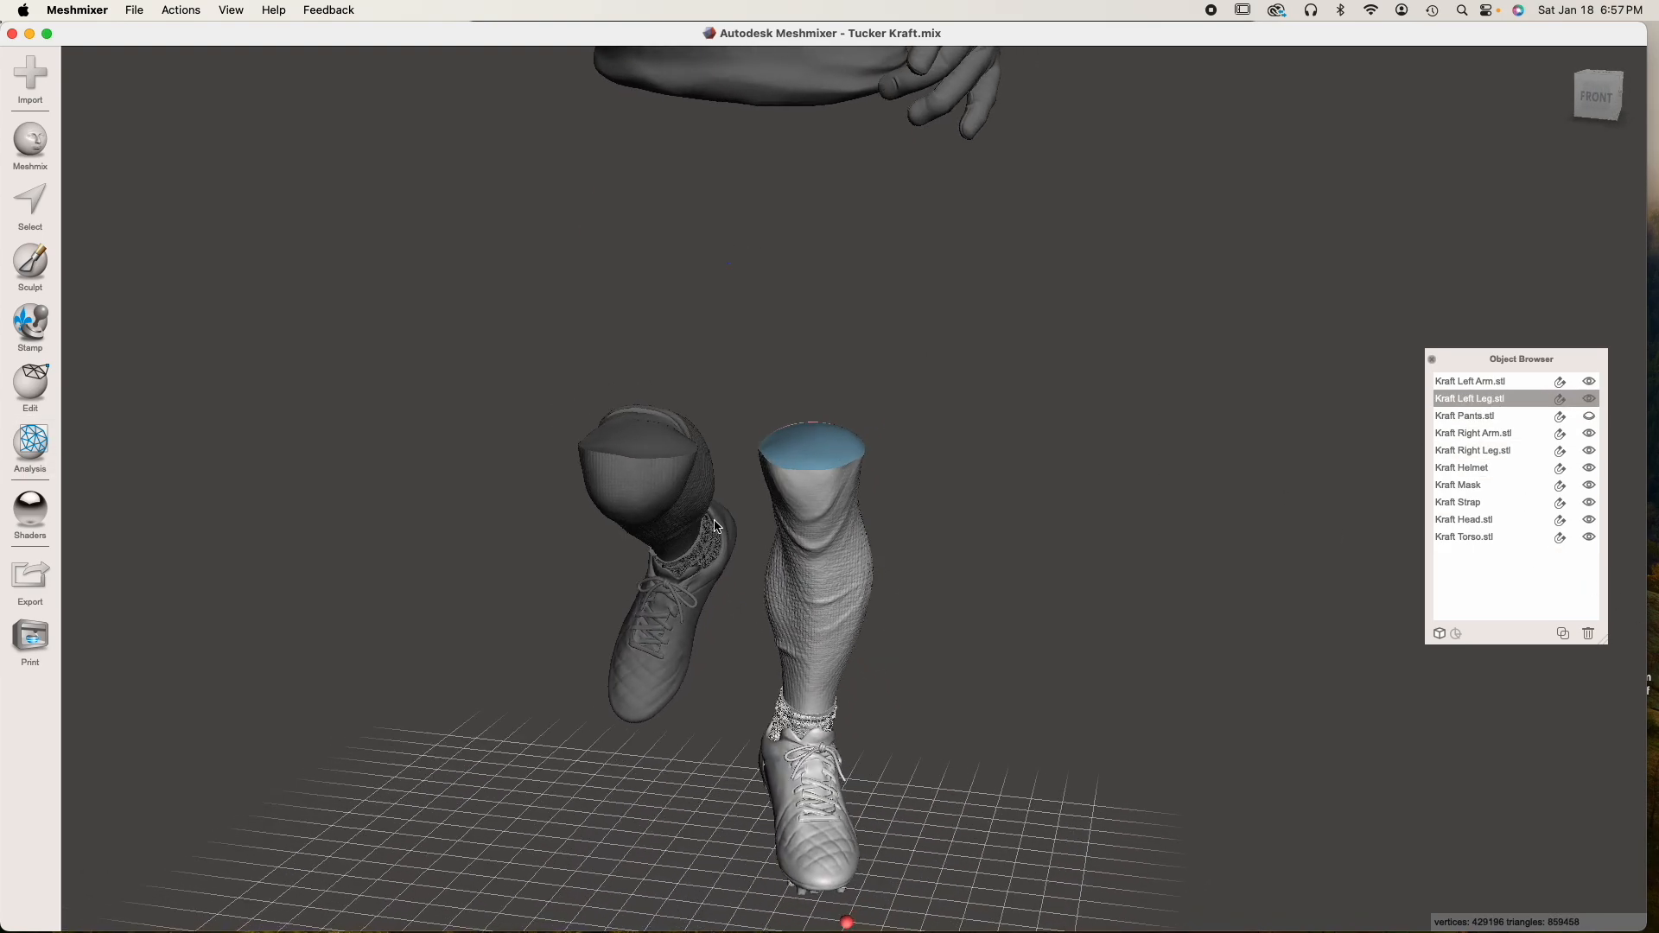
Place a box primitive as a new object on the left leg's cut surface, with a dimension of 3.56 mm
scroll(715, 522, up, 5)
right_drag(826, 590, 624, 596)
scroll(624, 596, up, 2)
right_drag(752, 553, 909, 716)
scroll(695, 490, up, 3)
right_drag(707, 495, 821, 521)
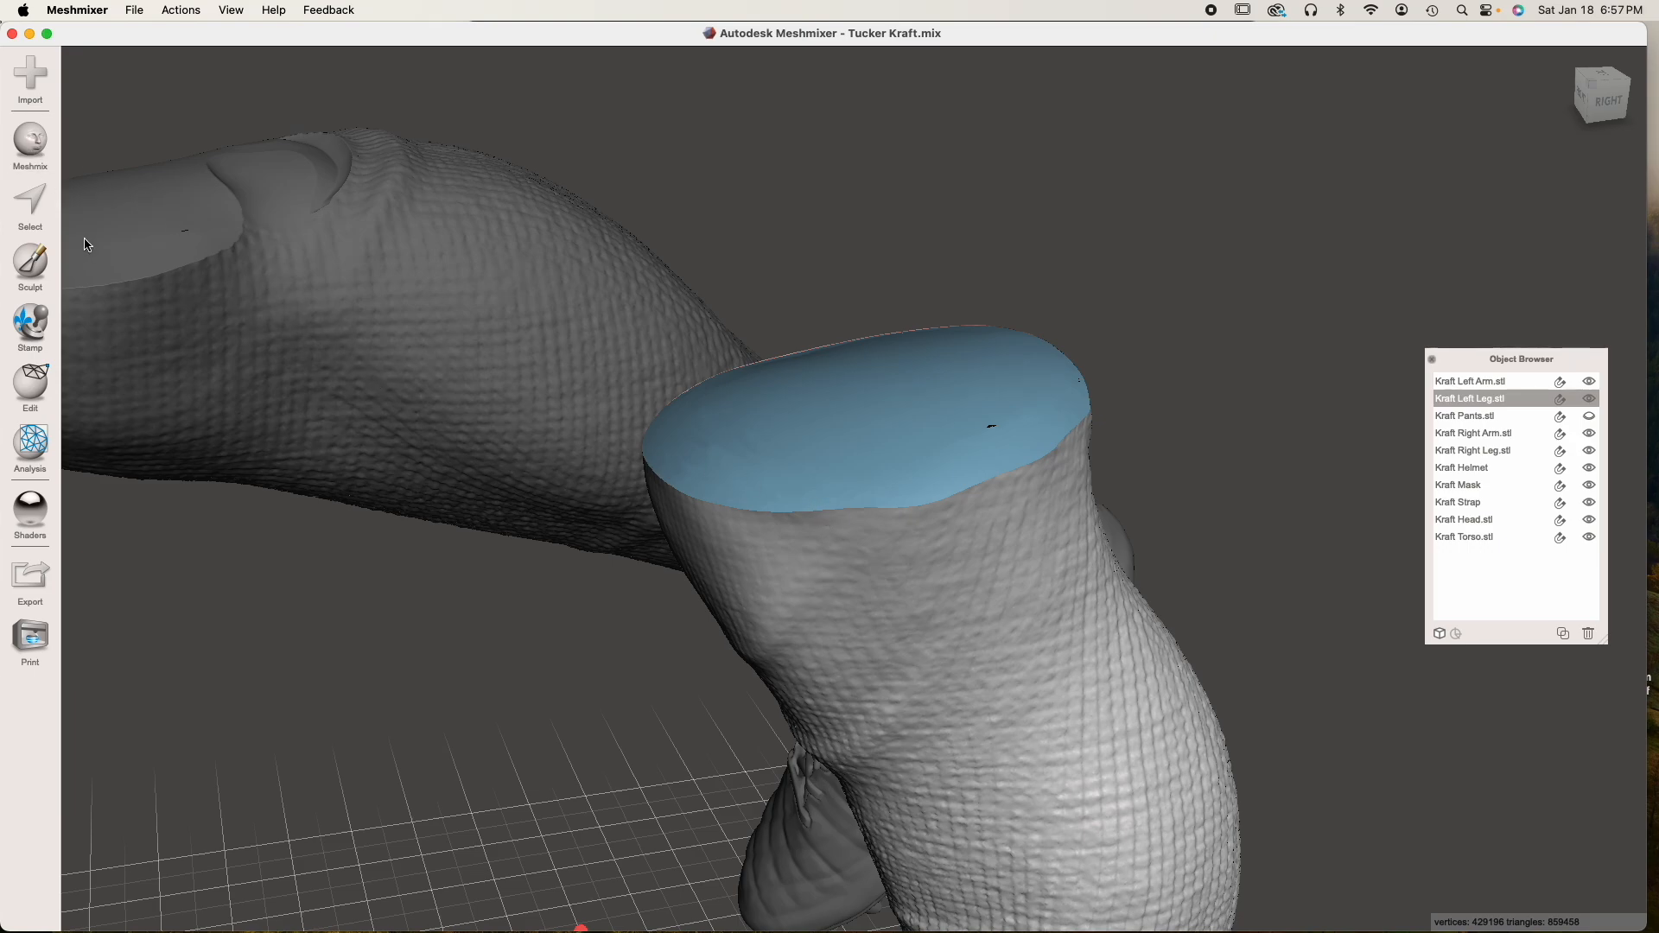
click(45, 149)
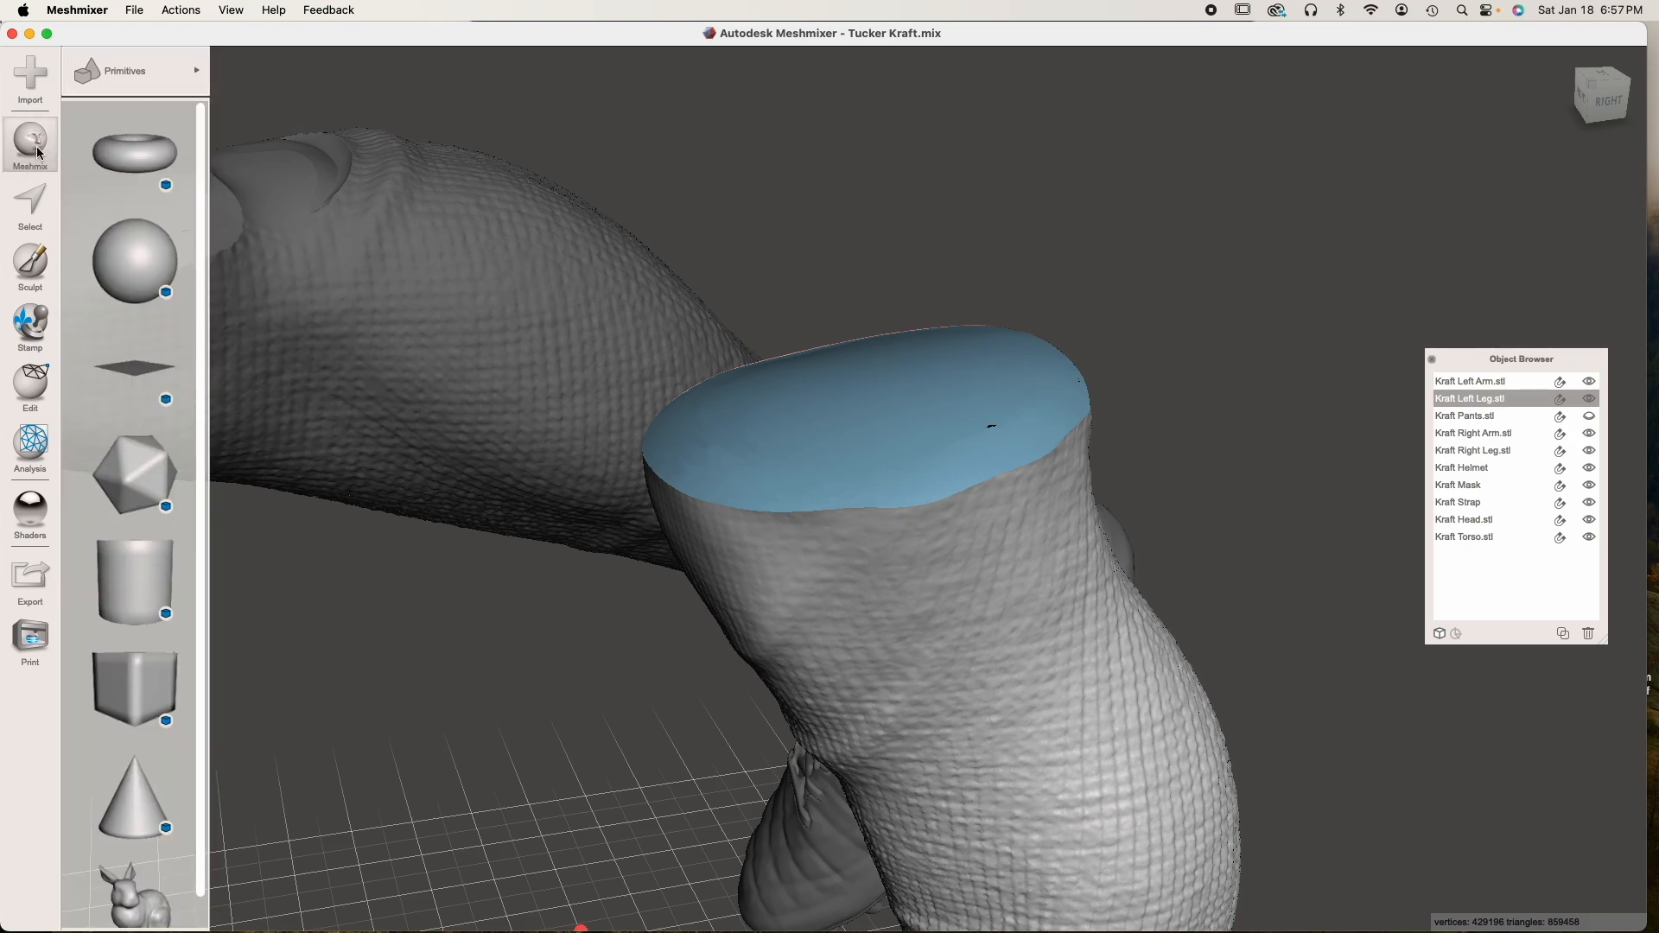
drag(154, 676, 864, 384)
drag(93, 116, 84, 116)
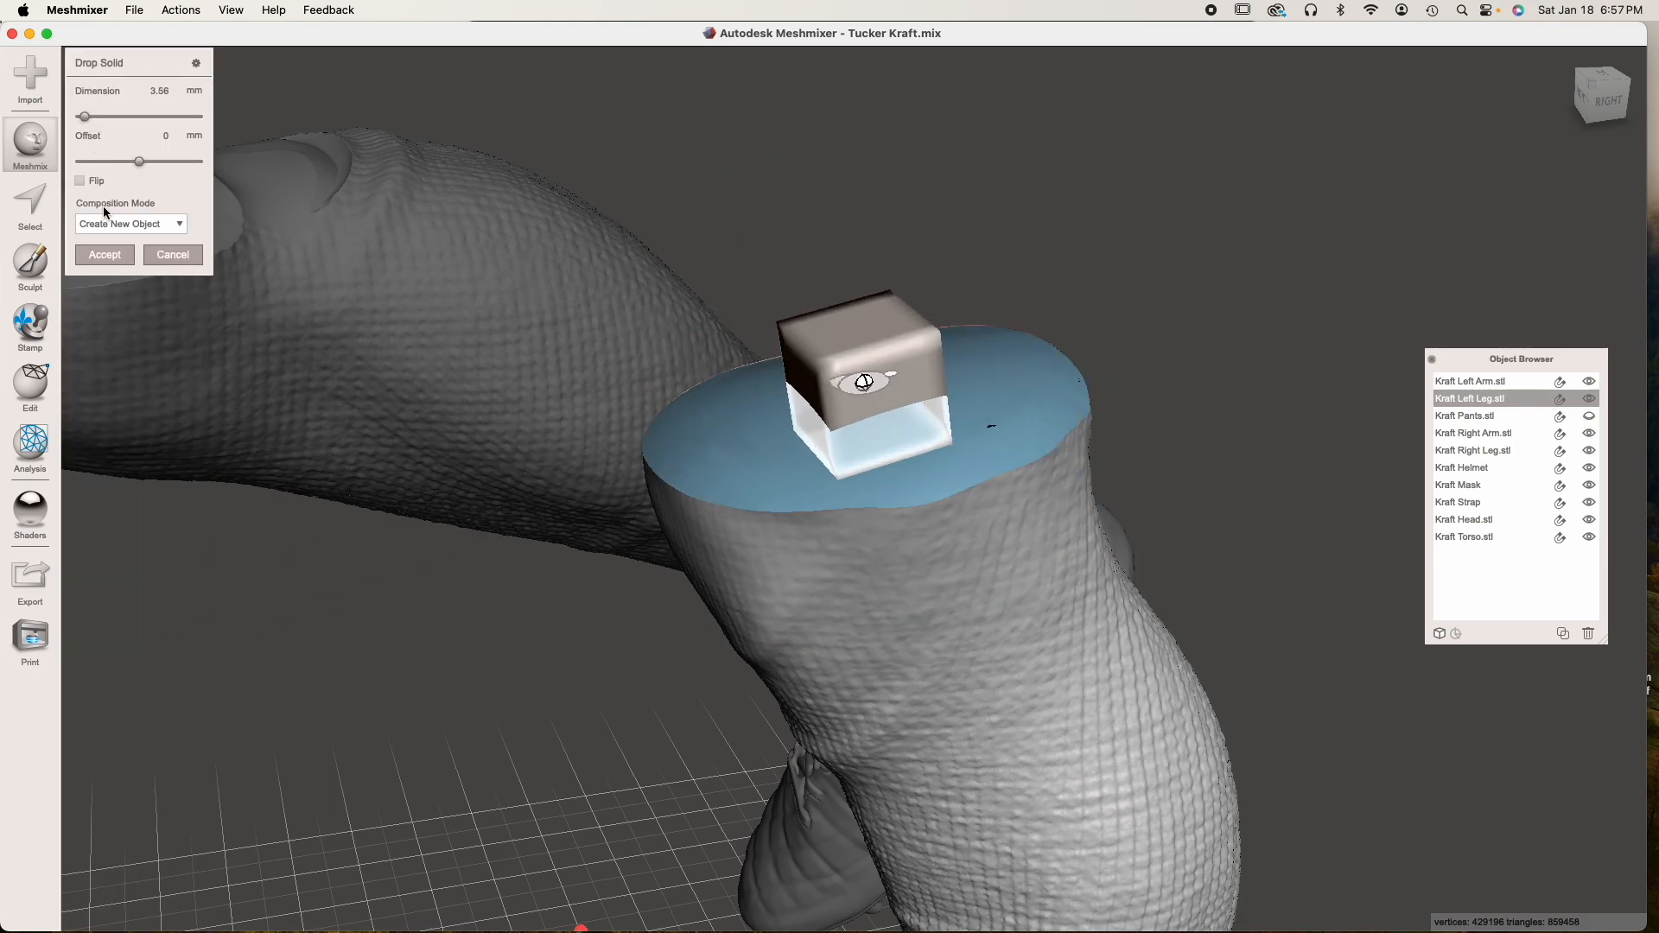
click(100, 256)
Adjust the dropped box's placement on the left leg's cut surface with Transform and accept it
right_drag(654, 428, 837, 432)
click(797, 363)
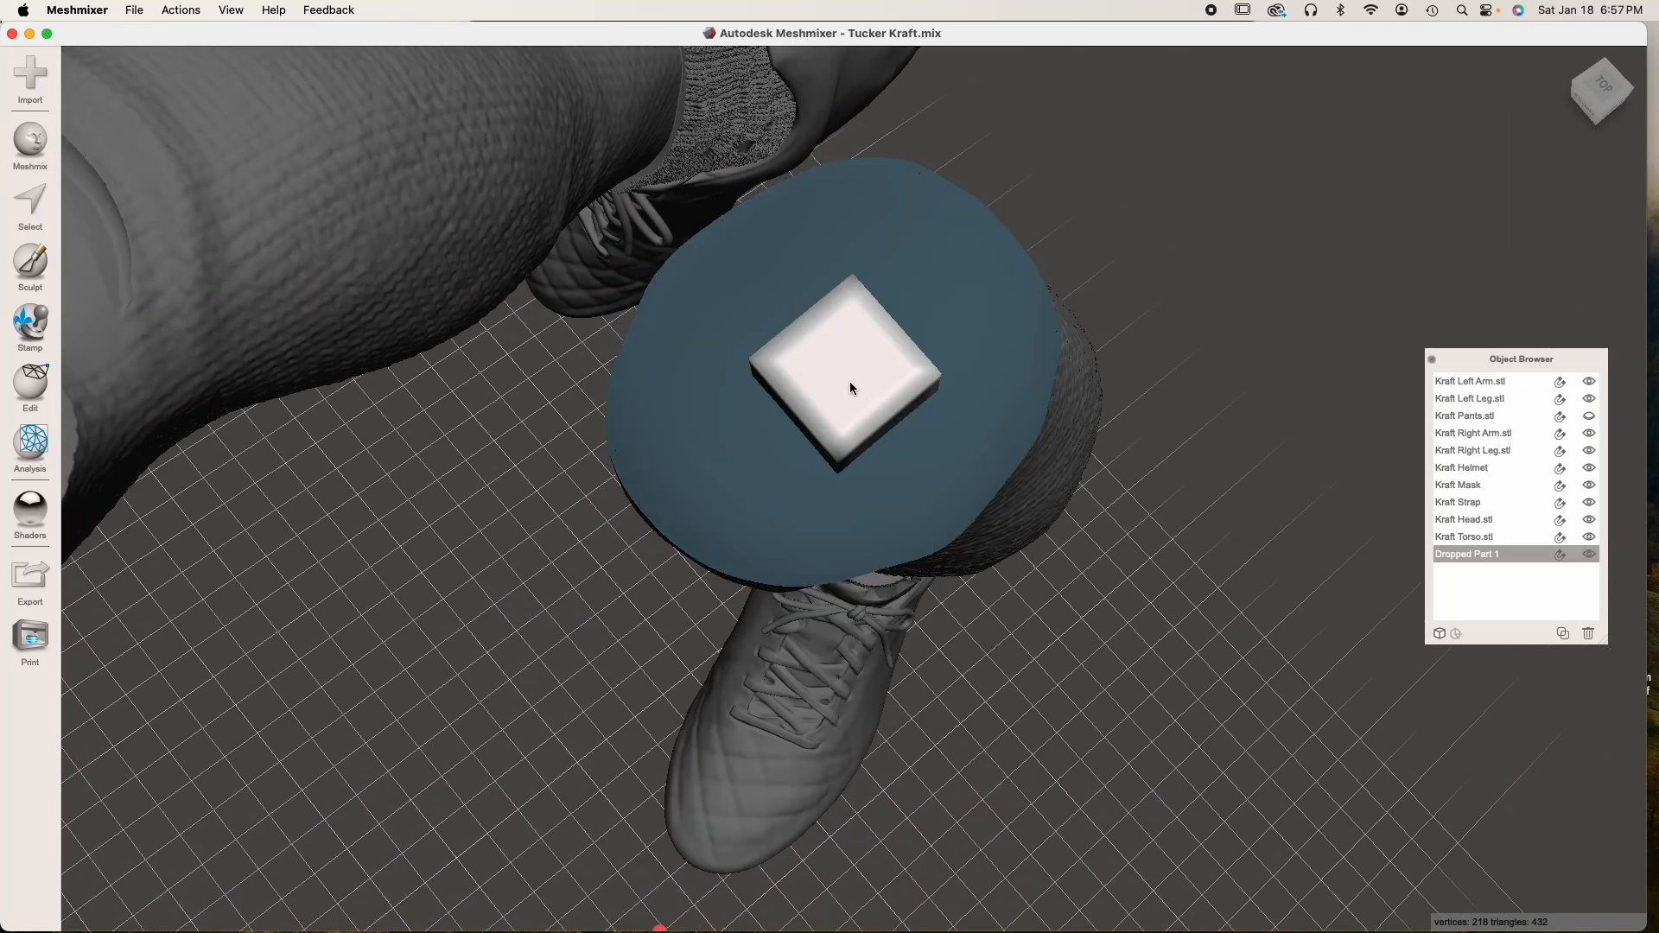
key(t)
drag(839, 377, 833, 226)
right_drag(833, 226, 691, 350)
drag(868, 361, 867, 330)
right_drag(873, 335, 906, 552)
click(110, 451)
Rename the dropped box object as Peg
scroll(911, 505, up, 6)
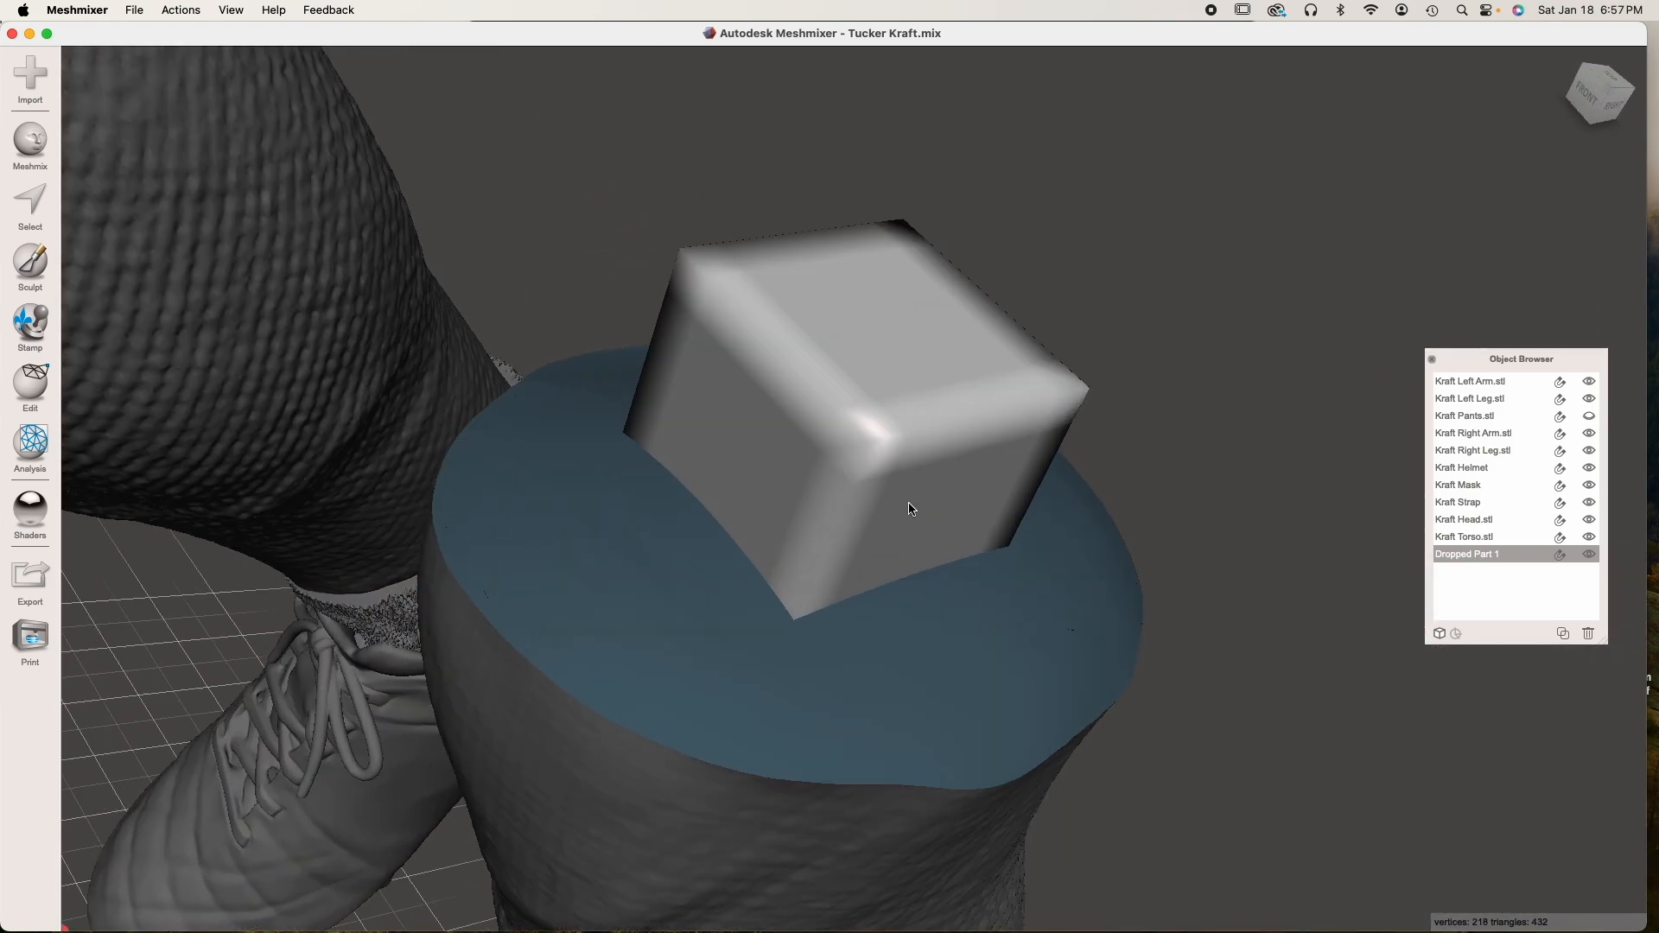
right_drag(910, 506, 911, 401)
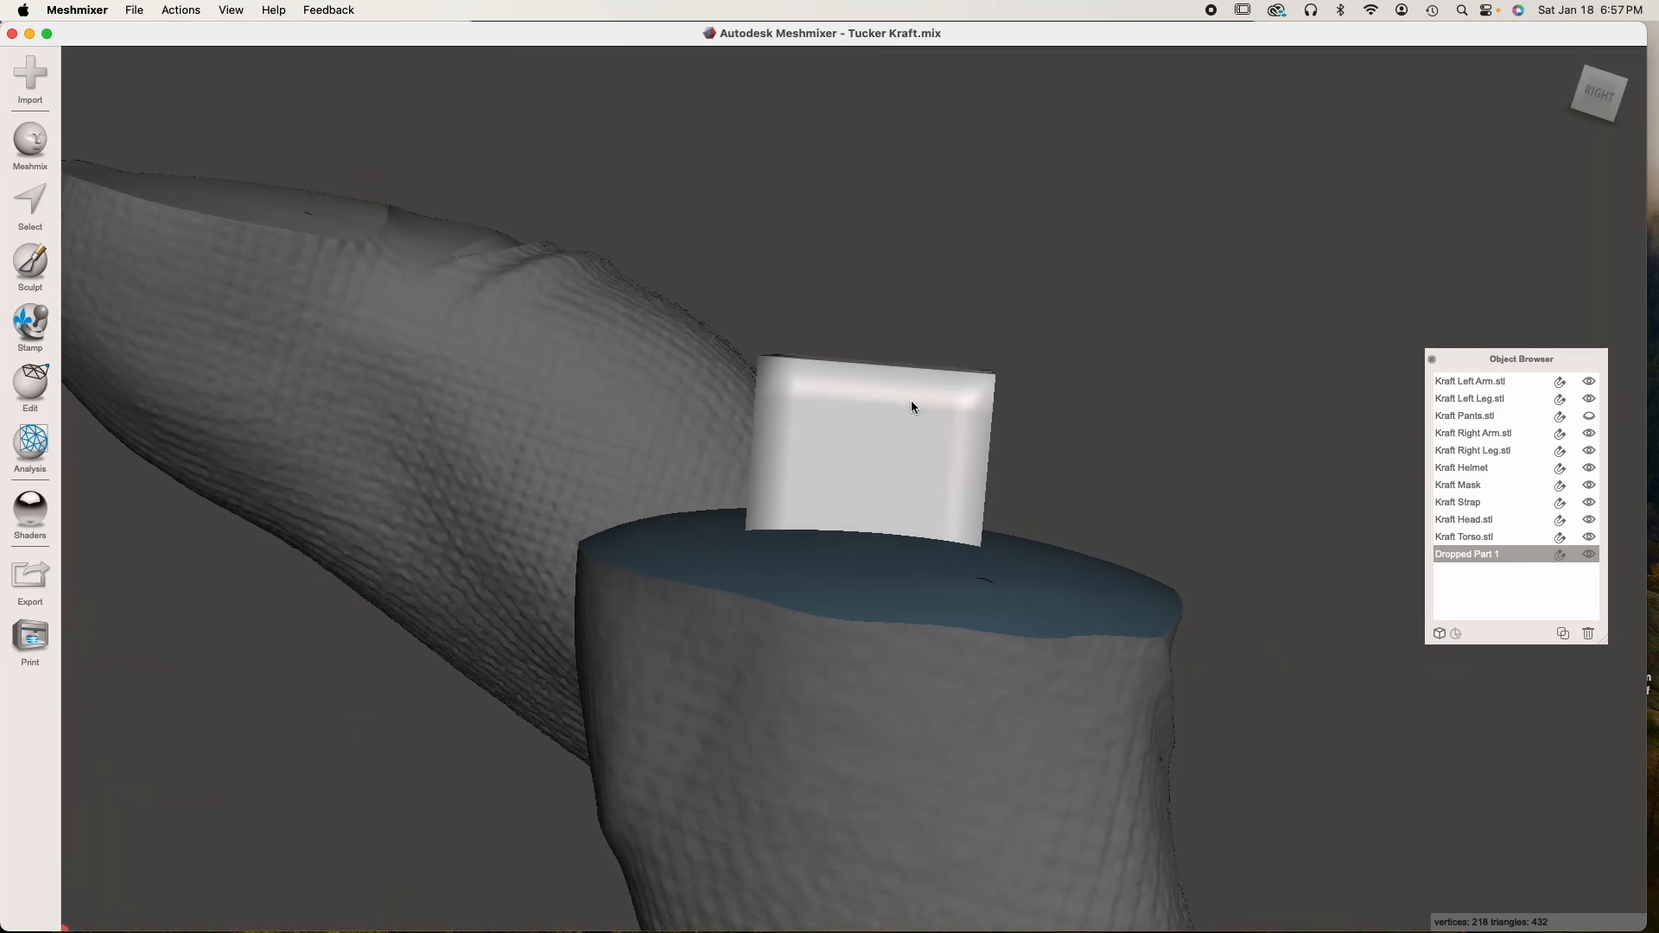
double_click(1472, 554)
double_click(1466, 551)
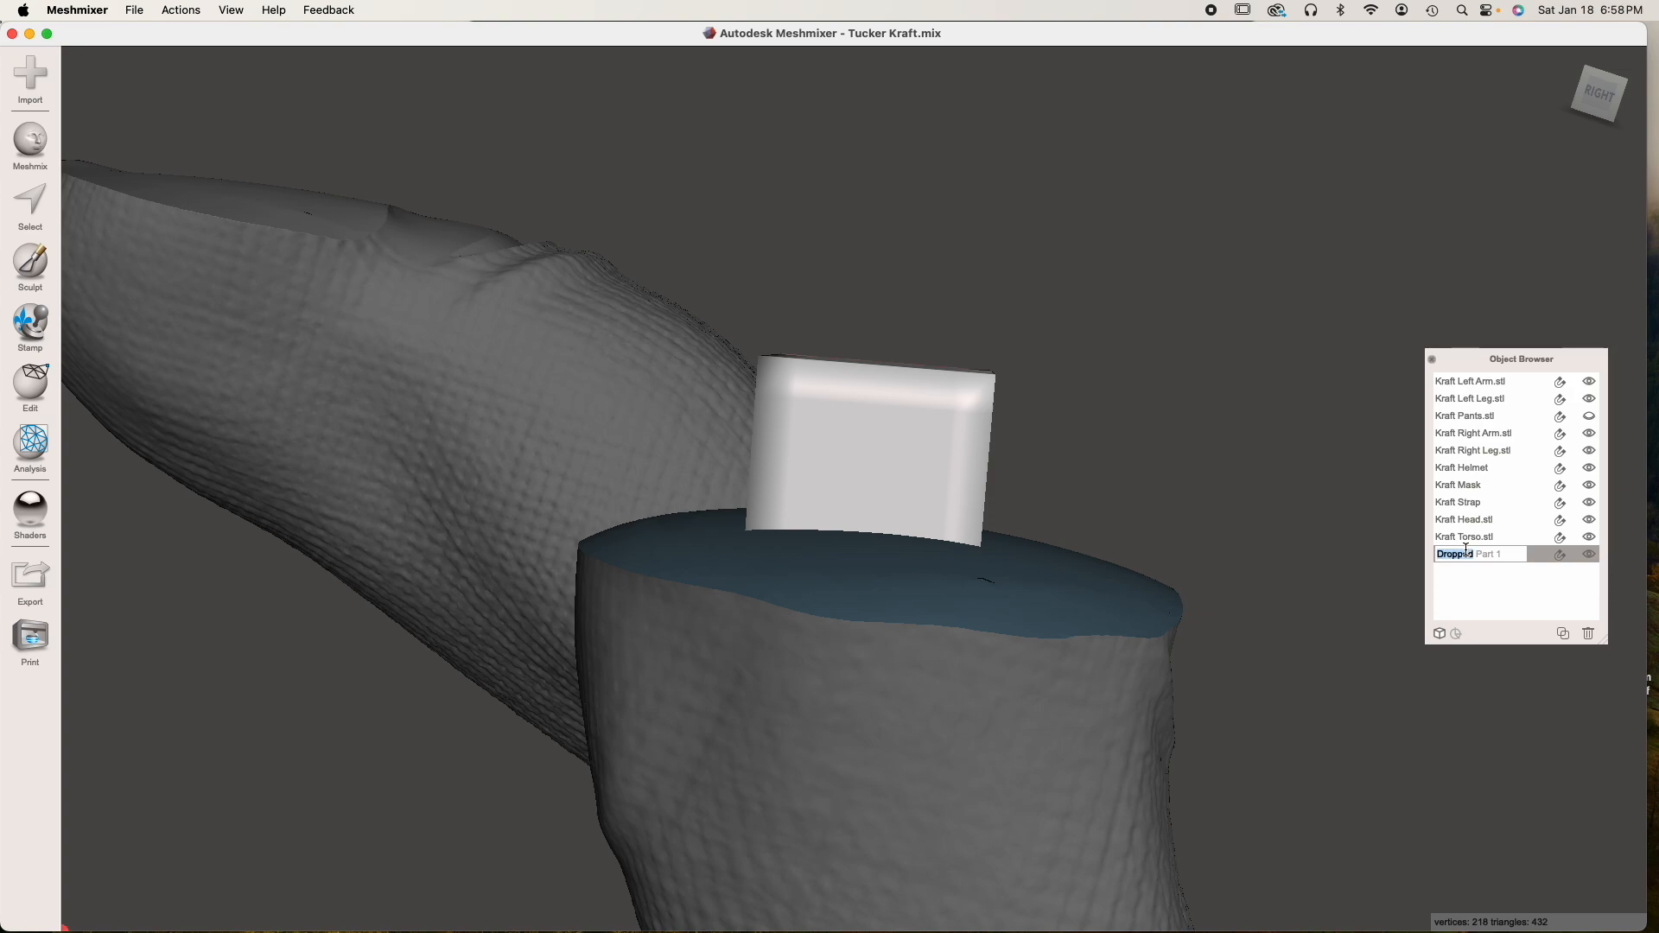
triple_click(1467, 551)
text(Peg)
key(Return)
Turn on the wireframe display and examine the Peg's mesh density against the left leg
right_drag(1181, 608, 877, 422)
key(w)
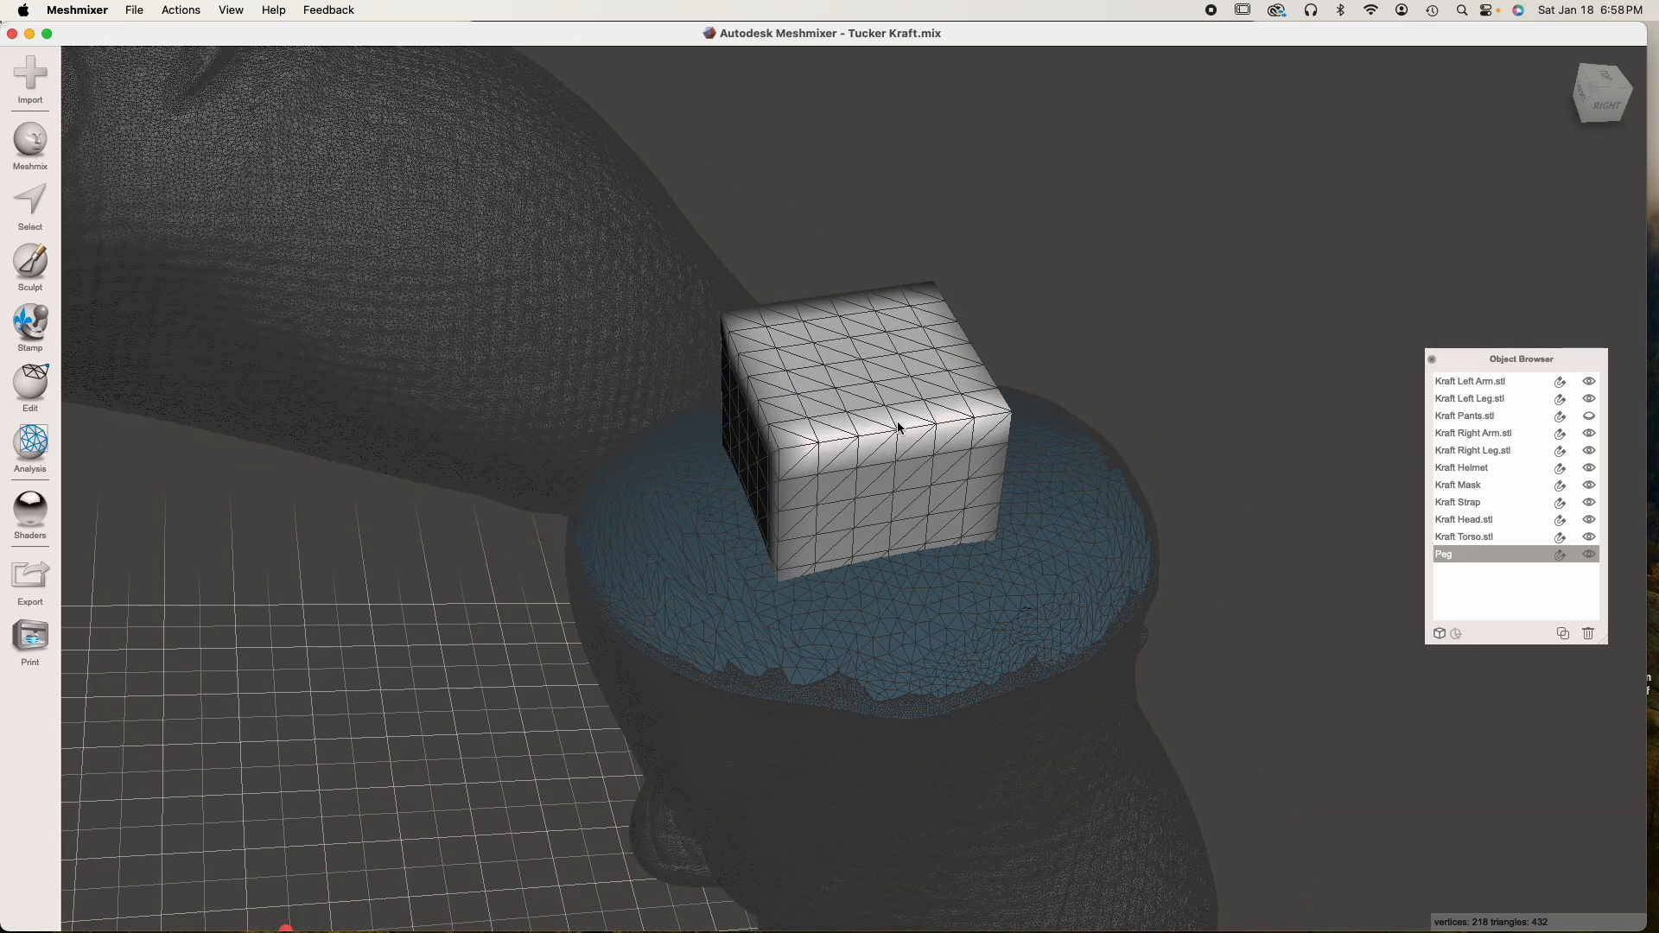
right_drag(899, 503, 898, 459)
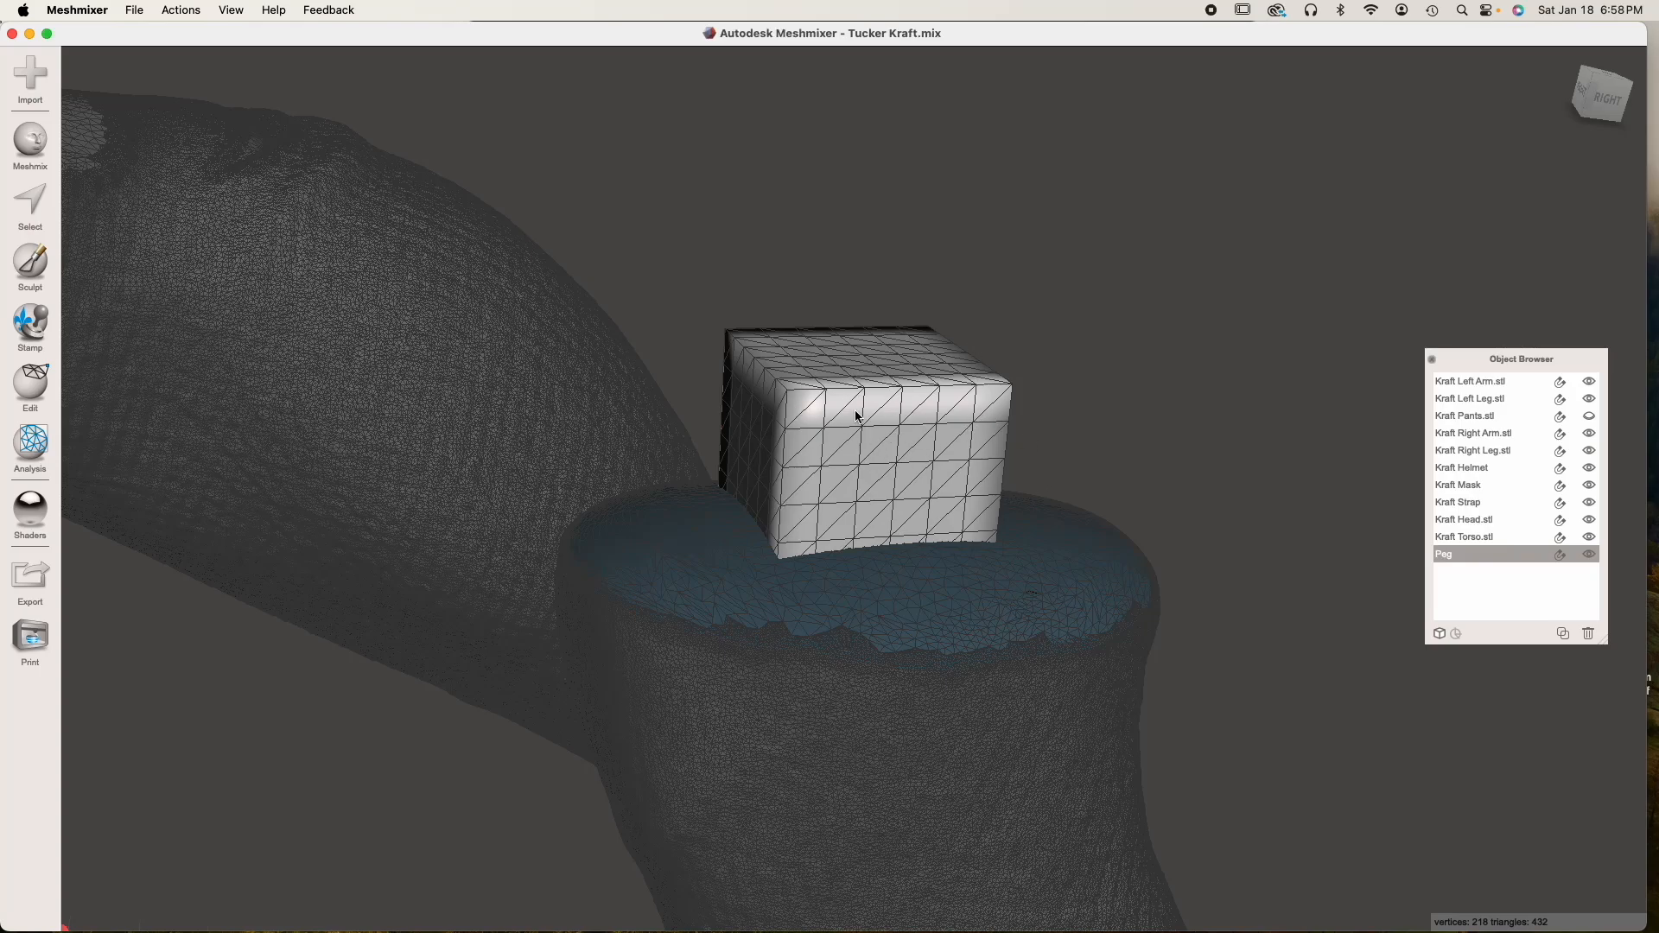
right_drag(871, 430, 871, 461)
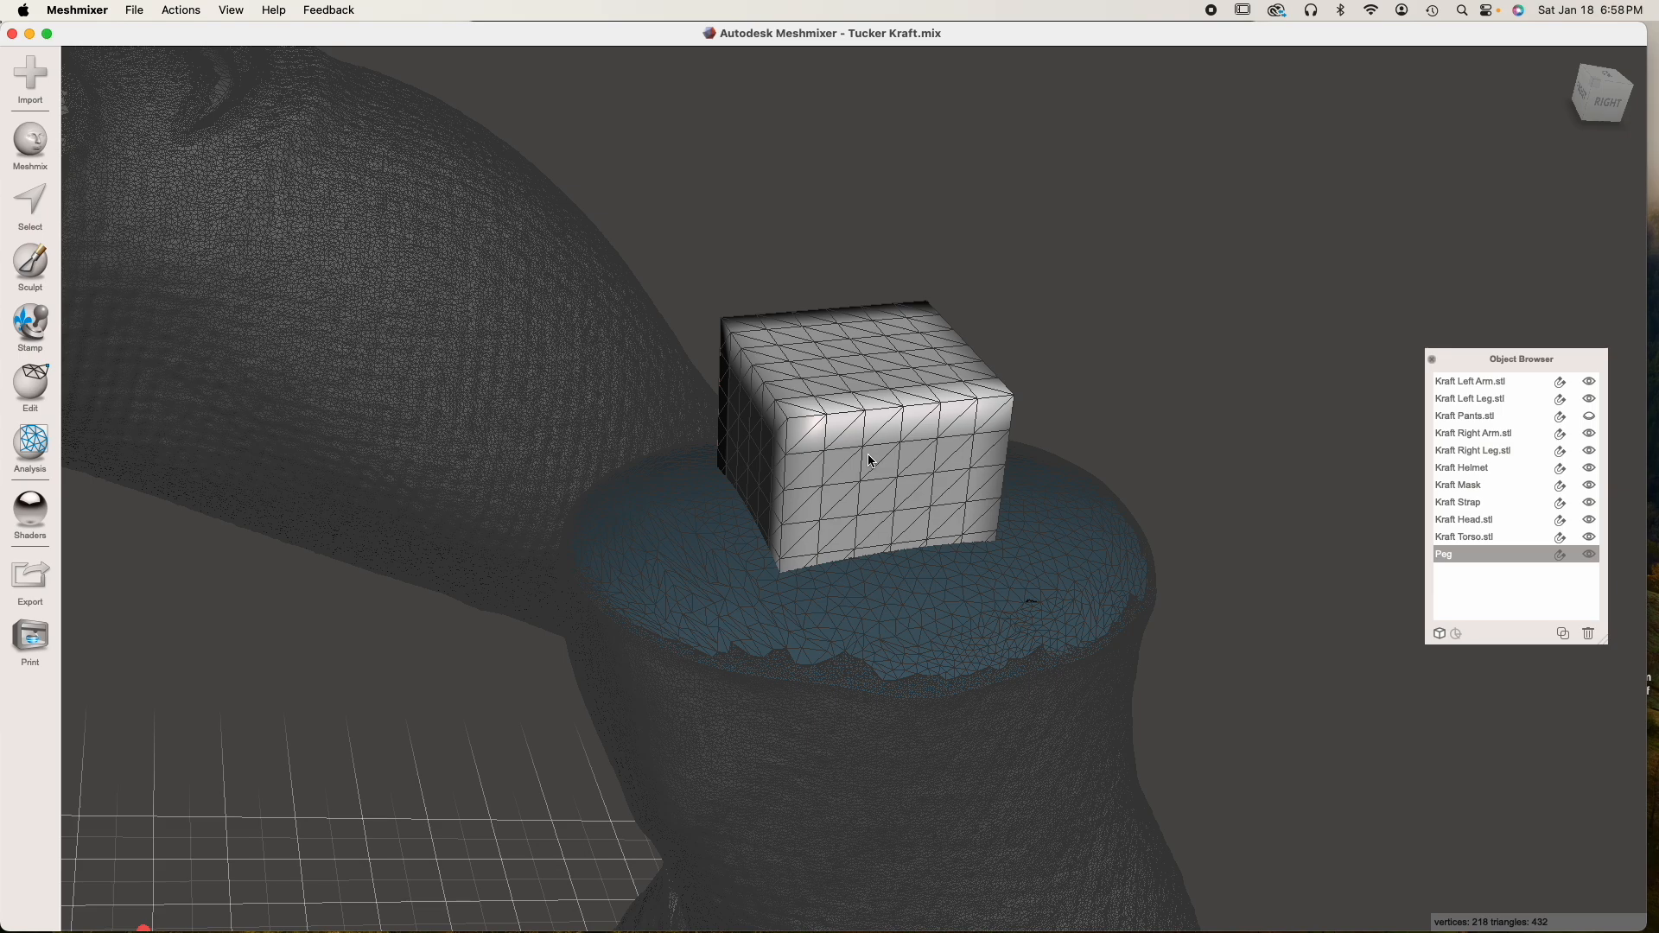
click(864, 464)
click(864, 464)
right_drag(832, 462, 970, 474)
right_drag(788, 444, 873, 529)
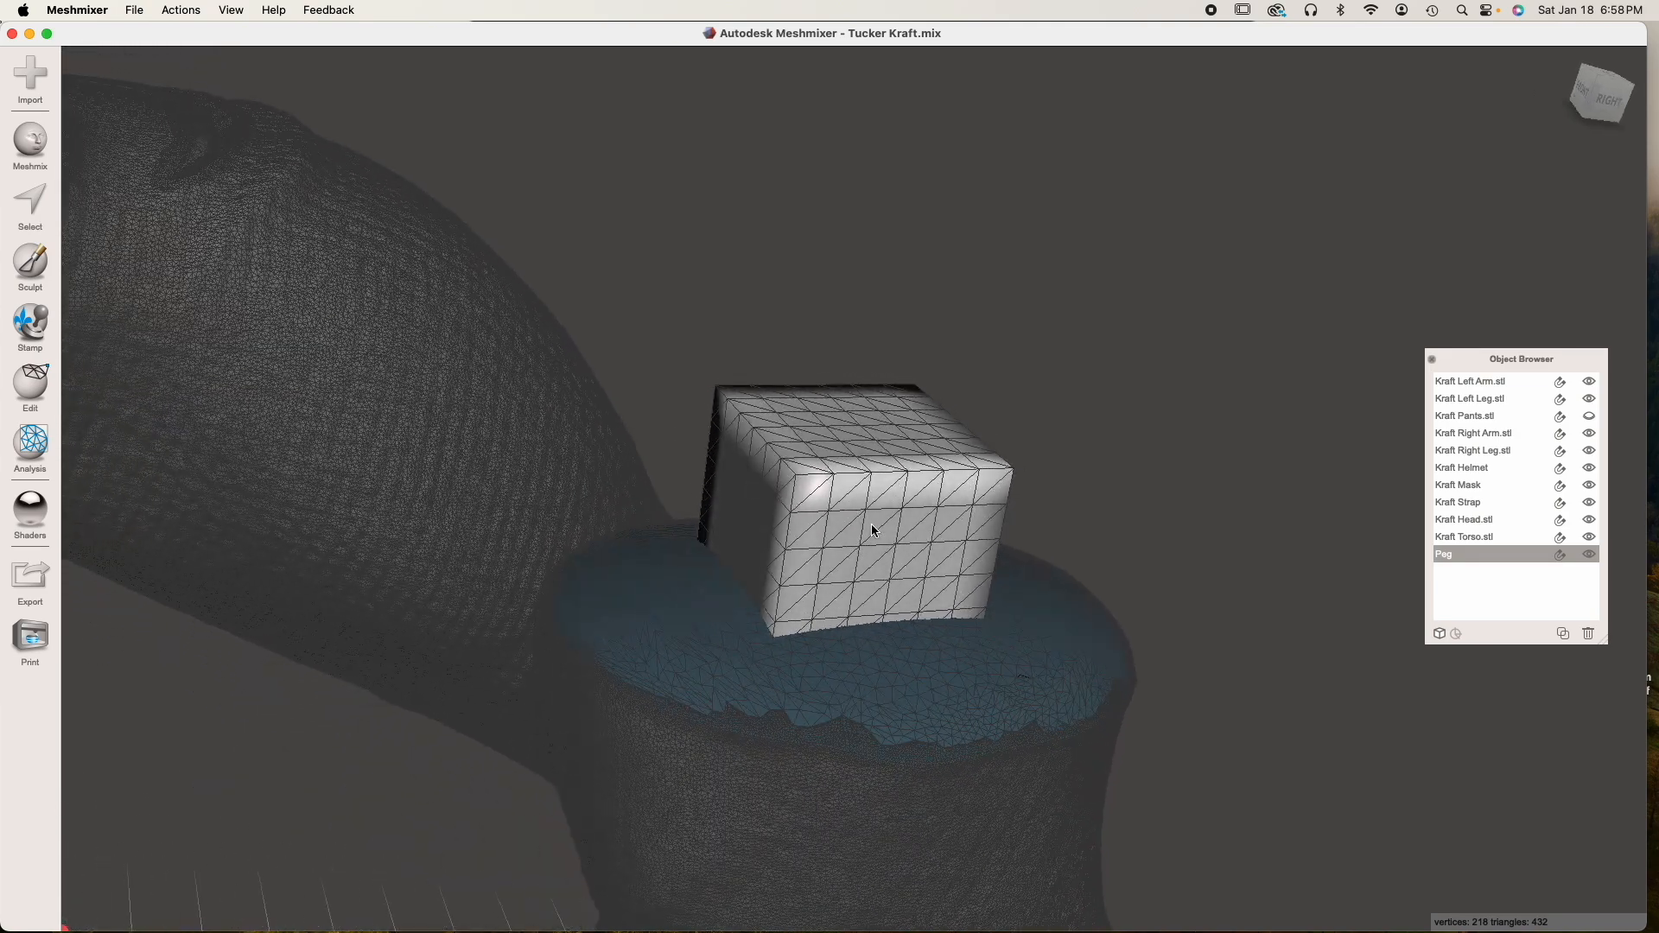
Remesh the whole Peg using Linear Subdivision at 50% density, accept the result and clear the selection
key(s)
double_click(869, 522)
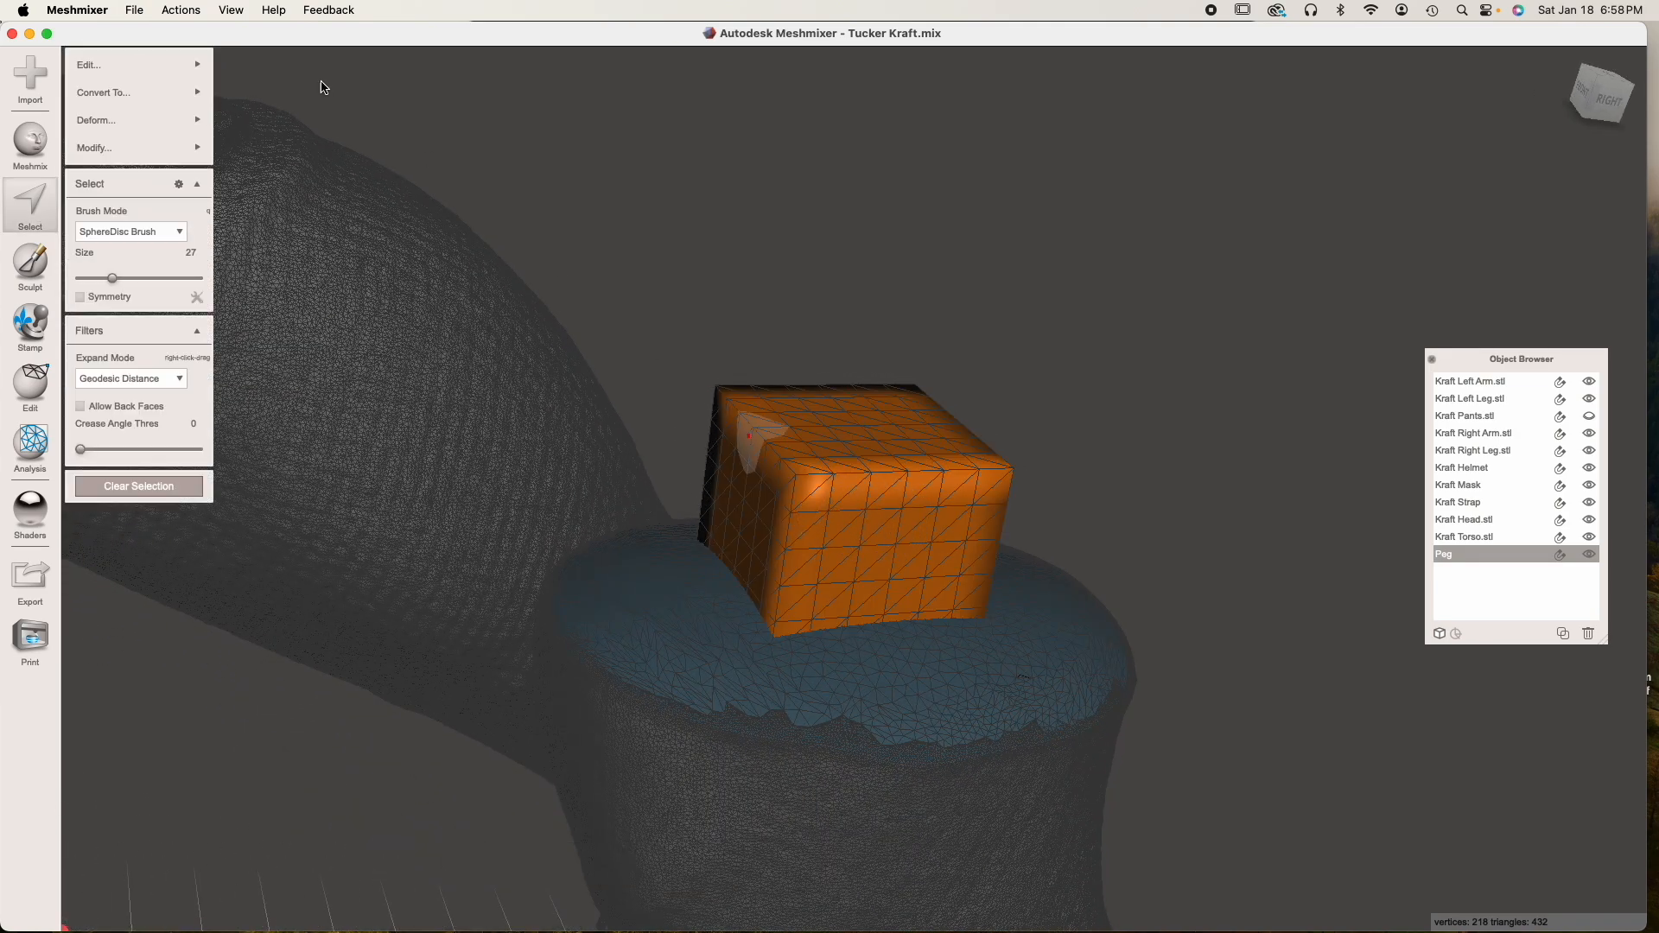
click(95, 65)
click(285, 136)
click(197, 164)
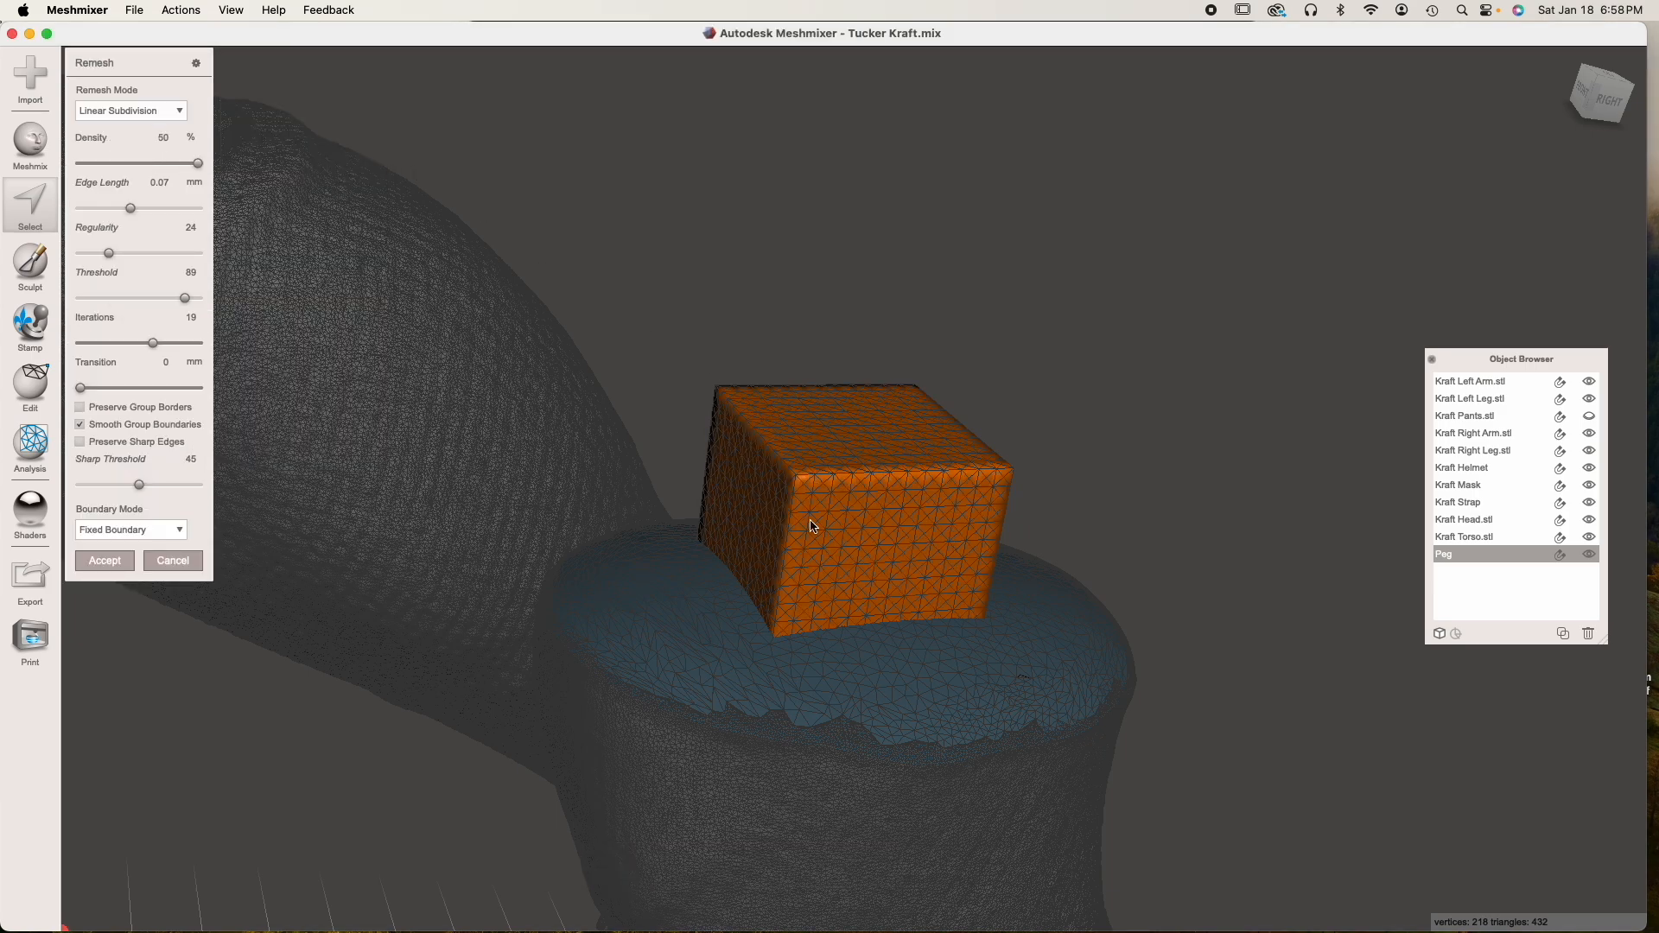
click(104, 560)
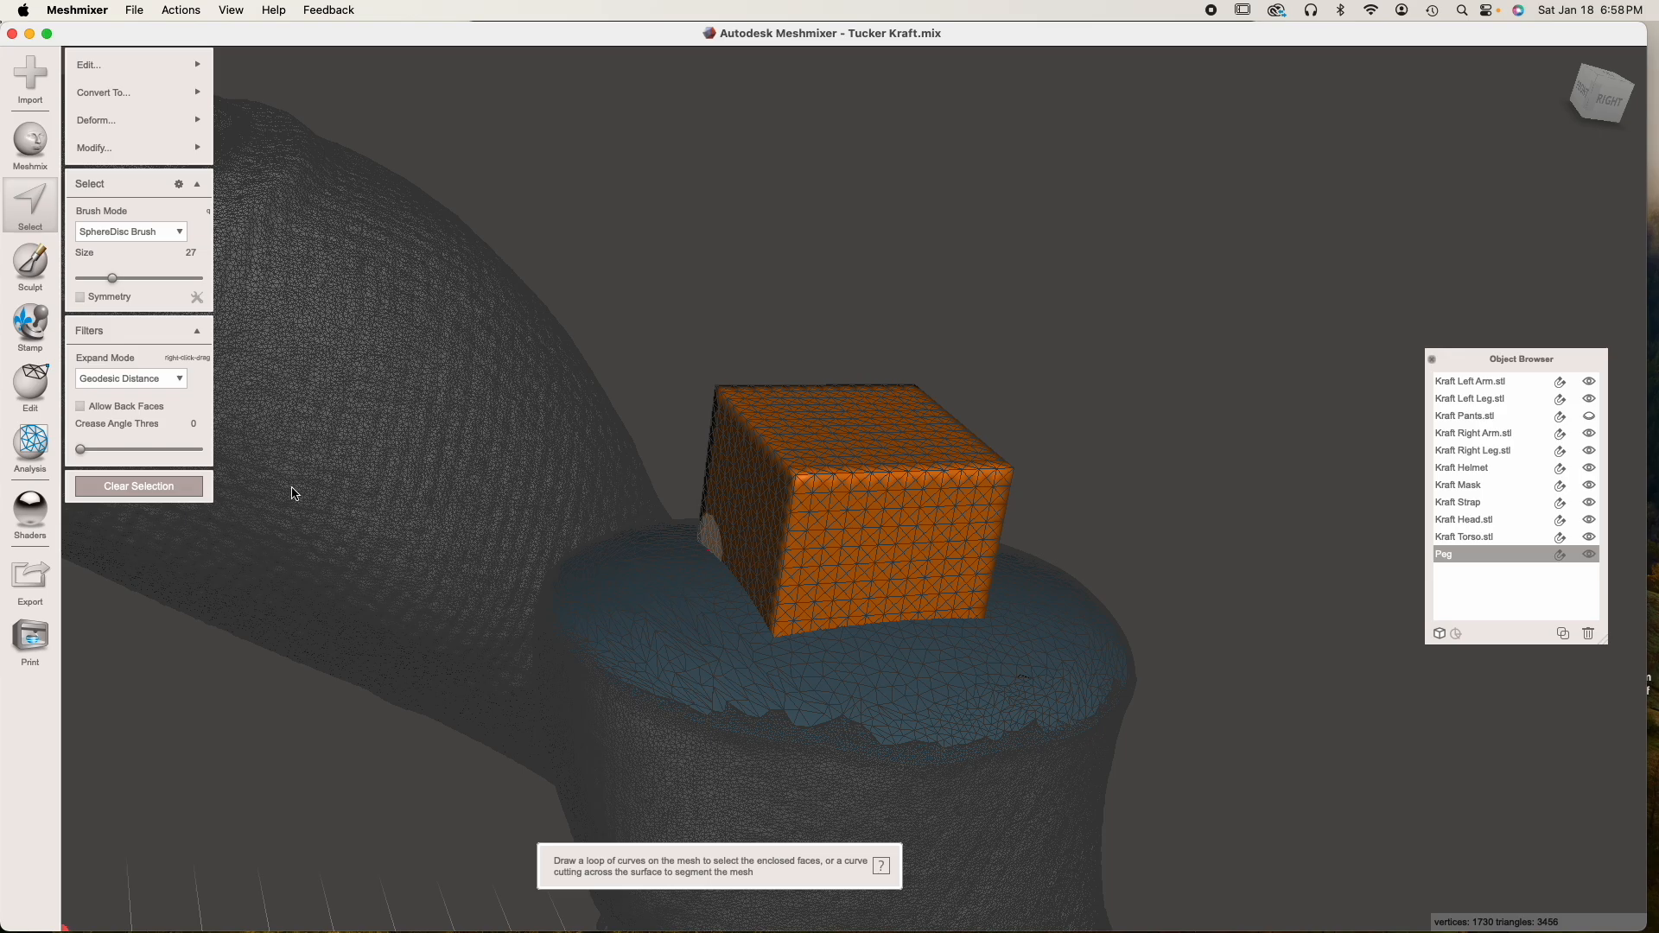
key(Escape)
Compare the Peg's remeshed triangles with the left leg's cut surface and return to the shaded display without wireframe
right_drag(788, 639, 892, 670)
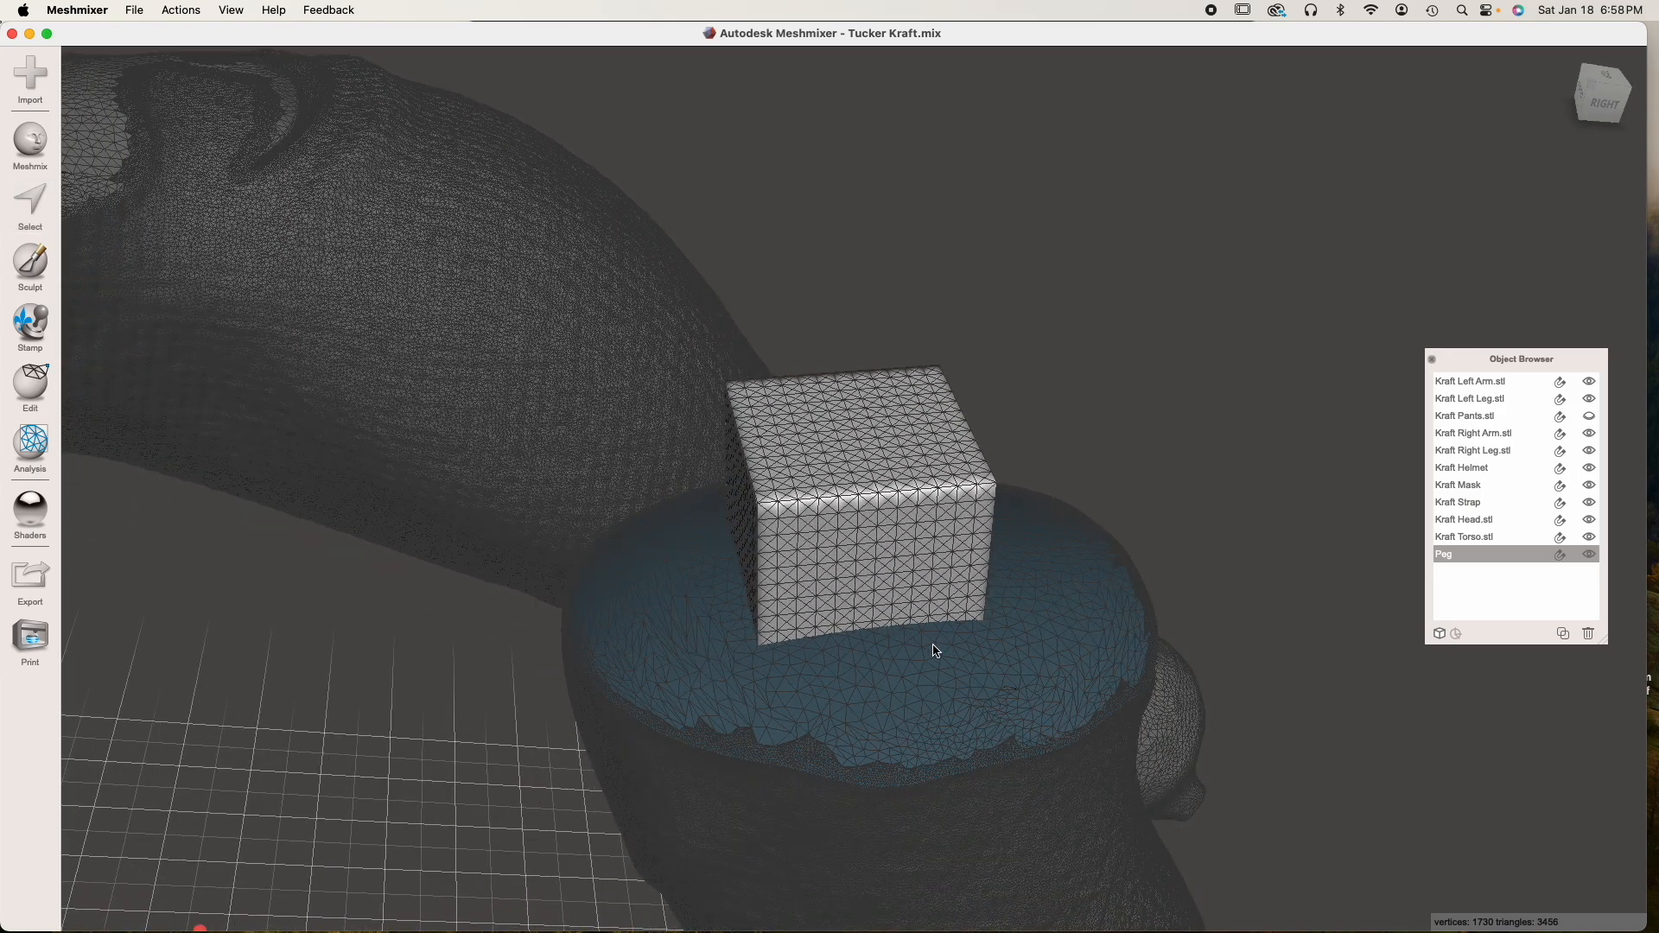
right_drag(839, 635, 771, 583)
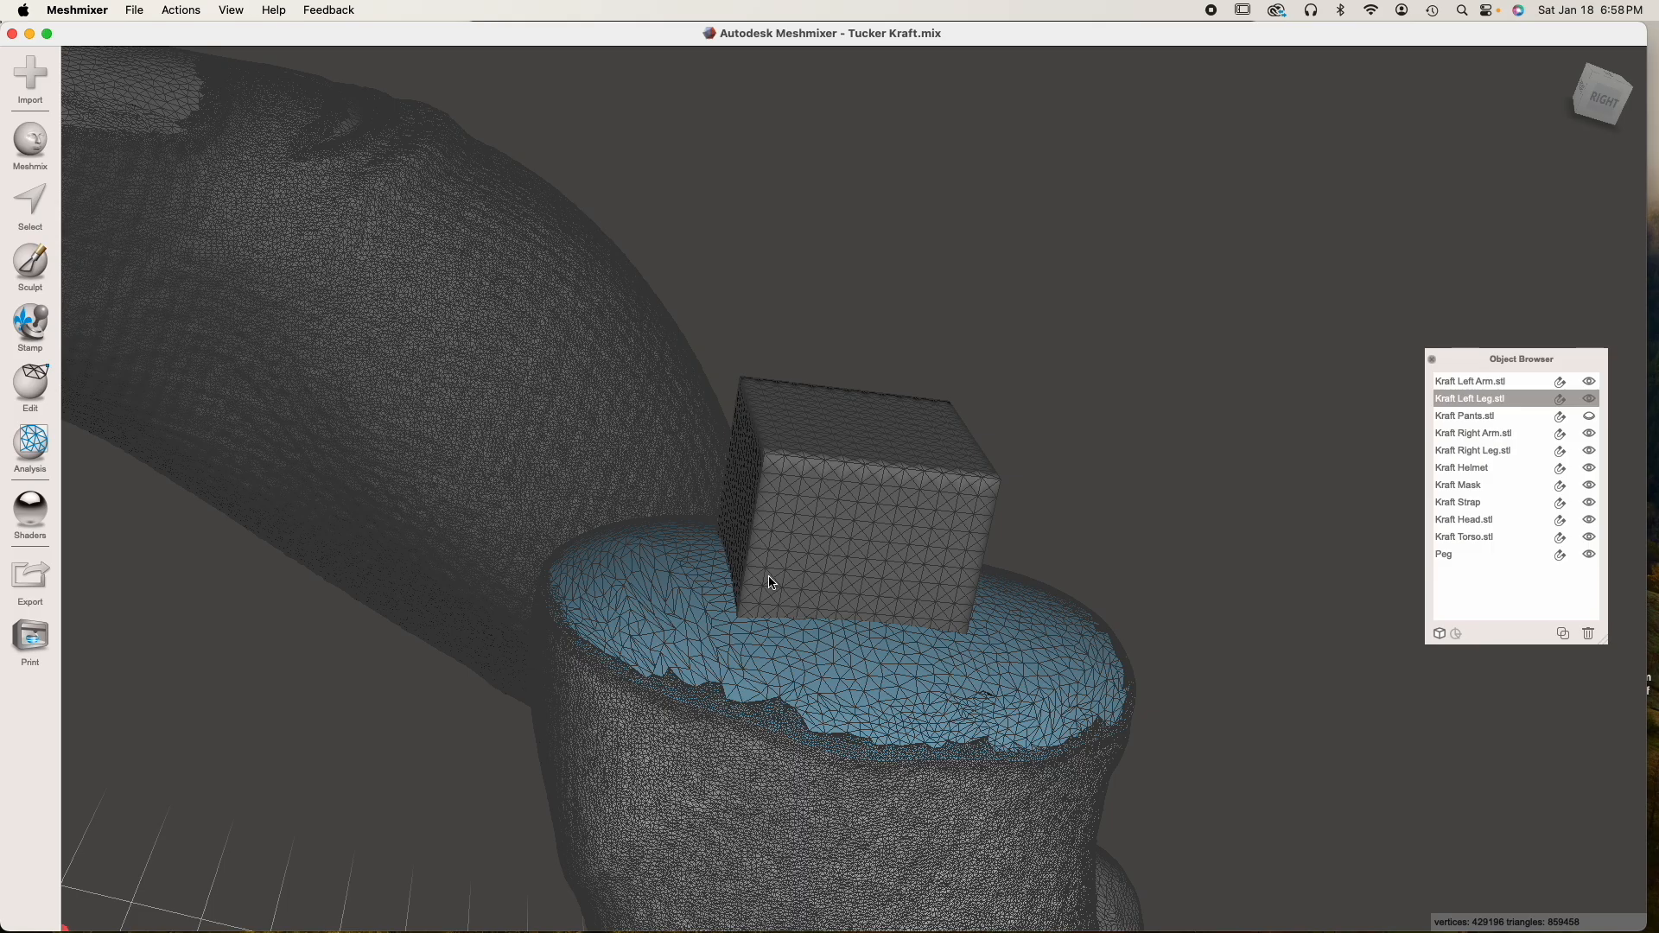
right_drag(899, 627, 762, 576)
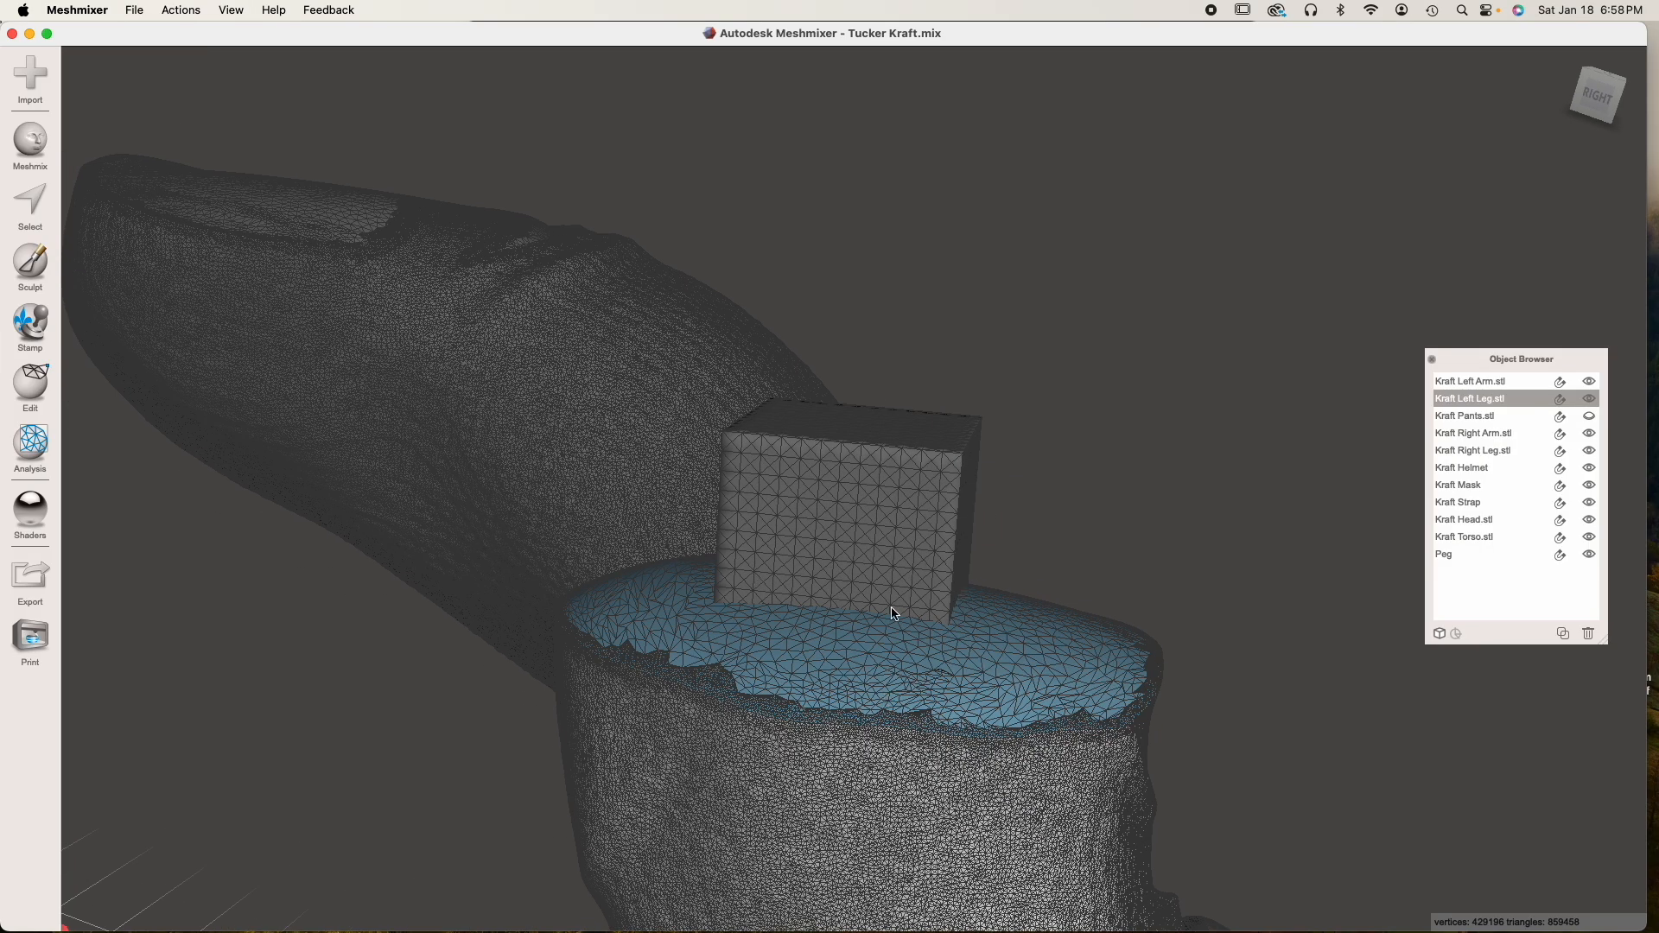
right_drag(923, 633, 991, 647)
scroll(998, 543, down, 8)
mouse_move(749, 578)
right_down()
mouse_move(977, 659)
mouse_move(948, 711)
right_up()
right_drag(889, 503, 867, 578)
Duplicate the Peg and move the copy onto the right leg's cut surface, about -20 mm in X and -13 mm in Z
click(895, 508)
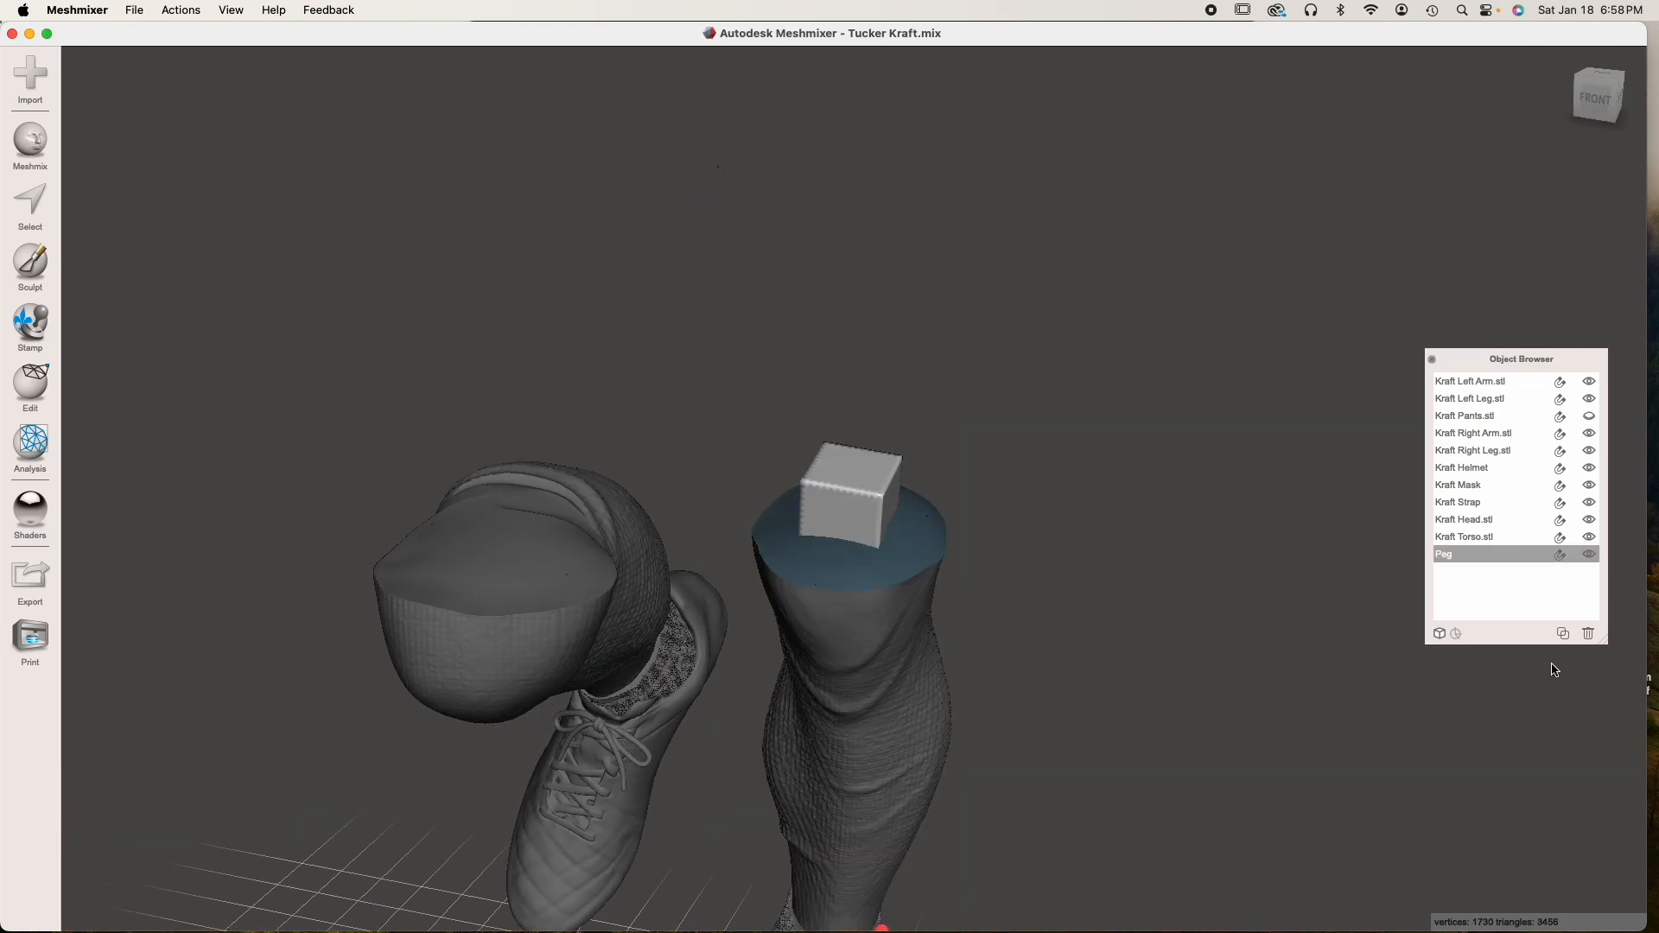
click(1562, 635)
right_drag(1026, 634, 866, 471)
drag(866, 471, 490, 789)
right_drag(490, 789, 498, 574)
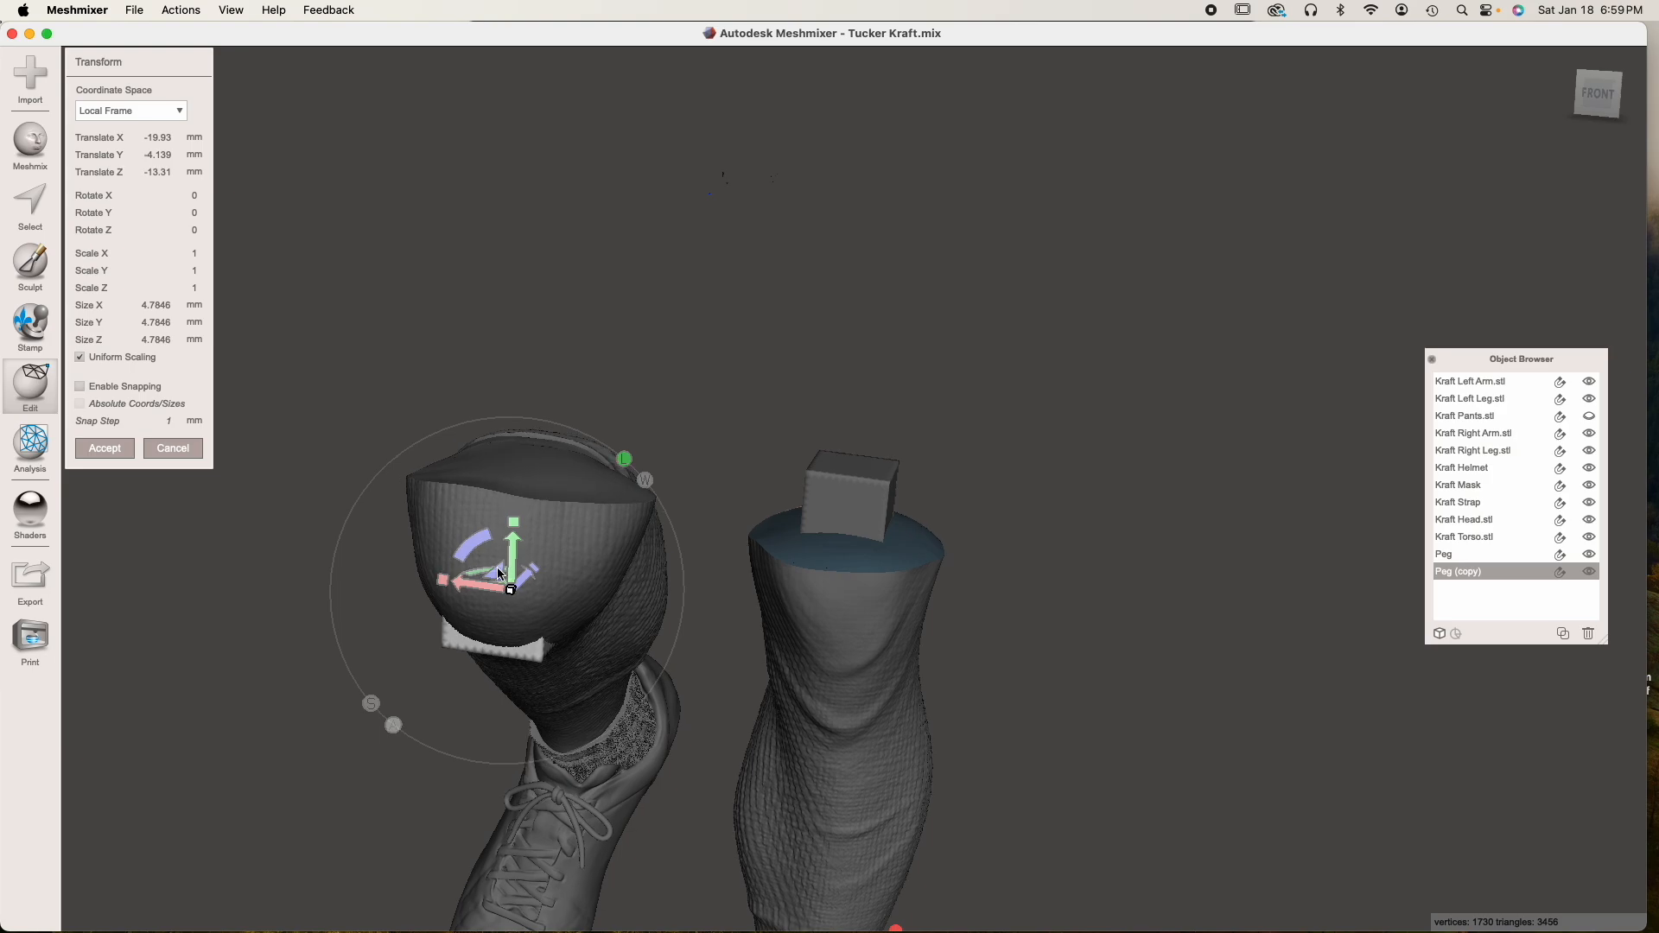
drag(513, 562, 515, 393)
right_drag(515, 394, 838, 659)
Fine-tune the Peg copy on the right leg's cut surface to about -20.8 mm X, 2.4 mm Y and -13 mm Z, tilted about -4.9° in Z, and accept
drag(907, 613, 881, 646)
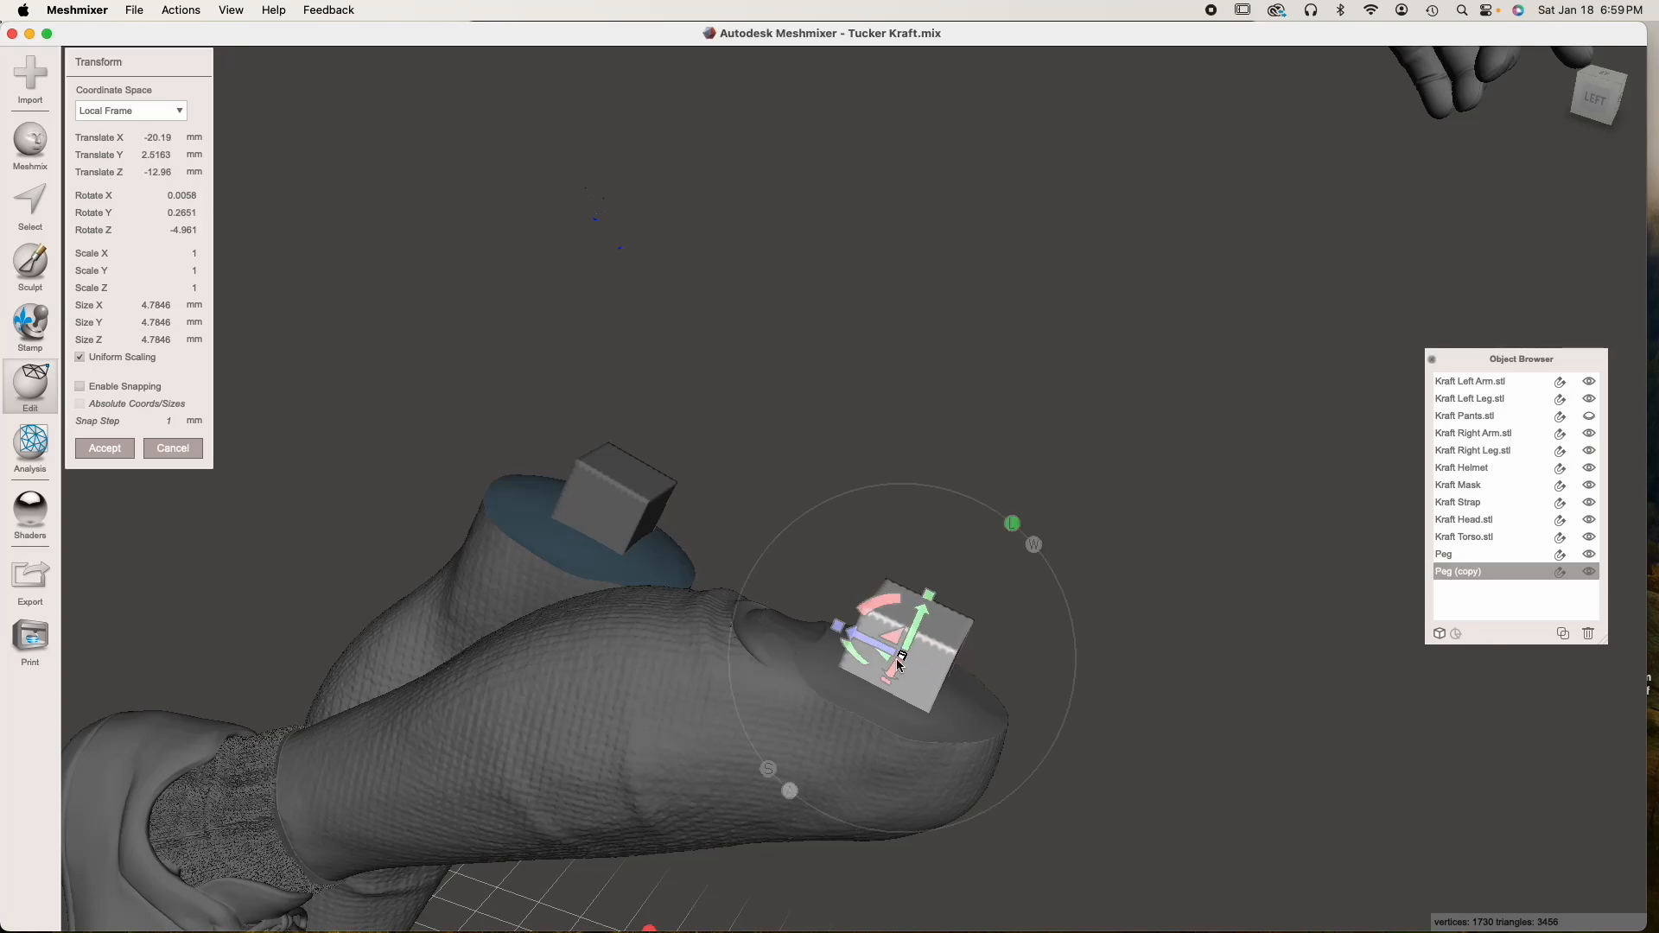
right_drag(898, 664, 629, 725)
drag(620, 682, 587, 709)
right_drag(597, 718, 602, 572)
scroll(602, 572, up, 5)
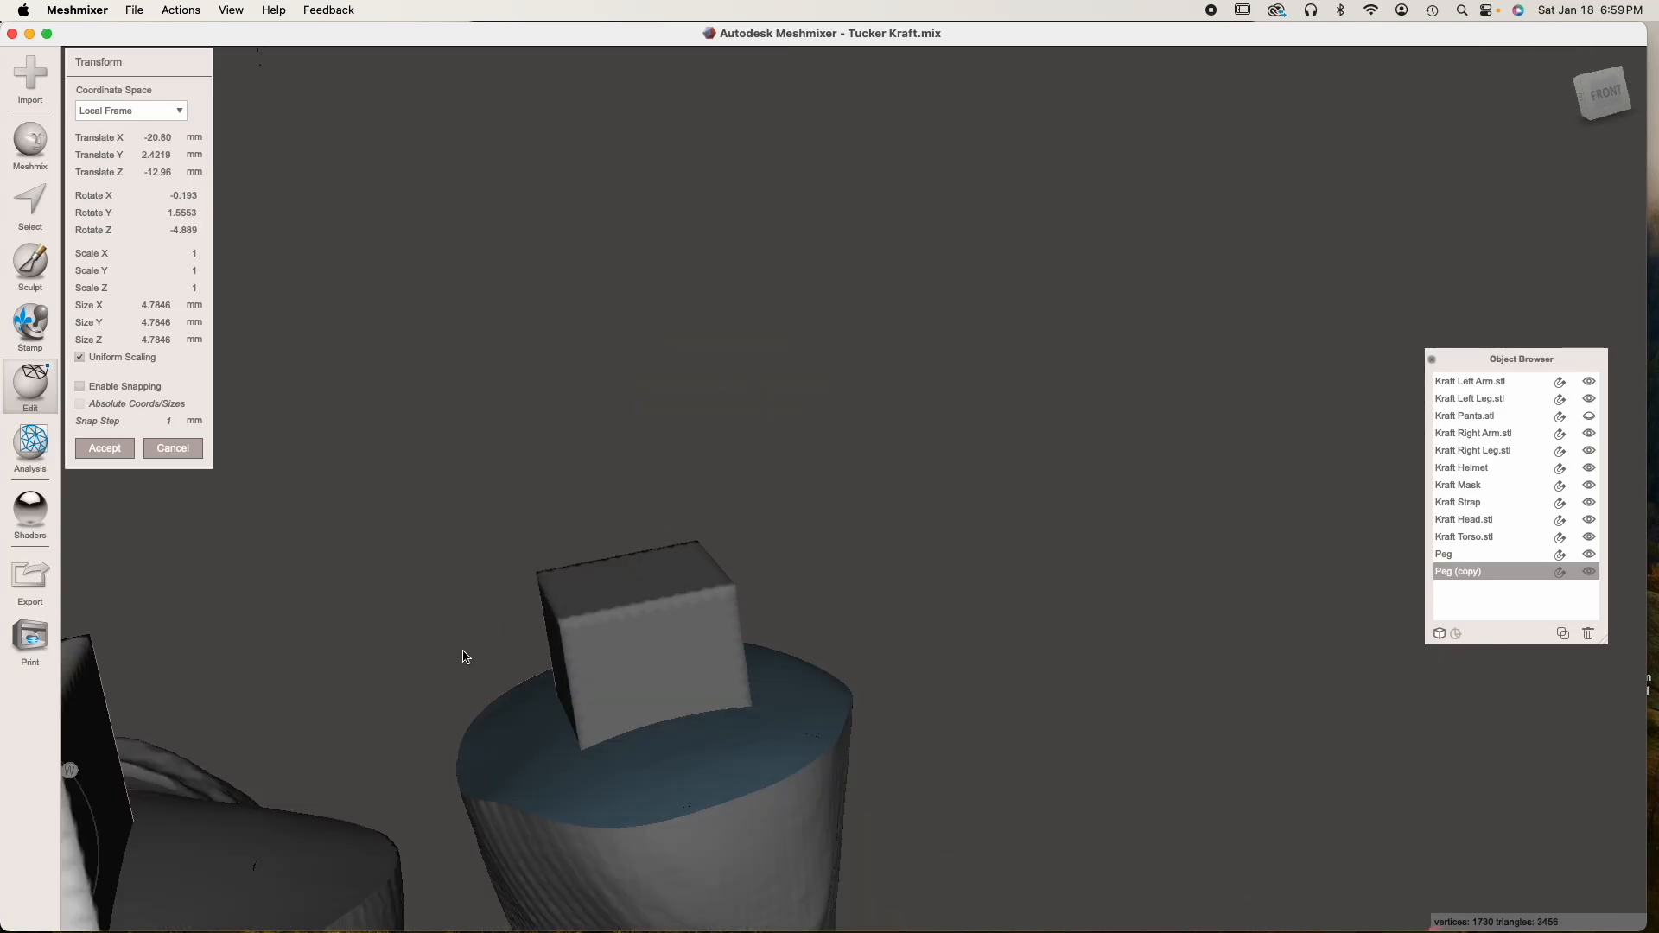
scroll(464, 654, down, 4)
right_drag(491, 652, 542, 536)
click(111, 436)
Examine how both pegs sit on the cut surfaces of the right and left legs
mouse_move(886, 605)
right_down()
mouse_move(796, 708)
mouse_move(741, 736)
mouse_move(705, 690)
right_up()
key(w)
key(w)
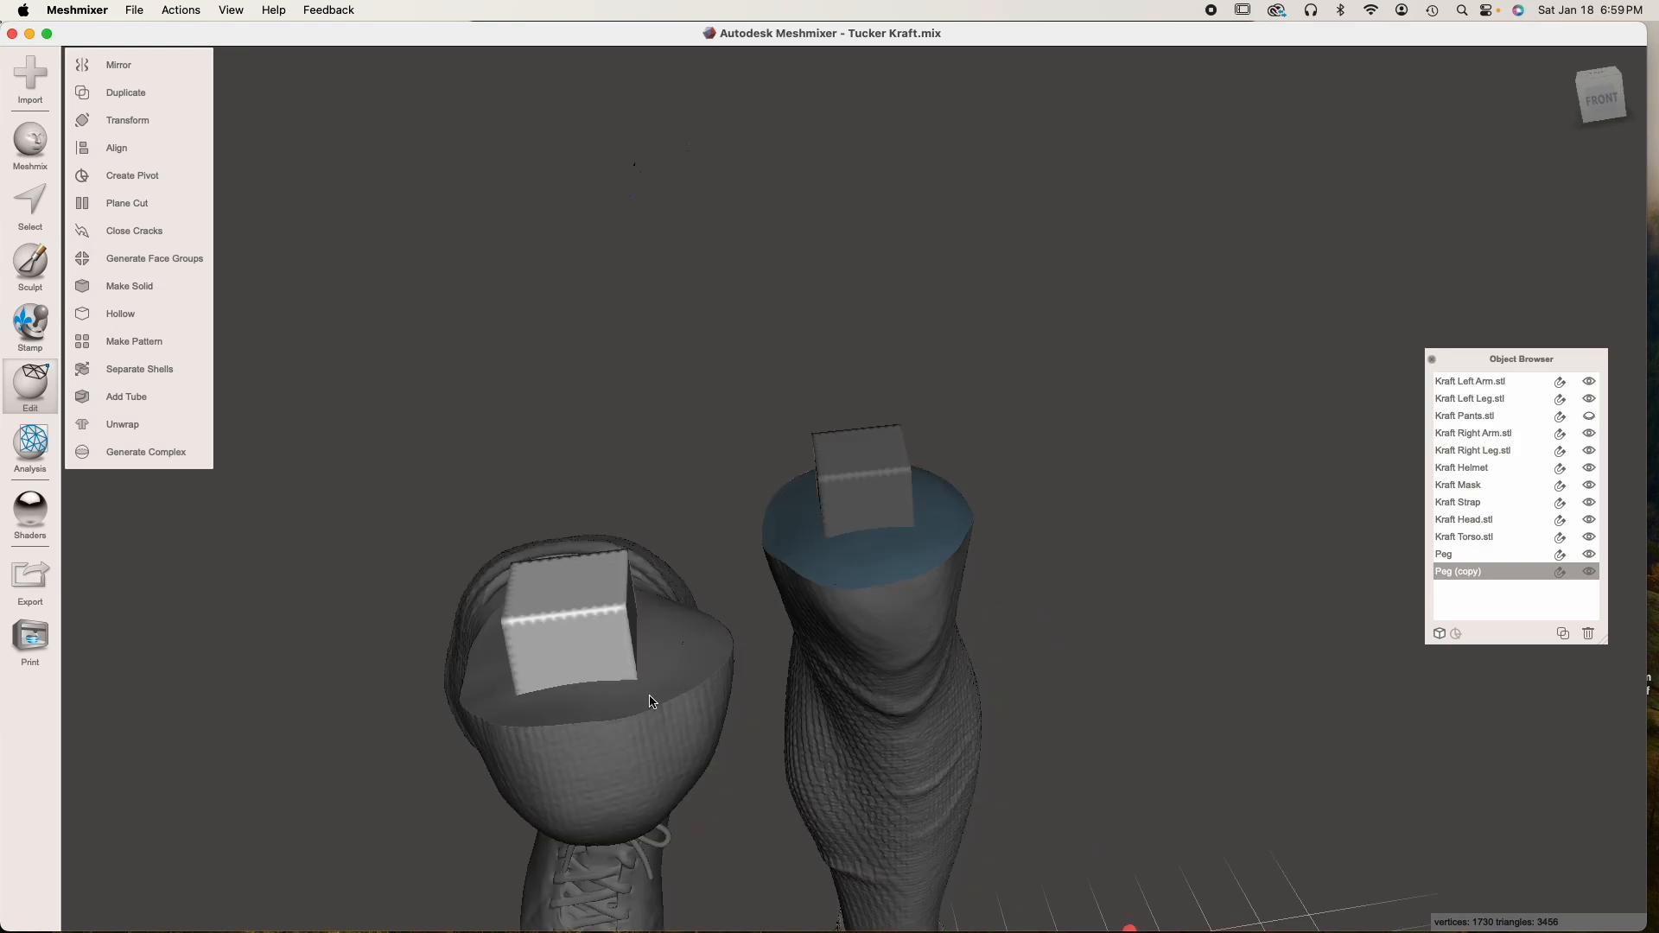
right_drag(640, 697, 972, 689)
right_drag(1015, 637, 784, 618)
click(941, 596)
scroll(941, 603, up, 5)
scroll(941, 602, down, 3)
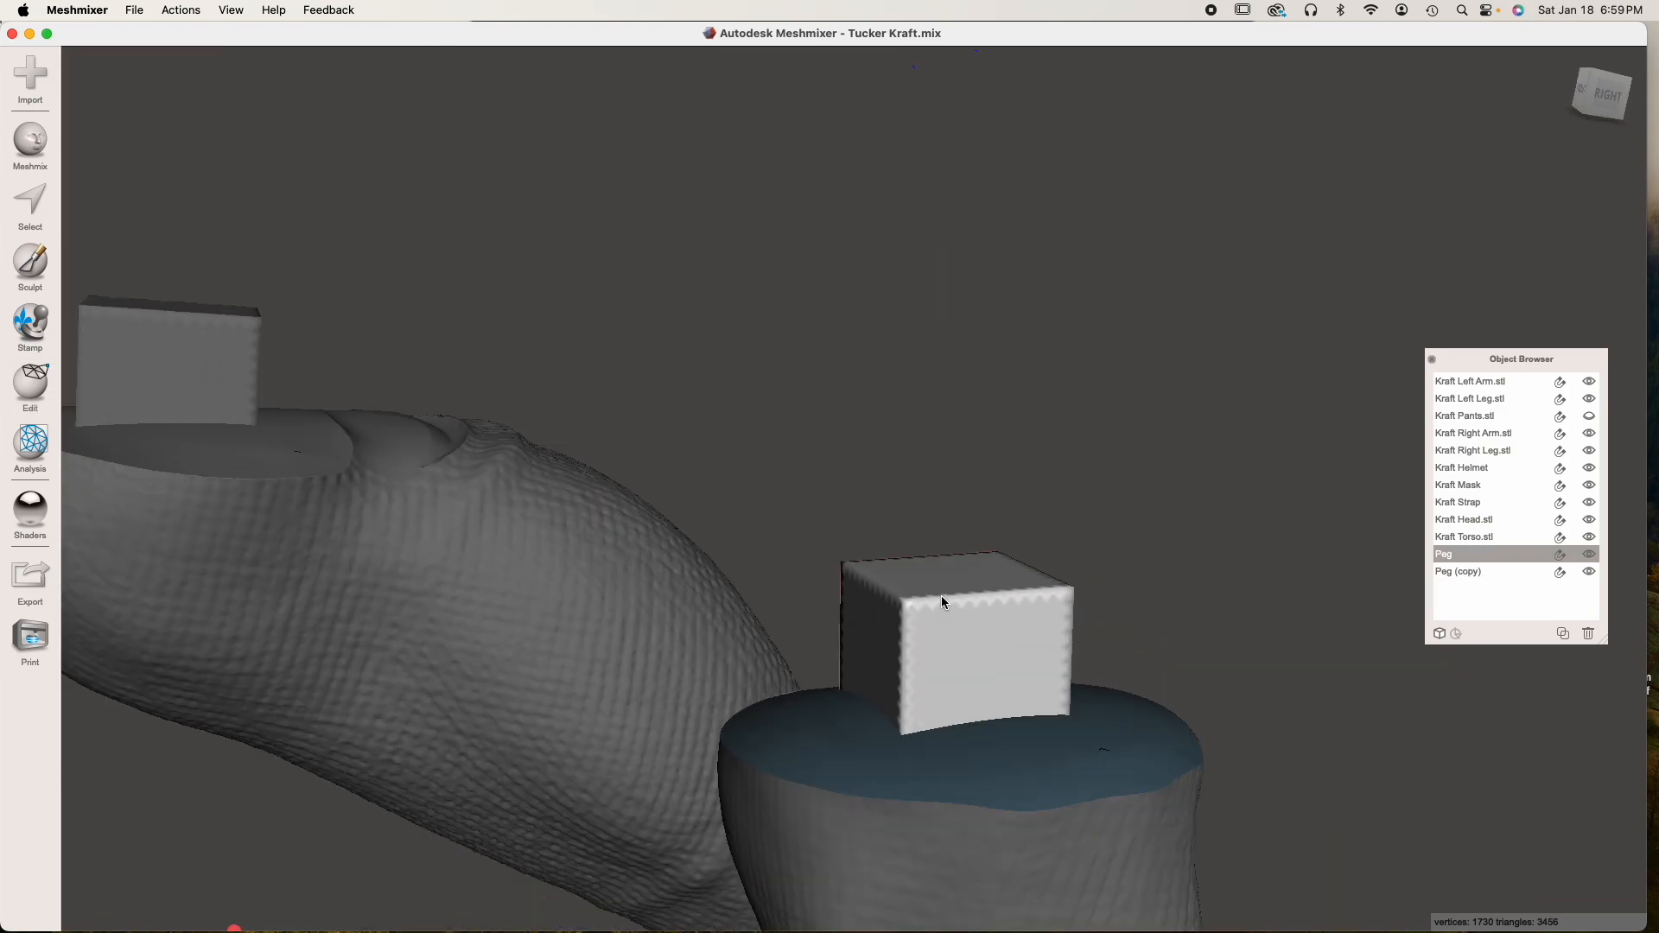
middle_drag(996, 744, 945, 478)
right_drag(949, 484, 916, 462)
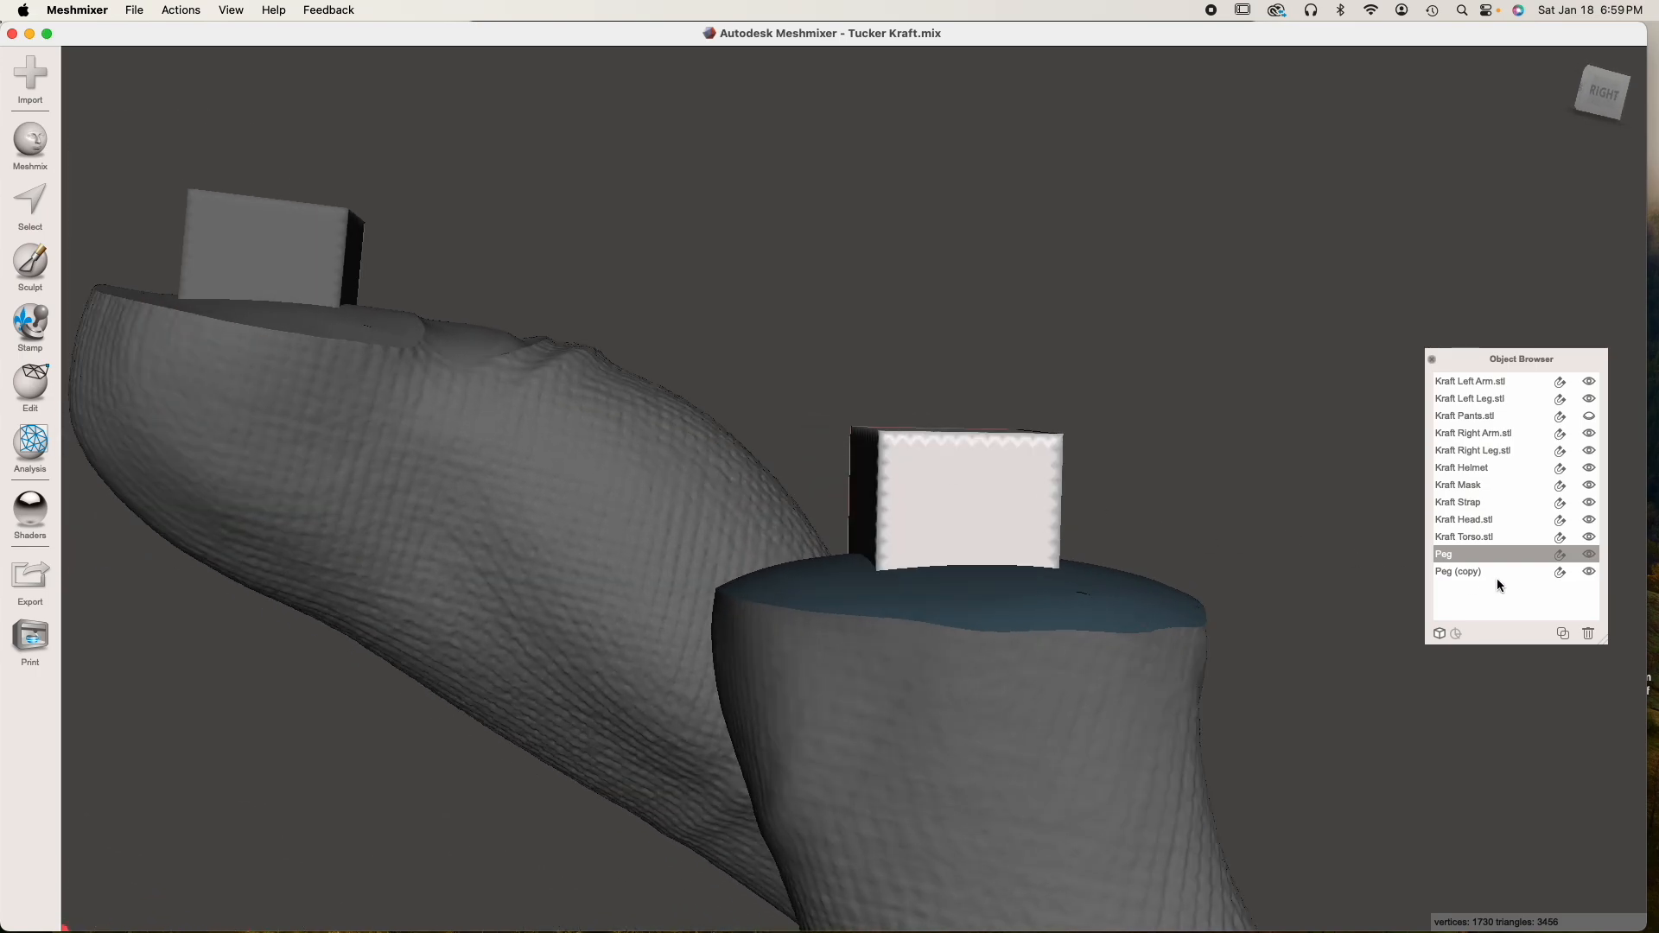
Show Kraft Pants.stl, make it see-through to check the Peg's fit inside the left pant leg, and hide it again
click(1593, 419)
right_drag(1058, 550, 1062, 499)
click(1588, 417)
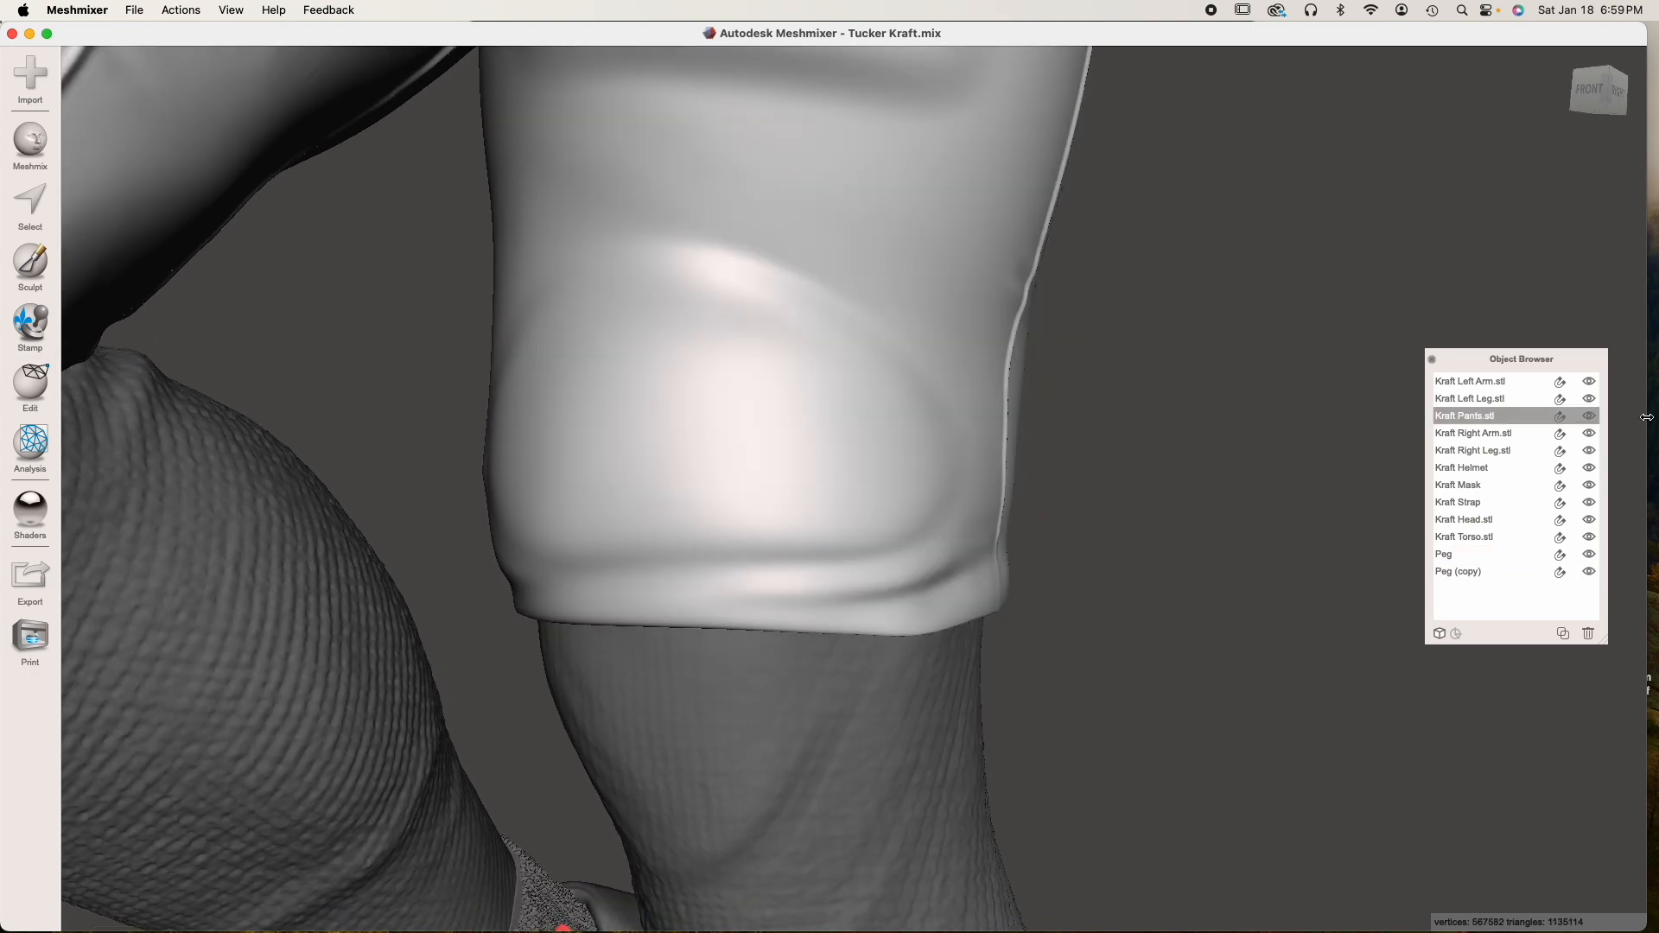
click(1560, 418)
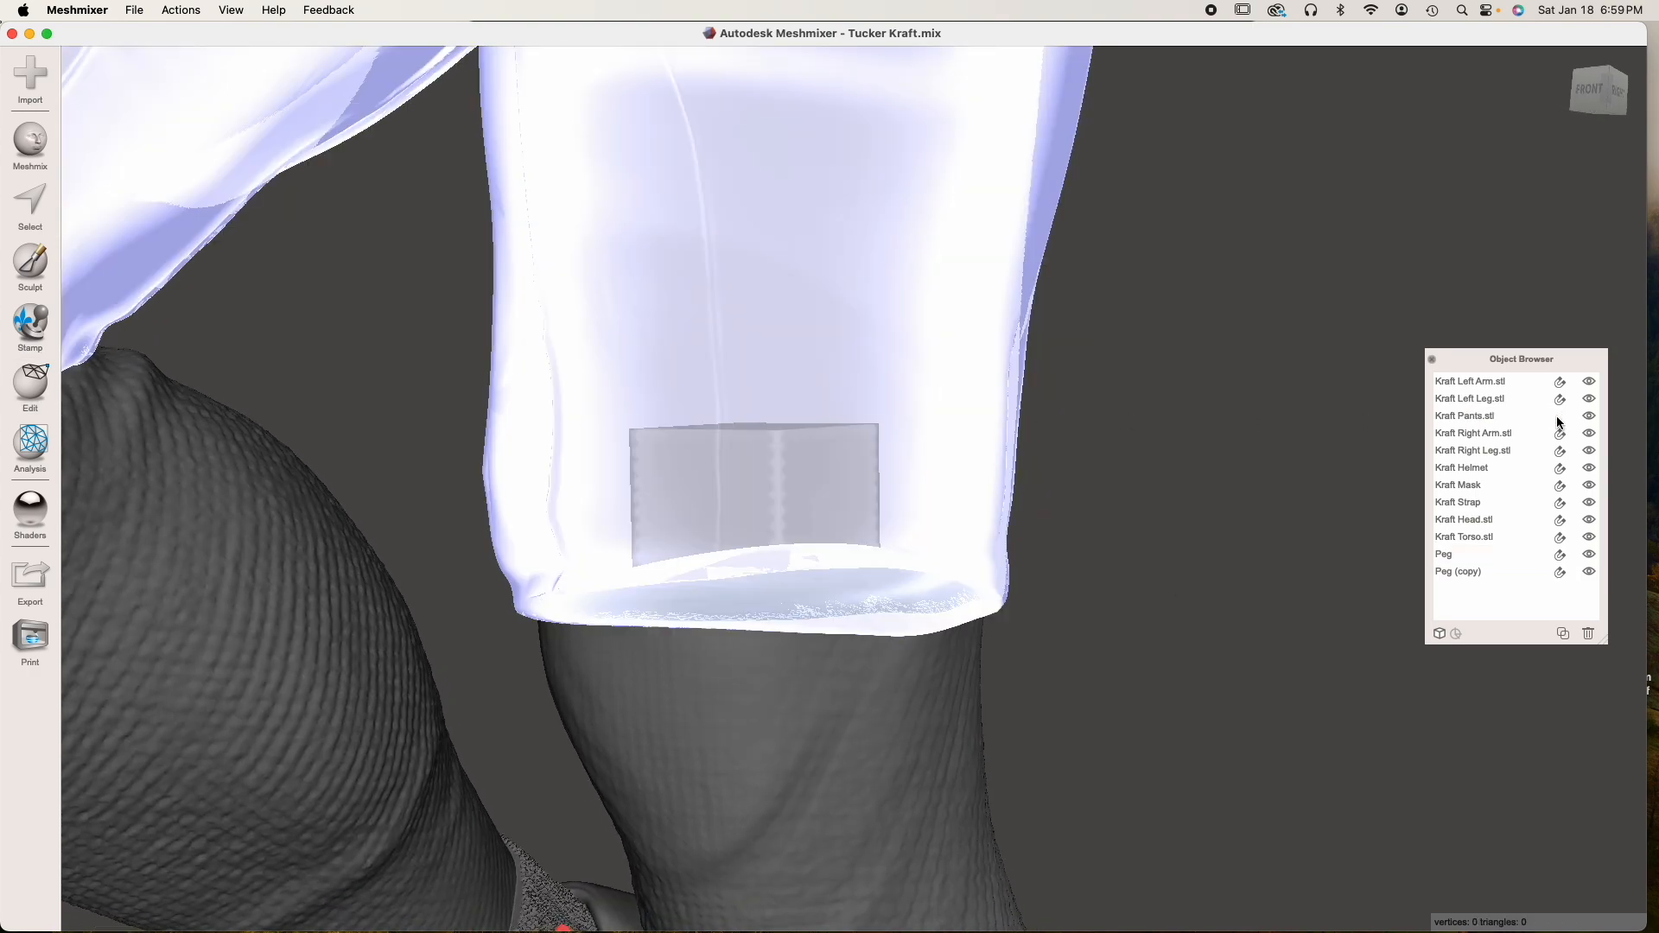
right_drag(819, 262, 786, 517)
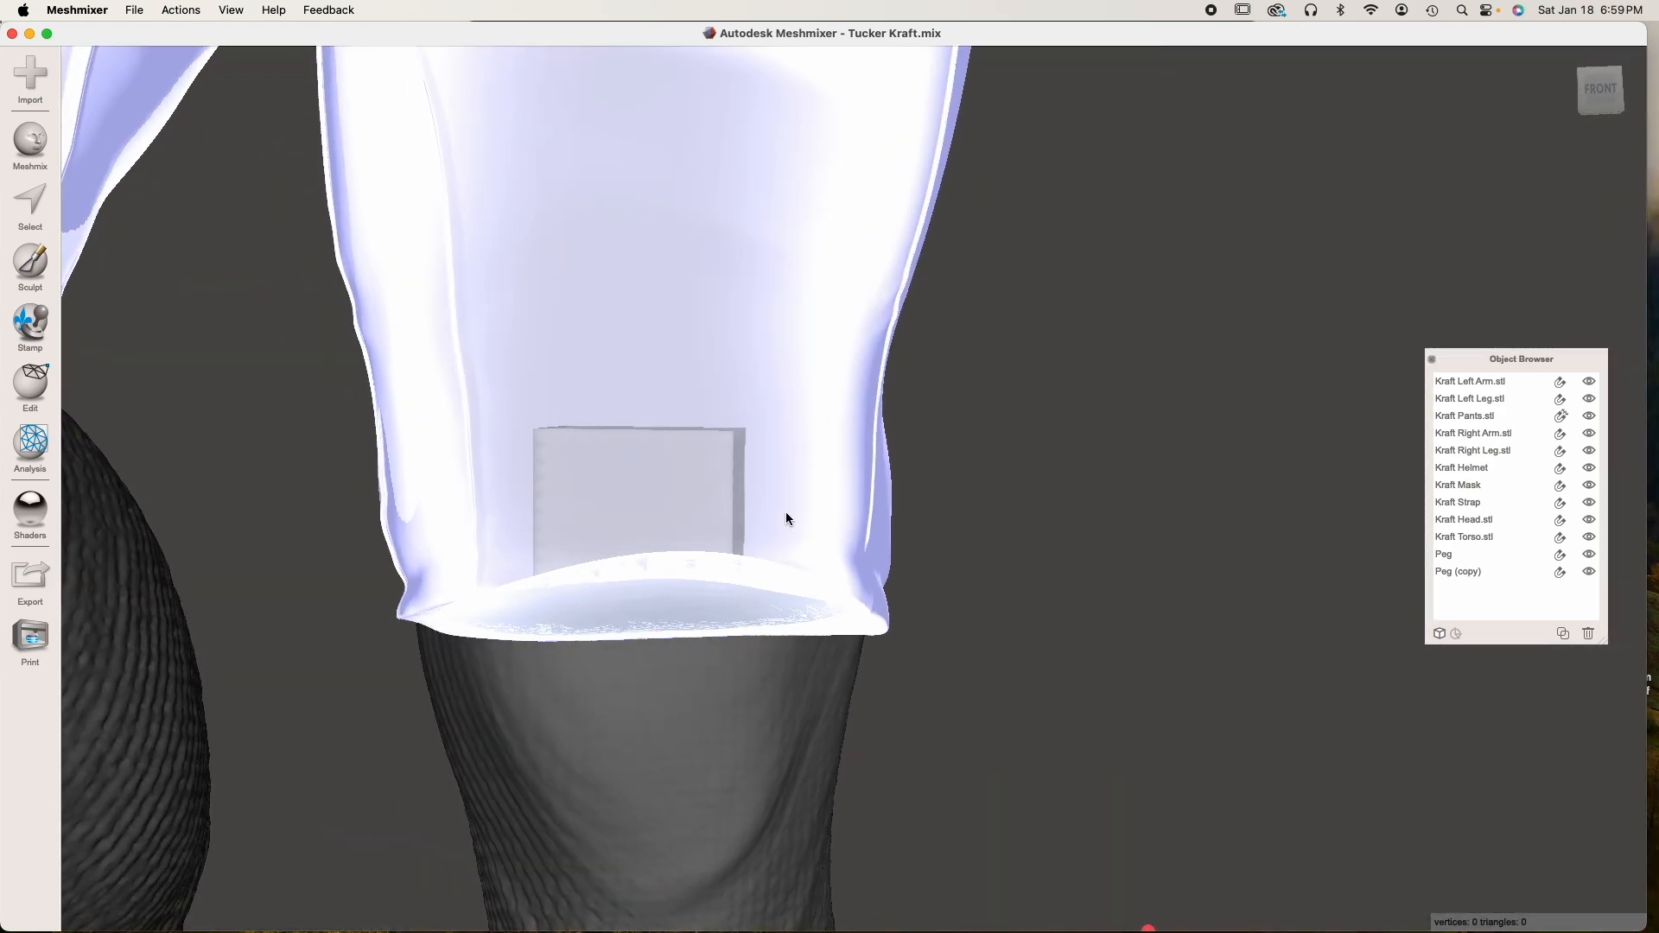
click(1561, 417)
click(1590, 417)
click(765, 719)
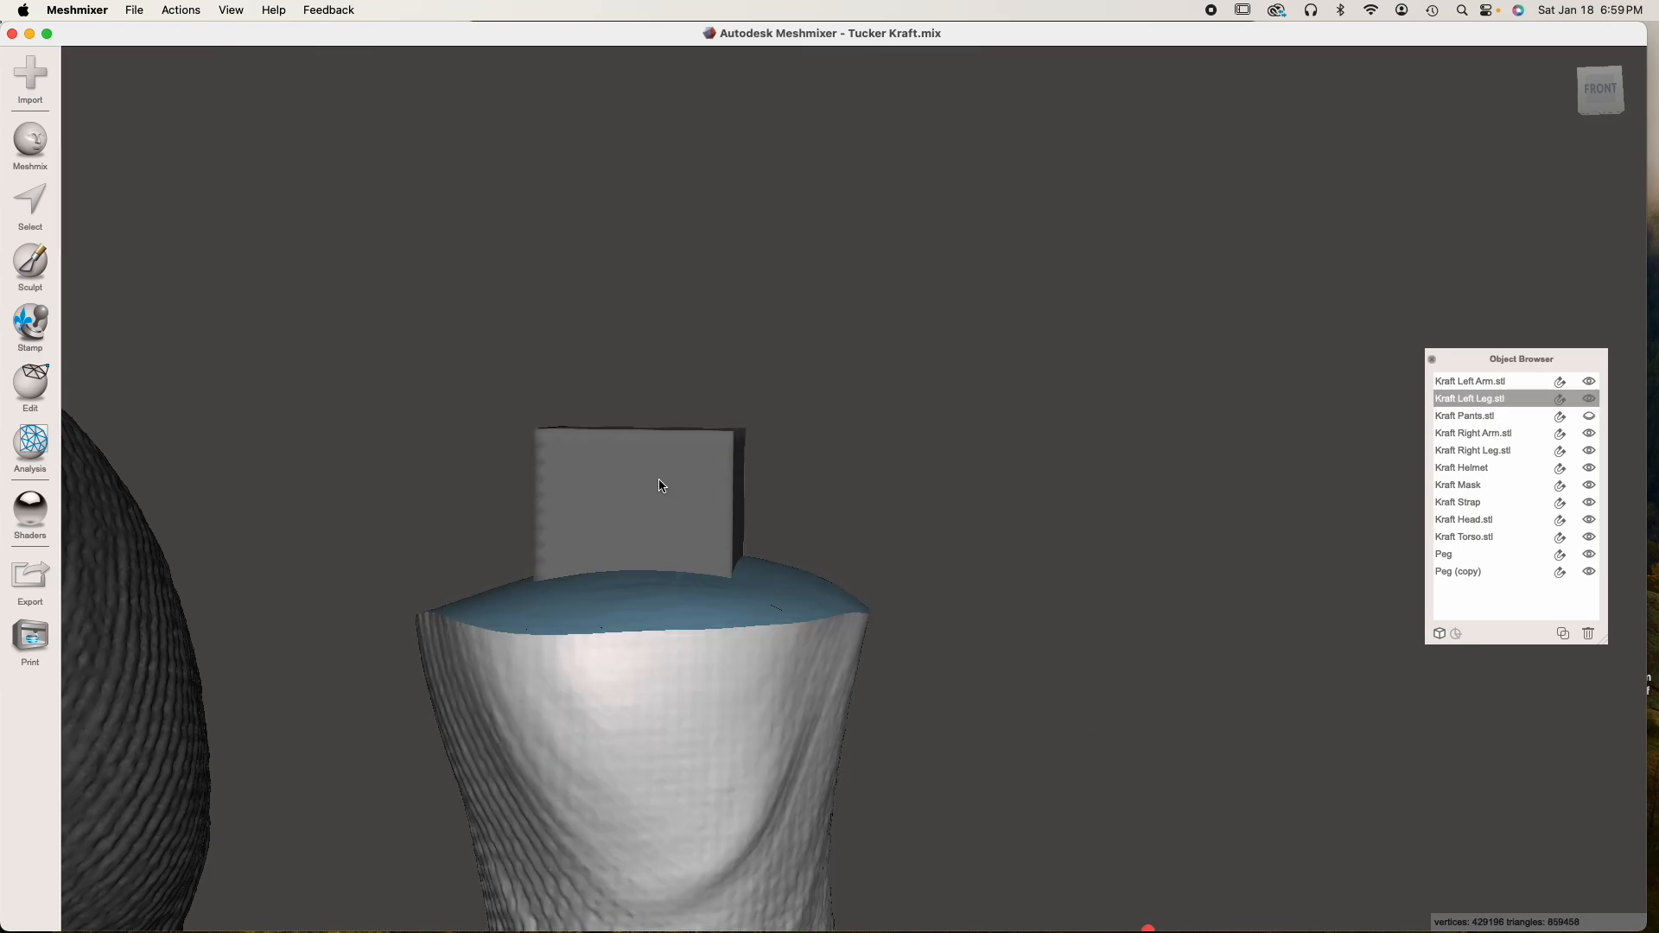
Duplicate the left leg's Peg and rename the copy Hole
click(660, 486)
right_drag(876, 591, 669, 468)
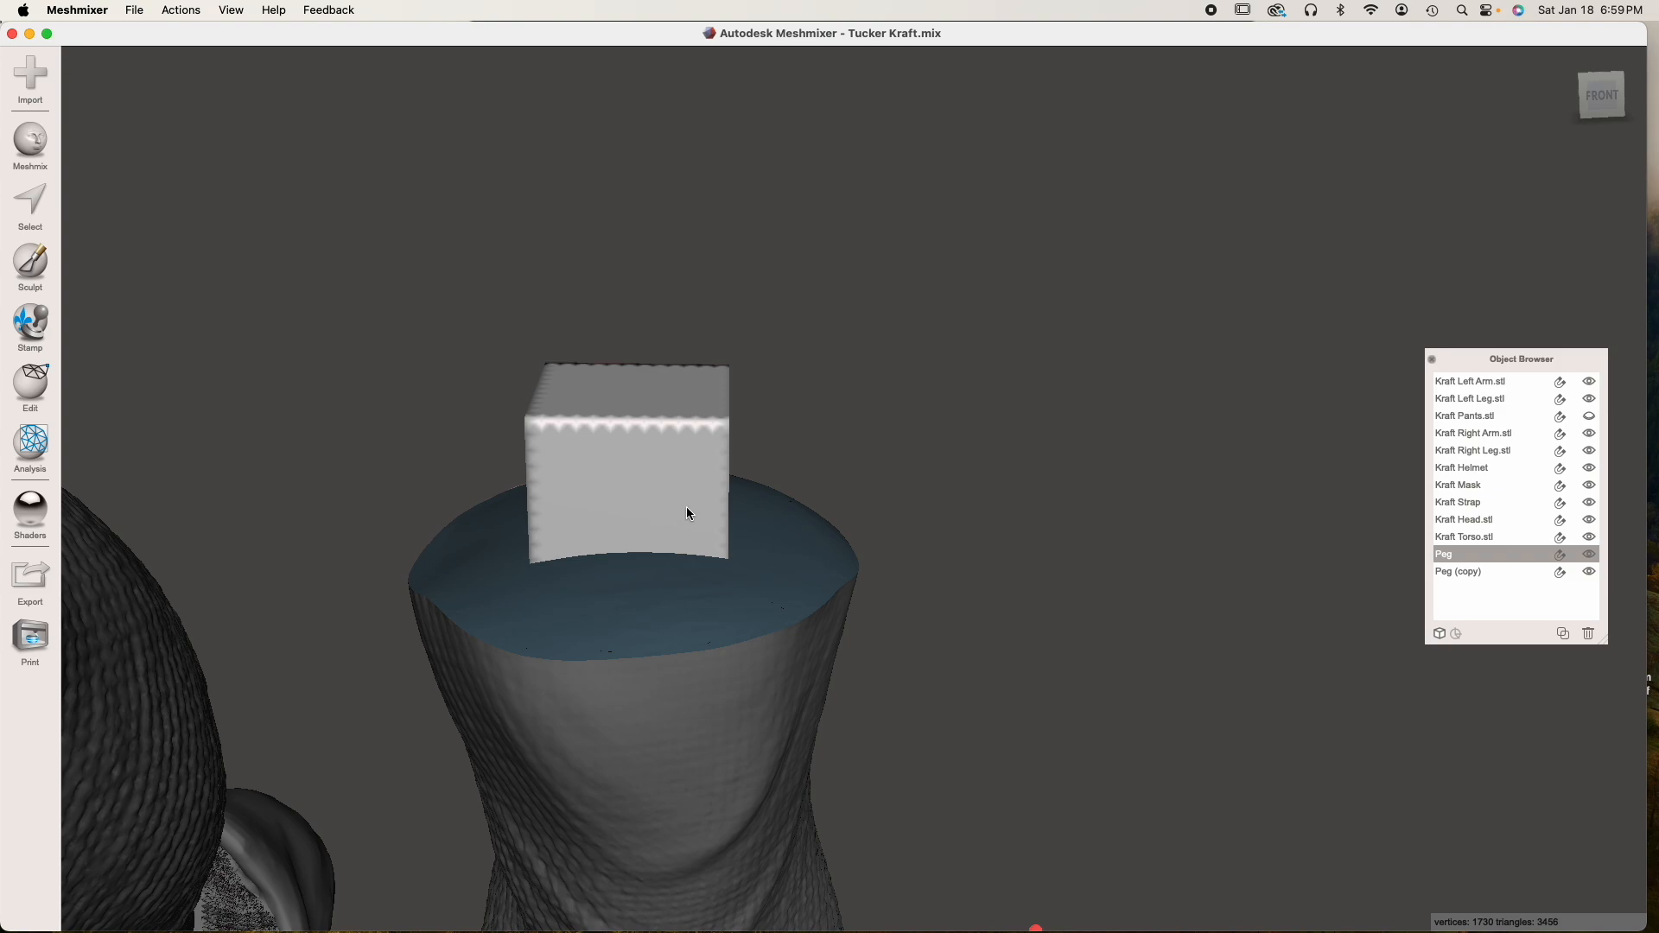
right_drag(927, 589, 926, 583)
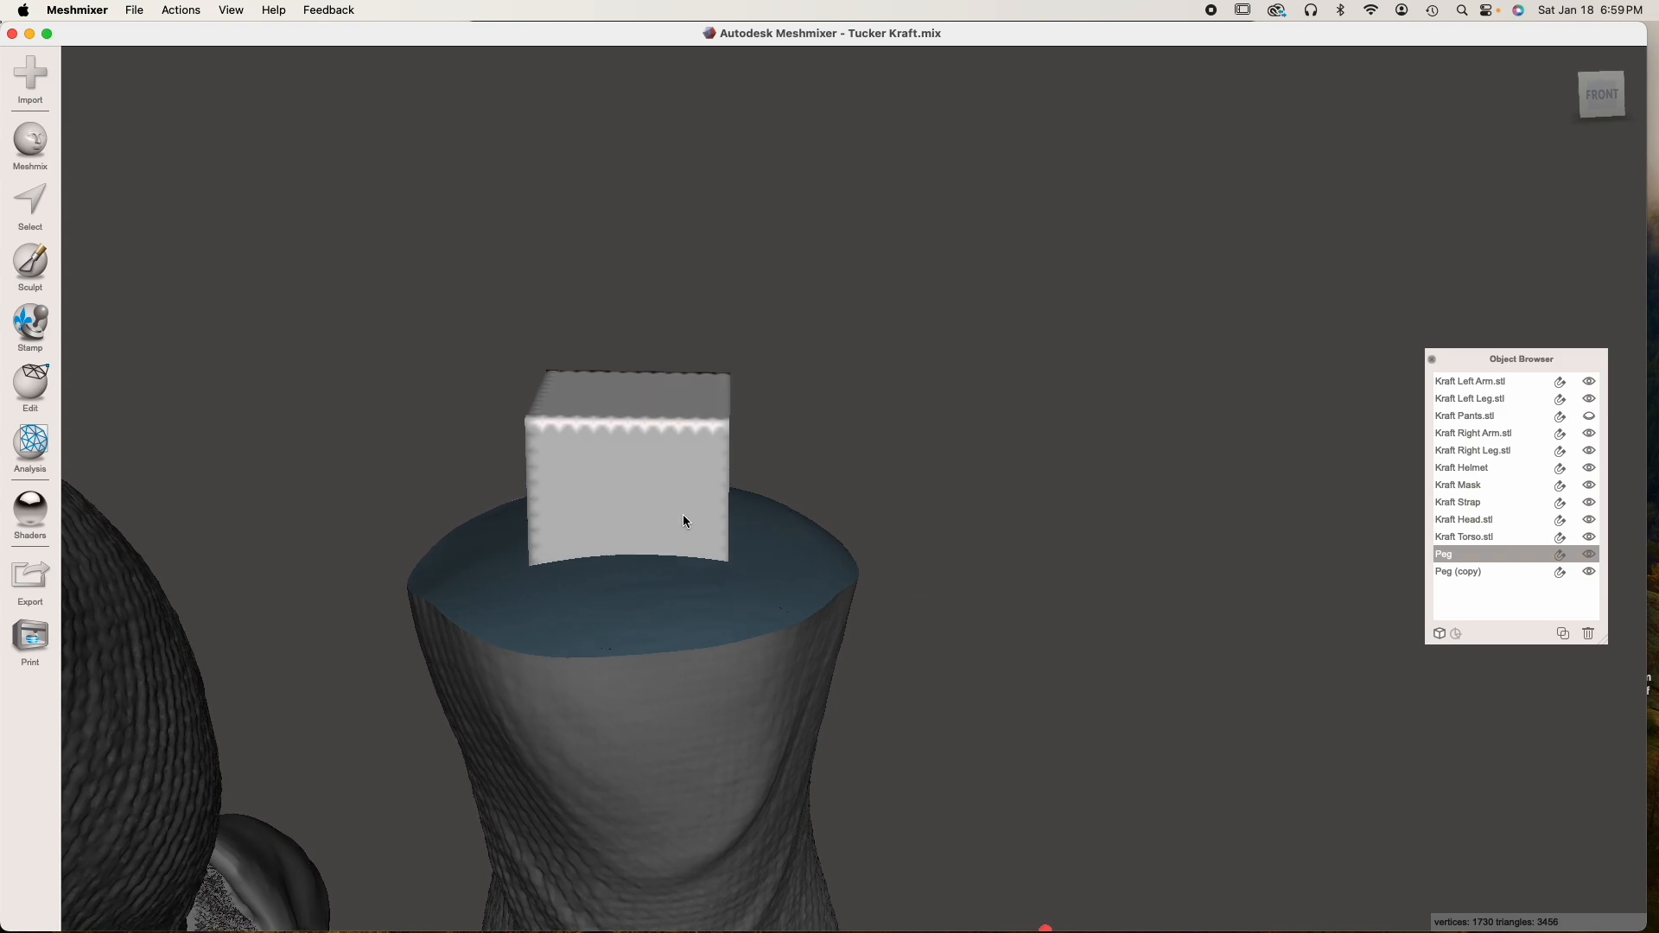
click(1562, 633)
double_click(1483, 589)
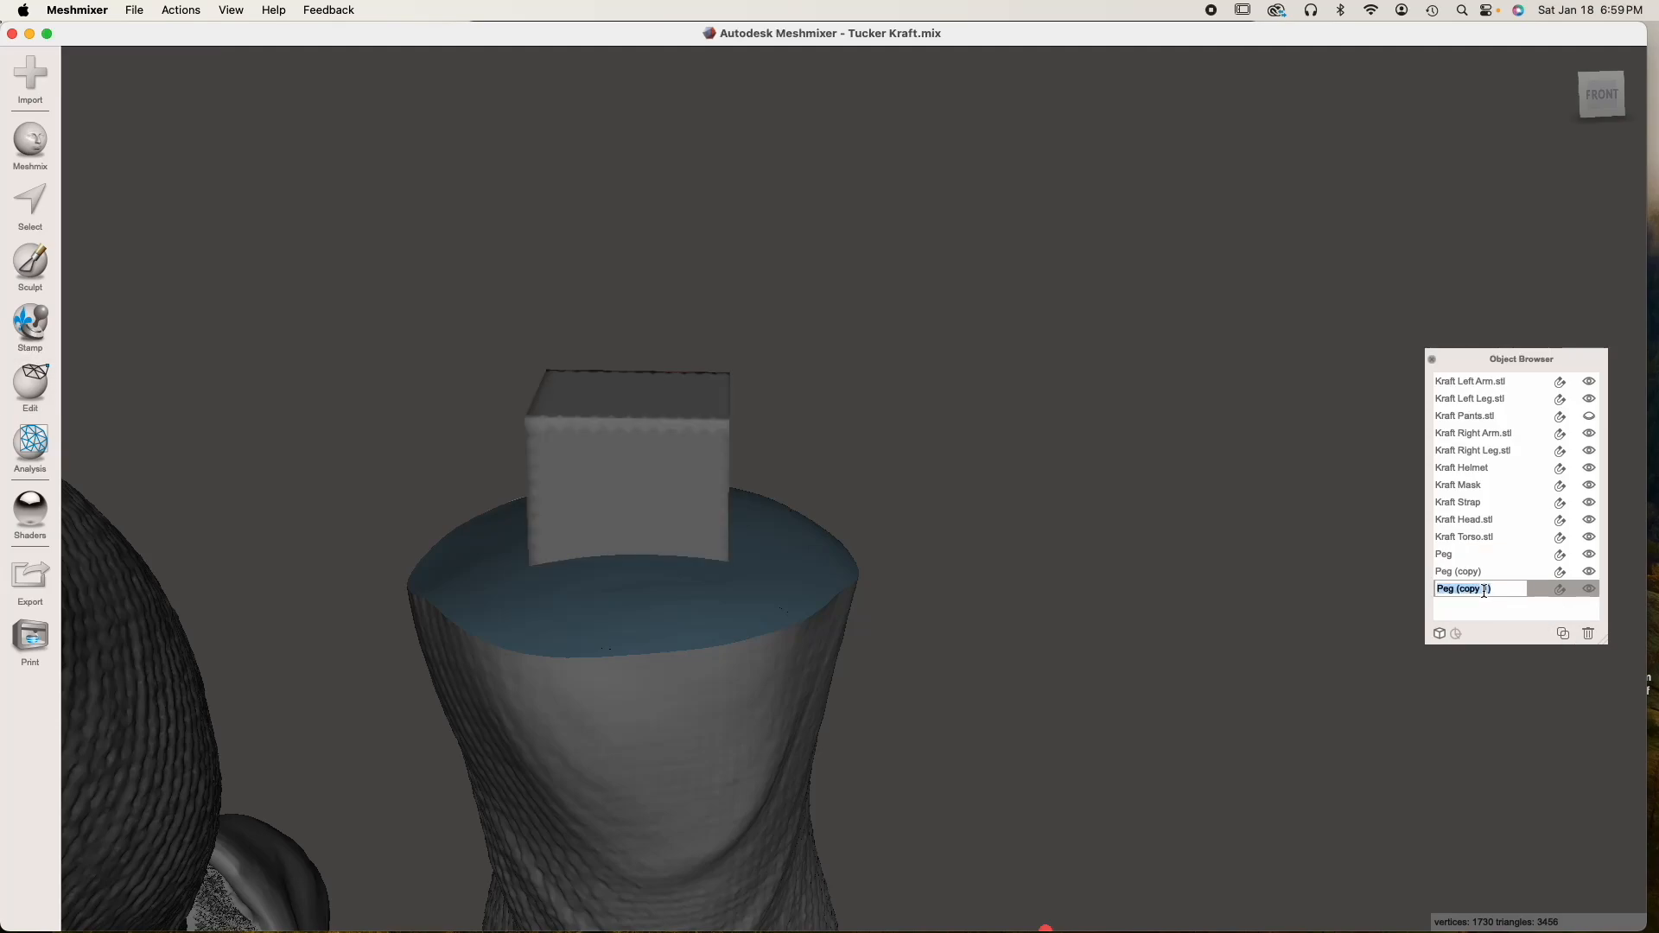
text(Hole)
key(Return)
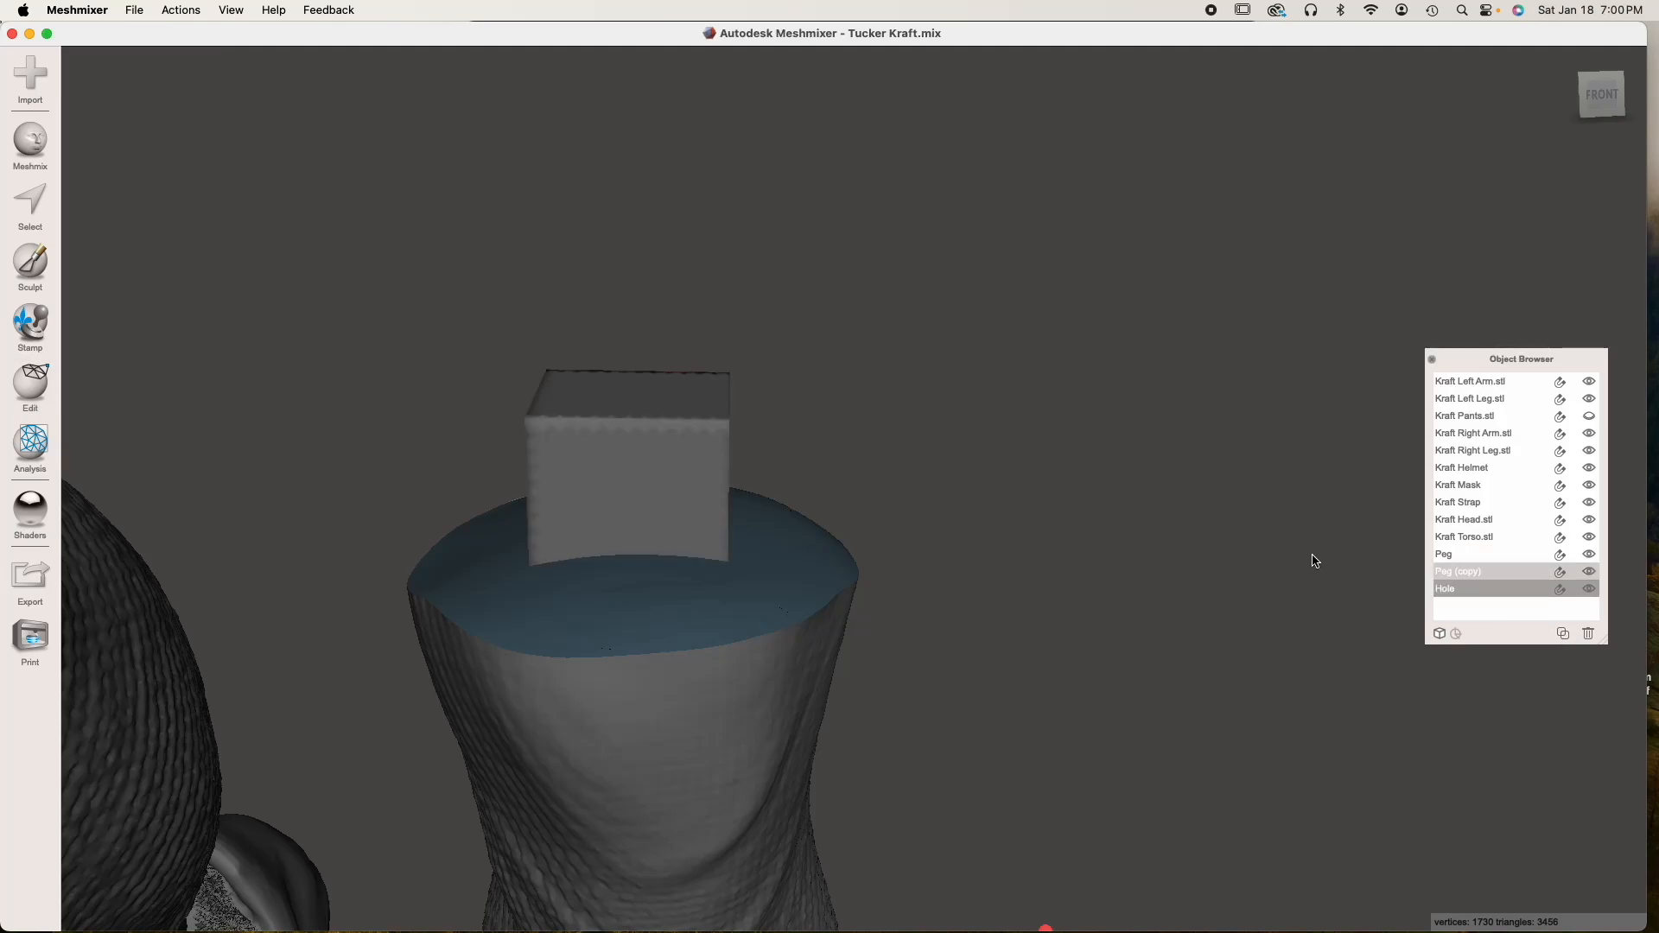
Scale the Hole object uniformly to 5 mm and accept the transform
key(t)
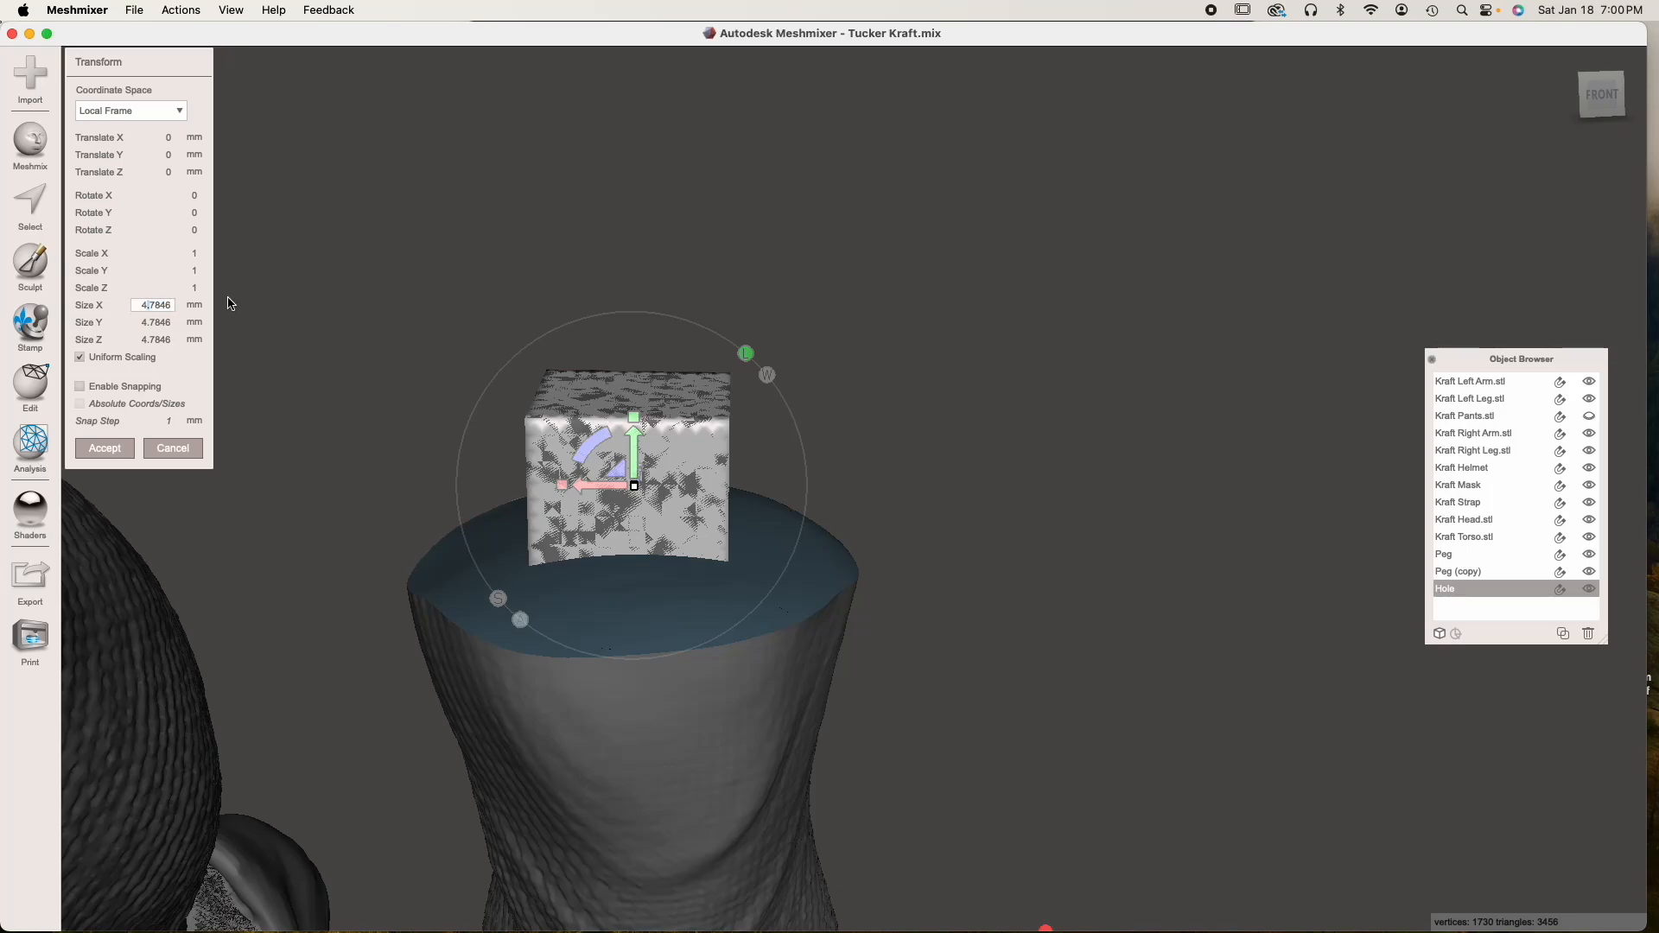
double_click(171, 307)
text(5)
key(Tab)
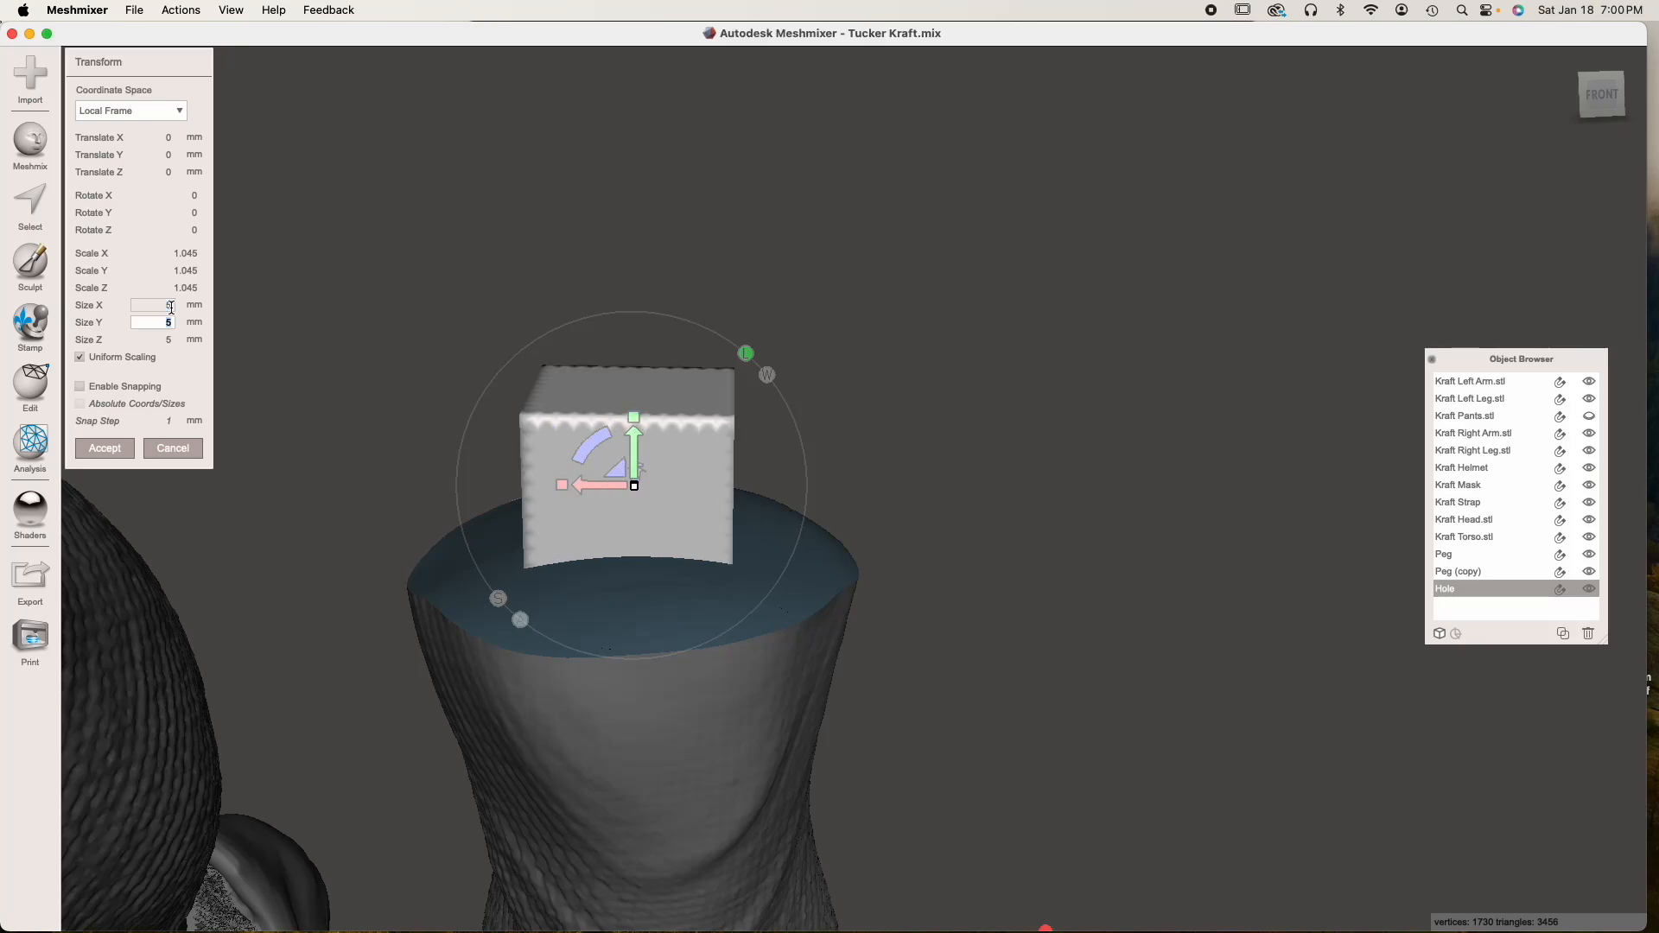
right_drag(652, 527, 471, 560)
click(104, 448)
Compare the enlarged Hole on the left leg with the Peg copy on the right leg
right_drag(572, 557, 638, 458)
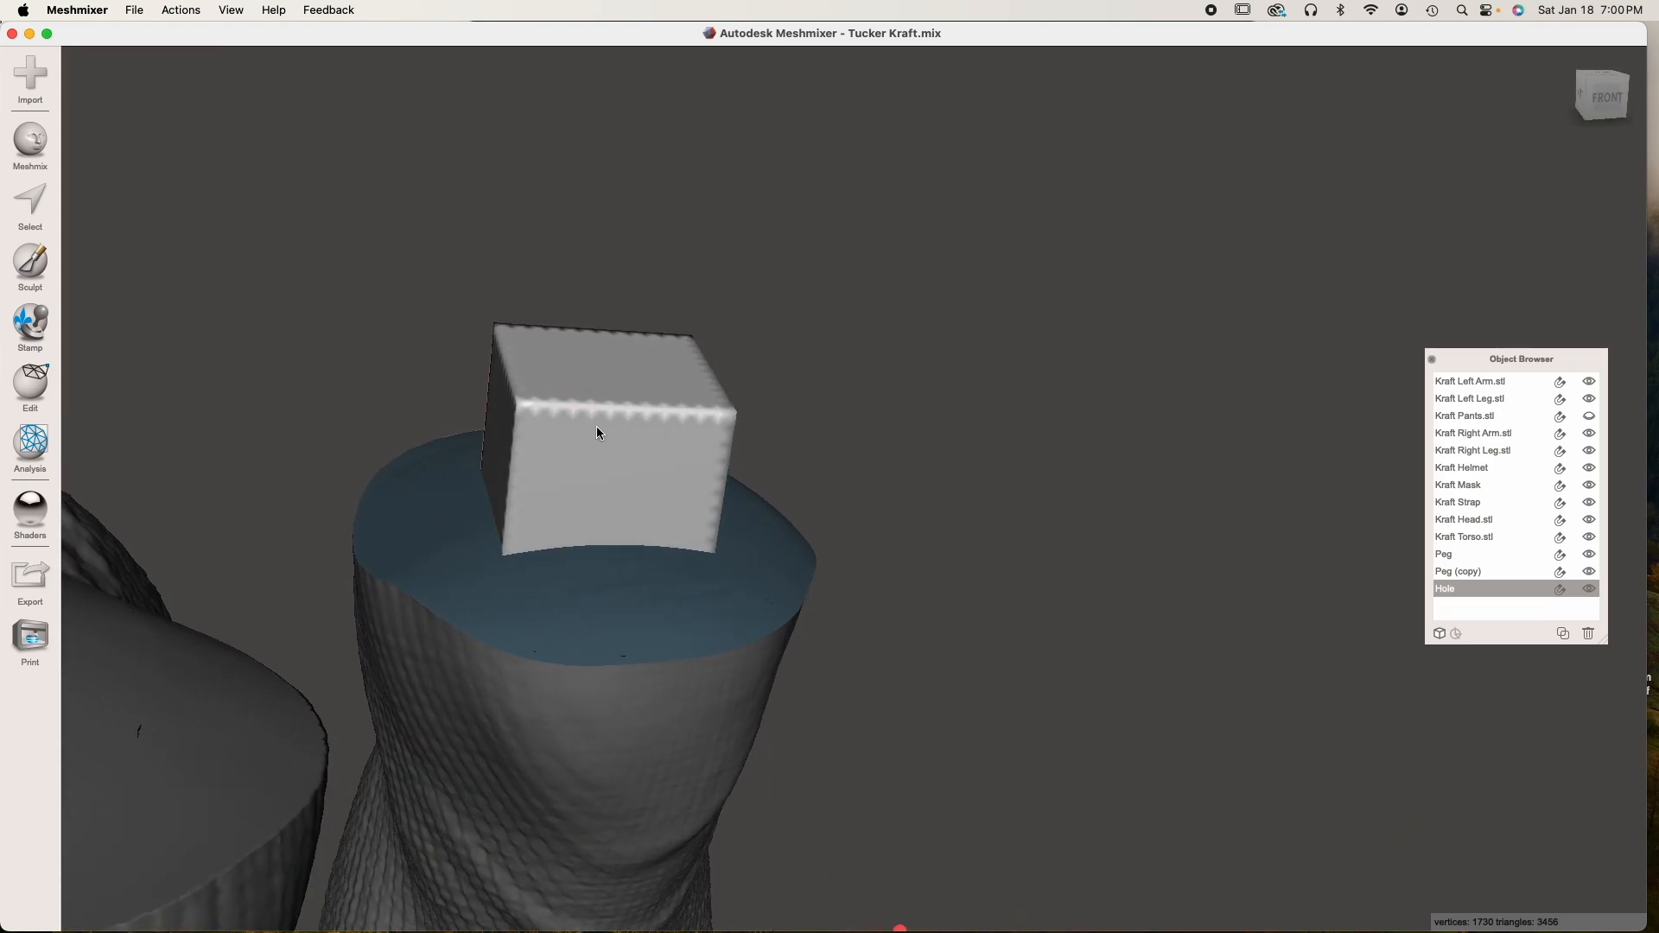
middle_drag(626, 510, 682, 499)
click(640, 480)
scroll(639, 485, down, 3)
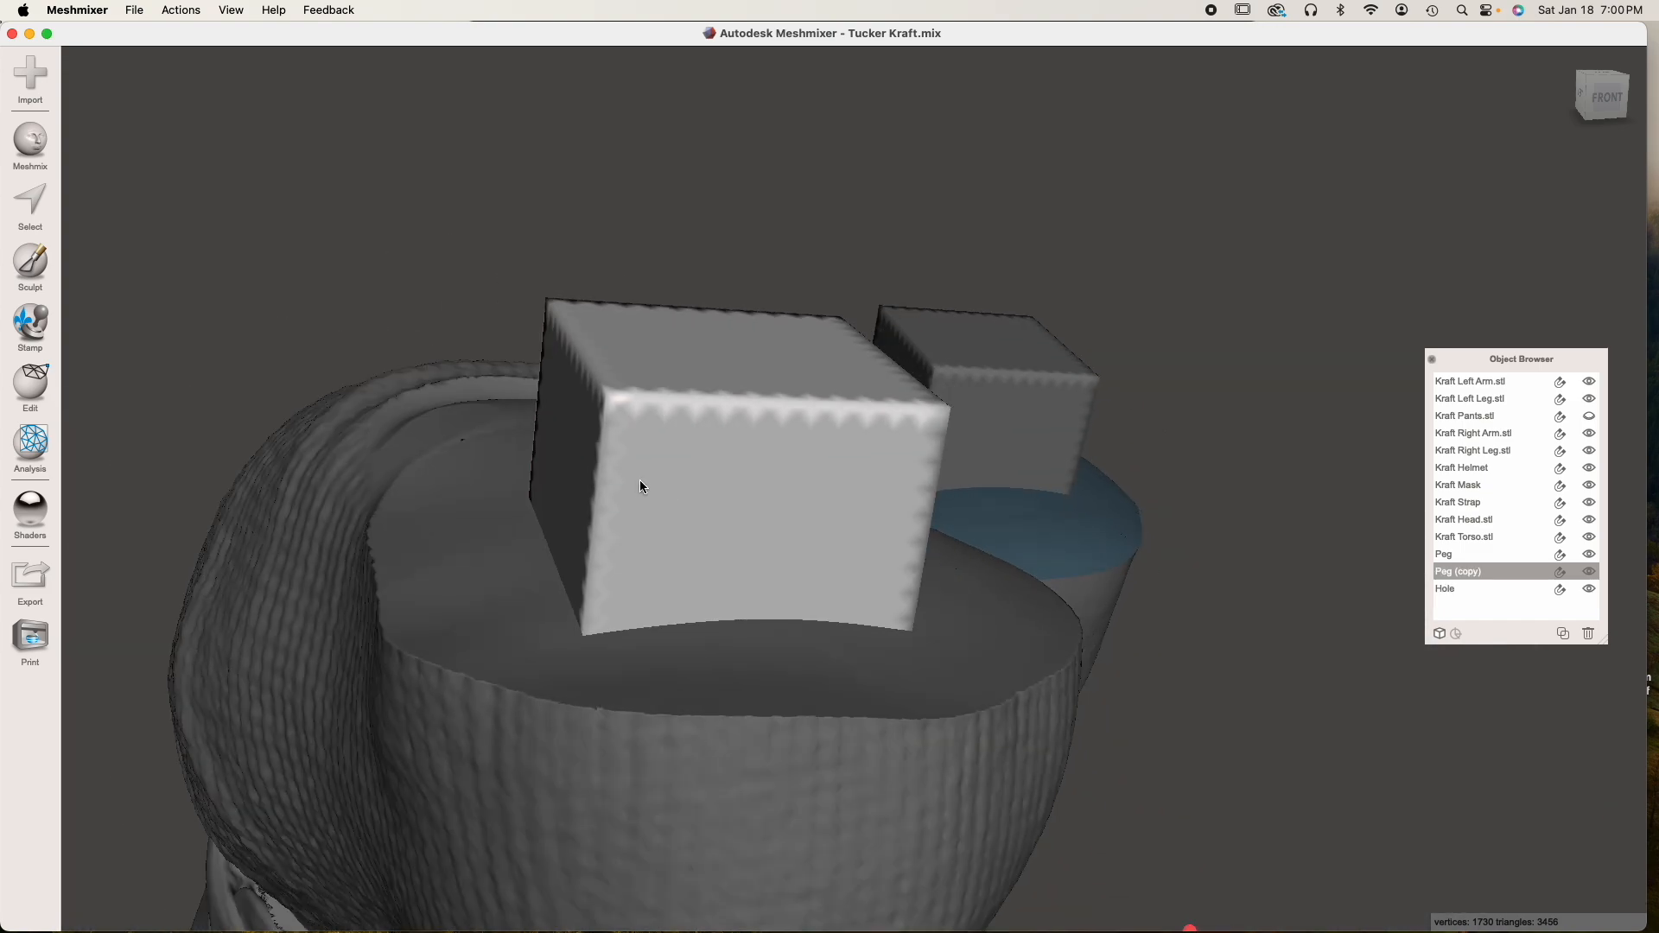
right_drag(636, 482, 603, 484)
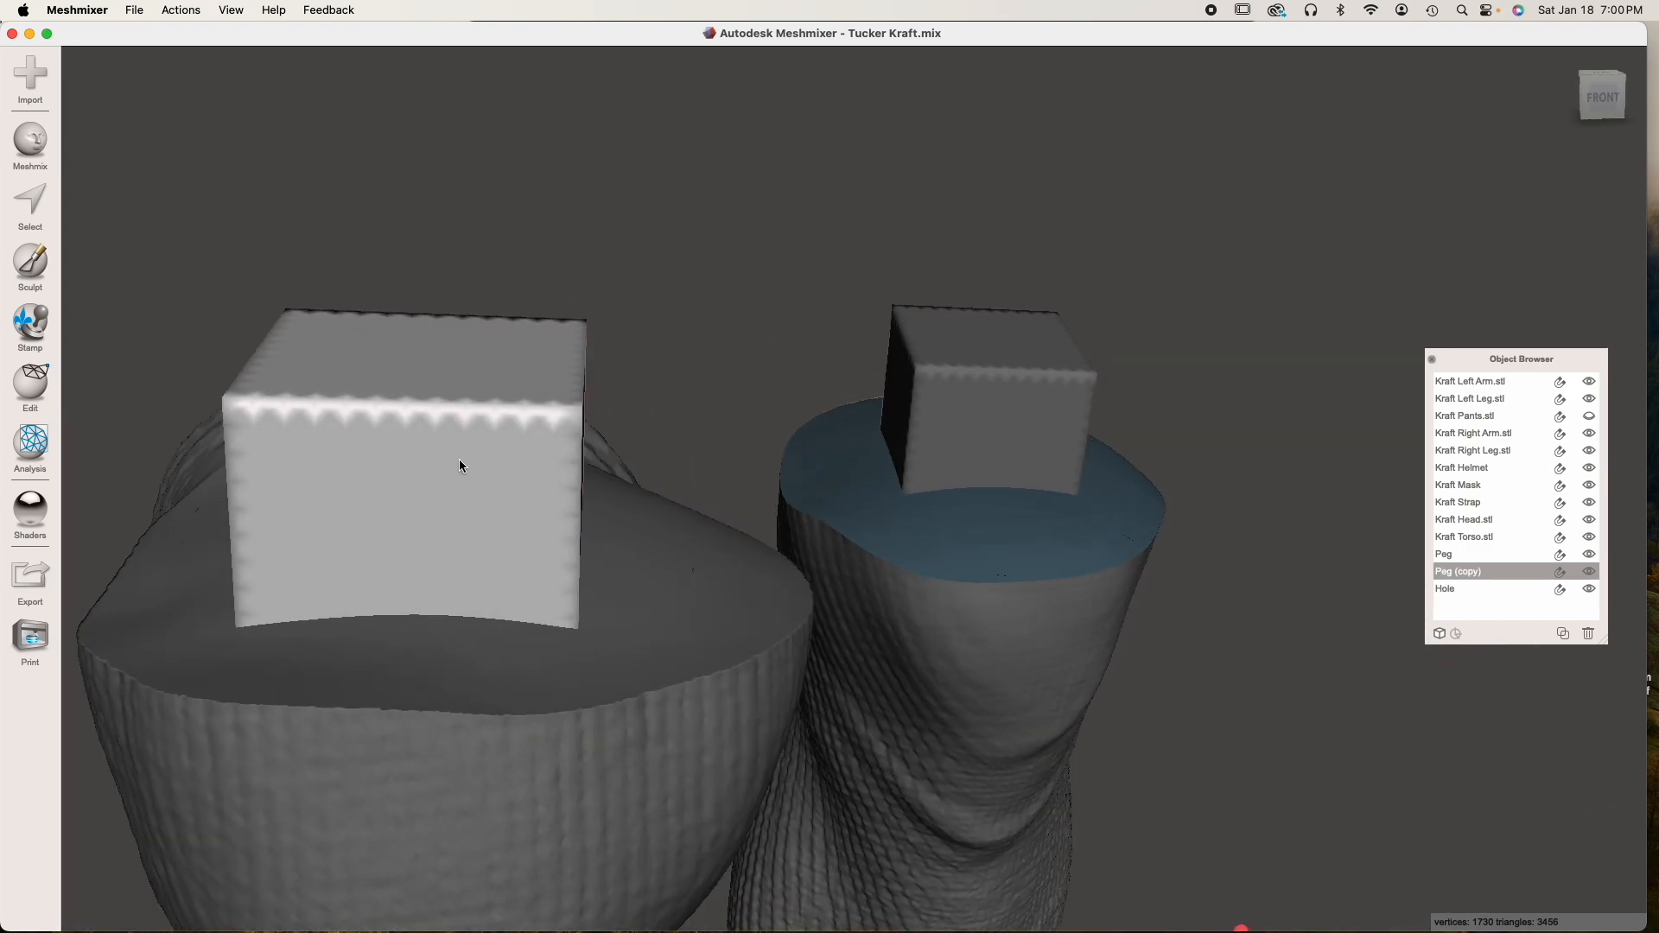
right_drag(447, 458, 667, 515)
Hide the Hole object and select the original Peg on the left leg
click(715, 566)
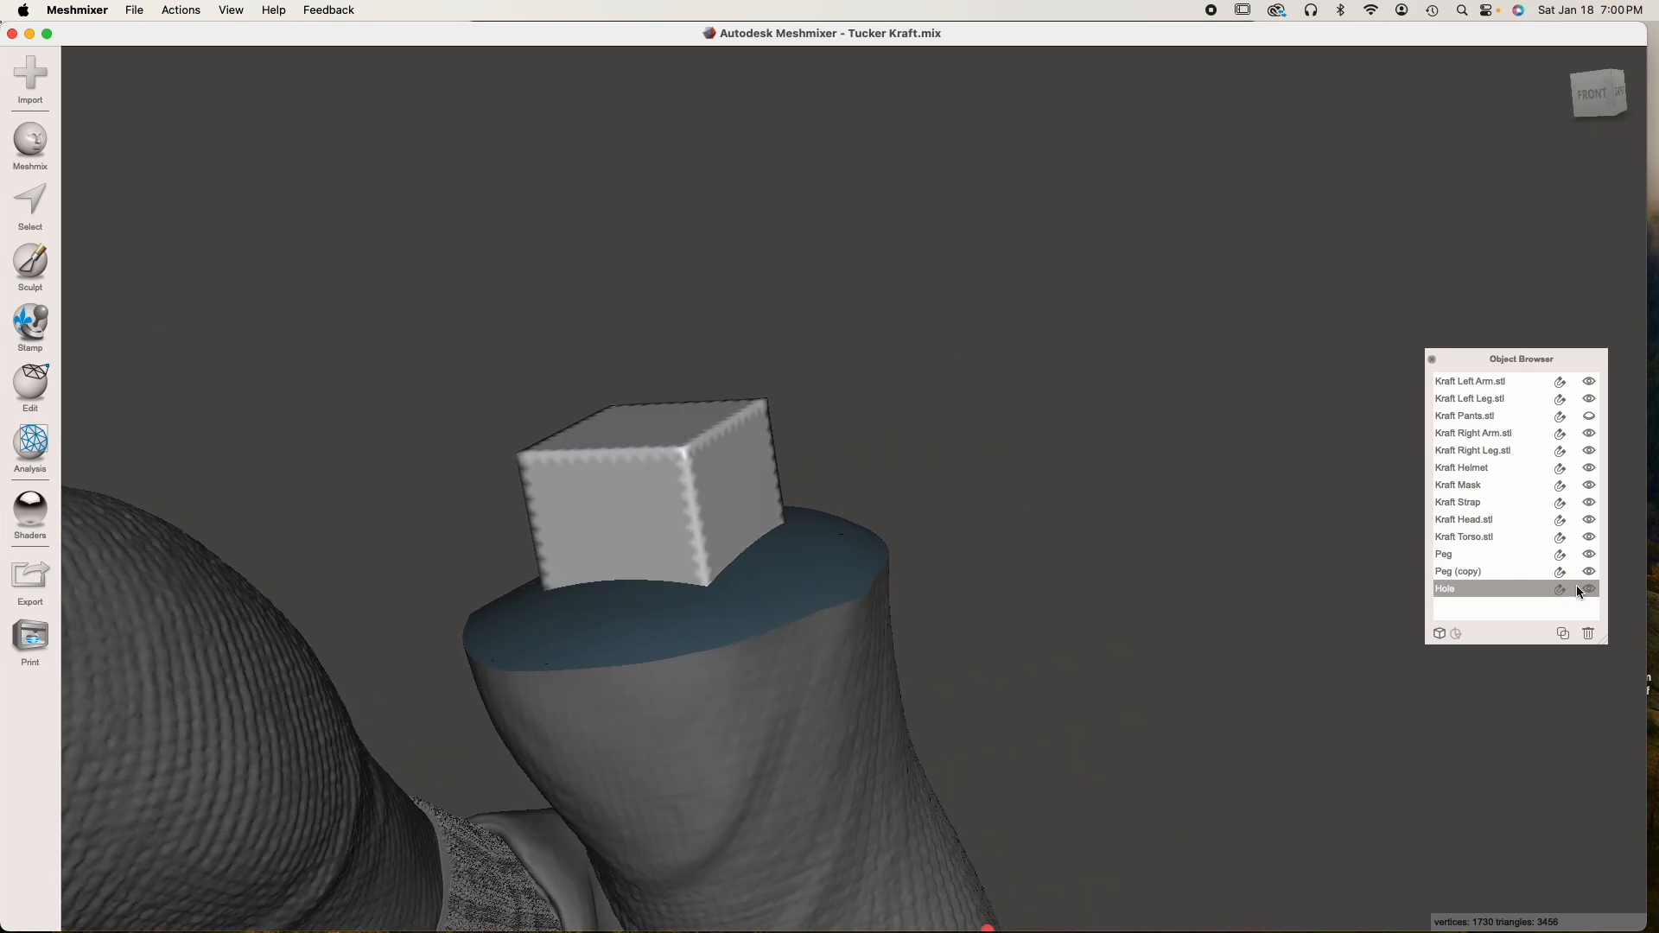
click(739, 567)
click(704, 512)
right_drag(728, 660, 641, 627)
click(704, 568)
click(685, 675)
click(686, 675)
click(702, 673)
click(701, 673)
click(682, 514)
click(680, 515)
click(677, 517)
click(679, 522)
click(674, 486)
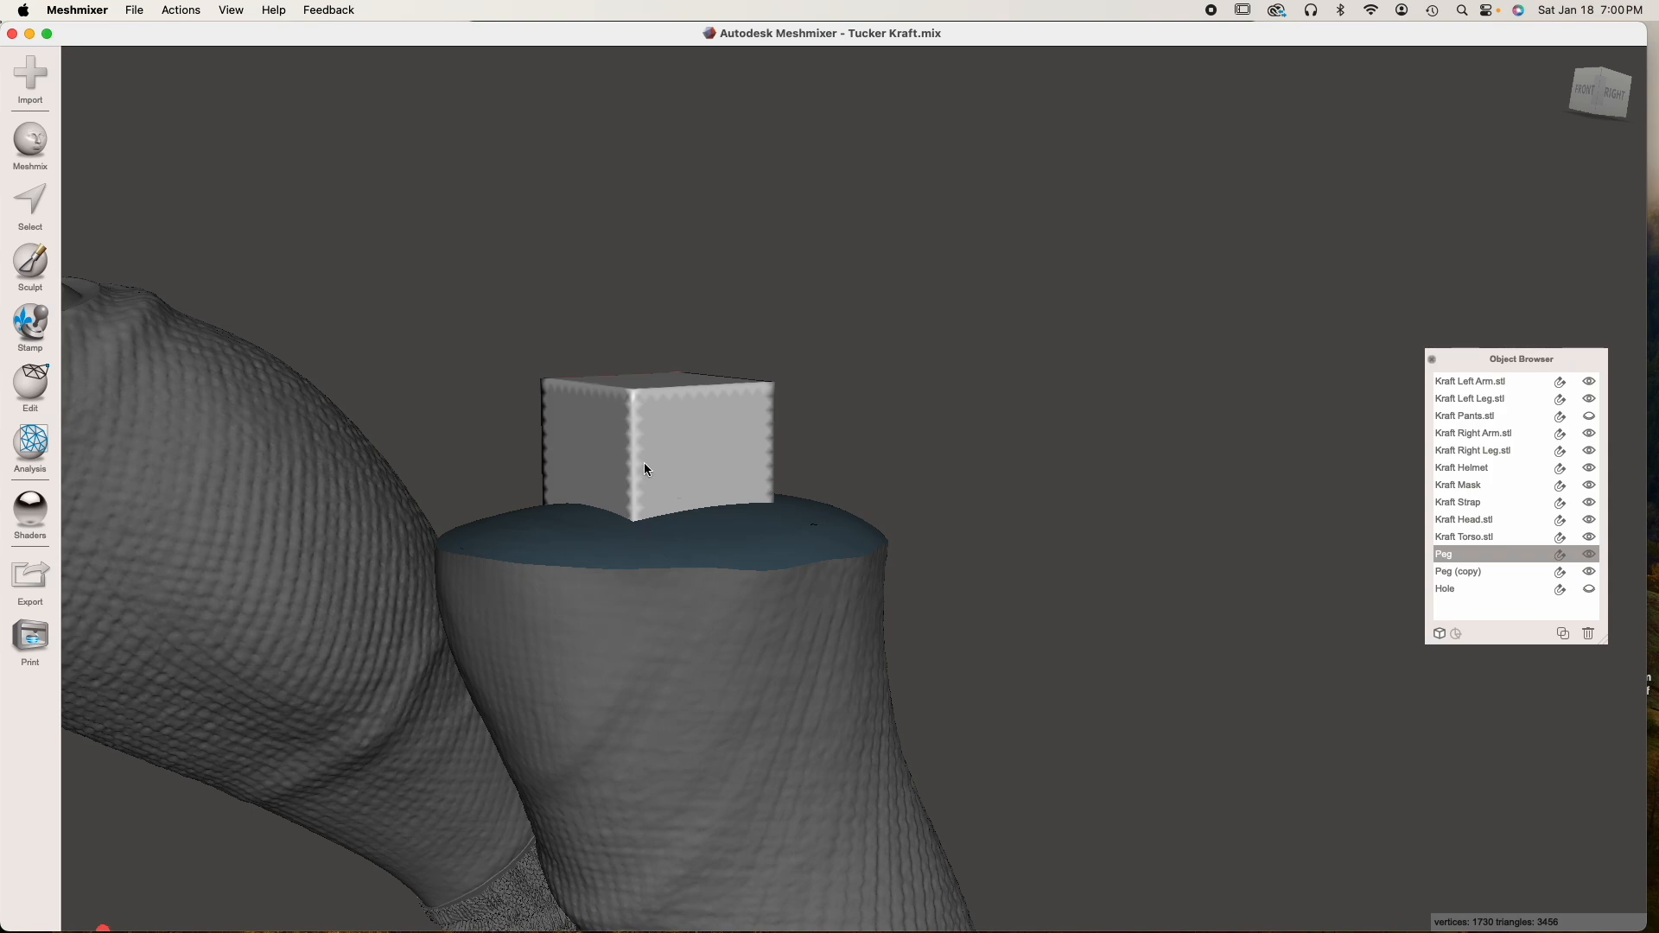
Combine the Peg with Kraft Left Leg.stl into one object and inspect the joined mesh
shift+click(672, 583)
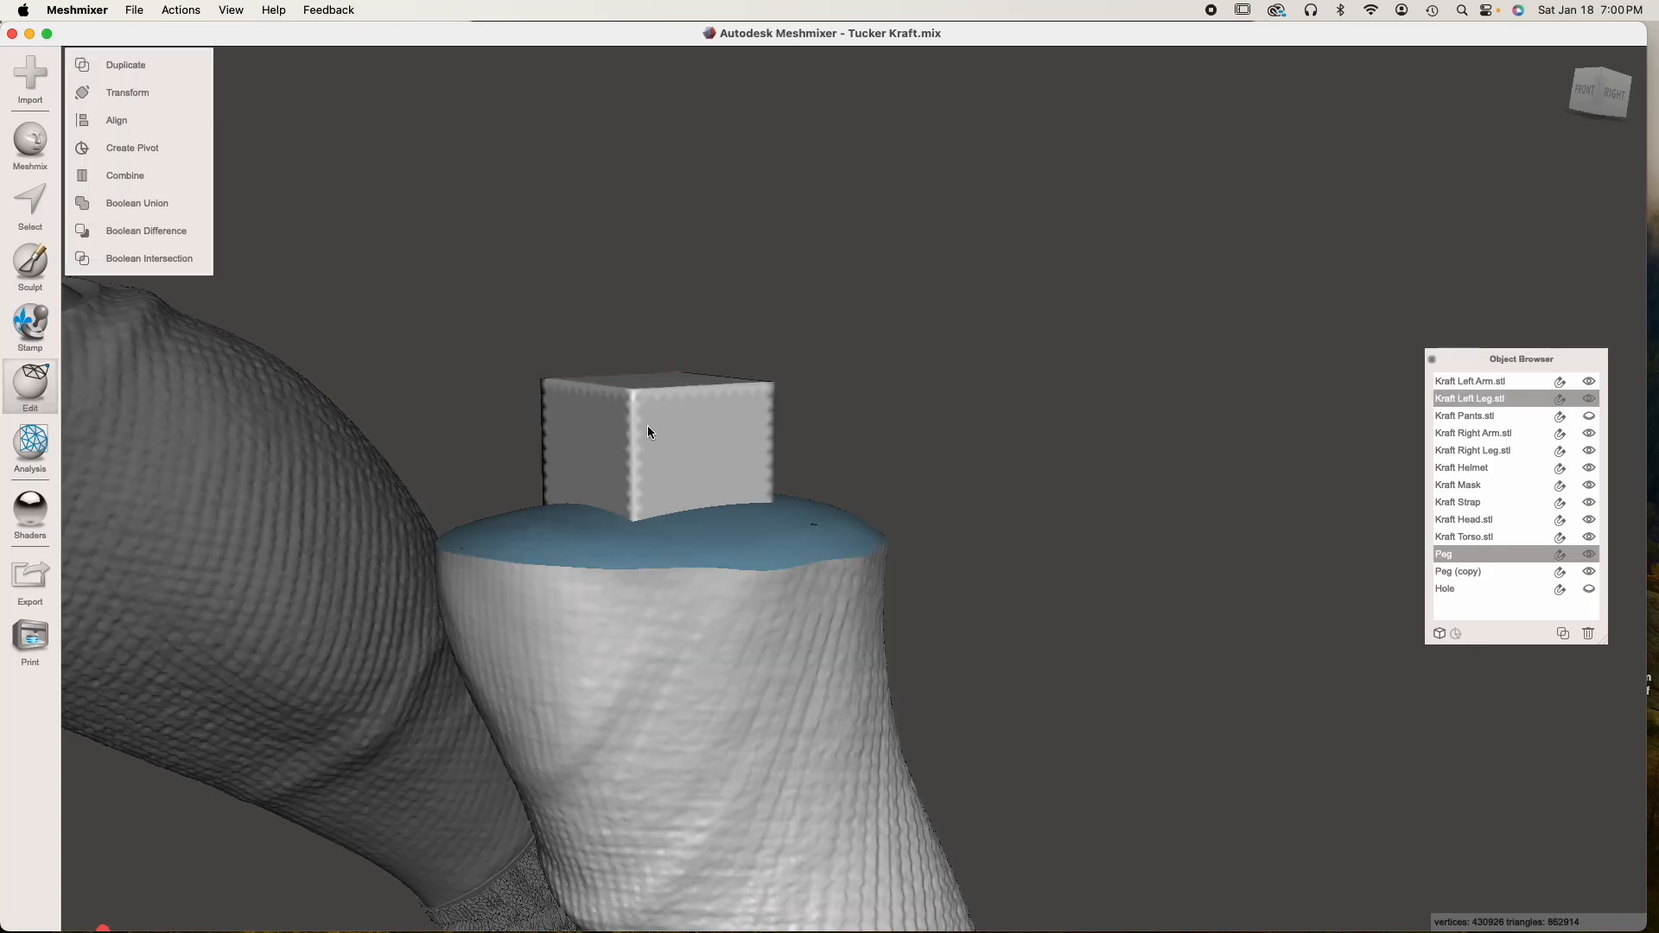
click(164, 183)
right_drag(812, 490, 830, 614)
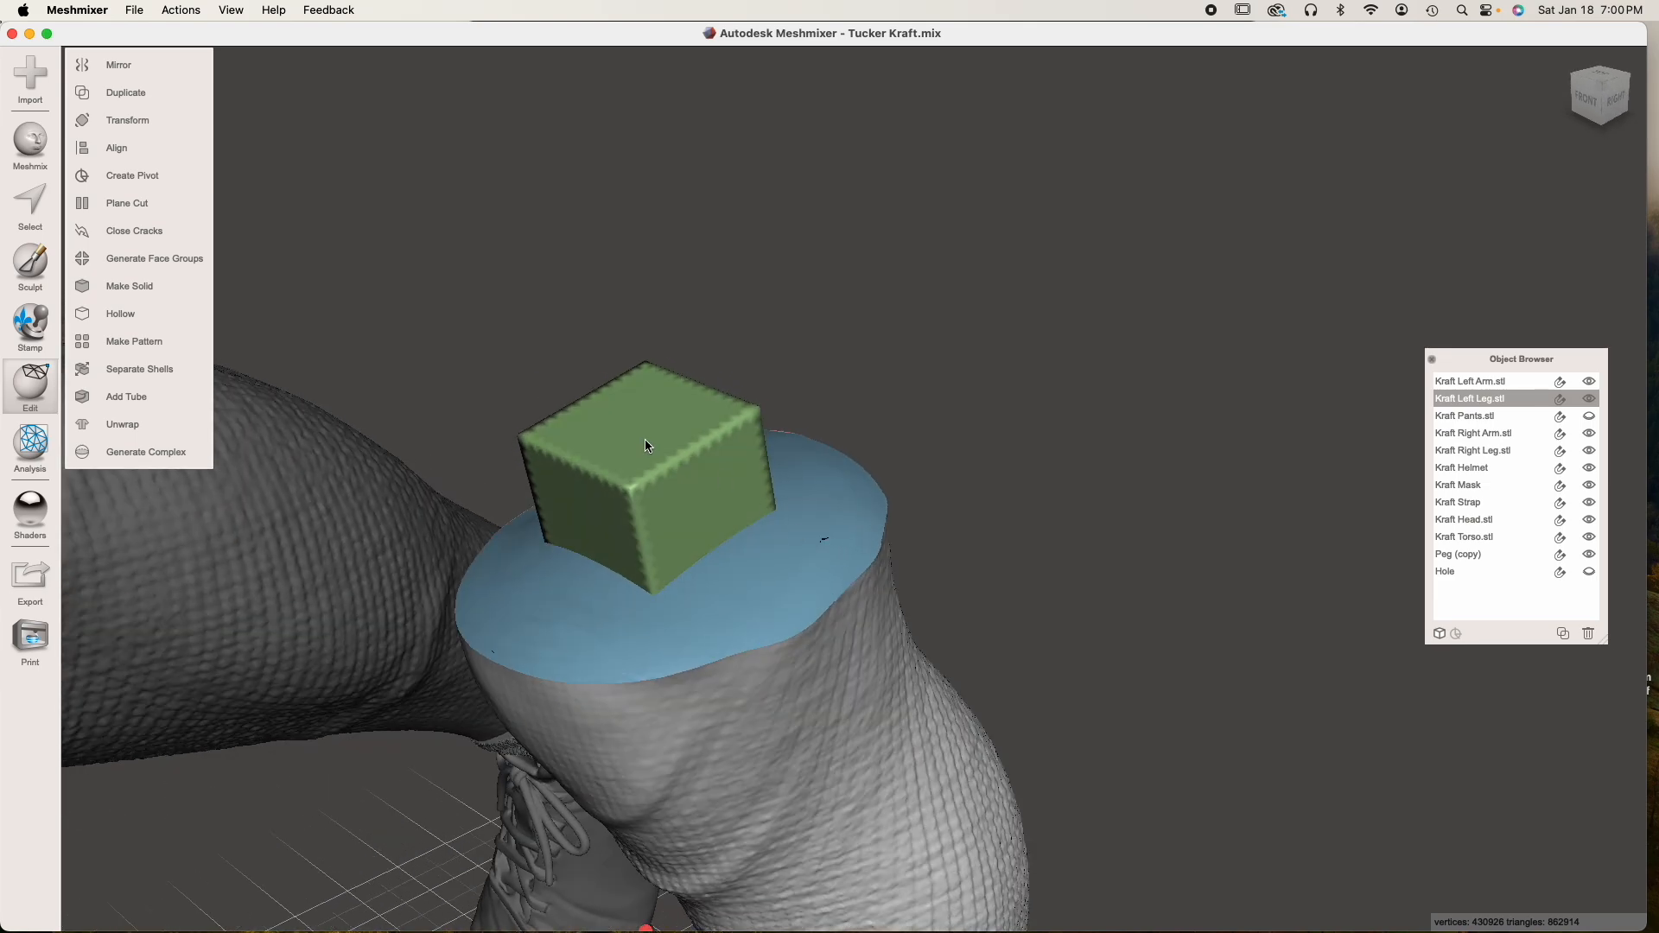
click(1079, 518)
click(679, 490)
right_drag(762, 679, 673, 451)
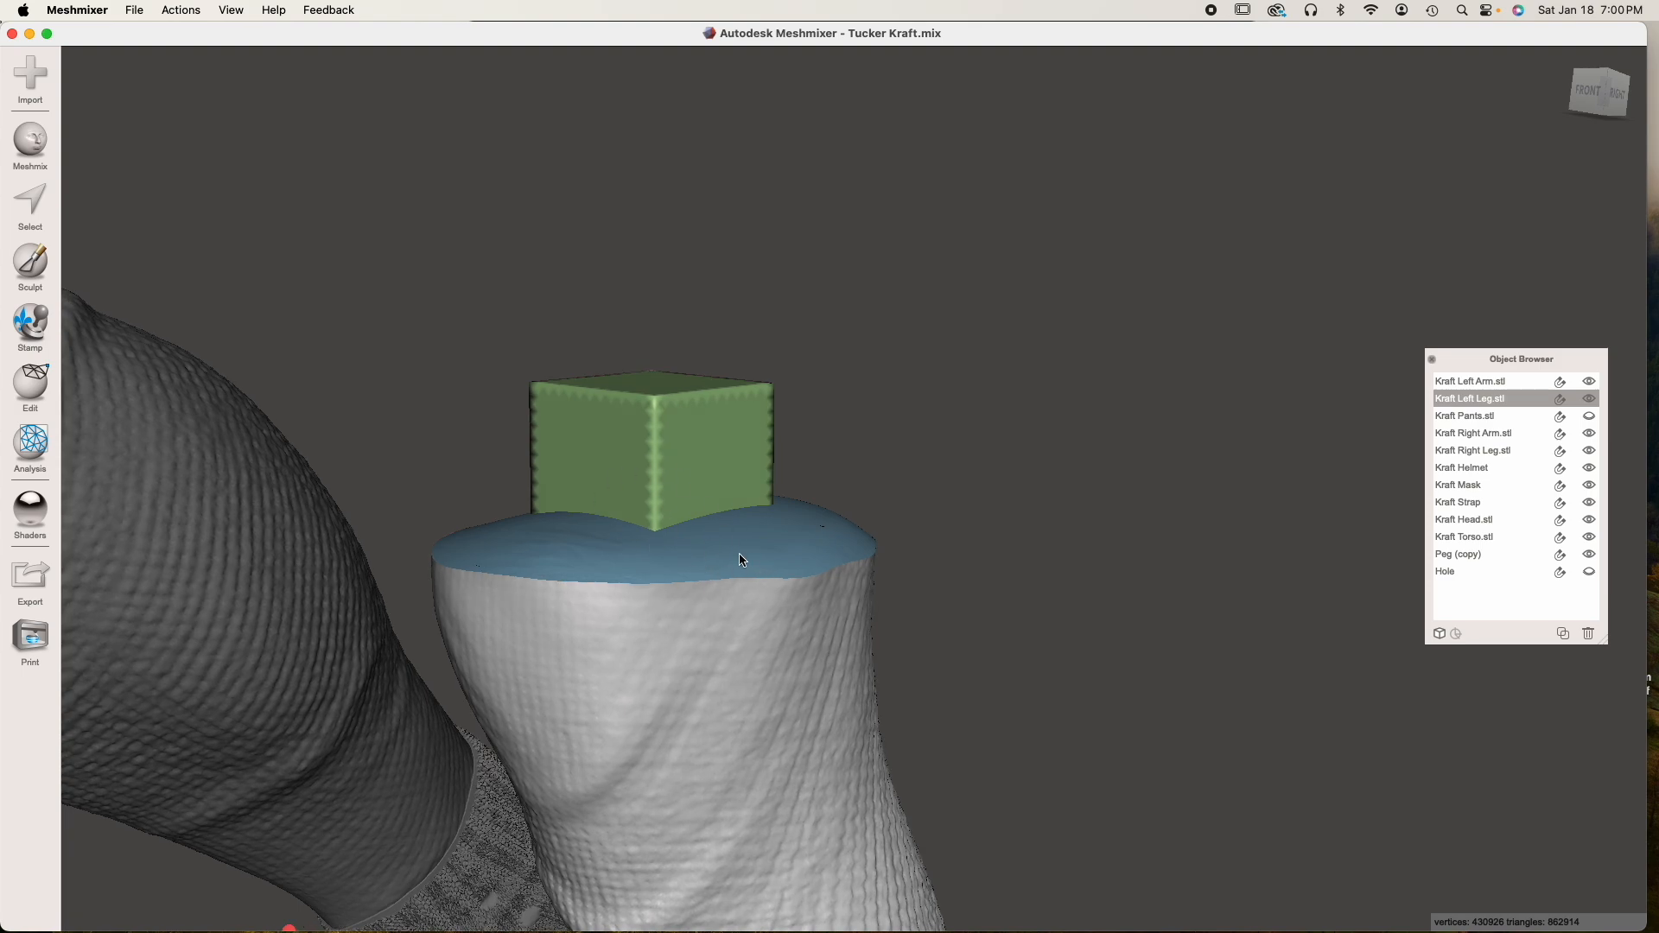
Separate the combined left leg into its individual shells and check which shells are the peg and the leg
click(30, 387)
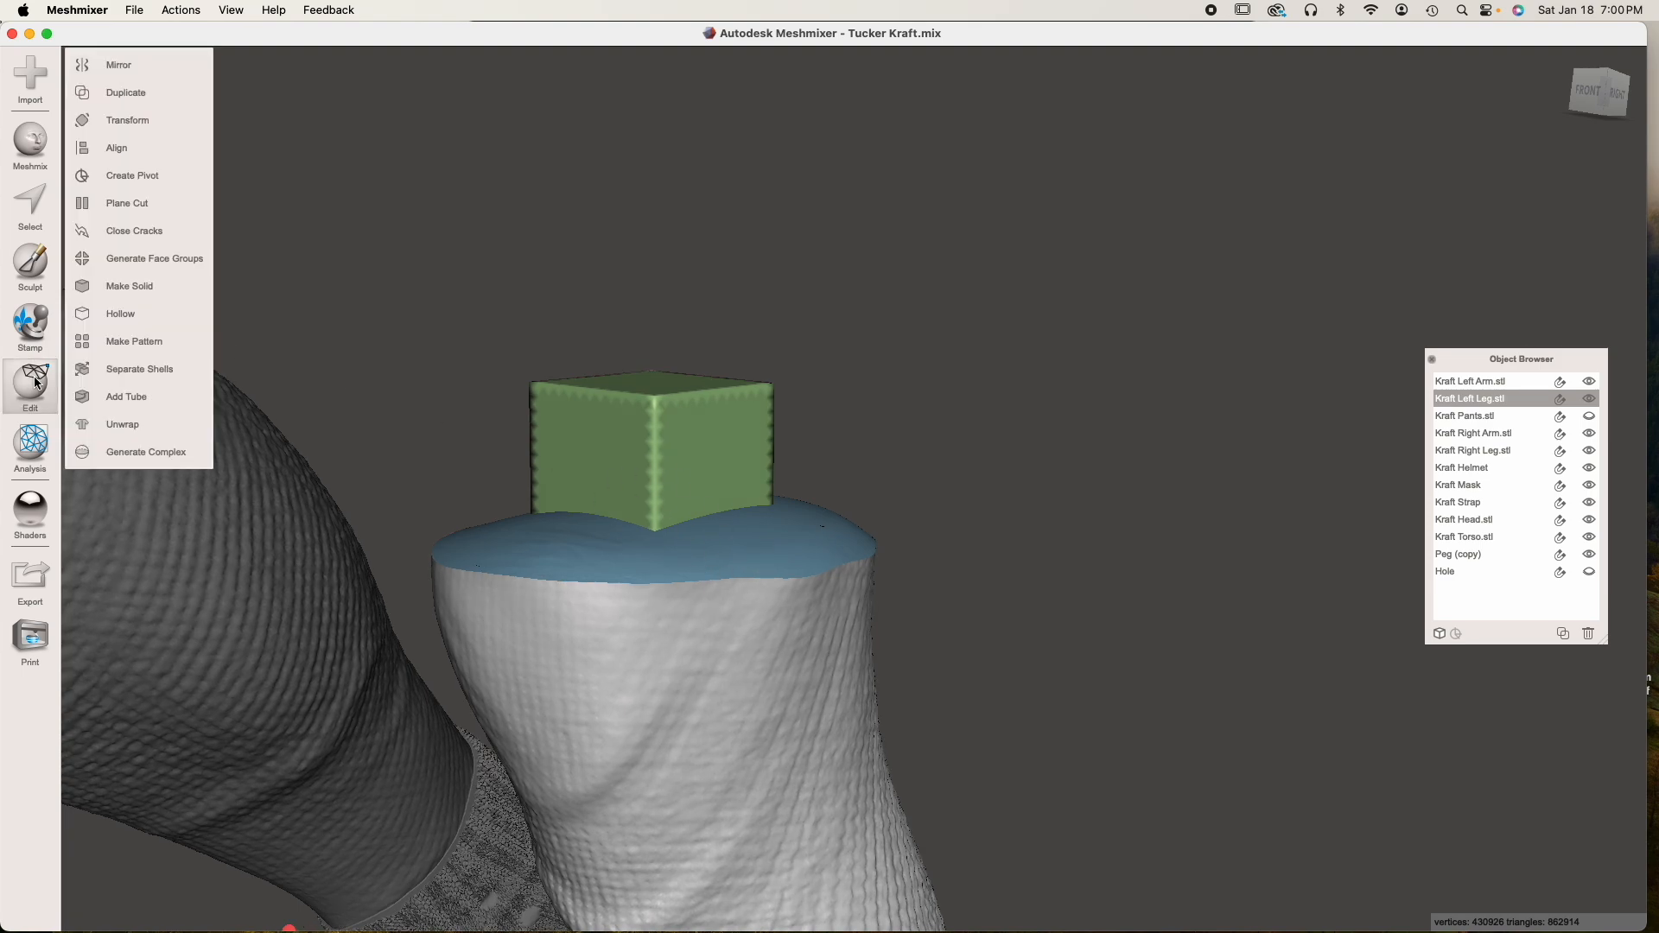
click(152, 370)
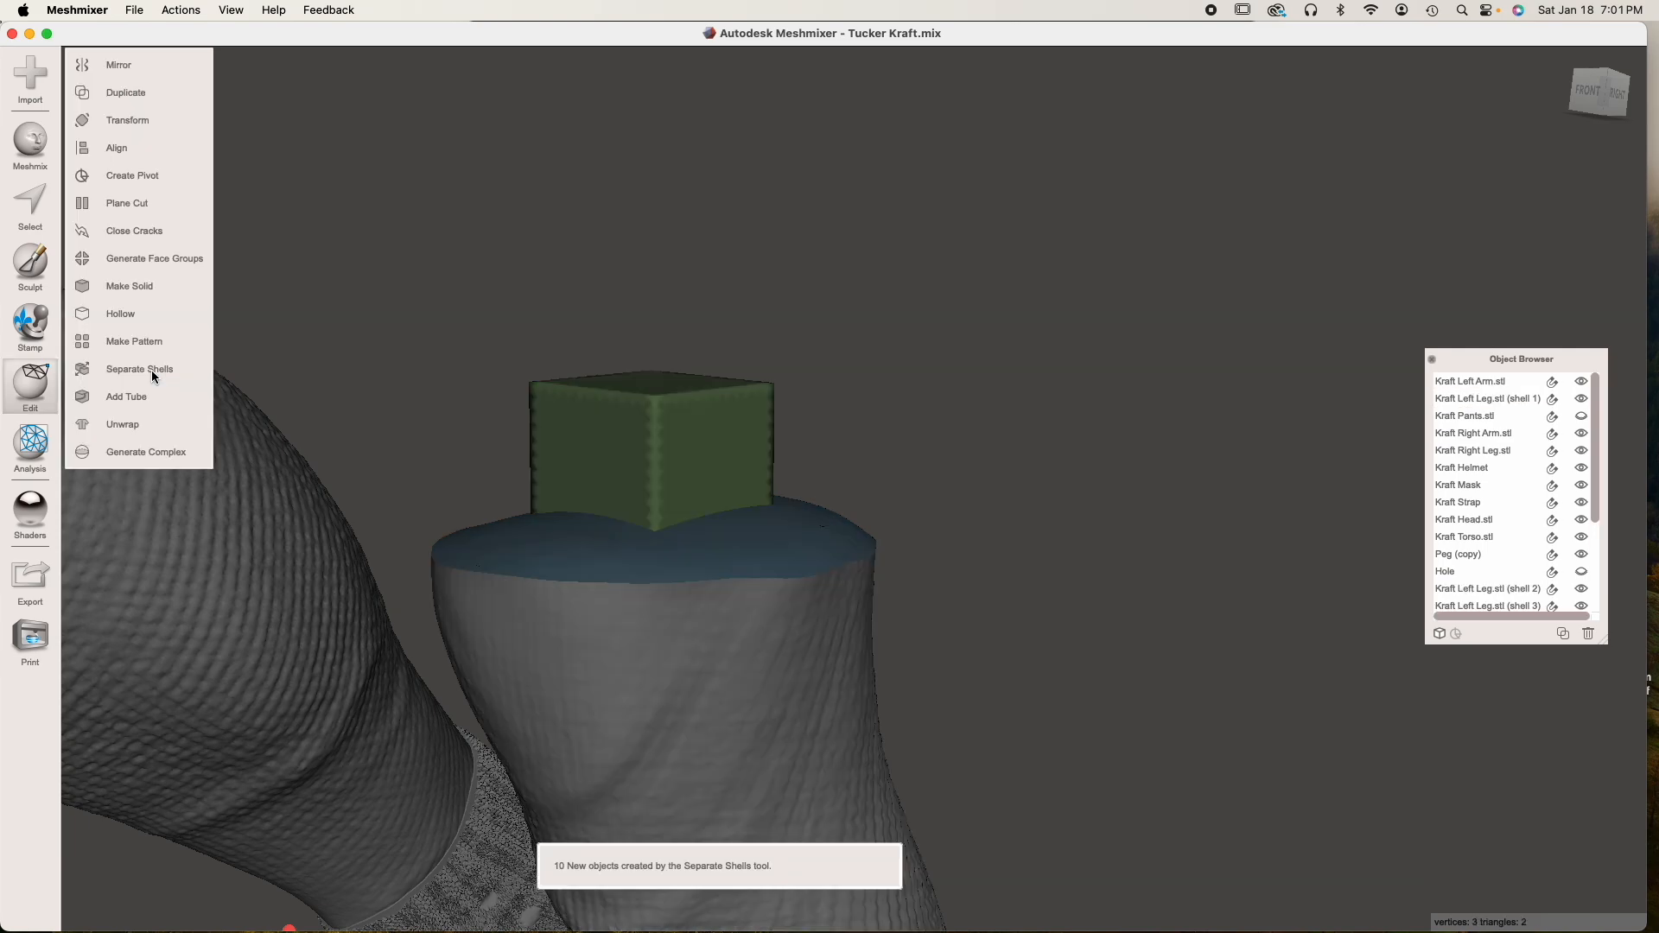
click(651, 462)
click(679, 640)
click(704, 513)
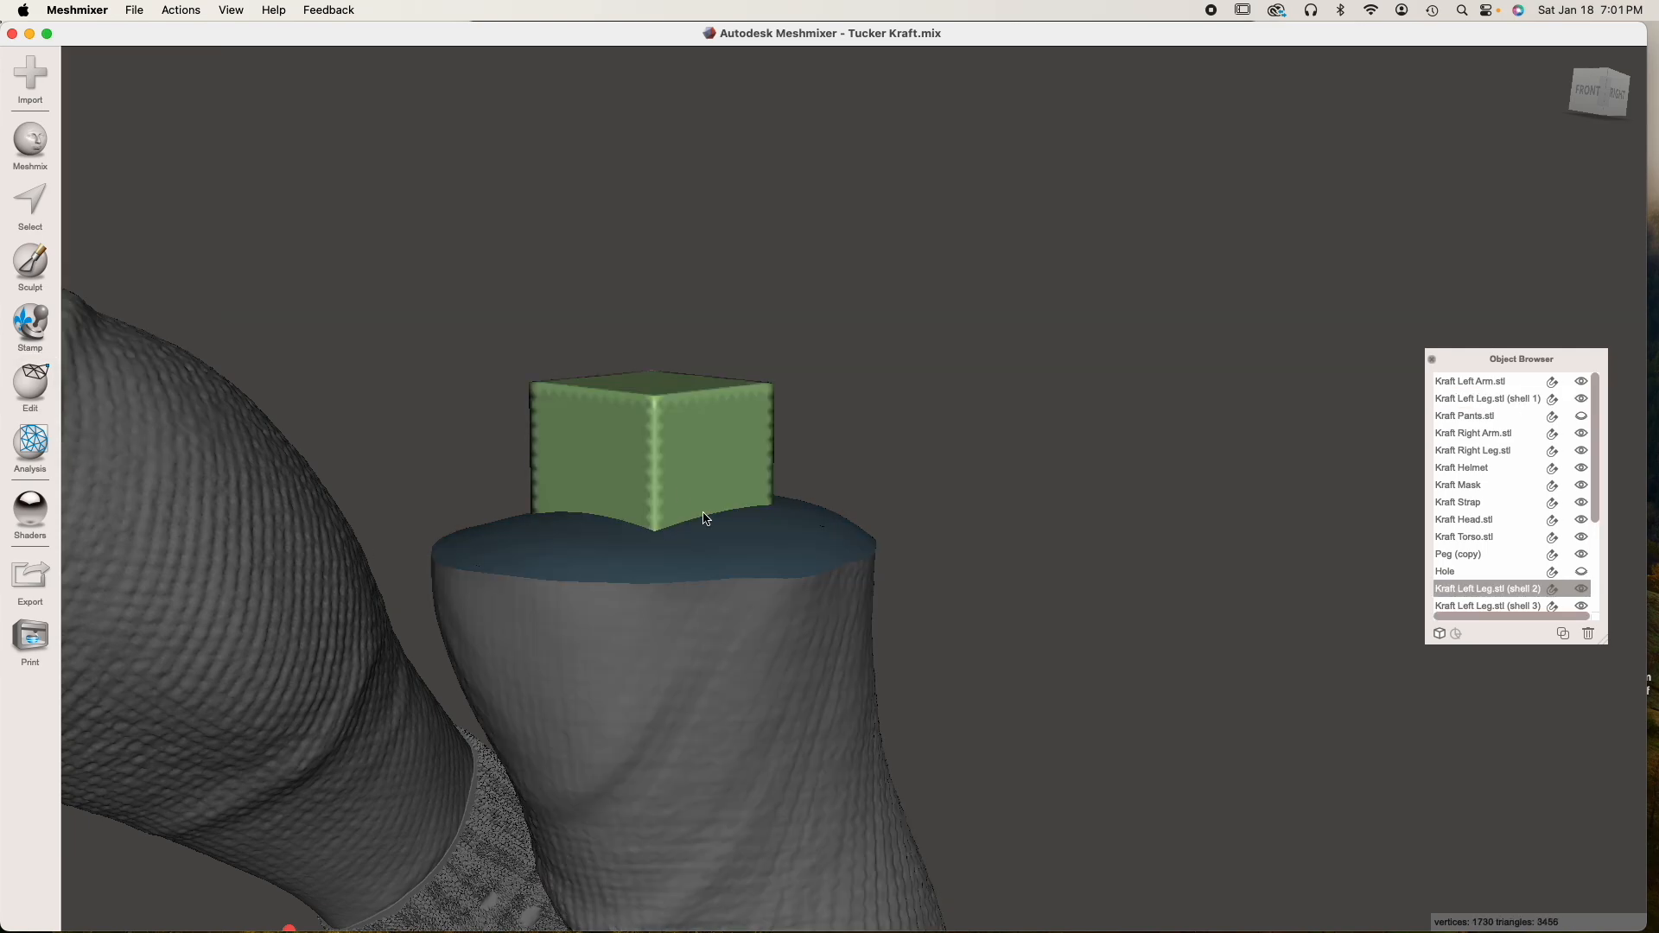
Enlarge the Object Browser to list all left leg shells and locate the loose fragments above the legs
scroll(1578, 503, down, 8)
drag(1611, 654, 1613, 851)
click(1514, 675)
click(1515, 745)
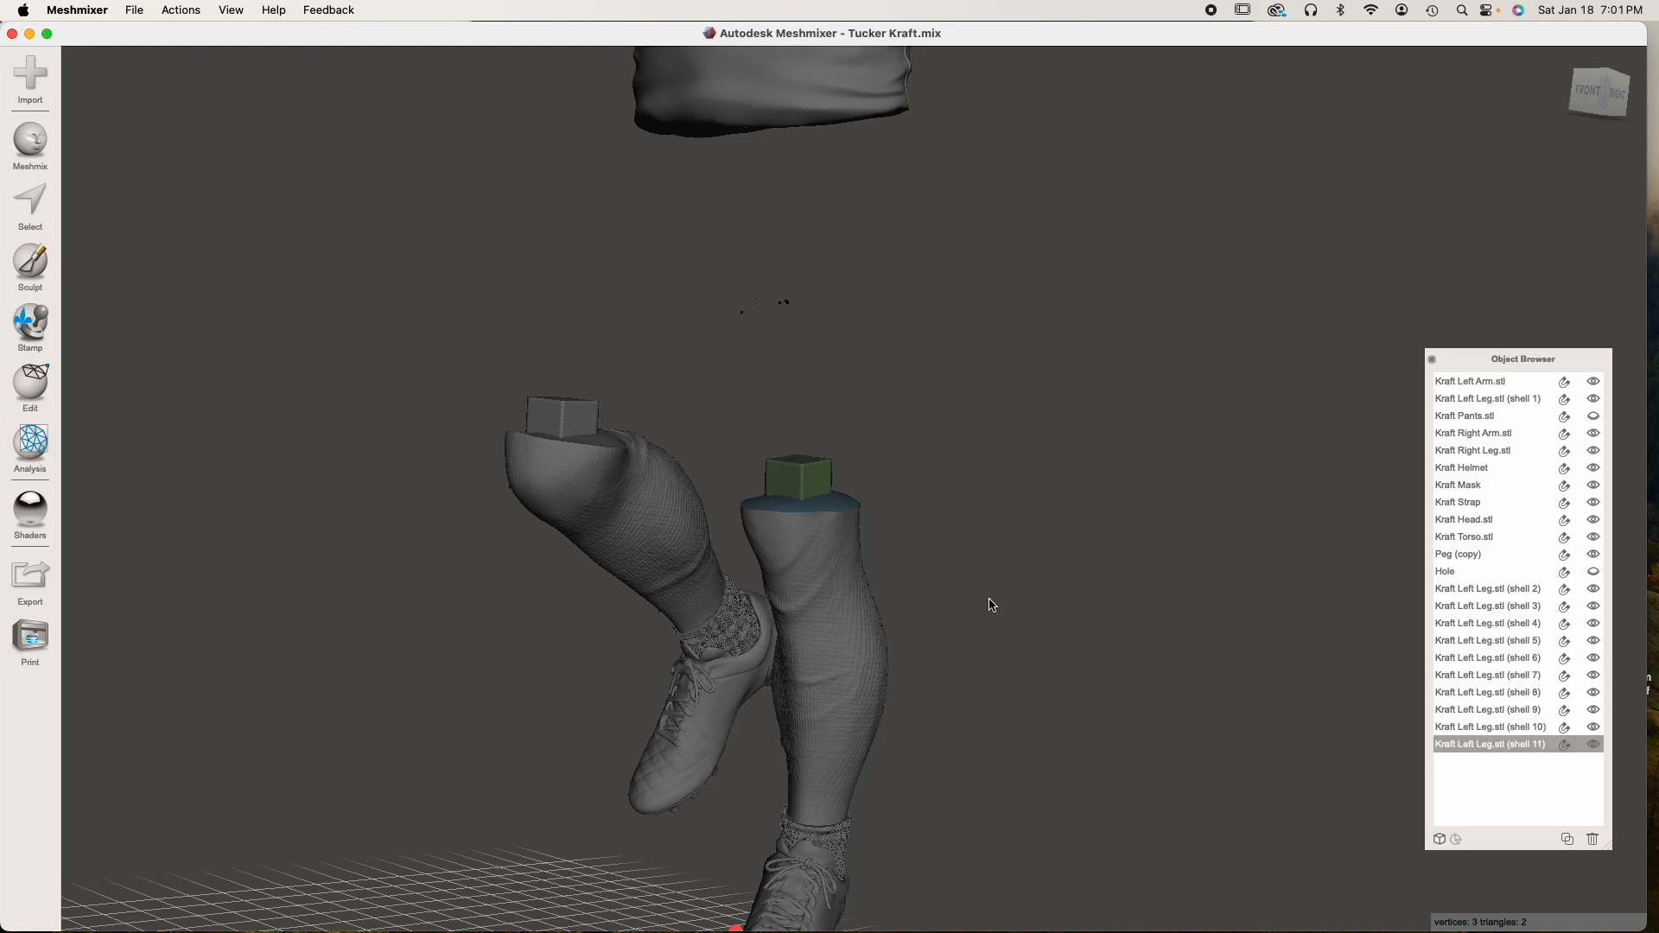
scroll(990, 598, up, 2)
scroll(990, 598, down, 2)
middle_drag(990, 598, 979, 584)
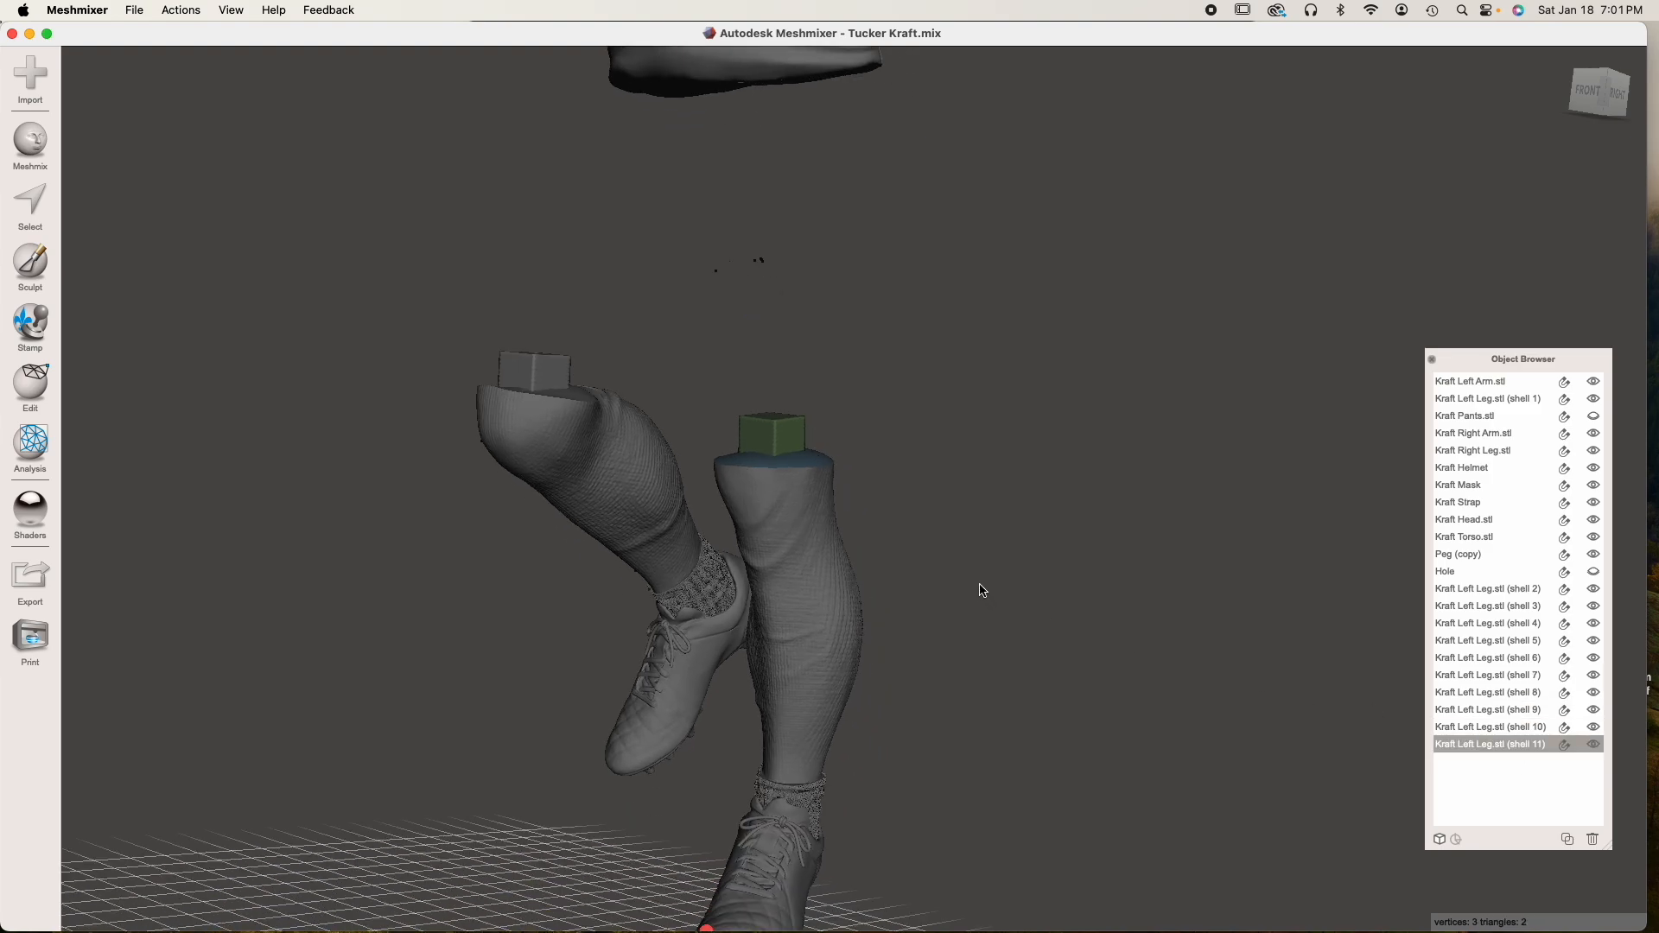
Select left leg shells 6 to 11, shift them about 22 mm in Z to identify them, and delete them
click(1475, 656)
shift+click(1485, 744)
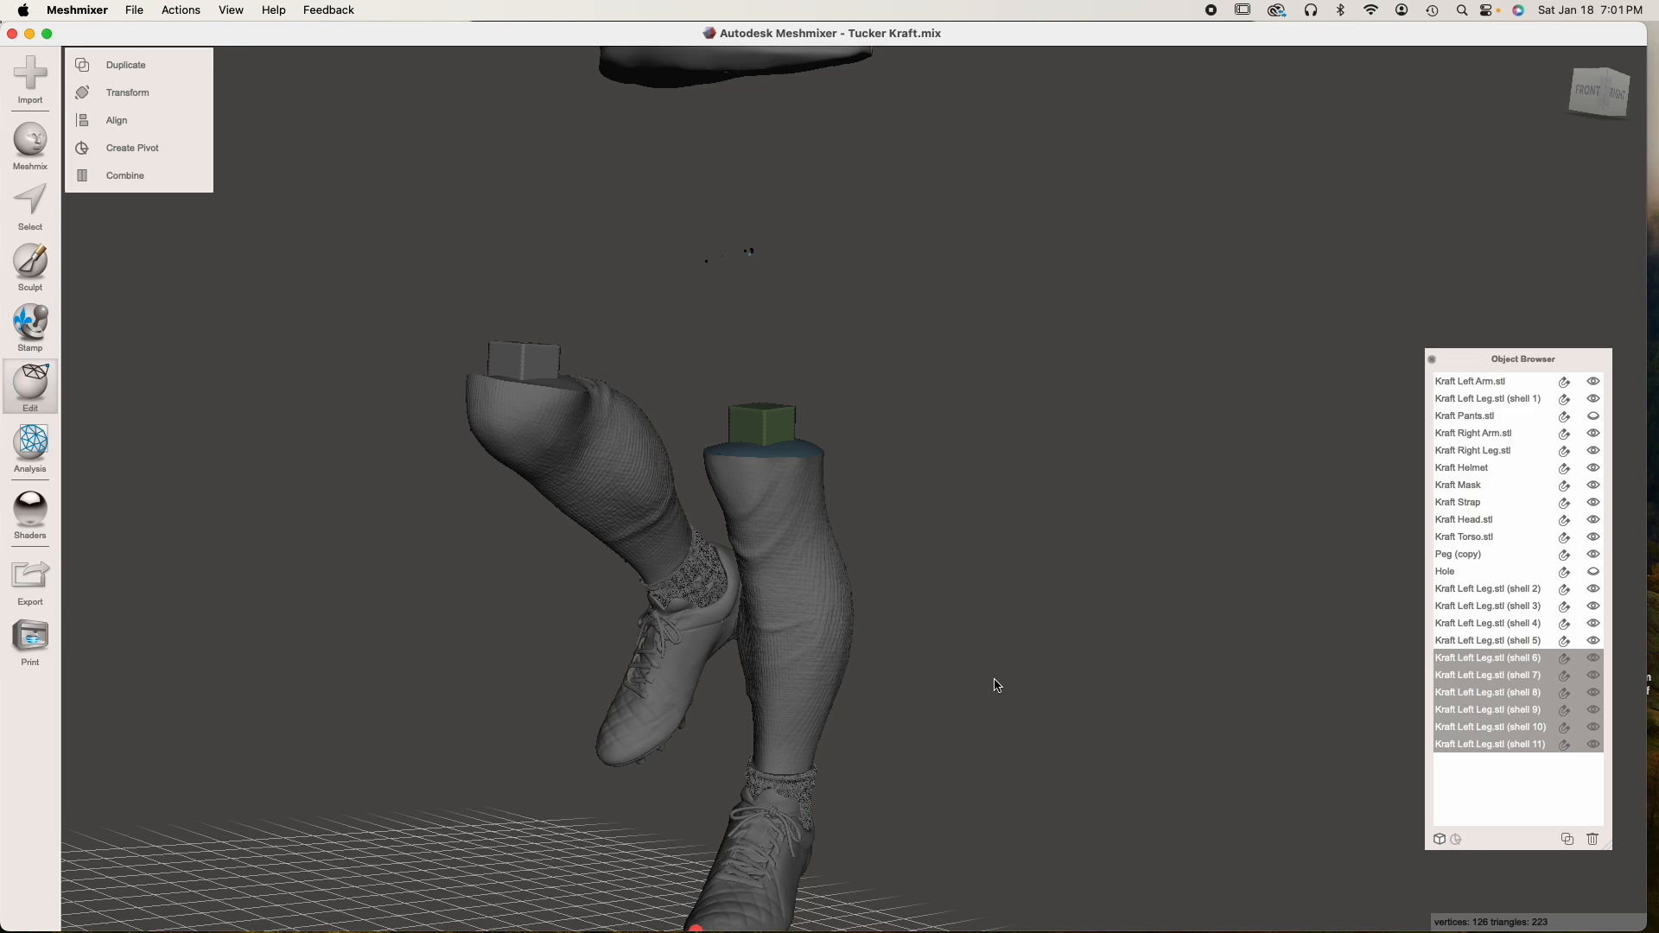
key(t)
drag(765, 250, 875, 268)
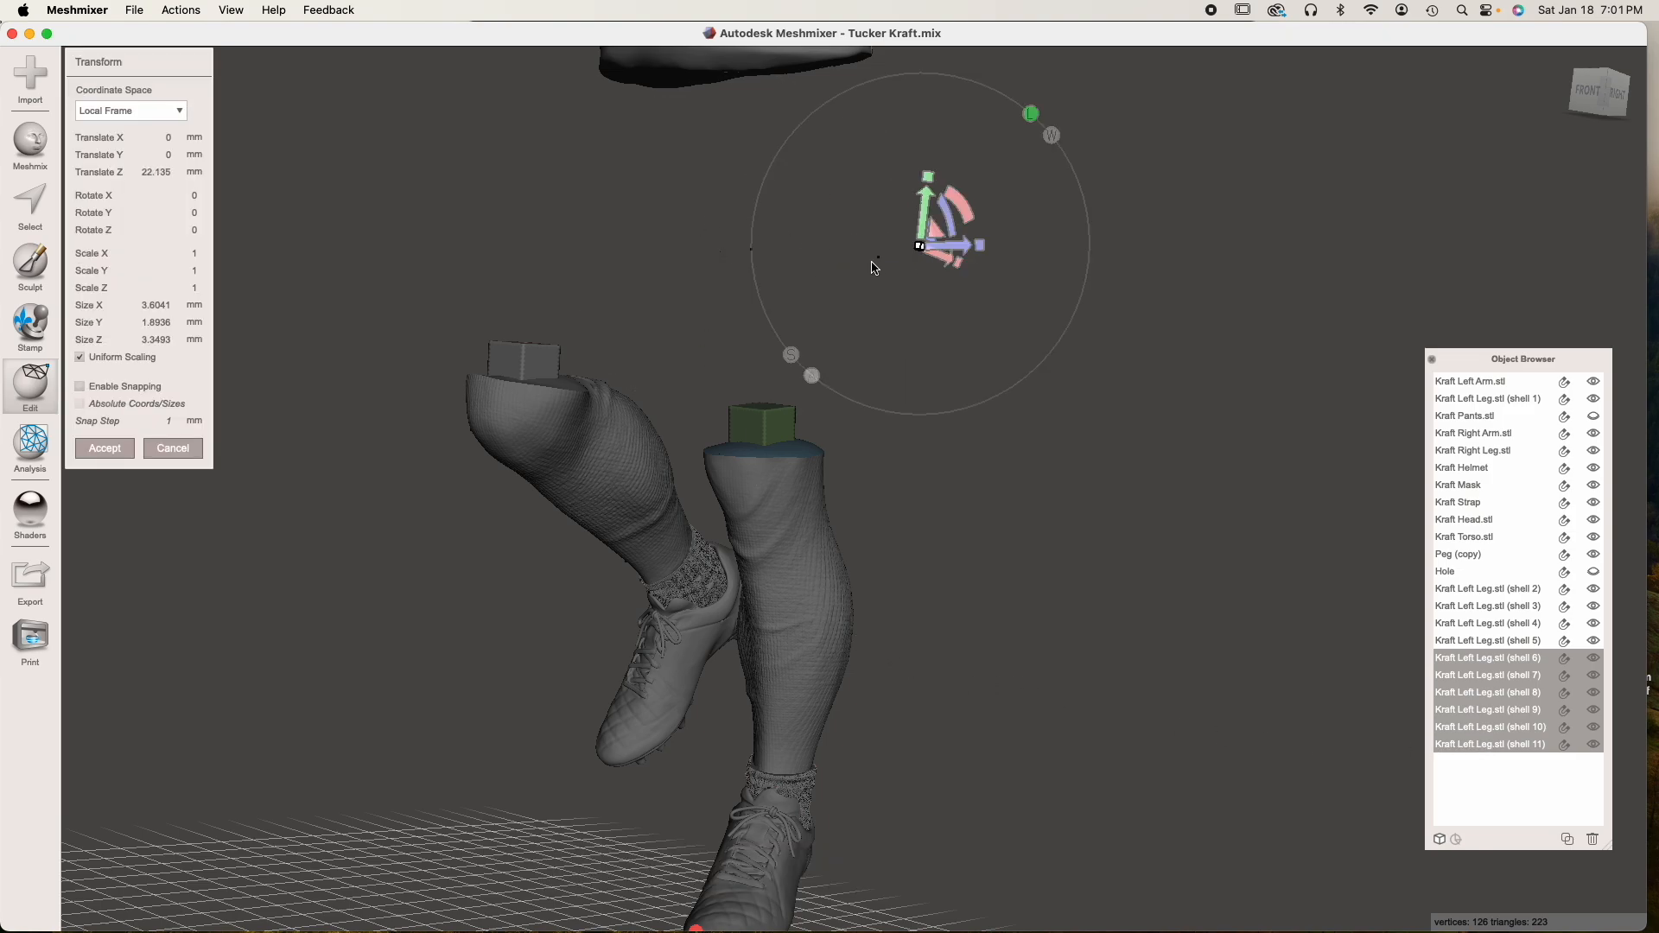
click(113, 447)
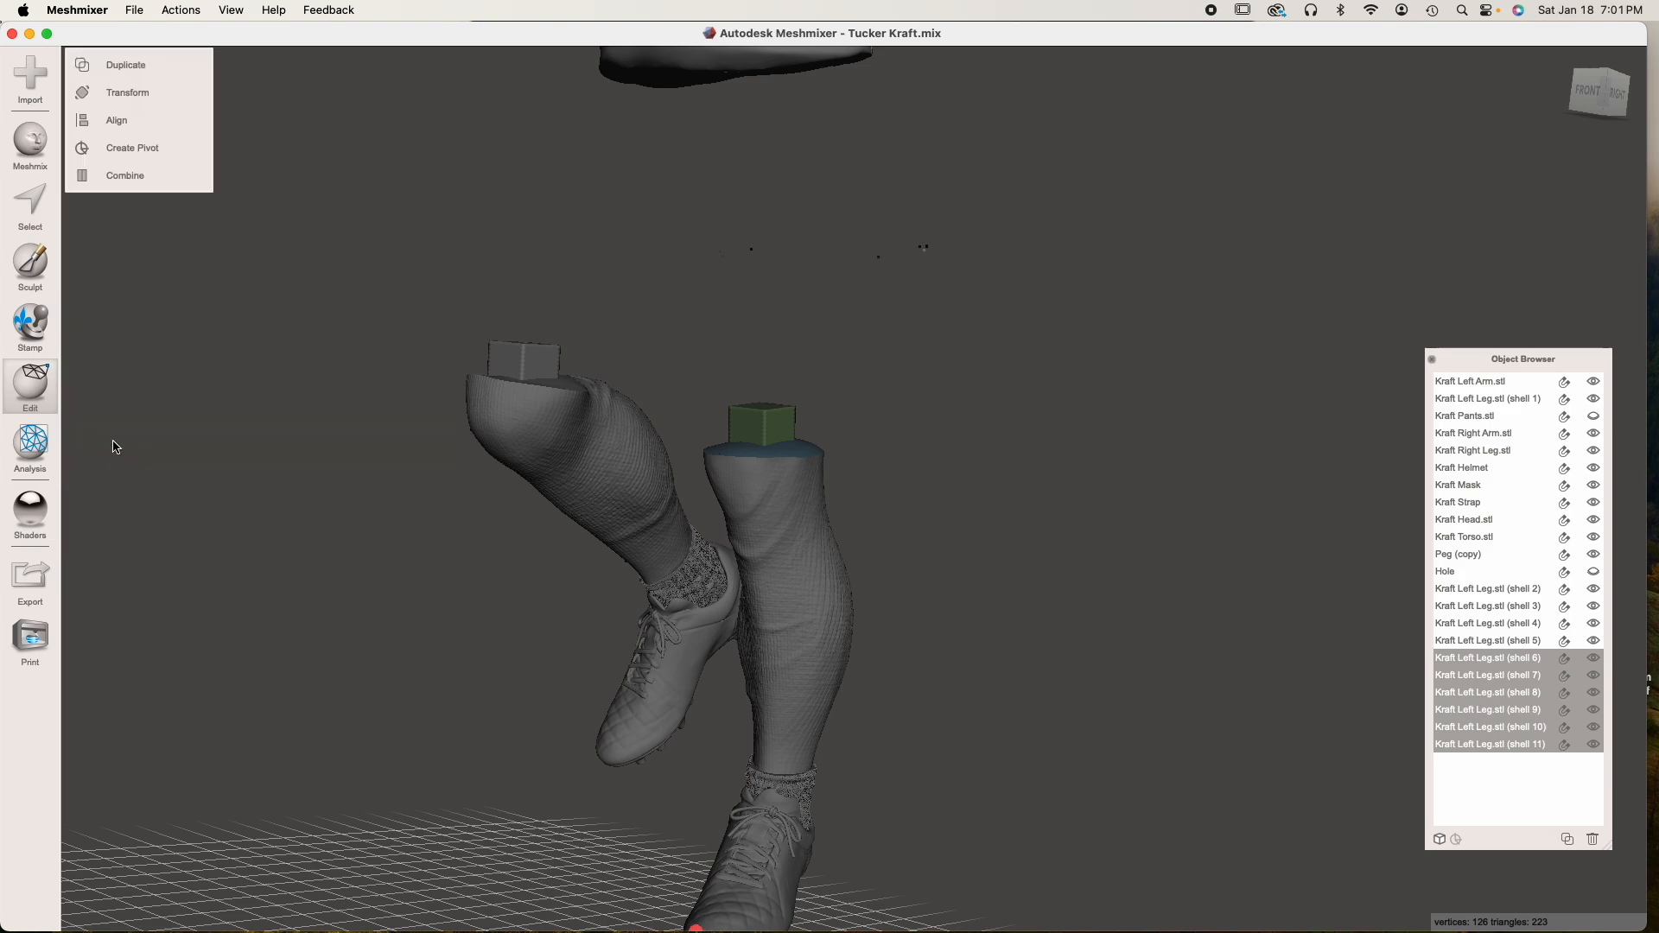
click(1592, 839)
Delete the stray left leg shells 4, 5 and 3, keeping only shells 1 and 2
click(1472, 619)
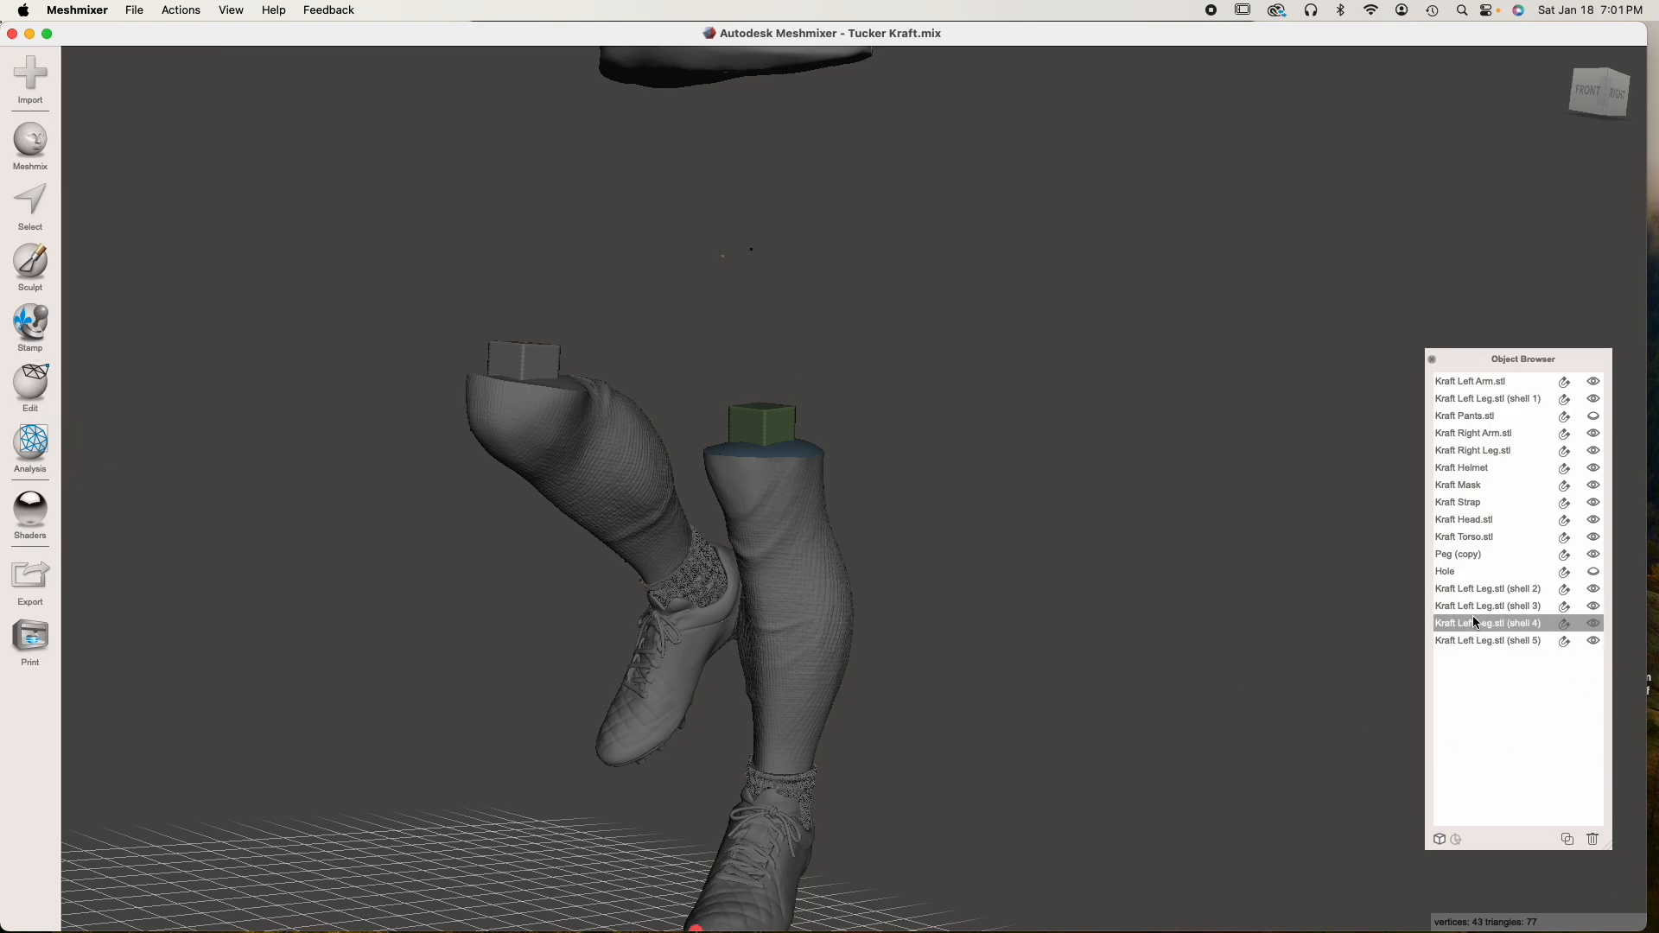
click(1592, 839)
click(1479, 623)
key(t)
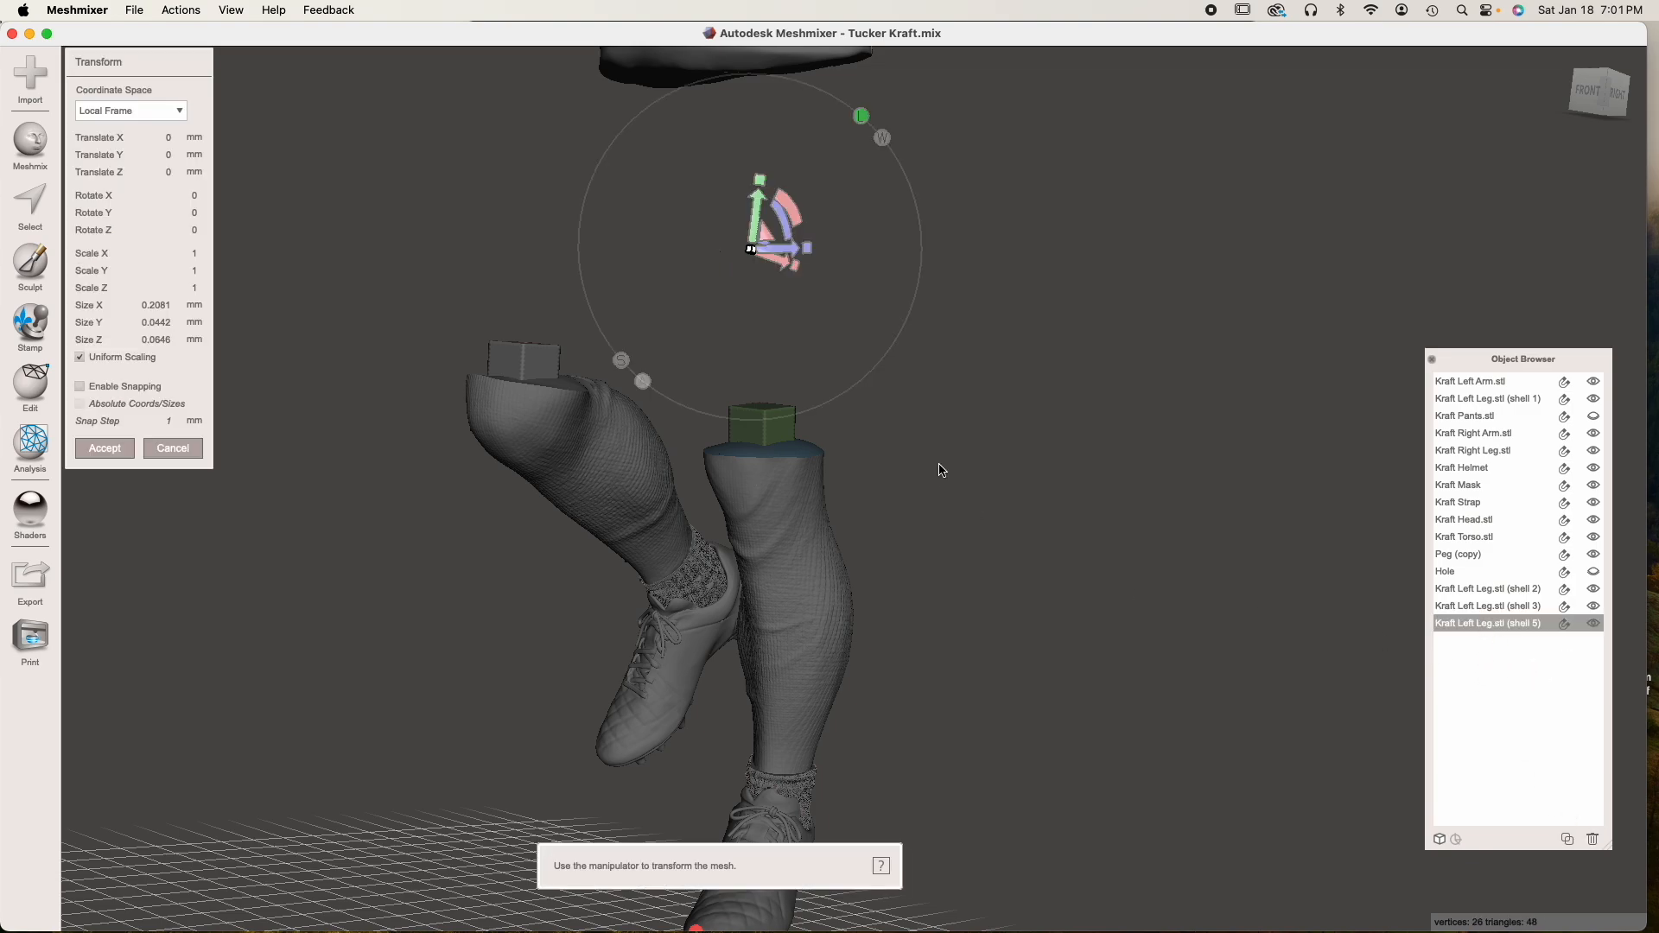
key(Escape)
click(1592, 839)
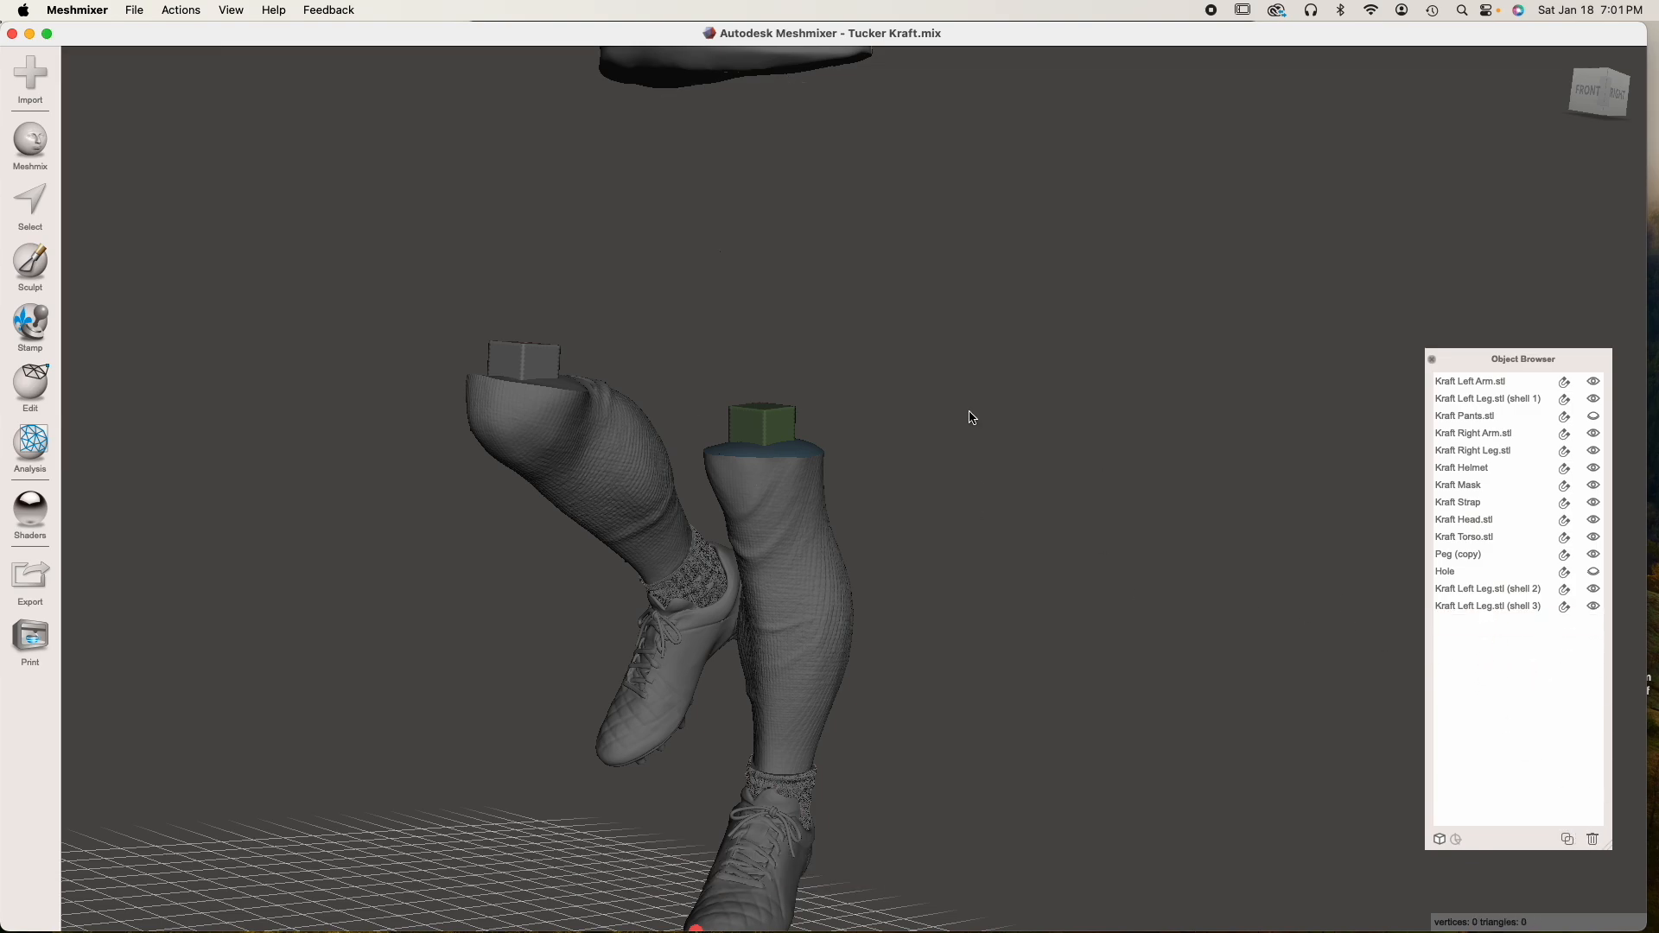
click(1481, 605)
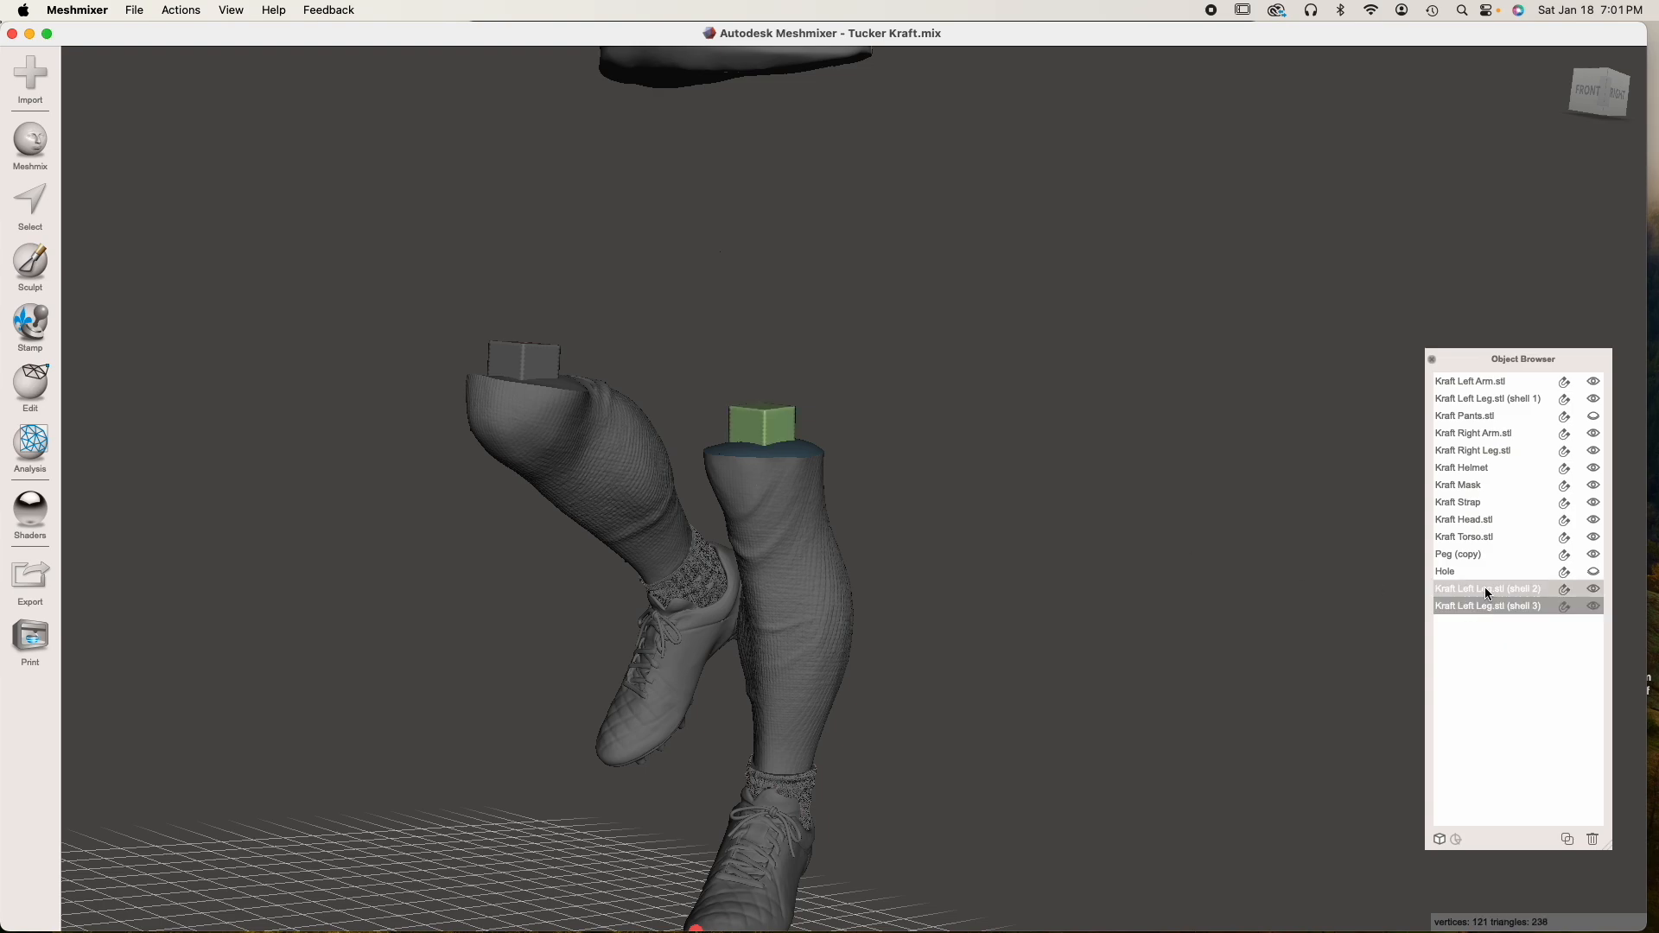
click(1591, 842)
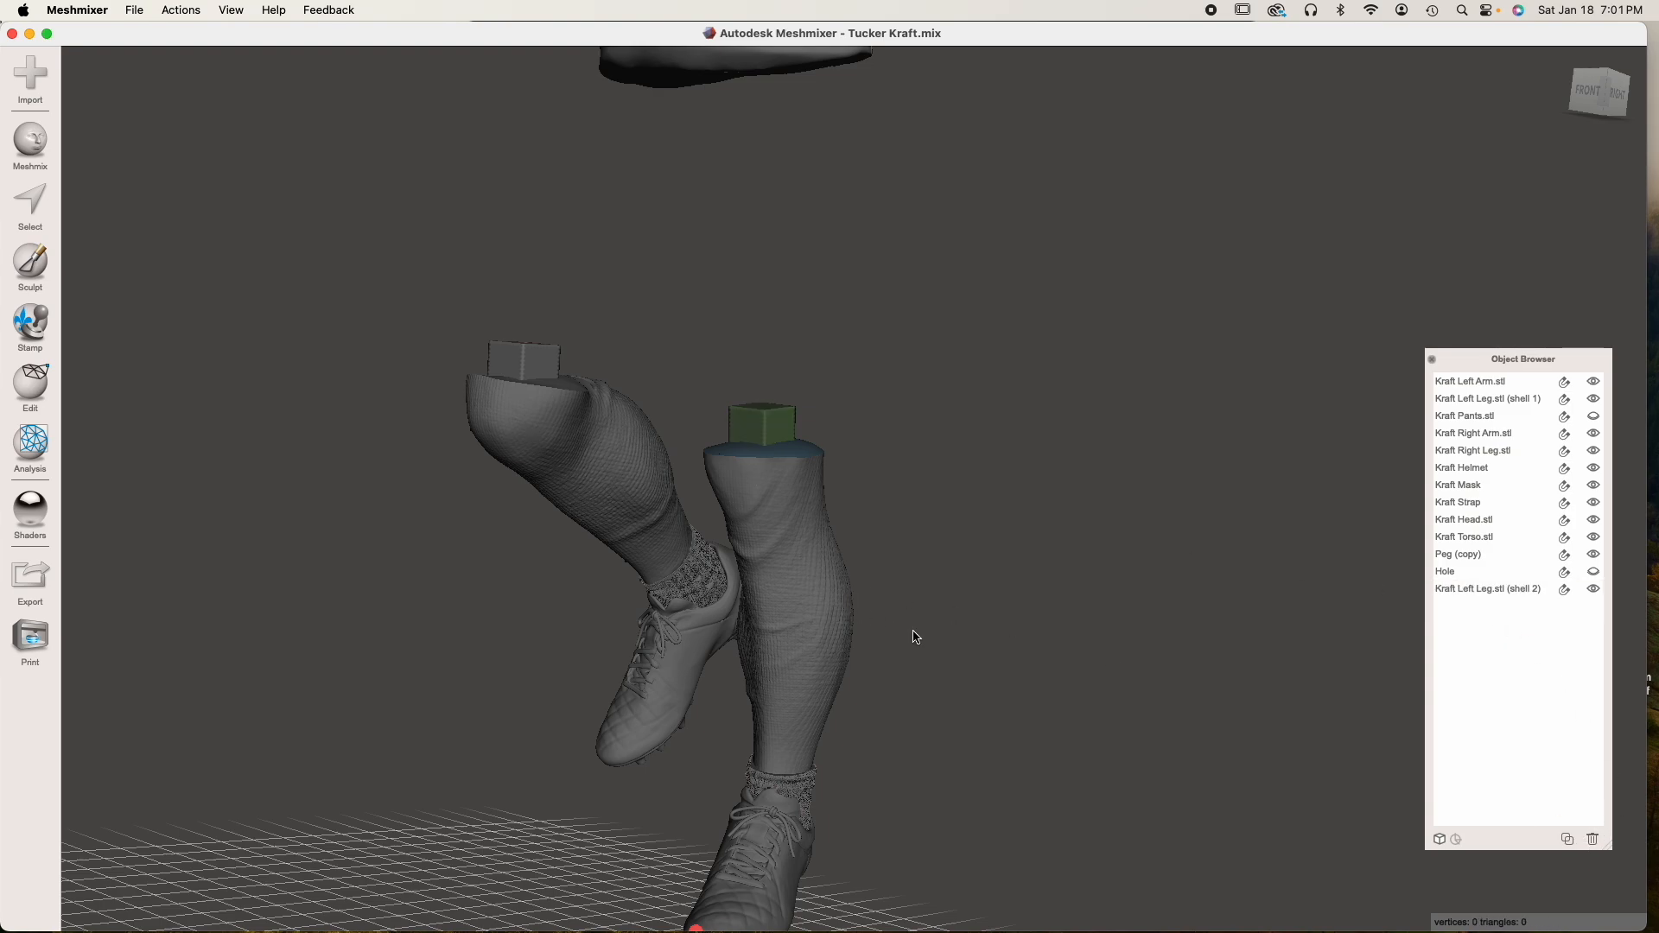
Check which remaining left leg shell is the peg and which is the leg, and examine where they meet
click(775, 530)
click(764, 423)
scroll(776, 469, up, 5)
right_drag(788, 491, 812, 537)
click(660, 482)
click(635, 371)
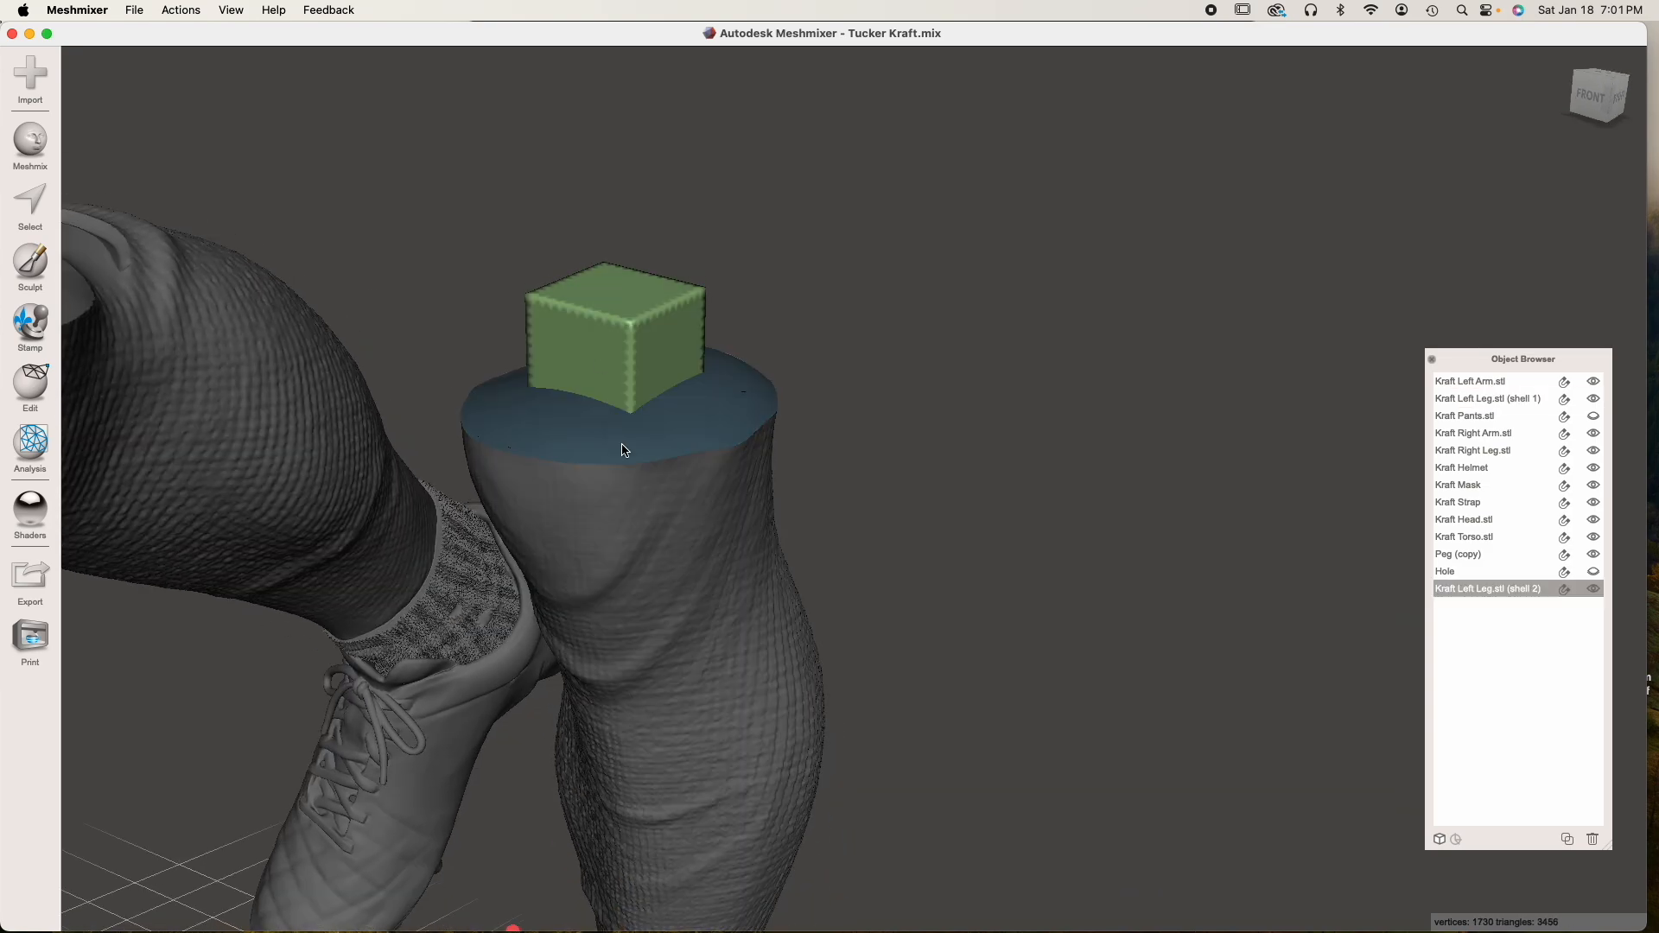
Merge left leg shell 1 with the peg, shell 2, by Boolean Union using Max Quality with Auto-Reduce Result off
click(667, 518)
right_drag(667, 519, 621, 511)
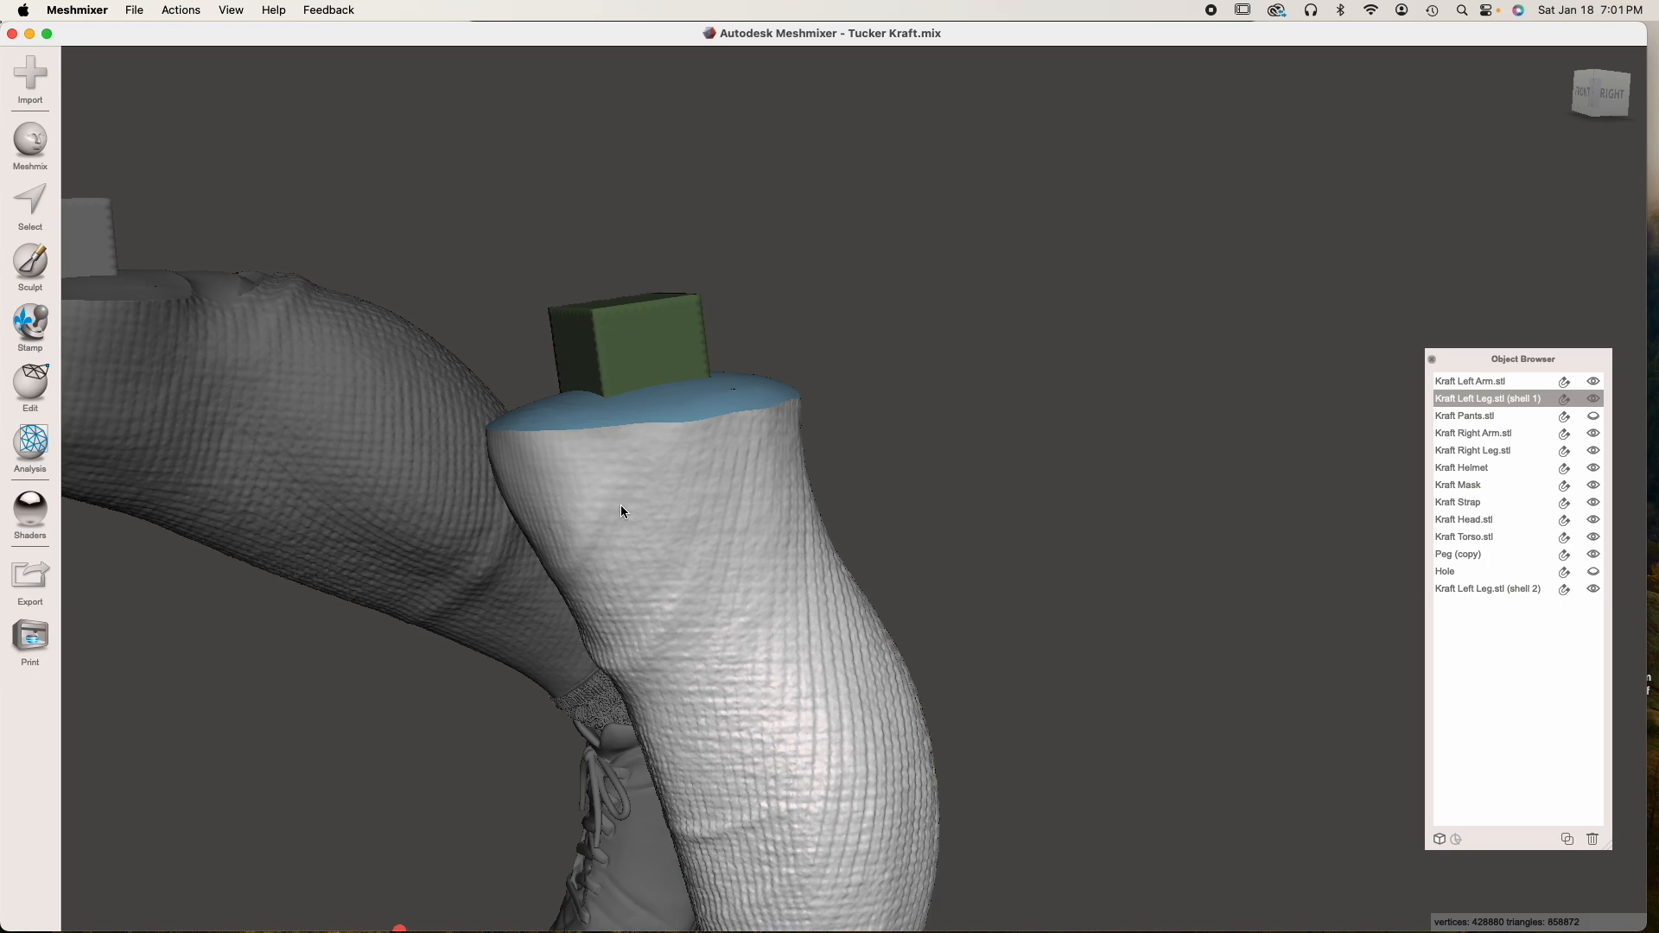
right_drag(621, 510, 811, 602)
scroll(811, 602, up, 10)
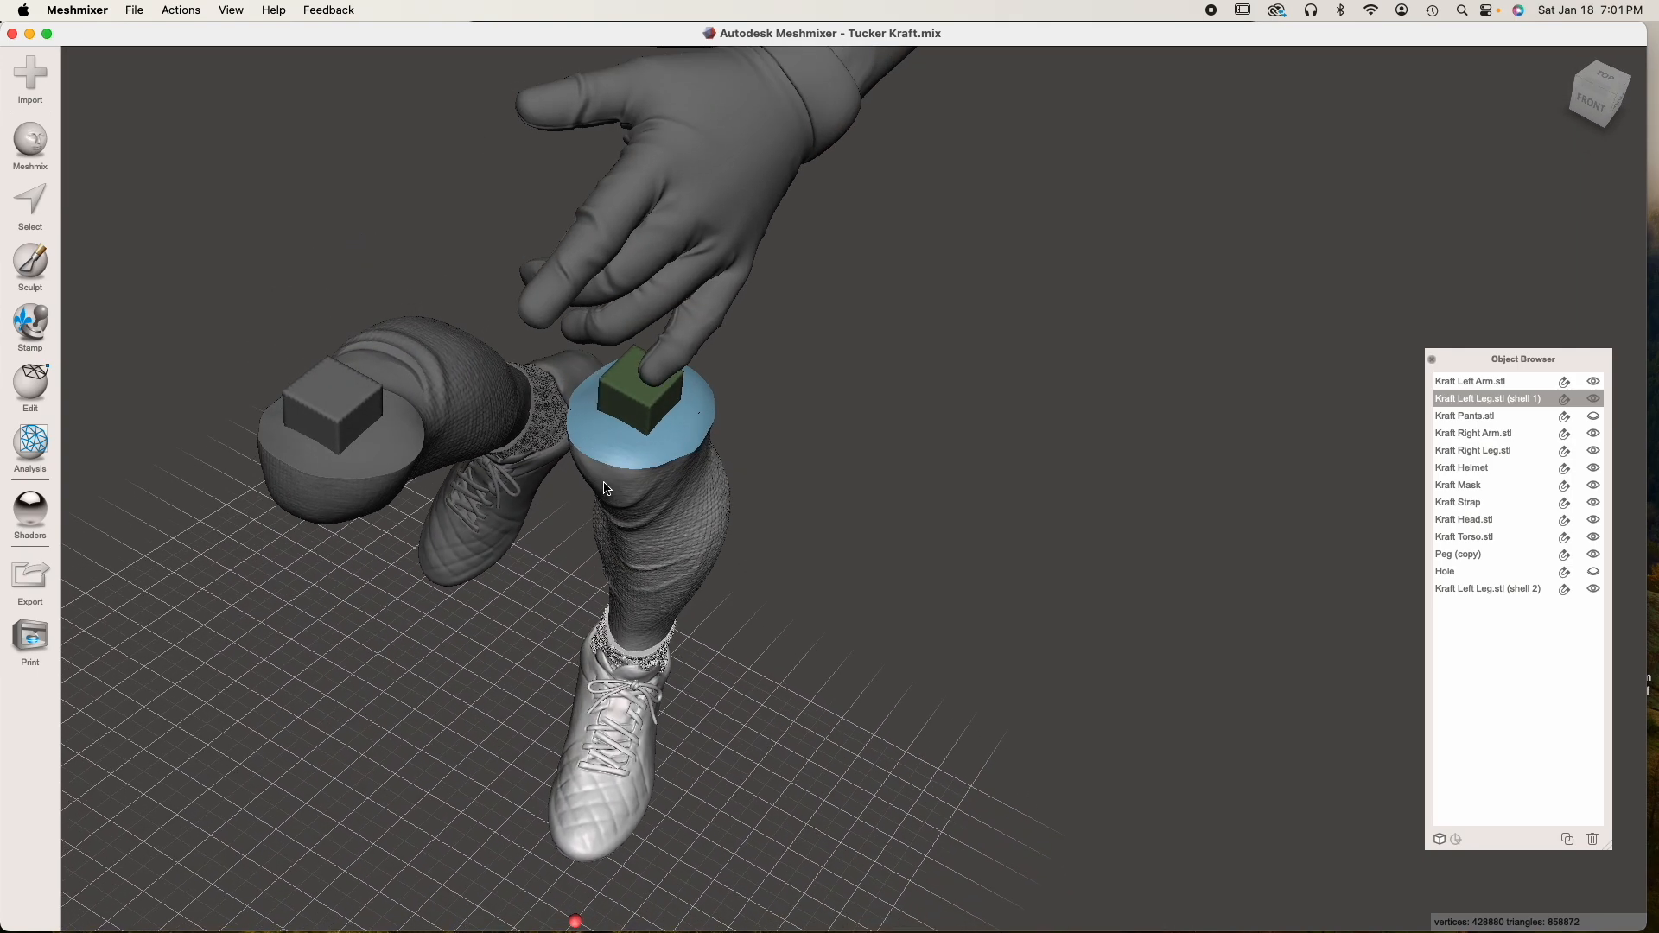
scroll(632, 435, down, 6)
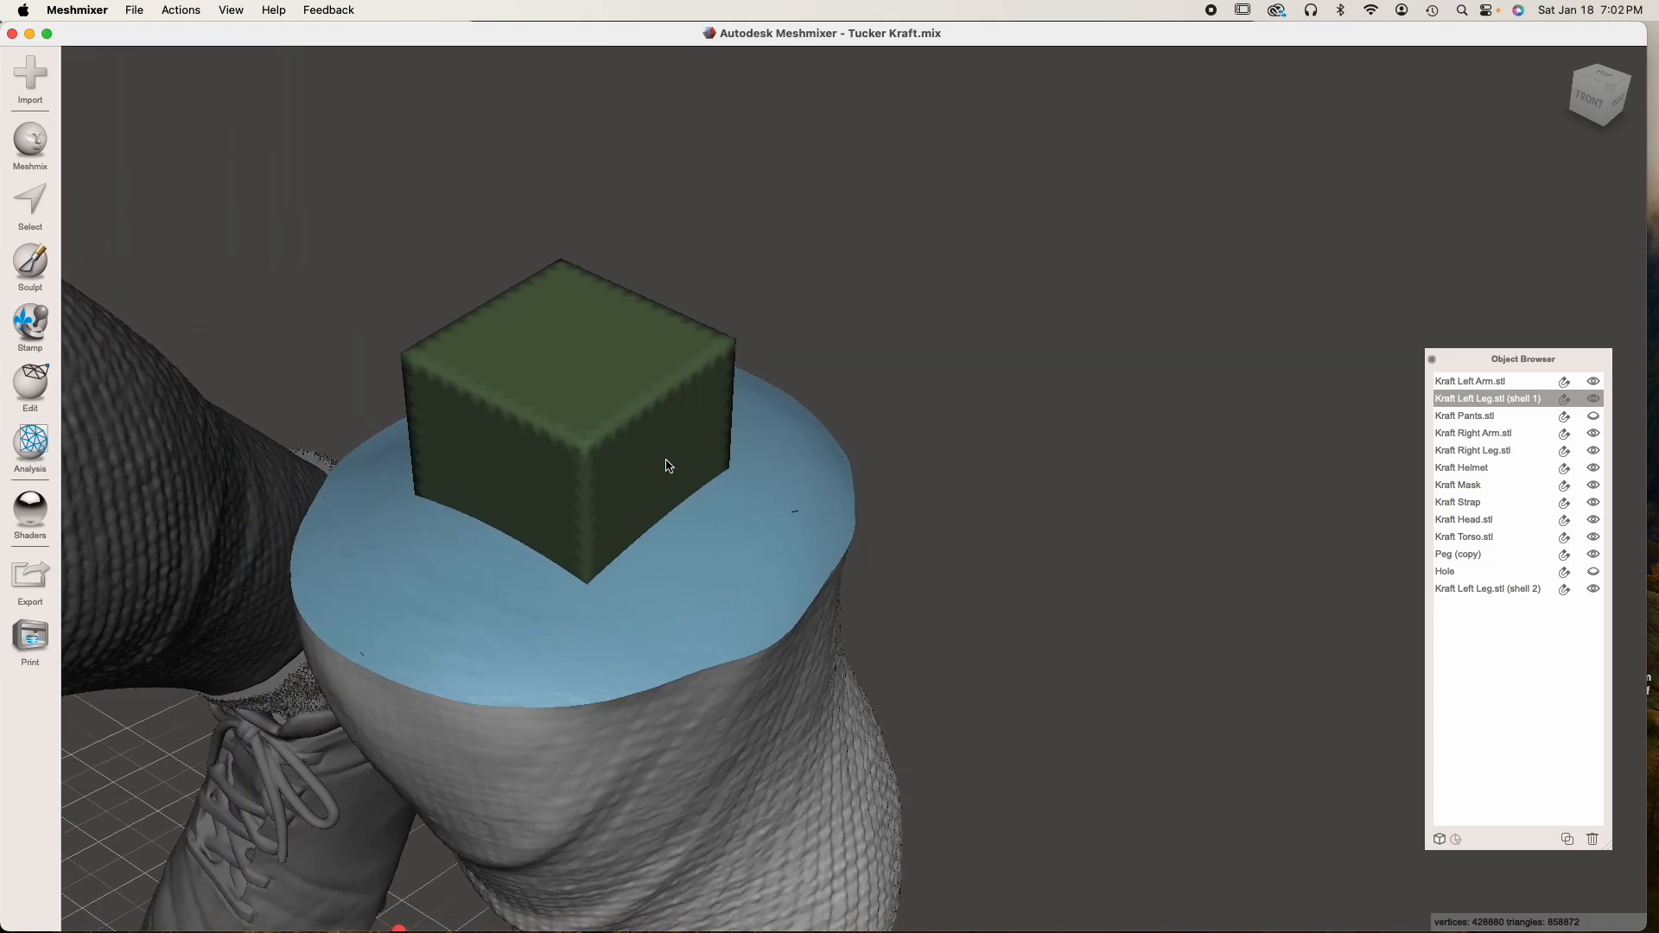
scroll(676, 557, down, 3)
mouse_move(676, 557)
right_down()
mouse_move(714, 619)
mouse_move(686, 588)
right_up()
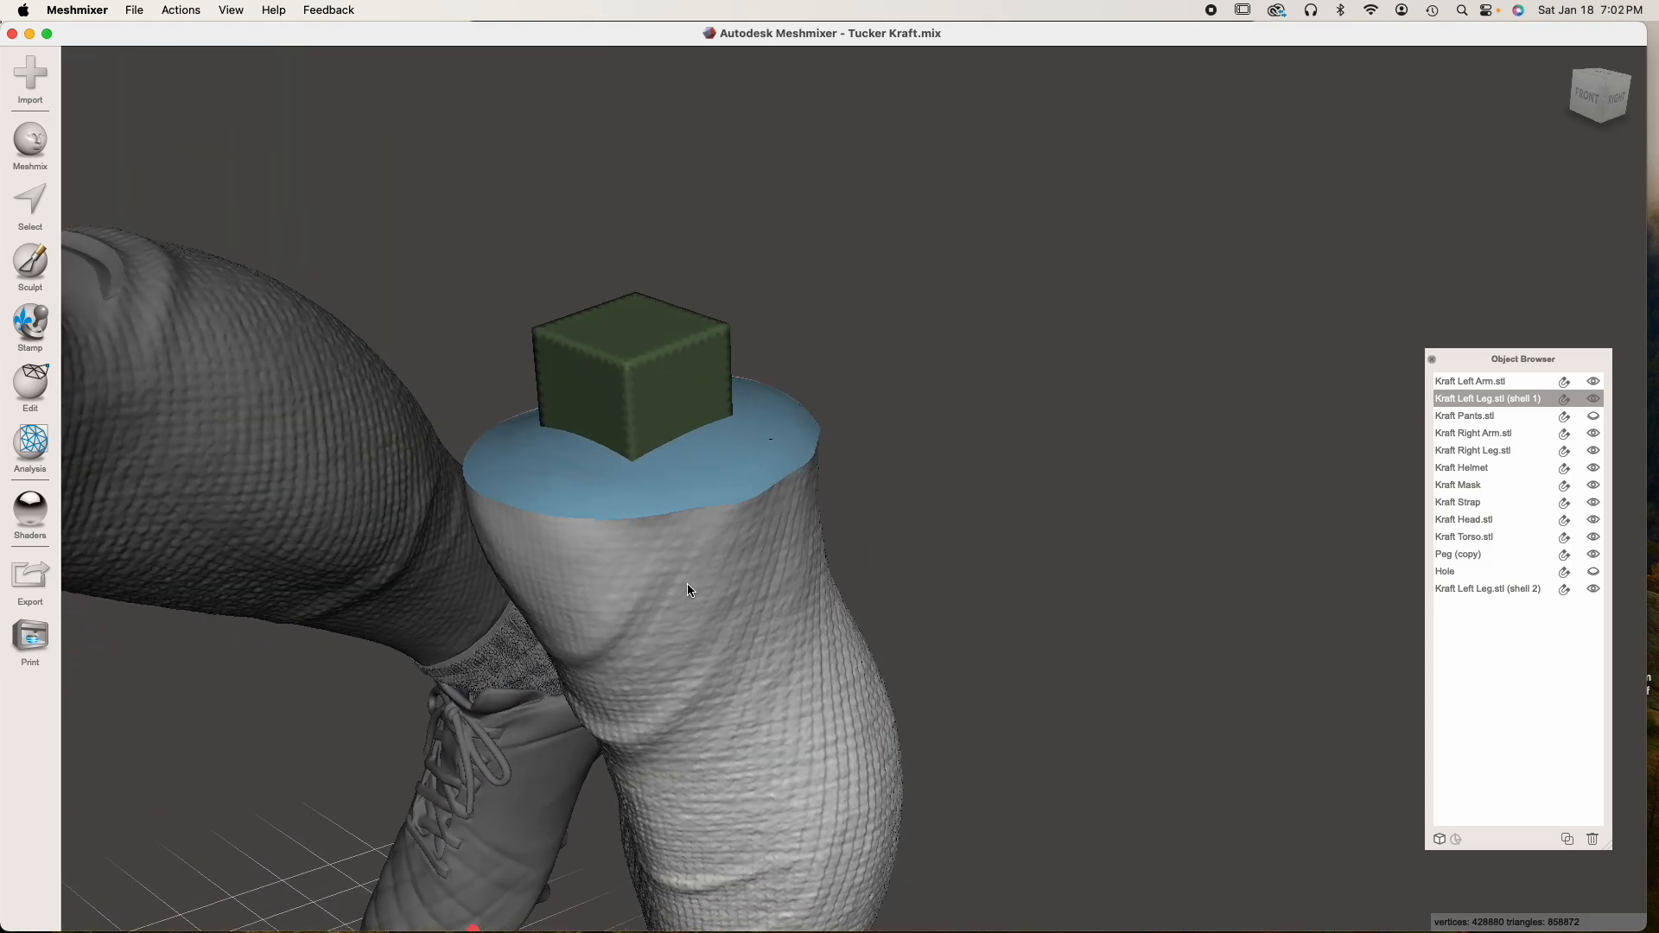
shift+click(649, 424)
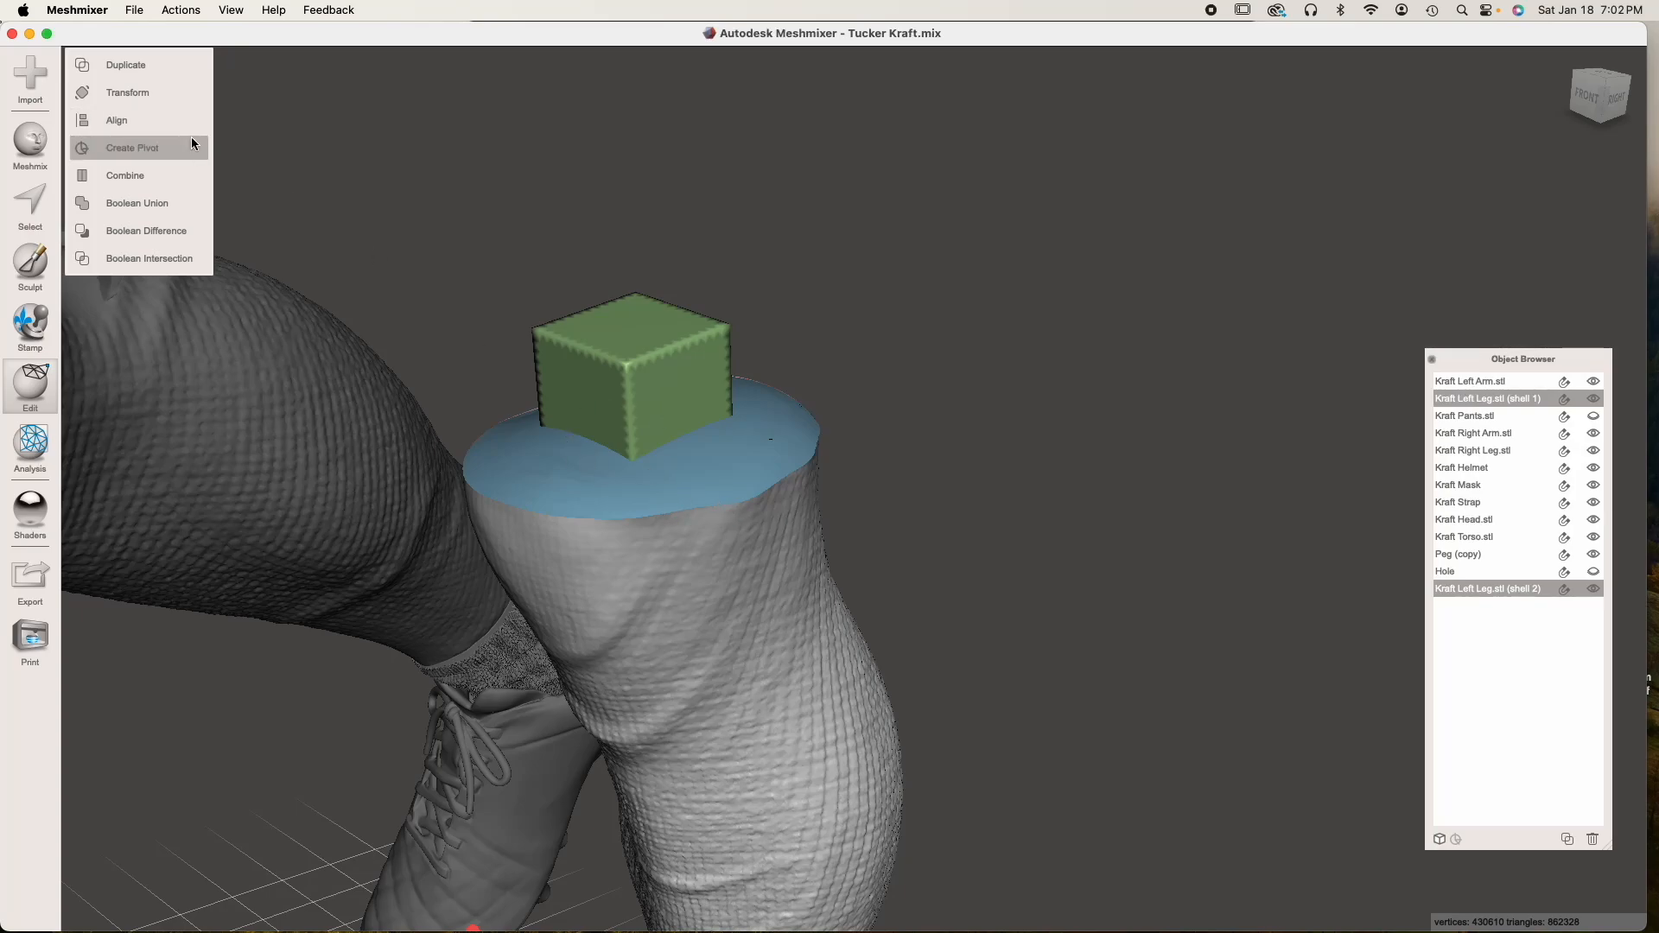
click(170, 205)
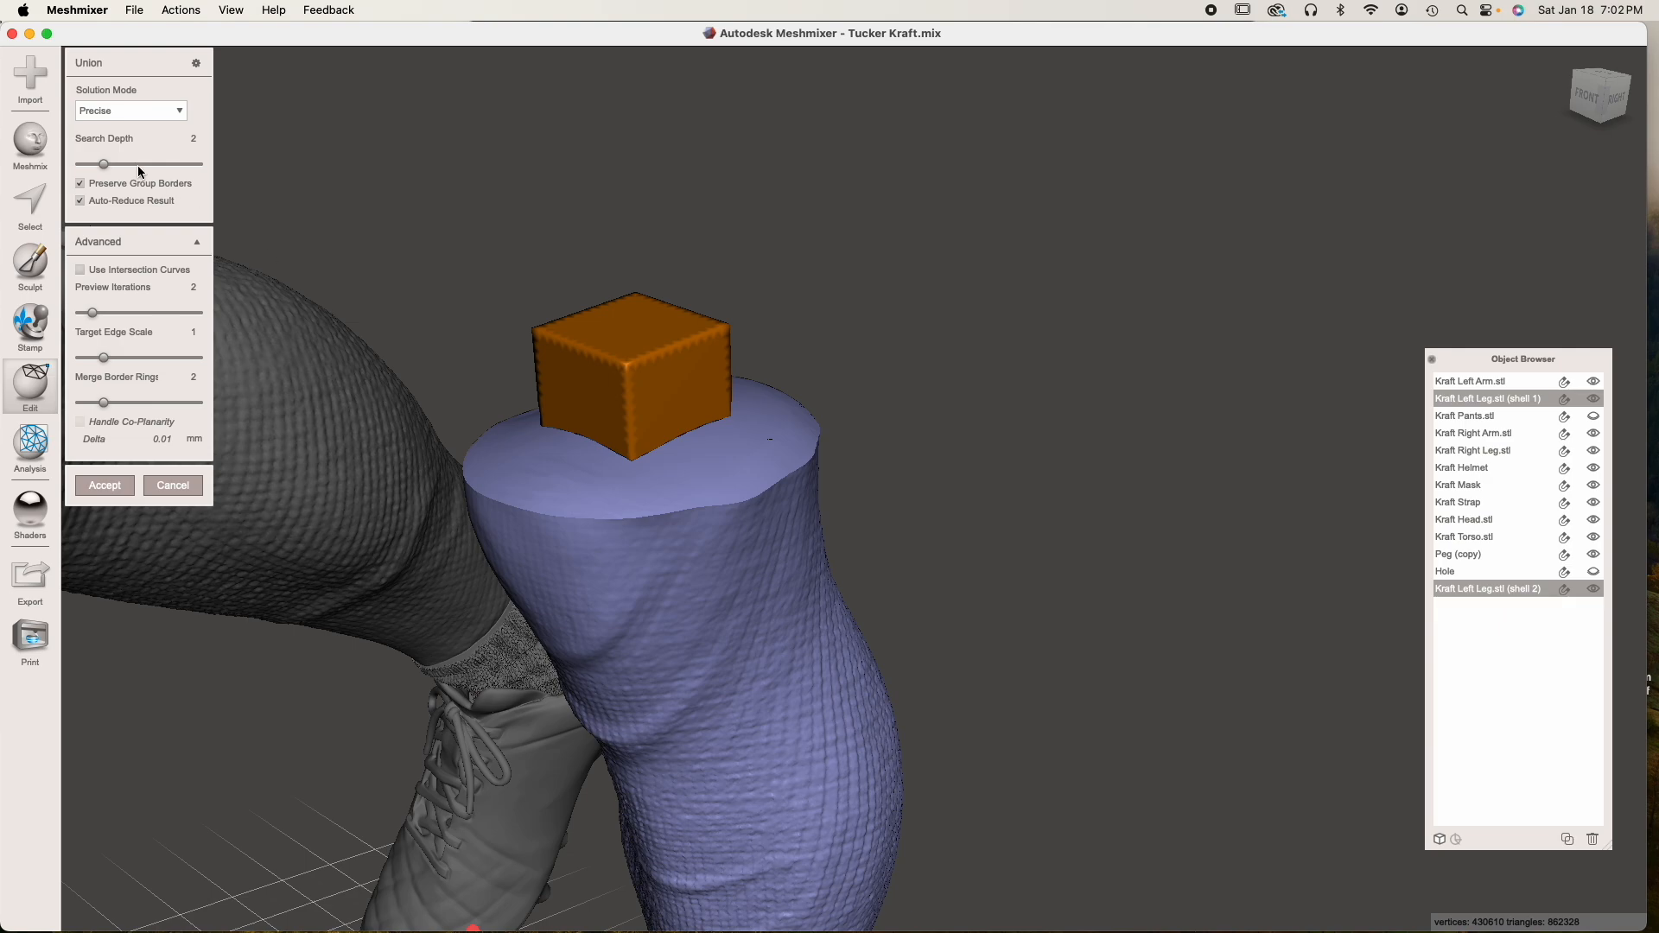
click(115, 201)
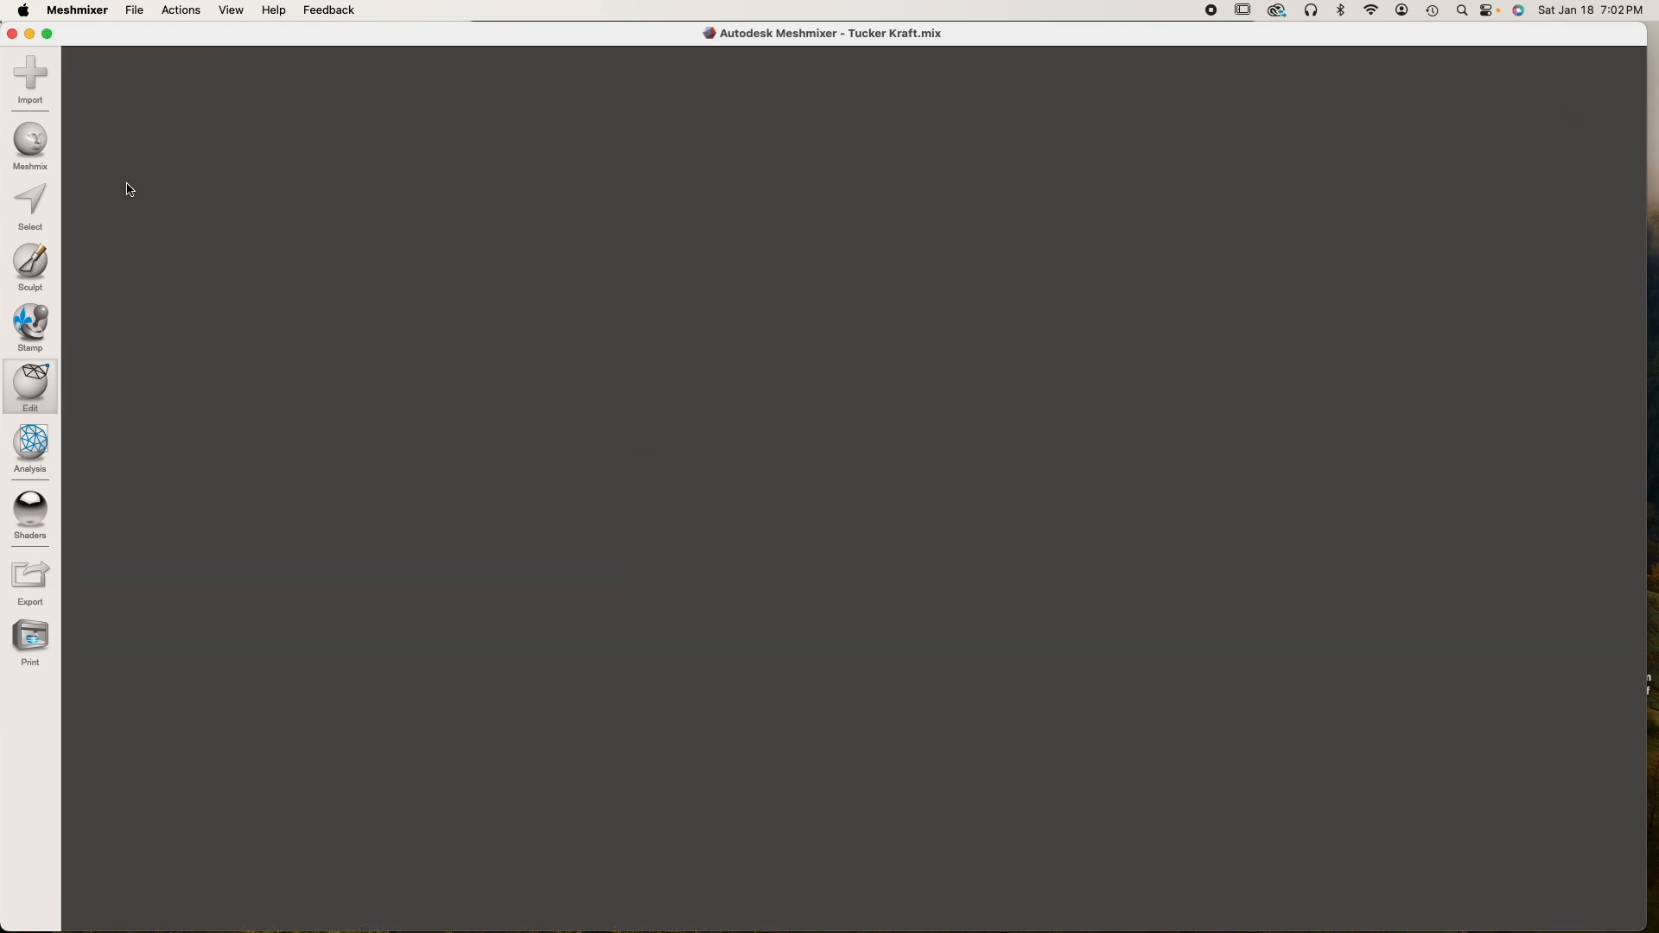
click(159, 111)
click(137, 159)
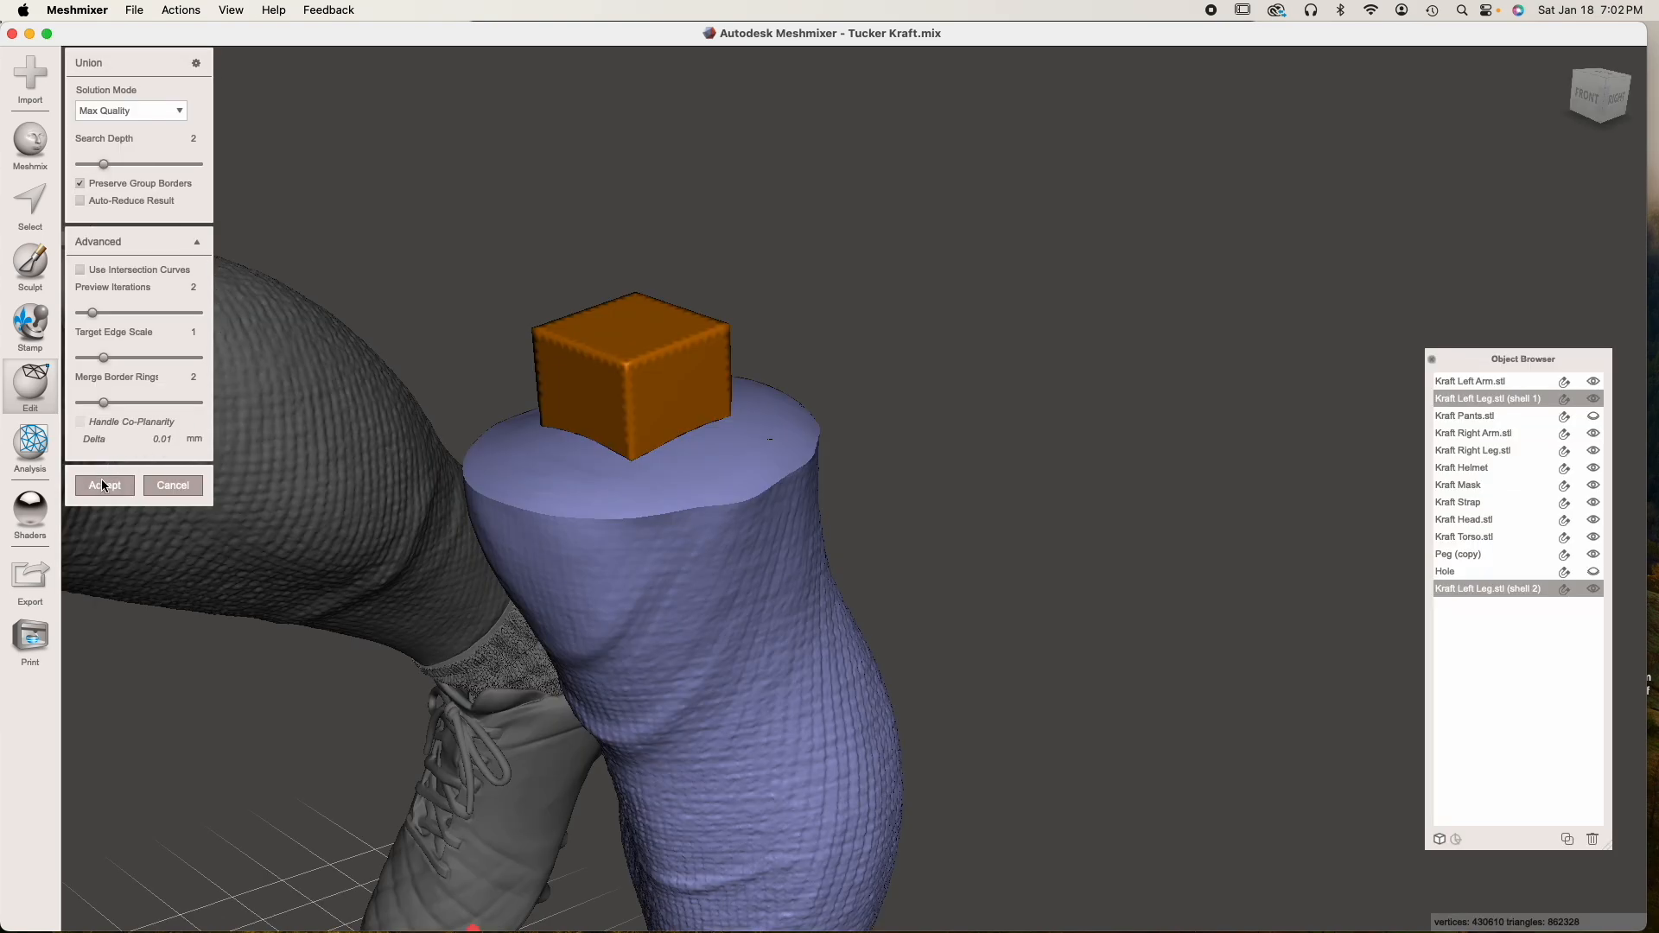
click(103, 484)
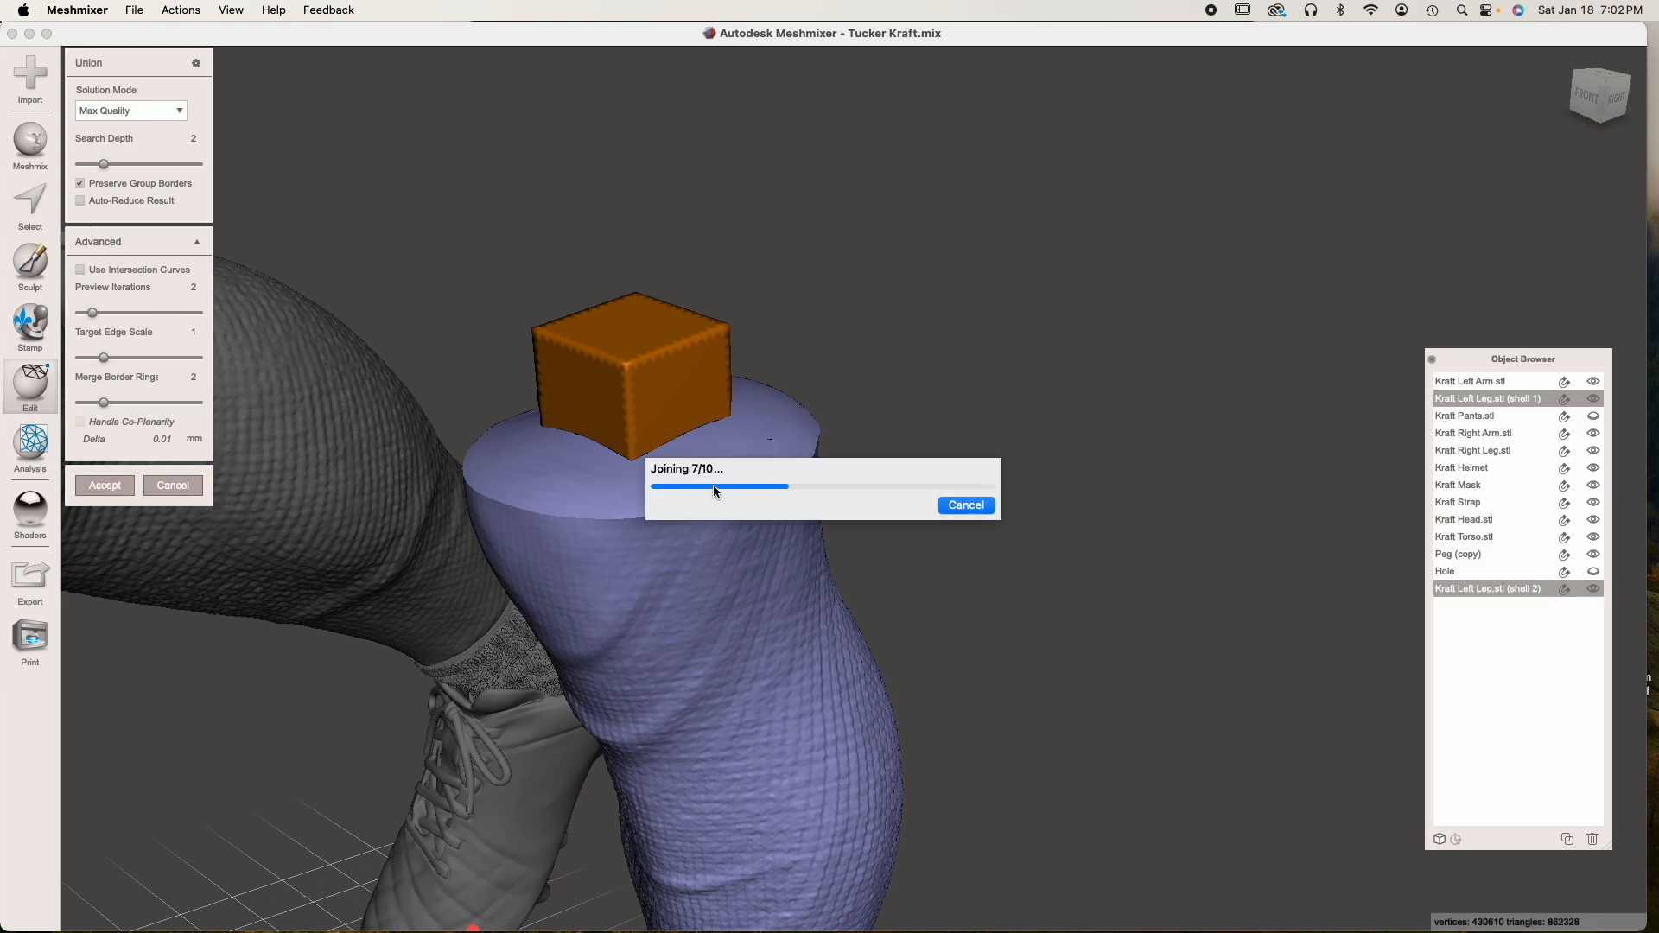
Inspect the merged left leg and its peg joint from several sides, comparing them with the right leg
right_drag(660, 486, 703, 501)
right_drag(783, 553, 819, 403)
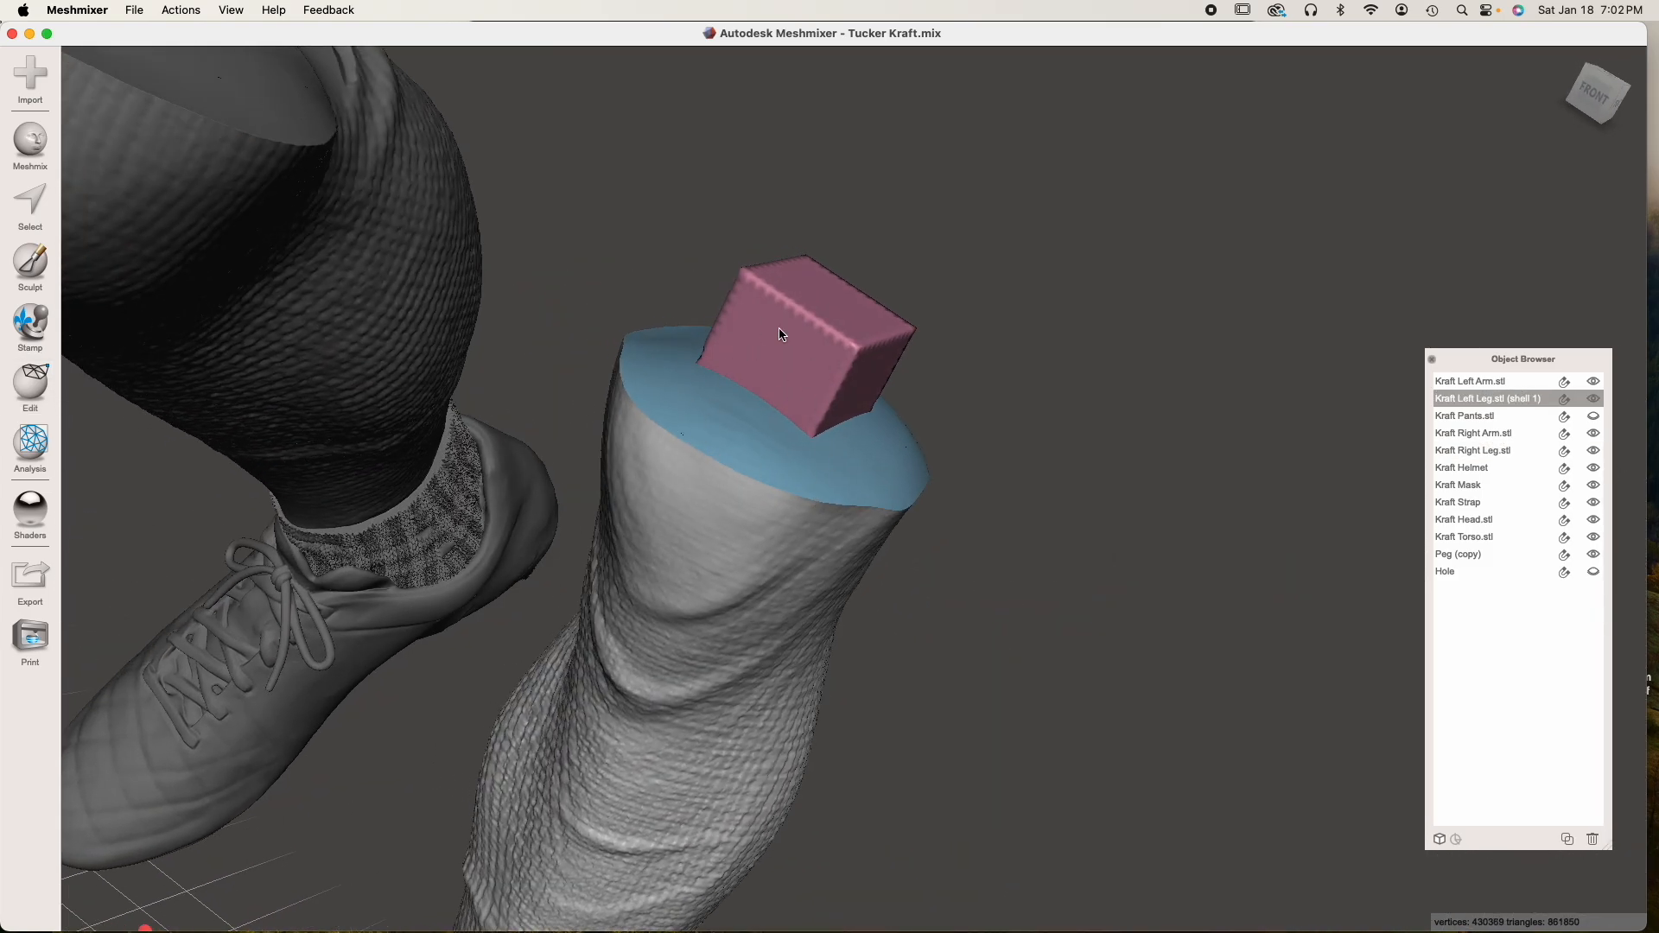
scroll(787, 560, down, 4)
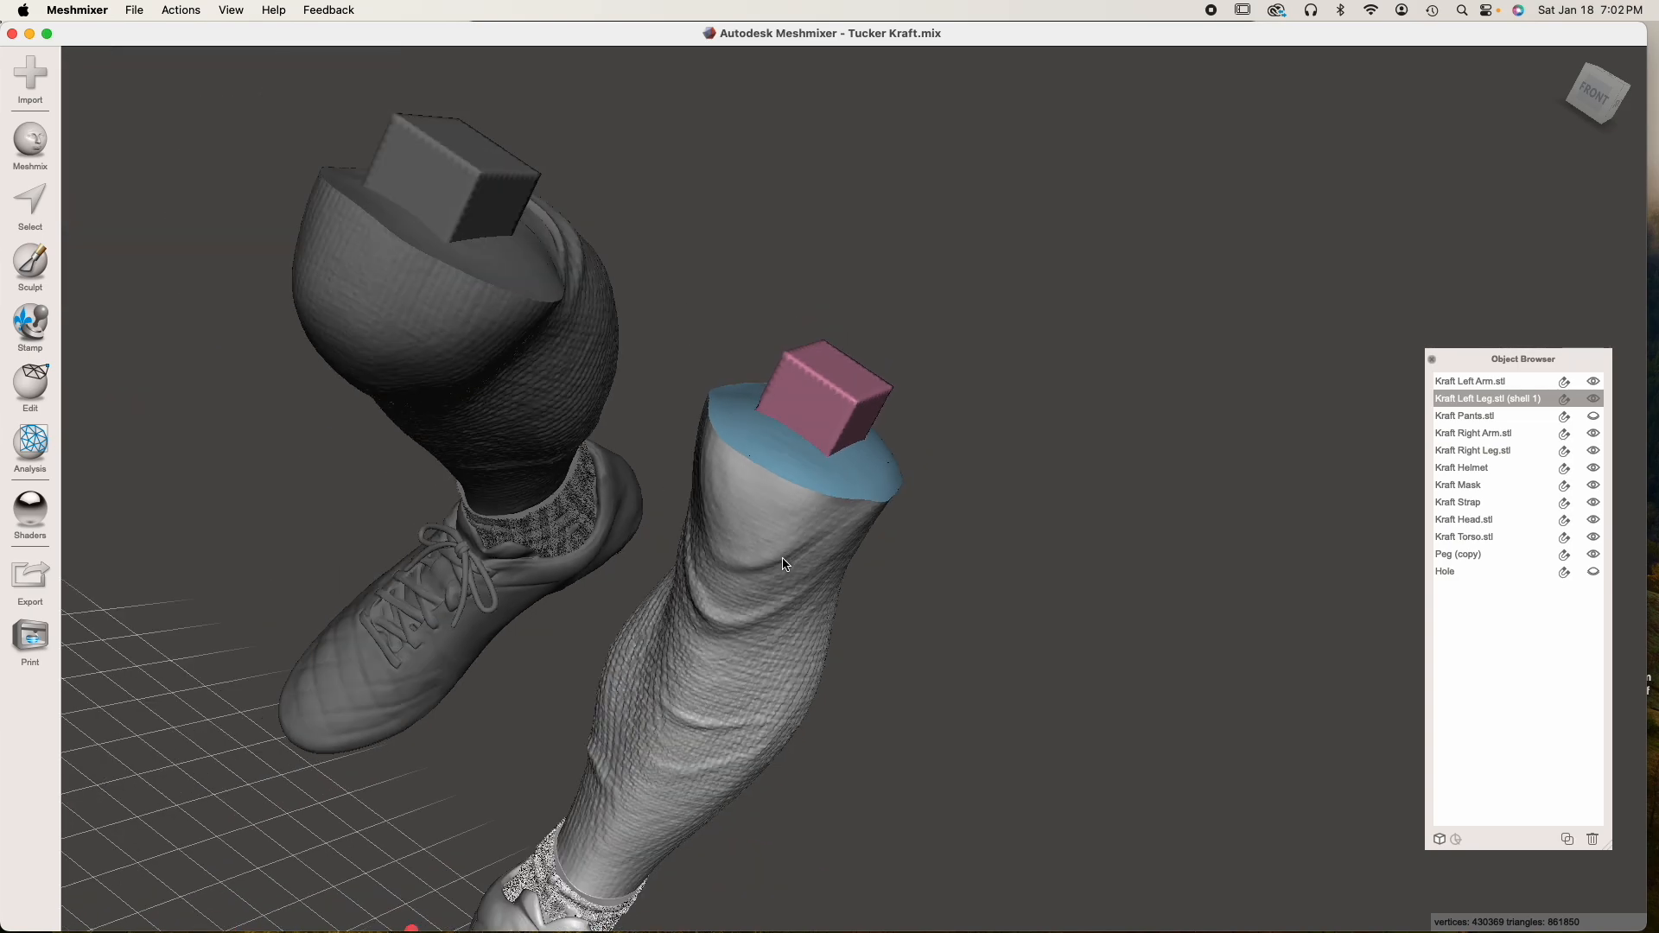
right_drag(785, 565, 719, 588)
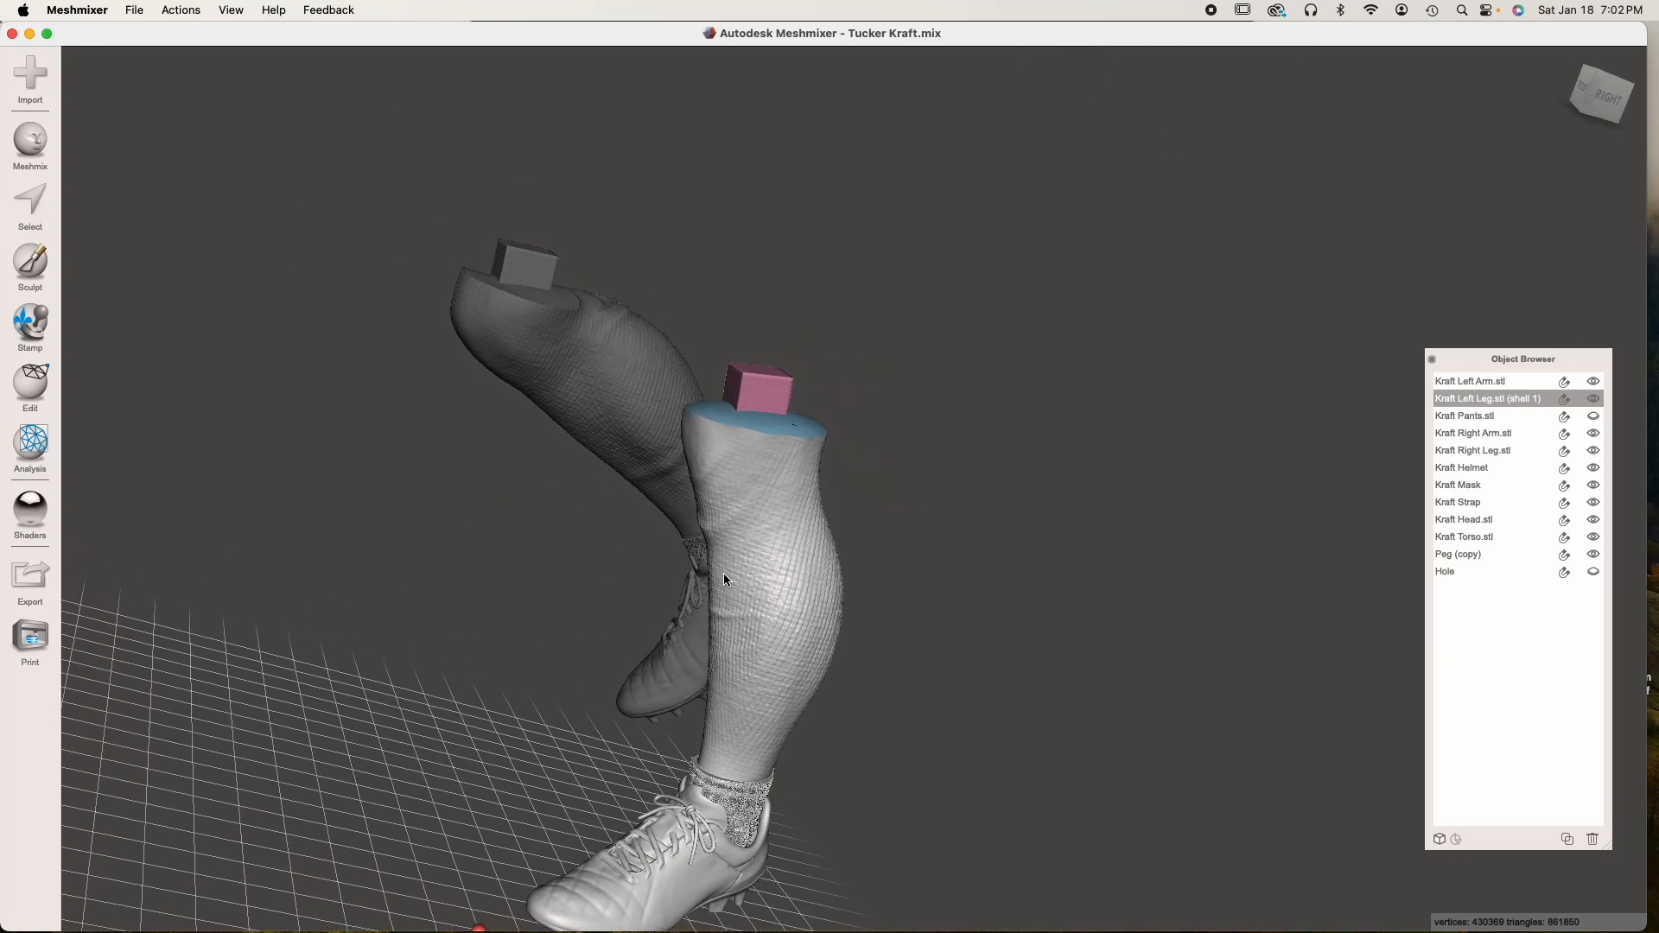
right_drag(723, 573, 974, 630)
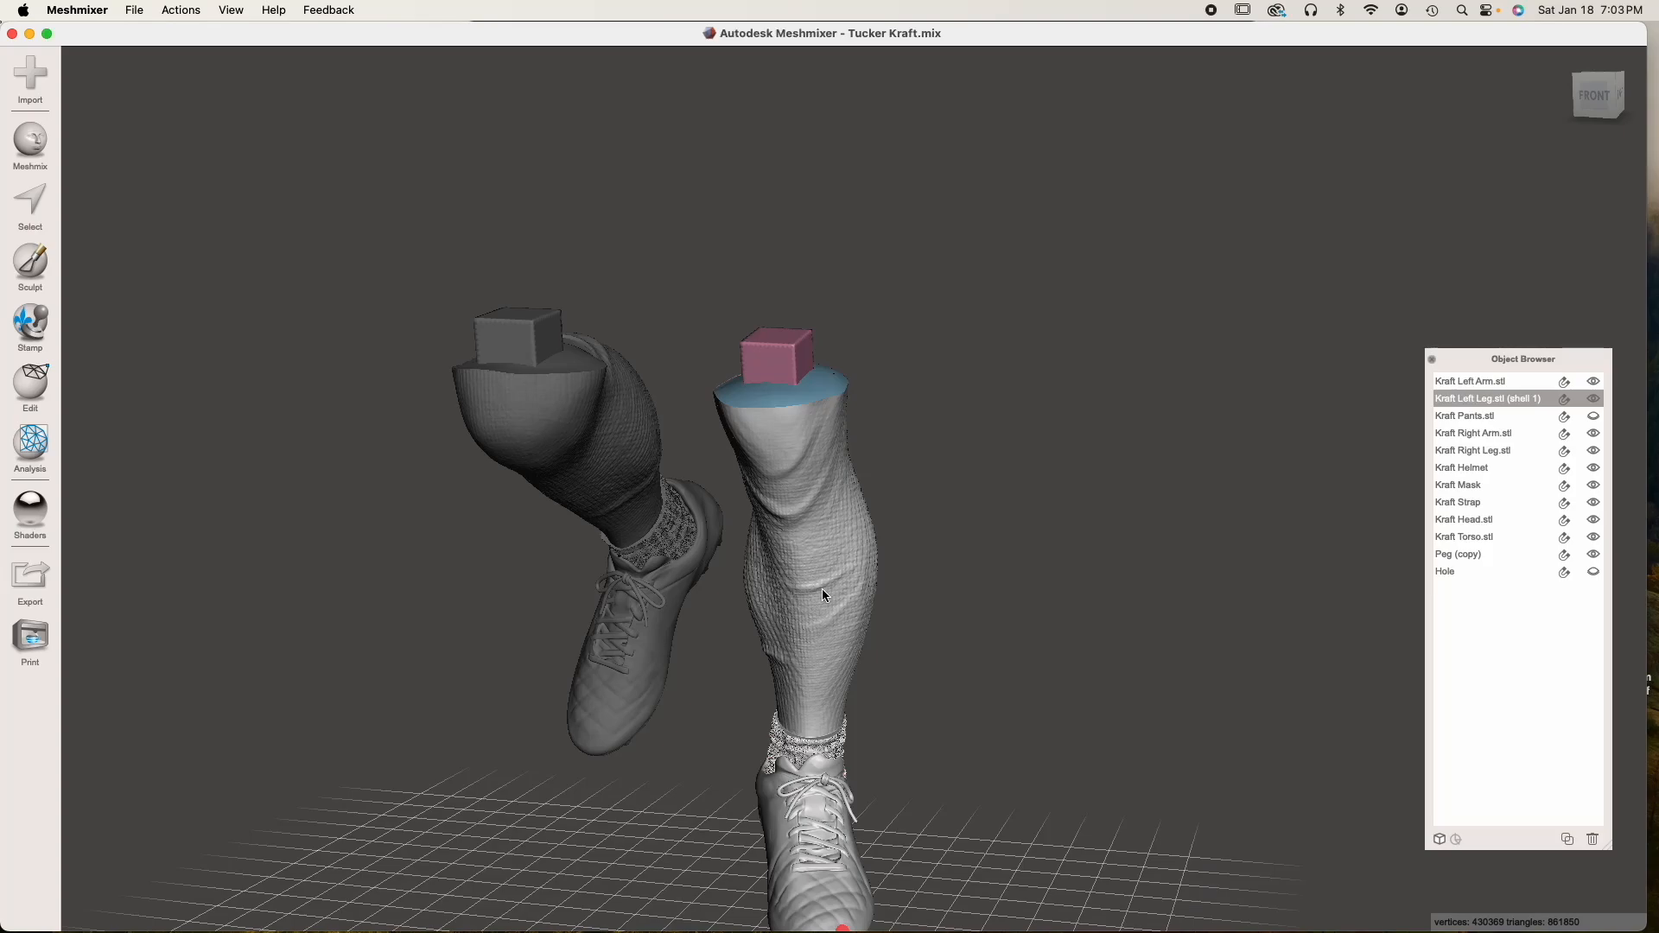
scroll(823, 594, down, 3)
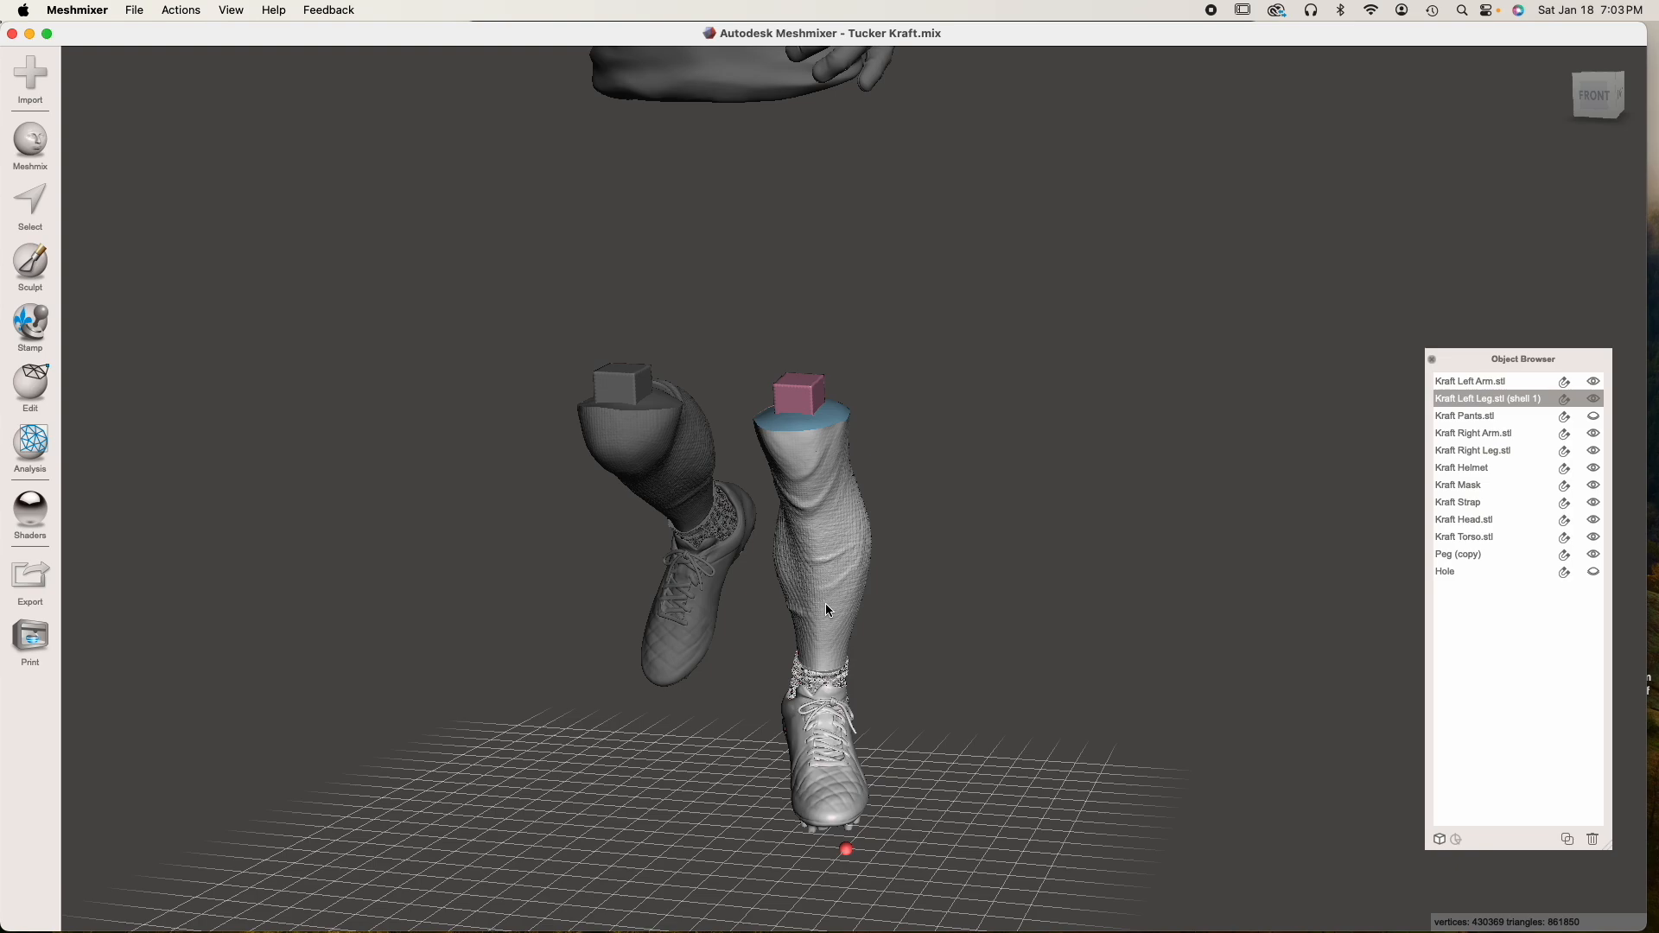
right_drag(878, 585, 823, 531)
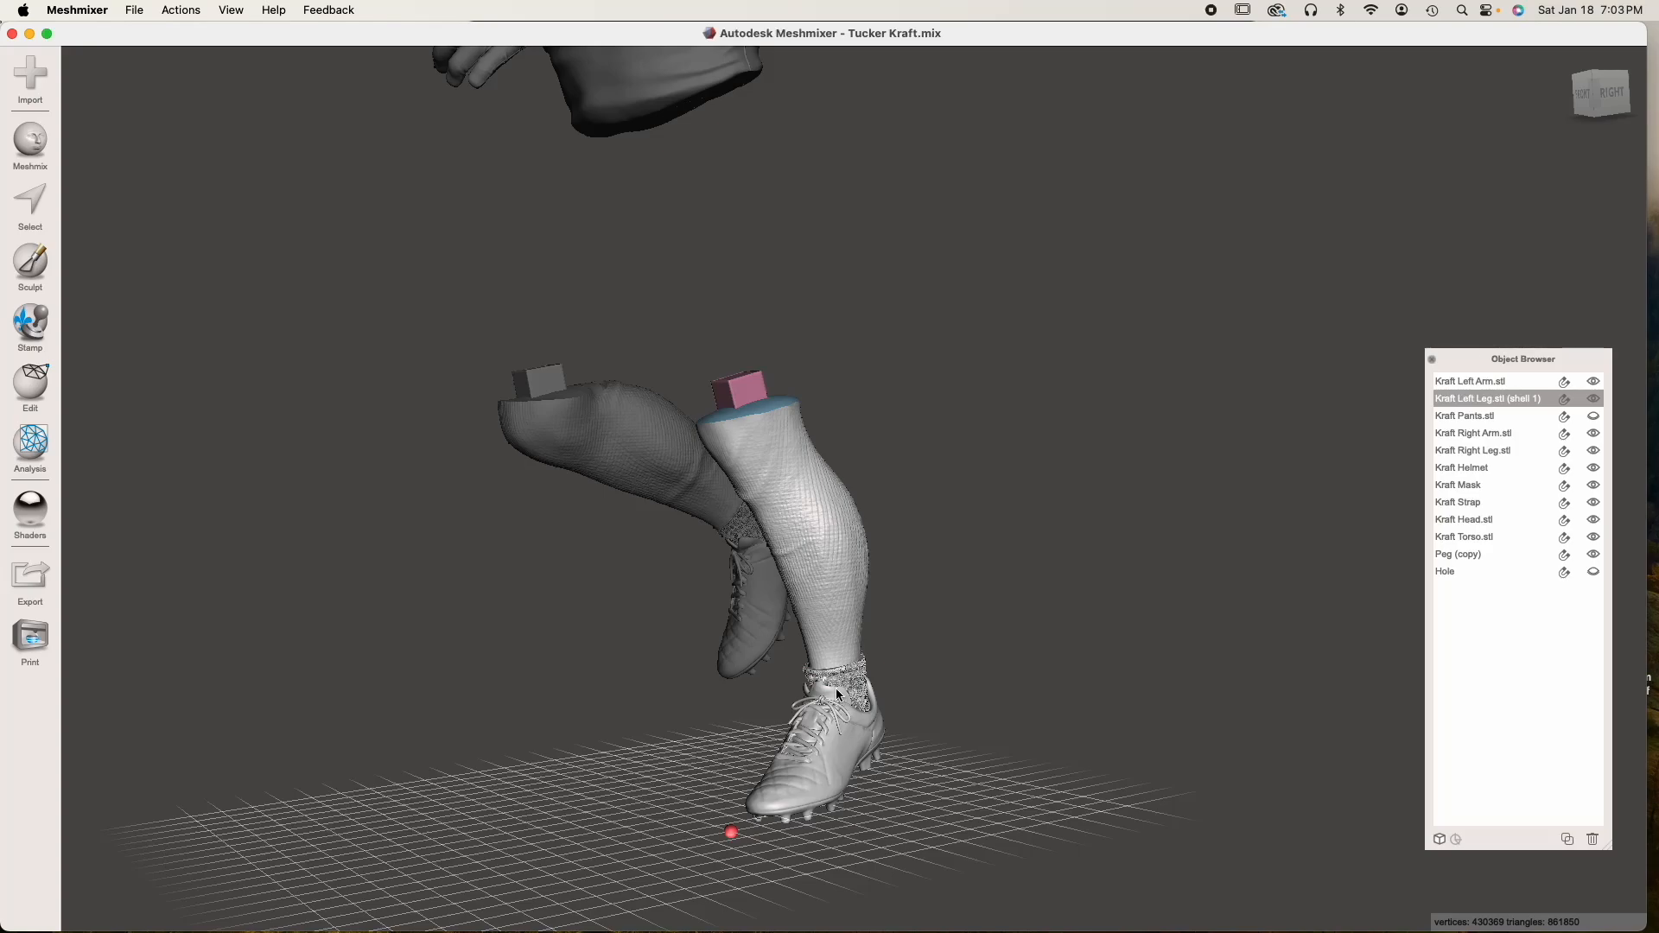
Examine the peg tops and cut faces of both legs closely from the front, side and above
scroll(819, 522, up, 5)
right_drag(820, 522, 941, 562)
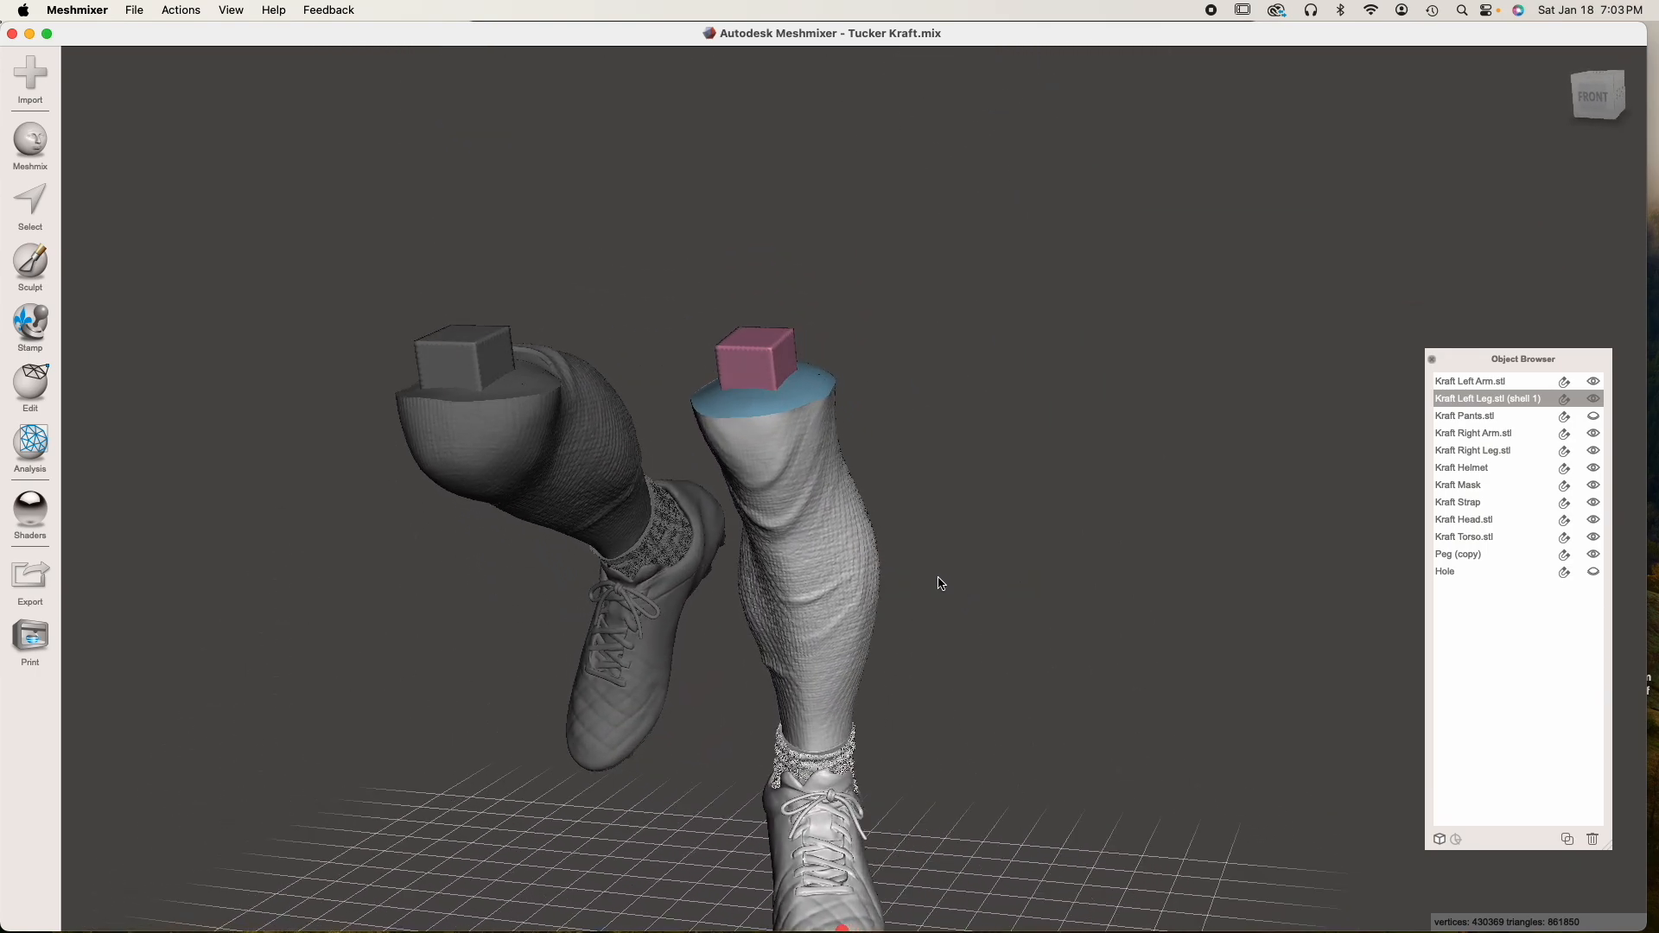
right_drag(940, 632, 708, 451)
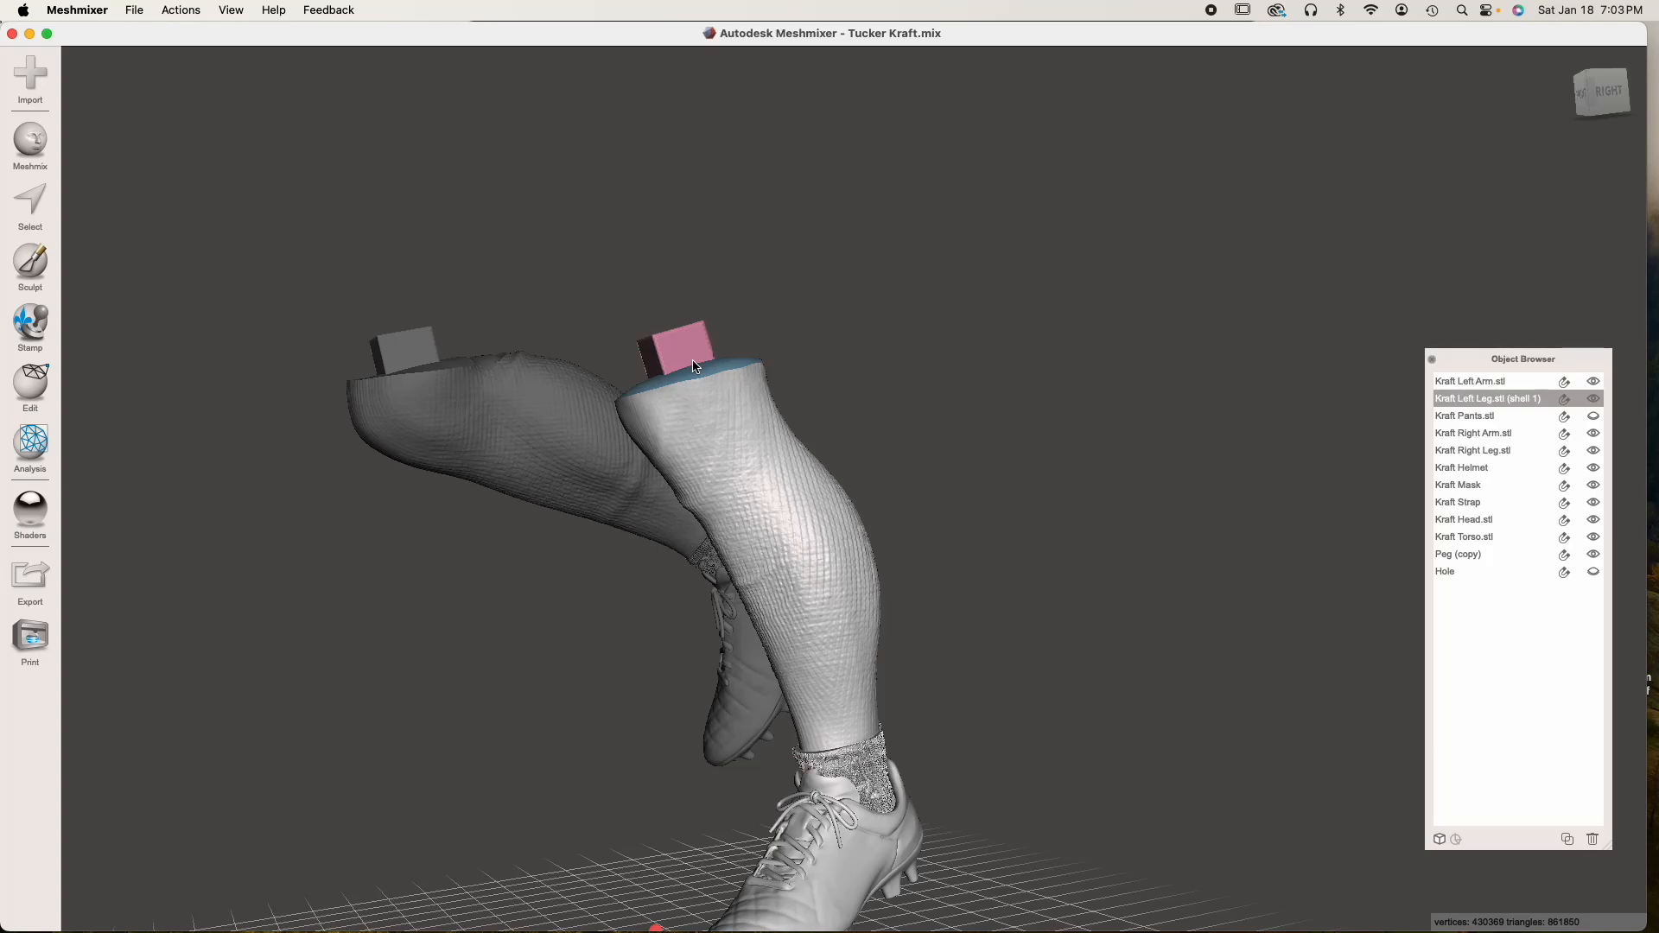
right_drag(745, 439, 821, 439)
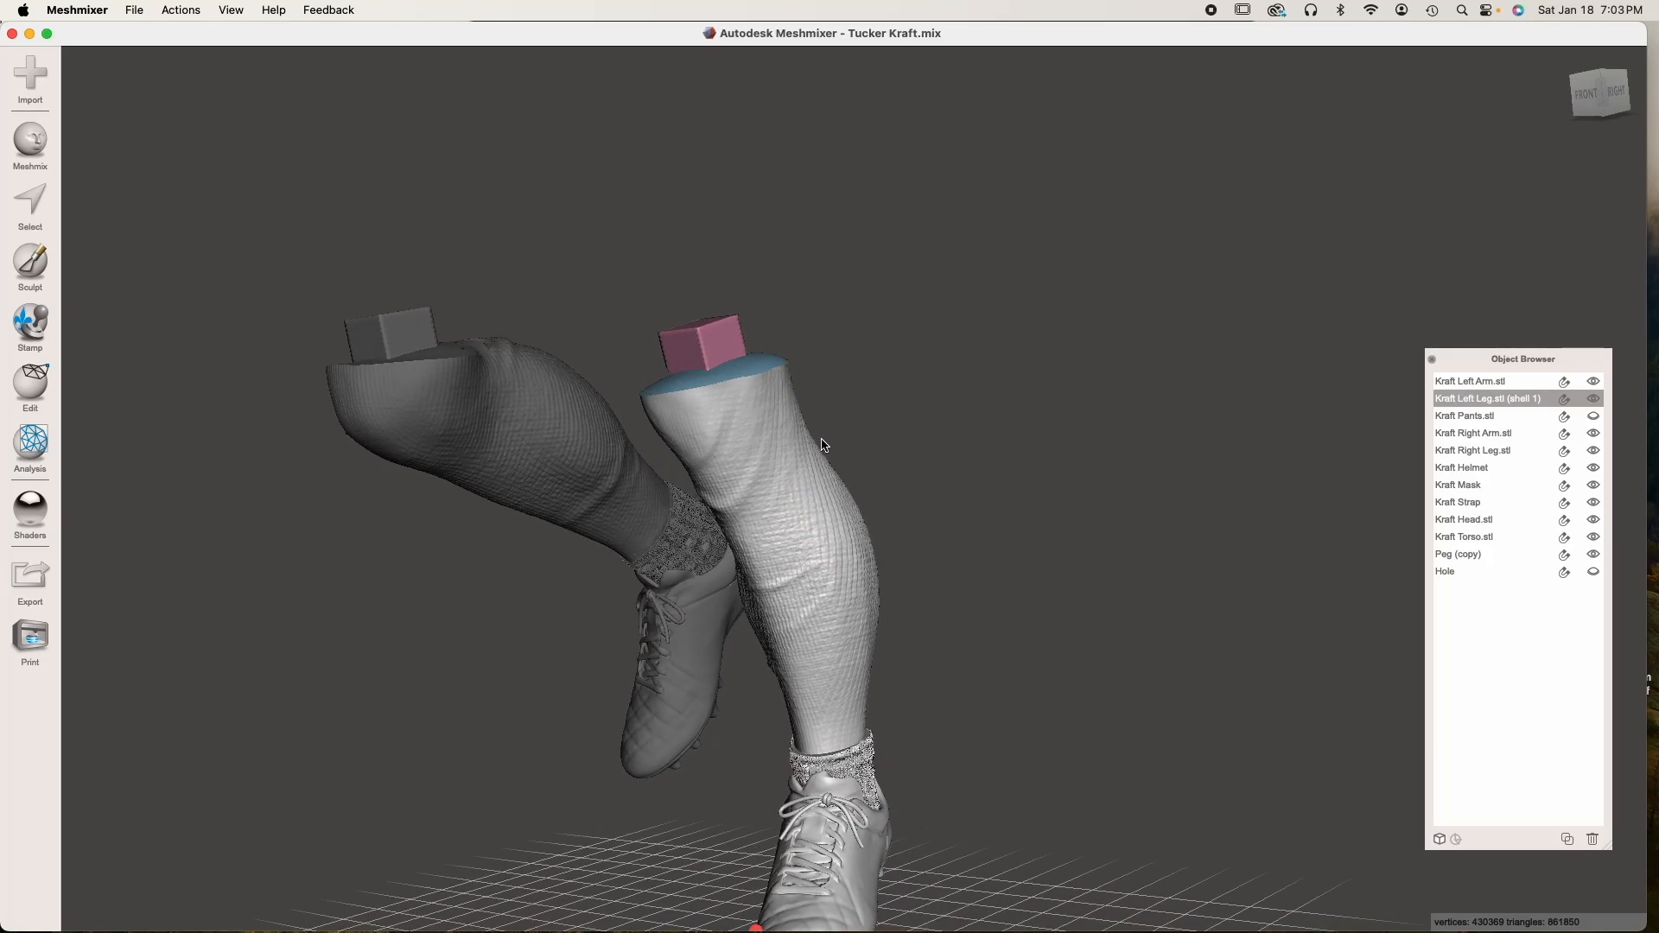
right_drag(779, 470, 764, 534)
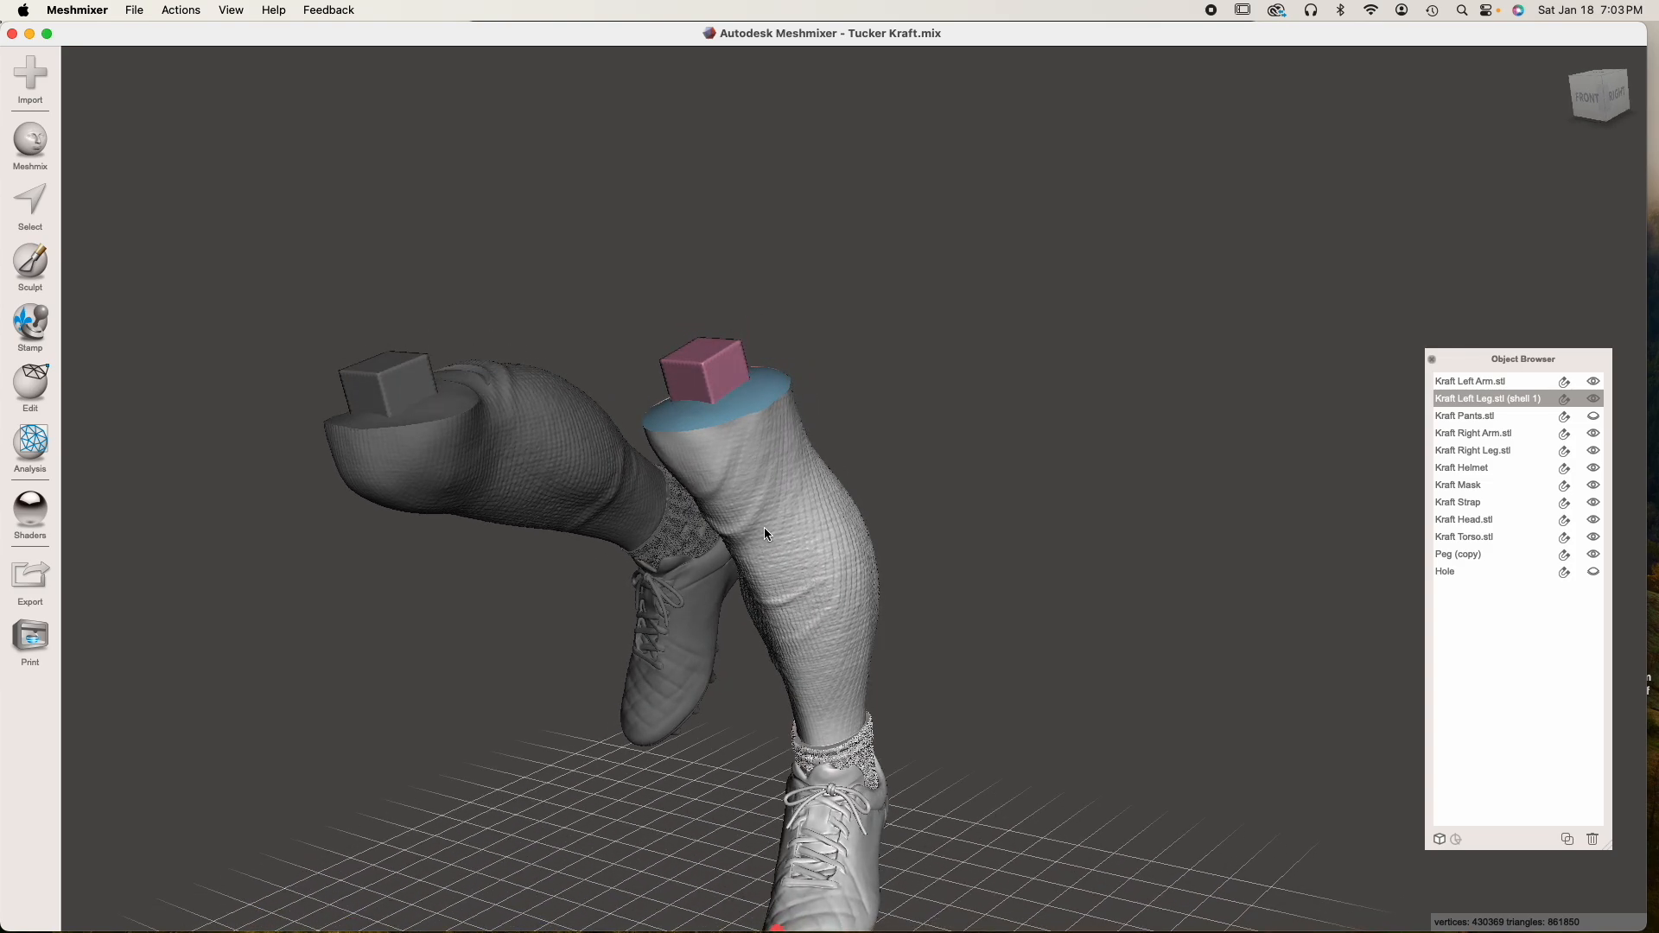
scroll(755, 508, up, 5)
right_drag(755, 506, 683, 500)
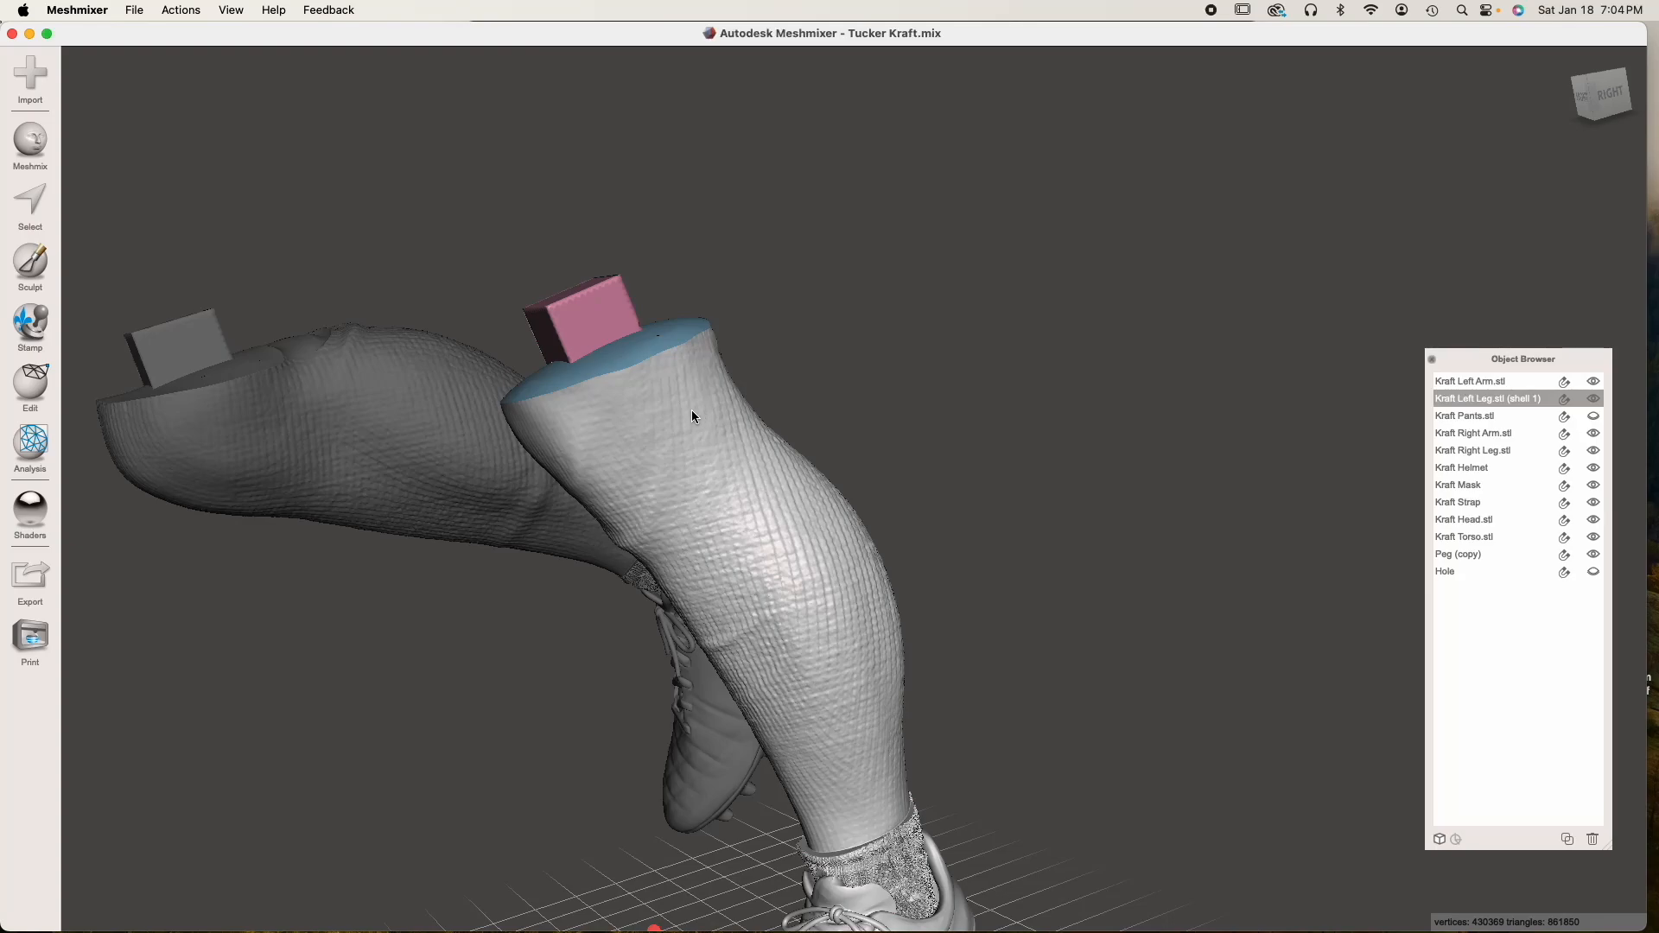
right_drag(691, 410, 772, 455)
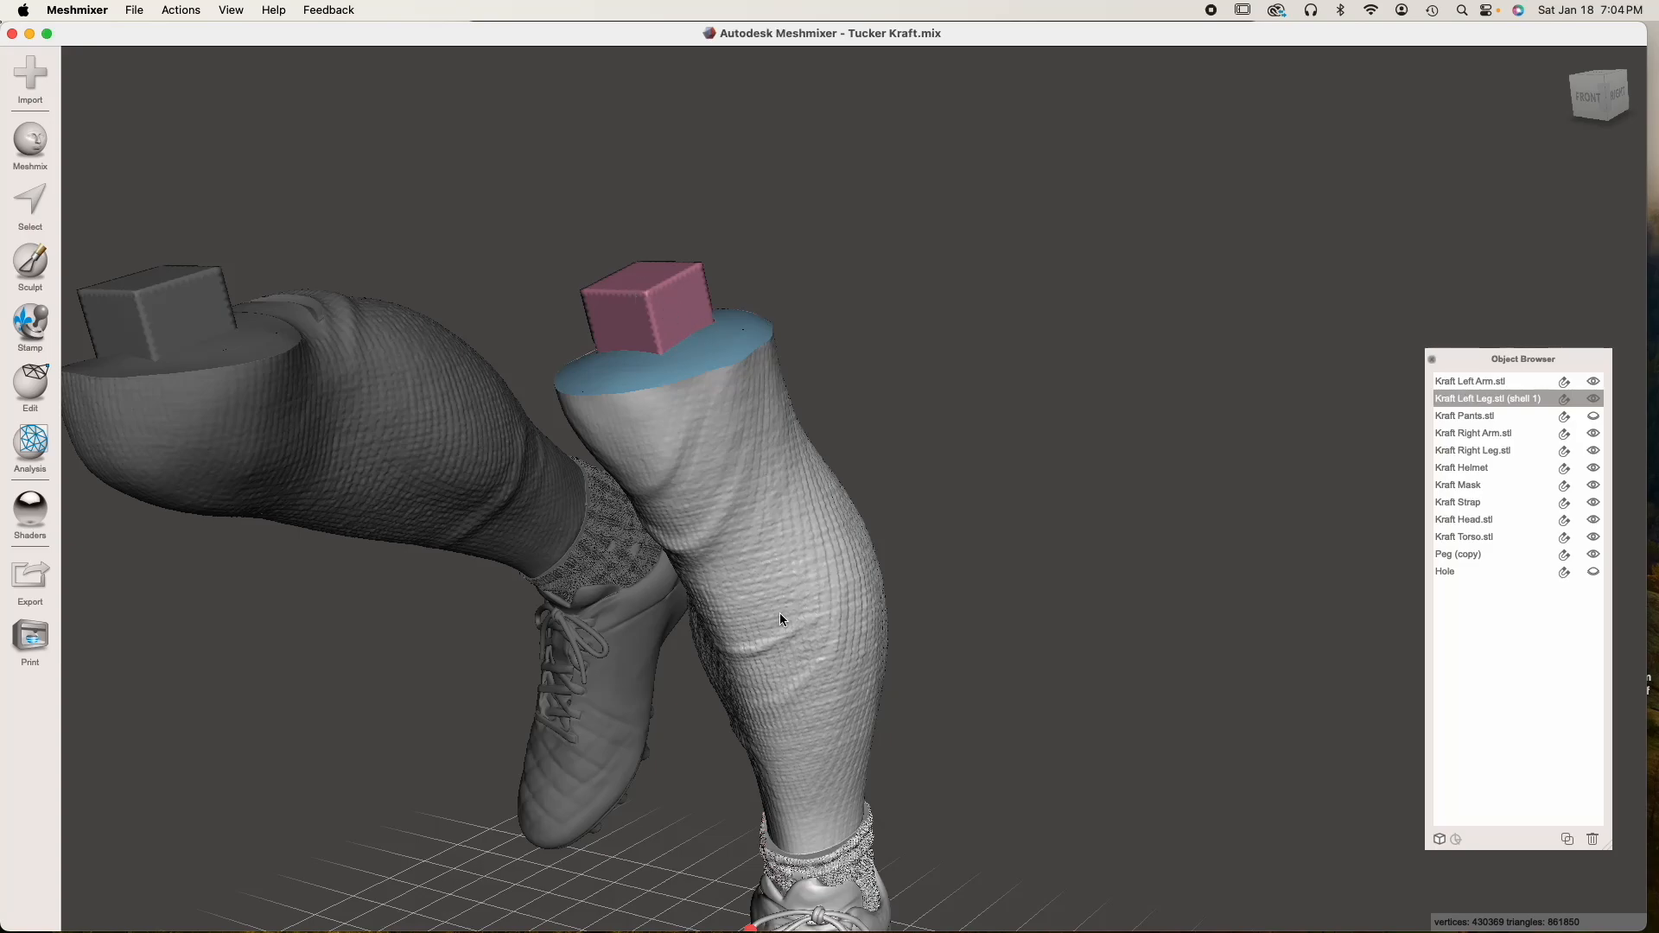
right_drag(726, 565, 771, 568)
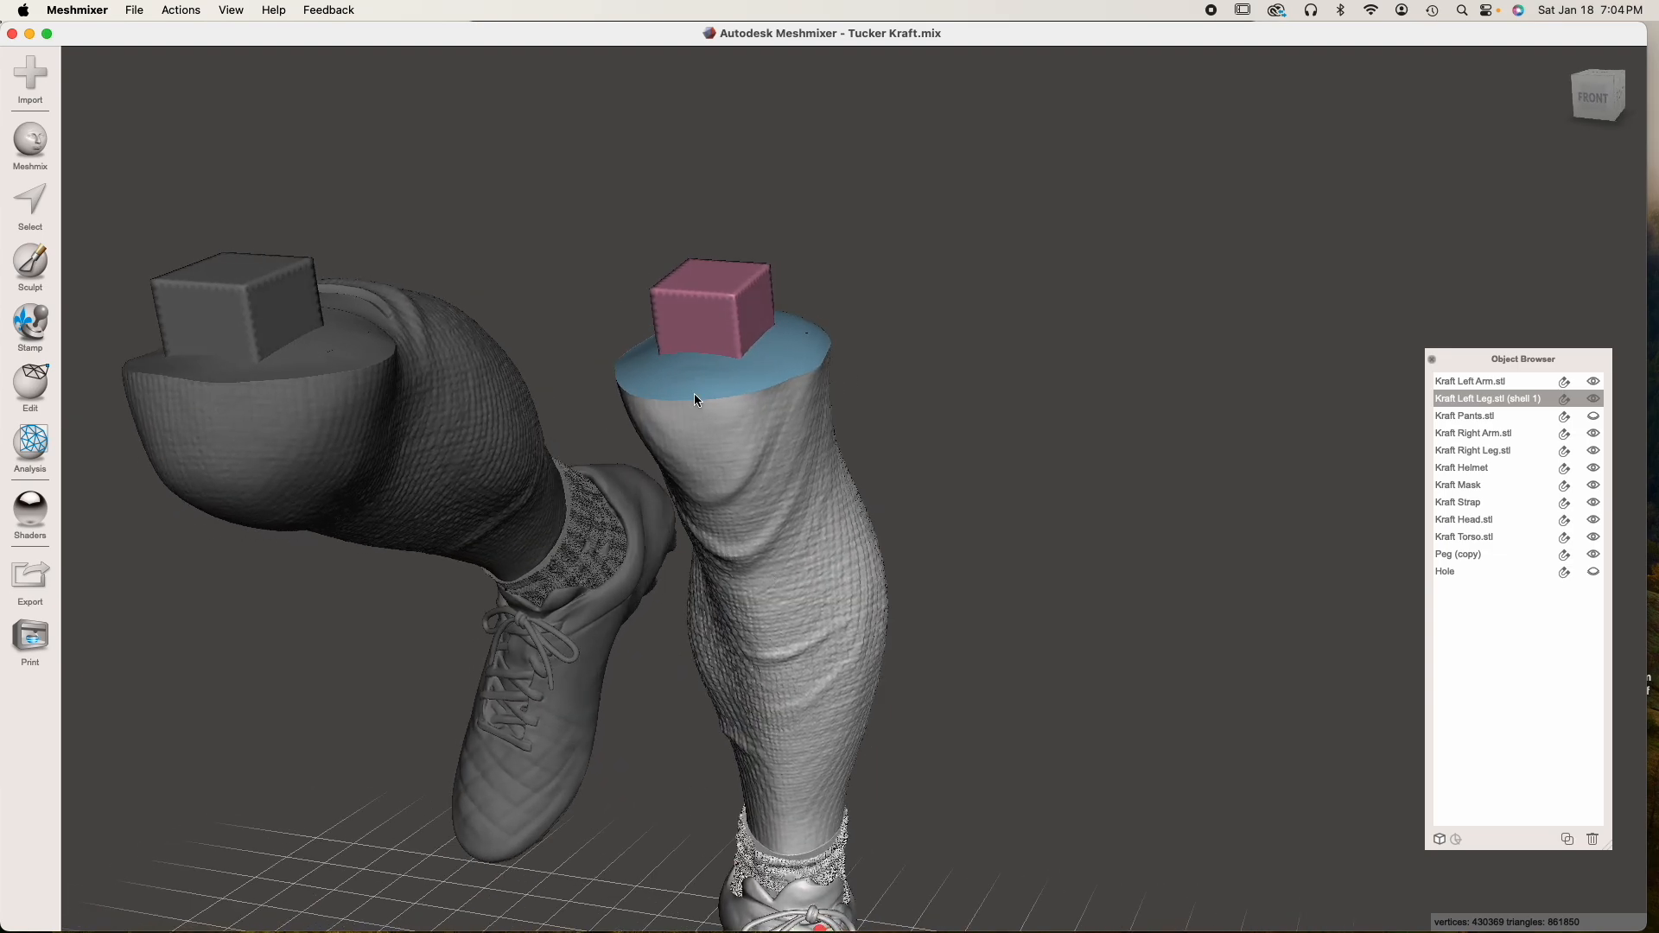
right_drag(765, 463, 788, 507)
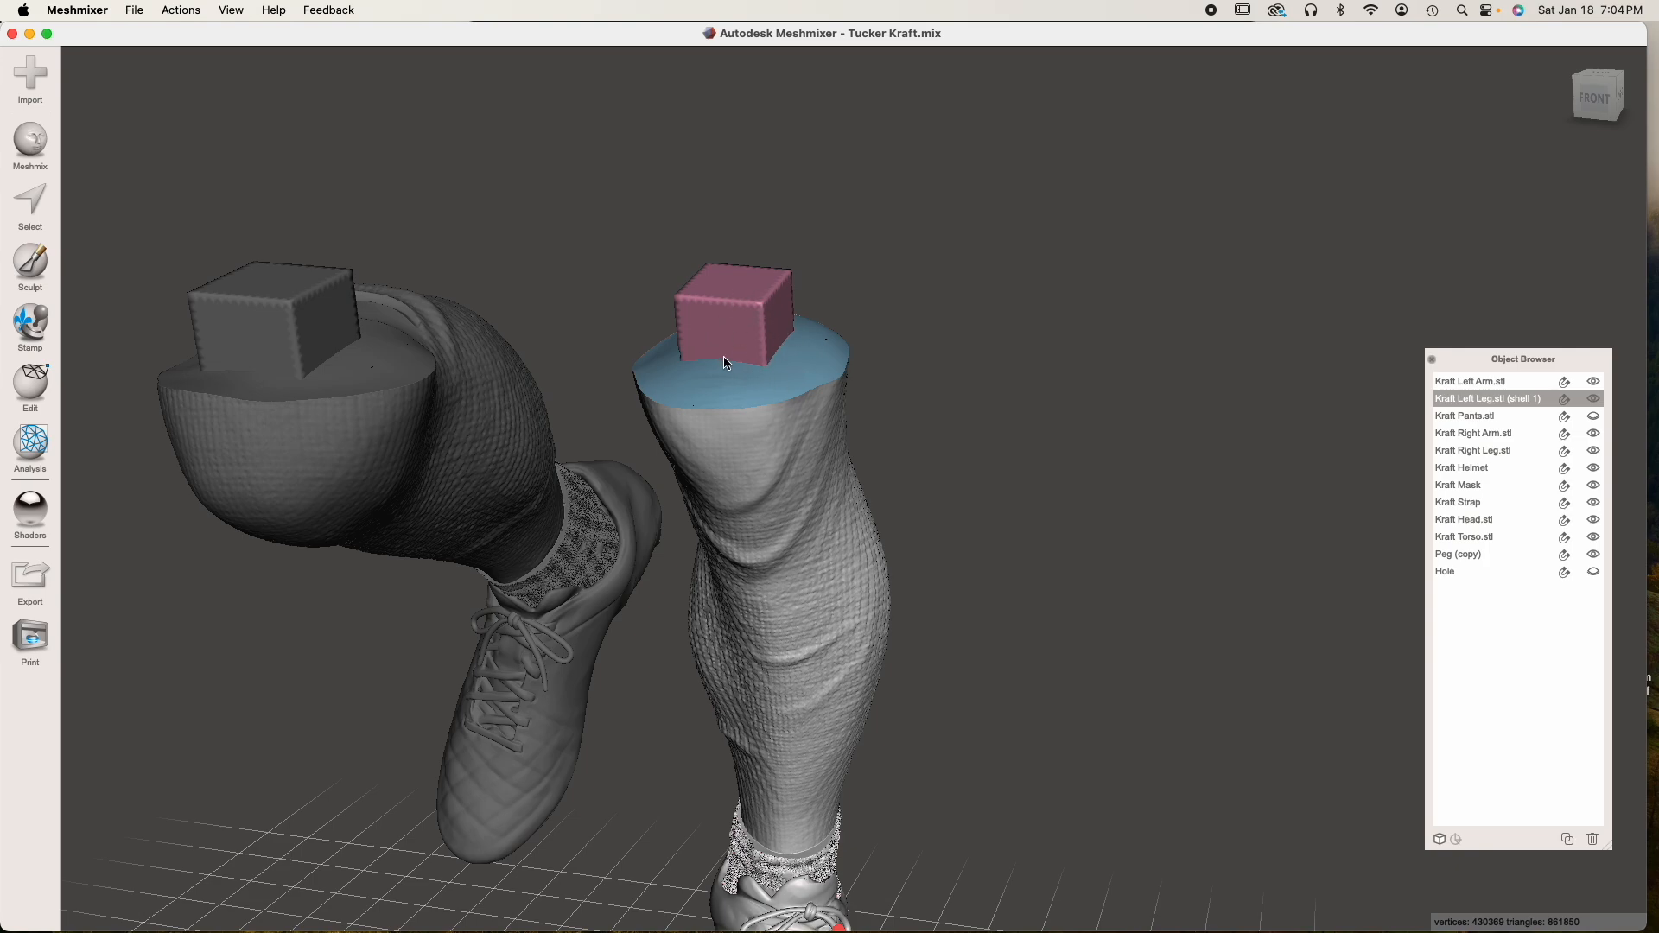
right_drag(788, 350, 723, 460)
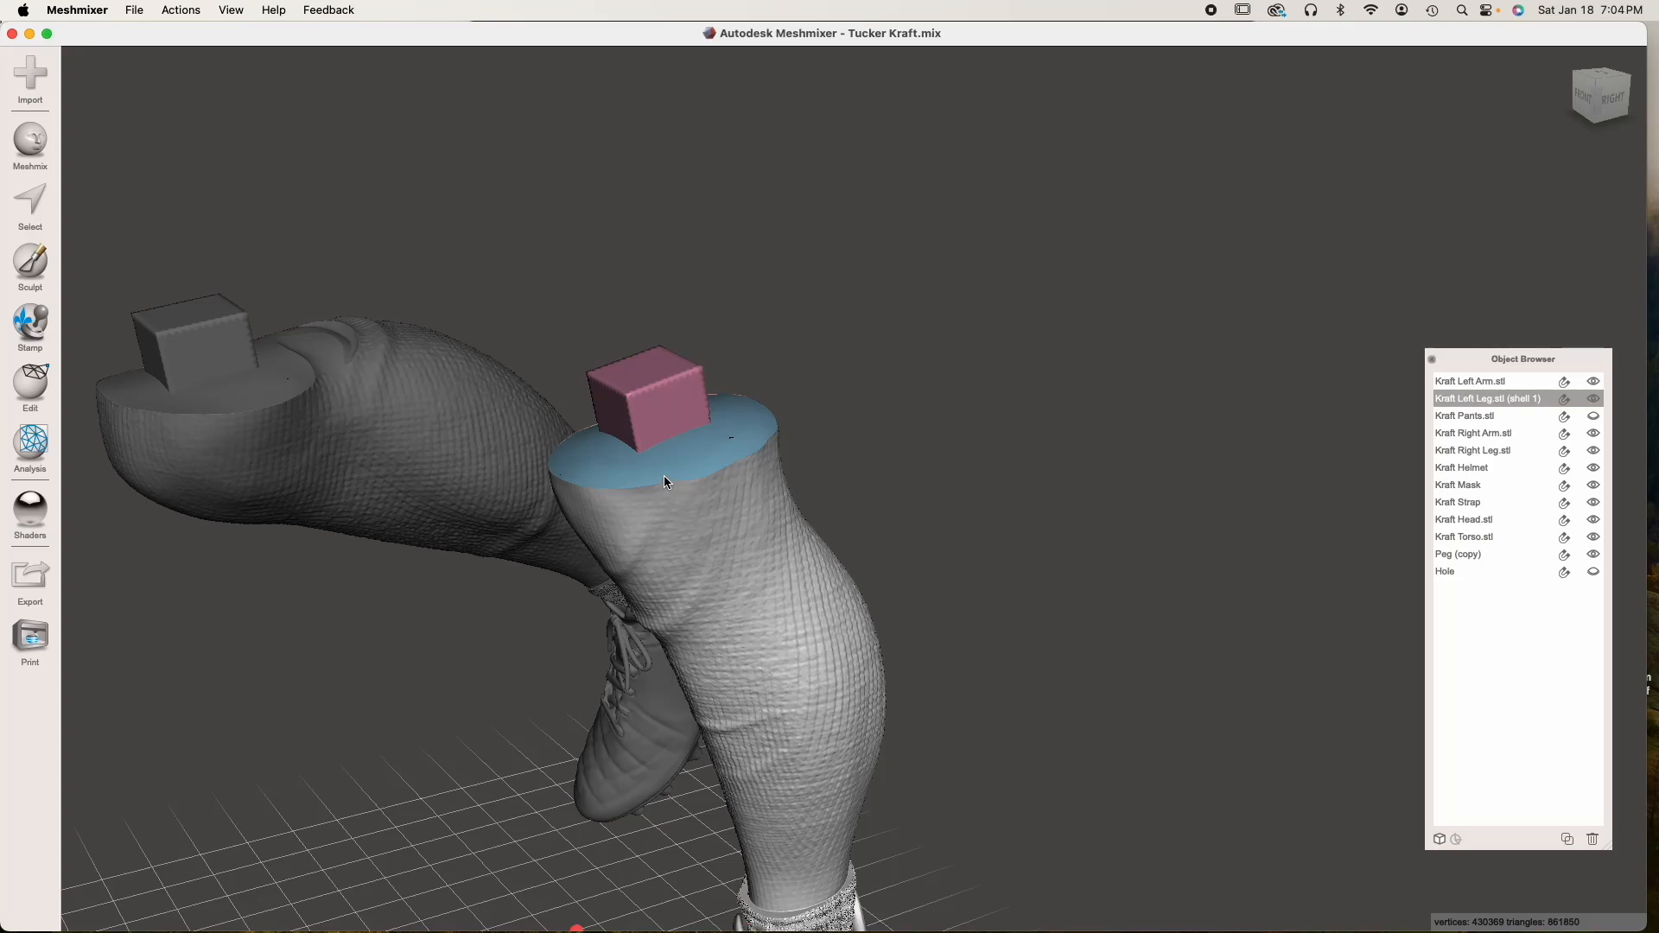
right_drag(663, 474, 774, 477)
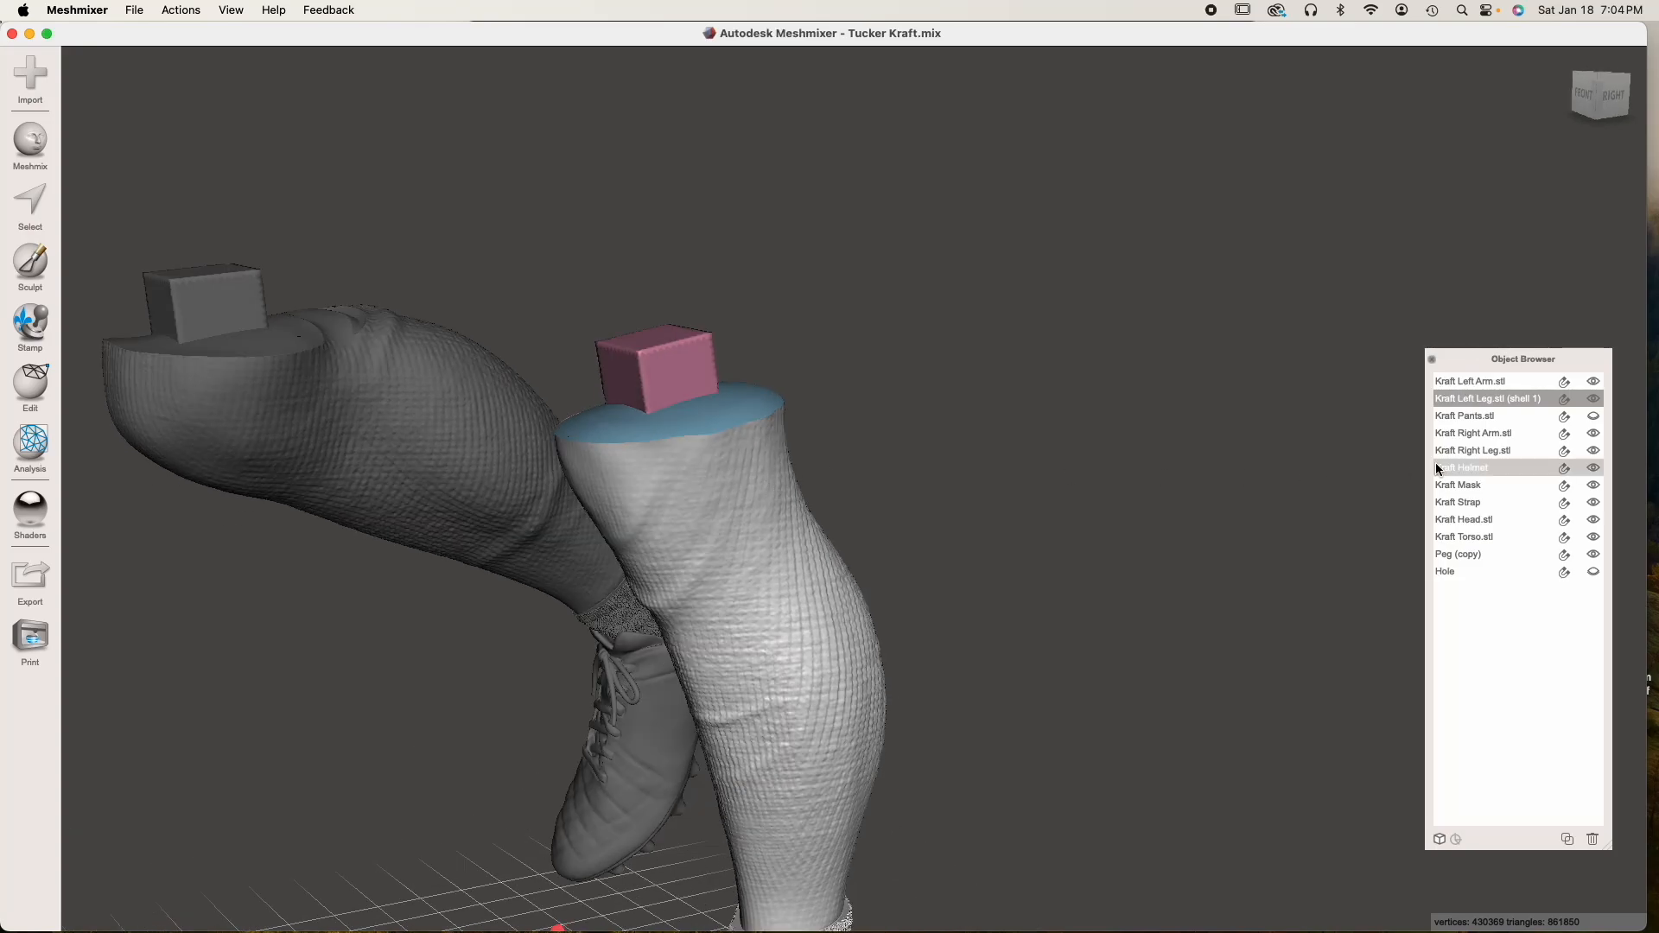
Hide the left leg, and show the pants and the Hole block in the thigh opening above that leg
click(1593, 398)
click(1593, 415)
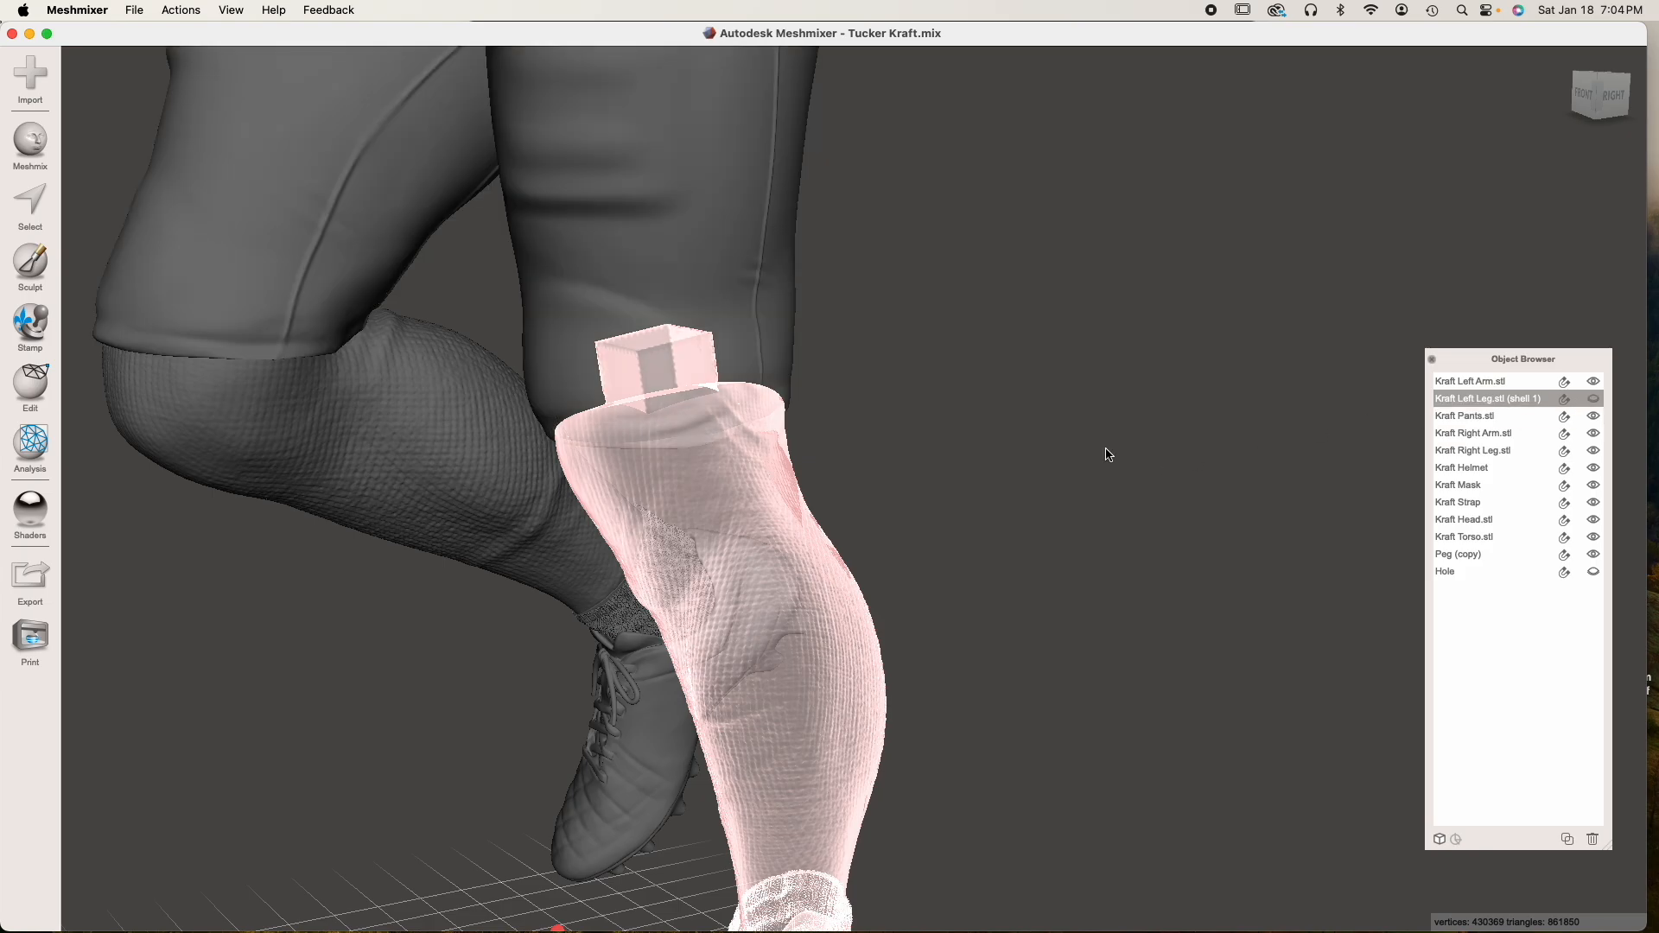
click(715, 304)
right_drag(769, 363, 804, 130)
click(1595, 577)
middle_drag(990, 403, 1055, 635)
scroll(782, 477, up, 5)
right_drag(785, 478, 750, 404)
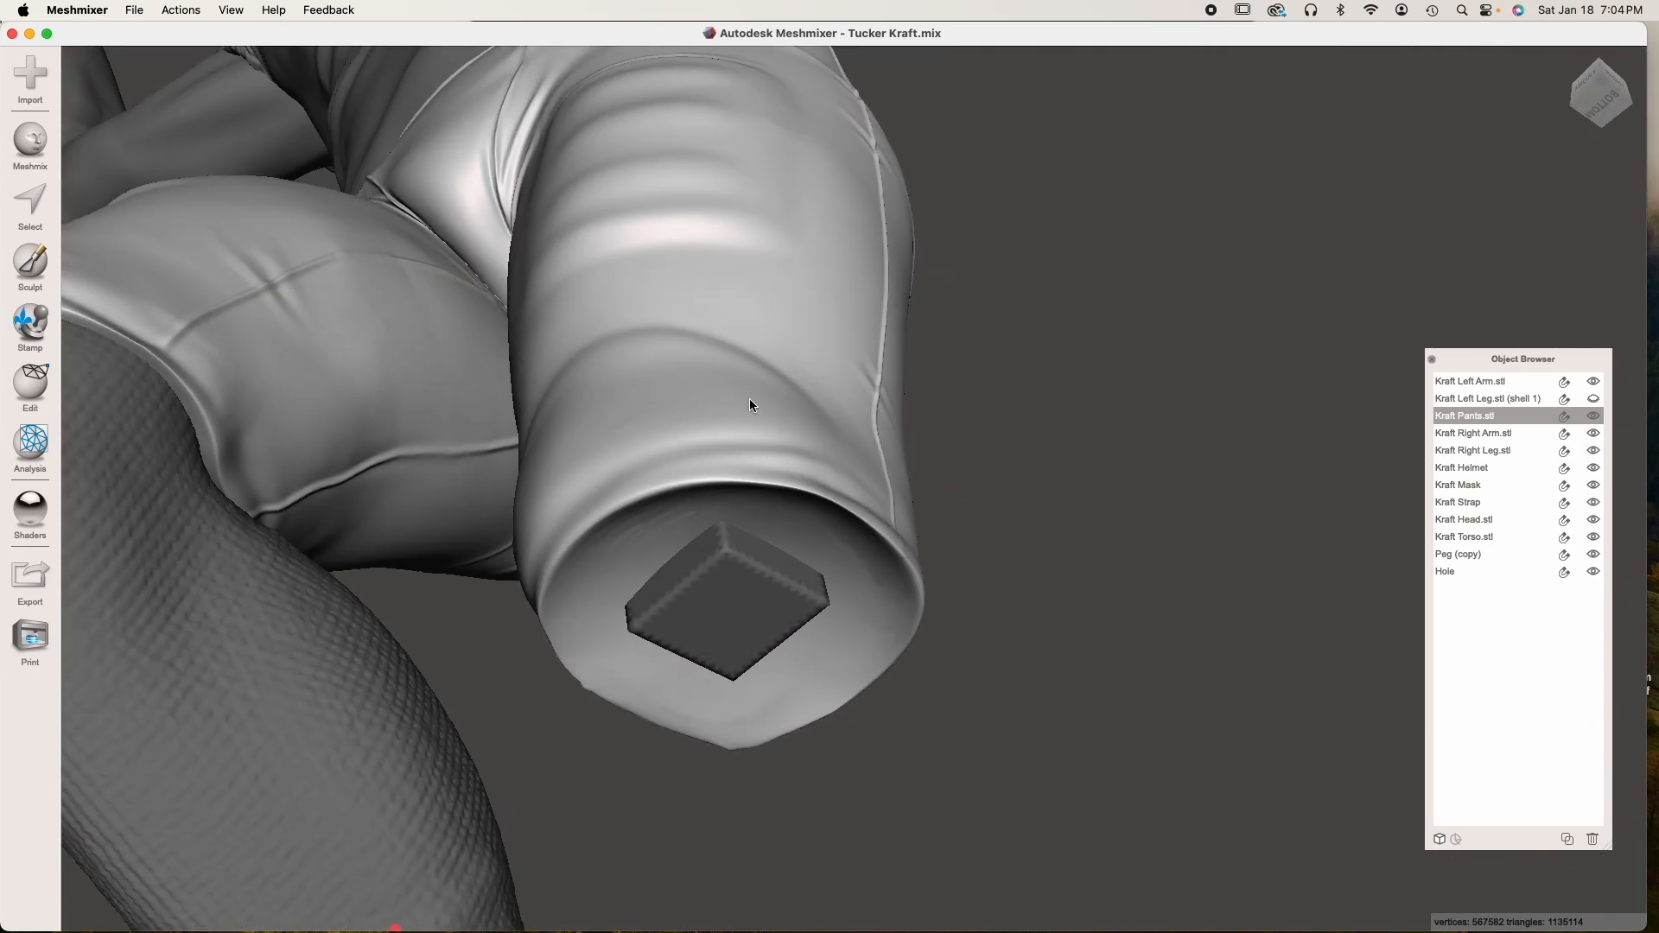
Subtract the Hole block from the pants by Boolean Difference using Max Quality with Auto-Reduce Result off
shift+click(731, 598)
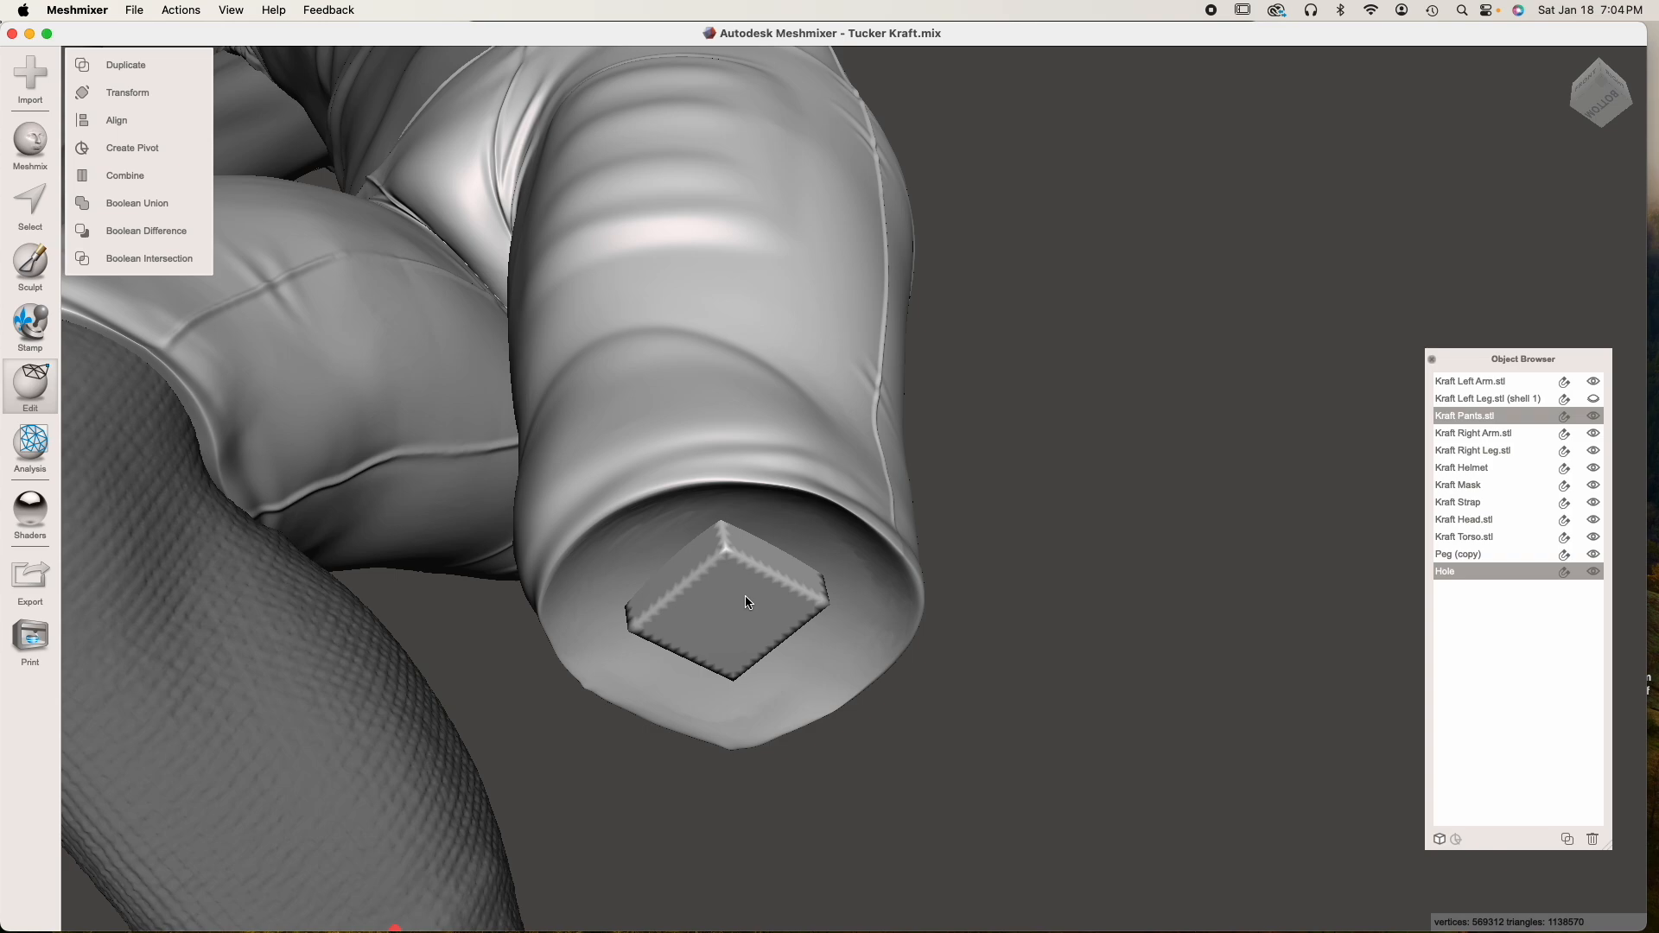
click(116, 235)
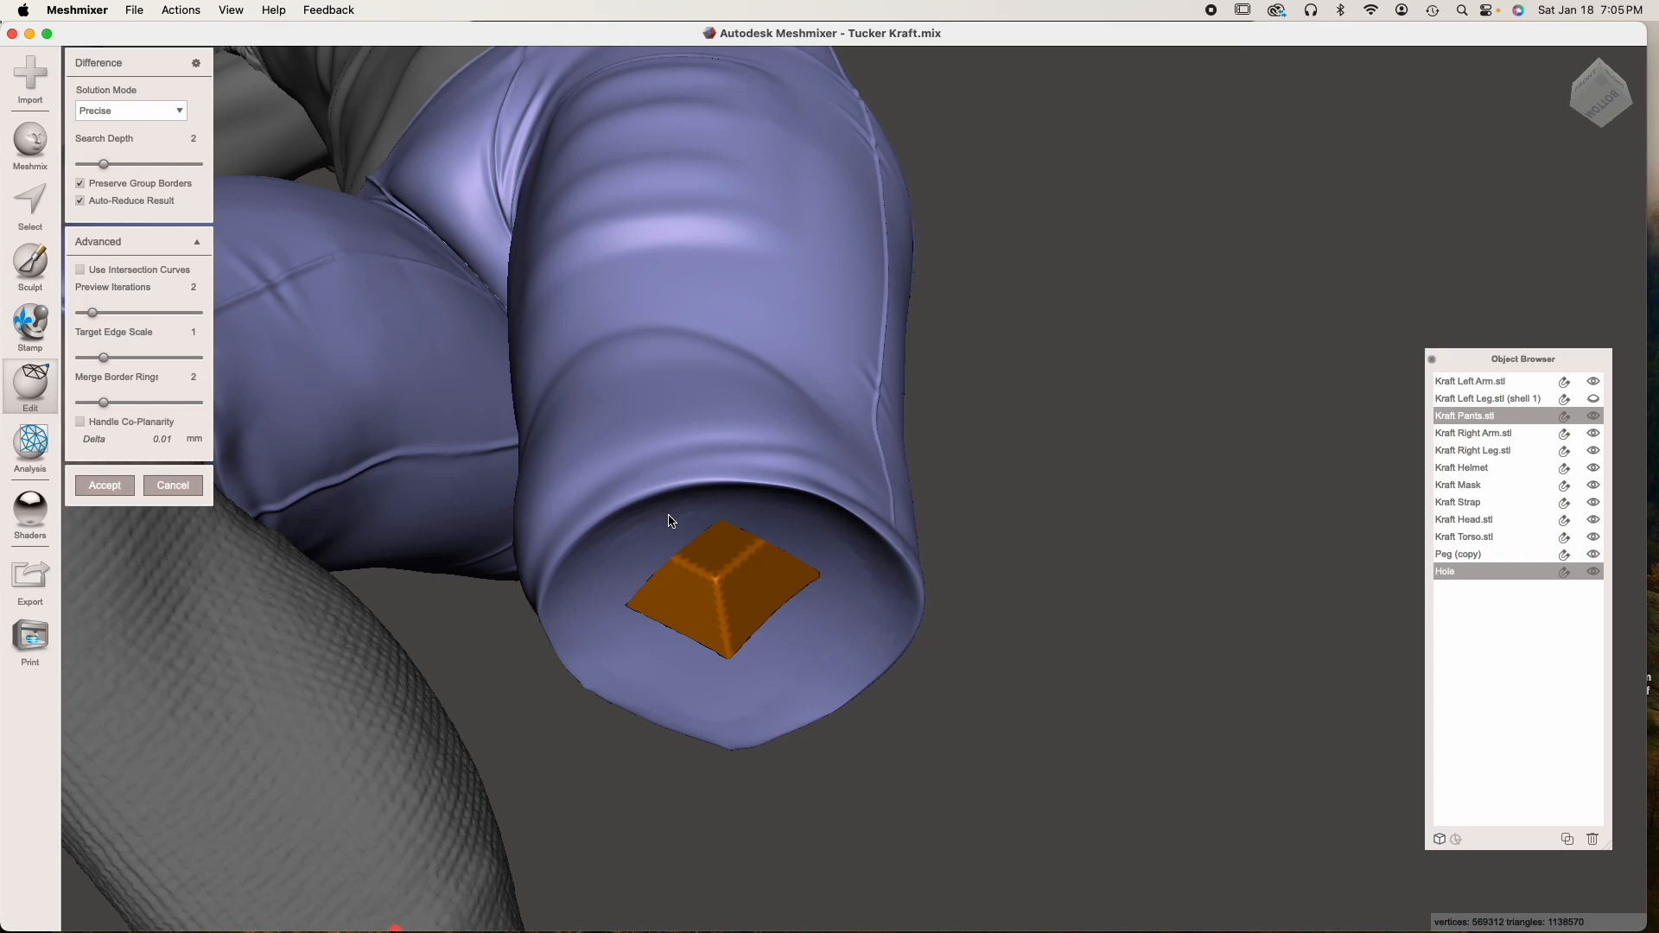
right_drag(702, 532, 678, 529)
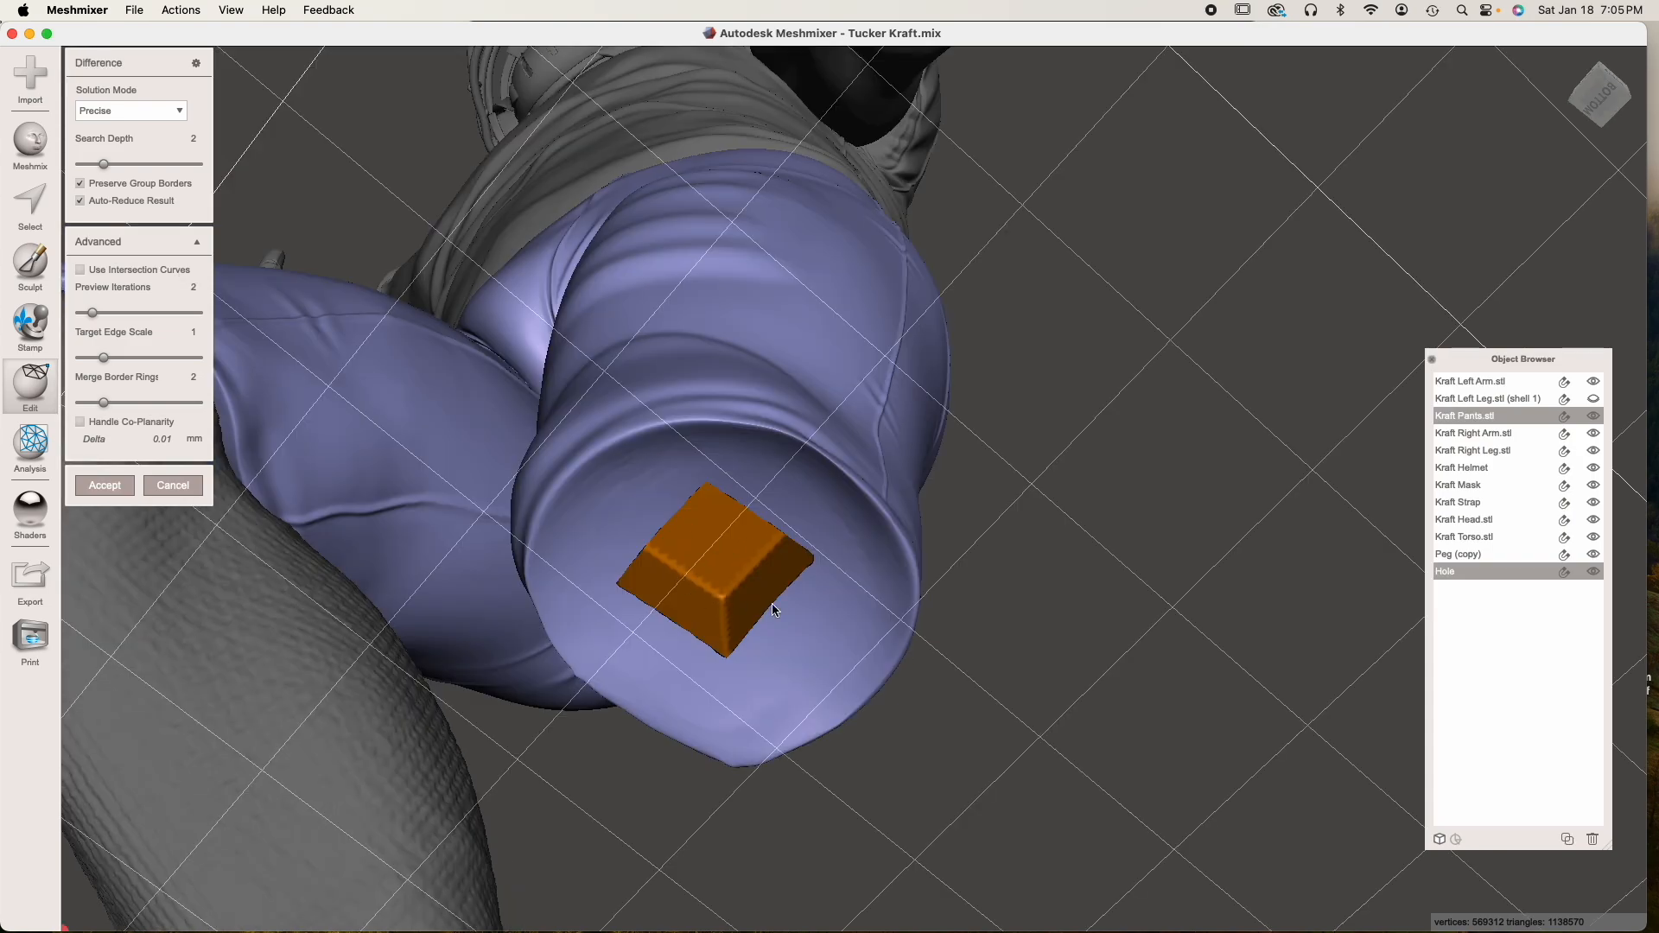
click(88, 202)
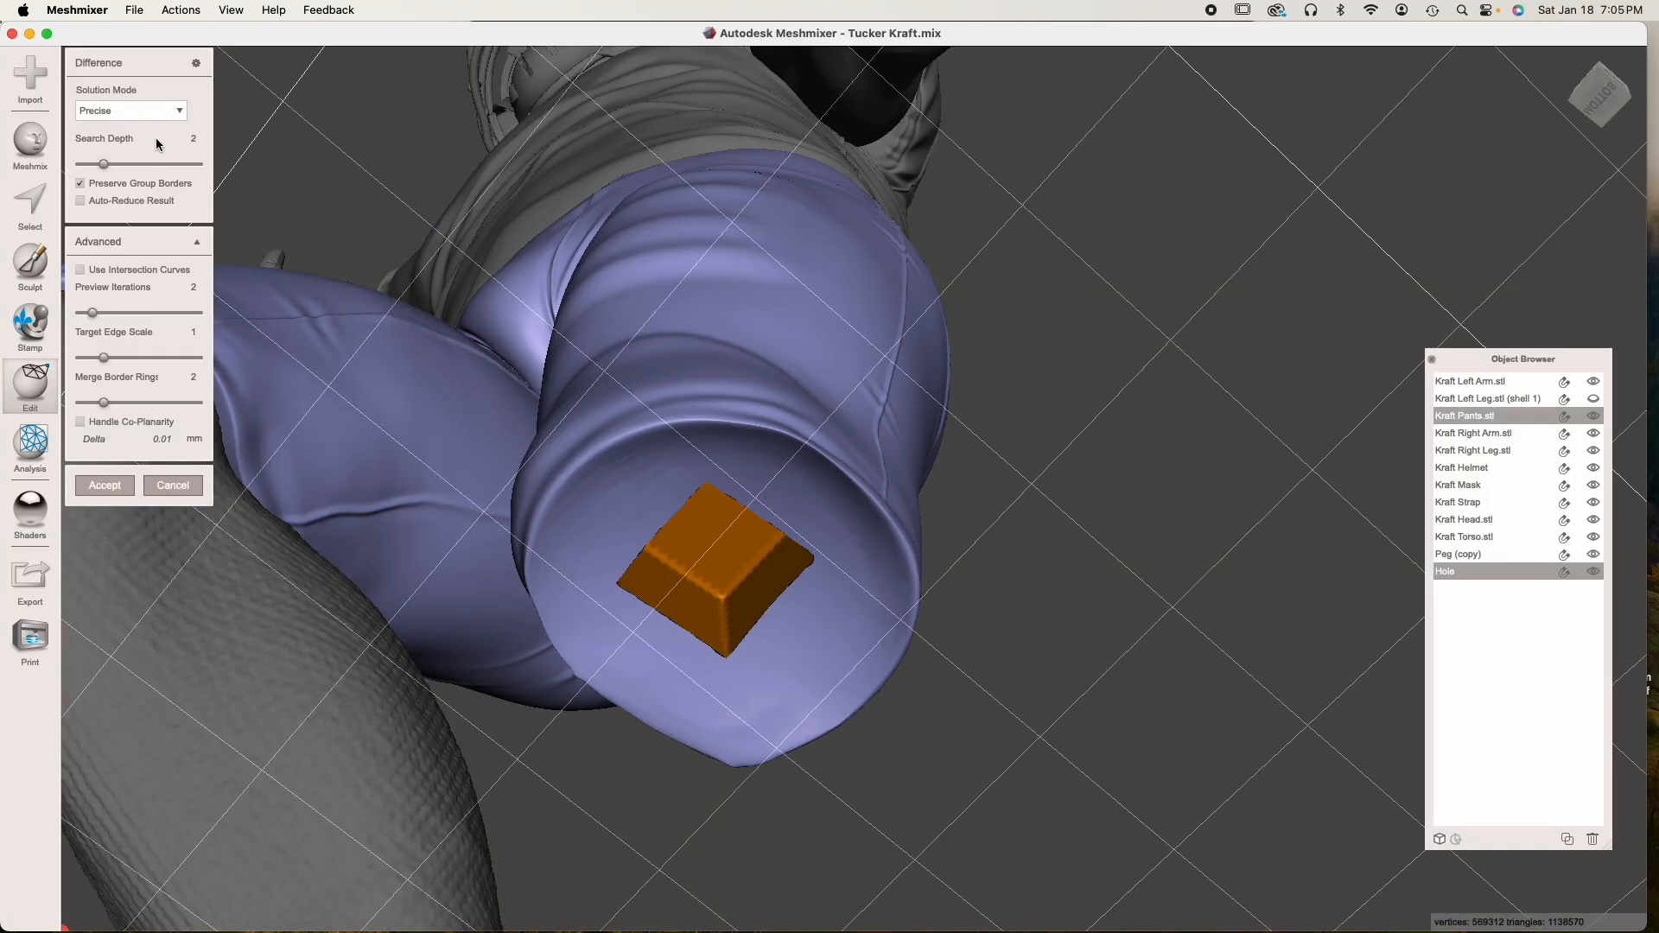
click(160, 116)
click(137, 163)
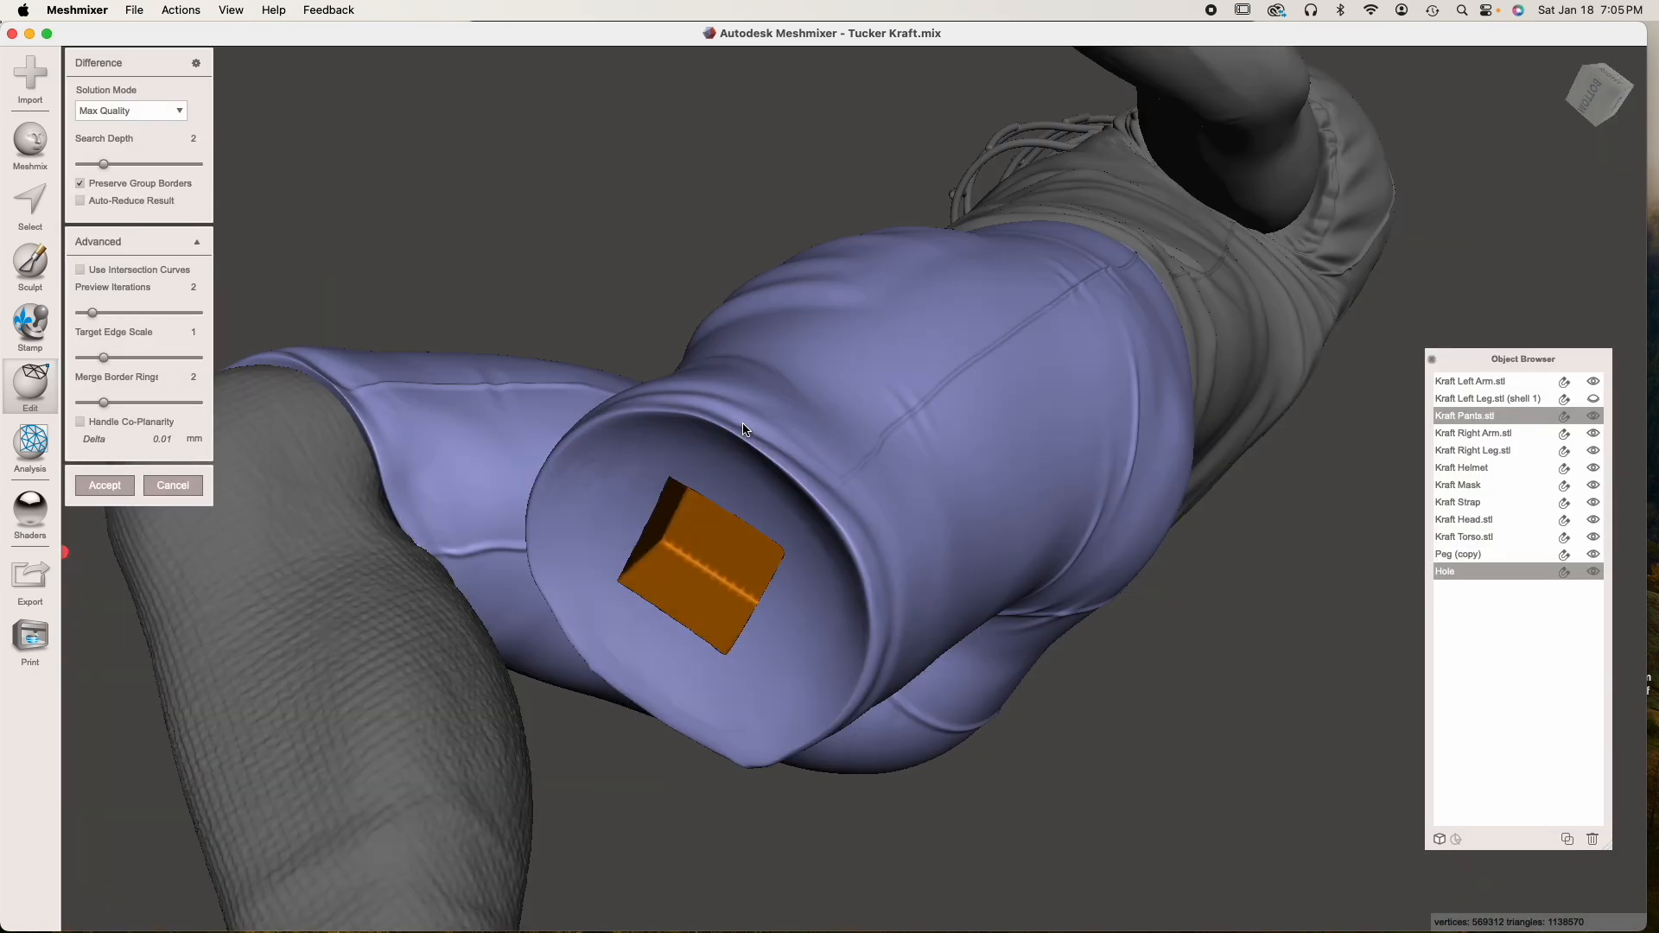
right_drag(743, 424, 662, 427)
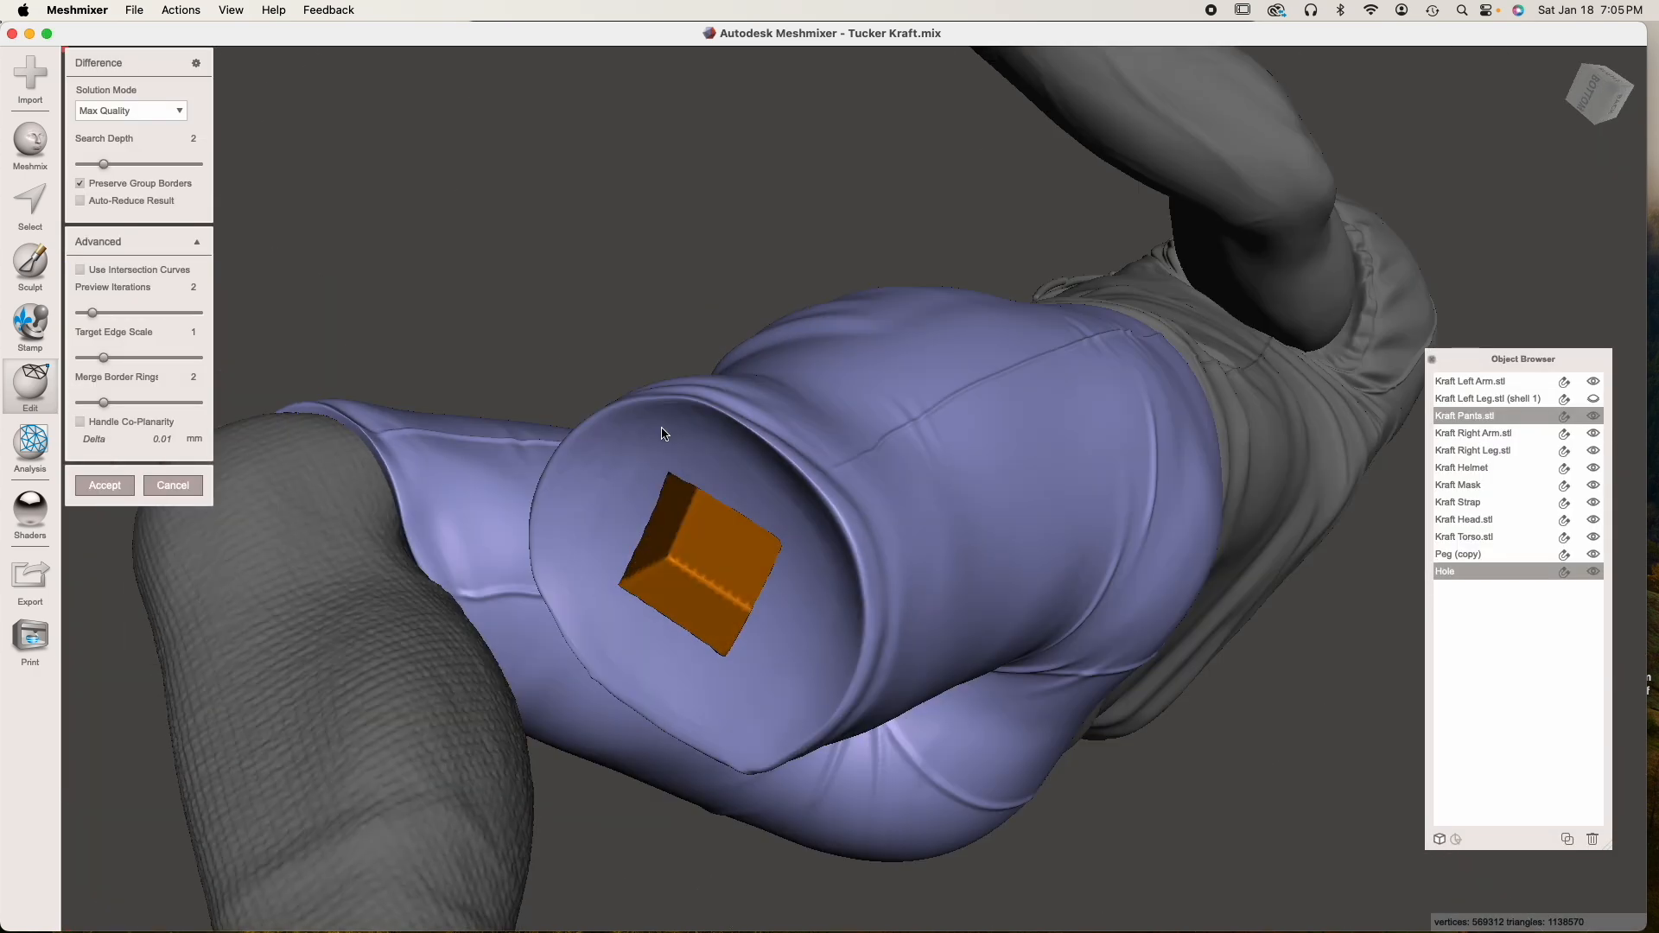
click(108, 482)
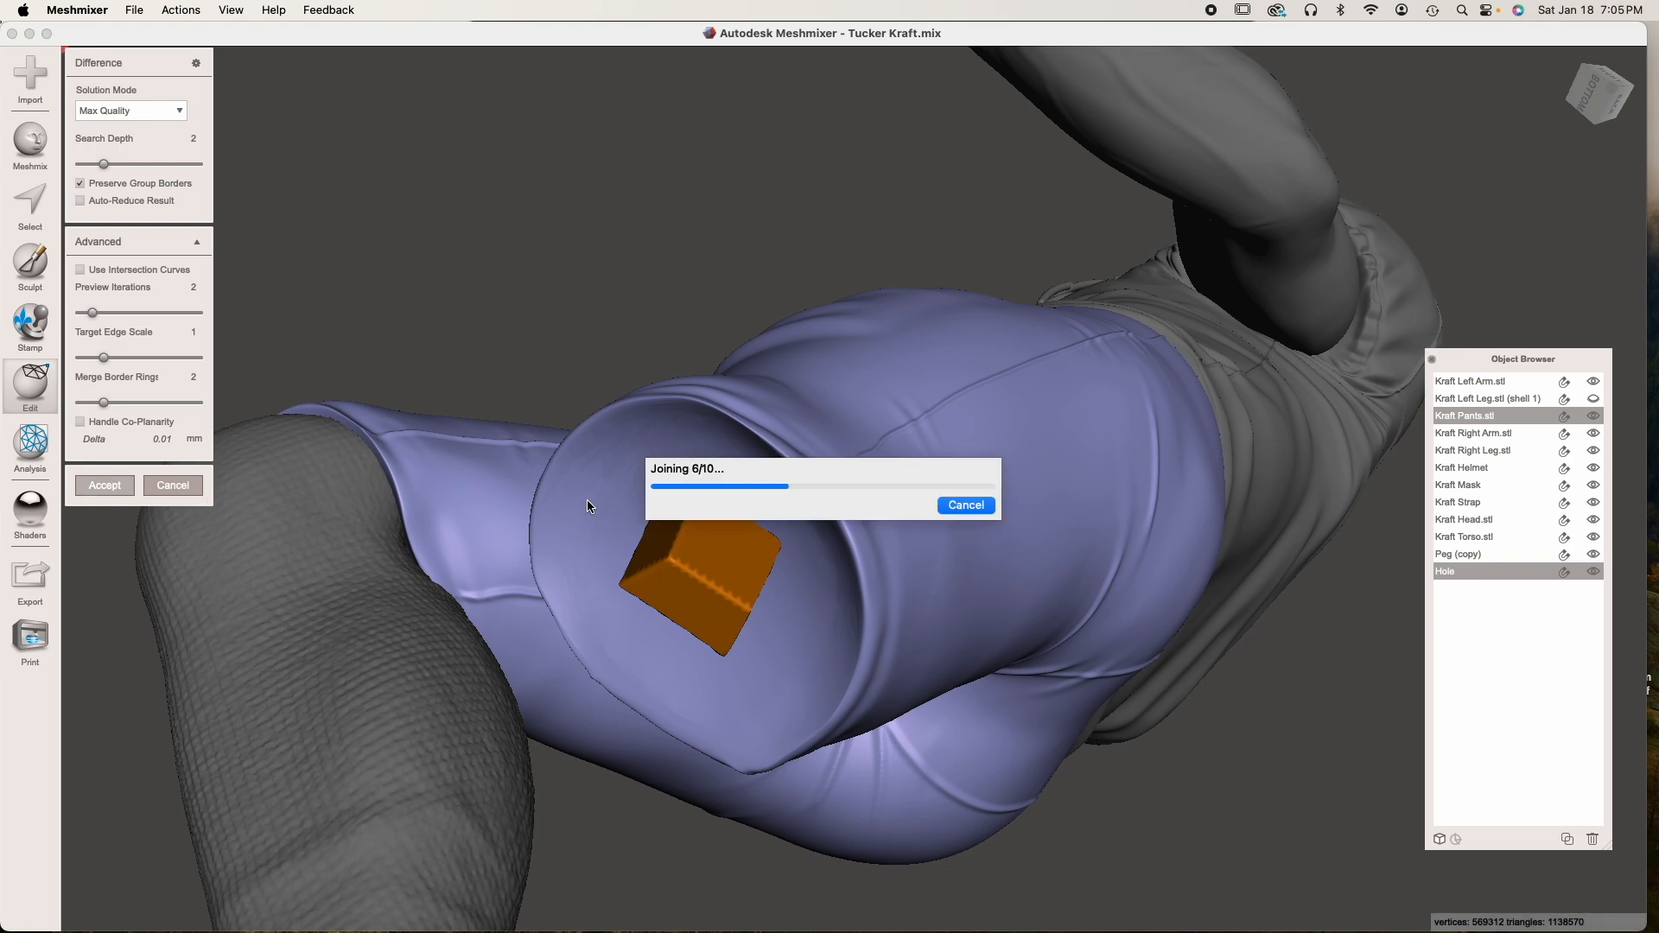
Examine the new socket in the pants, show the left leg again and check how both legs meet the pants
right_drag(755, 403, 847, 560)
right_drag(708, 585, 723, 526)
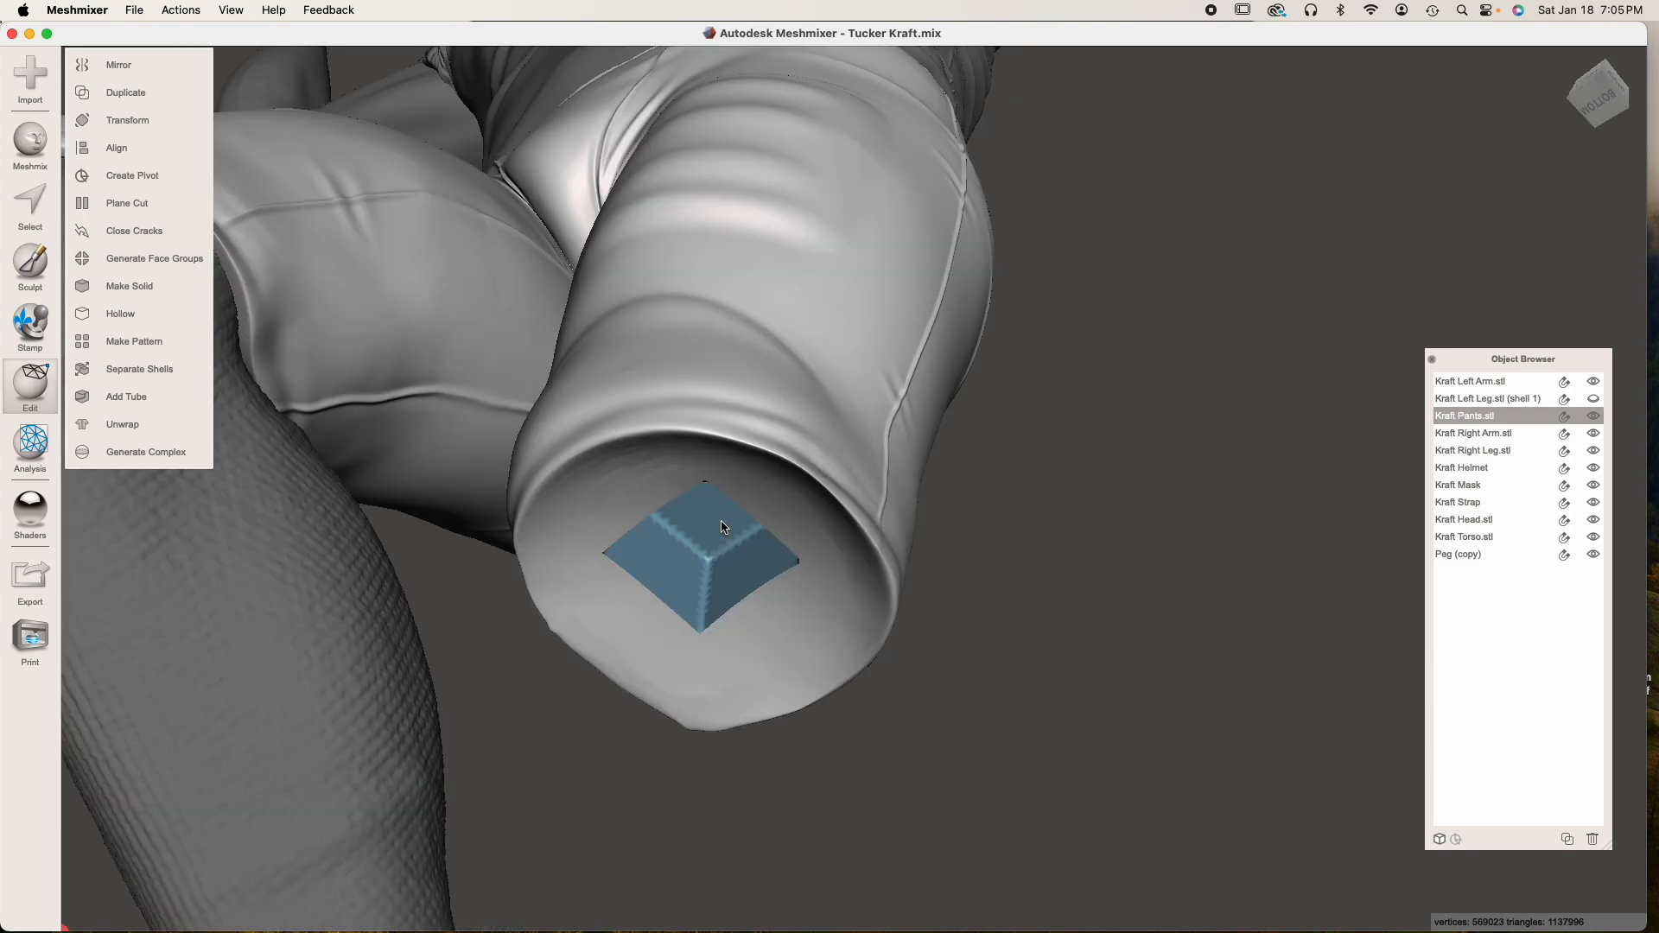
click(1592, 403)
right_drag(875, 422, 867, 498)
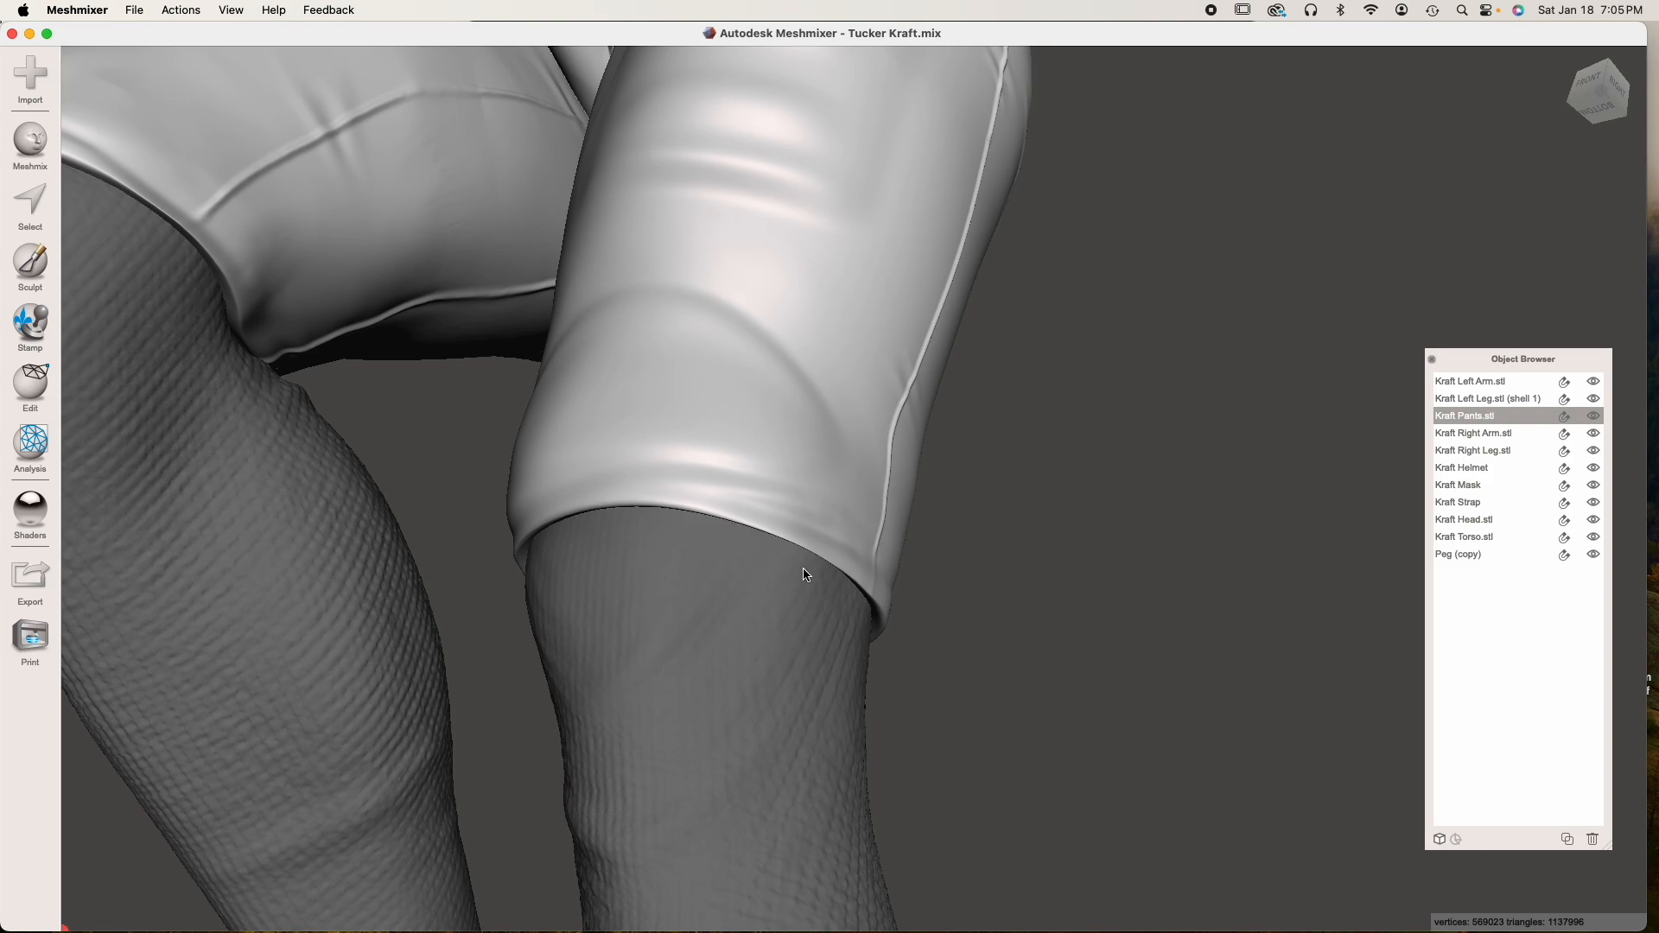
right_drag(802, 612, 751, 604)
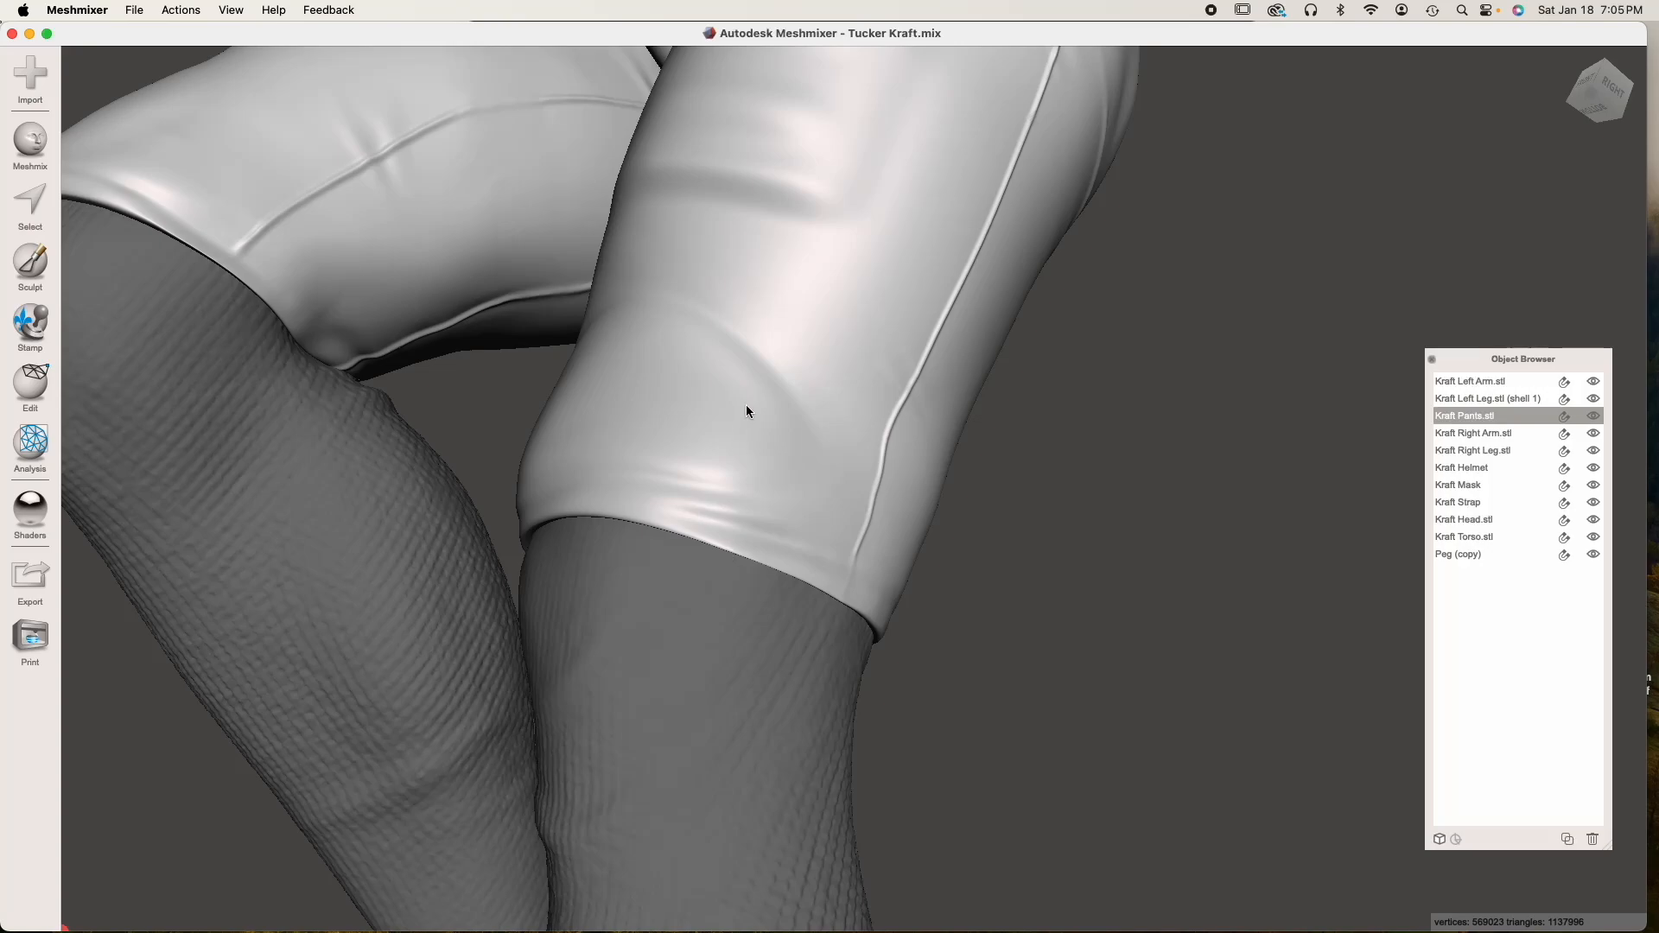
scroll(752, 440, down, 5)
right_drag(754, 446, 797, 484)
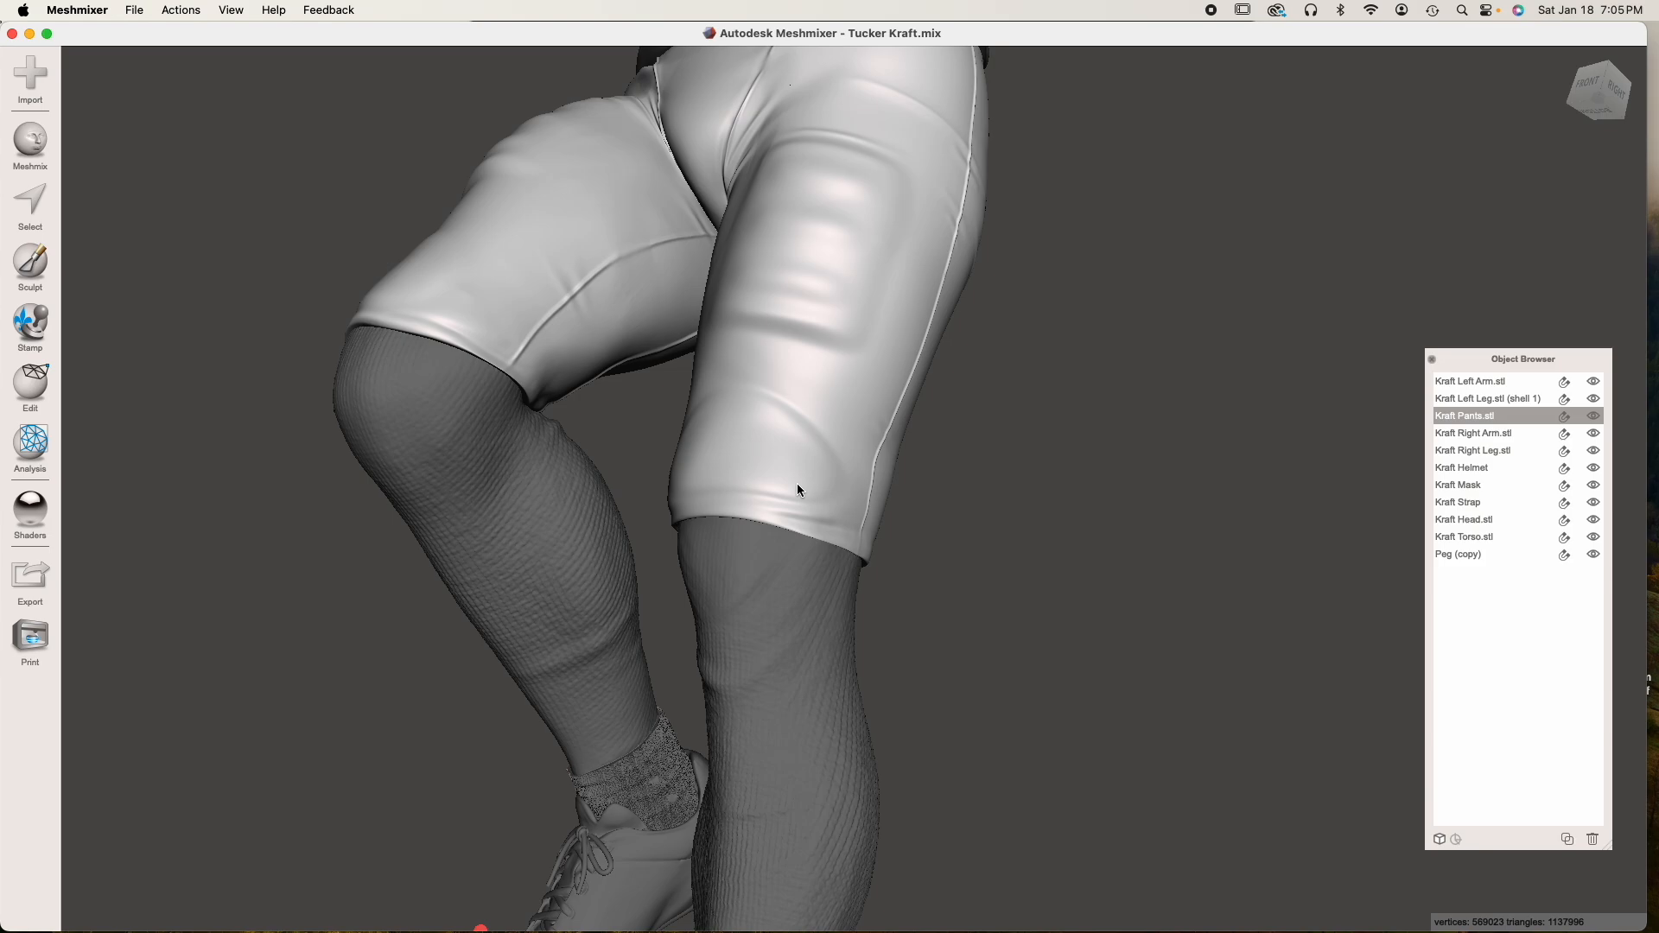
mouse_move(777, 572)
right_down()
mouse_move(753, 523)
mouse_move(807, 574)
right_up()
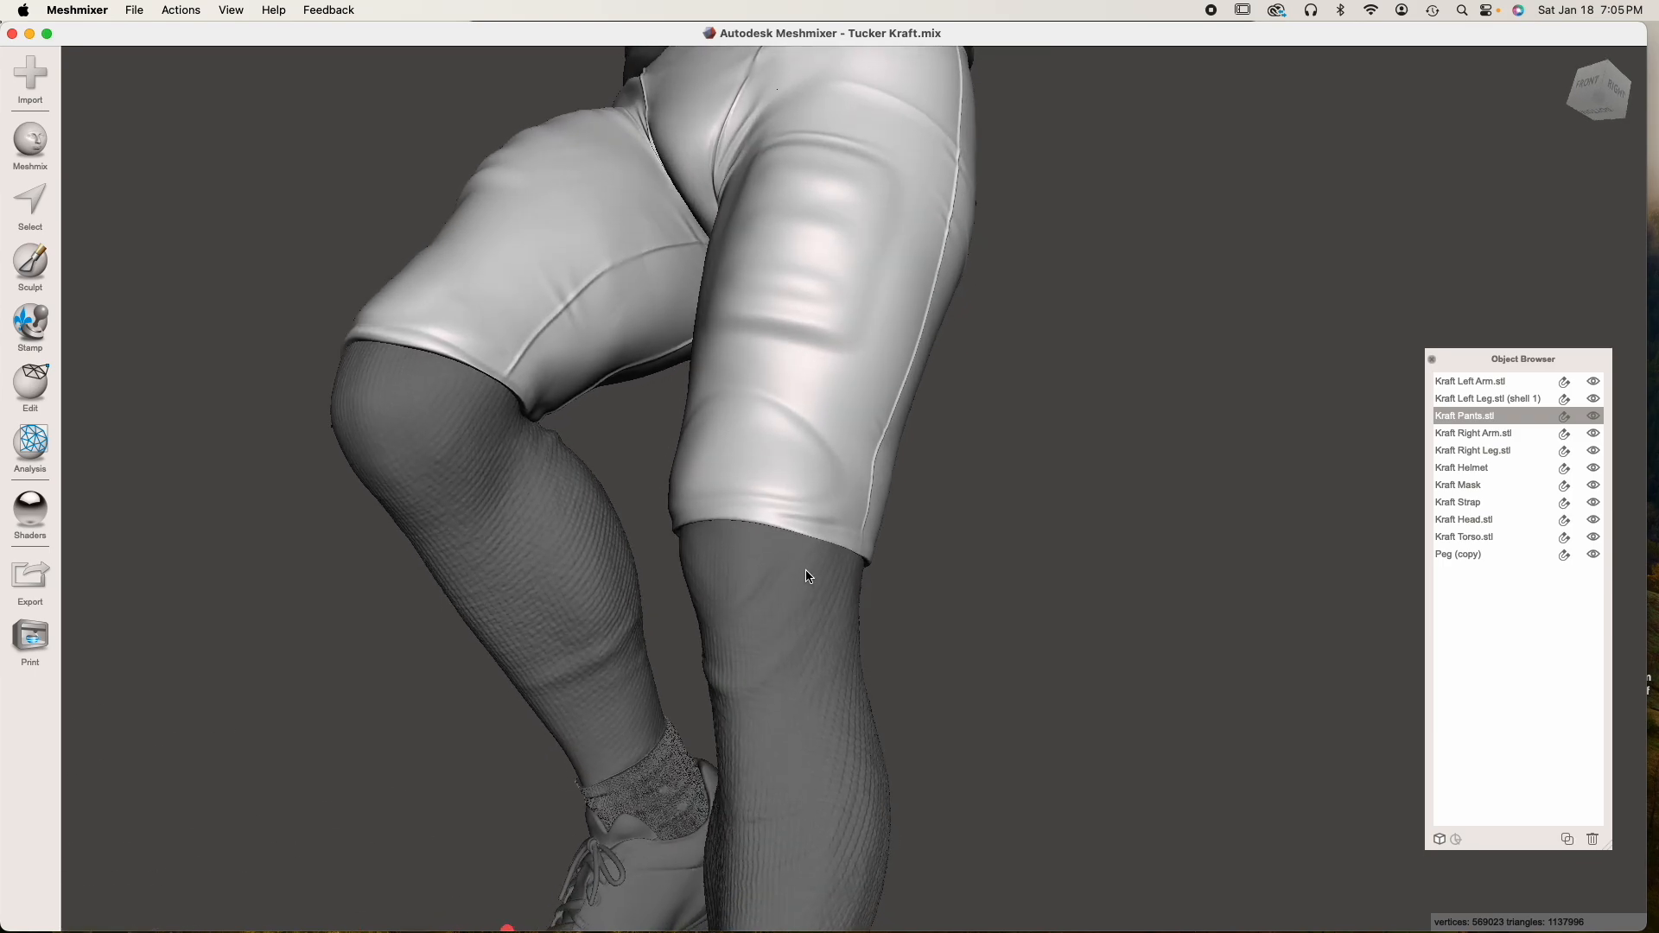
right_drag(517, 401, 787, 506)
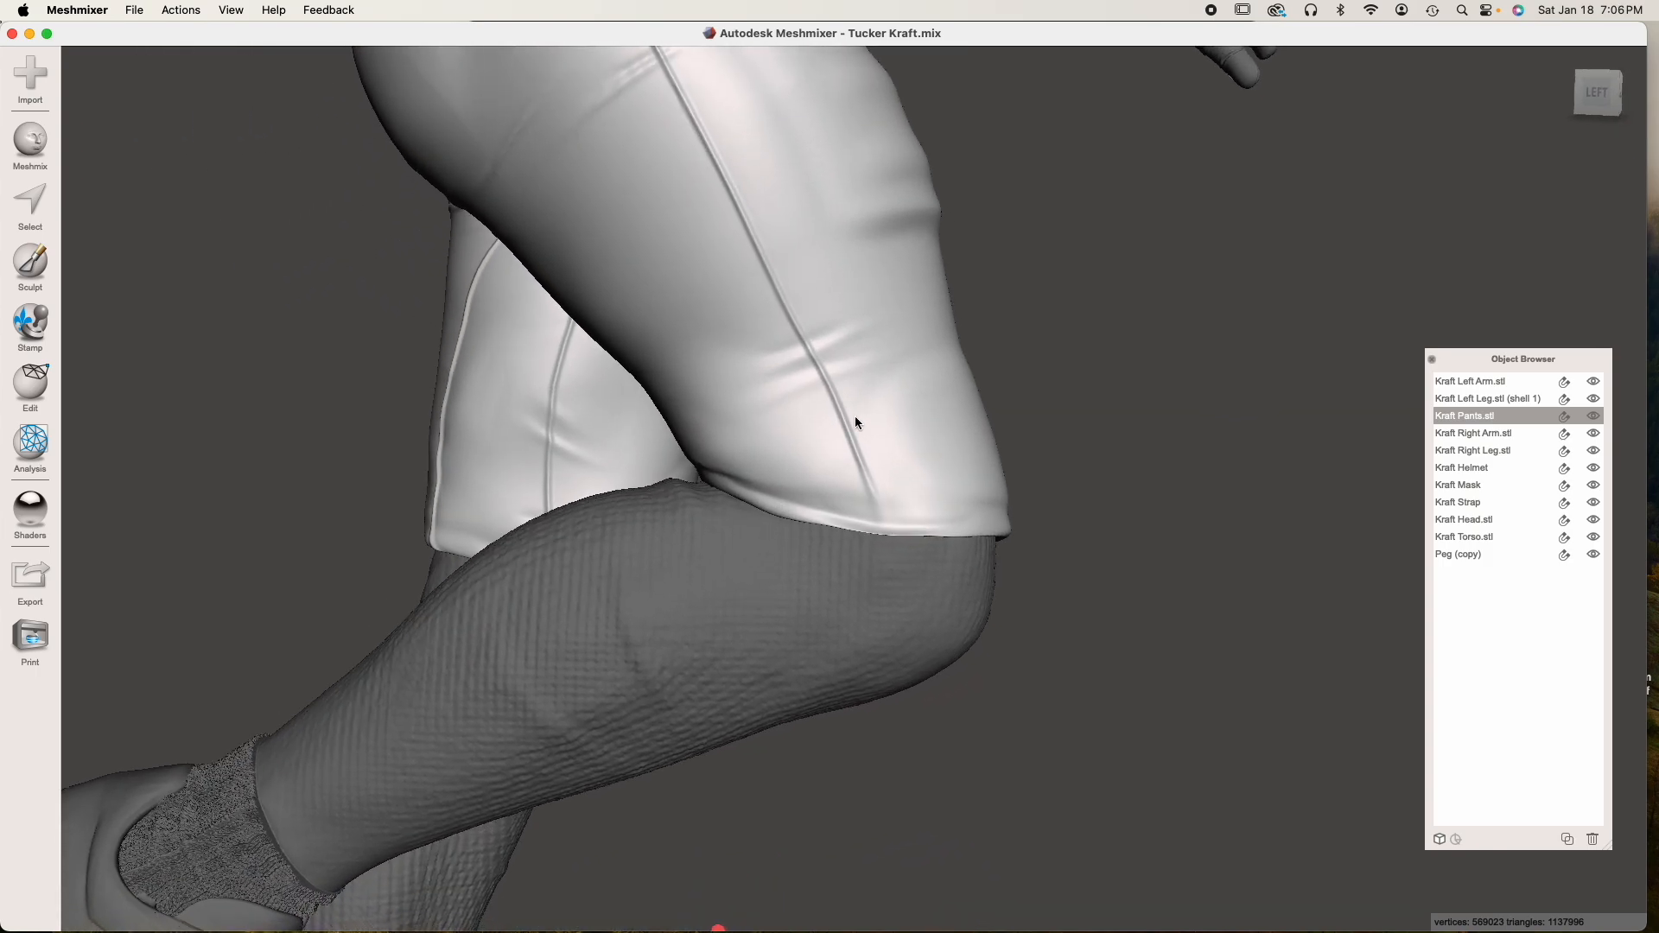
View the pants as see-through to check the peg positions inside both thighs, and restore their solid display
click(1565, 417)
right_drag(848, 439, 680, 467)
right_drag(455, 456, 837, 523)
scroll(510, 510, up, 5)
scroll(625, 536, down, 5)
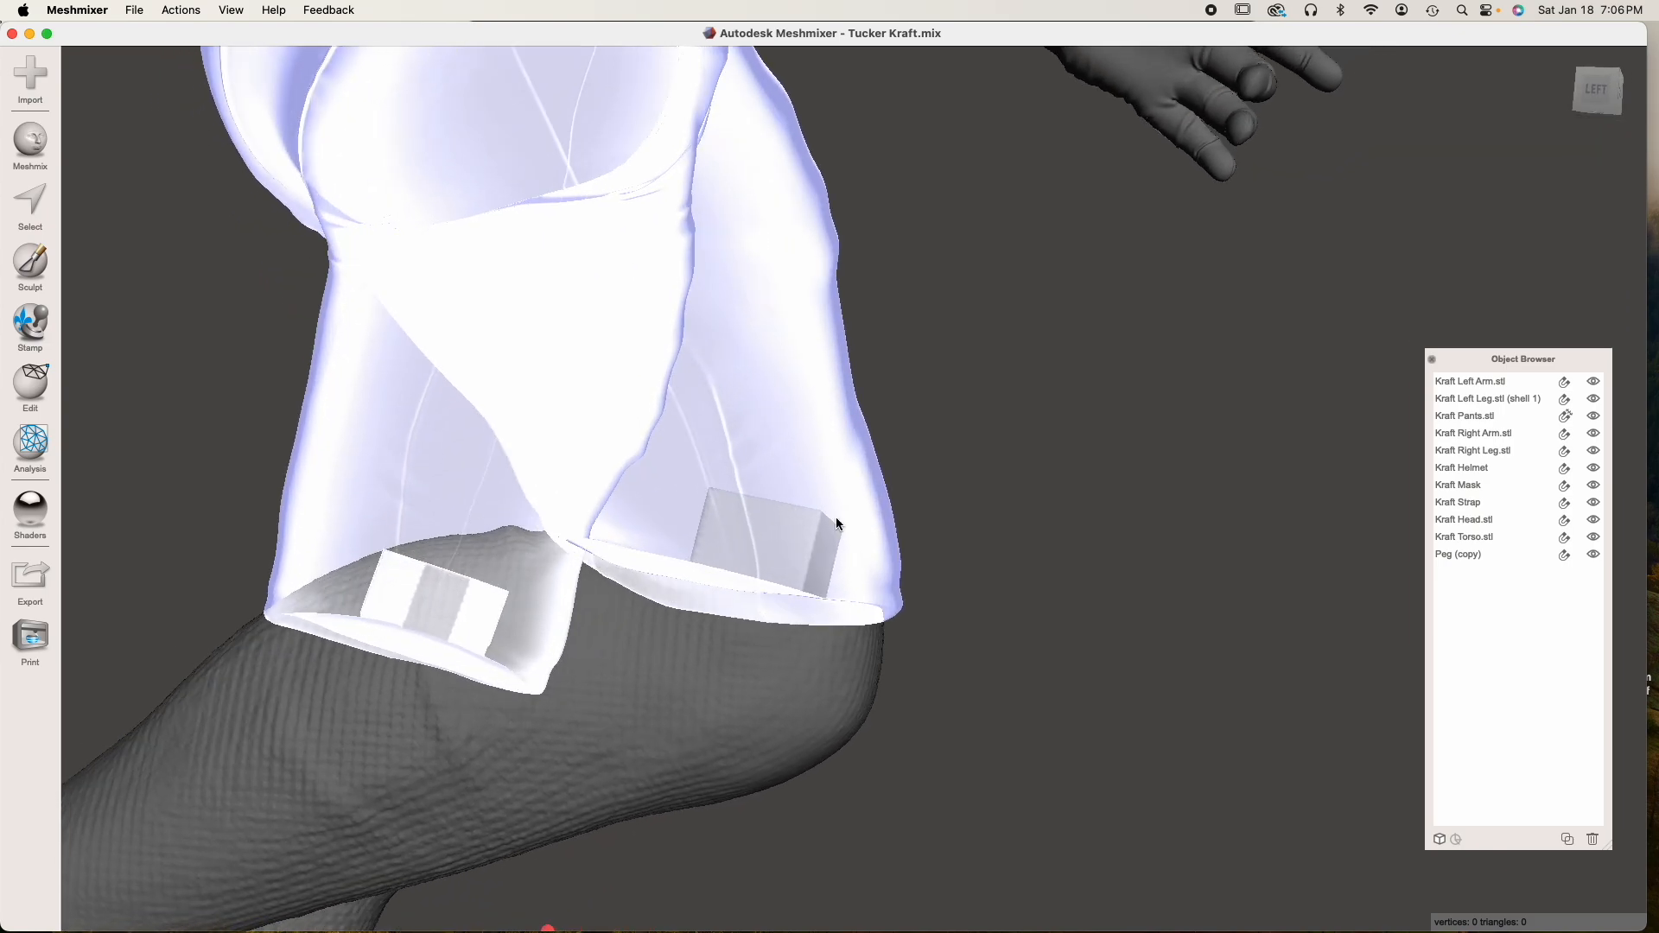
click(1567, 417)
Hide the right leg and move Peg (copy) by 1.1402 mm in X, 0.1756 mm in Y and -0.018 mm in Z in the local frame
click(729, 648)
click(1594, 449)
click(686, 448)
right_drag(725, 527, 763, 486)
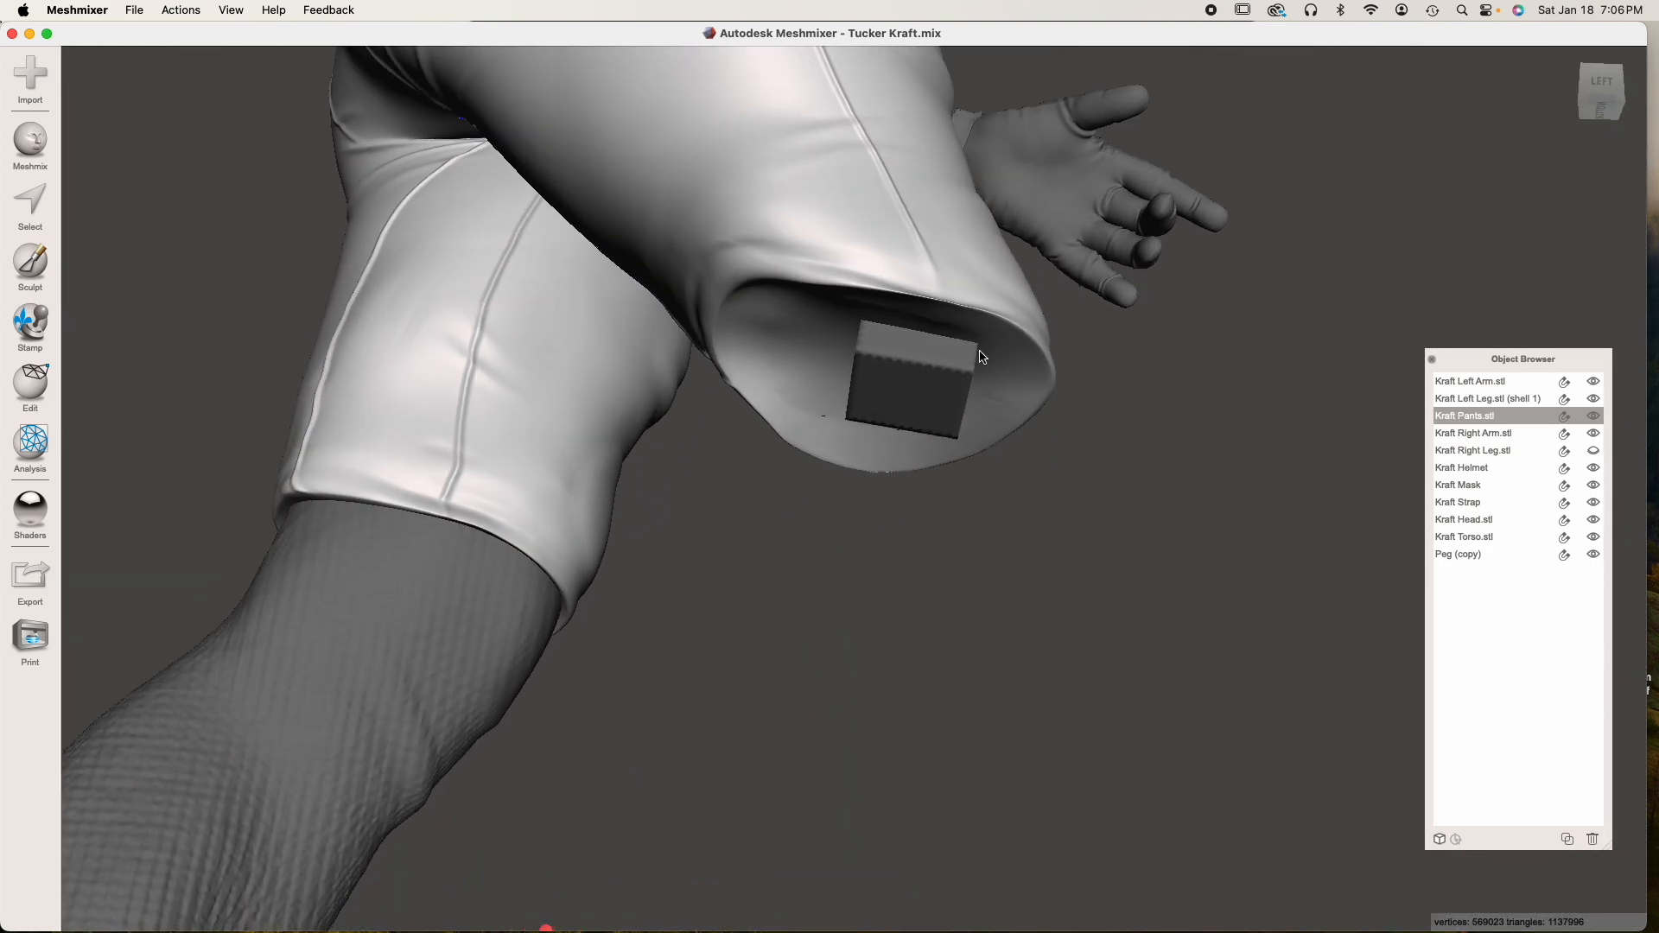
click(895, 407)
key(t)
drag(893, 349, 872, 351)
right_drag(872, 350, 1075, 457)
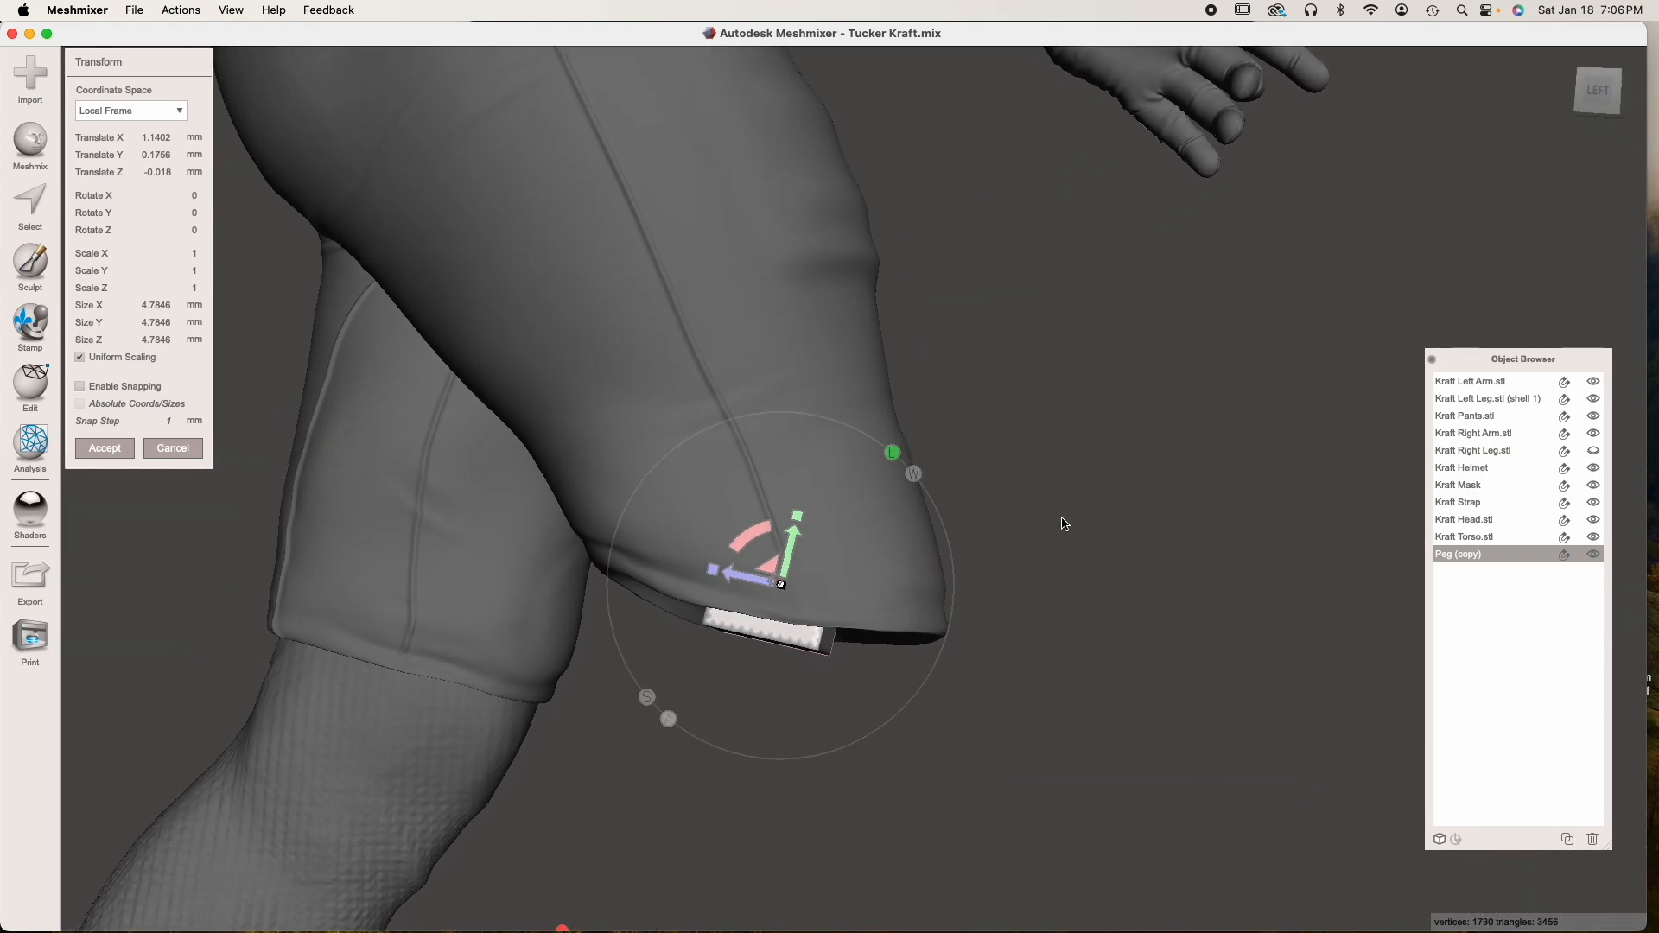
key(Return)
Hide the pants and show the right leg to expose the repositioned peg on its cut face
click(770, 438)
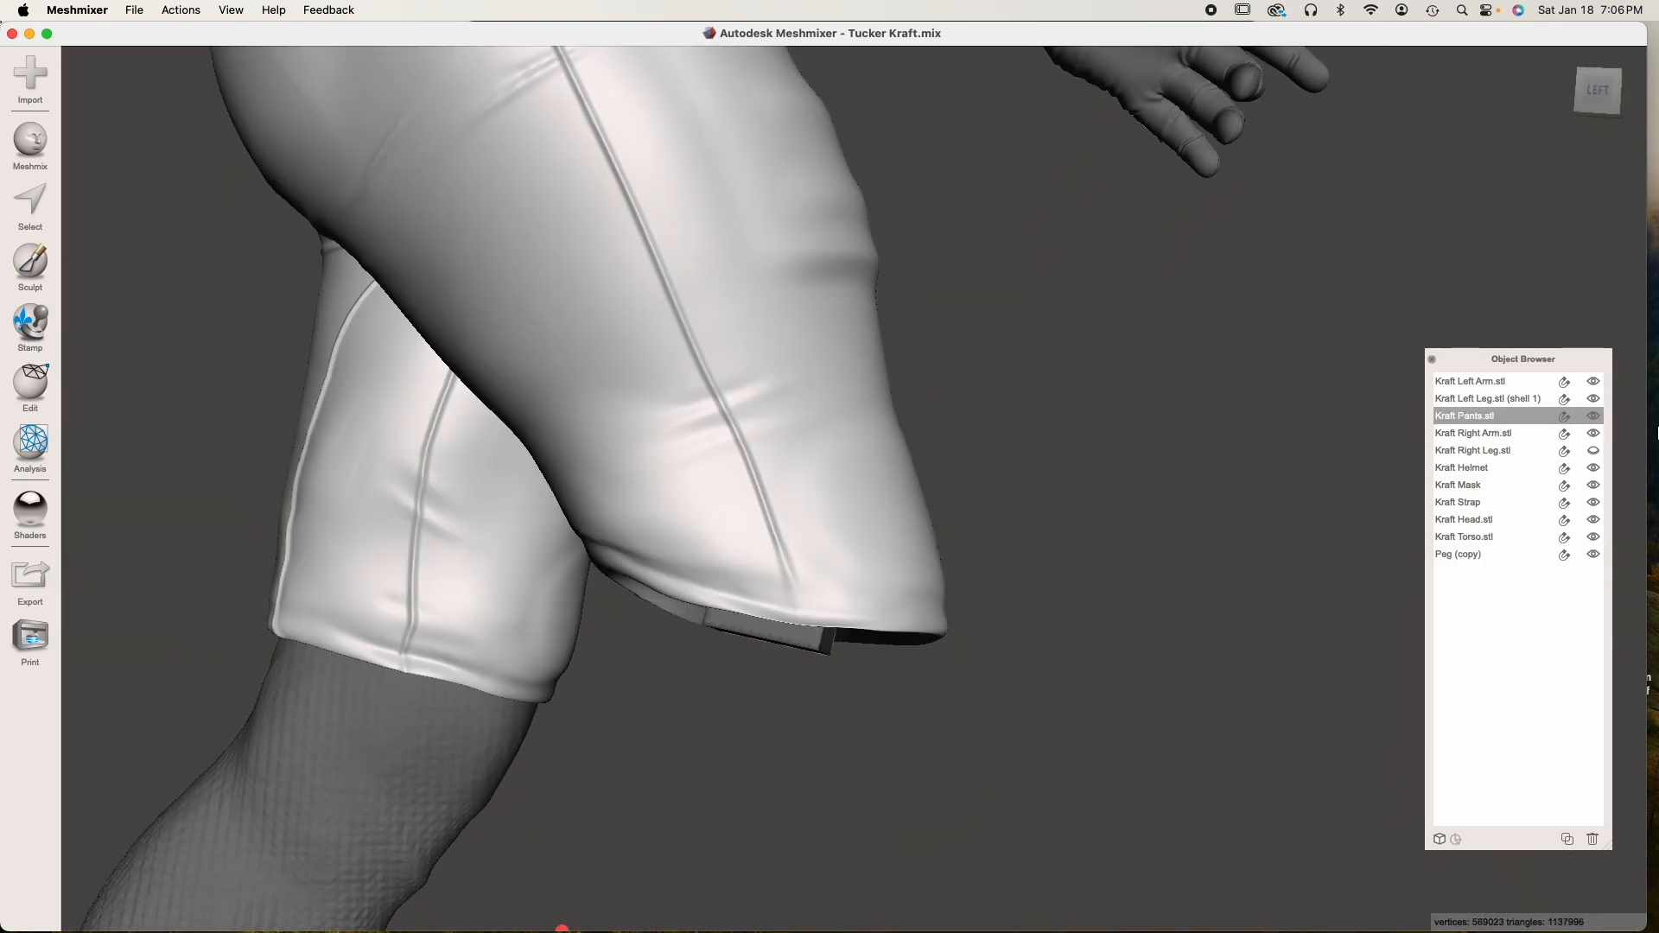
click(1593, 416)
click(1594, 450)
right_drag(1011, 581, 667, 610)
Duplicate Peg (copy) on the right leg and rename the duplicate as Hole
click(548, 791)
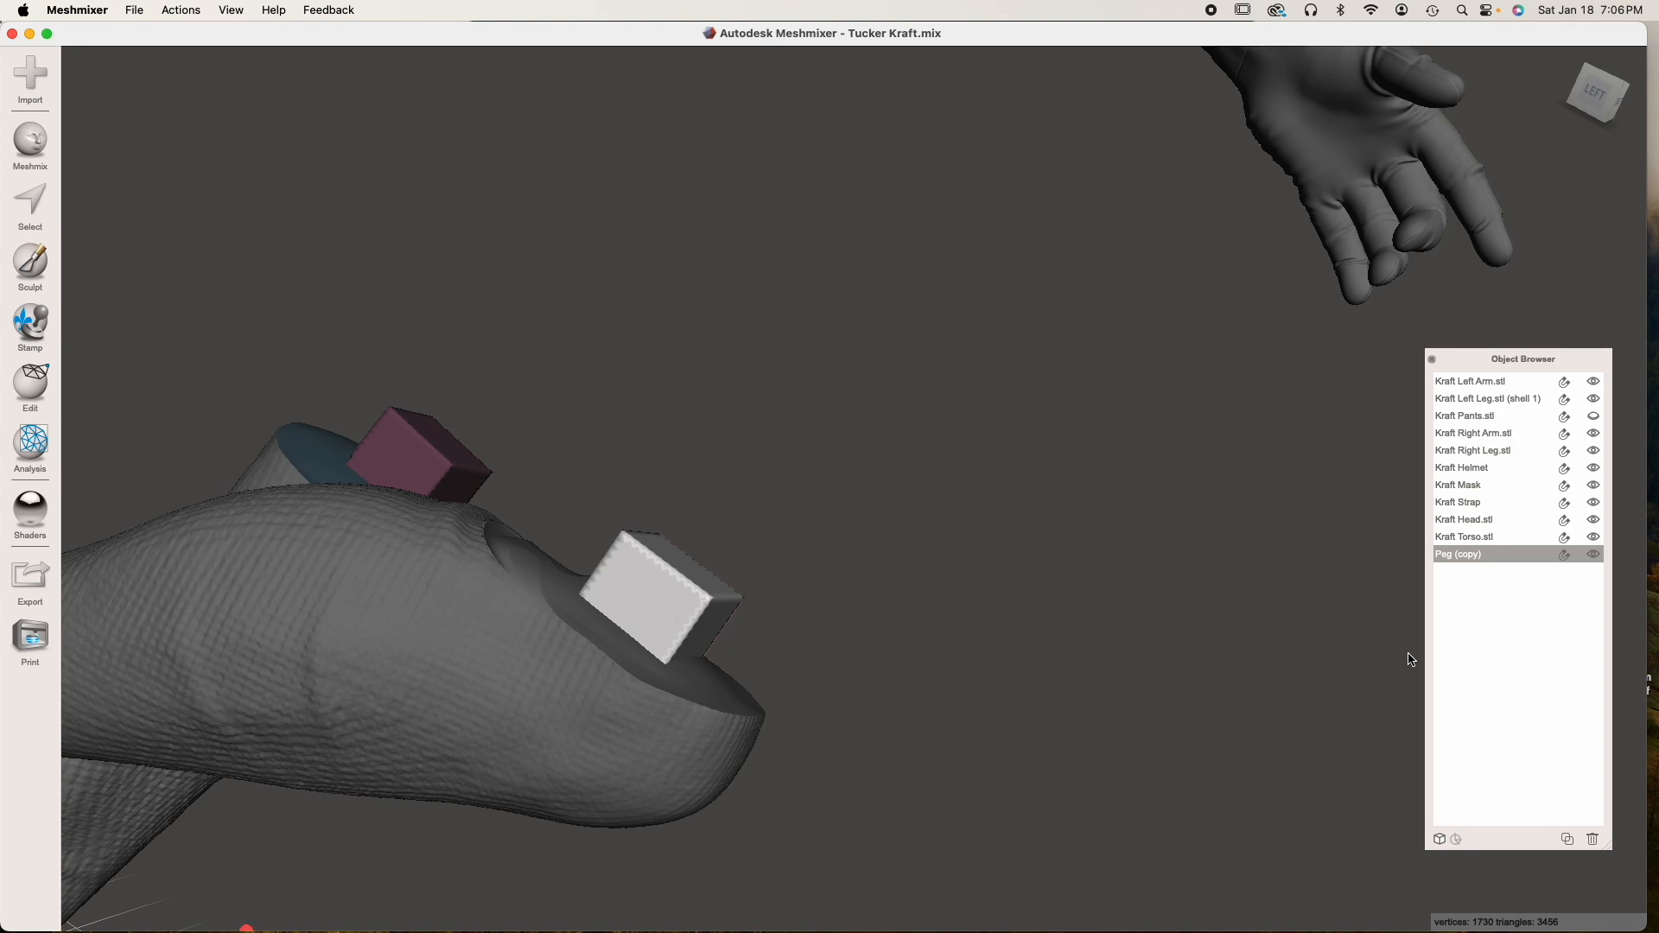
click(1569, 840)
double_click(1469, 571)
double_click(1474, 570)
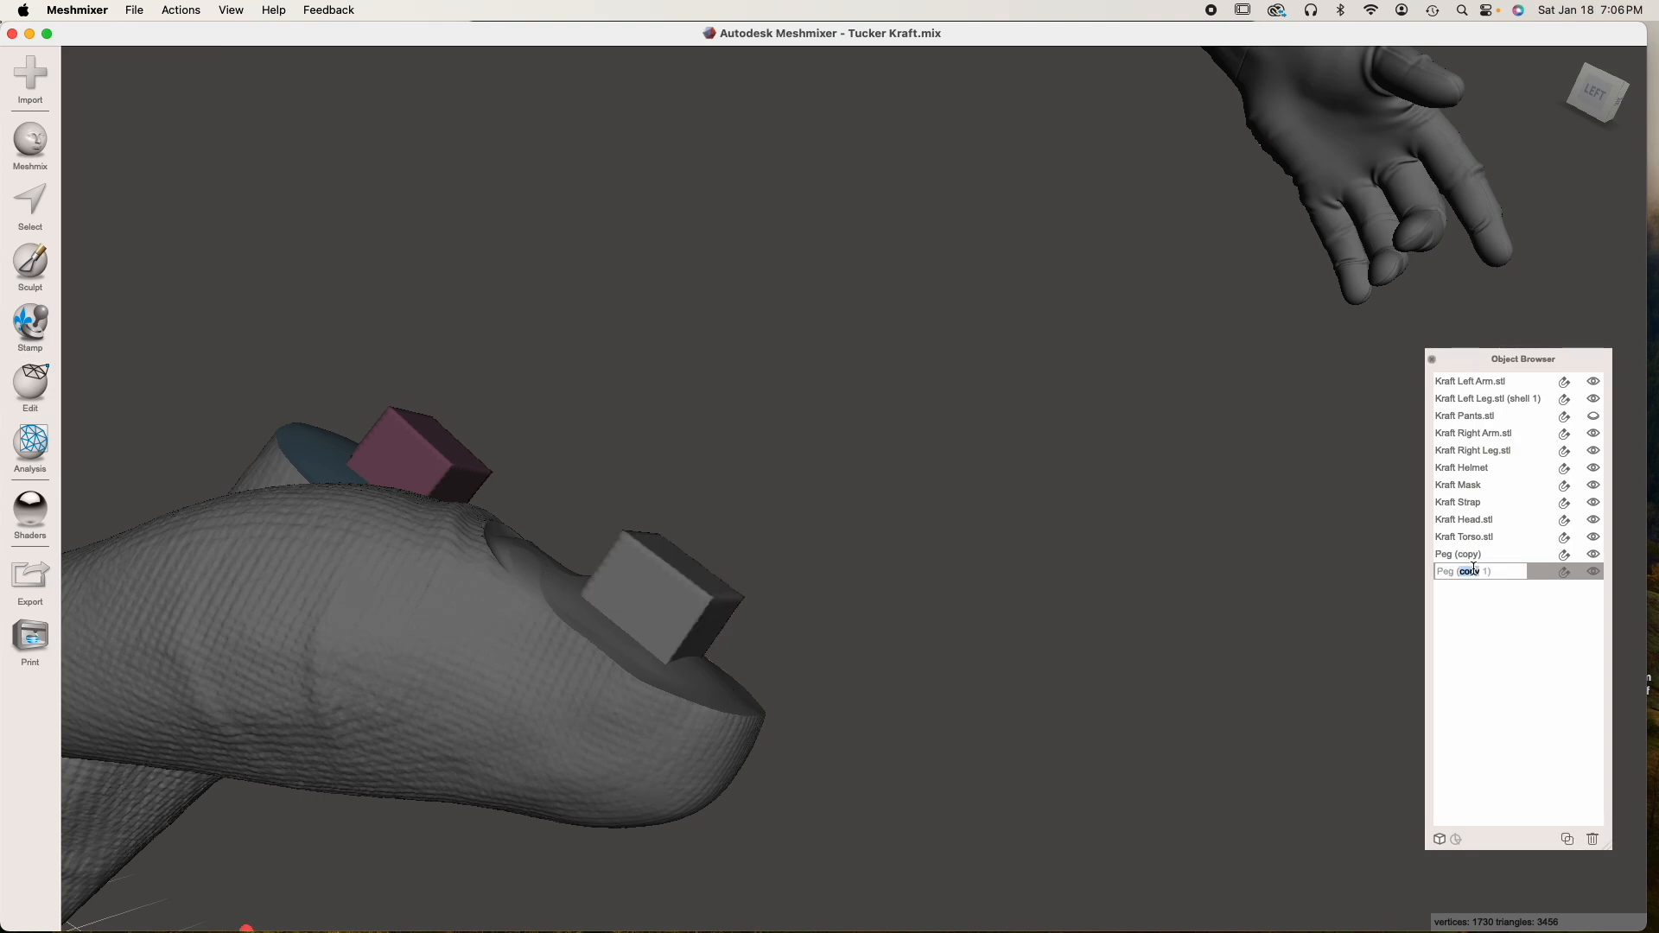
triple_click(1474, 571)
text(Hole)
key(Return)
Scale the new Hole block uniformly to a size of 5 mm
key(t)
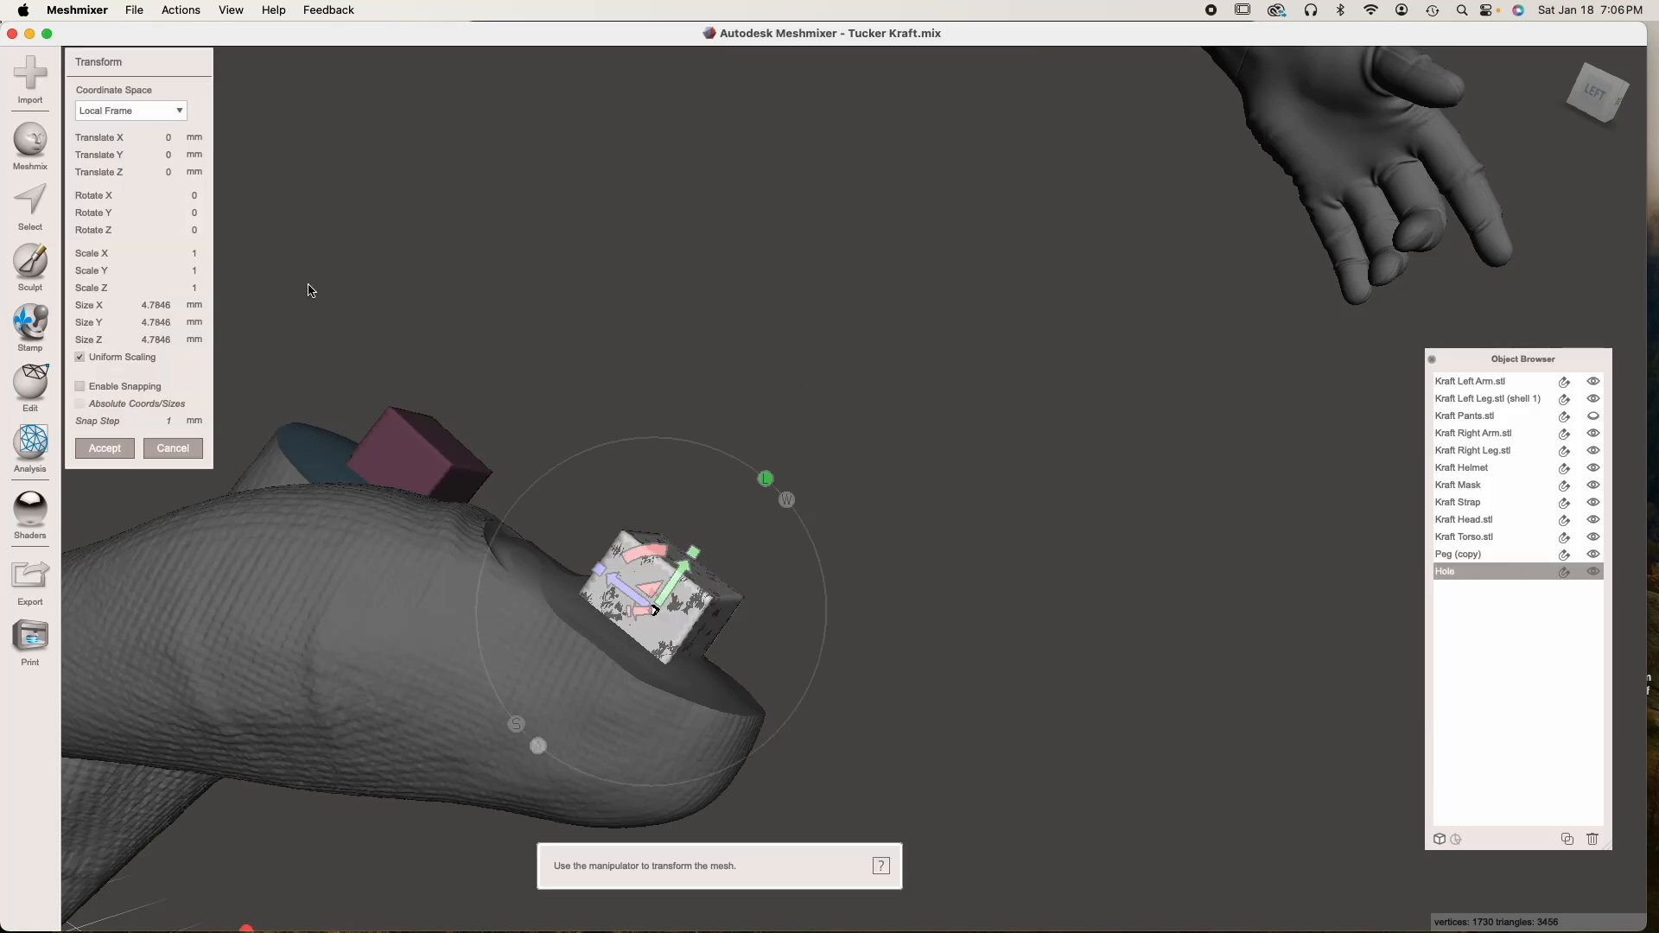
click(156, 305)
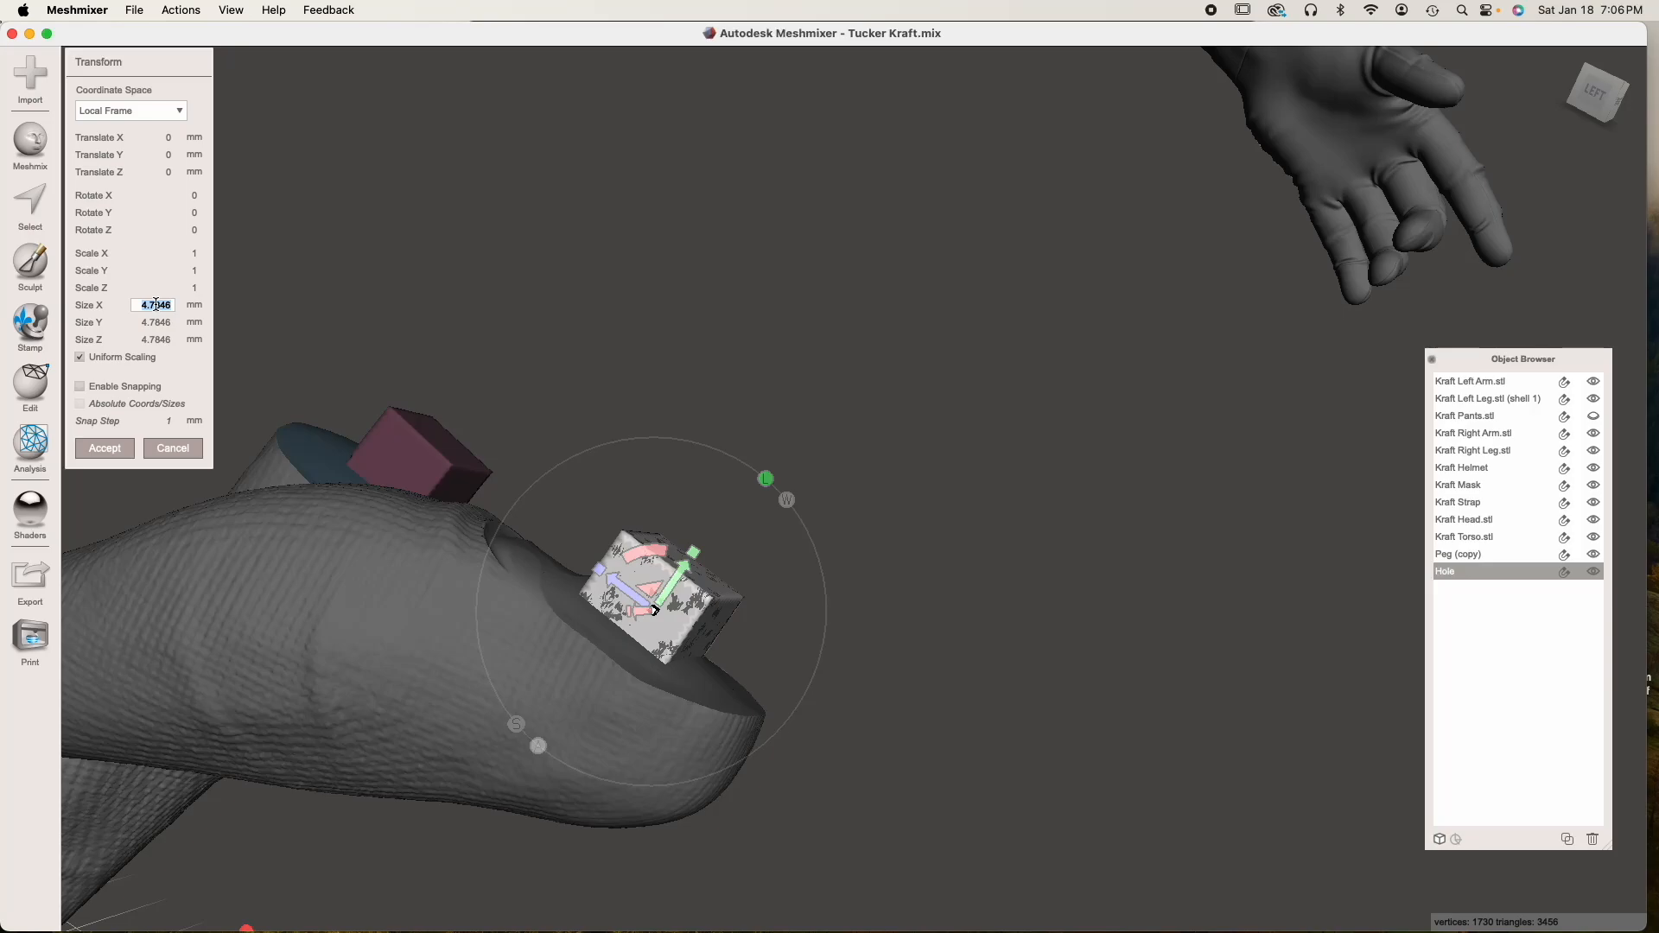
text(5)
key(Tab)
click(119, 449)
right_drag(257, 493, 681, 567)
Hide Hole and Boolean Union Peg (copy) with the right leg using Max Quality and no auto-reduction
click(1594, 571)
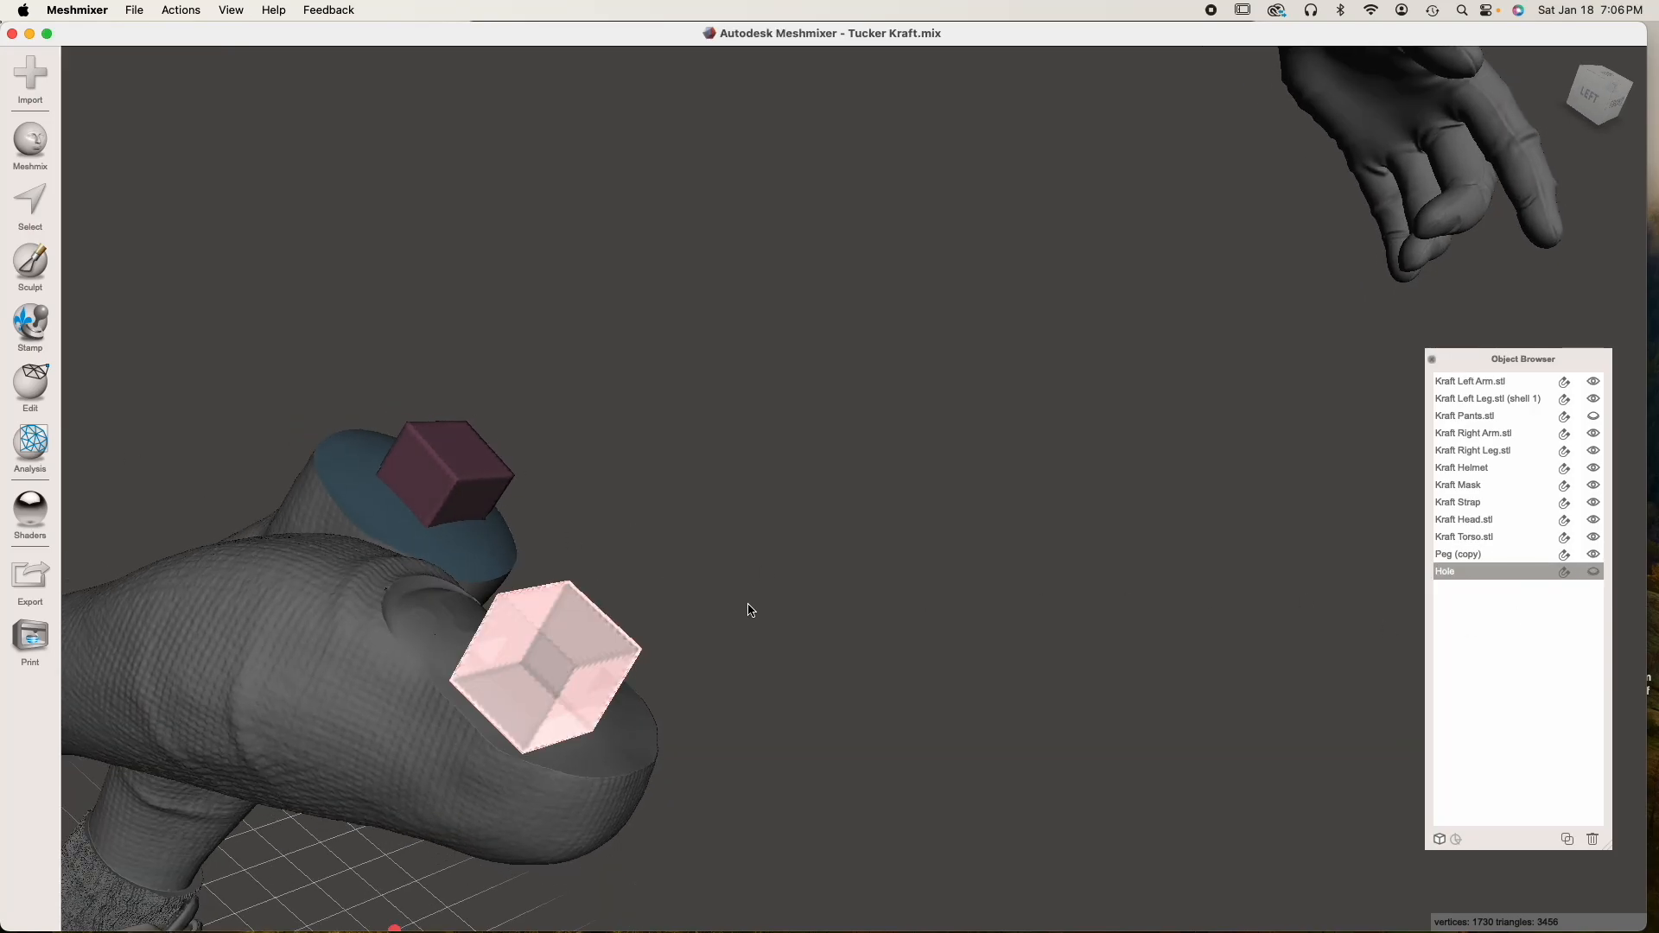
click(379, 658)
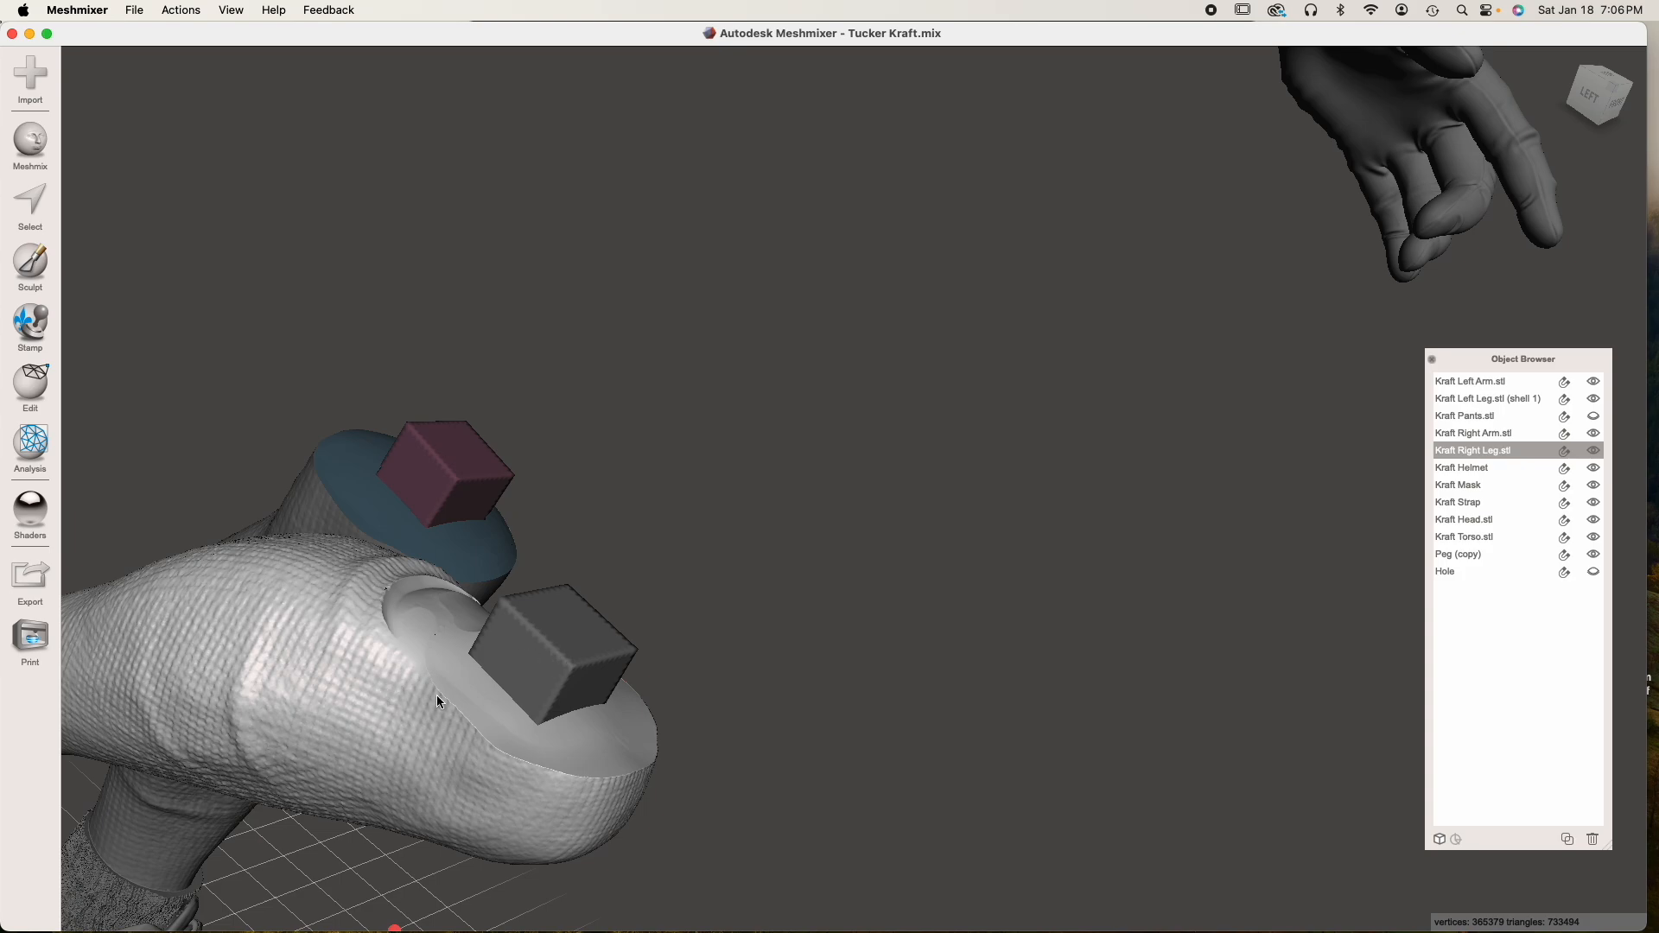
shift+click(578, 658)
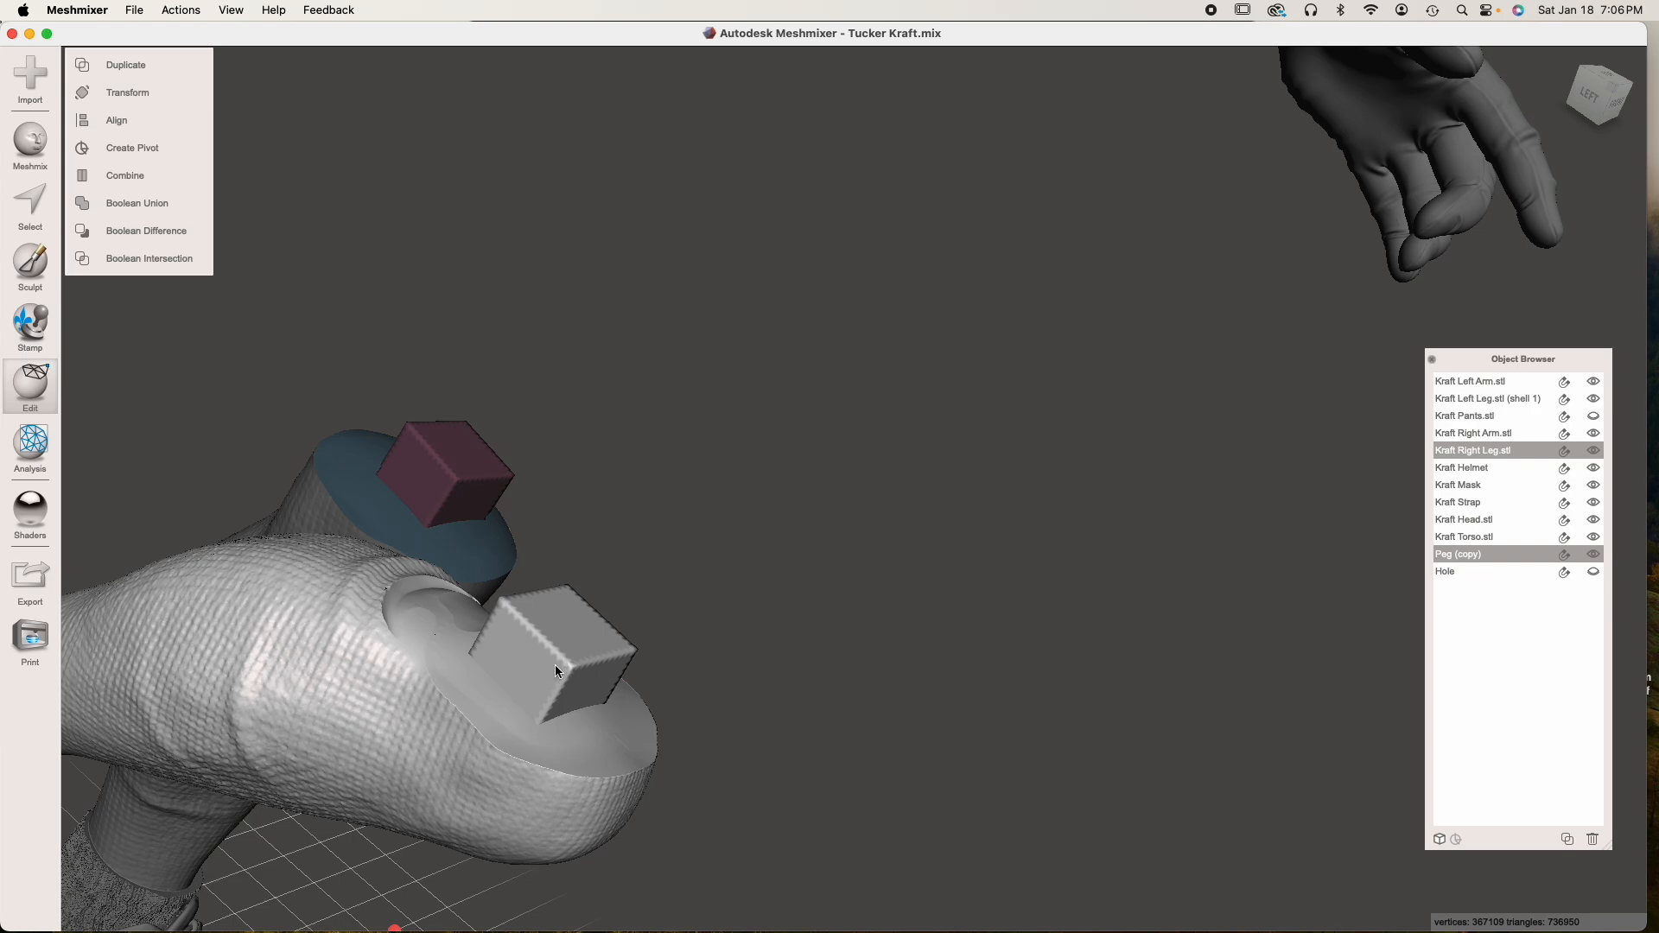
right_drag(555, 665, 583, 658)
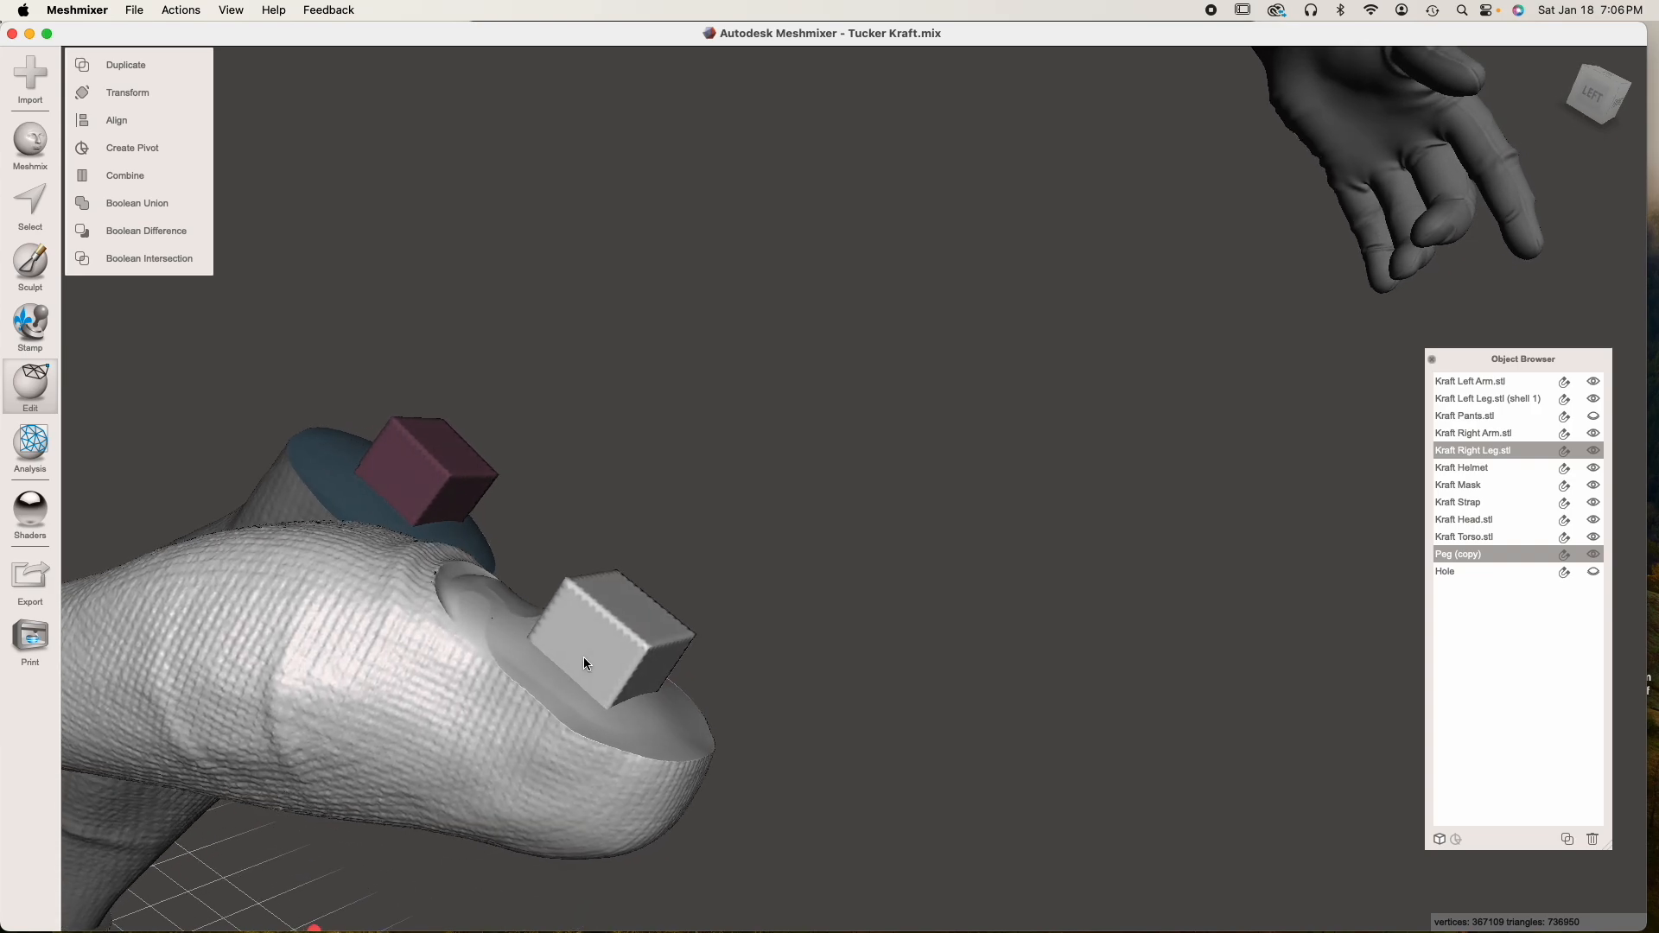
click(111, 203)
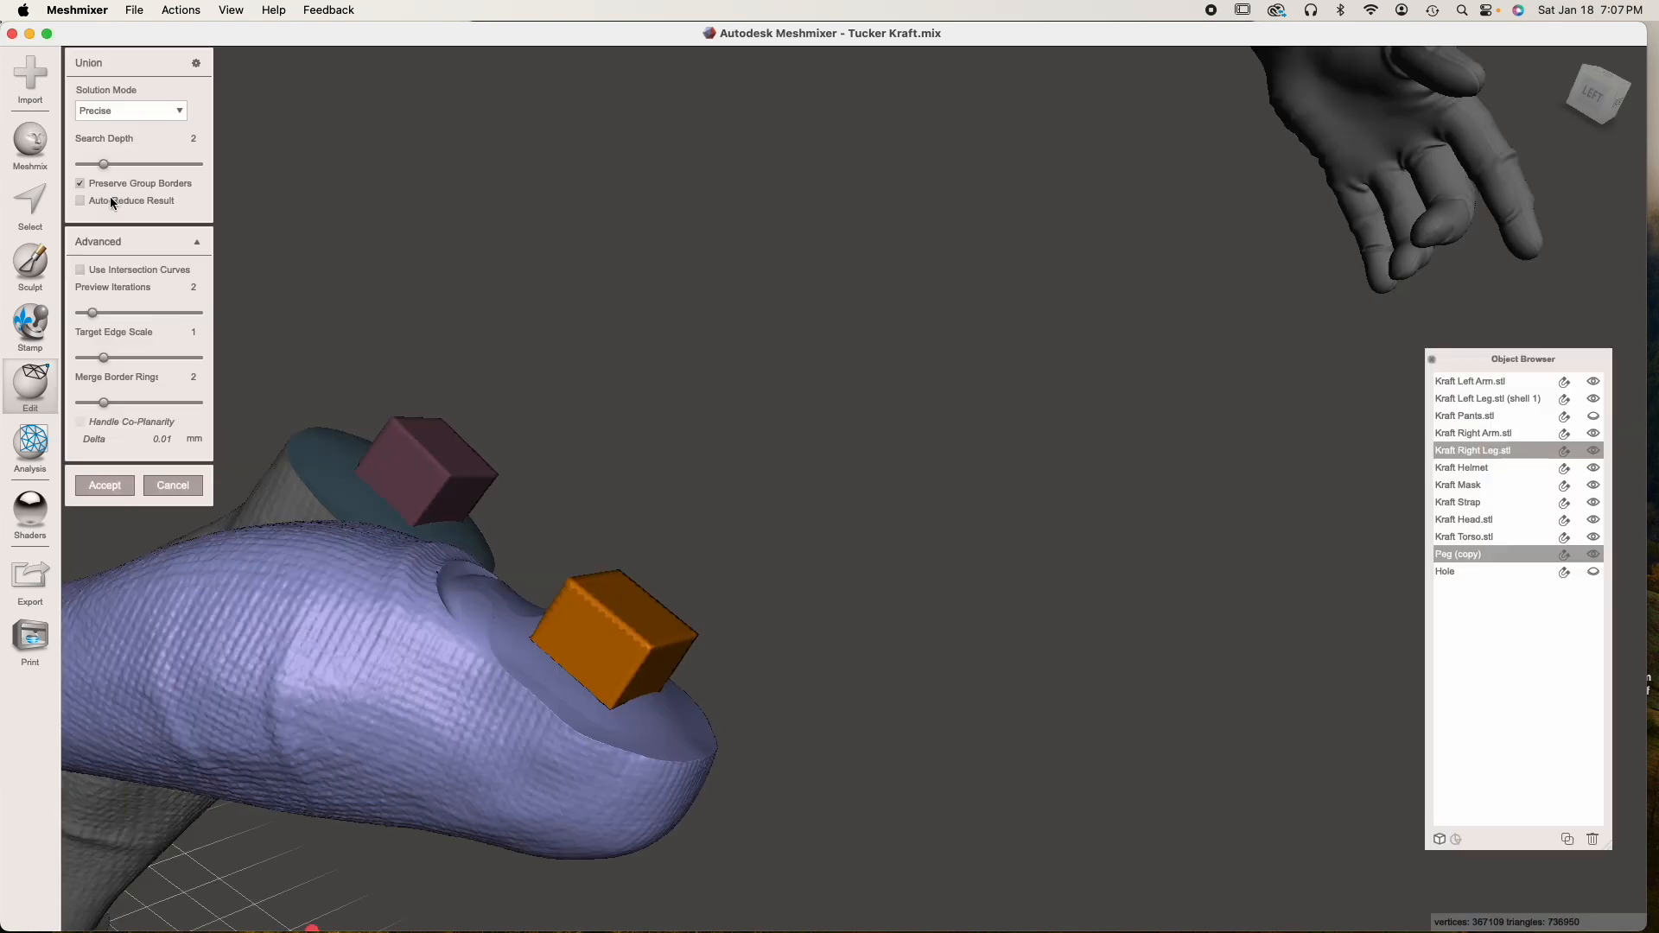
click(131, 110)
click(132, 162)
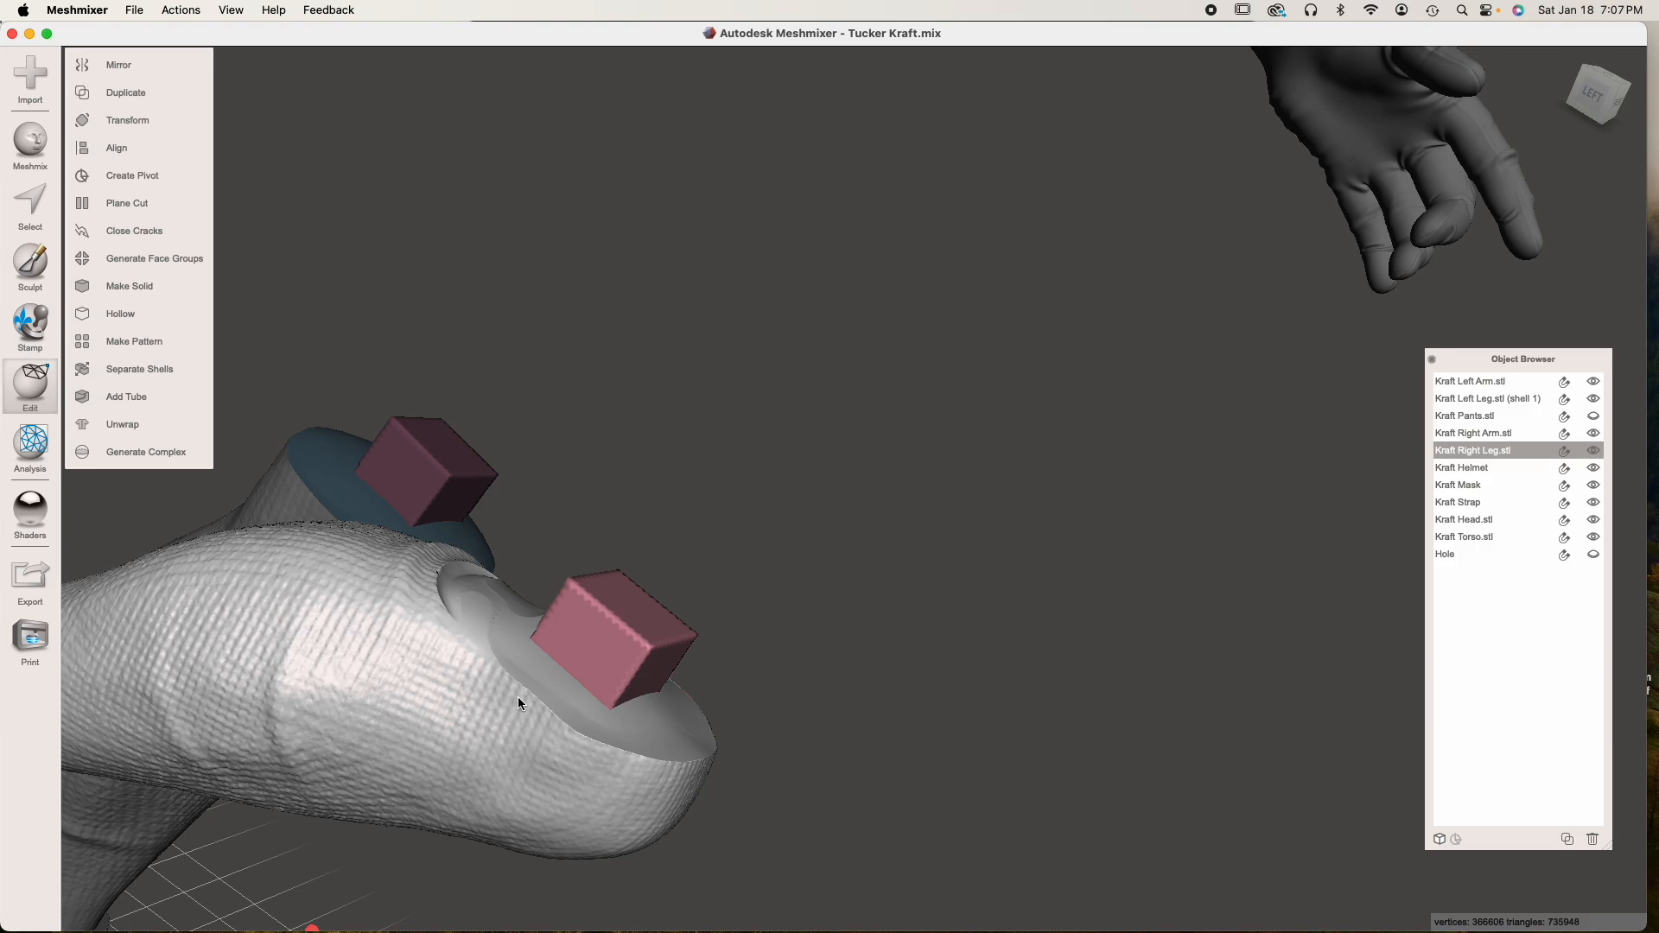
Hide the right leg, show the pants and the Hole block, and select the pants at the open right knee end
right_drag(517, 696, 584, 606)
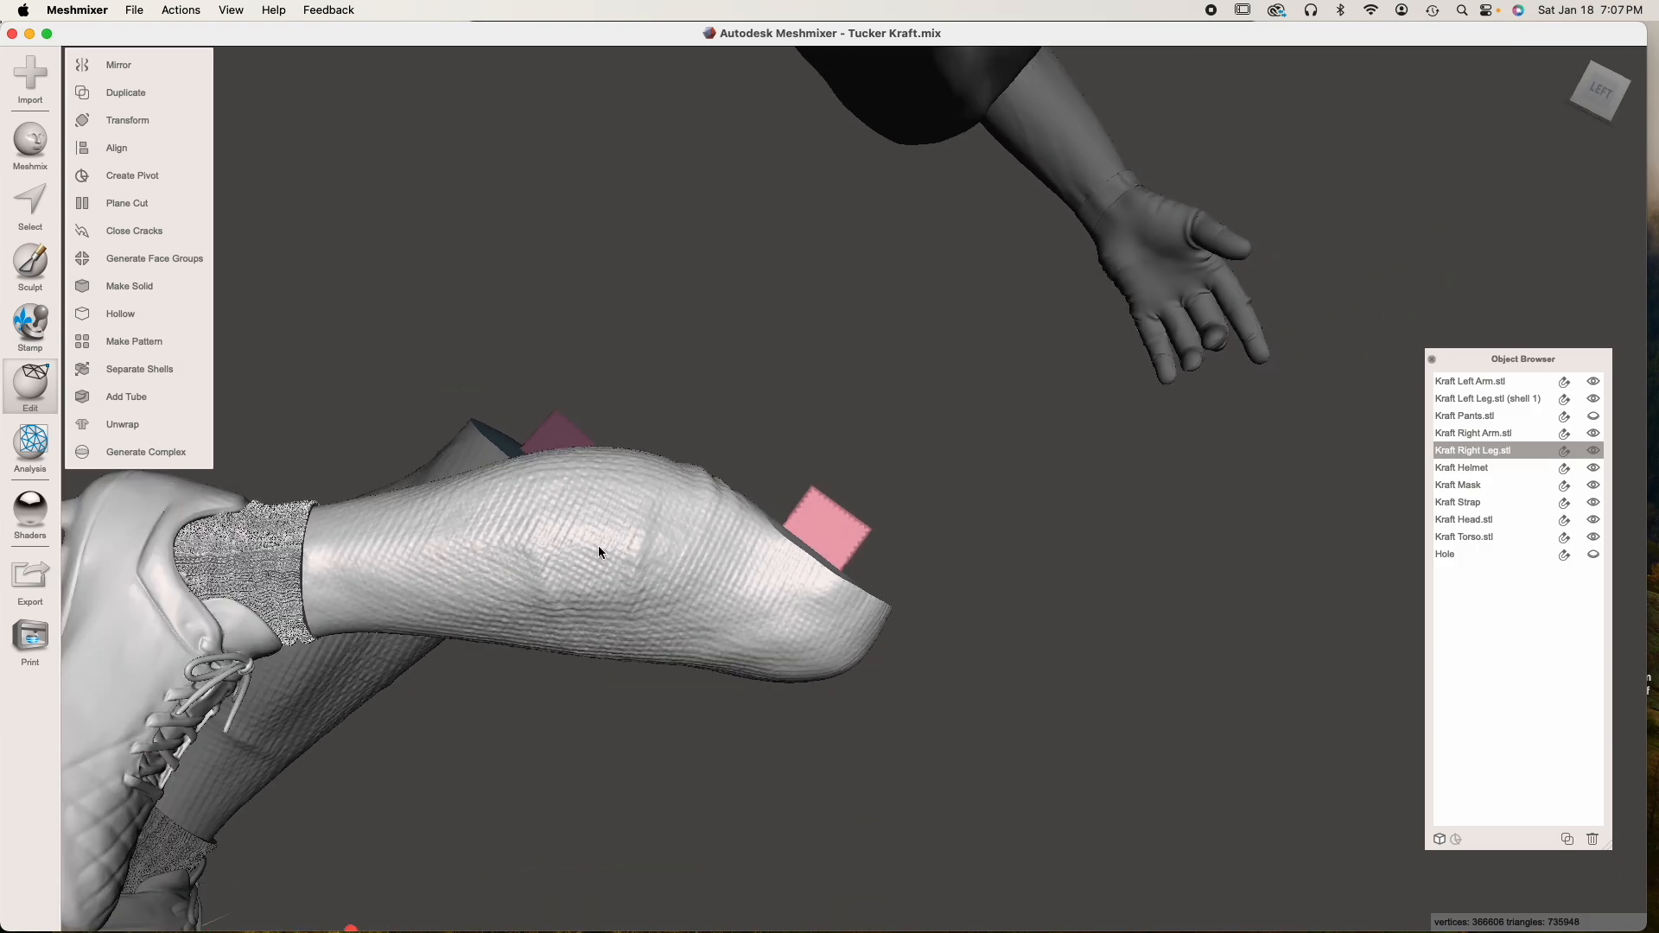
right_drag(666, 561, 609, 596)
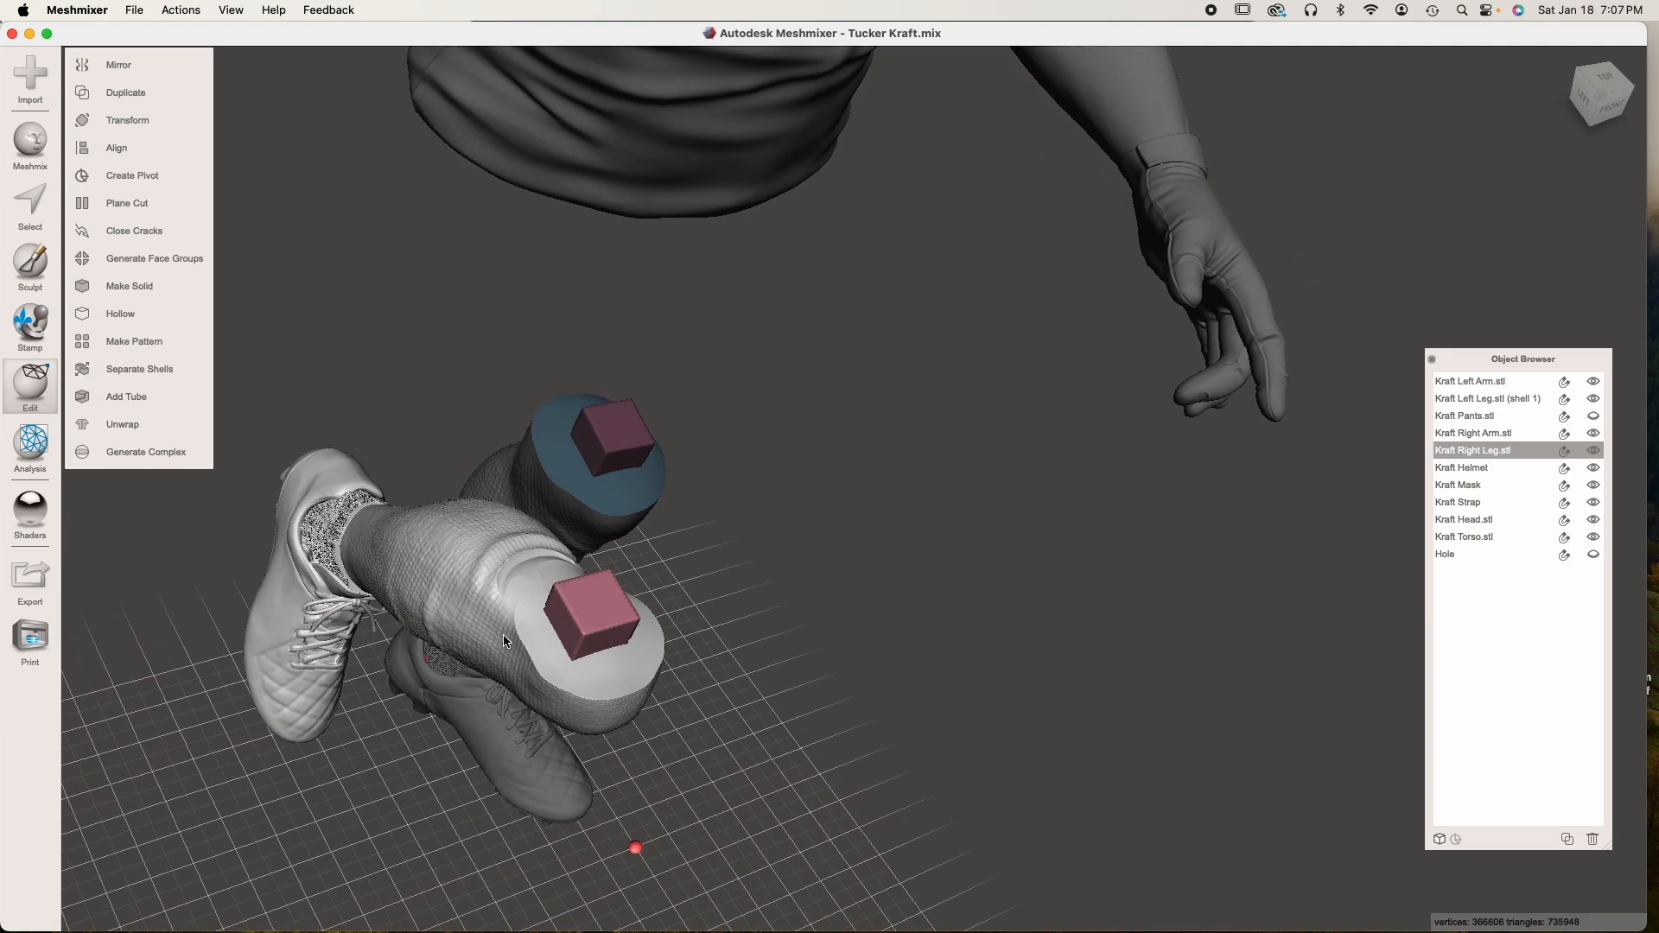
scroll(631, 594, up, 5)
scroll(580, 624, down, 3)
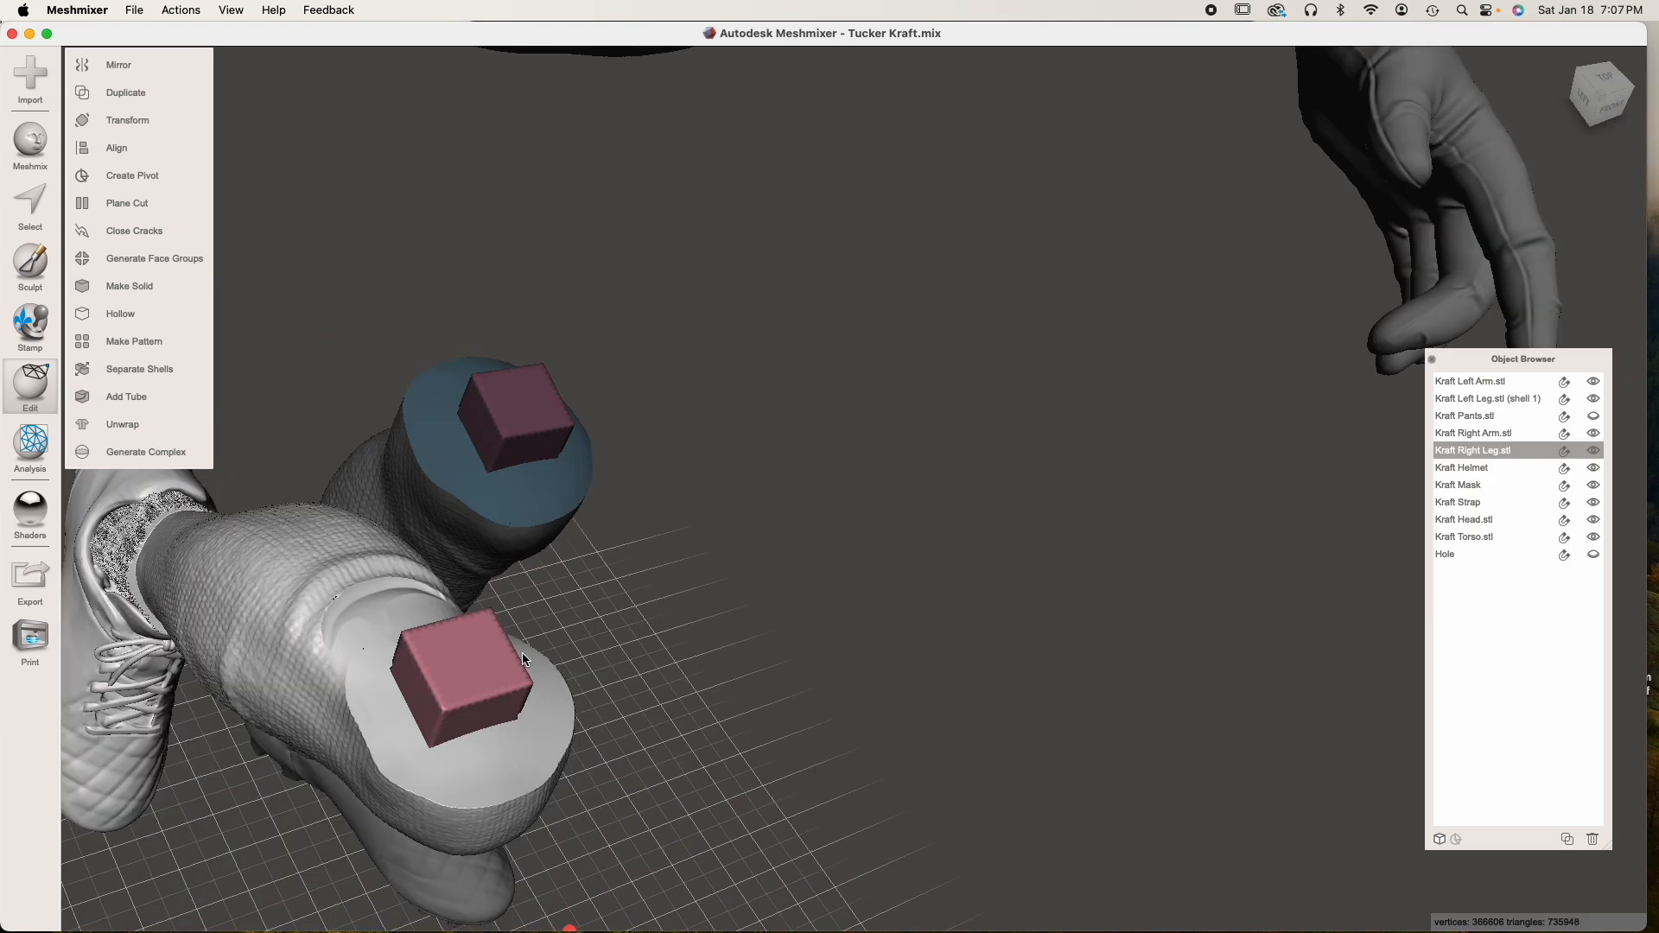
right_drag(465, 702, 544, 648)
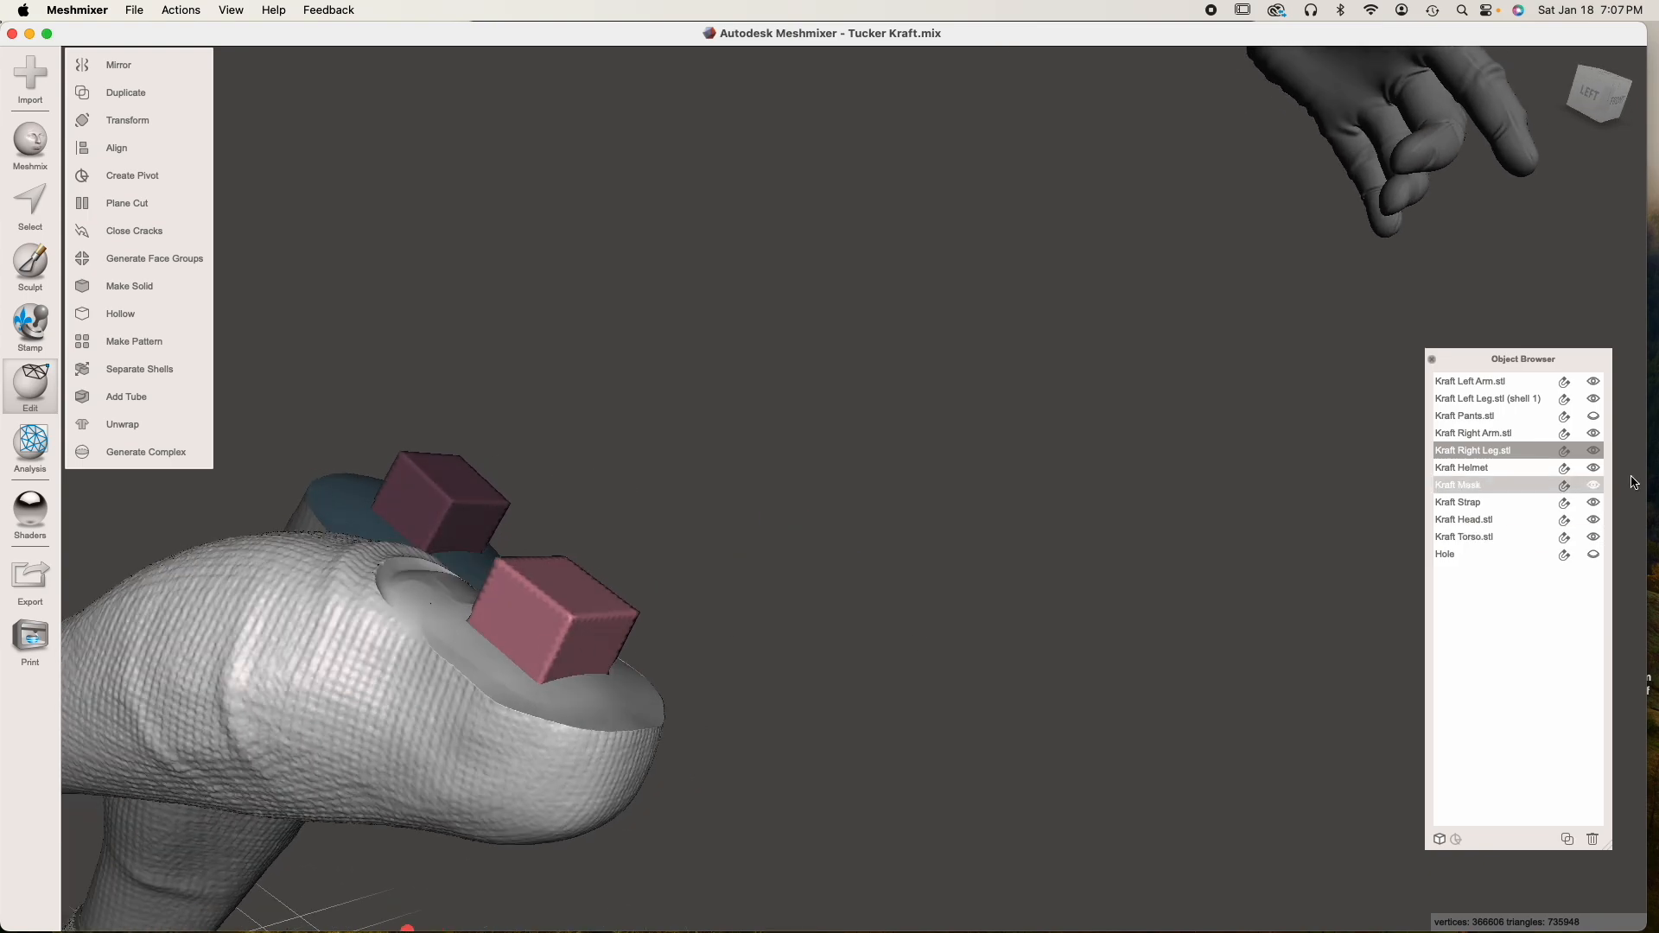
click(1590, 447)
click(1593, 414)
click(615, 236)
right_drag(615, 236, 1105, 436)
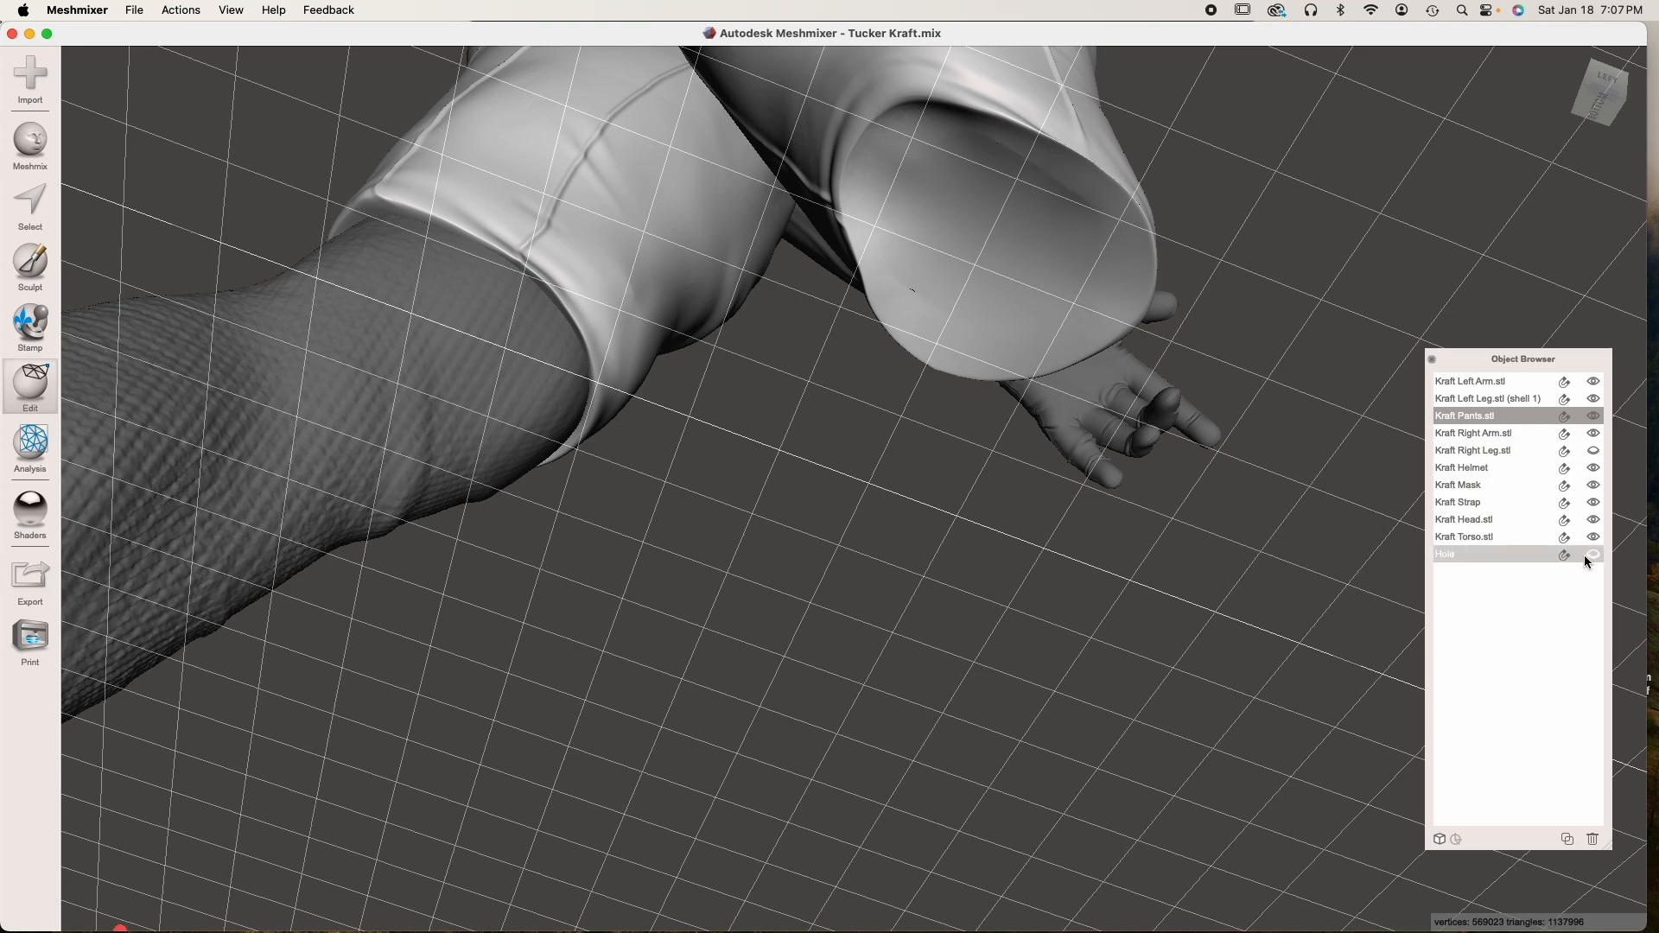
Subtract the Hole block from the pants with Boolean Difference, using Max Quality and Auto-Reduce Result off
shift+click(993, 263)
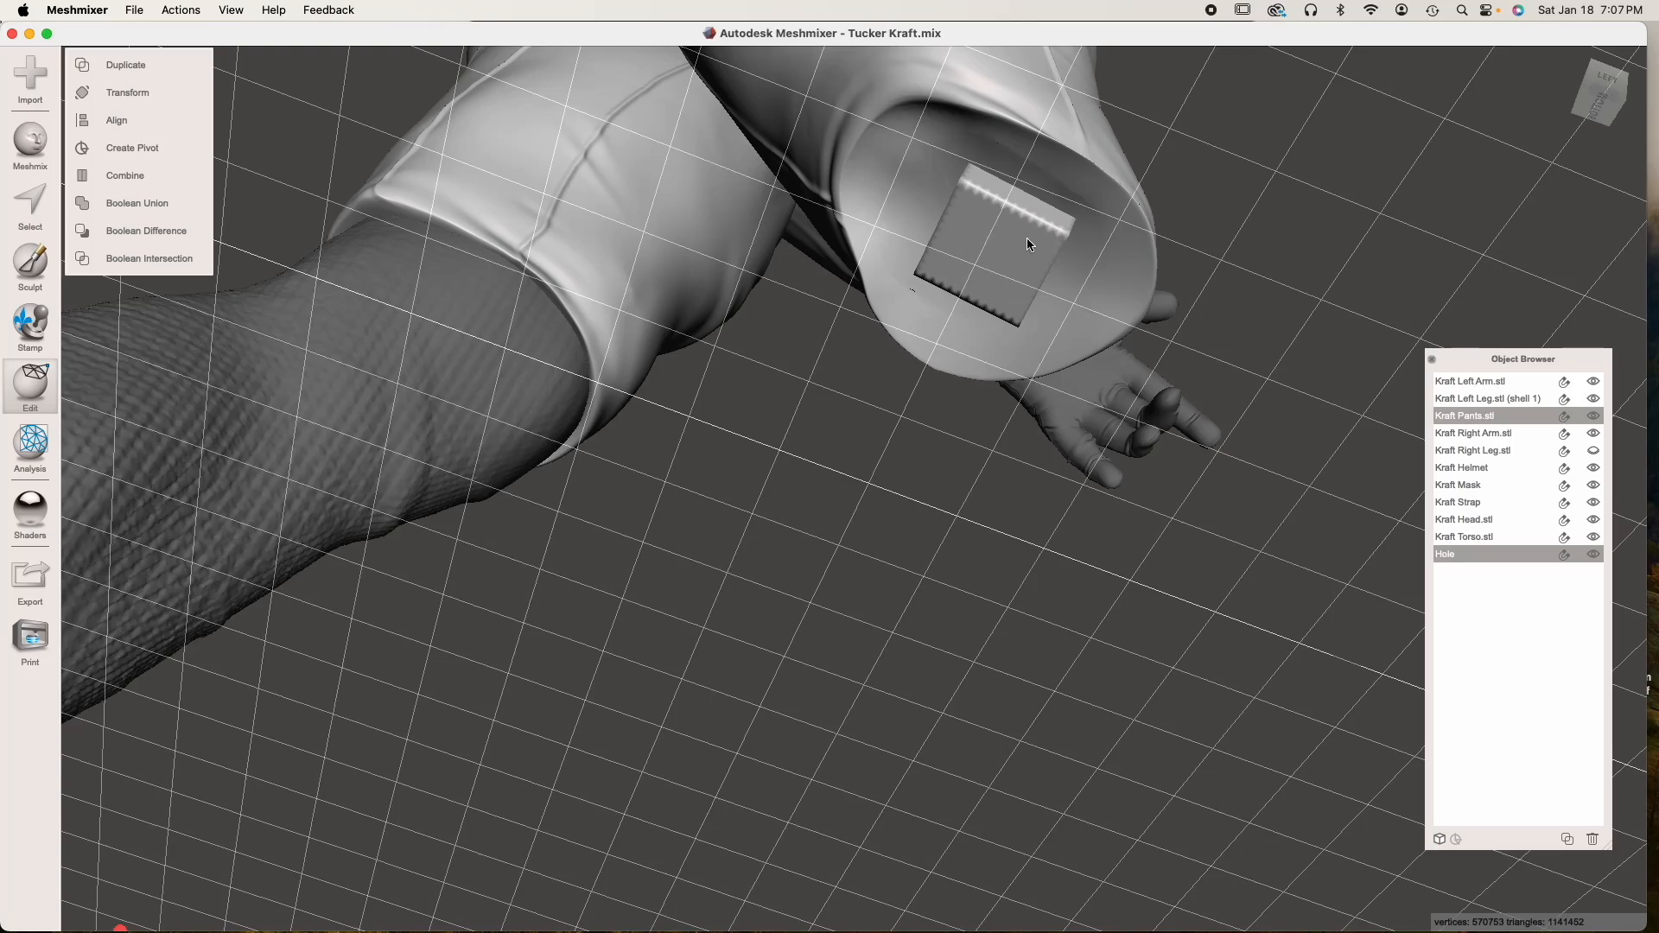
click(150, 238)
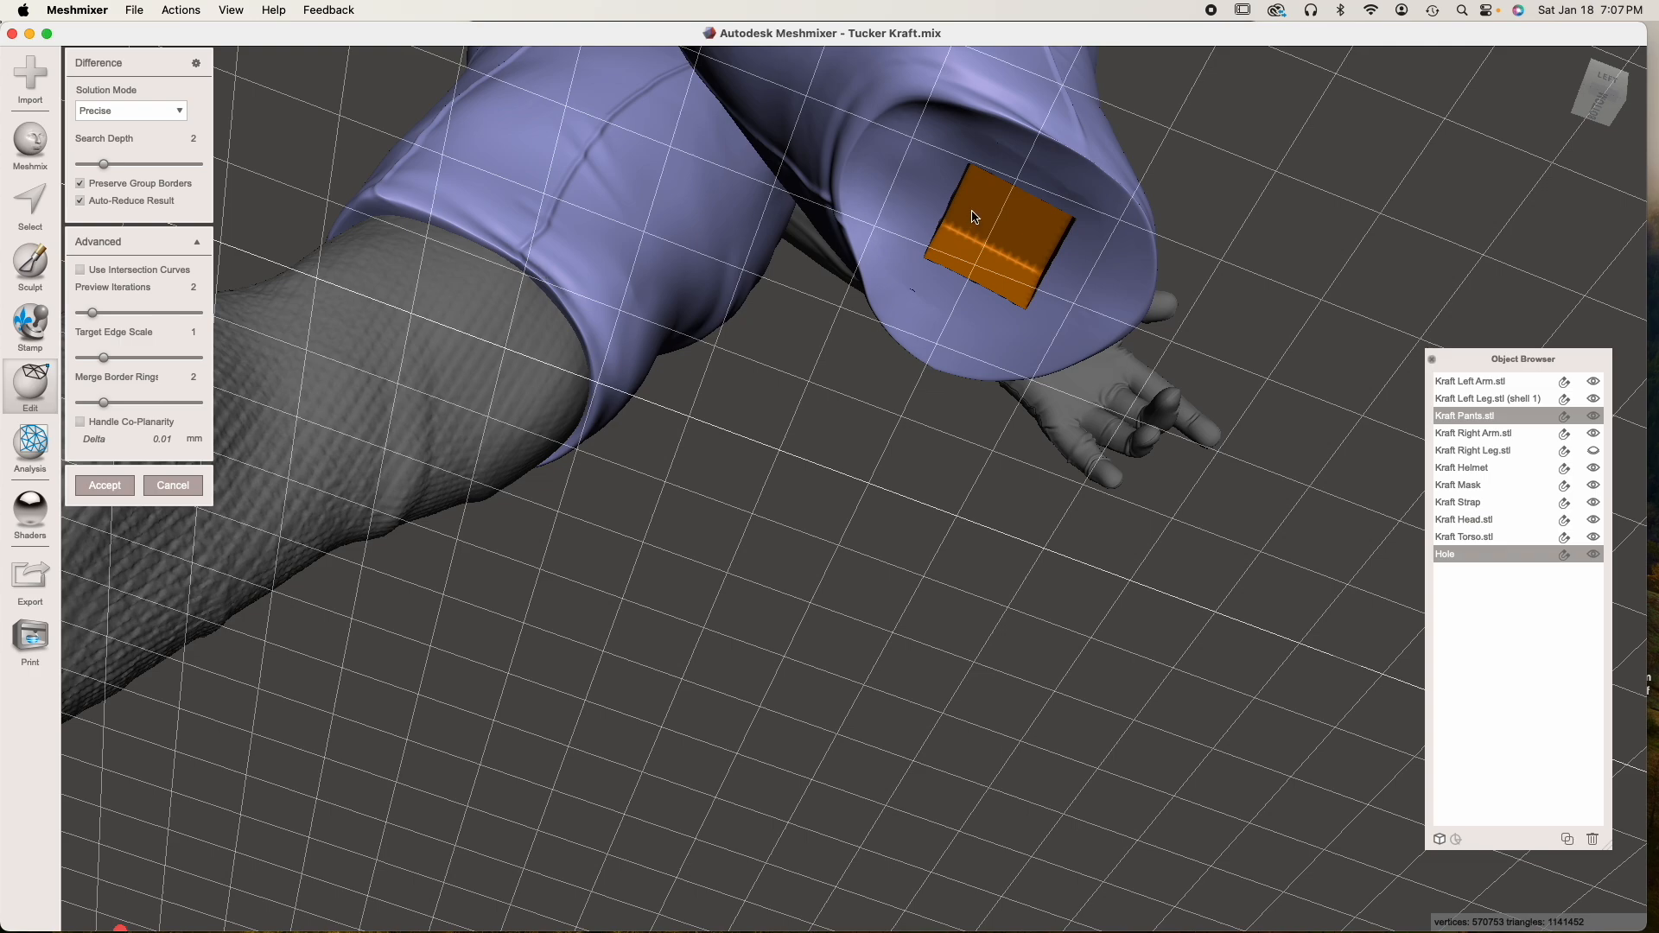
click(81, 200)
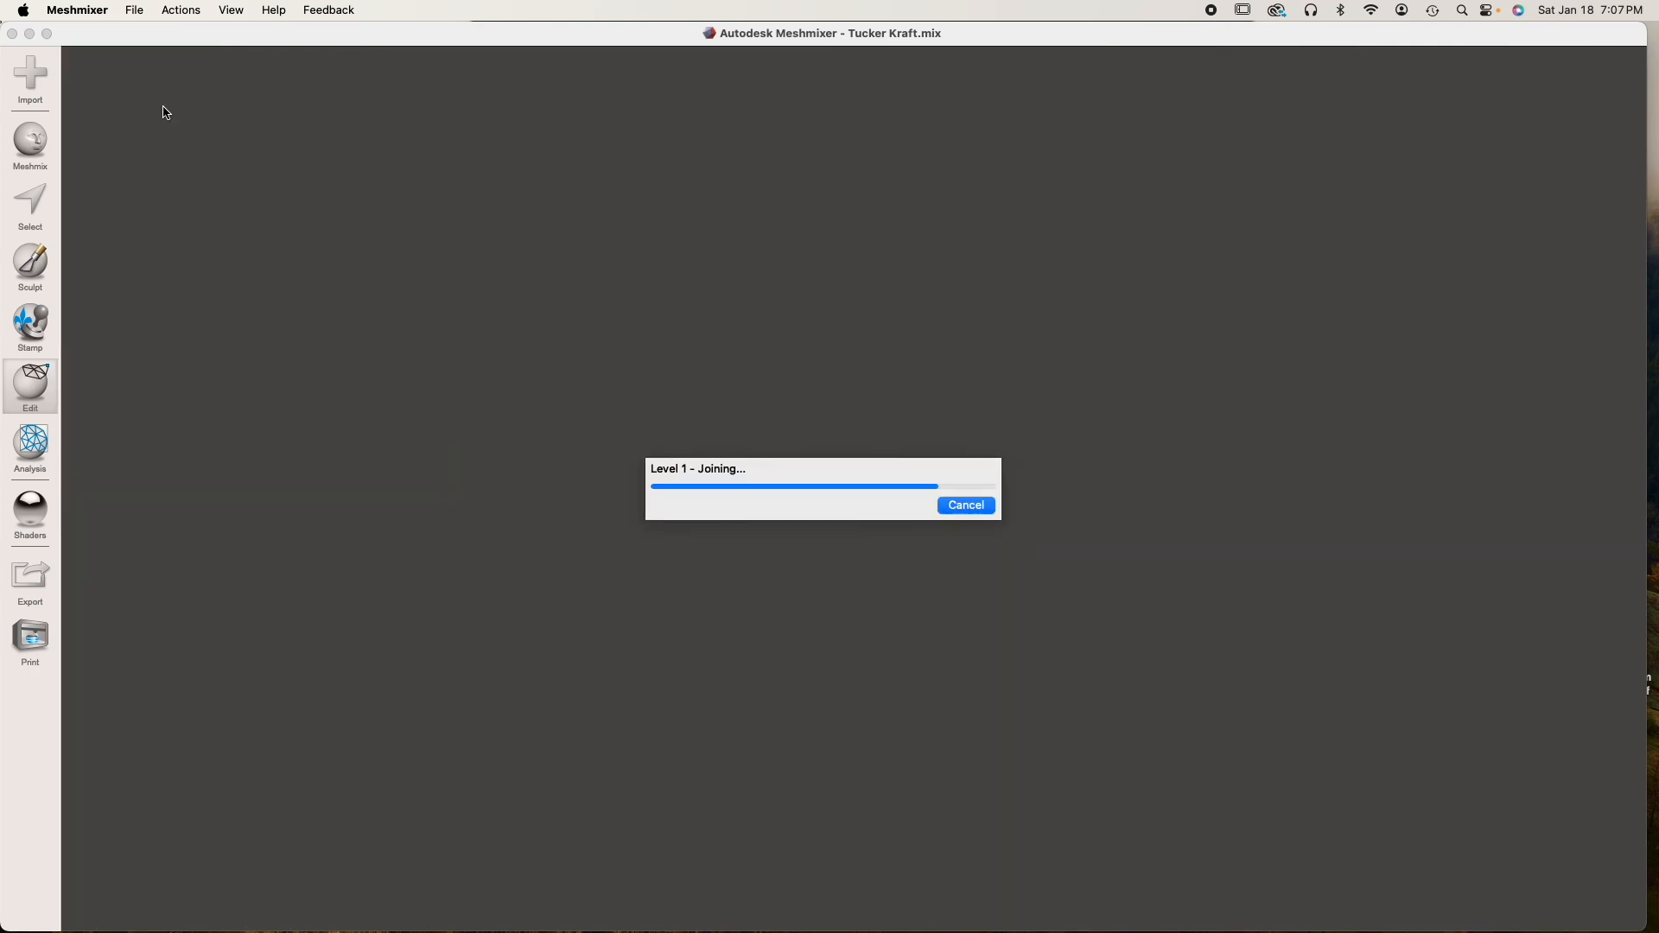
click(166, 112)
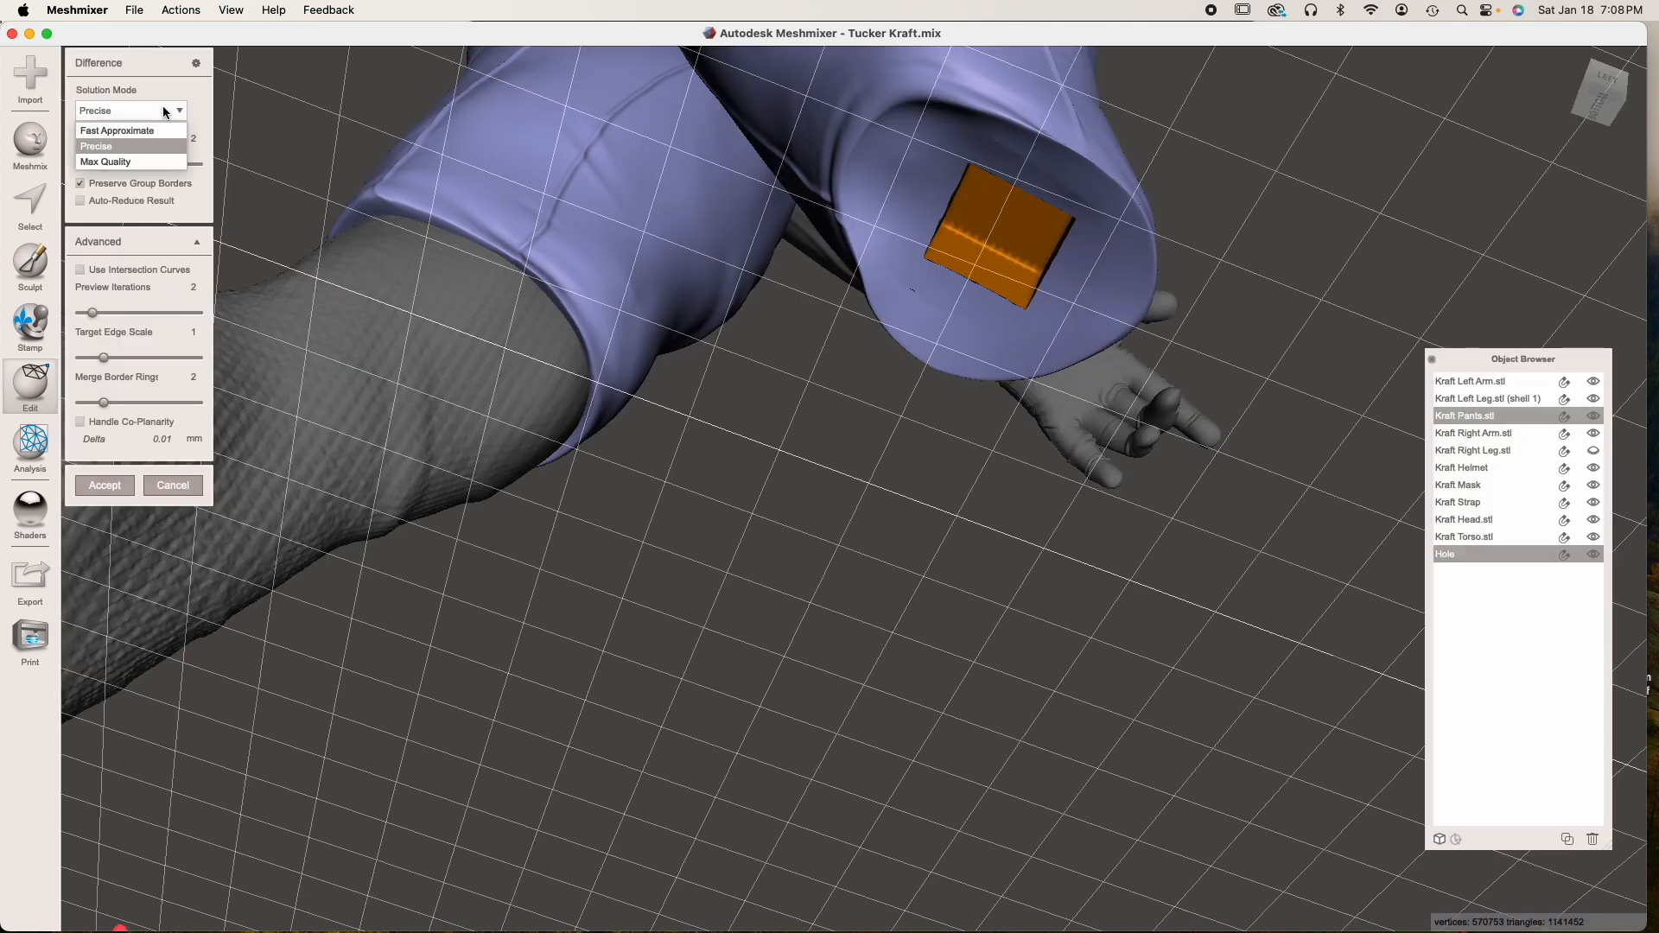
click(134, 162)
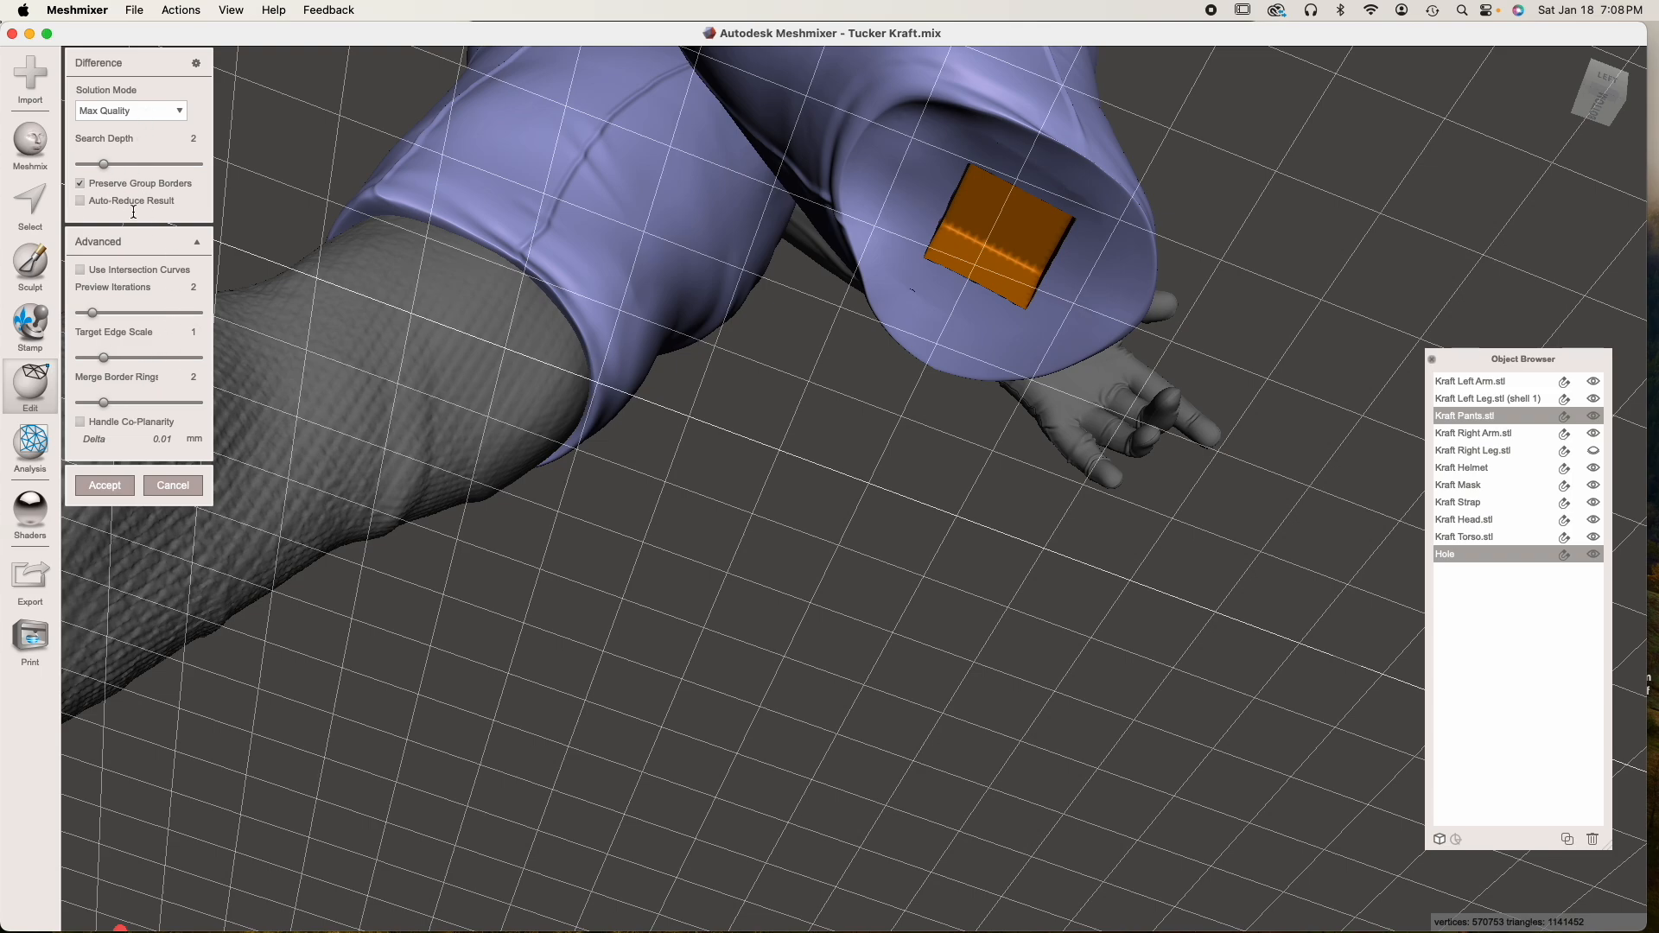
click(105, 486)
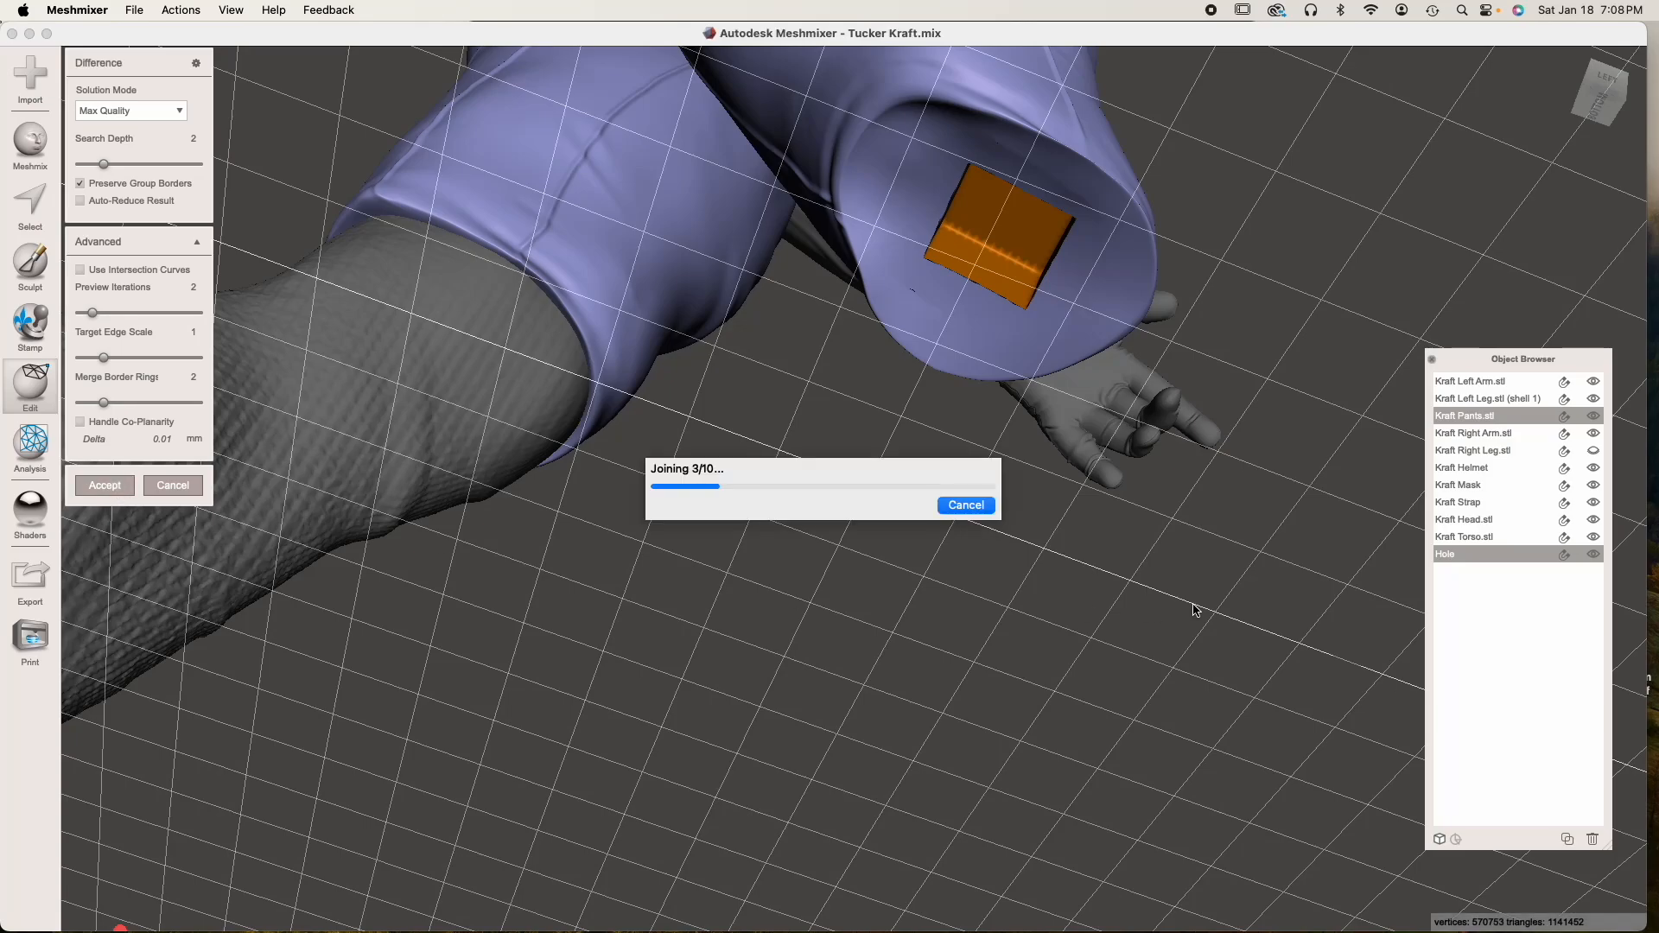
Show the right leg again and hide the right and left arms
right_drag(977, 415, 735, 463)
click(1595, 451)
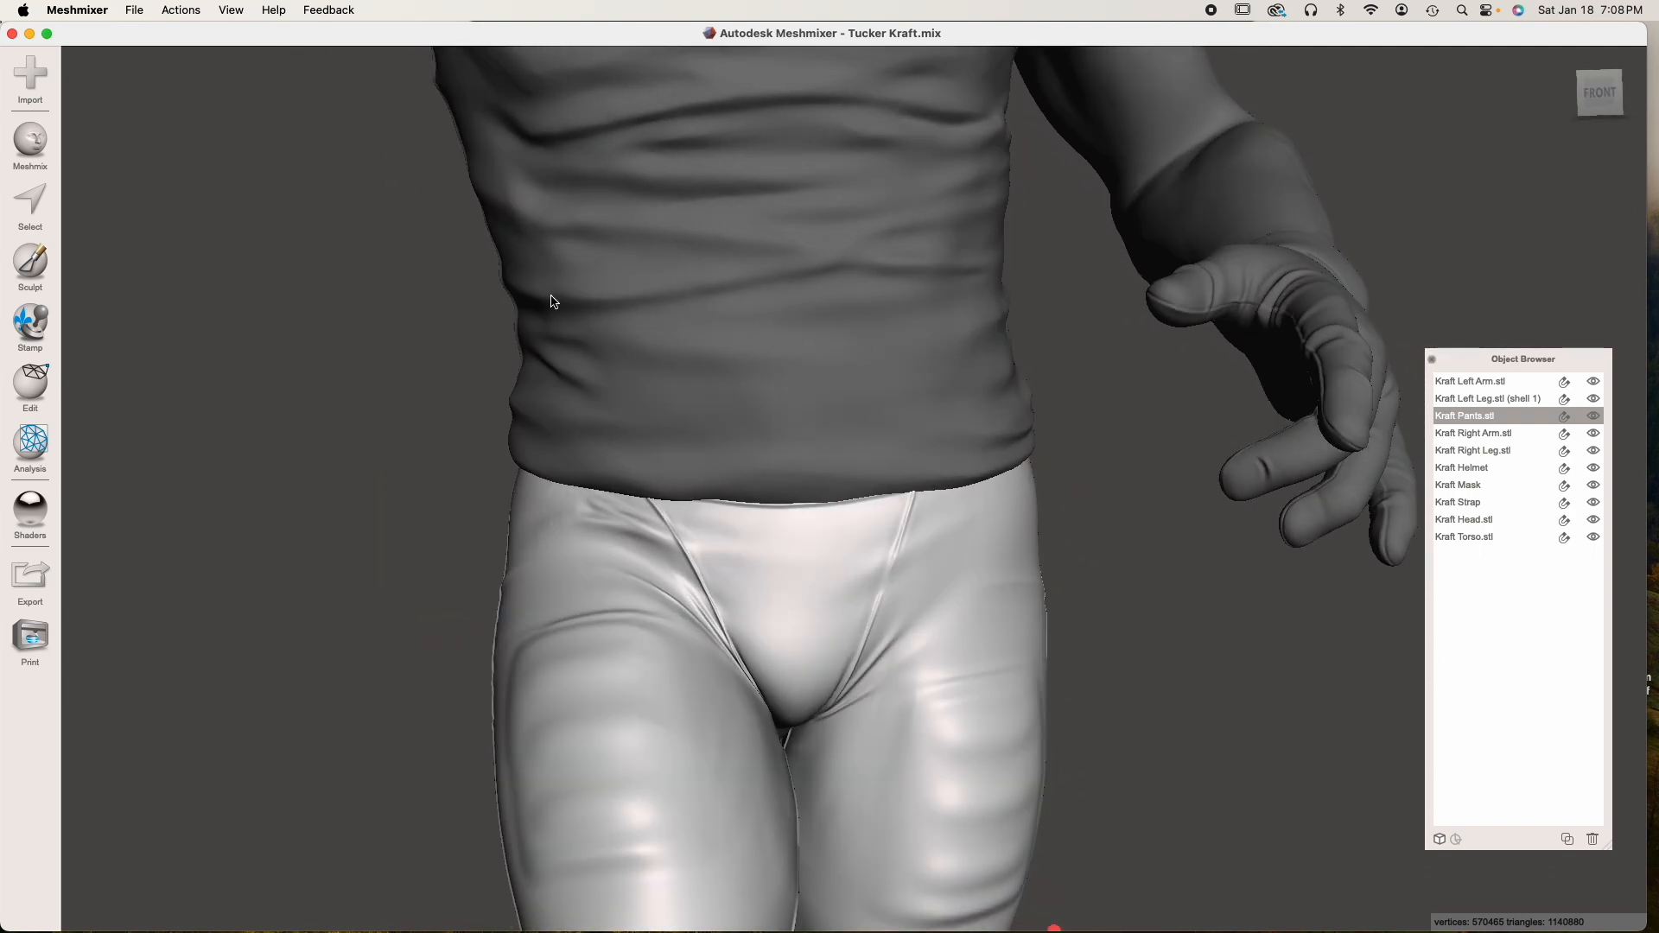
scroll(604, 489, down, 5)
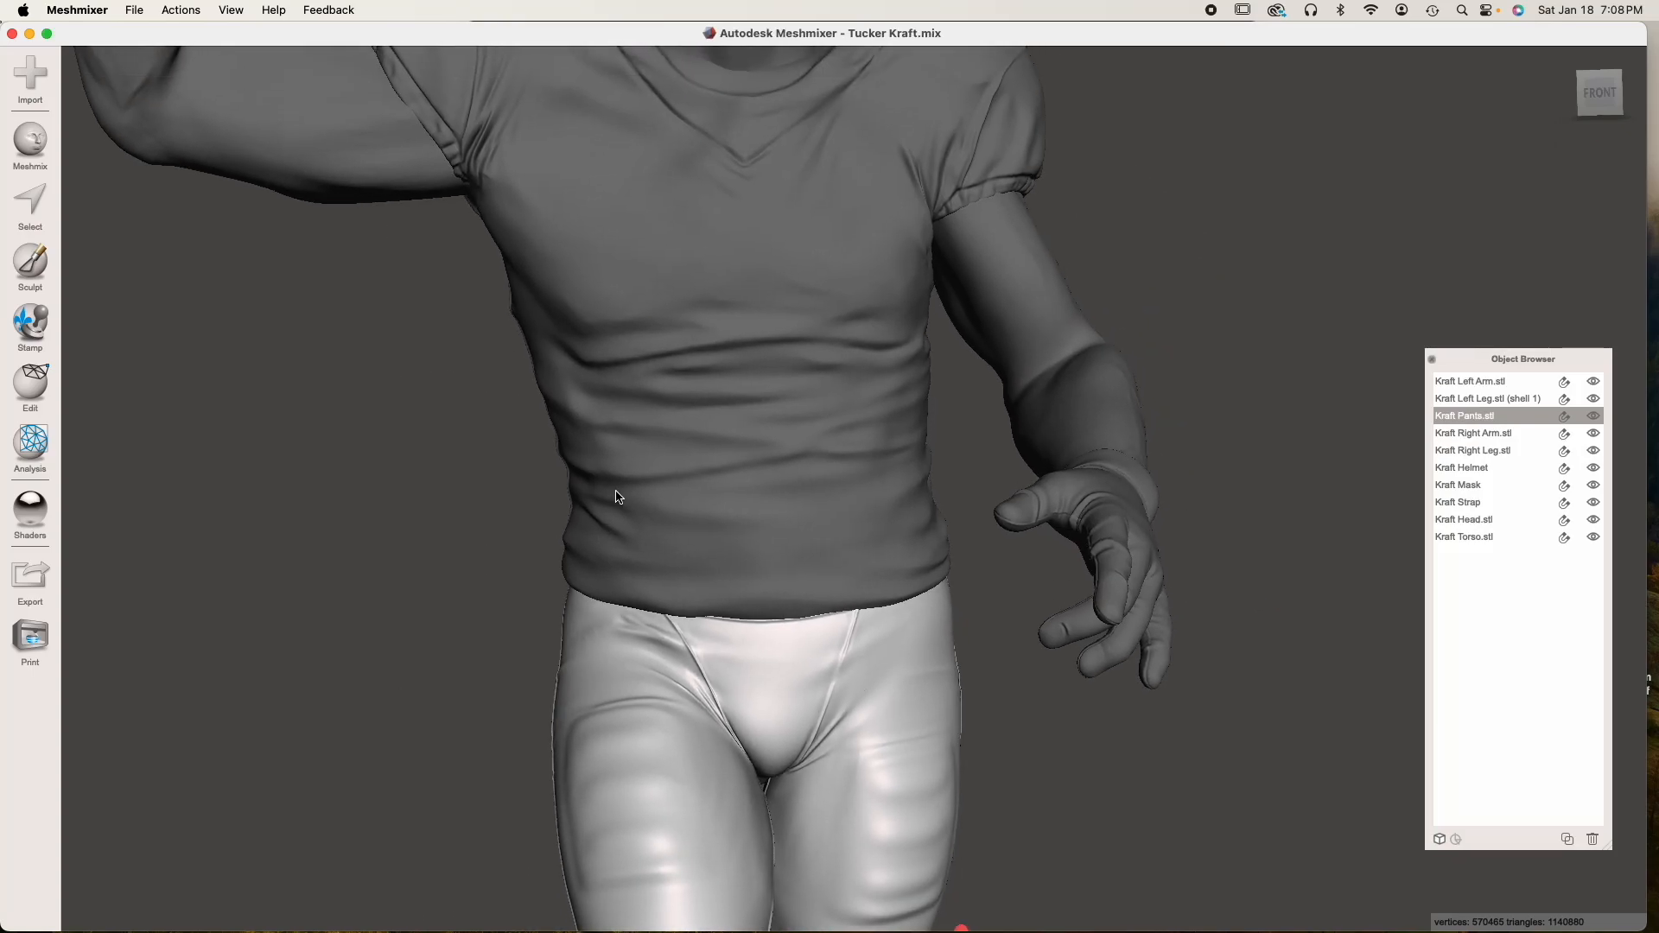
click(1594, 433)
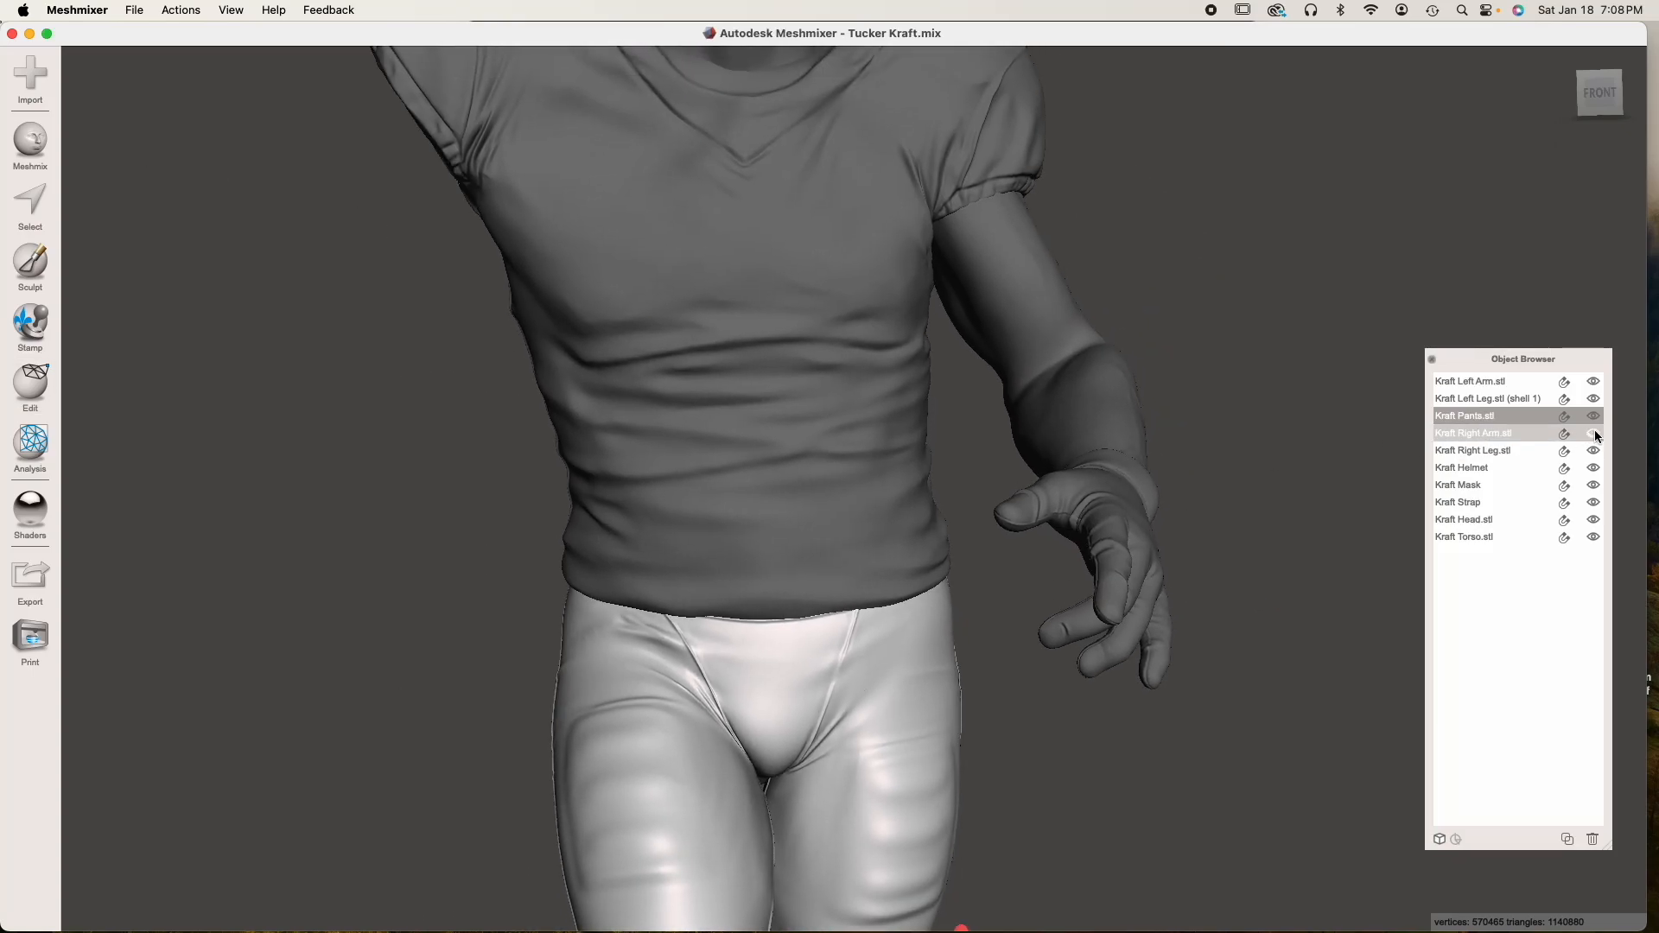
click(1593, 381)
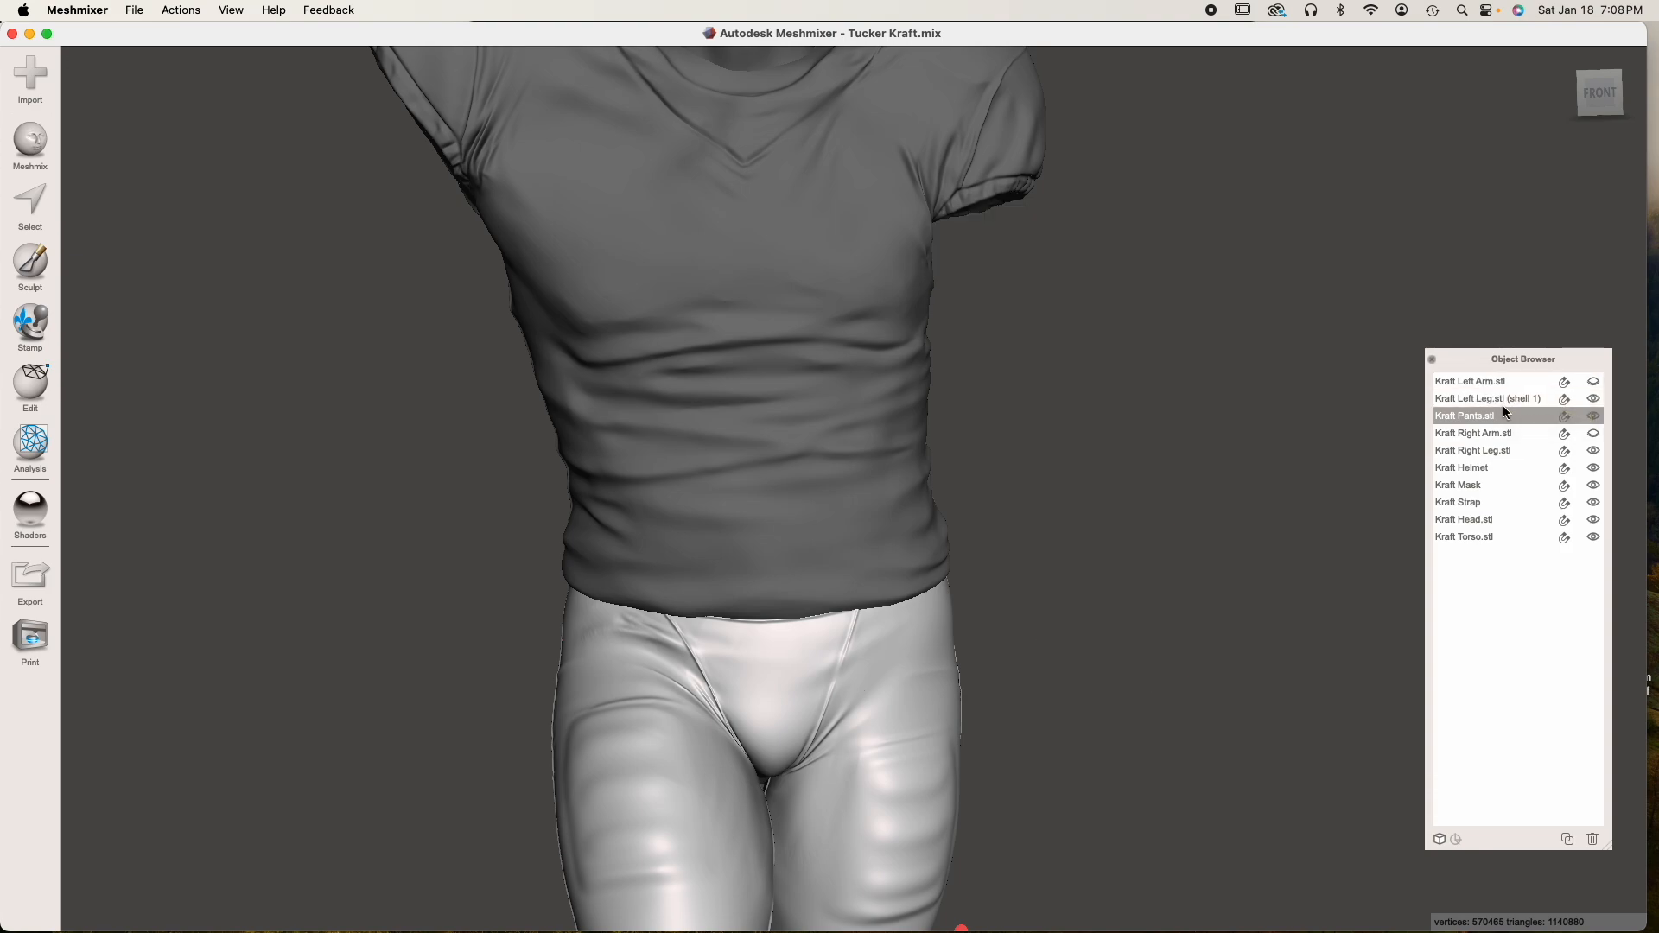
Rename the left leg object as Kraft Left Leg.stl, removing the shell suffix
click(1504, 398)
alt+right_drag(1125, 621, 949, 541)
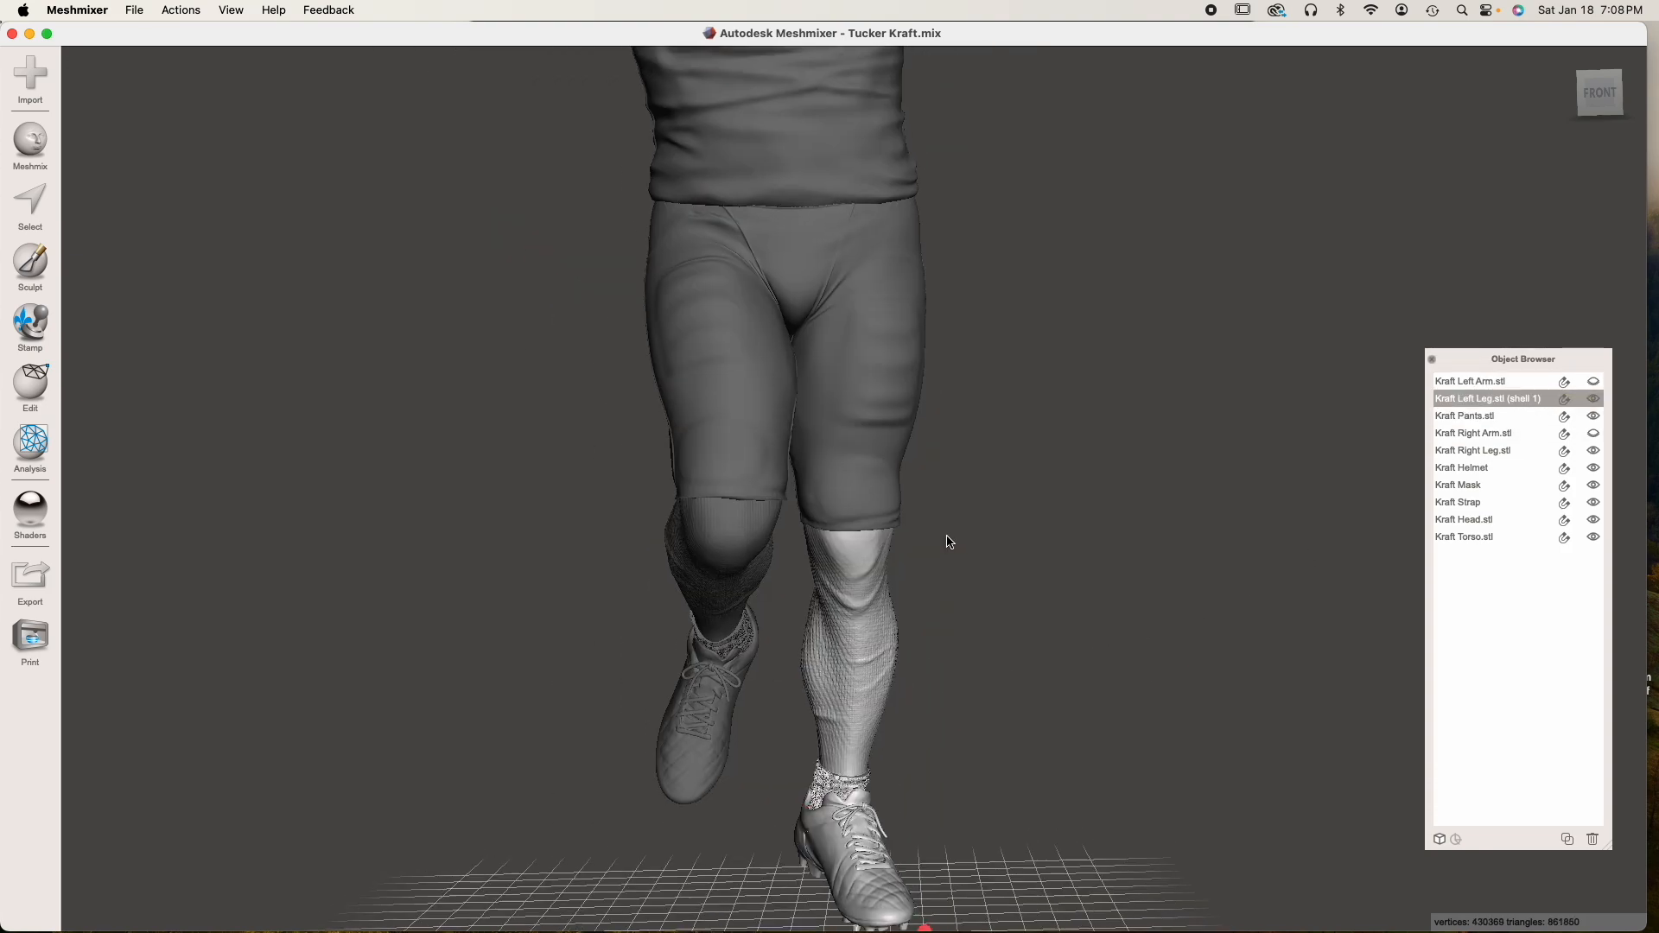
double_click(1493, 399)
drag(1489, 399, 1582, 405)
key(BackSpace)
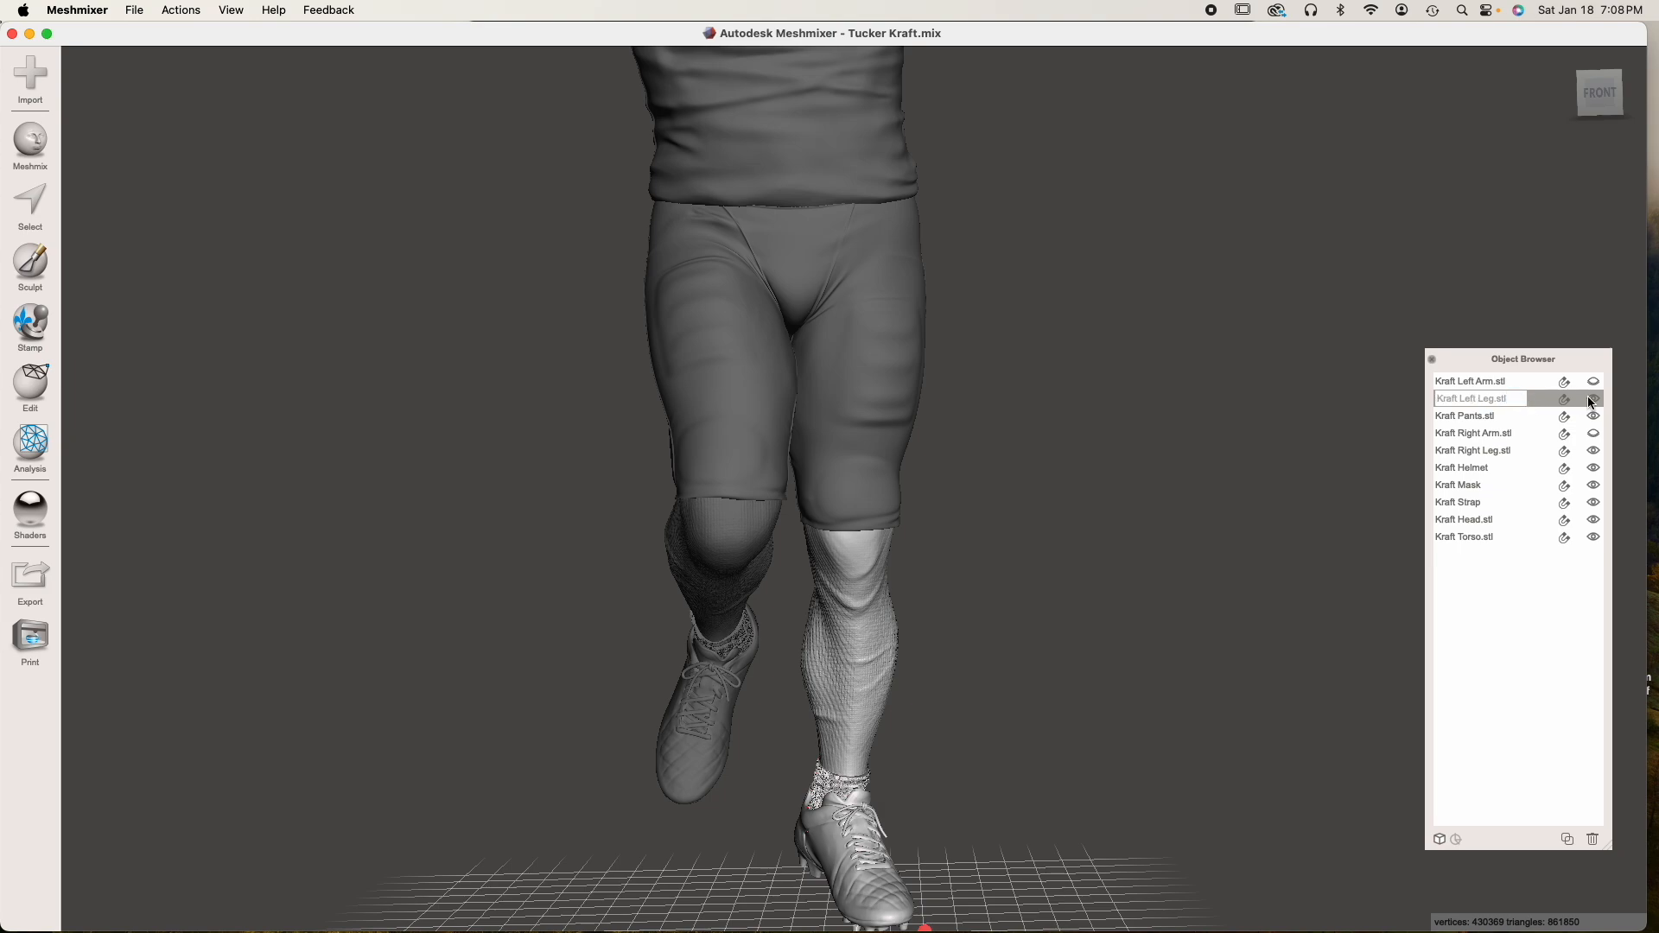
key(Return)
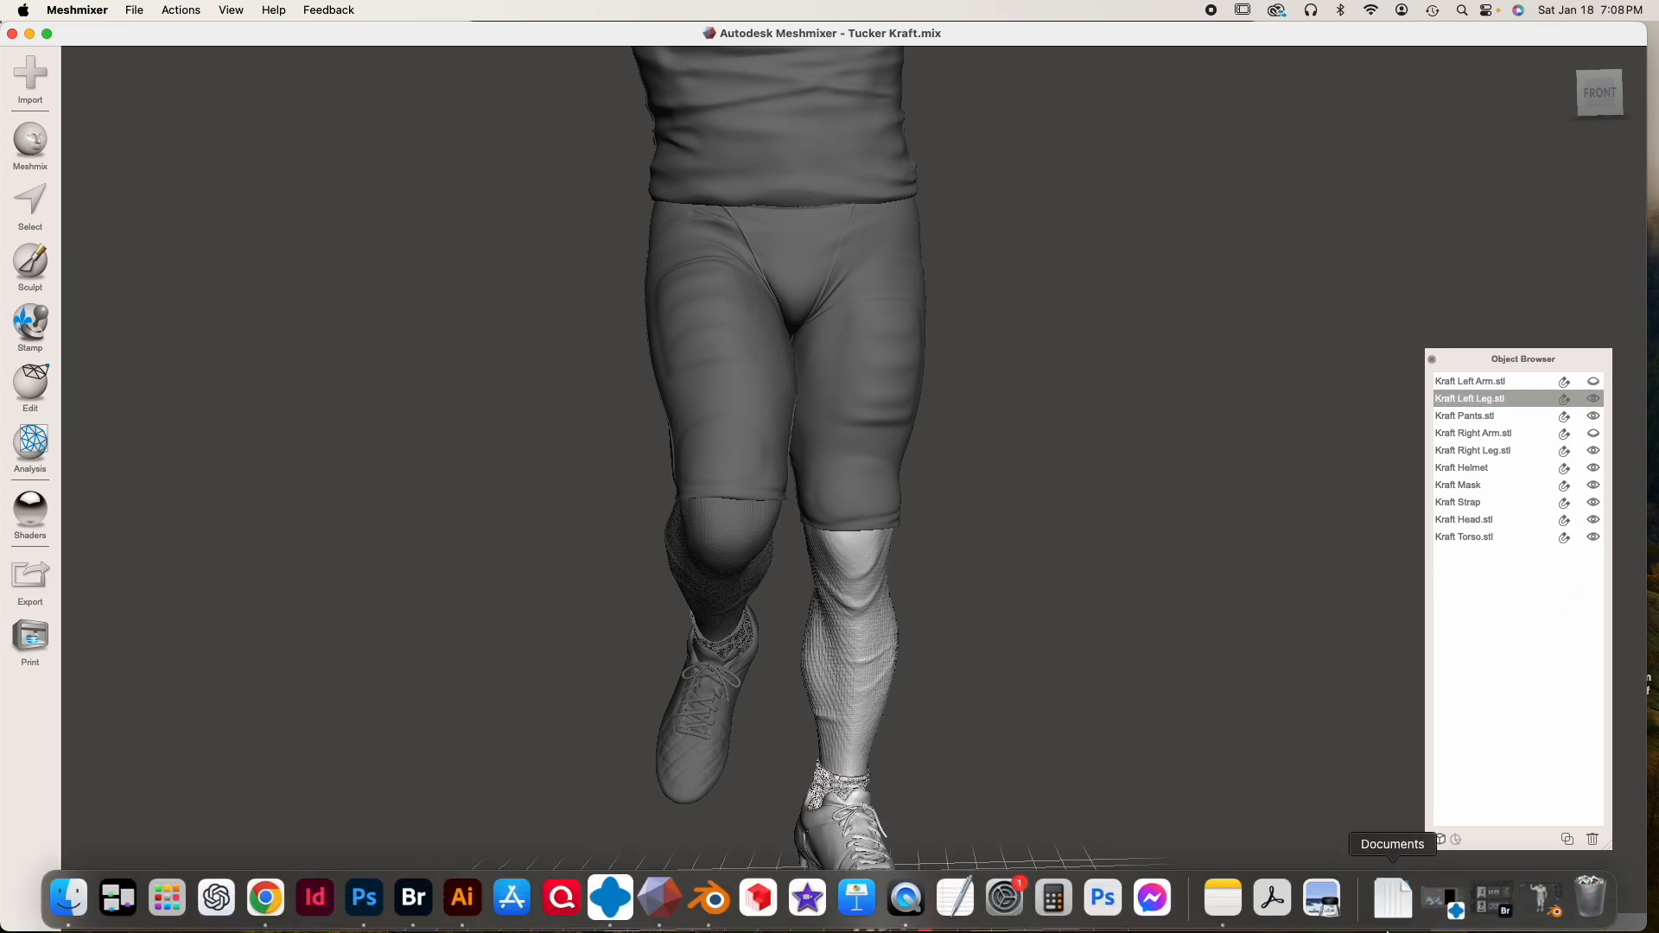
Duplicate the torso and hide the original Kraft Torso.stl
click(851, 372)
middle_drag(821, 299, 811, 375)
right_drag(828, 529, 1026, 528)
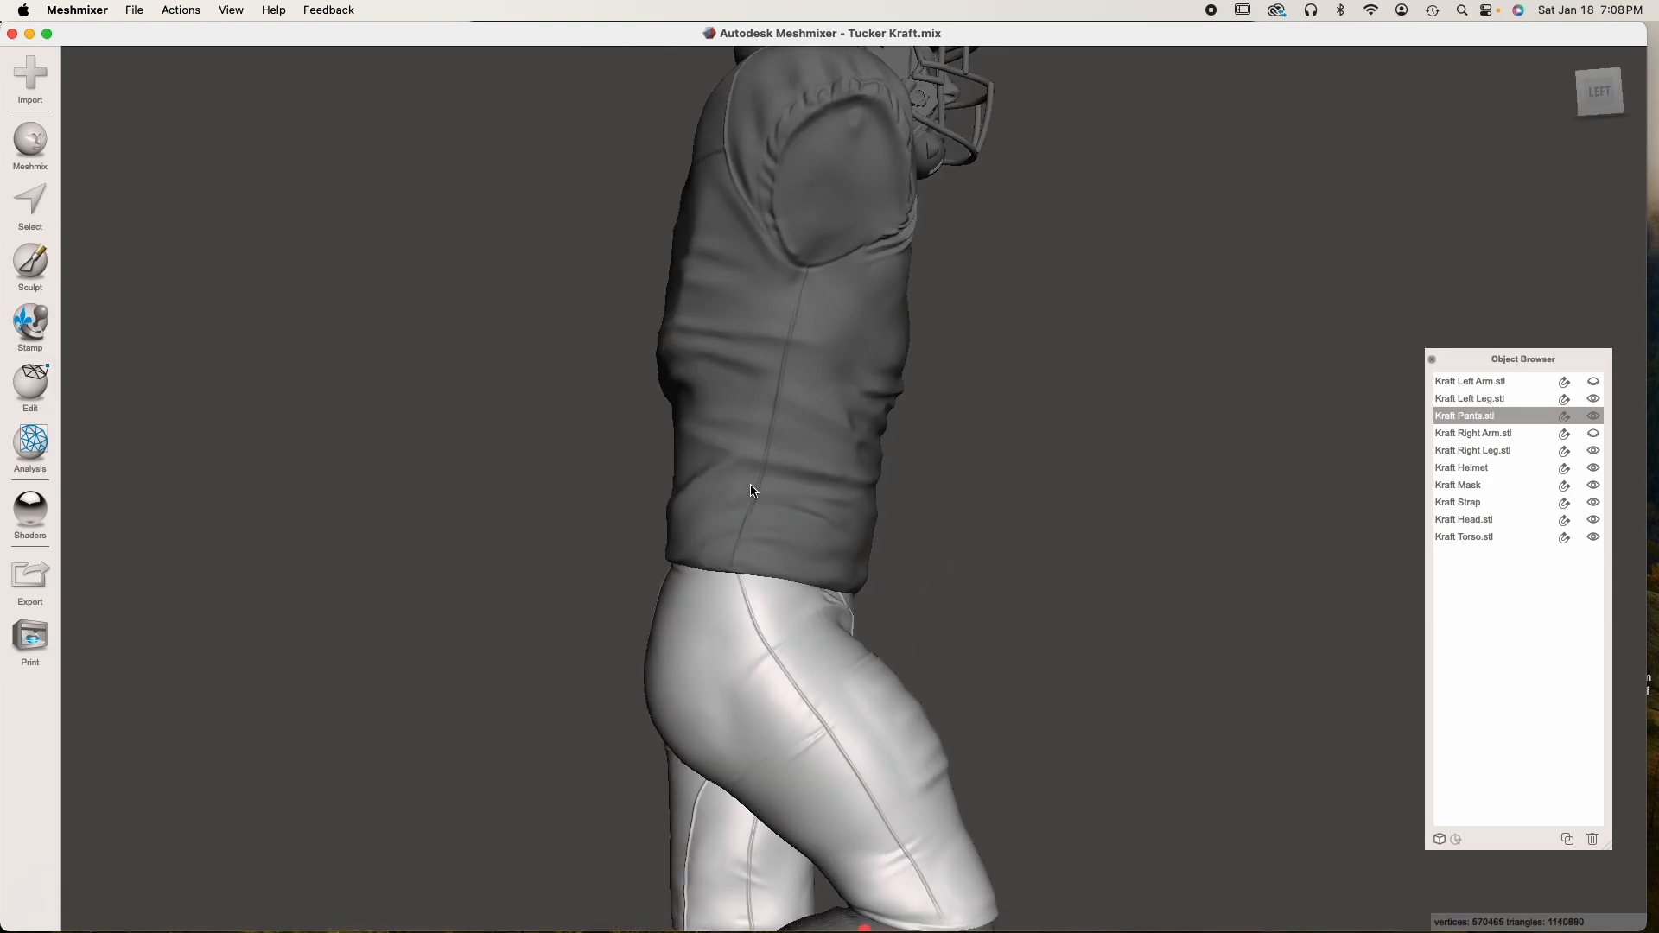
right_drag(807, 574, 1121, 602)
right_drag(973, 580, 1083, 580)
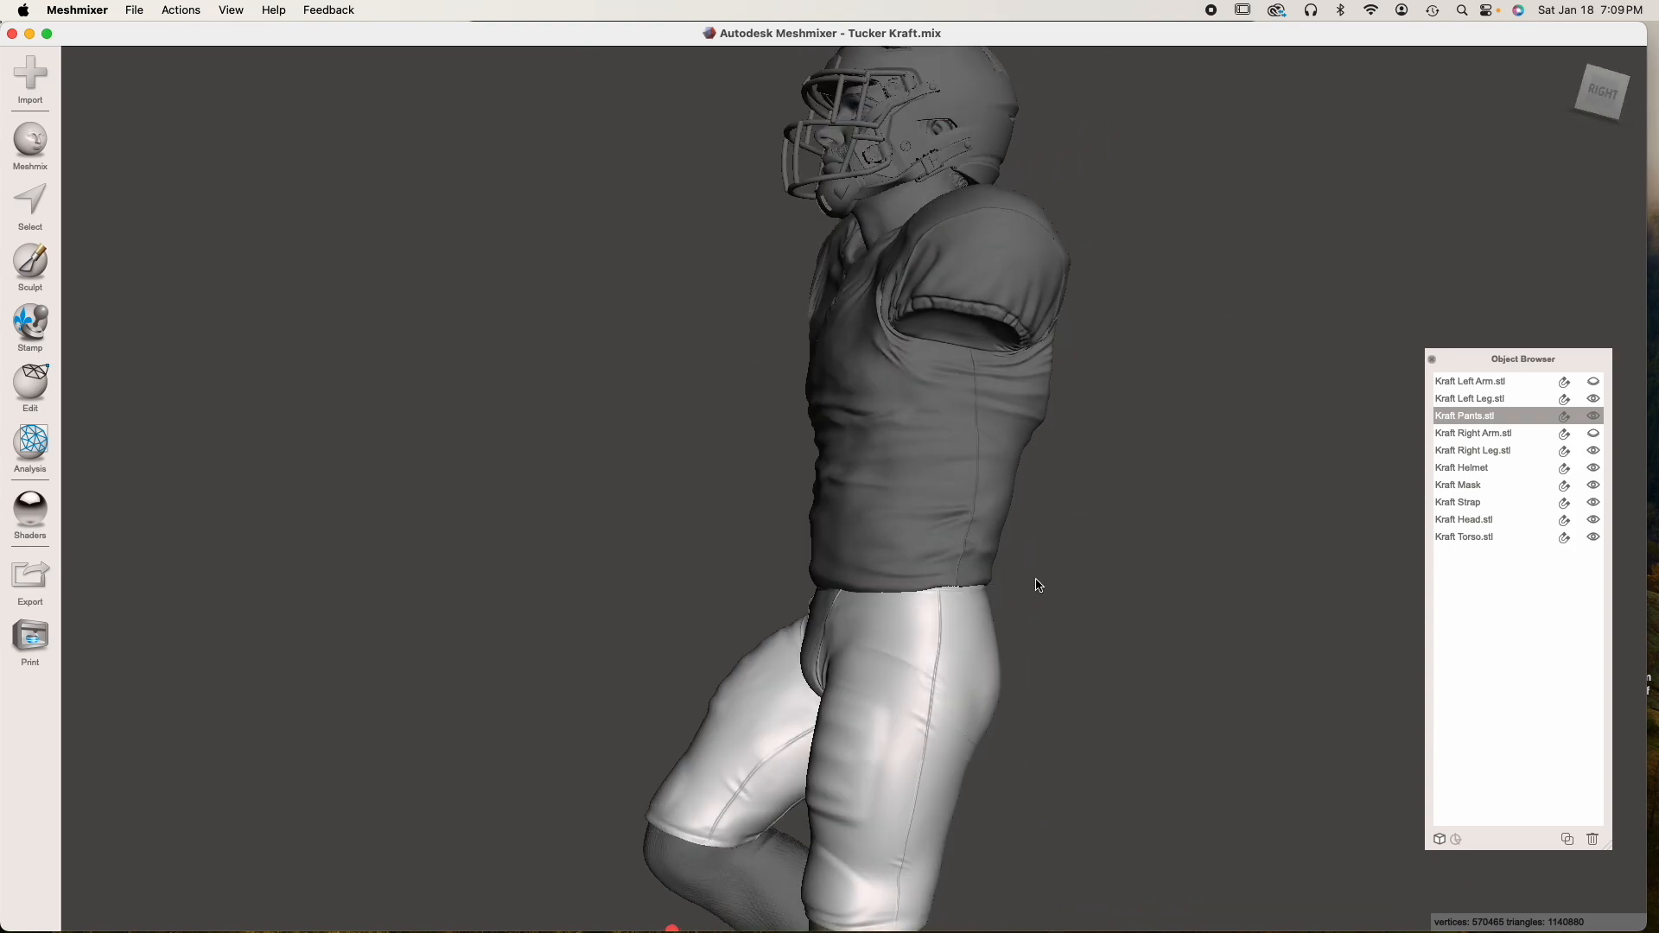
right_drag(908, 581, 688, 526)
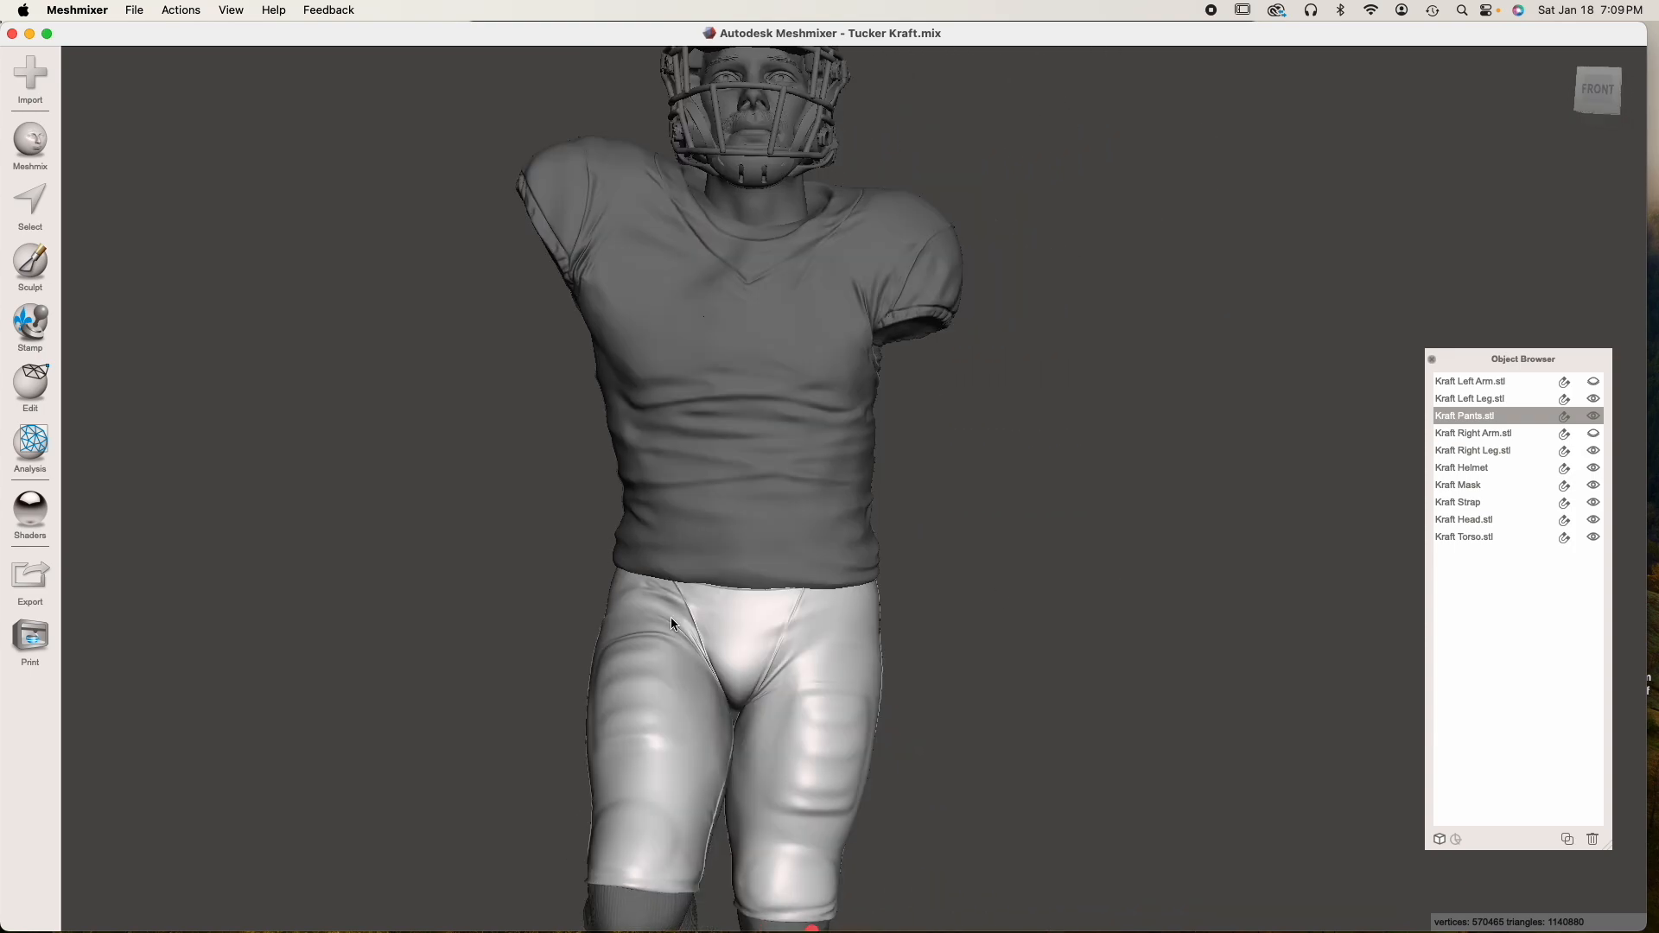
scroll(754, 614, up, 3)
click(677, 459)
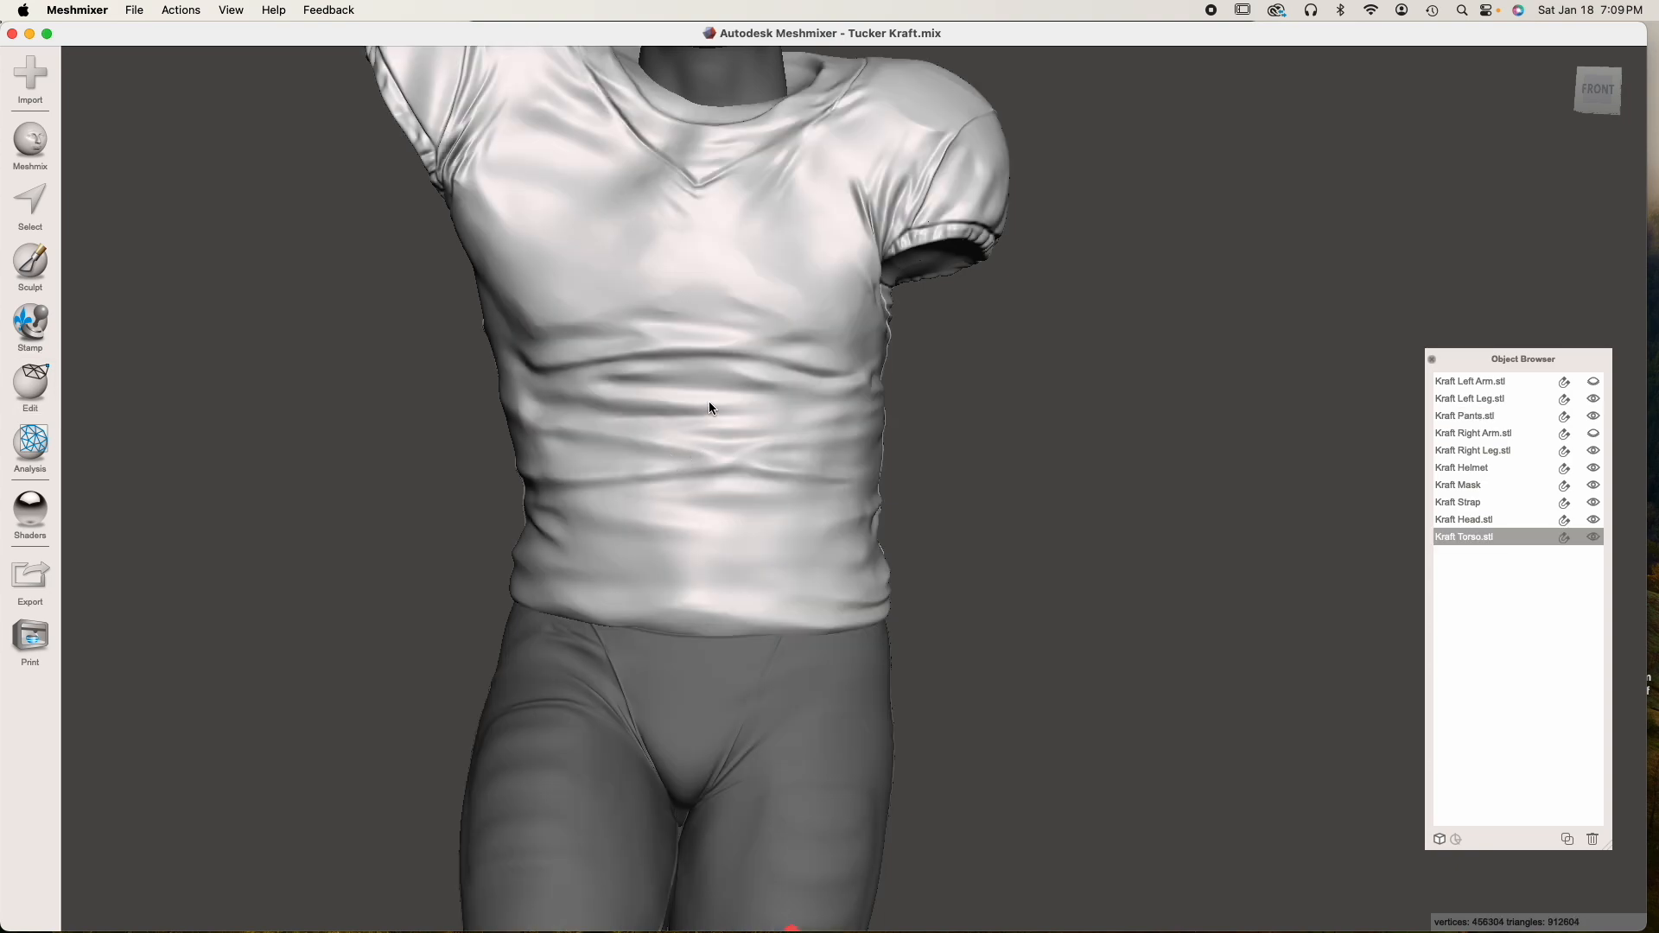
click(1563, 835)
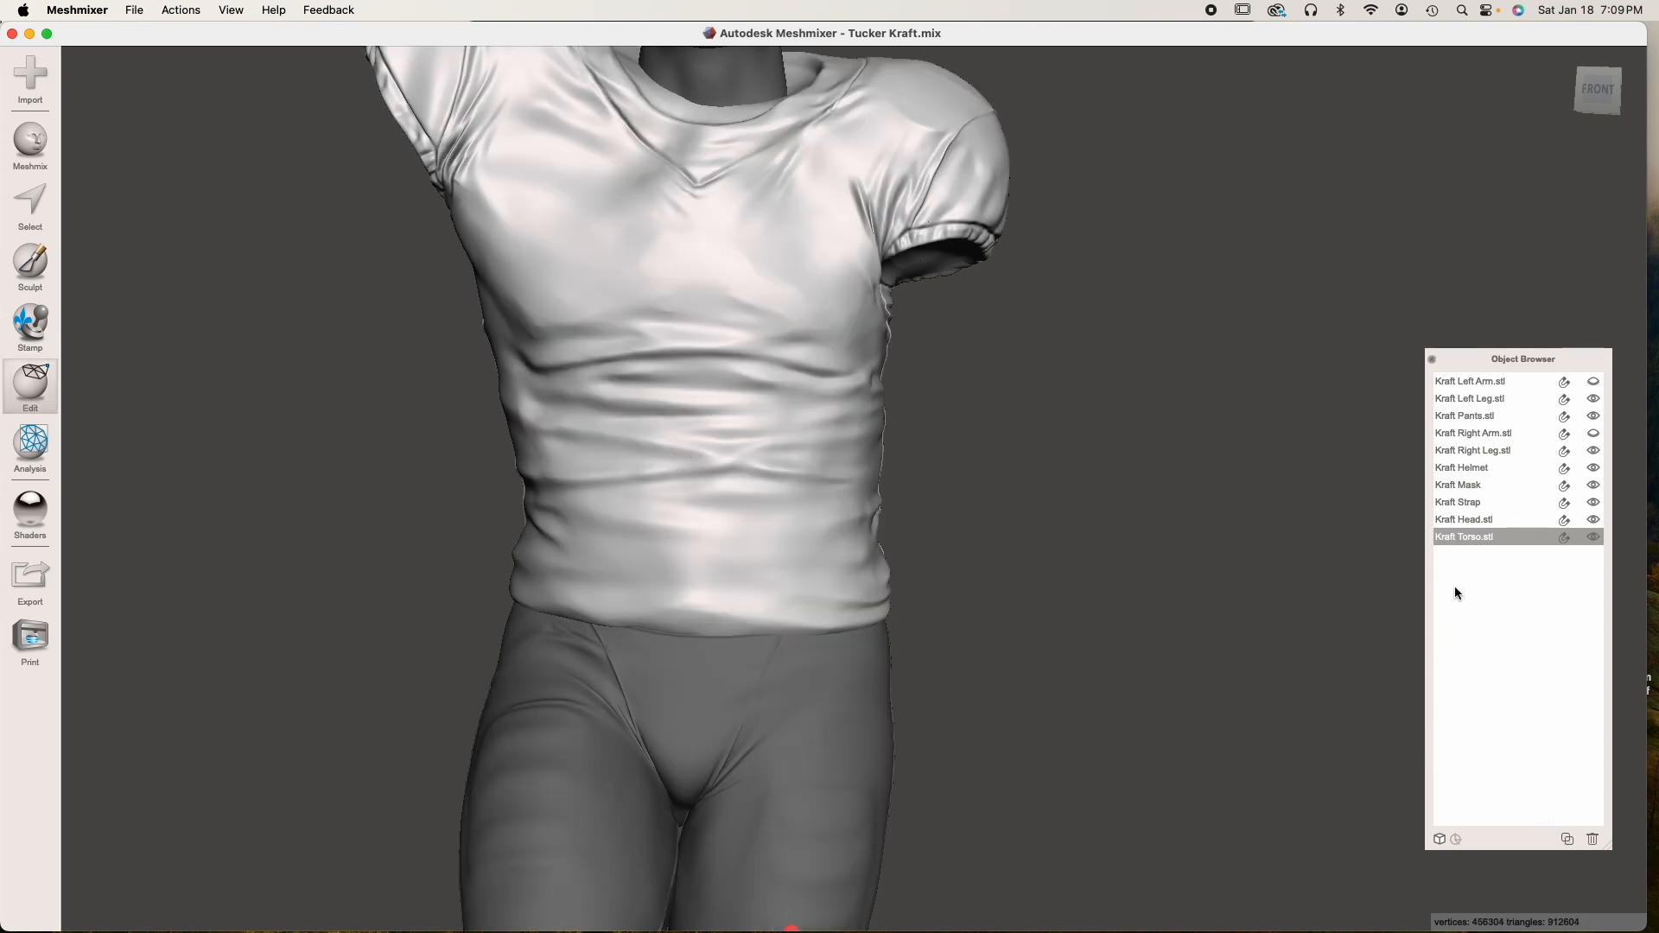
click(1466, 534)
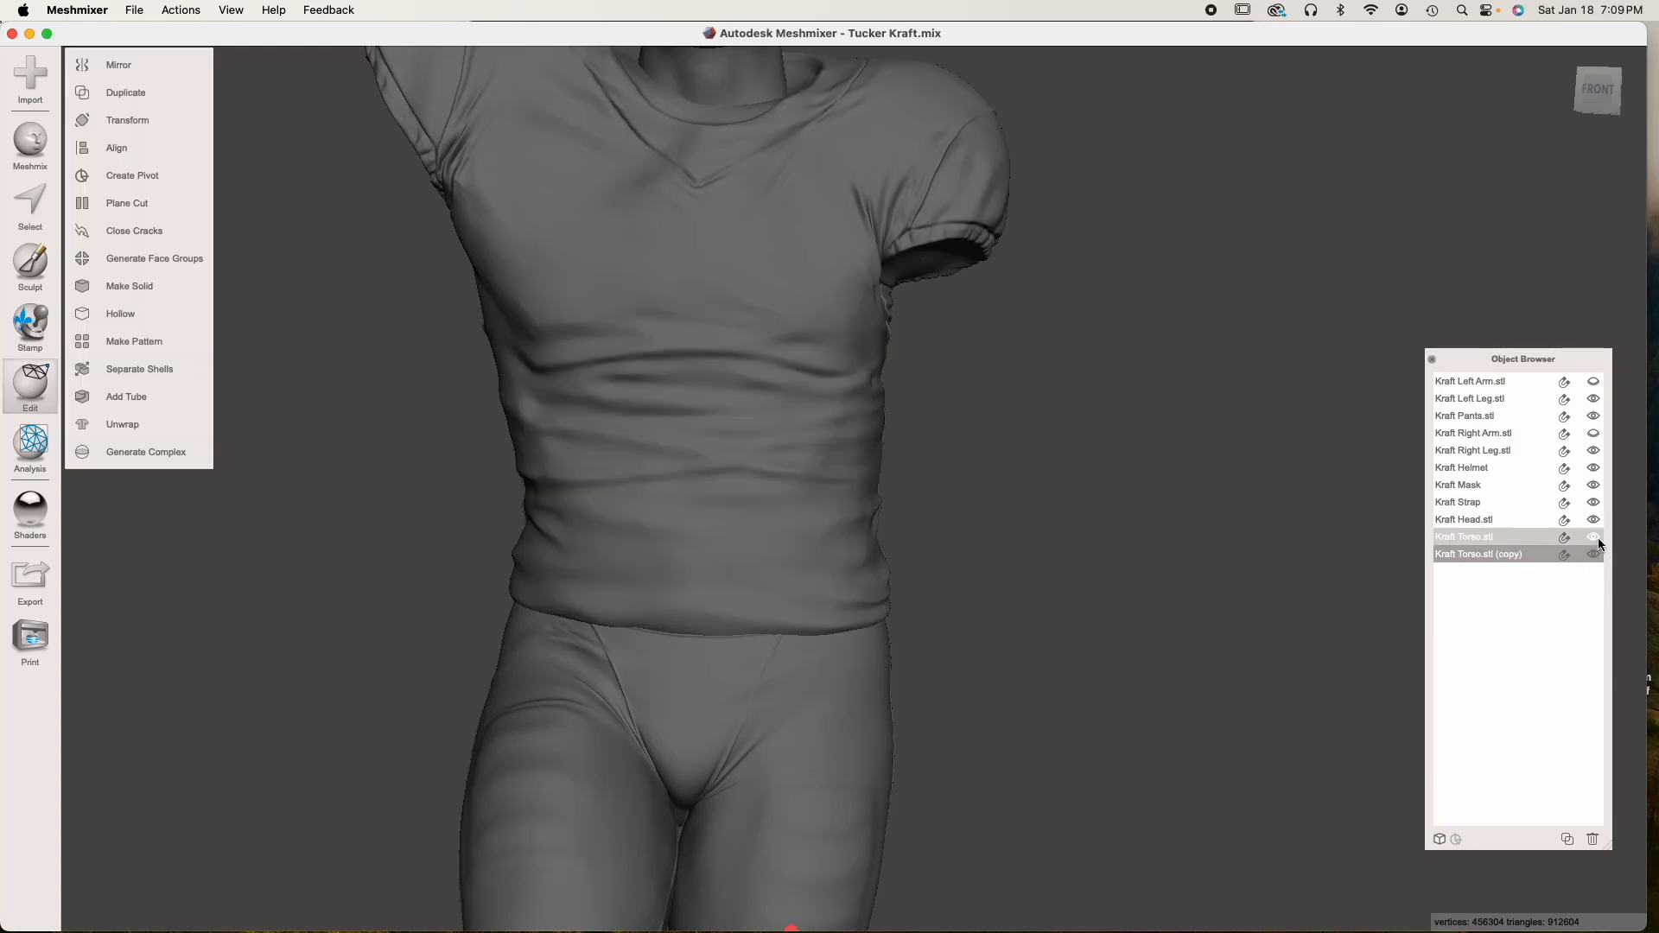
click(1594, 535)
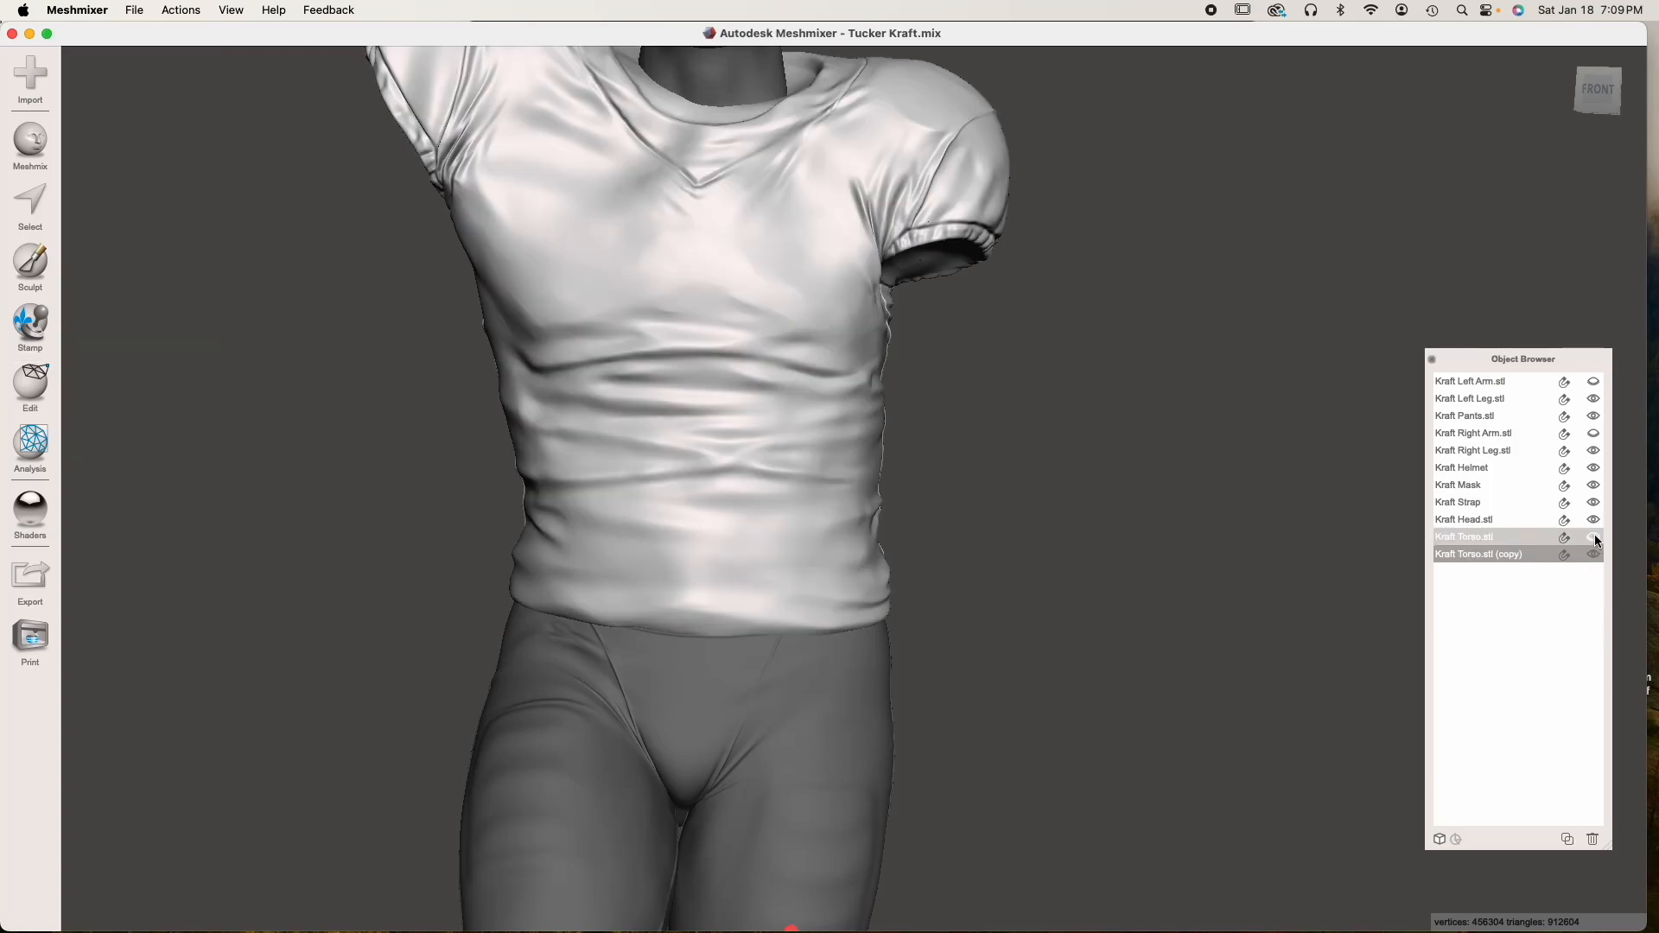
Subtract the torso copy from the pants with Boolean Difference, using Max Quality and Auto-Reduce Result off
click(870, 688)
shift+click(766, 476)
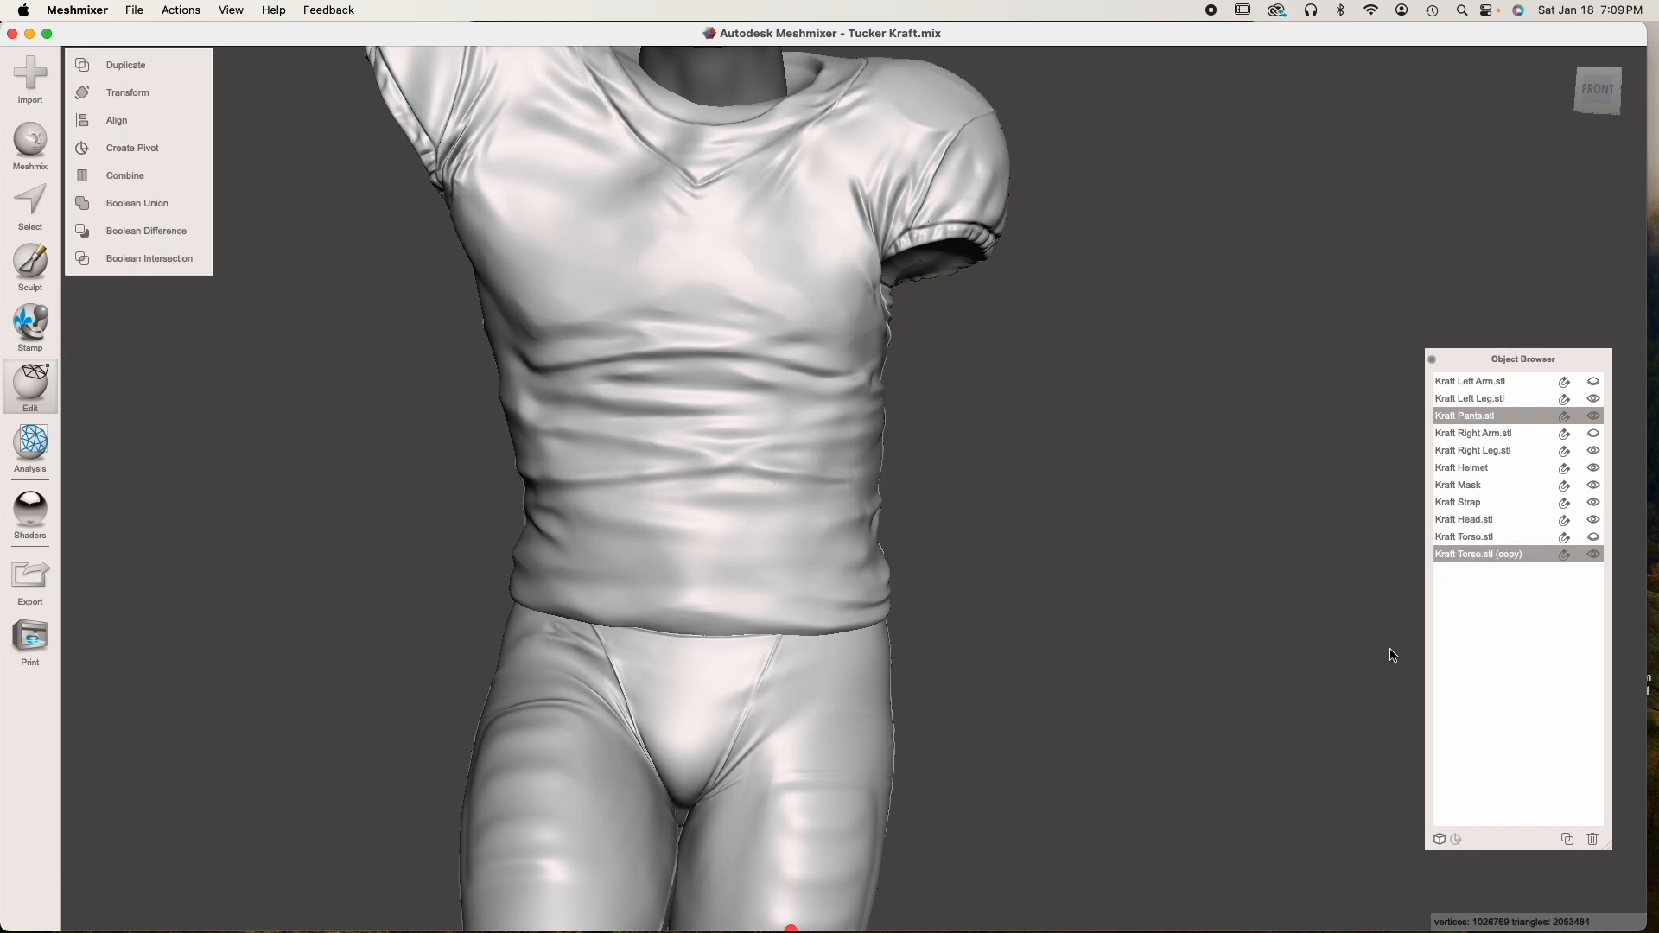
click(179, 233)
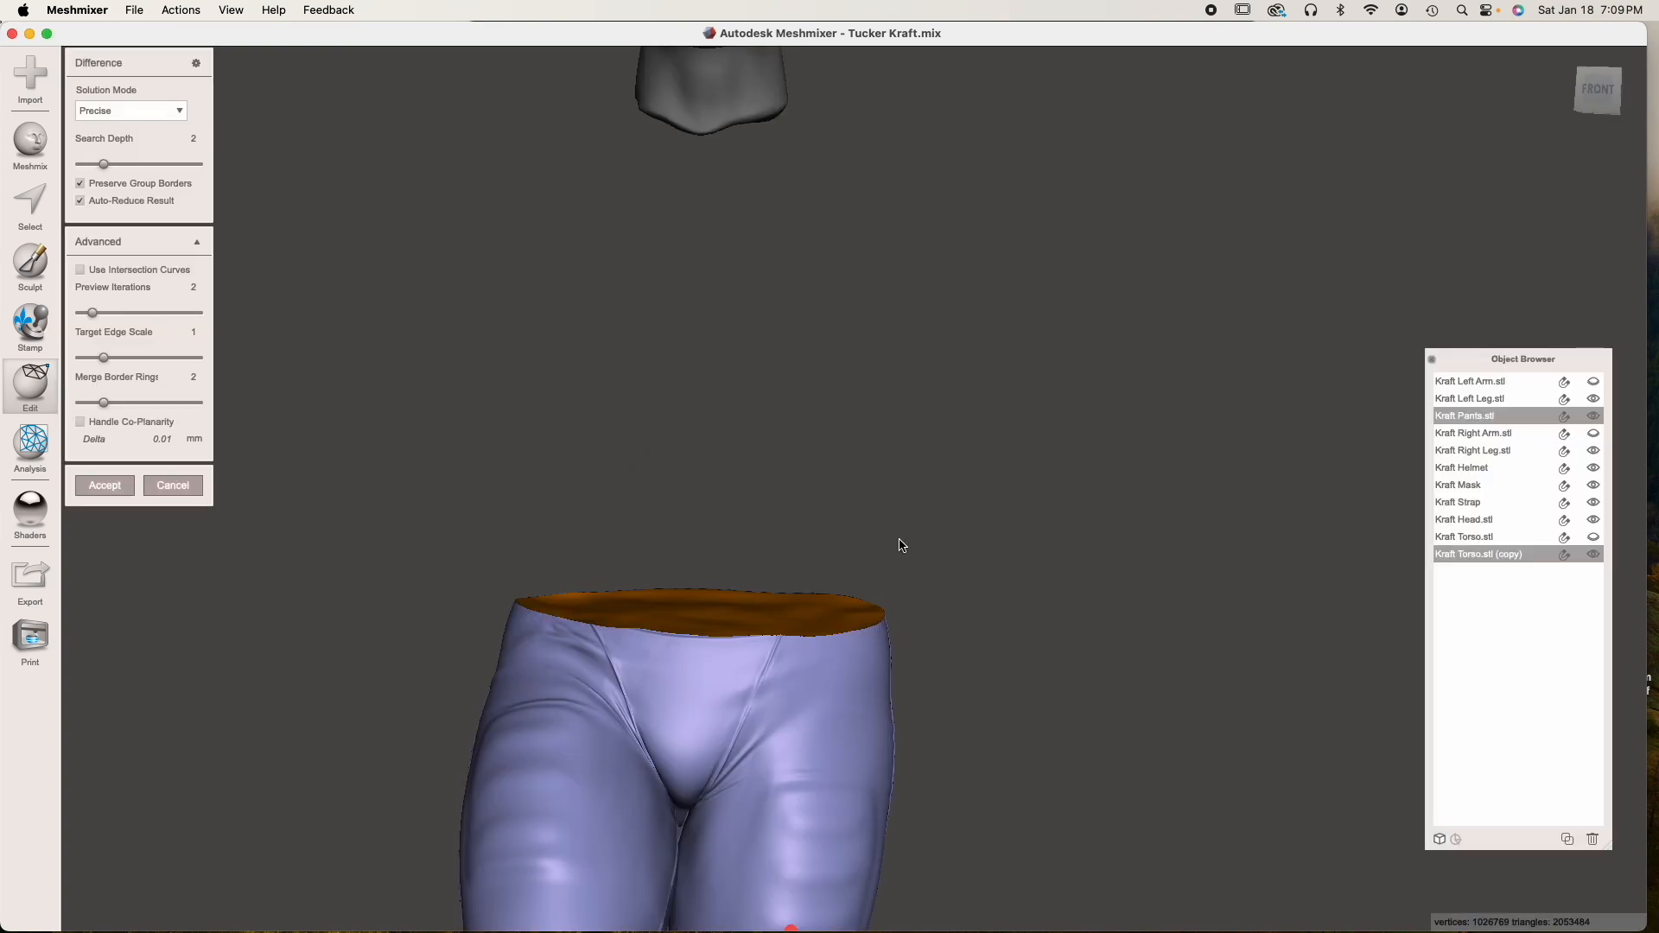
right_drag(804, 667, 830, 686)
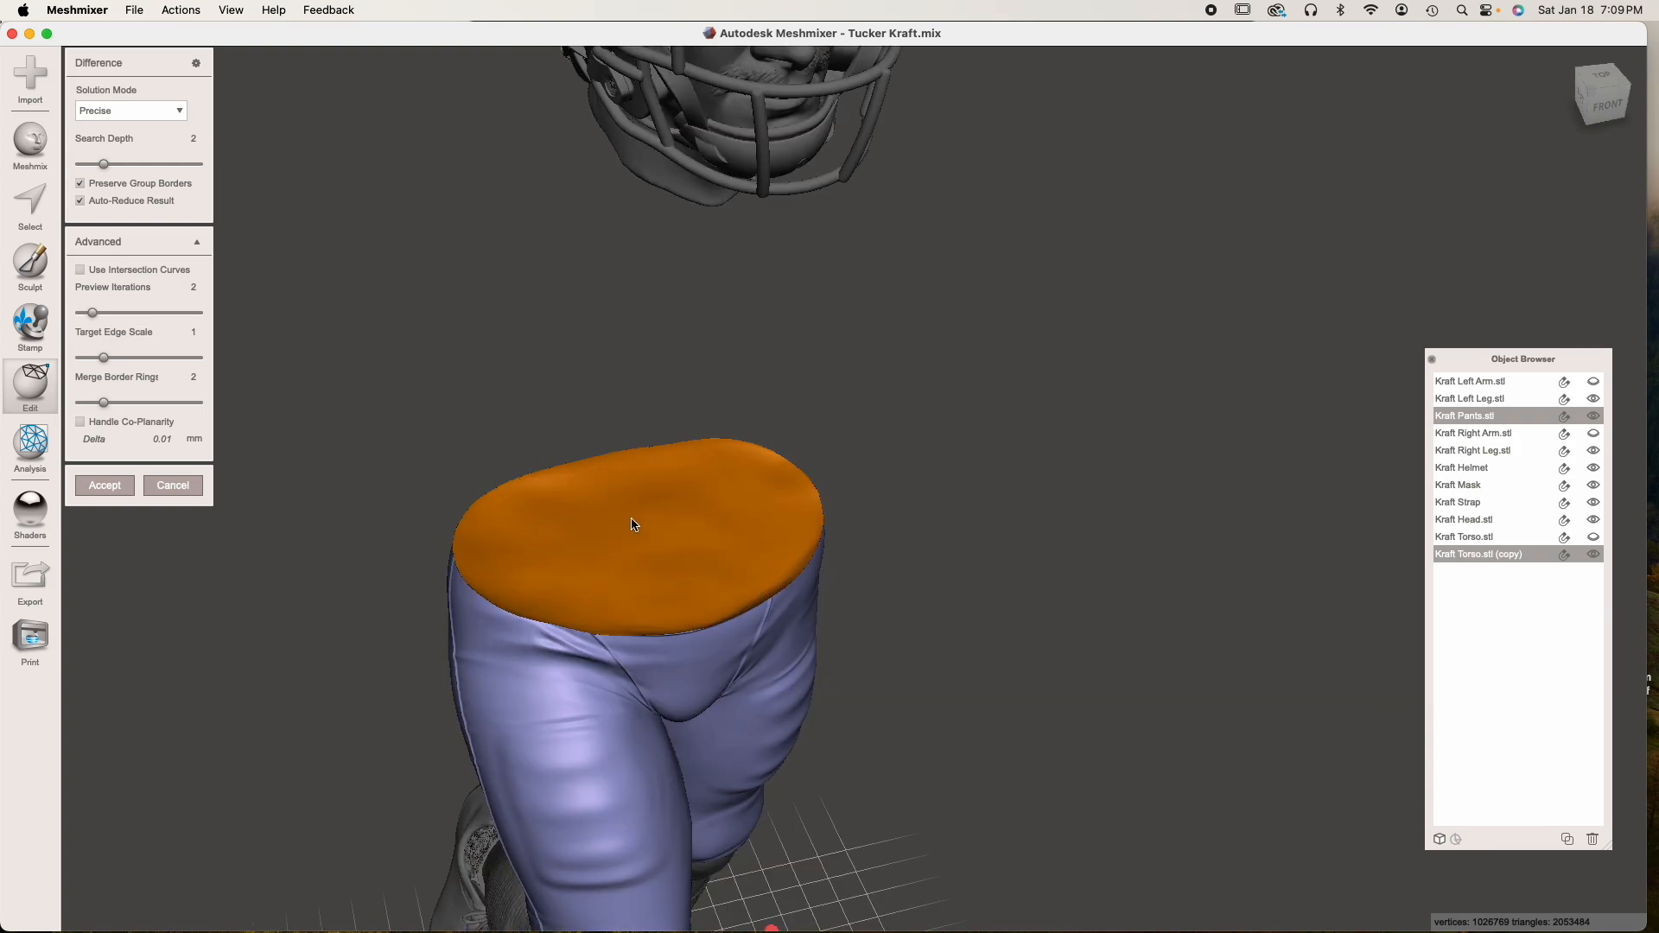
click(79, 202)
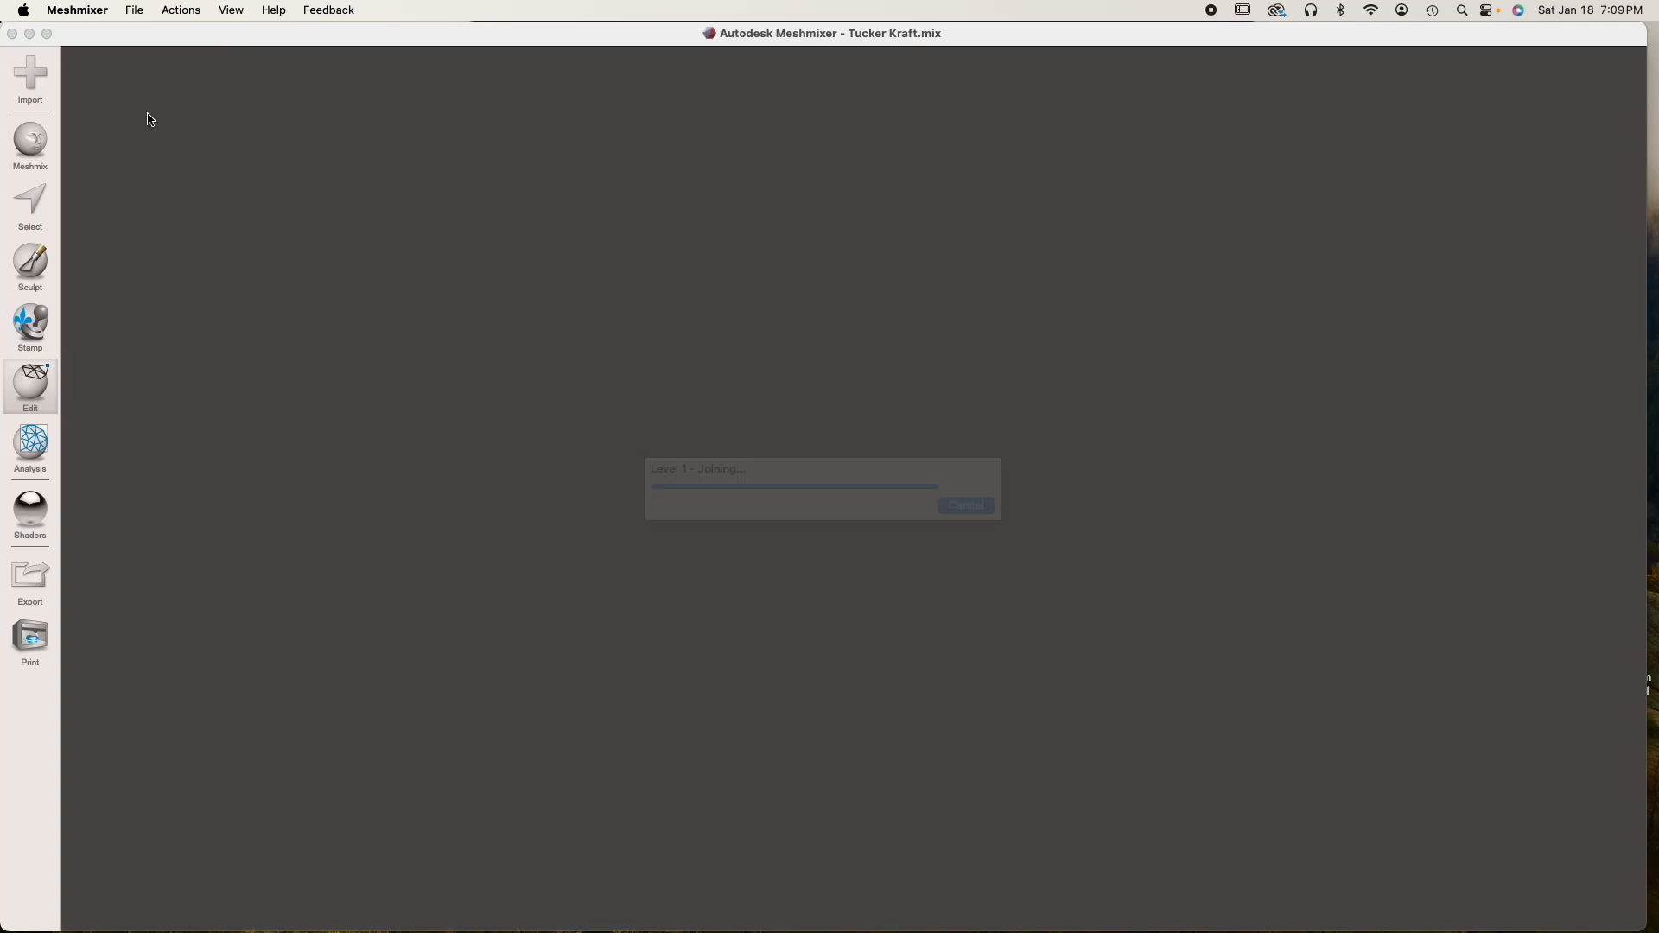
click(131, 164)
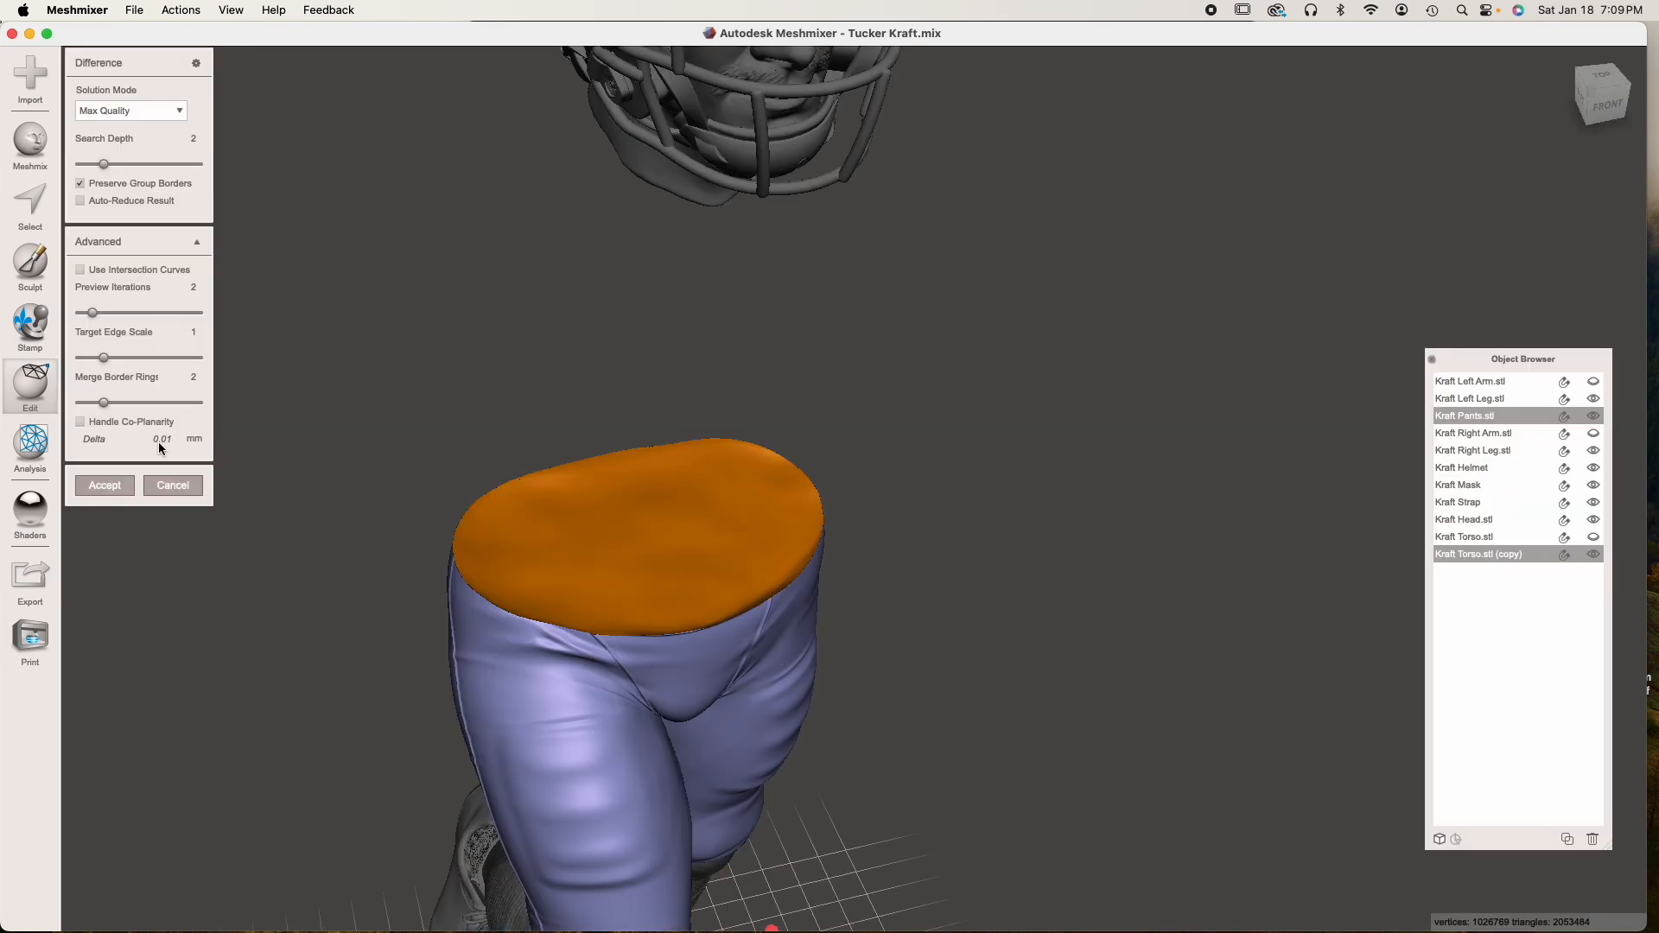
key(Return)
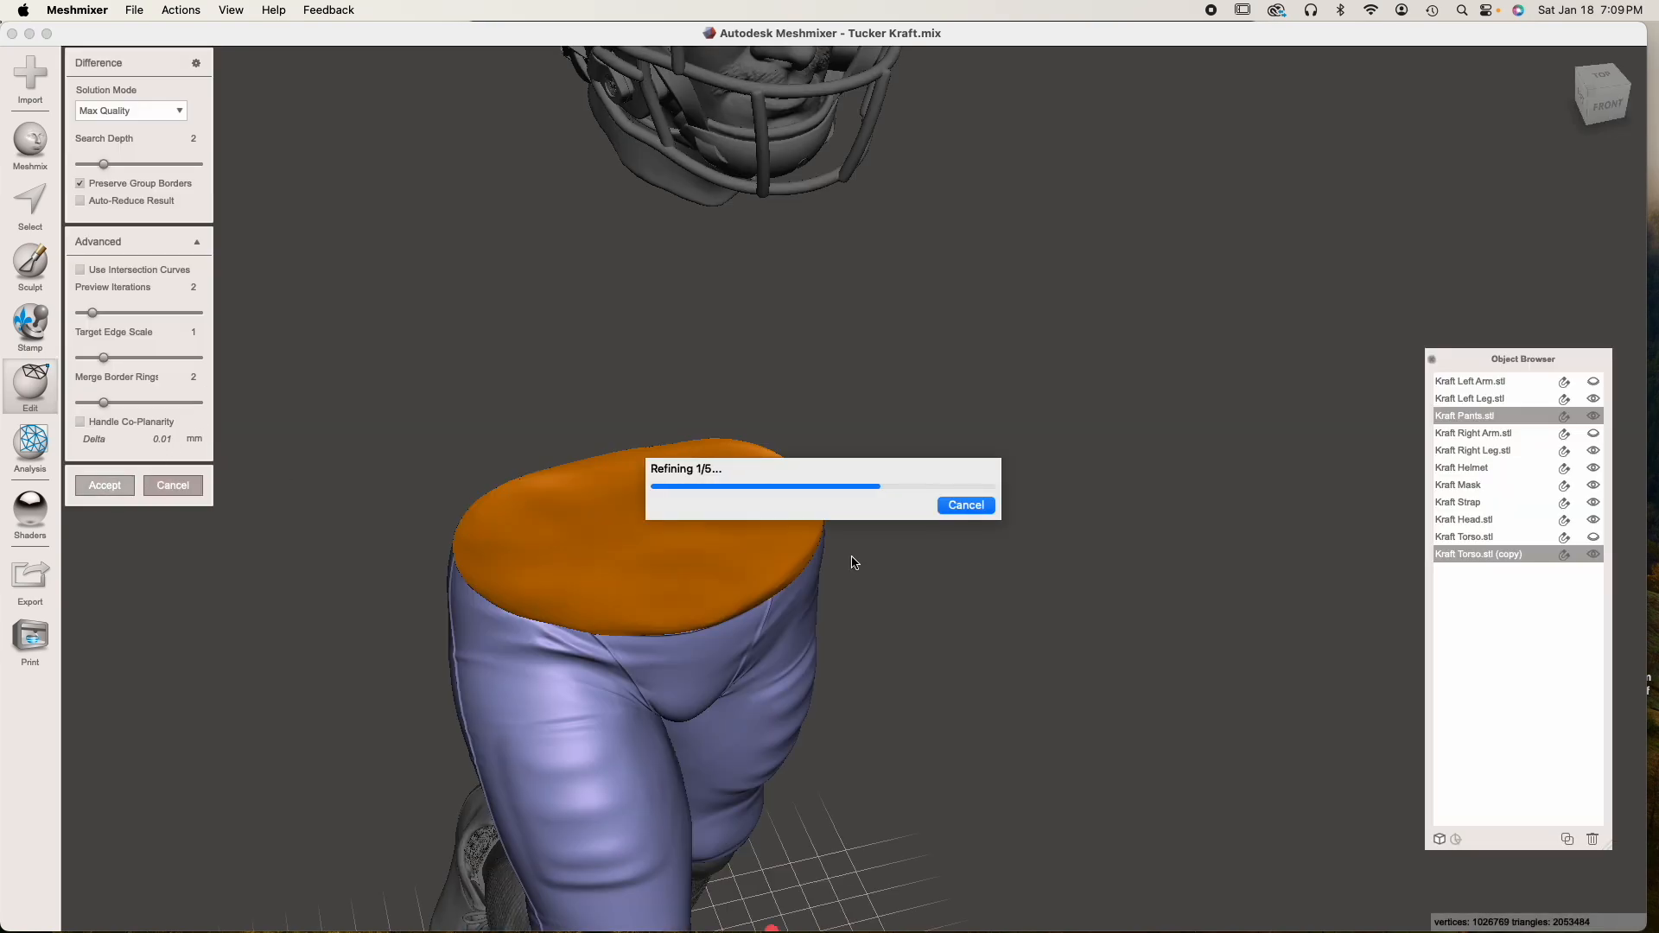
Auto-repair all mesh defects on the trimmed pants with the Inspector, using Flat Fill
right_drag(868, 625, 591, 551)
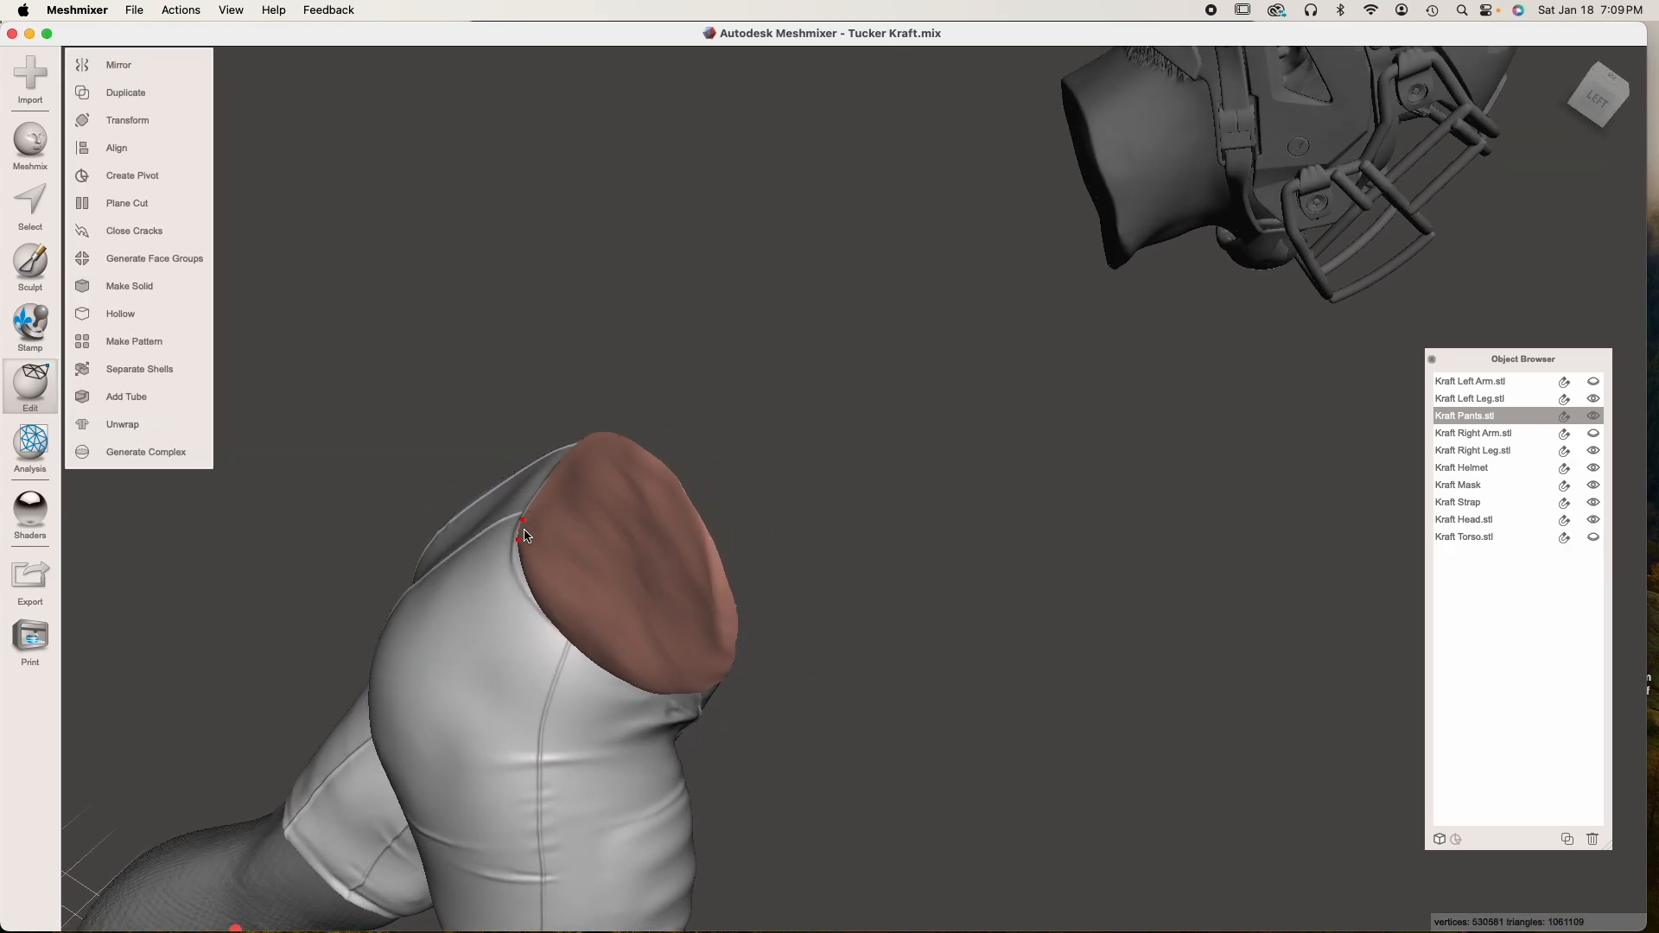
scroll(524, 536, up, 5)
middle_drag(526, 537, 596, 533)
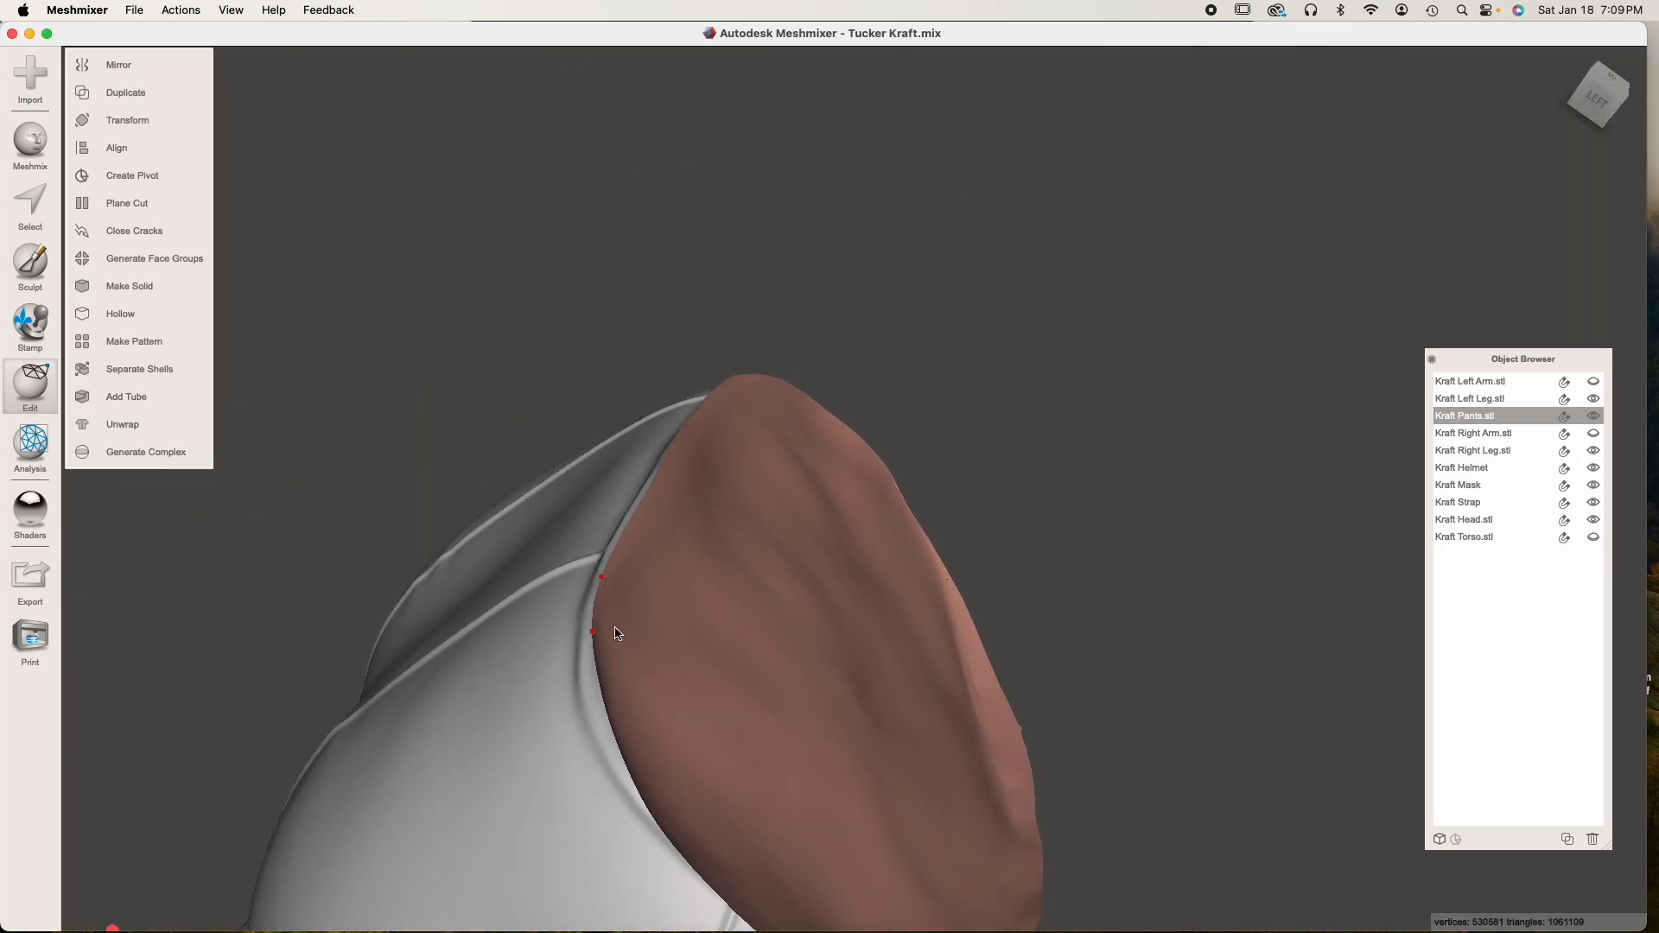
click(17, 464)
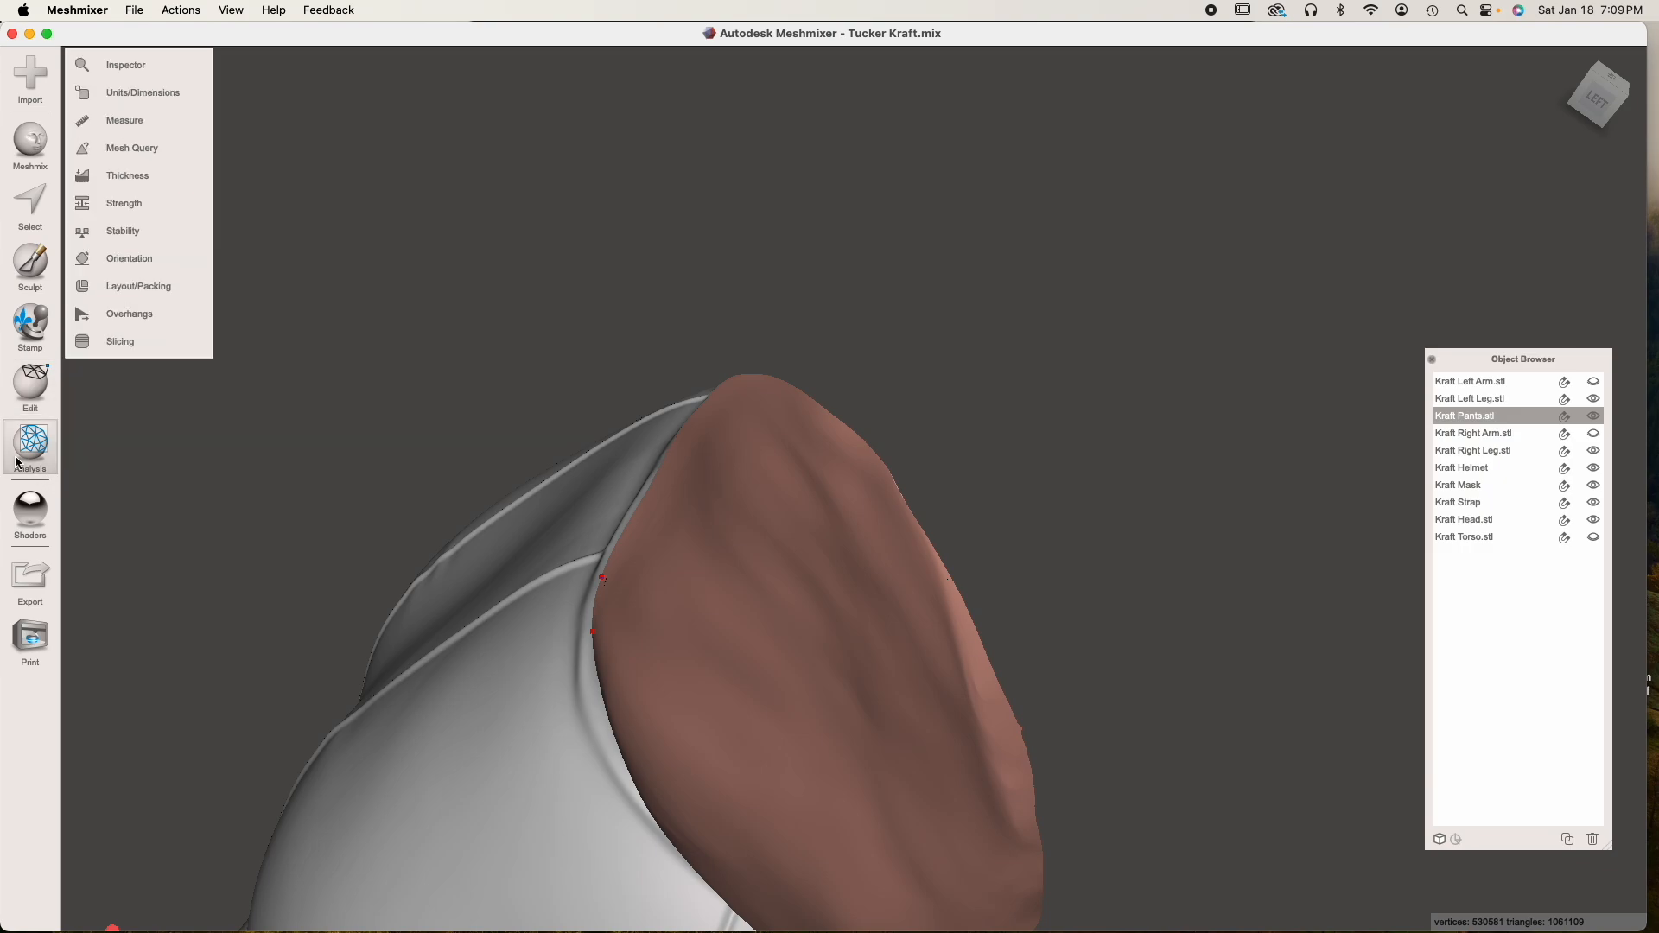
click(135, 73)
right_drag(372, 478, 559, 475)
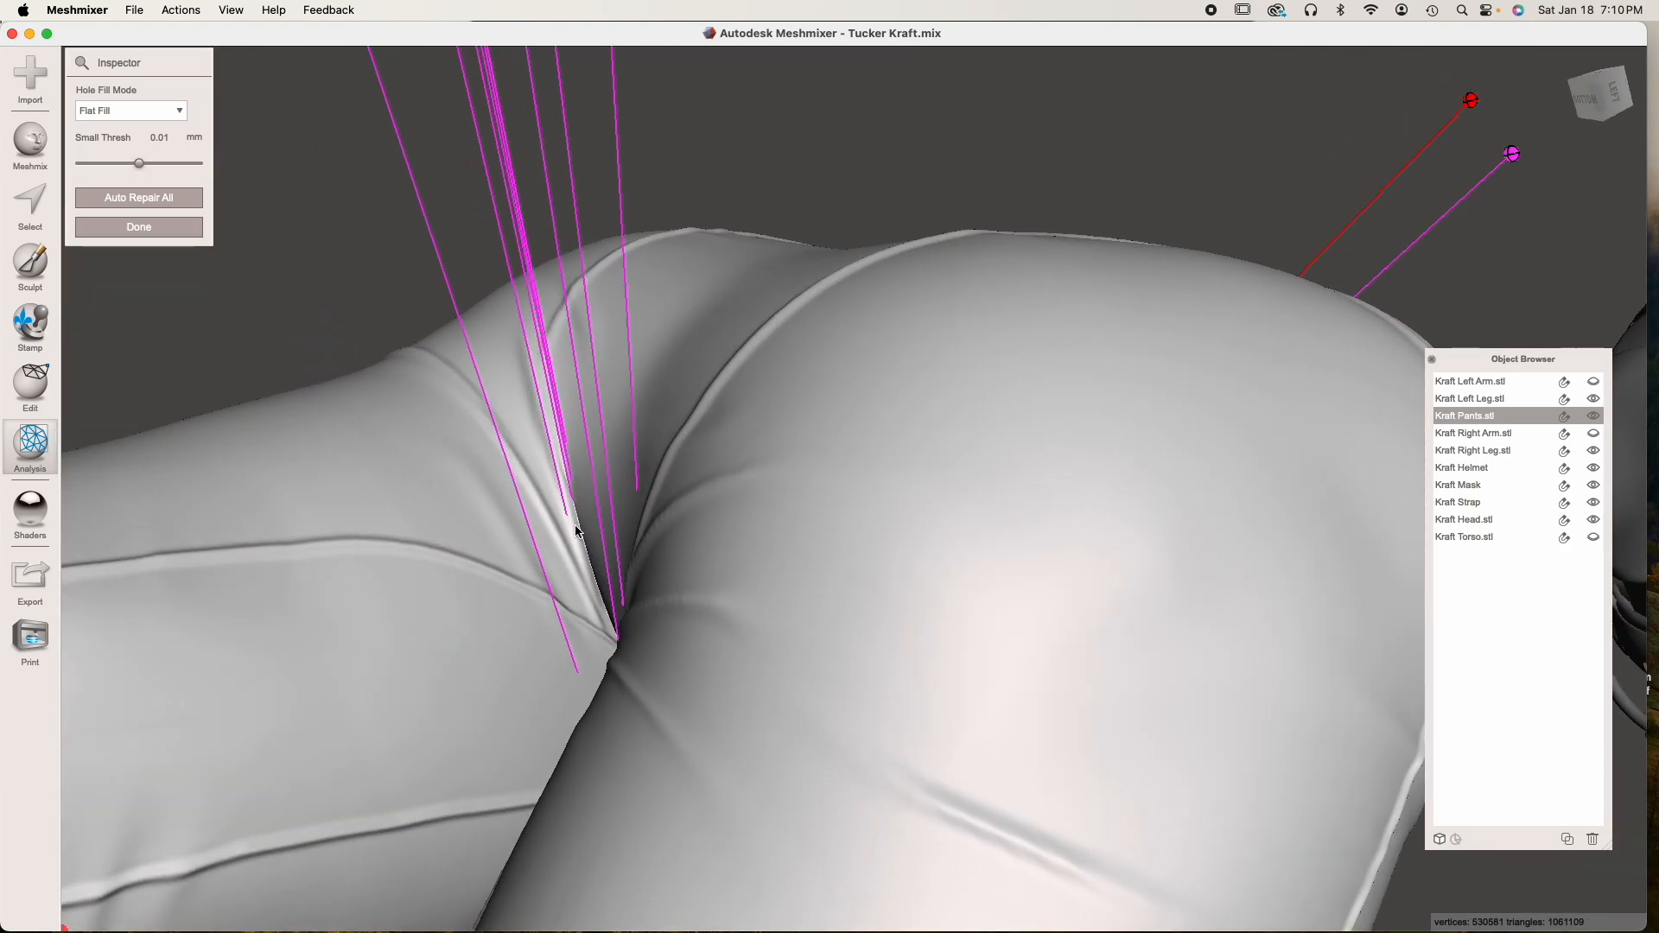
right_drag(757, 630, 615, 528)
click(144, 192)
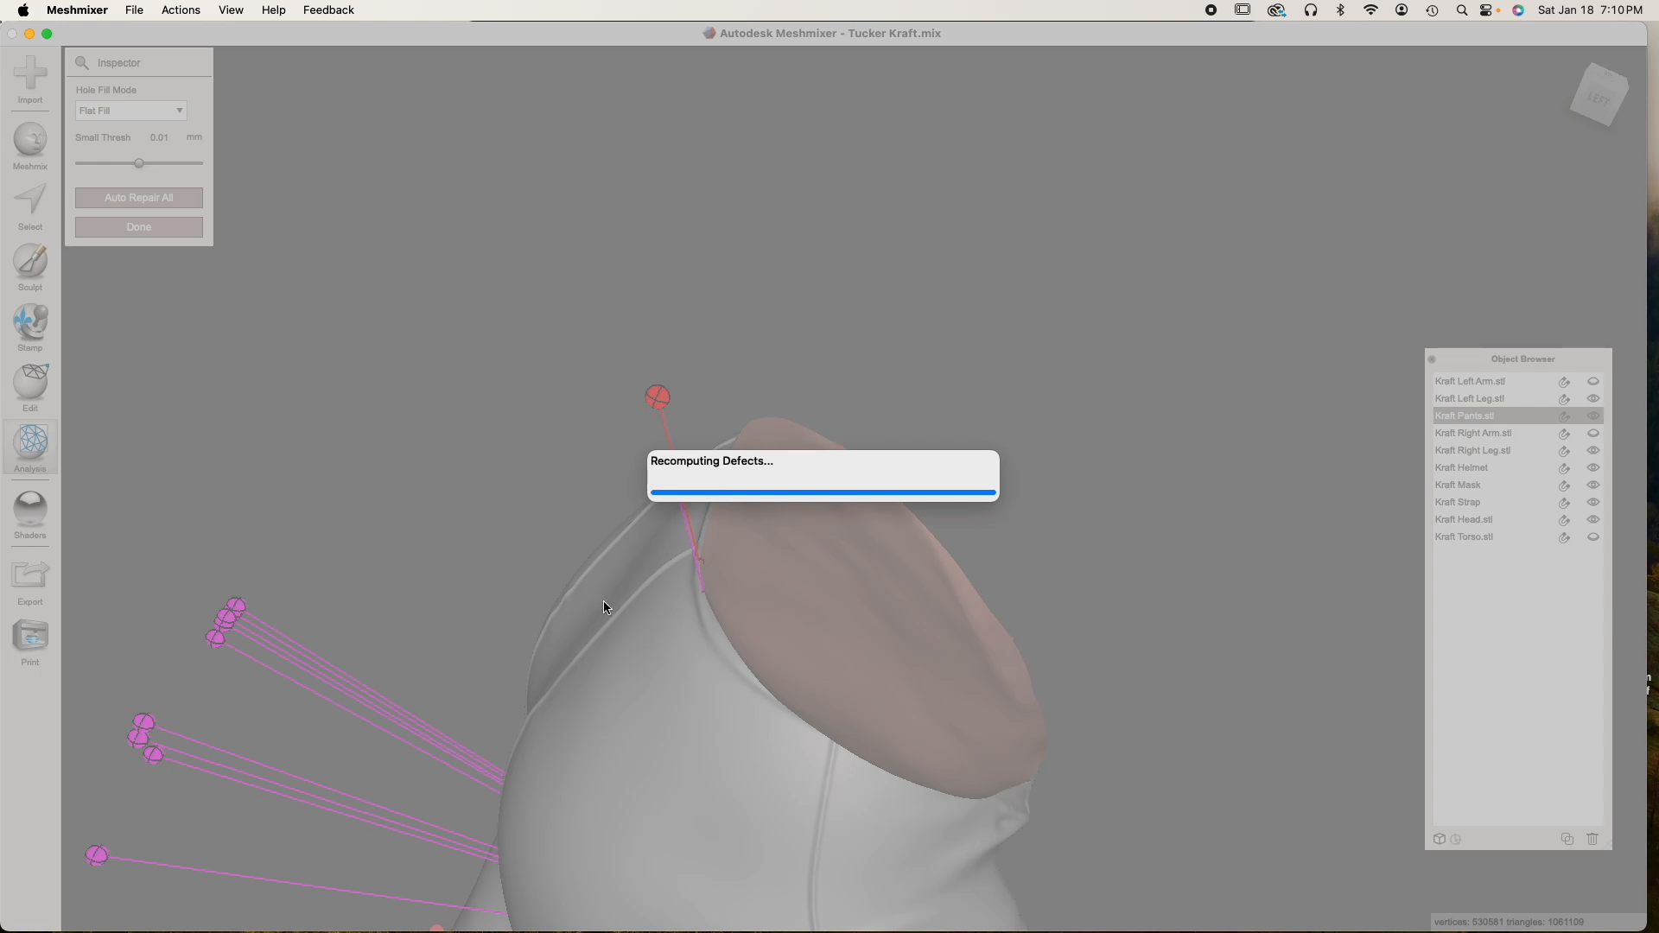
Examine the pants' waist edge and cut surface for leftover bumps and mesh flaws, closing the Inspector and checking the wireframe
right_drag(653, 615, 405, 487)
scroll(564, 317, up, 5)
right_drag(562, 317, 637, 537)
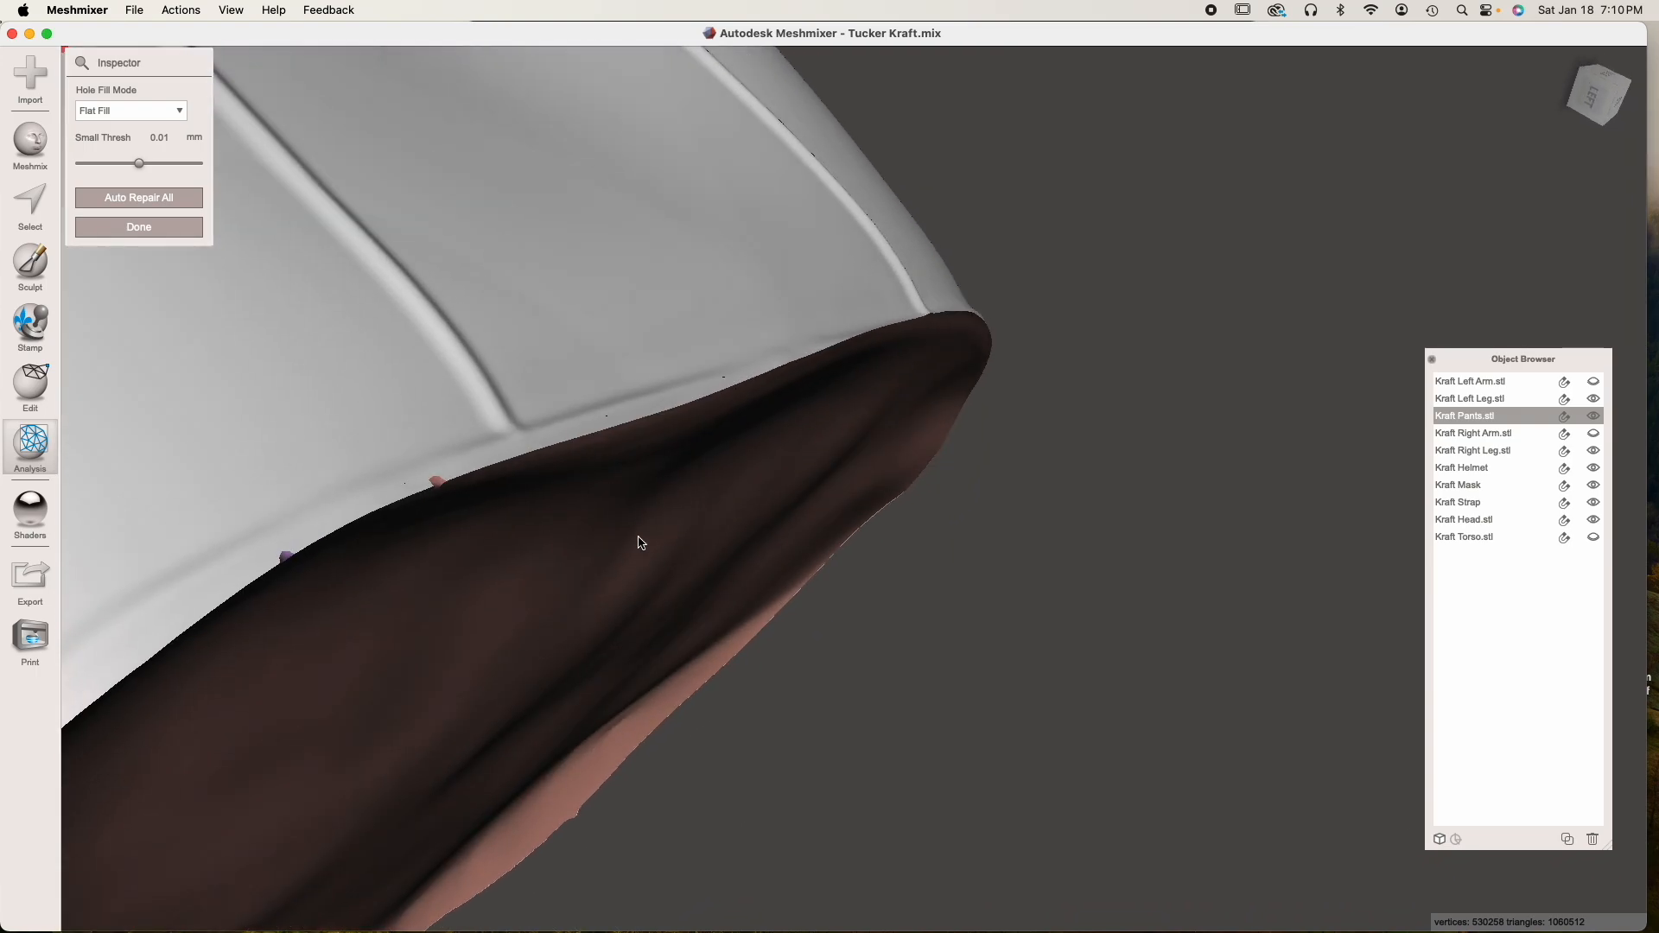
scroll(433, 488, up, 3)
middle_drag(429, 489, 501, 491)
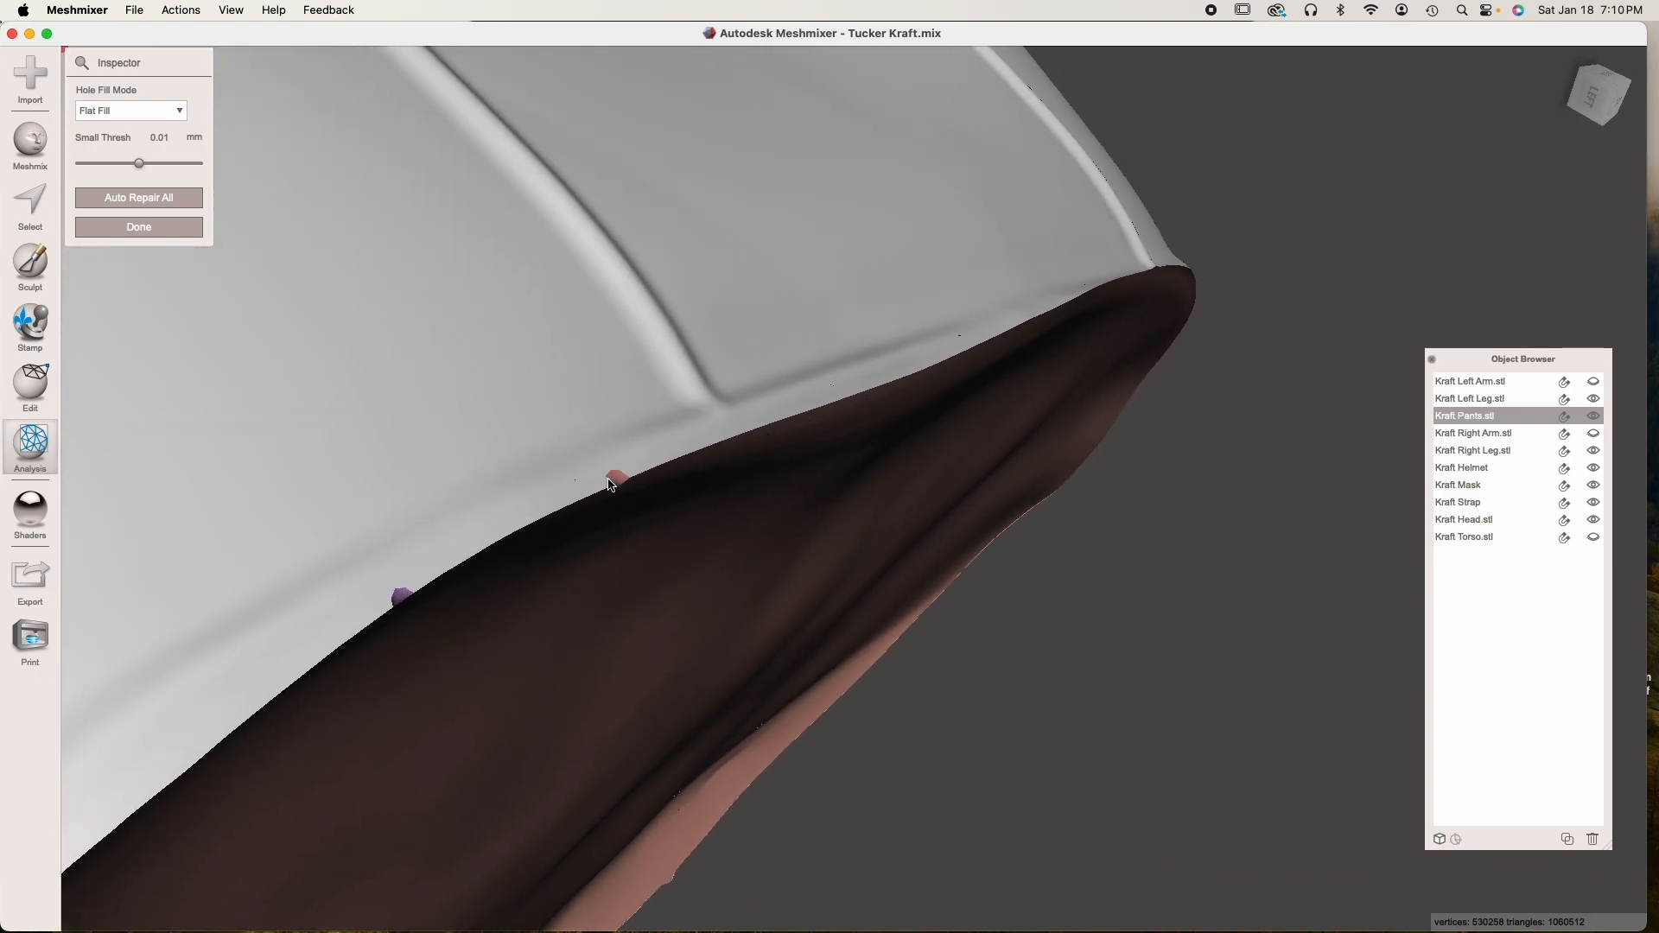
right_drag(613, 483, 596, 460)
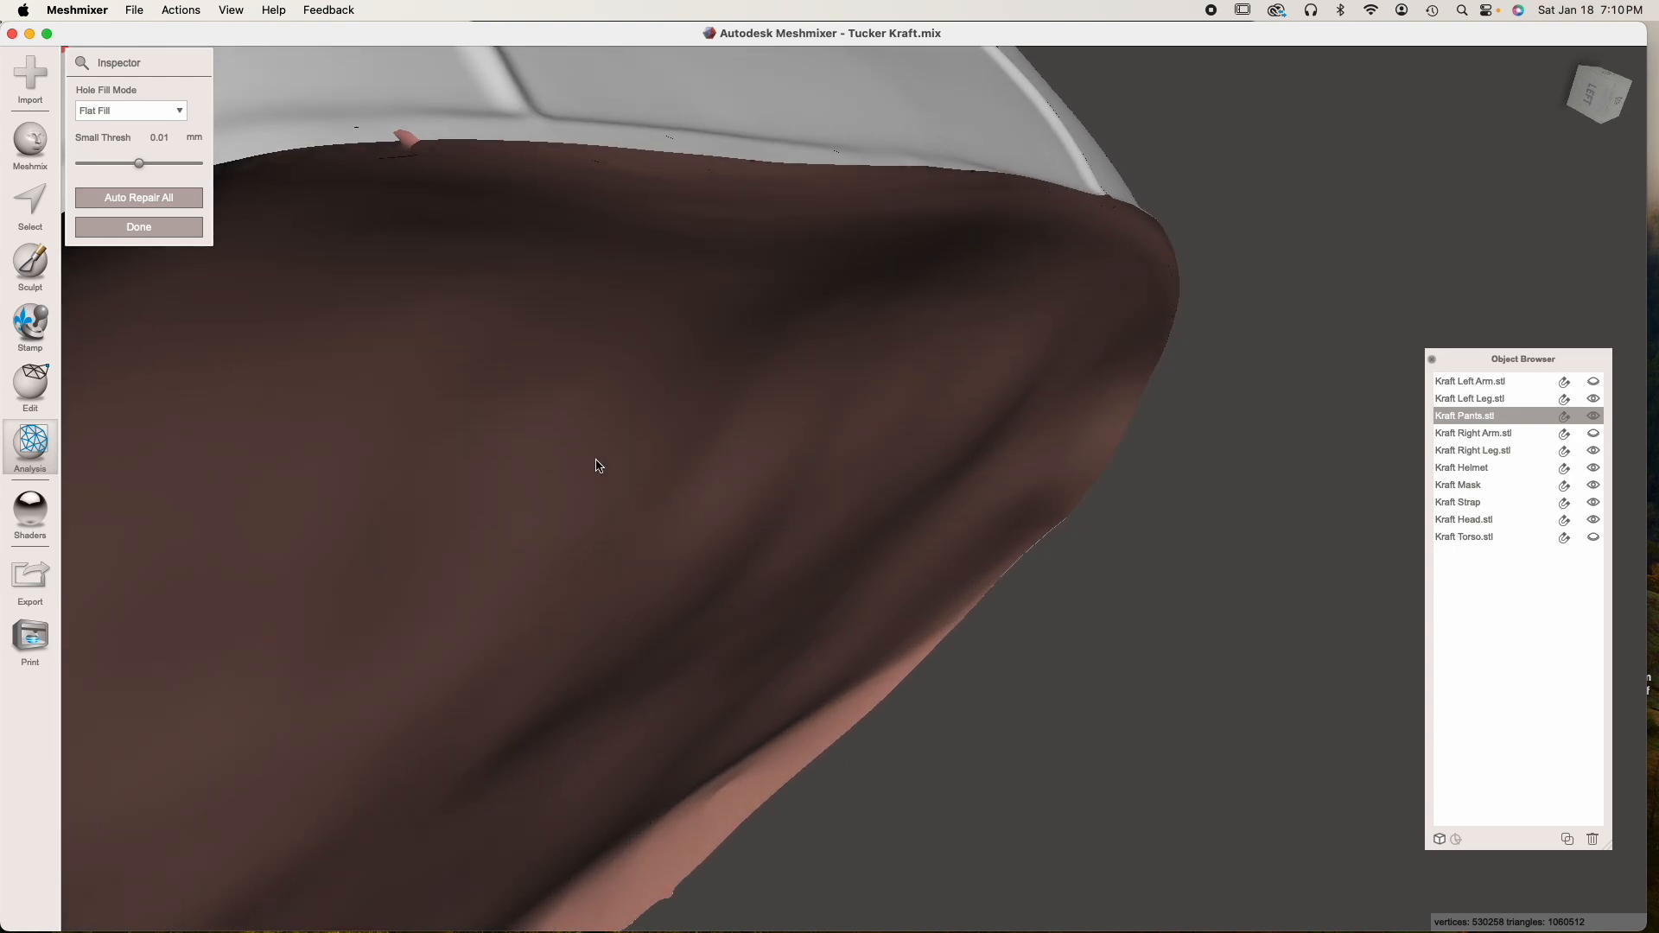
middle_drag(430, 416, 474, 456)
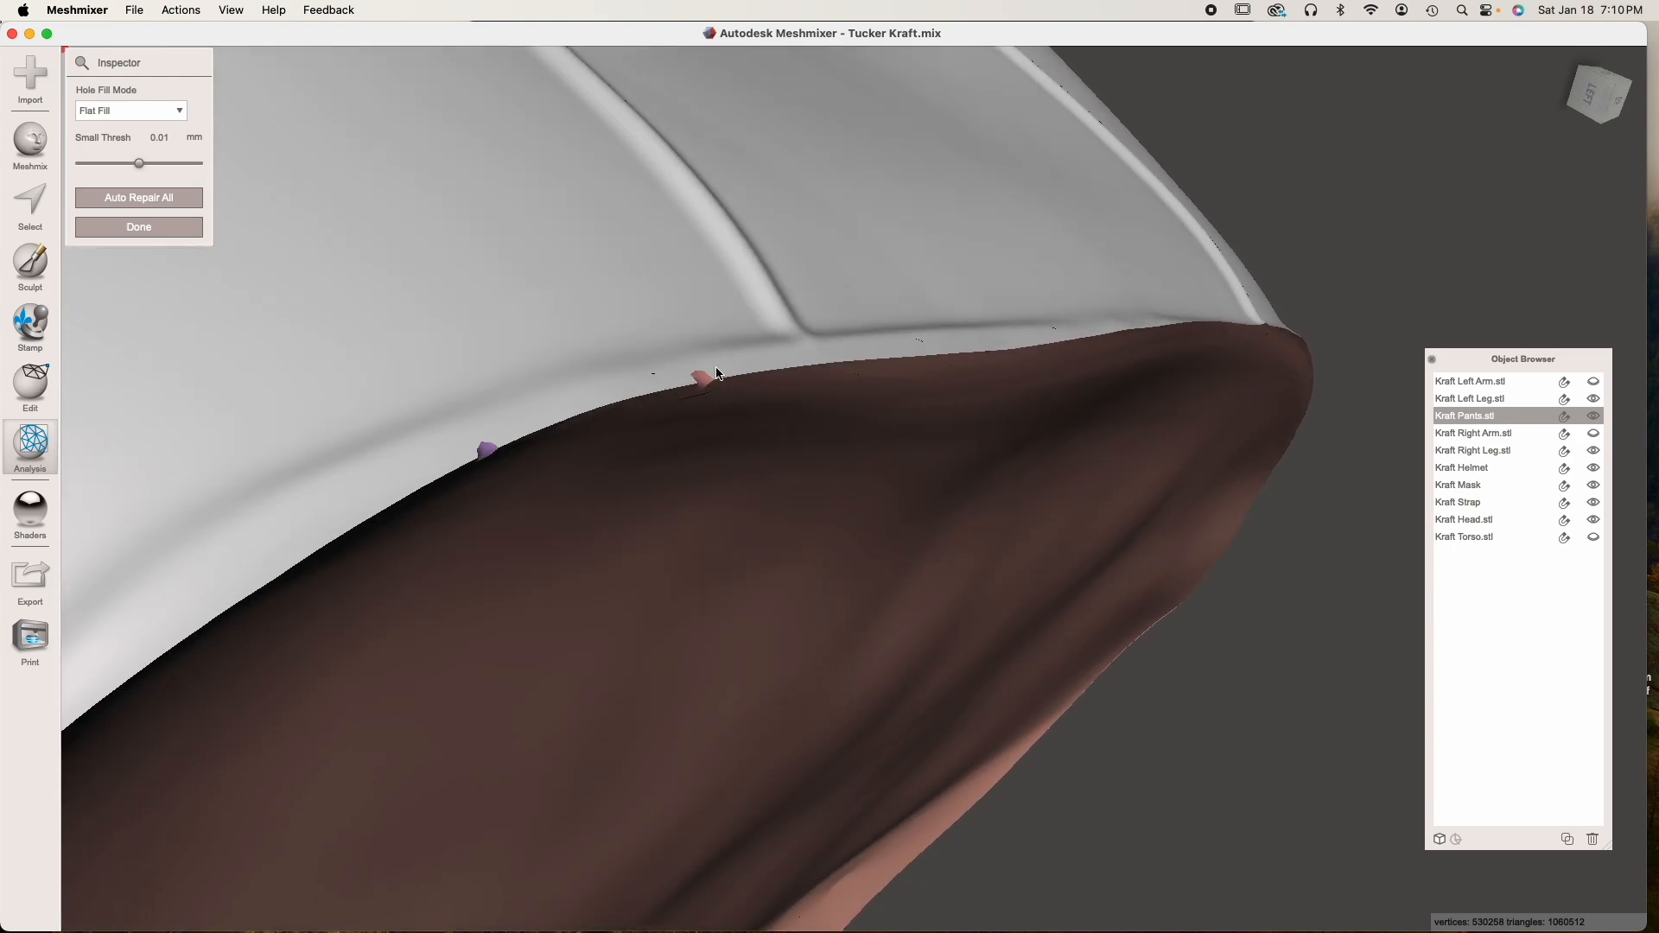
click(157, 235)
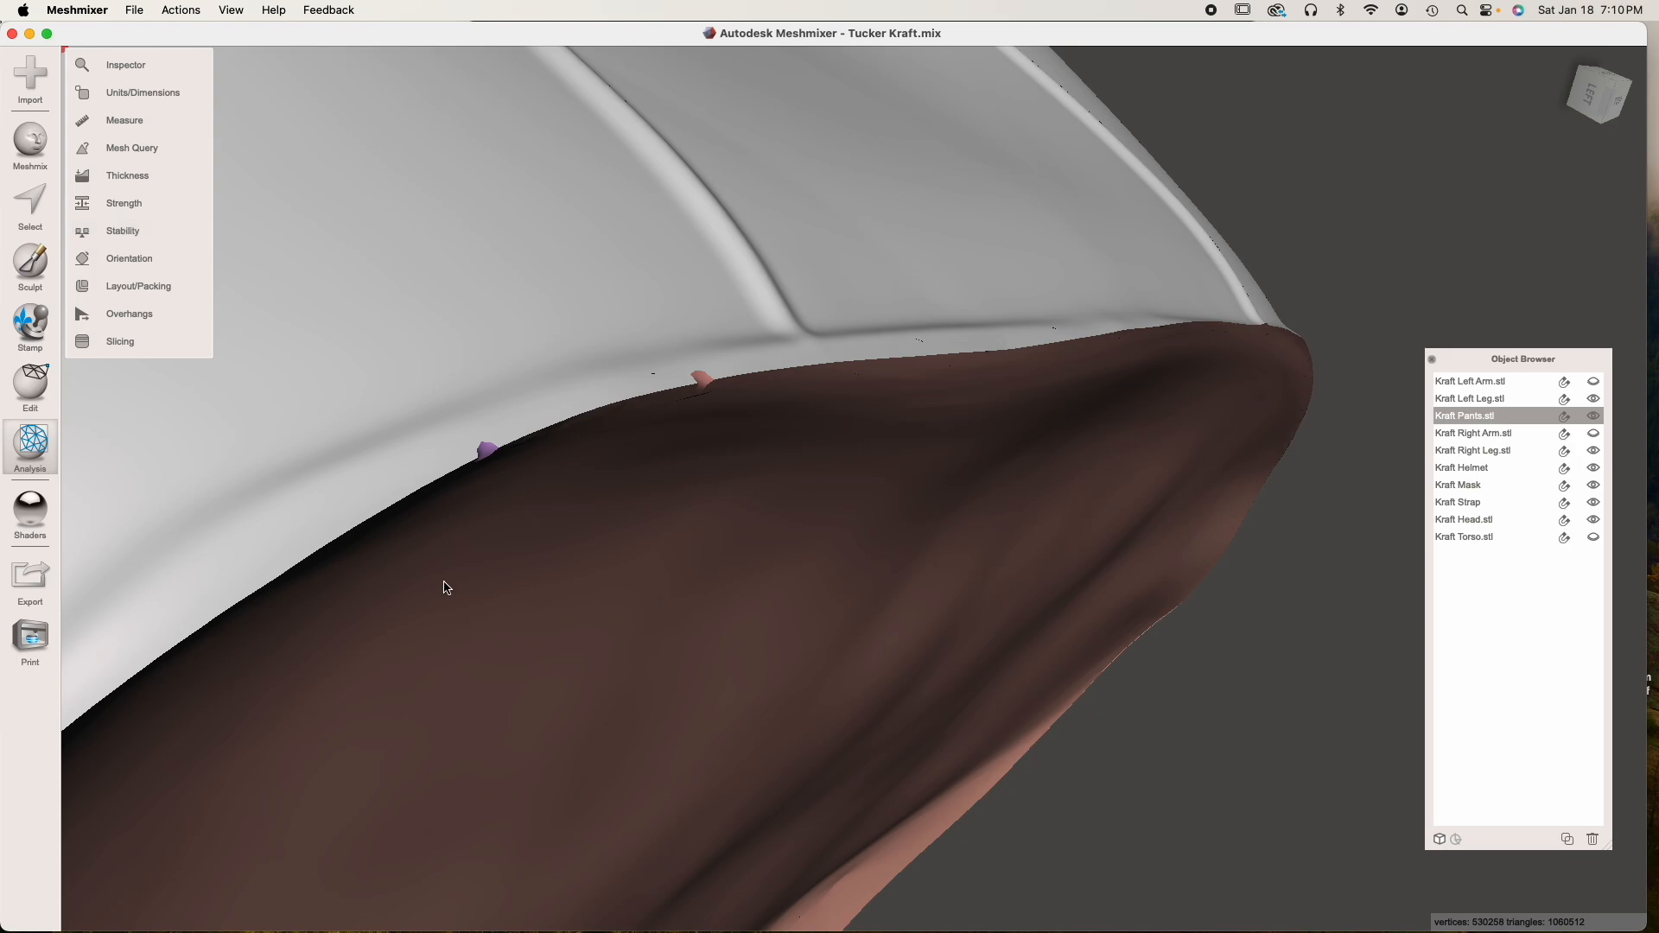
key(w)
scroll(445, 584, down, 3)
scroll(445, 584, down, 5)
key(w)
right_drag(712, 696, 546, 358)
right_drag(651, 593, 812, 642)
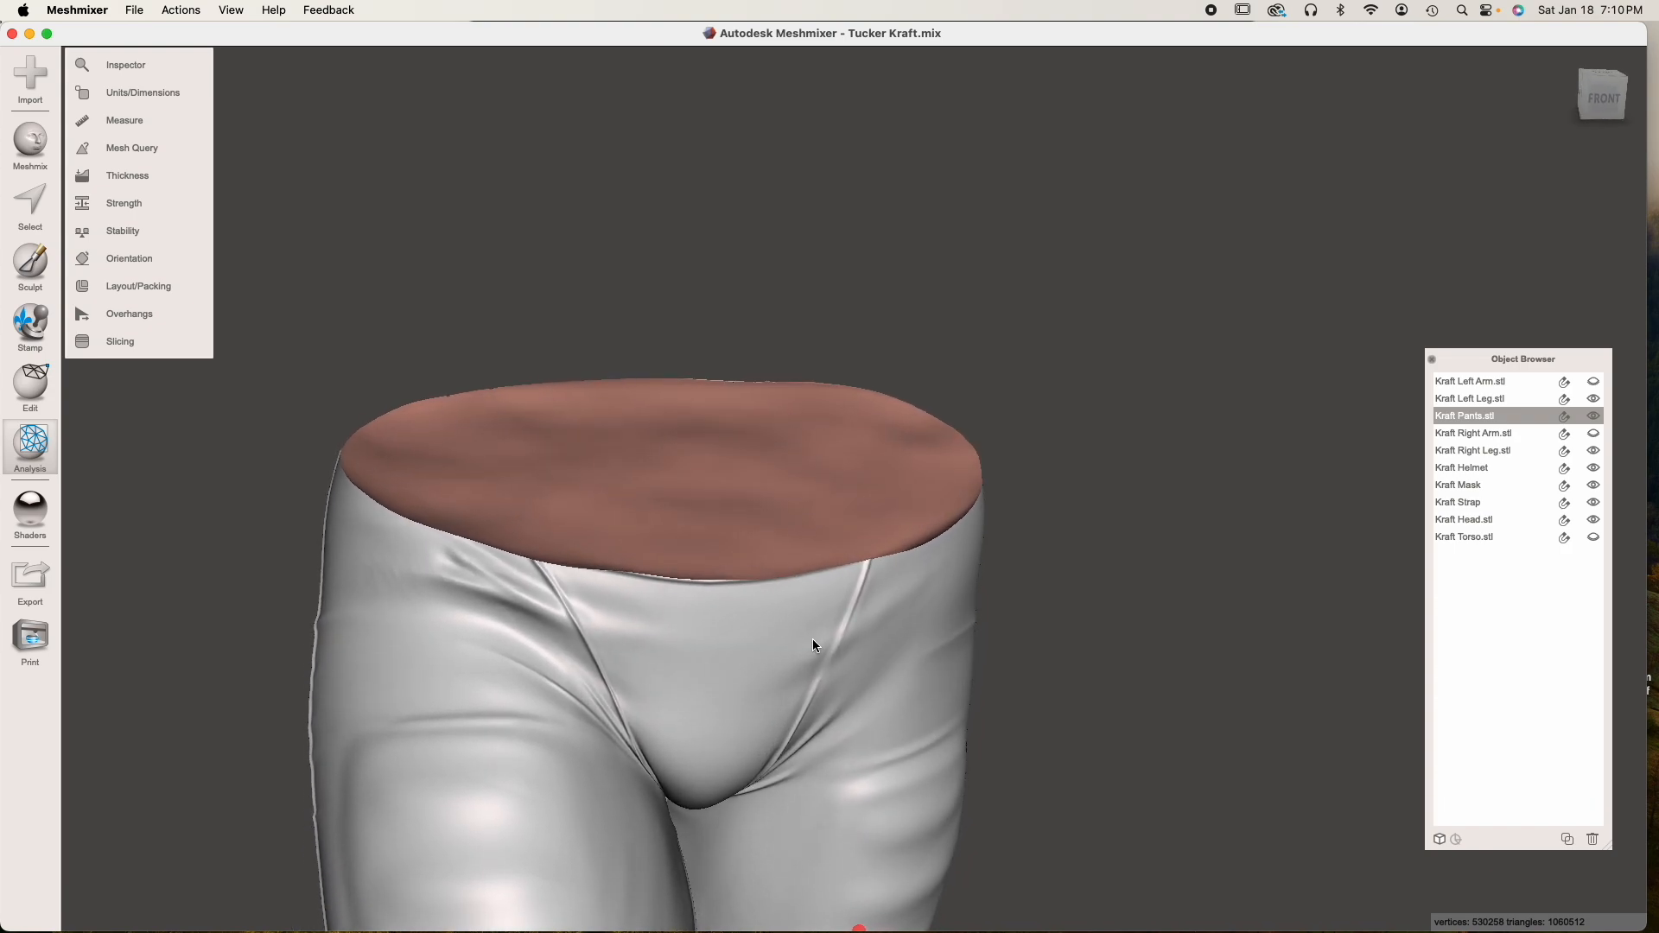
right_drag(611, 511, 658, 541)
Place a 9.3 mm cube primitive on the pants' cut waist surface as a new object
click(50, 147)
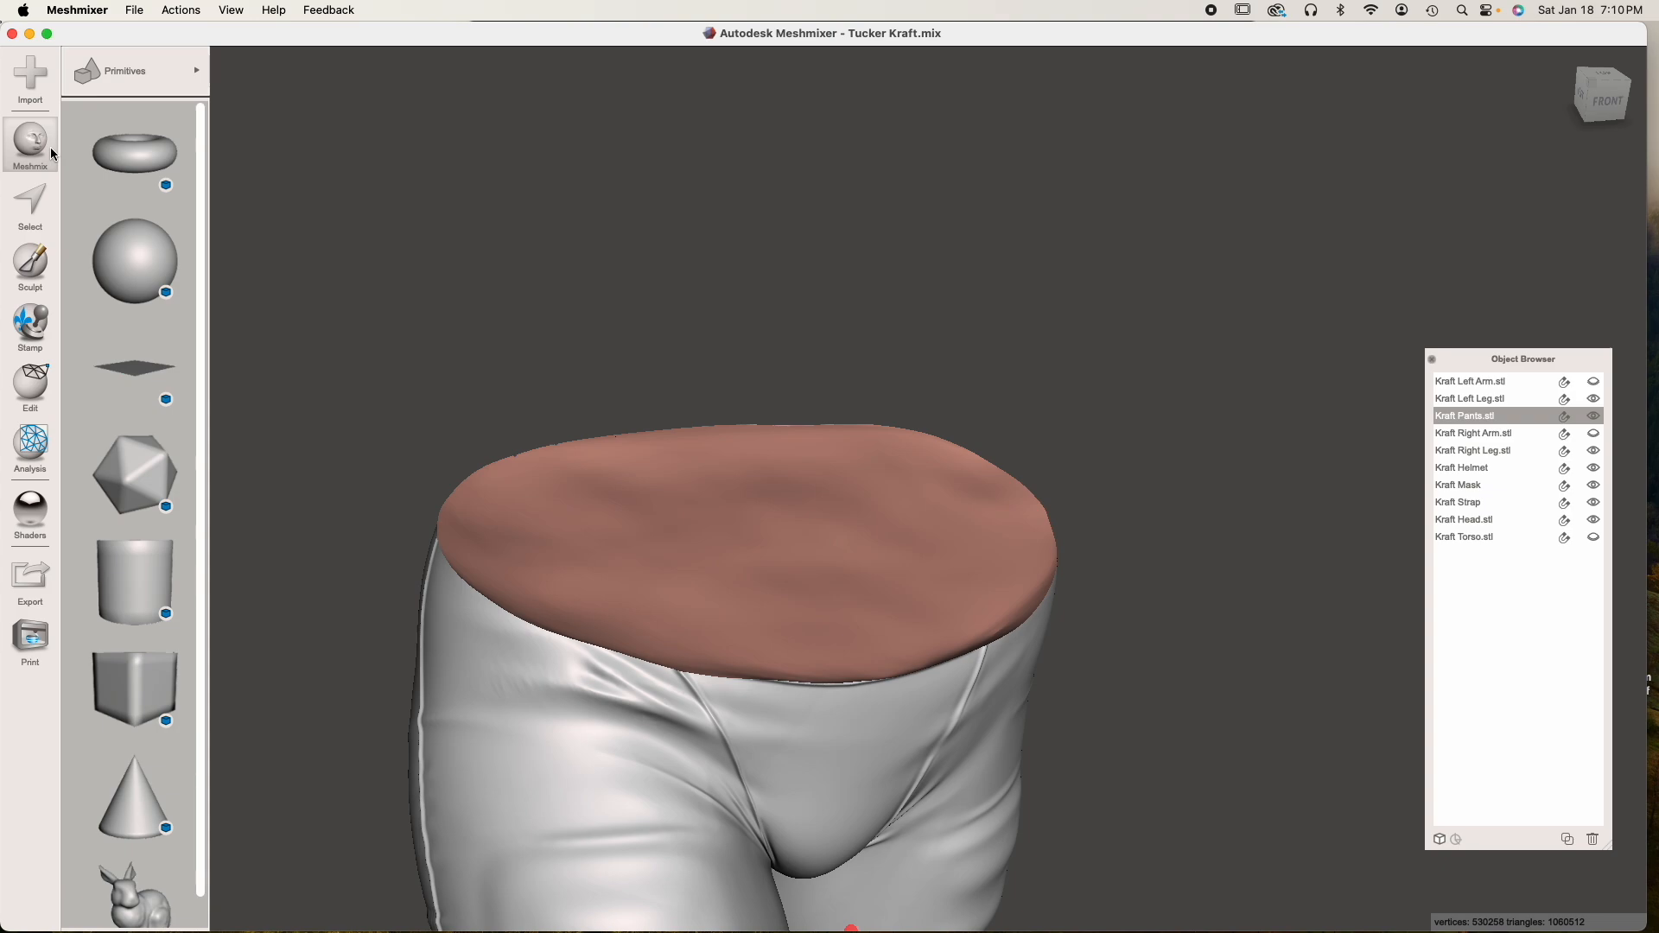
drag(128, 708, 754, 536)
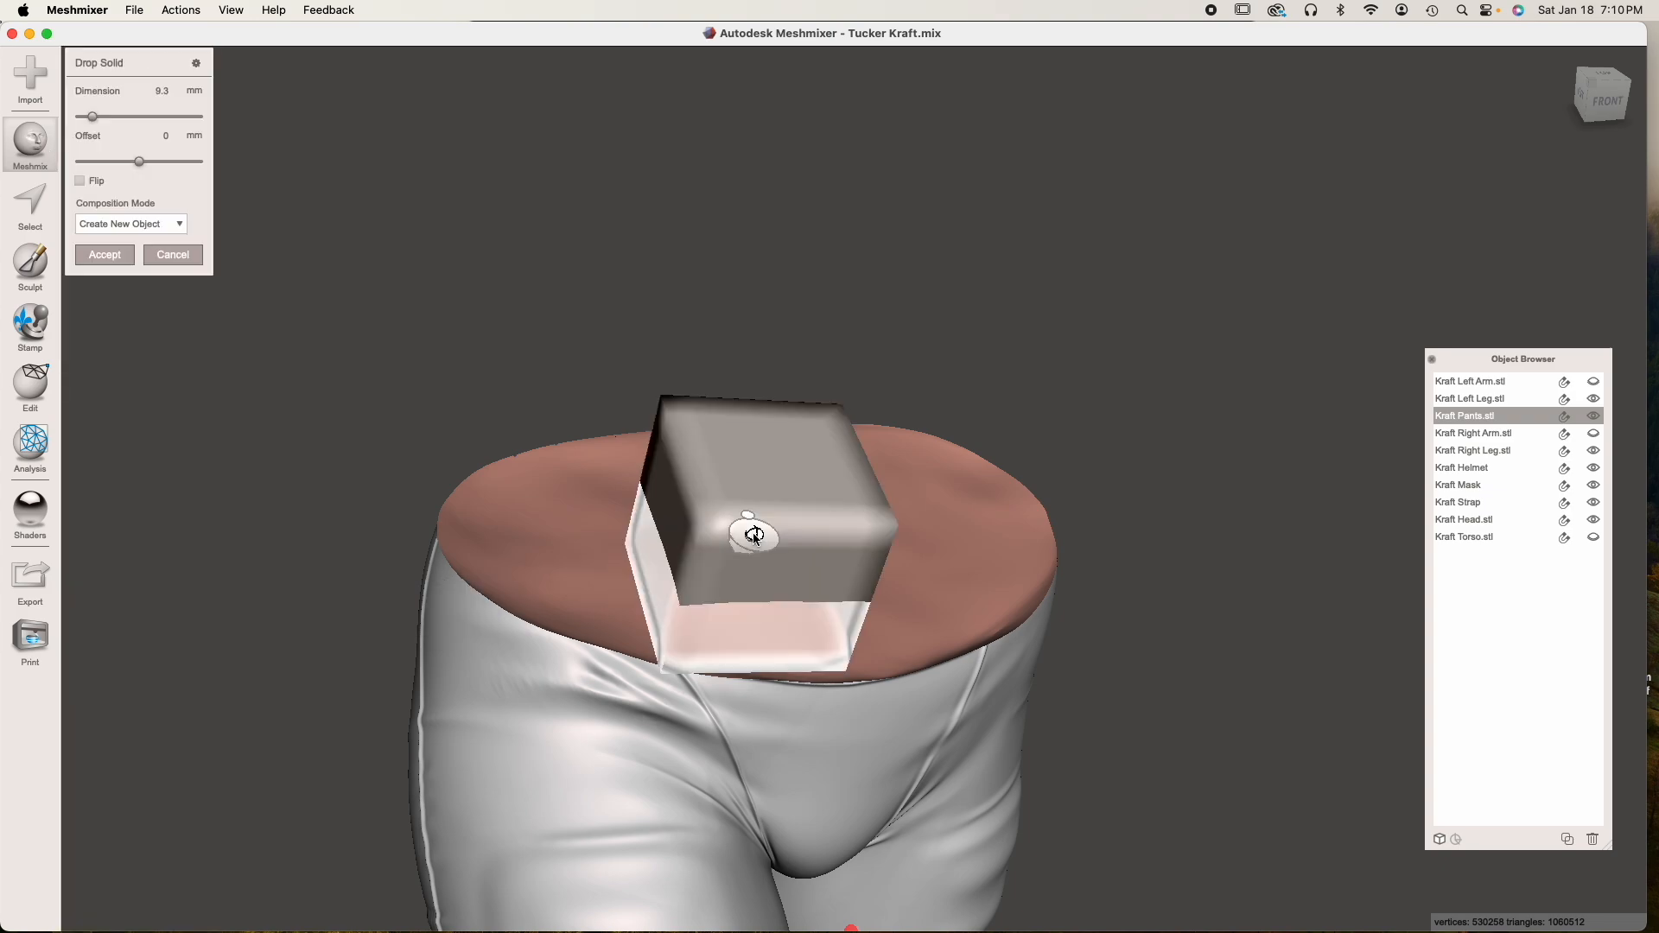
click(104, 255)
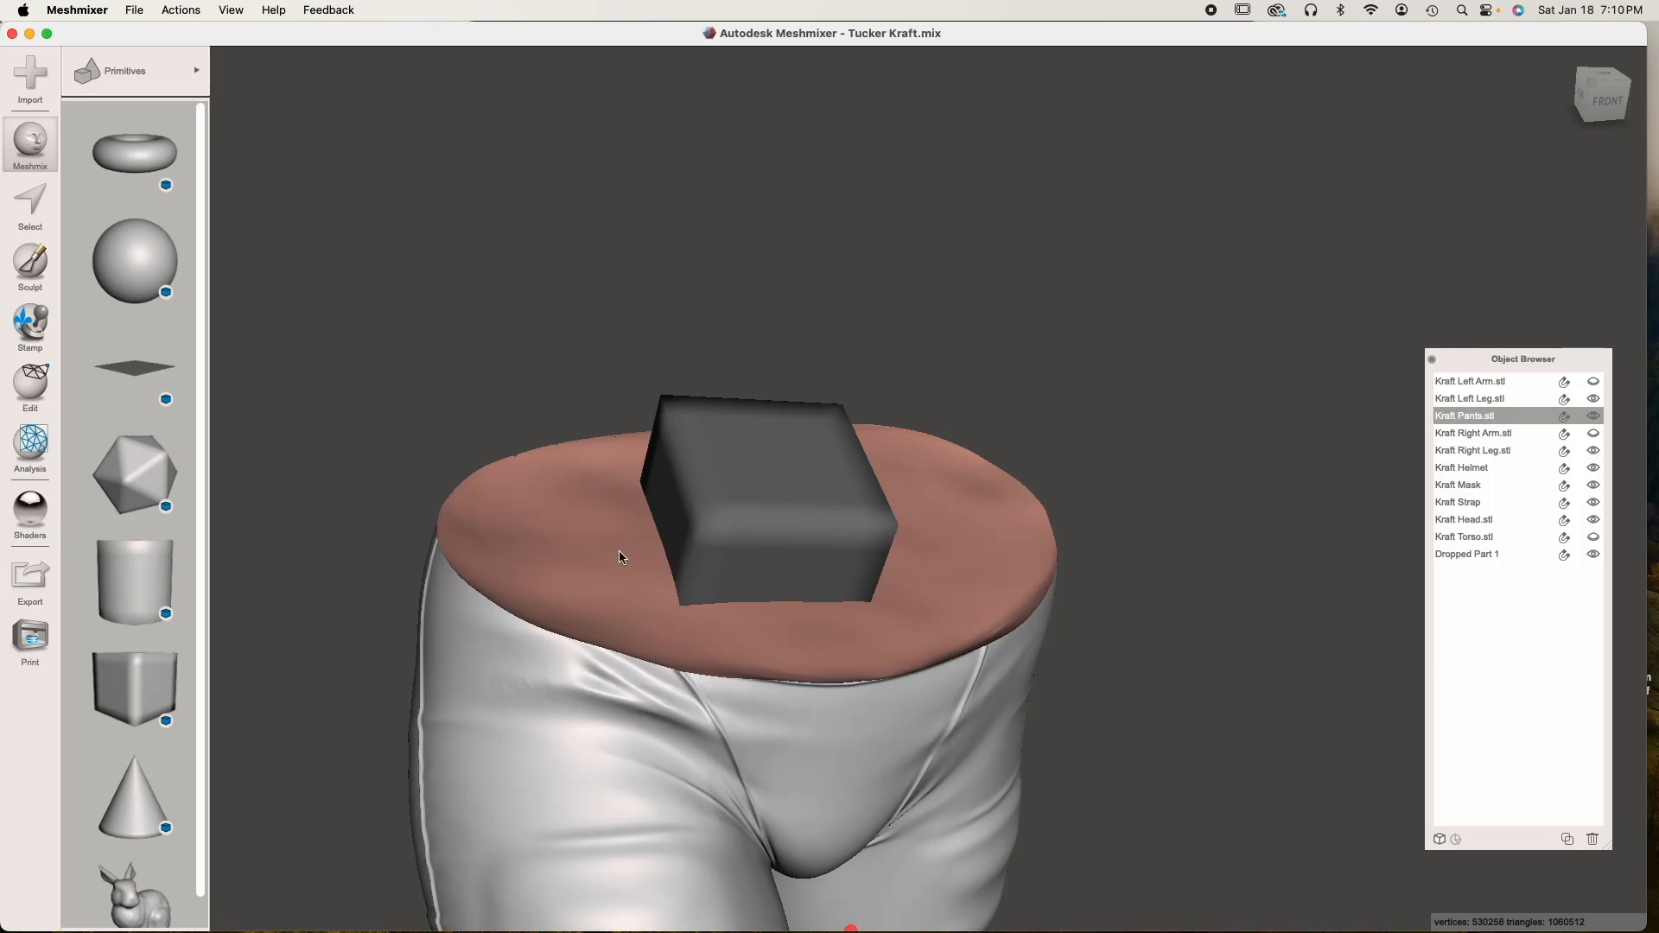
Rename the dropped cube on the waist as Peg
click(773, 534)
right_drag(713, 562, 714, 730)
right_drag(1279, 527, 1279, 467)
double_click(1443, 553)
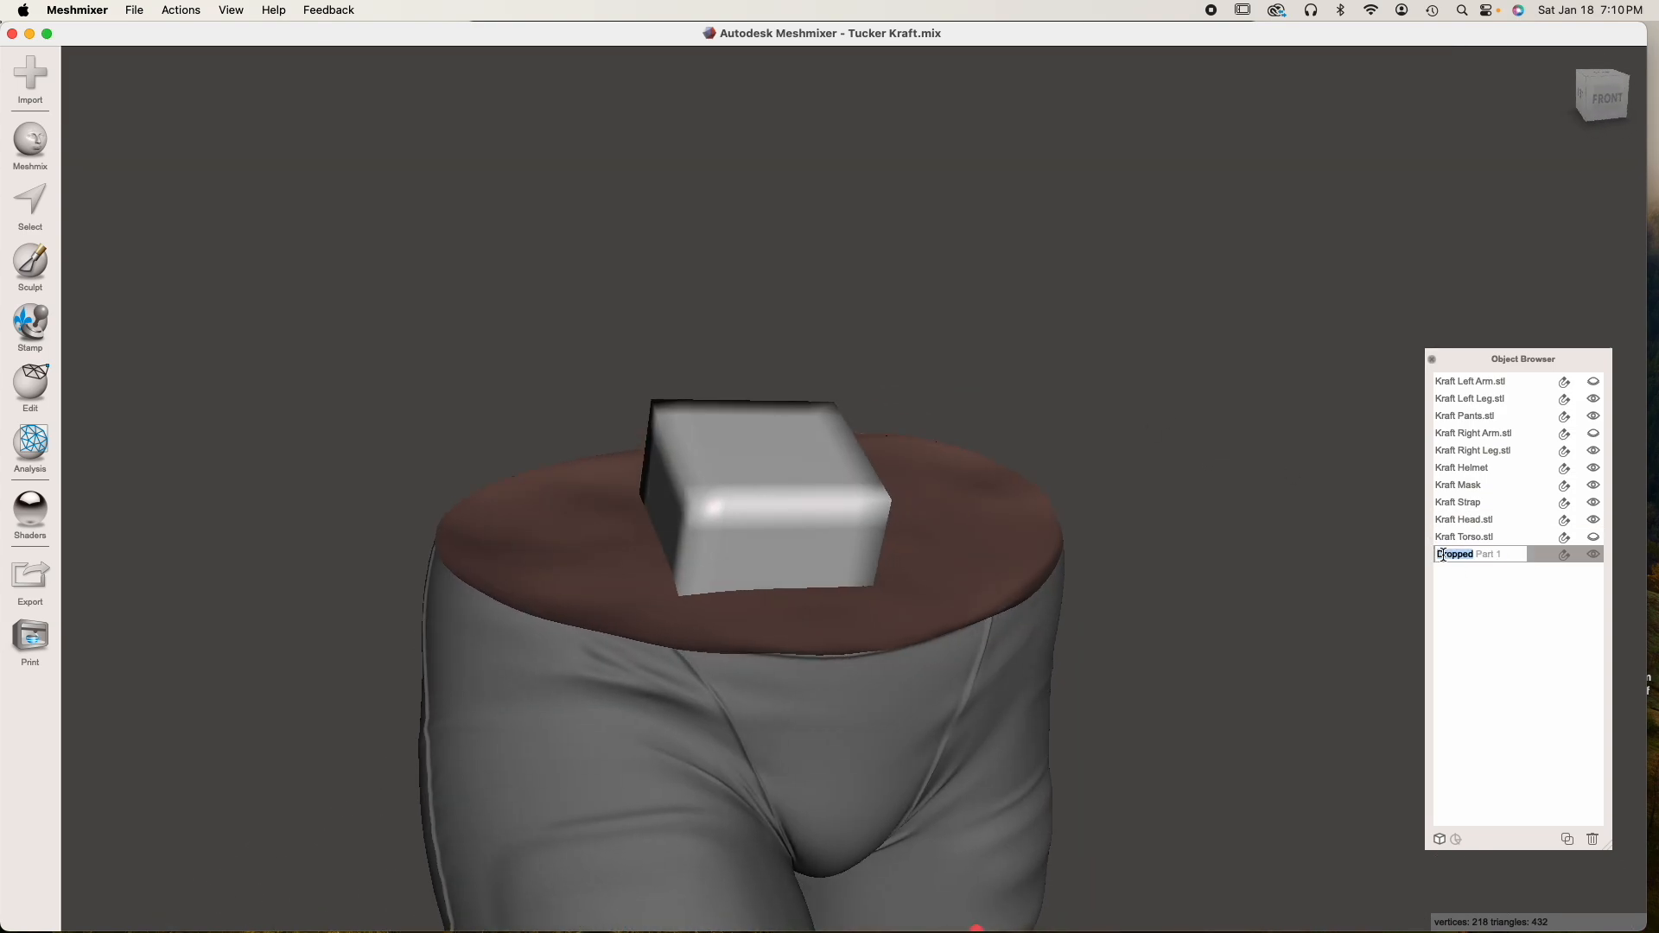
text(Peg)
key(Return)
Rotate the Peg about -5.3° in X, 8.5° in Y and 0.6° in Z to align it with the waist
right_drag(832, 665, 784, 525)
key(t)
drag(701, 486, 698, 488)
right_drag(700, 490, 744, 635)
drag(760, 594, 763, 607)
right_drag(762, 606, 719, 646)
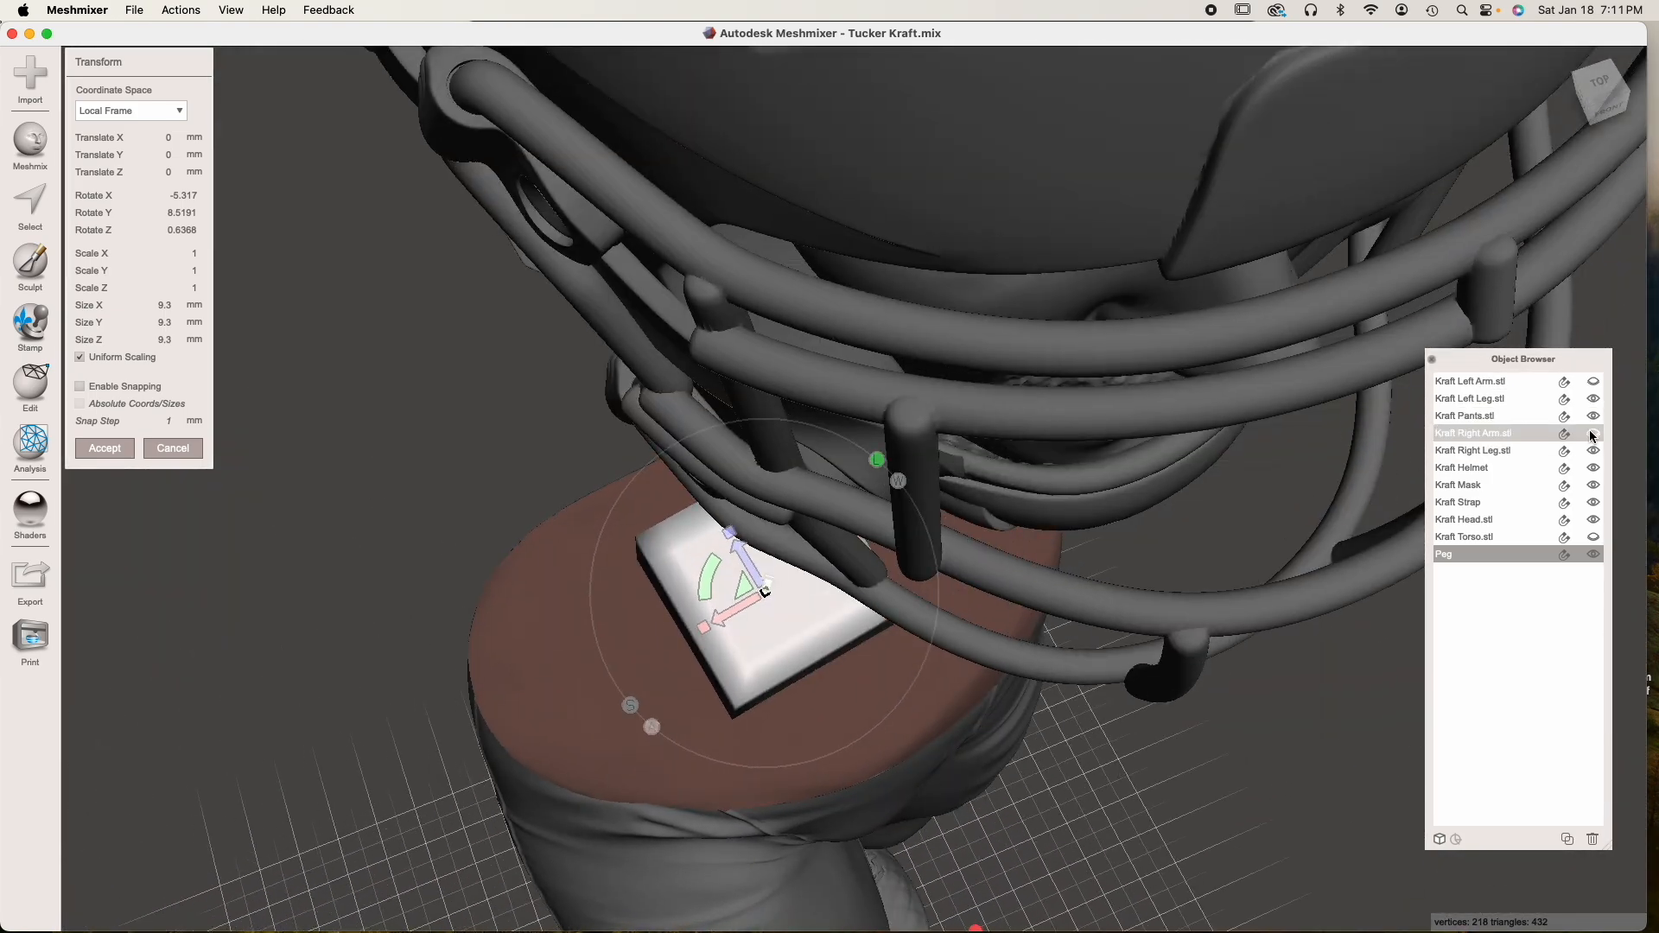
Hide the helmet, strap, head and mask to clear the view of the waist
click(1594, 467)
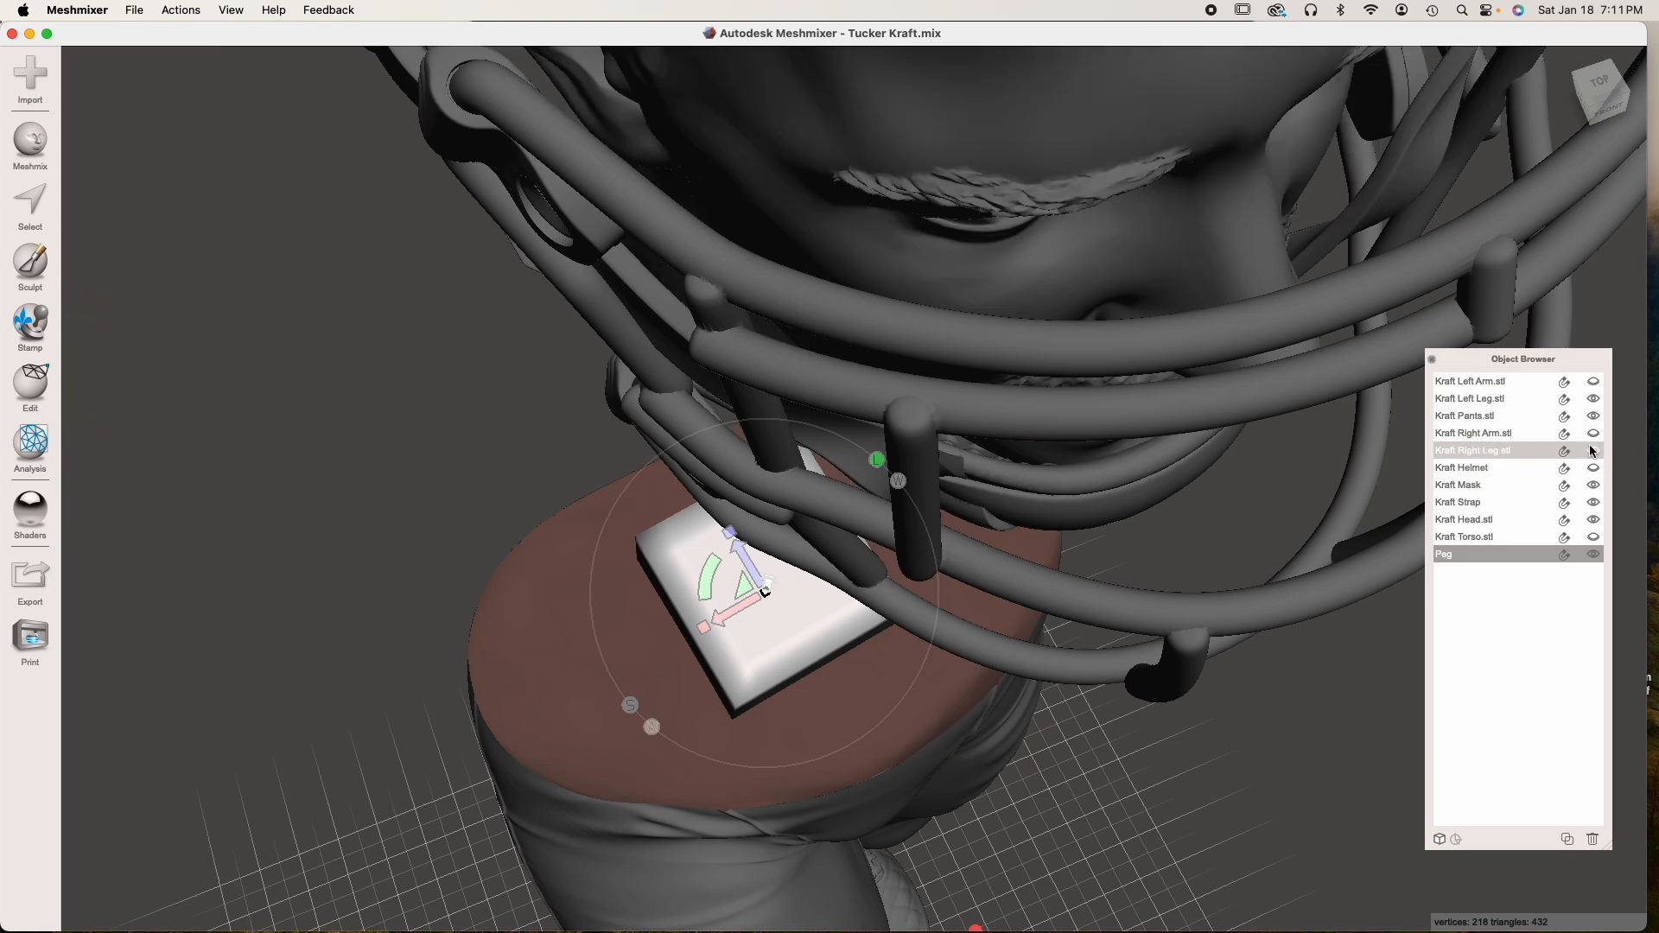
click(1594, 503)
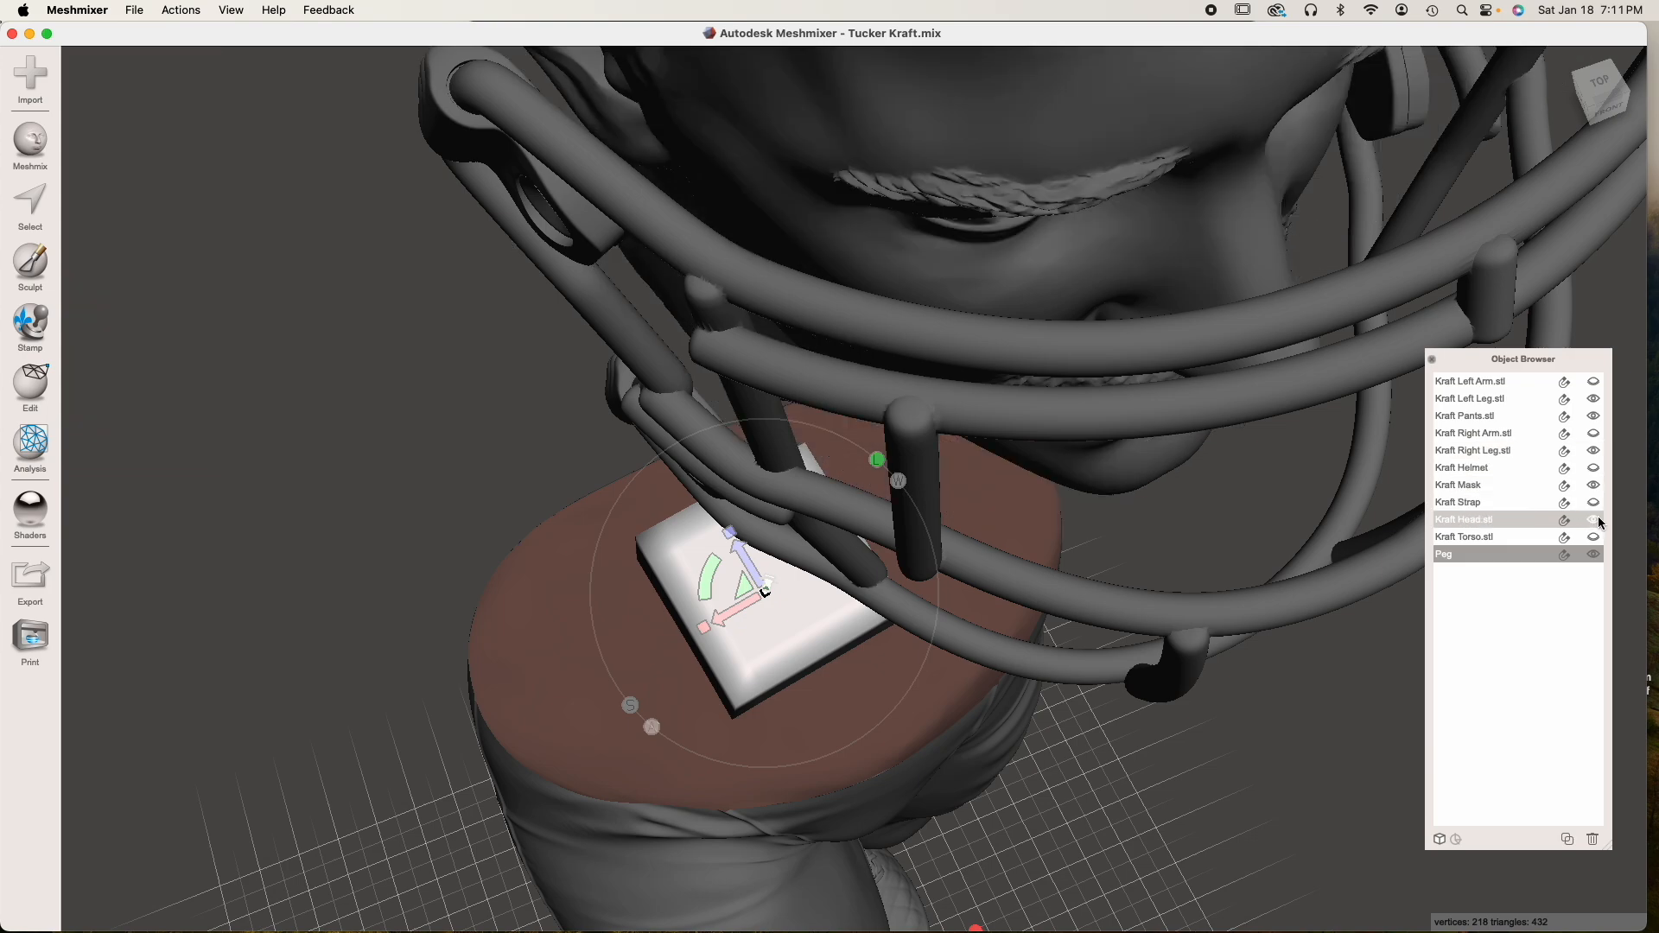
click(1594, 519)
click(1594, 485)
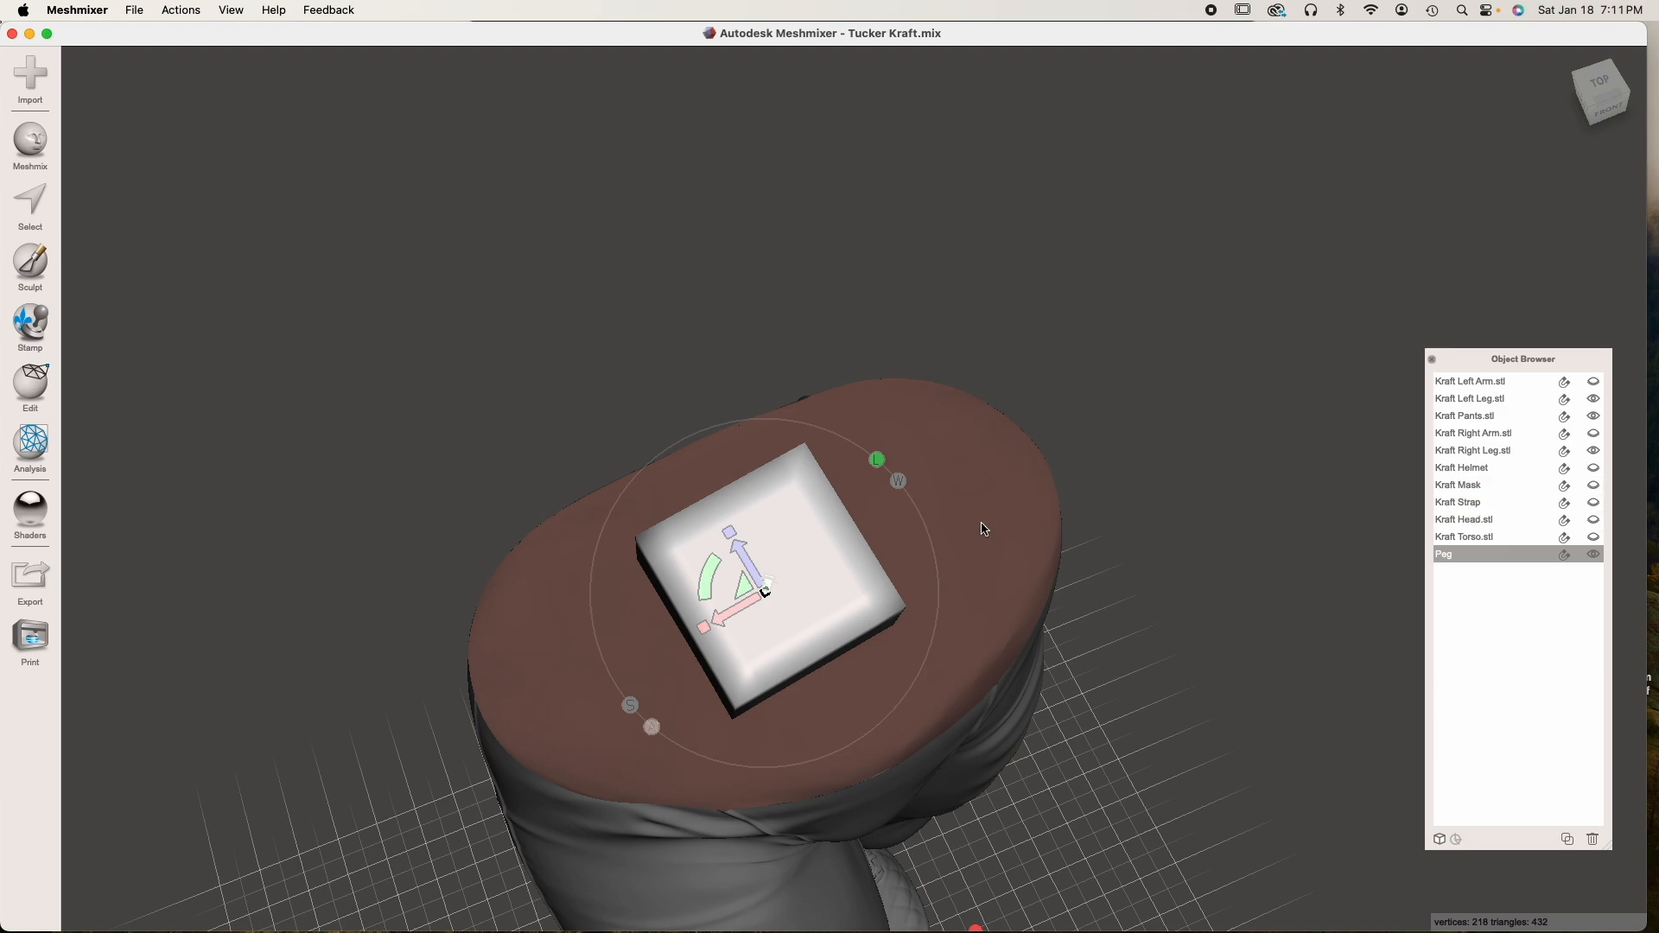
Adjust the Peg's position and rotation on the pants' waist surface and enlarge it slightly
right_drag(781, 598, 790, 599)
mouse_move(747, 567)
mouse_down()
mouse_move(706, 589)
mouse_move(749, 604)
mouse_move(745, 570)
mouse_up()
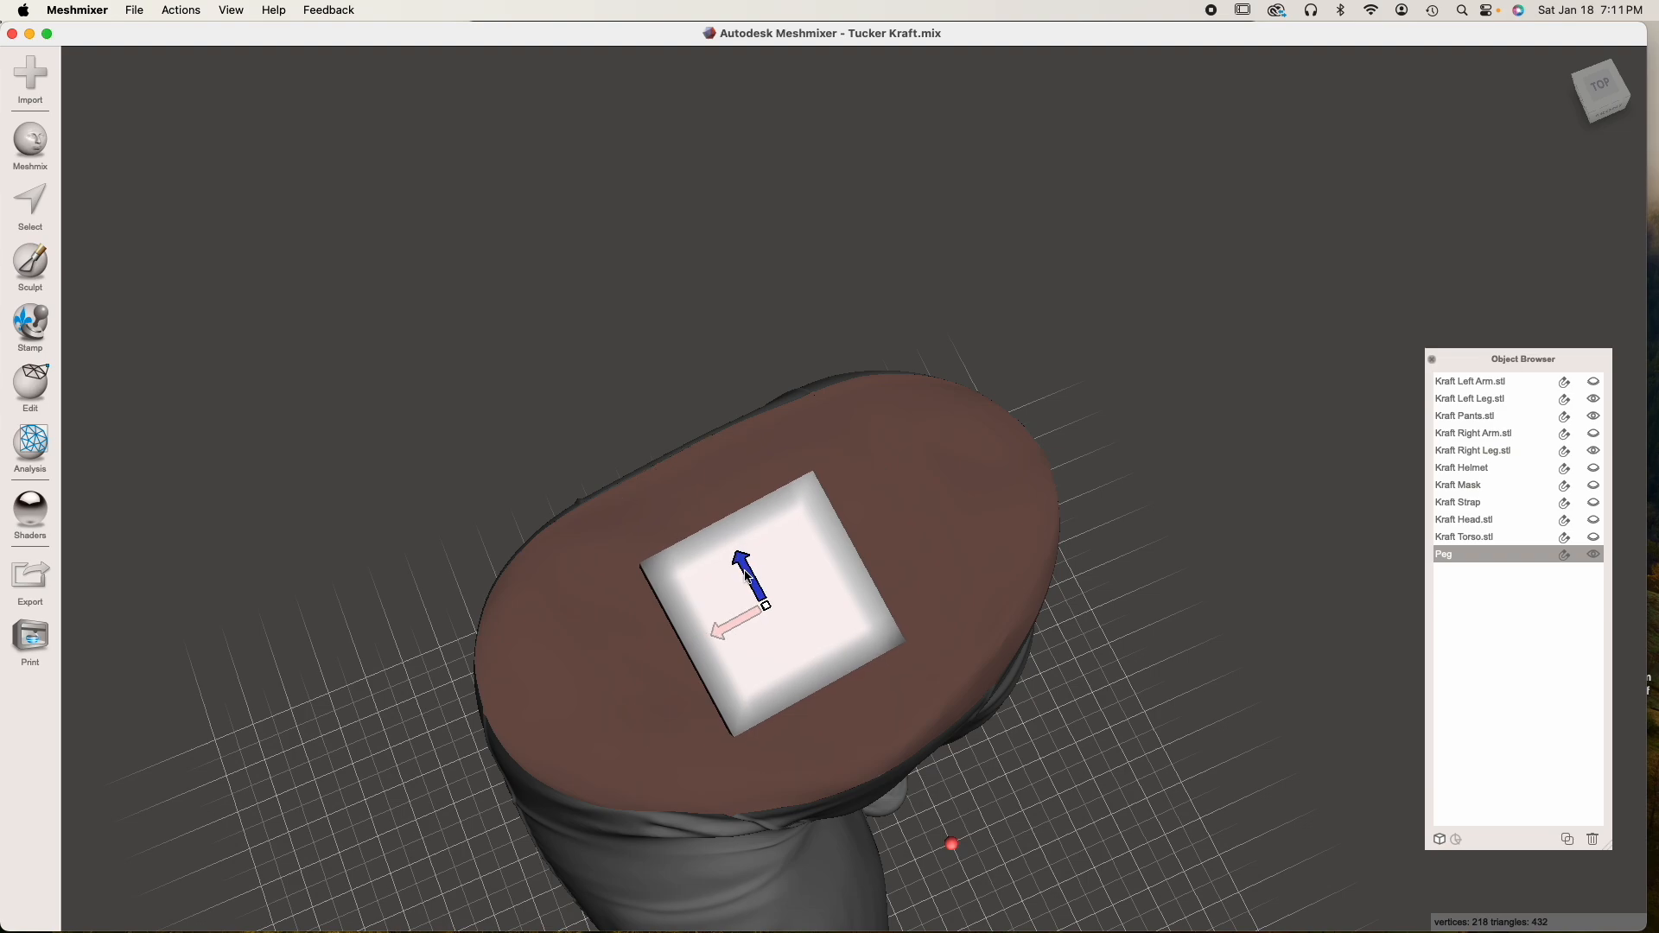
right_drag(790, 596, 724, 554)
drag(720, 437, 714, 386)
right_drag(744, 565, 761, 633)
drag(724, 554, 736, 555)
right_drag(739, 561, 304, 464)
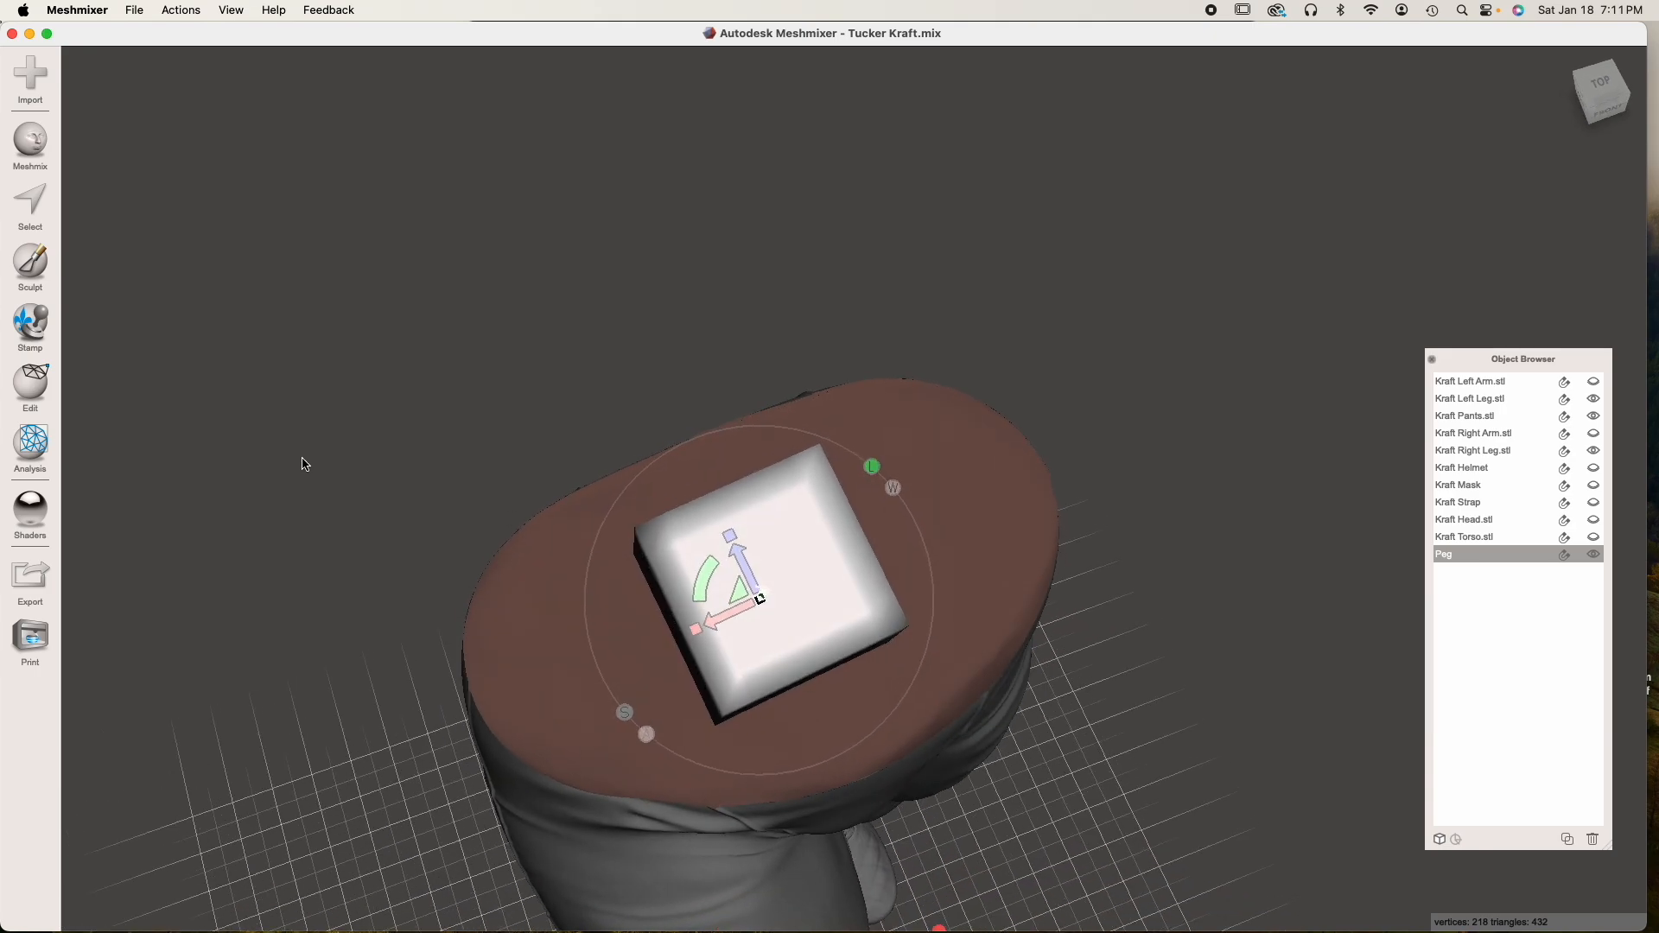
Scale the Peg to about 10.2 mm in X and Z and 10.9 mm in Y, and apply the transform
right_drag(396, 562, 748, 576)
drag(717, 543, 833, 602)
drag(679, 502, 701, 542)
drag(738, 514, 754, 595)
right_drag(658, 635, 713, 562)
drag(771, 427, 764, 562)
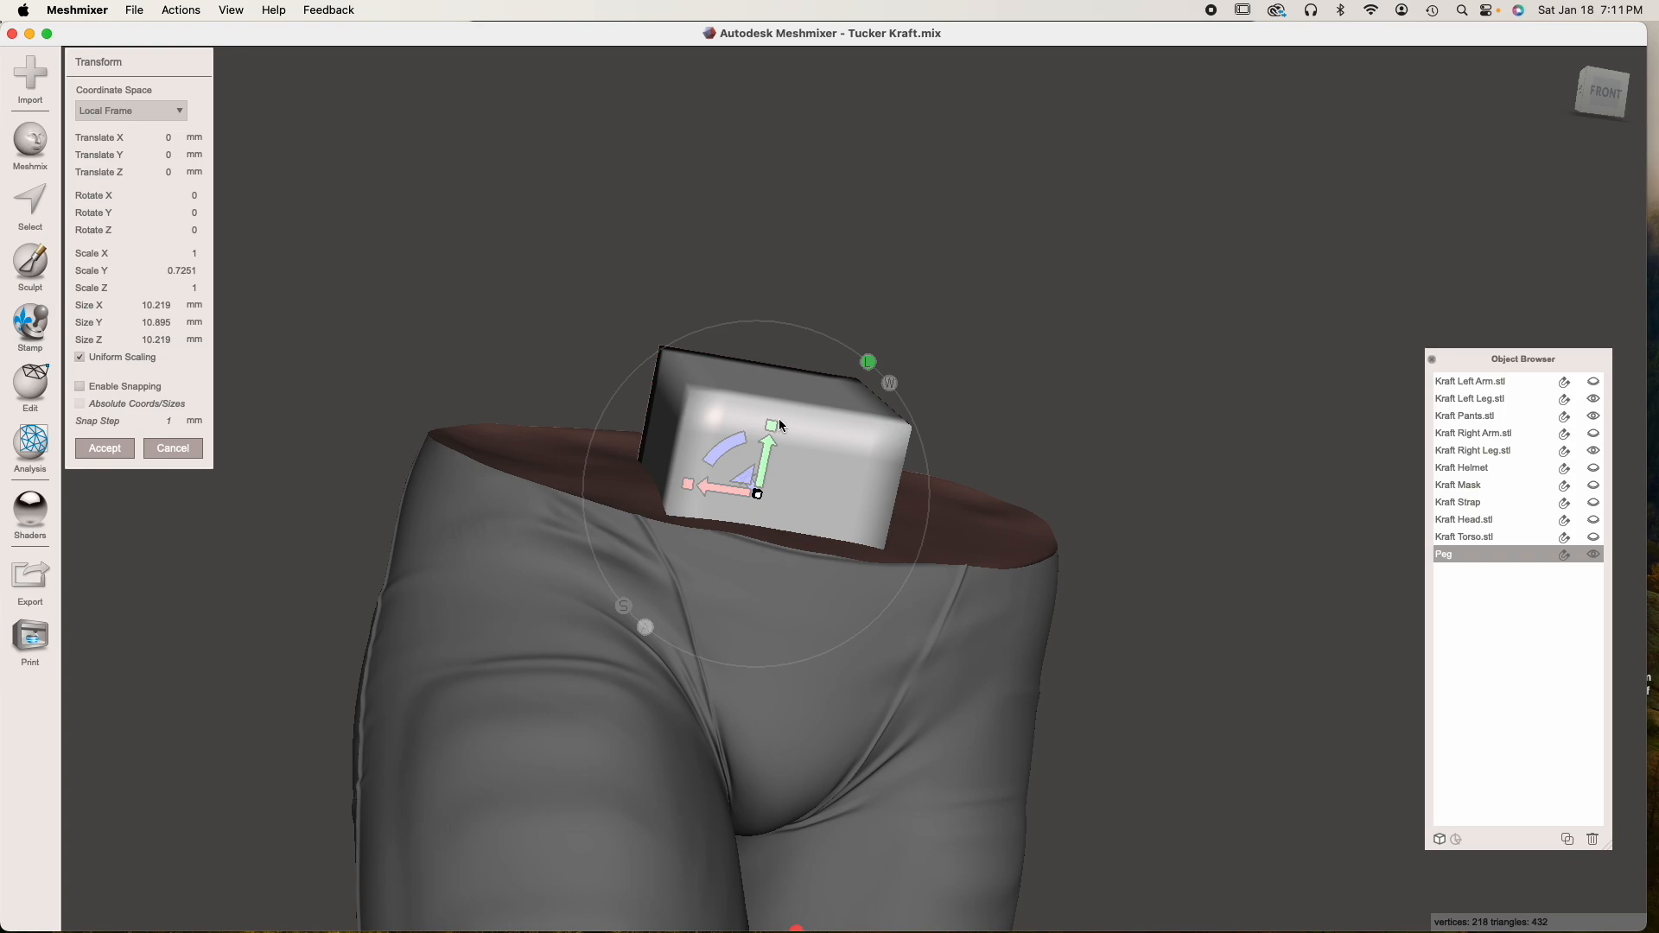
click(104, 448)
Select the whole Peg mesh and remesh it with Linear Subdivision at 50% density
right_drag(397, 533, 702, 534)
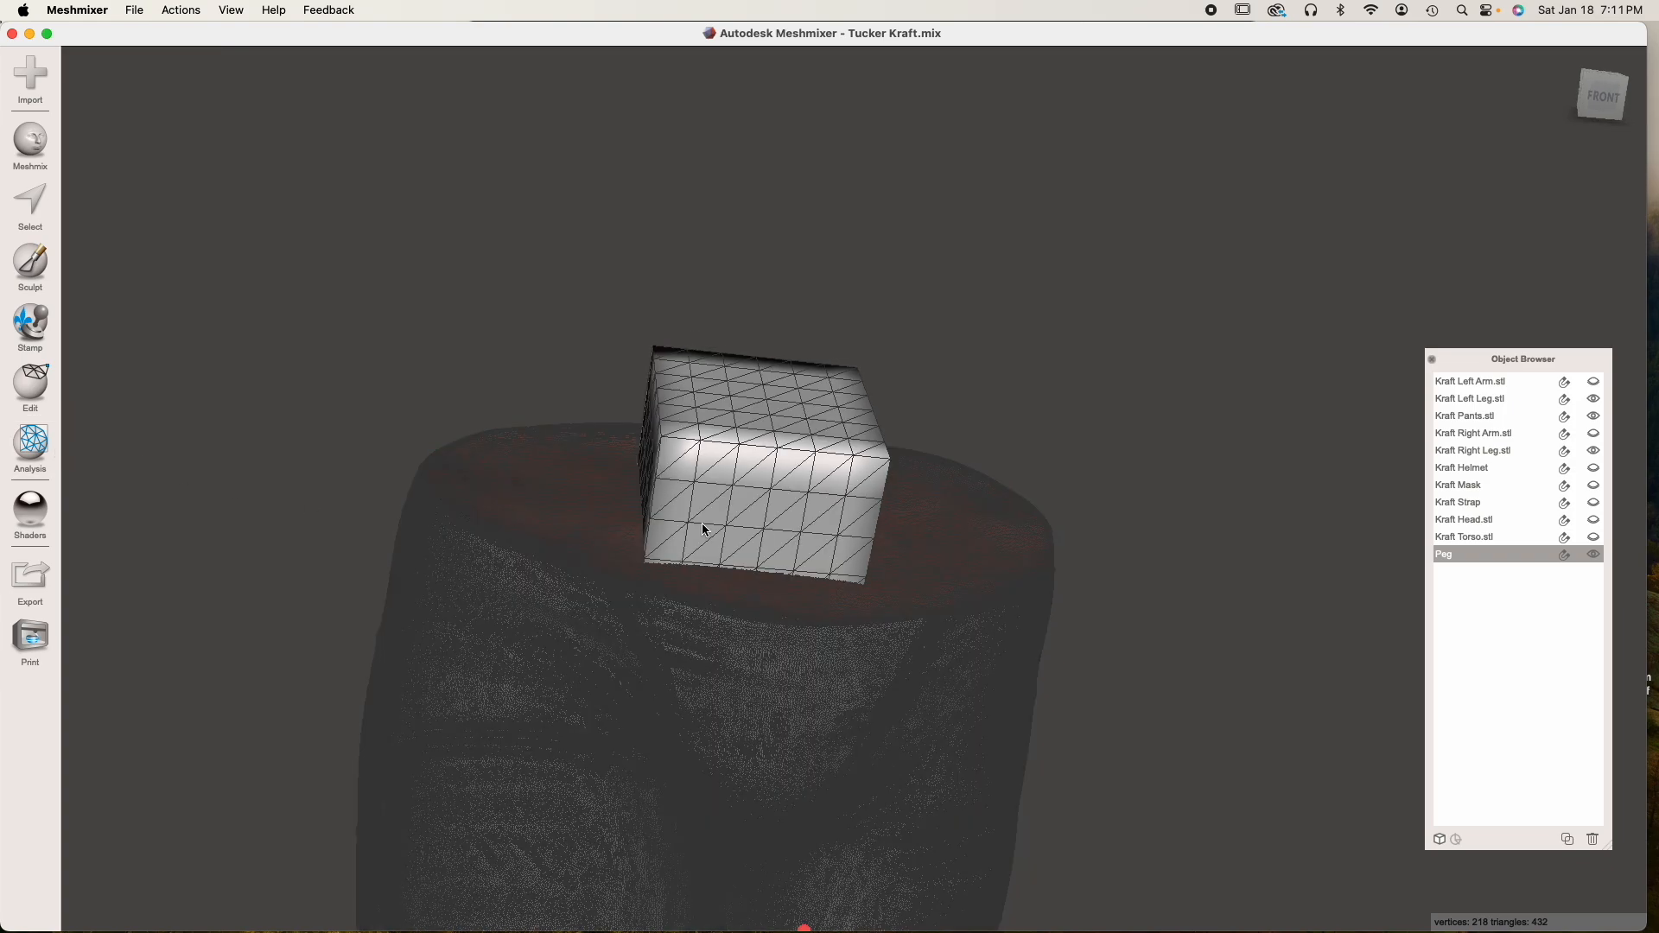
key(s)
double_click(753, 492)
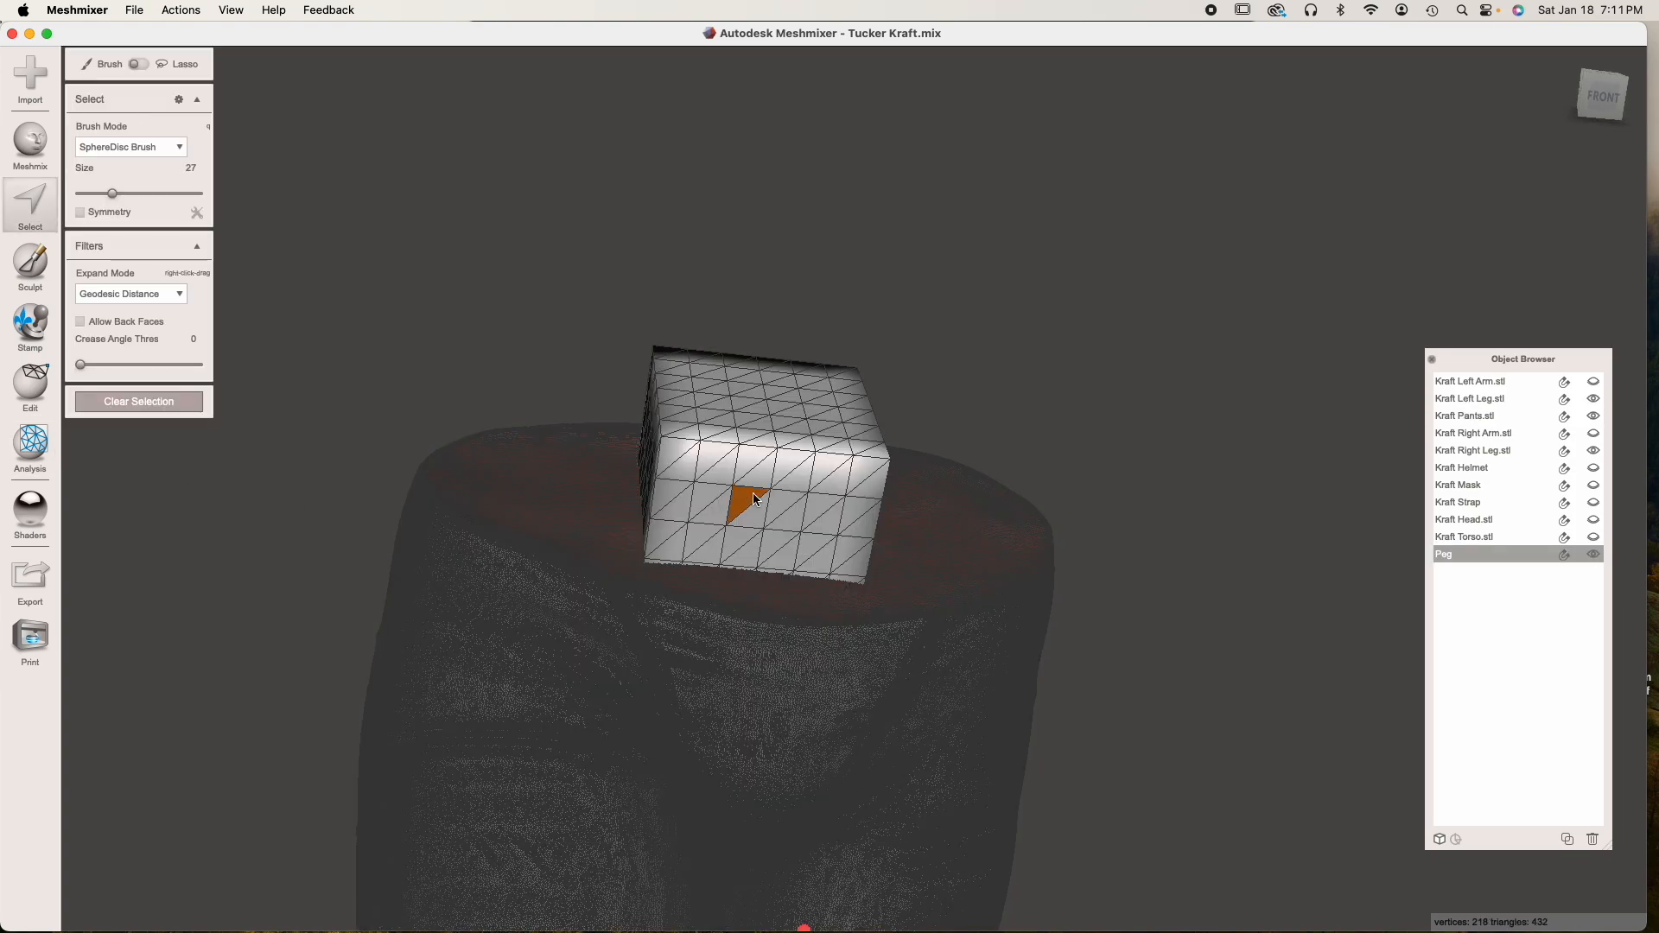
right_drag(734, 500, 756, 513)
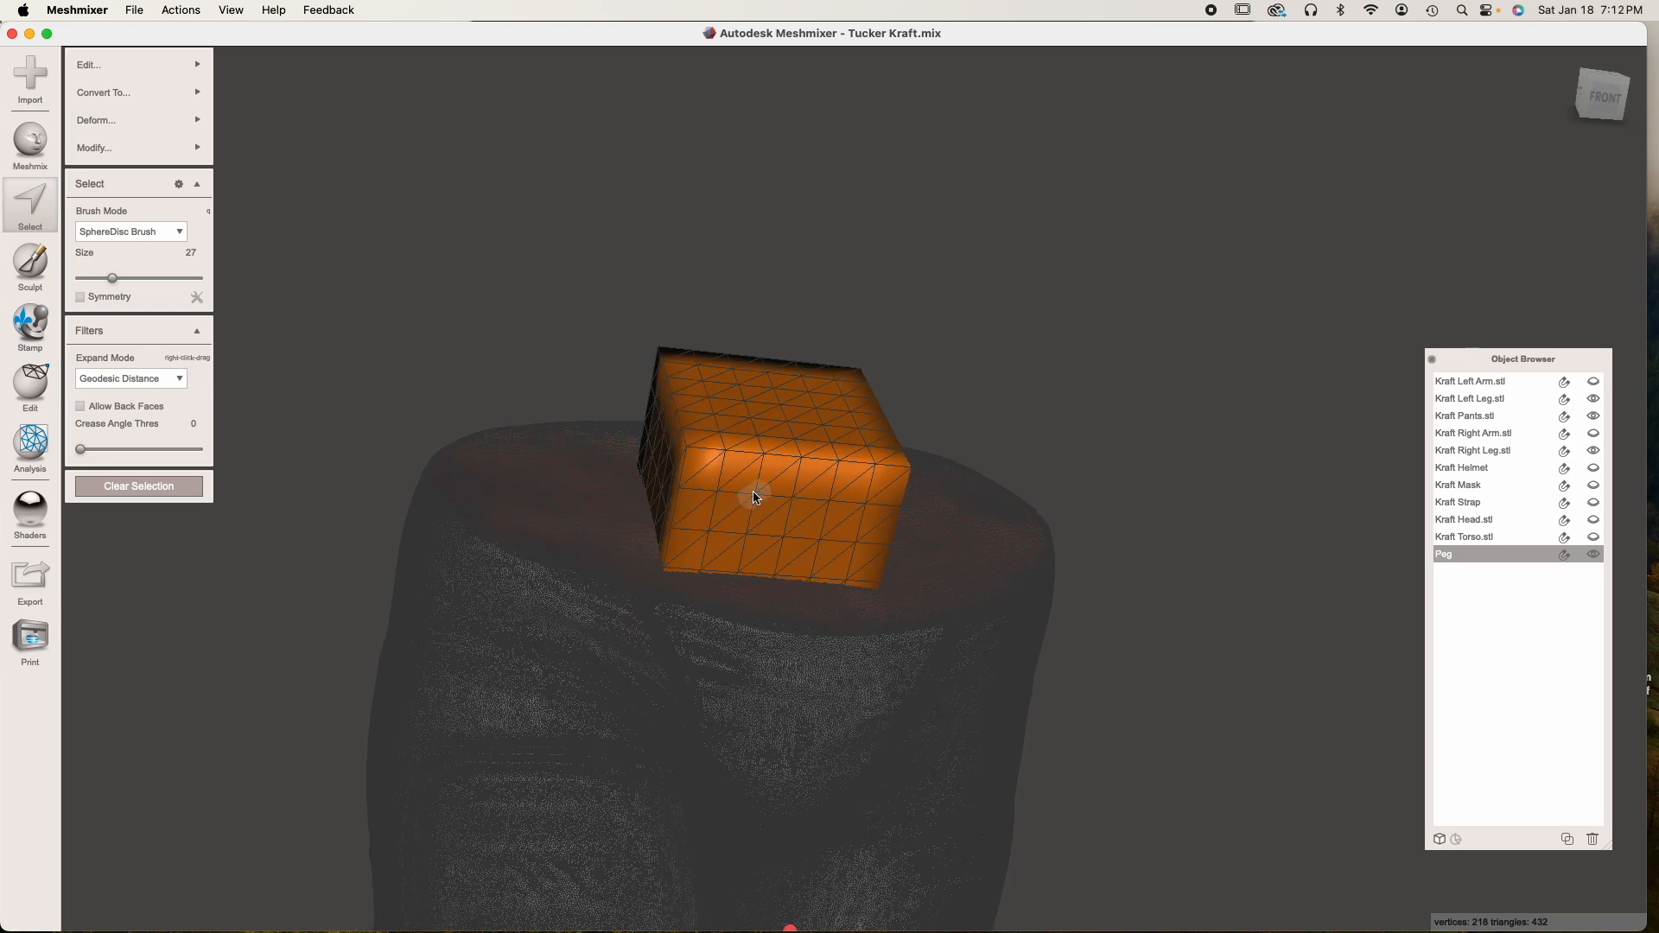
click(158, 69)
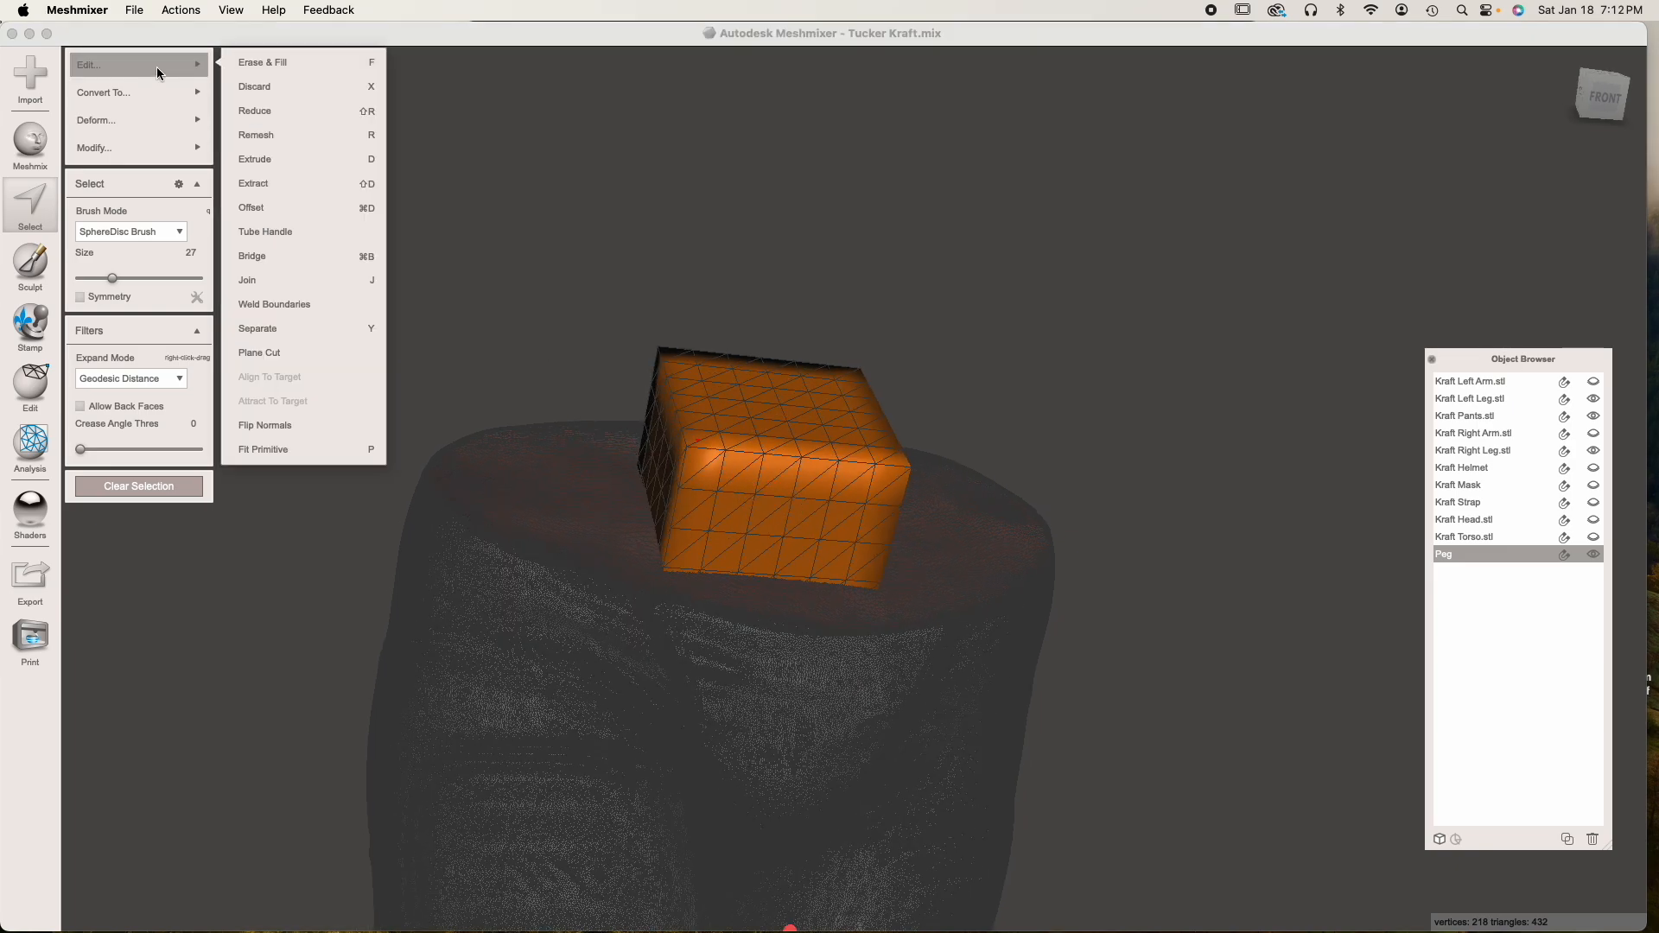
click(285, 136)
drag(138, 162, 198, 162)
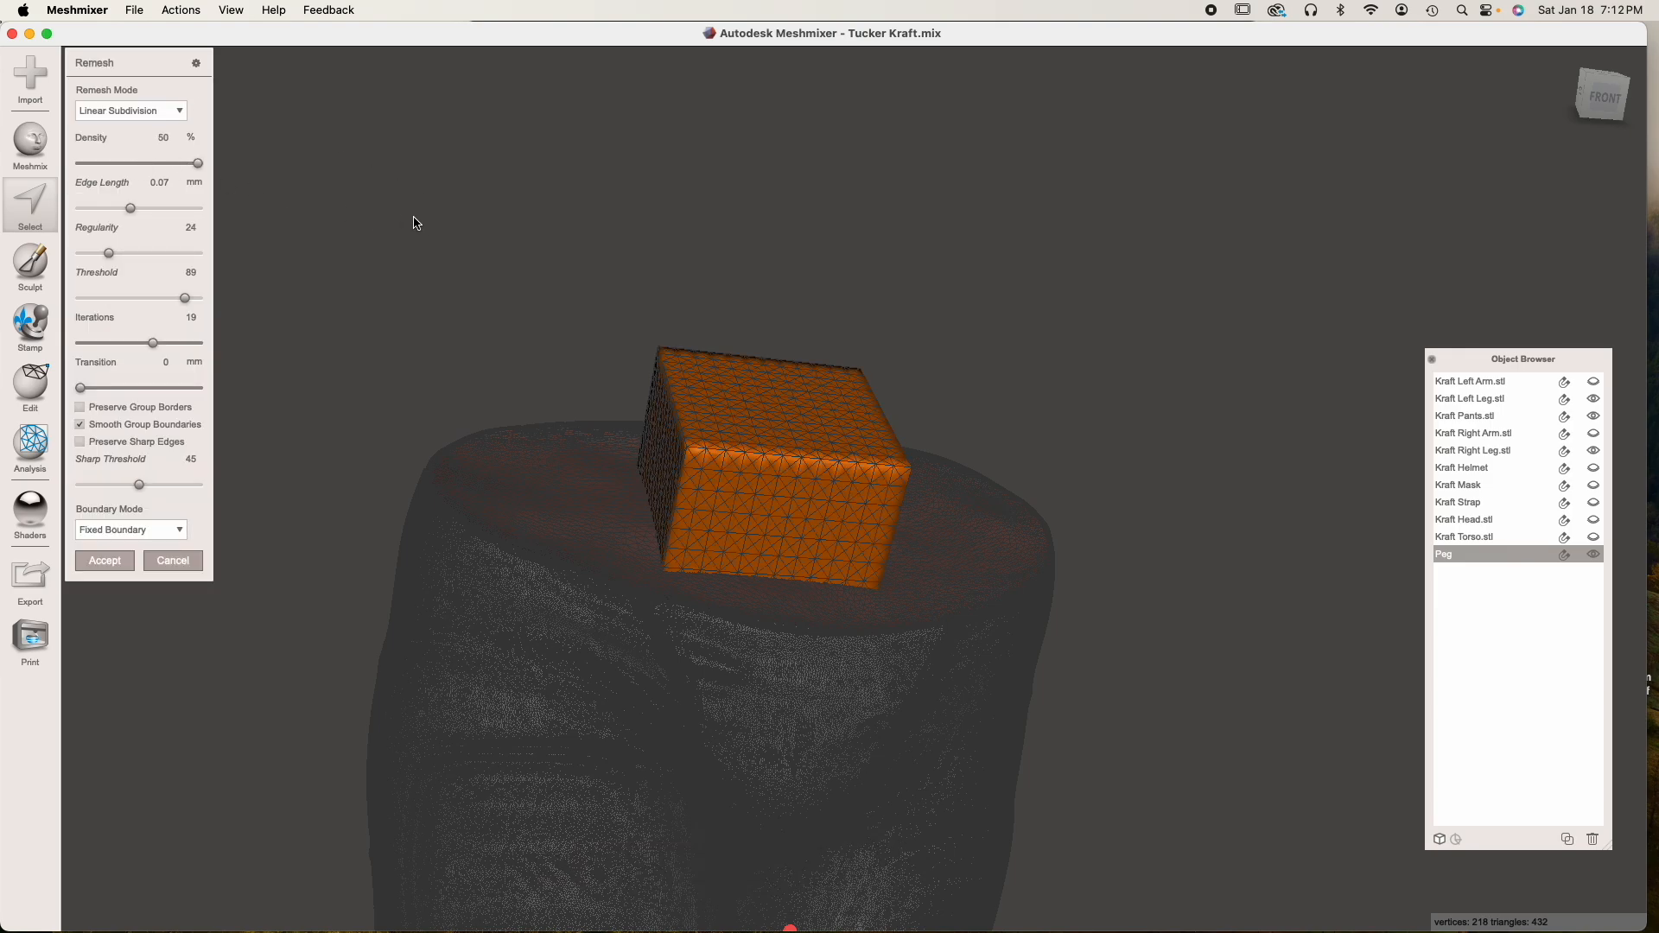
click(107, 557)
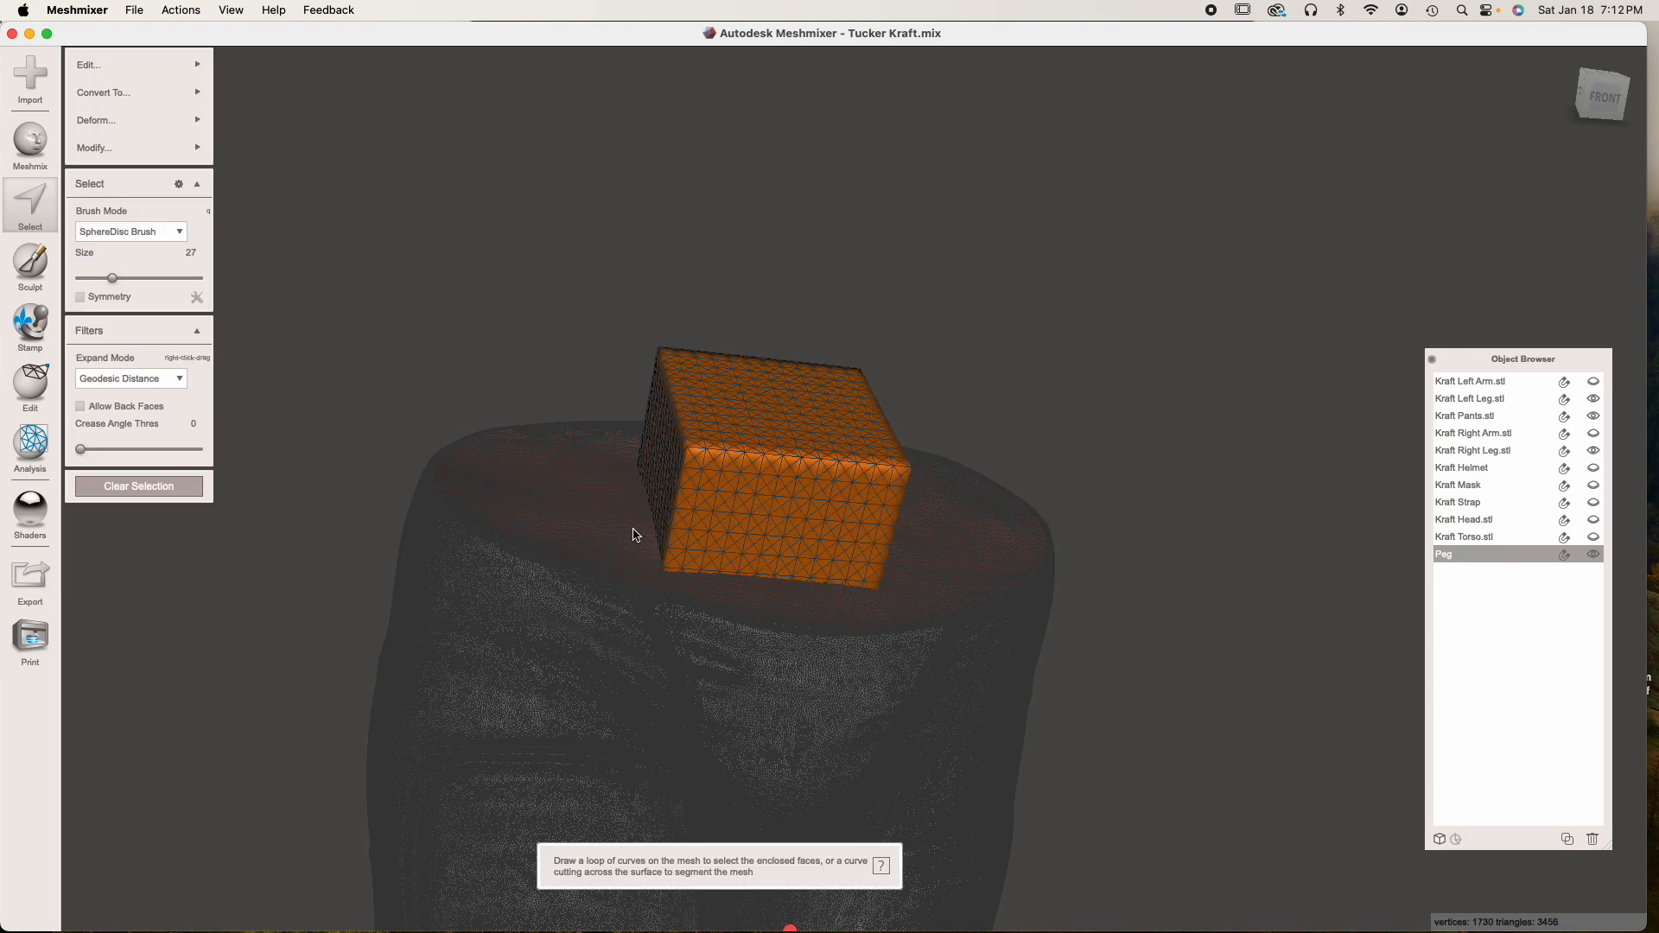
right_drag(633, 529, 642, 562)
scroll(642, 561, up, 5)
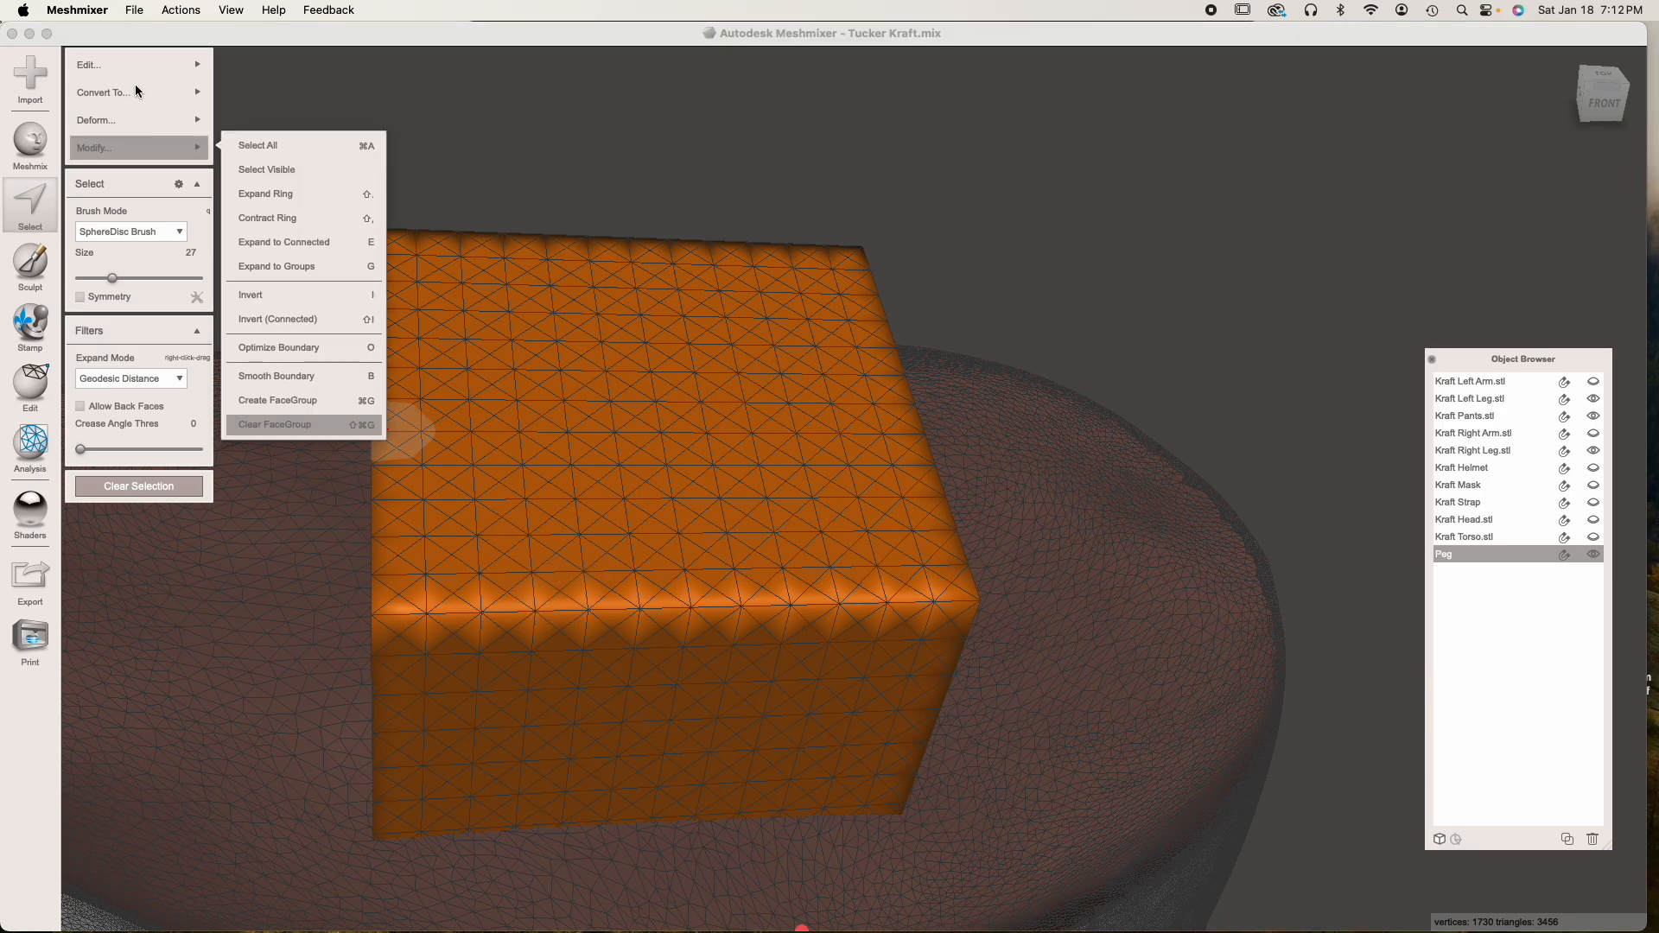
Remesh the selected Peg again with Linear Subdivision at 30% density and clear the selection
mouse_move(138, 65)
click(277, 132)
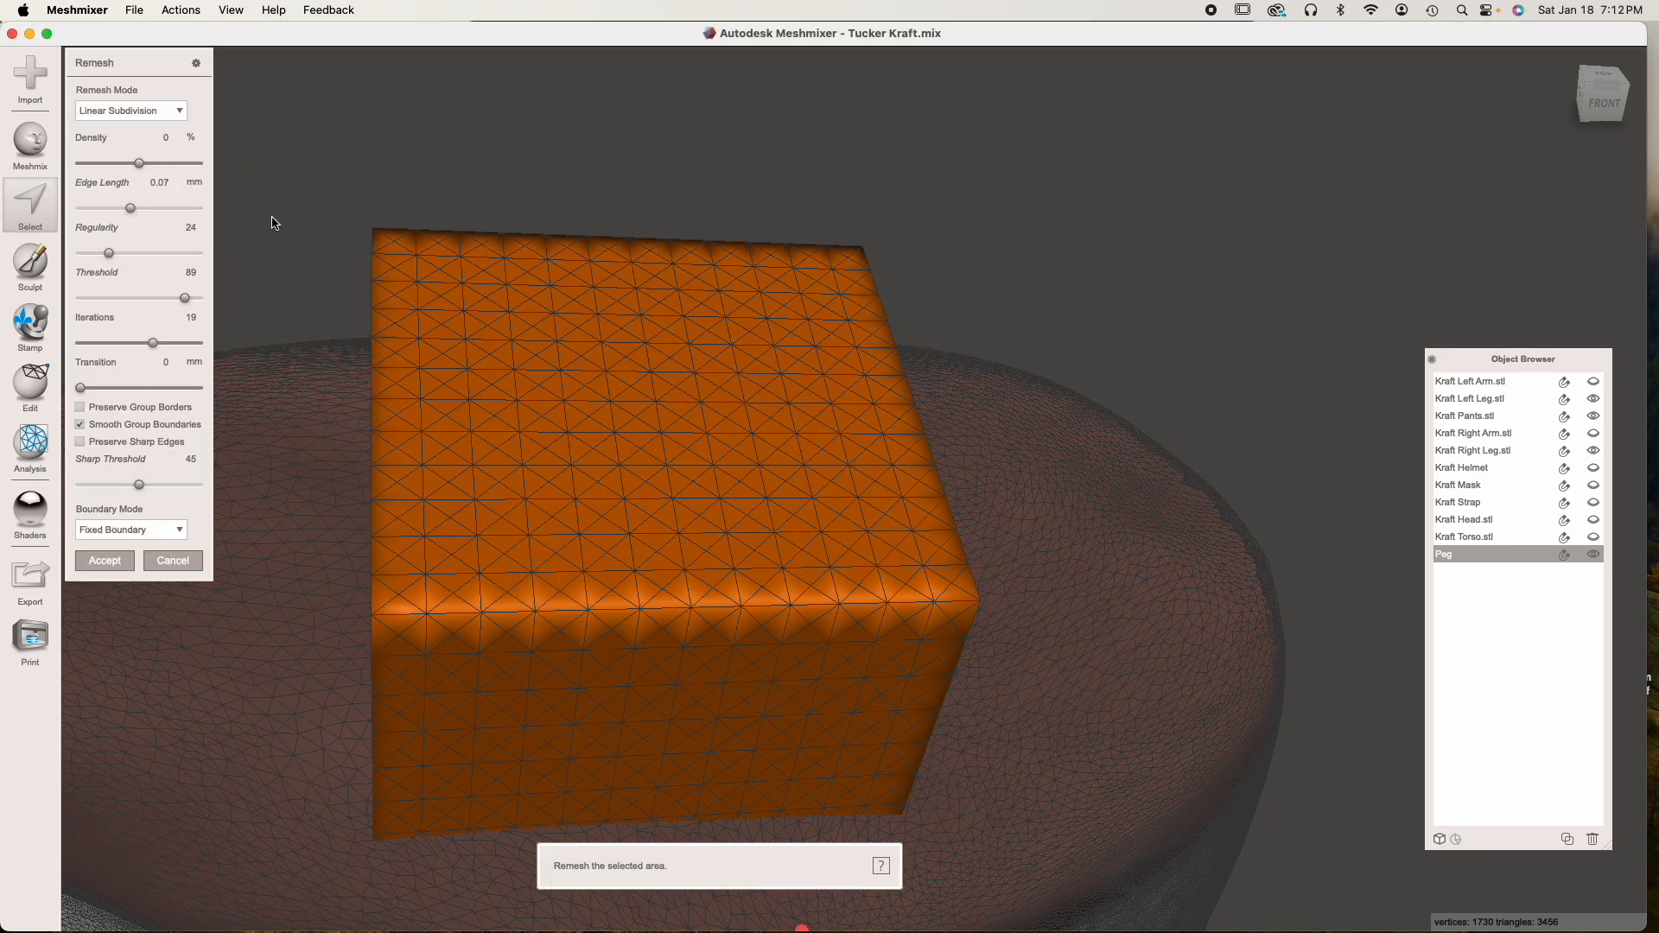
drag(151, 166, 178, 164)
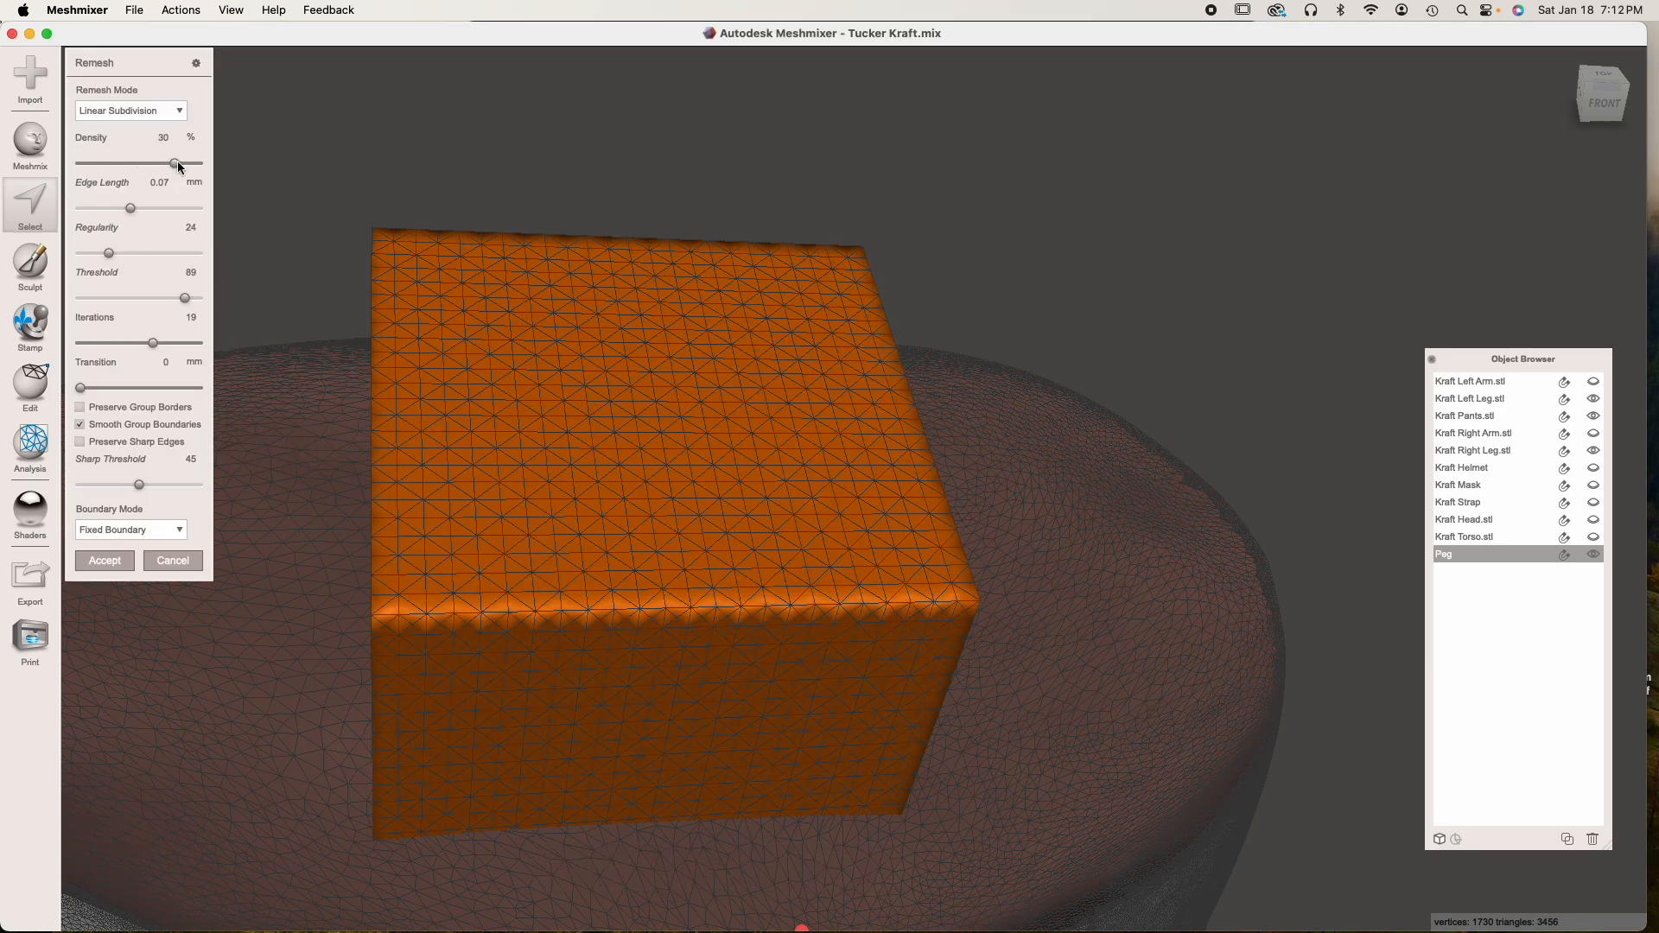
click(106, 562)
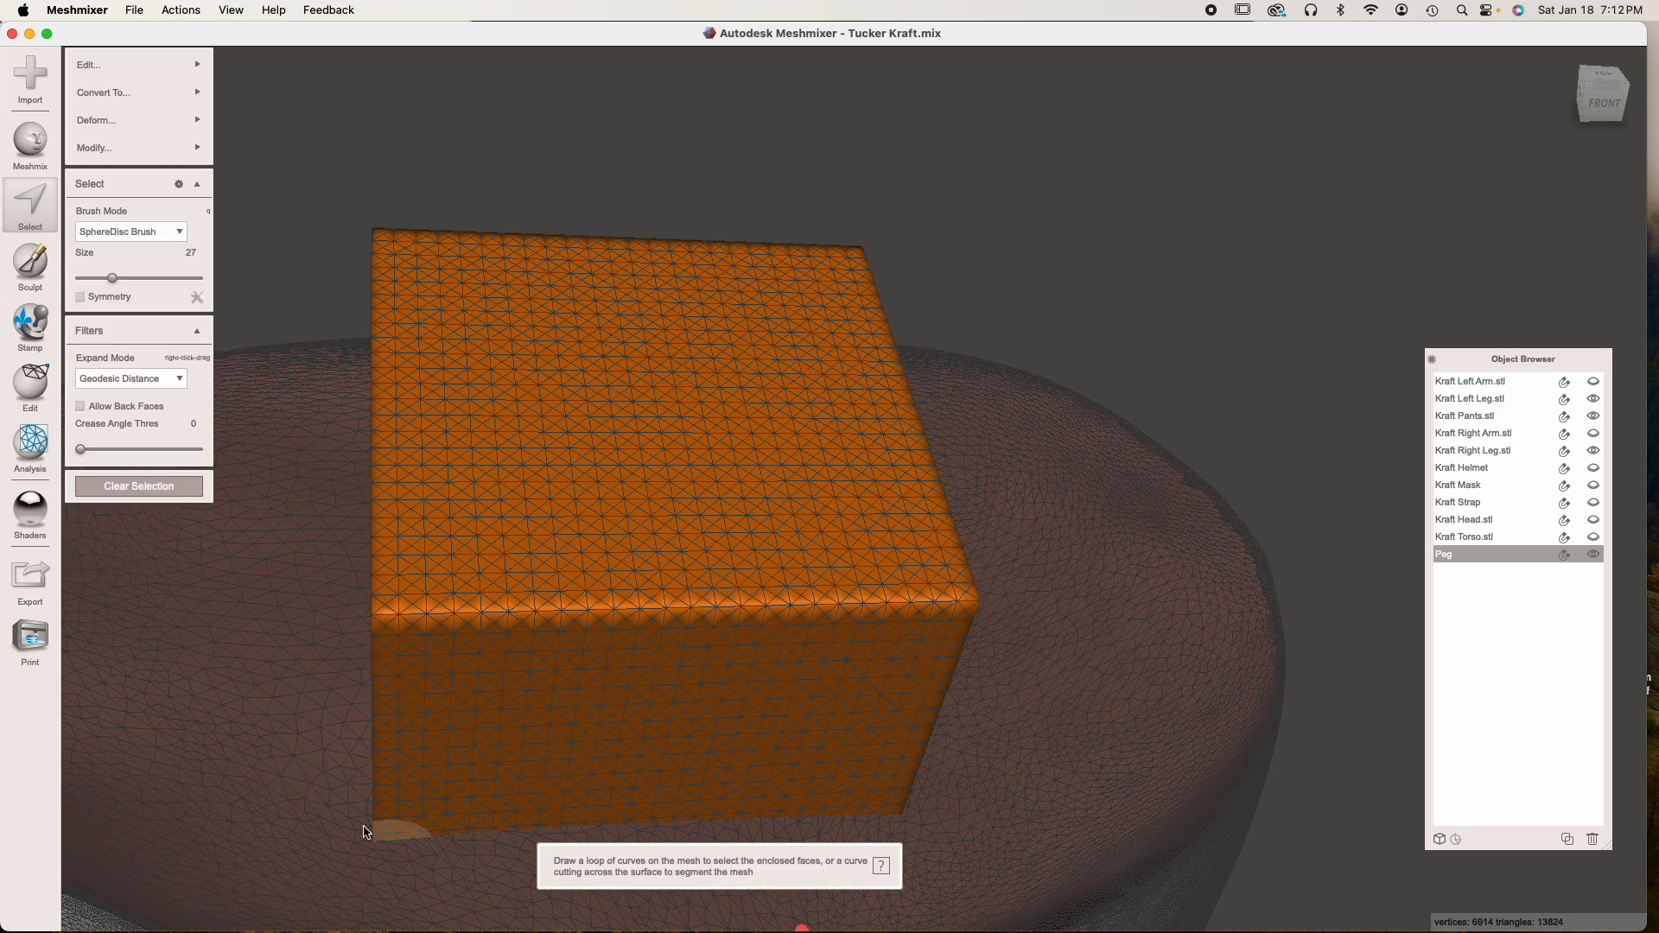
click(145, 484)
Examine the Peg's refined mesh and edges in wireframe and shaded display
key(w)
scroll(186, 567, down, 3)
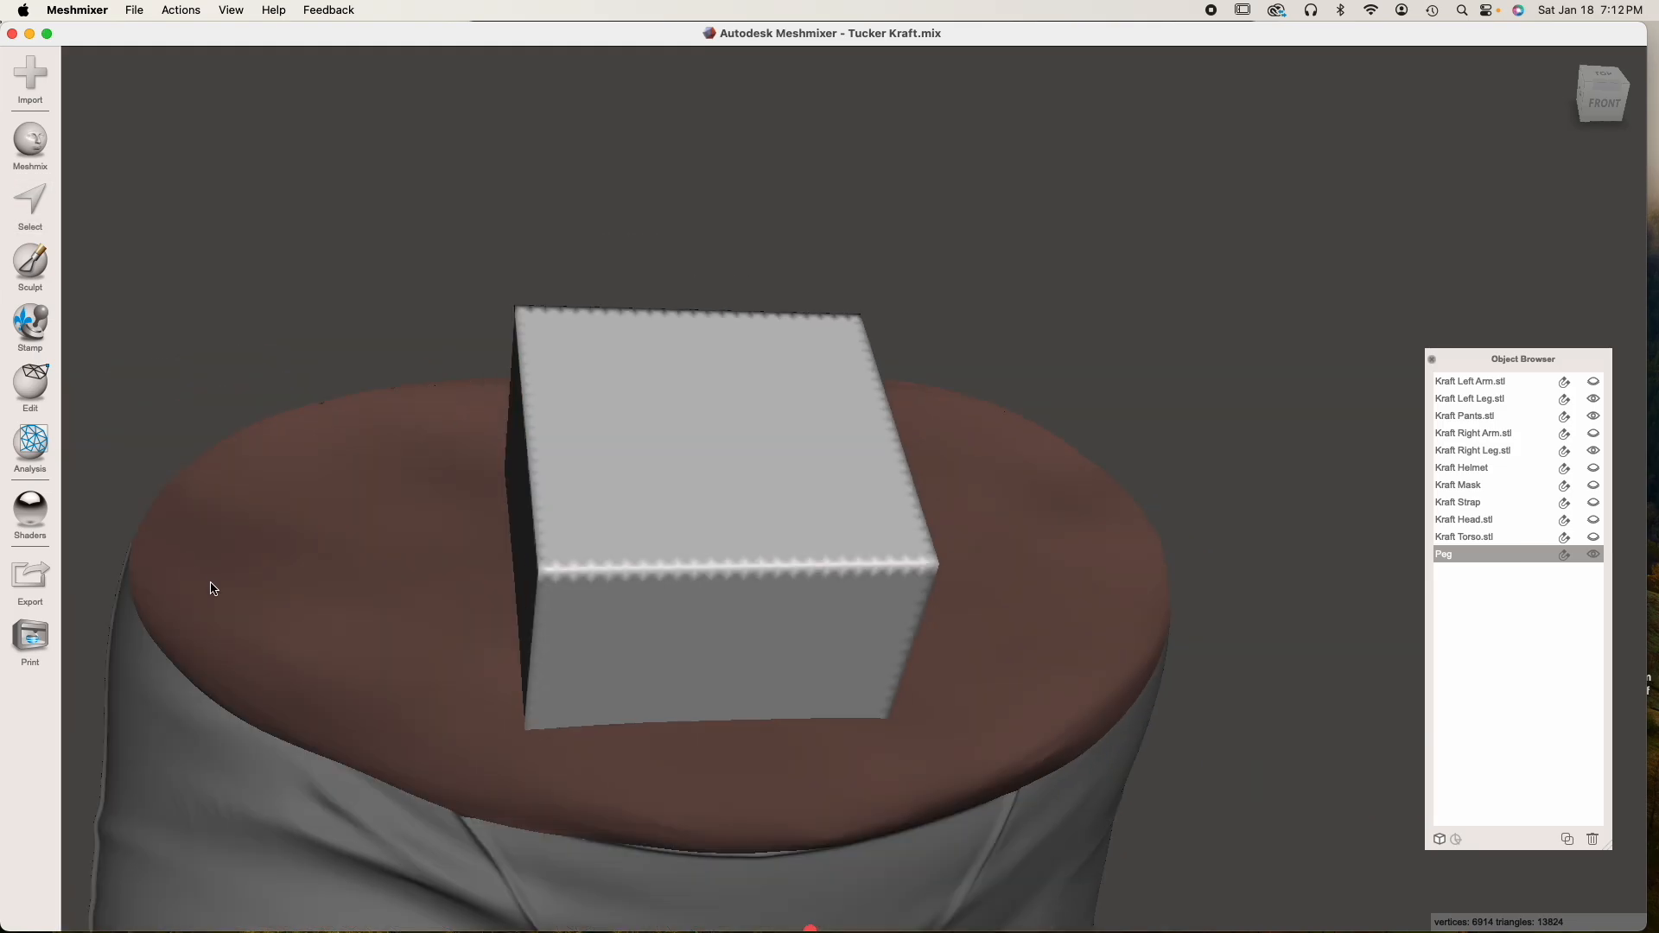
key(w)
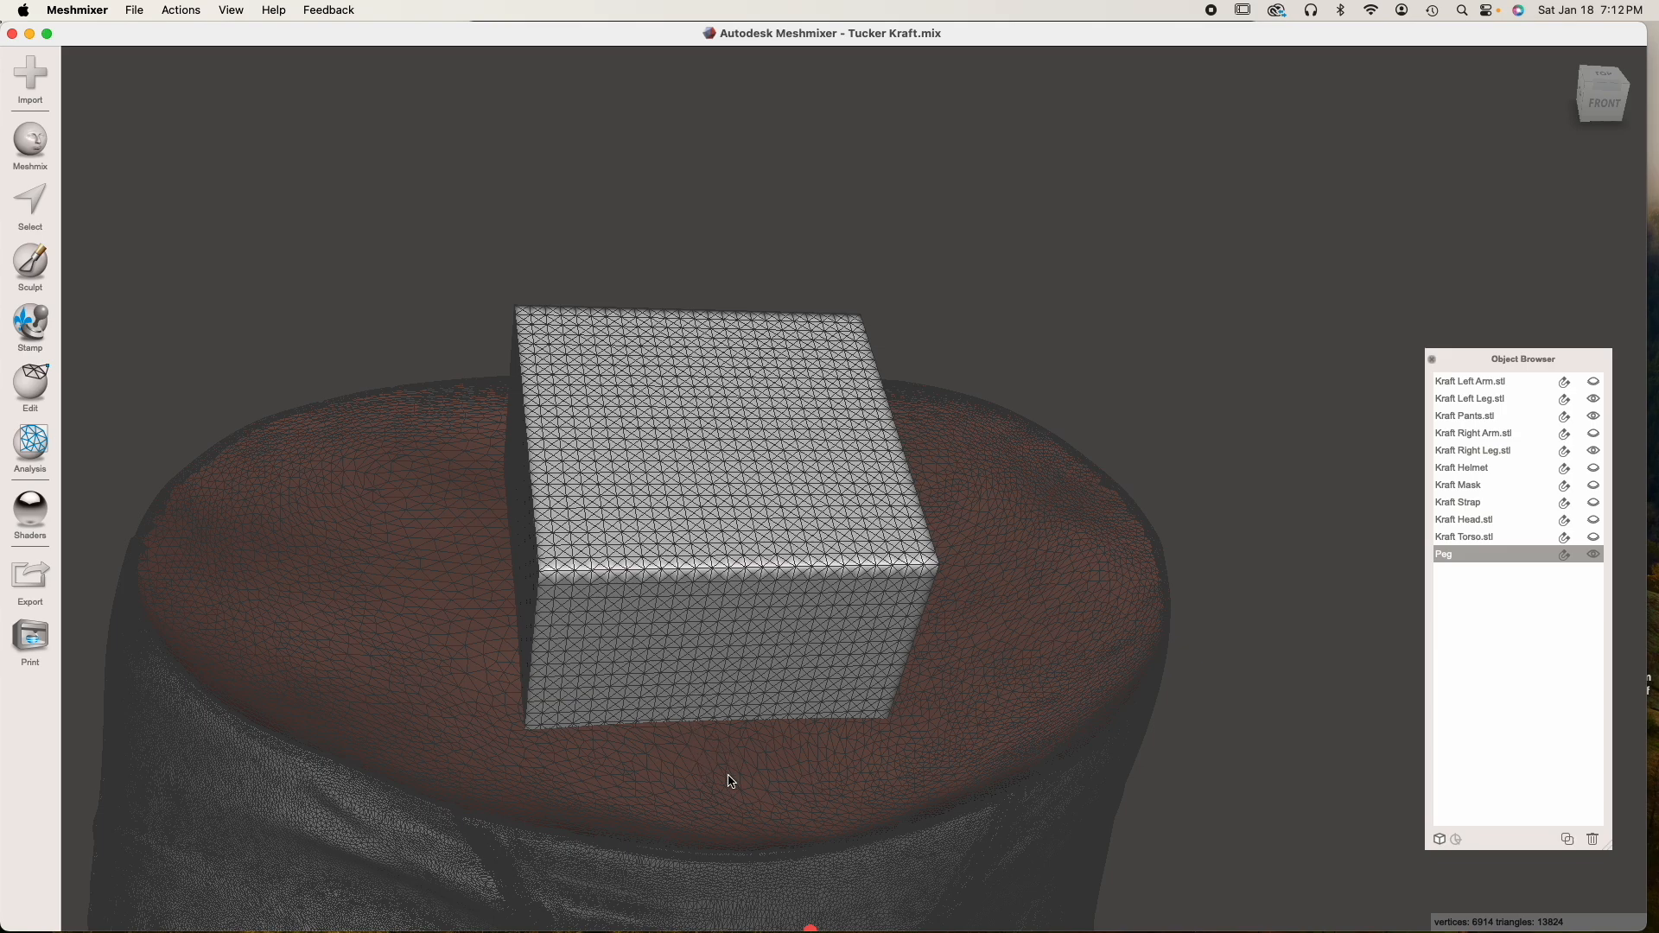
right_drag(800, 755, 732, 671)
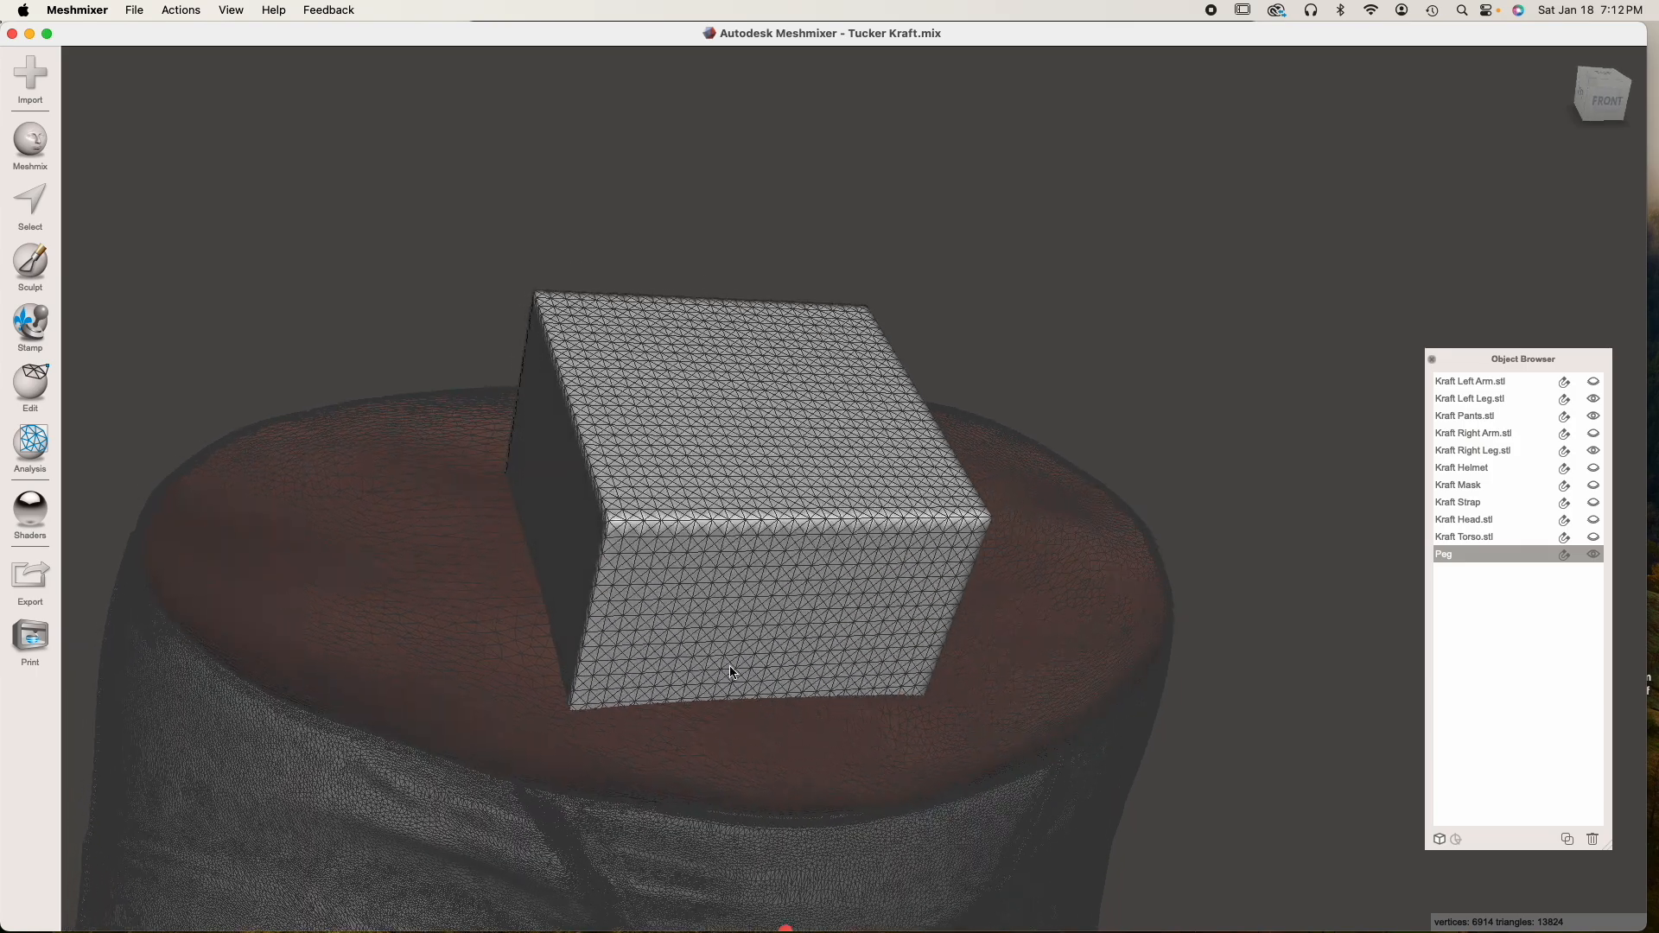
scroll(730, 704, up, 5)
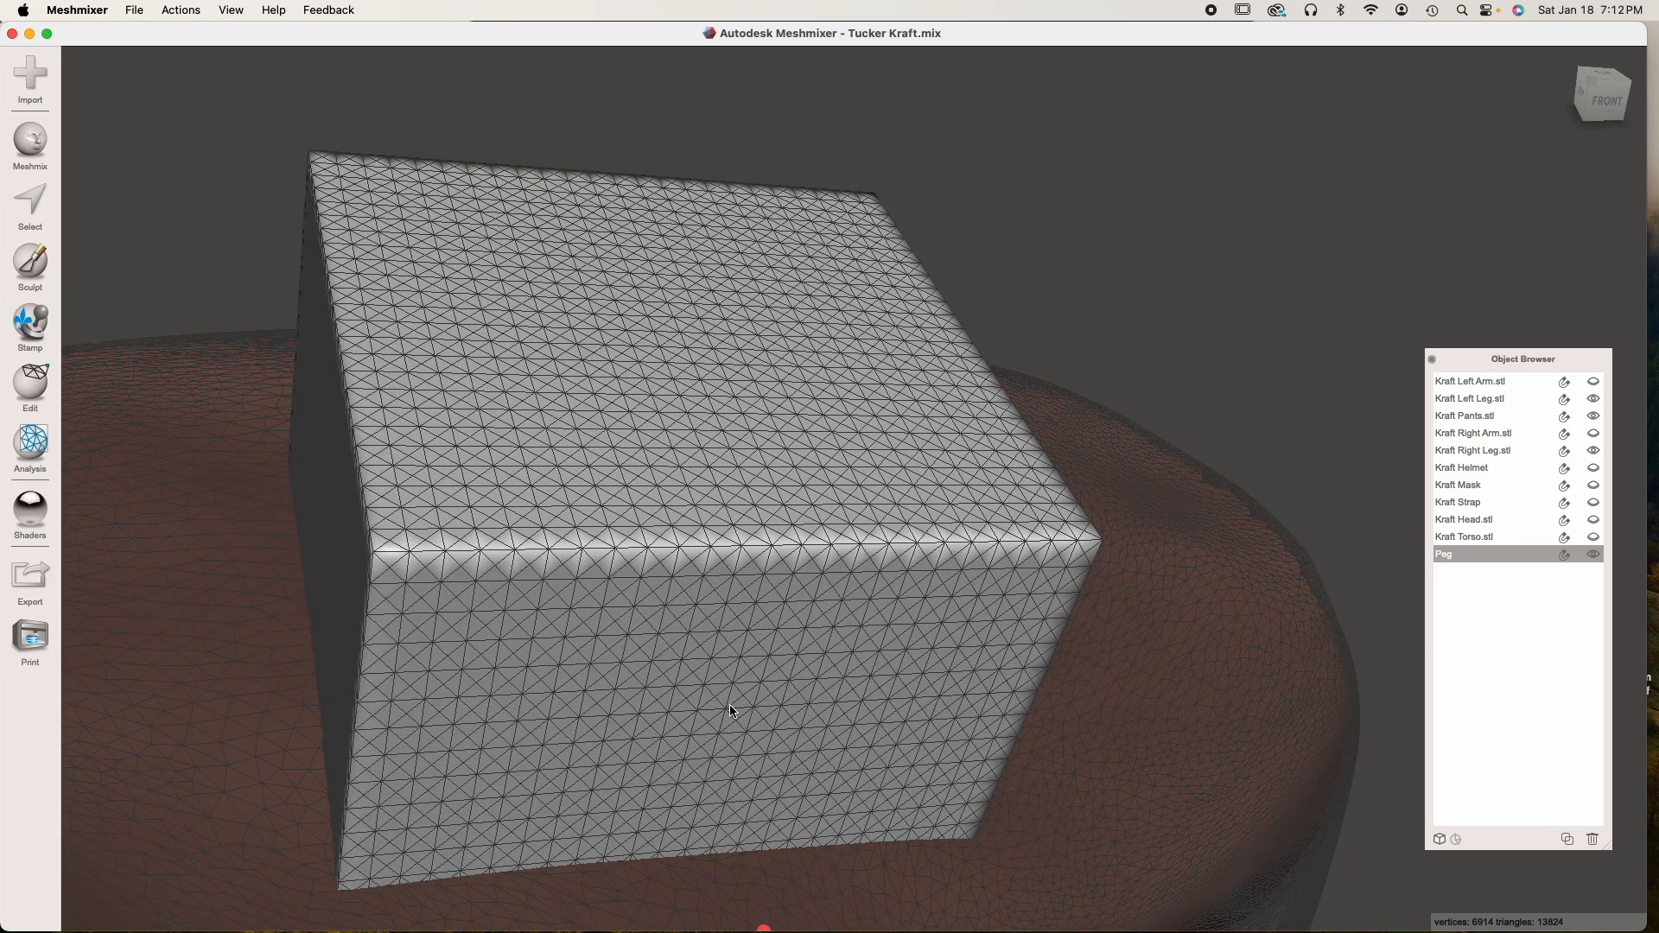
key(w)
scroll(730, 709, down, 5)
right_drag(730, 709, 692, 655)
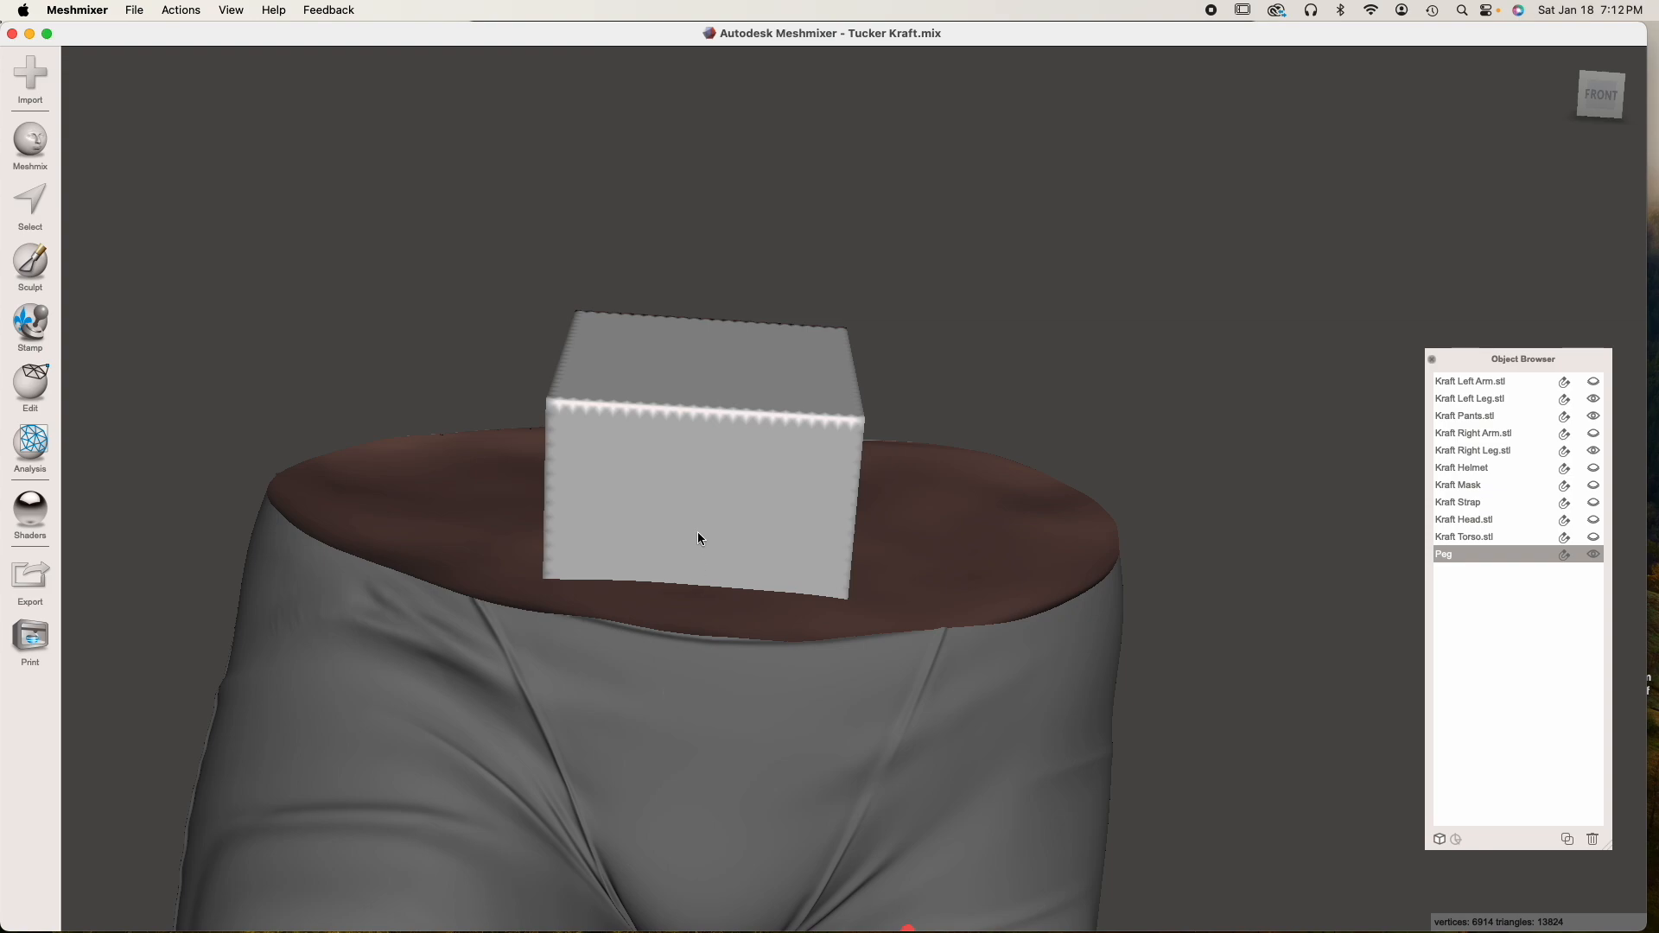
Duplicate the Peg and rename the copy Hole
click(1563, 839)
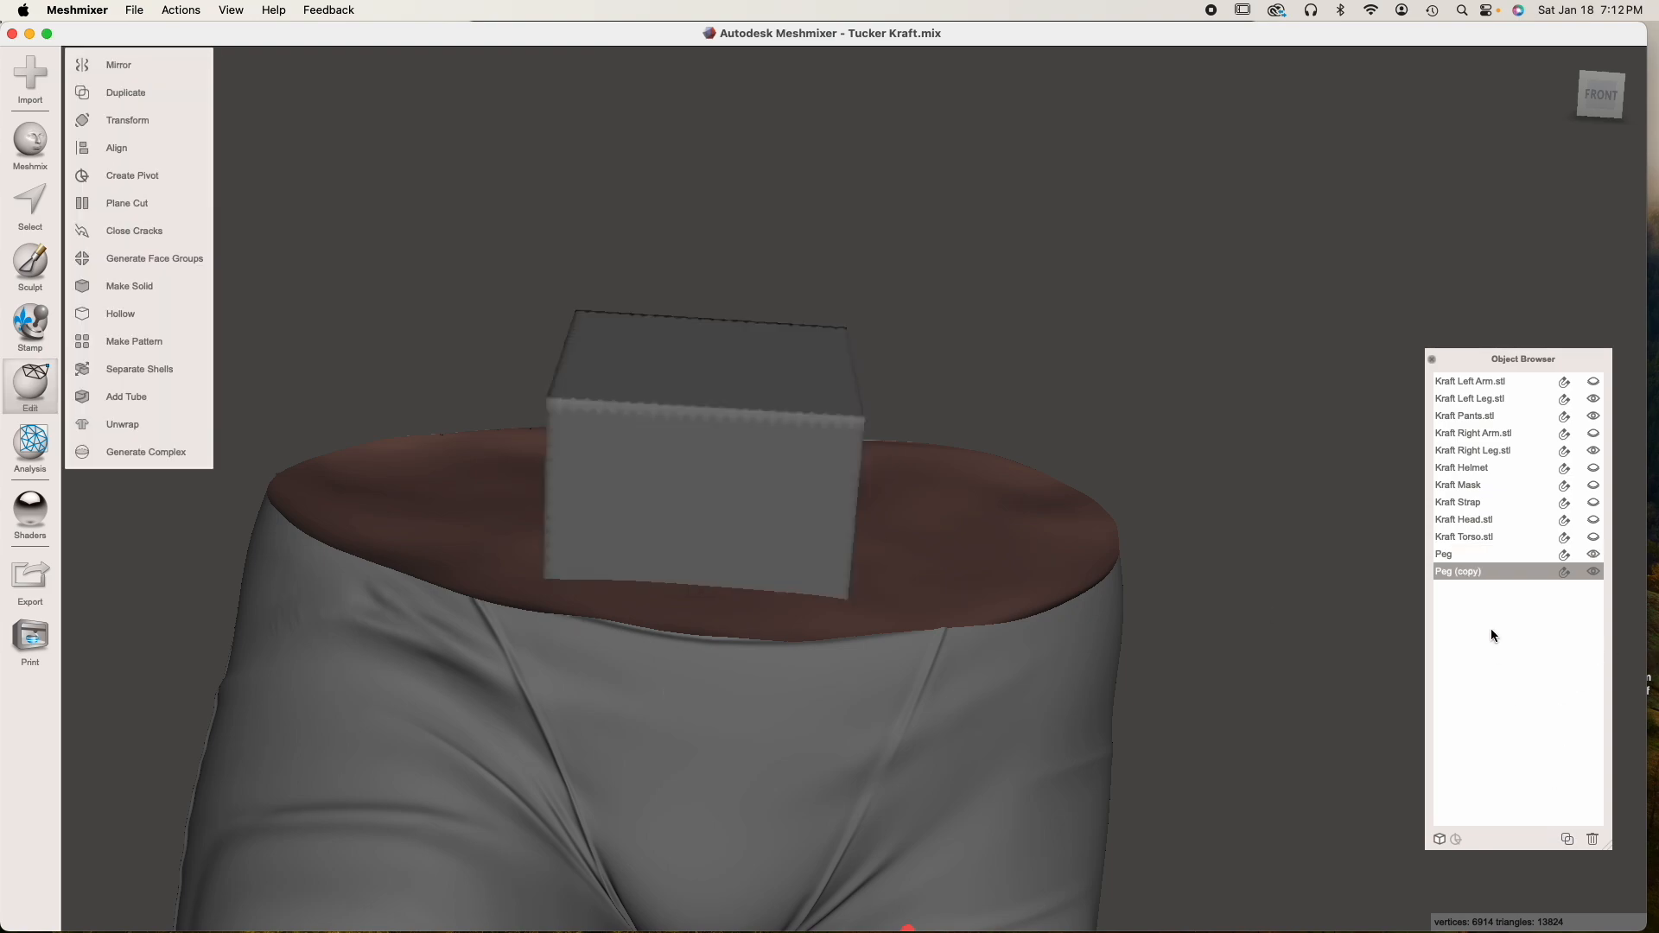
double_click(1469, 571)
text(Hole)
key(Return)
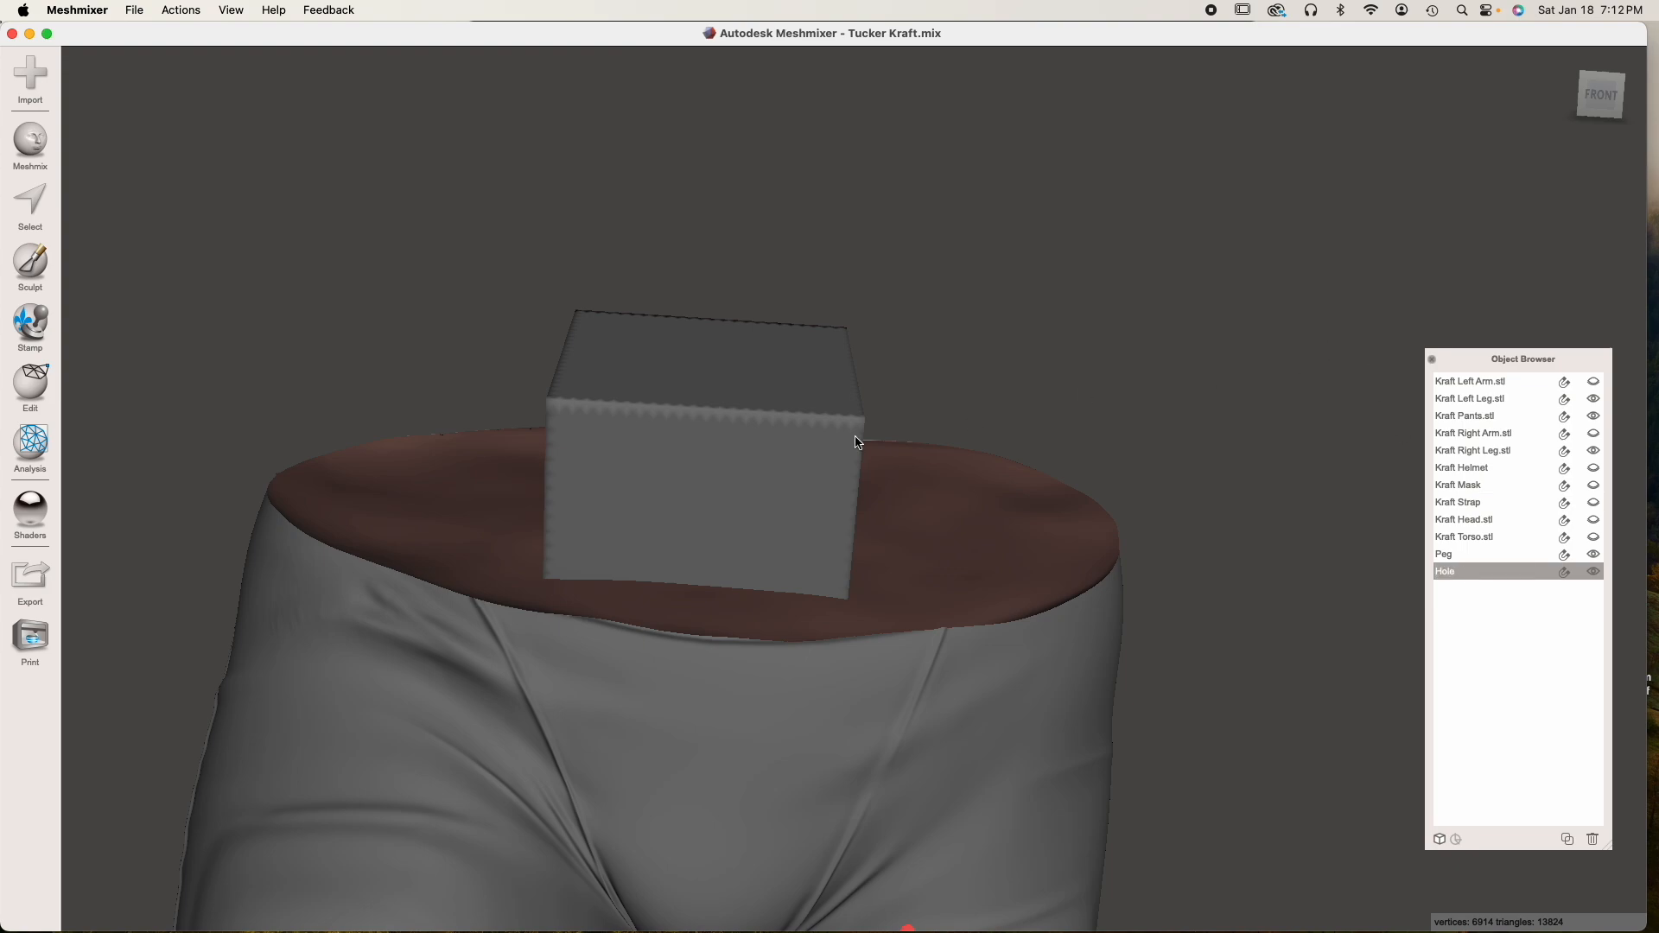
Scale the Hole uniformly to 10.5 mm in X and Z and apply the transform
key(t)
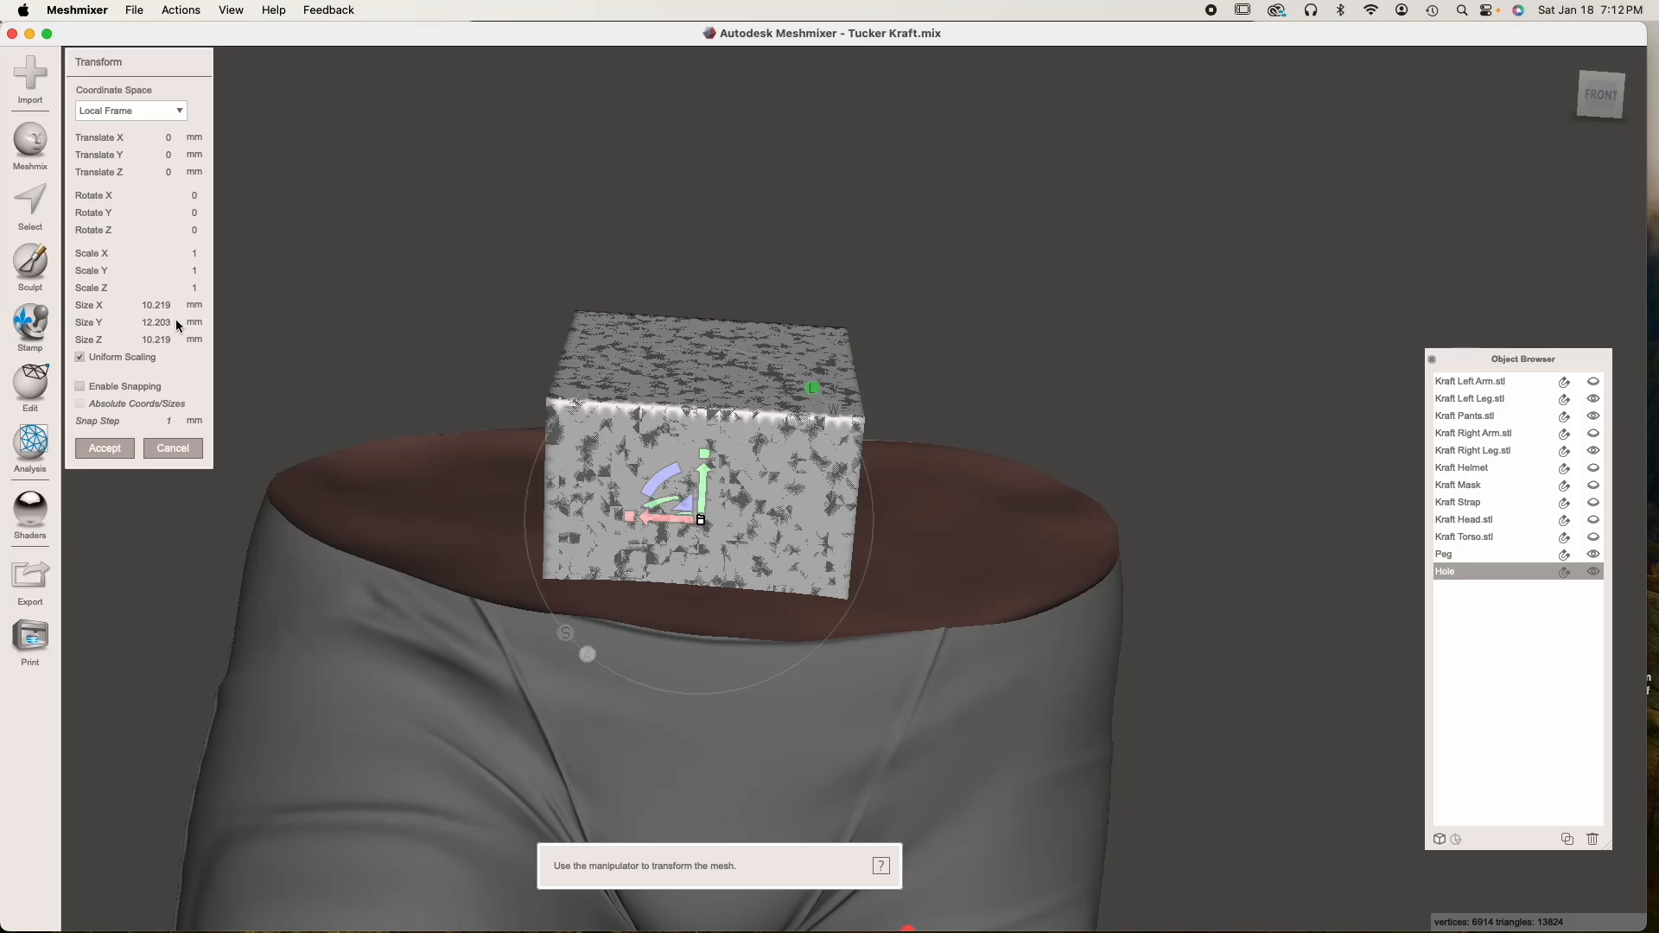
mouse_move(150, 319)
mouse_down()
mouse_move(179, 311)
mouse_move(168, 322)
mouse_up()
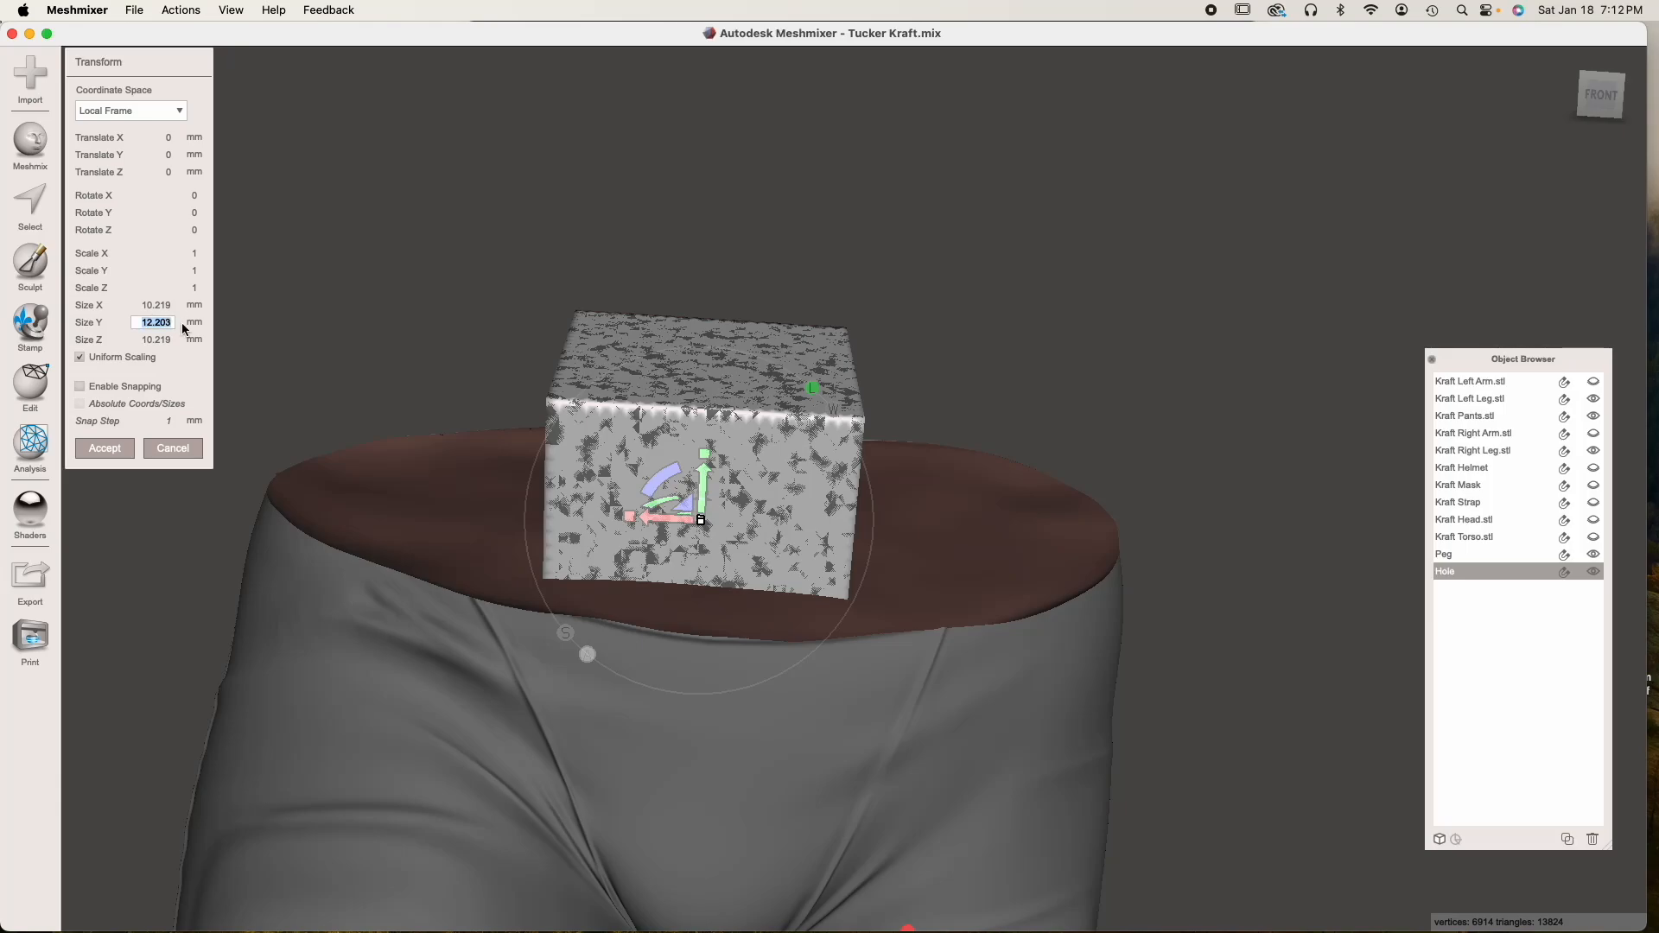
text(12.5)
key(Tab)
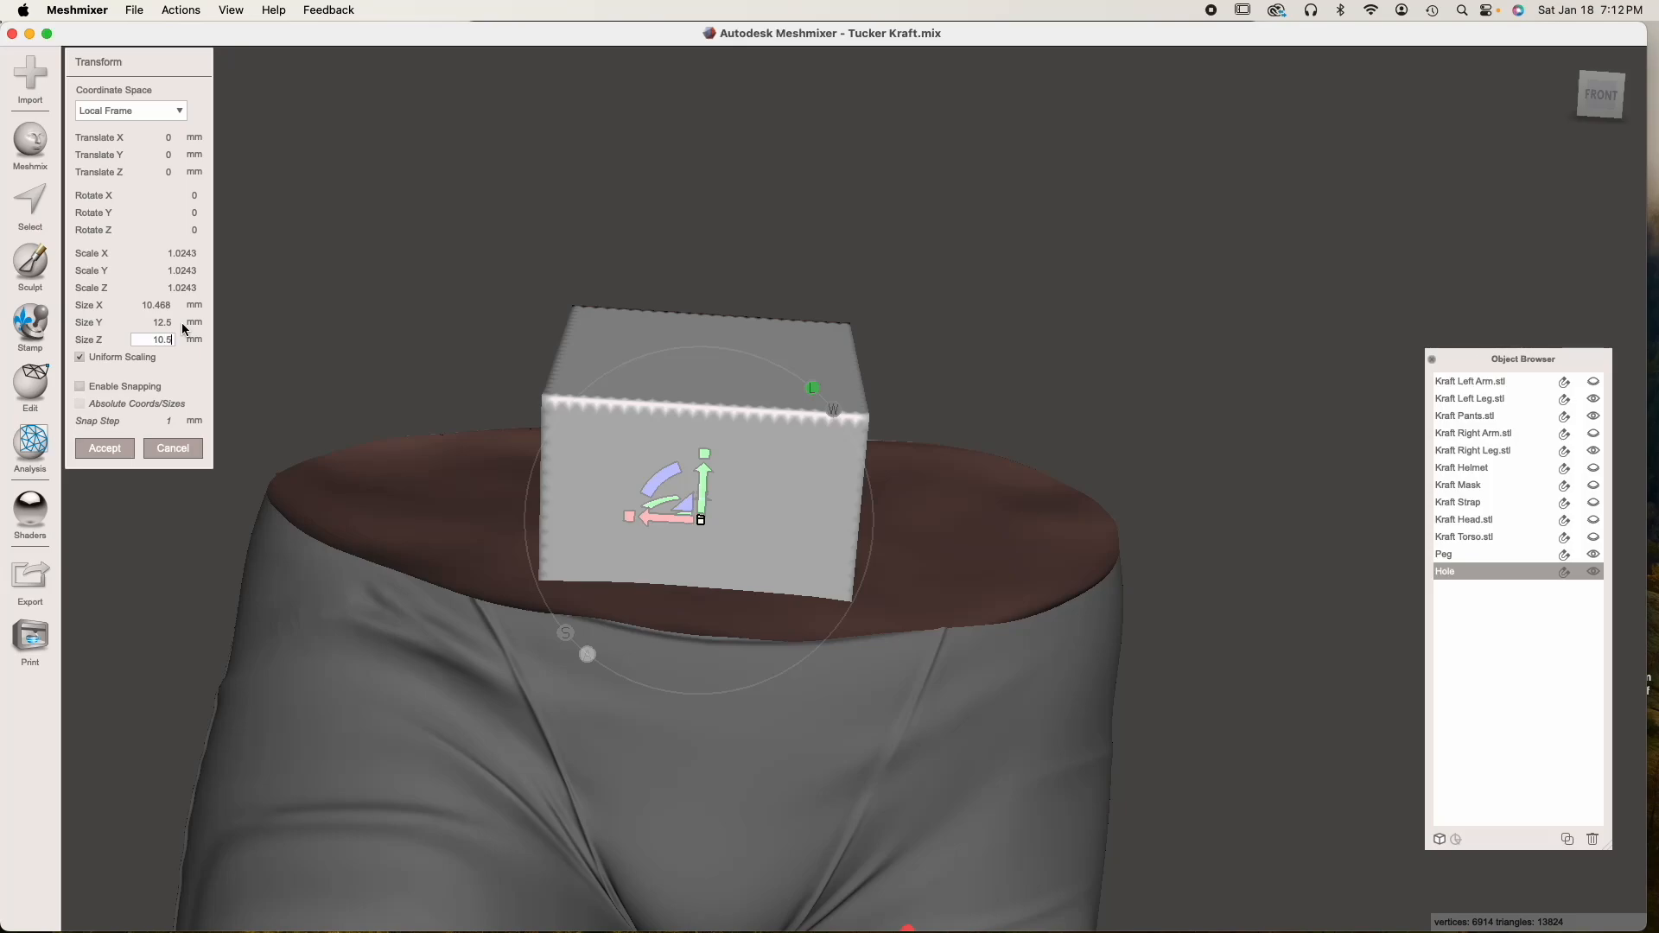
text(10.5)
click(160, 304)
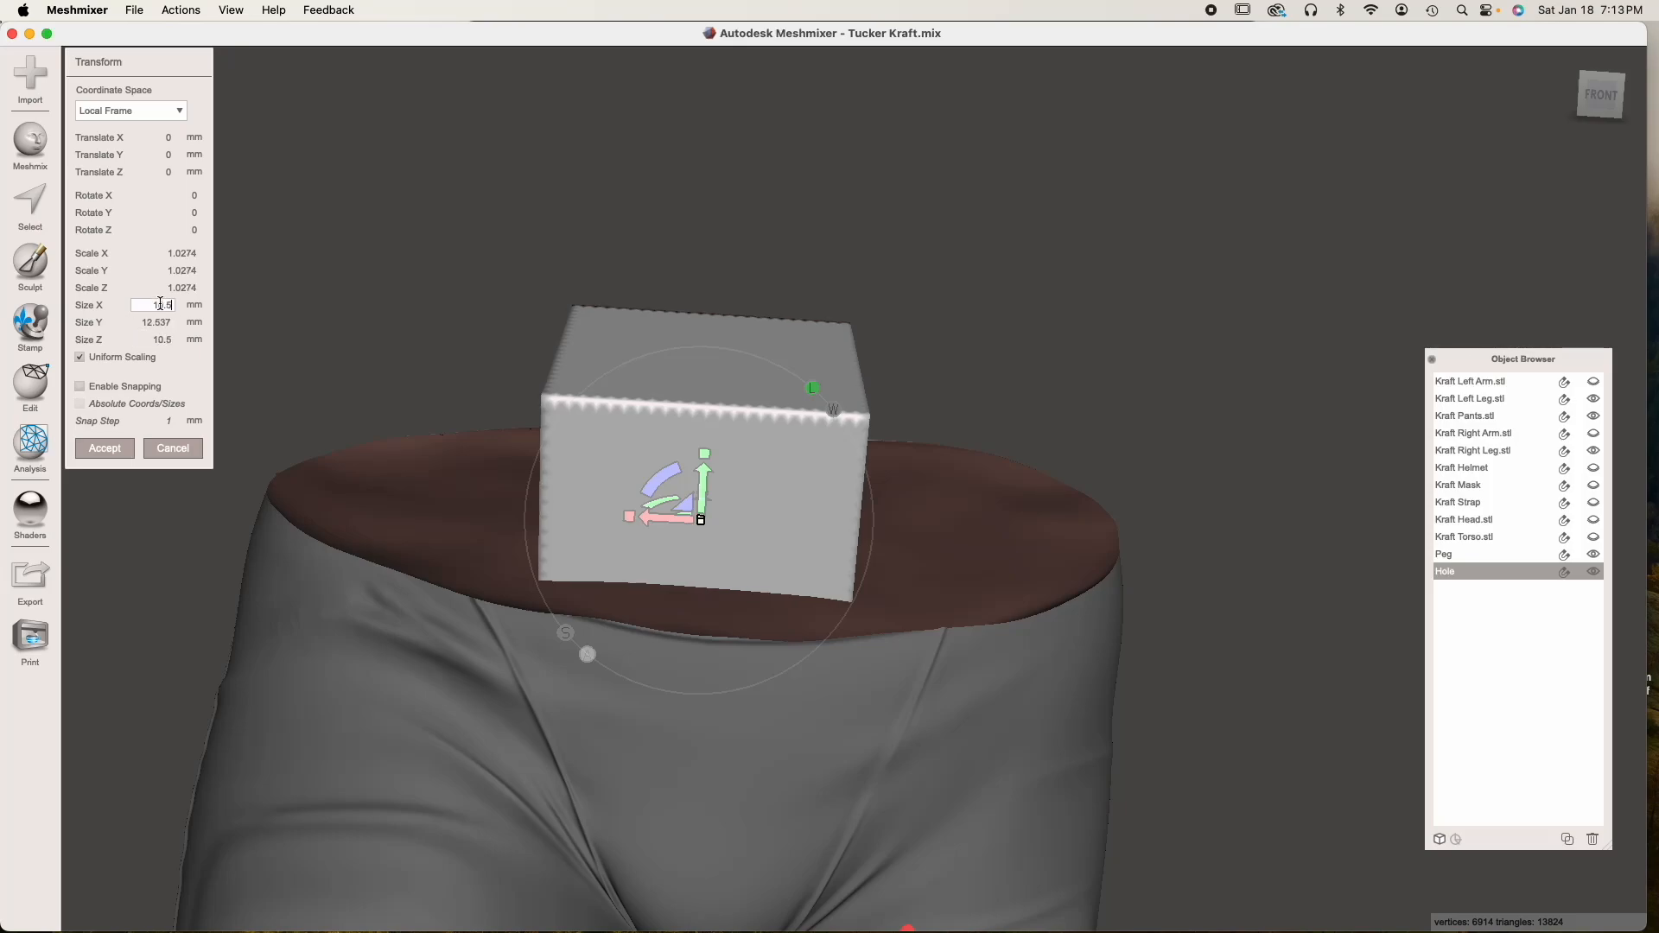
click(116, 448)
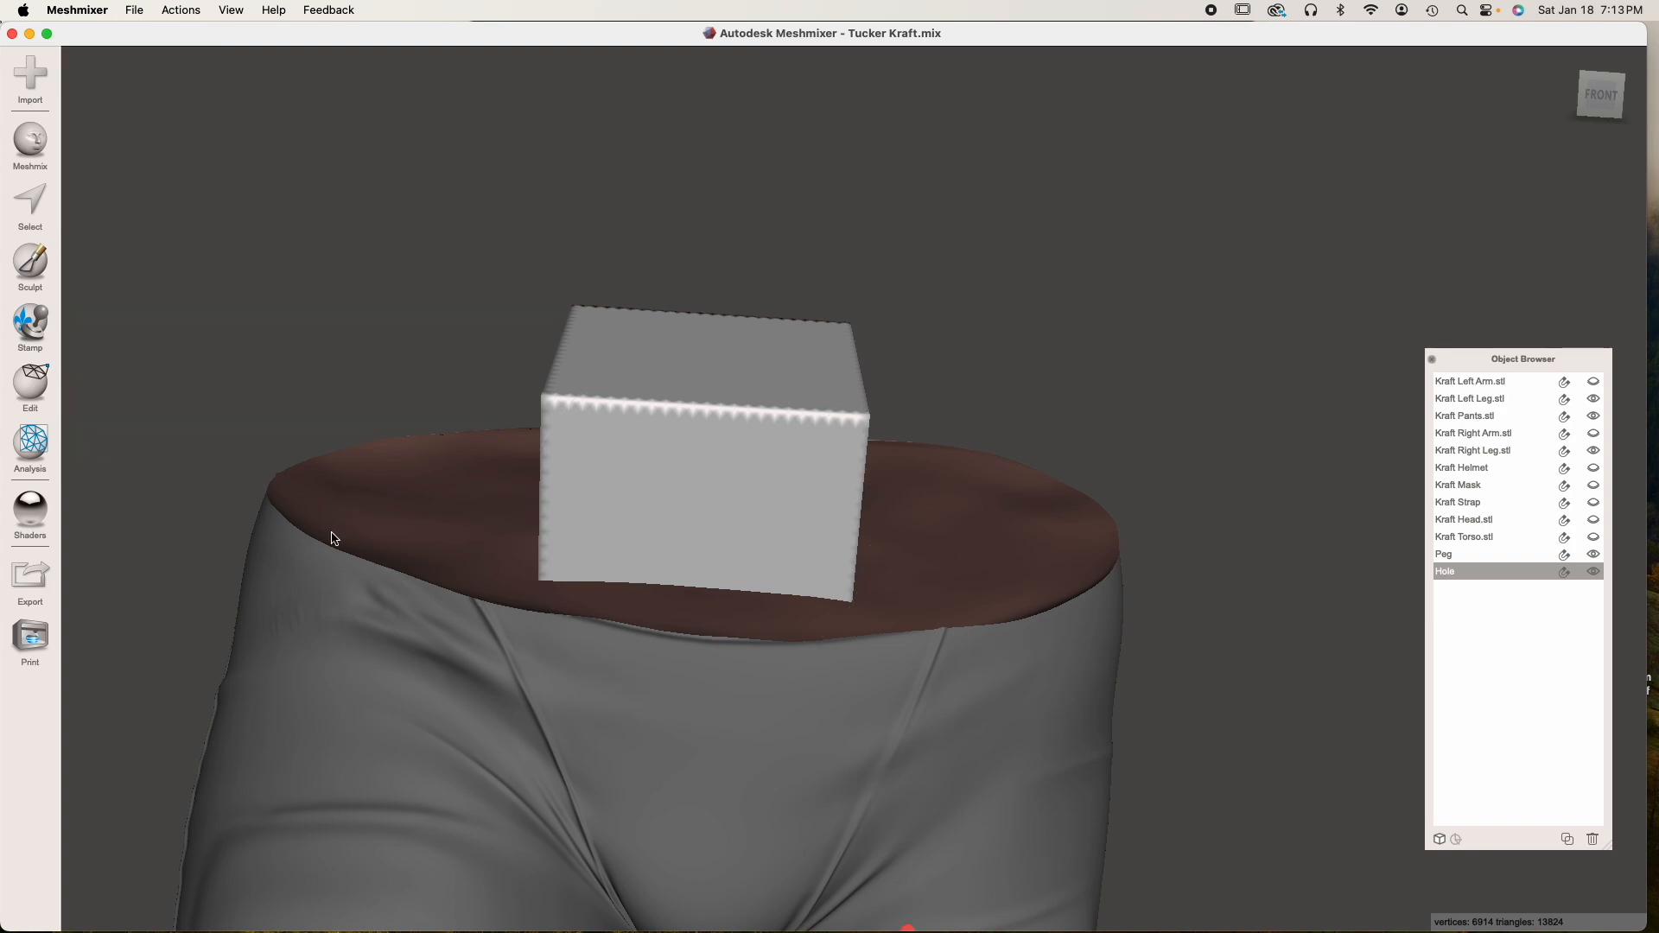
Hide the Hole object so only the Peg remains on the pants' waist
right_drag(549, 595, 775, 750)
right_drag(709, 706, 543, 615)
click(1594, 573)
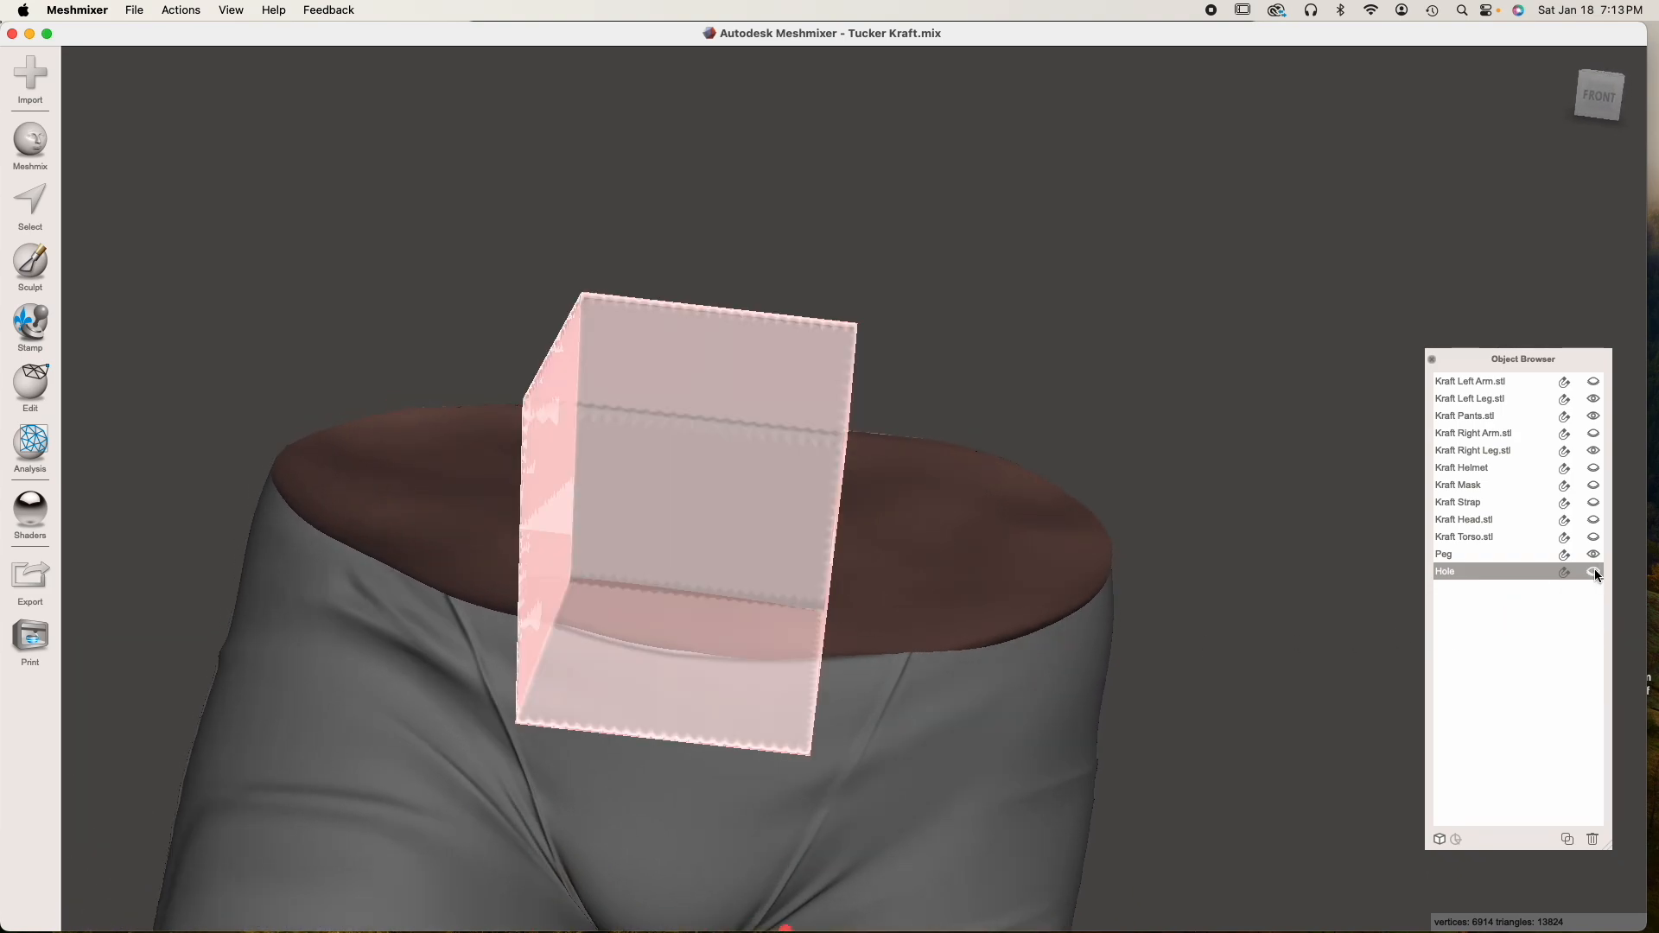
Merge the Peg into the pants with a Boolean Union, using Max Quality and no automatic reduction
click(1035, 679)
right_drag(784, 713, 321, 655)
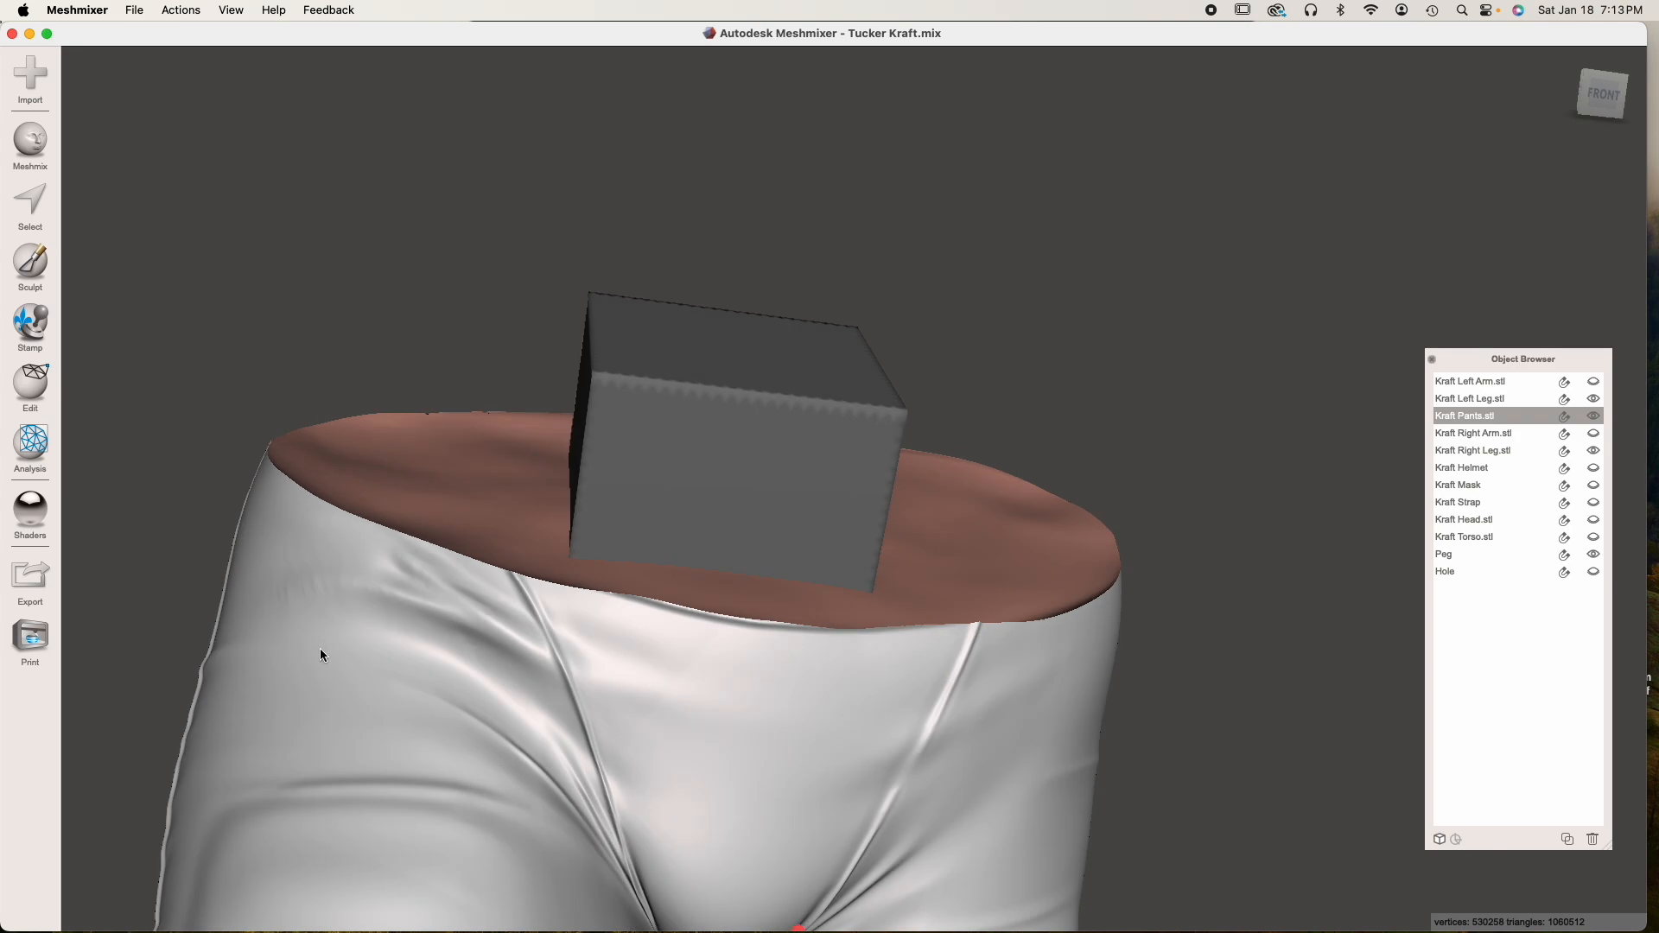
shift+click(703, 511)
right_drag(707, 441, 781, 474)
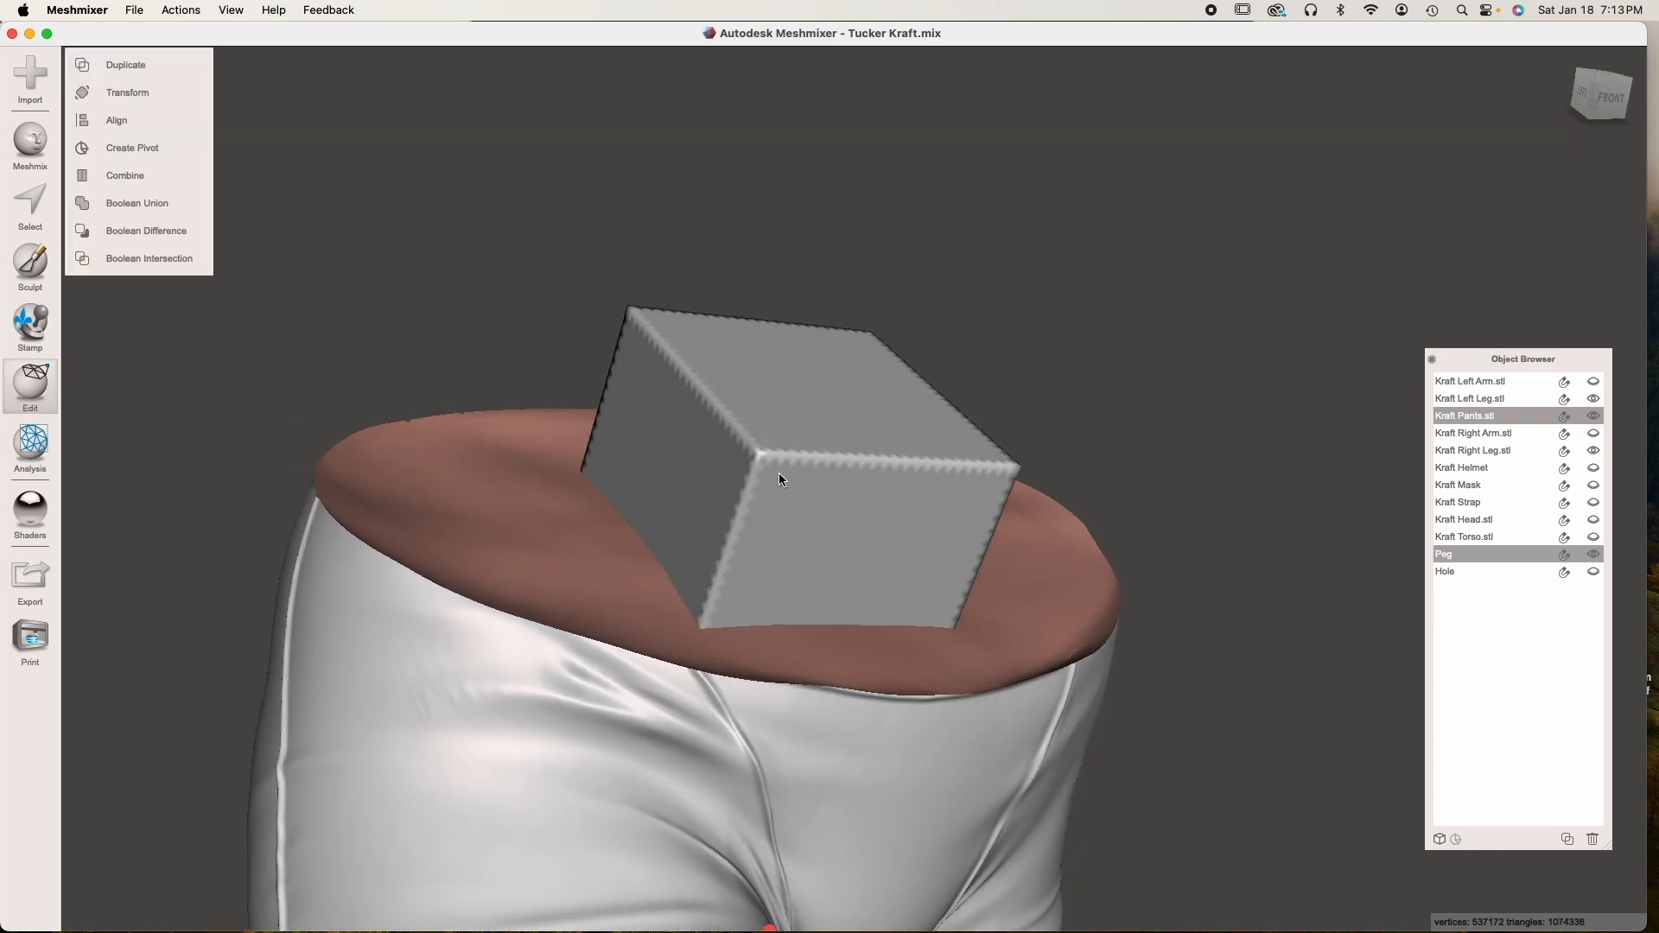
click(169, 205)
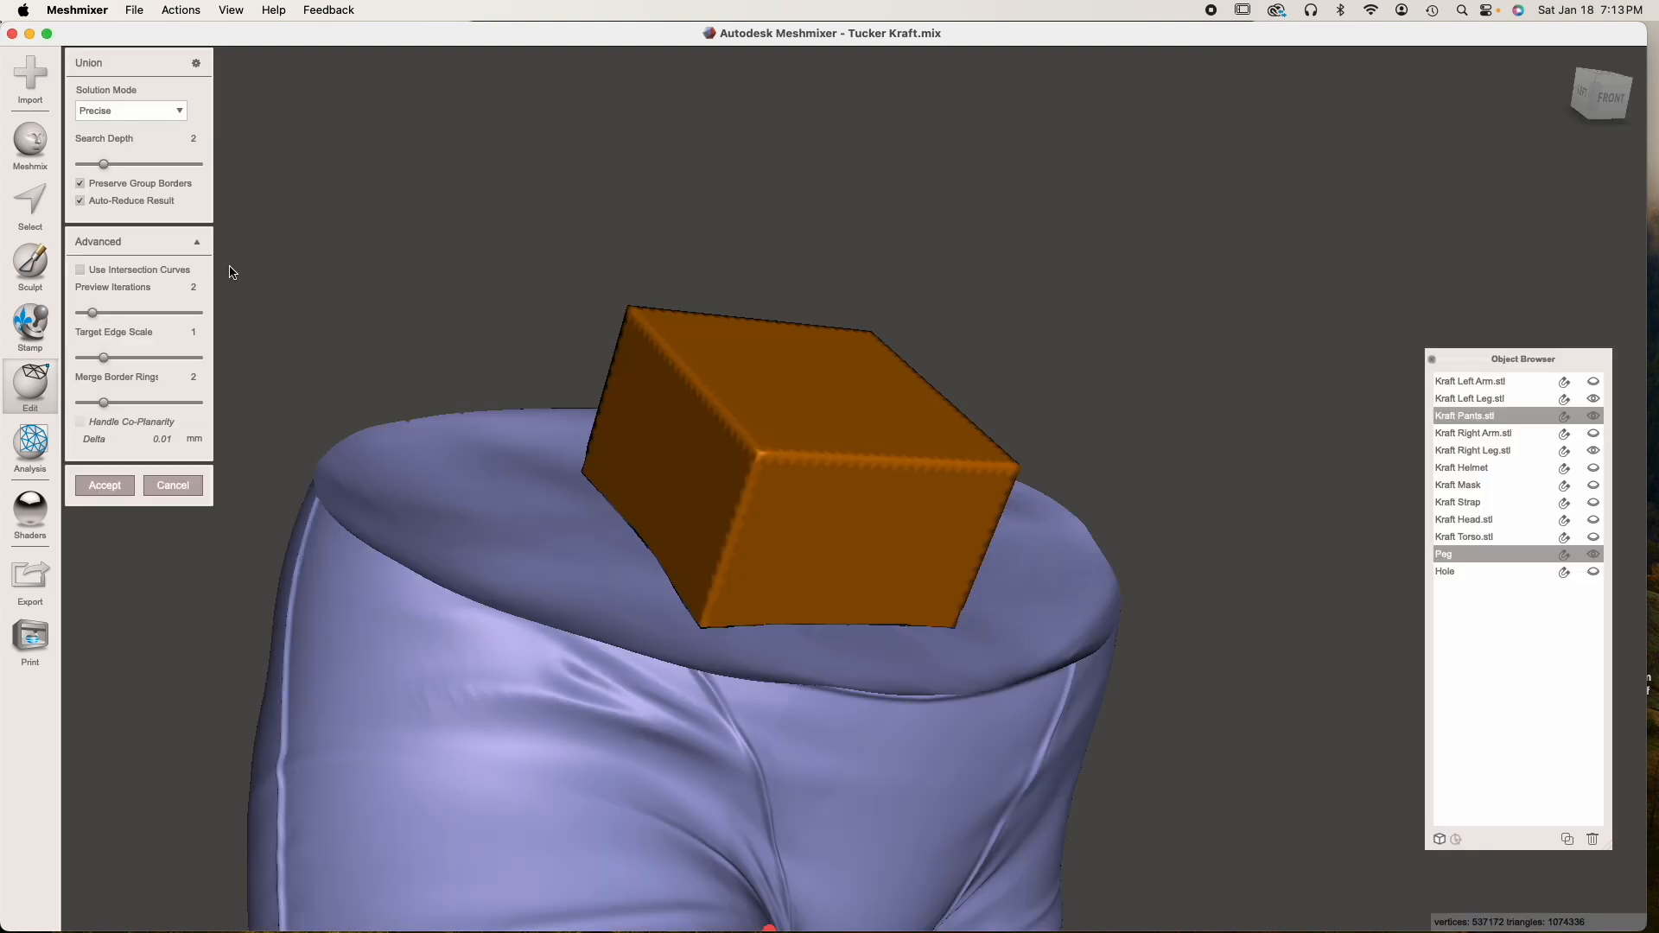
click(89, 201)
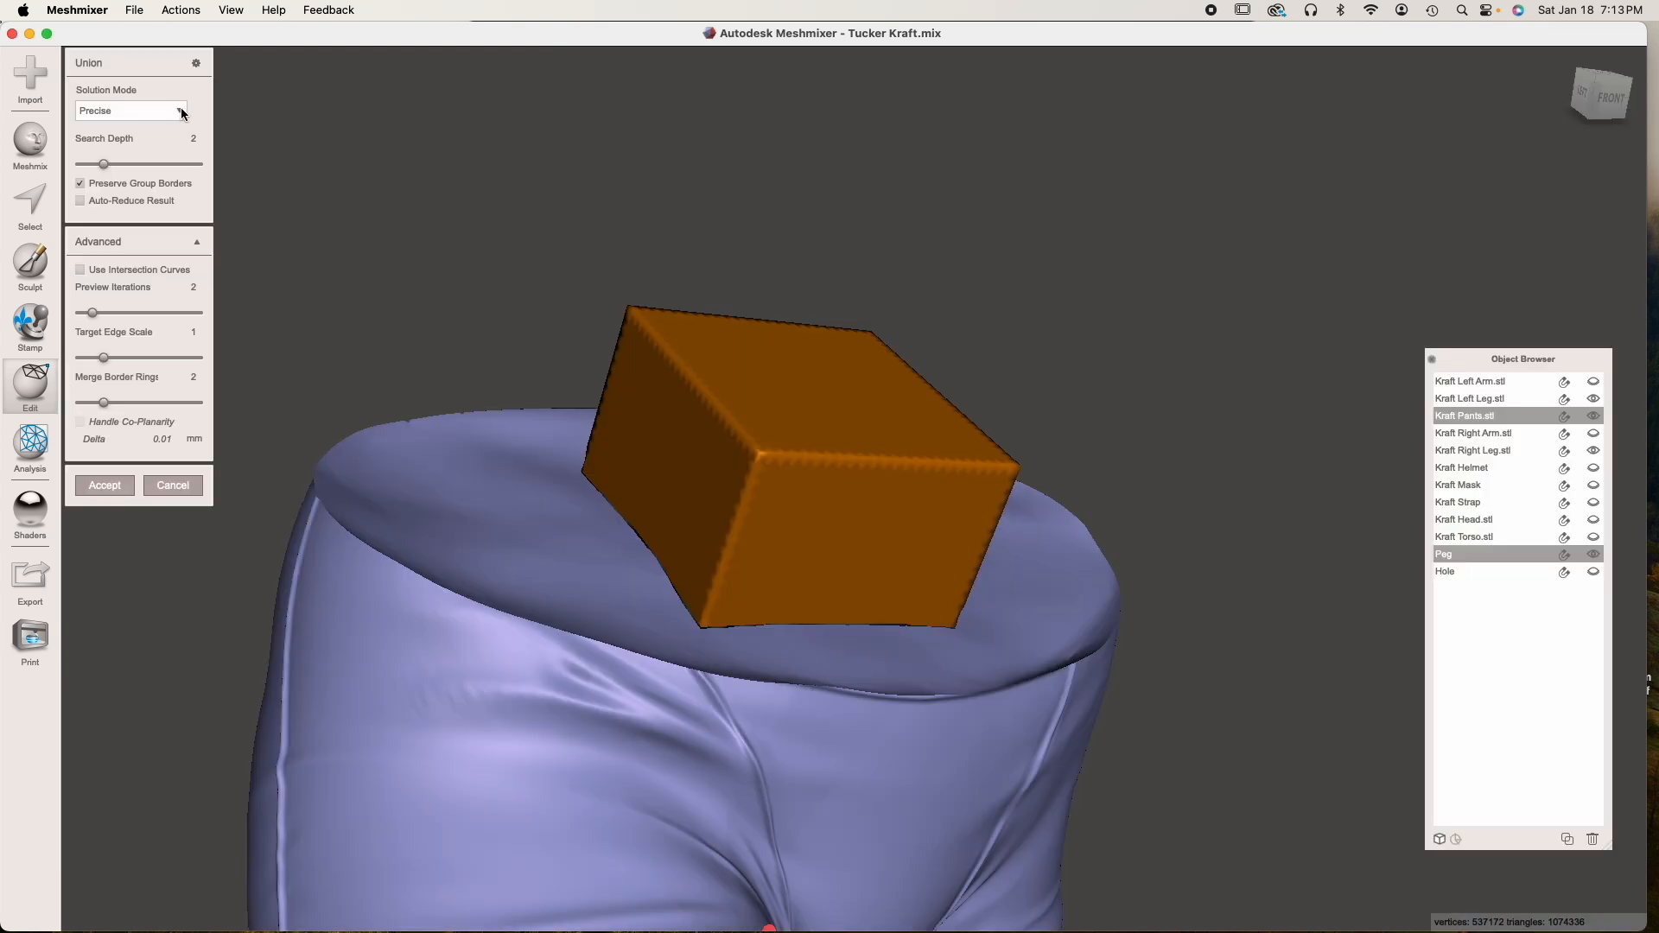
click(183, 113)
click(134, 163)
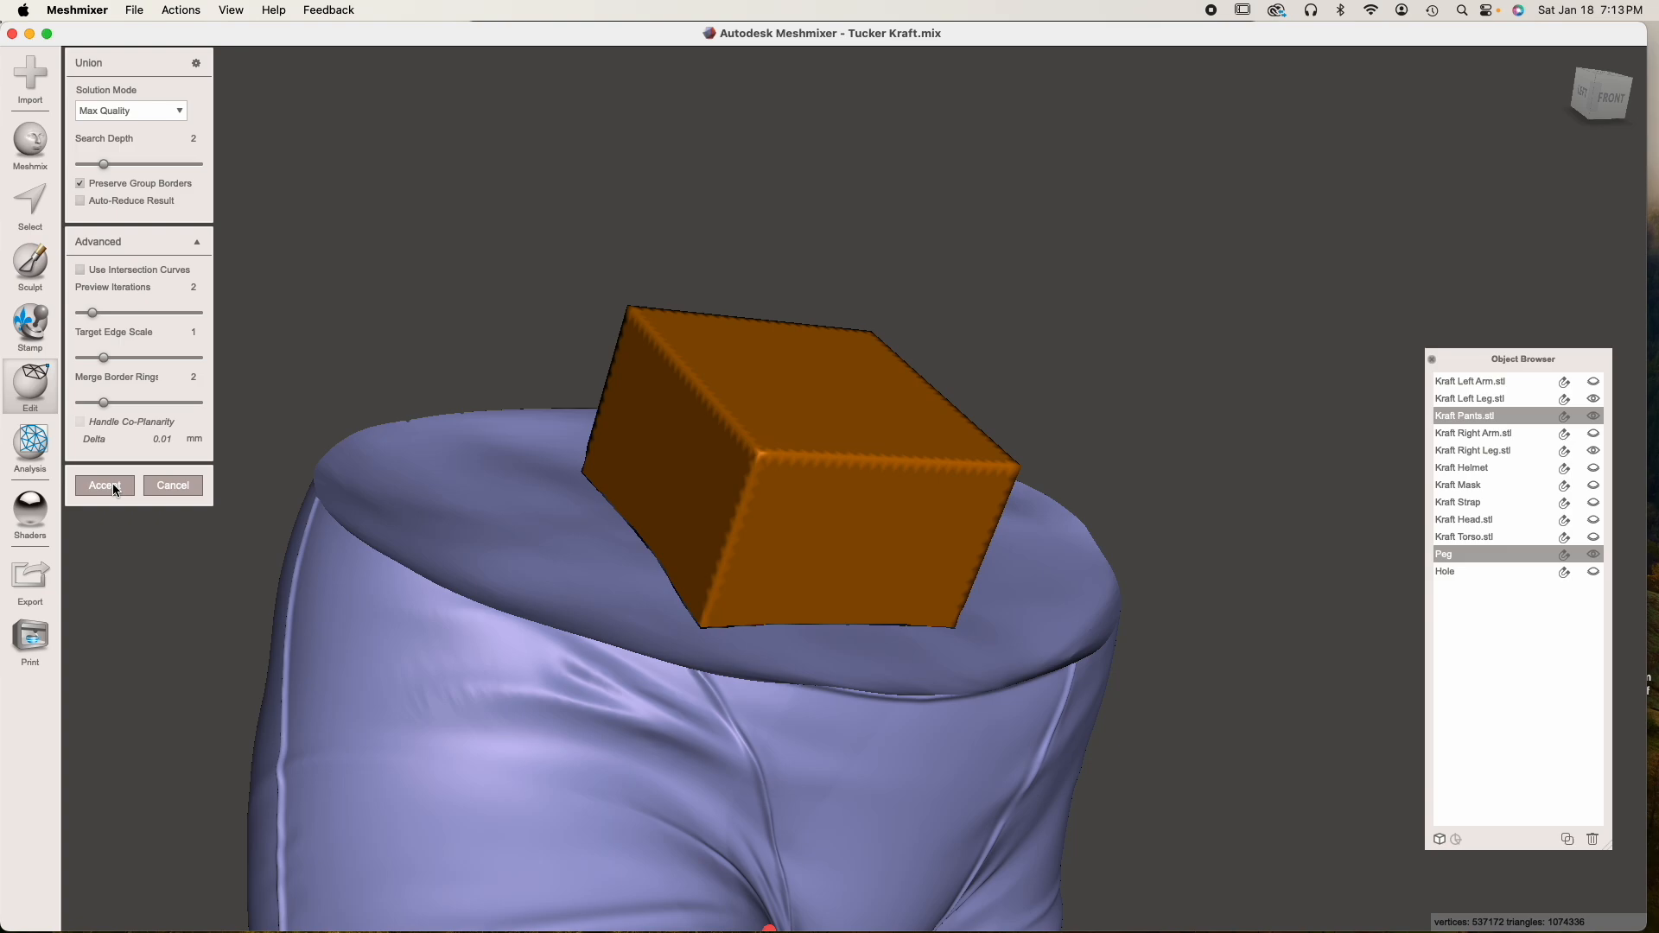
click(113, 481)
right_drag(802, 481, 809, 523)
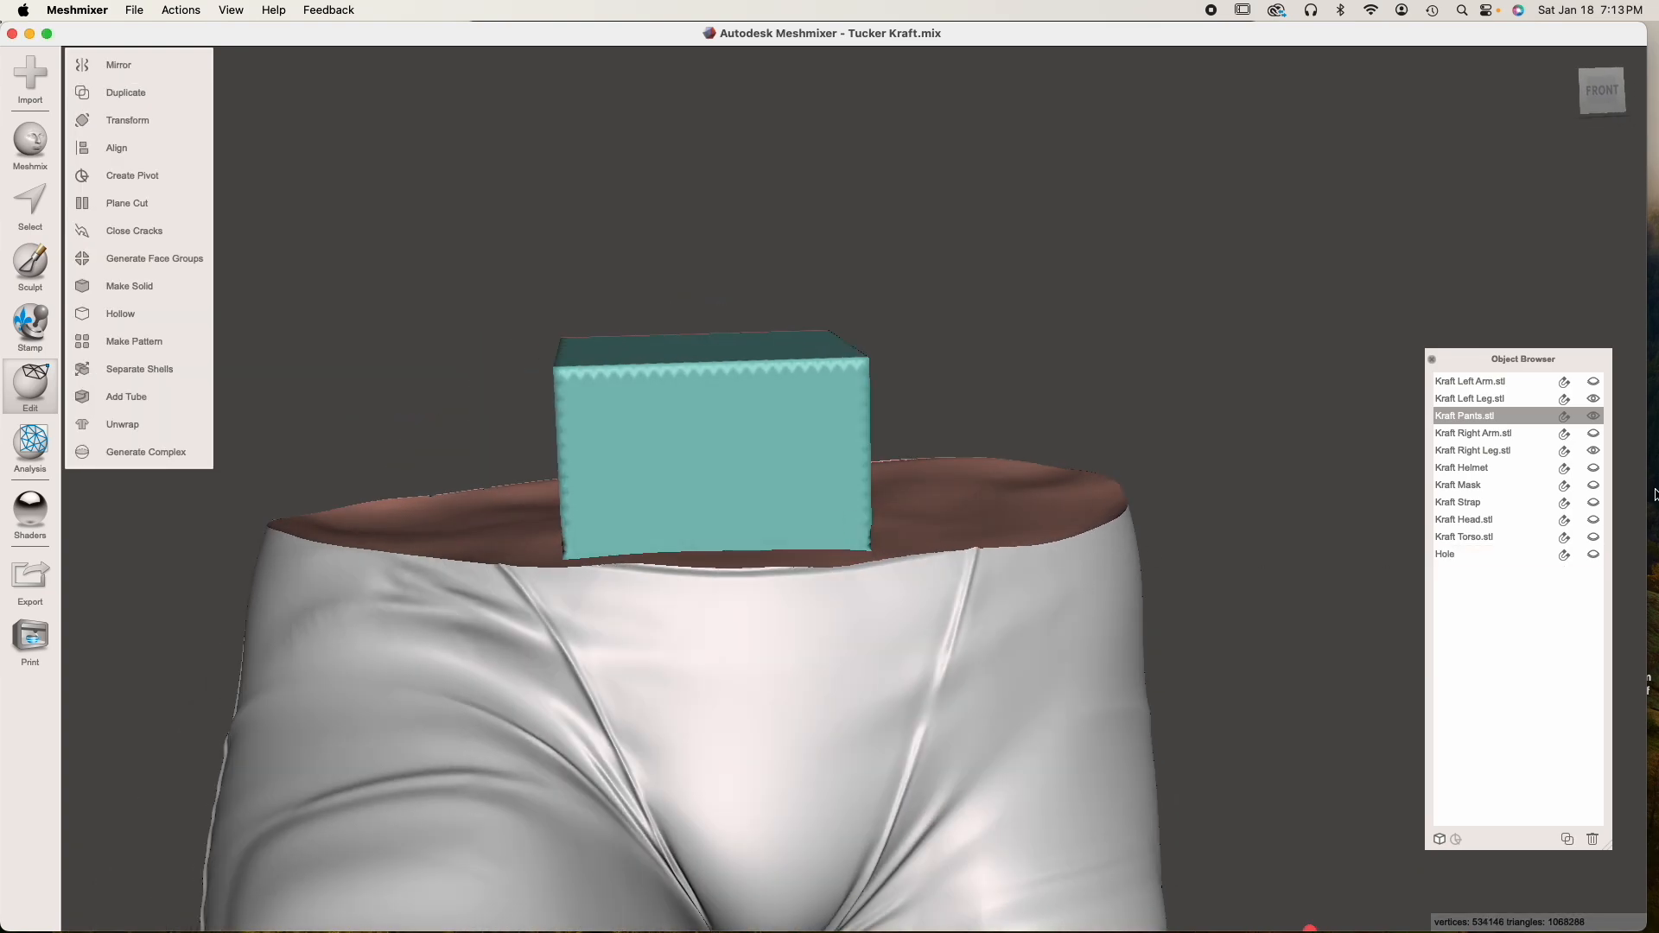
Hide the pants and show the torso and the Hole
click(1594, 414)
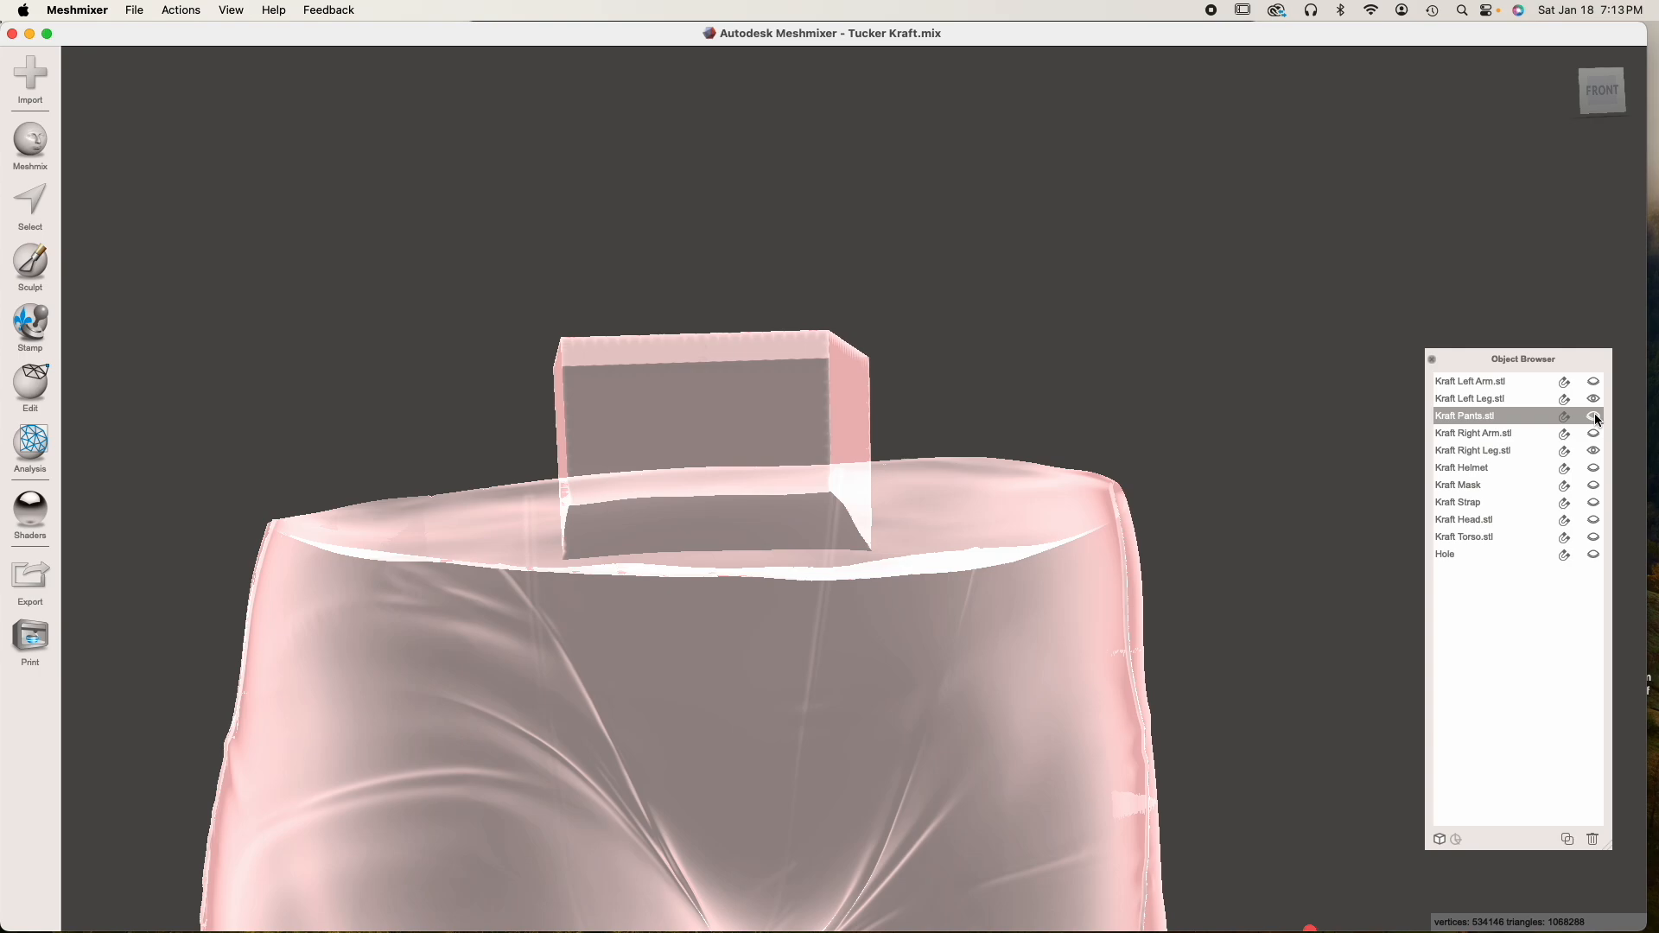
click(1593, 537)
click(1593, 554)
right_drag(1017, 440, 1019, 350)
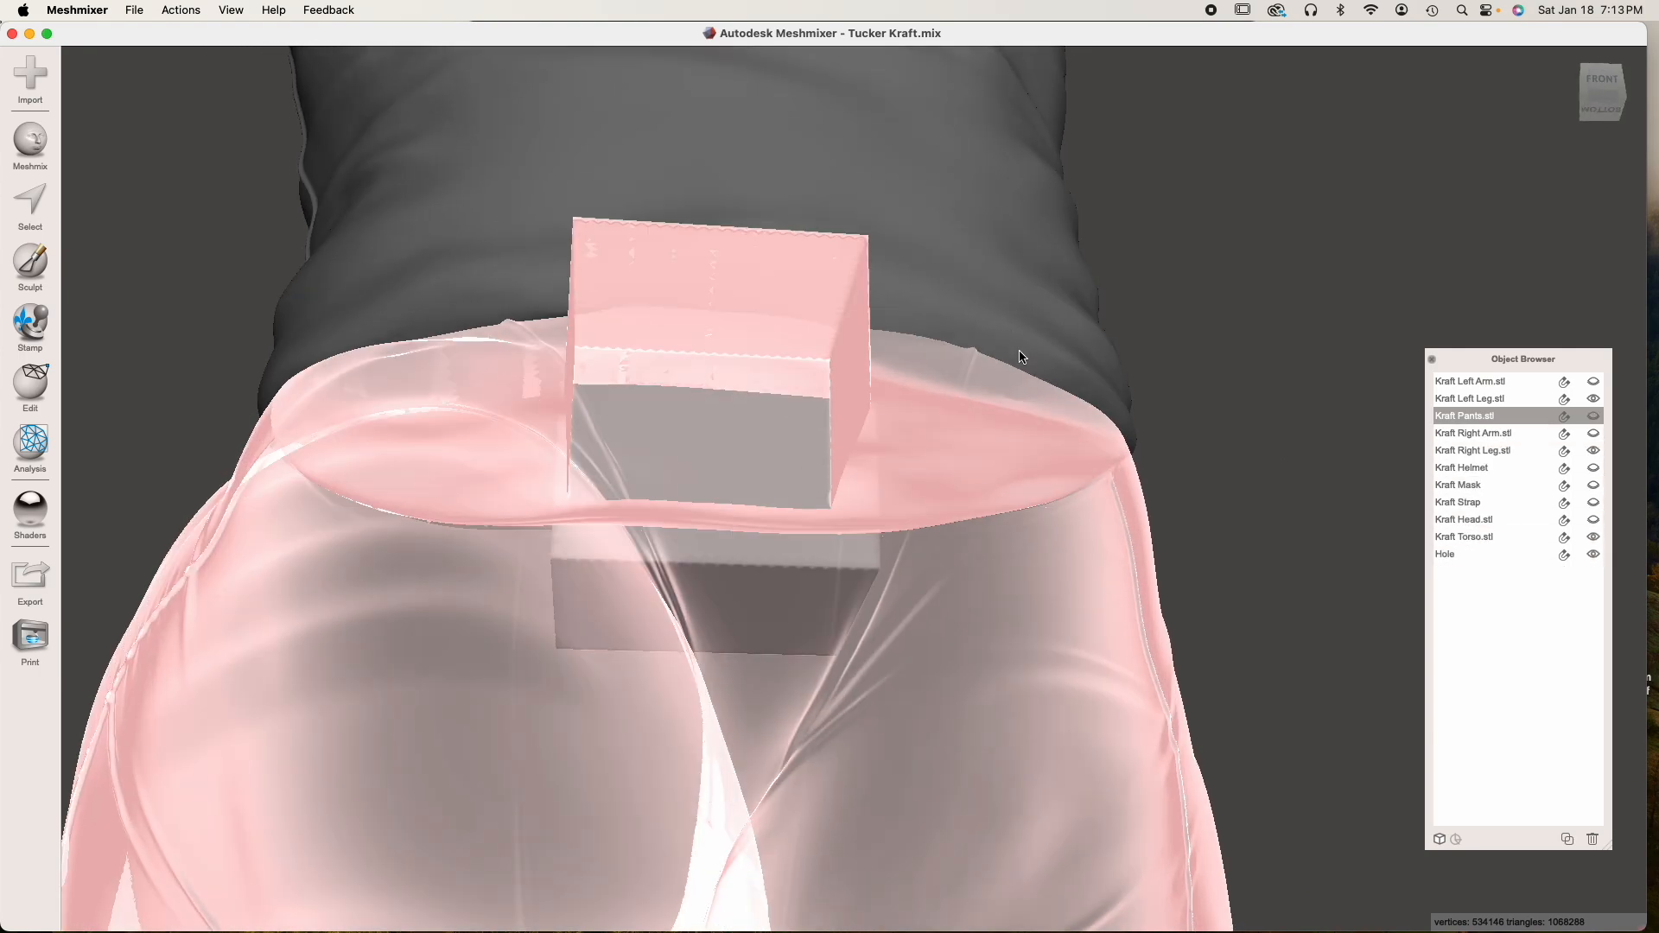
Cut the Hole out of the torso's underside with a Boolean Difference, using Max Quality and no automatic reduction
click(949, 415)
right_drag(949, 415, 963, 67)
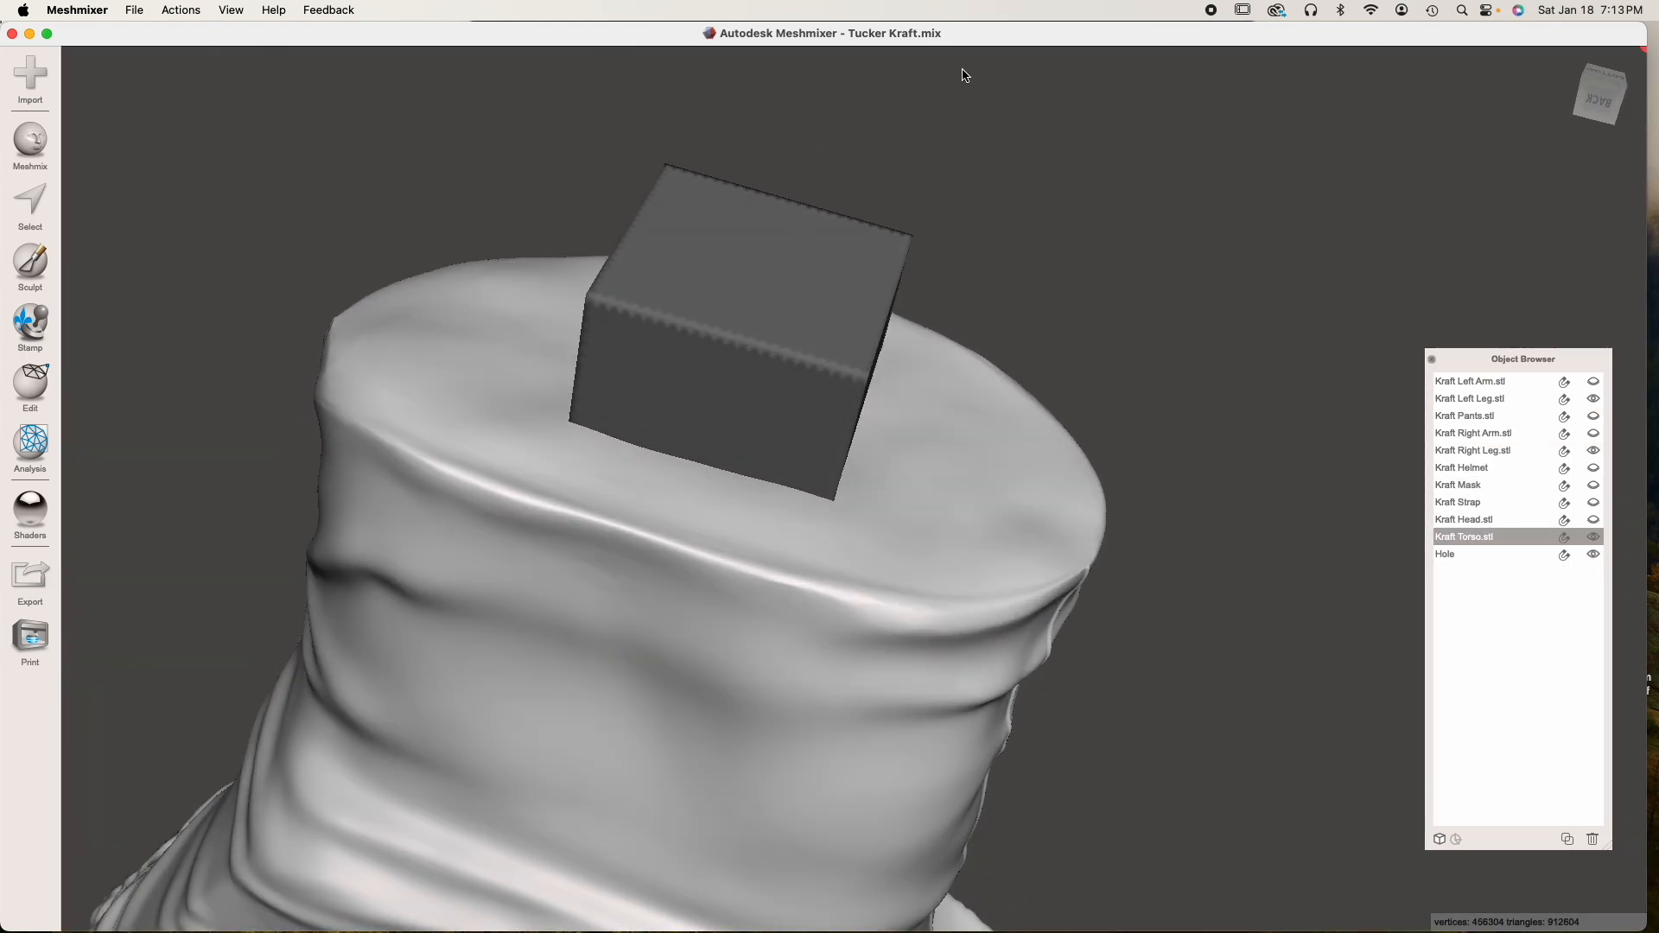
right_drag(727, 510, 702, 504)
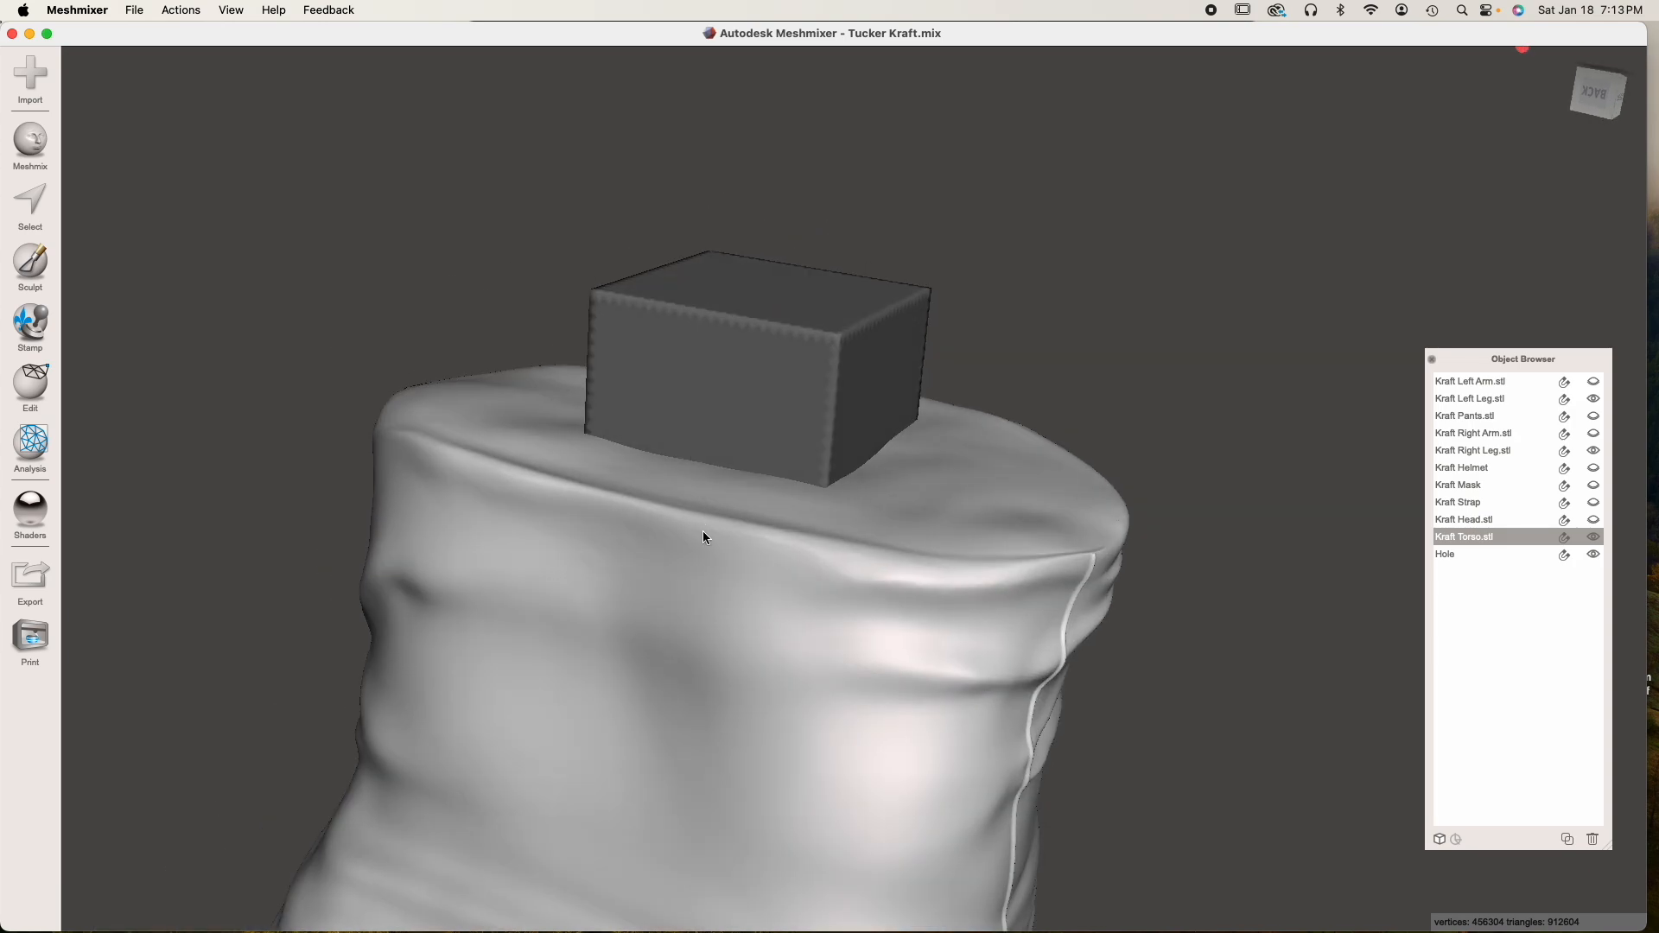
shift+click(732, 393)
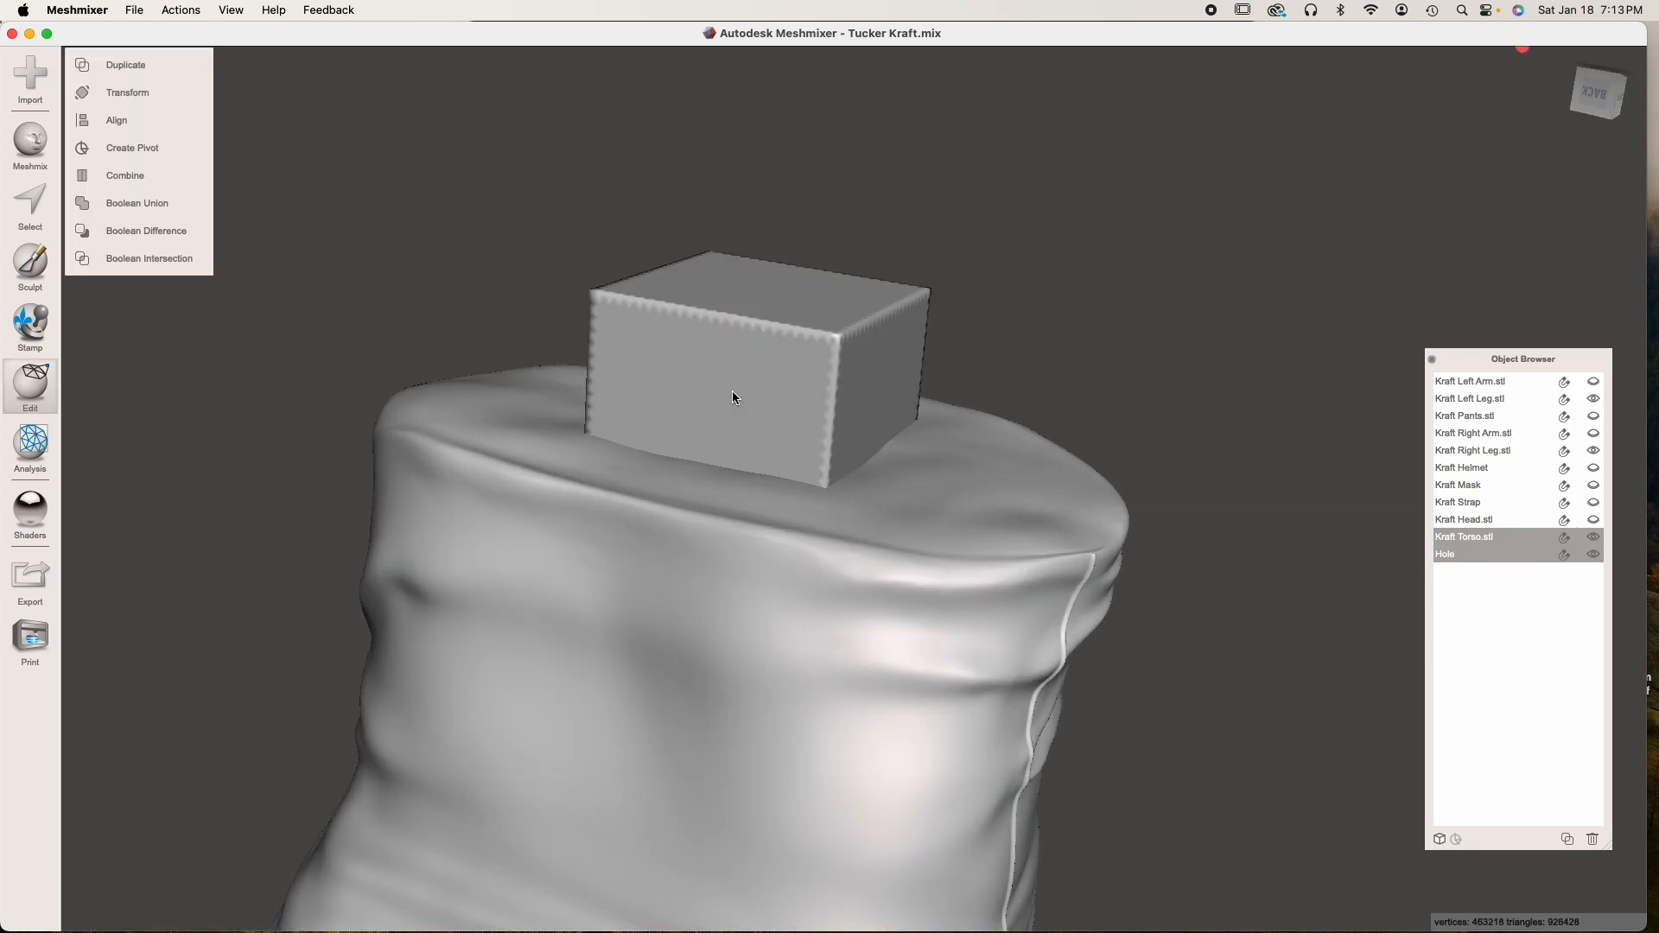
click(156, 230)
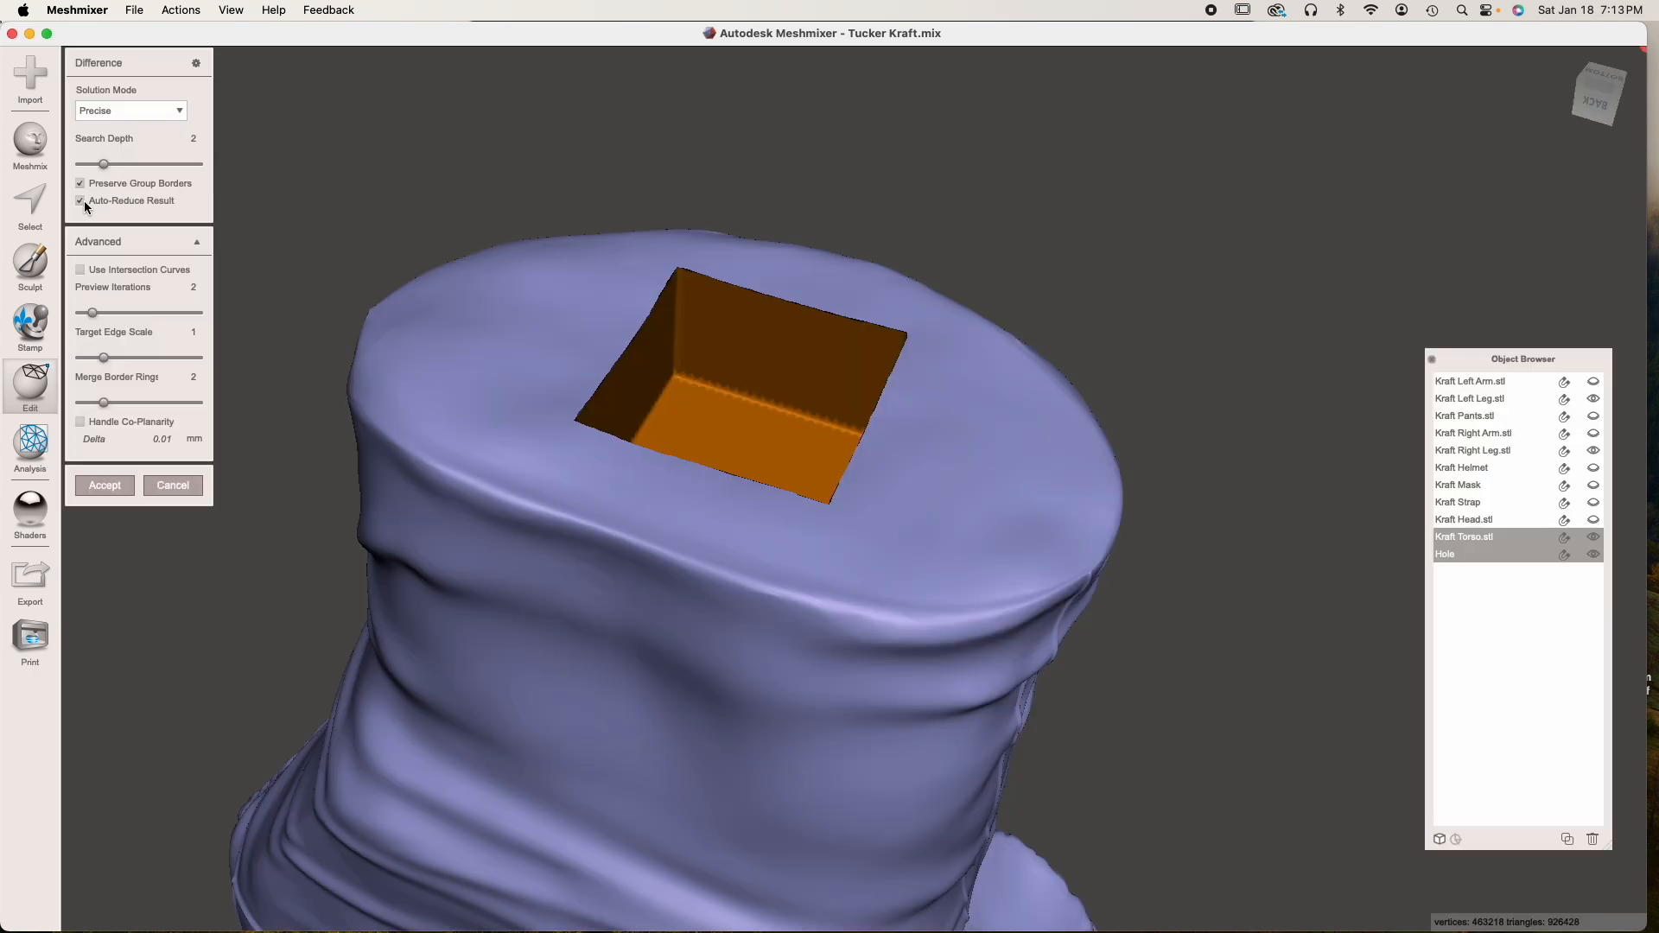
click(81, 200)
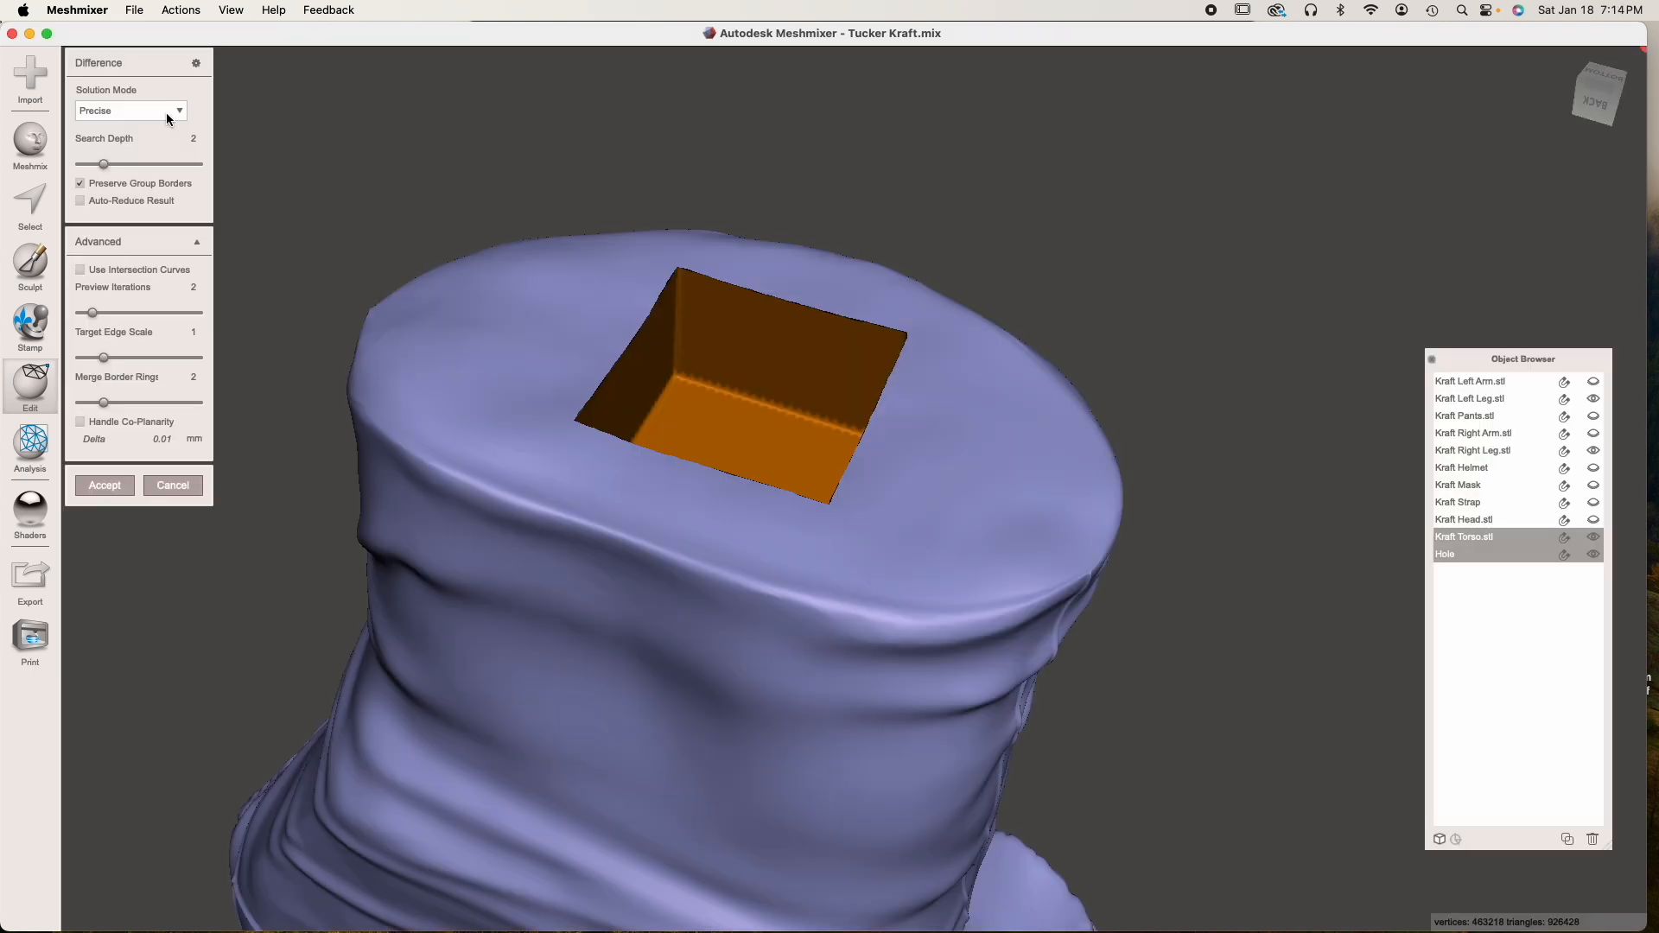
click(167, 111)
click(143, 163)
click(121, 496)
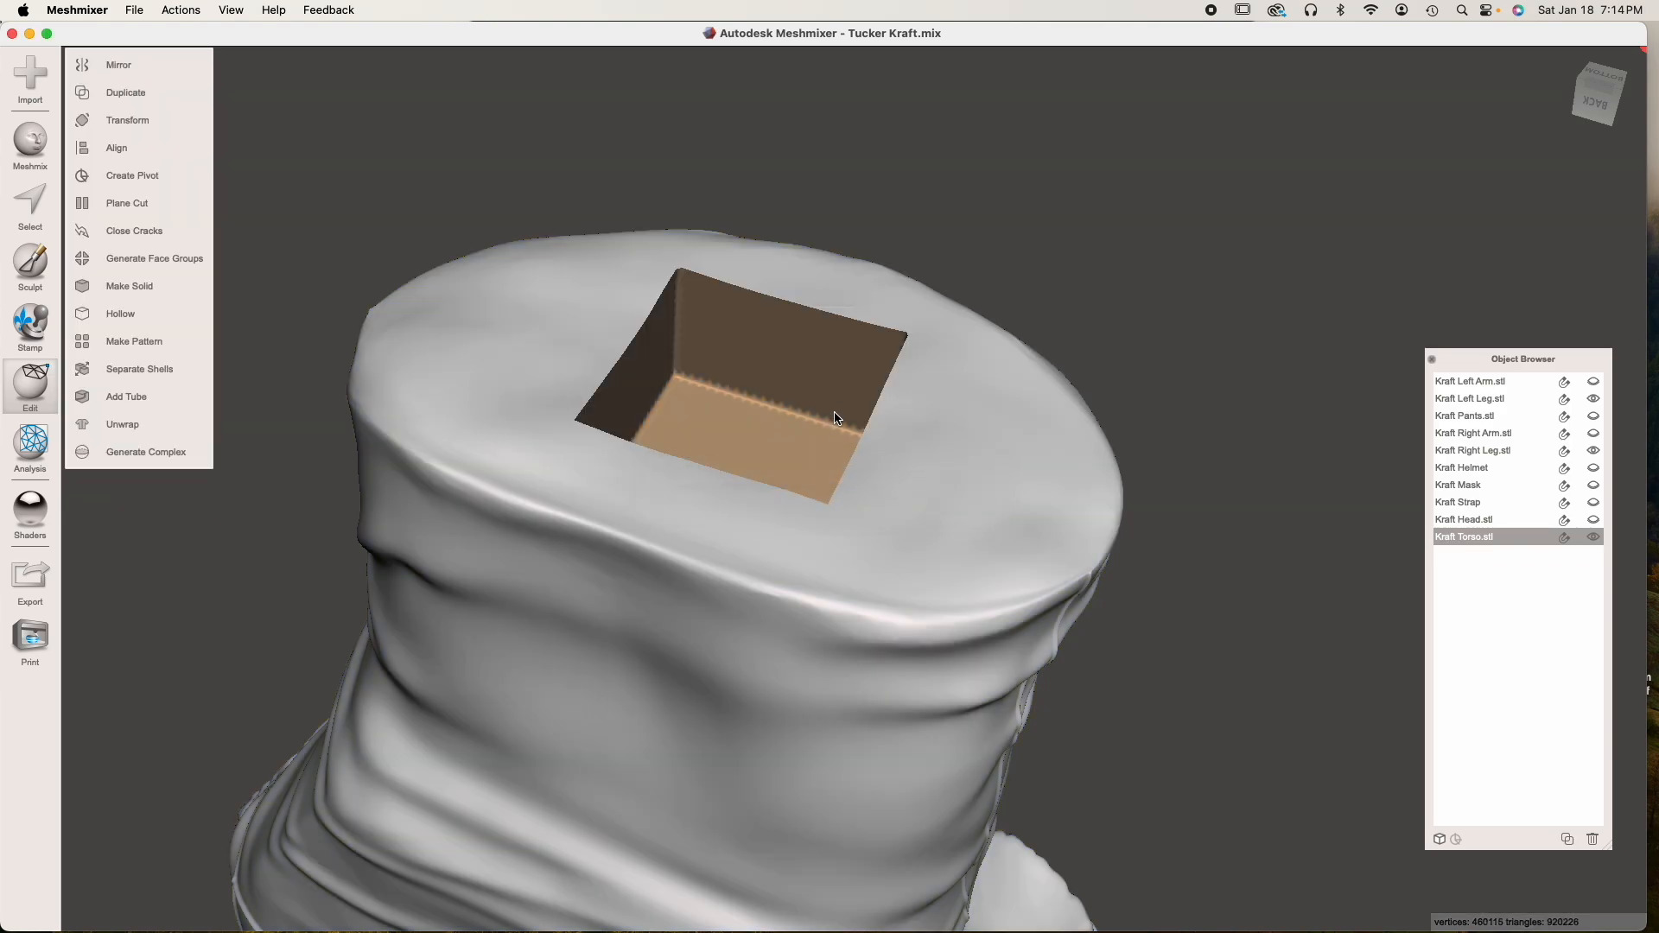
right_drag(836, 414, 796, 525)
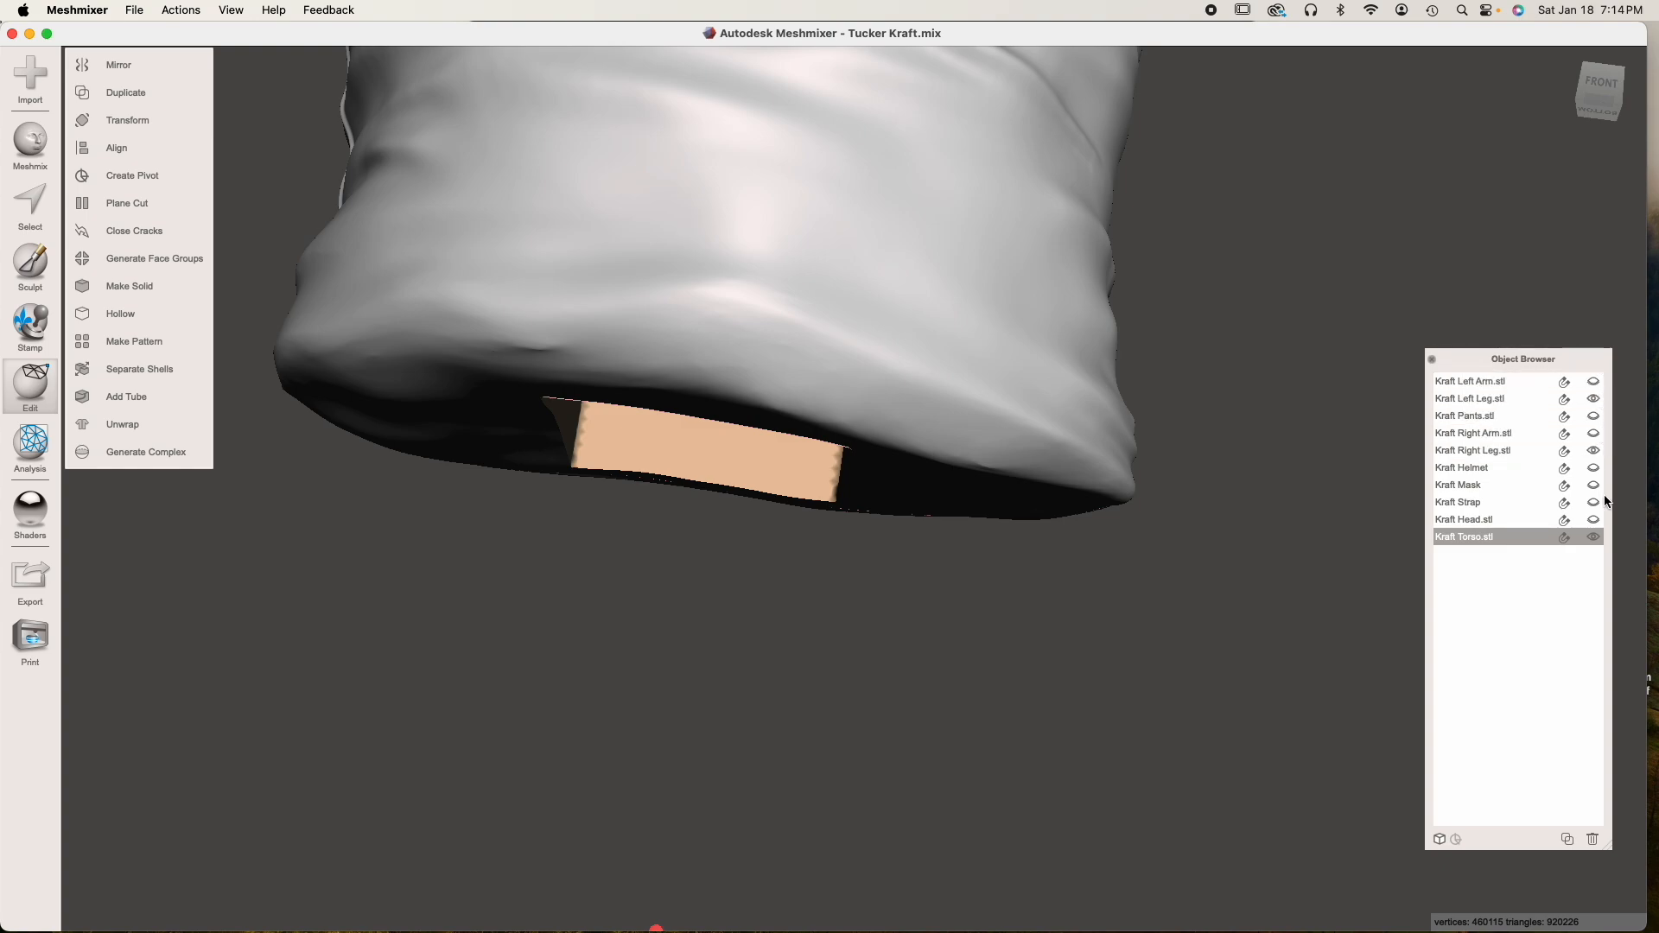
Show the pants, right arm and left arm together with the torso
scroll(1115, 404, down, 5)
right_drag(991, 376, 885, 486)
click(1594, 417)
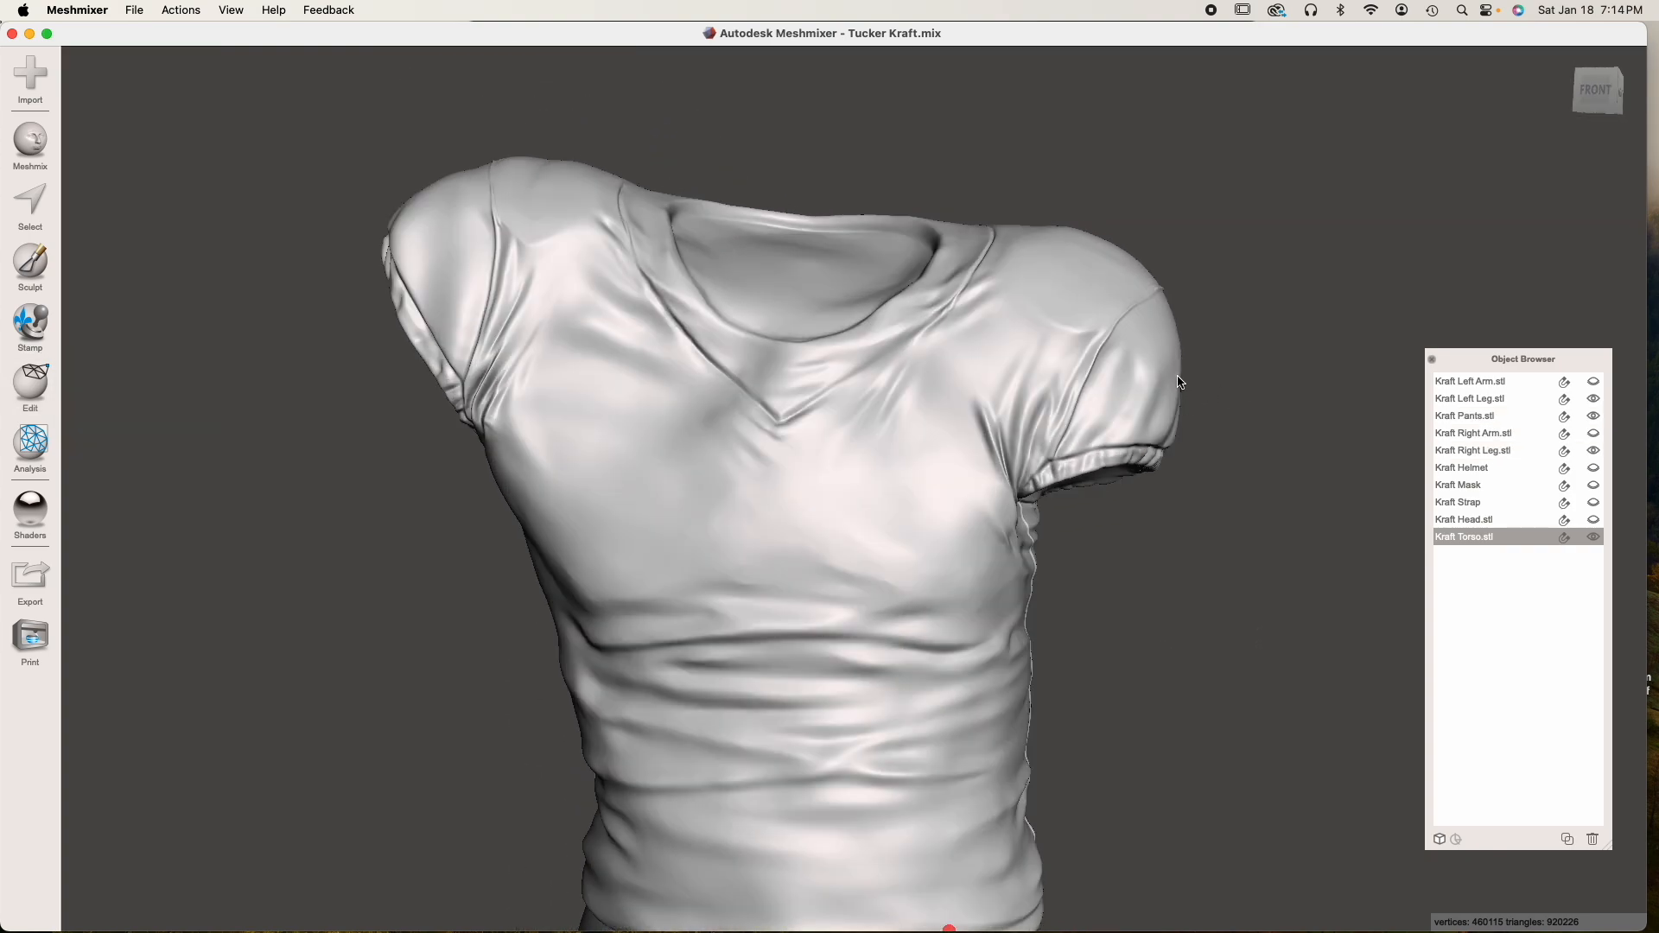
click(1594, 434)
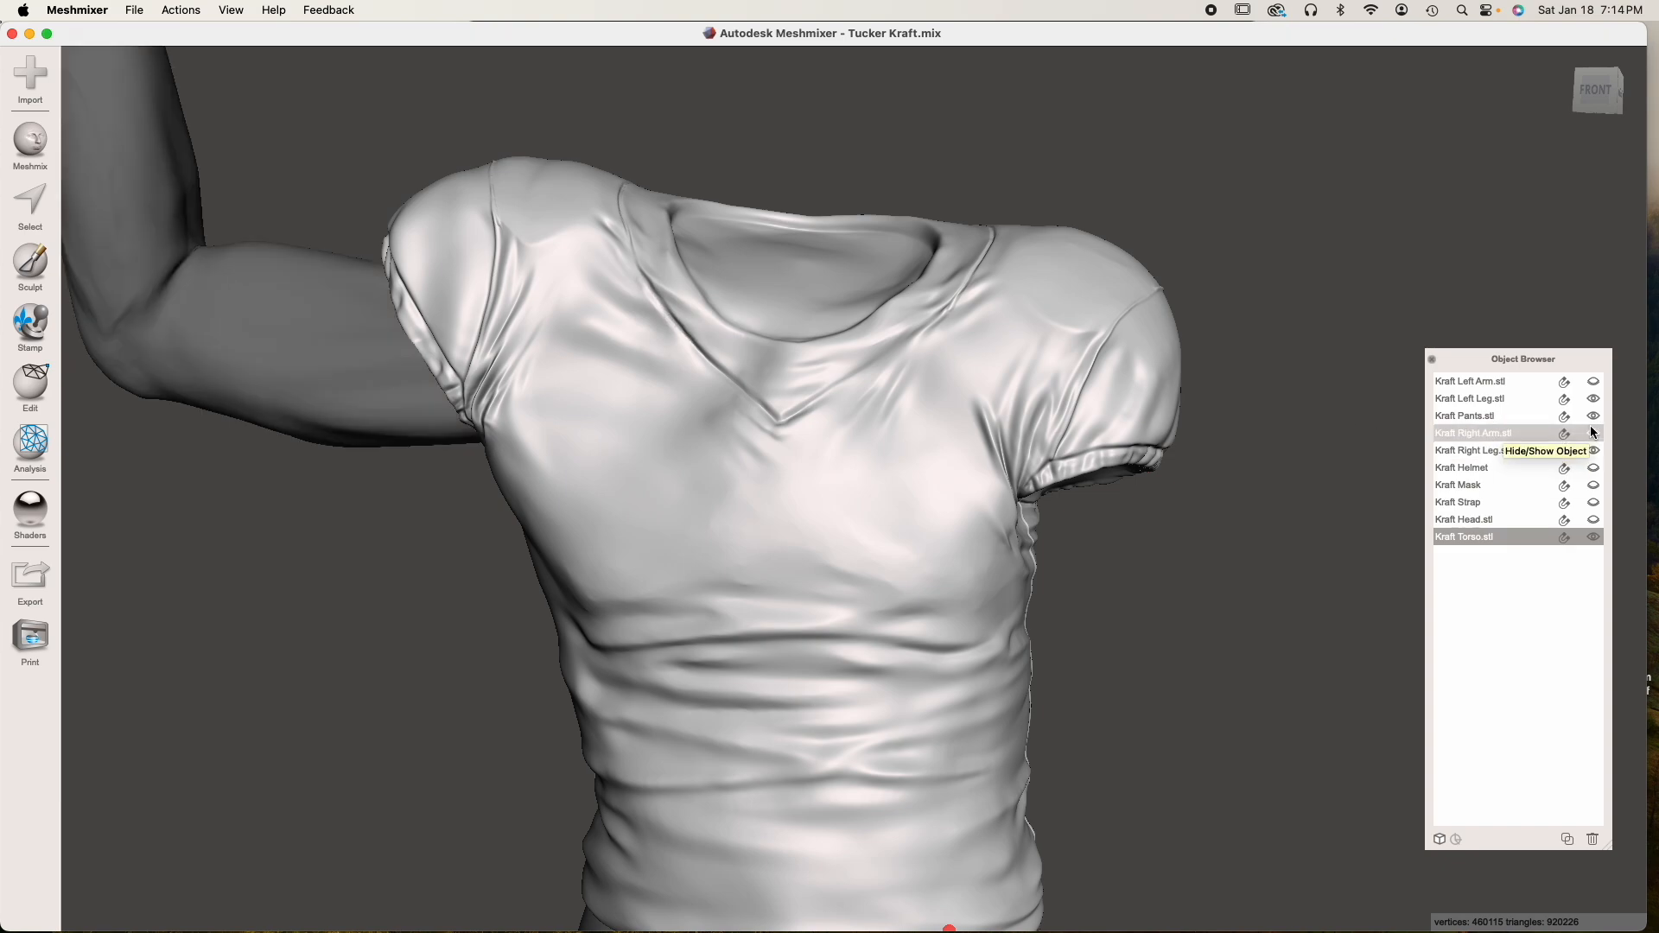
click(1593, 450)
scroll(950, 550, down, 5)
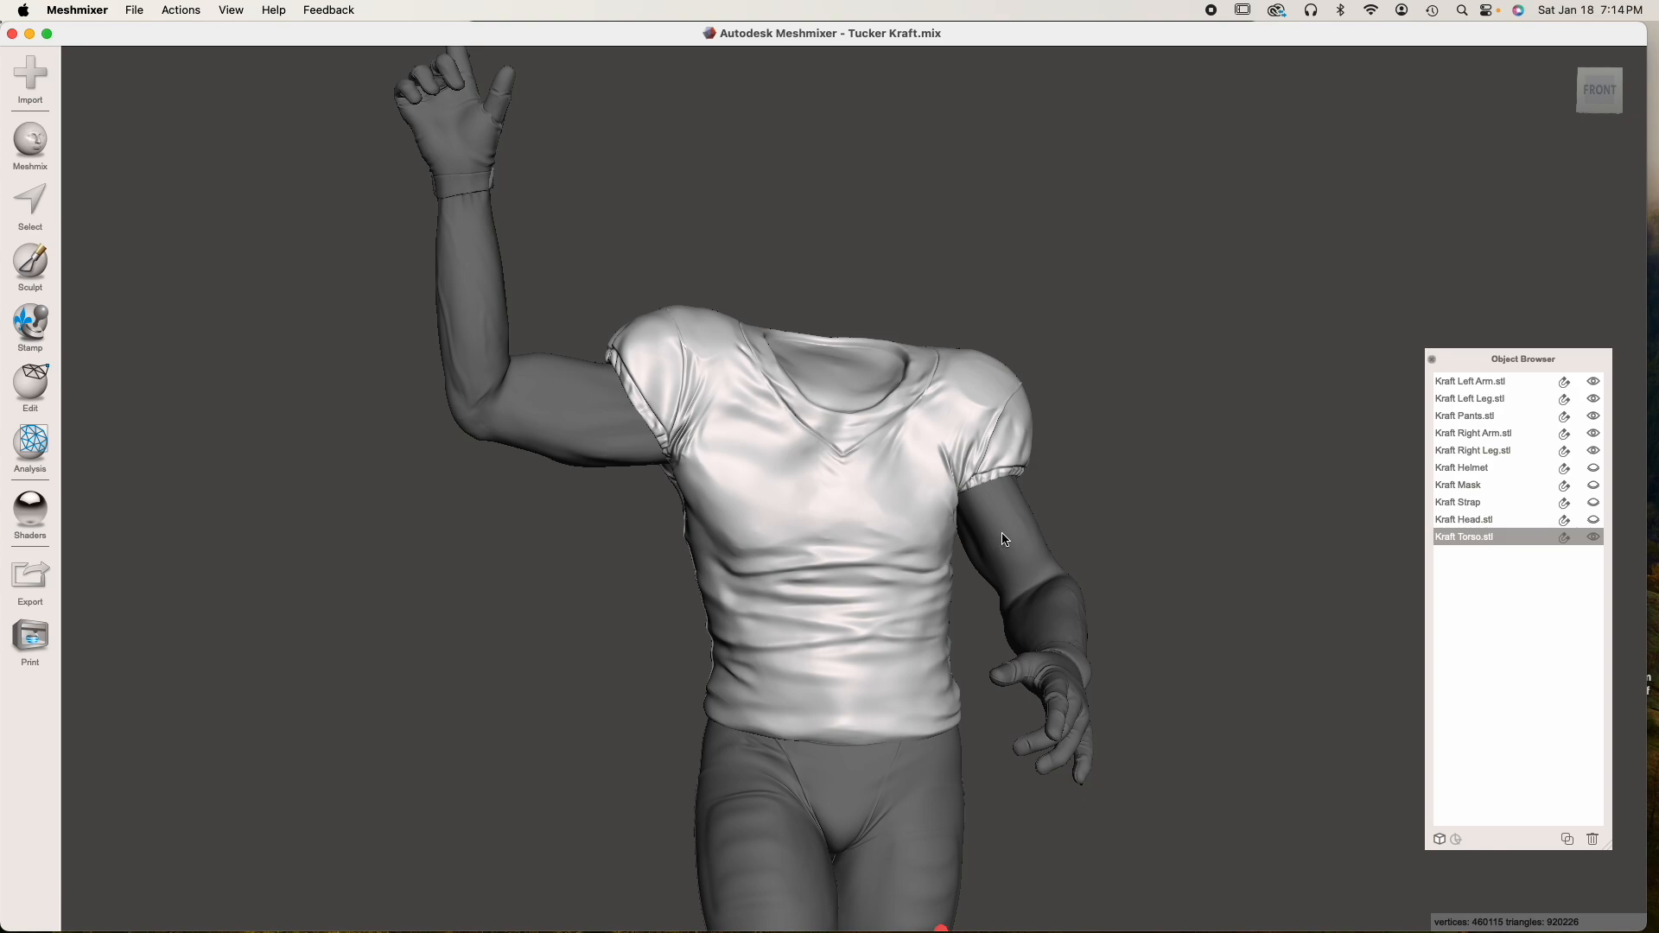
right_drag(999, 556, 925, 446)
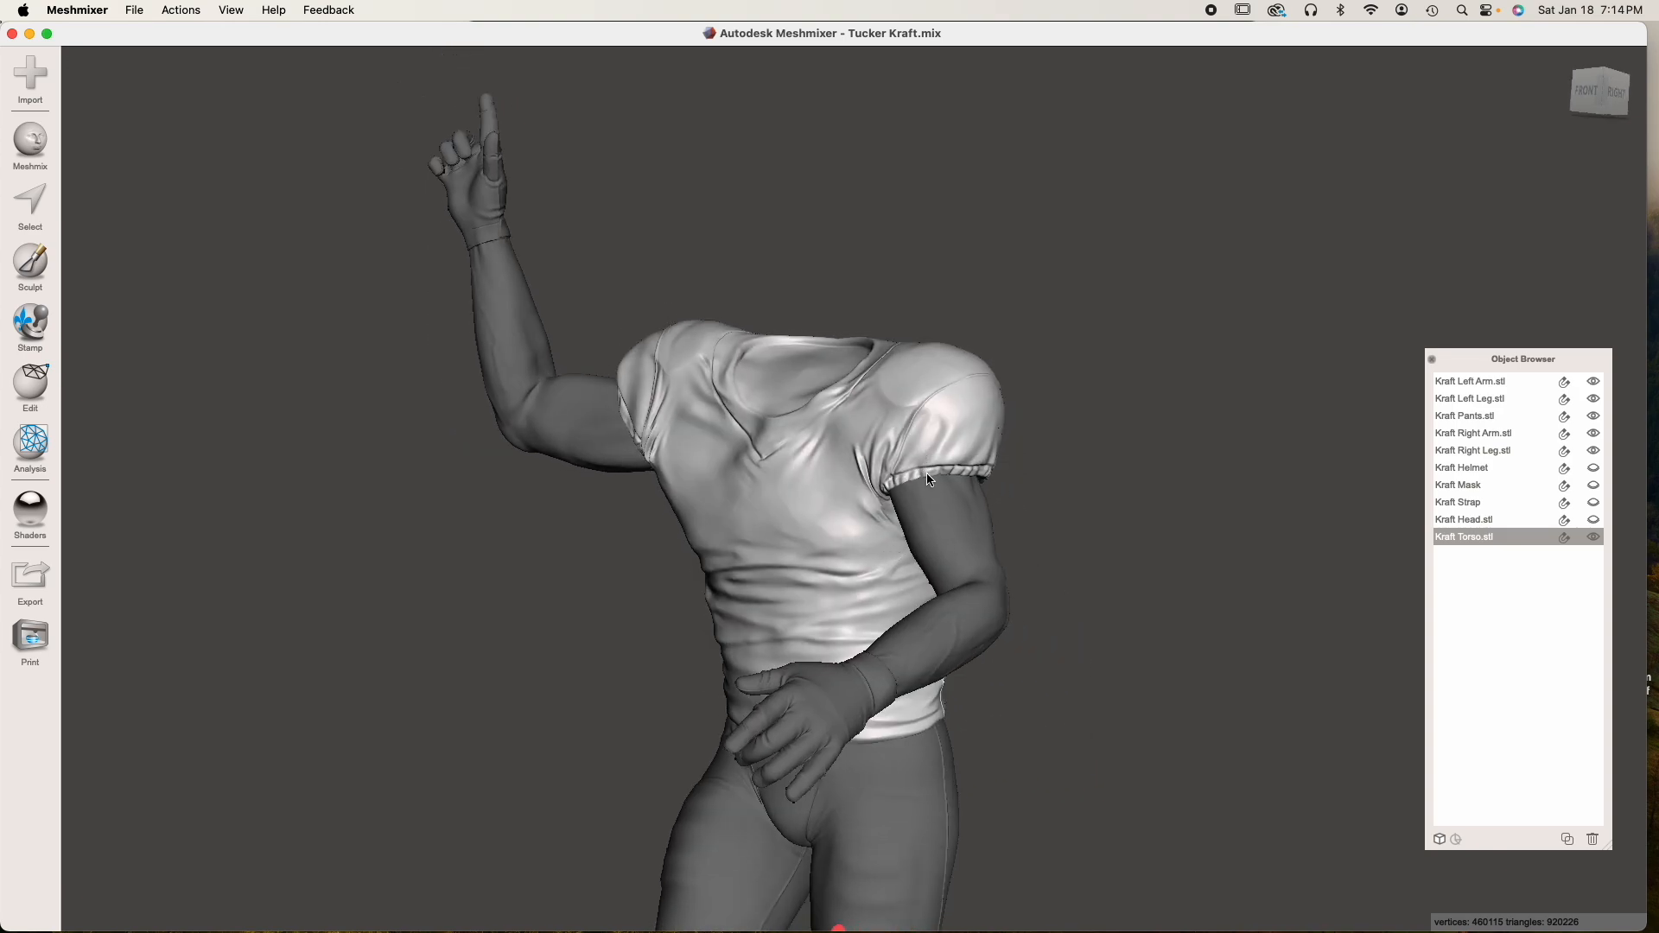
Duplicate the torso twice and hide the original and the first copy
scroll(928, 483, up, 5)
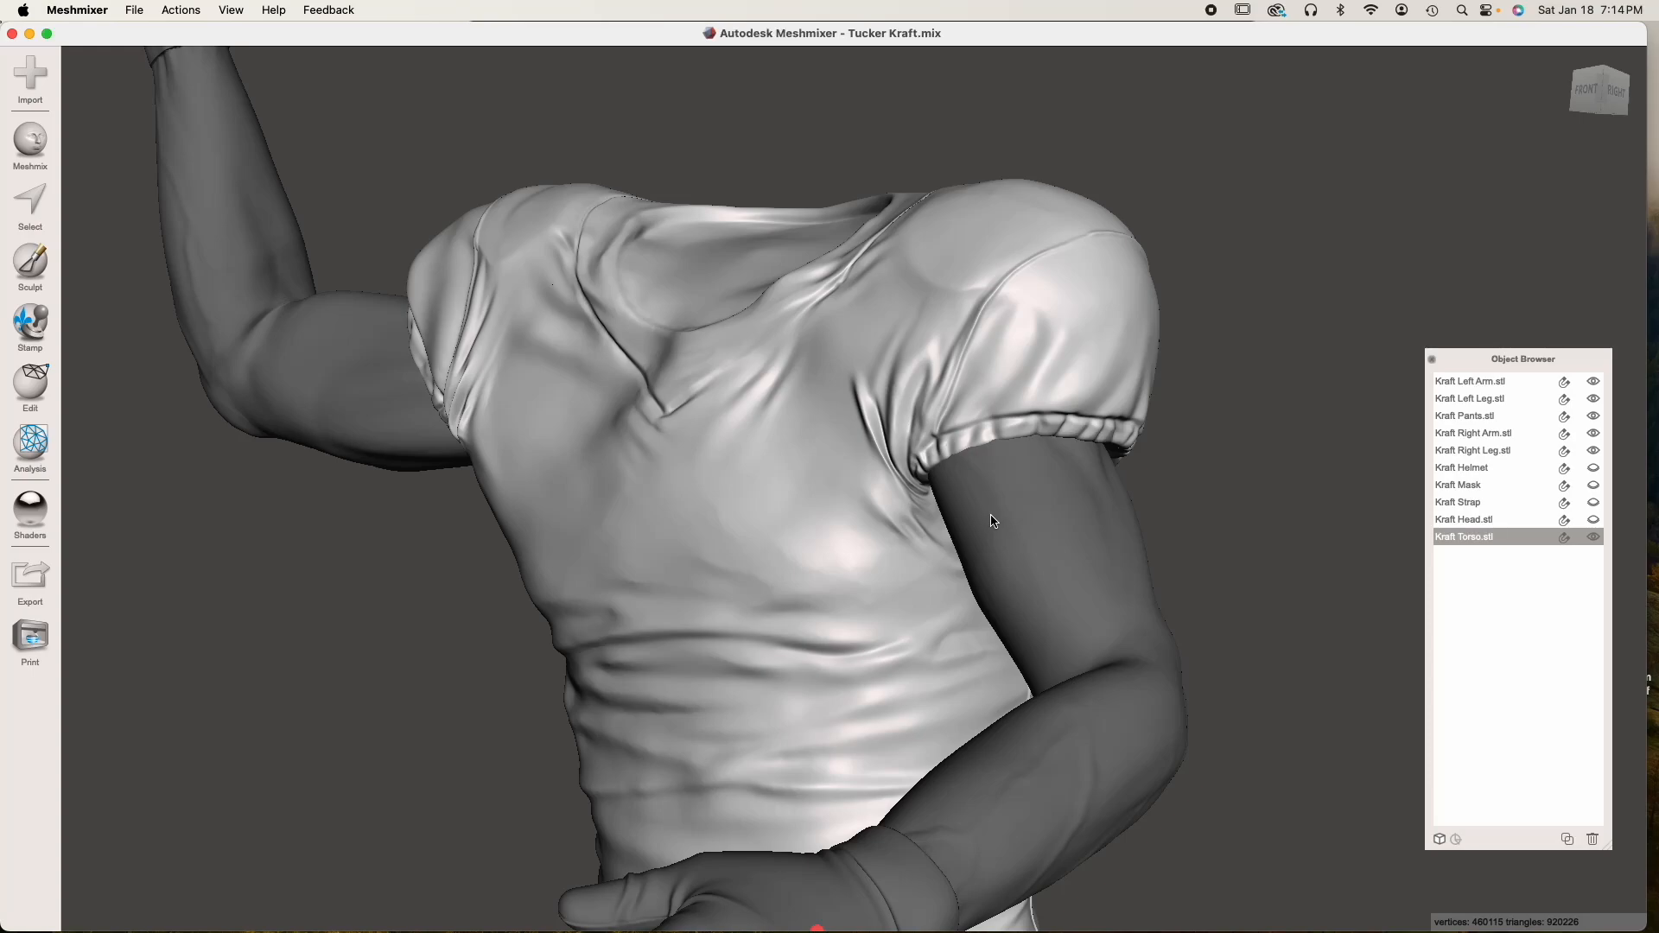
right_drag(1015, 522, 989, 494)
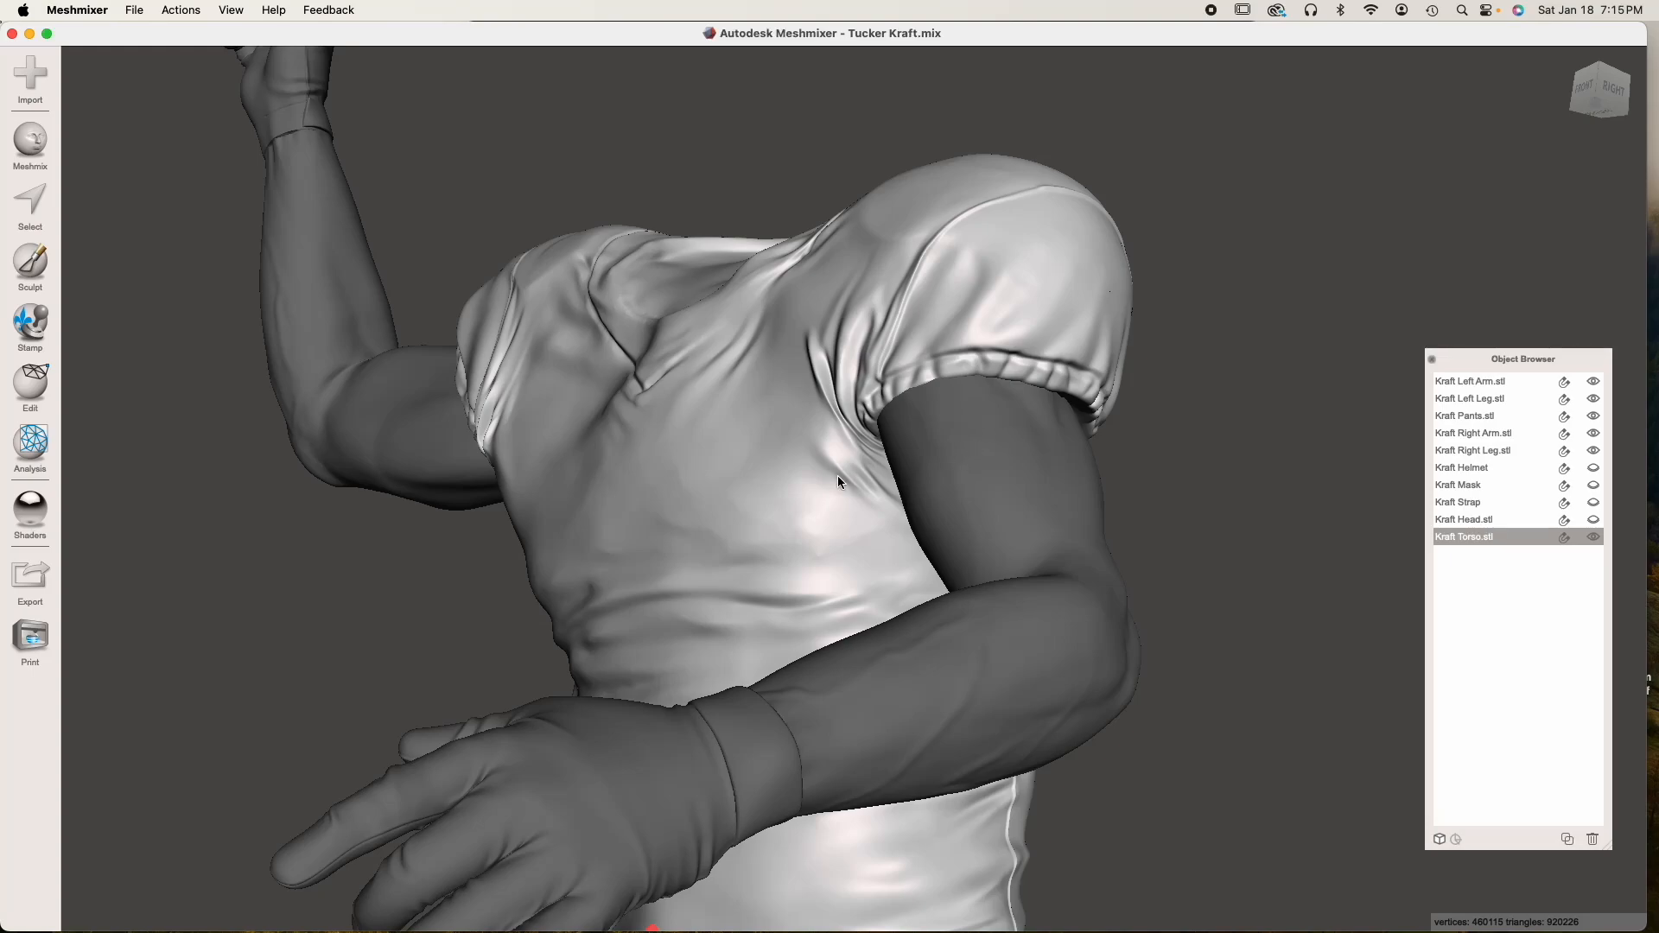
right_drag(837, 475, 921, 524)
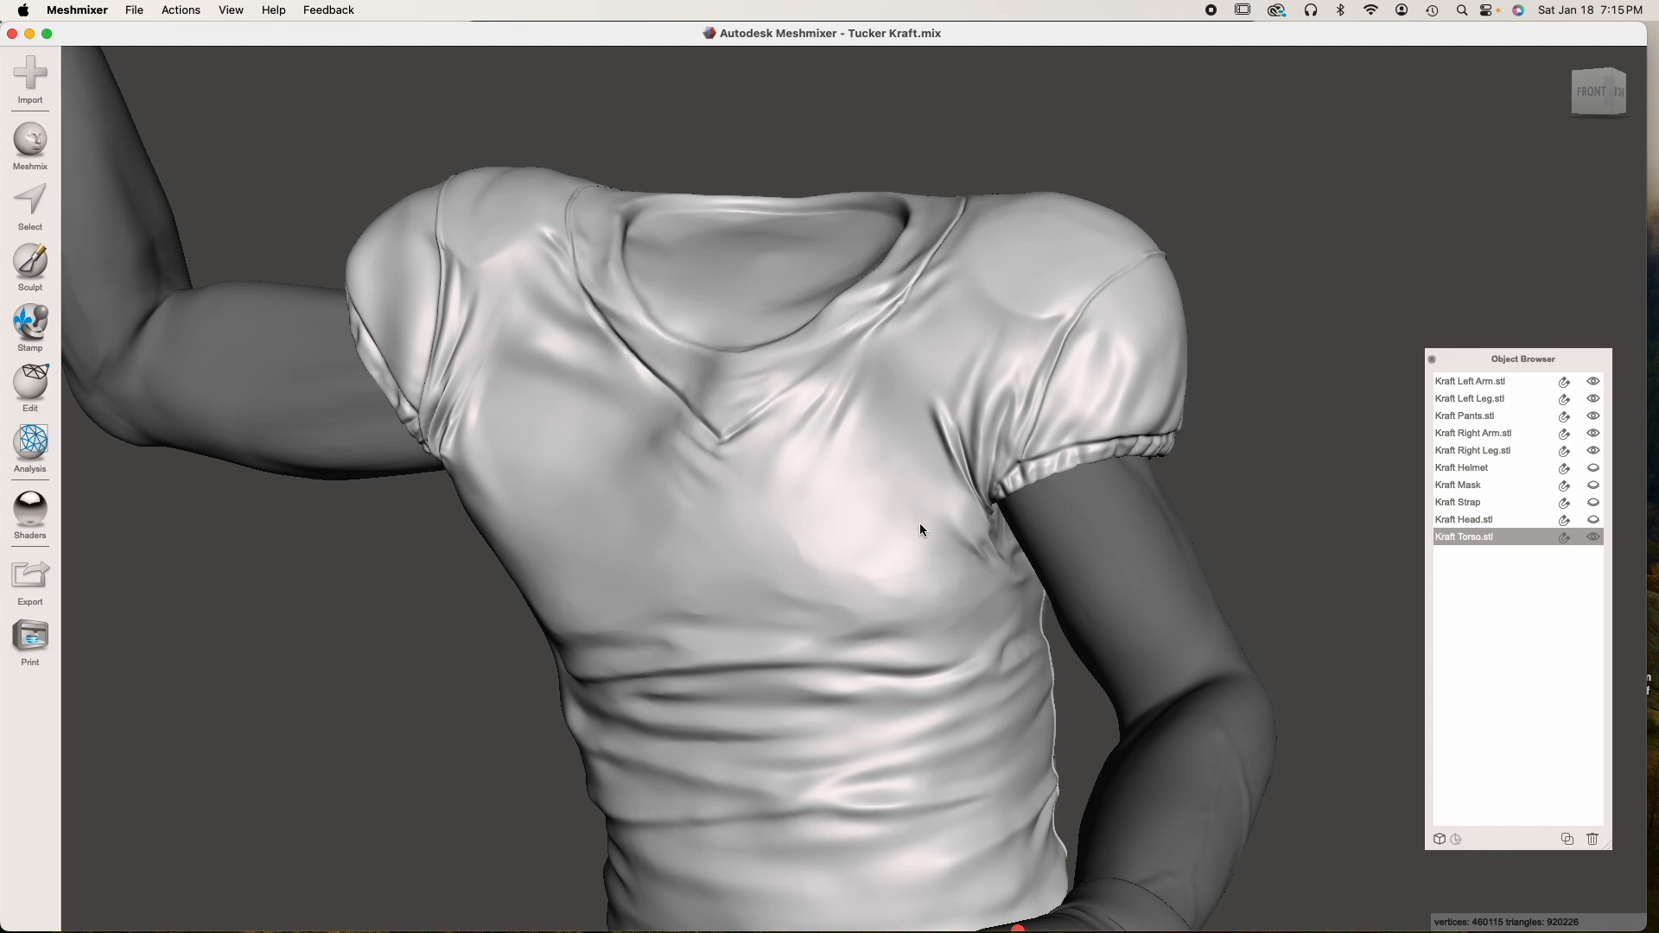
scroll(912, 529, down, 5)
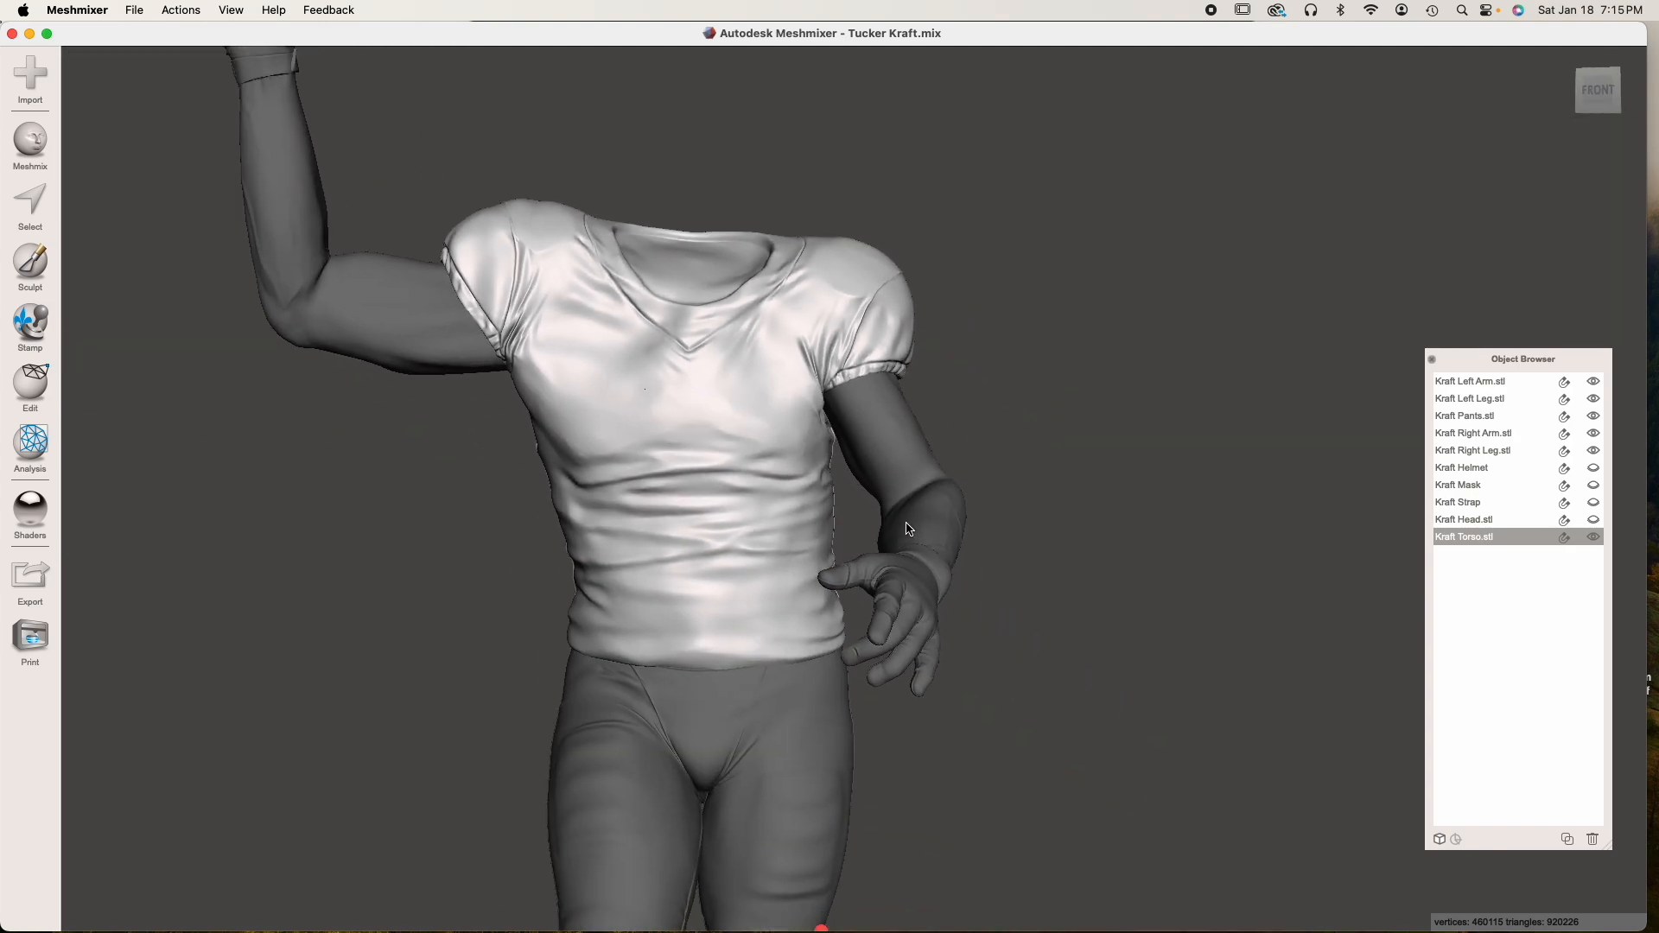
right_drag(909, 528, 896, 530)
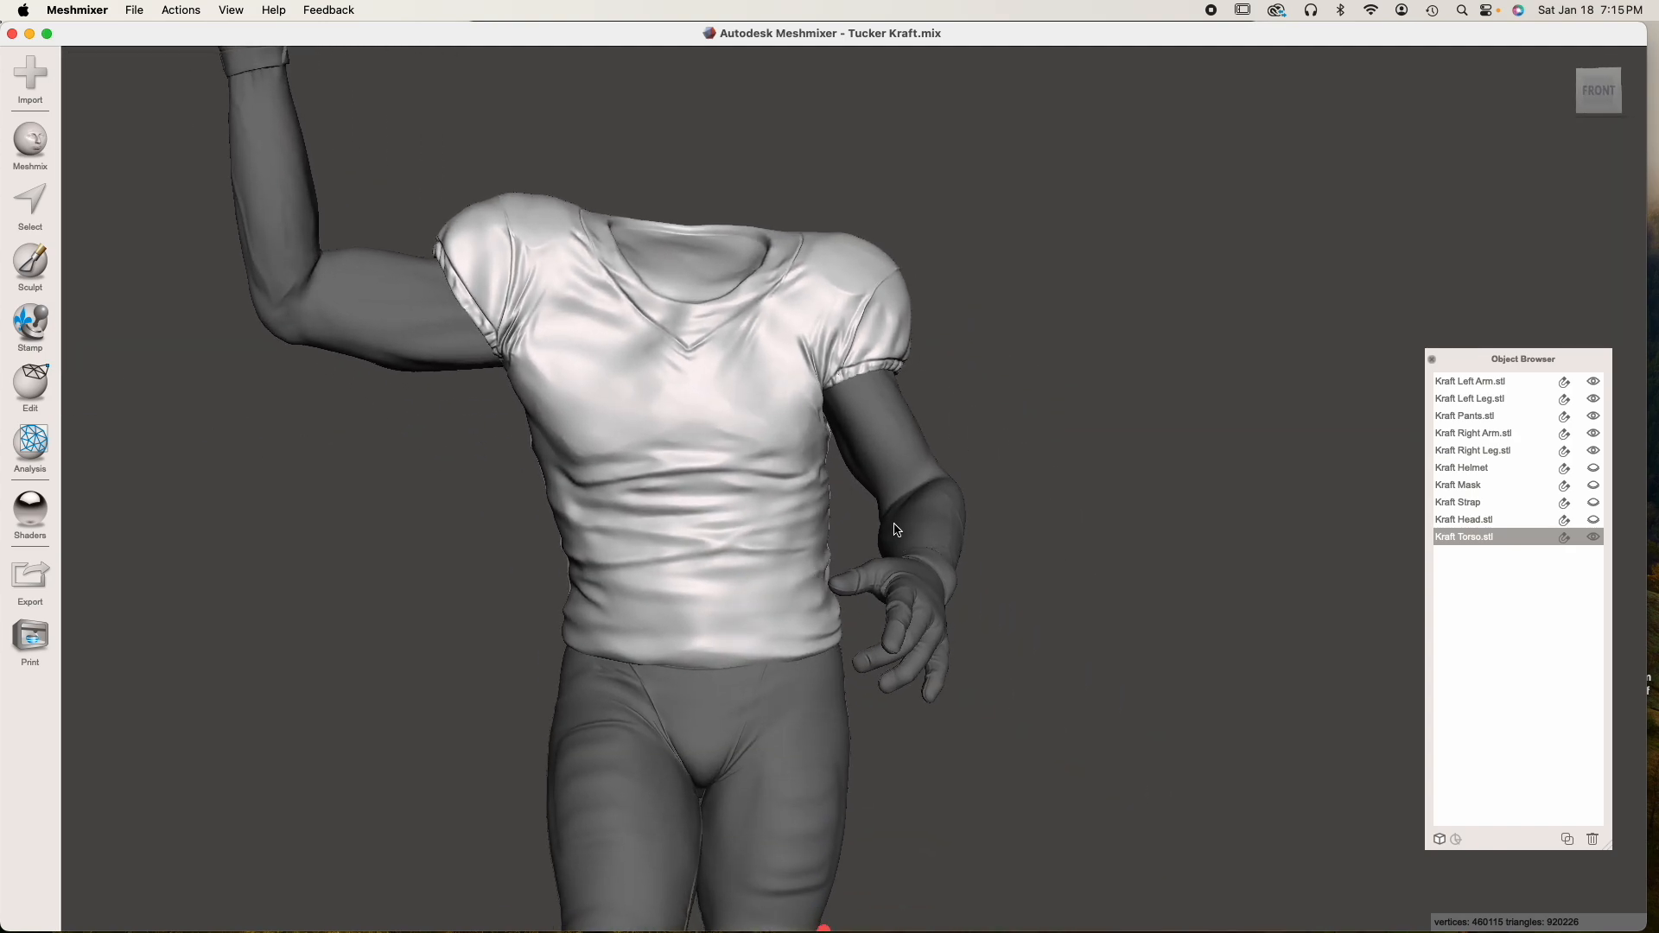
click(1567, 839)
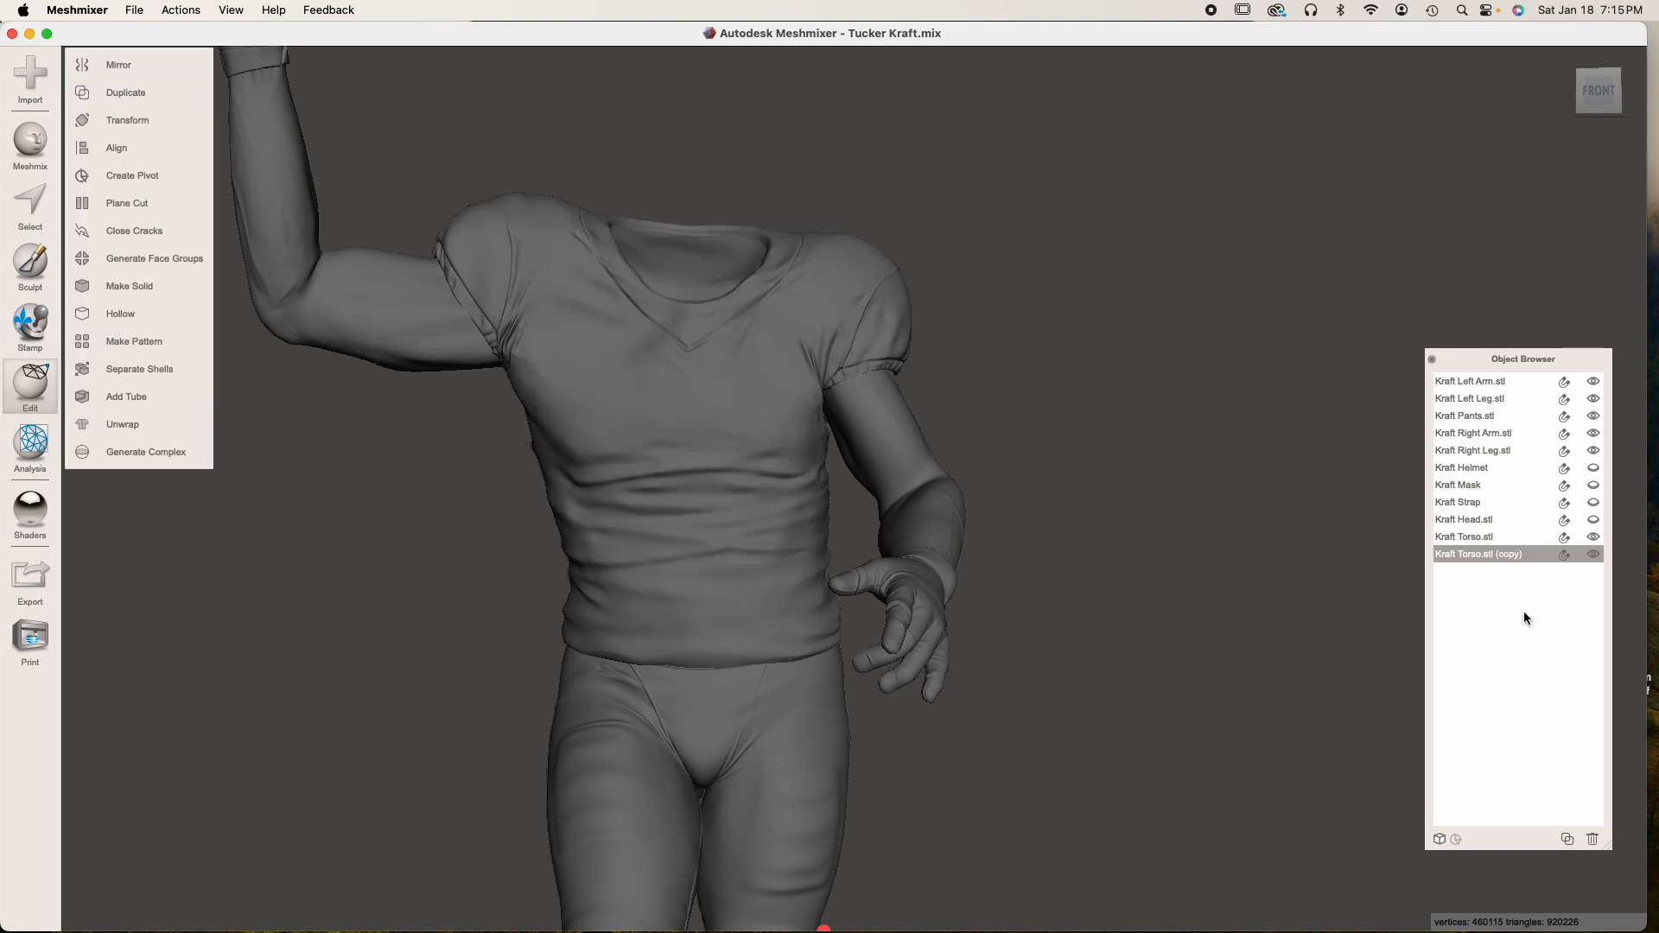
click(1595, 535)
click(1594, 555)
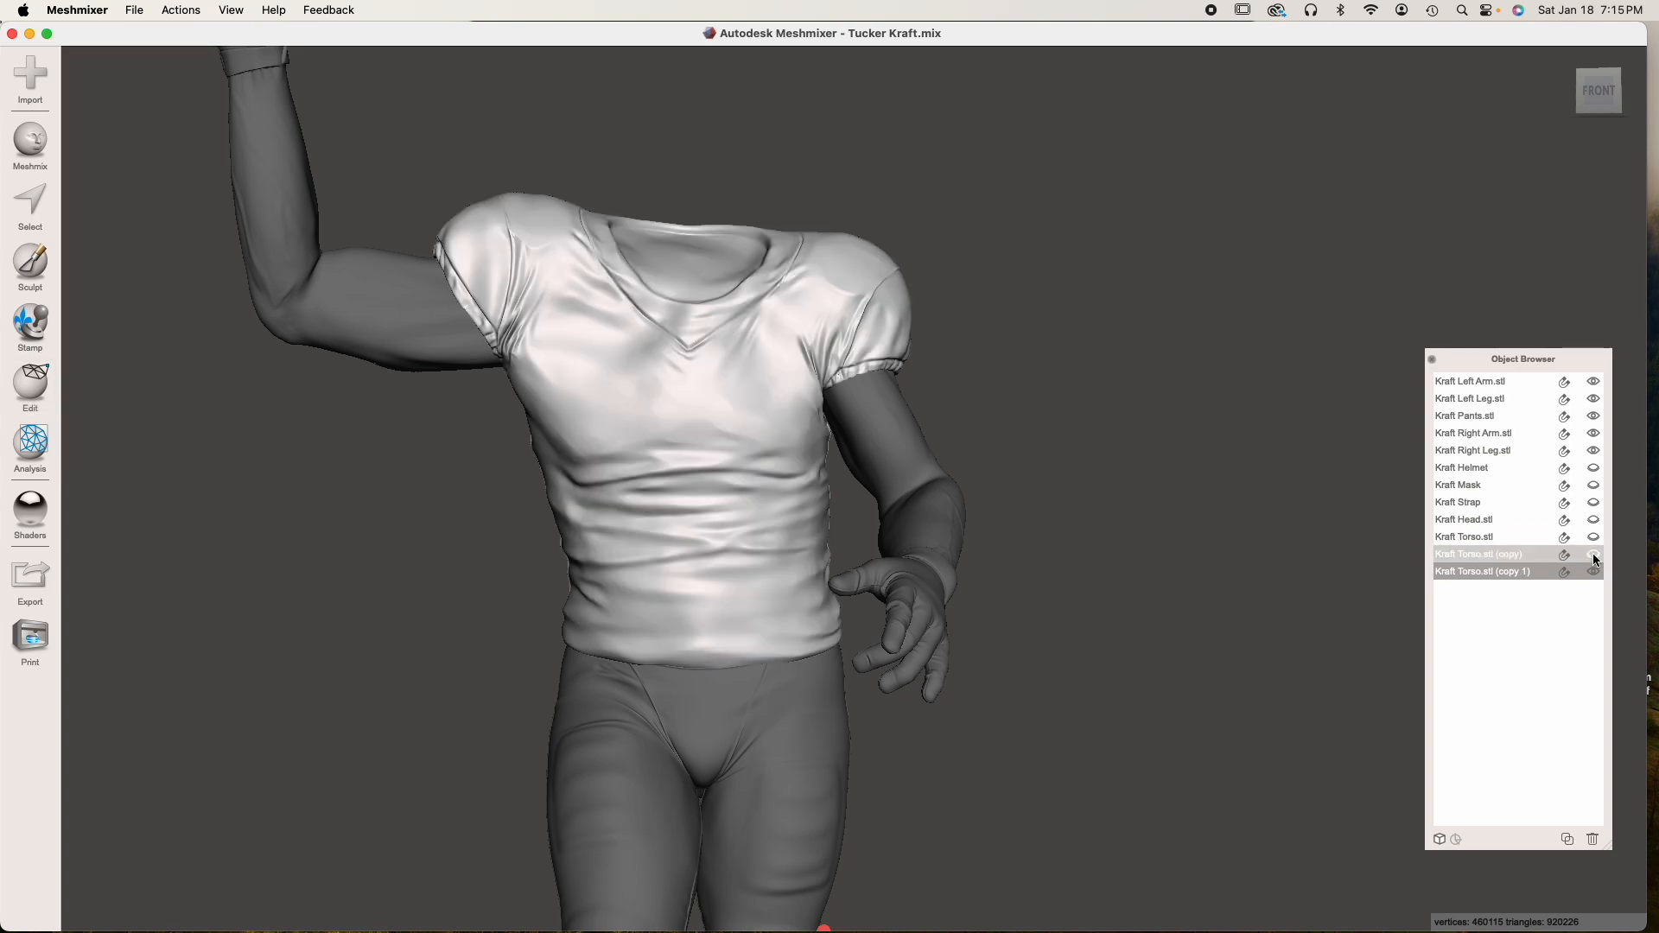
Try to subtract the second torso copy from the left arm with a Boolean Difference in Precise mode
click(913, 550)
right_drag(916, 548, 851, 548)
shift+click(717, 440)
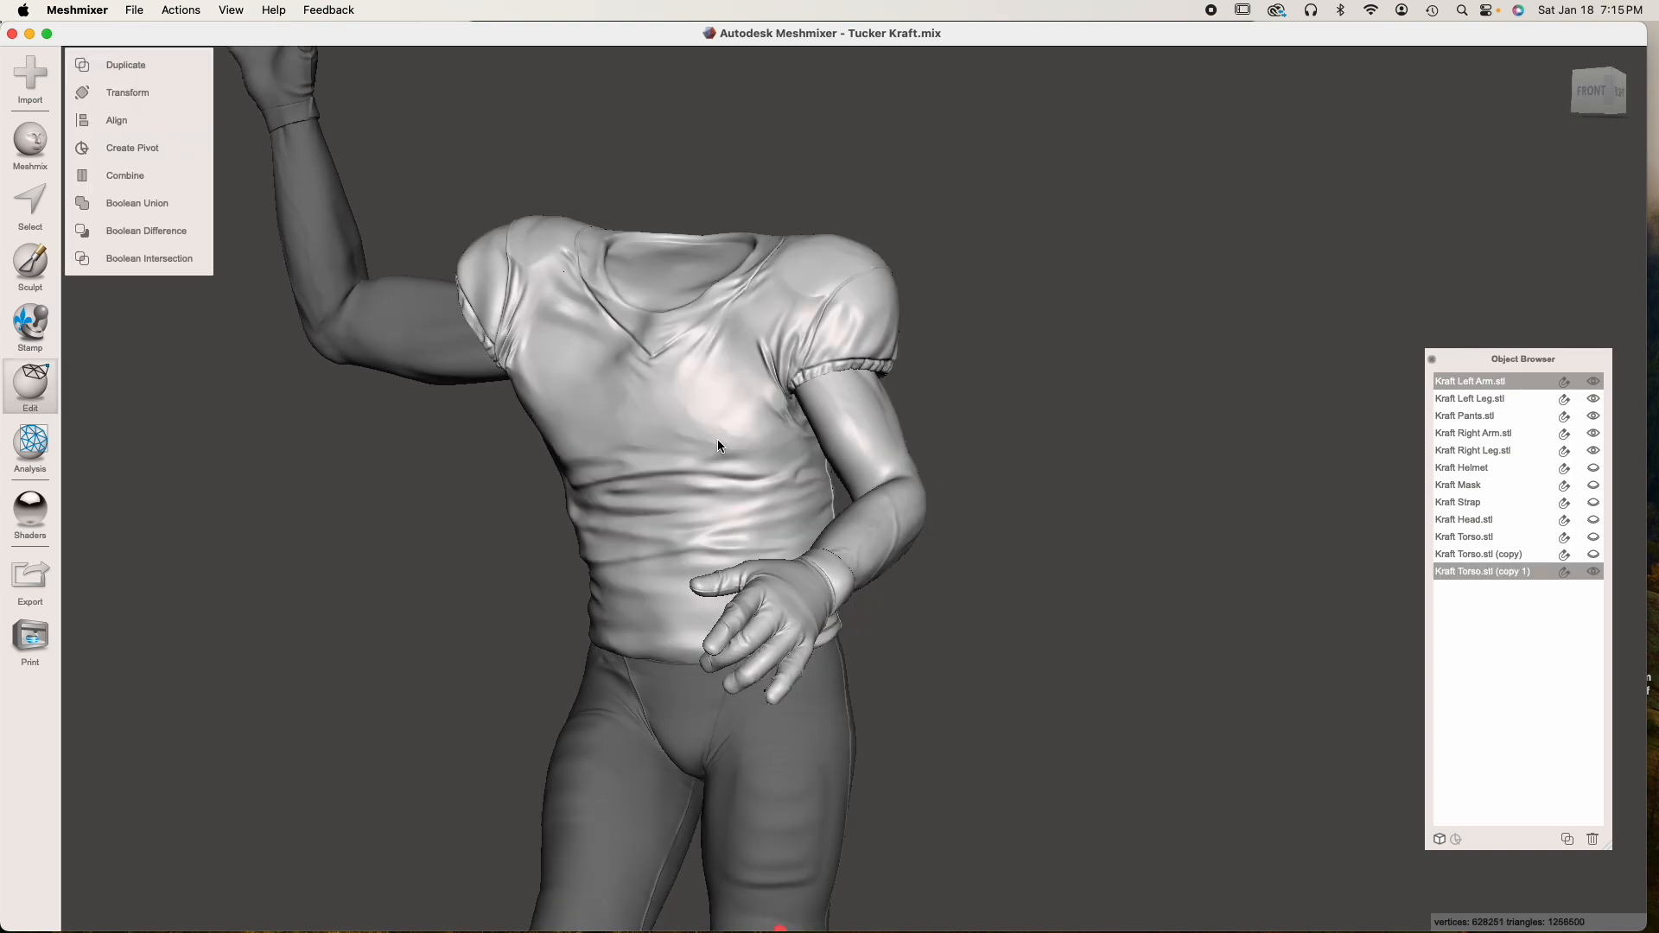
click(185, 230)
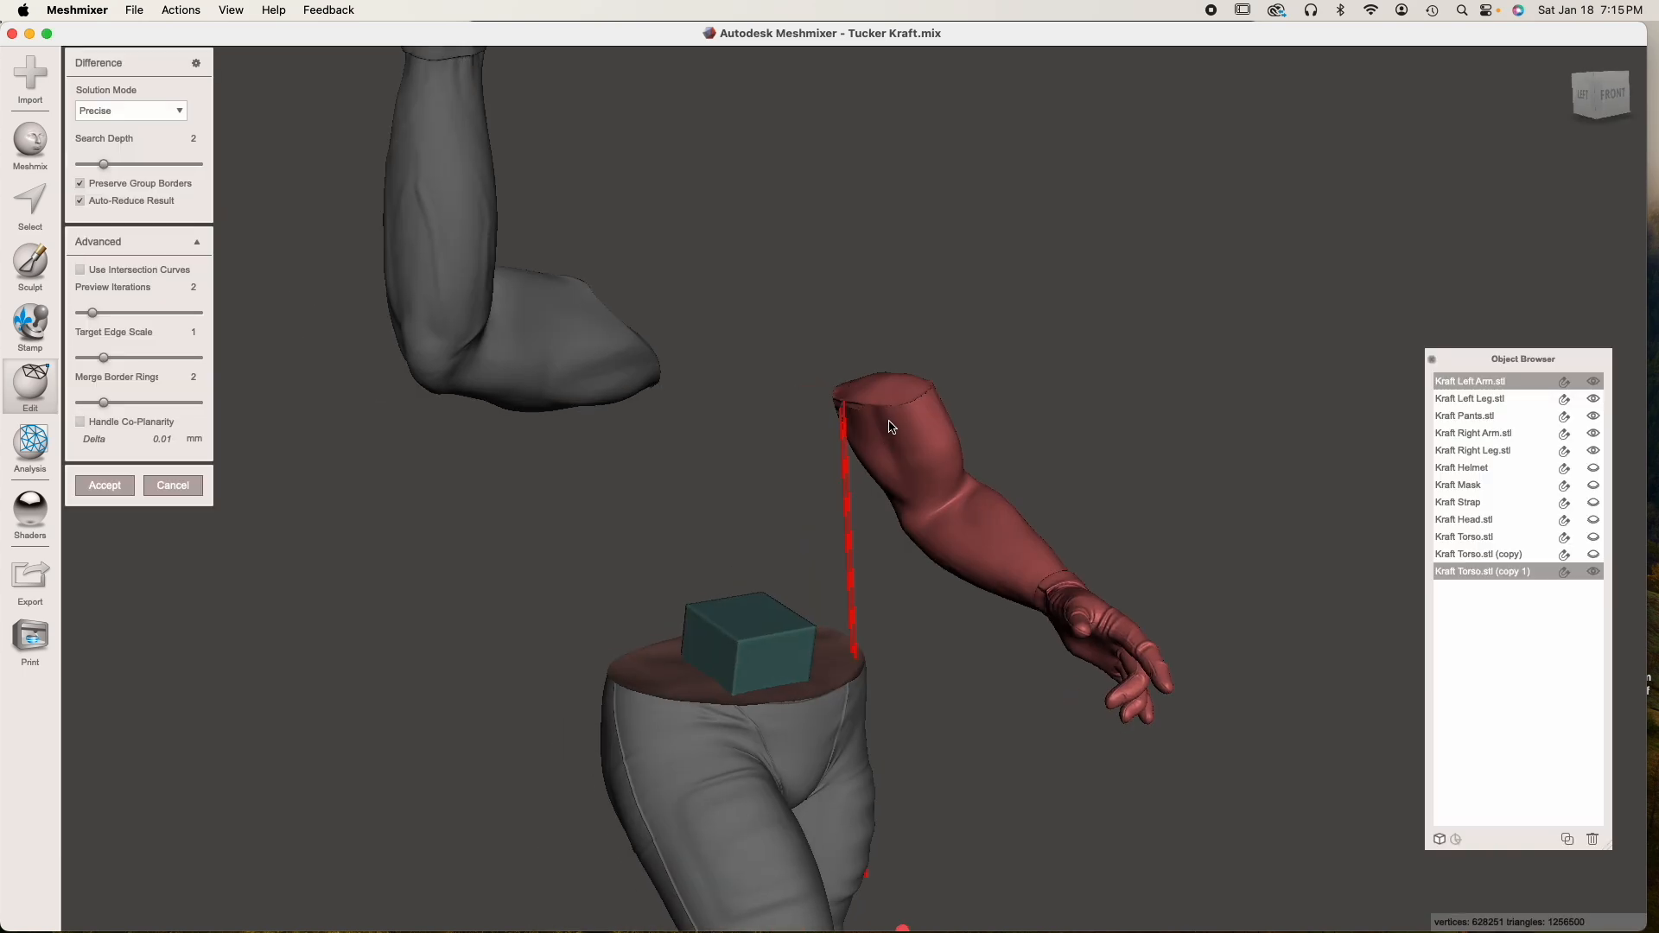
scroll(890, 421, up, 10)
scroll(892, 423, up, 4)
middle_drag(951, 289, 850, 490)
right_drag(889, 470, 997, 455)
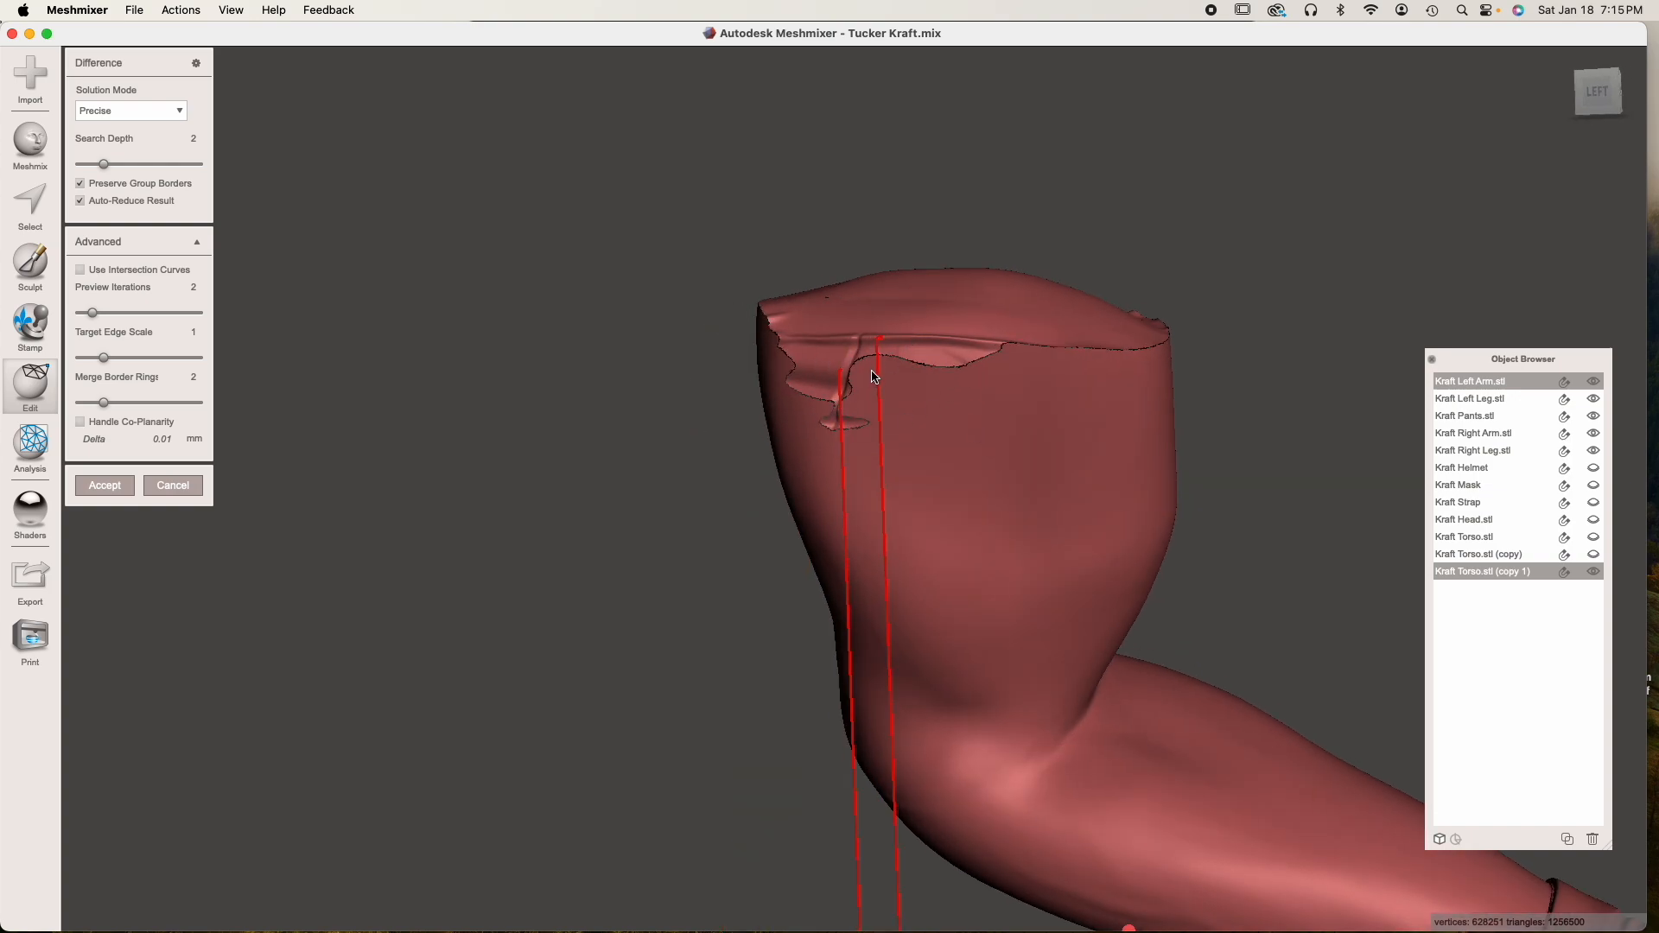
scroll(874, 373, up, 6)
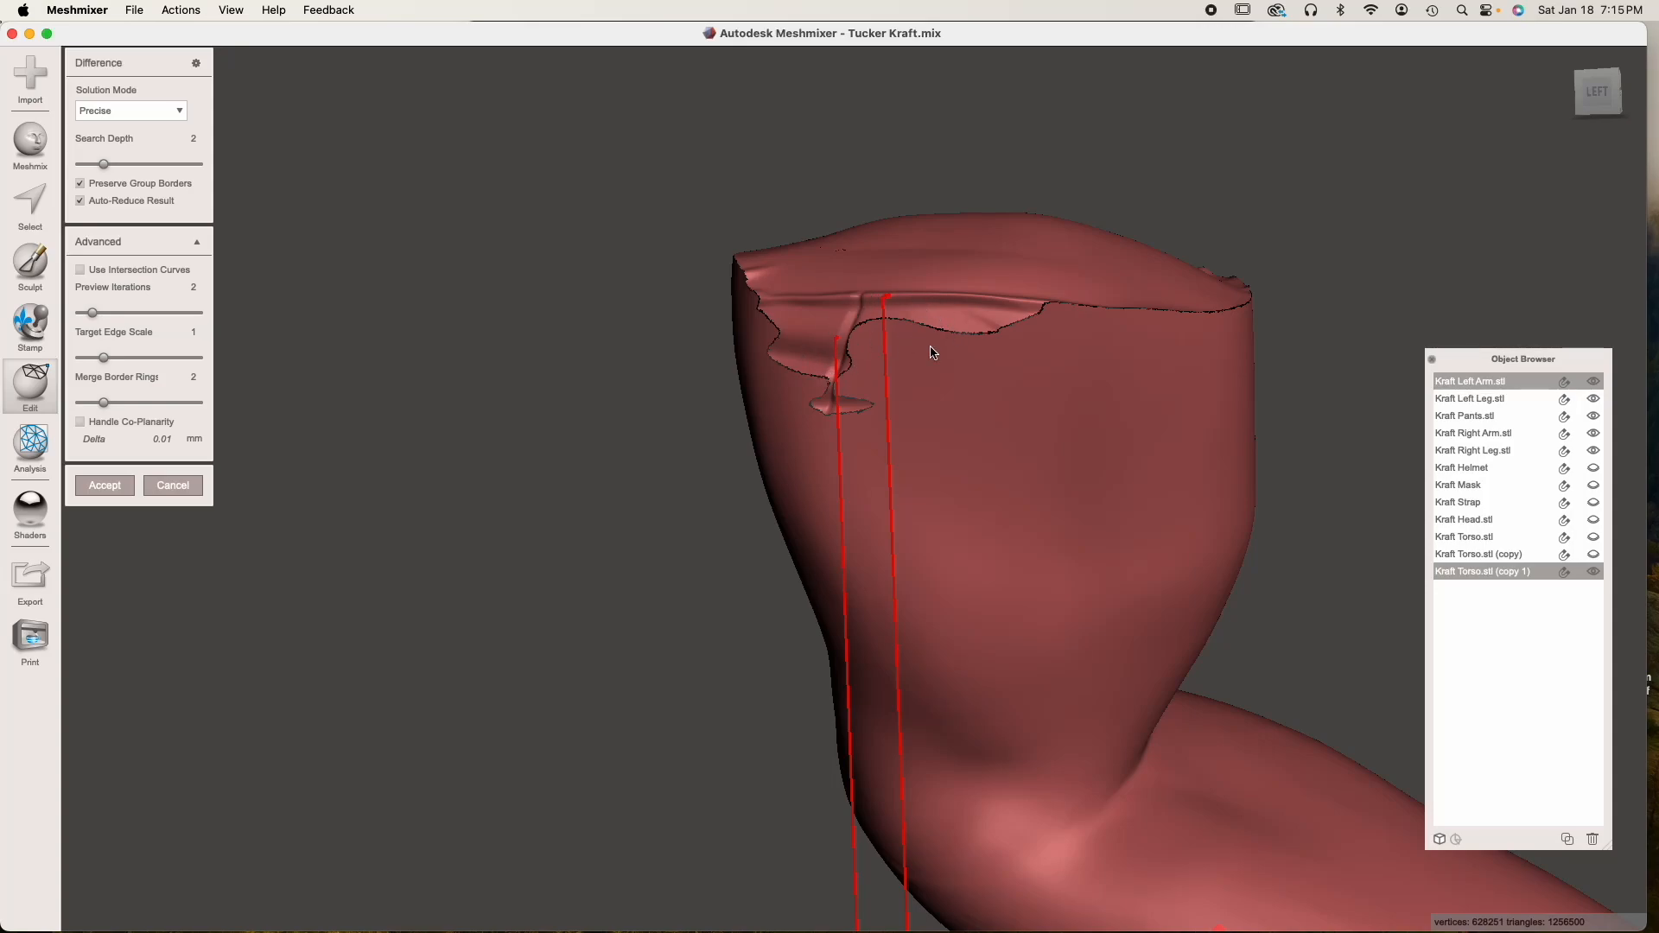
right_drag(888, 367, 859, 371)
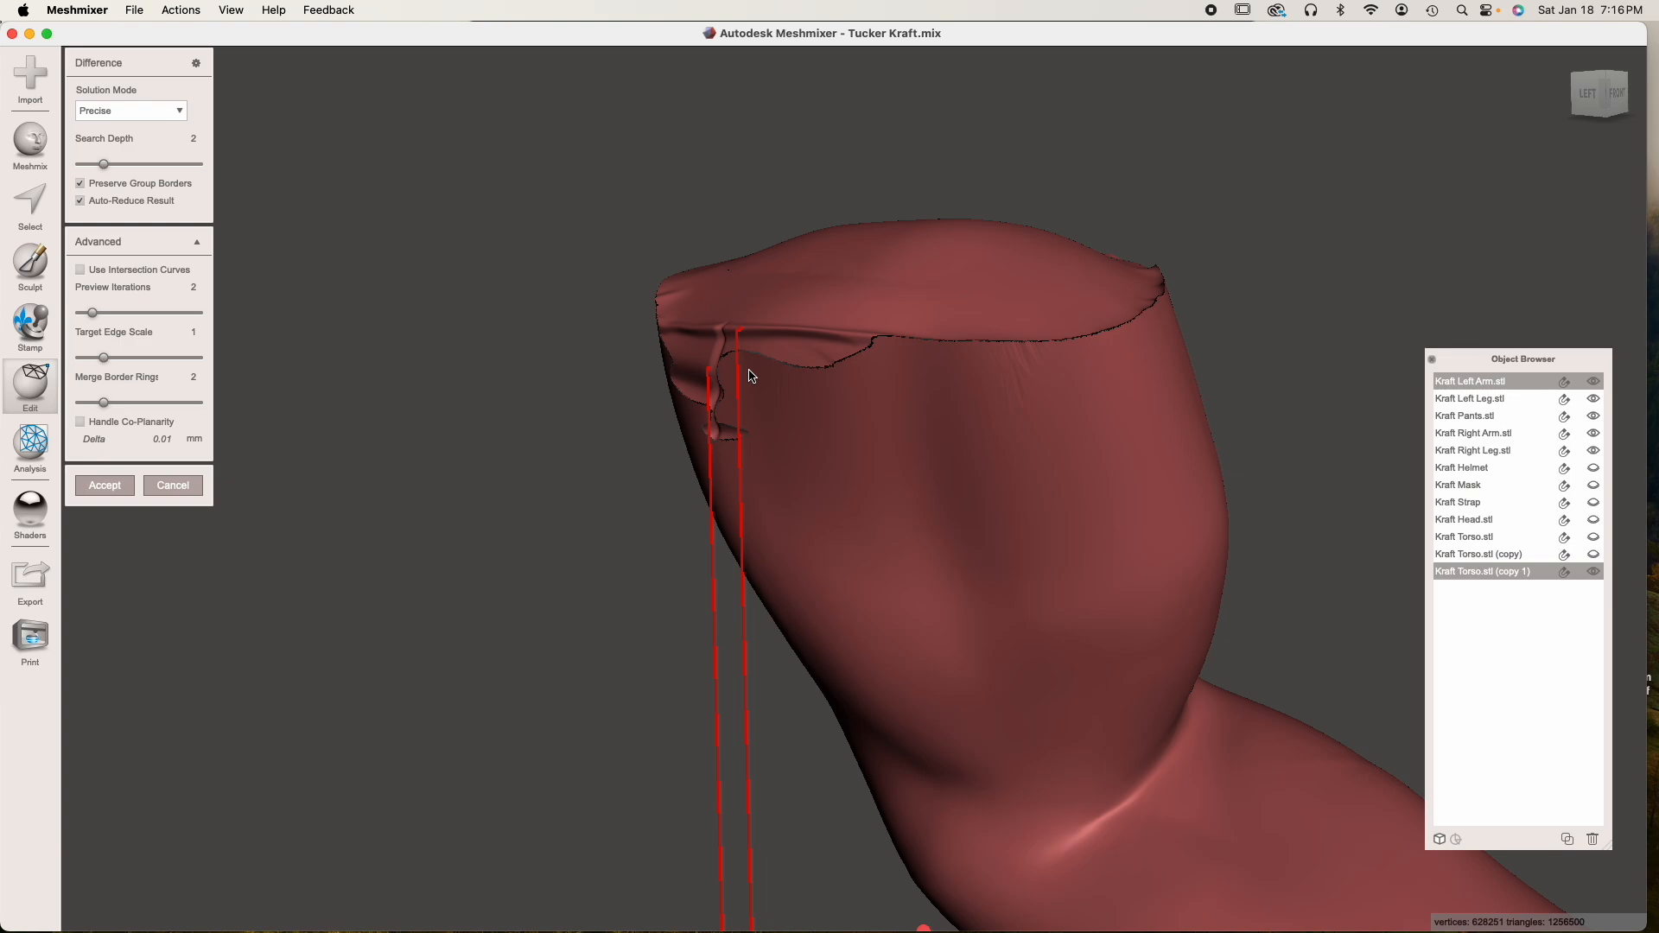
click(181, 485)
Hide the left arm and select the second torso copy at the left sleeve opening
right_drag(801, 518, 509, 318)
click(668, 328)
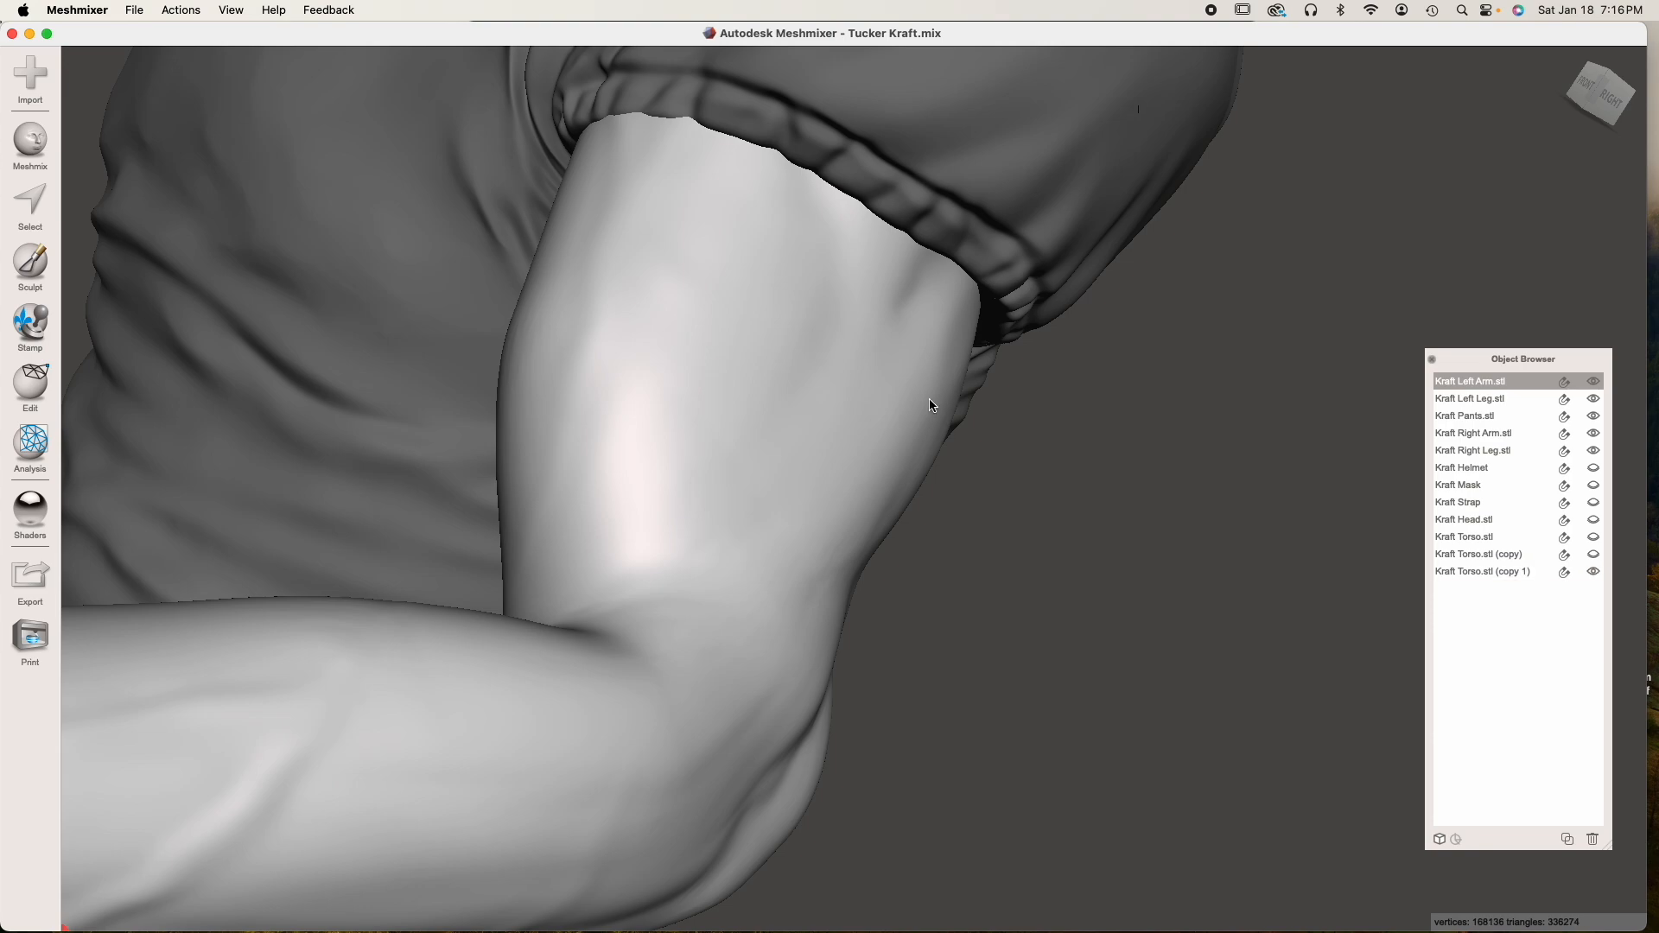
click(1592, 384)
click(488, 338)
right_drag(553, 363, 814, 306)
scroll(816, 304, up, 5)
middle_drag(816, 298, 813, 337)
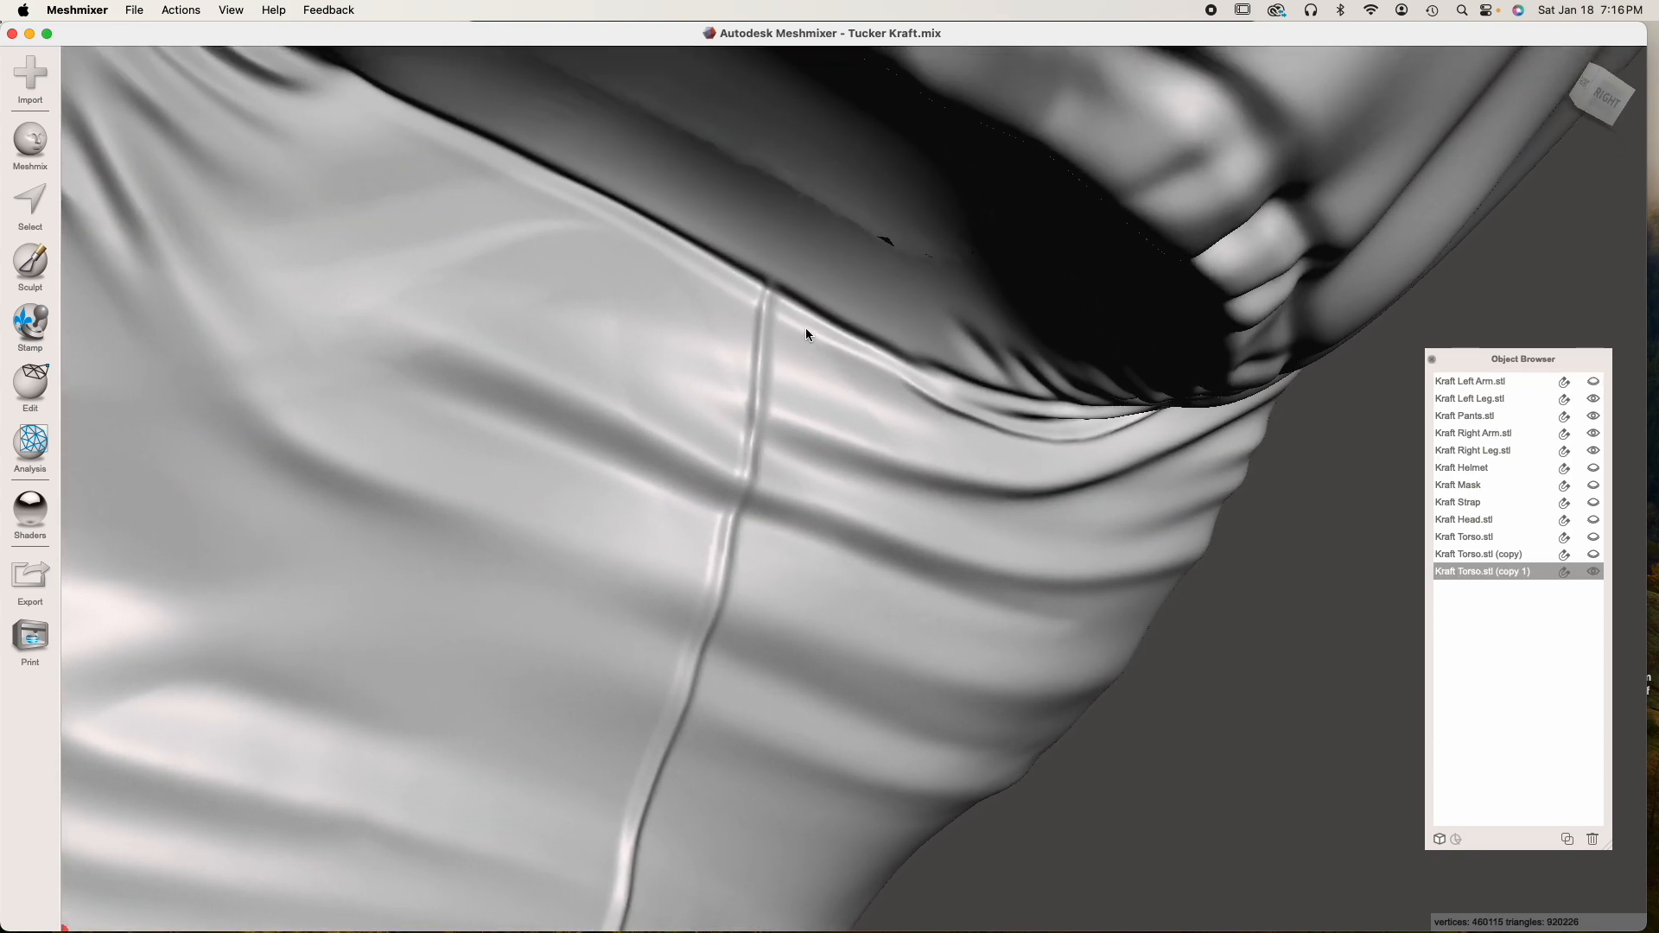
mouse_move(827, 323)
right_down()
mouse_move(826, 285)
mouse_move(822, 308)
right_up()
right_drag(721, 304, 881, 363)
mouse_move(750, 380)
right_down()
mouse_move(925, 470)
mouse_move(962, 463)
mouse_move(874, 387)
mouse_move(884, 424)
mouse_move(886, 389)
right_up()
Sculpt over the small cracks inside the left sleeve opening with the smoothing brush at strength 46
click(24, 276)
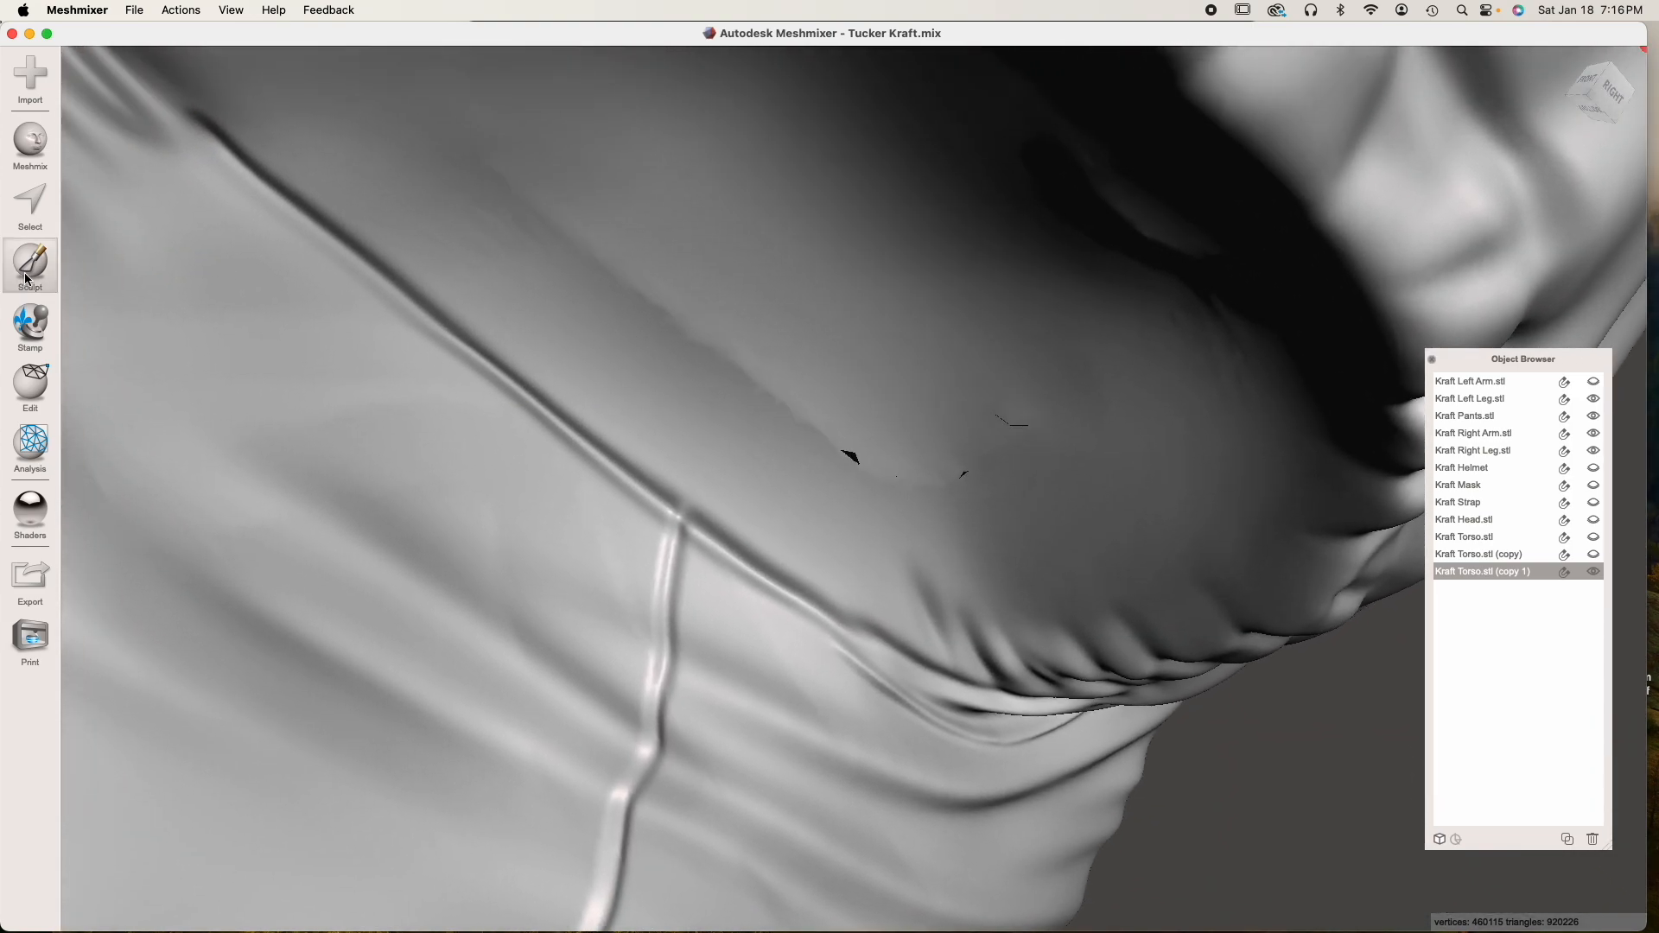
mouse_move(146, 108)
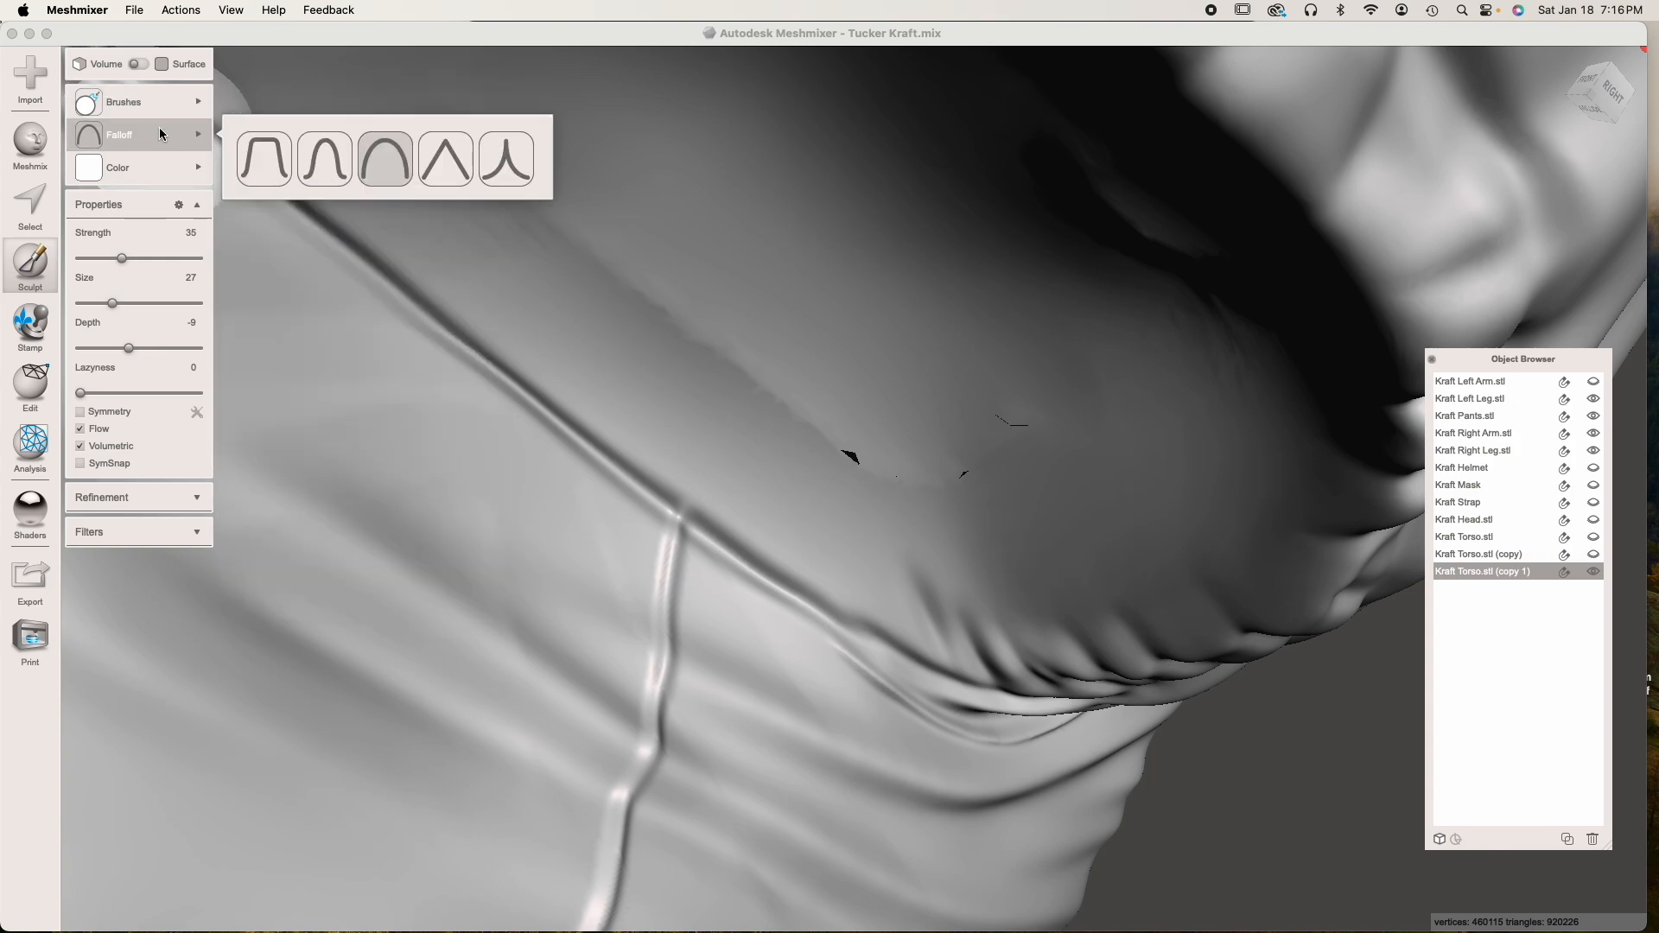
click(134, 258)
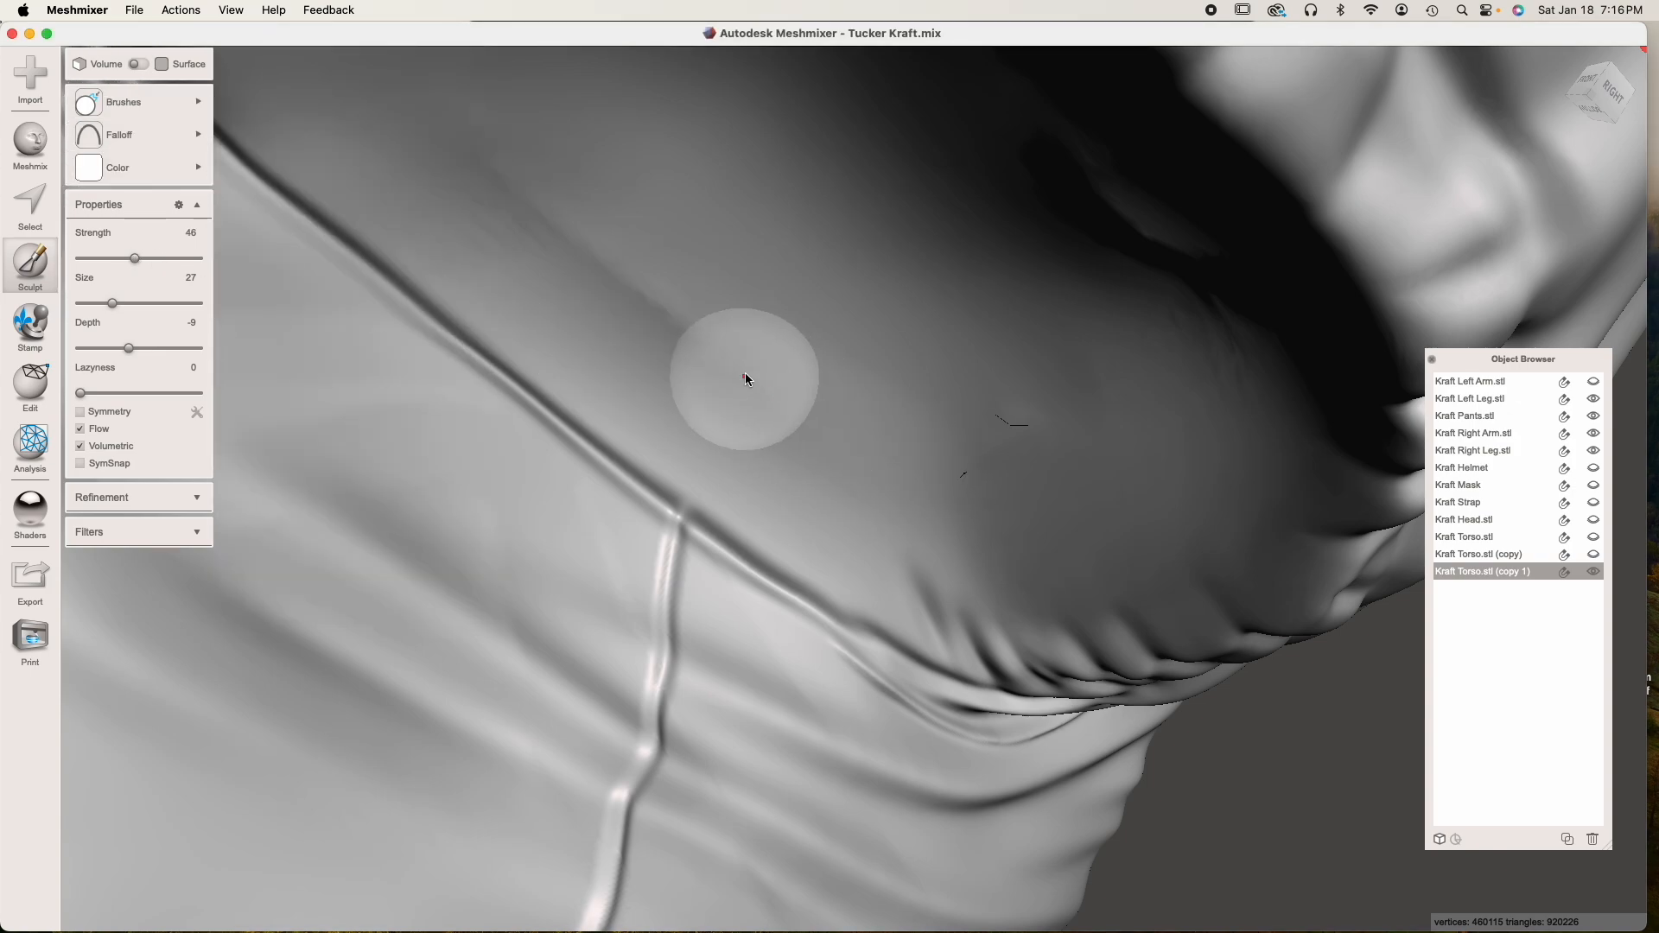
mouse_move(632, 428)
mouse_down()
mouse_move(699, 497)
mouse_move(647, 458)
mouse_up()
Set the brush strength to 100 and smooth down the raised seam along the armpit edge of the left sleeve opening
drag(145, 256, 355, 277)
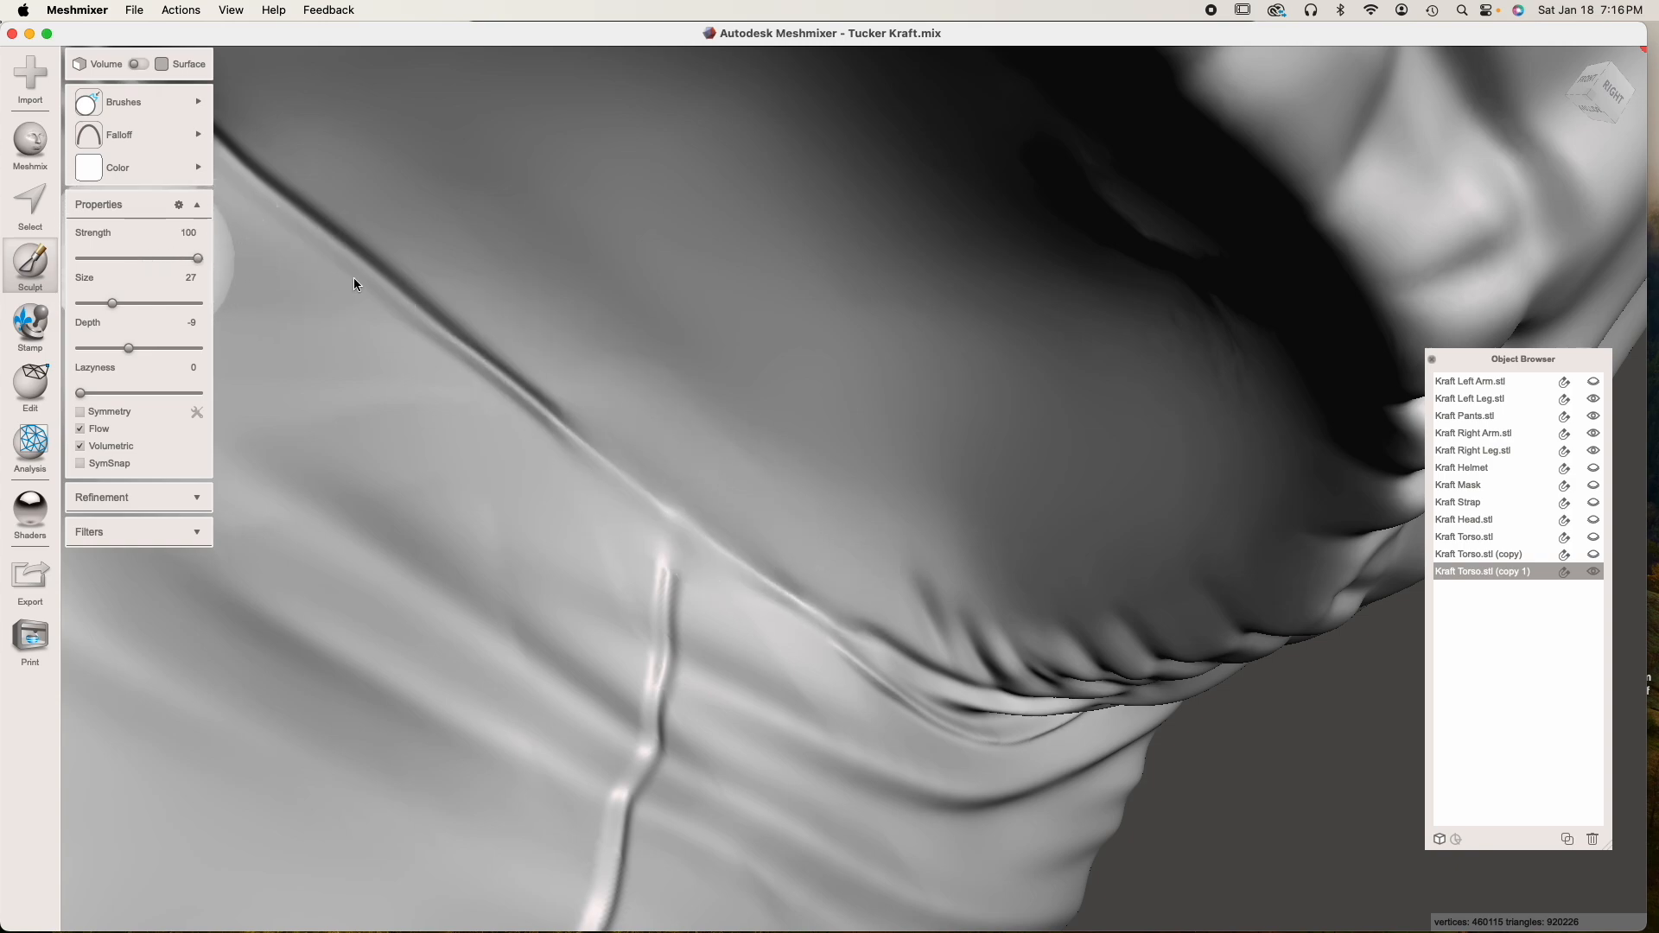
mouse_move(524, 335)
mouse_down()
mouse_move(574, 397)
mouse_move(544, 400)
mouse_move(578, 444)
mouse_up()
mouse_move(748, 535)
mouse_down()
mouse_move(852, 596)
mouse_move(863, 530)
mouse_up()
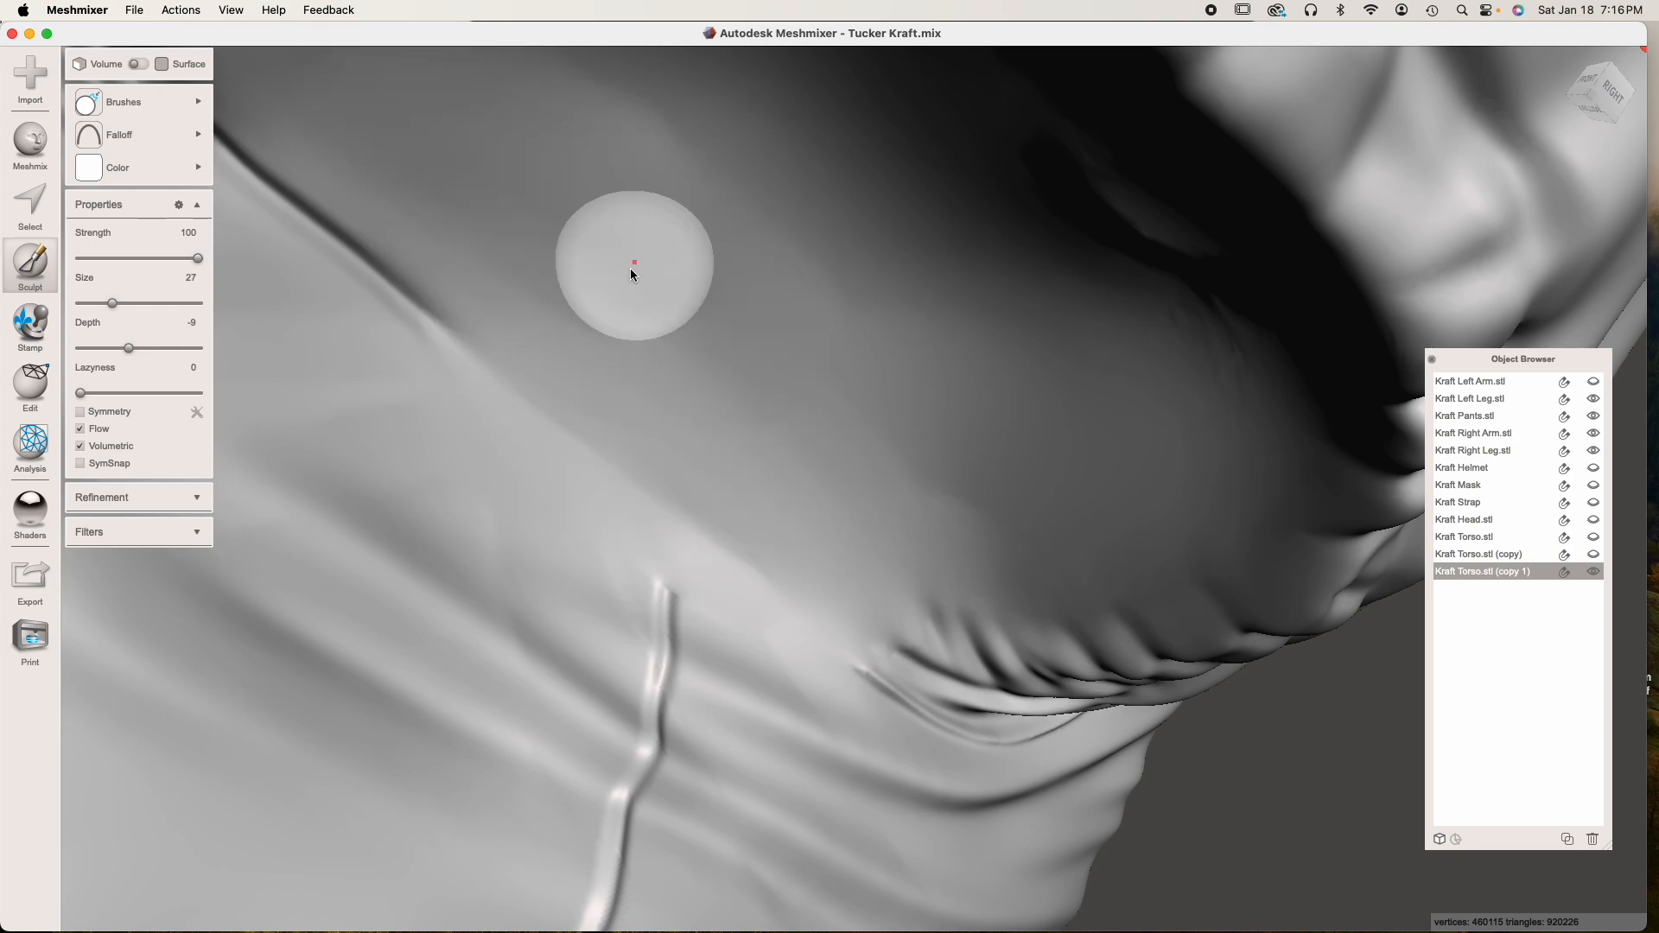
scroll(633, 285, down, 3)
scroll(634, 289, up, 3)
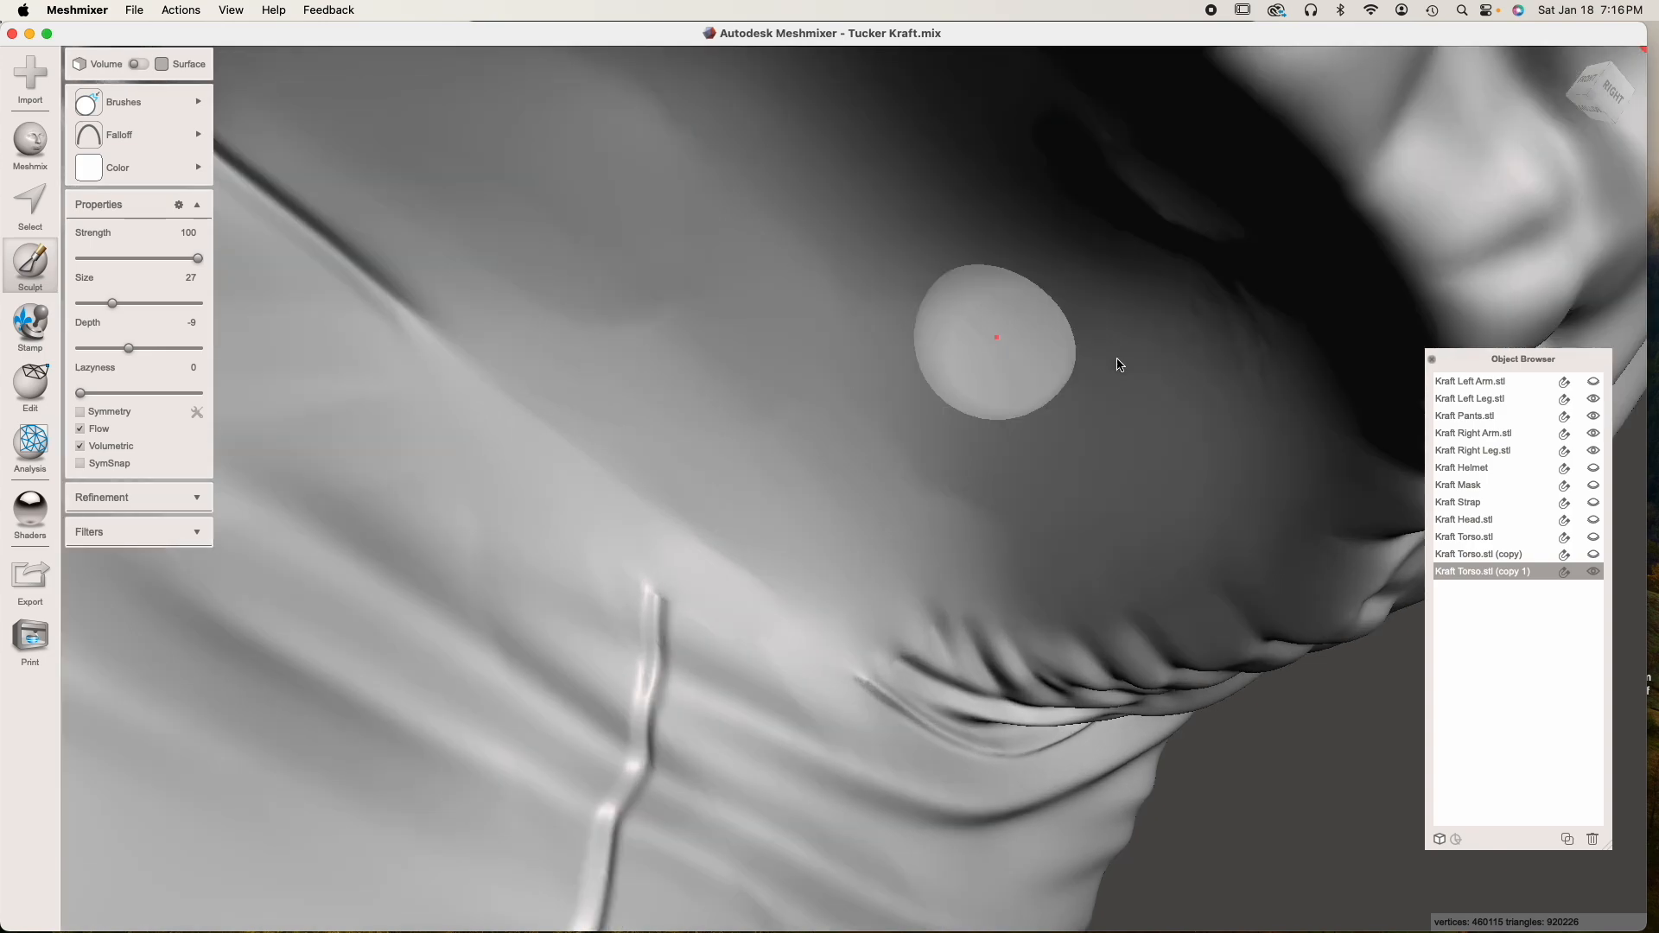
Examine the smoothed inside of the left sleeve opening from several angles, briefly showing the left arm for comparison
click(1591, 383)
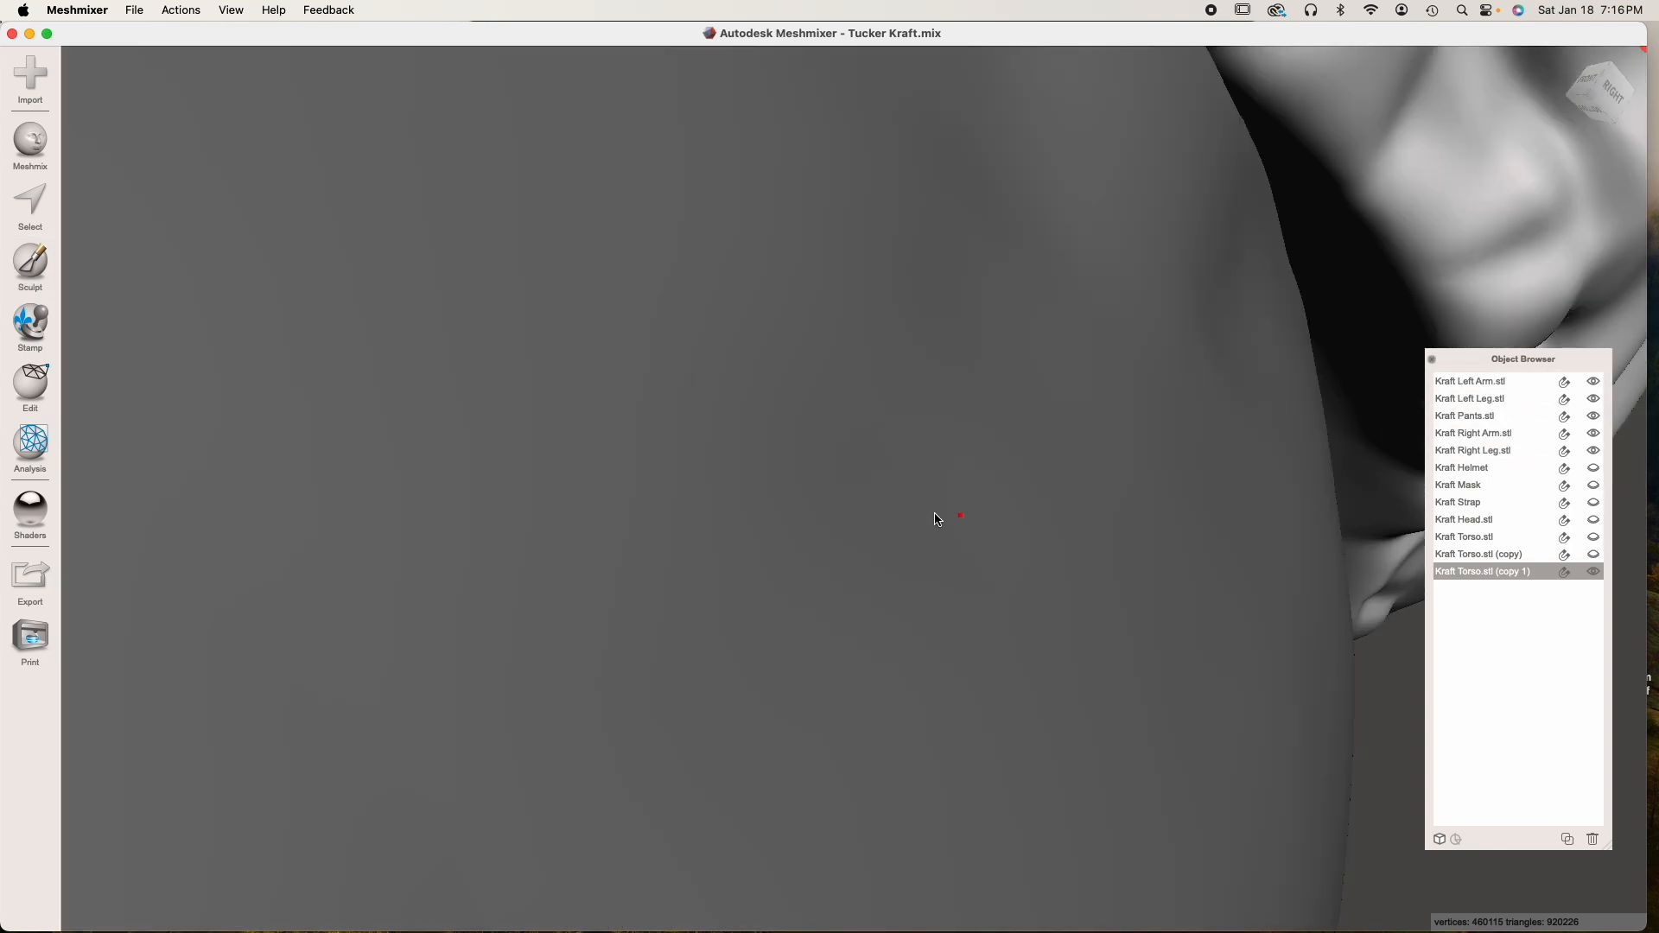
mouse_move(937, 516)
right_down()
mouse_move(1065, 491)
mouse_move(919, 496)
right_up()
click(1592, 381)
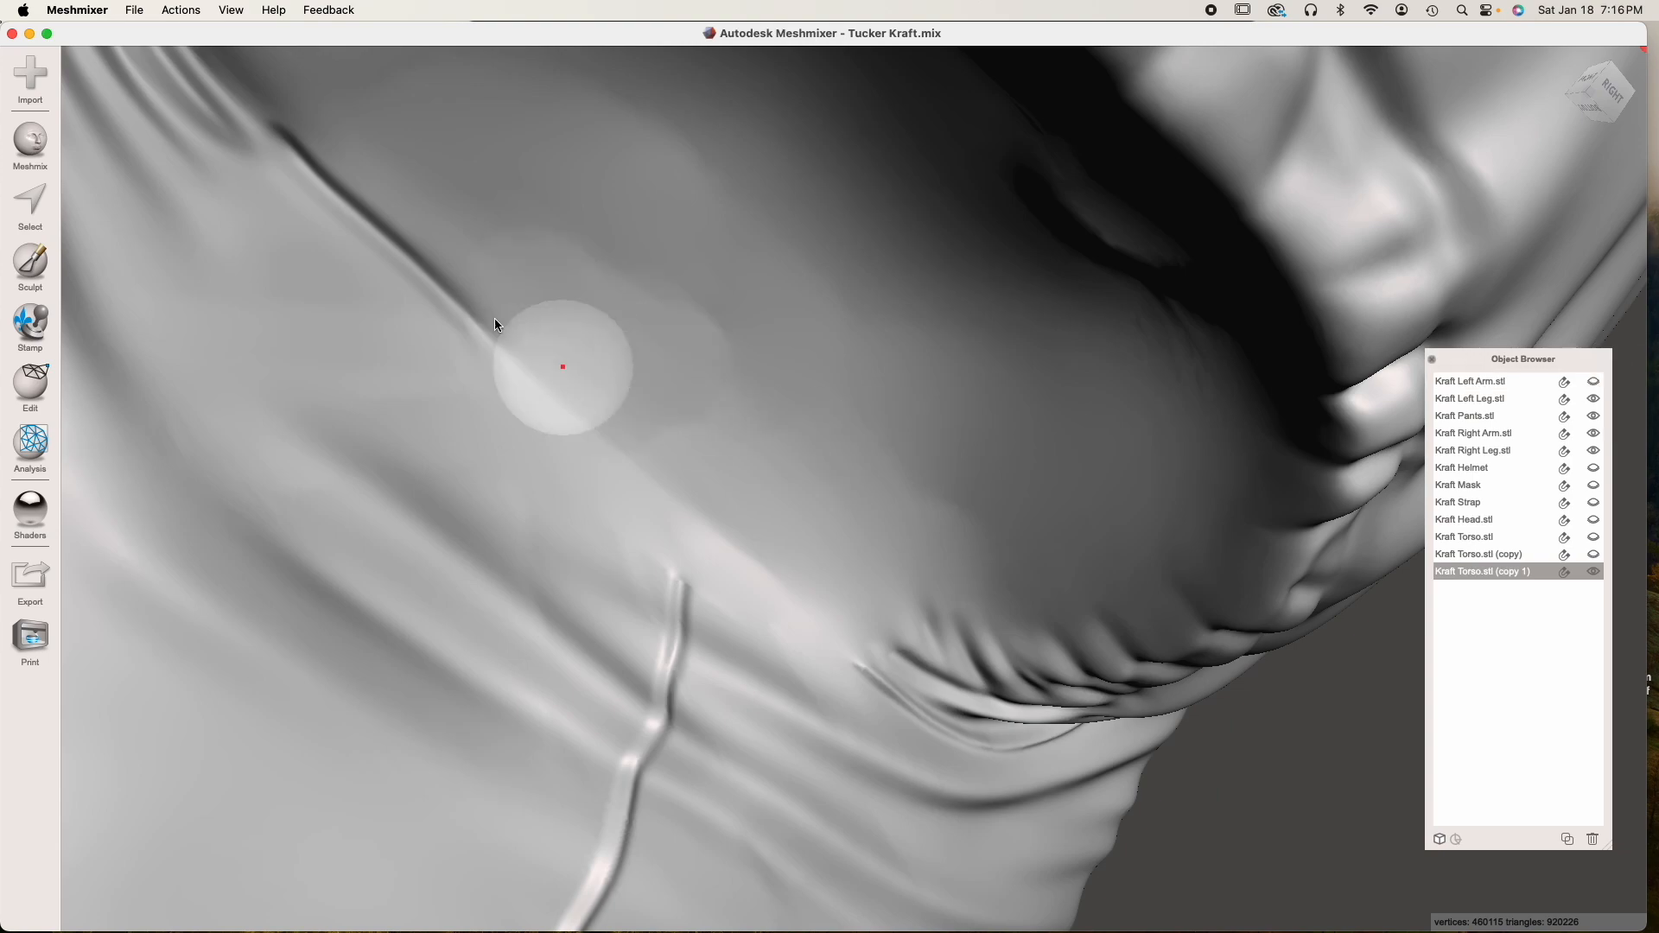
scroll(834, 489, down, 10)
right_drag(835, 490, 844, 393)
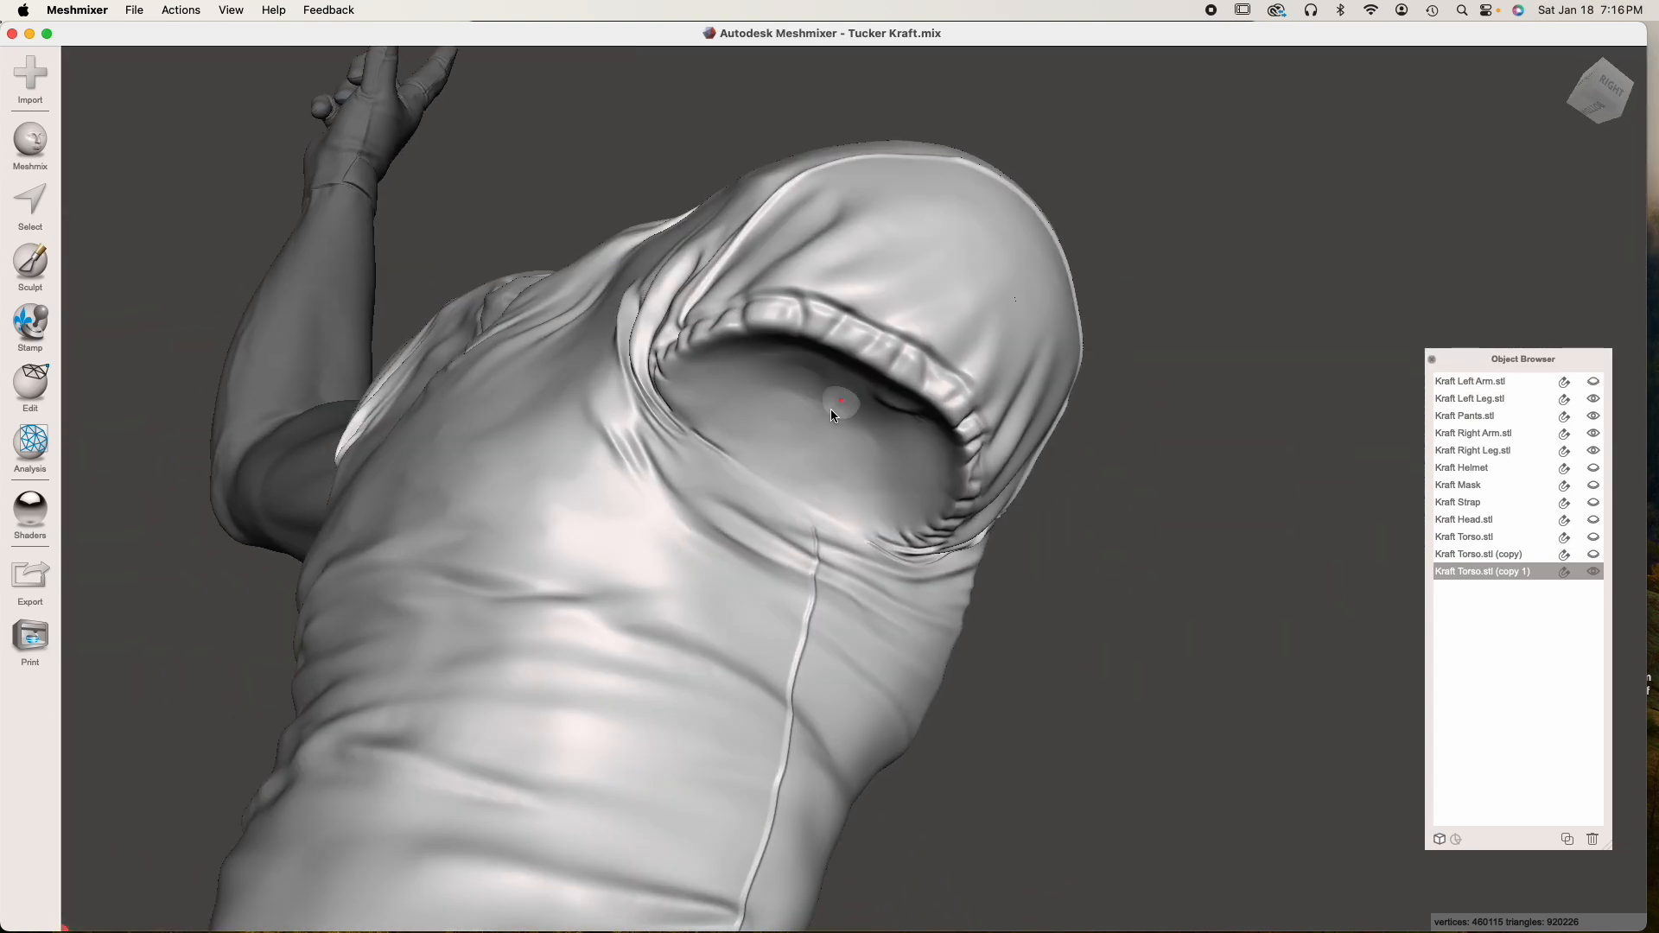
scroll(842, 397, up, 8)
right_drag(948, 489, 1101, 483)
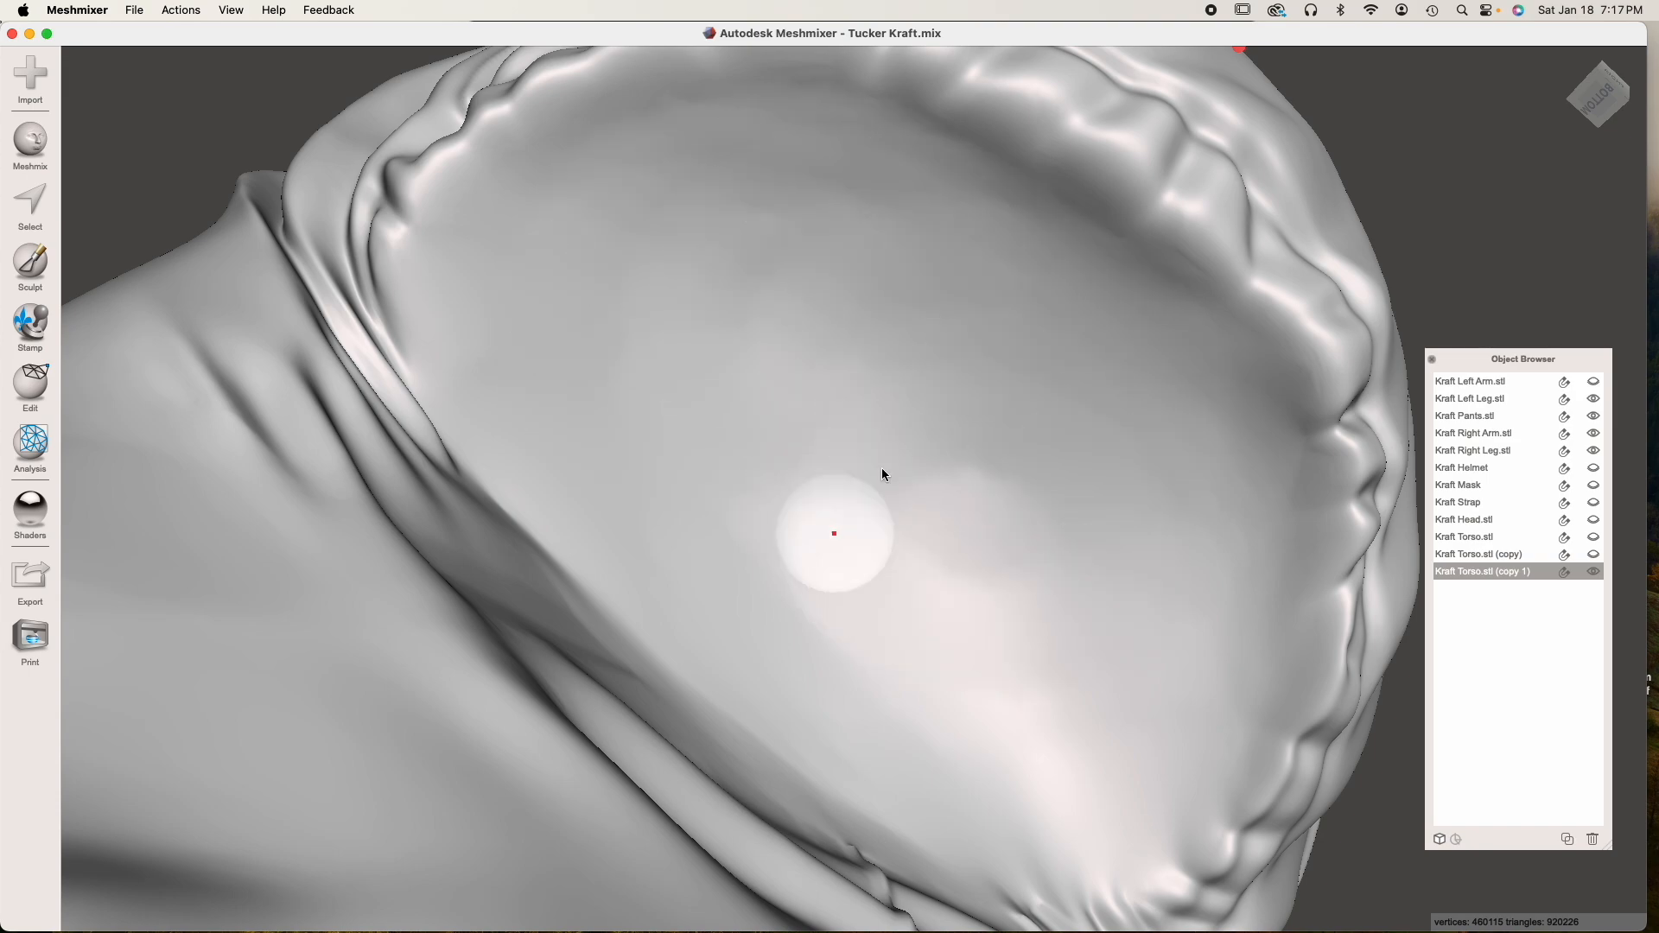
mouse_move(1064, 629)
right_down()
mouse_move(842, 569)
mouse_move(708, 619)
mouse_move(756, 661)
right_up()
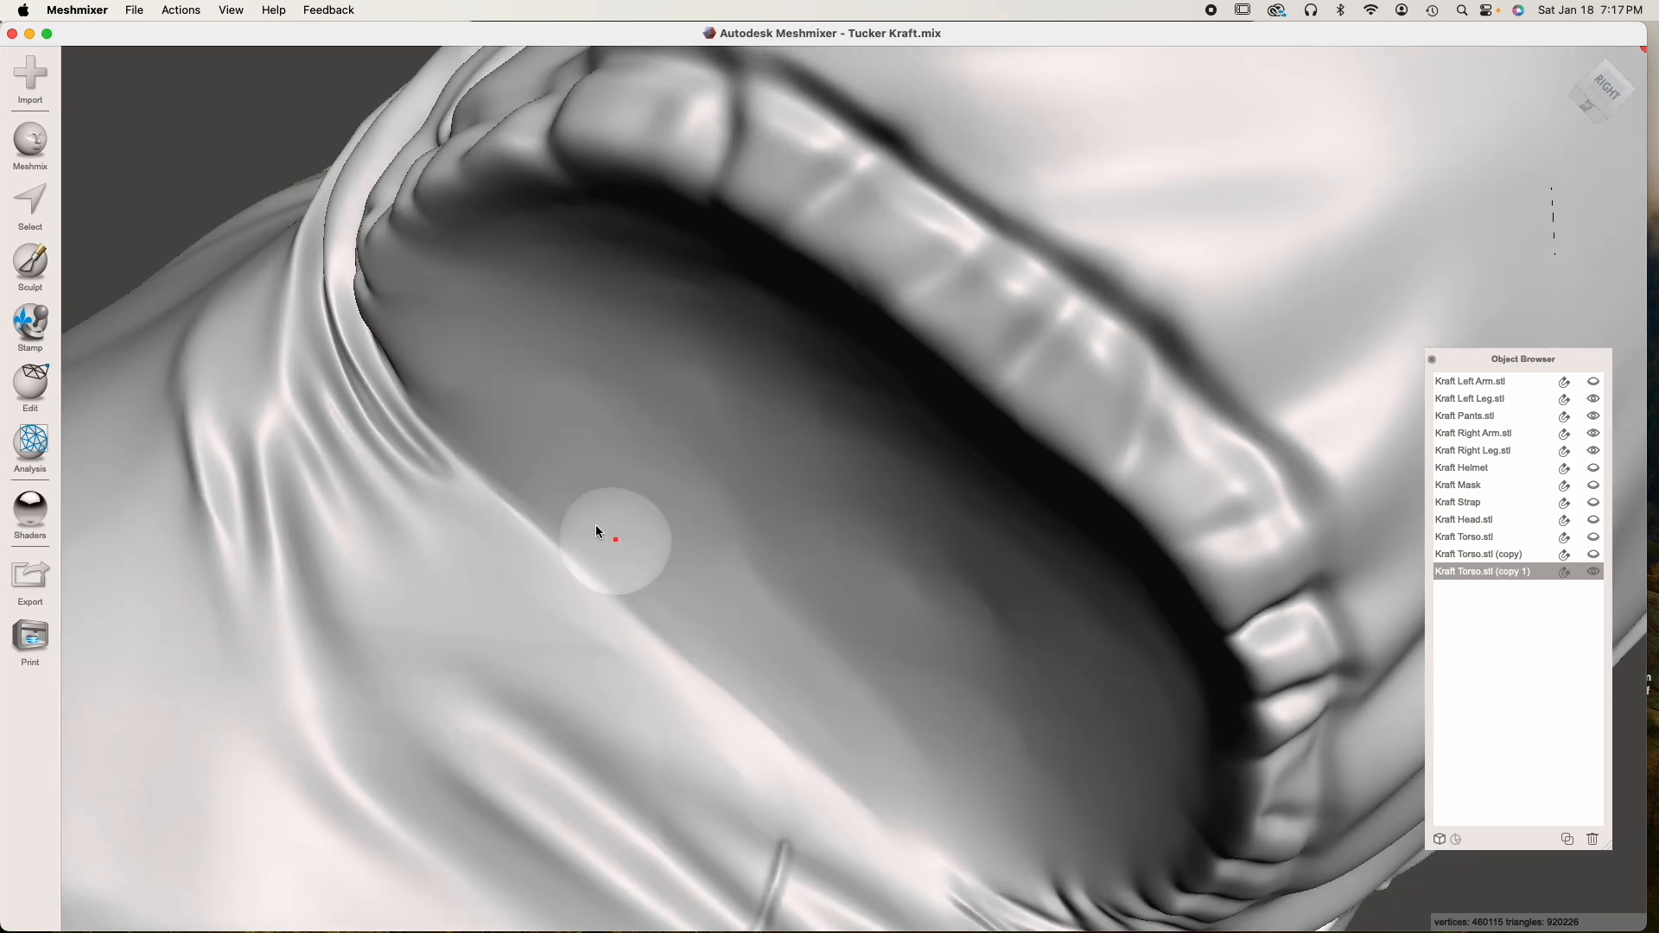
right_drag(602, 528, 736, 476)
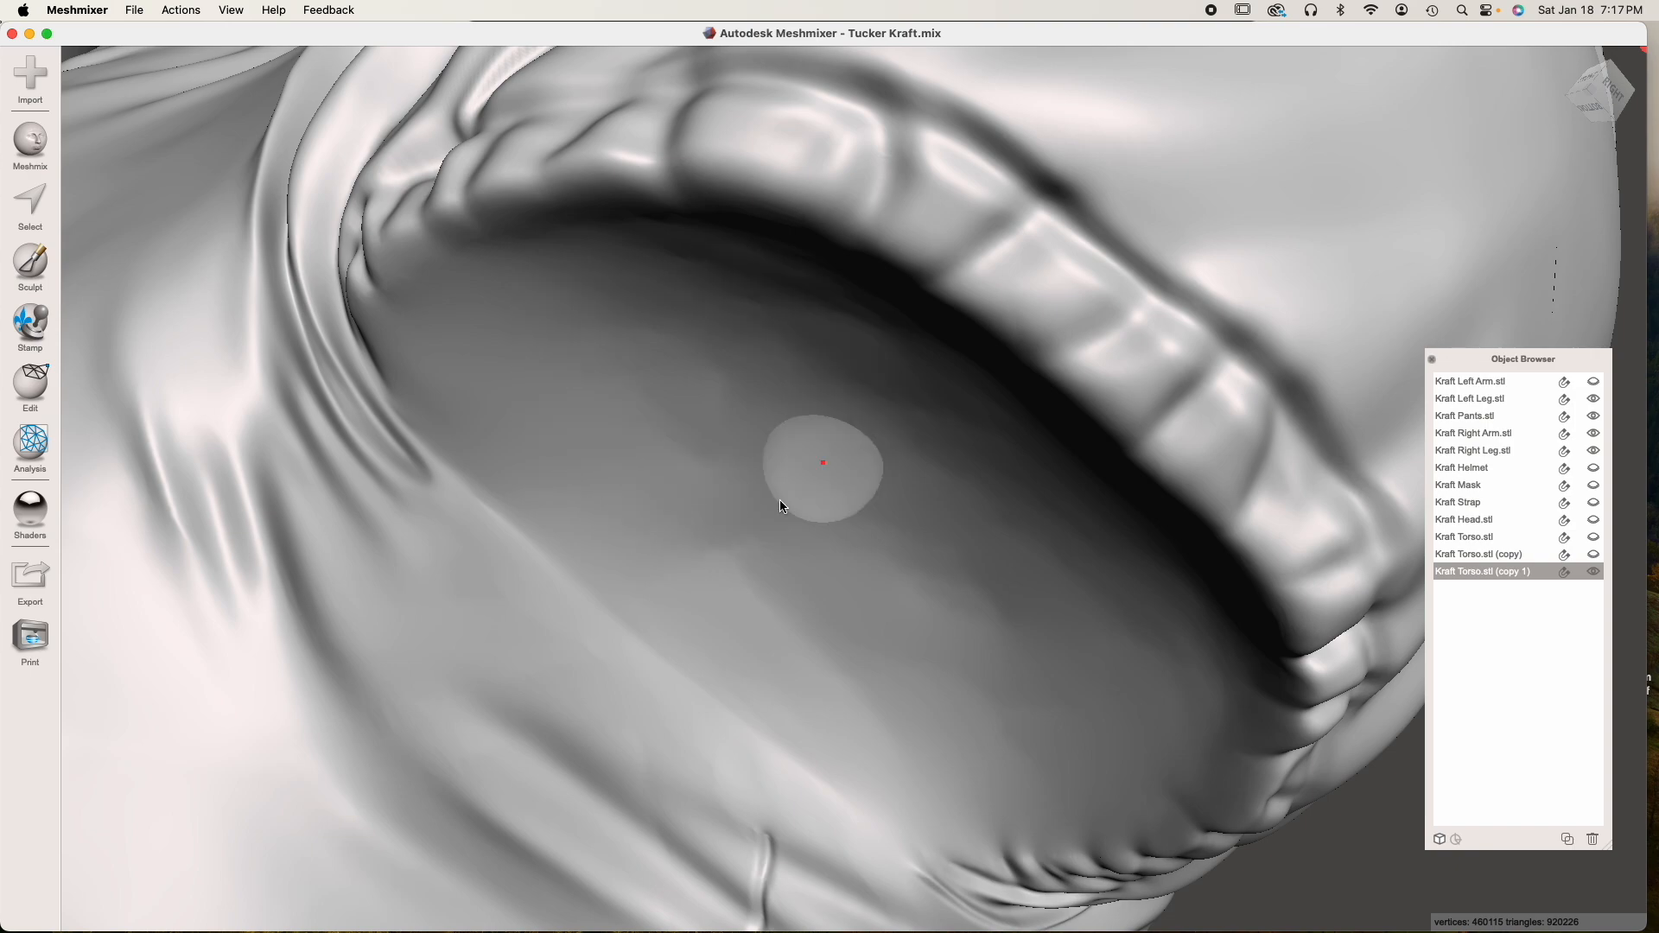
scroll(682, 467, down, 5)
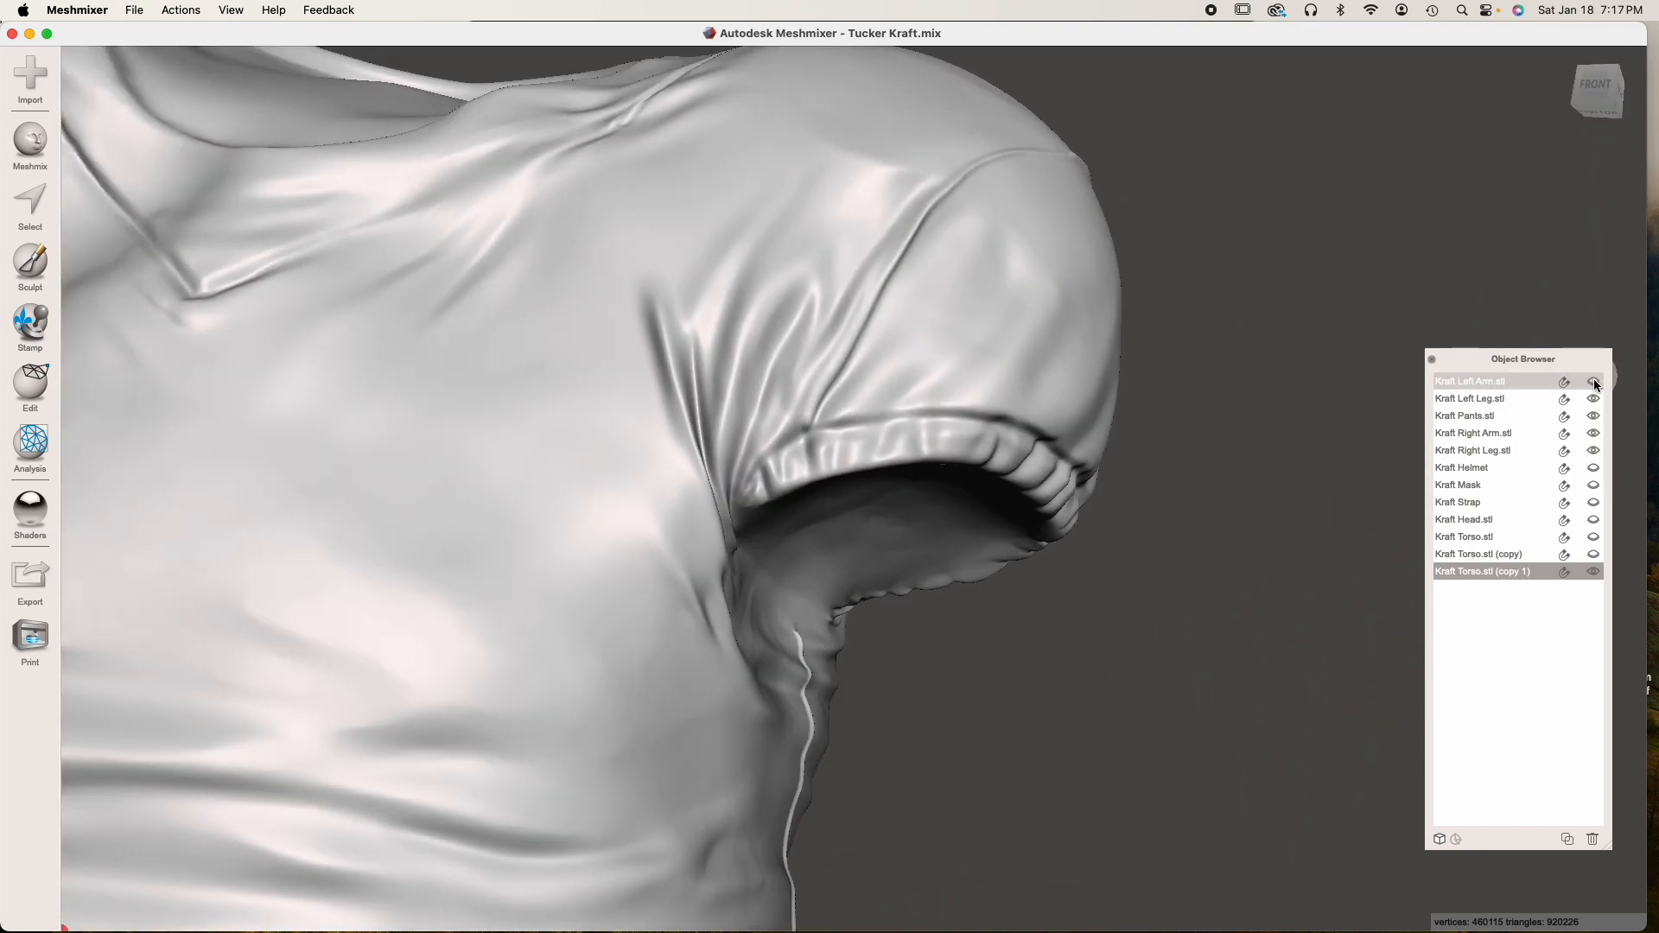
Show the left arm and start a Boolean Difference that subtracts the second torso copy from it
click(1594, 382)
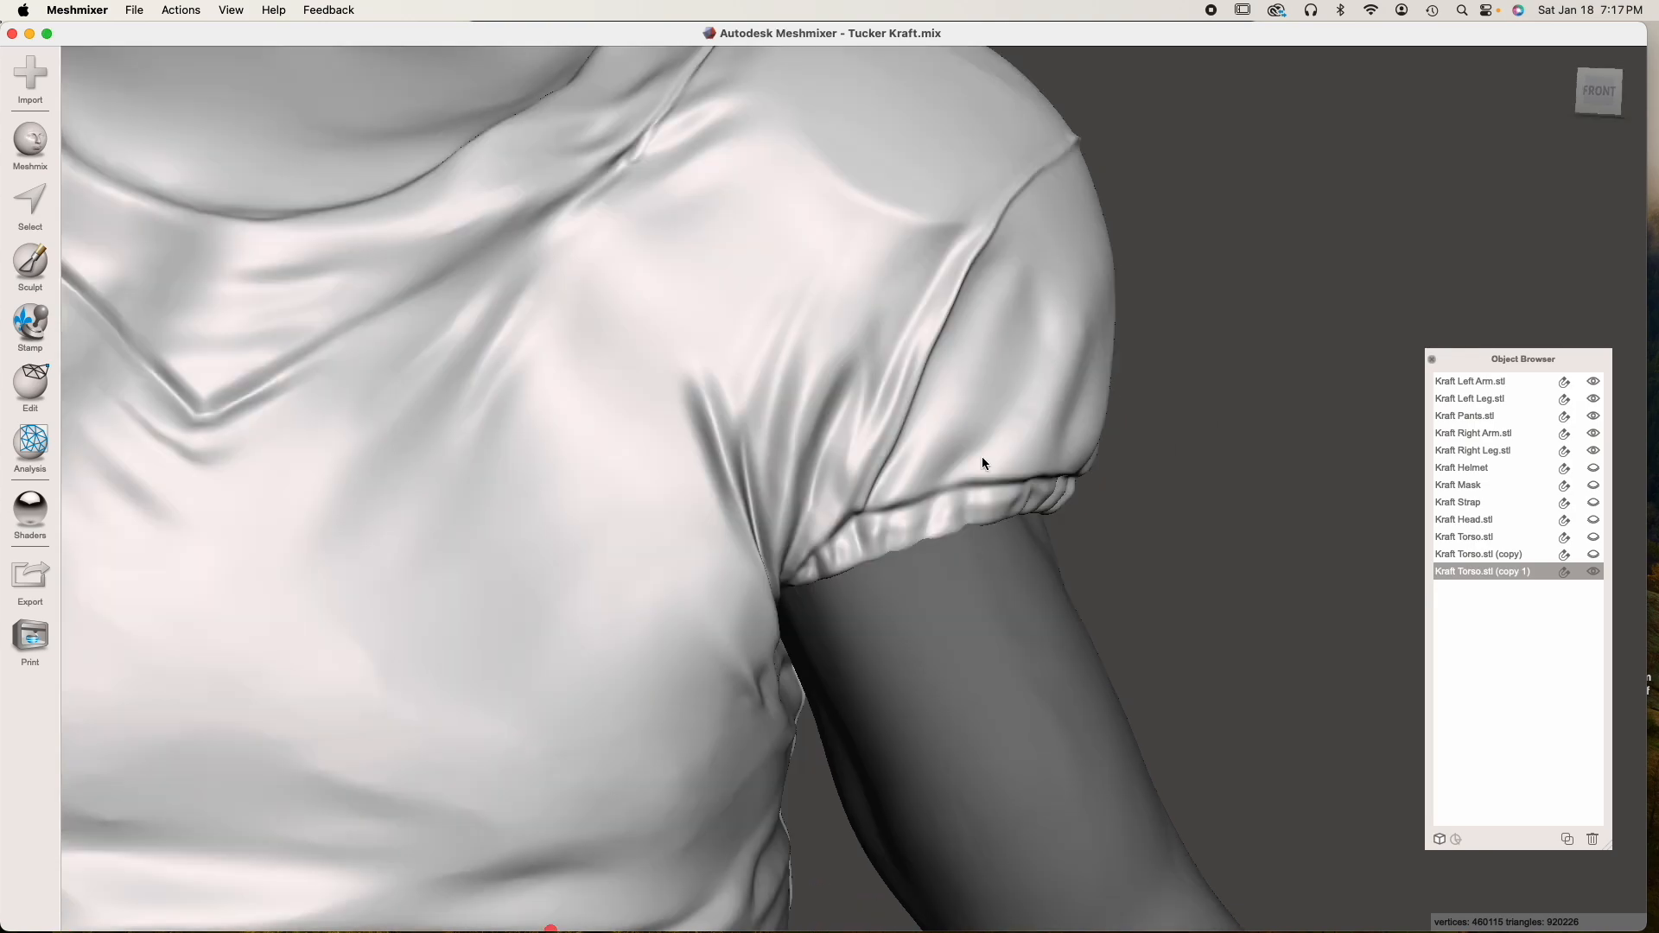
click(985, 636)
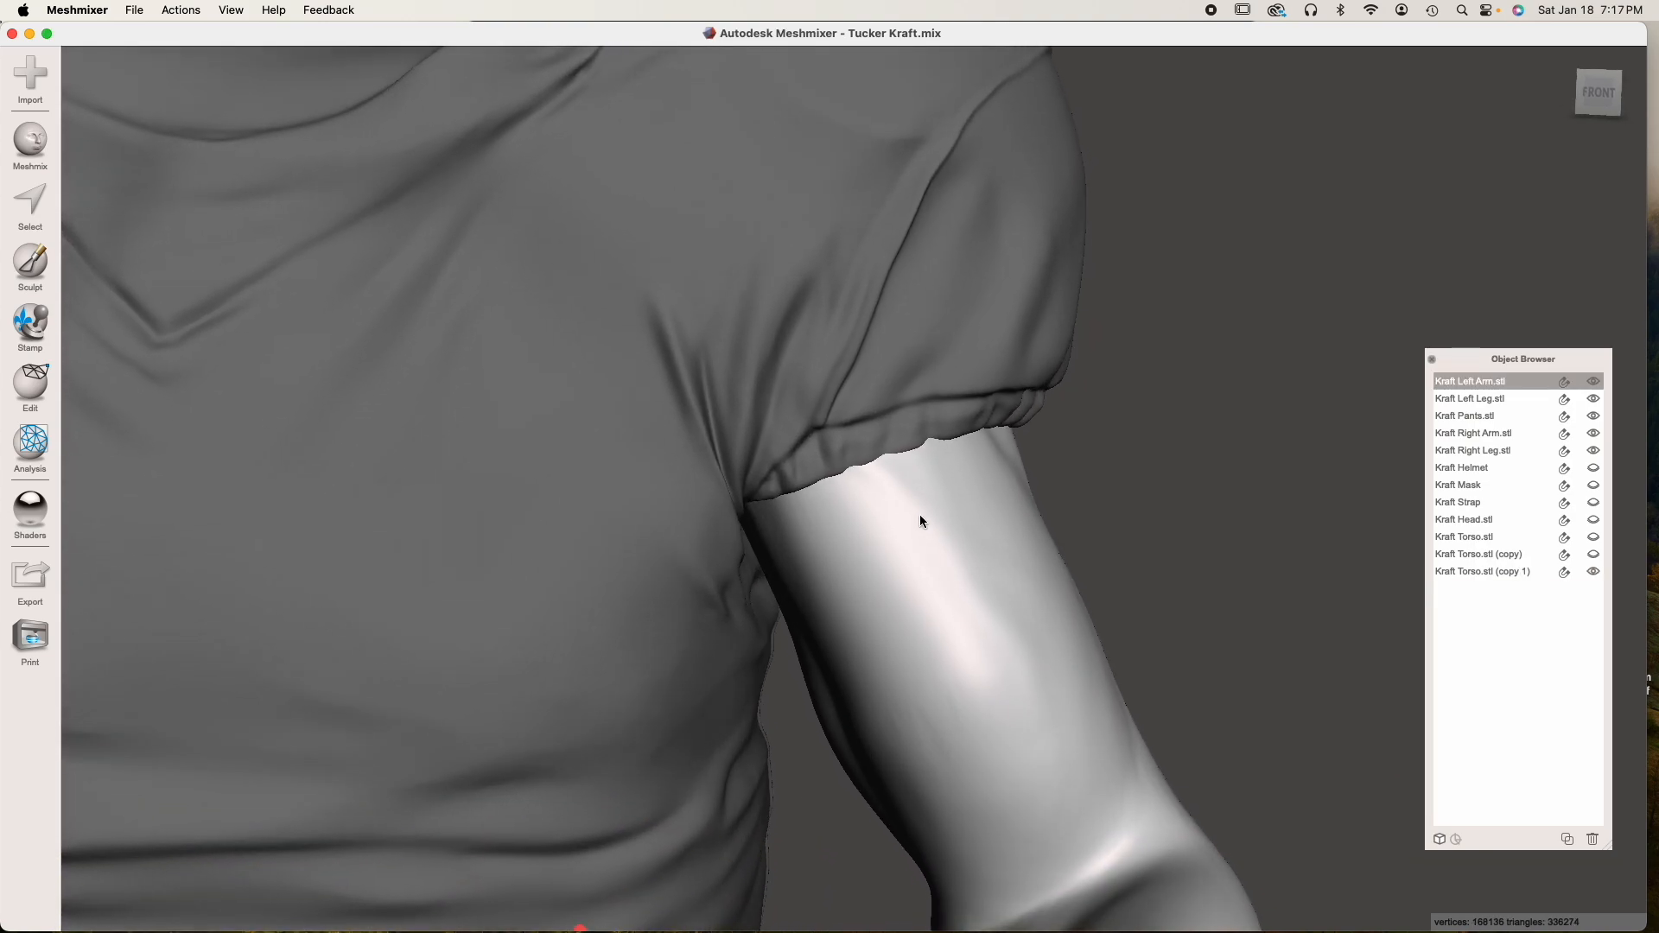
scroll(920, 468, up, 5)
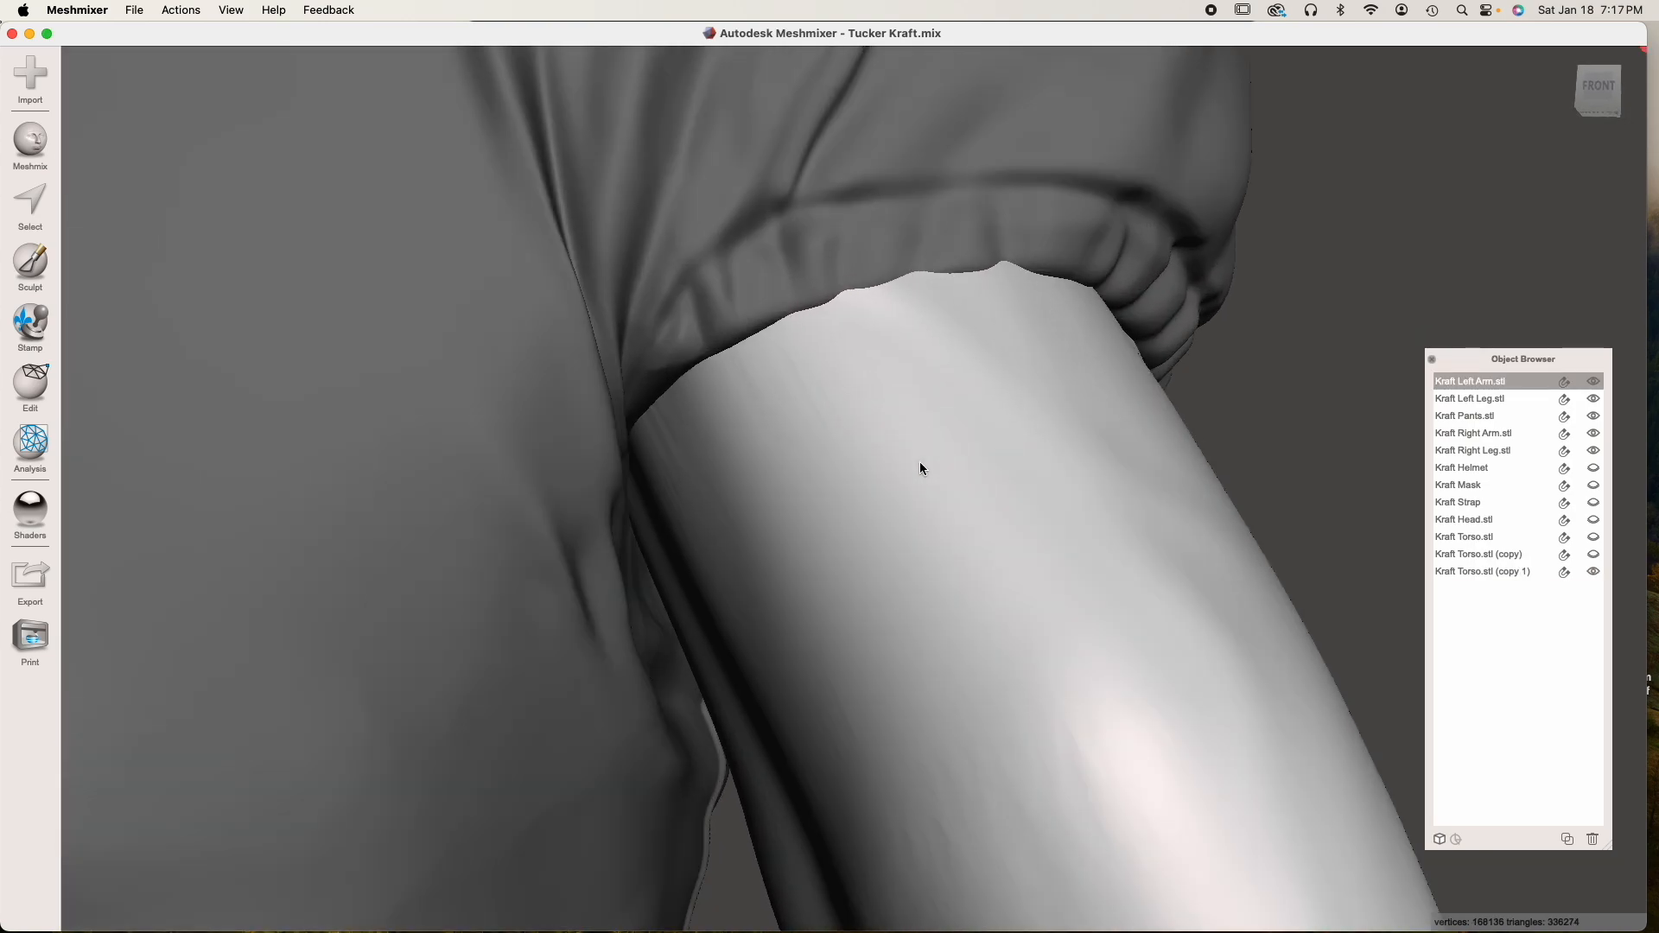
scroll(918, 619, down, 1)
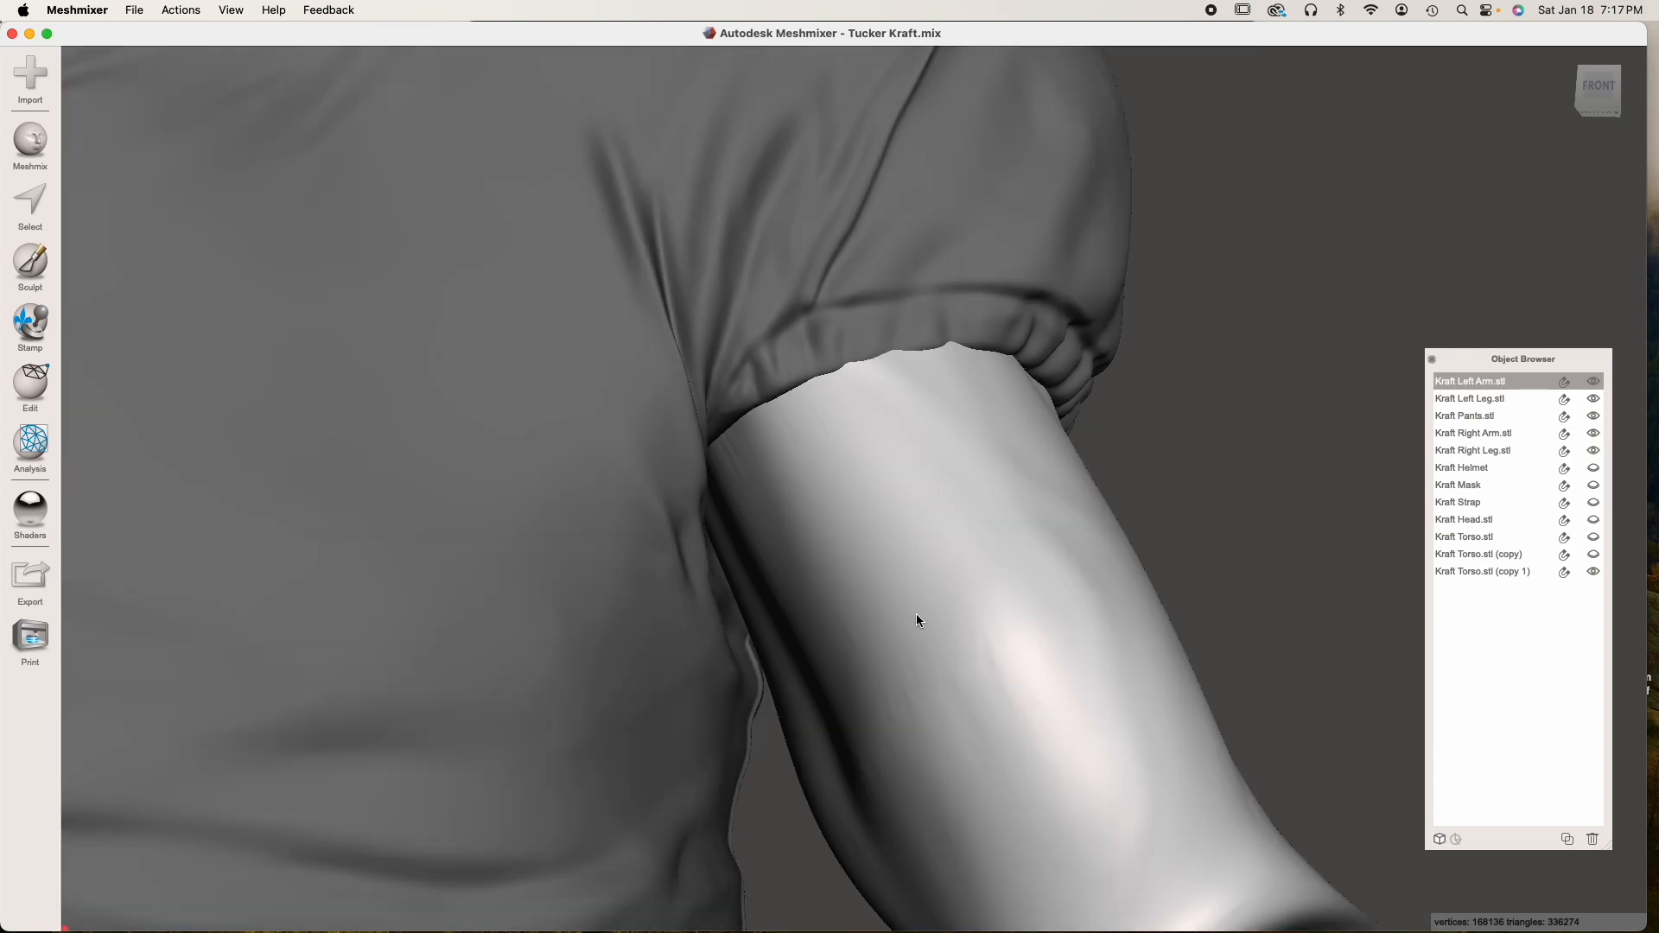
shift+click(499, 258)
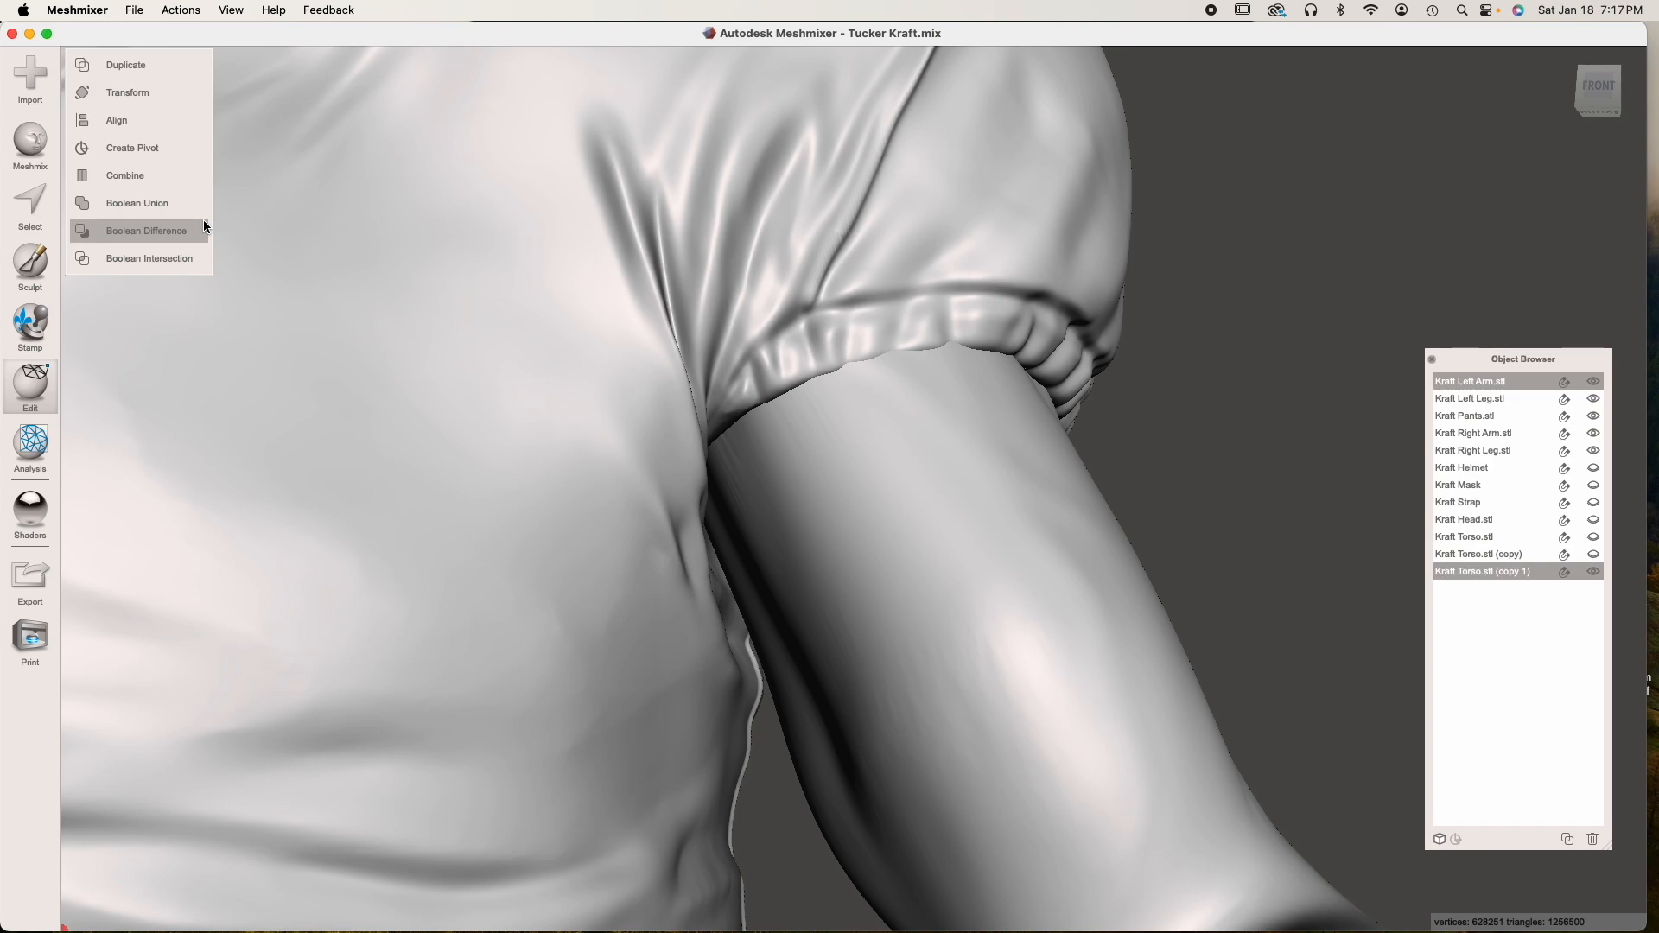
click(172, 231)
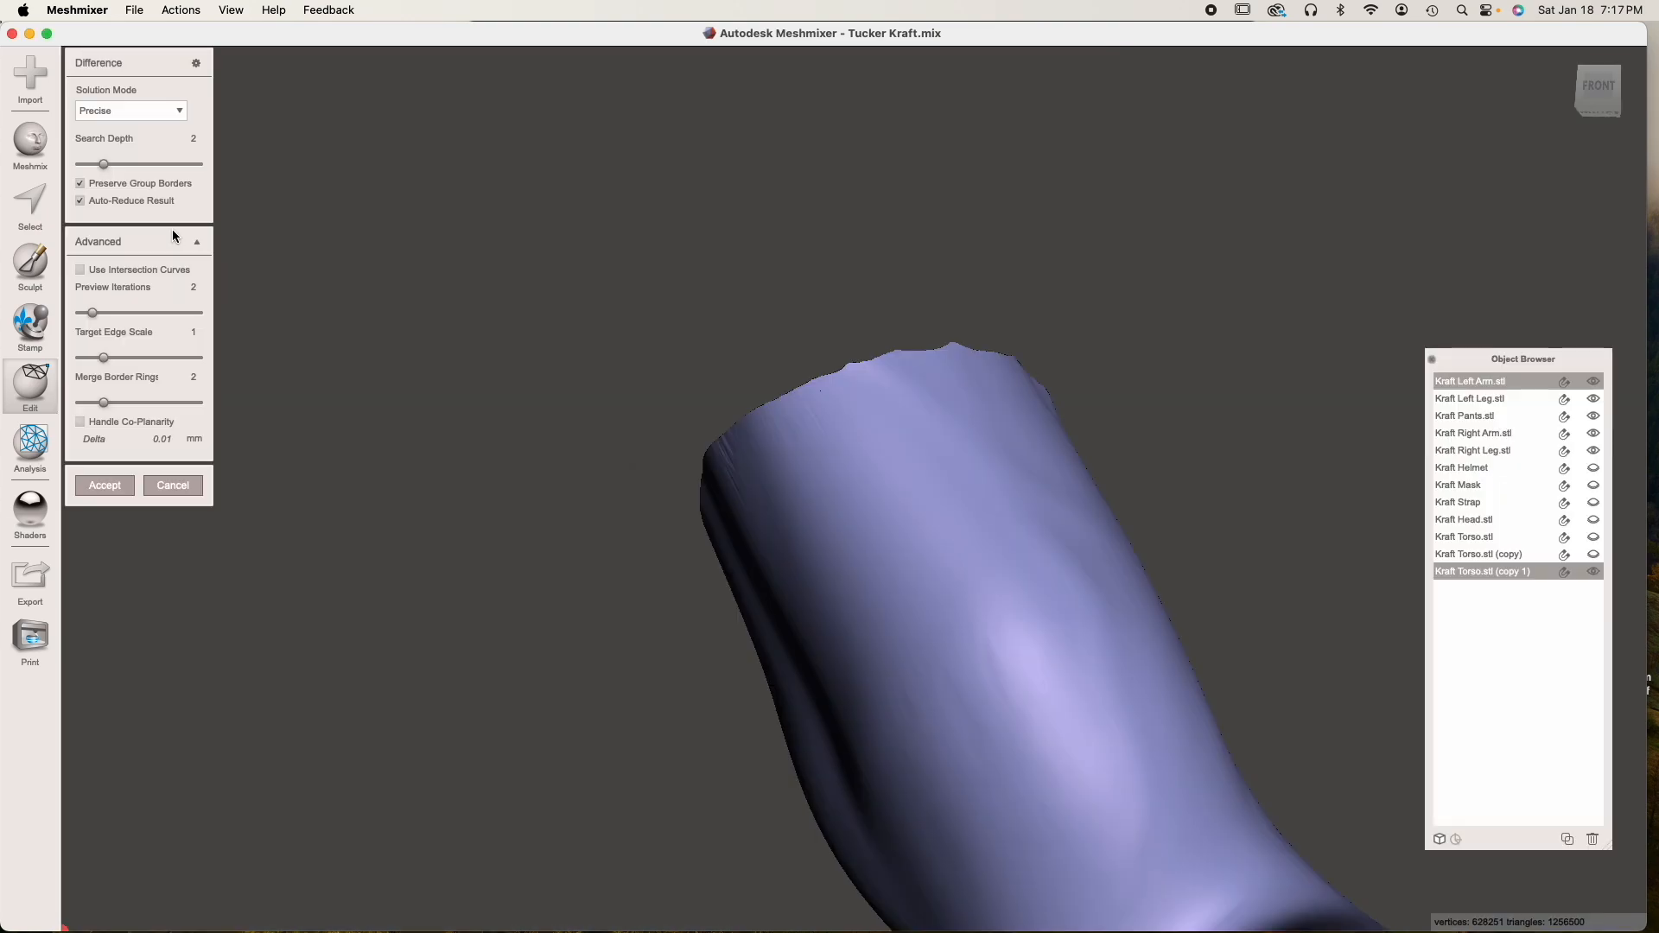
Check the arm's cut preview, turn off Auto-Reduce Result, set the solution mode to Max Quality and accept the difference
right_drag(869, 579, 985, 674)
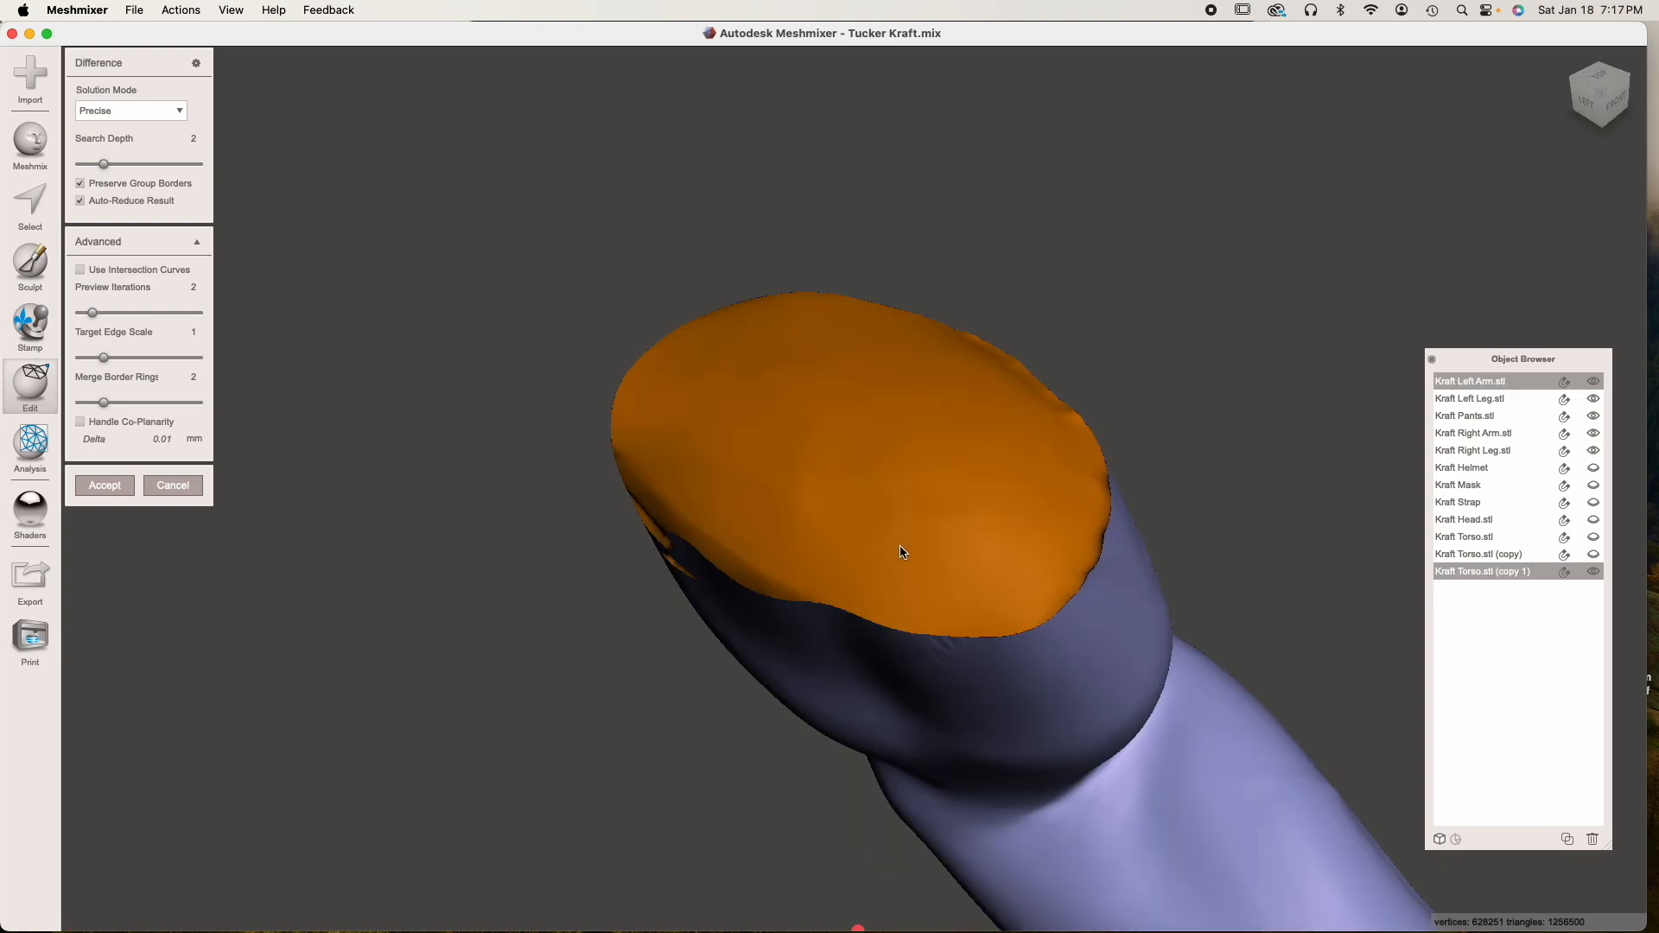
right_drag(896, 549, 962, 502)
scroll(962, 502, up, 10)
scroll(856, 519, down, 10)
right_drag(856, 518, 809, 514)
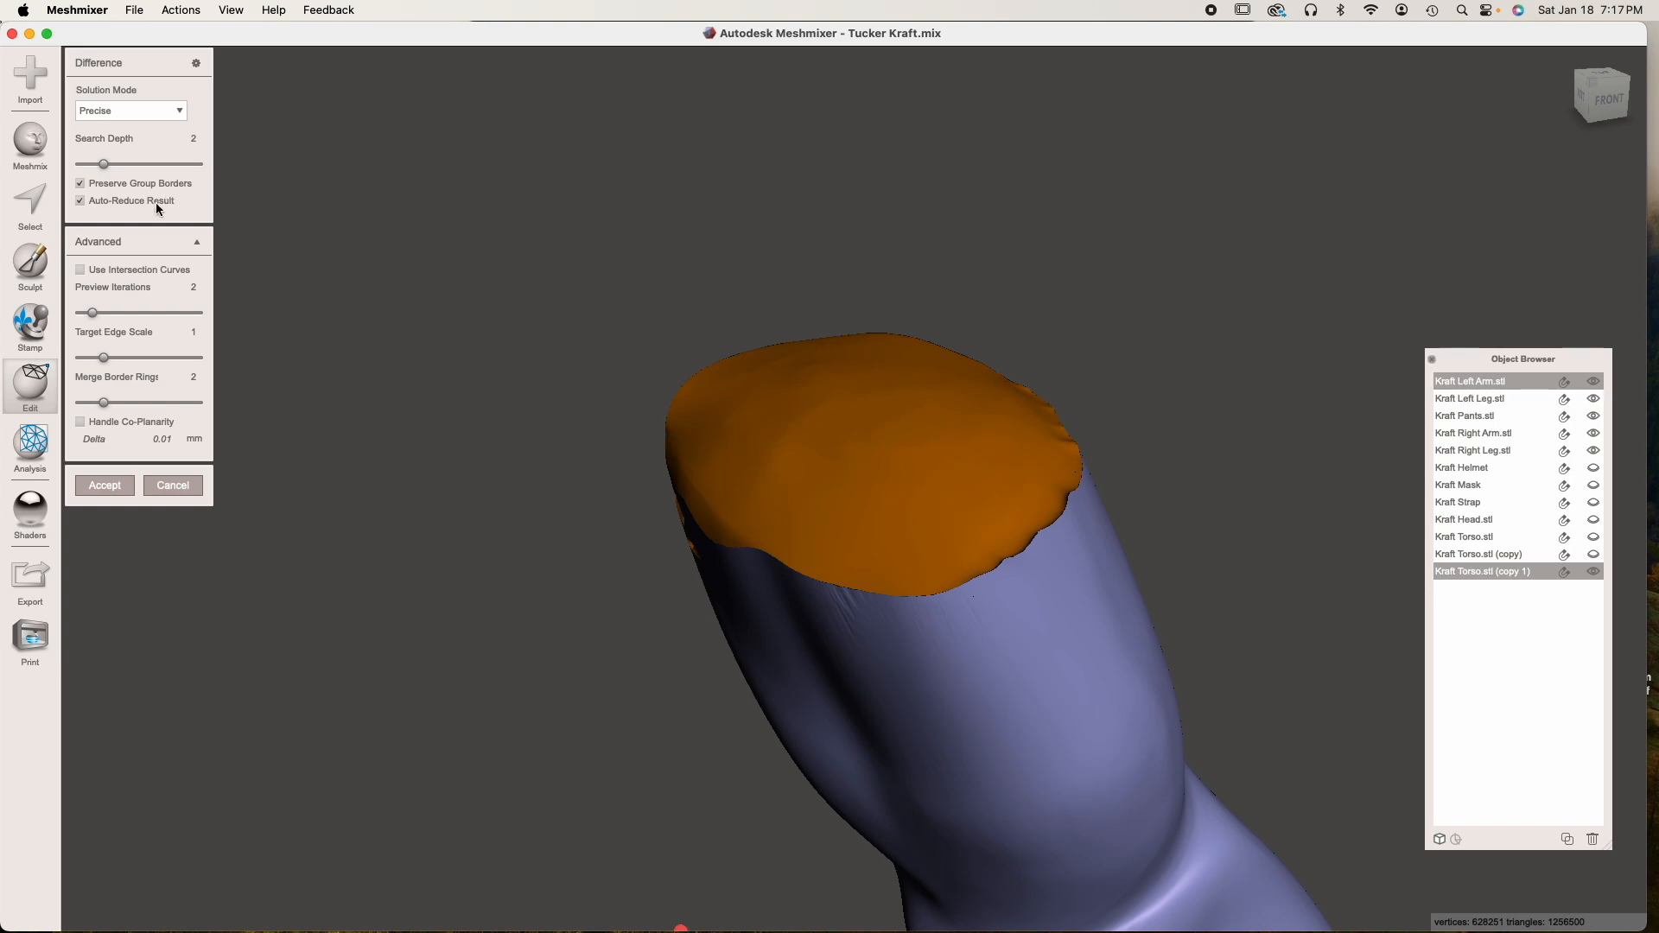
click(81, 197)
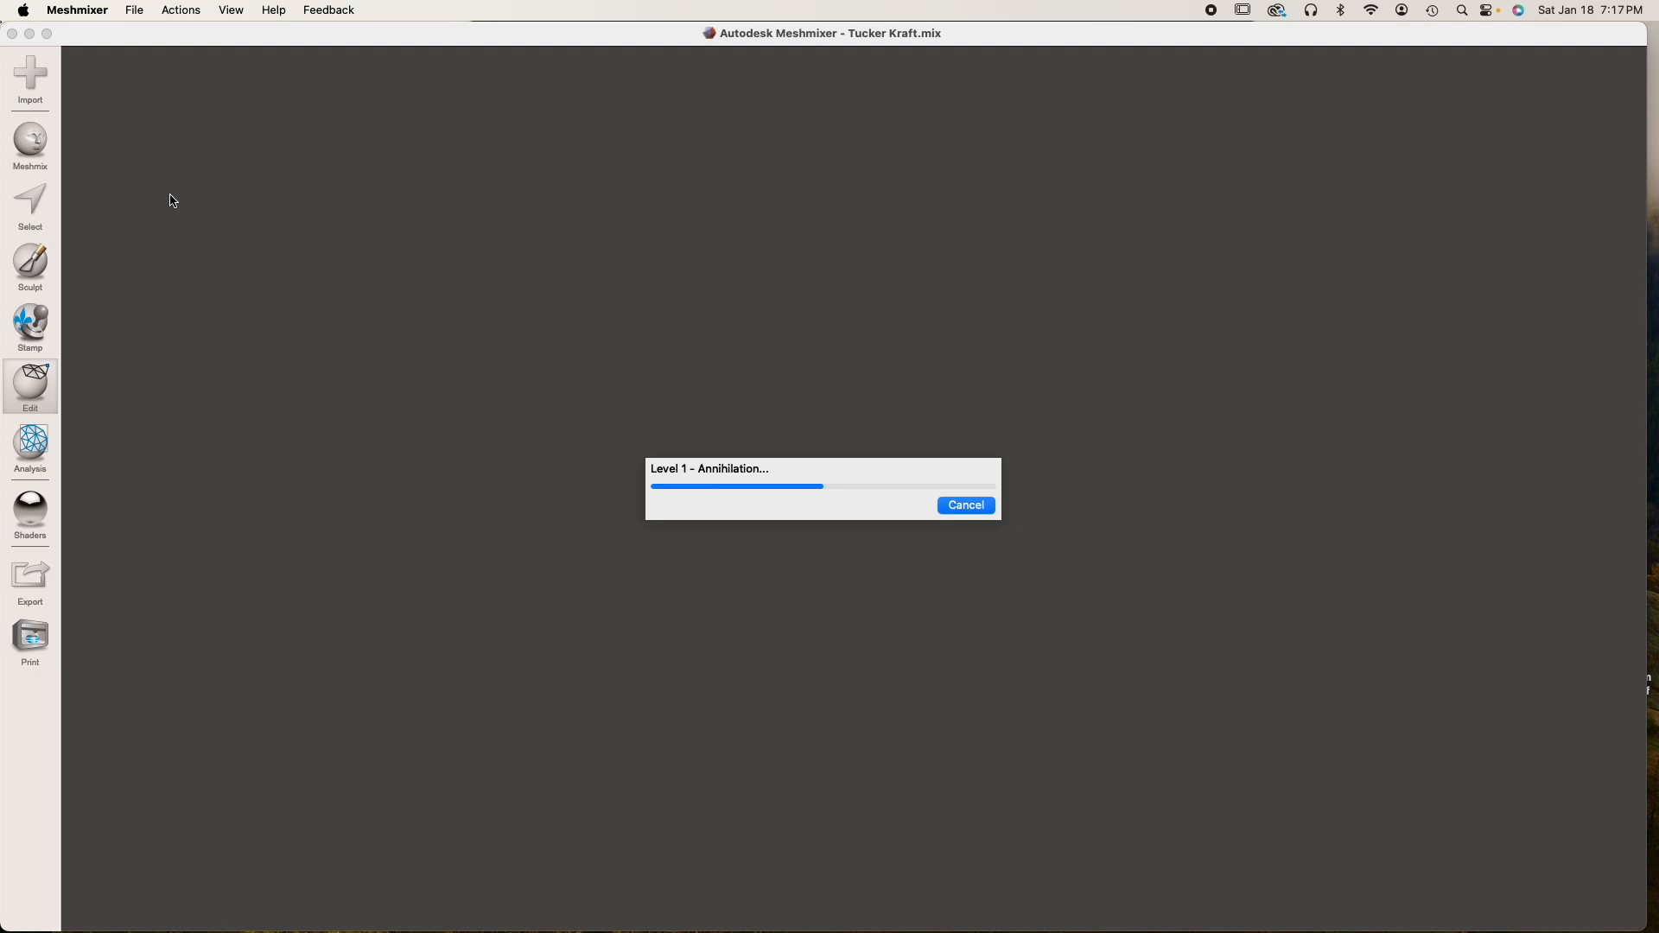
click(168, 109)
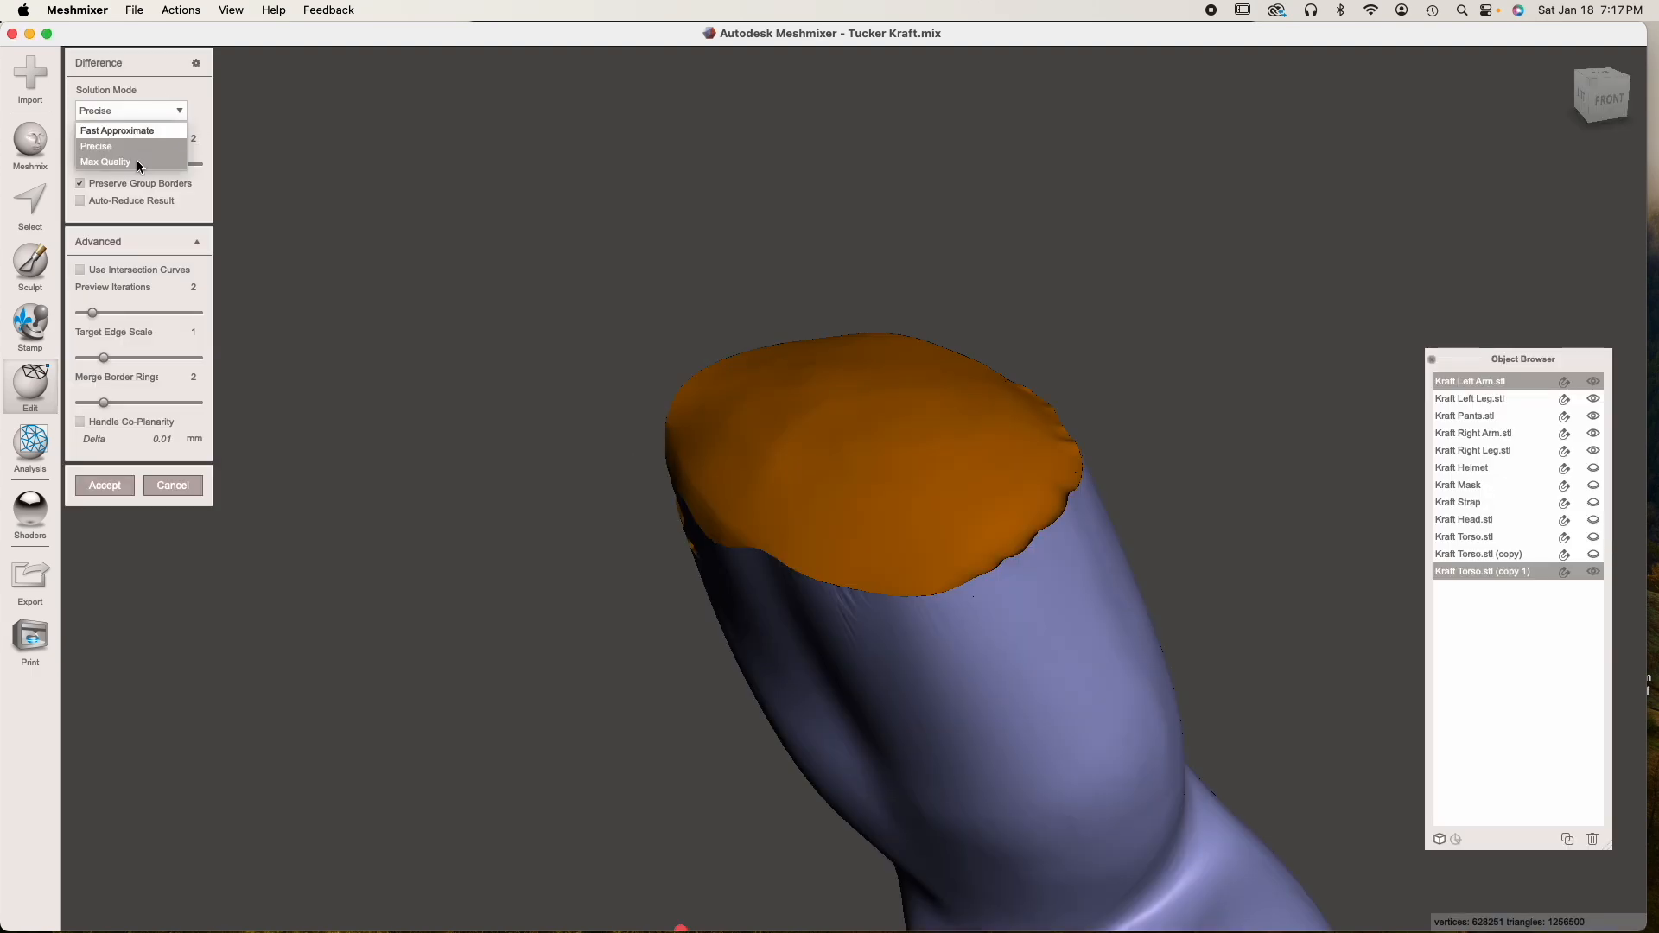
click(139, 167)
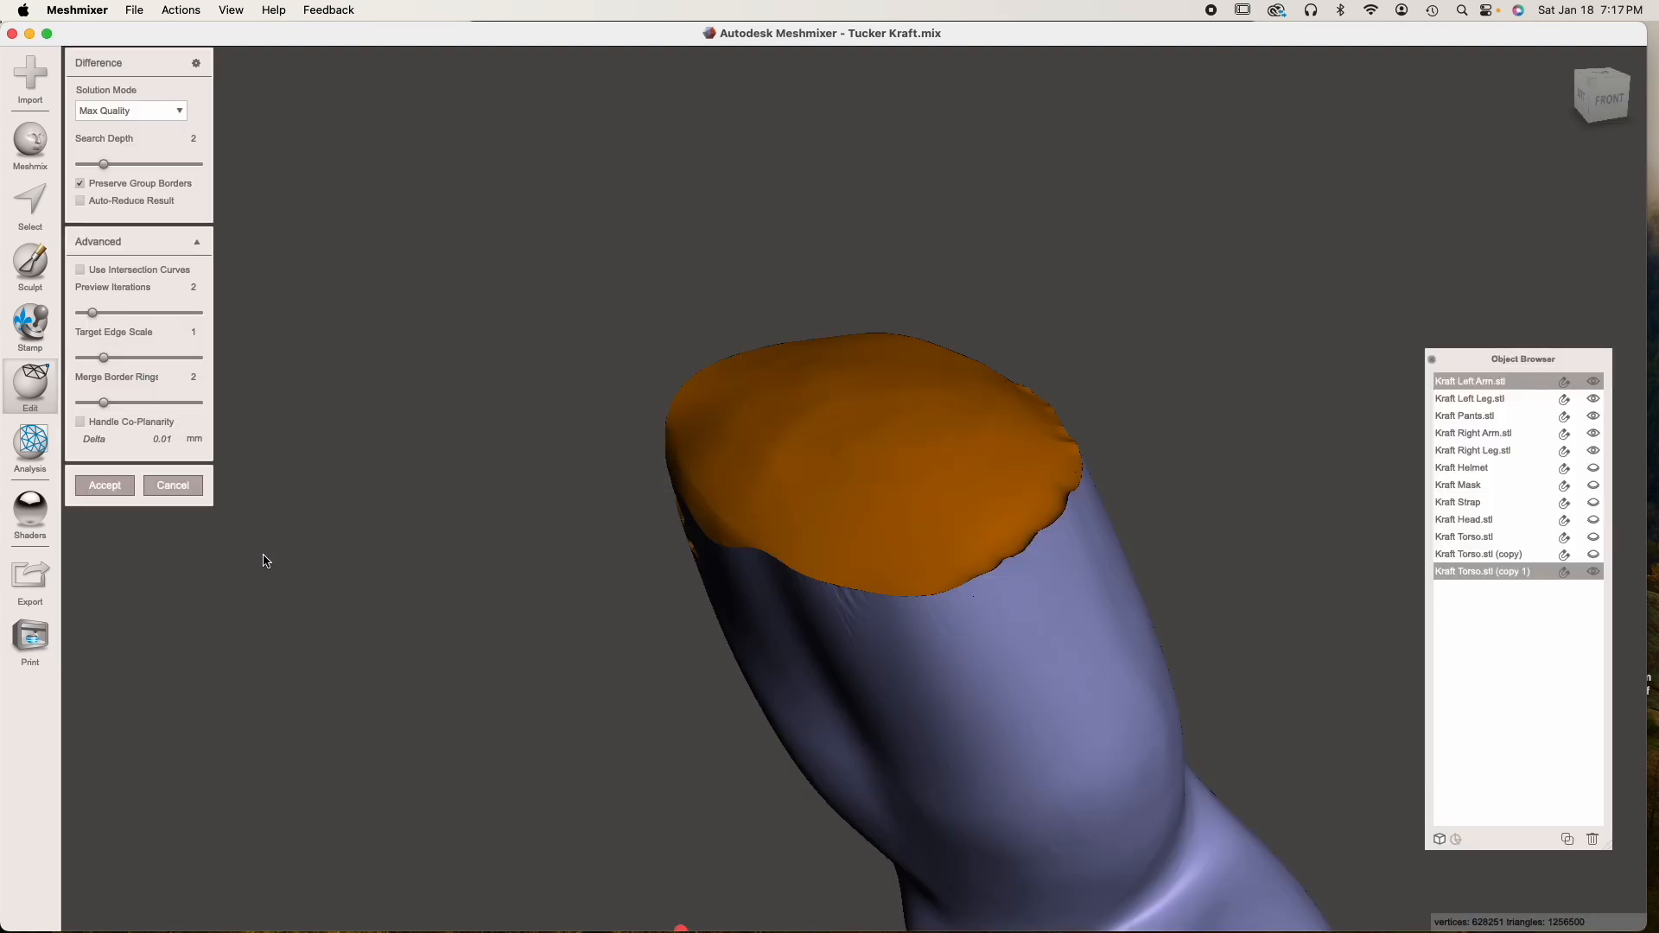
click(115, 486)
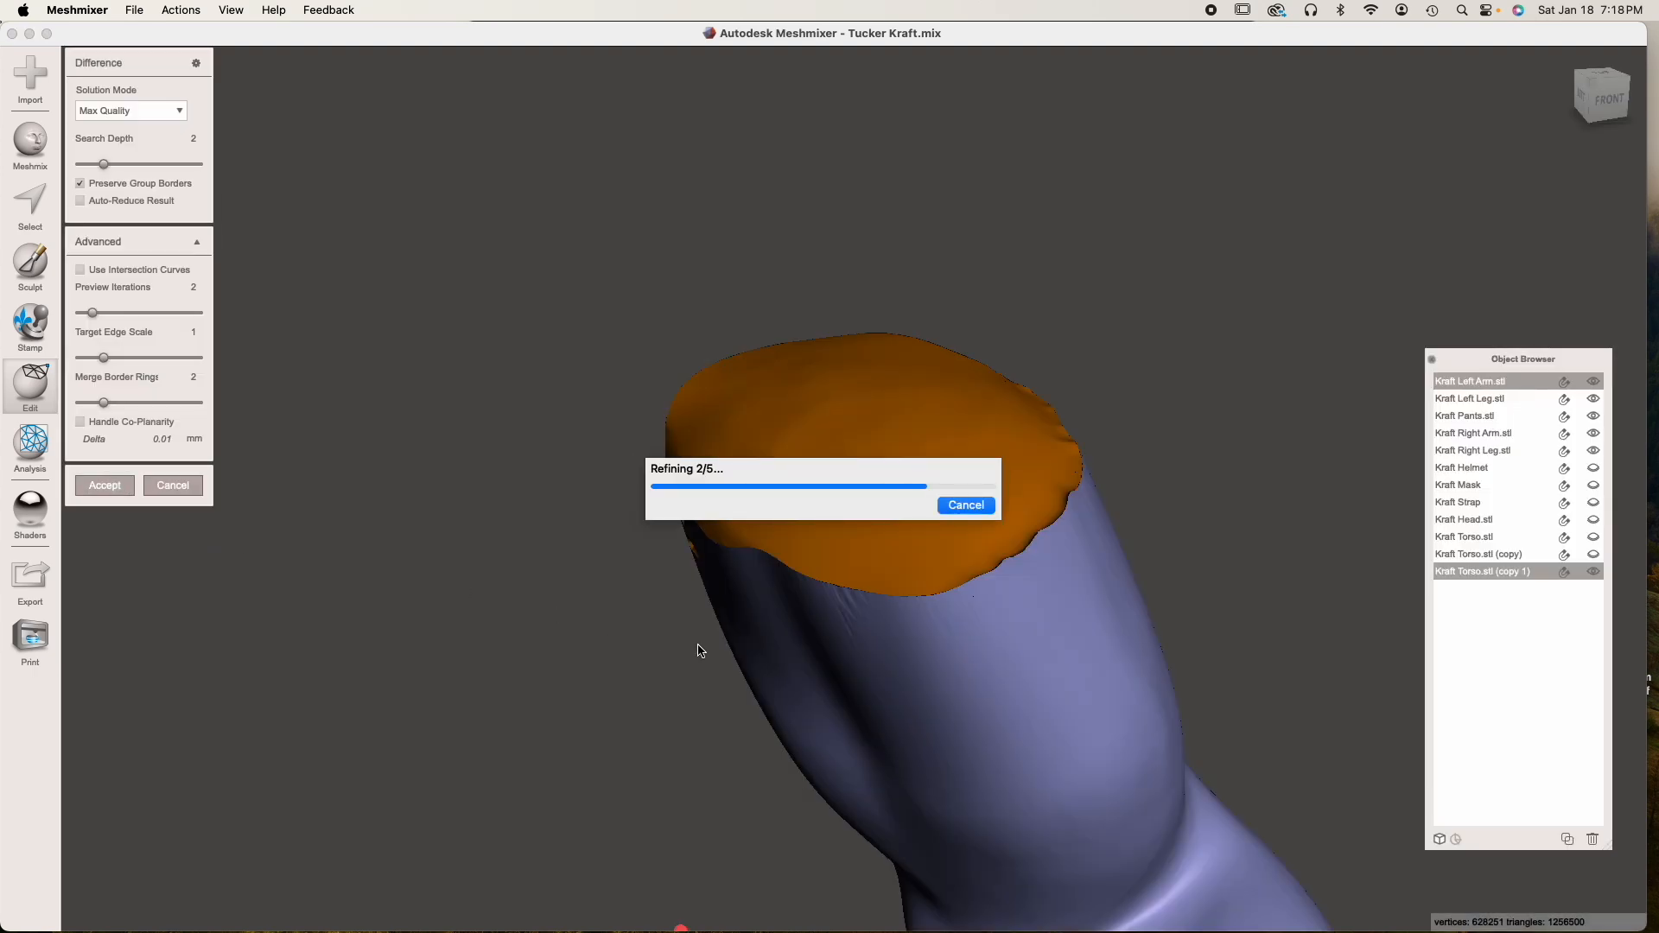
Auto-repair all mesh defects on the trimmed left arm with the Inspector, using Flat Fill
right_drag(698, 644, 854, 595)
scroll(829, 624, up, 5)
scroll(830, 624, down, 5)
scroll(791, 513, up, 2)
click(41, 439)
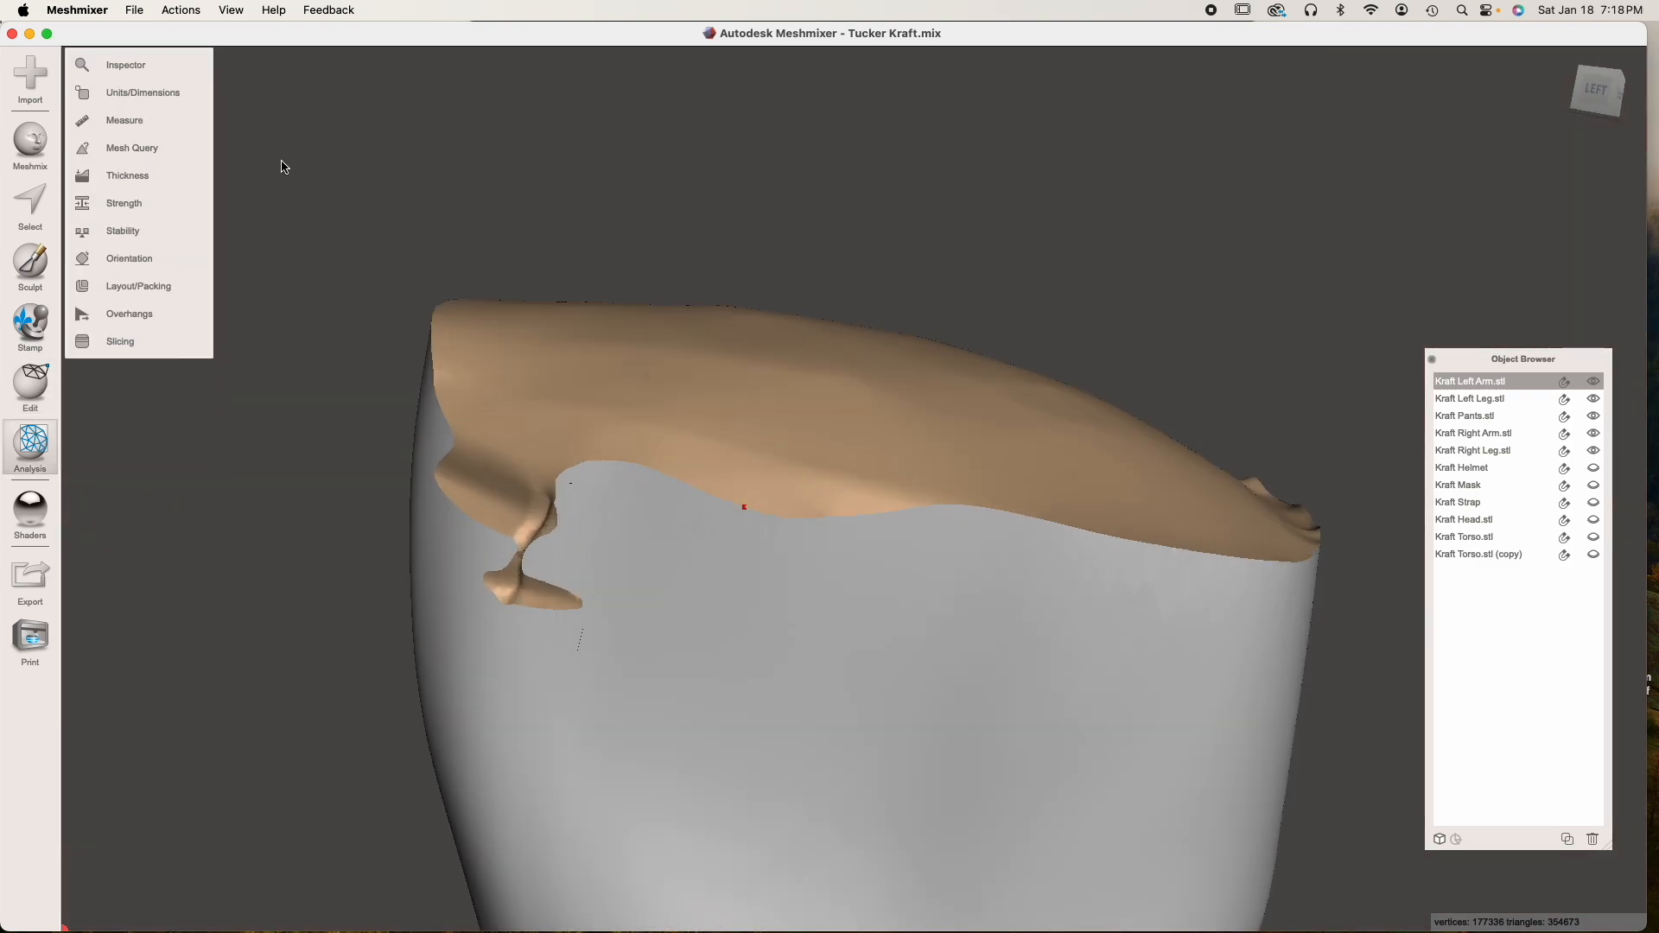
click(122, 66)
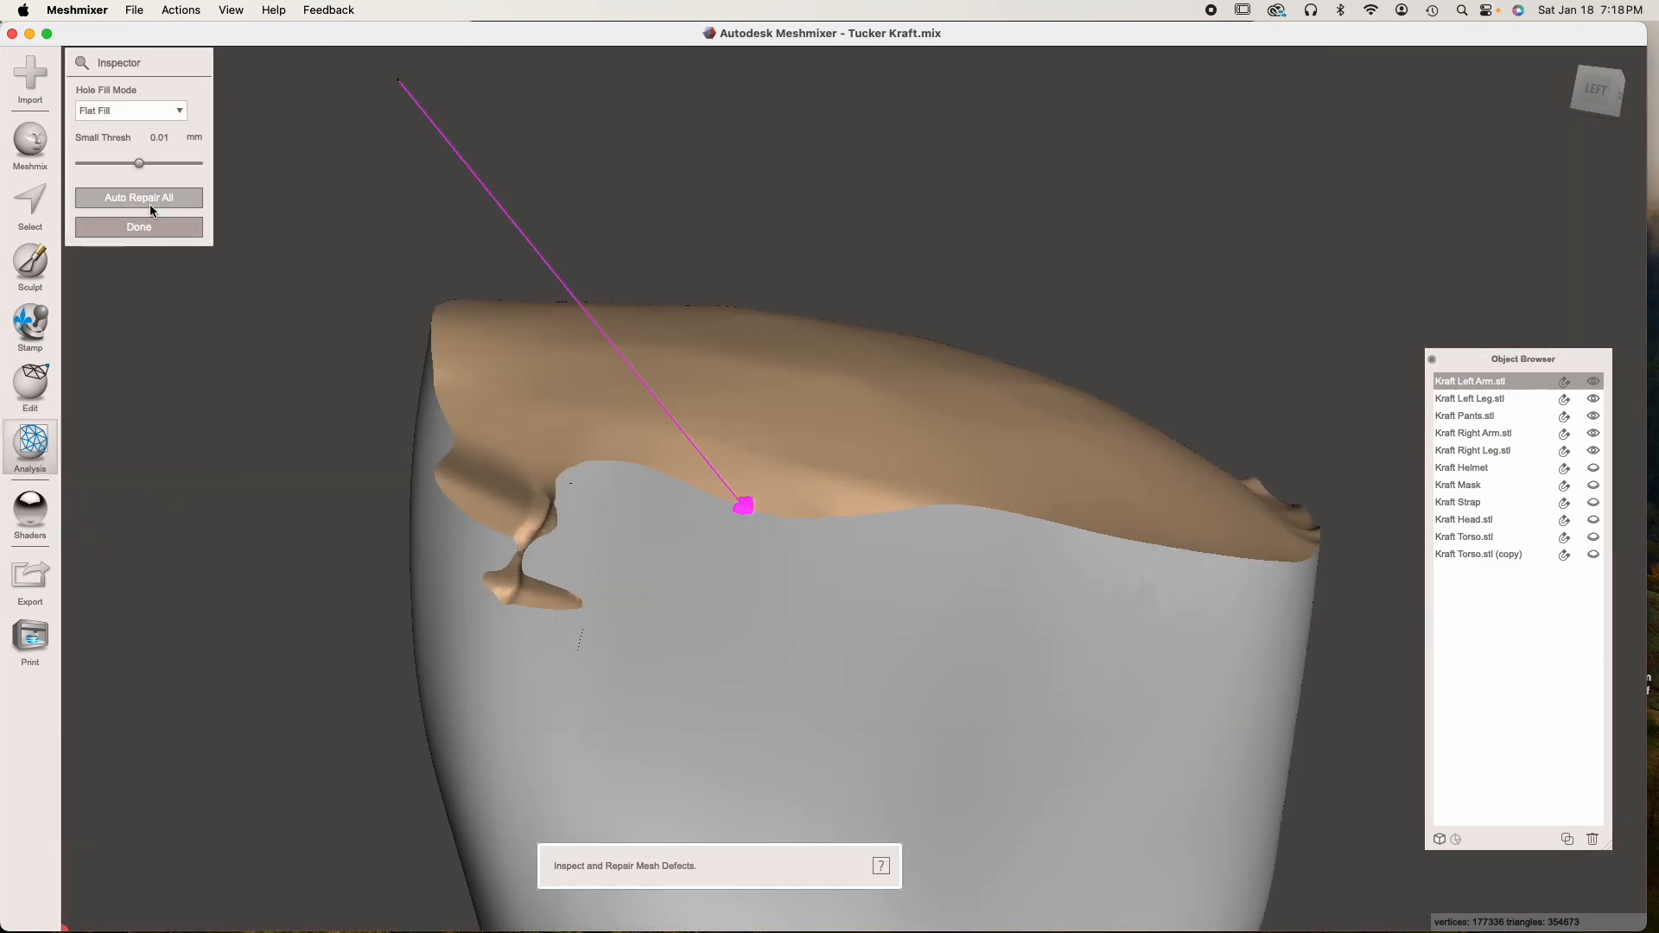
click(149, 203)
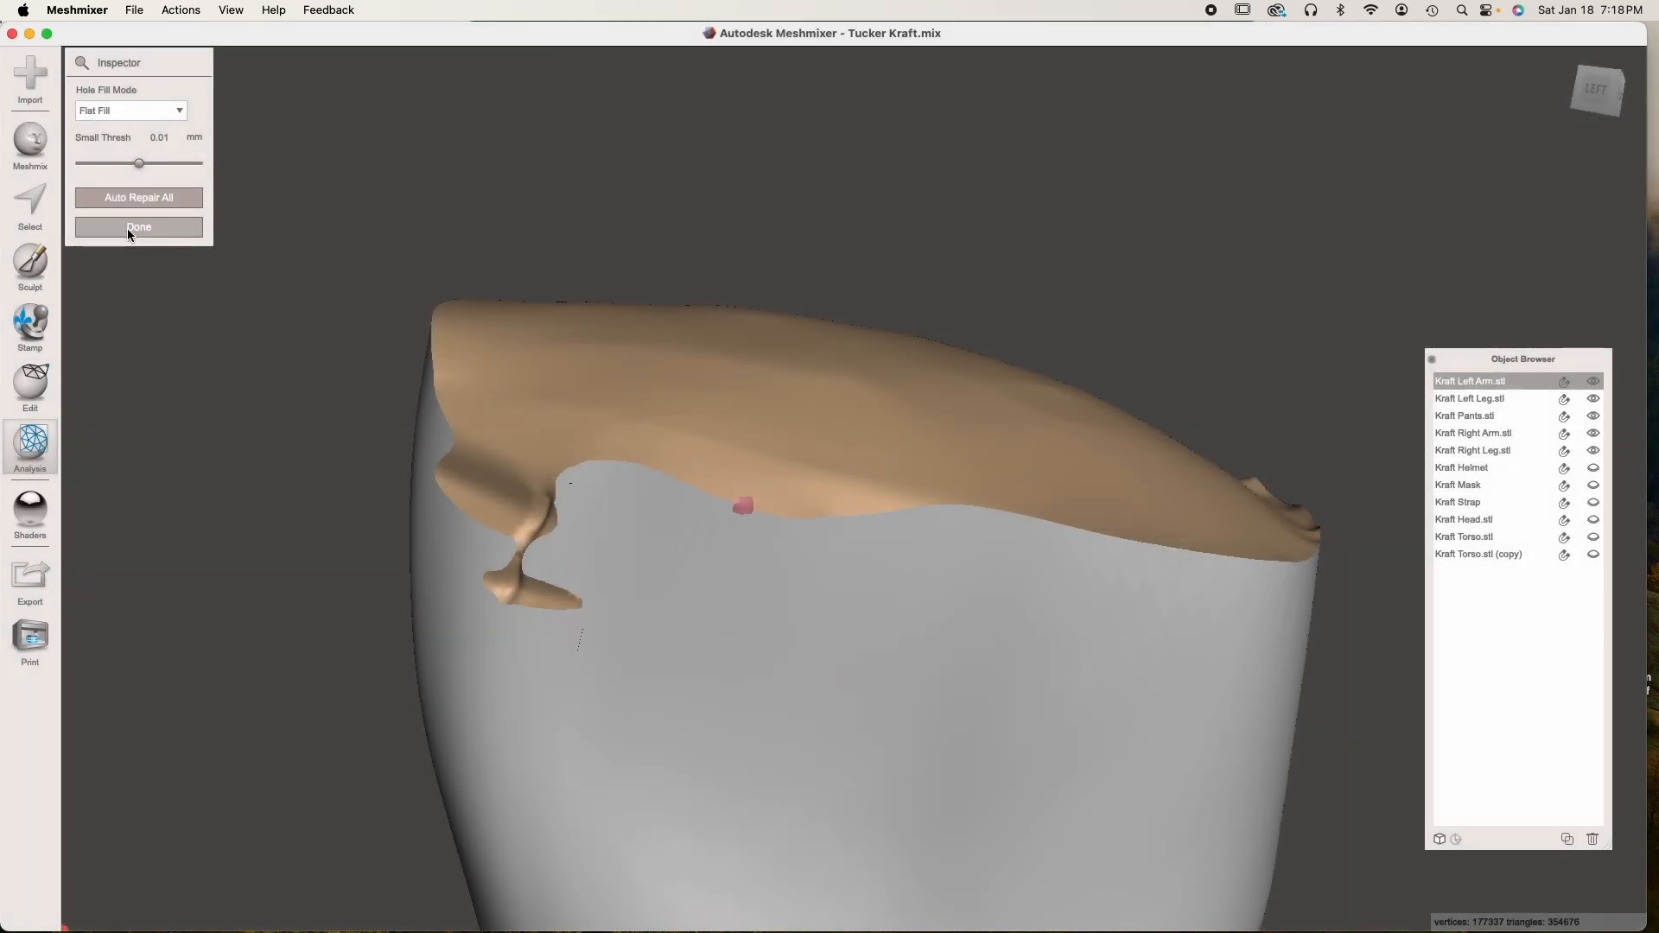
click(129, 227)
Examine the trimmed upper end of the left arm from the side, front and top
right_drag(657, 570, 525, 456)
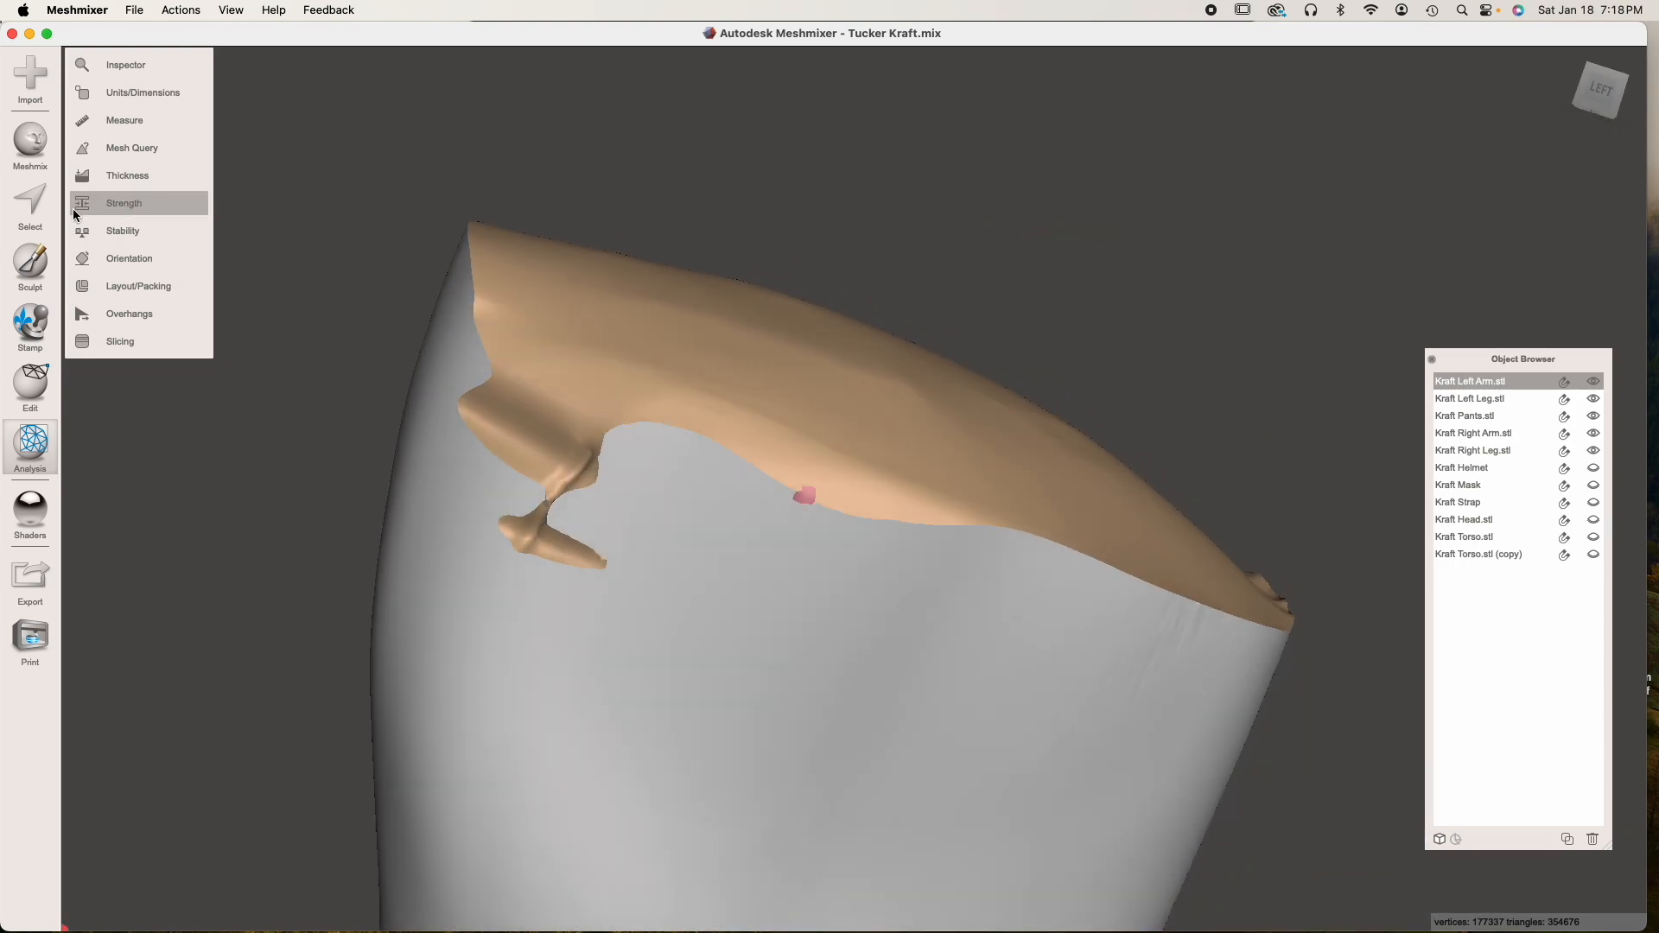
click(30, 264)
mouse_move(166, 159)
mouse_move(520, 453)
mouse_down()
mouse_move(537, 502)
mouse_move(671, 495)
mouse_move(546, 463)
mouse_move(562, 499)
mouse_move(653, 419)
mouse_move(1061, 626)
mouse_move(752, 544)
mouse_move(481, 529)
mouse_move(641, 574)
mouse_move(745, 515)
mouse_up()
scroll(607, 604, down, 5)
mouse_move(792, 653)
right_down()
mouse_move(518, 604)
mouse_move(735, 582)
right_up()
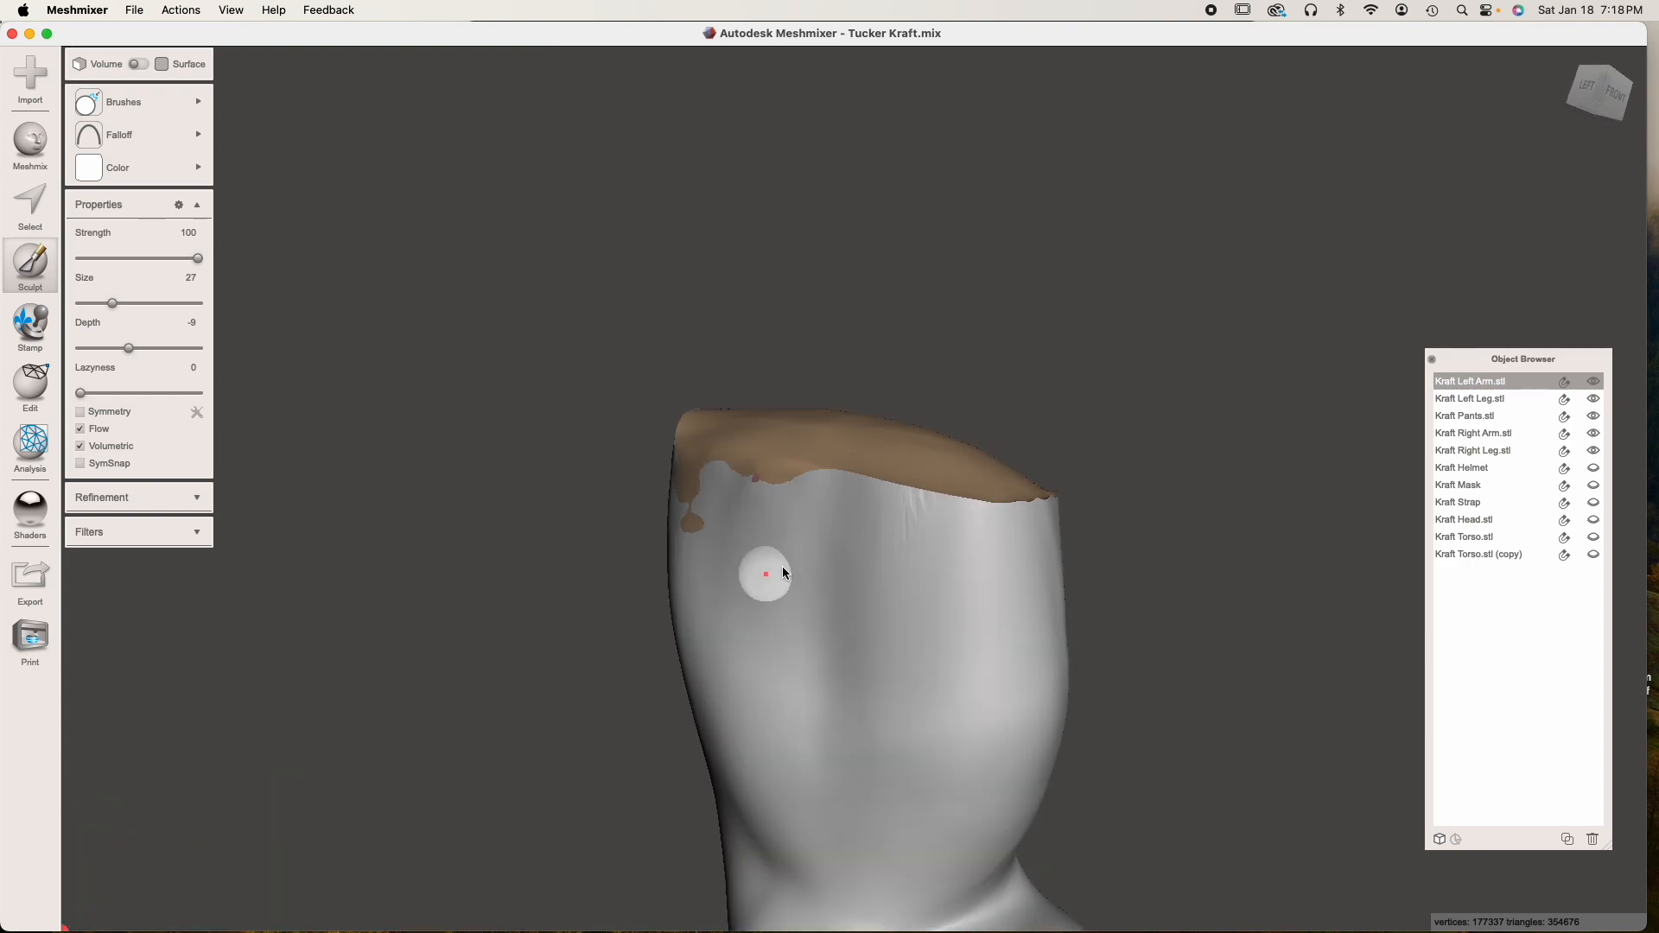
mouse_move(924, 622)
right_down()
mouse_move(1157, 634)
mouse_move(807, 622)
mouse_move(1347, 637)
right_up()
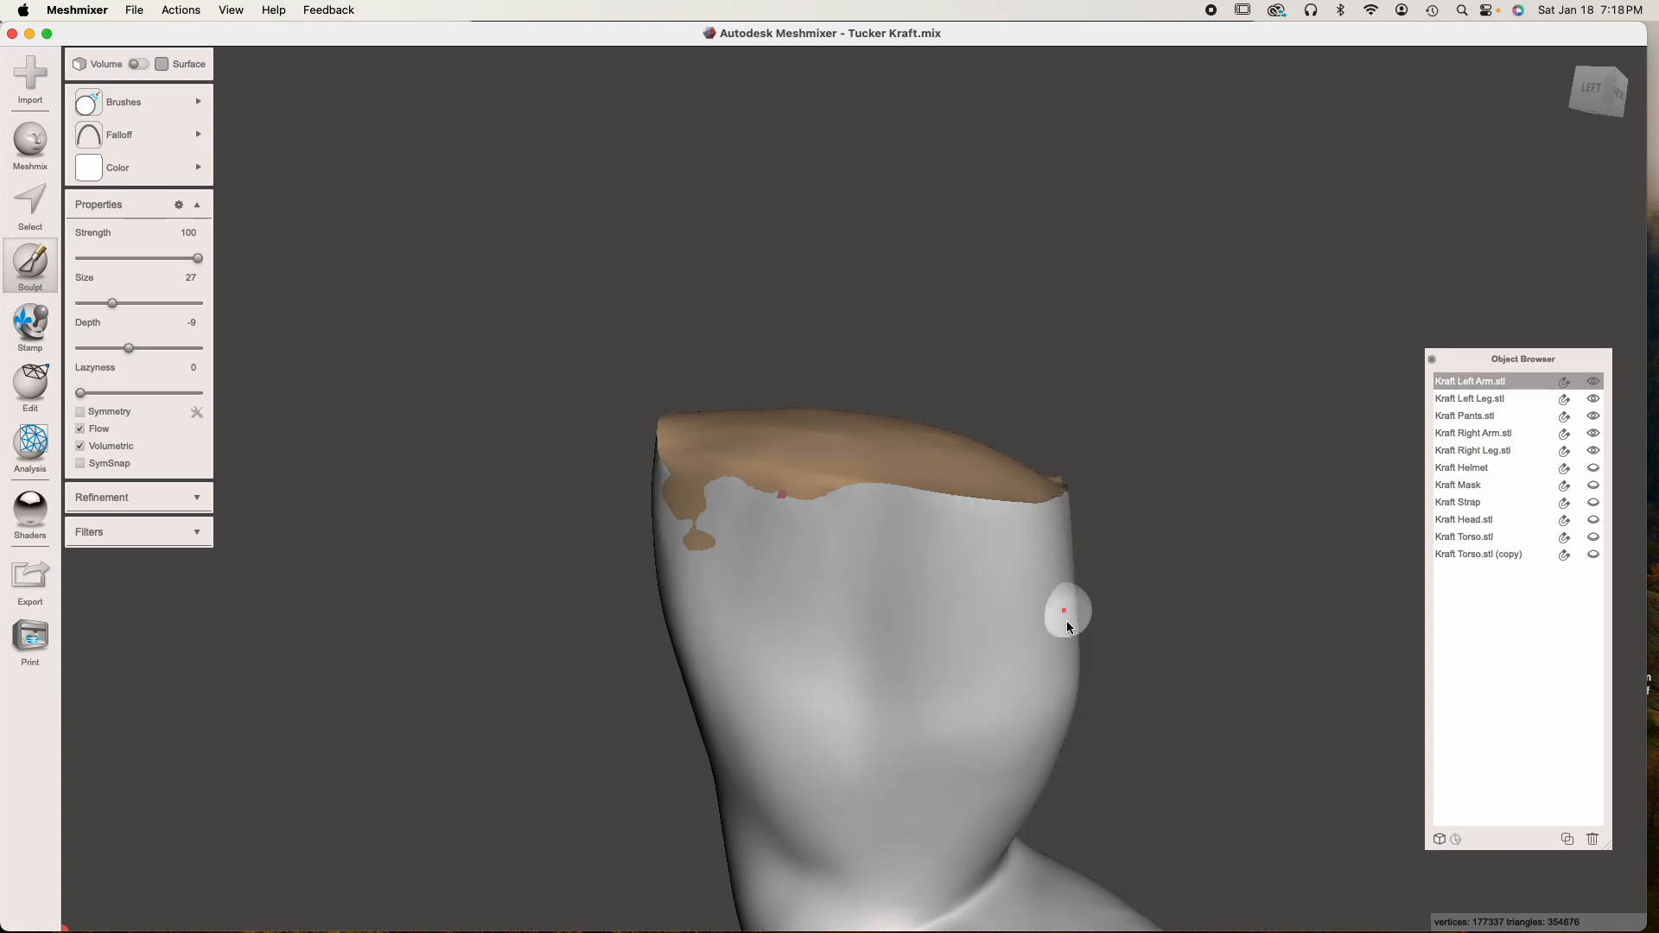
right_drag(1066, 620, 994, 603)
scroll(864, 574, up, 5)
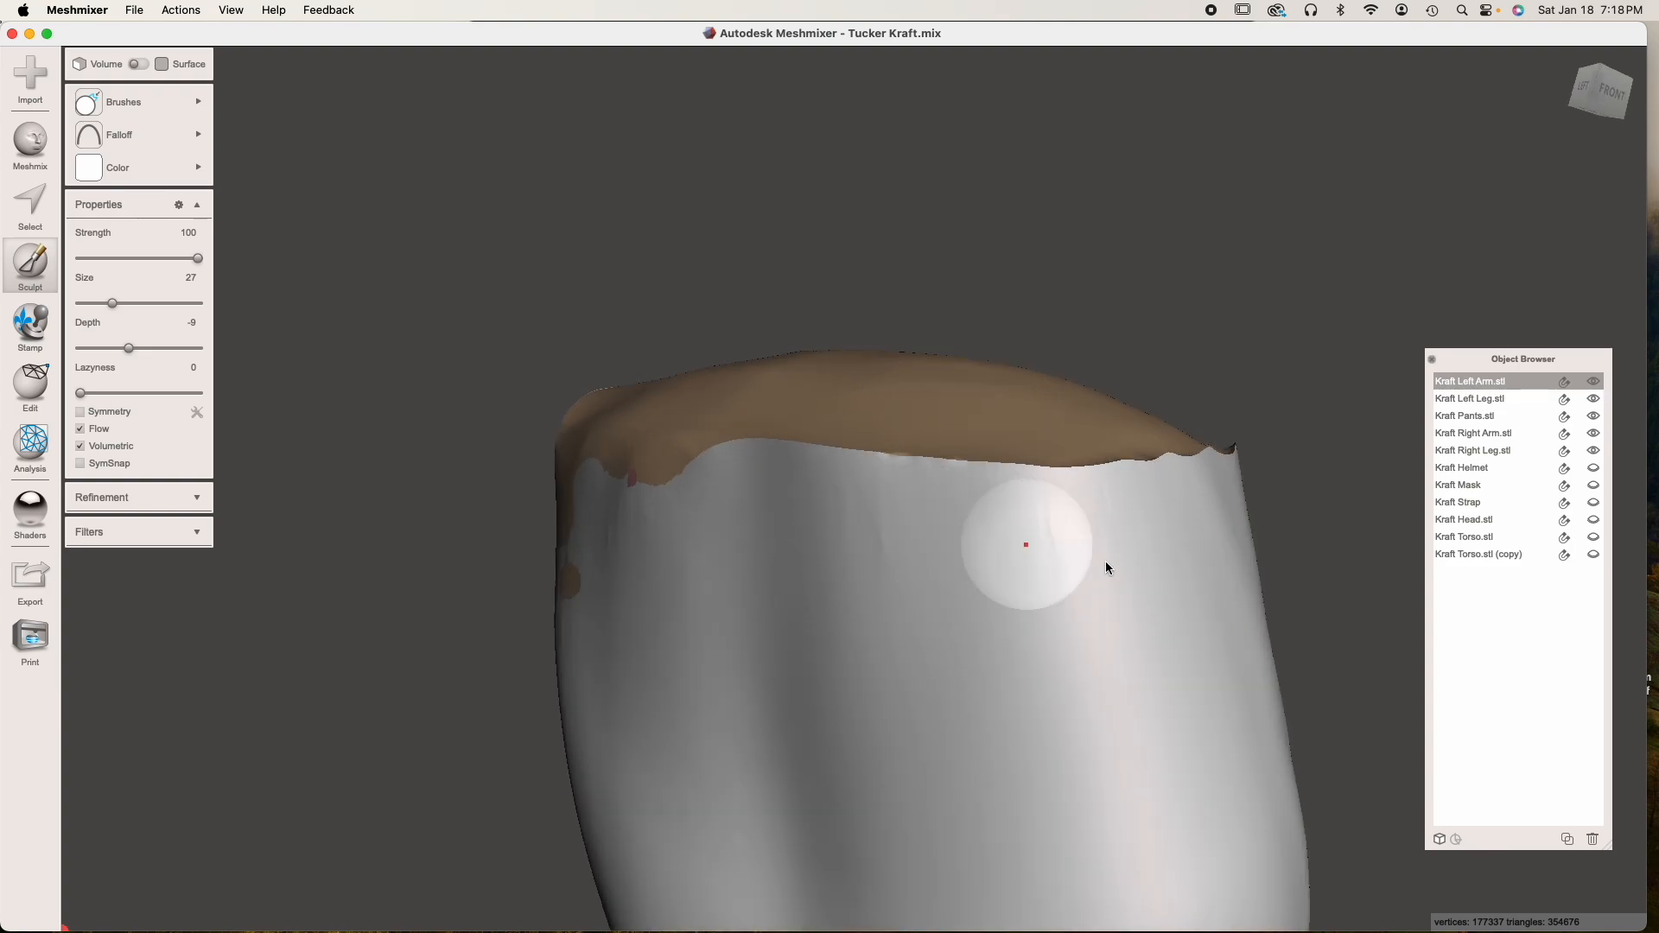
right_drag(781, 677, 897, 656)
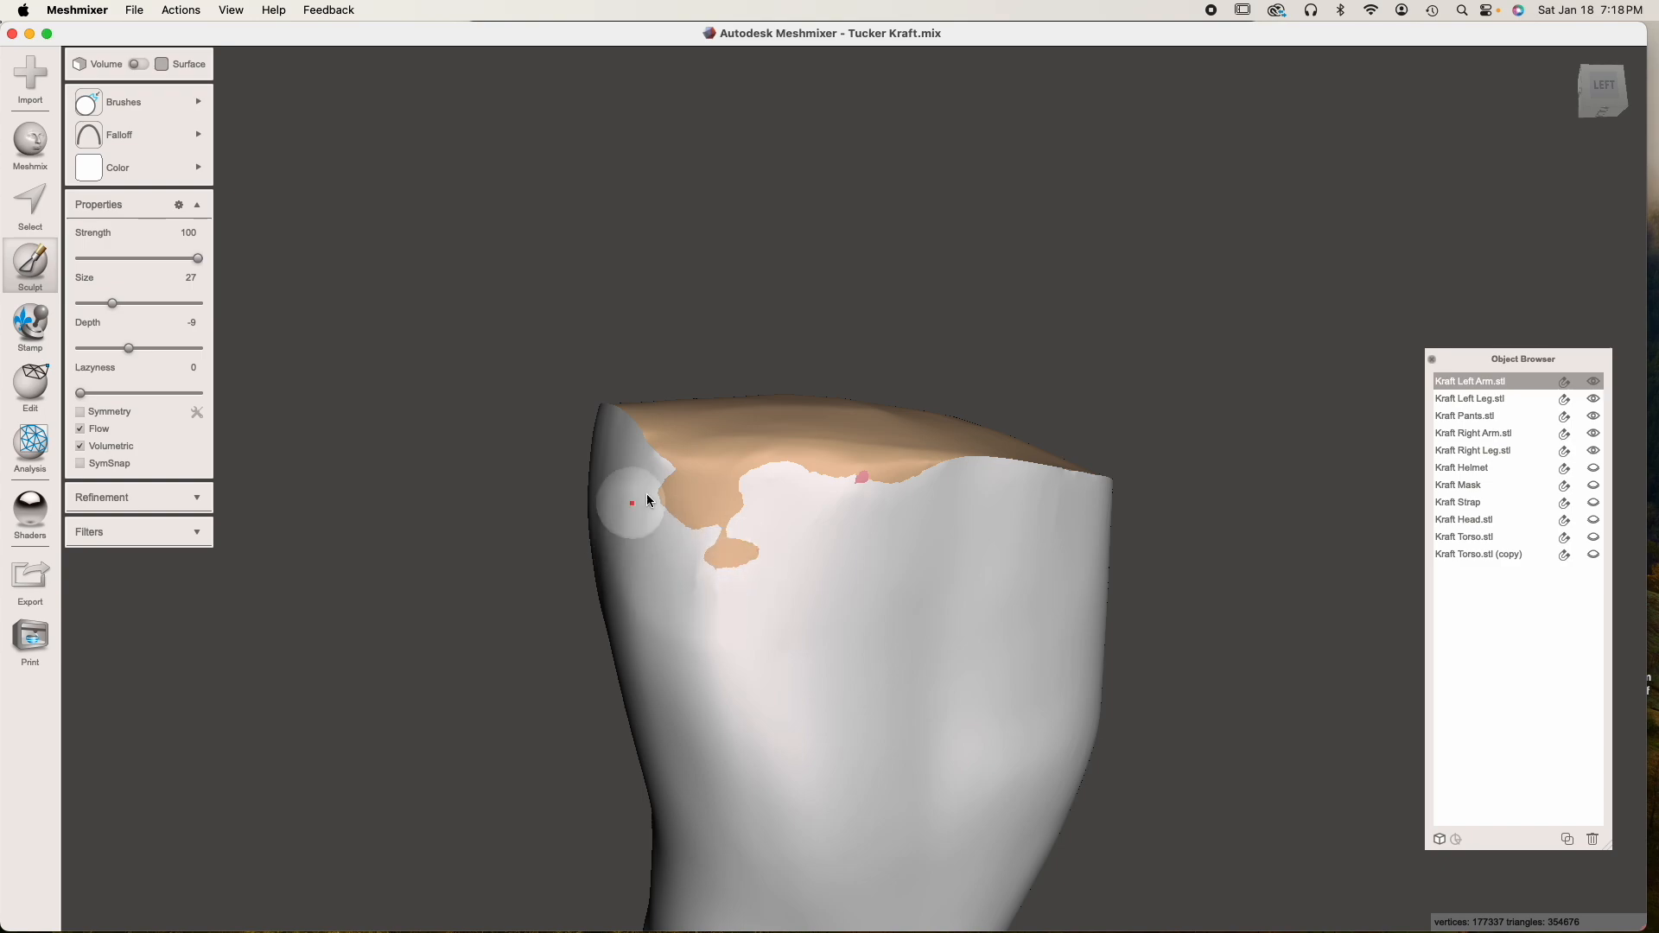
scroll(783, 587, down, 3)
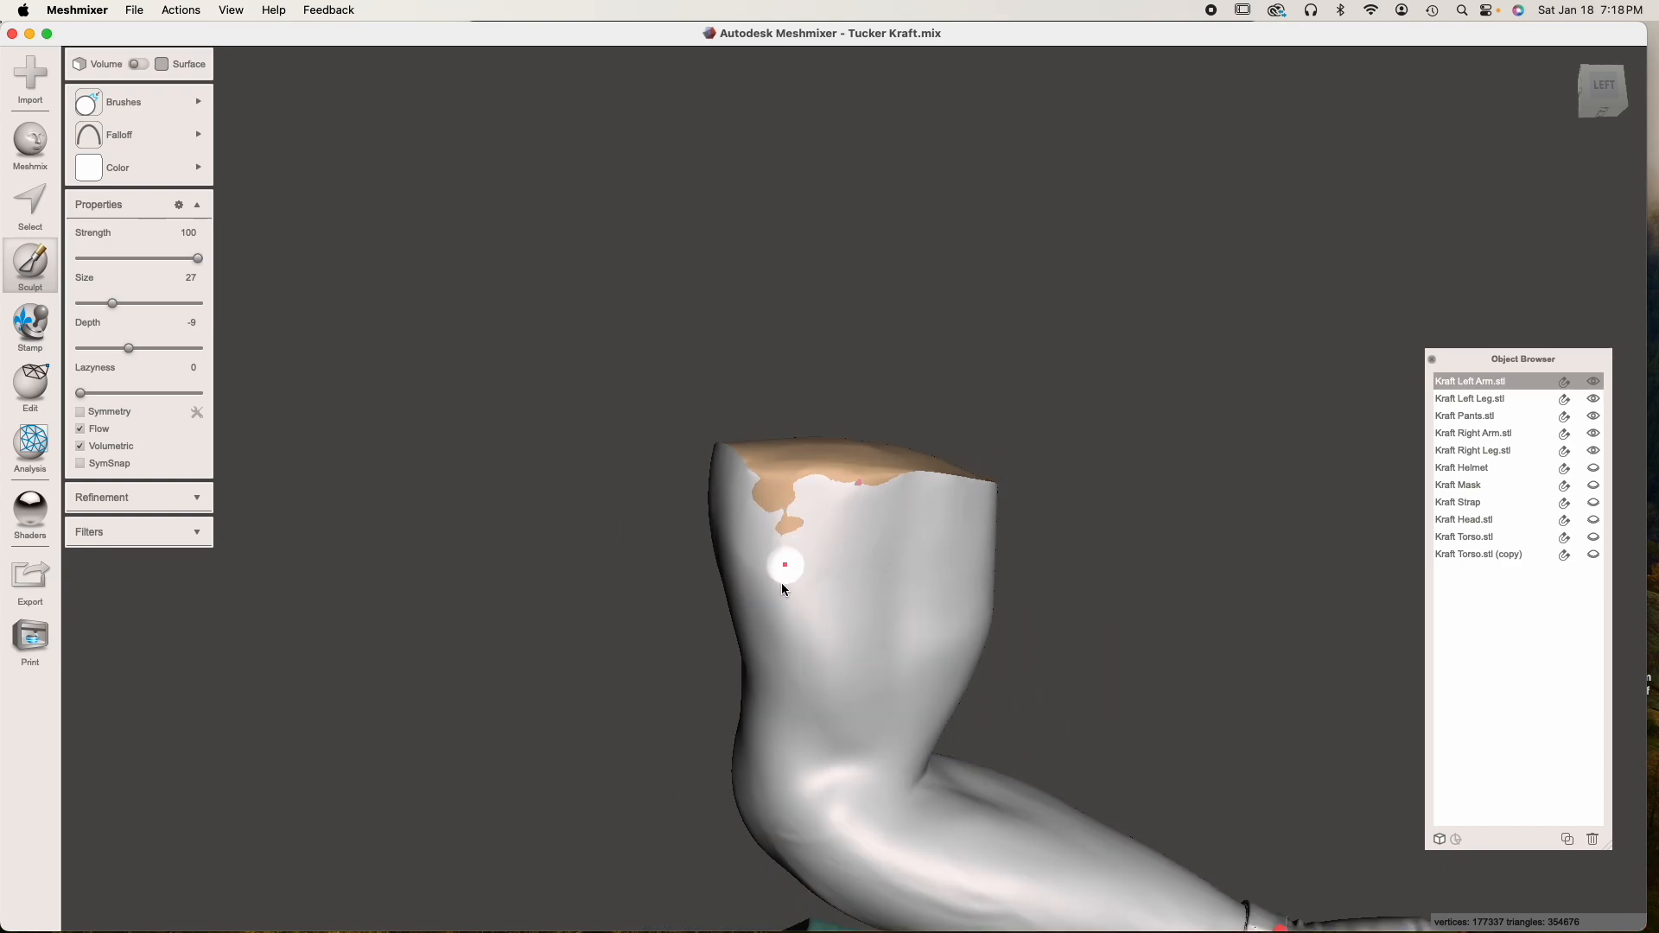
right_drag(783, 587, 924, 638)
right_drag(1214, 631, 1004, 598)
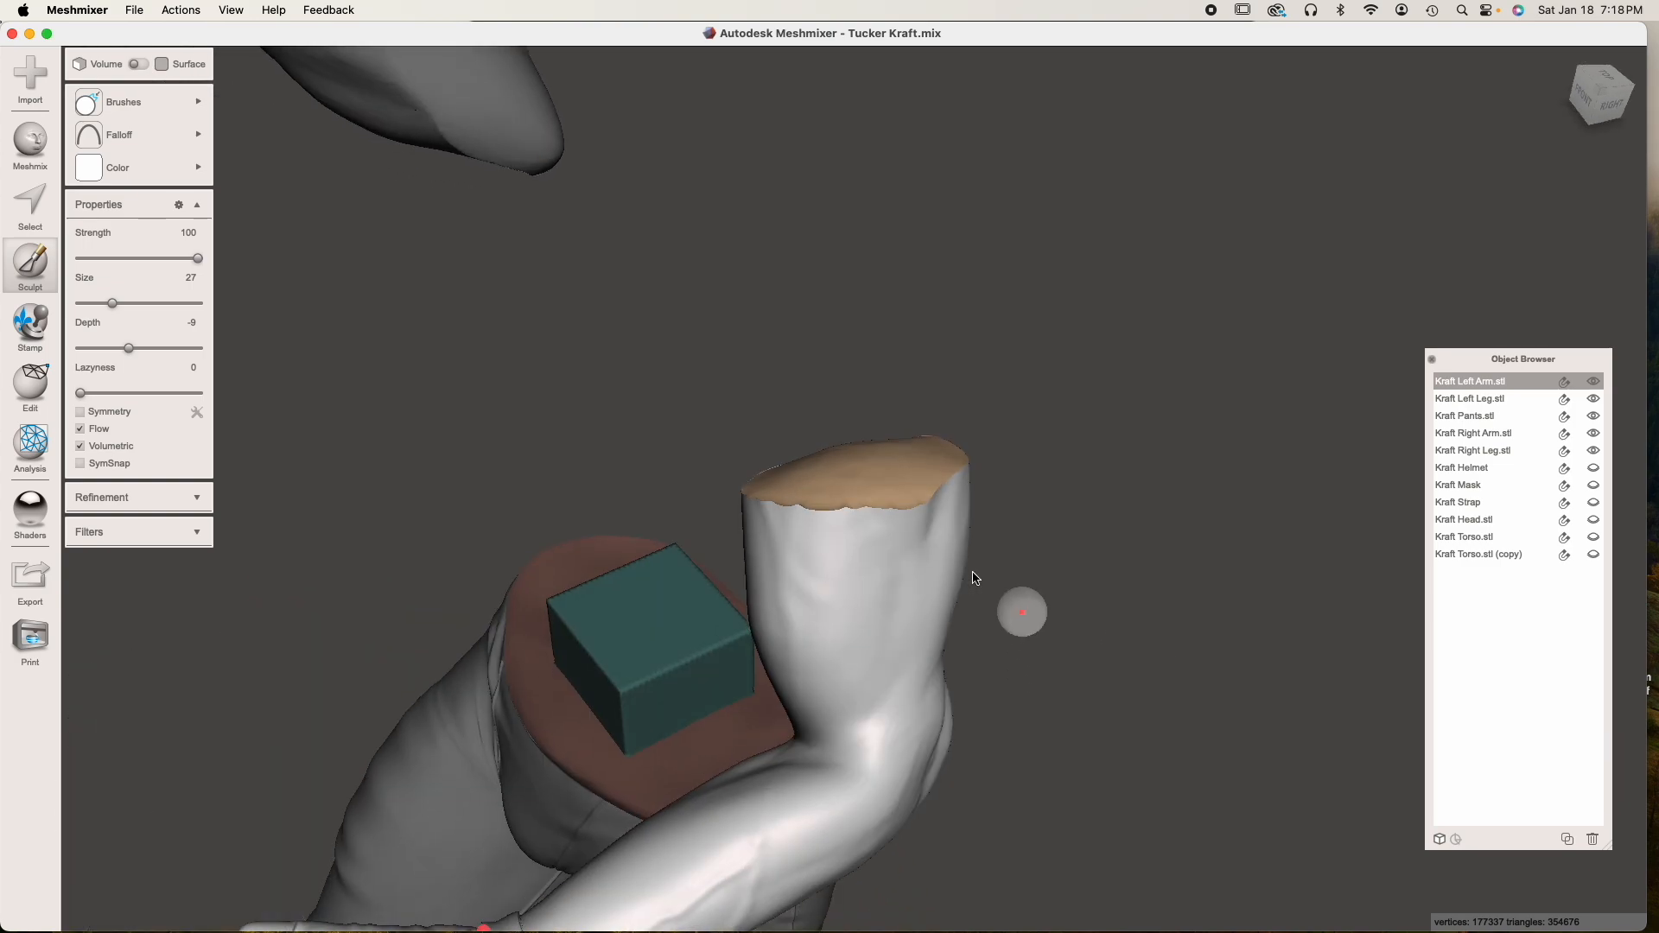
key(Escape)
mouse_move(816, 529)
right_down()
mouse_move(878, 560)
mouse_move(890, 596)
right_up()
scroll(890, 480, up, 3)
right_drag(890, 482, 890, 604)
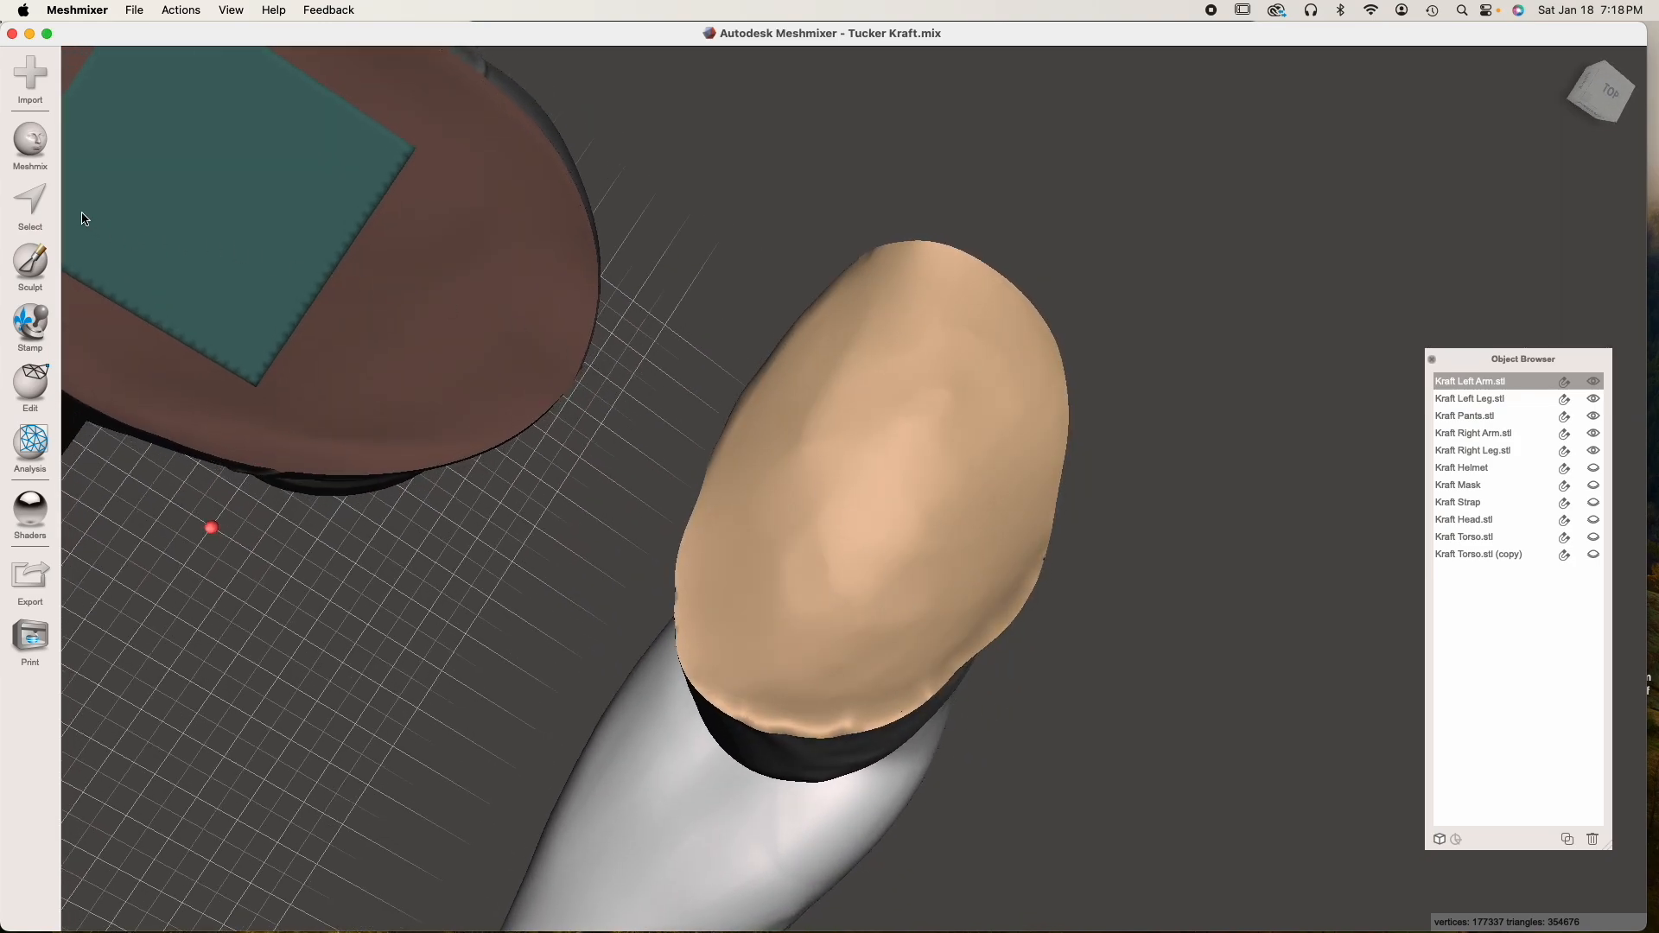
right_drag(239, 339, 701, 378)
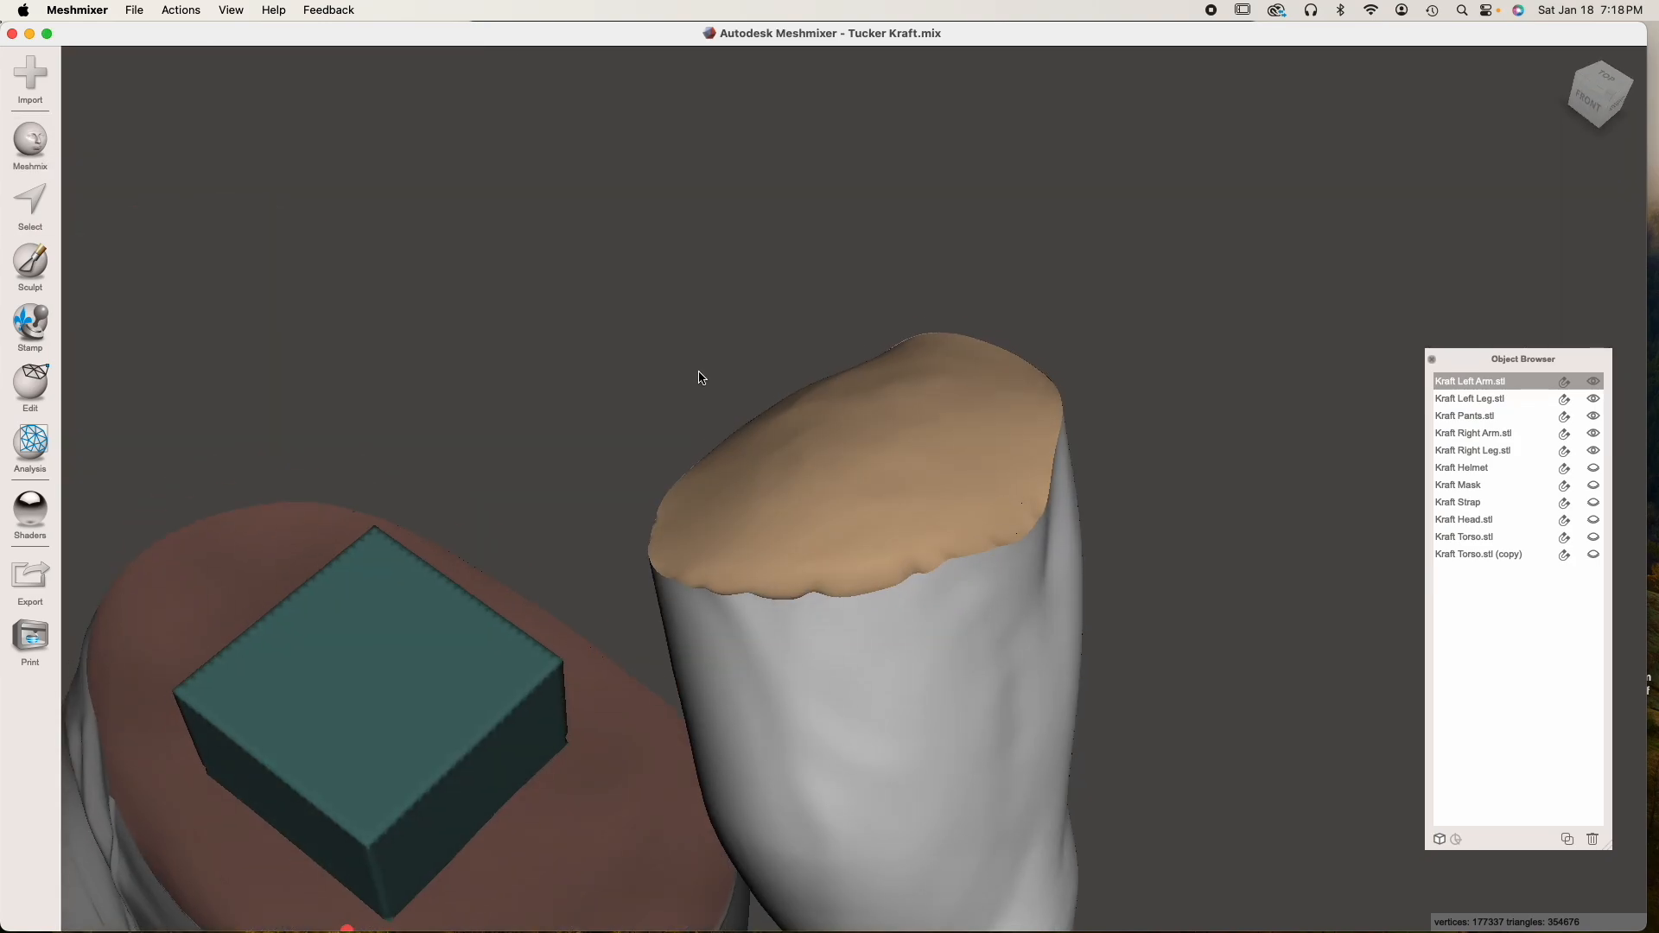
scroll(698, 372, down, 6)
middle_drag(598, 471, 714, 502)
Show the remaining torso copy, subtract it from the right arm with Boolean Difference and accept the cut
click(871, 417)
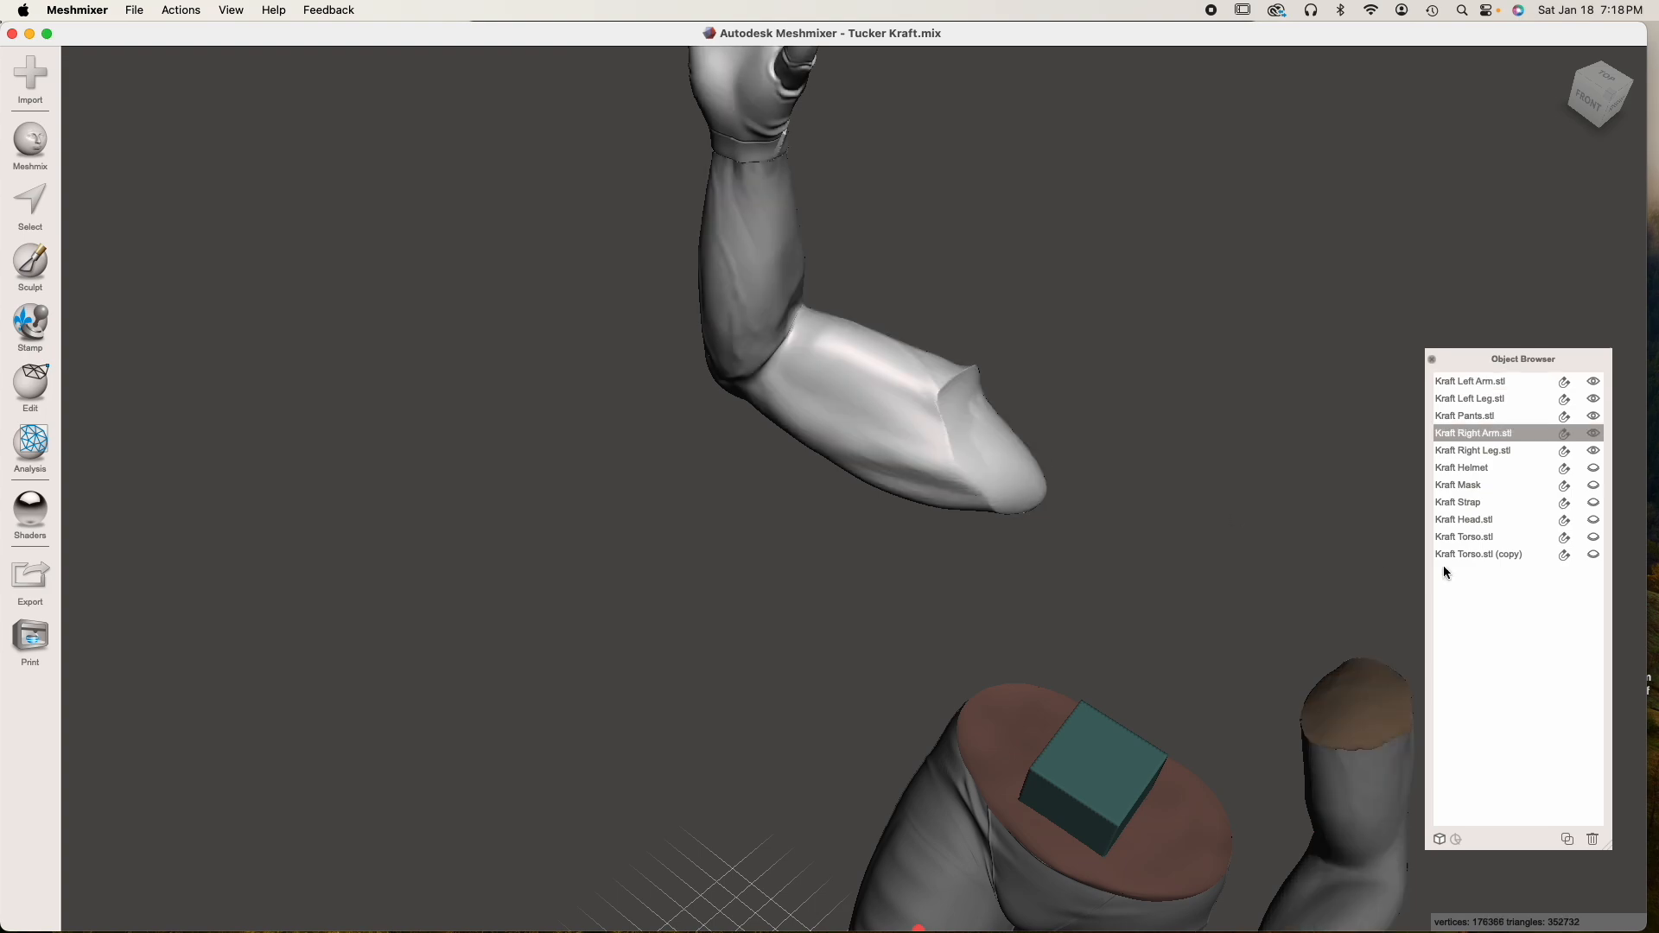
click(1590, 557)
right_drag(1046, 566, 1139, 522)
shift+click(1074, 467)
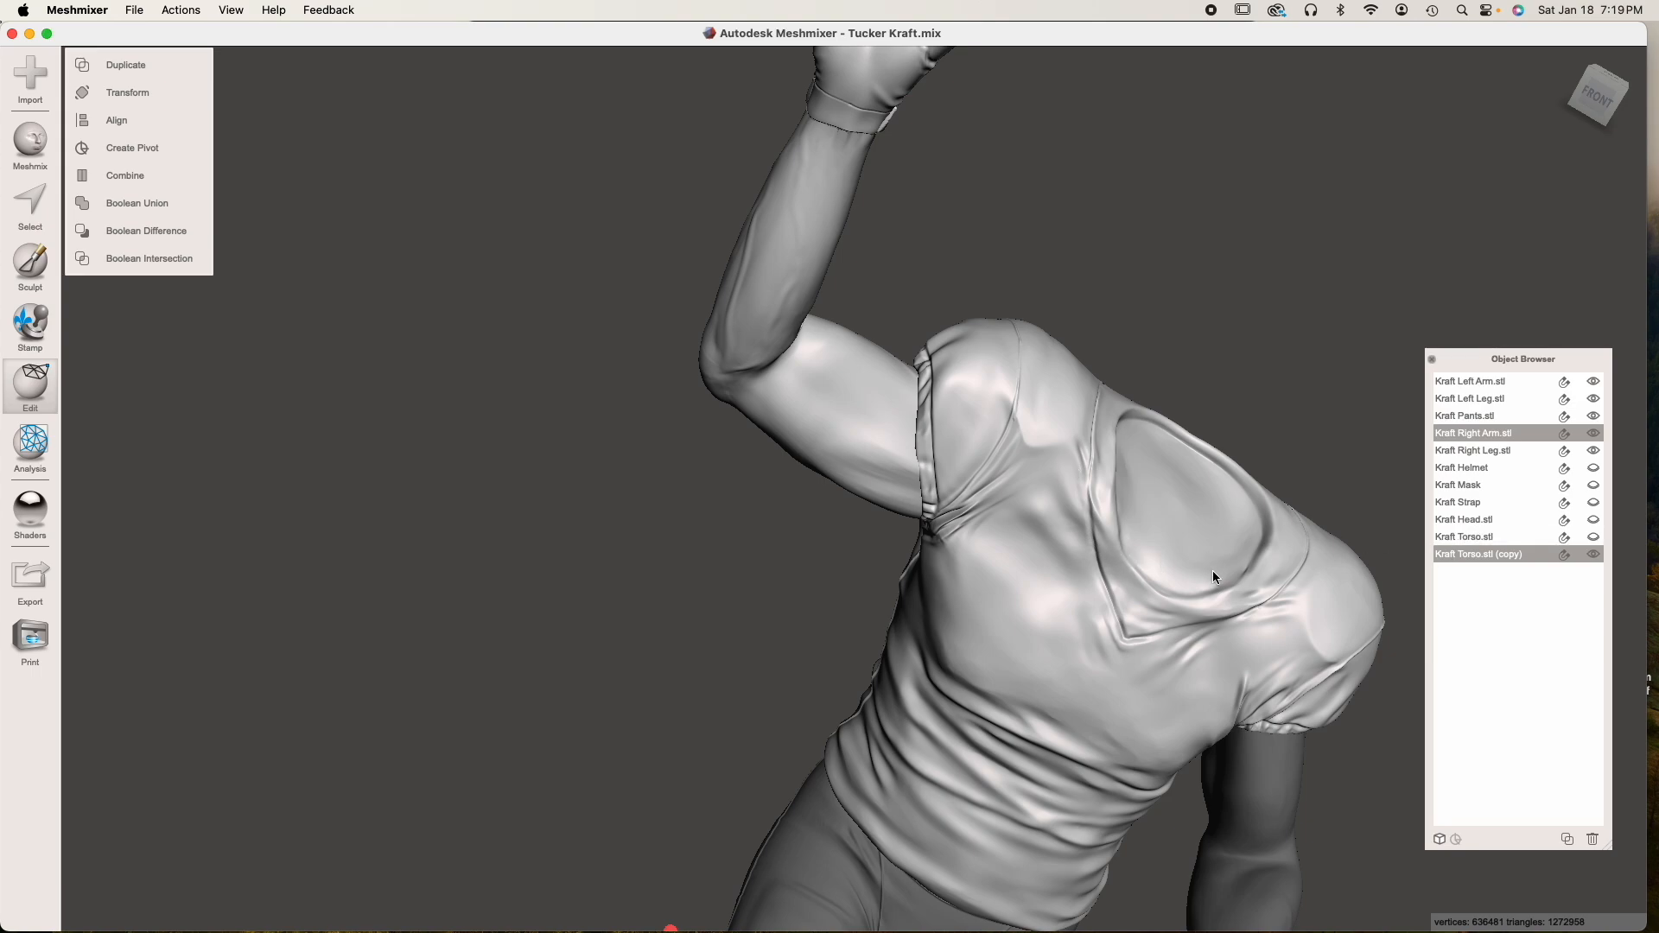
click(136, 231)
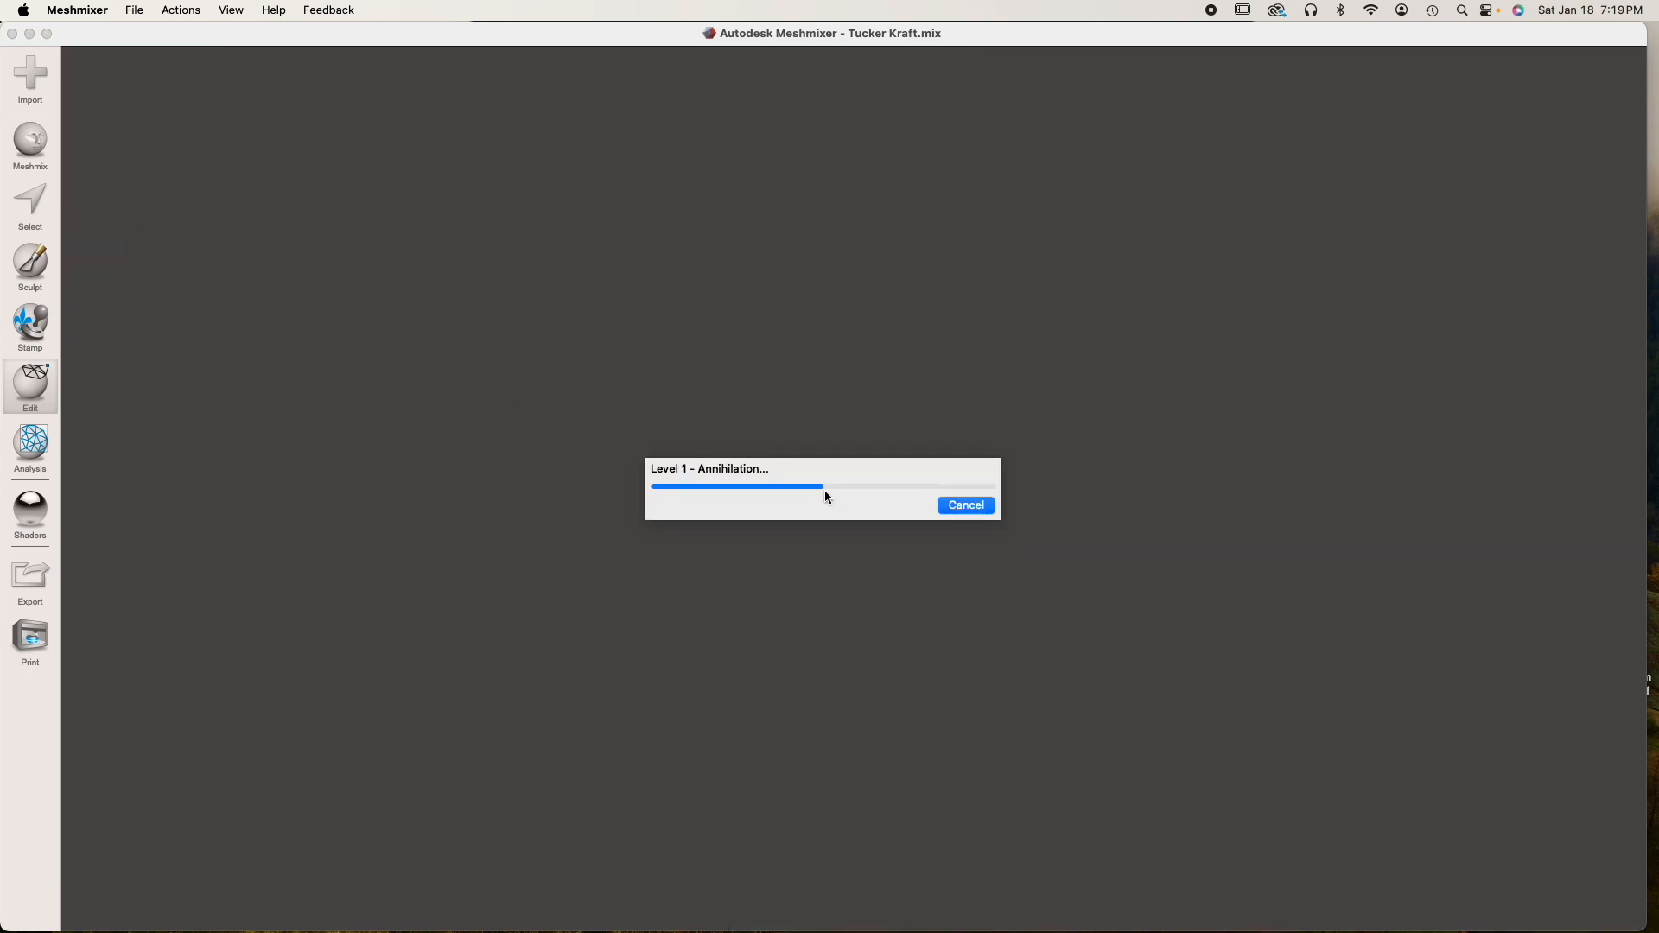
right_drag(943, 535, 710, 514)
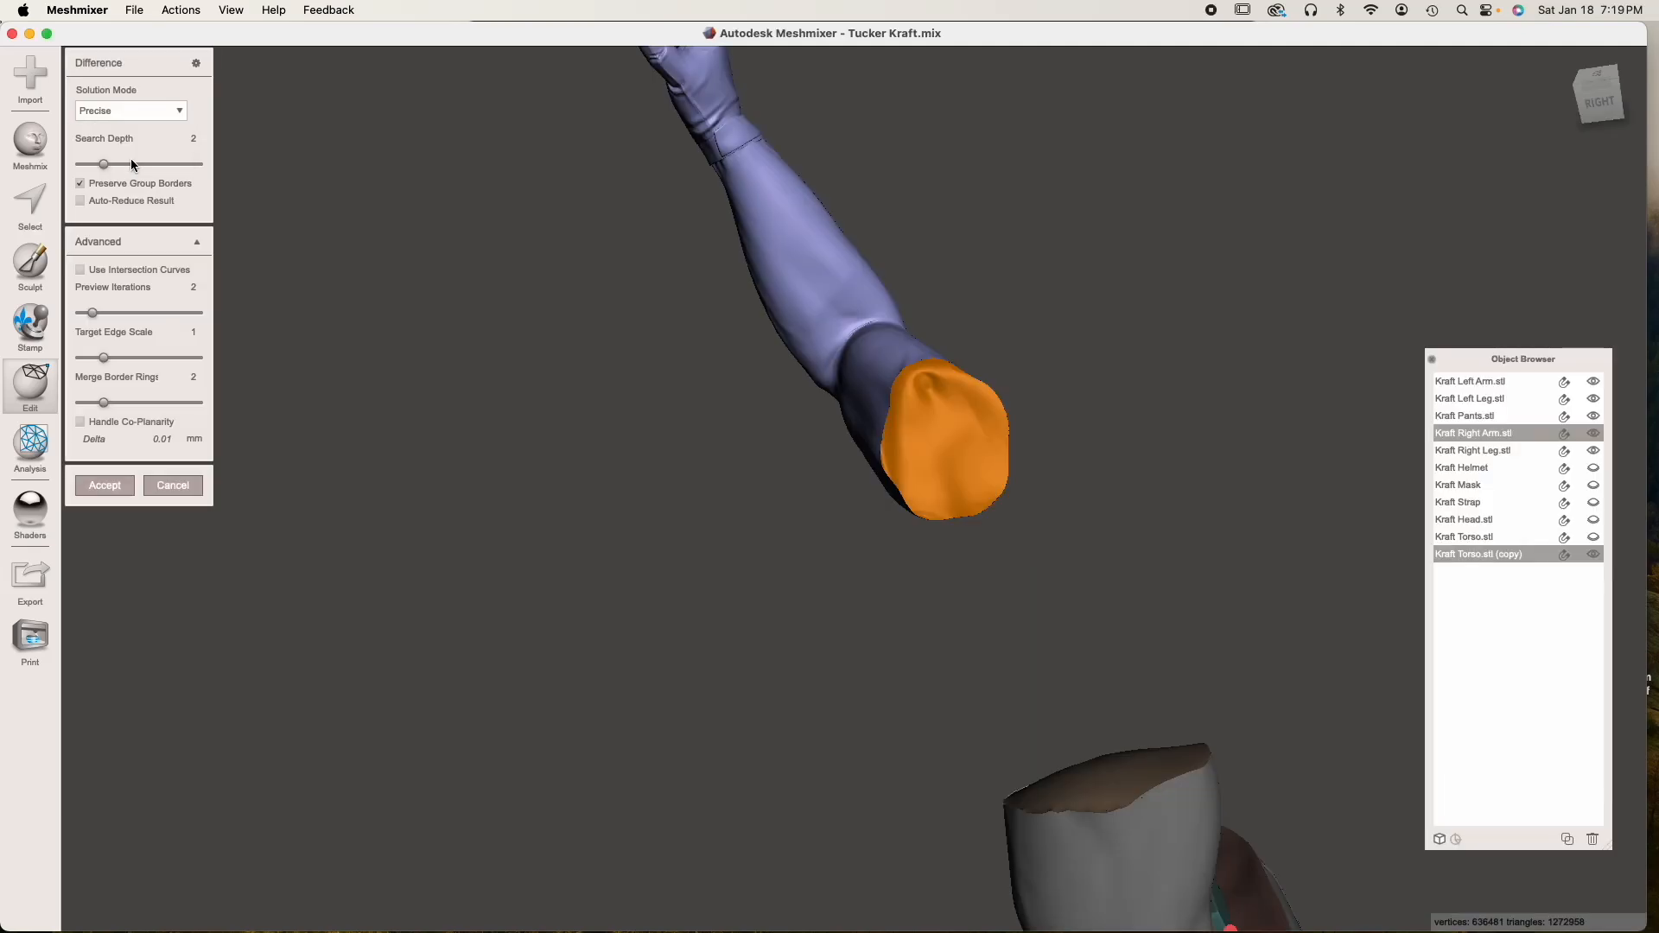
click(132, 159)
click(105, 486)
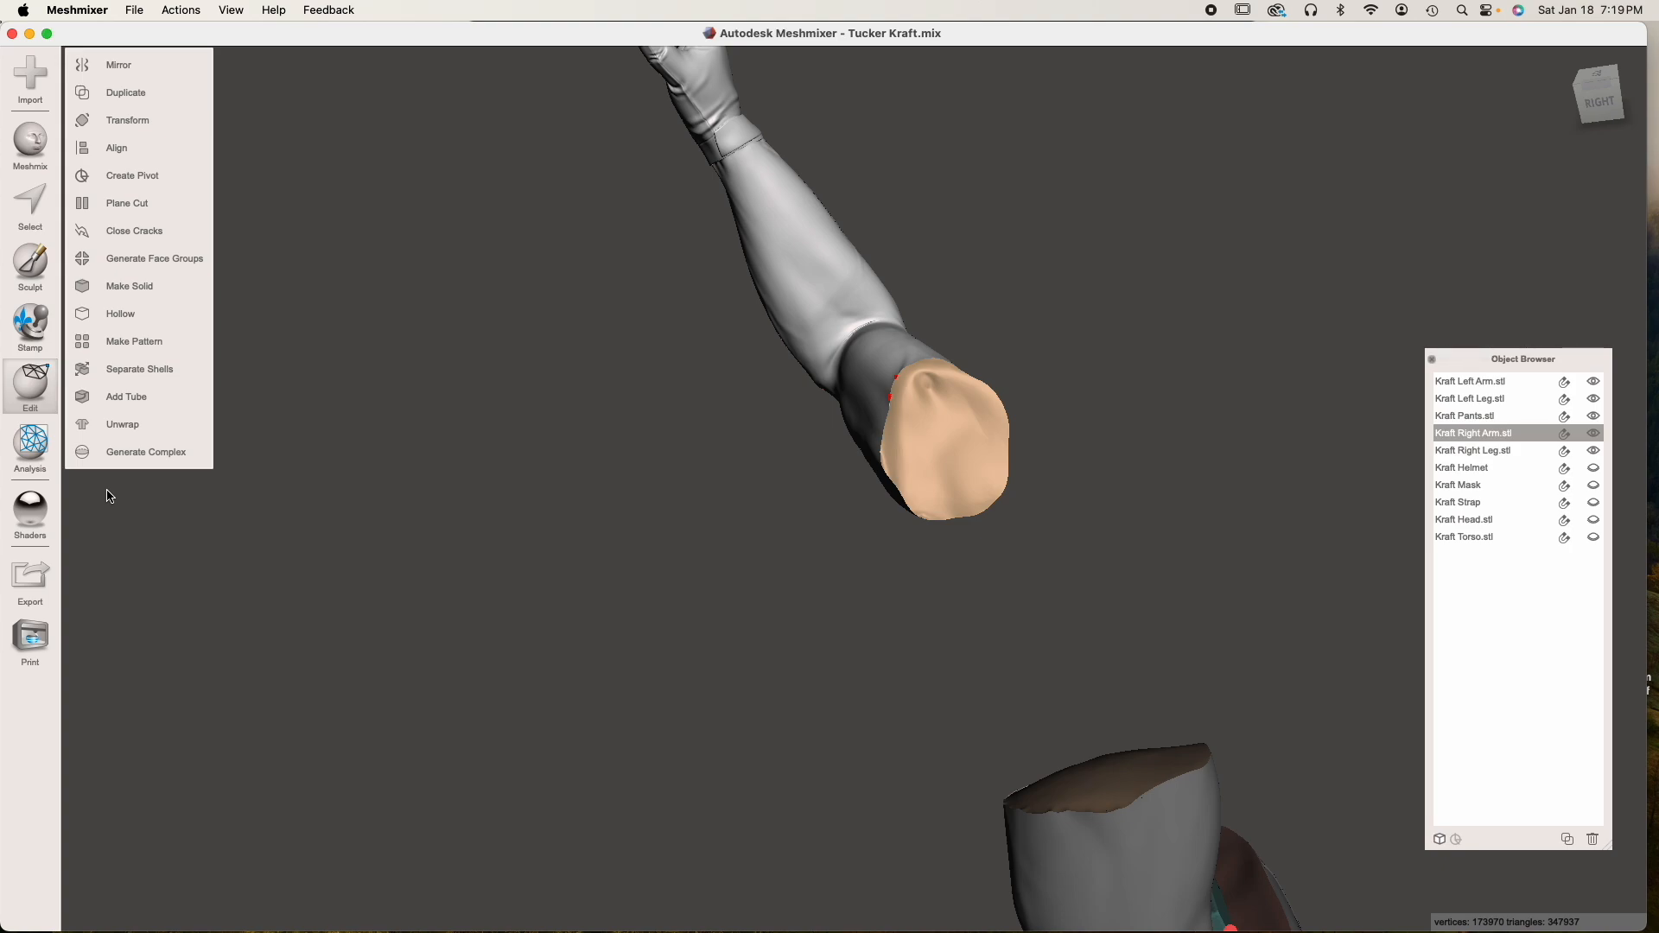
Auto-repair all mesh defects on the trimmed right arm with the Inspector, using Smooth Fill
middle_drag(720, 466, 597, 635)
scroll(805, 620, up, 5)
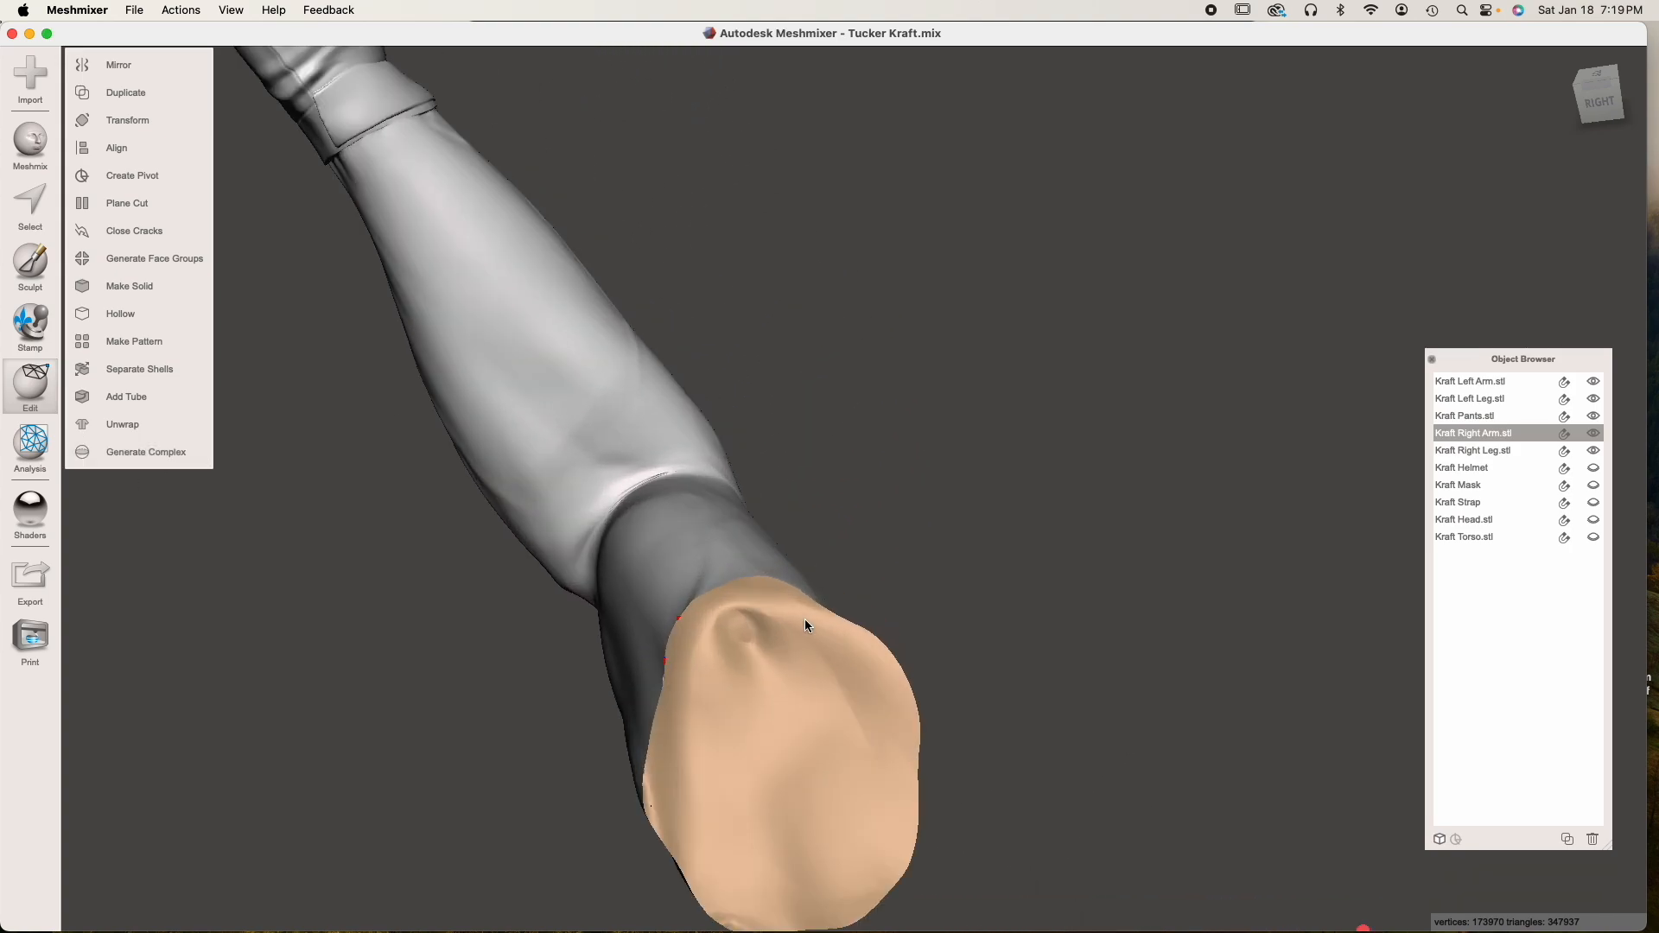
click(34, 446)
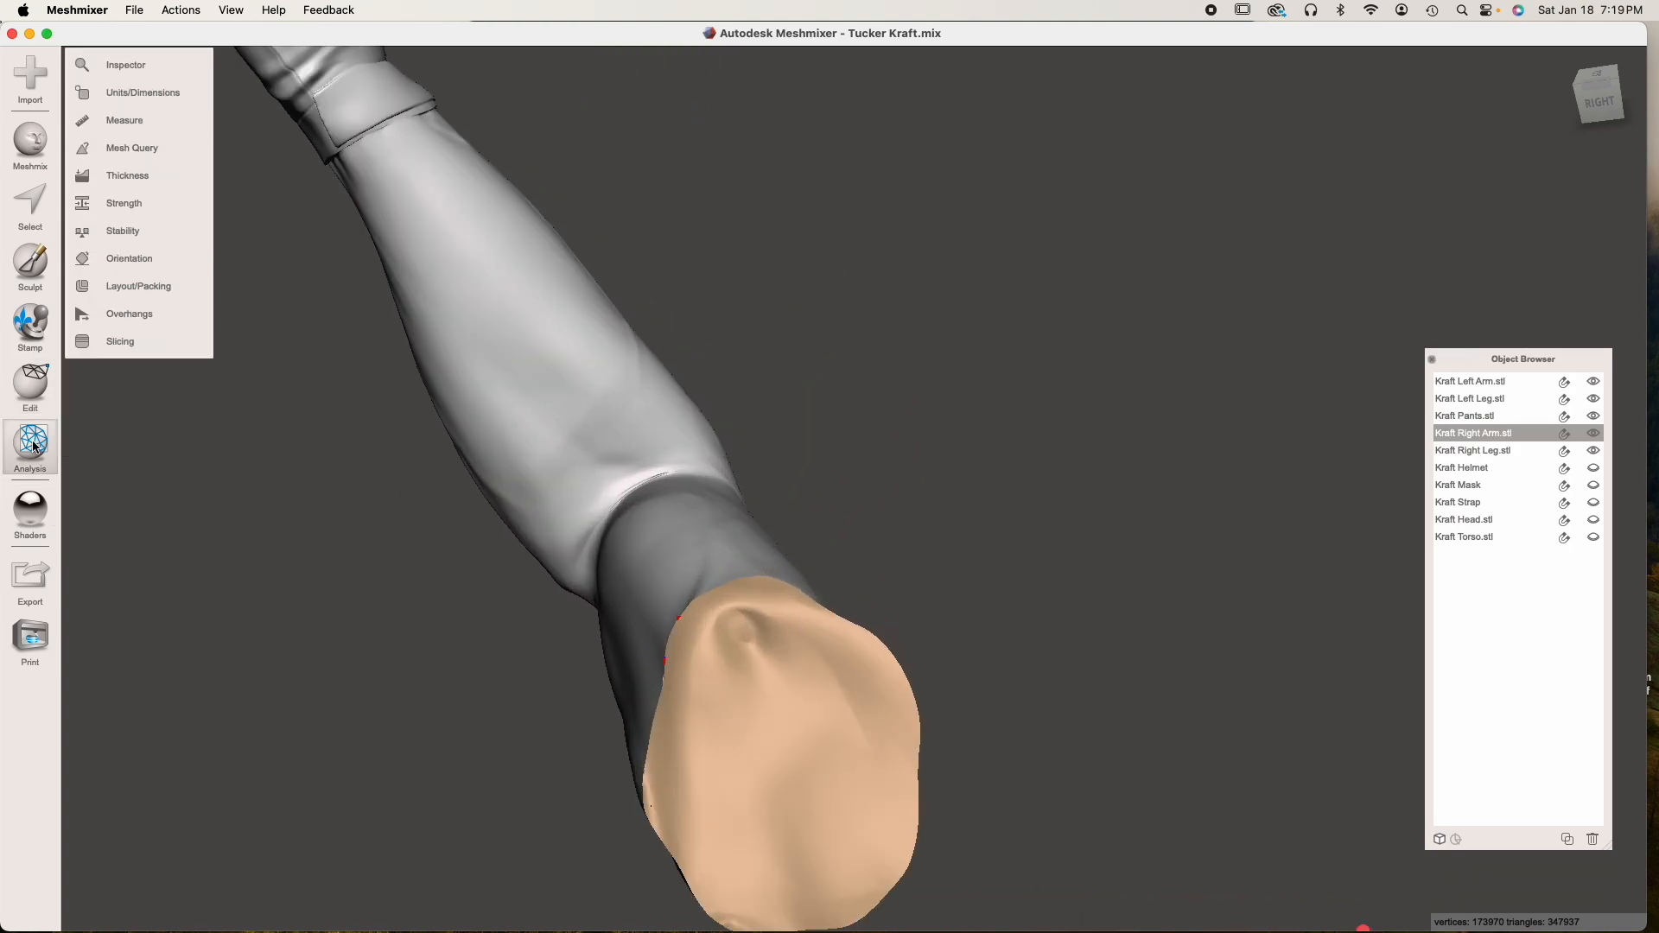
click(154, 64)
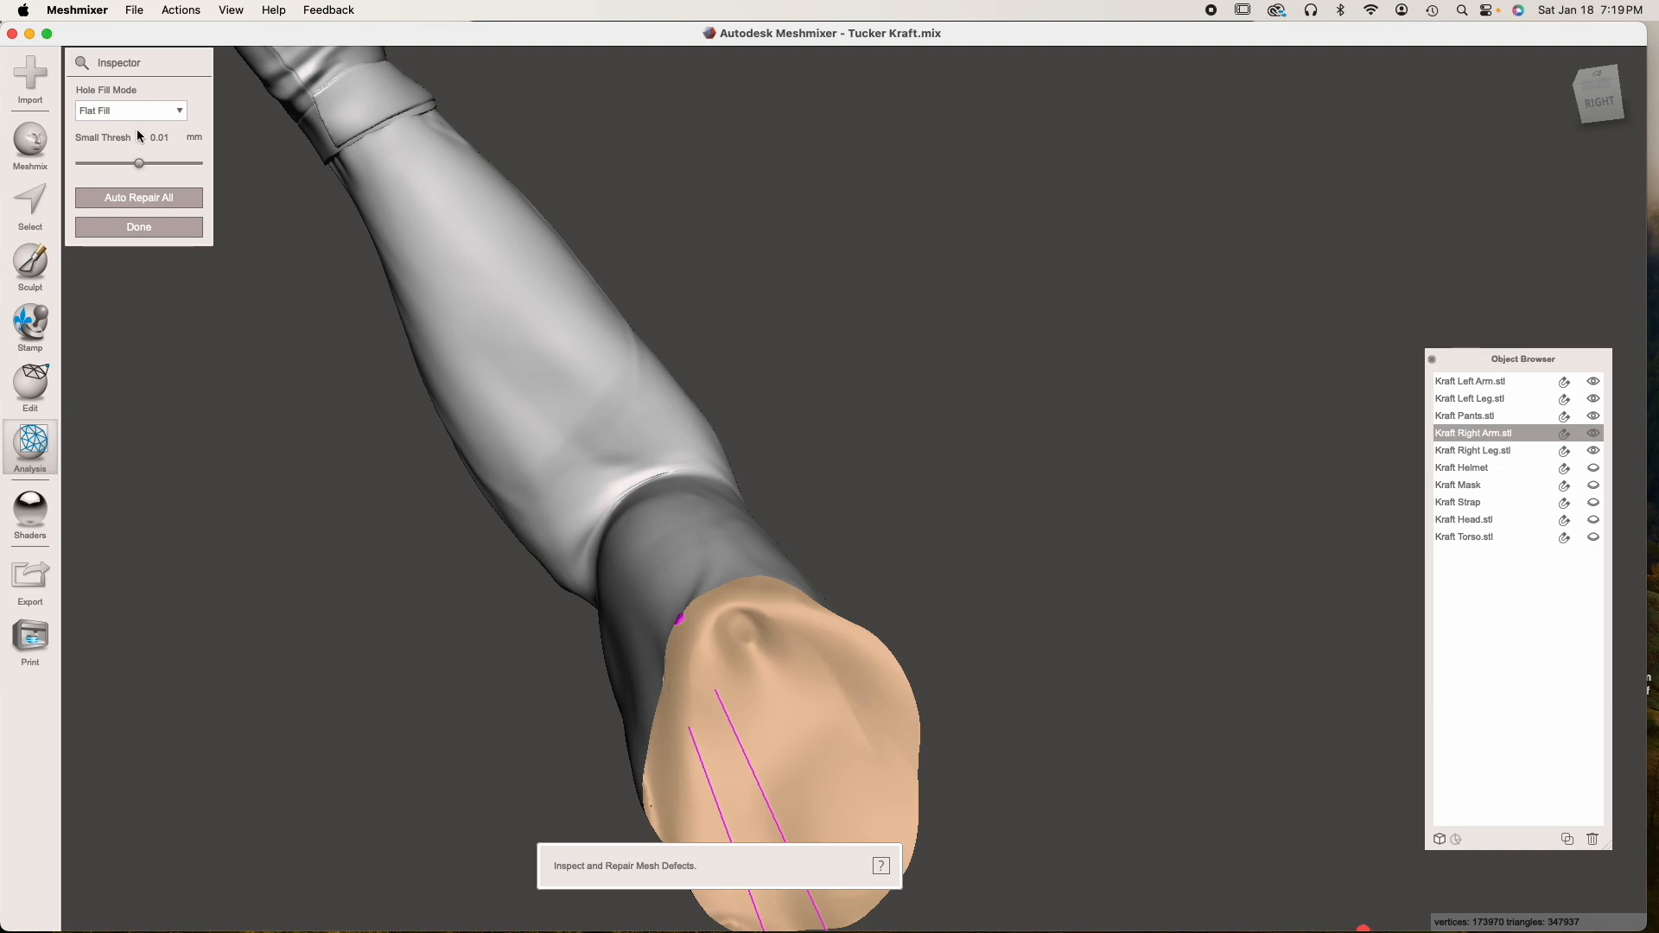
click(126, 109)
click(118, 158)
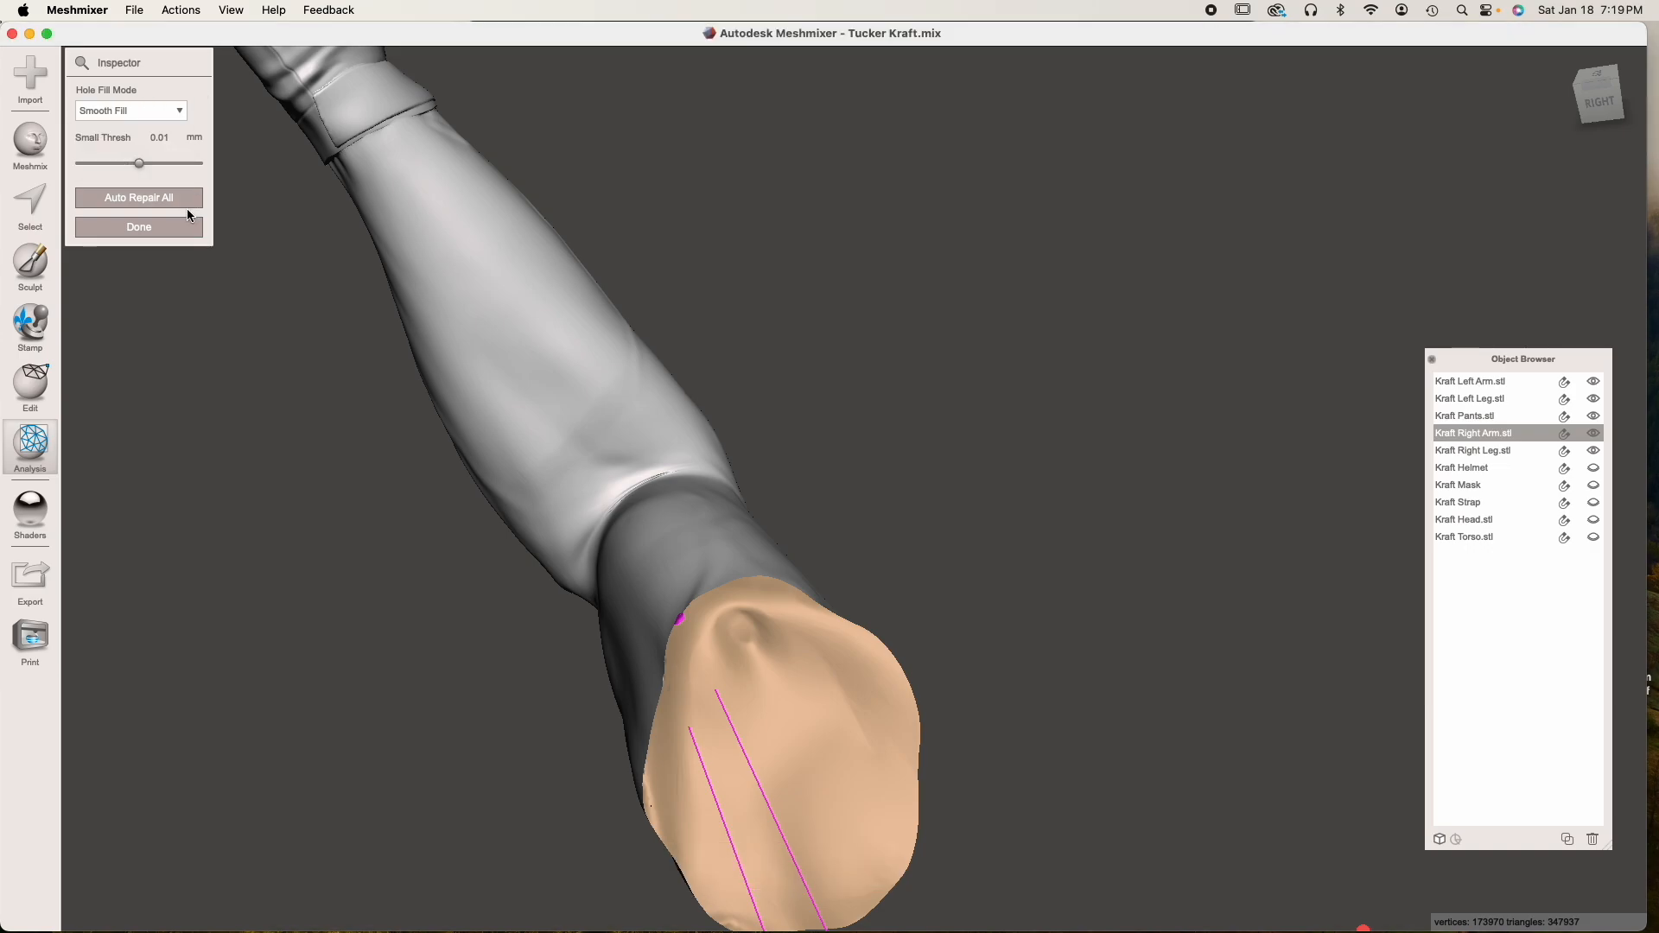
click(185, 204)
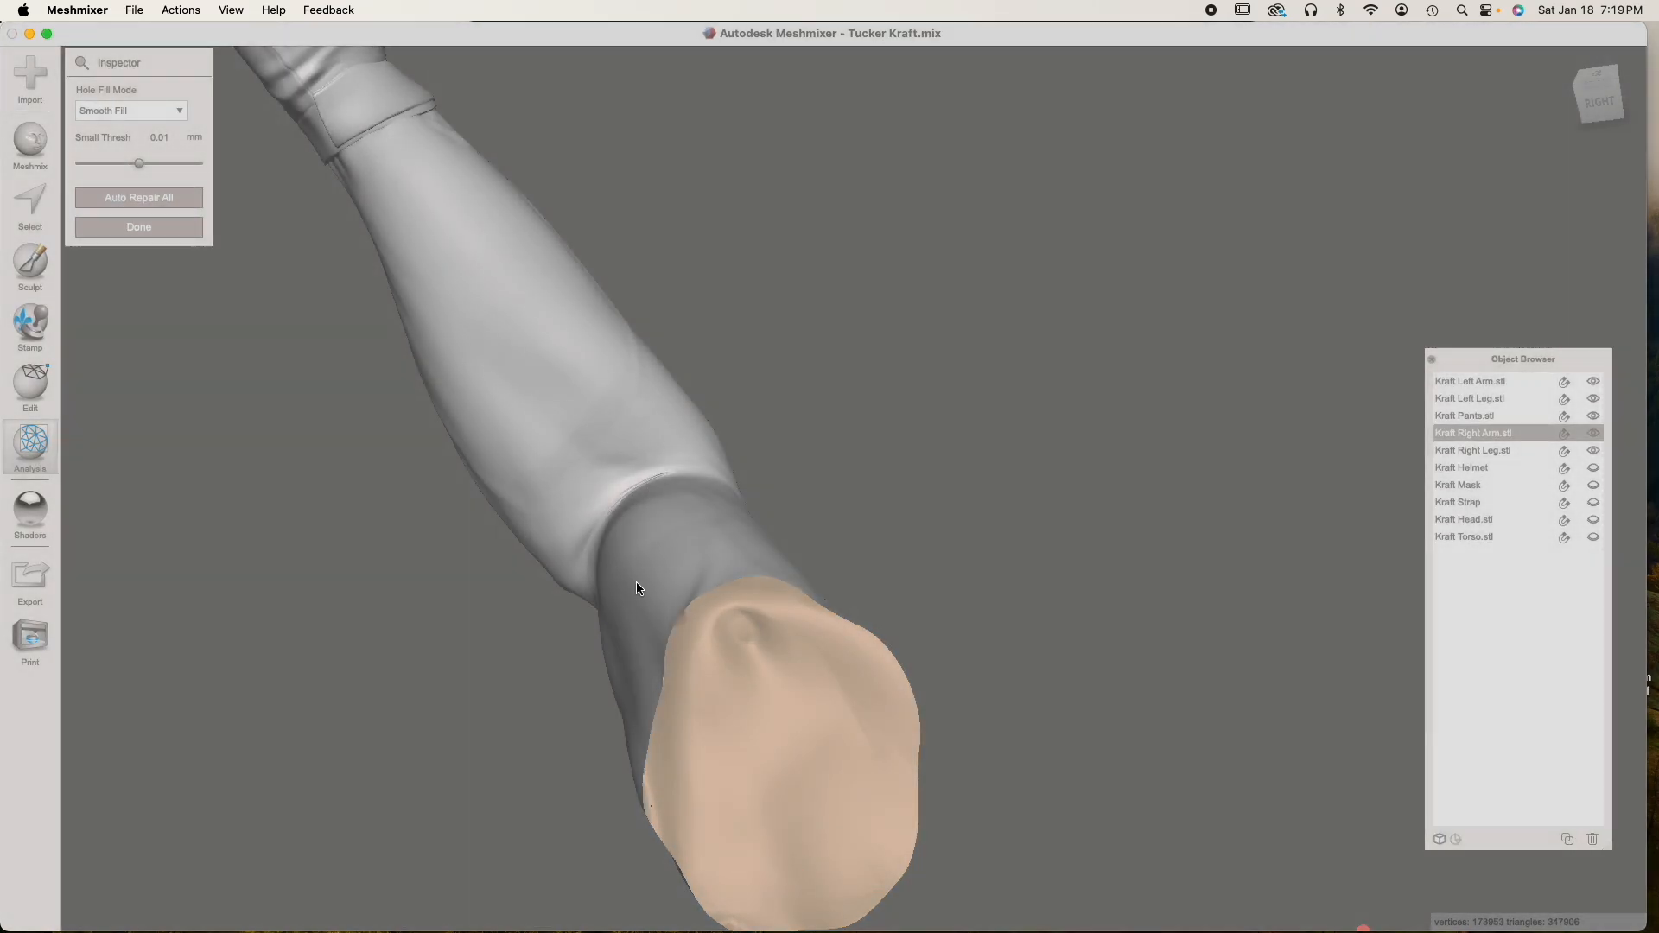
right_drag(637, 585, 403, 284)
click(147, 230)
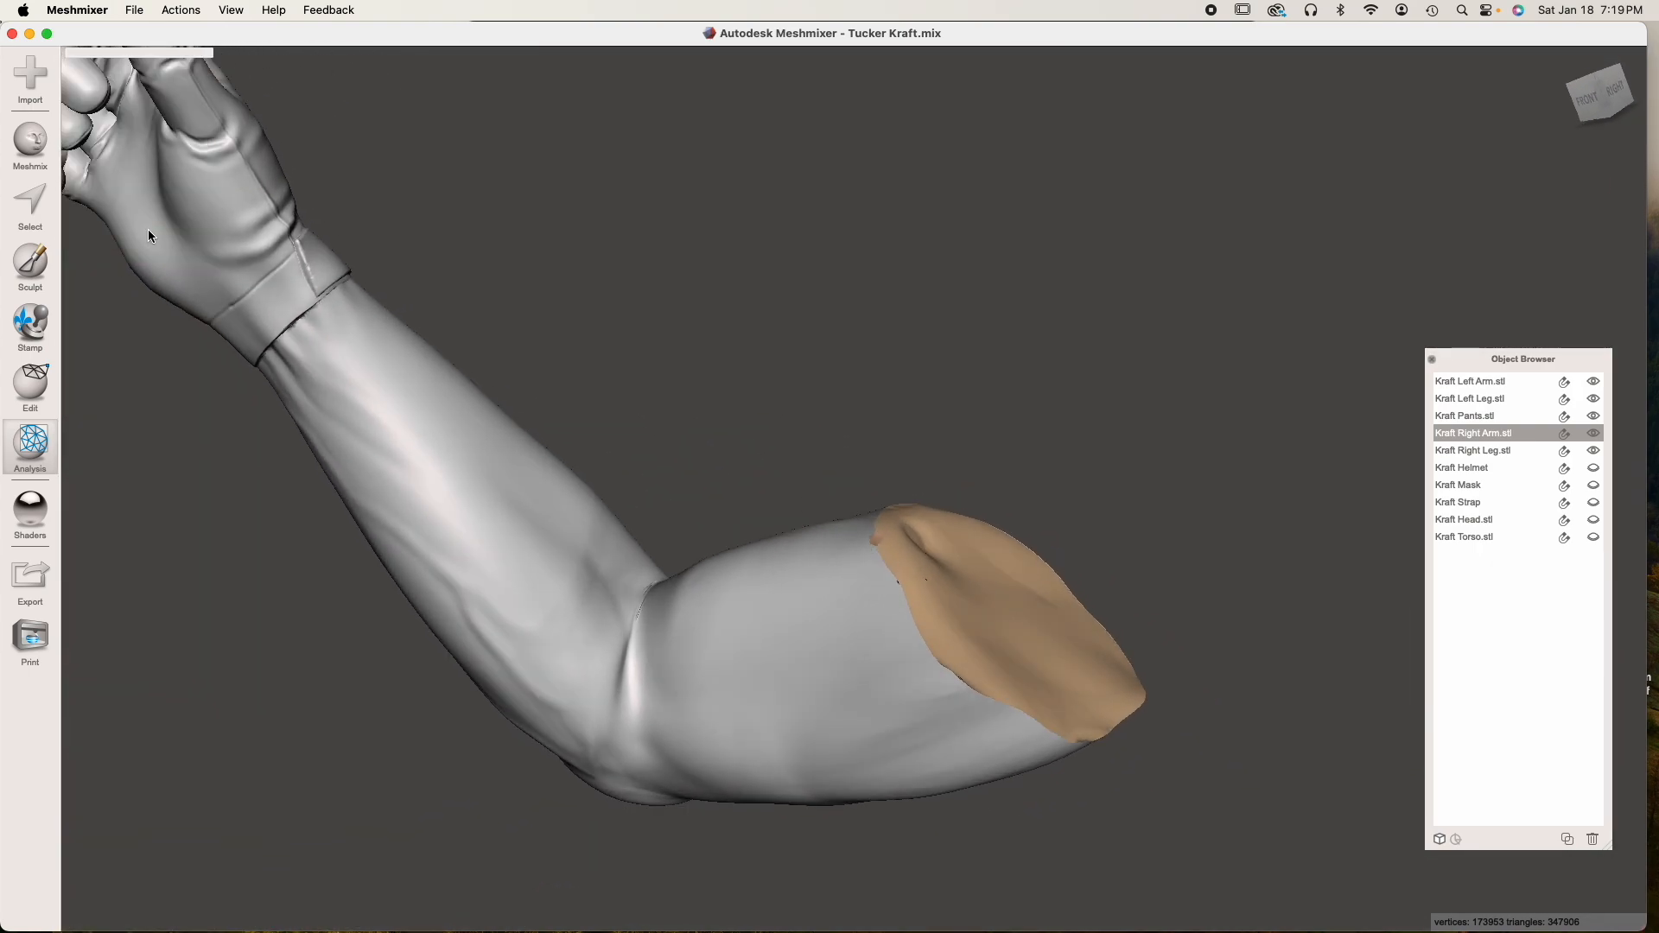
Drop a box solid about 6.88 mm in size onto the right arm's cut end as a new object
click(26, 145)
drag(118, 651, 993, 593)
right_drag(993, 592, 759, 446)
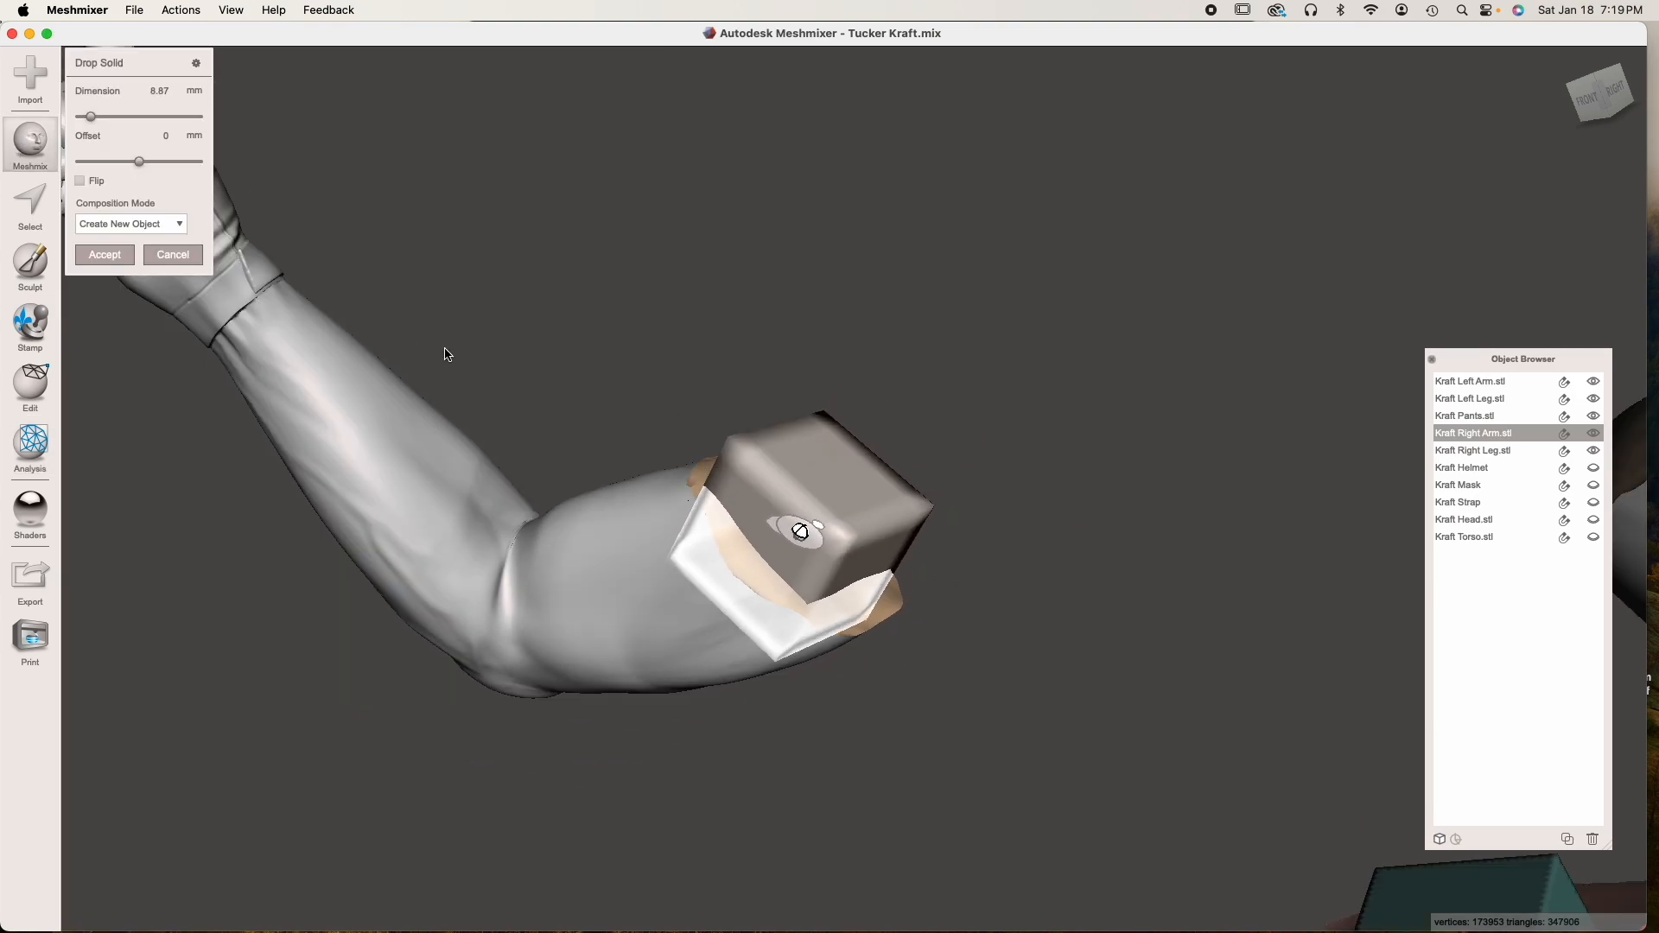
drag(91, 115, 91, 119)
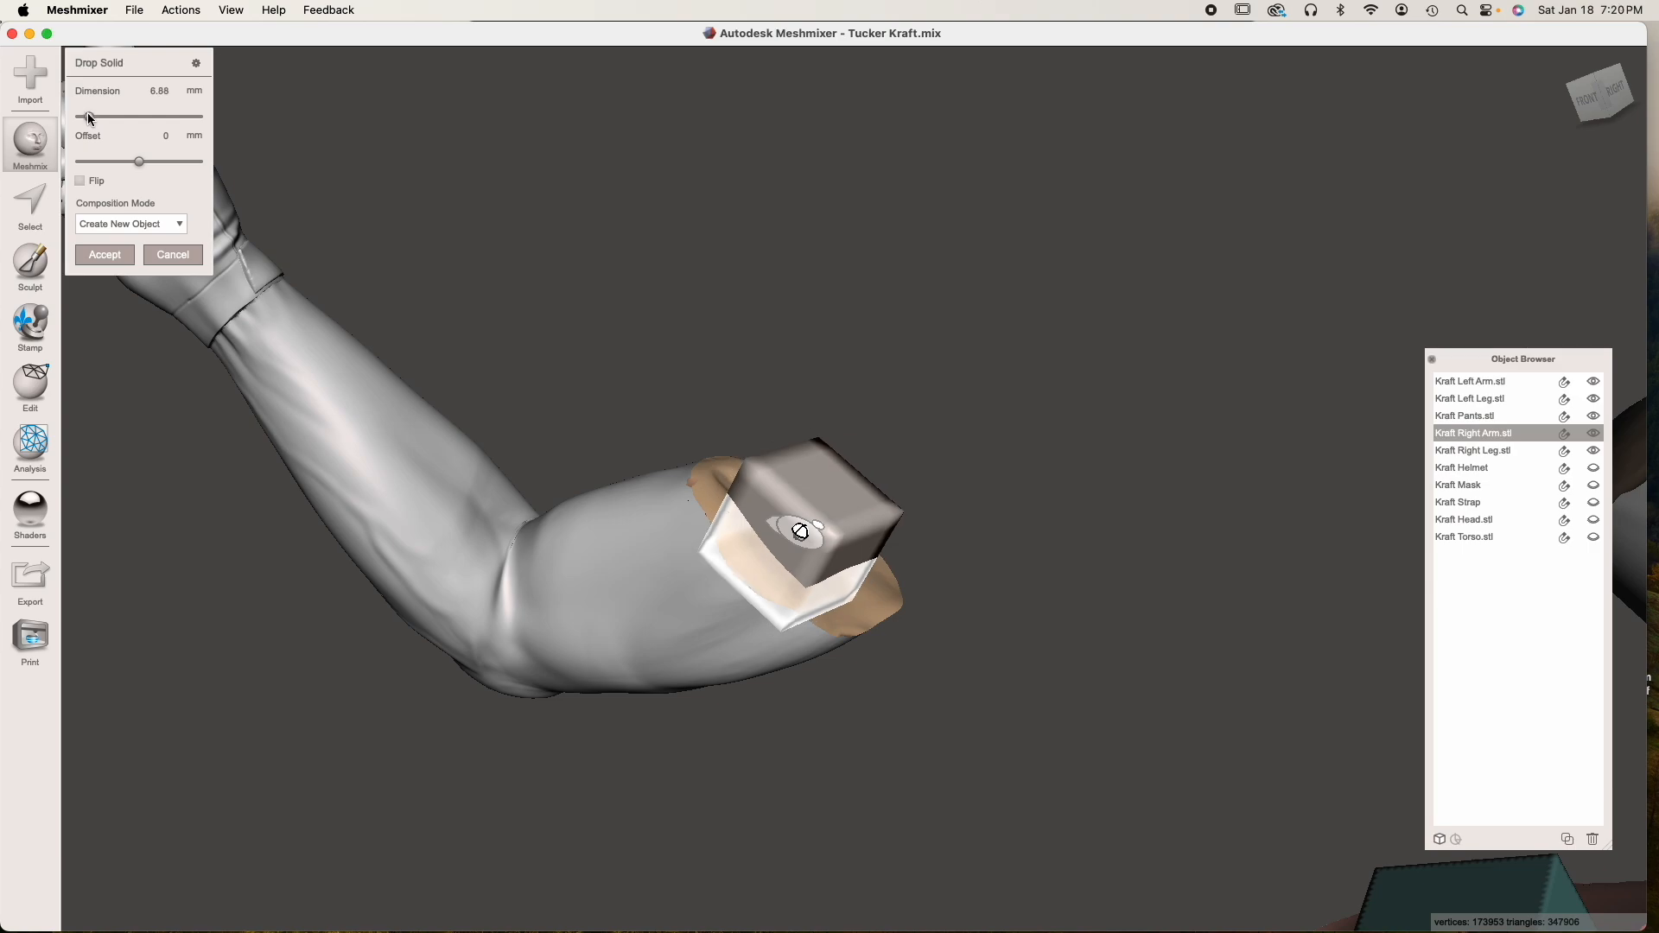
click(102, 253)
Transform the dropped box, tilting and shrinking it to about 4.8 × 6.4 × 4.8 mm over the right arm's cut end
right_drag(449, 536, 631, 644)
click(775, 560)
right_drag(777, 562, 764, 608)
key(t)
drag(776, 568, 730, 570)
right_drag(730, 571, 924, 522)
drag(862, 491, 870, 494)
right_drag(870, 495, 855, 510)
scroll(846, 544, up, 8)
drag(835, 585, 817, 596)
drag(894, 556, 913, 548)
right_drag(951, 570, 588, 652)
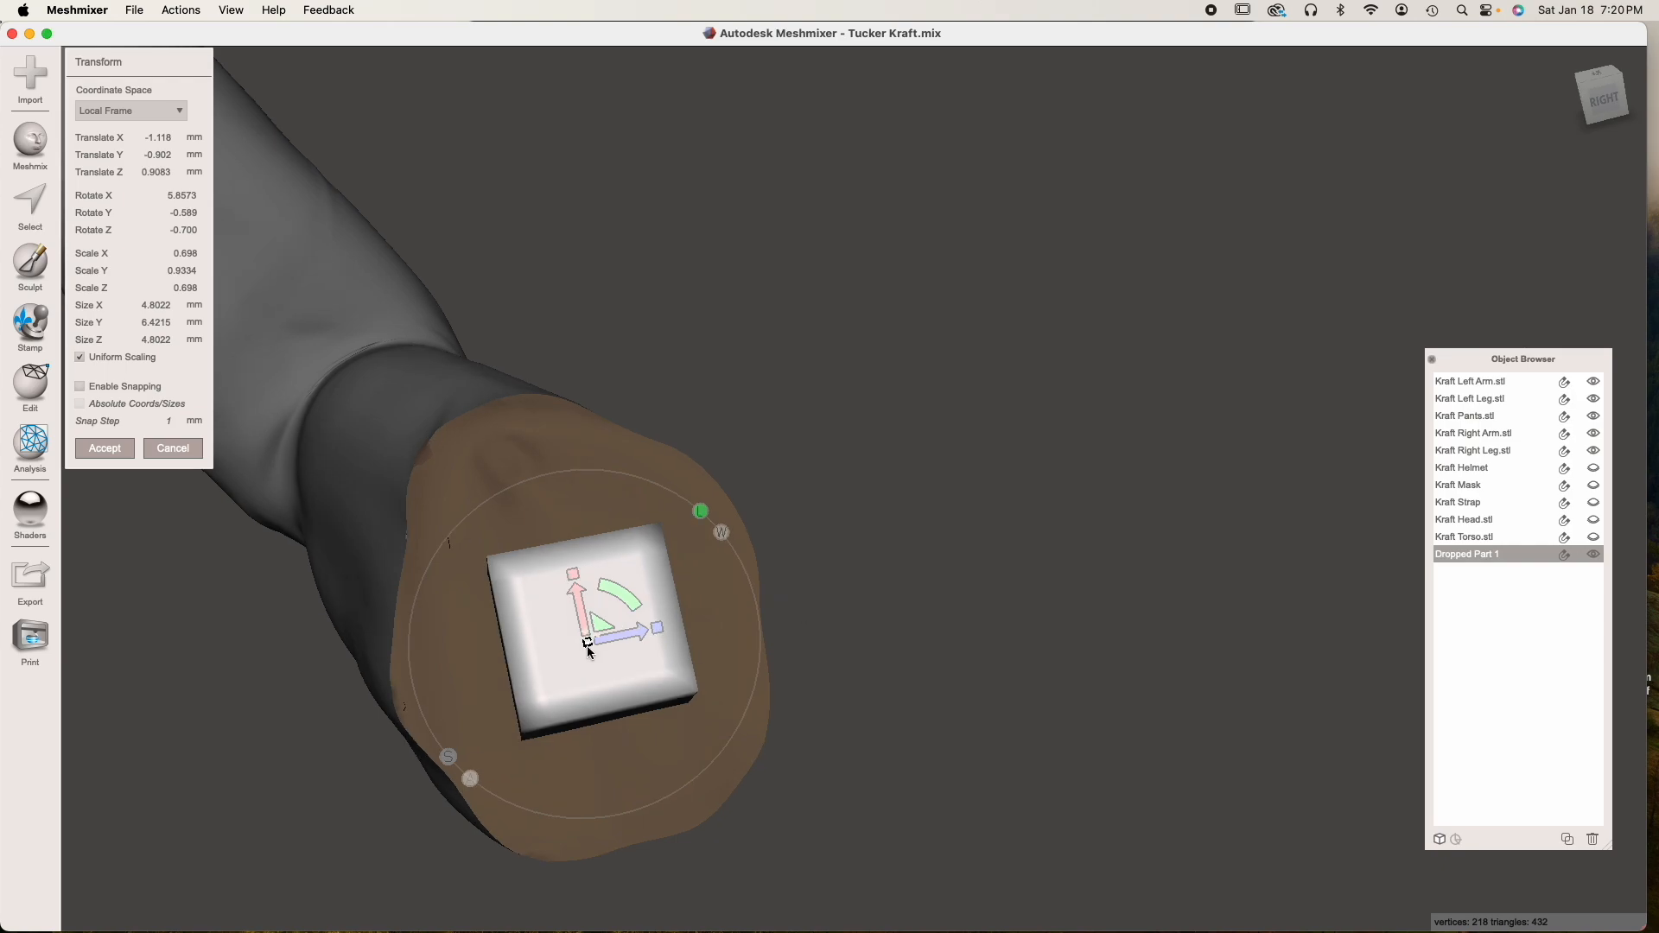
Enlarge and shift the box to protrude squarely from the right arm's cut face, about 5.3 × 5.2 × 5.3 mm, and accept
mouse_move(586, 642)
mouse_down()
mouse_move(615, 589)
mouse_move(589, 667)
mouse_up()
right_drag(589, 666, 950, 540)
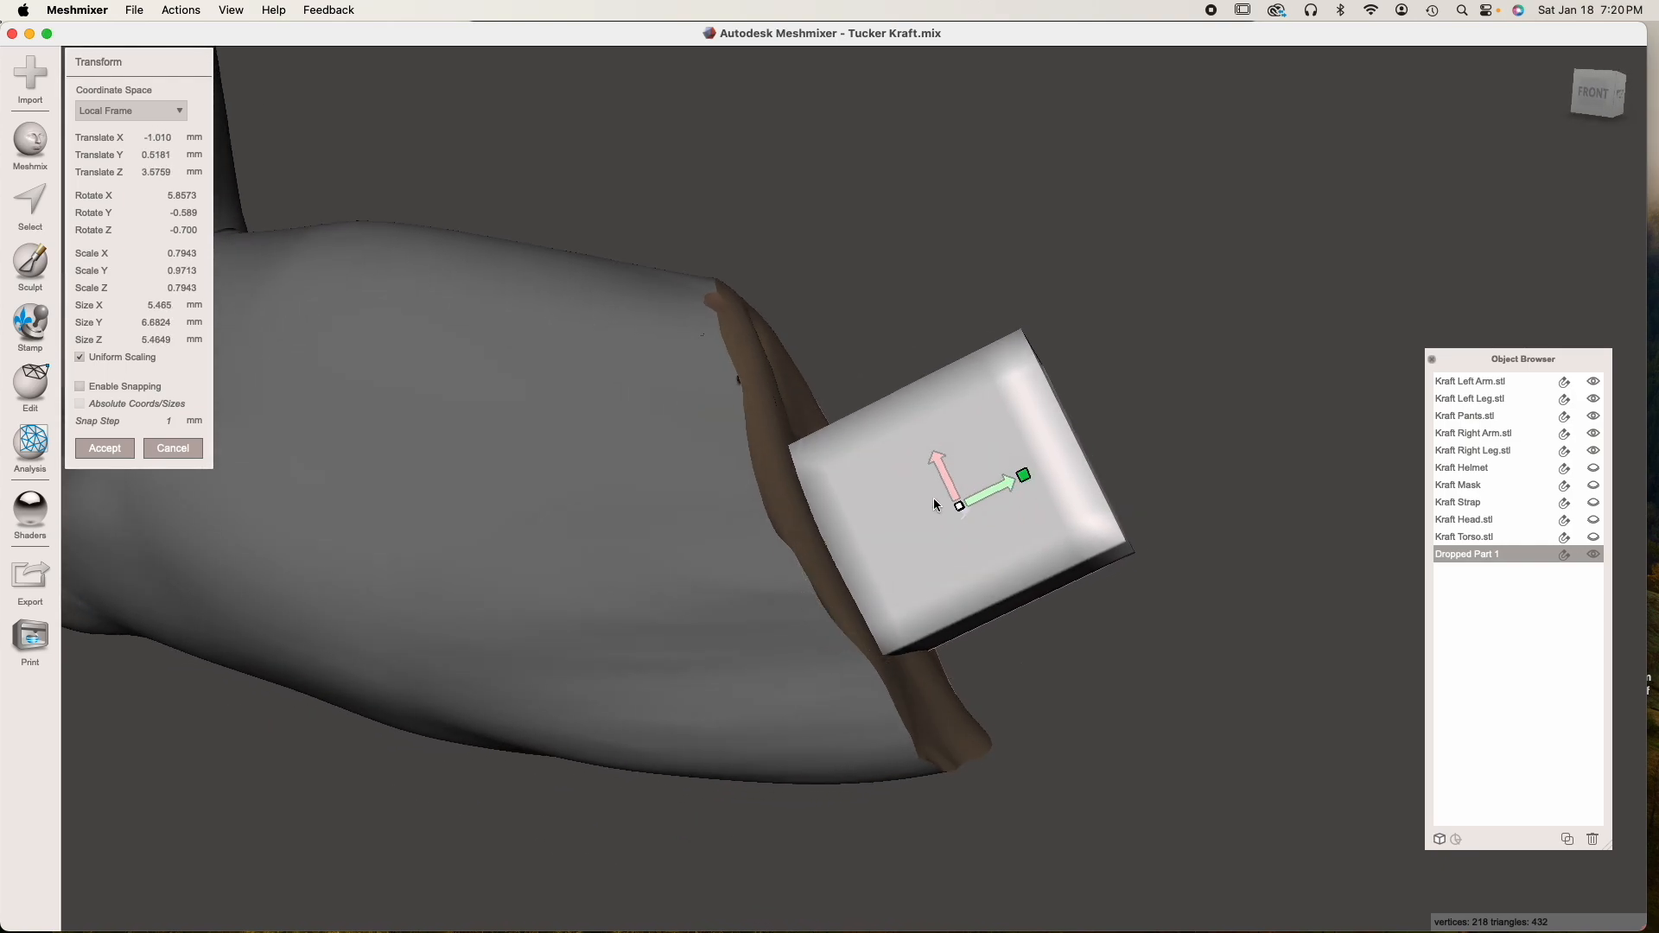
drag(997, 493, 984, 408)
right_drag(994, 432, 752, 573)
drag(541, 574, 544, 592)
right_drag(566, 631, 588, 604)
click(105, 449)
Show the wireframe, select the whole box and remesh it with Linear Subdivision at 50% density
scroll(366, 643, up, 5)
right_drag(366, 643, 413, 652)
key(w)
scroll(412, 657, down, 5)
key(s)
double_click(692, 576)
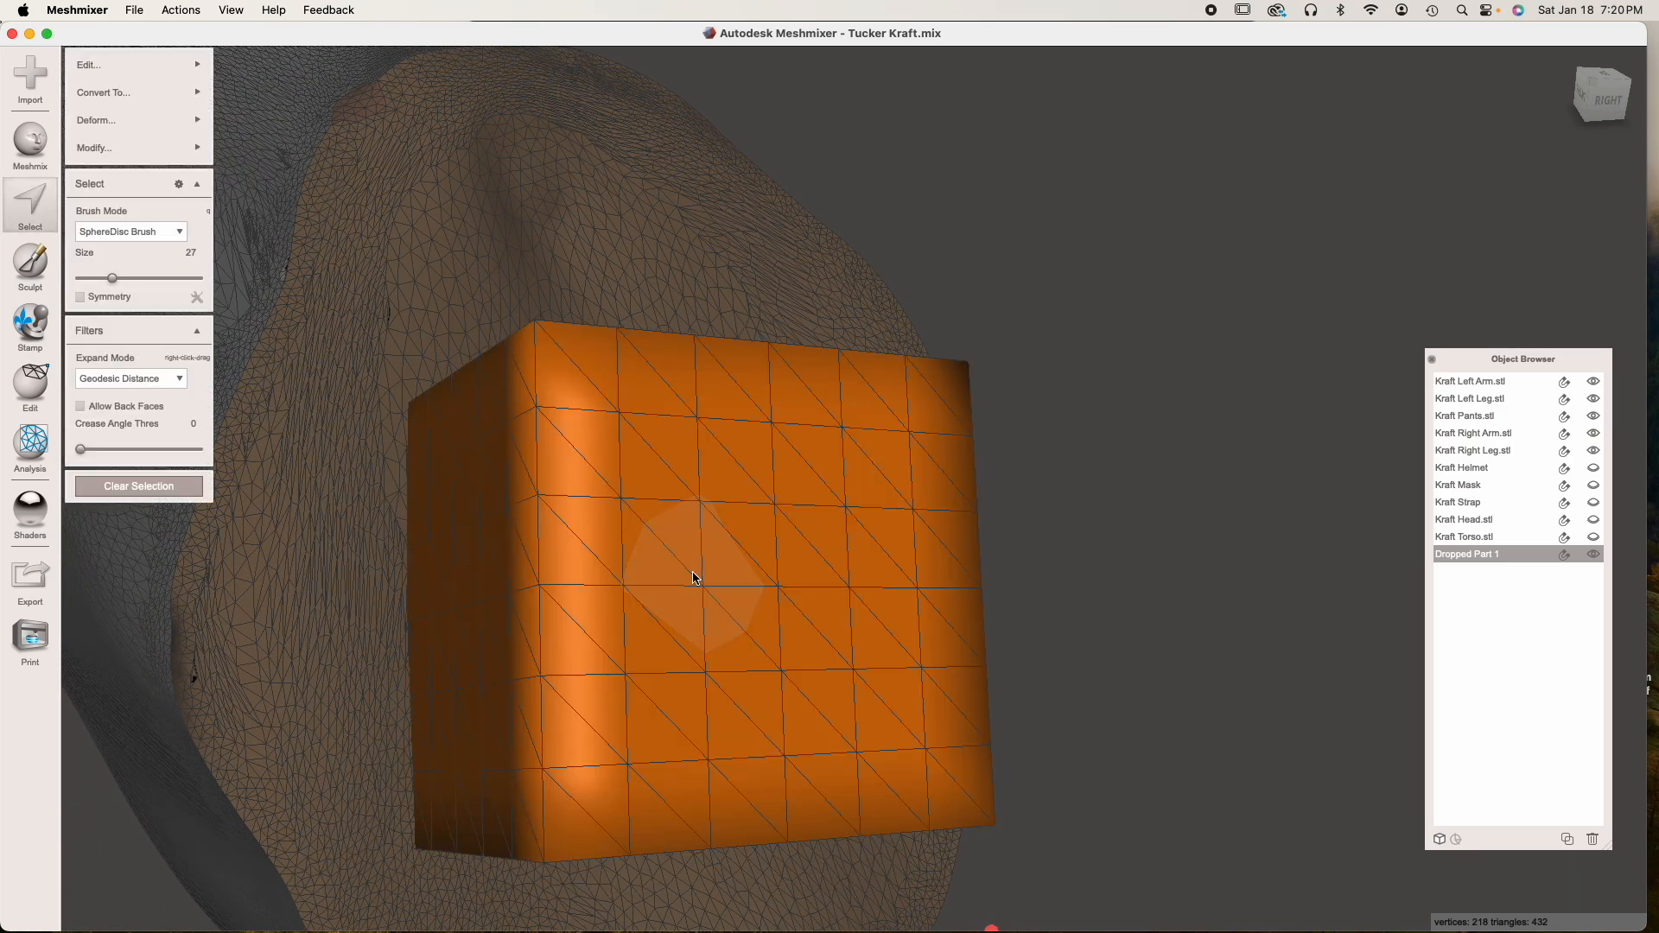
mouse_move(130, 69)
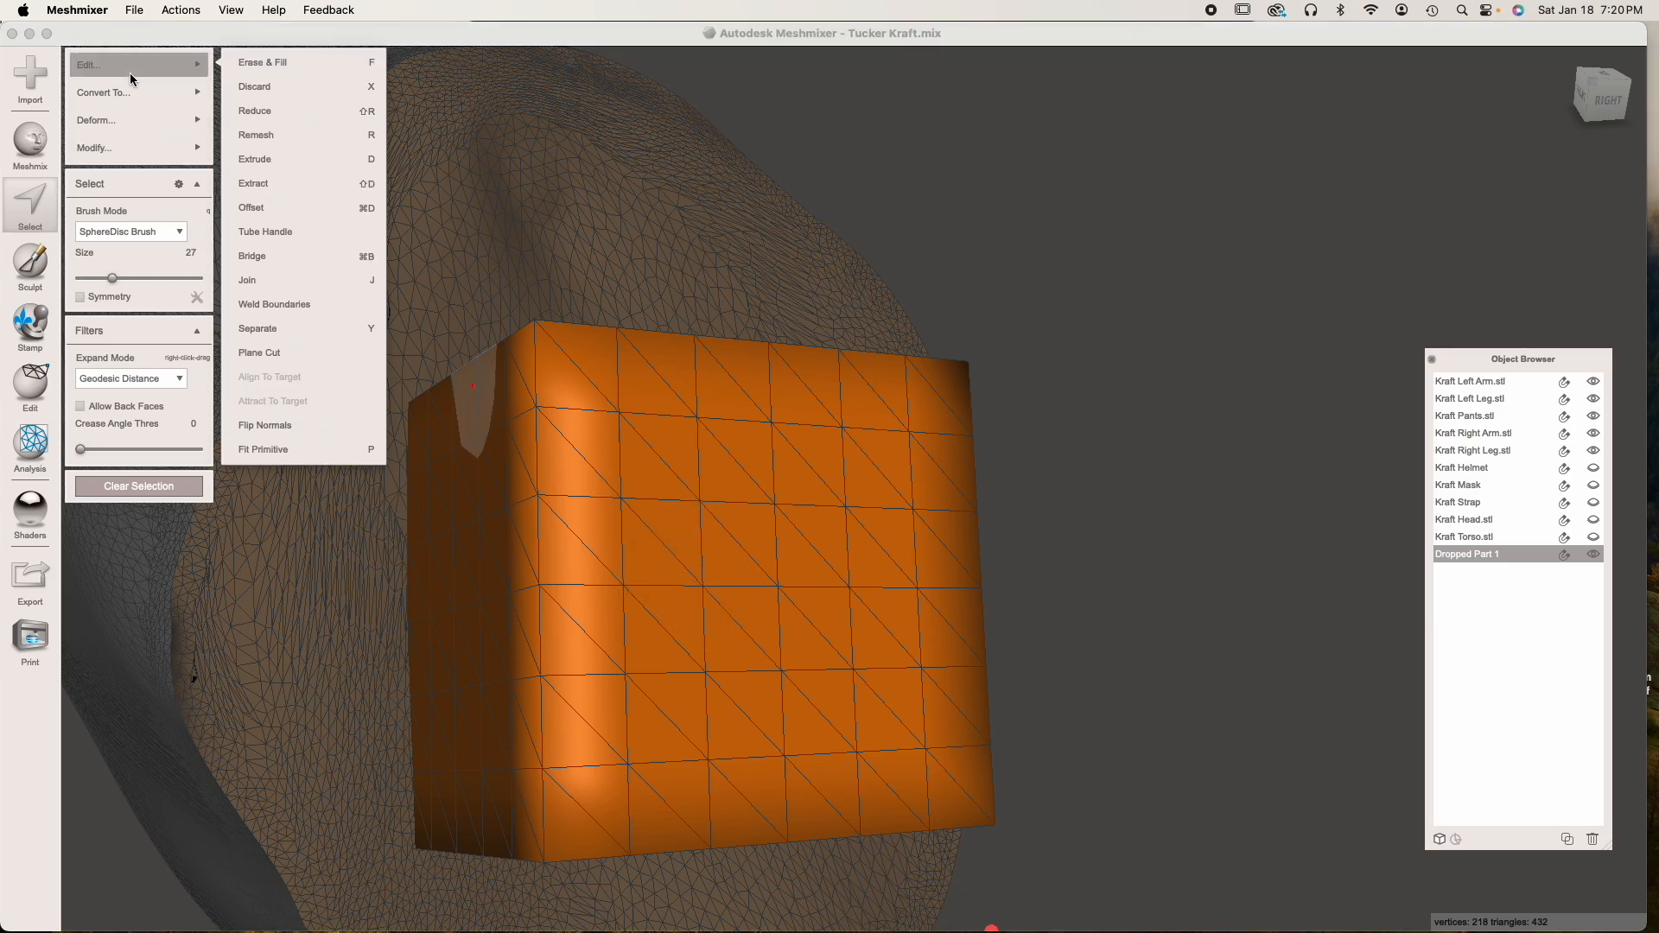
click(275, 132)
drag(138, 164, 434, 168)
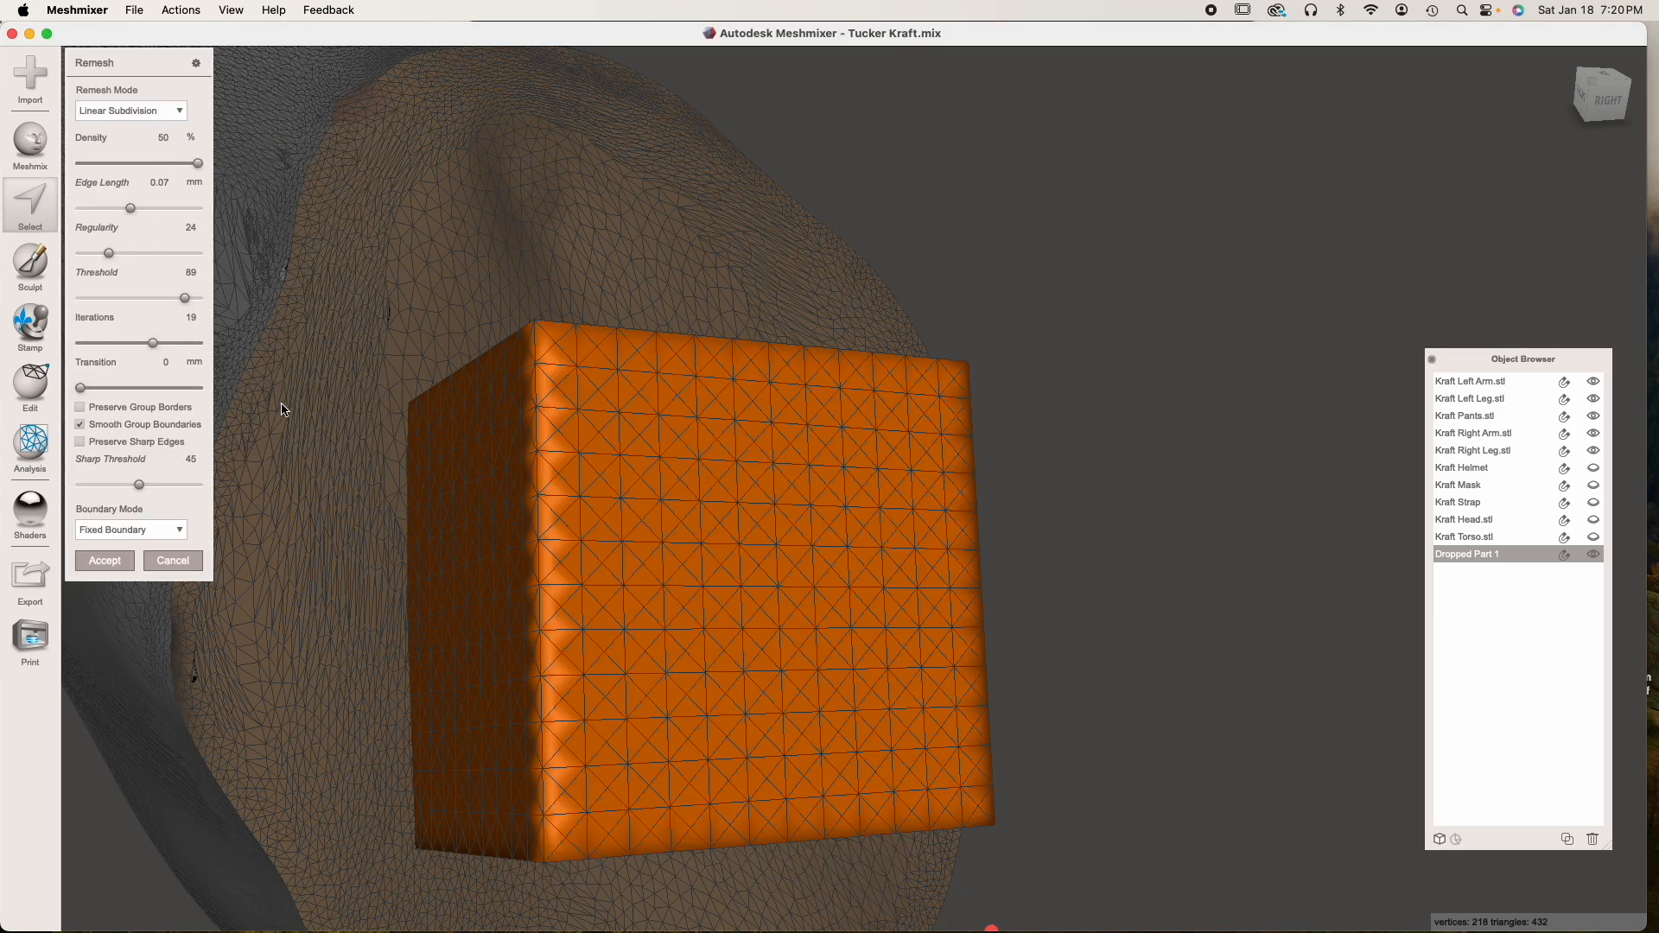
click(105, 560)
Remesh the box a second time with Linear Subdivision at 50% density and clear the selection
mouse_move(172, 147)
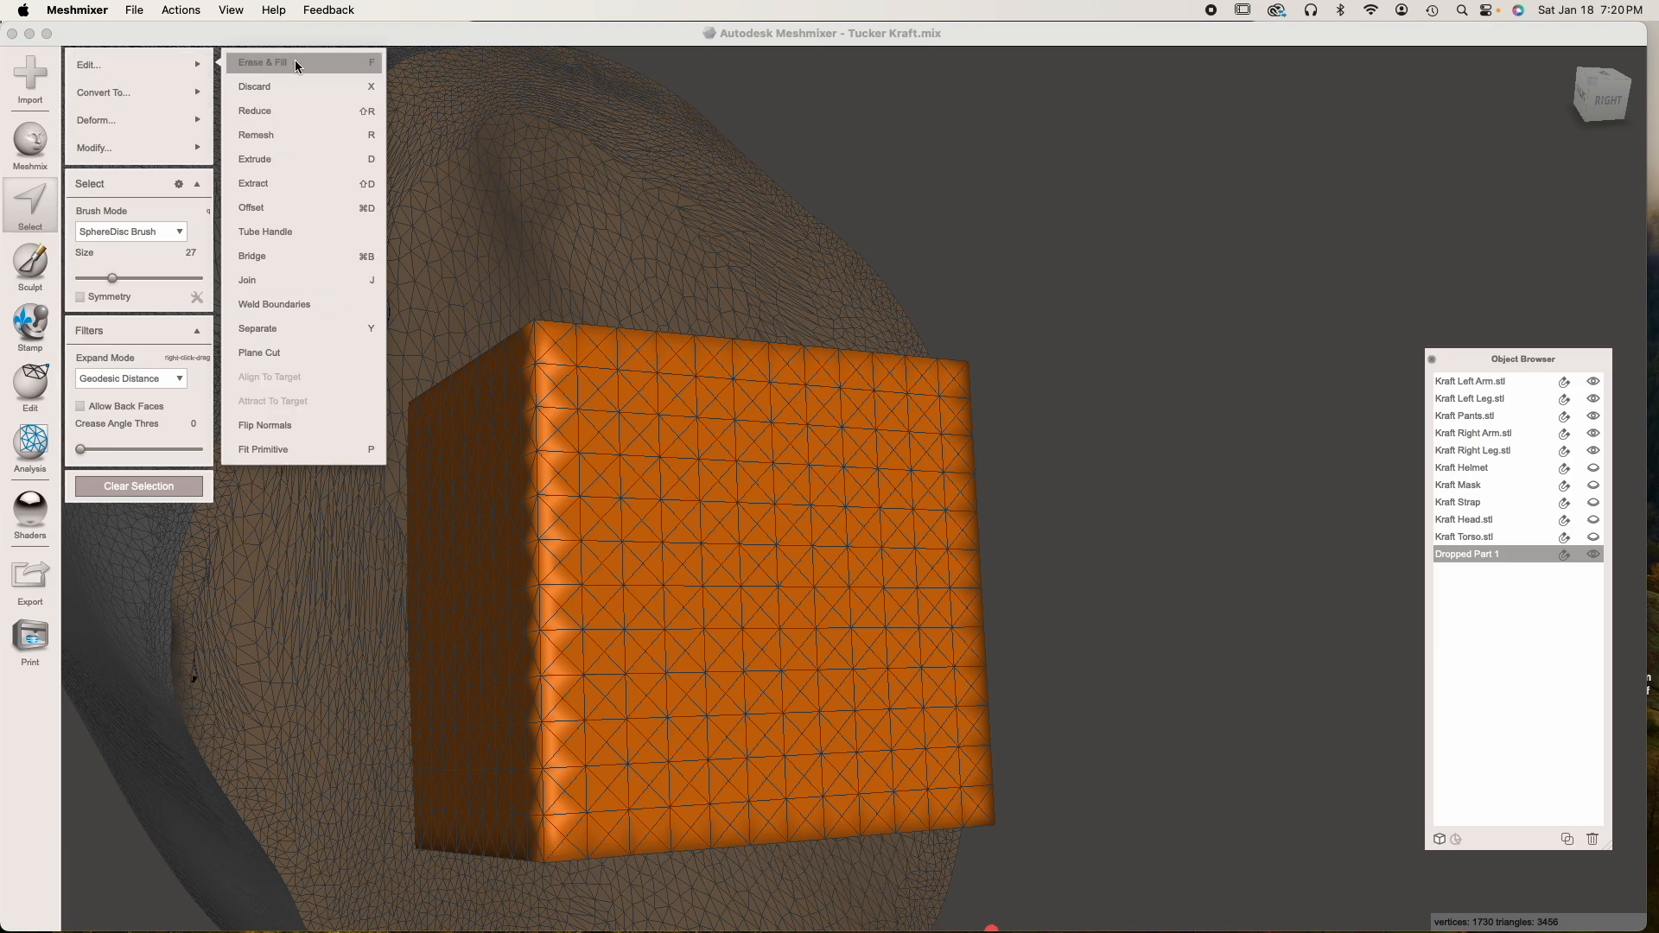
click(297, 130)
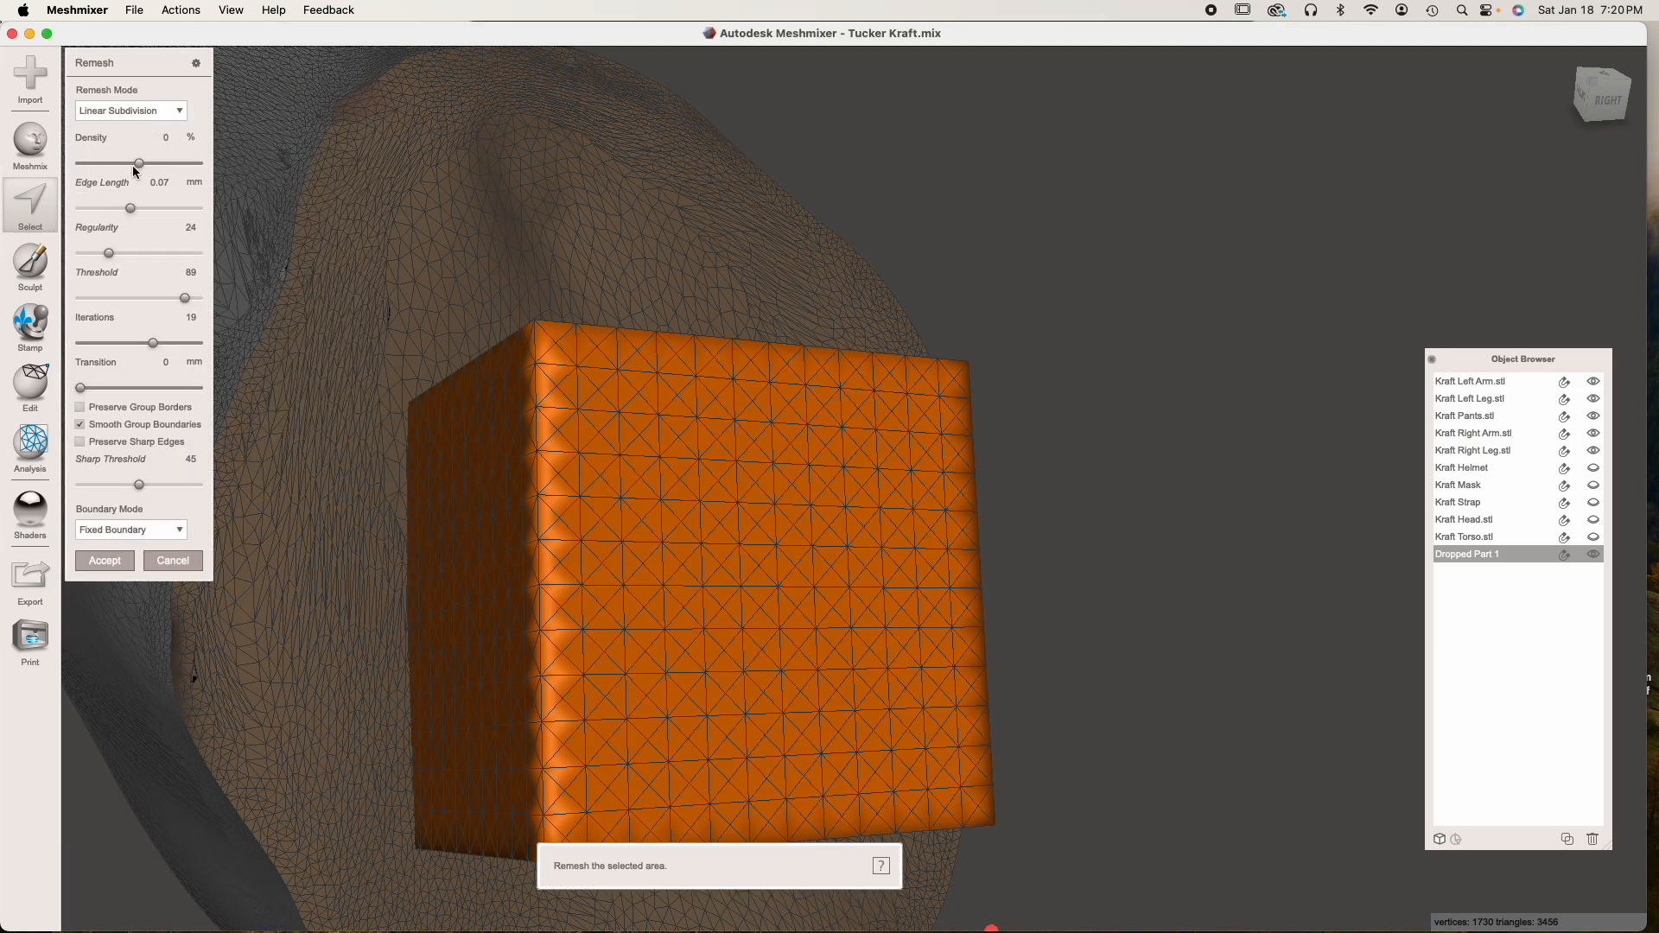
drag(132, 164, 198, 163)
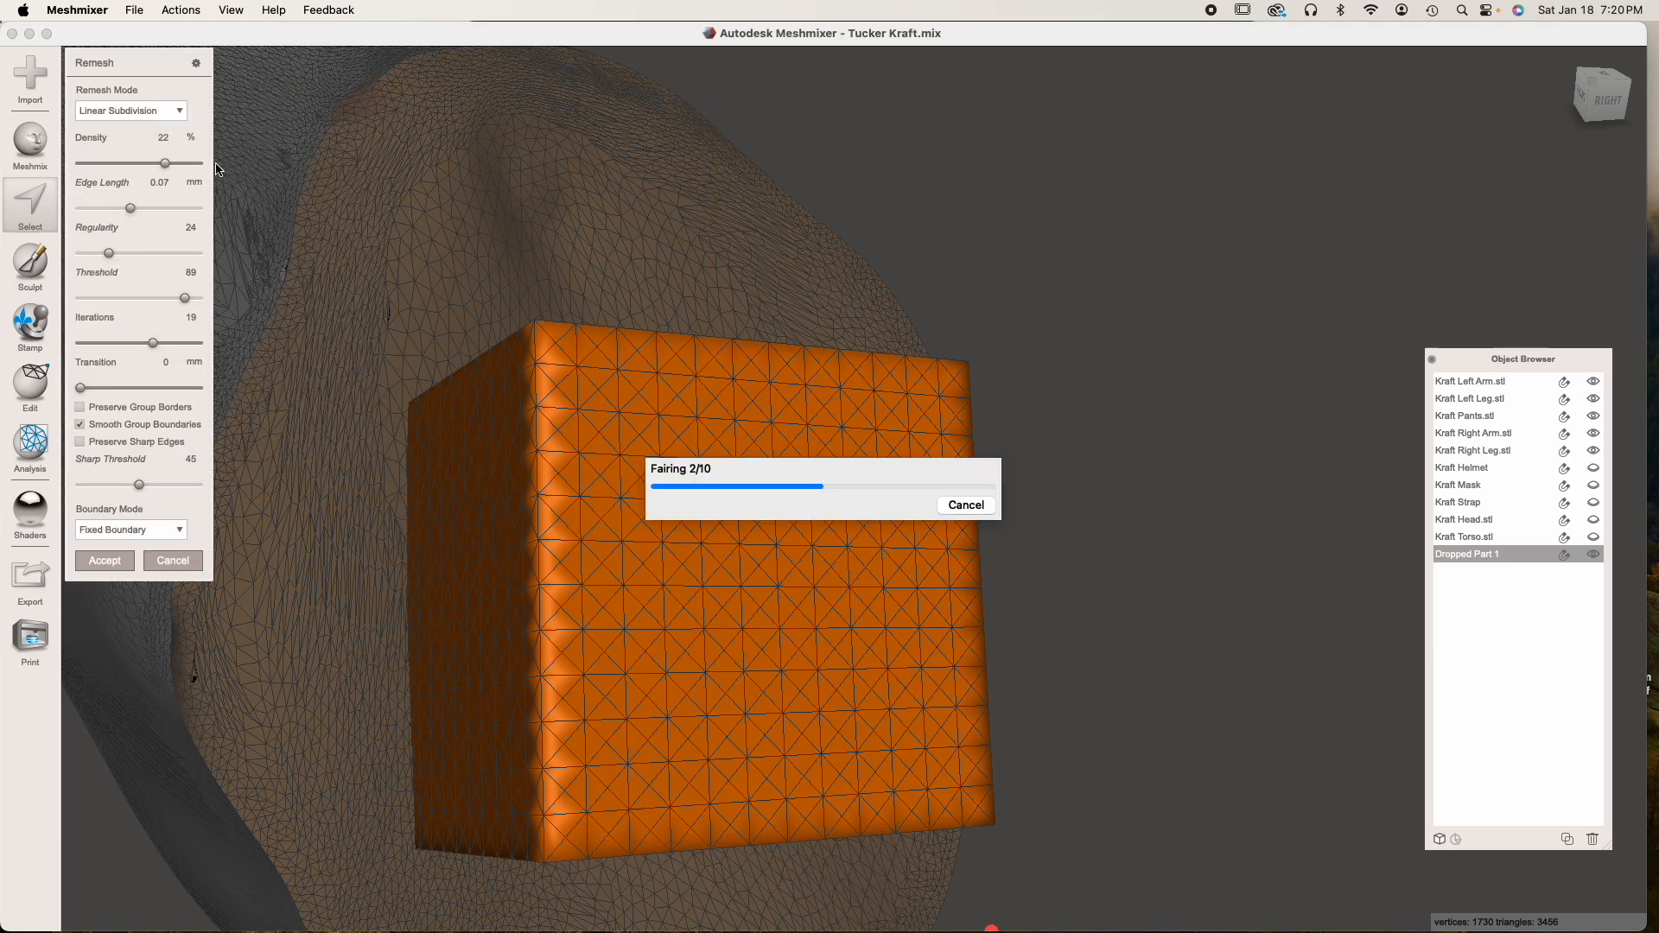
click(107, 562)
click(143, 483)
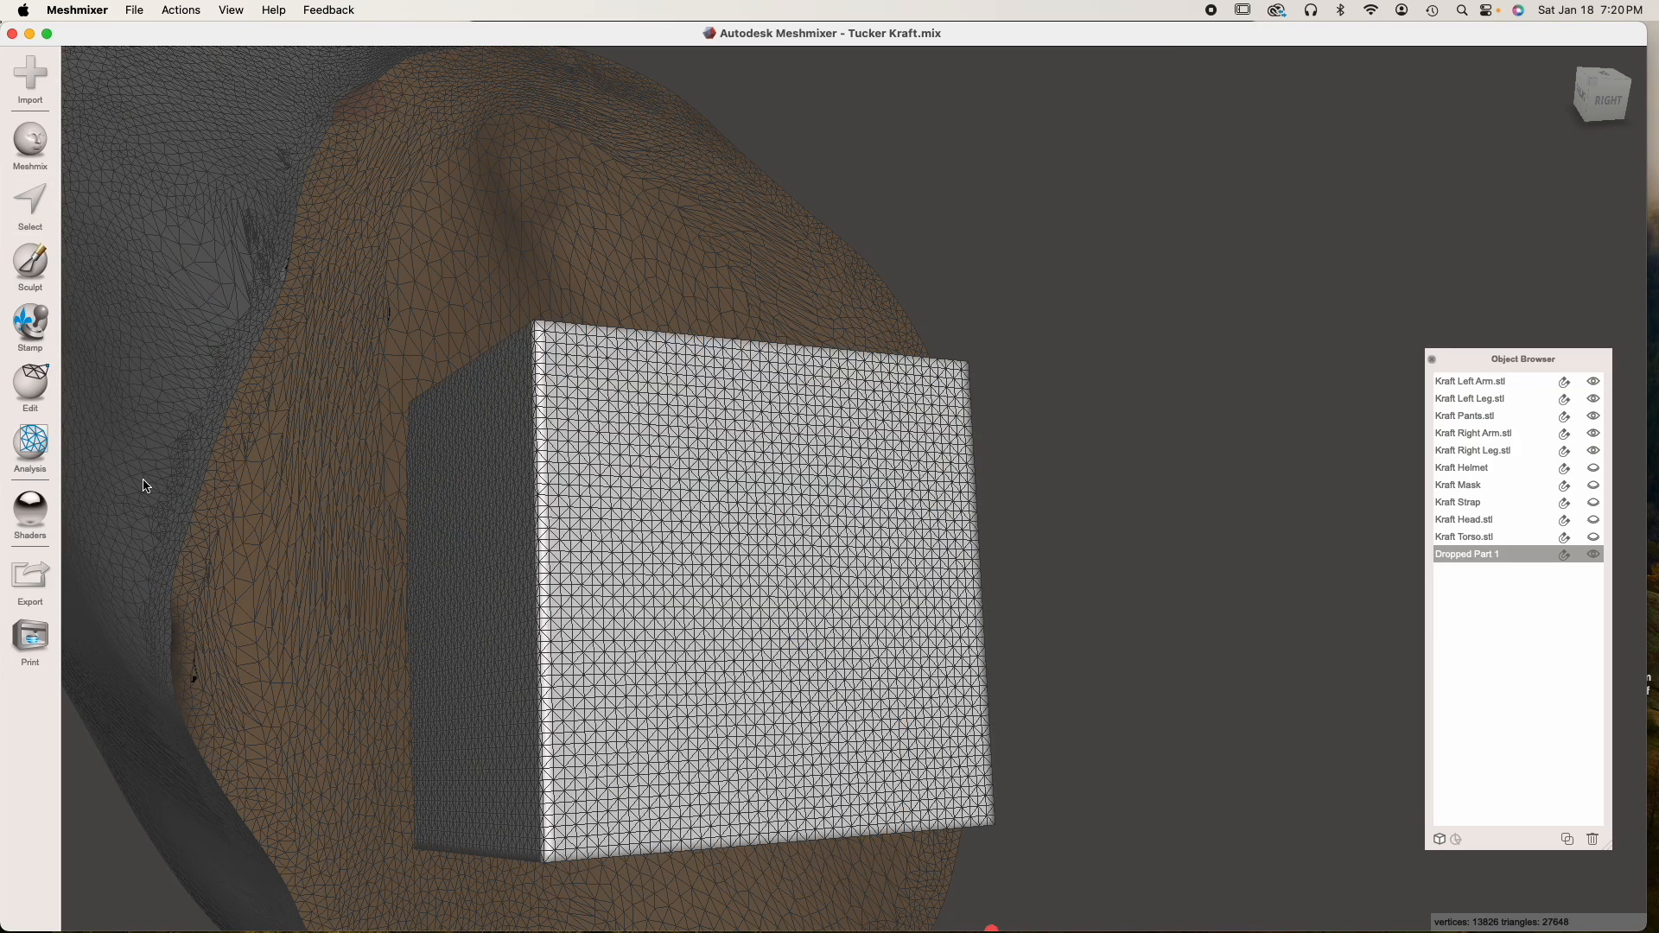
Rename the dropped box as Peg and duplicate it
scroll(852, 596, down, 5)
mouse_move(852, 596)
right_down()
mouse_move(734, 437)
mouse_move(432, 463)
mouse_move(1238, 560)
mouse_move(1284, 522)
mouse_move(643, 211)
right_up()
right_drag(933, 347, 415, 436)
double_click(1460, 554)
text(Peg)
key(Return)
click(1565, 839)
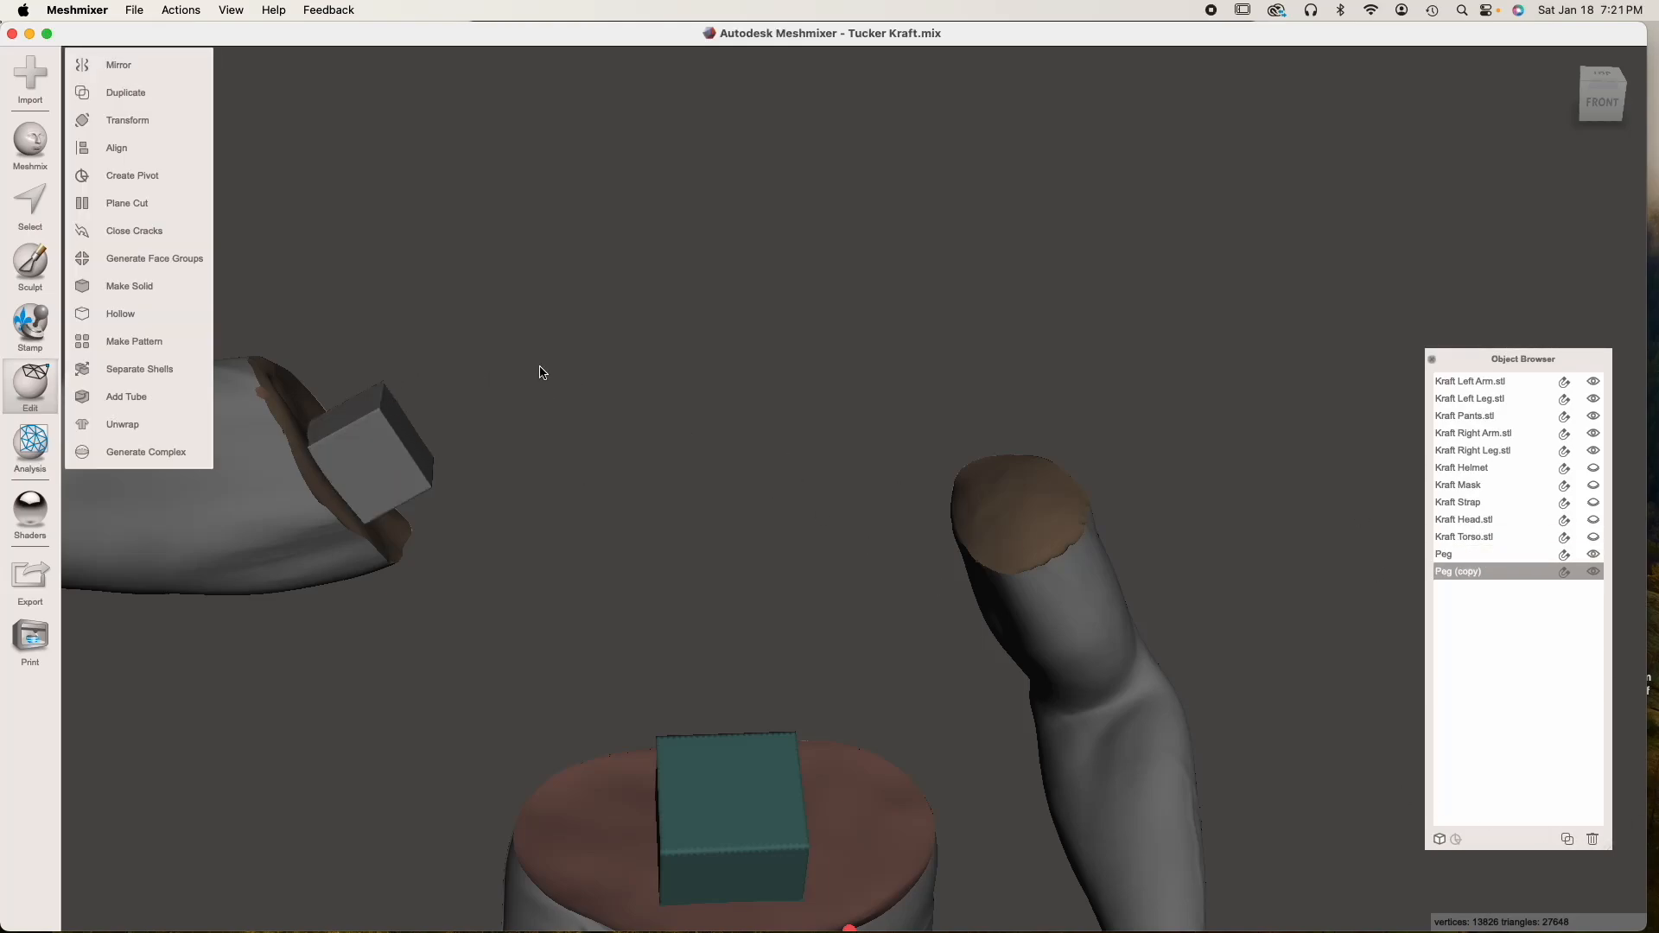
Move the duplicated peg from the right arm over to the left arm's cut end and turn it to match
key(t)
drag(402, 432, 962, 284)
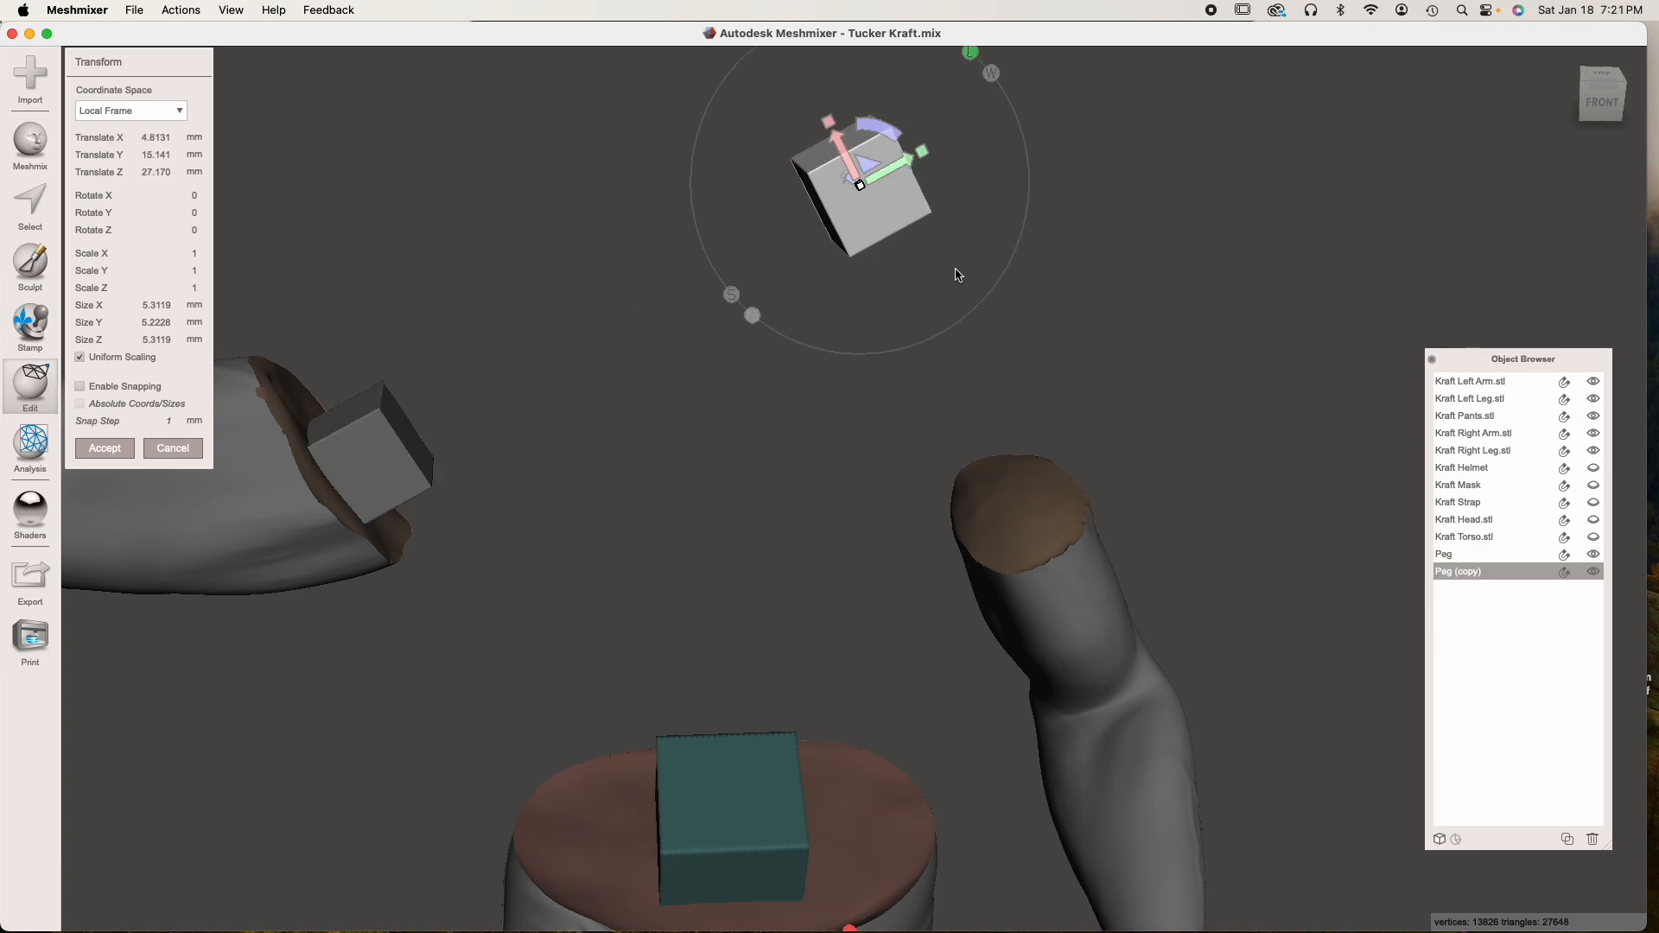
drag(837, 147, 998, 469)
mouse_move(998, 471)
right_down()
mouse_move(1073, 541)
mouse_move(1023, 472)
right_up()
drag(986, 481, 930, 441)
right_drag(934, 450, 915, 548)
scroll(916, 548, up, 5)
right_drag(604, 533, 706, 588)
drag(1033, 563, 1041, 569)
right_drag(1050, 572, 1236, 661)
drag(878, 526, 874, 600)
right_drag(870, 603, 745, 719)
Align the duplicated peg on the left arm's cut face at about 4.6 × 4.5 × 4.6 mm and accept the transform
scroll(985, 470, up, 3)
right_drag(989, 373, 973, 425)
drag(913, 507, 893, 509)
drag(935, 453, 932, 434)
right_drag(933, 439, 927, 367)
drag(943, 633, 944, 659)
drag(897, 665, 947, 648)
right_drag(885, 575, 815, 655)
drag(878, 458, 879, 448)
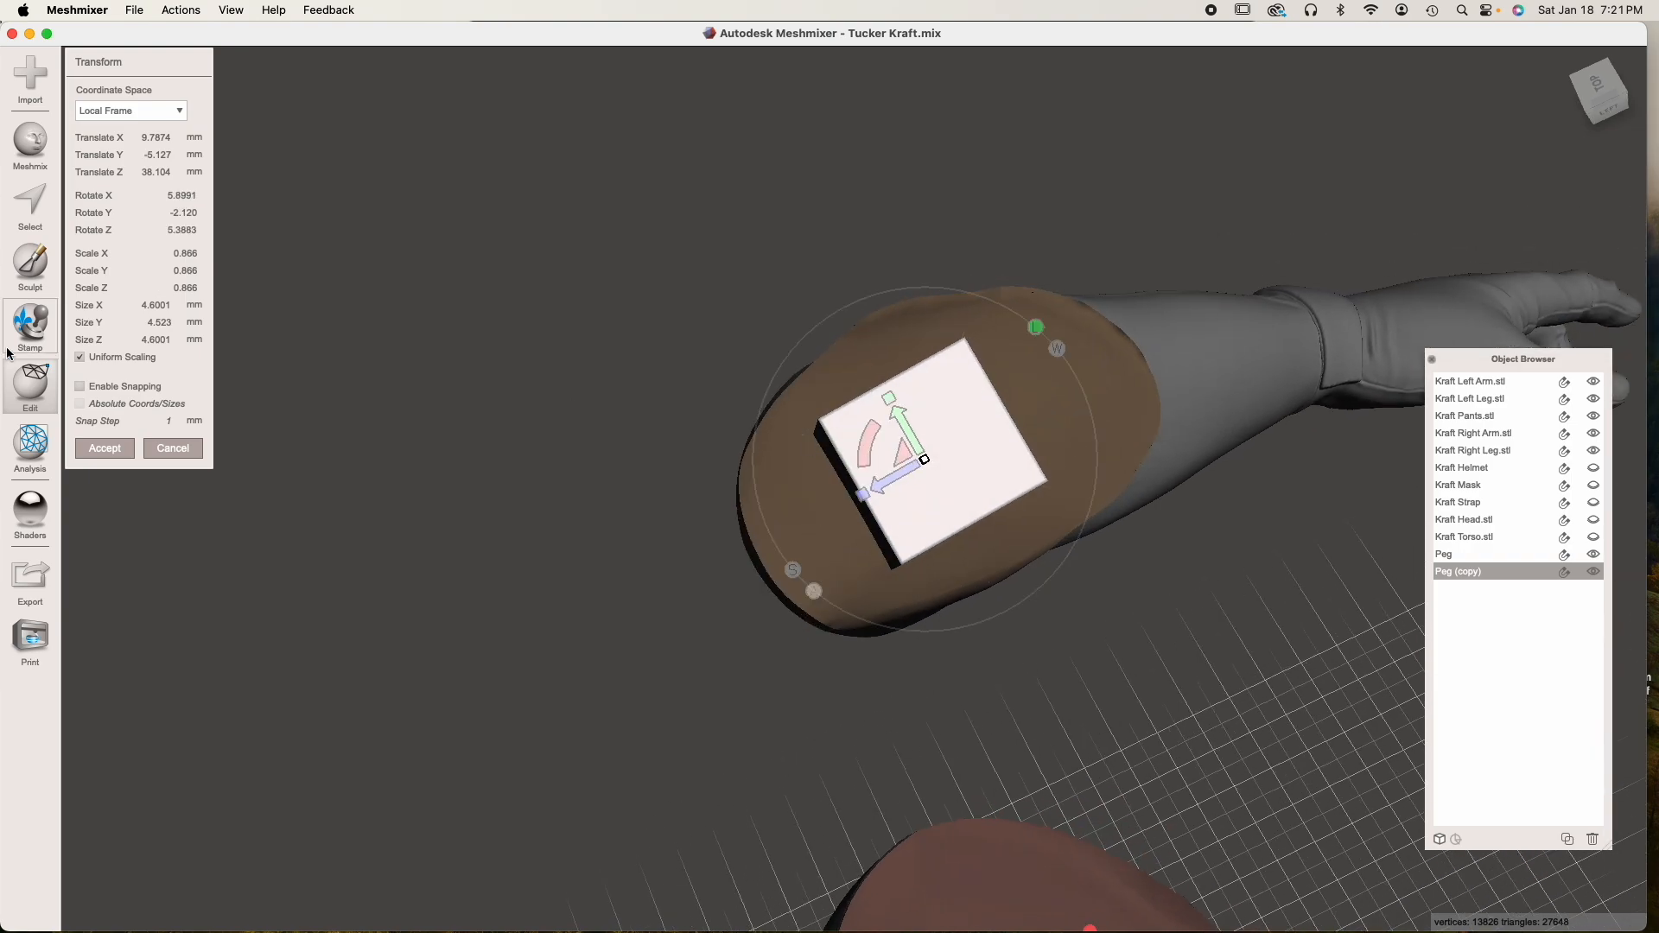
click(108, 454)
Hide the left arm and show the torso to expose the peg inside the left sleeve opening
right_drag(959, 543, 854, 664)
click(909, 675)
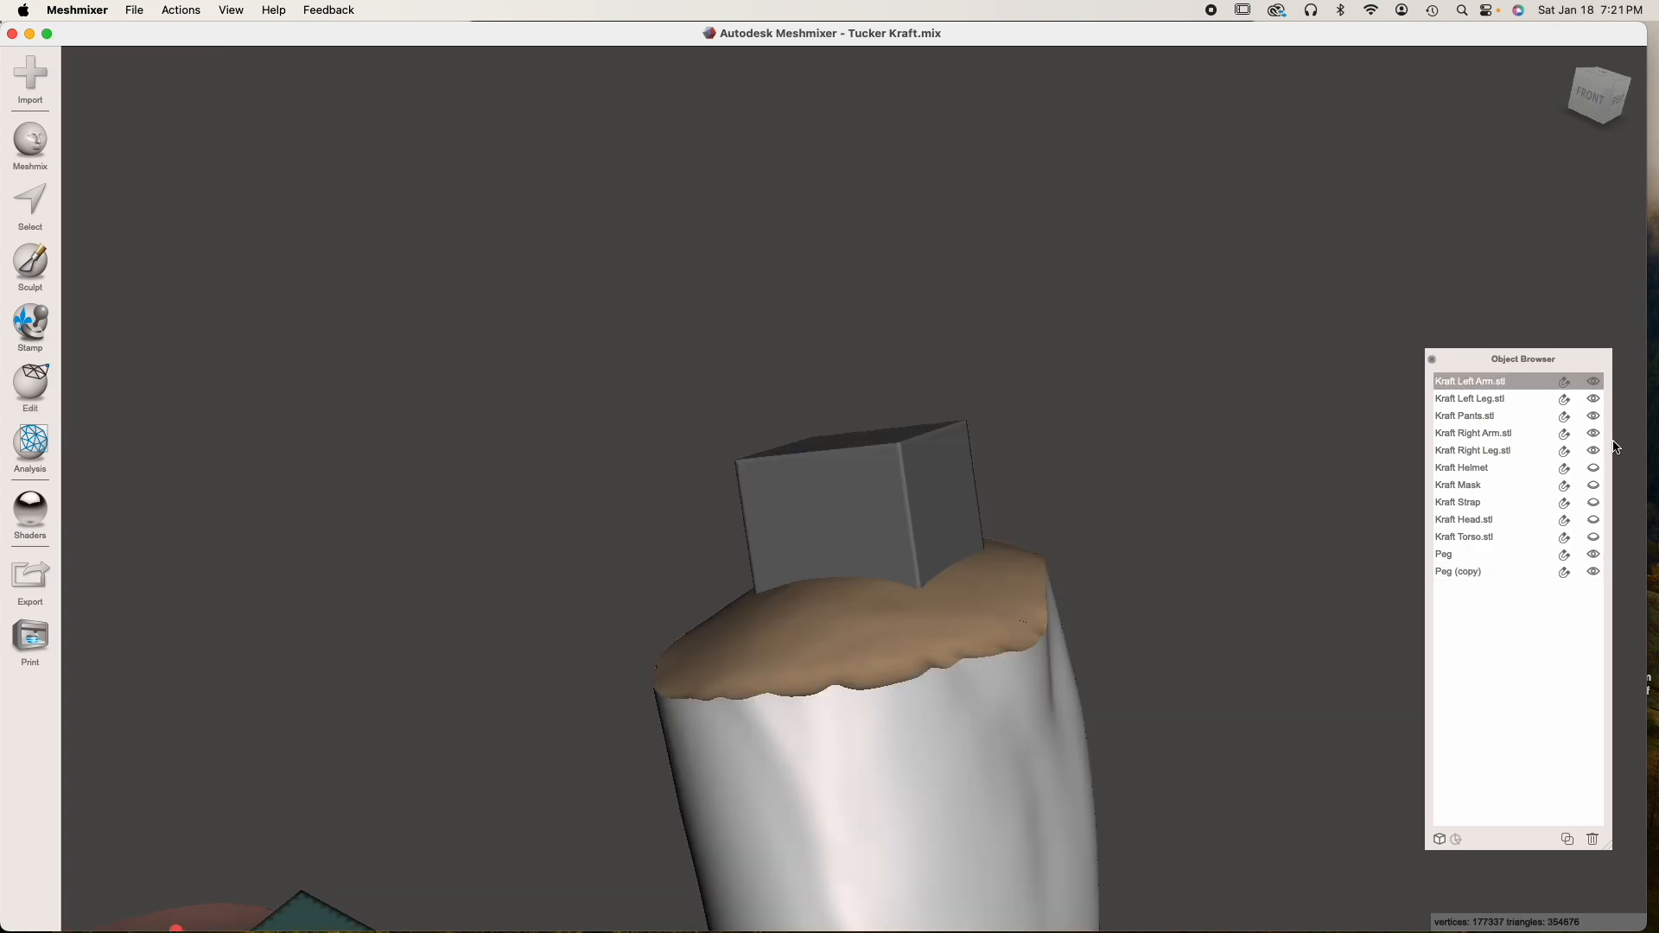
click(1595, 386)
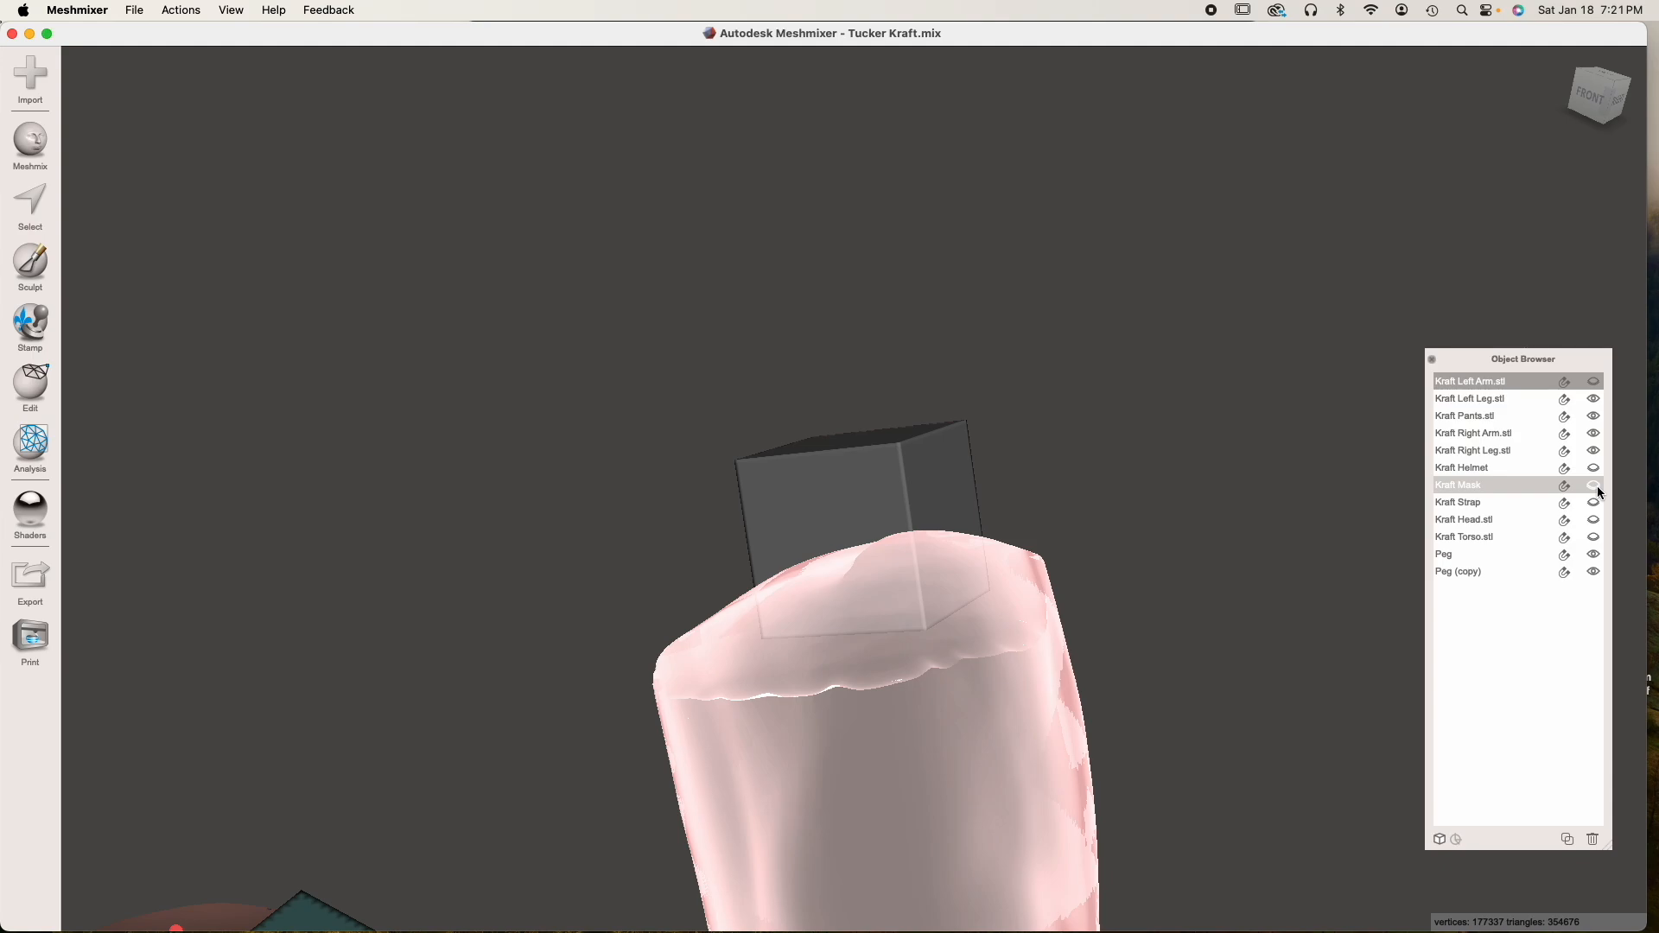
click(1594, 537)
click(649, 291)
right_drag(650, 290, 1006, 528)
right_drag(996, 689, 933, 622)
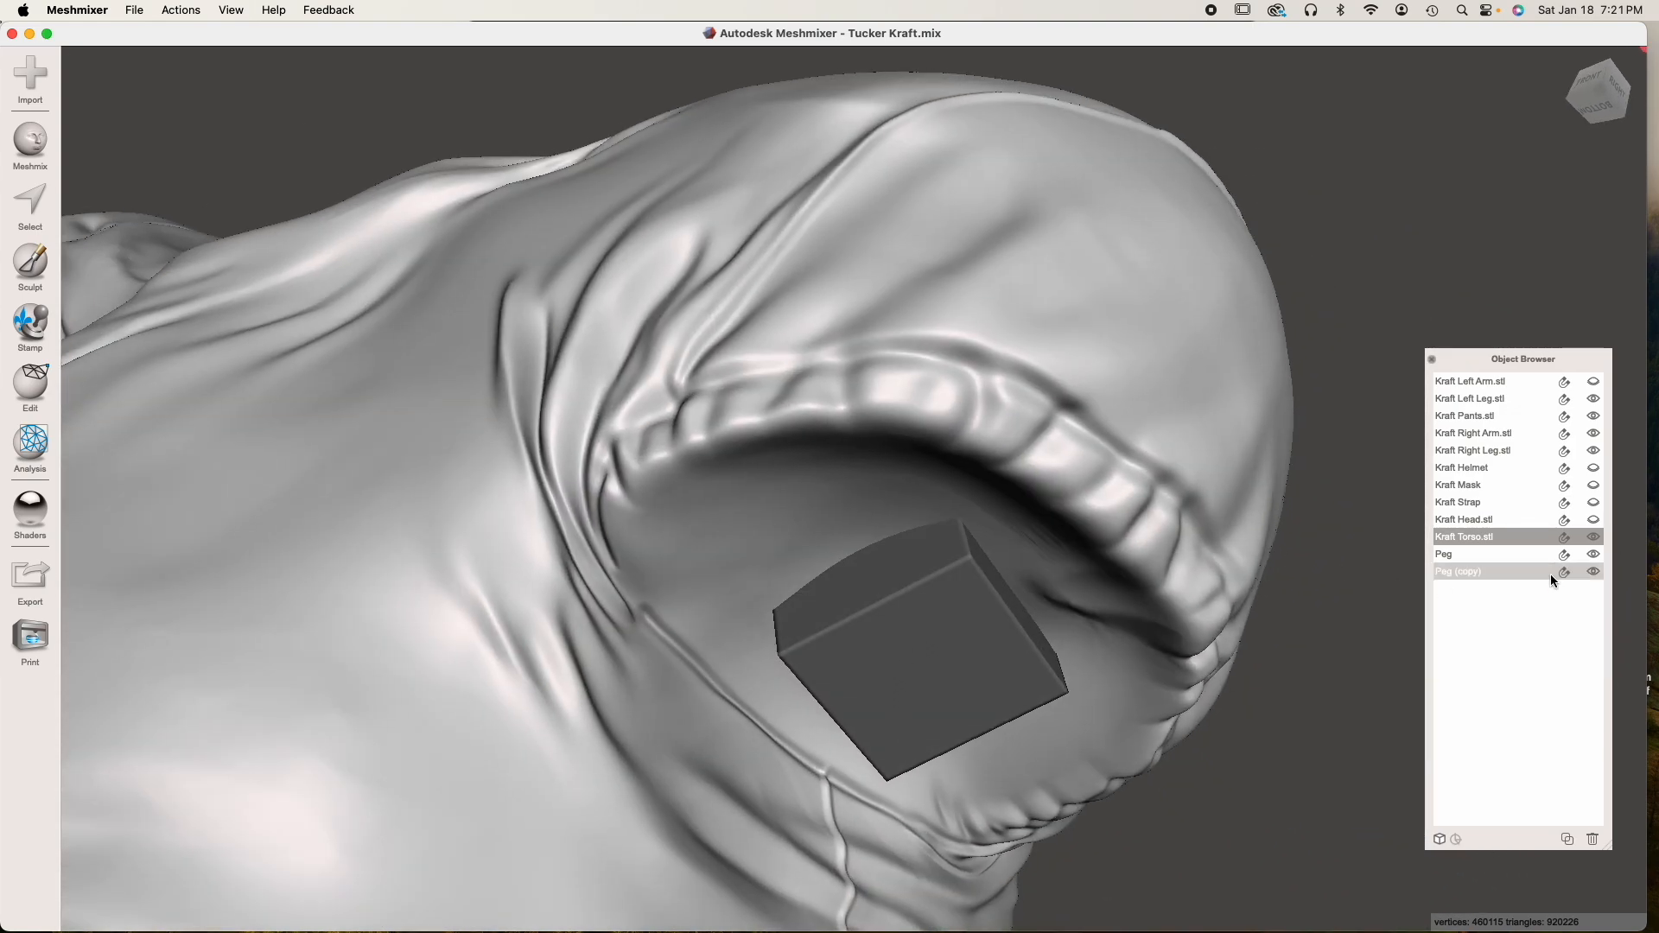
Duplicate the left arm's peg, rename the duplicate as Hole and hide the original peg copy
click(968, 635)
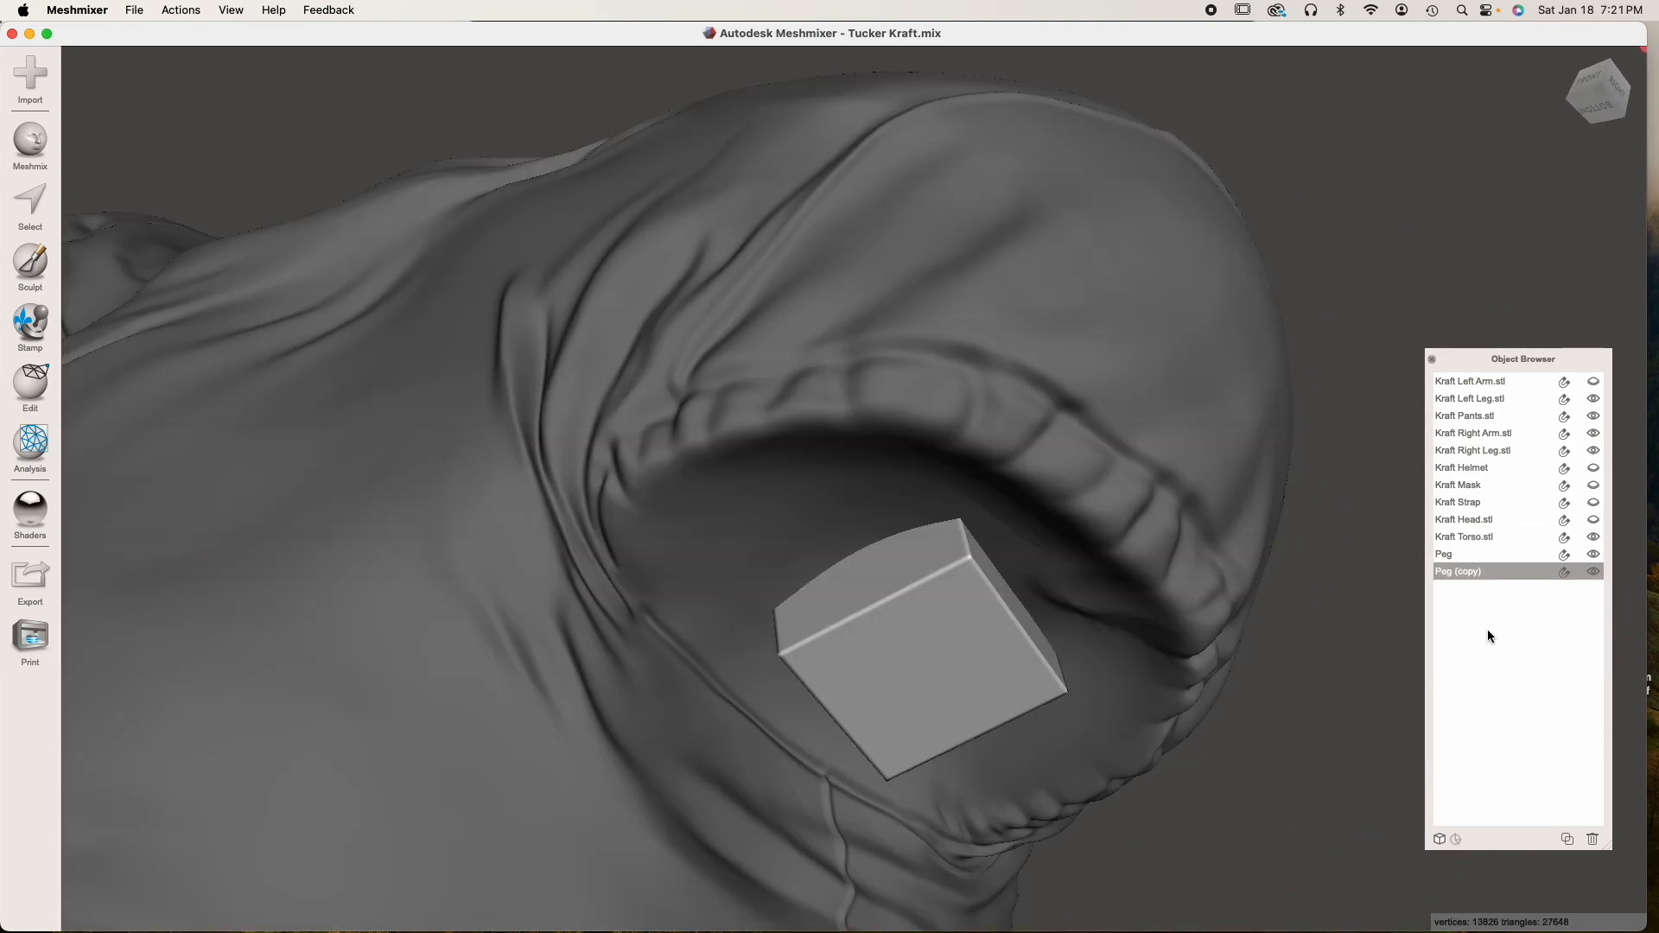
click(1568, 840)
double_click(1489, 588)
text(Hole)
key(Return)
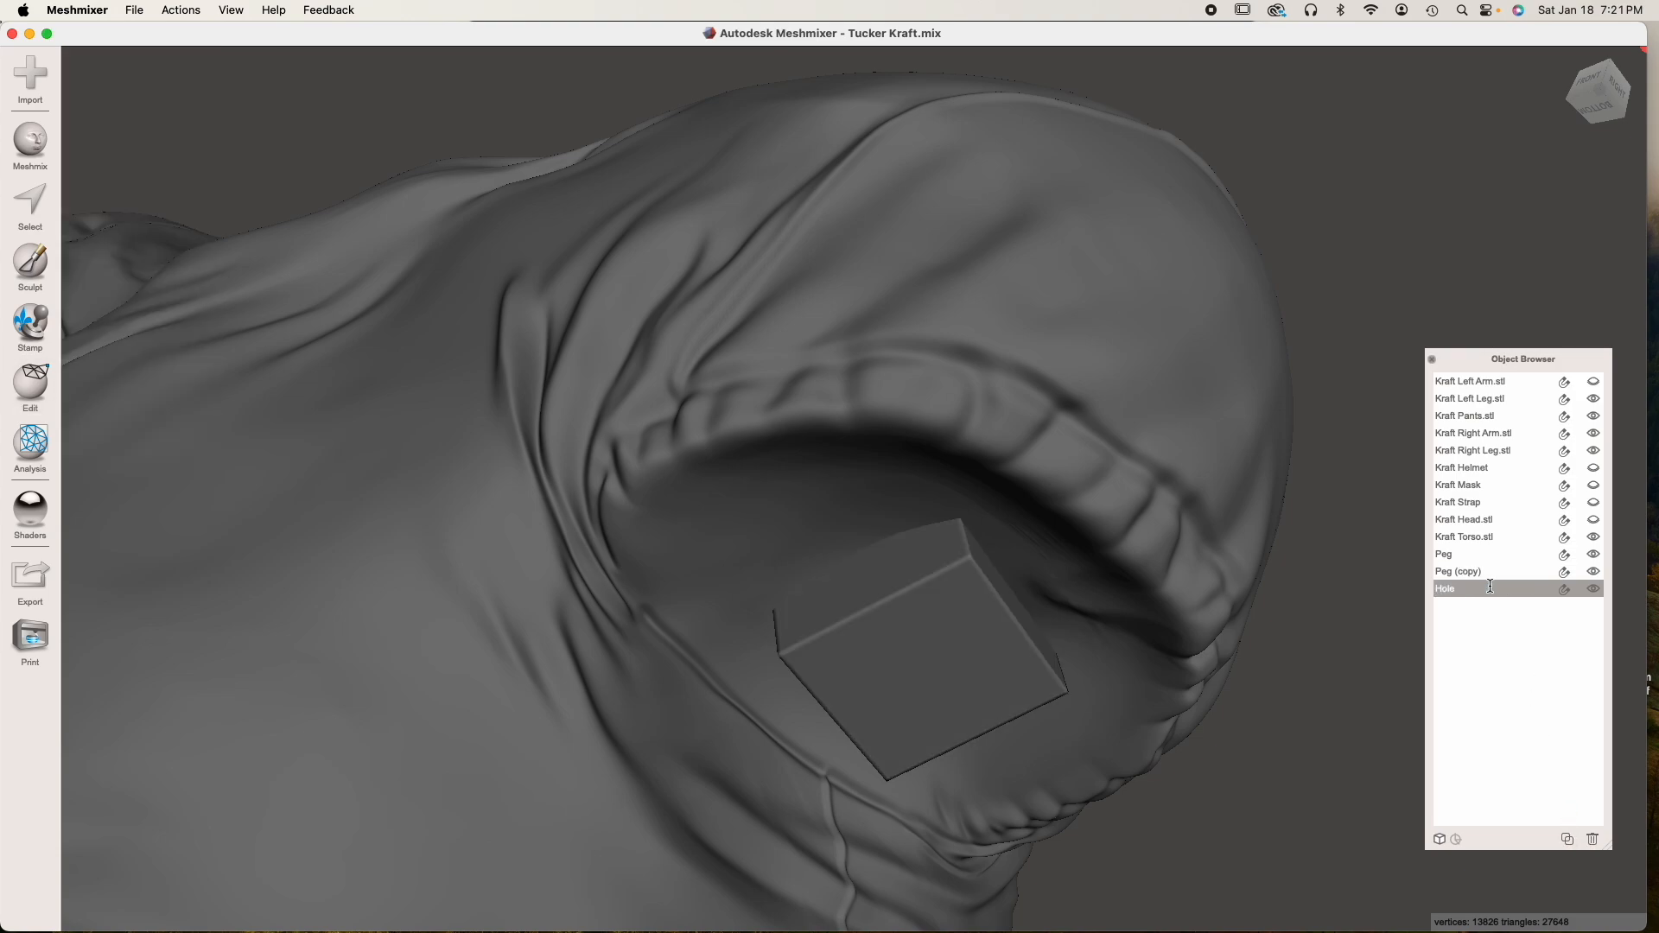
click(1593, 571)
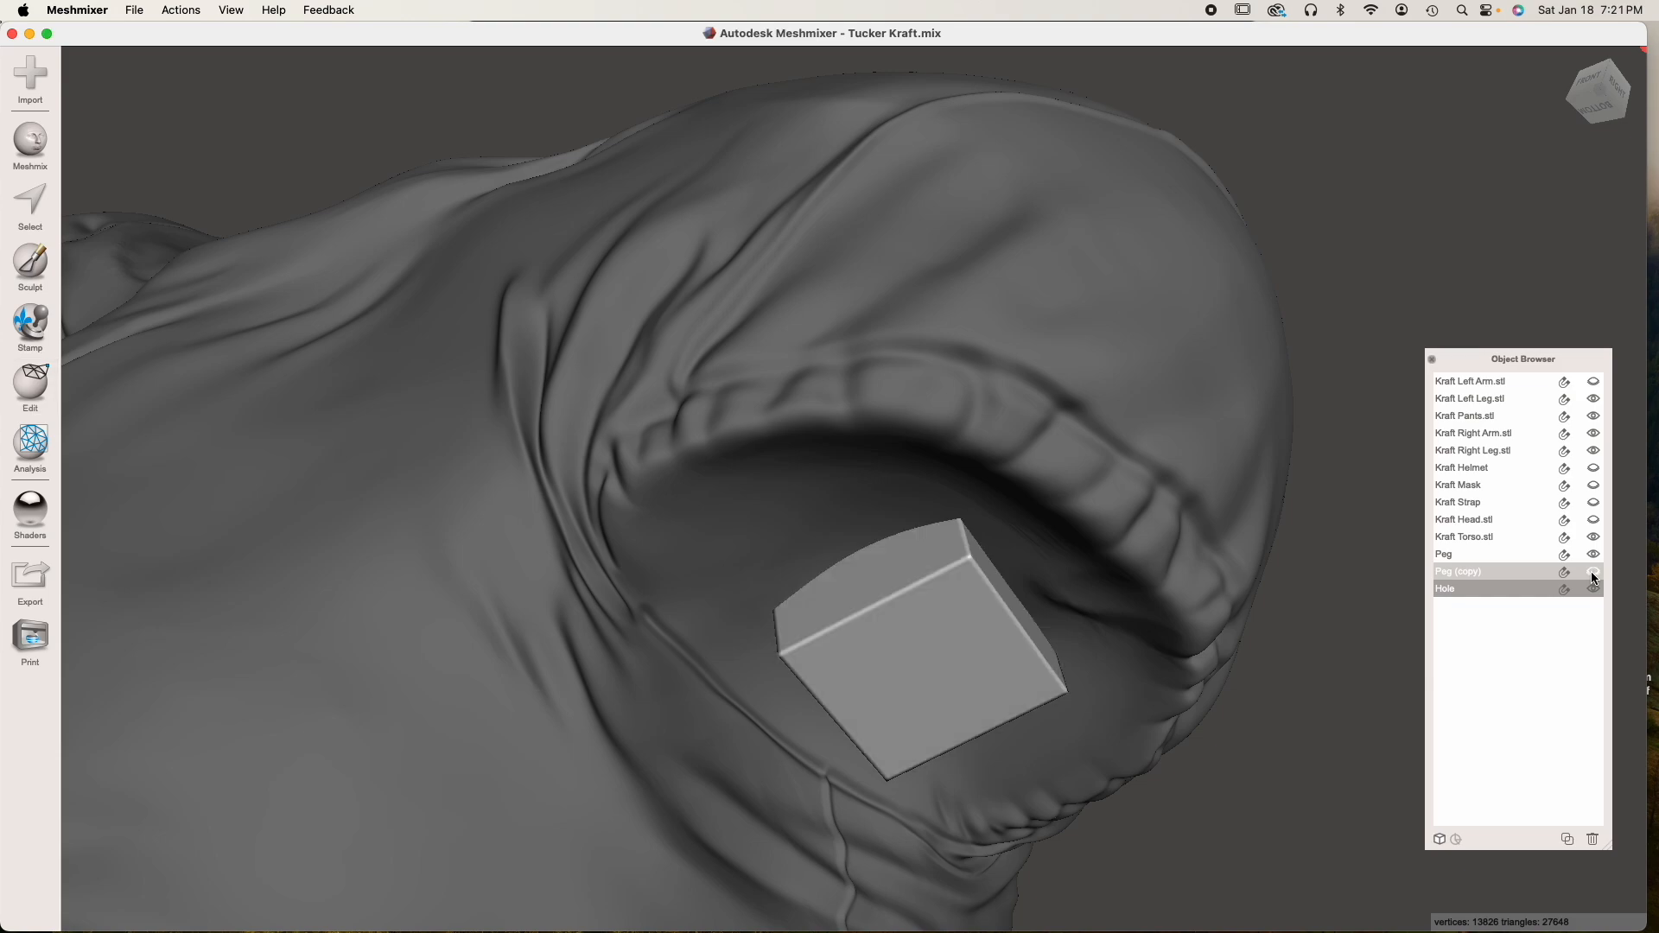
Subtract Hole from the torso with Boolean Difference, using Max Quality with Auto-Reduce Result off, and accept
click(670, 395)
shift+click(933, 646)
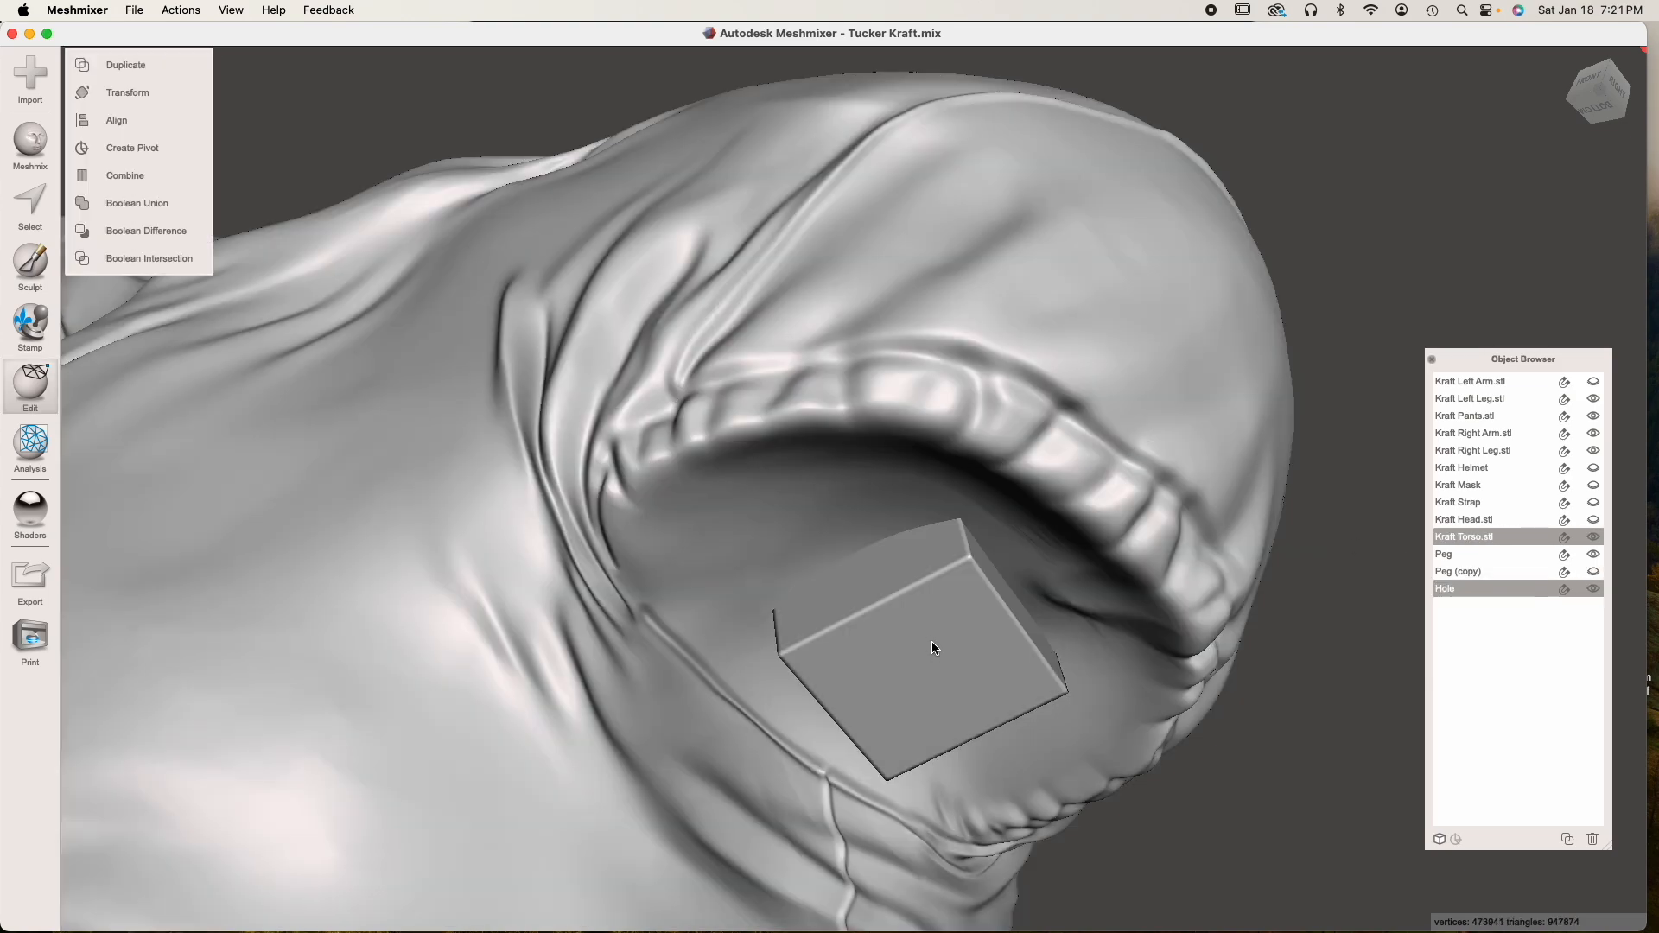
click(170, 226)
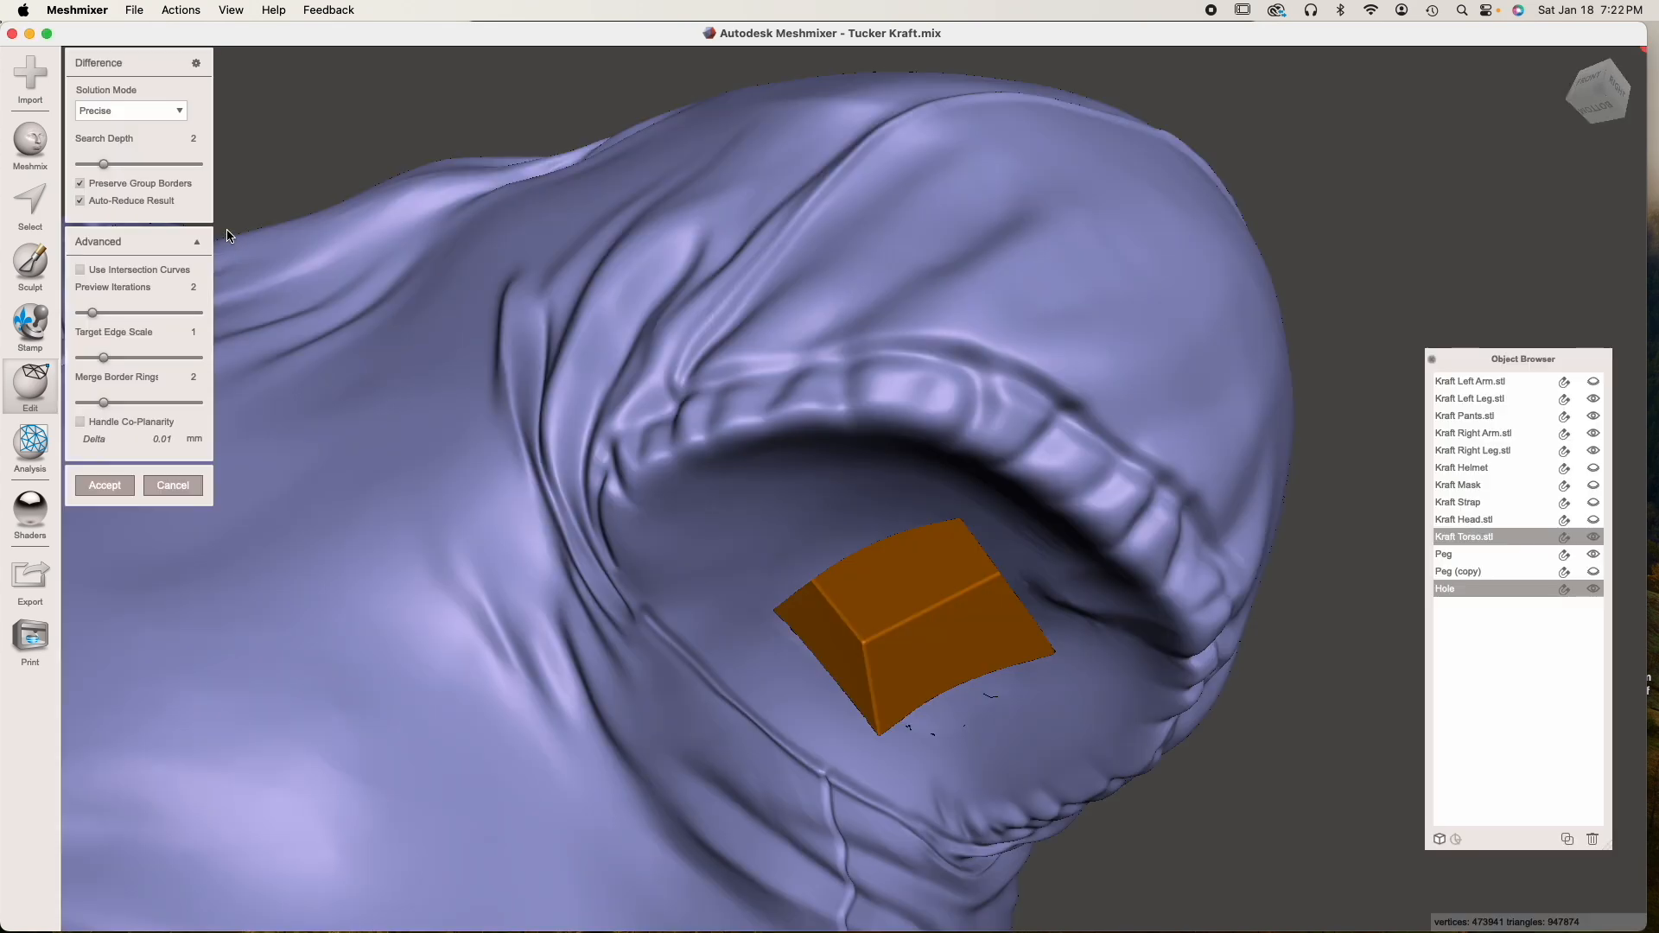
click(168, 111)
click(126, 158)
click(91, 201)
click(92, 200)
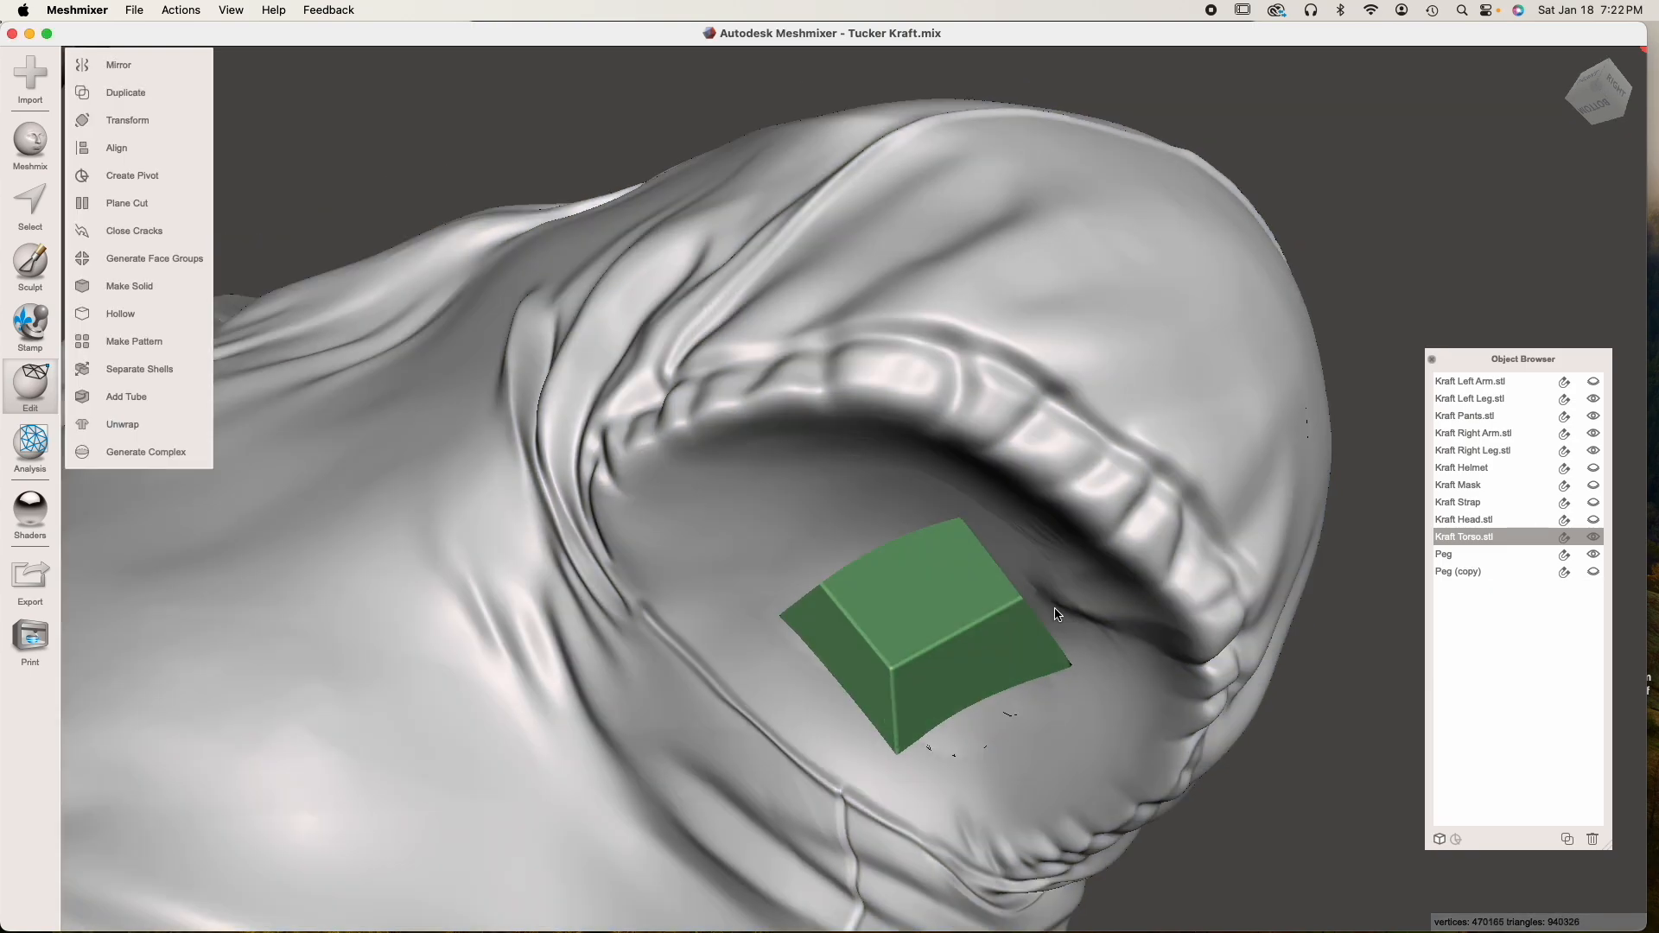
right_drag(1055, 611, 1087, 622)
middle_drag(1086, 617, 1052, 594)
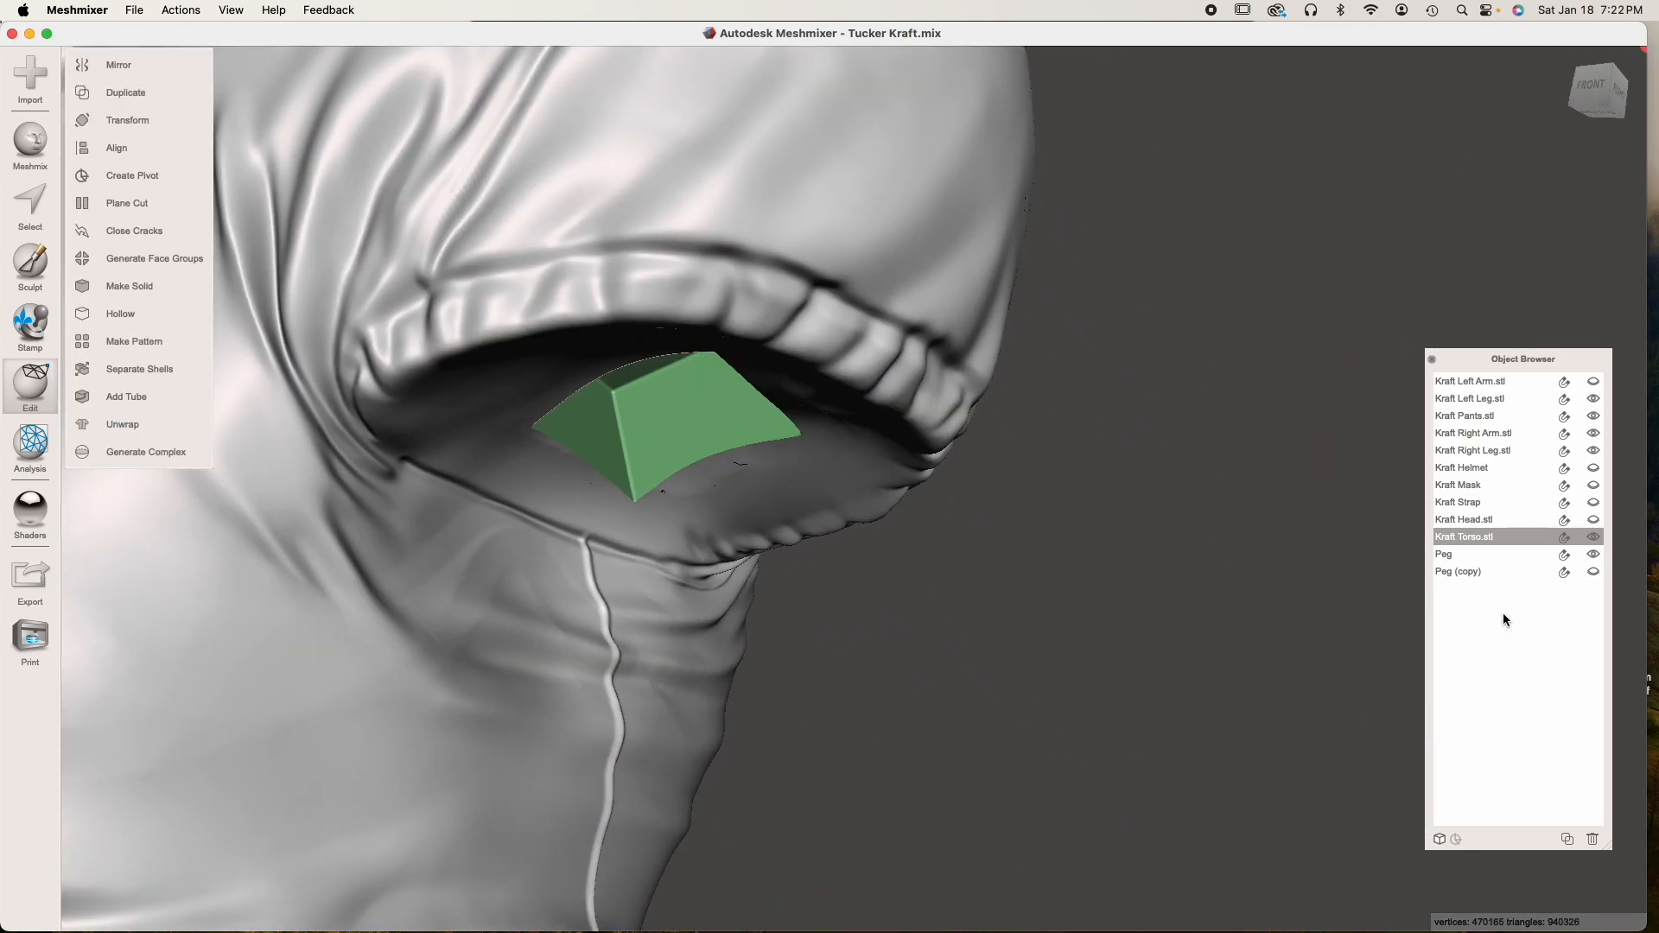
Hide the torso and show the left arm together with its peg
click(1594, 538)
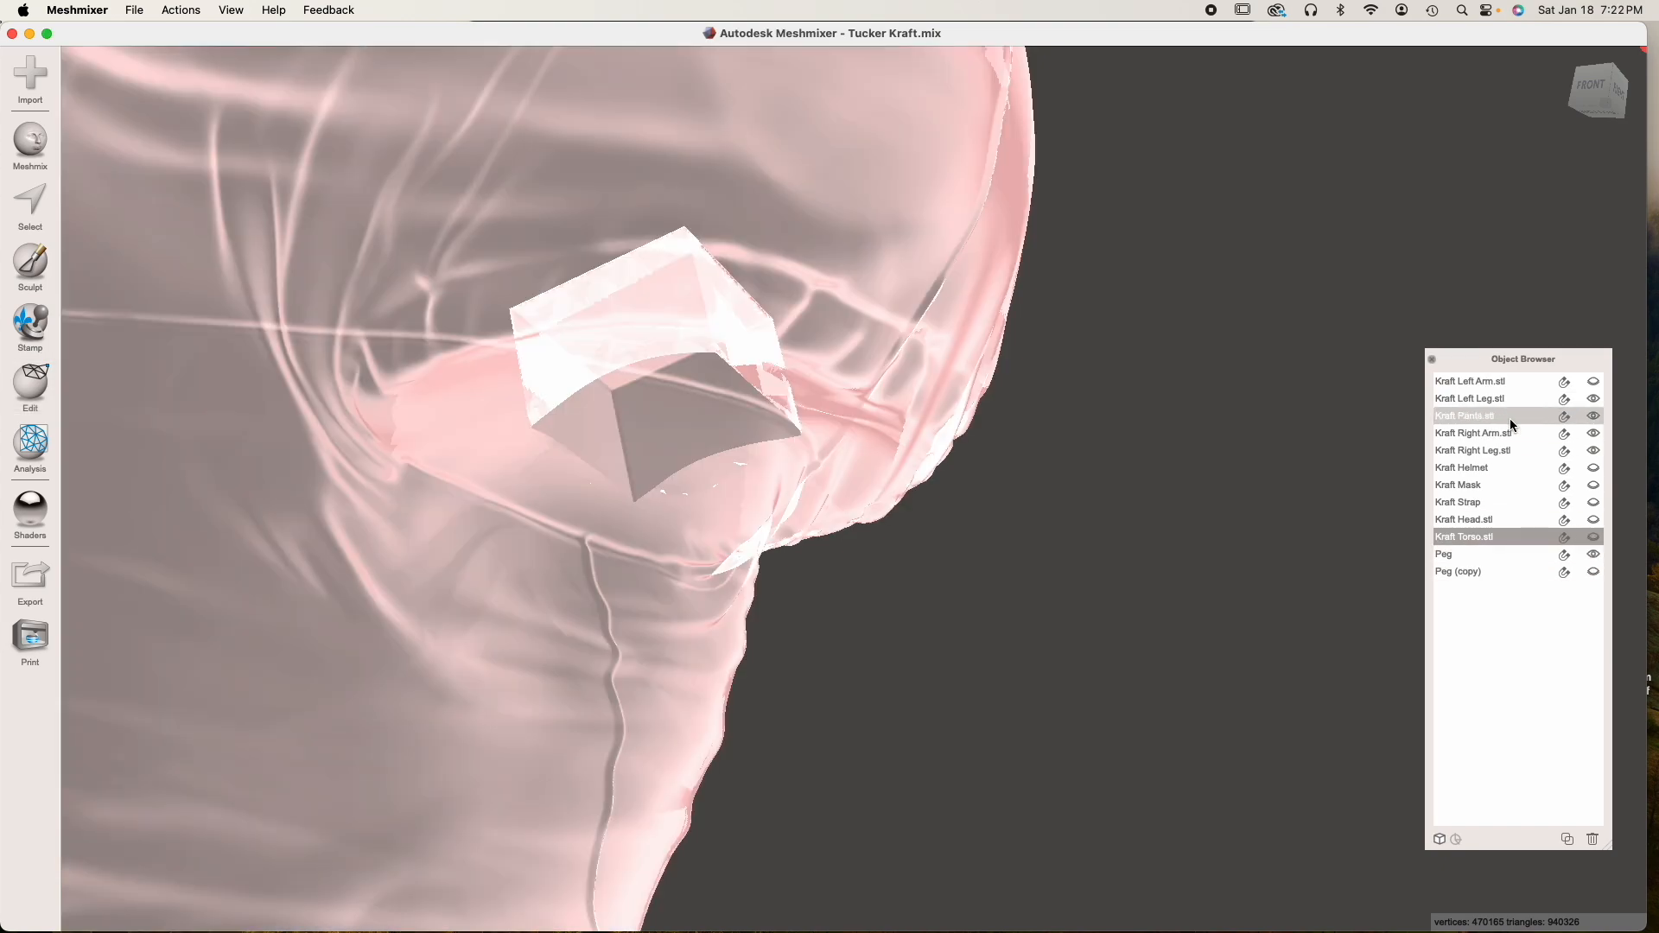
click(1594, 383)
click(801, 637)
right_drag(801, 637, 881, 664)
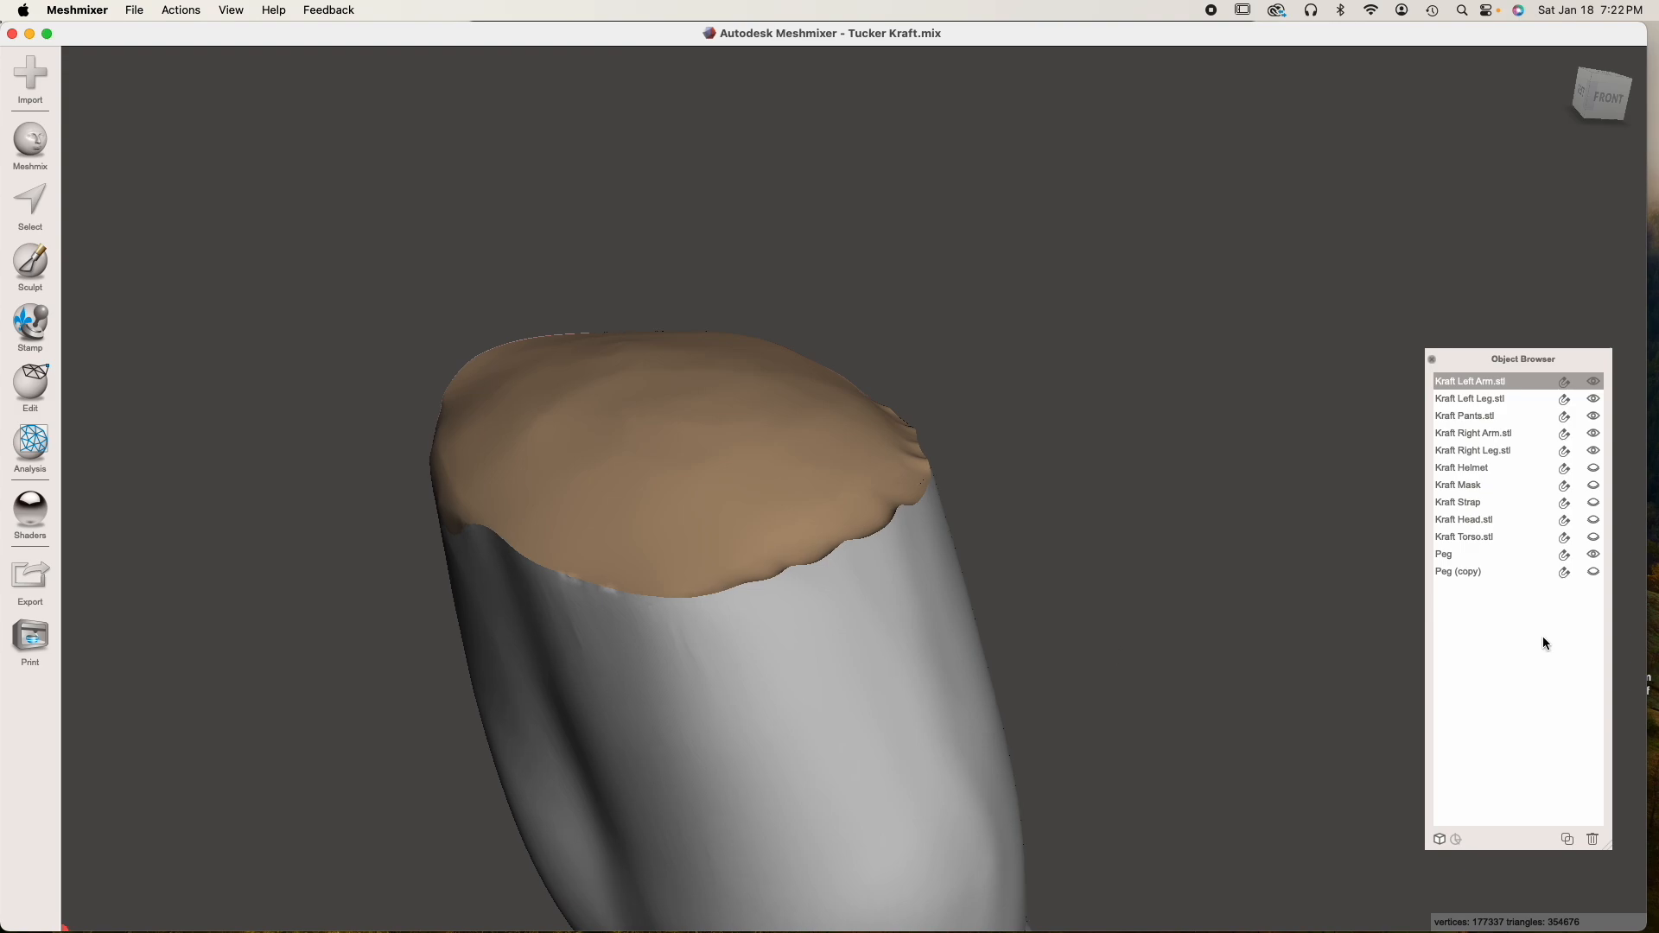
click(1593, 571)
right_drag(993, 553, 775, 554)
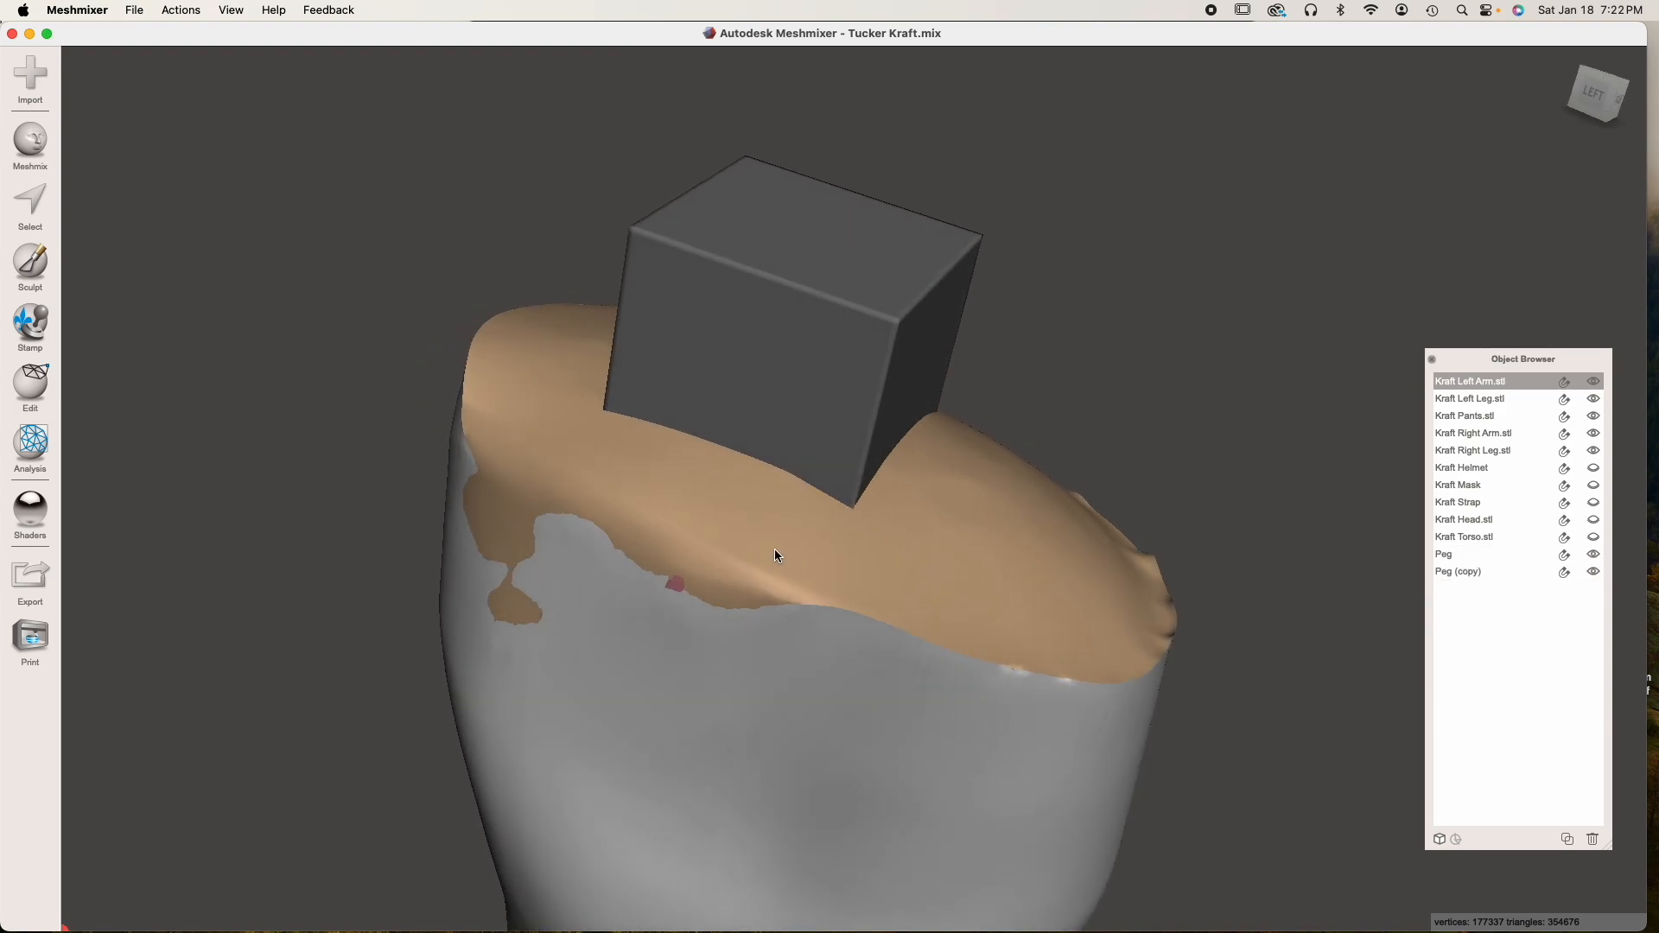
Join the peg to the left arm with Boolean Union, using Max Quality with Auto-Reduce Result off, and accept
shift+click(801, 373)
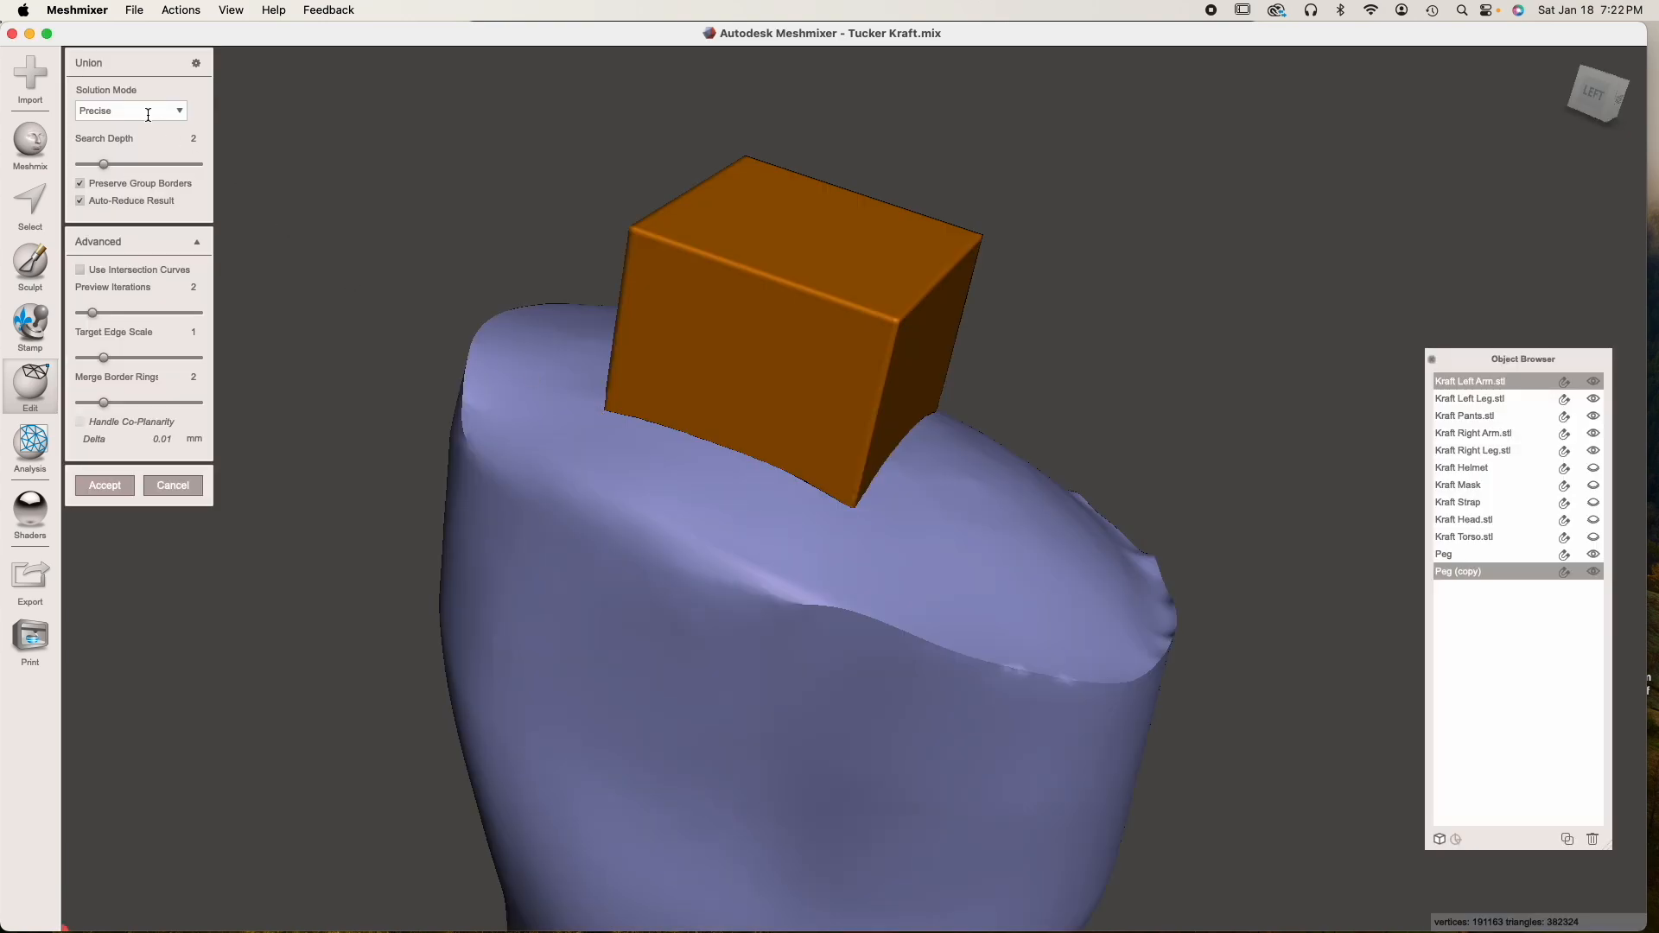
click(148, 115)
click(140, 158)
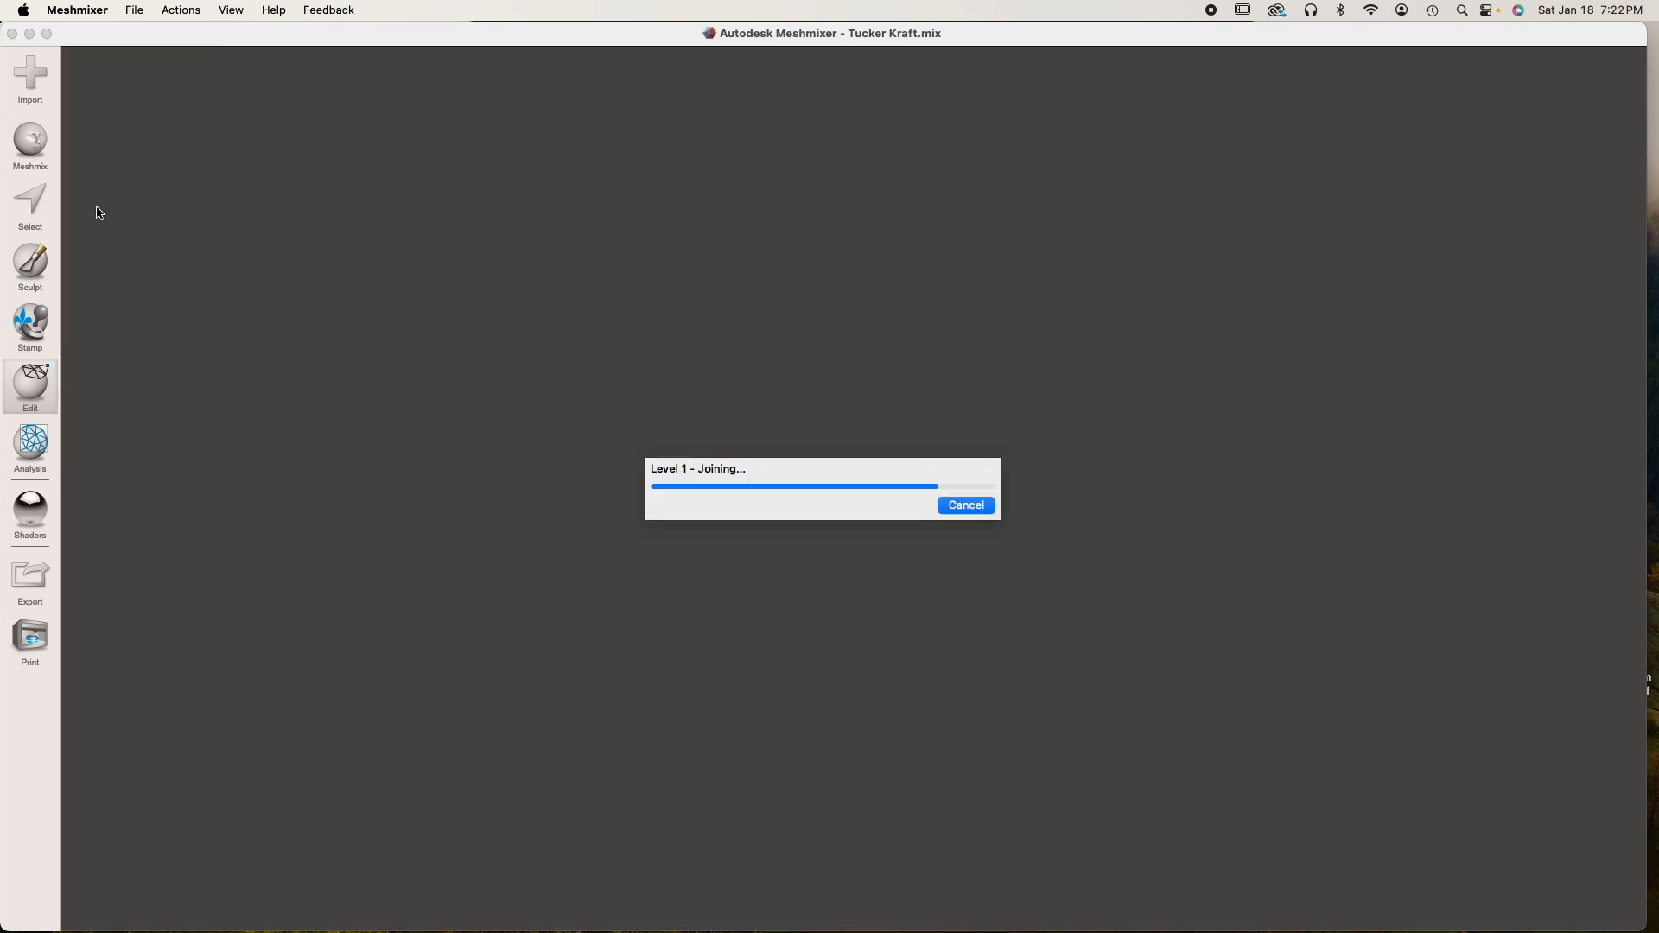
click(96, 207)
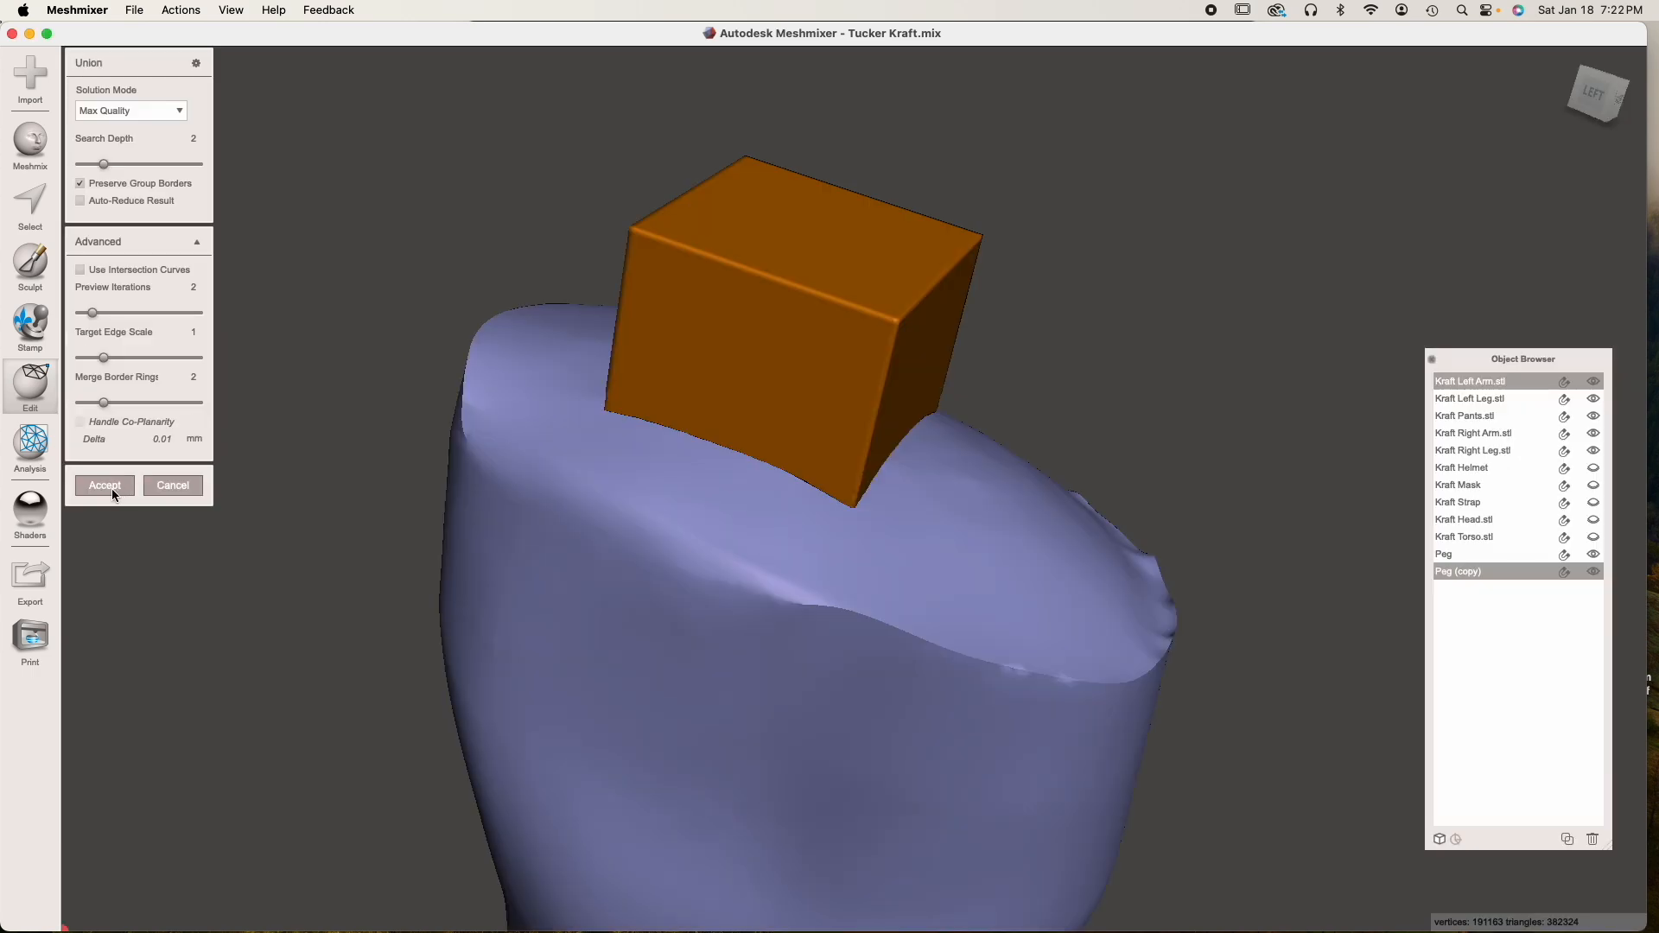
click(108, 485)
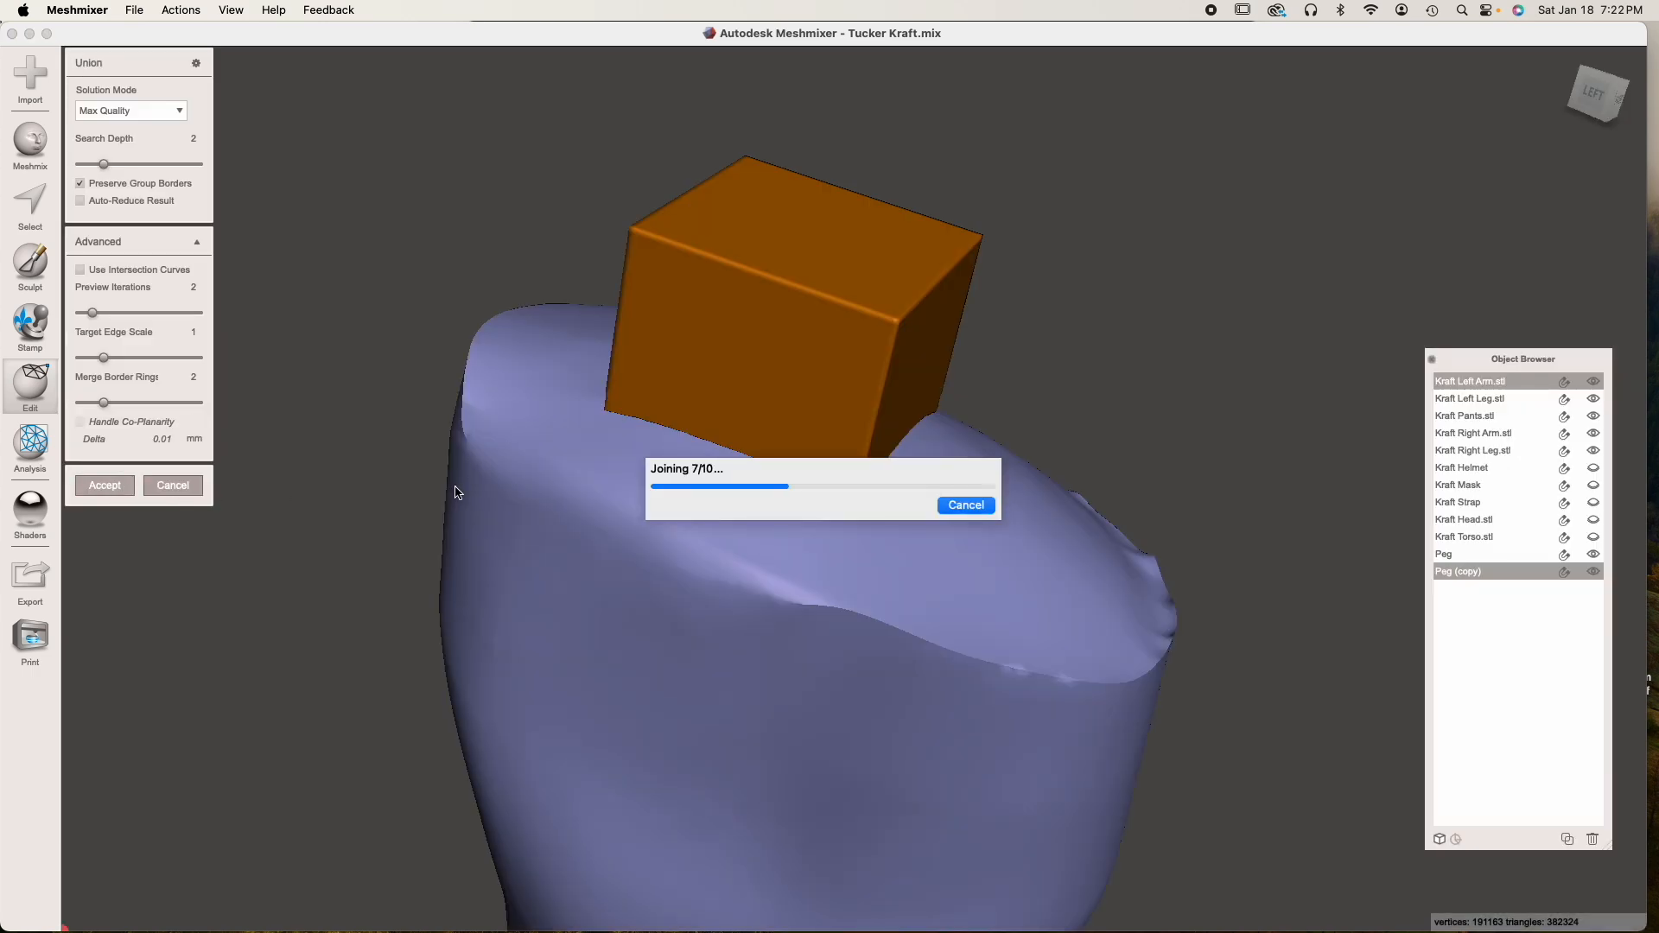
scroll(456, 486, up, 5)
scroll(831, 568, up, 5)
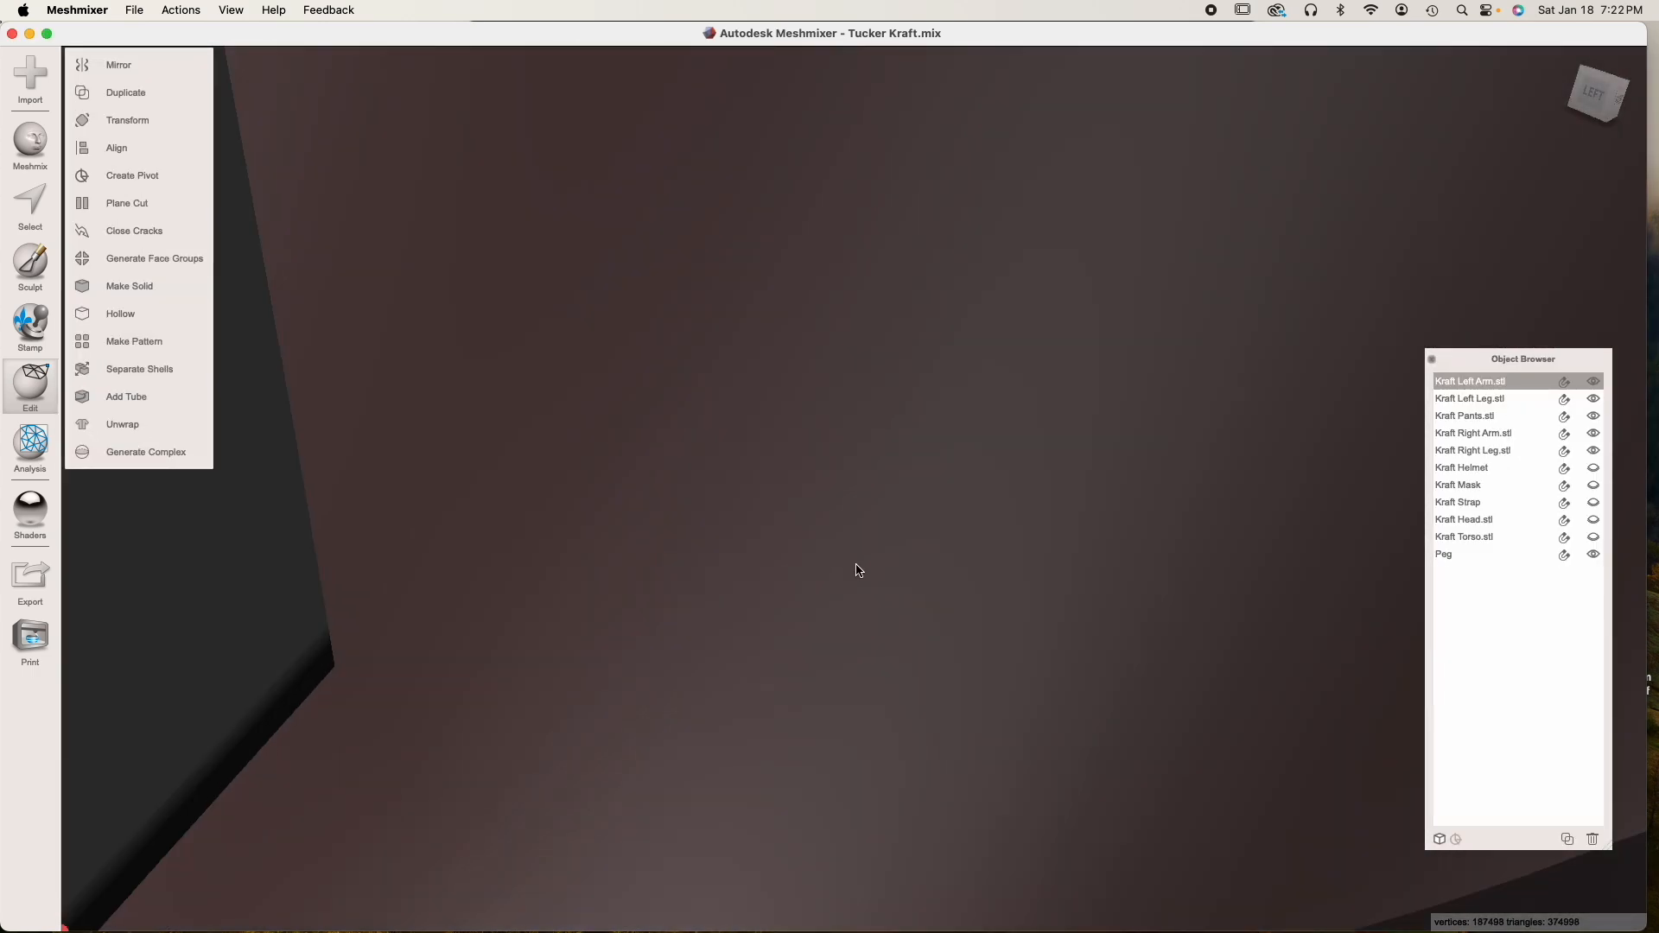
scroll(856, 570, up, 5)
Duplicate the right arm's peg, rename the duplicate as Hole and hide it
right_drag(655, 517, 741, 611)
click(739, 600)
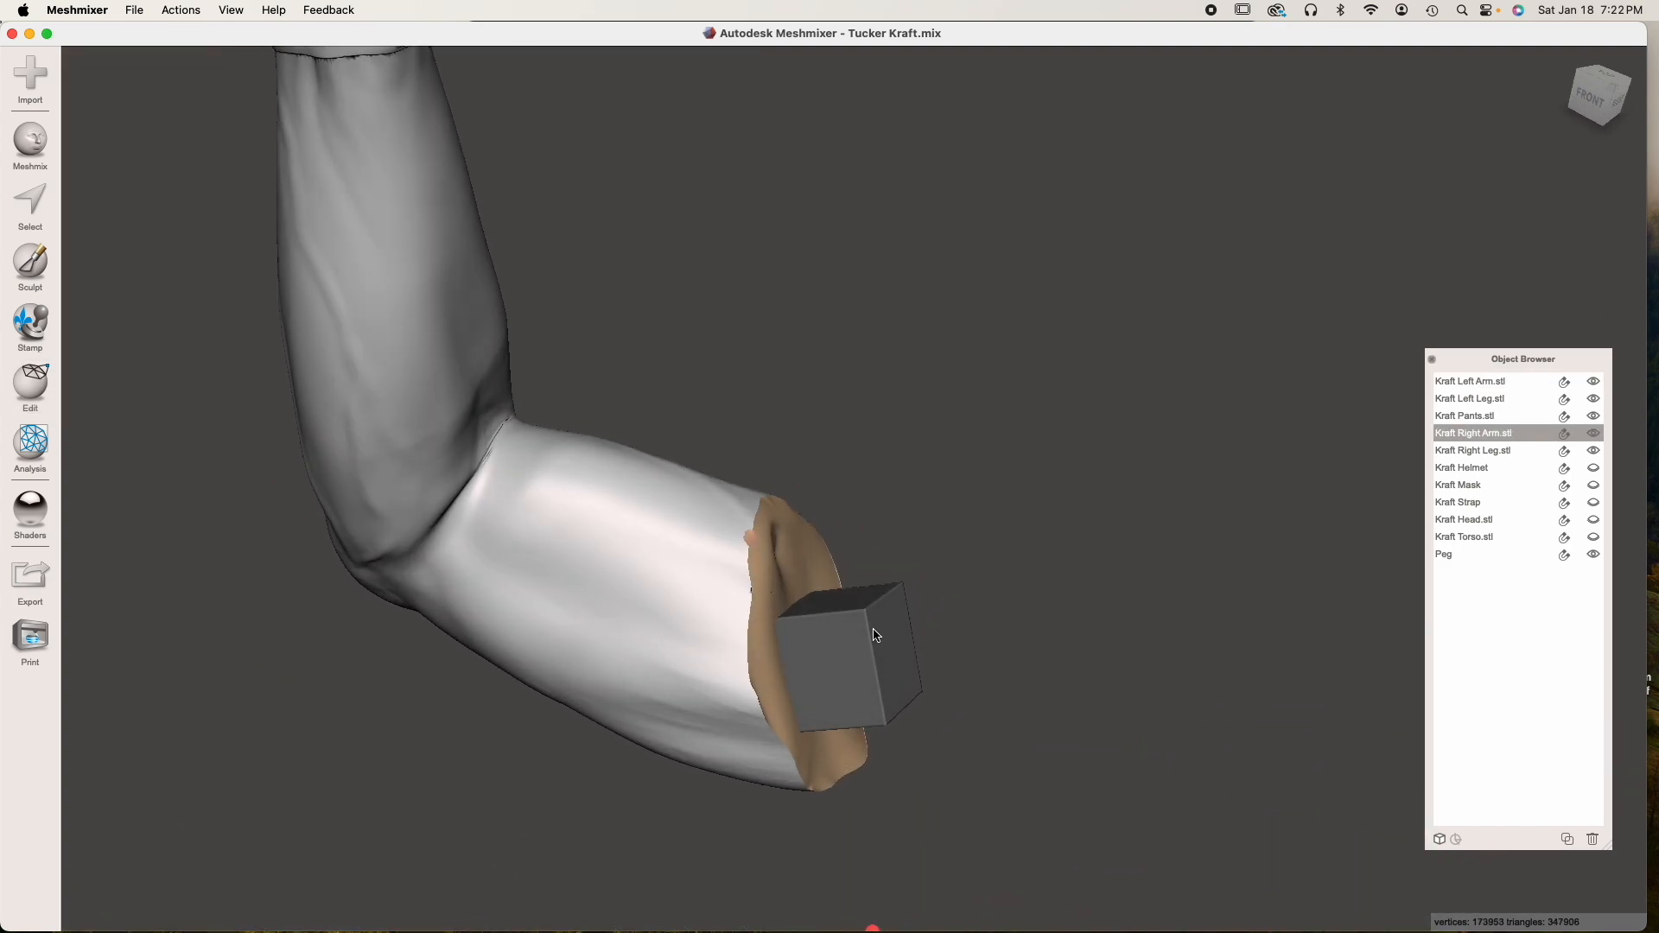
click(877, 635)
click(1565, 840)
double_click(1475, 572)
text(Hole)
key(Return)
click(1593, 571)
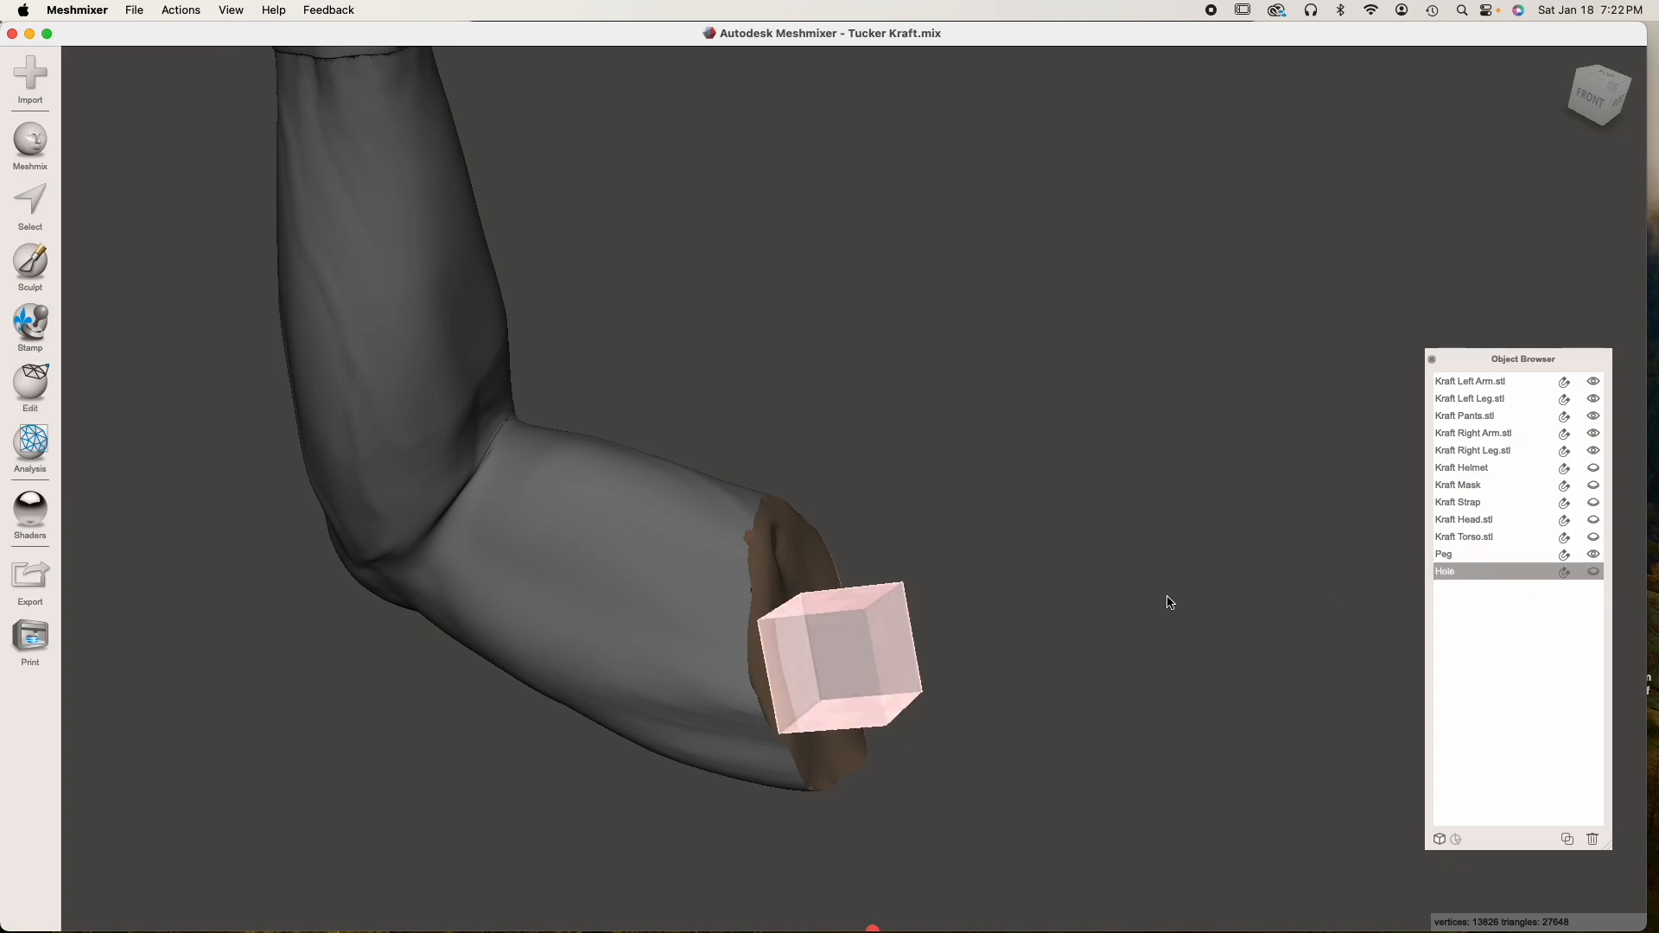
Join the peg to the right arm with Boolean Union, using the Max Quality solution mode, and accept
click(722, 542)
shift+click(842, 628)
click(122, 204)
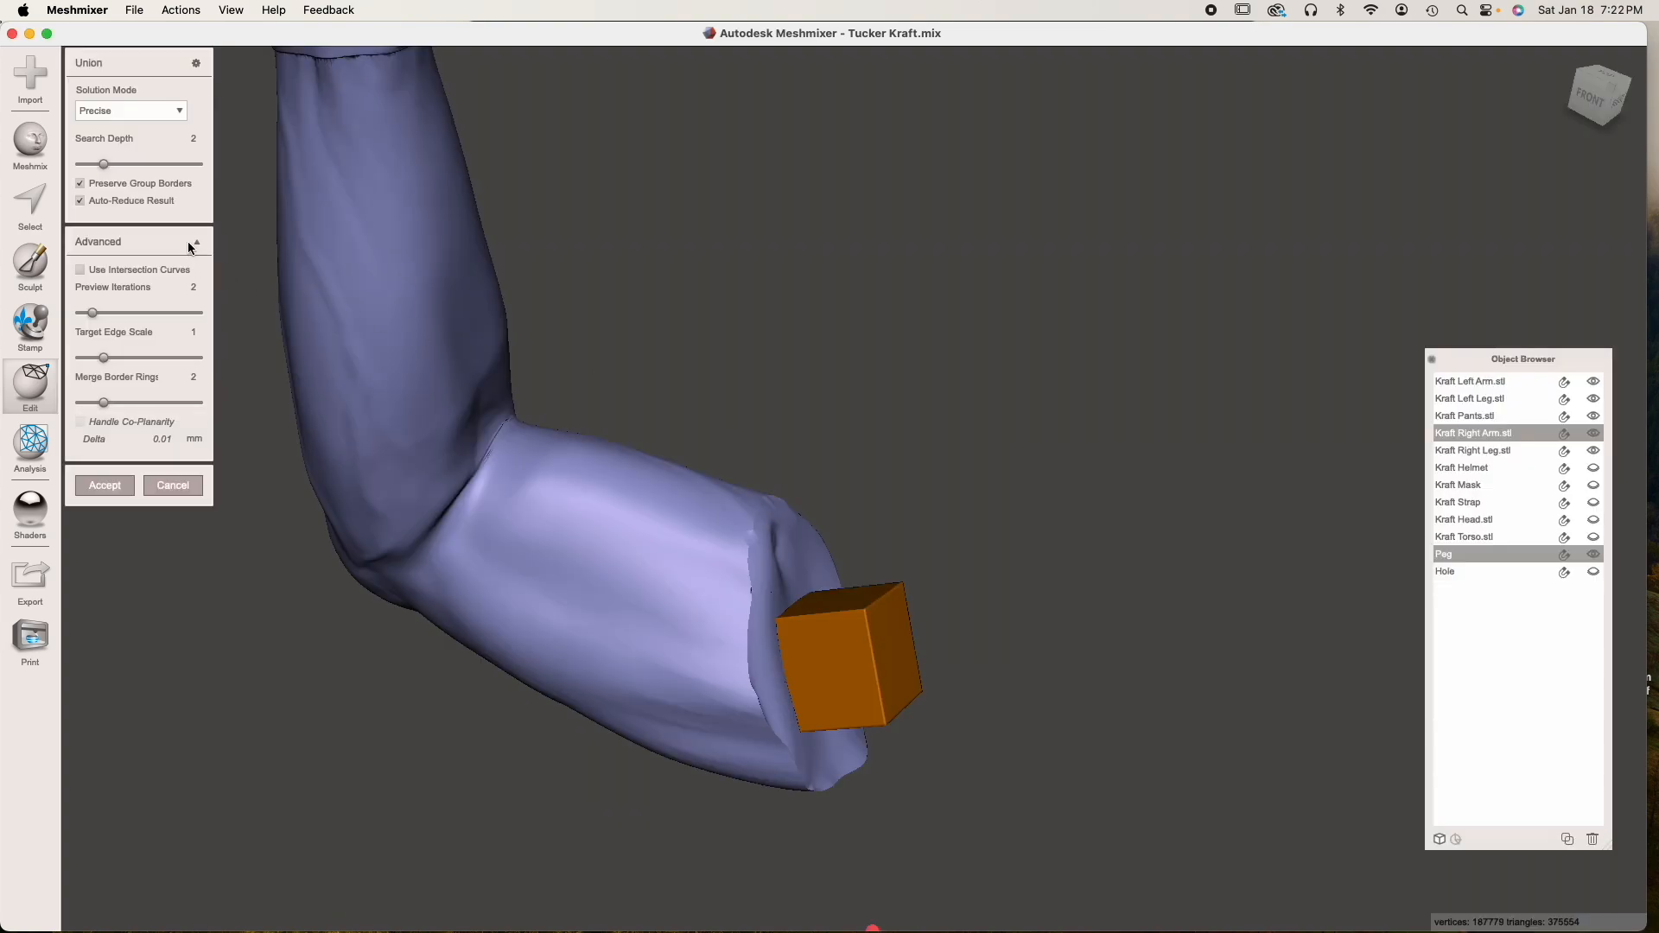
click(173, 111)
click(143, 160)
click(119, 488)
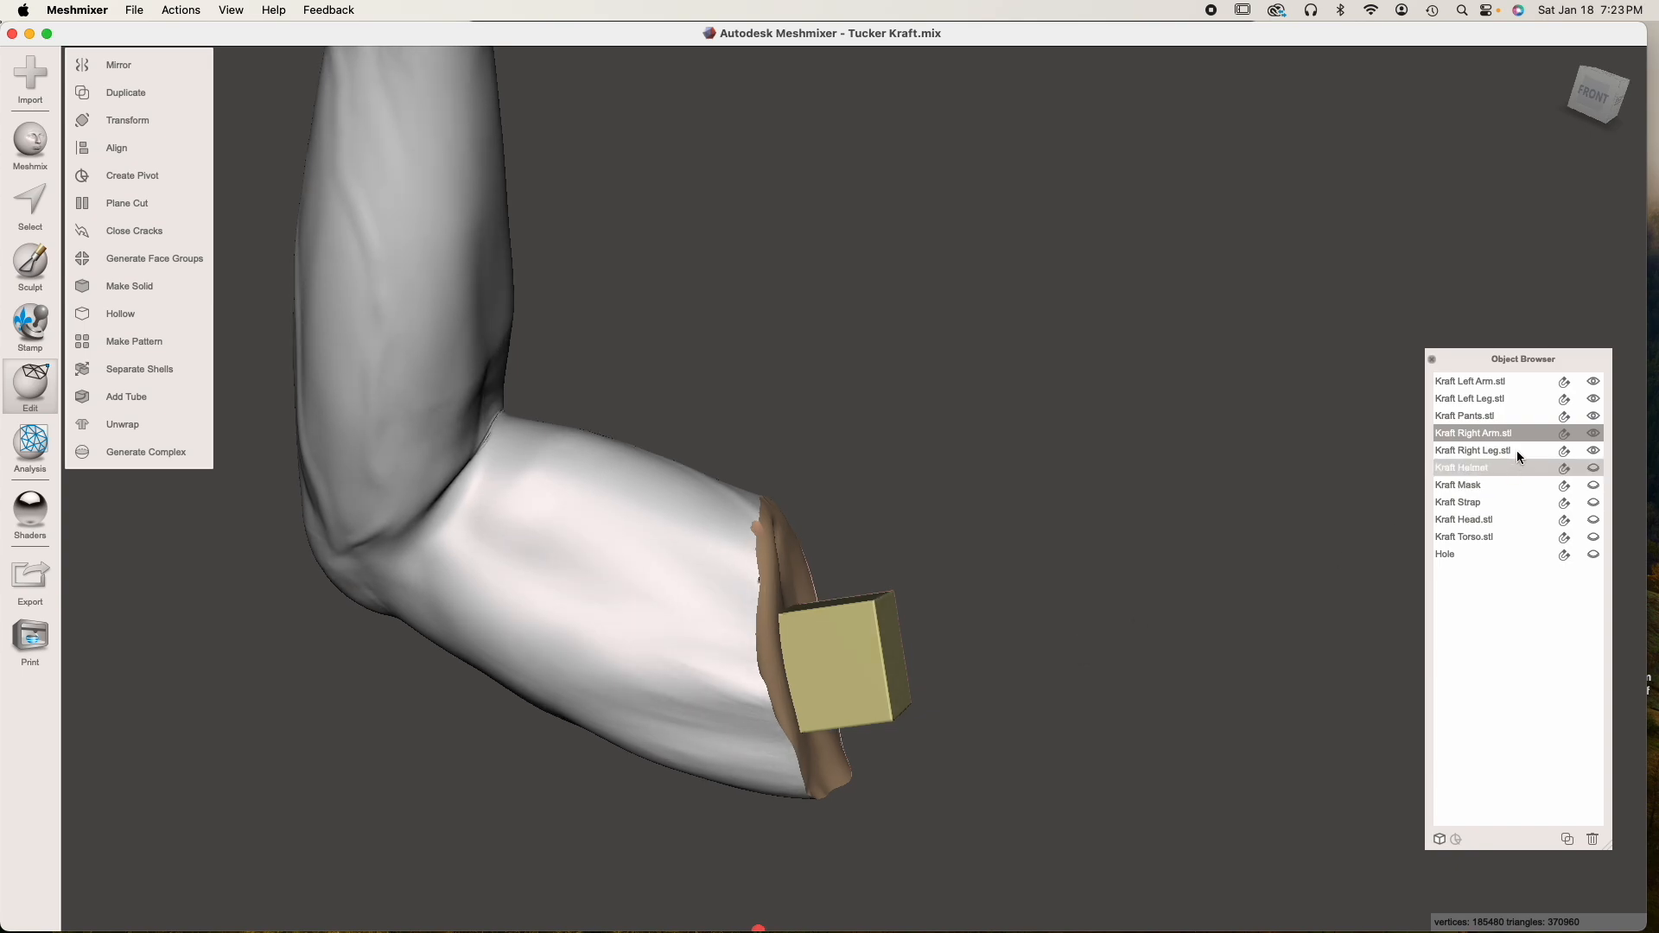
Hide the right arm and show the torso together with Hole
click(1594, 433)
click(1593, 536)
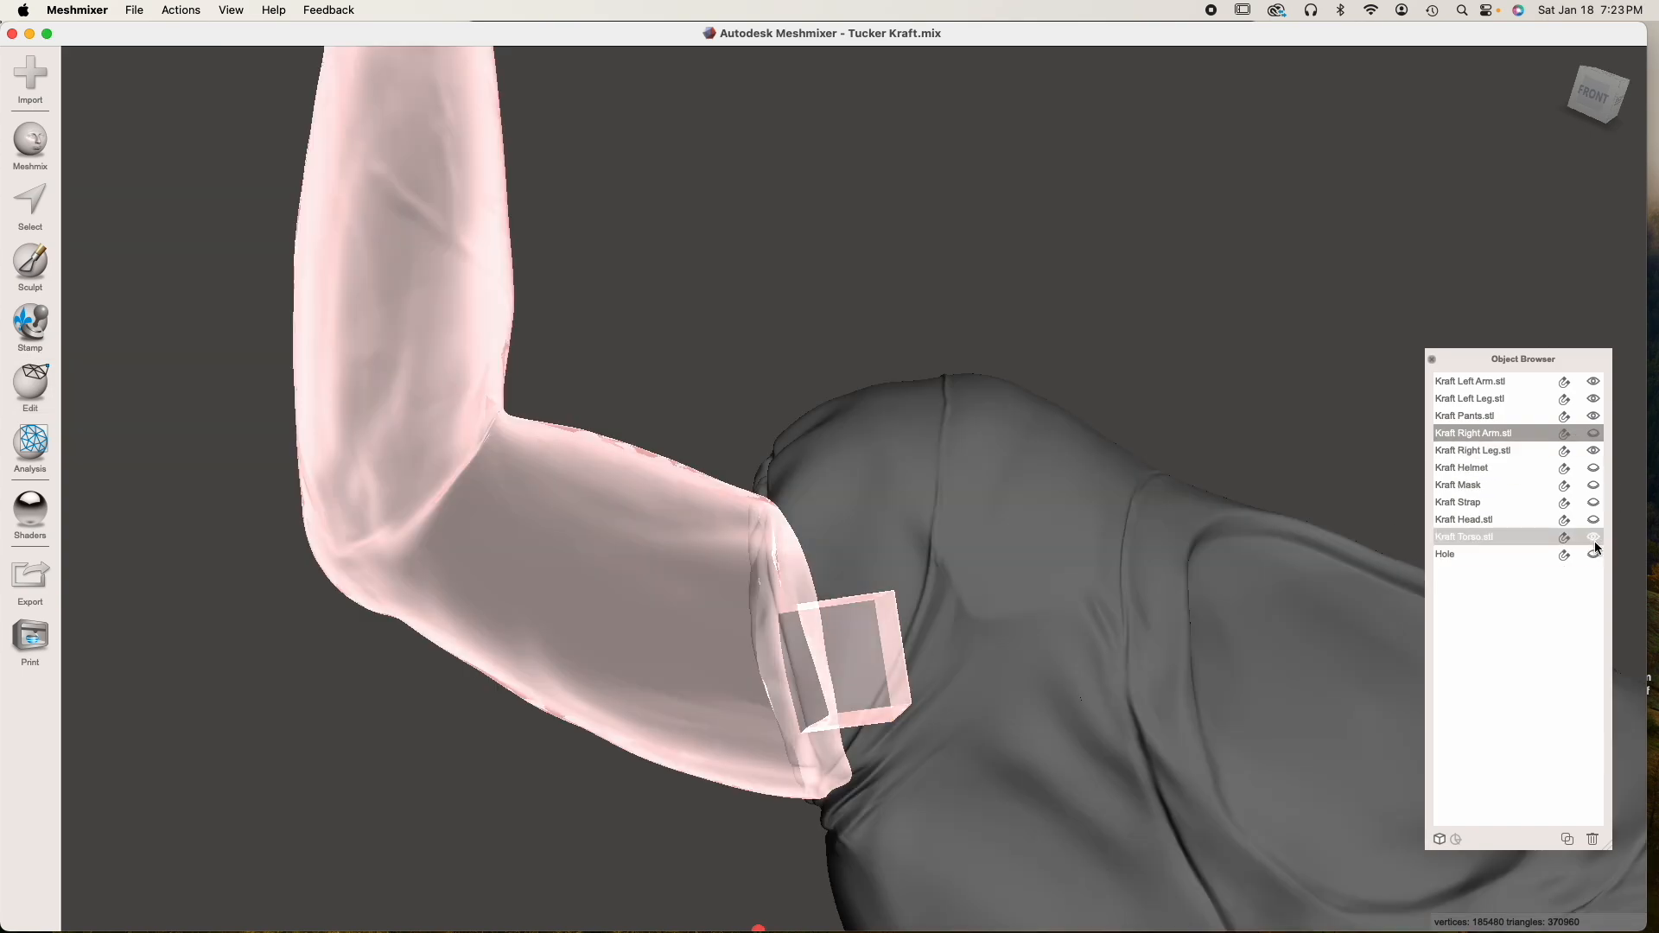
click(1594, 554)
Subtract Hole from the torso's right armhole with Boolean Difference, using Max Quality with Auto-Reduce Result off, and accept
right_drag(980, 620, 1211, 564)
click(1013, 635)
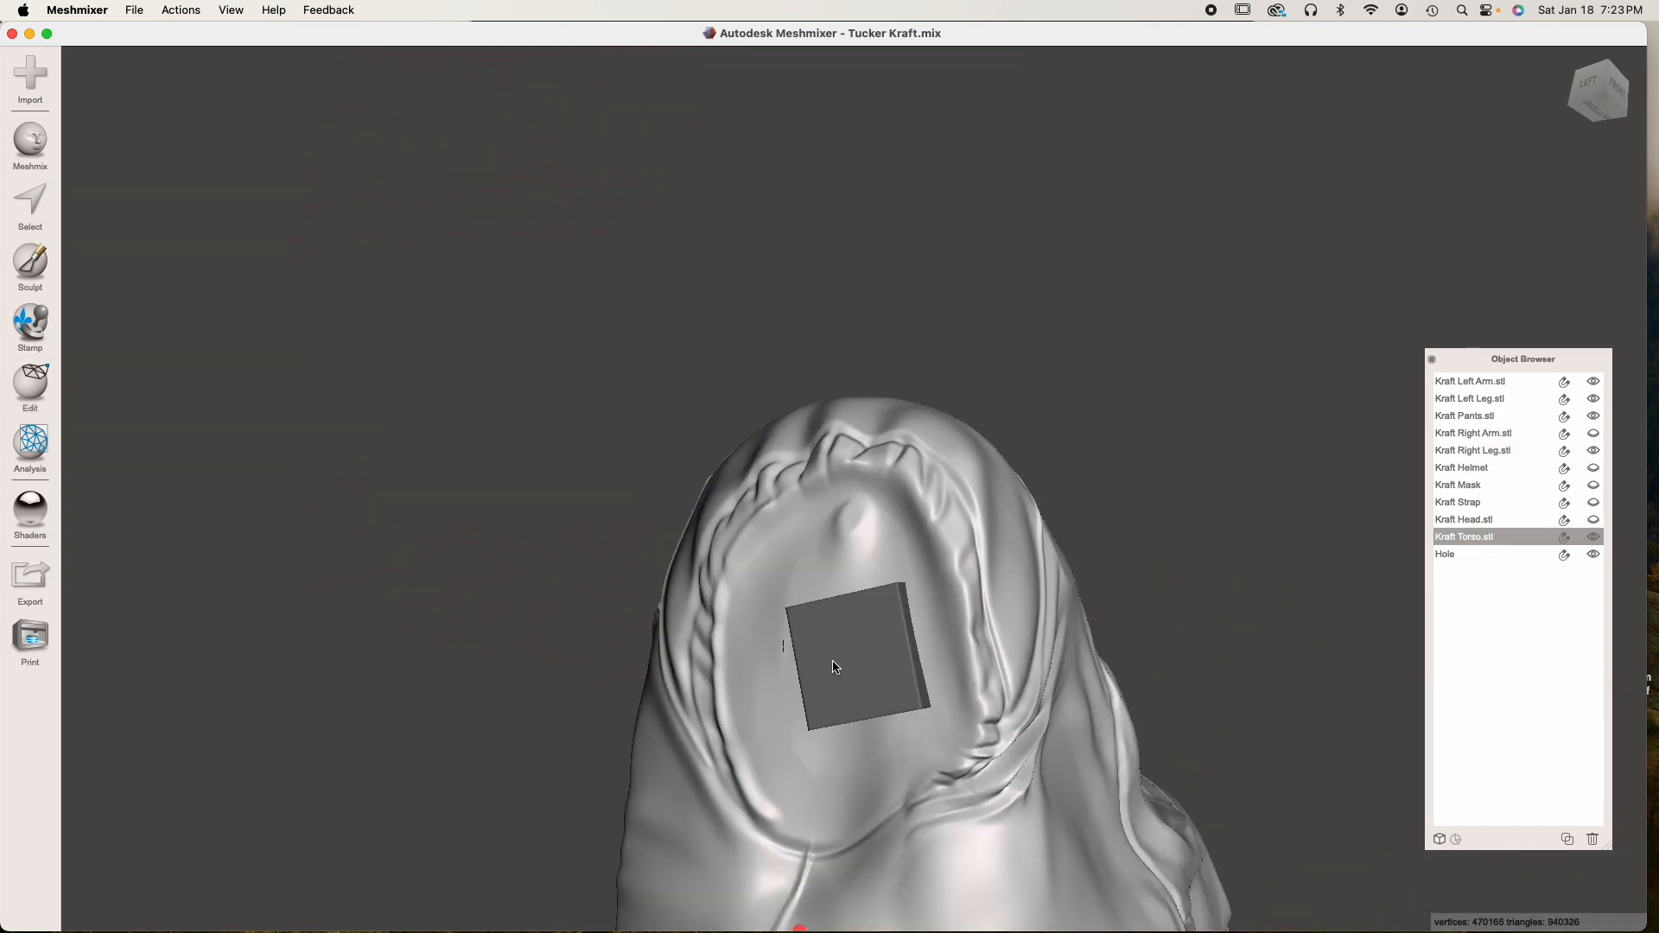
shift+click(840, 647)
click(154, 230)
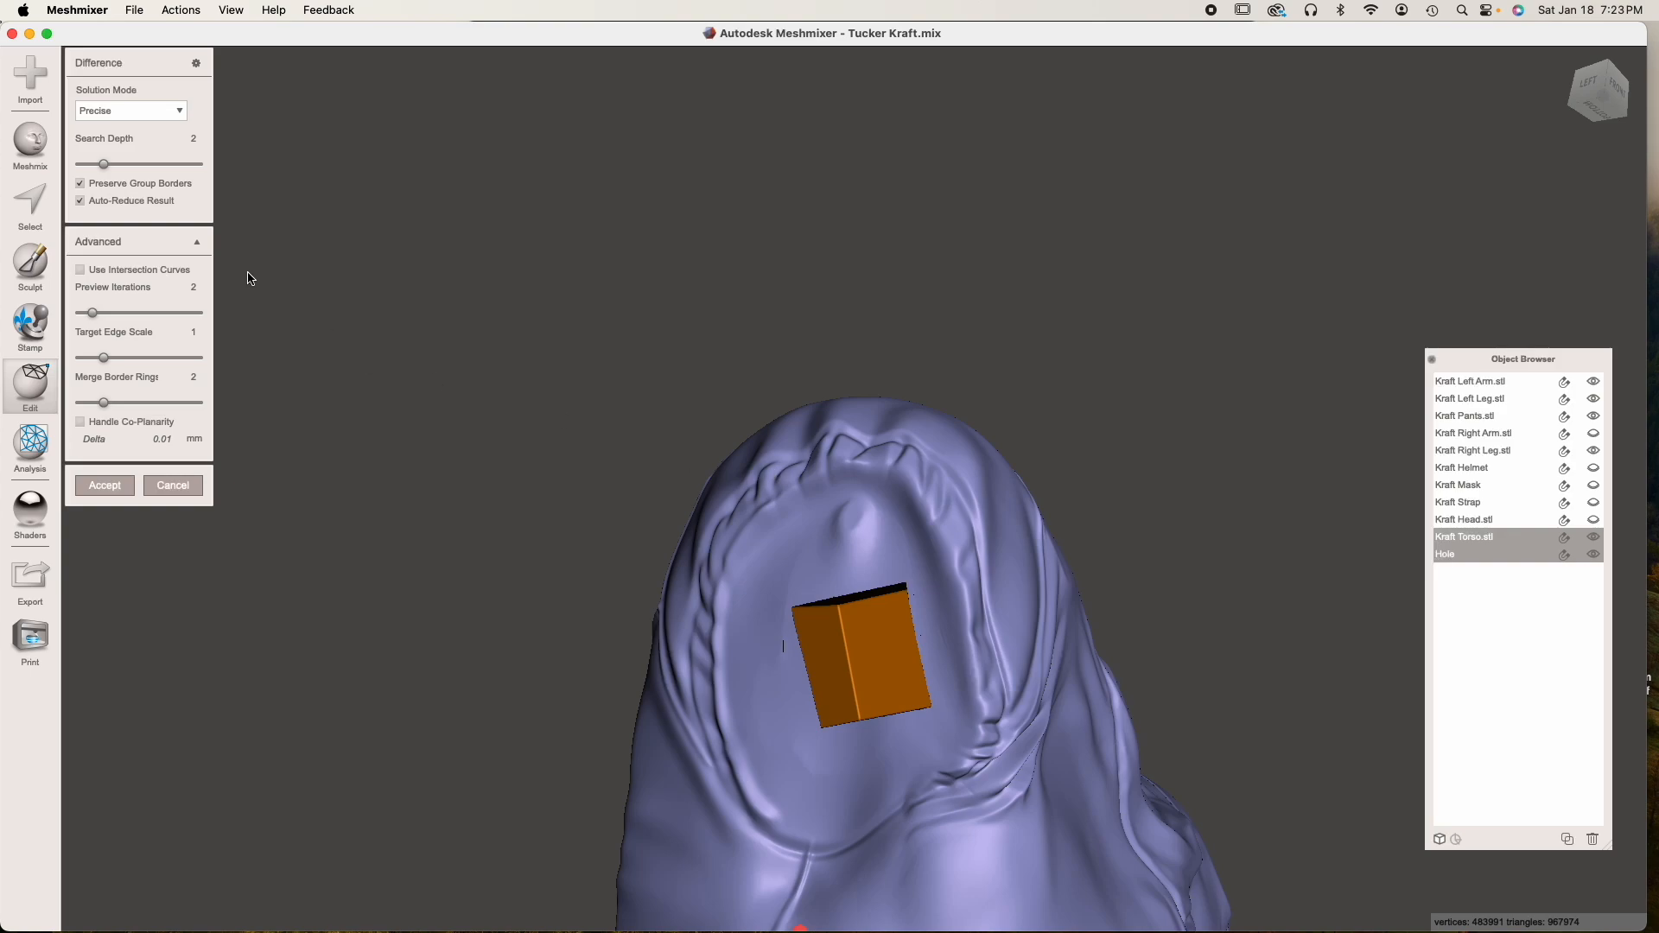
click(170, 113)
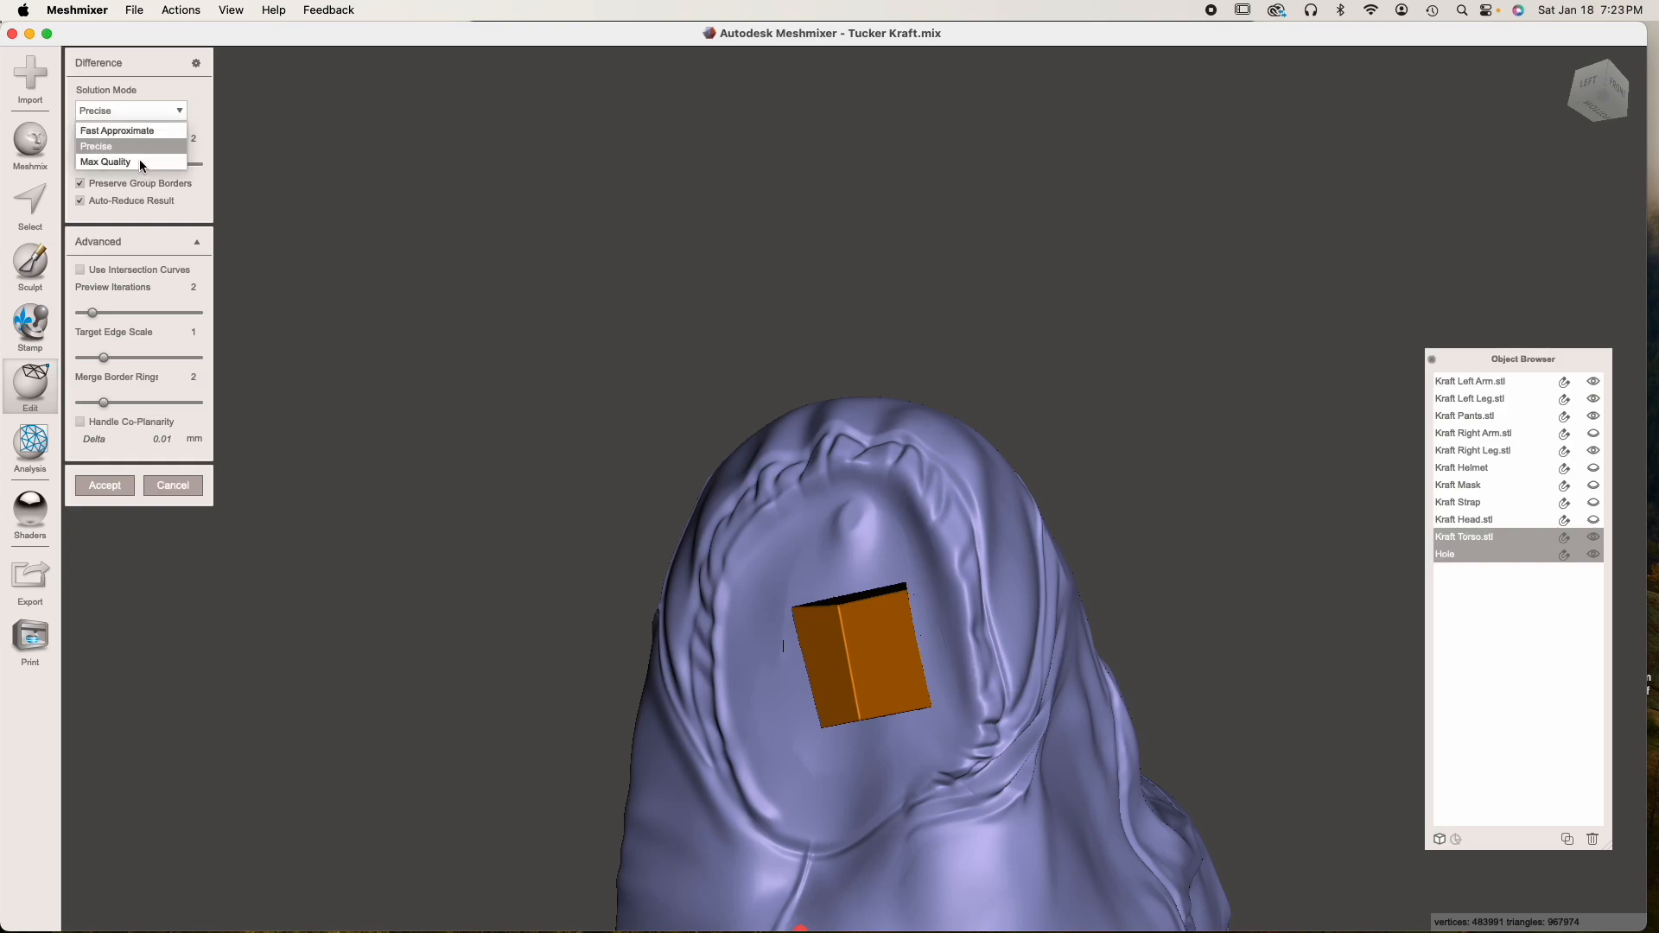
click(96, 202)
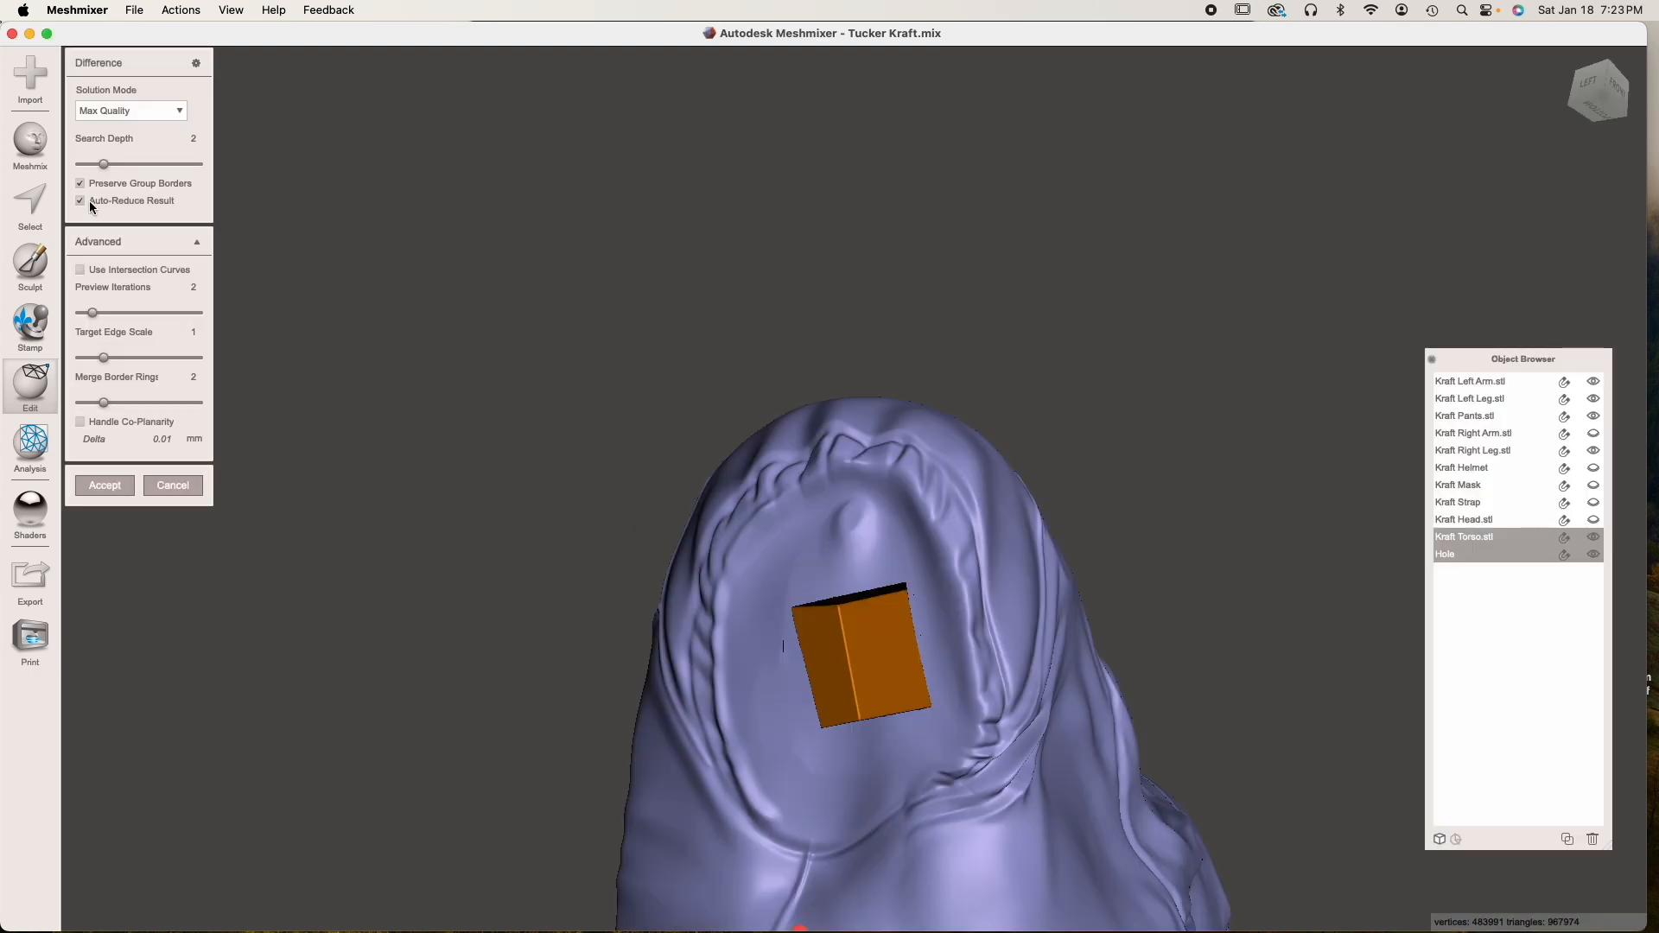
click(91, 204)
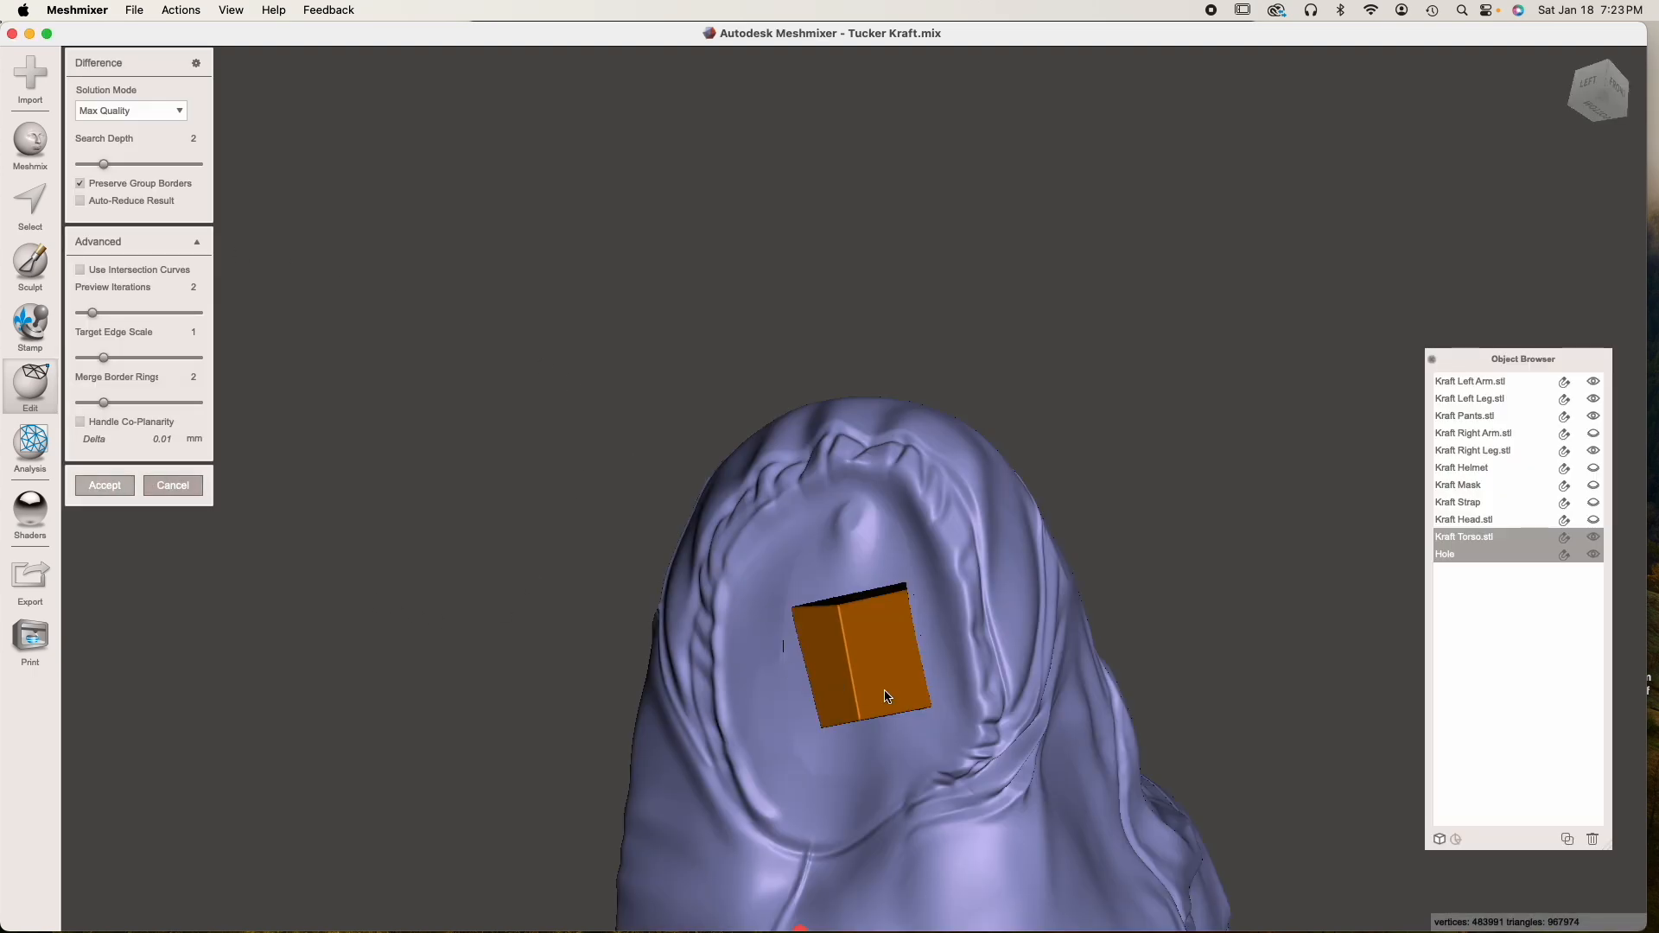
Show the right arm again and examine how it fits into the torso's sleeve opening
right_drag(1021, 604, 984, 735)
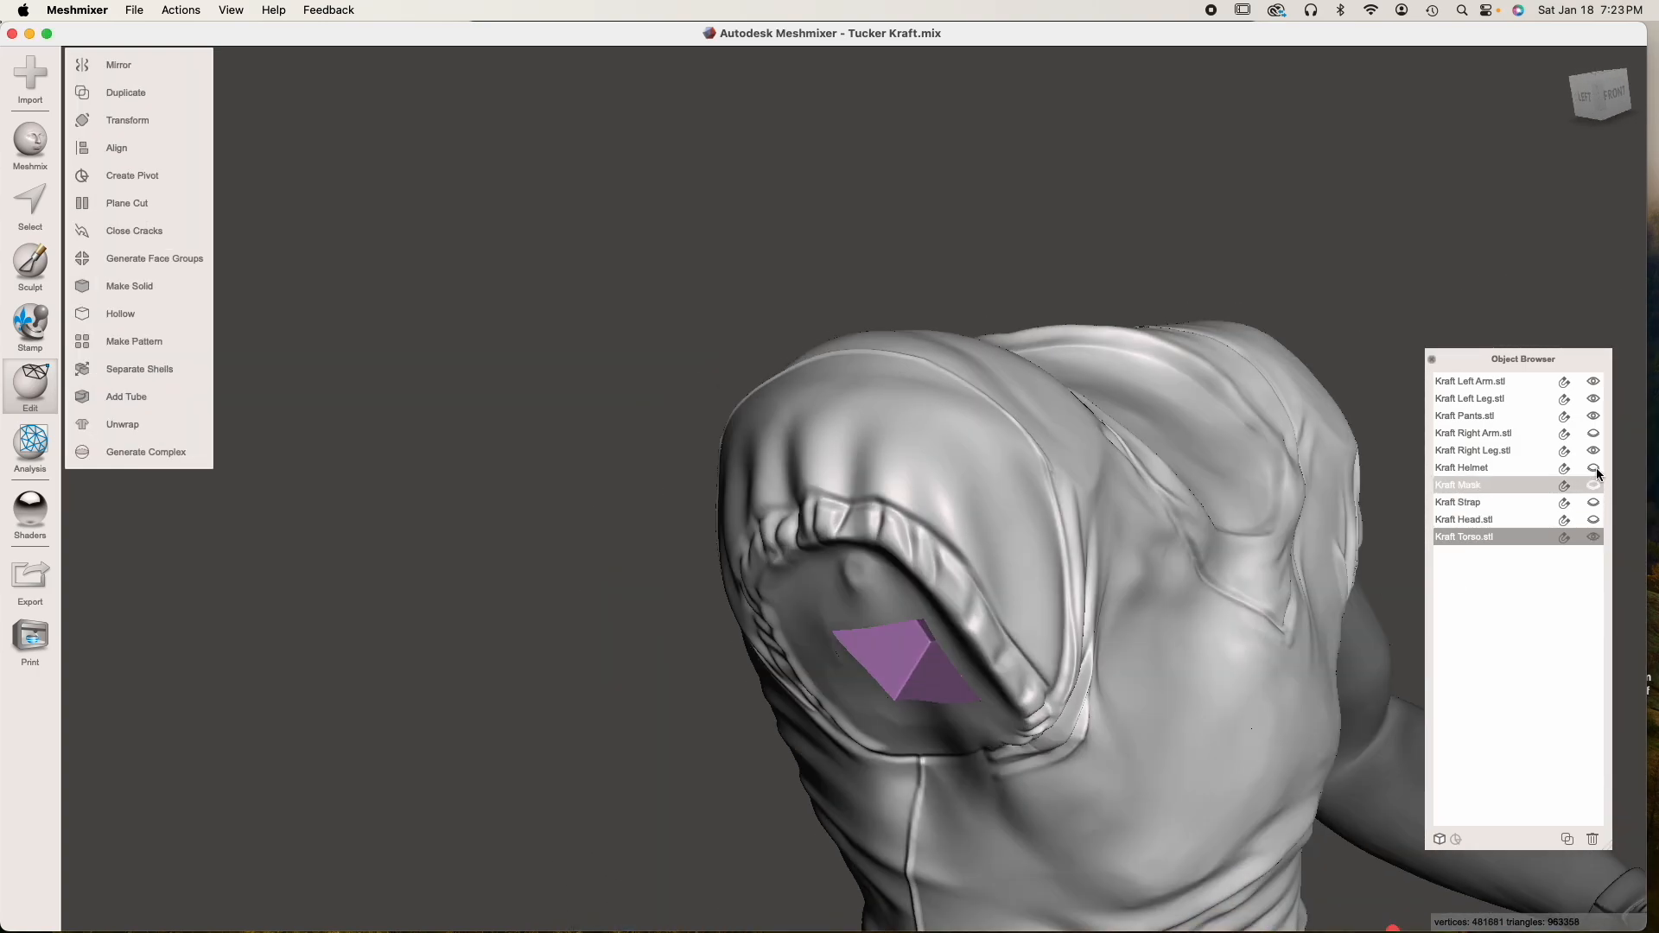
click(1594, 433)
right_drag(1106, 656, 959, 578)
scroll(862, 635, up, 4)
right_drag(862, 635, 896, 709)
scroll(878, 665, down, 3)
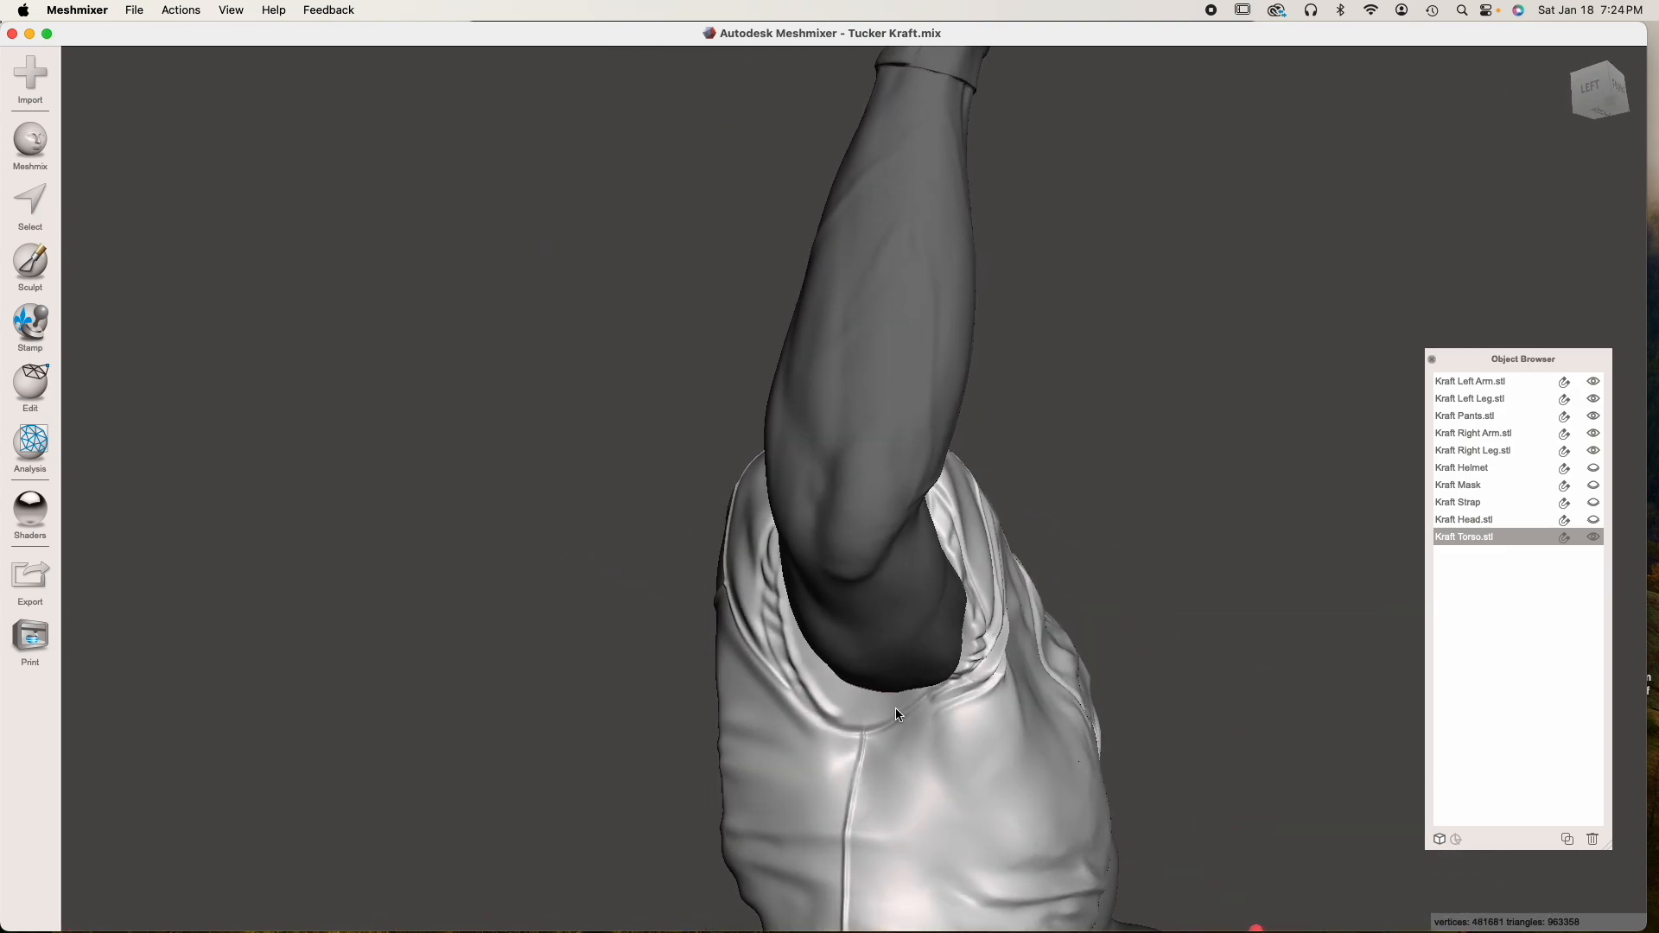
scroll(896, 708, down, 5)
Switch to Blender, deselect the torso and examine the joint between the right arm and the jersey sleeve
mouse_move(1103, 916)
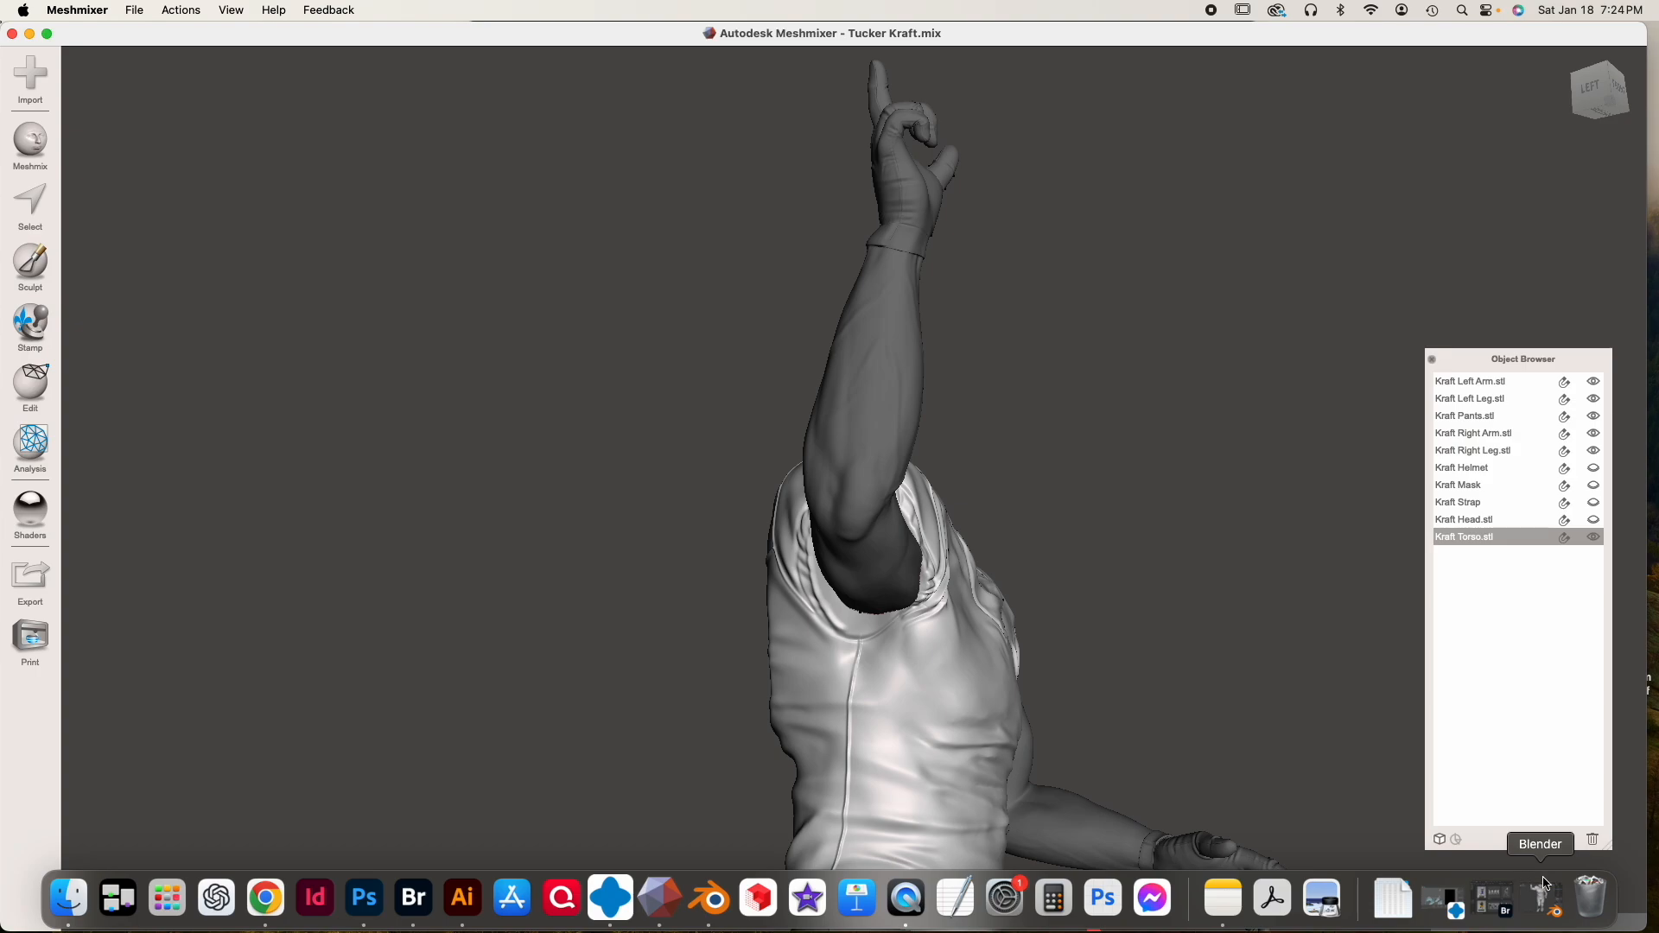
click(1542, 899)
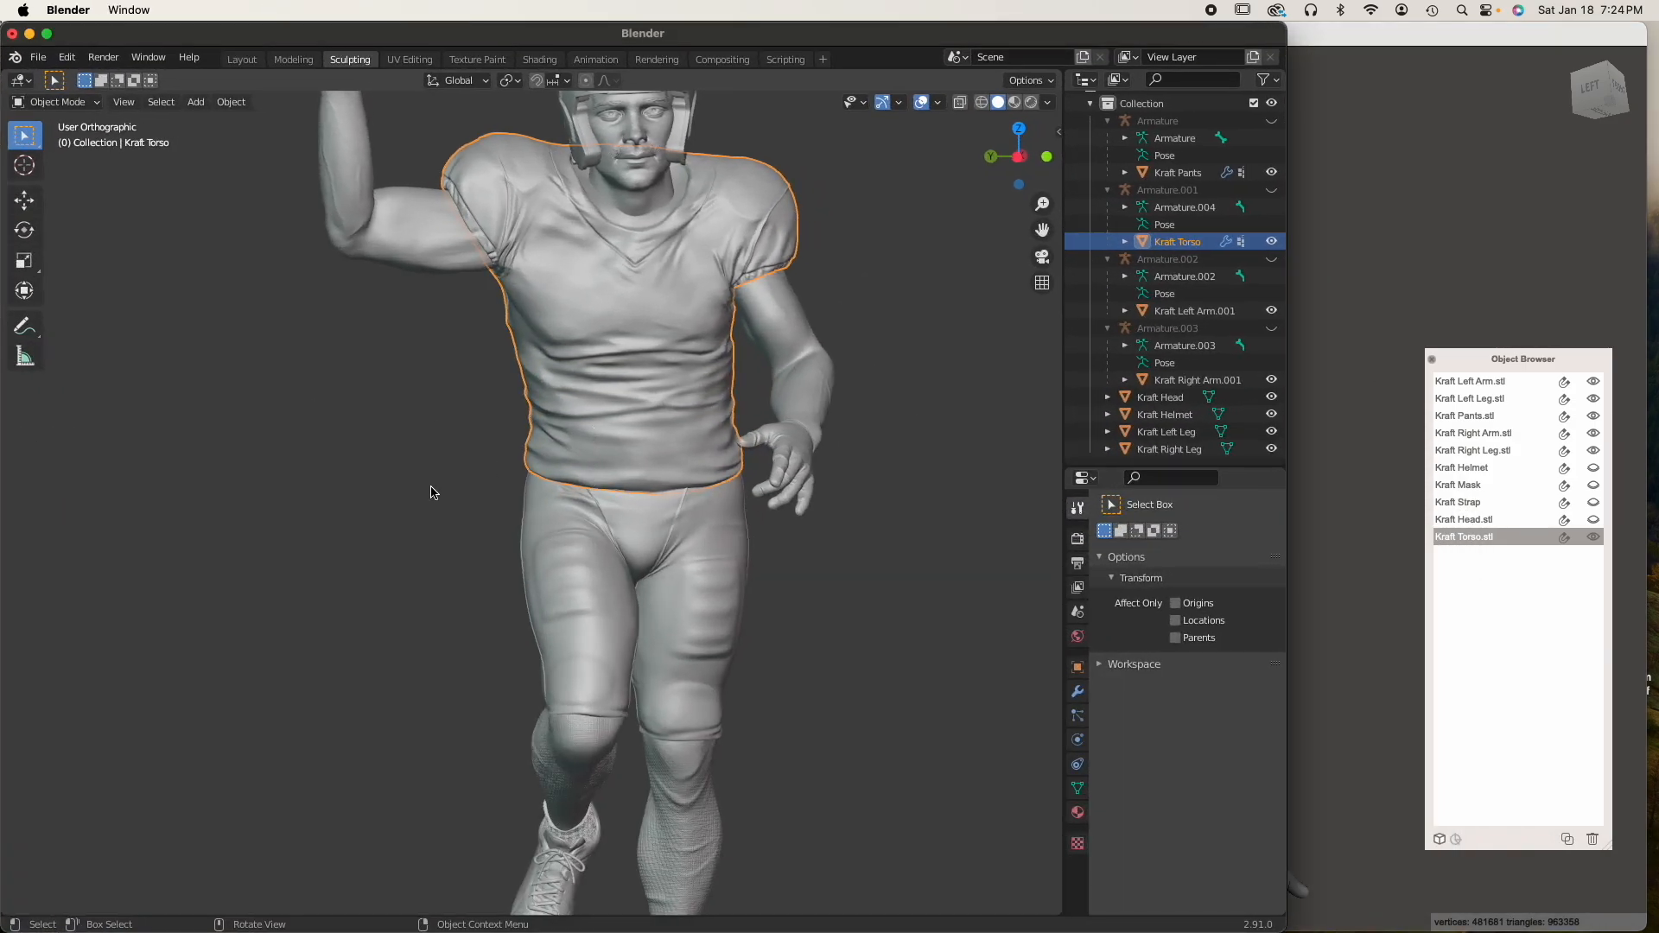
click(432, 492)
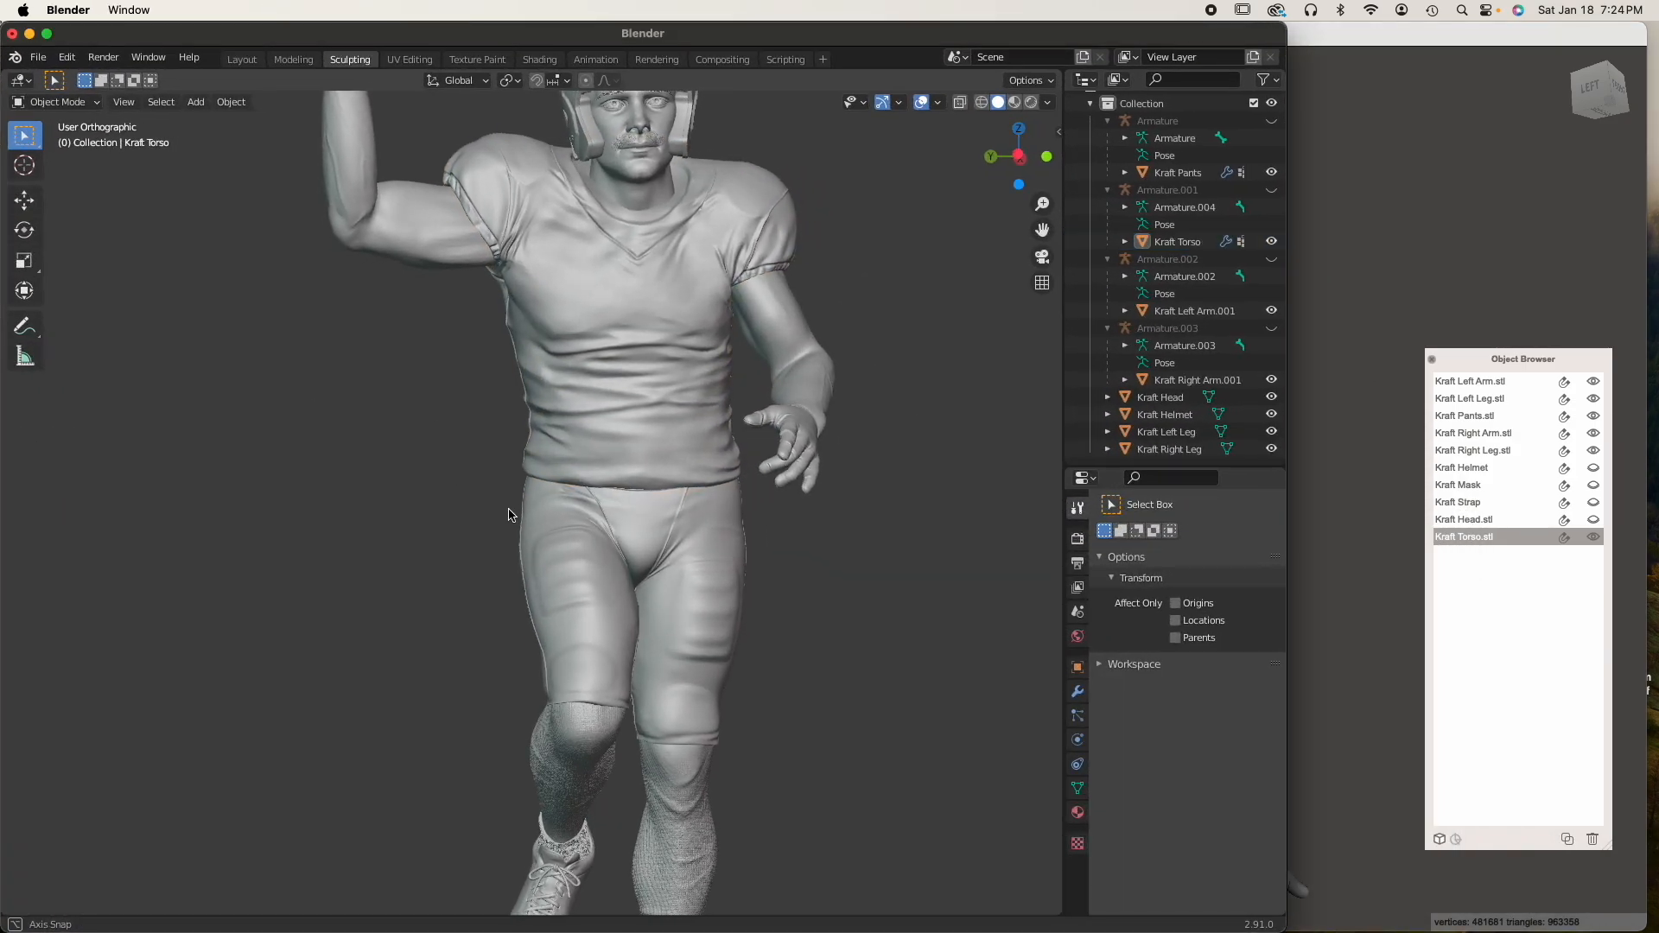
shift+middle_drag(510, 520, 565, 505)
scroll(563, 413, up, 5)
mouse_move(517, 443)
middle_down()
mouse_move(713, 437)
mouse_move(514, 428)
middle_up()
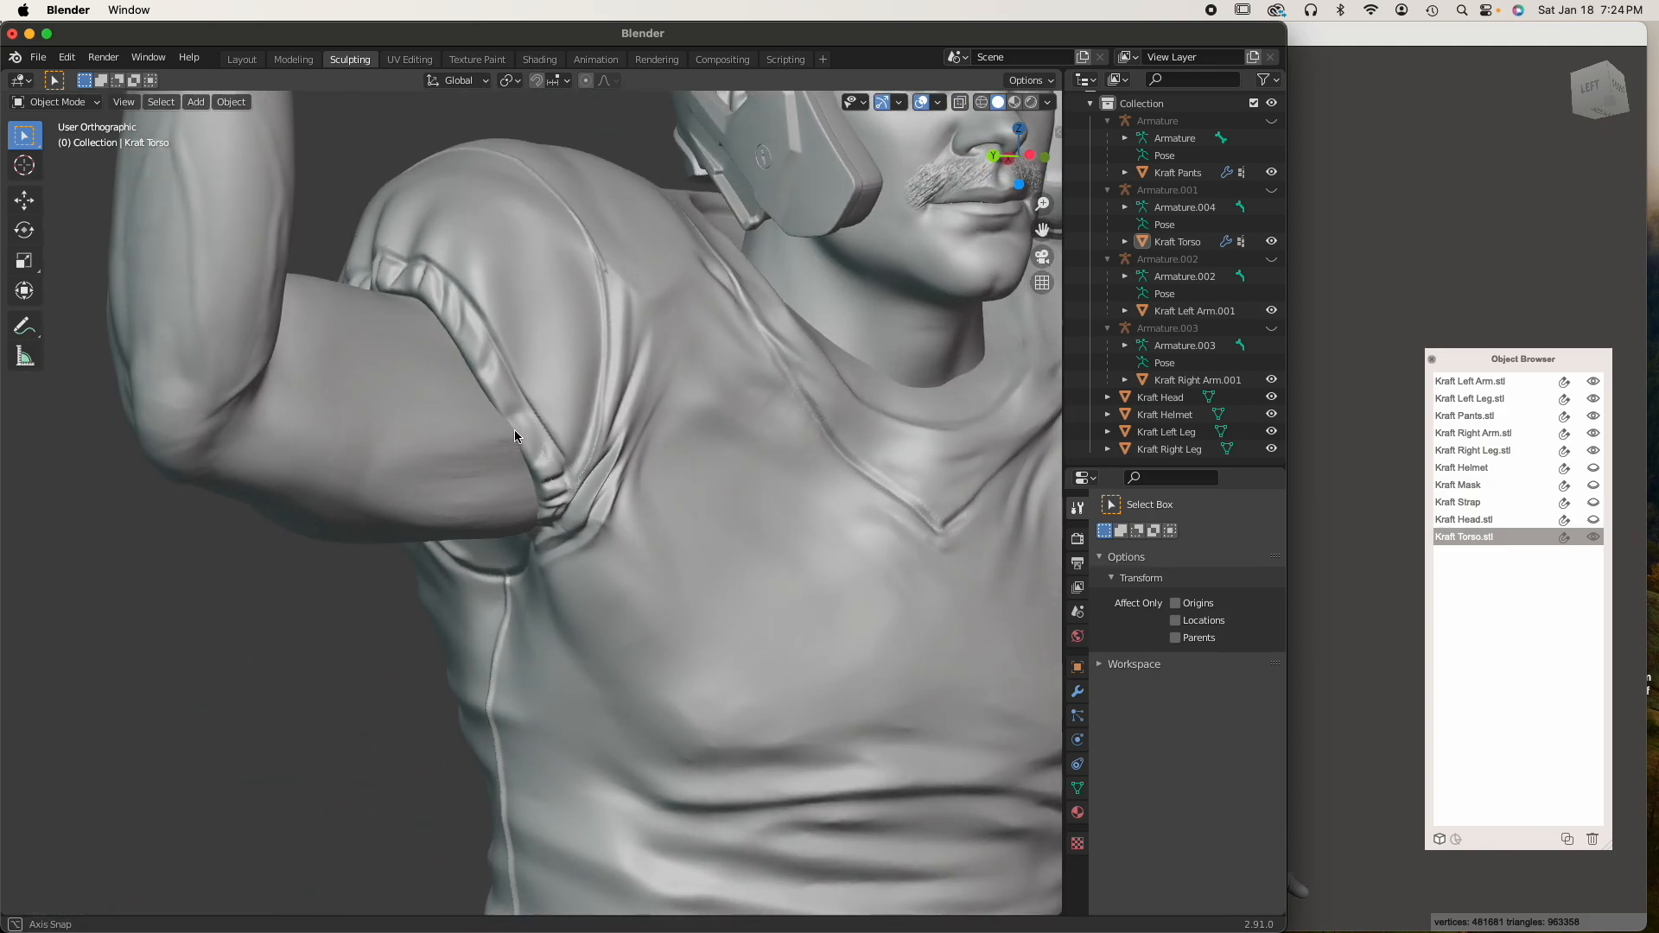
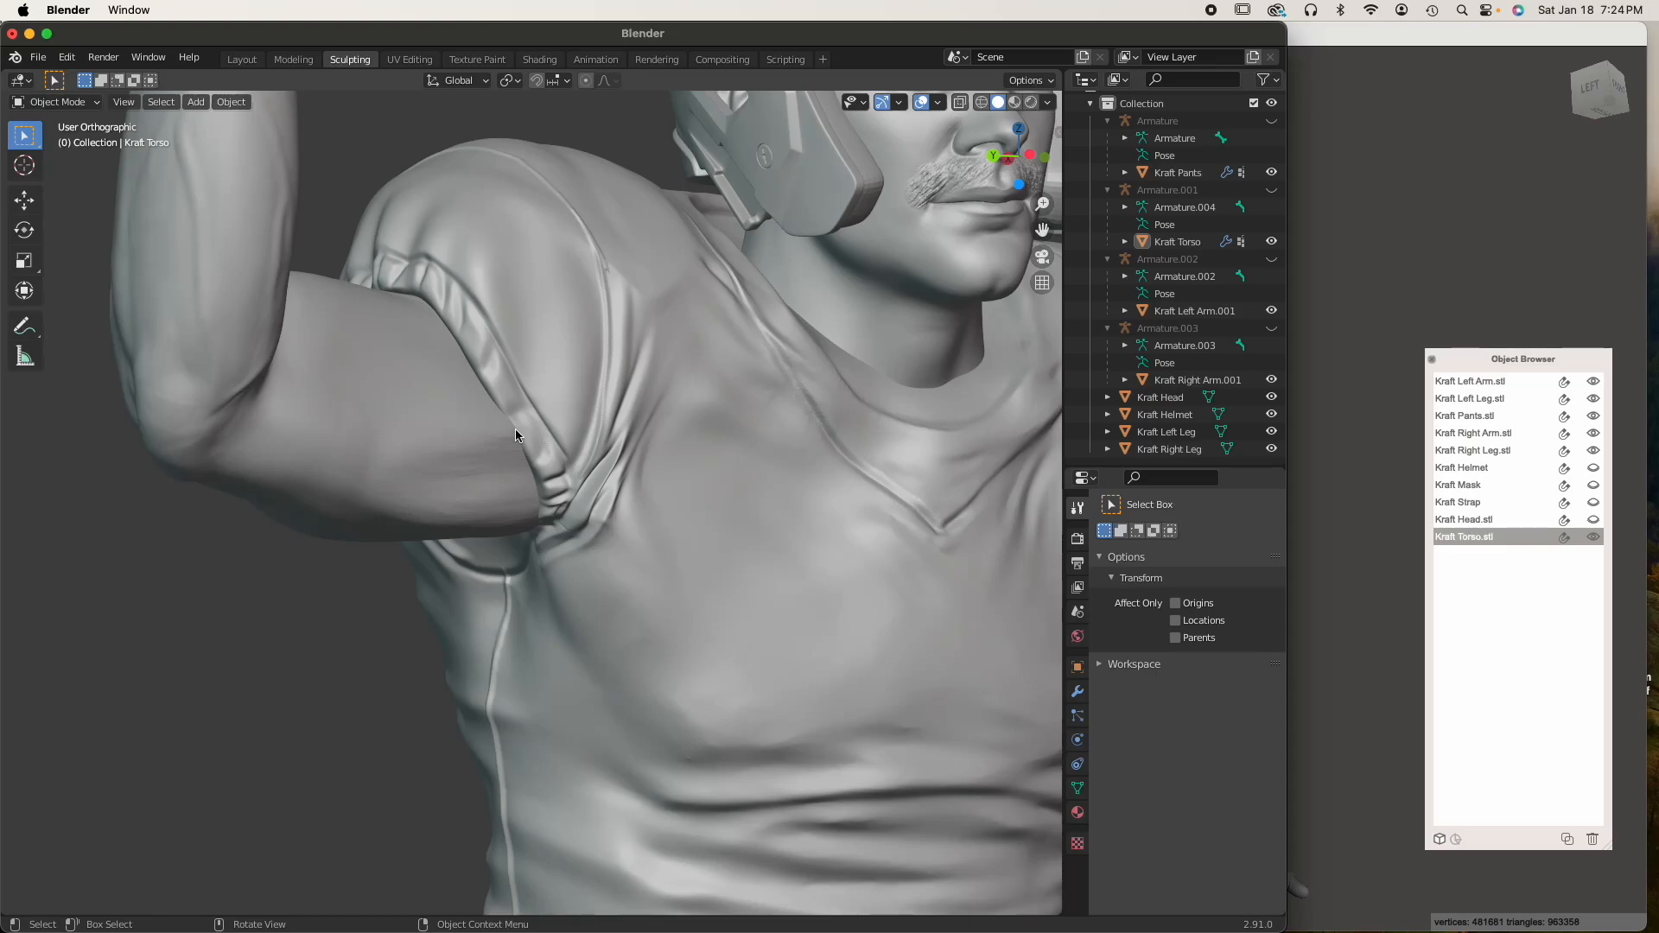
Switch to Meshmixer and delete the Kraft Right Arm.stl object from the scene
scroll(515, 429, down, 2)
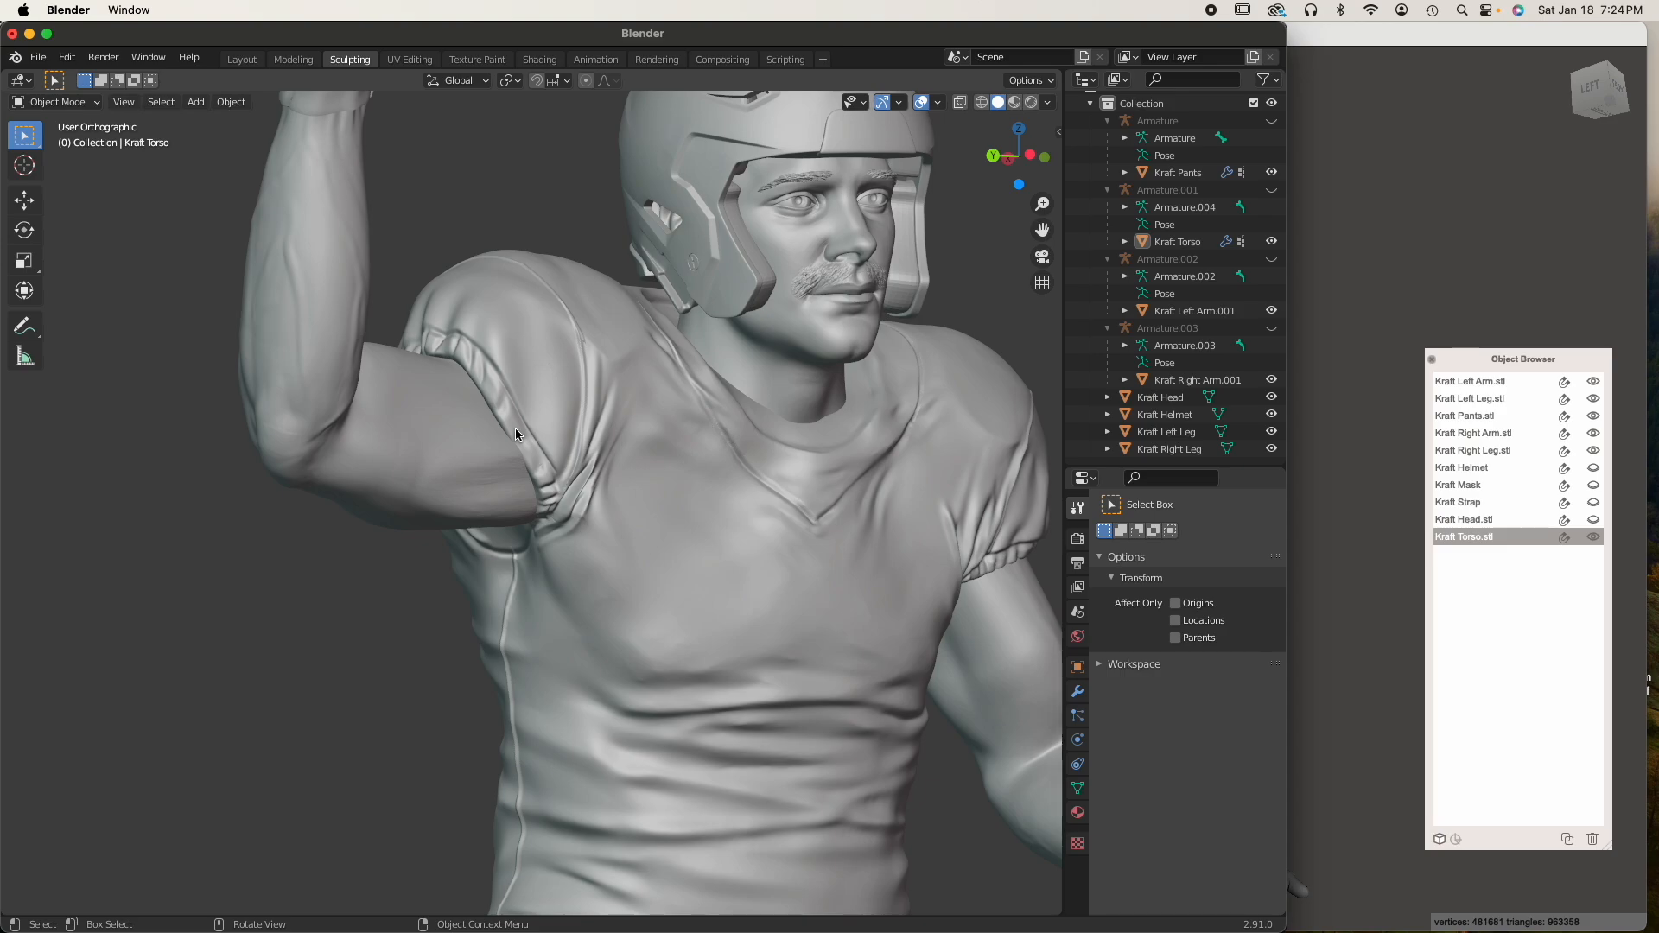
click(1359, 337)
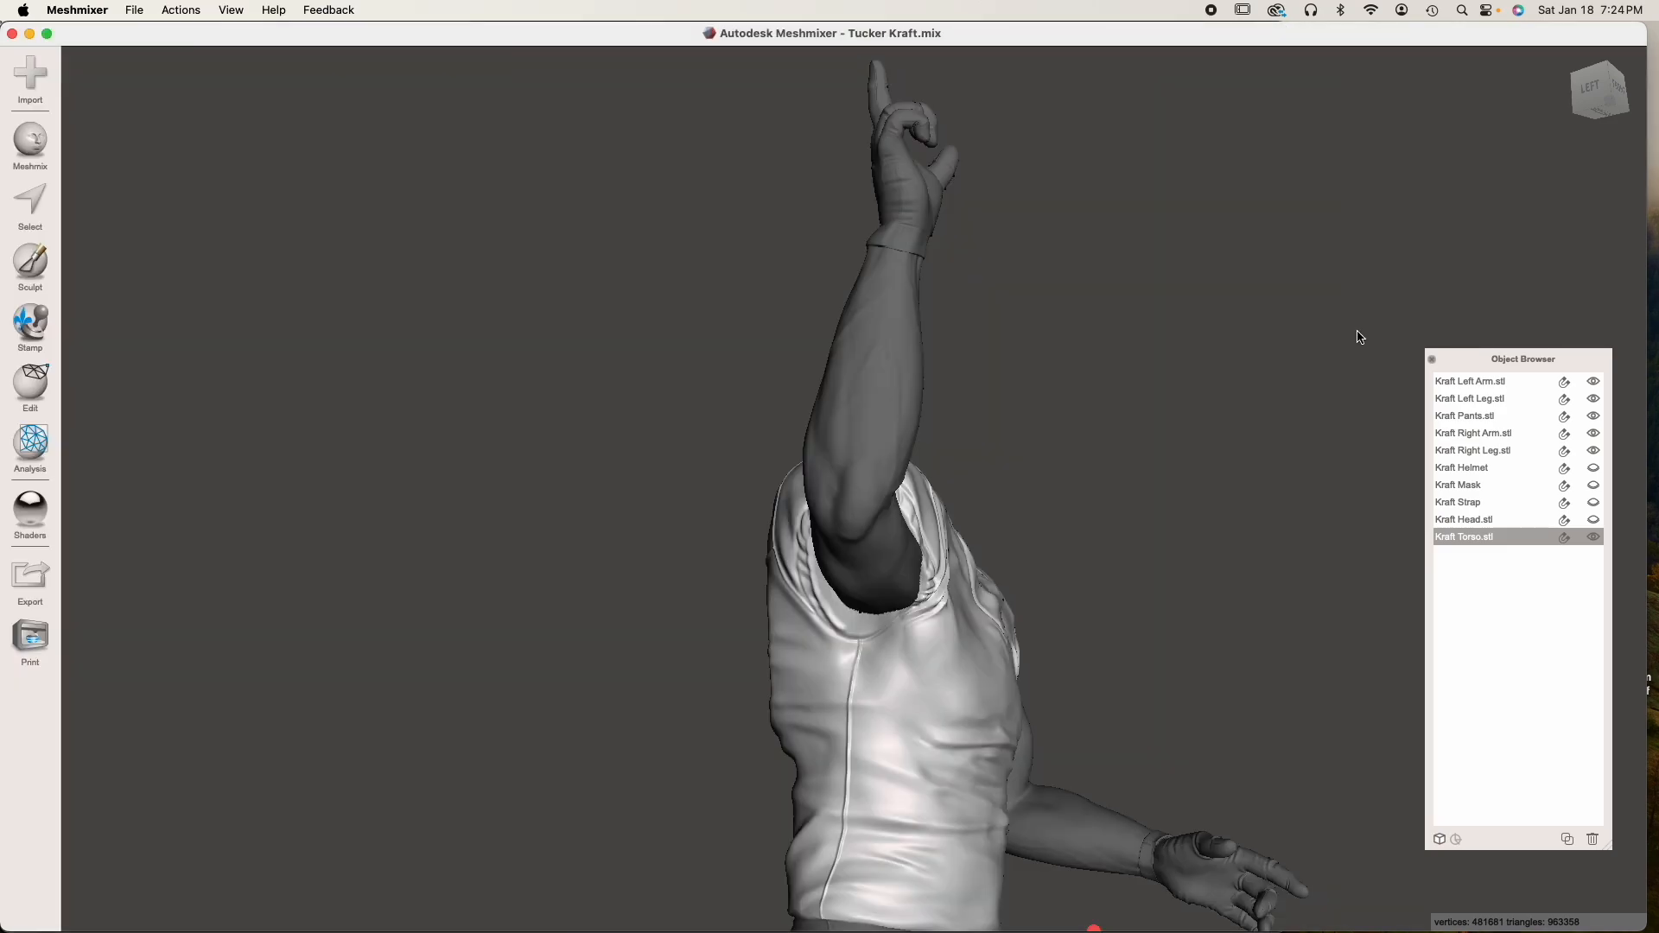
right_drag(1063, 459, 963, 491)
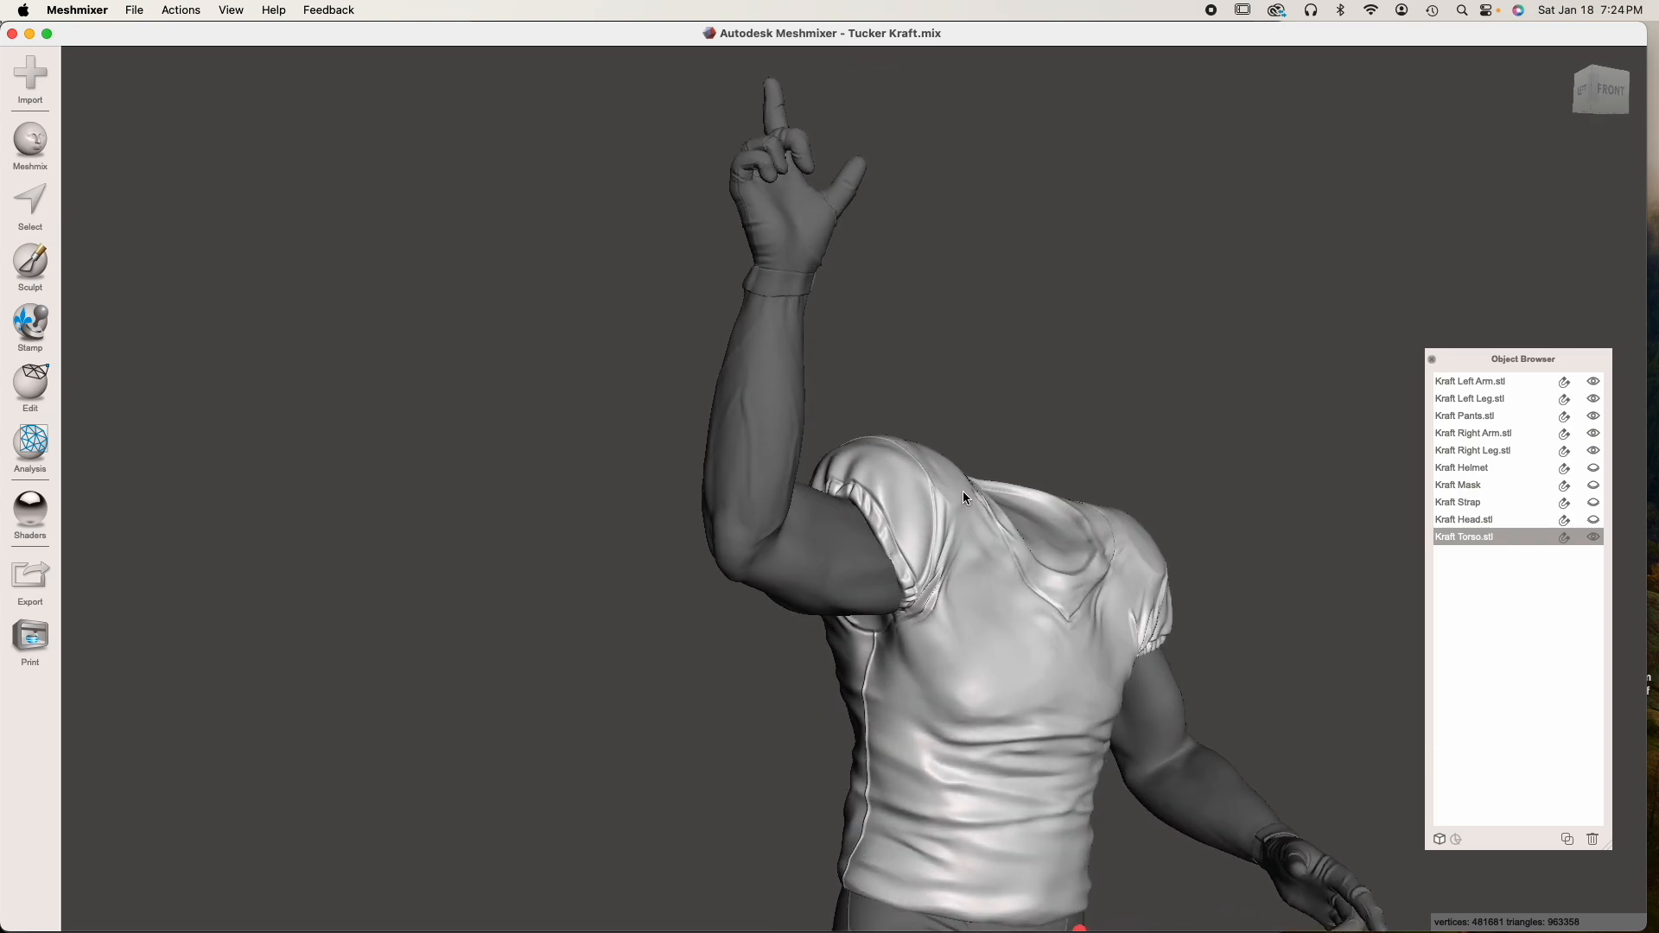
click(820, 542)
right_drag(815, 536, 750, 541)
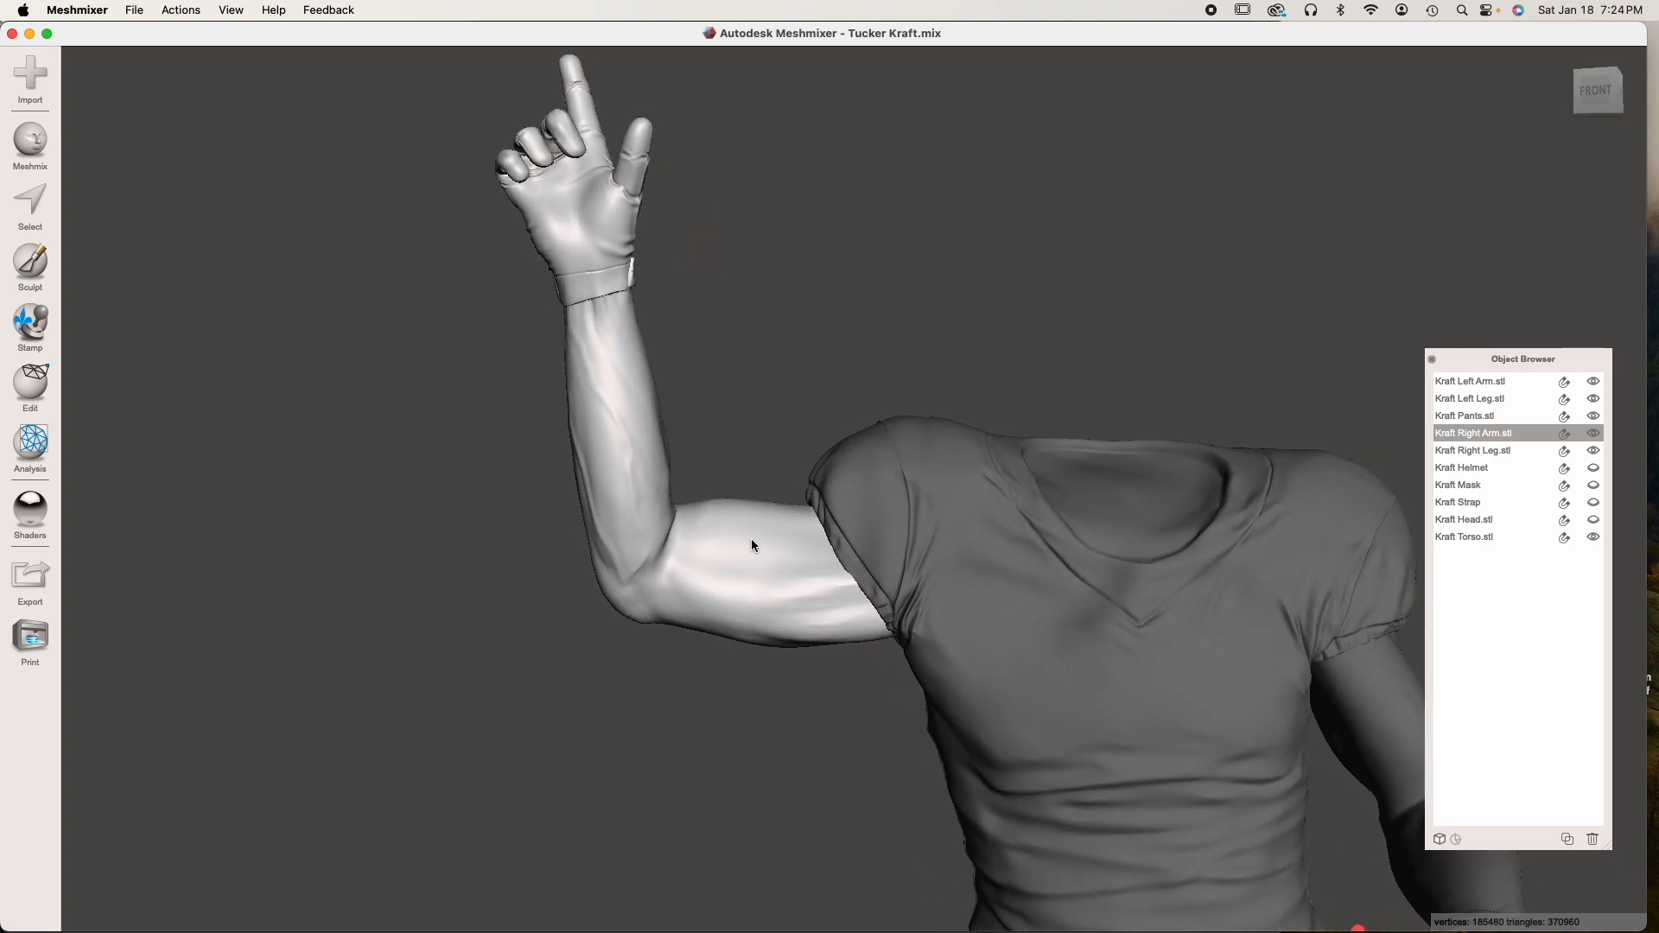
click(1591, 839)
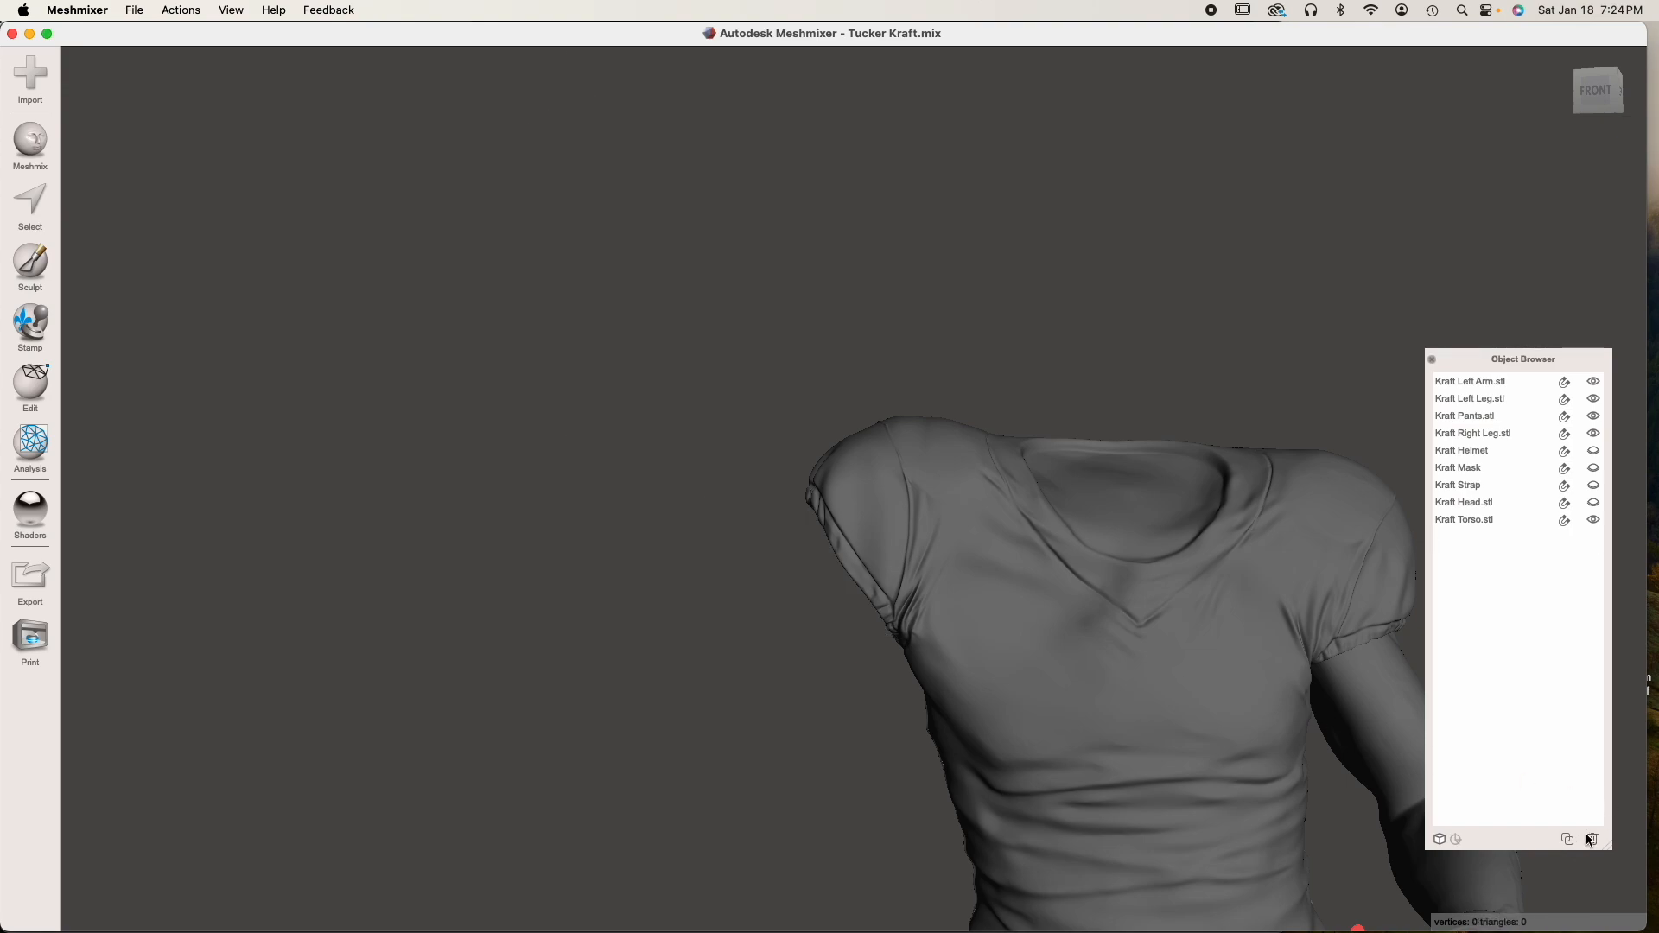
Import Kraft Right Arm.stl from the Tucker Kraft project's Parts folder into the current scene
click(51, 90)
click(845, 495)
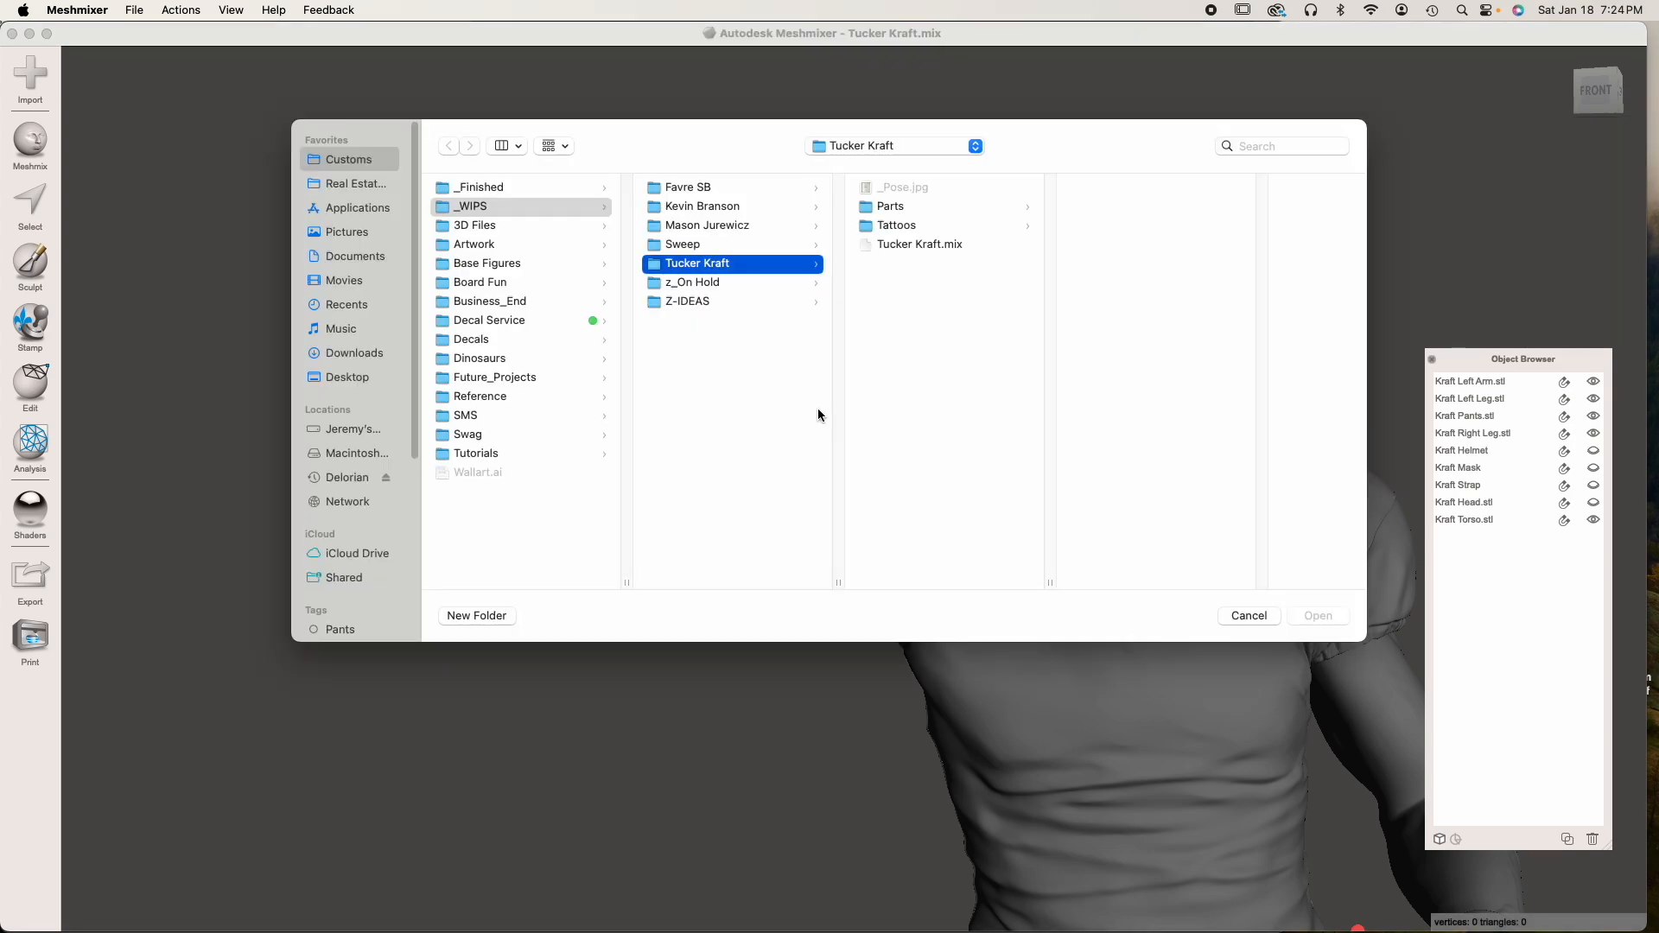
click(909, 207)
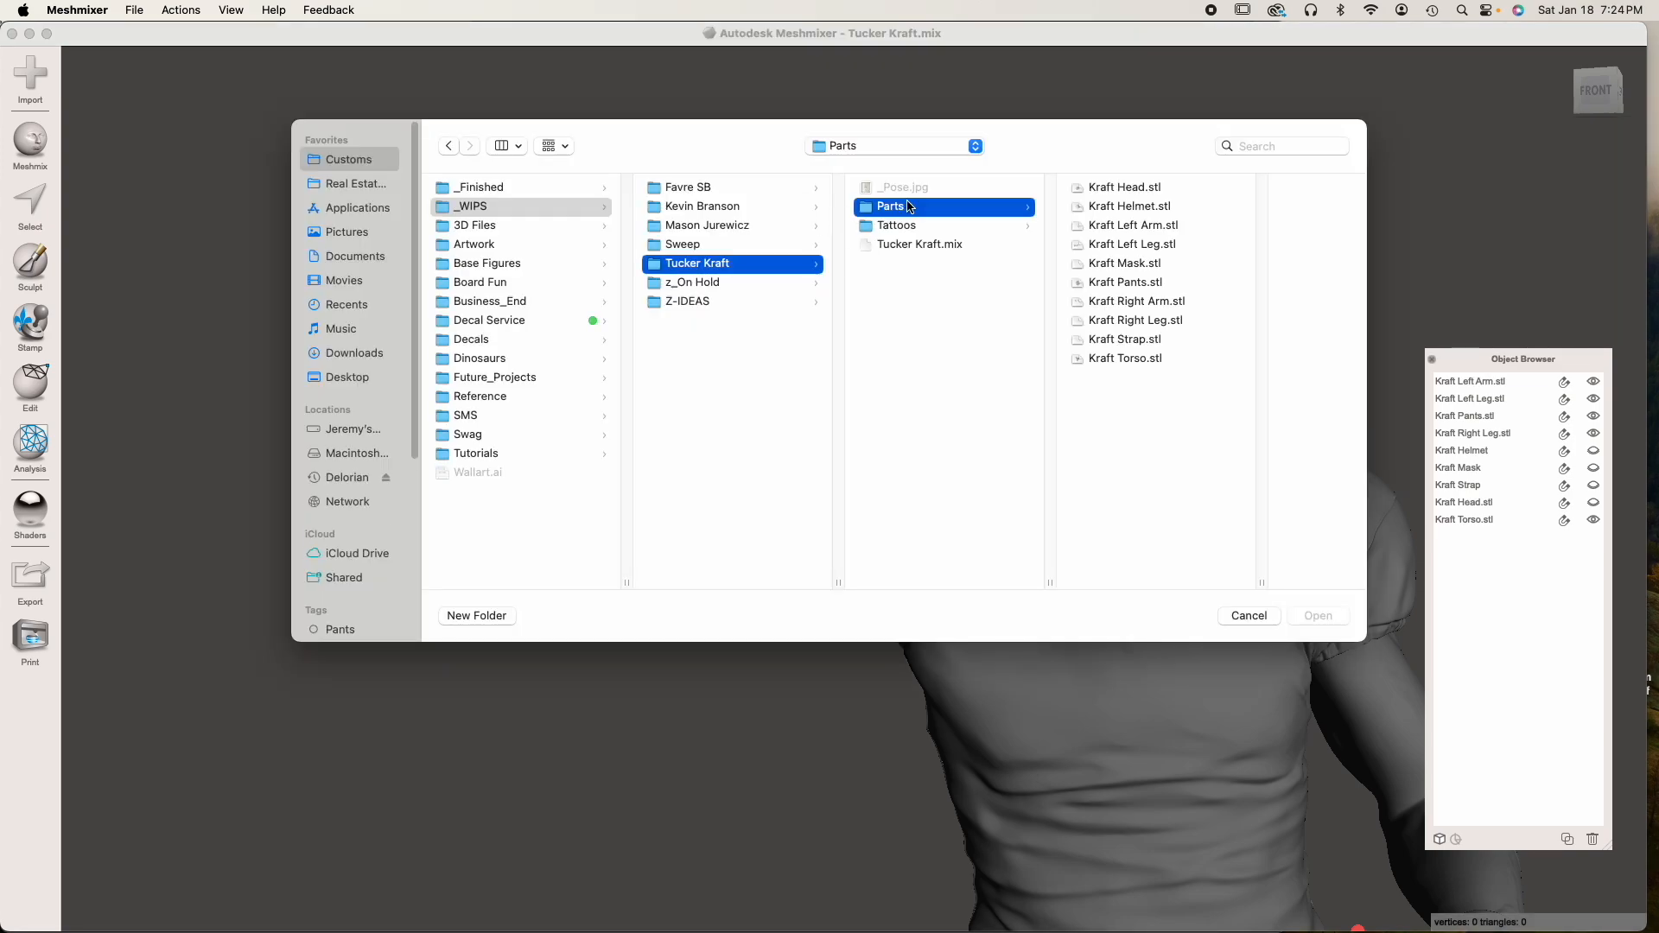
click(1158, 302)
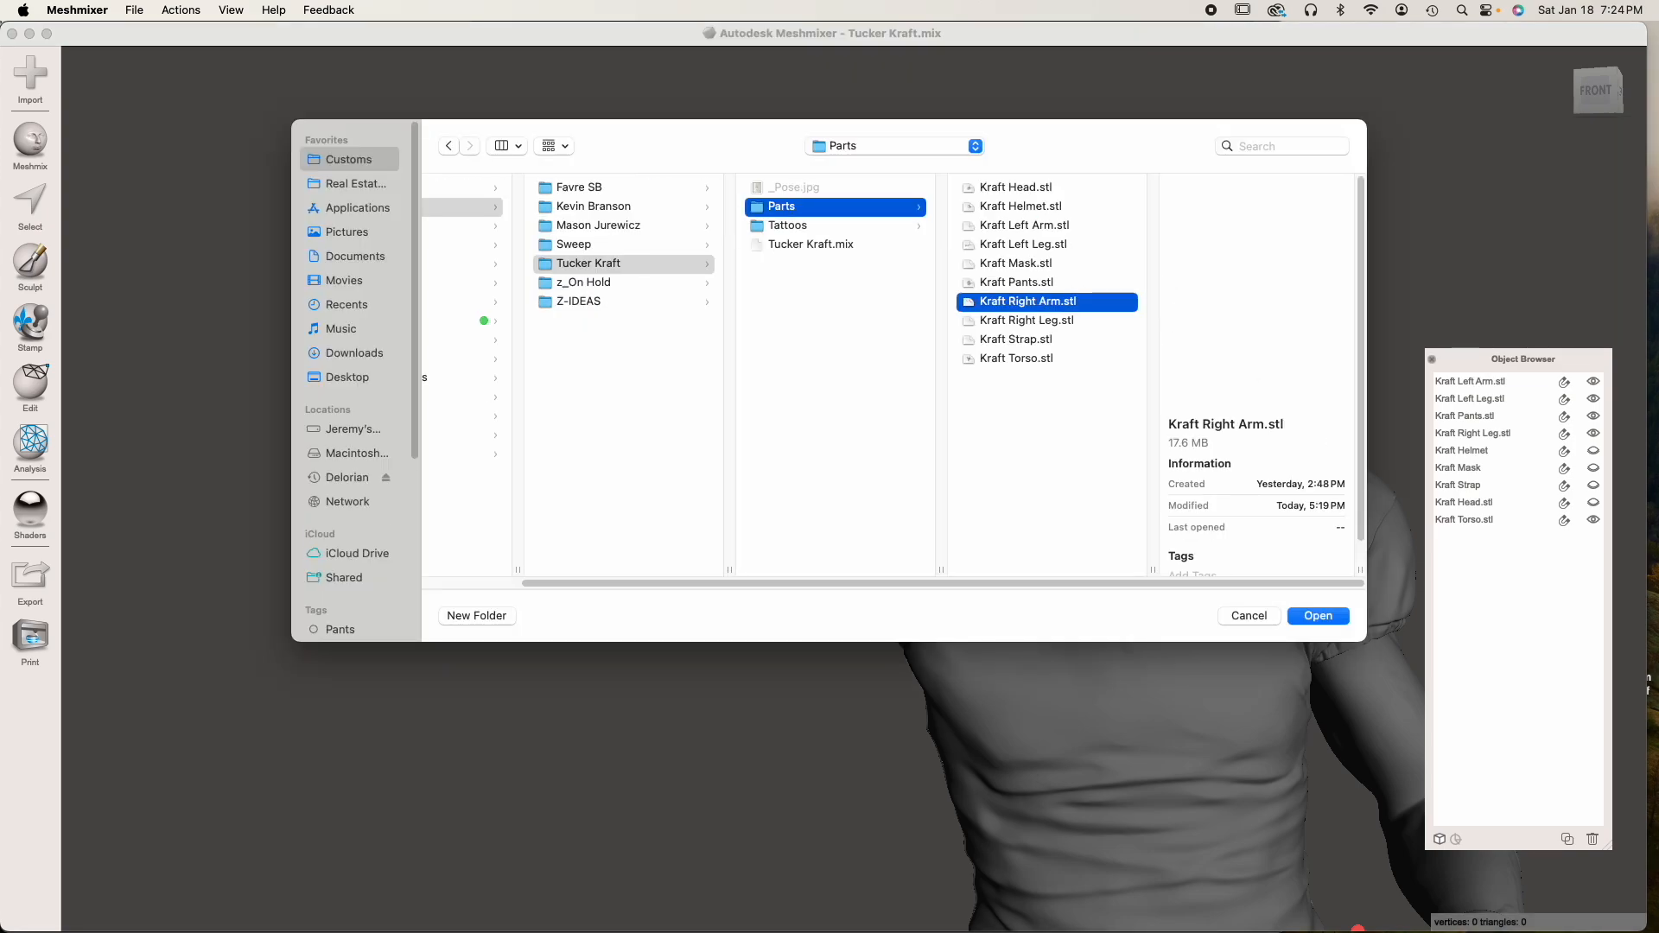
drag(1309, 298, 1320, 278)
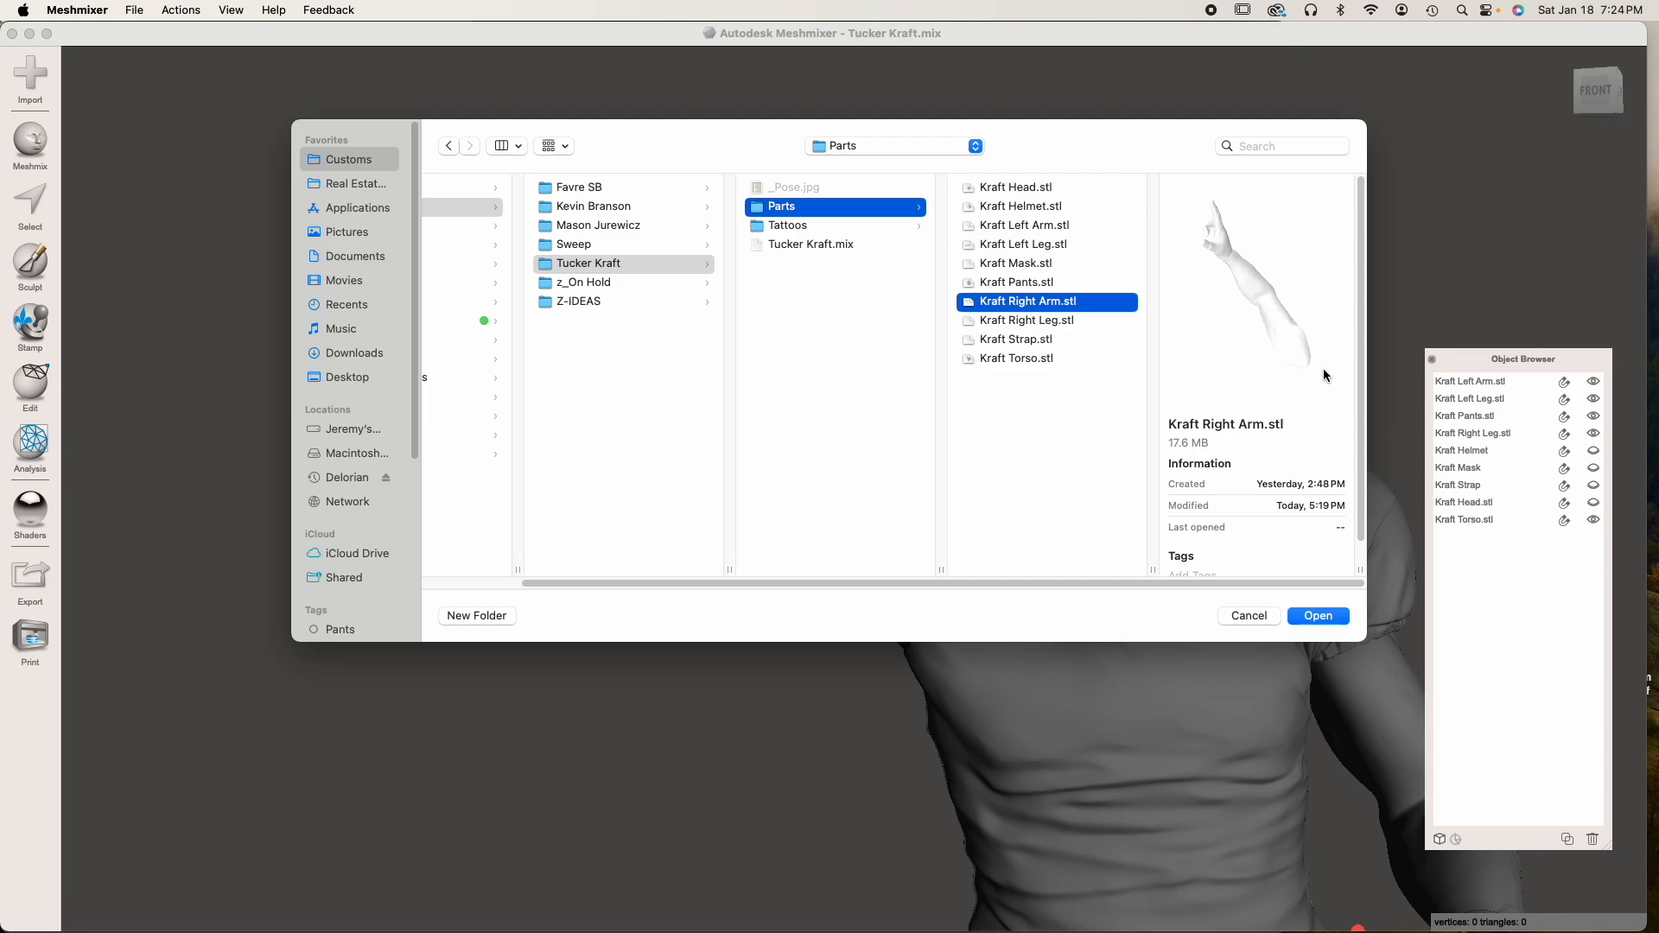
click(1330, 609)
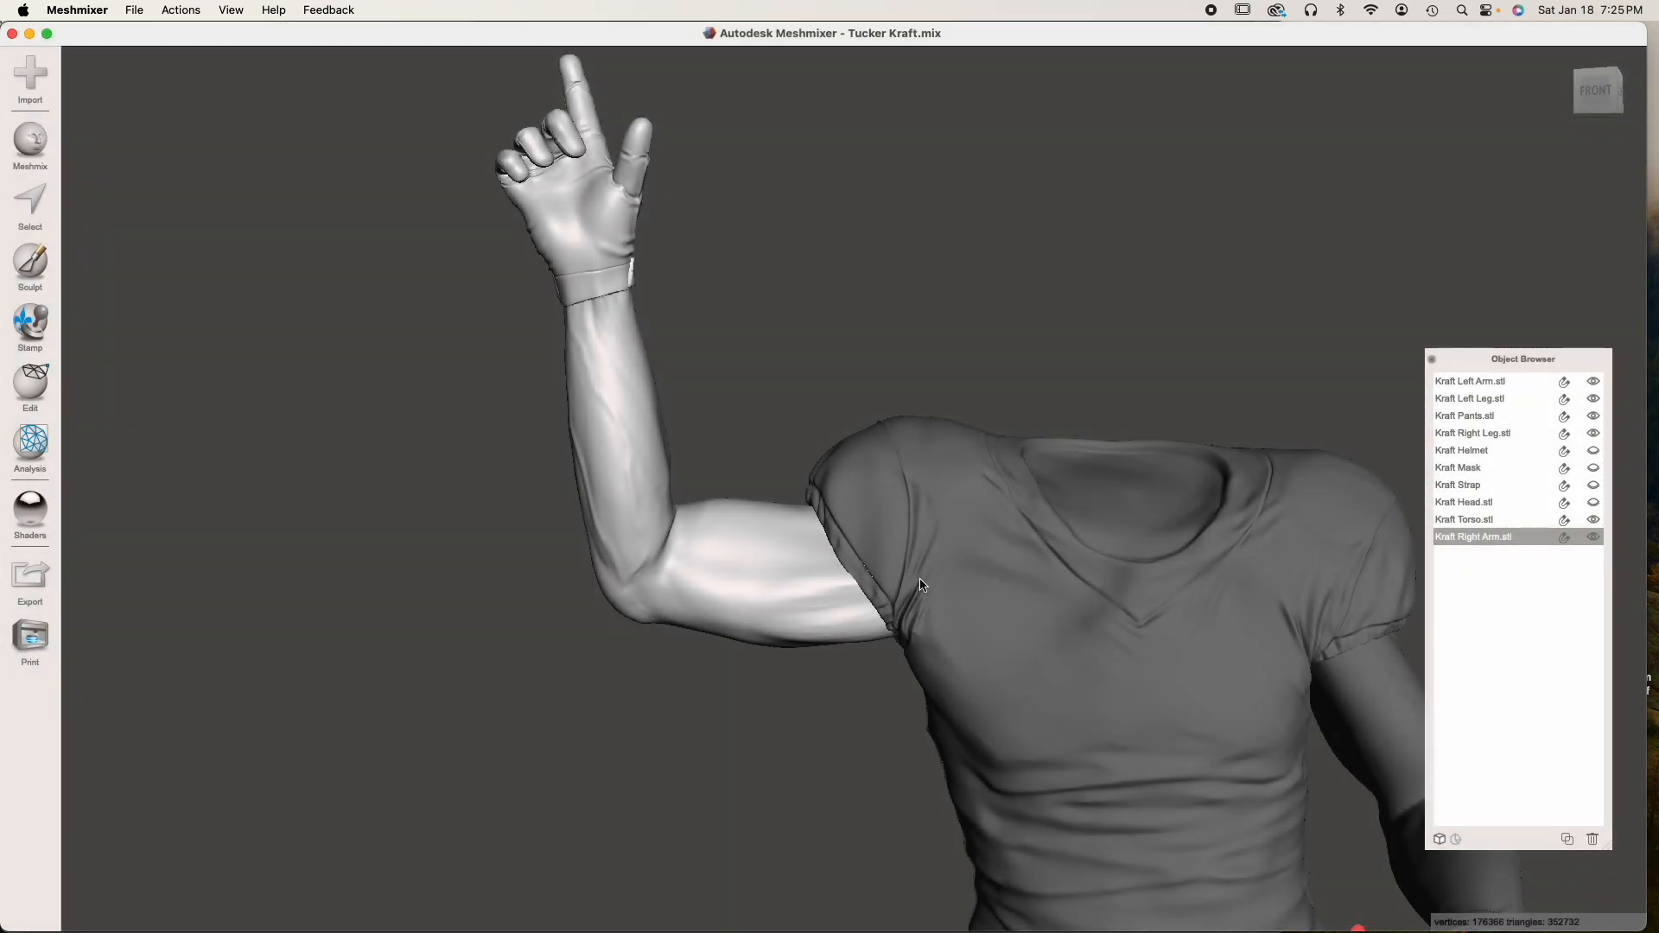
Inspect the reimported right arm with the torso hidden, and finish with the torso shown and the arm hidden
mouse_move(892, 584)
right_down()
mouse_move(1204, 582)
mouse_move(900, 566)
mouse_move(950, 546)
right_up()
click(952, 542)
click(1589, 518)
click(722, 543)
right_drag(722, 543, 659, 585)
right_drag(844, 527, 735, 565)
click(1593, 520)
click(1593, 536)
Brush-select a ring of faces around the square hole in the torso's right armhole at size 23 and delete it
right_drag(1085, 556, 968, 530)
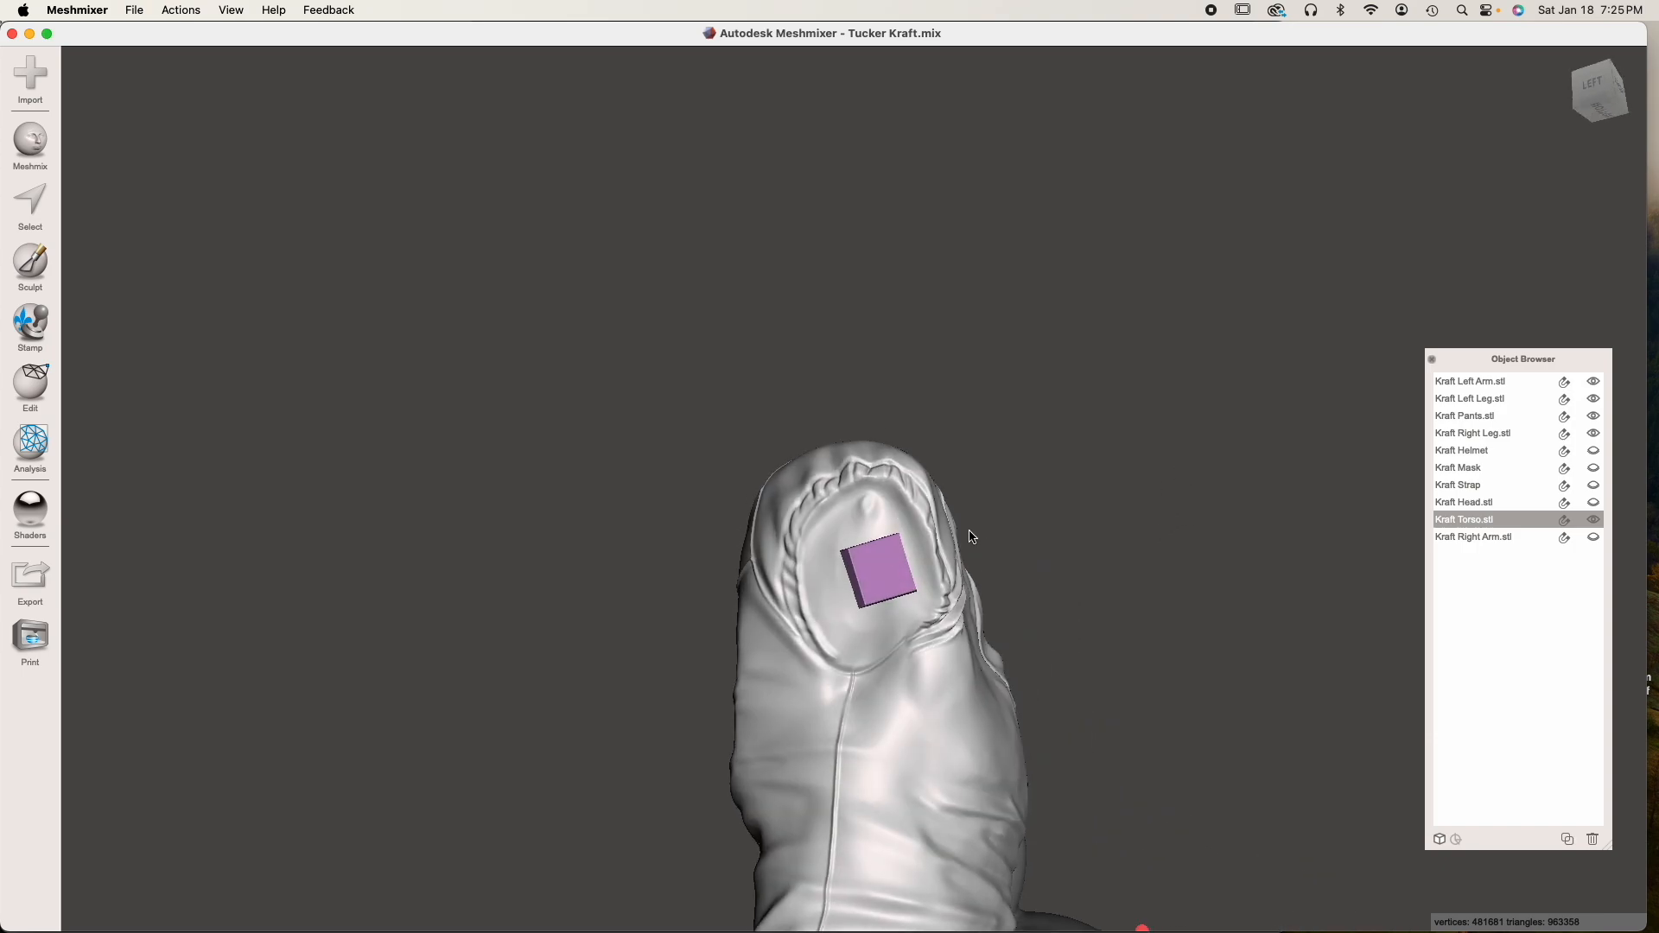
scroll(895, 569, up, 10)
right_drag(895, 568, 855, 545)
mouse_move(726, 581)
right_down()
mouse_move(788, 606)
mouse_move(744, 505)
right_up()
scroll(776, 607, up, 3)
key(s)
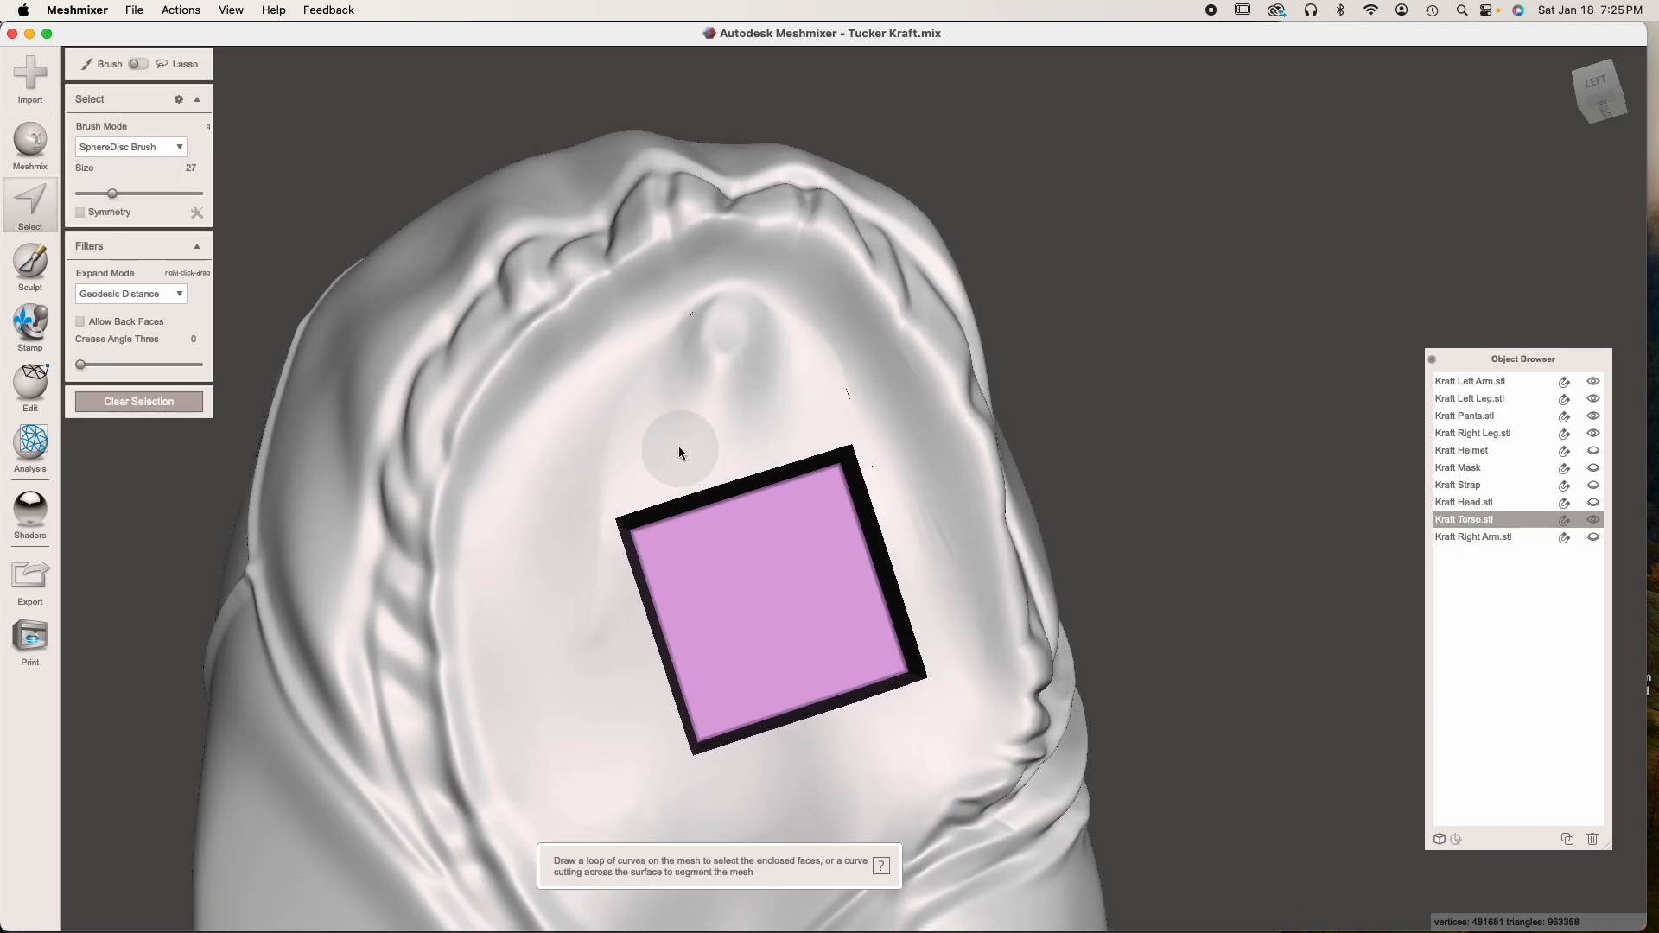
mouse_move(677, 443)
mouse_down()
mouse_move(596, 471)
mouse_move(570, 511)
mouse_move(576, 560)
mouse_move(577, 540)
mouse_up()
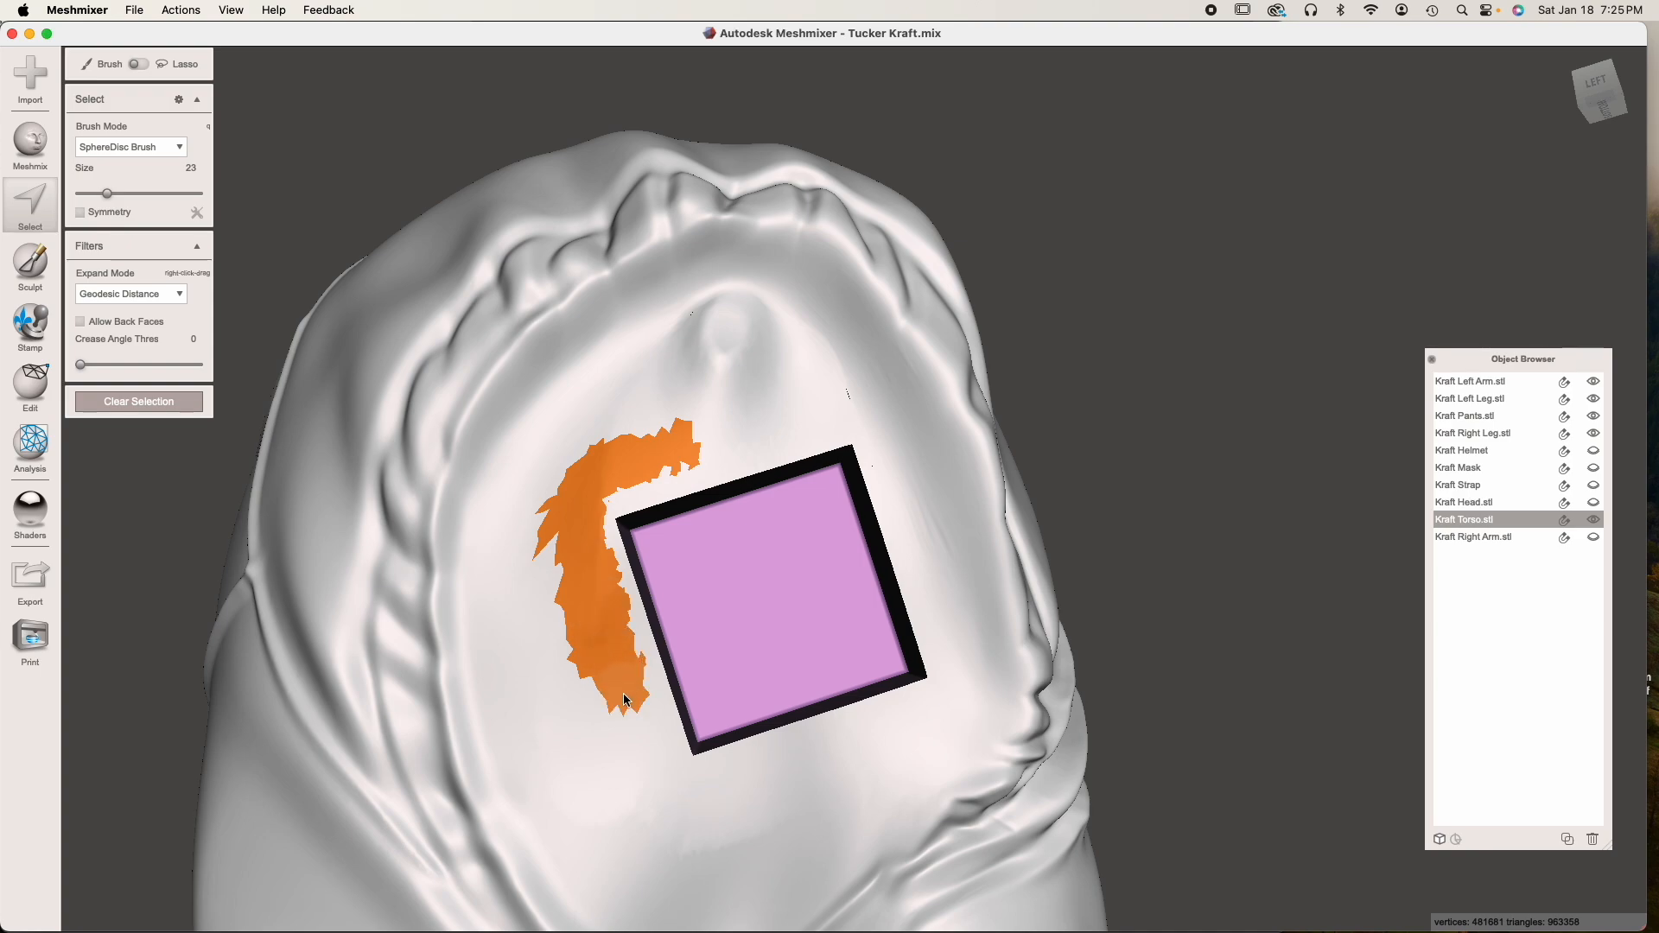
drag(626, 700, 638, 757)
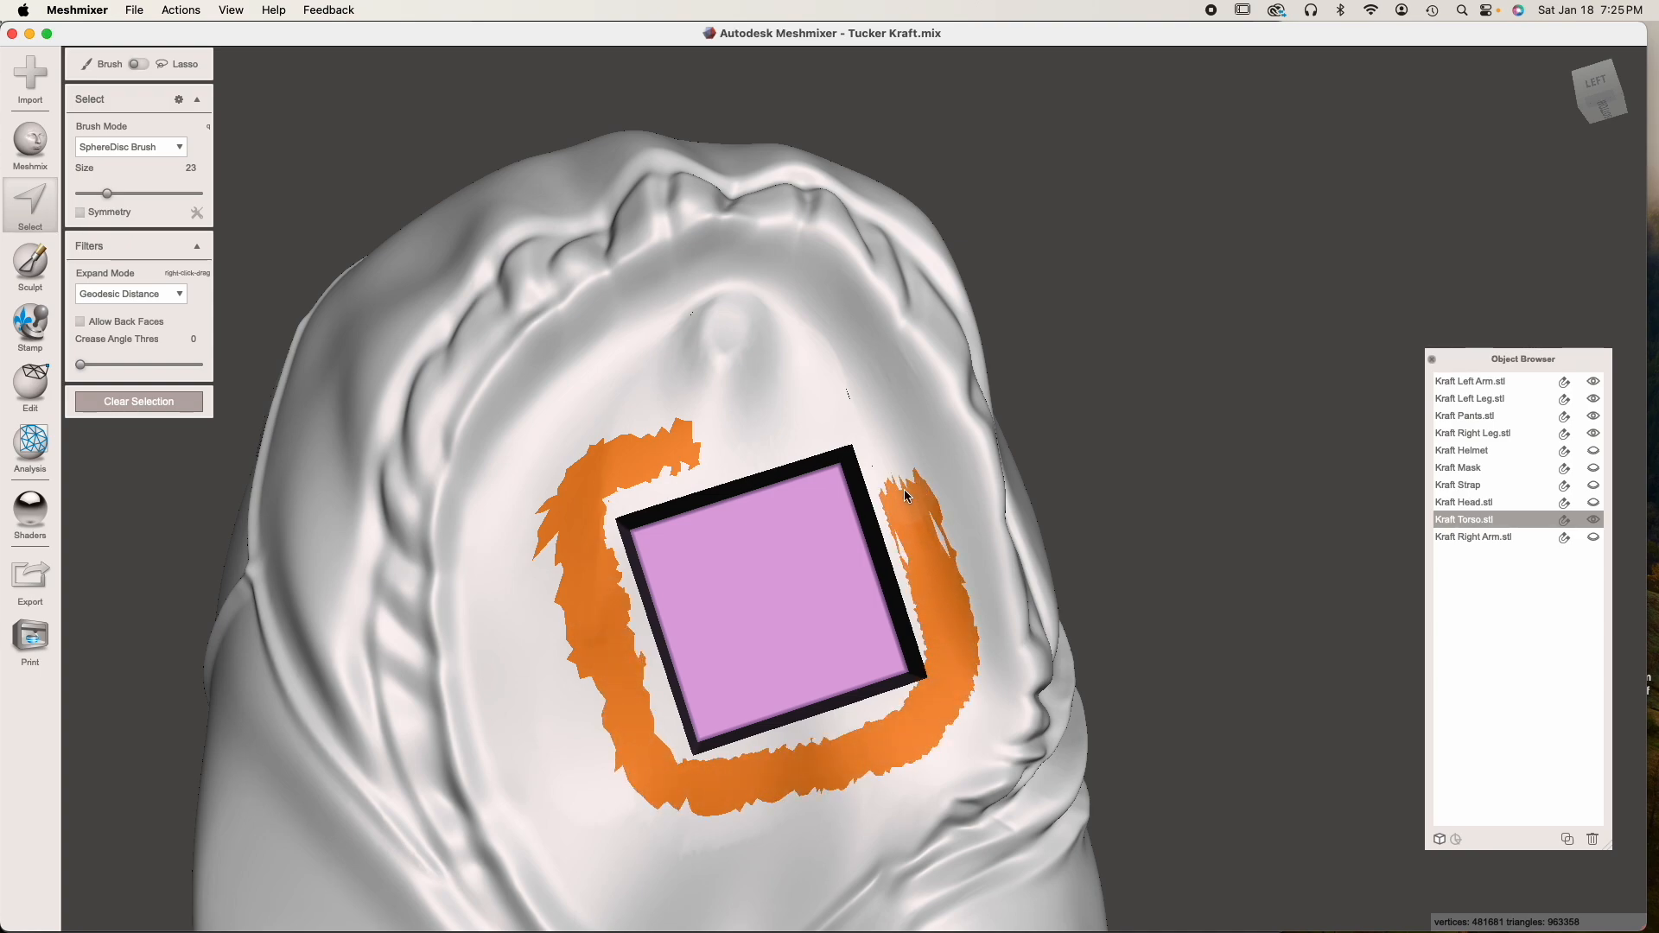
mouse_move(869, 440)
mouse_down()
mouse_move(773, 418)
mouse_move(909, 550)
mouse_up()
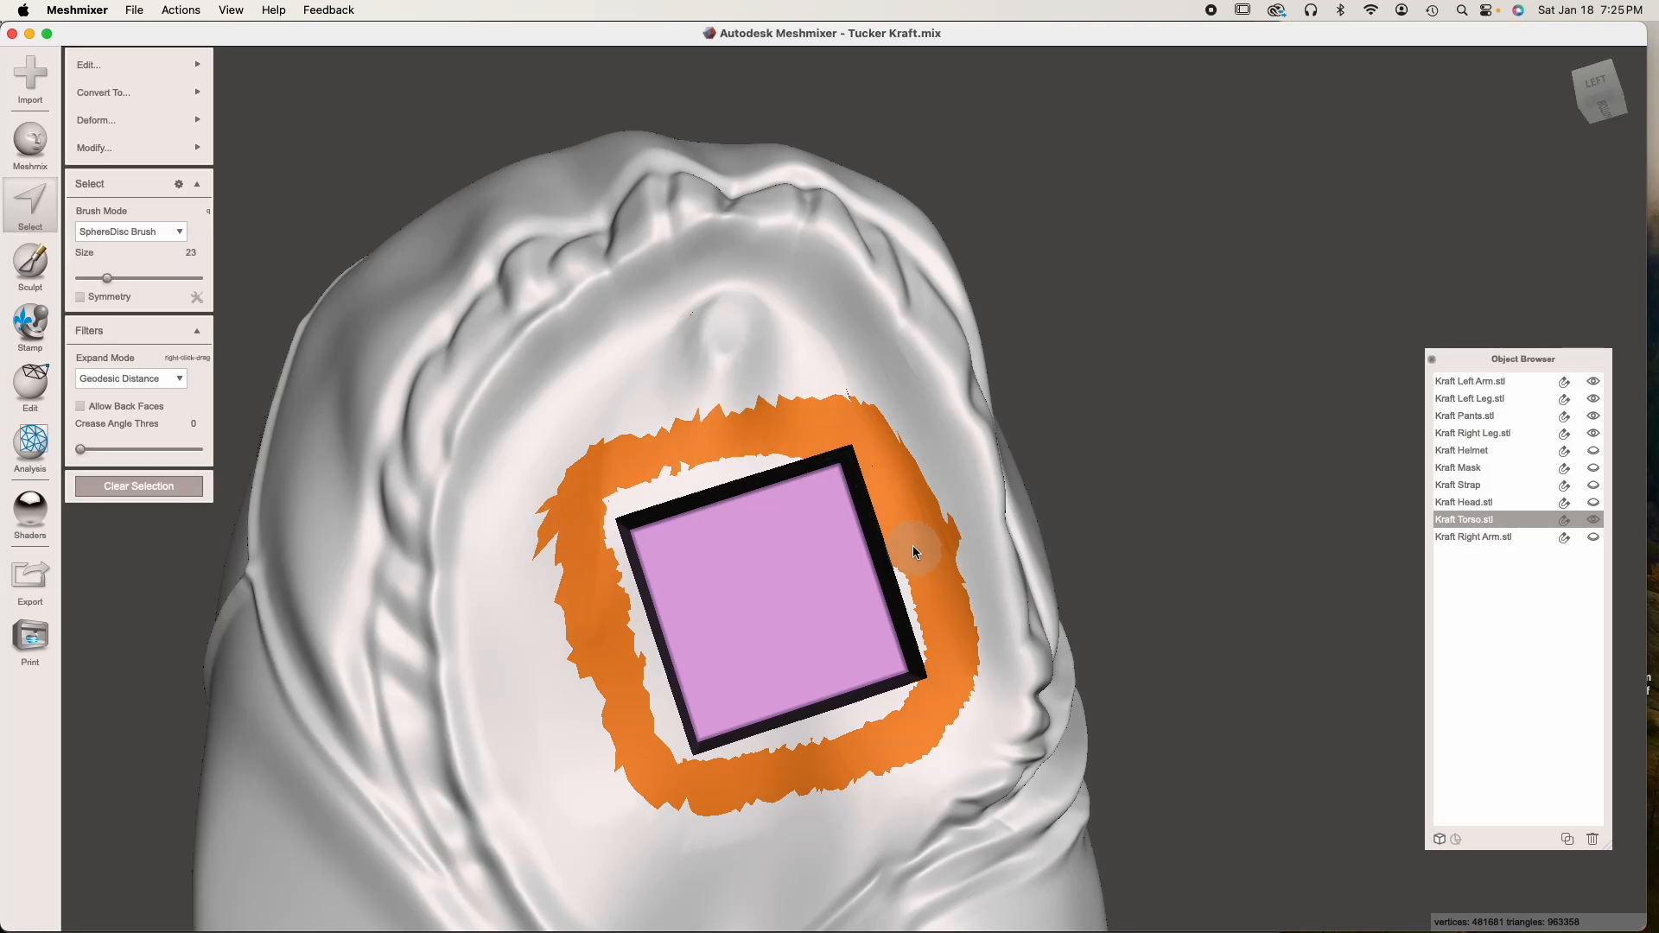
key(x)
Select leftover faces along the hole's rim together with the square pocket itself and delete them
click(687, 488)
double_click(687, 488)
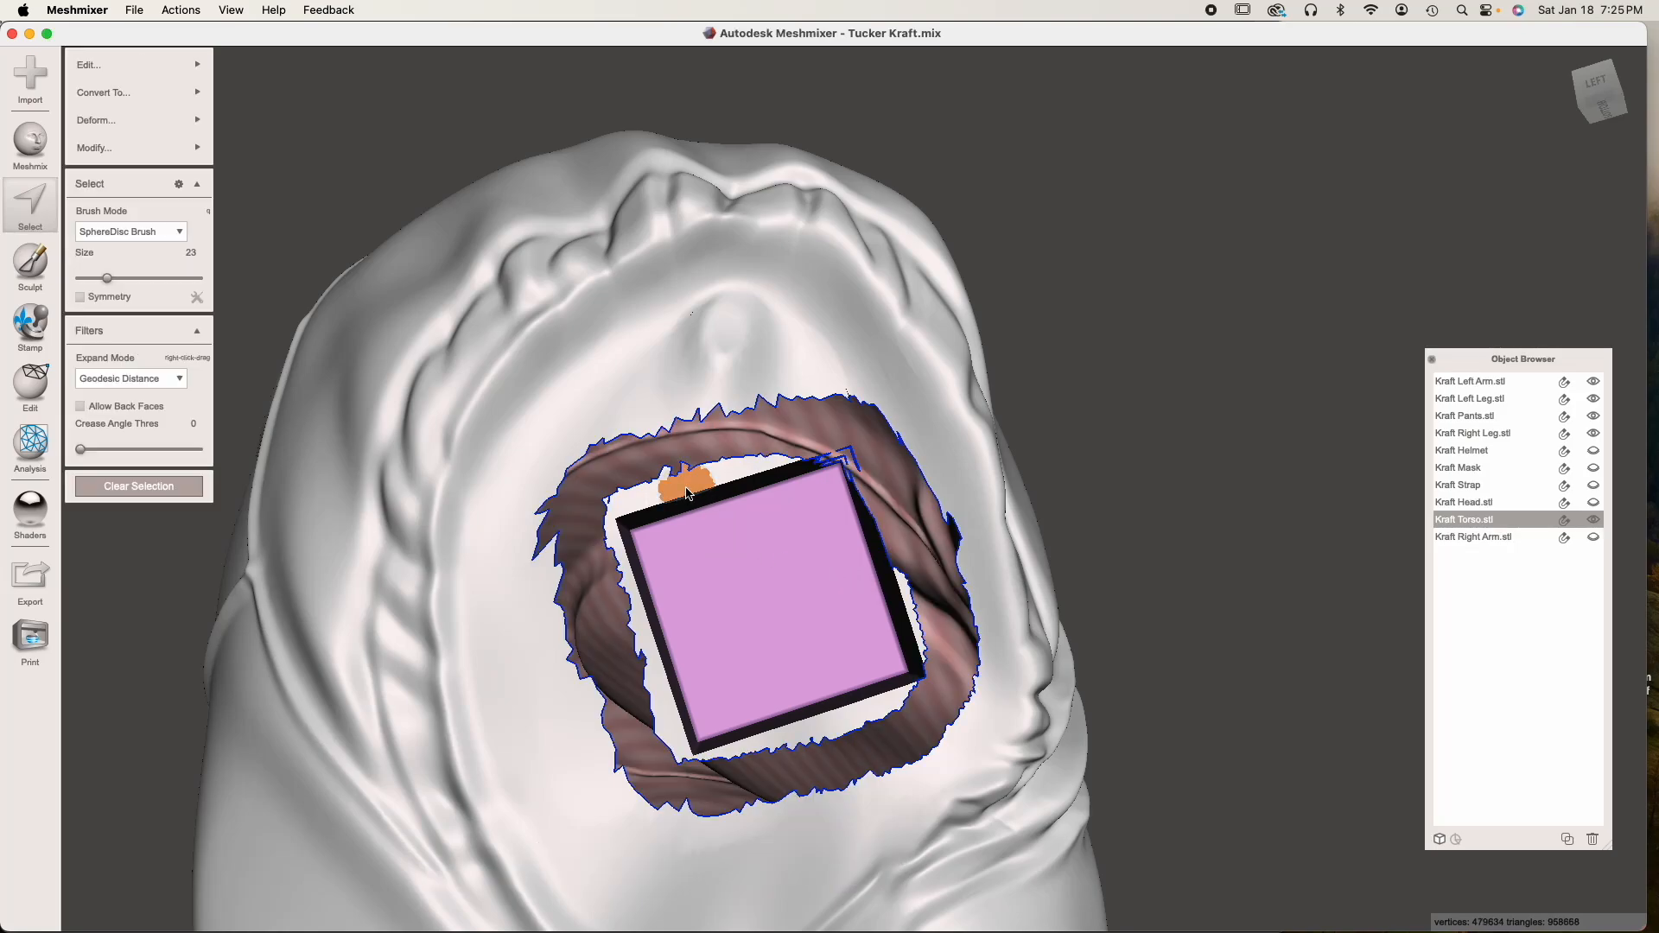
double_click(738, 474)
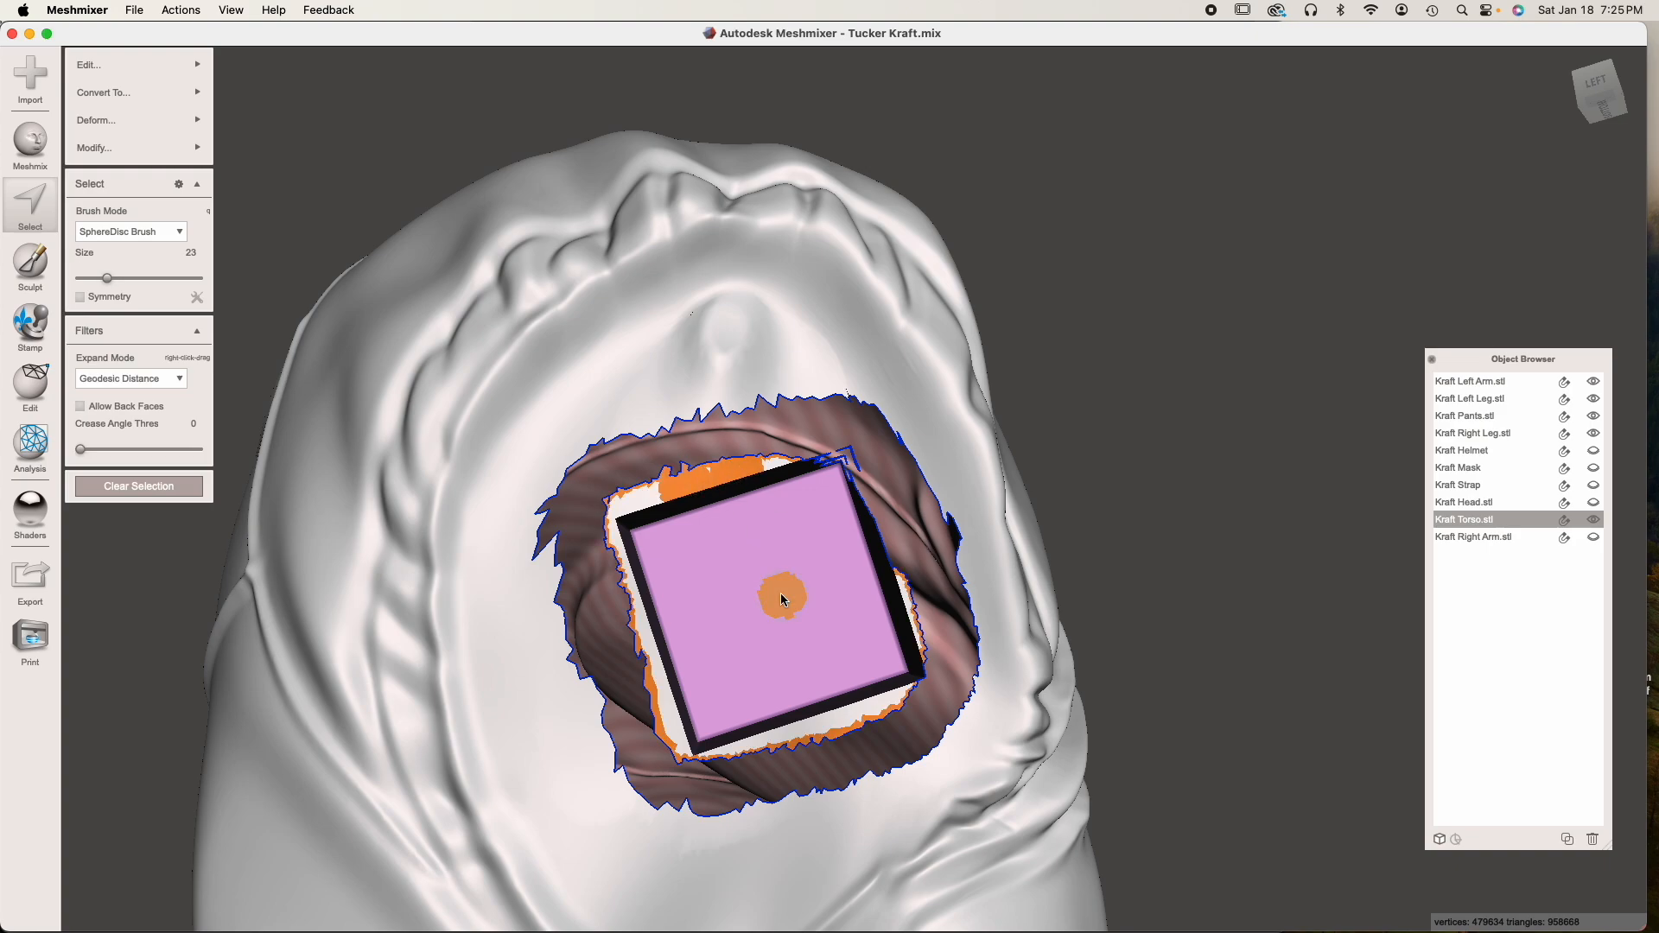
double_click(780, 593)
key(x)
Select the remaining sliver faces inside the opened armhole and delete them
click(631, 501)
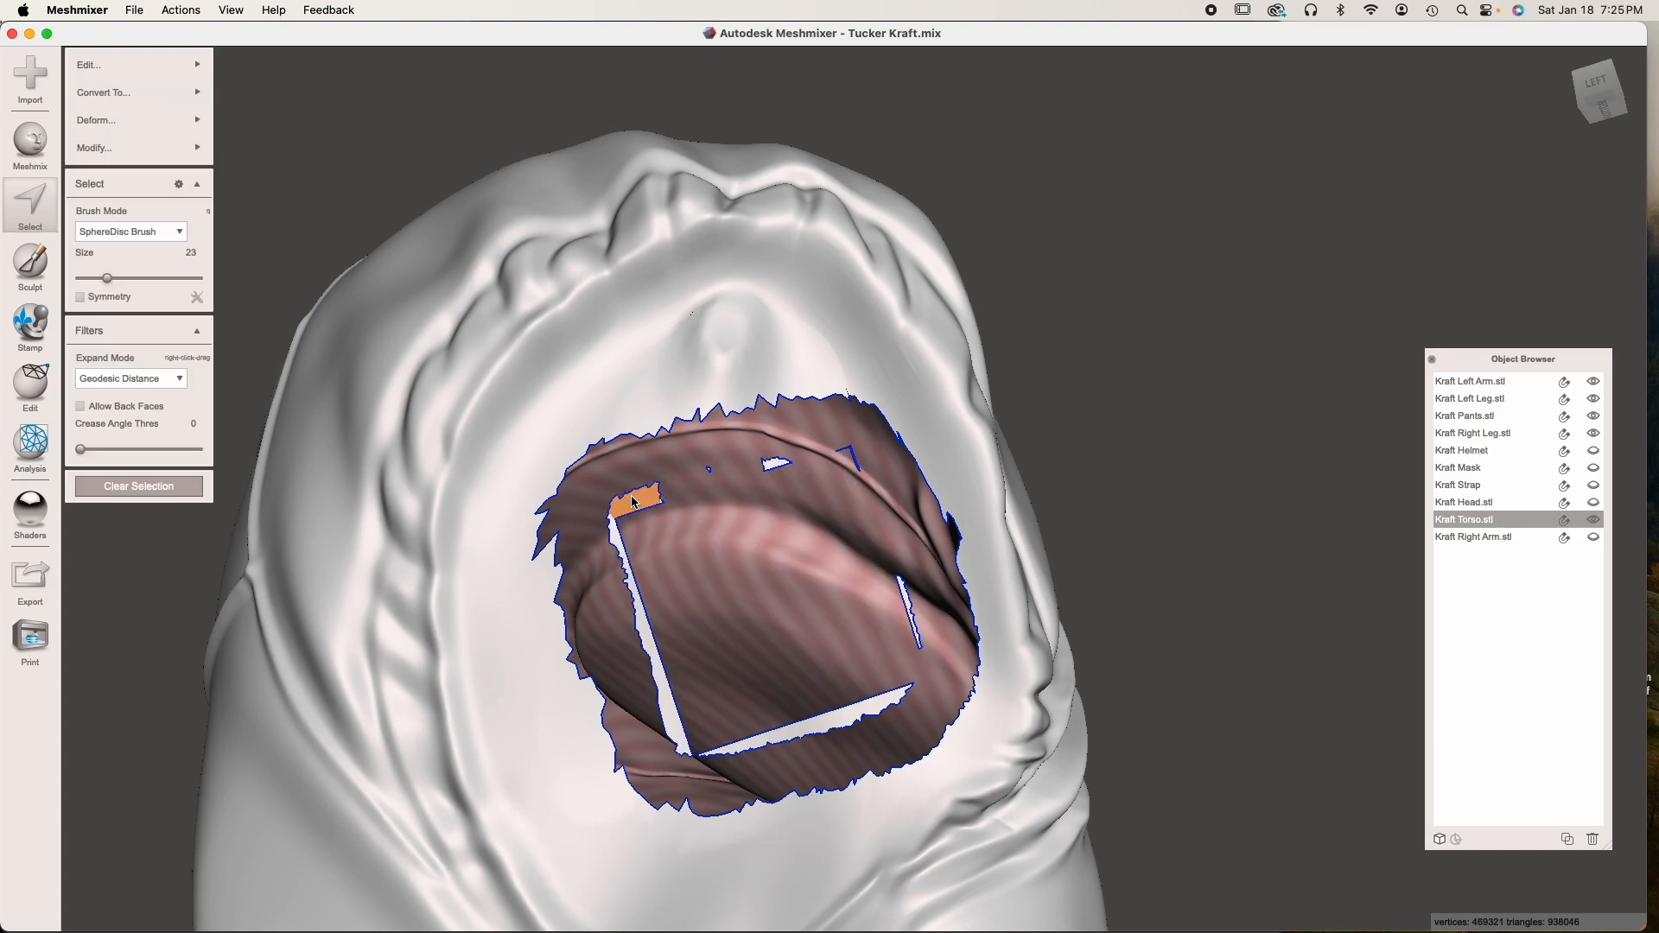
double_click(632, 501)
mouse_move(632, 501)
mouse_down()
mouse_move(618, 536)
mouse_move(679, 738)
mouse_move(894, 709)
mouse_up()
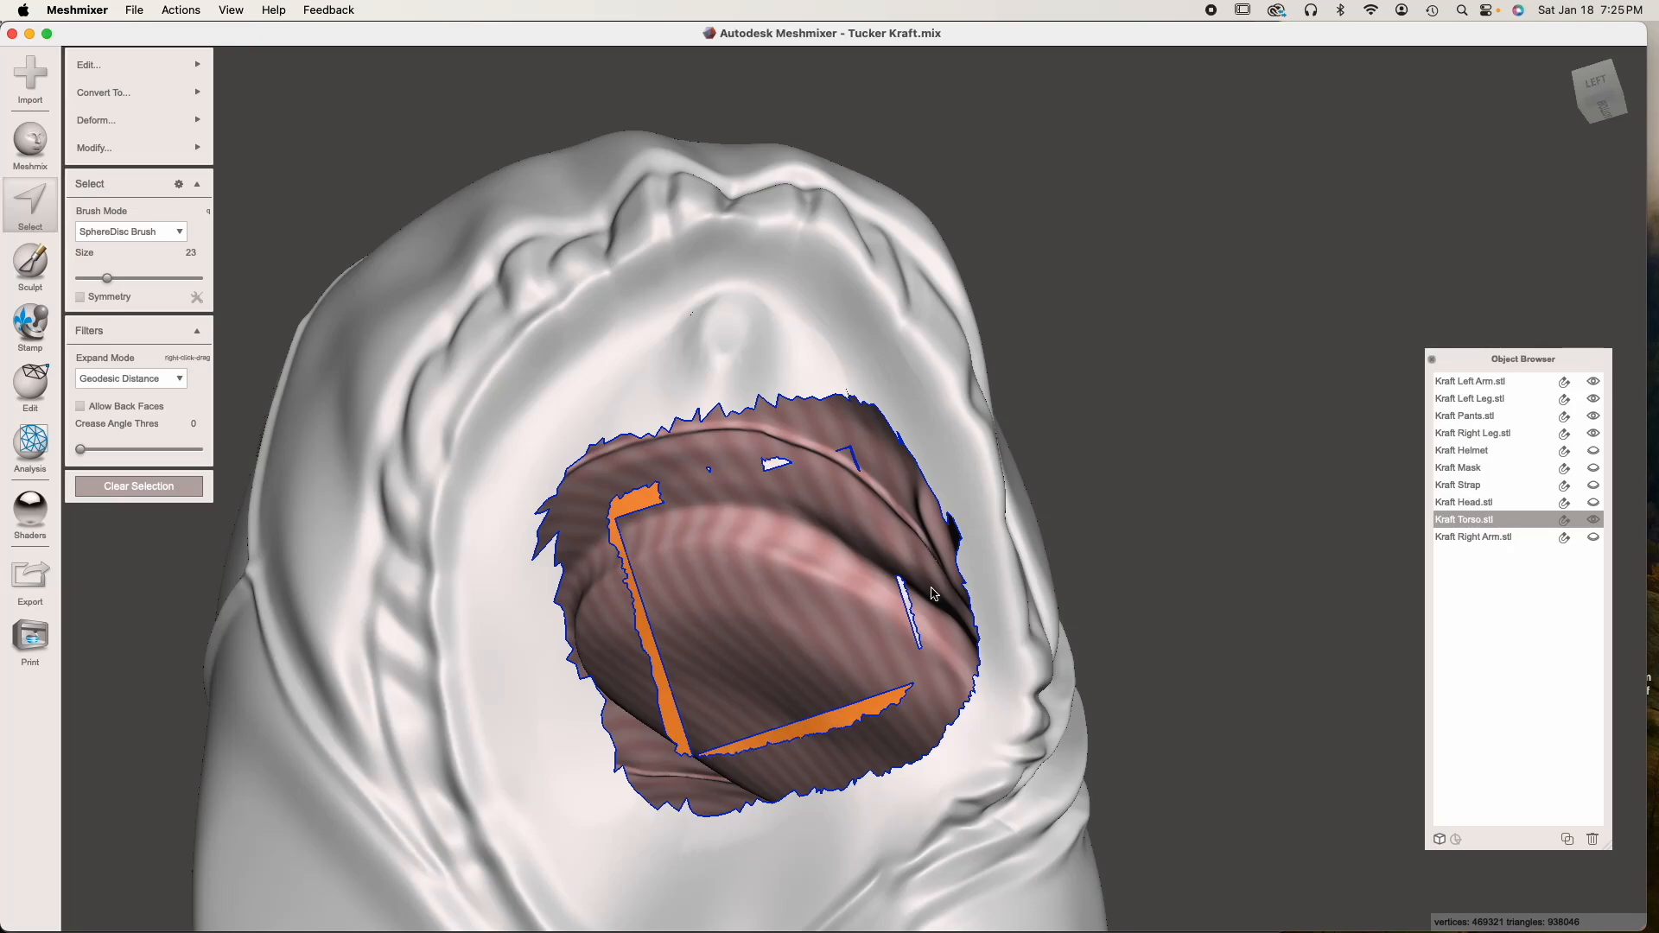
drag(901, 590, 913, 624)
key(Delete)
click(775, 464)
key(Delete)
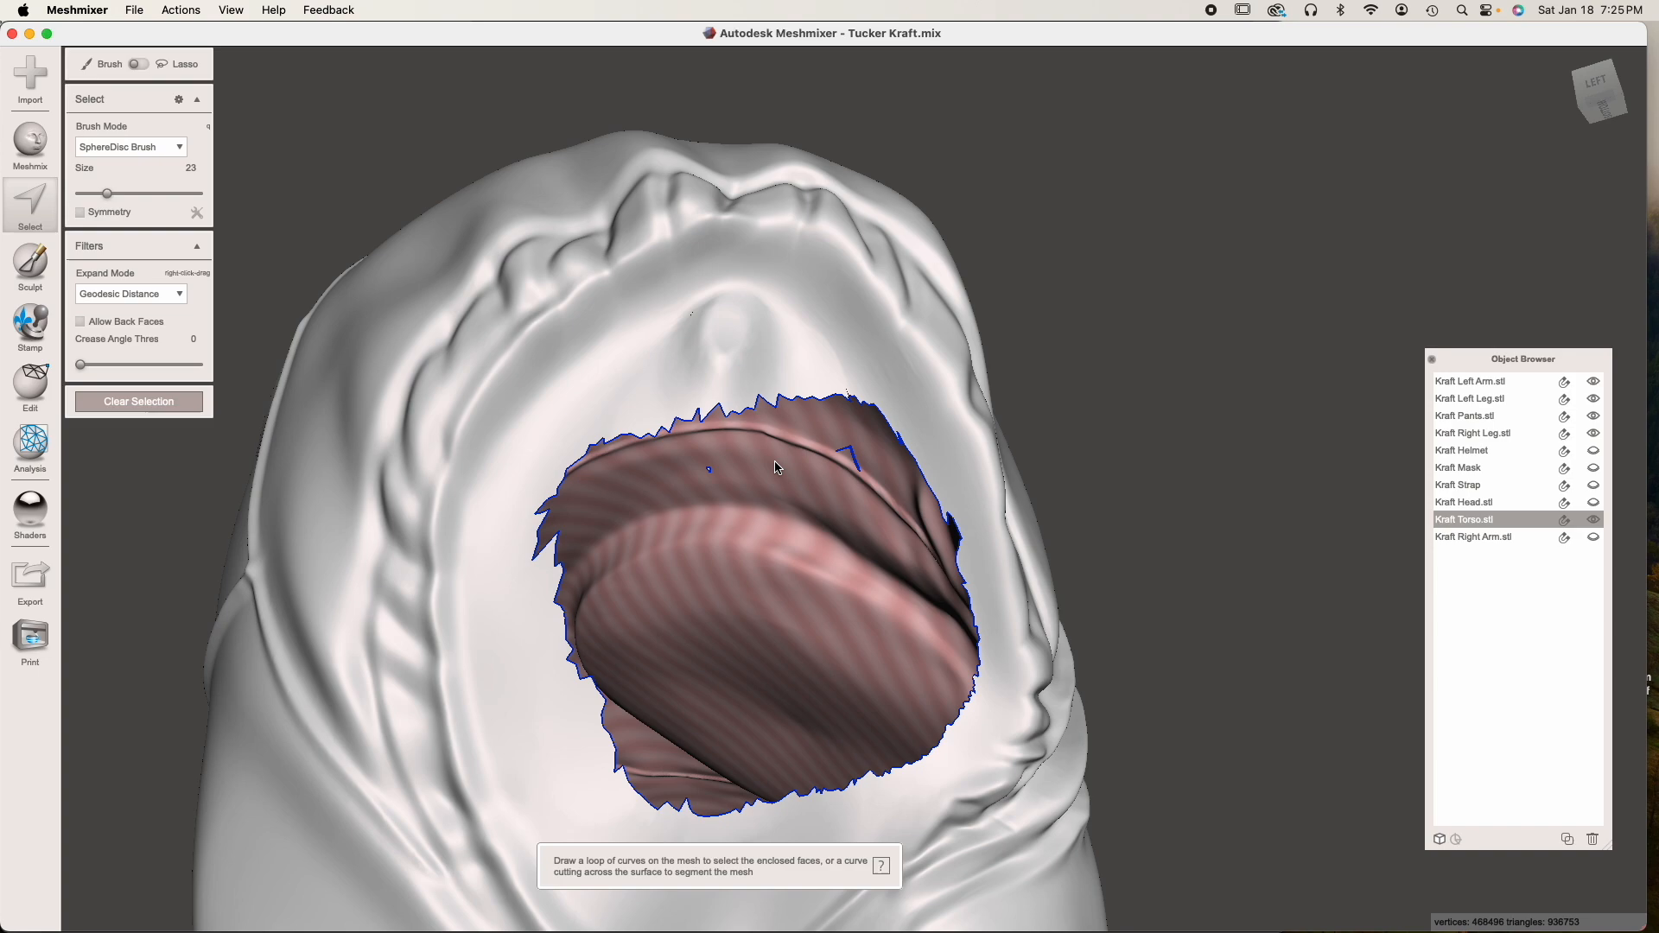
Select the faces bordering the opening, fill it with Smooth MVC at Refine 50 and Smooth 100, and clear the selection
click(649, 432)
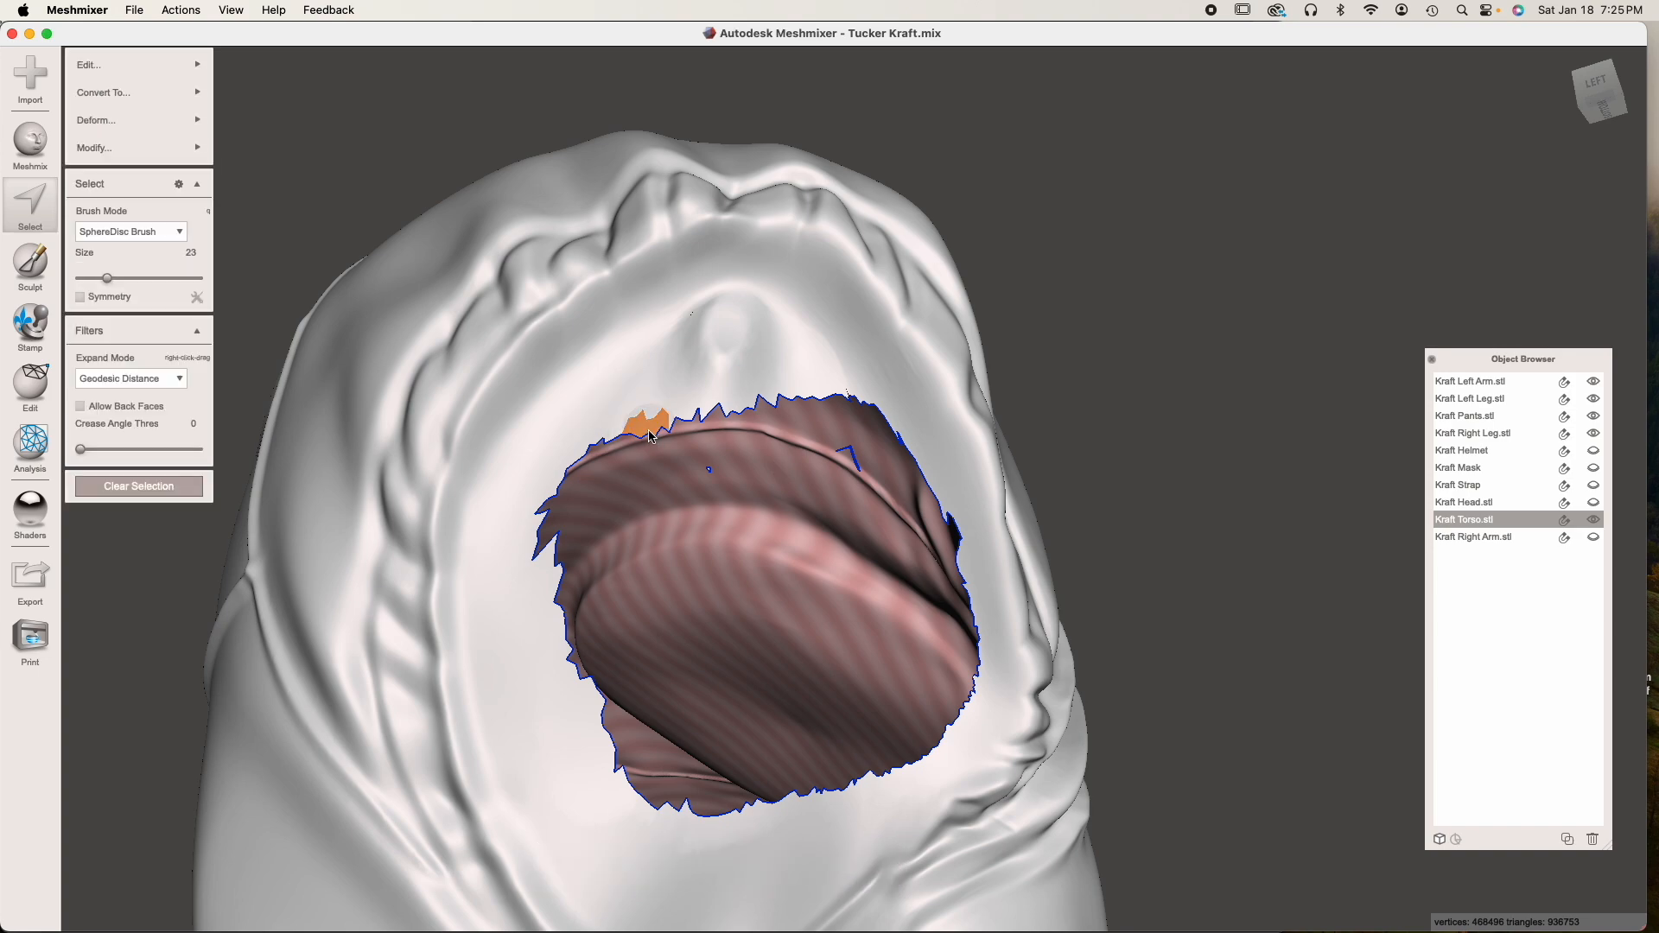
double_click(738, 404)
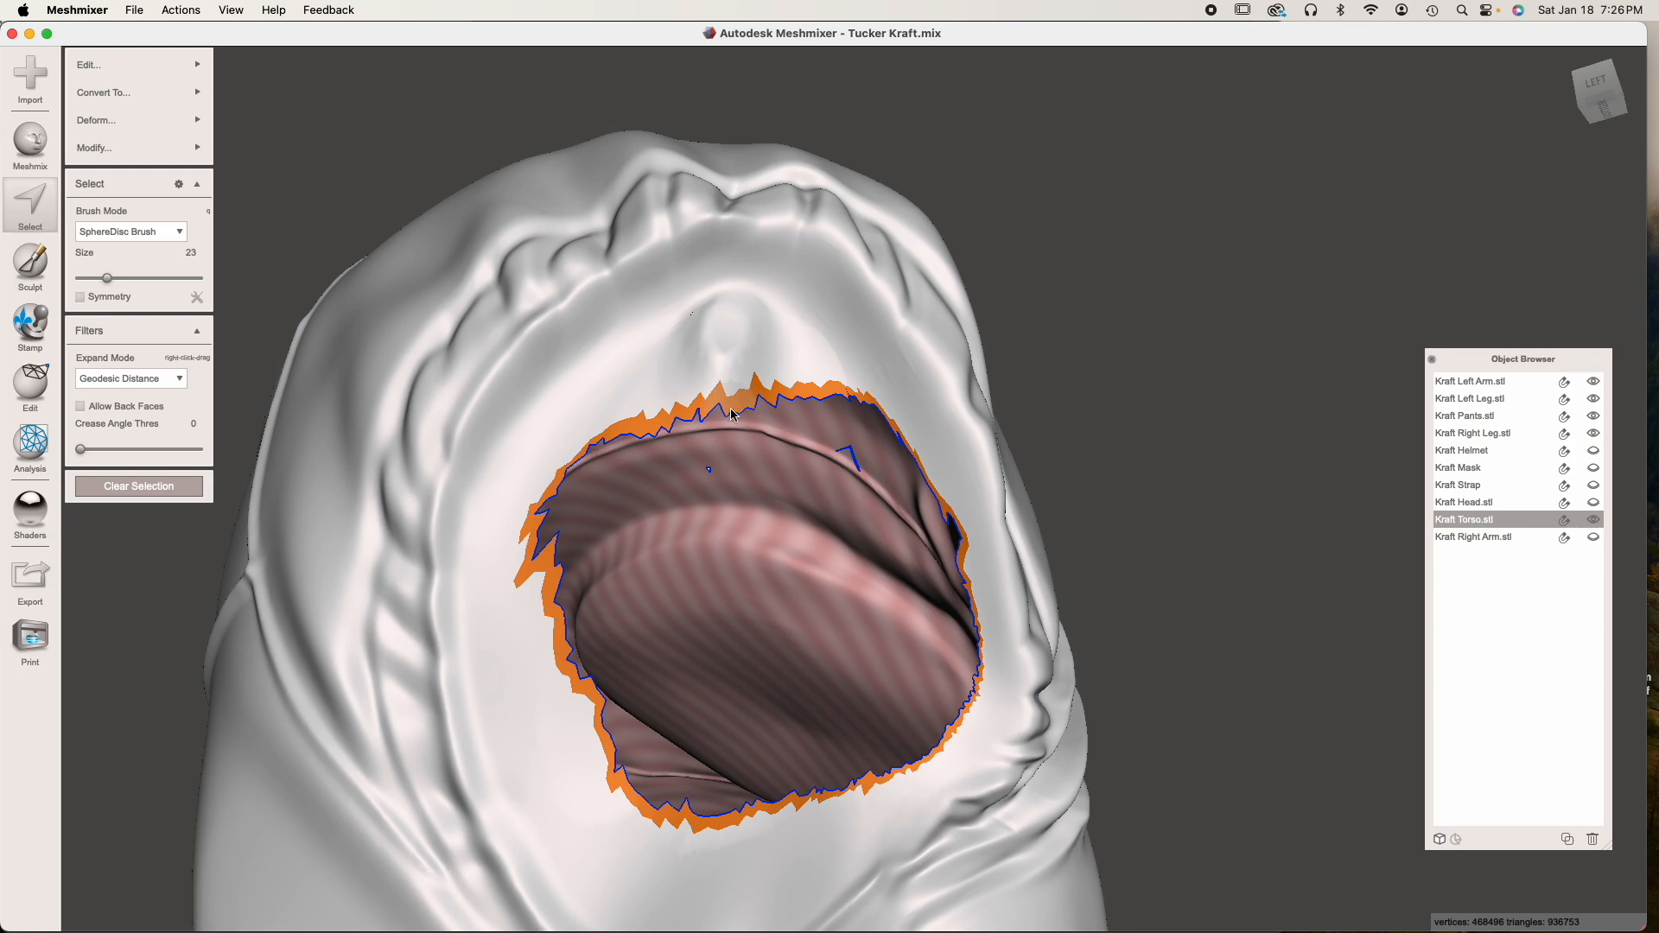
key(f)
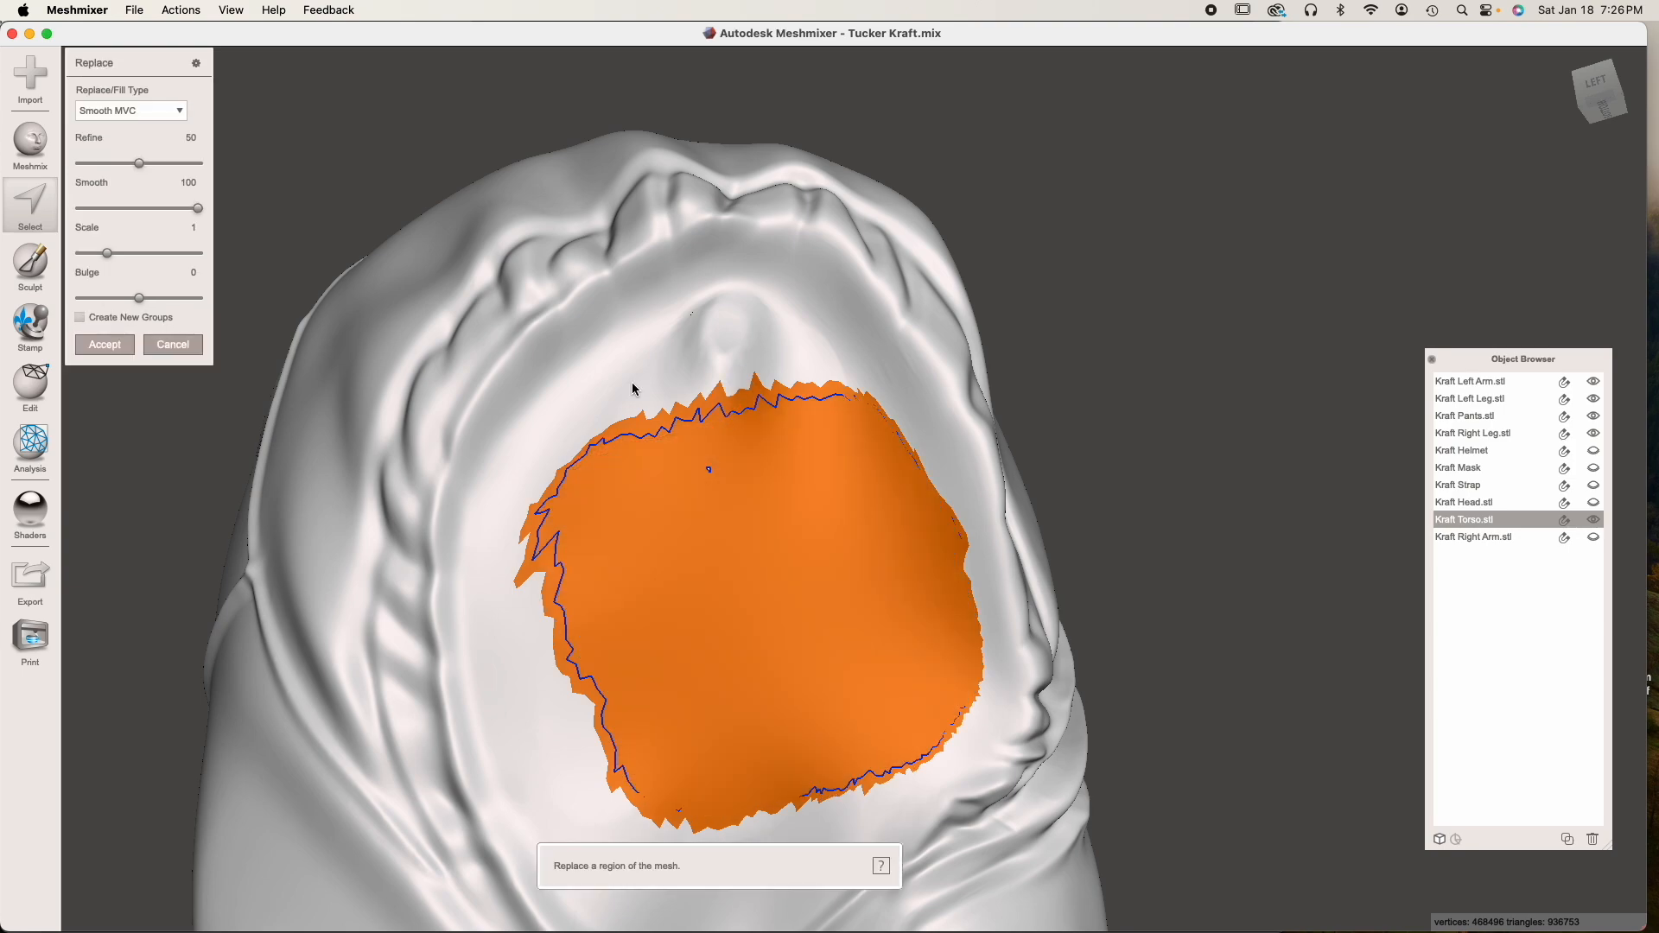
click(118, 345)
scroll(259, 352, down, 5)
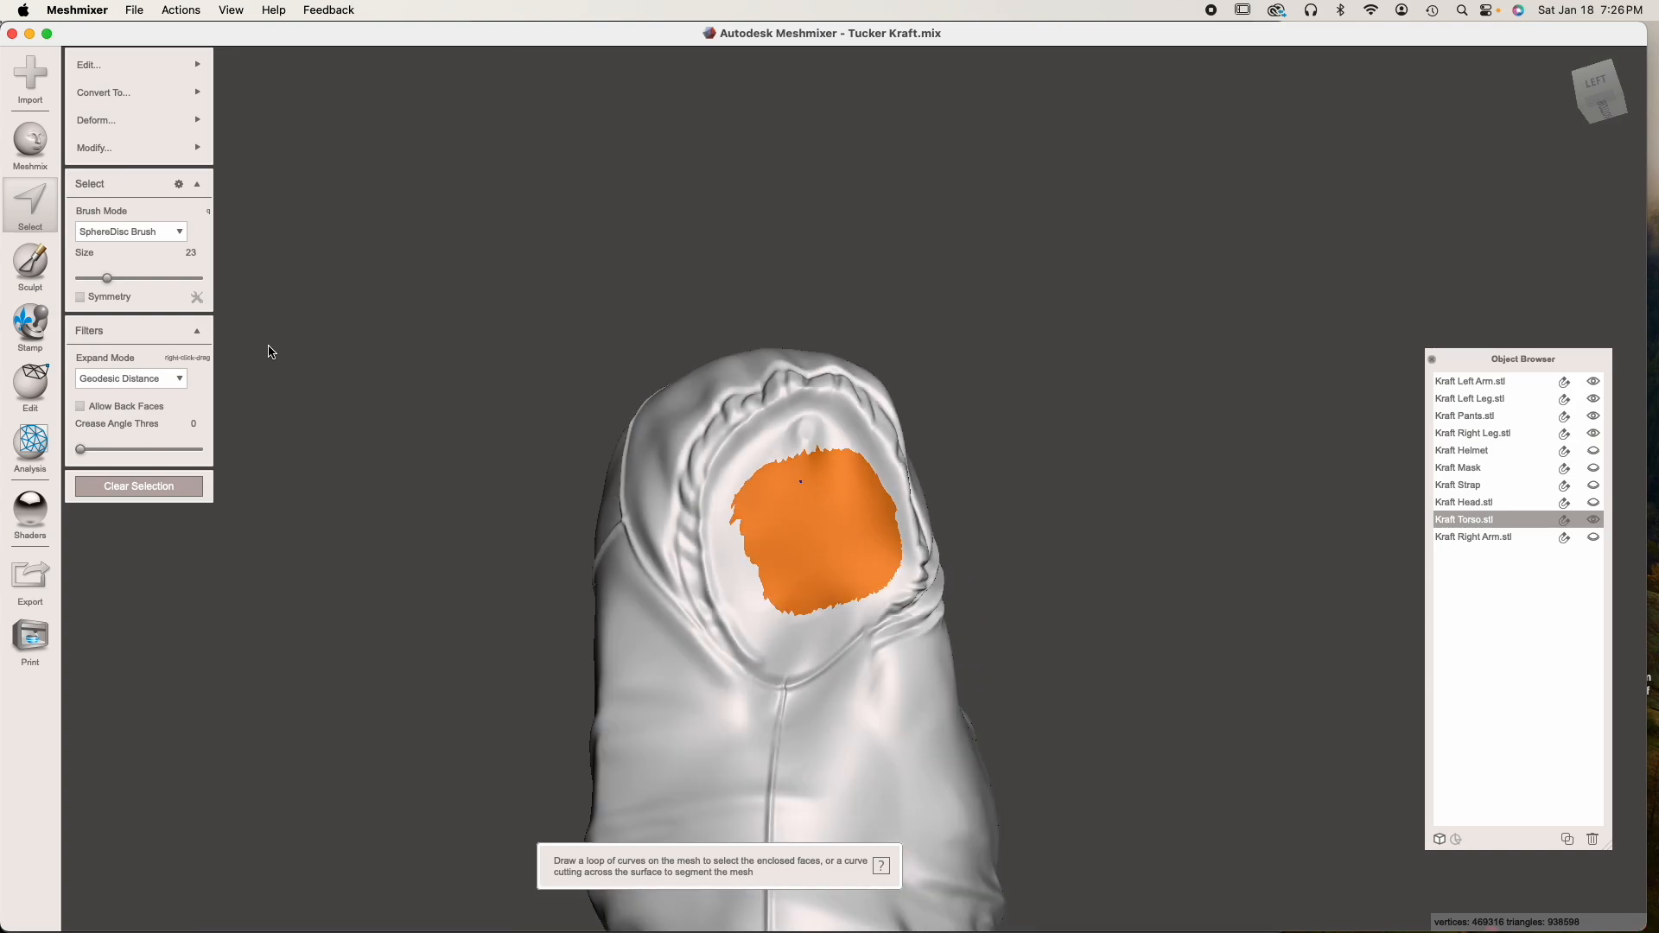
click(184, 484)
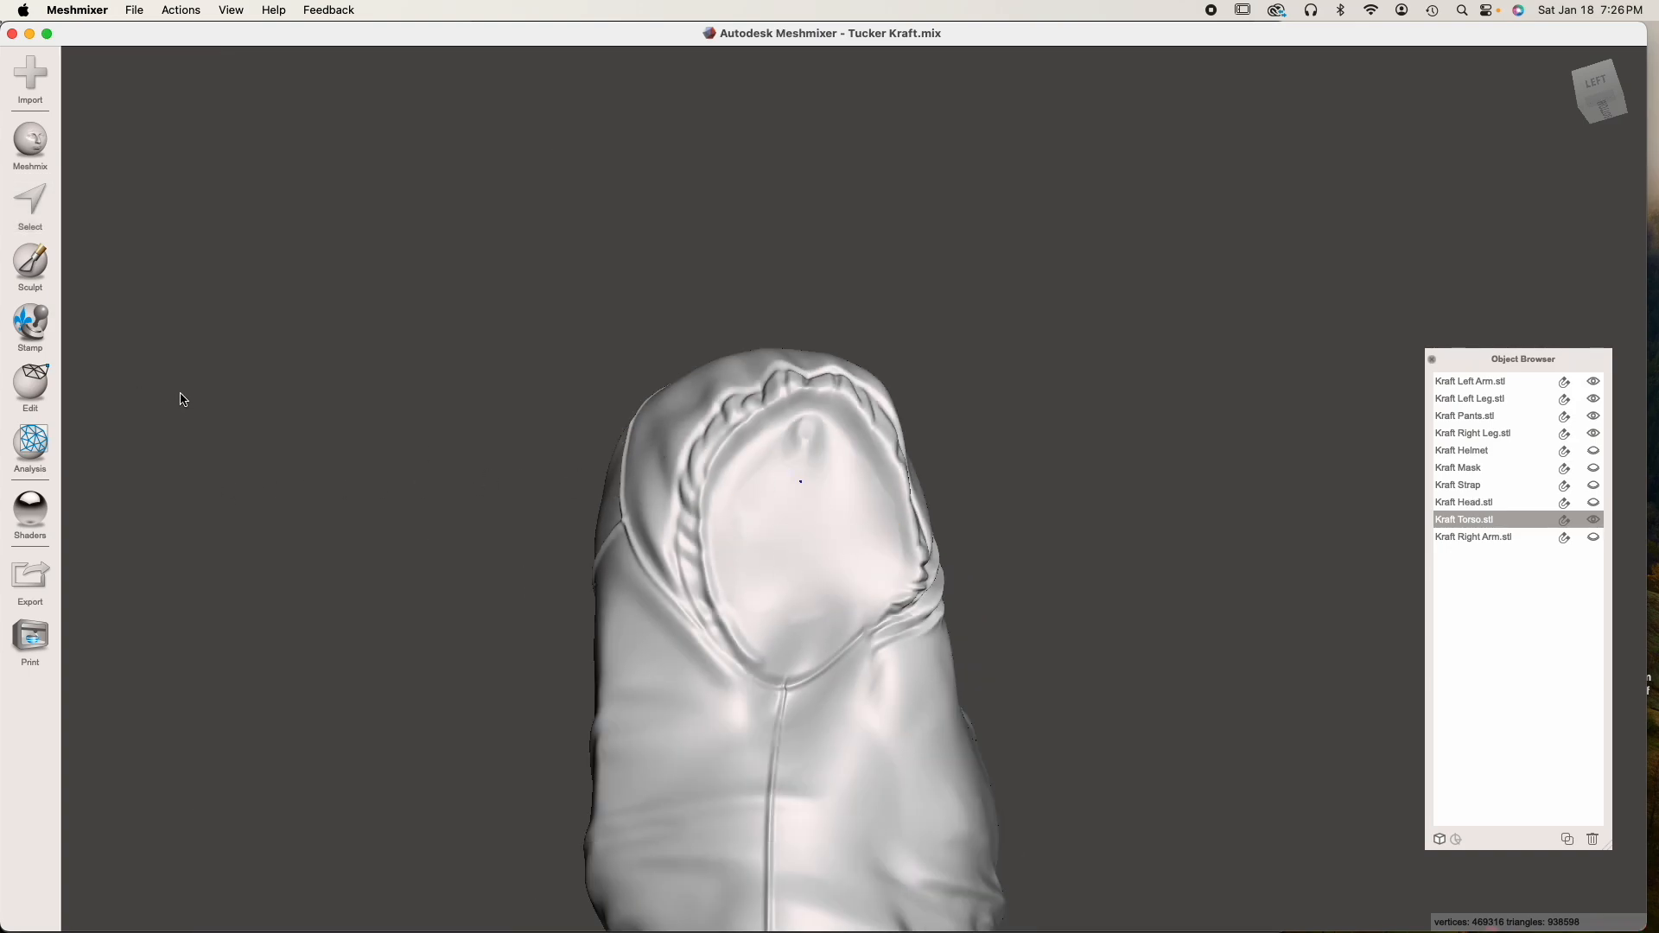
Run the Inspector on the torso and auto-repair all mesh defects with Flat Fill
click(32, 445)
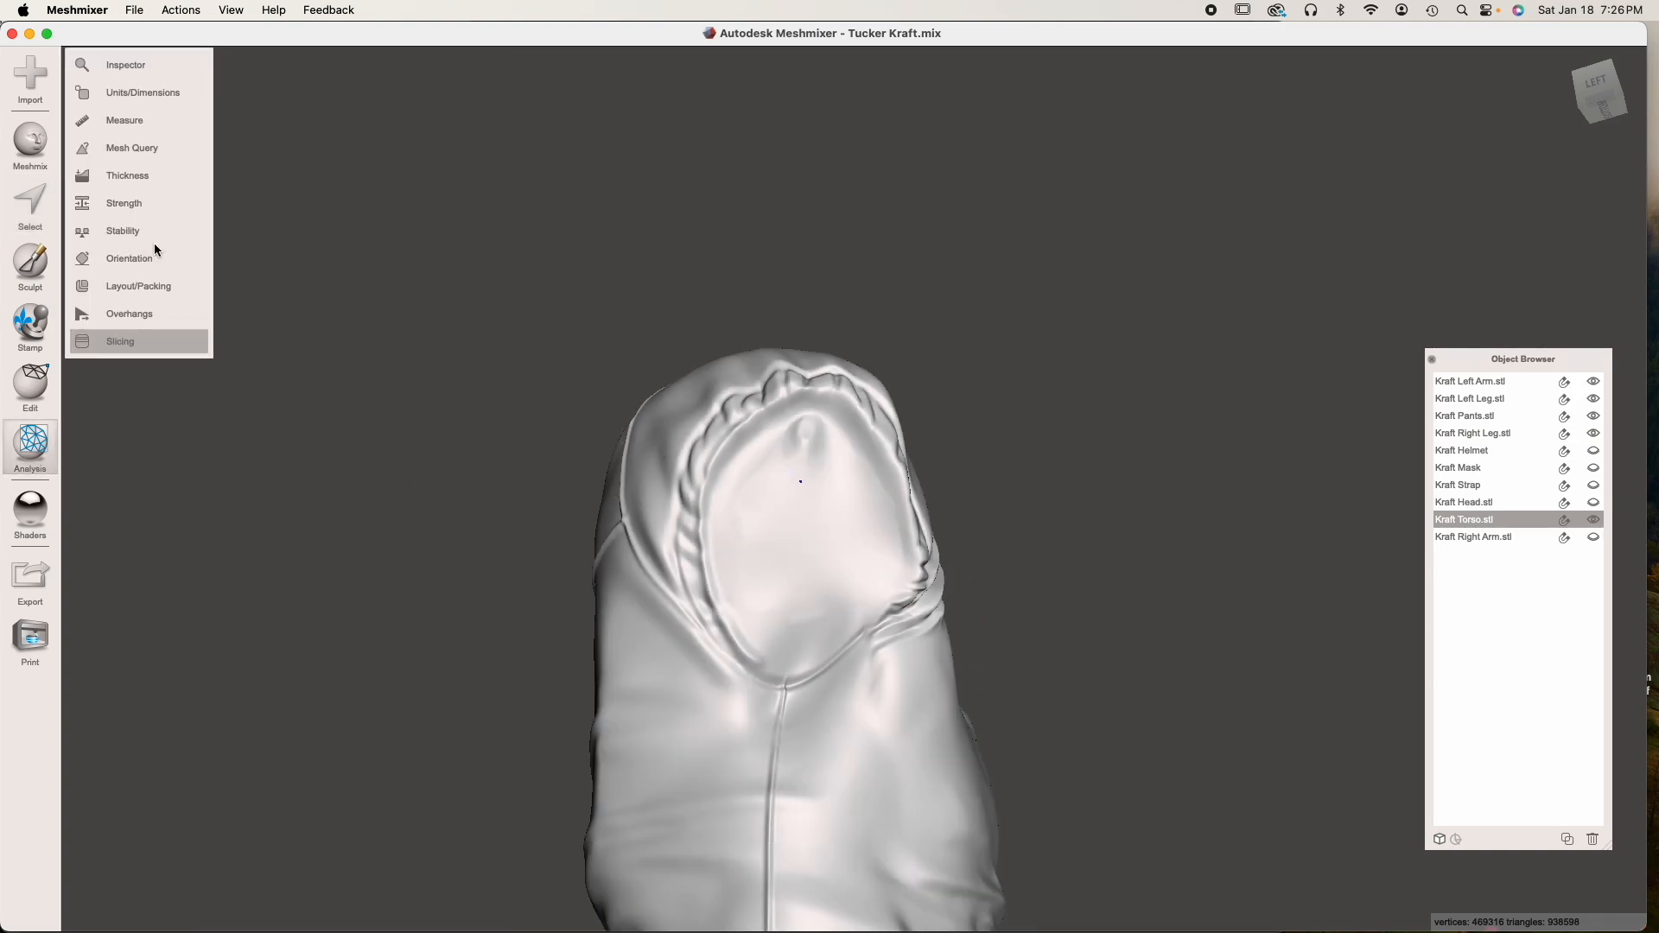
click(128, 68)
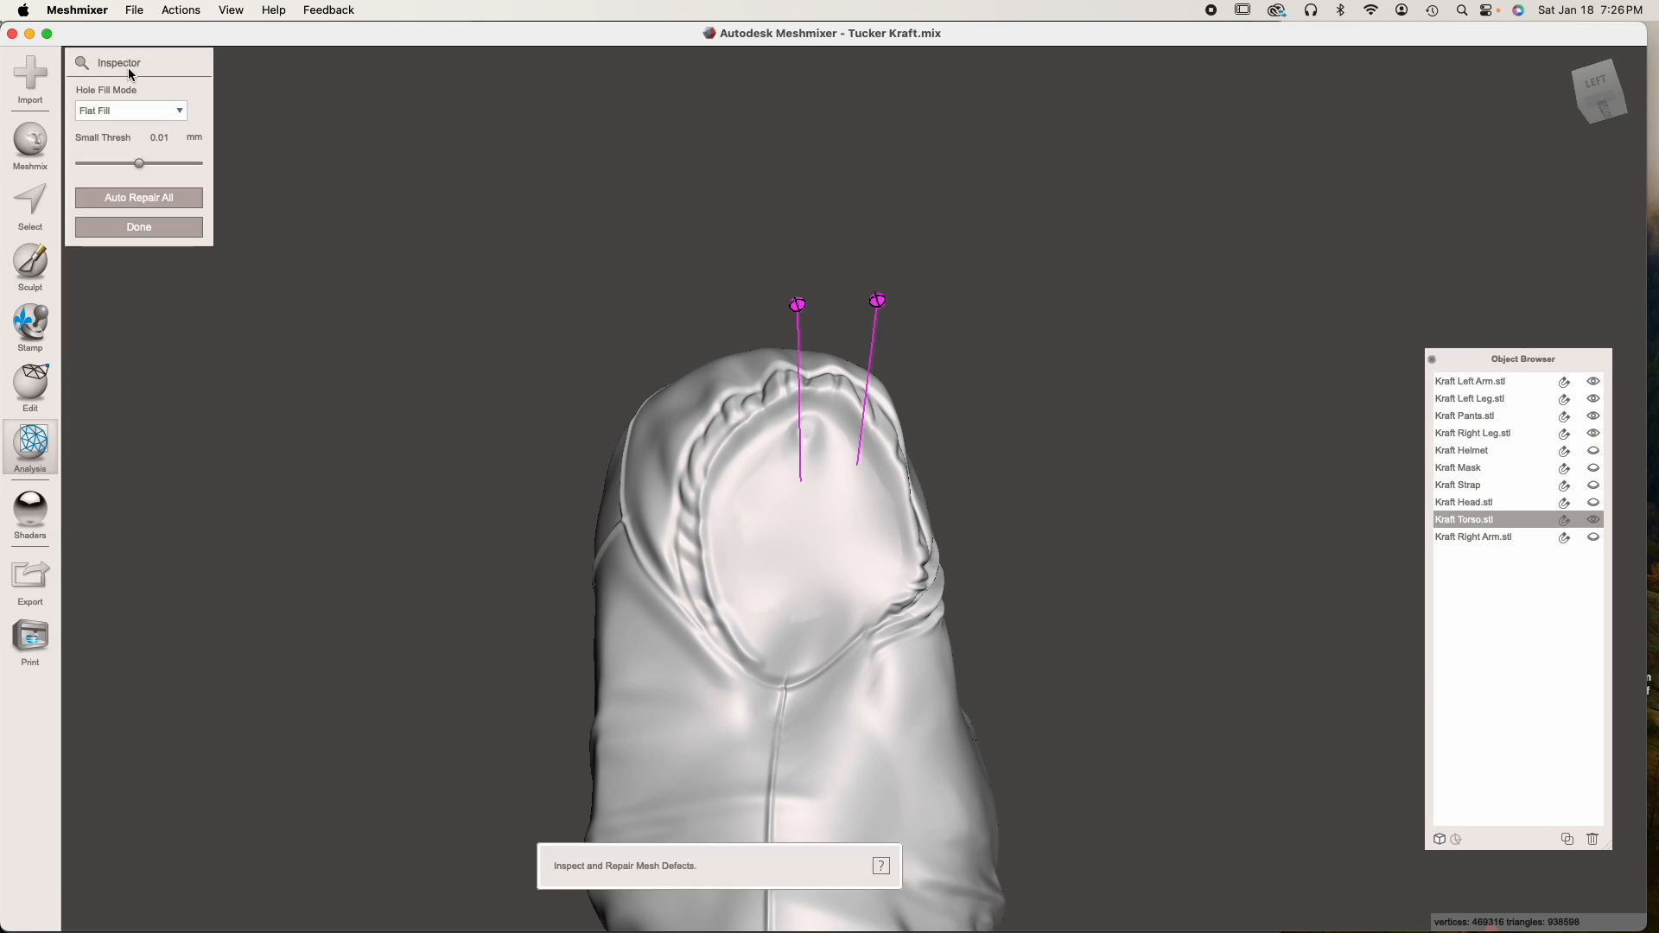
click(164, 197)
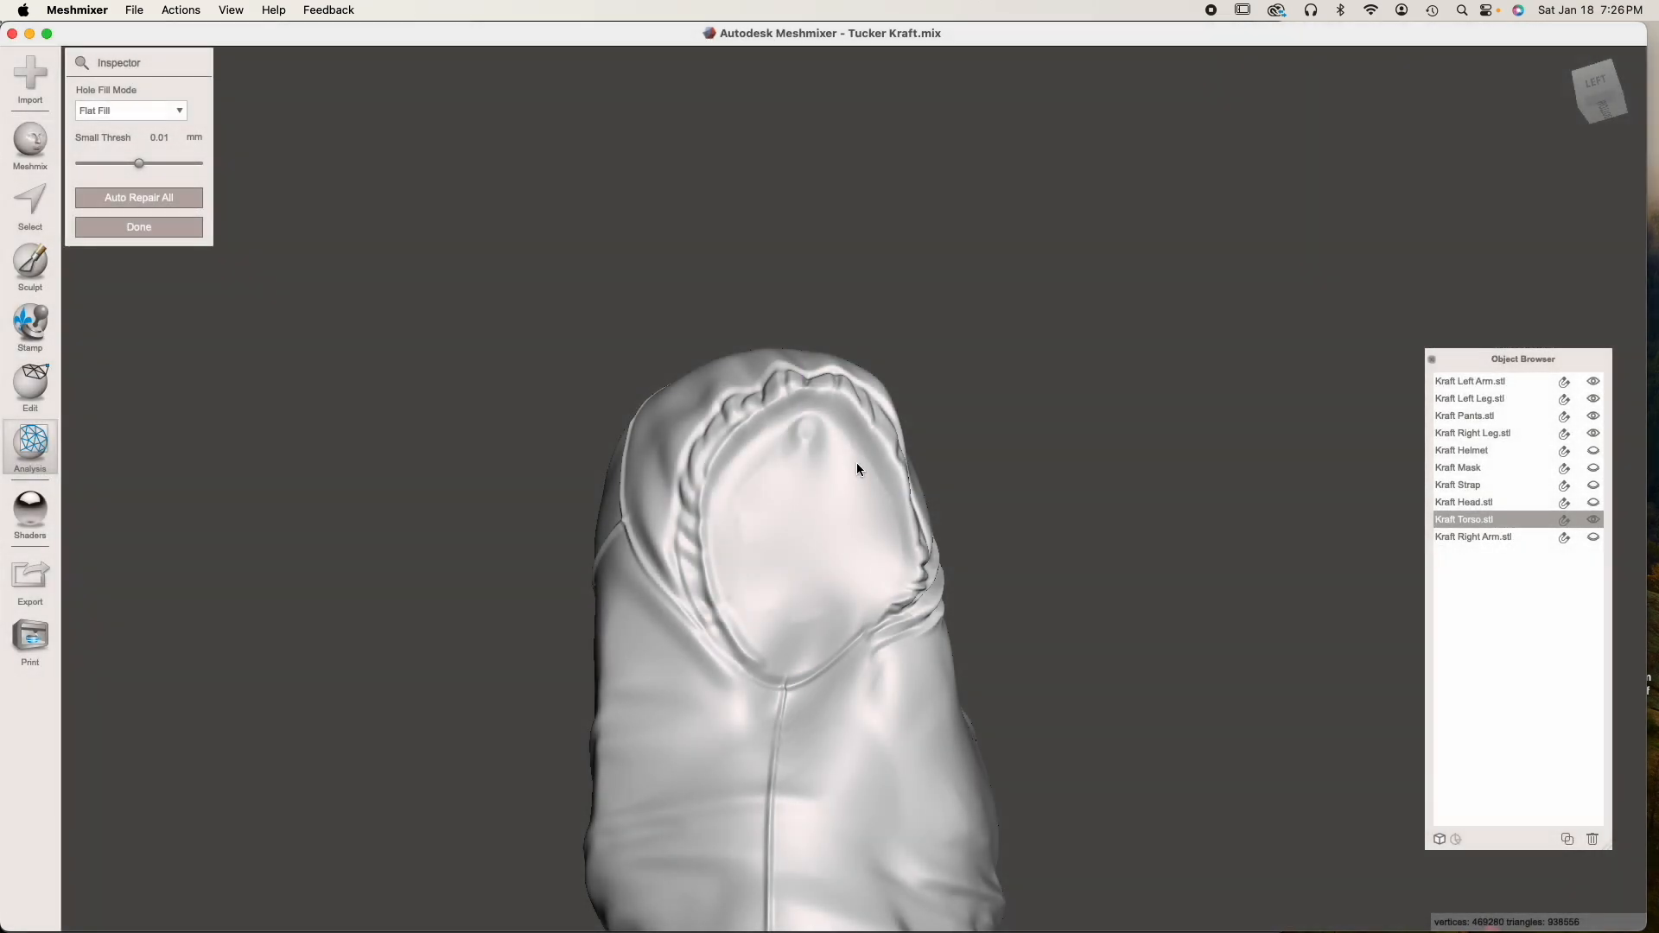
click(83, 226)
Sculpt away the bump and uneven areas in the patched right armhole with a size 28 brush at strength 100
scroll(744, 418, up, 5)
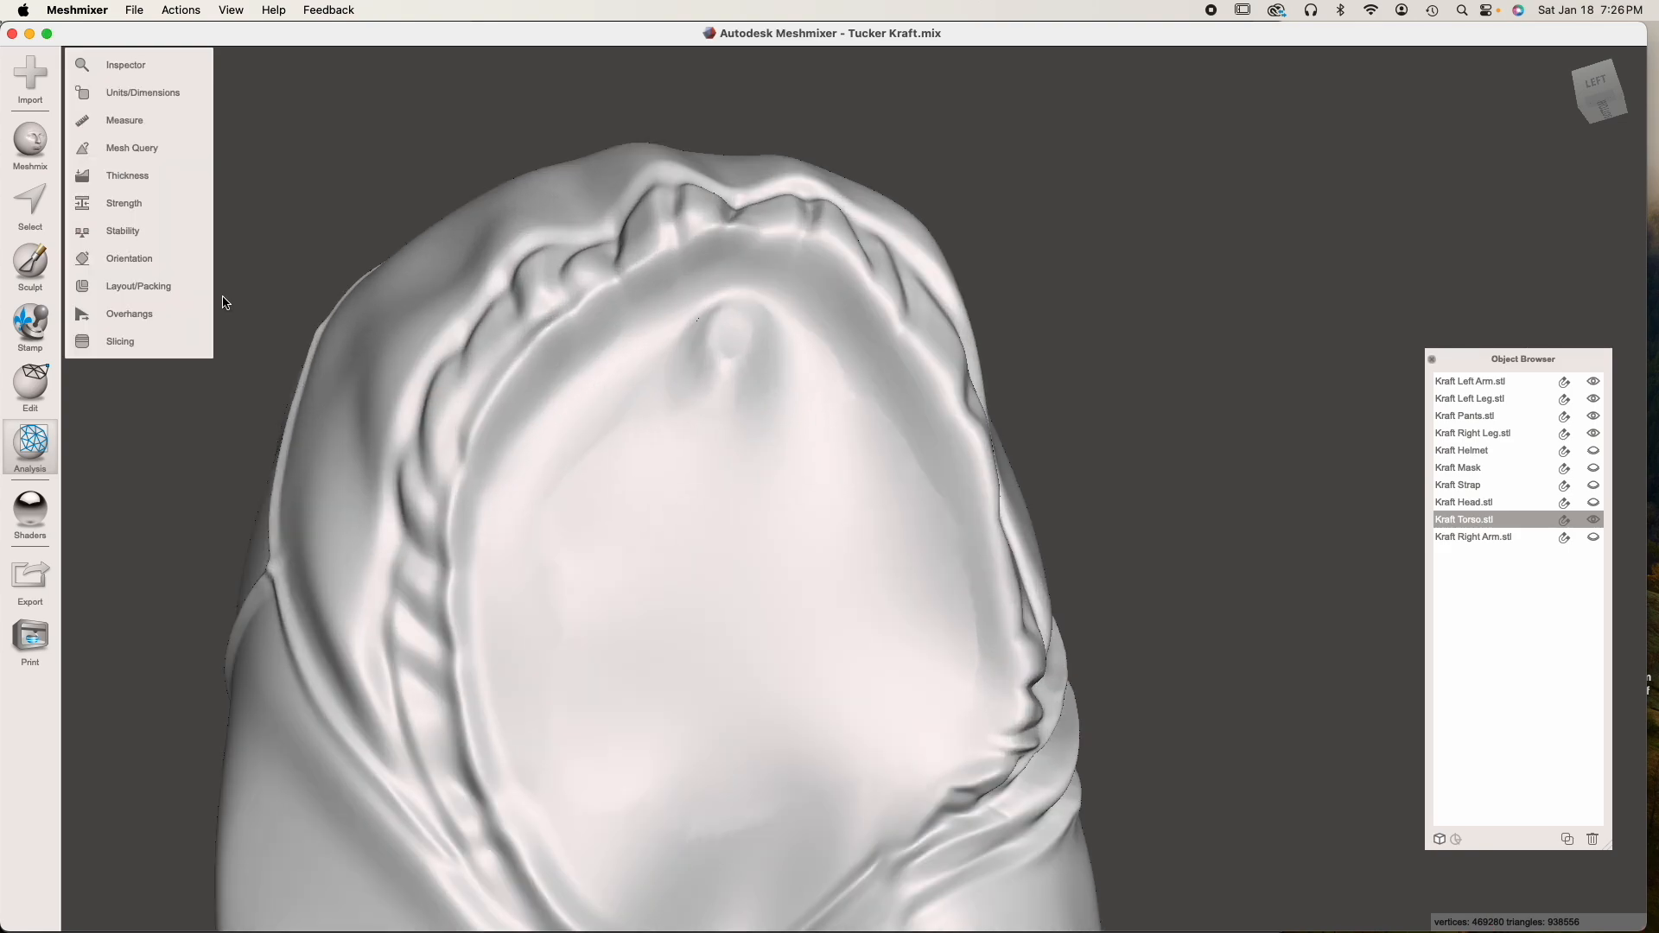
click(35, 268)
mouse_move(588, 433)
right_down()
mouse_move(655, 463)
mouse_move(656, 489)
right_up()
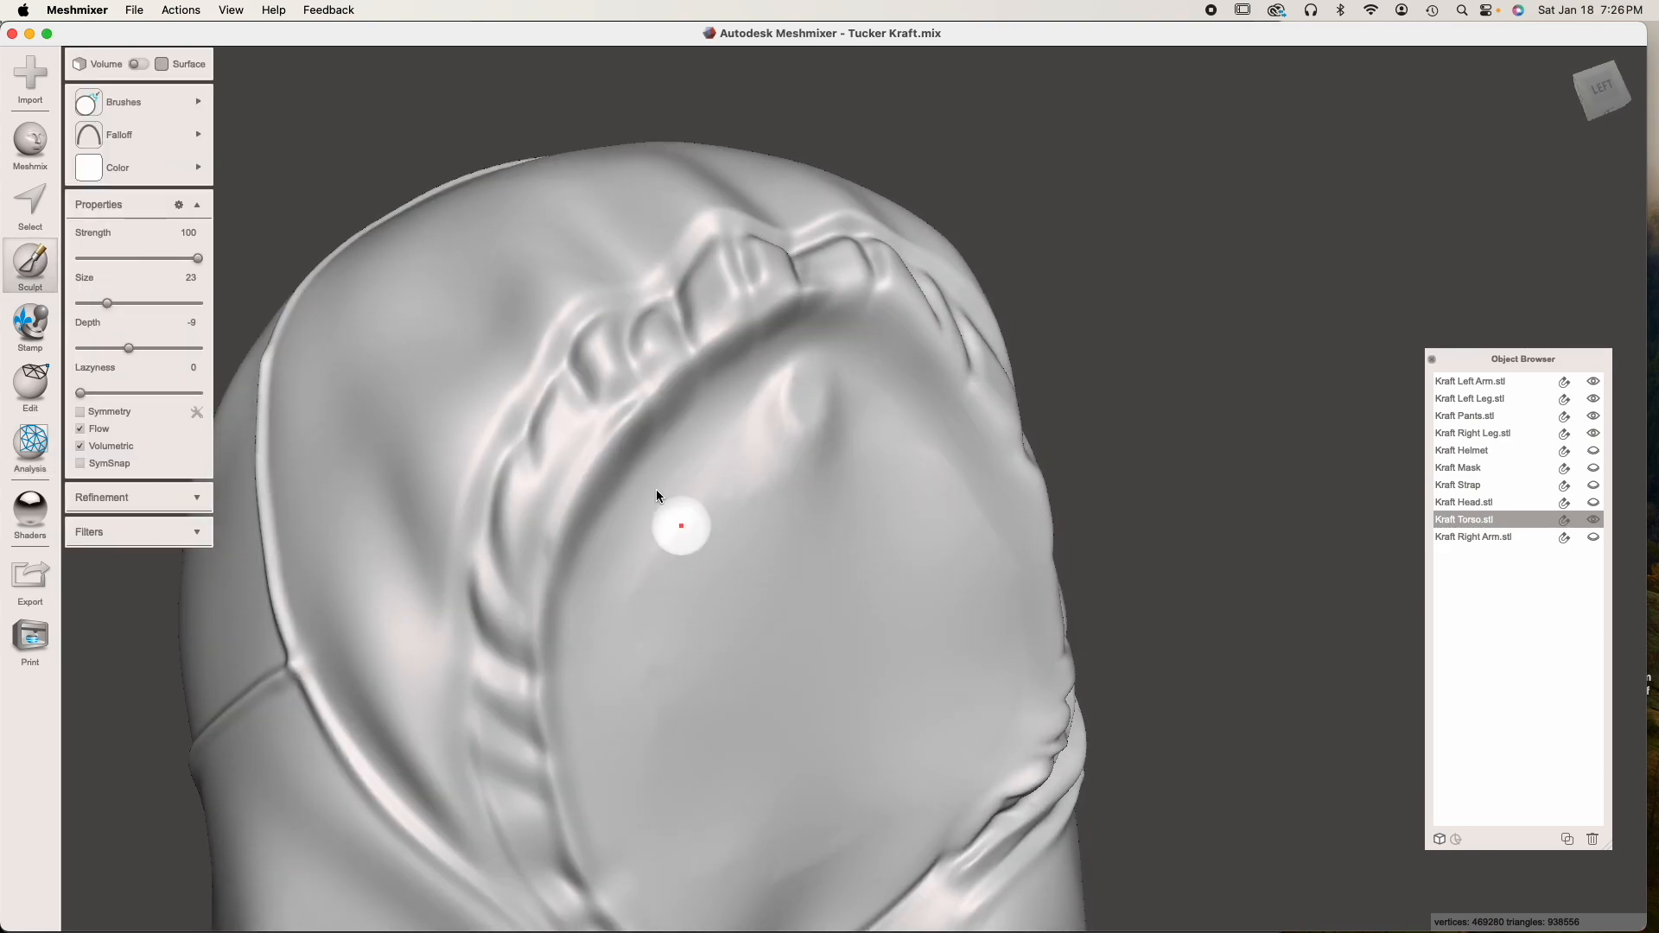
click(113, 302)
right_drag(264, 333, 687, 463)
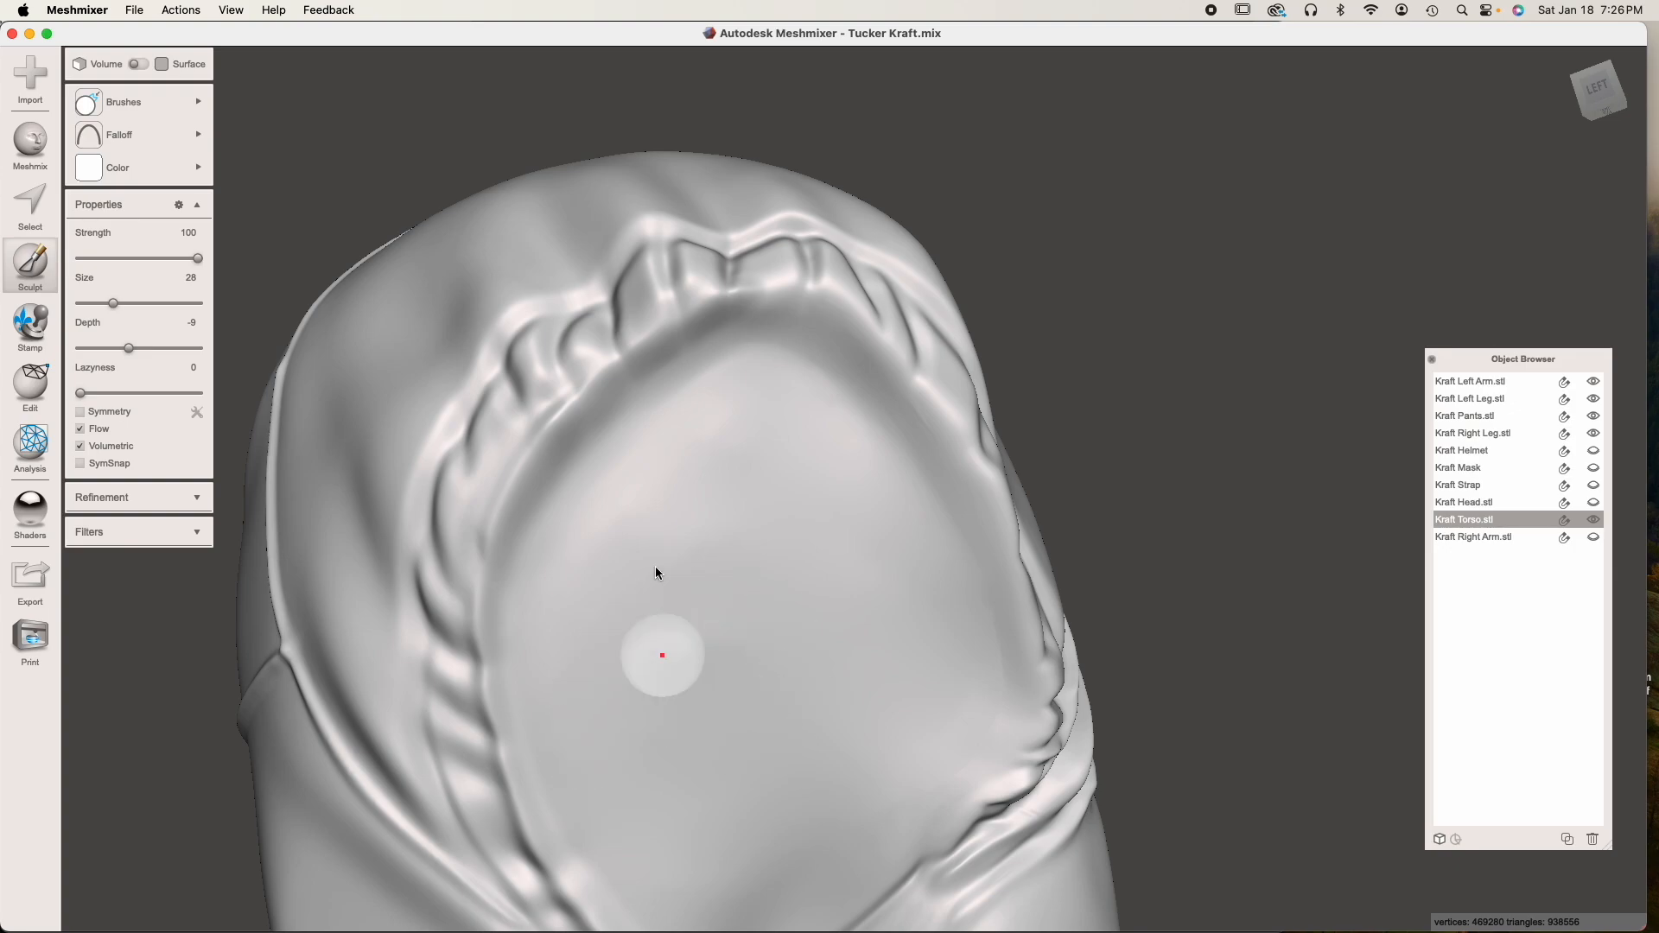
right_drag(758, 698, 636, 592)
scroll(742, 581, down, 3)
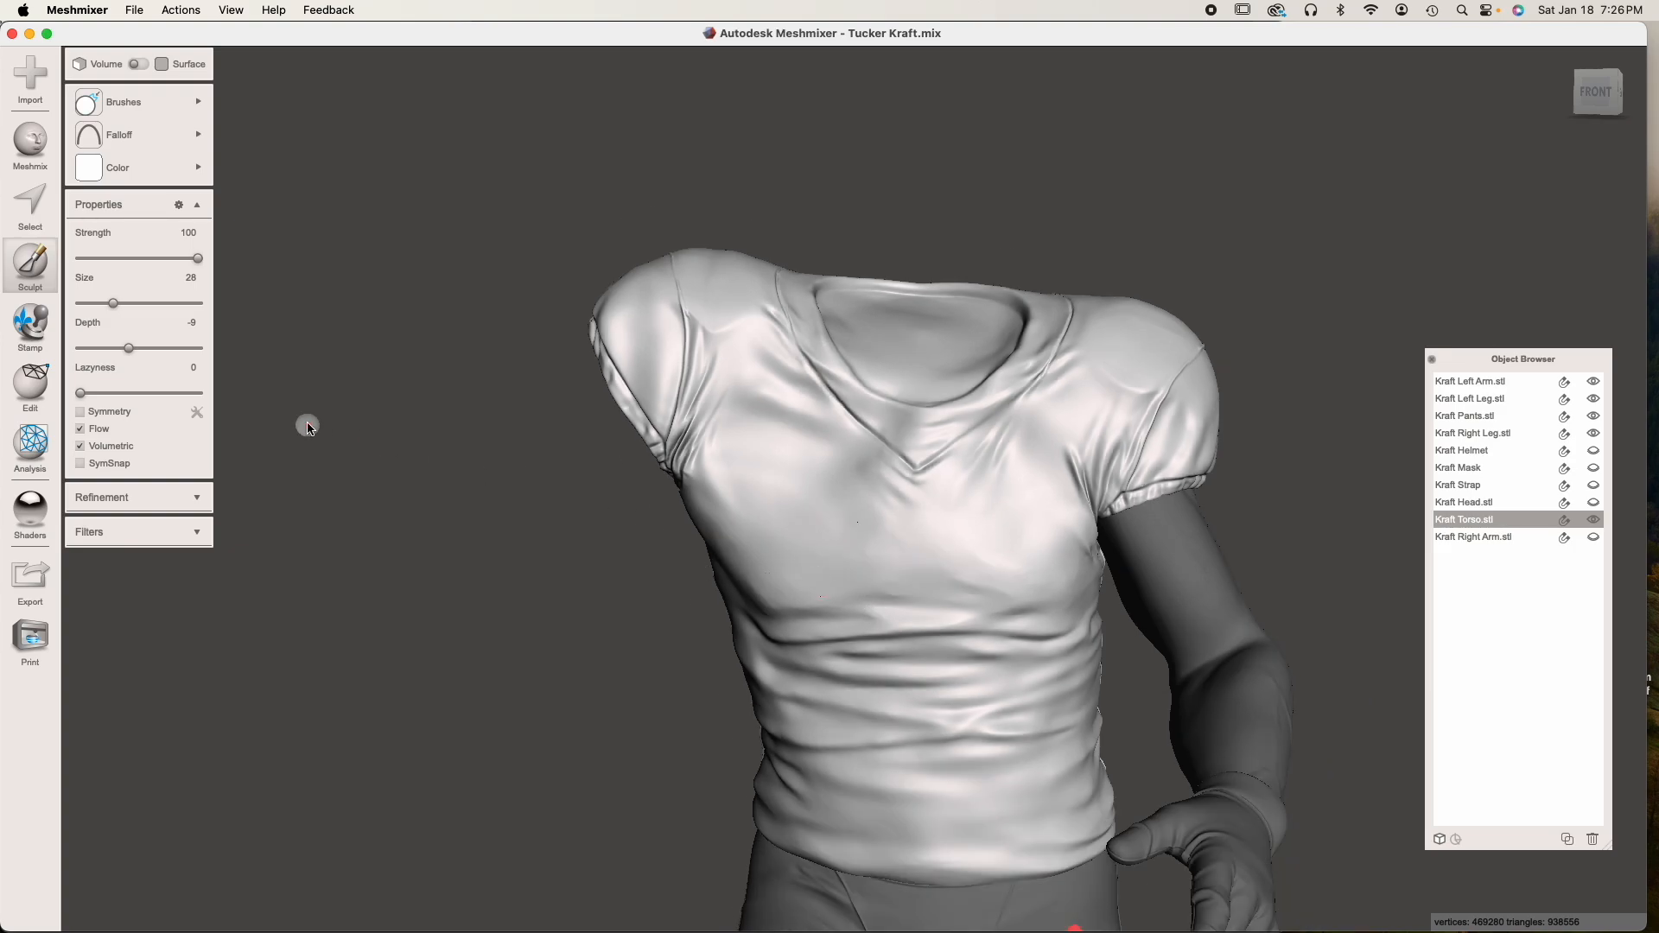
key(Escape)
Export the repaired torso as a binary STL over the existing Kraft Torso.stl in the Parts folder
mouse_move(312, 426)
right_down()
mouse_move(583, 442)
mouse_move(438, 445)
right_up()
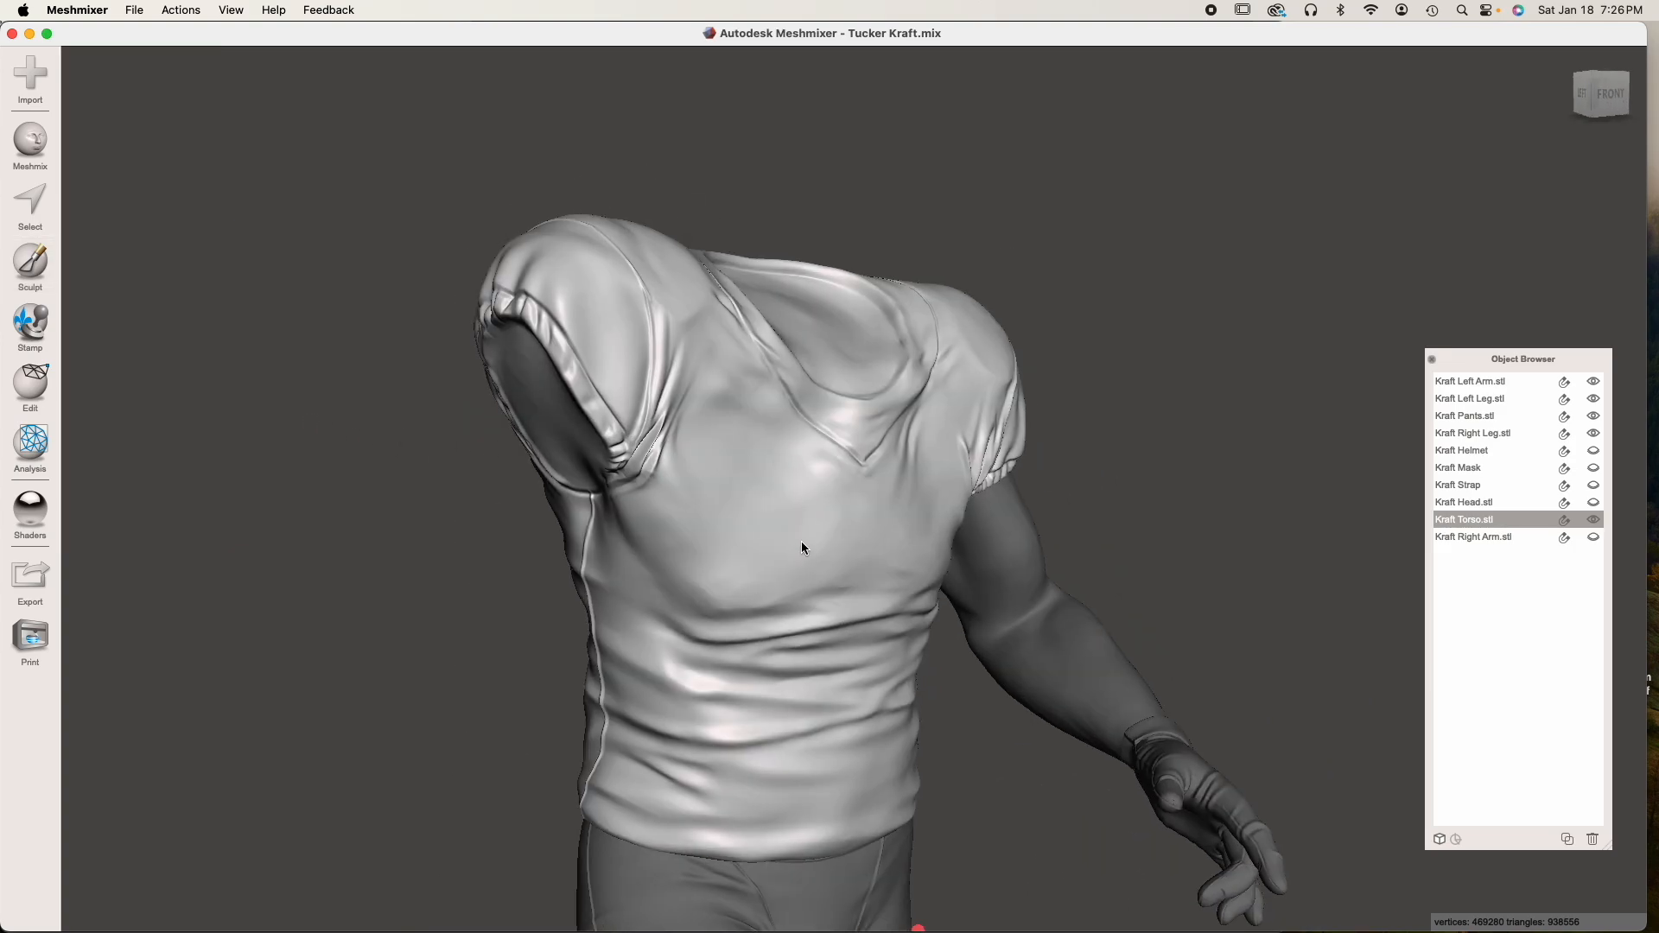
right_drag(787, 504, 792, 526)
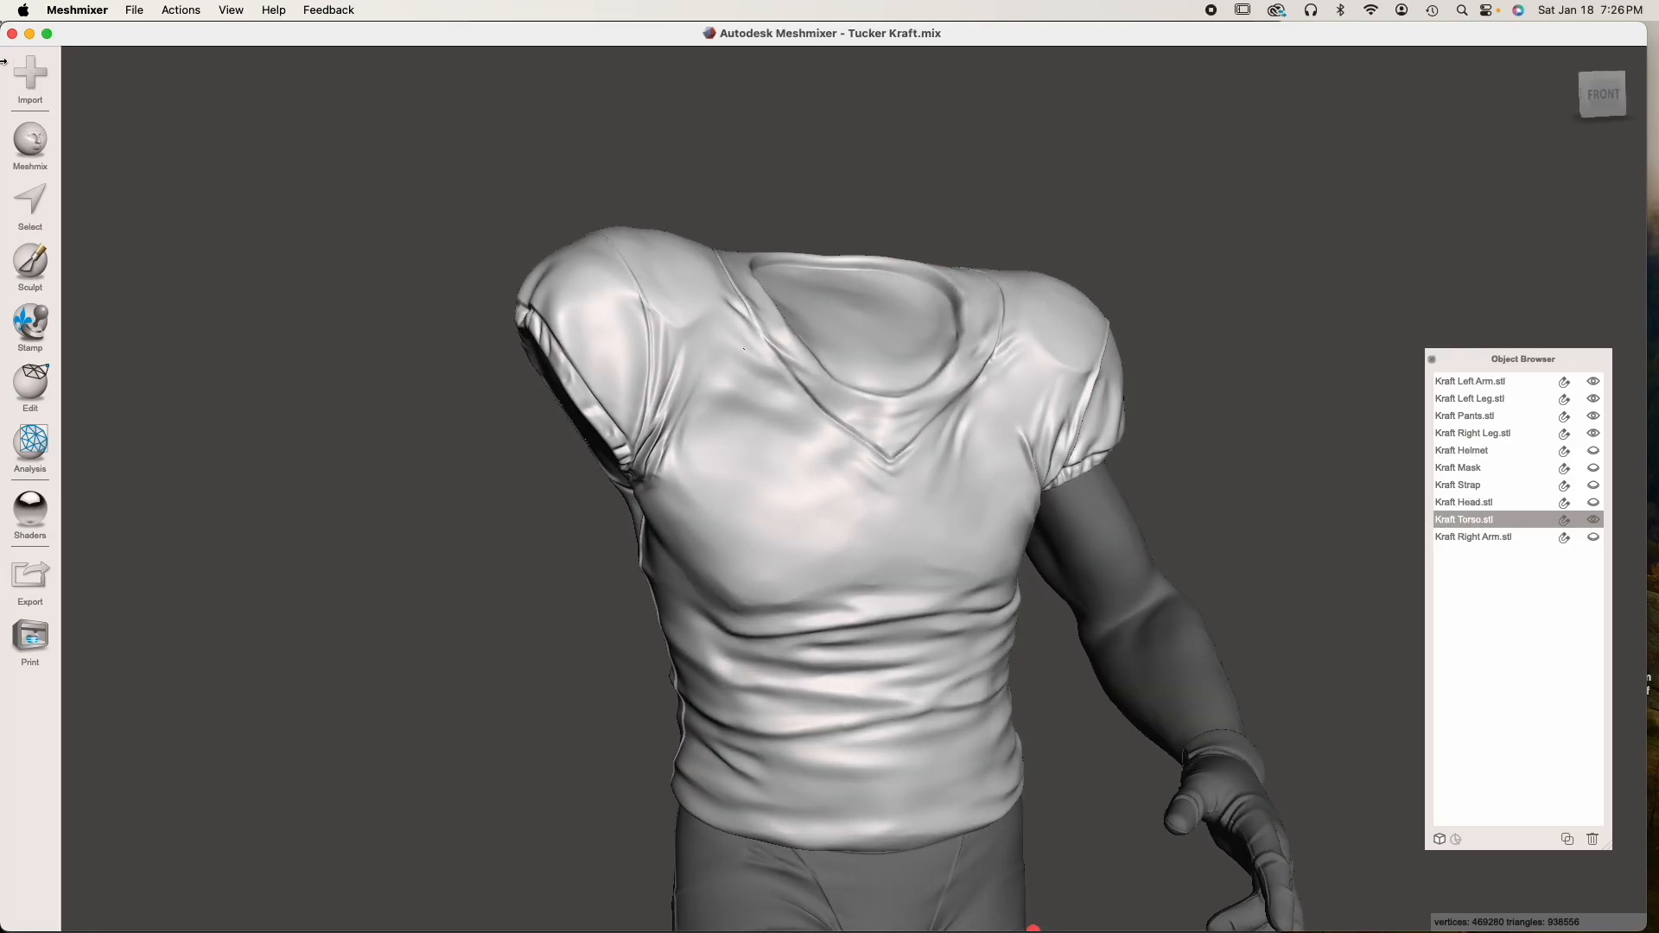
click(38, 556)
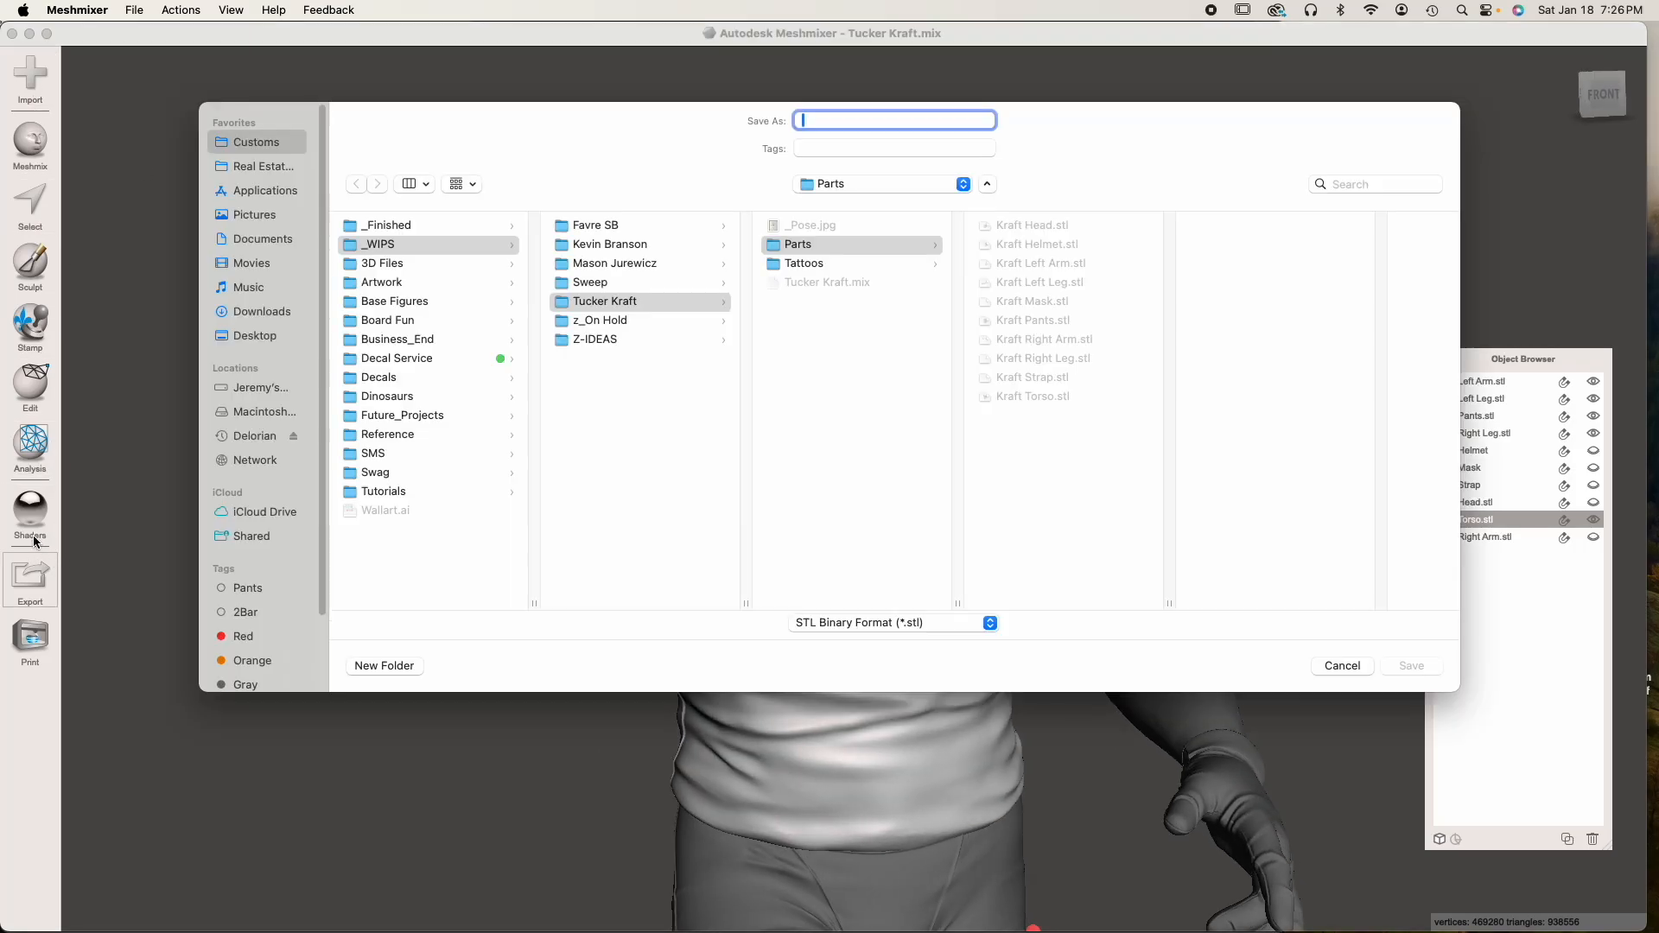
click(1026, 396)
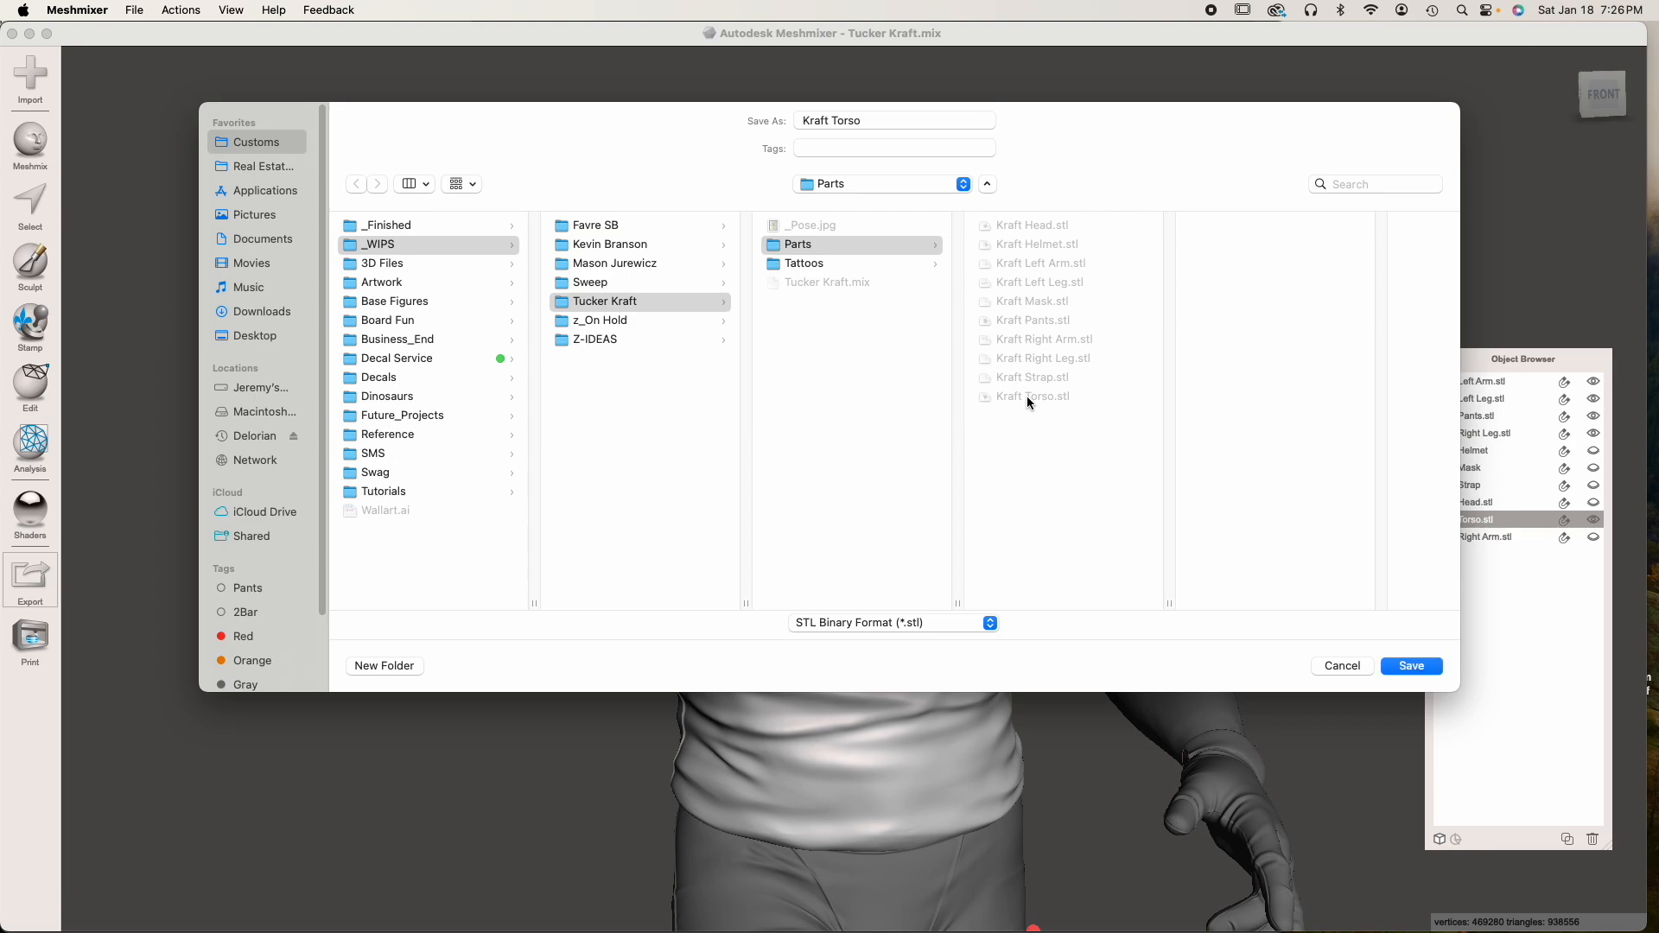
click(1400, 667)
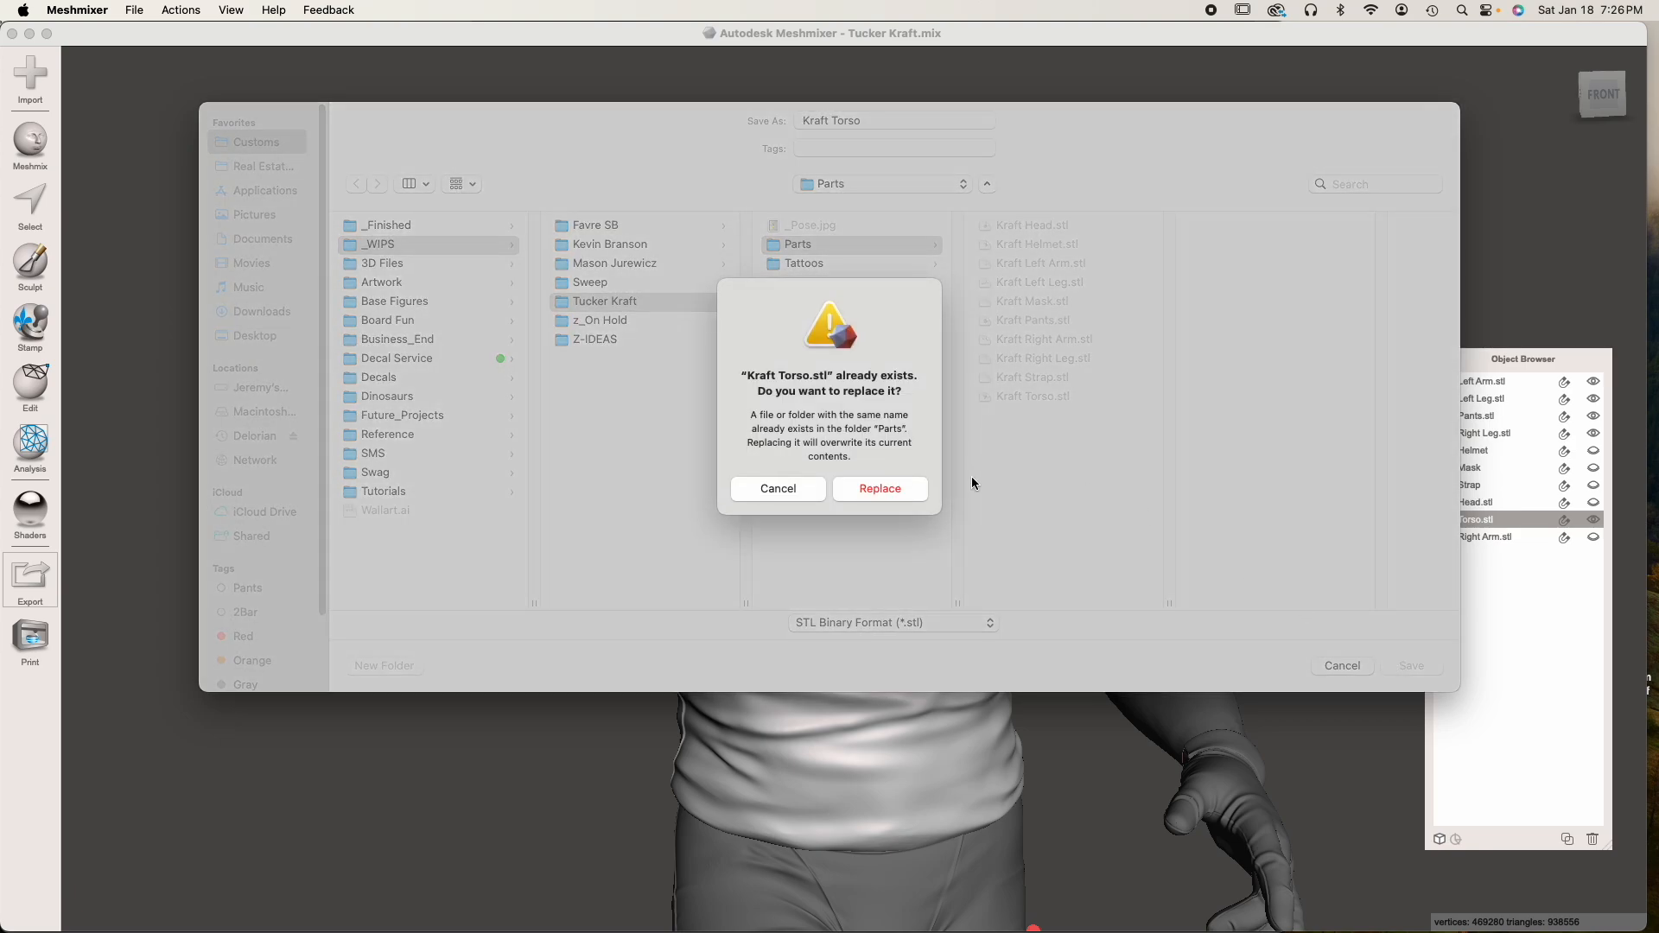
click(876, 484)
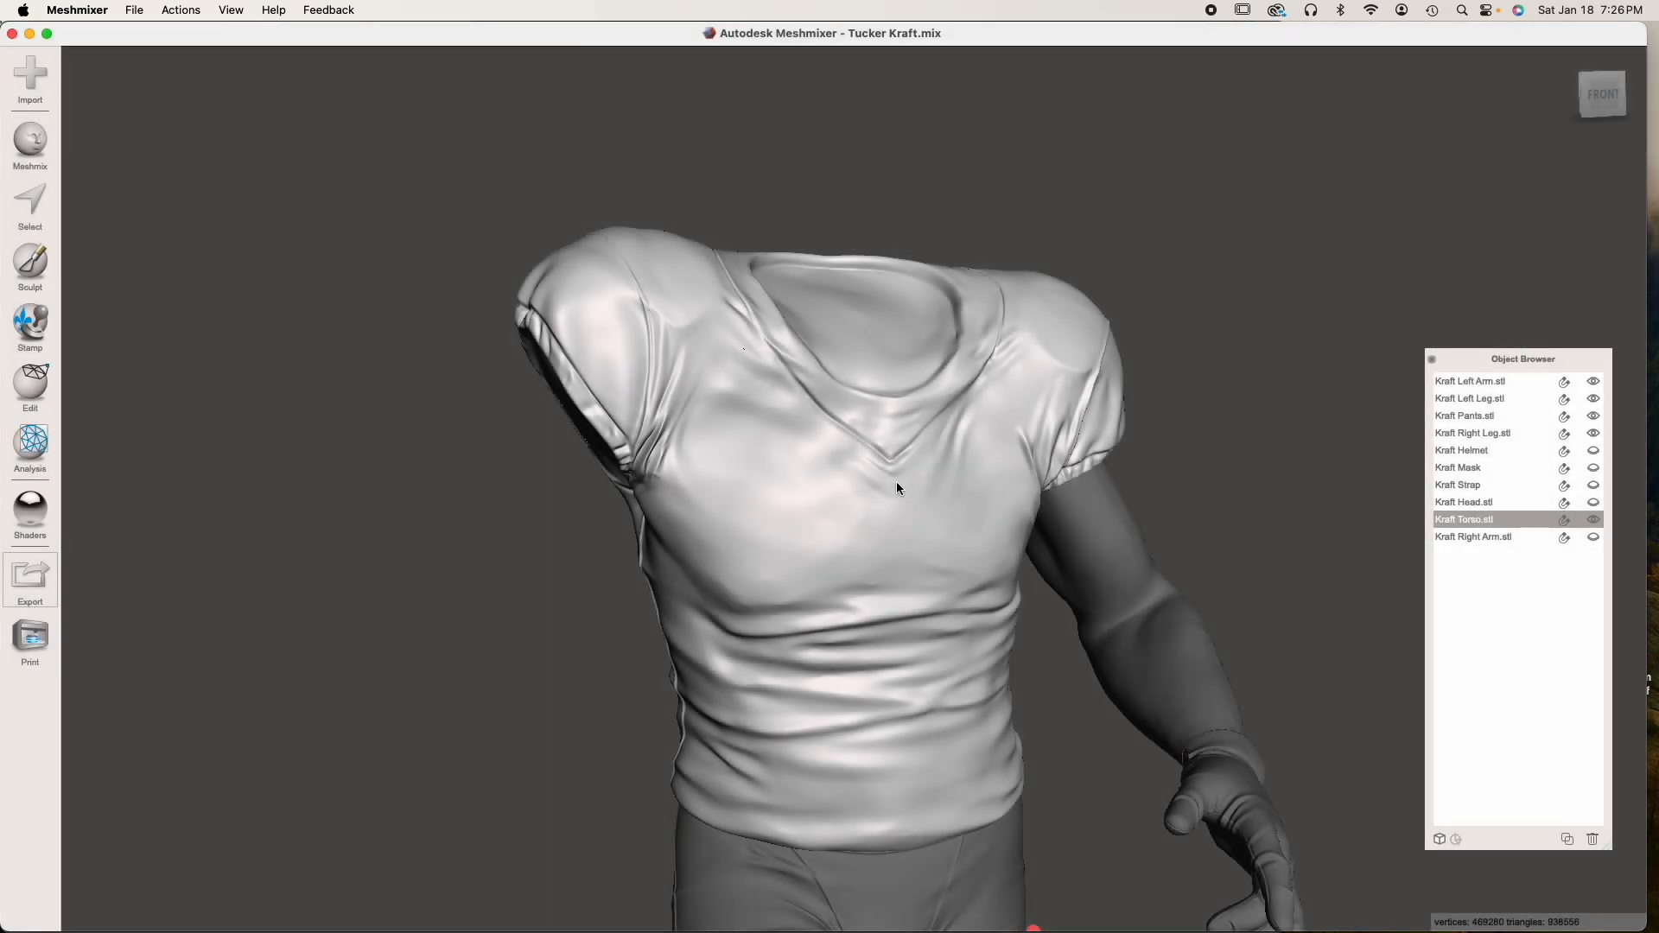
Switch to Blender, widen its window, and delete the old Kraft Torso object from the figure
key(ctrl+Up)
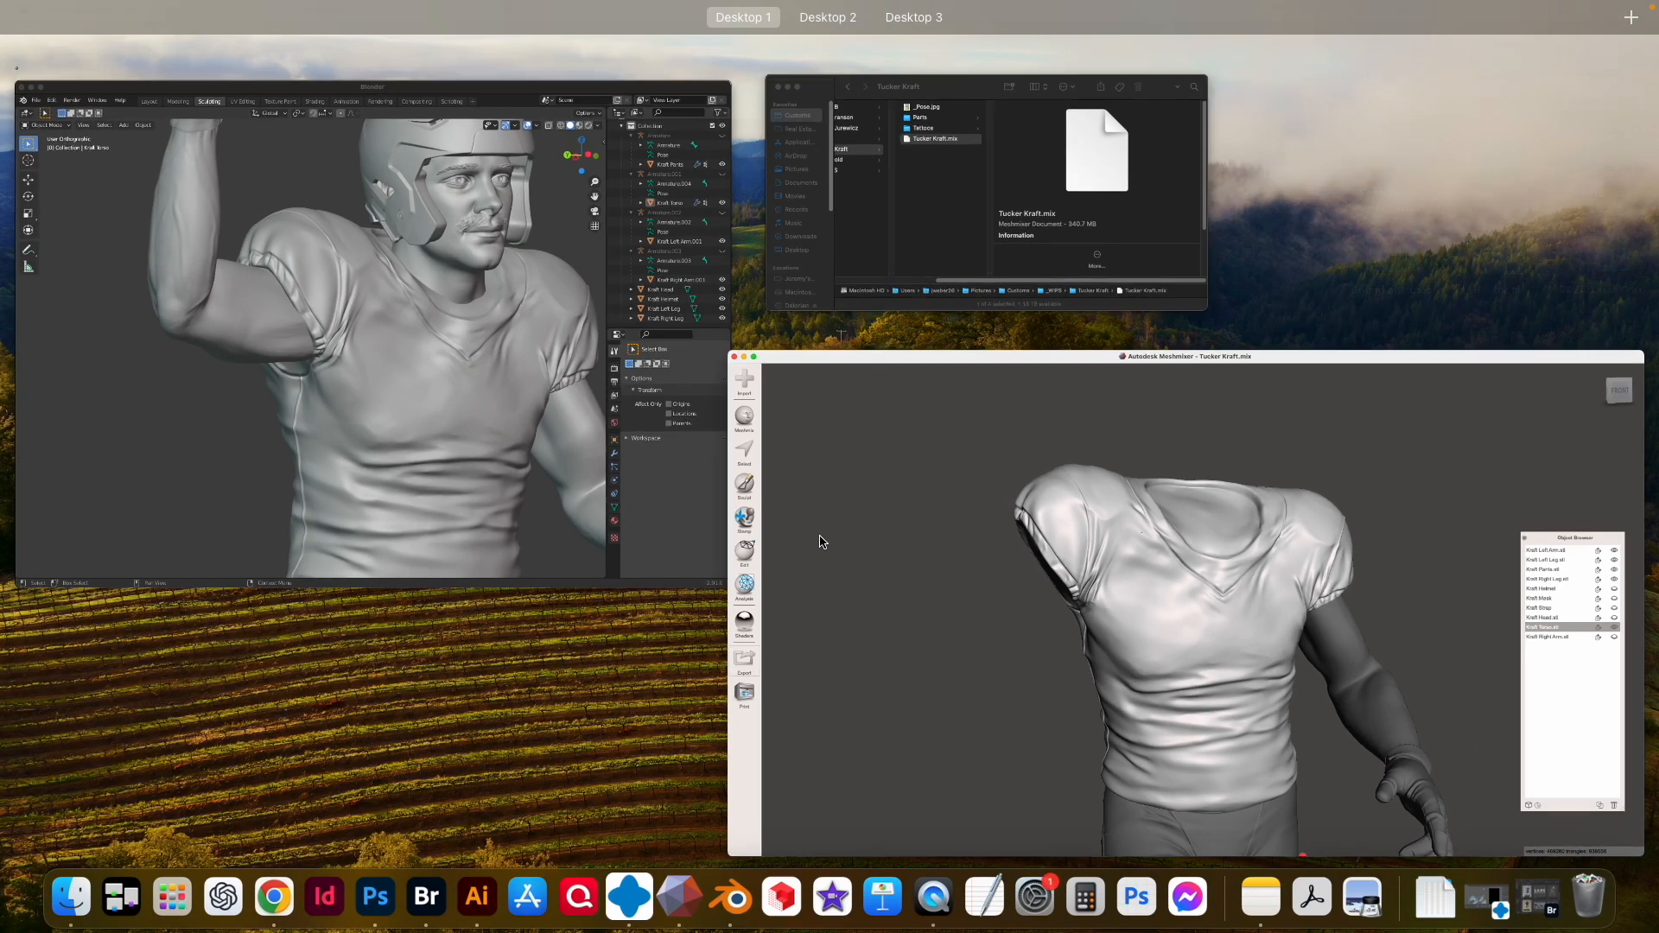
click(506, 385)
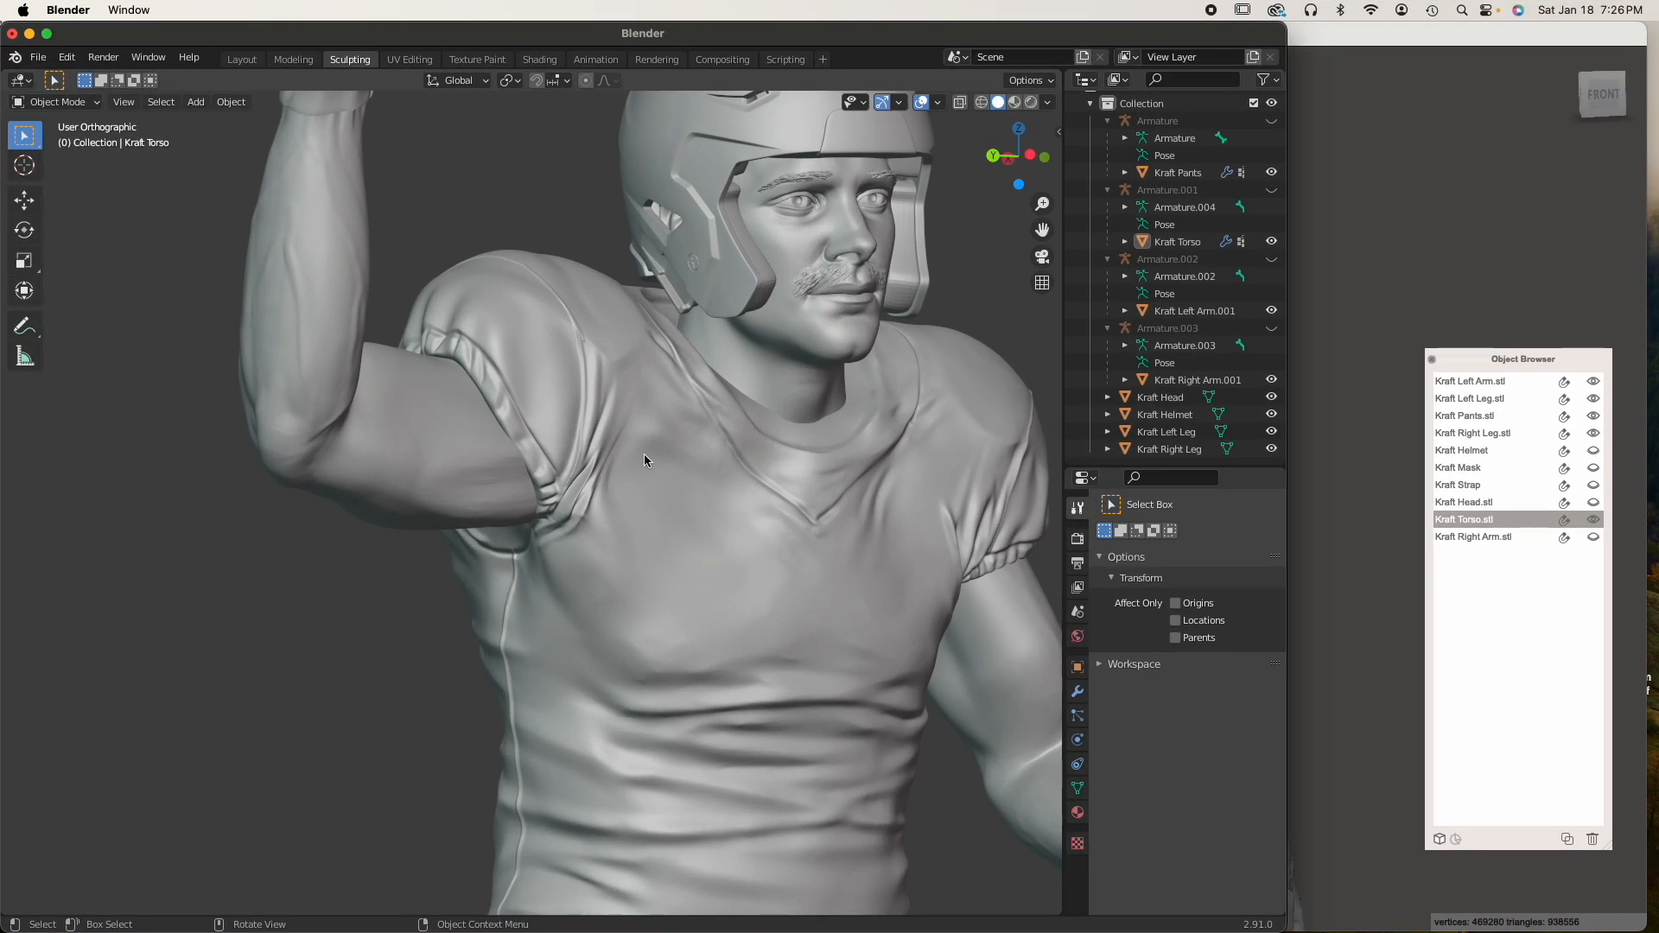
scroll(645, 454, down, 1)
drag(1286, 668, 1448, 667)
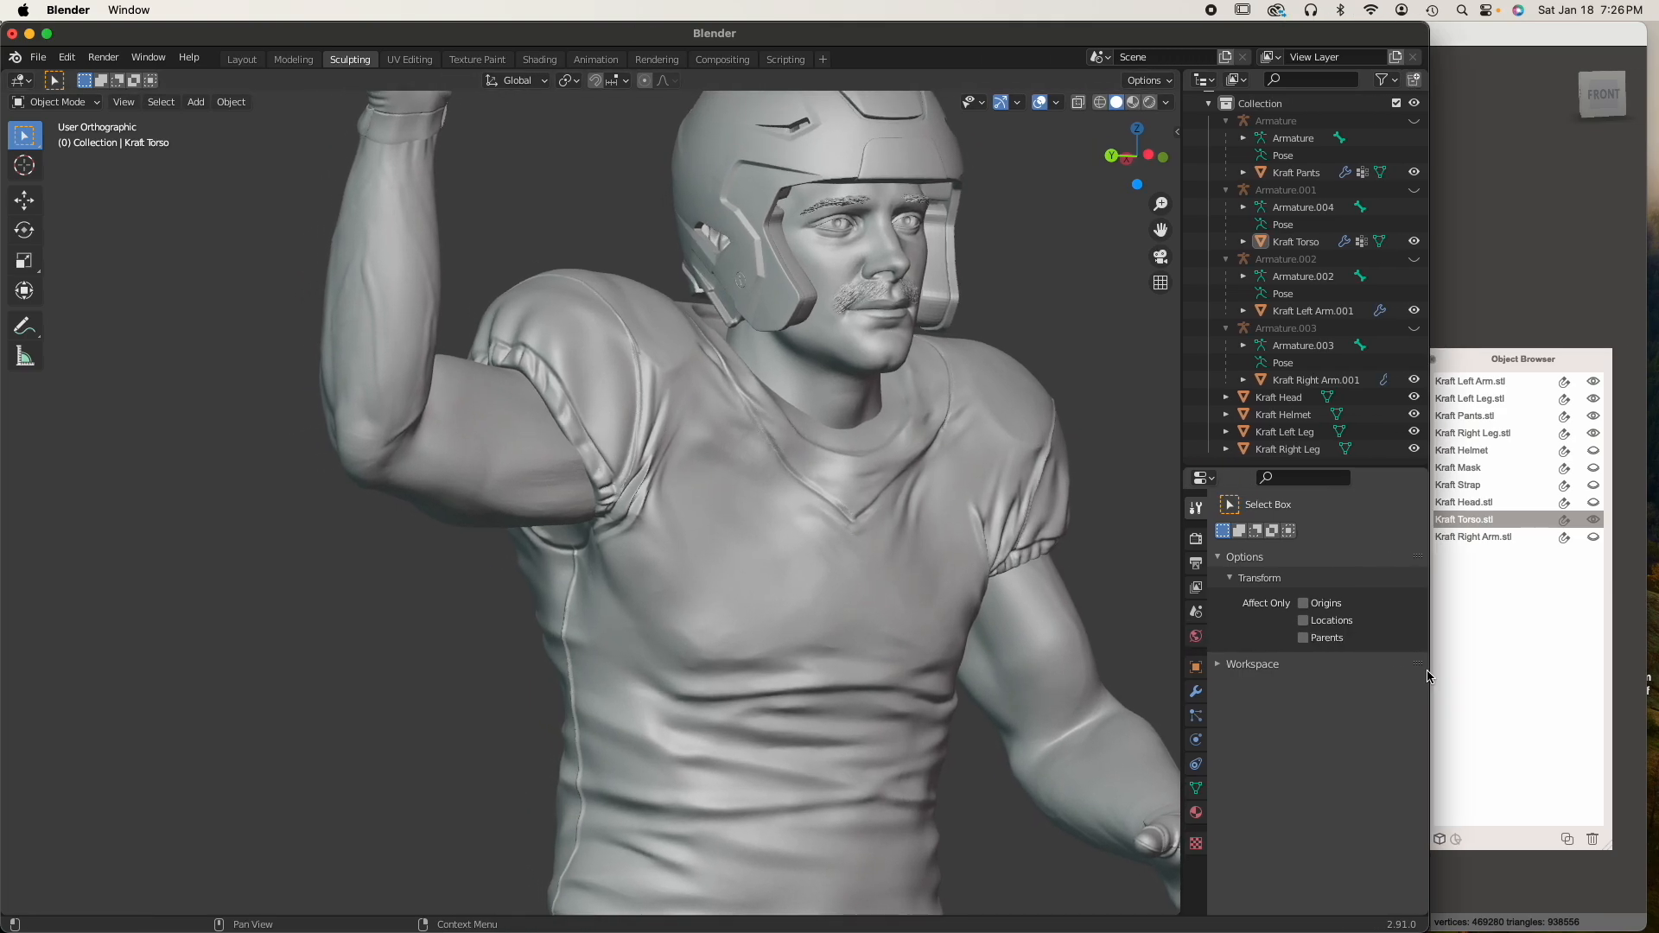
scroll(988, 619, down, 2)
middle_drag(989, 619, 917, 618)
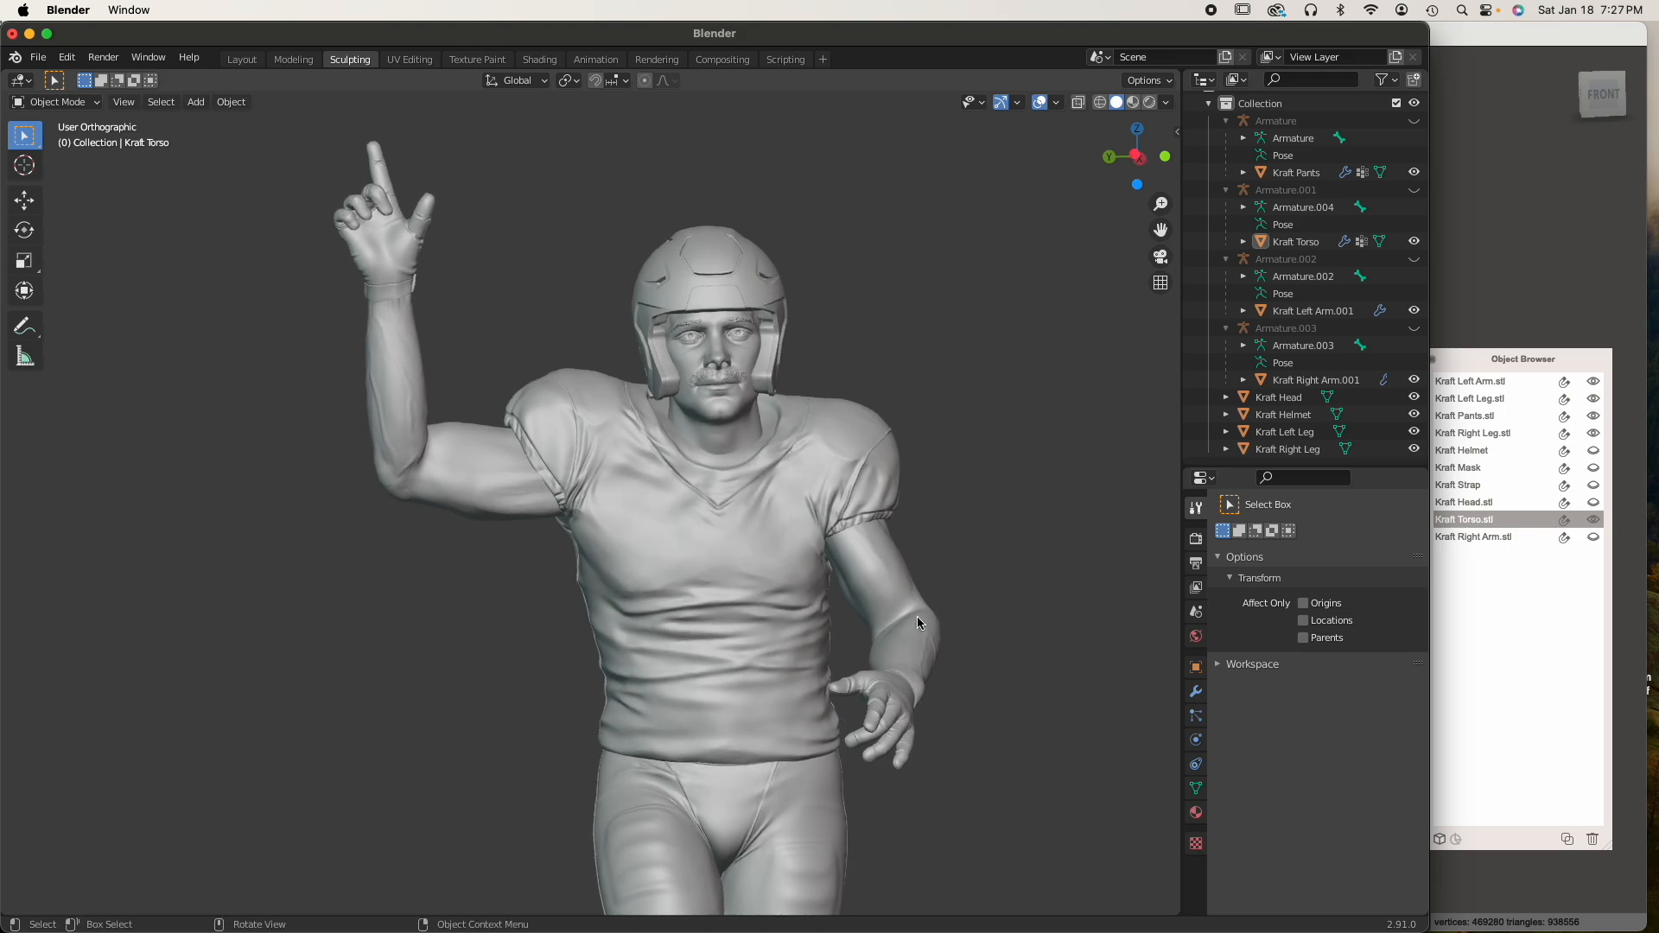
click(706, 617)
key(Delete)
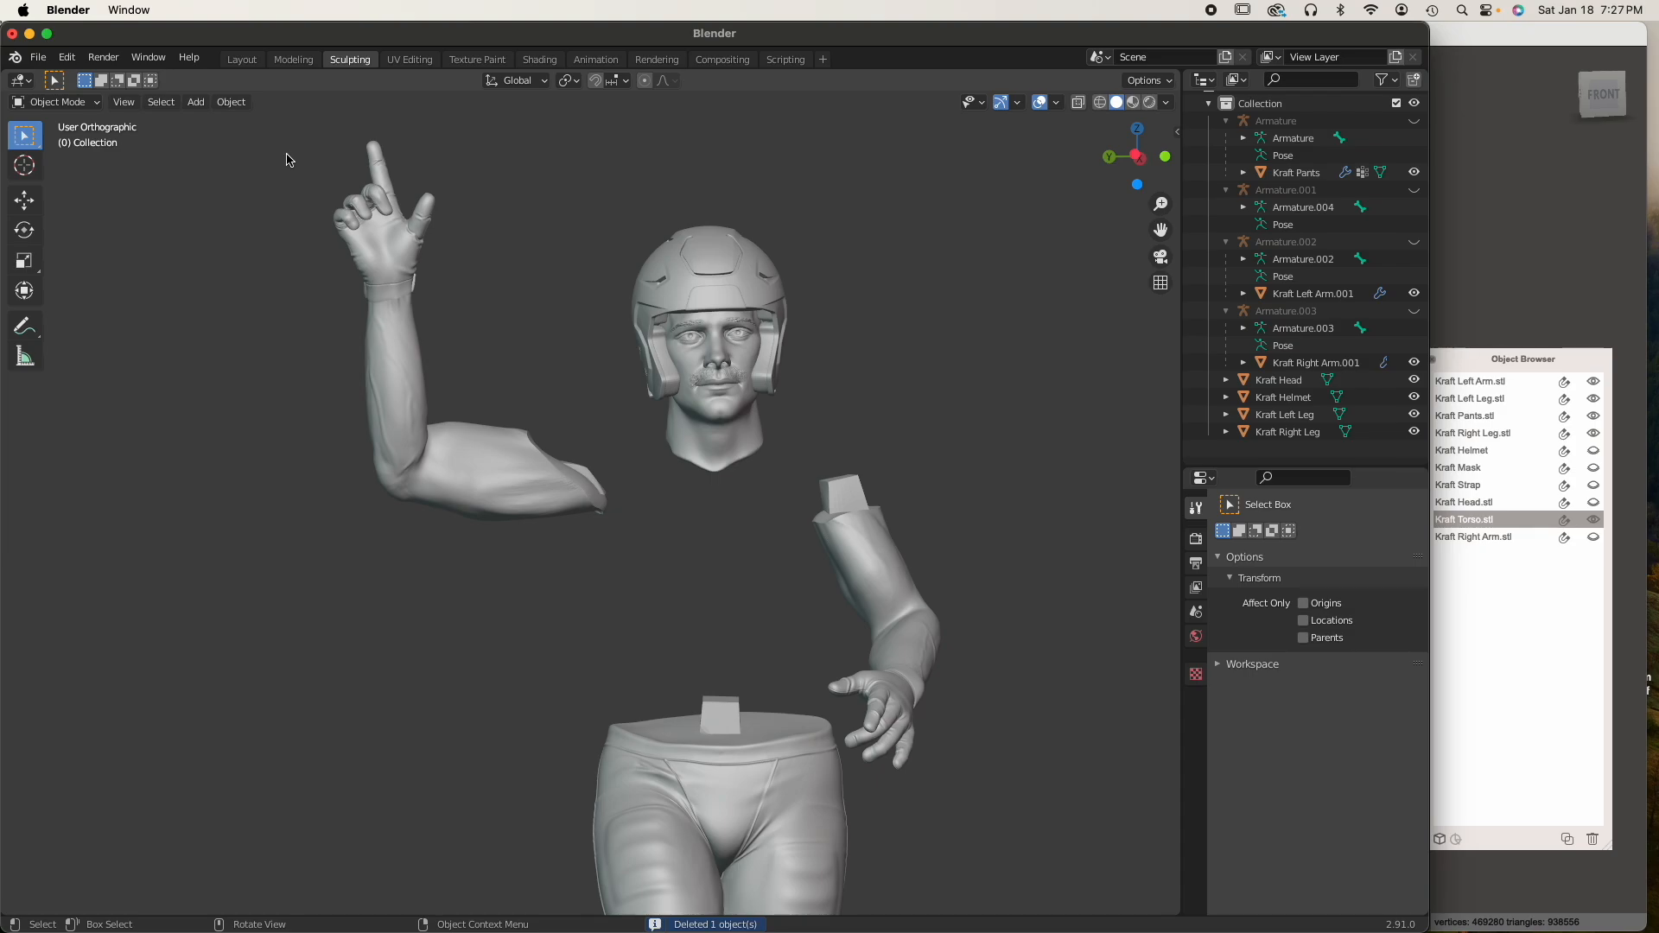
Import the updated Kraft Torso.stl from the Parts folder with scale 1.00
right_click(615, 490)
mouse_move(458, 492)
middle_down()
mouse_move(414, 518)
mouse_move(473, 506)
middle_up()
click(72, 104)
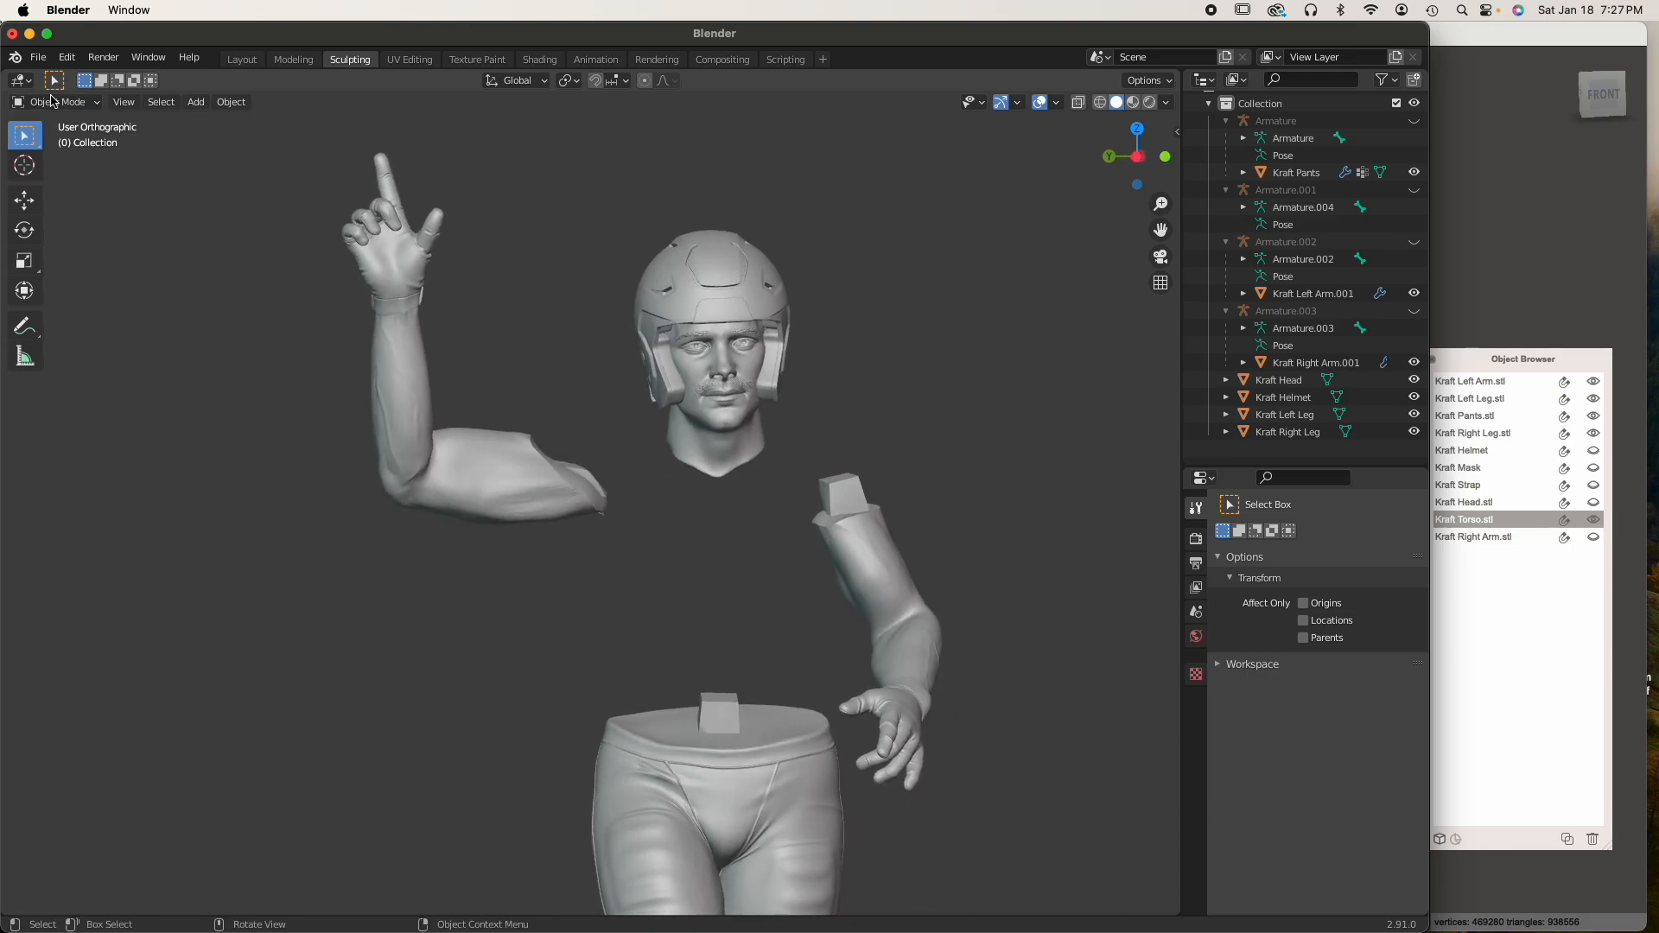
click(38, 57)
mouse_move(86, 290)
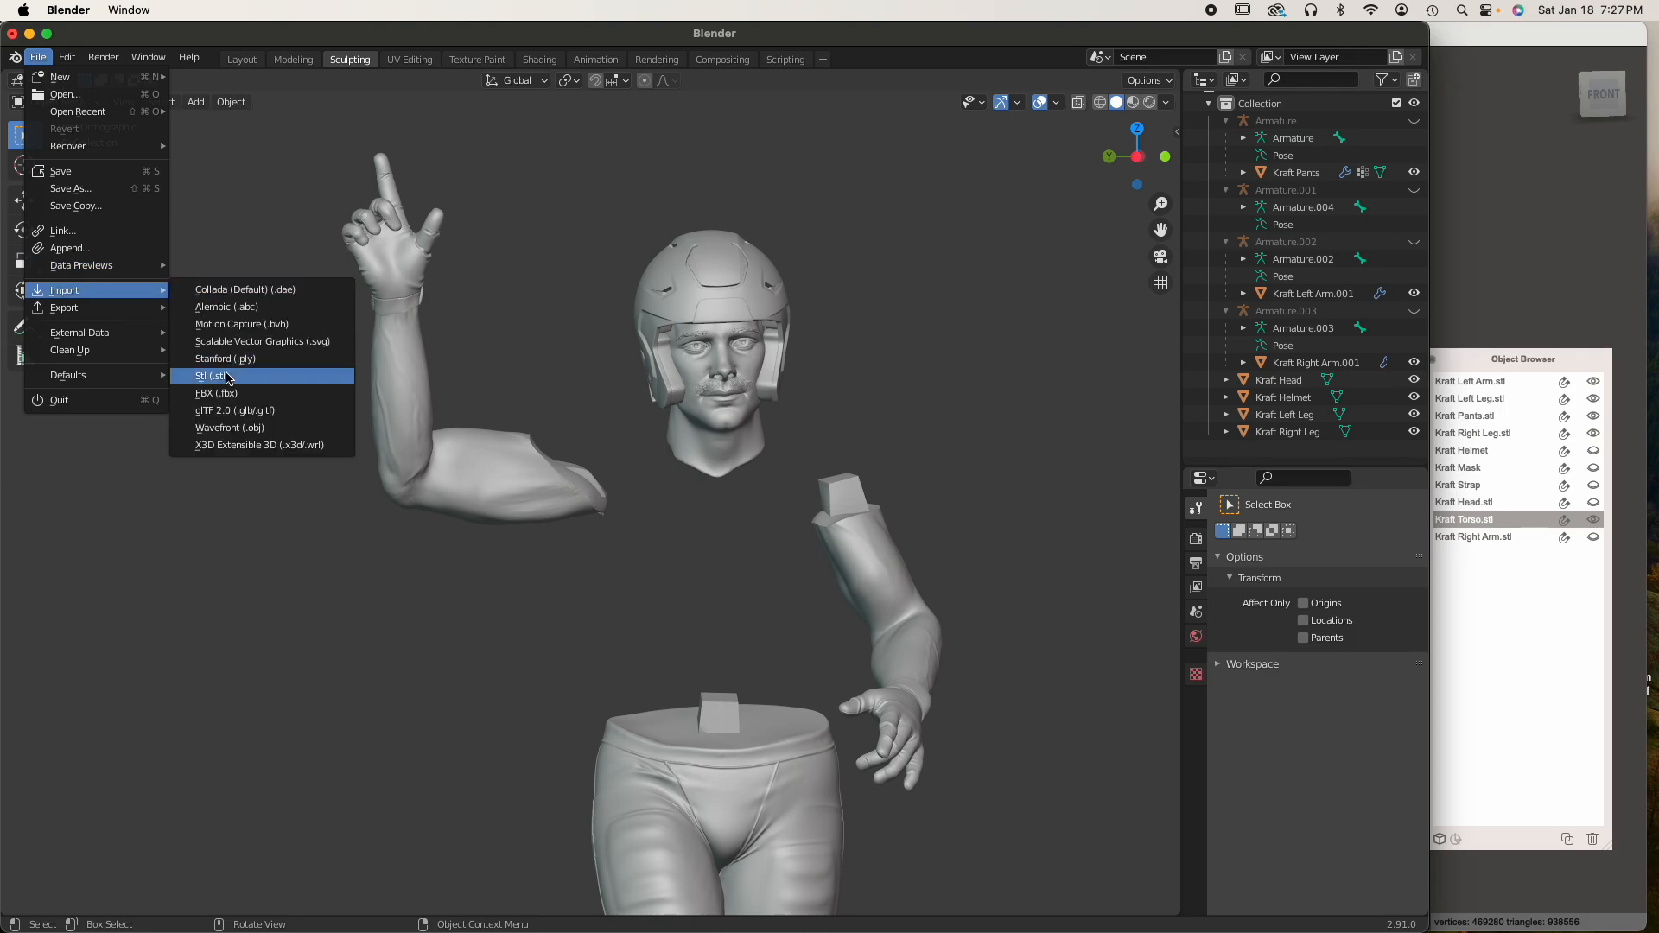
click(227, 376)
click(540, 455)
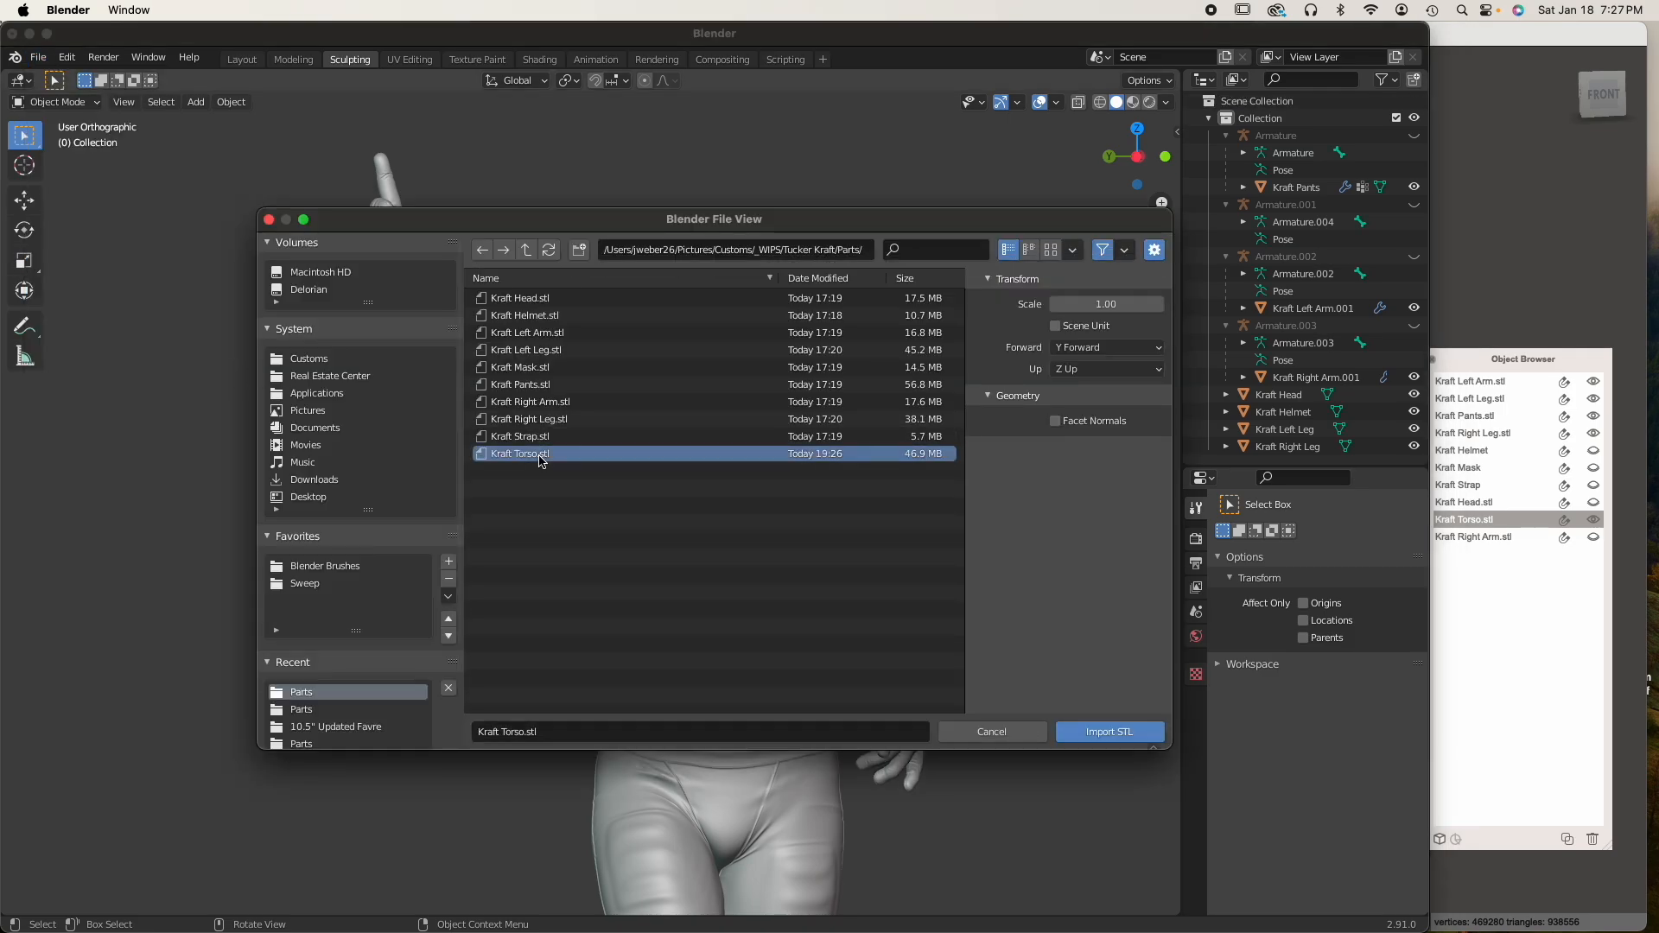
click(1097, 732)
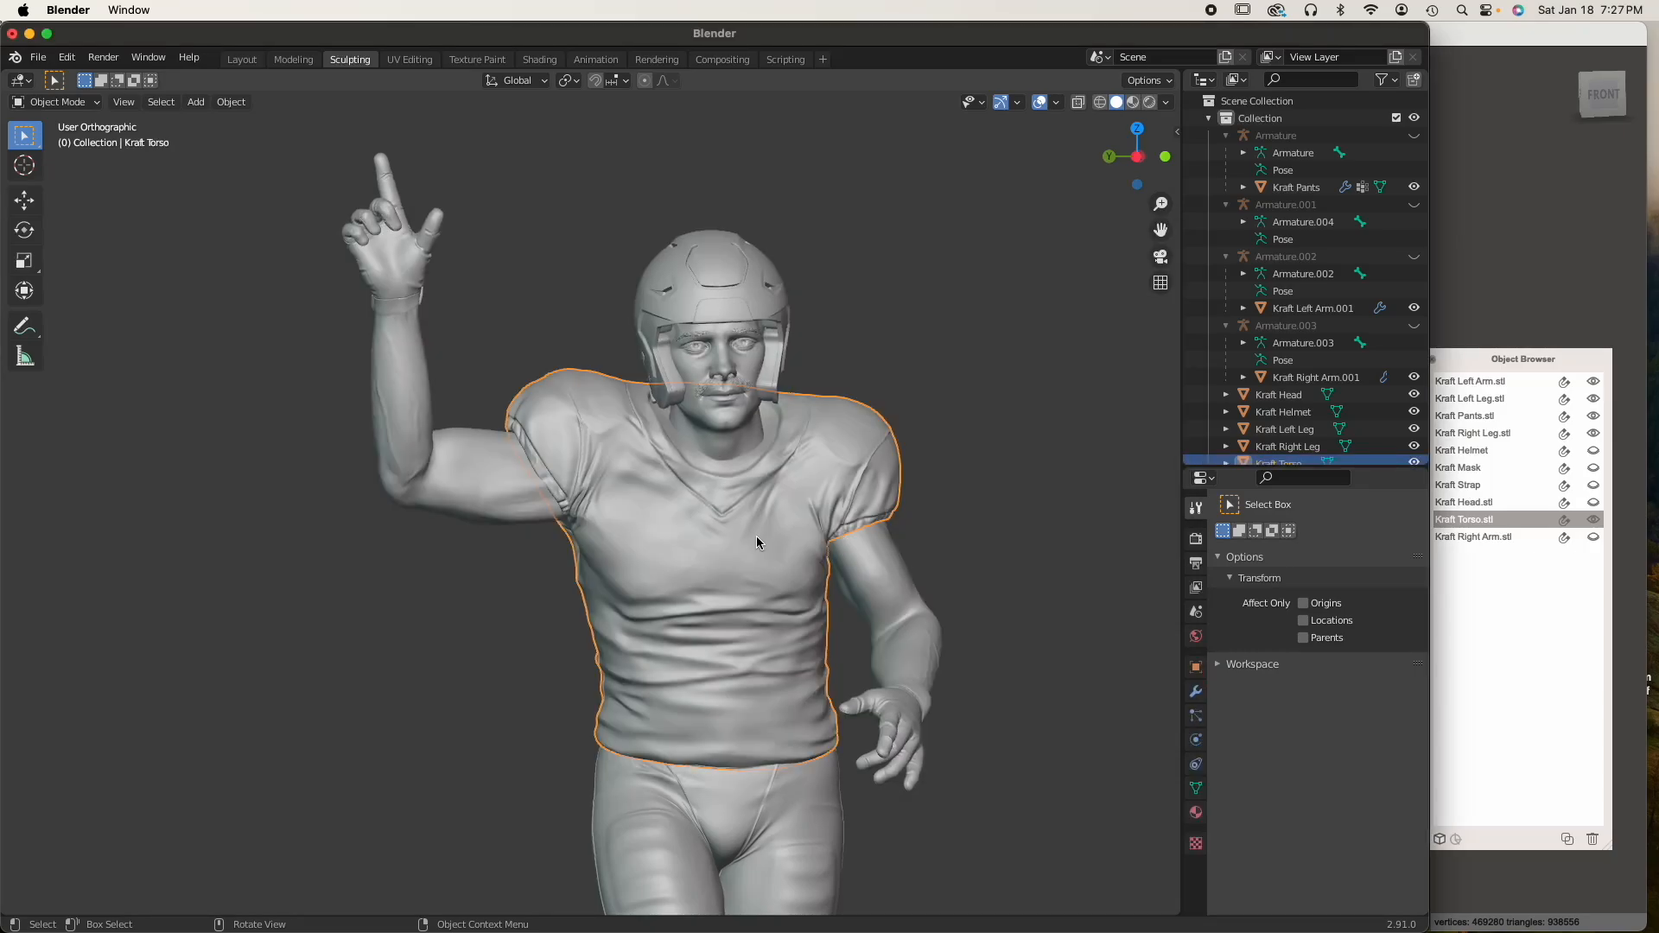
Set the imported torso's origin to its center of mass by volume
mouse_move(757, 543)
middle_down()
mouse_move(760, 529)
mouse_move(671, 527)
mouse_move(598, 543)
mouse_move(783, 527)
middle_up()
scroll(854, 523, up, 3)
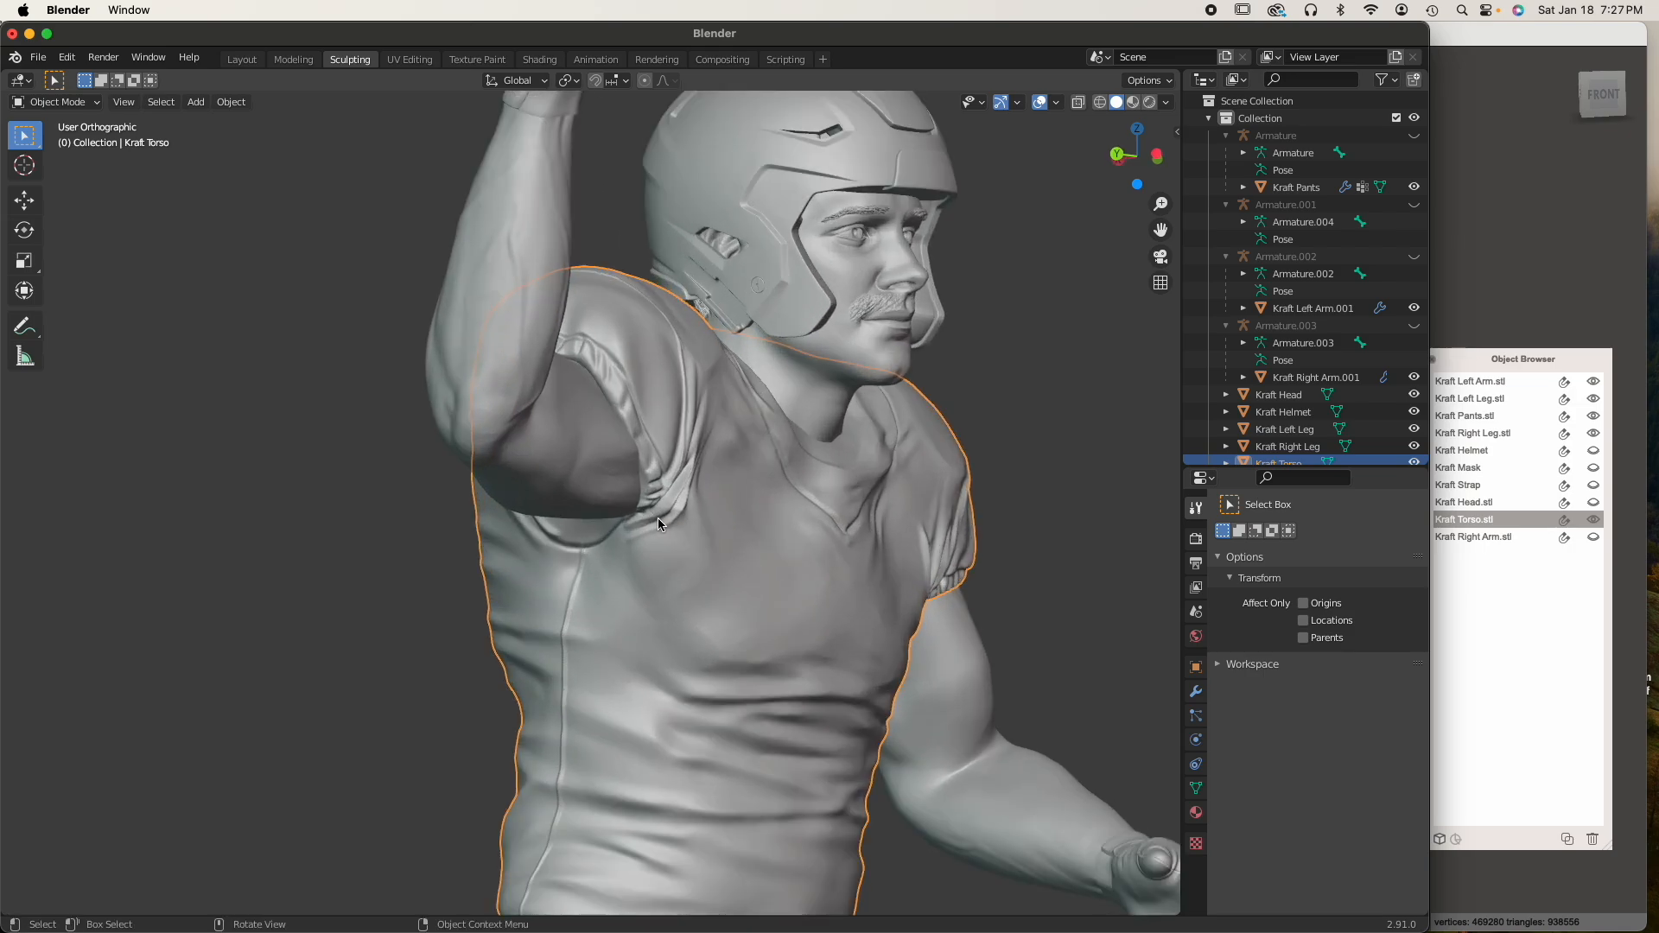
right_click(713, 580)
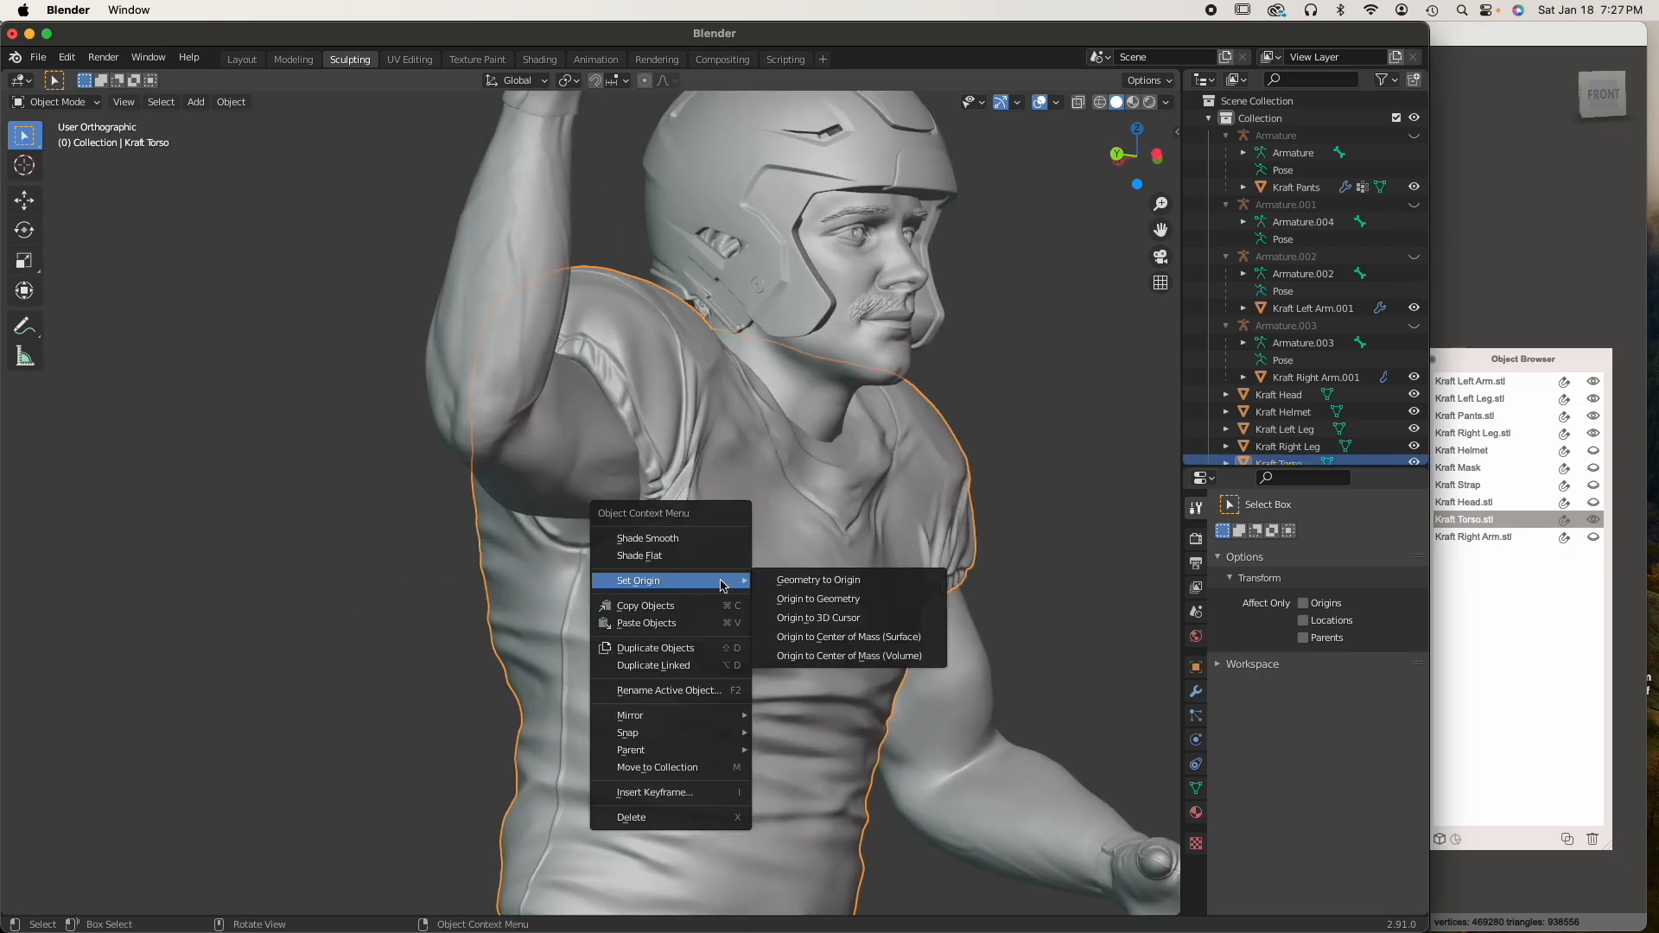
click(781, 655)
middle_drag(781, 624, 757, 465)
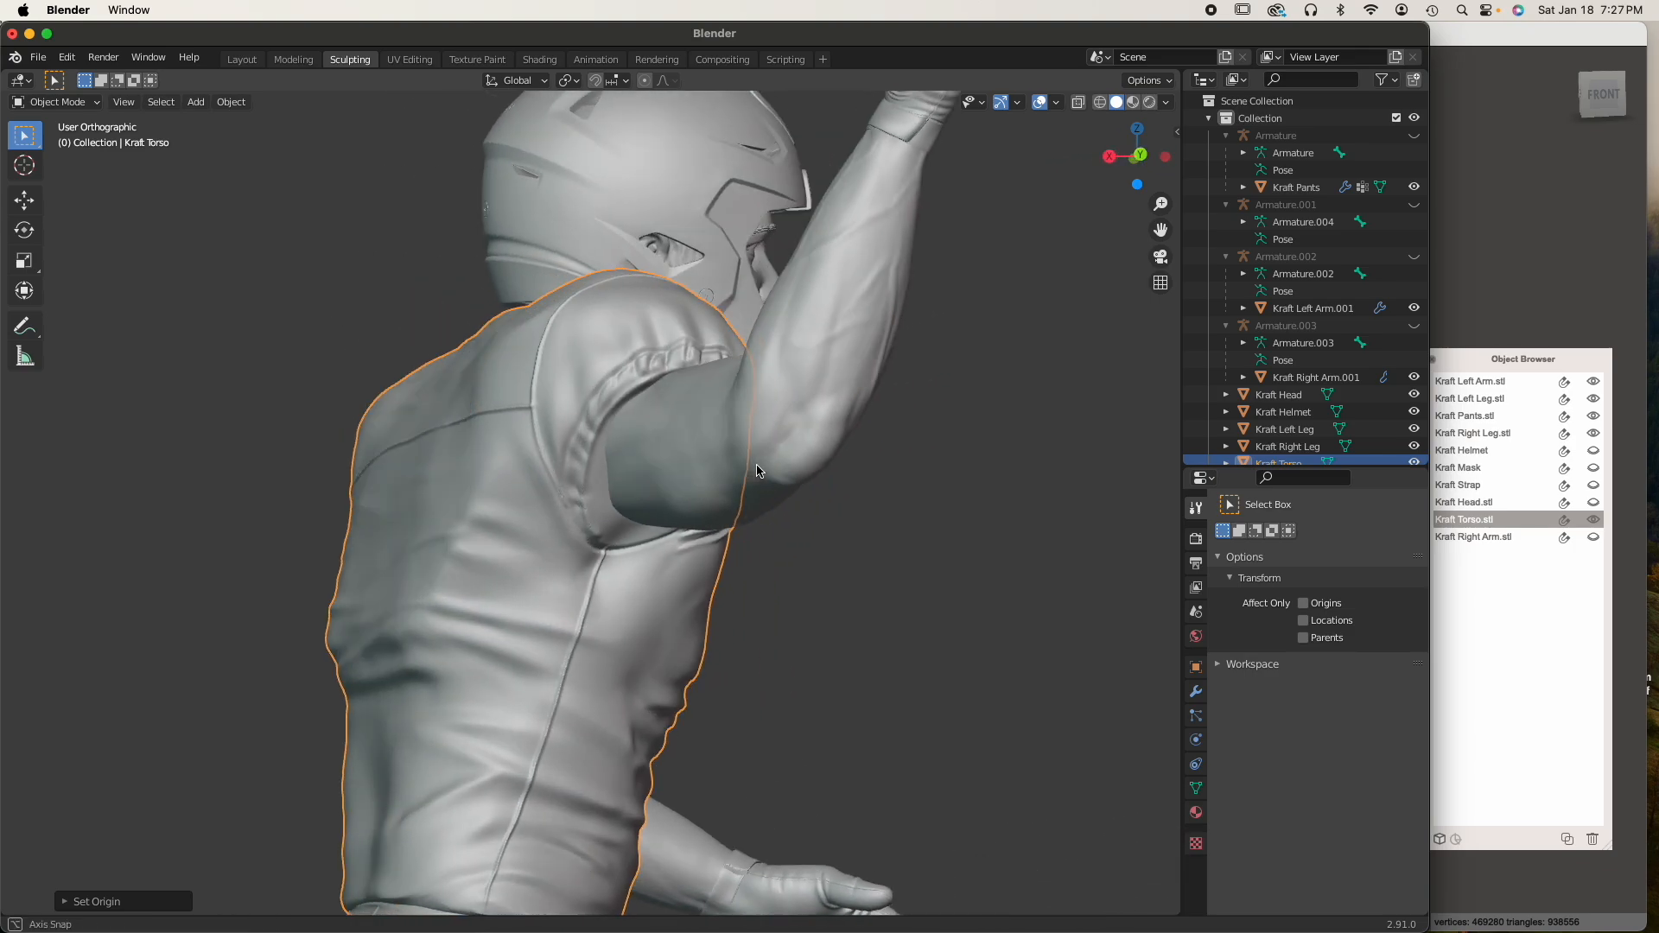
Put the torso into Sculpt Mode and choose the Grab brush
middle_drag(626, 458, 738, 558)
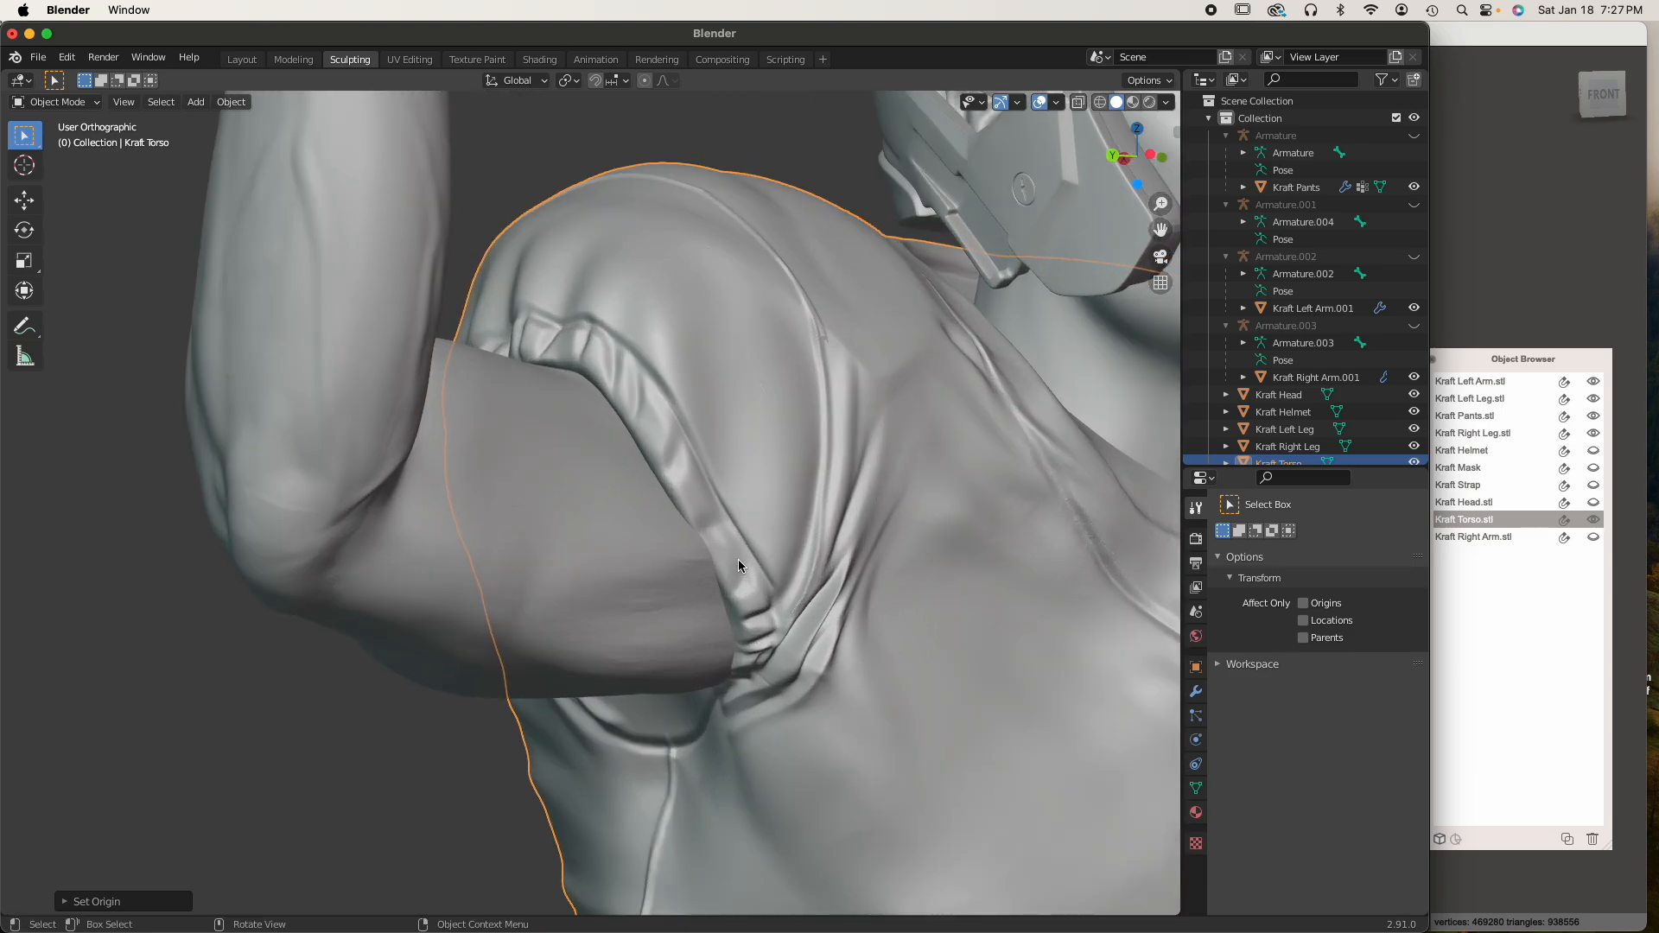
scroll(738, 558, up, 1)
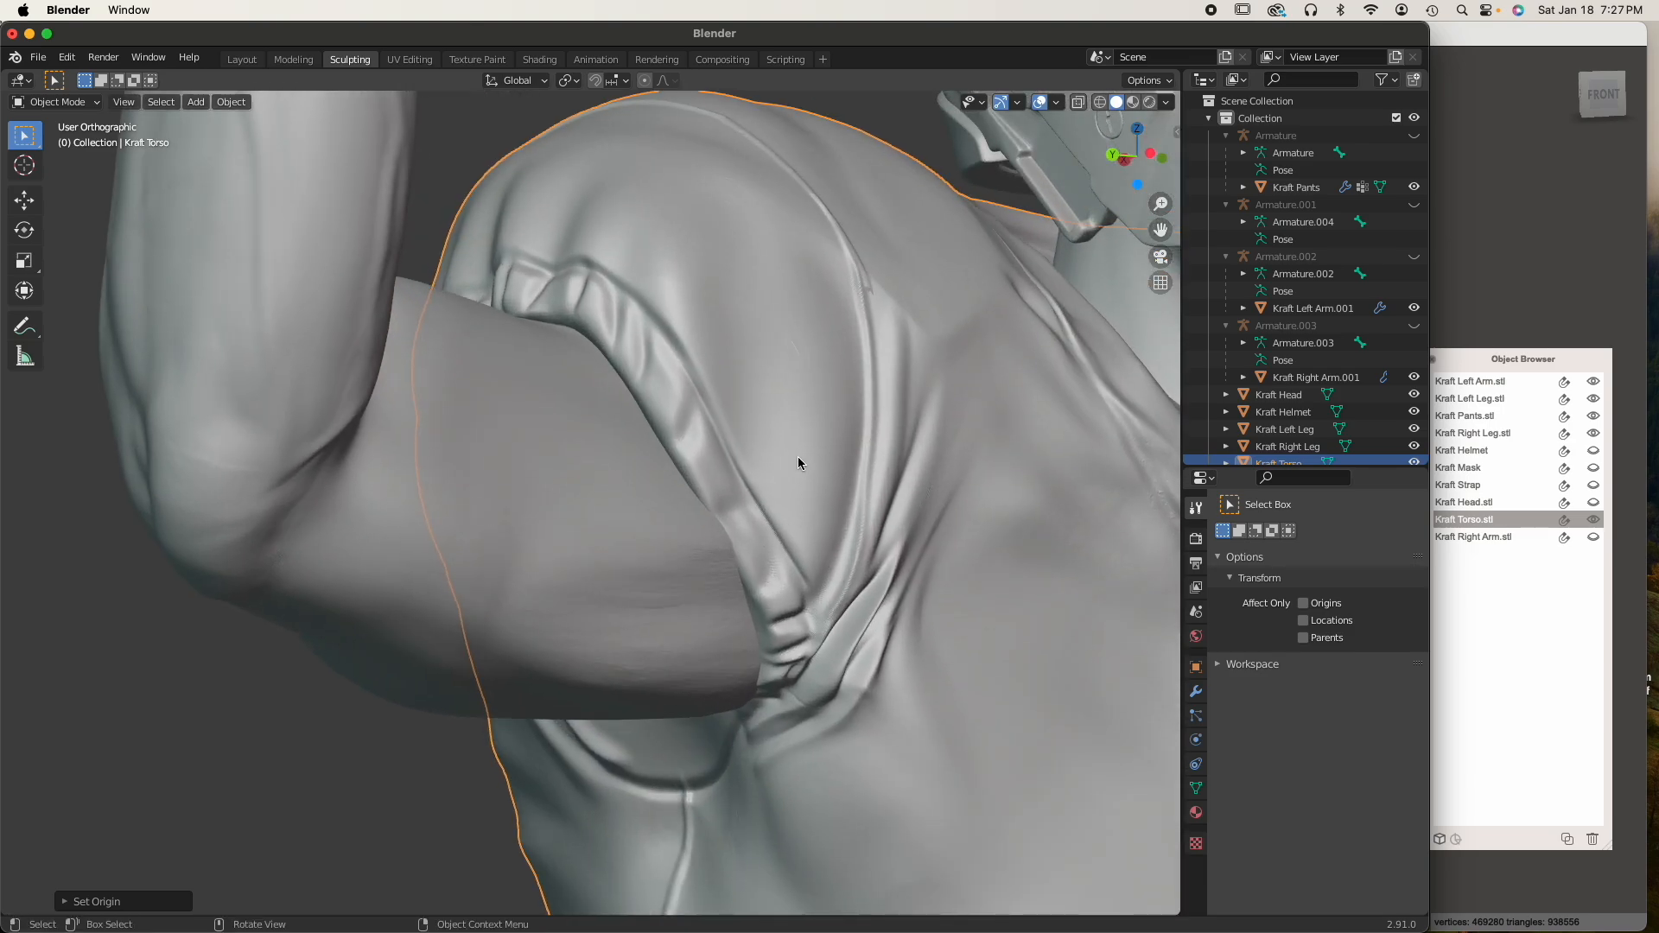
click(53, 102)
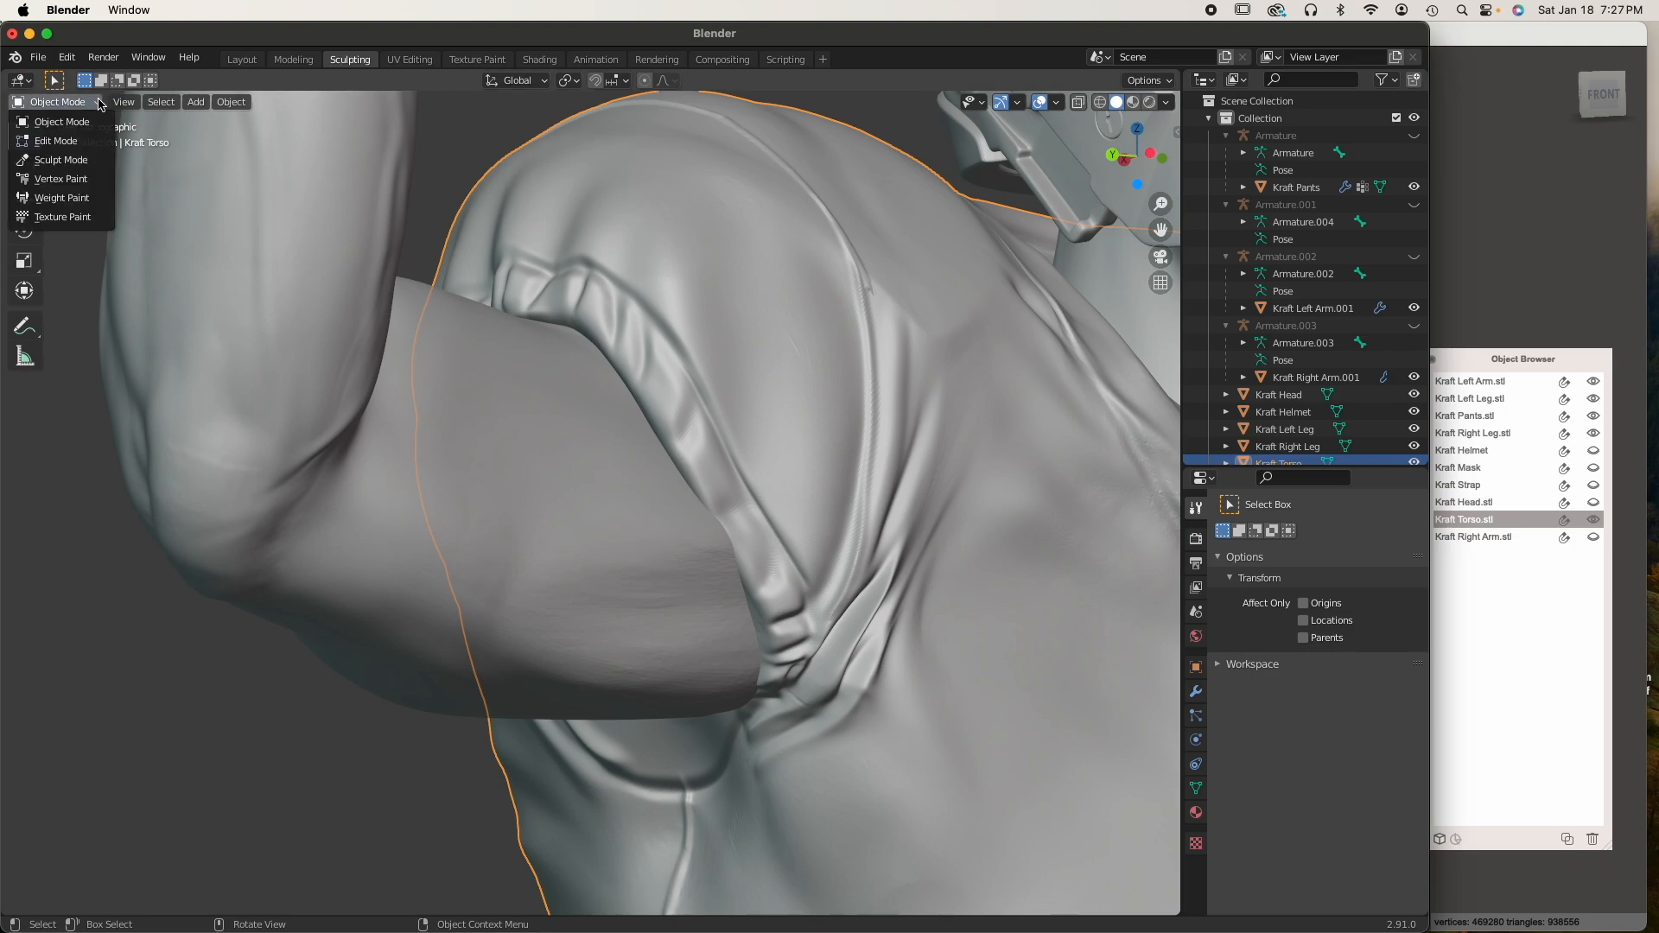
click(80, 104)
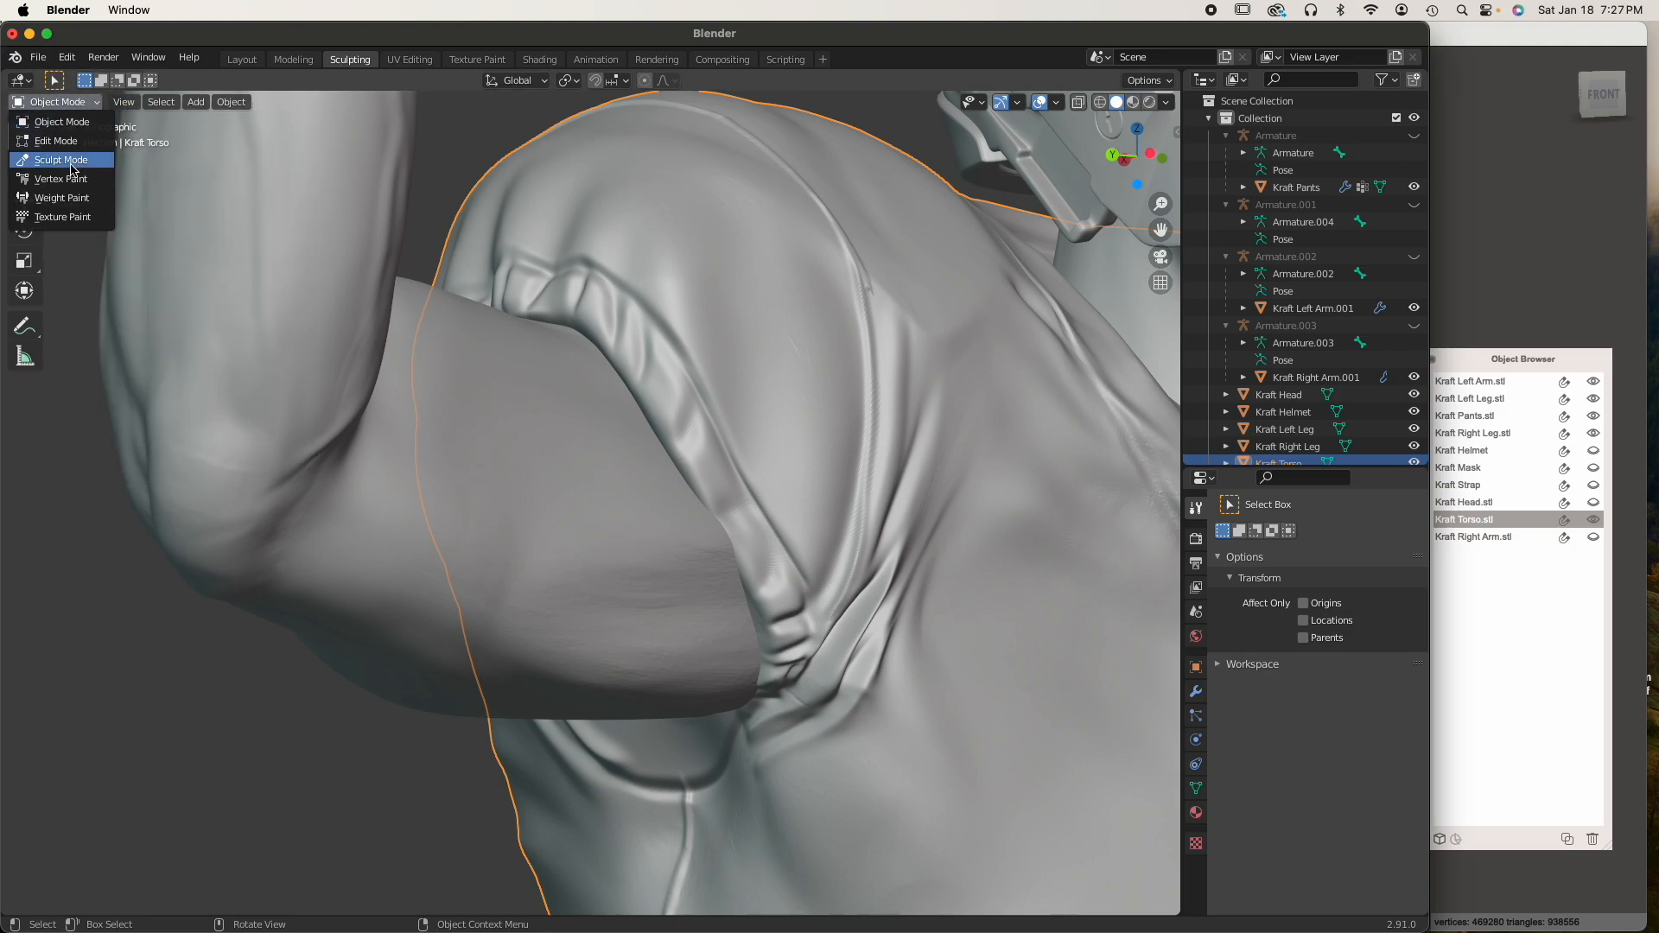
click(73, 161)
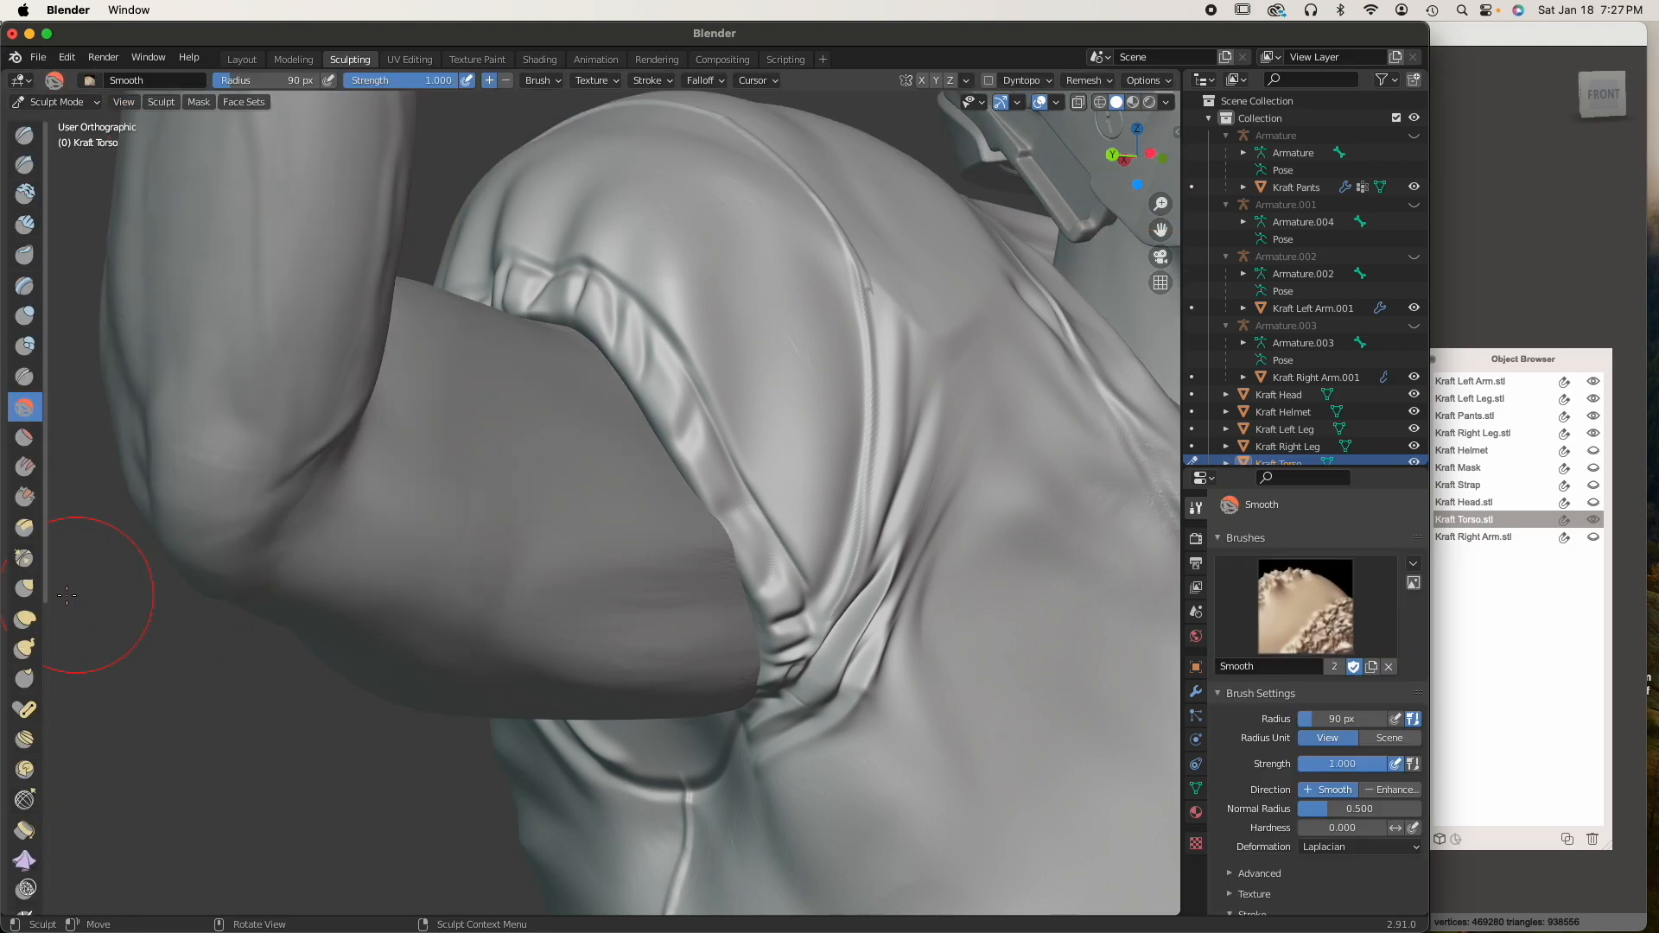
click(28, 591)
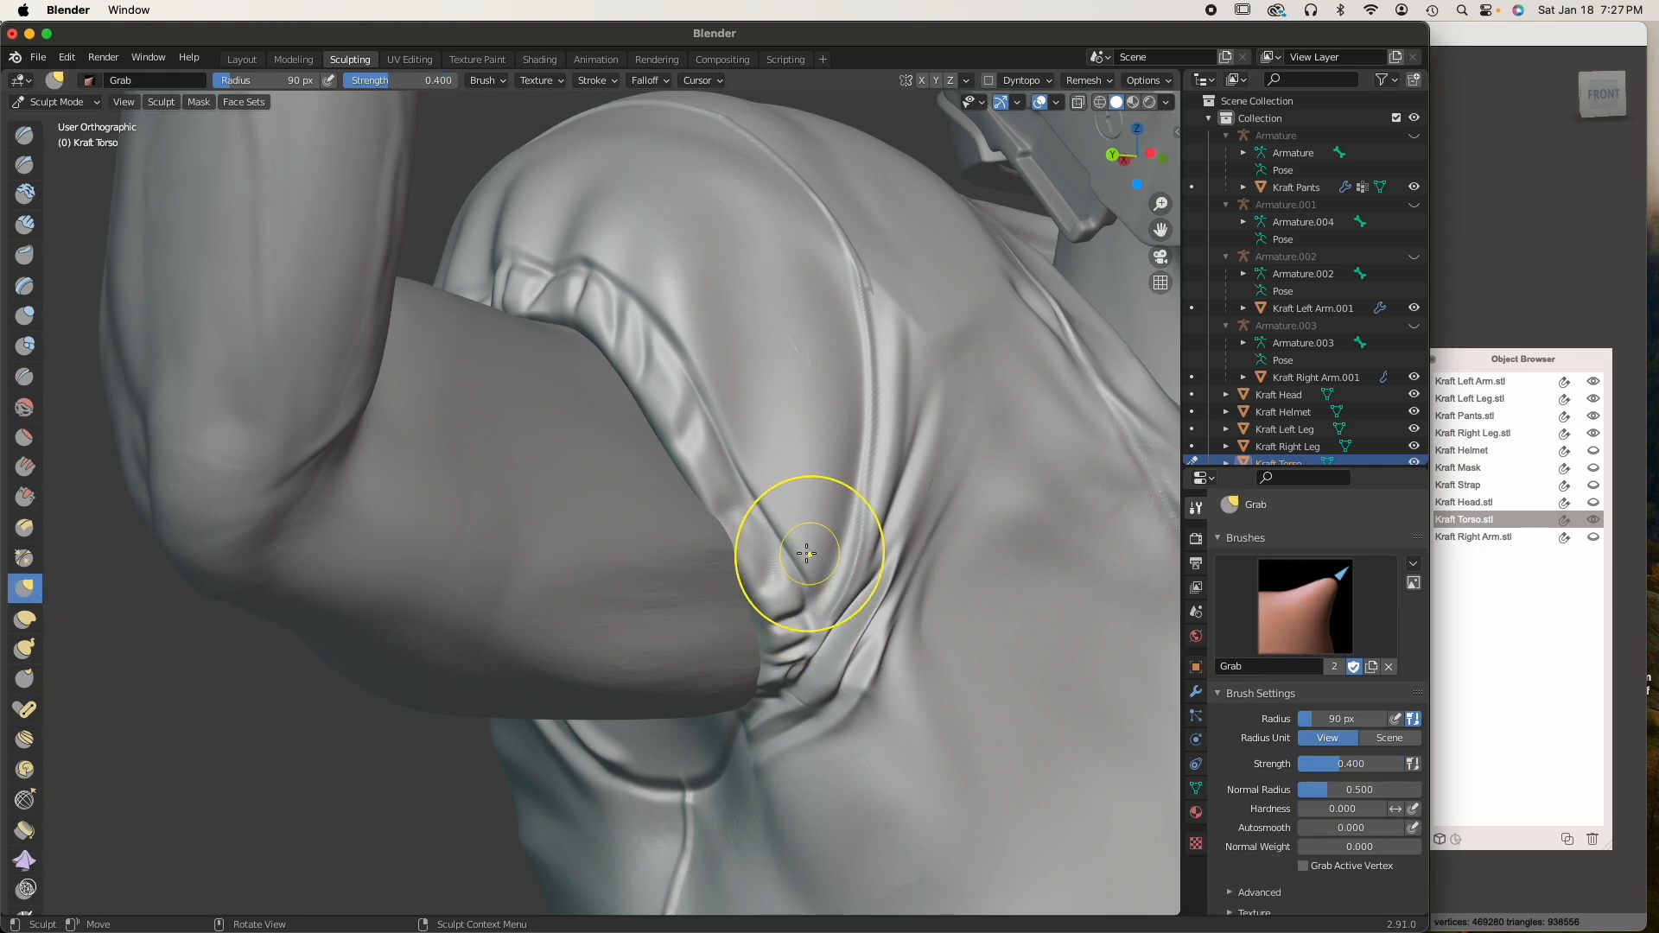
Enlarge the Grab brush to a 205 px radius and reshape the front rim of the right sleeve around the arm
key(bracketright)
key(bracketright)
key(bracketright)
key(bracketright)
key(bracketright)
key(bracketright)
mouse_move(765, 541)
middle_down()
mouse_move(873, 615)
mouse_move(841, 586)
middle_up()
key(bracketright)
drag(841, 587, 921, 592)
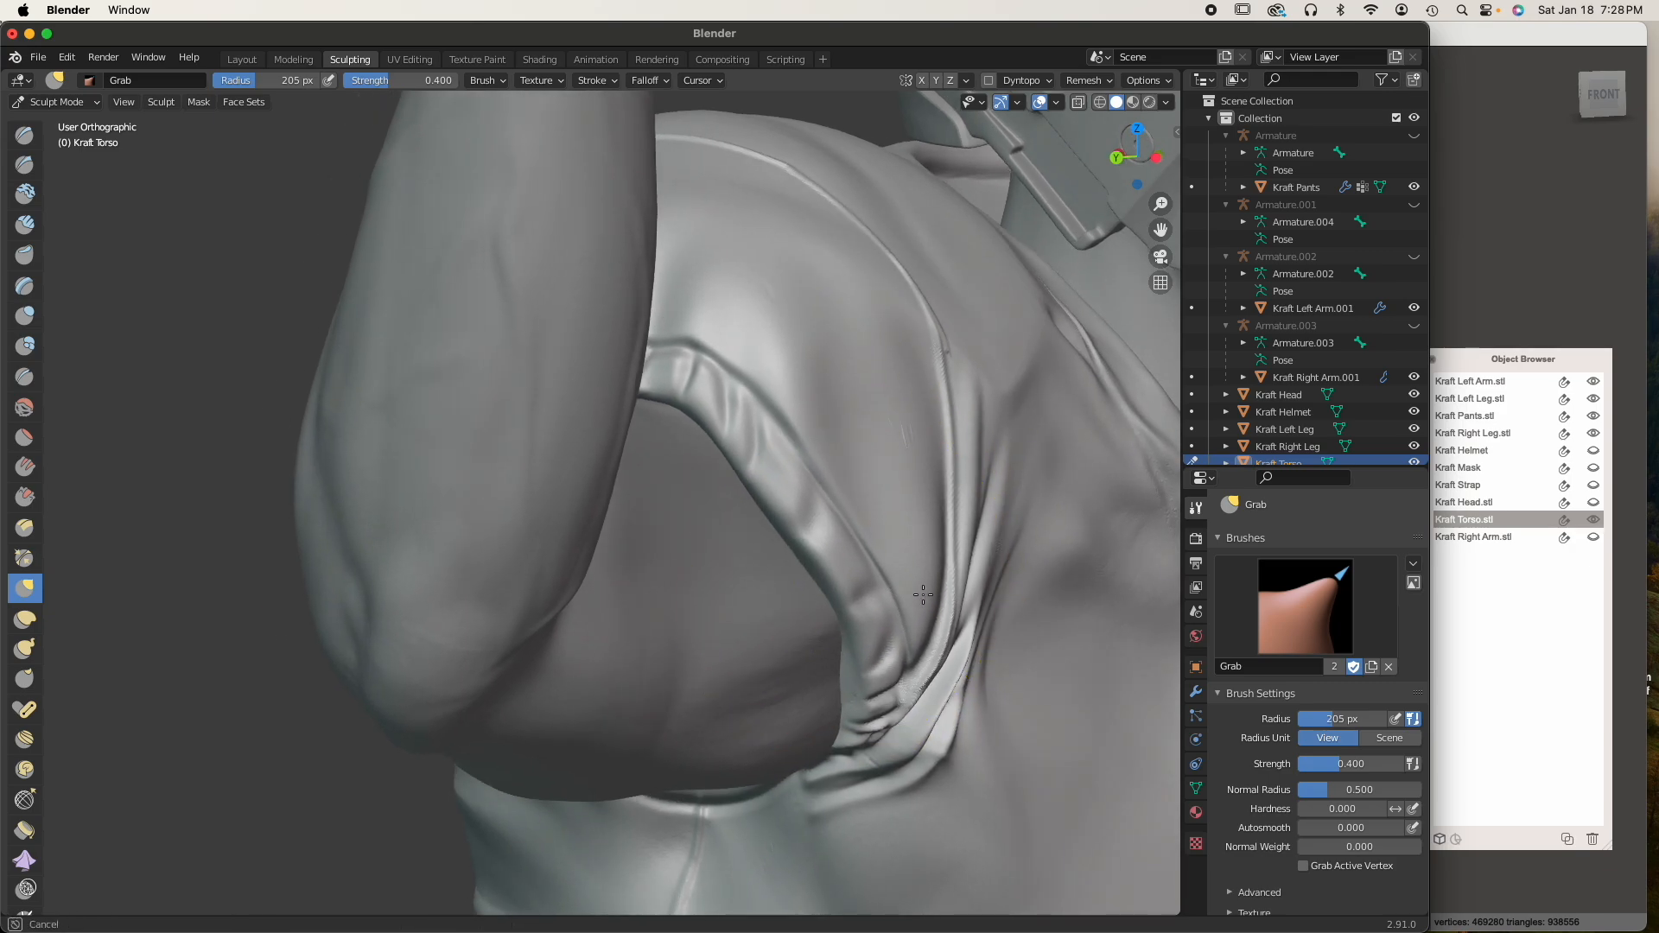
drag(833, 525, 884, 539)
drag(884, 734, 895, 753)
mouse_move(895, 767)
middle_down()
mouse_move(888, 737)
mouse_move(850, 723)
mouse_move(701, 719)
mouse_move(662, 636)
middle_up()
mouse_move(663, 636)
mouse_down()
mouse_move(600, 562)
mouse_move(596, 522)
mouse_move(576, 540)
mouse_move(501, 497)
mouse_up()
mouse_move(501, 497)
middle_down()
mouse_move(503, 458)
mouse_move(640, 582)
middle_up()
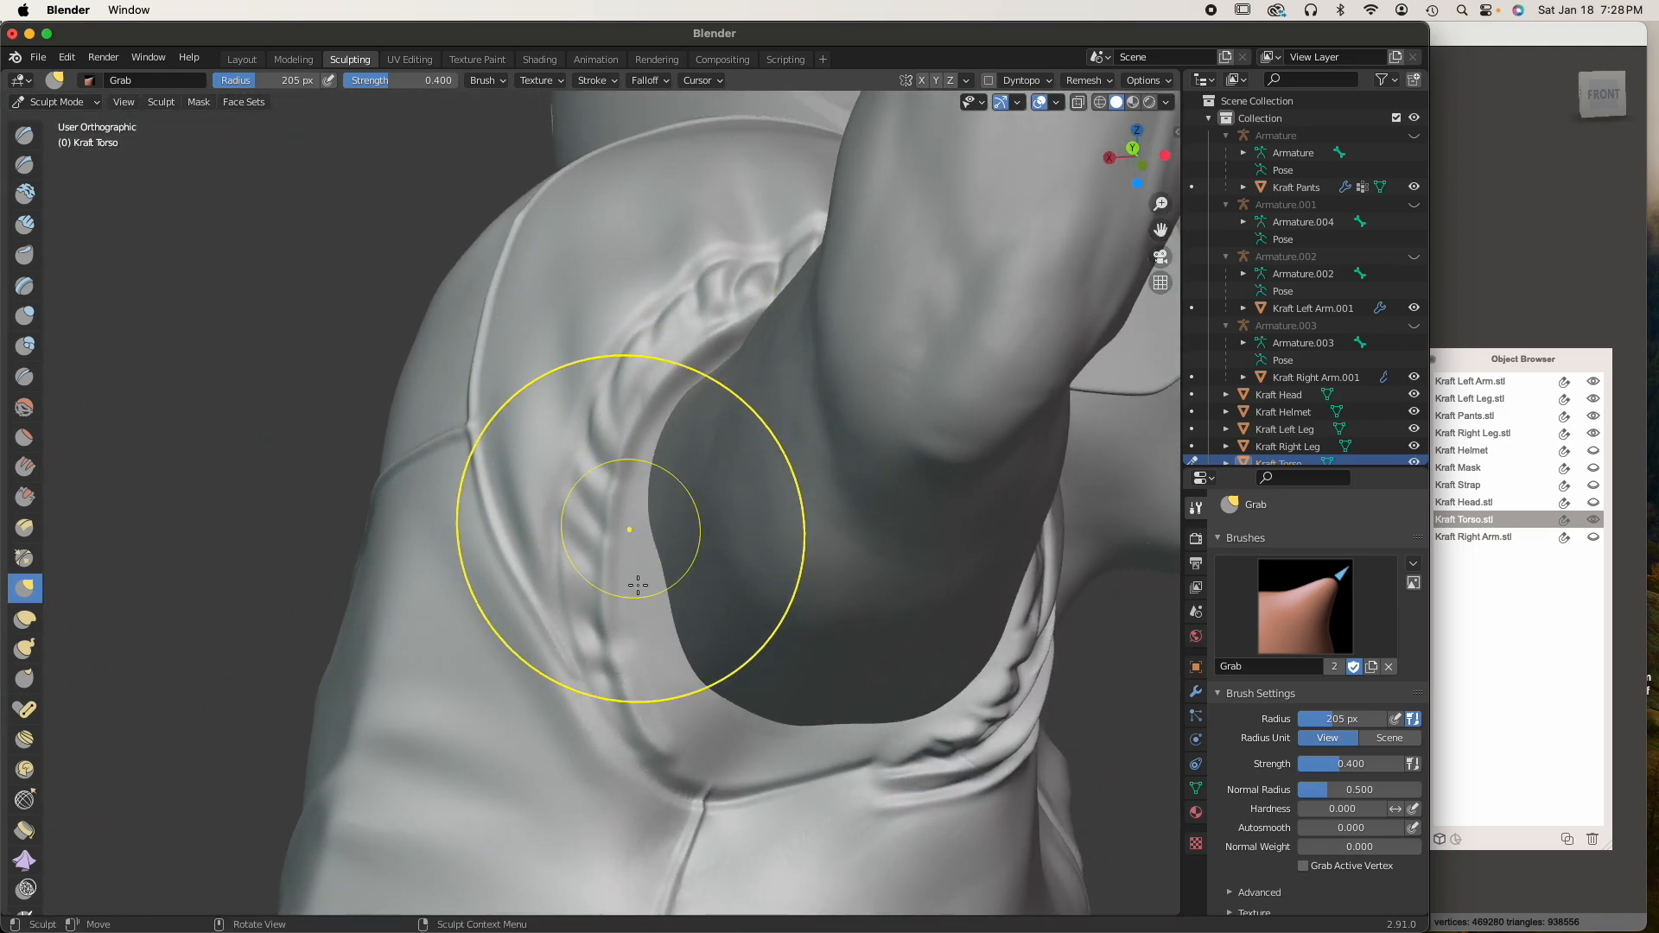
Enlarge the Grab brush to a 280 px radius and pull the back and lower rim of the right armhole toward the arm
key(bracketright)
key(bracketright)
drag(622, 613, 692, 609)
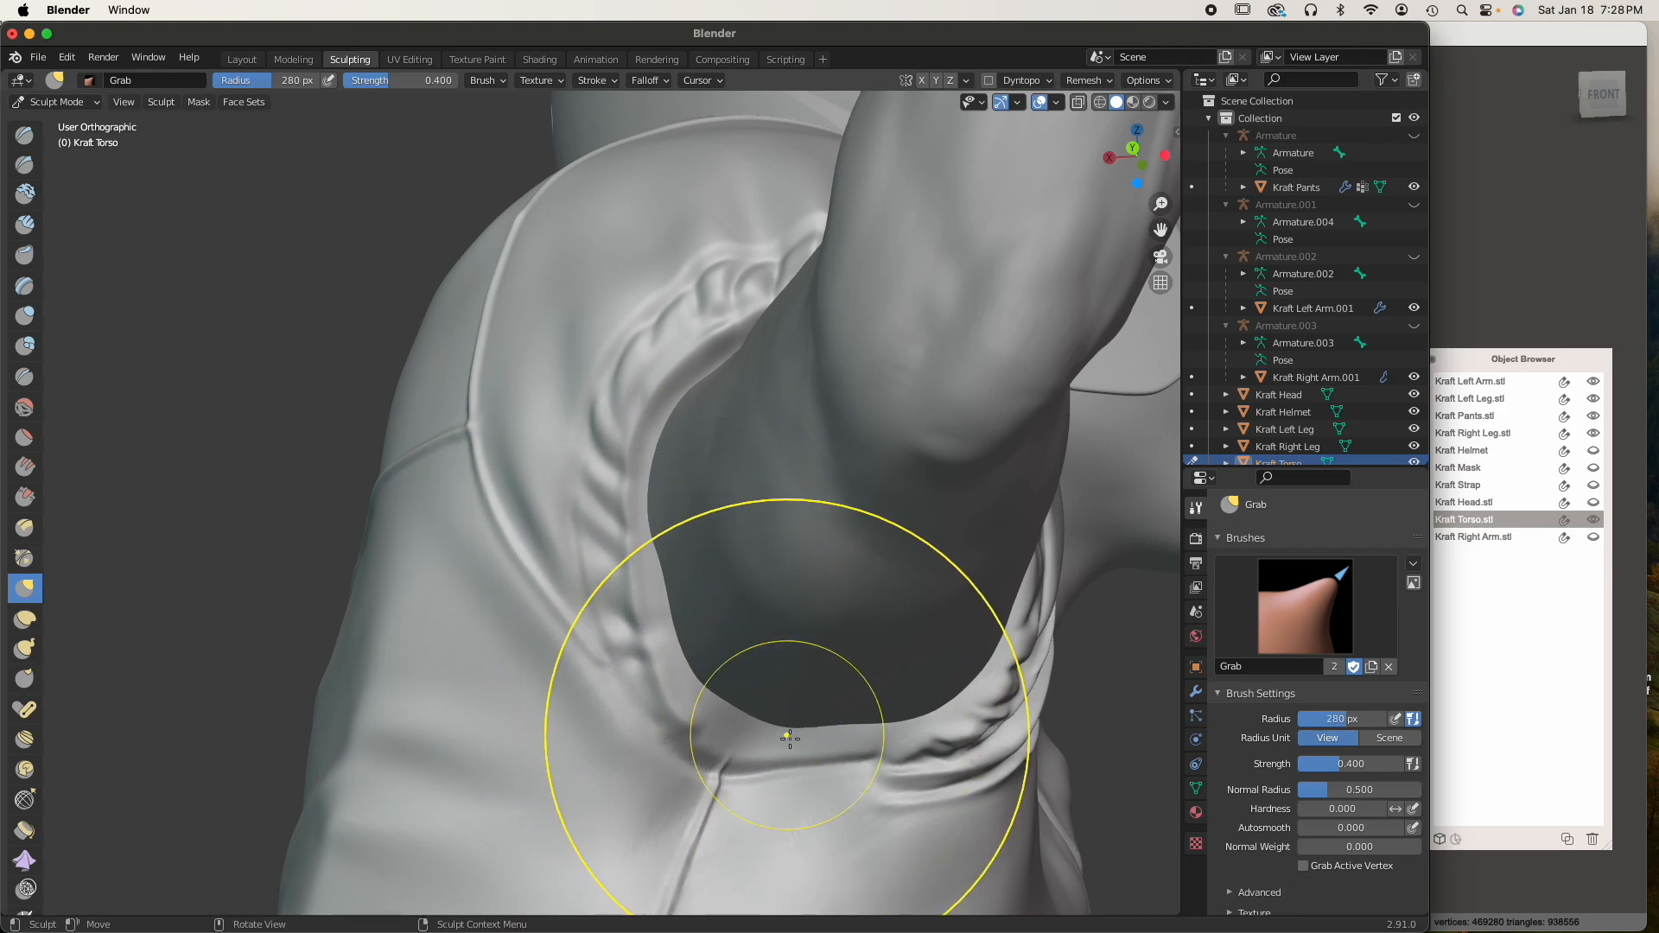
mouse_move(804, 735)
middle_down()
mouse_move(774, 722)
mouse_move(851, 724)
middle_up()
drag(853, 725, 859, 624)
middle_drag(805, 701, 851, 688)
drag(721, 744, 717, 738)
Reshape the rear underarm of the right sleeve with the Grab brush, reducing its radius to about 223 px
middle_drag(797, 736, 719, 804)
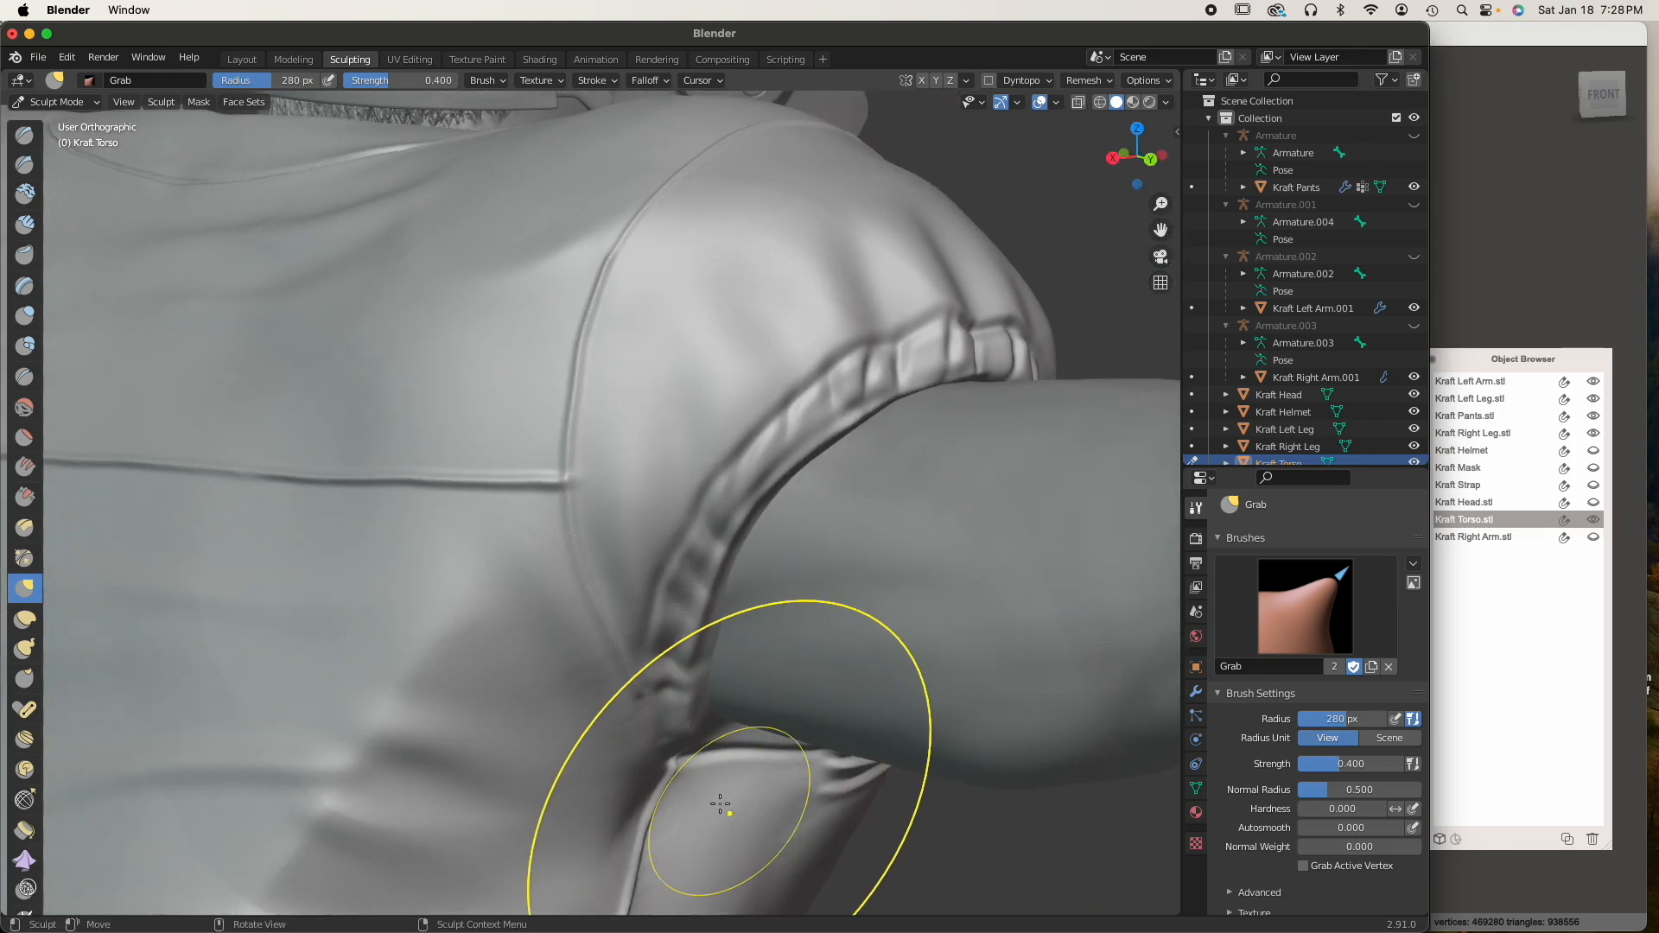
drag(784, 782, 780, 774)
mouse_move(773, 762)
middle_down()
mouse_move(800, 753)
mouse_move(728, 788)
mouse_move(676, 710)
middle_up()
scroll(800, 752, down, 2)
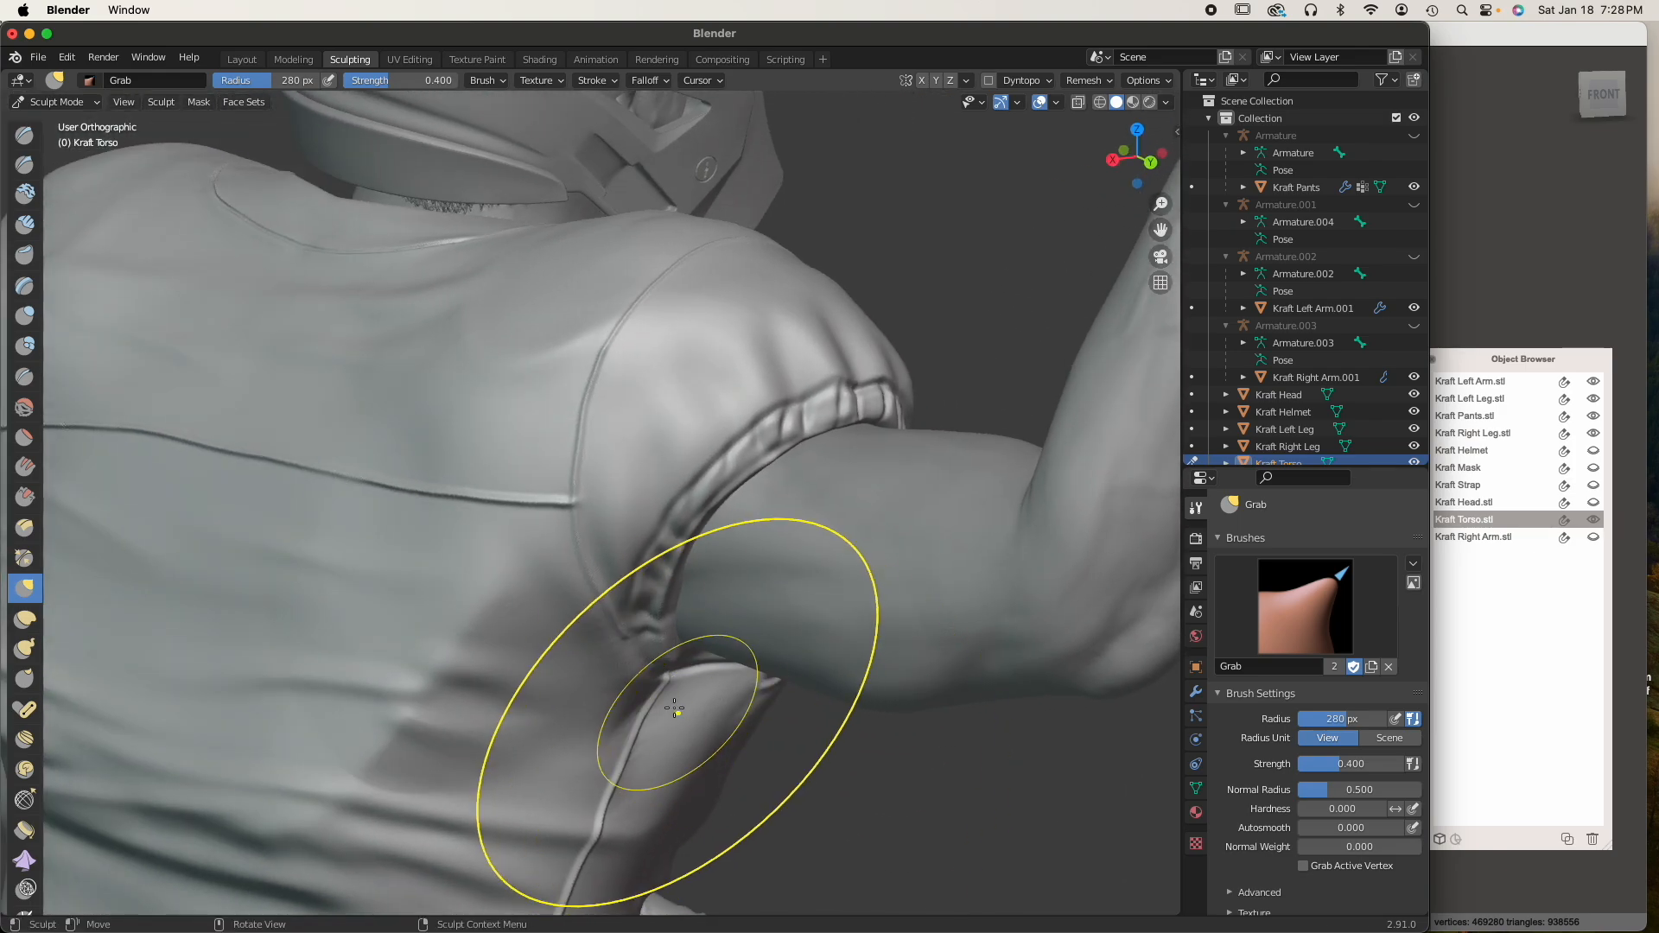
middle_drag(663, 638, 624, 617)
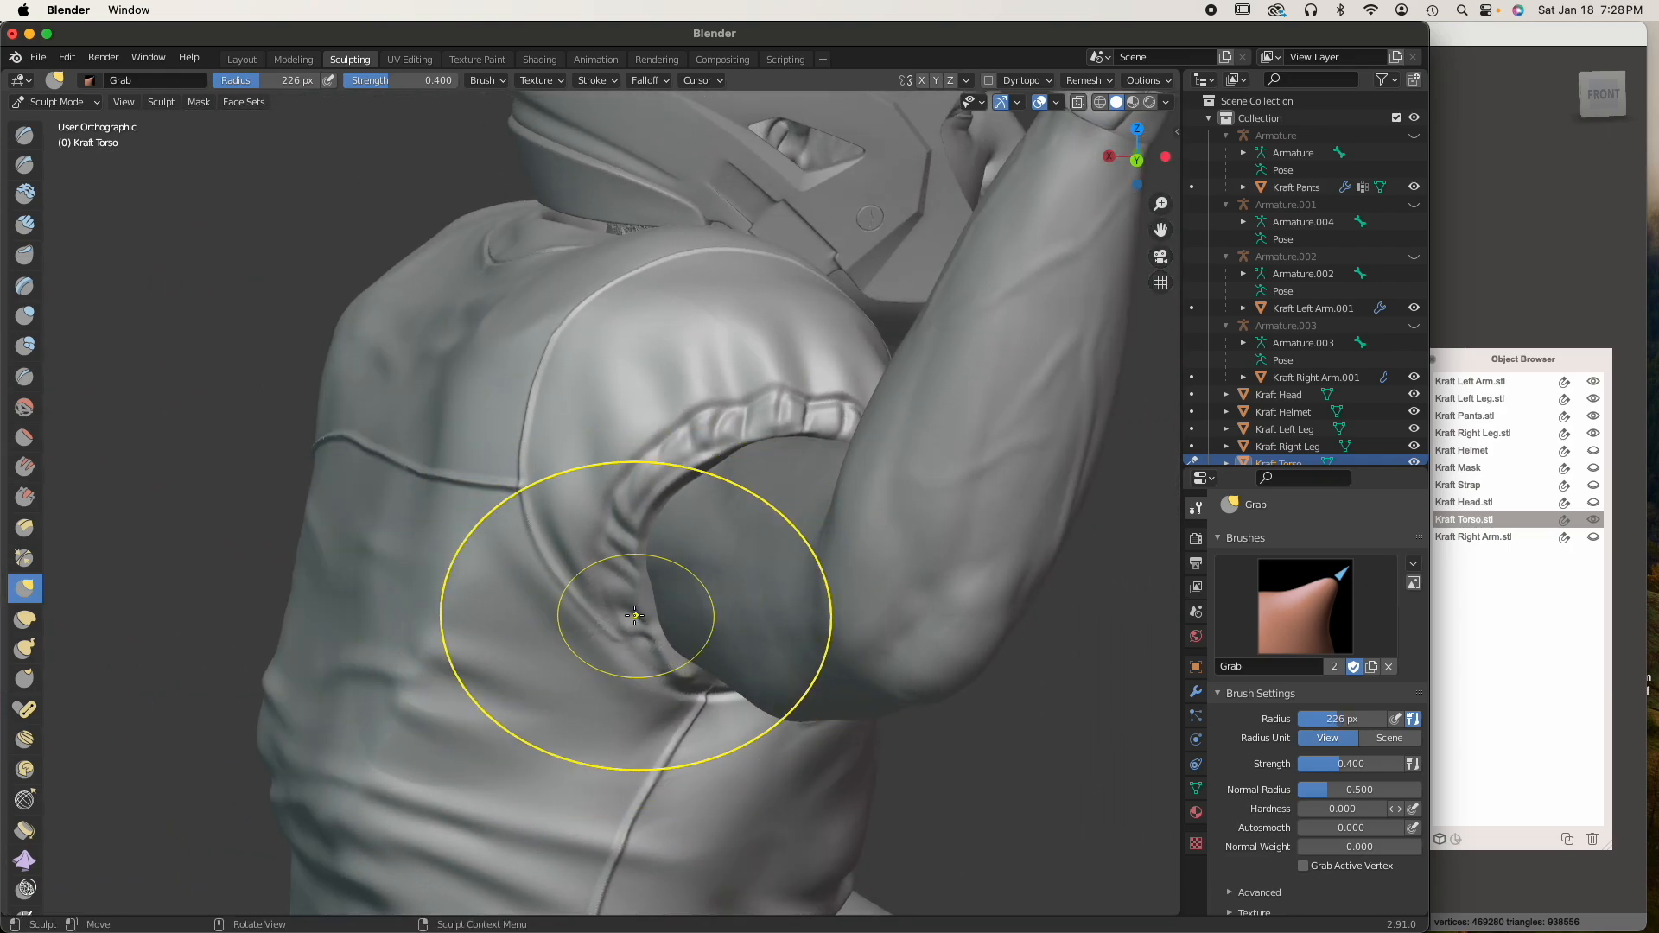
drag(644, 616, 641, 611)
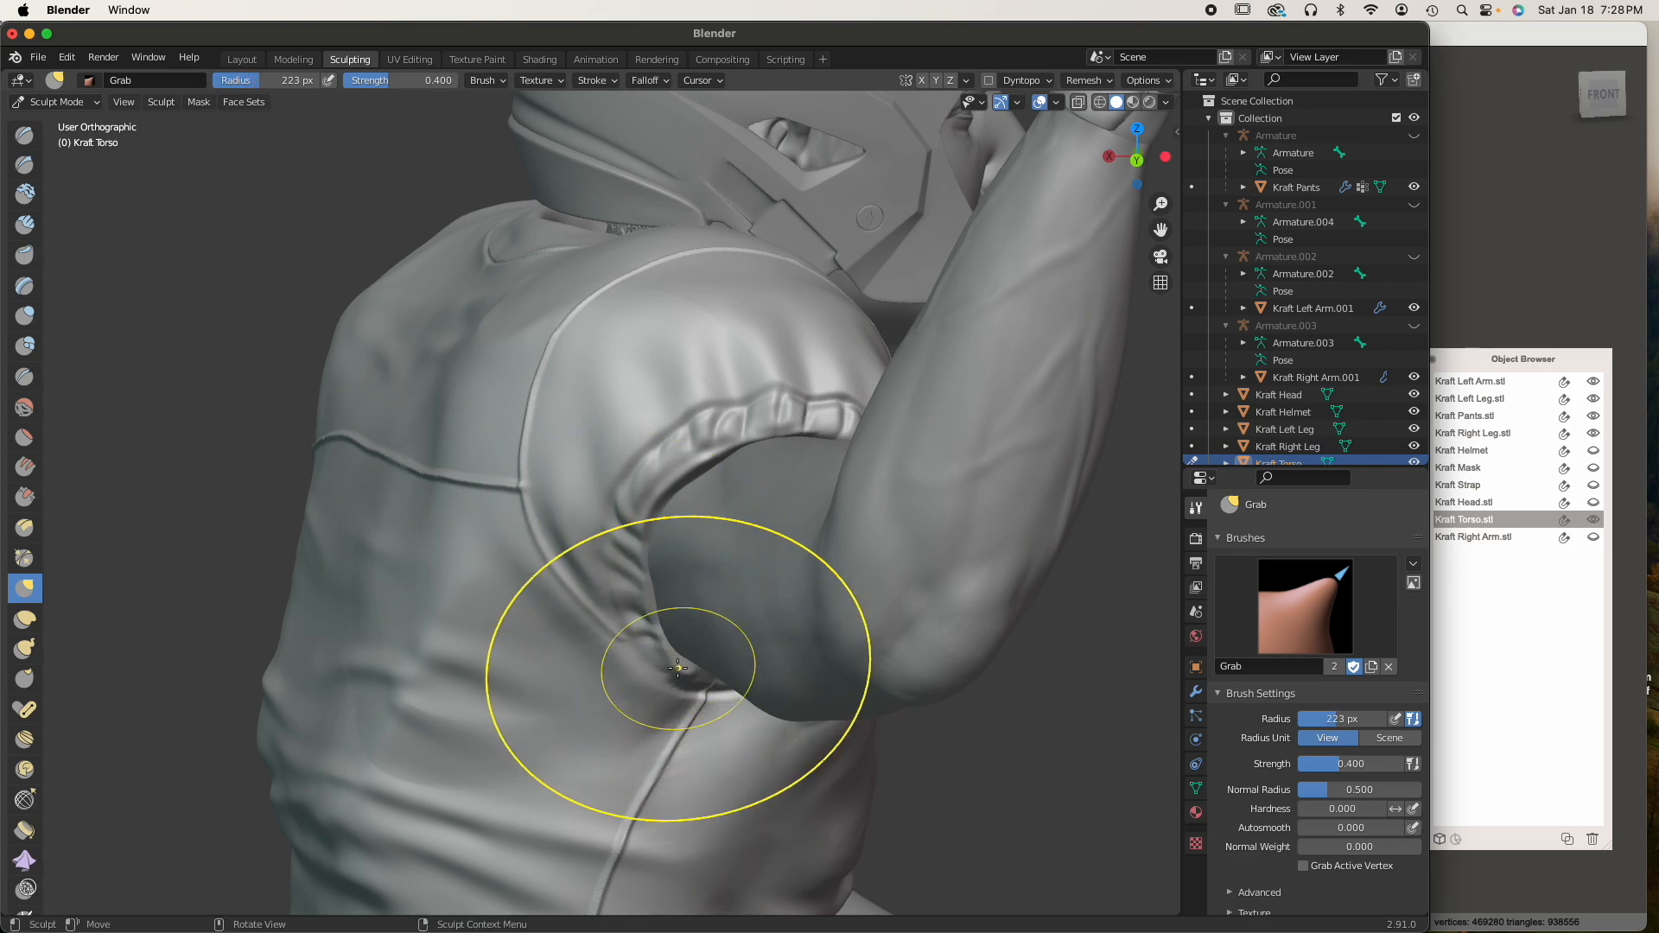
middle_drag(679, 667, 537, 633)
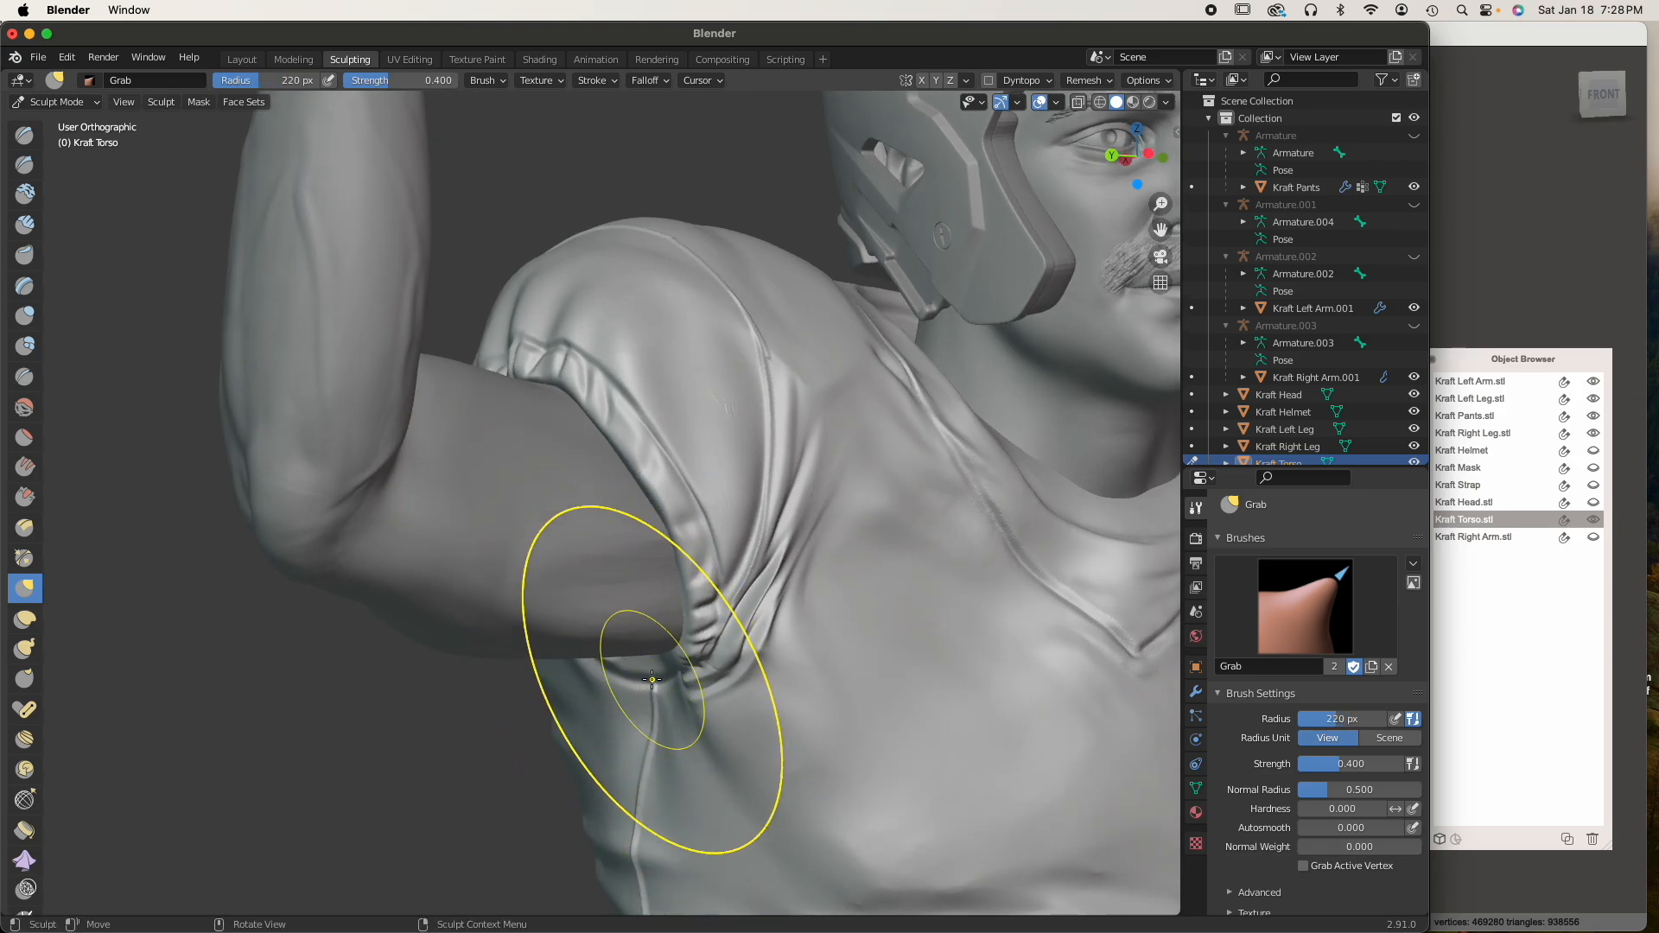
Refine the right sleeve's front rim and underarm around the arm with the Grab brush at radii from 178 to 242 px
middle_drag(646, 689, 609, 675)
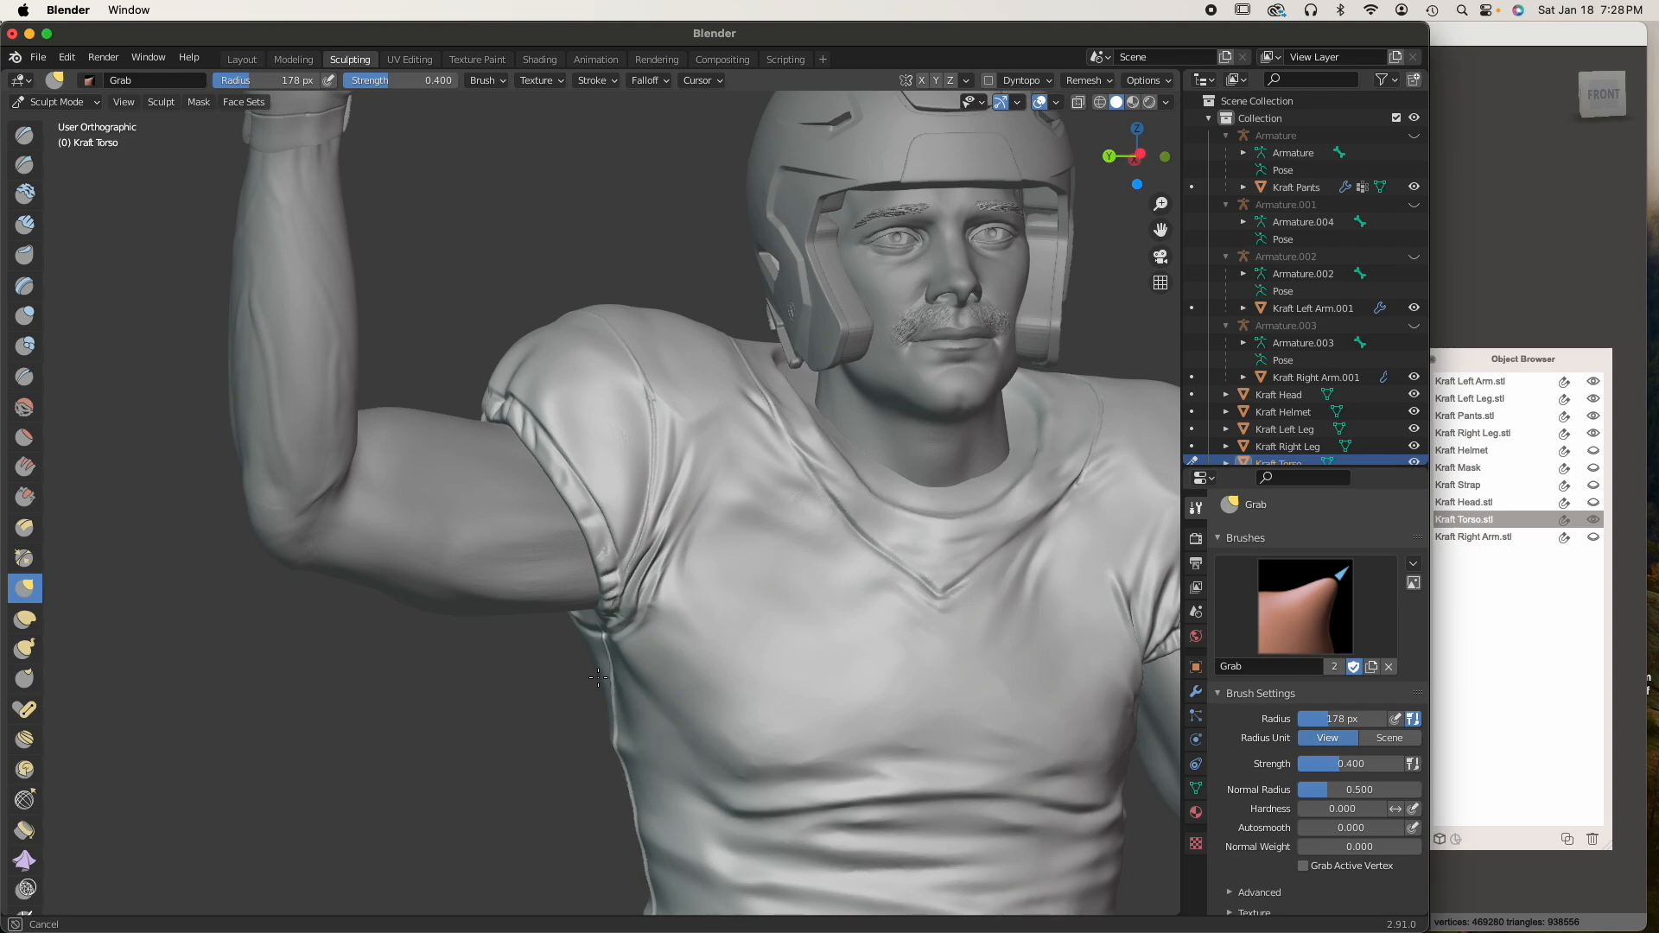
drag(588, 683, 590, 684)
mouse_move(590, 684)
middle_down()
mouse_move(651, 681)
mouse_move(707, 620)
mouse_move(762, 612)
middle_up()
scroll(646, 638, up, 2)
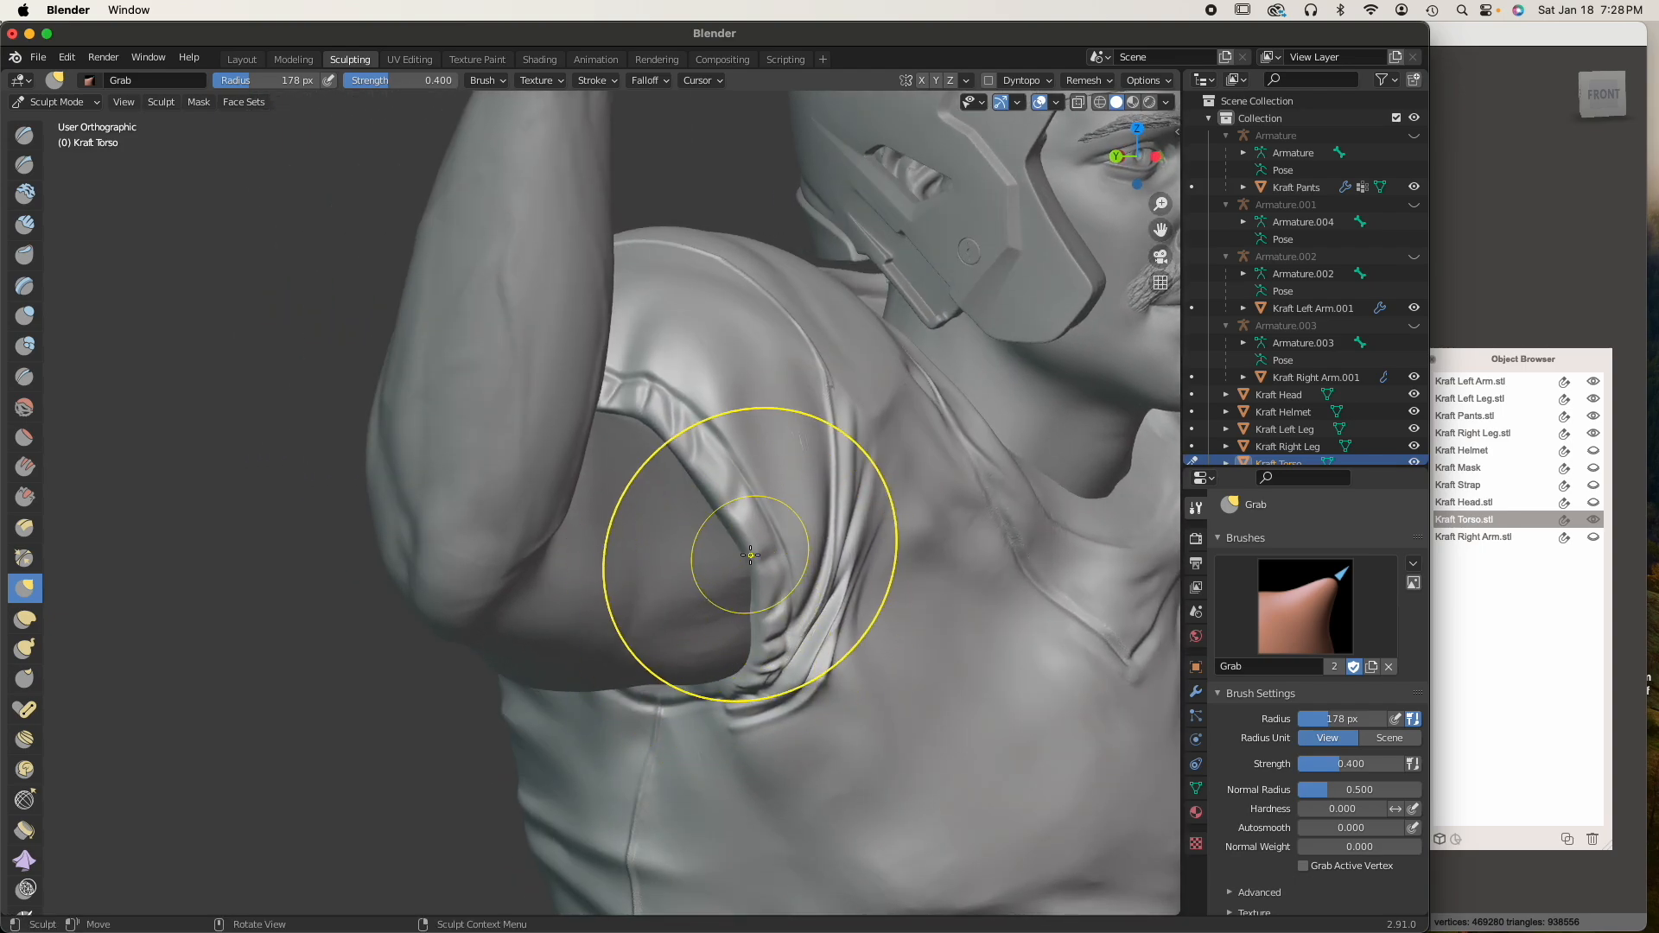
mouse_move(679, 434)
middle_down()
mouse_move(804, 440)
mouse_move(804, 476)
mouse_move(768, 499)
mouse_move(857, 438)
mouse_move(809, 453)
middle_up()
mouse_move(721, 649)
middle_down()
mouse_move(708, 731)
mouse_move(458, 726)
mouse_move(785, 692)
mouse_move(748, 722)
mouse_move(964, 705)
middle_up()
scroll(769, 492, up, 6)
mouse_move(871, 421)
middle_down()
mouse_move(759, 422)
mouse_move(677, 393)
mouse_move(696, 396)
mouse_move(489, 437)
mouse_move(540, 484)
mouse_move(777, 505)
mouse_move(808, 524)
middle_up()
scroll(512, 457, down, 4)
scroll(878, 625, up, 4)
mouse_move(878, 625)
middle_down()
mouse_move(744, 635)
mouse_move(729, 713)
mouse_move(685, 691)
mouse_move(741, 703)
mouse_move(481, 686)
middle_up()
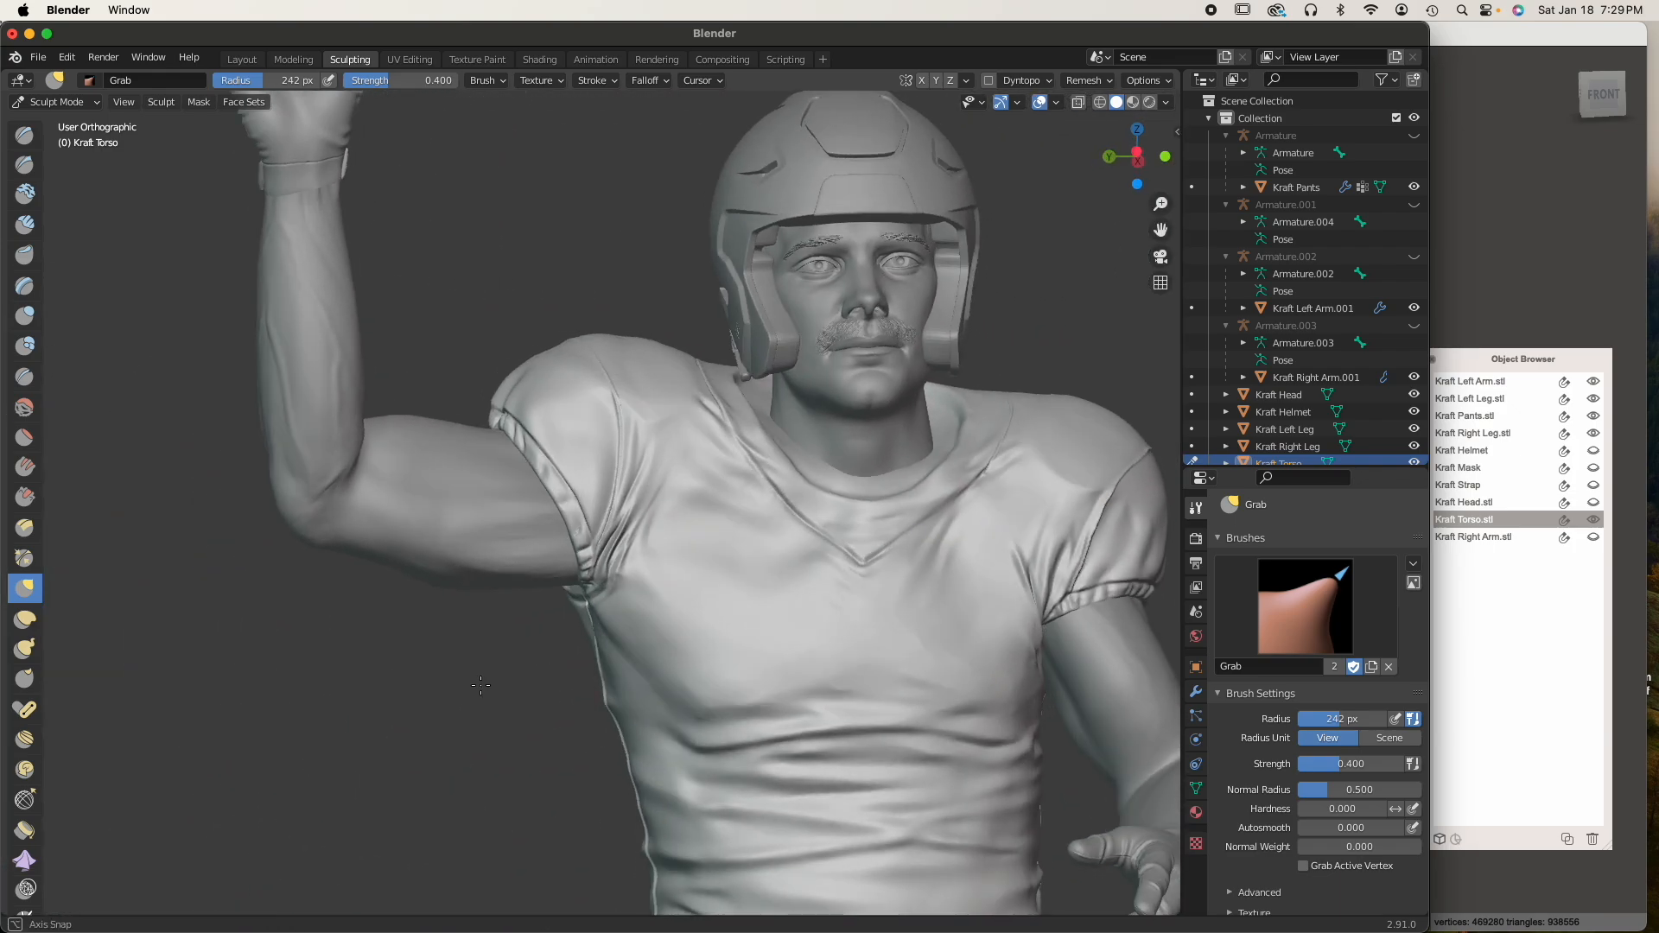
Finish shaping the right sleeve's underarm and front rim around the arm with the Grab brush at a 242 px radius
scroll(553, 674, down, 3)
middle_drag(624, 659, 613, 607)
scroll(663, 614, up, 6)
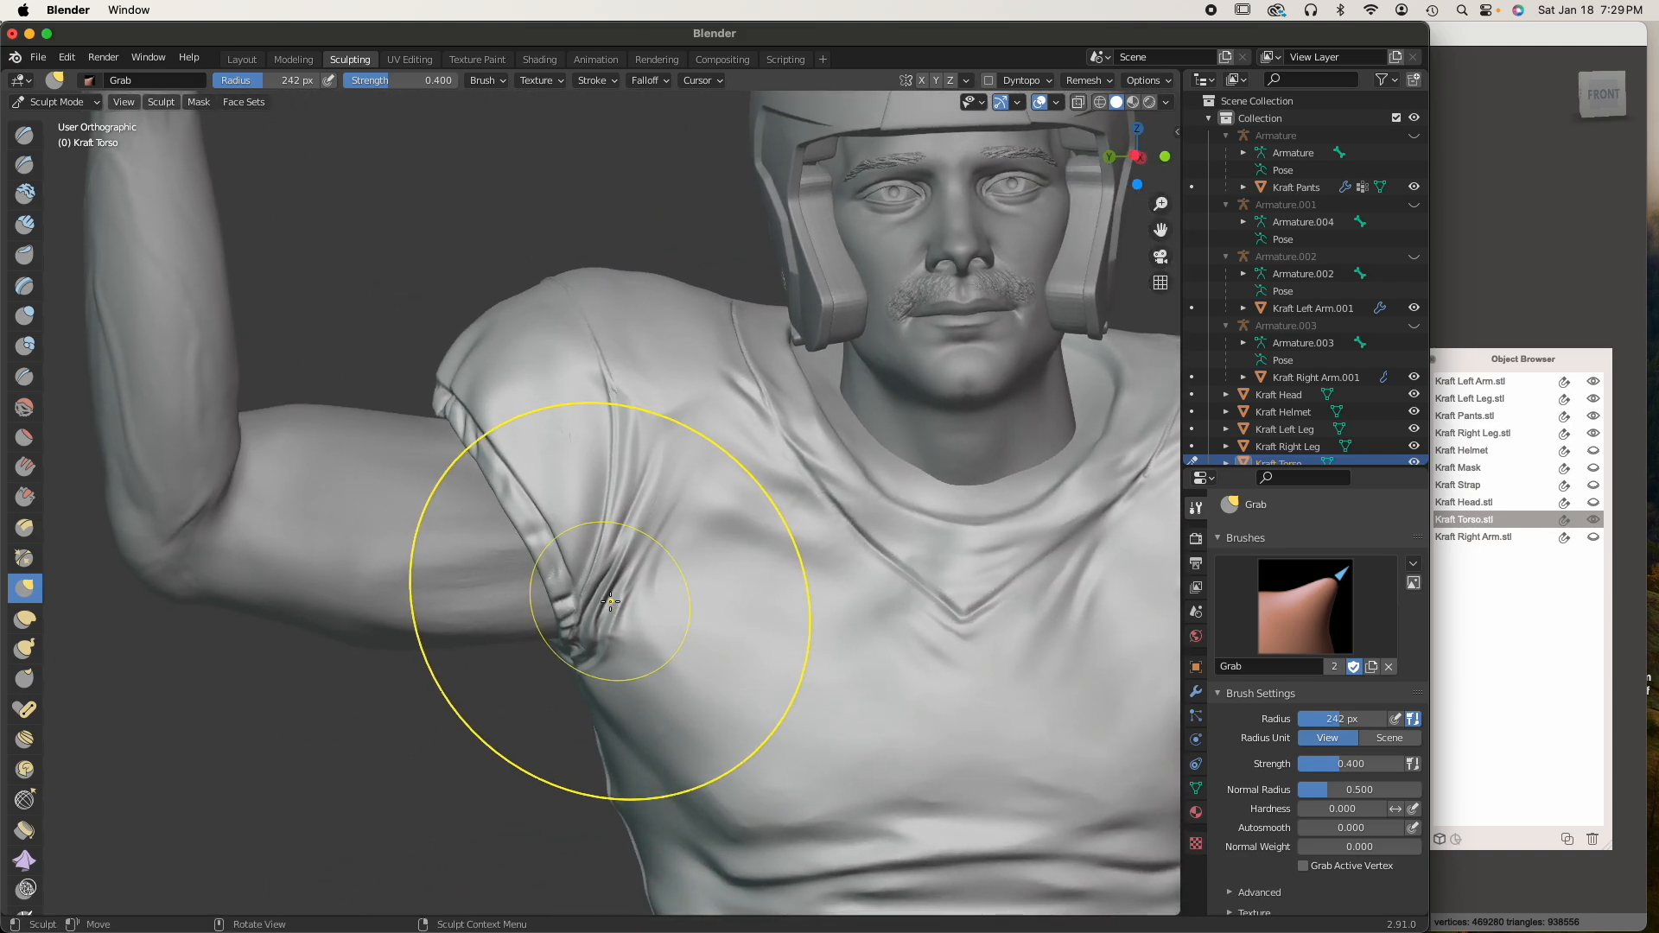
mouse_move(554, 555)
mouse_down()
mouse_move(450, 329)
mouse_move(434, 394)
mouse_up()
scroll(503, 533, down, 3)
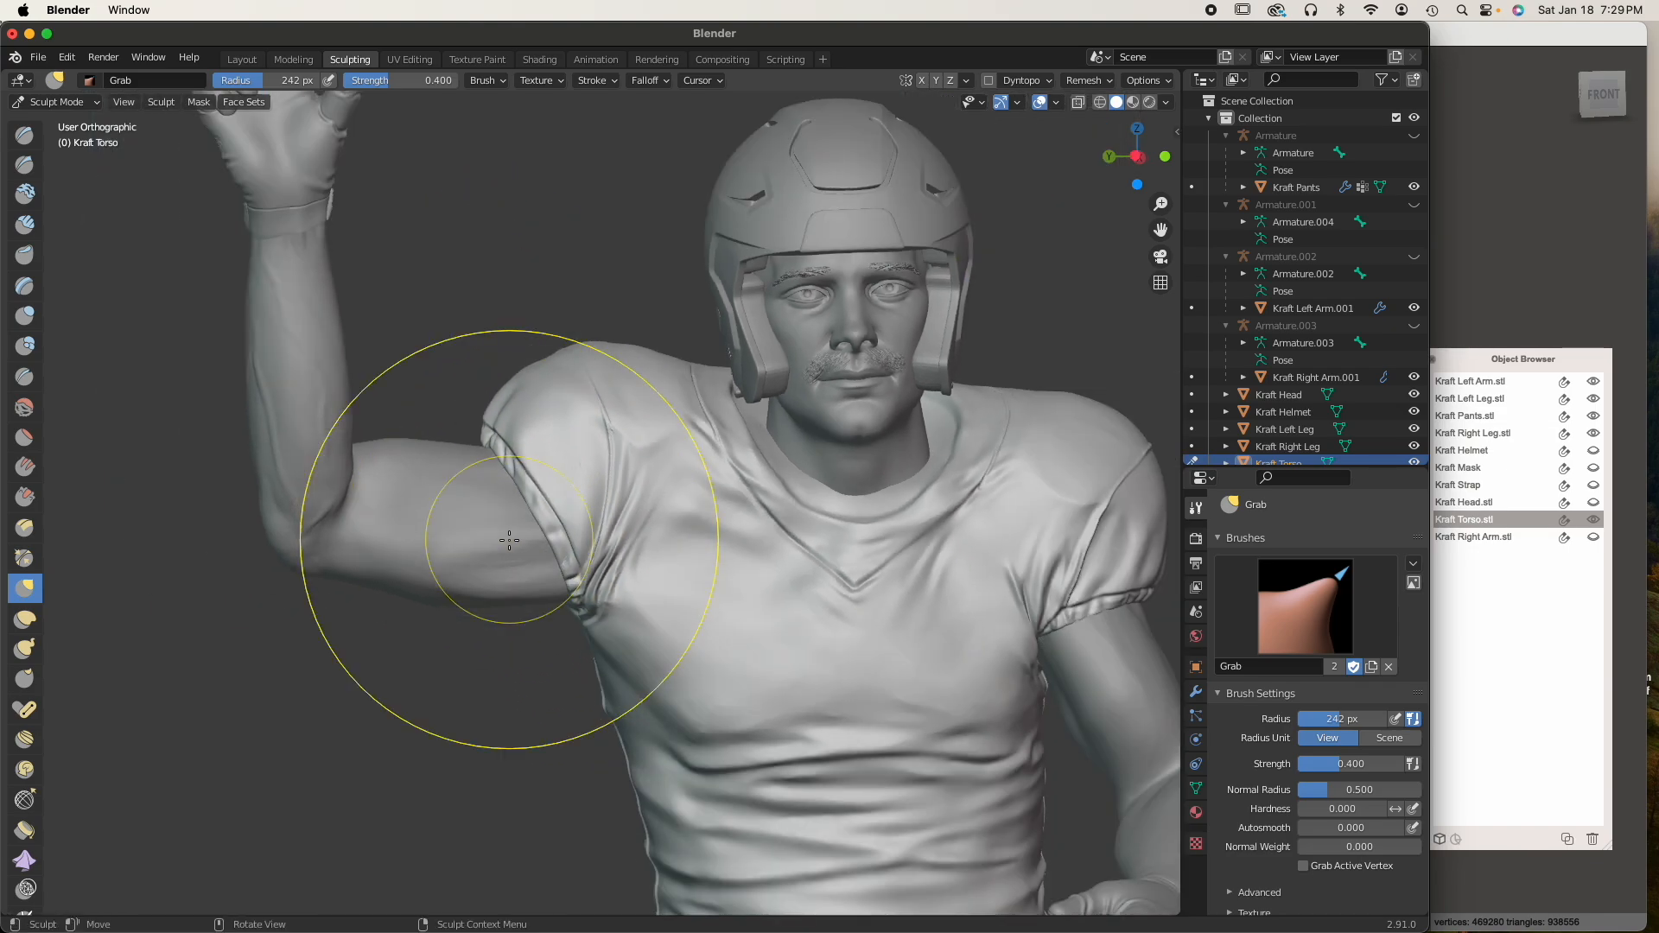
mouse_move(525, 577)
middle_down()
mouse_move(754, 589)
mouse_move(622, 578)
mouse_move(574, 596)
mouse_move(520, 571)
mouse_move(617, 527)
mouse_move(519, 557)
middle_up()
scroll(520, 570, down, 2)
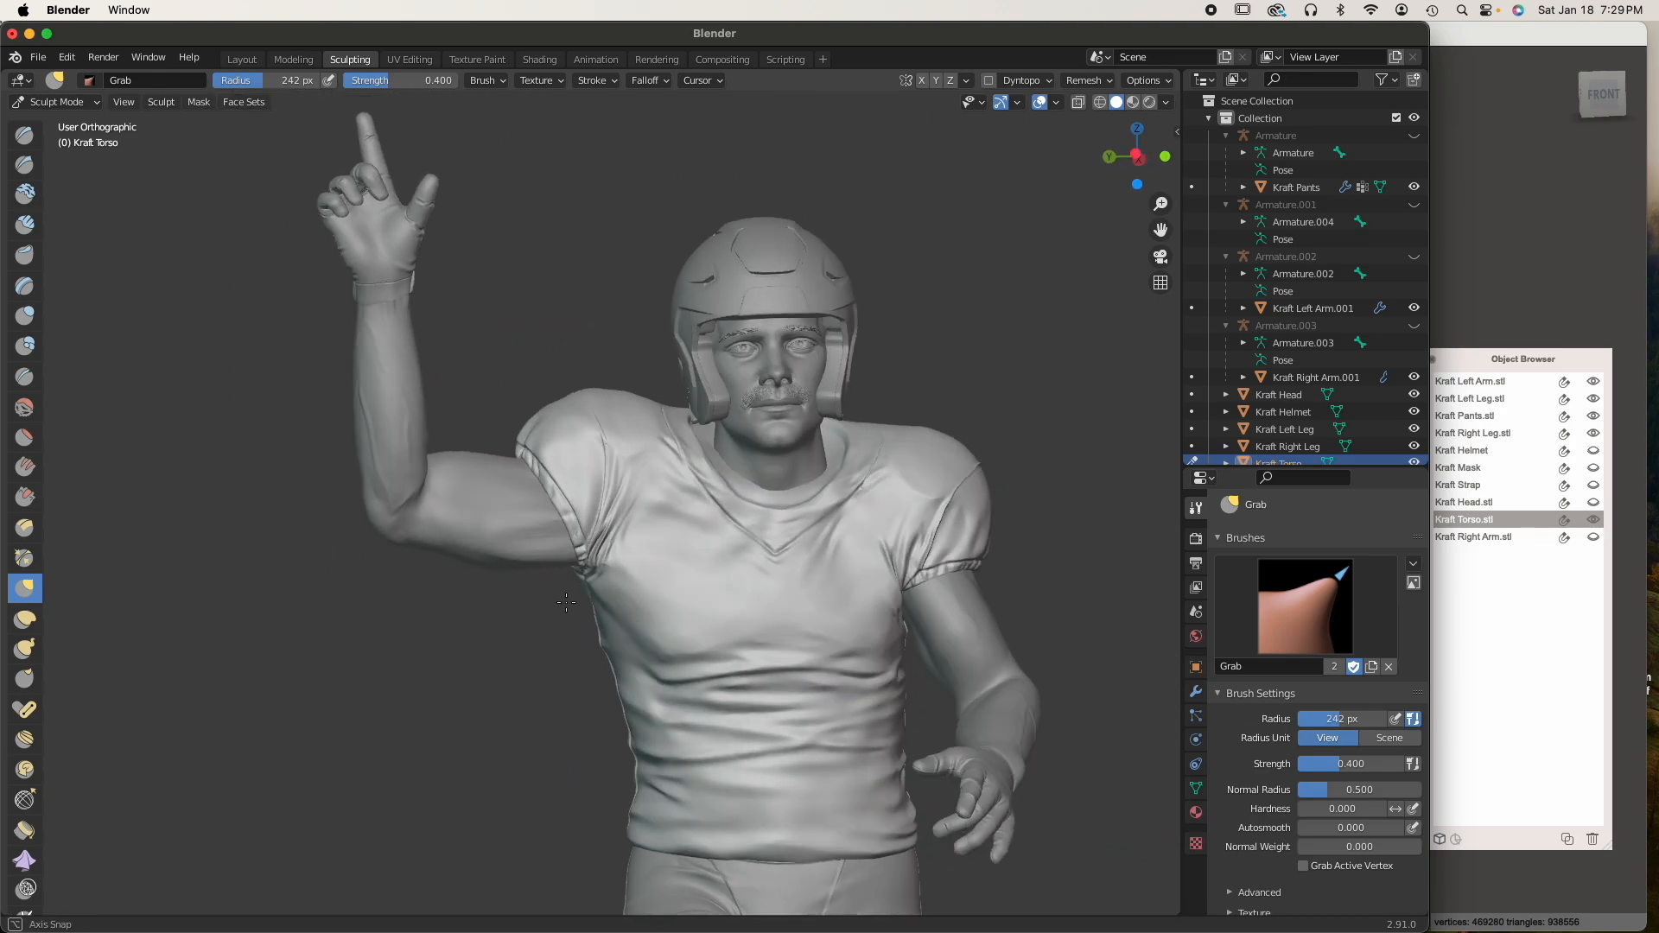
Return to Object Mode and export the selected torso as STL, overwriting Kraft Torso.stl in the Parts folder
click(57, 102)
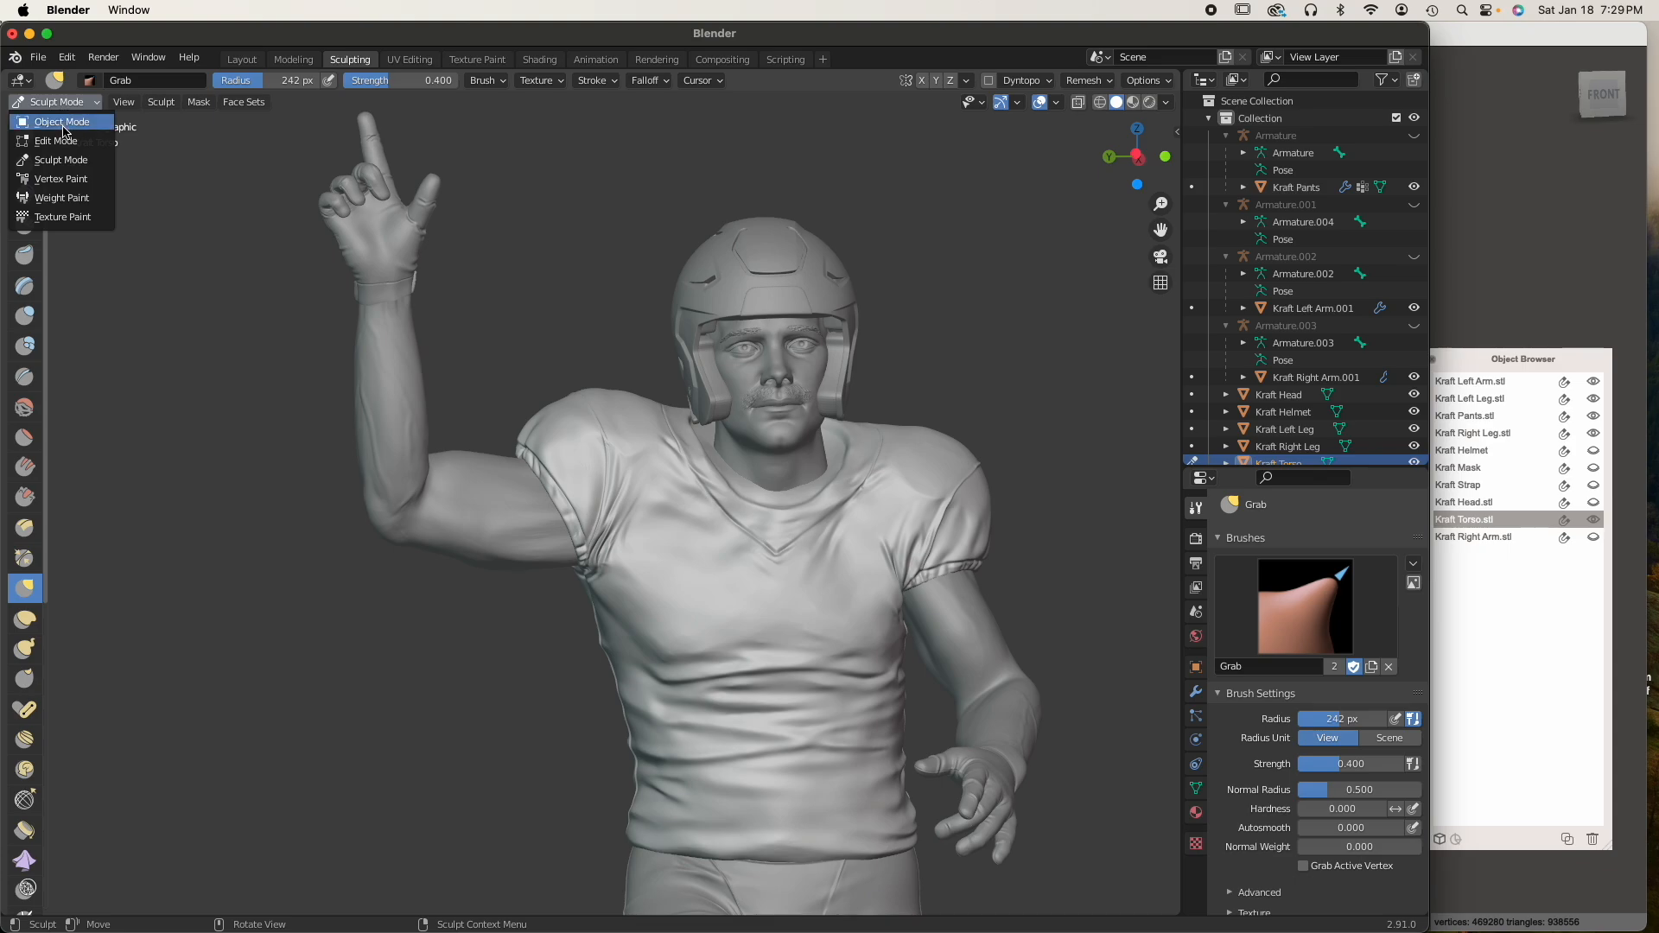
click(64, 125)
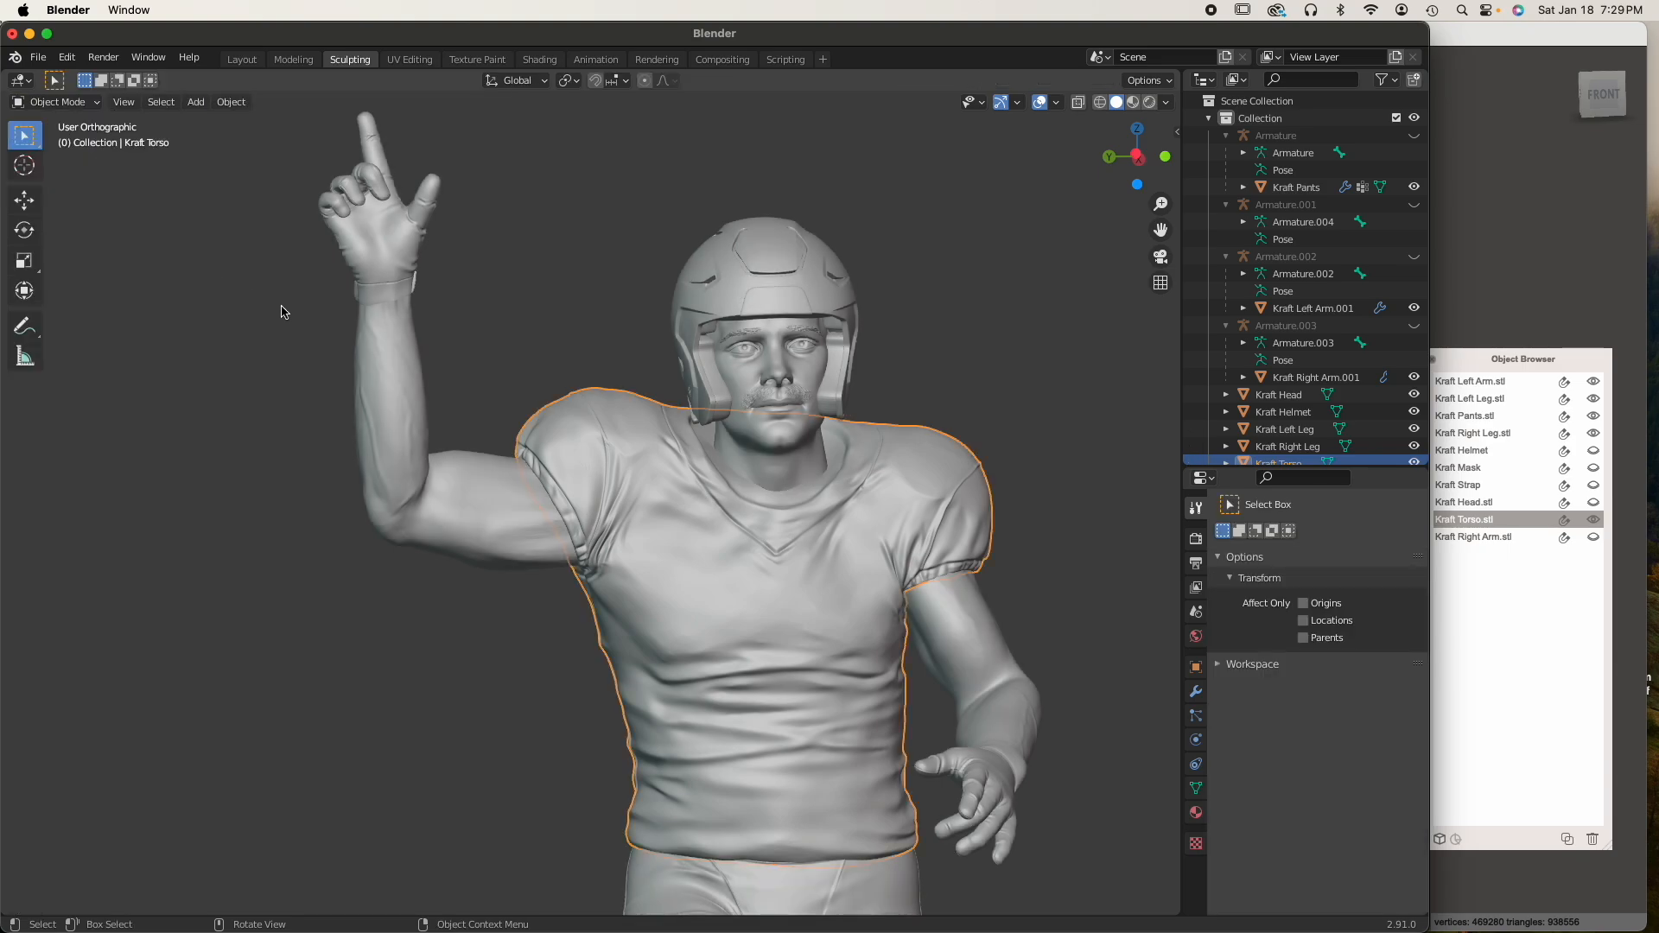
middle_drag(283, 313, 617, 590)
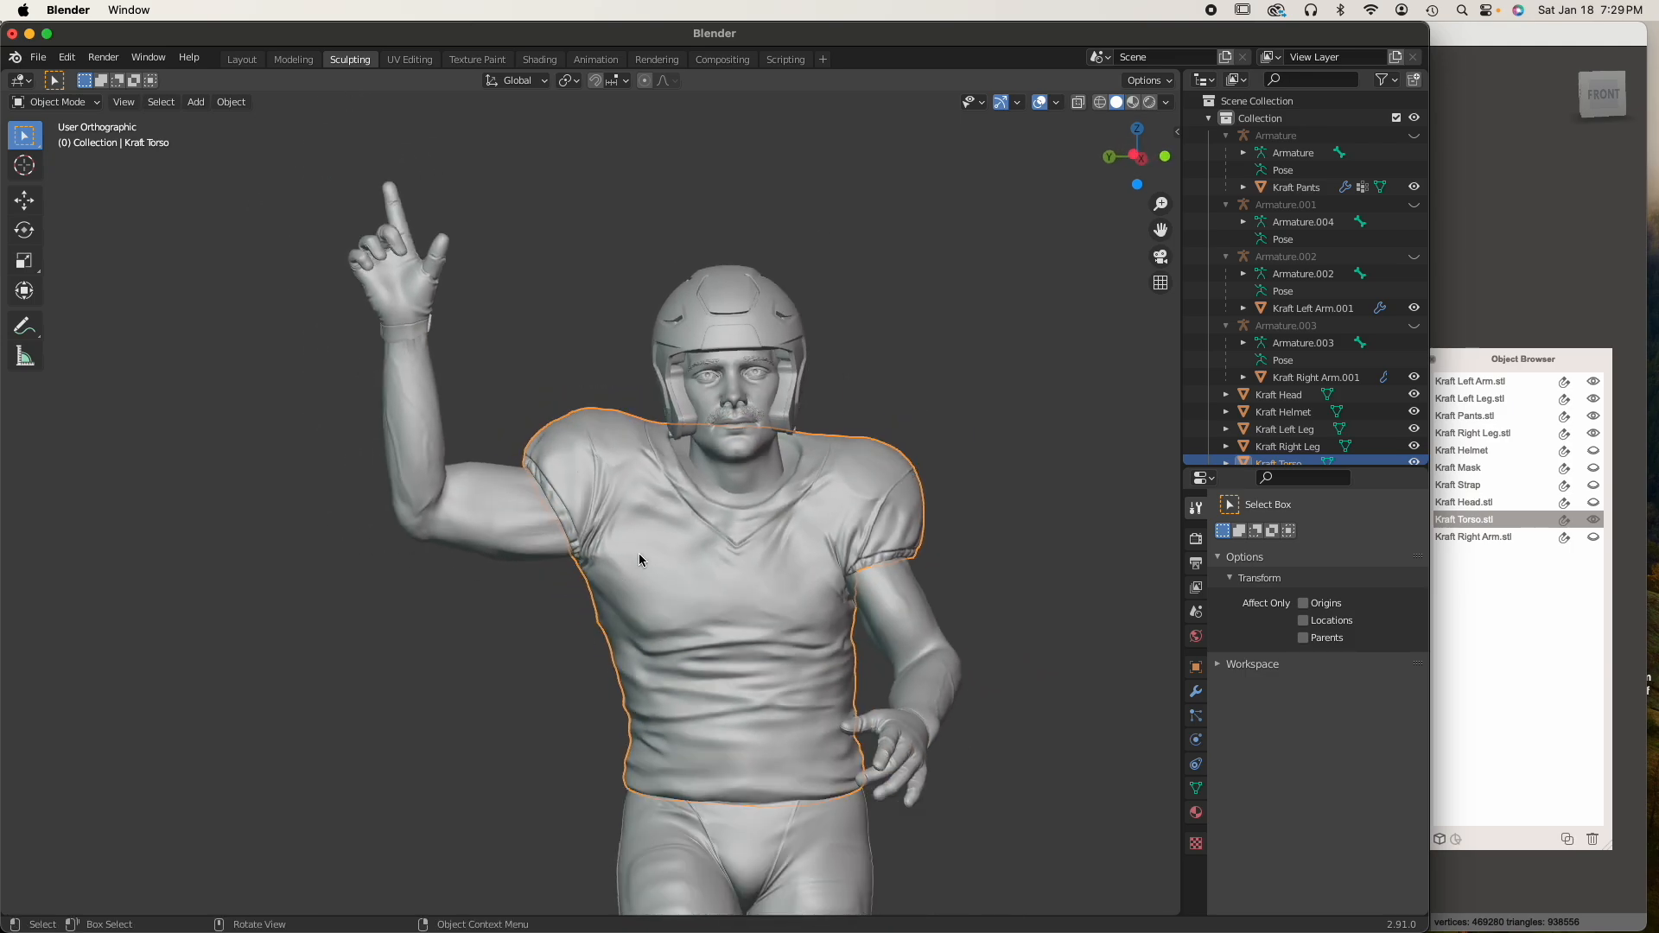
click(19, 58)
mouse_move(45, 58)
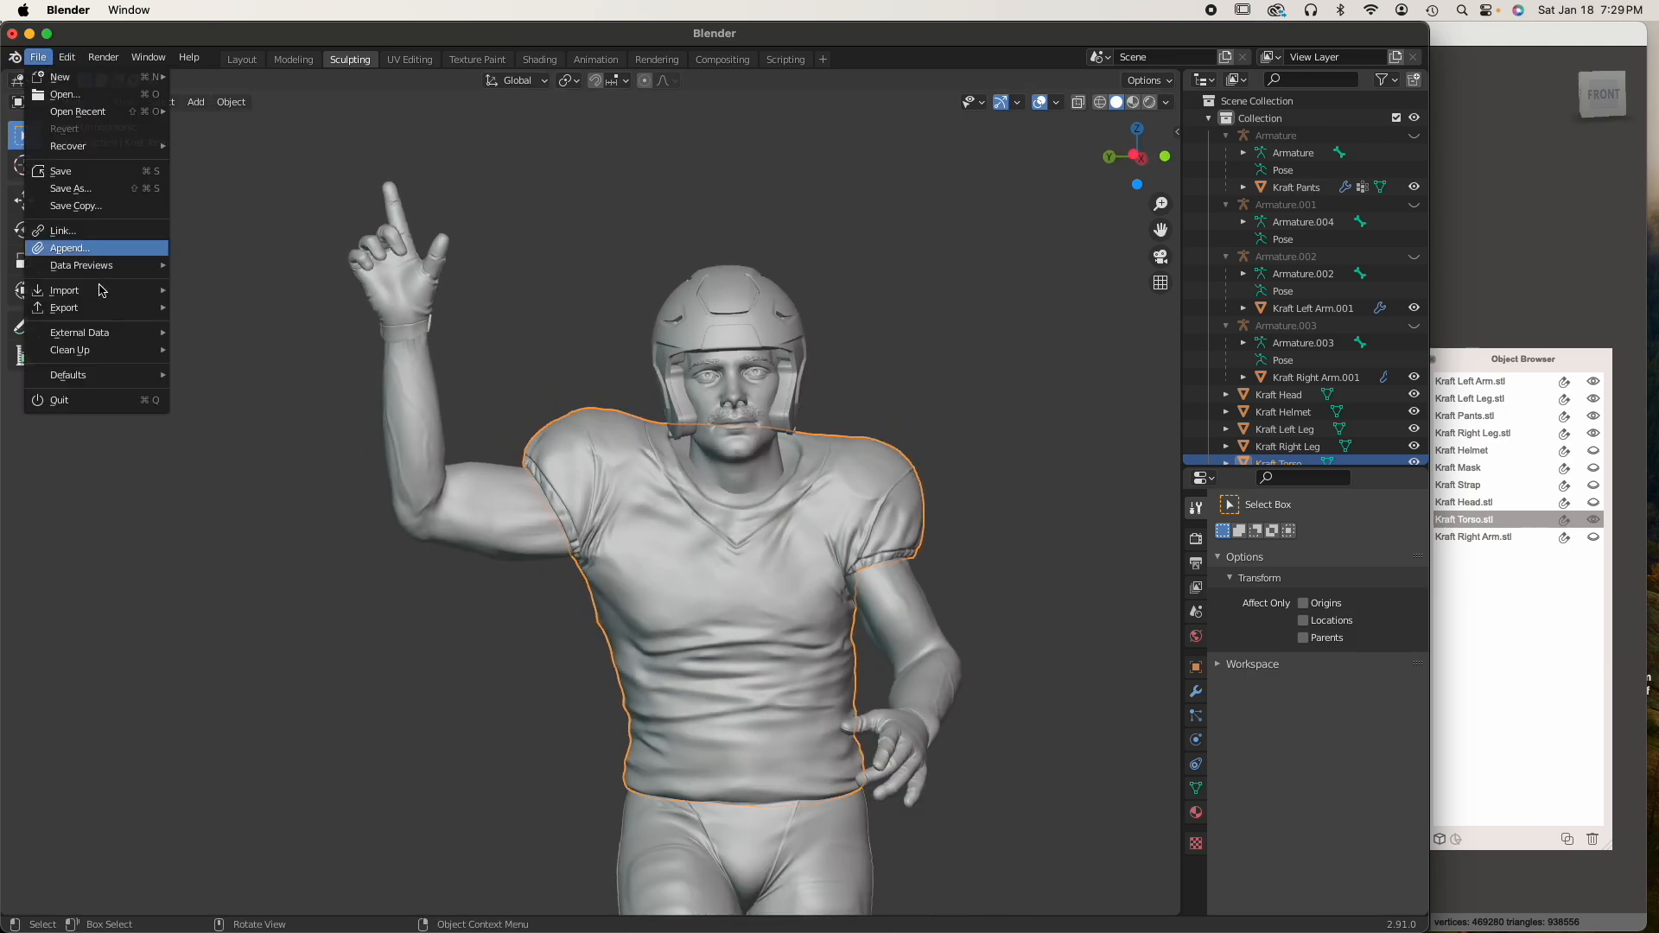
mouse_move(97, 311)
click(268, 402)
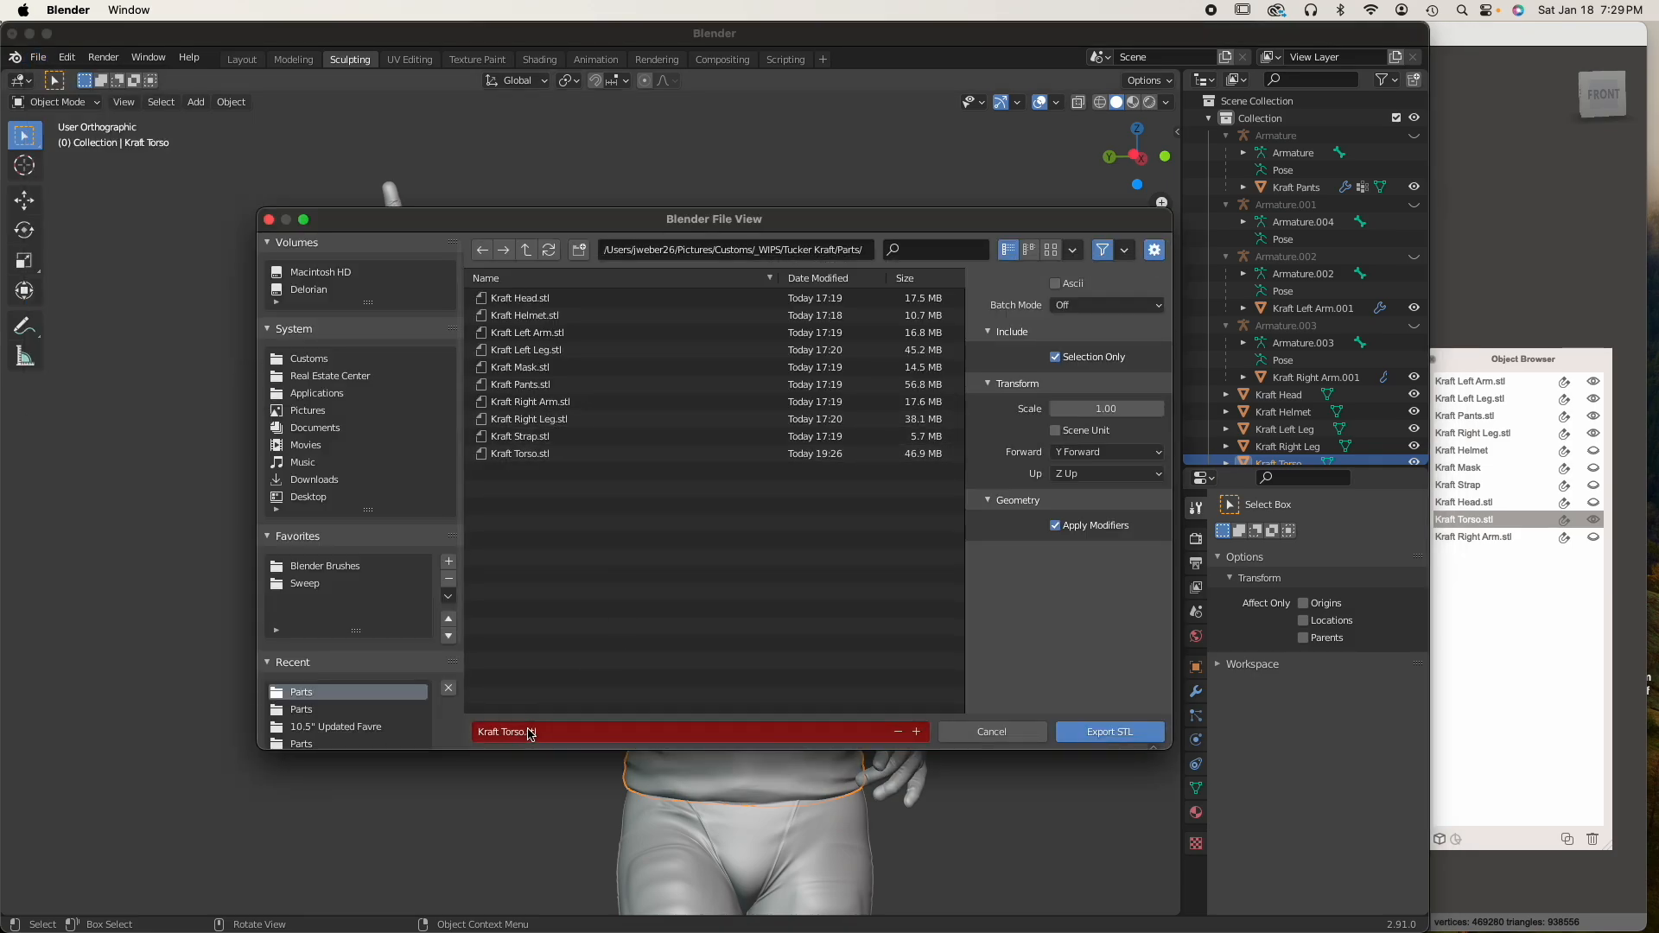
click(1114, 732)
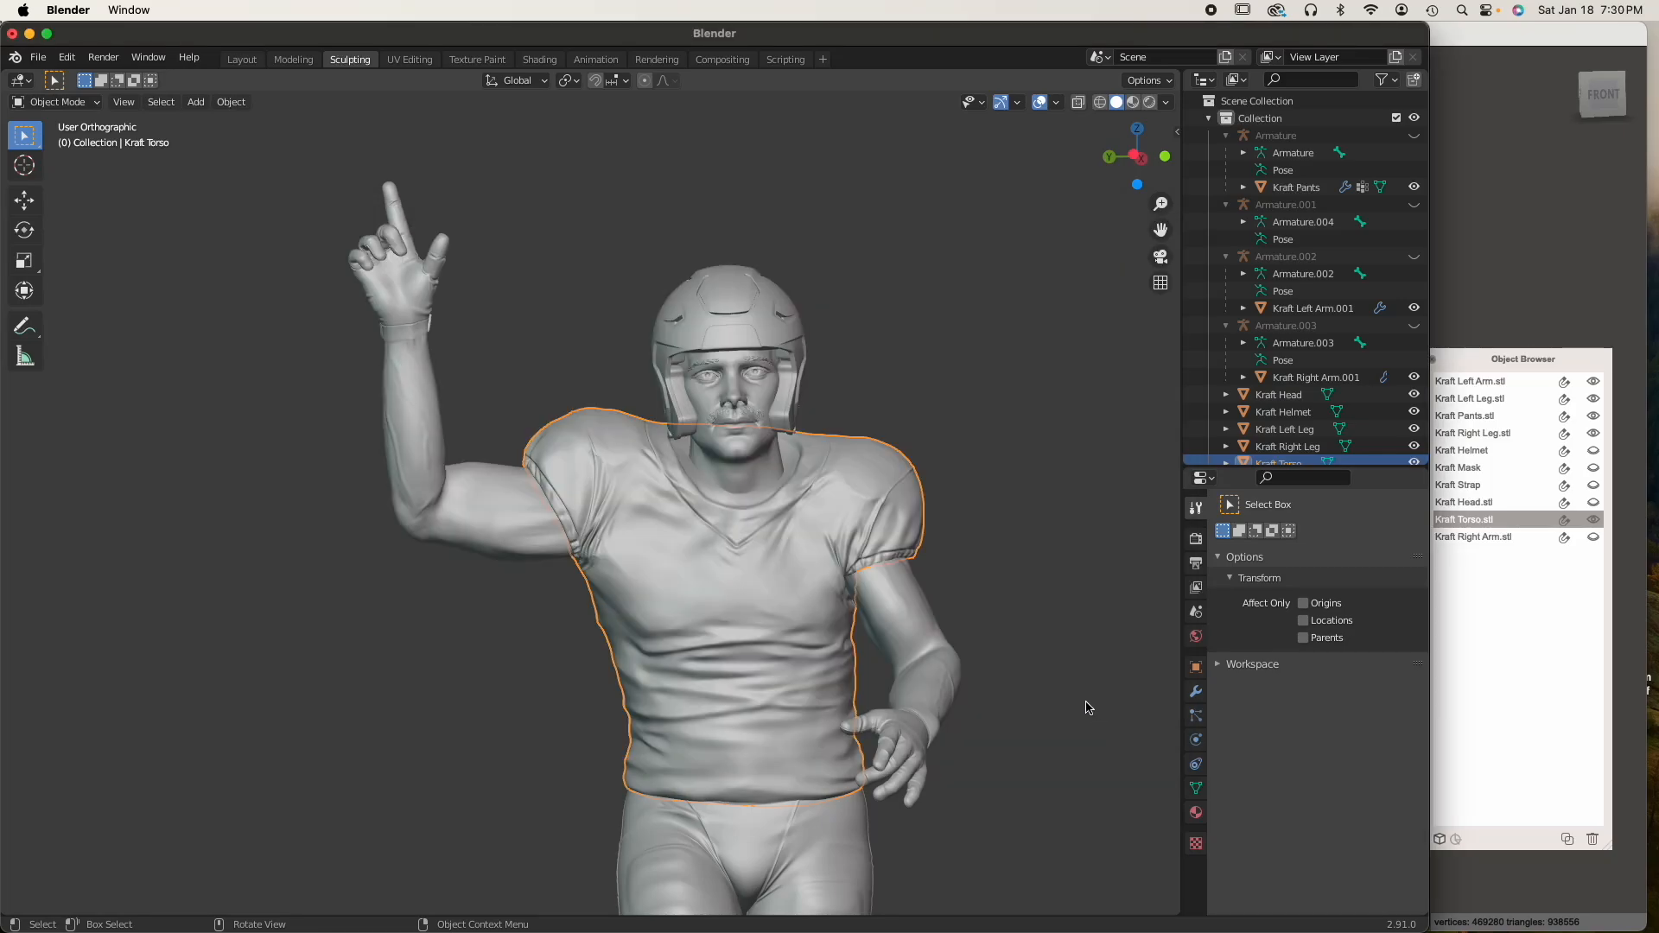
Switch to Meshmixer, show the right arm and delete the outdated Kraft Torso.stl from the scene
key(ctrl+Up)
click(1026, 474)
middle_drag(769, 536, 635, 520)
right_drag(635, 520, 698, 511)
mouse_move(700, 516)
middle_down()
mouse_move(756, 511)
mouse_move(700, 481)
mouse_move(685, 493)
middle_up()
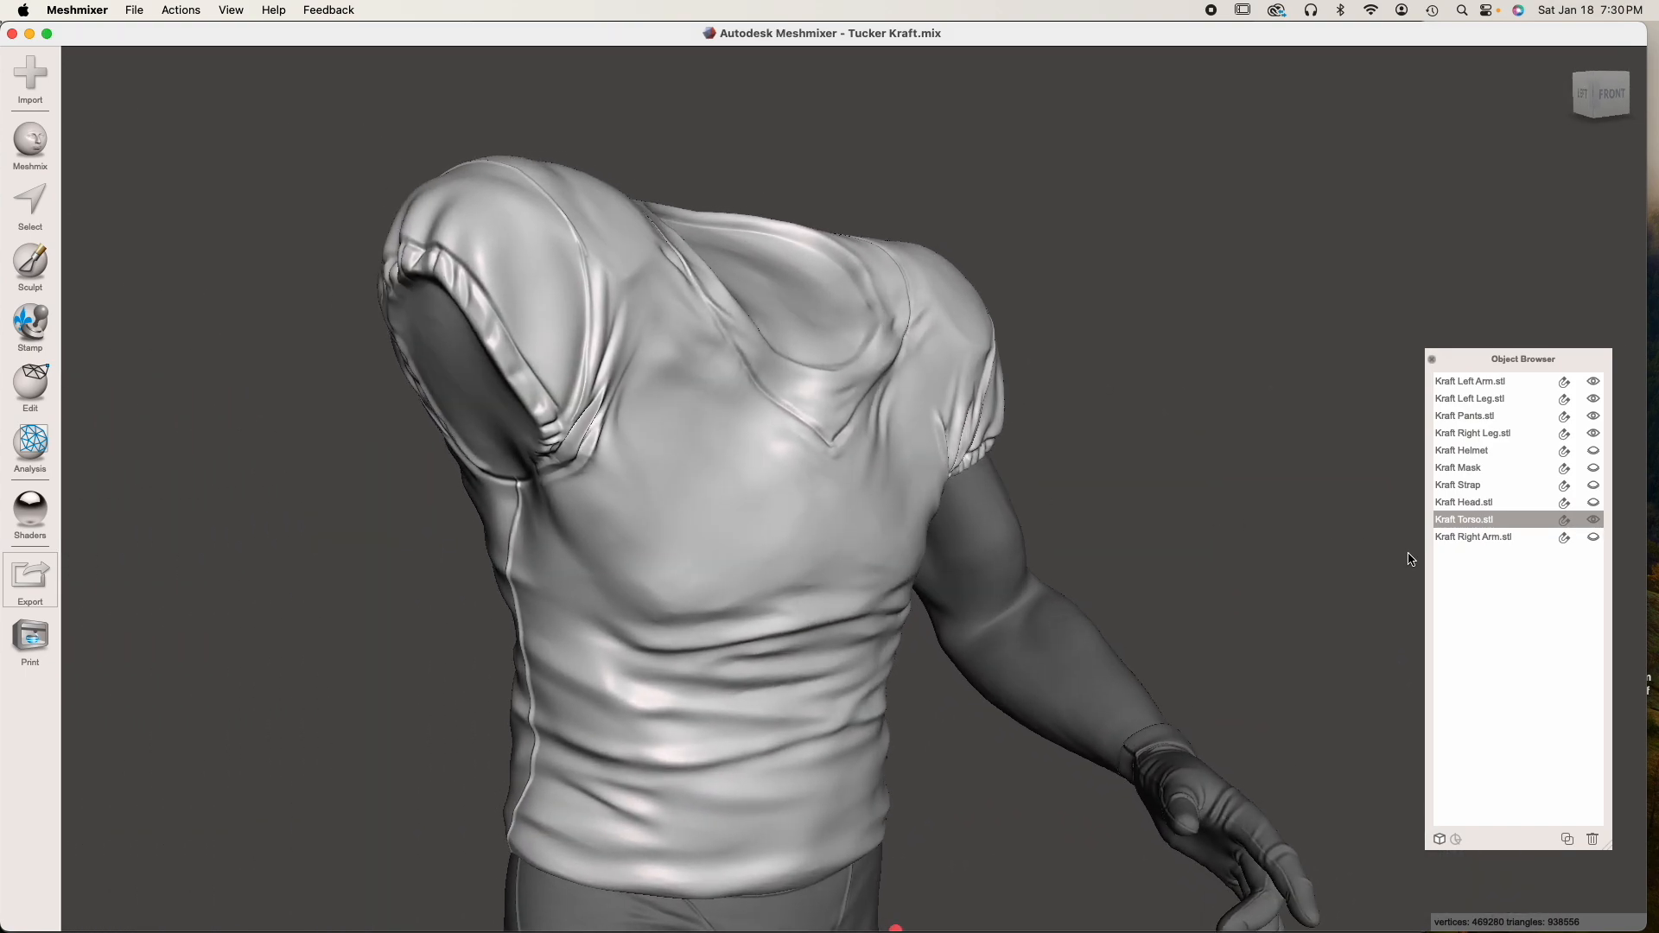
click(1588, 537)
right_drag(1348, 536, 811, 550)
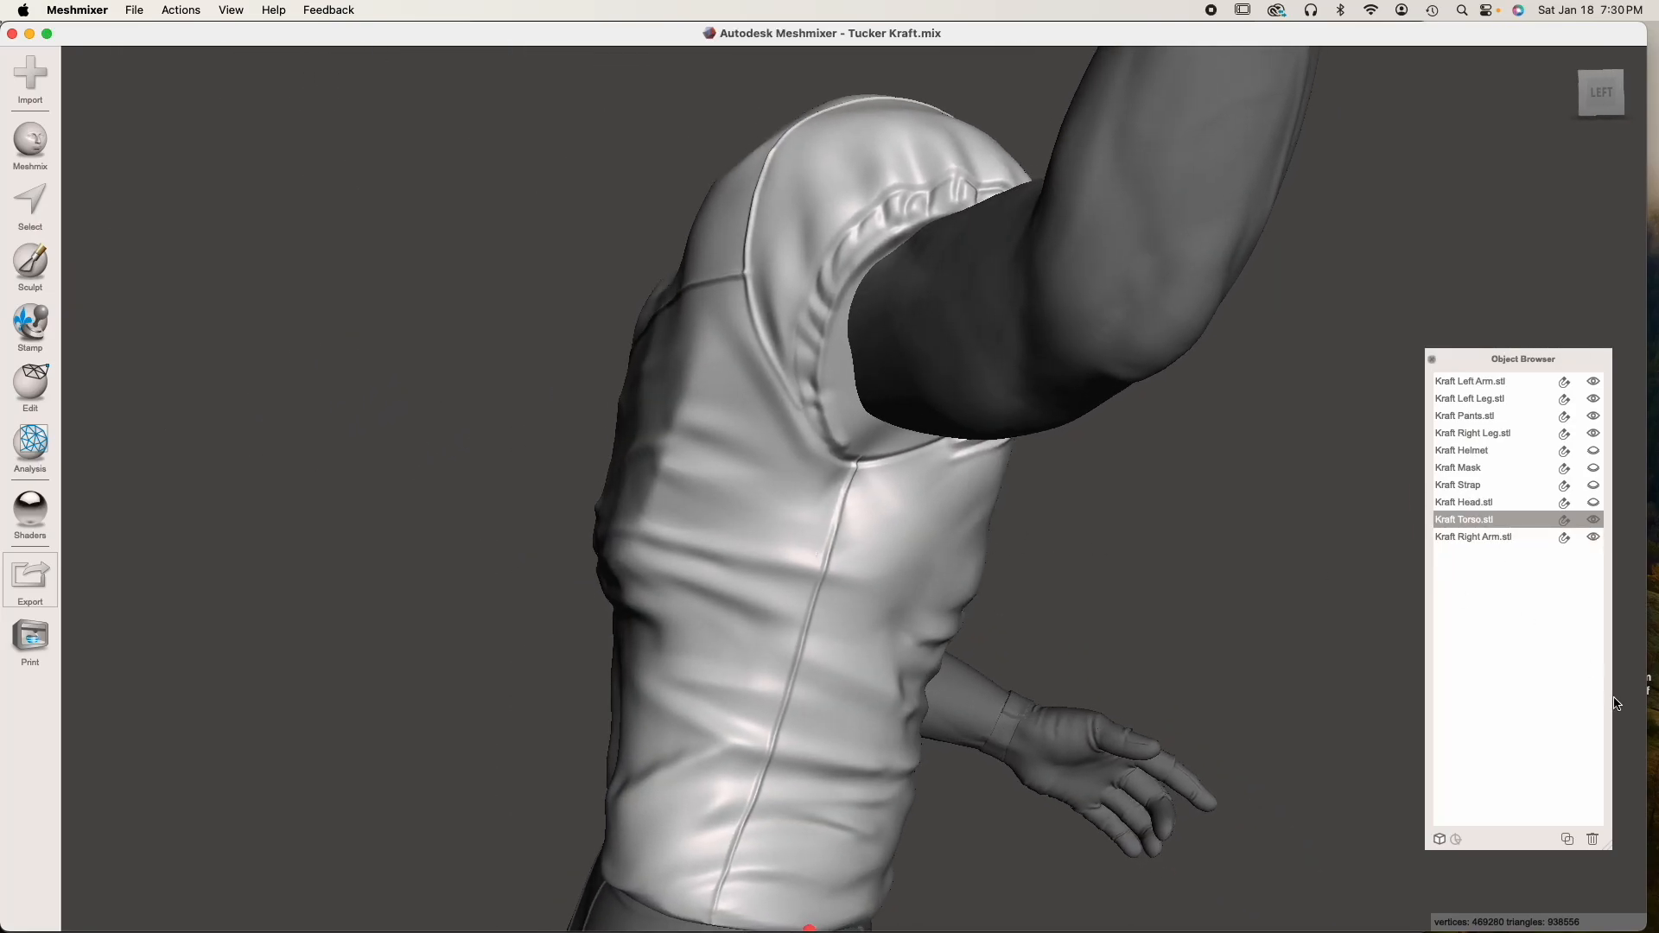
click(1594, 840)
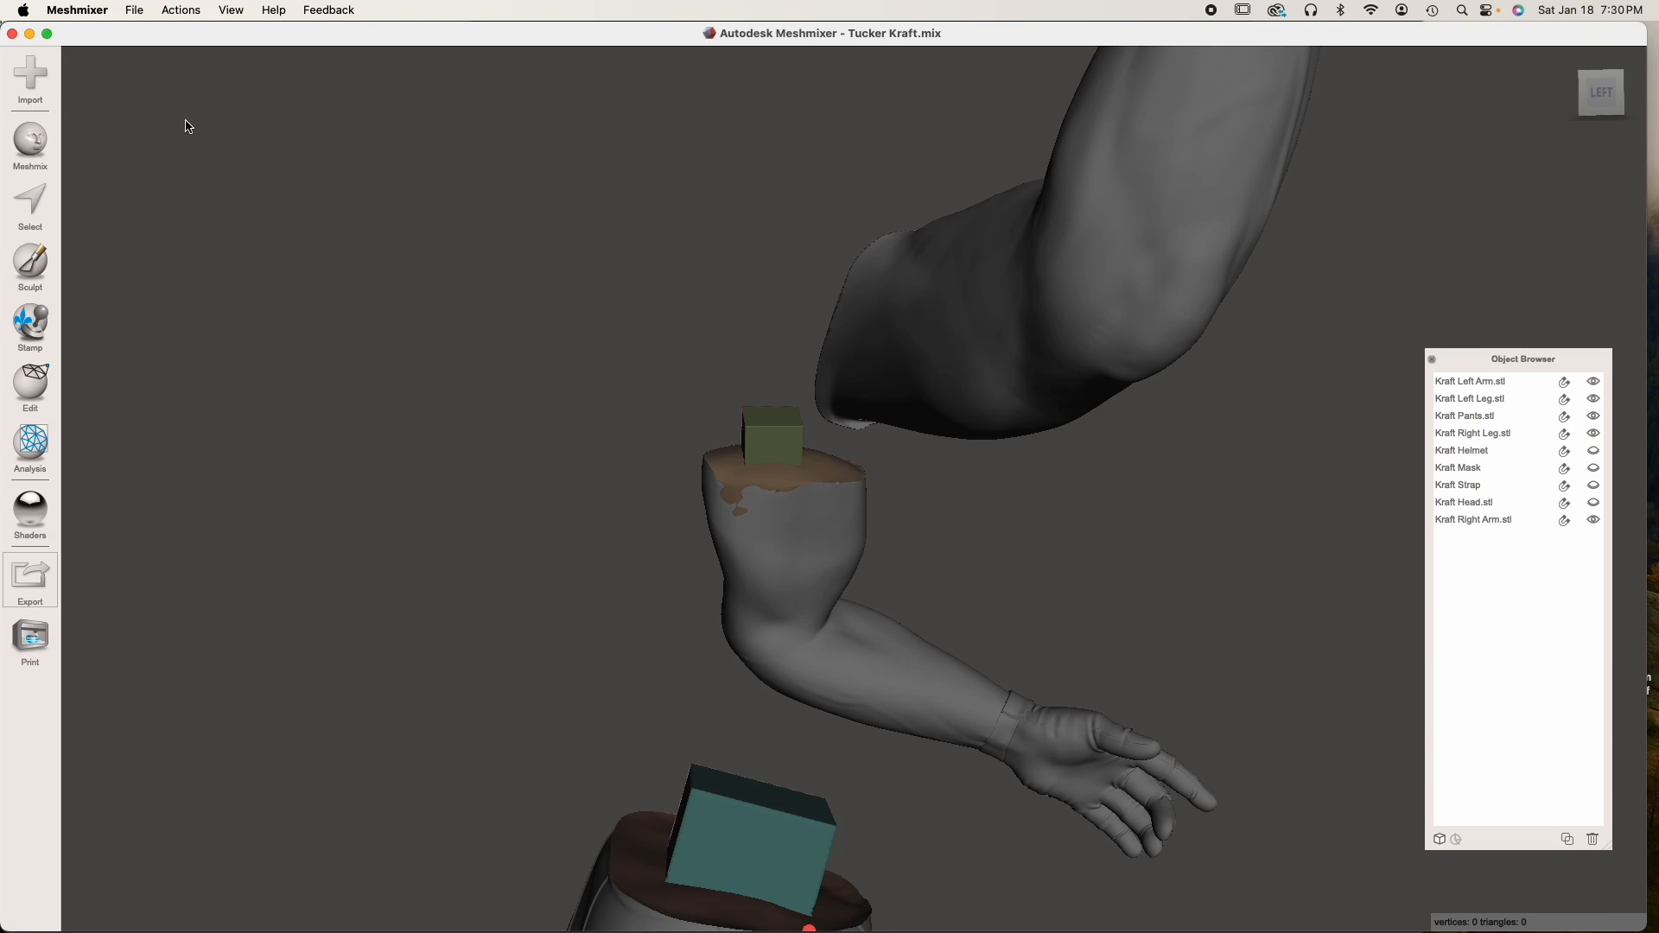
Import the updated Kraft Torso.stl from the Parts folder into the scene
click(31, 74)
click(829, 493)
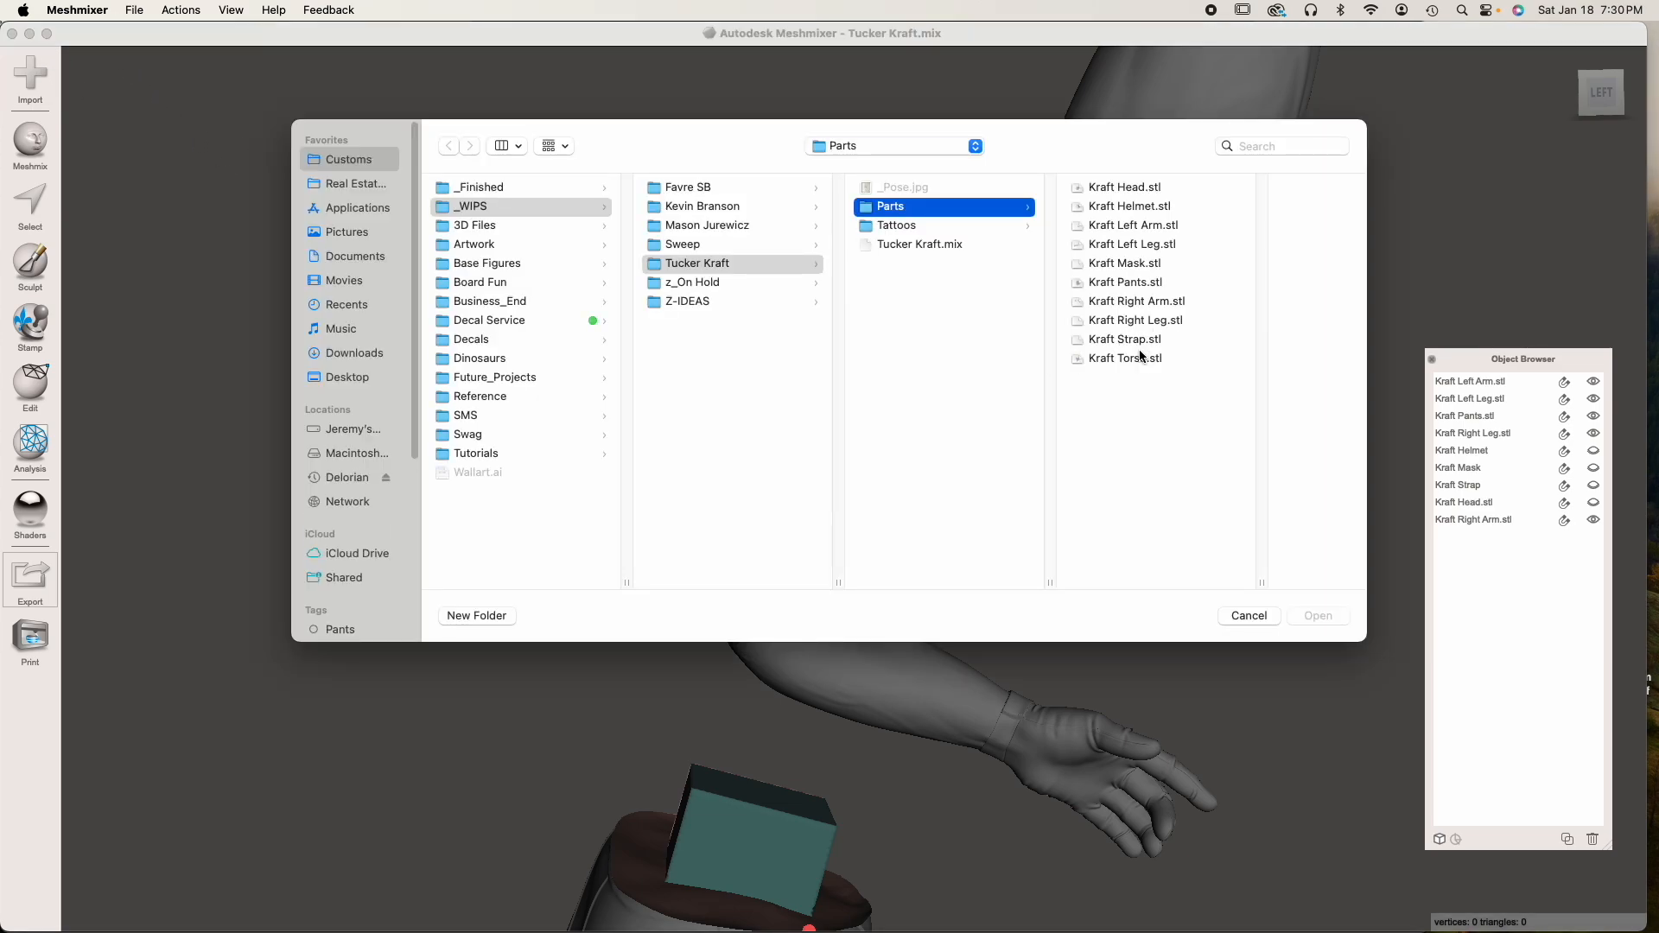
click(1125, 358)
click(1317, 614)
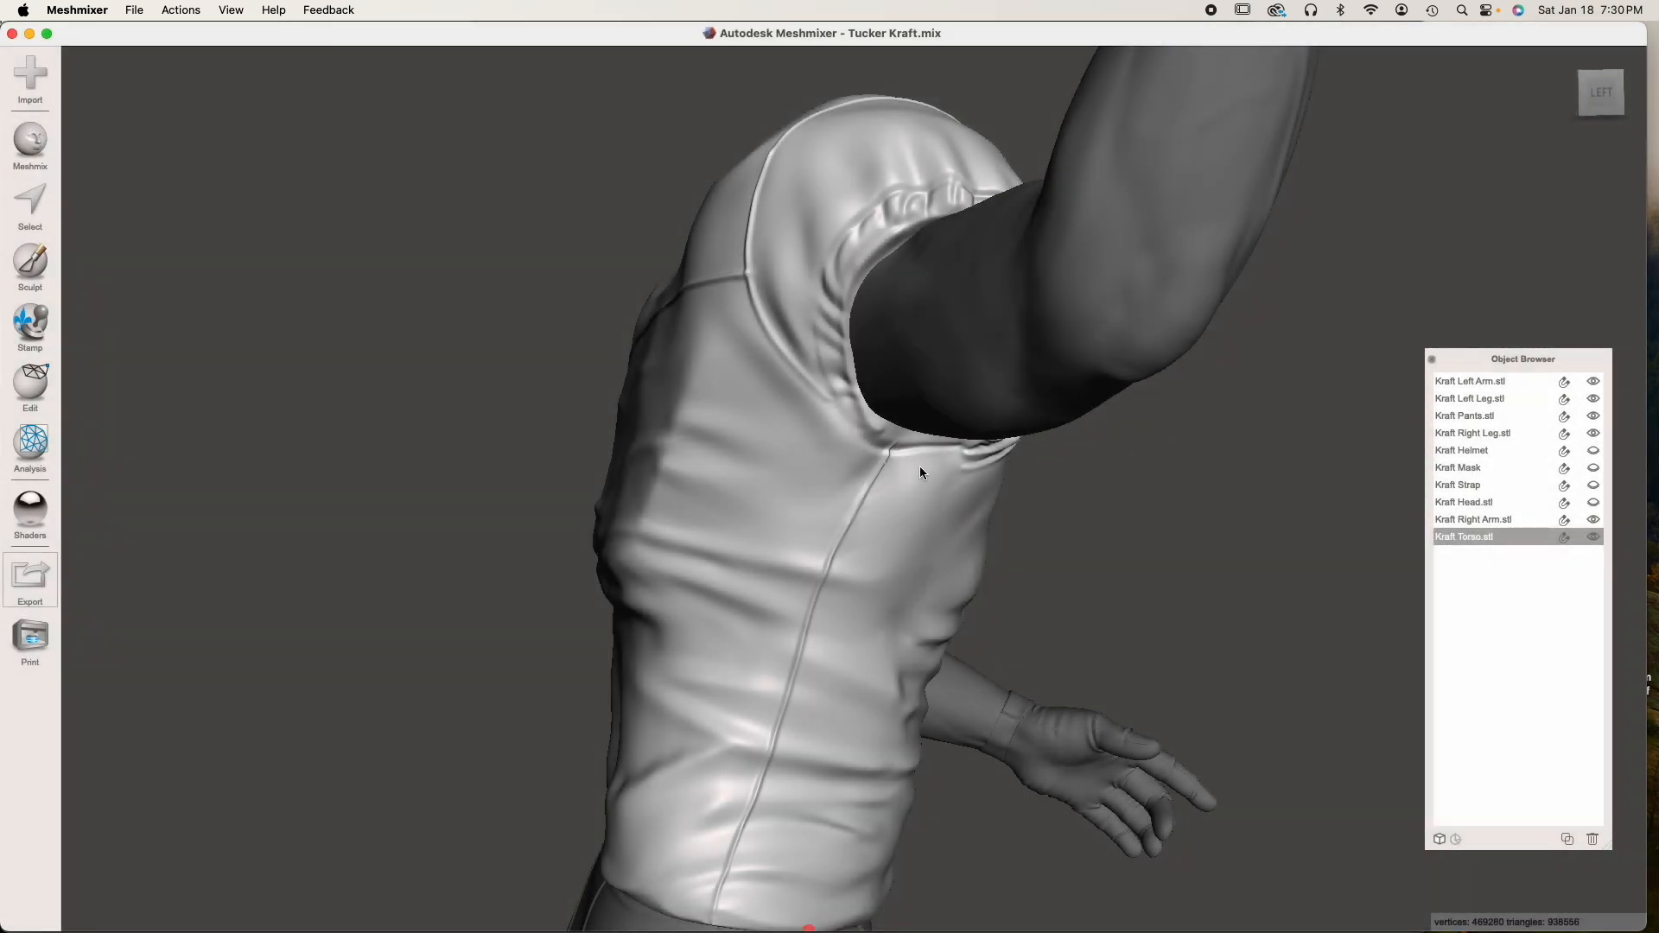
right_drag(919, 464, 821, 437)
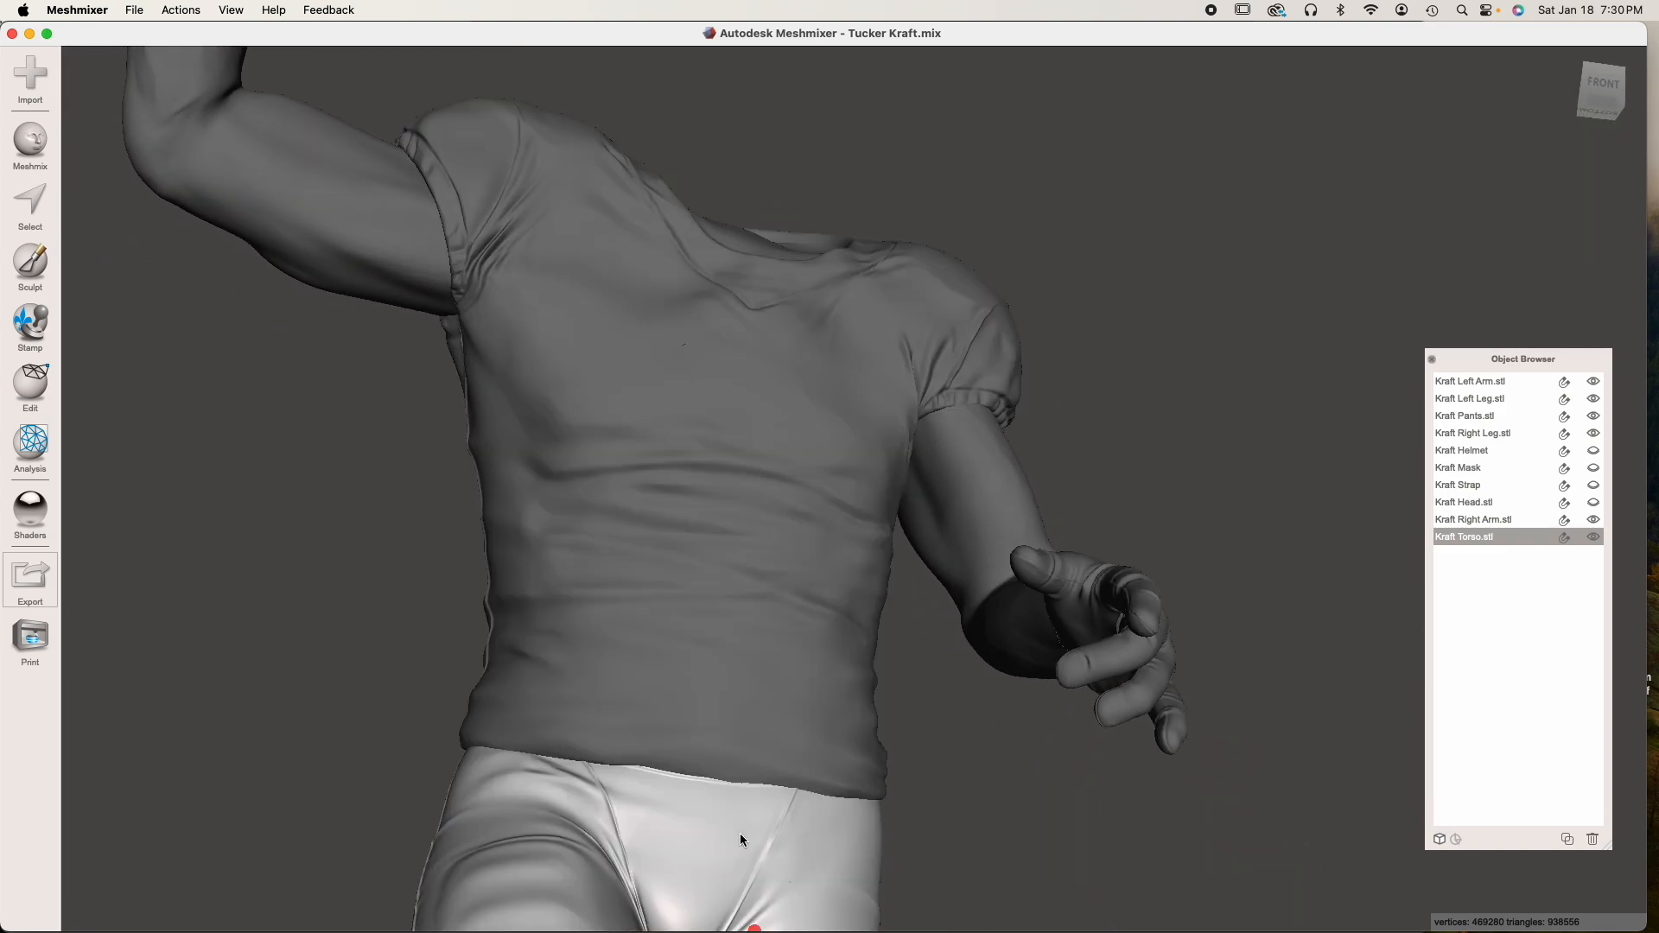
Hide the pants and the left arm to isolate the torso and right arm
click(740, 838)
click(1595, 418)
right_drag(871, 601, 589, 666)
click(1469, 381)
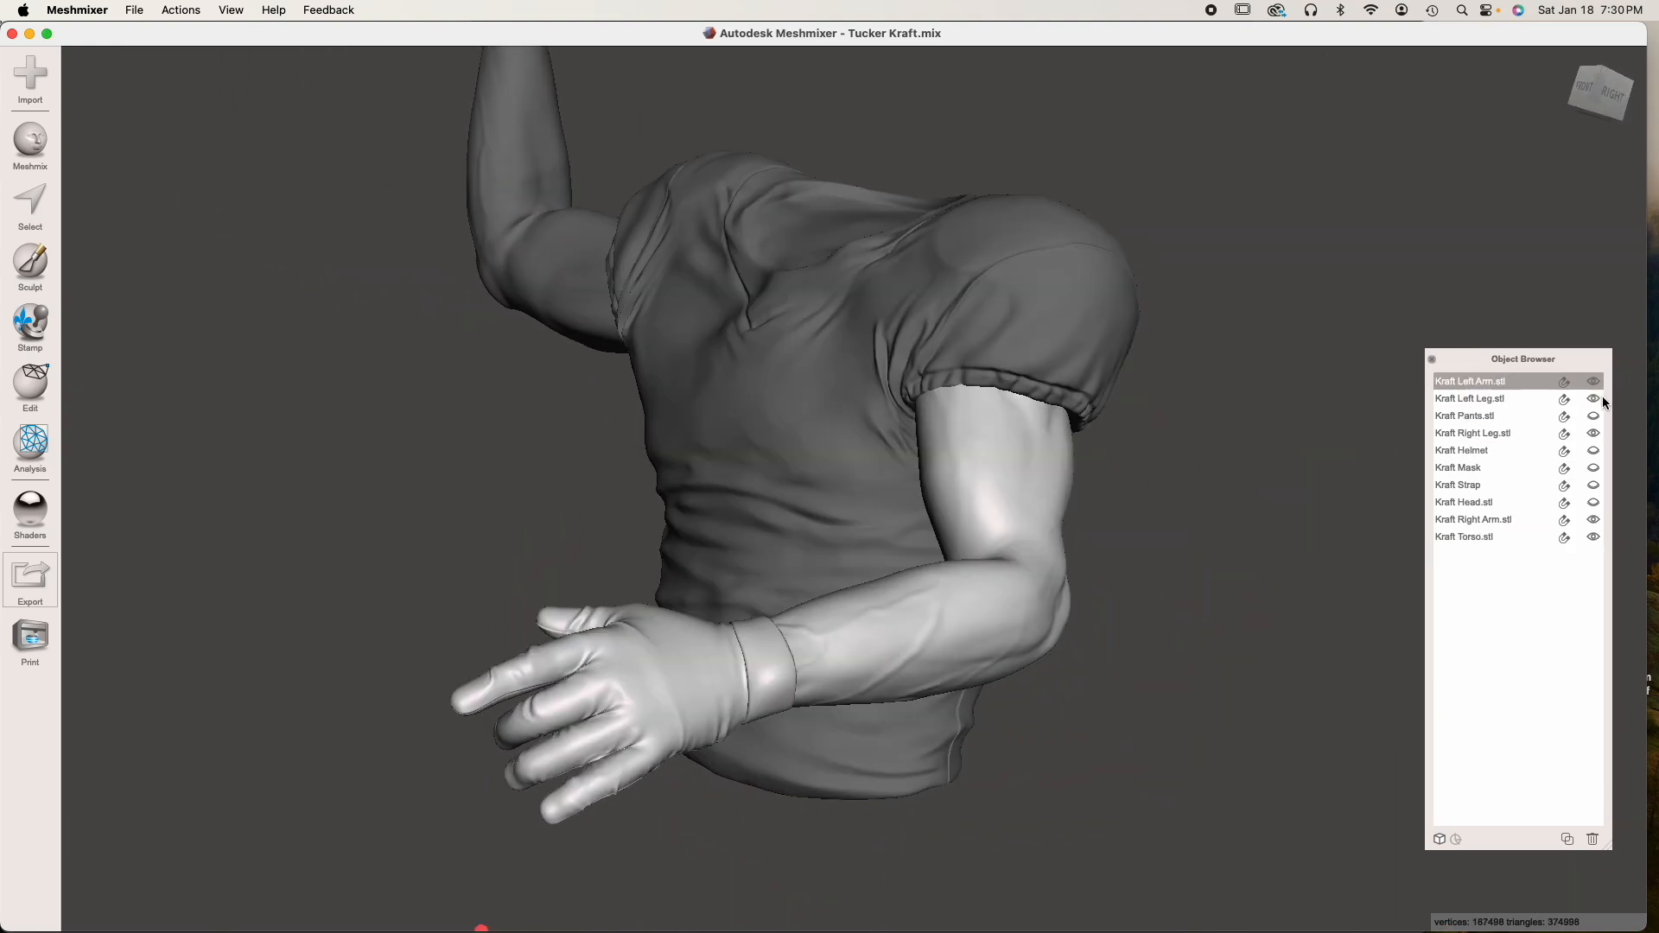
click(1594, 381)
Duplicate the torso and hide the original, leaving the copy in place with the right arm
right_drag(873, 484, 917, 574)
middle_drag(618, 389, 755, 515)
right_drag(756, 516, 834, 558)
middle_drag(838, 549, 843, 558)
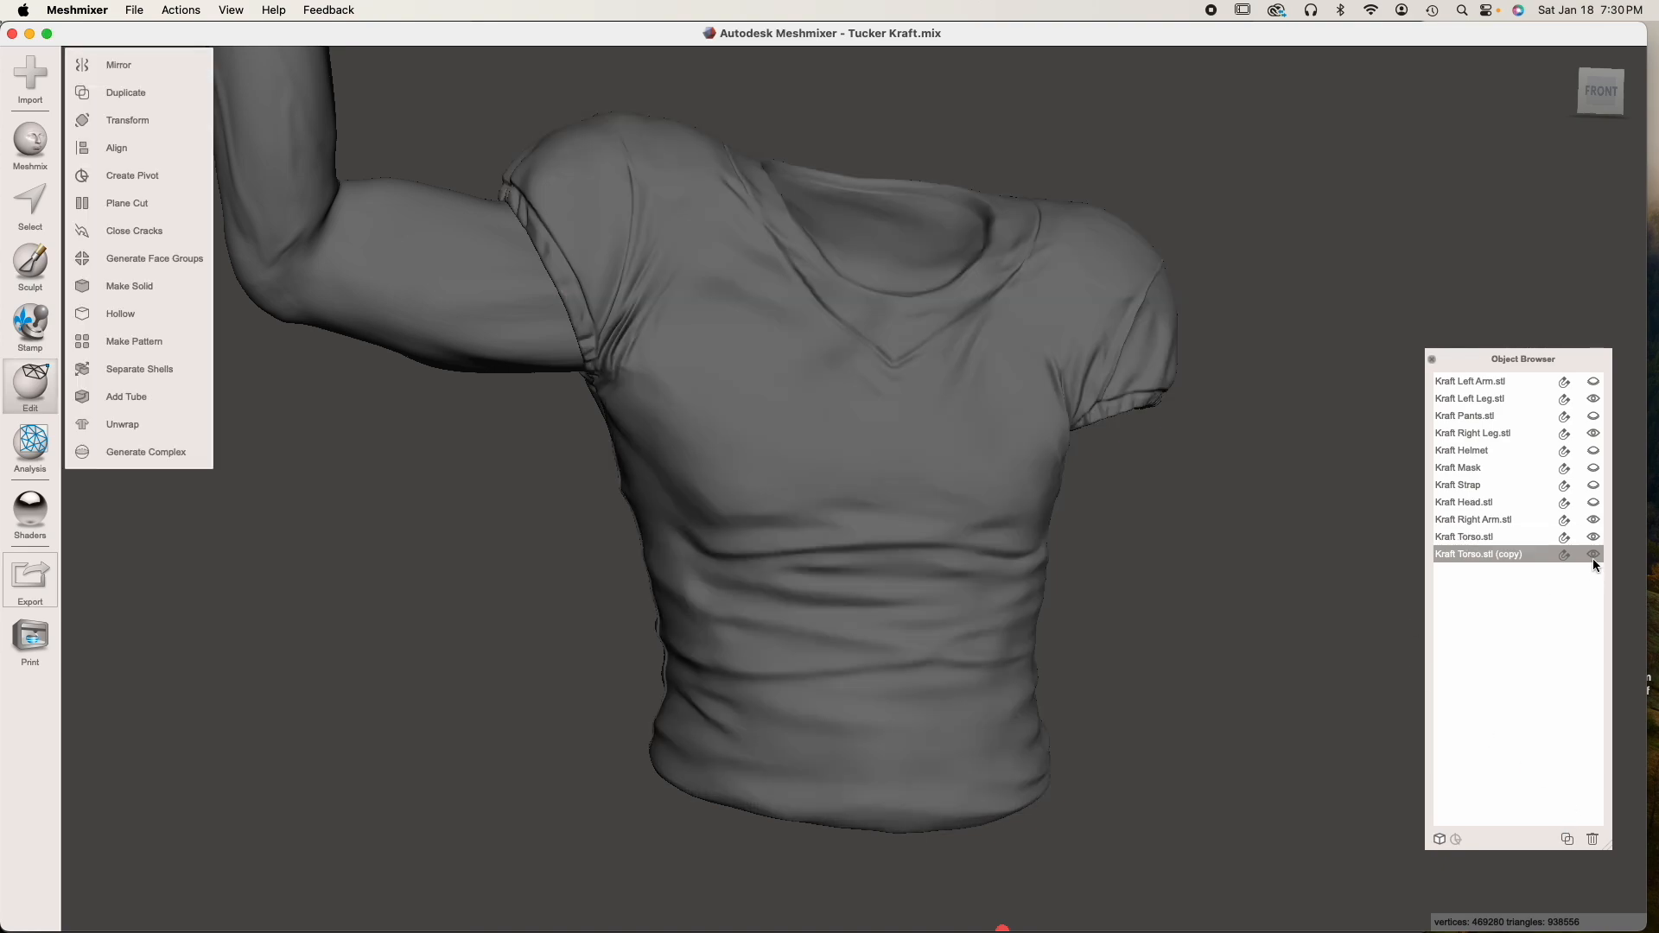
click(1594, 539)
Subtract the torso copy from the right arm with a Boolean Difference
click(479, 304)
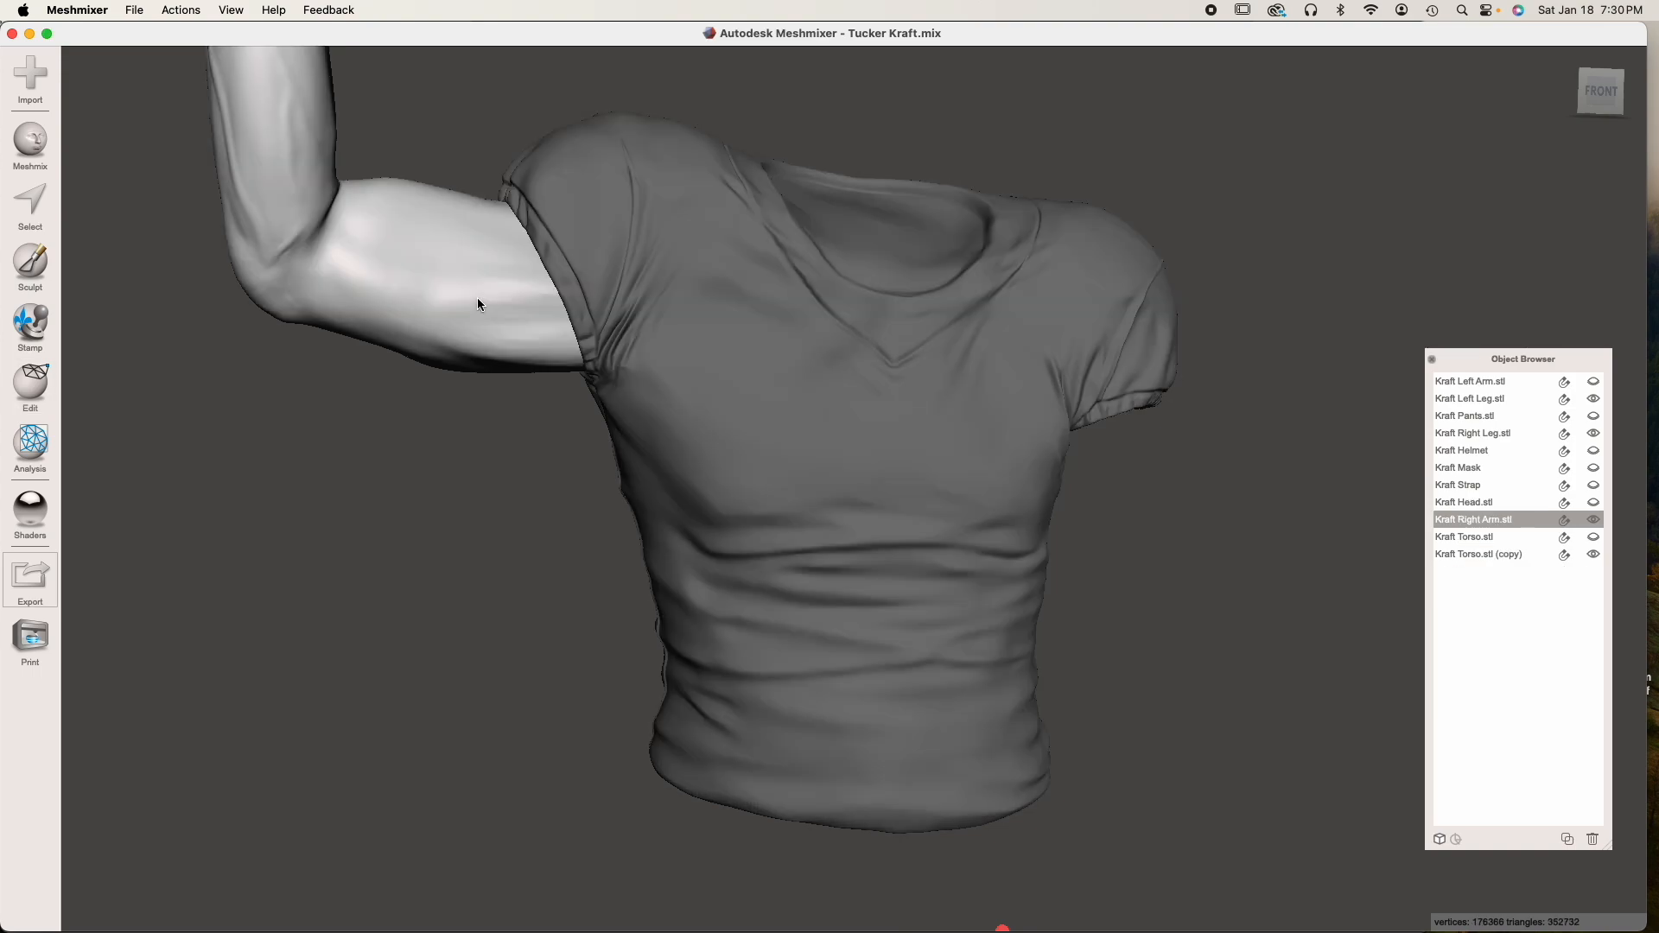
shift+click(751, 299)
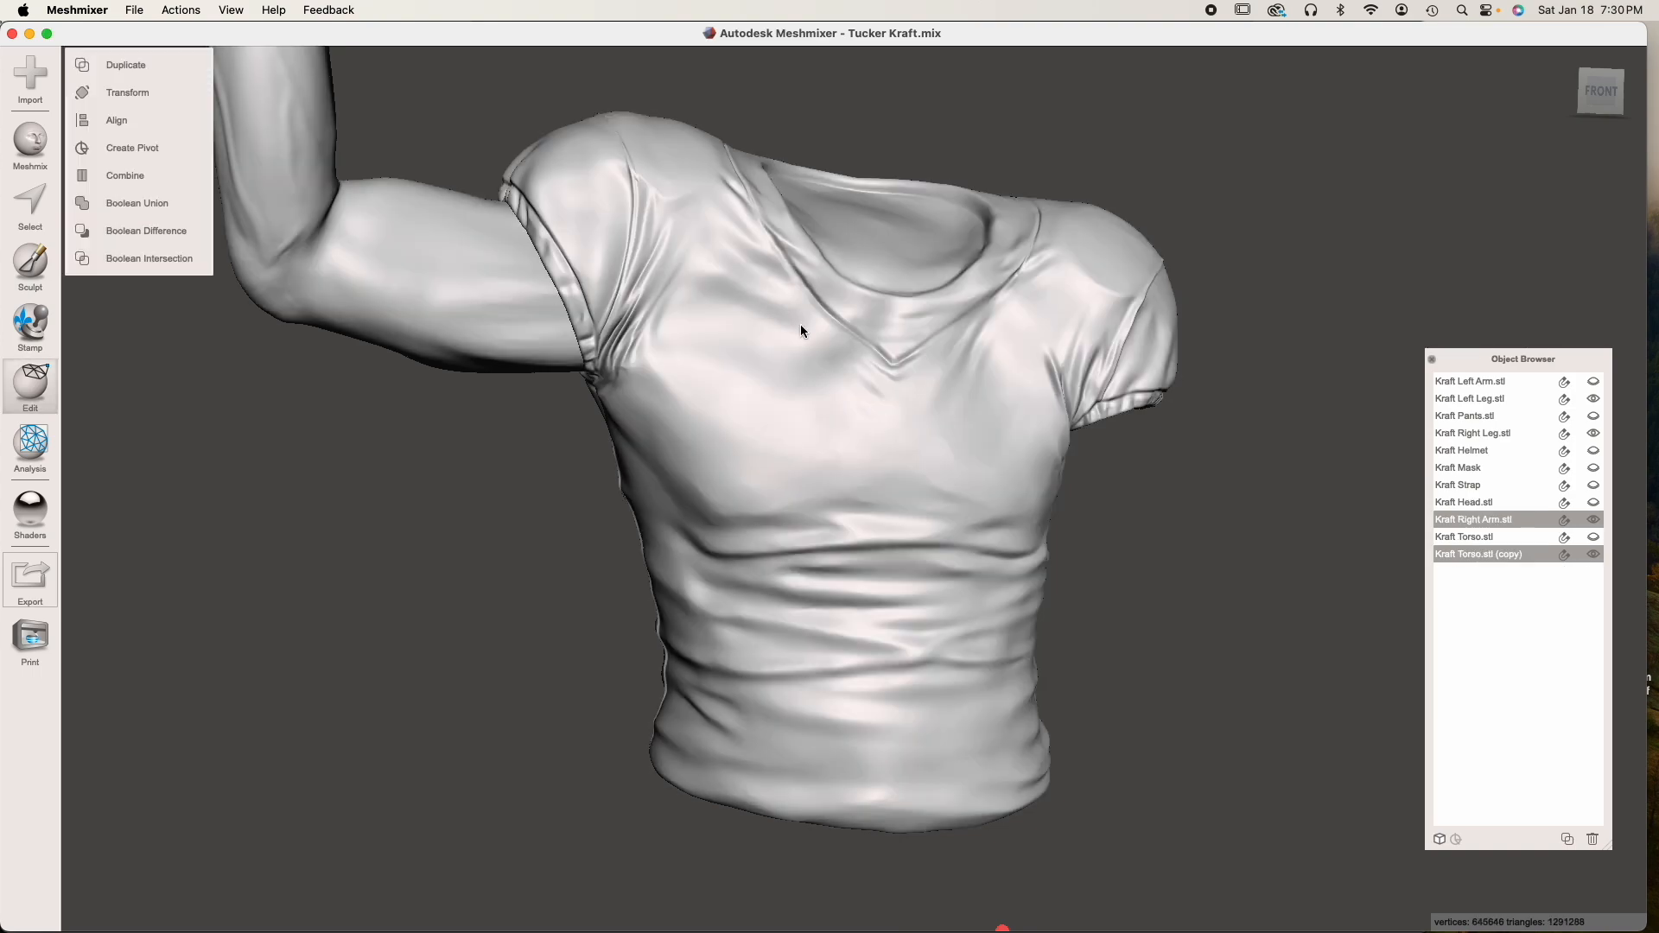
click(152, 231)
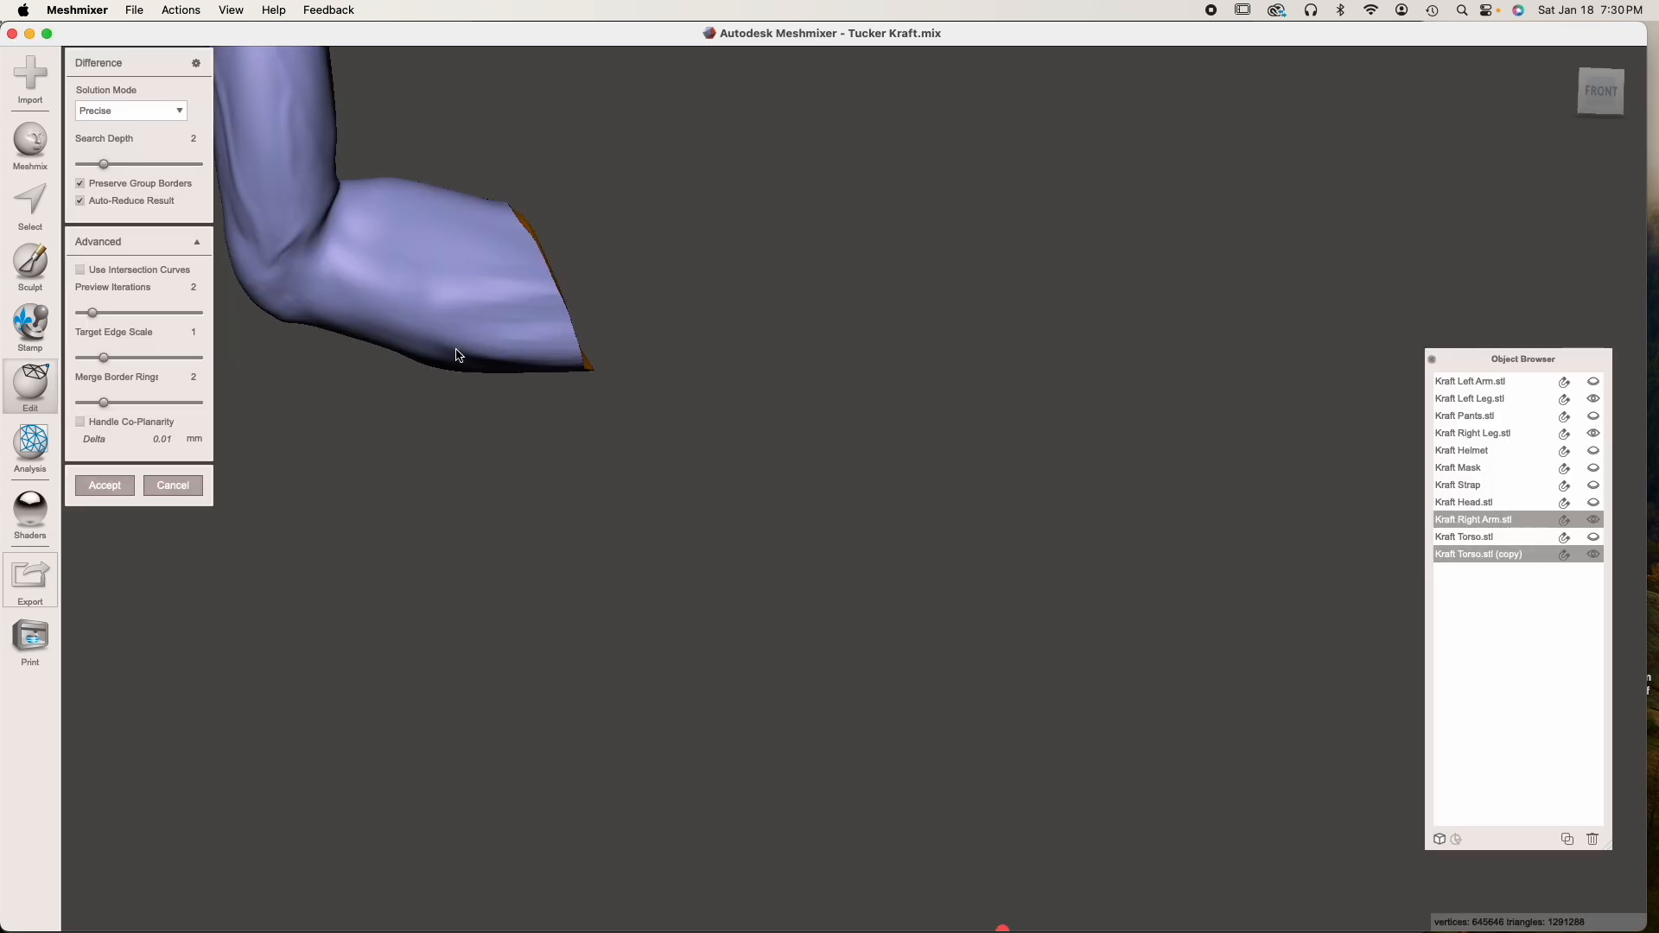
click(152, 178)
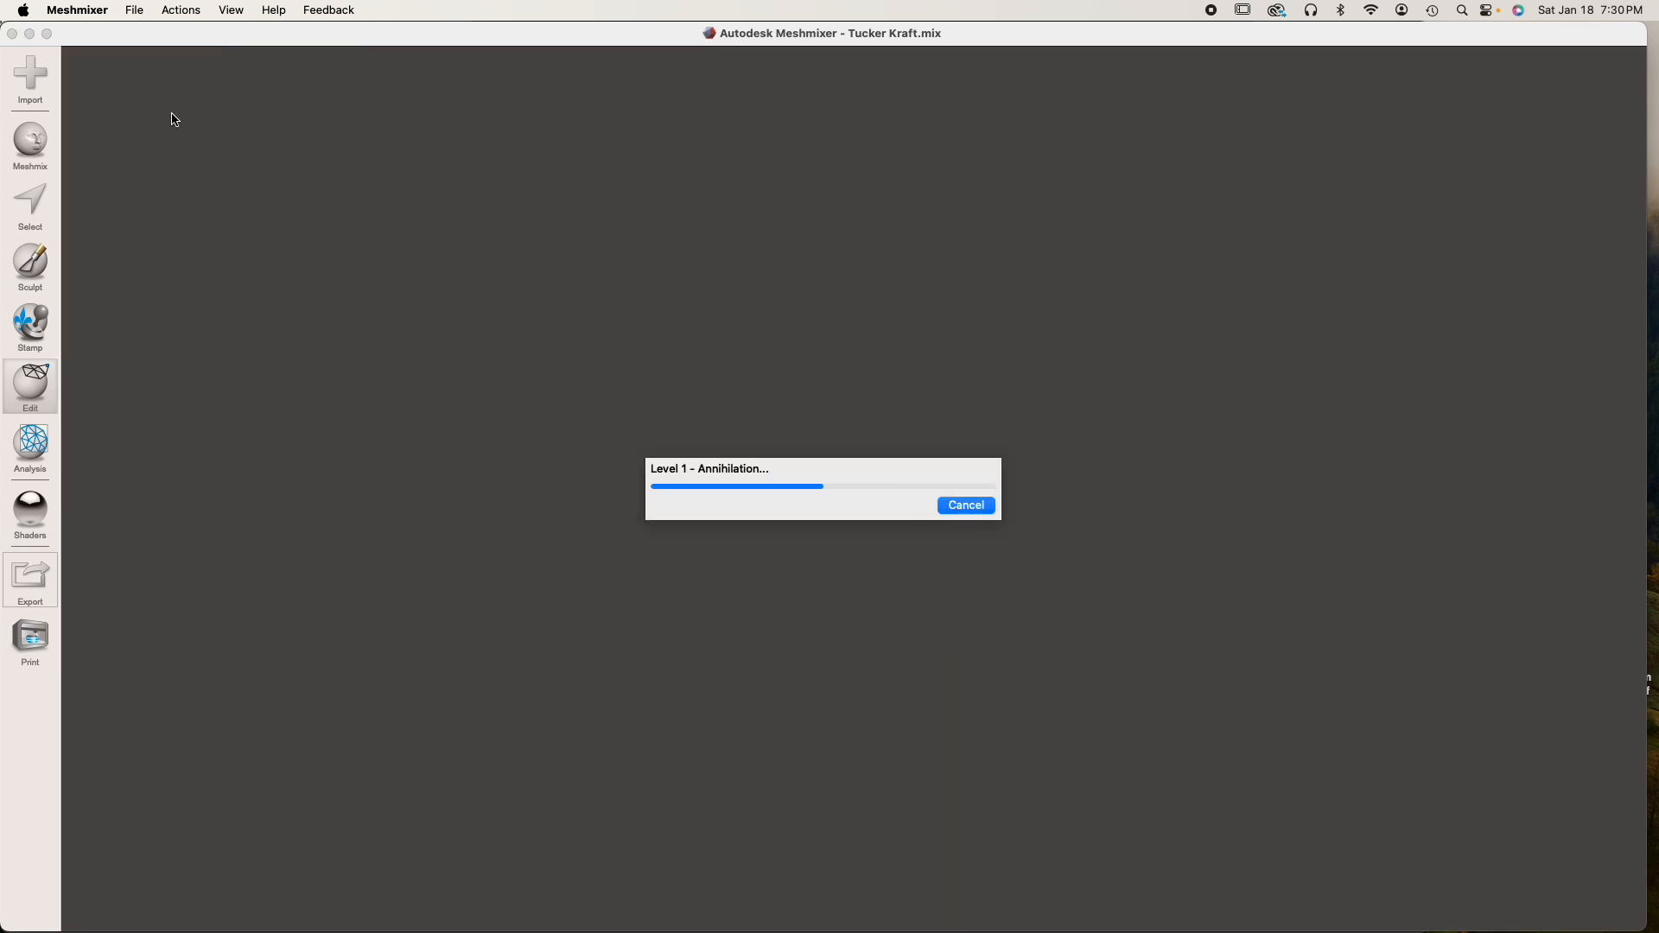
click(175, 111)
click(141, 157)
click(116, 486)
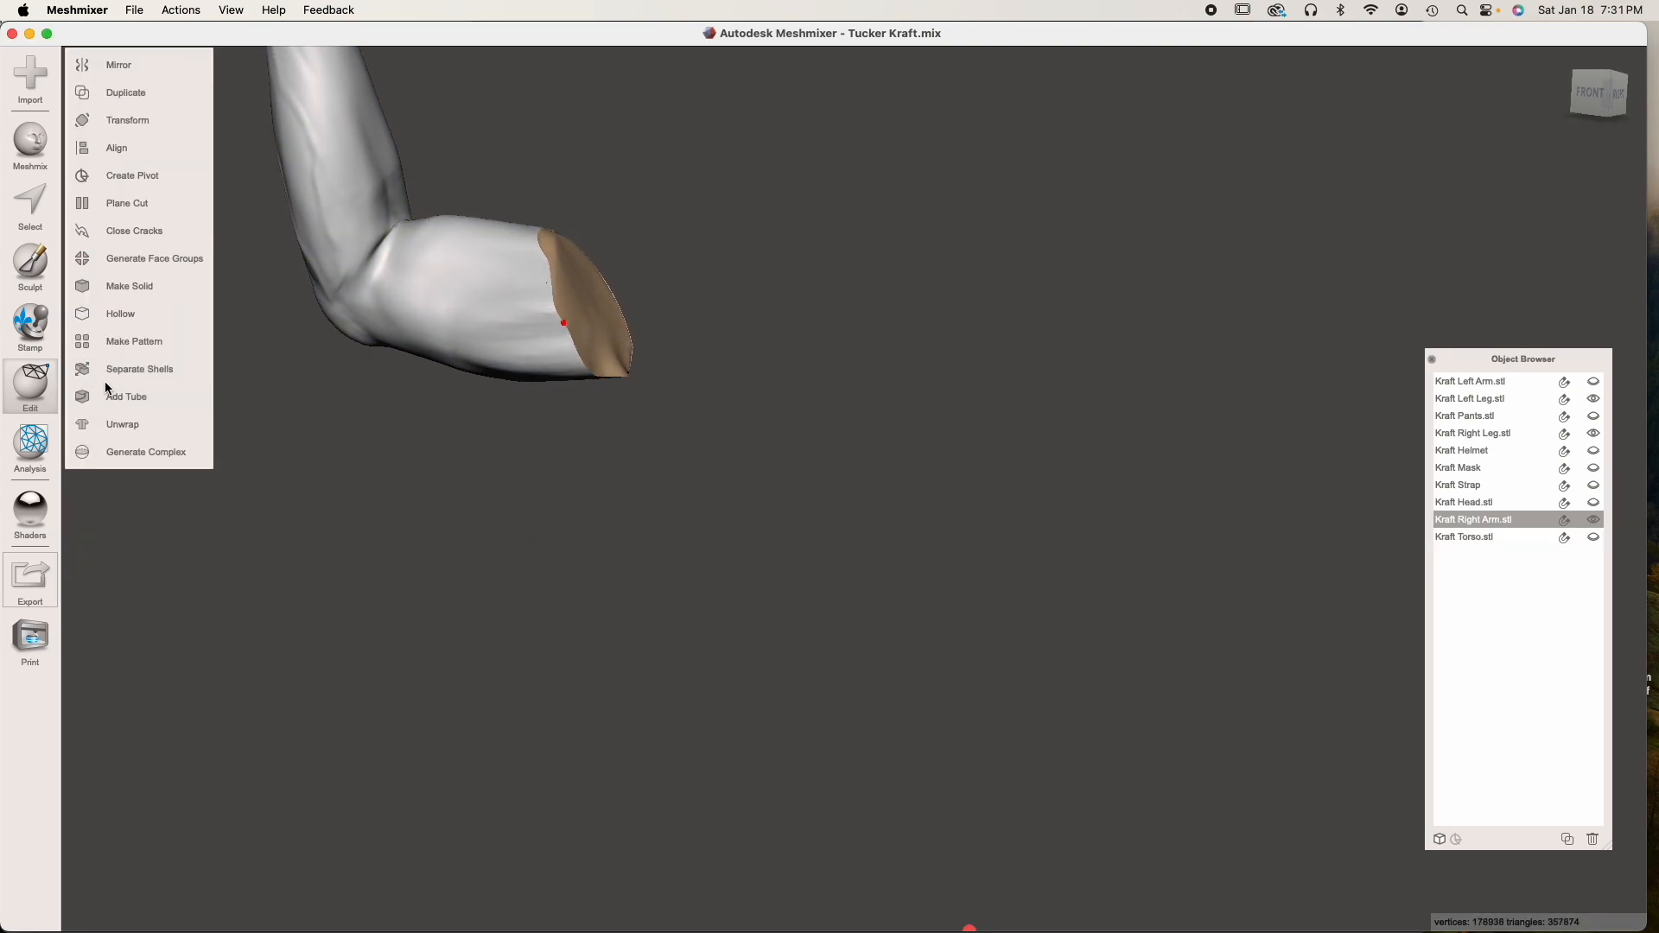
Run the Inspector on the right arm, auto-repair all defects and check the cut end
mouse_move(32, 445)
click(113, 63)
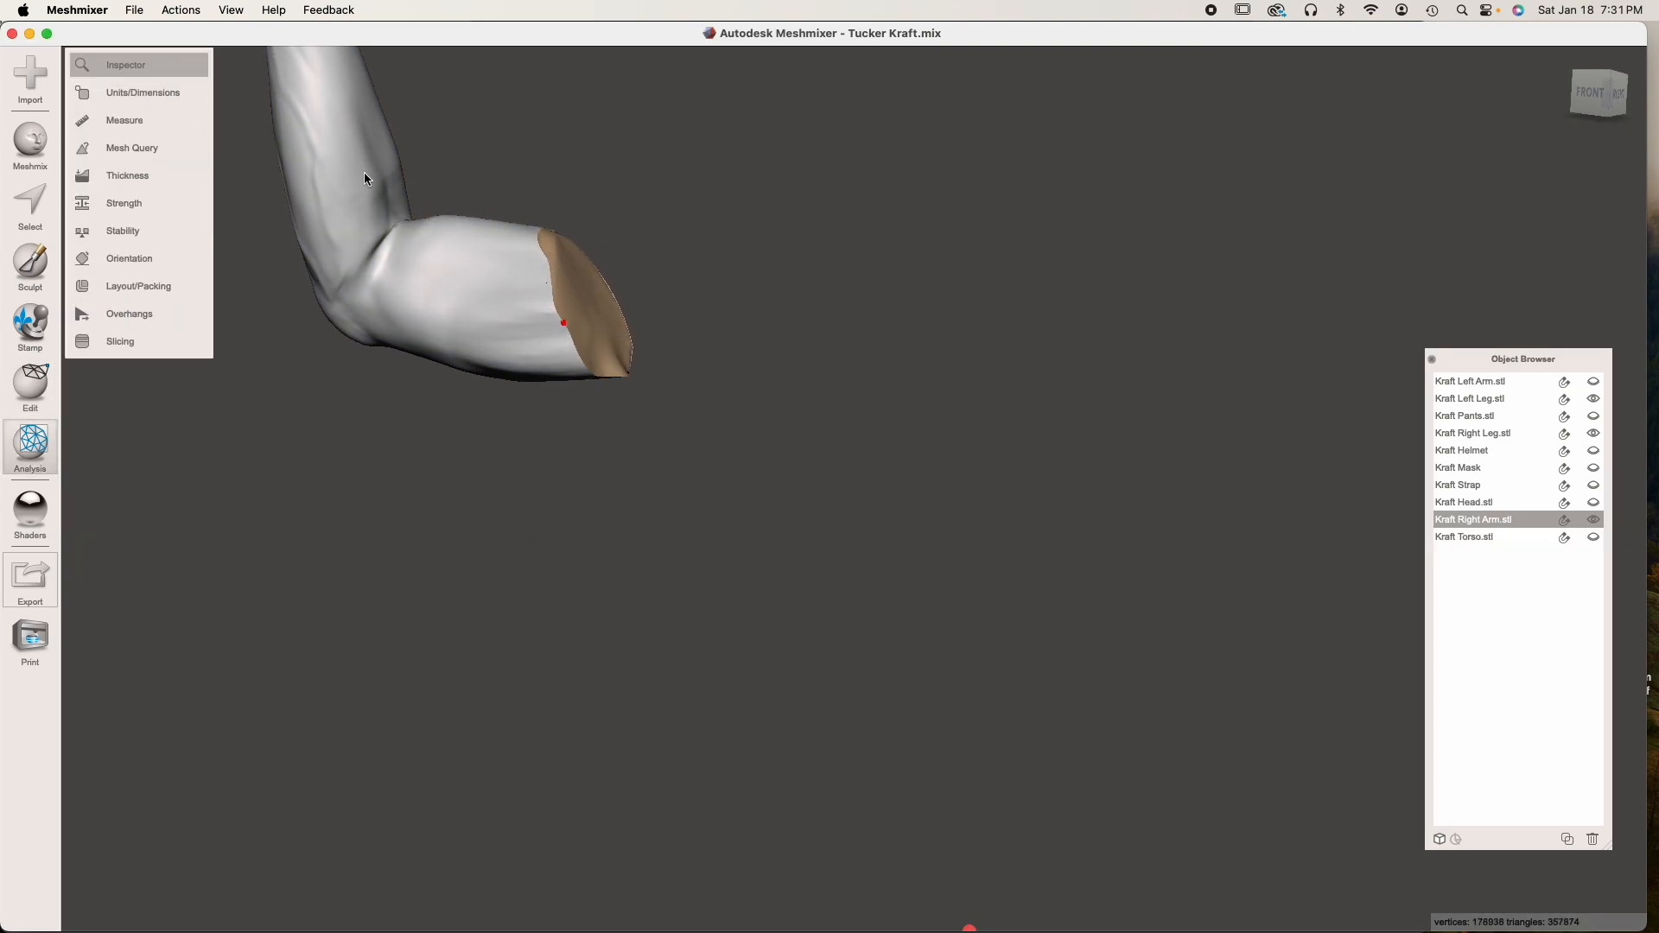
click(152, 197)
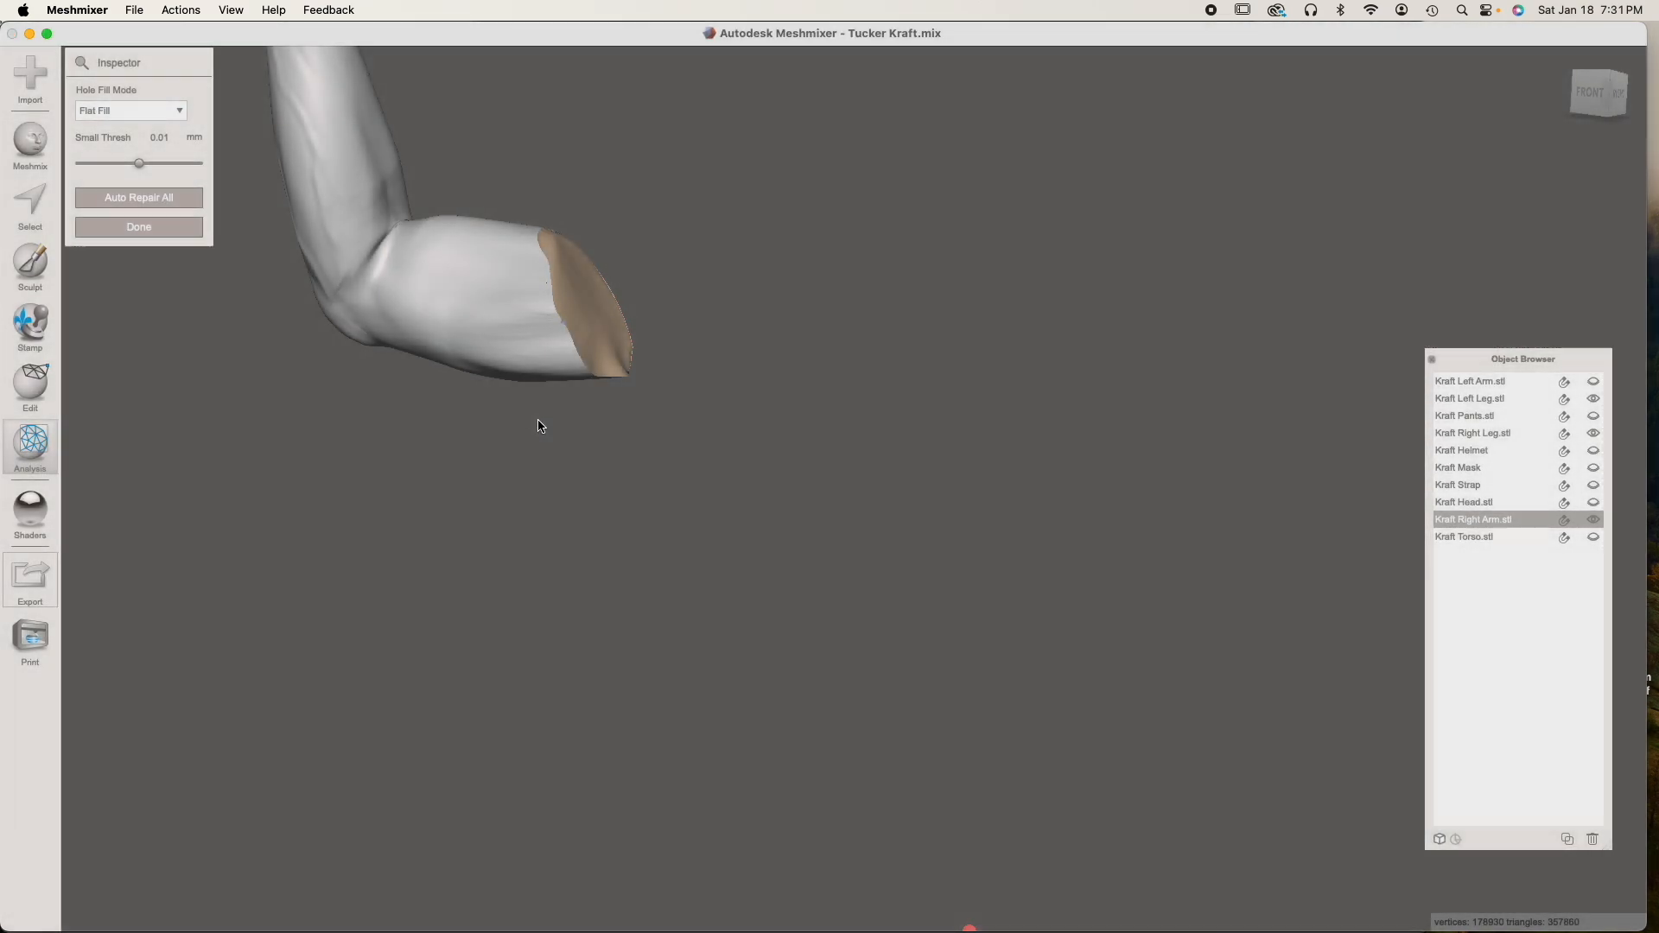
middle_drag(548, 332, 646, 489)
scroll(648, 489, up, 5)
middle_drag(516, 475, 549, 501)
right_drag(486, 511, 517, 499)
scroll(519, 506, down, 5)
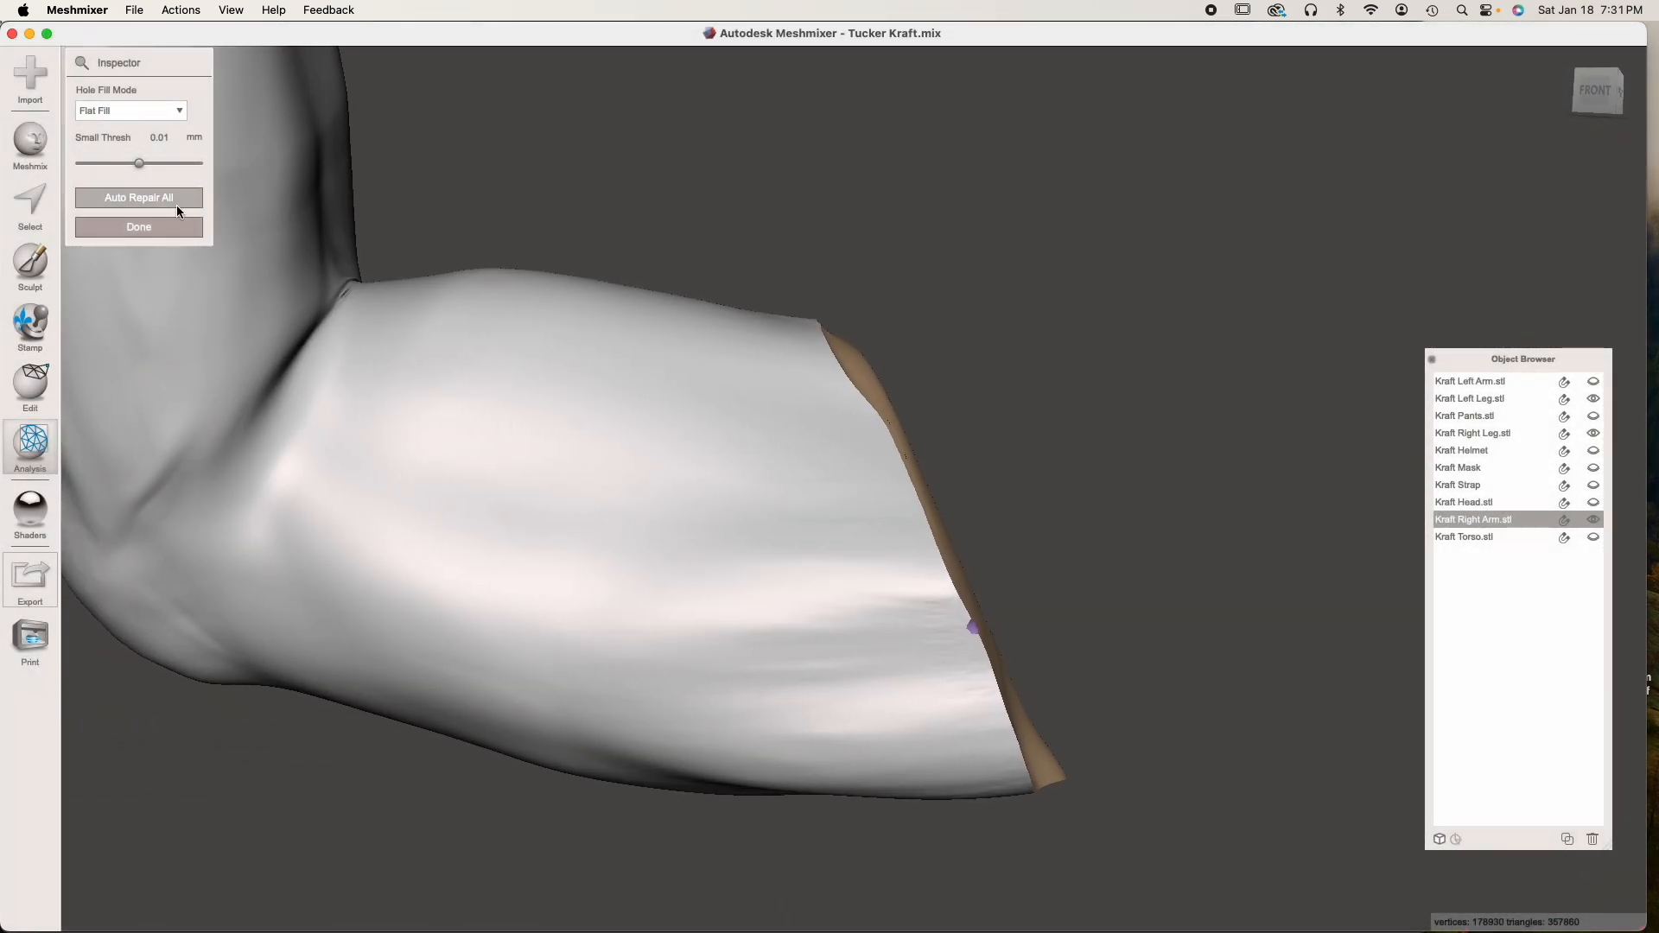
click(163, 225)
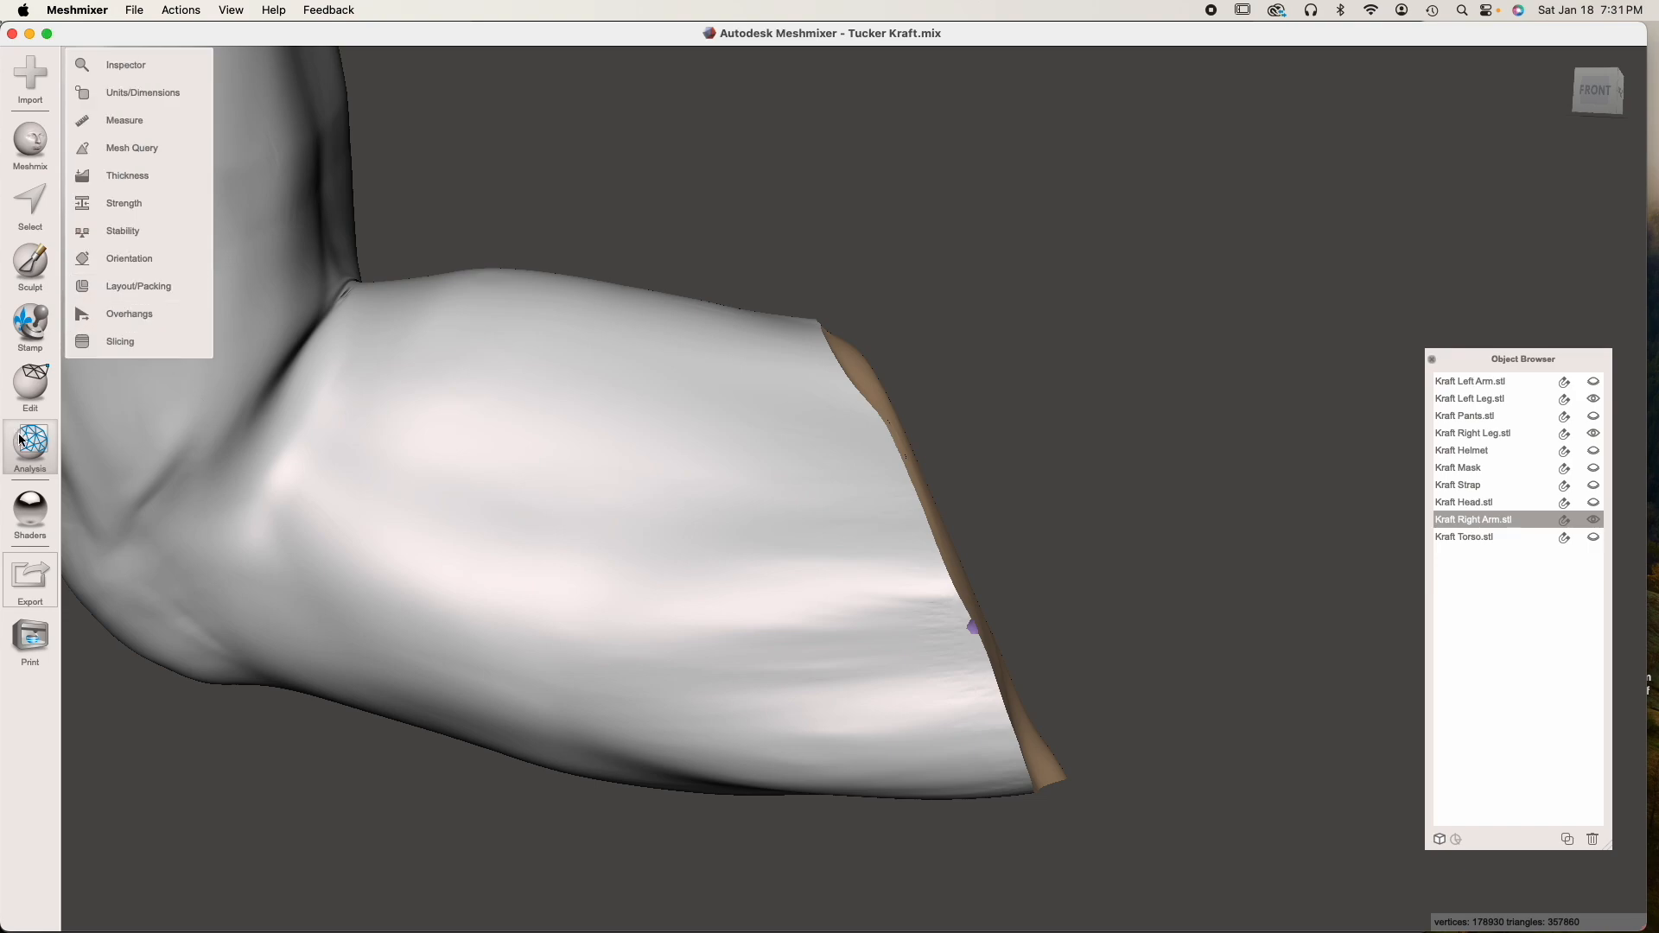
Smooth the right arm's surface along the cut edge with the sculpt brush at strength 100 and size 28
click(19, 275)
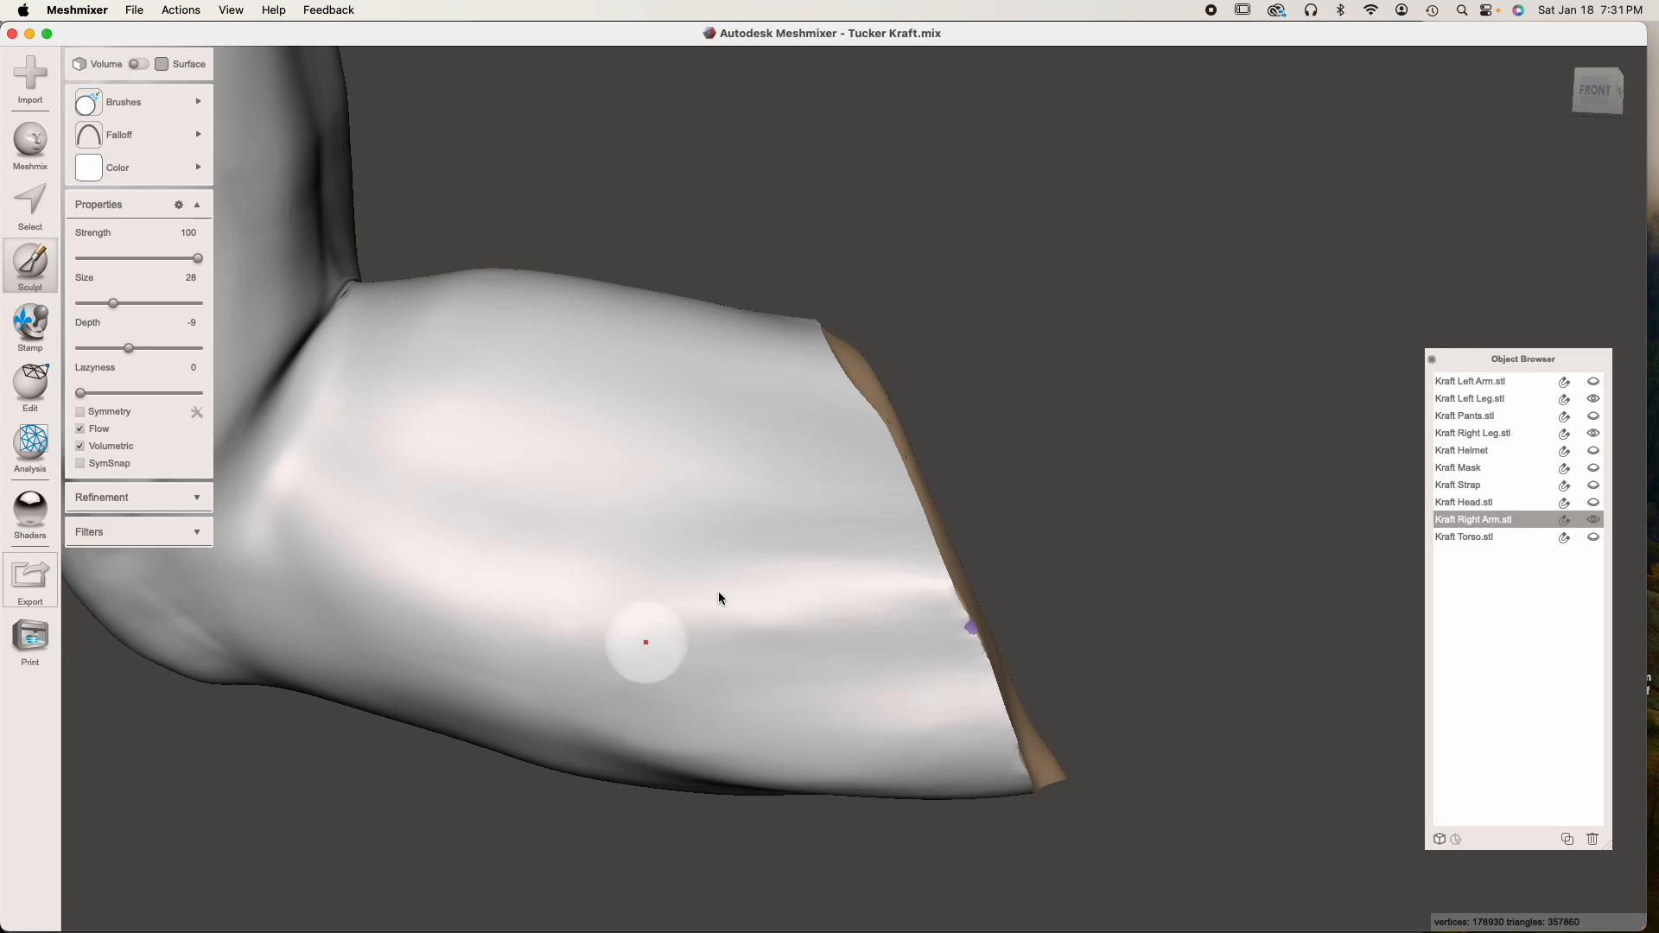
right_drag(866, 690, 825, 574)
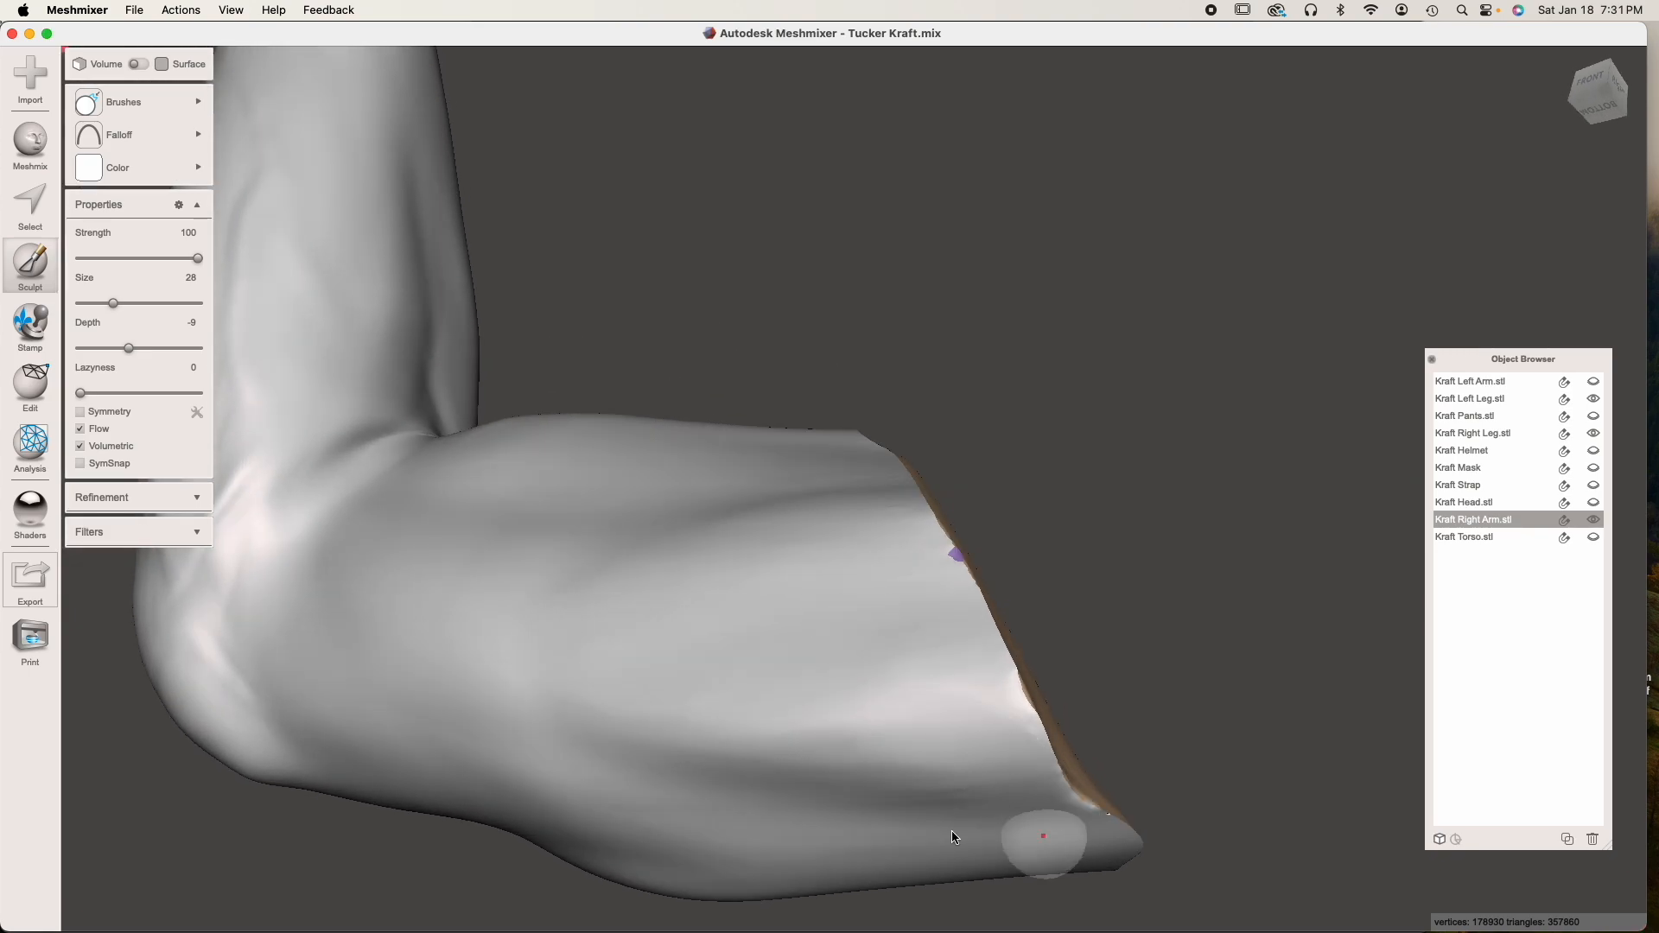
mouse_move(607, 708)
right_down()
mouse_move(689, 714)
mouse_move(451, 558)
mouse_move(739, 554)
right_up()
mouse_move(741, 650)
right_down()
mouse_move(834, 708)
mouse_move(845, 665)
mouse_move(766, 596)
mouse_move(665, 710)
right_up()
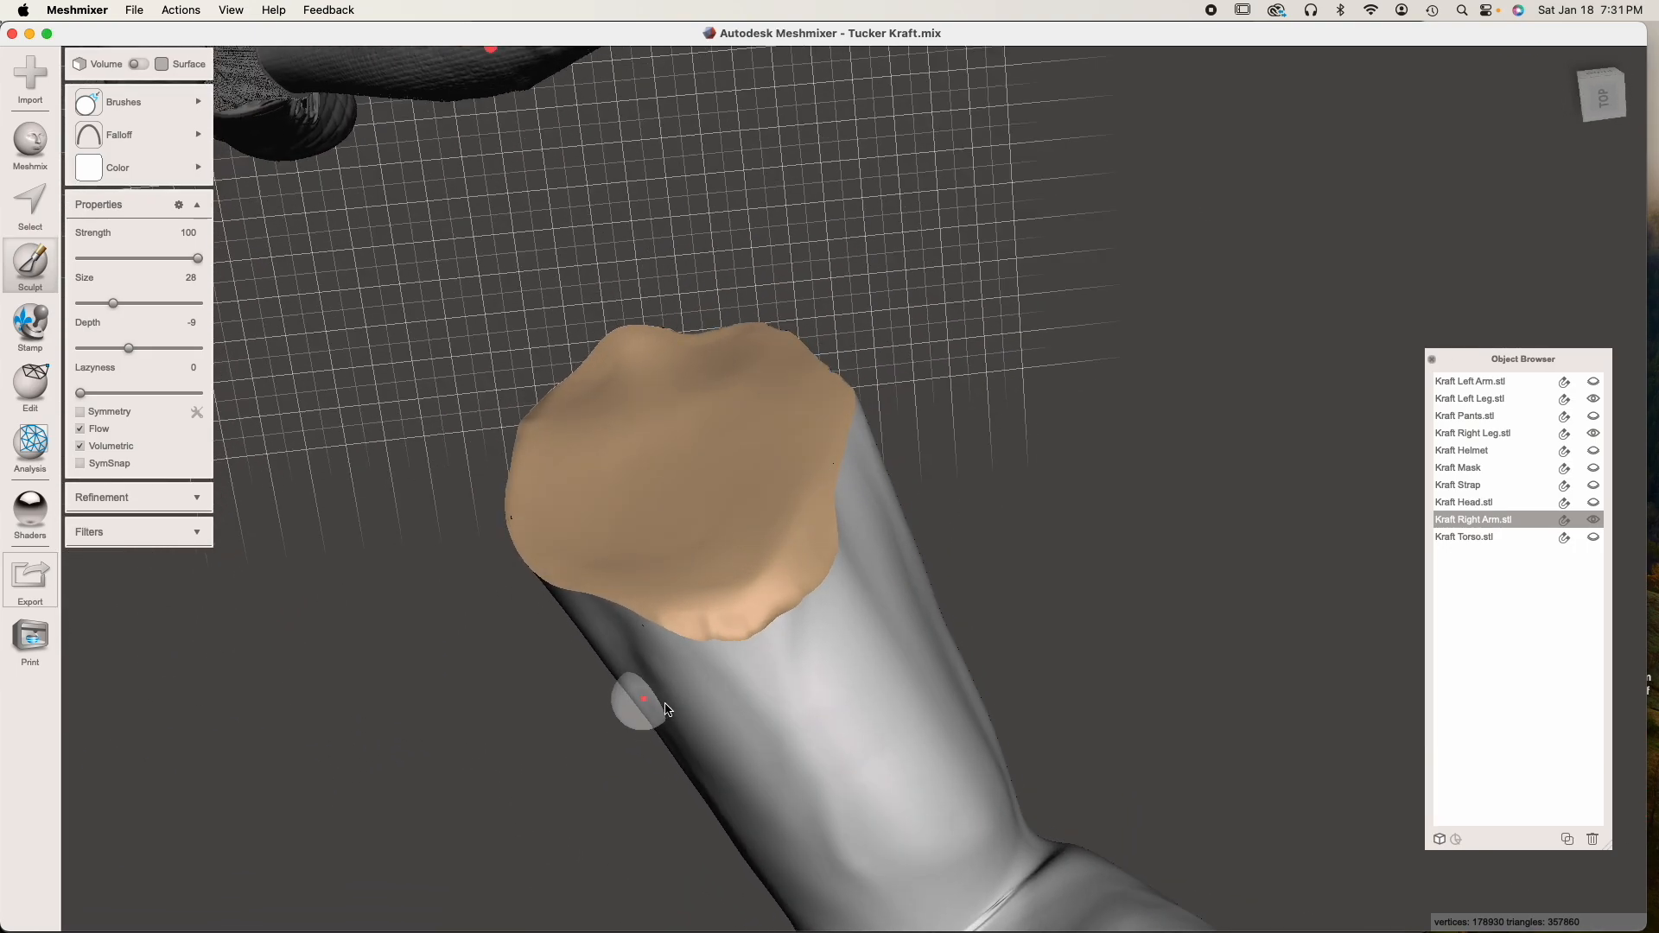
right_drag(747, 544, 802, 646)
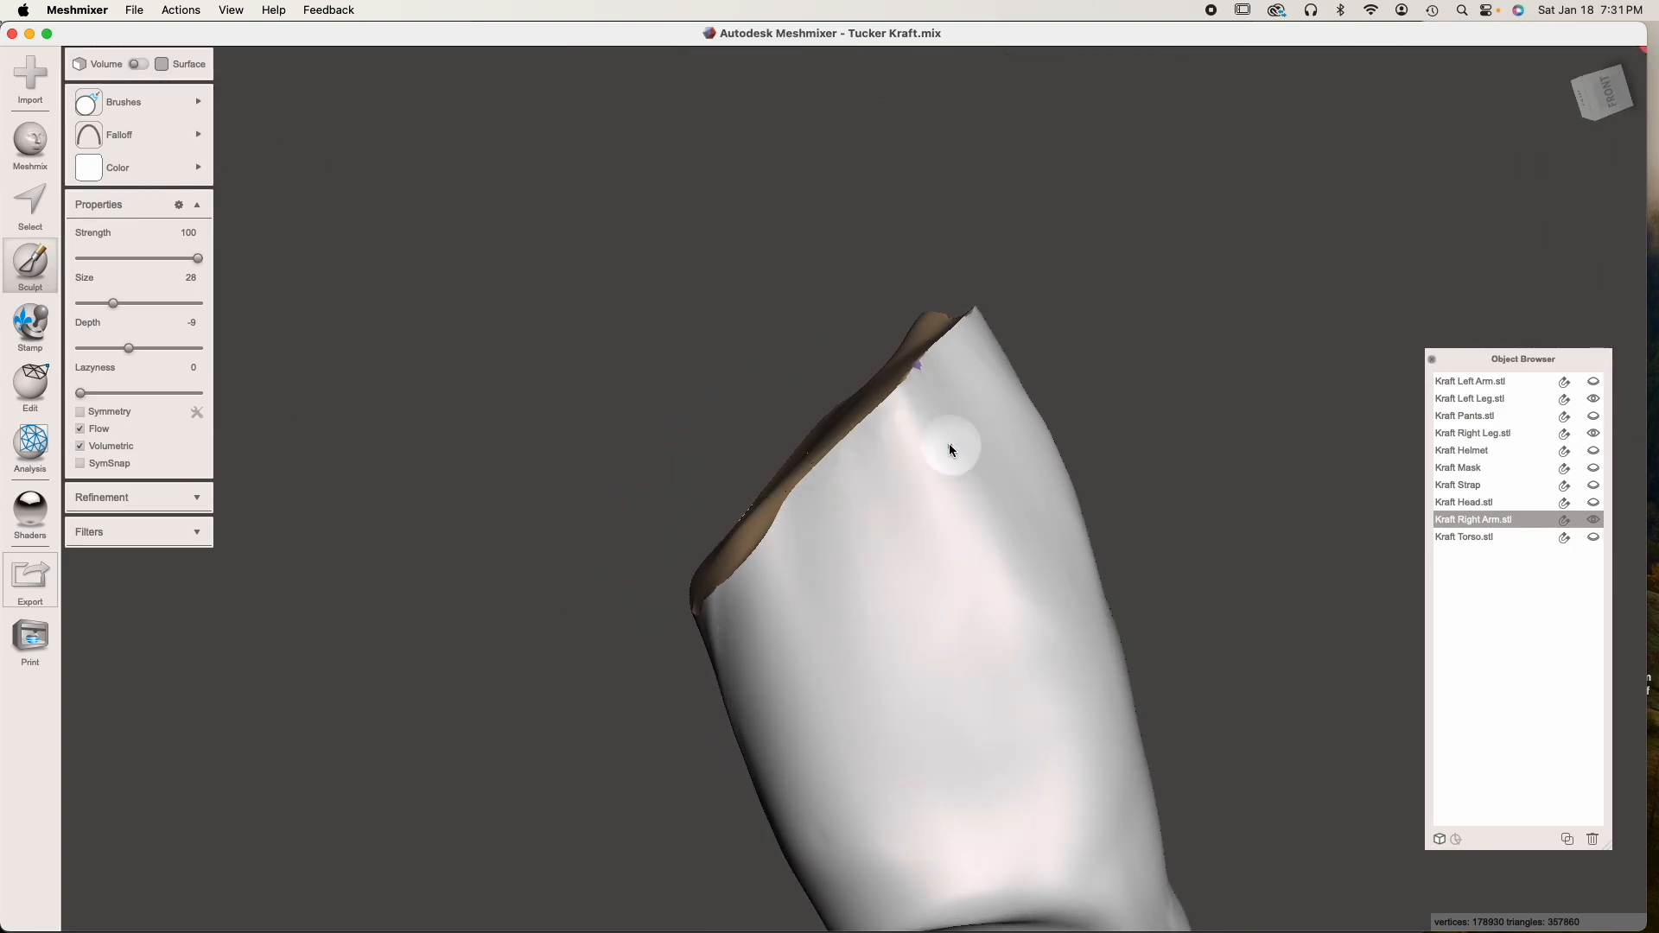
mouse_move(957, 436)
right_down()
mouse_move(889, 648)
mouse_move(804, 674)
right_up()
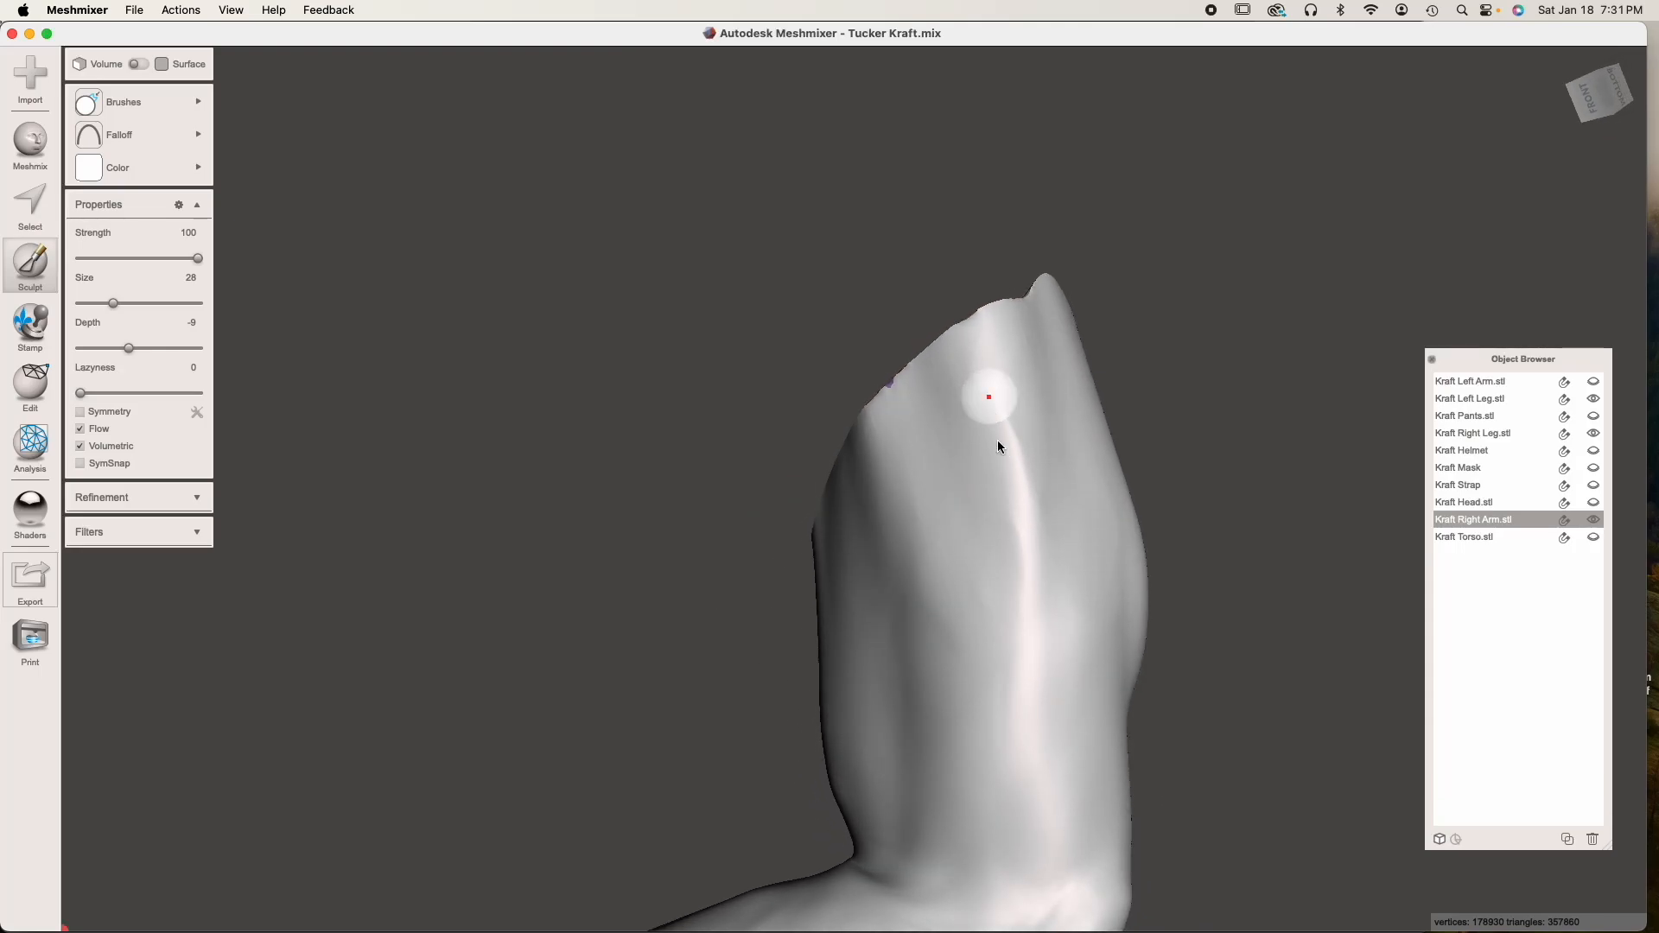
right_drag(1101, 628, 846, 536)
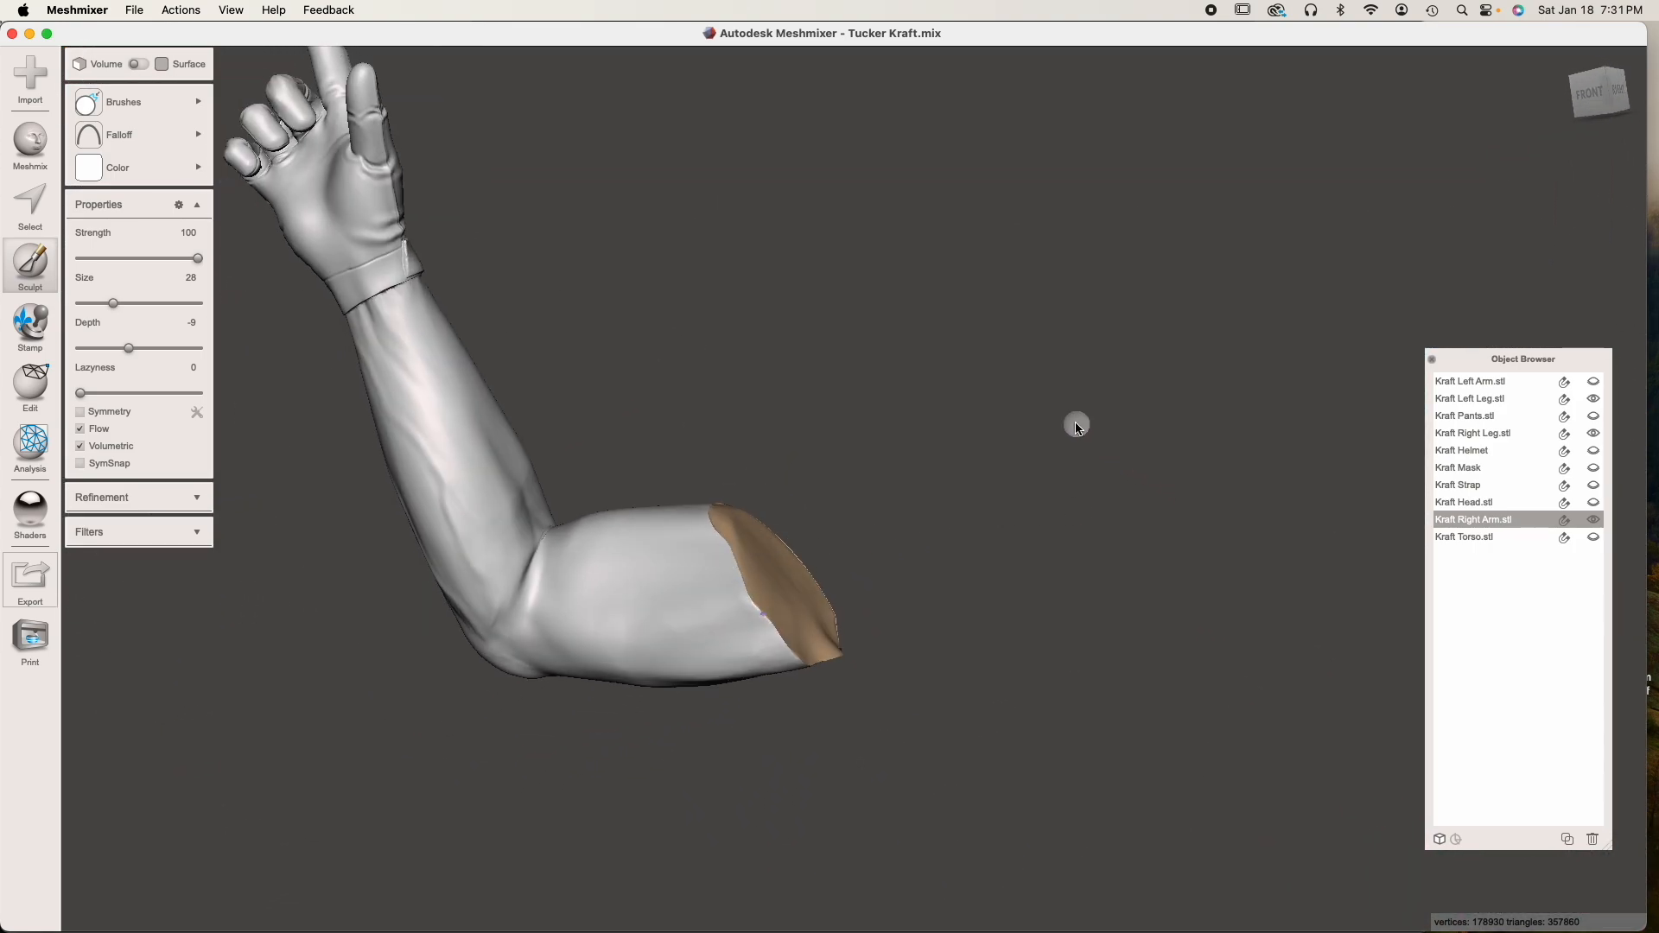
key(Escape)
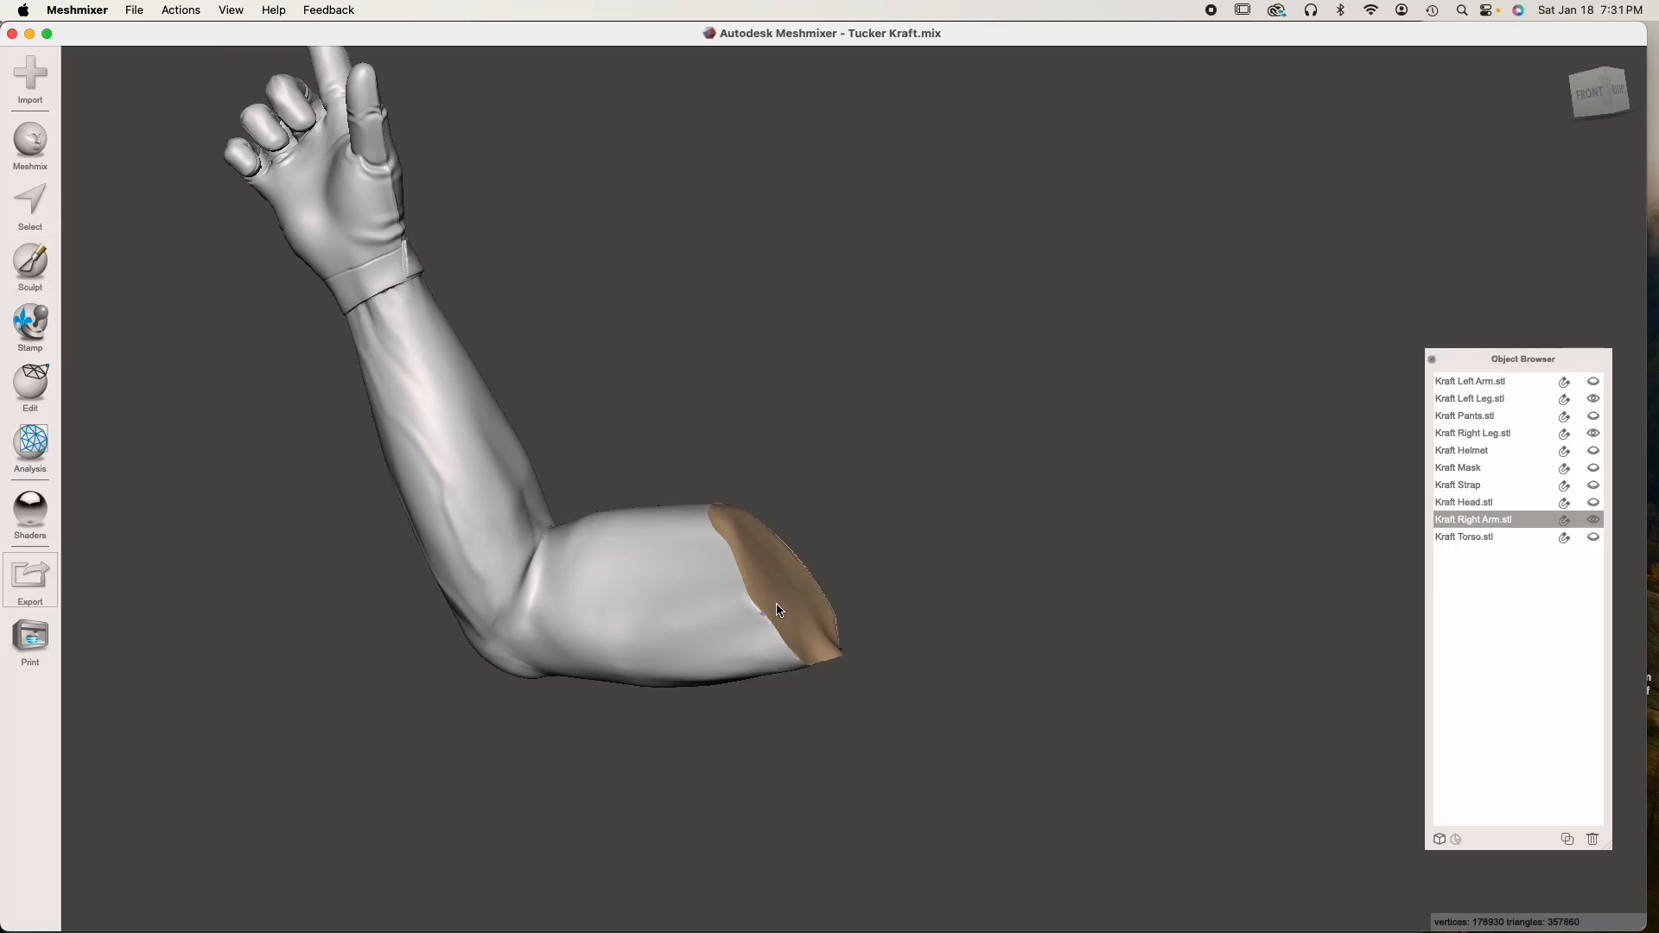
Add a cube primitive from the parts library on the cut face of the right arm as a separate part
right_drag(781, 610, 734, 594)
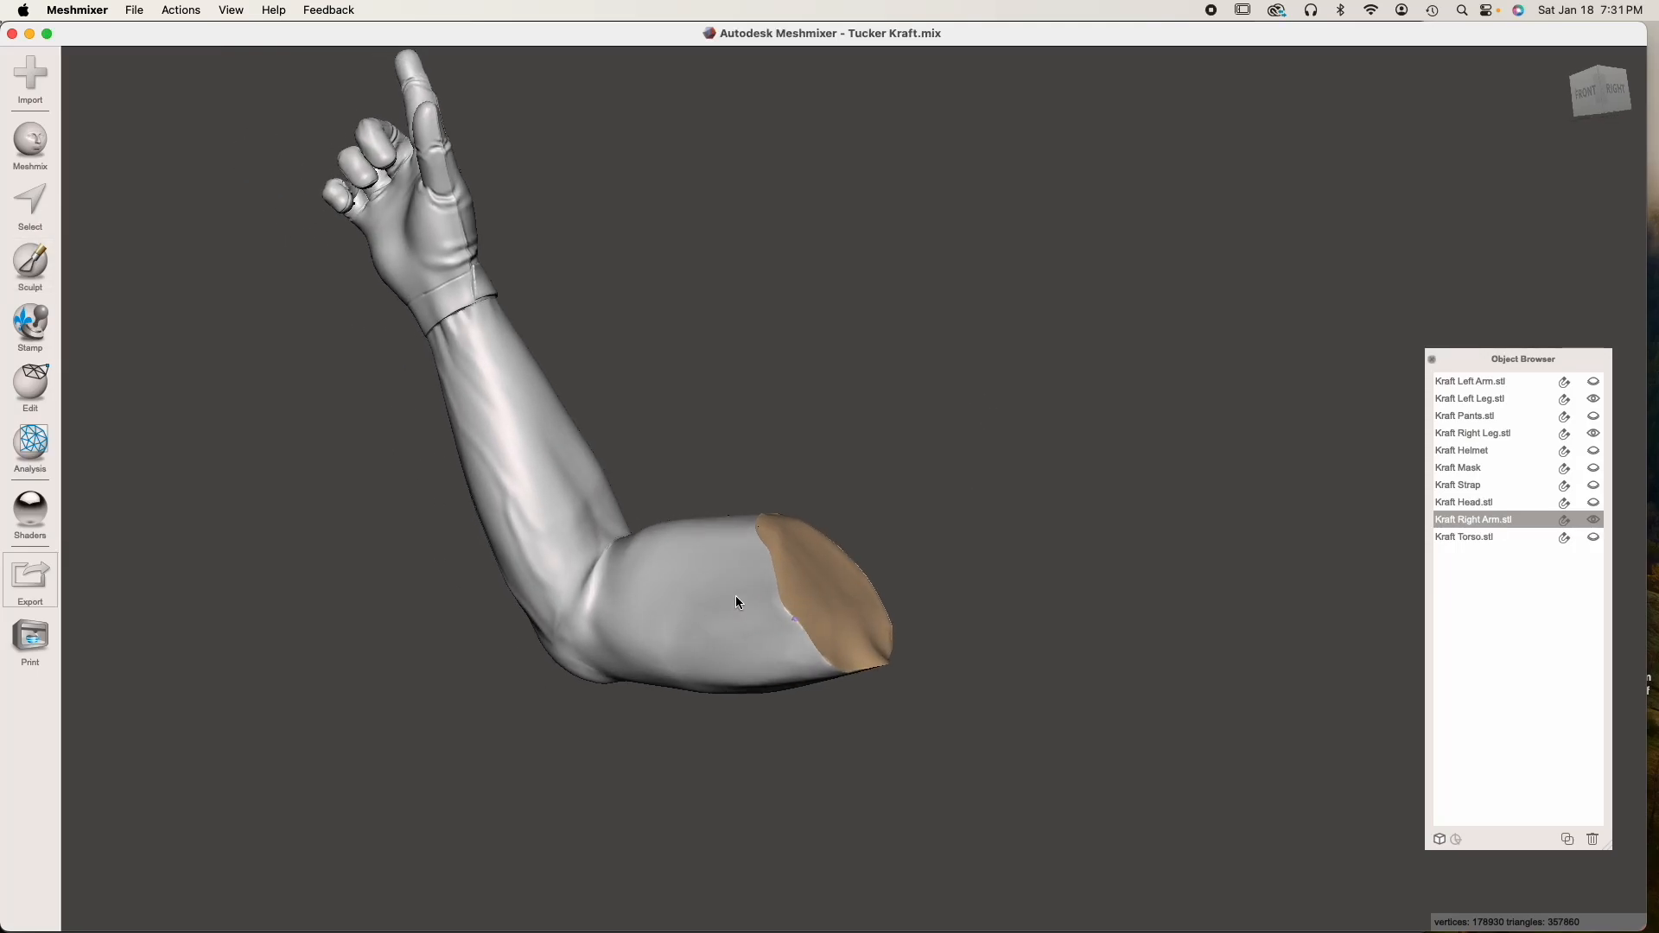
click(43, 156)
drag(154, 672, 820, 597)
click(102, 255)
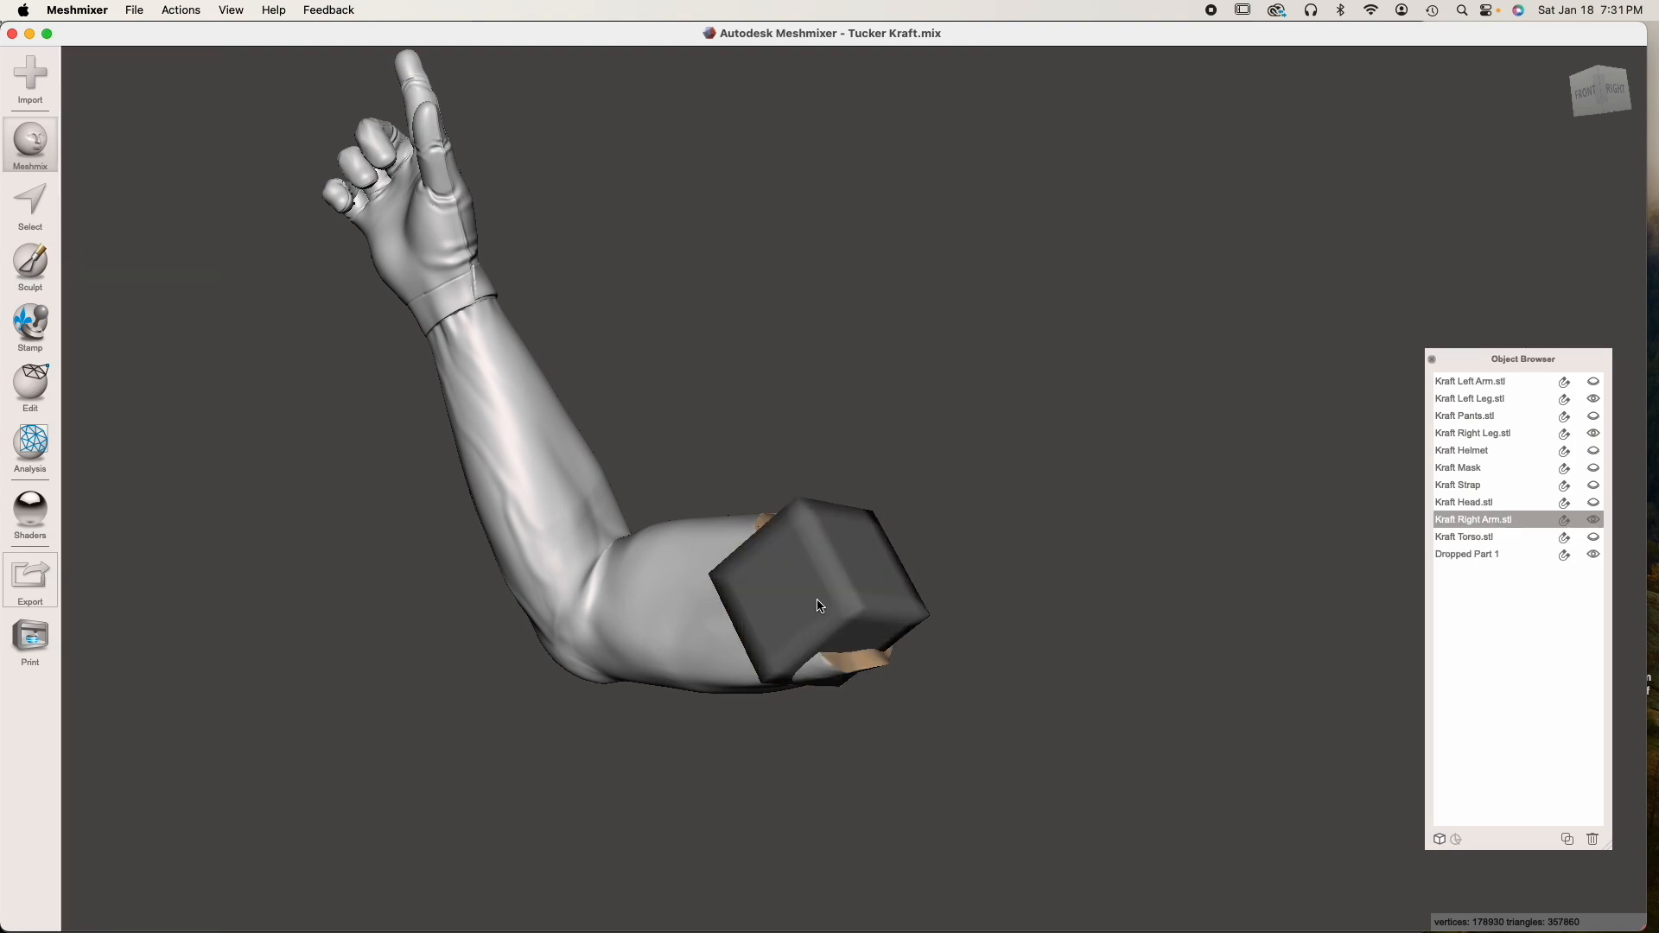
Transform the cube to about 4.8 mm per side, centred and aligned on the right arm's cut face and partly embedded in it
key(t)
drag(818, 633, 789, 719)
right_drag(812, 698, 722, 667)
scroll(967, 592, up, 5)
right_drag(967, 593, 916, 628)
drag(719, 596, 747, 544)
right_drag(493, 627, 912, 651)
drag(579, 569, 572, 626)
right_drag(571, 625, 812, 618)
drag(618, 562, 661, 567)
right_drag(661, 567, 528, 358)
drag(598, 510, 666, 451)
right_drag(458, 531, 852, 365)
drag(816, 387, 833, 376)
right_drag(833, 376, 920, 648)
drag(848, 553, 855, 559)
right_drag(858, 570, 878, 734)
click(122, 448)
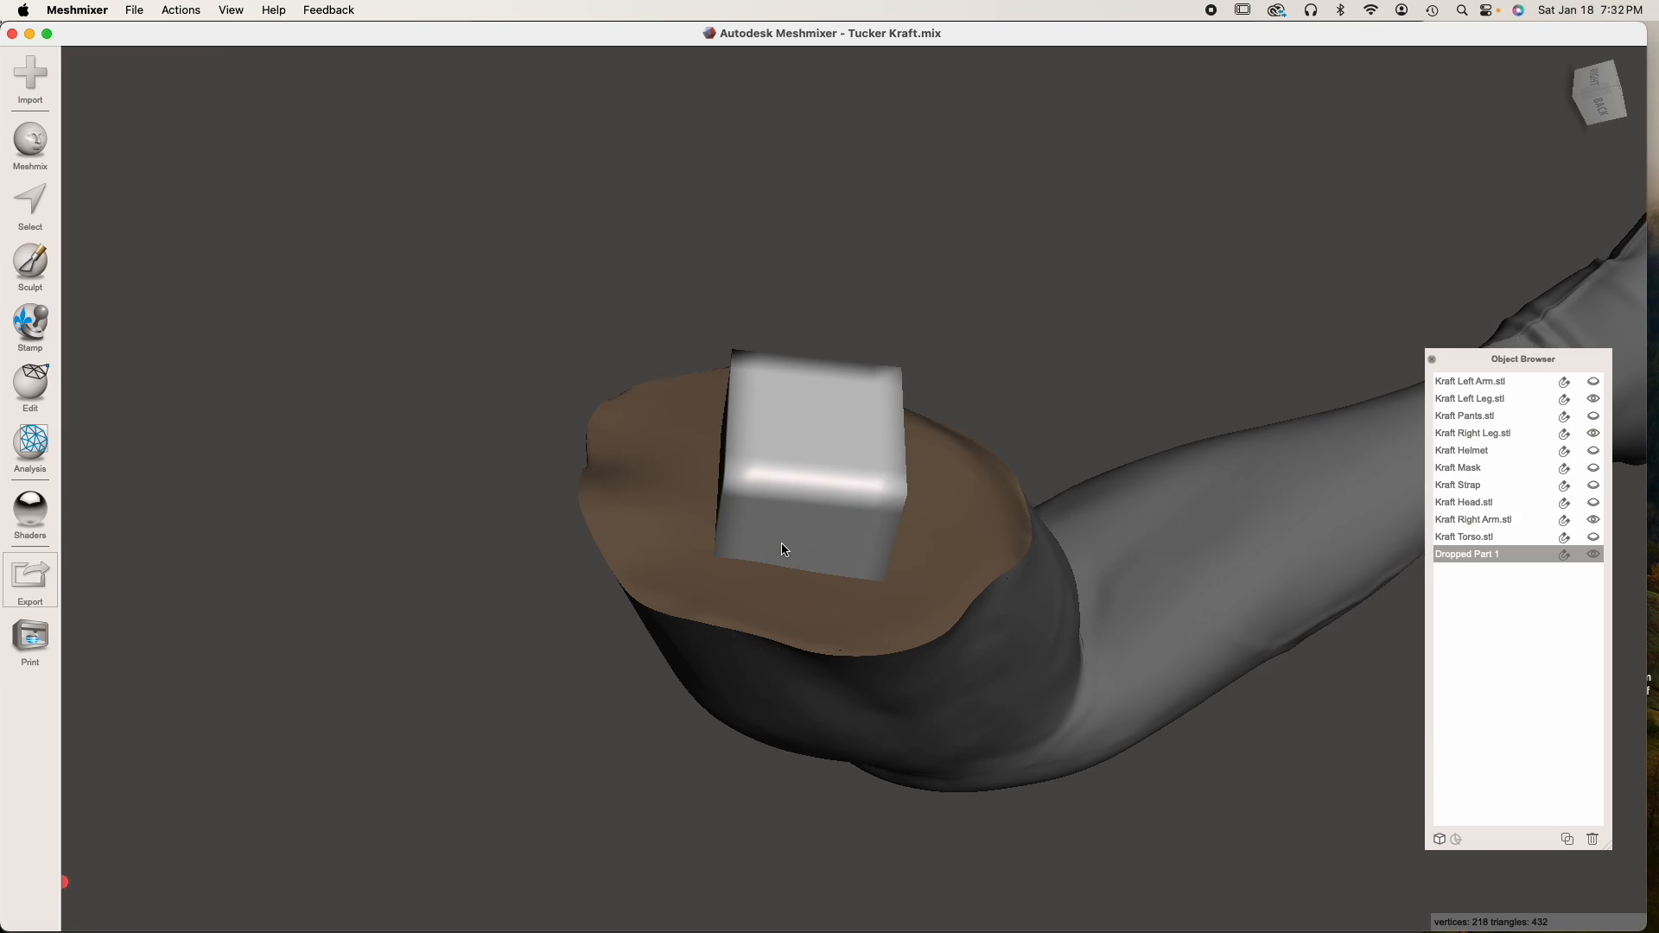
Select all faces of the cube and remesh them with Linear Subdivision at a raised density
right_drag(783, 544, 802, 501)
key(s)
key(super+a)
click(156, 67)
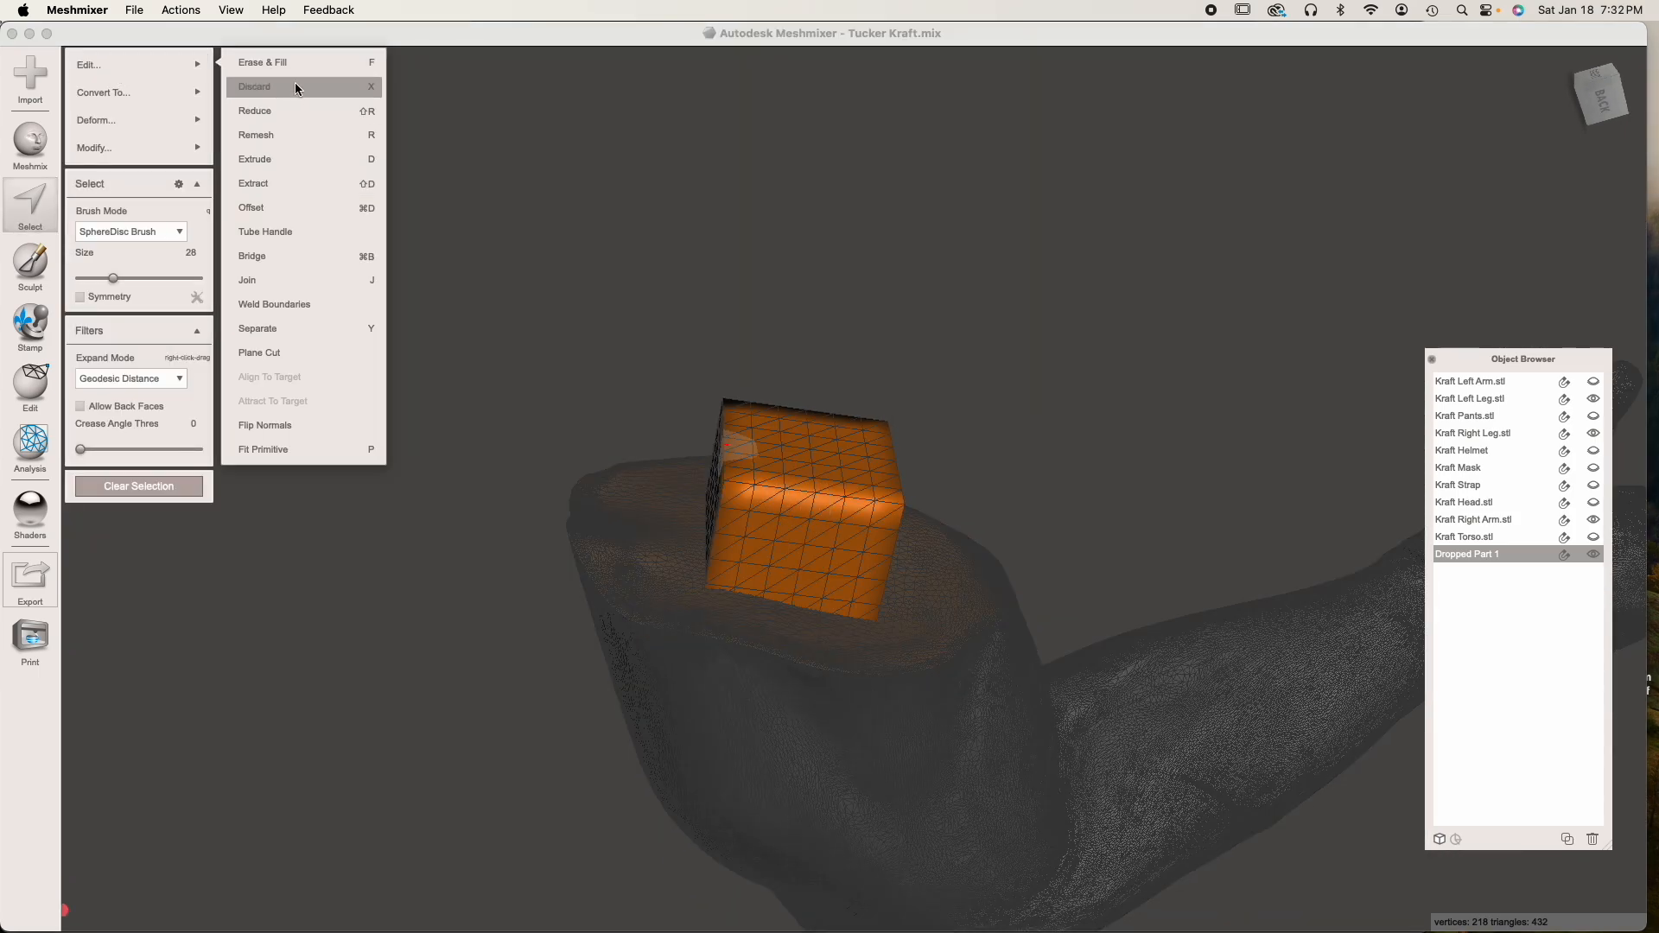
click(283, 131)
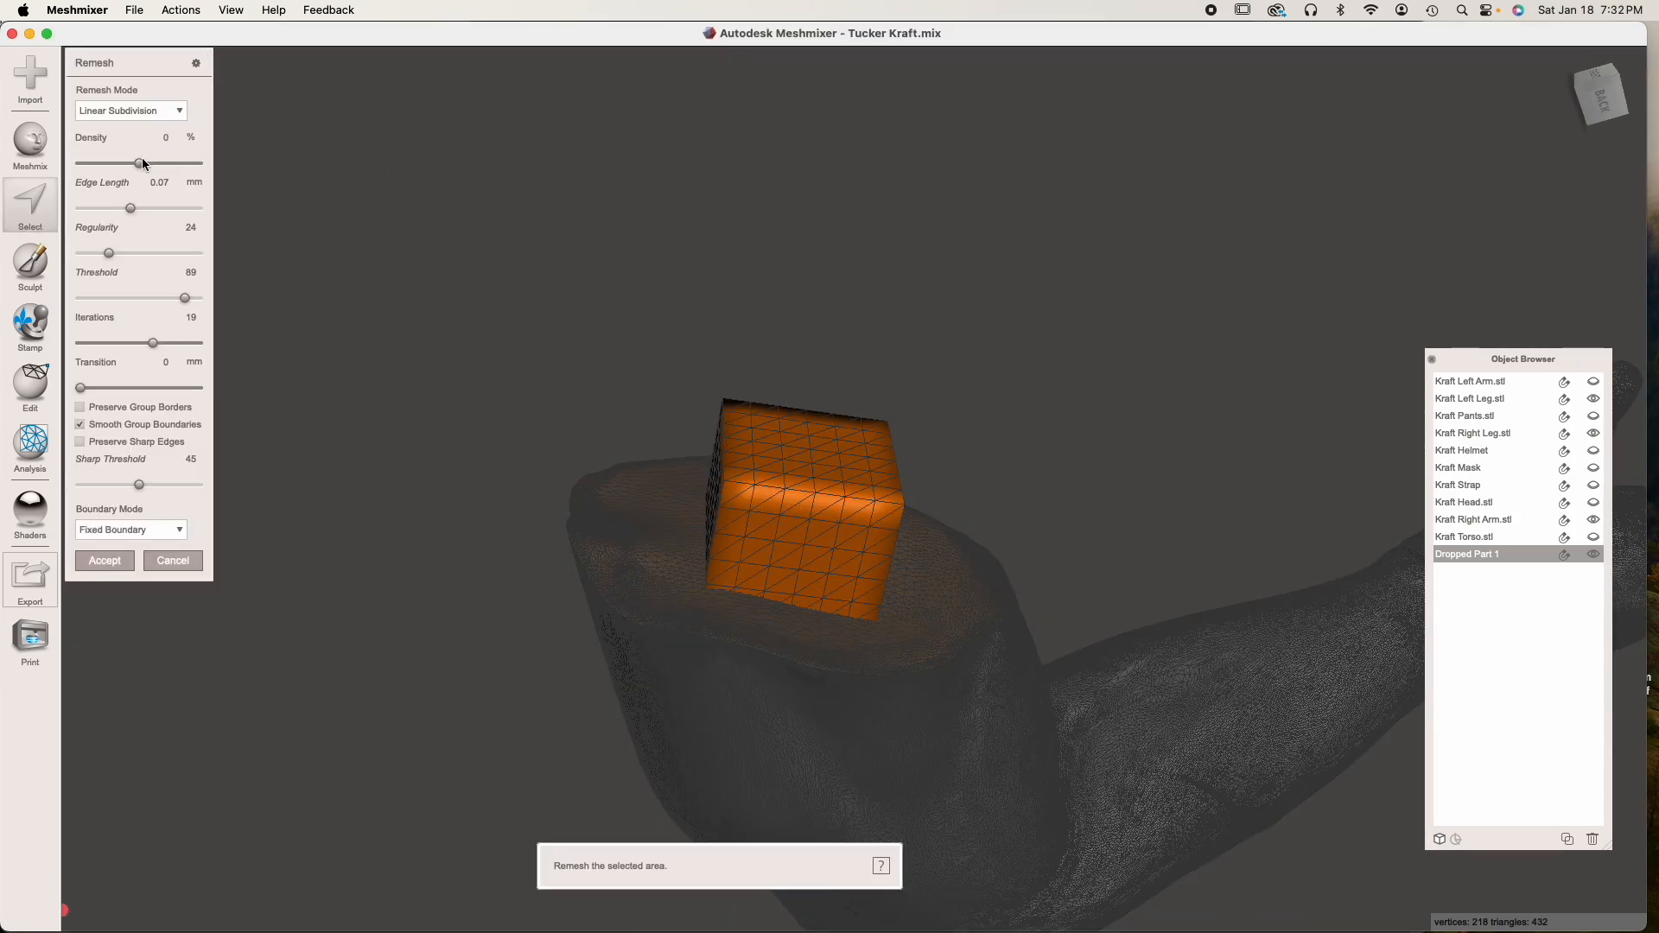
drag(140, 164, 469, 184)
click(104, 561)
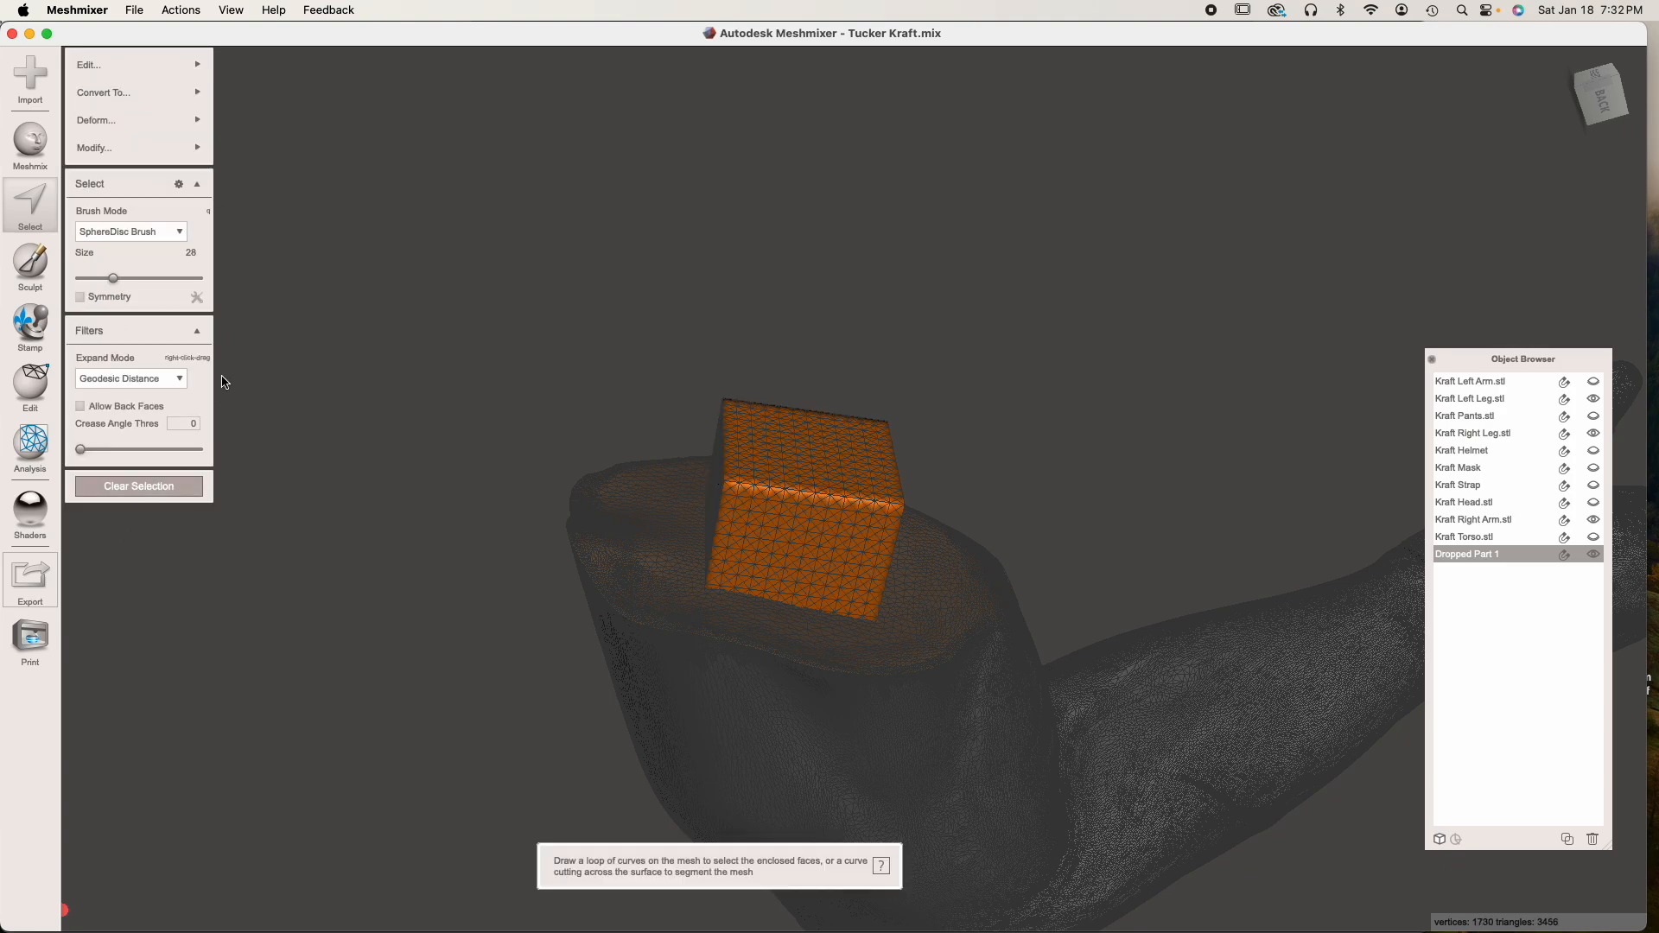
Remesh the cube again with Linear Subdivision at 28% density and clear the selection
click(165, 62)
click(275, 135)
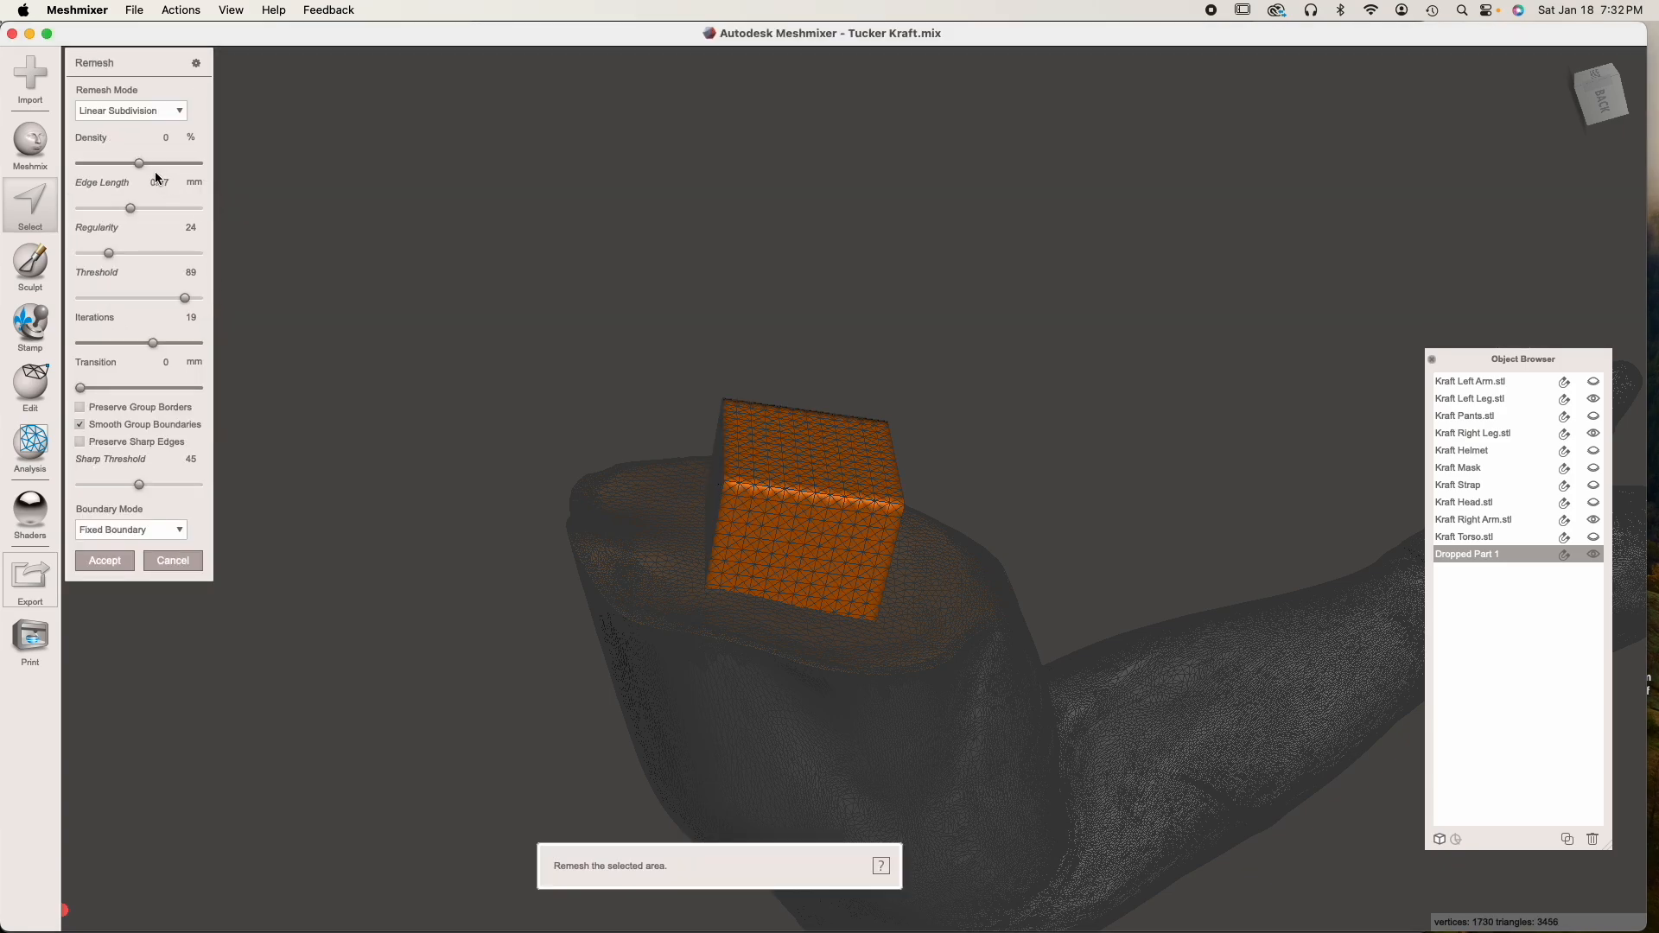
drag(167, 166, 174, 177)
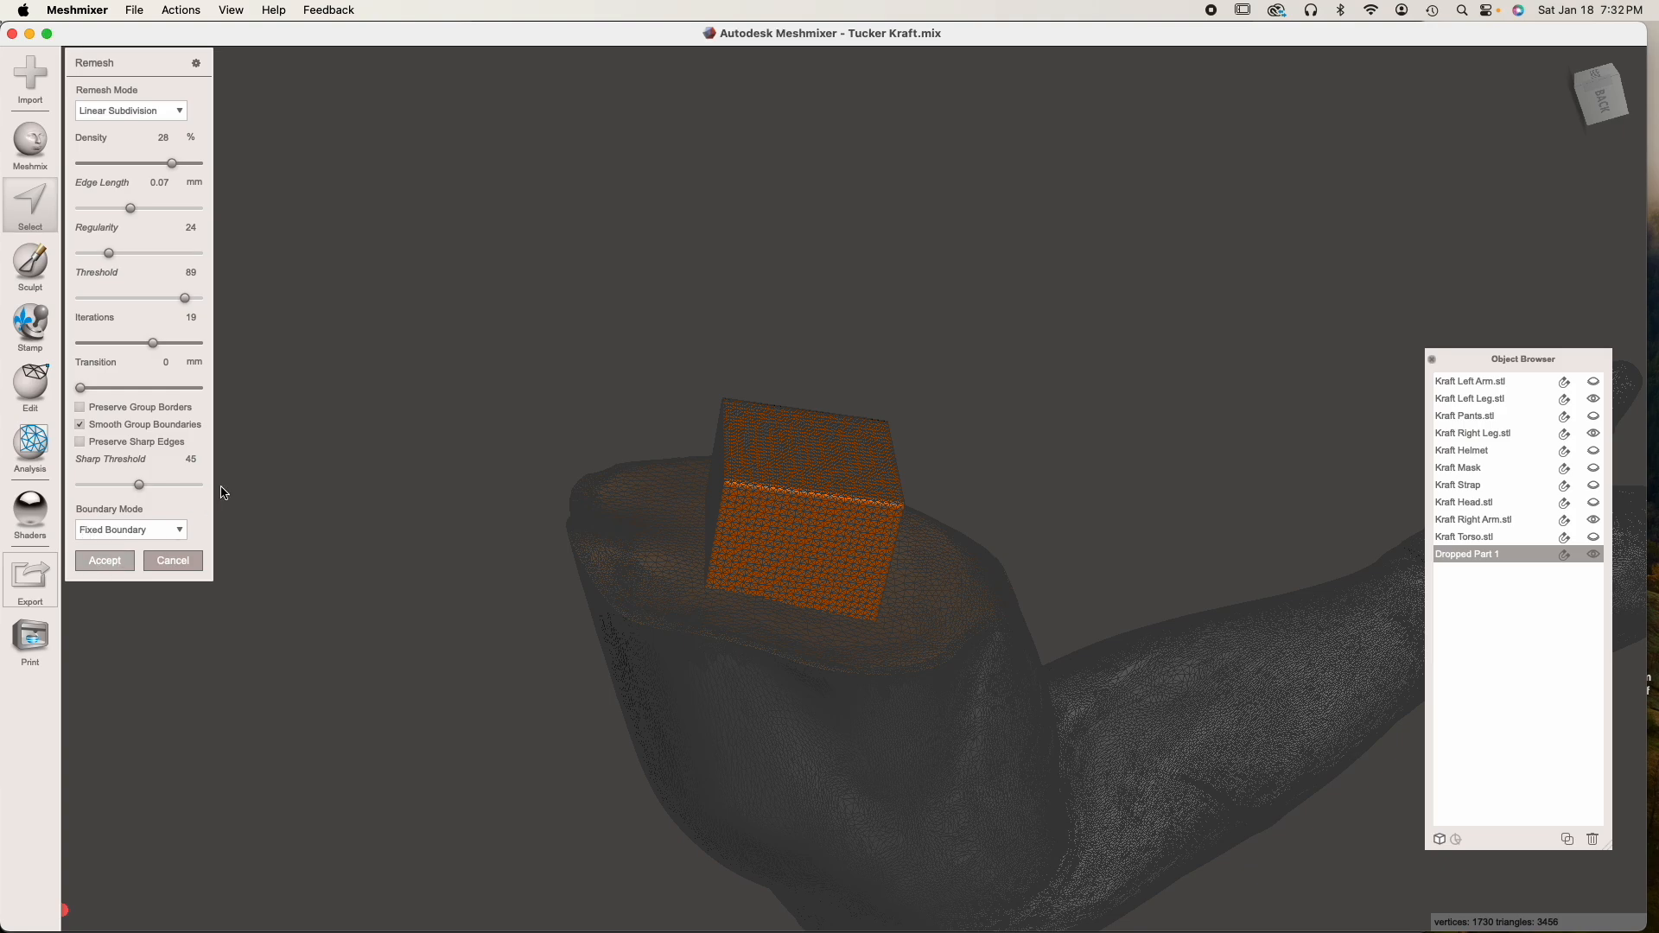
click(97, 563)
click(138, 486)
Hide the right arm, show the torso and check the cube's position in the sleeve opening
mouse_move(820, 482)
right_down()
mouse_move(833, 545)
mouse_move(852, 481)
right_up()
scroll(844, 548, up, 5)
click(945, 736)
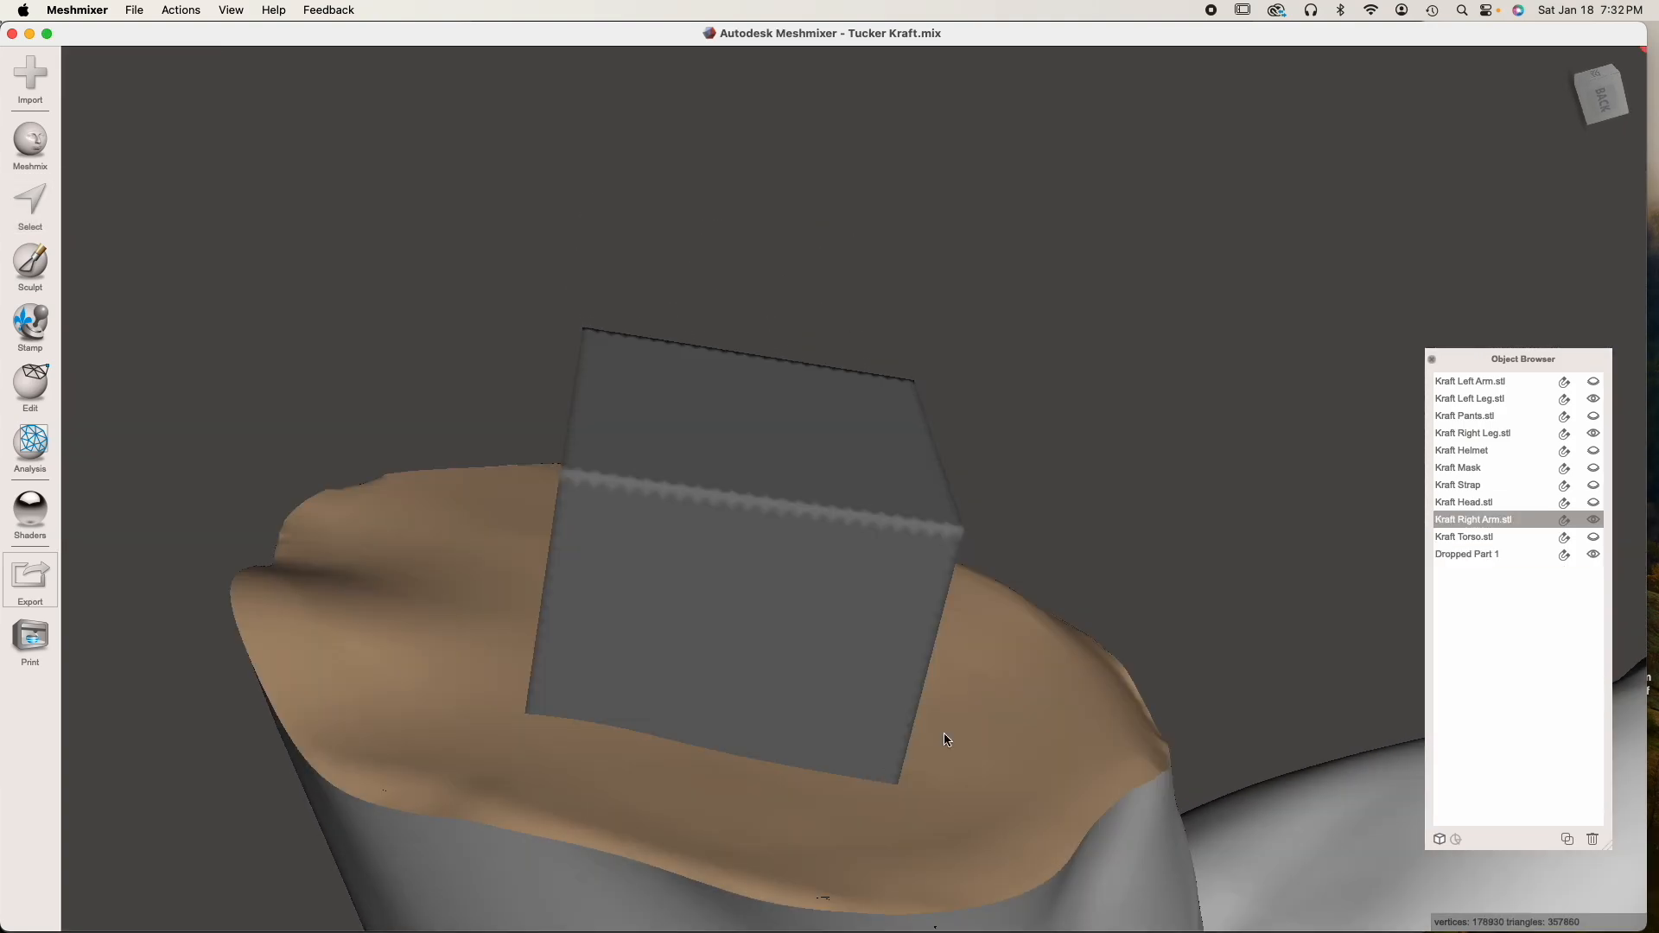
click(1593, 521)
click(1595, 536)
right_drag(1258, 622, 960, 636)
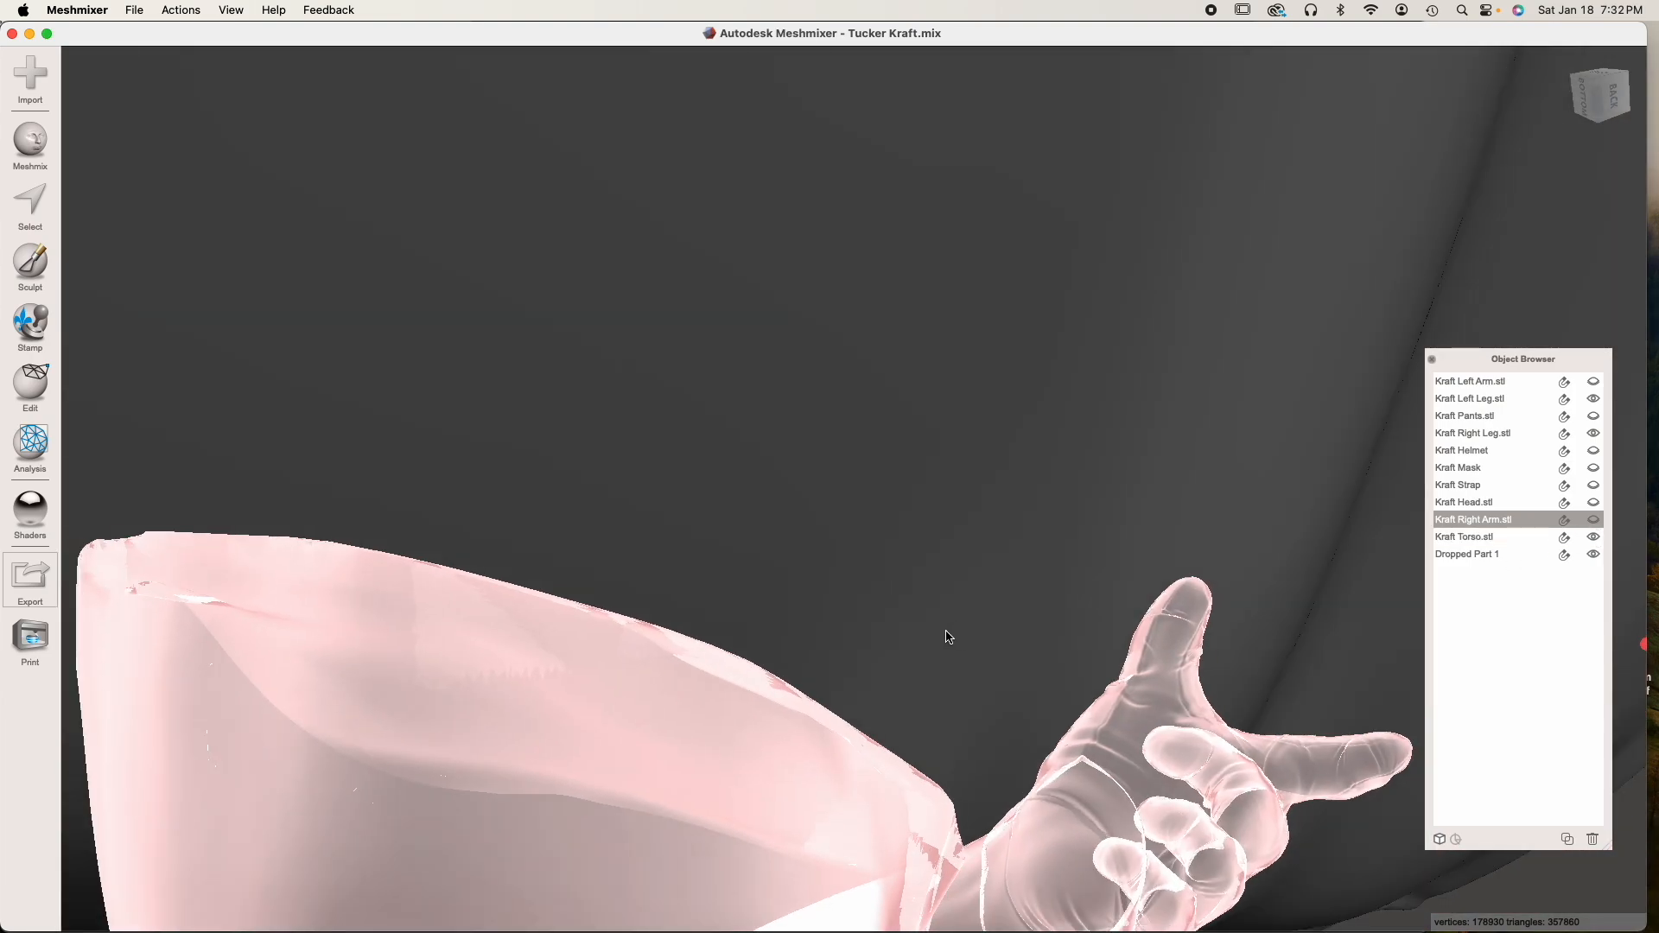
scroll(949, 637, down, 10)
right_drag(677, 567, 692, 367)
click(805, 525)
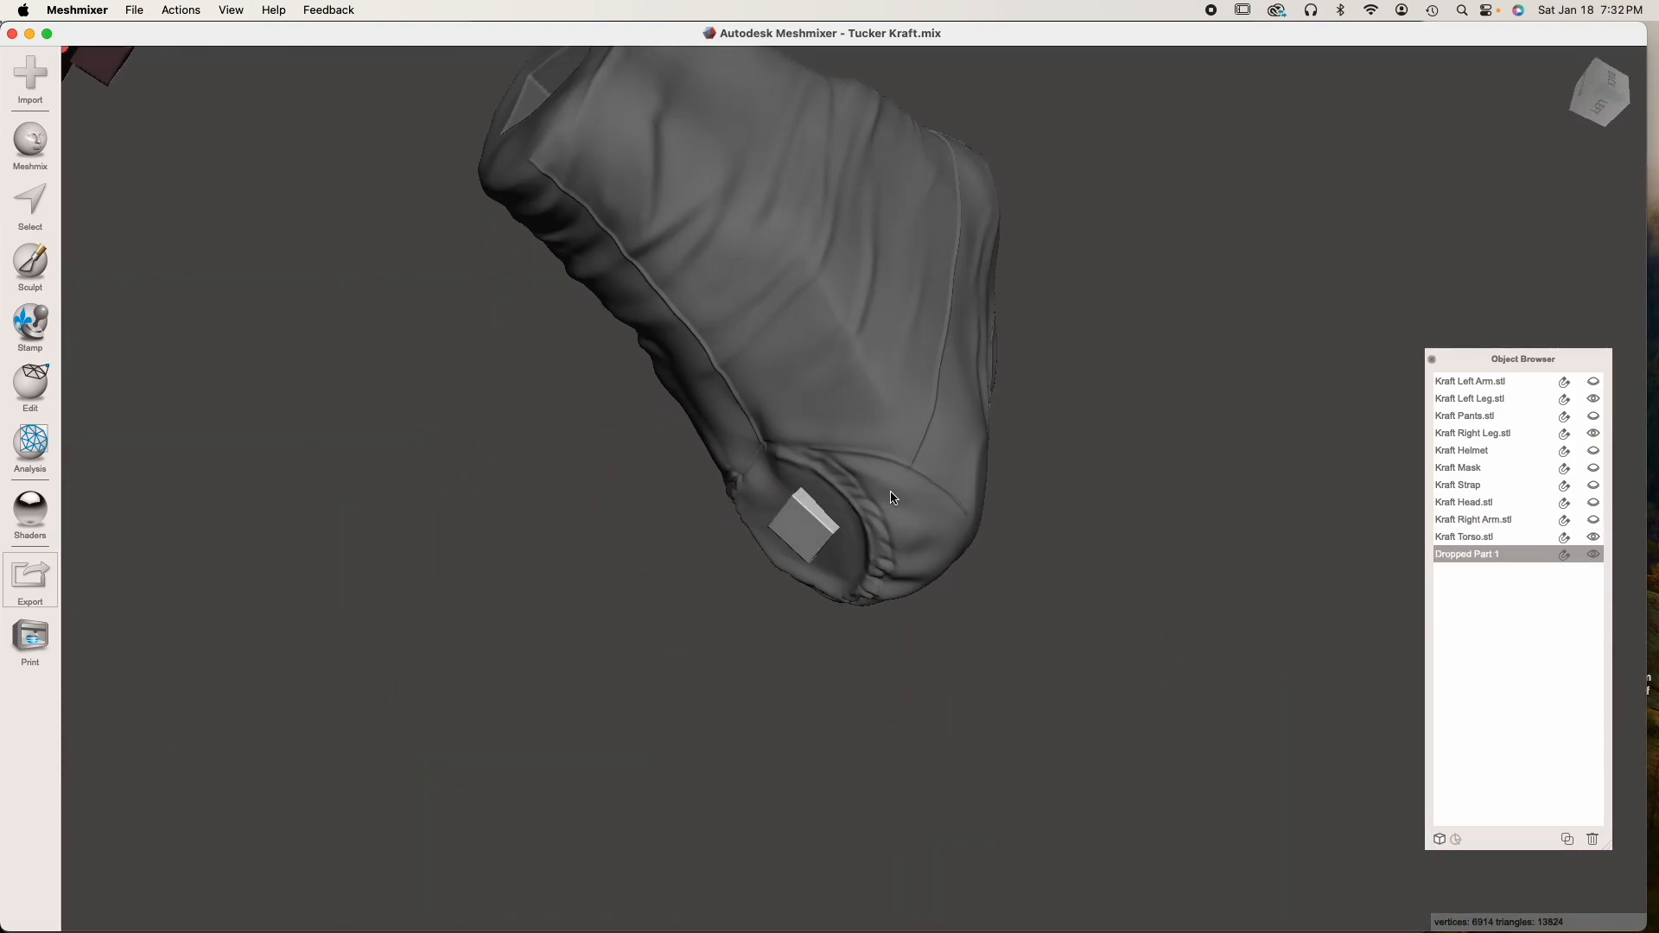
right_drag(892, 497, 843, 522)
scroll(843, 522, up, 5)
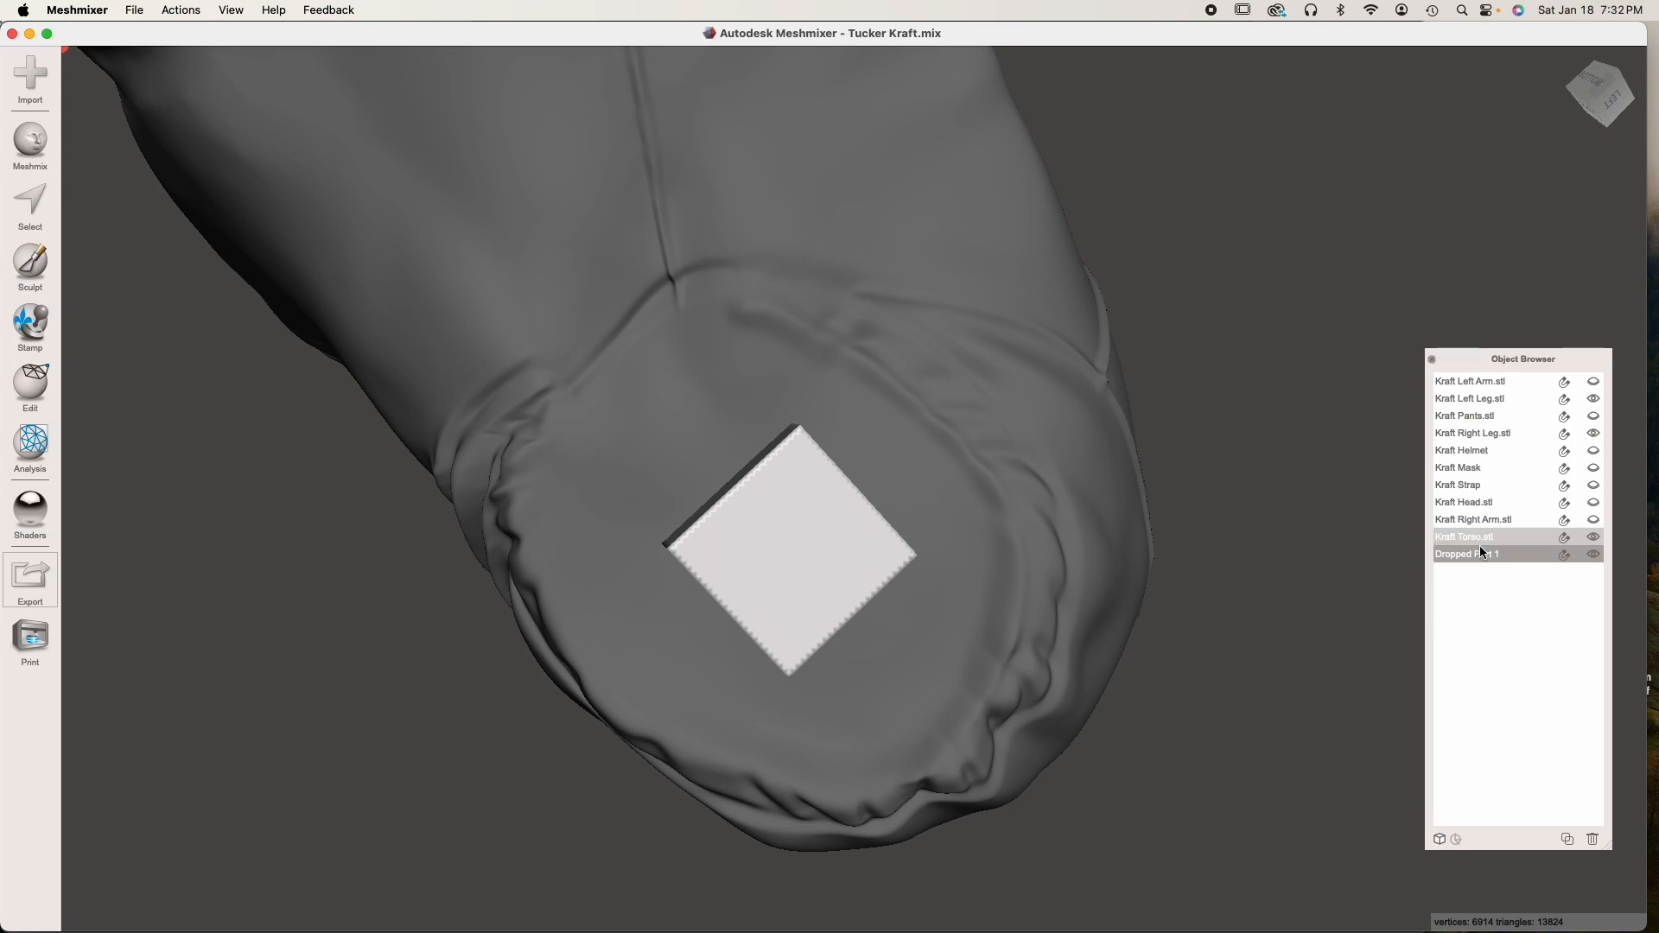
Rename the cube as Peg, duplicate it and name the copy Hole
double_click(1470, 555)
text(Peg)
key(Return)
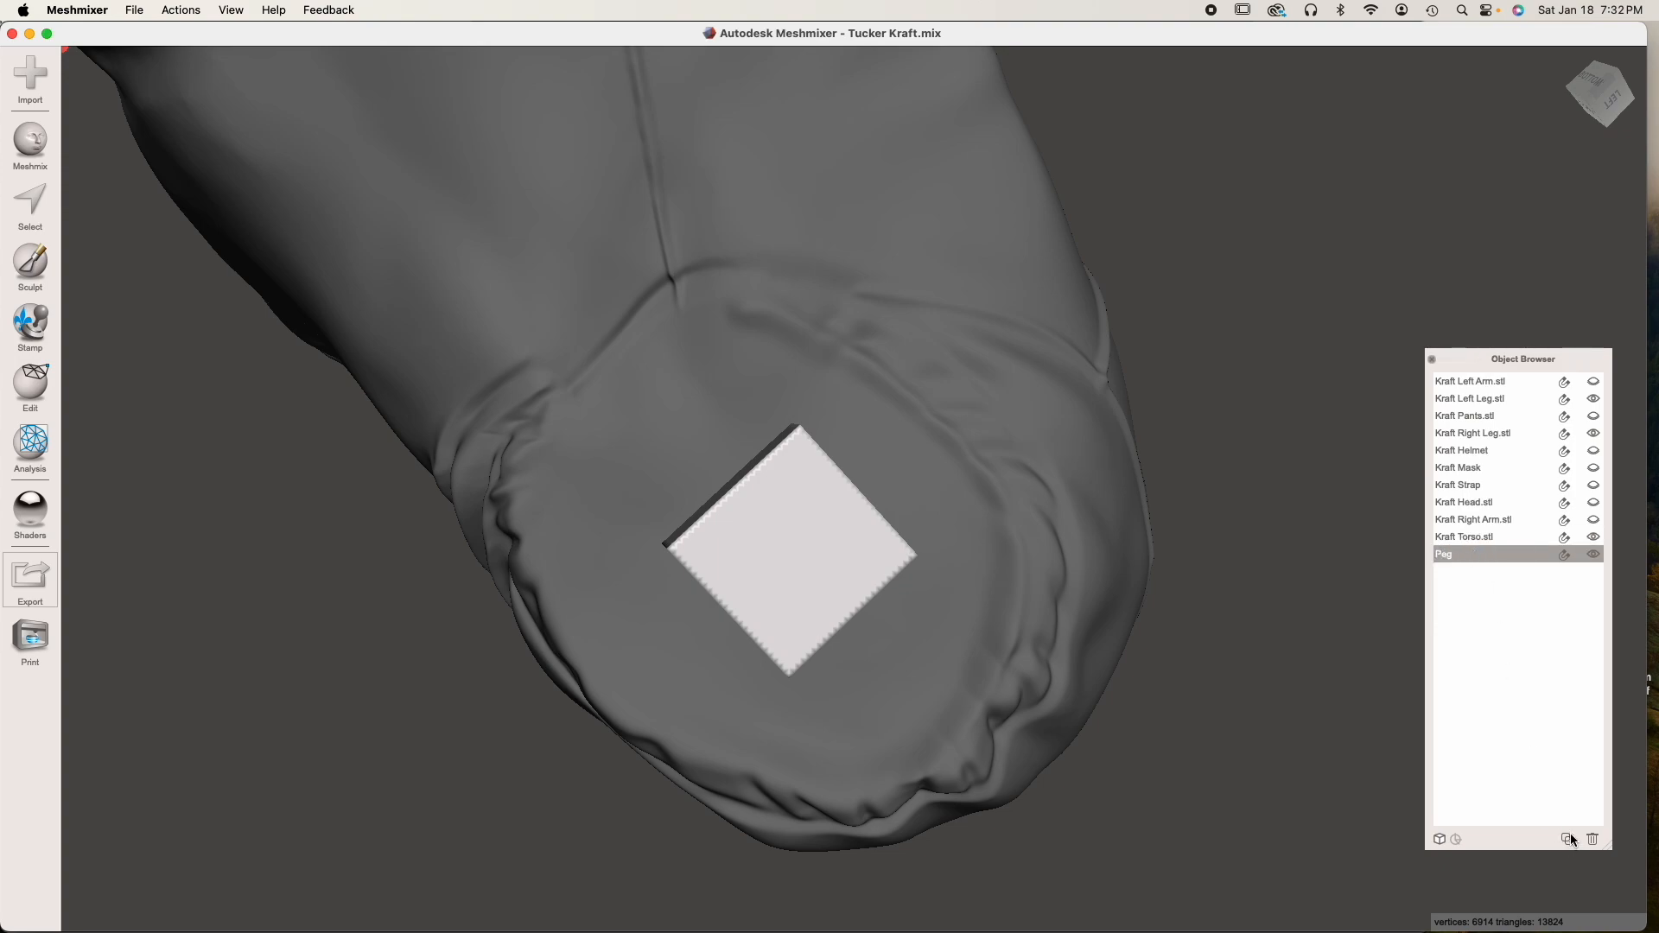
click(1566, 839)
double_click(1474, 572)
text(Hole)
key(Return)
Scale the Hole copy uniformly by setting its X size to 5.1 mm
key(t)
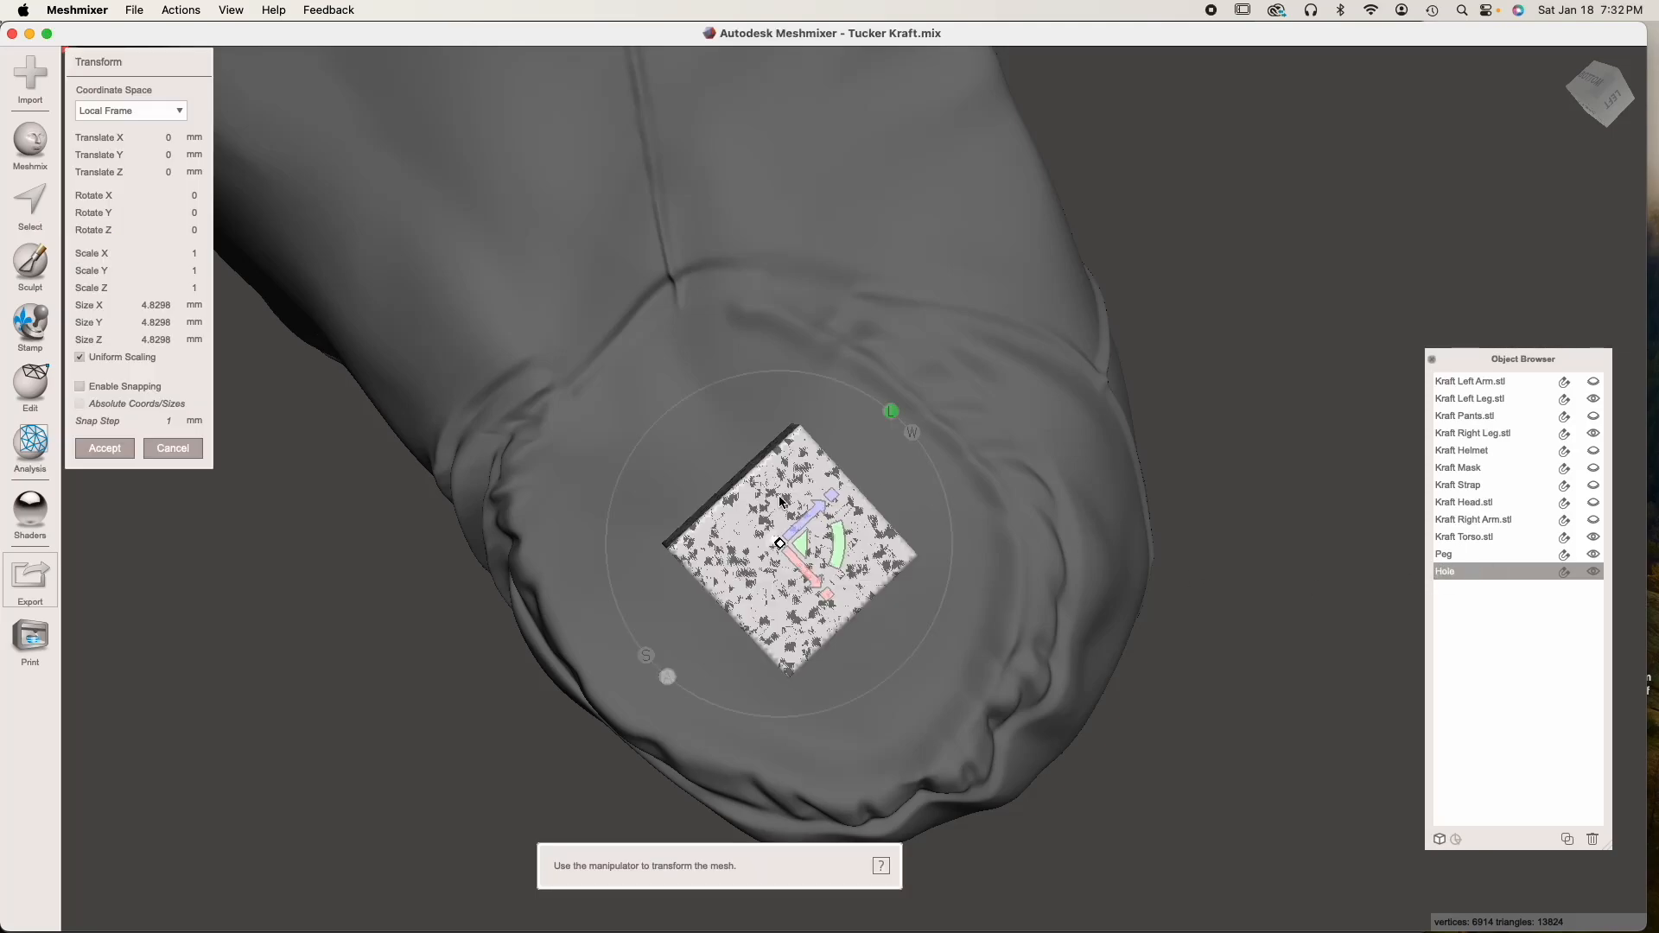
click(168, 305)
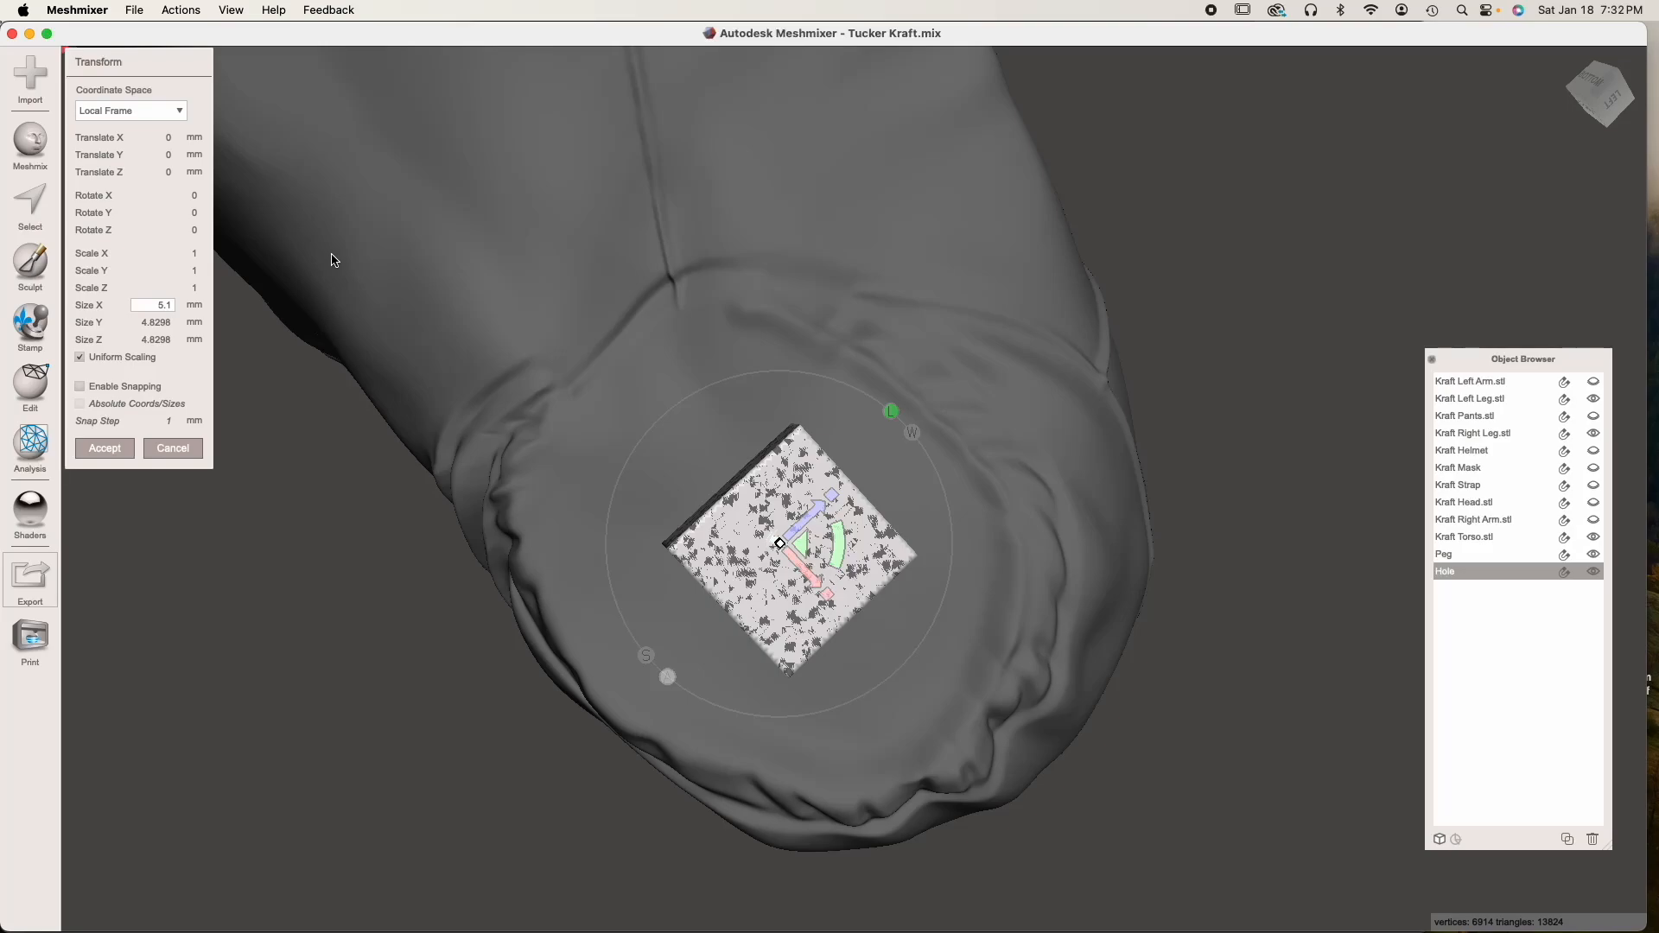
key(Tab)
click(122, 444)
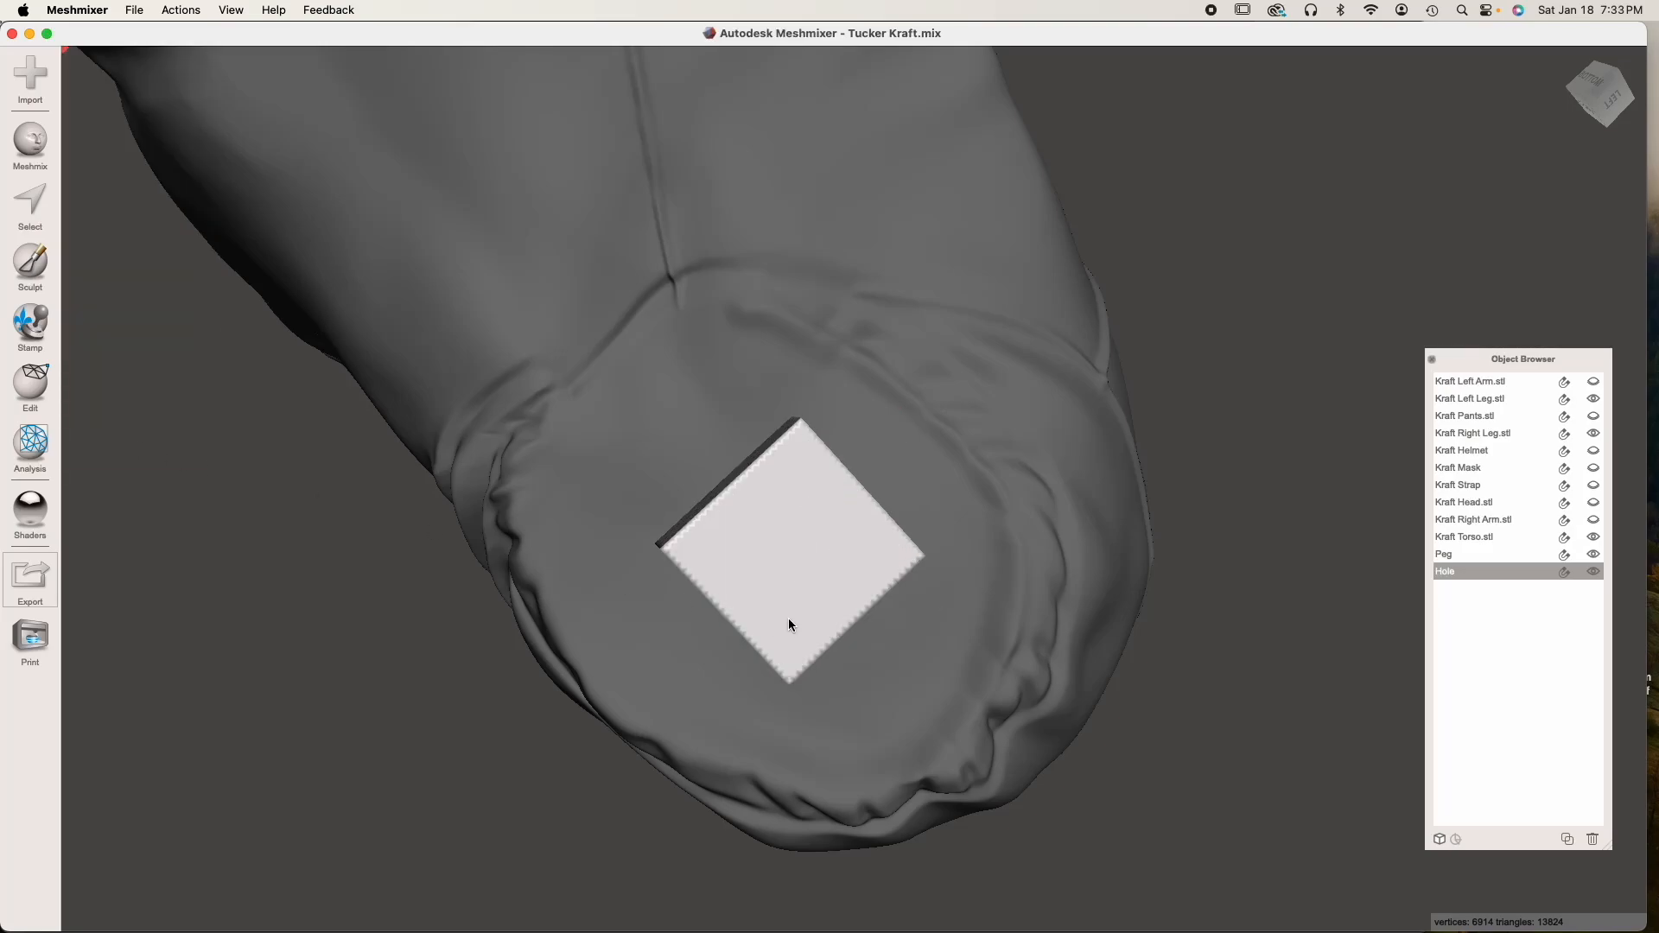
Subtract Hole from the torso with a Boolean Difference, using Max Quality and no auto-reduce
right_drag(788, 618, 816, 515)
click(821, 557)
shift+click(821, 468)
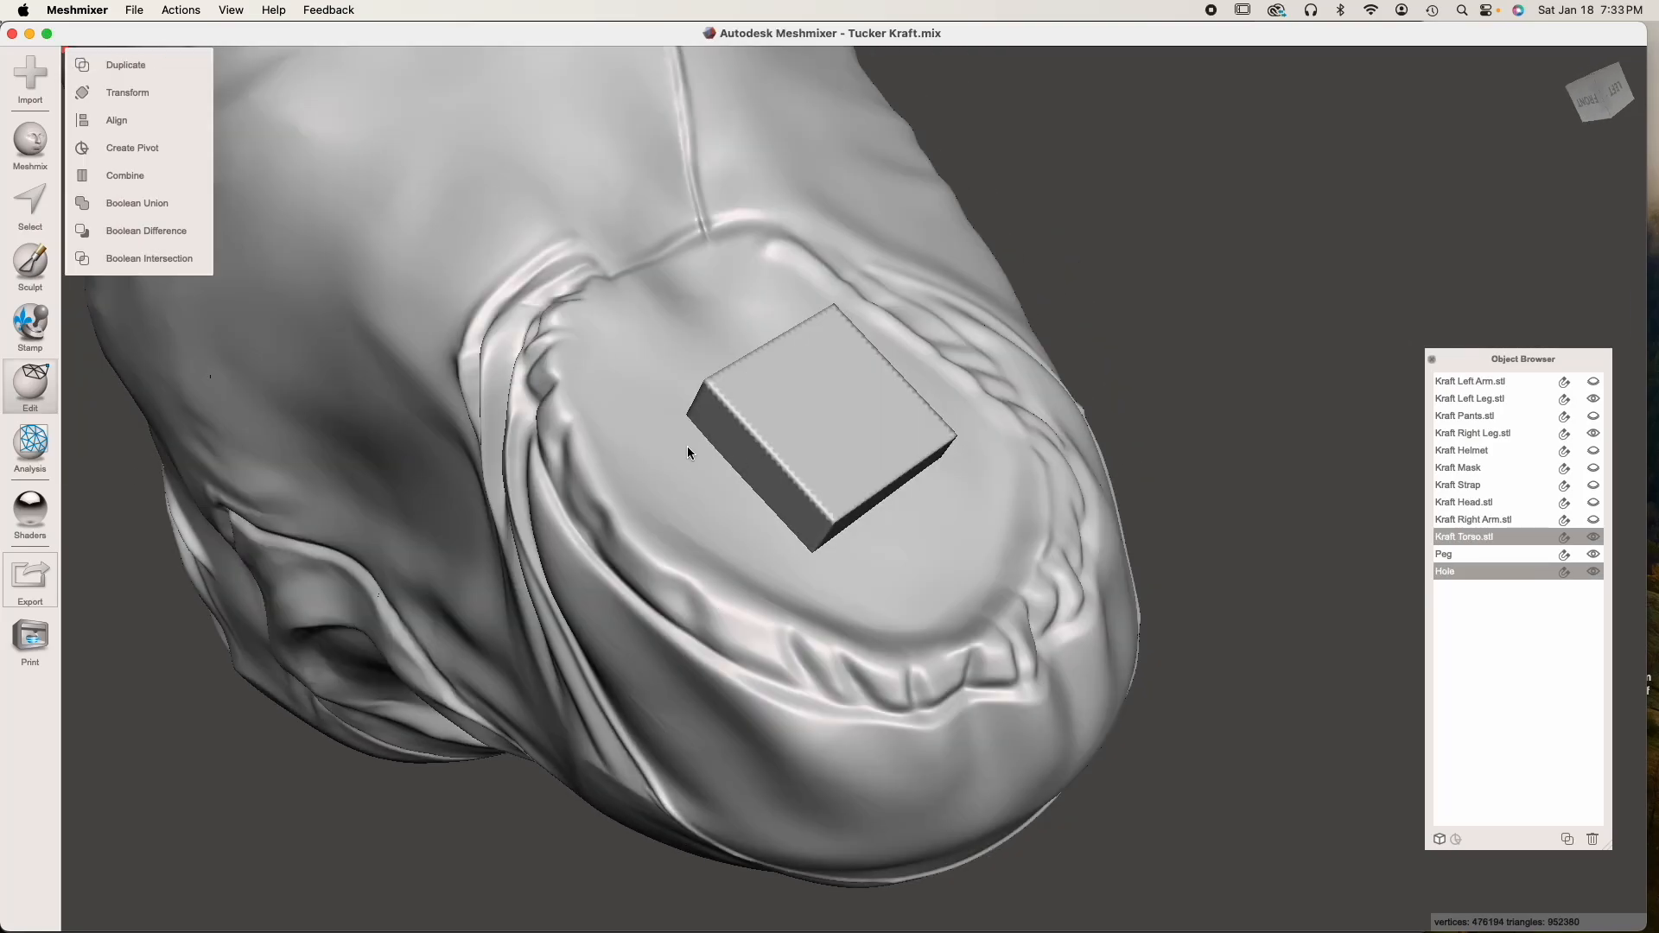
click(170, 229)
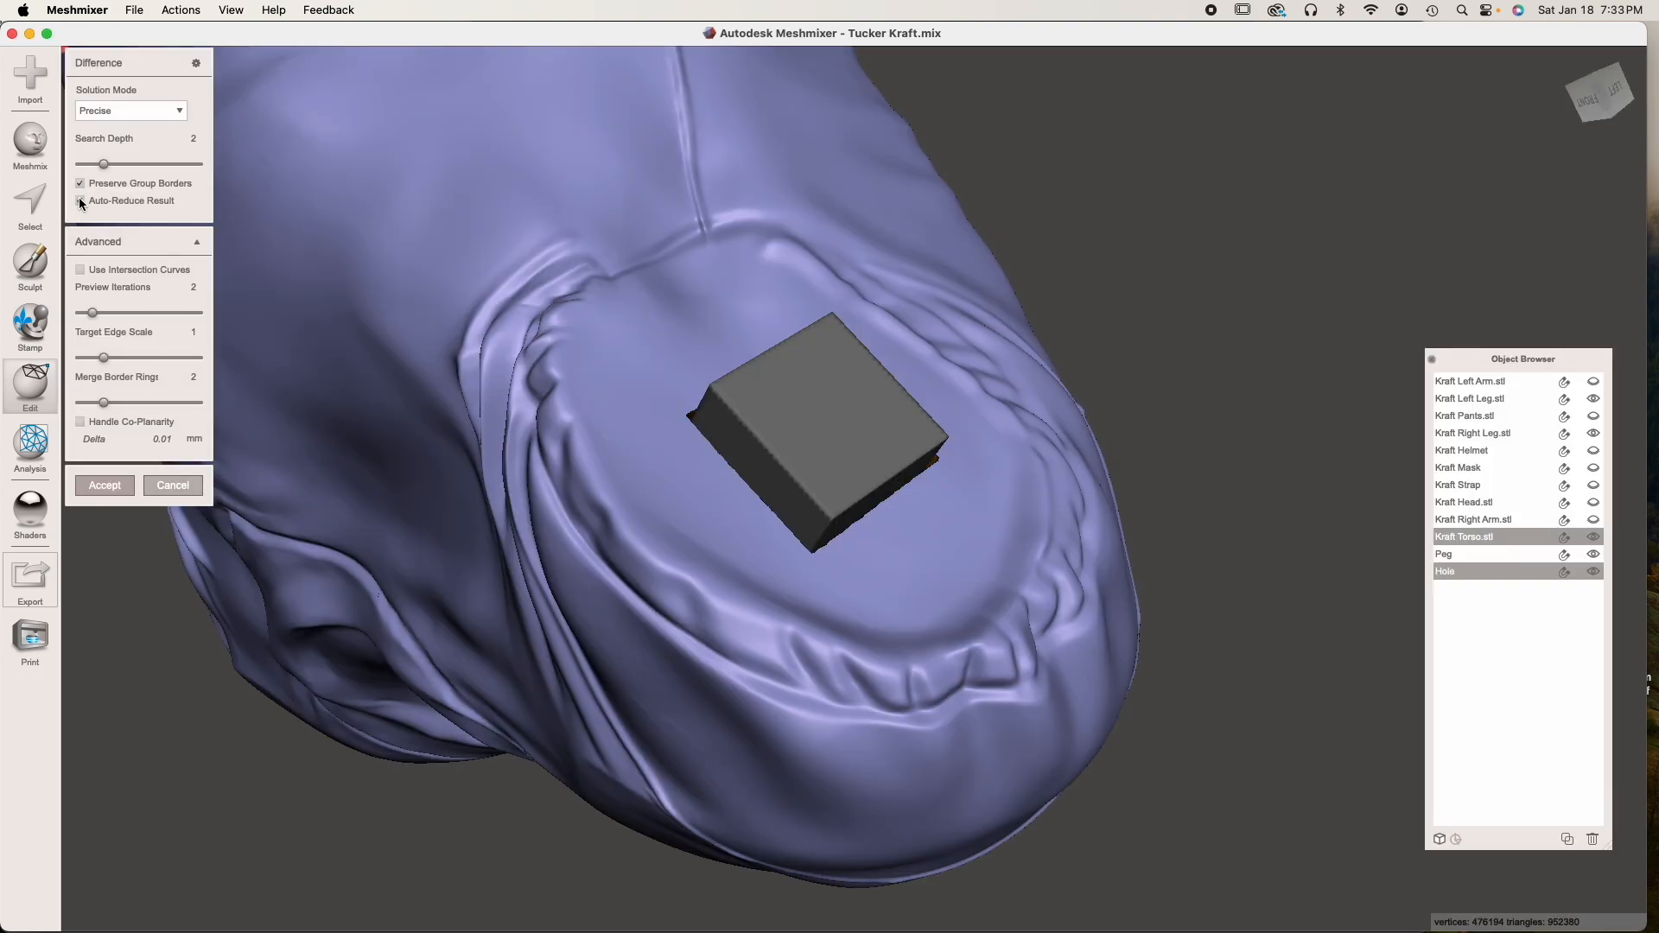
click(80, 202)
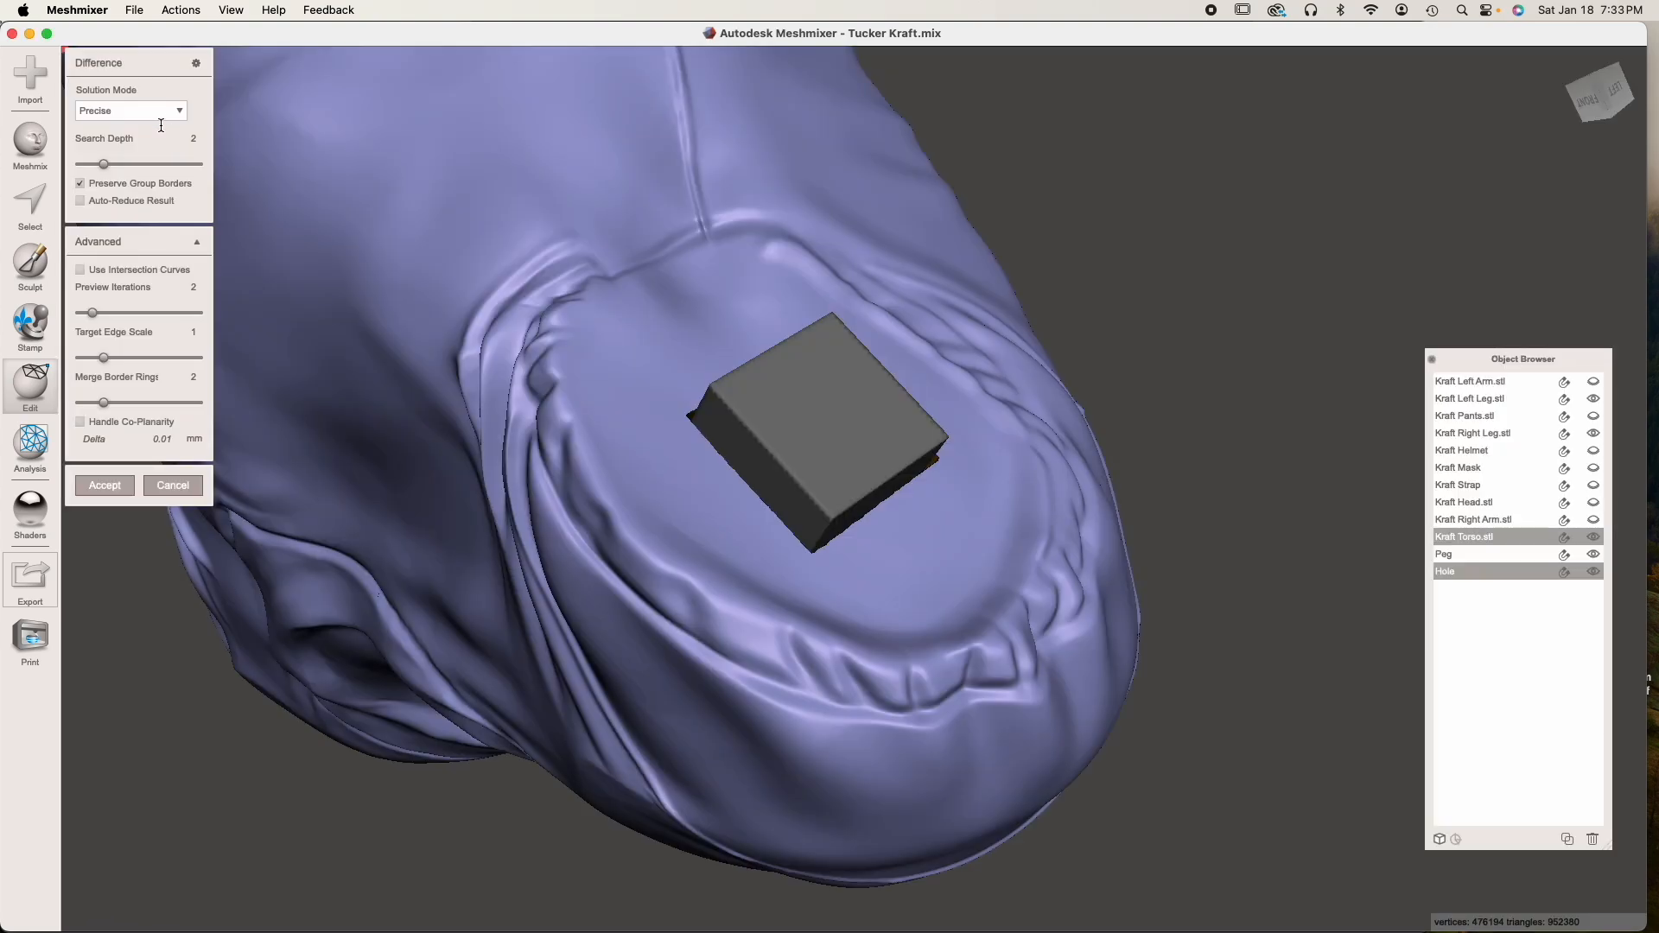
click(161, 112)
click(140, 164)
key(Return)
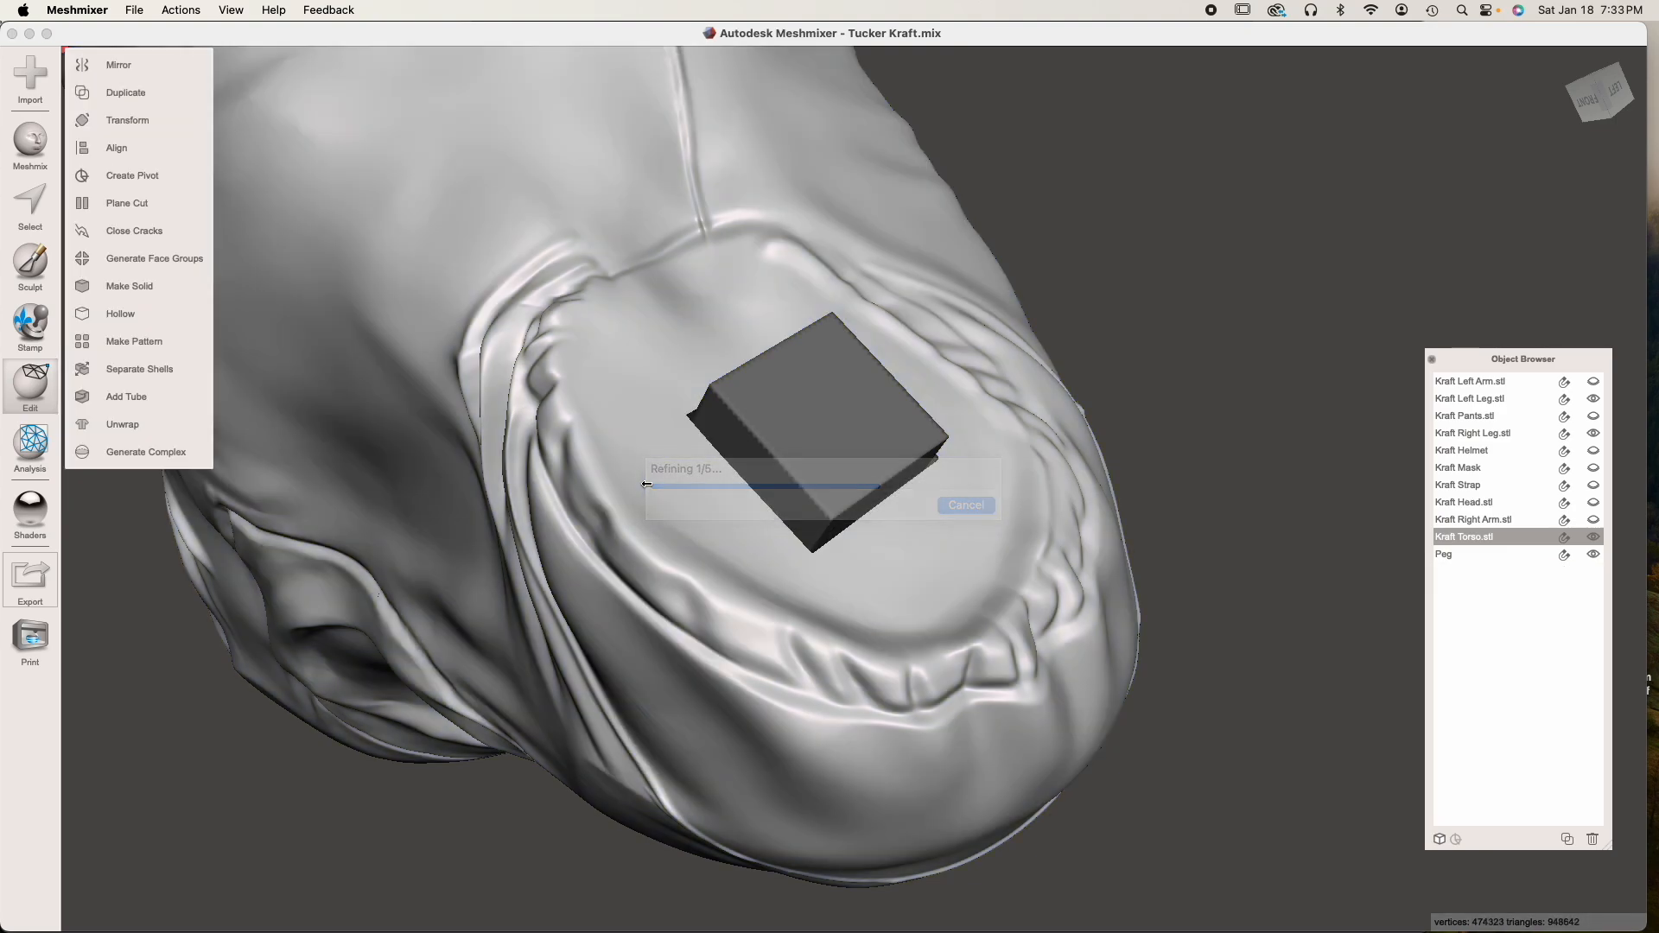
Check the peg's fit in the torso's sleeve socket, and switch visibility from the torso to the right arm
right_drag(612, 519, 933, 575)
scroll(692, 495, up, 5)
scroll(933, 576, up, 3)
middle_drag(929, 574, 885, 566)
right_drag(884, 567, 988, 567)
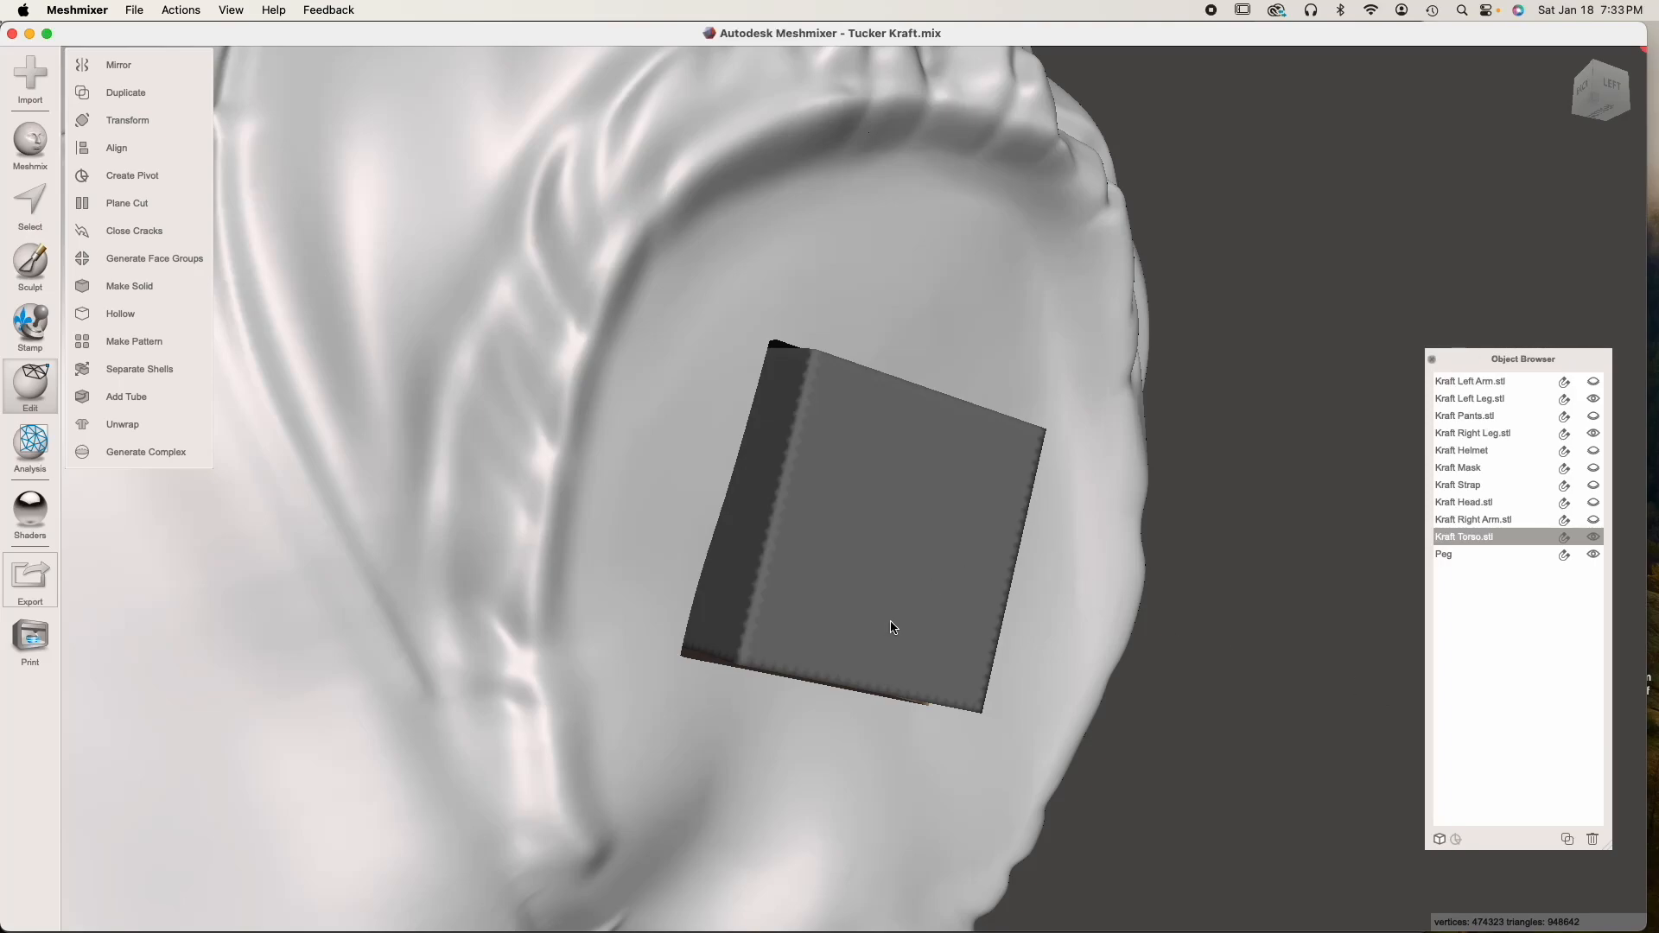
right_drag(891, 621, 916, 655)
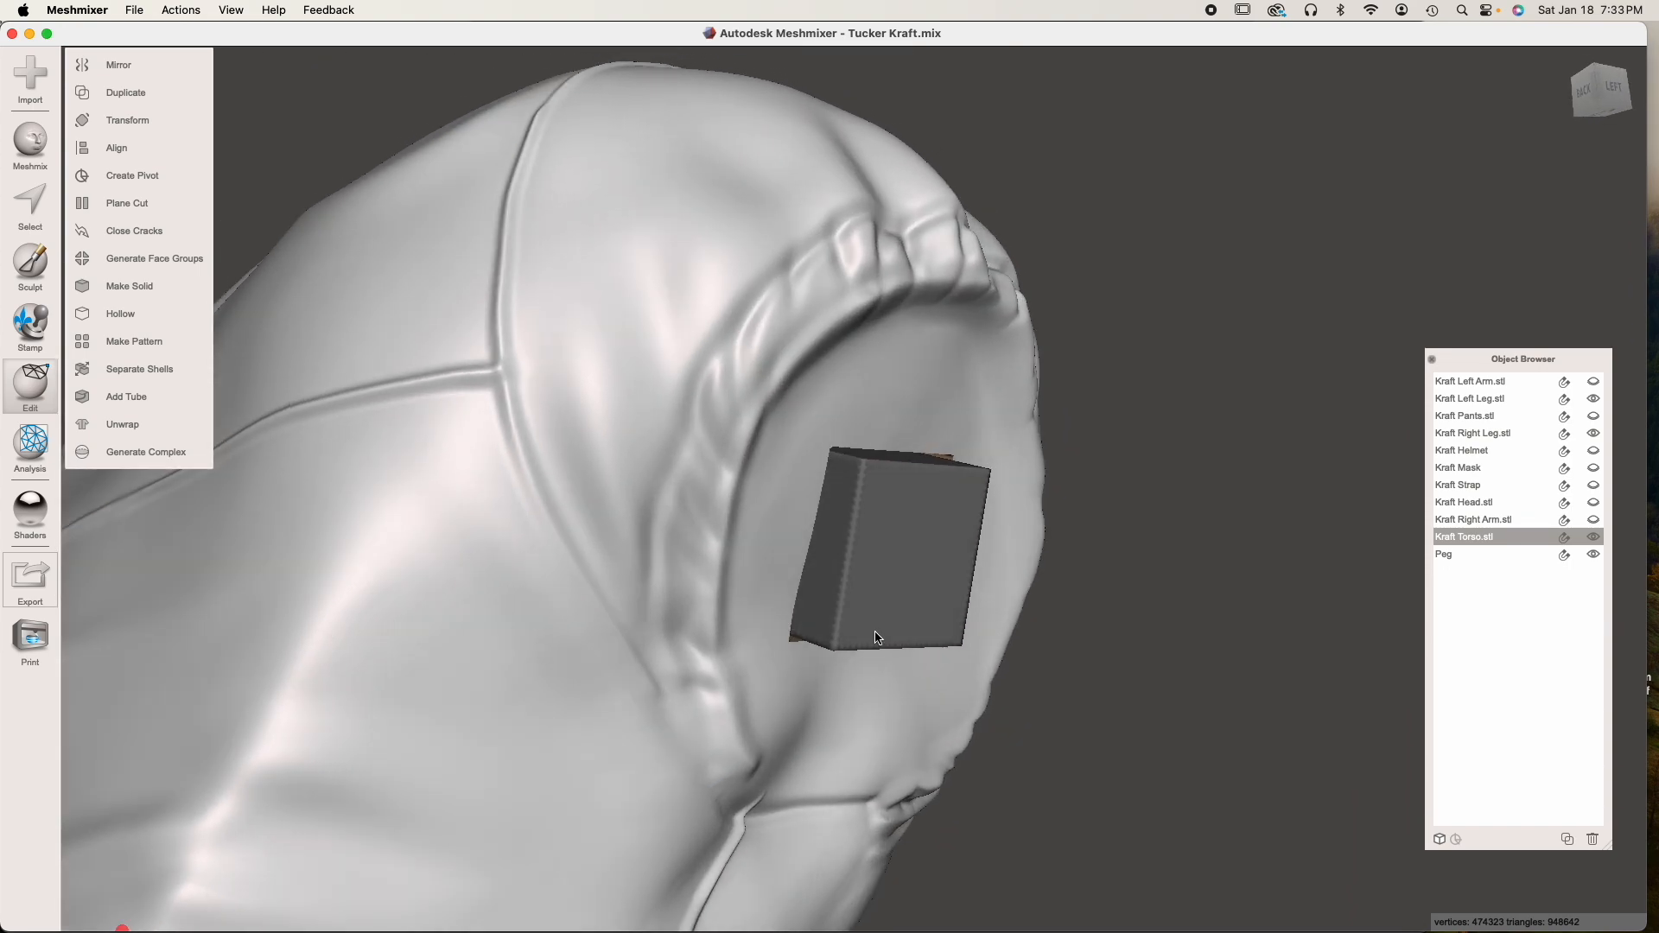
click(1593, 537)
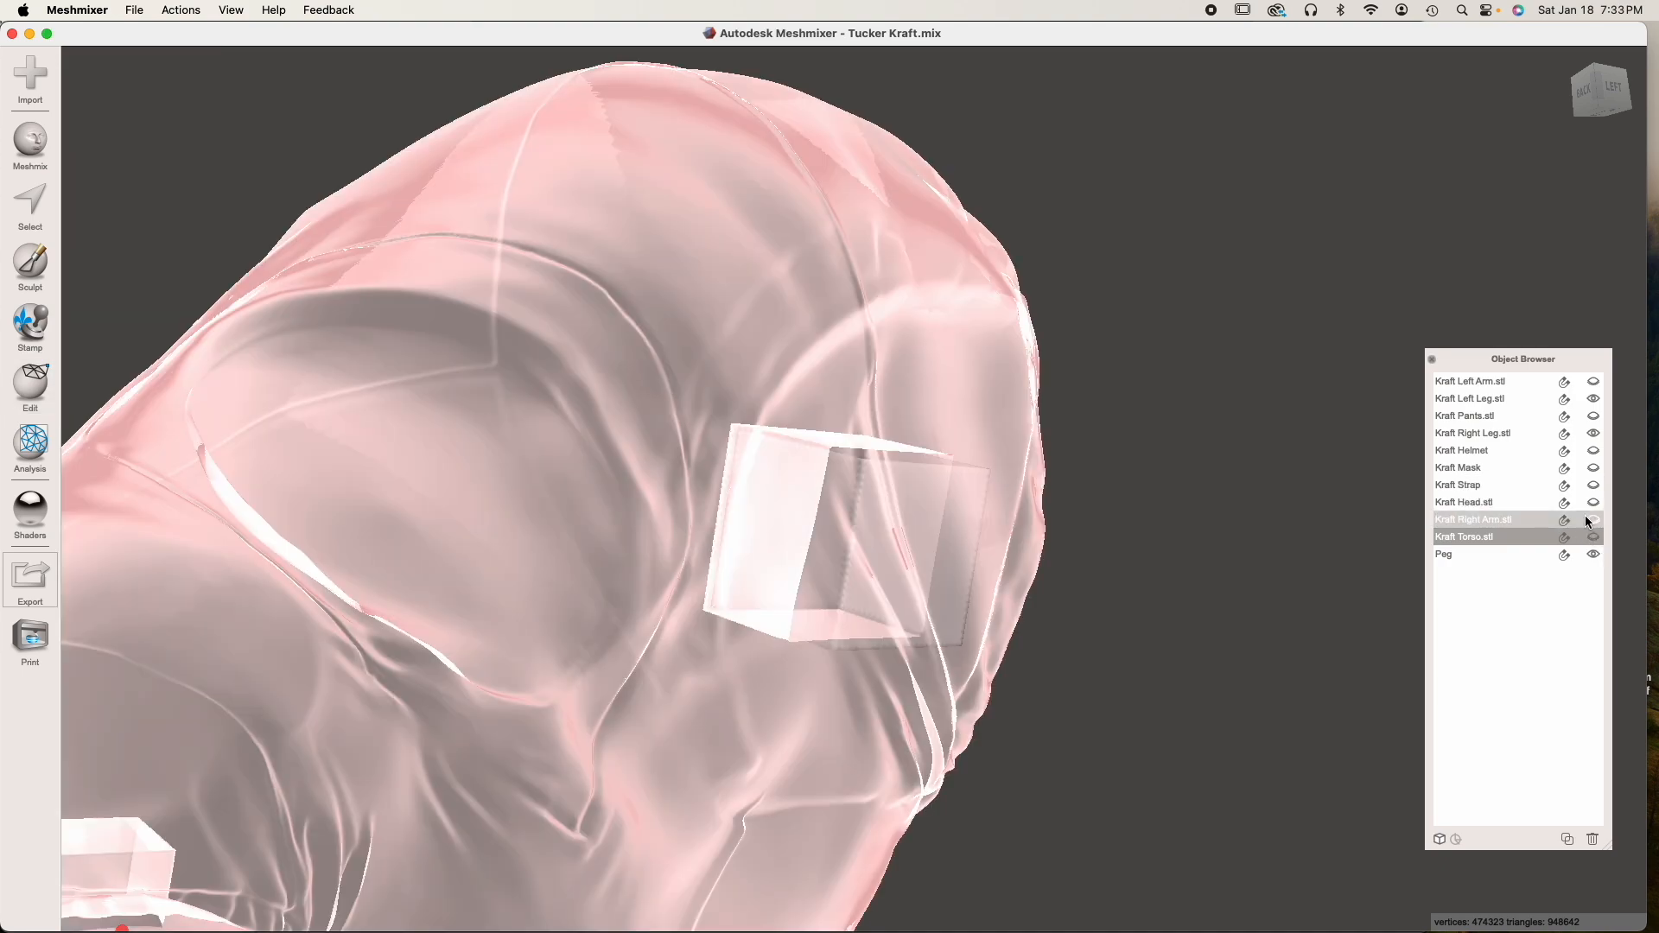
click(1594, 521)
click(1080, 582)
right_drag(1080, 583, 1043, 587)
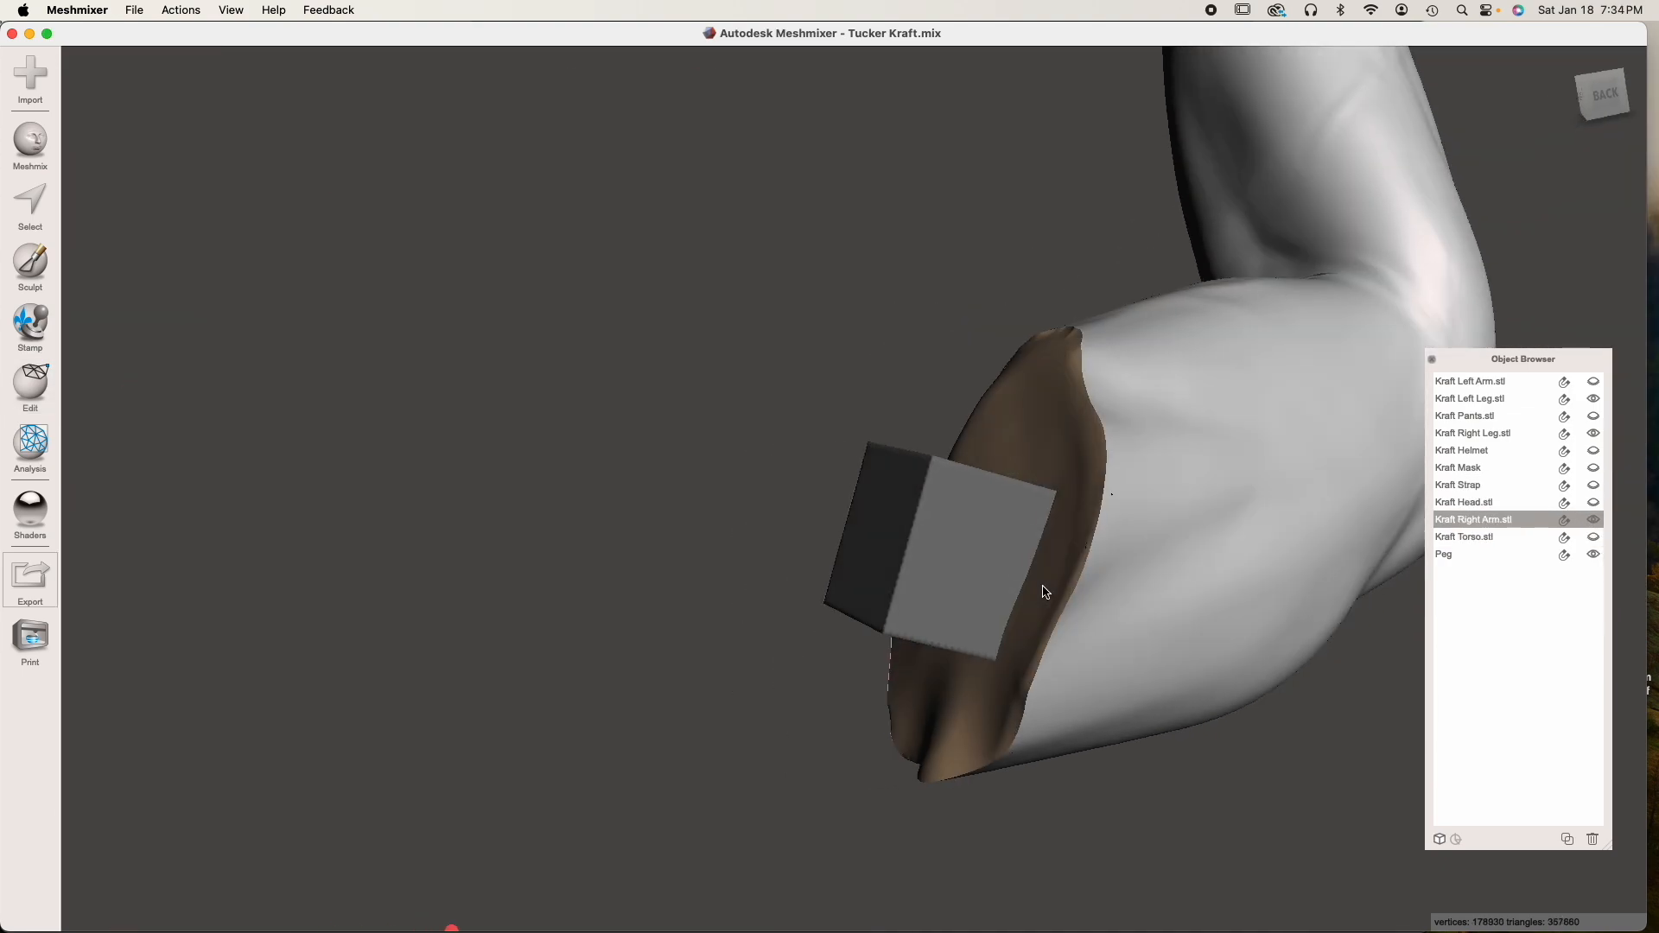
Merge Peg into the right arm with a Boolean Union in Max Quality mode
shift+click(1005, 560)
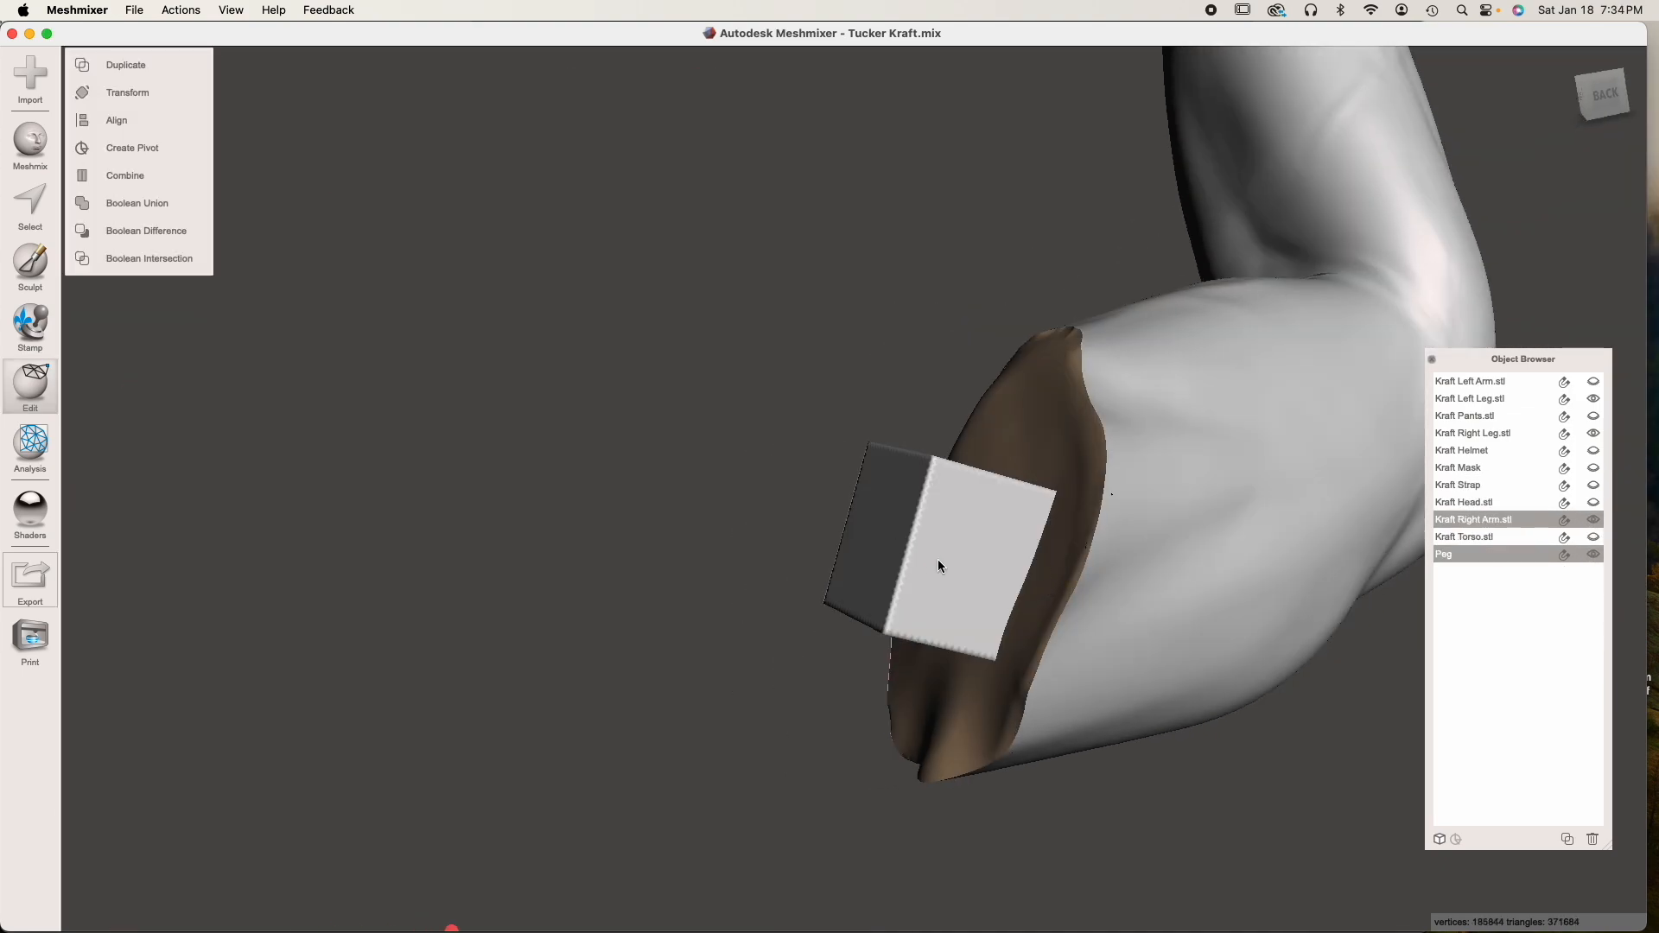
click(142, 204)
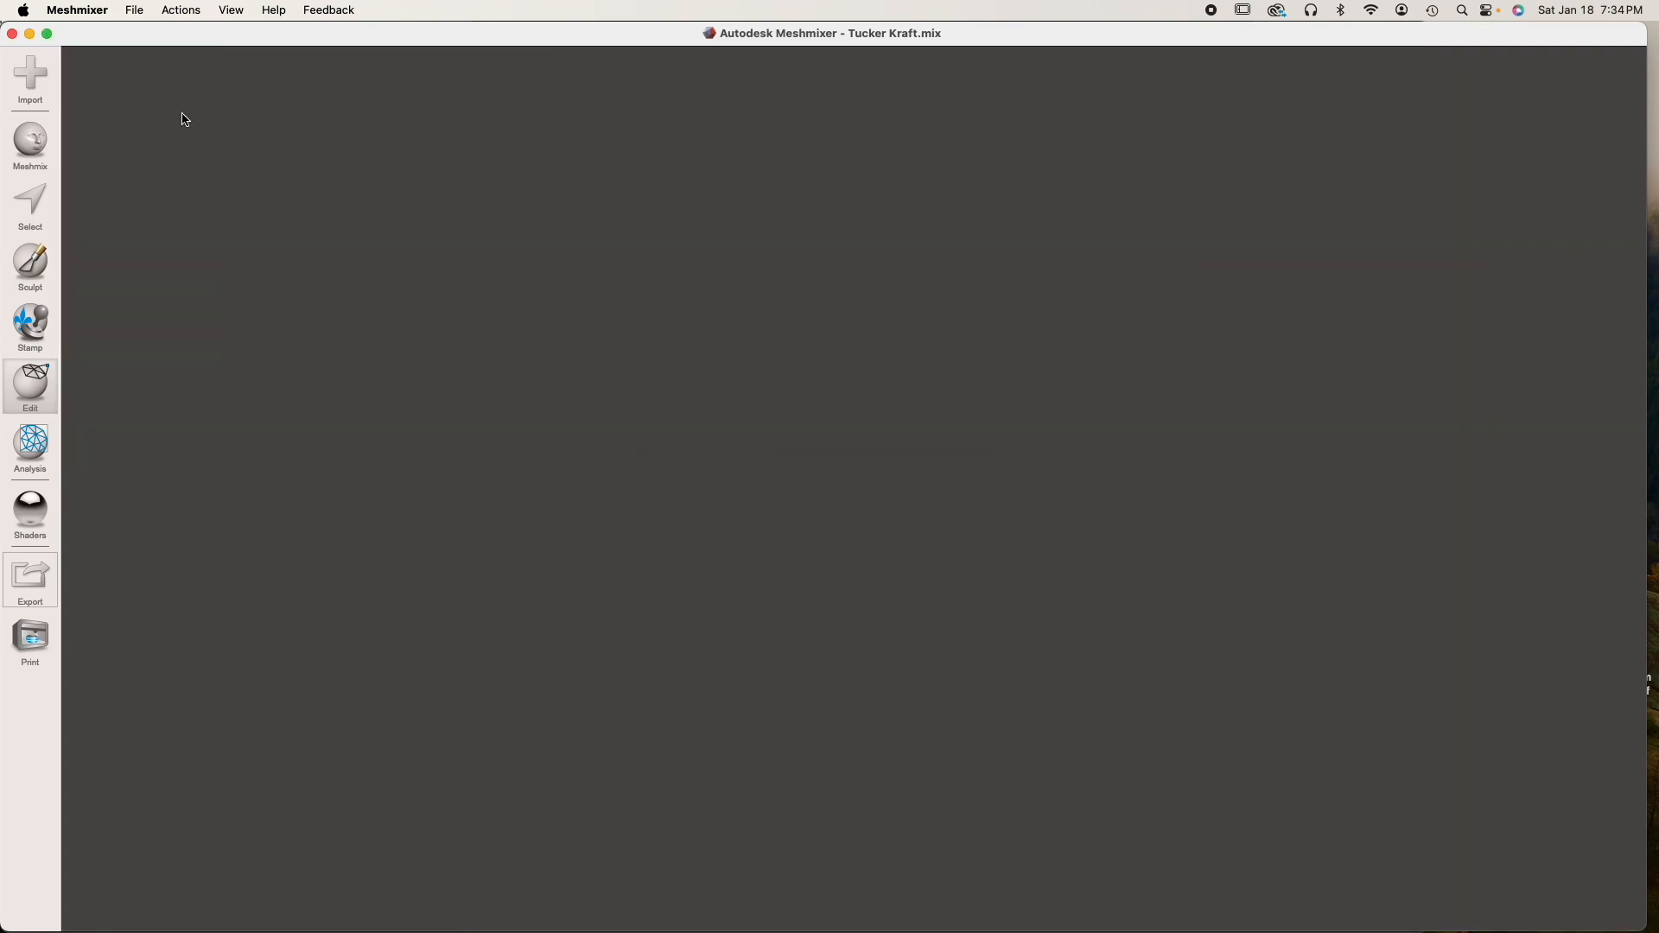
click(182, 111)
click(153, 162)
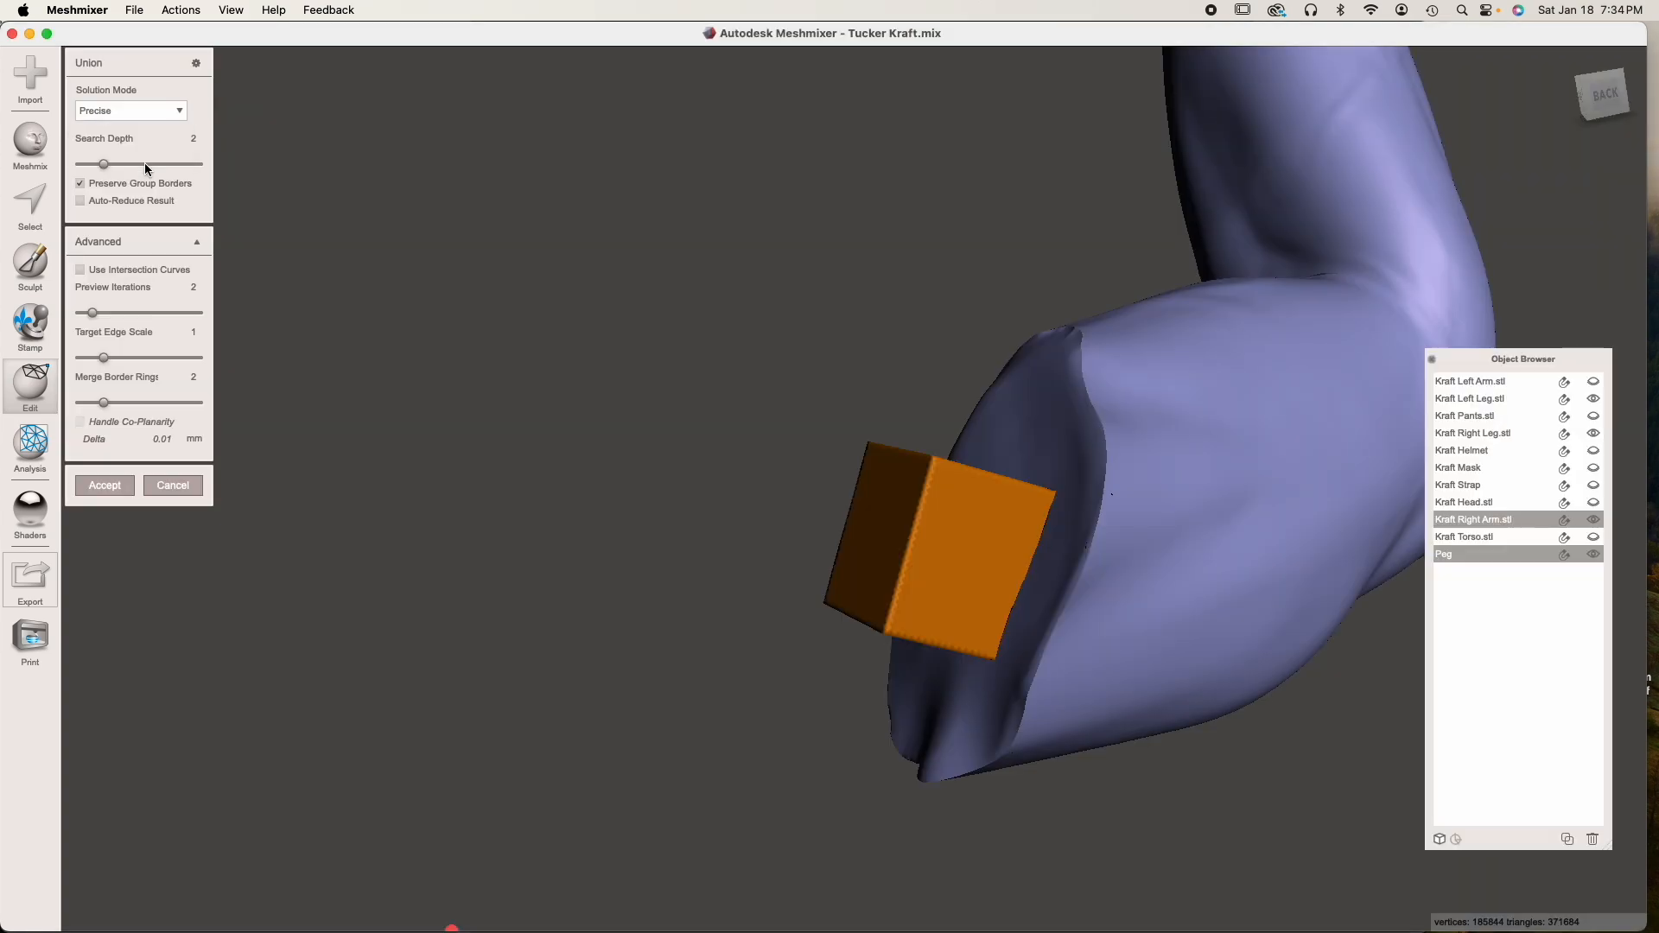
right_drag(953, 581, 1192, 584)
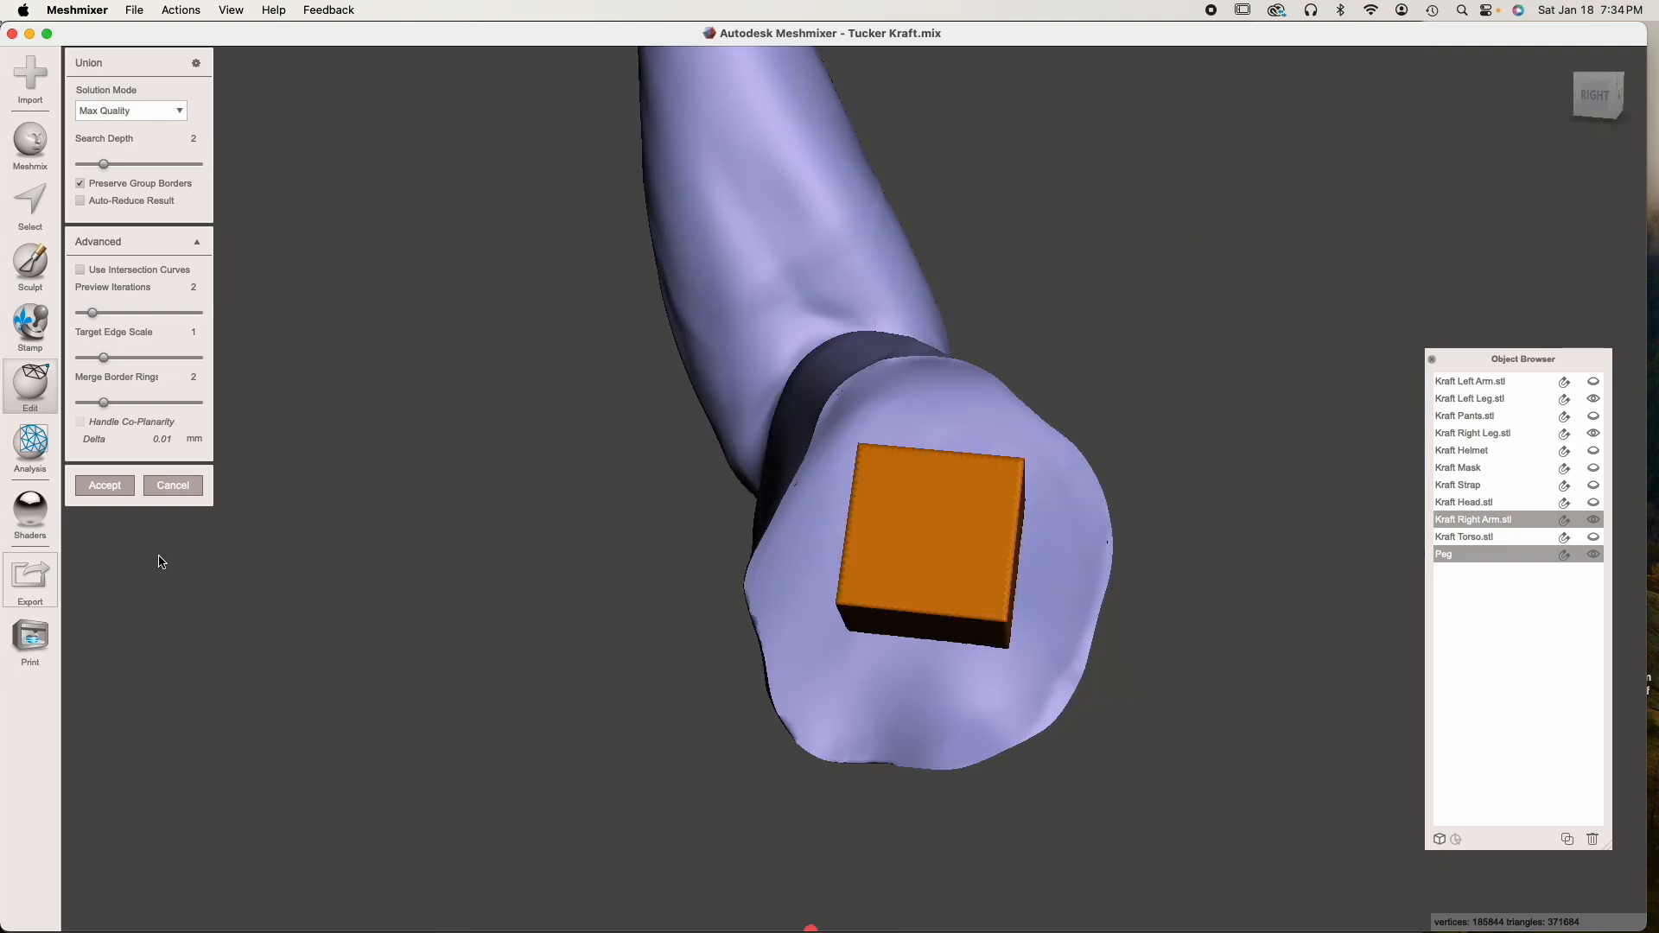
click(116, 482)
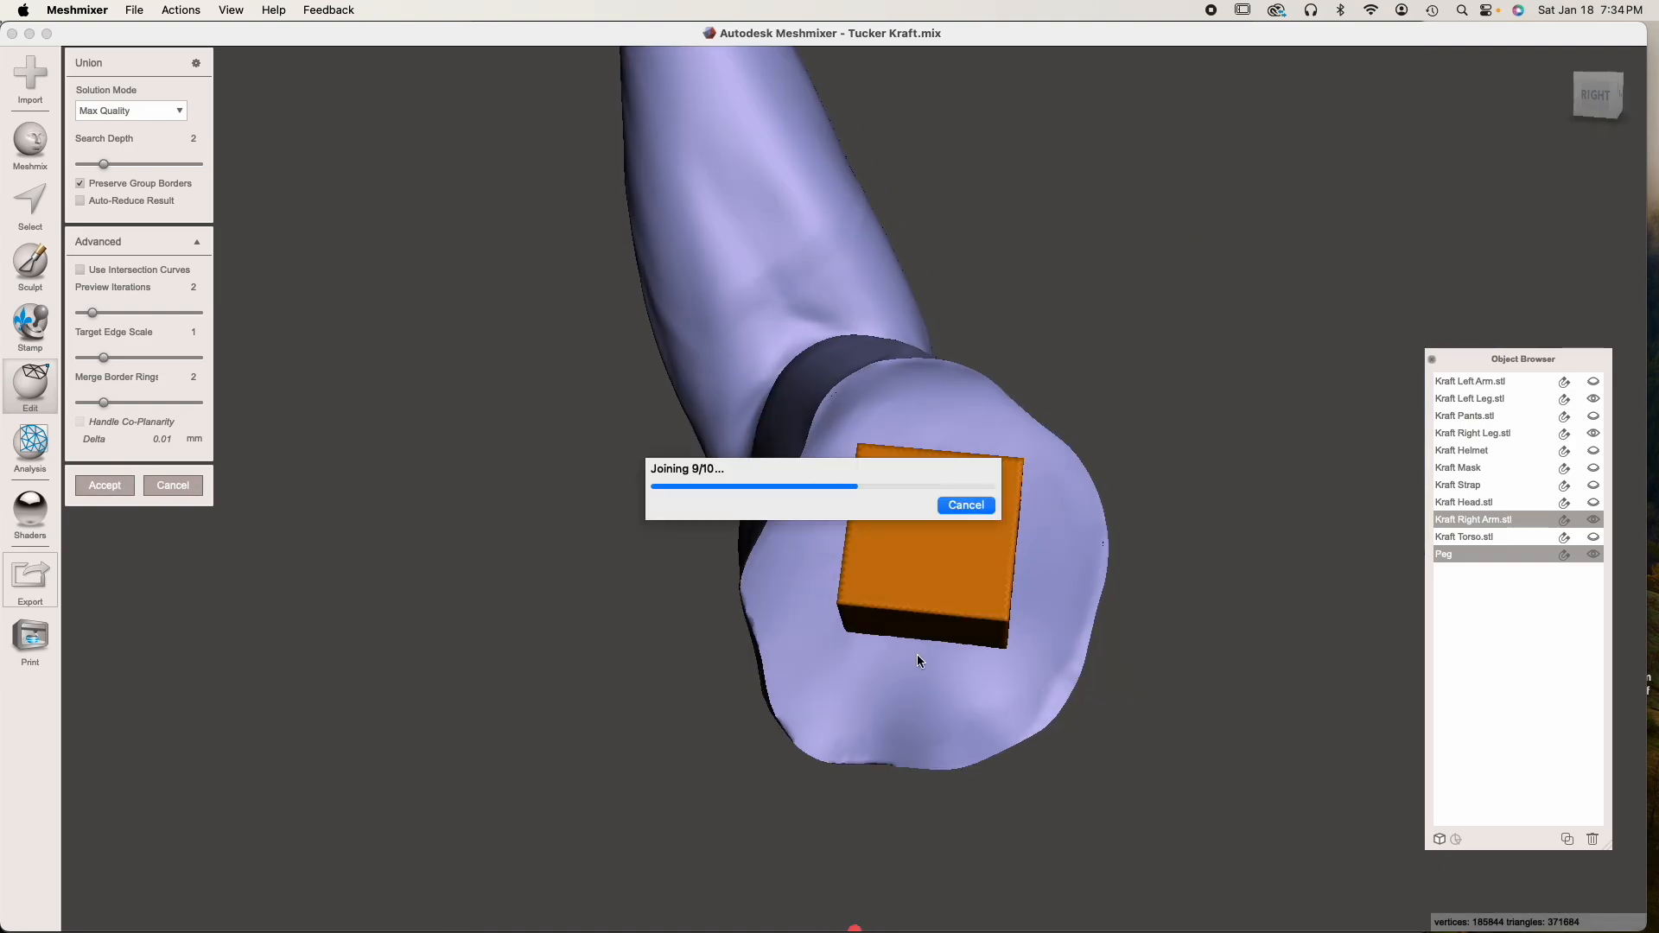
right_drag(918, 659, 1301, 621)
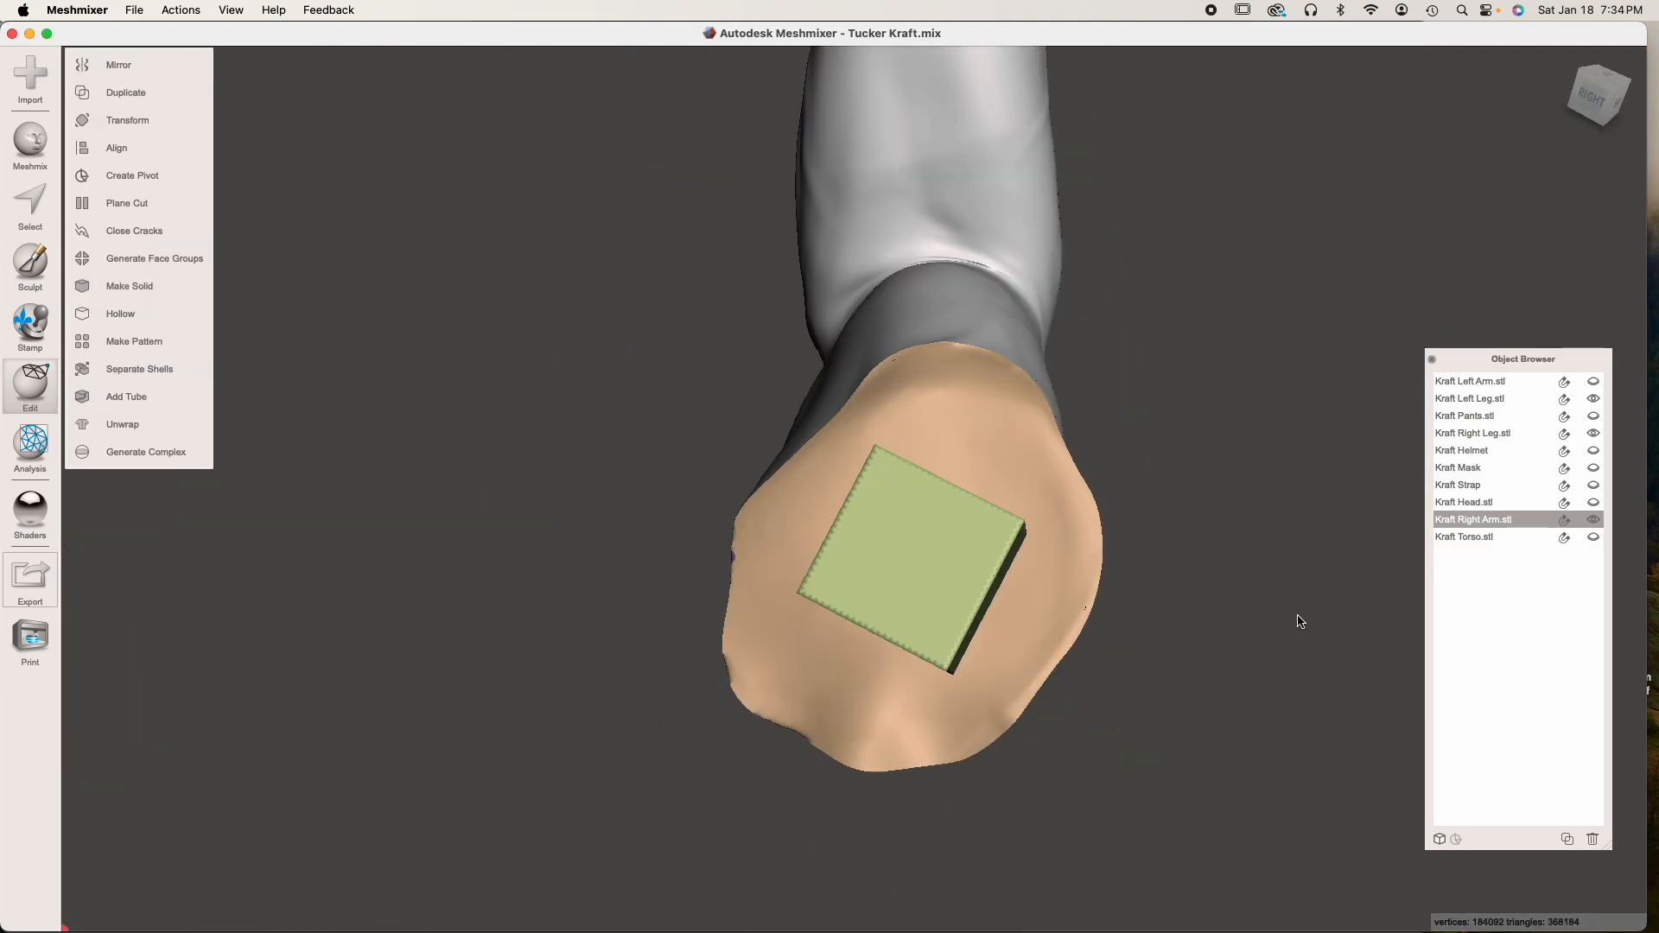
Show the torso and the head together with the right arm
click(1593, 537)
mouse_move(847, 582)
right_down()
mouse_move(1040, 599)
mouse_move(1107, 572)
mouse_move(988, 544)
mouse_move(827, 589)
right_up()
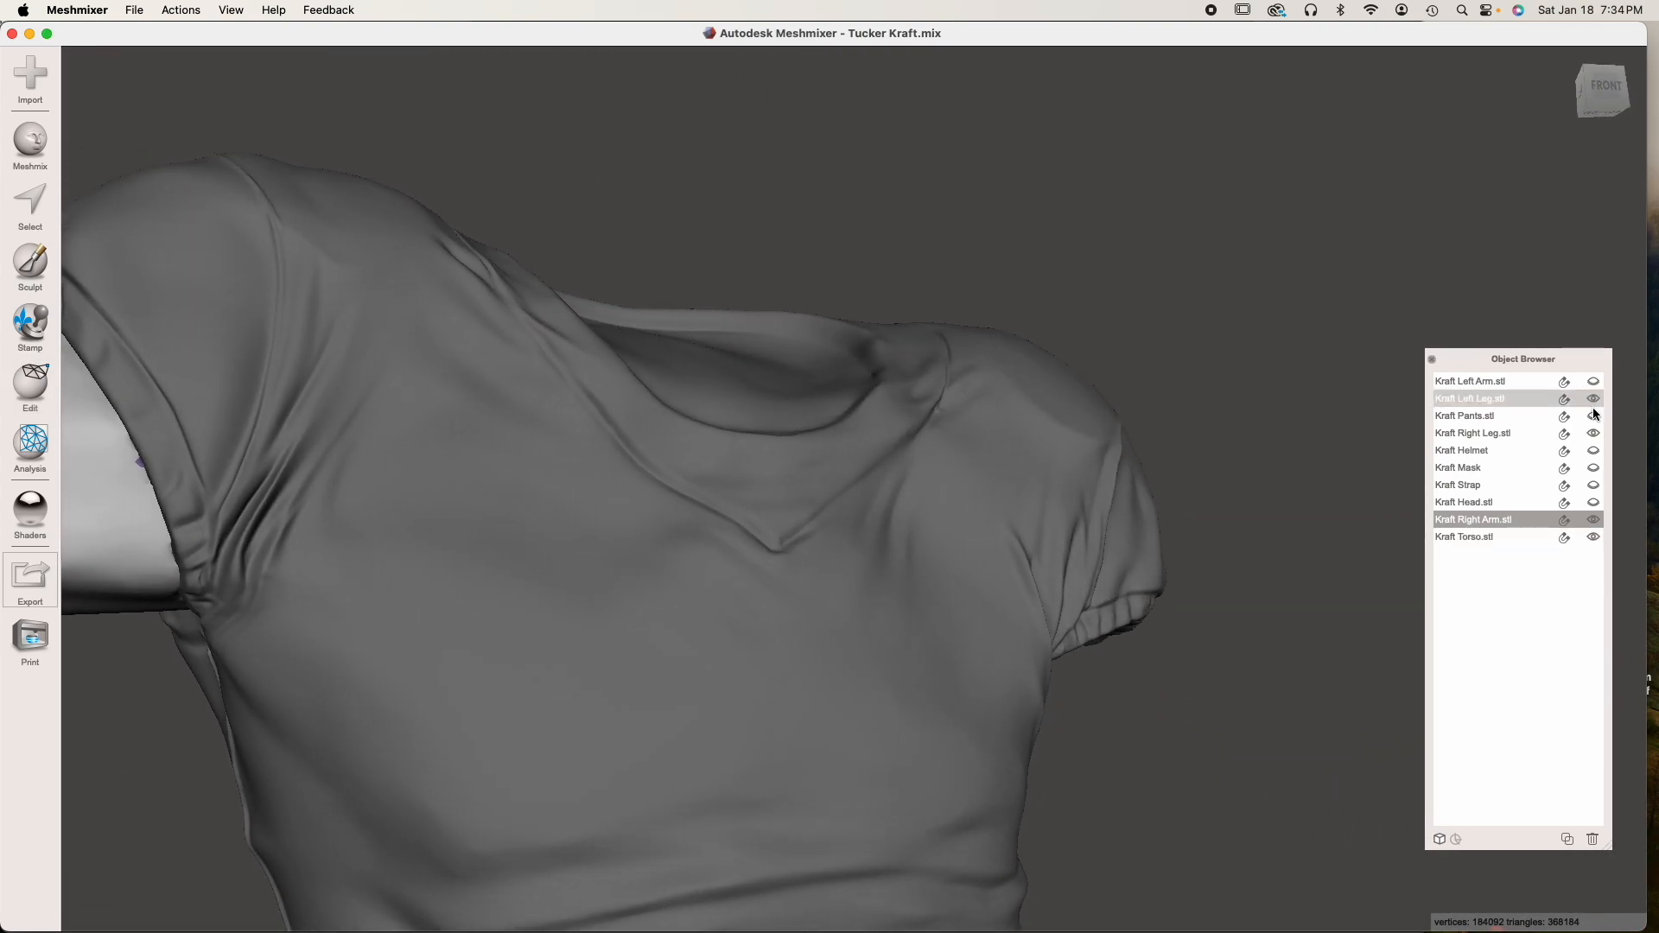
click(1593, 503)
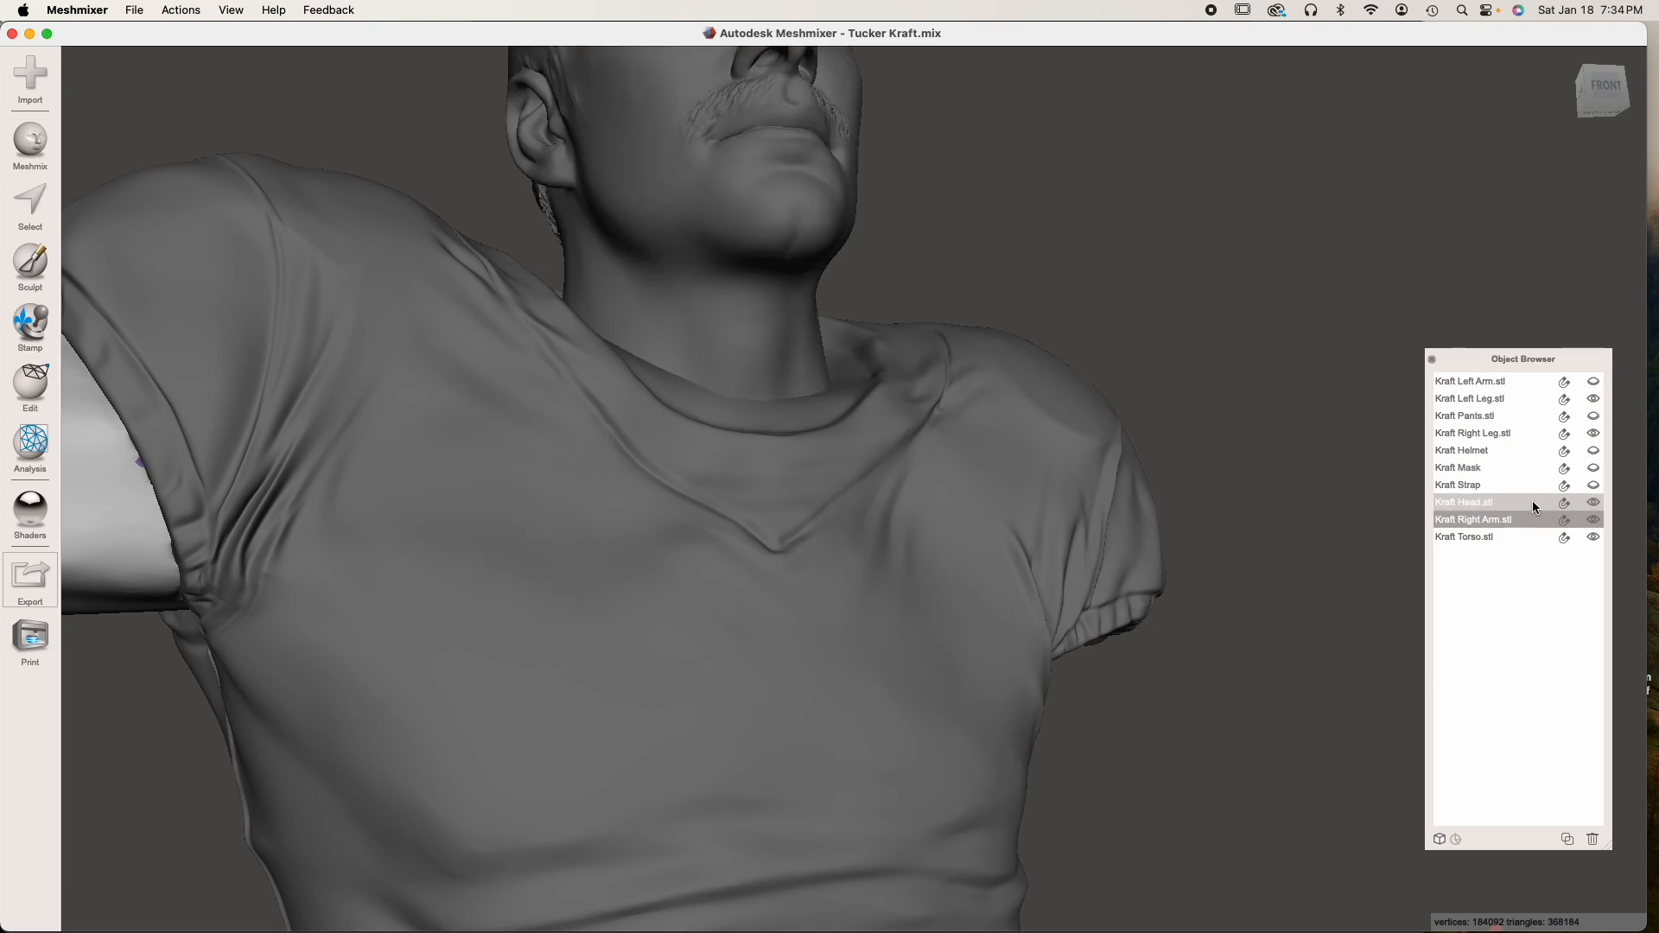
scroll(844, 530, down, 5)
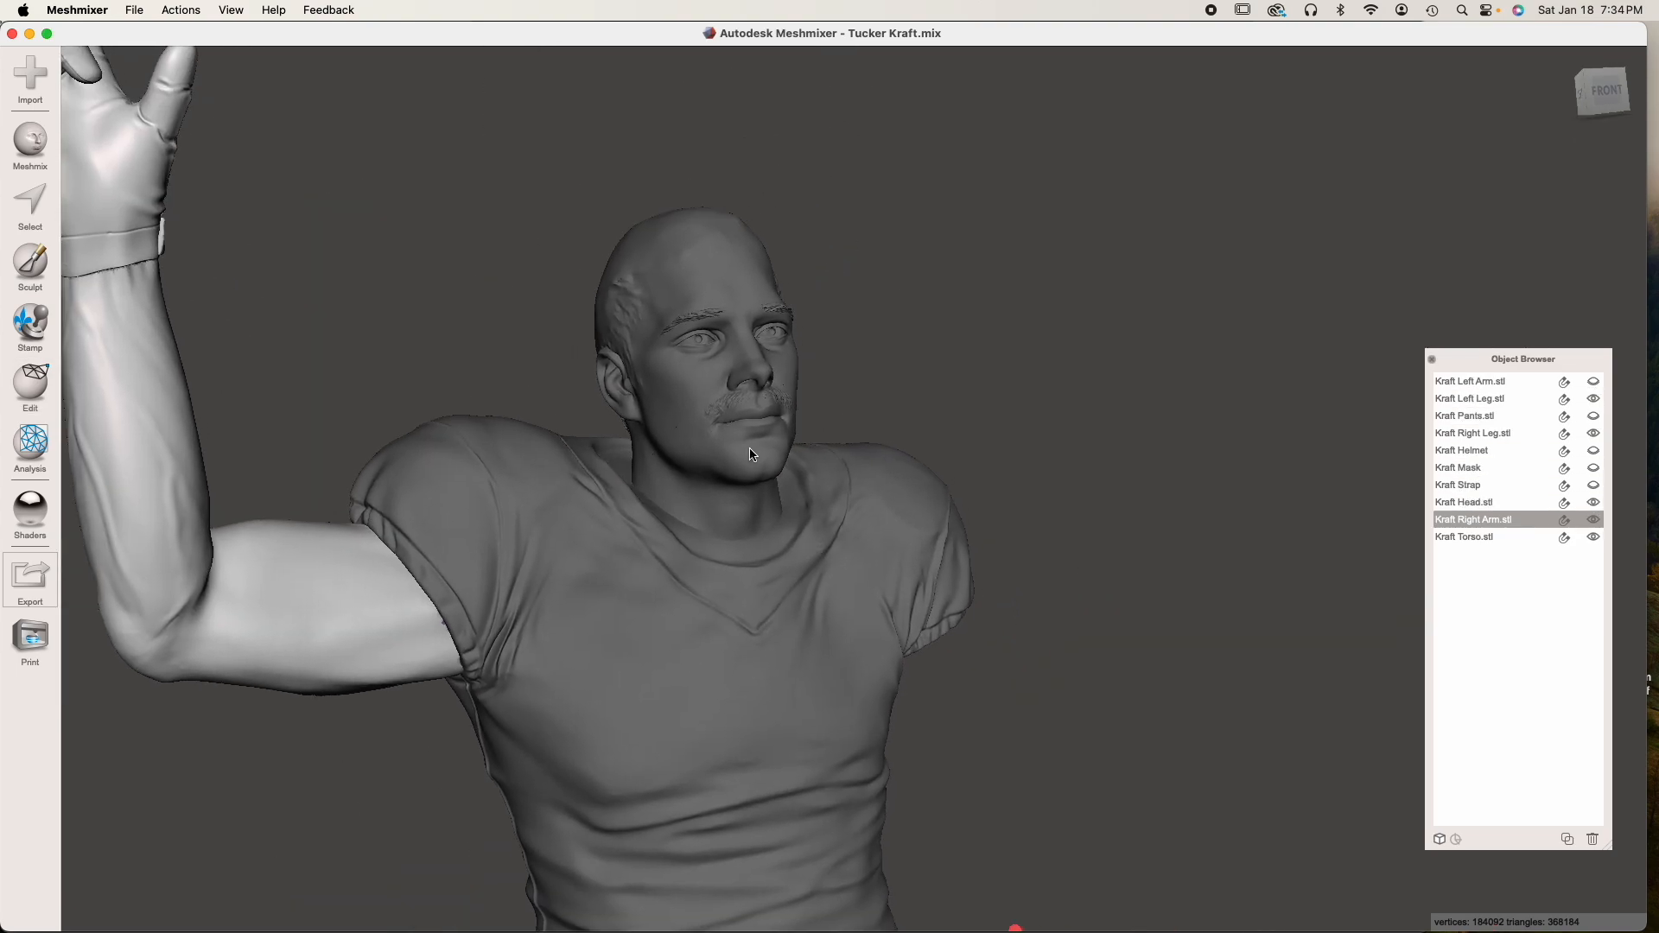
Select the head and examine its face, hair and neckline within the jersey collar from several angles
scroll(752, 451, up, 5)
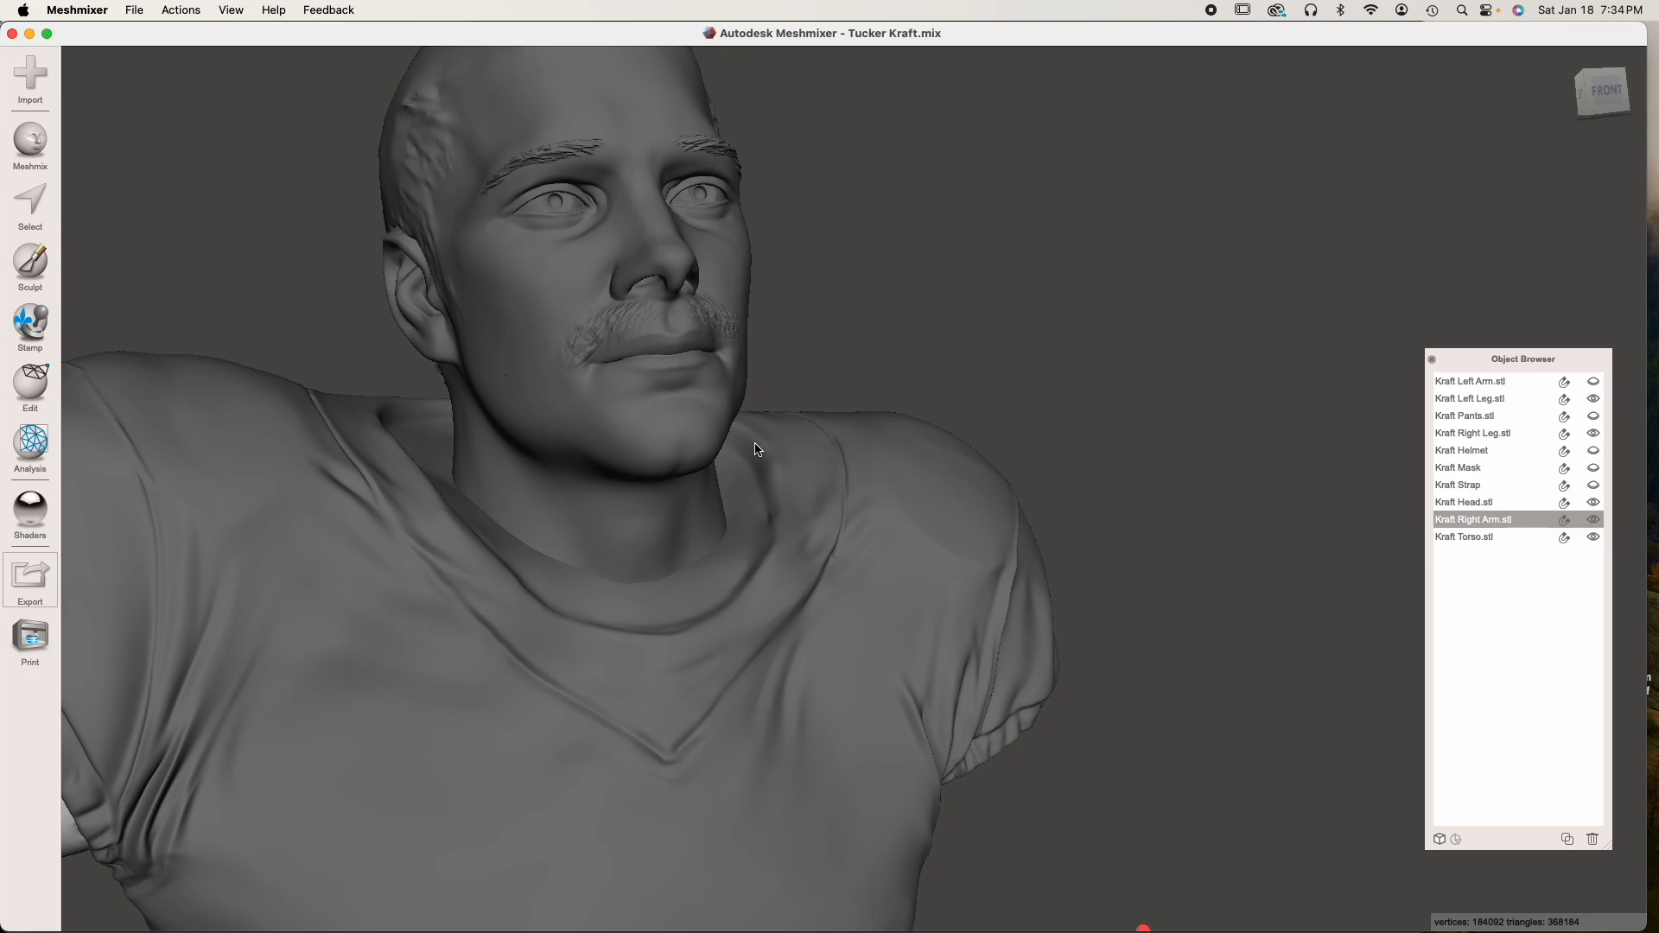
middle_drag(758, 449, 918, 629)
click(812, 540)
right_drag(812, 540, 691, 570)
right_drag(662, 563, 639, 554)
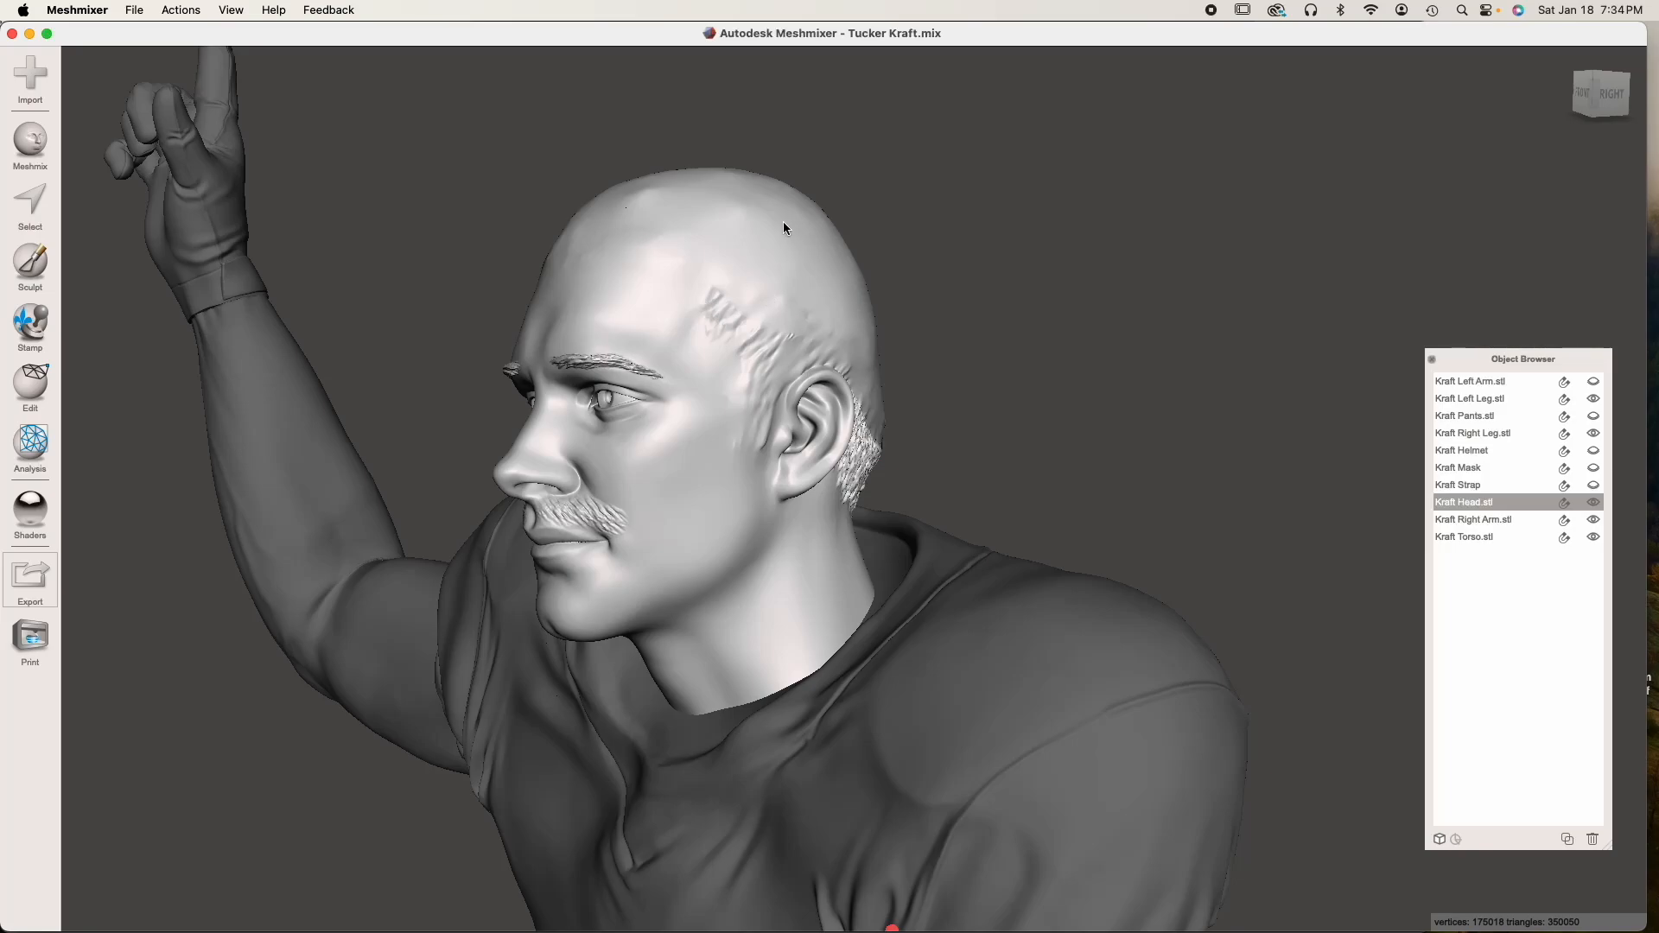
right_drag(687, 158, 750, 312)
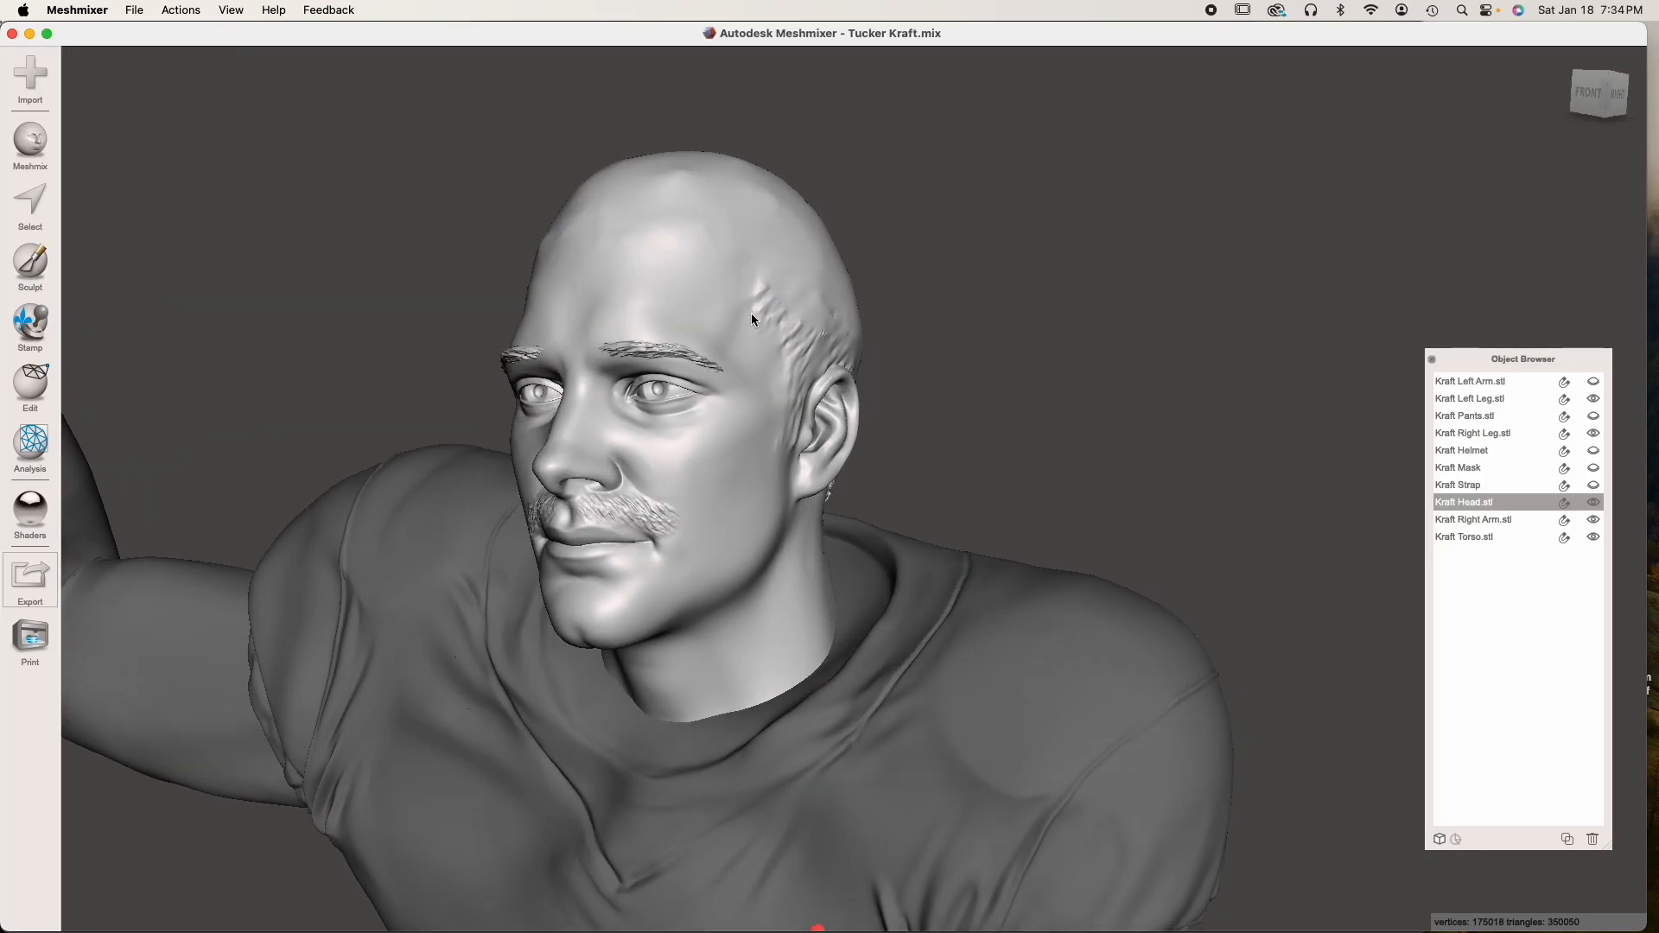
right_drag(753, 215, 840, 421)
scroll(884, 427, up, 5)
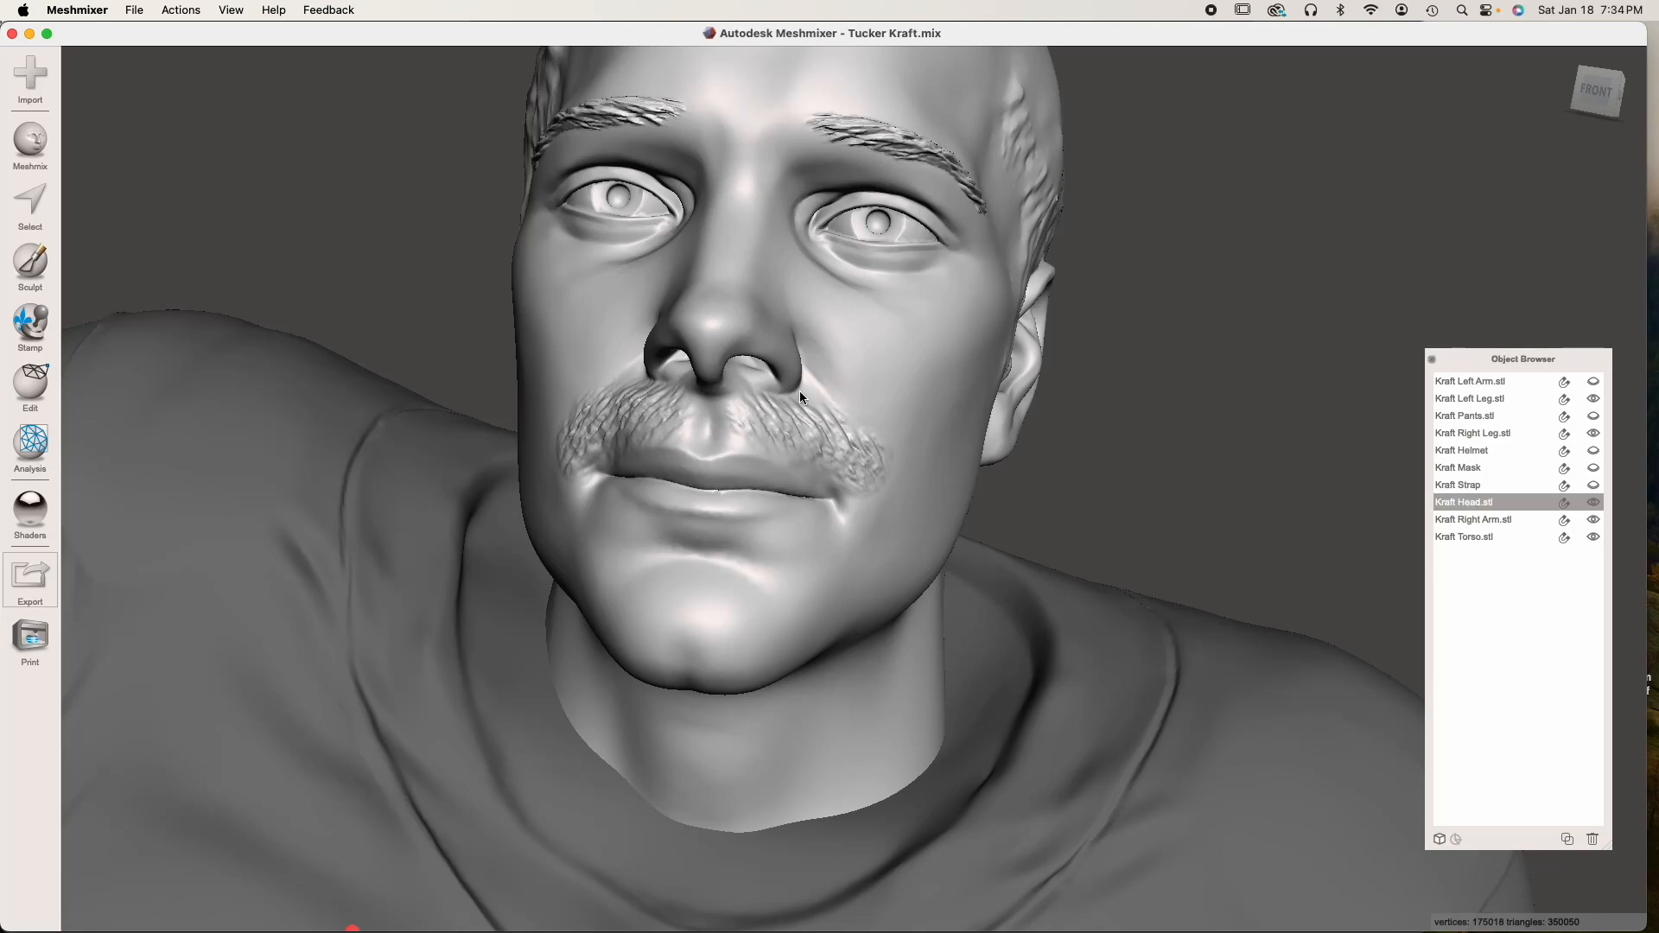
Duplicate the torso and hide the original so that only the copy remains visible
right_drag(813, 434, 551, 650)
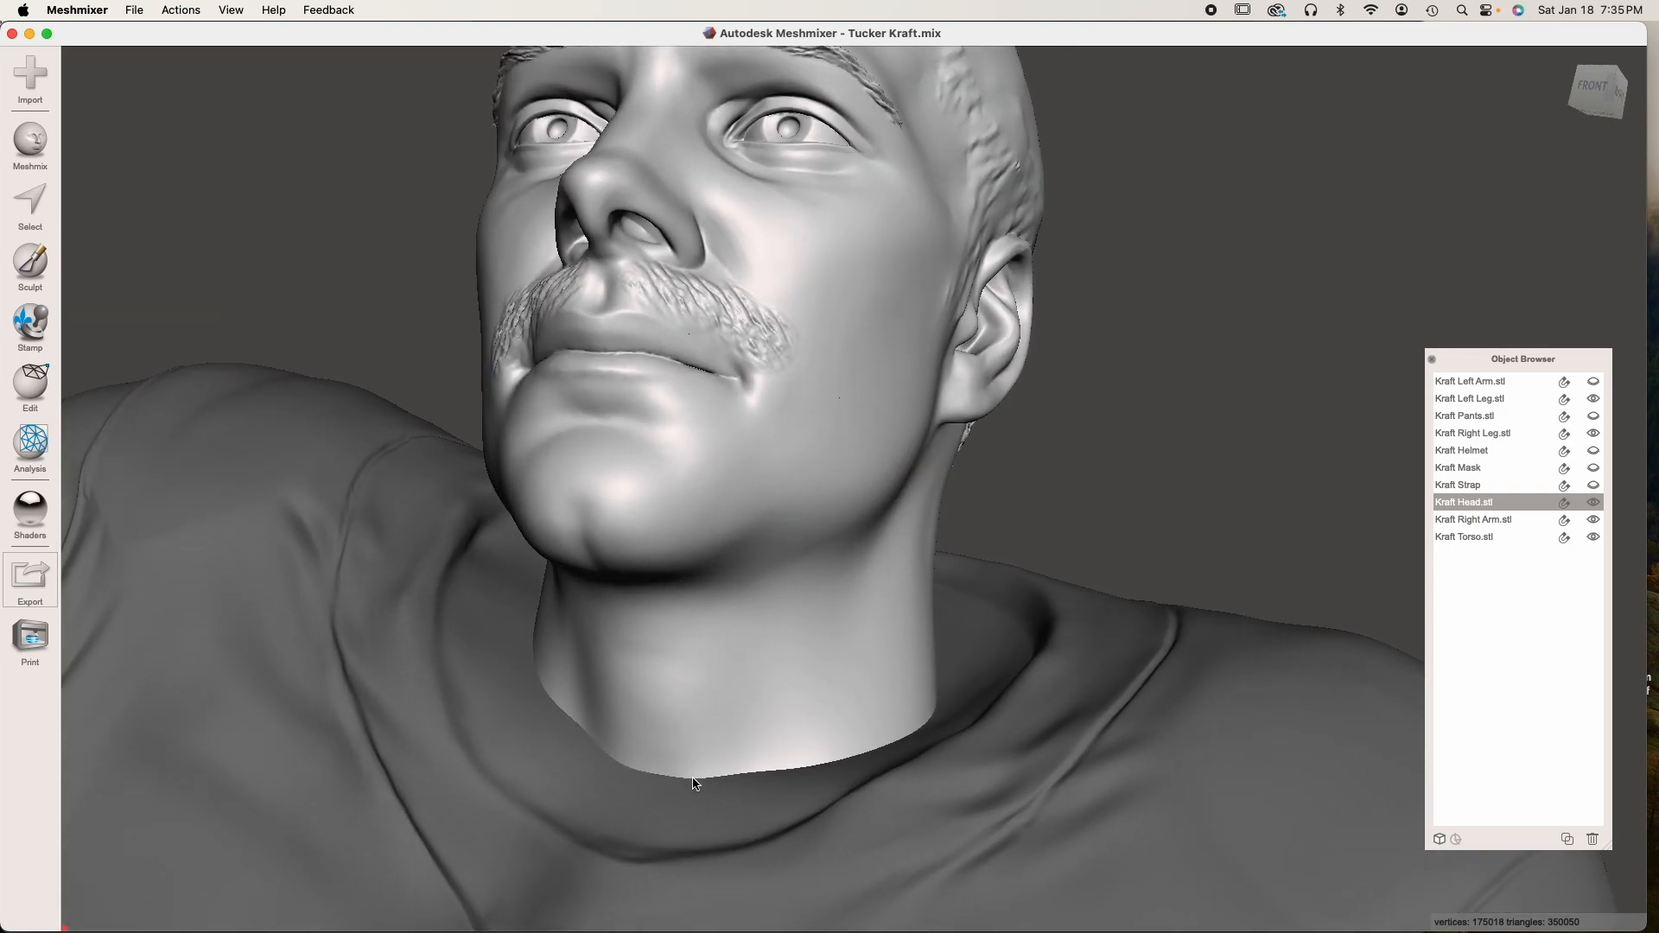
scroll(726, 661, down, 5)
click(735, 710)
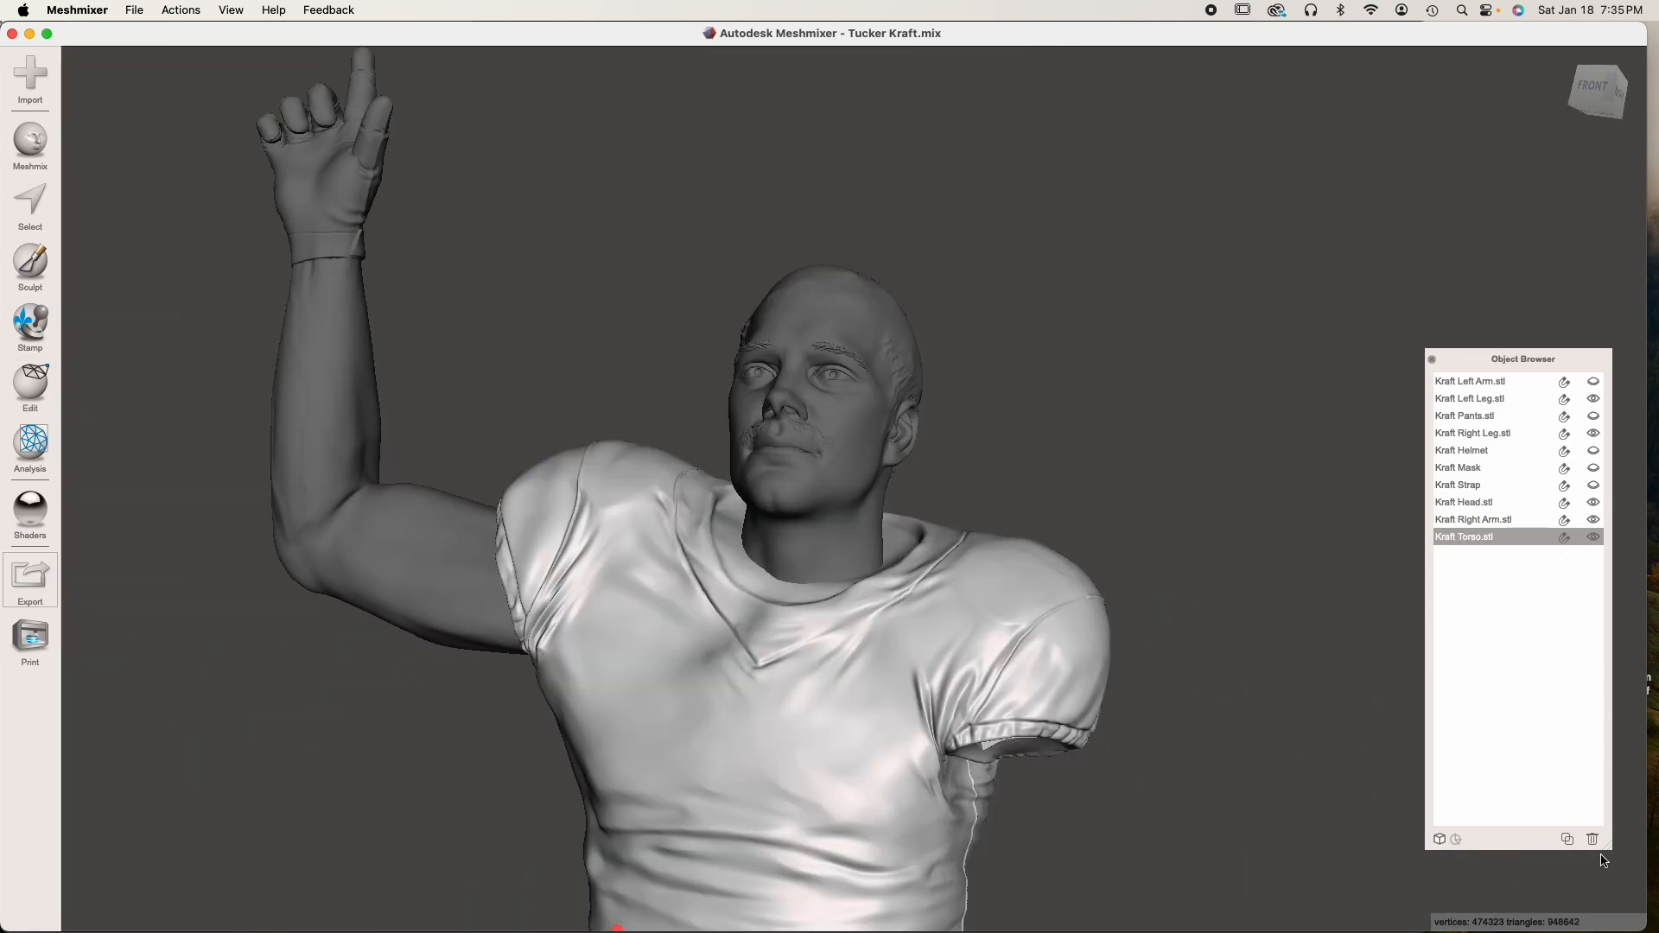
click(1567, 837)
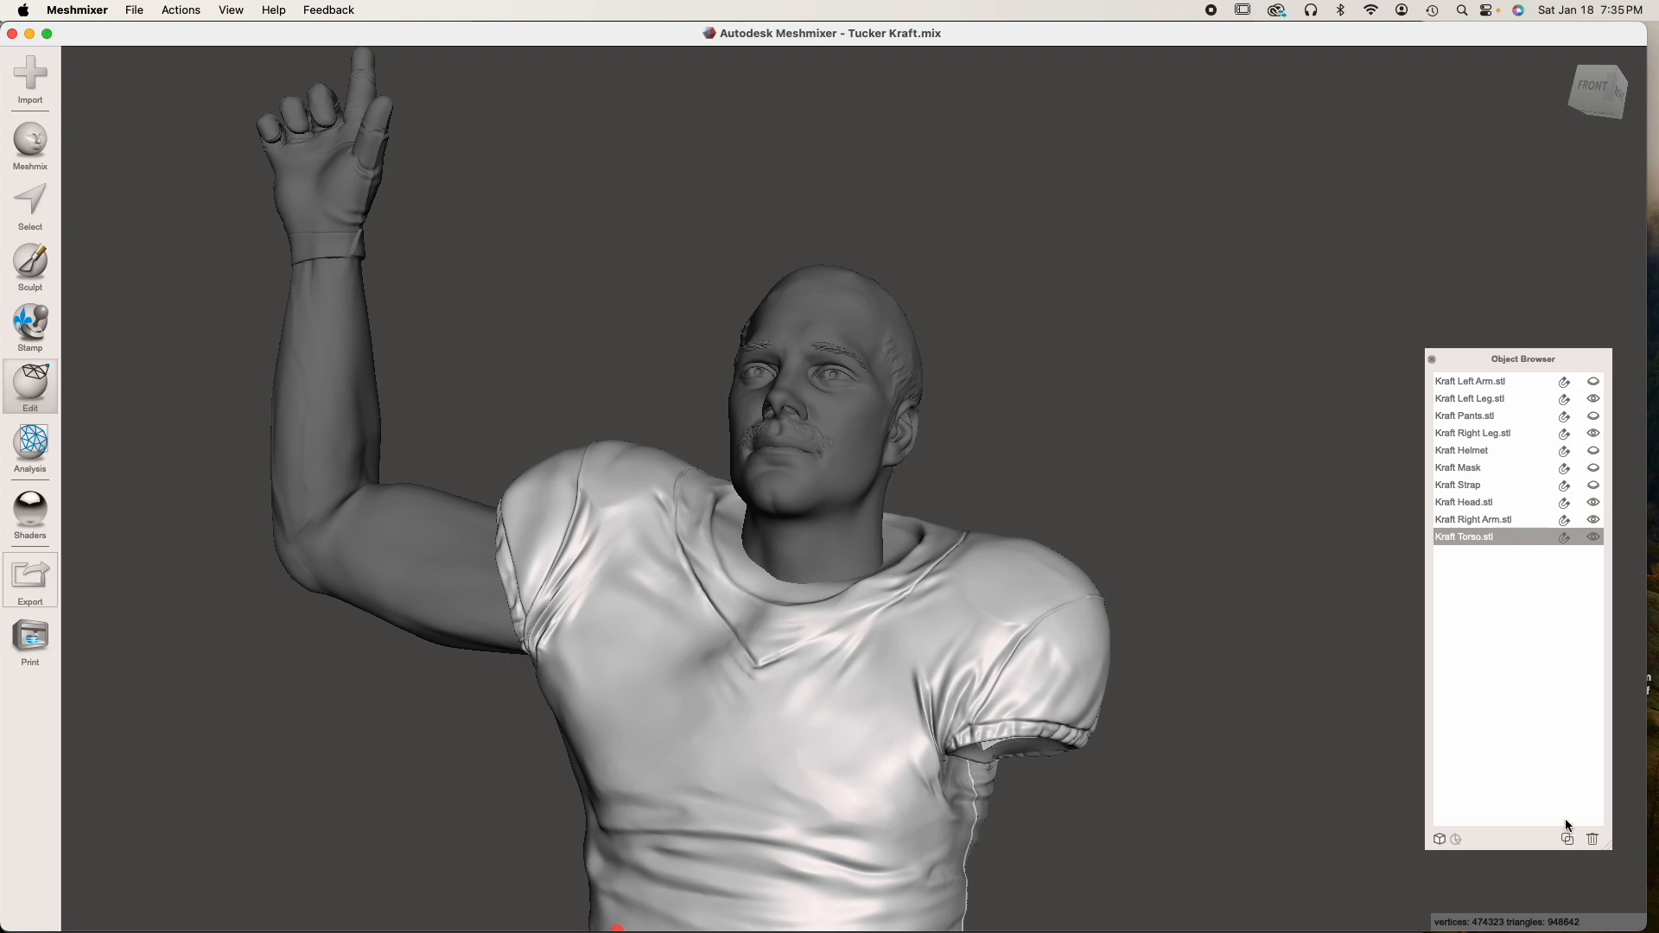
click(1593, 538)
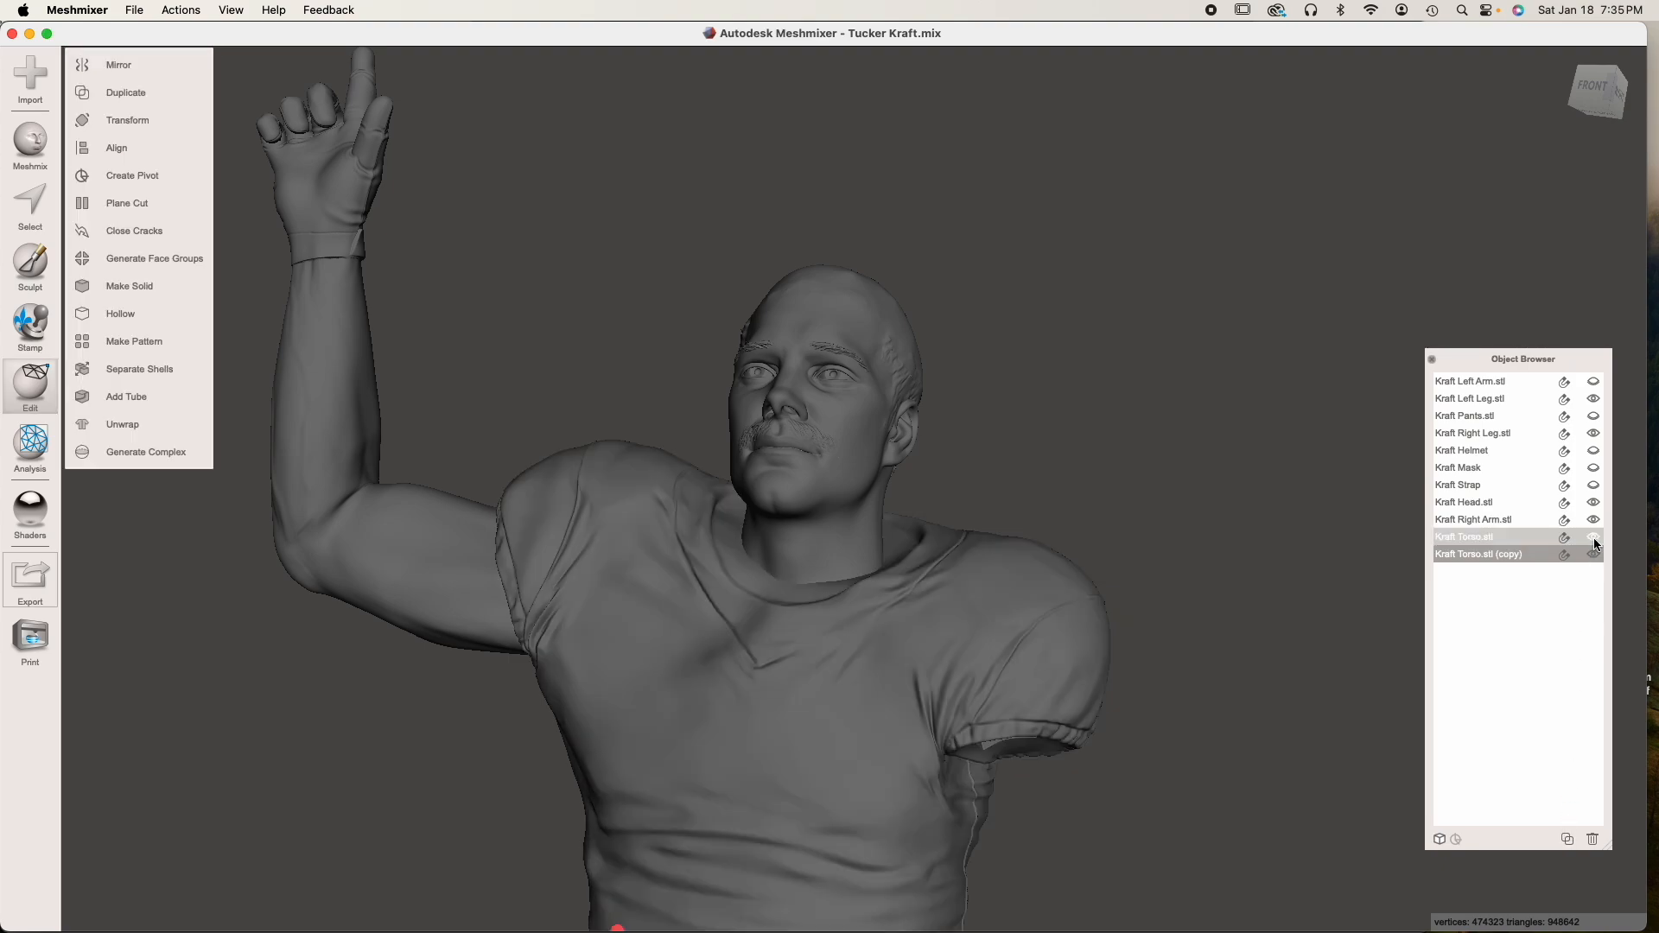
Subtract the torso copy from the head with a Boolean Difference in Max Quality mode, with Auto-Reduce Result off
click(810, 463)
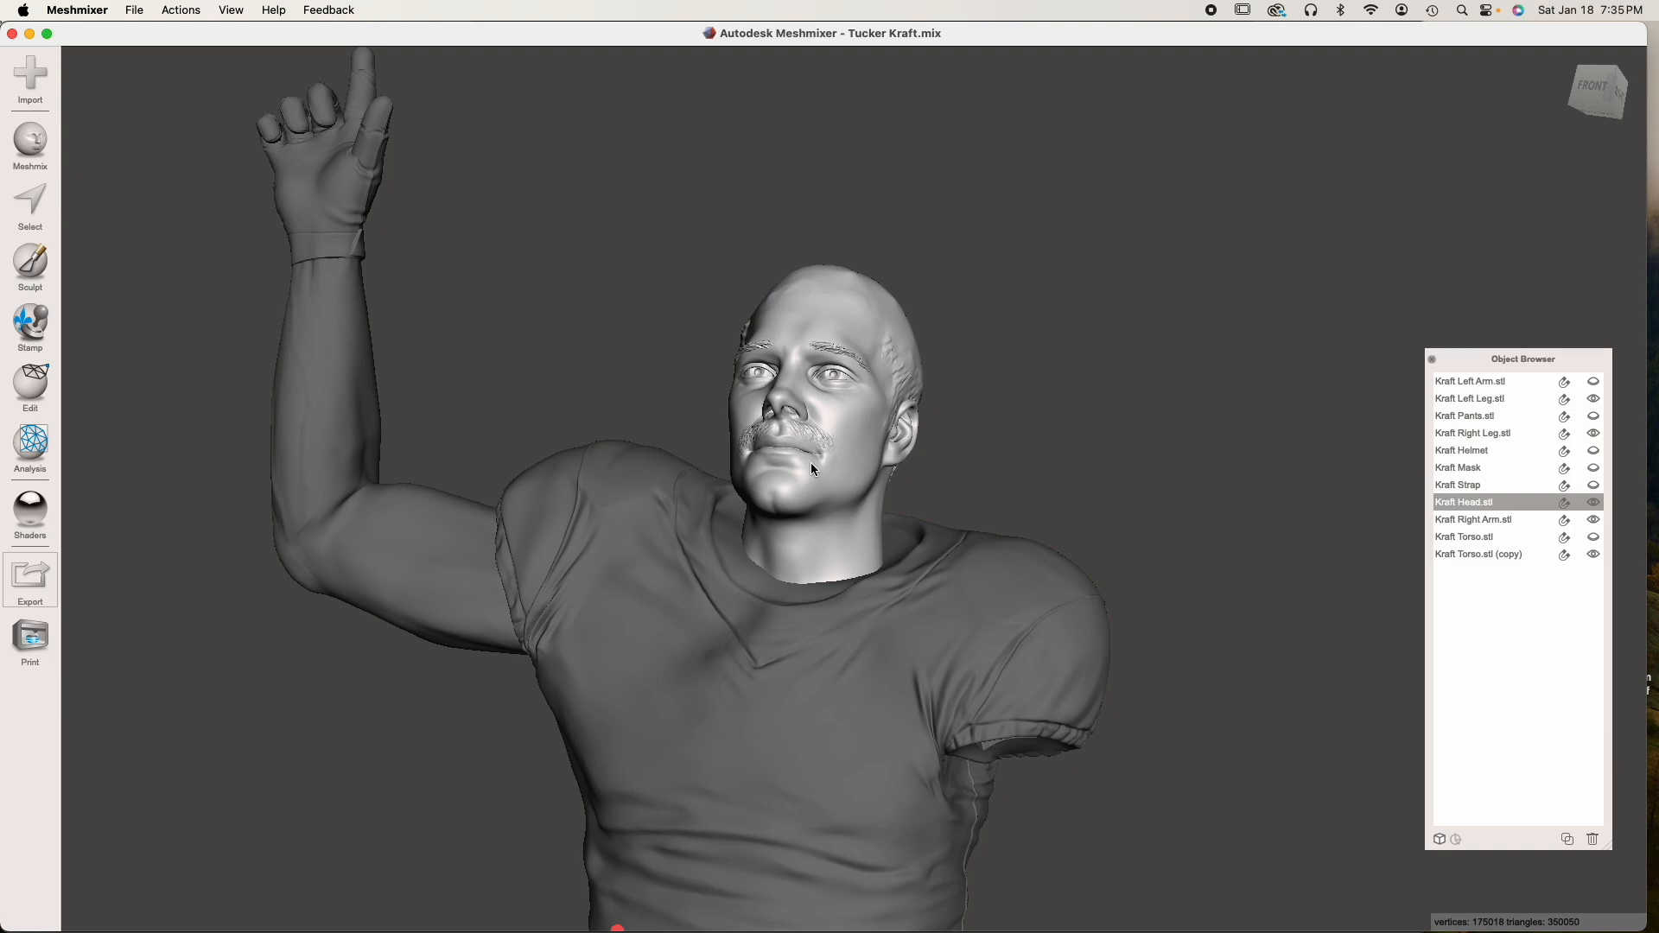
shift+click(788, 671)
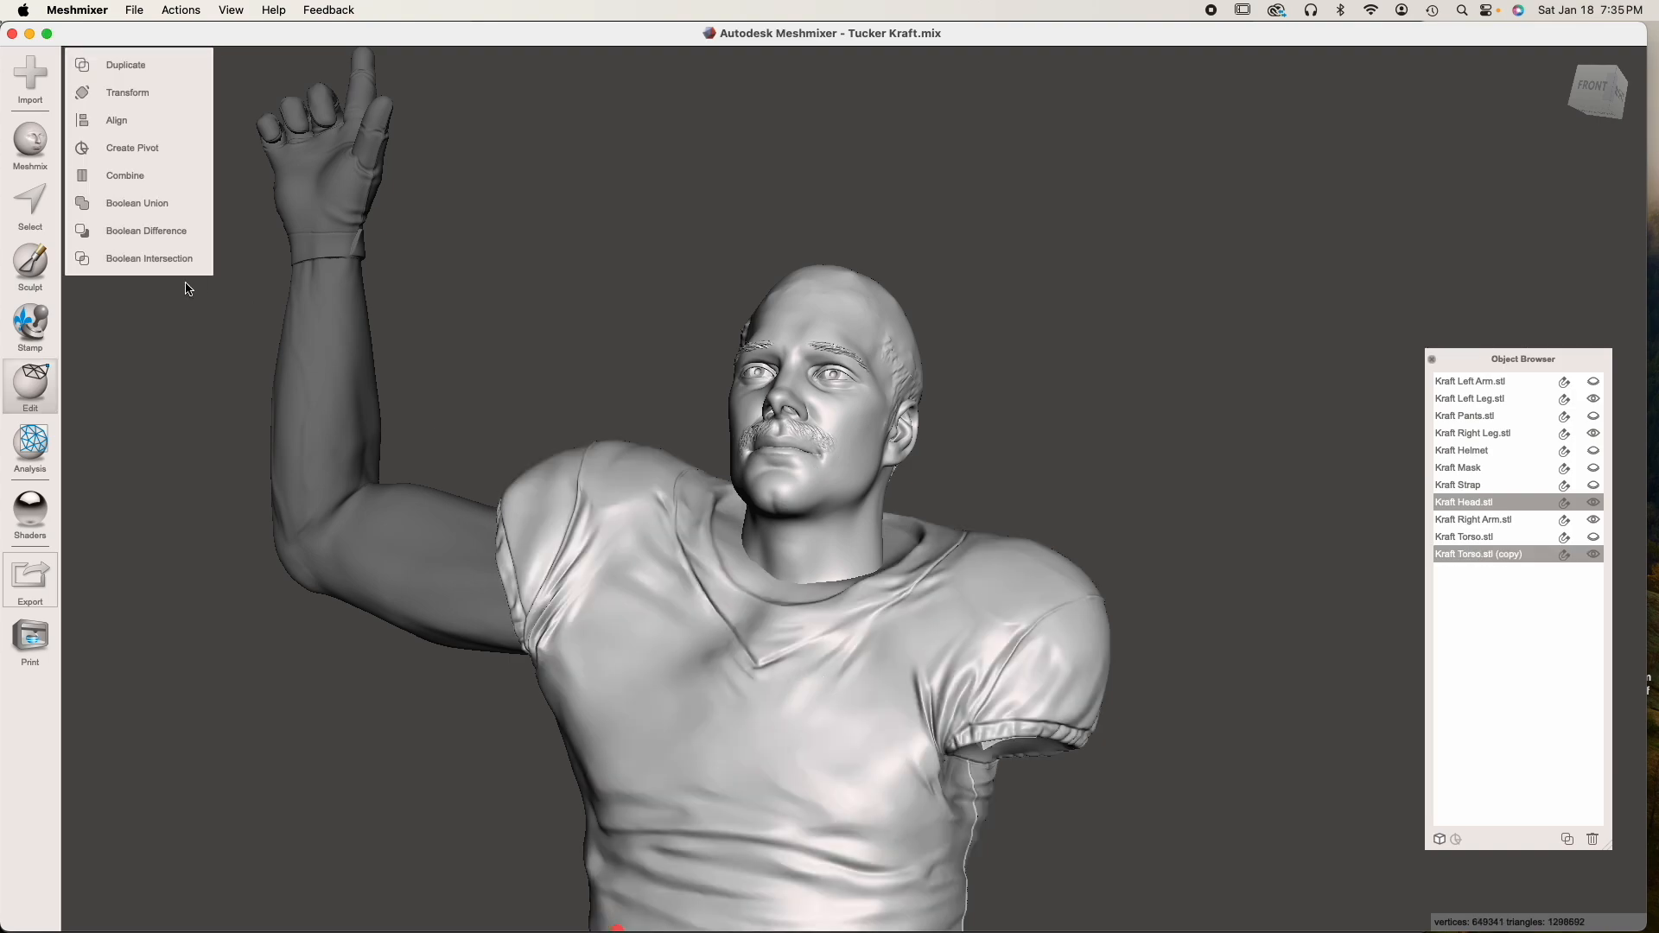
click(178, 231)
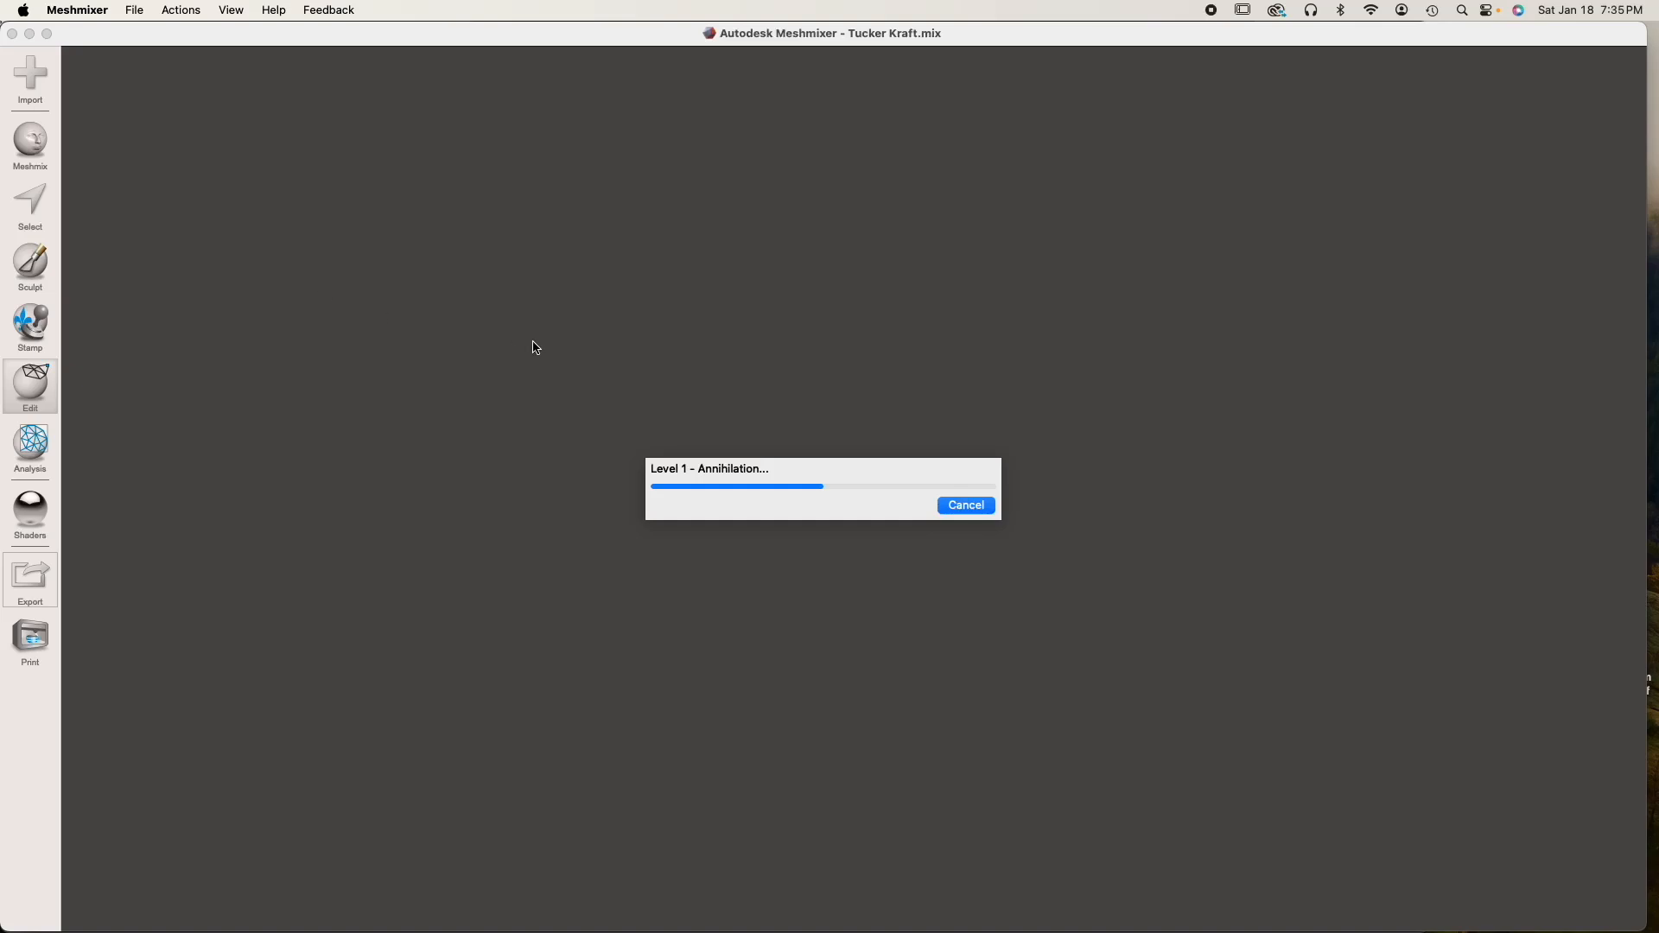
right_drag(802, 557, 832, 268)
click(82, 201)
click(149, 117)
click(140, 166)
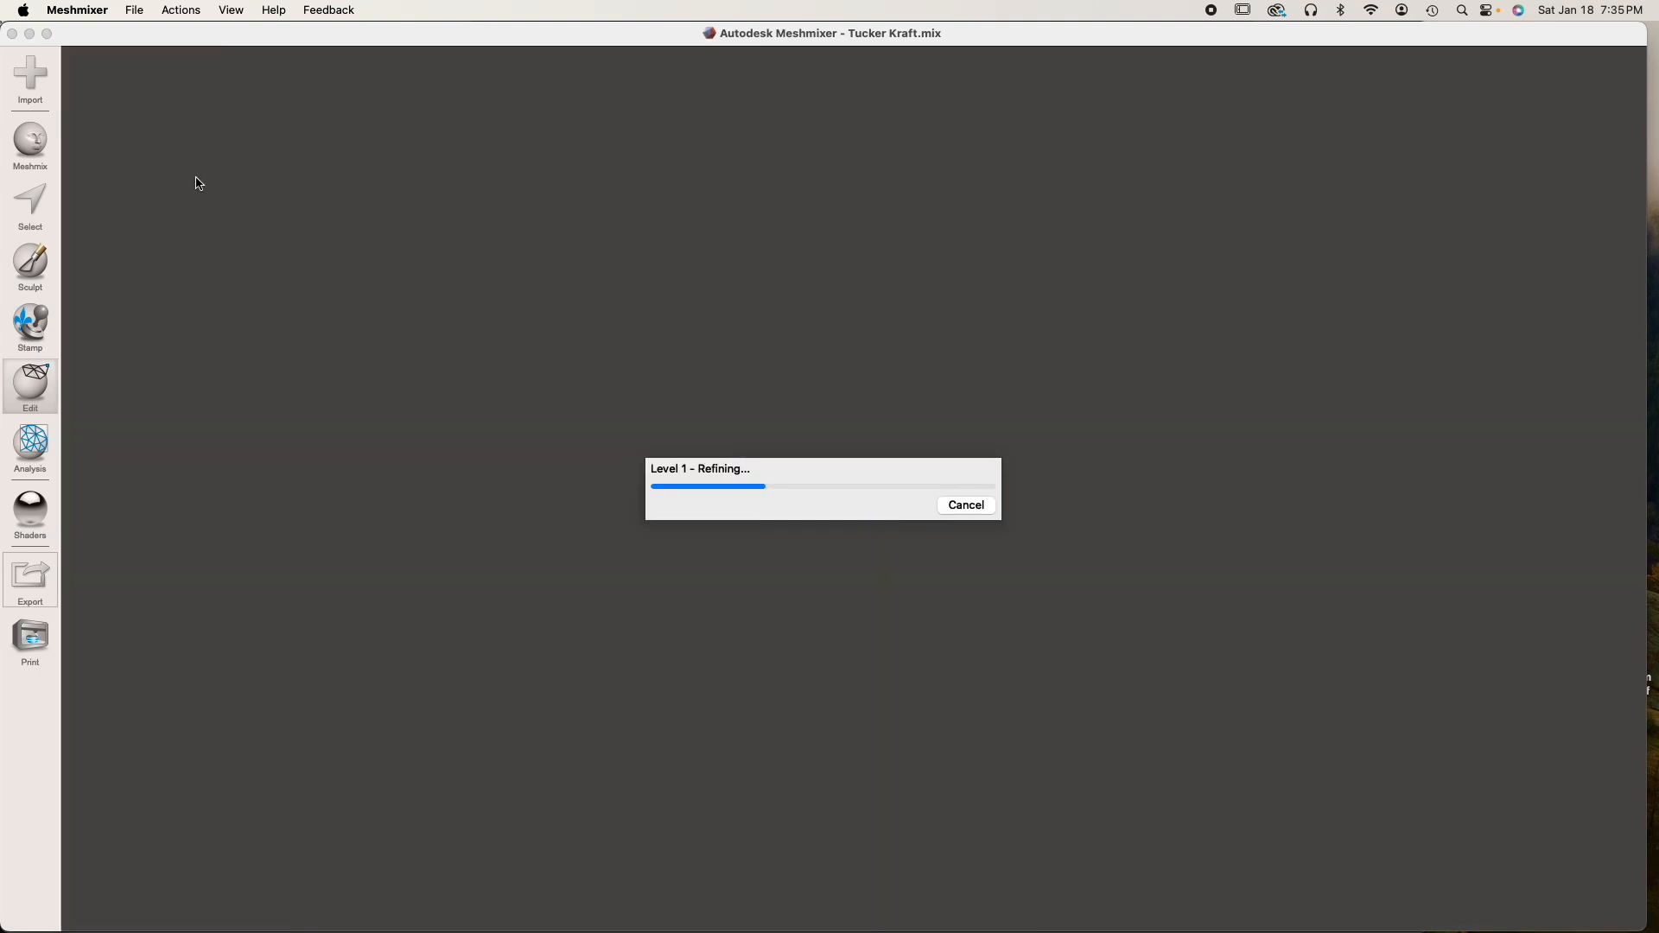
click(108, 485)
Place a cube part from the Meshmix library on the underside of the head's neck, sized to fit within the cut face
right_drag(907, 517, 679, 611)
scroll(890, 402, up, 5)
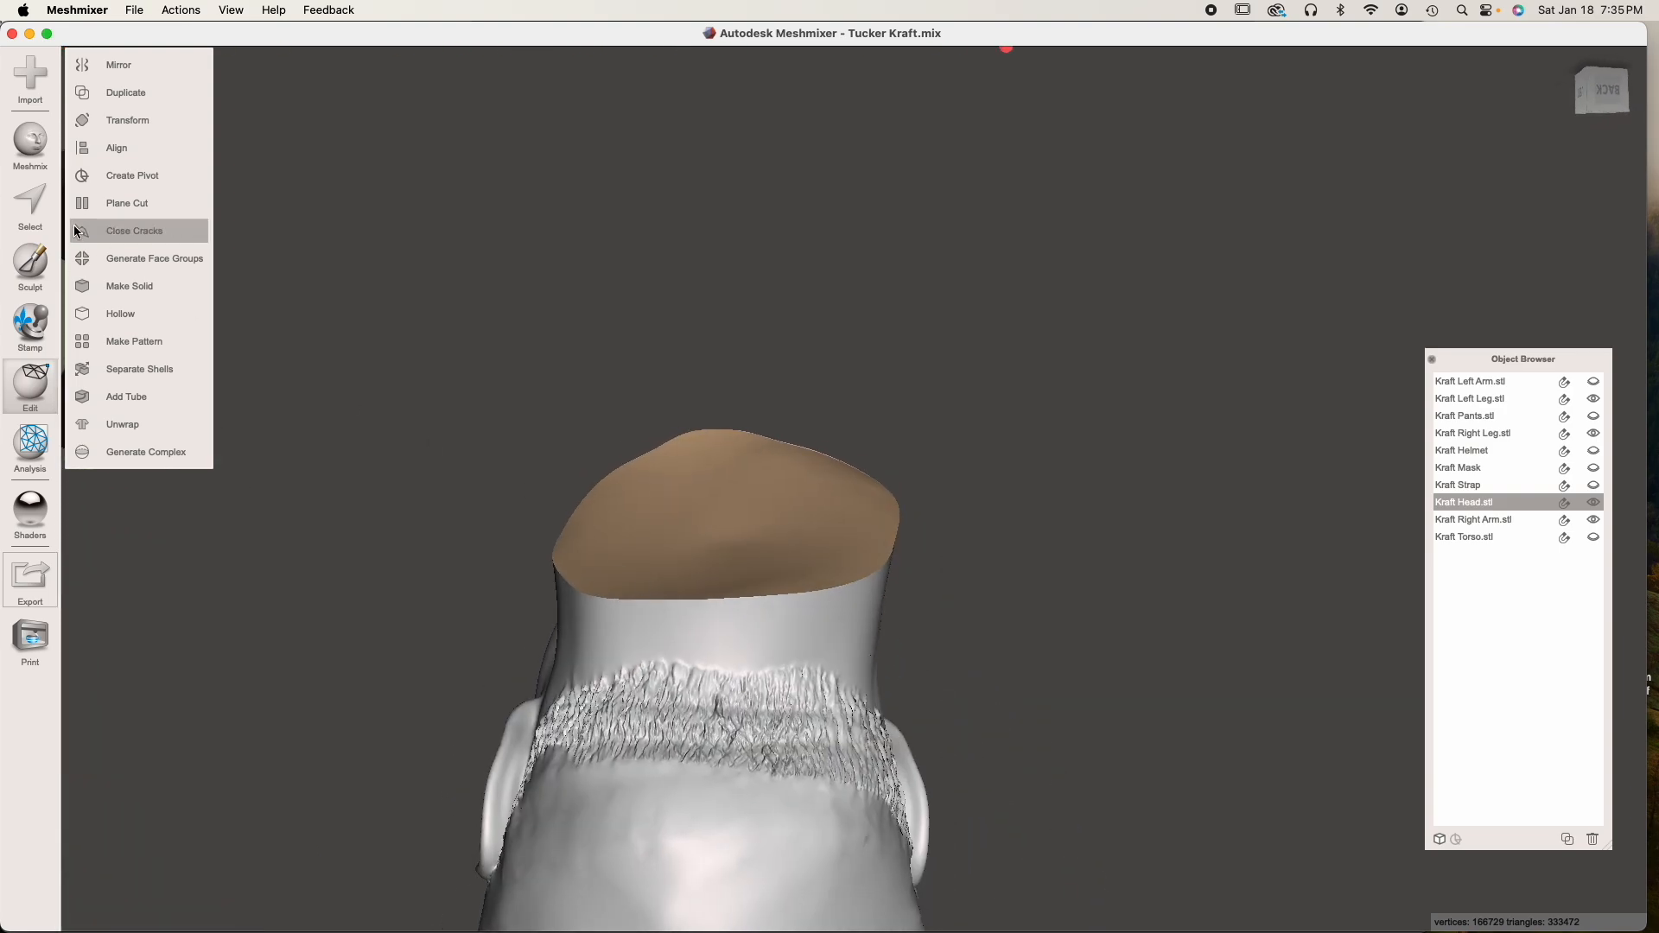
click(30, 142)
drag(149, 676, 738, 498)
right_drag(738, 498, 778, 662)
click(109, 256)
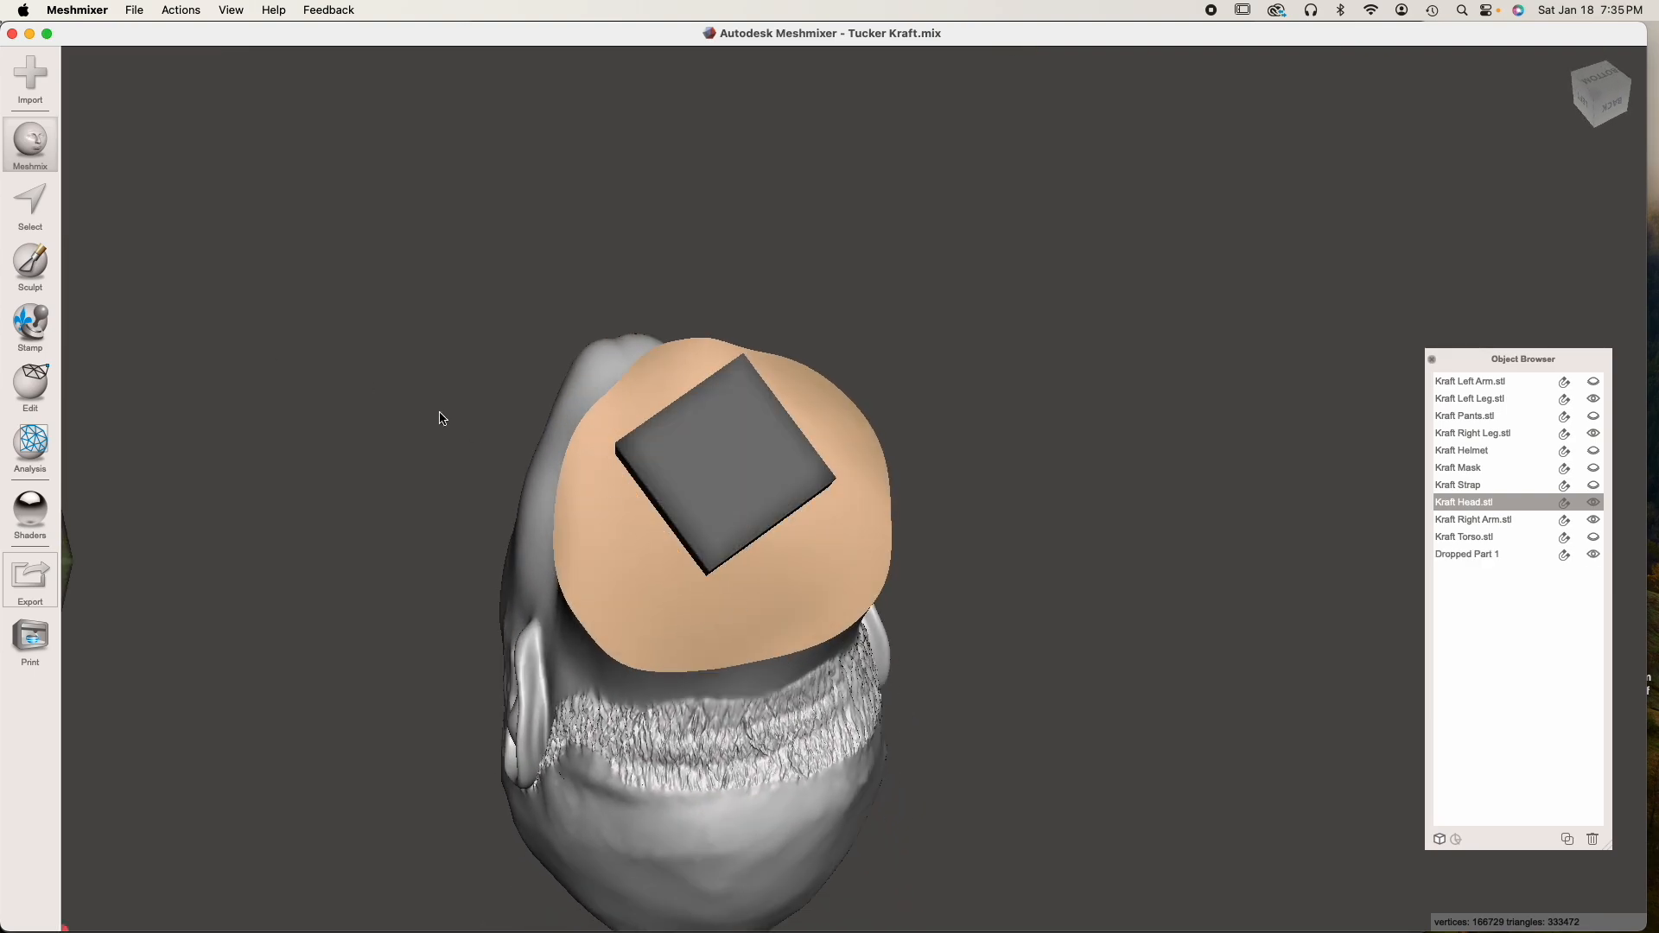
right_drag(762, 524, 751, 554)
key(t)
key(Escape)
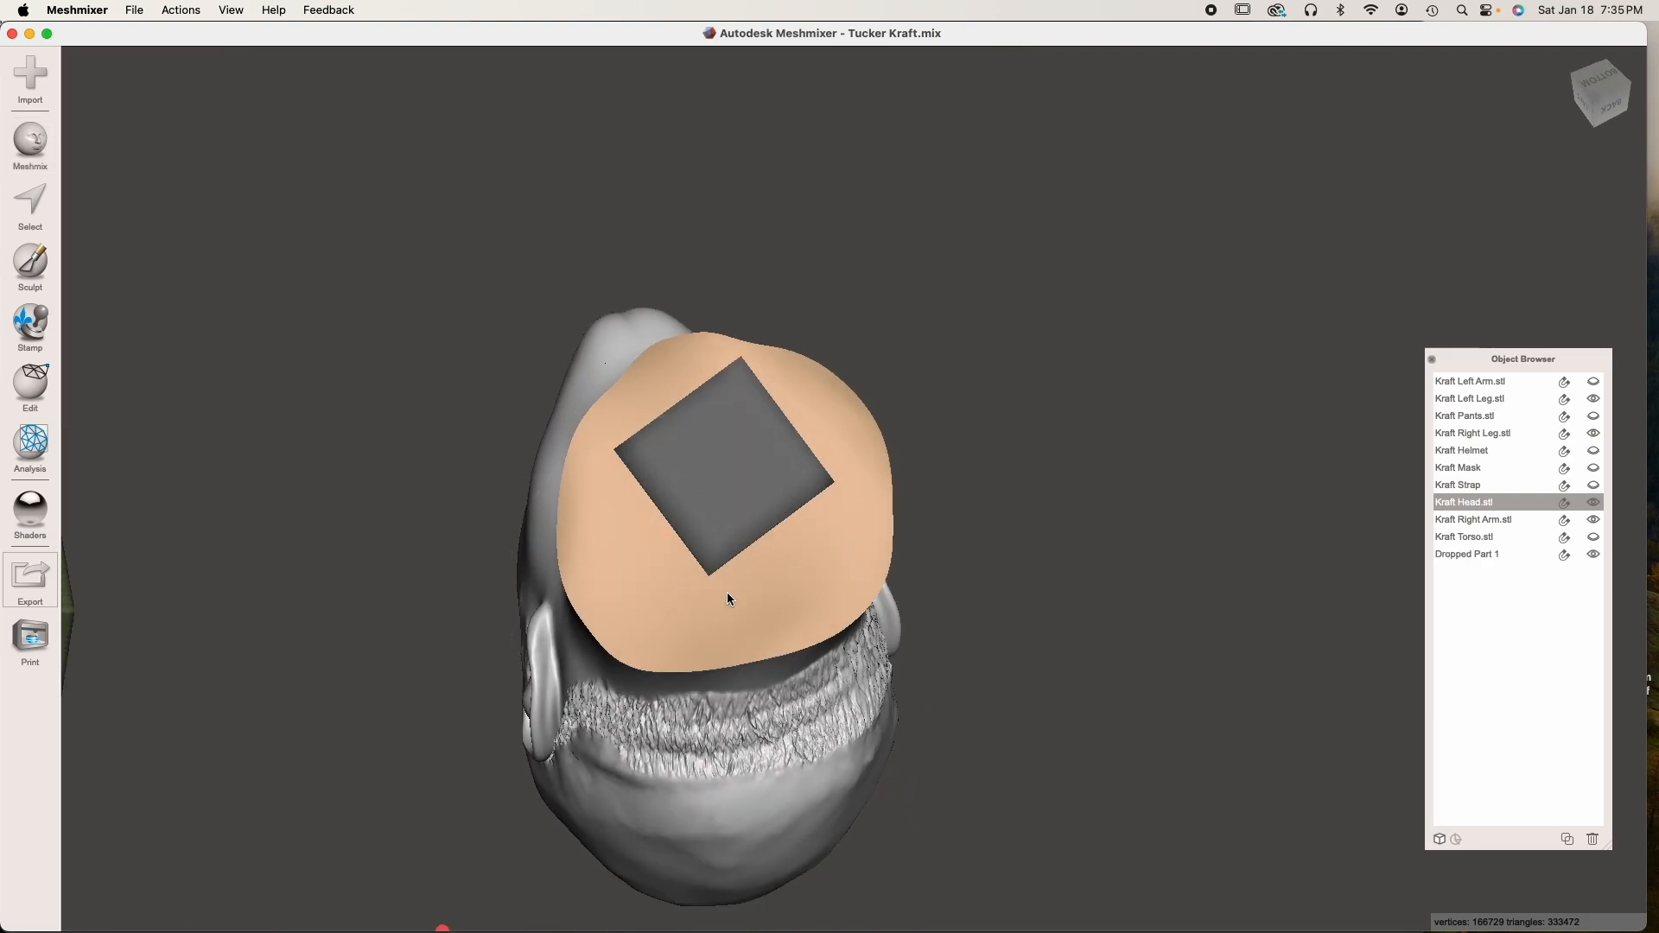
Straighten and centre the cube on the neck's cut face, partly sunk into the neck, at a size of about 5.42 mm
click(699, 460)
key(t)
drag(780, 483, 824, 577)
mouse_move(723, 508)
mouse_down()
mouse_move(724, 557)
mouse_move(746, 514)
mouse_up()
right_drag(745, 514, 860, 391)
drag(749, 438, 792, 410)
right_drag(791, 410, 510, 380)
right_drag(836, 540, 816, 661)
drag(785, 471, 788, 477)
right_drag(787, 477, 690, 366)
drag(754, 455, 814, 462)
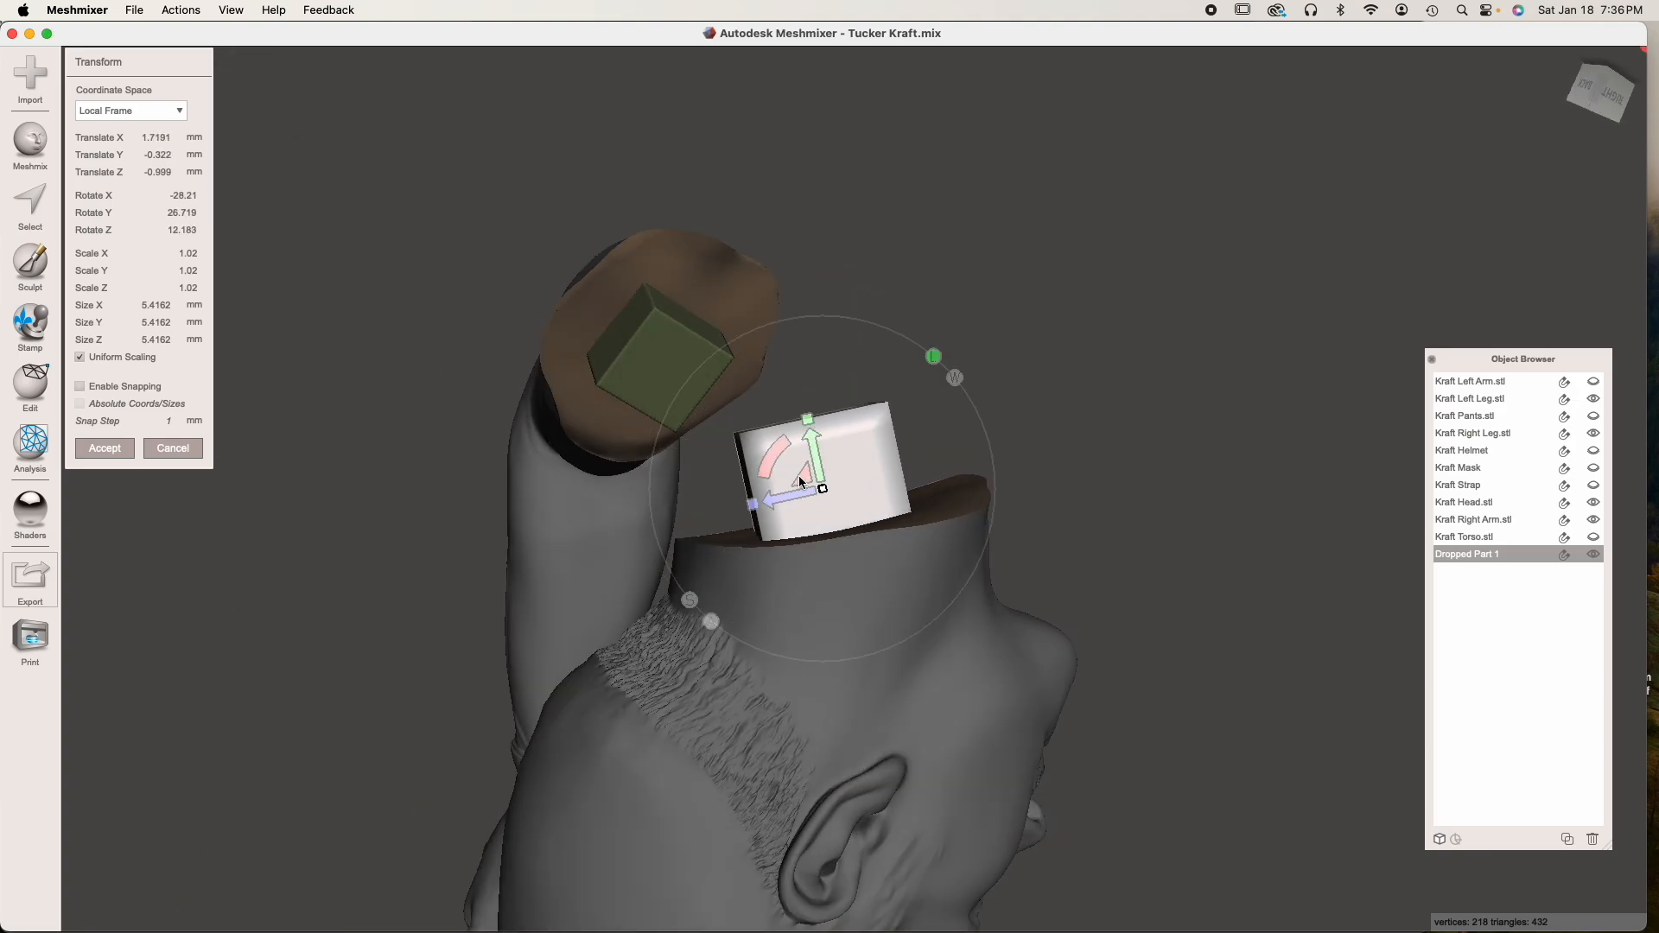
right_drag(815, 462, 950, 763)
click(119, 449)
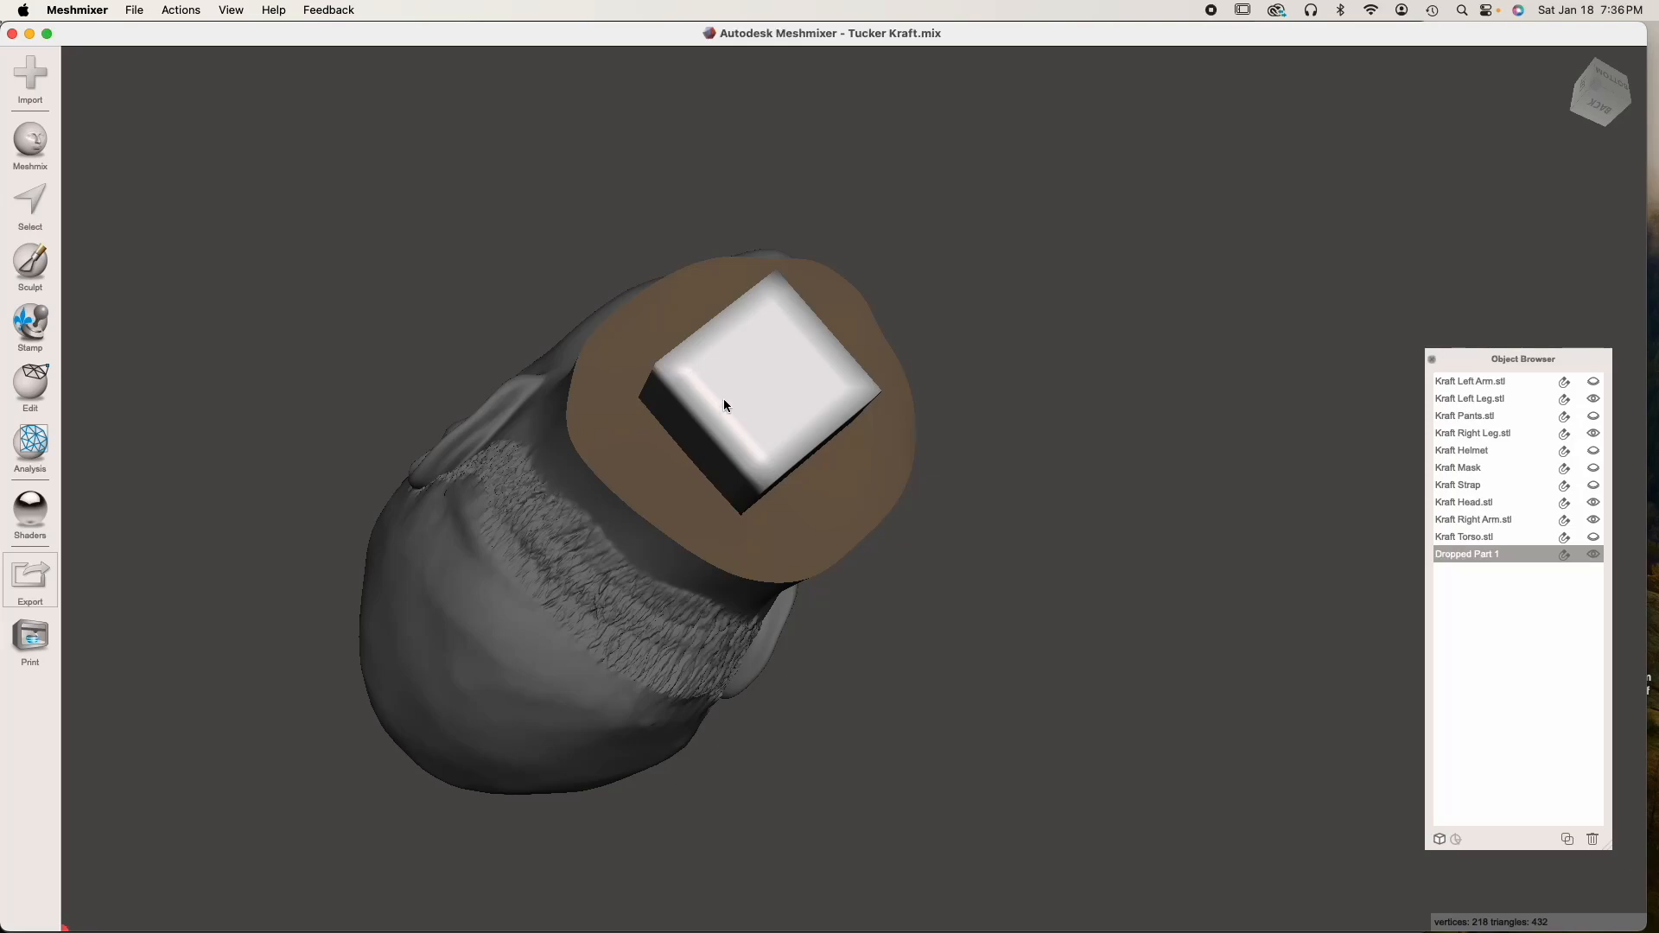
Select the whole cube and remesh it using Linear Subdivision with the density at 50%
key(s)
double_click(798, 421)
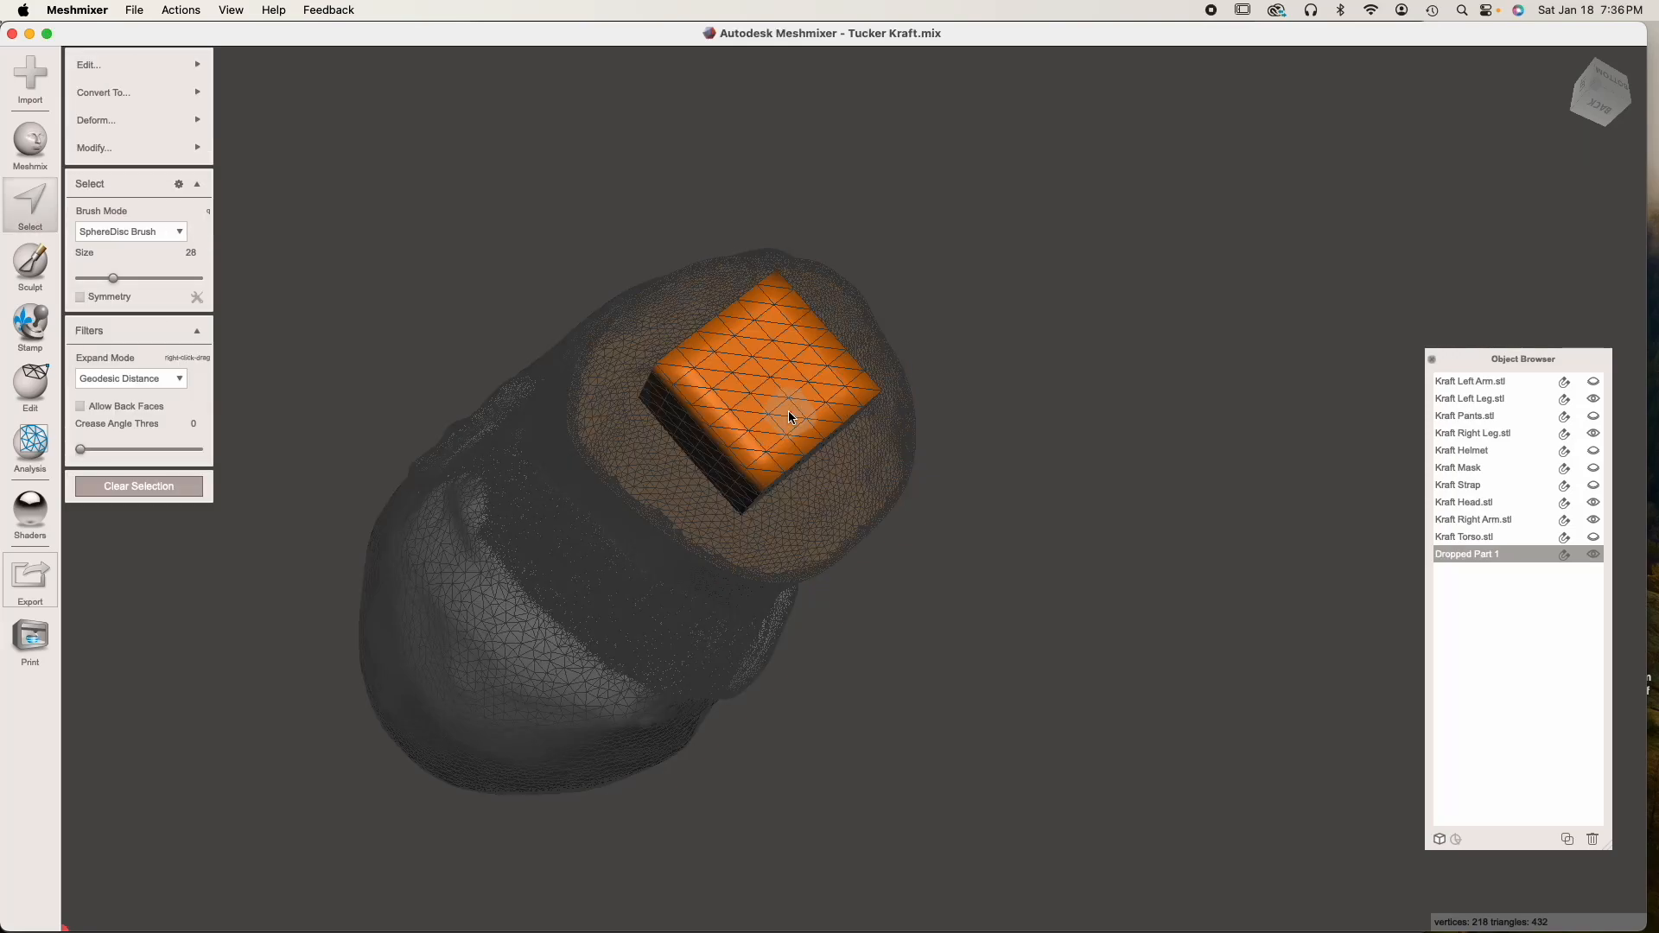
mouse_move(130, 65)
click(302, 127)
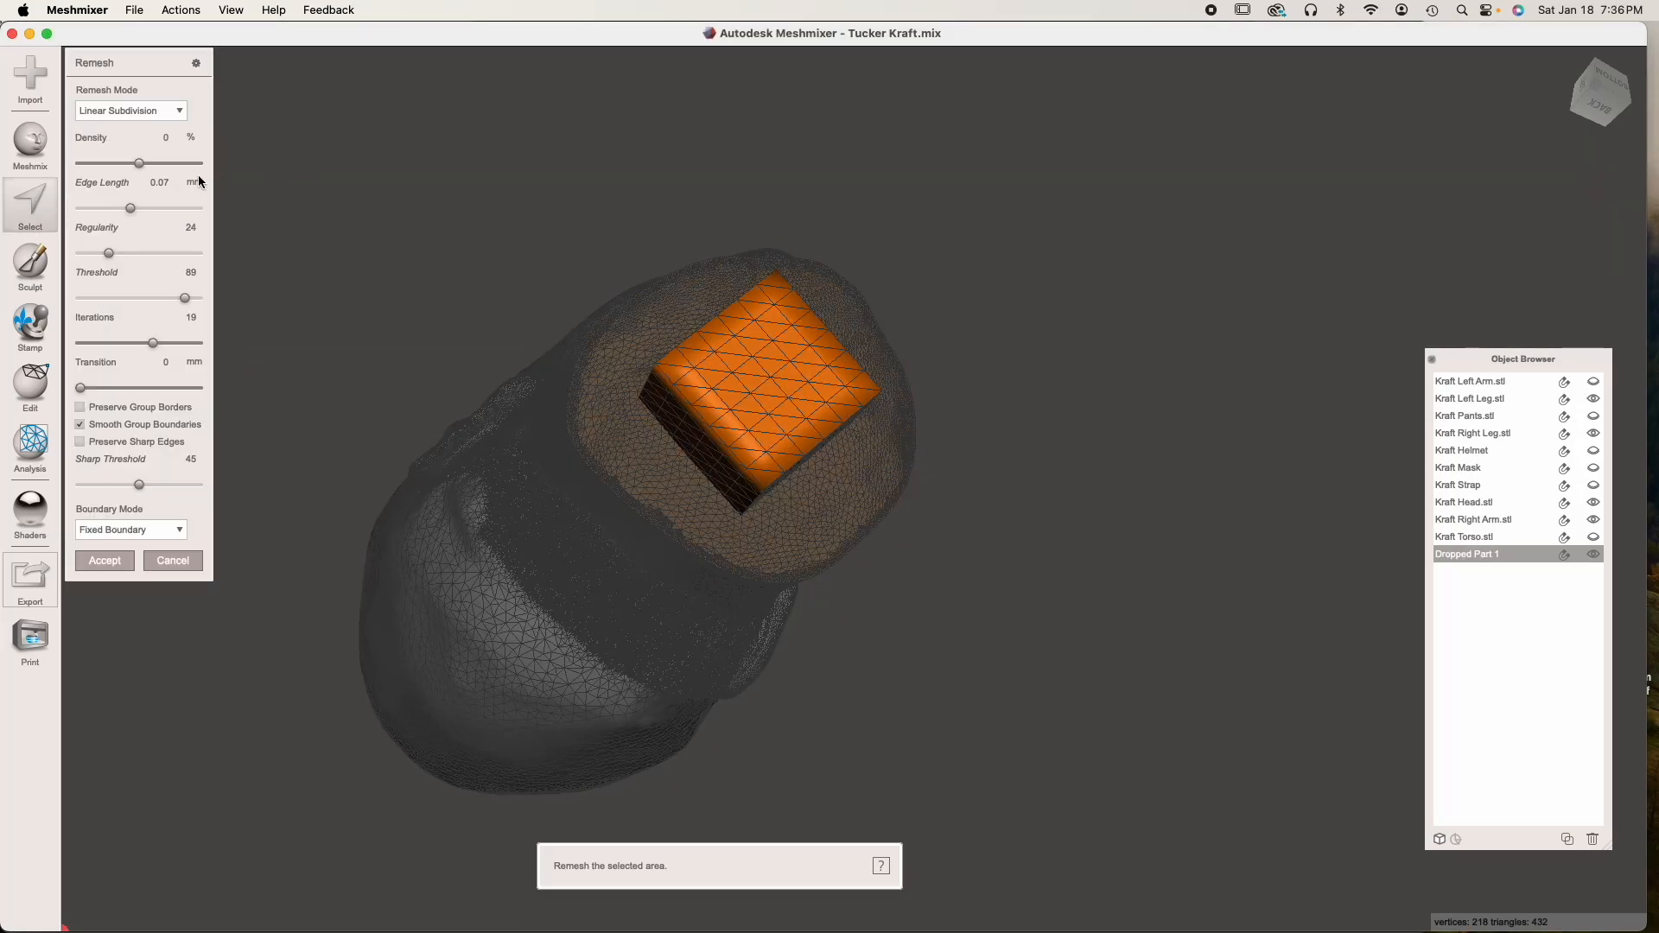
drag(142, 164, 508, 167)
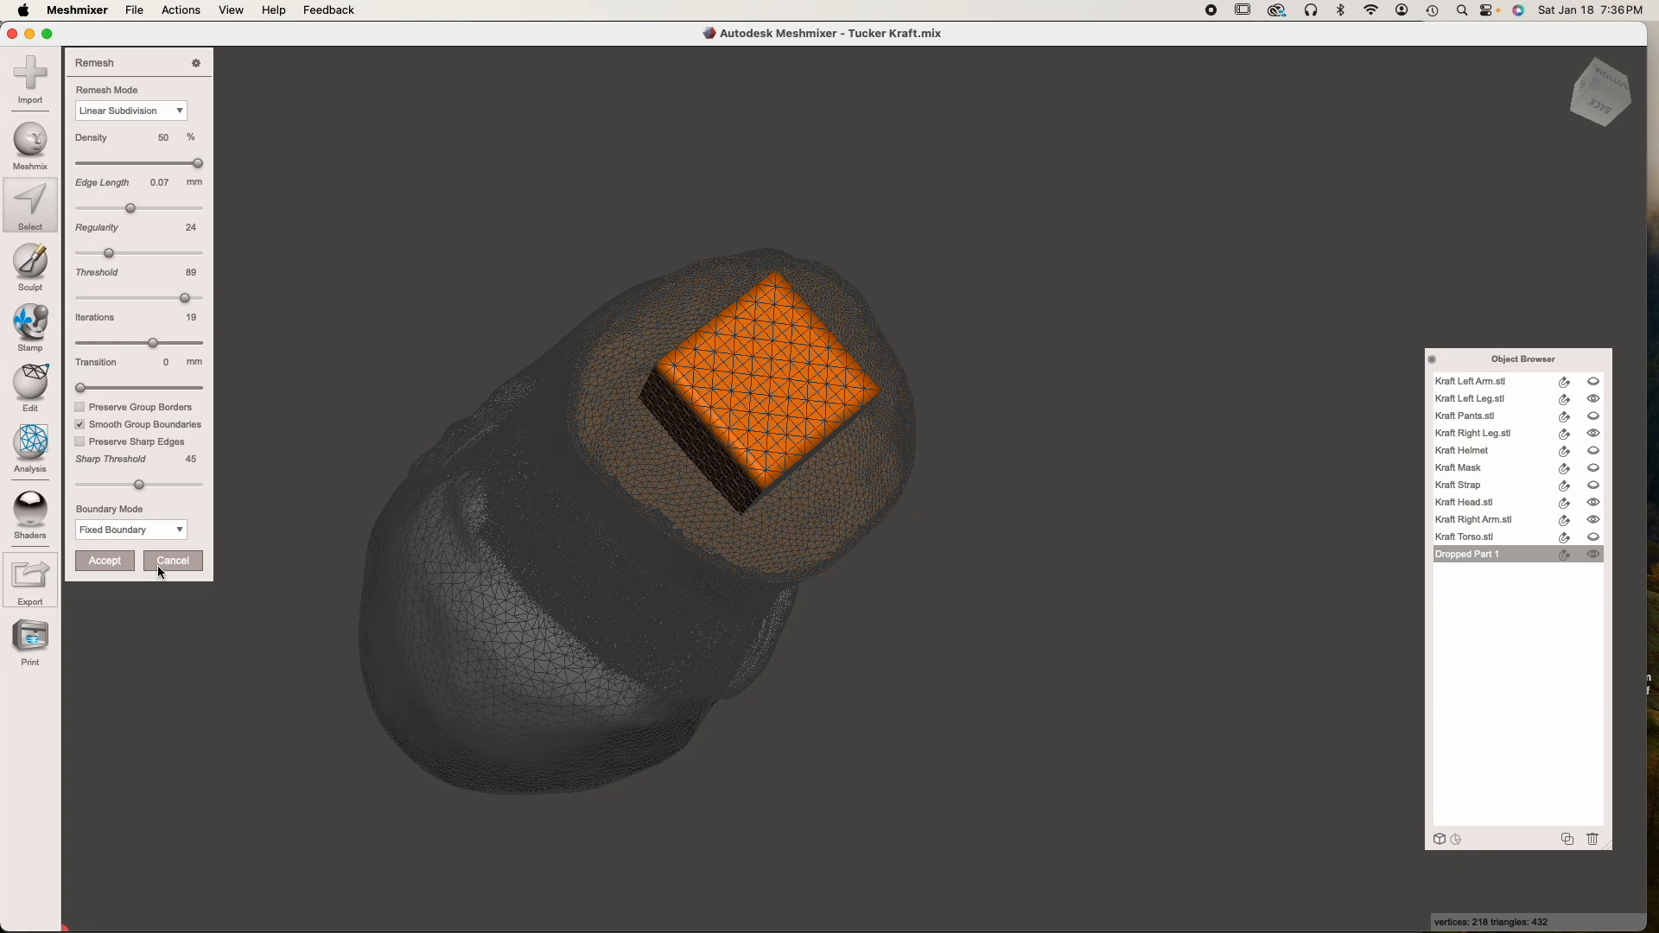
click(105, 560)
Remesh the cube once more using Linear Subdivision at 21% density, then clear the selection and turn off the wireframe
mouse_move(130, 65)
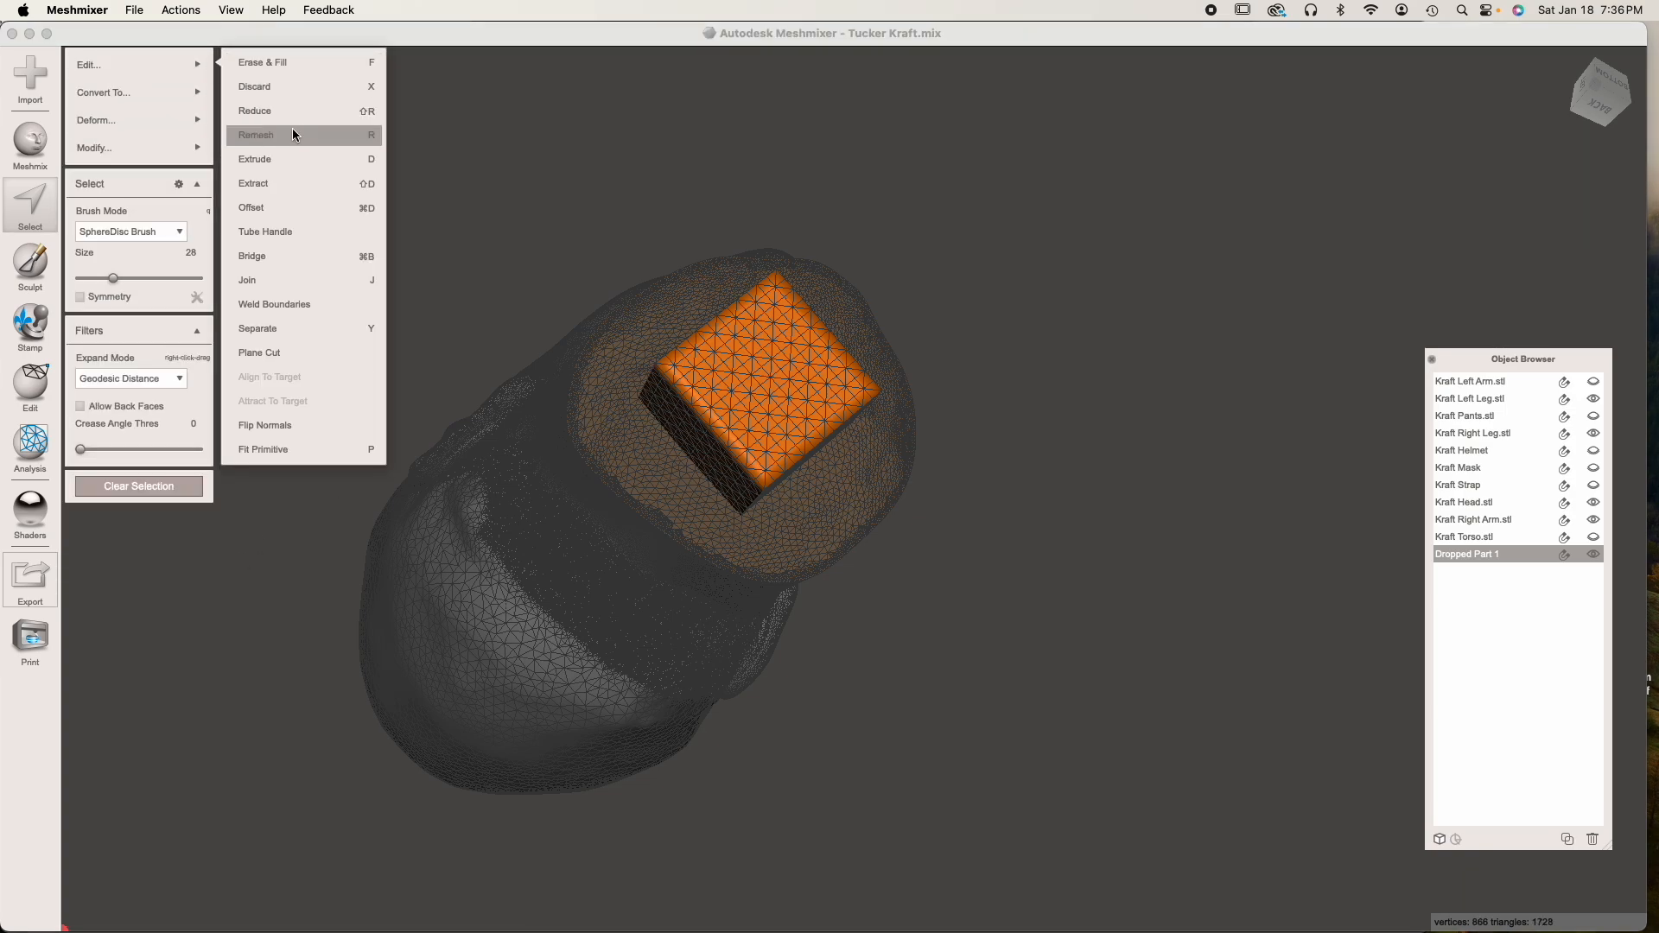
click(292, 128)
drag(191, 162, 164, 164)
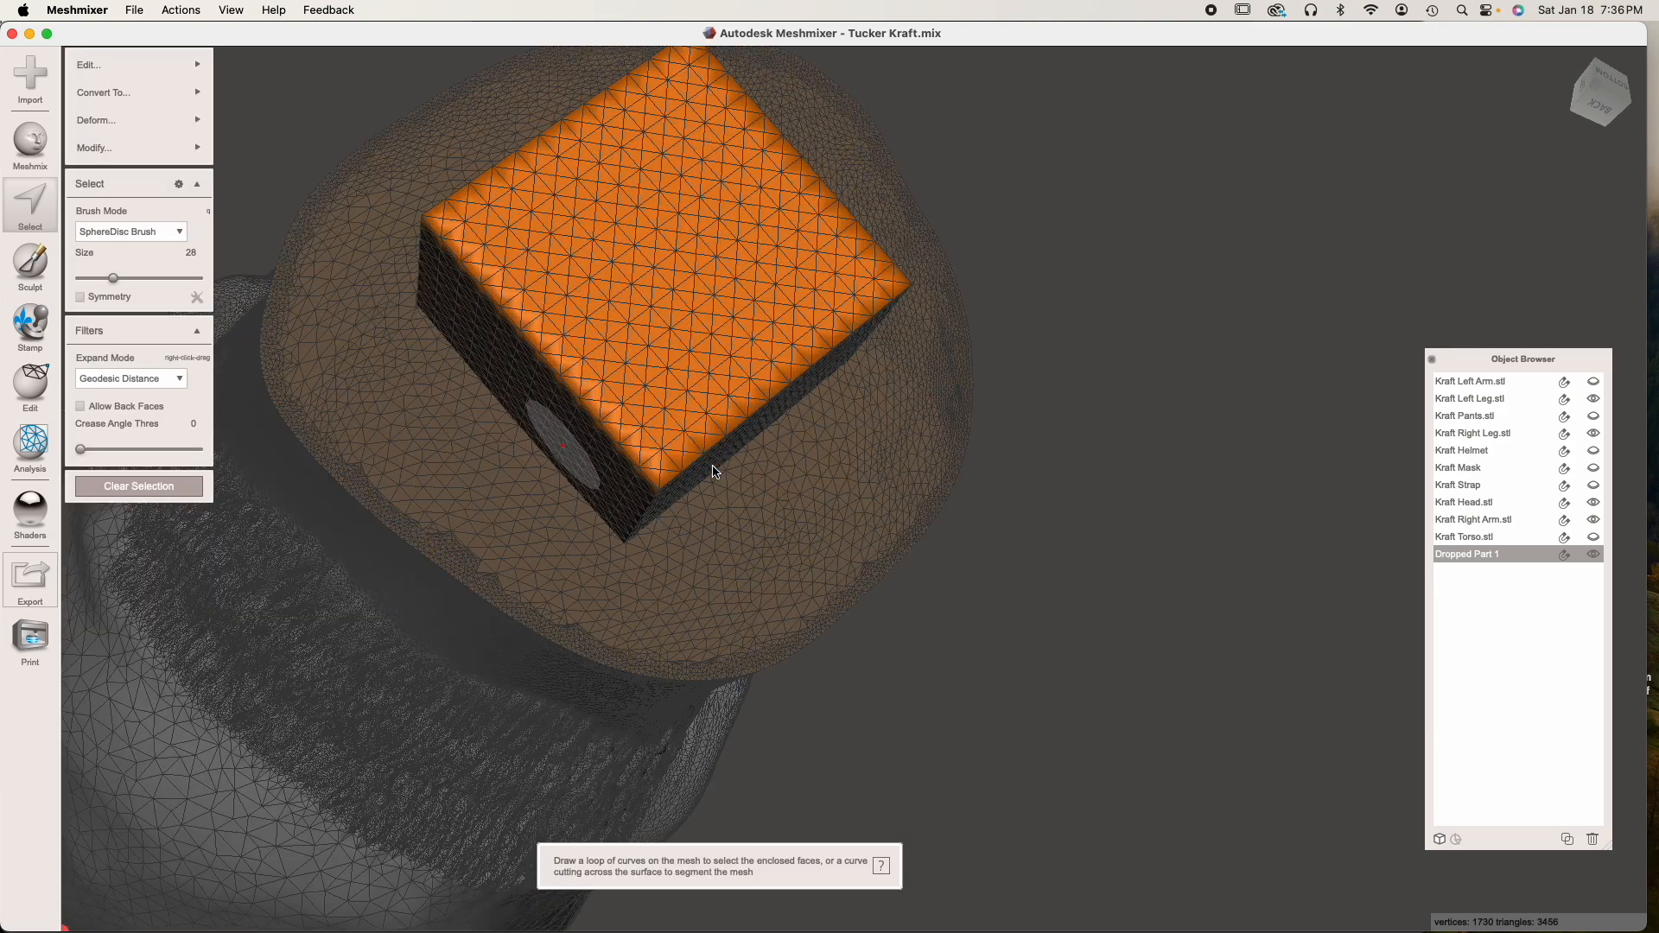
scroll(519, 389, up, 3)
click(134, 485)
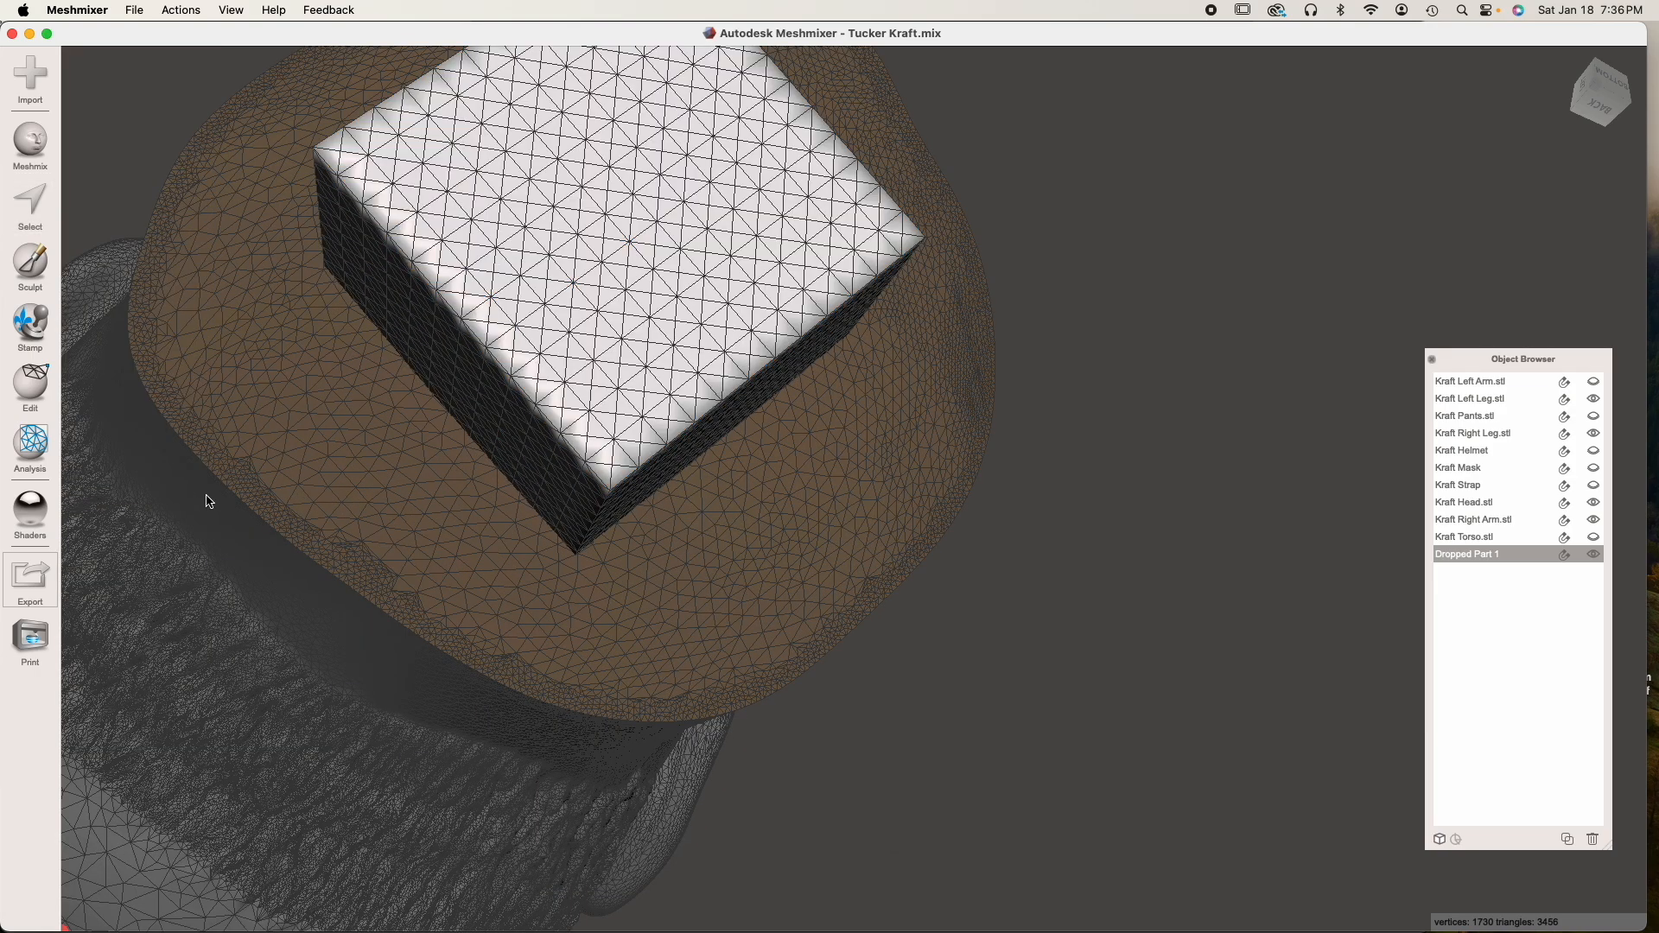
key(w)
scroll(623, 321, down, 2)
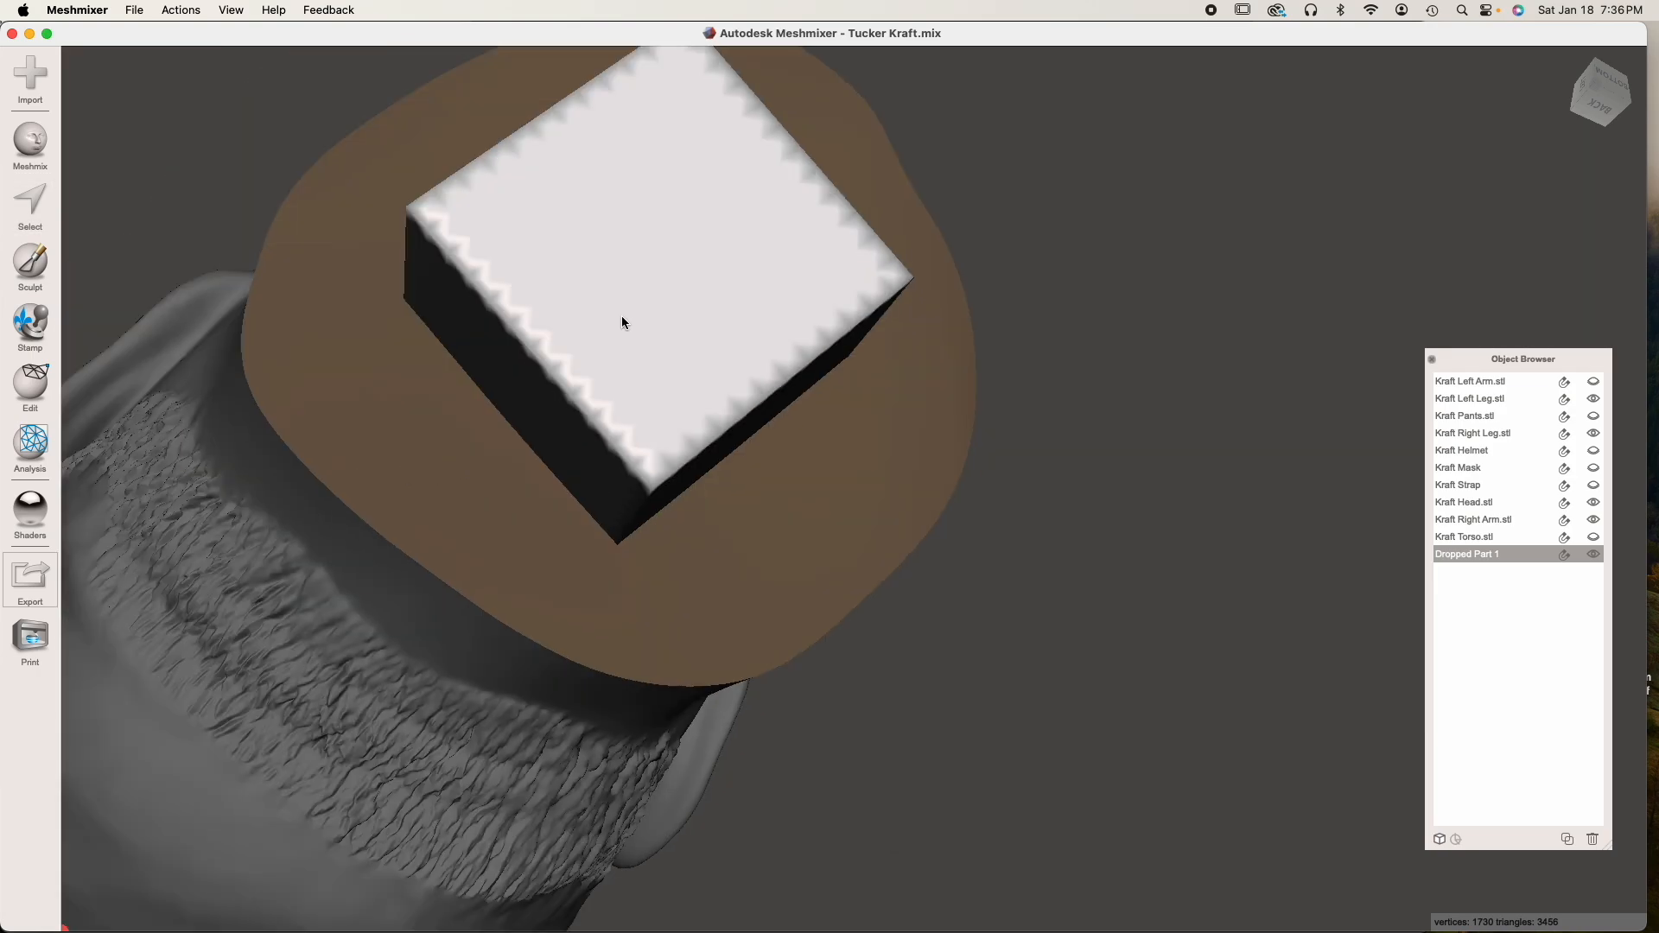
Rename the cube Peg, duplicate it, and name the copy Hole
double_click(1485, 555)
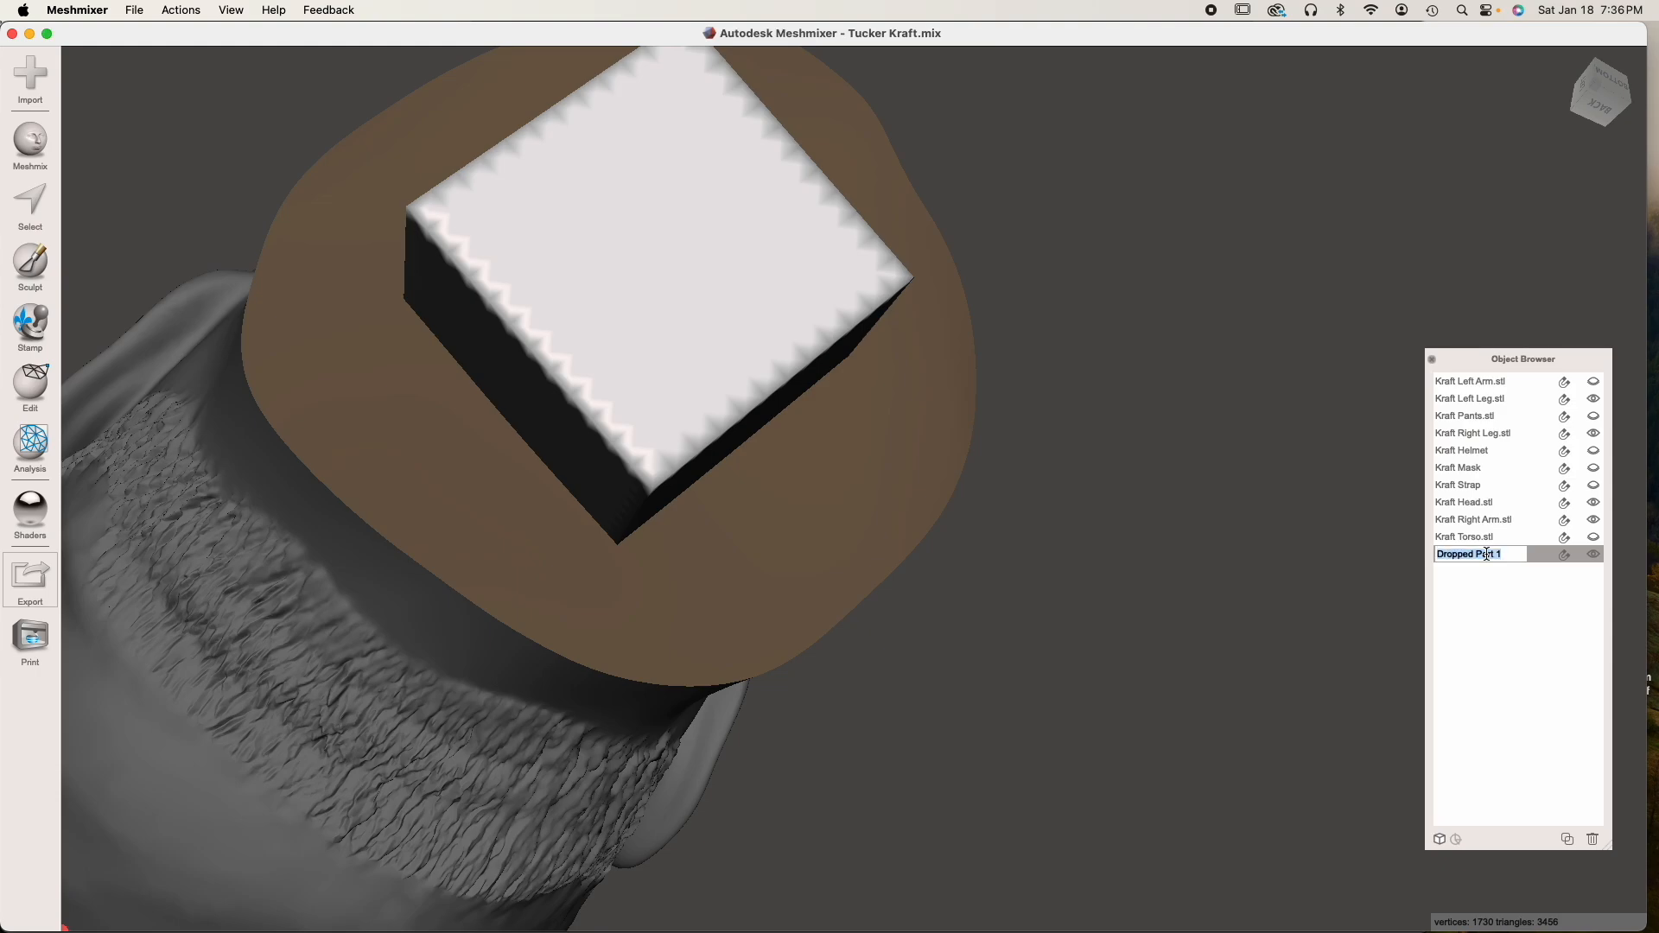
text(Peg)
key(Return)
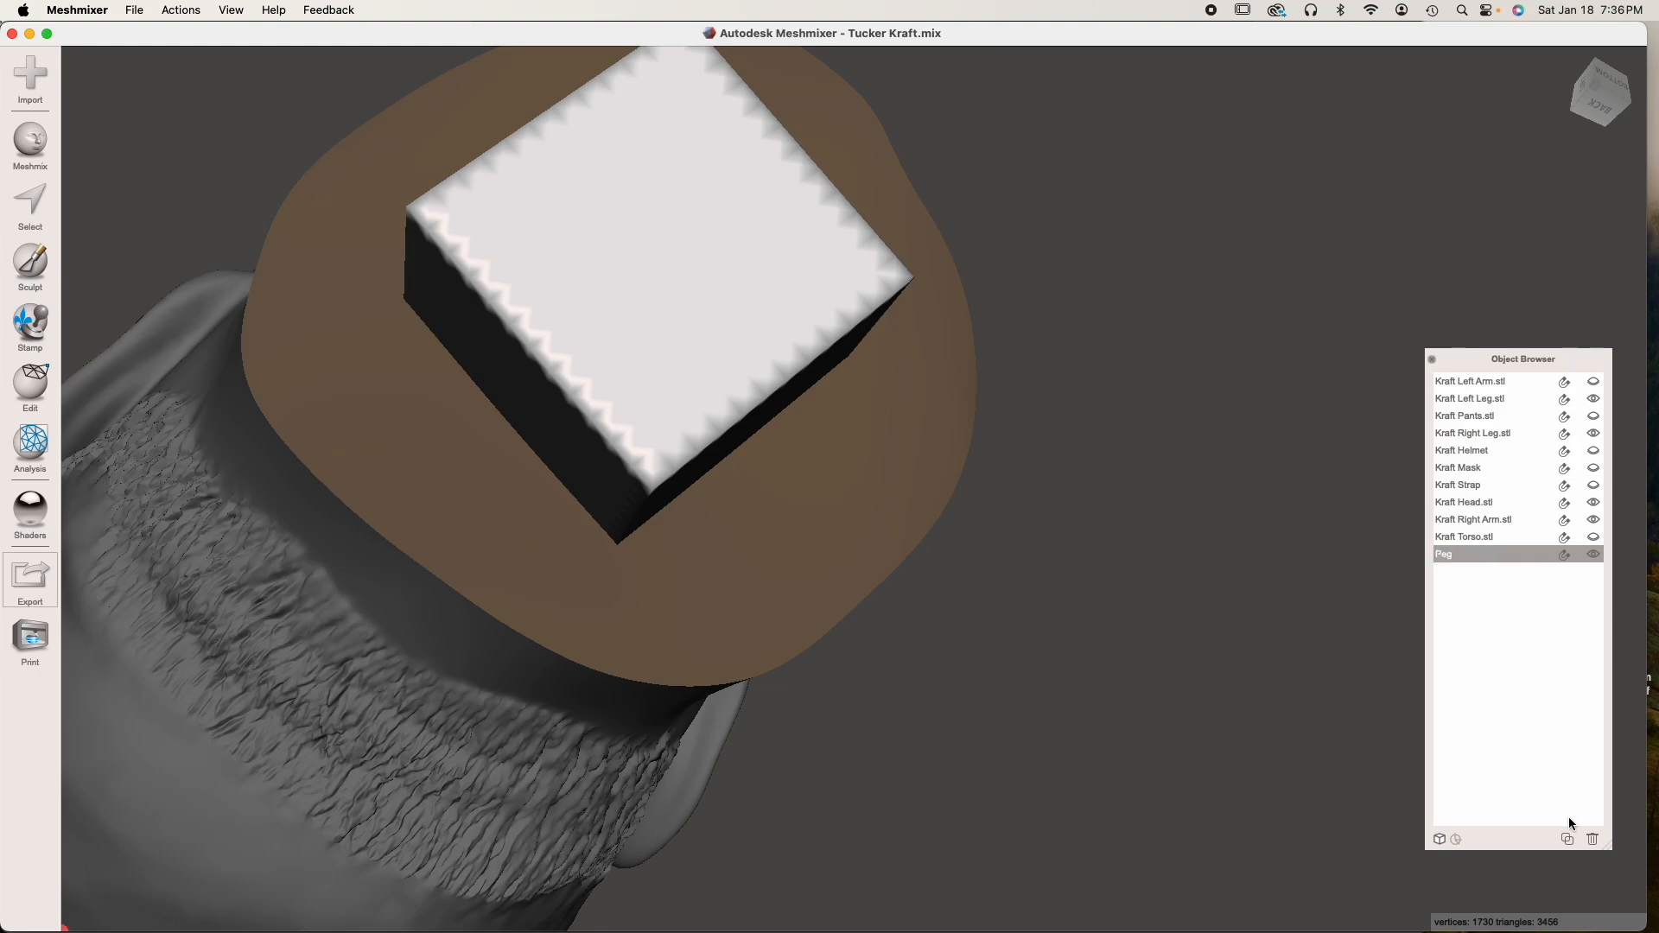
click(1566, 839)
double_click(1479, 570)
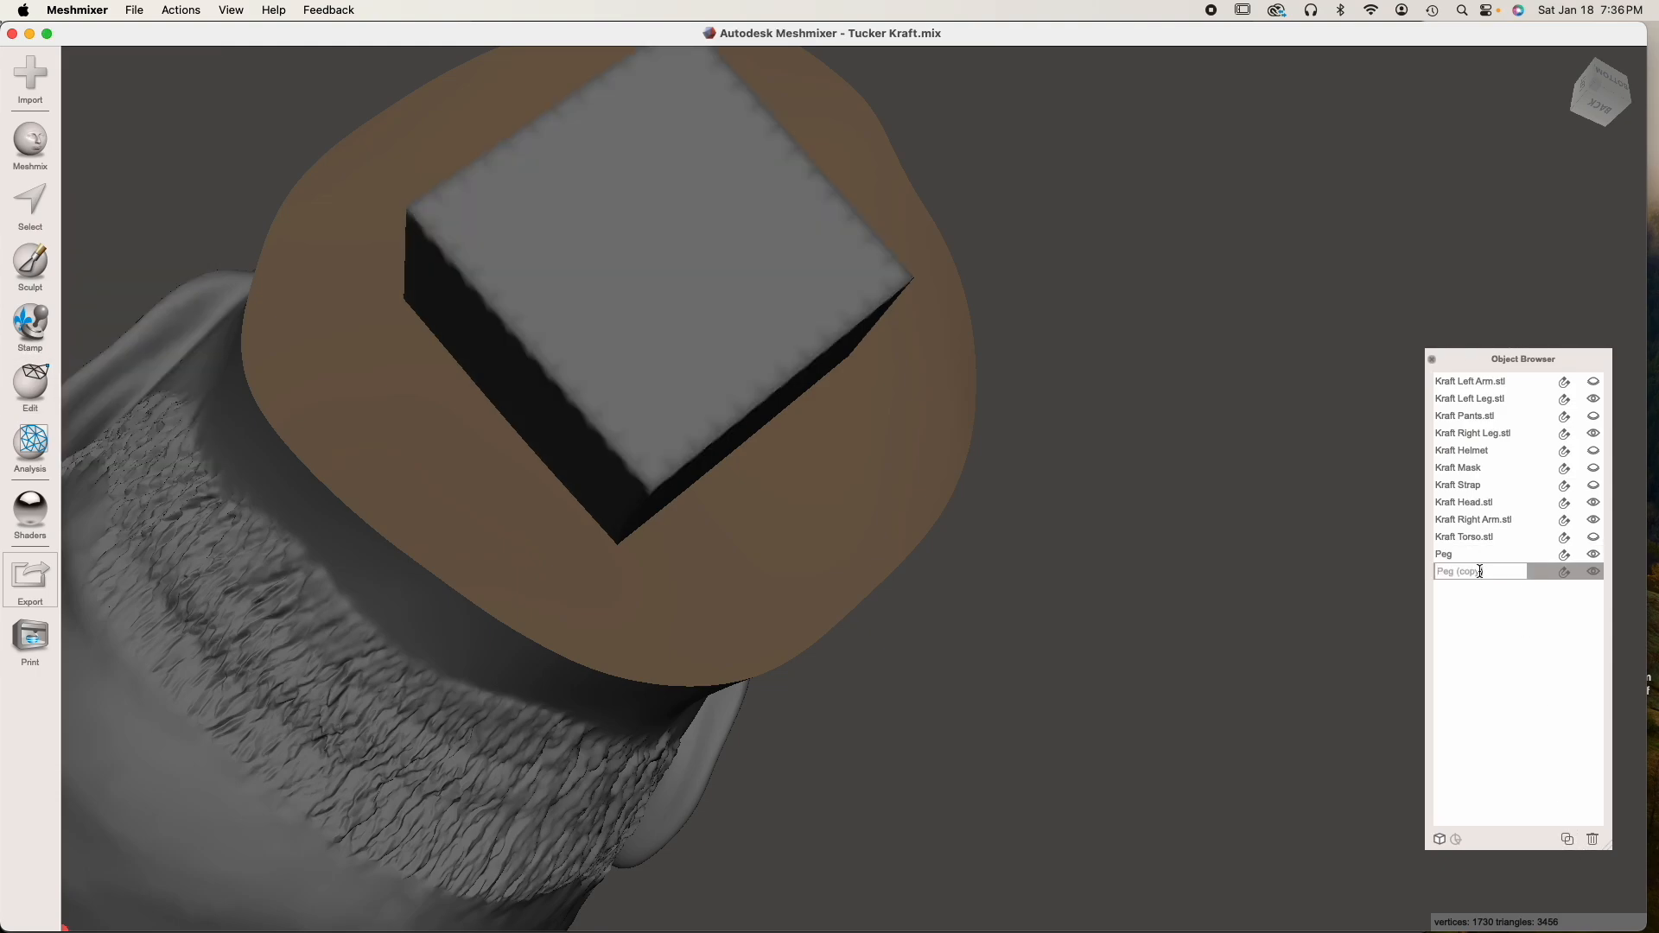
text(Hole)
key(Return)
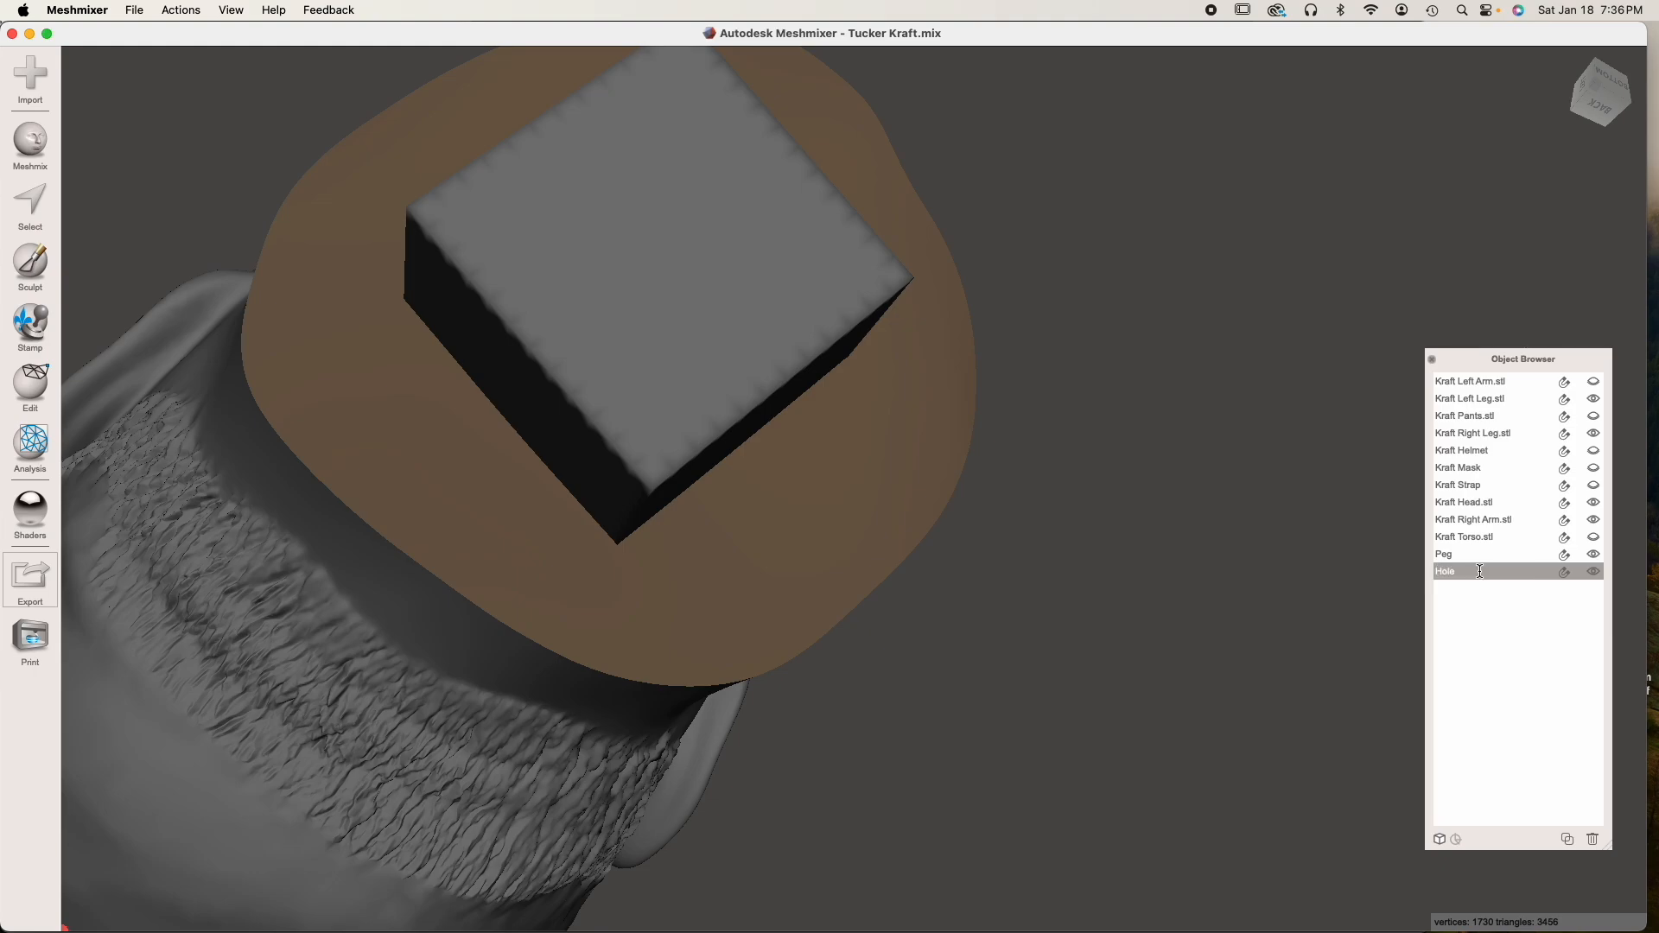
Scale Hole uniformly to 5.8 mm and hide it
key(t)
click(154, 305)
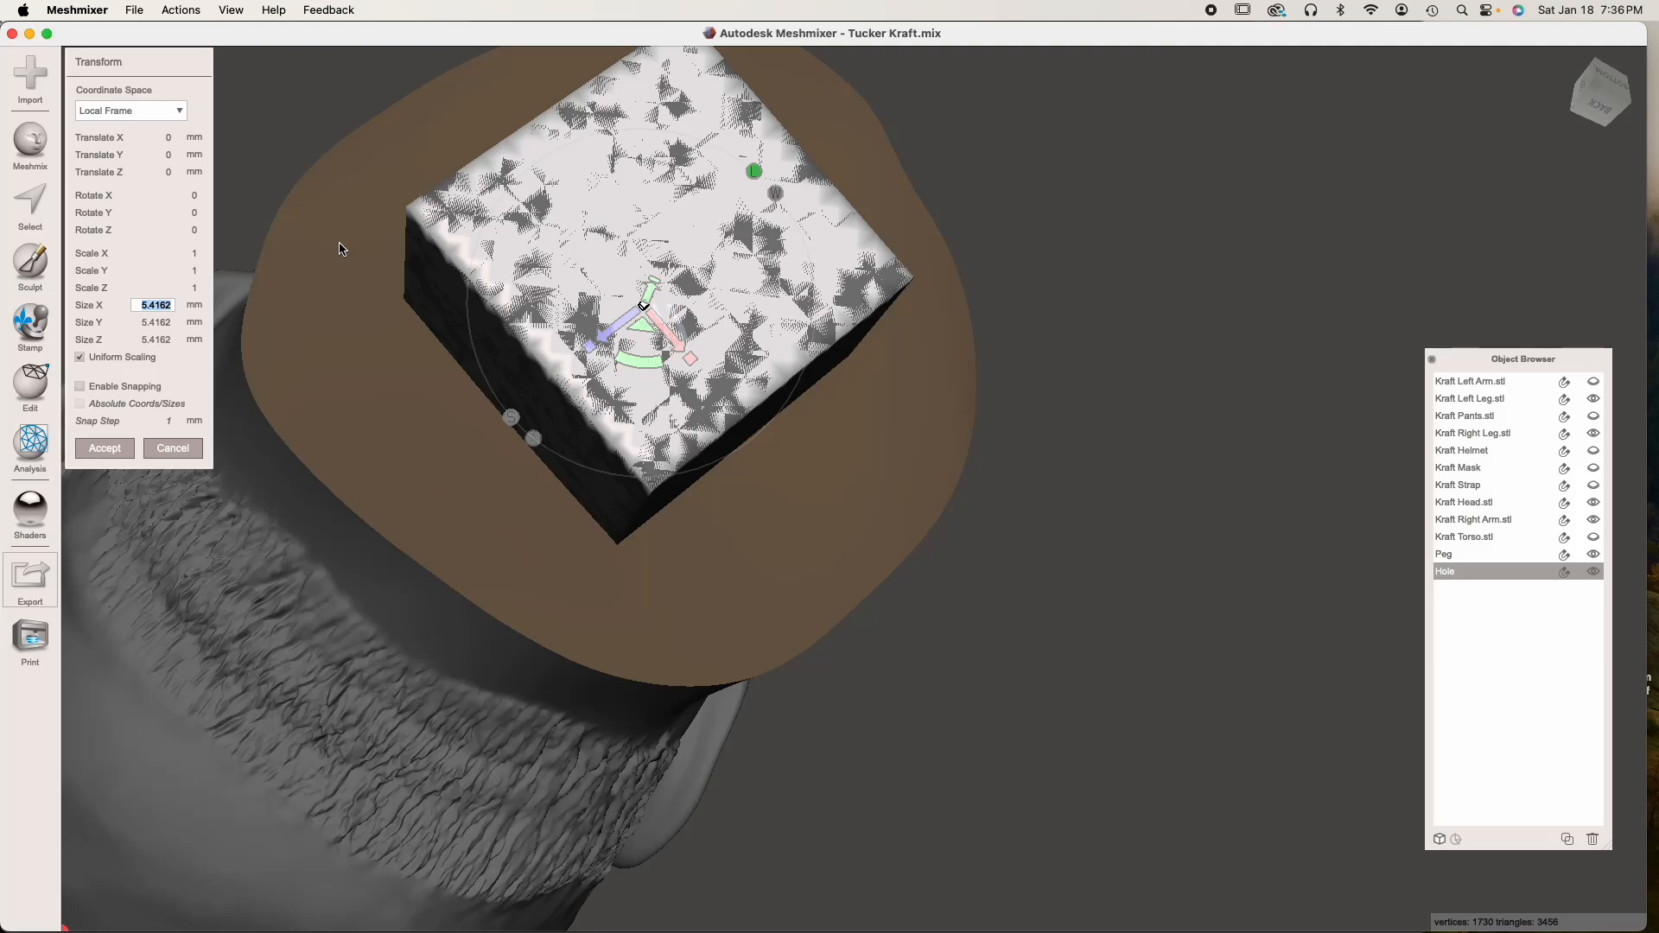
text(5.8)
key(Tab)
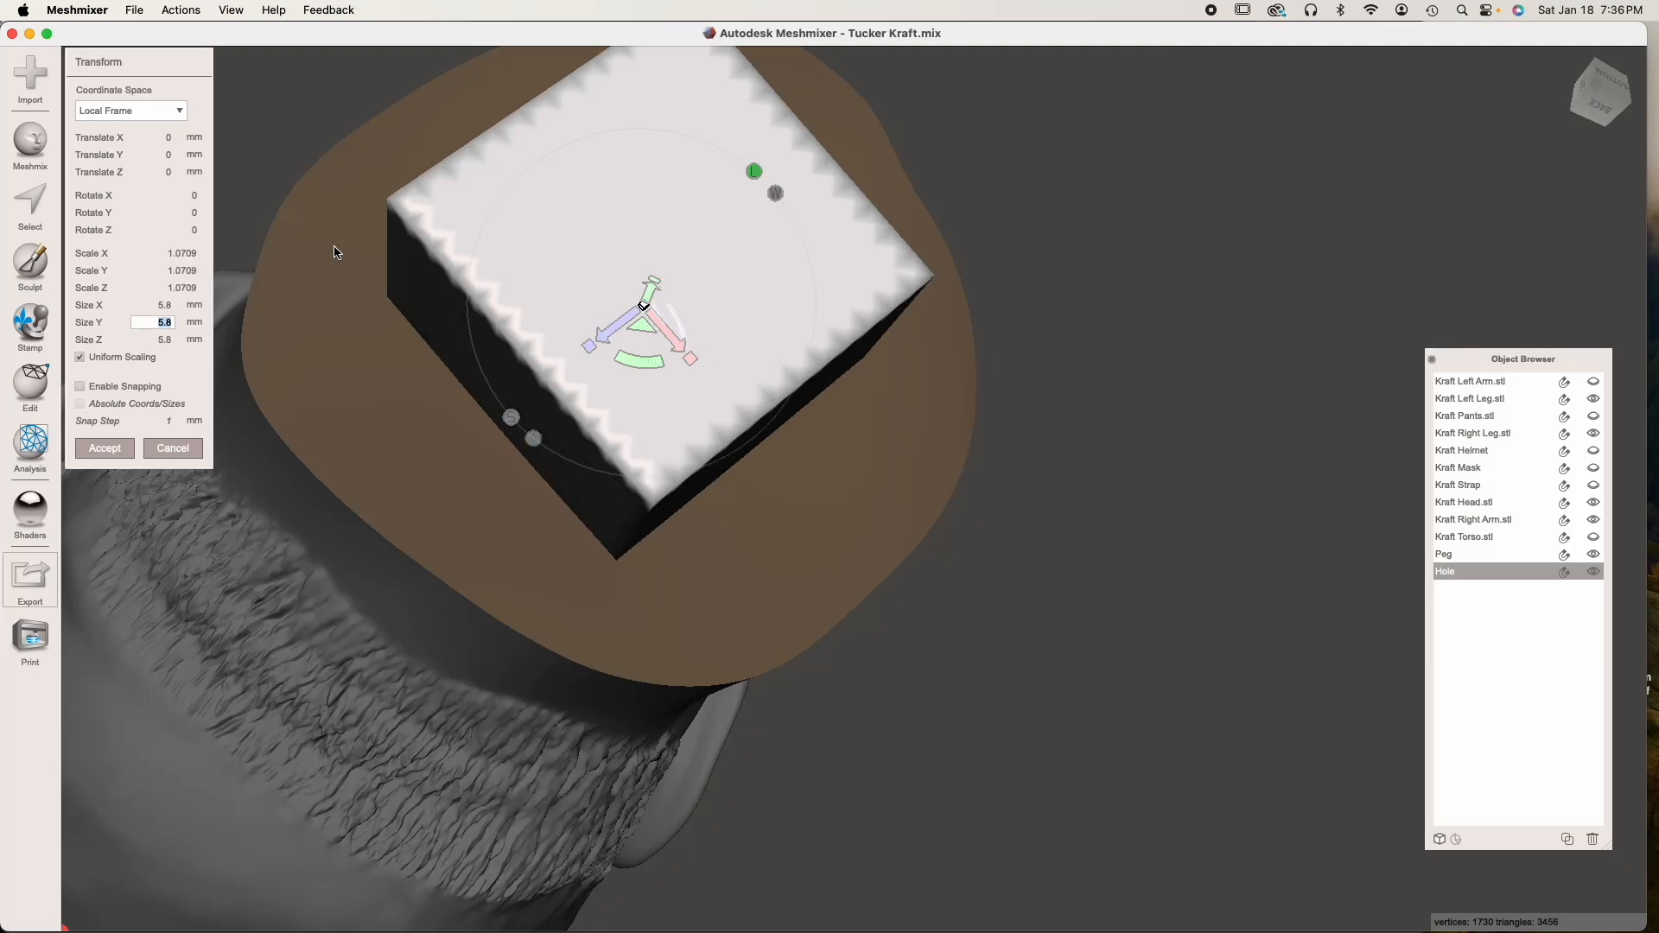
key(Tab)
click(105, 450)
right_drag(467, 499, 654, 447)
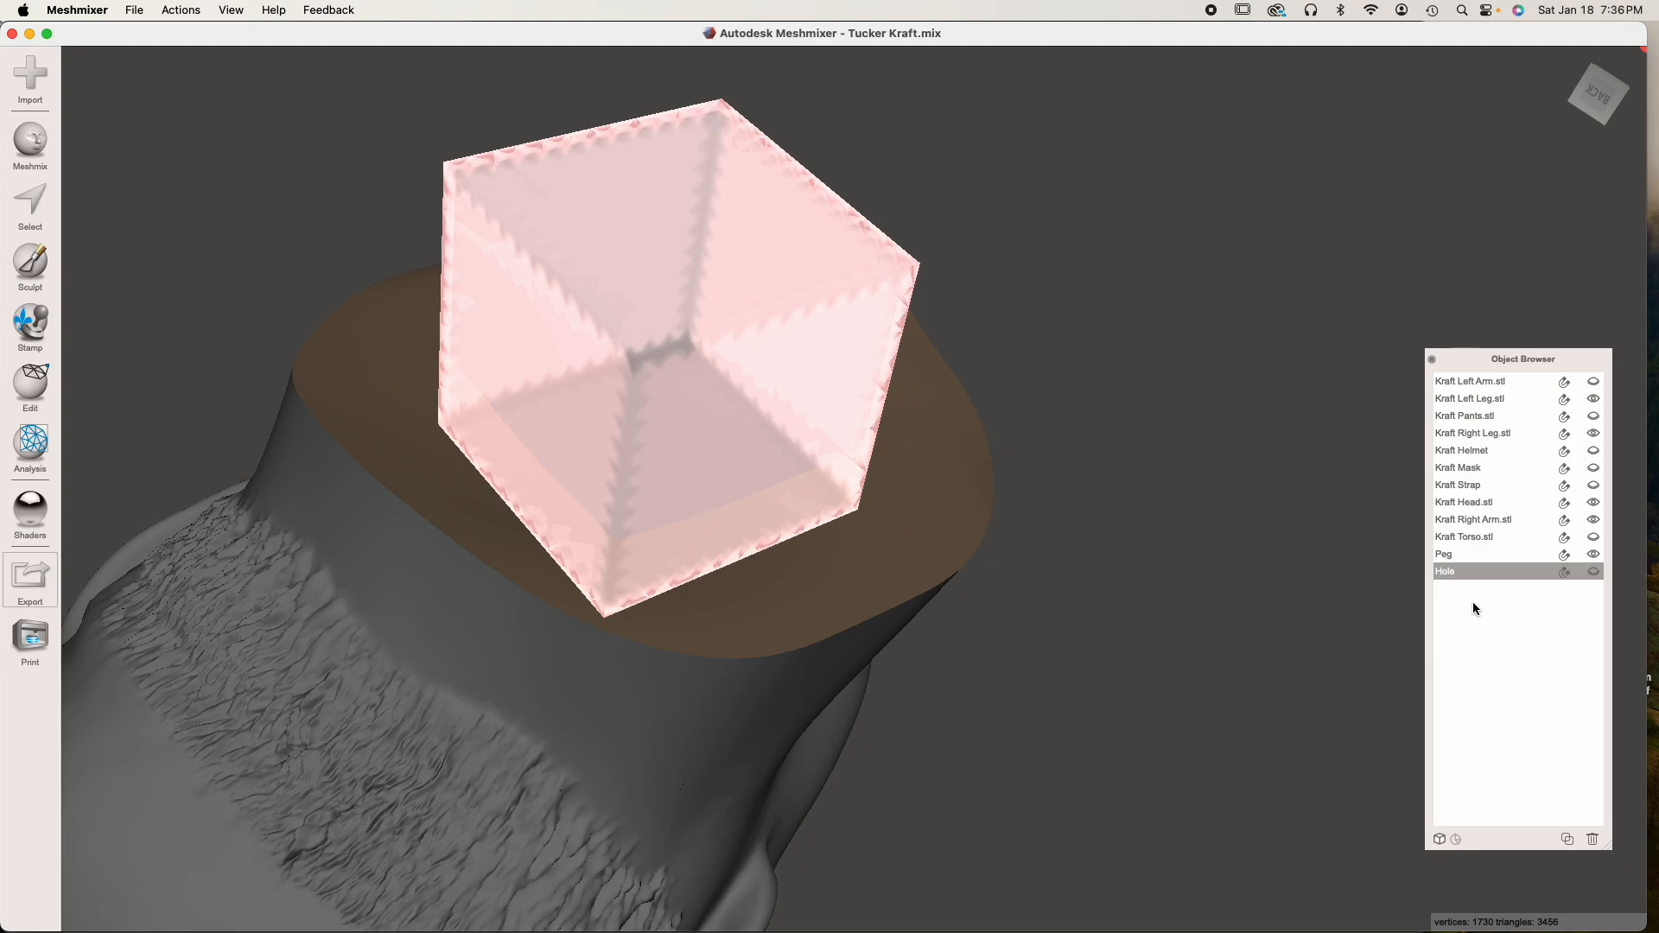
Merge Peg into the head with a Boolean Union in Max Quality mode, with Auto-Reduce Result off
click(609, 646)
shift+click(675, 429)
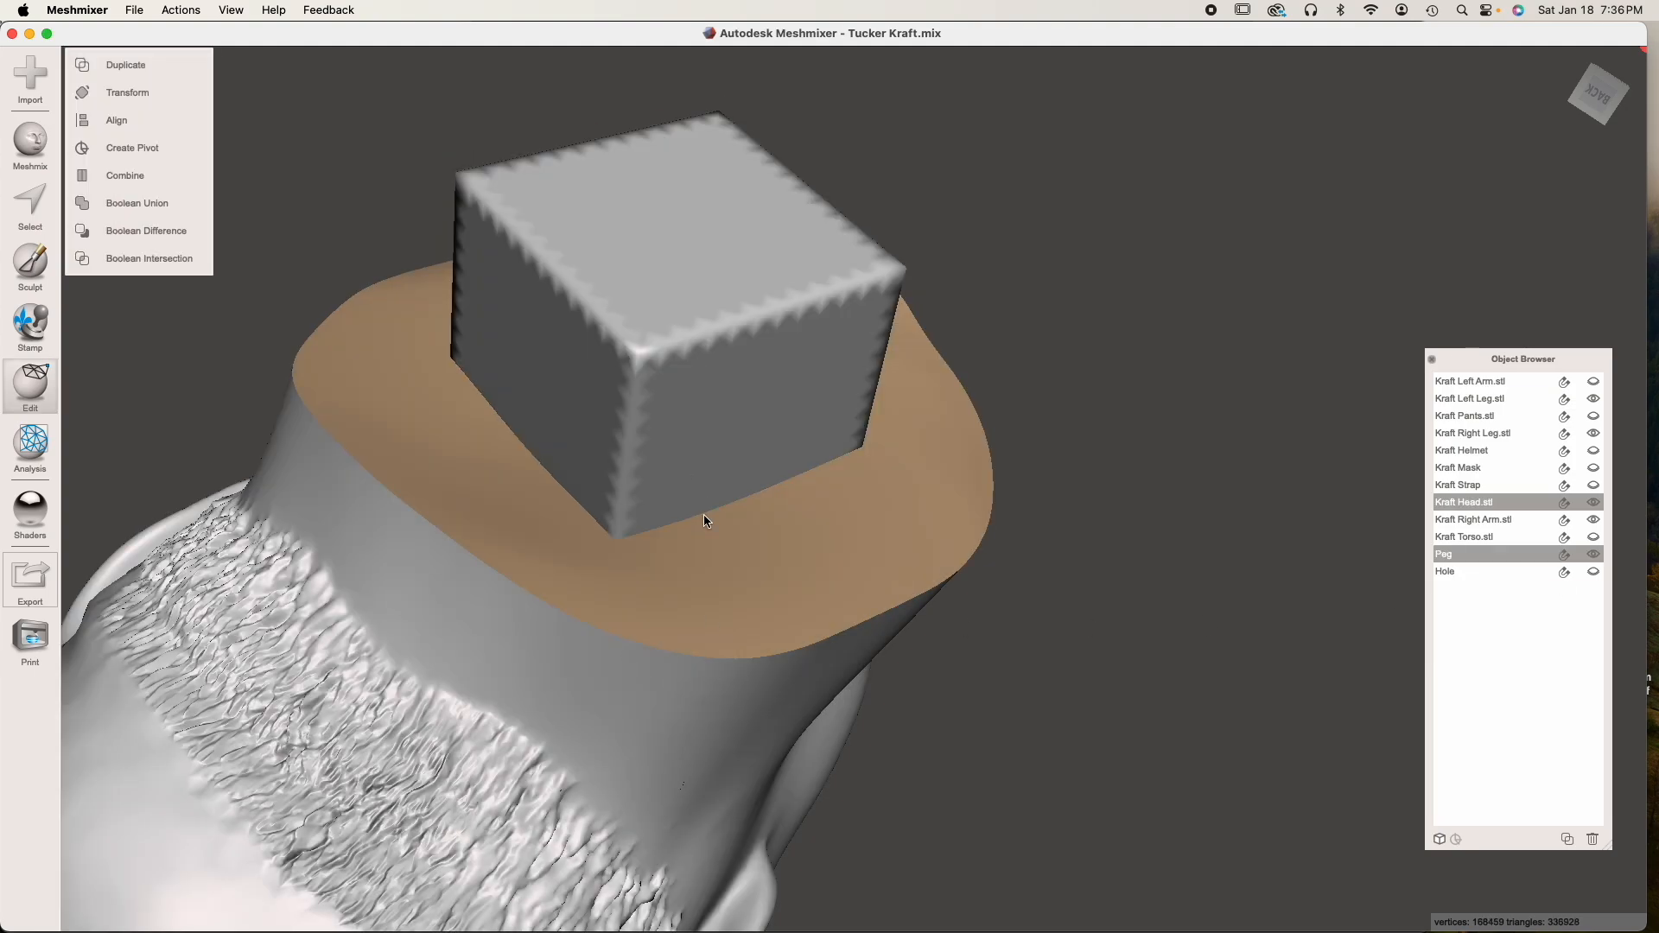
click(172, 206)
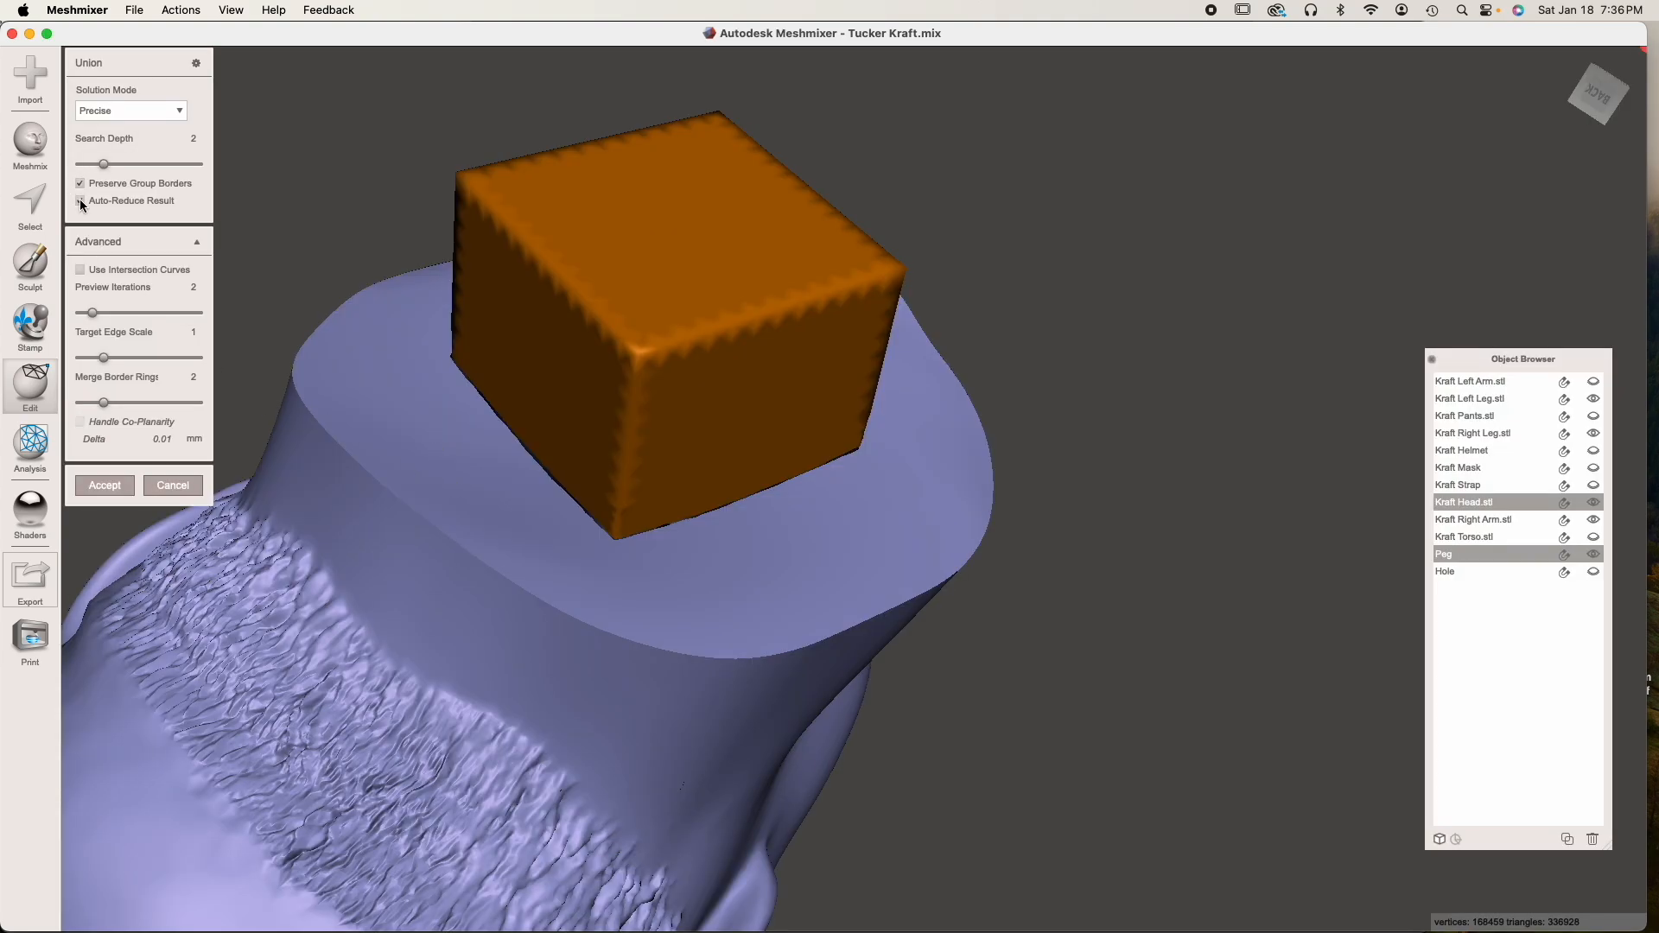
click(81, 201)
click(148, 114)
click(130, 164)
click(104, 485)
Hide the head with its peg, and show Hole and the torso instead
right_drag(125, 480, 704, 611)
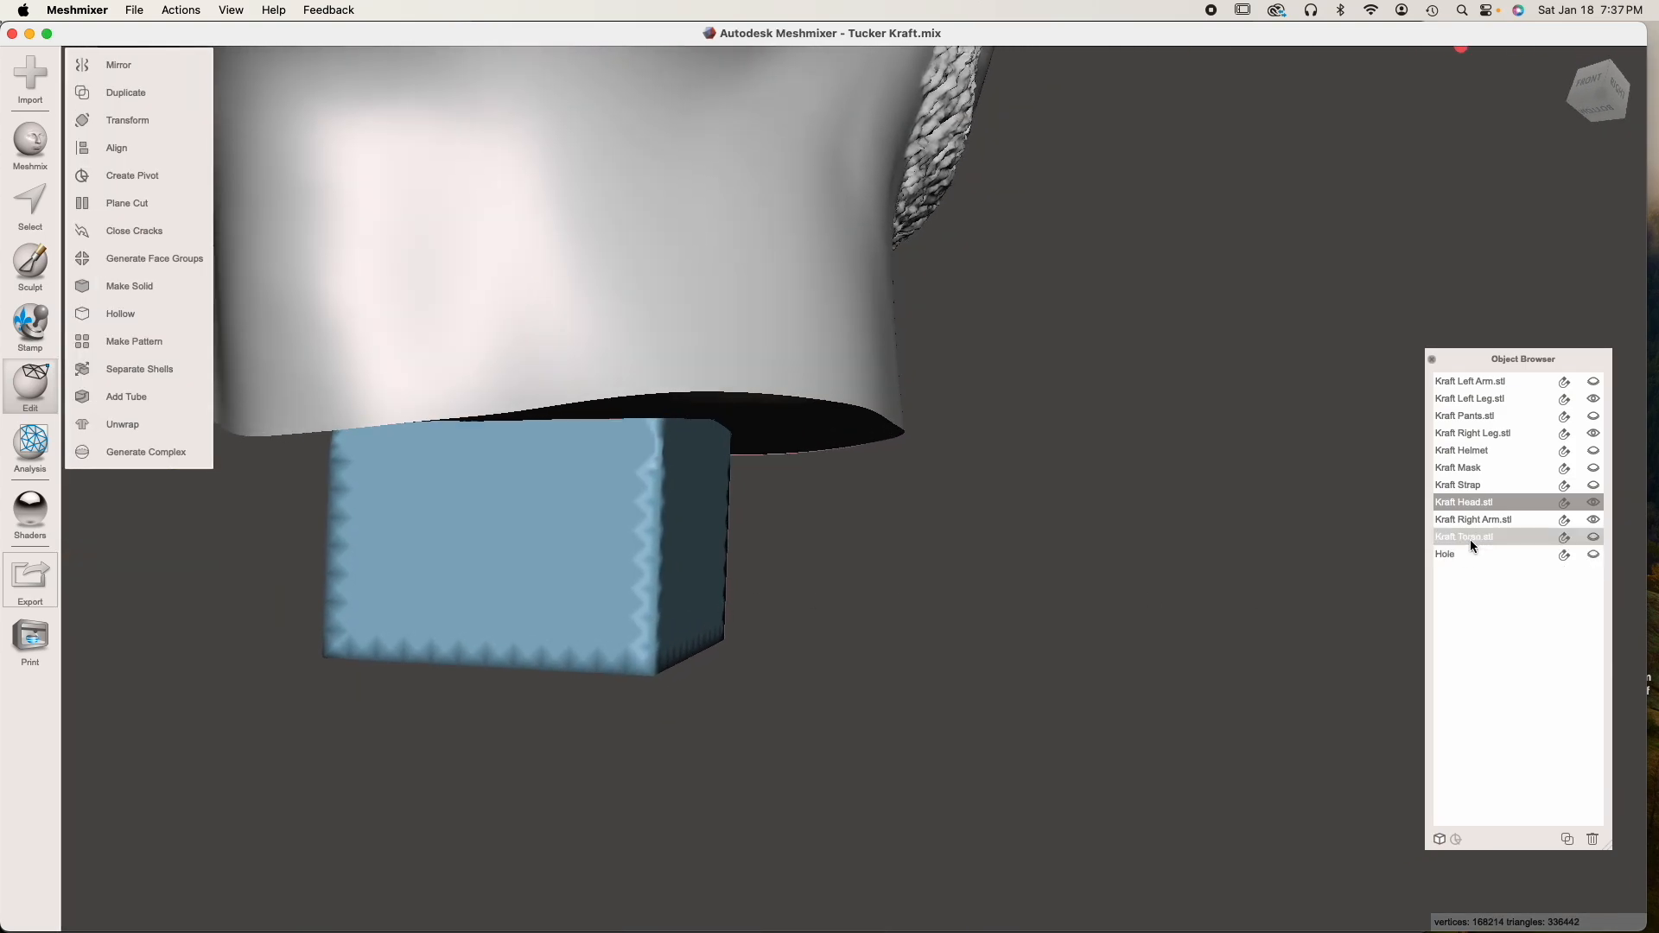
click(1594, 504)
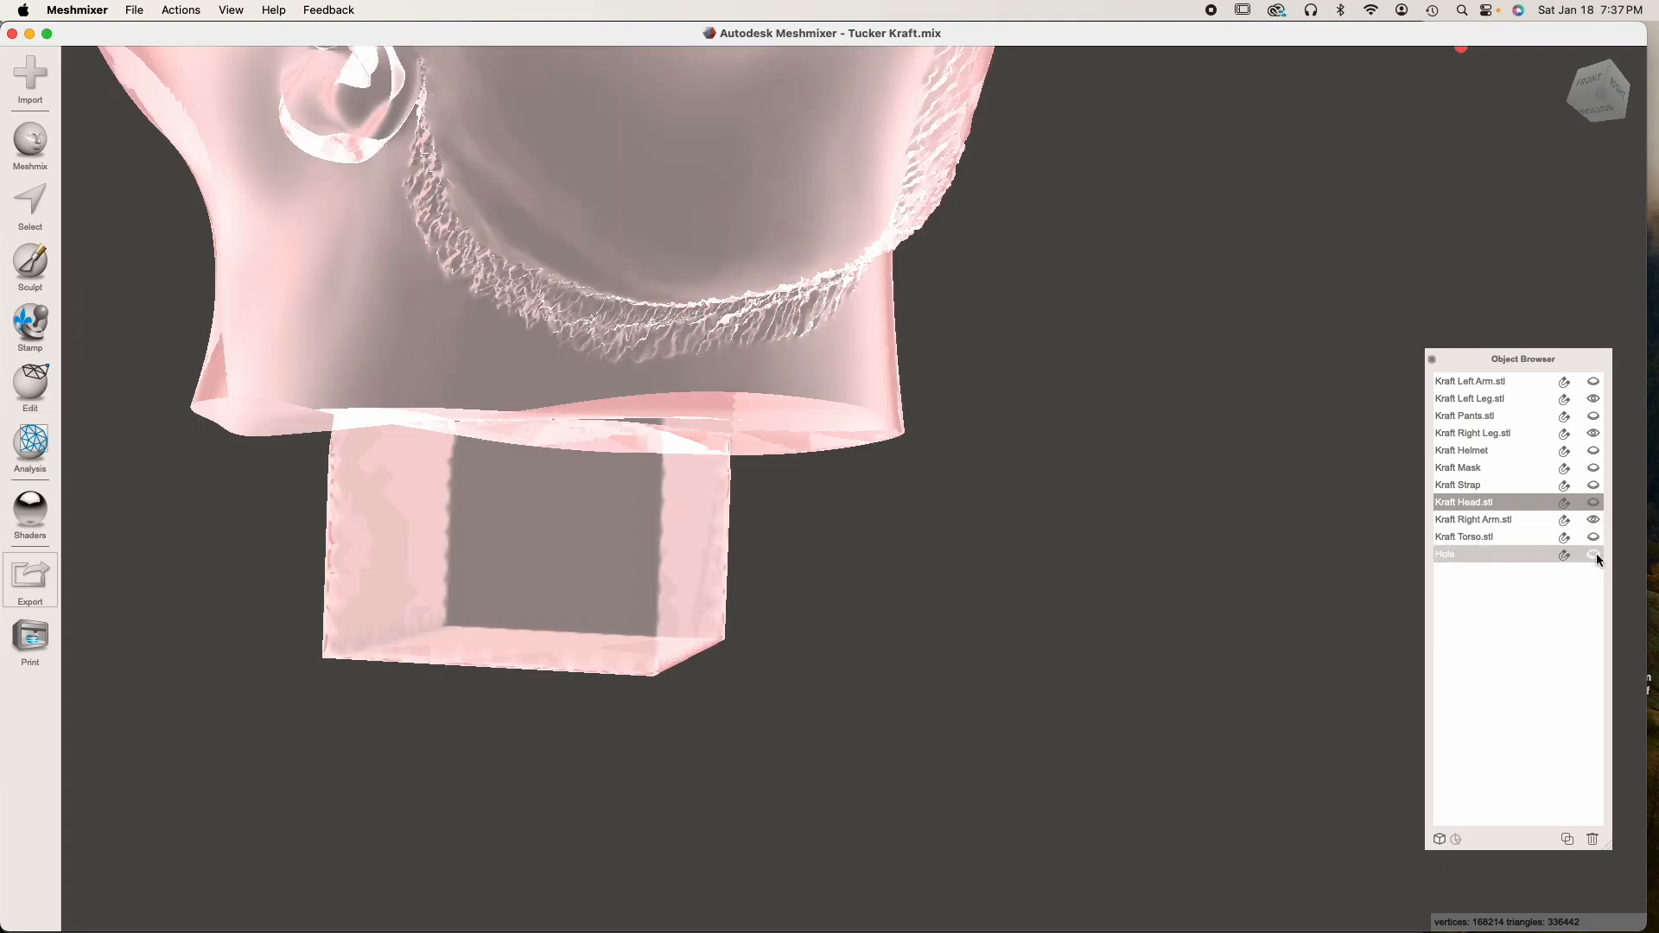
click(1596, 553)
click(1595, 538)
Cut Hole out of the torso's neck recess with a Boolean Difference in Max Quality mode, with Auto-Reduce Result off
right_drag(993, 456, 1020, 491)
click(947, 559)
right_drag(947, 559, 827, 653)
scroll(583, 702, down, 5)
right_drag(582, 701, 654, 788)
shift+click(642, 505)
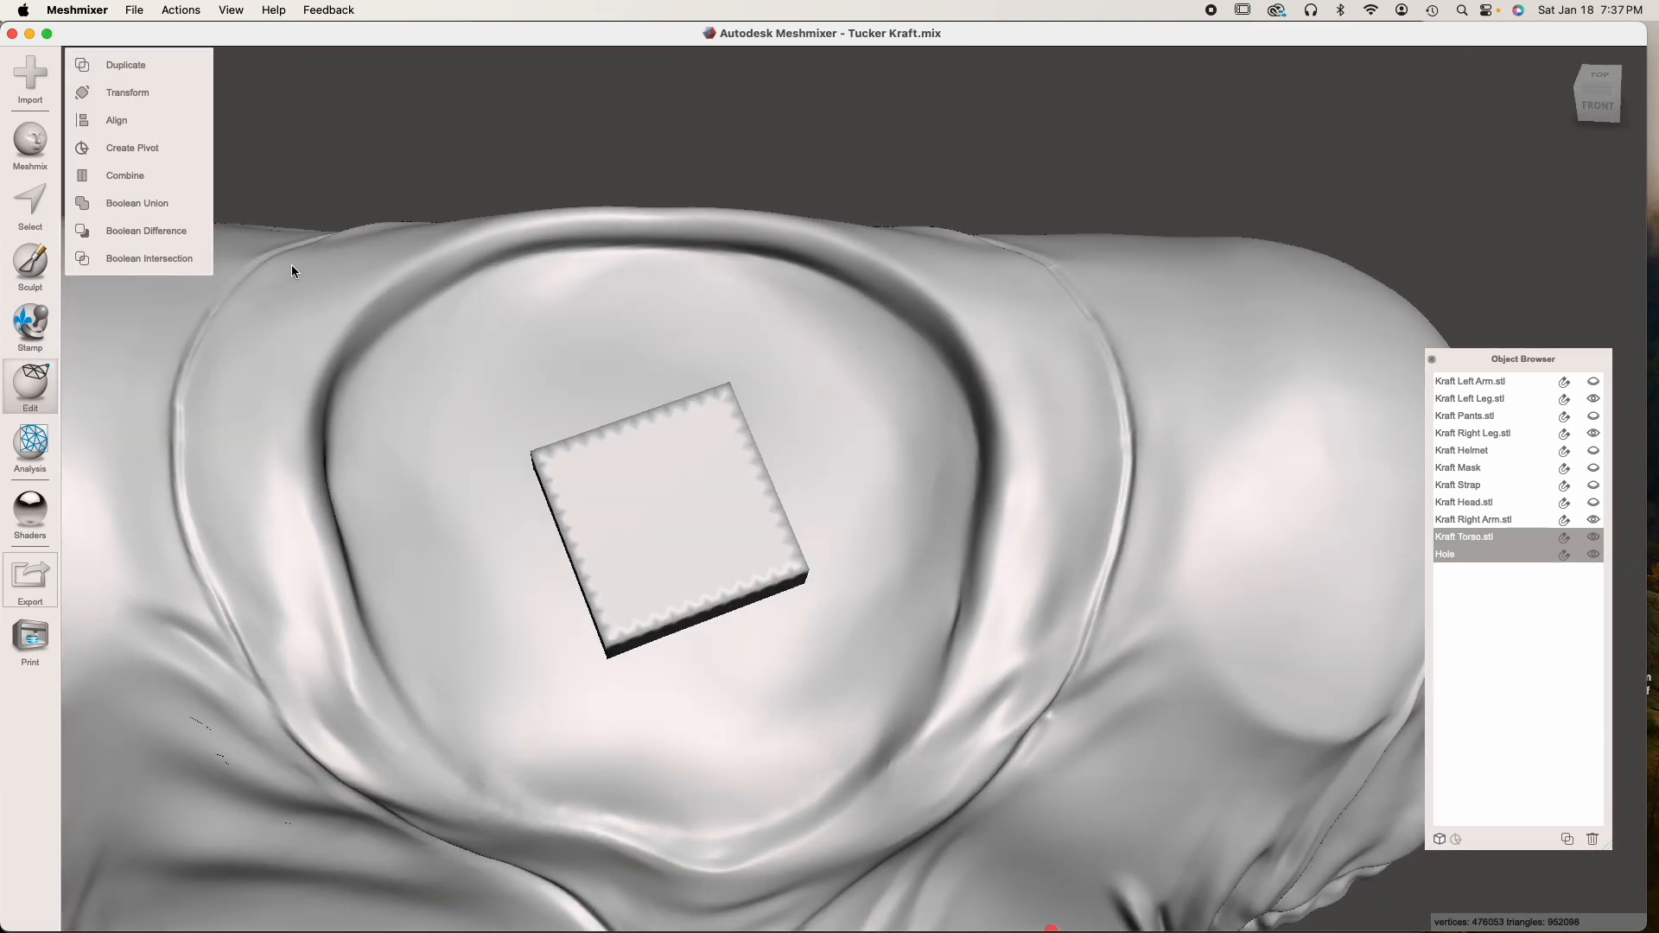
click(165, 232)
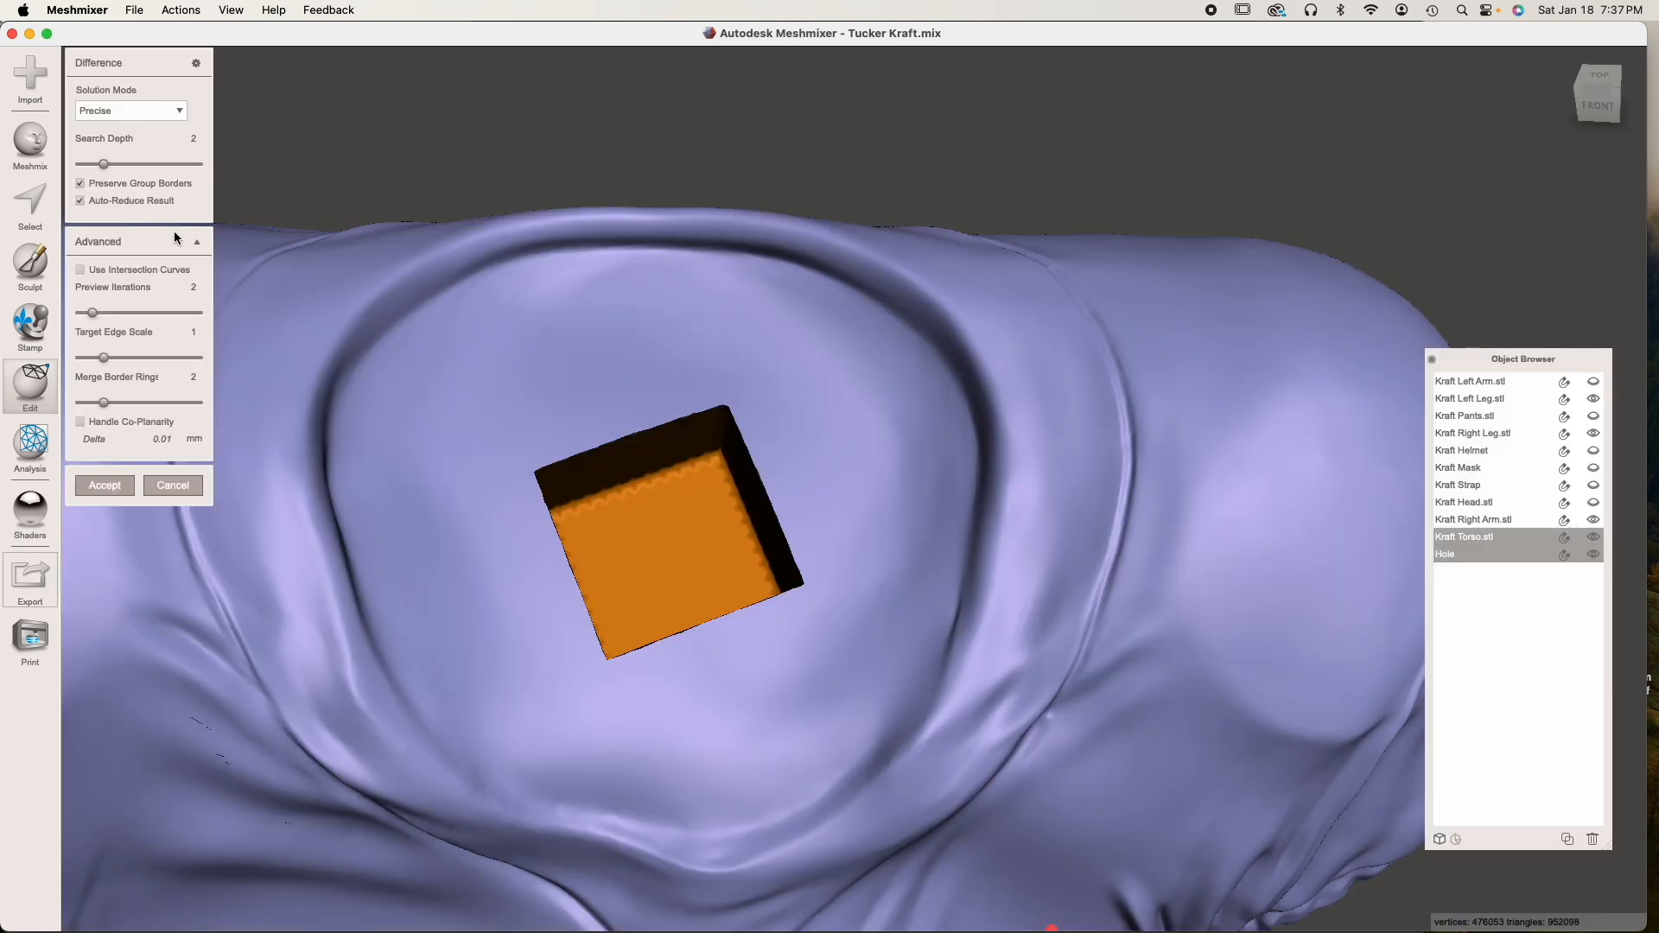
click(143, 115)
click(122, 159)
click(114, 195)
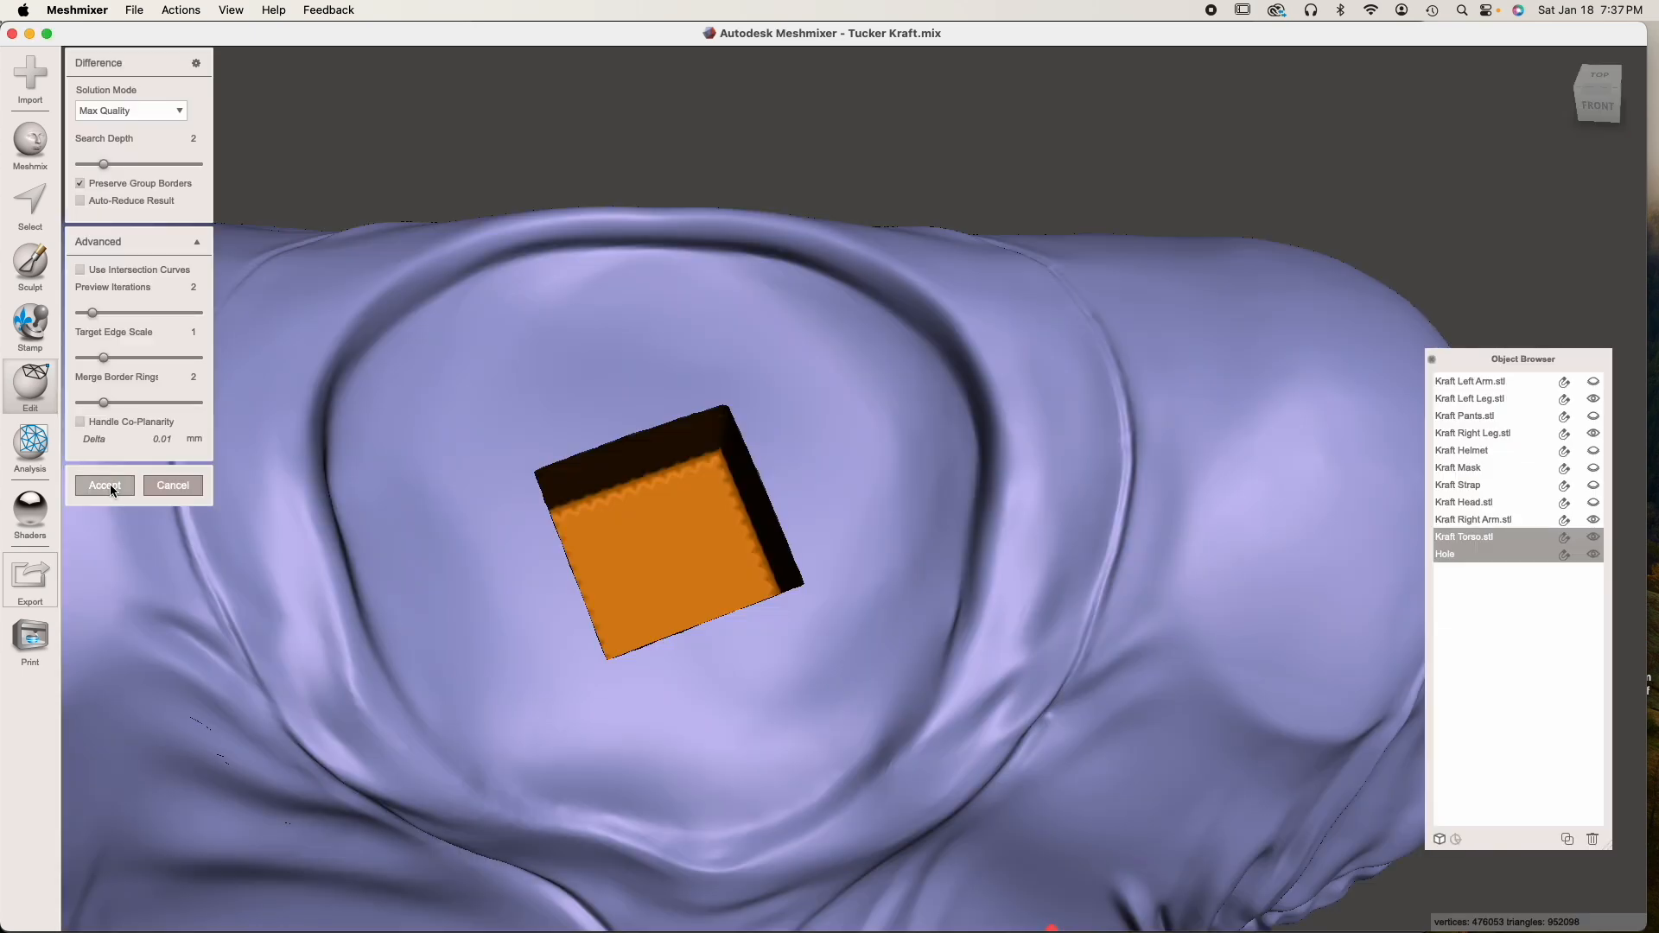
click(104, 486)
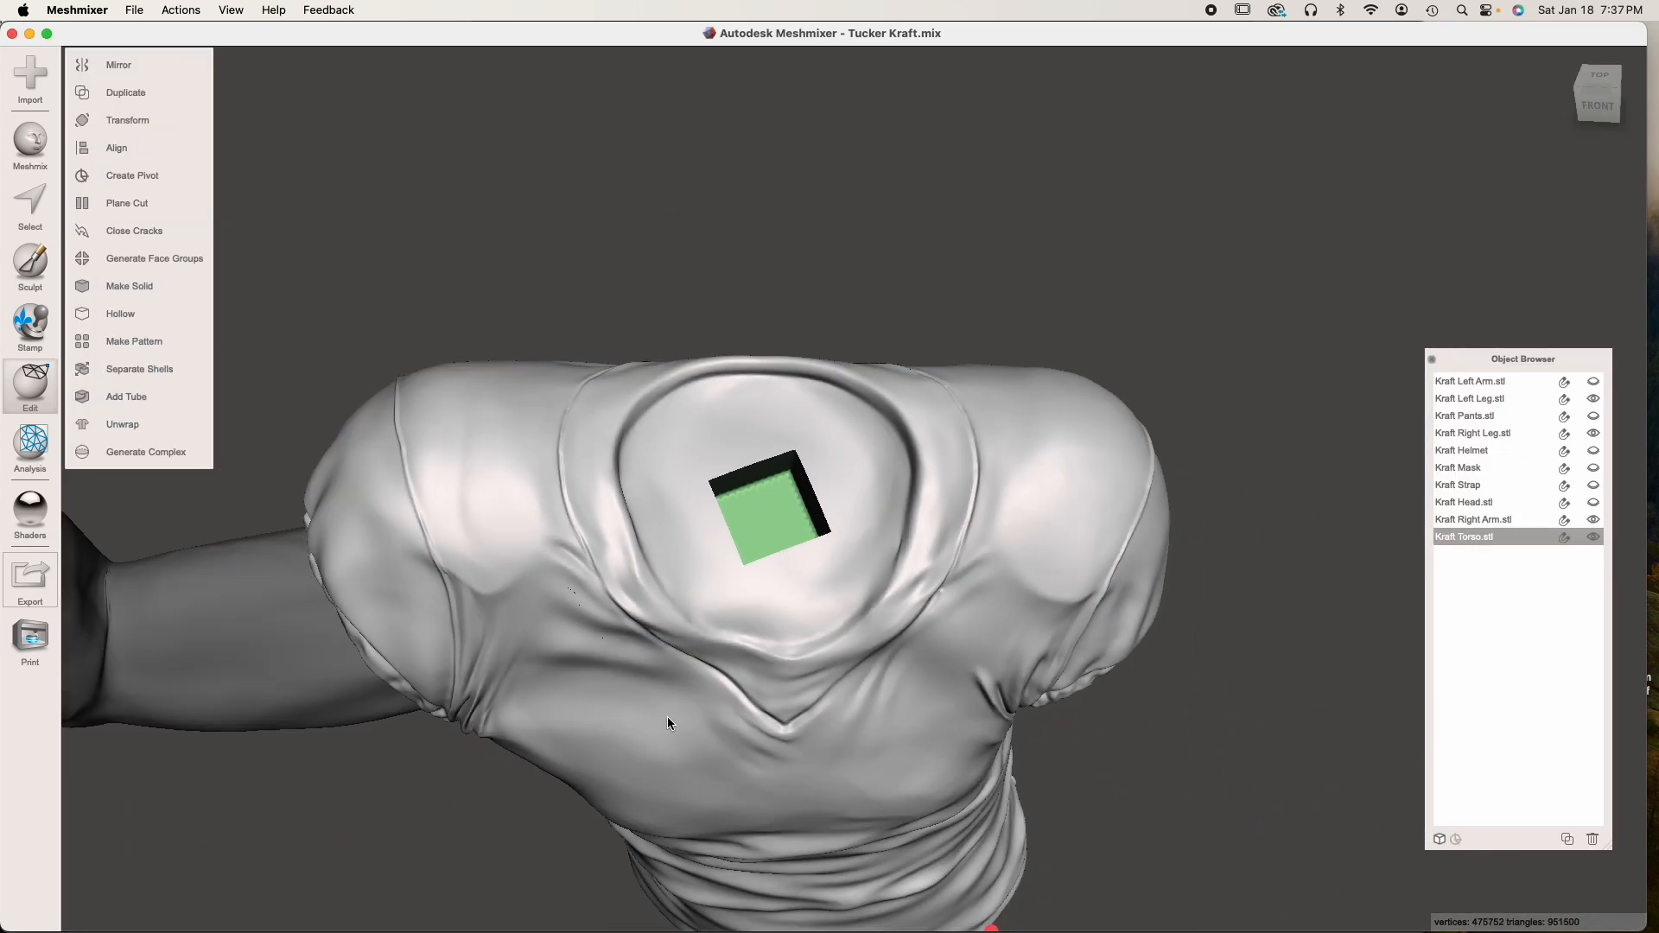
right_drag(667, 717, 609, 566)
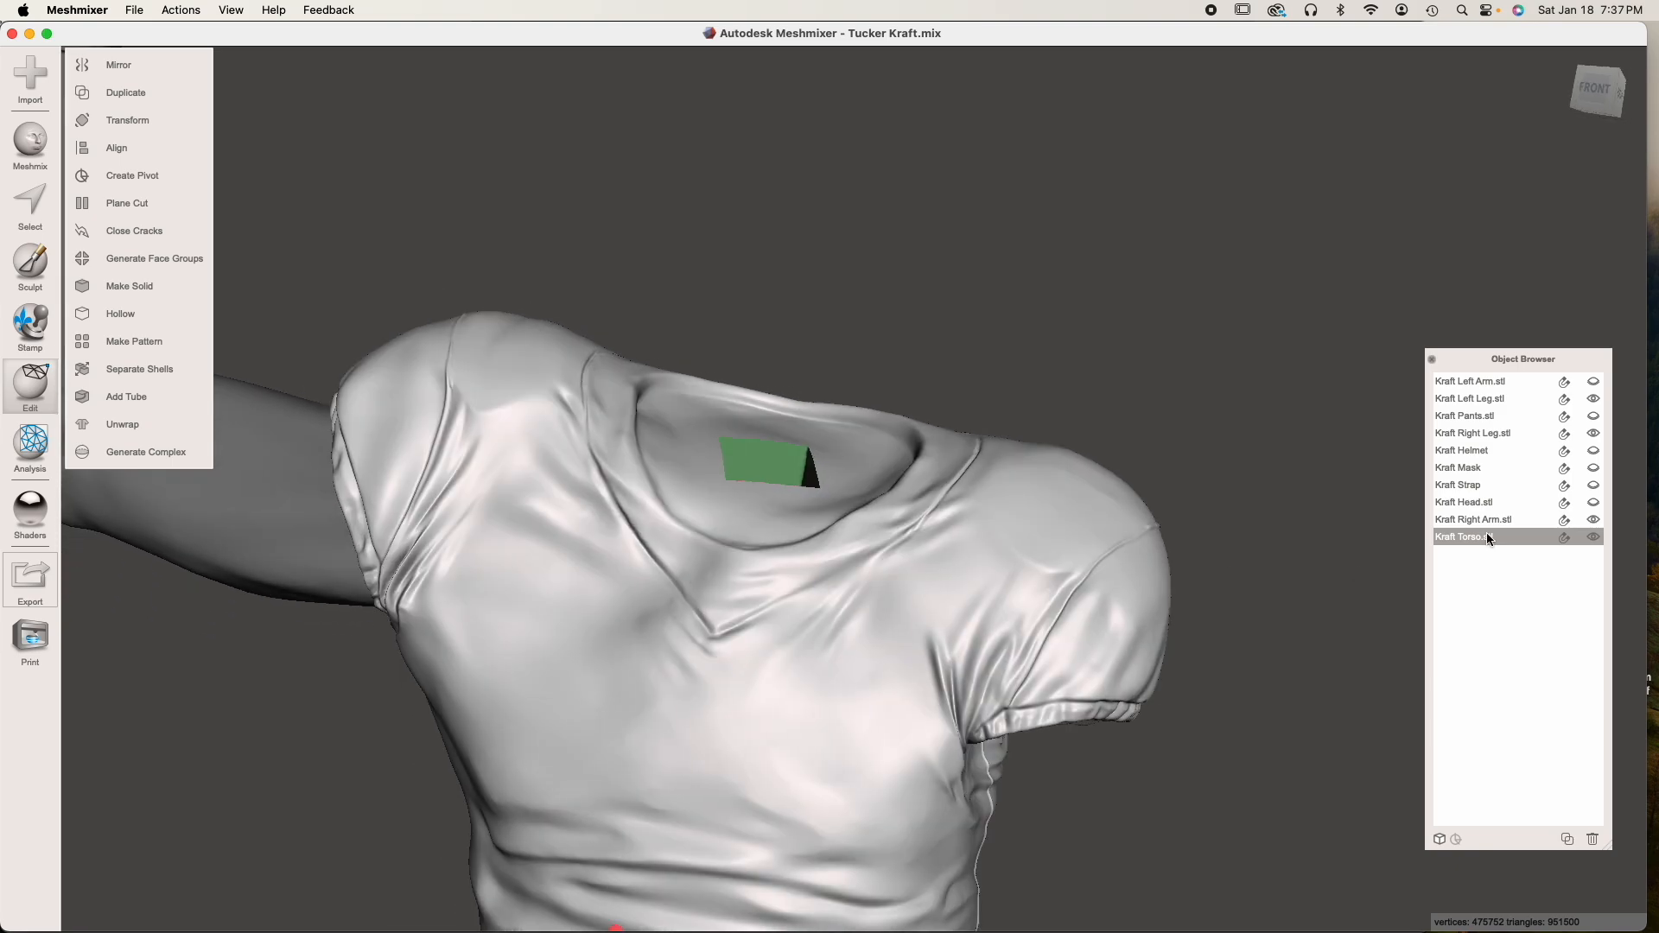
Show the left arm, pants, head and helmet together with the torso
scroll(1189, 462, down, 5)
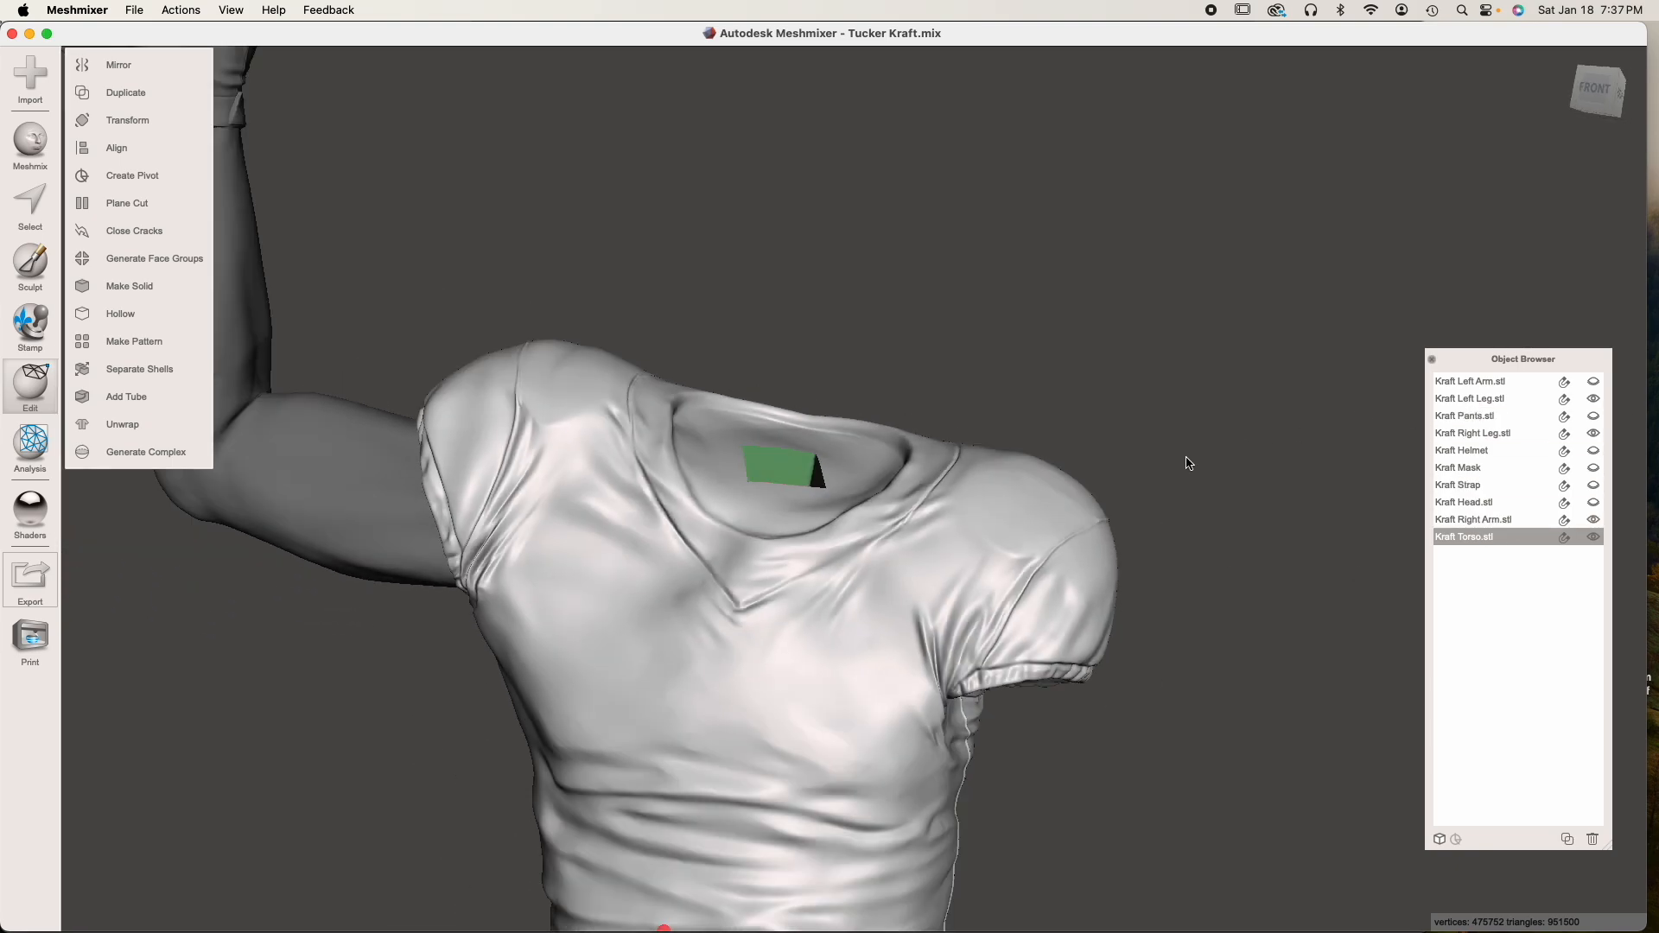
right_drag(1069, 717, 1162, 553)
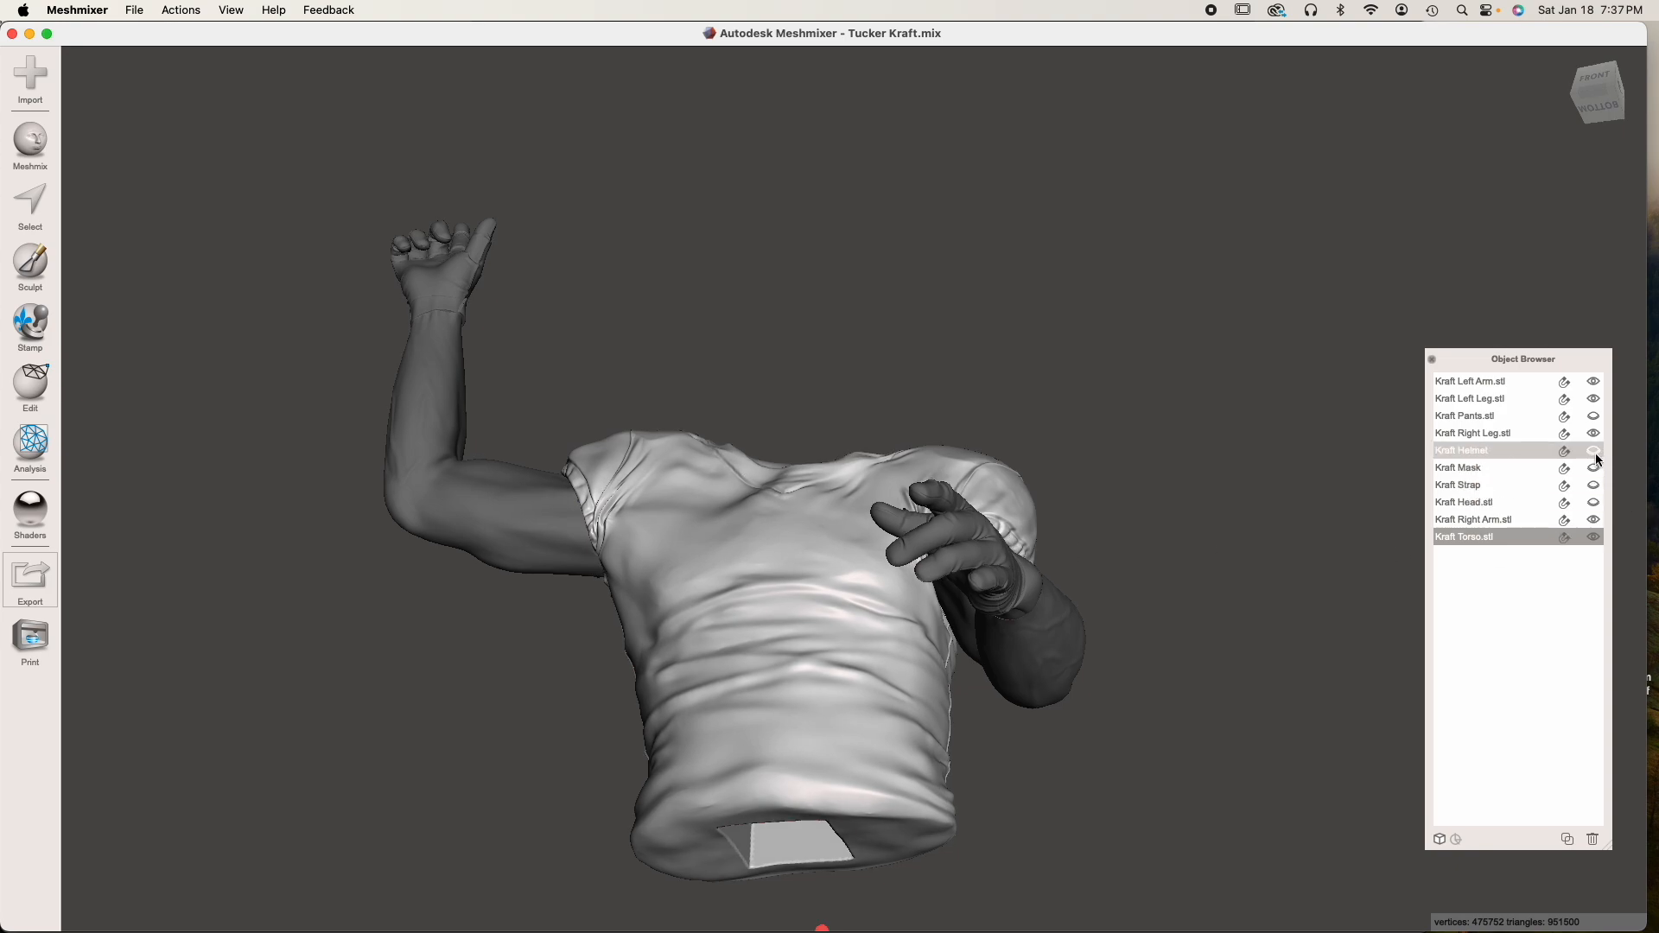
click(1593, 415)
right_drag(1167, 553, 1081, 621)
click(1594, 502)
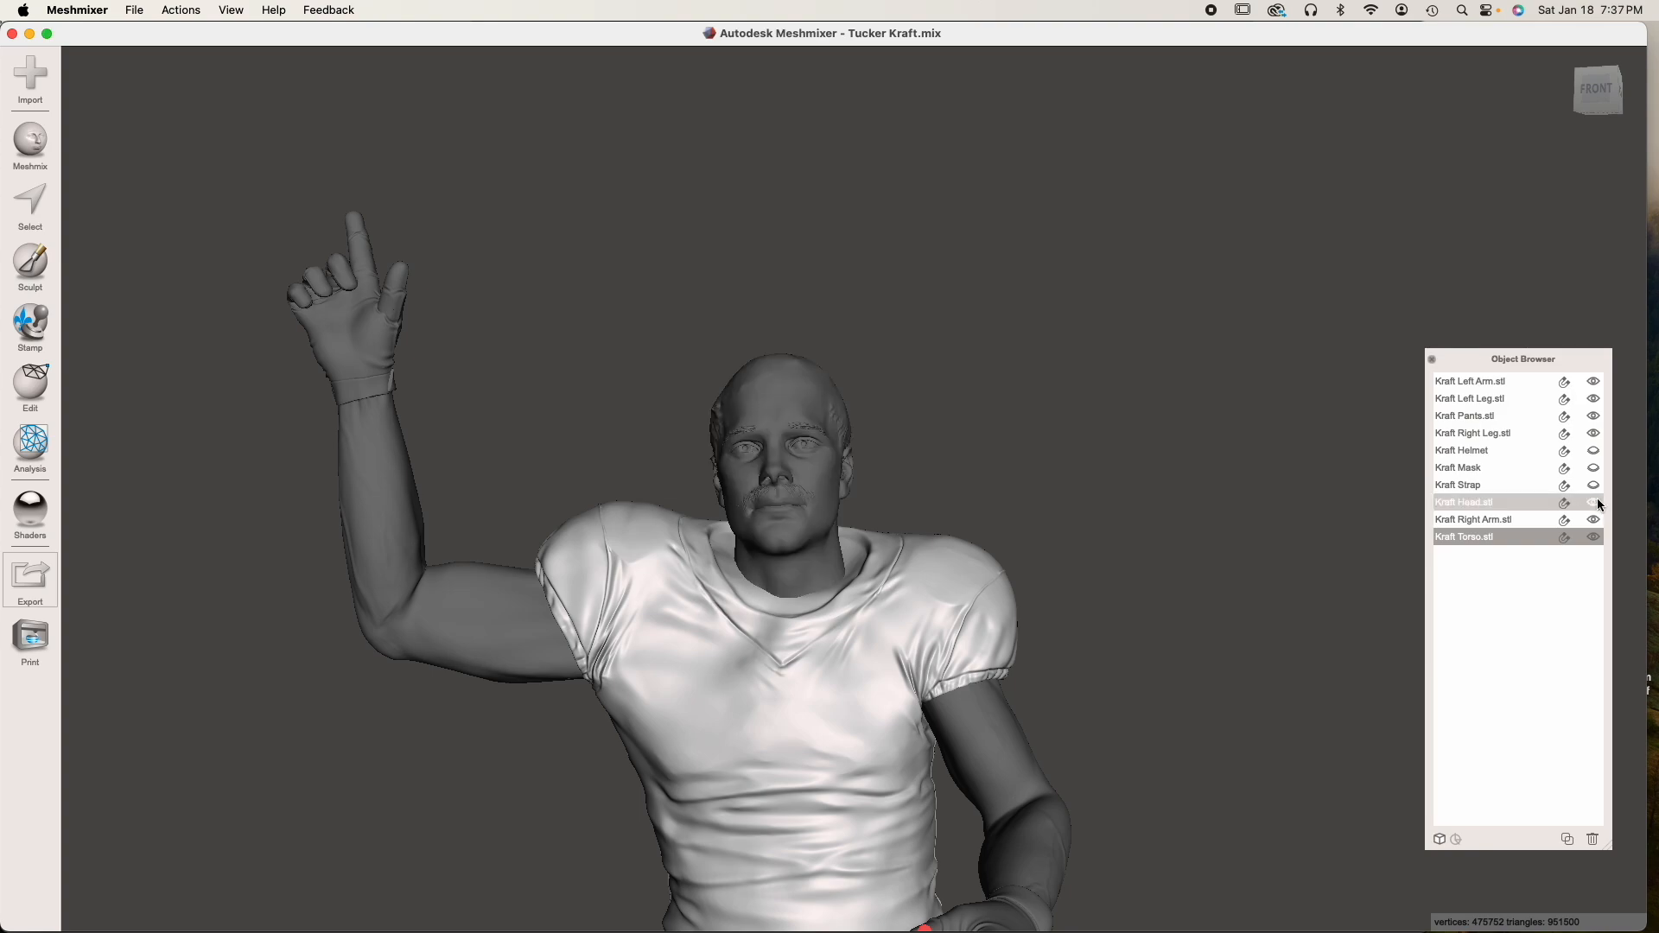
click(1594, 450)
right_drag(929, 588, 903, 553)
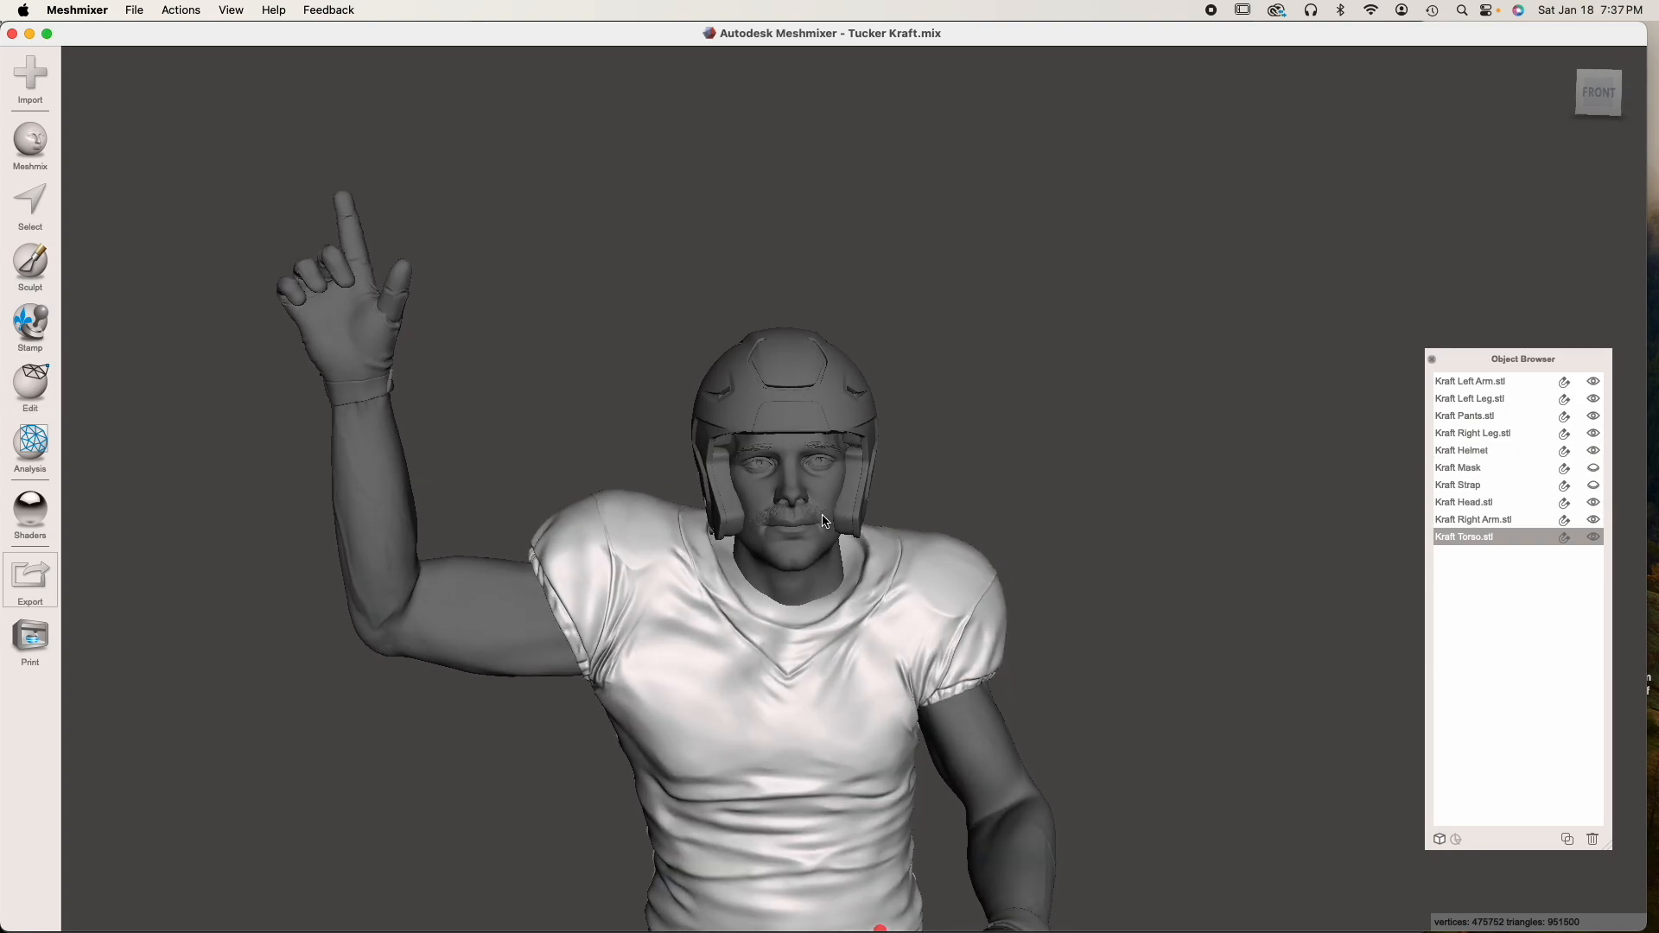
Combine the head and the helmet into a single object
scroll(822, 515, up, 5)
right_drag(733, 575, 762, 515)
click(762, 515)
shift+click(749, 269)
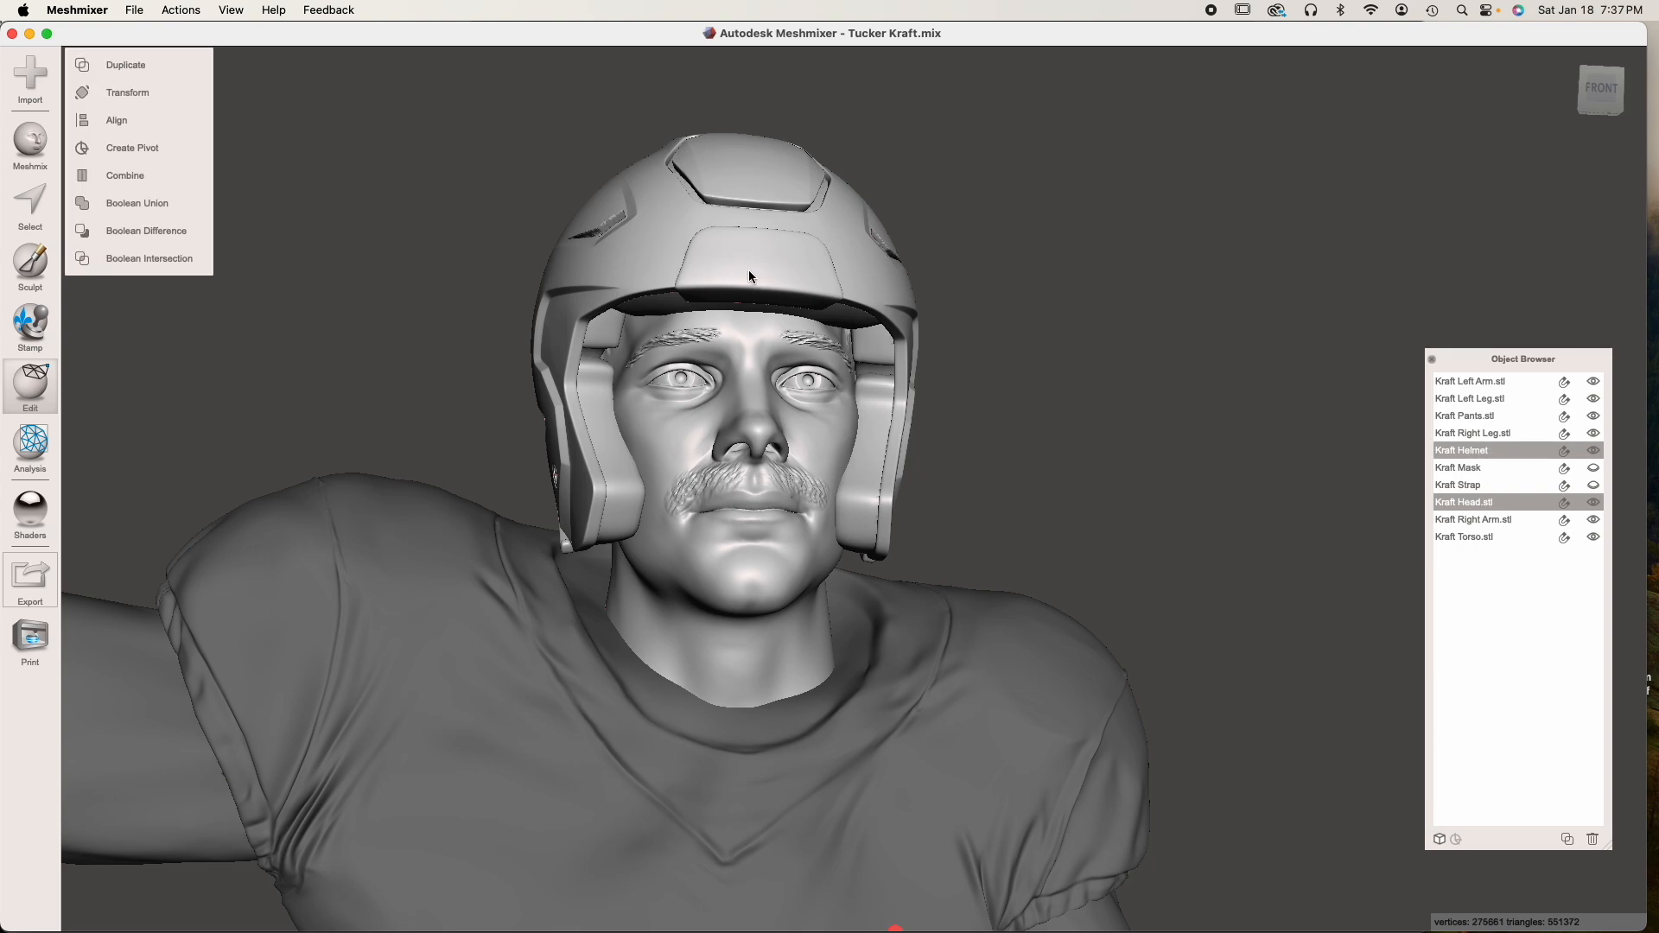
click(154, 173)
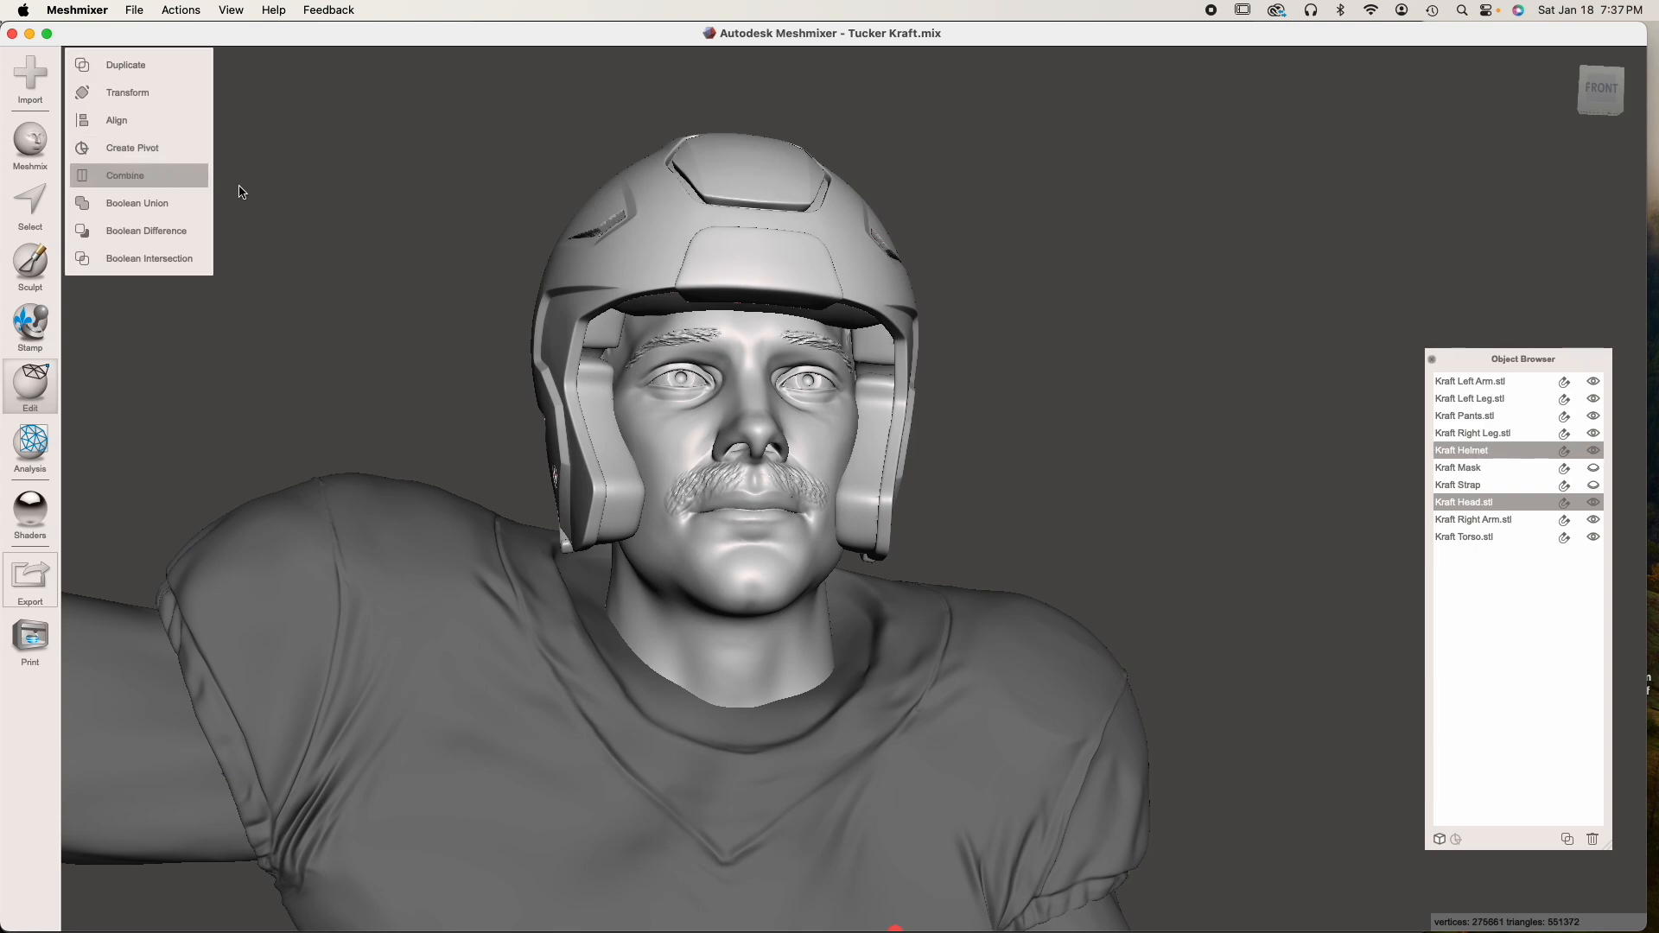
Examine the fit of the helmet around the face on the combined head from several angles
right_drag(982, 389, 851, 389)
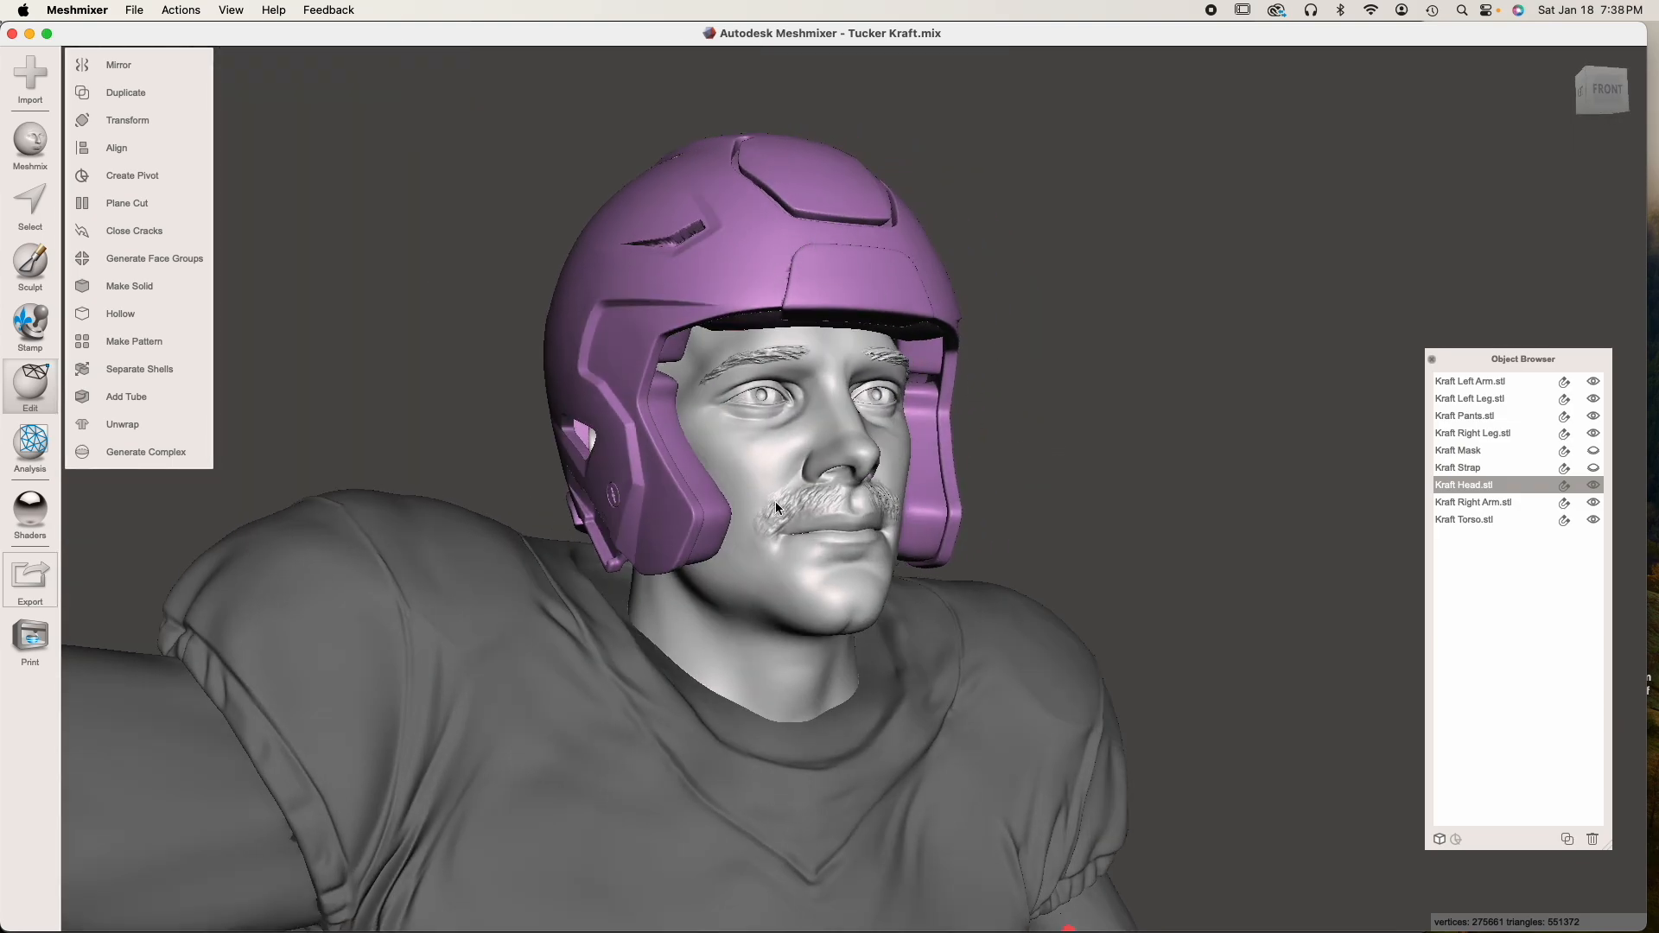
right_drag(881, 465, 805, 434)
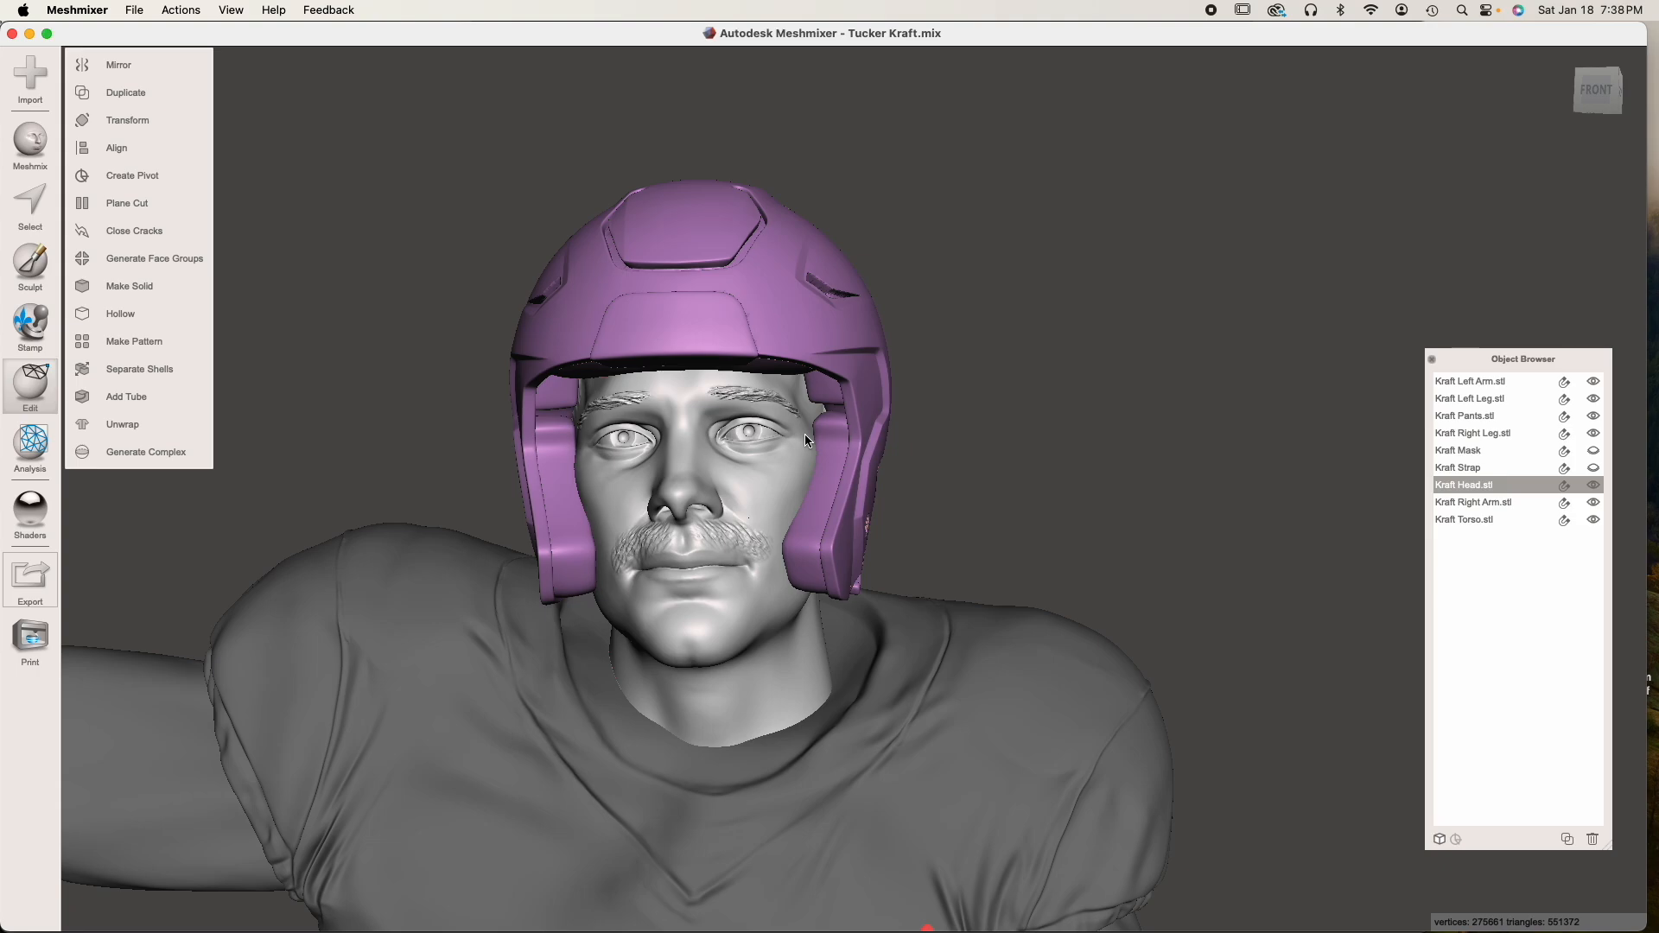
right_drag(805, 434, 724, 578)
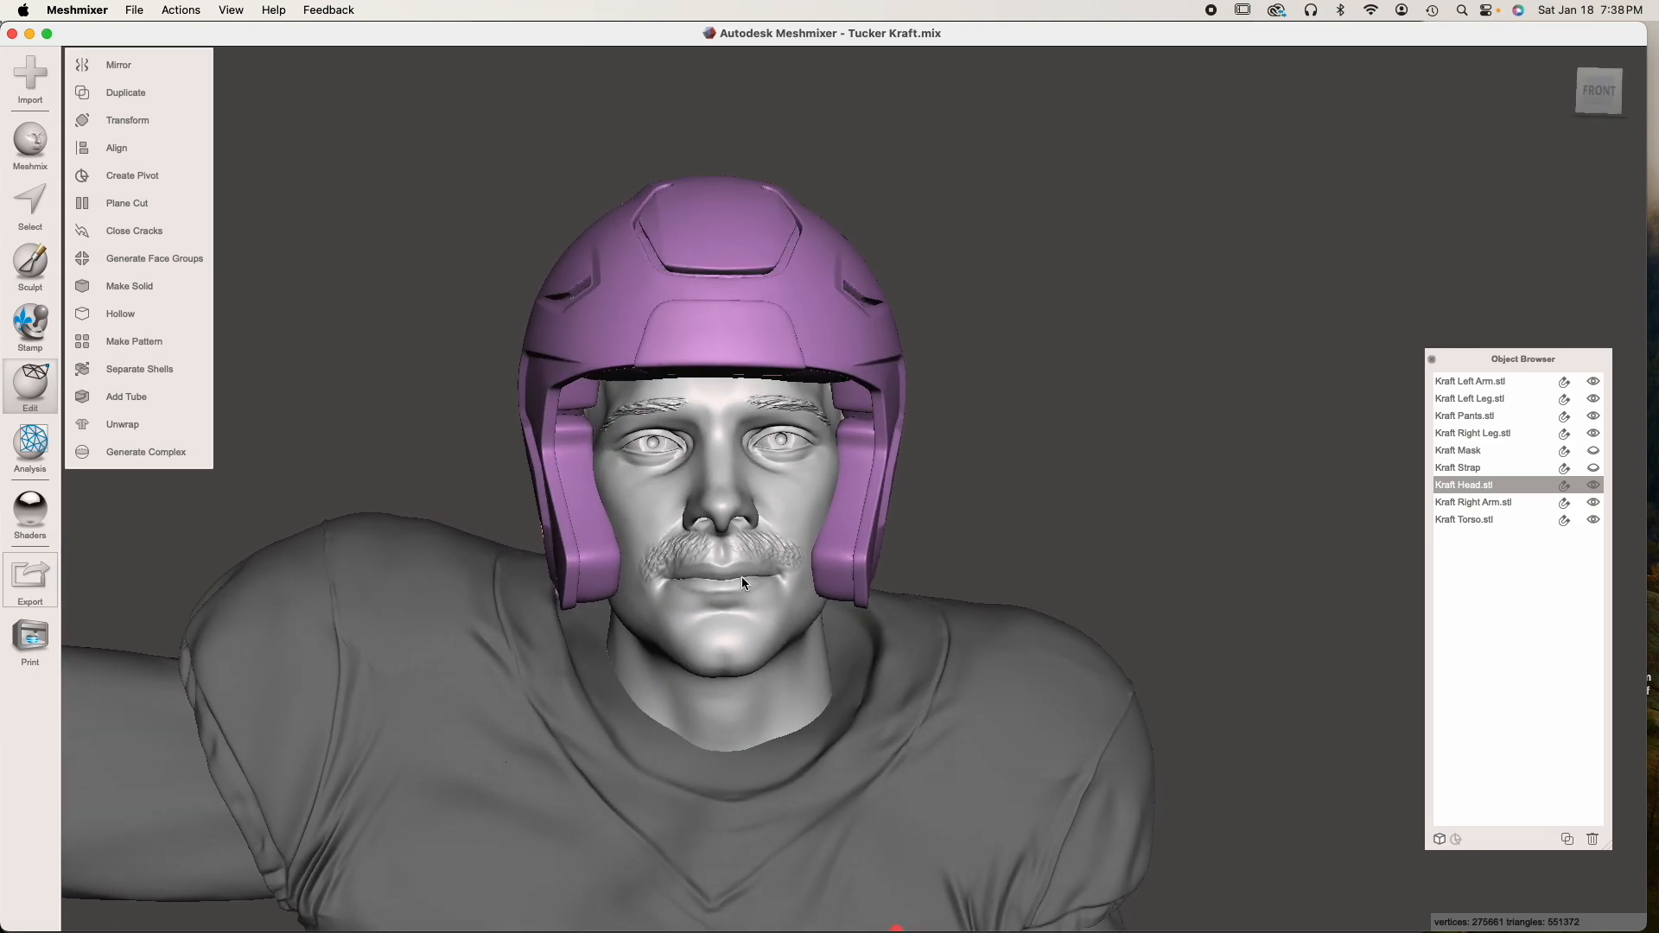
scroll(741, 577, down, 3)
scroll(752, 588, up, 5)
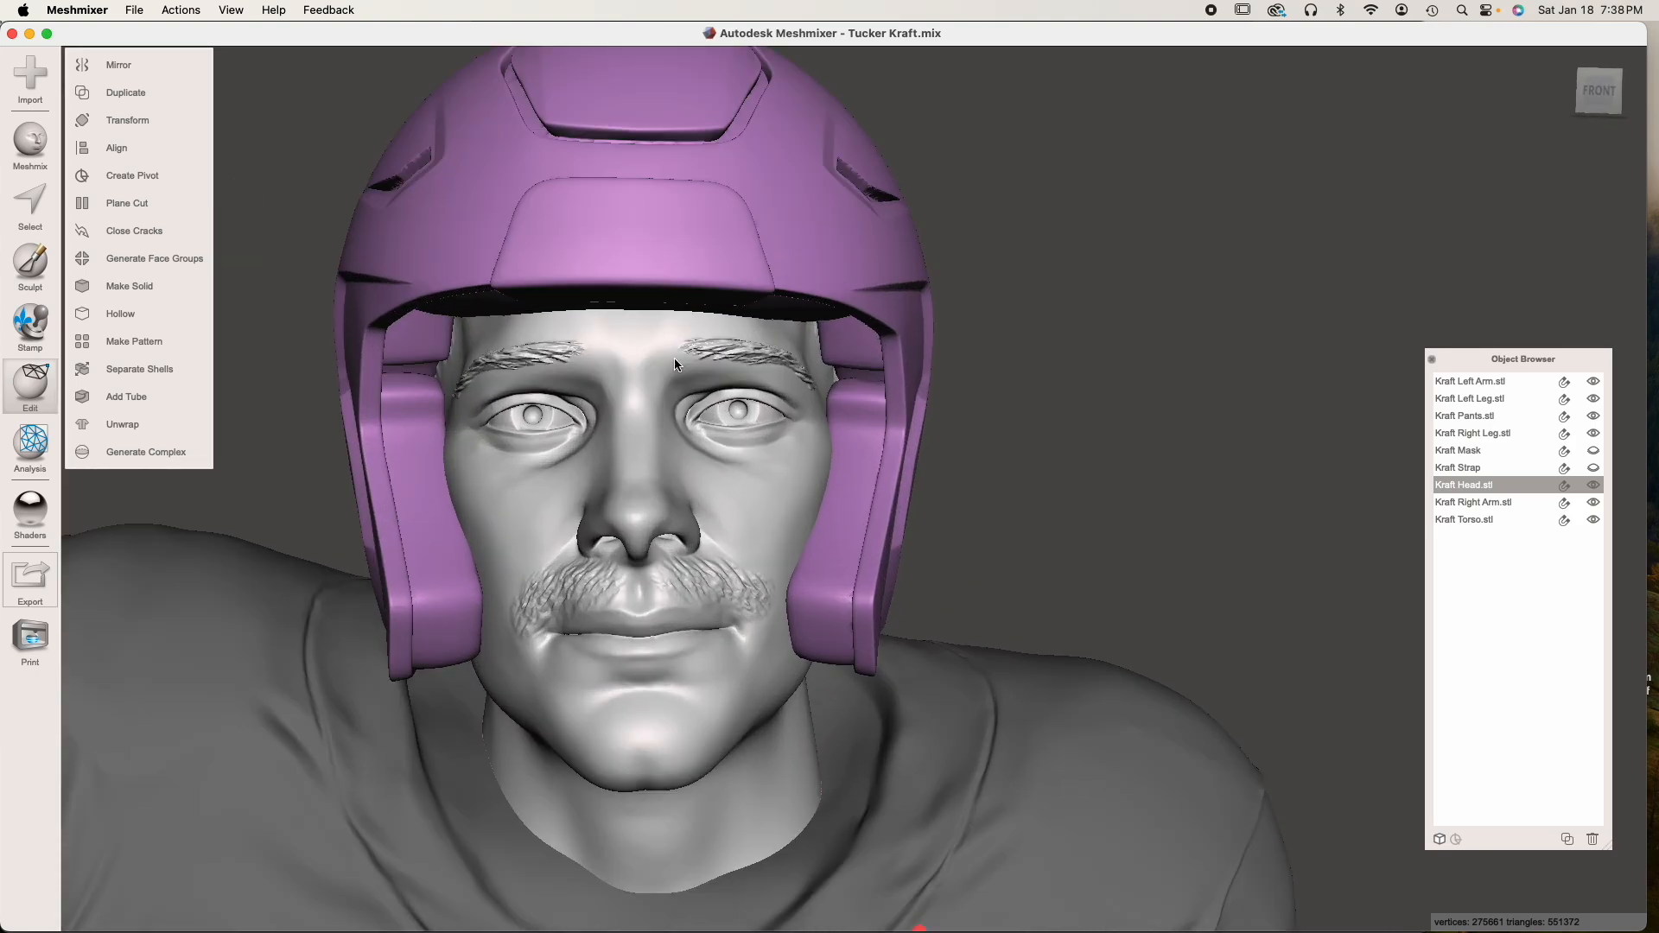
scroll(673, 523, down, 3)
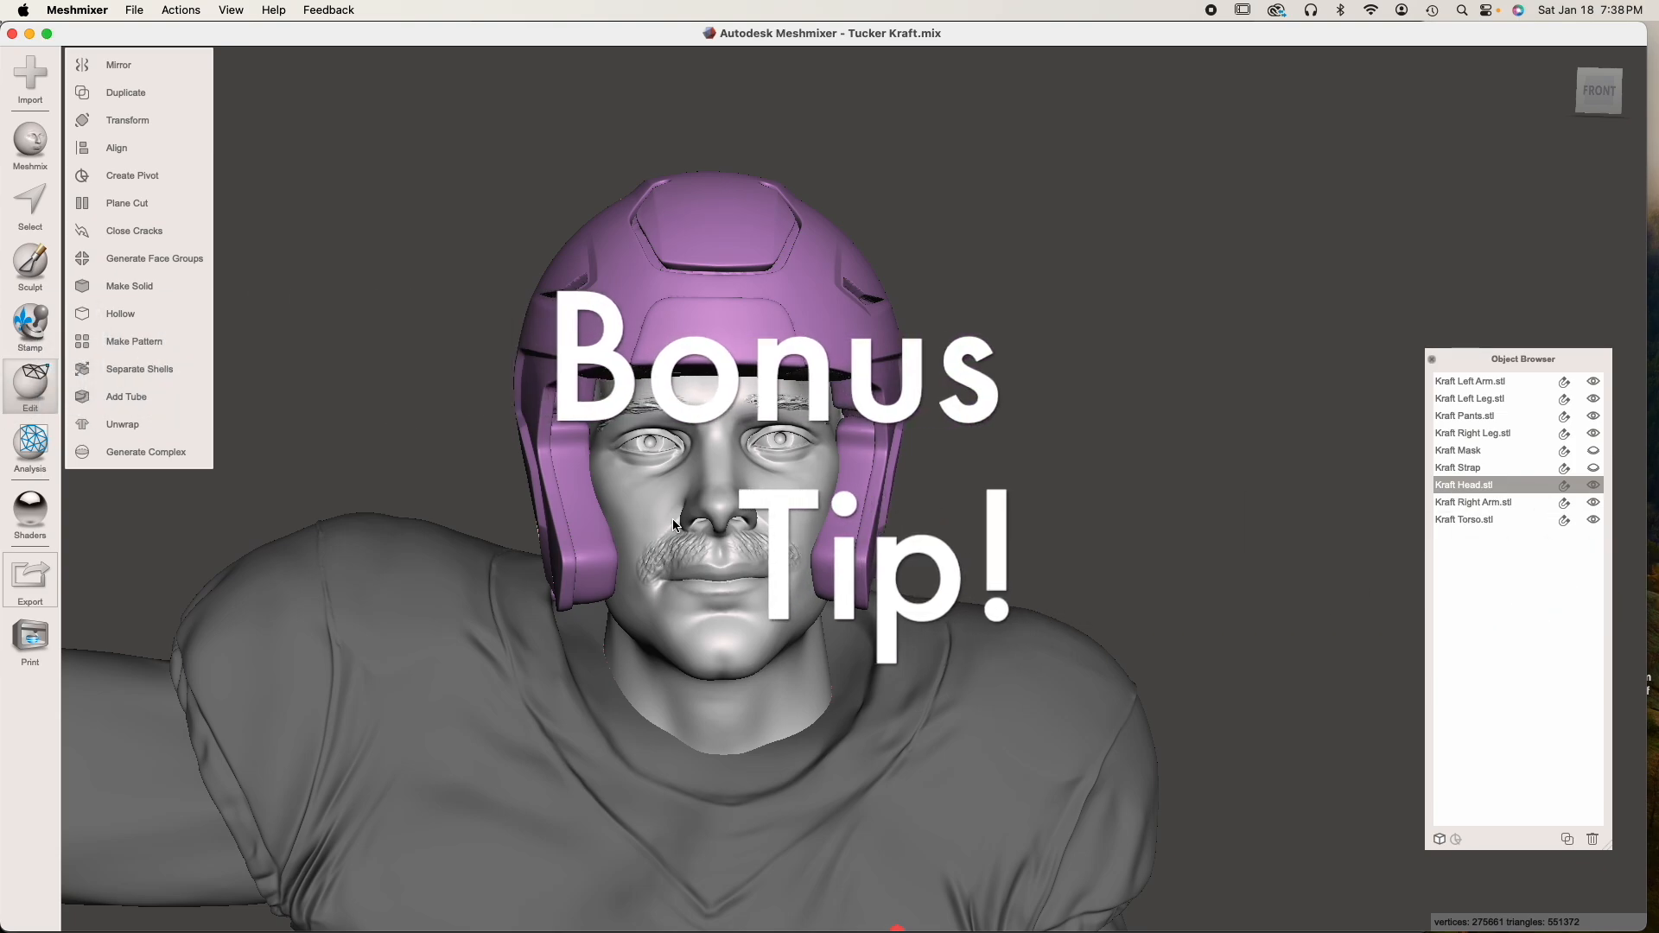
scroll(673, 525, down, 5)
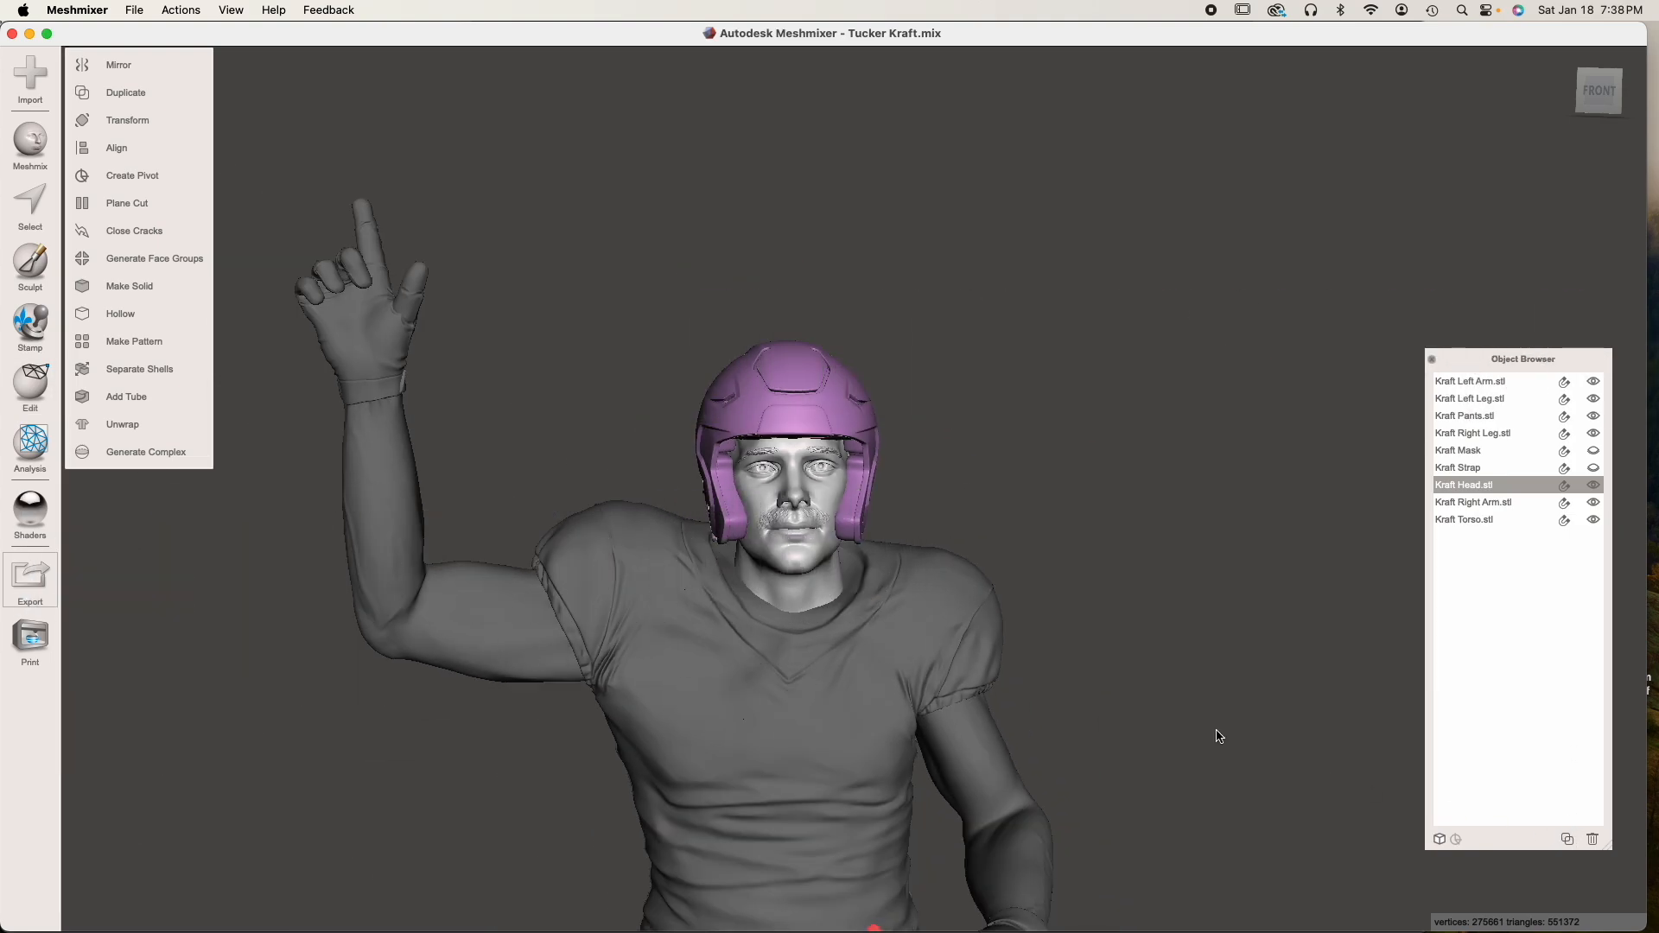
Duplicate the combined head and helmet, and move the copy away to an empty area beside the figure's left shoulder
key(super+d)
middle_drag(1139, 689, 1047, 712)
key(t)
drag(700, 518, 1275, 471)
click(115, 453)
middle_drag(1251, 573, 998, 525)
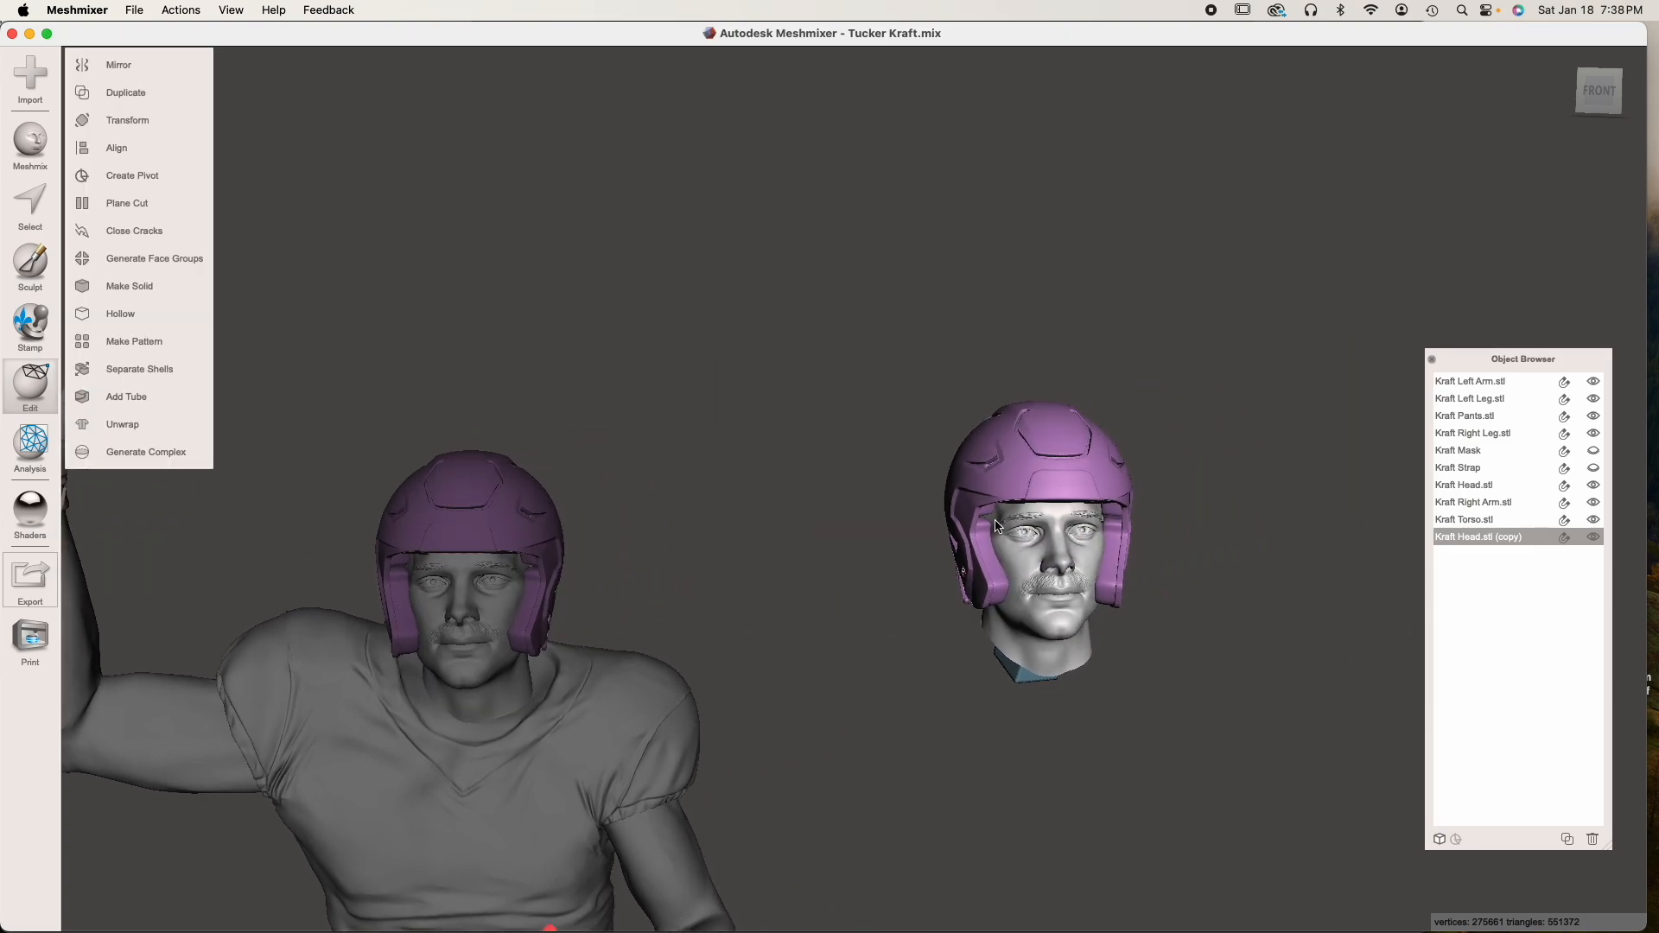
Separate the copied head and helmet into individual shells
click(154, 364)
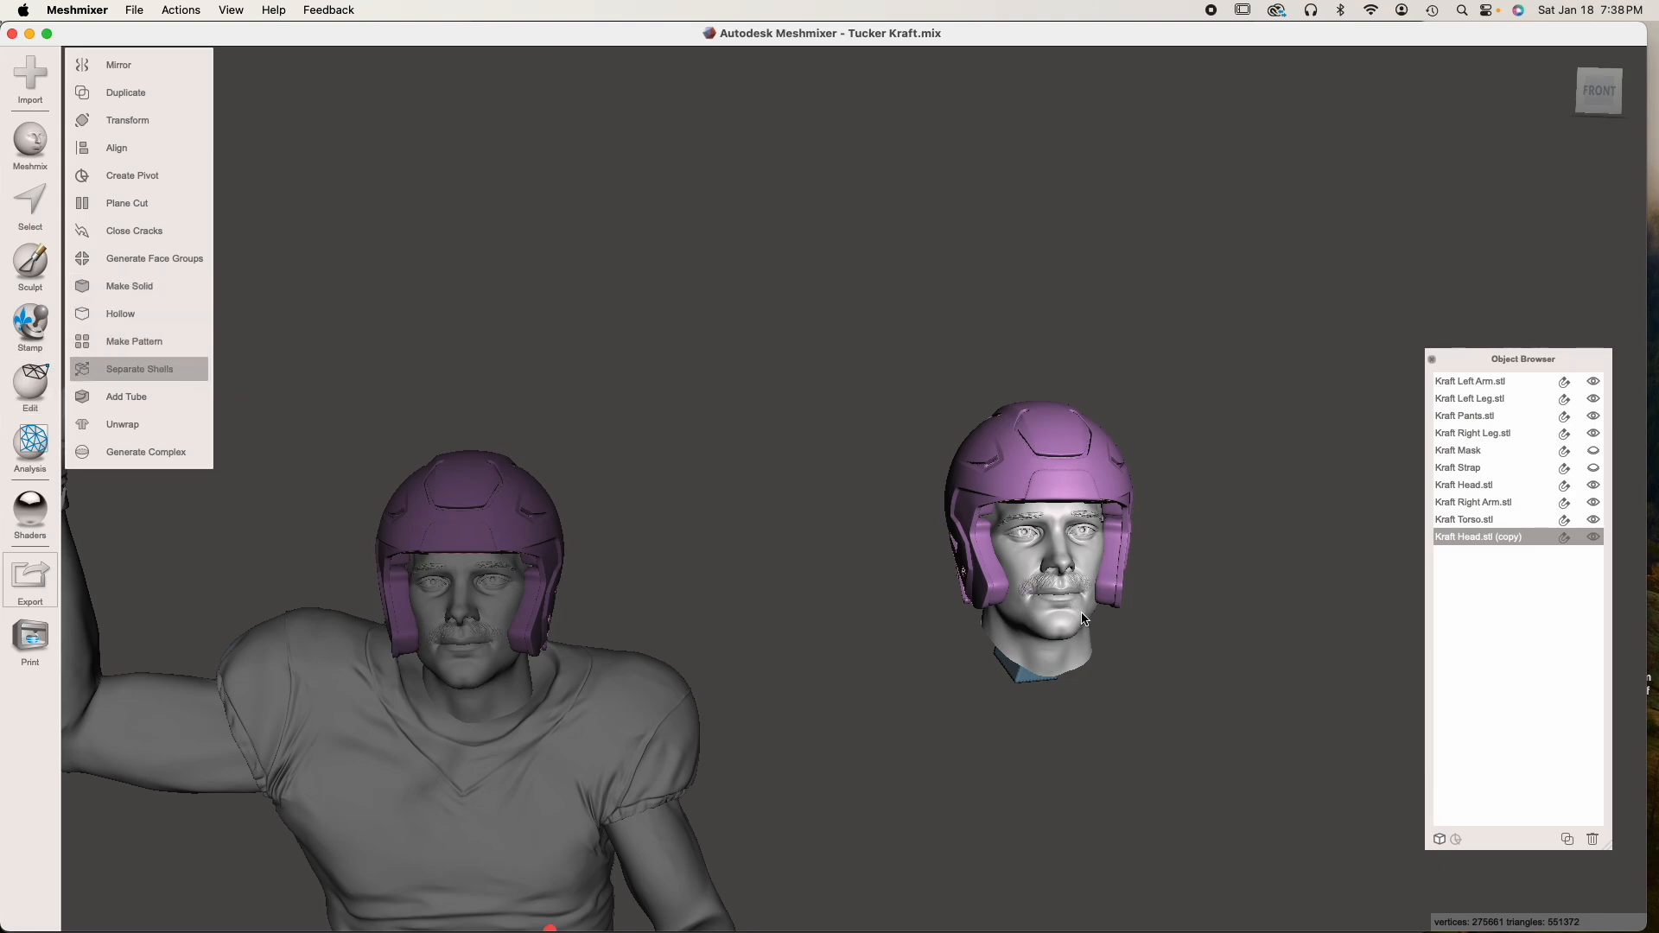
click(1047, 432)
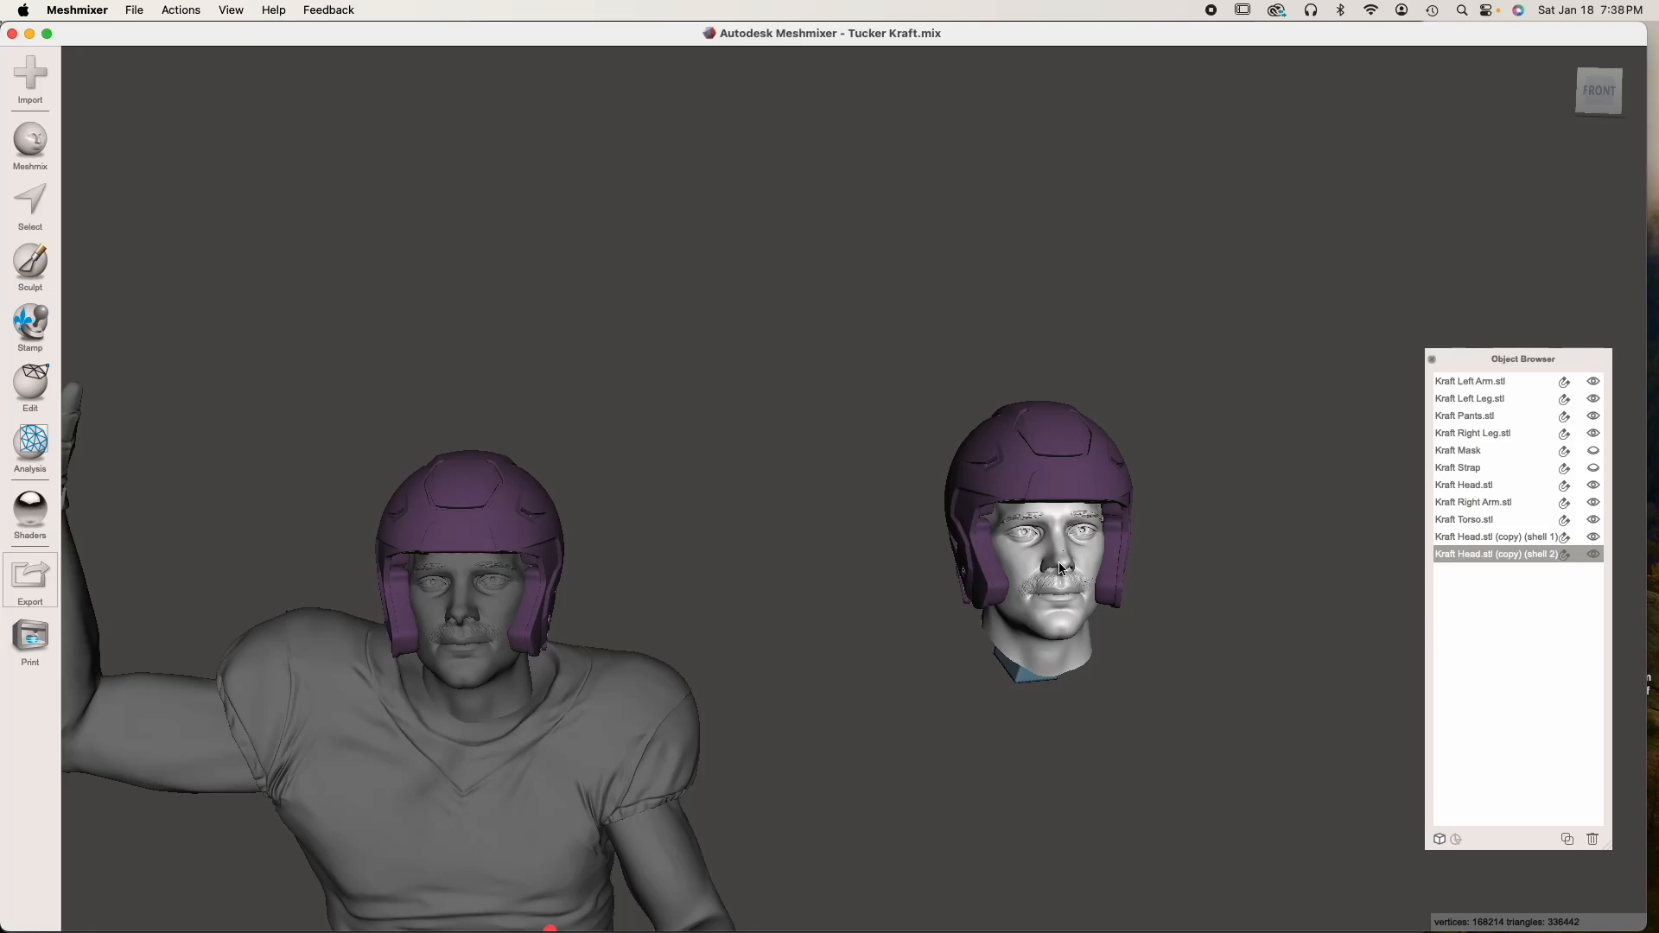
scroll(1056, 565, up, 5)
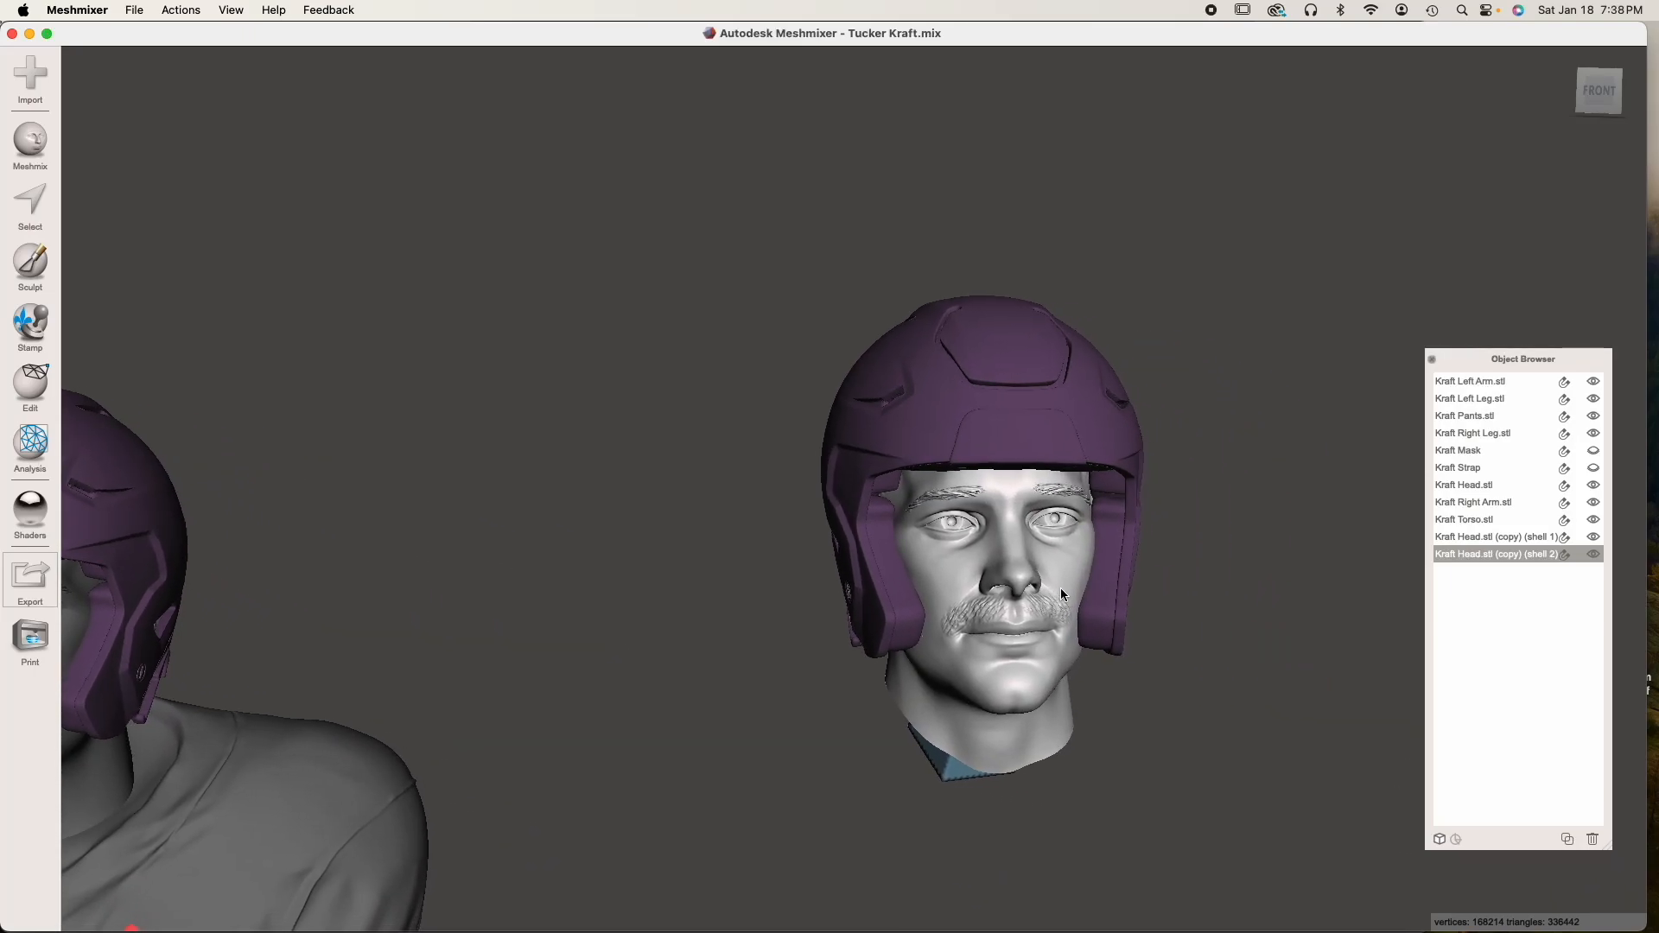
right_drag(1059, 571, 984, 378)
middle_drag(923, 653, 966, 646)
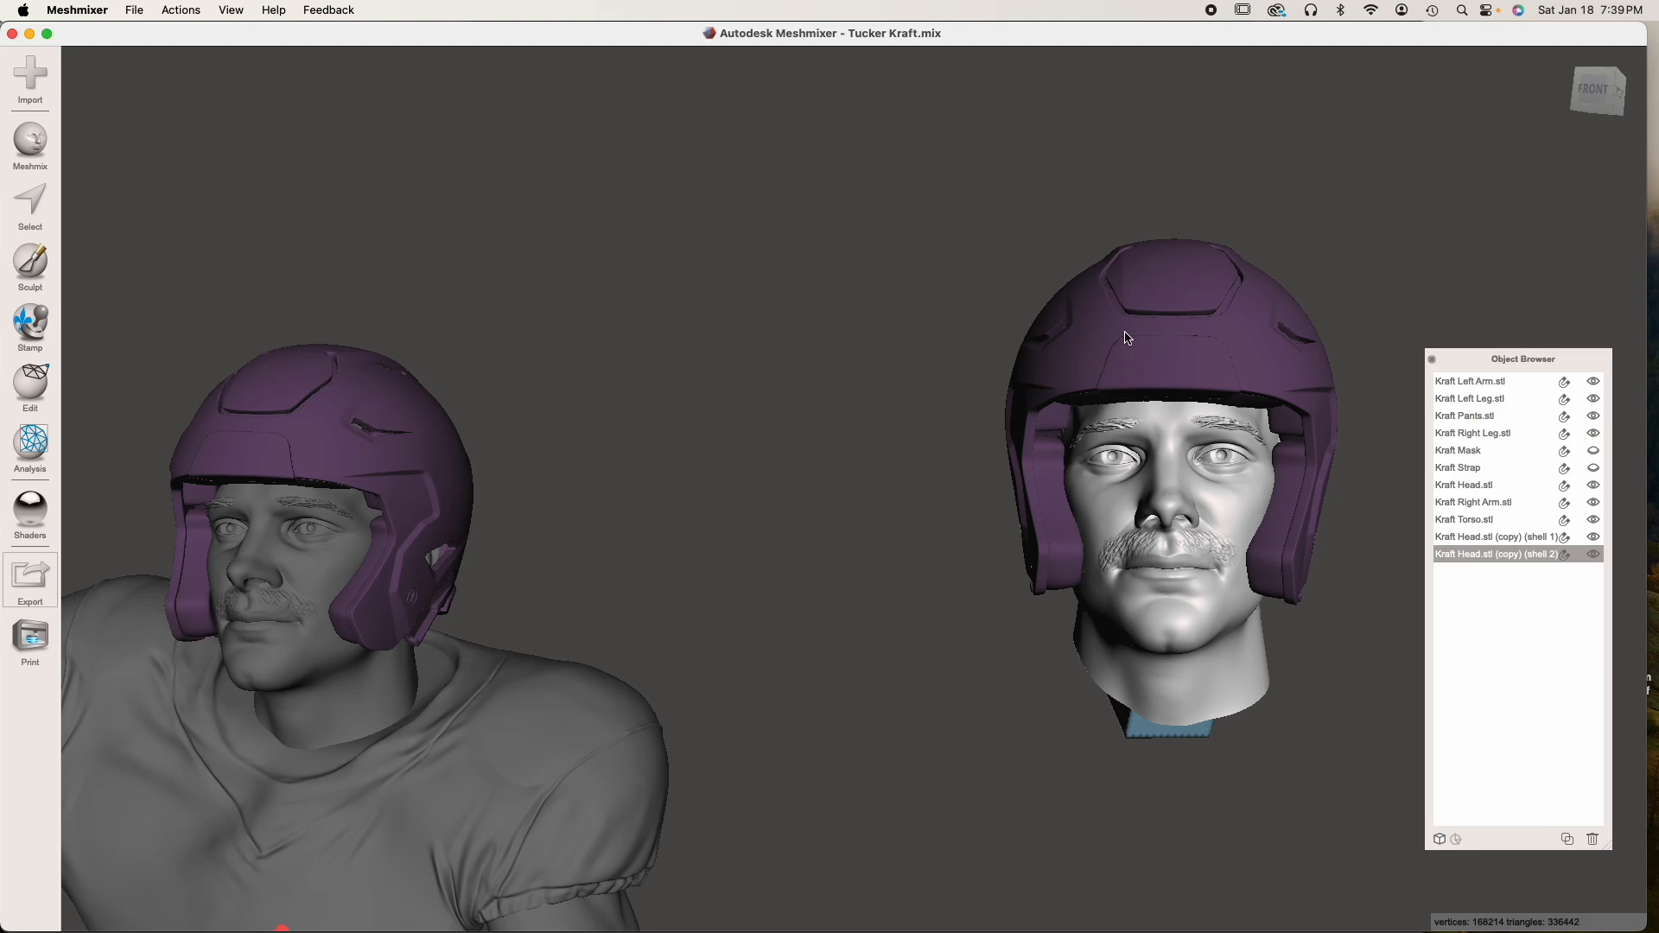
right_drag(1149, 514, 930, 492)
right_drag(963, 621, 1095, 522)
scroll(1139, 515, up, 8)
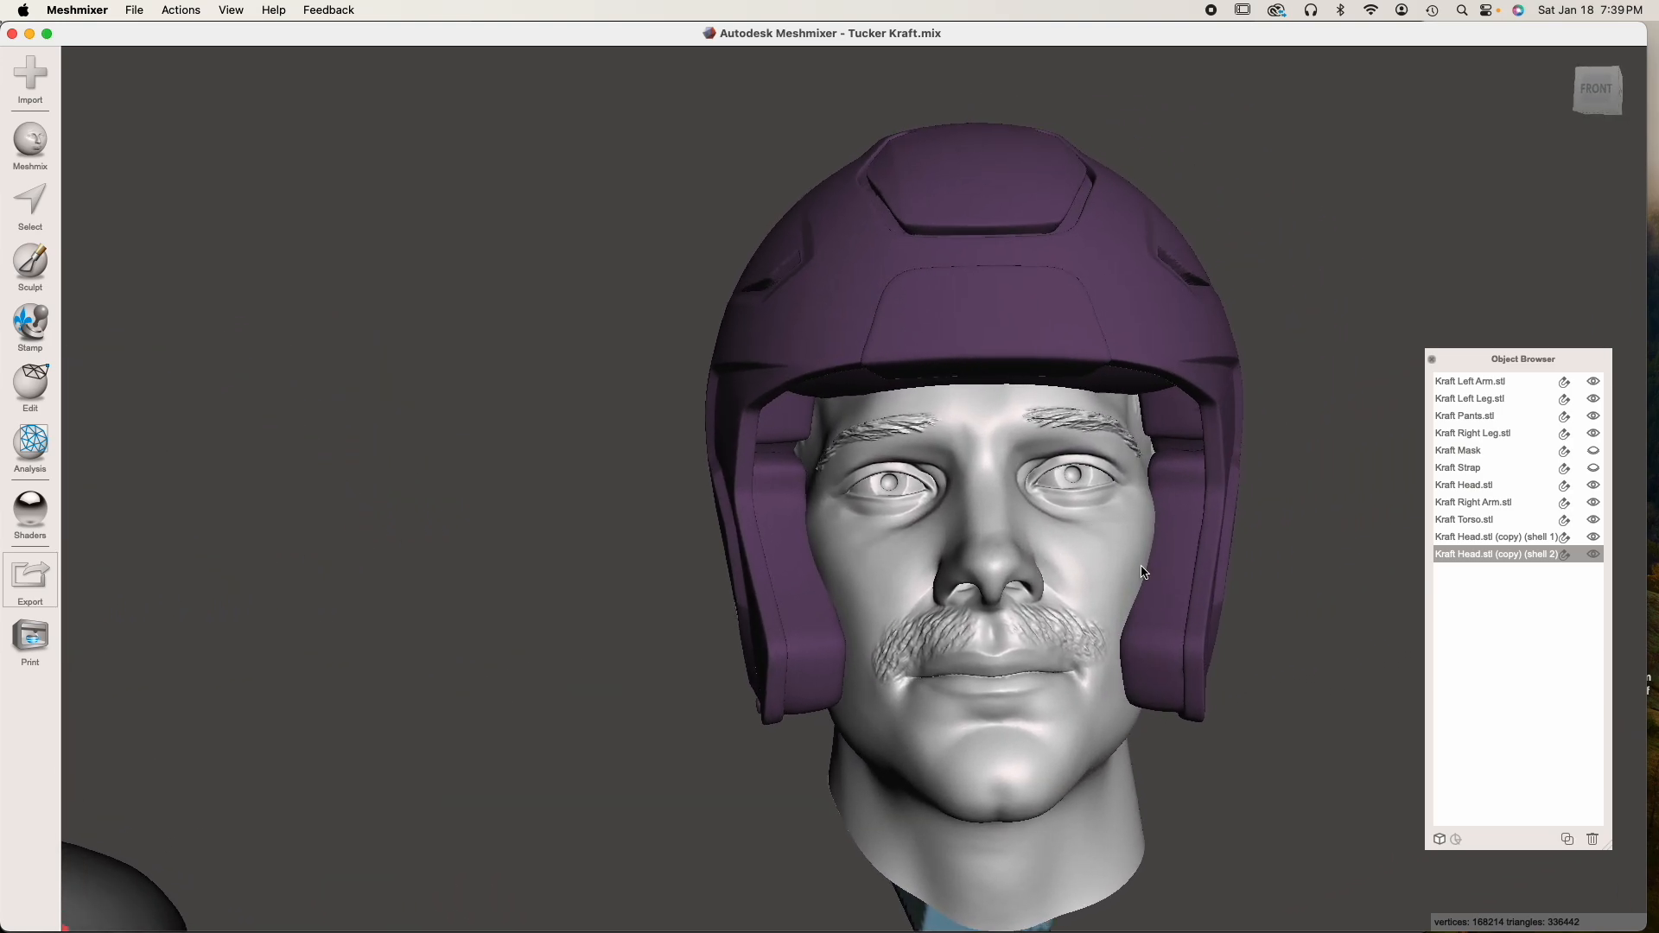
Hide the copied head shell and examine the padding and gaps inside the helmet shell
click(1593, 554)
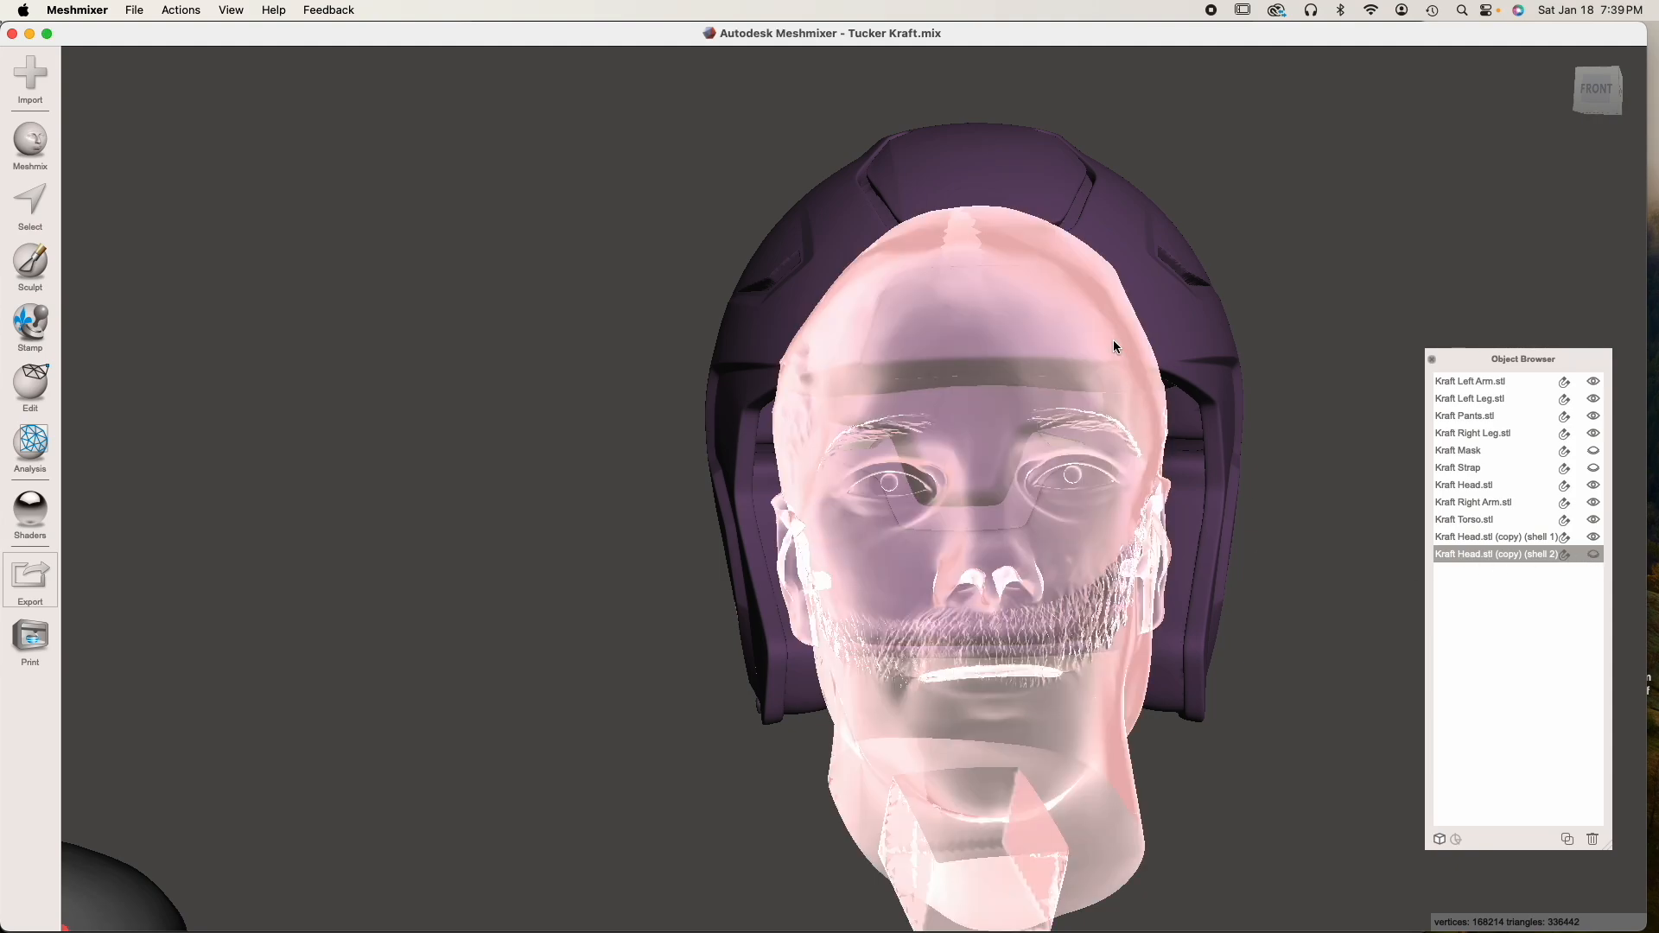
click(1113, 339)
right_drag(1112, 339, 1128, 377)
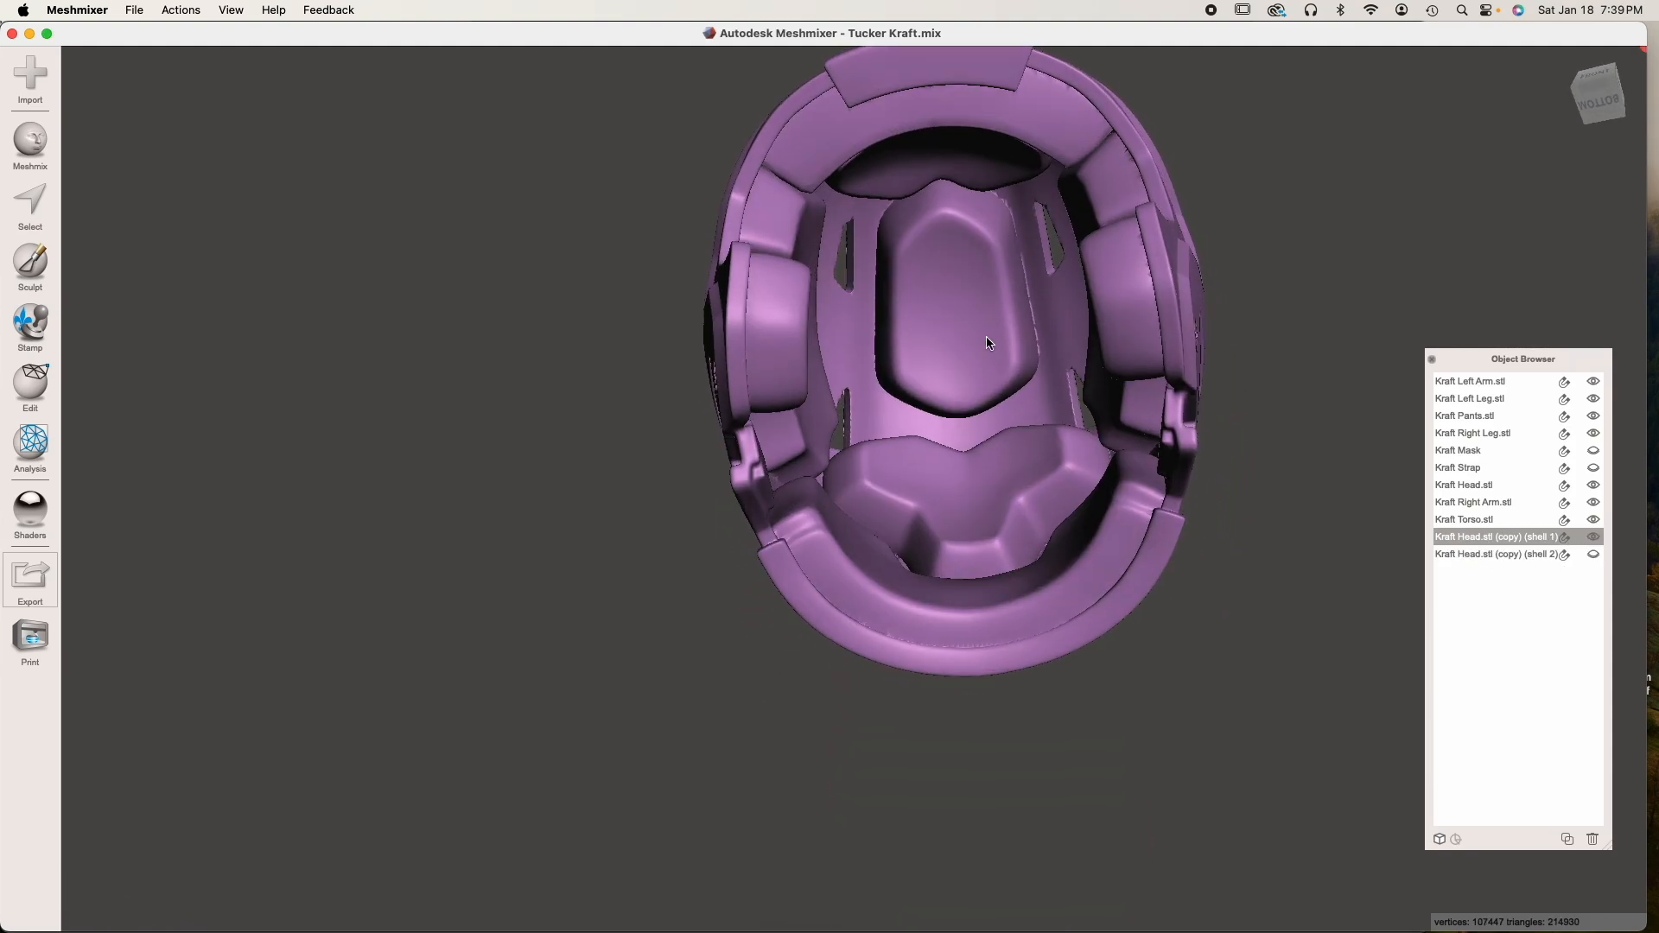
scroll(987, 337, up, 6)
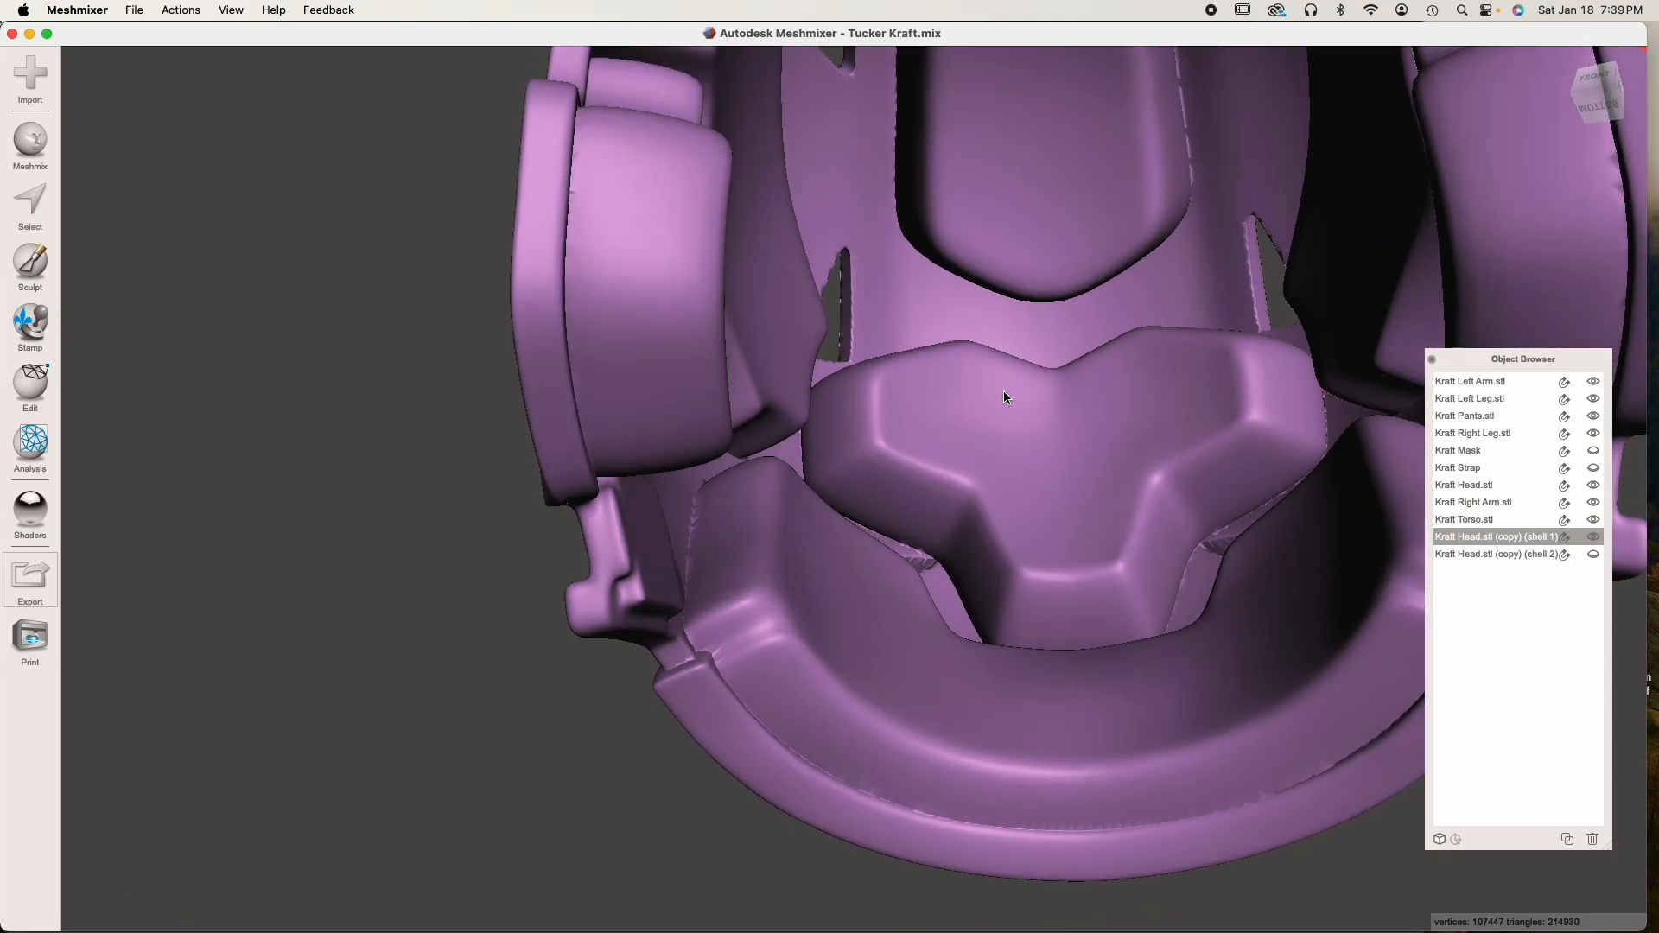
mouse_move(1003, 391)
right_down()
mouse_move(1019, 463)
mouse_move(1014, 361)
right_up()
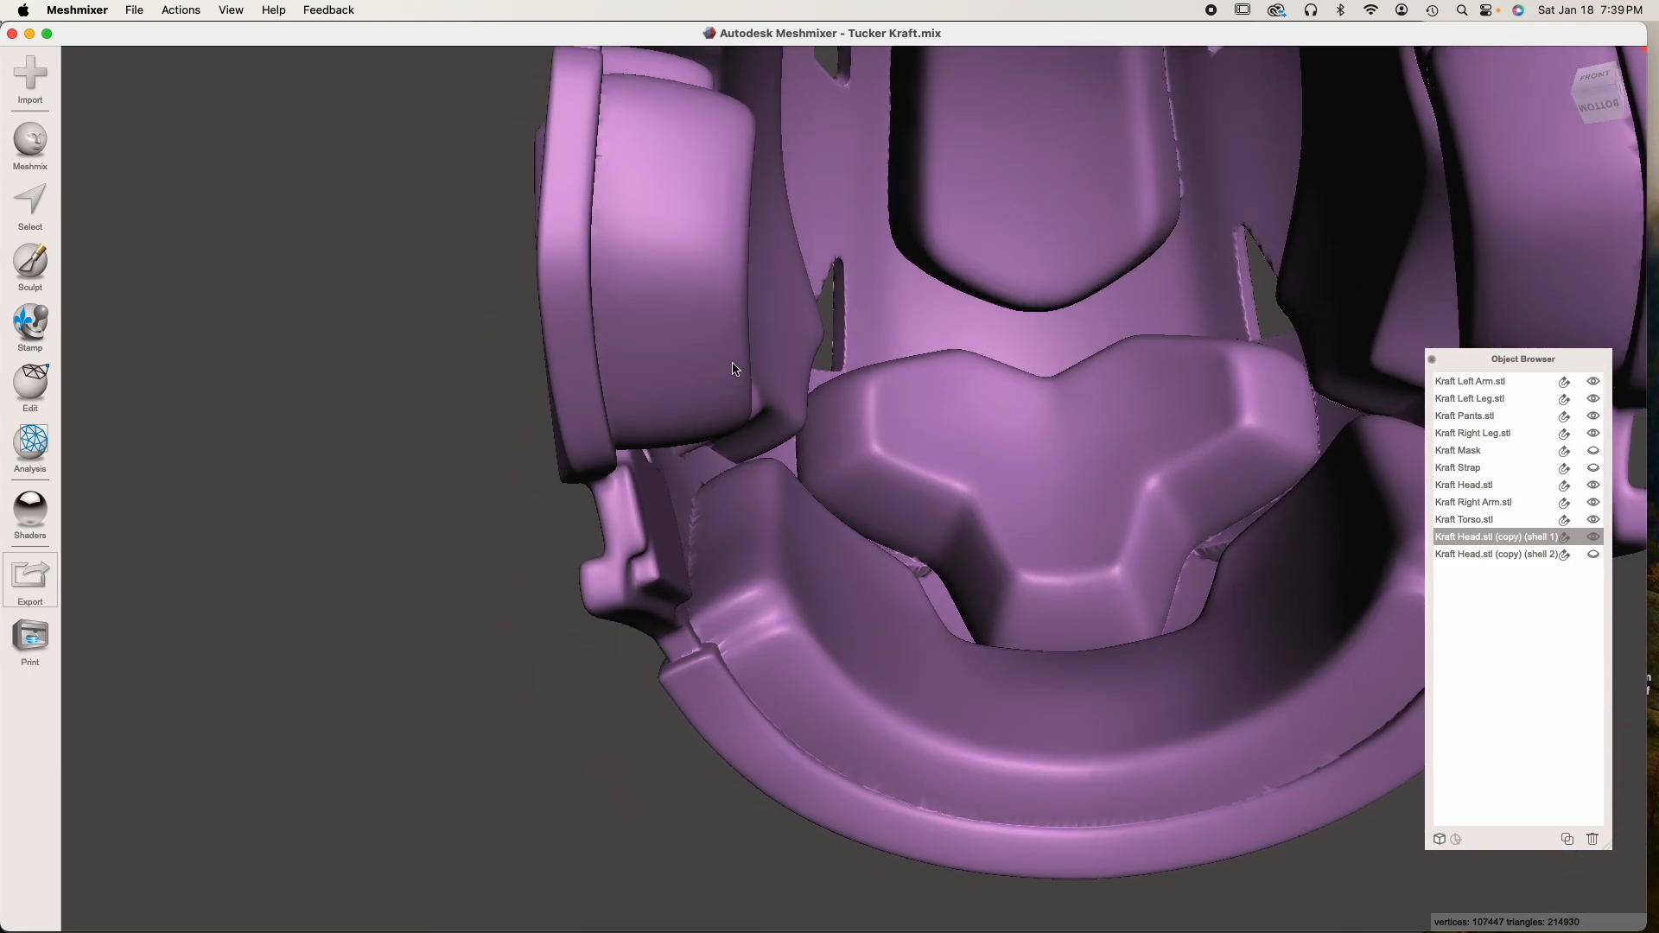
right_drag(1044, 380, 938, 356)
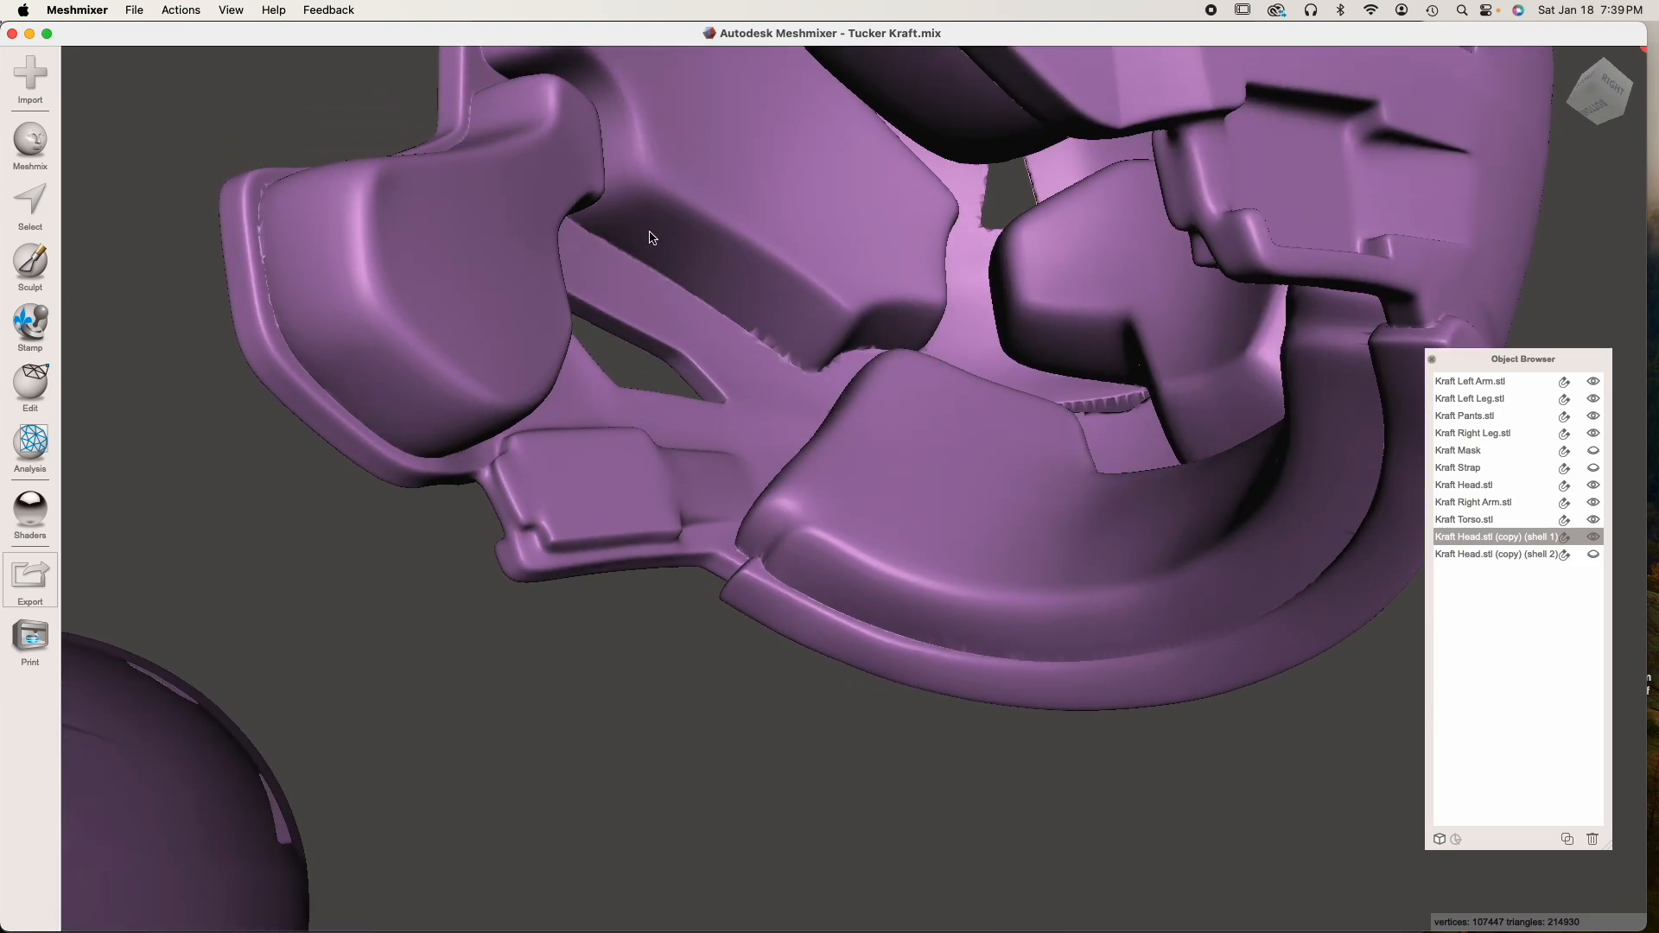
right_drag(816, 399, 607, 451)
right_drag(769, 394, 1250, 273)
right_drag(1088, 324, 1214, 293)
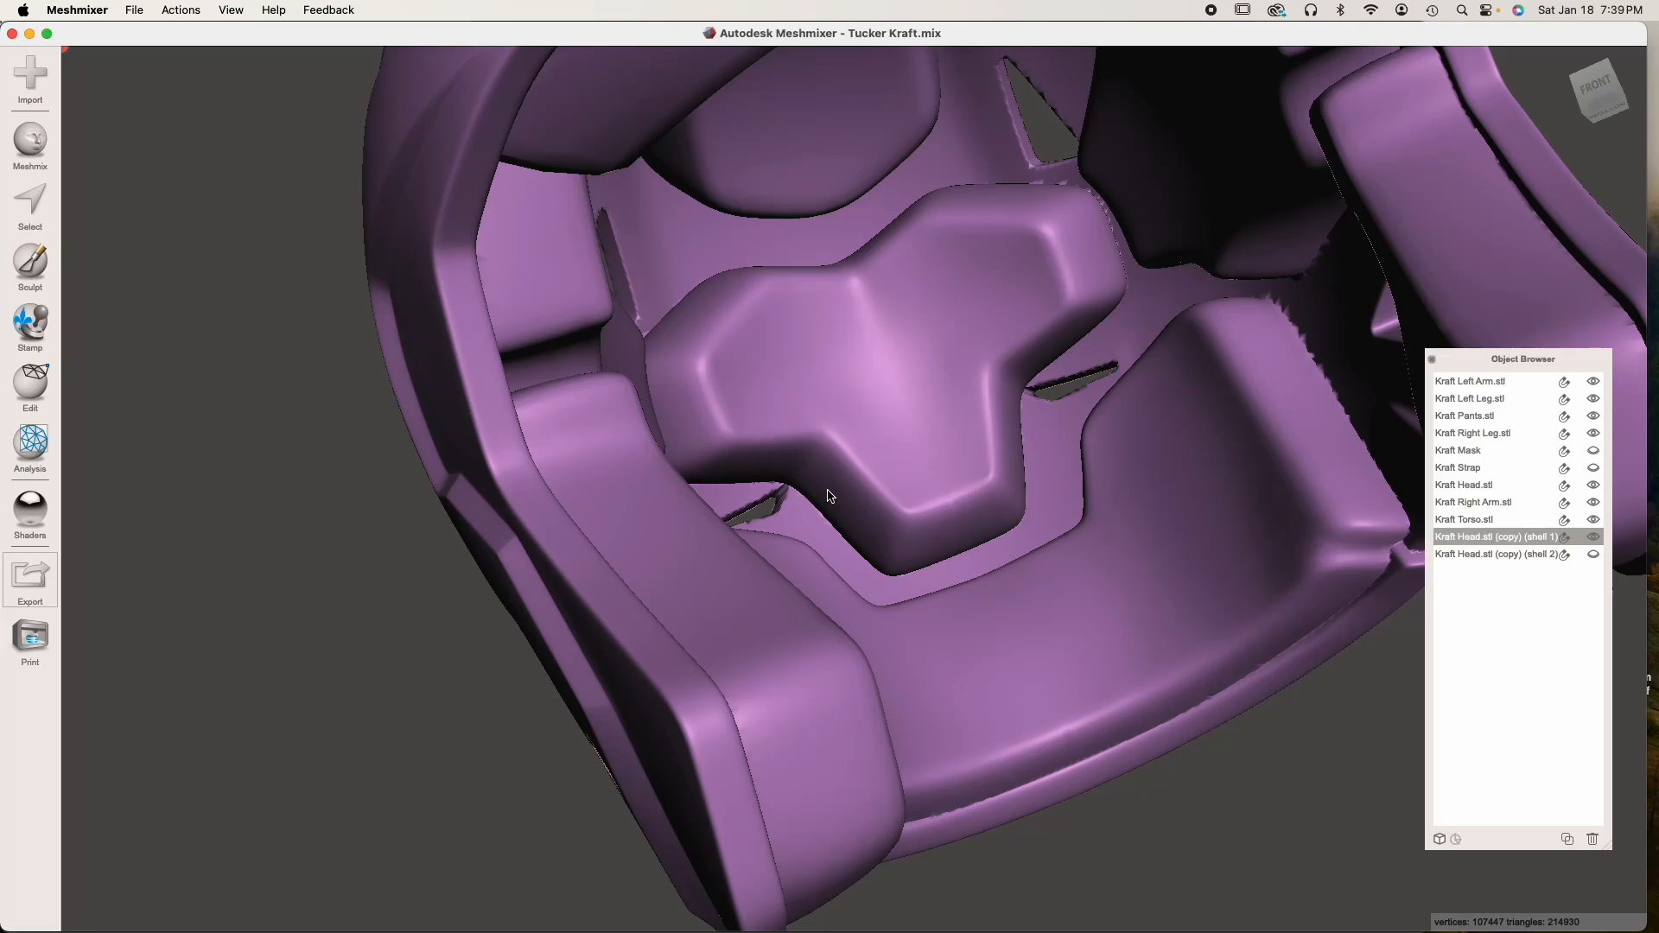
Show the copied head shell again and hide the helmet shell, with the head as the active object
shift+click(1555, 555)
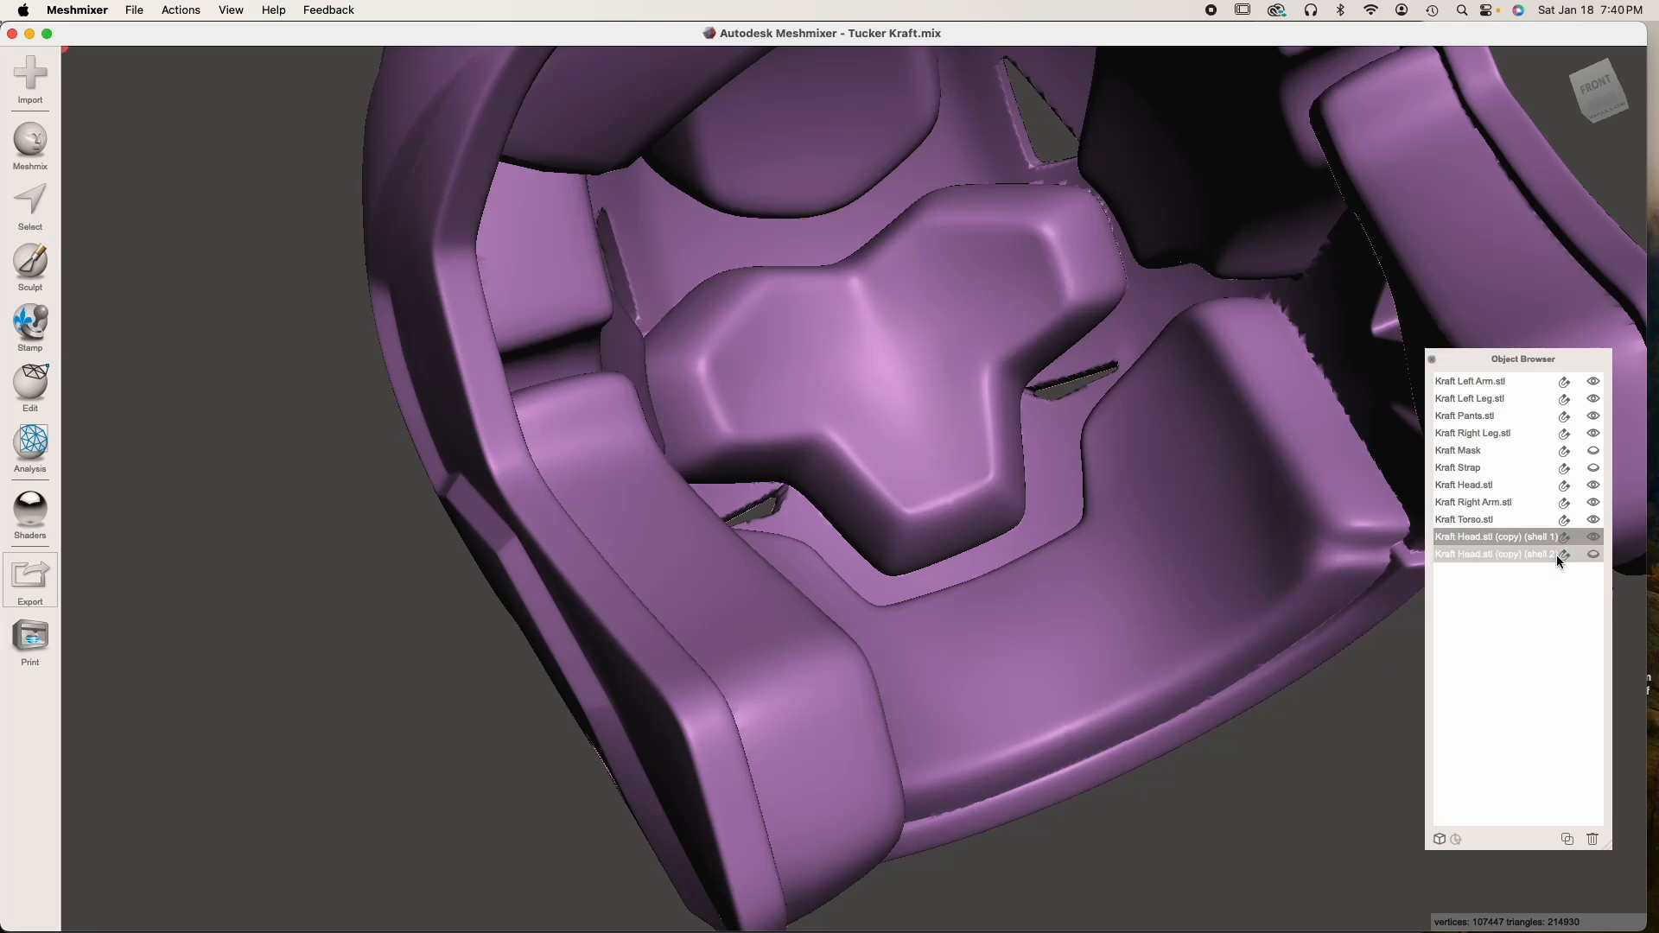
click(1591, 553)
right_drag(1196, 558, 1111, 624)
scroll(1149, 648, down, 5)
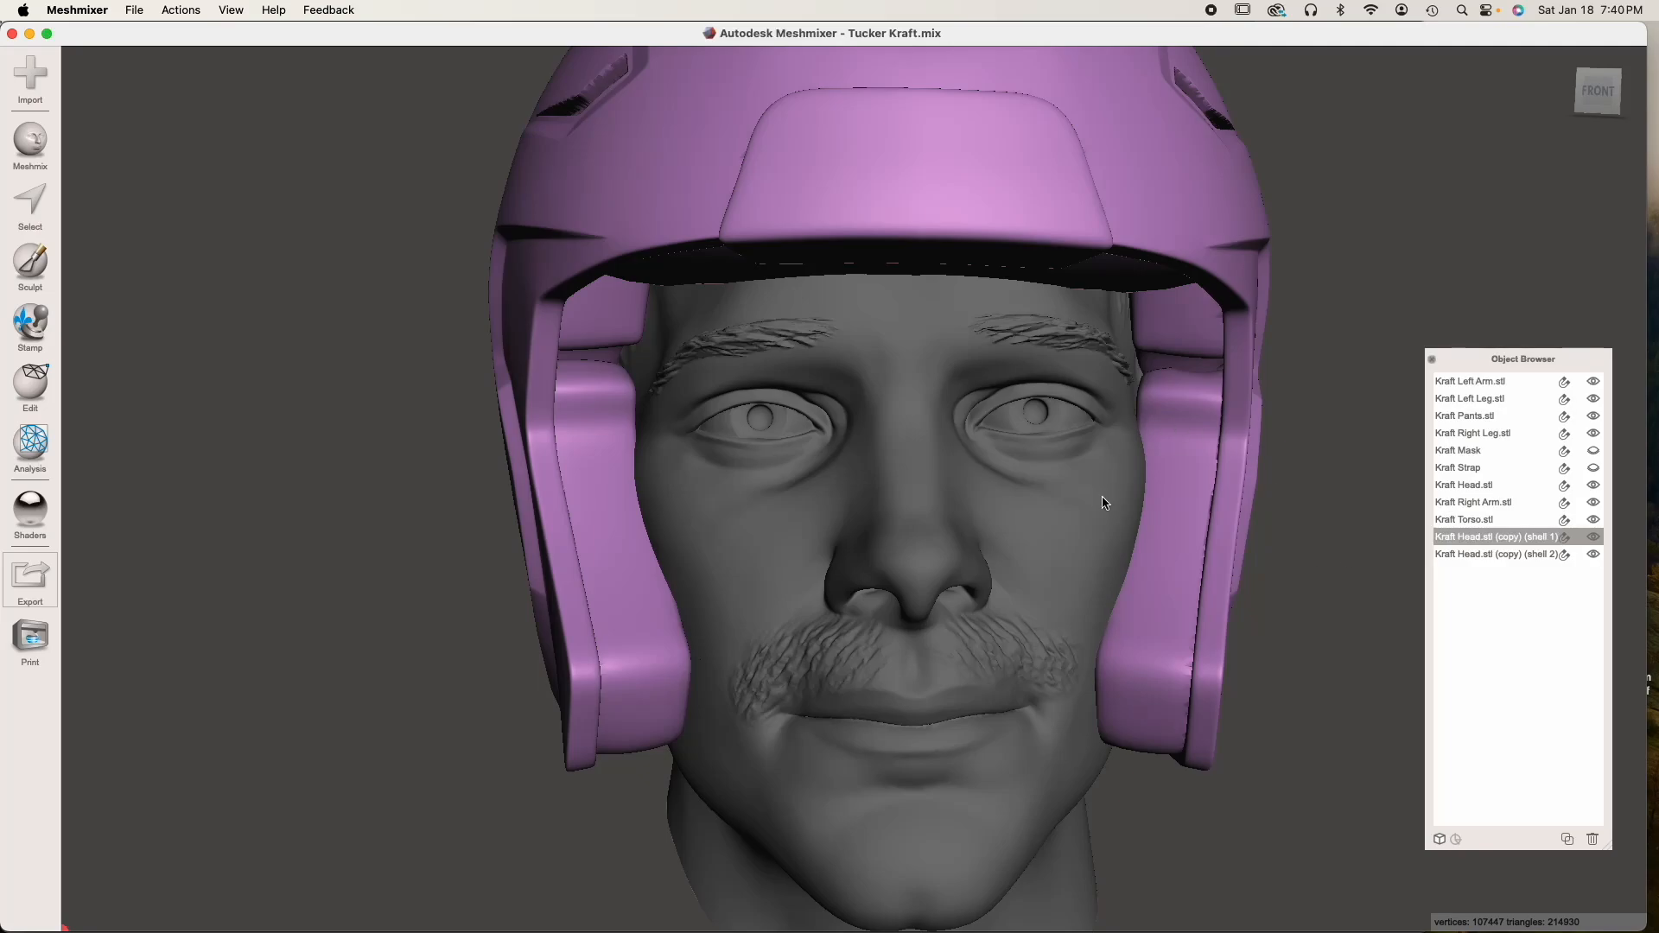
scroll(1002, 622, down, 3)
right_drag(1006, 614, 1036, 610)
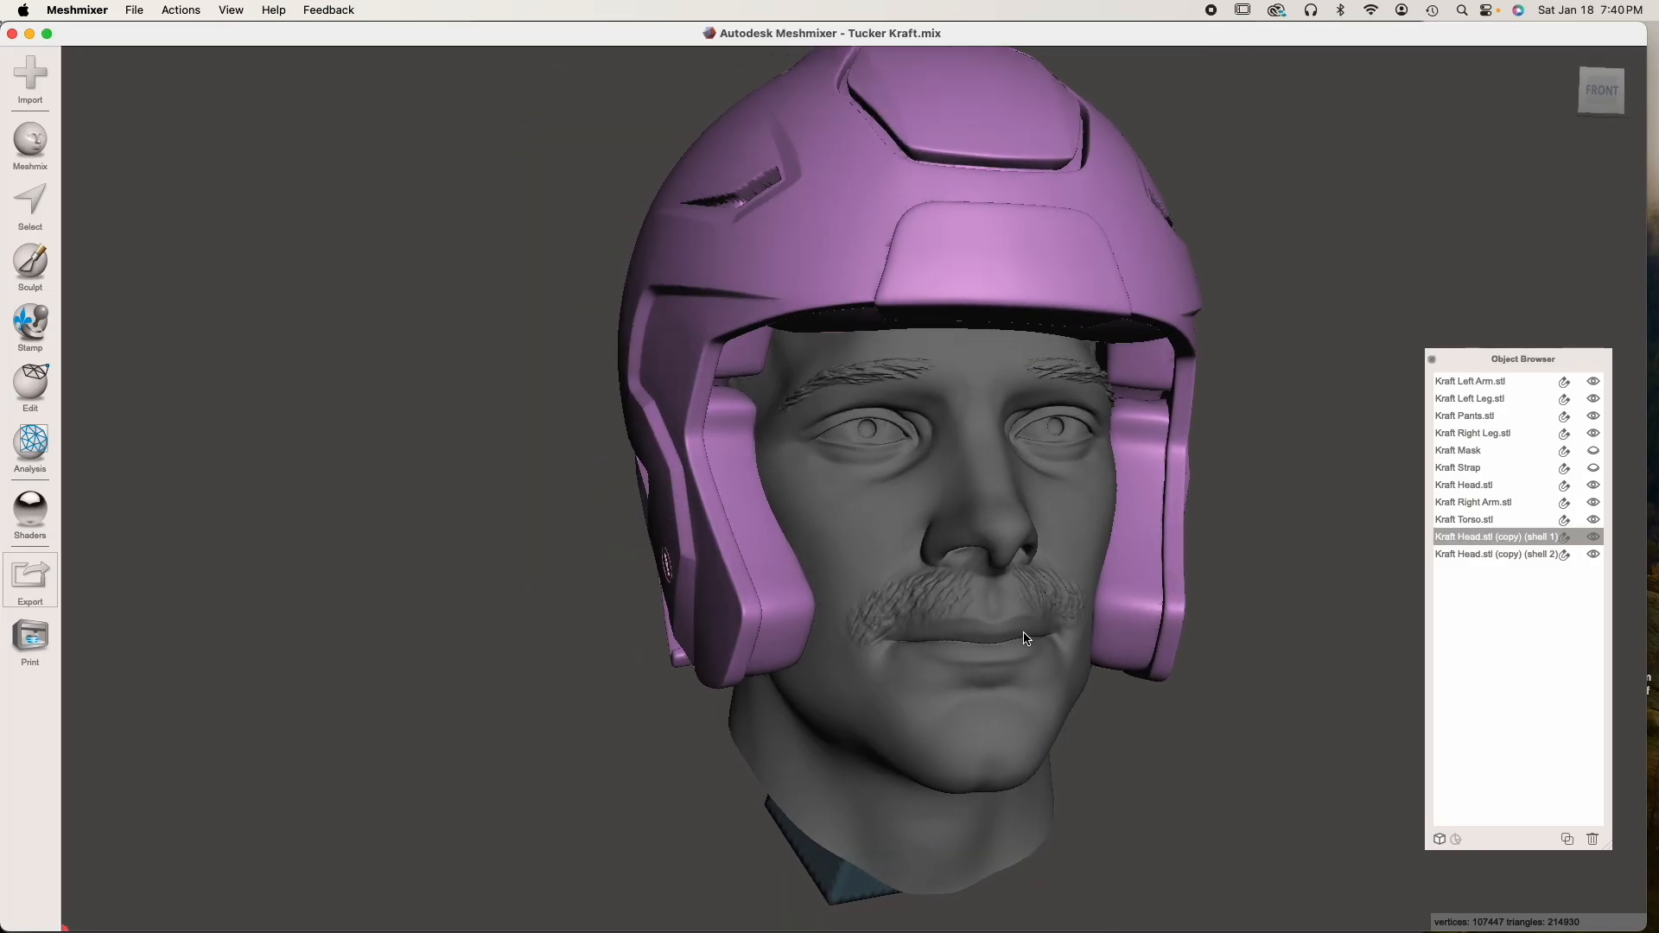
click(1593, 536)
click(1495, 554)
scroll(985, 605, down, 3)
right_drag(979, 674, 885, 606)
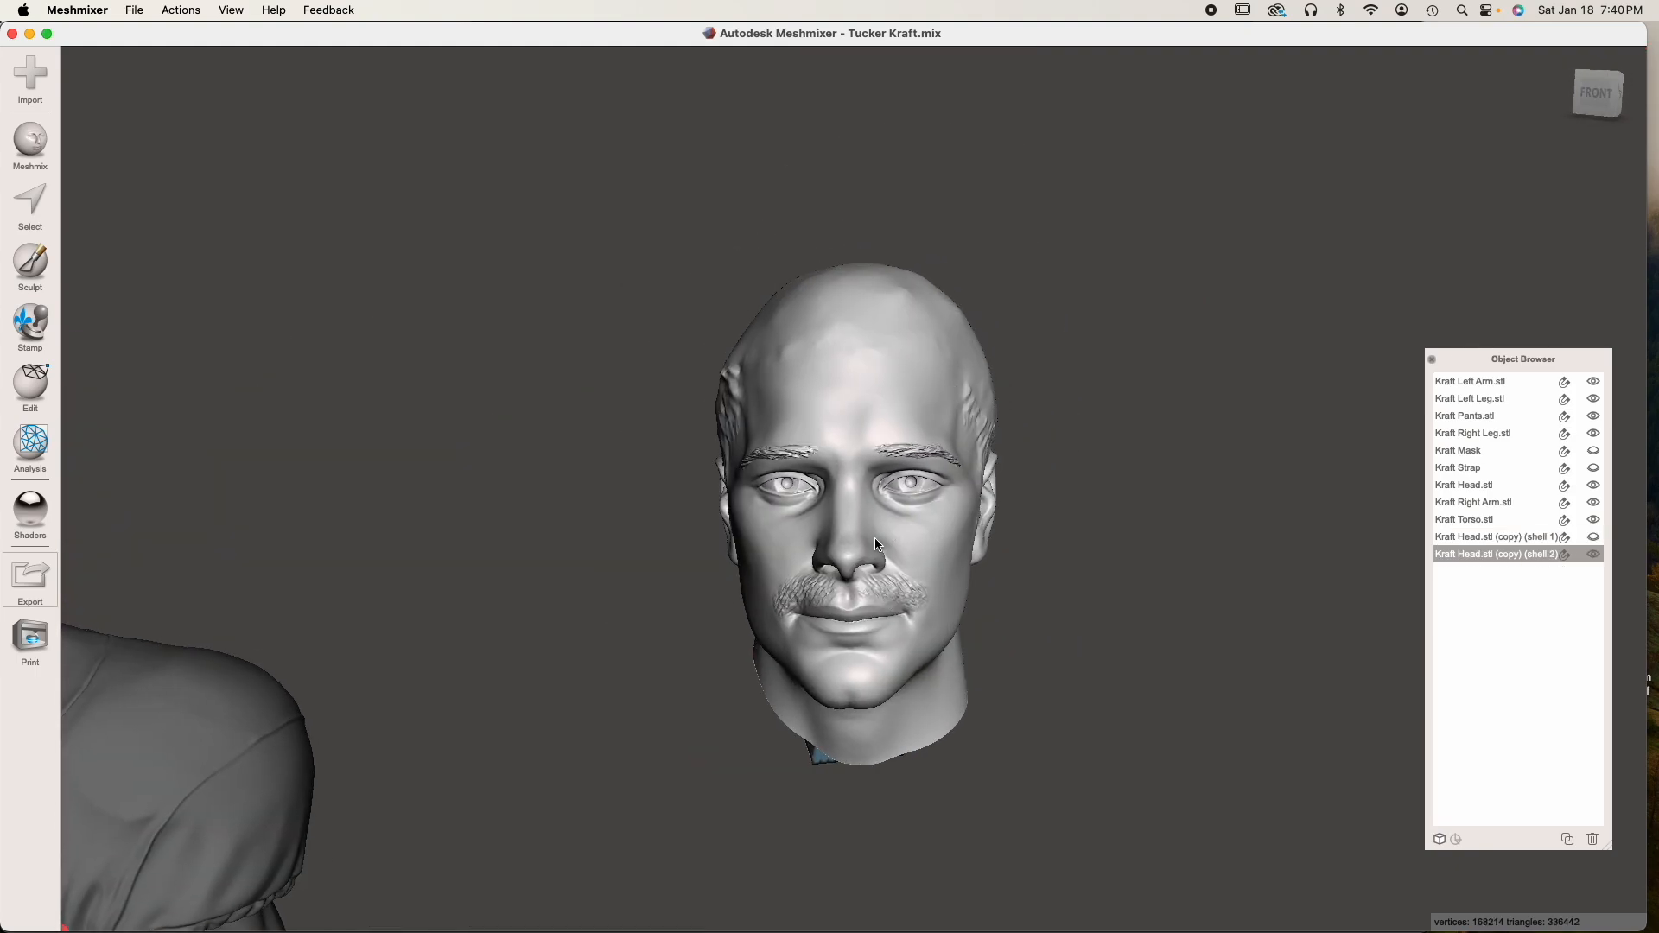
scroll(876, 539, up, 2)
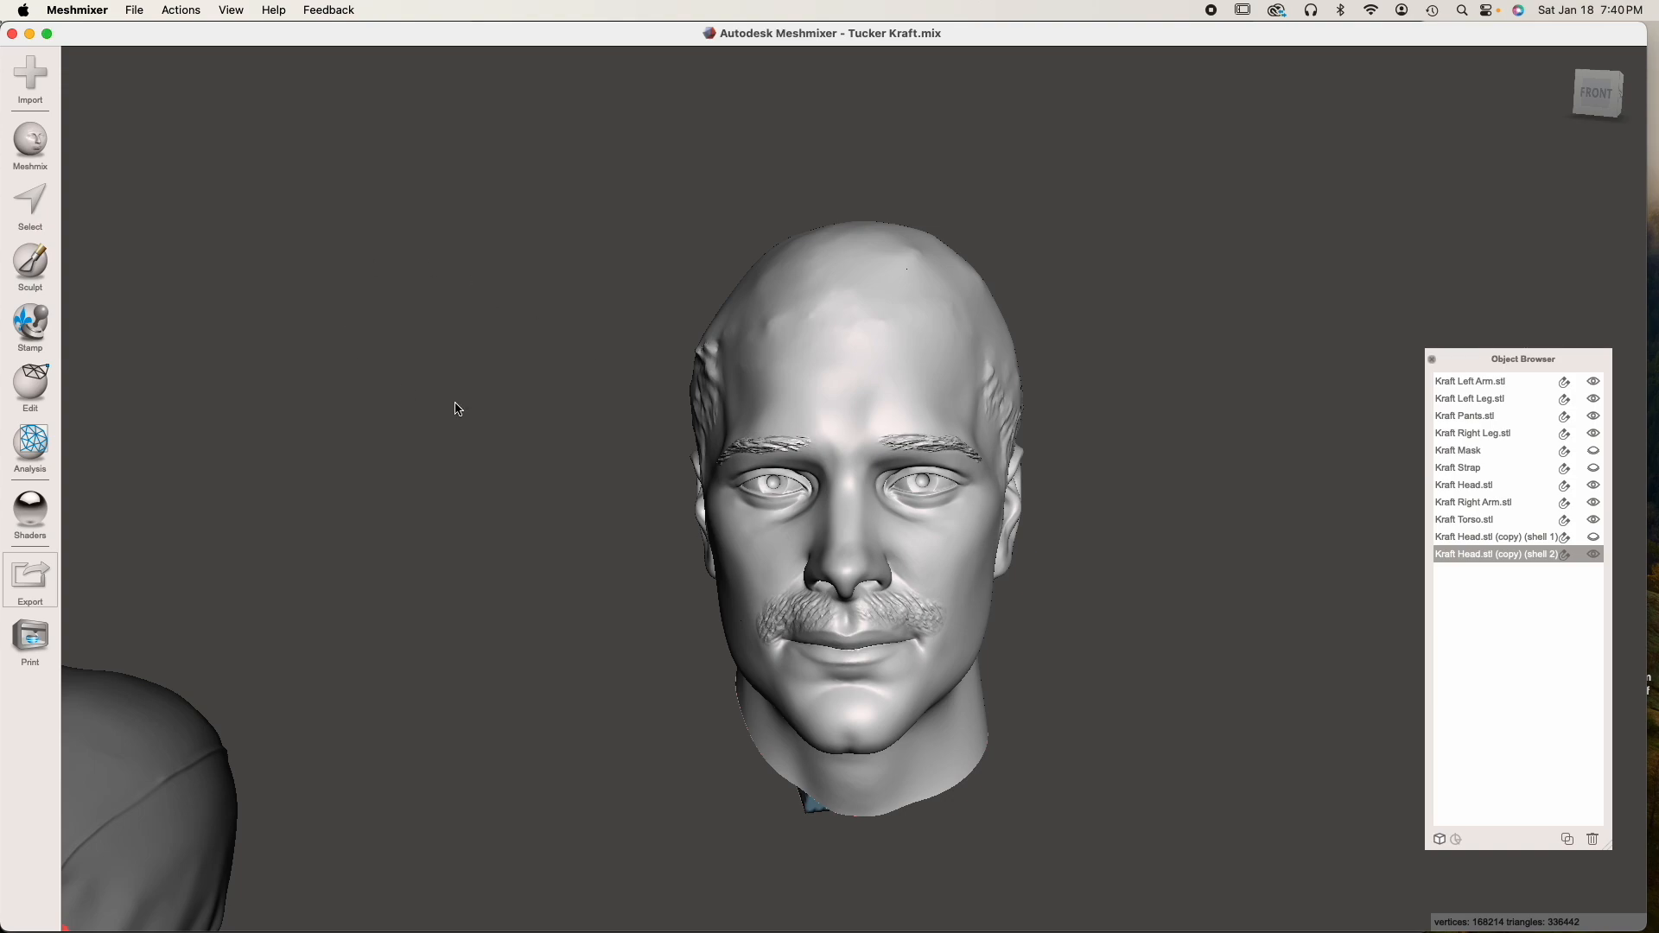
Hollow the copied head shell with a 2 mm offset distance and inspect the wall from the side
click(40, 401)
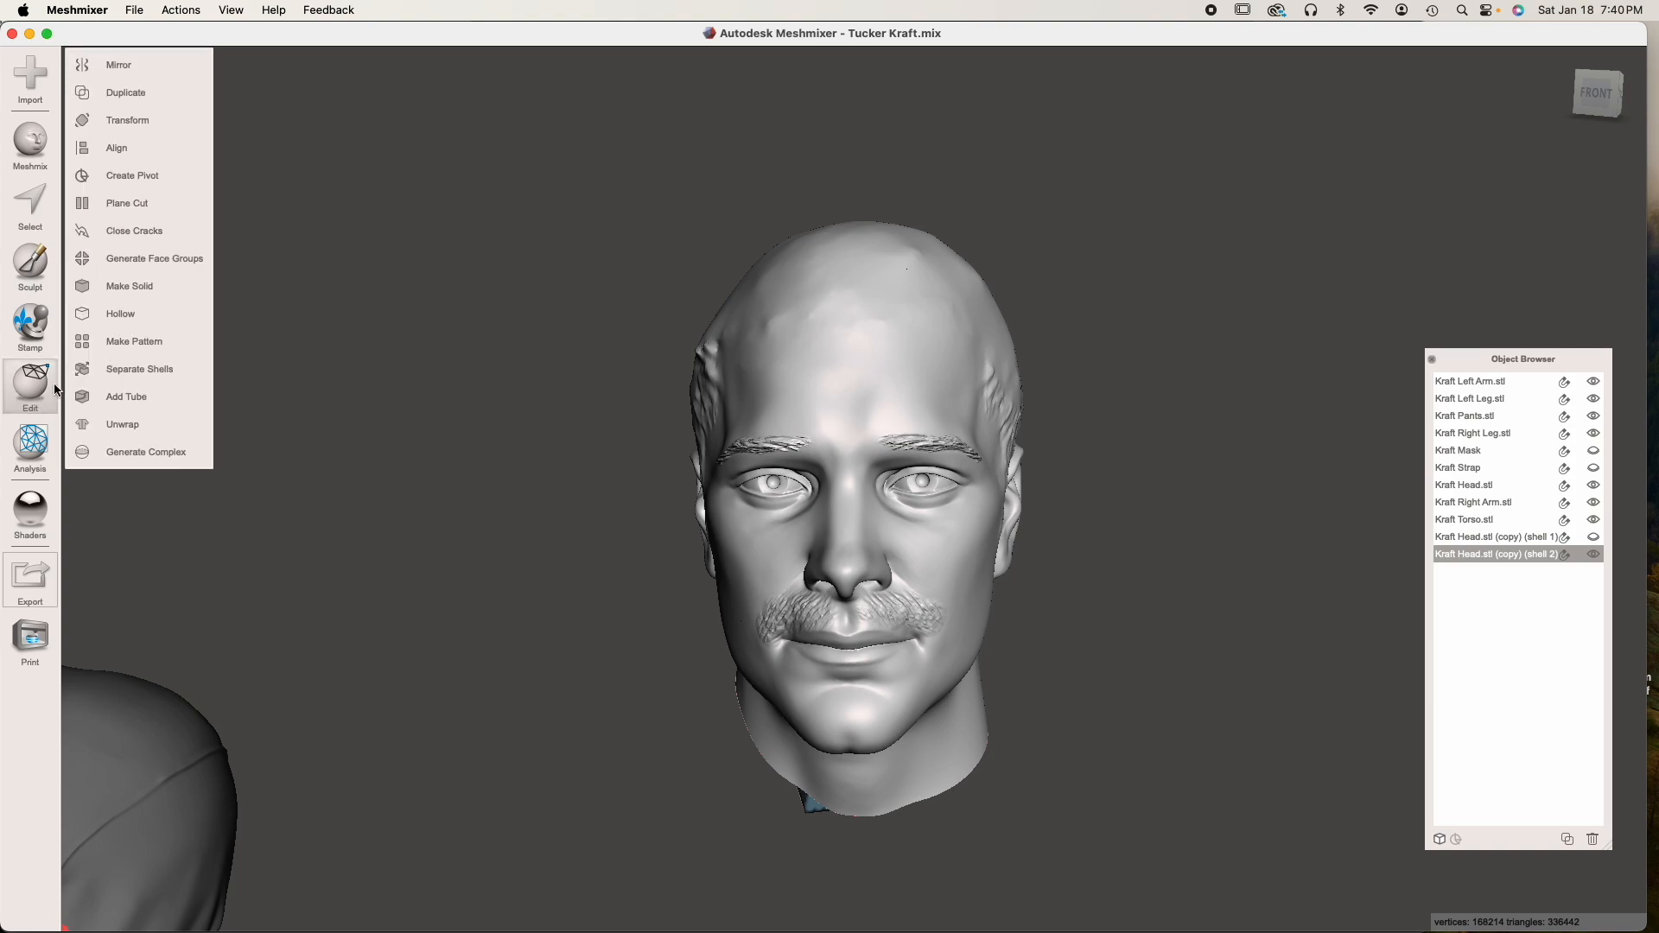
click(141, 310)
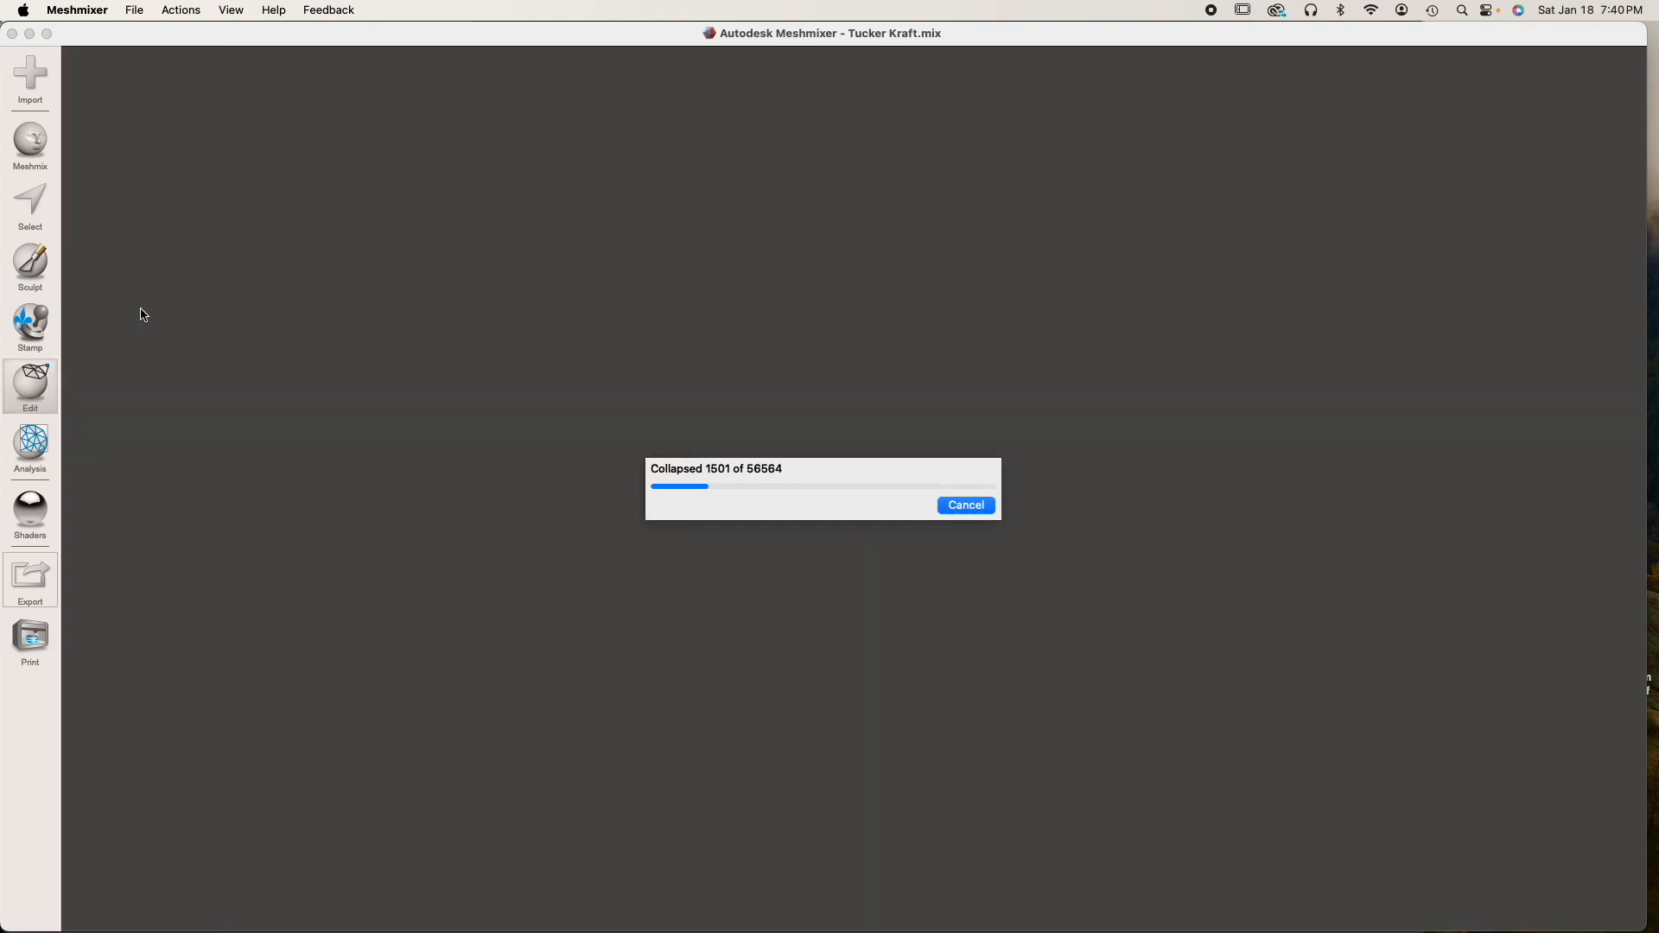
right_drag(532, 428, 732, 444)
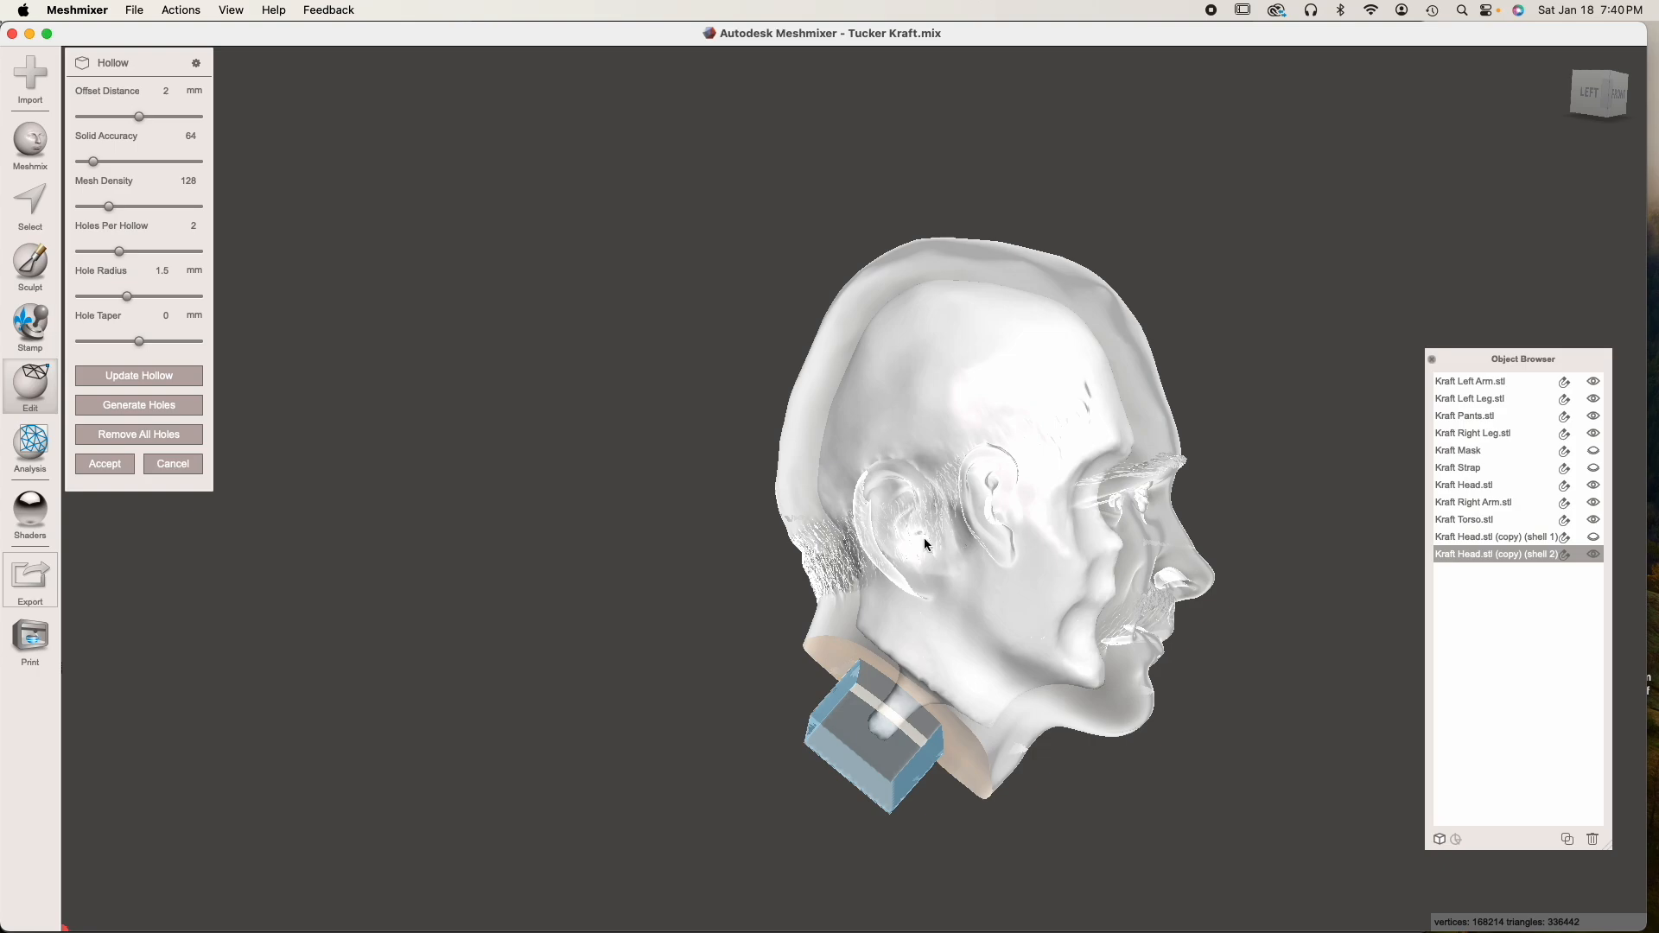
click(166, 91)
text(2)
scroll(1039, 436, up, 5)
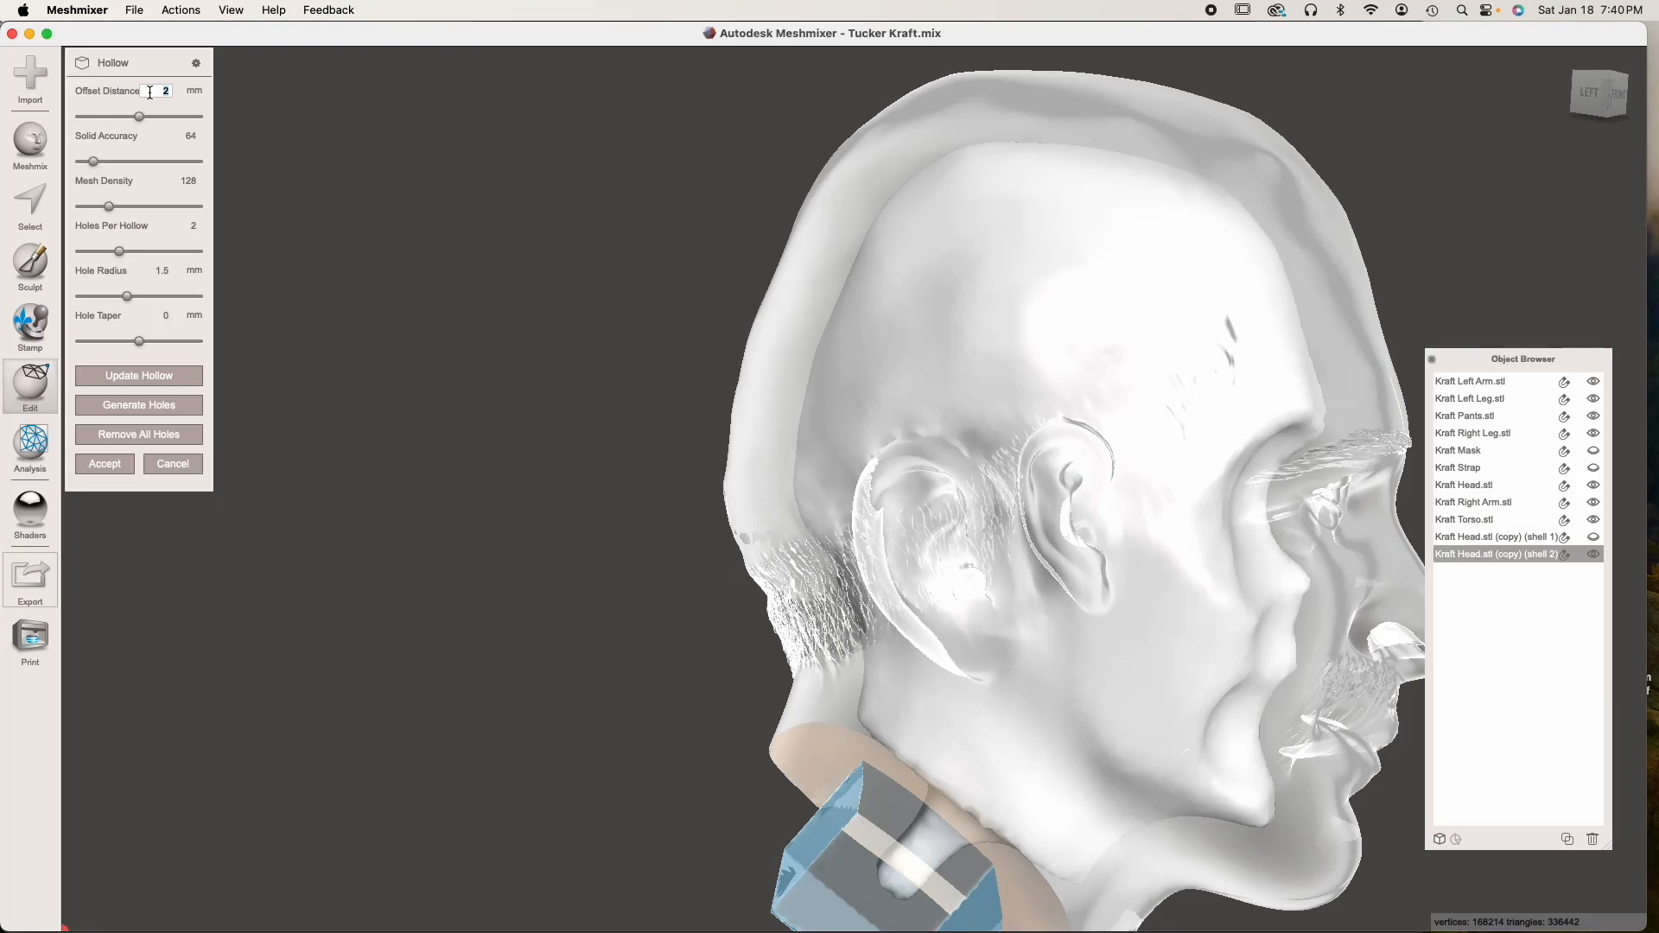
Update the head's hollow with an offset distance of 3 mm and inspect the inner cavity
key(Tab)
click(132, 370)
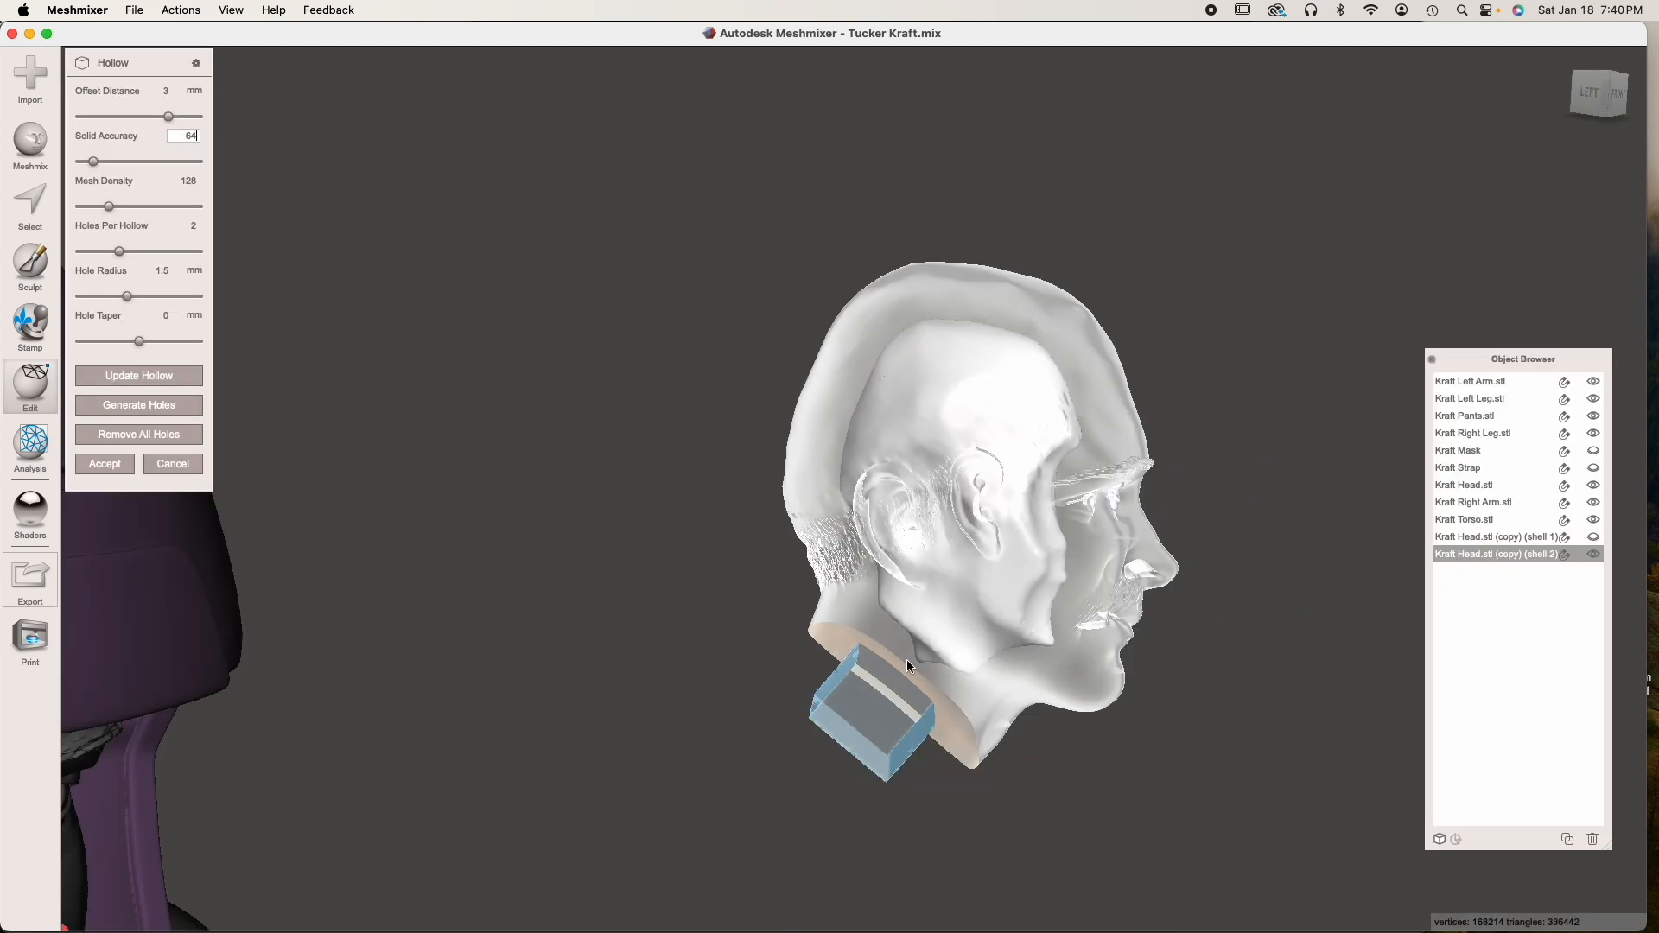
right_drag(906, 660, 698, 677)
scroll(878, 605, up, 6)
scroll(880, 605, down, 4)
right_drag(880, 605, 917, 574)
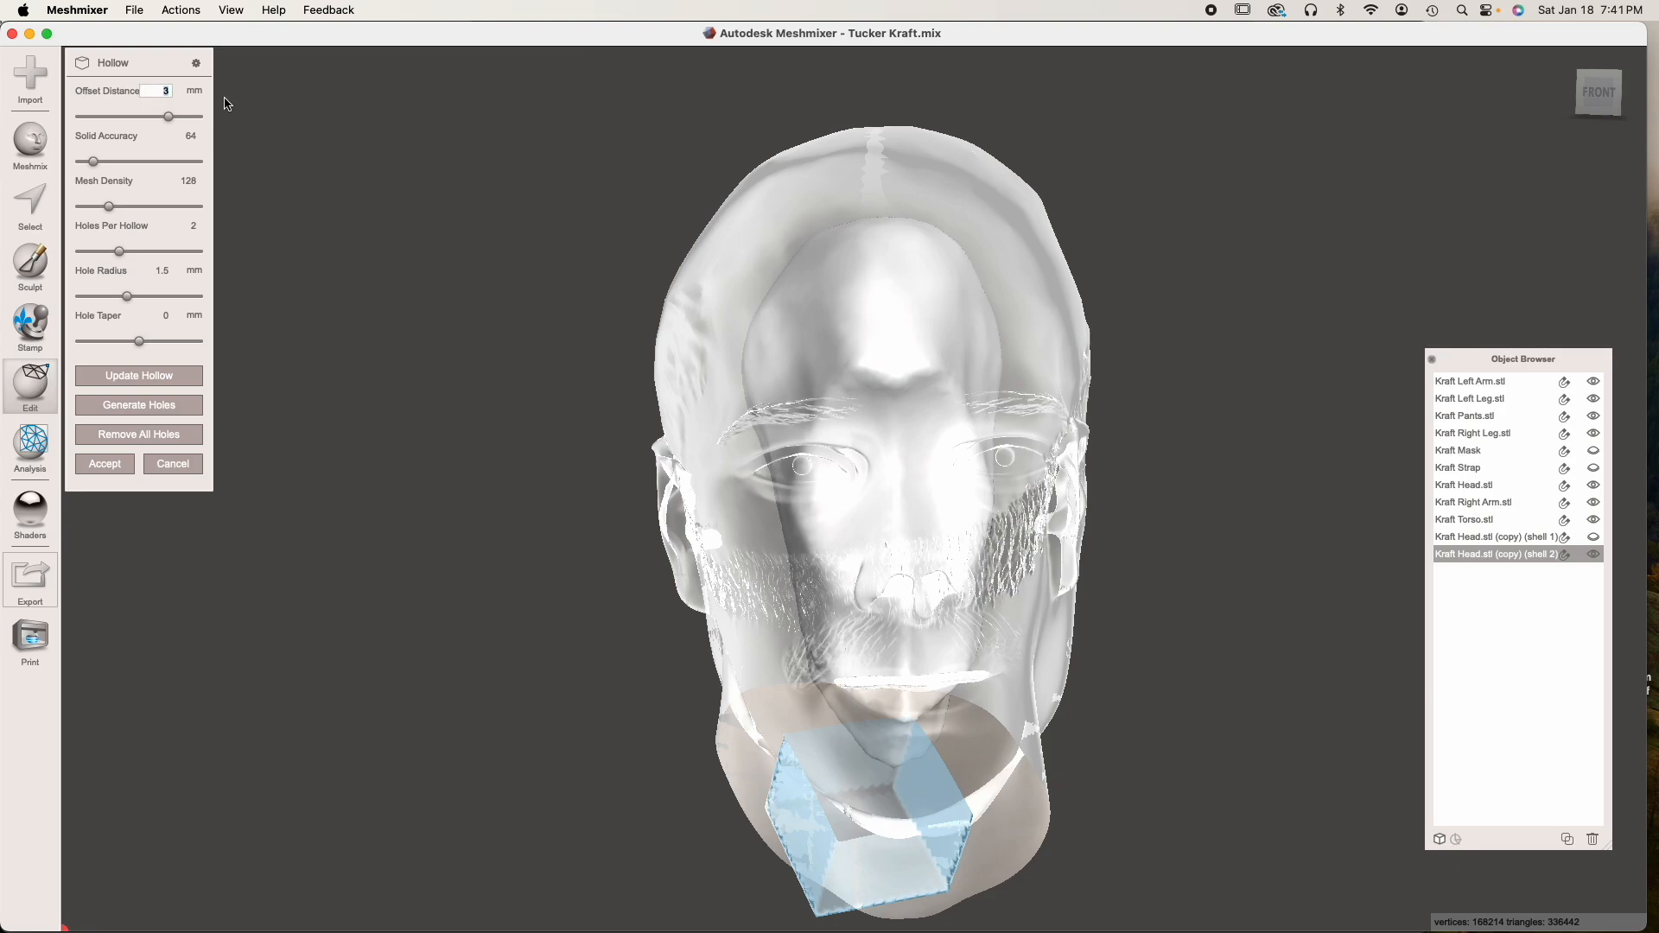
Set the hollow's offset distance to 1 mm and update the head's inner cavity
key(Tab)
click(136, 374)
right_drag(703, 569, 752, 657)
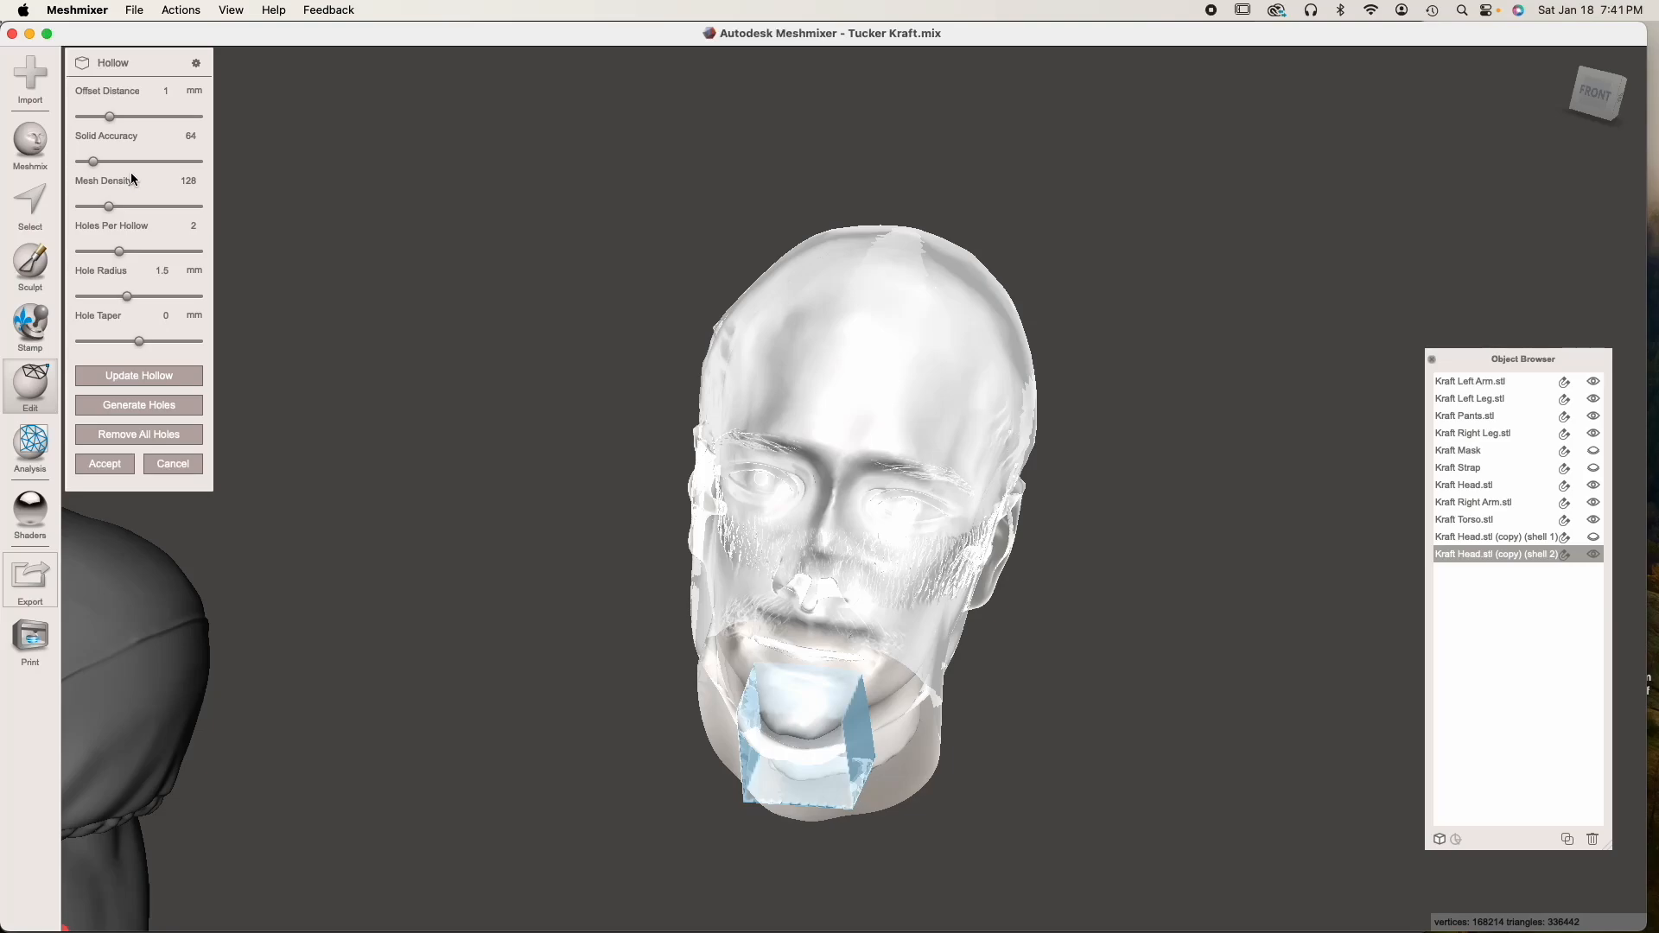
Set the hollow's solid accuracy to 150, update the head's inner cavity and accept the hollow
drag(94, 161, 341, 167)
click(145, 371)
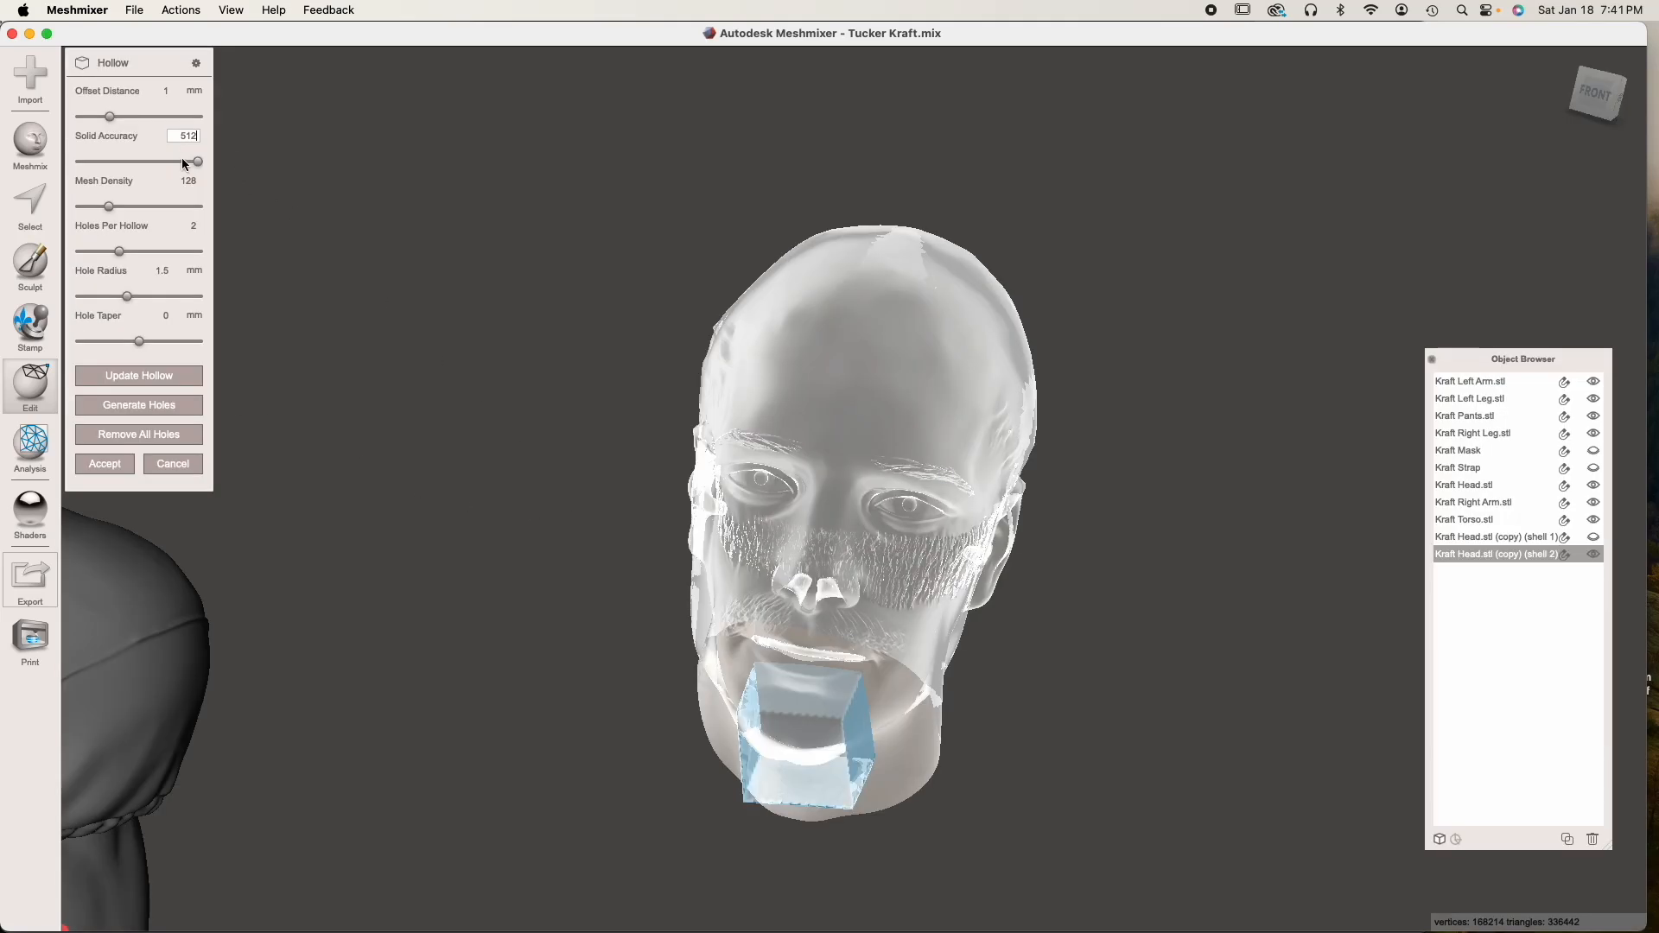
drag(198, 164, 113, 162)
right_drag(396, 359, 406, 320)
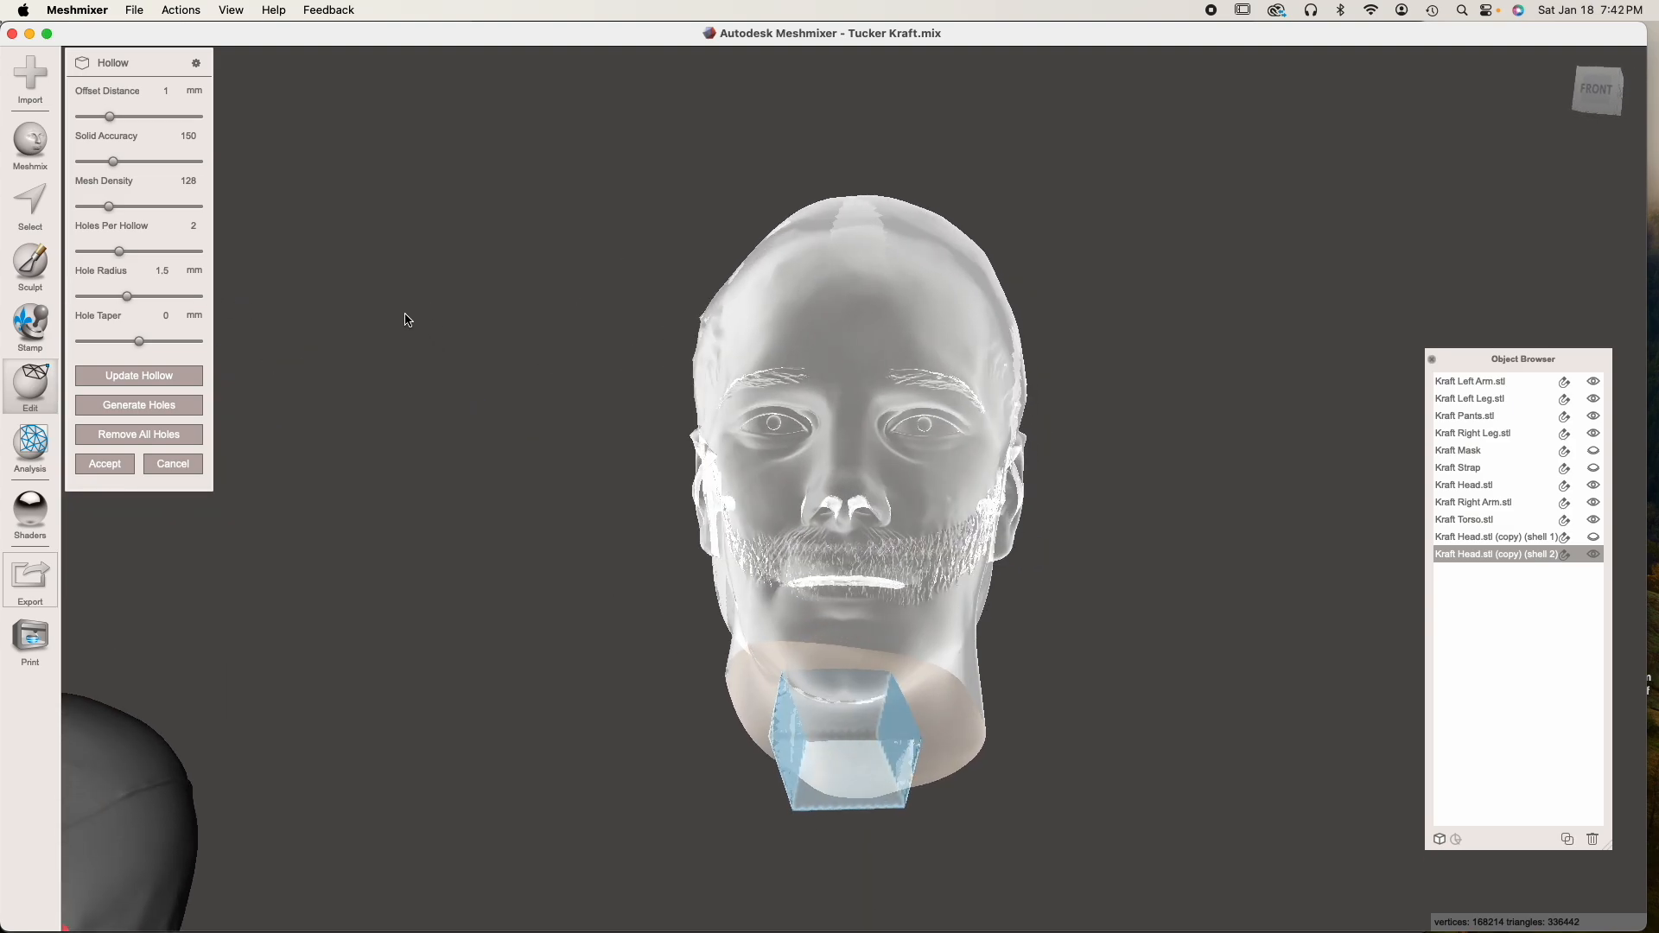
right_drag(522, 444, 776, 498)
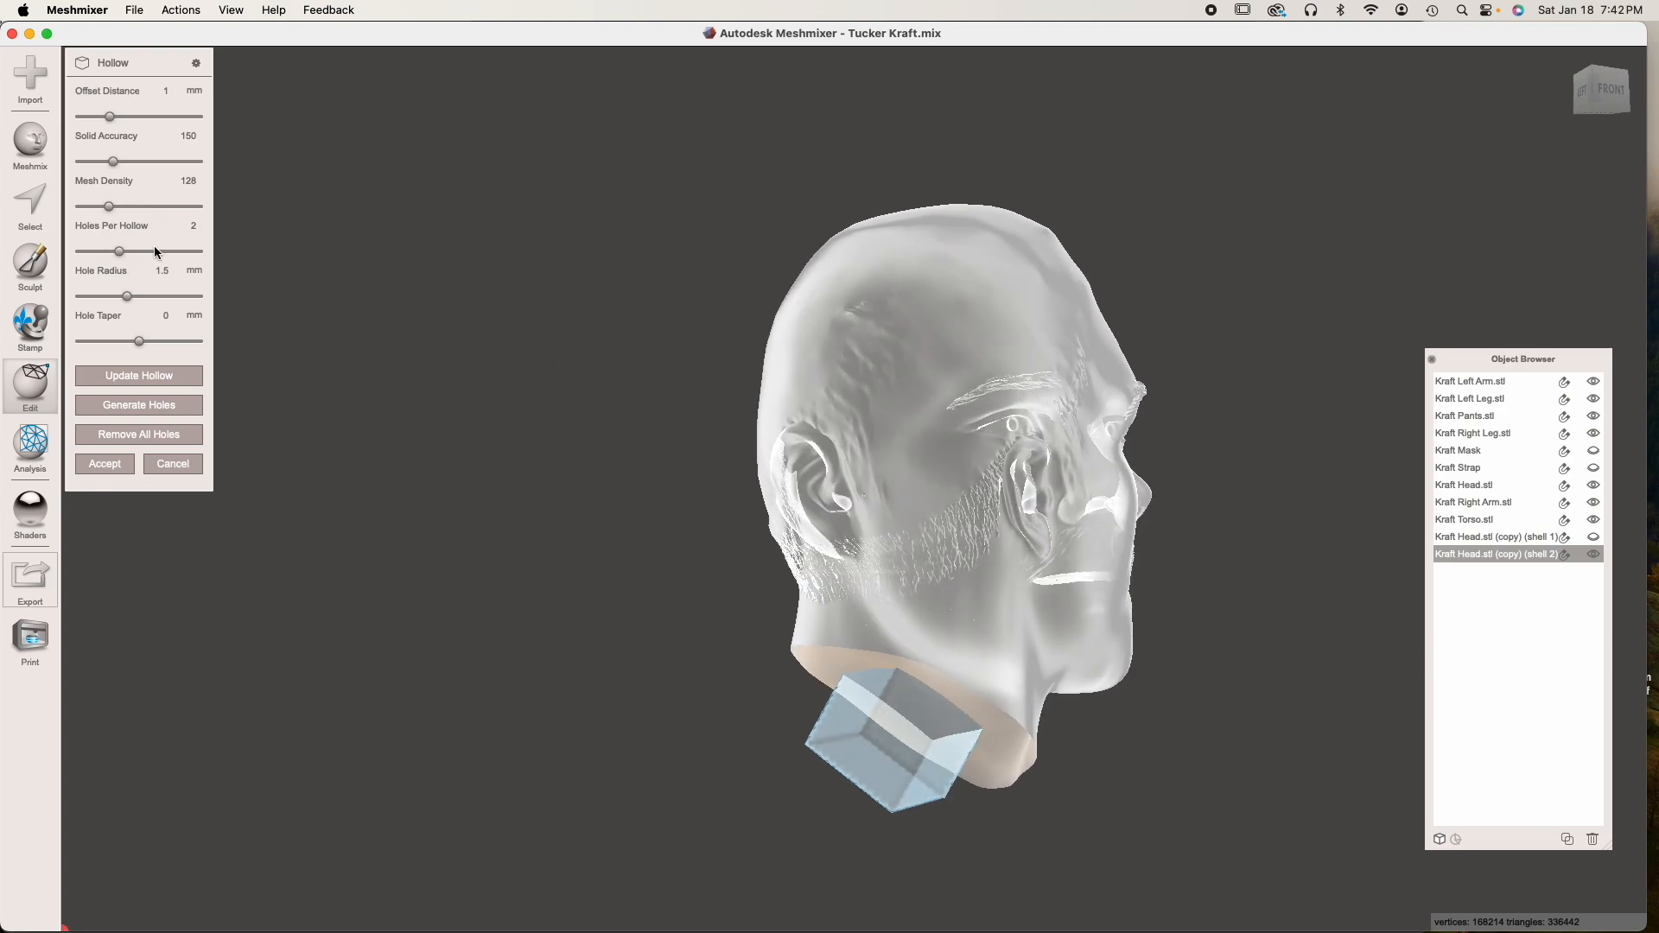
click(151, 376)
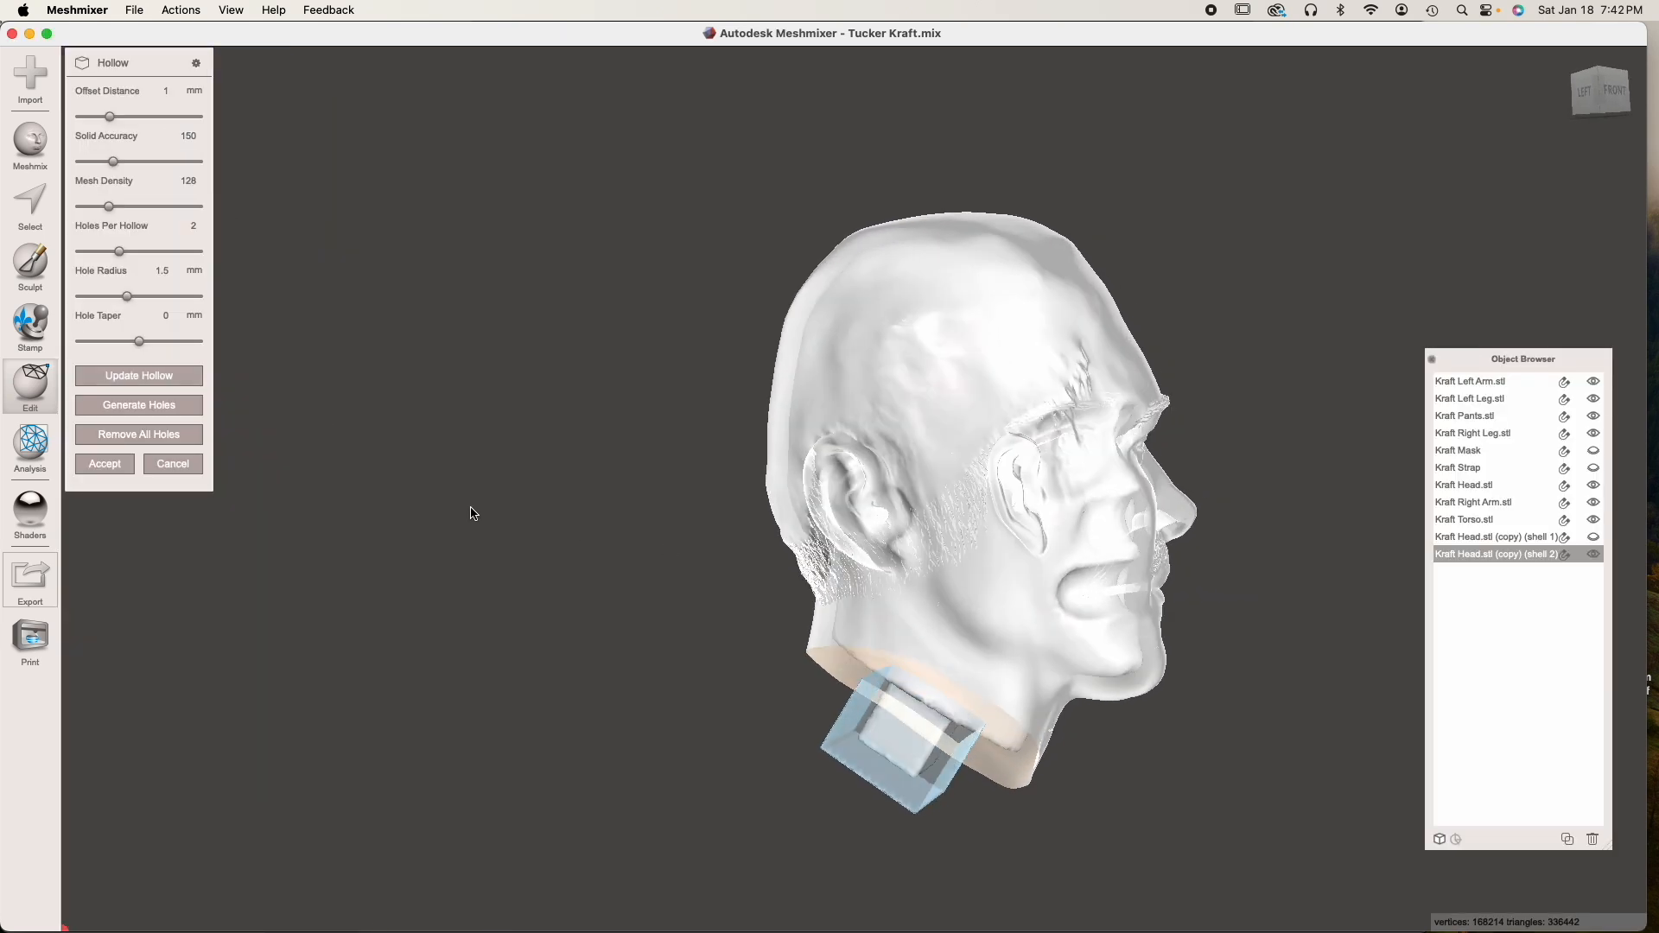
click(105, 465)
Drop a solid cylinder of 5.39 mm onto the crown of the hollowed head as a new object
right_drag(947, 650, 374, 391)
click(30, 143)
drag(134, 583, 825, 545)
right_drag(817, 621, 854, 577)
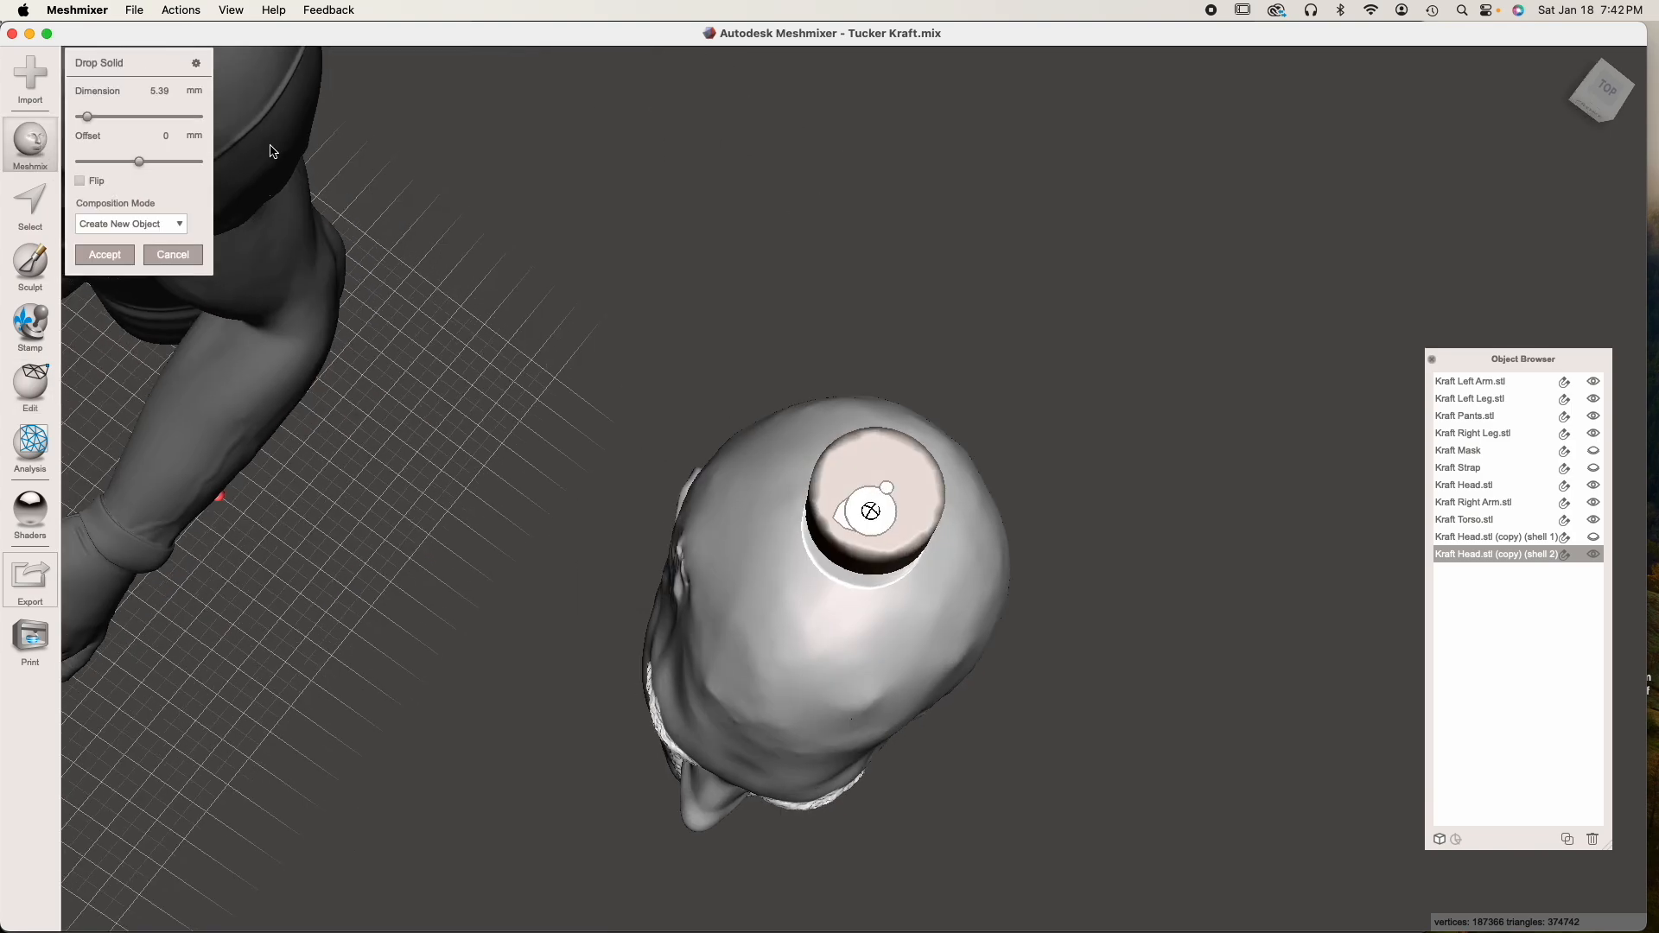
click(105, 254)
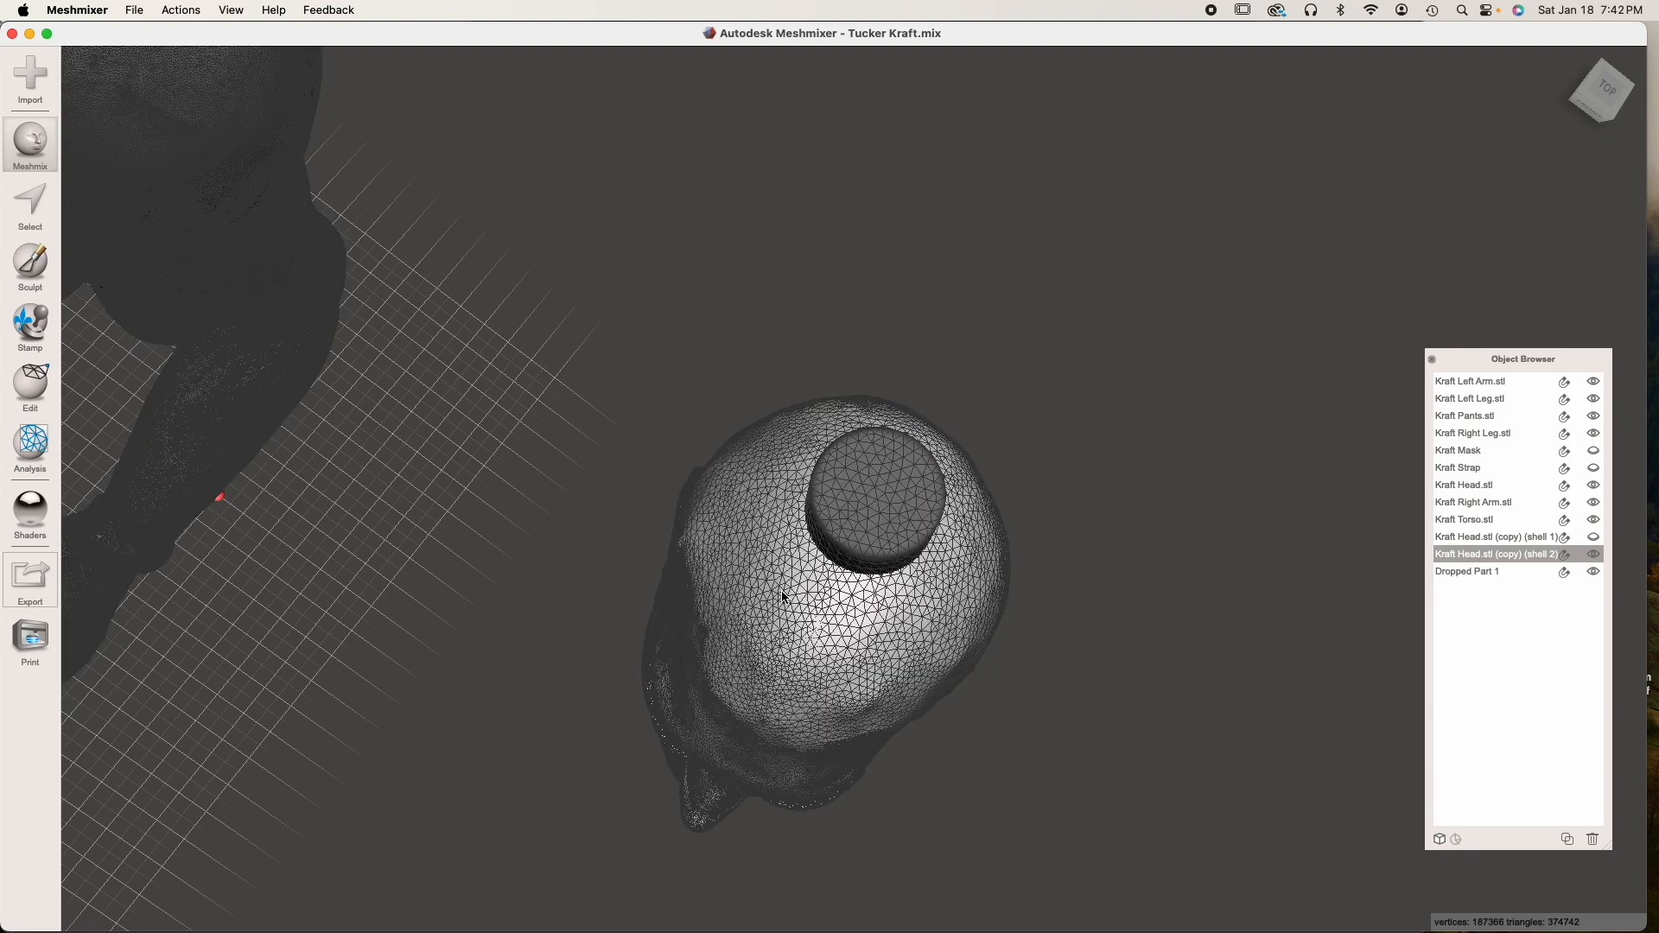
Reposition the dropped cylinder on the head with the Transform tool and accept the placement
mouse_move(858, 622)
right_down()
mouse_move(881, 553)
mouse_move(1002, 428)
mouse_move(915, 504)
right_up()
key(t)
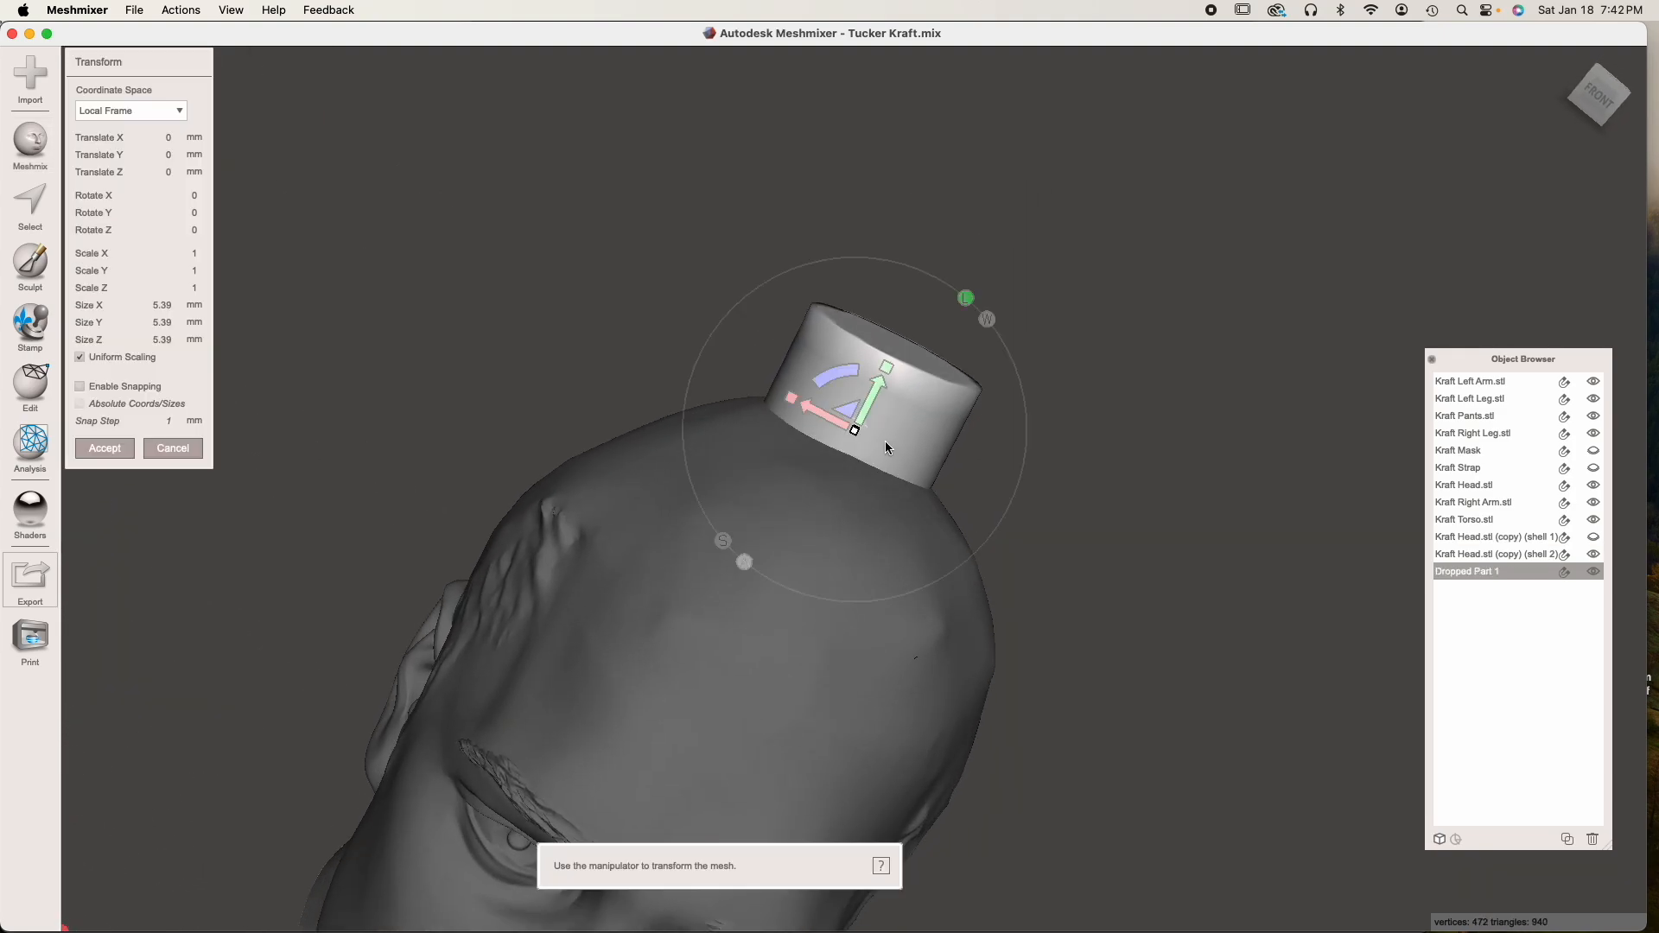
drag(836, 388, 886, 457)
right_drag(886, 457, 602, 465)
drag(547, 581, 485, 599)
click(118, 445)
Duplicate the cylinder and transform one of the cylinders into position on the head
right_drag(466, 626, 683, 578)
middle_drag(957, 671, 922, 570)
scroll(922, 570, down, 4)
right_drag(922, 570, 864, 615)
click(1568, 839)
click(1568, 839)
click(1569, 839)
click(822, 458)
key(t)
drag(793, 477, 663, 548)
click(104, 449)
Move and rotate a copied cylinder onto the side of the head above its left ear
click(852, 454)
right_drag(947, 513, 883, 504)
key(ctrl+t)
drag(737, 458, 893, 518)
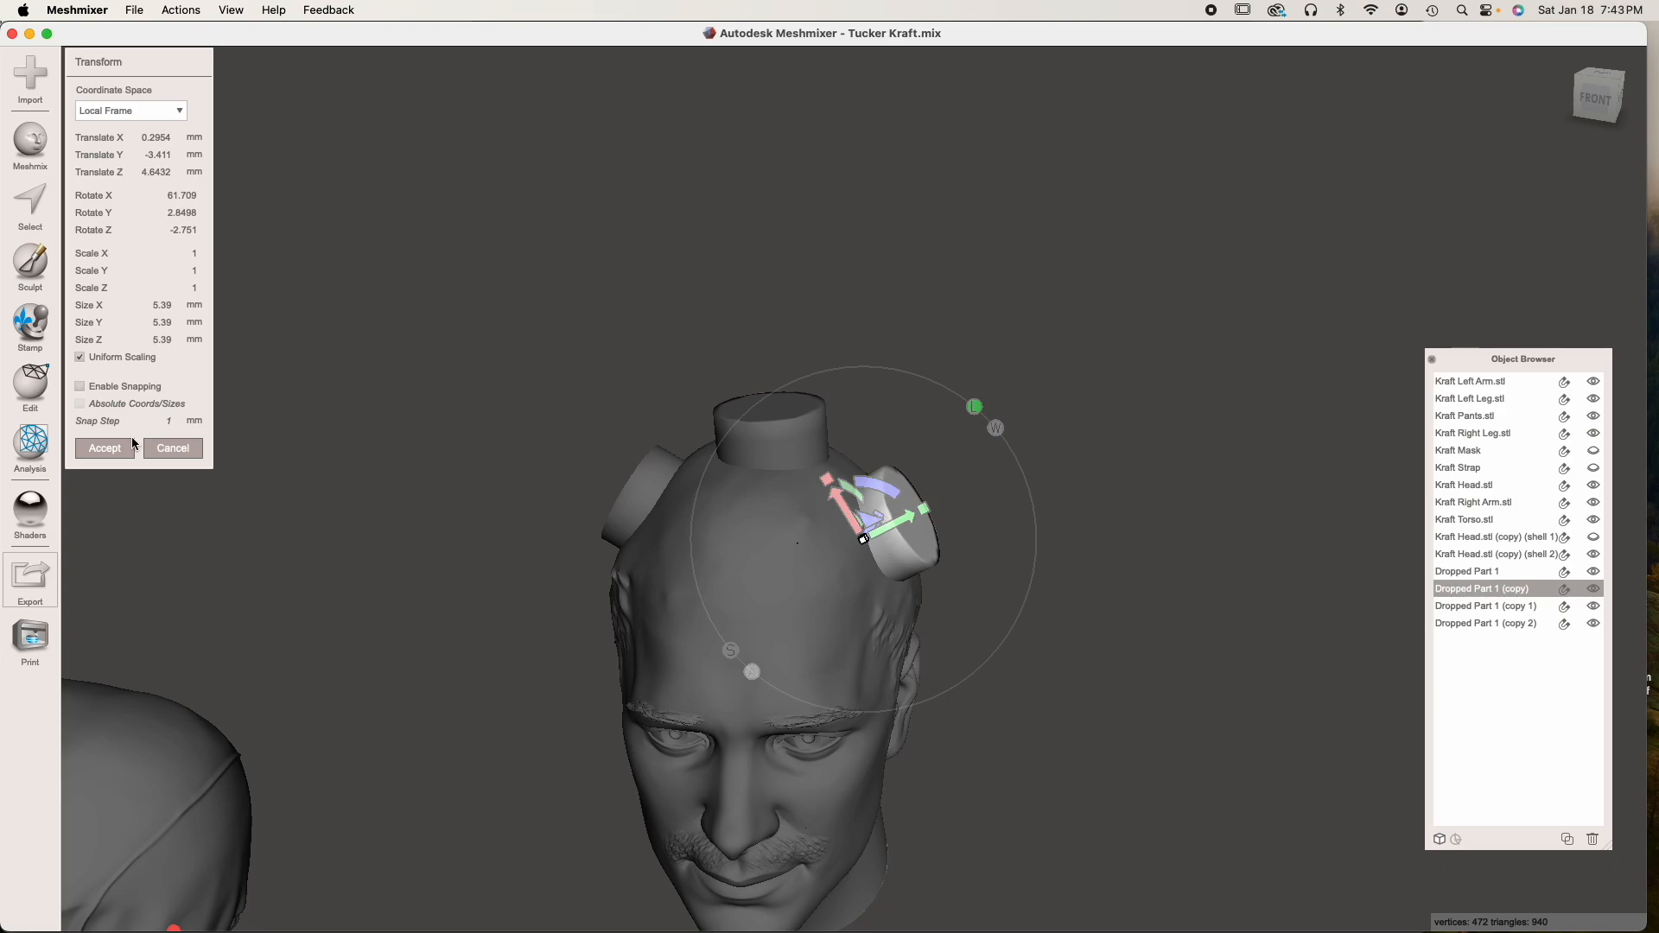
click(105, 449)
Delete the two surplus cylinders, Dropped Part 1 (copy 1) and Dropped Part 1 (copy 2)
right_drag(966, 677, 1434, 641)
click(1474, 606)
shift+click(1475, 619)
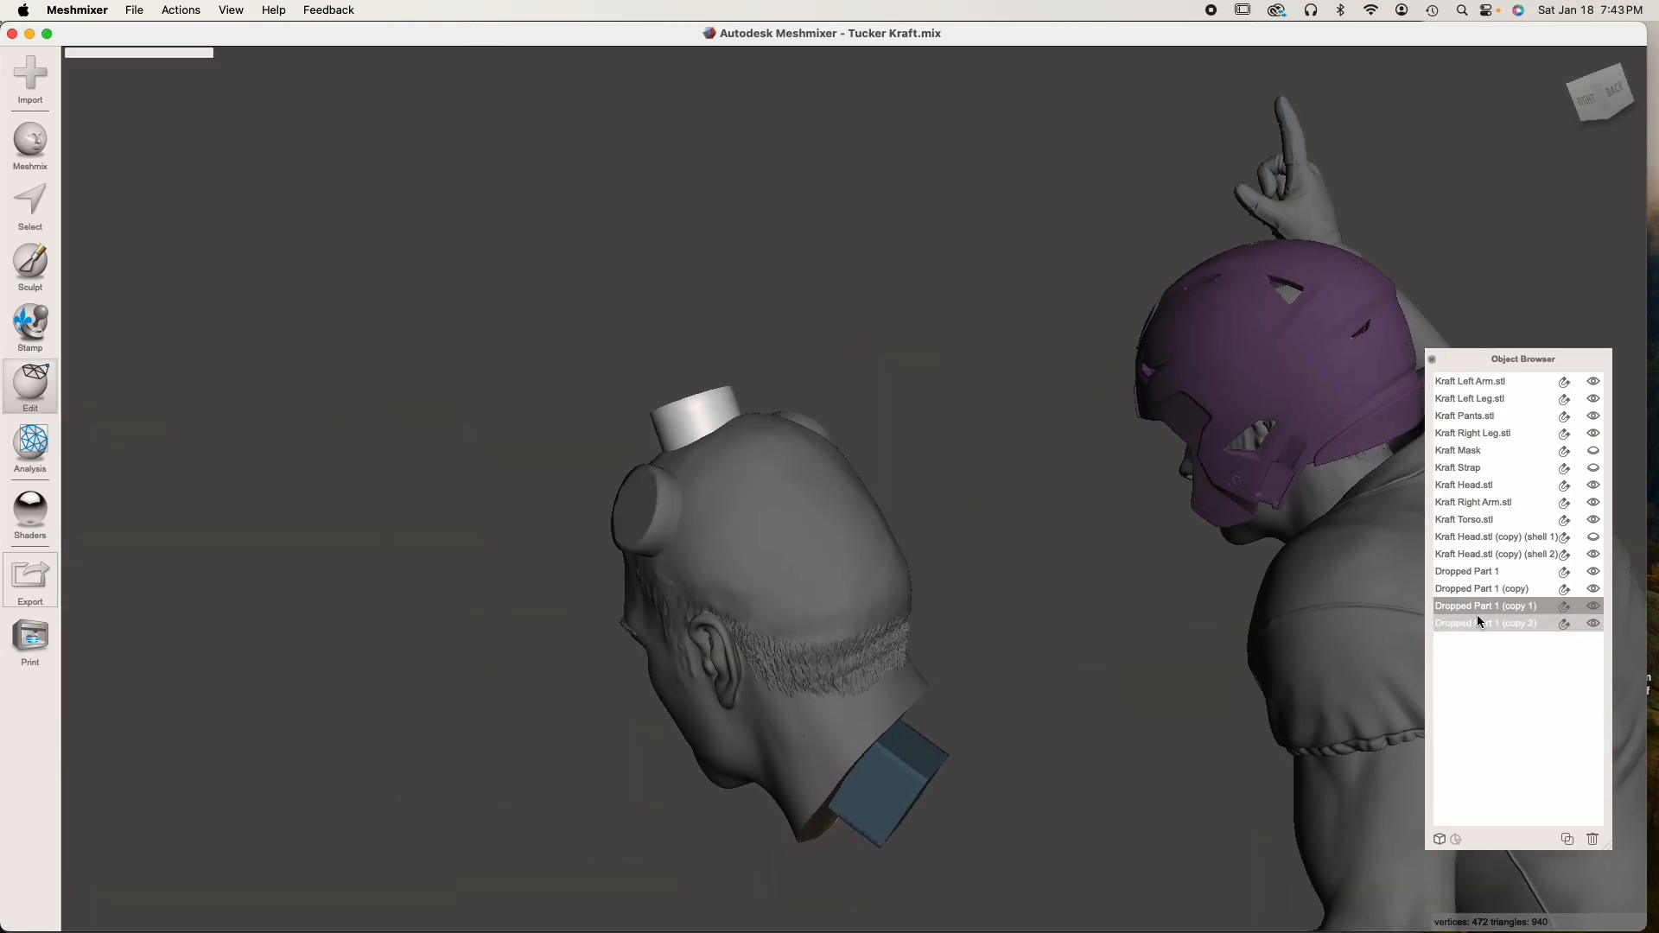
click(1590, 839)
Select the cylinders on both sides of the head and combine them into one object
right_drag(914, 635, 1110, 604)
right_drag(680, 424, 760, 462)
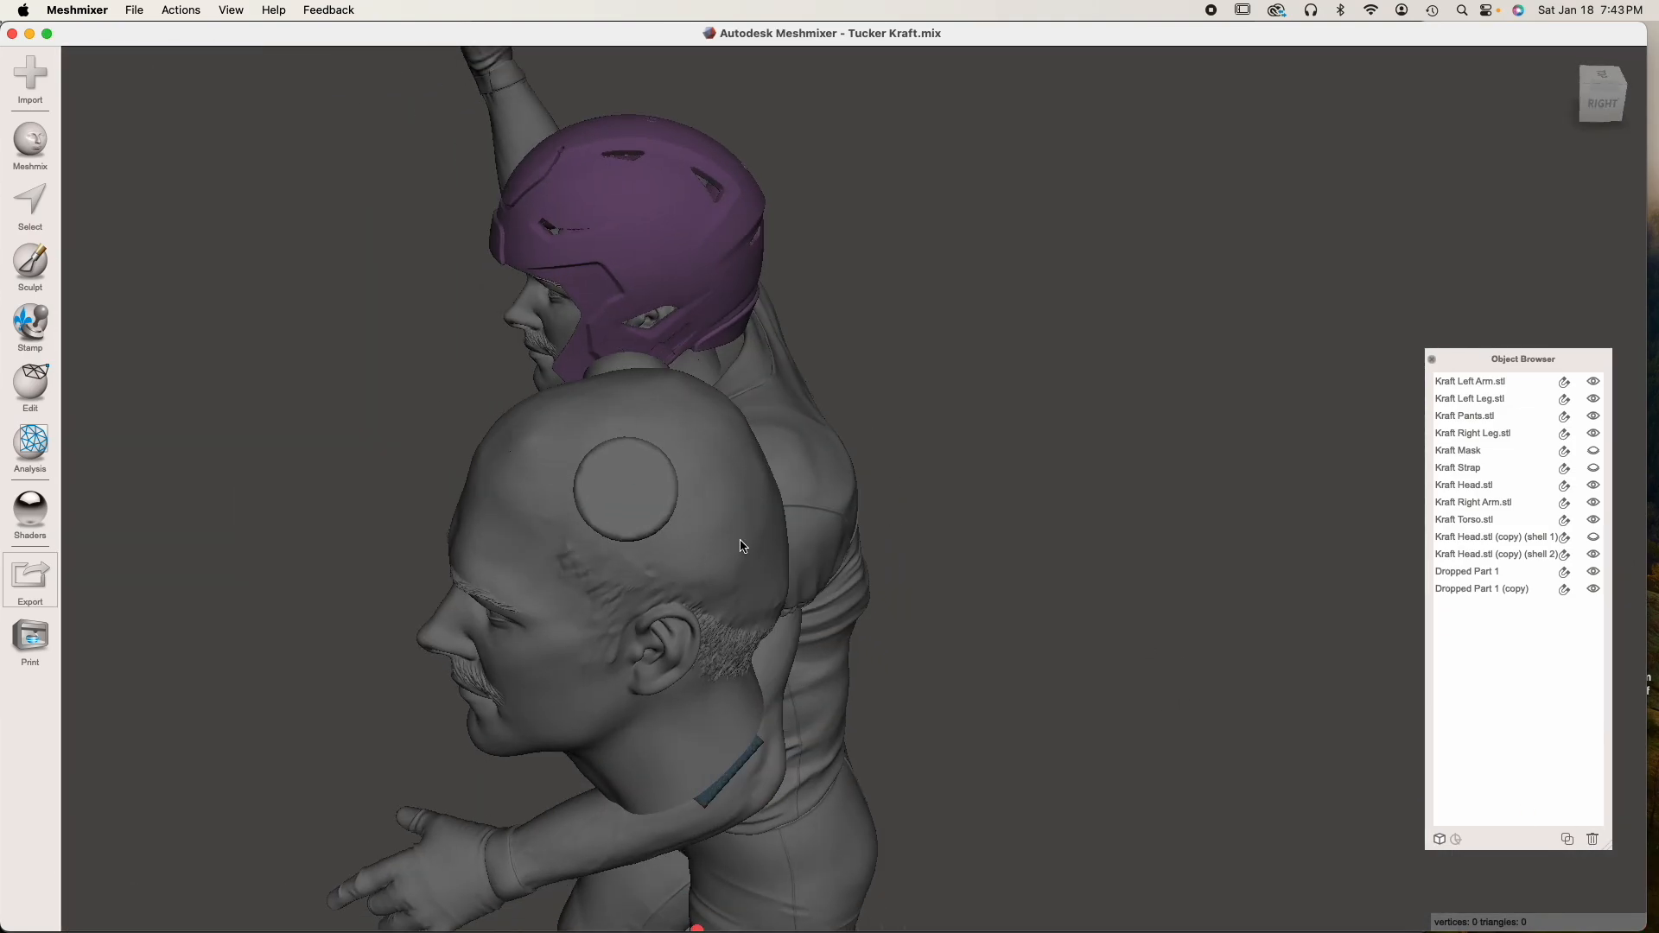
right_drag(757, 585, 659, 502)
click(659, 502)
shift+click(907, 521)
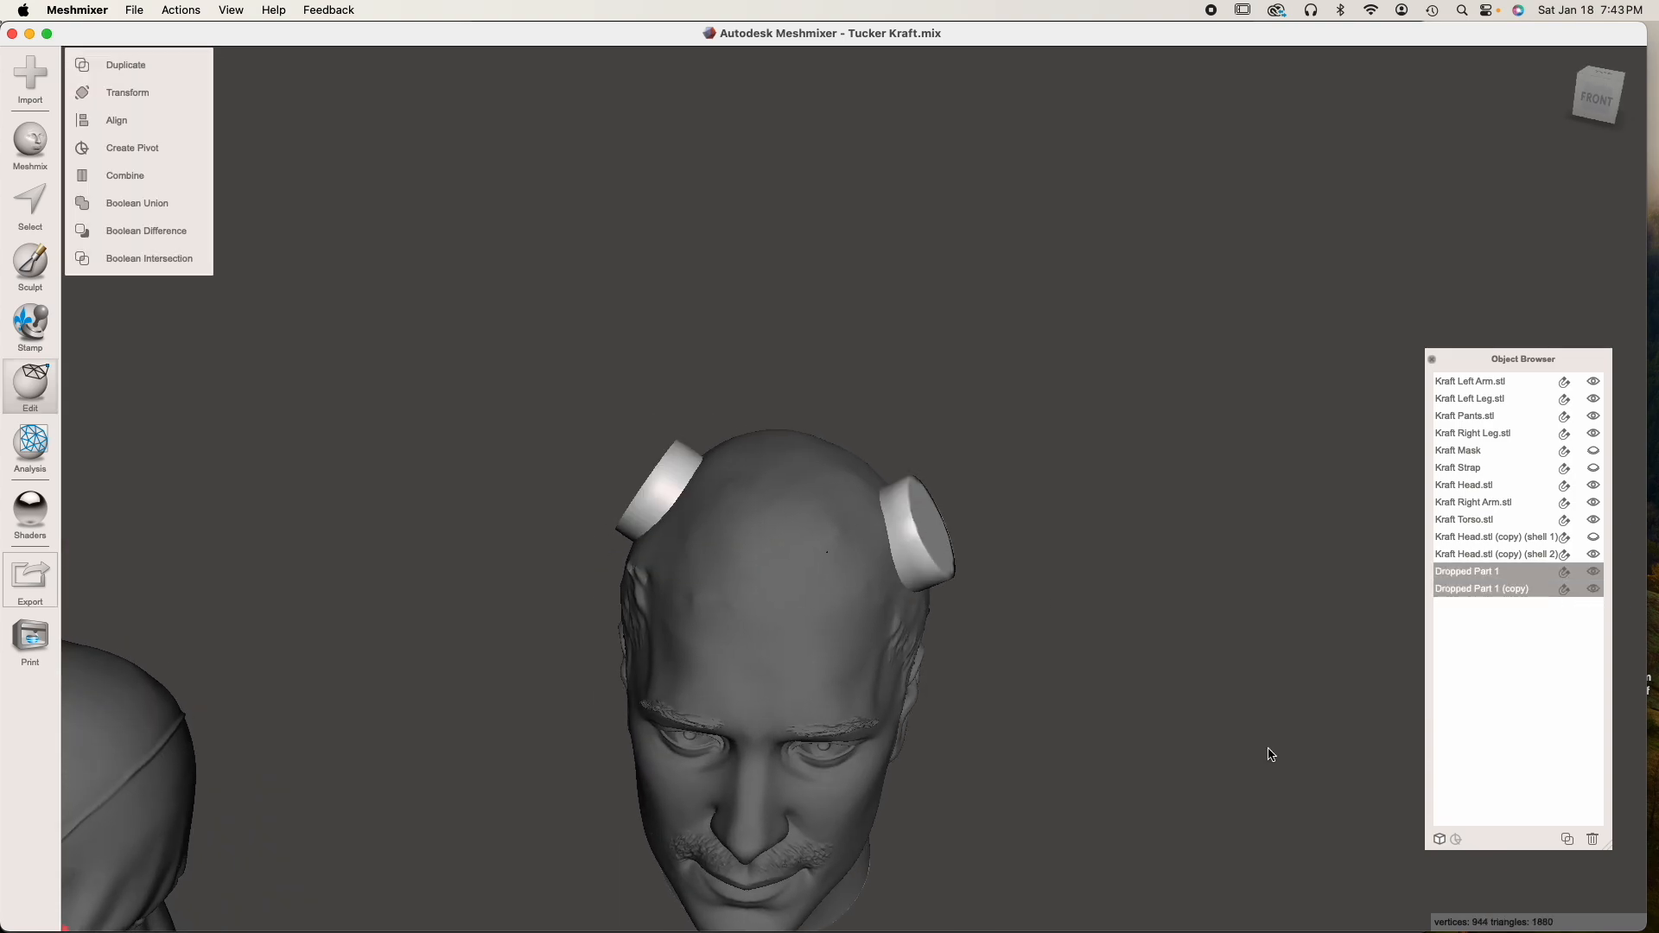
click(145, 178)
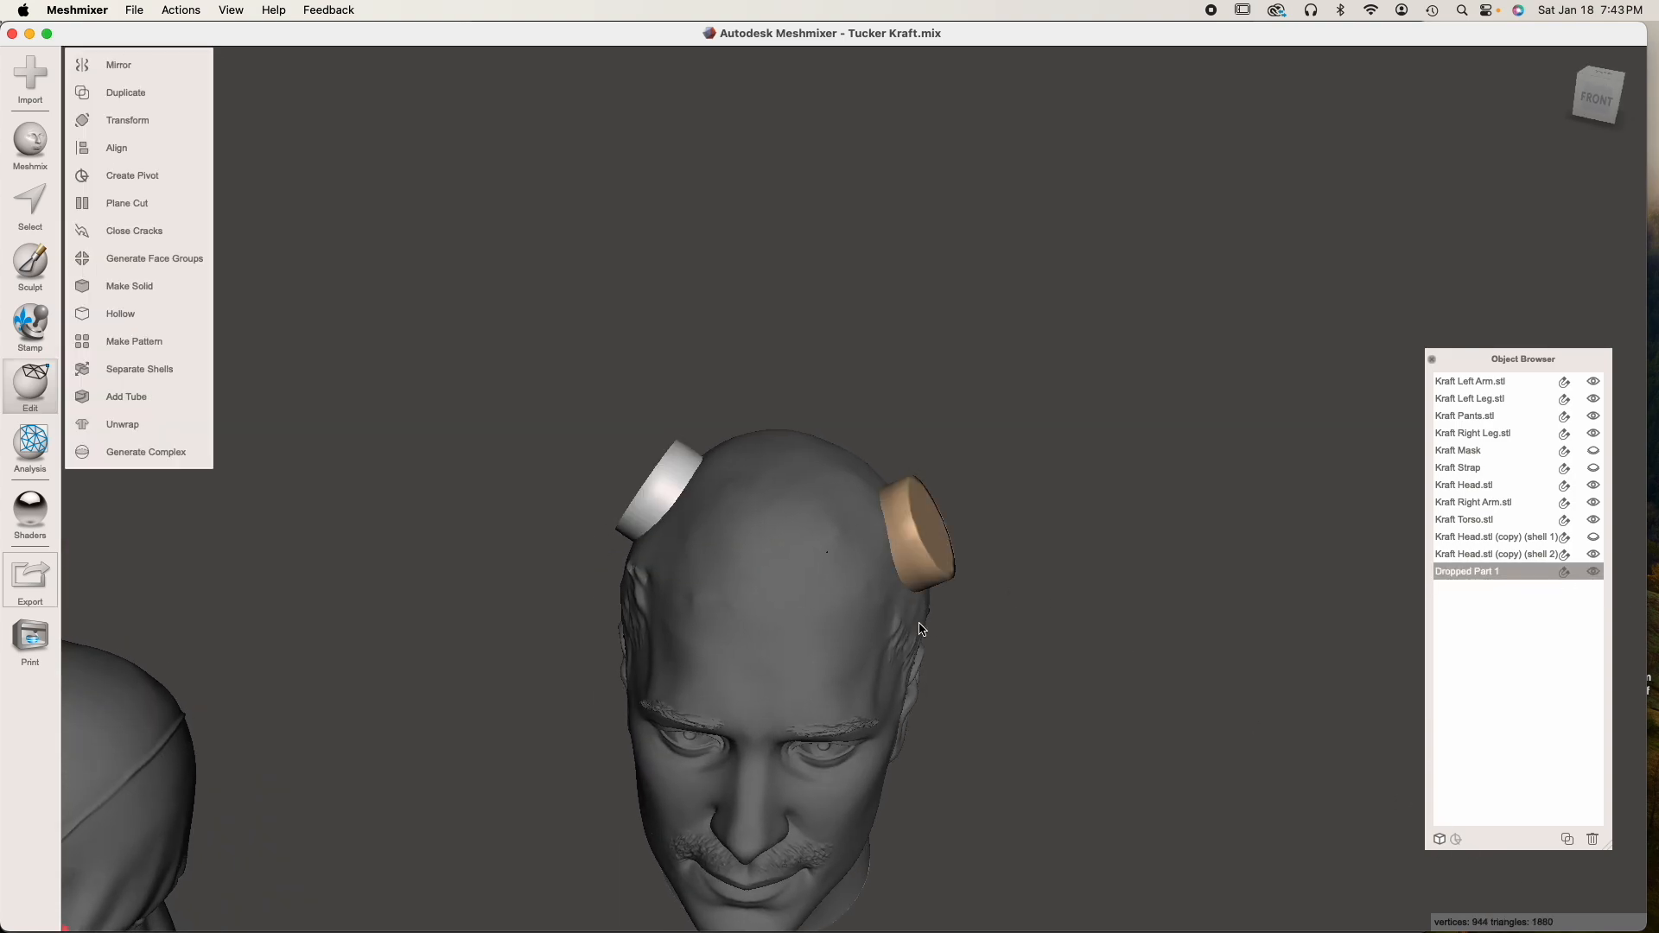
Subtract the combined cylinders from the hollow head with a Boolean Difference in Precise mode and inspect the drain holes
right_drag(932, 633, 920, 646)
click(806, 622)
shift+click(929, 568)
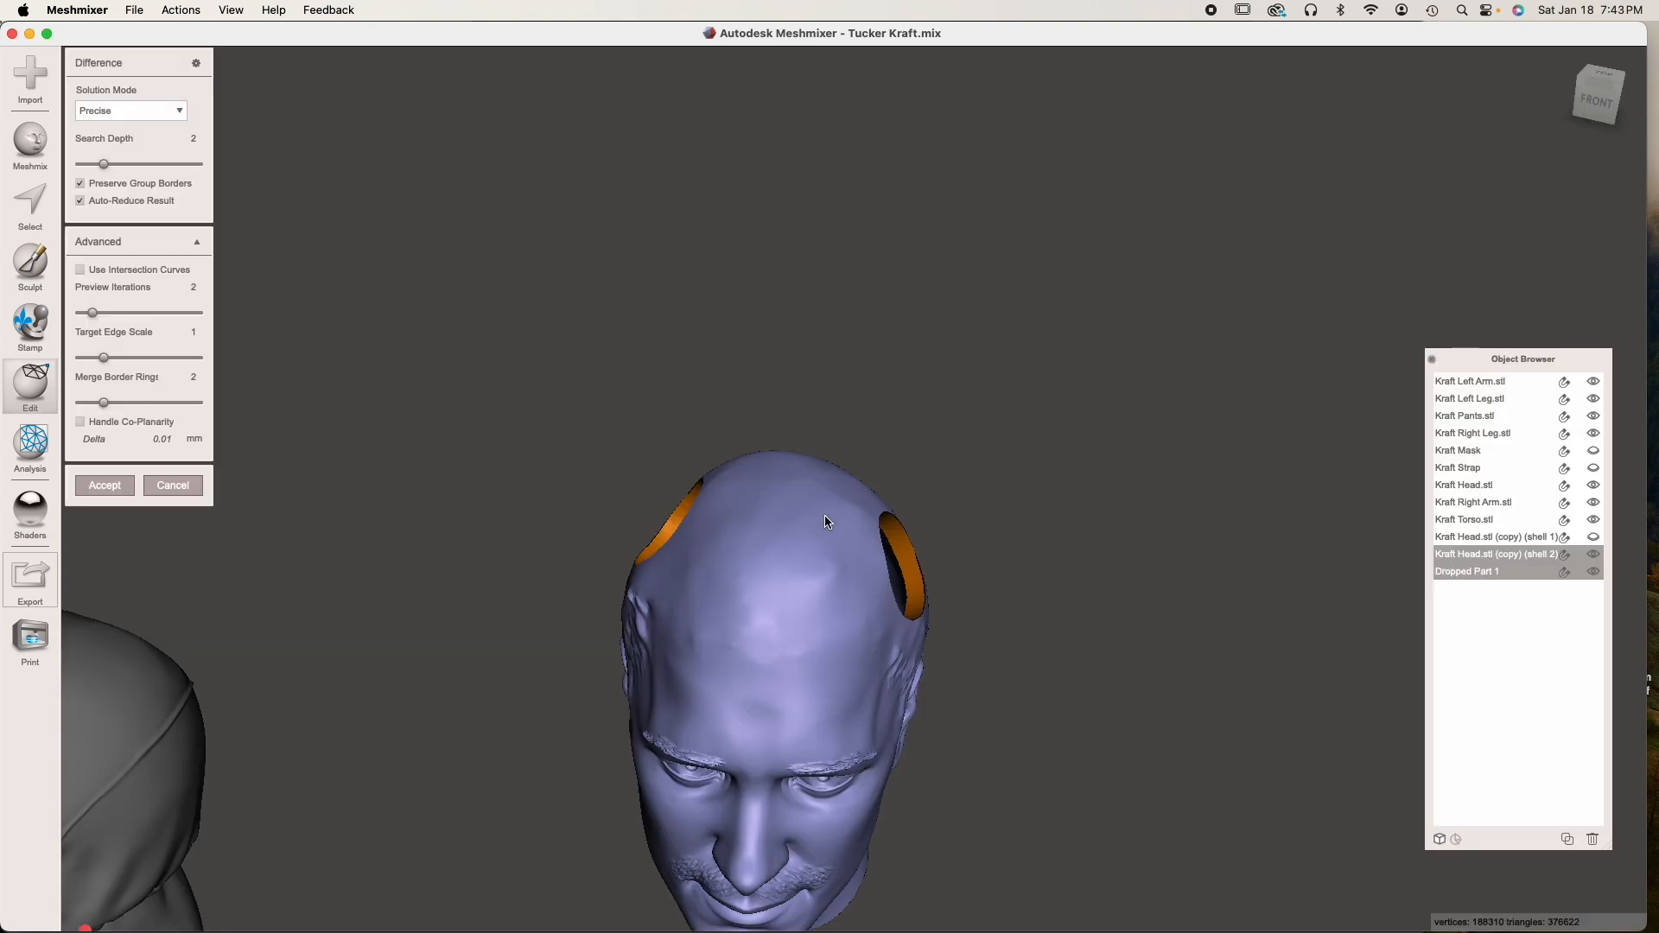
right_drag(825, 515, 975, 594)
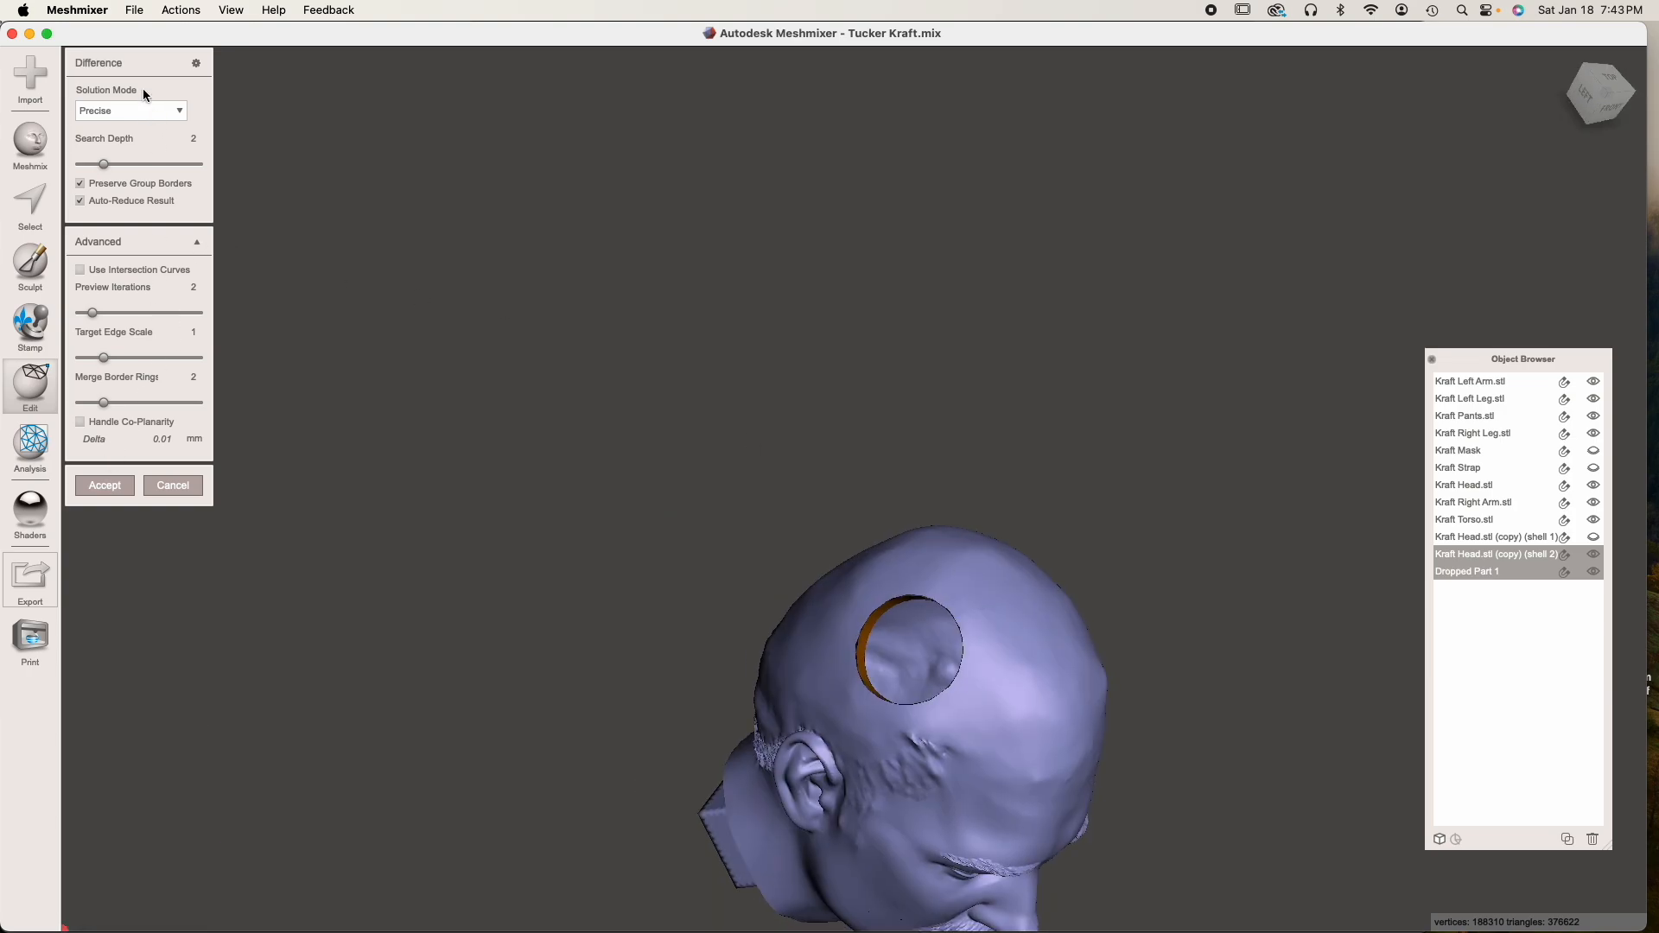
click(104, 483)
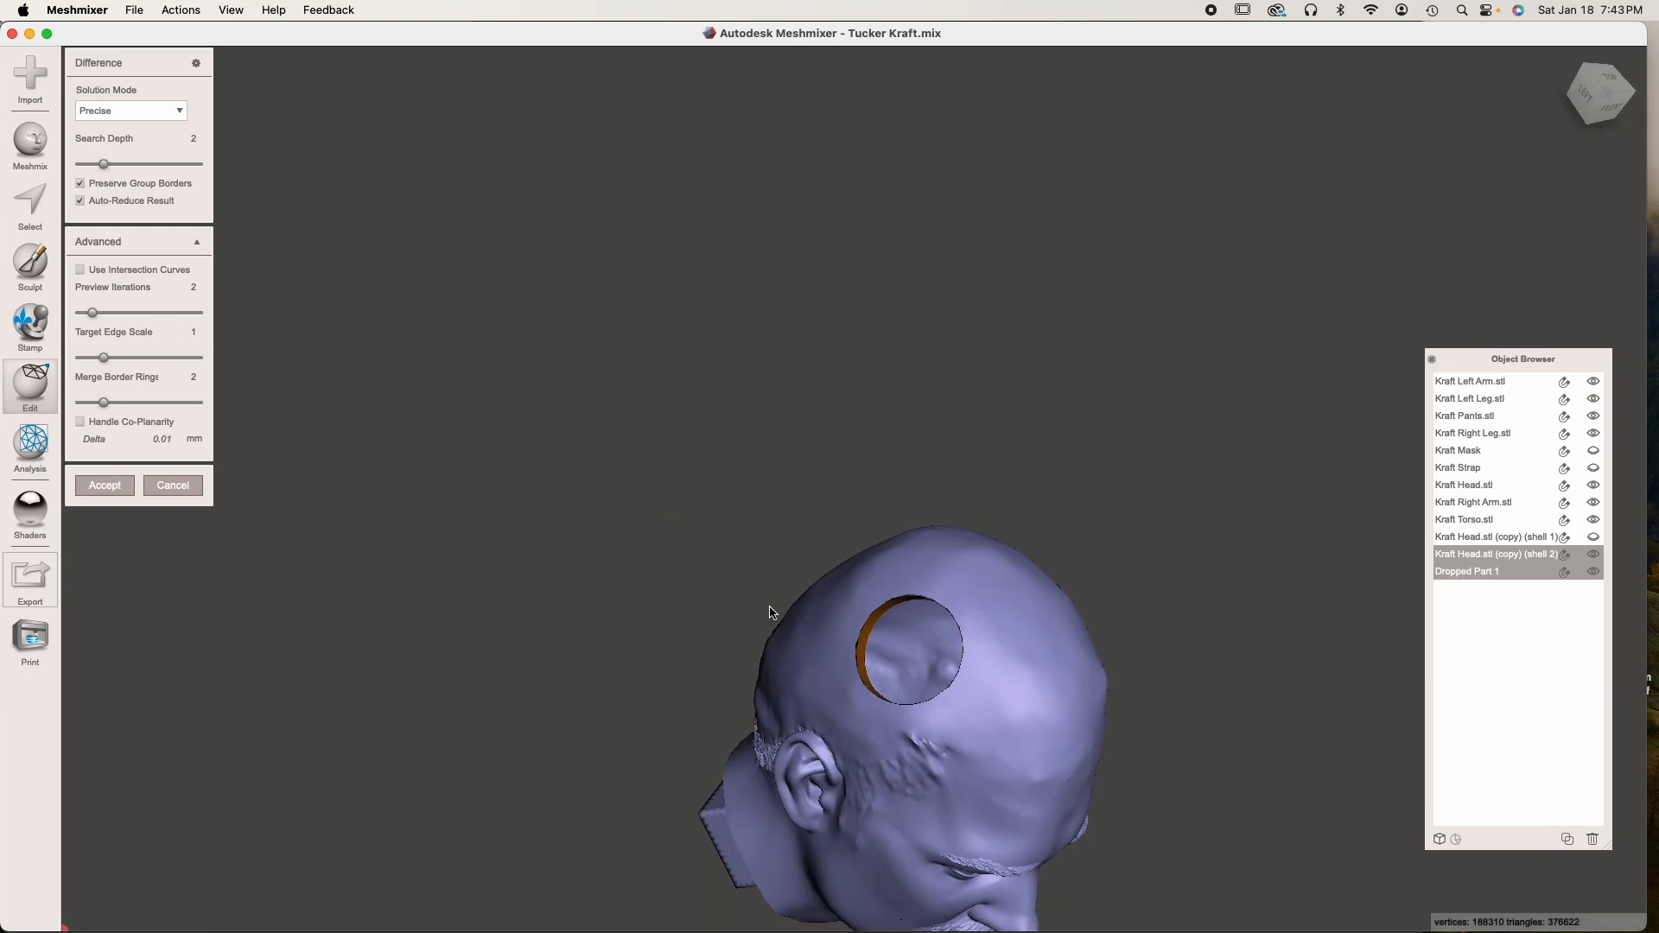
right_drag(772, 612, 733, 510)
right_drag(611, 548, 760, 560)
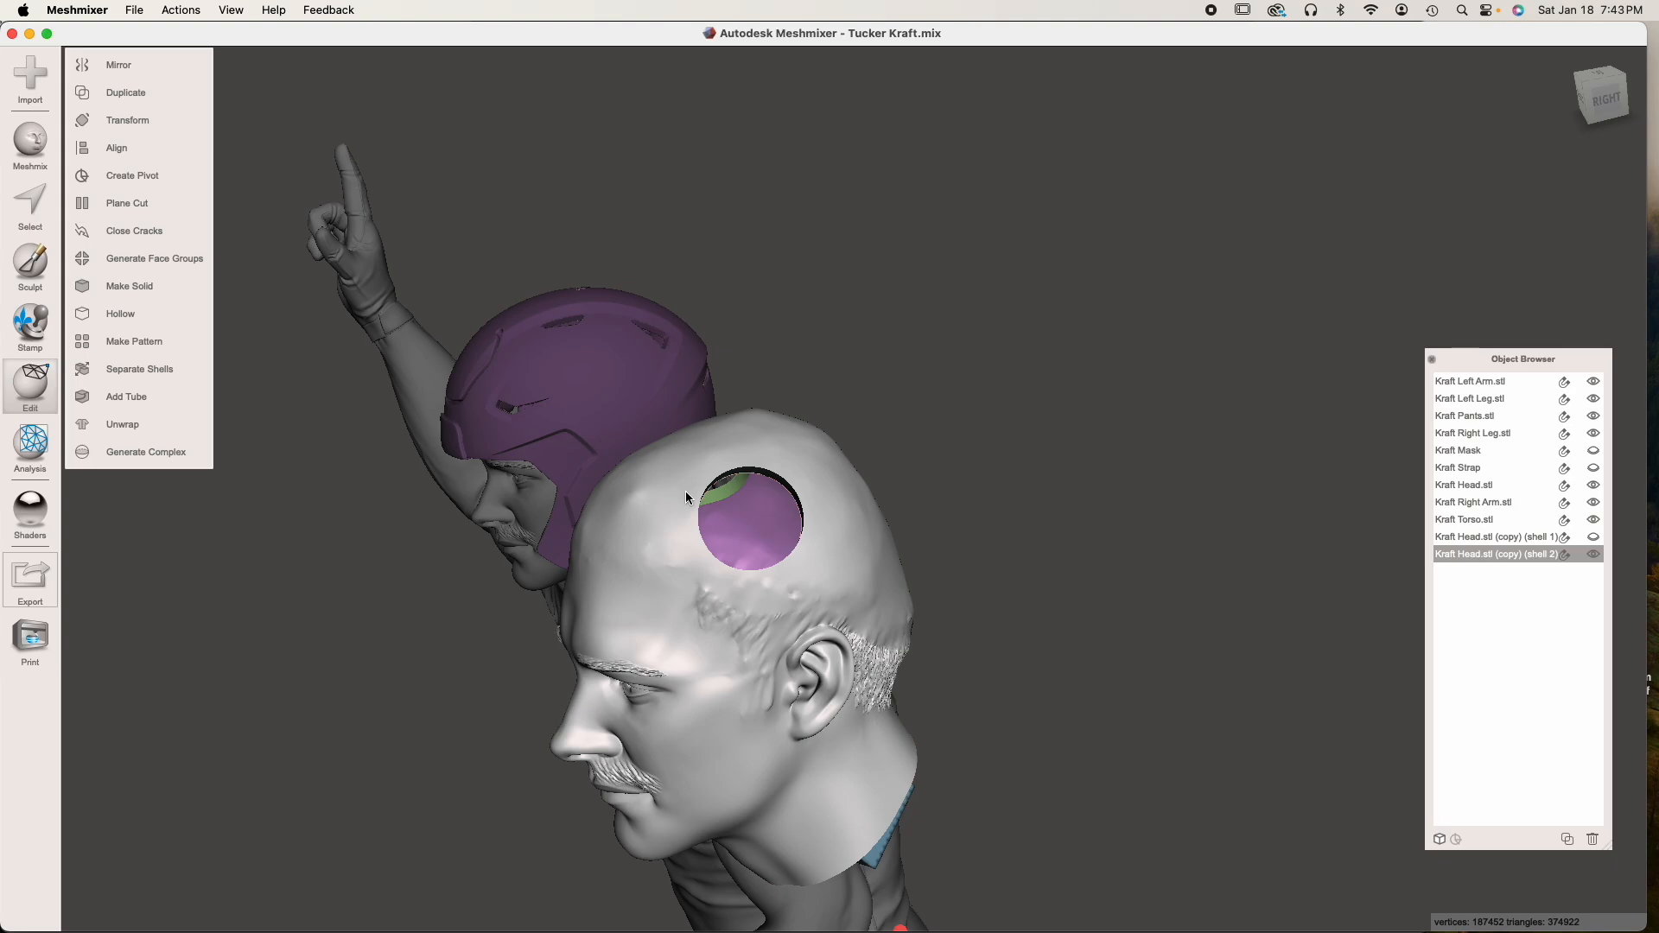
right_drag(687, 522, 993, 523)
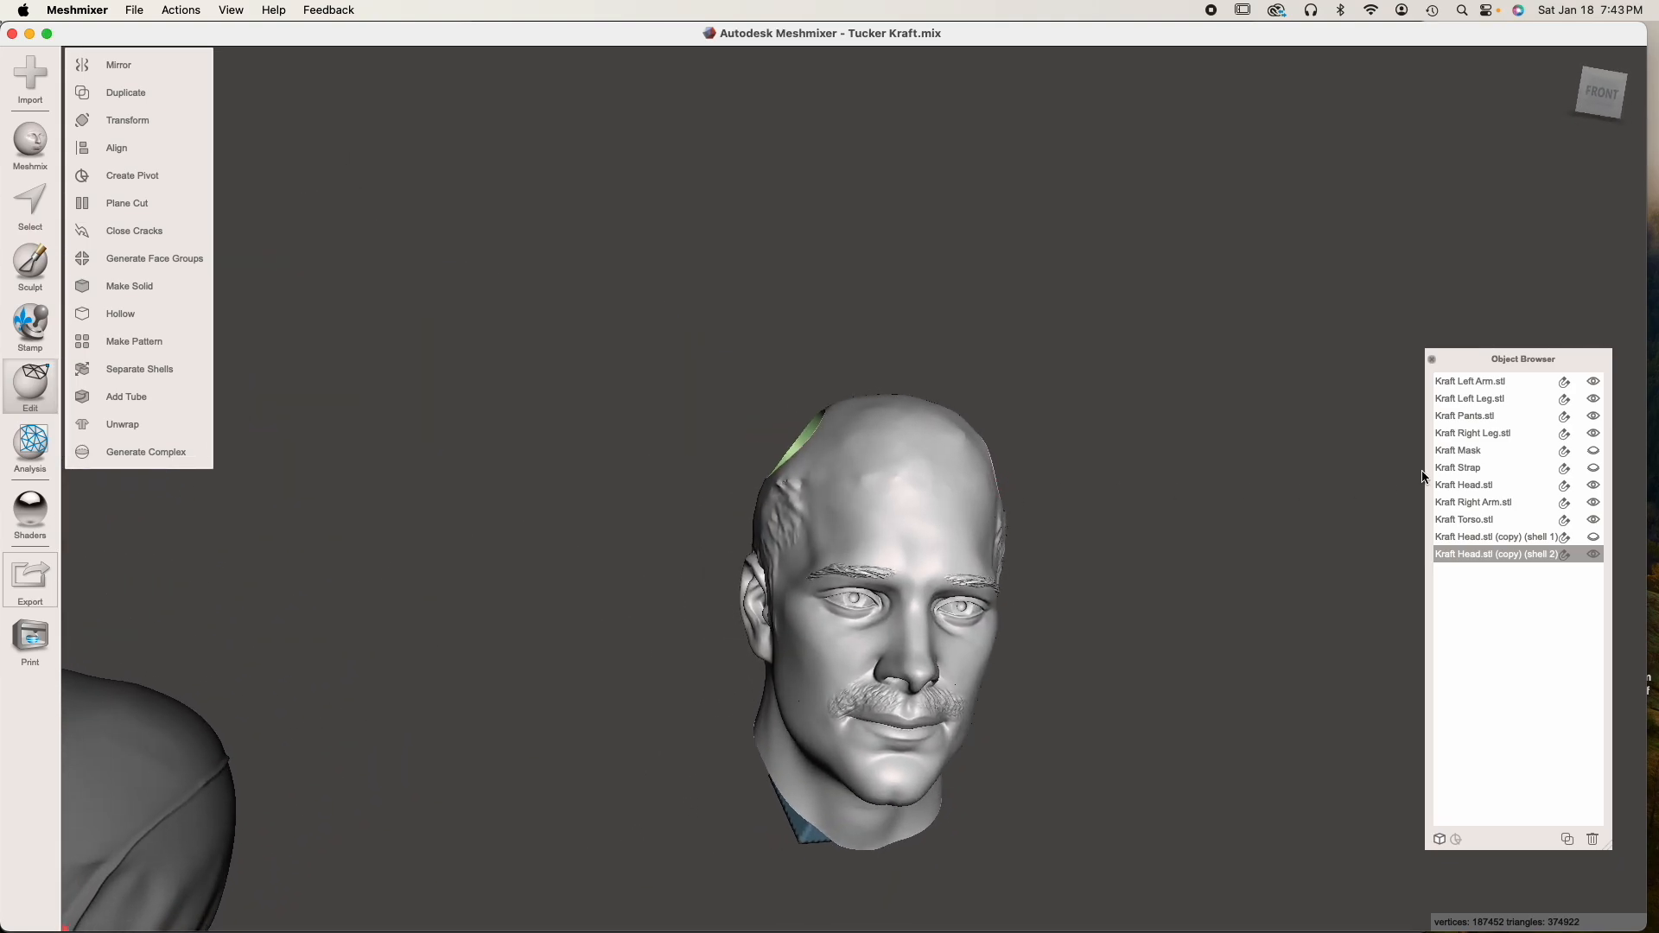
Show the helmet shell again and check from below and the side whether it covers the holes in the head
shift+click(1547, 537)
click(1594, 537)
right_drag(1085, 622, 1106, 592)
scroll(816, 429, up, 5)
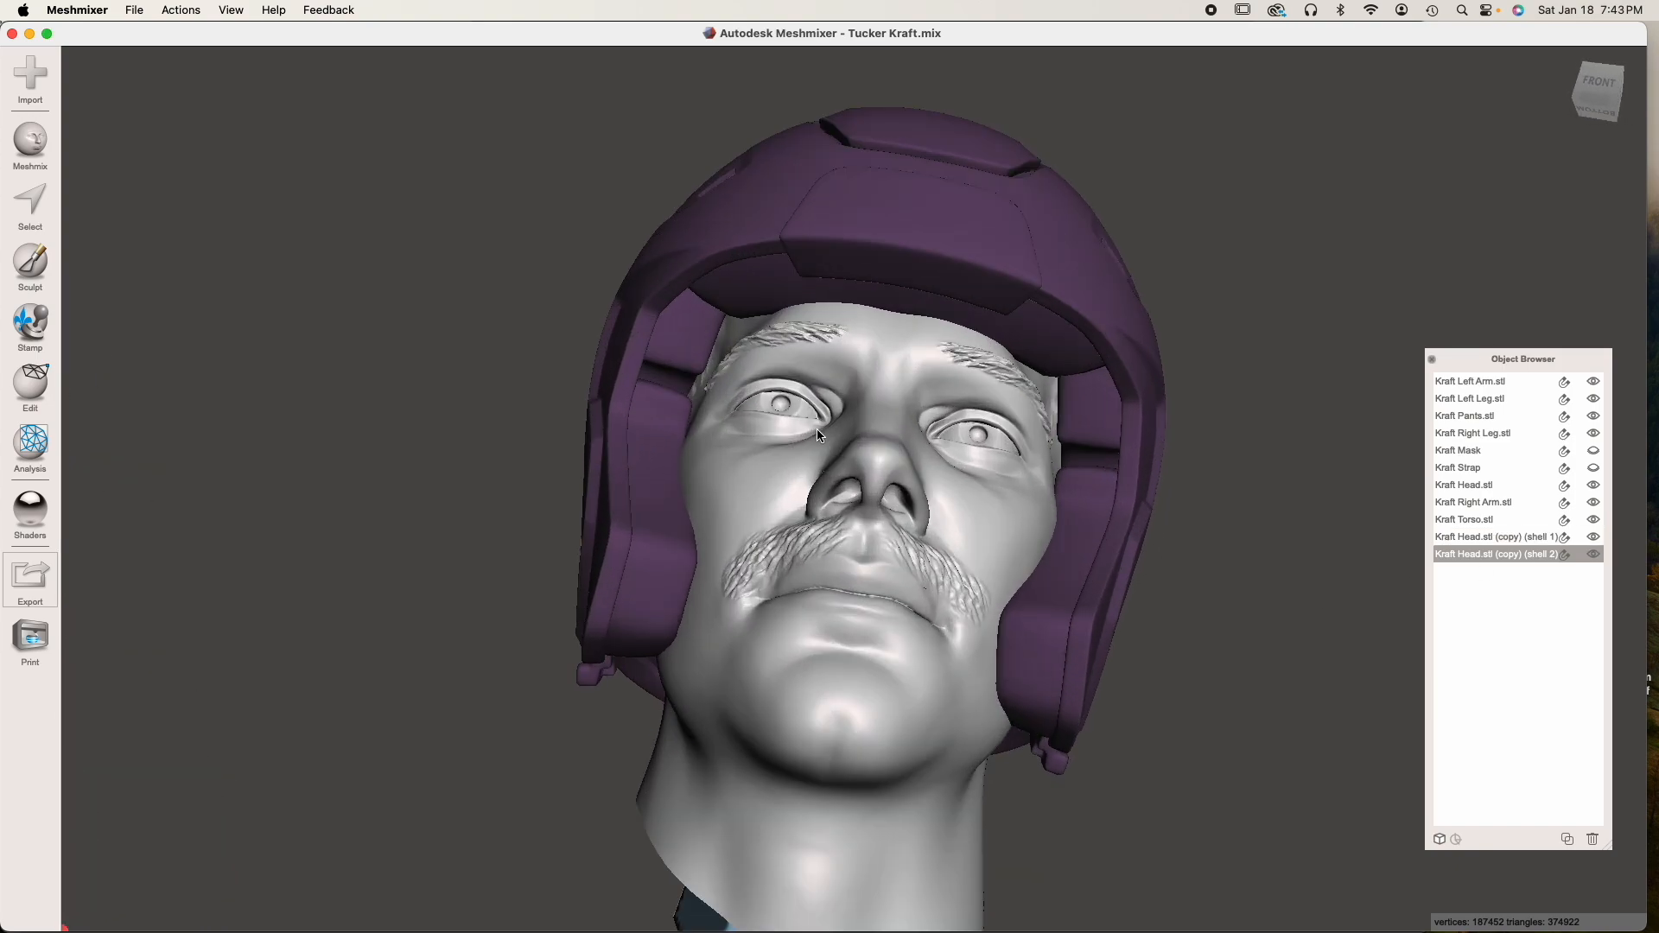
right_drag(817, 429, 768, 351)
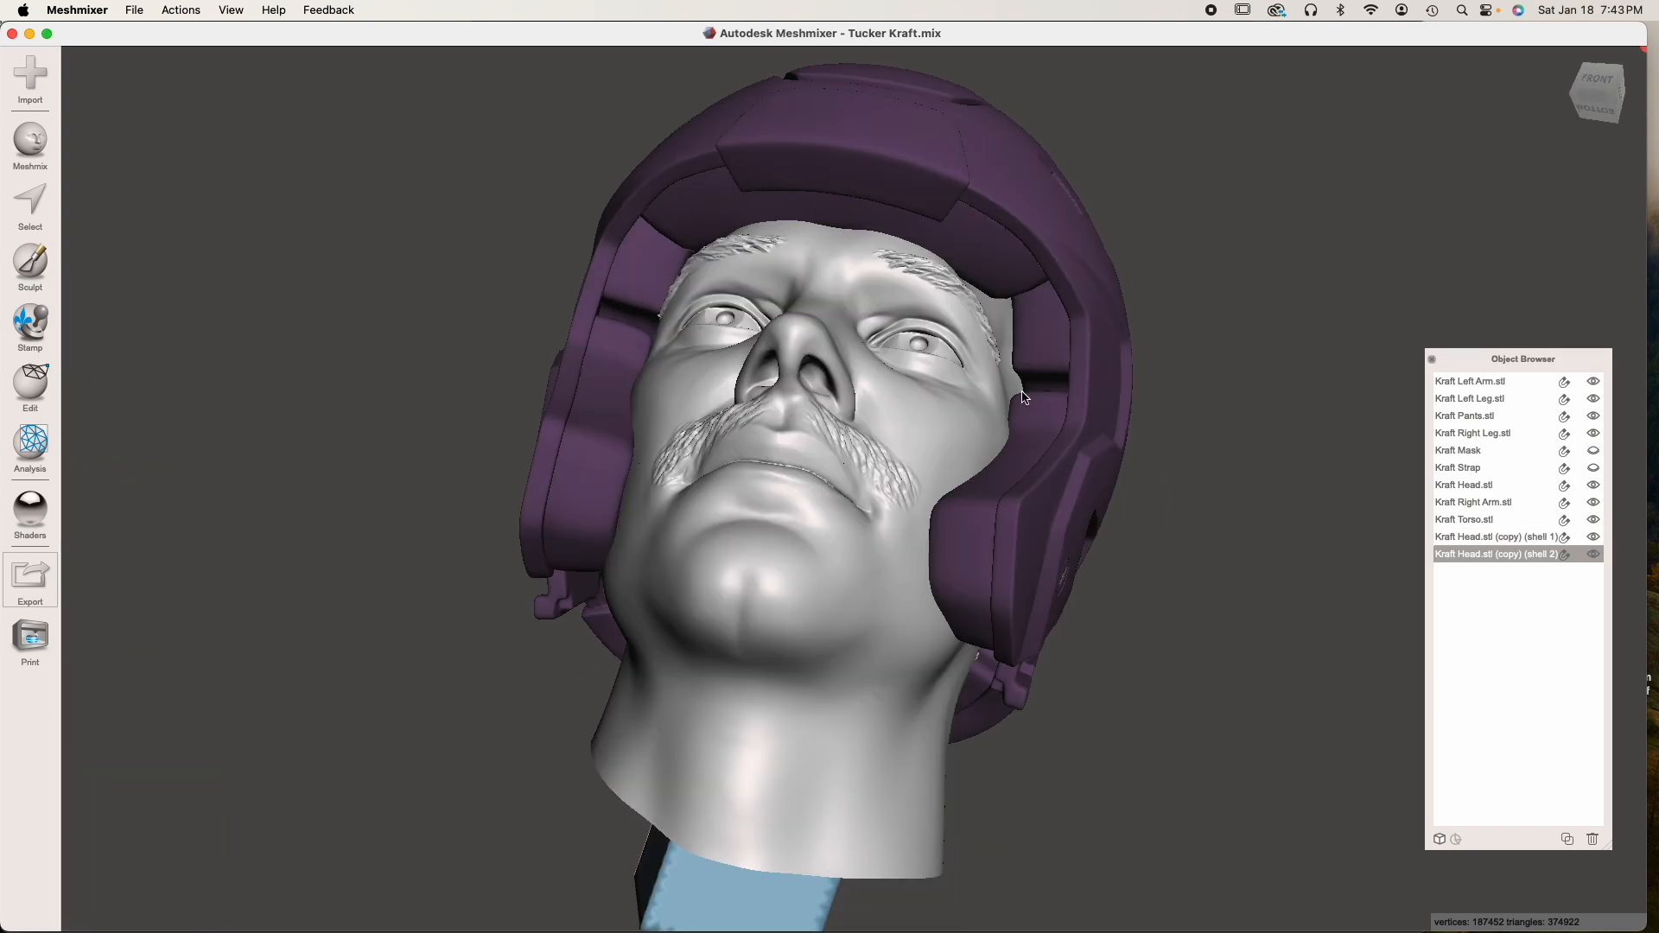
right_drag(997, 320, 935, 515)
scroll(932, 515, up, 5)
right_drag(1050, 539, 1052, 532)
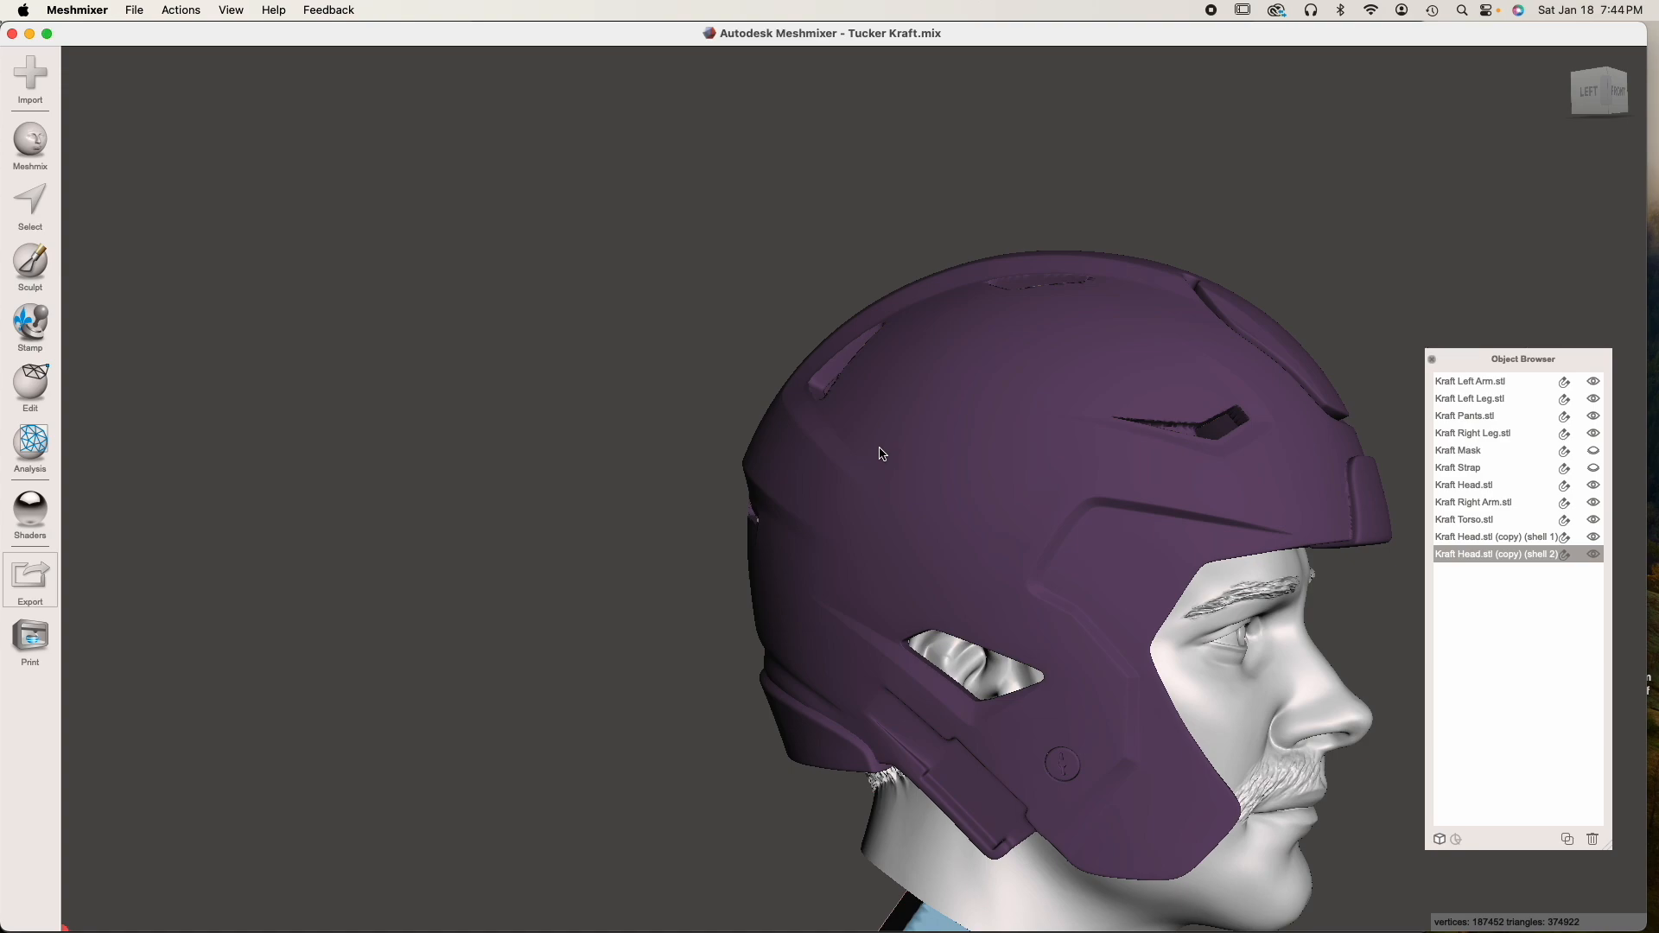
right_drag(894, 459, 943, 628)
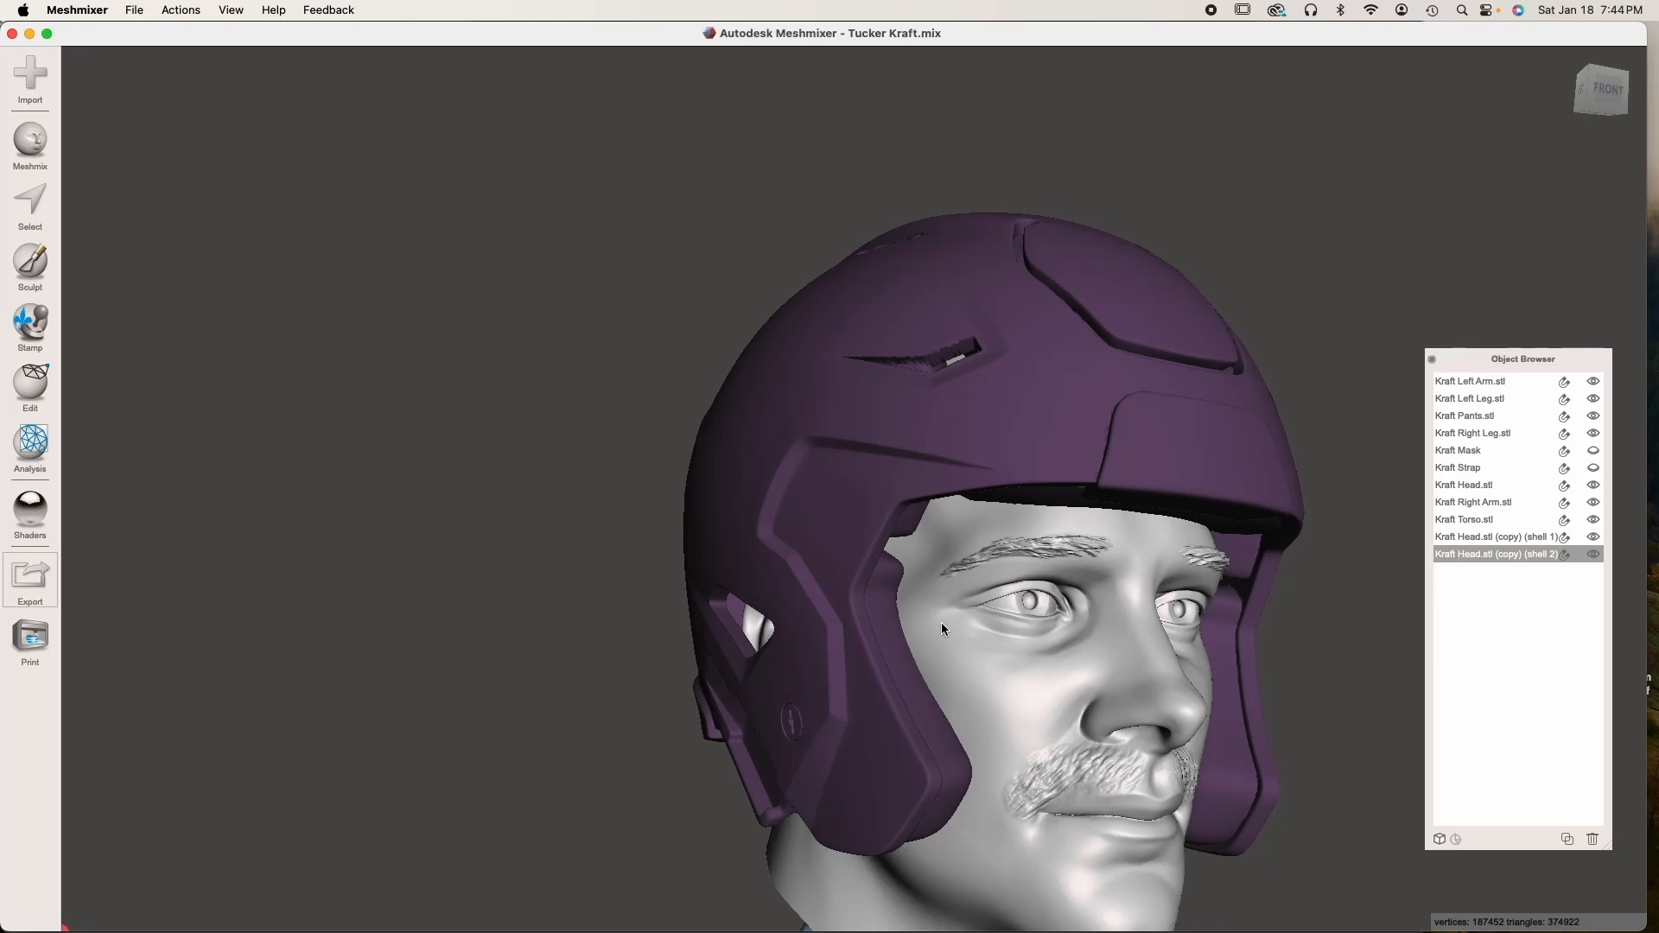
Combine the helmet shell with the hollowed head shell into one object
right_drag(1165, 655, 980, 644)
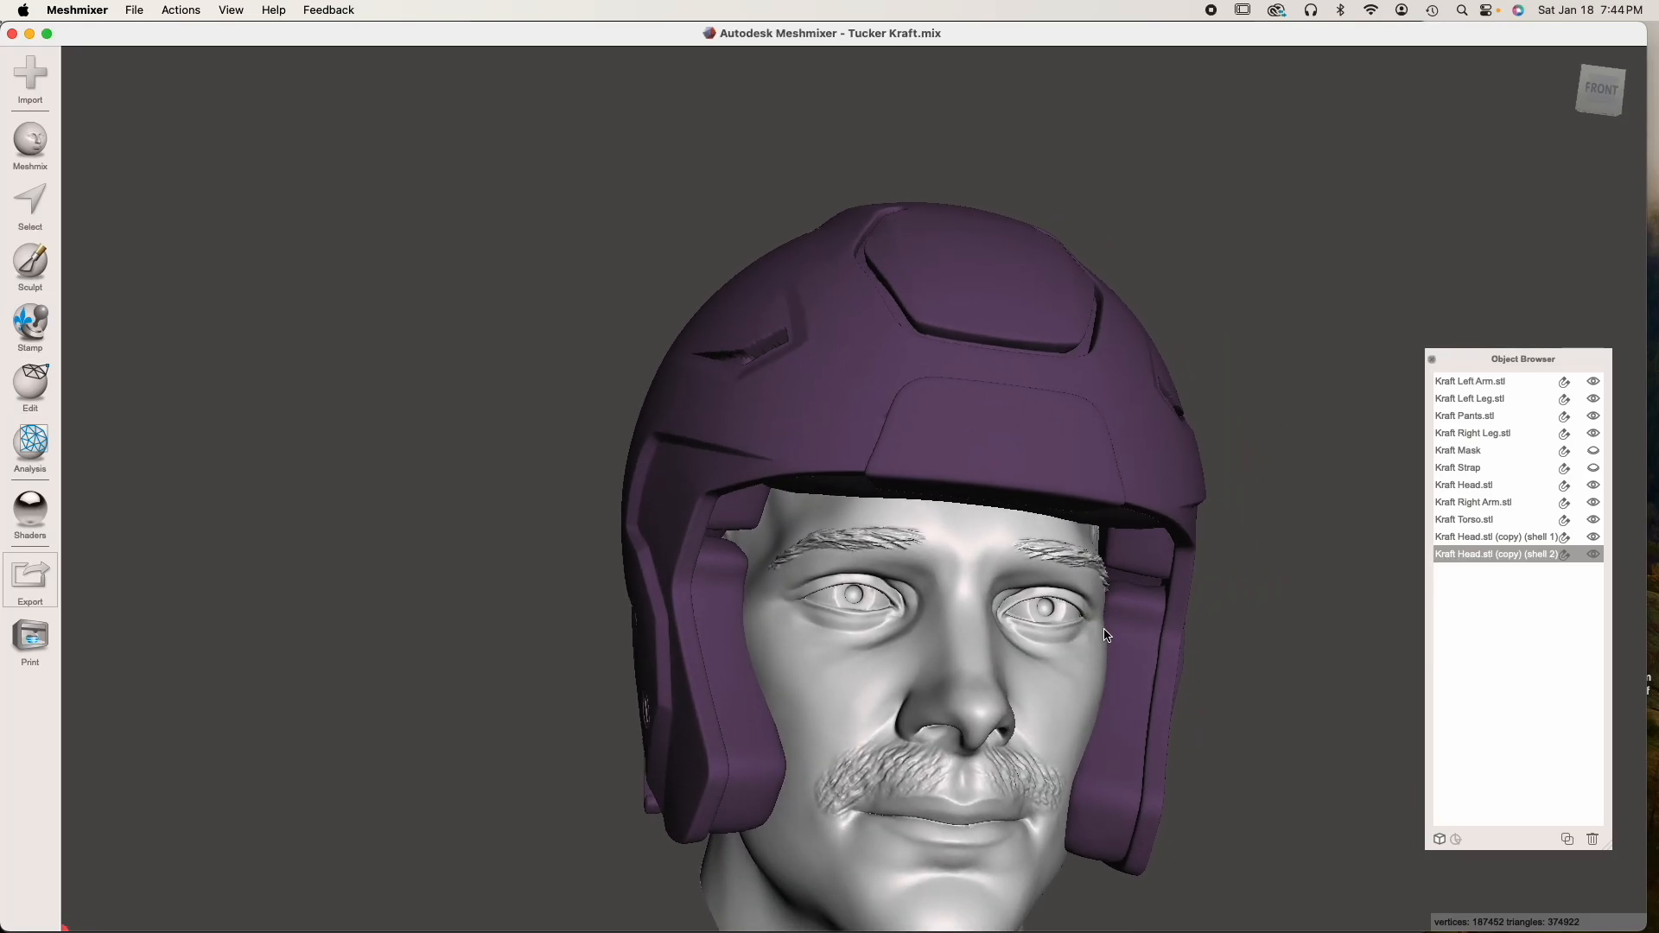
shift+click(1036, 475)
click(30, 385)
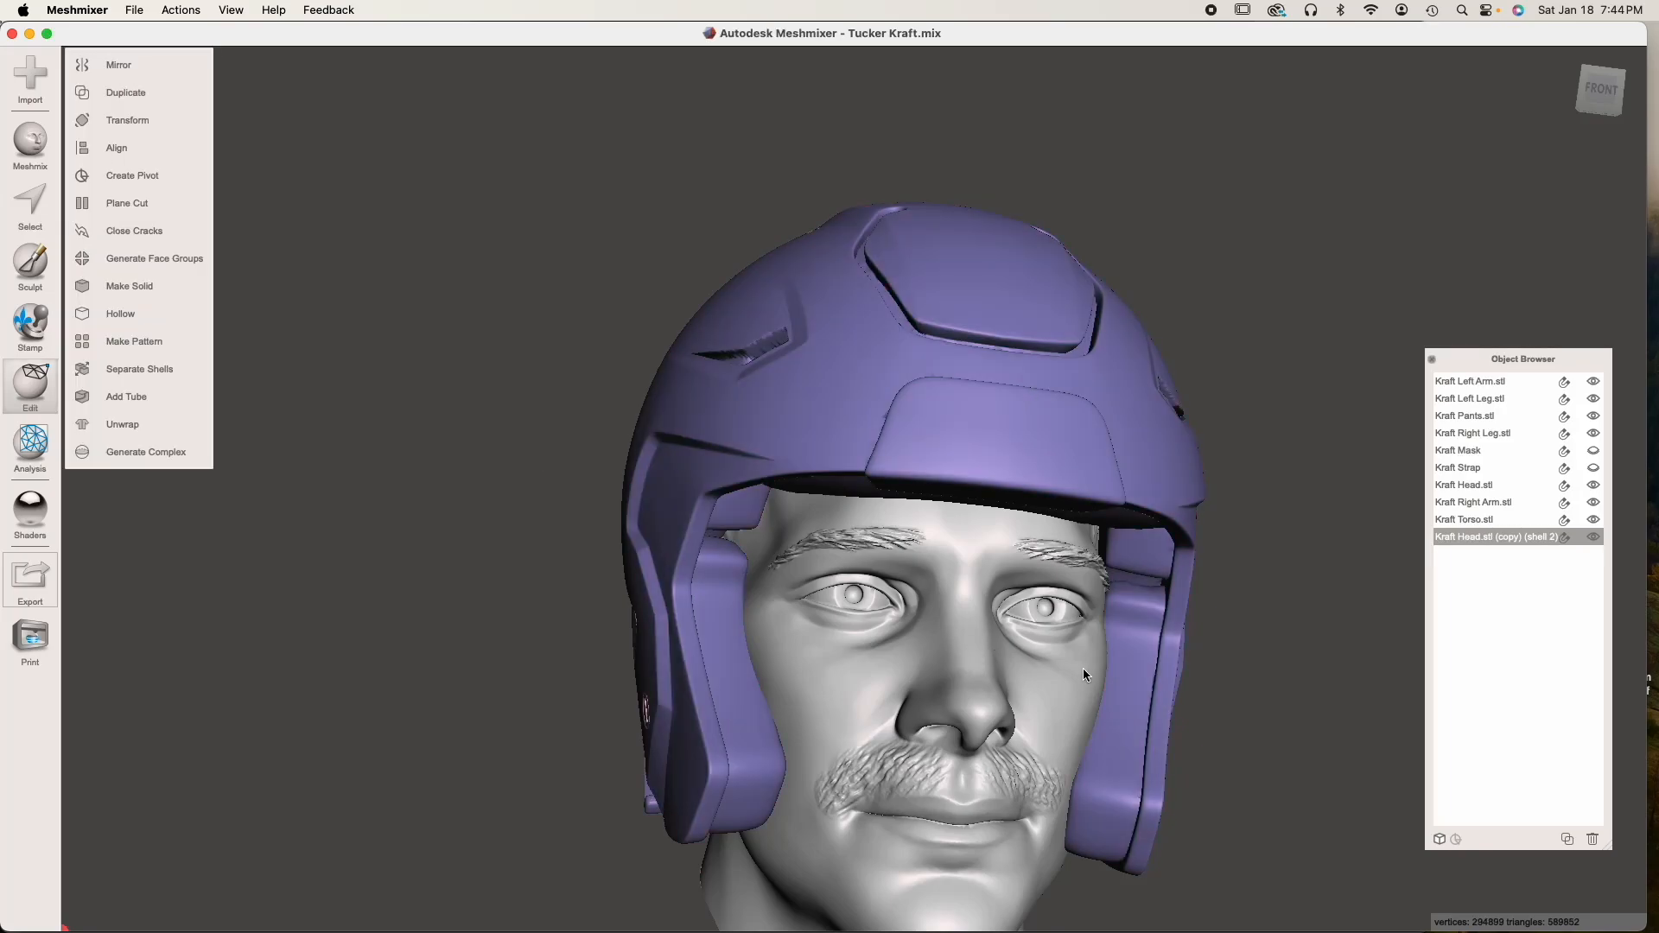
Examine the combined head and helmet from the front, sides and below
right_drag(1082, 673, 603, 620)
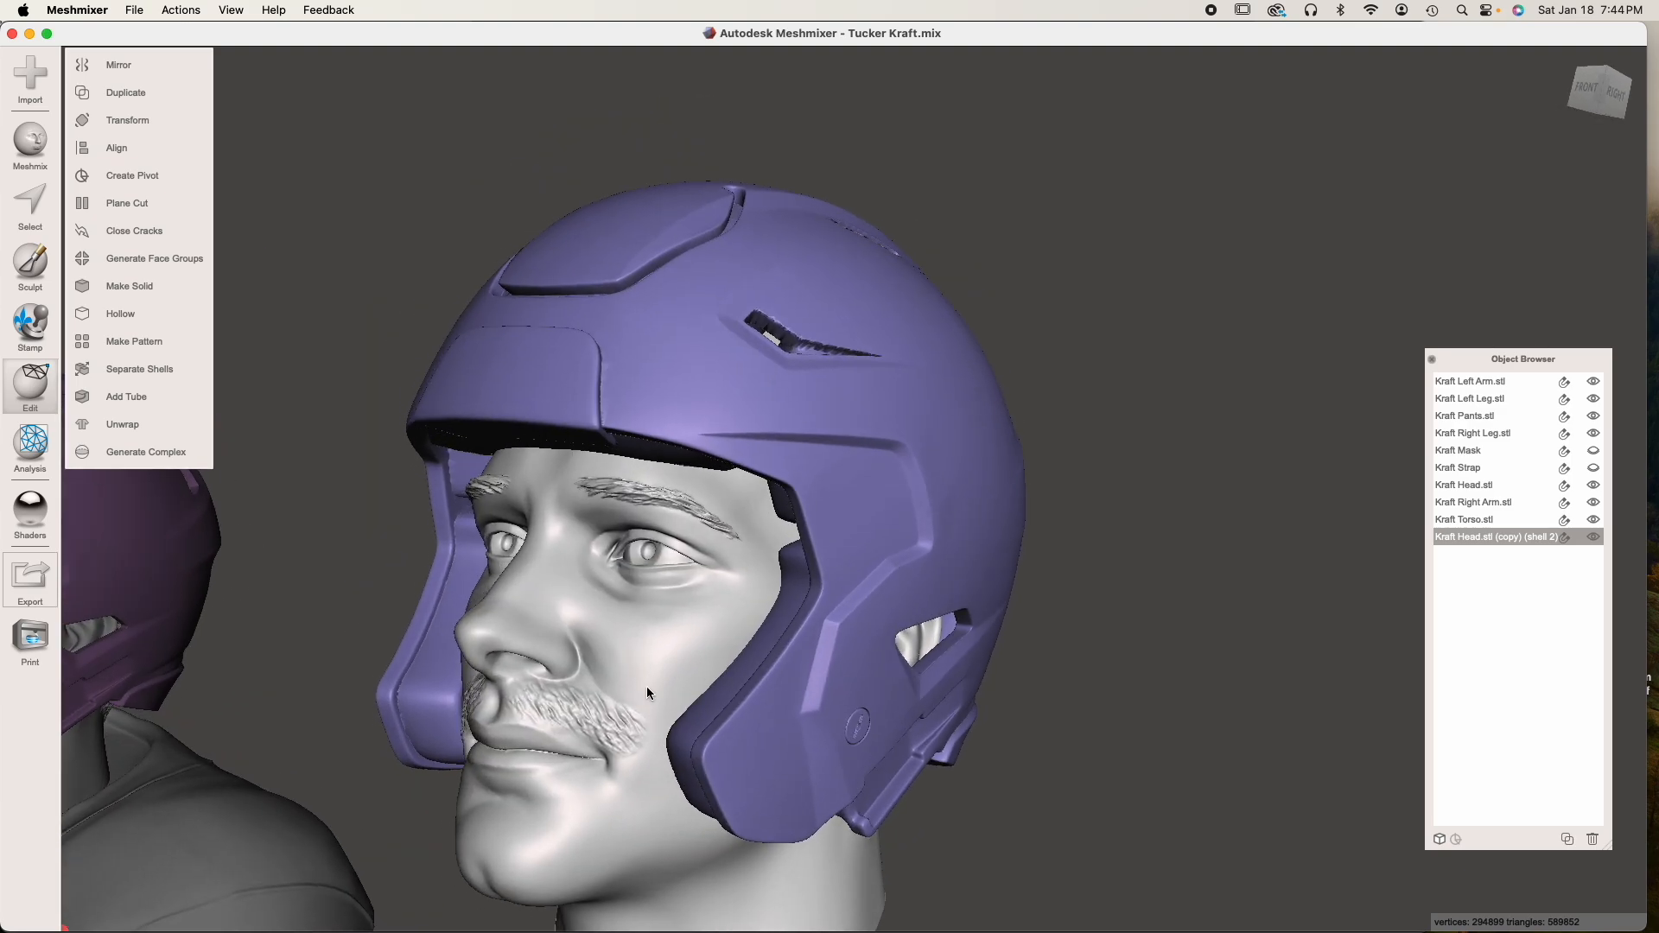
right_drag(639, 668, 863, 563)
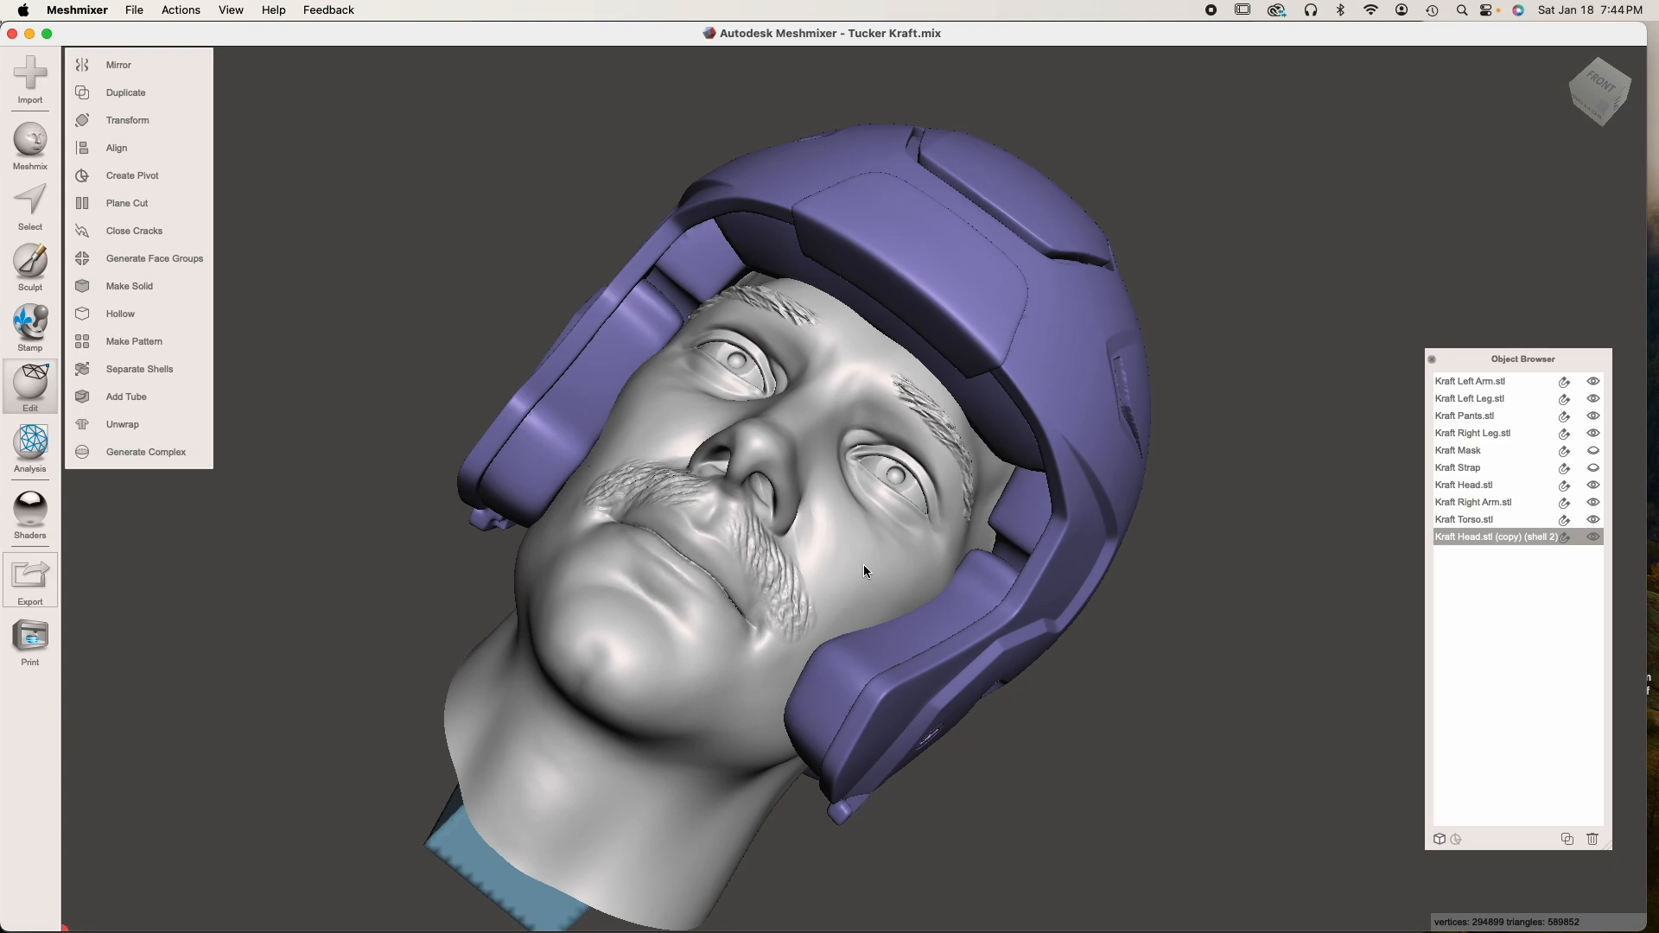
right_drag(863, 563, 866, 642)
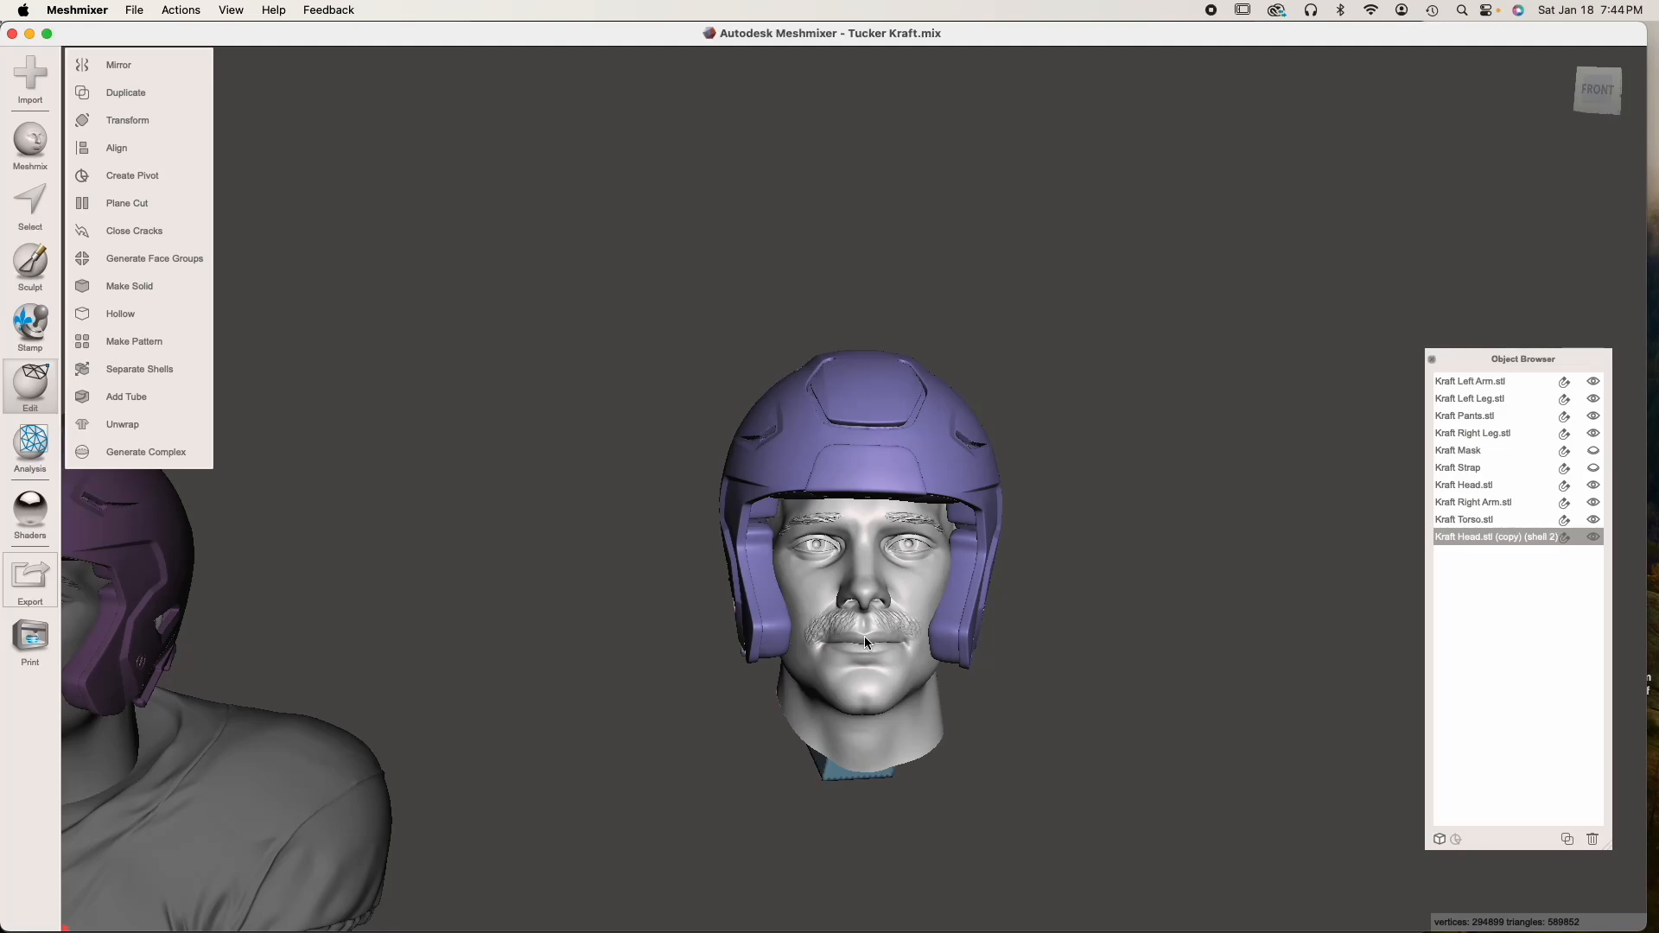
right_drag(864, 636, 892, 568)
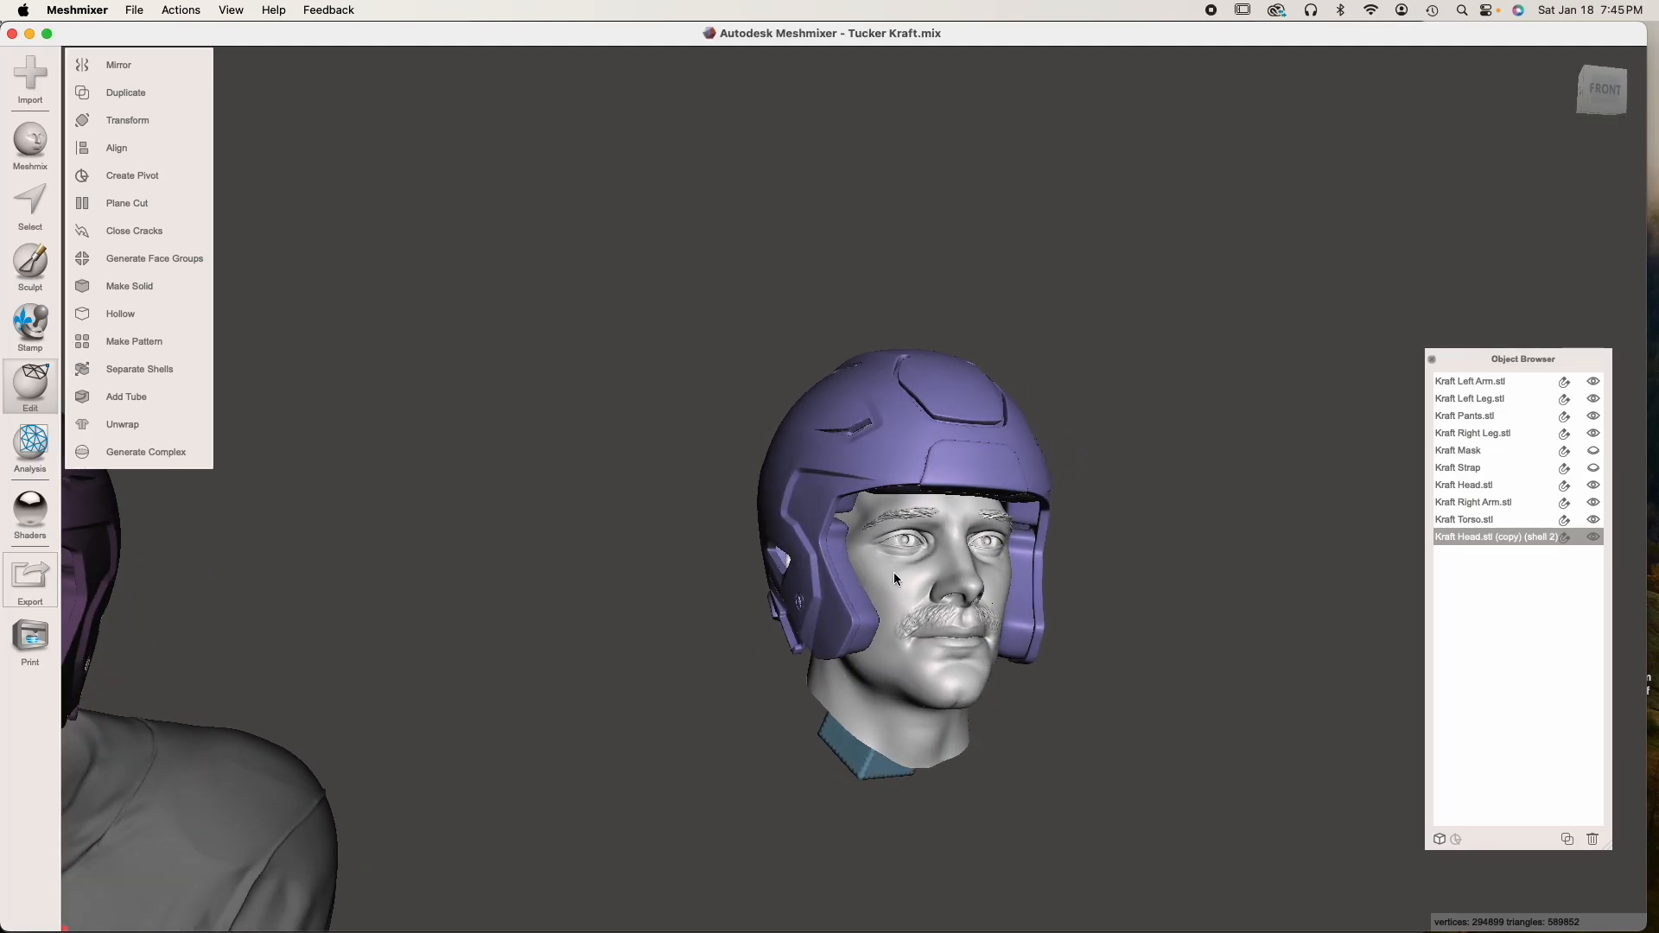
scroll(904, 605, up, 5)
right_drag(975, 659, 891, 663)
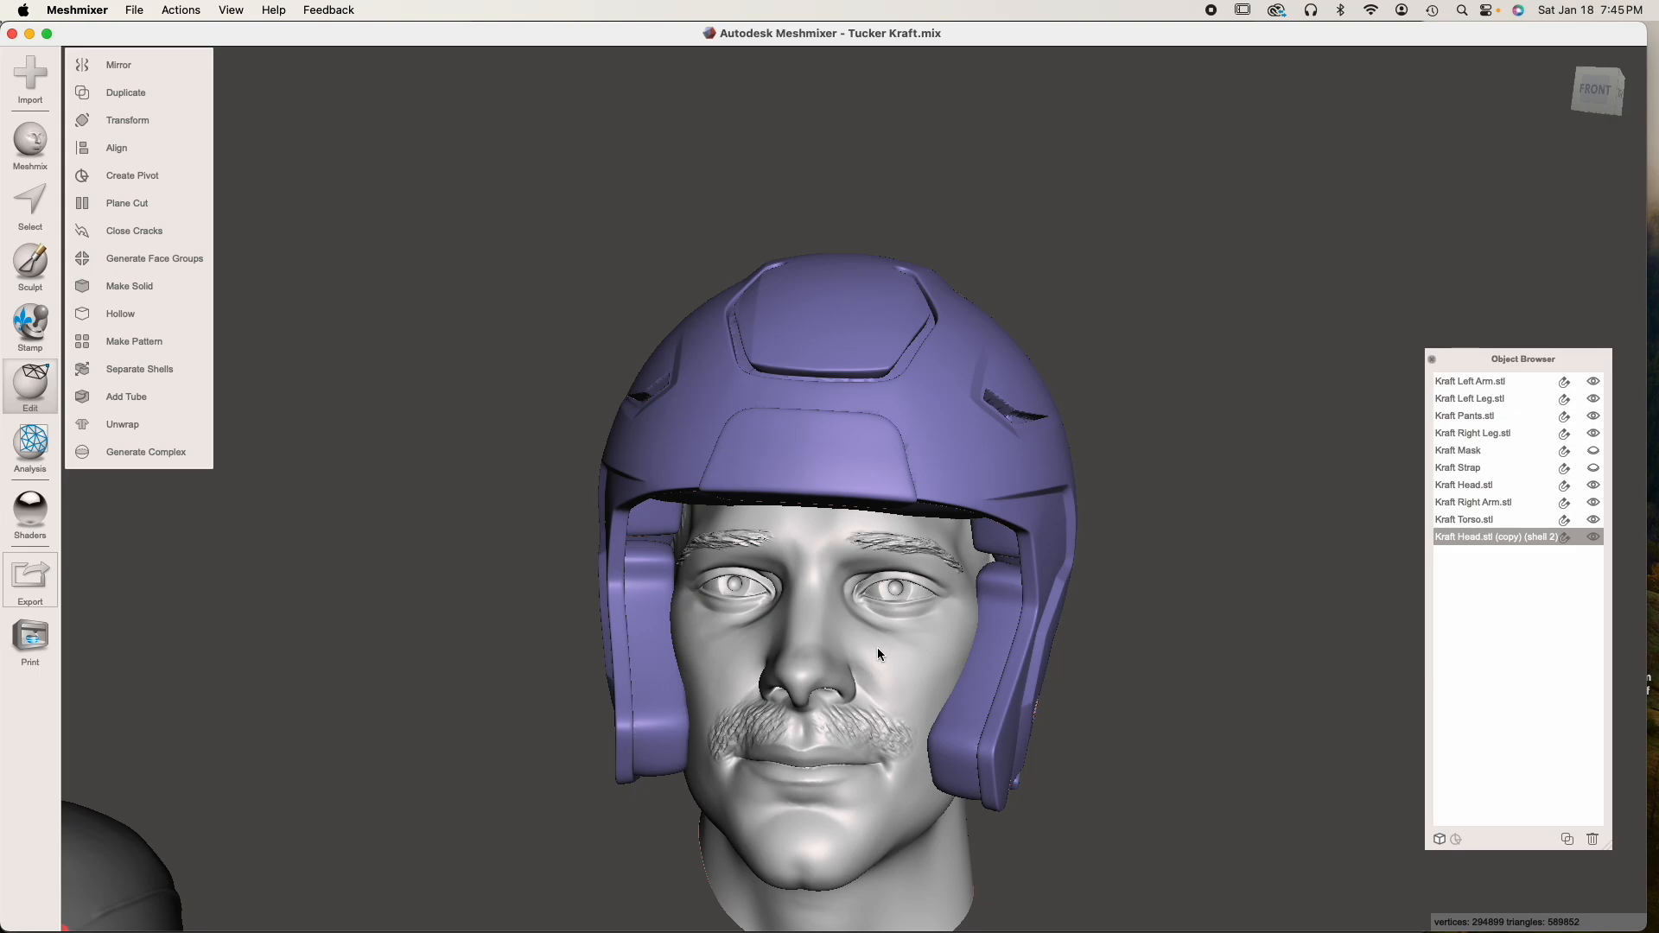
right_drag(874, 655, 895, 594)
scroll(897, 595, down, 2)
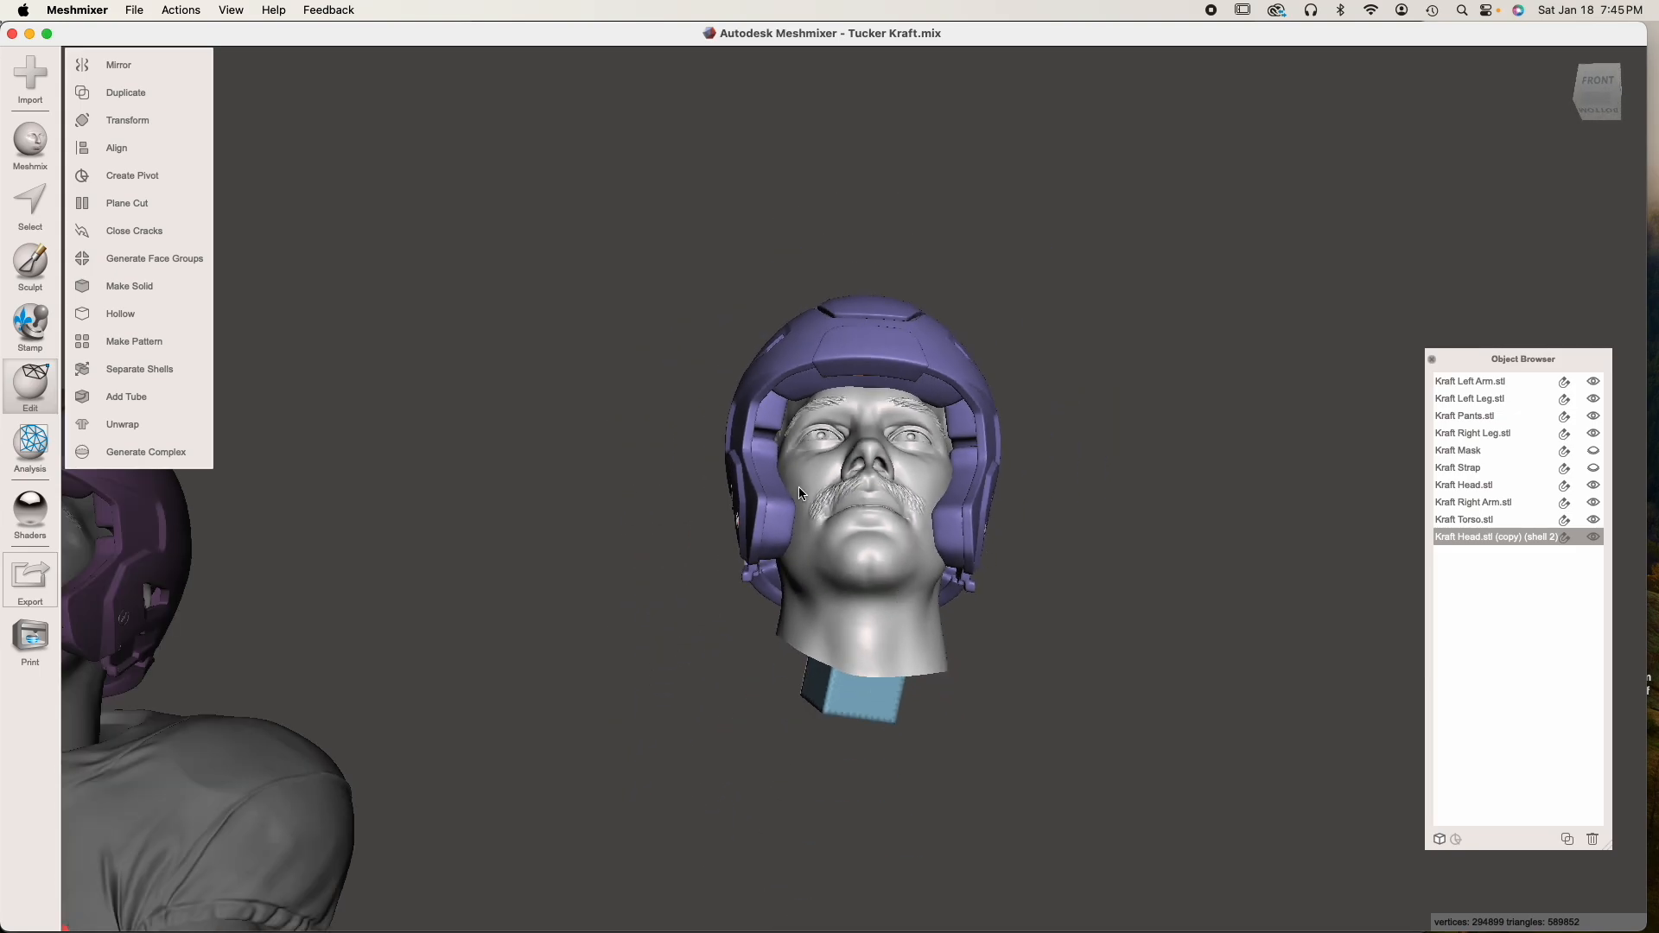
Delete the copied head-and-helmet object and bring the original player figure back into view
click(1592, 839)
scroll(763, 648, down, 4)
right_drag(763, 648, 774, 715)
middle_drag(774, 714, 878, 655)
right_drag(878, 655, 824, 664)
scroll(822, 657, down, 3)
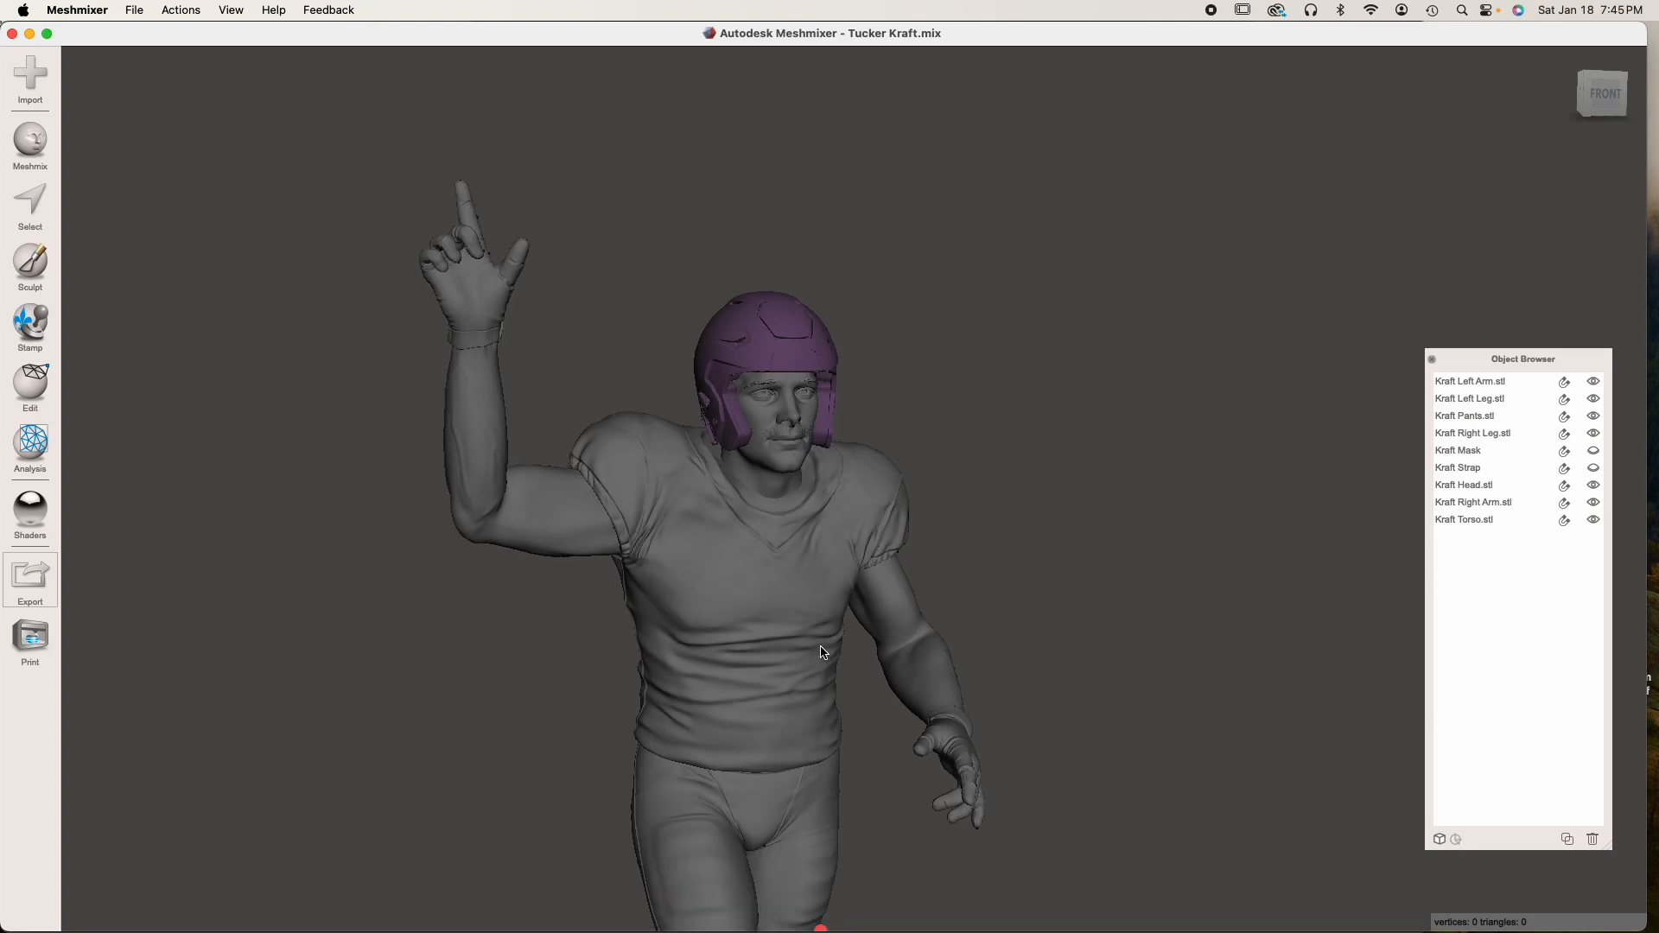
middle_drag(820, 648, 816, 639)
right_drag(818, 646, 786, 630)
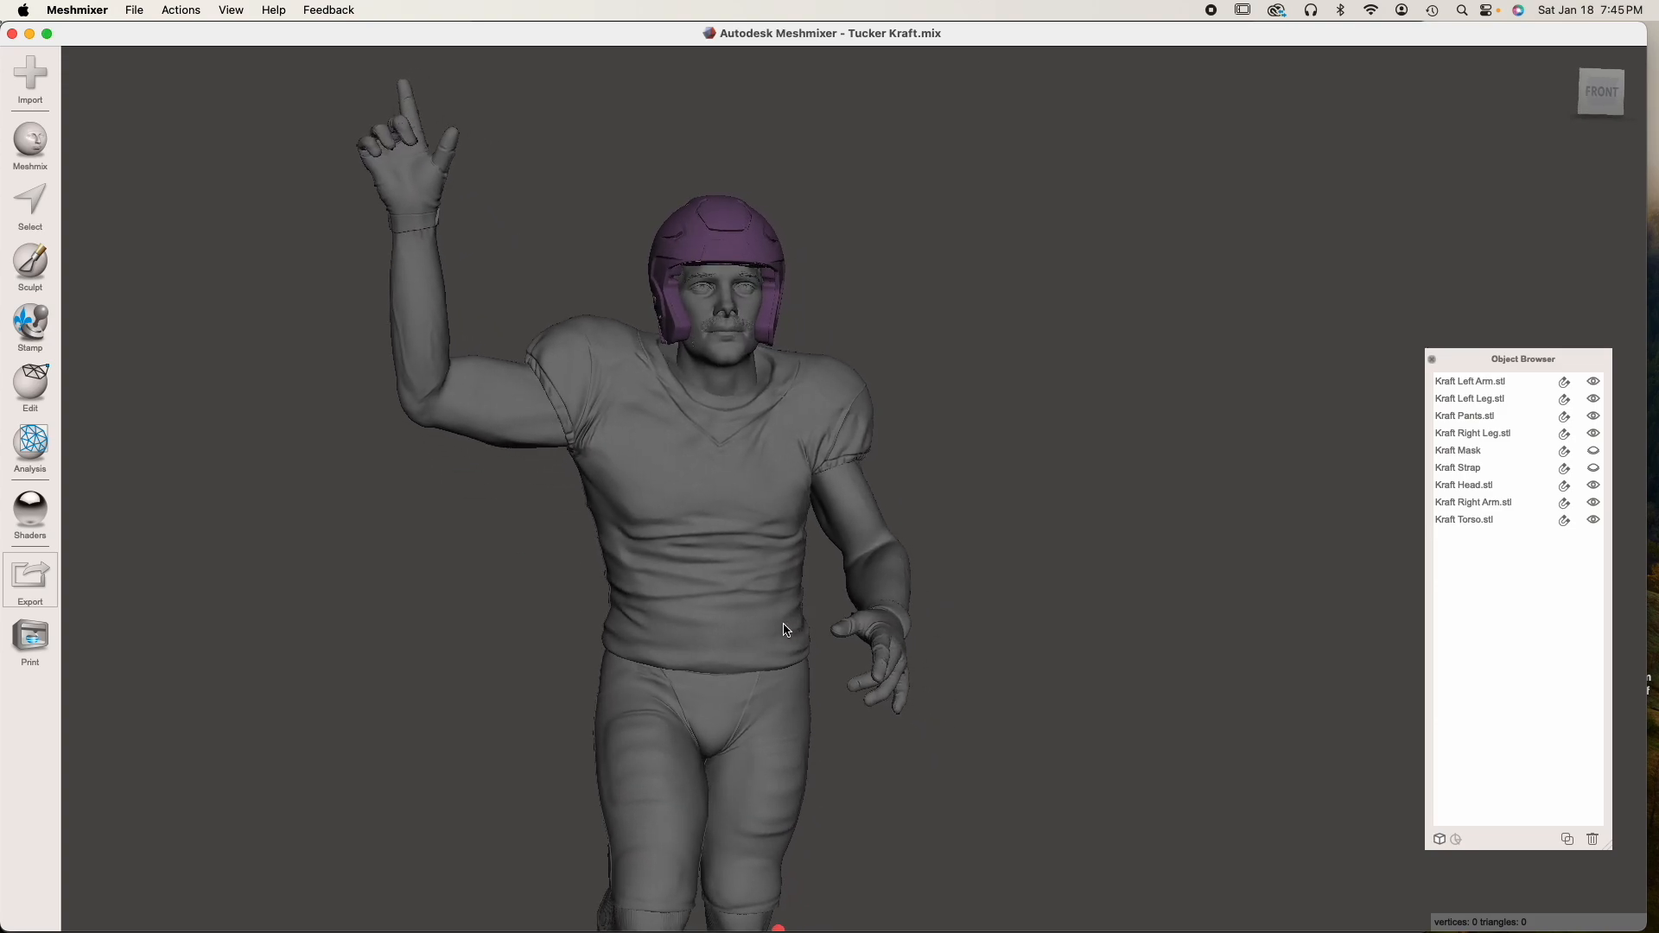